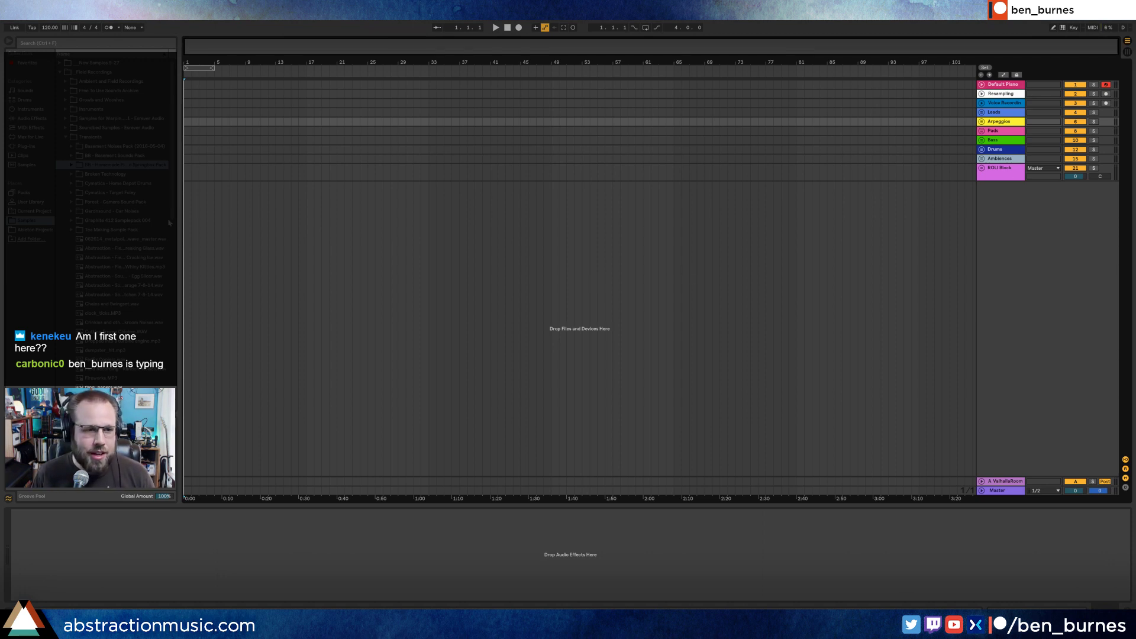
Launch the Firefox web browser from the desktop's installed apps.
{"action": "left_click", "coordinate": [66, 137]}
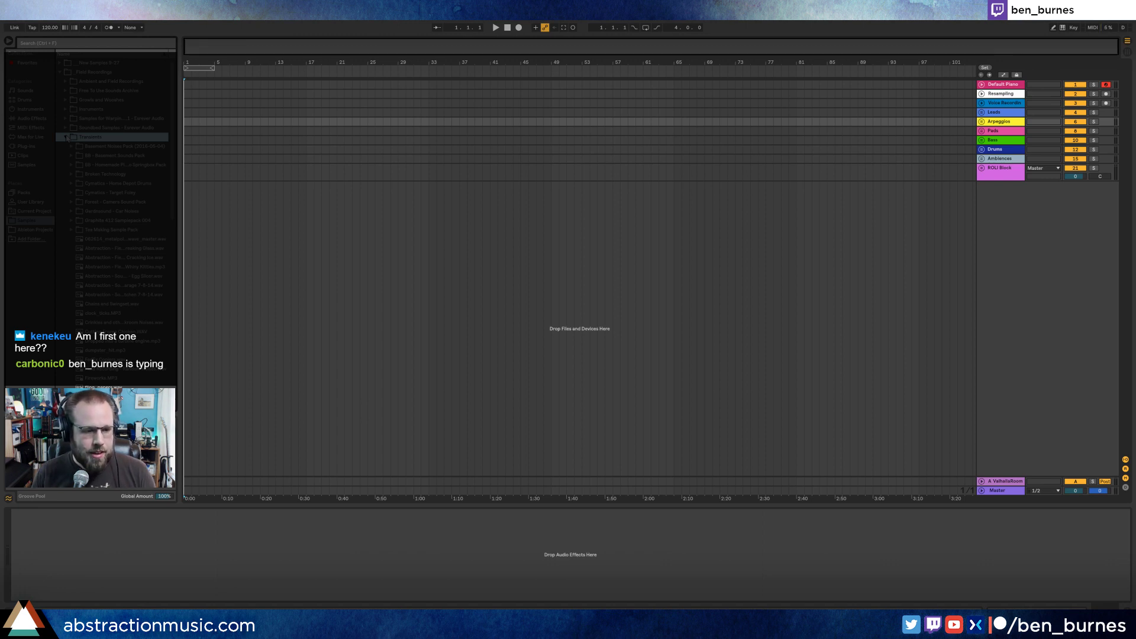
{"action": "left_click", "coordinate": [13, 627]}
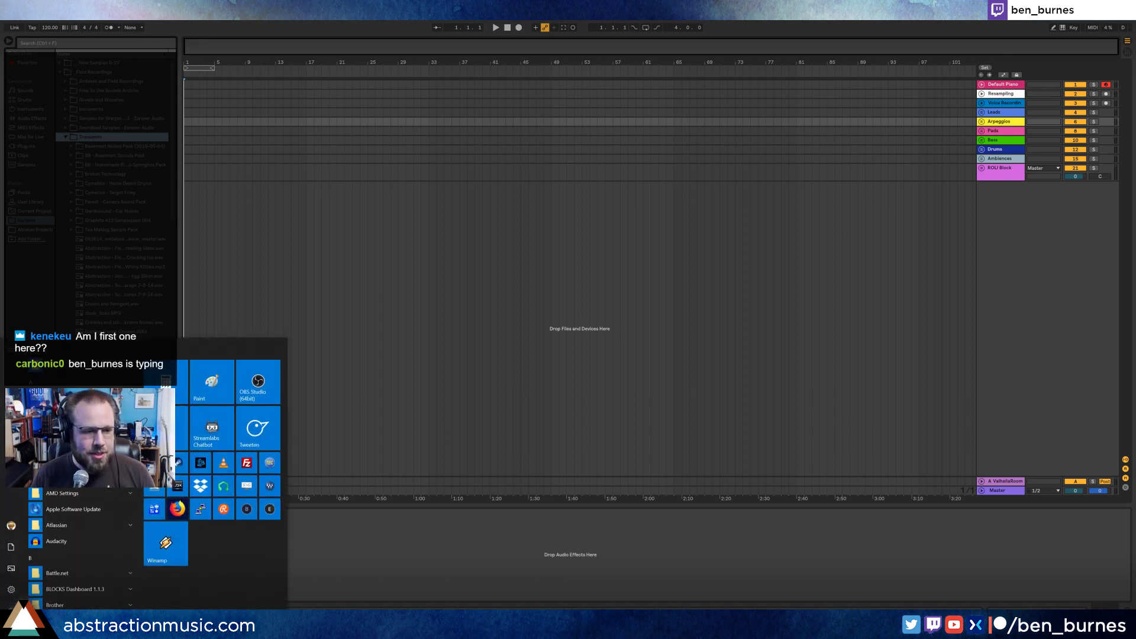
{"action": "left_click", "coordinate": [177, 509]}
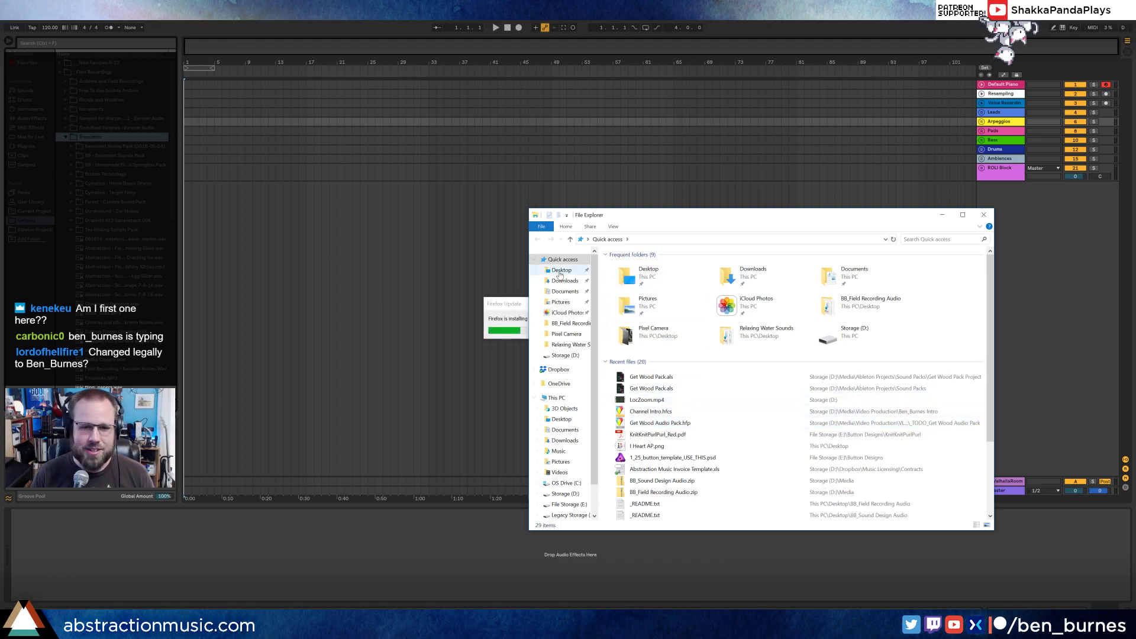
In File Explorer, go to Storage (D:) > Media > Video Production > VLogs and select the _TODO_Get Wood Audio Pack folder.
{"action": "left_click", "coordinate": [564, 494]}
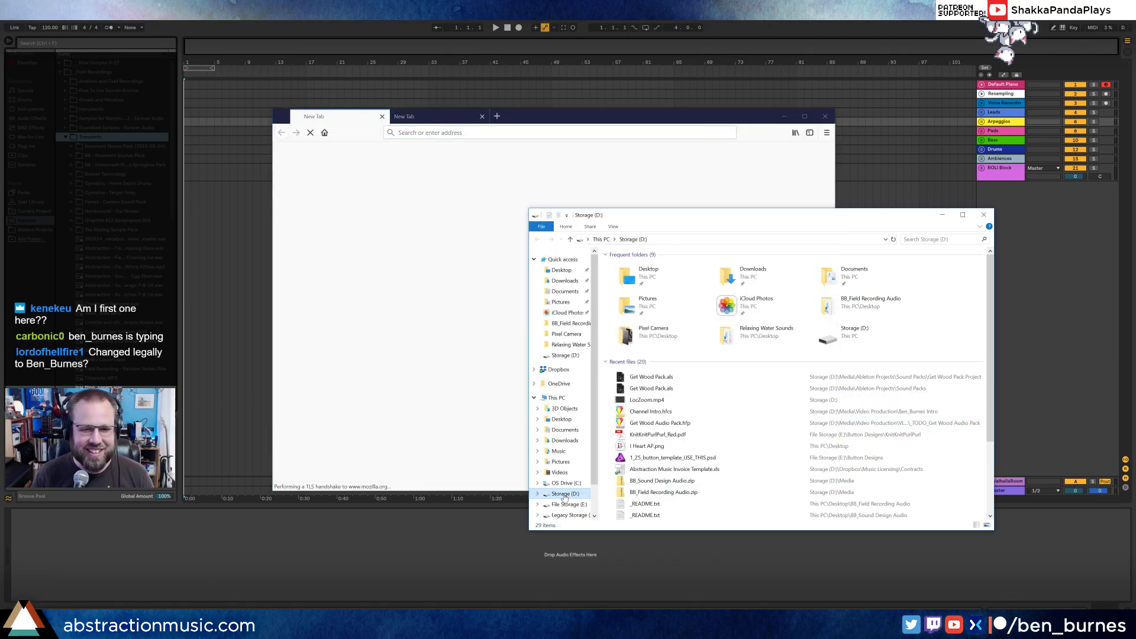
{"action": "double_click", "coordinate": [665, 294]}
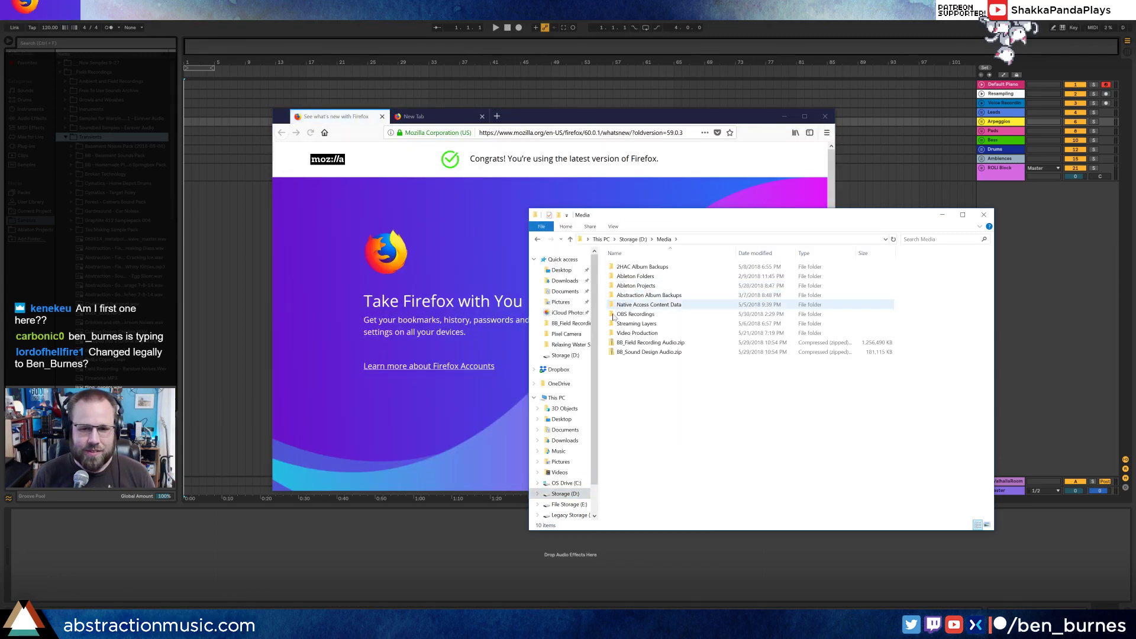
{"action": "double_click", "coordinate": [622, 334]}
{"action": "double_click", "coordinate": [624, 351]}
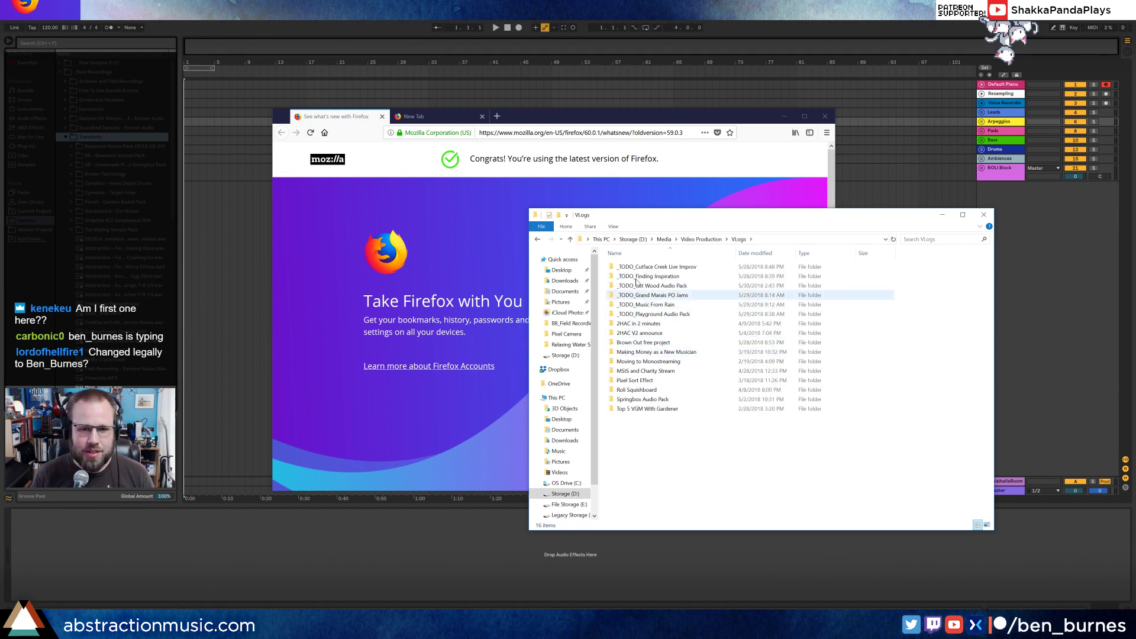
{"action": "left_click_drag", "start_coordinate": [603, 270], "coordinate": [649, 316]}
{"action": "left_click", "coordinate": [656, 287]}
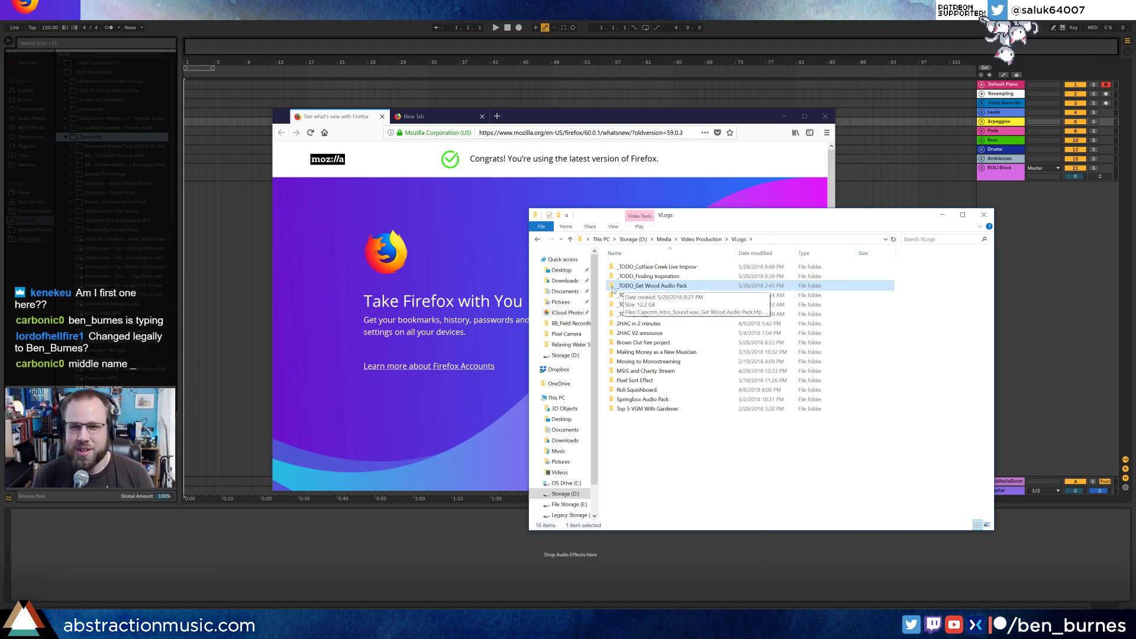
Switch to Firefox, close its what's-new tab and search the web for "timer".
{"action": "left_click", "coordinate": [494, 133]}
{"action": "left_click", "coordinate": [382, 117]}
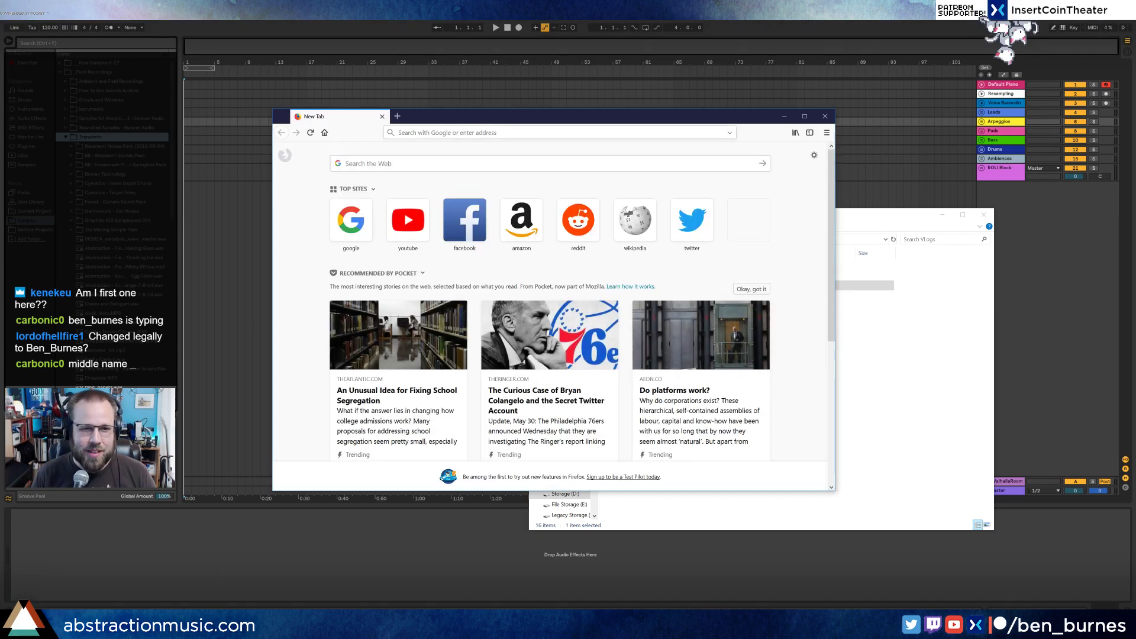
{"action": "type", "text": "timer"}
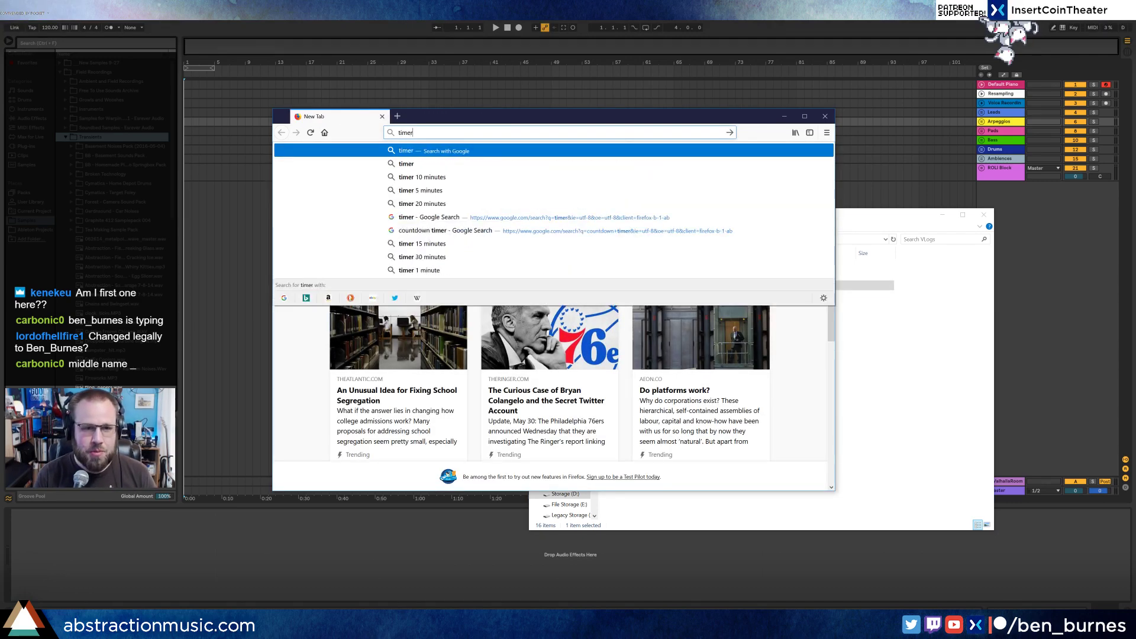
{"action": "key", "text": "Return"}
Back in File Explorer, open the _TODO_Grand Marais PO Jams folder and preview PO Jam 1 - Jam Session (2 of 3).MP4.
{"action": "left_click", "coordinate": [882, 215]}
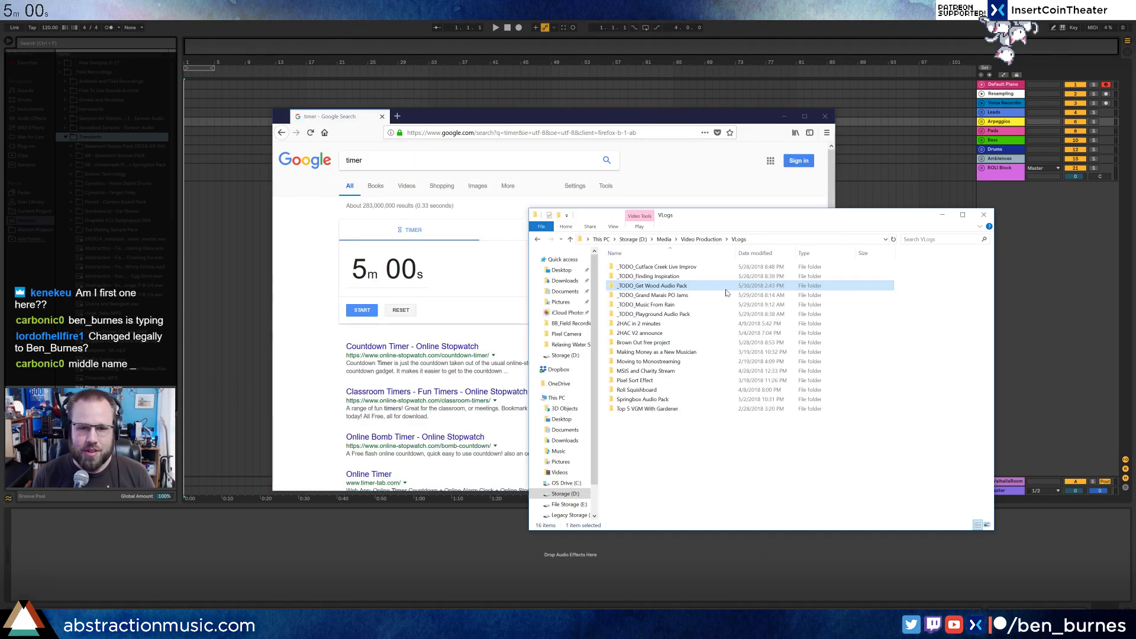
{"action": "double_click", "coordinate": [727, 295]}
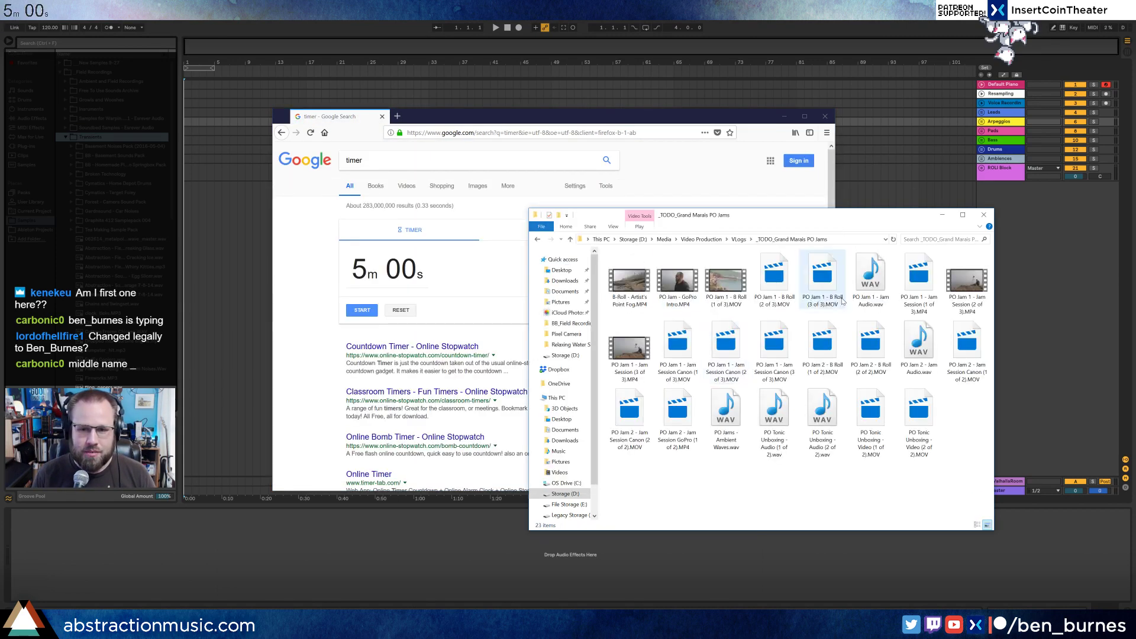
{"action": "double_click", "coordinate": [967, 283]}
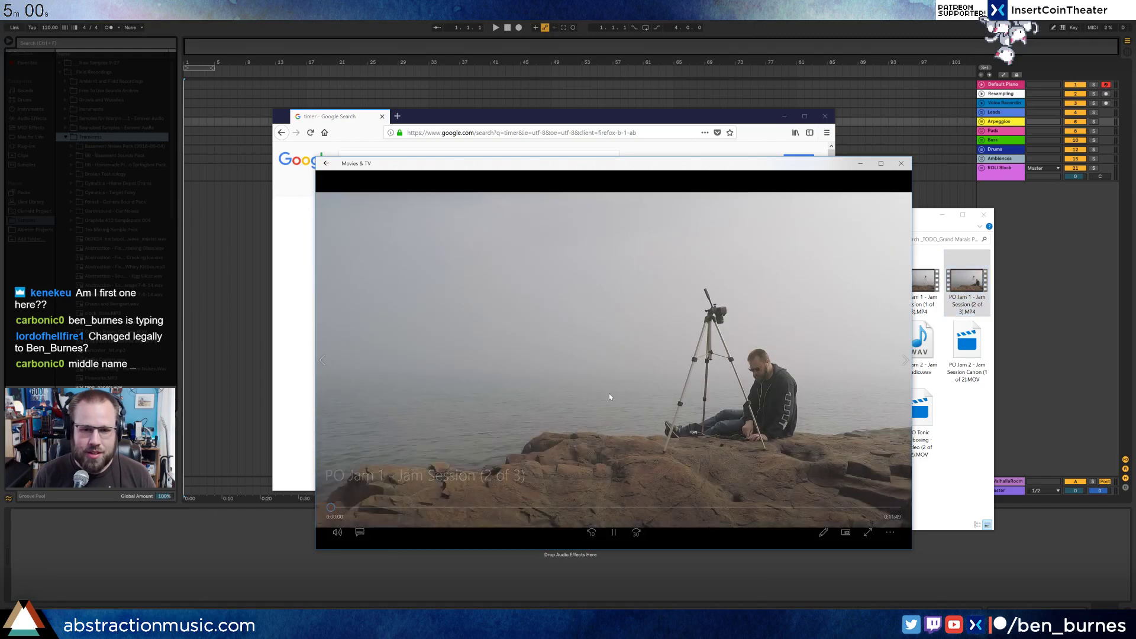
{"action": "key", "text": "alt+F4"}
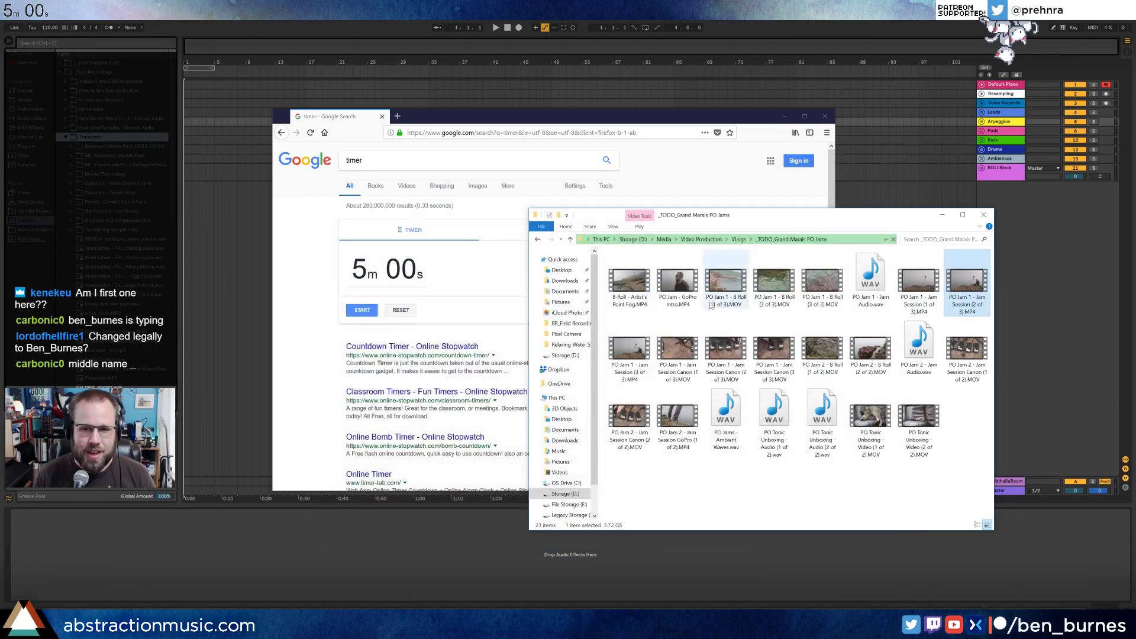
Preview PO Jam 1 - Jam Session Canon (2 of 3).MOV, return to the VLogs folder and close File Explorer.
{"action": "double_click", "coordinate": [726, 350]}
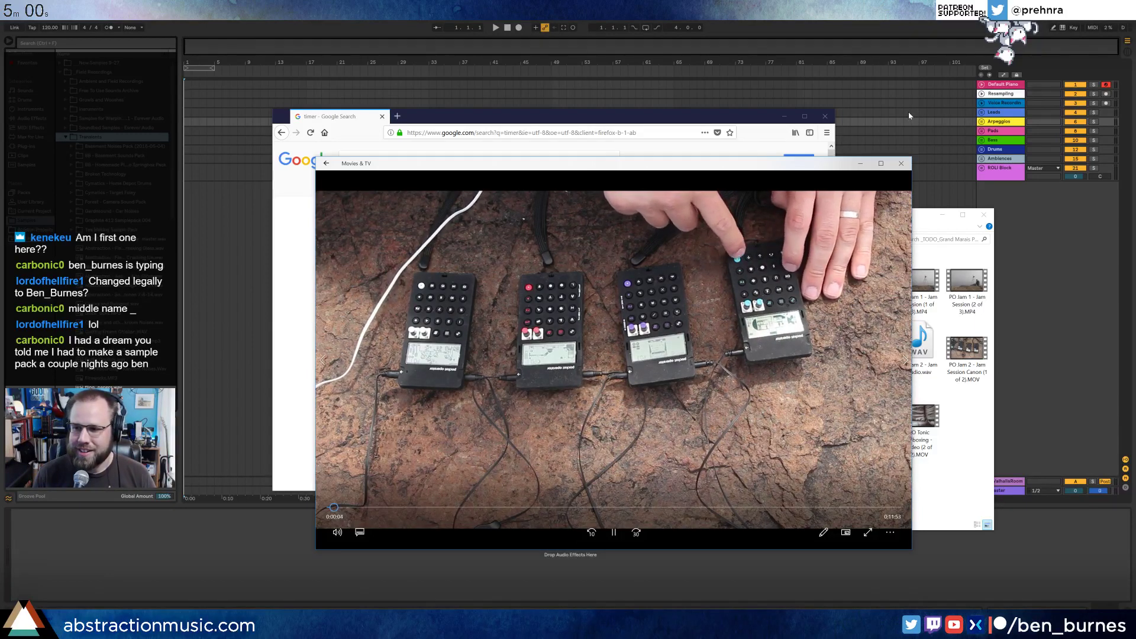
{"action": "left_click", "coordinate": [899, 163]}
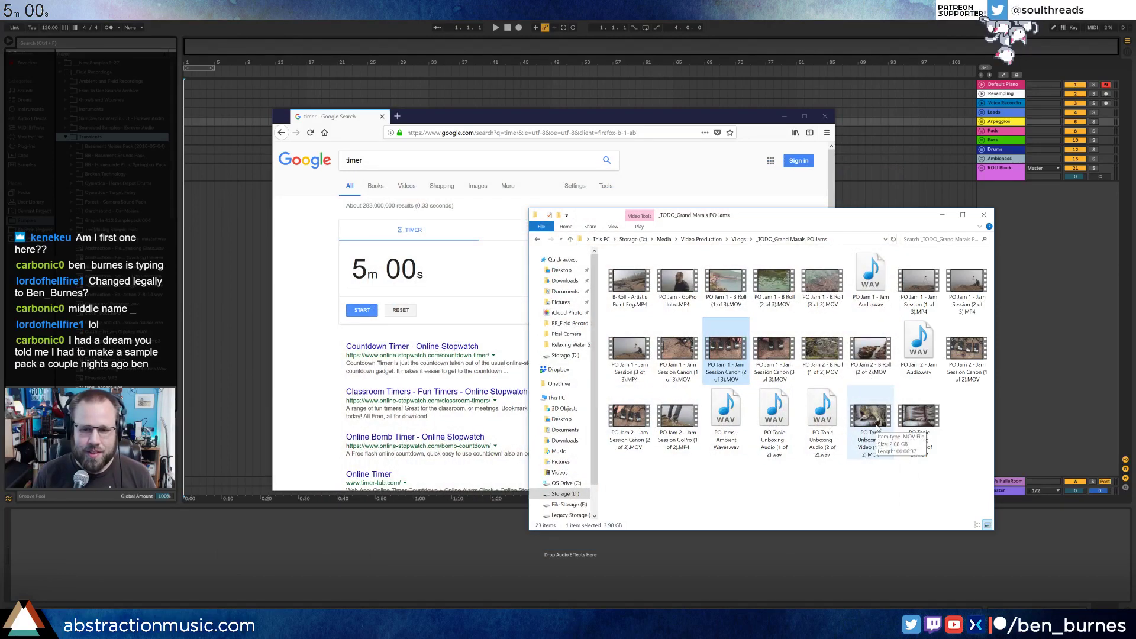
{"action": "left_click", "coordinate": [803, 487]}
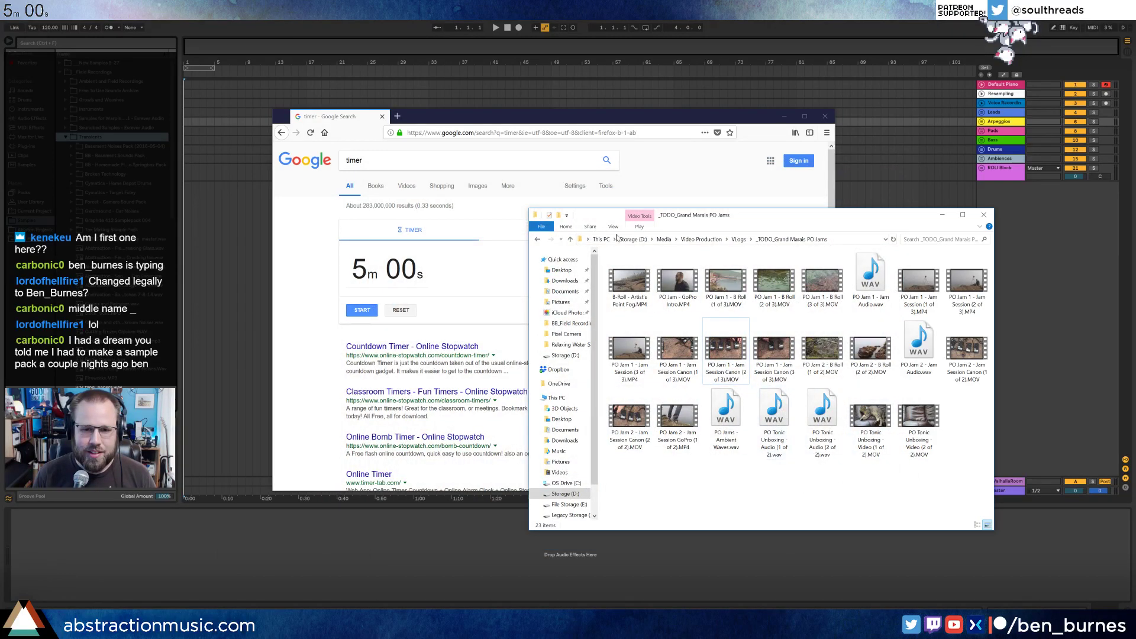
{"action": "left_click", "coordinate": [739, 240]}
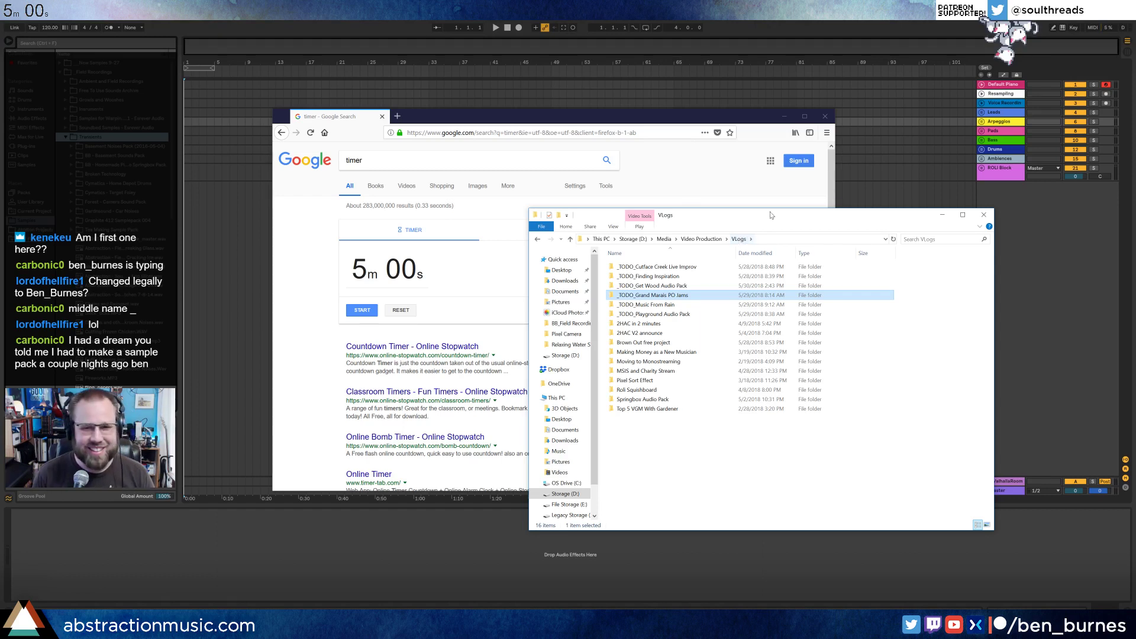
{"action": "left_click", "coordinate": [990, 218]}
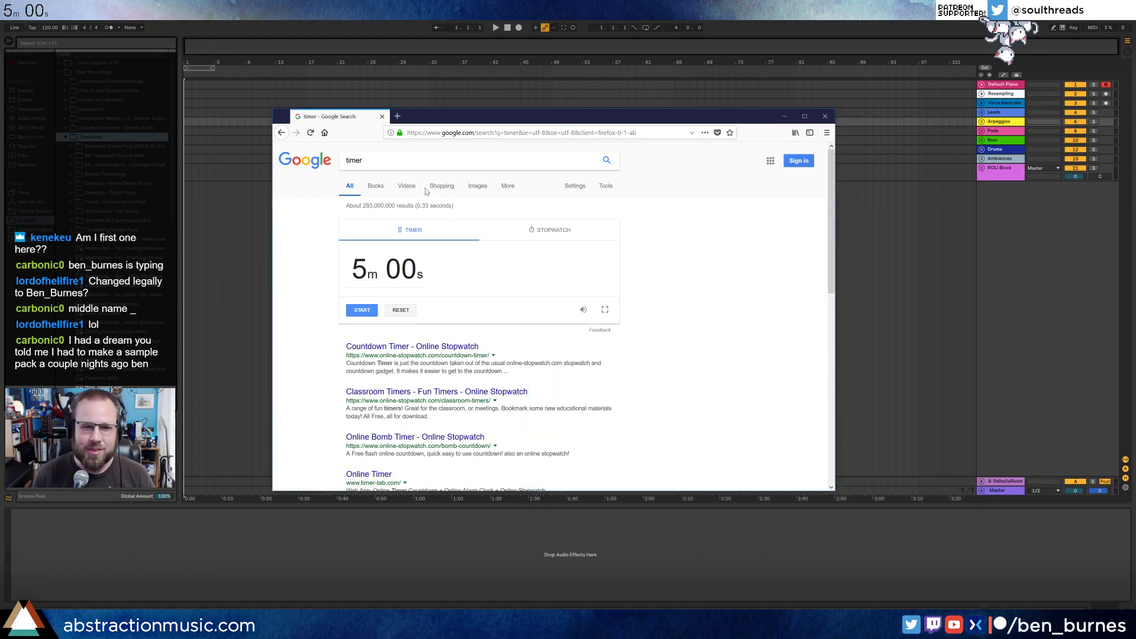
Set the Google countdown timer to 2h 00m 00s.
{"action": "left_click", "coordinate": [439, 285]}
{"action": "type", "text": "2h 00m 0"}
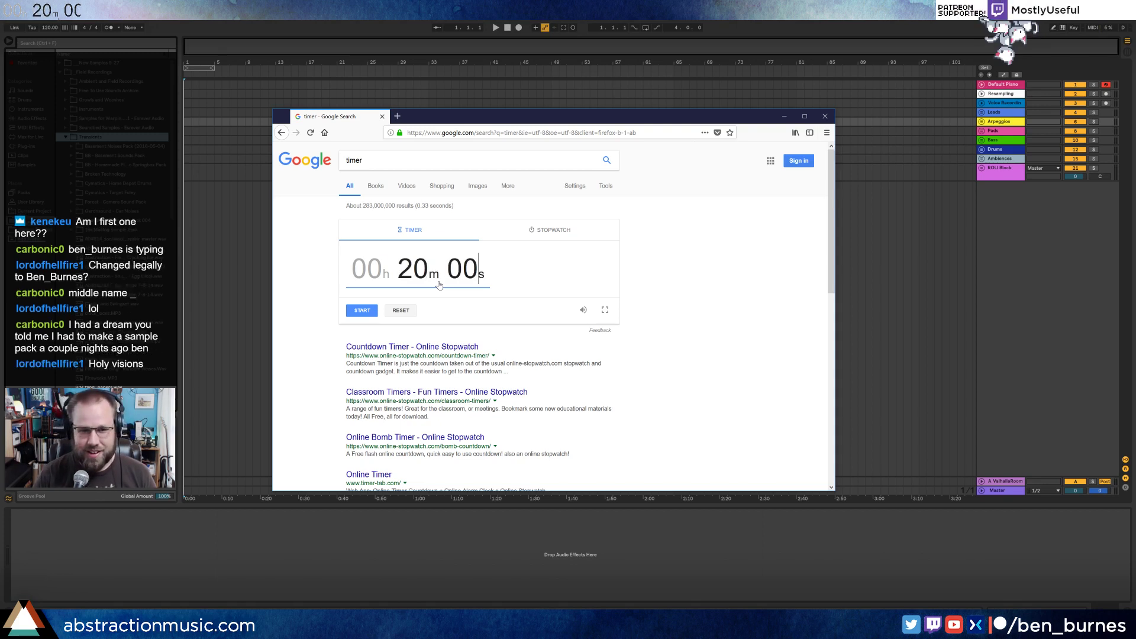
{"action": "type", "text": "0"}
{"action": "key", "text": "Return"}
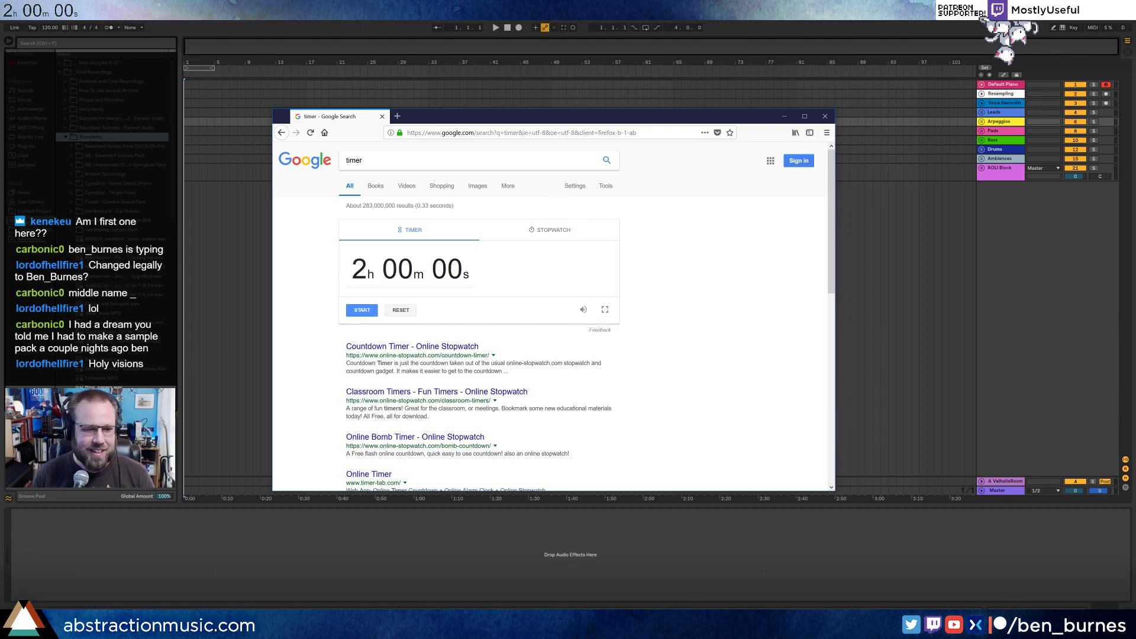
Open File Explorer and go to Storage (D:) > Media > Video Production > _Random Videos > Timelapse Stuff.
{"action": "key", "text": "super+e"}
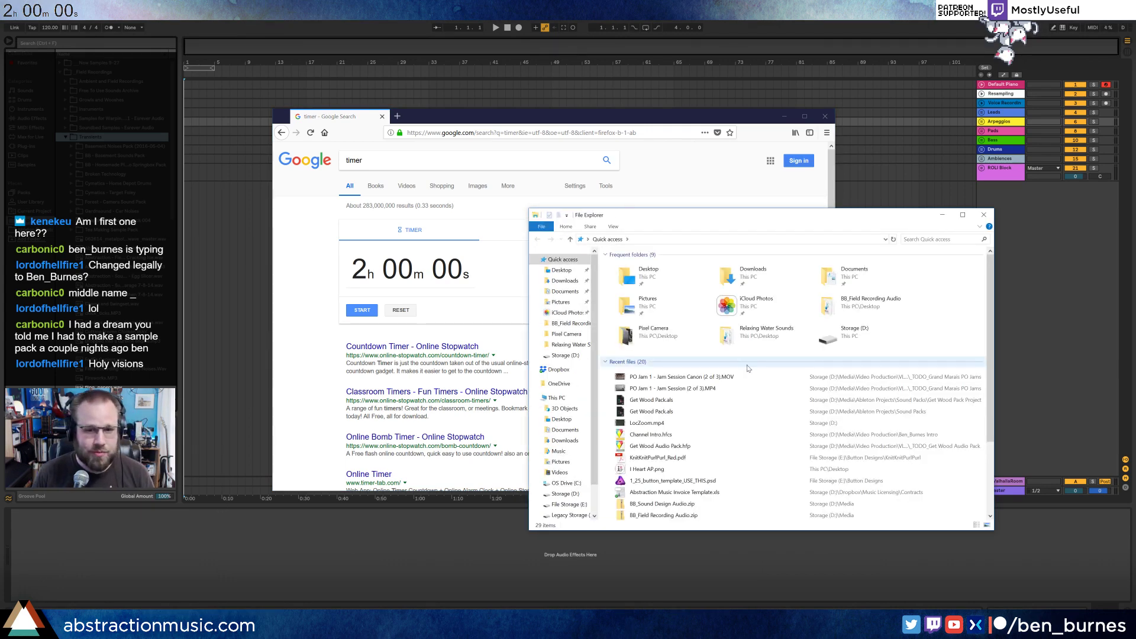
{"action": "left_click", "coordinate": [565, 493]}
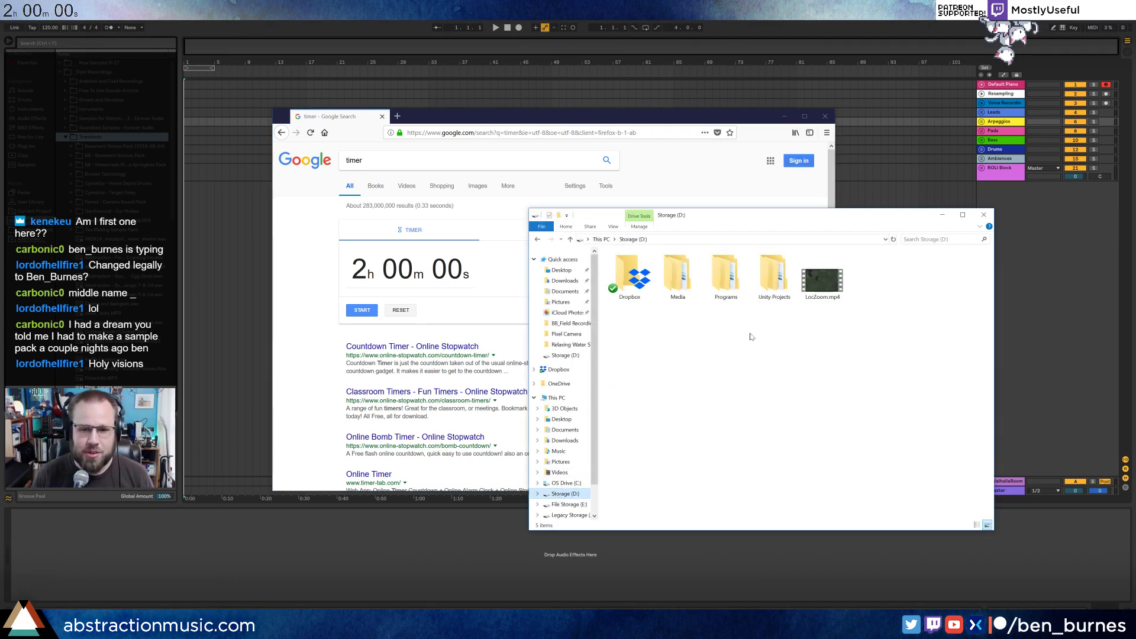
{"action": "double_click", "coordinate": [675, 274]}
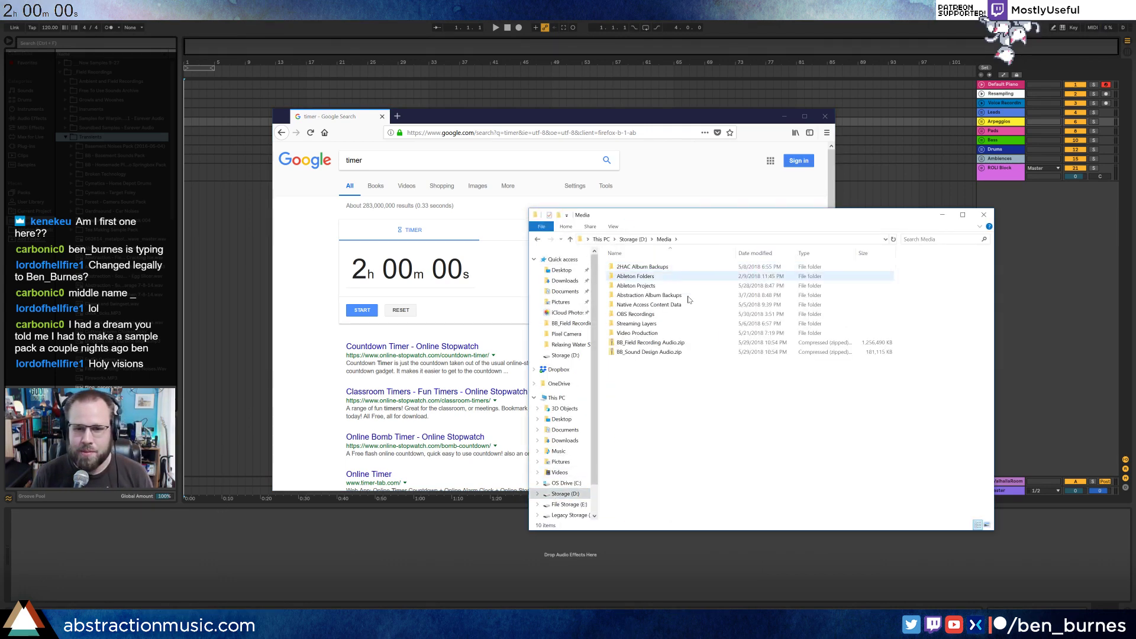
{"action": "double_click", "coordinate": [636, 332]}
{"action": "double_click", "coordinate": [631, 287]}
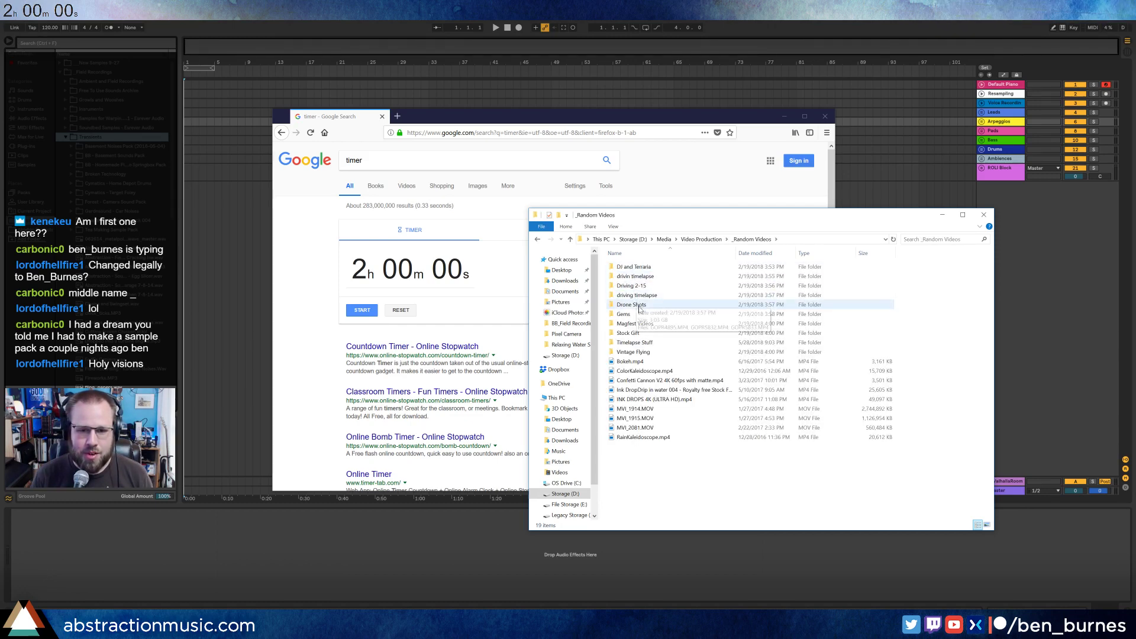
{"action": "double_click", "coordinate": [636, 342]}
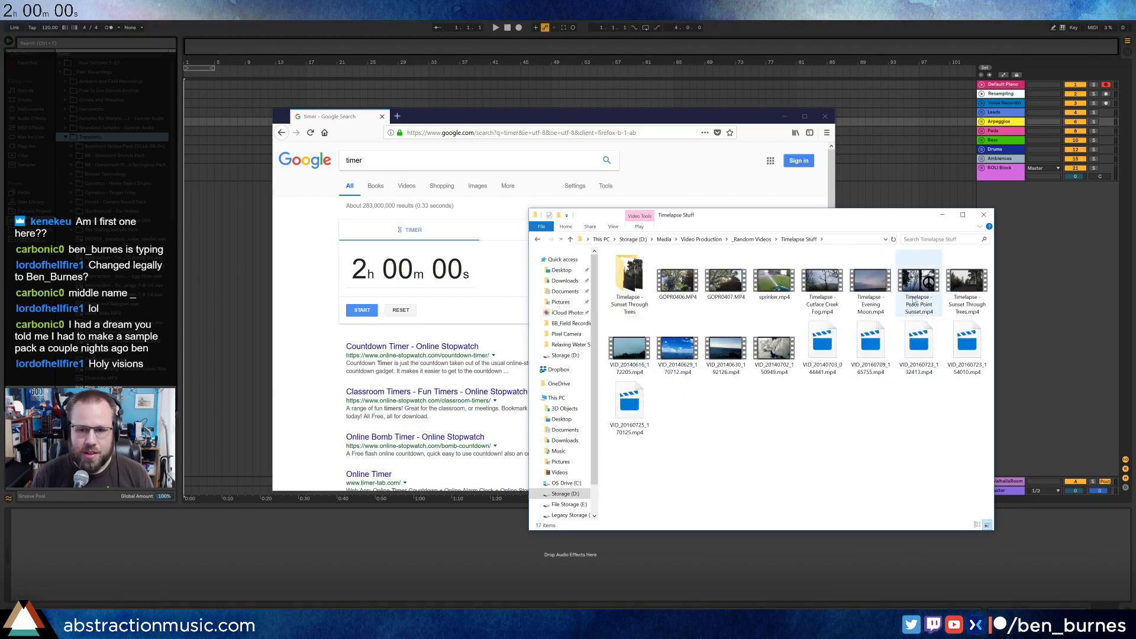
Play Timelapse - Peace Point Sunset.mp4 full screen, jump through several points of it, and close the player.
{"action": "double_click", "coordinate": [918, 284]}
{"action": "double_click", "coordinate": [622, 176]}
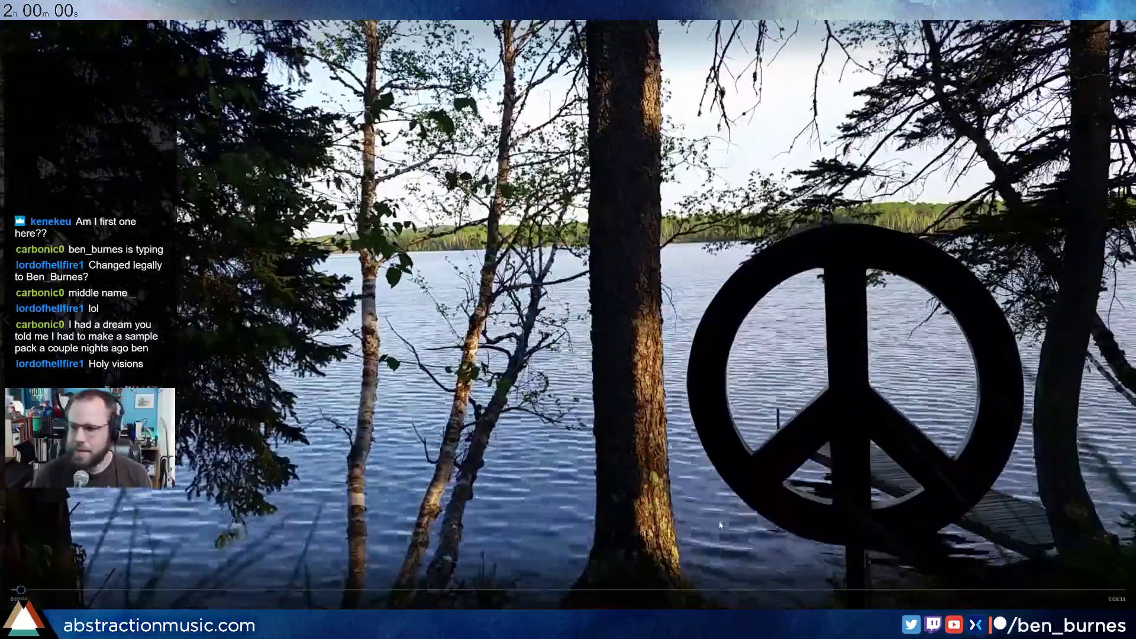
{"action": "left_click", "coordinate": [882, 590]}
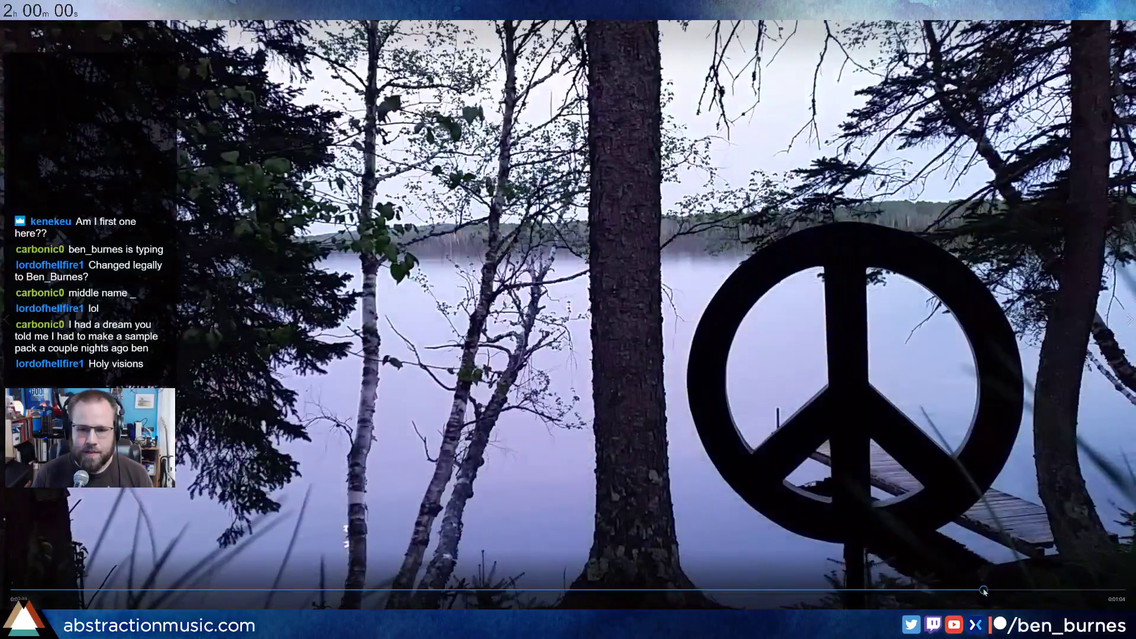
{"action": "left_click", "coordinate": [1057, 590]}
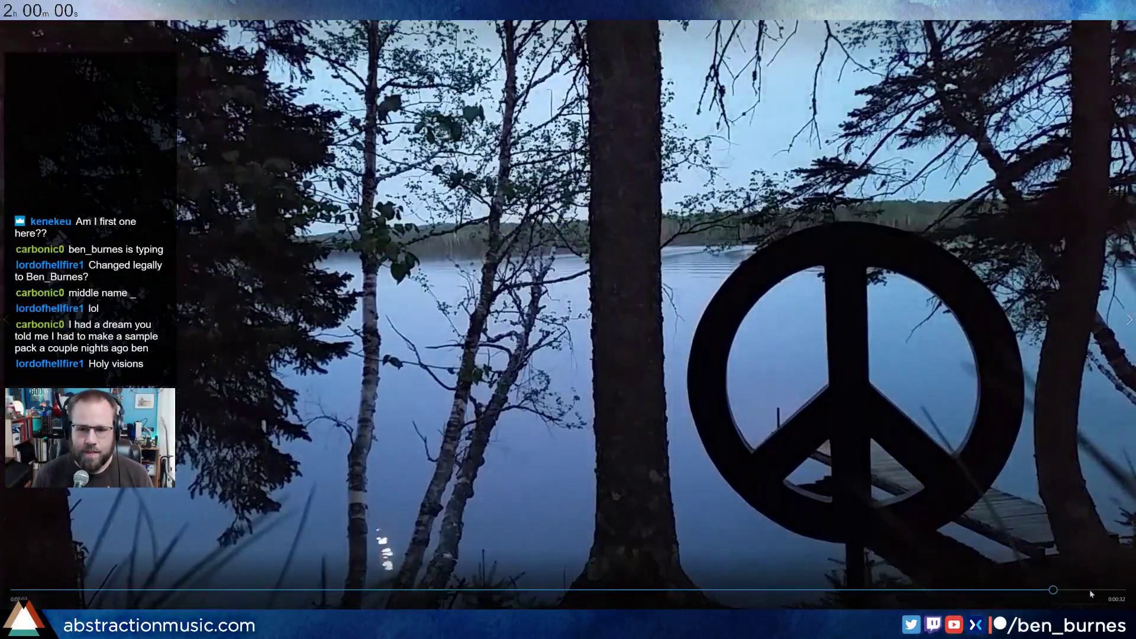
{"action": "left_click", "coordinate": [1093, 590]}
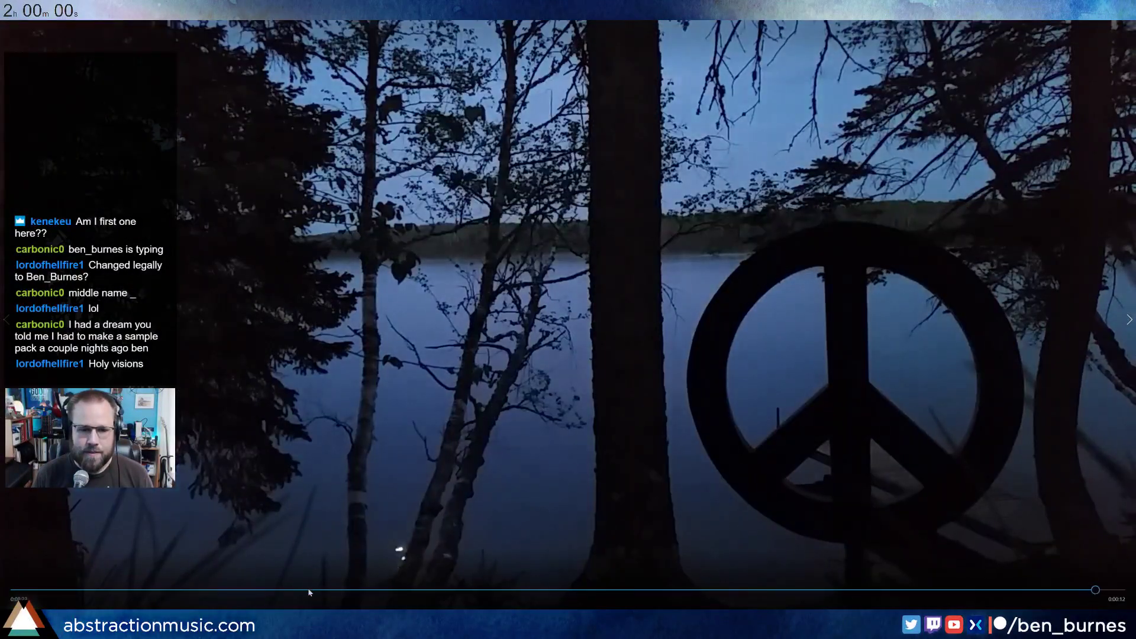
{"action": "left_click", "coordinate": [357, 589]}
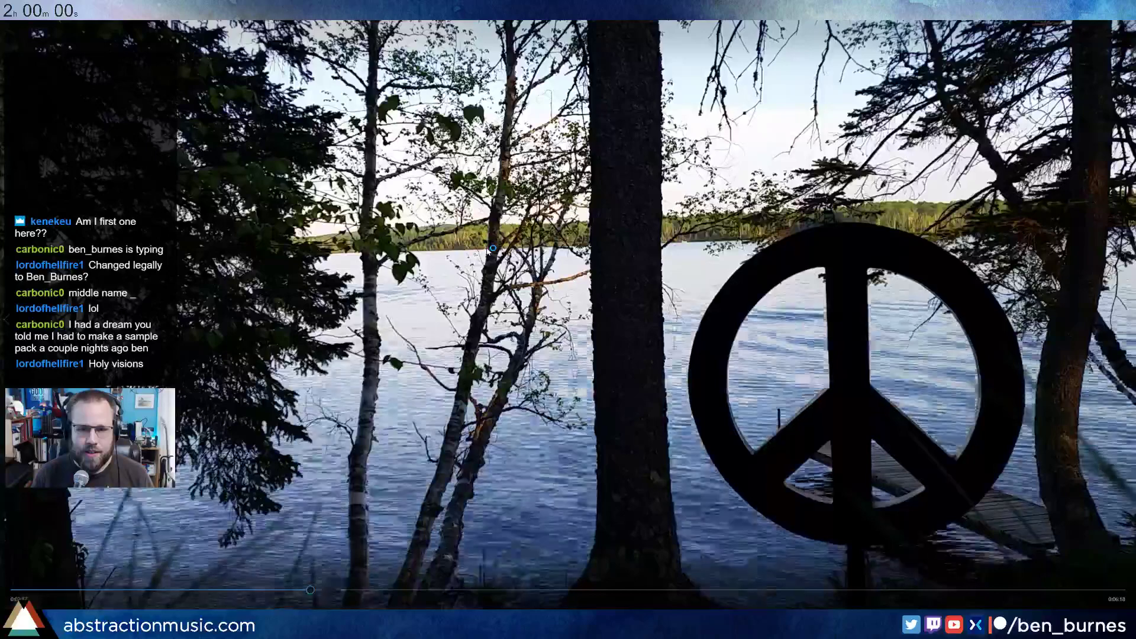
{"action": "key", "text": "Escape"}
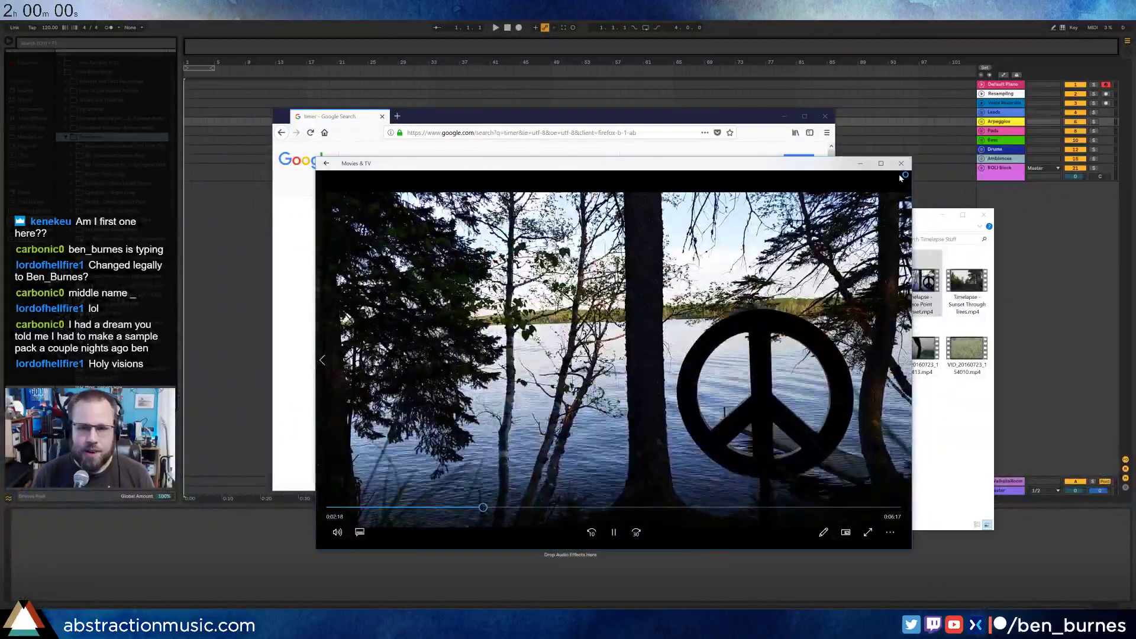
{"action": "key", "text": "alt+F4"}
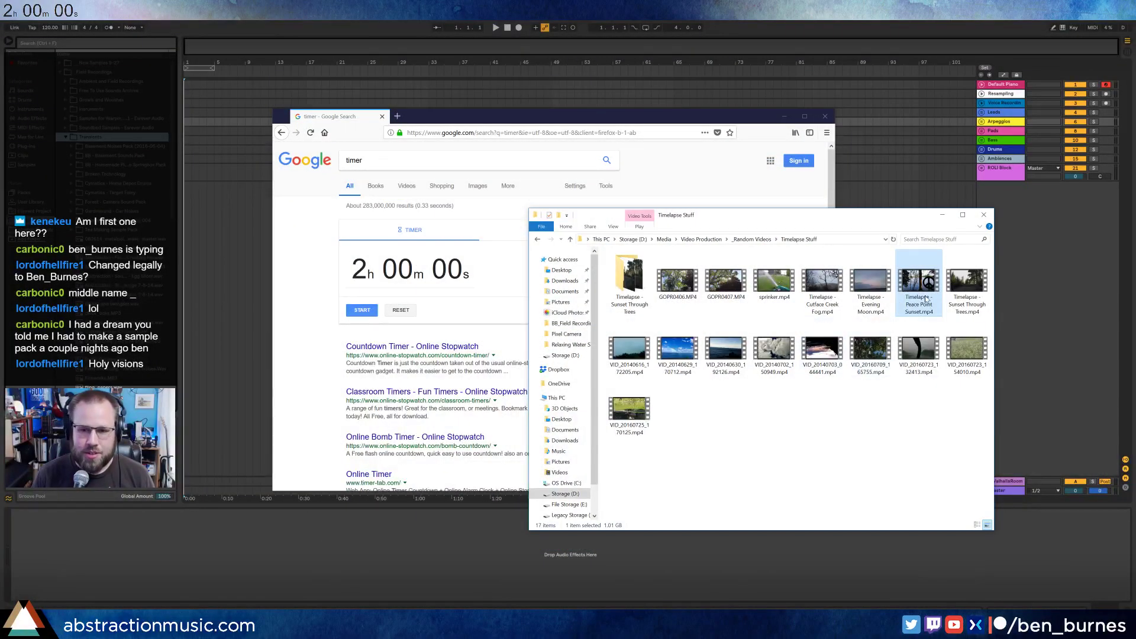
Play Timelapse - Evening Moon.mp4 full screen, jump through several points up to its end, and close the player.
{"action": "double_click", "coordinate": [877, 287]}
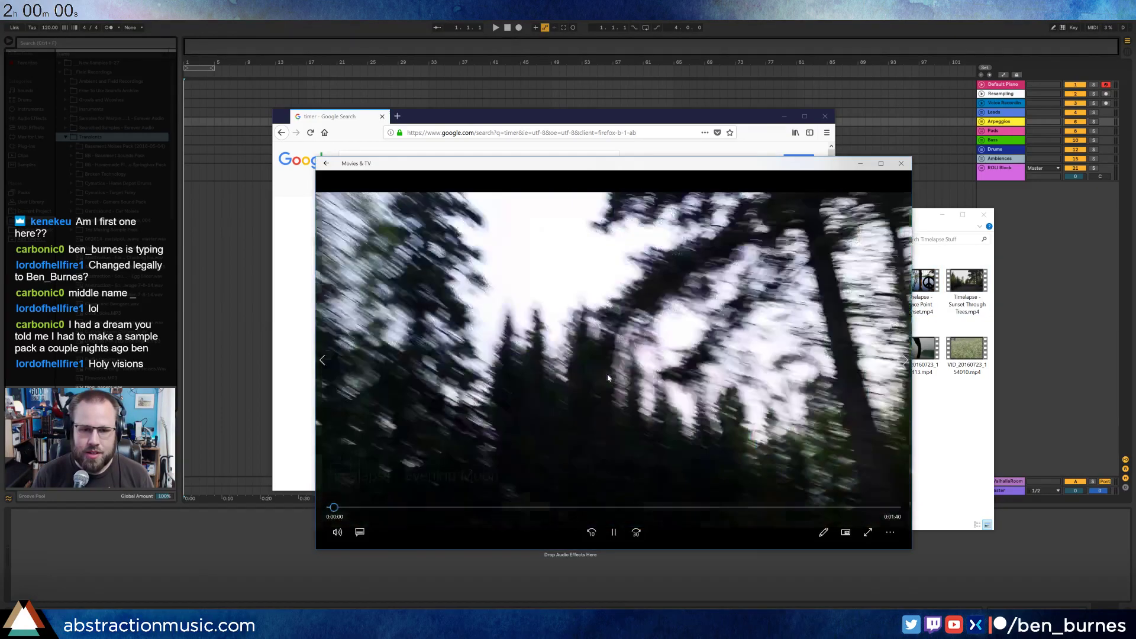
{"action": "double_click", "coordinate": [606, 379]}
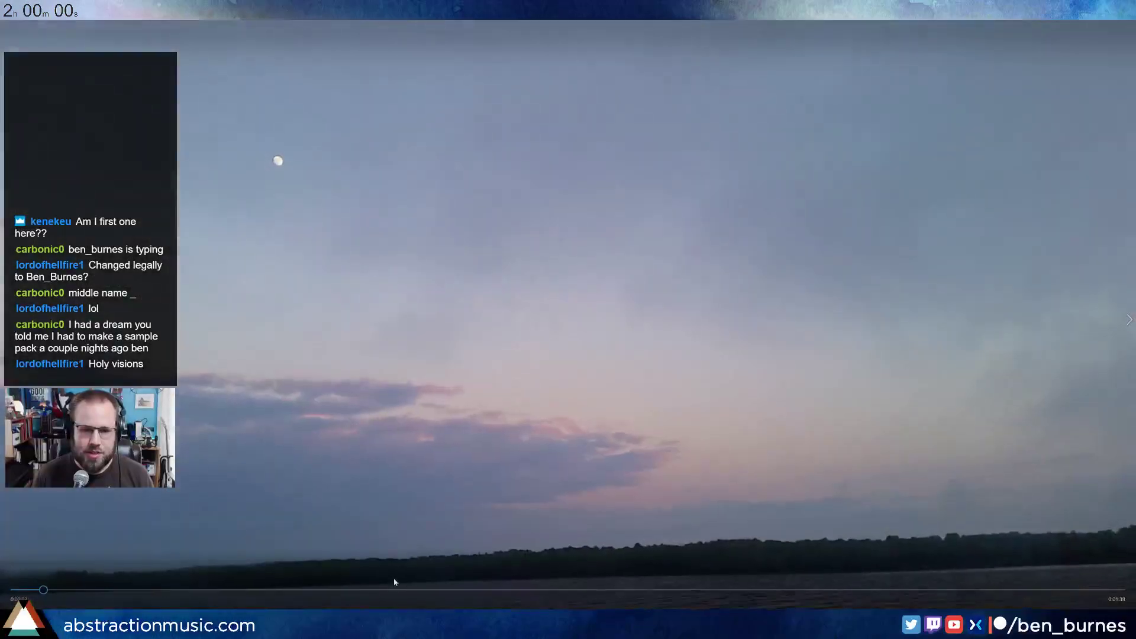
{"action": "left_click", "coordinate": [396, 591]}
{"action": "left_click", "coordinate": [605, 589]}
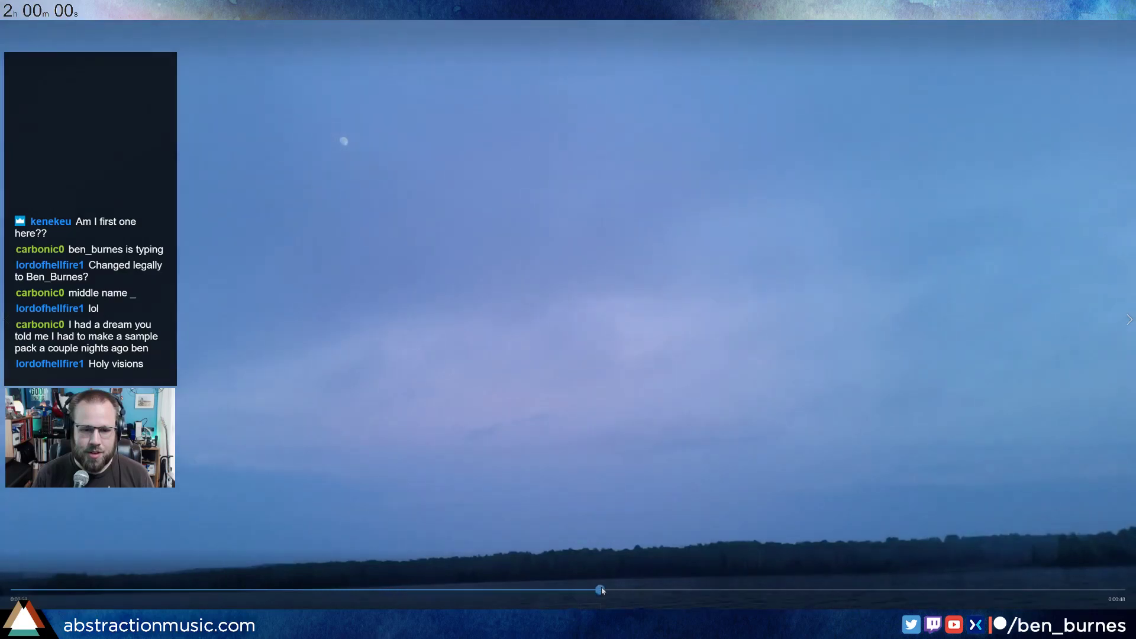
{"action": "left_click", "coordinate": [767, 590]}
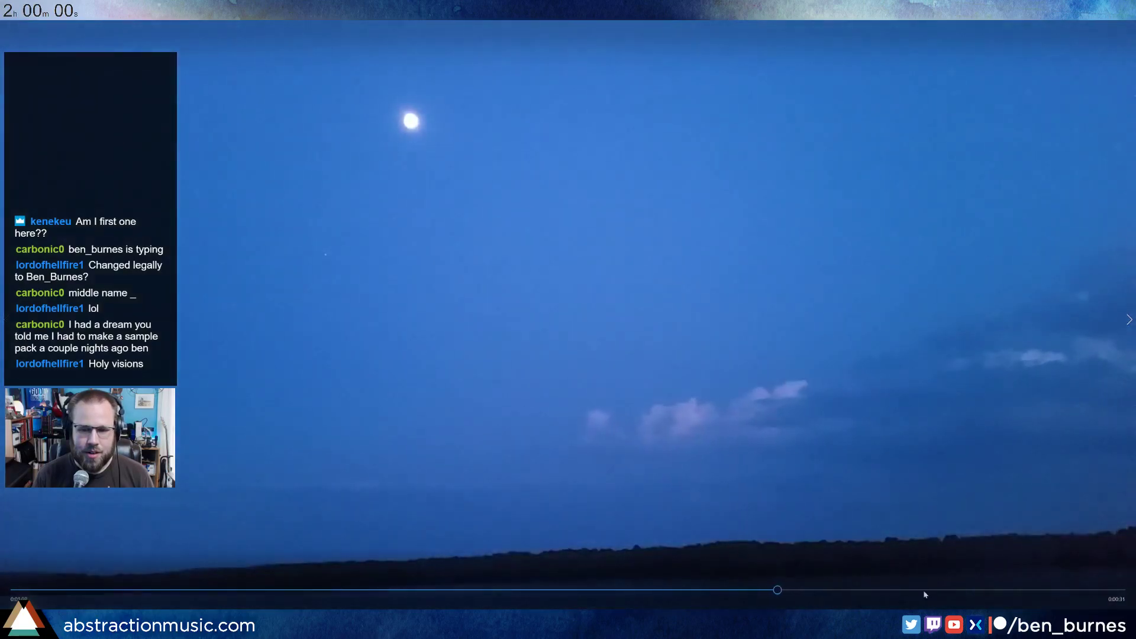
{"action": "left_click", "coordinate": [922, 590]}
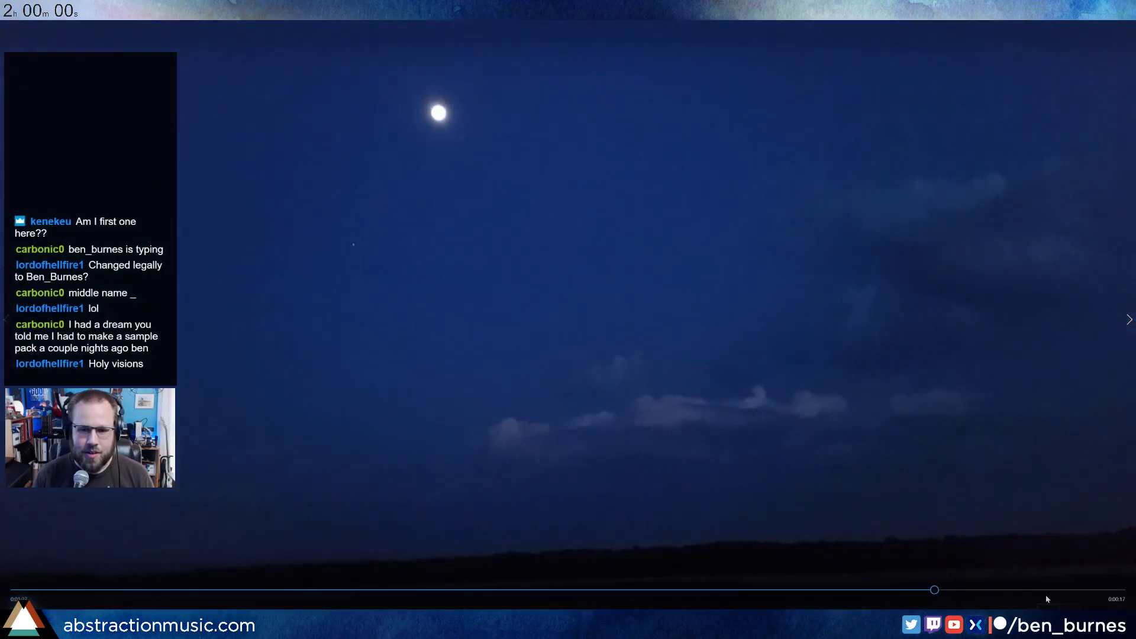
{"action": "left_click", "coordinate": [1048, 591]}
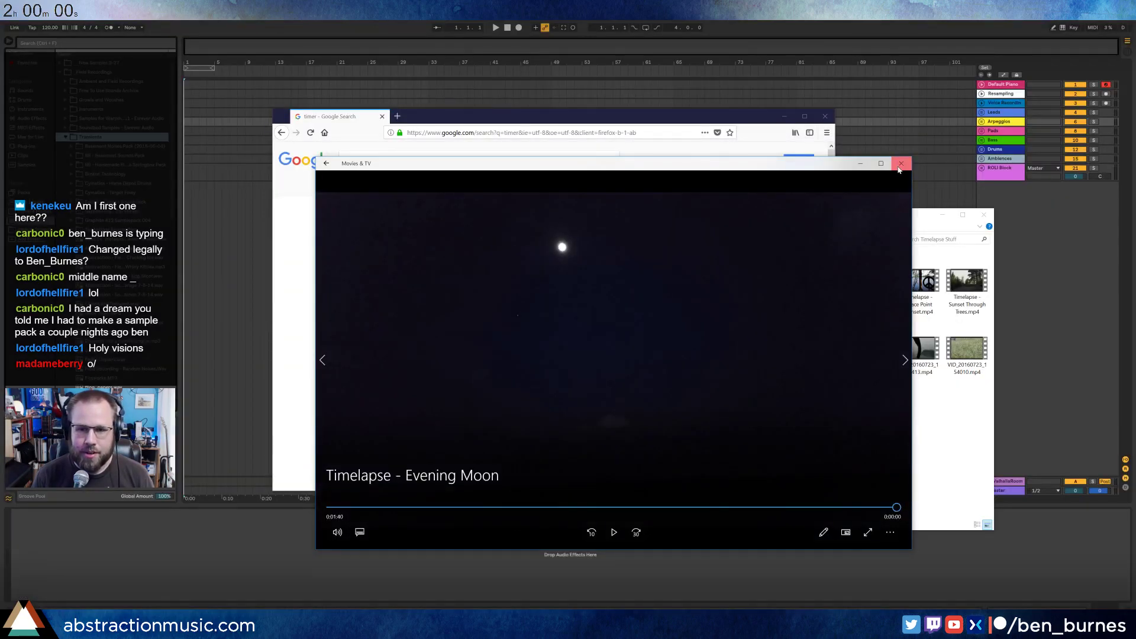
{"action": "left_click", "coordinate": [901, 164]}
{"action": "left_click", "coordinate": [906, 450]}
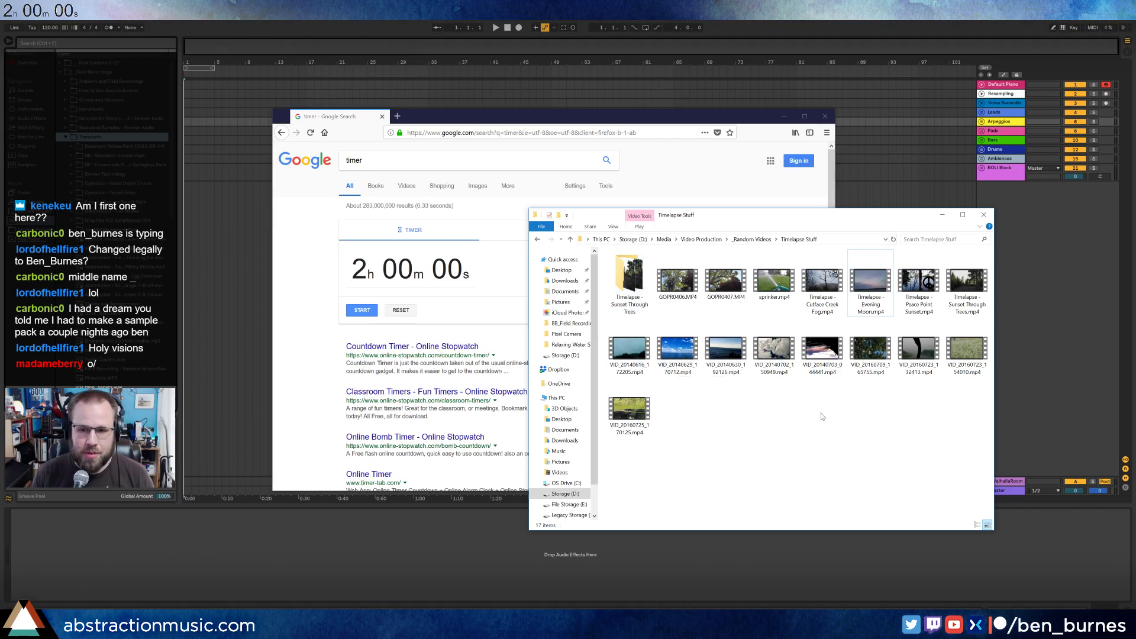
Look through the photos in the Timelapse - Sunset Through Trees folder, return to Timelapse Stuff and close File Explorer.
{"action": "double_click", "coordinate": [629, 283]}
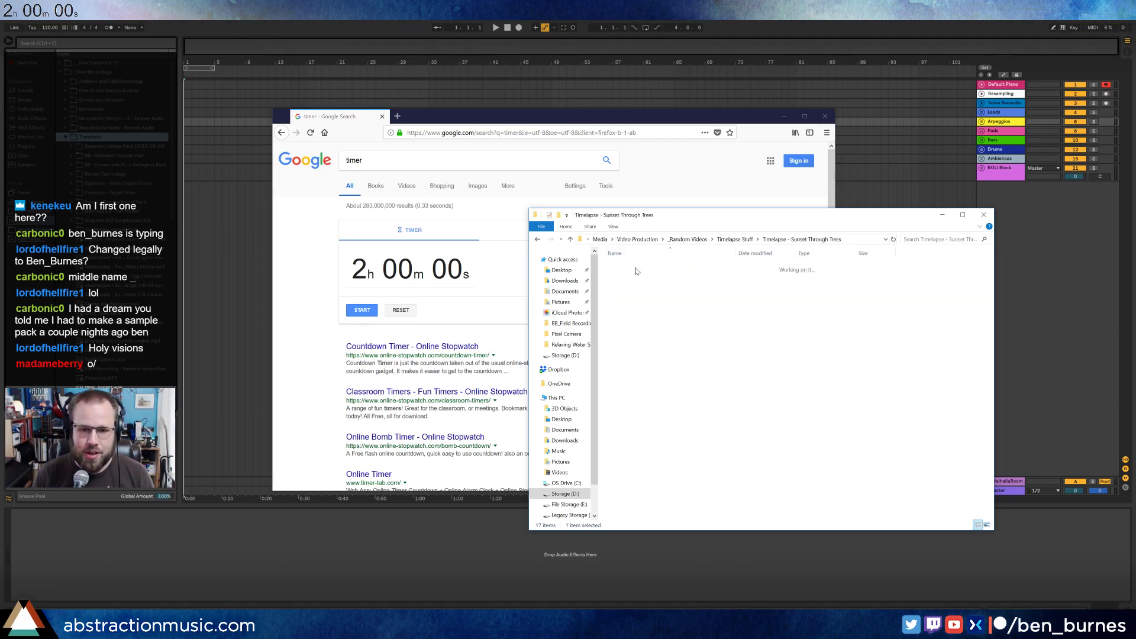
{"action": "scroll", "coordinate": [796, 355], "scroll_direction": "up", "scroll_amount": 5}
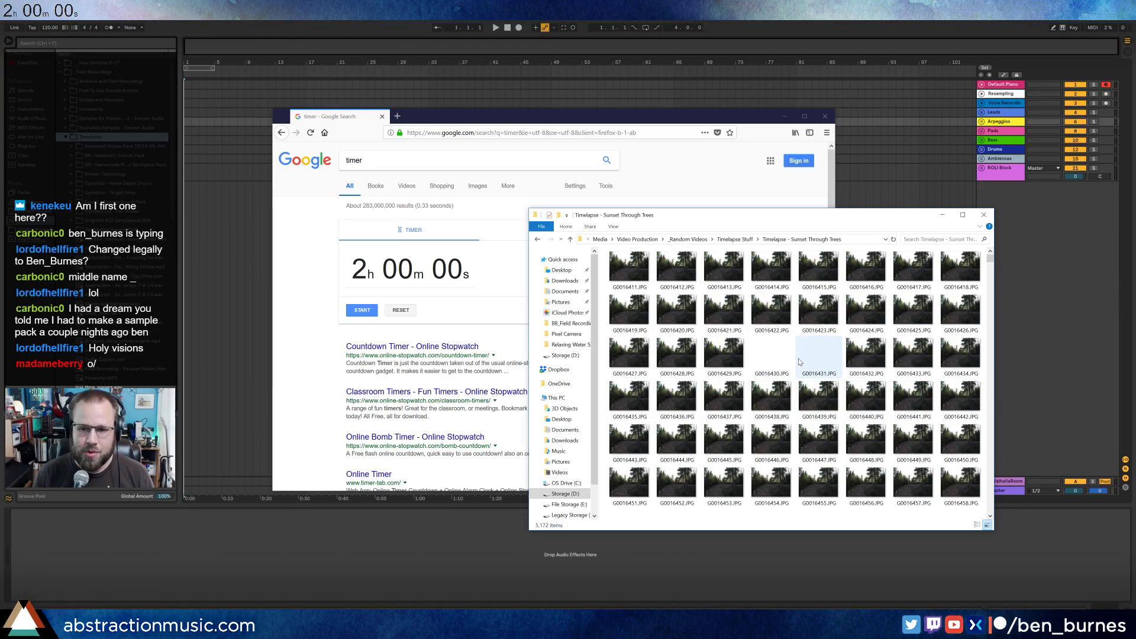
{"action": "key", "text": "alt+Left"}
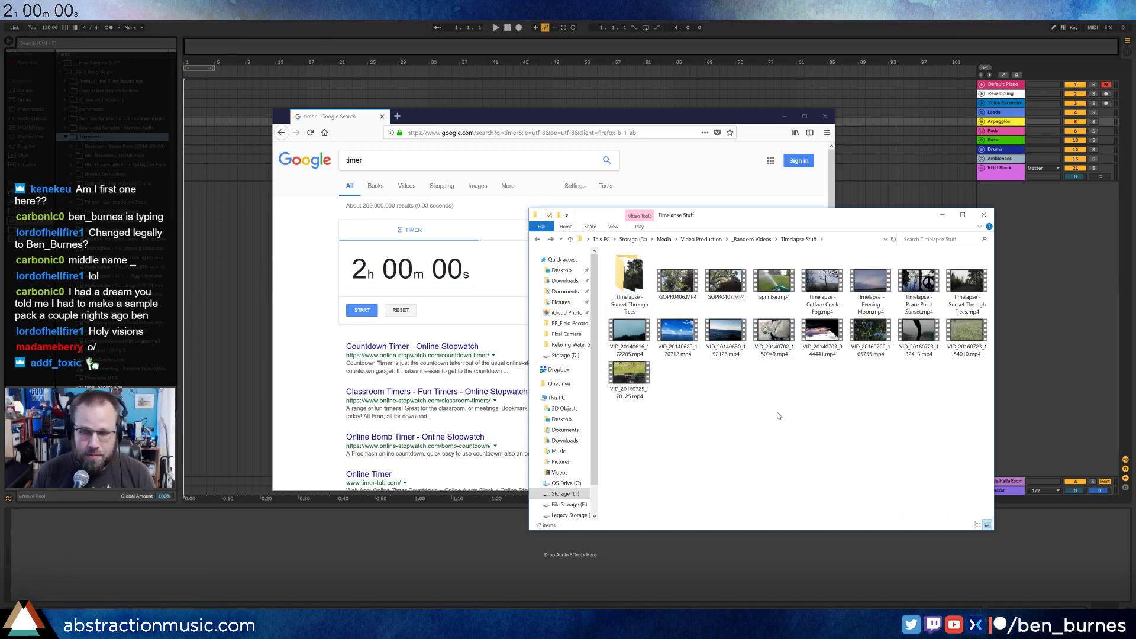
{"action": "left_click", "coordinate": [985, 221]}
{"action": "left_click", "coordinate": [985, 221]}
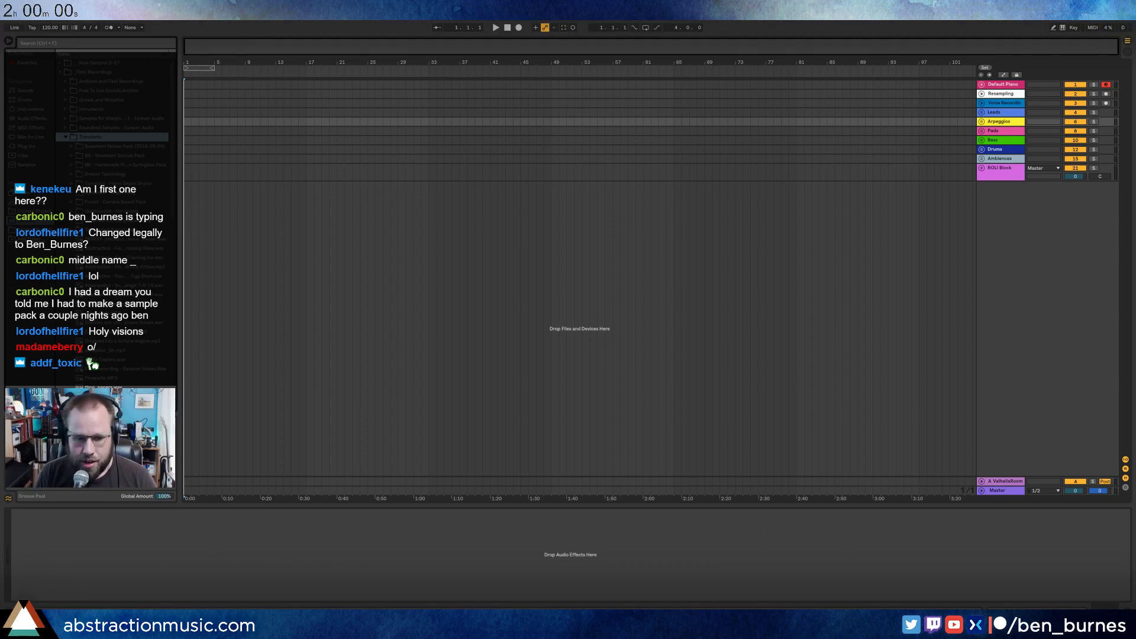
Switch to the browser, start the two-hour Google countdown timer, and return to the Ableton Live arrangement.
{"action": "left_click", "coordinate": [321, 628]}
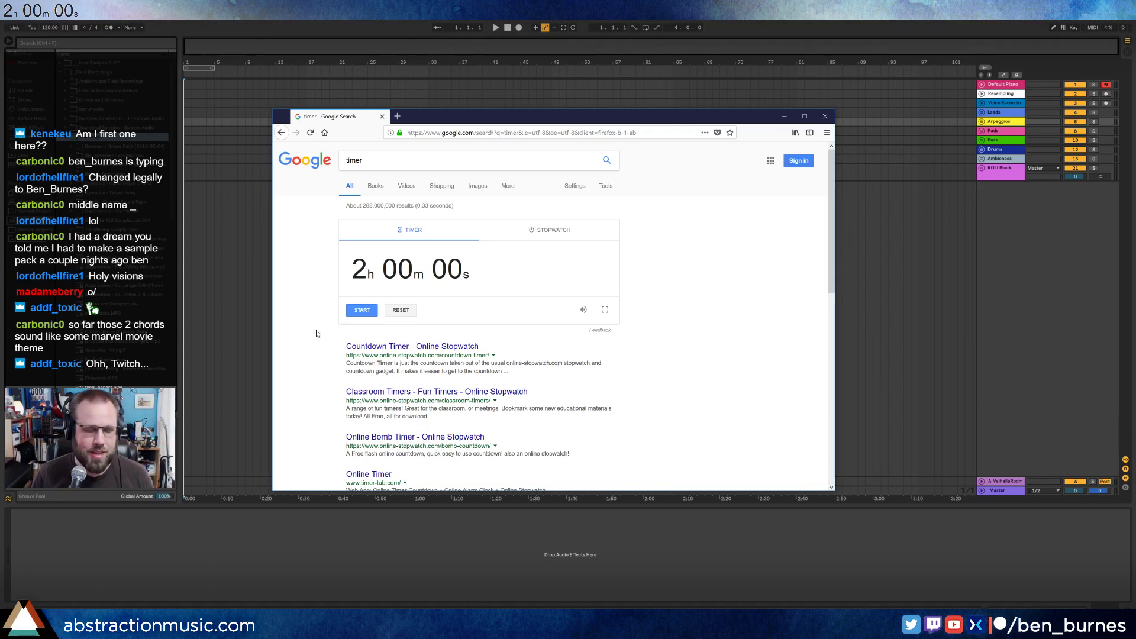
{"action": "left_click", "coordinate": [364, 313]}
{"action": "key", "text": "alt+Tab"}
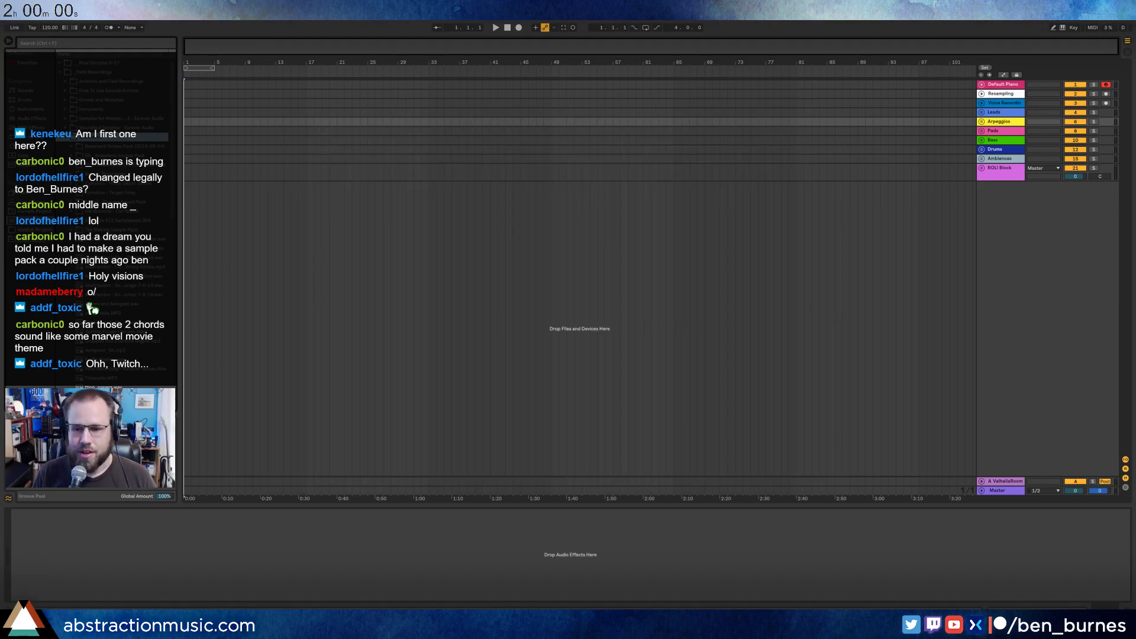
{"action": "left_click", "coordinate": [529, 191]}
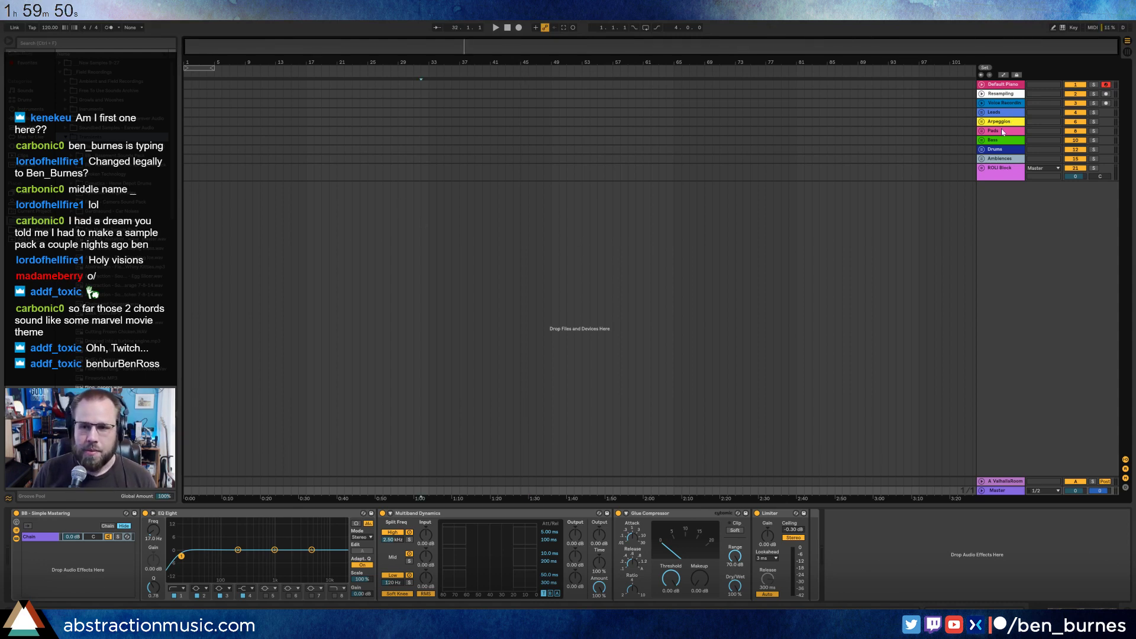
Check the contents of the Pads group and fold it again, then unfold the Leads group and select its Lead track.
{"action": "left_click", "coordinate": [982, 131]}
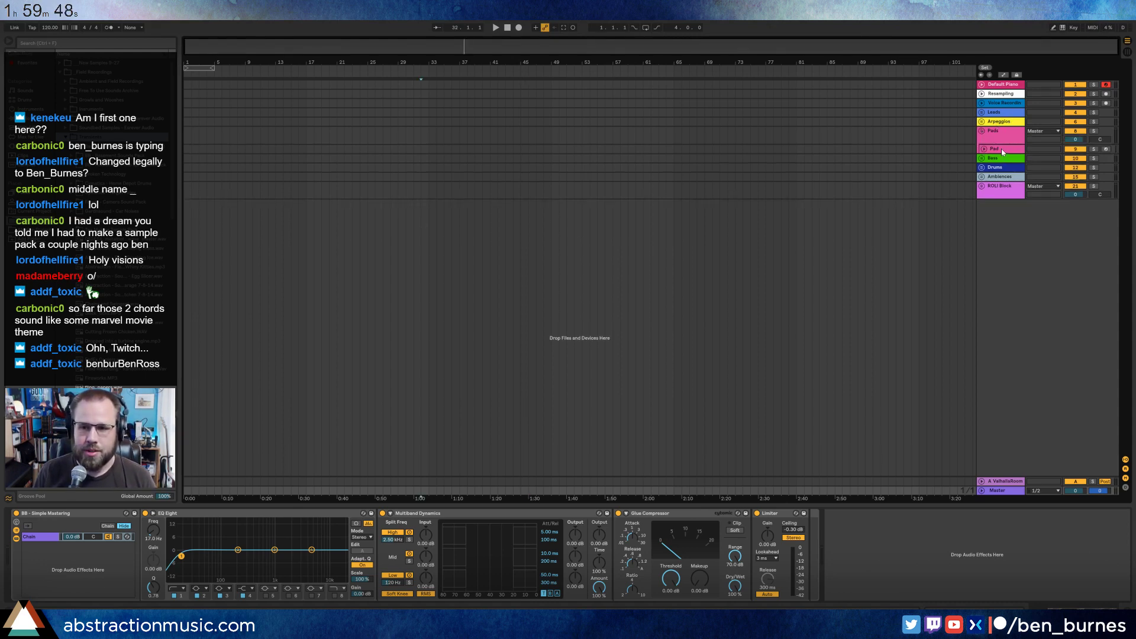
{"action": "left_click", "coordinate": [982, 131]}
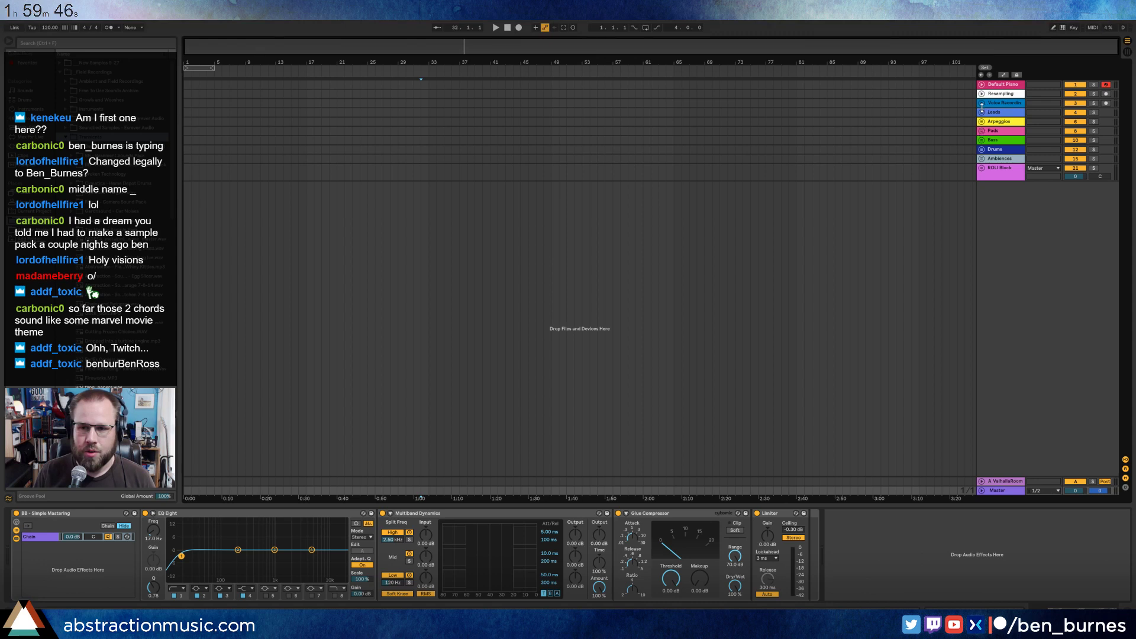
{"action": "left_click", "coordinate": [981, 112]}
{"action": "left_click", "coordinate": [990, 131]}
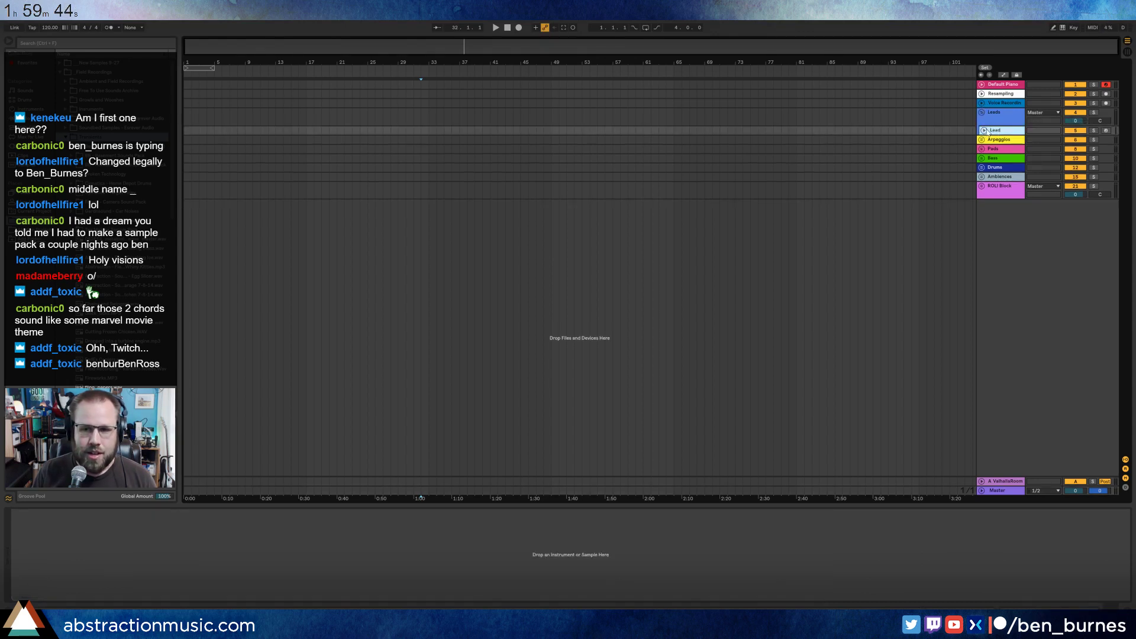
Load the Kontakt 5 plug-in onto the Lead track and move its window to the middle of the arrangement.
{"action": "left_click", "coordinate": [25, 147]}
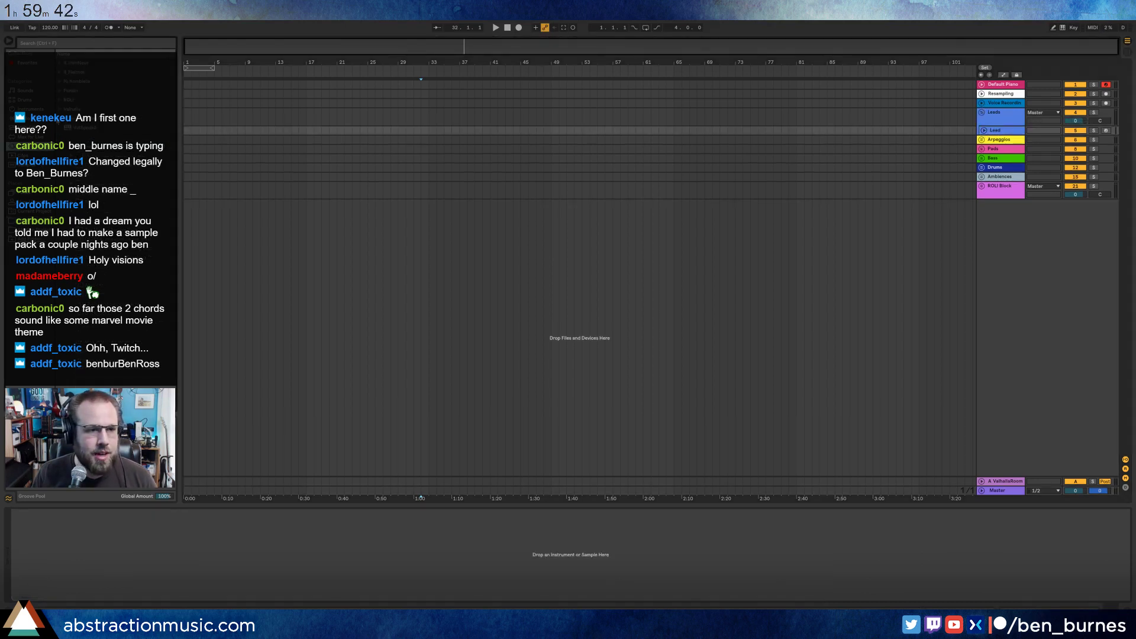
{"action": "left_click", "coordinate": [60, 82]}
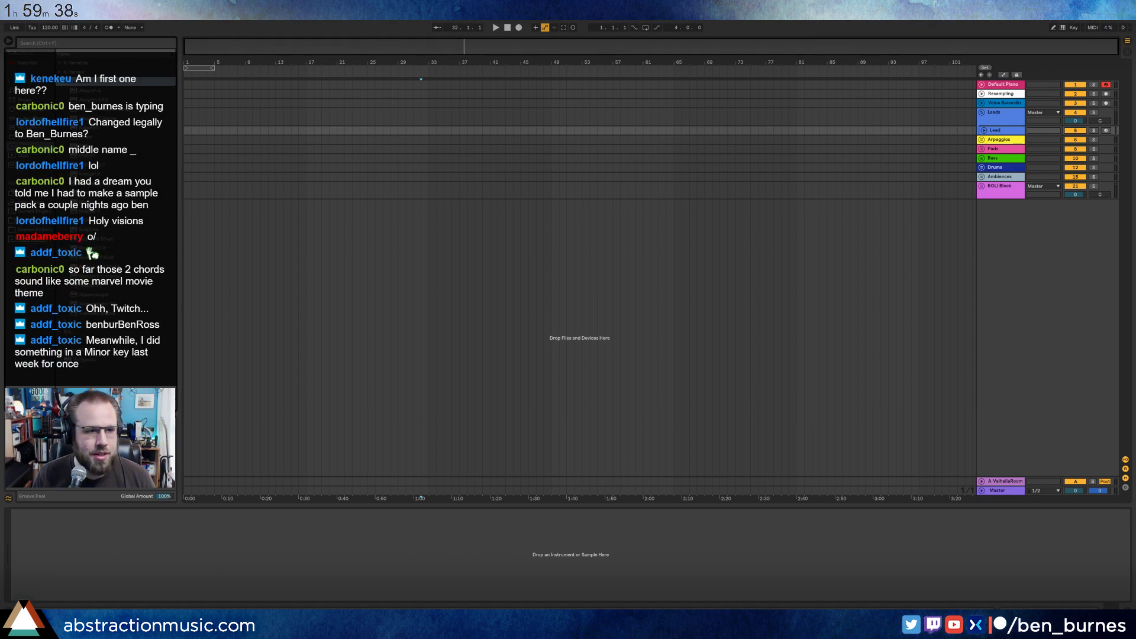
{"action": "left_click_drag", "start_coordinate": [90, 174], "coordinate": [148, 536]}
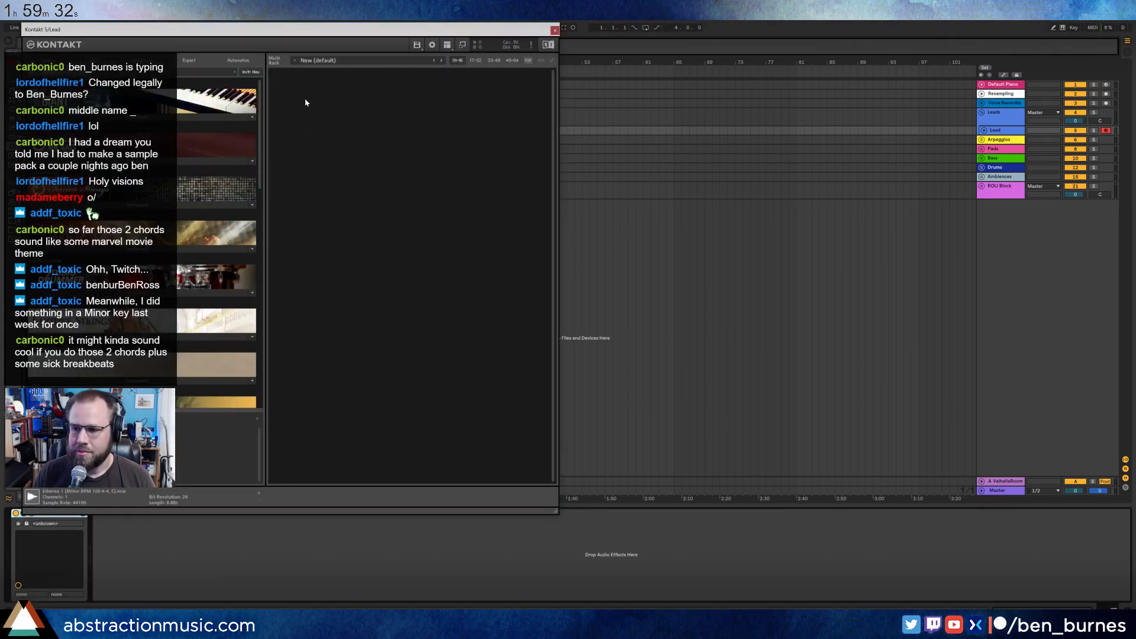
{"action": "left_click_drag", "start_coordinate": [213, 31], "coordinate": [533, 85]}
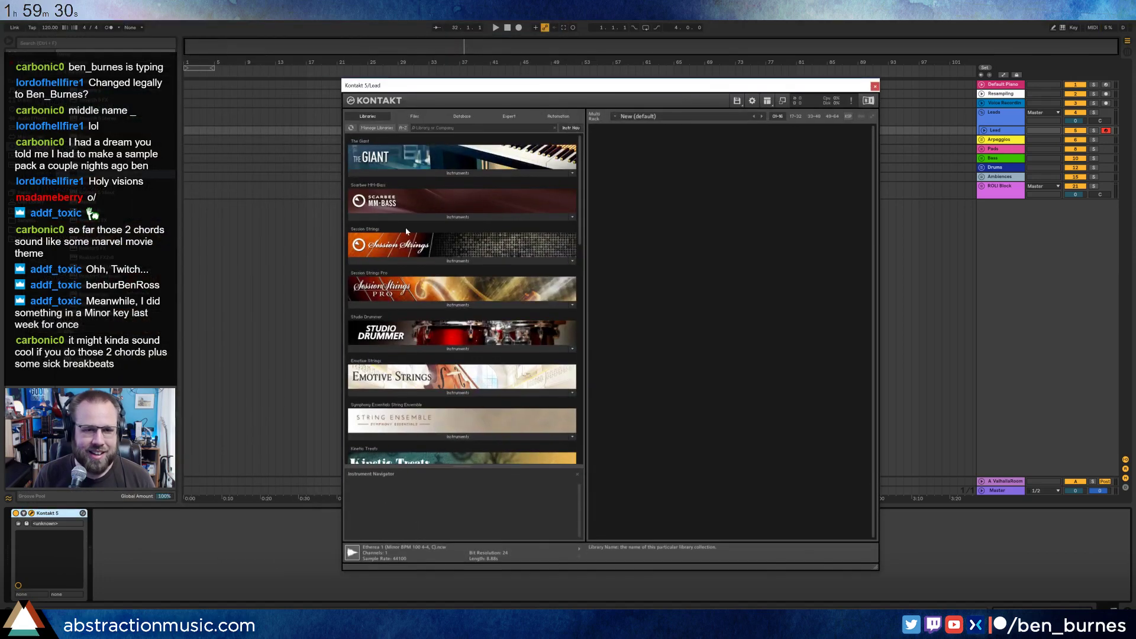
Load Scarbee Mark I.nki from the Scarbee Vintage Keys library into Kontakt.
{"action": "scroll", "coordinate": [428, 322], "scroll_direction": "down", "scroll_amount": 5}
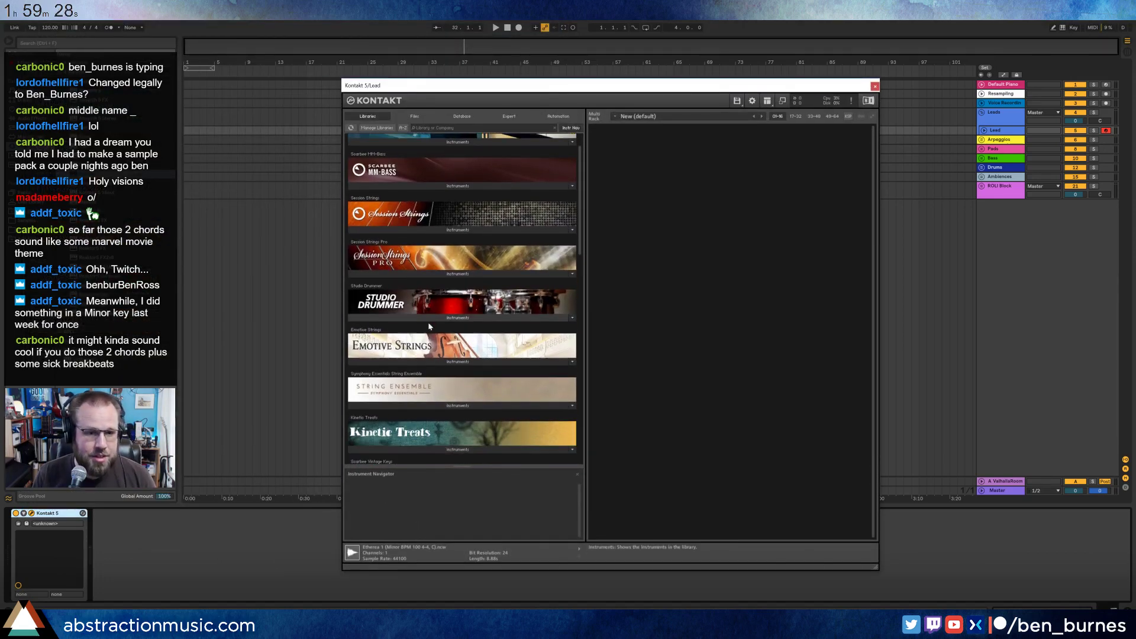
{"action": "left_click", "coordinate": [449, 401]}
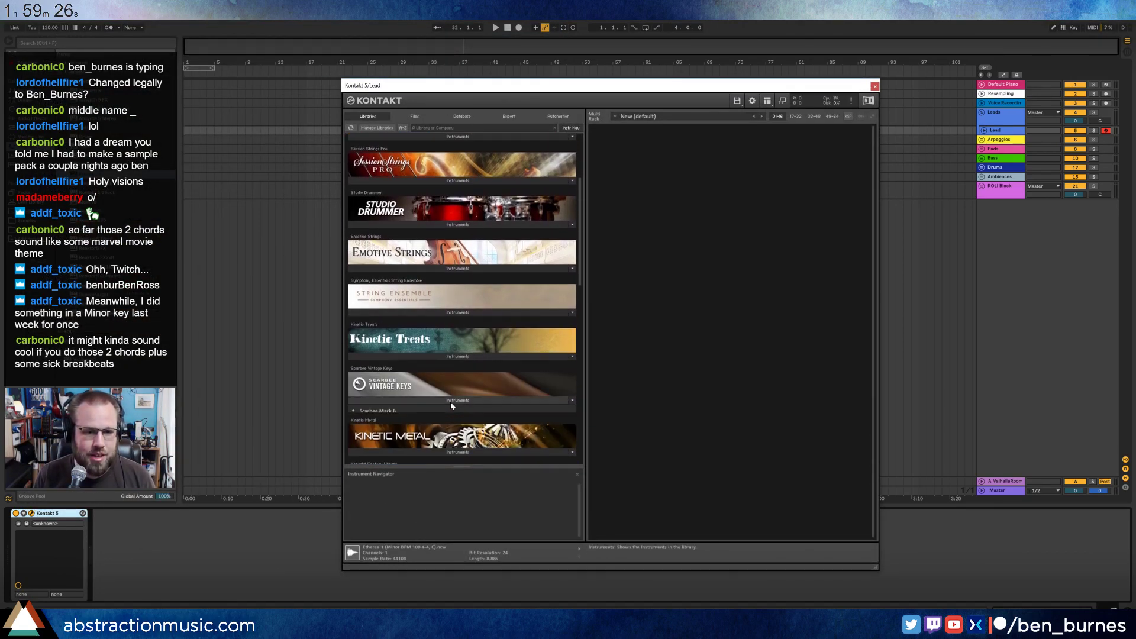
{"action": "scroll", "coordinate": [438, 408], "scroll_direction": "down", "scroll_amount": 2}
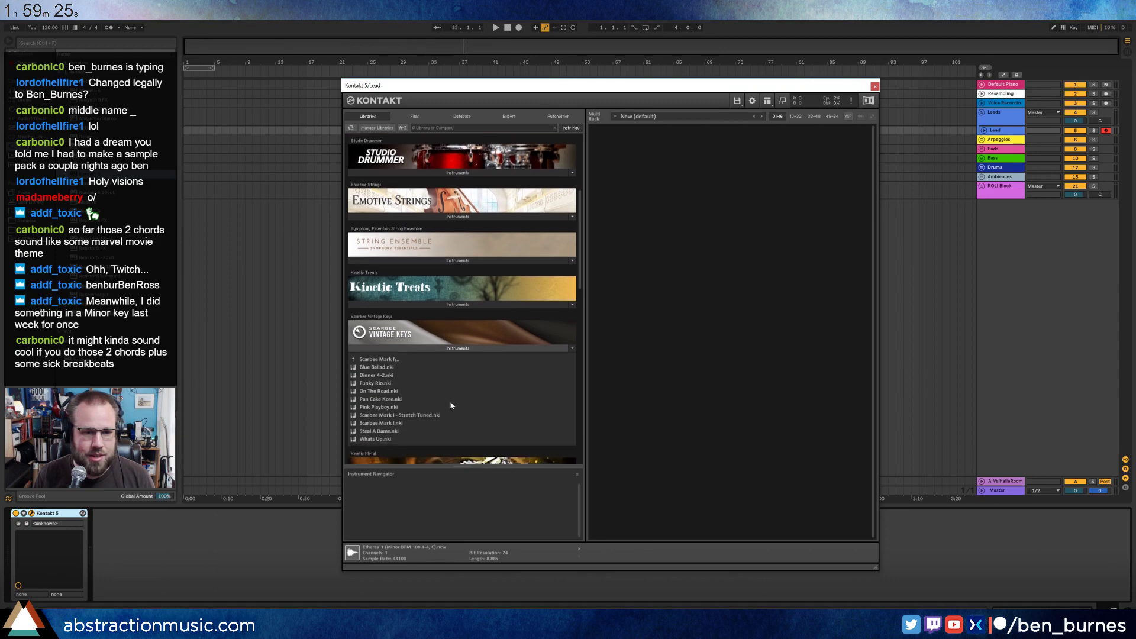
{"action": "double_click", "coordinate": [422, 421]}
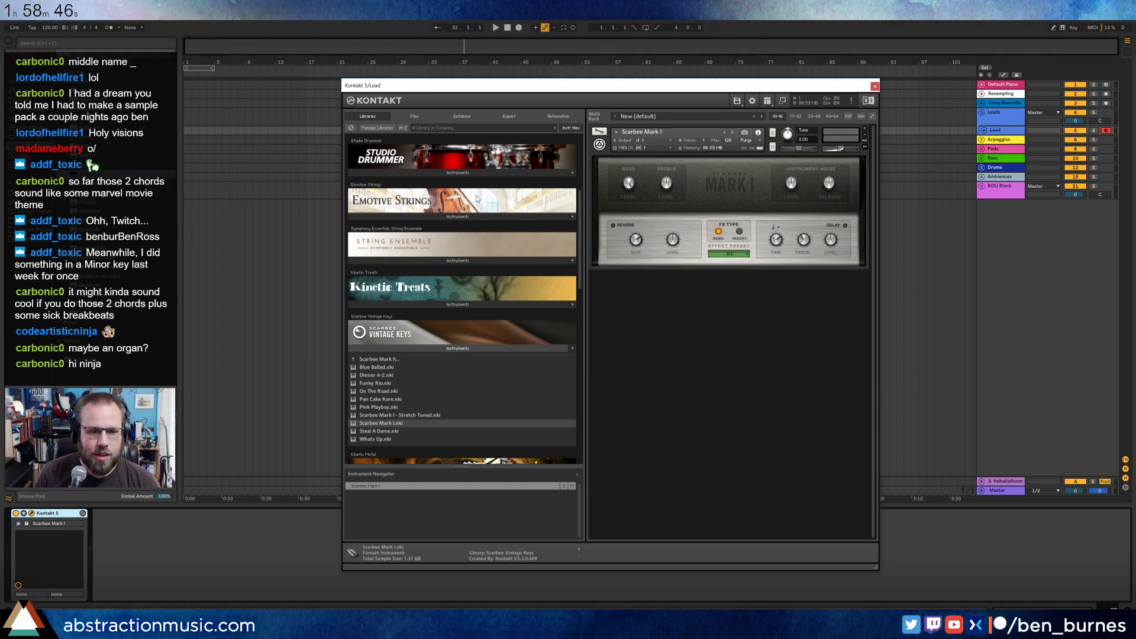
Remove Scarbee Mark I and load Basic Funk 1.nki from the 6 - Funk & Reggae folder of the Vintage Organs library.
{"action": "scroll", "coordinate": [477, 199], "scroll_direction": "down", "scroll_amount": 5}
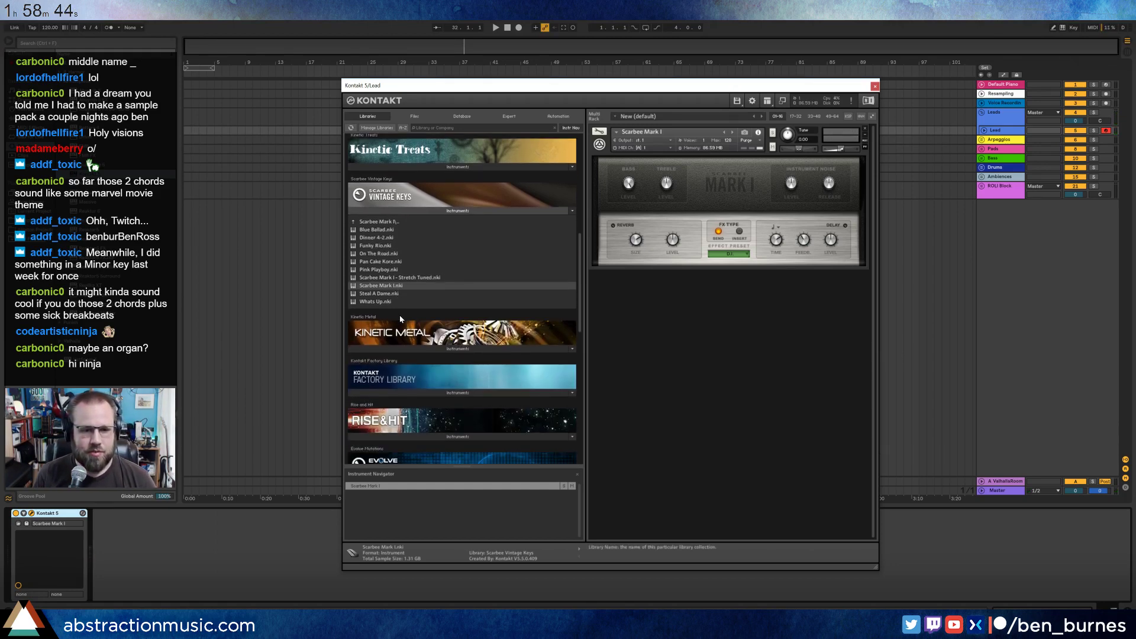
{"action": "scroll", "coordinate": [400, 319], "scroll_direction": "down", "scroll_amount": 6}
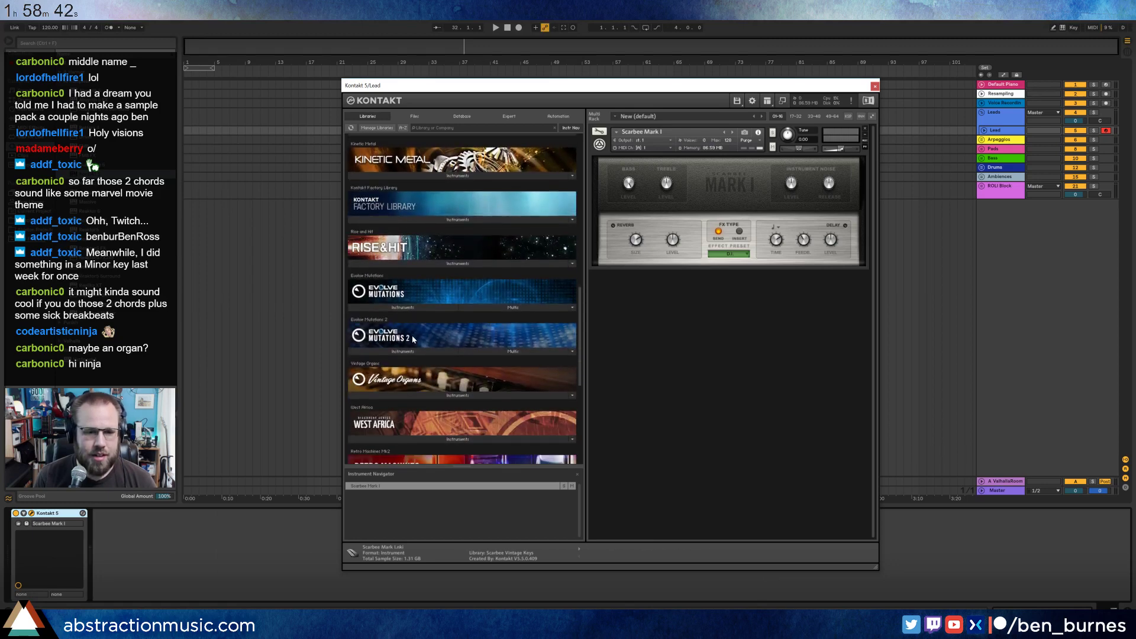
{"action": "scroll", "coordinate": [414, 335], "scroll_direction": "down", "scroll_amount": 3}
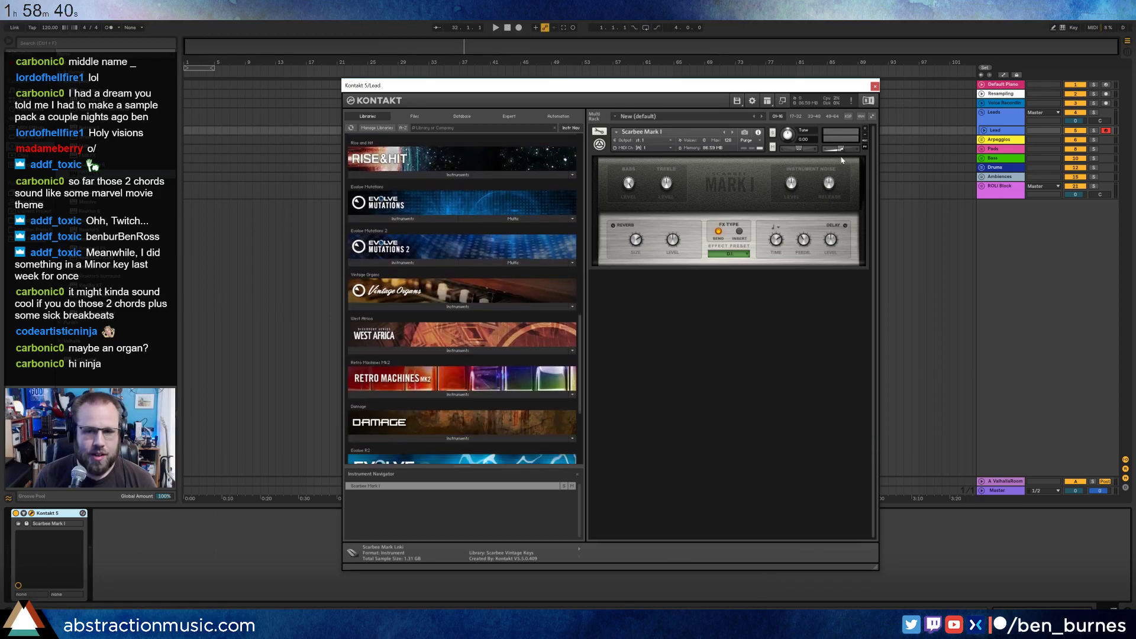
{"action": "left_click", "coordinate": [865, 128]}
{"action": "left_click", "coordinate": [438, 307]}
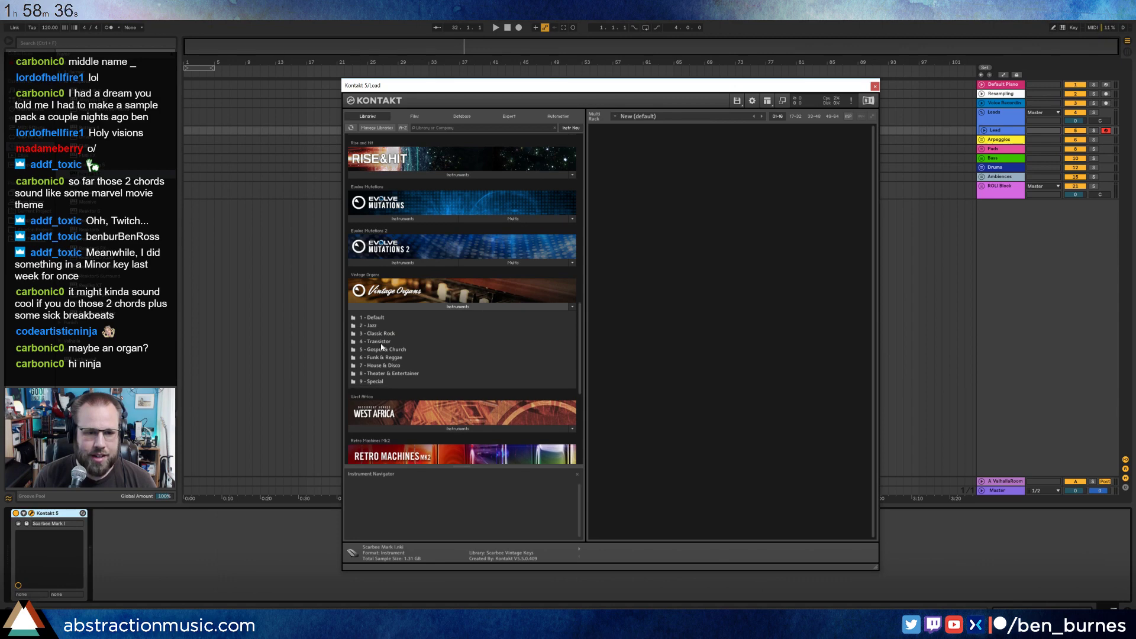
{"action": "double_click", "coordinate": [386, 358]}
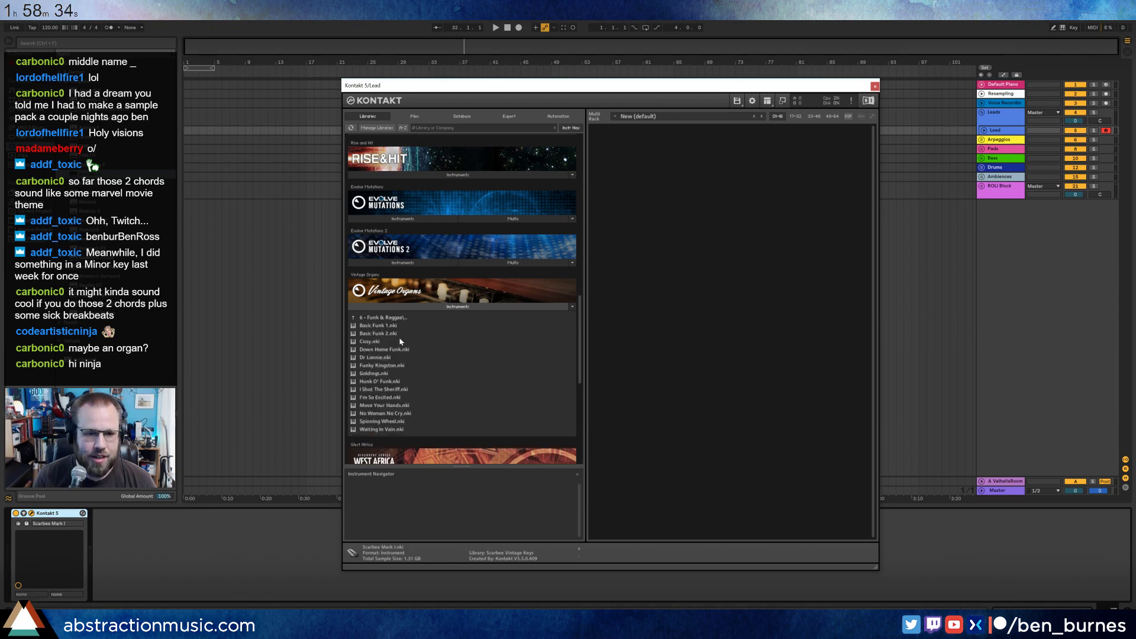
{"action": "double_click", "coordinate": [379, 326]}
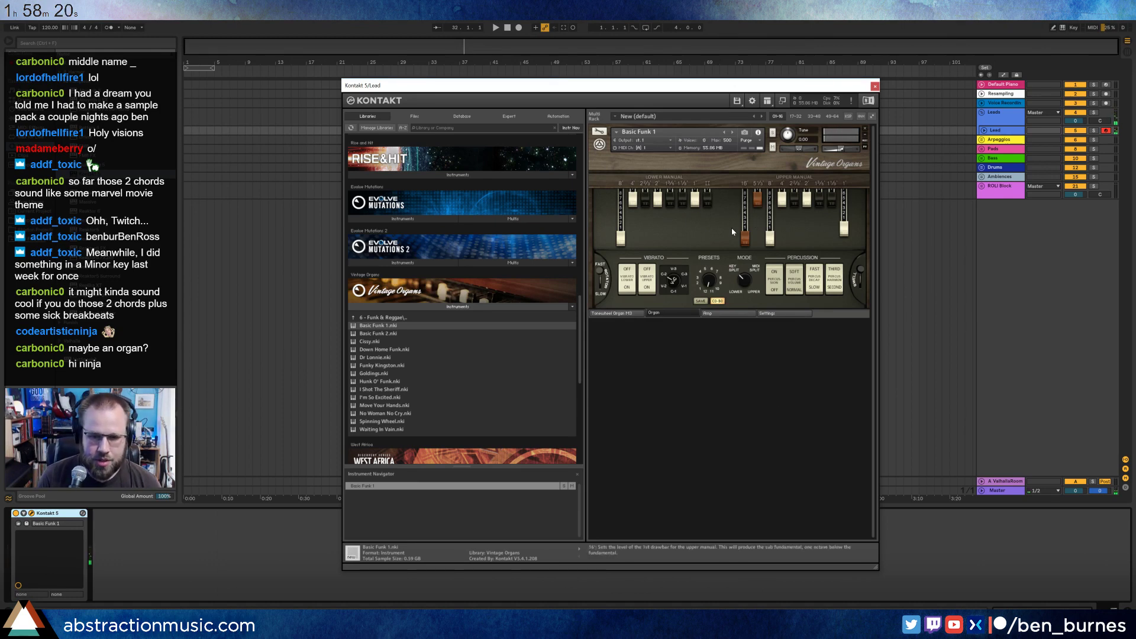
Try the Goldings.nki and No Woman No Cry.nki organ presets one after the other, removing each from the Kontakt rack.
{"action": "double_click", "coordinate": [379, 374]}
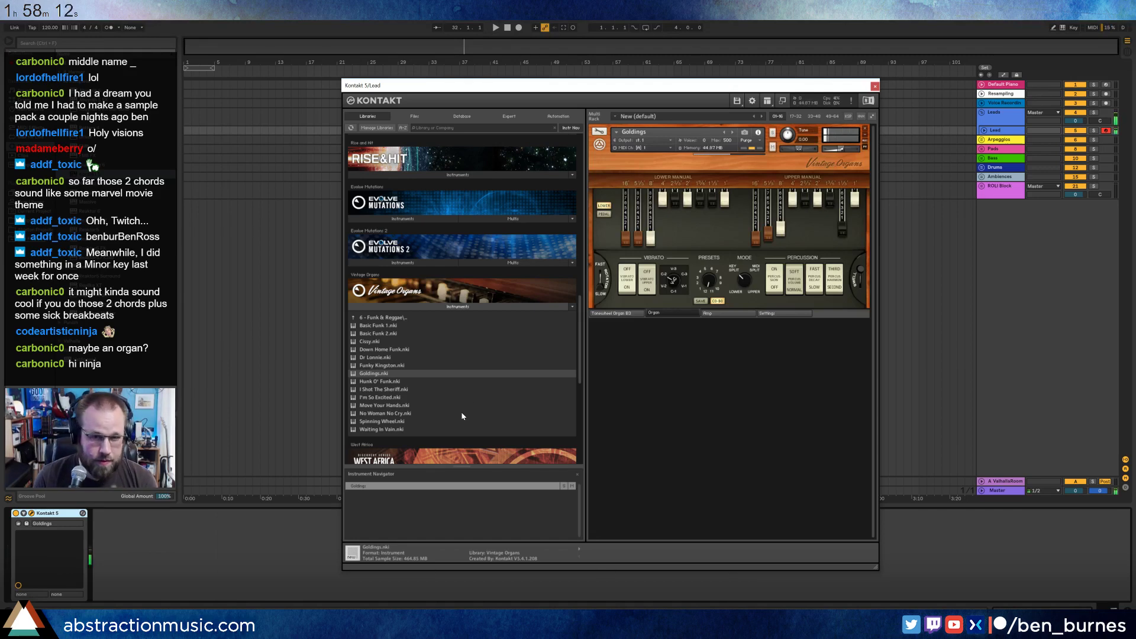
{"action": "left_click", "coordinate": [865, 129]}
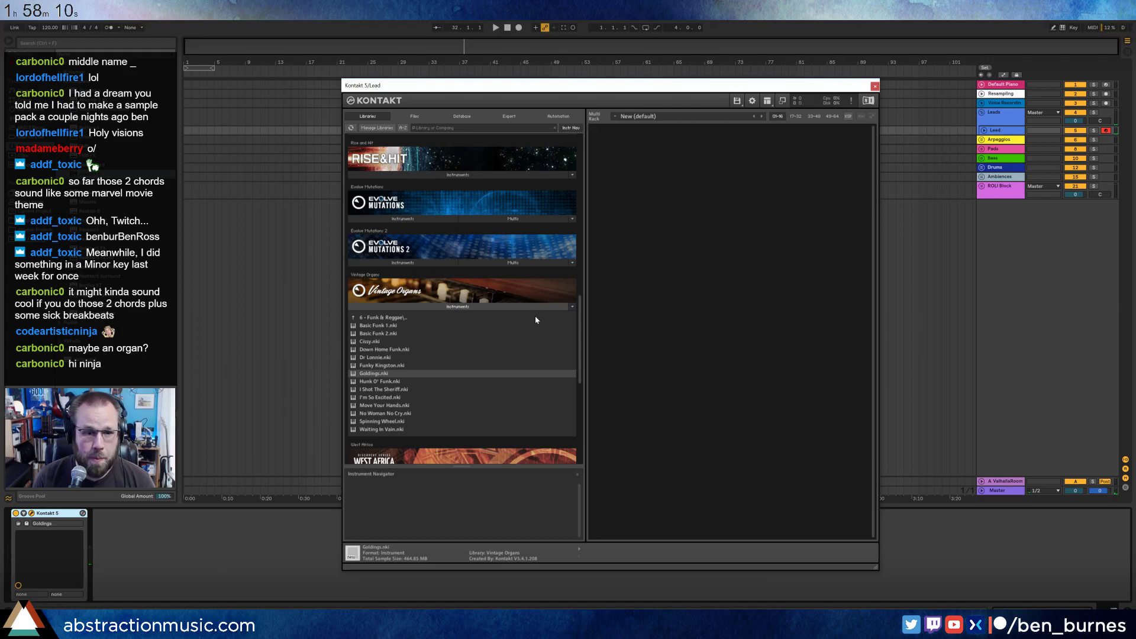
{"action": "double_click", "coordinate": [437, 413]}
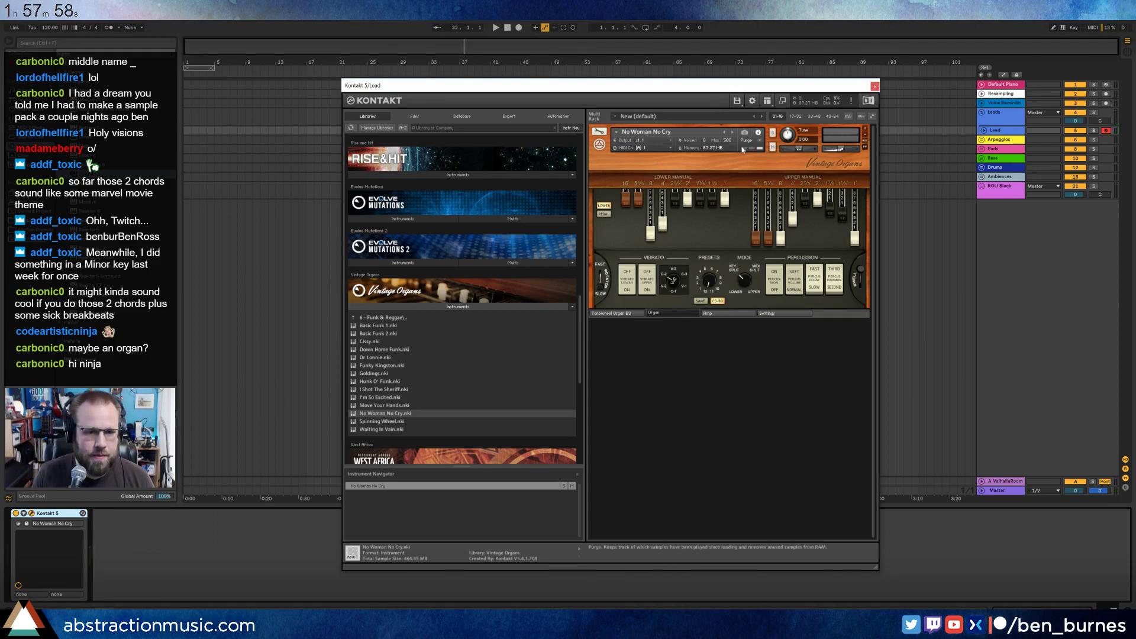
{"action": "left_click", "coordinate": [866, 128]}
{"action": "scroll", "coordinate": [410, 440], "scroll_direction": "down", "scroll_amount": 5}
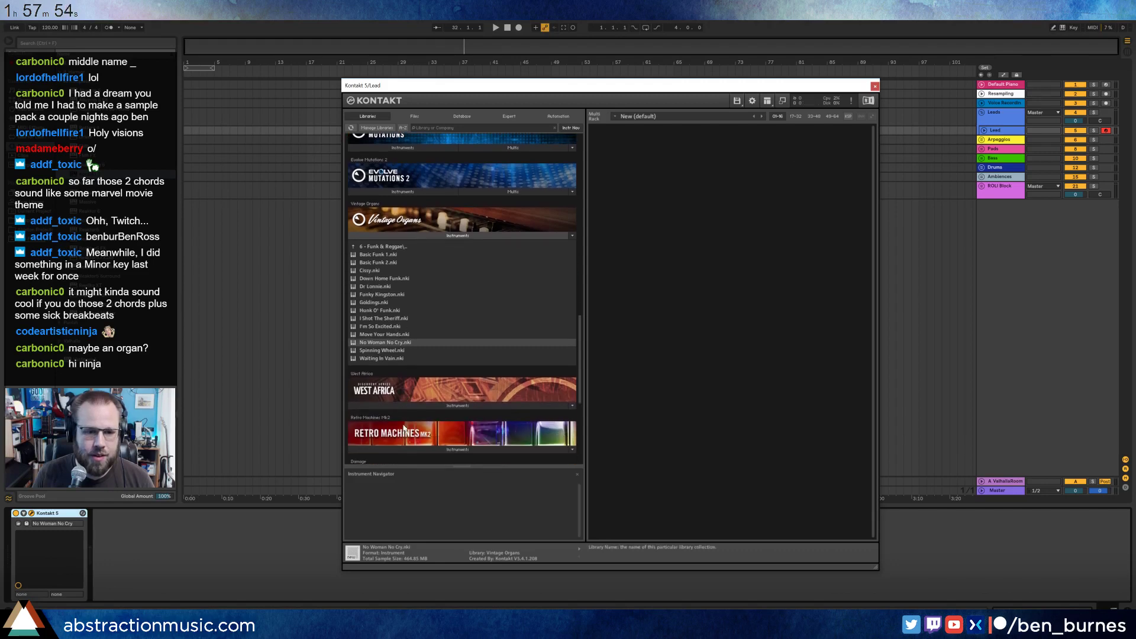
Load Una Corda Felt.nki from the Una Corda library into the Kontakt rack.
{"action": "scroll", "coordinate": [410, 441], "scroll_direction": "down", "scroll_amount": 4}
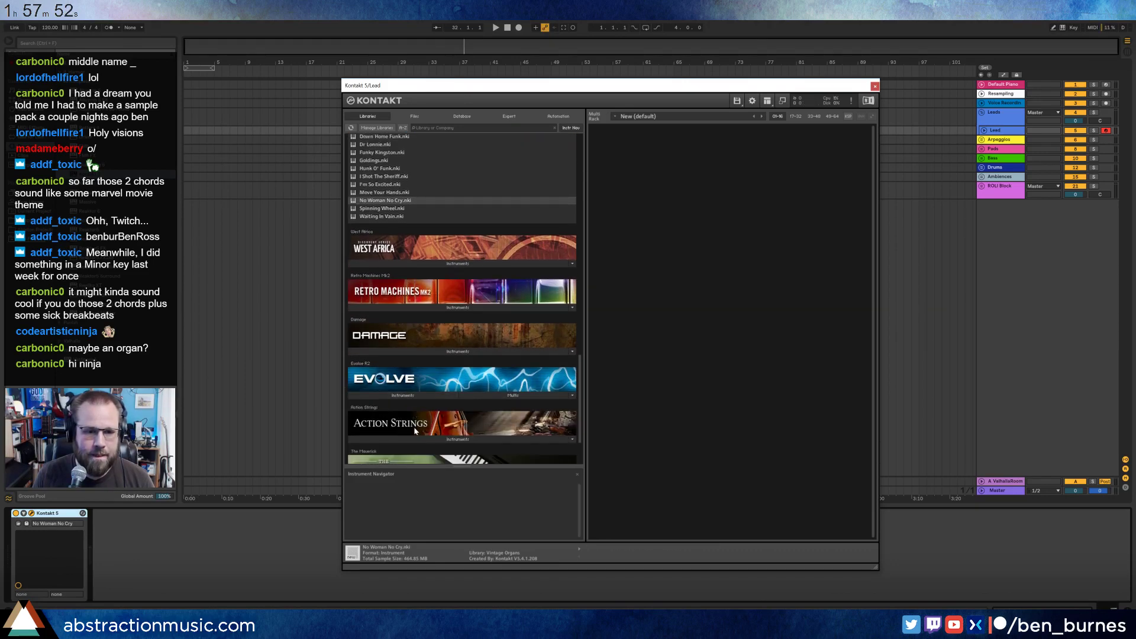
{"action": "scroll", "coordinate": [513, 454], "scroll_direction": "down", "scroll_amount": 2}
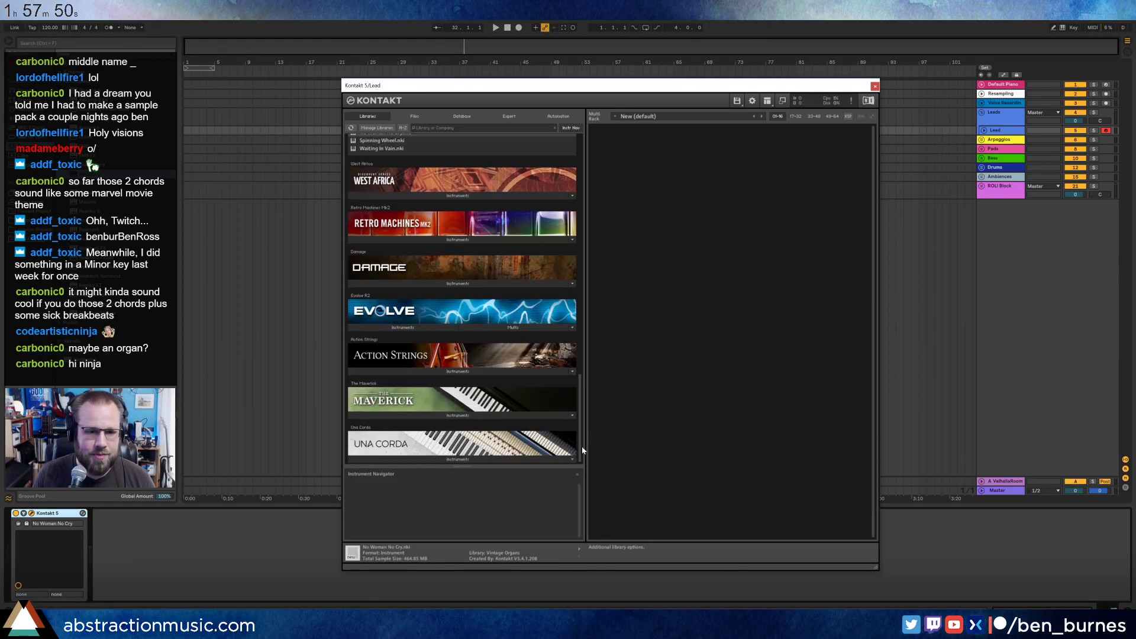
{"action": "scroll", "coordinate": [493, 381], "scroll_direction": "up", "scroll_amount": 2}
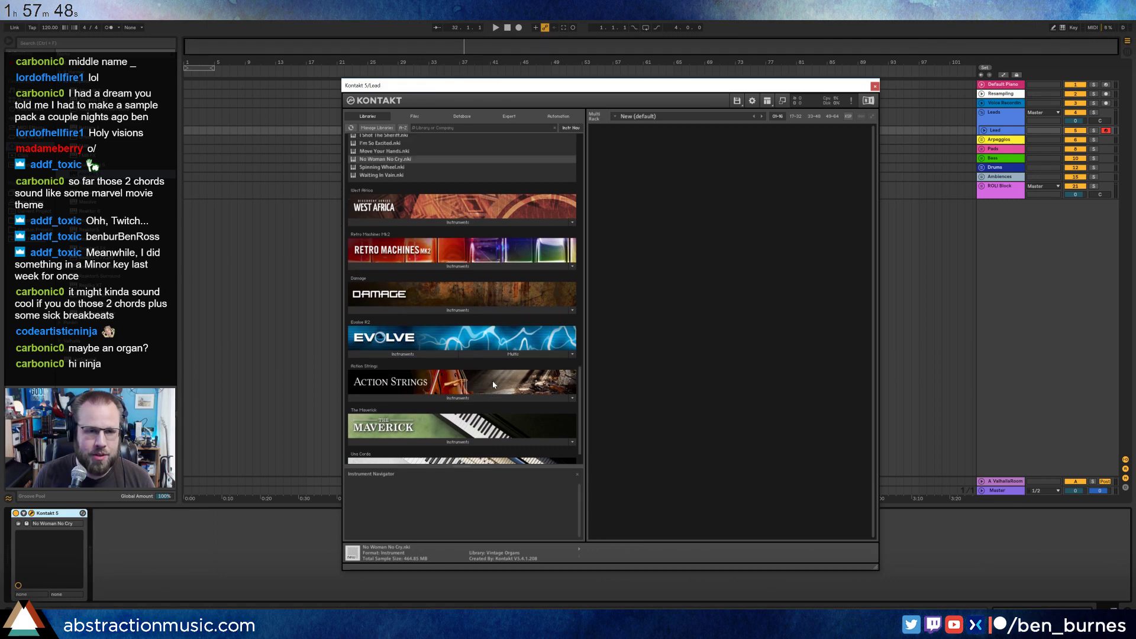
{"action": "scroll", "coordinate": [470, 399], "scroll_direction": "down", "scroll_amount": 2}
{"action": "left_click", "coordinate": [457, 459]}
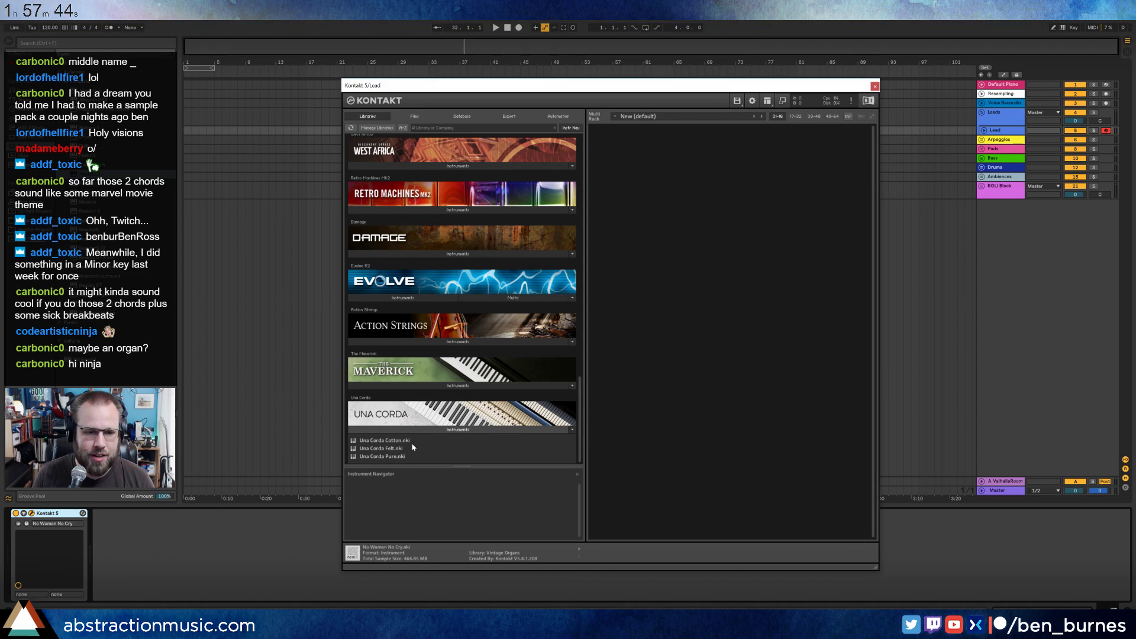
{"action": "double_click", "coordinate": [415, 448]}
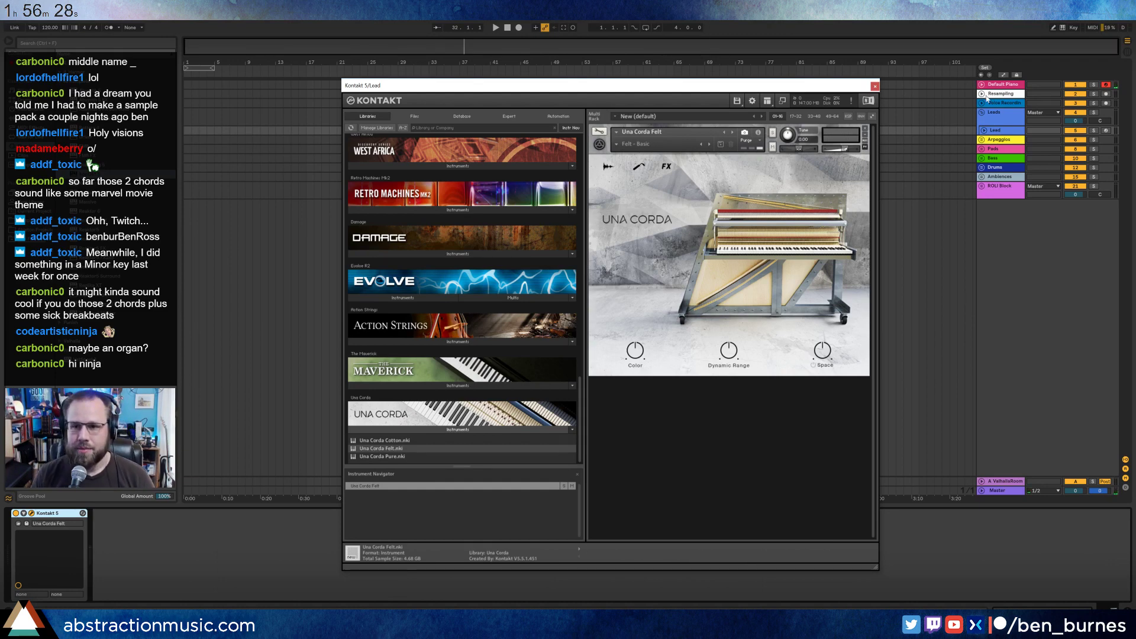
Arm the Lead track for recording, place the start position at bar 1, and shift the Kontakt window aside.
{"action": "left_click", "coordinate": [1105, 130]}
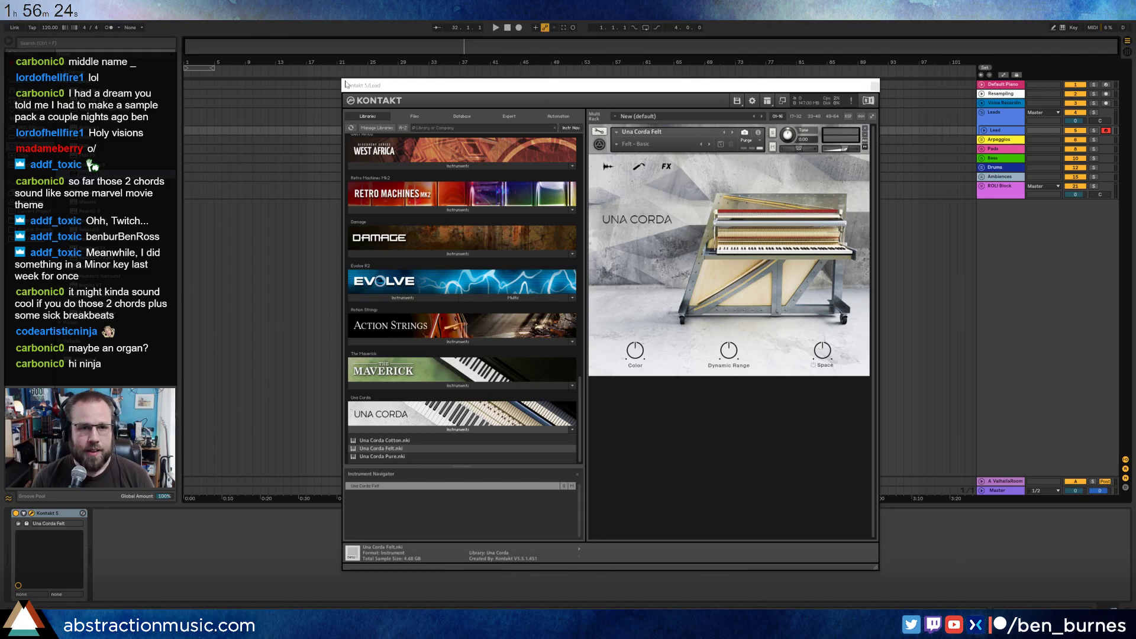
{"action": "left_click", "coordinate": [186, 129]}
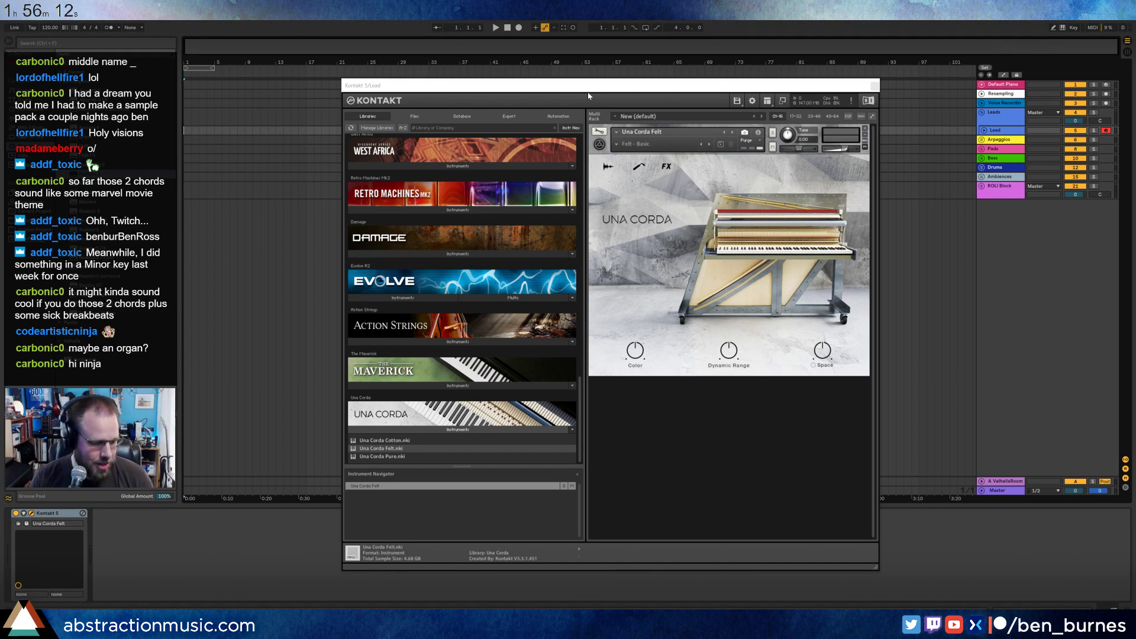
{"action": "left_click_drag", "start_coordinate": [590, 93], "coordinate": [667, 102]}
Set the tempo to 104 BPM with the metronome on, and make the loop brace span bars 1 to 5.
{"action": "left_click_drag", "start_coordinate": [46, 30], "coordinate": [46, 38]}
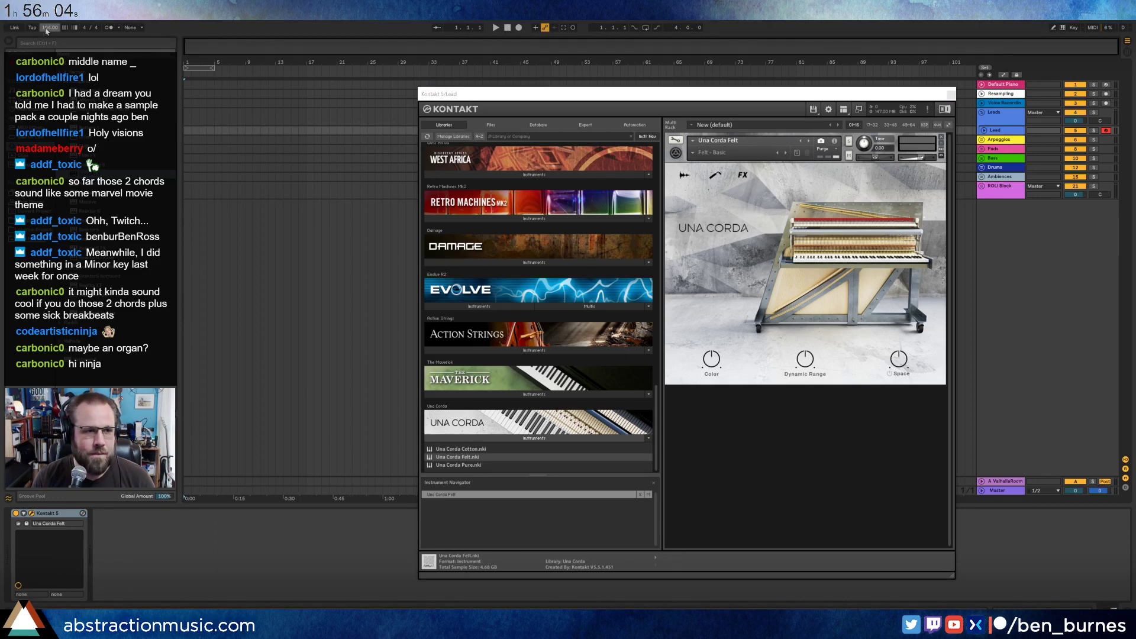
{"action": "left_click", "coordinate": [109, 27]}
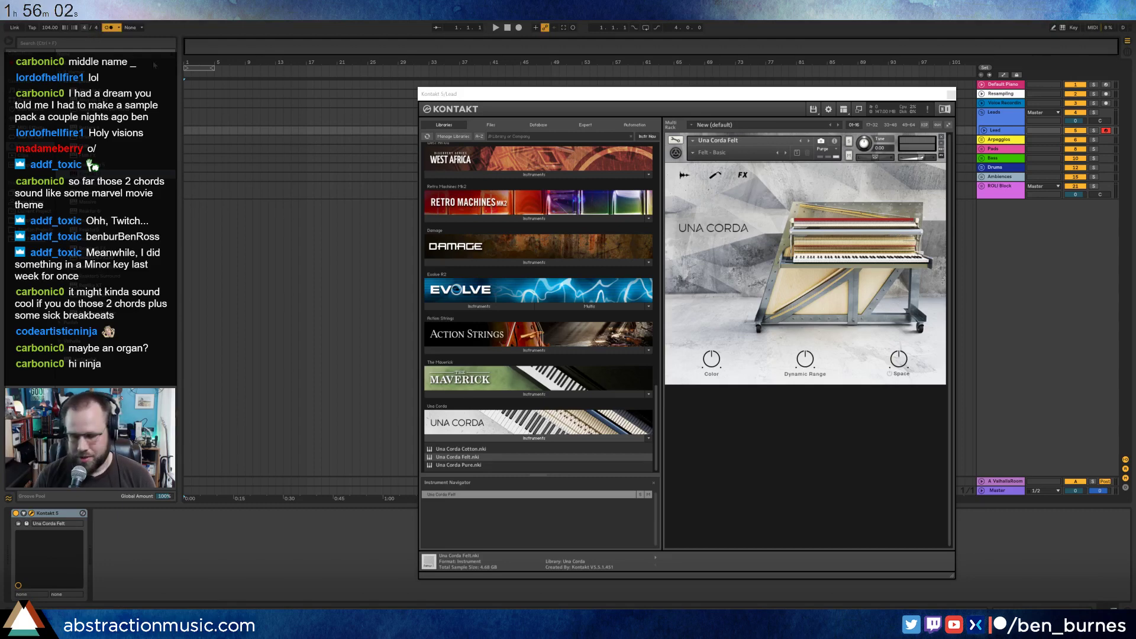
{"action": "type", "text": "5"}
{"action": "key", "text": "Return"}
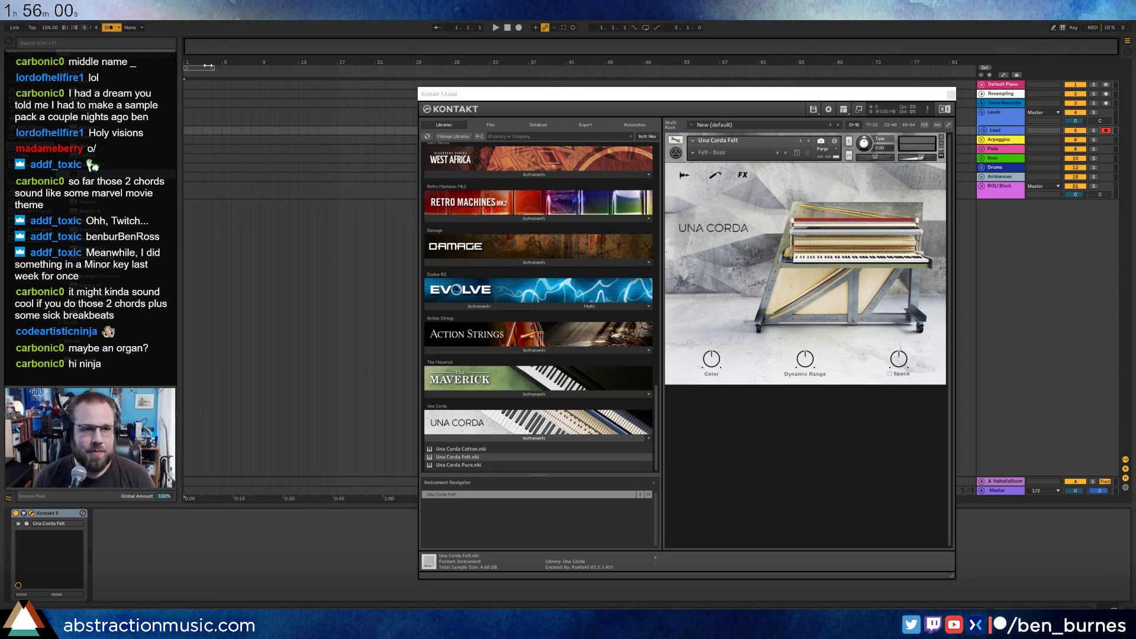
{"action": "left_click_drag", "start_coordinate": [212, 70], "coordinate": [220, 69]}
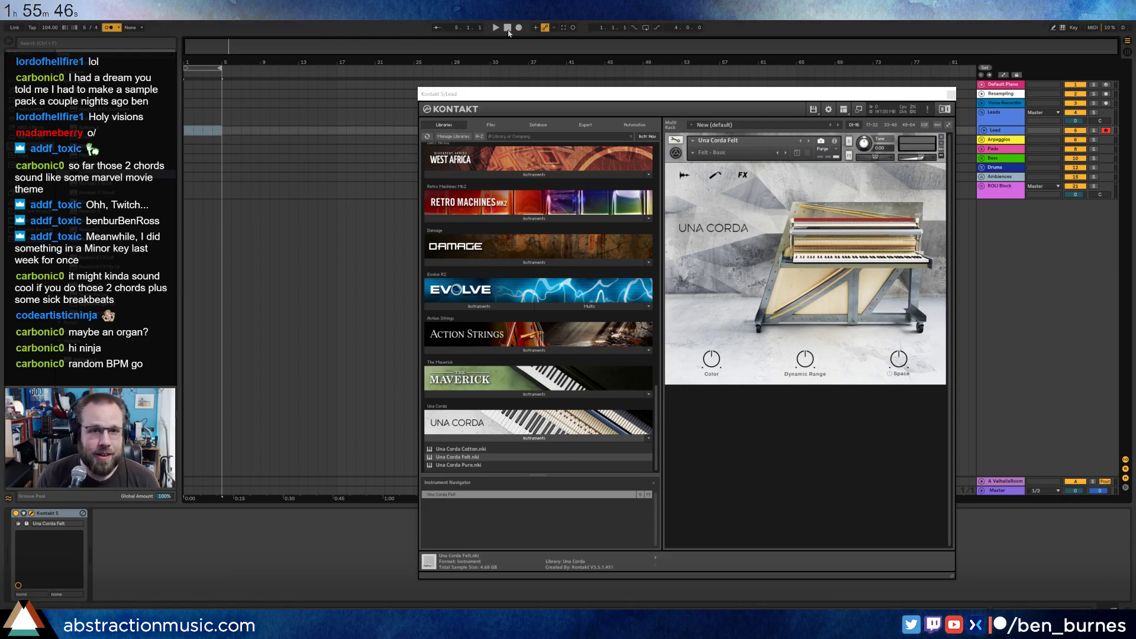
Record a chord part of about four bars on the Lead track from bar 1, and close the Kontakt window.
{"action": "left_click", "coordinate": [507, 28]}
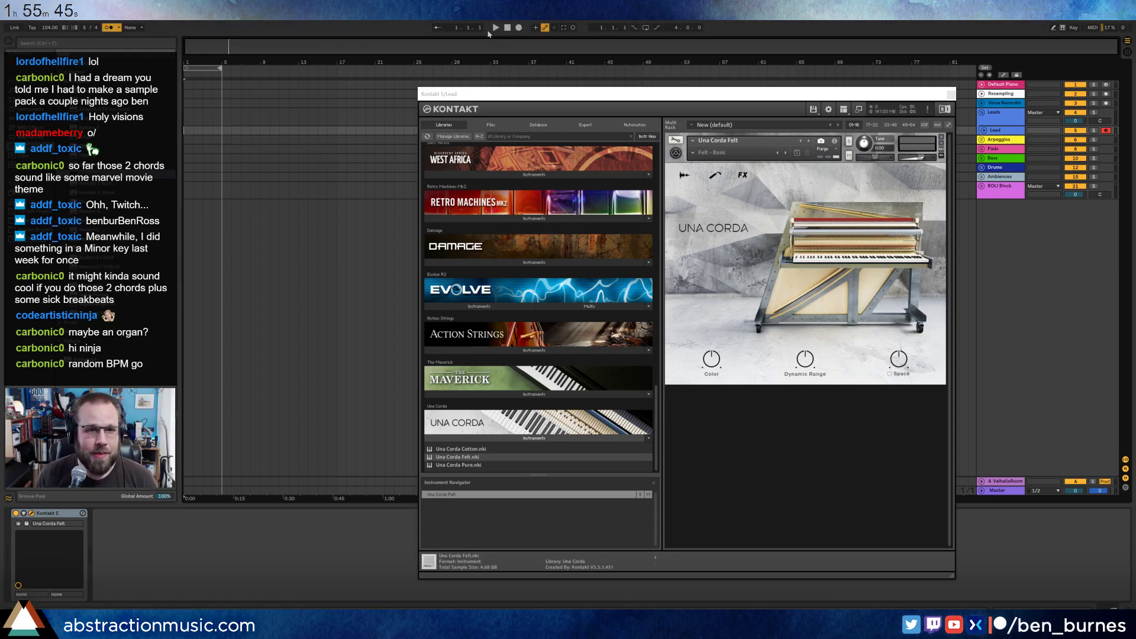
{"action": "left_click", "coordinate": [519, 28]}
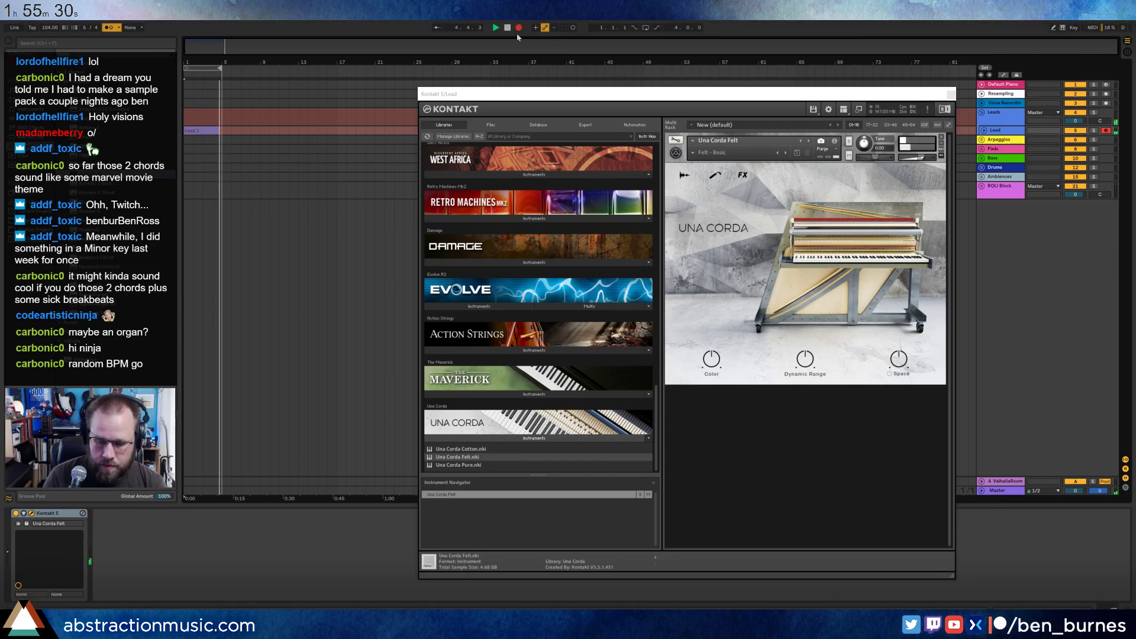
{"action": "key", "text": "space"}
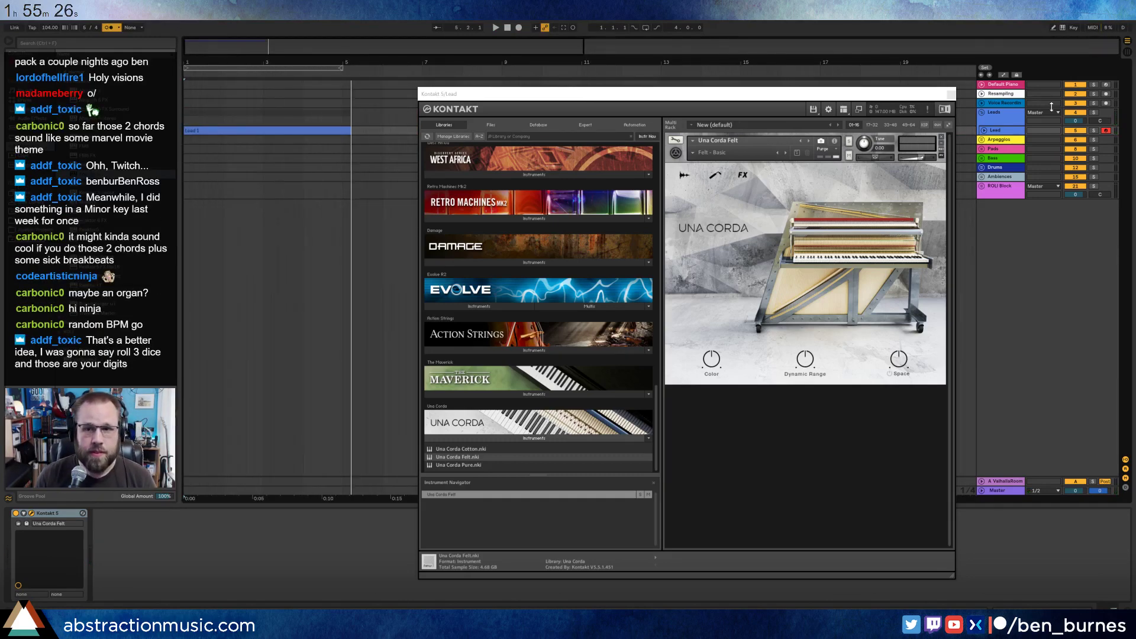
{"action": "left_click", "coordinate": [951, 93]}
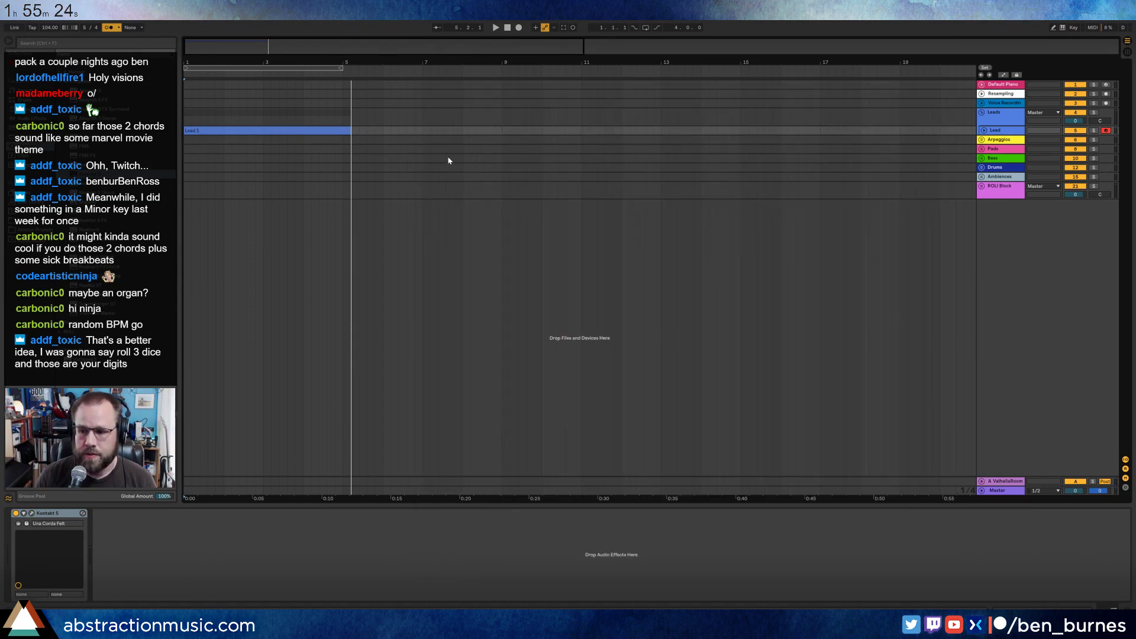
Unfold the Lead track and trim the end of the recorded clip to bar 5.
{"action": "left_click", "coordinate": [366, 131]}
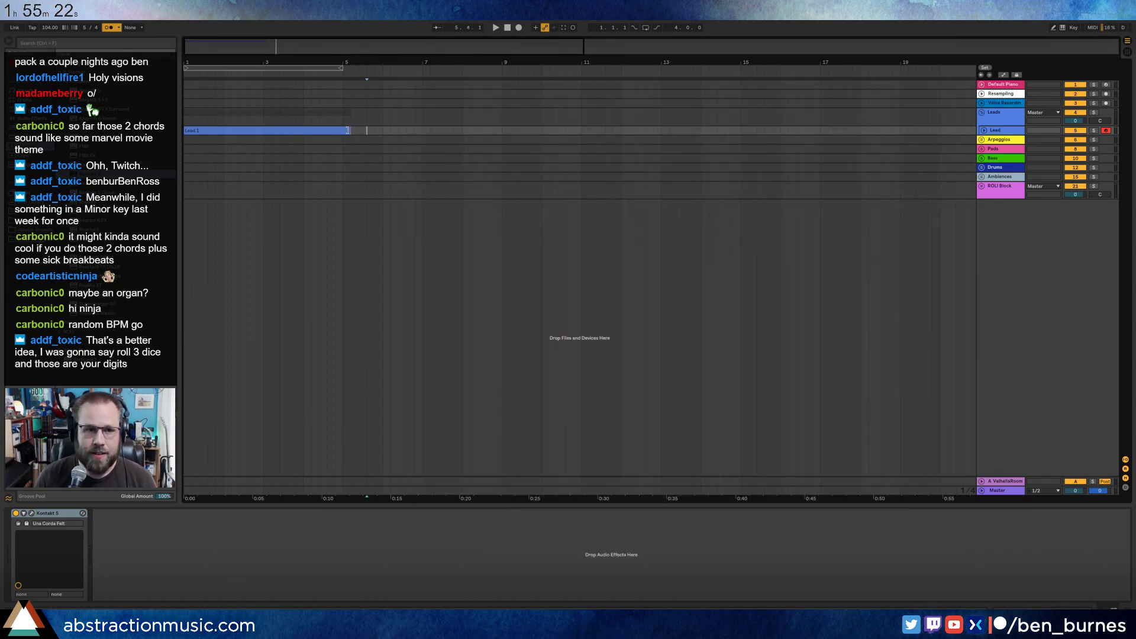
{"action": "left_click", "coordinate": [984, 131]}
{"action": "left_click", "coordinate": [268, 132]}
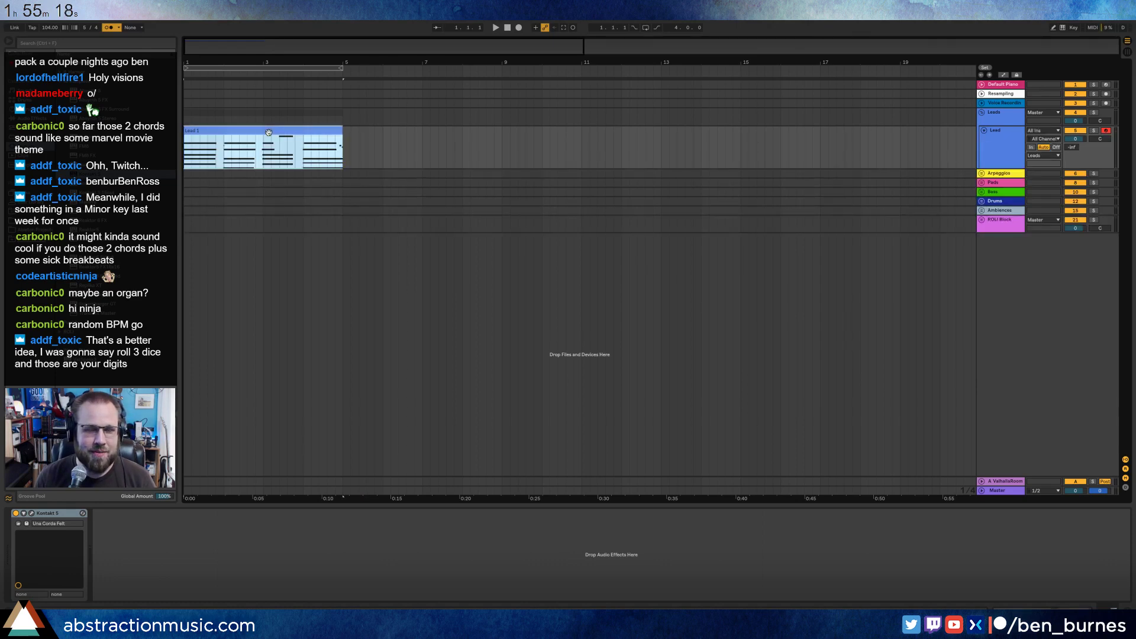
Turn off the metronome, then play the recorded clip as a loop with its notes open for editing.
{"action": "left_click", "coordinate": [108, 27]}
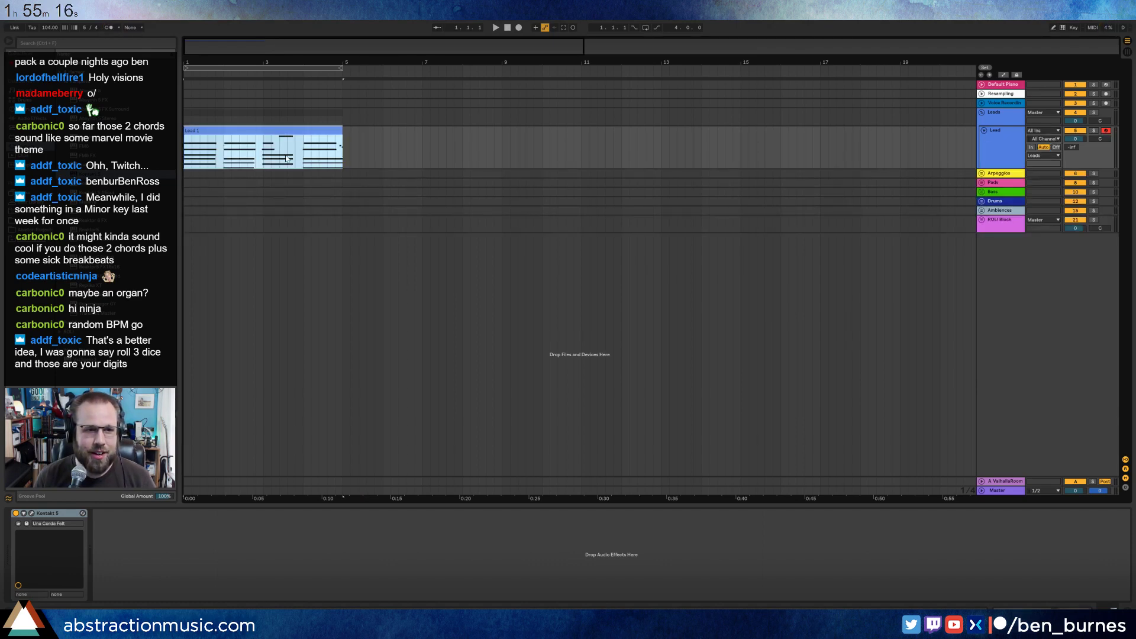
{"action": "key", "text": "ctrl+l"}
{"action": "key", "text": "space"}
{"action": "double_click", "coordinate": [258, 129]}
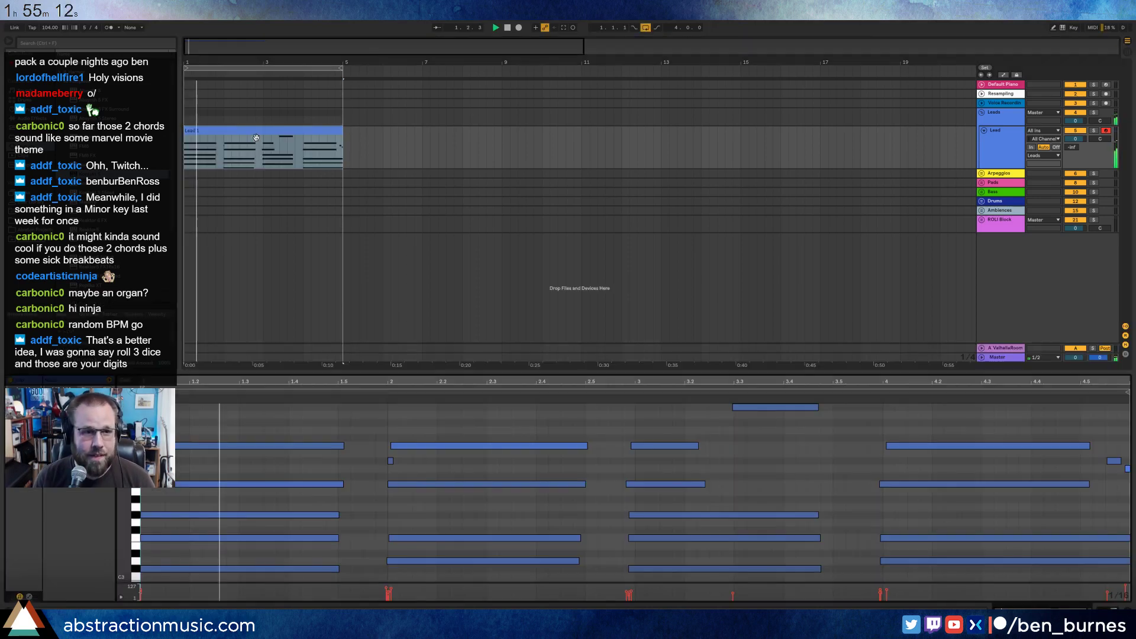
Nudge all the notes of the bar 3 chord slightly later in time.
{"action": "left_click", "coordinate": [391, 460]}
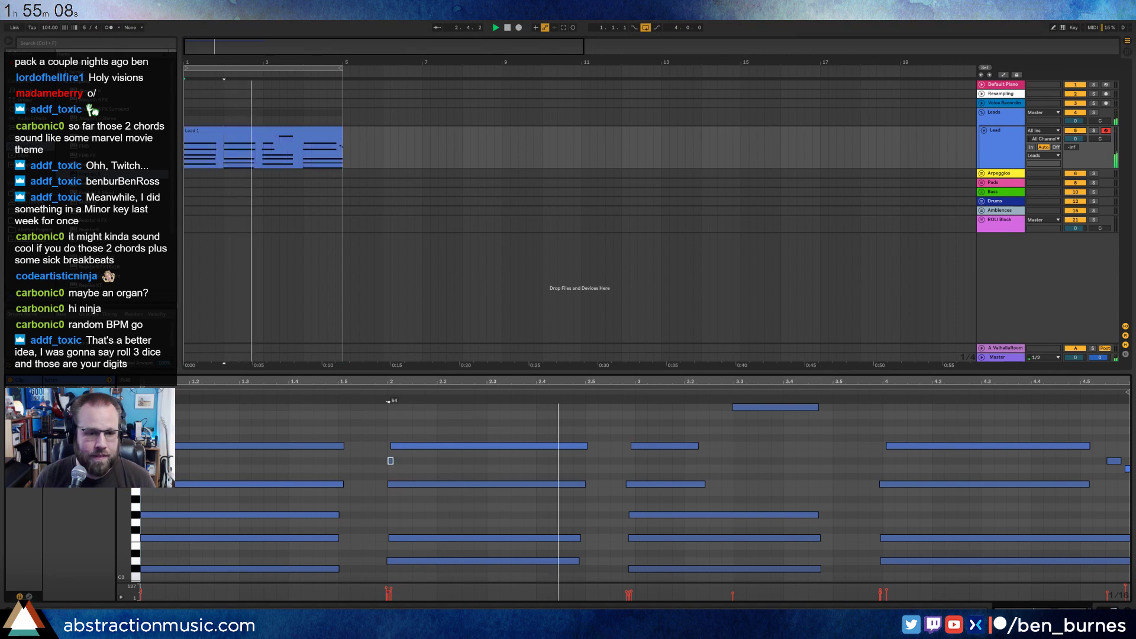
{"action": "scroll", "coordinate": [624, 453], "scroll_direction": "down", "scroll_amount": 2}
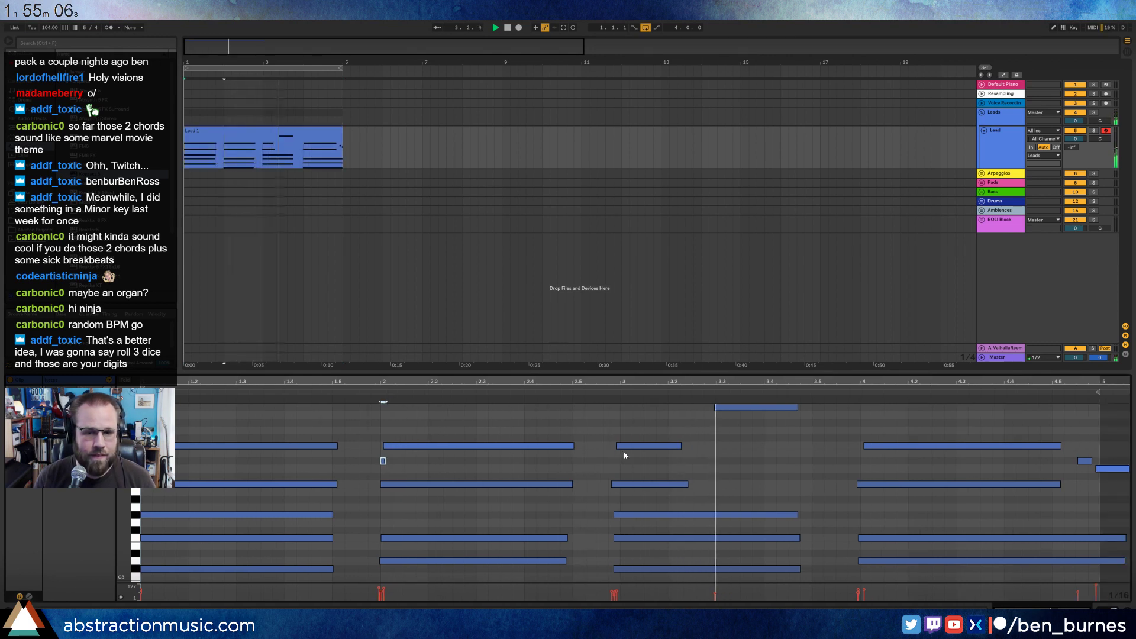
{"action": "left_click_drag", "start_coordinate": [613, 573], "coordinate": [736, 402]}
{"action": "key", "text": "Right"}
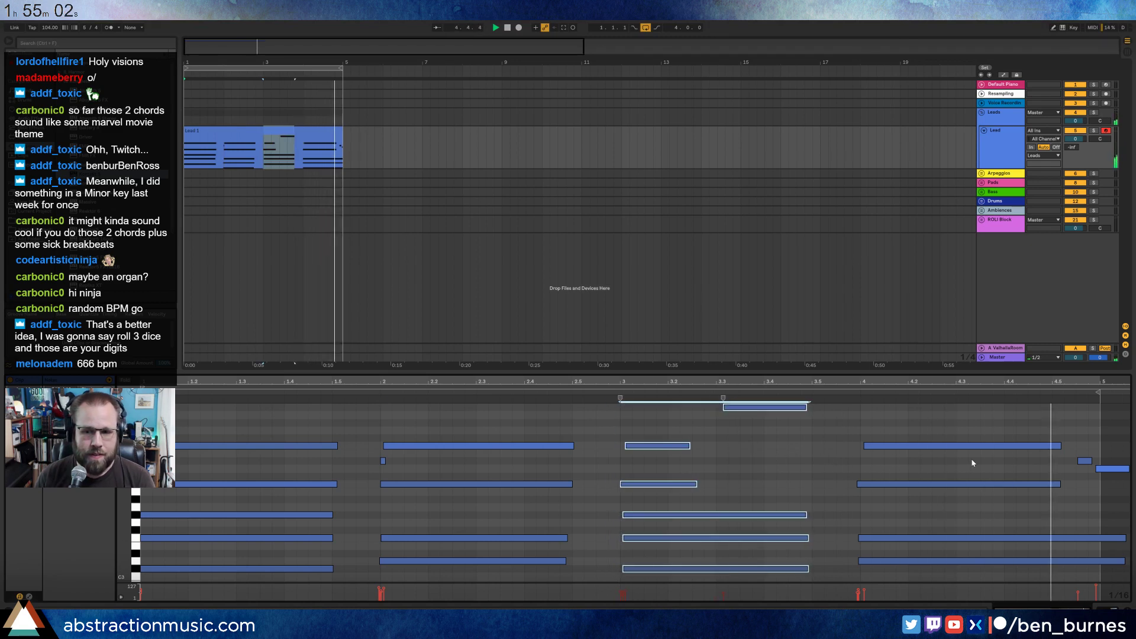
Move the two short notes at the clip's end slightly earlier and shorten the bar 4 chord's two upper notes.
{"action": "mouse_move", "coordinate": [1085, 463]}
{"action": "left_mouse_down"}
{"action": "mouse_move", "coordinate": [1072, 466]}
{"action": "mouse_move", "coordinate": [1104, 471]}
{"action": "mouse_move", "coordinate": [1094, 501]}
{"action": "left_mouse_up"}
{"action": "left_click", "coordinate": [1088, 459]}
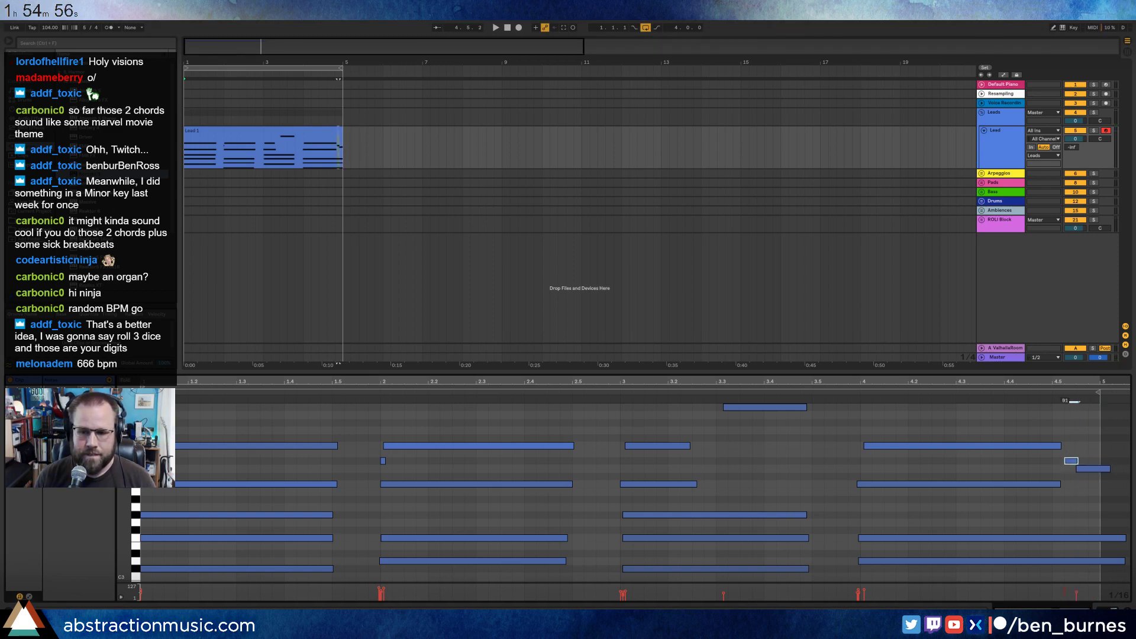
{"action": "key", "text": "space"}
{"action": "left_click_drag", "start_coordinate": [1044, 424], "coordinate": [1046, 510]}
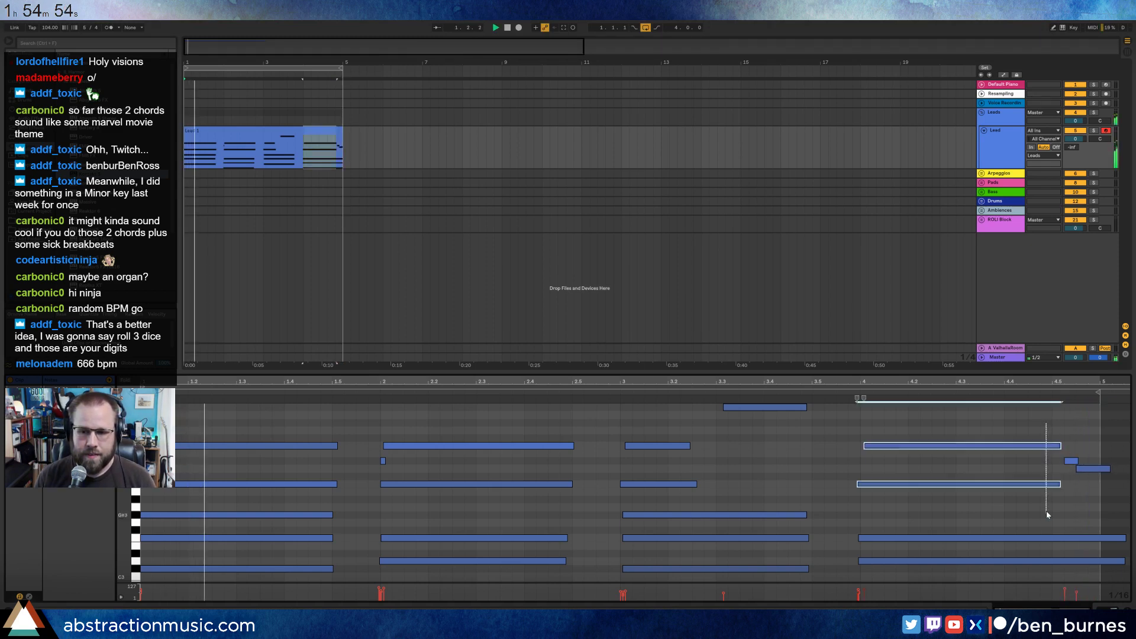
{"action": "left_click_drag", "start_coordinate": [1060, 446], "coordinate": [1055, 446]}
{"action": "left_click", "coordinate": [1070, 445]}
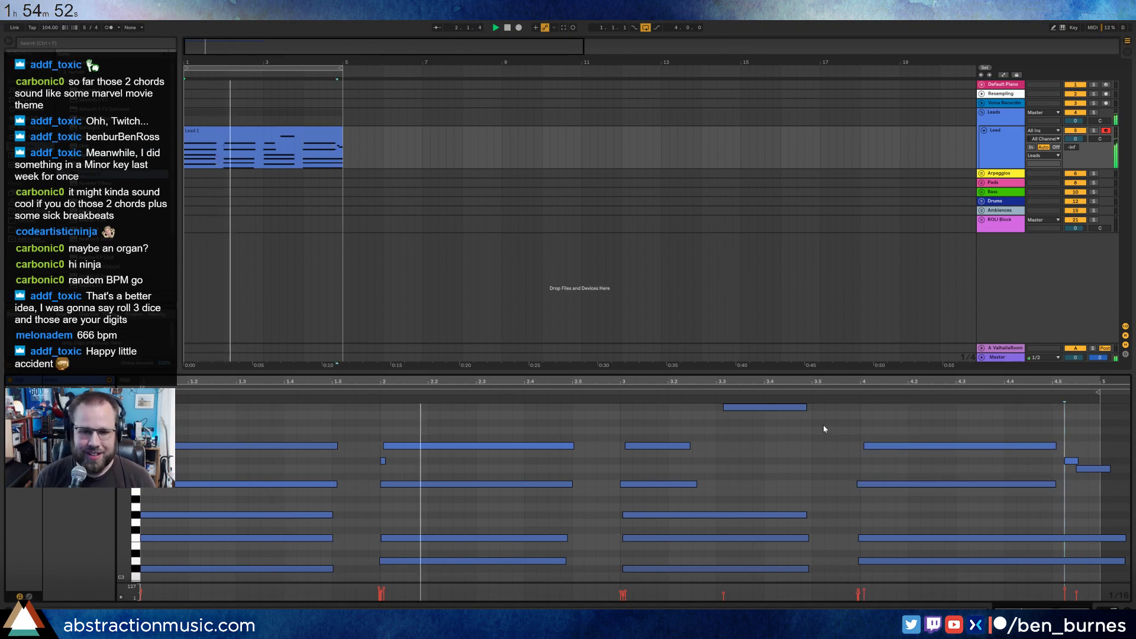
Check the short notes at bar 2 and at the clip's end during playback, with the lowest chord notes in view.
{"action": "left_click", "coordinate": [382, 461]}
{"action": "left_click", "coordinate": [536, 462]}
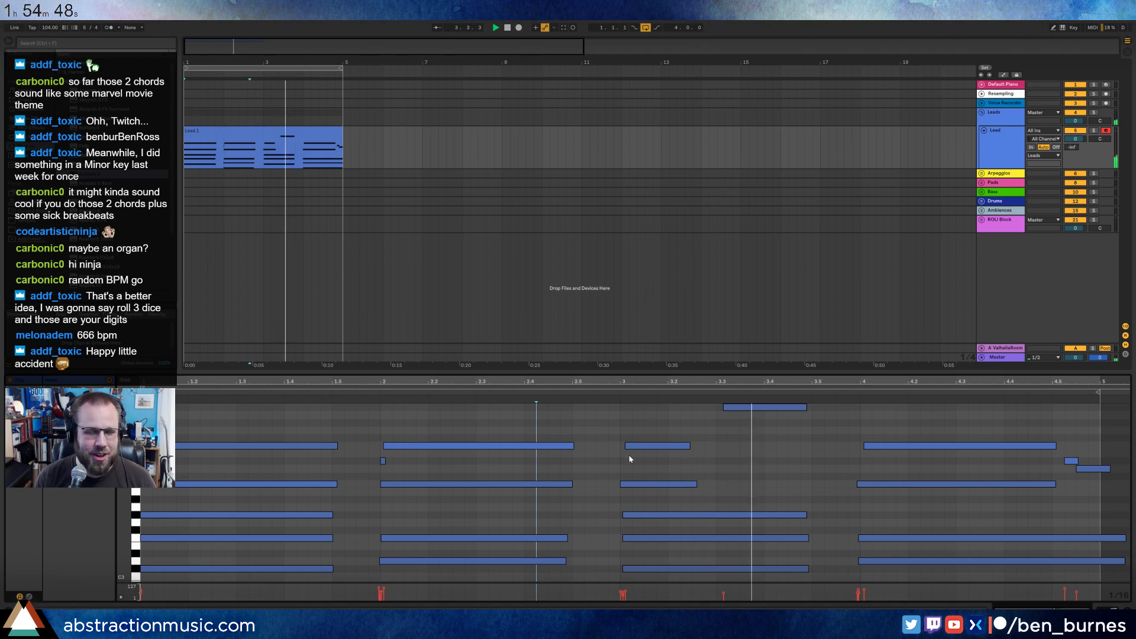
{"action": "left_click_drag", "start_coordinate": [123, 521], "coordinate": [113, 519]}
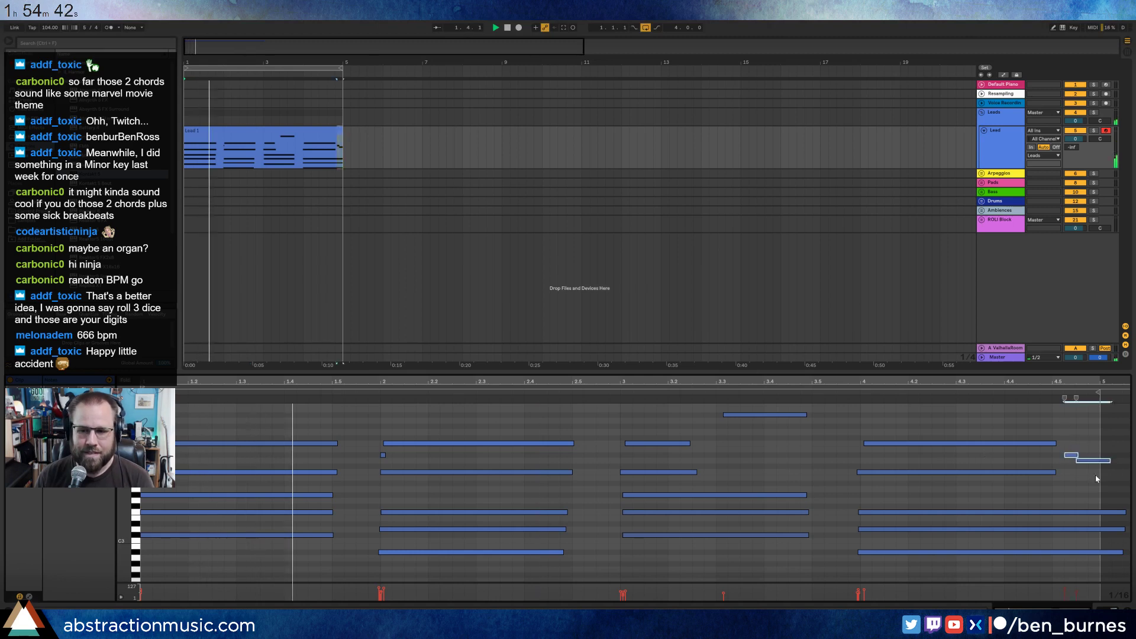
{"action": "left_click", "coordinate": [1088, 461]}
{"action": "left_click", "coordinate": [1071, 454]}
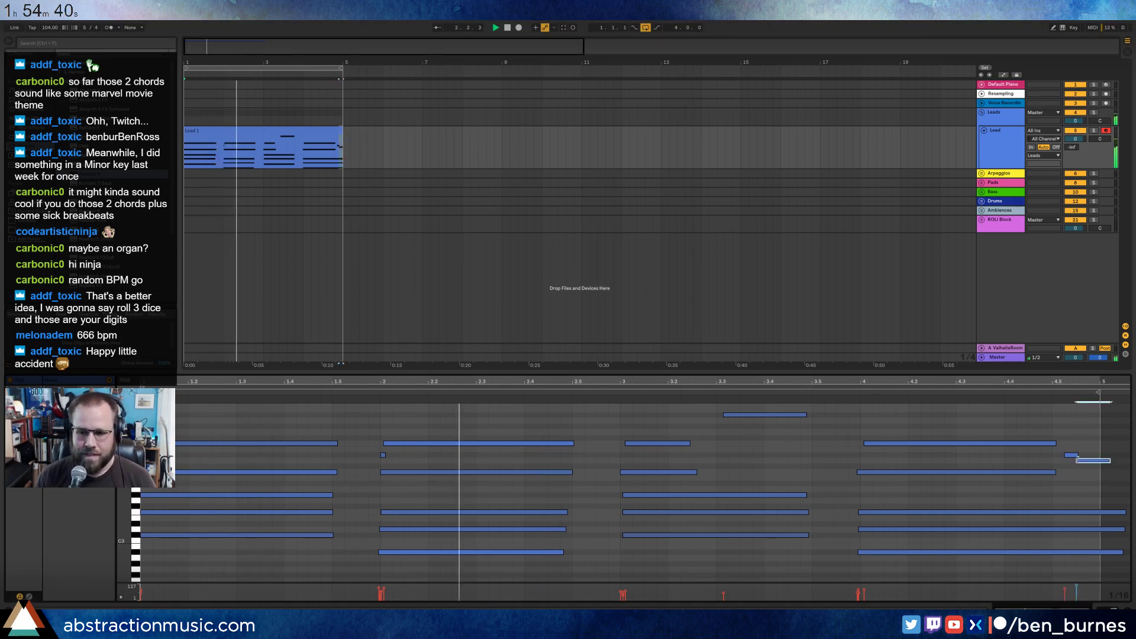
{"action": "key", "text": "space"}
Lower the F3 note of the bar 3 chord by two semitones and play the change back.
{"action": "left_click", "coordinate": [656, 517]}
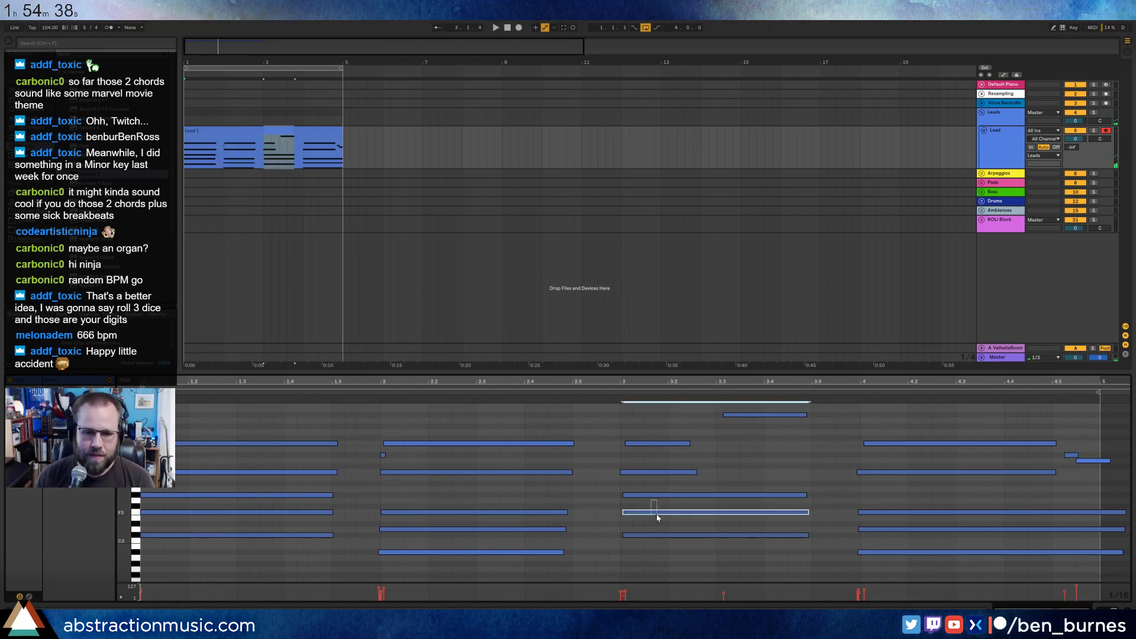
{"action": "left_click", "coordinate": [612, 387]}
{"action": "left_click", "coordinate": [612, 393]}
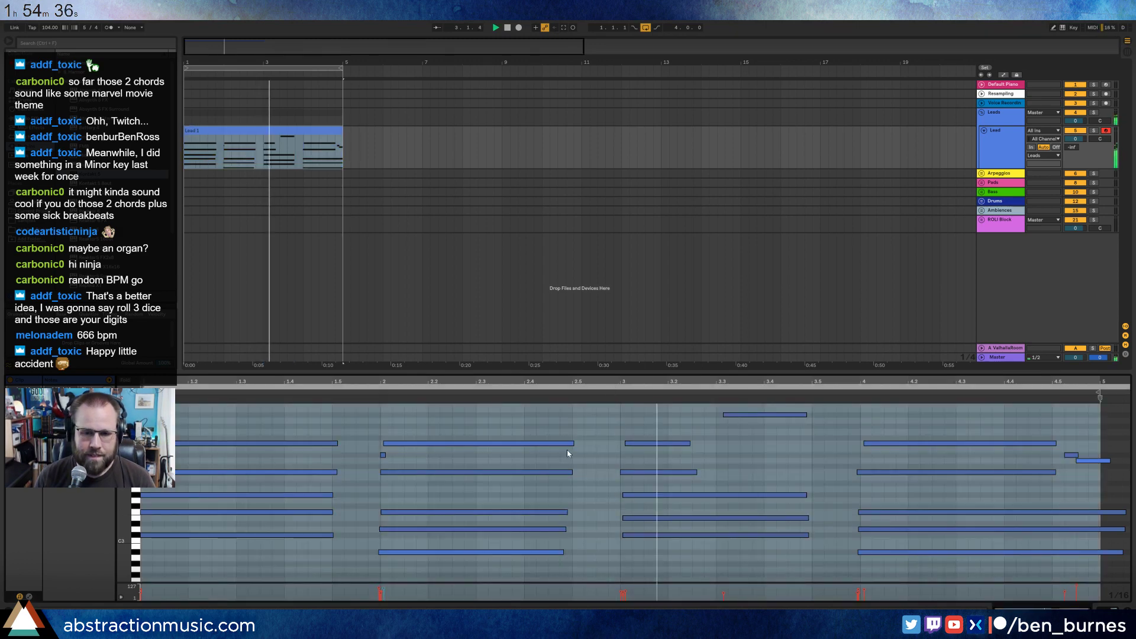
{"action": "key", "text": "ctrl+a"}
{"action": "key", "text": "space"}
{"action": "left_click", "coordinate": [644, 517]}
{"action": "key", "text": "Down"}
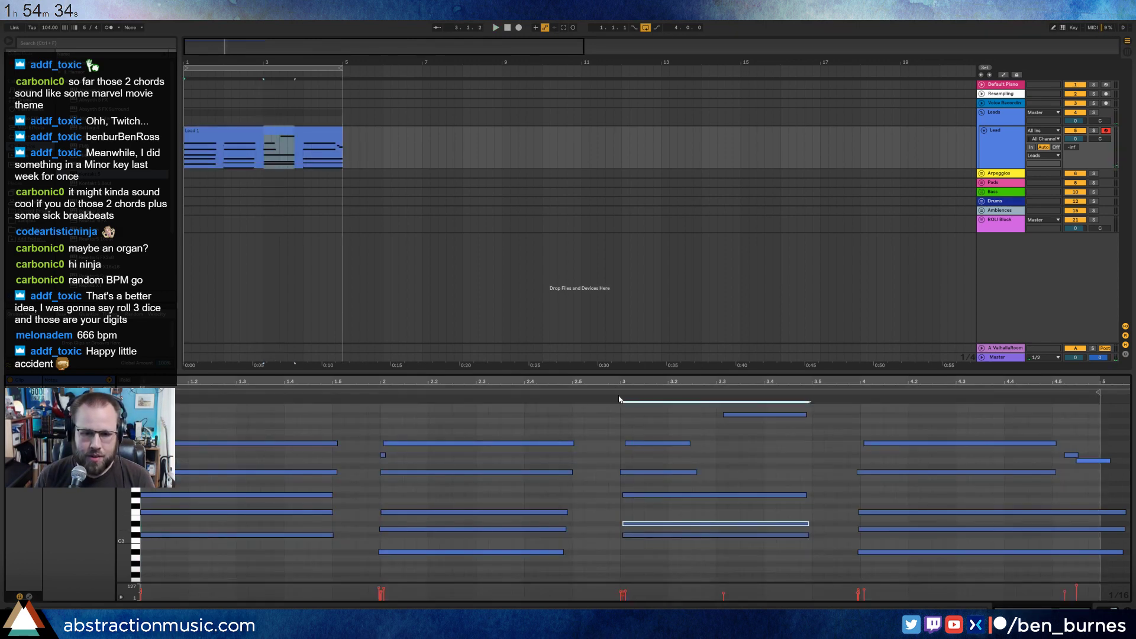
{"action": "key", "text": "space"}
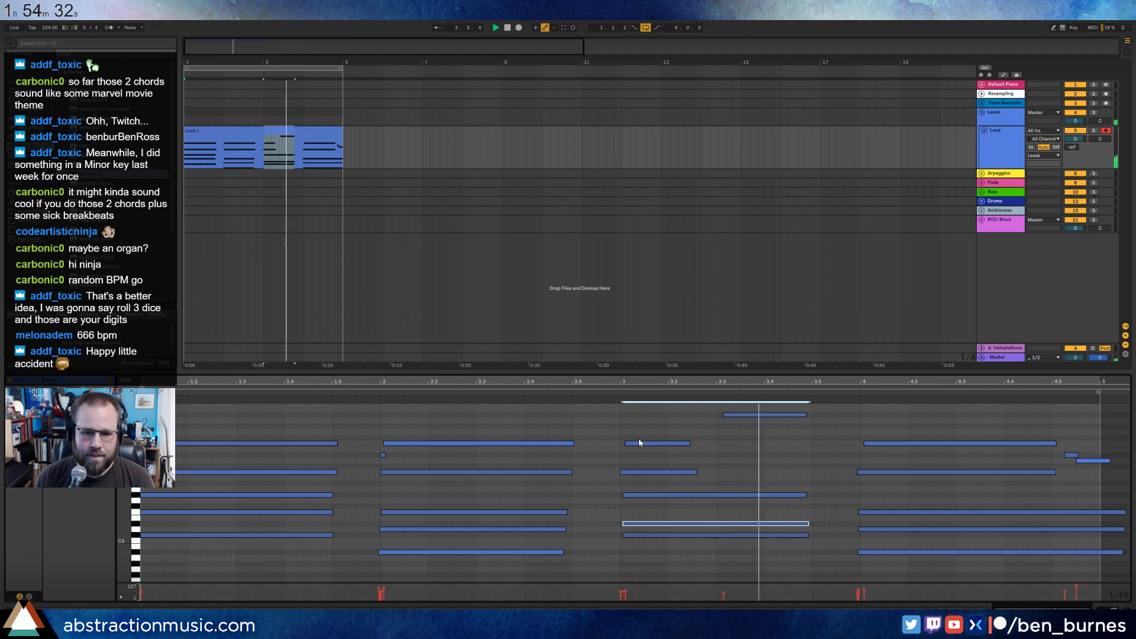
Leave the clip's note editor and listen to the looped Lead part from the arrangement.
{"action": "left_click", "coordinate": [889, 471]}
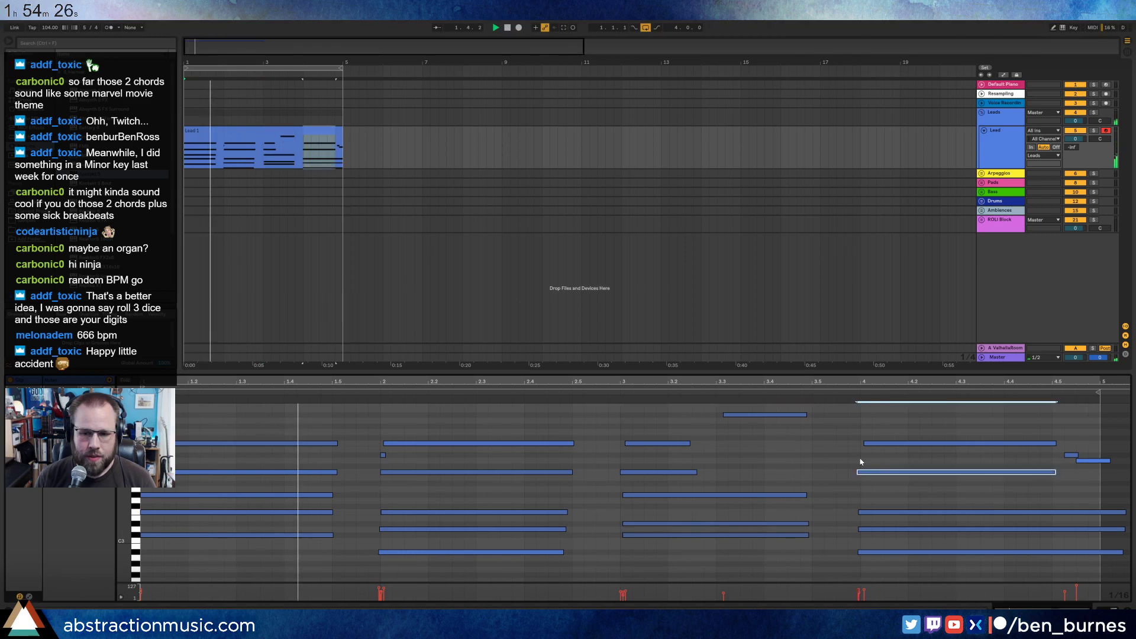
{"action": "left_click", "coordinate": [464, 302]}
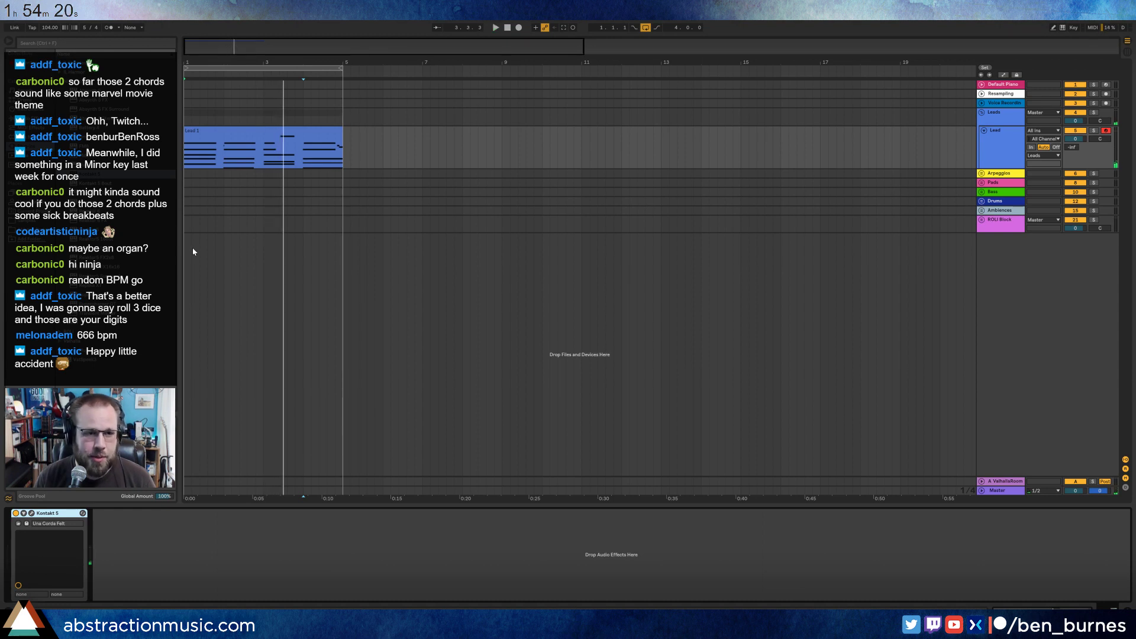
{"action": "key", "text": "space"}
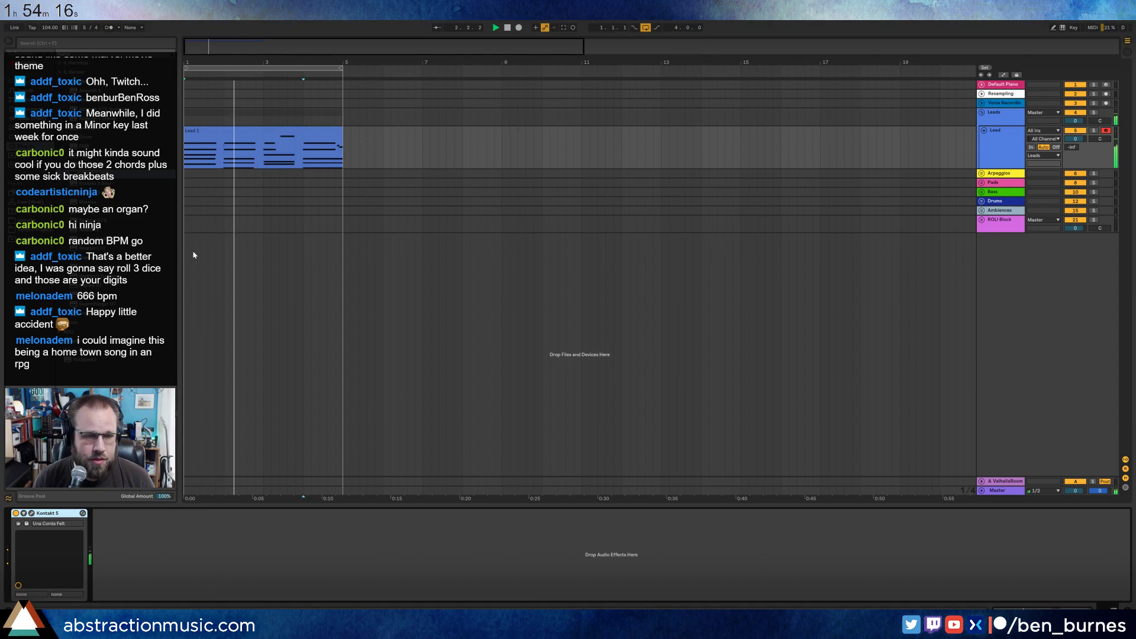
Stop playback, expand the Drums group, and create an empty one-bar MIDI clip at the start of the Drum Rack track.
{"action": "key", "text": "space"}
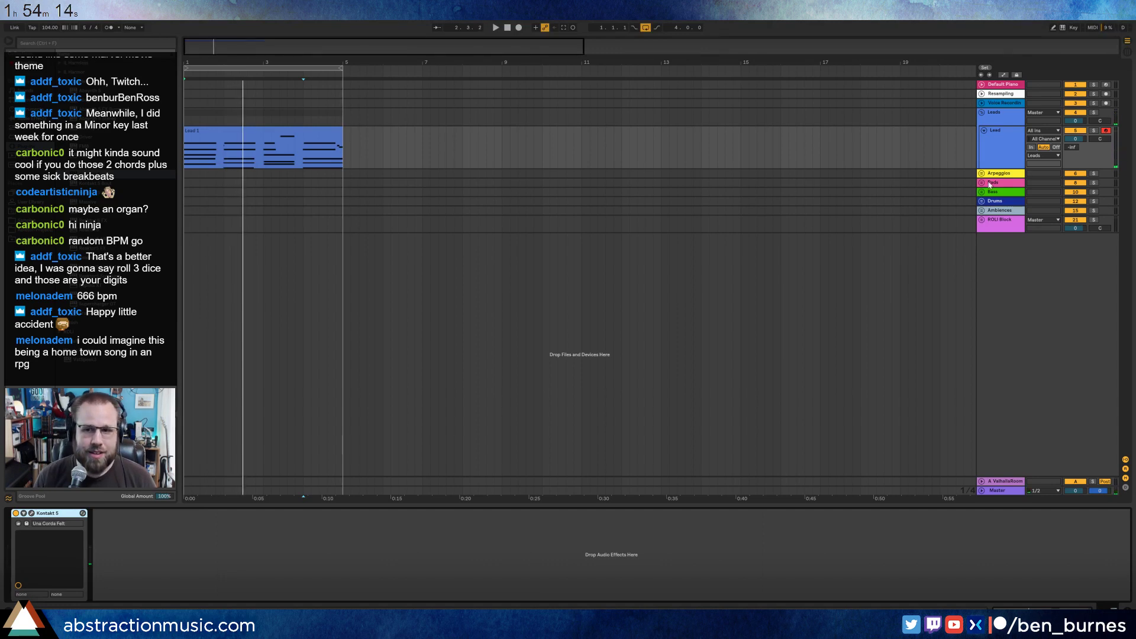
{"action": "left_click", "coordinate": [982, 203]}
{"action": "left_click", "coordinate": [664, 232]}
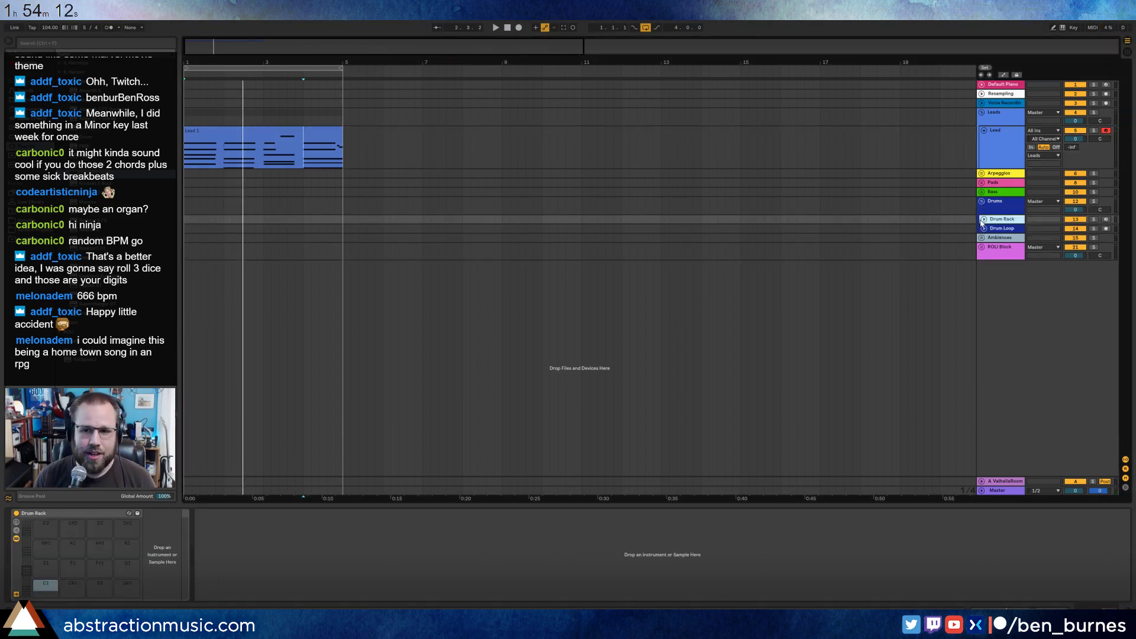
{"action": "left_click", "coordinate": [223, 237]}
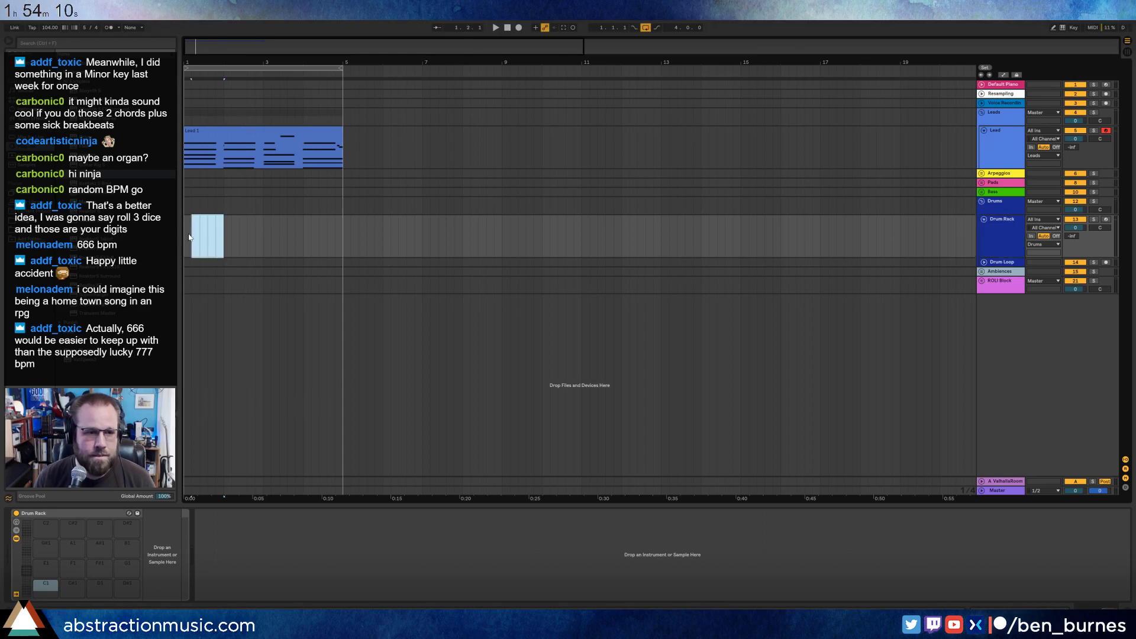
{"action": "left_click_drag", "start_coordinate": [189, 237], "coordinate": [188, 237]}
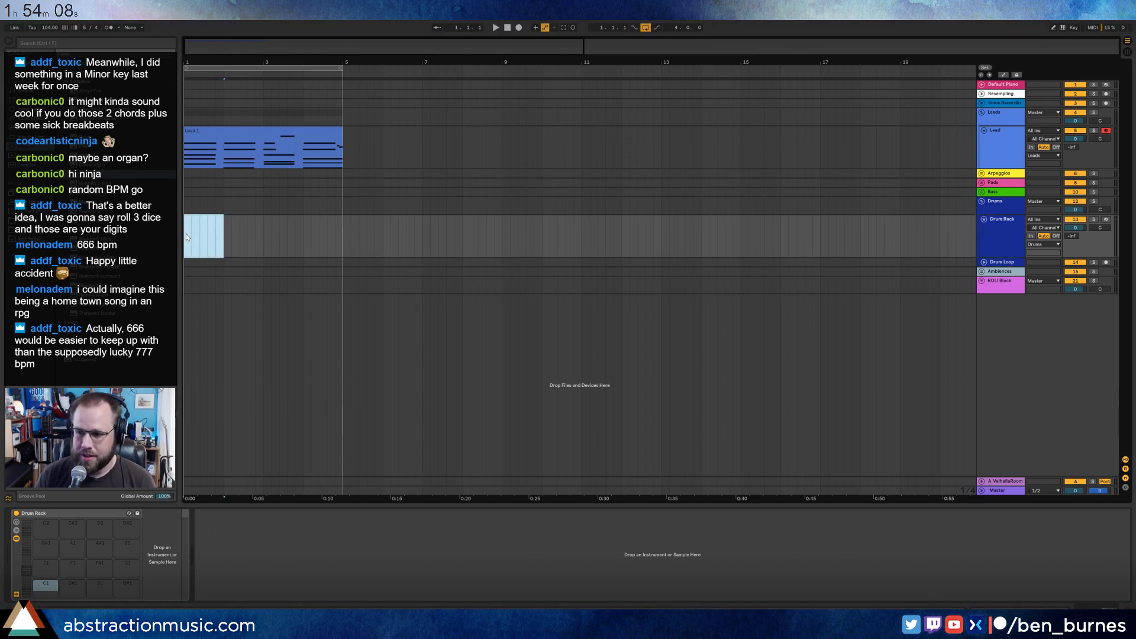
{"action": "double_click", "coordinate": [187, 237]}
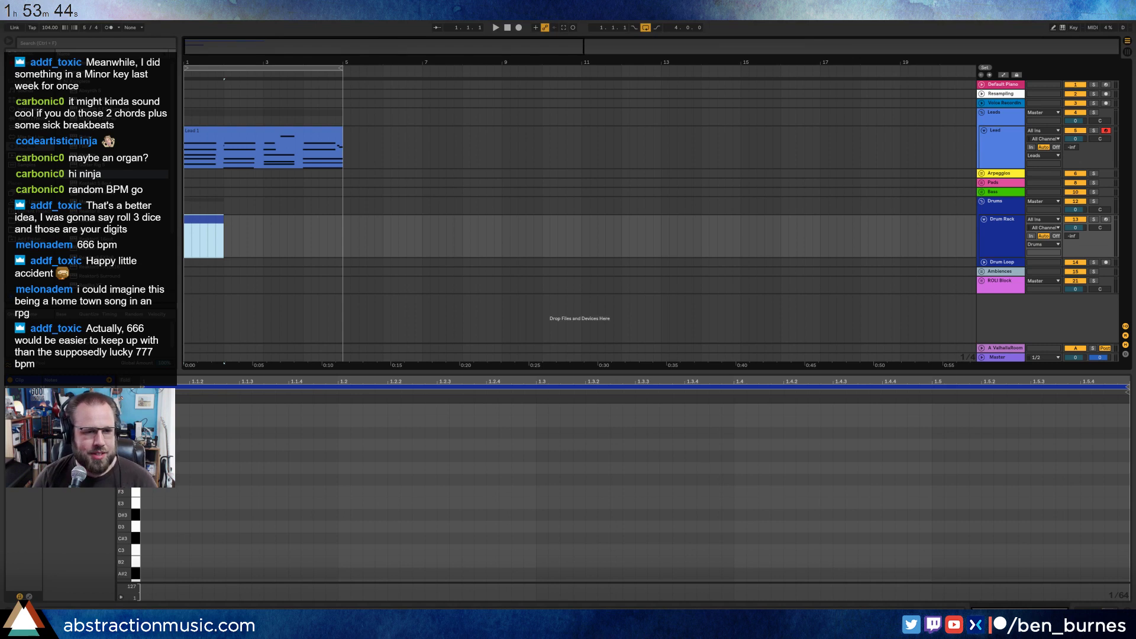
Browse and audition the drum samples, and load the "hihat - closed - 4" sample onto the Drum Rack pad directly above the first pad.
{"action": "key", "text": "shift+Tab"}
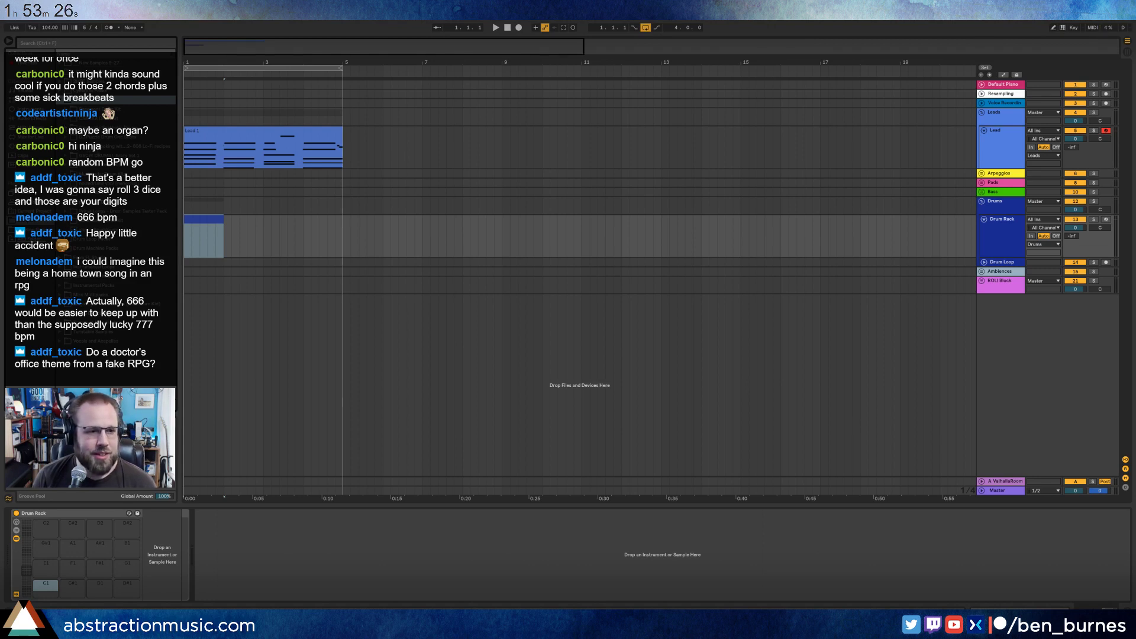
{"action": "left_click", "coordinate": [66, 156]}
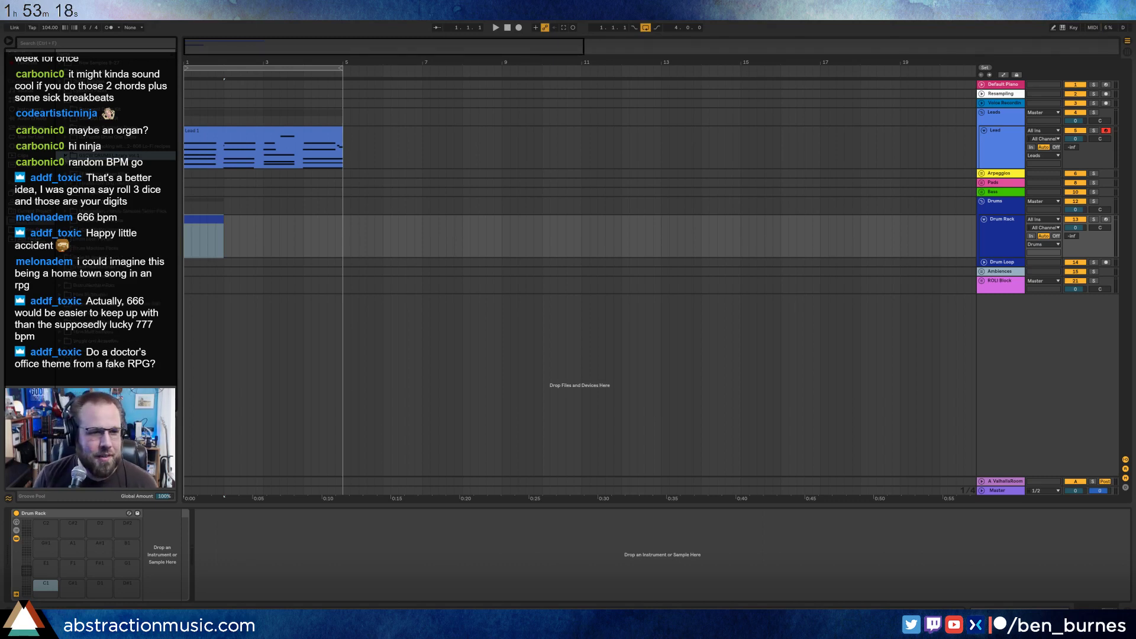
{"action": "left_click", "coordinate": [66, 165]}
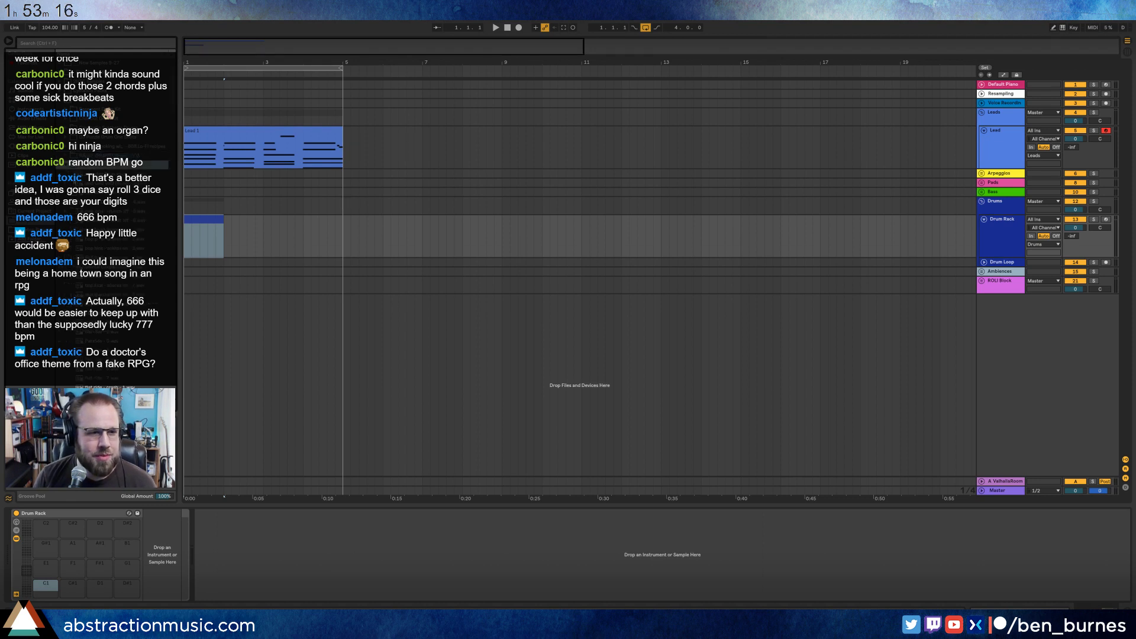
{"action": "left_click", "coordinate": [88, 184]}
{"action": "scroll", "coordinate": [98, 195], "scroll_direction": "down", "scroll_amount": 2}
{"action": "left_click", "coordinate": [107, 240]}
{"action": "scroll", "coordinate": [108, 242], "scroll_direction": "down", "scroll_amount": 2}
{"action": "left_click", "coordinate": [107, 248]}
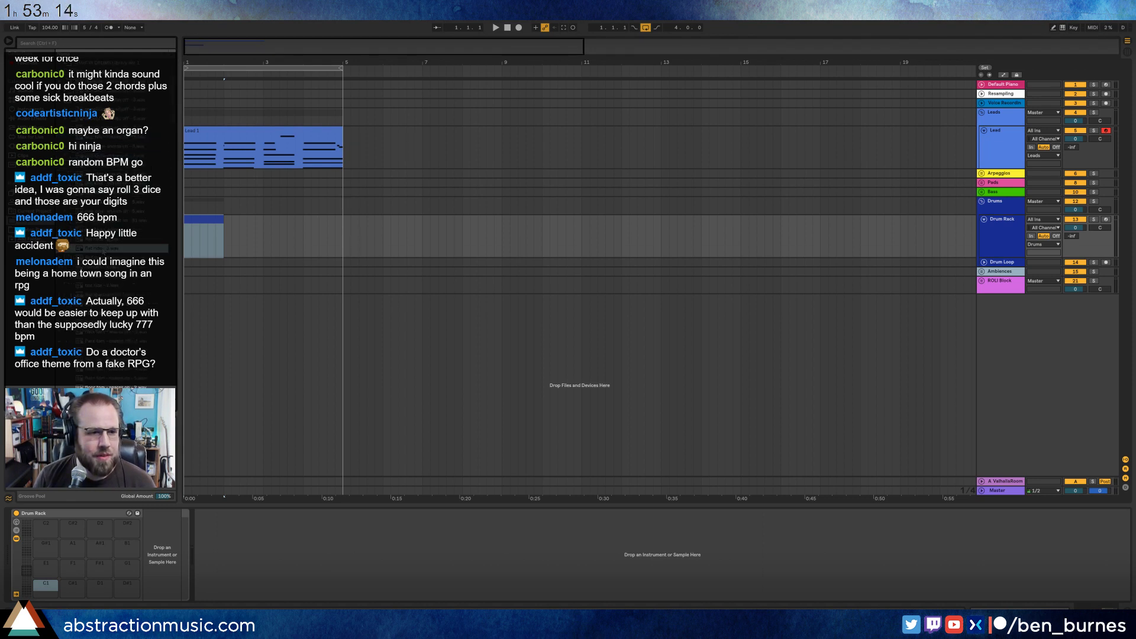
{"action": "scroll", "coordinate": [108, 250], "scroll_direction": "down", "scroll_amount": 2}
{"action": "left_click", "coordinate": [108, 258]}
{"action": "scroll", "coordinate": [107, 259], "scroll_direction": "down", "scroll_amount": 2}
{"action": "left_click", "coordinate": [108, 267]}
{"action": "scroll", "coordinate": [108, 267], "scroll_direction": "down", "scroll_amount": 2}
{"action": "left_click", "coordinate": [109, 258]}
{"action": "scroll", "coordinate": [109, 258], "scroll_direction": "down", "scroll_amount": 2}
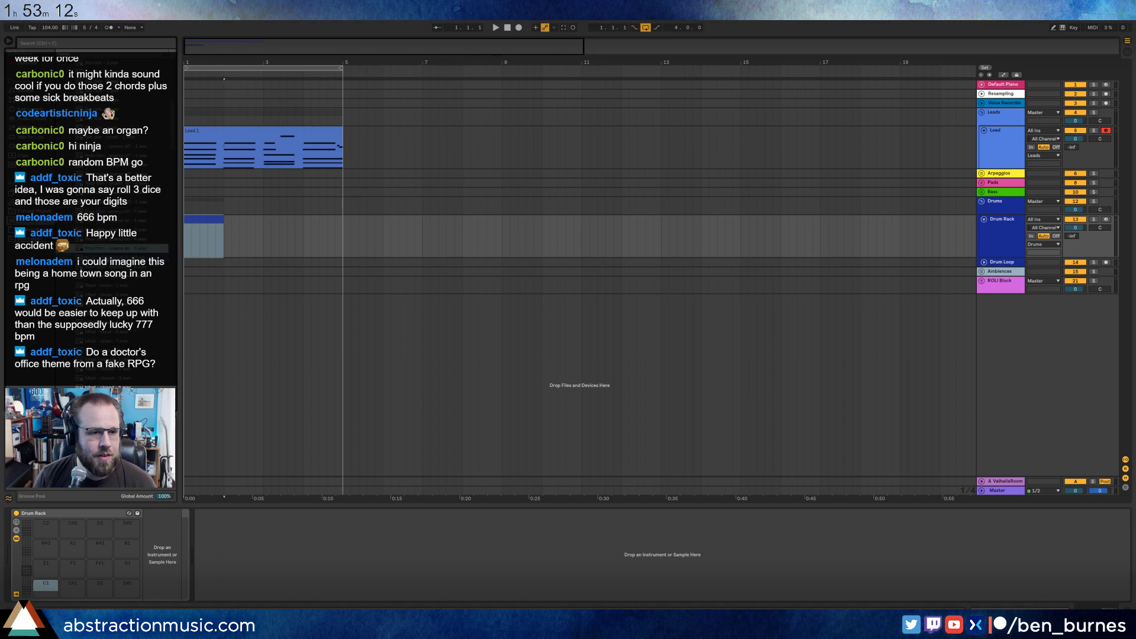
{"action": "left_click", "coordinate": [109, 257]}
{"action": "scroll", "coordinate": [109, 256], "scroll_direction": "down", "scroll_amount": 5}
{"action": "scroll", "coordinate": [110, 256], "scroll_direction": "down", "scroll_amount": 2}
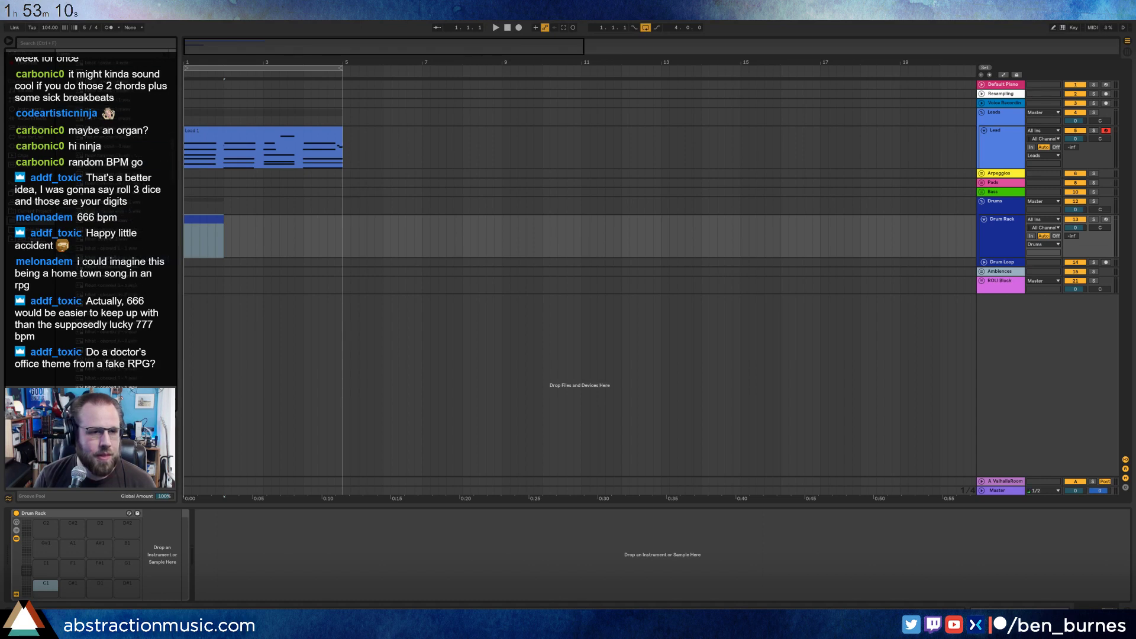
{"action": "left_click", "coordinate": [109, 257]}
{"action": "scroll", "coordinate": [109, 257], "scroll_direction": "down", "scroll_amount": 2}
{"action": "scroll", "coordinate": [109, 257], "scroll_direction": "down", "scroll_amount": 1}
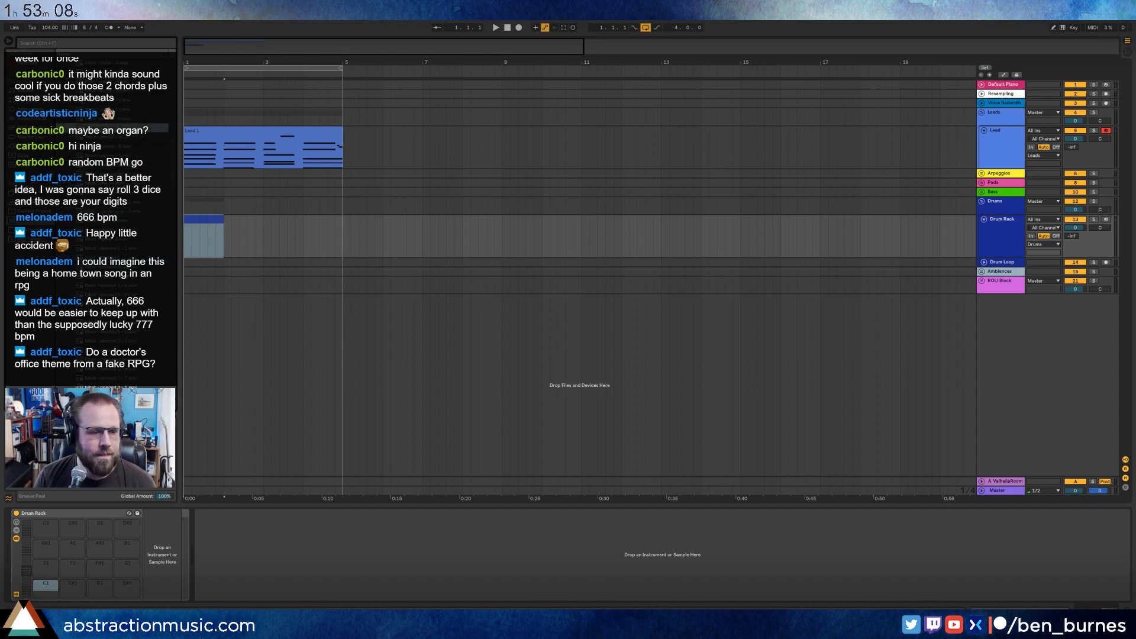
{"action": "left_click_drag", "start_coordinate": [110, 128], "coordinate": [45, 568]}
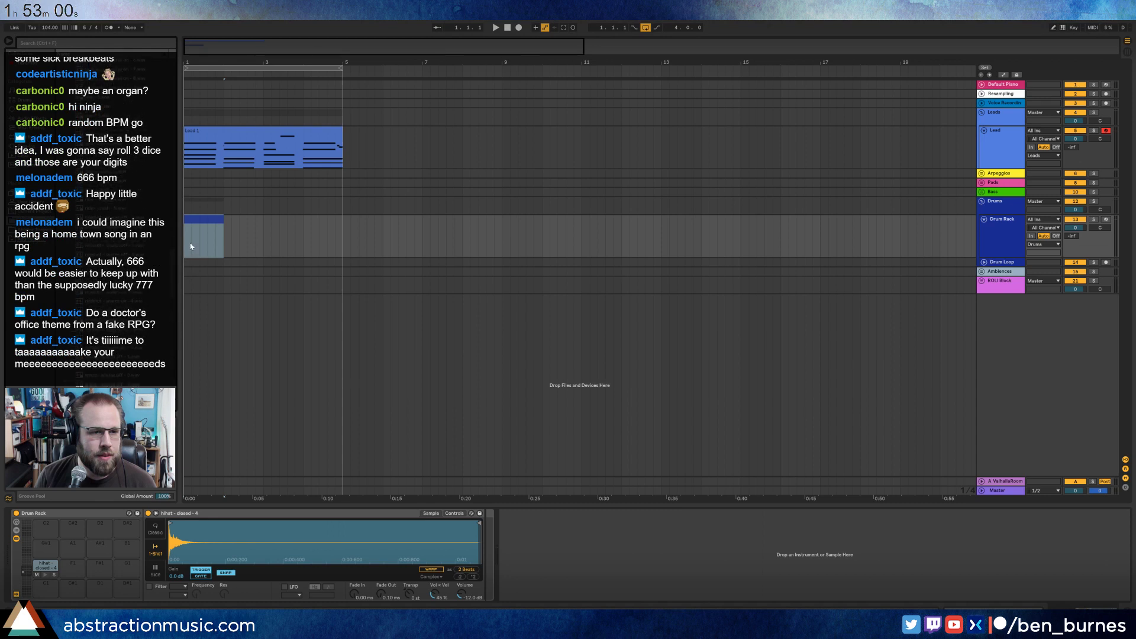
Audition the samples further down the drum library one after another.
{"action": "key", "text": "Down"}
{"action": "key", "text": "Down"}
{"action": "key", "text": "Down"}
{"action": "key", "text": "Down"}
{"action": "key", "text": "Down"}
{"action": "key", "text": "Down"}
{"action": "key", "text": "Down"}
{"action": "key", "text": "Down"}
{"action": "key", "text": "Down"}
{"action": "key", "text": "Down"}
{"action": "key", "text": "Down"}
{"action": "key", "text": "Down"}
{"action": "key", "text": "Down"}
{"action": "key", "text": "Down"}
{"action": "key", "text": "Down"}
{"action": "key", "text": "Down"}
{"action": "key", "text": "Down"}
{"action": "key", "text": "Down"}
{"action": "key", "text": "Down"}
{"action": "key", "text": "Down"}
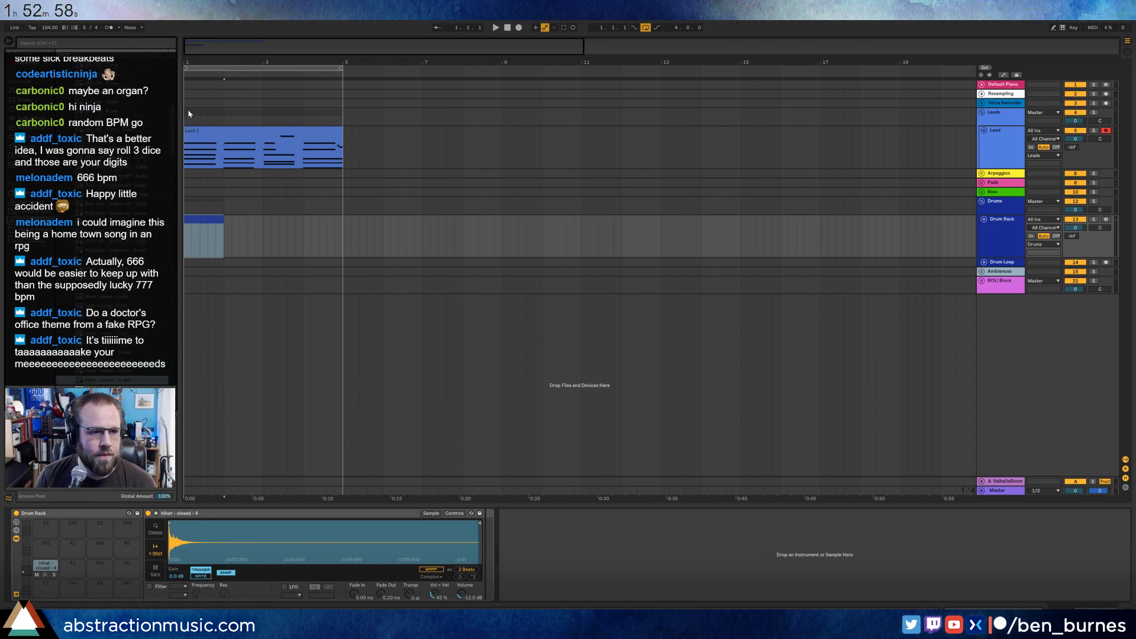
{"action": "key", "text": "Down"}
{"action": "key", "text": "Down"}
{"action": "key", "text": "Down"}
{"action": "key", "text": "Down"}
{"action": "key", "text": "Down"}
{"action": "key", "text": "Down"}
{"action": "key", "text": "Down"}
{"action": "key", "text": "Down"}
{"action": "scroll", "coordinate": [118, 203], "scroll_direction": "up", "scroll_amount": 8}
Compare individual samples from different parts of the drum library, looking for a suitable kick.
{"action": "left_click", "coordinate": [118, 203]}
{"action": "left_click", "coordinate": [118, 241]}
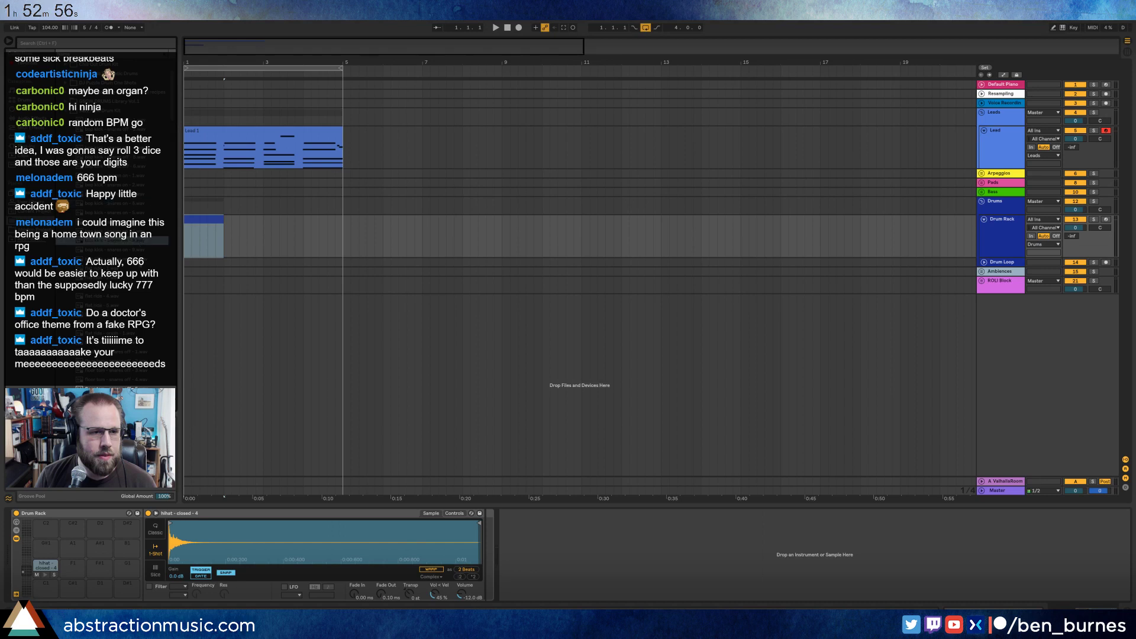
{"action": "key", "text": "Down"}
{"action": "key", "text": "Down"}
{"action": "left_click", "coordinate": [147, 159]}
{"action": "key", "text": "Up"}
{"action": "key", "text": "Up"}
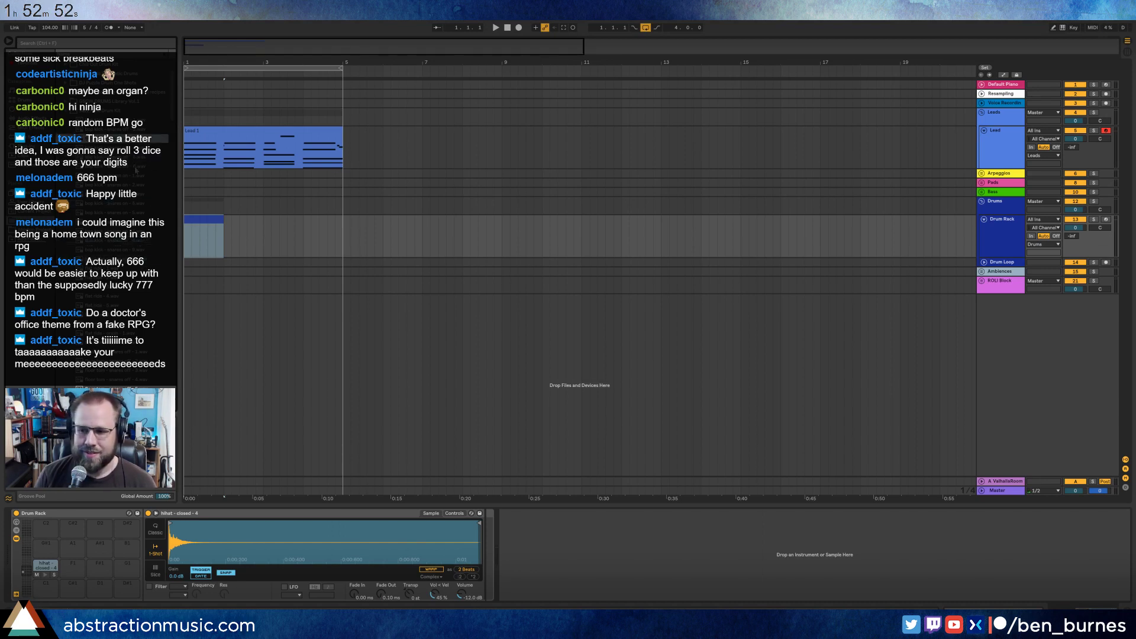
{"action": "left_click", "coordinate": [145, 204]}
{"action": "key", "text": "Down"}
{"action": "key", "text": "Down"}
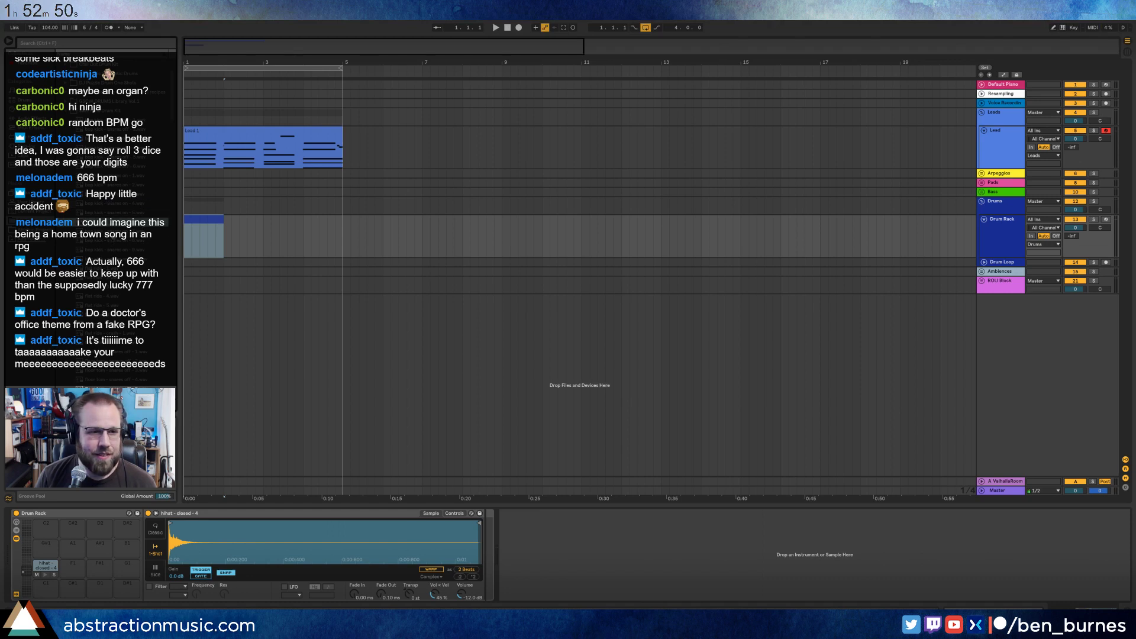
{"action": "key", "text": "Down"}
{"action": "scroll", "coordinate": [122, 207], "scroll_direction": "up", "scroll_amount": 1}
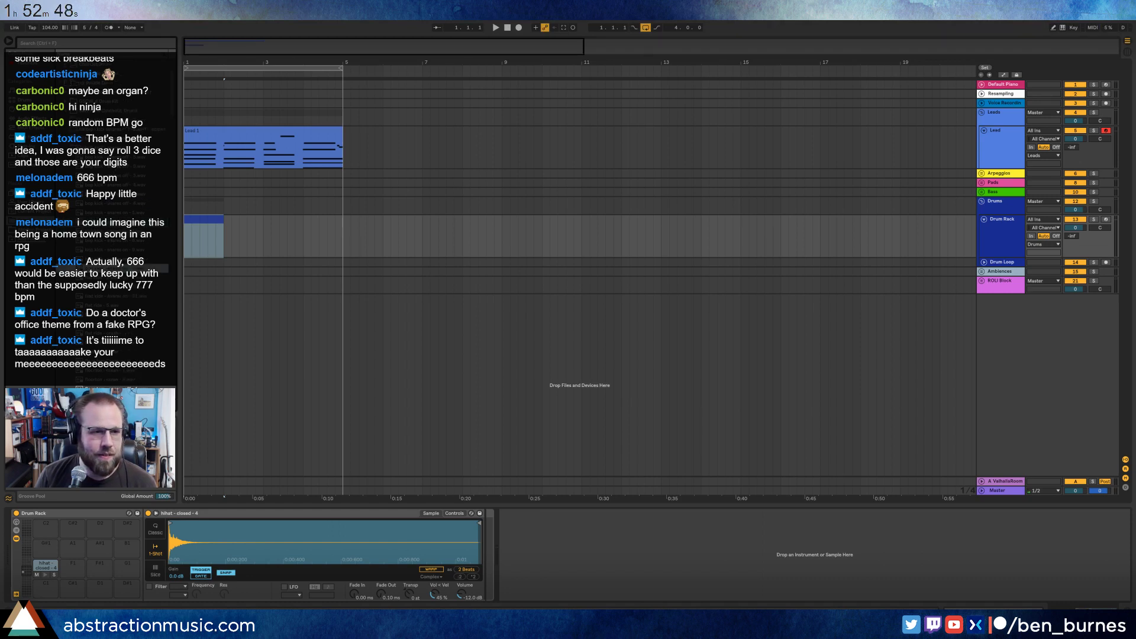
{"action": "left_click", "coordinate": [112, 157]}
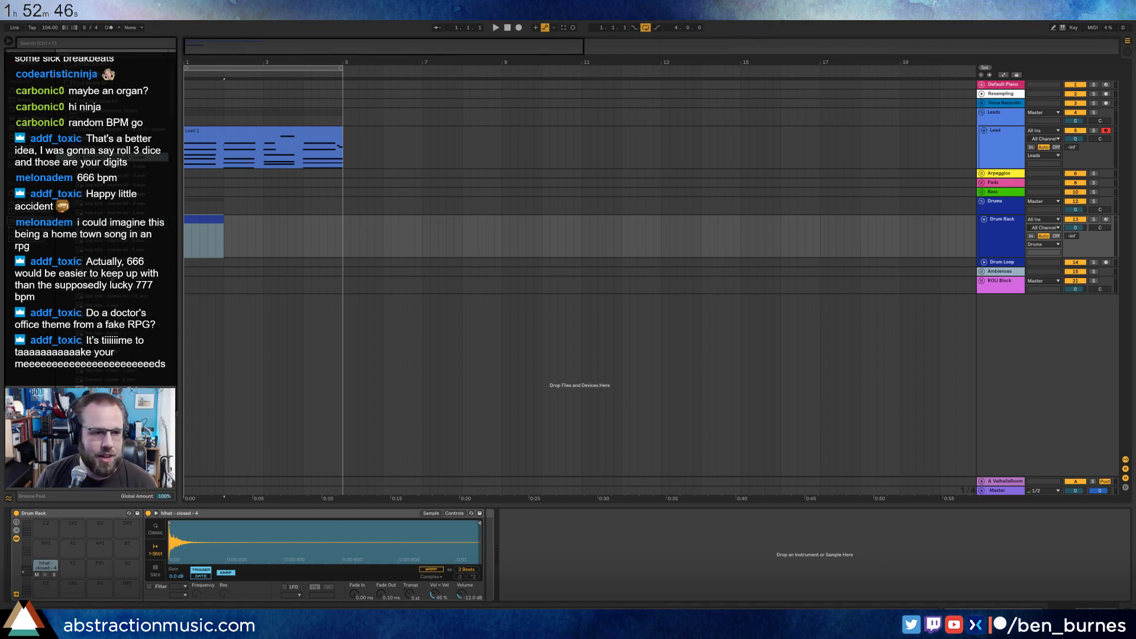
{"action": "scroll", "coordinate": [149, 251], "scroll_direction": "down", "scroll_amount": 1}
{"action": "left_click_drag", "start_coordinate": [177, 108], "coordinate": [181, 138]}
{"action": "left_click", "coordinate": [129, 155]}
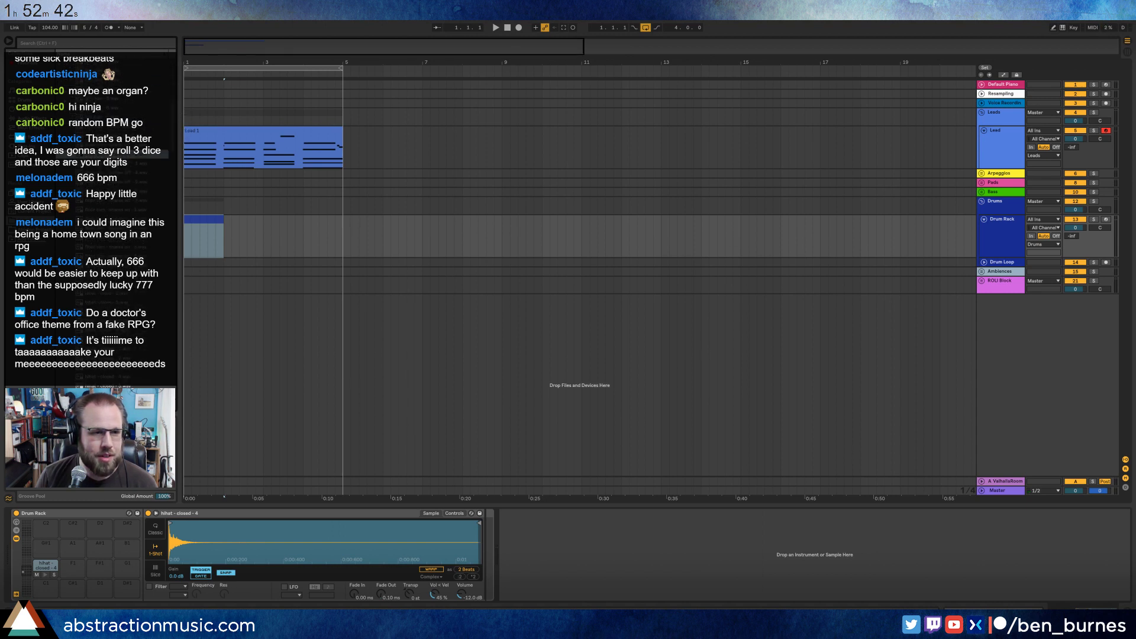
Run down and back up the sample list to hear the kick candidates in sequence.
{"action": "key", "text": "Down"}
{"action": "key", "text": "Down"}
{"action": "key", "text": "Down"}
{"action": "key", "text": "Down"}
{"action": "key", "text": "Down"}
{"action": "key", "text": "Down"}
{"action": "key", "text": "Down"}
{"action": "key", "text": "Down"}
{"action": "key", "text": "Down"}
{"action": "key", "text": "Down"}
{"action": "key", "text": "Down"}
{"action": "key", "text": "Down"}
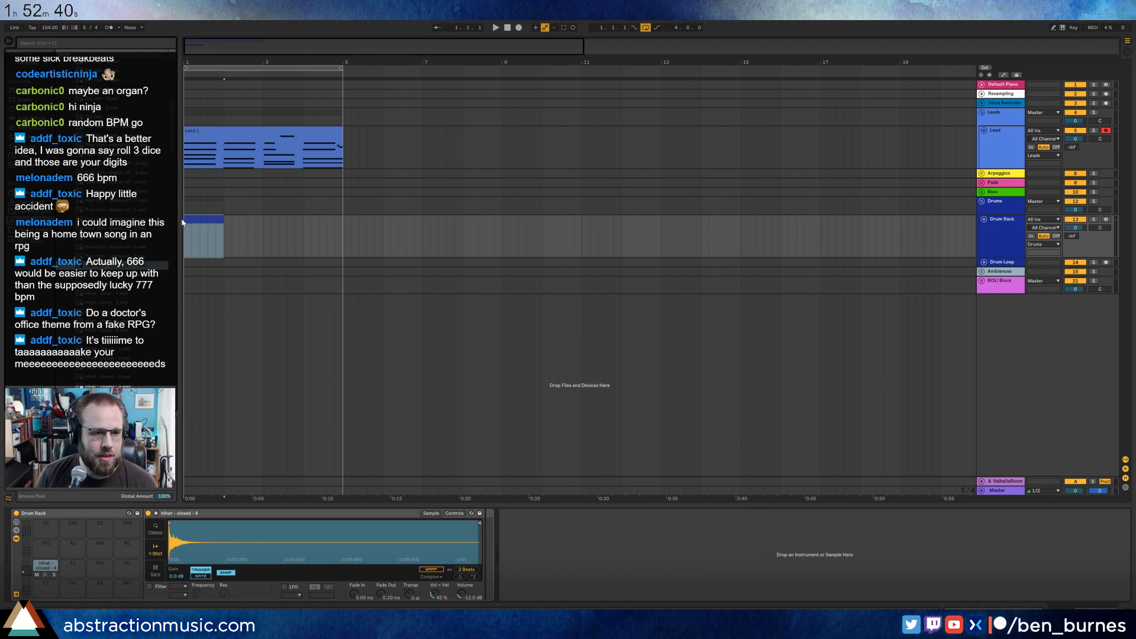
{"action": "key", "text": "Up"}
{"action": "key", "text": "Up"}
{"action": "key", "text": "Up"}
{"action": "key", "text": "Up"}
{"action": "key", "text": "Up"}
{"action": "key", "text": "Up"}
{"action": "key", "text": "Up"}
{"action": "key", "text": "Up"}
{"action": "key", "text": "Up"}
{"action": "key", "text": "Up"}
{"action": "key", "text": "Up"}
{"action": "key", "text": "Up"}
{"action": "key", "text": "Up"}
{"action": "key", "text": "Up"}
{"action": "key", "text": "Up"}
{"action": "key", "text": "Up"}
{"action": "key", "text": "Up"}
{"action": "key", "text": "Up"}
{"action": "key", "text": "Up"}
{"action": "key", "text": "Up"}
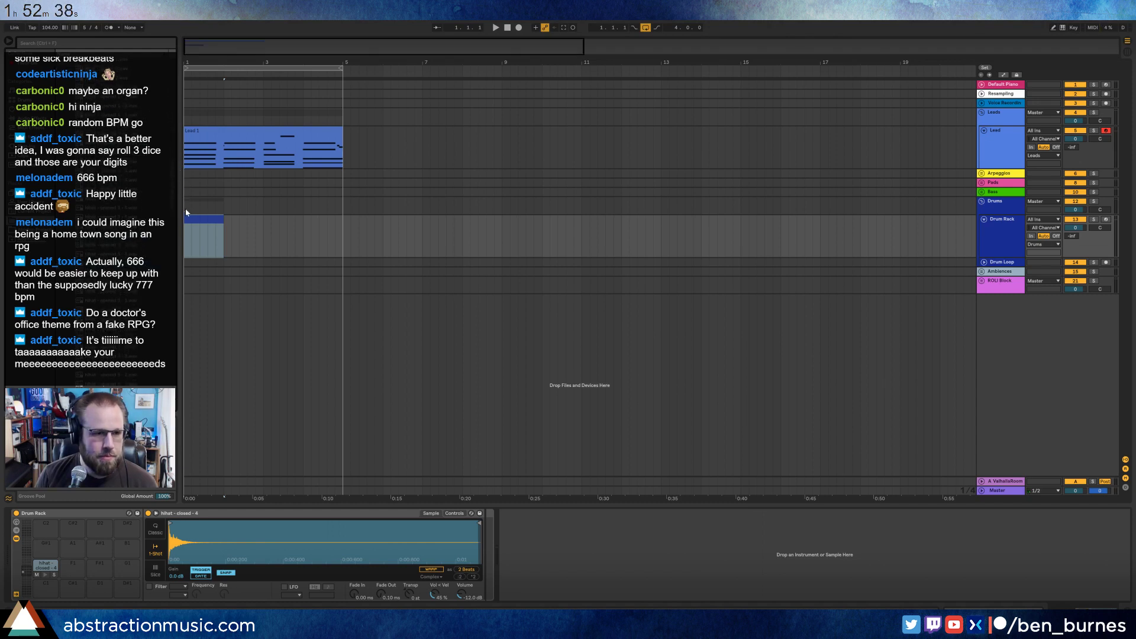
Compare a few more kick samples and load "kick - snares off - 1" onto the Drum Rack pad below the closed hi-hat.
{"action": "left_click_drag", "start_coordinate": [186, 224], "coordinate": [186, 239]}
{"action": "left_click", "coordinate": [130, 223]}
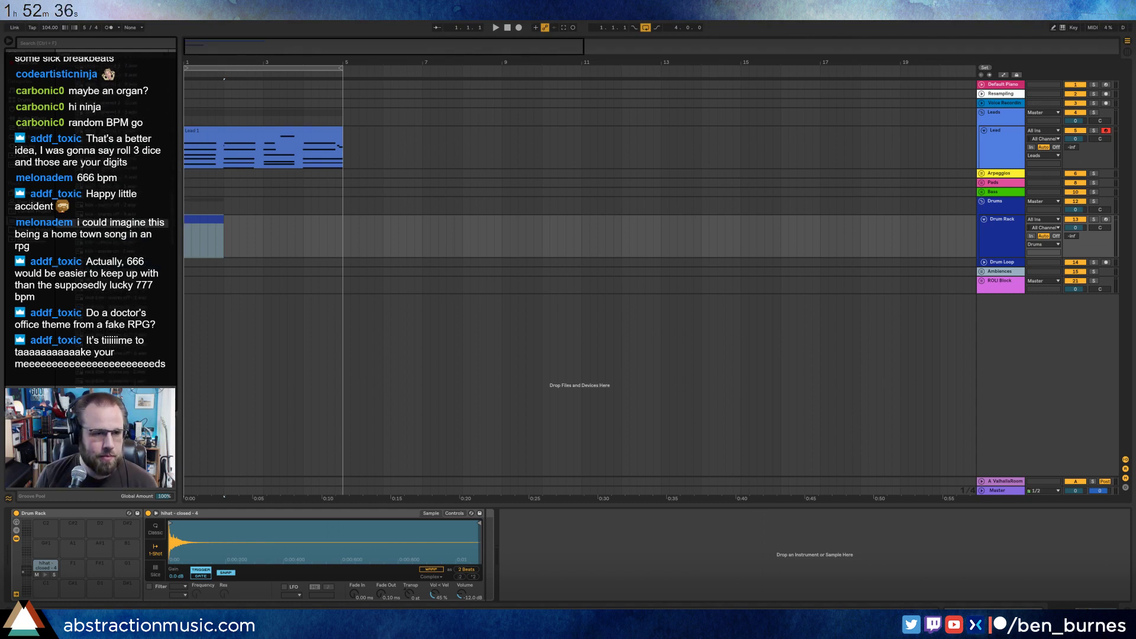
{"action": "left_click", "coordinate": [130, 233]}
{"action": "left_click", "coordinate": [130, 187]}
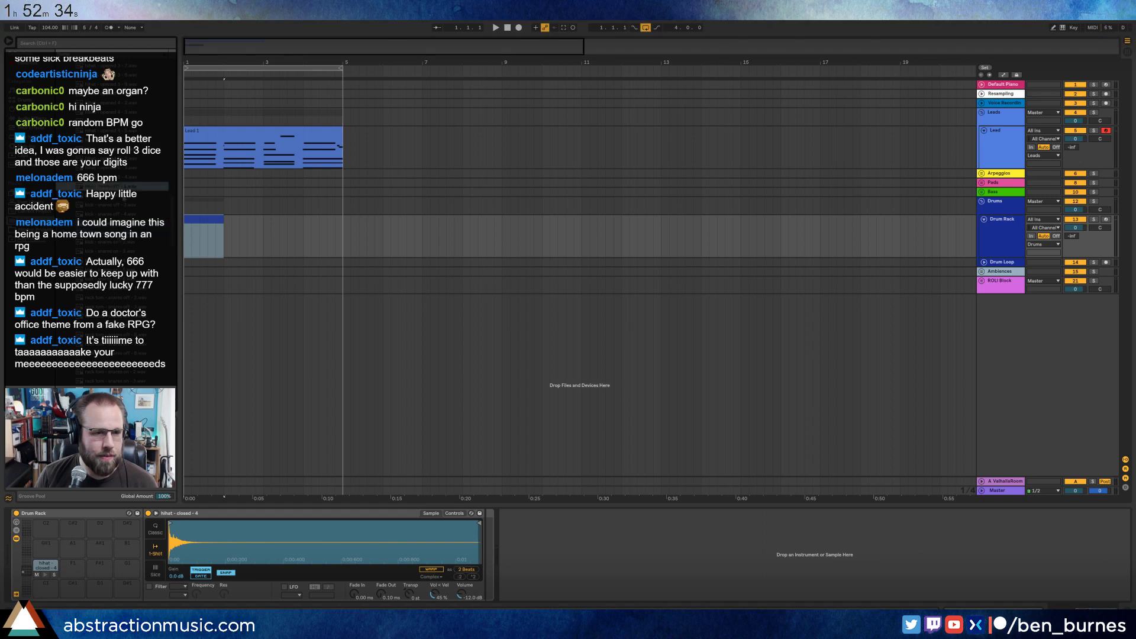
{"action": "left_click", "coordinate": [130, 270]}
{"action": "key", "text": "Down"}
{"action": "left_click", "coordinate": [130, 223]}
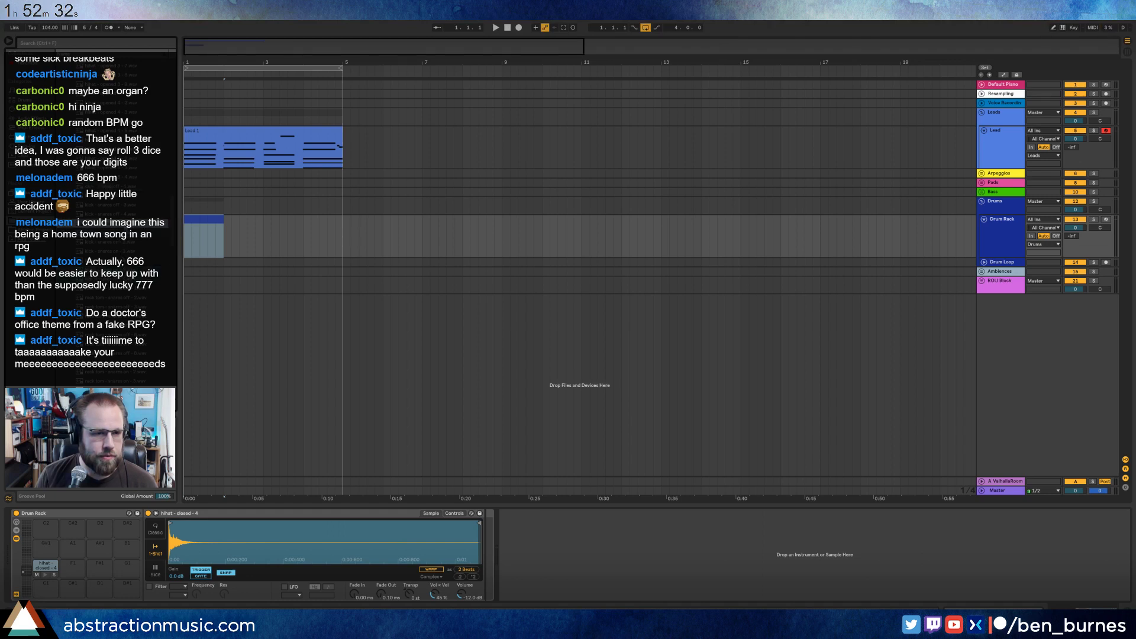
{"action": "key", "text": "Up"}
{"action": "key", "text": "Up"}
{"action": "key", "text": "Up"}
{"action": "key", "text": "Up"}
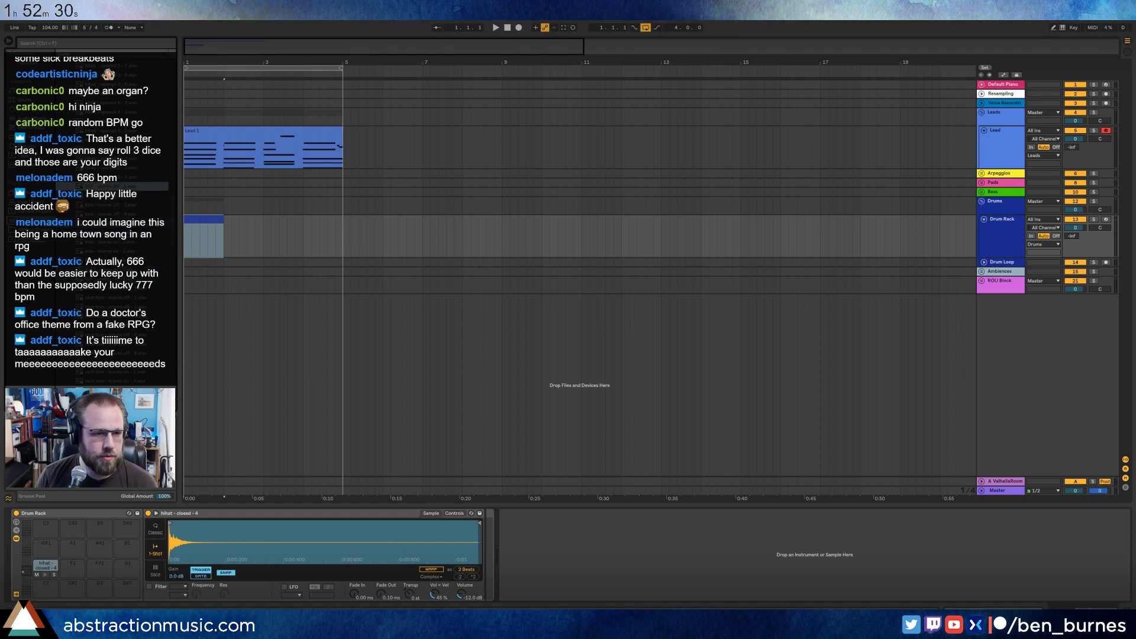
{"action": "key", "text": "Return"}
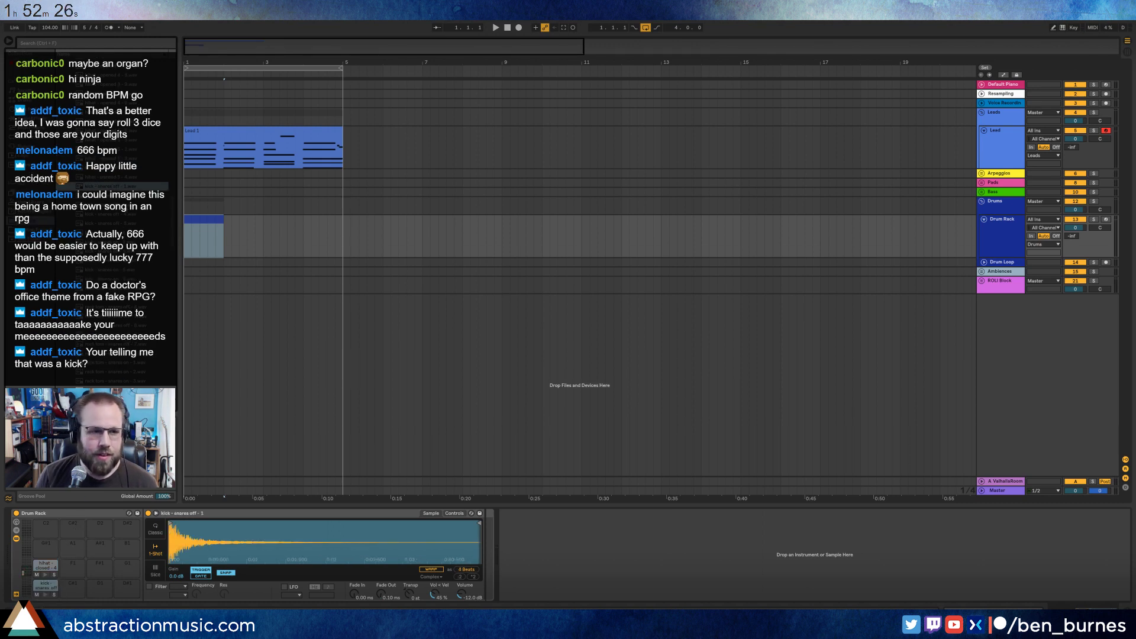
Audition snare samples and load a snares-on snare onto the Drum Rack pad beside the kick.
{"action": "scroll", "coordinate": [123, 214], "scroll_direction": "down", "scroll_amount": 3}
{"action": "left_click", "coordinate": [123, 214]}
{"action": "scroll", "coordinate": [123, 237], "scroll_direction": "down", "scroll_amount": 2}
{"action": "left_click", "coordinate": [123, 242]}
{"action": "scroll", "coordinate": [123, 242], "scroll_direction": "down", "scroll_amount": 2}
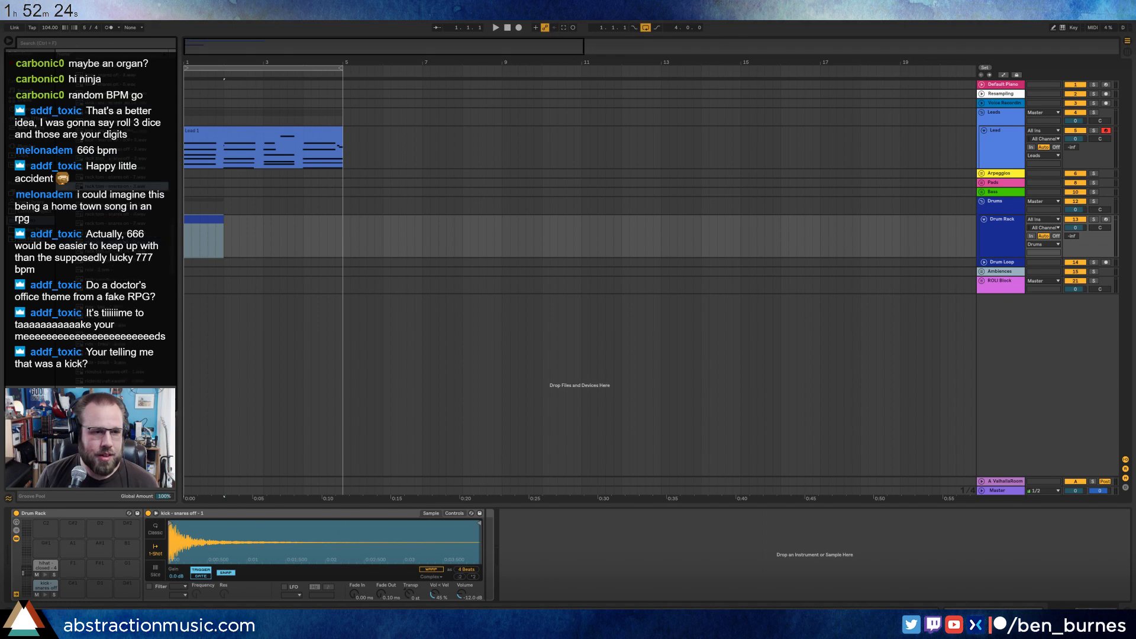
{"action": "left_click", "coordinate": [119, 261]}
{"action": "scroll", "coordinate": [117, 262], "scroll_direction": "down", "scroll_amount": 2}
{"action": "left_click", "coordinate": [113, 279]}
{"action": "scroll", "coordinate": [111, 281], "scroll_direction": "down", "scroll_amount": 2}
{"action": "left_click", "coordinate": [111, 280]}
{"action": "scroll", "coordinate": [111, 280], "scroll_direction": "down", "scroll_amount": 6}
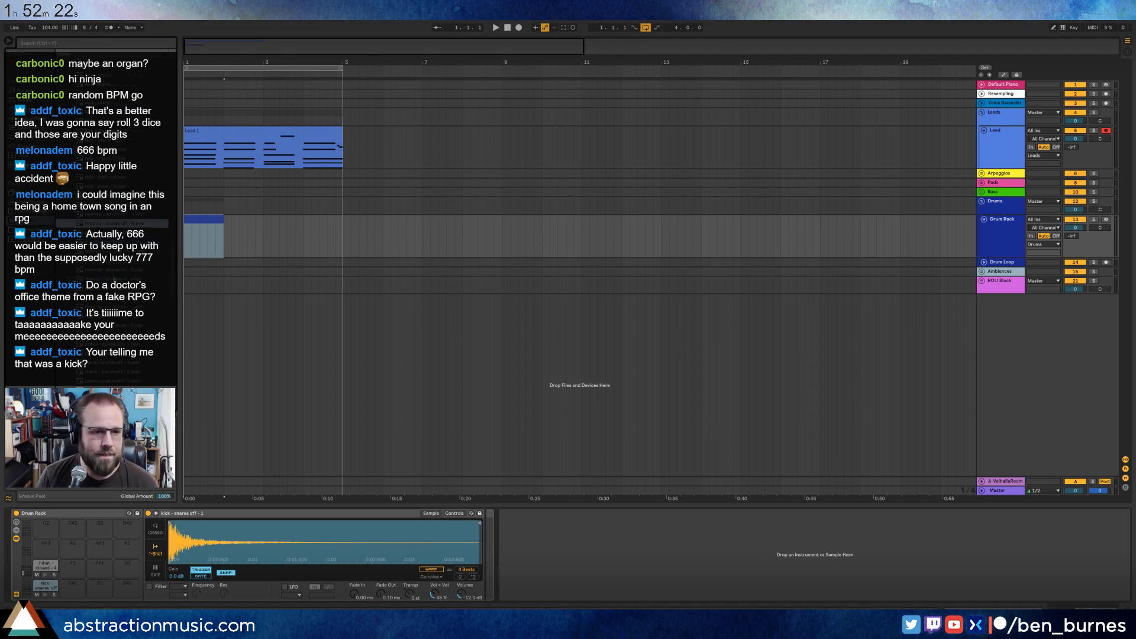
{"action": "left_click", "coordinate": [113, 280]}
{"action": "scroll", "coordinate": [114, 279], "scroll_direction": "down", "scroll_amount": 2}
{"action": "scroll", "coordinate": [115, 279], "scroll_direction": "down", "scroll_amount": 2}
{"action": "left_click", "coordinate": [114, 279]}
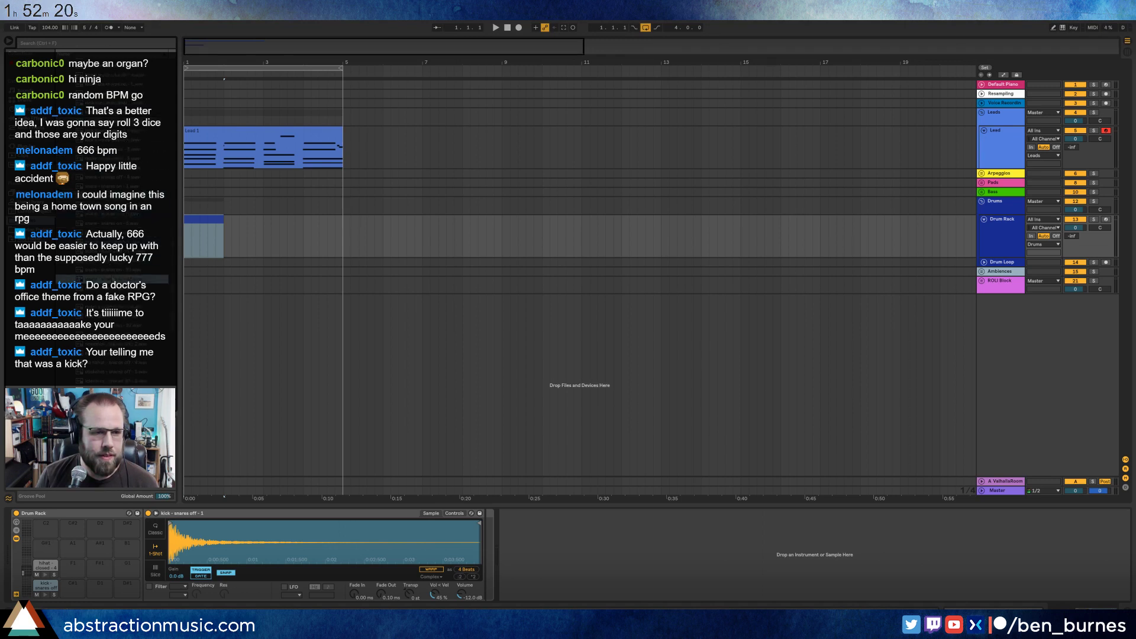
{"action": "scroll", "coordinate": [116, 277], "scroll_direction": "down", "scroll_amount": 2}
{"action": "left_click", "coordinate": [117, 271]}
{"action": "left_click", "coordinate": [108, 280]}
{"action": "left_click", "coordinate": [109, 288]}
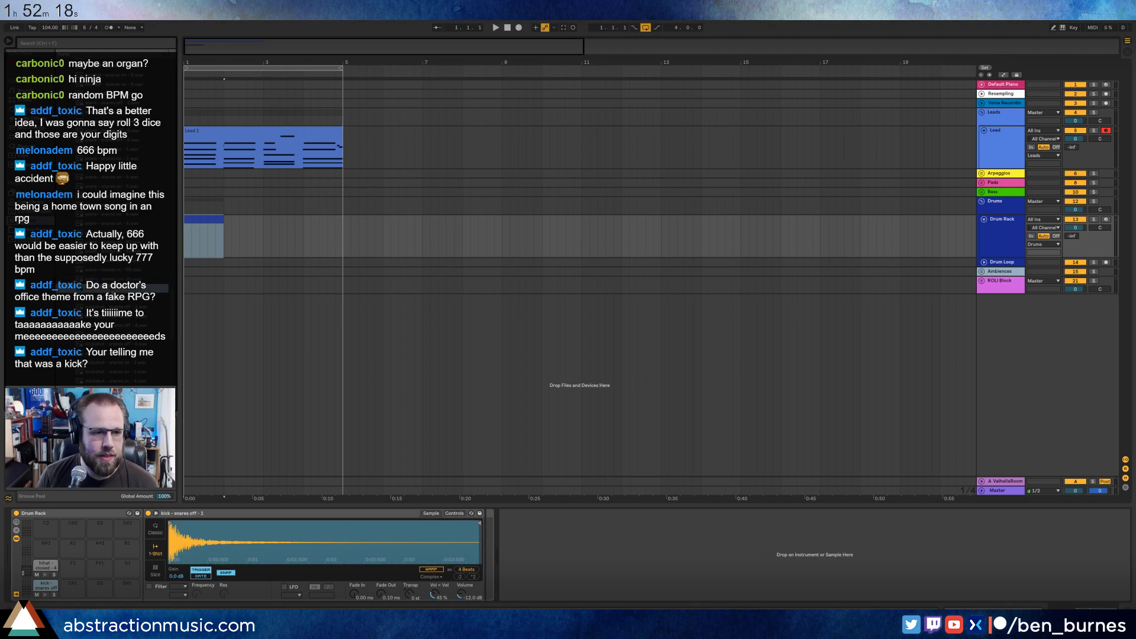
{"action": "left_click", "coordinate": [112, 242]}
{"action": "left_click_drag", "start_coordinate": [113, 243], "coordinate": [79, 584]}
Audition further drum samples, load one onto the pad beside the snare, and open the Drum Rack clip for note editing.
{"action": "scroll", "coordinate": [112, 278], "scroll_direction": "down", "scroll_amount": 2}
{"action": "left_click", "coordinate": [114, 297]}
{"action": "left_click", "coordinate": [113, 288]}
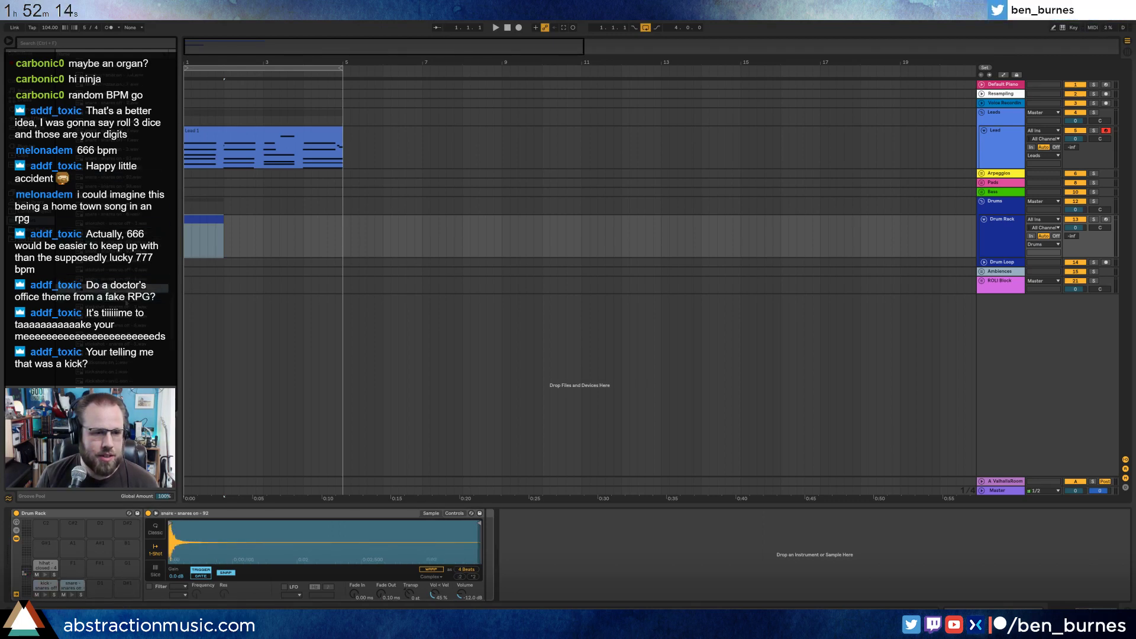
{"action": "scroll", "coordinate": [115, 290], "scroll_direction": "down", "scroll_amount": 1}
{"action": "left_click", "coordinate": [117, 316]}
{"action": "scroll", "coordinate": [119, 314], "scroll_direction": "down", "scroll_amount": 1}
{"action": "left_click", "coordinate": [120, 298]}
{"action": "left_click", "coordinate": [120, 326]}
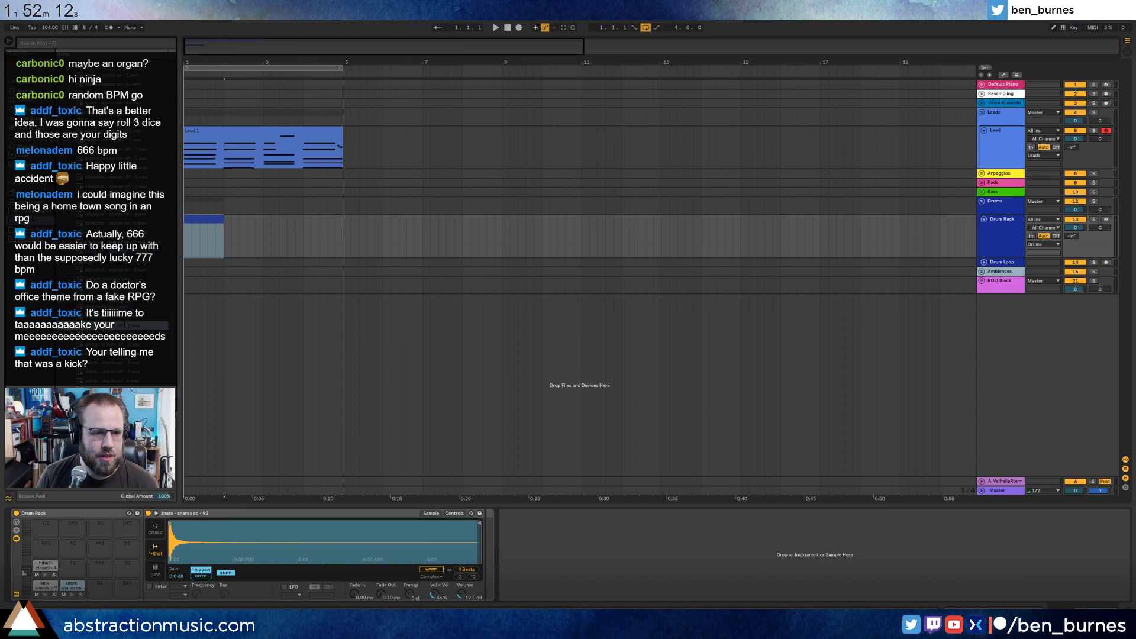
{"action": "scroll", "coordinate": [119, 327], "scroll_direction": "down", "scroll_amount": 2}
{"action": "left_click", "coordinate": [119, 326]}
{"action": "scroll", "coordinate": [119, 328], "scroll_direction": "down", "scroll_amount": 2}
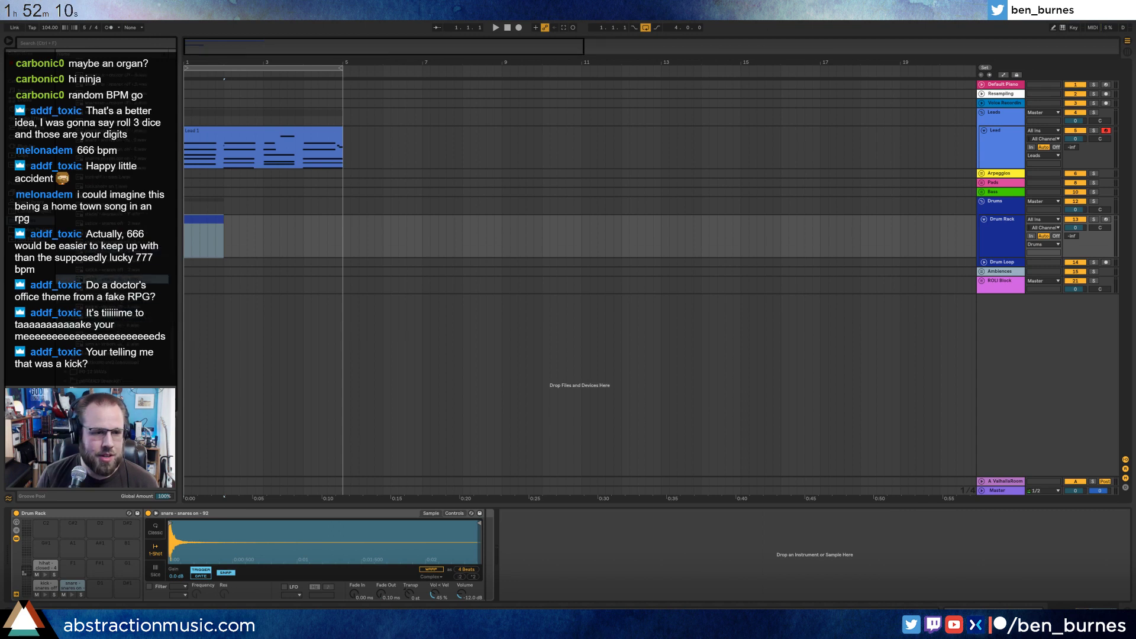
{"action": "left_click_drag", "start_coordinate": [119, 279], "coordinate": [98, 592]}
{"action": "double_click", "coordinate": [210, 222]}
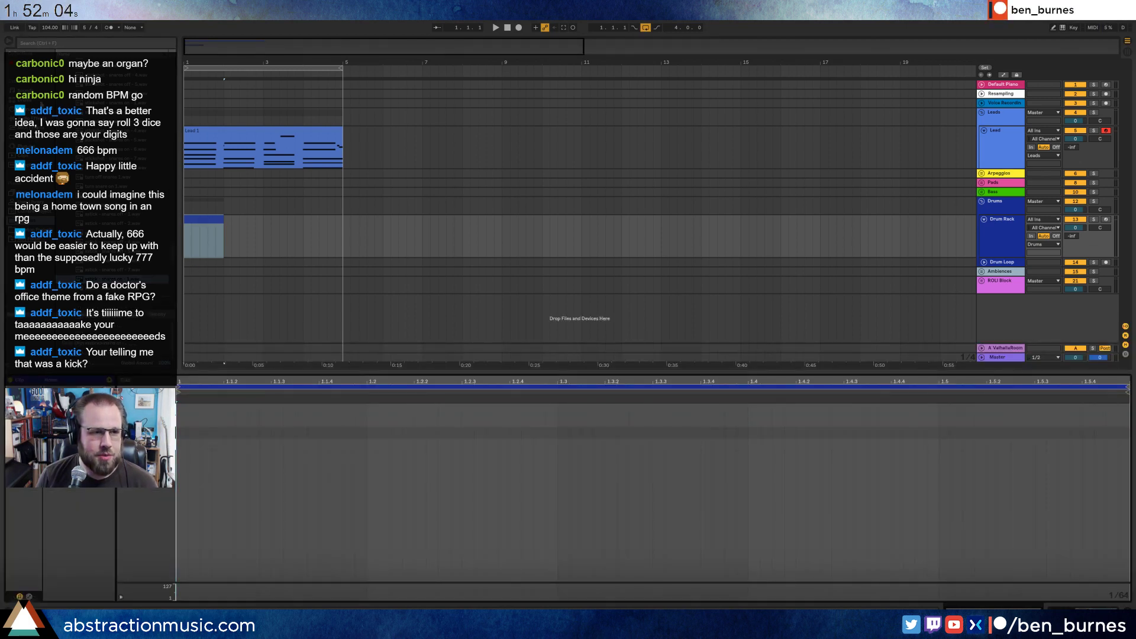
Search the browser for "swing" and apply one of the swing grooves to the Drum Rack clip.
{"action": "left_click", "coordinate": [48, 44]}
{"action": "type", "text": "swing"}
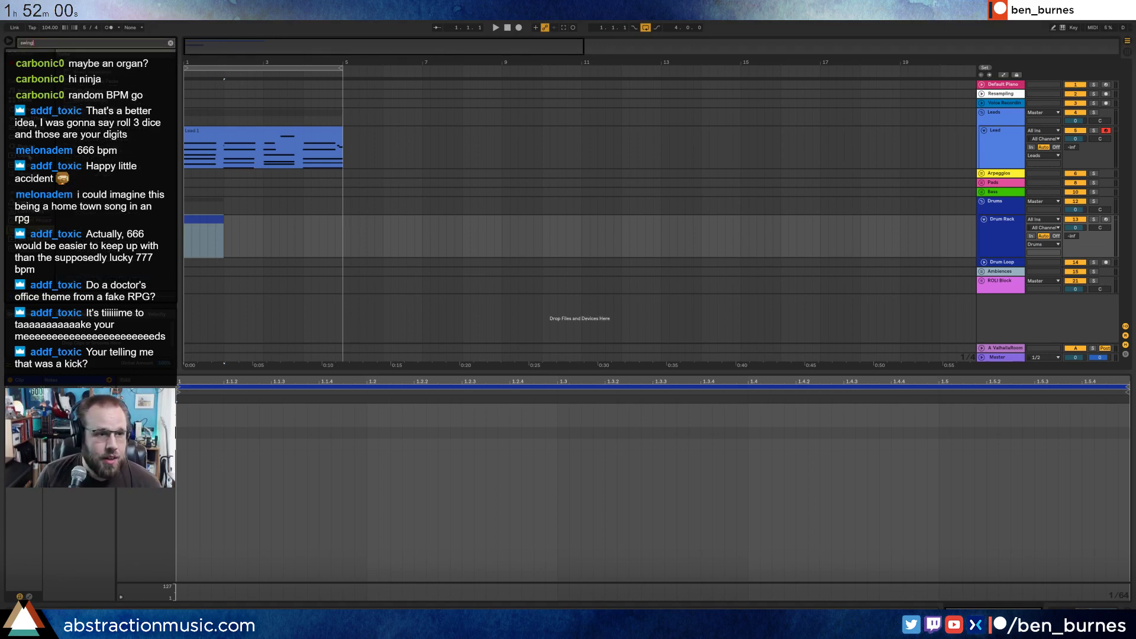
{"action": "left_click", "coordinate": [28, 146]}
{"action": "left_click", "coordinate": [29, 174]}
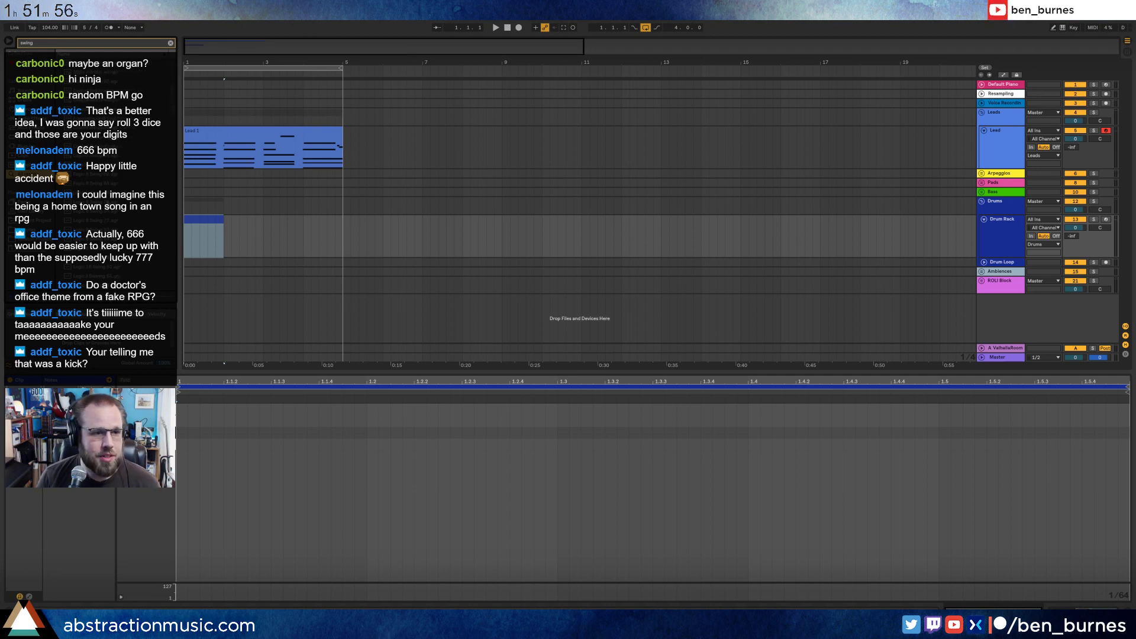
{"action": "left_click", "coordinate": [104, 167]}
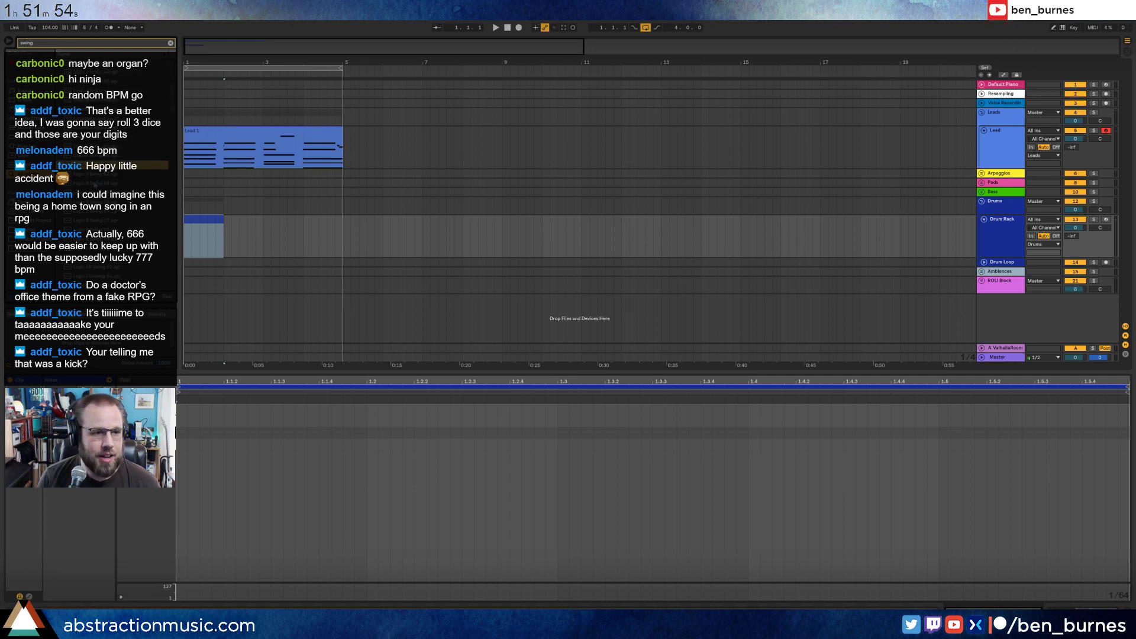
{"action": "left_click_drag", "start_coordinate": [92, 202], "coordinate": [194, 224]}
Add an eighth-note kick on beat 1 and a softer one at 1.1.3 in the drum clip, and play them back.
{"action": "double_click", "coordinate": [182, 446]}
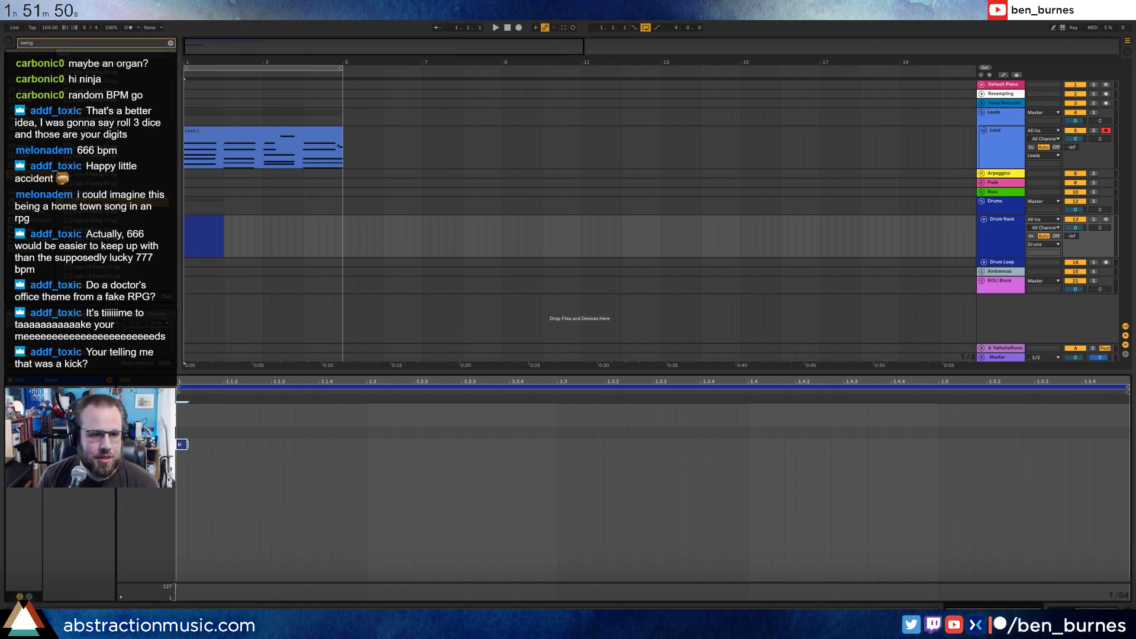
{"action": "left_click_drag", "start_coordinate": [182, 446], "coordinate": [363, 449]}
{"action": "double_click", "coordinate": [276, 444]}
{"action": "key", "text": "space"}
{"action": "key", "text": "space"}
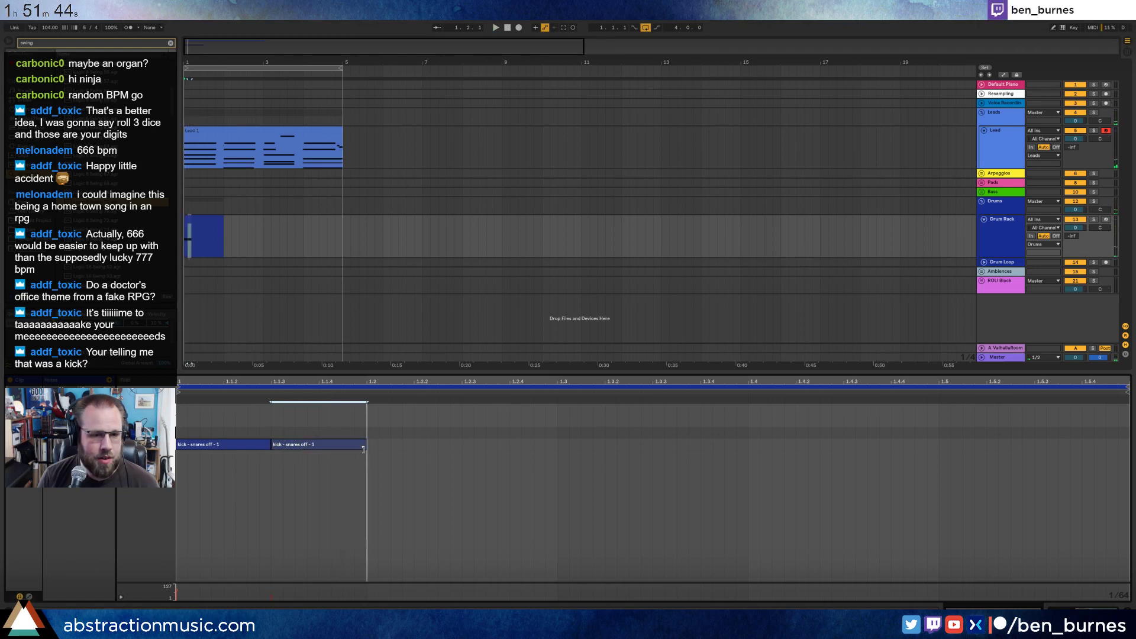
{"action": "key", "text": "space"}
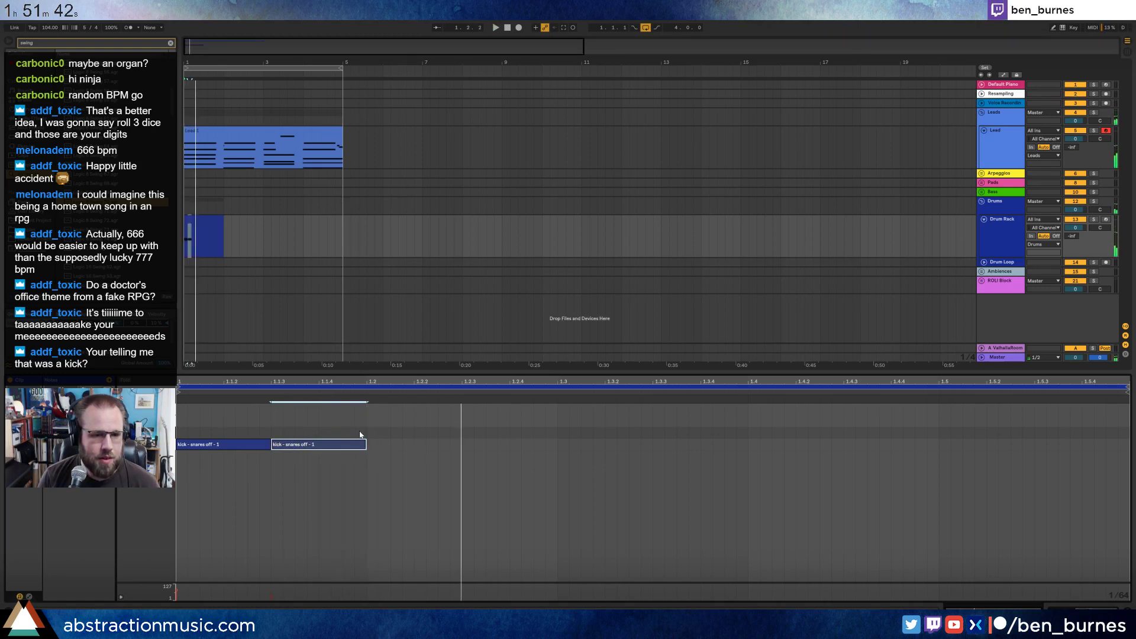
{"action": "key", "text": "space"}
Duplicate the pair of kick notes onto beats 2 and 3 and play back the pattern.
{"action": "left_click_drag", "start_coordinate": [236, 419], "coordinate": [296, 458]}
{"action": "key", "text": "ctrl+d"}
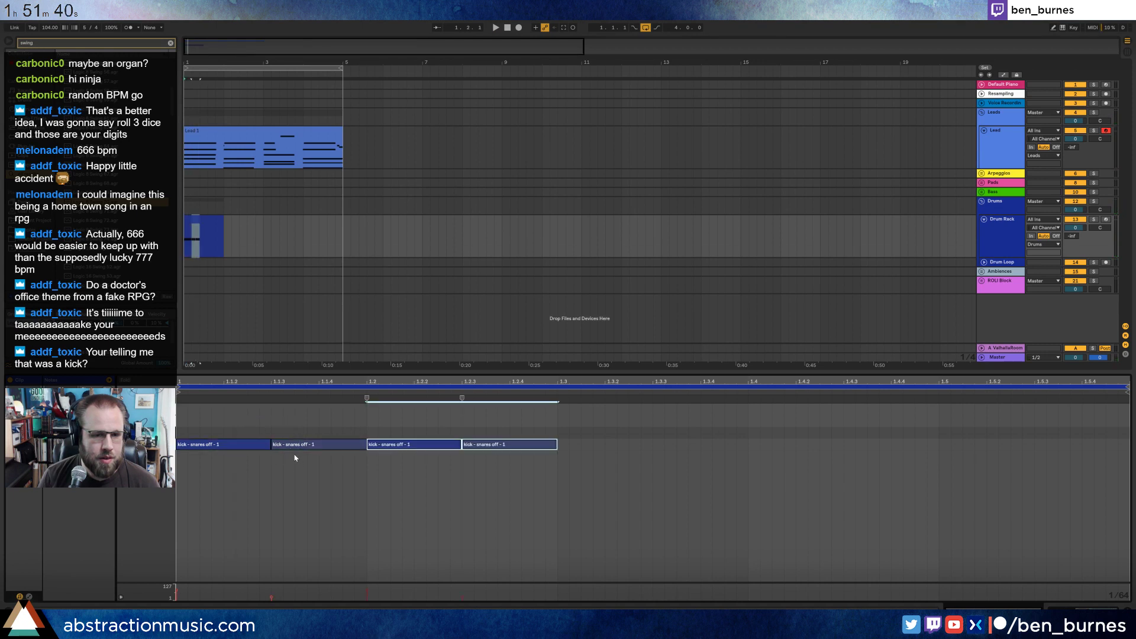
{"action": "key", "text": "ctrl+d"}
{"action": "key", "text": "space"}
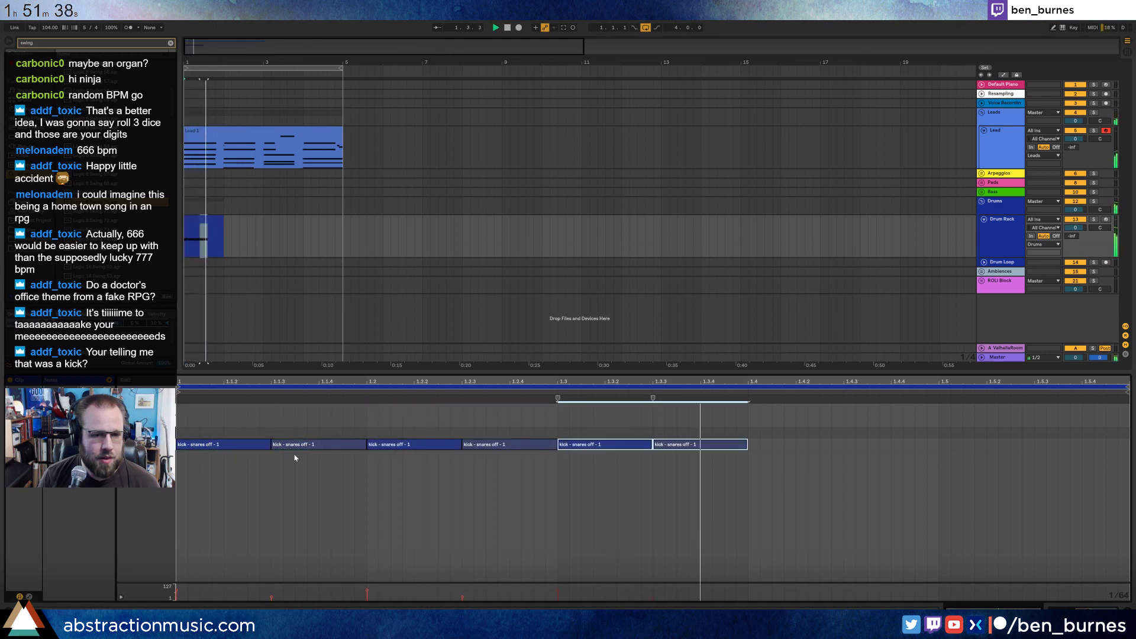
{"action": "key", "text": "space"}
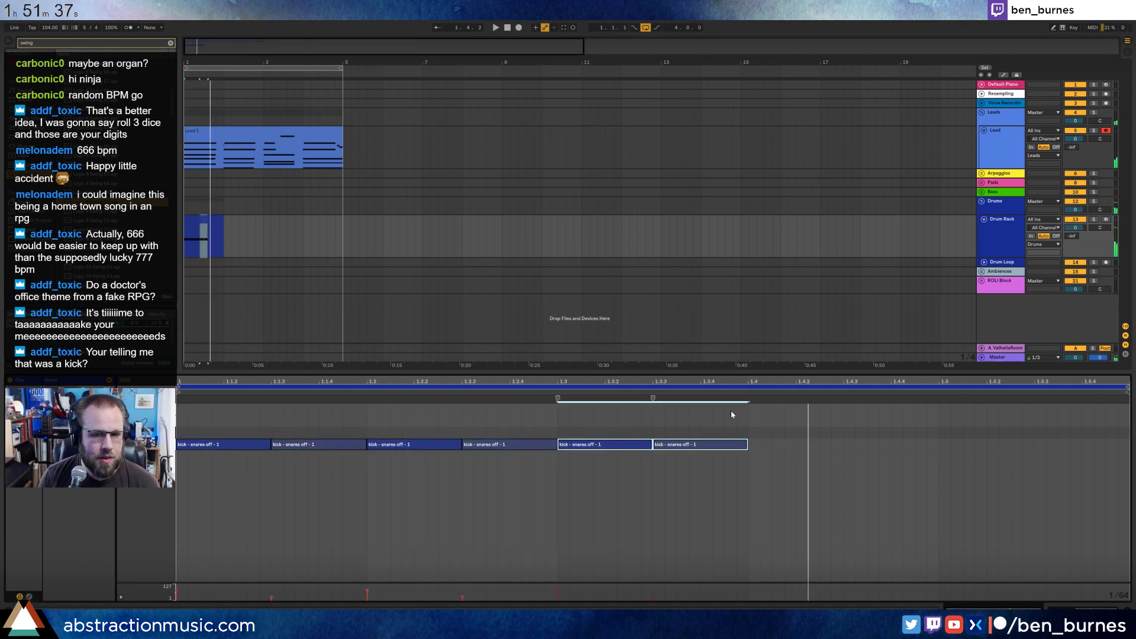
Continue the pattern with a kick on beat 4 and eighth-note snares at 1.4.3 and 1.5.
{"action": "left_click", "coordinate": [755, 449]}
{"action": "mouse_move", "coordinate": [755, 448]}
{"action": "left_mouse_down"}
{"action": "mouse_move", "coordinate": [833, 445]}
{"action": "mouse_move", "coordinate": [846, 419]}
{"action": "mouse_move", "coordinate": [846, 433]}
{"action": "mouse_move", "coordinate": [936, 435]}
{"action": "left_mouse_up"}
{"action": "key", "text": "ctrl+d"}
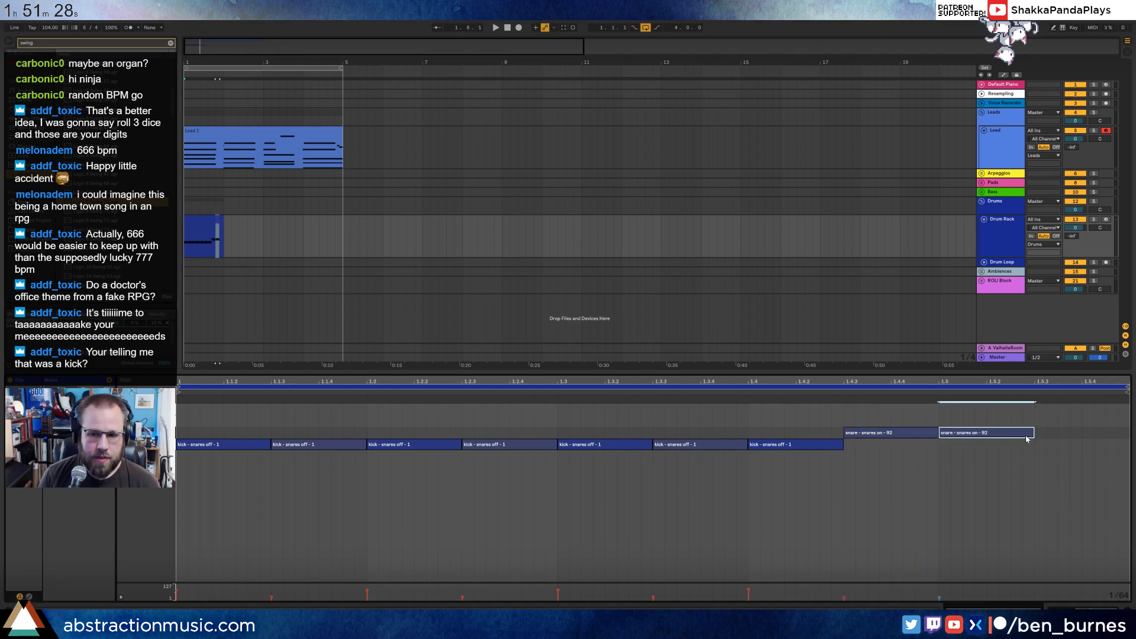
Shorten the beat 5 snare, duplicate it and play back, moving the copy to 1.5.3 and restoring the original to an eighth note.
{"action": "left_click_drag", "start_coordinate": [1033, 434], "coordinate": [986, 433]}
{"action": "key", "text": "ctrl+d"}
{"action": "key", "text": "space"}
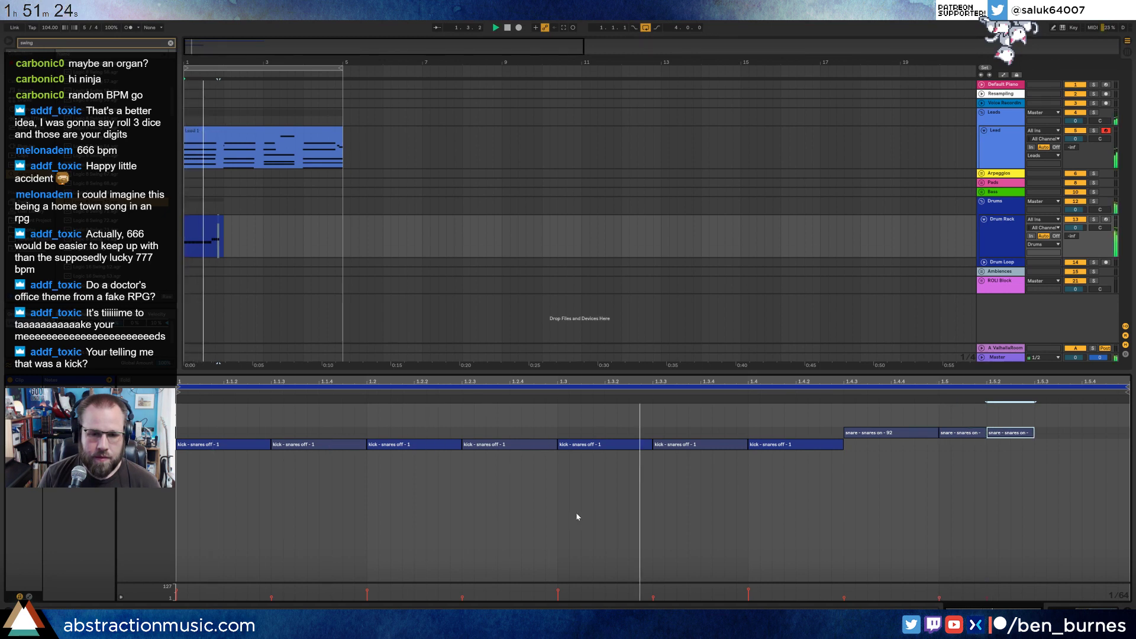
{"action": "key", "text": "space"}
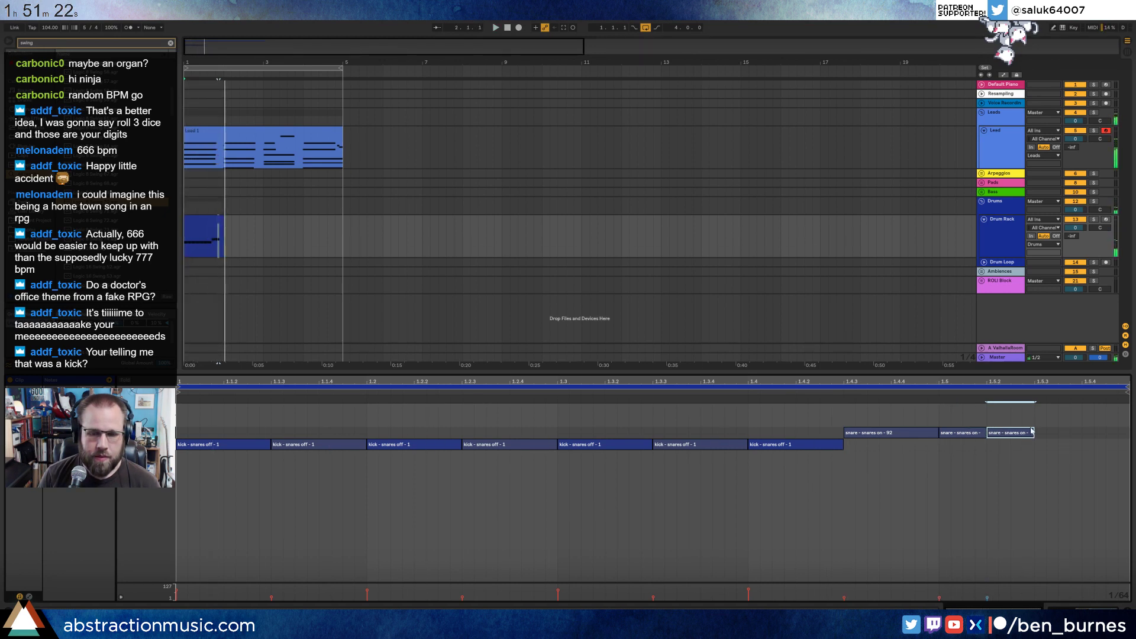
{"action": "left_click_drag", "start_coordinate": [1032, 431], "coordinate": [1078, 432]}
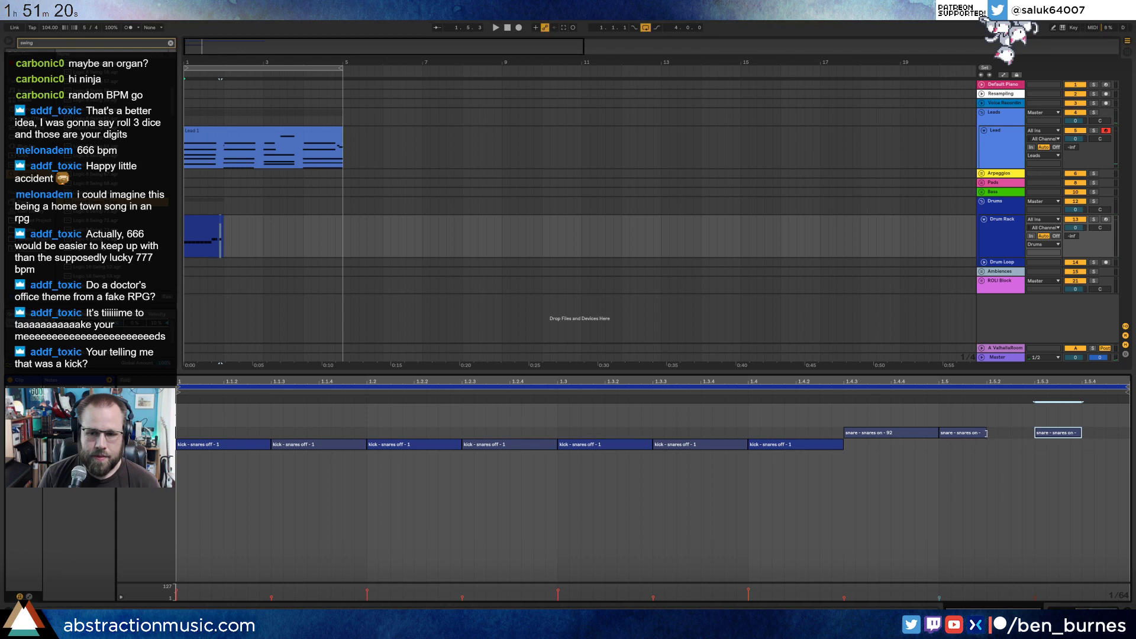
{"action": "left_click_drag", "start_coordinate": [985, 432], "coordinate": [1033, 435]}
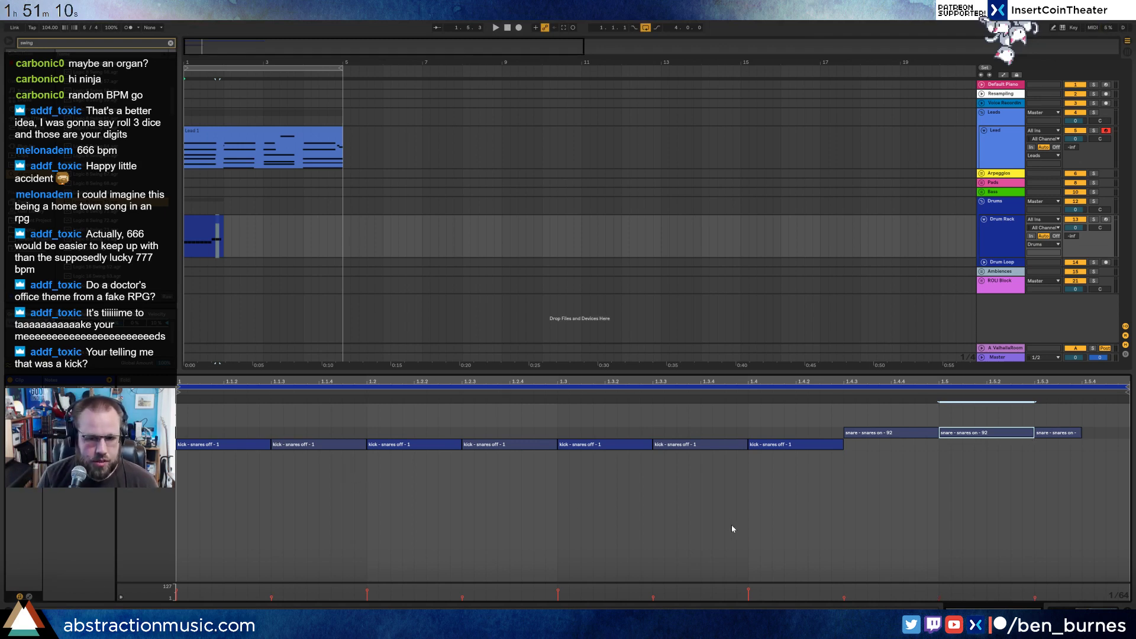
{"action": "left_click", "coordinate": [653, 519]}
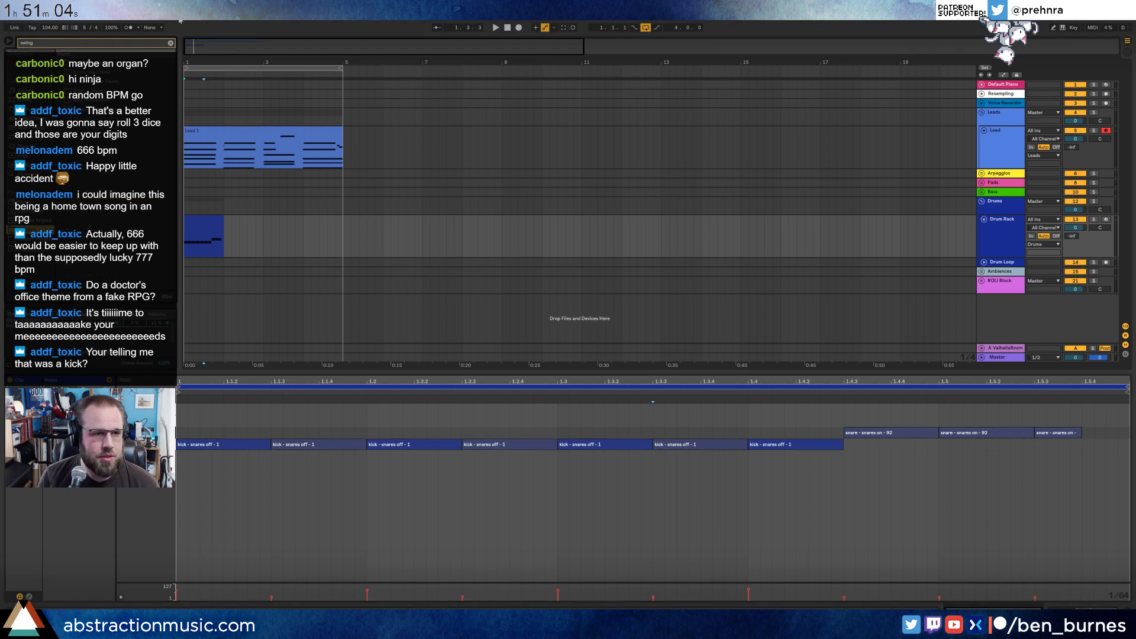
Clear the browser search and audition alternative kick samples one after another in the list.
{"action": "key", "text": "ctrl+f"}
{"action": "key", "text": "BackSpace"}
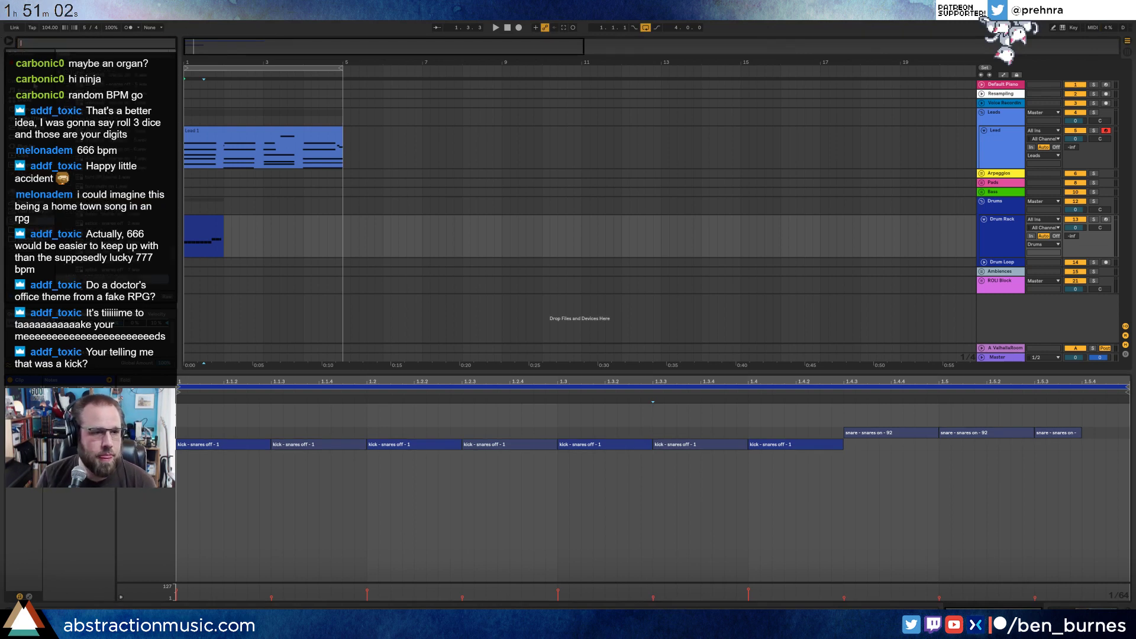
{"action": "key", "text": "Down"}
{"action": "key", "text": "Down"}
{"action": "key", "text": "Down"}
{"action": "key", "text": "Down"}
{"action": "key", "text": "Down"}
{"action": "key", "text": "Down"}
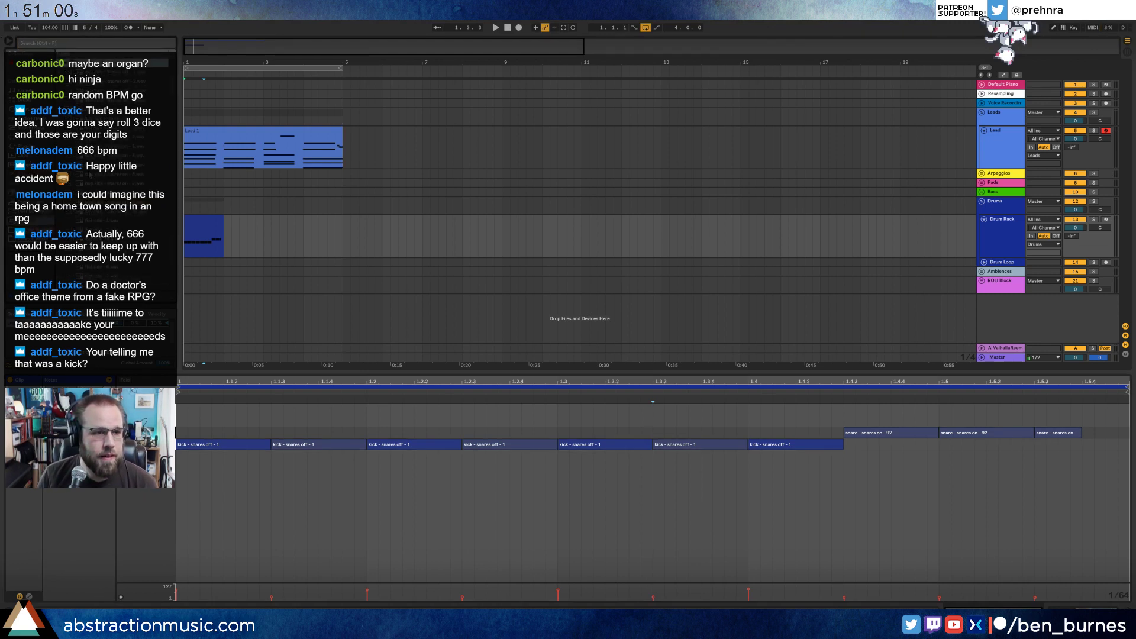
{"action": "key", "text": "Down"}
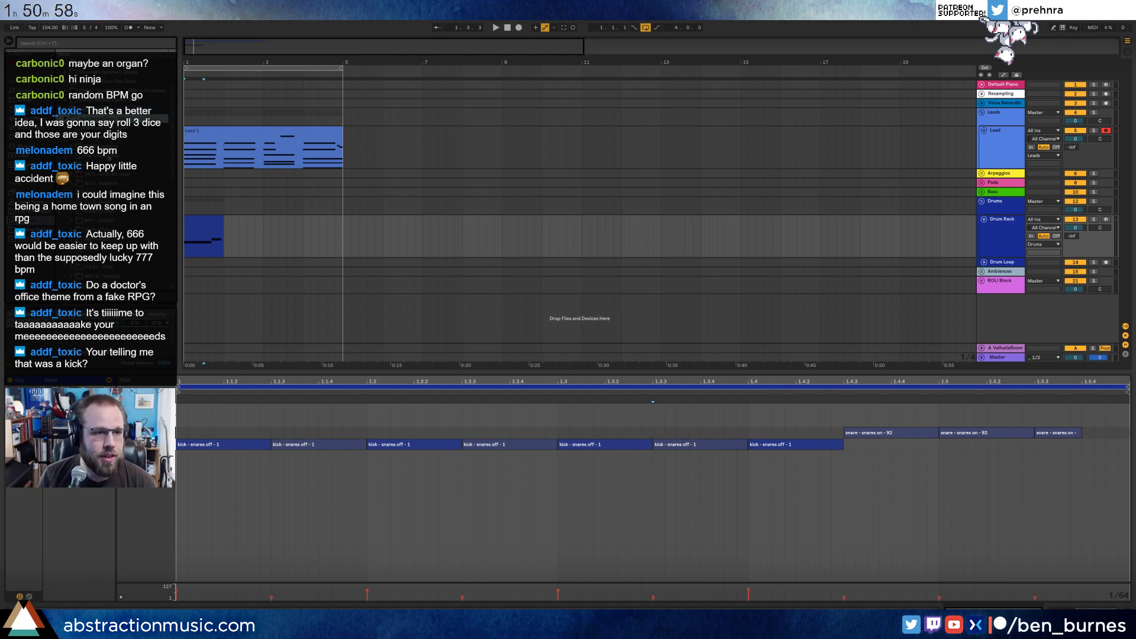
{"action": "key", "text": "Down"}
{"action": "key", "text": "Down"}
{"action": "key", "text": "Down"}
{"action": "key", "text": "Down"}
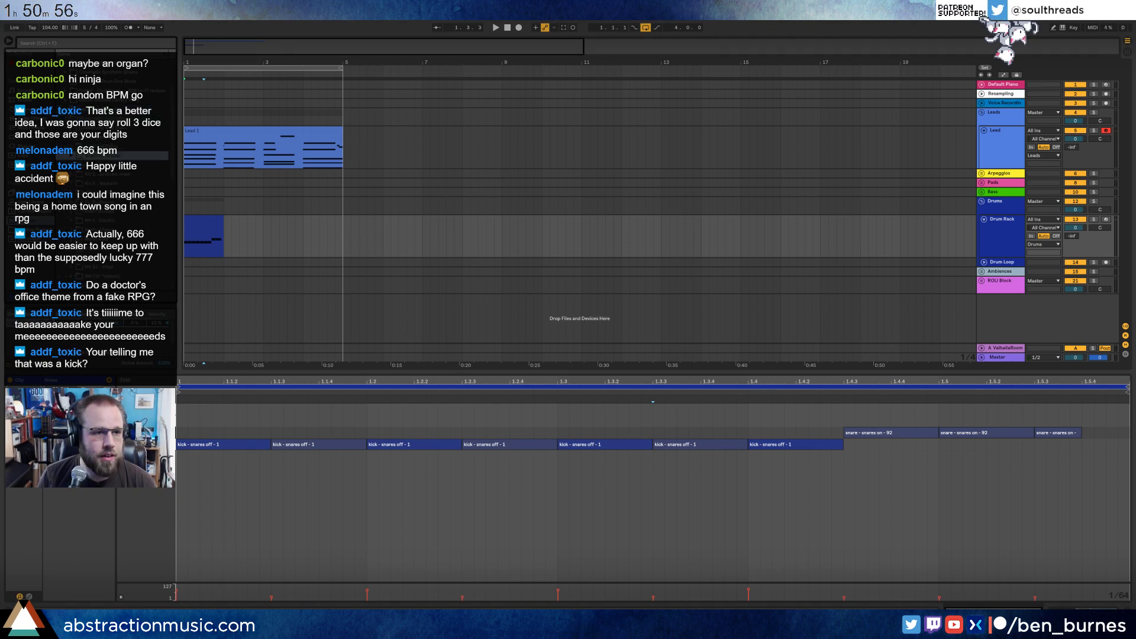
{"action": "key", "text": "Down"}
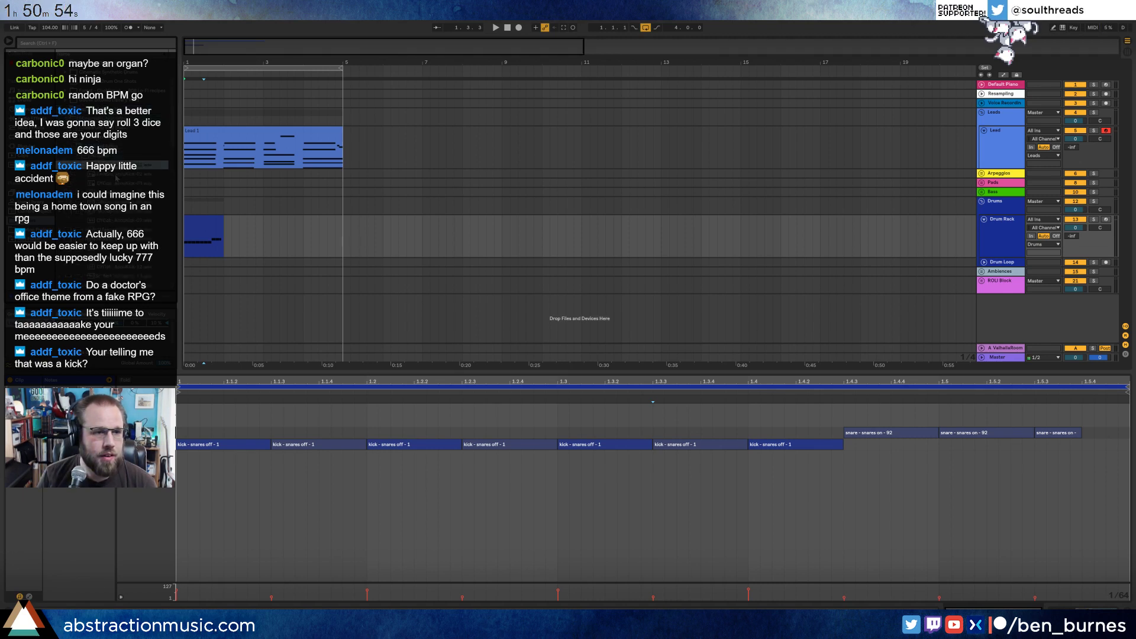
{"action": "key", "text": "Down"}
Replace the Drum Rack's kick sample with CYCdh_AcouKick-01, play the loop and reopen the drum clip for note editing.
{"action": "key", "text": "shift+Tab"}
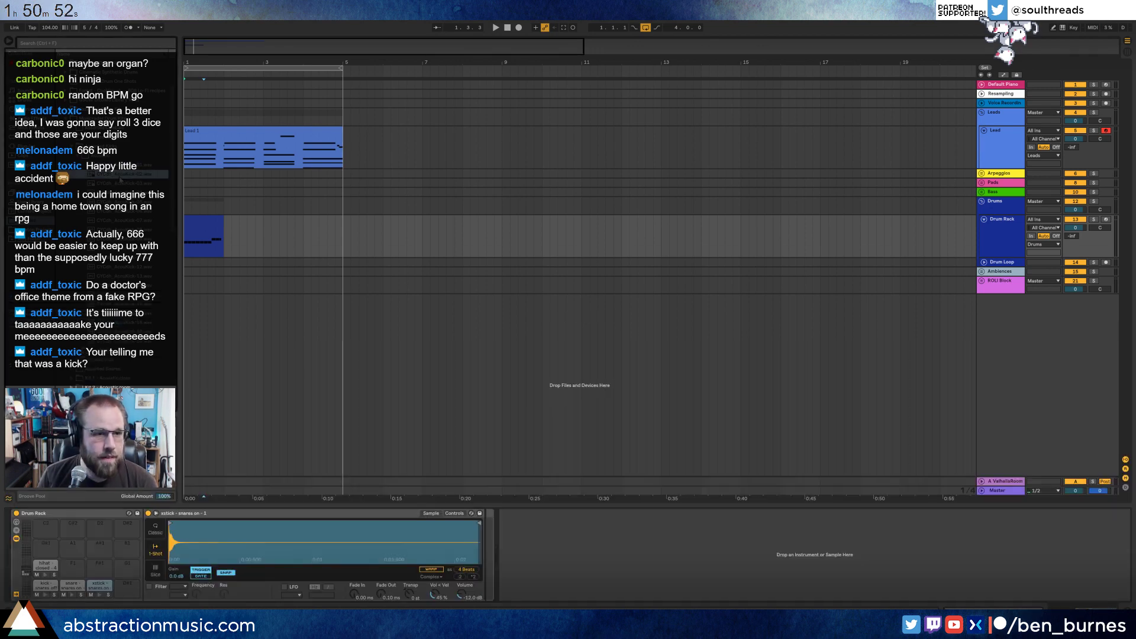
{"action": "key", "text": "Down"}
{"action": "key", "text": "Down"}
{"action": "key", "text": "Down"}
{"action": "key", "text": "Down"}
{"action": "left_click_drag", "start_coordinate": [121, 165], "coordinate": [45, 584]}
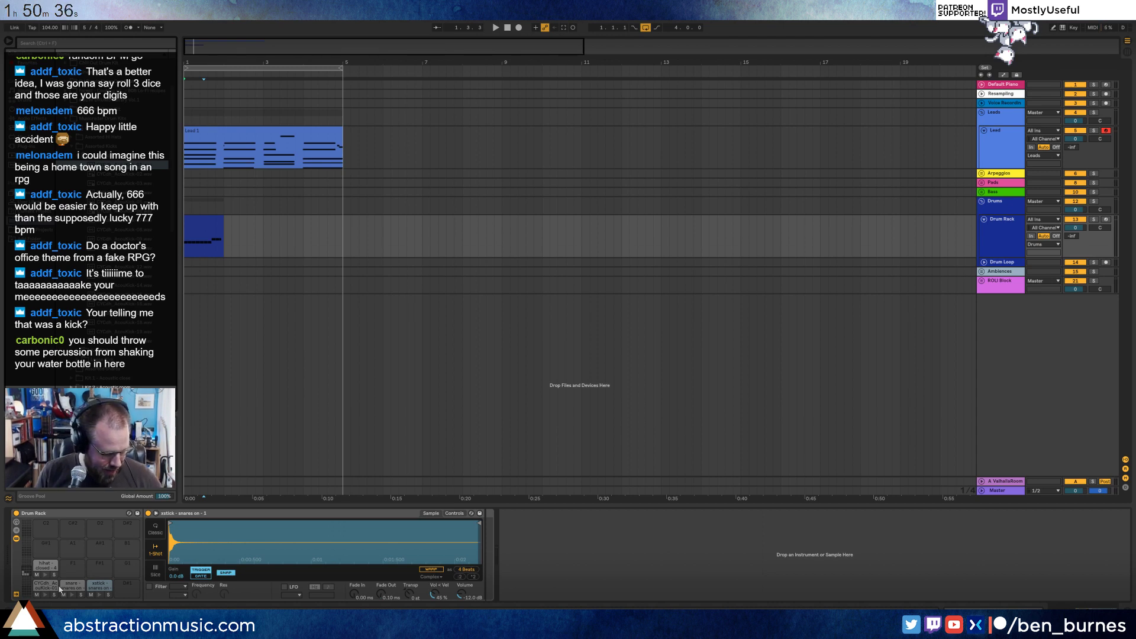
{"action": "key", "text": "space"}
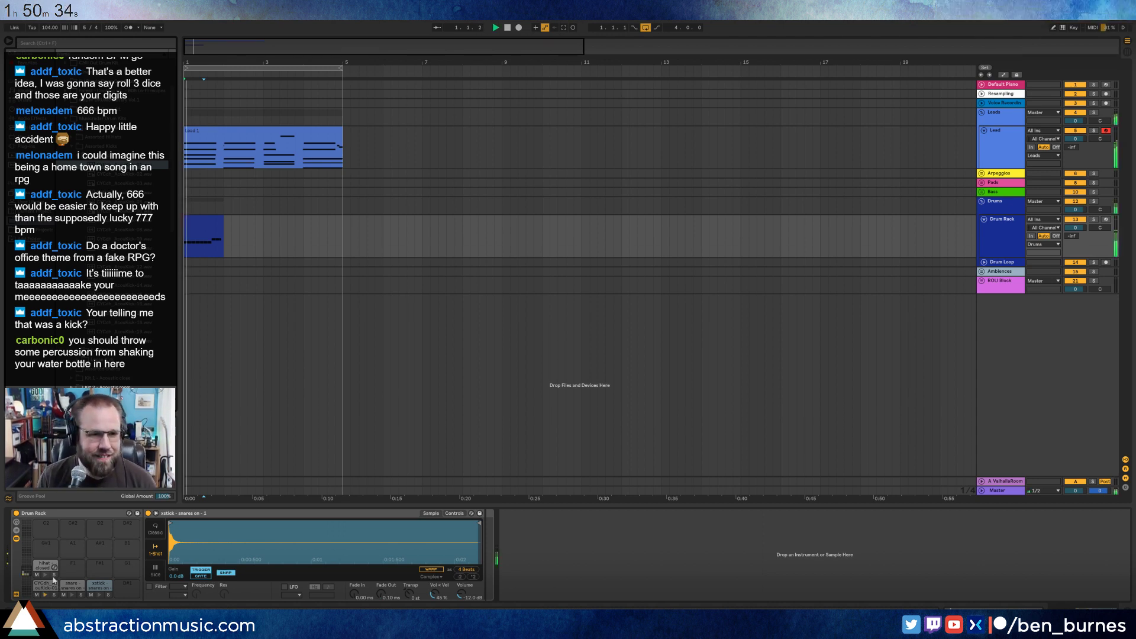
{"action": "double_click", "coordinate": [186, 224]}
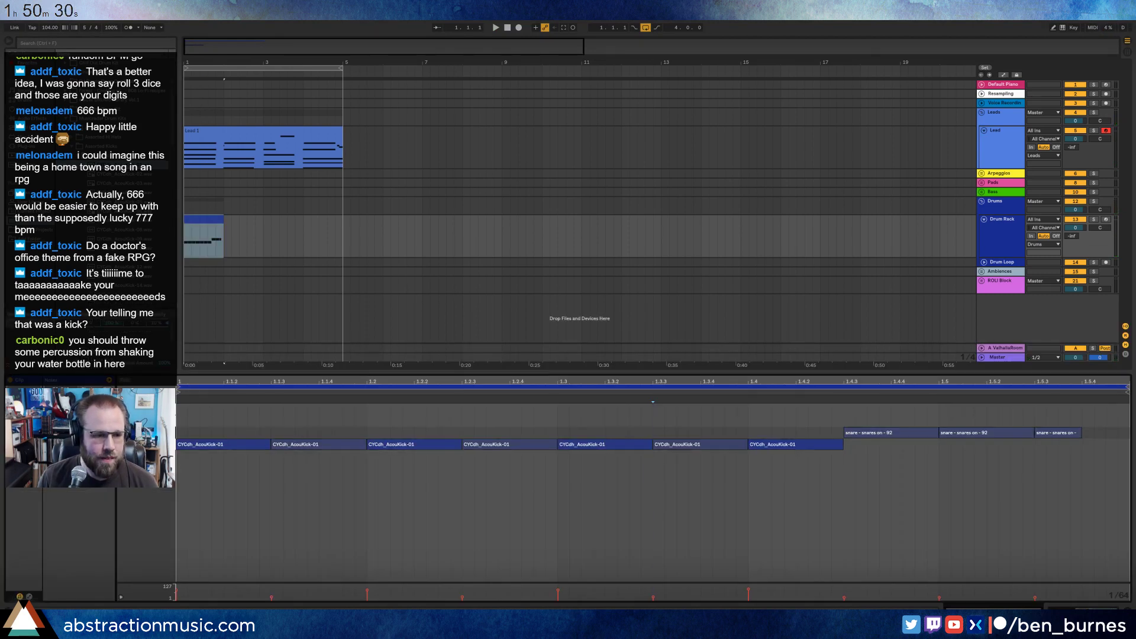
Try later start positions for the second kick note while playing the loop, and return its start to 1.1.3.
{"action": "left_click", "coordinate": [259, 469]}
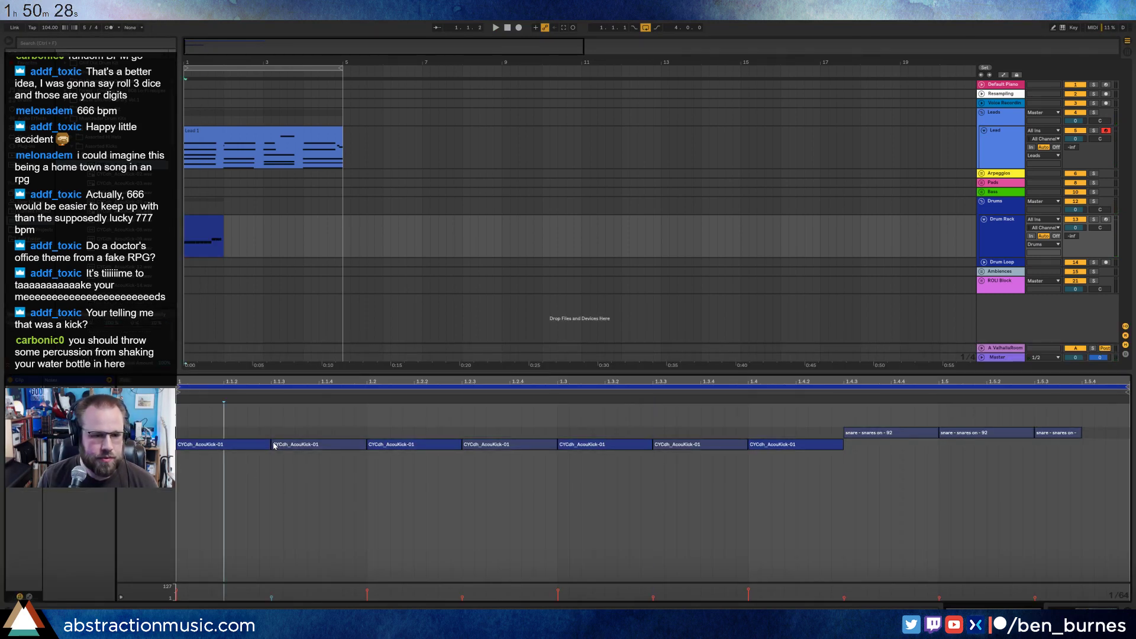
{"action": "left_click", "coordinate": [323, 446]}
{"action": "key", "text": "space"}
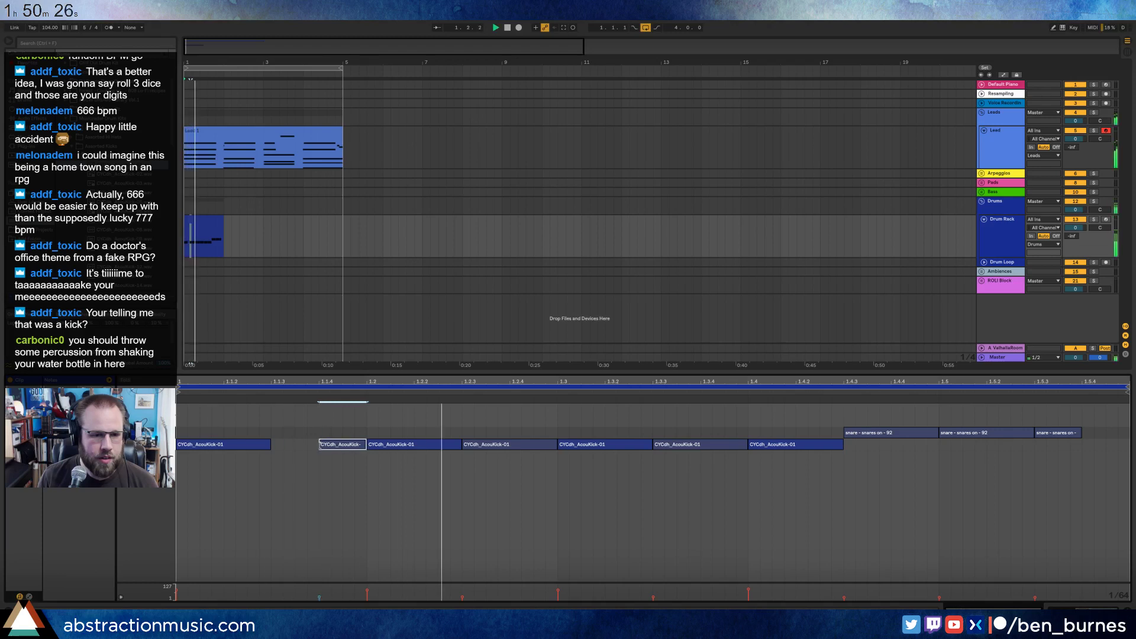
{"action": "left_click_drag", "start_coordinate": [320, 448], "coordinate": [304, 443]}
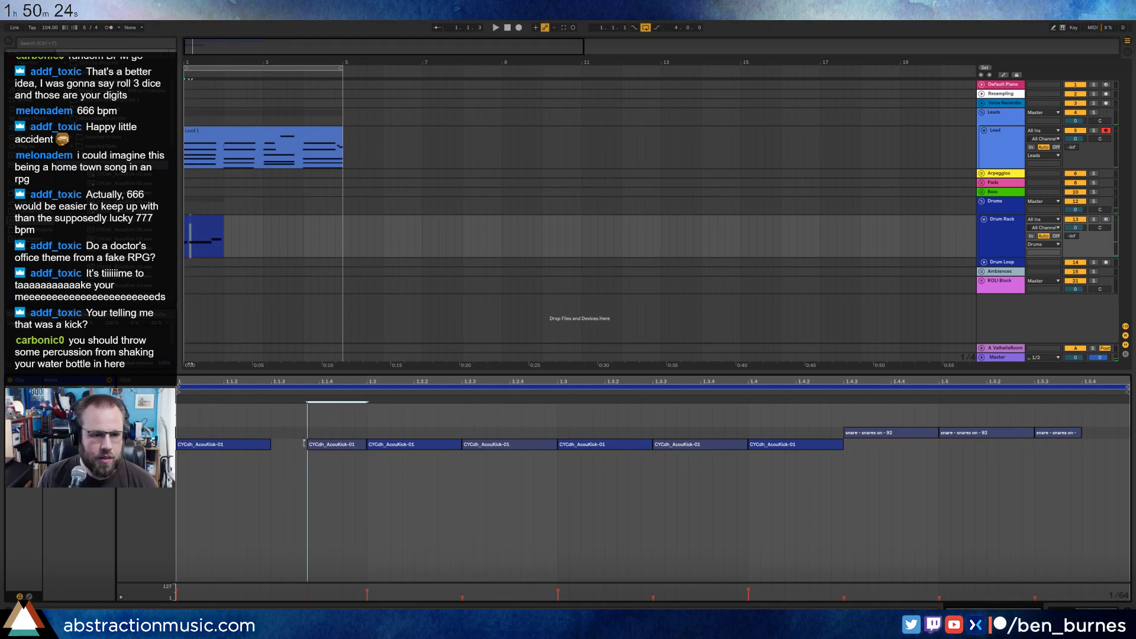
{"action": "left_click", "coordinate": [297, 443]}
{"action": "key", "text": "space"}
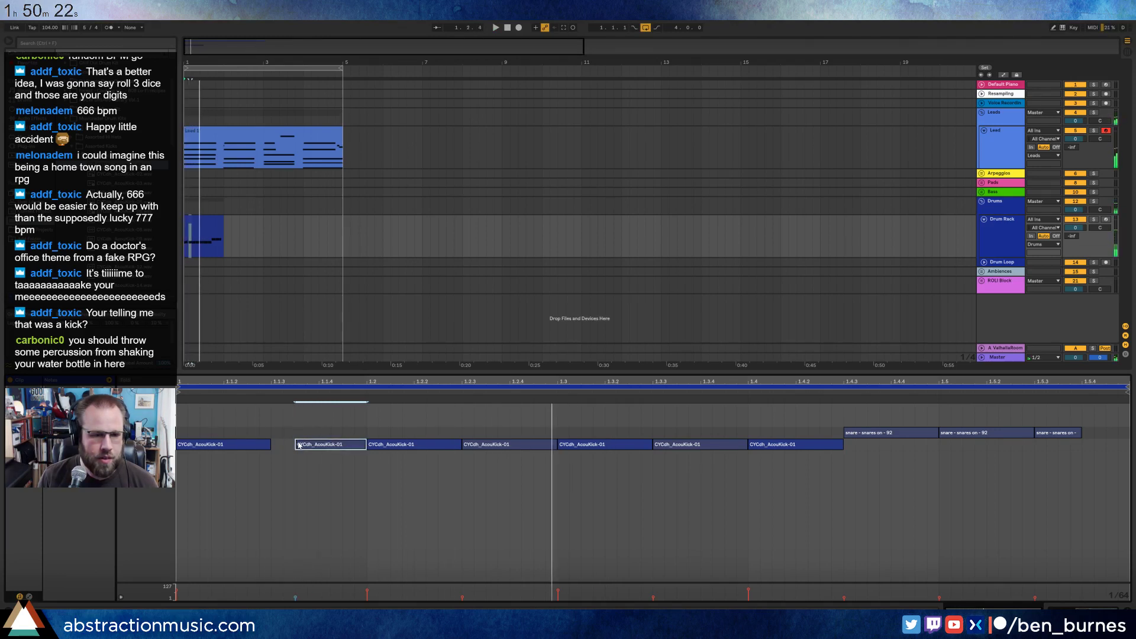
{"action": "left_click_drag", "start_coordinate": [295, 443], "coordinate": [276, 444]}
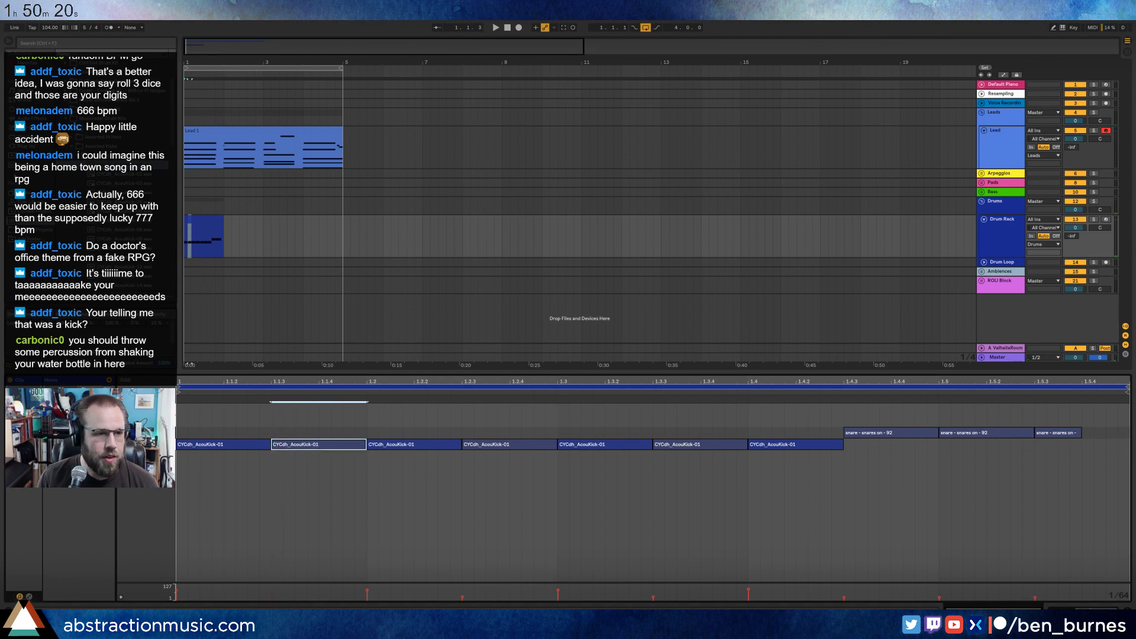
Search the browser for "swing" again, look through the grooves and play back the drum pattern.
{"action": "left_click", "coordinate": [61, 44]}
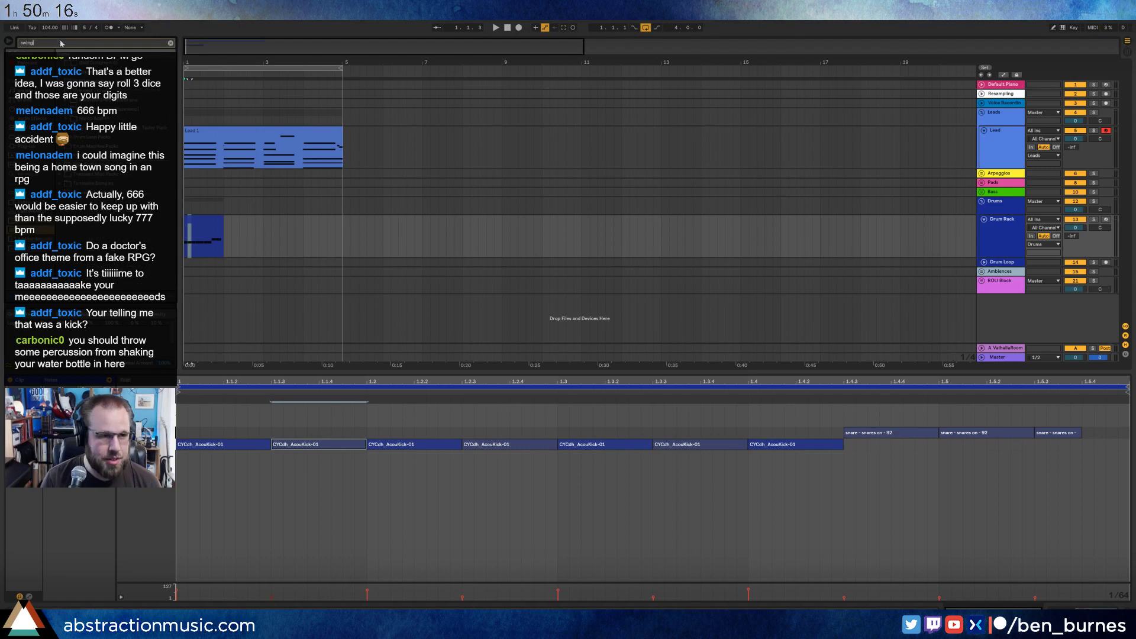
{"action": "left_click", "coordinate": [26, 169]}
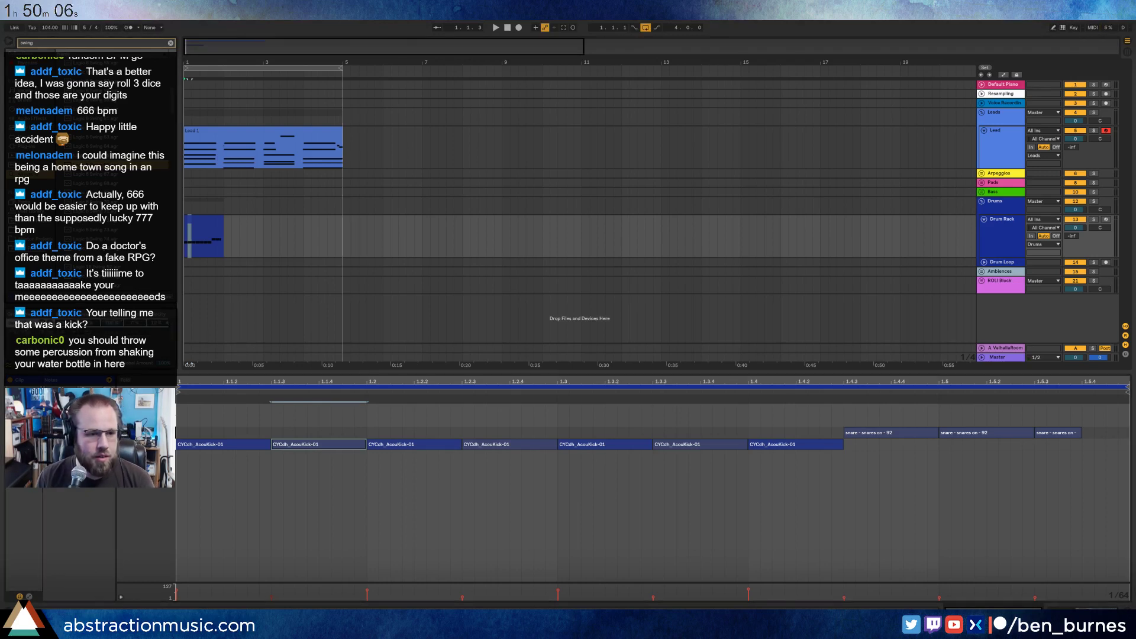
{"action": "key", "text": "space"}
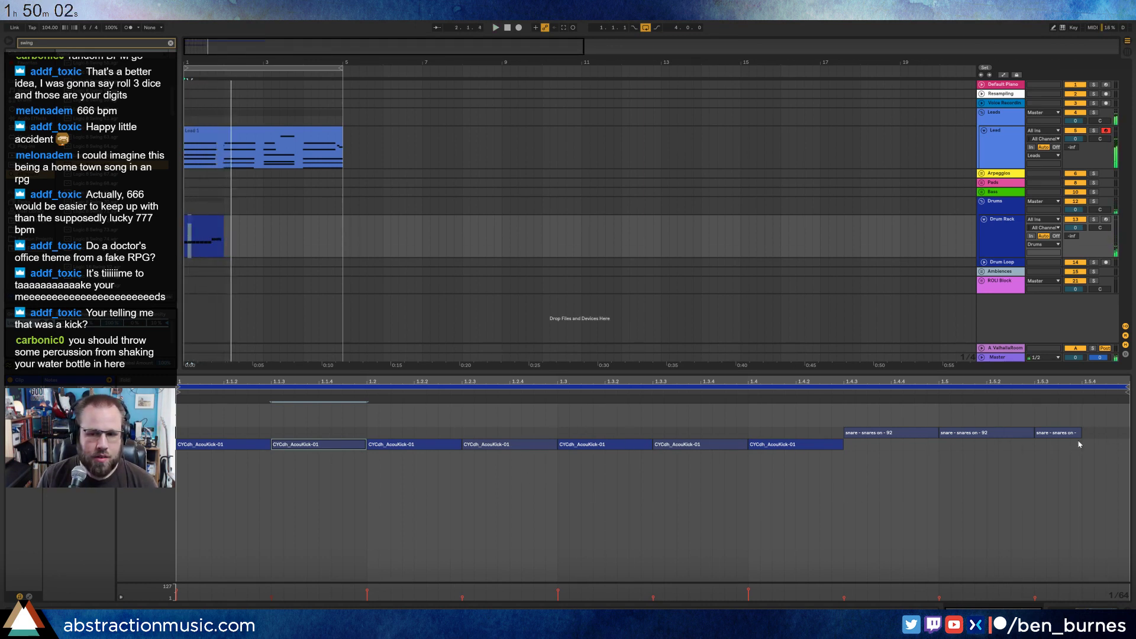
{"action": "key", "text": "space"}
Extend the last snare note to the end of the bar and raise the velocity of the snare on beat 5.
{"action": "left_click_drag", "start_coordinate": [1081, 434], "coordinate": [1130, 437]}
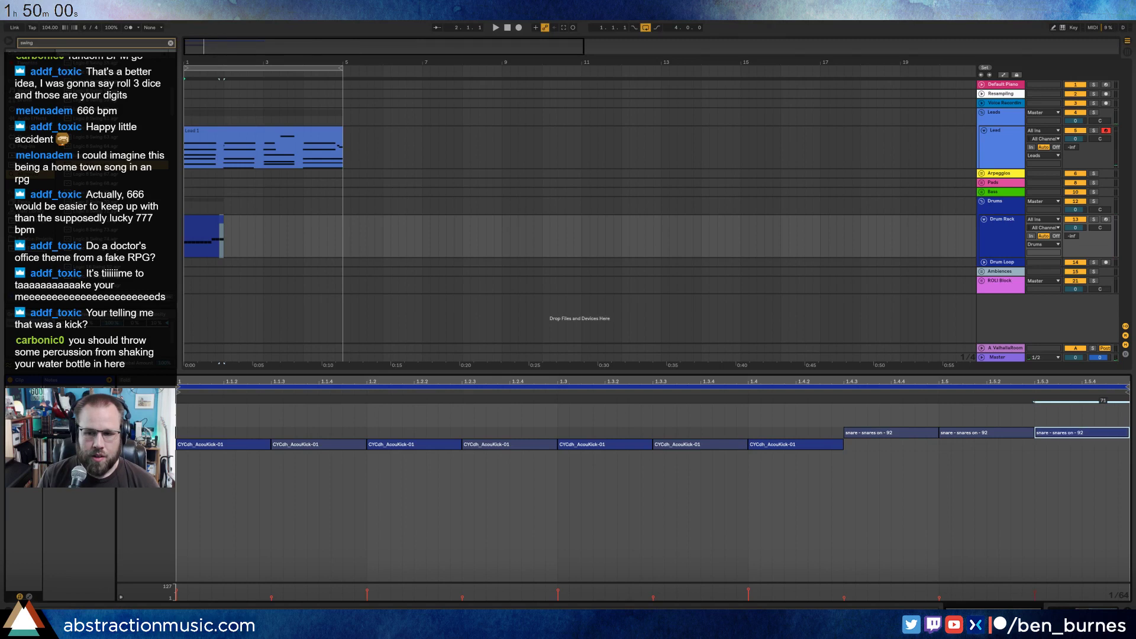
{"action": "left_click", "coordinate": [953, 437]}
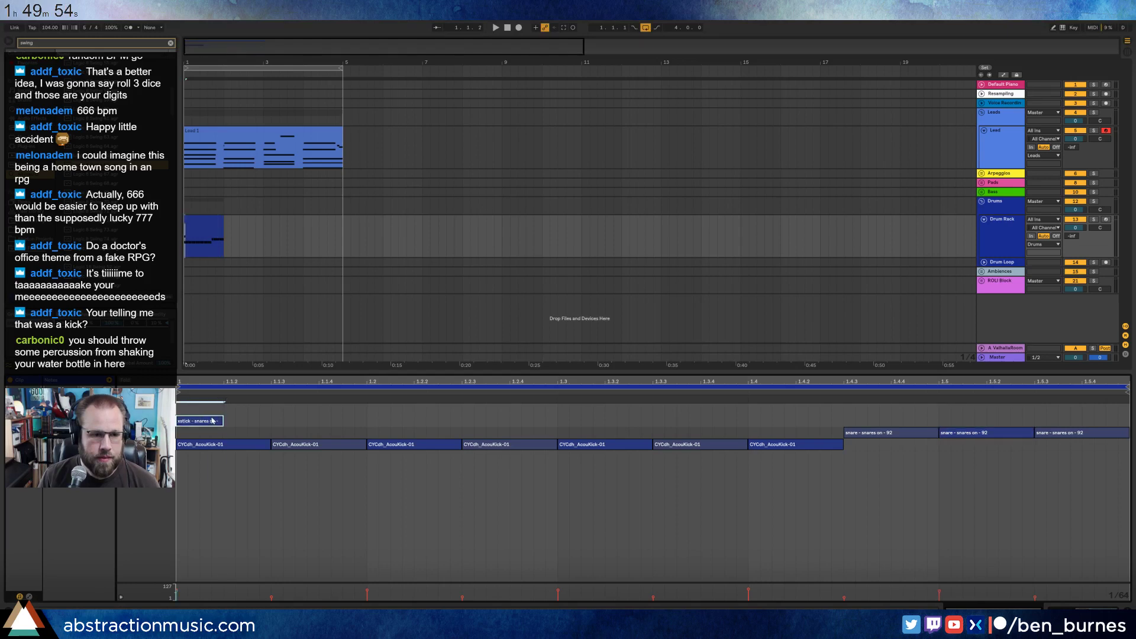
{"action": "left_click_drag", "start_coordinate": [212, 421], "coordinate": [320, 434]}
{"action": "key", "text": "ctrl+d"}
{"action": "key", "text": "ctrl+d"}
{"action": "key", "text": "ctrl+d"}
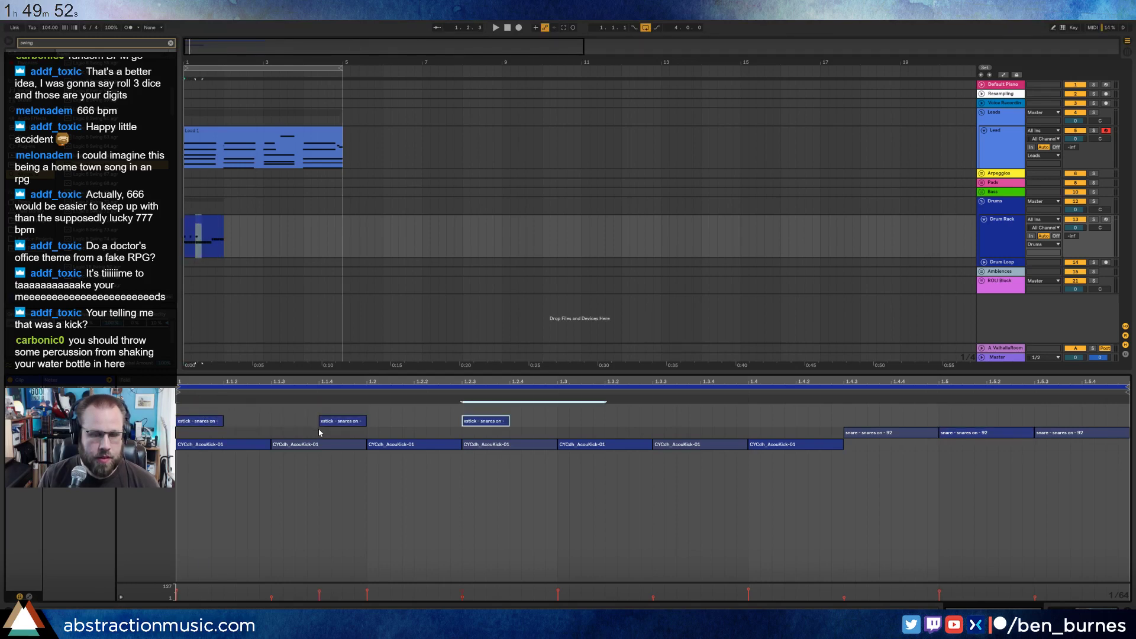
{"action": "key", "text": "space"}
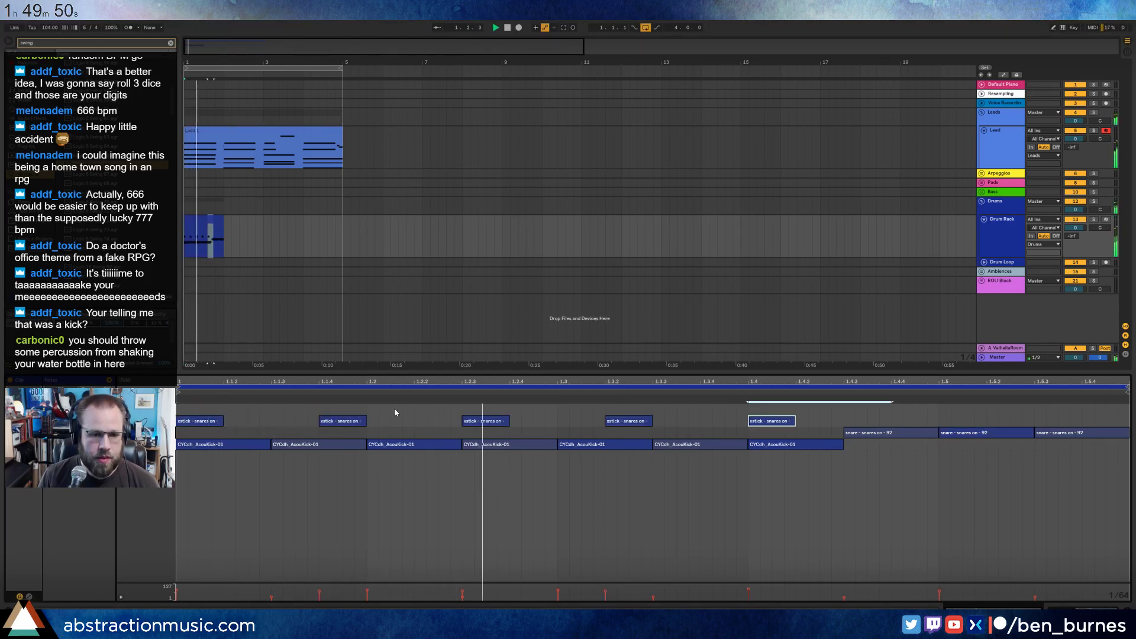
{"action": "key", "text": "space"}
{"action": "left_click_drag", "start_coordinate": [818, 416], "coordinate": [320, 433]}
{"action": "key", "text": "Delete"}
{"action": "left_click", "coordinate": [295, 427]}
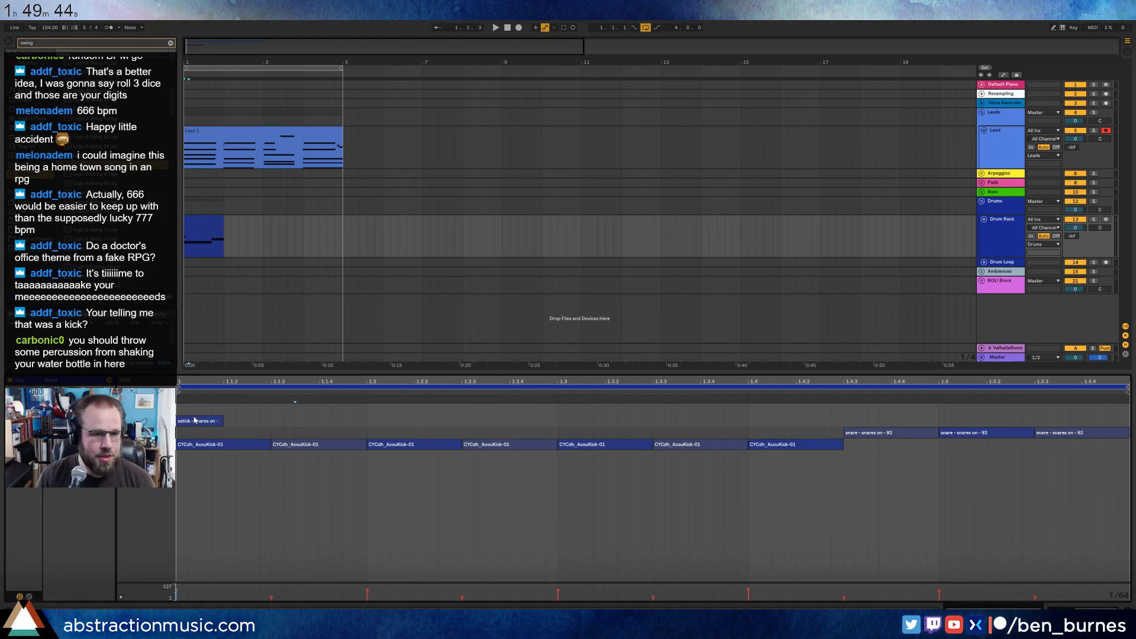
Repeat the sidestick note every three sixteenths, placing copies at 1.1.4, 1.2.3, 1.3.2 and 1.4.
{"action": "left_click_drag", "start_coordinate": [194, 415], "coordinate": [298, 424]}
{"action": "key", "text": "ctrl+d"}
{"action": "key", "text": "ctrl+d"}
{"action": "key", "text": "ctrl+d"}
{"action": "key", "text": "ctrl+d"}
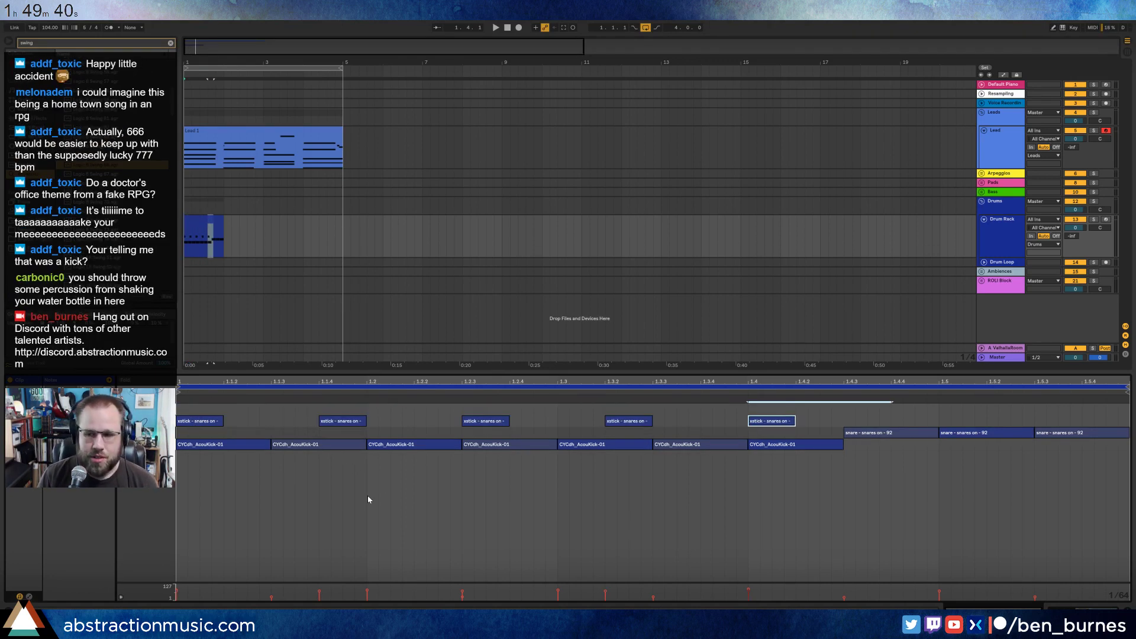
{"action": "left_click", "coordinate": [688, 414]}
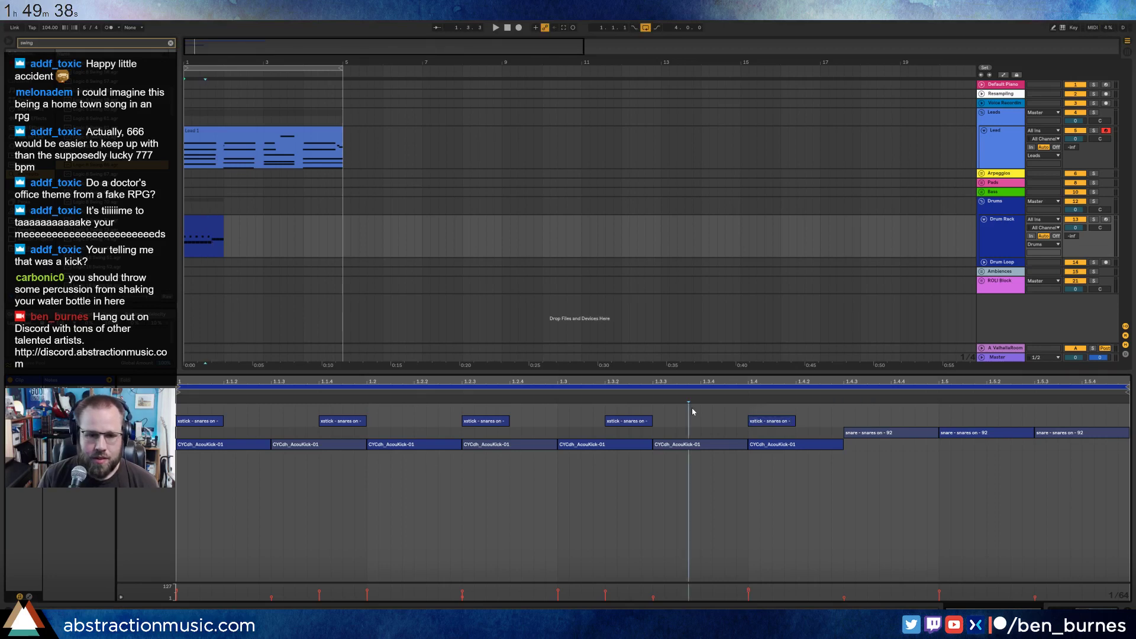
Play the loop and move the fourth sidestick note one sixteenth later to 1.3.3.
{"action": "key", "text": "space"}
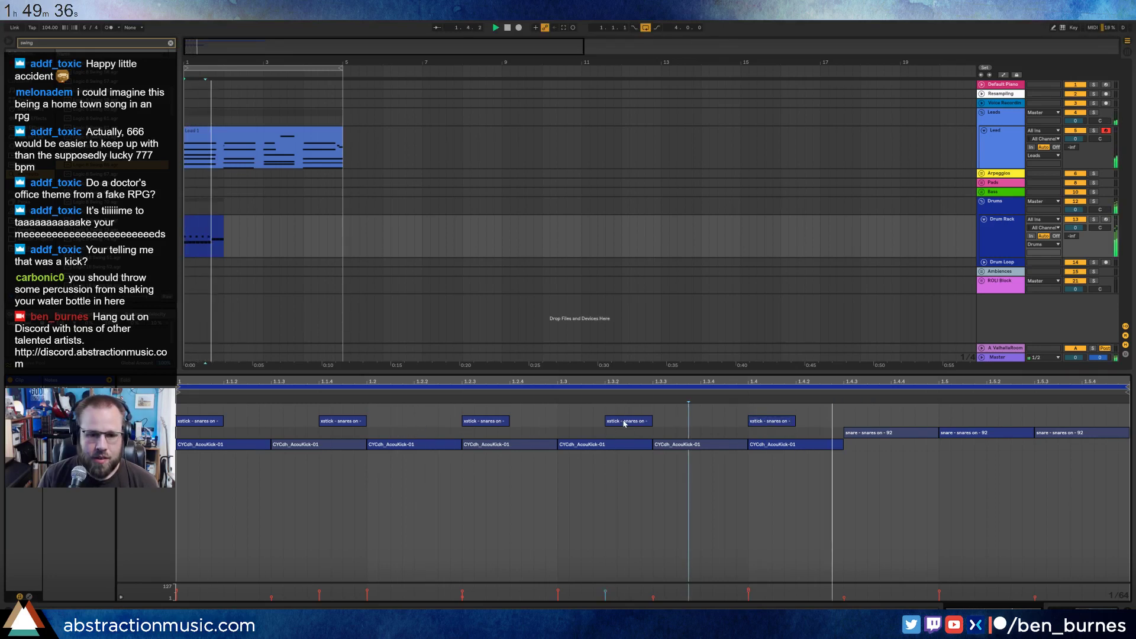
{"action": "key", "text": "space"}
{"action": "left_click_drag", "start_coordinate": [612, 424], "coordinate": [672, 427]}
{"action": "key", "text": "space"}
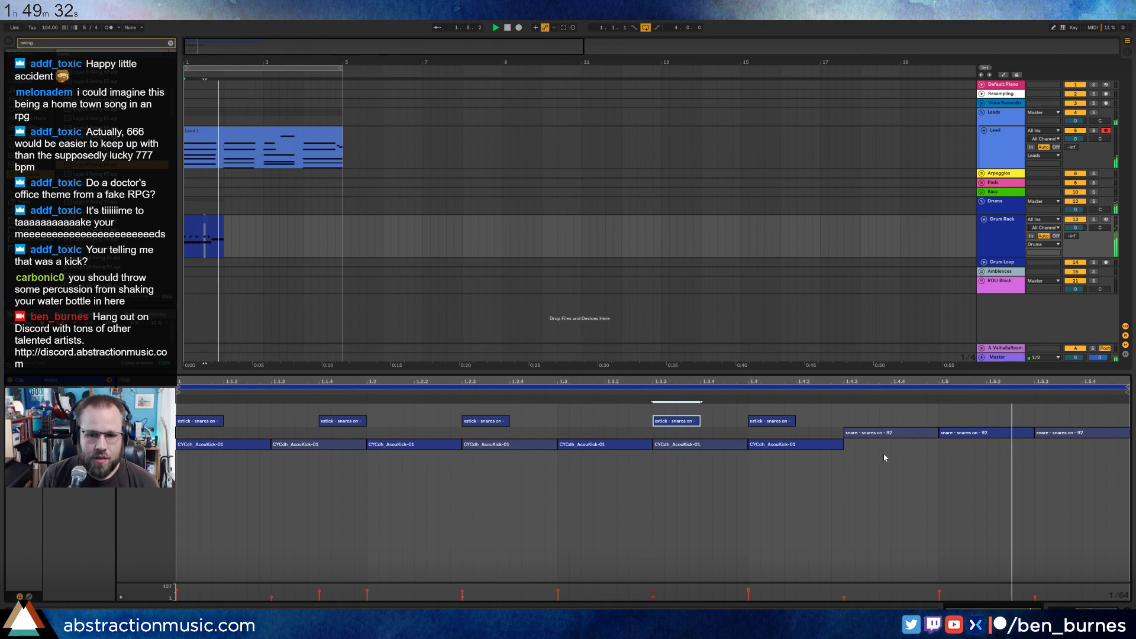
Delete the kick notes at 1.1.3, 1.2.3 and 1.3.3 and trim the last snare note to start at 1.5.4.
{"action": "double_click", "coordinate": [299, 446]}
{"action": "double_click", "coordinate": [521, 445]}
{"action": "double_click", "coordinate": [704, 445]}
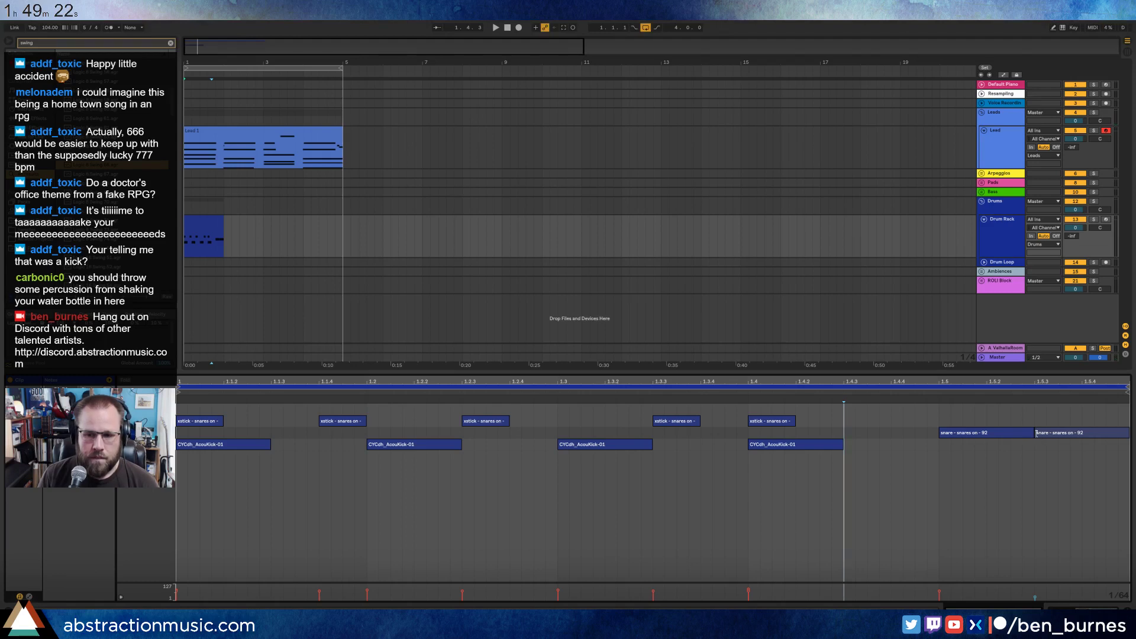
{"action": "left_click_drag", "start_coordinate": [1036, 434], "coordinate": [1081, 432]}
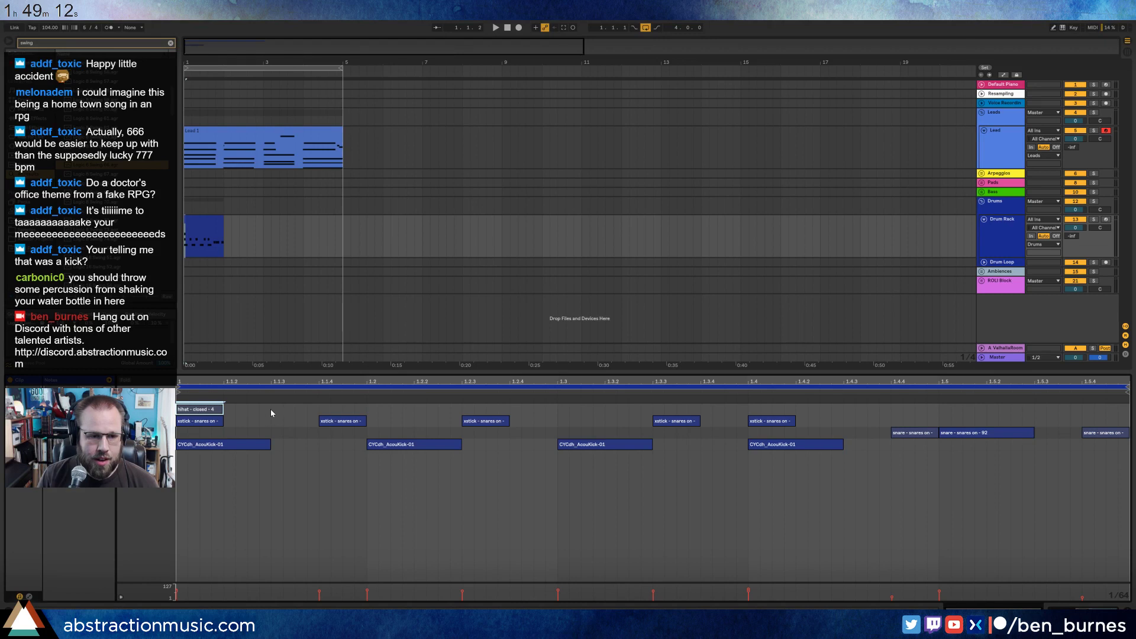
Duplicate the closed hi-hat note at eighth-note intervals through the whole bar and play the loop.
{"action": "key", "text": "ctrl+d"}
{"action": "key", "text": "ctrl+d"}
{"action": "key", "text": "ctrl+d"}
{"action": "key", "text": "ctrl+d"}
{"action": "key", "text": "ctrl+d"}
{"action": "key", "text": "ctrl+d"}
{"action": "key", "text": "ctrl+d"}
{"action": "key", "text": "ctrl+d"}
{"action": "key", "text": "ctrl+d"}
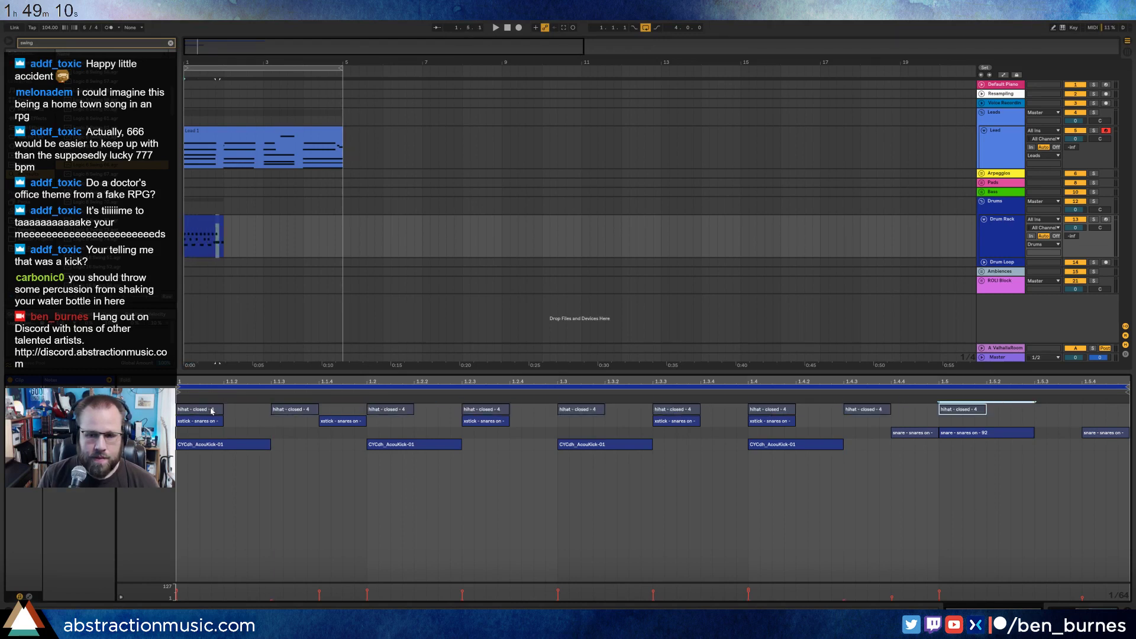
{"action": "key", "text": "space"}
Extend the looped drum clip to bar 5 and delete the snare note at 1.4.4.
{"action": "left_click_drag", "start_coordinate": [225, 222], "coordinate": [343, 223]}
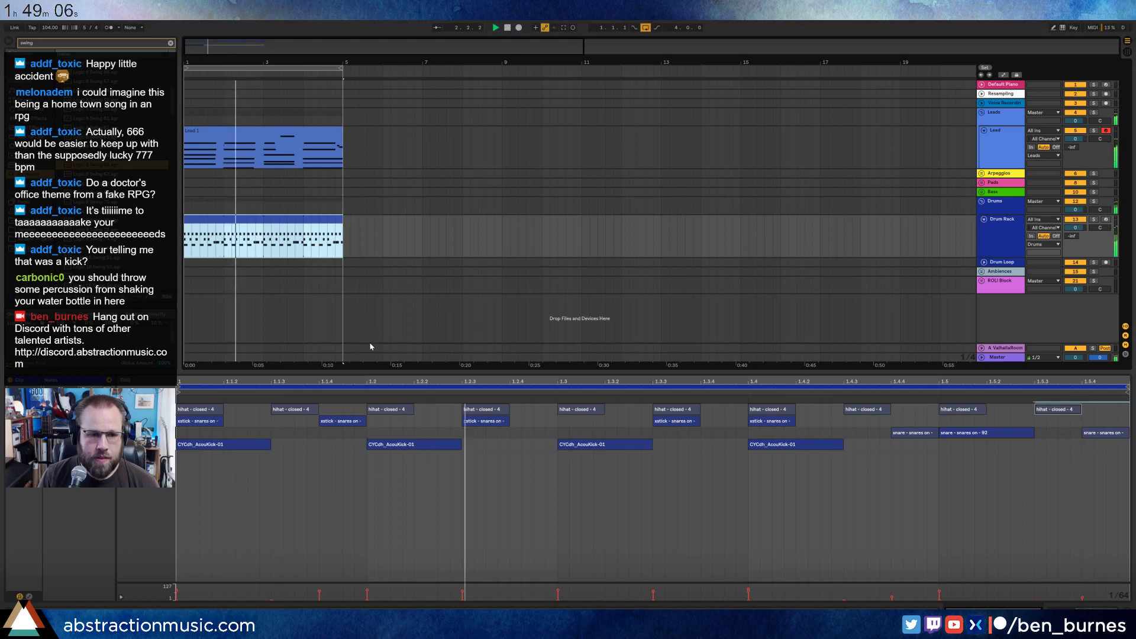
{"action": "left_click", "coordinate": [676, 478]}
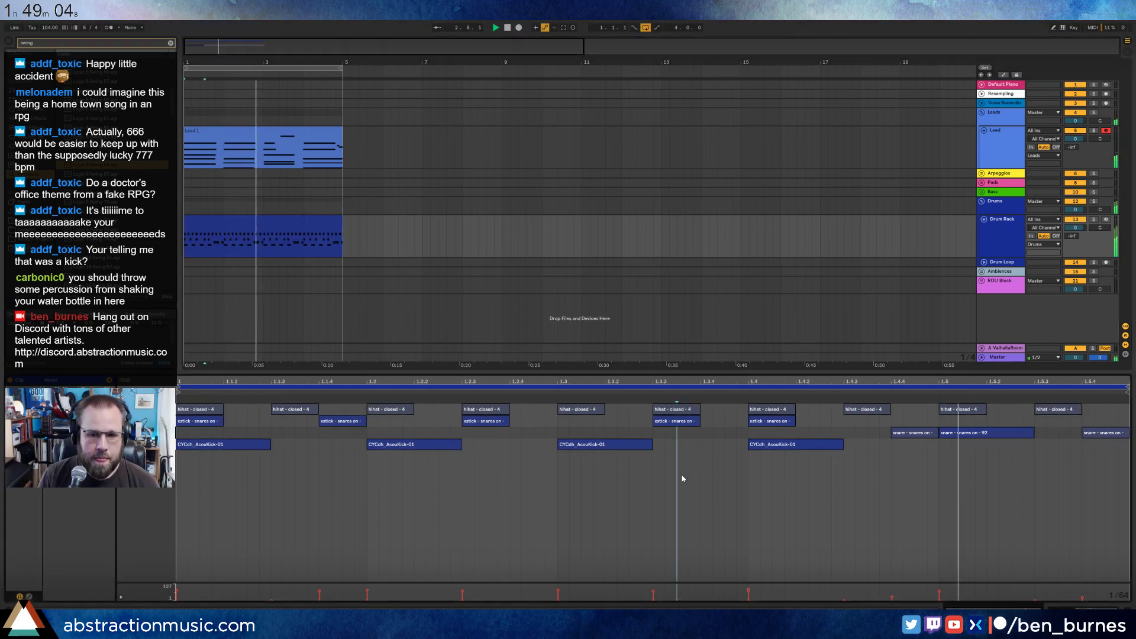
{"action": "left_click", "coordinate": [926, 435]}
{"action": "key", "text": "Delete"}
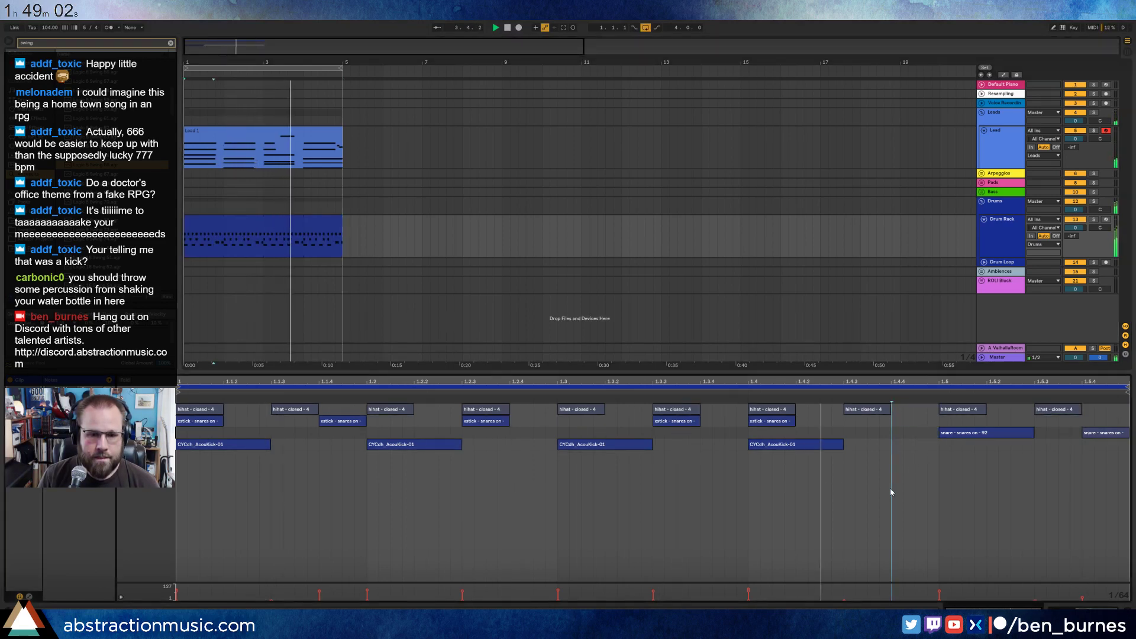
Lower the velocities of all sidestick and kick notes, and add a sixteenth-long kick note at 1.4.4.
{"action": "left_click", "coordinate": [155, 420]}
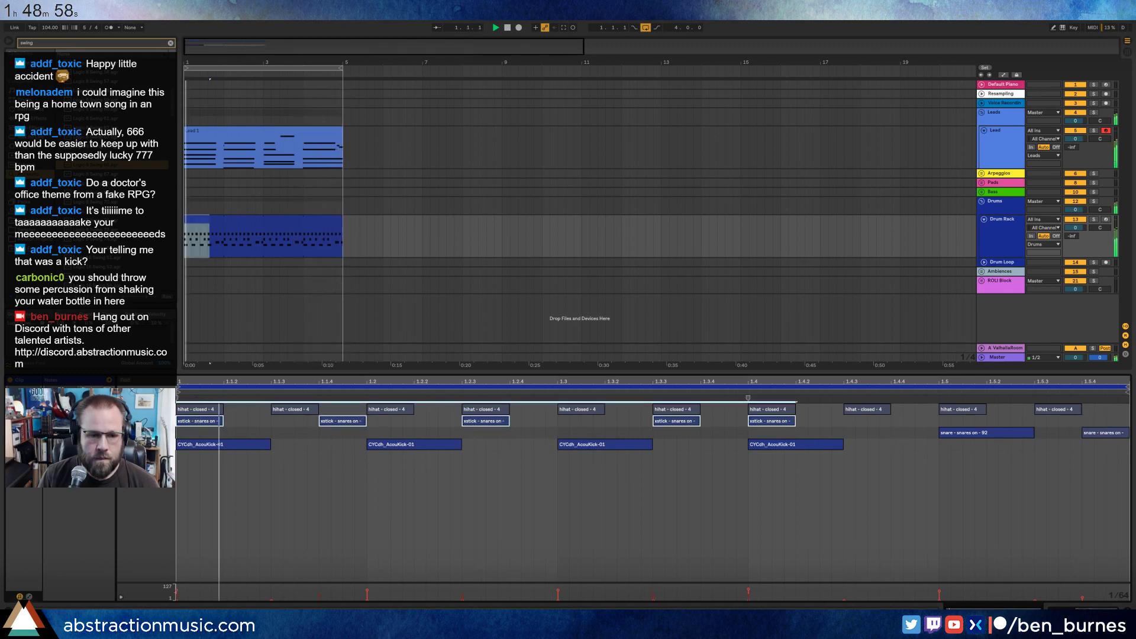
{"action": "left_click", "coordinate": [155, 444]}
{"action": "left_click_drag", "start_coordinate": [210, 444], "coordinate": [211, 461]}
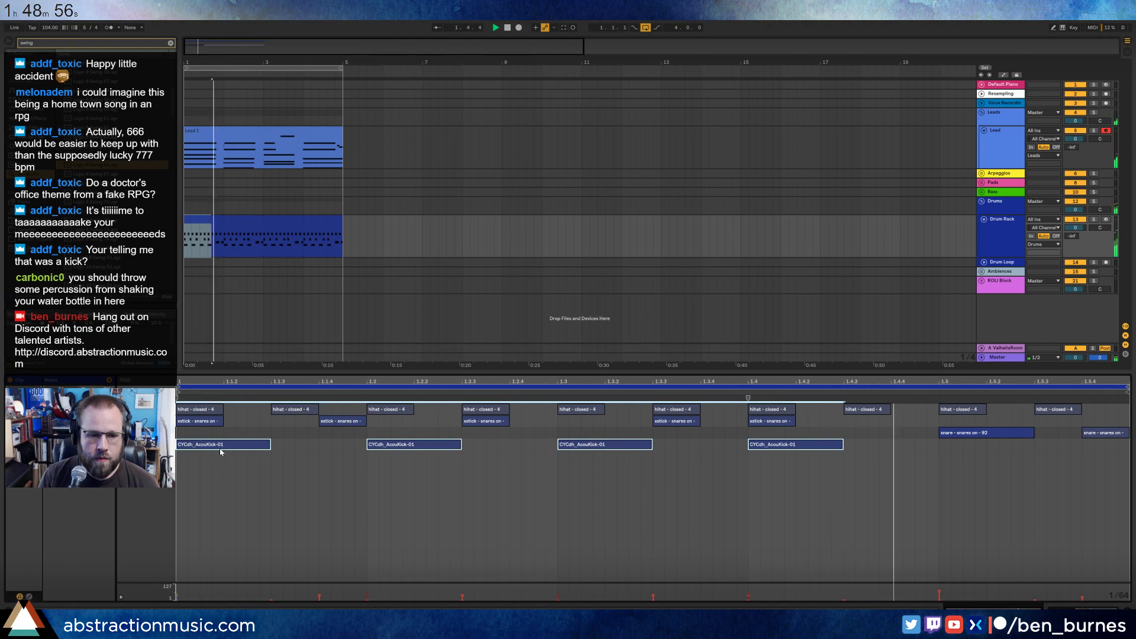
{"action": "left_click", "coordinate": [766, 515]}
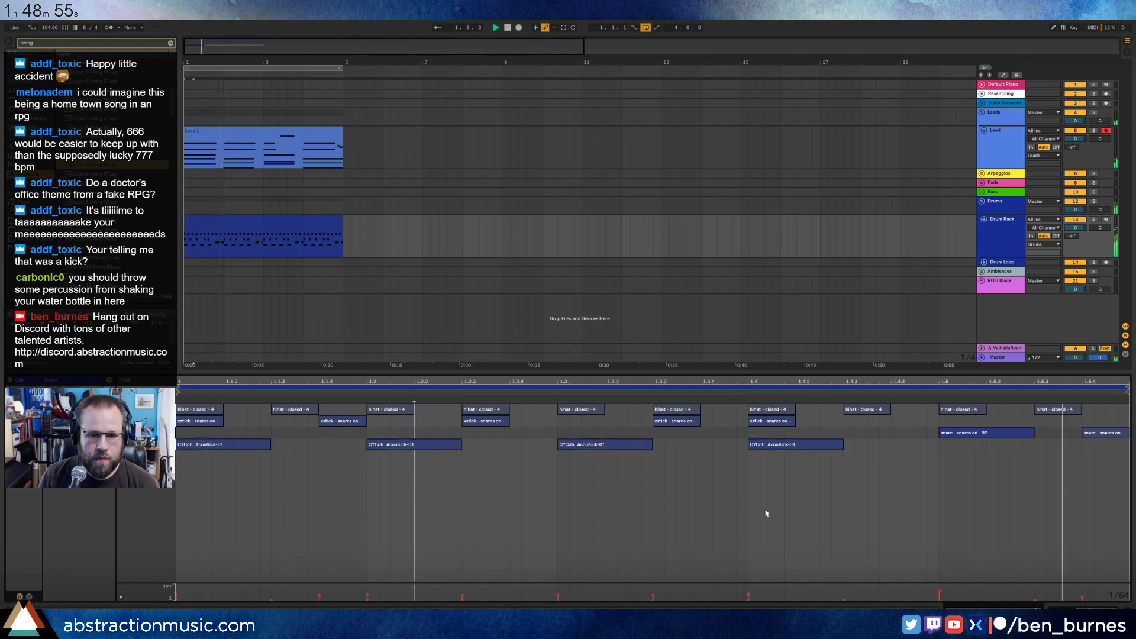
{"action": "double_click", "coordinate": [892, 447]}
{"action": "left_click_drag", "start_coordinate": [941, 458], "coordinate": [941, 458]}
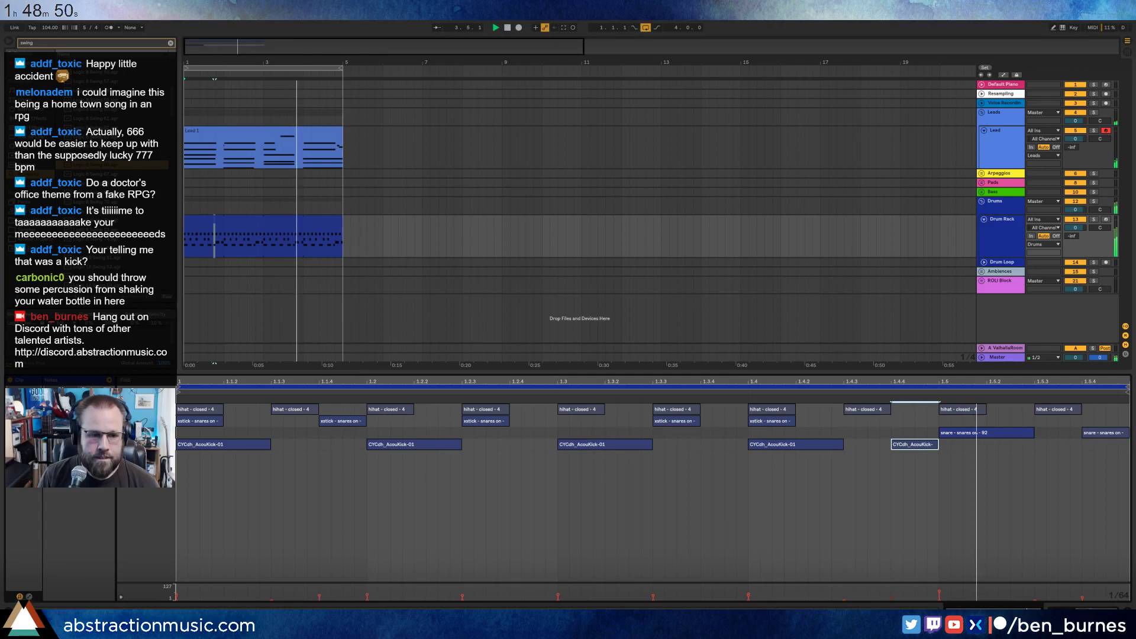
Show the device chain and raise the Lead track's send to the A ValhallaRoom return.
{"action": "left_click", "coordinate": [158, 422]}
{"action": "key", "text": "shift+Tab"}
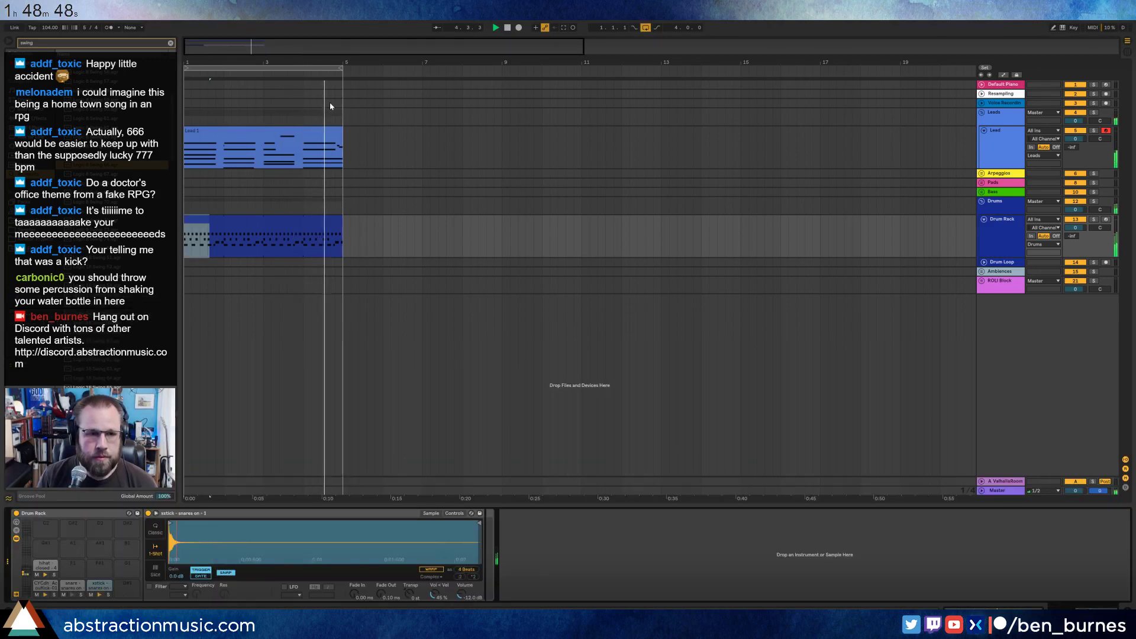
{"action": "left_click", "coordinate": [331, 131]}
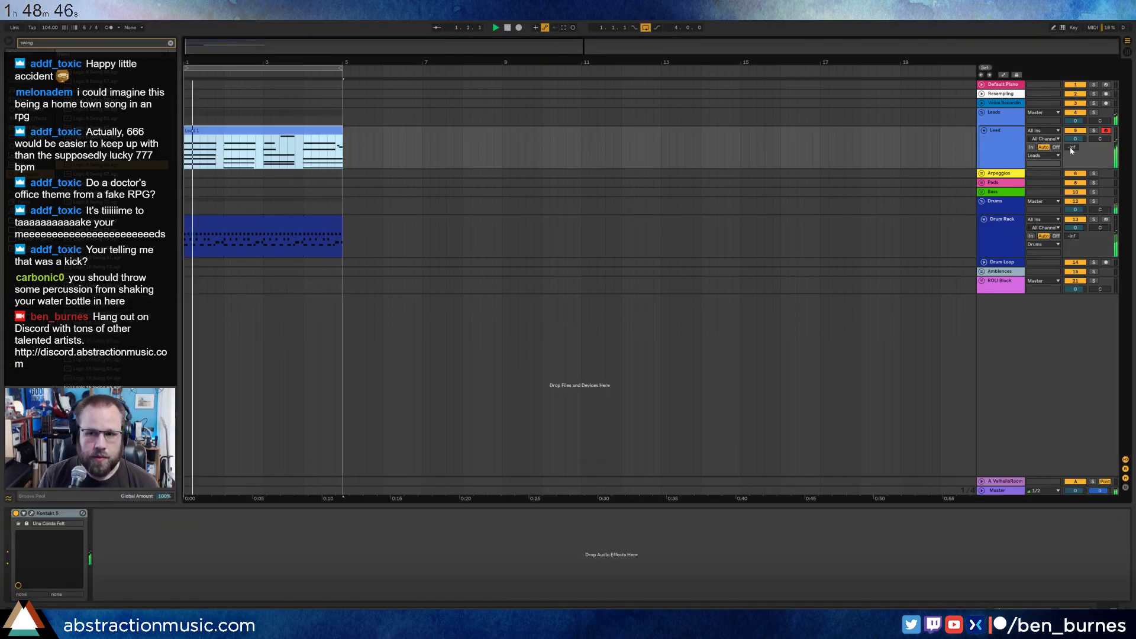
{"action": "left_click_drag", "start_coordinate": [1071, 147], "coordinate": [1071, 126]}
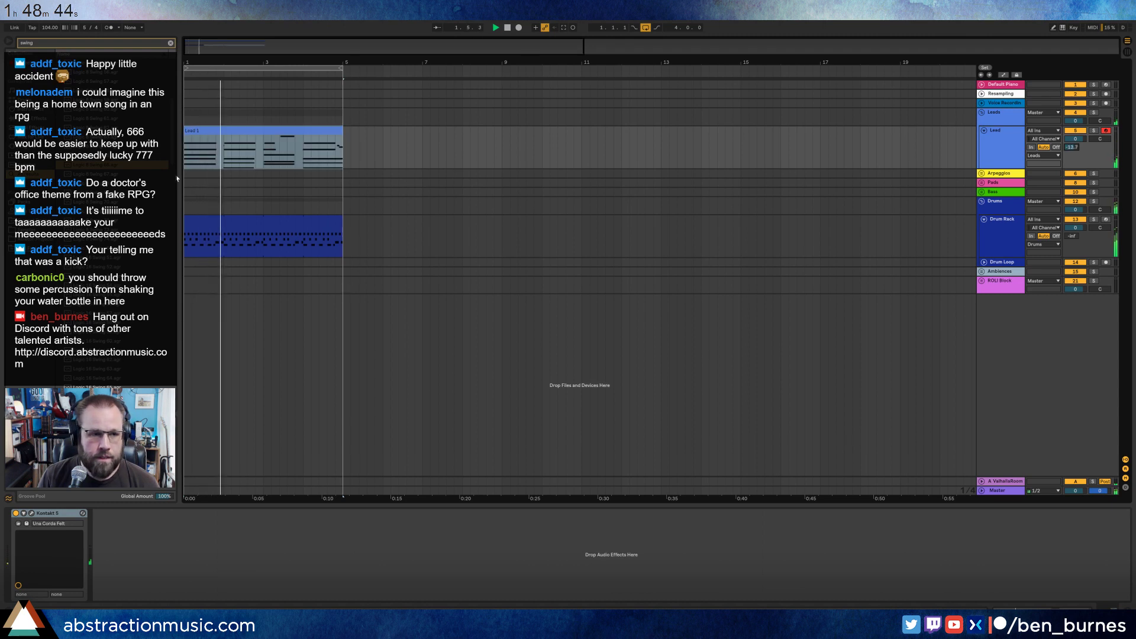
Select the drum clip to show the Drum Rack and clear the browser's search text.
{"action": "left_click", "coordinate": [286, 220]}
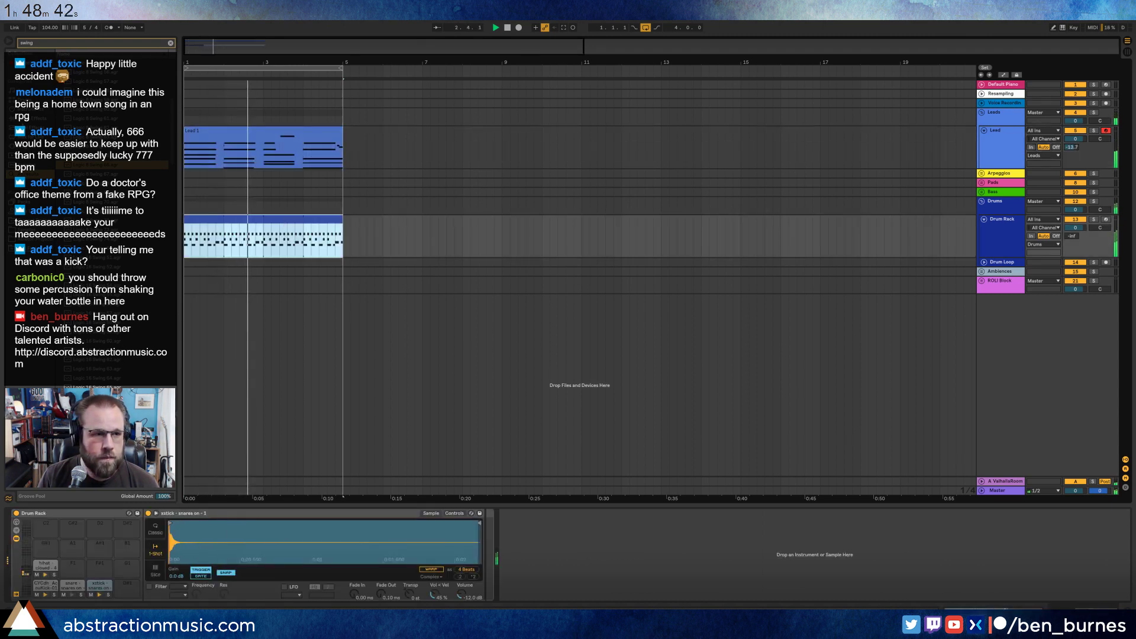
{"action": "left_click", "coordinate": [36, 119]}
{"action": "left_click", "coordinate": [45, 45]}
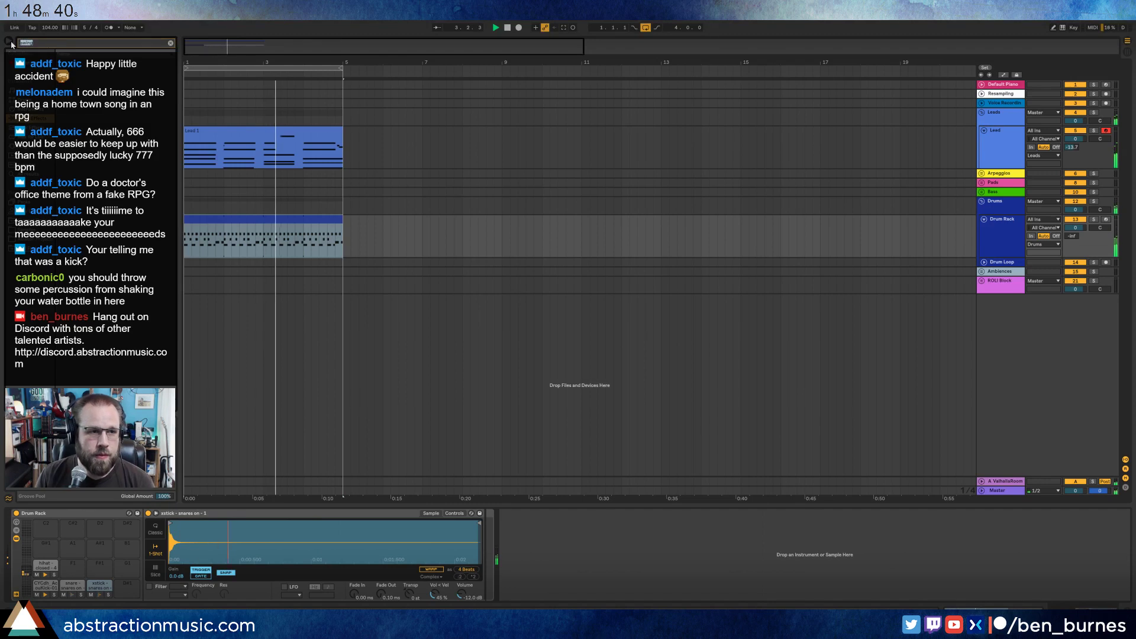
{"action": "key", "text": "BackSpace"}
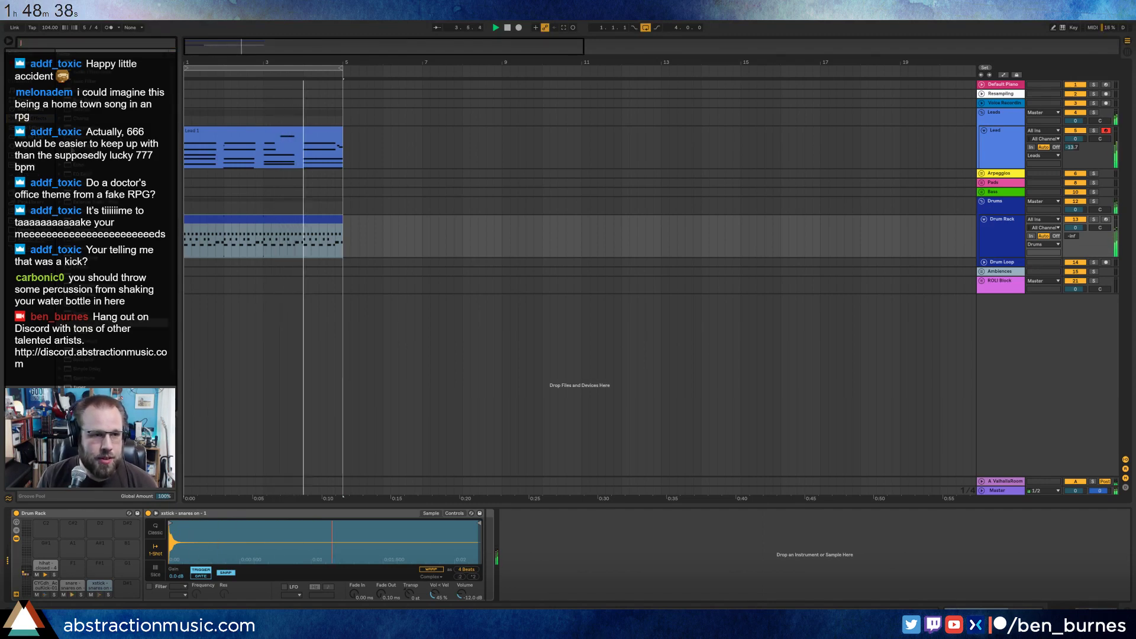
Try a Drum Buss after the Drum Rack with more Drive and Boost and Medium distortion, and remove the effect.
{"action": "left_click_drag", "start_coordinate": [81, 147], "coordinate": [649, 557]}
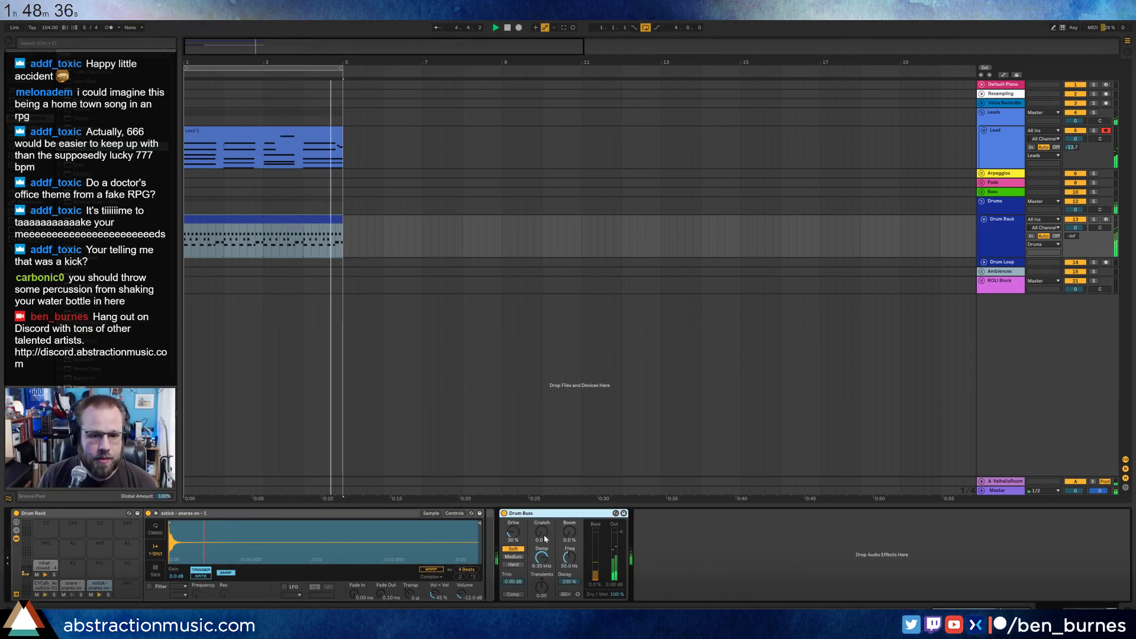
{"action": "left_click_drag", "start_coordinate": [513, 533], "coordinate": [575, 522]}
{"action": "left_click", "coordinate": [513, 557]}
{"action": "left_click", "coordinate": [575, 514]}
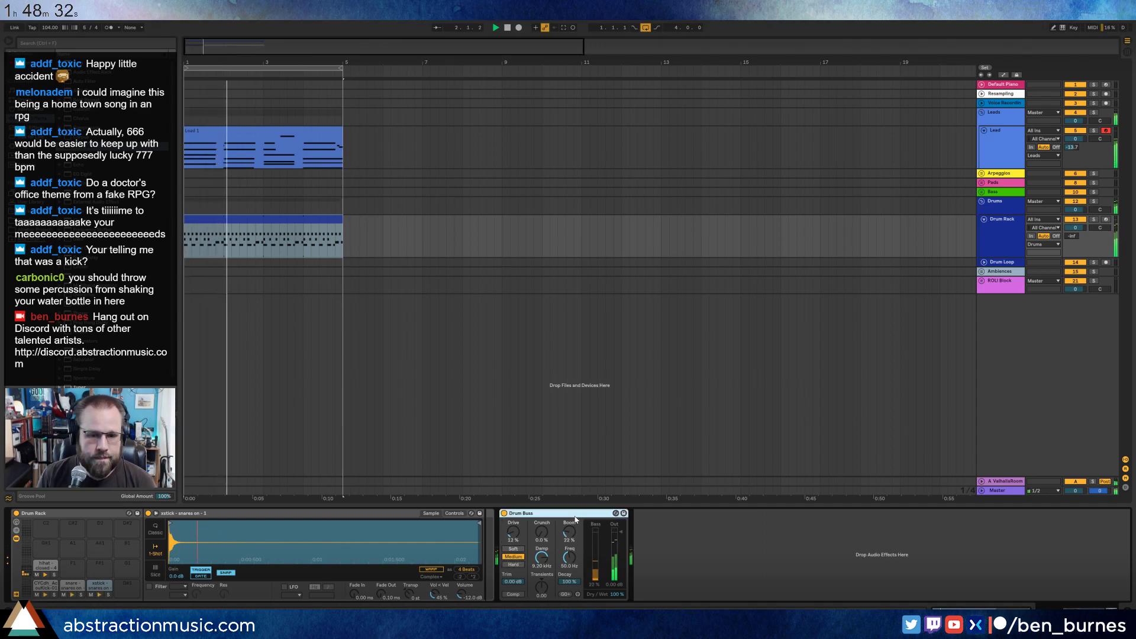
{"action": "key", "text": "Delete"}
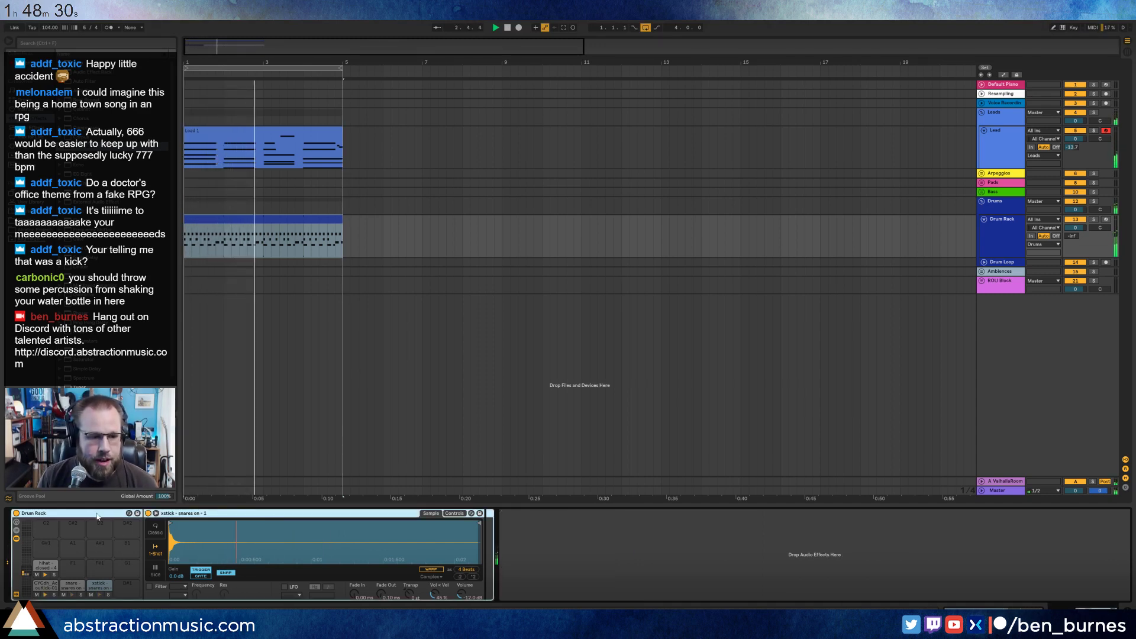
{"action": "left_click", "coordinate": [651, 538]}
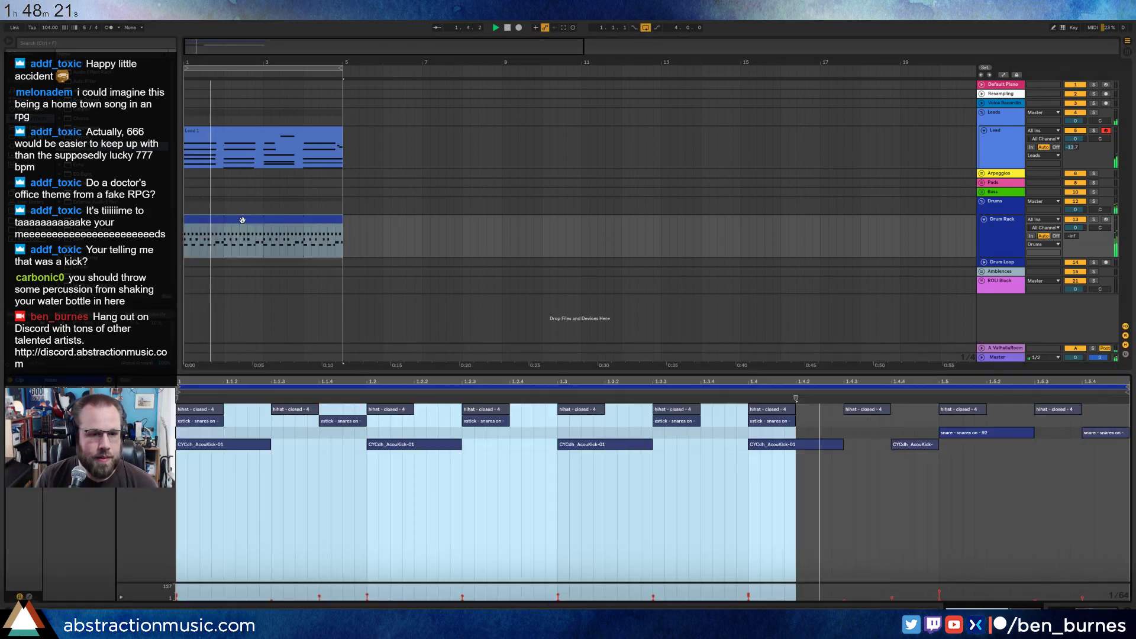
Examine the low chord notes of the Lead clip in bars 2 to 4 and return to the Drum Rack's devices.
{"action": "double_click", "coordinate": [242, 220]}
{"action": "left_click", "coordinate": [392, 505]}
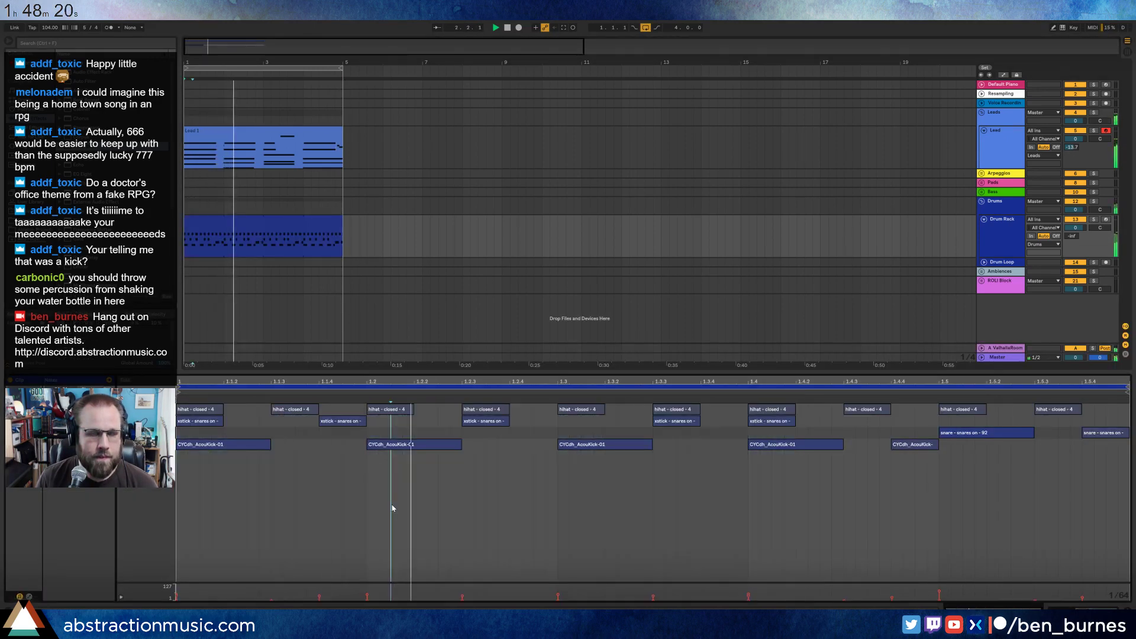
{"action": "left_click", "coordinate": [254, 132]}
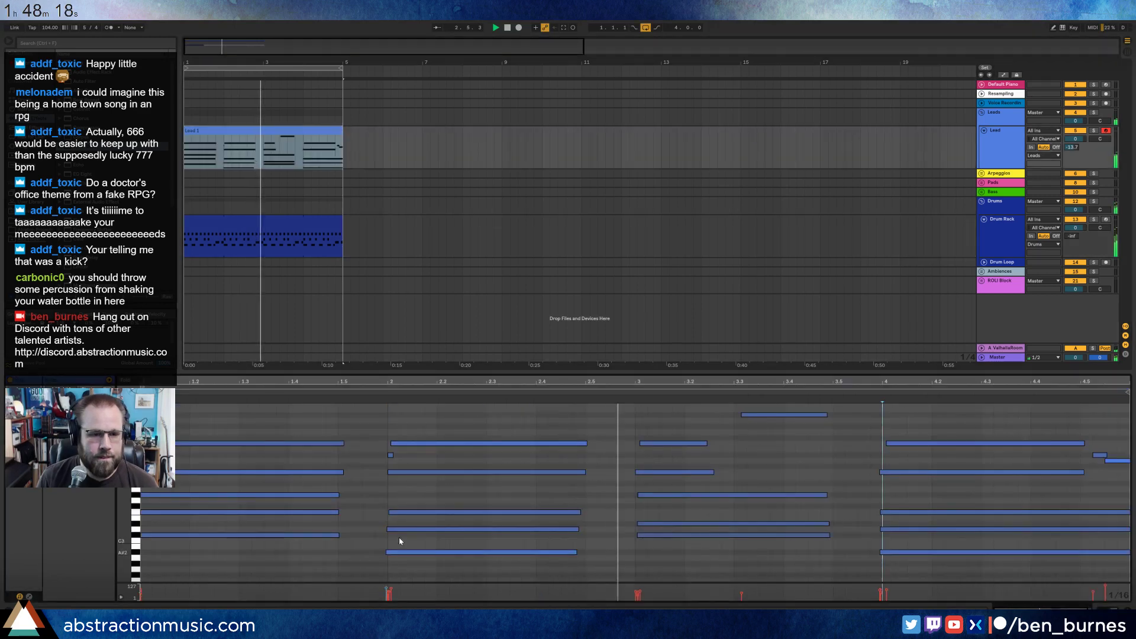
{"action": "left_click", "coordinate": [399, 552]}
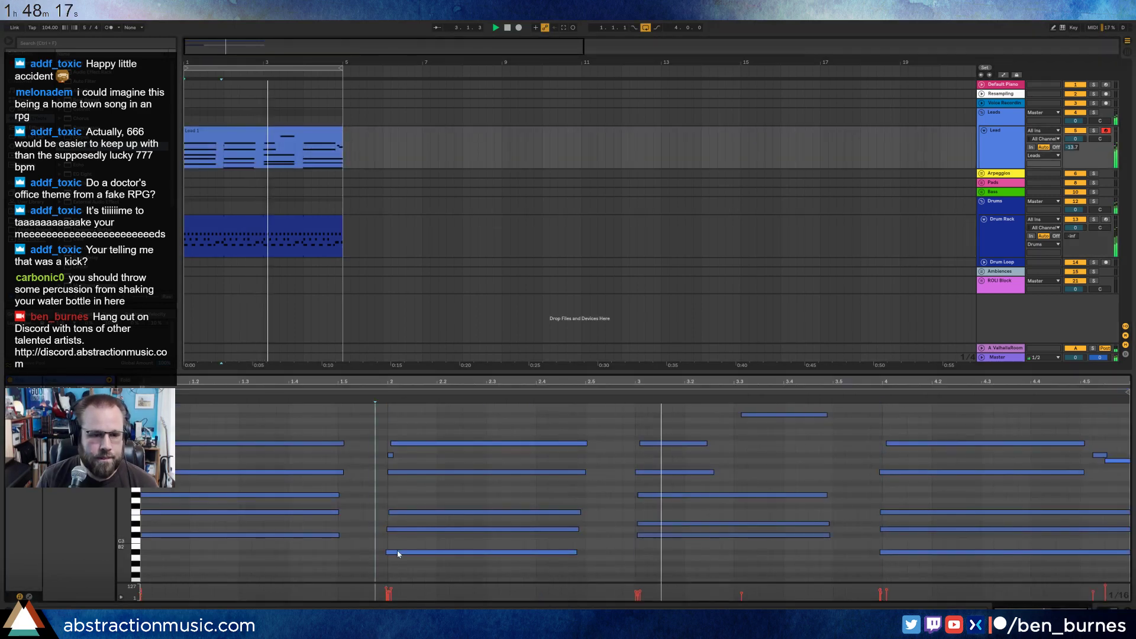
{"action": "left_click", "coordinate": [682, 535]}
{"action": "left_click", "coordinate": [688, 523]}
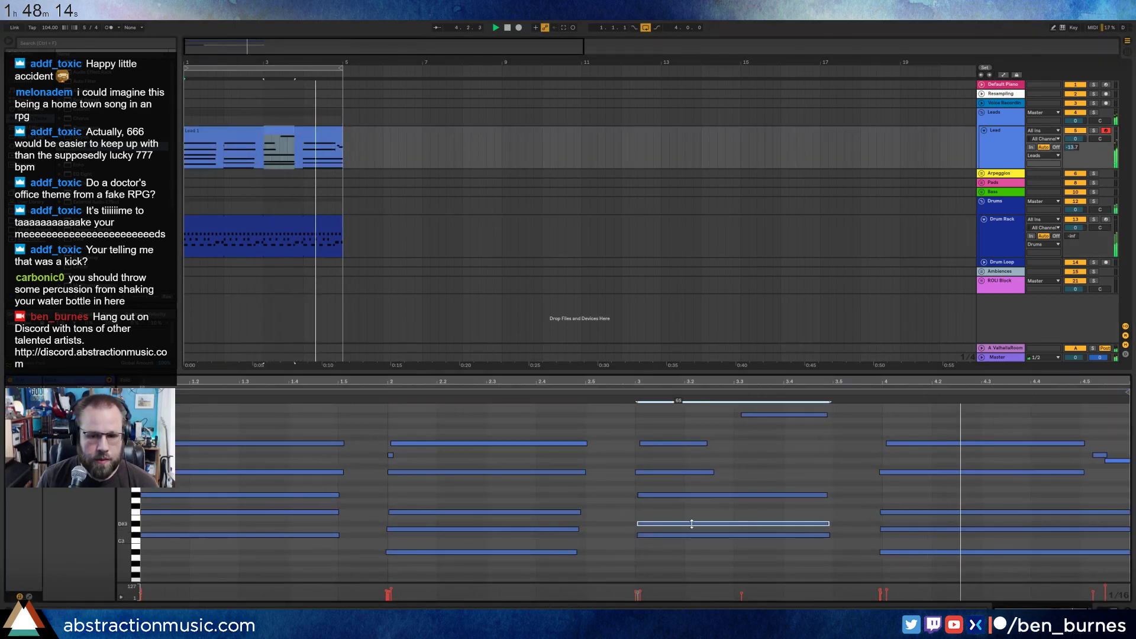
{"action": "left_click", "coordinate": [908, 512]}
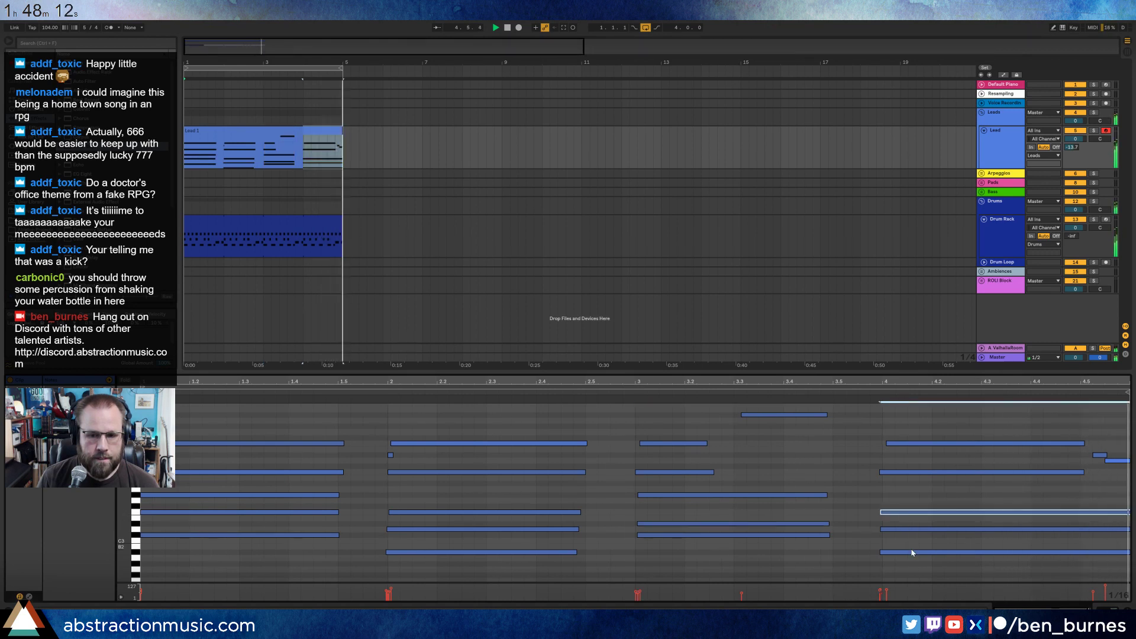
{"action": "left_click", "coordinate": [910, 552]}
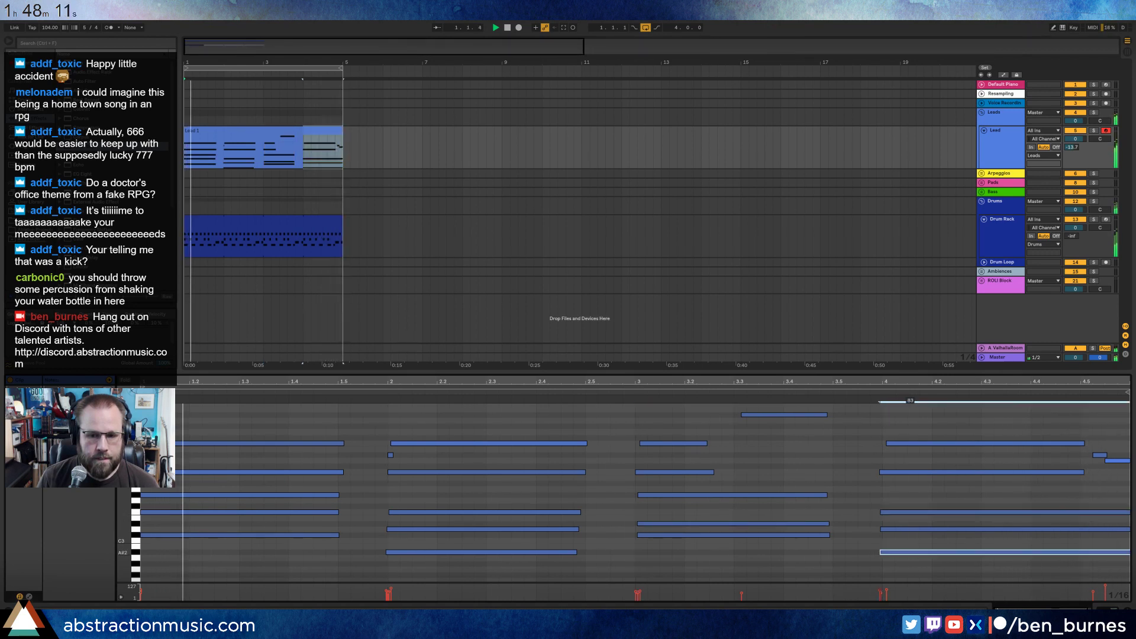
{"action": "left_click", "coordinate": [908, 530]}
{"action": "left_click", "coordinate": [293, 235]}
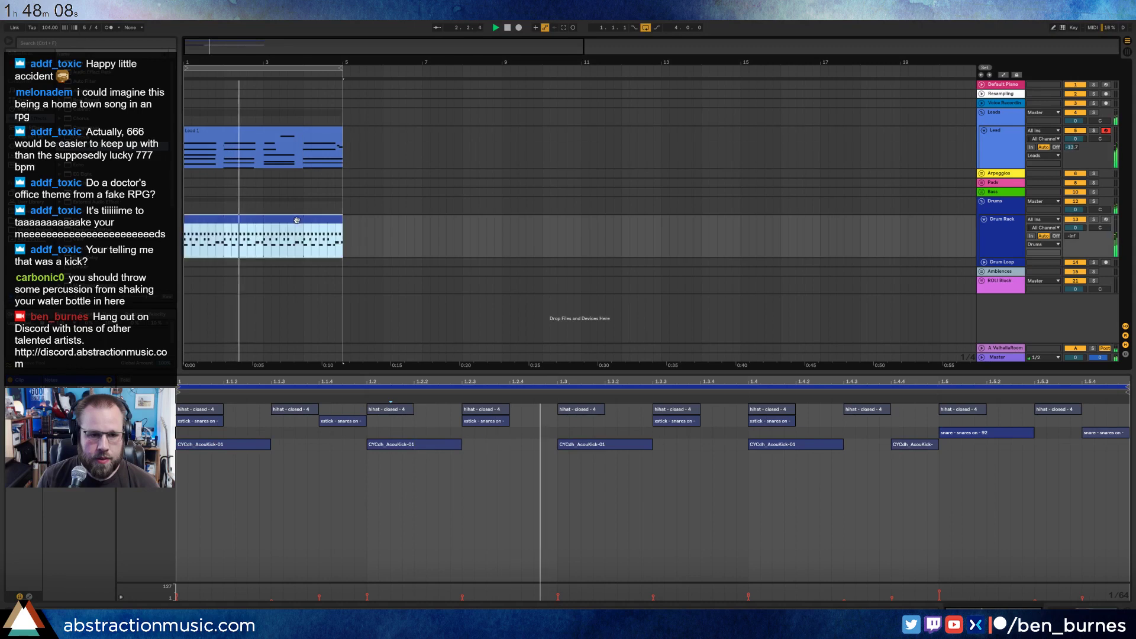
{"action": "key", "text": "shift+Tab"}
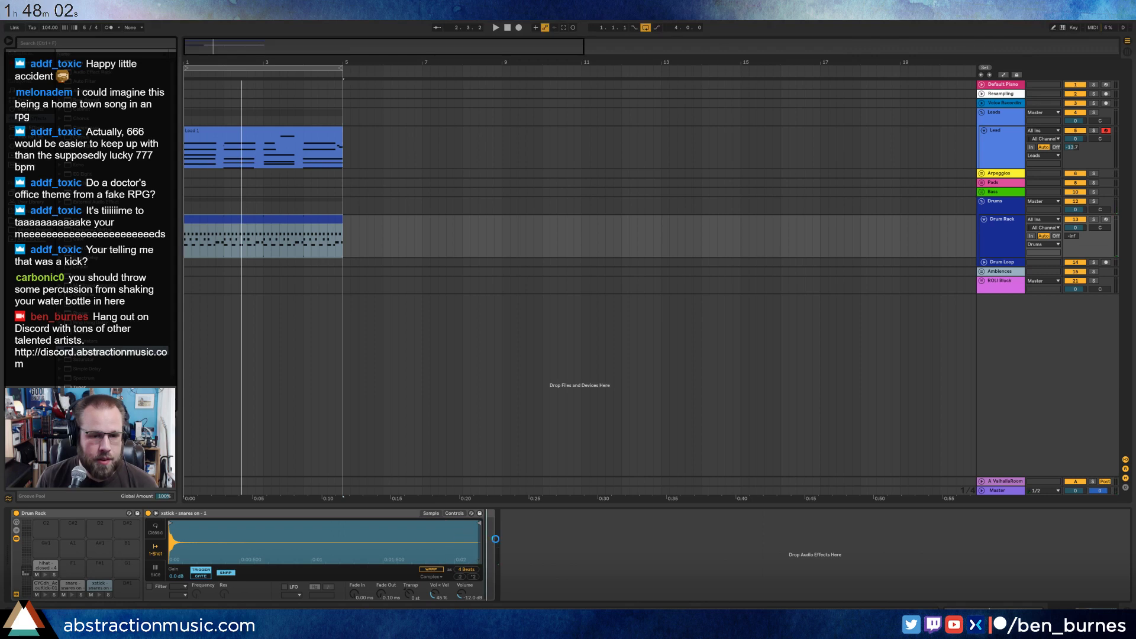
Add a Reverb after the sidestick sample with 743 ms Decay Time, 41% Dry/Wet and the input filter lowered to 888 Hz.
{"action": "left_click_drag", "start_coordinate": [495, 539], "coordinate": [496, 539]}
{"action": "left_click_drag", "start_coordinate": [709, 589], "coordinate": [709, 604]}
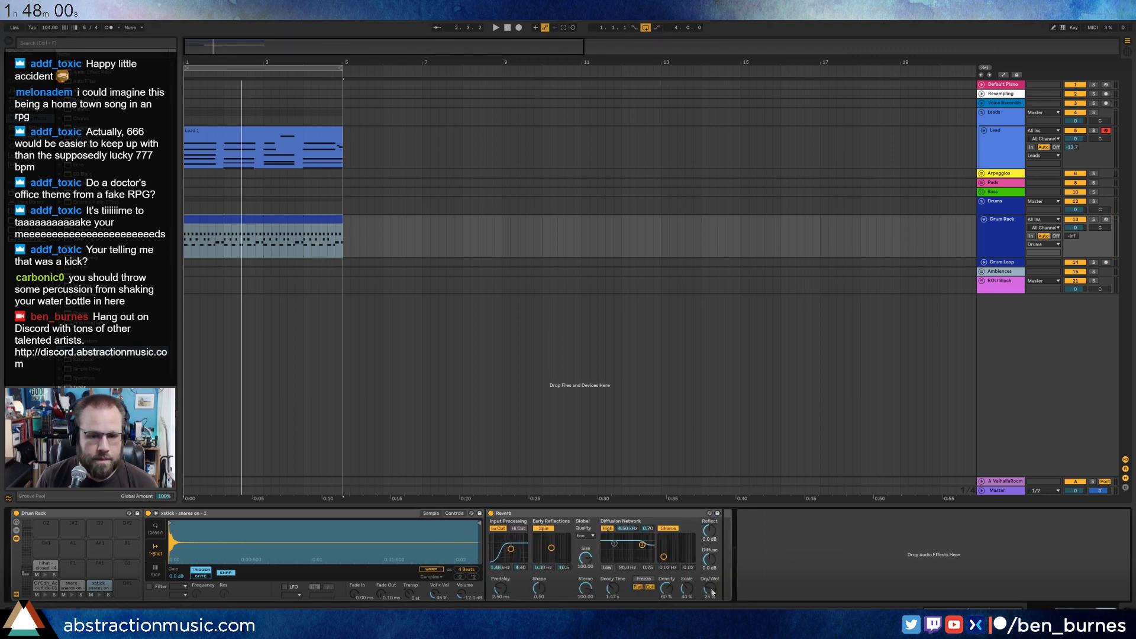
{"action": "key", "text": "space"}
{"action": "left_click_drag", "start_coordinate": [613, 588], "coordinate": [613, 597]}
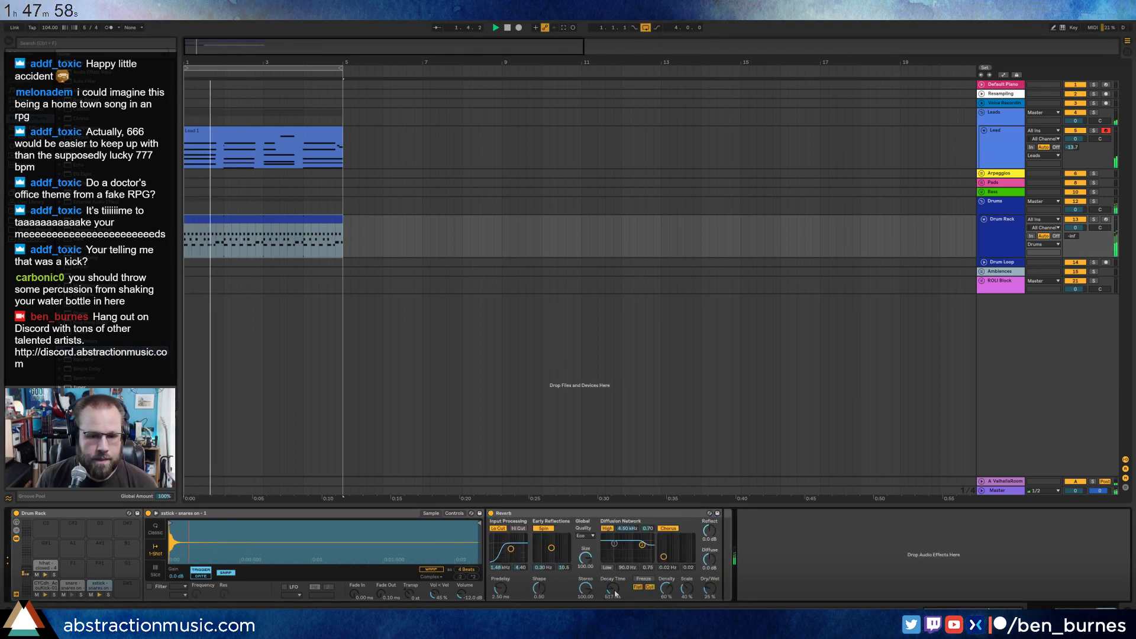
{"action": "mouse_move", "coordinate": [709, 588]}
{"action": "left_mouse_down"}
{"action": "mouse_move", "coordinate": [709, 568]}
{"action": "mouse_move", "coordinate": [708, 604]}
{"action": "left_mouse_up"}
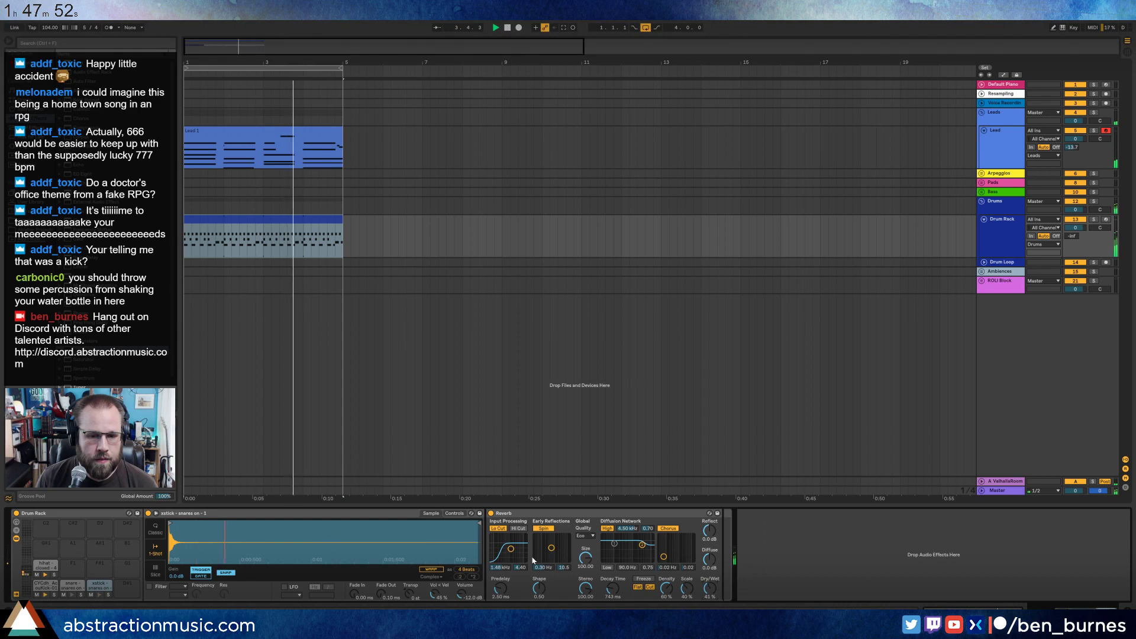
{"action": "left_click_drag", "start_coordinate": [511, 549], "coordinate": [509, 554]}
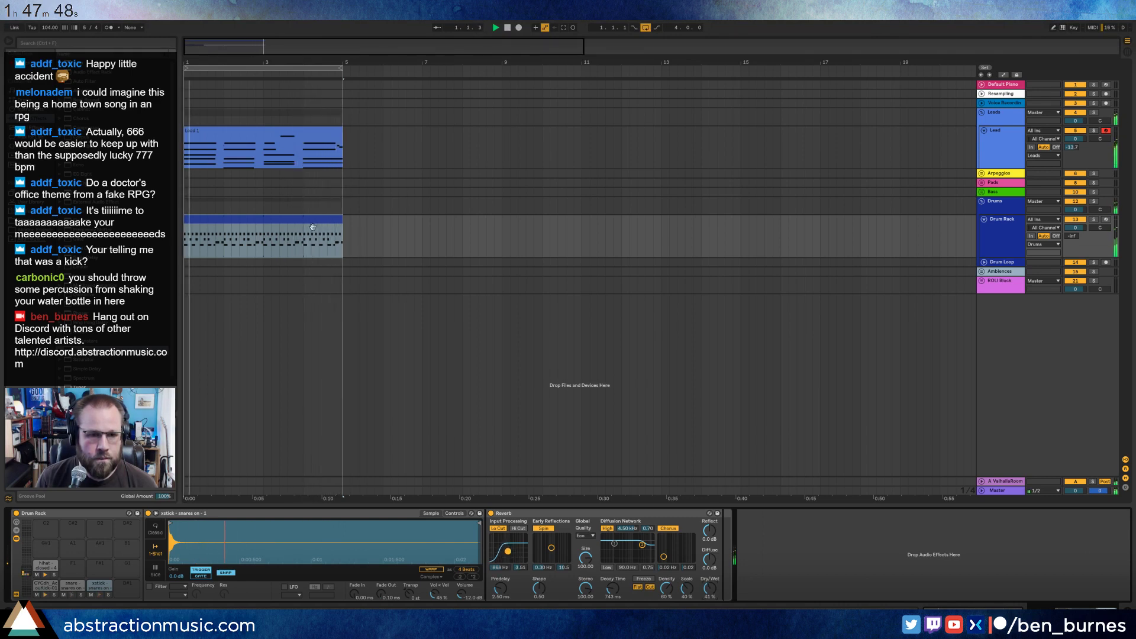
Open the first two bars of the drum clip and add two 32nd sidestick notes at 2.3.2.
{"action": "left_click_drag", "start_coordinate": [264, 236], "coordinate": [191, 243]}
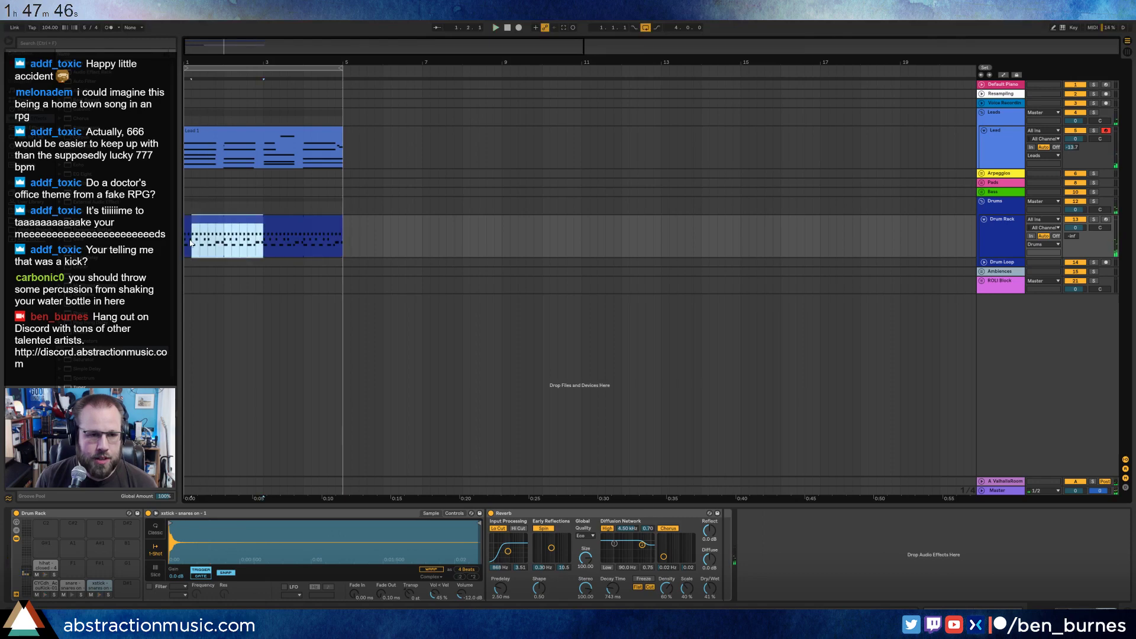
{"action": "double_click", "coordinate": [220, 222]}
{"action": "left_click", "coordinate": [498, 496]}
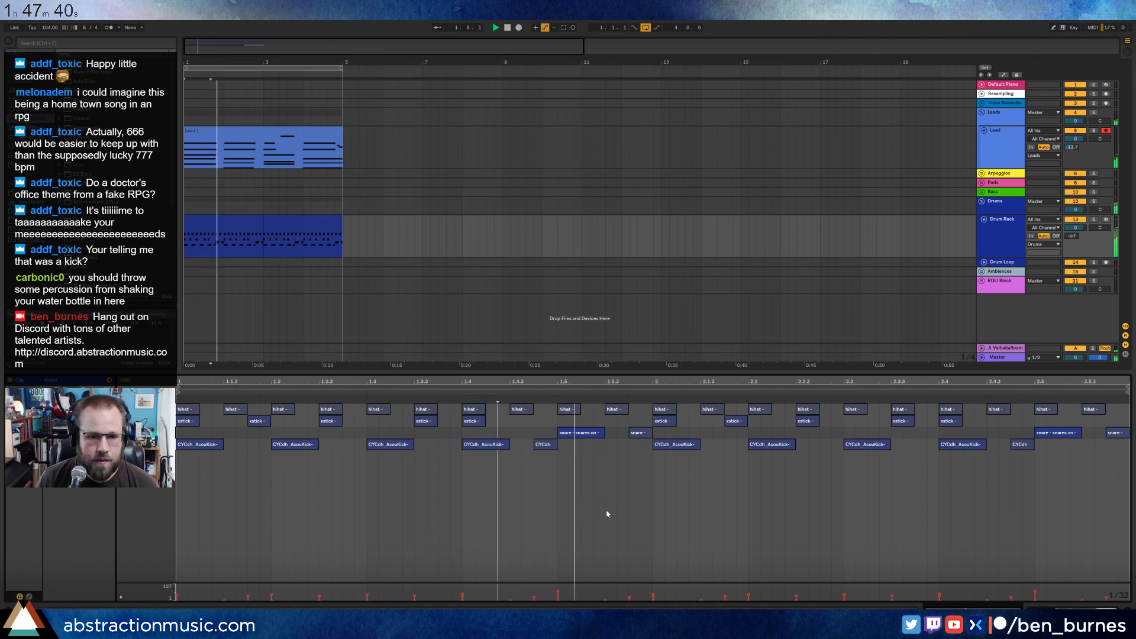
{"action": "key", "text": "space"}
{"action": "double_click", "coordinate": [879, 420]}
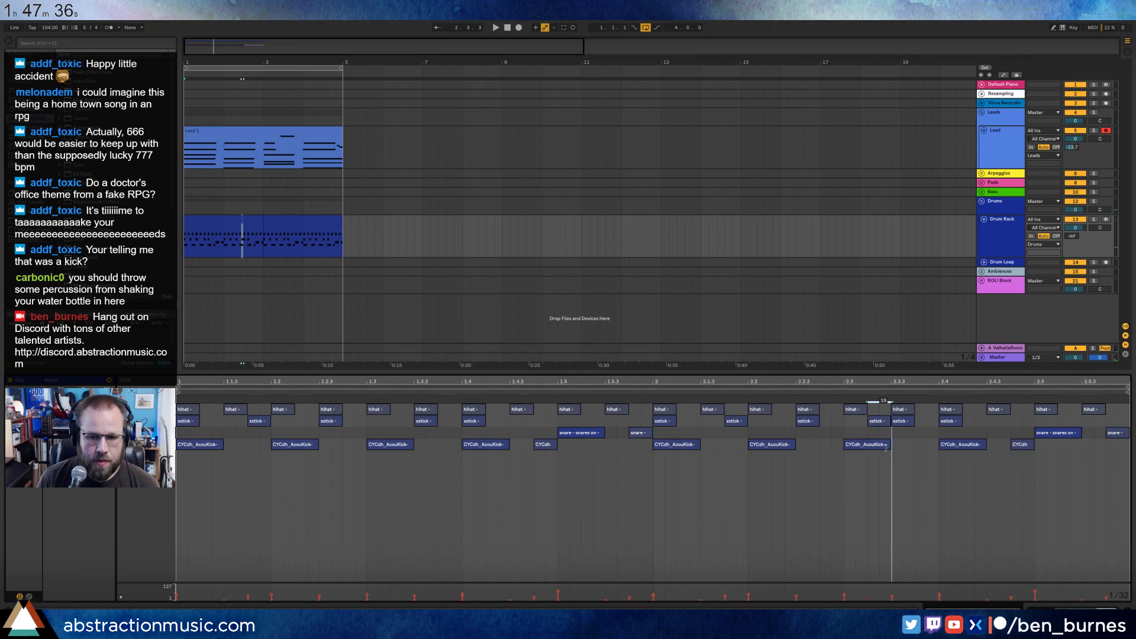
{"action": "left_click", "coordinate": [809, 390]}
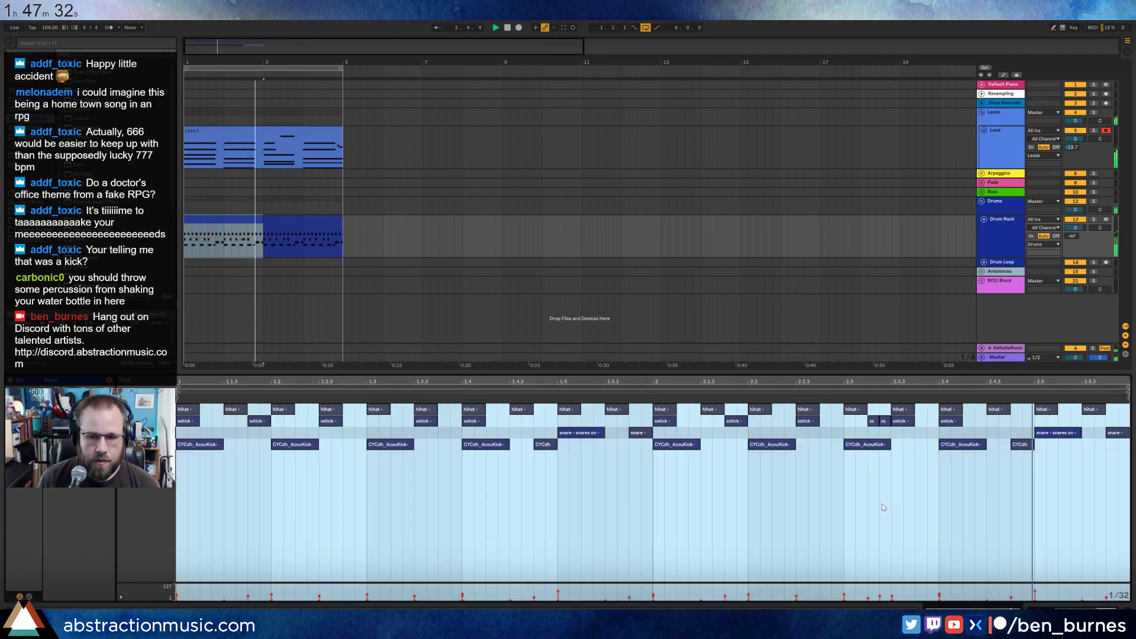
Add a sidestick note at the end of bar 2, shift it to 2.5.4, and place the last snare at 2.5.2.
{"action": "key", "text": "space"}
{"action": "double_click", "coordinate": [1091, 422]}
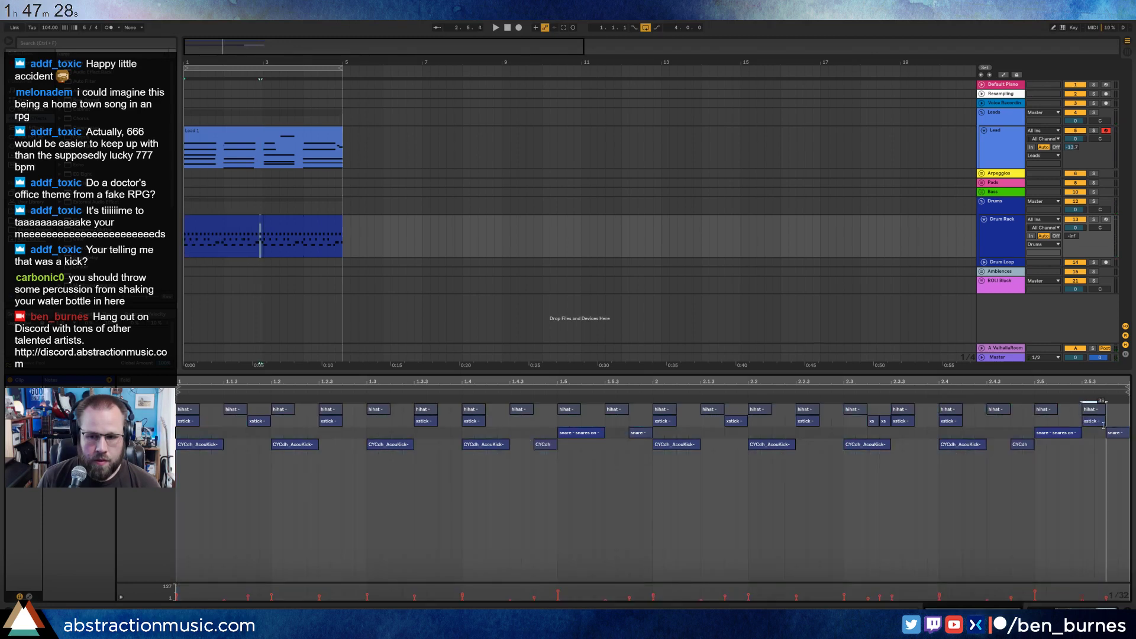
{"action": "key", "text": "space"}
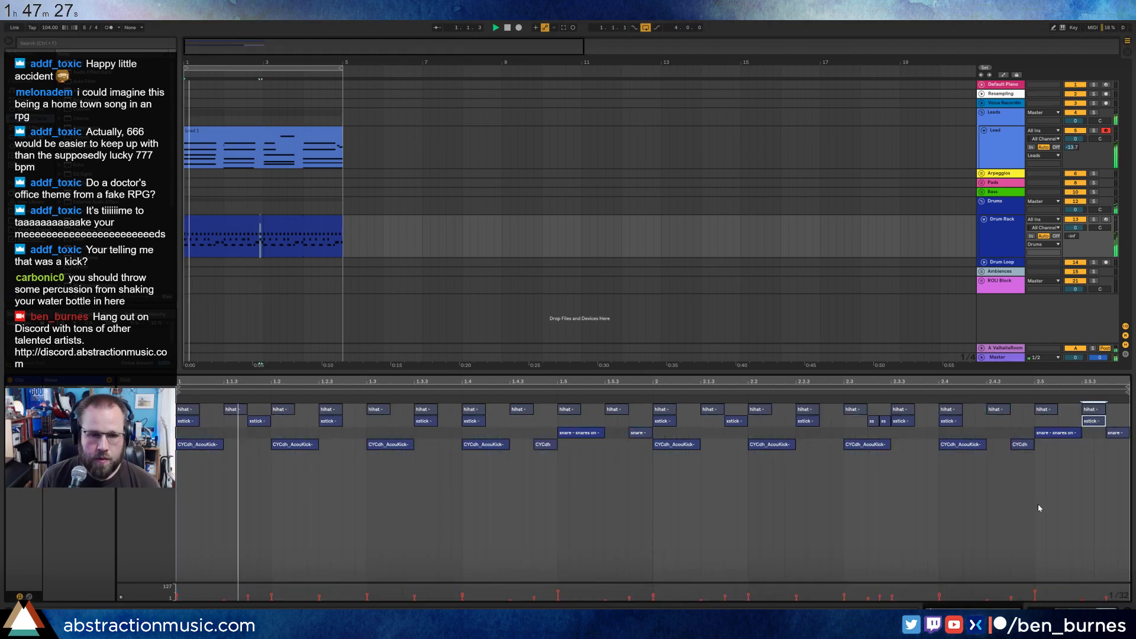
{"action": "left_click", "coordinate": [638, 535]}
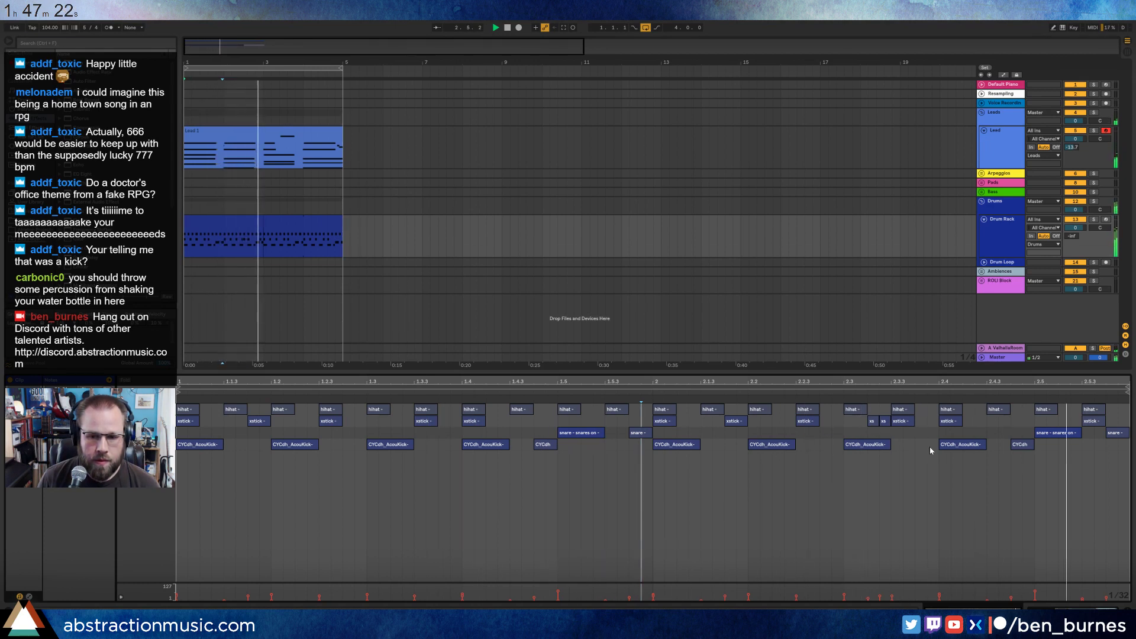
{"action": "key", "text": "space"}
{"action": "left_click_drag", "start_coordinate": [1102, 423], "coordinate": [1118, 426]}
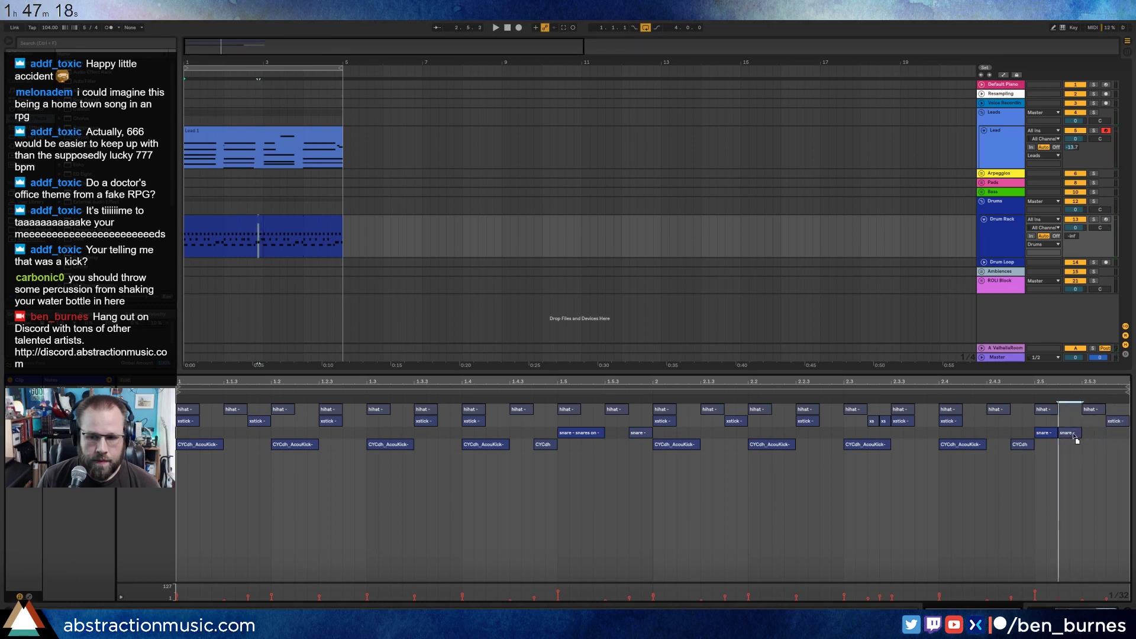
{"action": "key", "text": "space"}
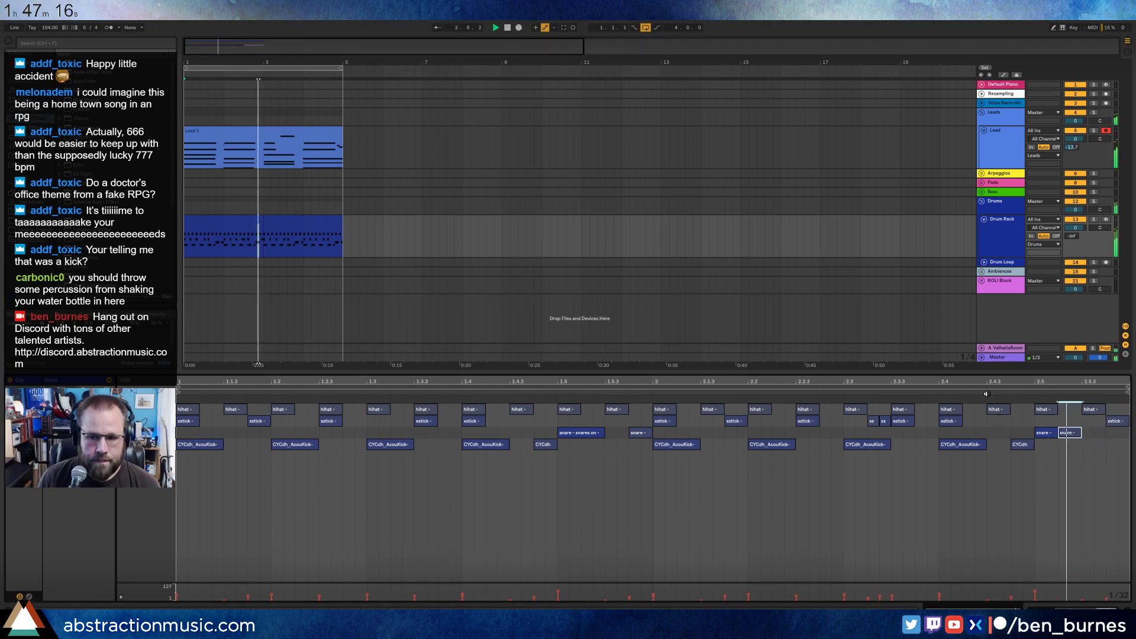
Repeat the edited two-bar drum pattern over bars 3 and 4 as one four-bar clip and play it.
{"action": "left_click", "coordinate": [240, 222]}
{"action": "key", "text": "space"}
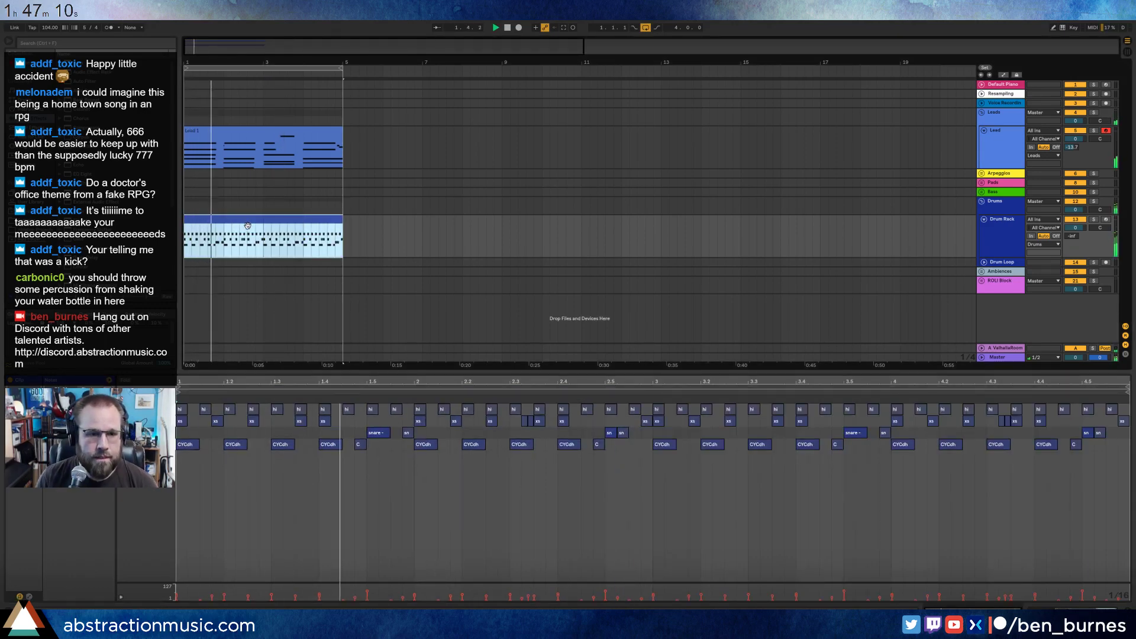
{"action": "left_click", "coordinate": [624, 516]}
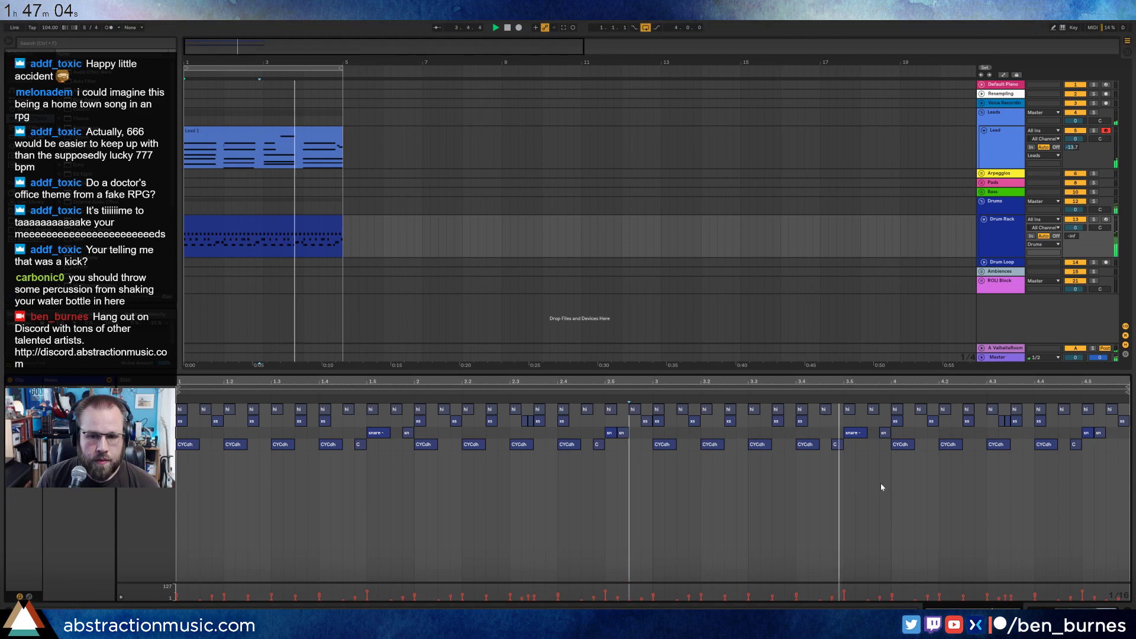
Add an extra snare note at 3.5.3 and play the groove.
{"action": "key", "text": "space"}
{"action": "left_click", "coordinate": [878, 442]}
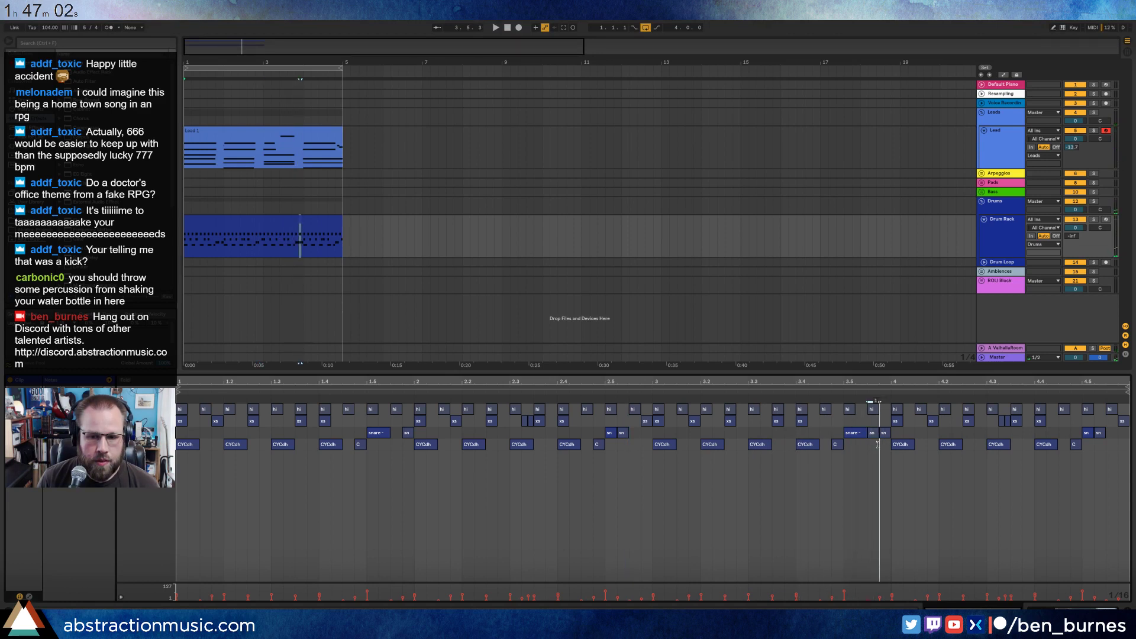
{"action": "key", "text": "space"}
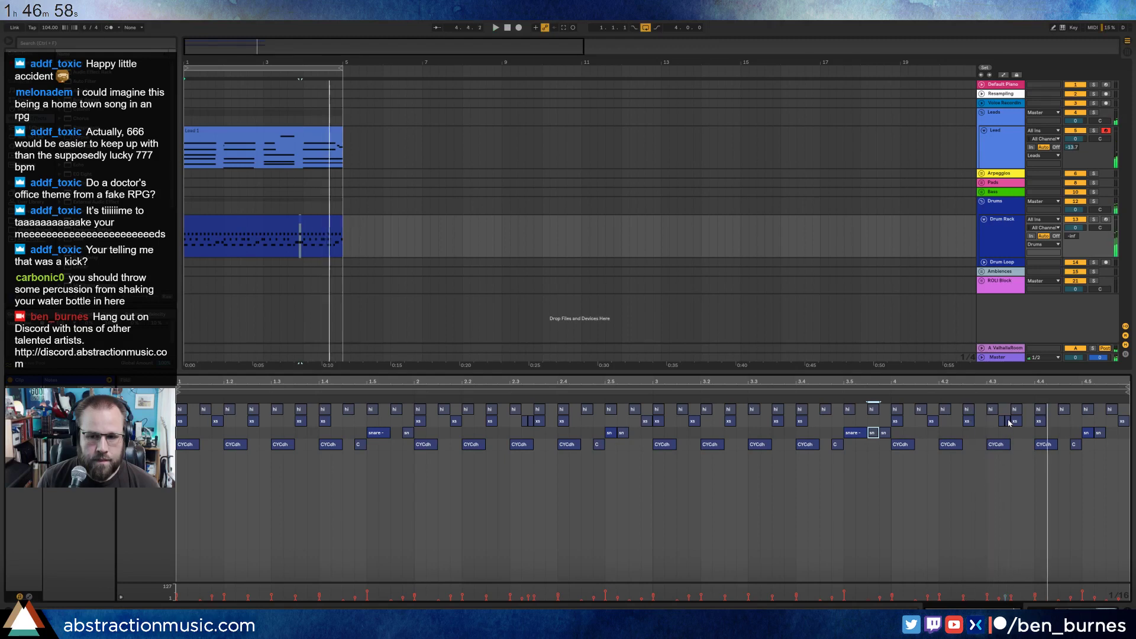
Add sidestick notes at 4.3.4 and 4.4.4 in the last bar of the drum clip.
{"action": "left_click_drag", "start_coordinate": [879, 382], "coordinate": [858, 409]}
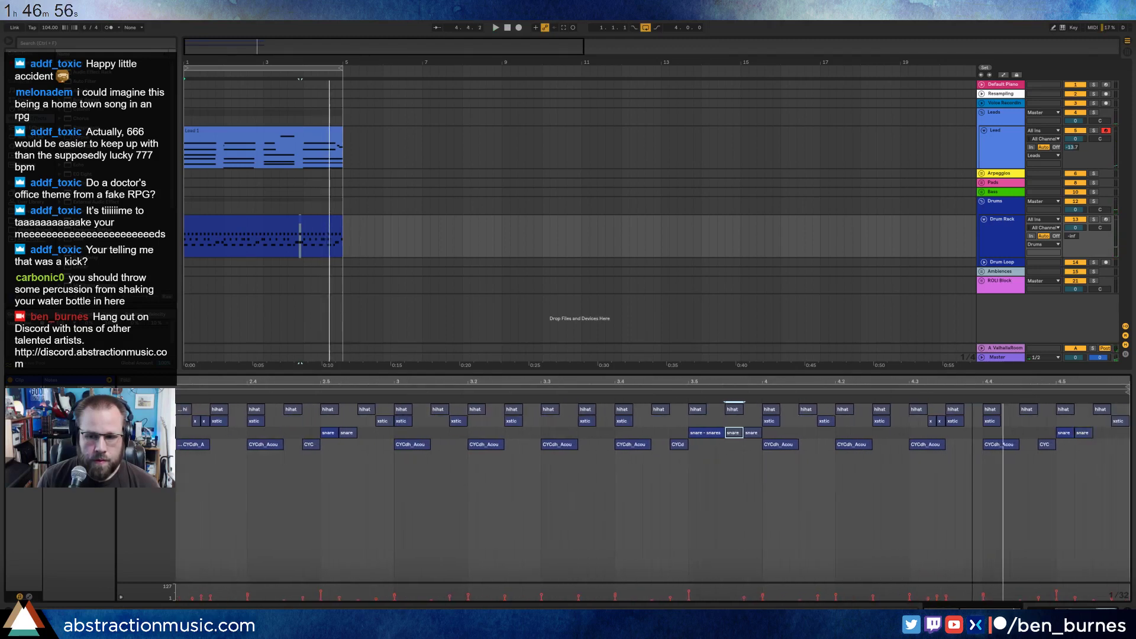
{"action": "double_click", "coordinate": [968, 421]}
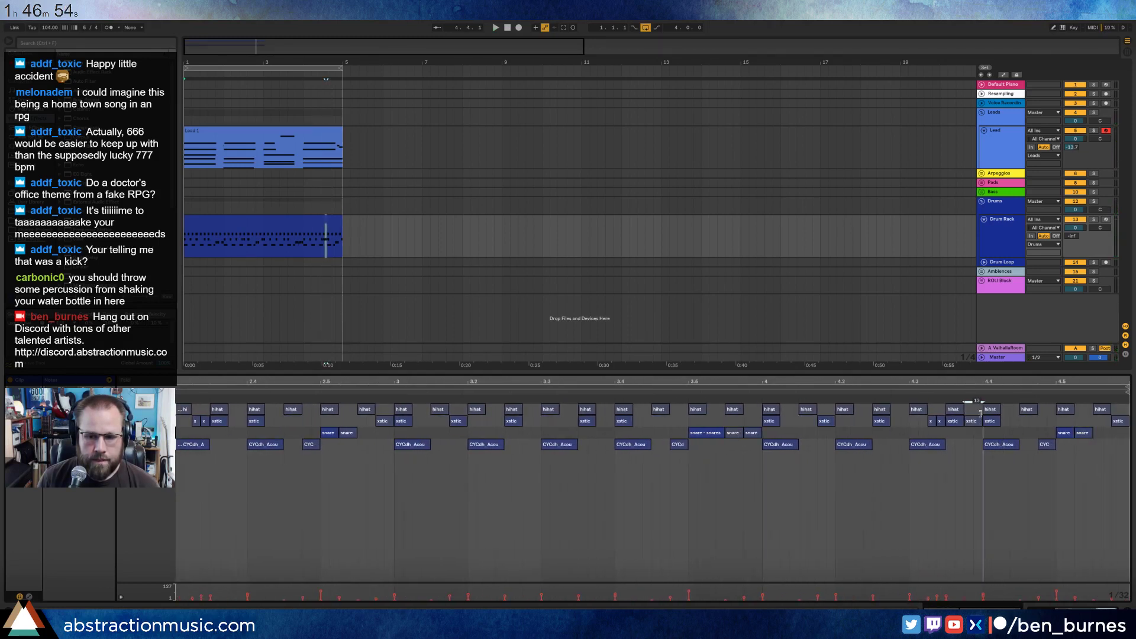
{"action": "left_click_drag", "start_coordinate": [996, 380], "coordinate": [1000, 358]}
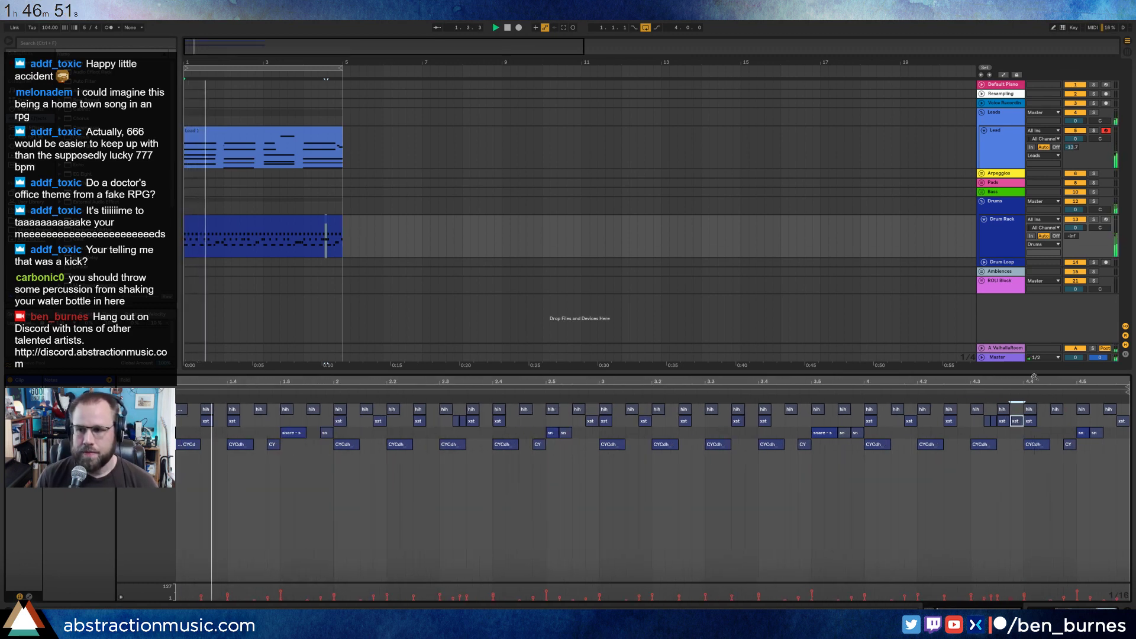
{"action": "double_click", "coordinate": [1071, 421]}
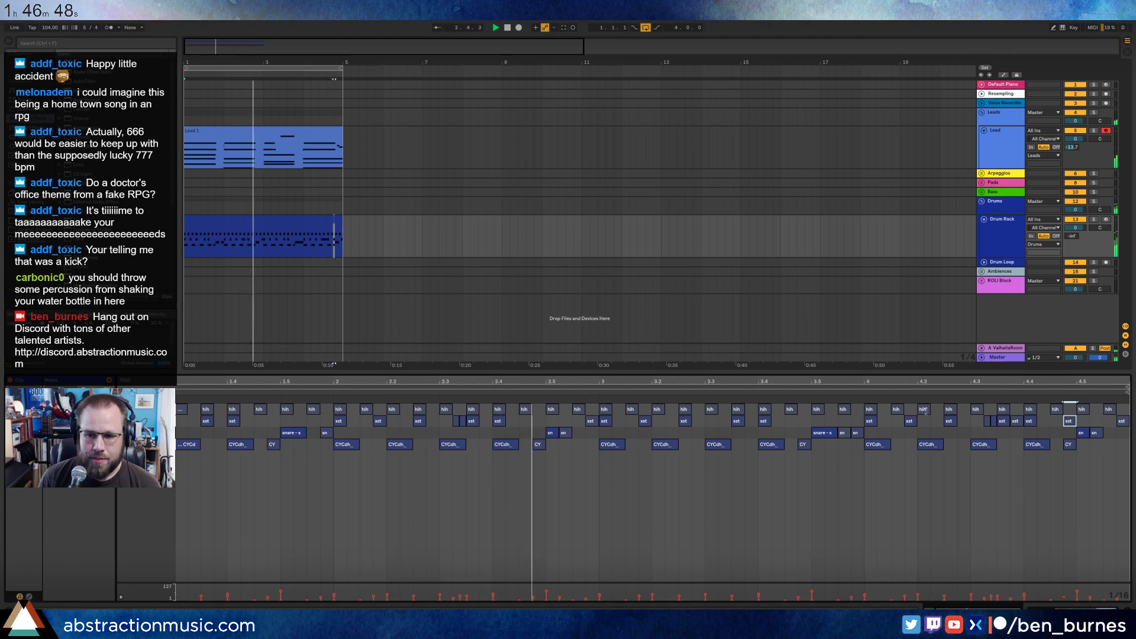
Add a hi-hat note at 2.5.4 and short 32nd hi-hat notes at 4.5.4 to close the loop.
{"action": "double_click", "coordinate": [591, 409]}
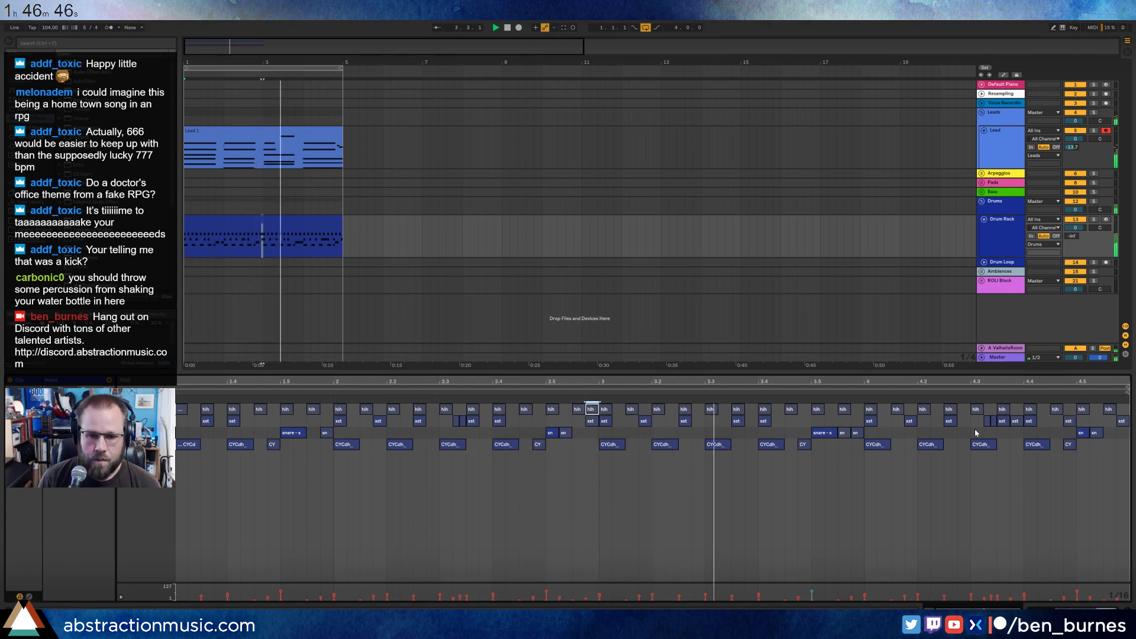
{"action": "double_click", "coordinate": [1121, 409]}
{"action": "left_click_drag", "start_coordinate": [1127, 408], "coordinate": [1123, 410]}
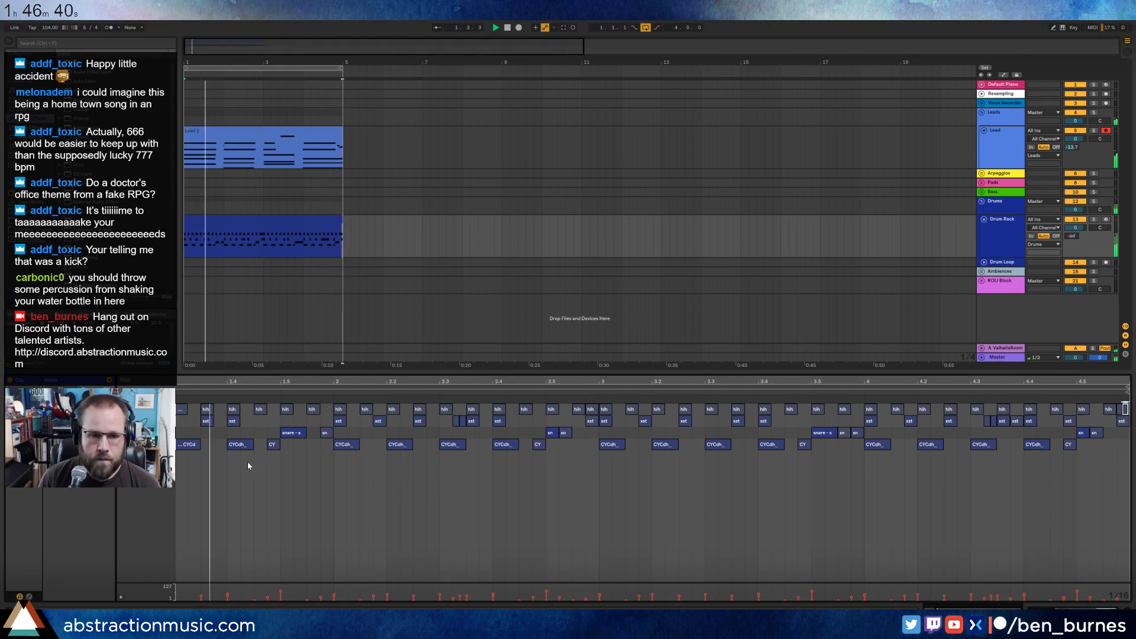
{"action": "left_click_drag", "start_coordinate": [1112, 381], "coordinate": [1112, 367]}
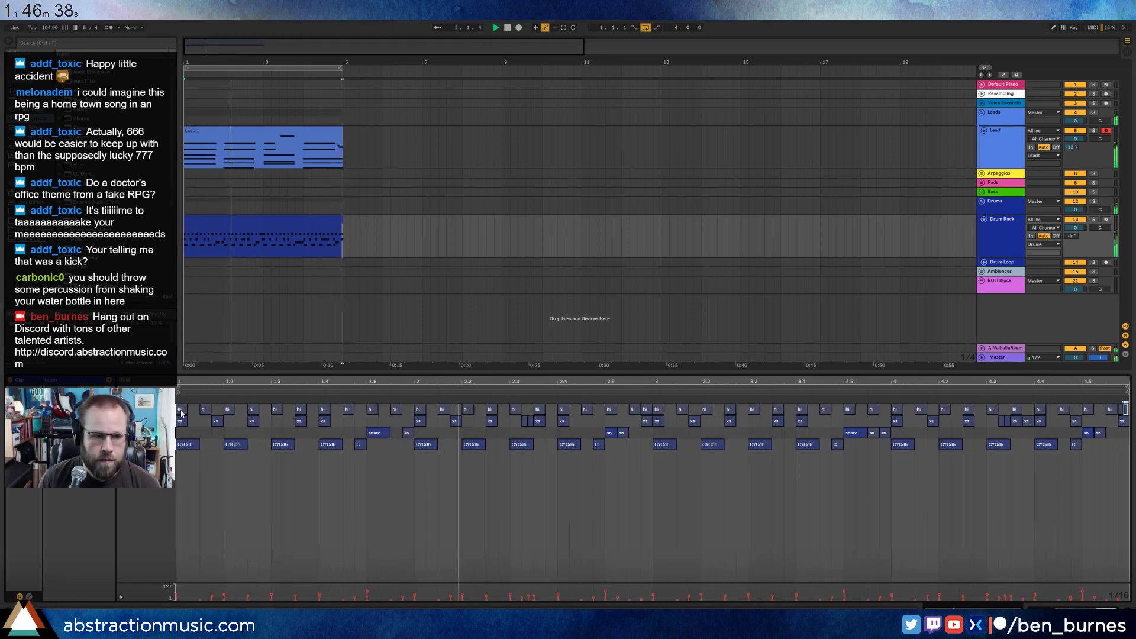
Select the first two hi-hat notes and duplicate them beat by beat to the end of bar 4.
{"action": "left_click", "coordinate": [182, 411]}
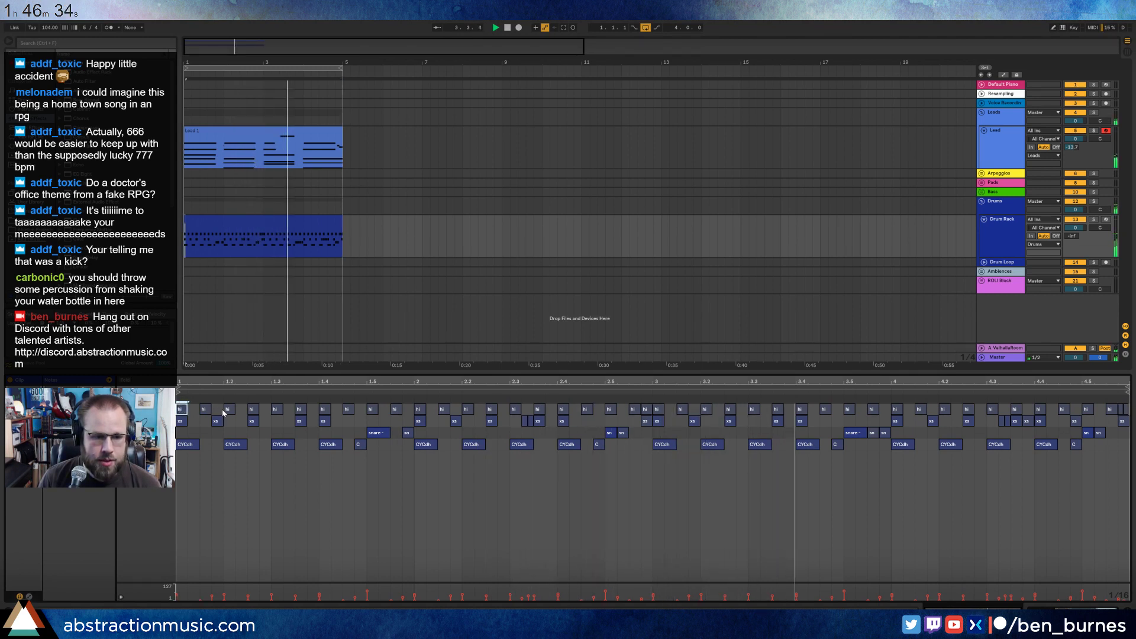
{"action": "left_click_drag", "start_coordinate": [223, 413], "coordinate": [188, 412]}
{"action": "key", "text": "ctrl+d"}
{"action": "key", "text": "ctrl+d"}
{"action": "key", "text": "ctrl+d"}
{"action": "key", "text": "ctrl+d"}
{"action": "key", "text": "ctrl+d"}
{"action": "key", "text": "ctrl+d"}
{"action": "key", "text": "ctrl+d"}
{"action": "key", "text": "ctrl+d"}
{"action": "key", "text": "ctrl+d"}
{"action": "key", "text": "ctrl+d"}
{"action": "key", "text": "ctrl+d"}
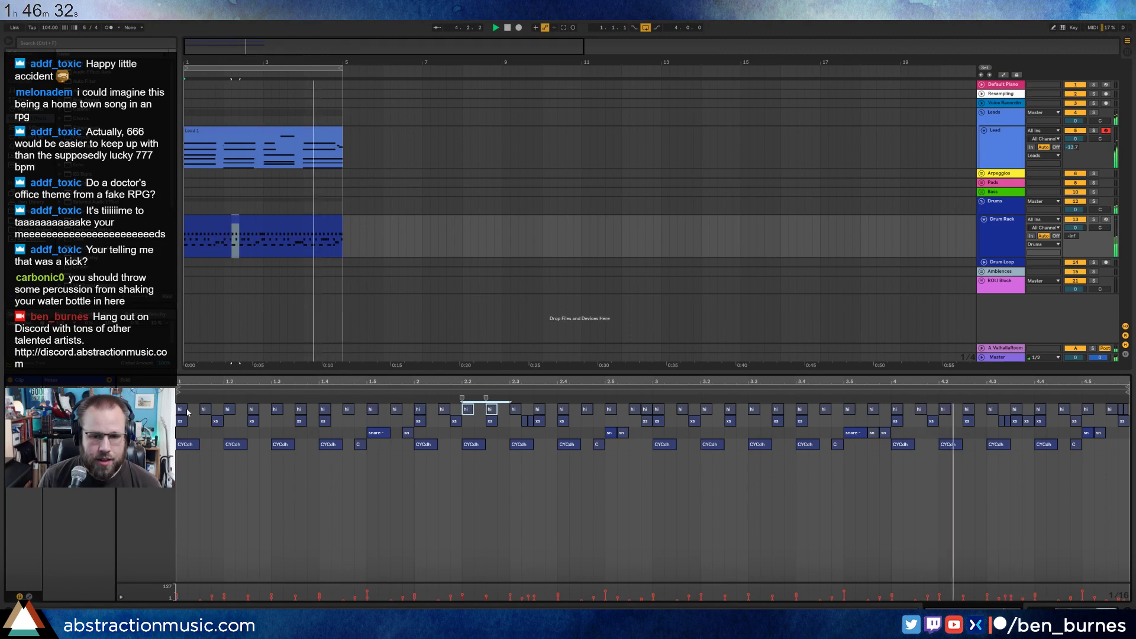
{"action": "key", "text": "ctrl+d"}
{"action": "key", "text": "ctrl+d"}
{"action": "key", "text": "ctrl+d"}
{"action": "key", "text": "ctrl+d"}
{"action": "key", "text": "ctrl+d"}
{"action": "key", "text": "ctrl+d"}
{"action": "key", "text": "ctrl+d"}
{"action": "key", "text": "ctrl+d"}
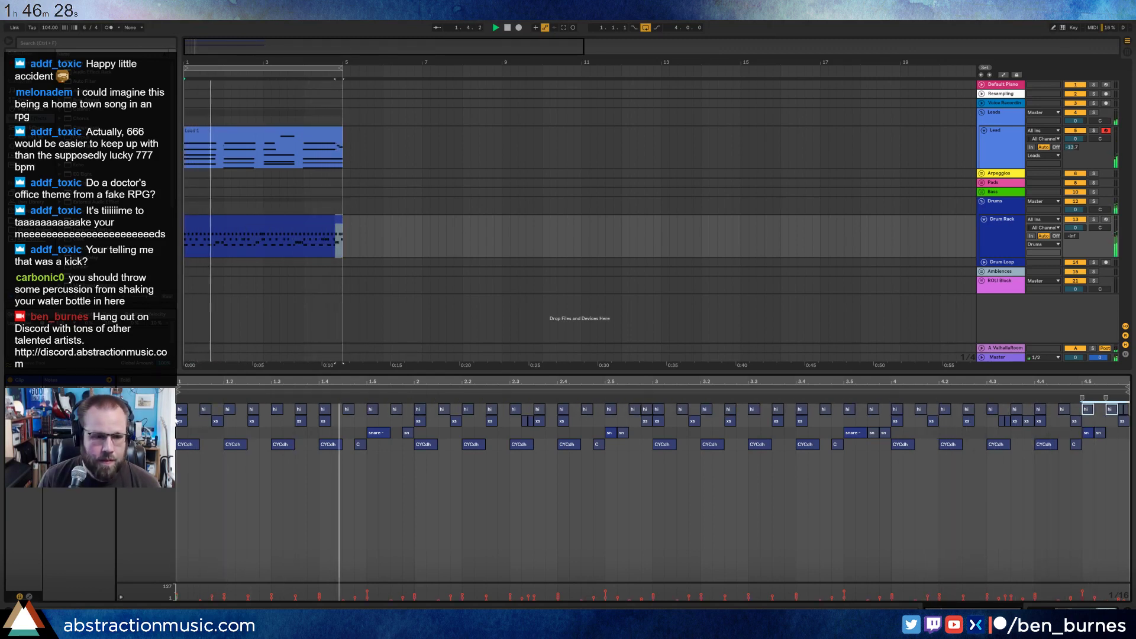
Select and deselect all sidestick notes, and return to the Lead track's clip and device chain.
{"action": "key", "text": "ctrl+a"}
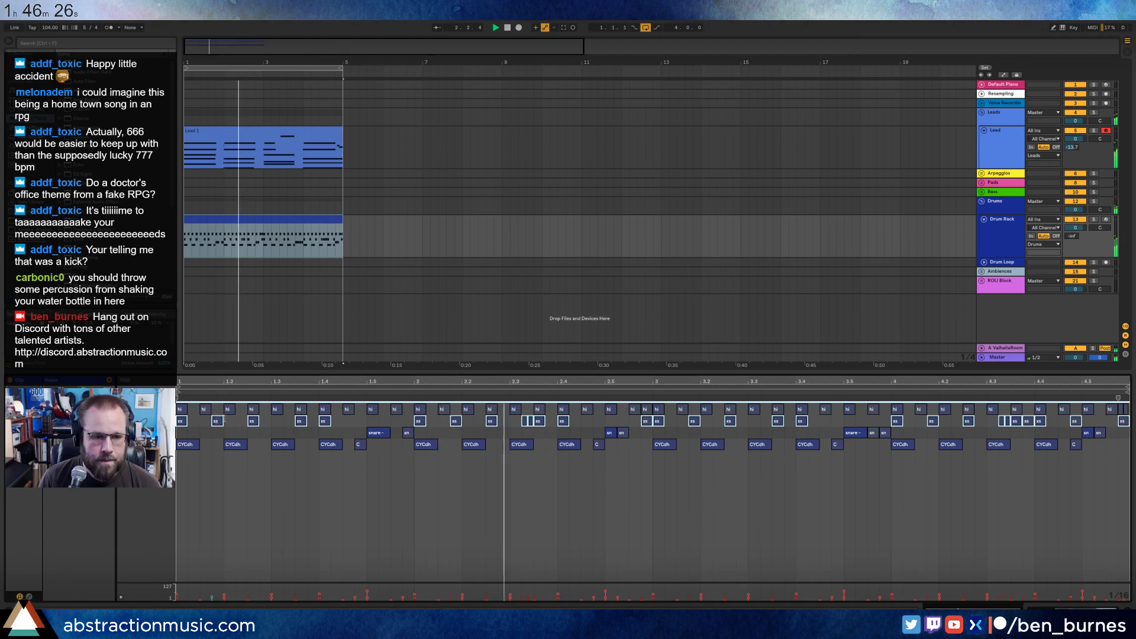
{"action": "left_click", "coordinate": [283, 429]}
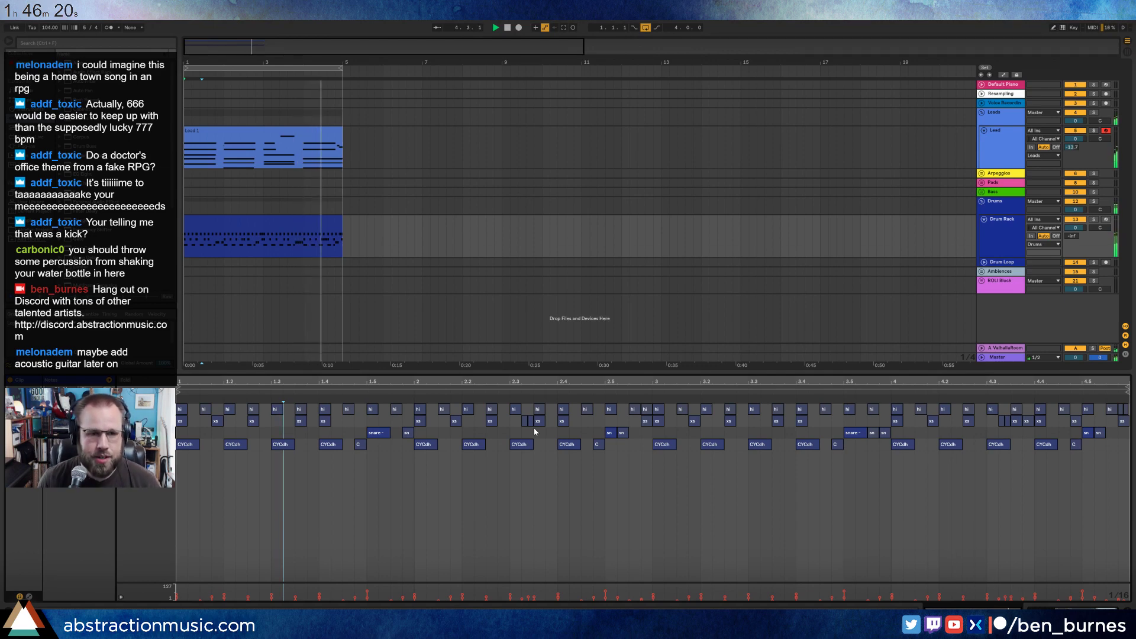
{"action": "key", "text": "shift+Tab"}
{"action": "left_click", "coordinate": [1002, 138]}
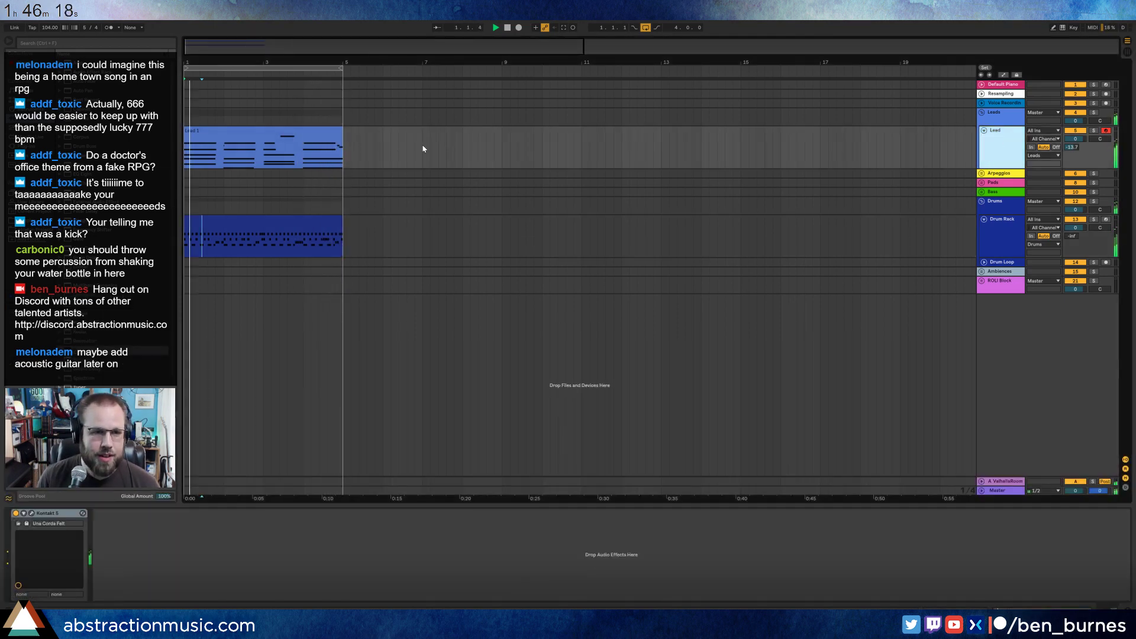
{"action": "left_click", "coordinate": [270, 136]}
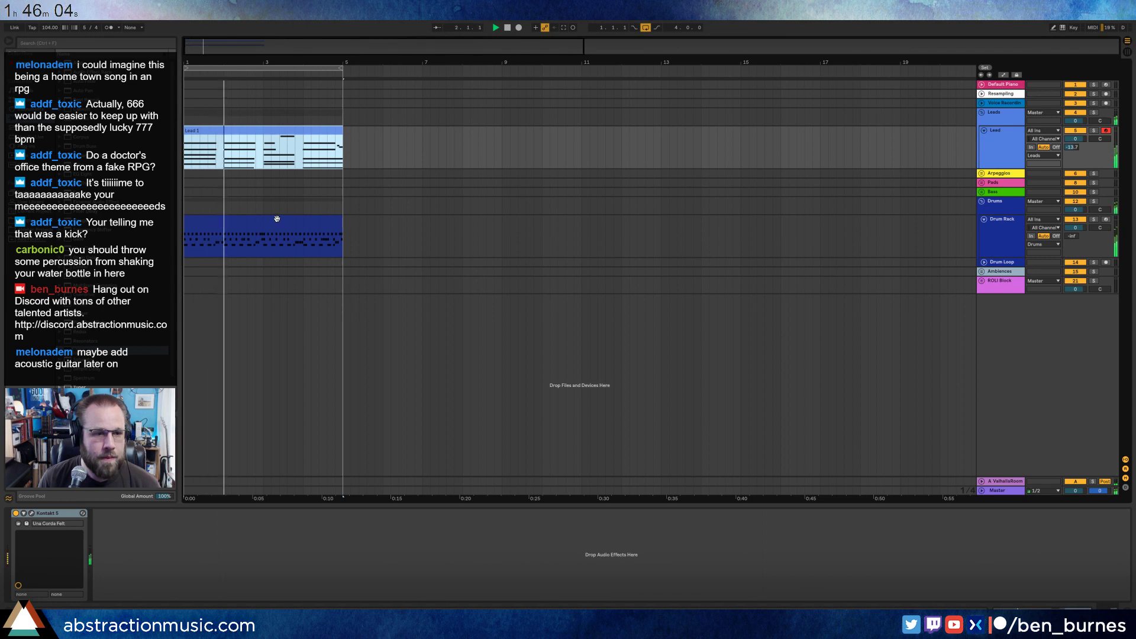
Look through the browser's folders and insert a new MIDI track directly below the Lead track.
{"action": "left_click", "coordinate": [40, 220]}
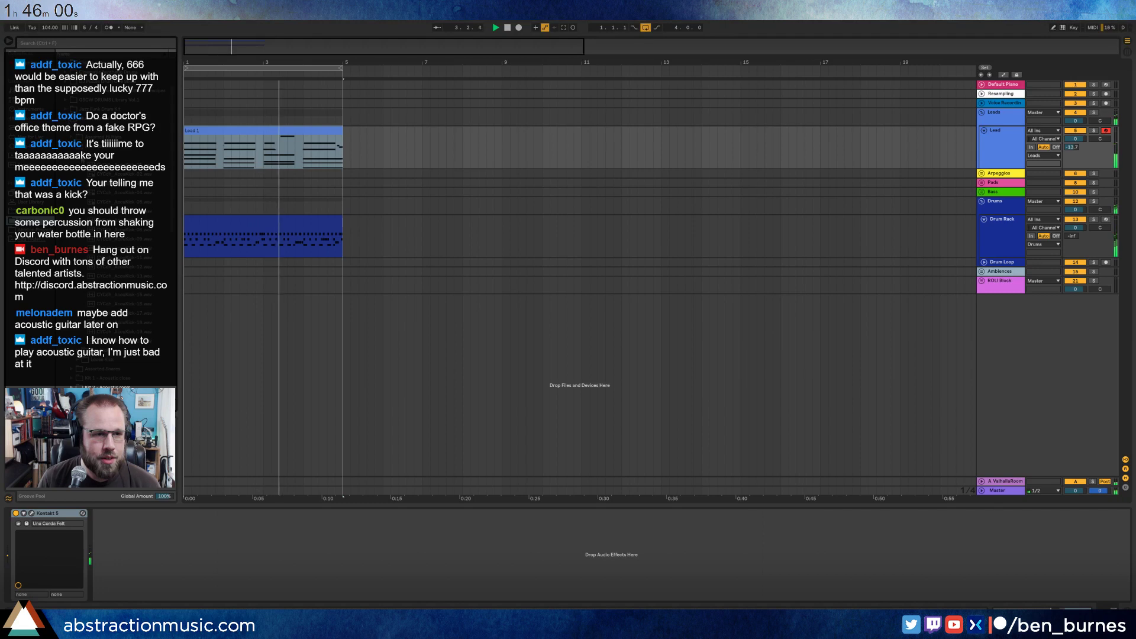
{"action": "left_click", "coordinate": [77, 155]}
{"action": "left_click", "coordinate": [65, 118]}
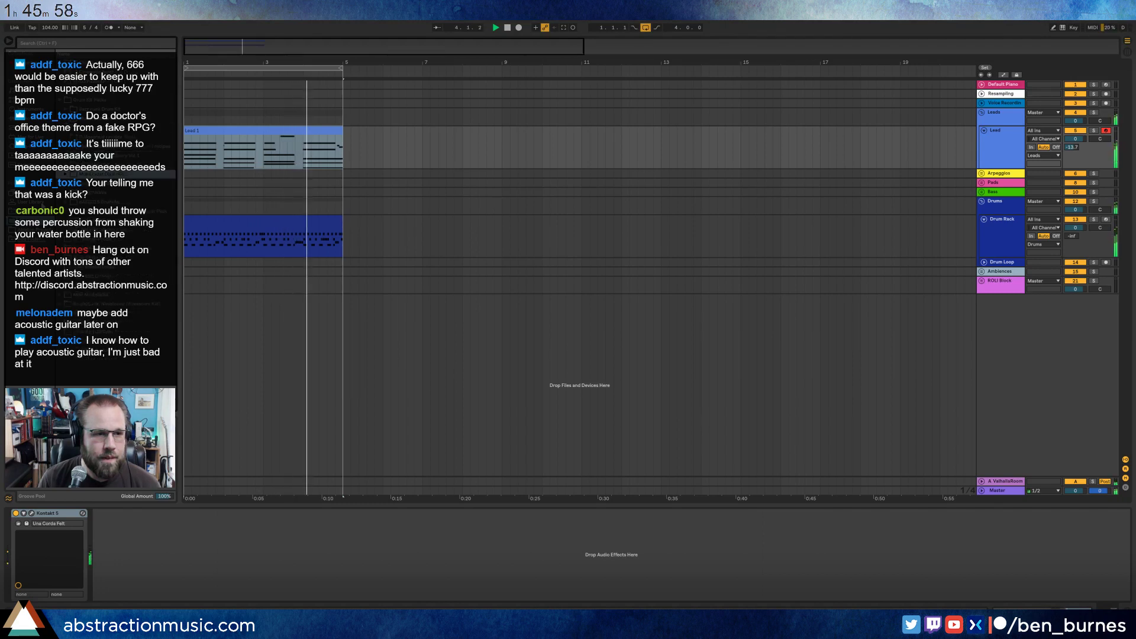
{"action": "left_click", "coordinate": [967, 163]}
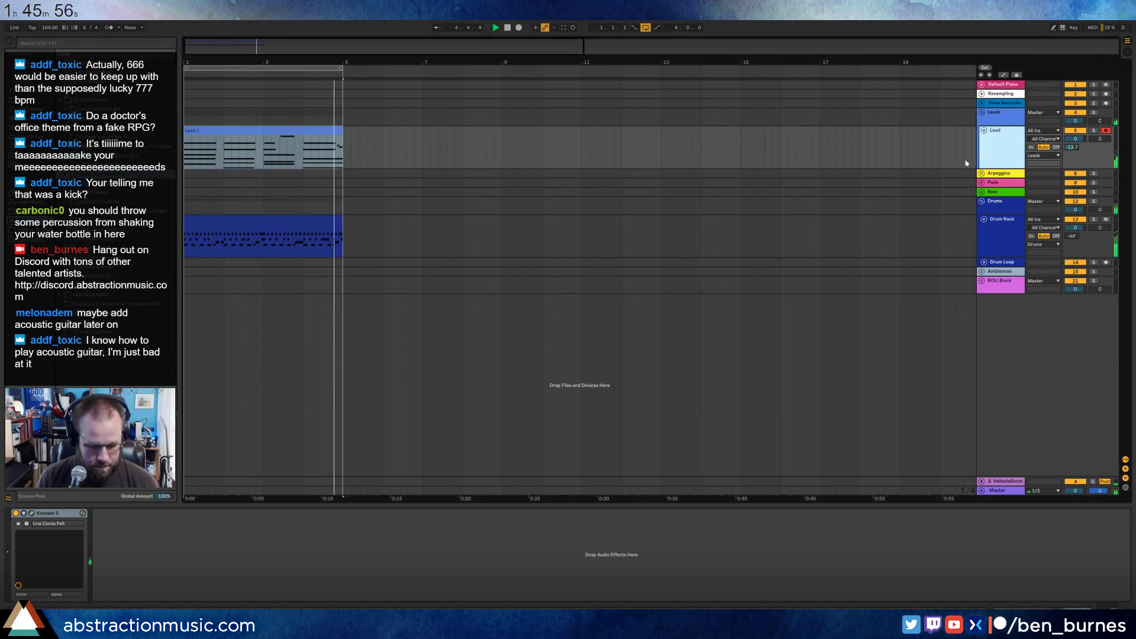
{"action": "key", "text": "ctrl+shift+t"}
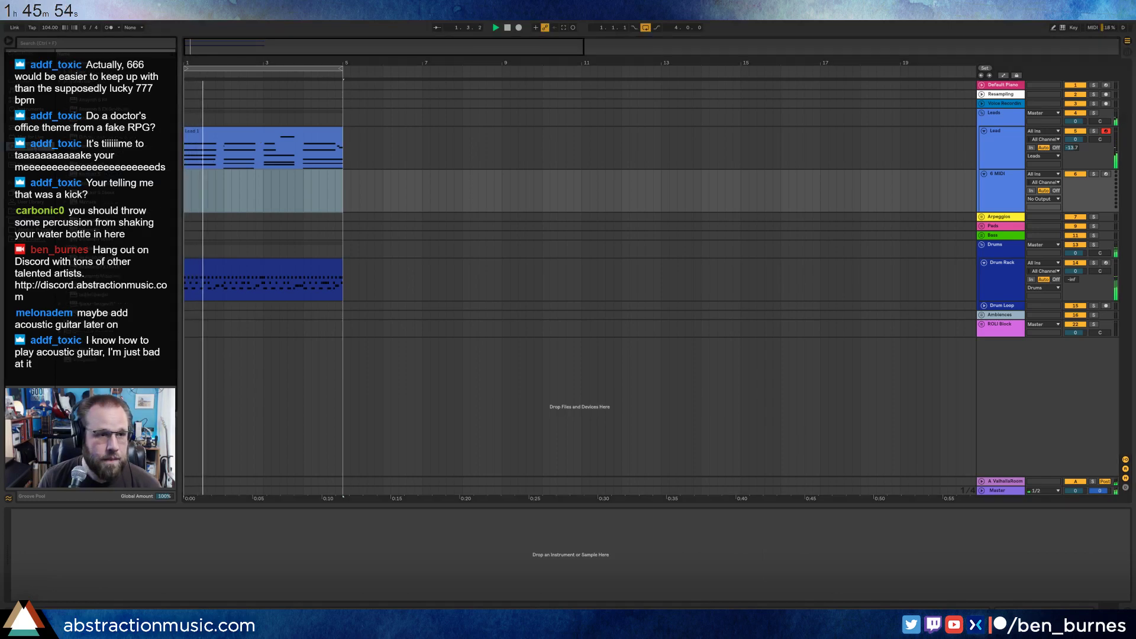
Open the Drum Rack clip, play it, and add notes at 2.5.3 and 4.5.3 in the lowest drum row (CYCdh).
{"action": "left_click", "coordinate": [224, 255]}
{"action": "left_click", "coordinate": [225, 262]}
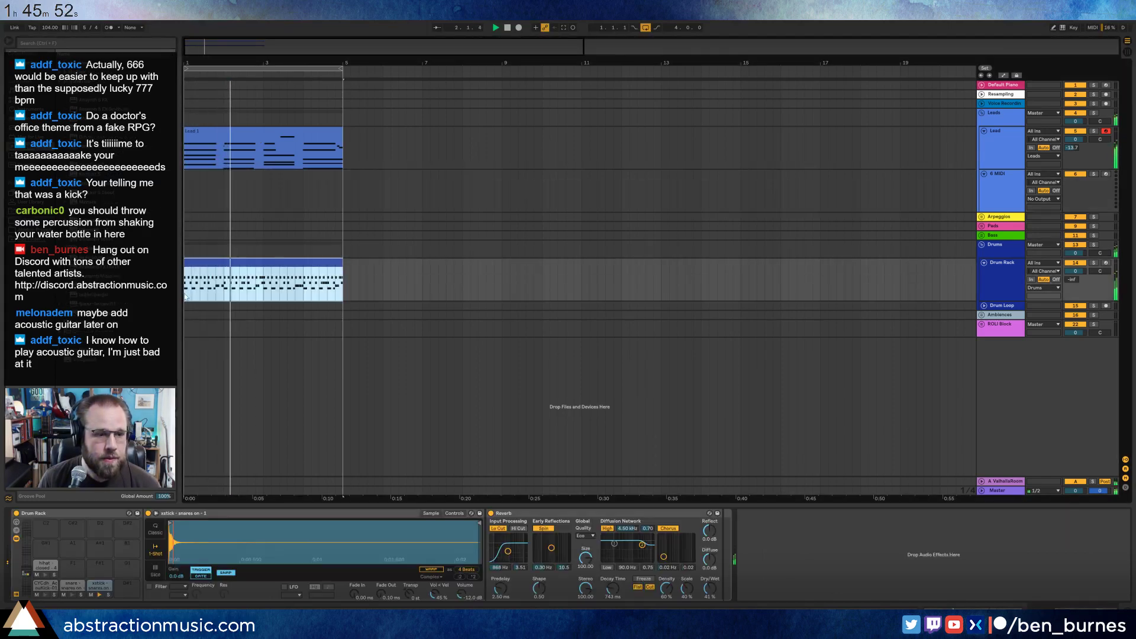
{"action": "double_click", "coordinate": [221, 264]}
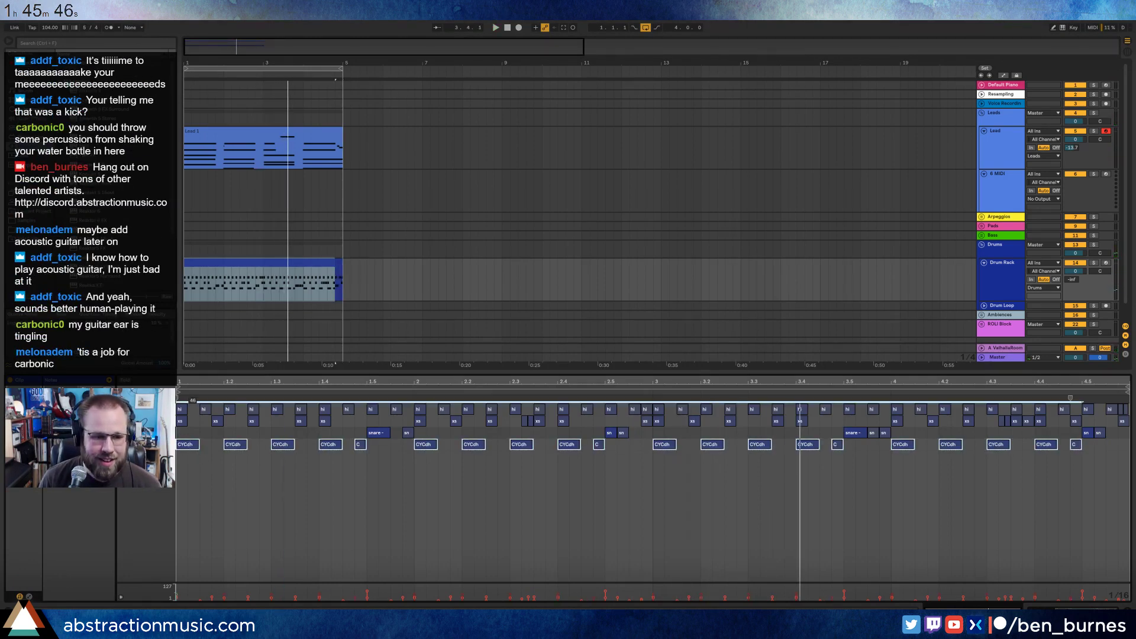
{"action": "key", "text": "space"}
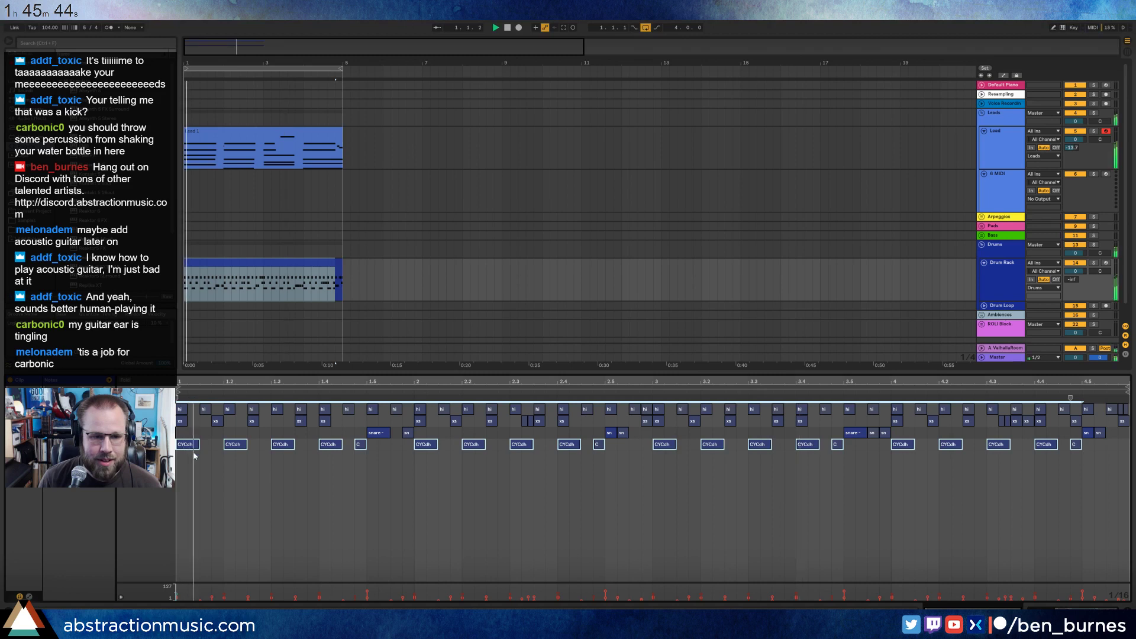
{"action": "double_click", "coordinate": [633, 444]}
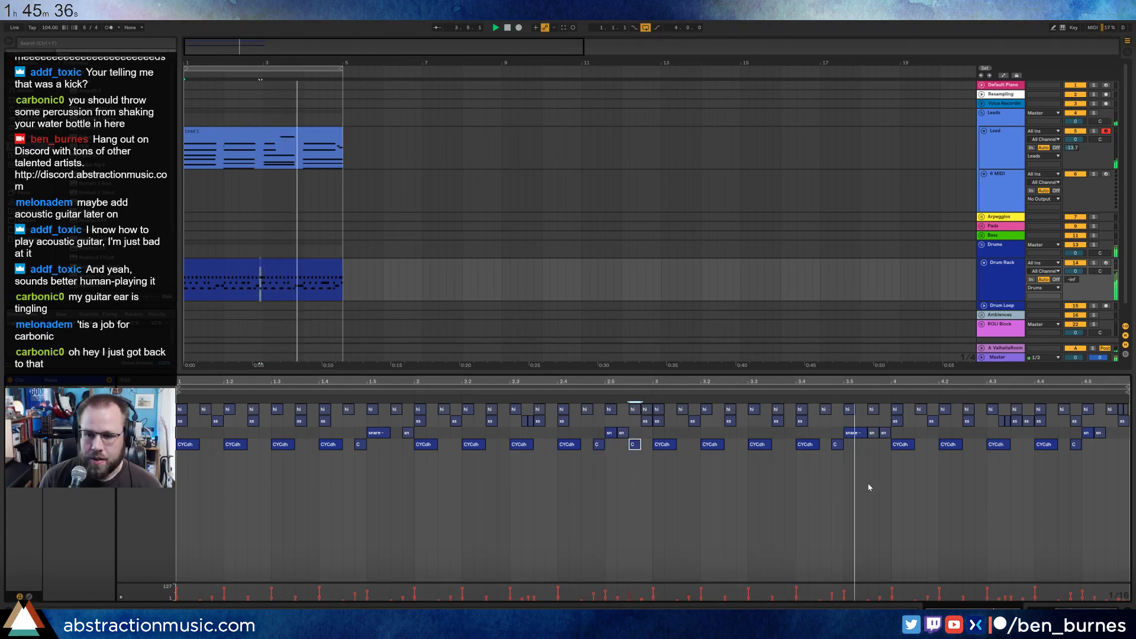
{"action": "left_click", "coordinate": [1112, 451]}
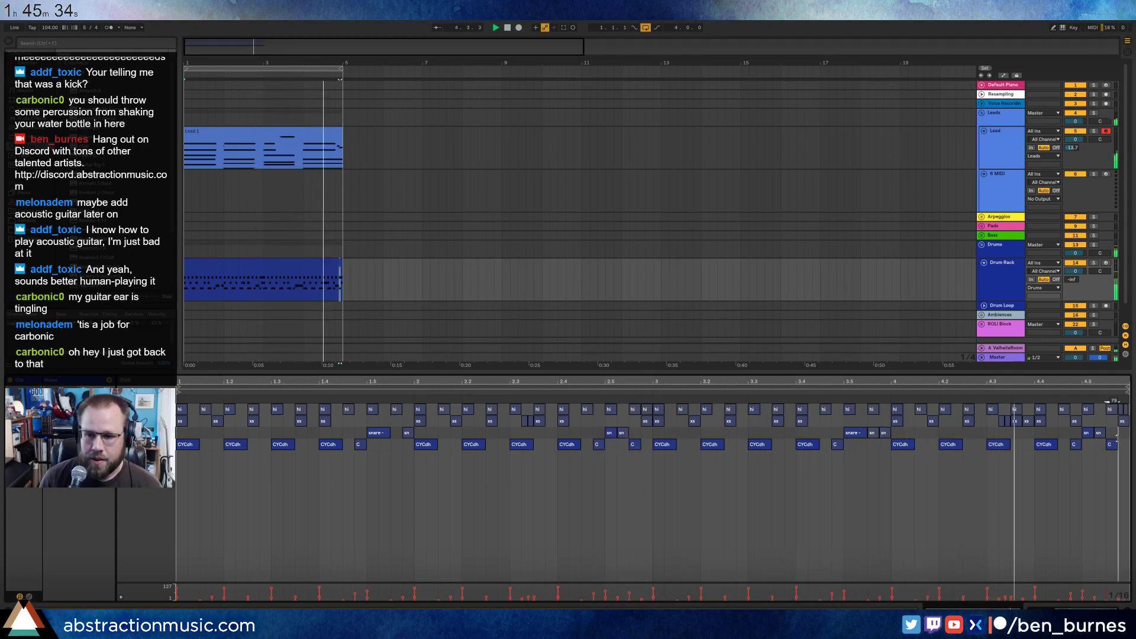
{"action": "double_click", "coordinate": [1113, 450]}
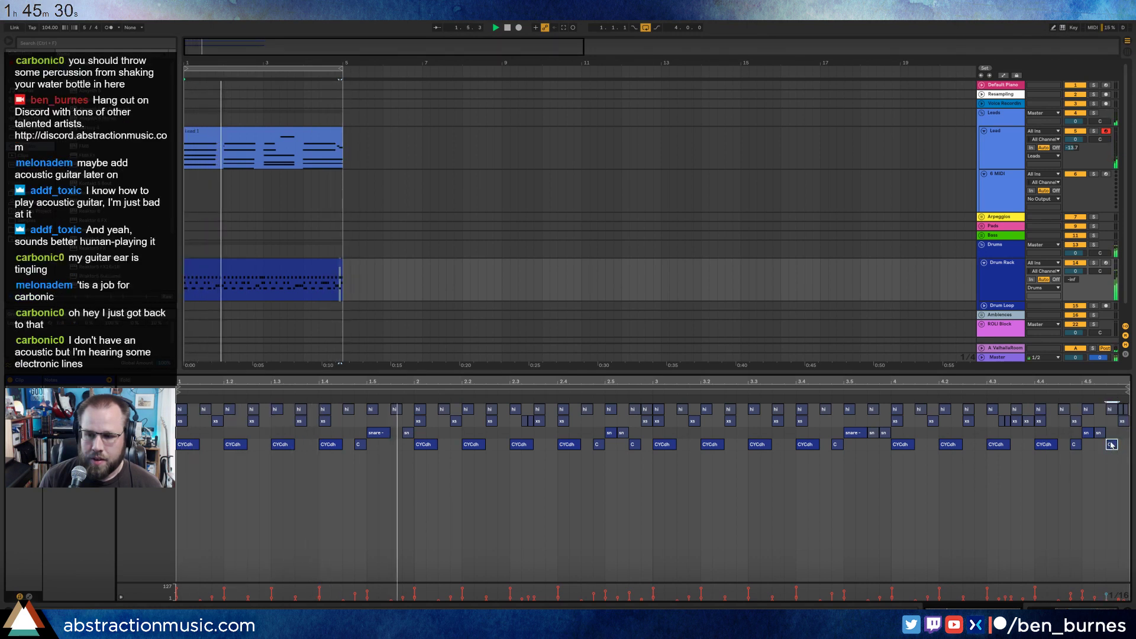
Duplicate the four-bar Lead and Drum Rack clips together three times and extend the arrangement loop to bar 17.
{"action": "left_click", "coordinate": [310, 68]}
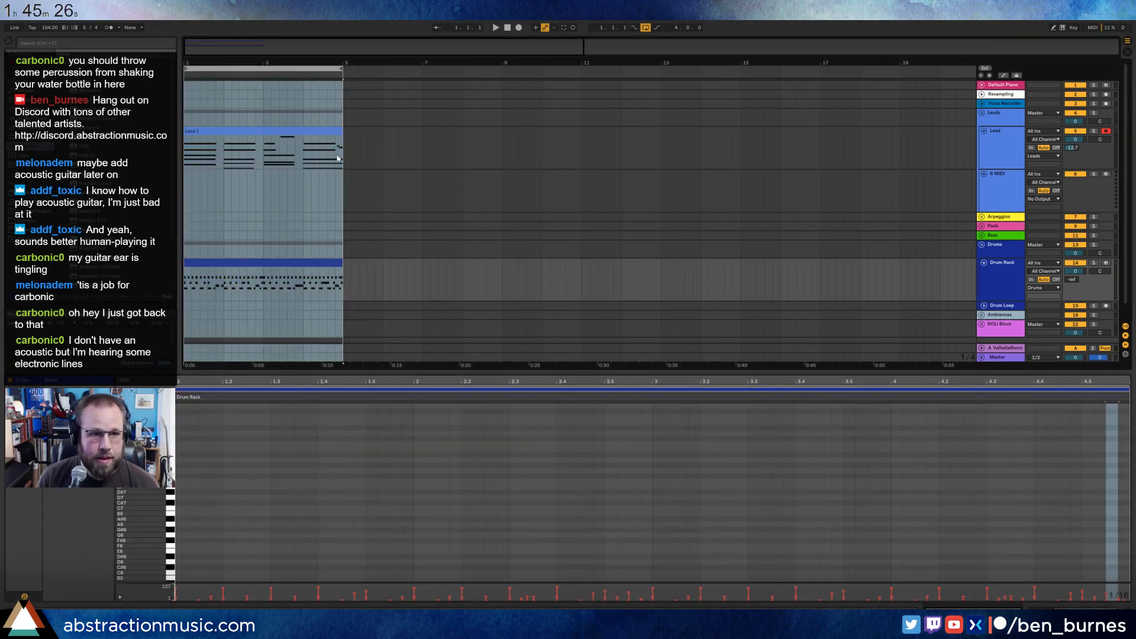
{"action": "left_click", "coordinate": [311, 136]}
{"action": "left_click", "coordinate": [318, 261], "text": "shift"}
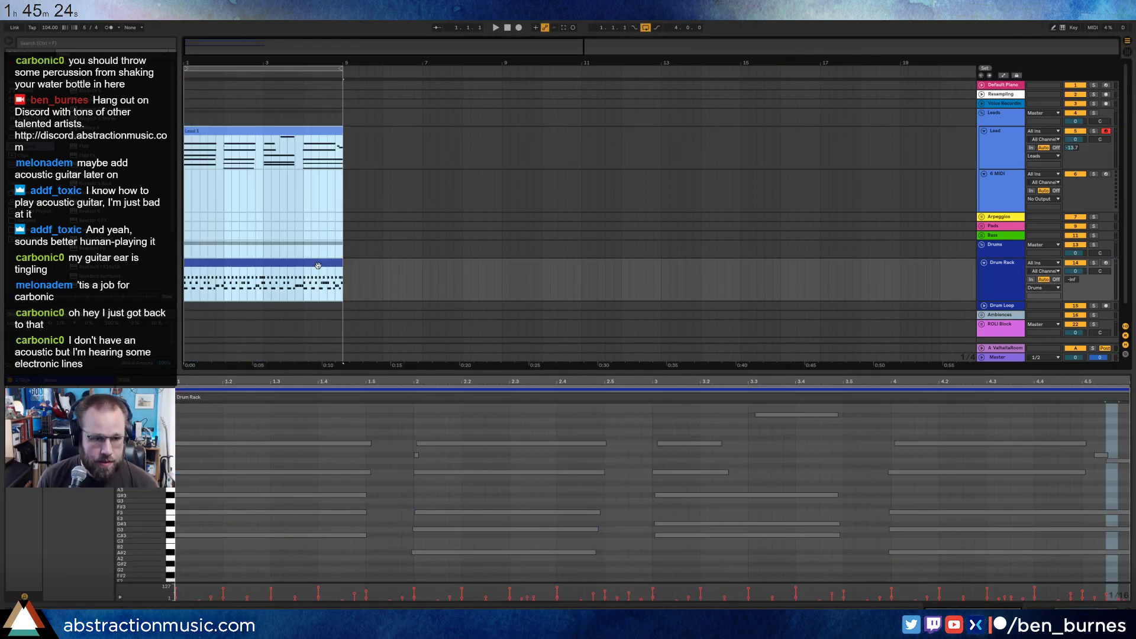
{"action": "key", "text": "ctrl+d"}
{"action": "key", "text": "ctrl+d"}
{"action": "key", "text": "ctrl+d"}
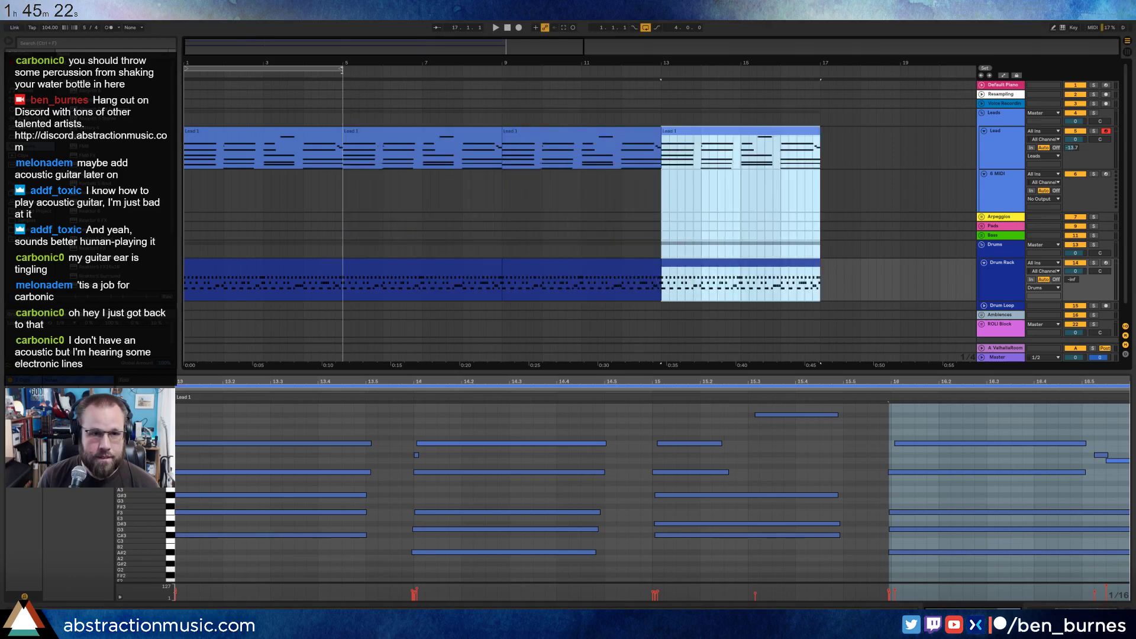
{"action": "left_click_drag", "start_coordinate": [345, 74], "coordinate": [822, 83]}
Export the 16-bar loop from the Master as WAV and MP3 to the Desktop with the file name JamLoop.
{"action": "key", "text": "ctrl+shift+r"}
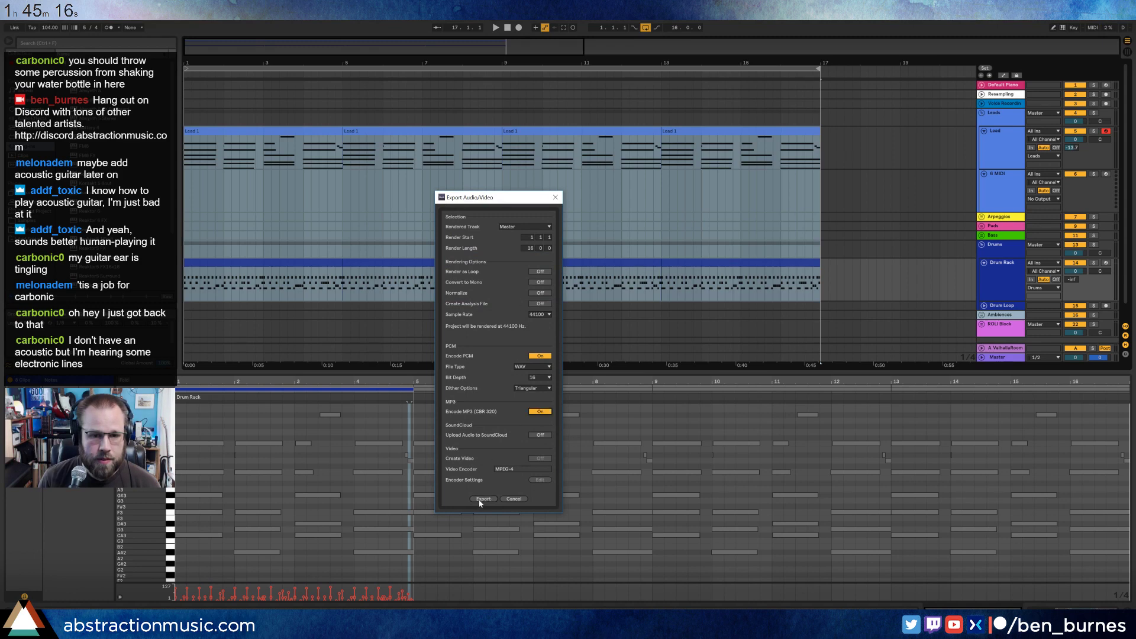
{"action": "left_click", "coordinate": [482, 500]}
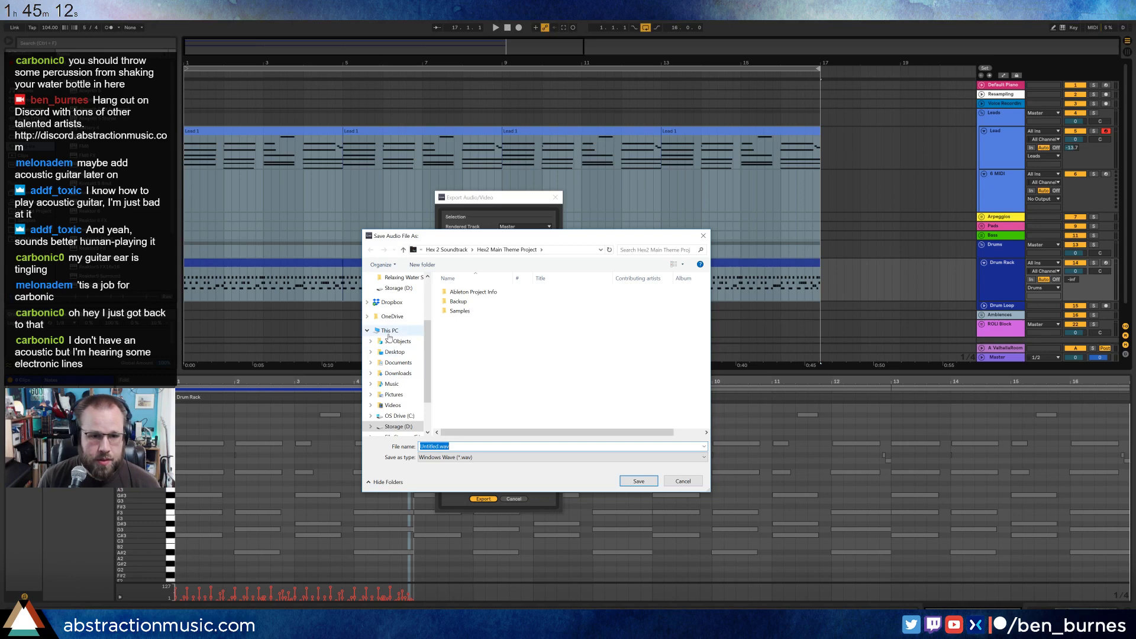
{"action": "left_click", "coordinate": [396, 354]}
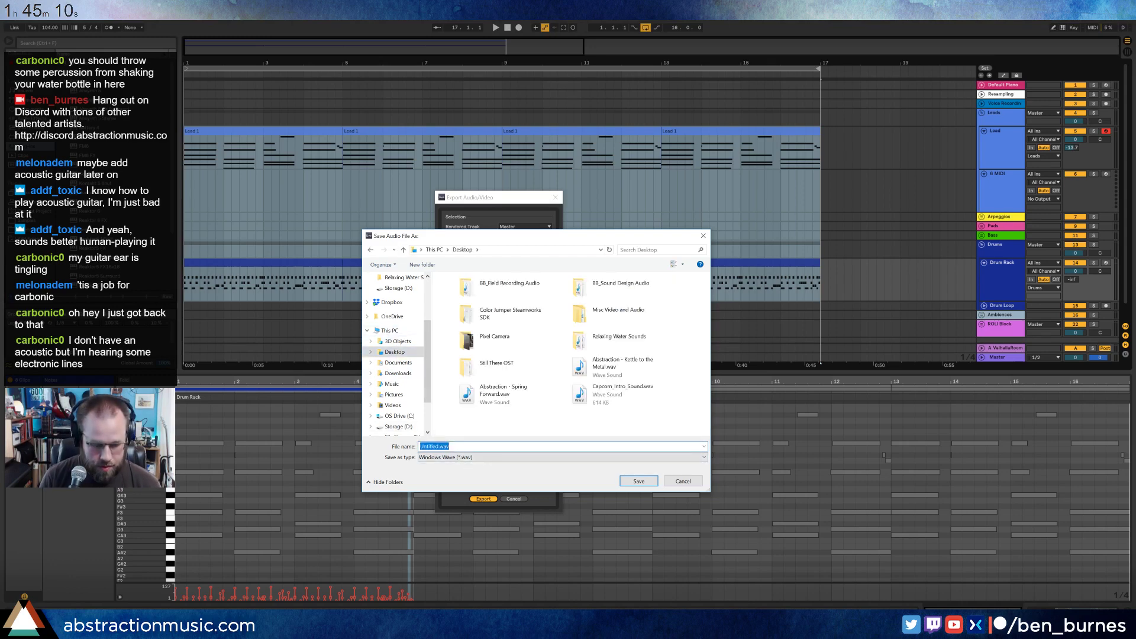
{"action": "left_click", "coordinate": [459, 446]}
{"action": "type", "text": "JamLoop"}
{"action": "key", "text": "Return"}
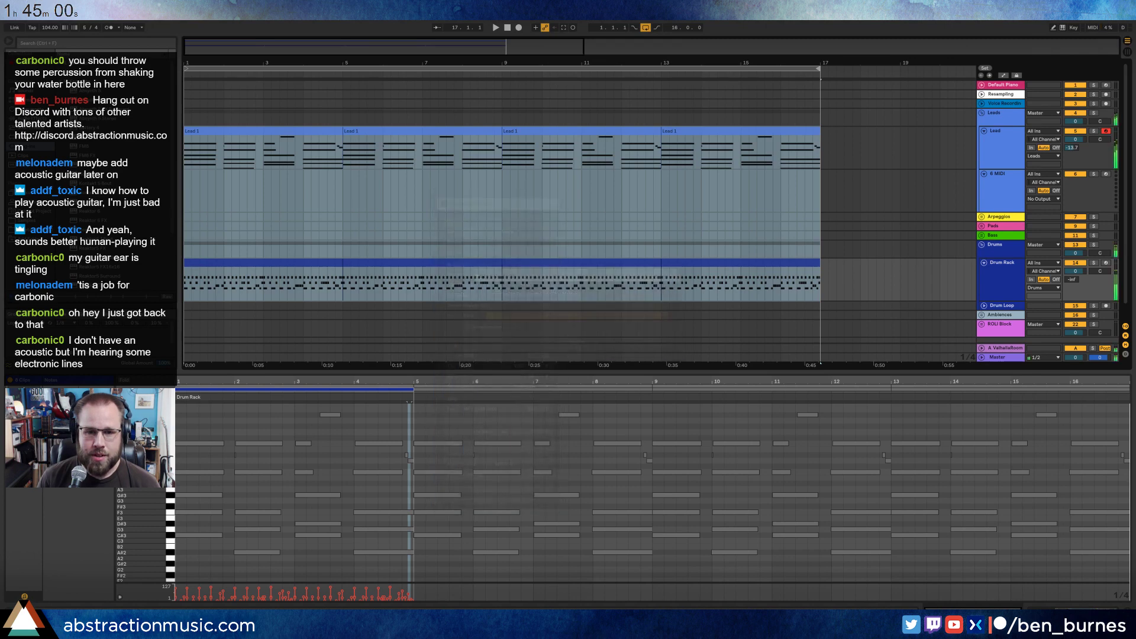
Switch to File Explorer, put JamLoop.mp3 into Dropbox's Public folder, copy its Dropbox link and close the window.
{"action": "left_click", "coordinate": [1085, 5]}
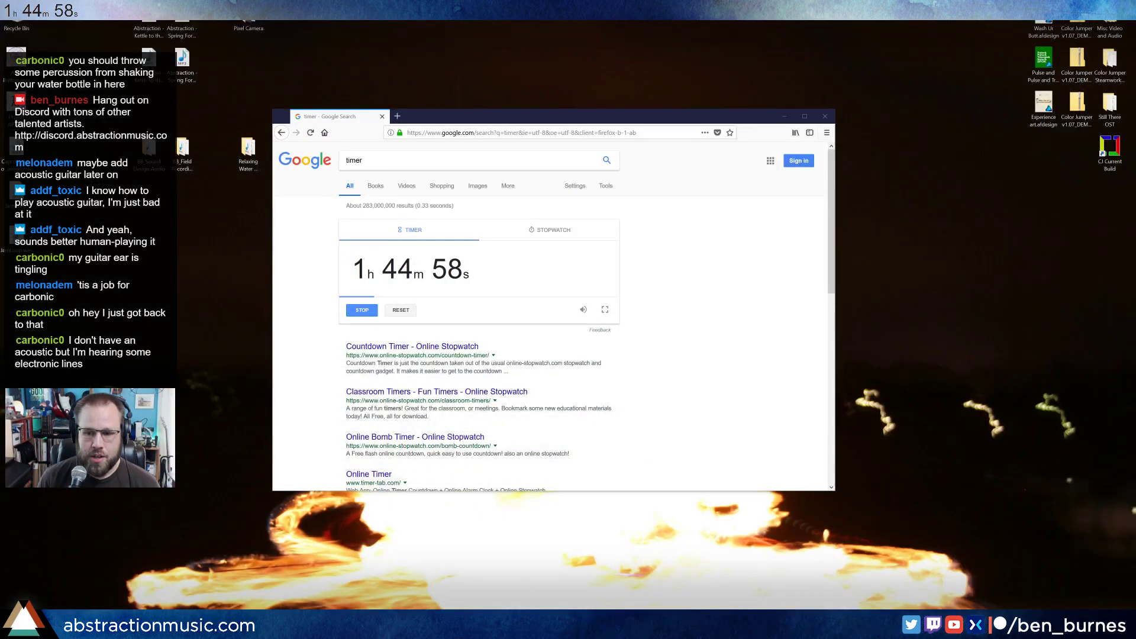
{"action": "key", "text": "alt+Tab"}
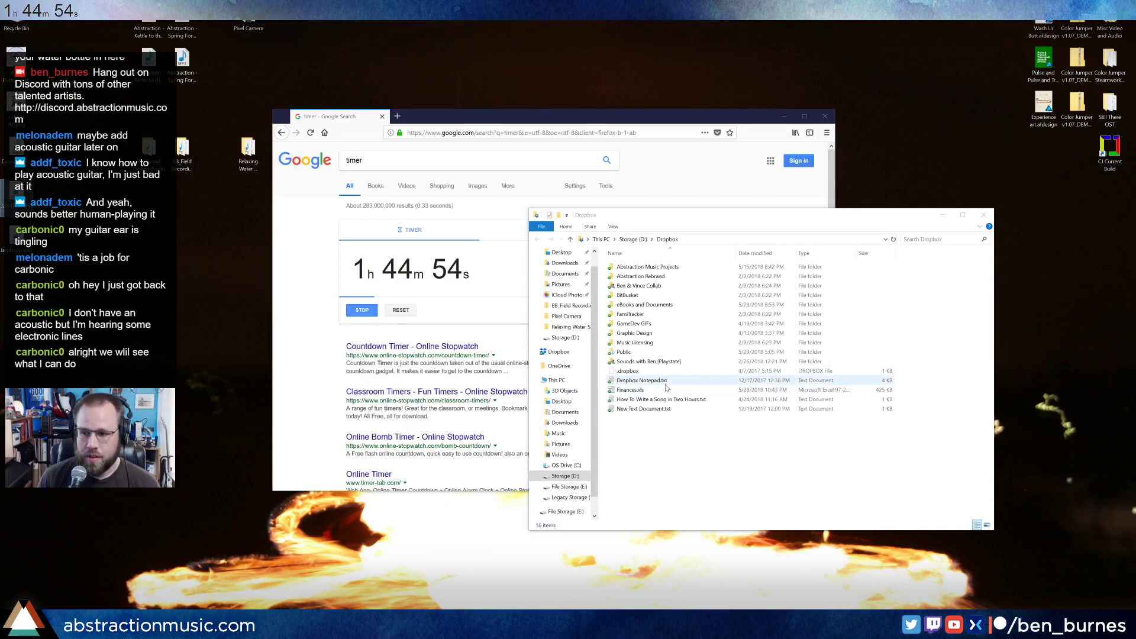
{"action": "double_click", "coordinate": [623, 352]}
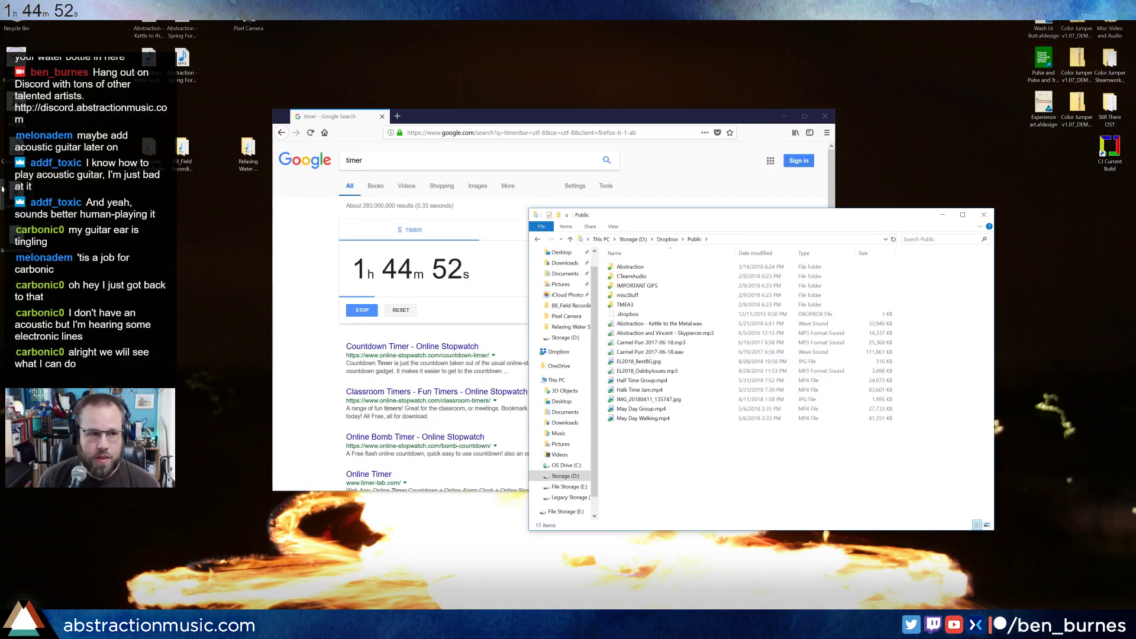
{"action": "left_click_drag", "start_coordinate": [738, 504], "coordinate": [738, 504]}
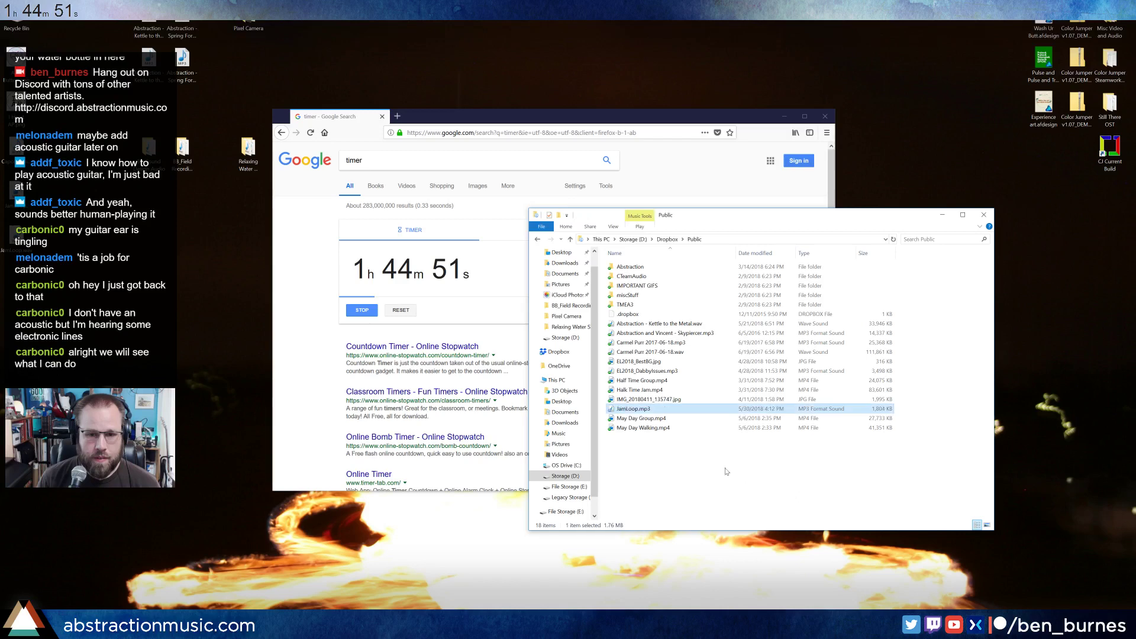
{"action": "right_click", "coordinate": [639, 413]}
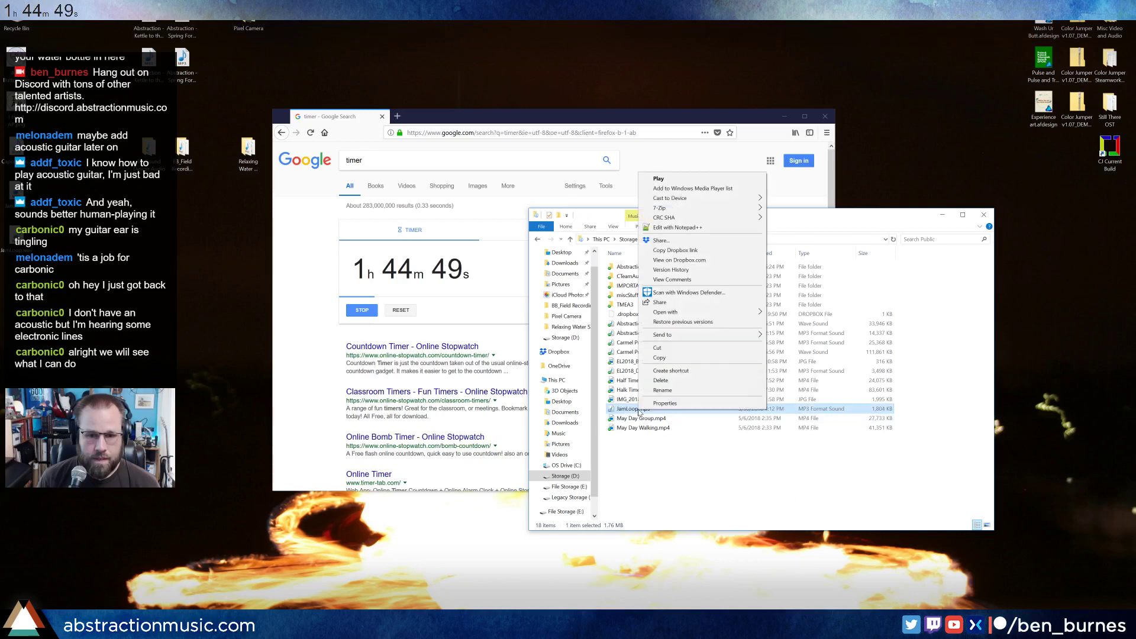
{"action": "left_click", "coordinate": [679, 250]}
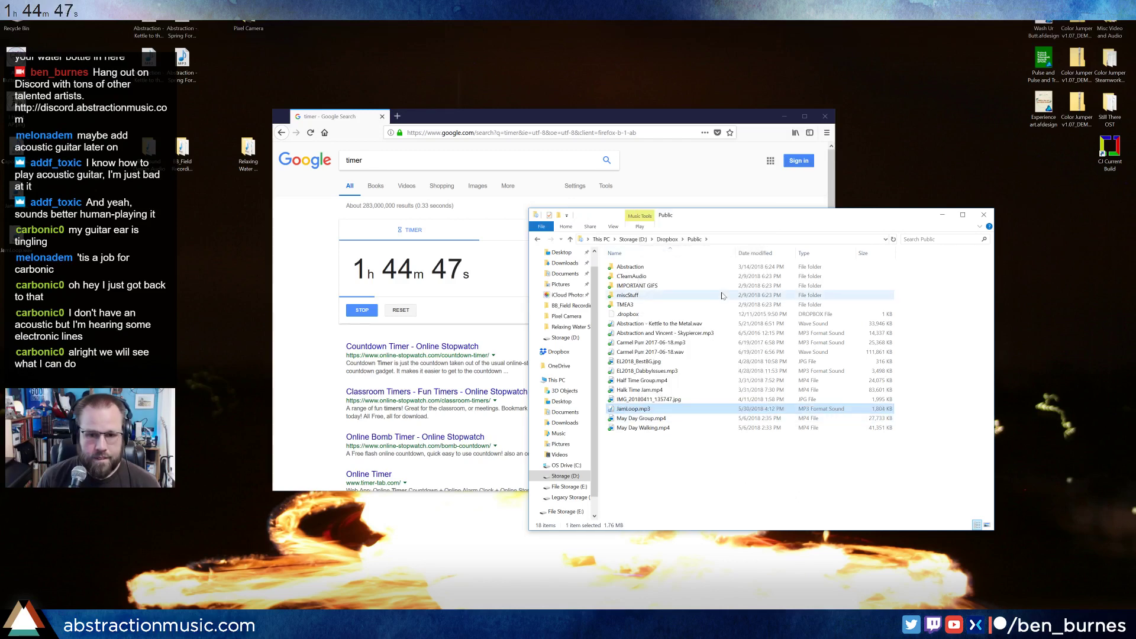
{"action": "left_click", "coordinate": [983, 215]}
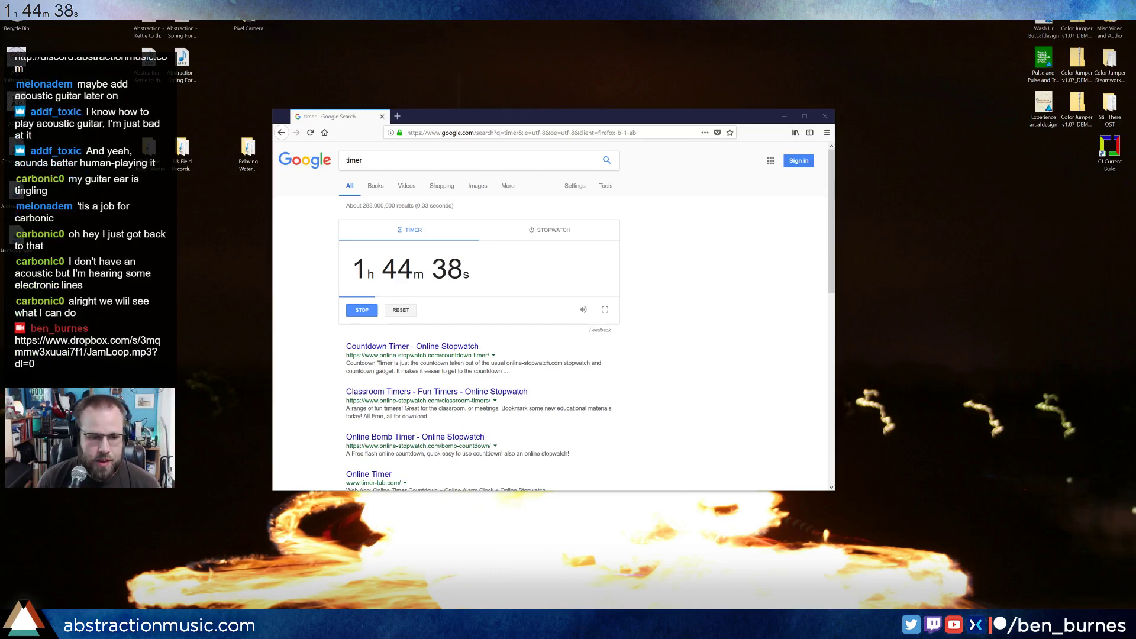
Switch back to Ableton Live, delete the duplicated clips from bar 5 onward, and shorten the loop to bars 1–4.
{"action": "left_click", "coordinate": [148, 627]}
{"action": "left_click", "coordinate": [501, 120]}
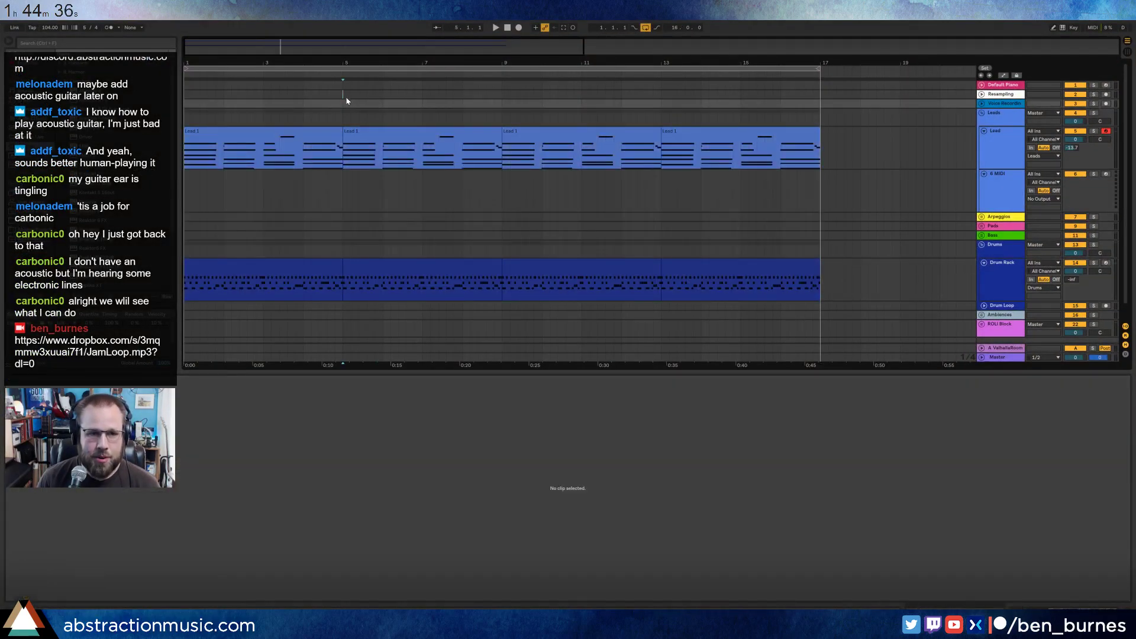
{"action": "left_click_drag", "start_coordinate": [345, 98], "coordinate": [844, 301]}
{"action": "key", "text": "Delete"}
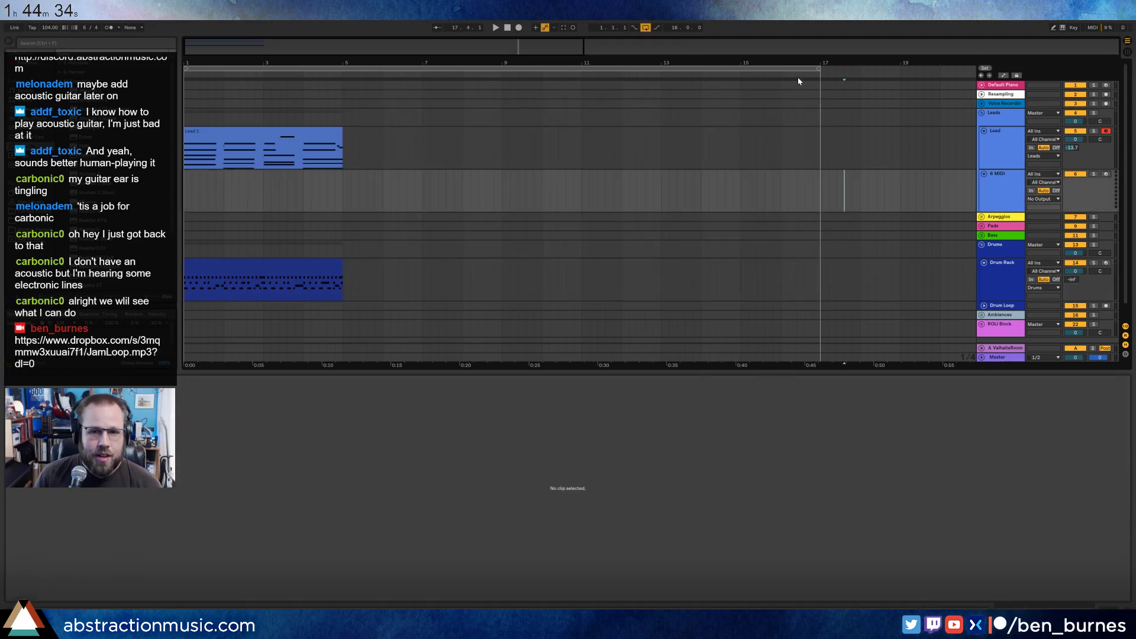
{"action": "left_click_drag", "start_coordinate": [821, 69], "coordinate": [342, 101]}
{"action": "left_click", "coordinate": [377, 200]}
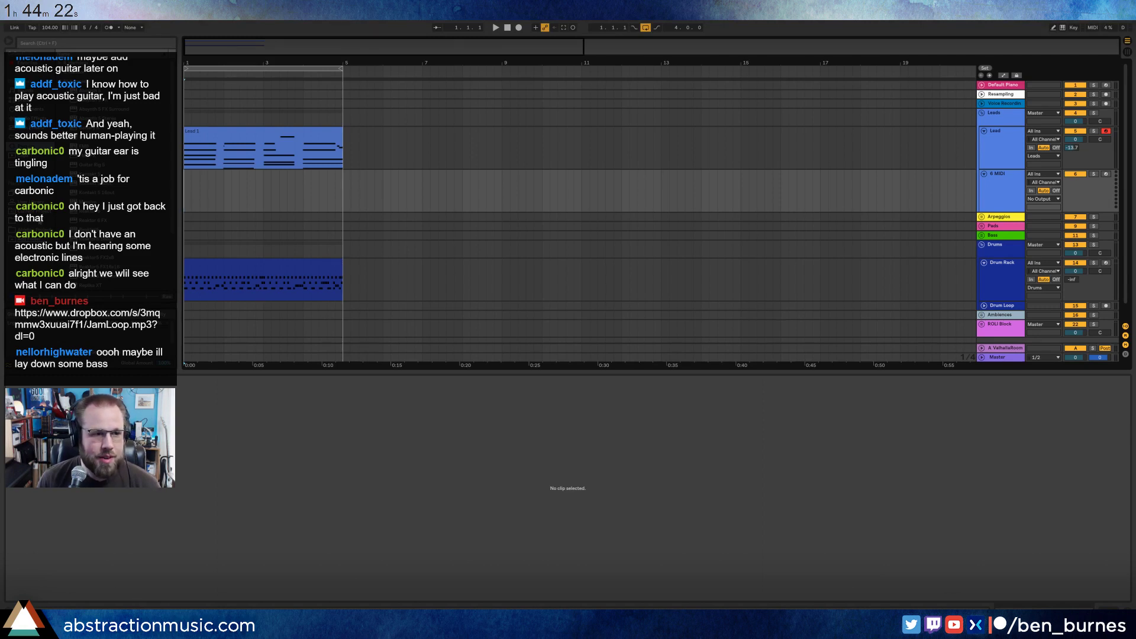
Load Kontakt 5 onto the empty MIDI track below the Lead track and reposition its plug-in window.
{"action": "left_click", "coordinate": [39, 220]}
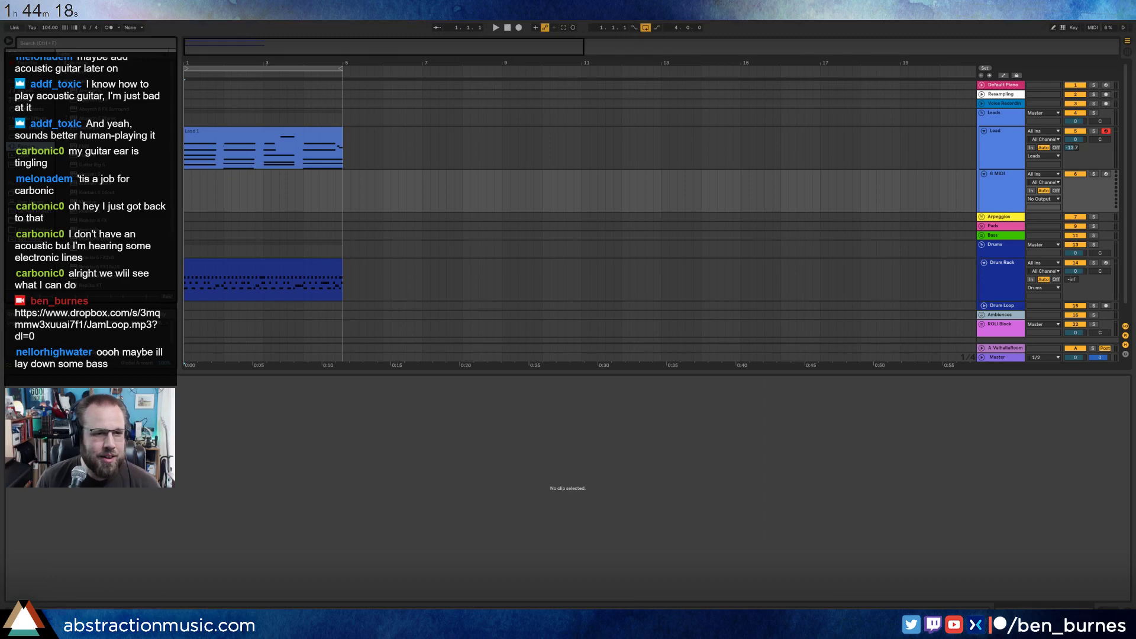
{"action": "left_click_drag", "start_coordinate": [92, 174], "coordinate": [251, 191]}
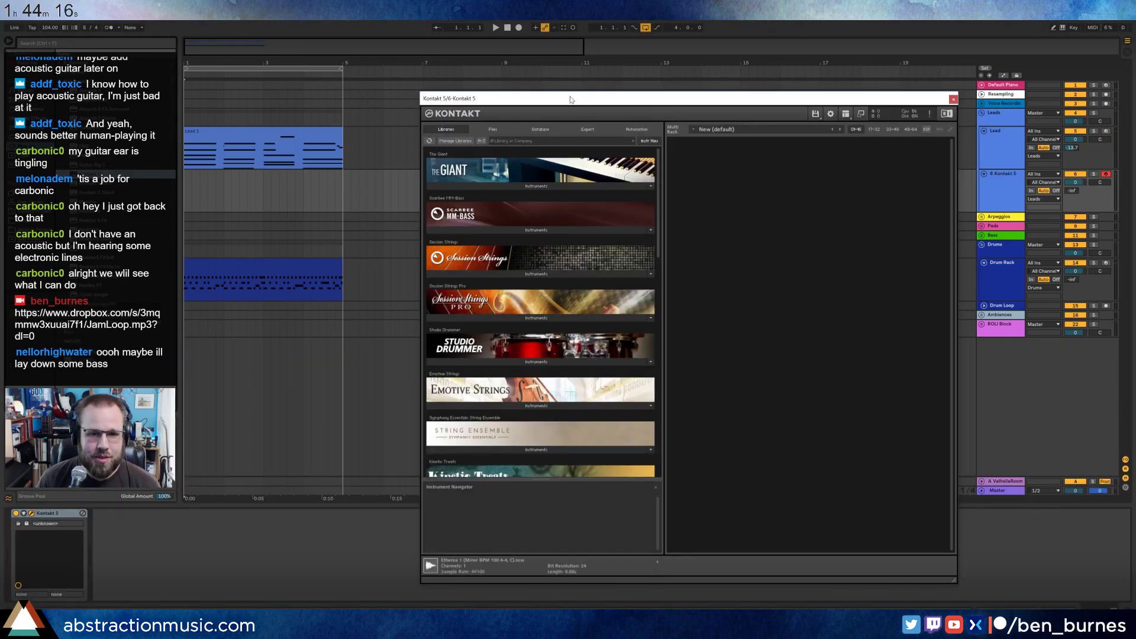
{"action": "left_click_drag", "start_coordinate": [571, 99], "coordinate": [514, 86]}
Browse Kontakt's files to Soundiron Allura Volume 1, discard the mistakenly loaded Etherea sample, and load Allura Phrases.nki from Instruments.
{"action": "left_click", "coordinate": [461, 117]}
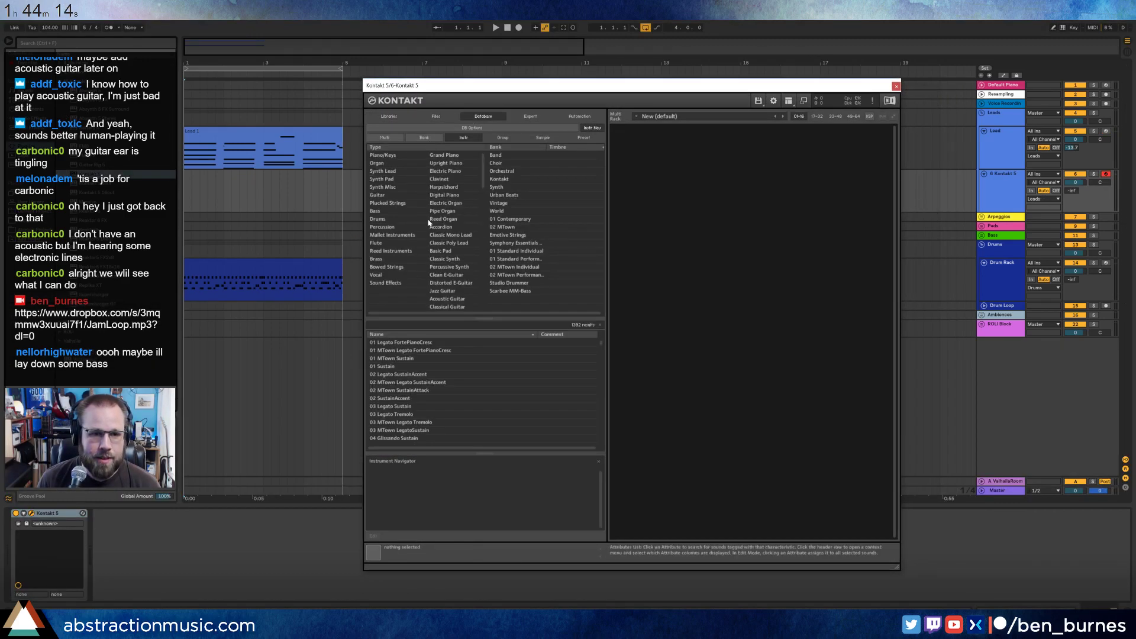
{"action": "left_click", "coordinate": [445, 112]}
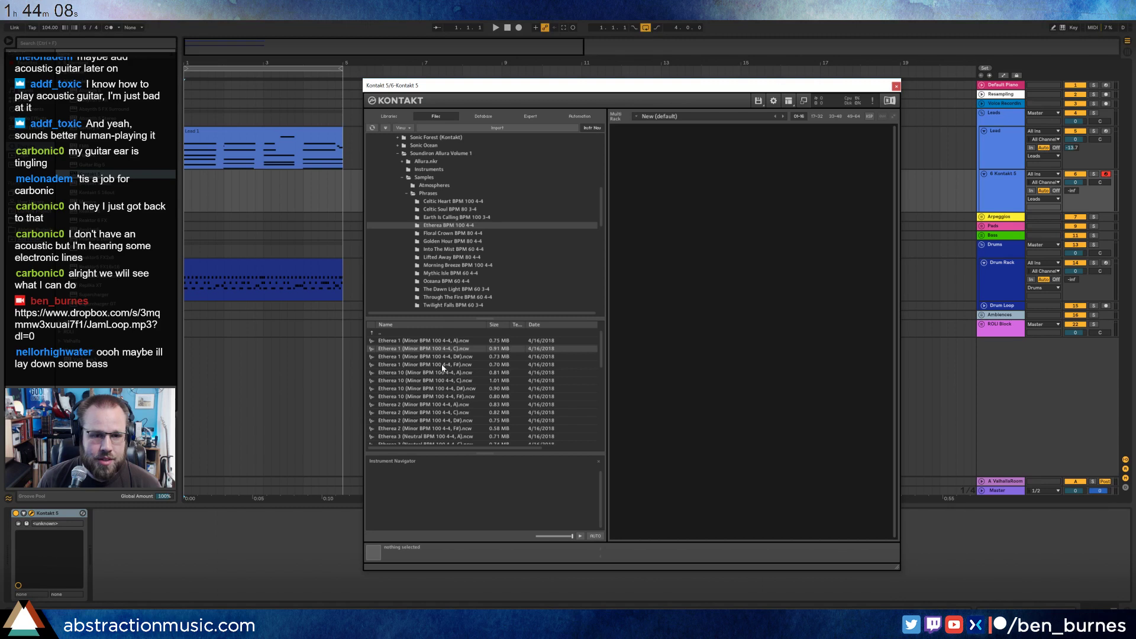
{"action": "double_click", "coordinate": [450, 350]}
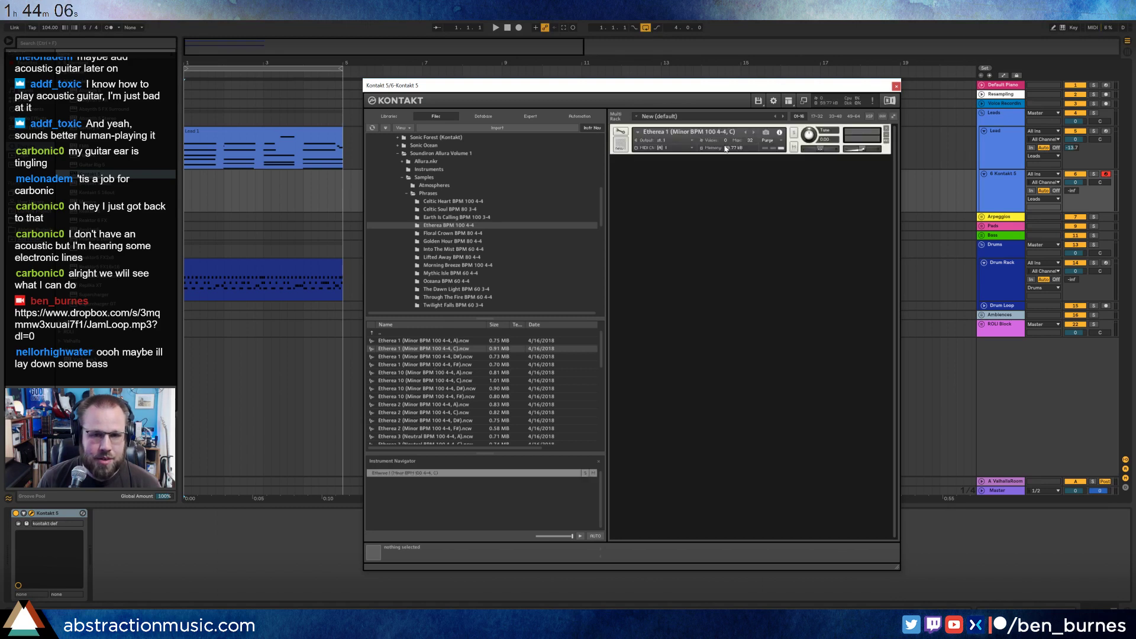
{"action": "left_click", "coordinate": [886, 128]}
{"action": "left_click", "coordinate": [432, 169]}
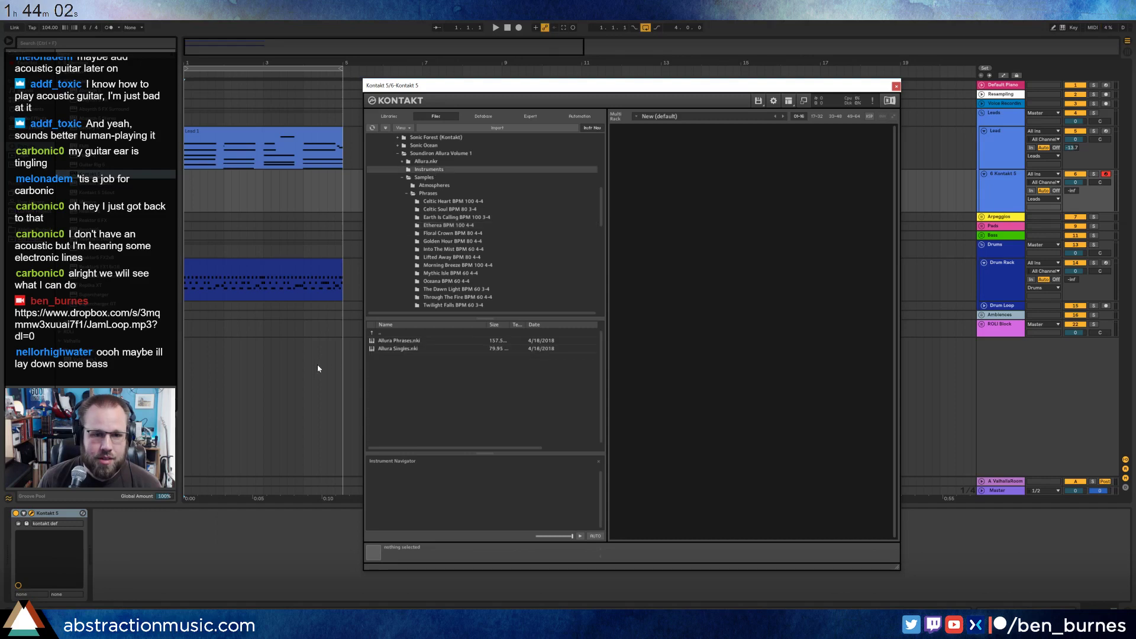
{"action": "left_click", "coordinate": [416, 342]}
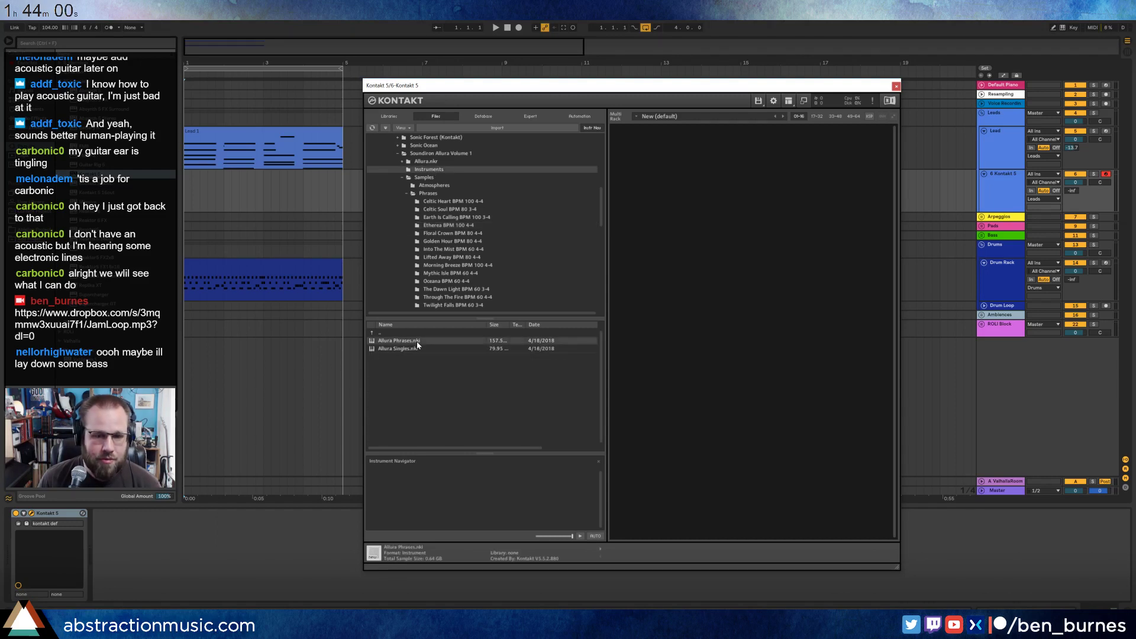
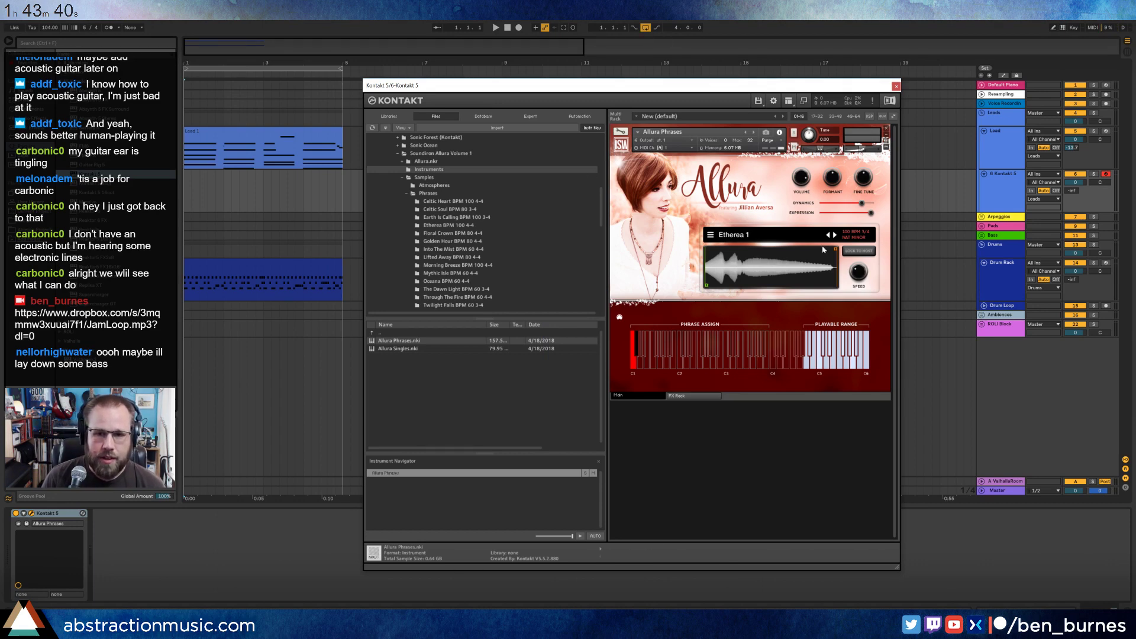
Add a Reverb after Kontakt 5 and raise its Dry/Wet and Decay Time, moving the Kontakt window aside.
{"action": "left_click", "coordinate": [1001, 199]}
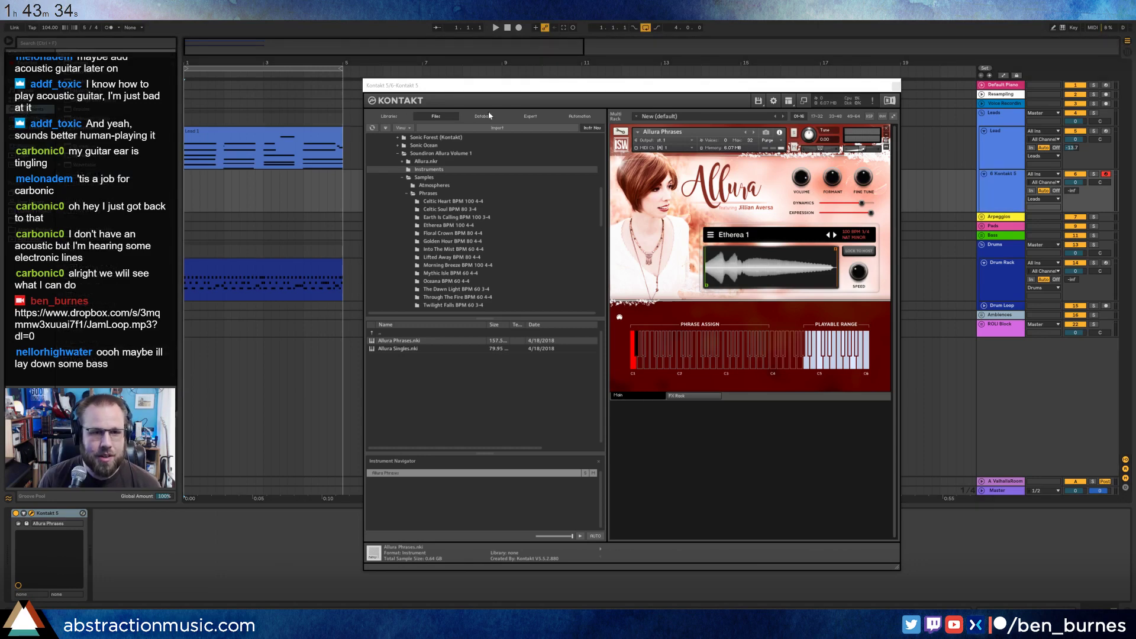
{"action": "left_click_drag", "start_coordinate": [474, 86], "coordinate": [565, 76]}
{"action": "left_click", "coordinate": [28, 118]}
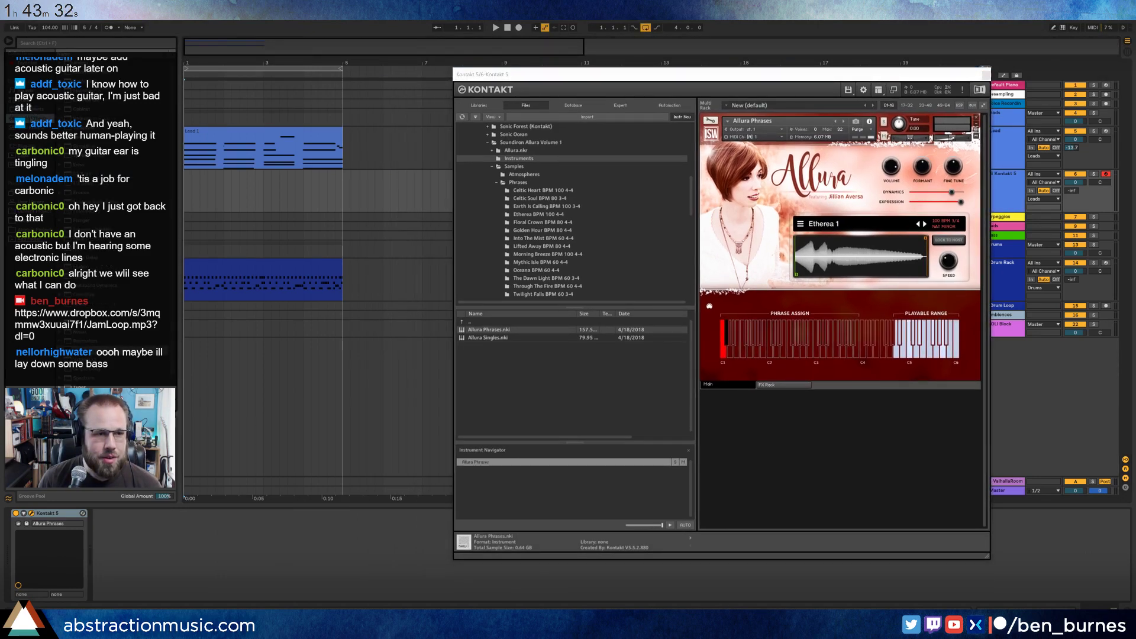
{"action": "left_click_drag", "start_coordinate": [83, 350], "coordinate": [177, 568]}
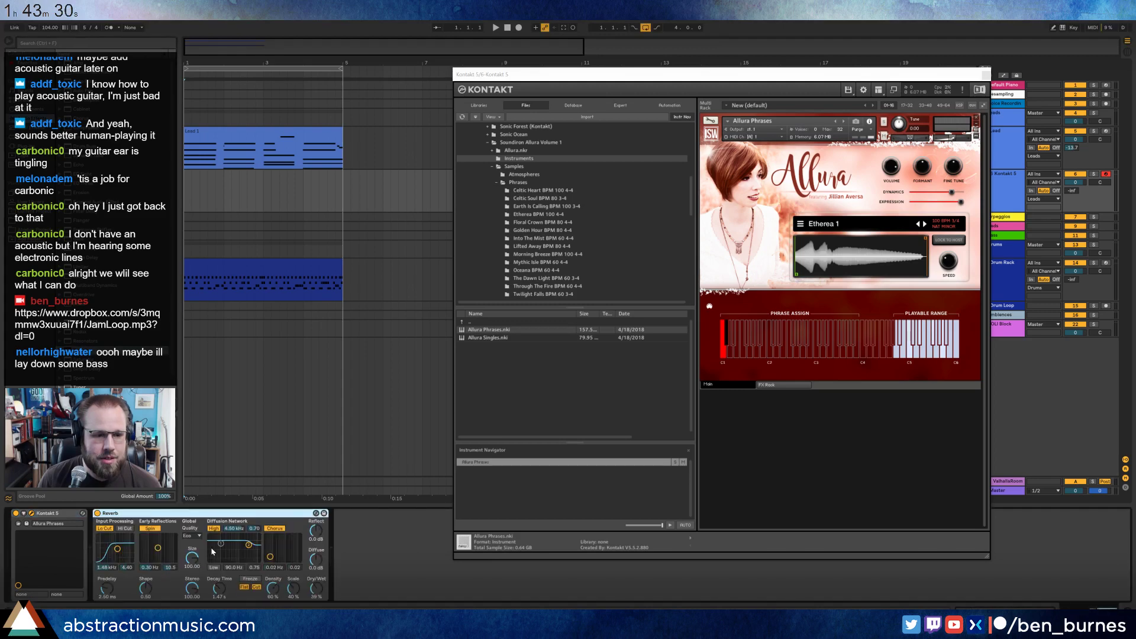
{"action": "left_click_drag", "start_coordinate": [312, 587], "coordinate": [312, 568]}
{"action": "left_click_drag", "start_coordinate": [224, 591], "coordinate": [223, 586]}
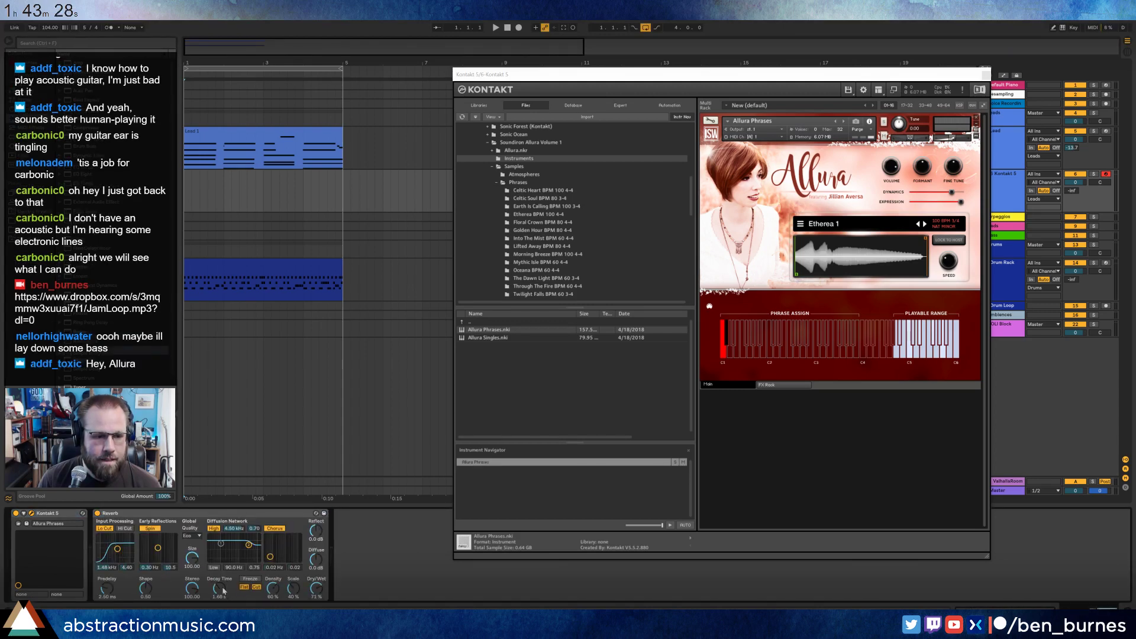
Insert a Ping Pong Delay between Kontakt 5 and the Reverb, and play the loop to audition the Etherea 1 vocal phrase.
{"action": "left_click_drag", "start_coordinate": [84, 321], "coordinate": [131, 591]}
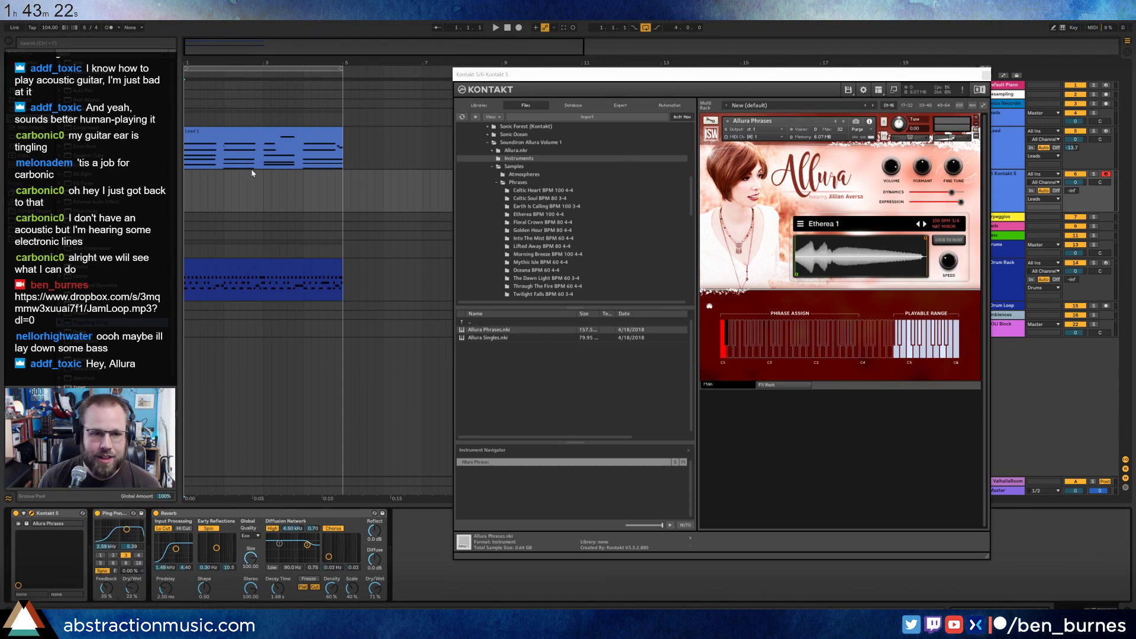
{"action": "left_click", "coordinate": [191, 197]}
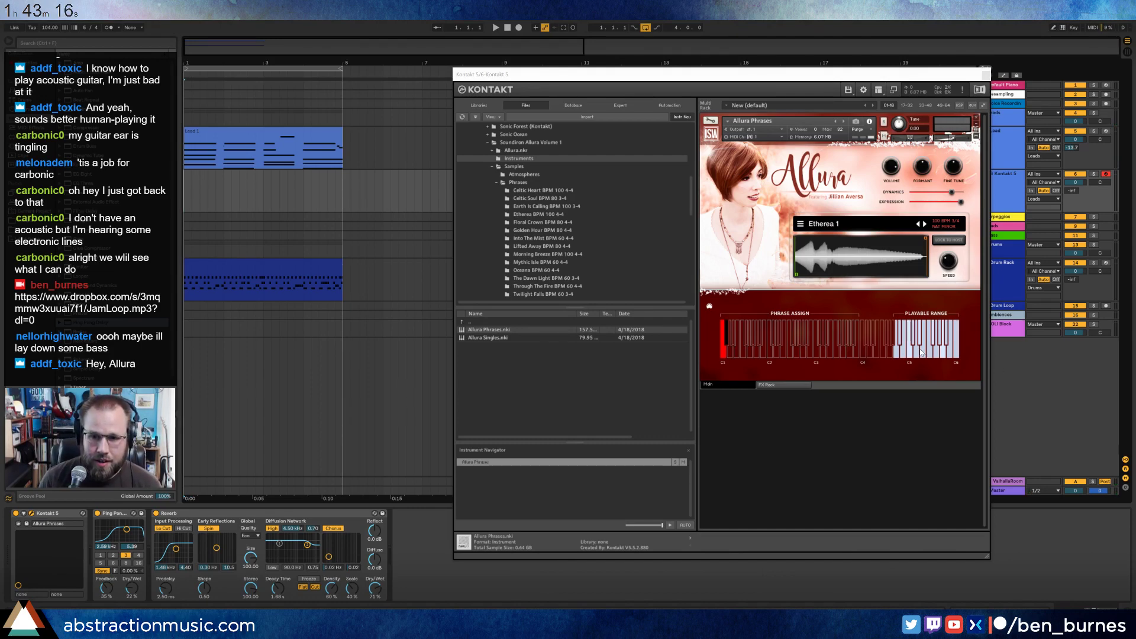
{"action": "key", "text": "space"}
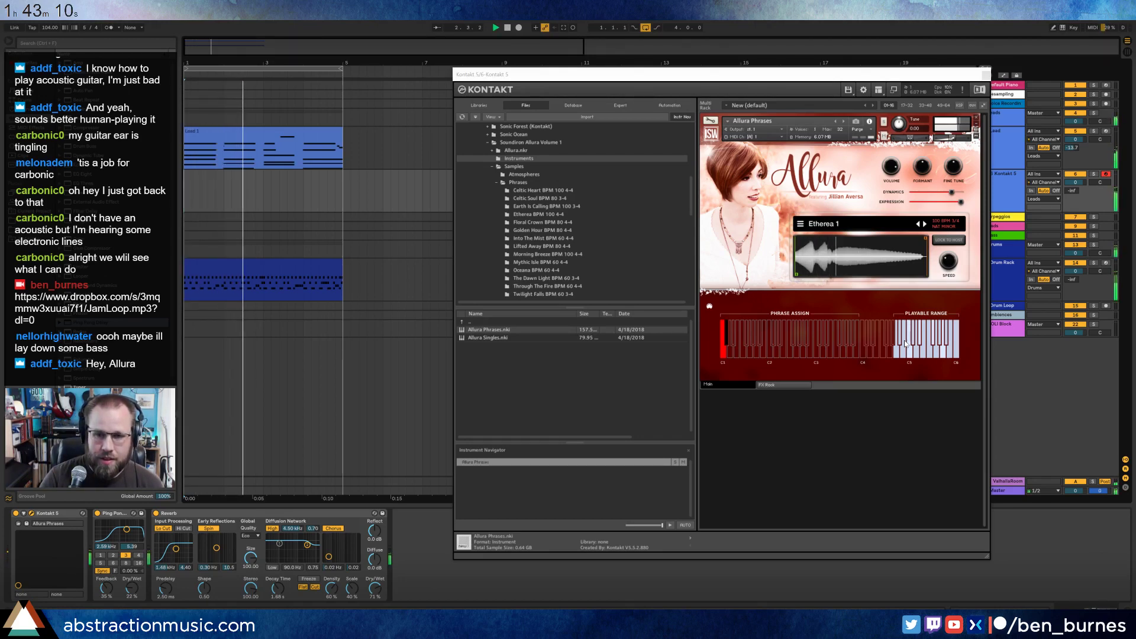
{"action": "key", "text": "space"}
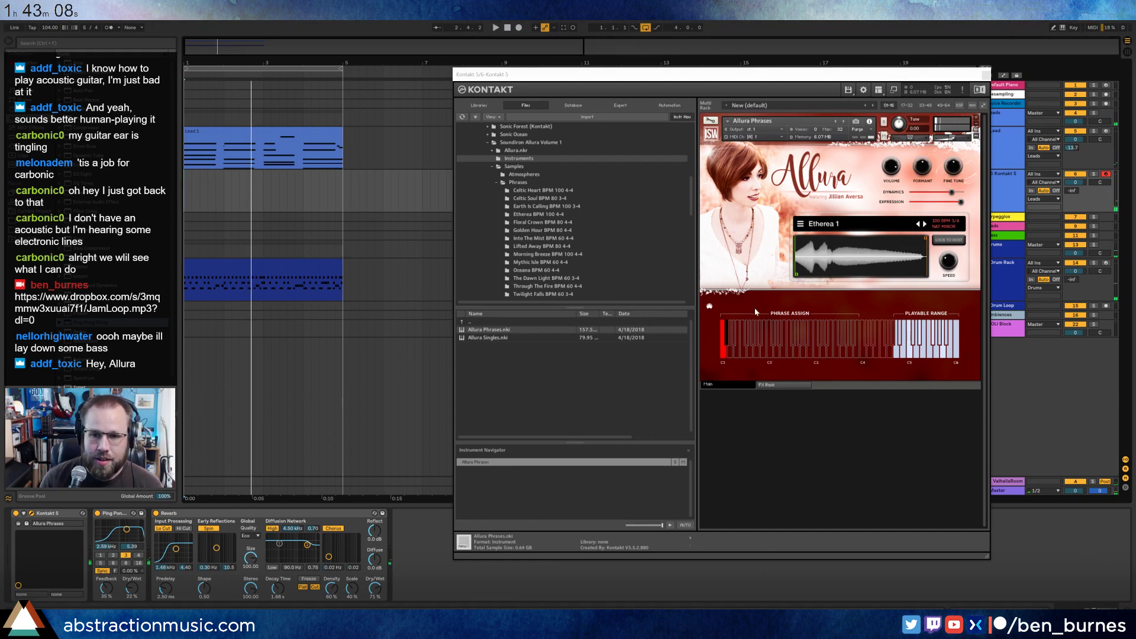
Filter the Allura phrase browser to Major, preview Lifted Away and Celtic Heart phrases, and load Celtic Heart 4.
{"action": "left_click", "coordinate": [946, 230]}
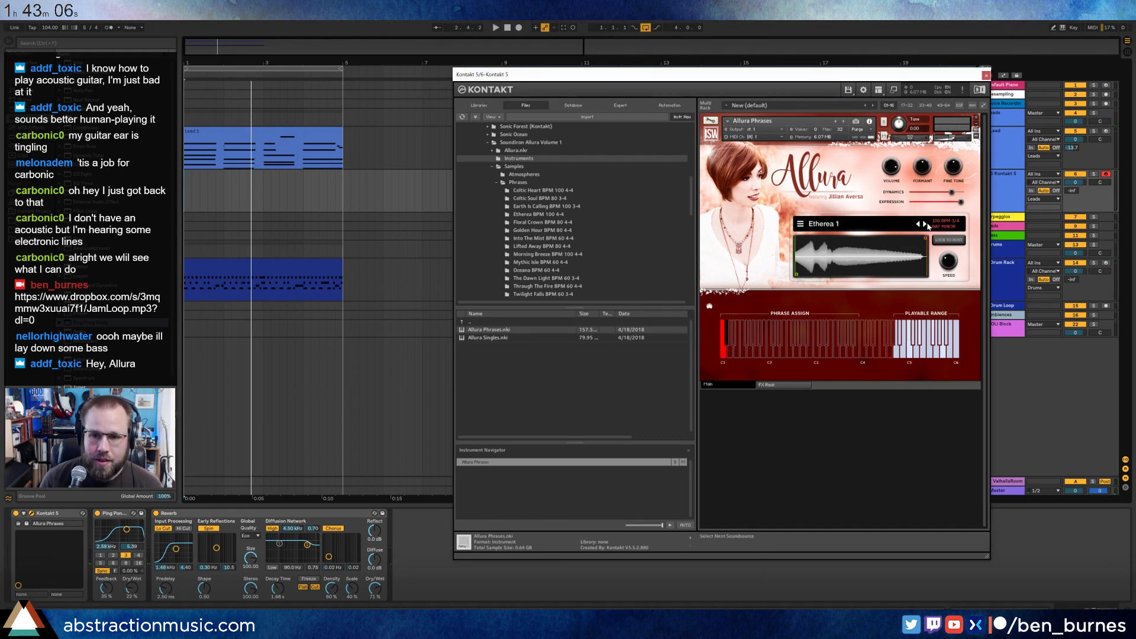
{"action": "left_click", "coordinate": [926, 224]}
{"action": "left_click", "coordinate": [800, 223]}
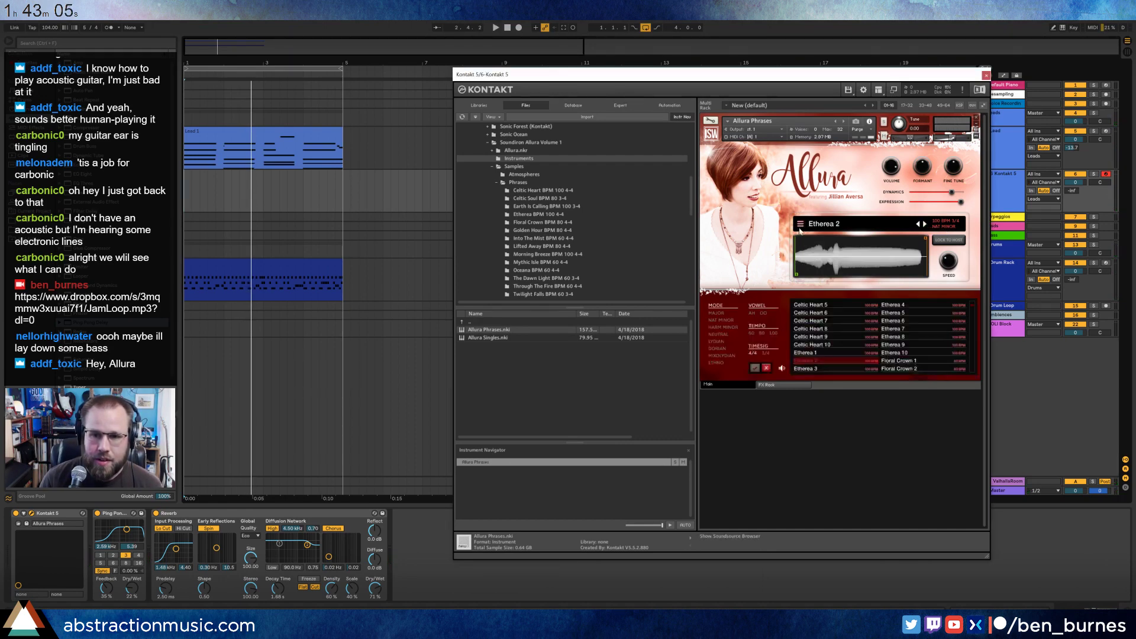
{"action": "left_click", "coordinate": [721, 314]}
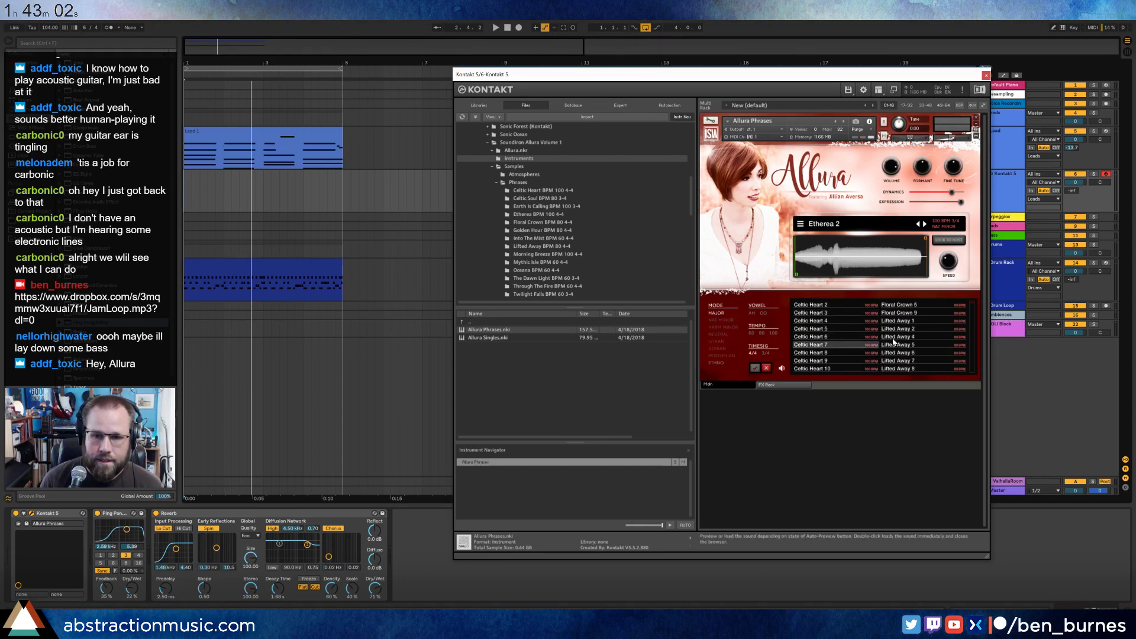
{"action": "left_click", "coordinate": [916, 322]}
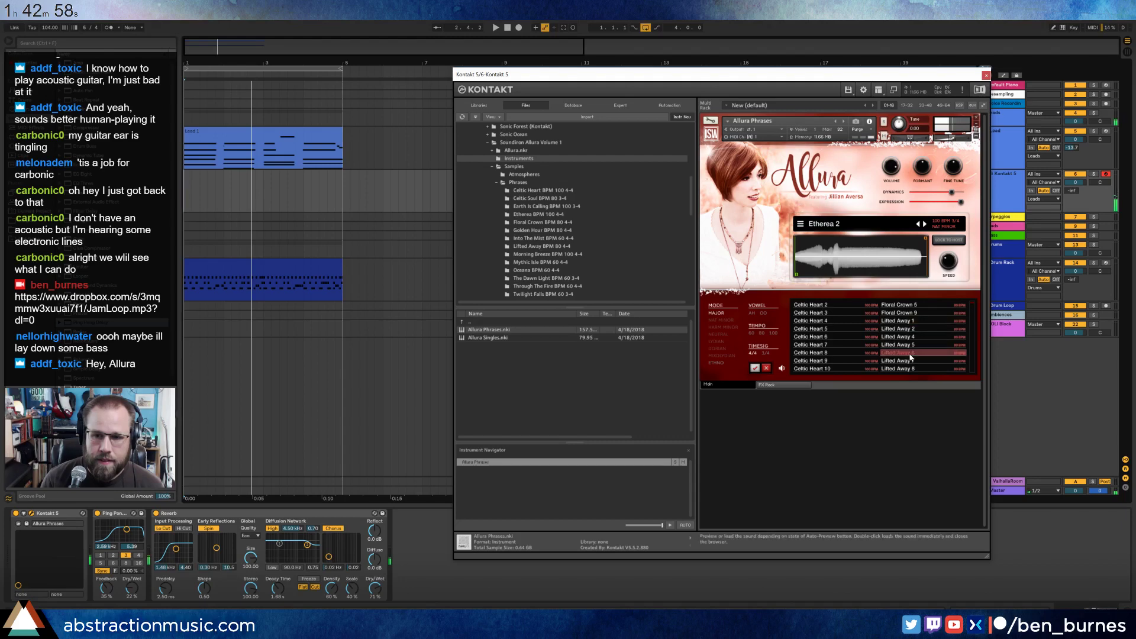
{"action": "left_click", "coordinate": [830, 345]}
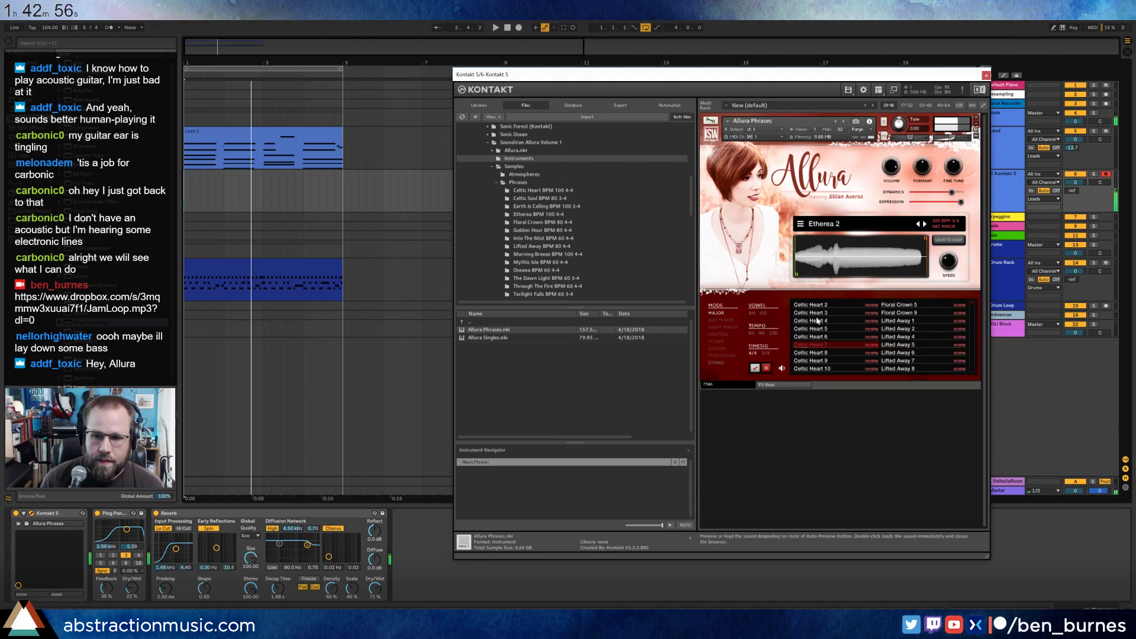
{"action": "double_click", "coordinate": [816, 321]}
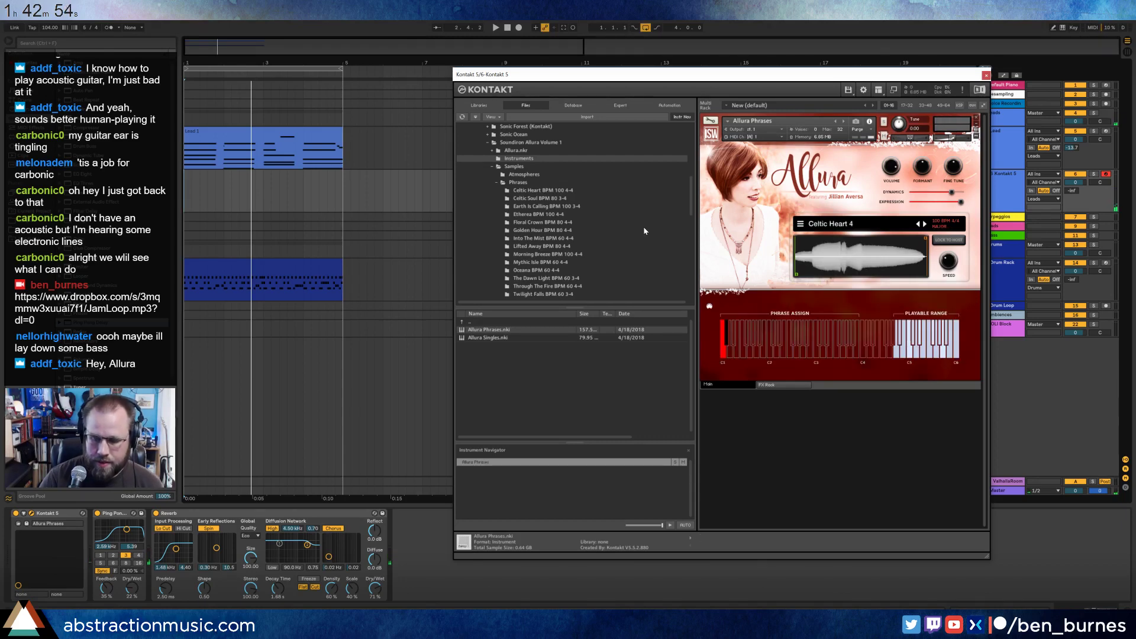
Audition Celtic Heart 4 over the loop, replace it with Morning Breeze 3, and audition that phrase over the loop.
{"action": "key", "text": "space"}
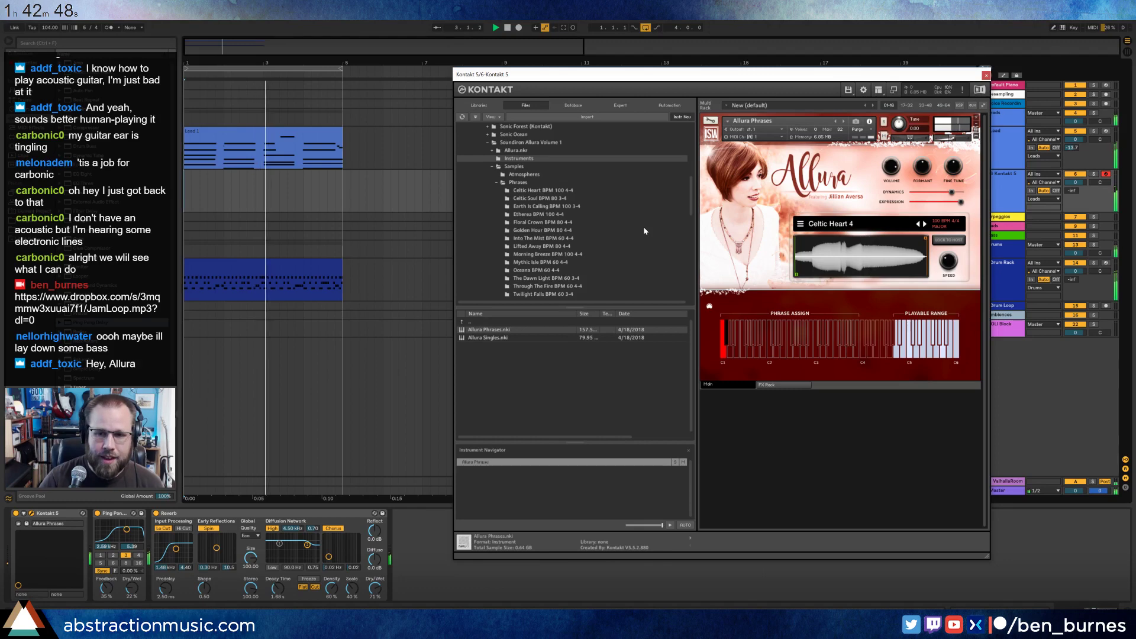
{"action": "key", "text": "space"}
{"action": "left_click", "coordinate": [800, 223]}
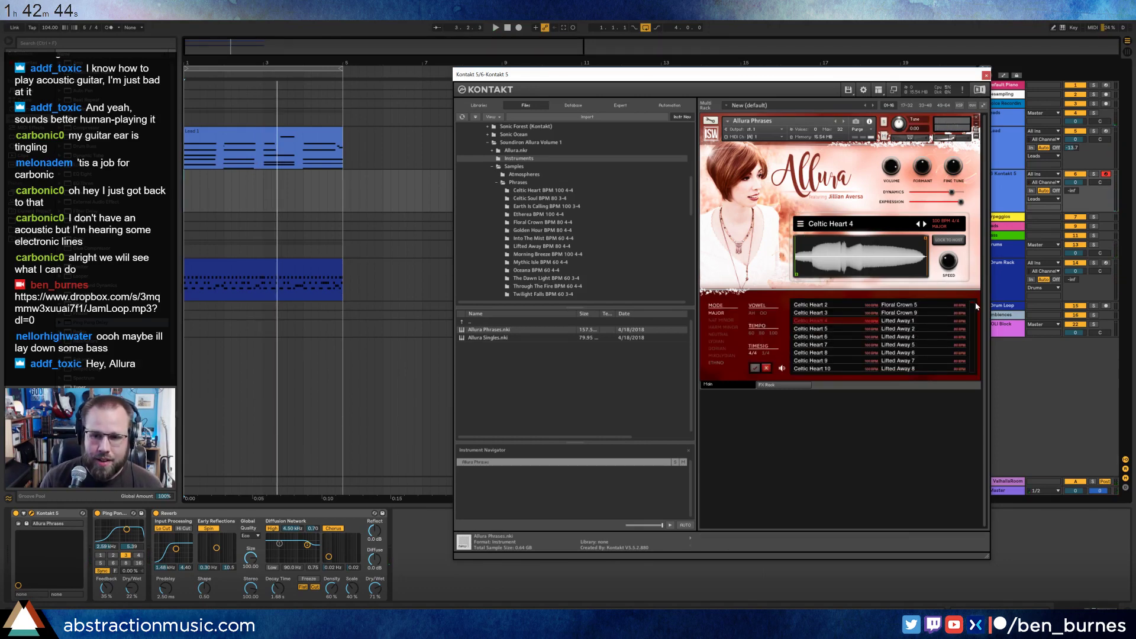
{"action": "scroll", "coordinate": [975, 323], "scroll_direction": "down", "scroll_amount": 3}
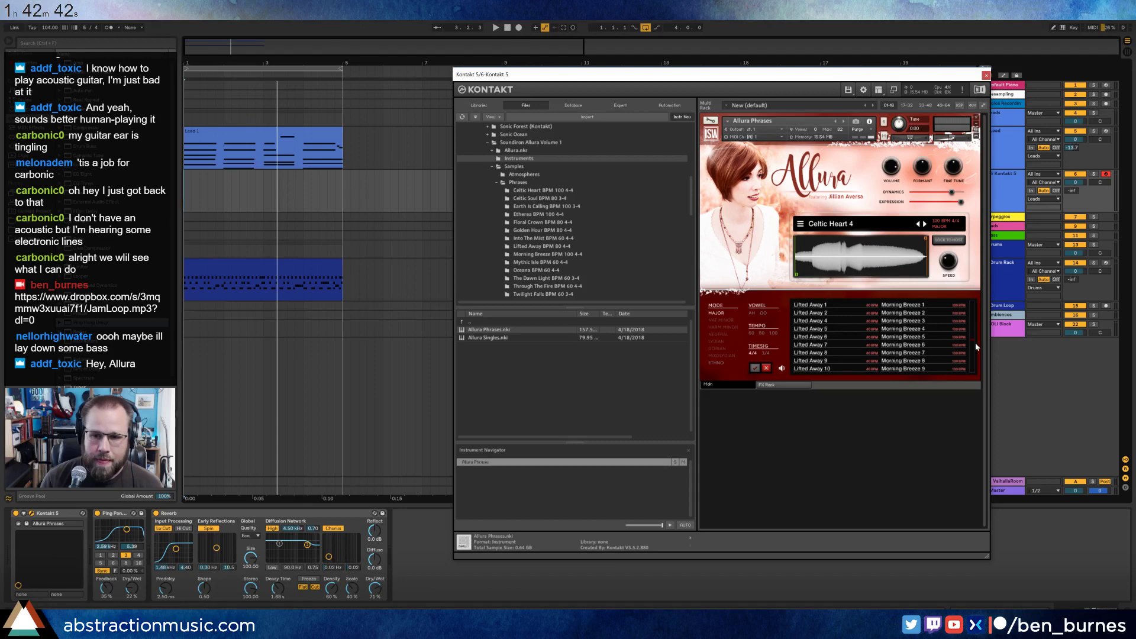
{"action": "left_click", "coordinate": [932, 337]}
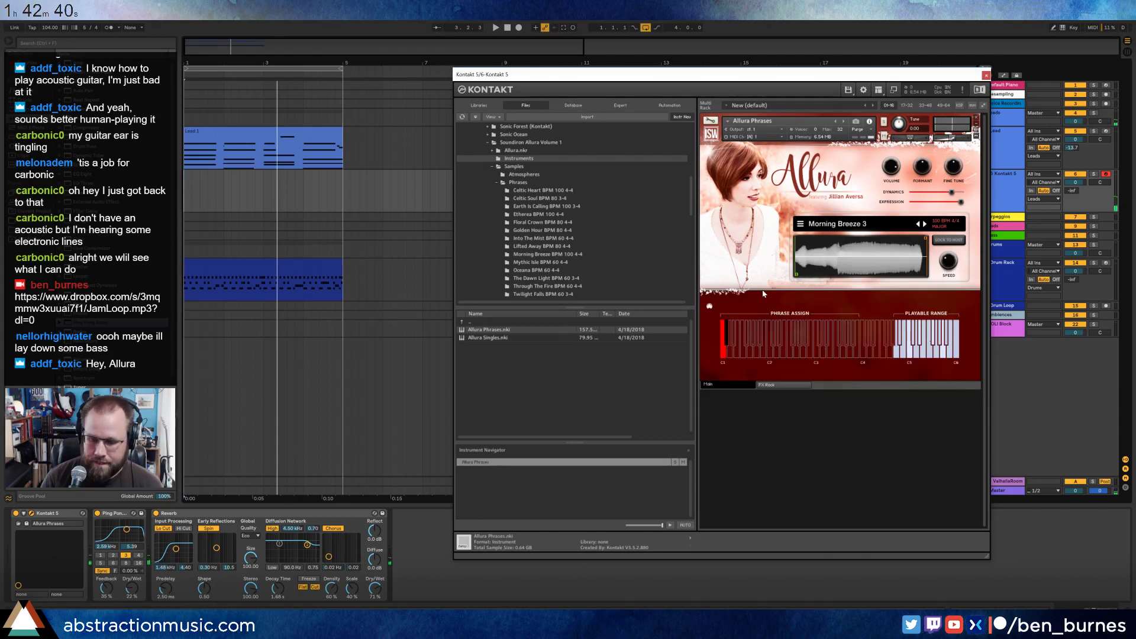
{"action": "key", "text": "space"}
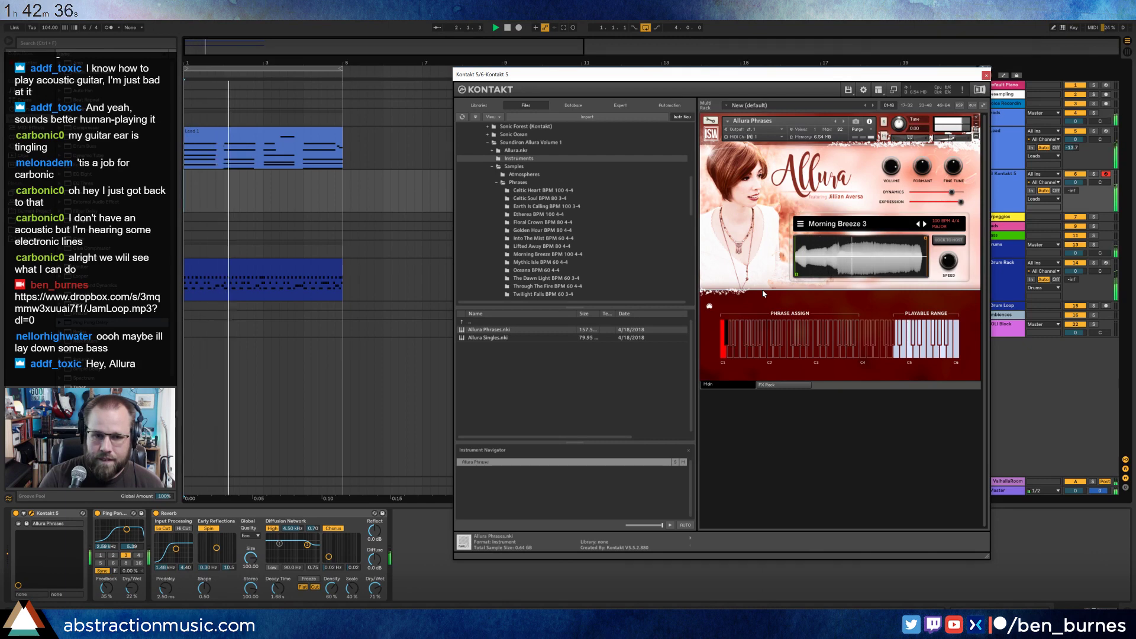
{"action": "key", "text": "space"}
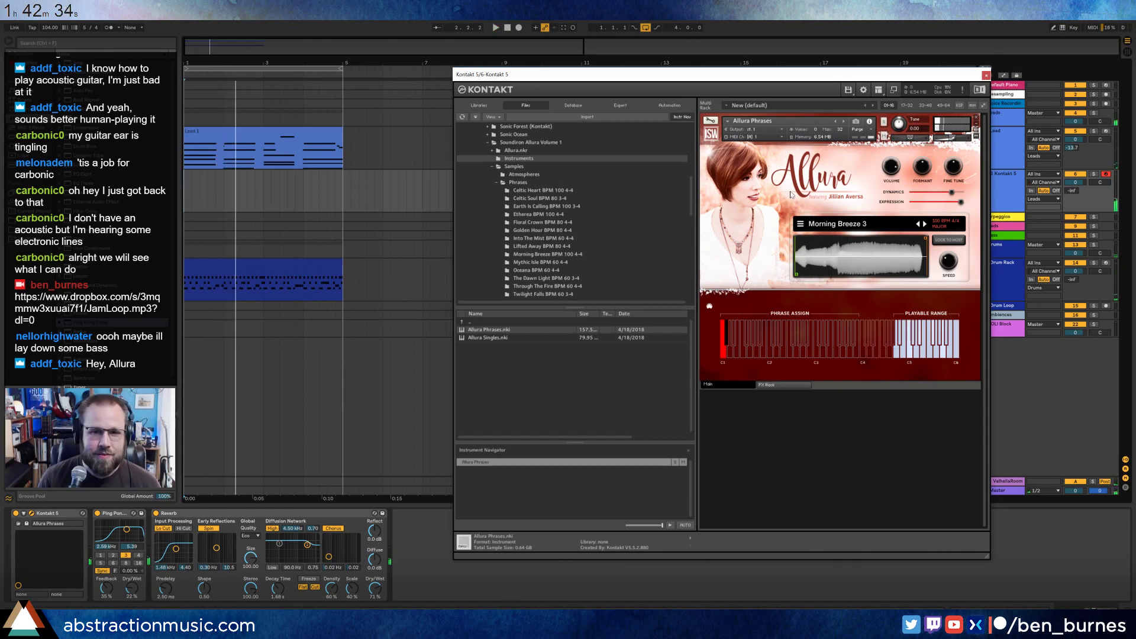
Remove Allura Phrases from Kontakt without saving changes, and deactivate the Ping Pong Delay and Reverb.
{"action": "left_click", "coordinate": [977, 118]}
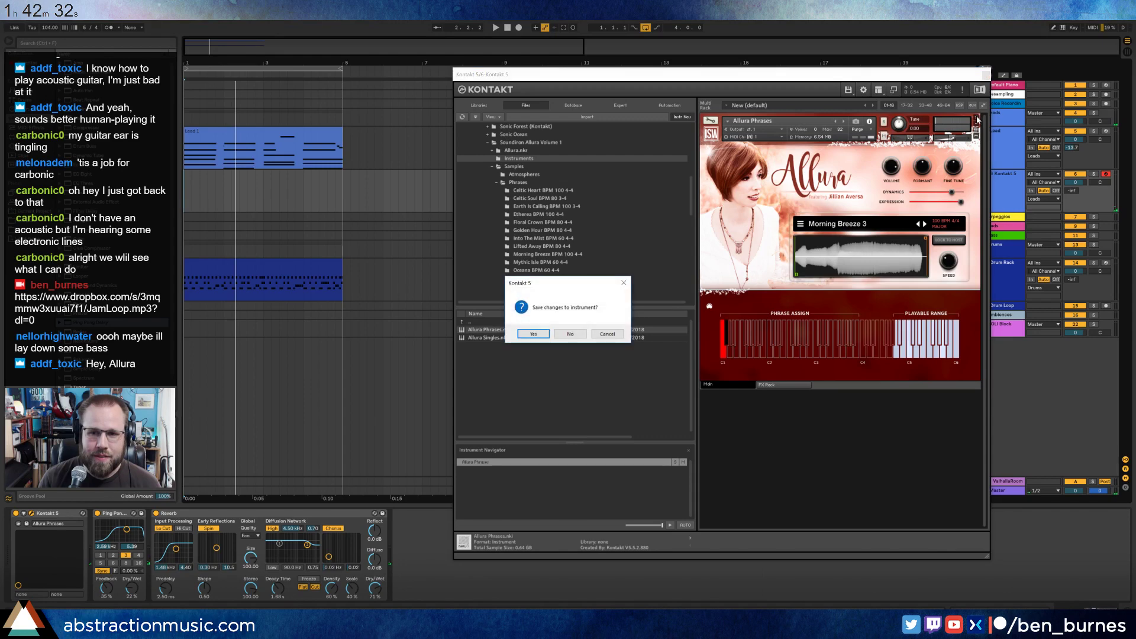
{"action": "left_click", "coordinate": [570, 334]}
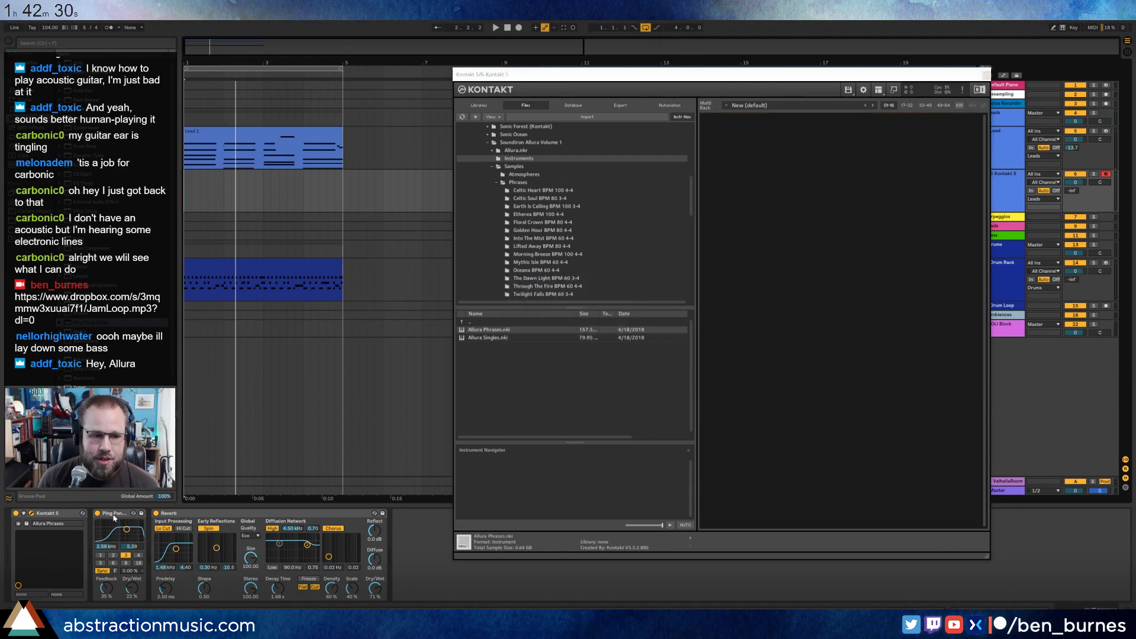
{"action": "left_click", "coordinate": [200, 513]}
{"action": "key", "text": "0"}
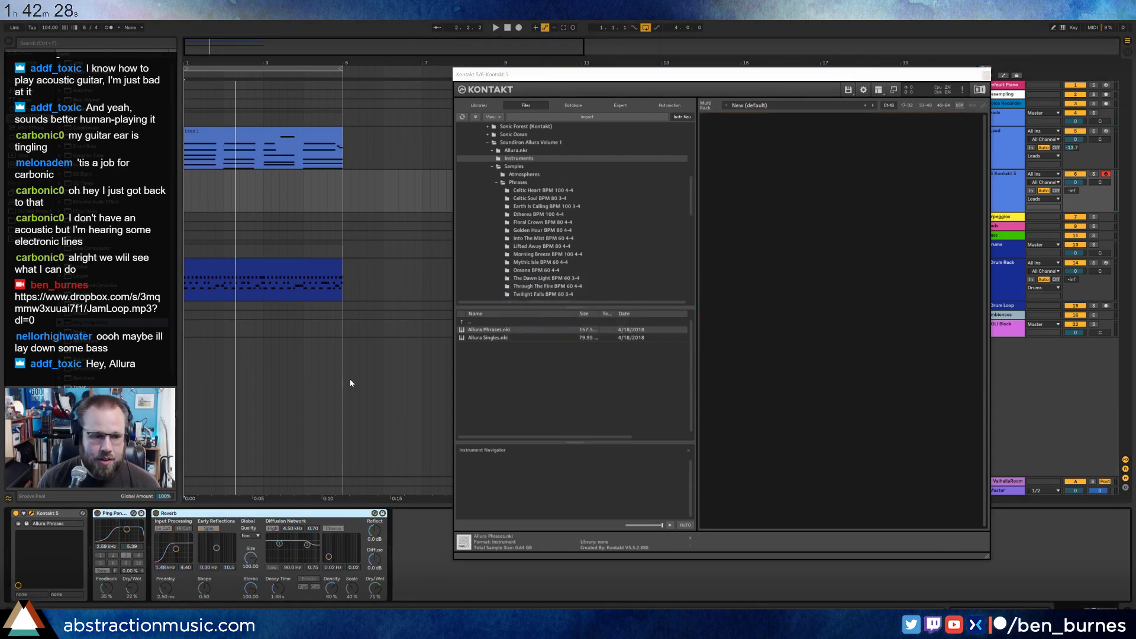
Collapse the Allura library folder and load Container Ship.nki from the Sonic Ocean Instruments folder.
{"action": "scroll", "coordinate": [548, 196], "scroll_direction": "up", "scroll_amount": 1}
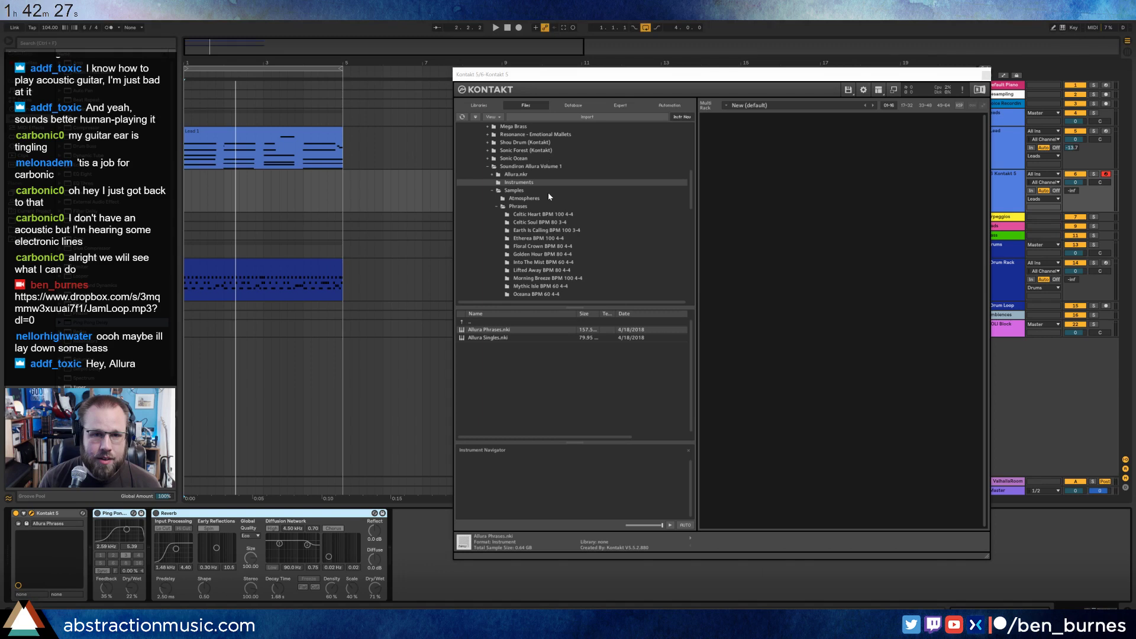
{"action": "left_click", "coordinate": [488, 167]}
{"action": "left_click", "coordinate": [487, 159]}
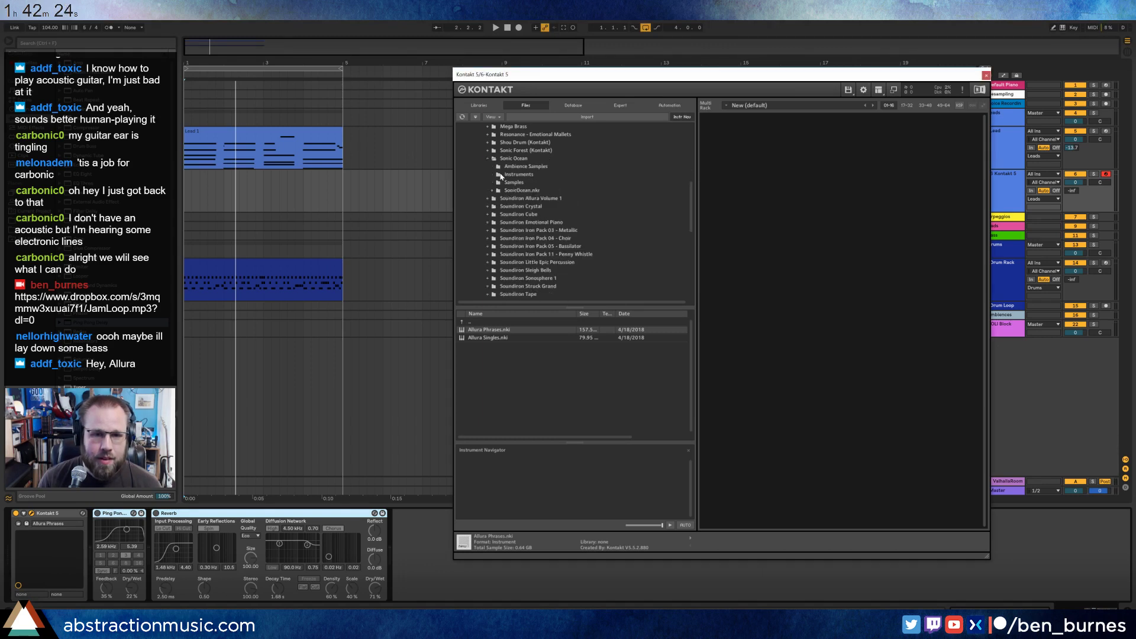
{"action": "left_click", "coordinate": [506, 175]}
{"action": "double_click", "coordinate": [513, 362]}
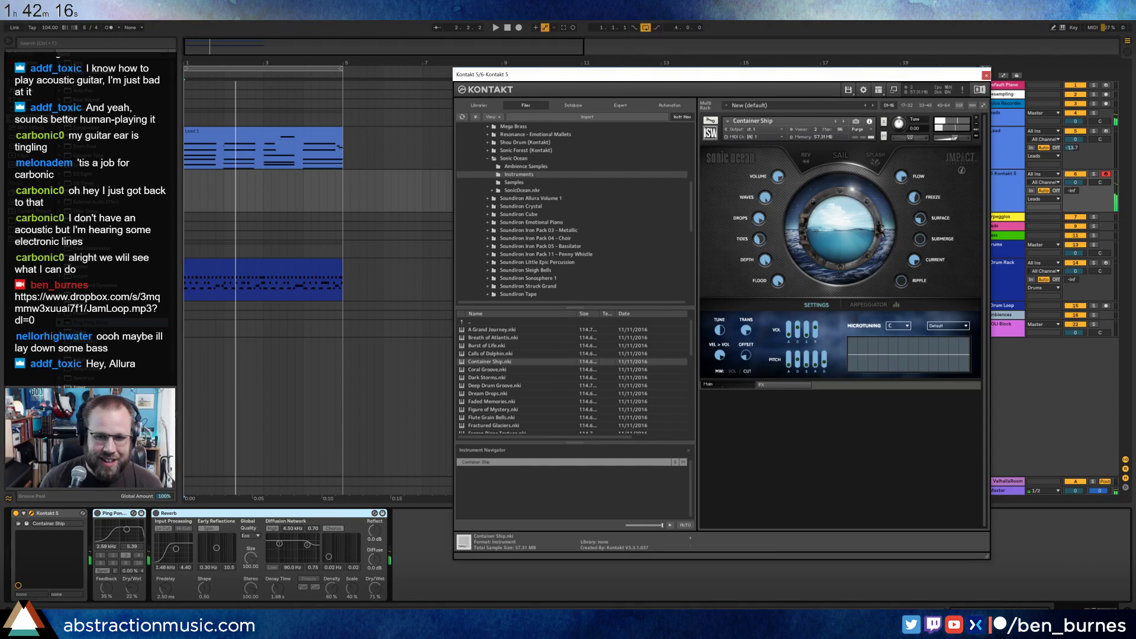
Advance through the Sonic Ocean instruments from Coral Groove to Faded Memories, auditioning Coral Groove over the loop.
{"action": "left_click", "coordinate": [843, 122]}
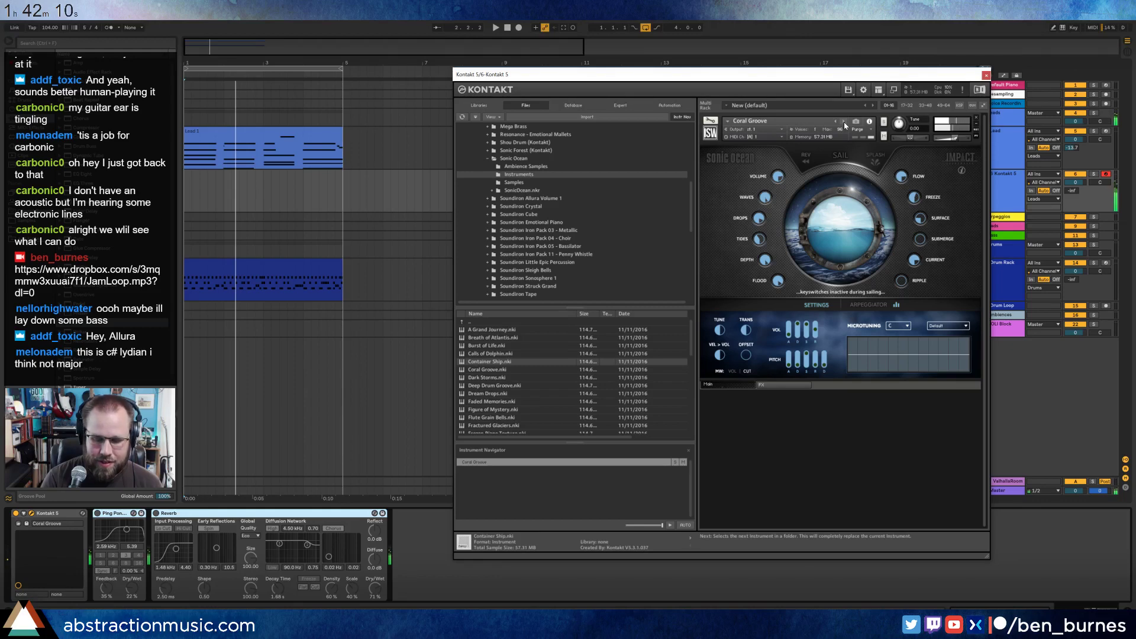
{"action": "key", "text": "space"}
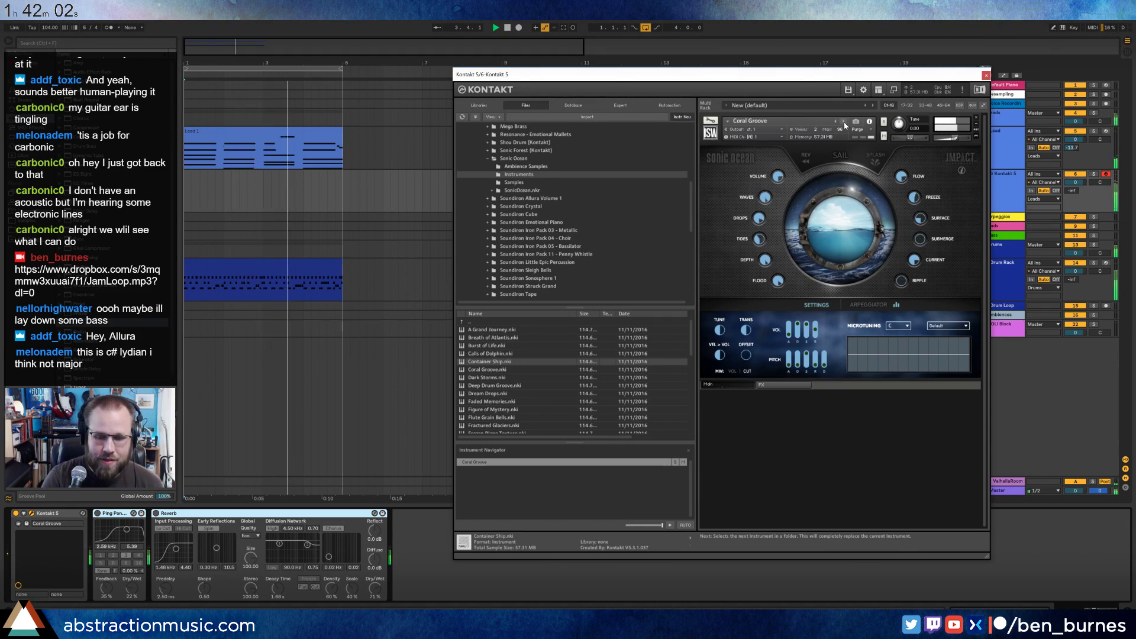
{"action": "key", "text": "space"}
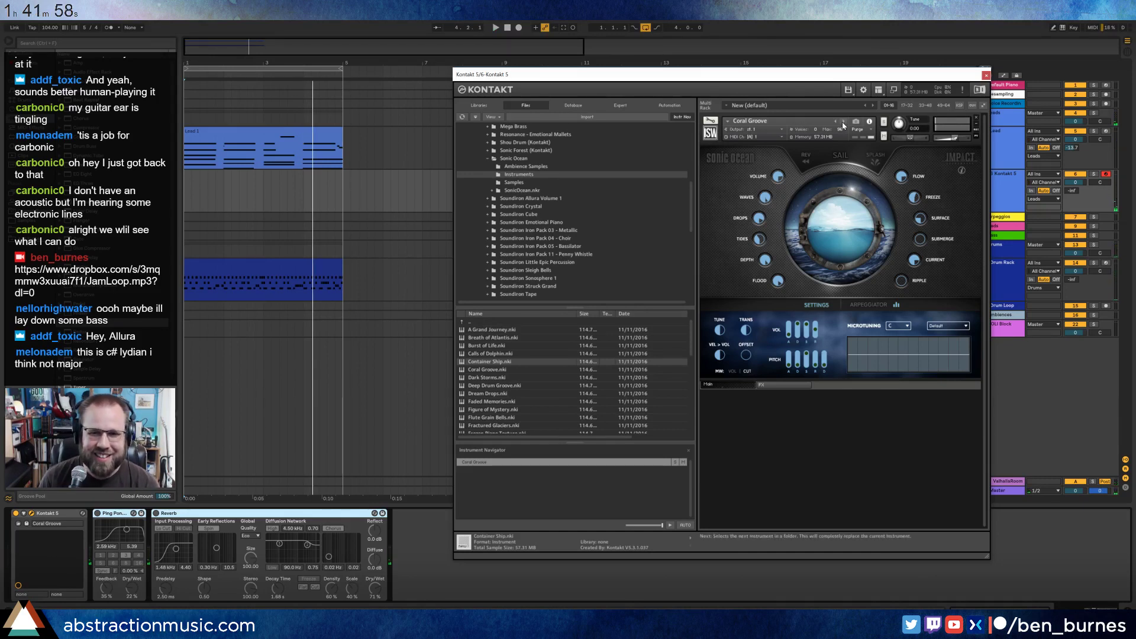
{"action": "left_click", "coordinate": [844, 121]}
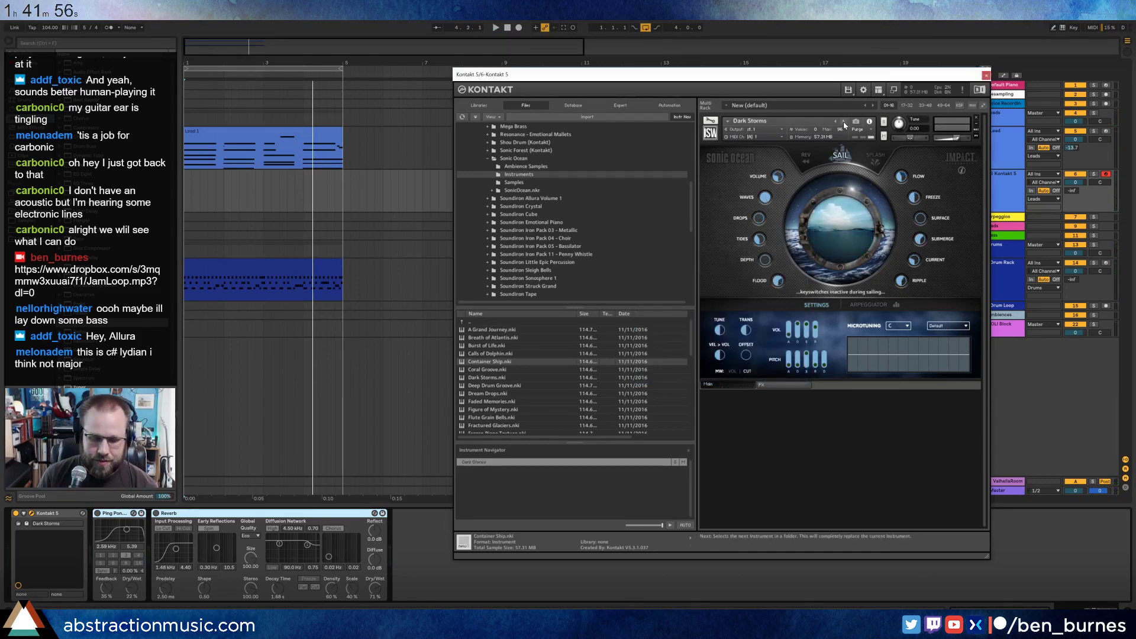
{"action": "left_click", "coordinate": [843, 122]}
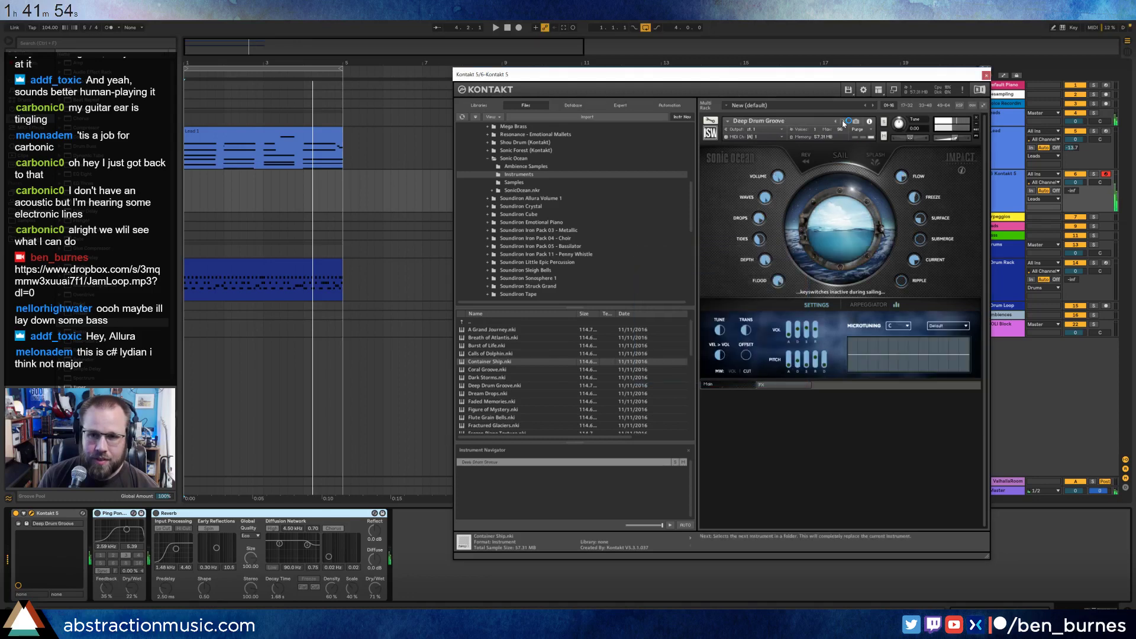
{"action": "left_click", "coordinate": [844, 121]}
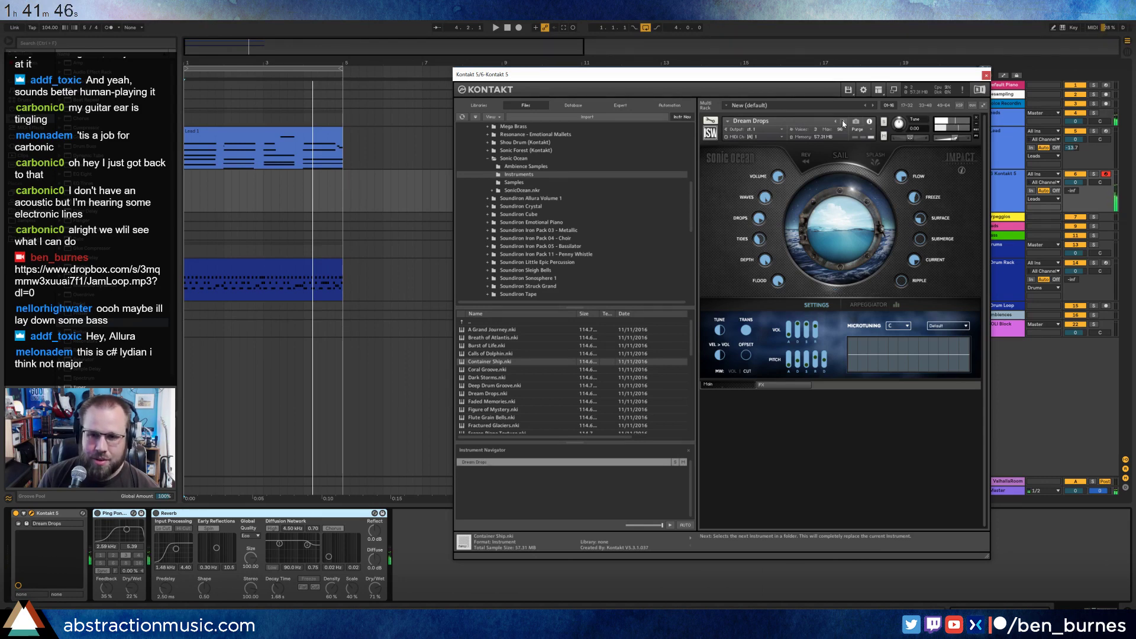
{"action": "left_click", "coordinate": [844, 121]}
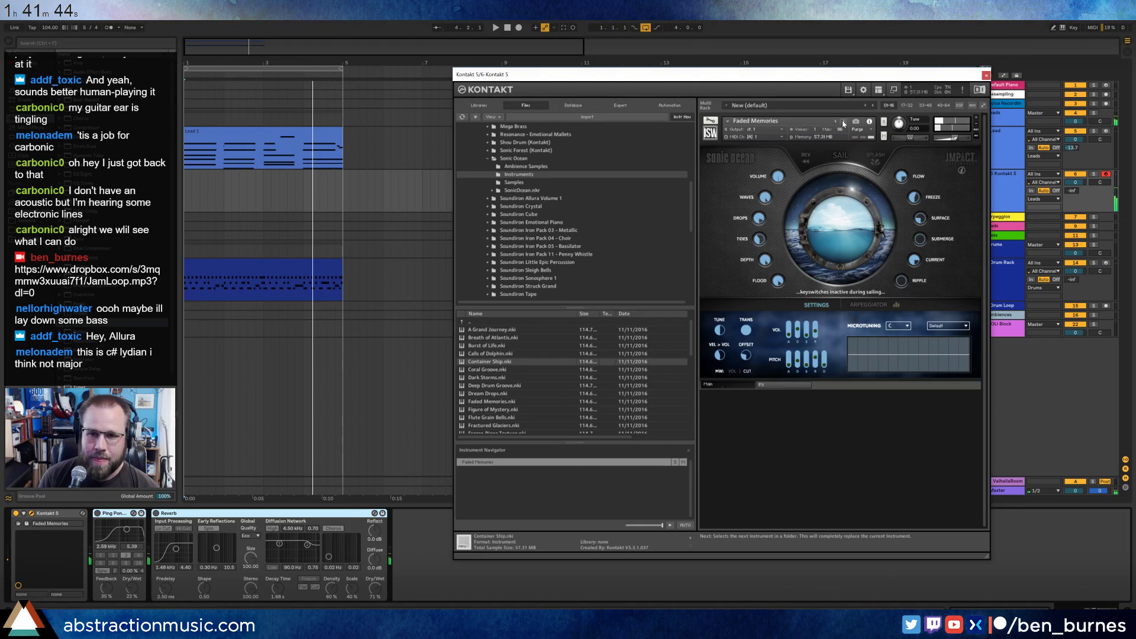
Close the Kontakt window and delete Kontakt 5 from the track below Lead.
{"action": "left_click", "coordinate": [986, 76]}
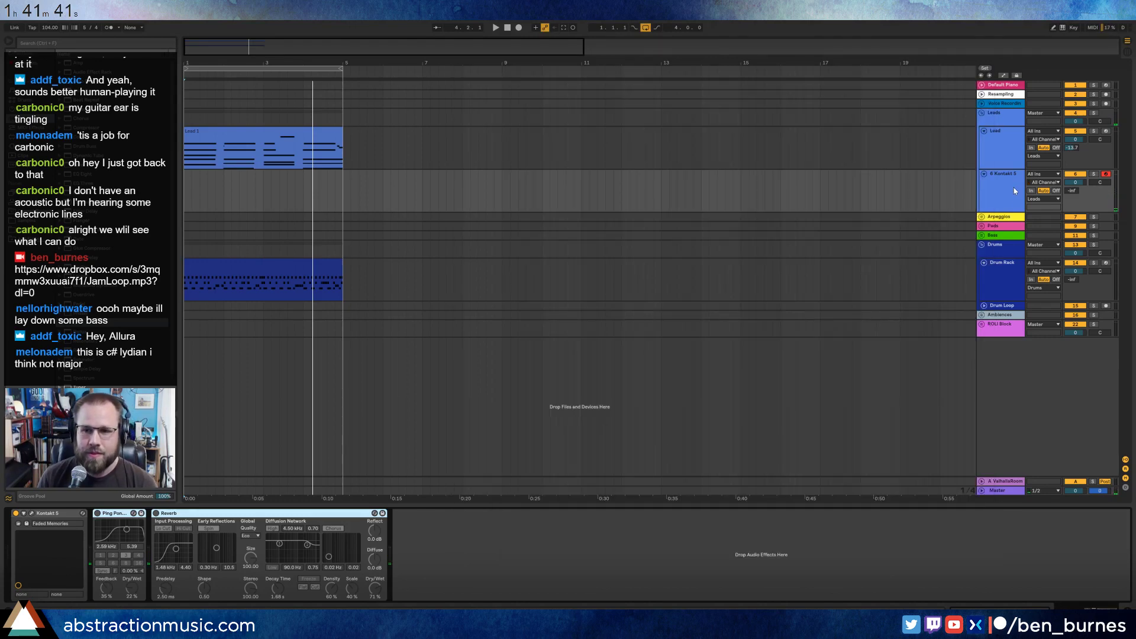
{"action": "left_click", "coordinate": [57, 514]}
{"action": "key", "text": "Delete"}
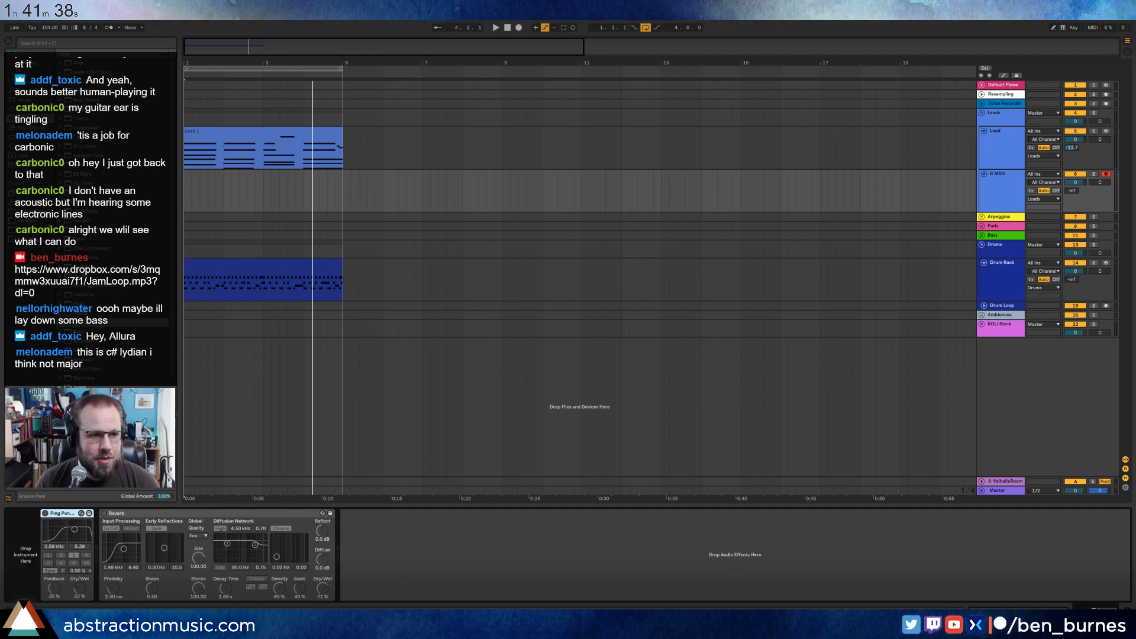
Load Massive onto the track below Lead, reposition its window, and show its envelope 4 settings.
{"action": "left_click", "coordinate": [45, 148]}
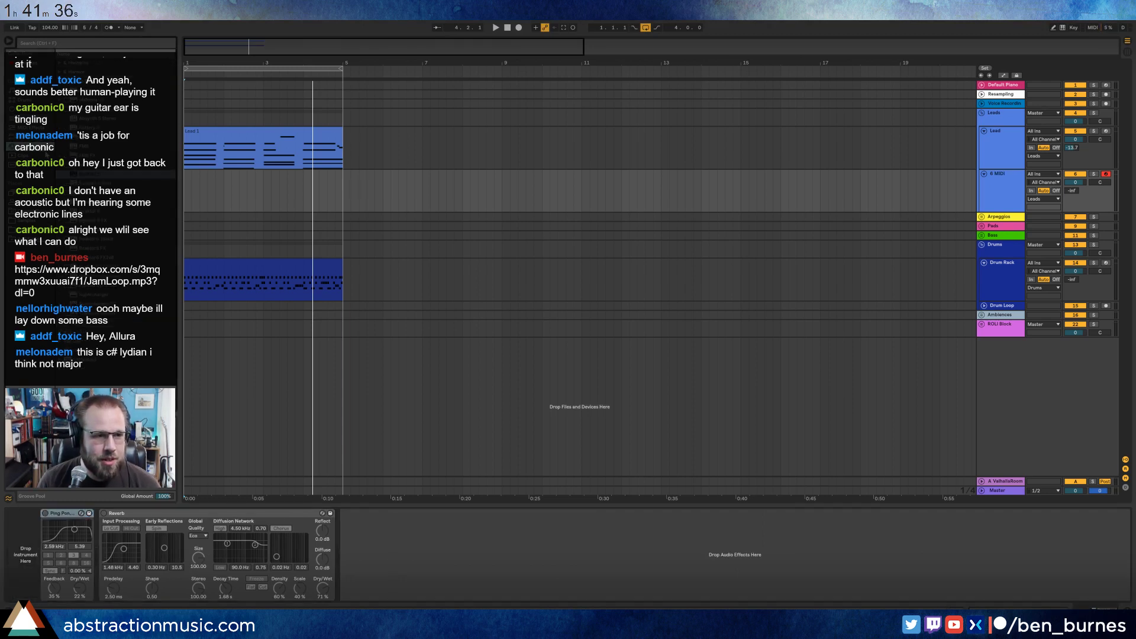
{"action": "left_click_drag", "start_coordinate": [94, 203], "coordinate": [18, 558]}
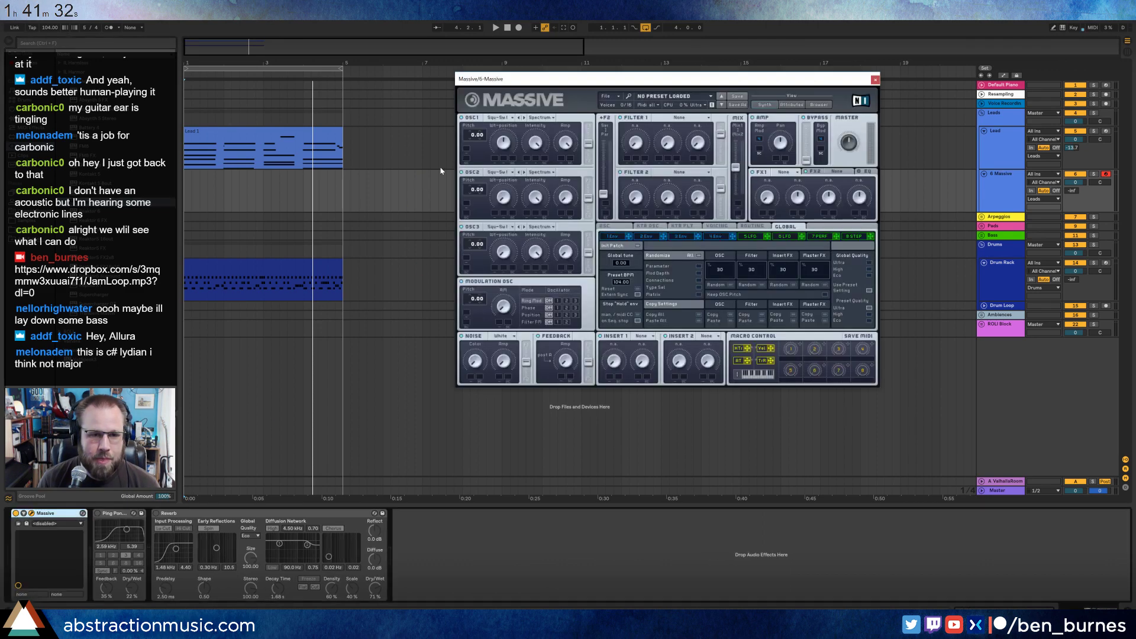
{"action": "left_click_drag", "start_coordinate": [540, 77], "coordinate": [457, 169]}
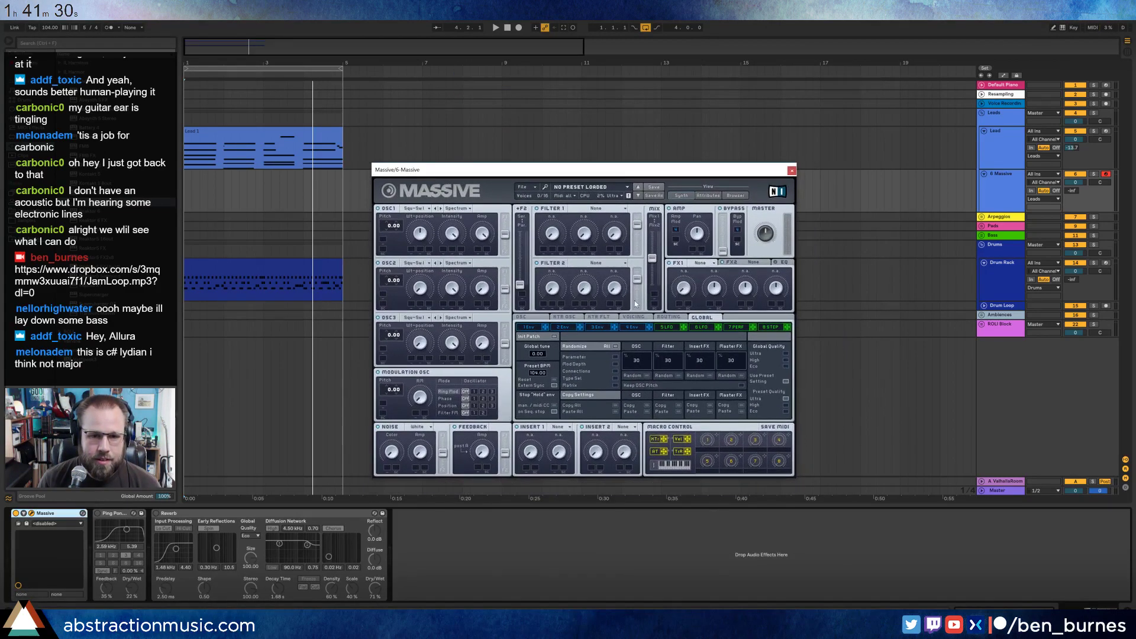
{"action": "left_click", "coordinate": [633, 327]}
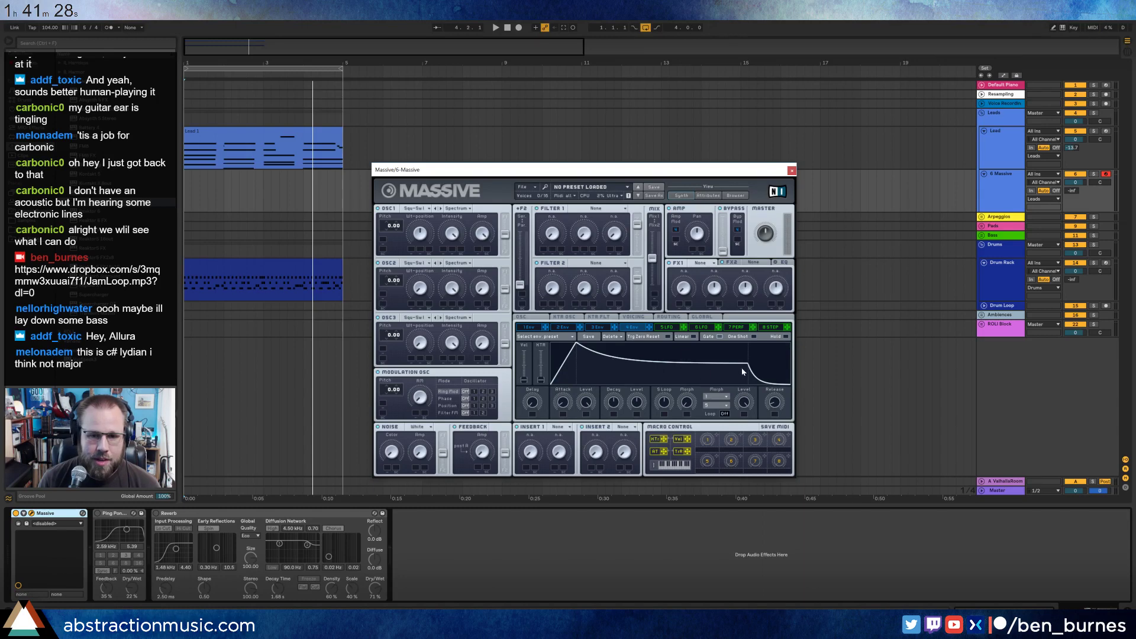
Drop envelope 4's sustain level for a plucked decay and switch on the track's Ping Pong Delay and Reverb.
{"action": "left_click_drag", "start_coordinate": [742, 371], "coordinate": [562, 352]}
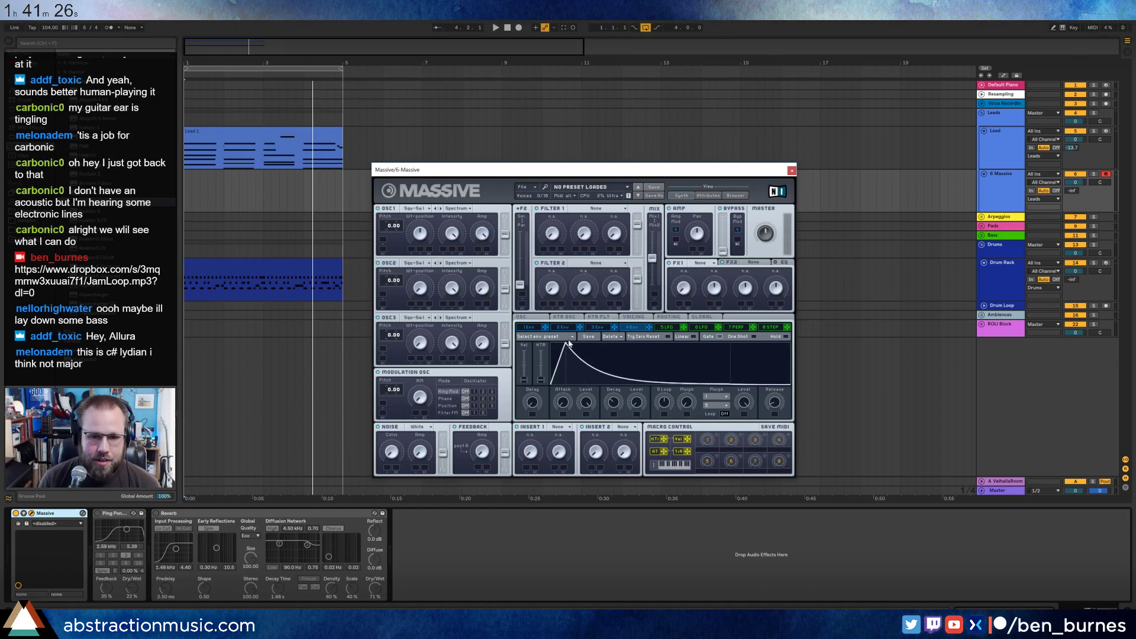
{"action": "left_click", "coordinate": [112, 515]}
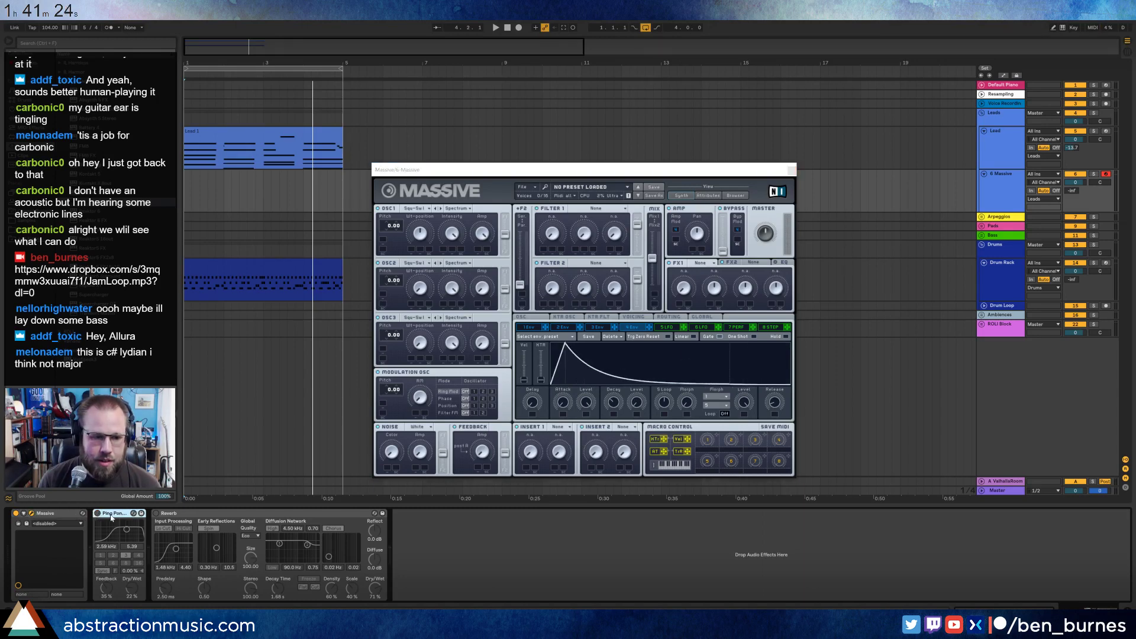
{"action": "left_click", "coordinate": [155, 513]}
{"action": "left_click", "coordinate": [98, 513]}
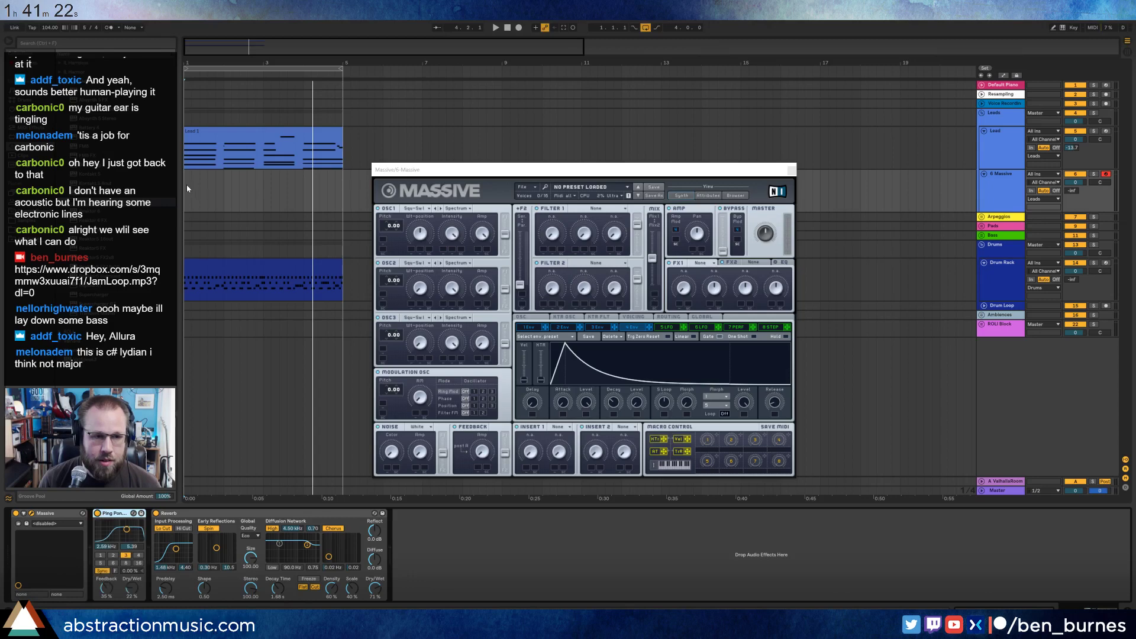
Insert a MIDI clip over bars 1 and 2 of the Massive track and enter a one-beat C#3 at its start.
{"action": "left_click_drag", "start_coordinate": [186, 188], "coordinate": [257, 188]}
{"action": "key", "text": "ctrl+shift+m"}
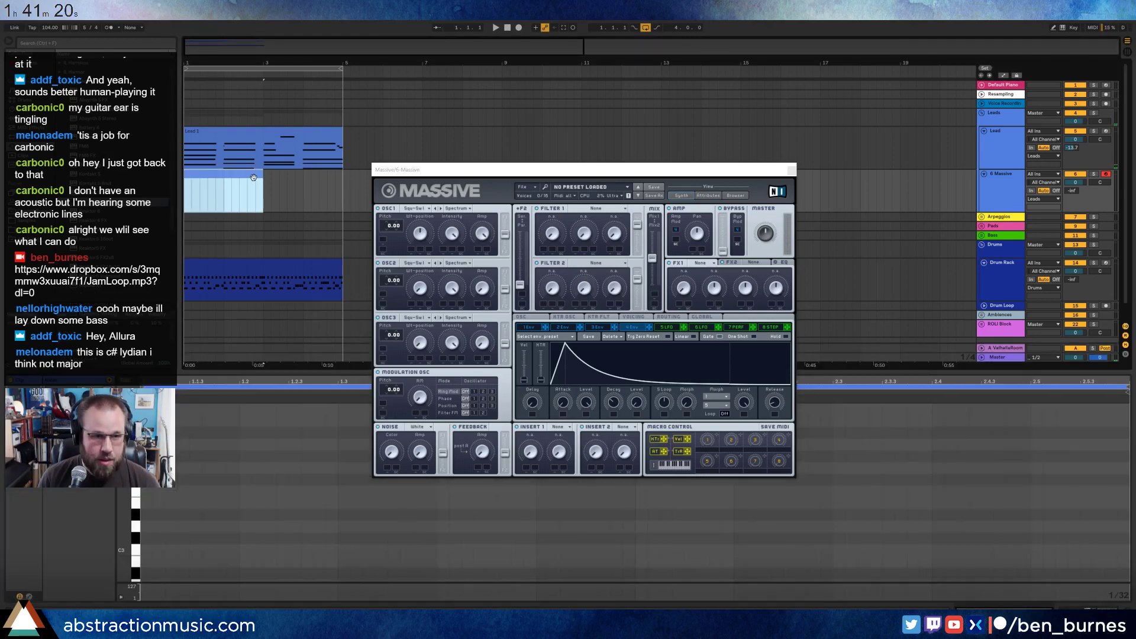
{"action": "double_click", "coordinate": [253, 177]}
{"action": "mouse_move", "coordinate": [125, 514]}
{"action": "left_mouse_down"}
{"action": "mouse_move", "coordinate": [113, 494]}
{"action": "mouse_move", "coordinate": [126, 511]}
{"action": "left_mouse_up"}
{"action": "left_click", "coordinate": [145, 492]}
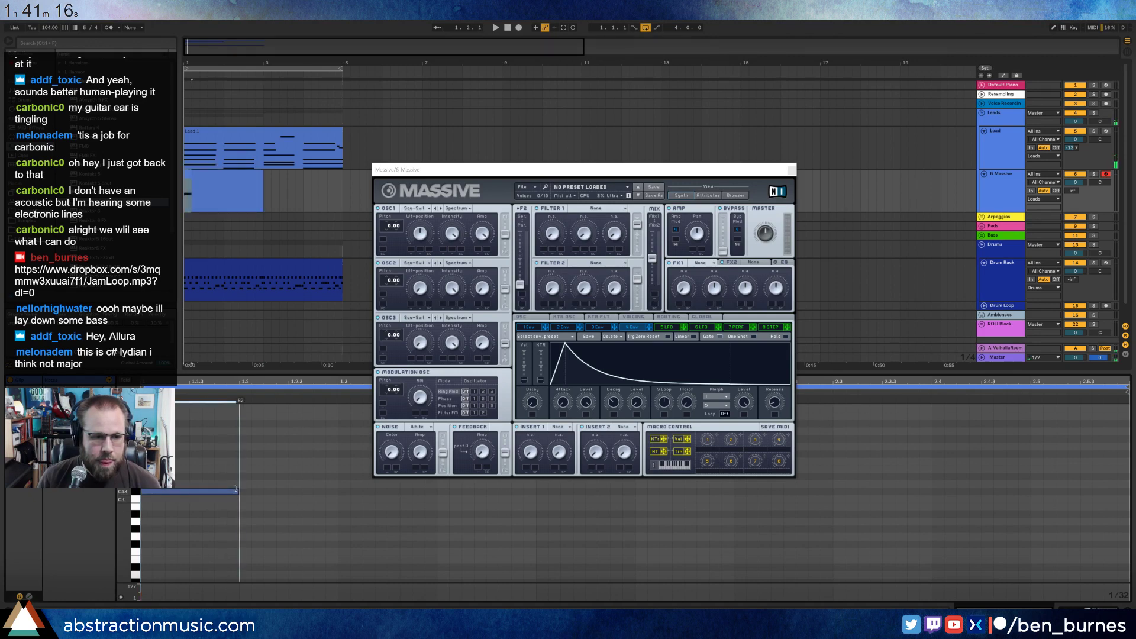
Enter three successively higher one-beat notes after the C#3, forming a rising line, and play it back.
{"action": "key", "text": "Up"}
{"action": "key", "text": "Up"}
{"action": "key", "text": "Up"}
{"action": "key", "text": "Up"}
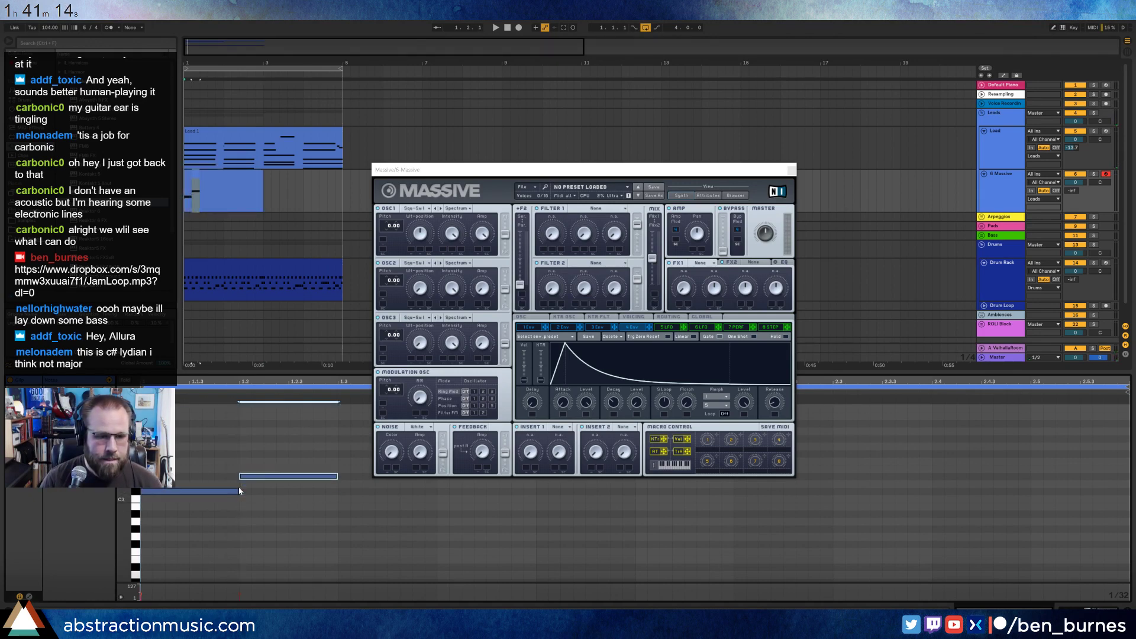
{"action": "key", "text": "Right"}
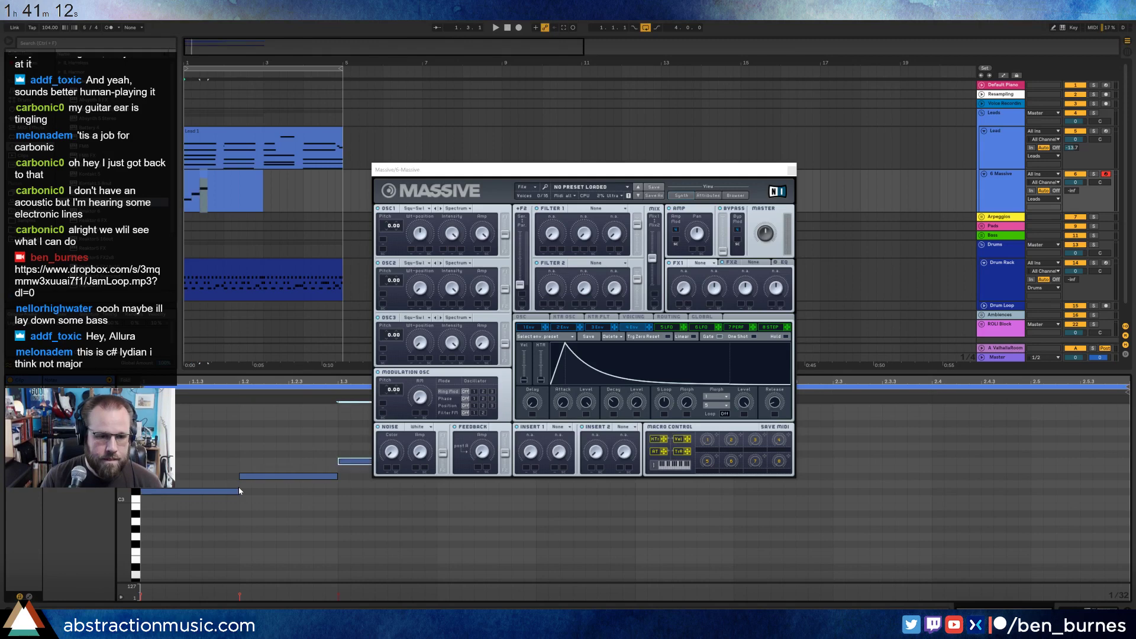
{"action": "key", "text": "Right"}
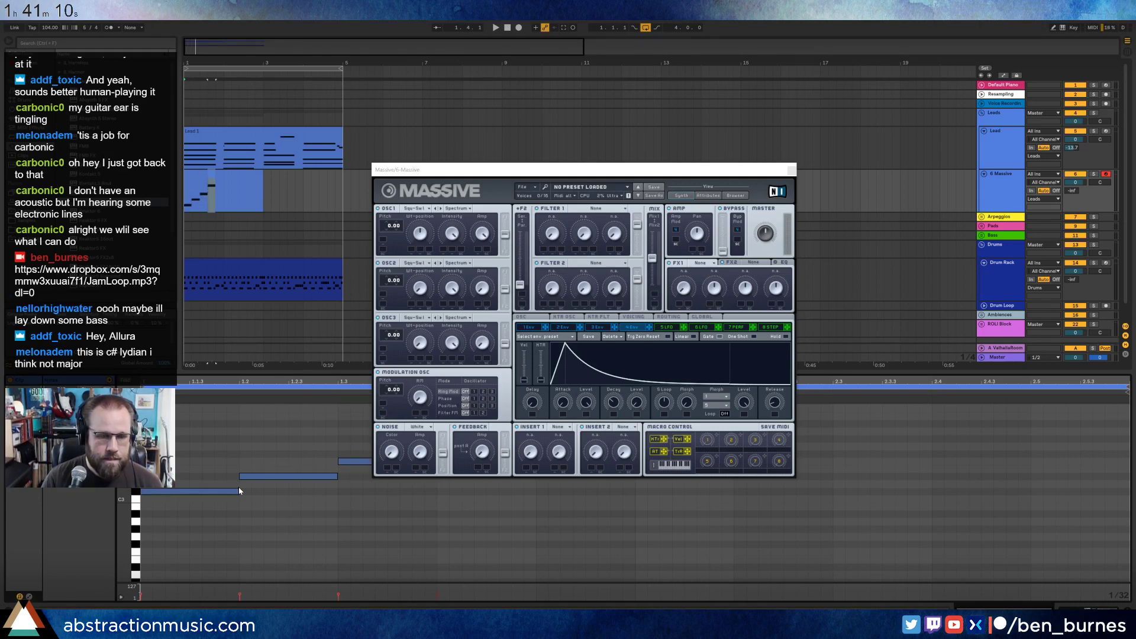
{"action": "key", "text": "space"}
{"action": "key", "text": "space"}
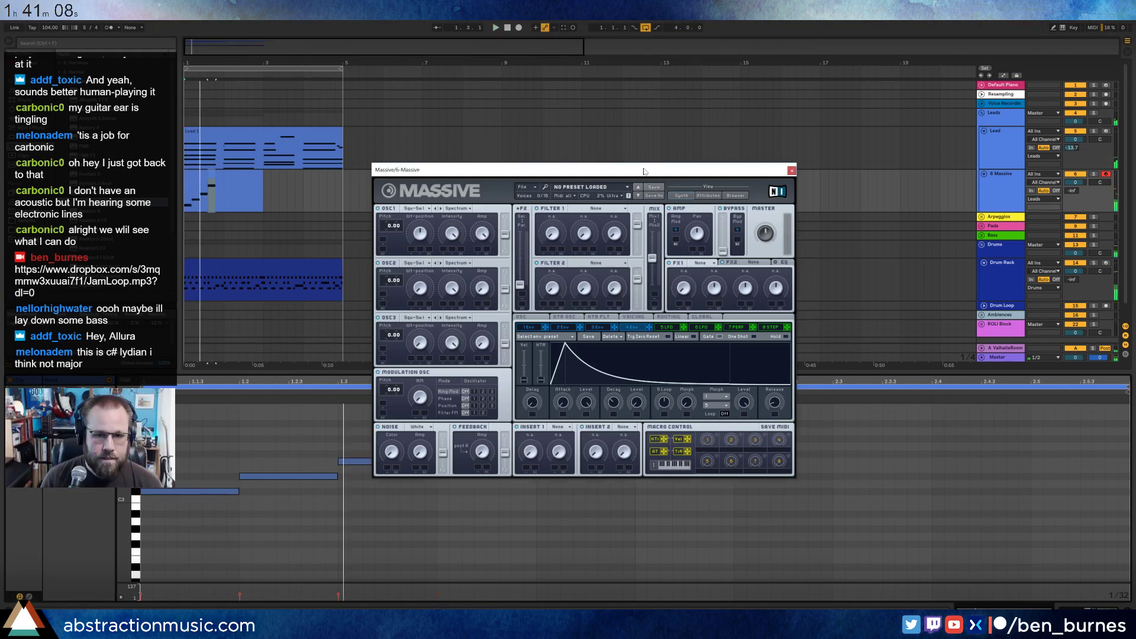
Move the Massive window aside and compress all four notes into a fast half-beat run at the clip's start, auditioning it.
{"action": "left_click_drag", "start_coordinate": [644, 170], "coordinate": [932, 71]}
{"action": "left_click", "coordinate": [474, 469]}
{"action": "key", "text": "ctrl+a"}
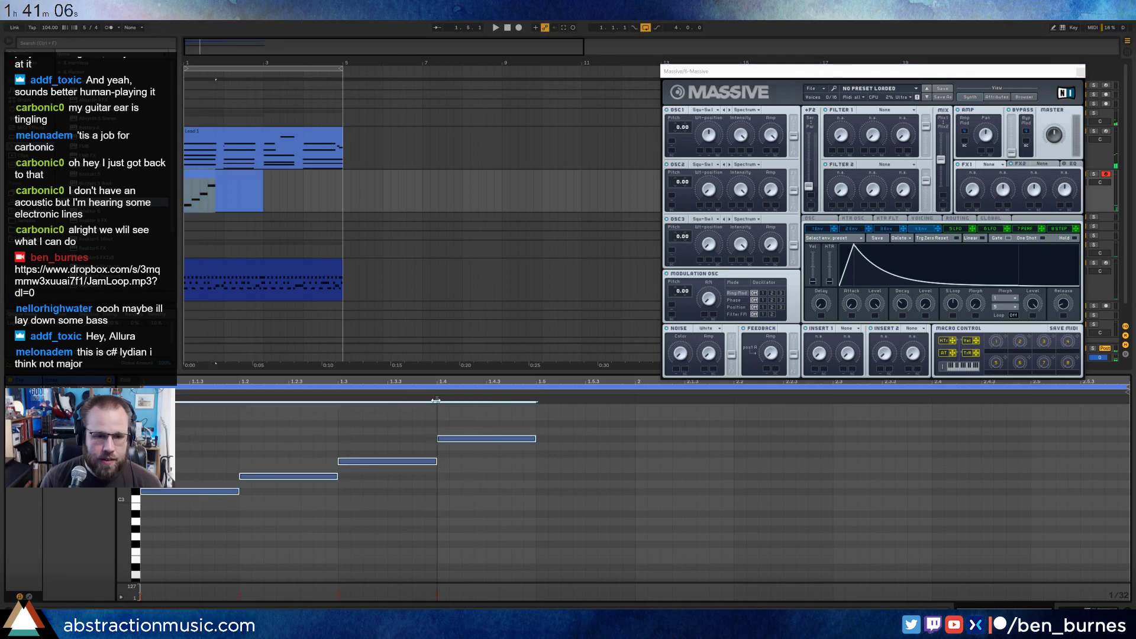
{"action": "left_click_drag", "start_coordinate": [373, 403], "coordinate": [206, 408]}
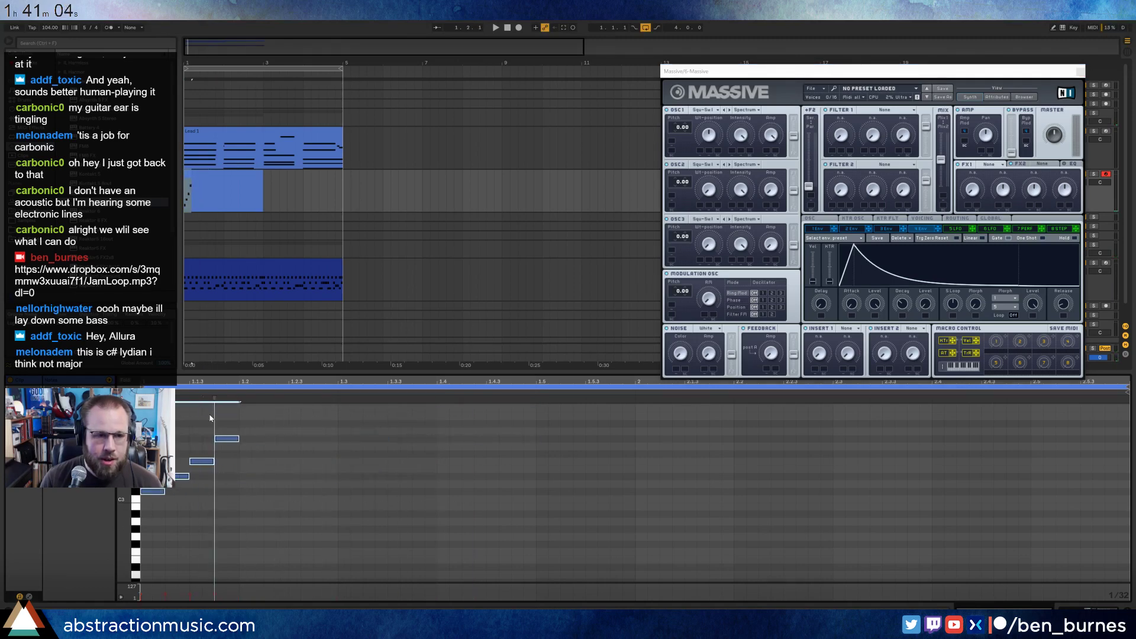
{"action": "left_click_drag", "start_coordinate": [687, 71], "coordinate": [526, 74]}
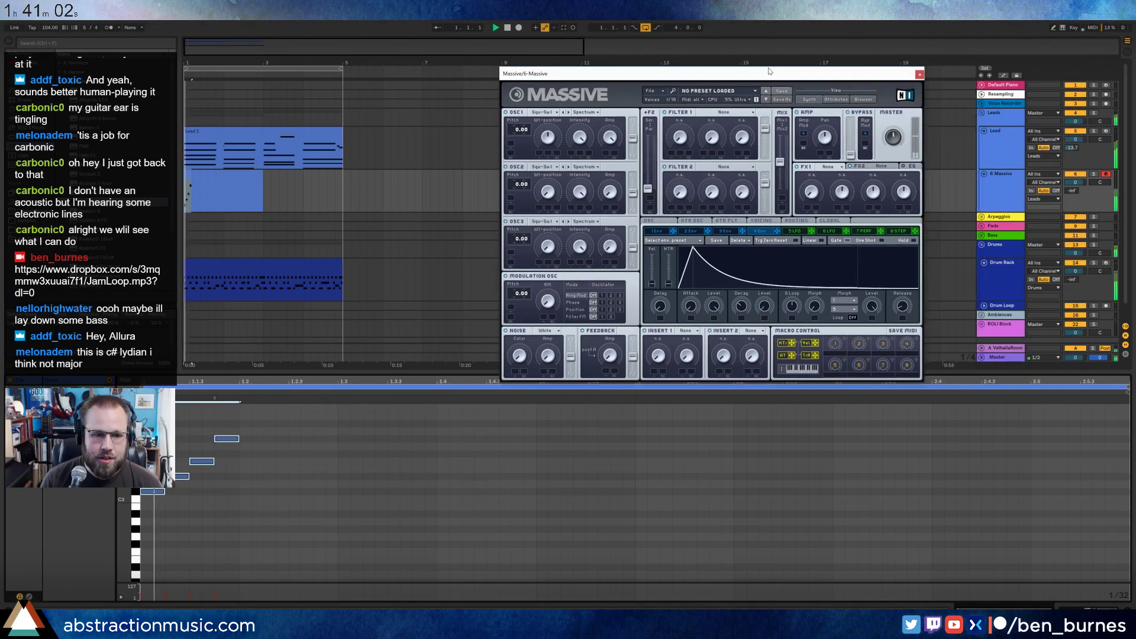
{"action": "key", "text": "space"}
{"action": "key", "text": "space"}
{"action": "left_click_drag", "start_coordinate": [210, 398], "coordinate": [177, 396]}
{"action": "key", "text": "space"}
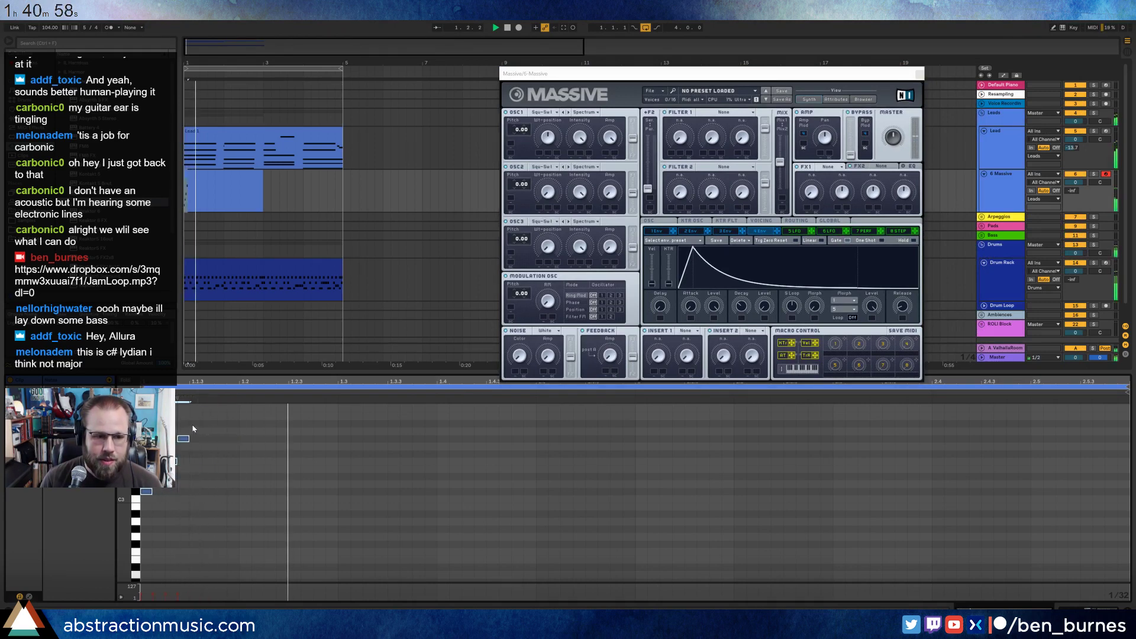
Set the Ping Pong Delay's filter frequency to 1.24 kHz and Massive's Filter 1 to Lowpass 4.
{"action": "key", "text": "shift+Tab"}
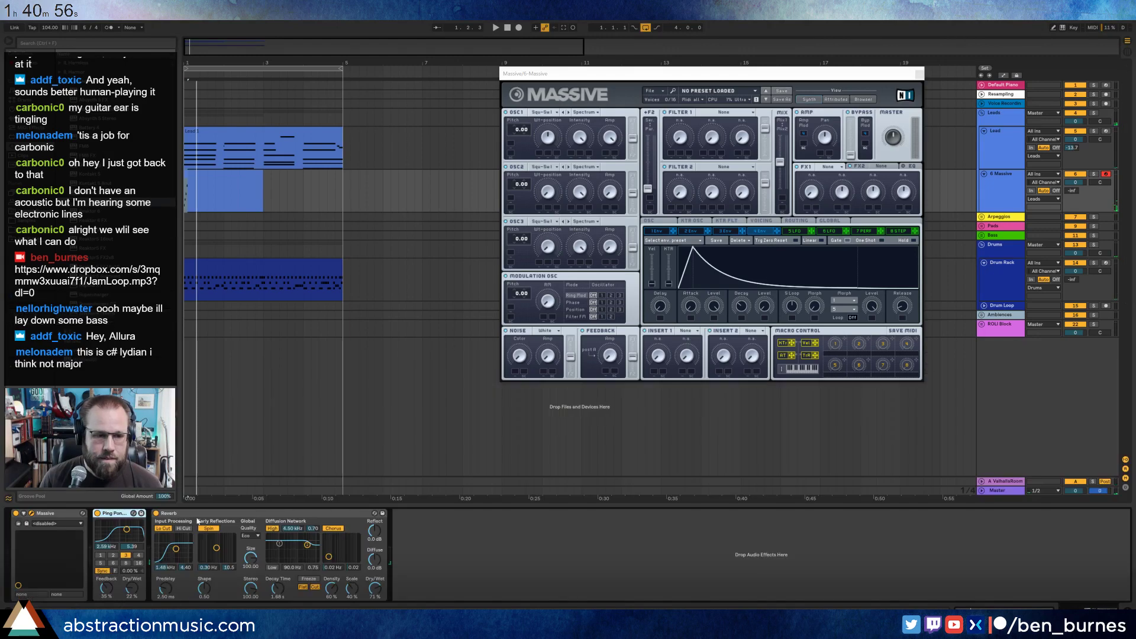
{"action": "left_click_drag", "start_coordinate": [127, 531], "coordinate": [121, 529]}
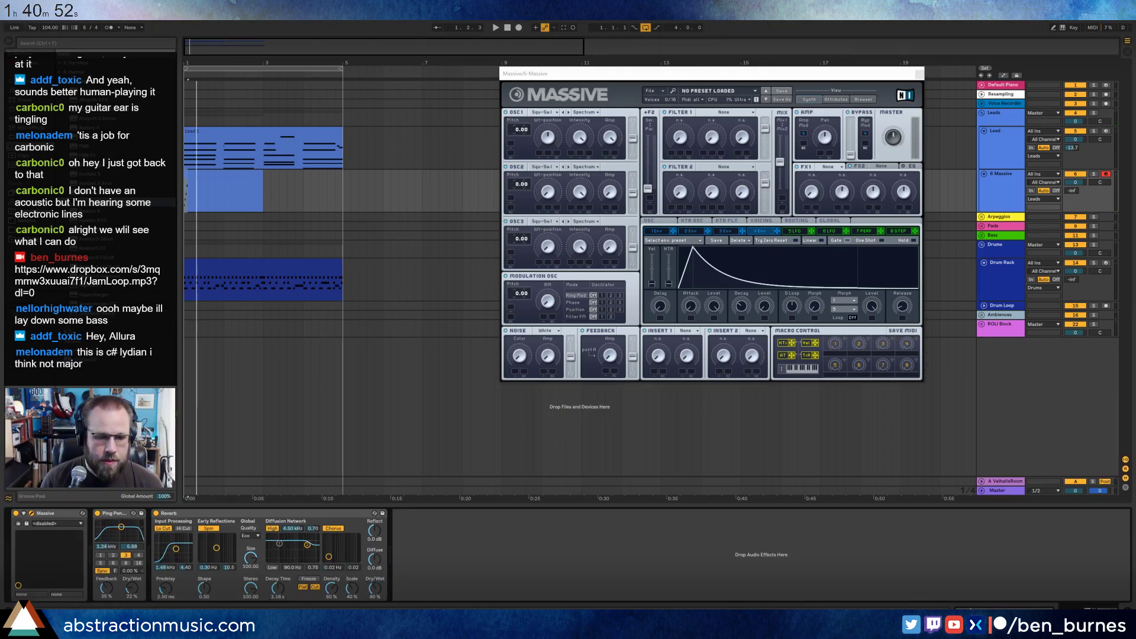
{"action": "key", "text": "shift+Tab"}
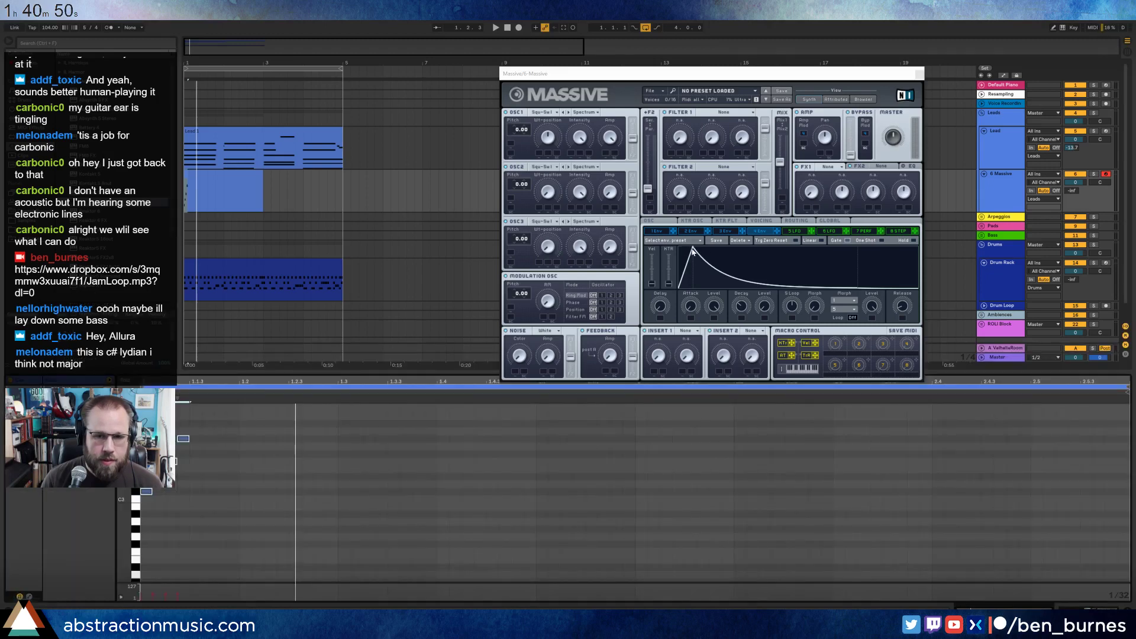
{"action": "left_click", "coordinate": [704, 112]}
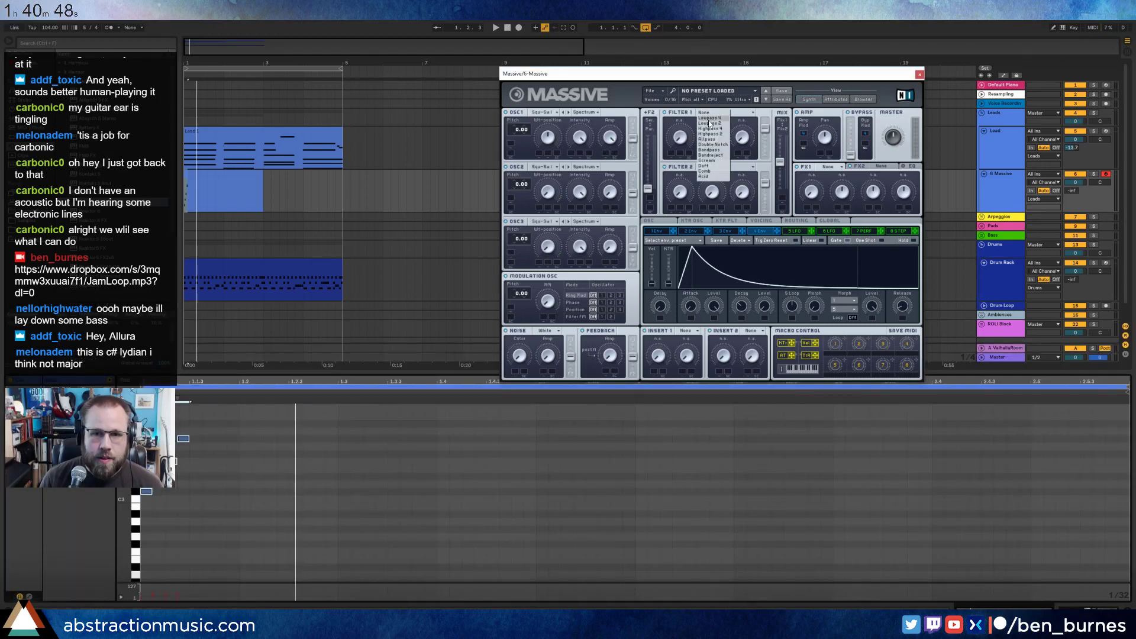
{"action": "left_click", "coordinate": [709, 117]}
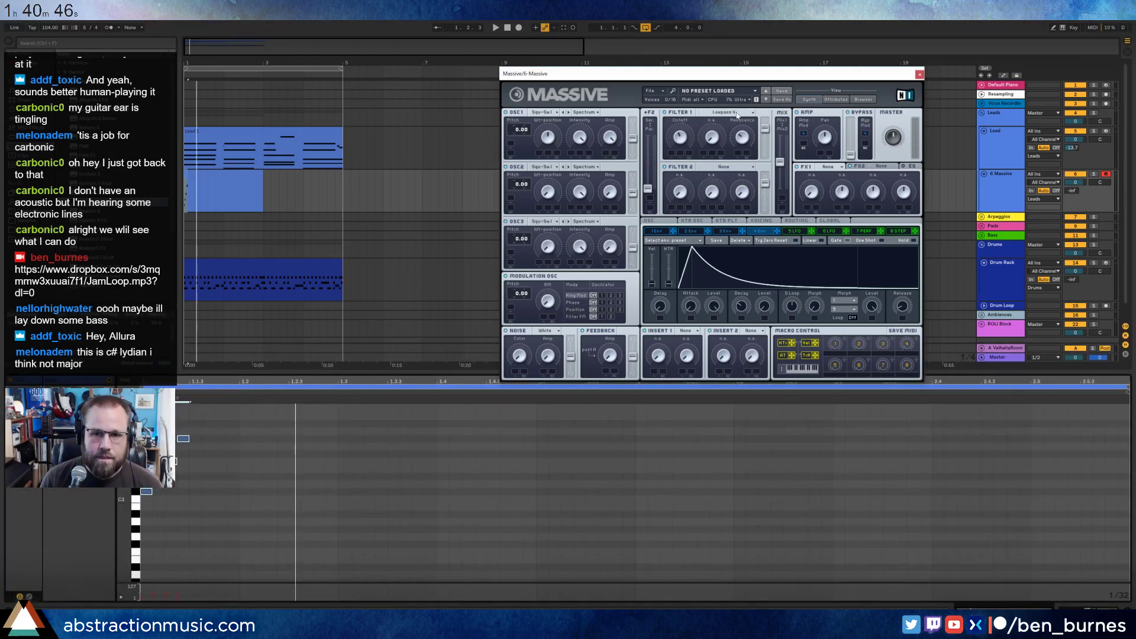
Extend the Massive clip to the end of bar 4 so the run repeats at bar 3, and show the track's devices.
{"action": "left_click", "coordinate": [266, 182]}
{"action": "left_click_drag", "start_coordinate": [264, 179], "coordinate": [335, 176]}
{"action": "key", "text": "shift+Tab"}
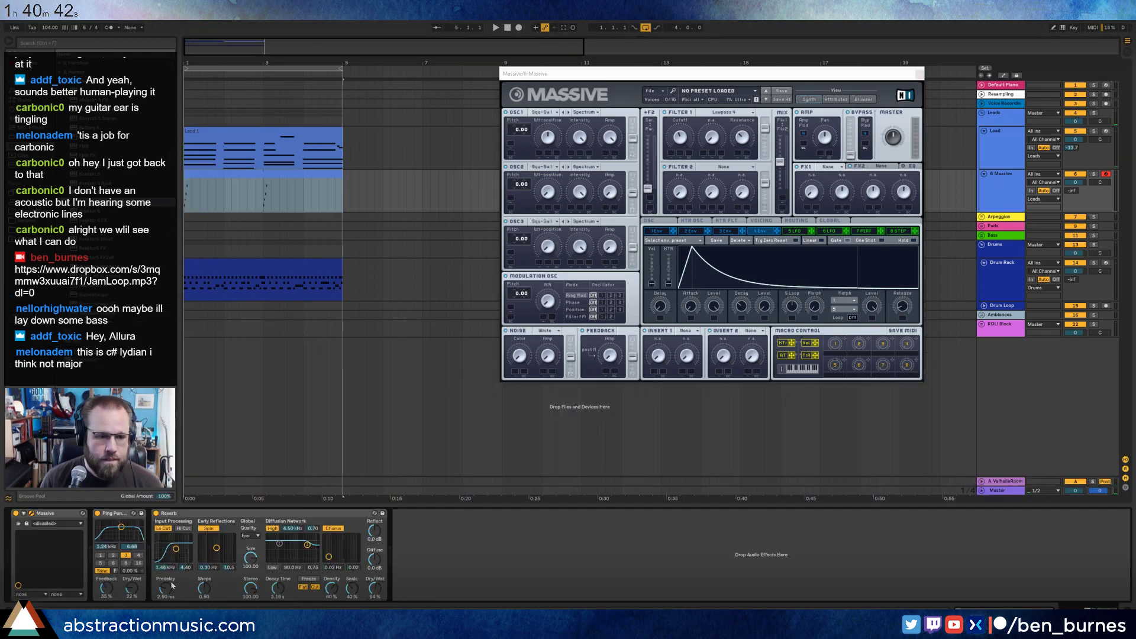
While the loop plays, set the Reverb's decay time to 1.76 s and the Ping Pong Delay to 41% feedback and 42% dry/wet.
{"action": "key", "text": "space"}
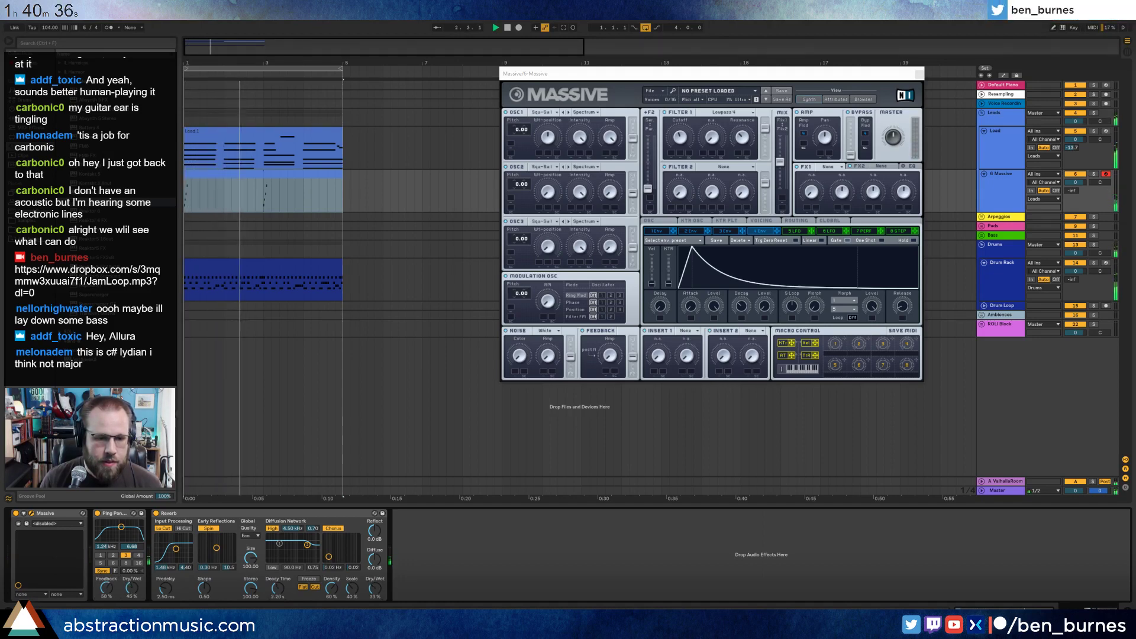
{"action": "mouse_move", "coordinate": [277, 589]}
{"action": "left_mouse_down"}
{"action": "mouse_move", "coordinate": [277, 601]}
{"action": "mouse_move", "coordinate": [278, 586]}
{"action": "left_mouse_up"}
{"action": "left_click_drag", "start_coordinate": [105, 593], "coordinate": [131, 592]}
Change oscillator 1's wavetable to Sin-Square and assign envelope 4 to modulate Filter 1's cutoff.
{"action": "left_click", "coordinate": [552, 116]}
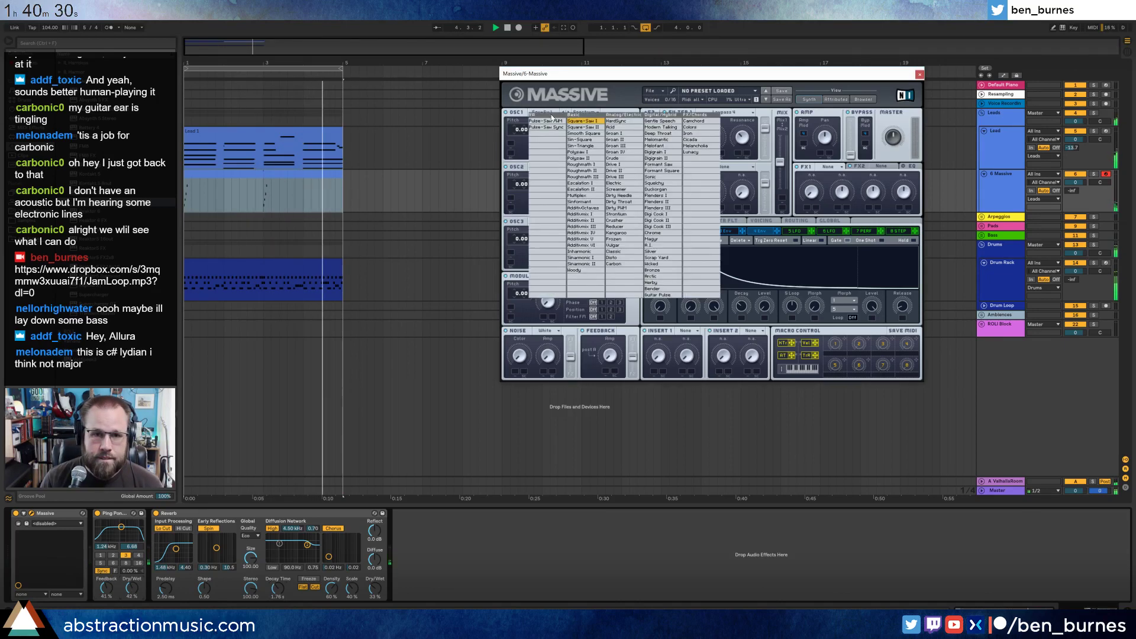
{"action": "left_click", "coordinate": [578, 137]}
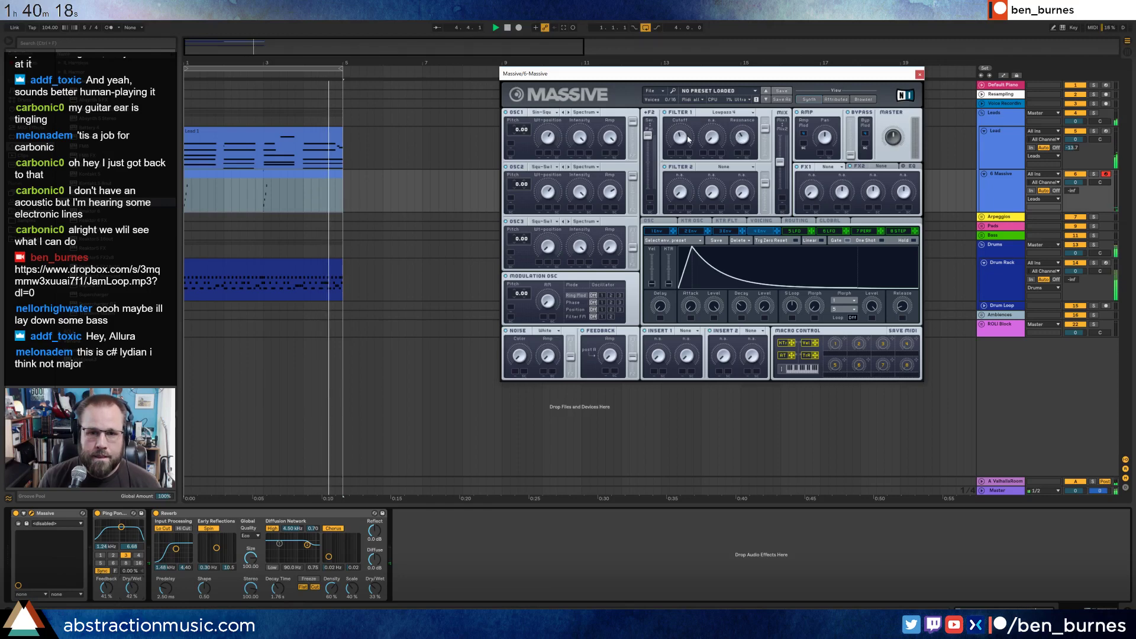
{"action": "left_click_drag", "start_coordinate": [776, 232], "coordinate": [667, 142]}
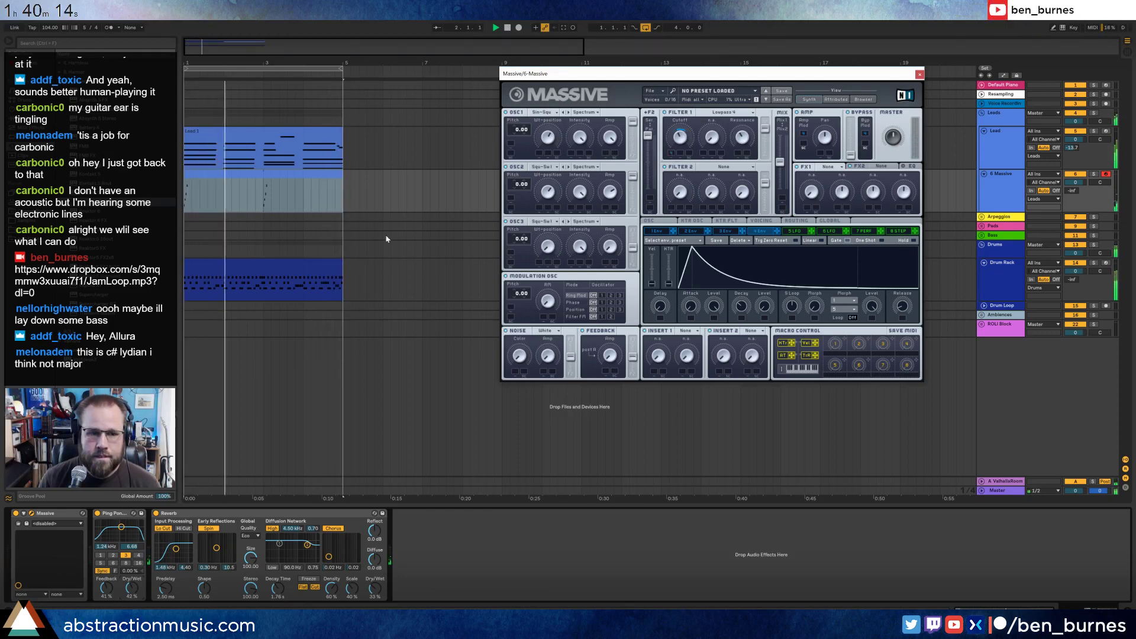
Look over the Drum Rack clip's pattern and return to the Massive clip and its device chain.
{"action": "double_click", "coordinate": [243, 265]}
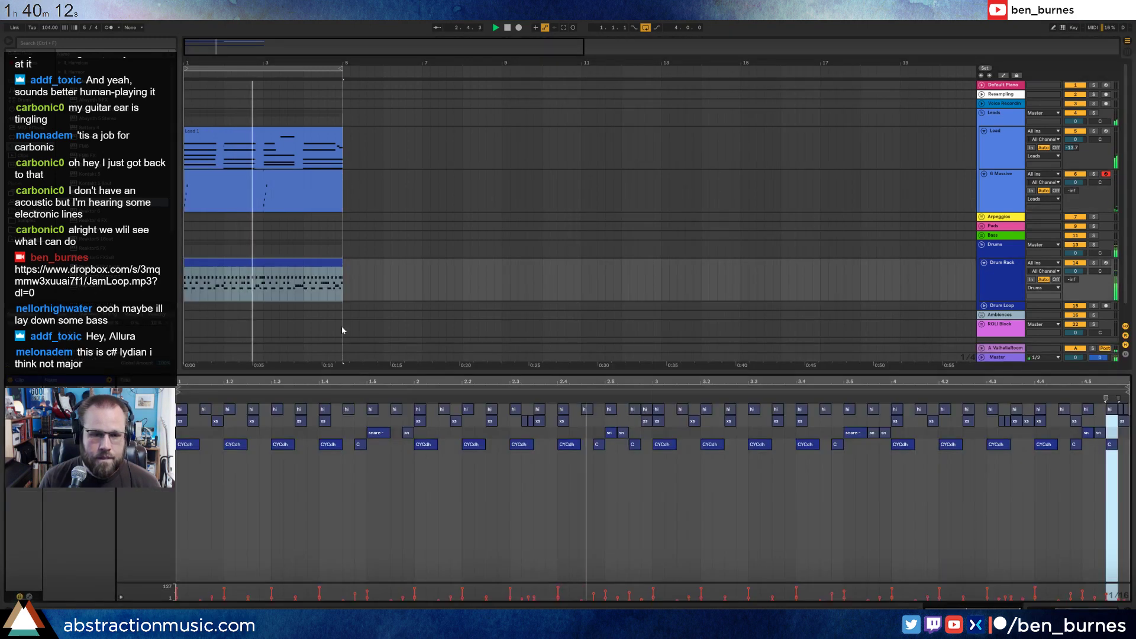
{"action": "left_click", "coordinate": [262, 166]}
{"action": "left_click", "coordinate": [261, 174]}
{"action": "key", "text": "shift+Tab"}
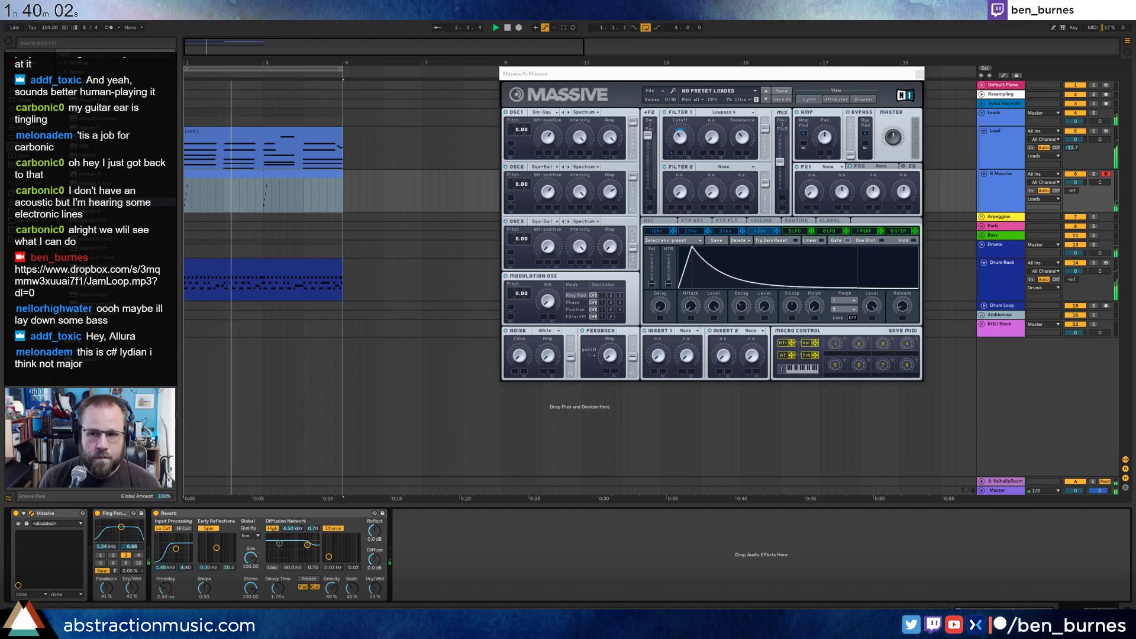
Set the Ping Pong Delay's dry/wet to 57% and close the Massive window.
{"action": "left_click", "coordinate": [212, 556]}
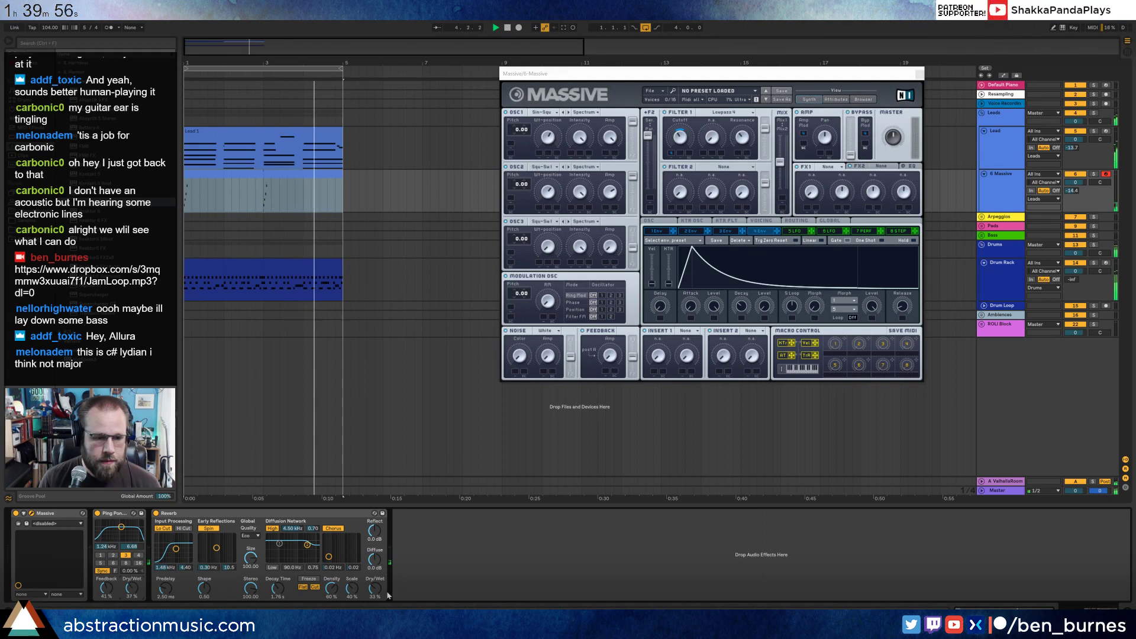
{"action": "key", "text": "shift+Tab"}
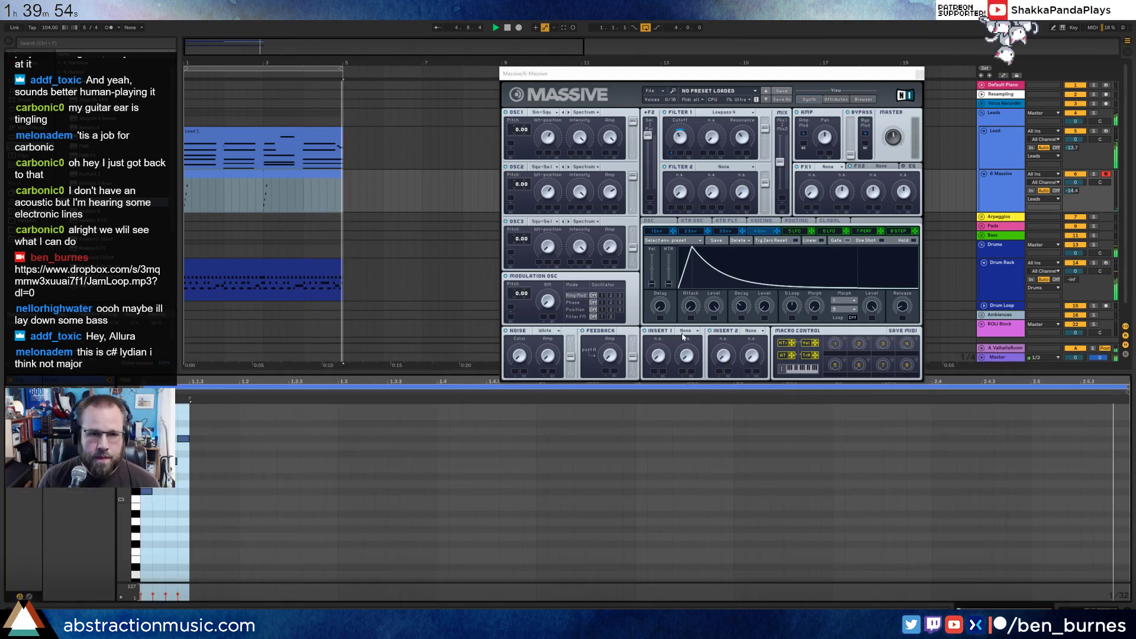
{"action": "left_click", "coordinate": [920, 75]}
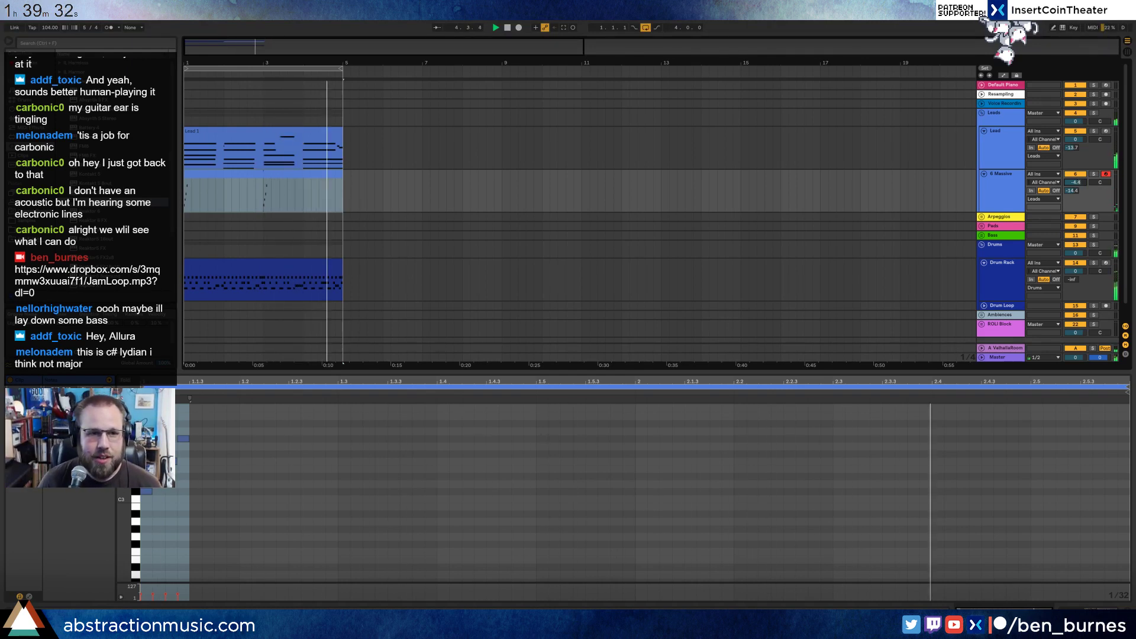
Unfold the Arpeggios group and move the Massive track into it above the Arp track.
{"action": "left_click", "coordinate": [263, 172]}
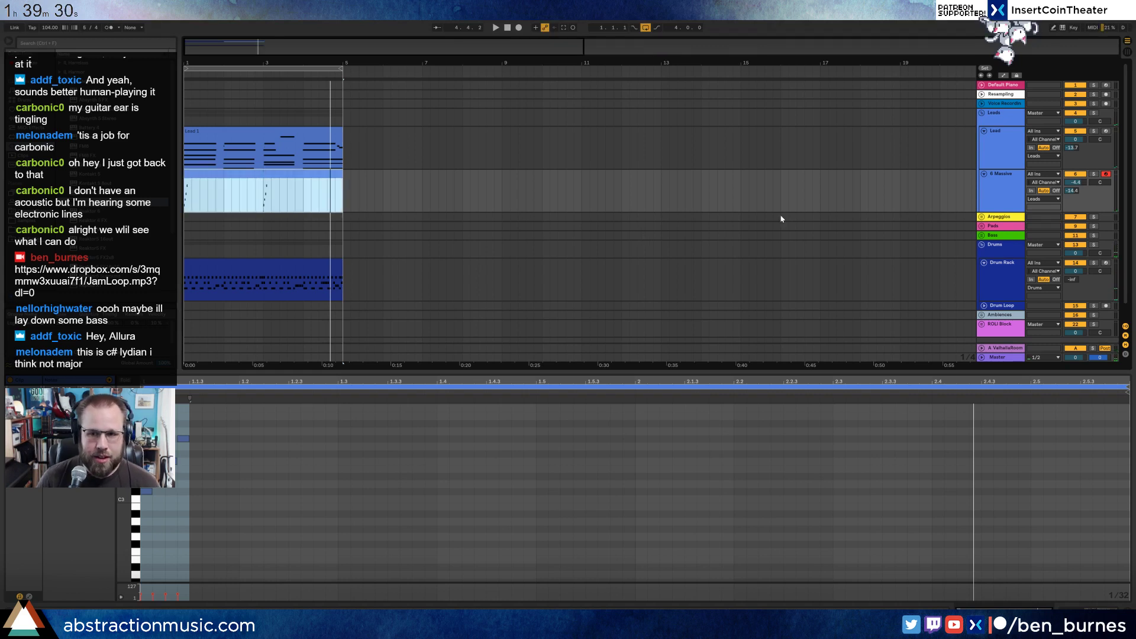
{"action": "left_click", "coordinate": [981, 217]}
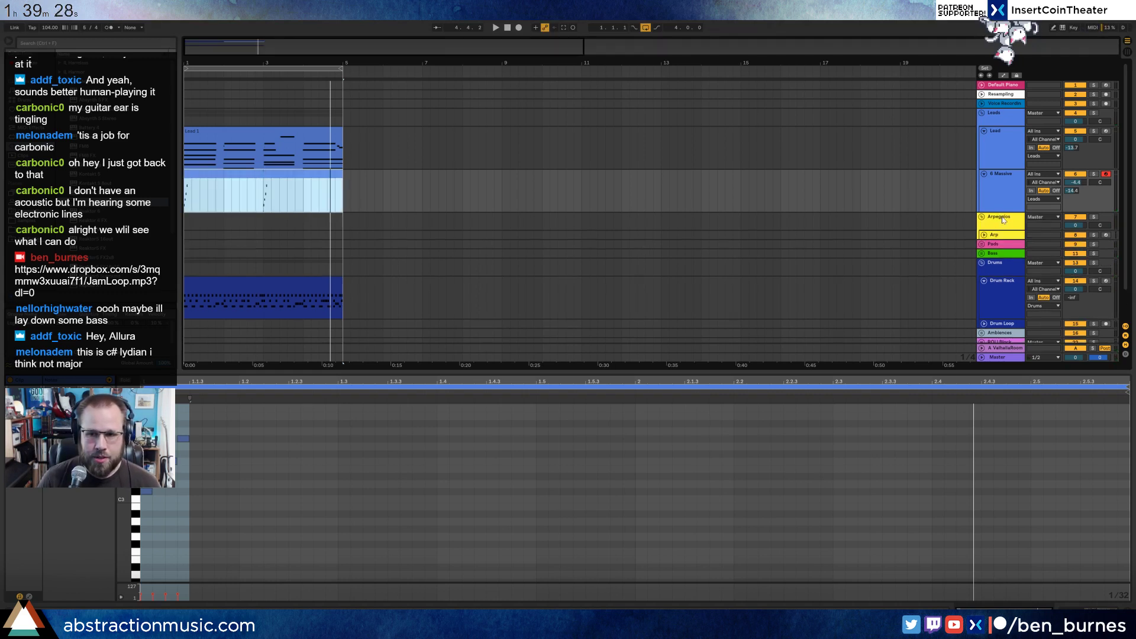
{"action": "left_click", "coordinate": [1000, 235]}
{"action": "left_click_drag", "start_coordinate": [995, 174], "coordinate": [1003, 239]}
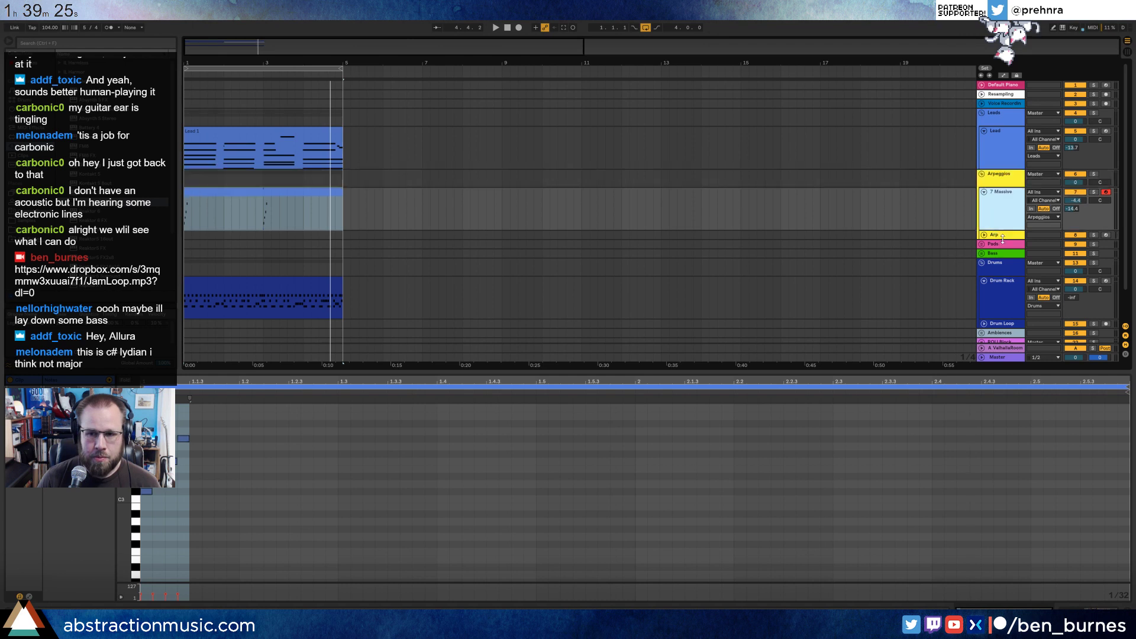
Recolour the Massive track yellow to match the Arpeggios group, remove the Arp track, and play from the start.
{"action": "right_click", "coordinate": [997, 204]}
{"action": "left_click", "coordinate": [1037, 307]}
{"action": "left_click", "coordinate": [910, 206]}
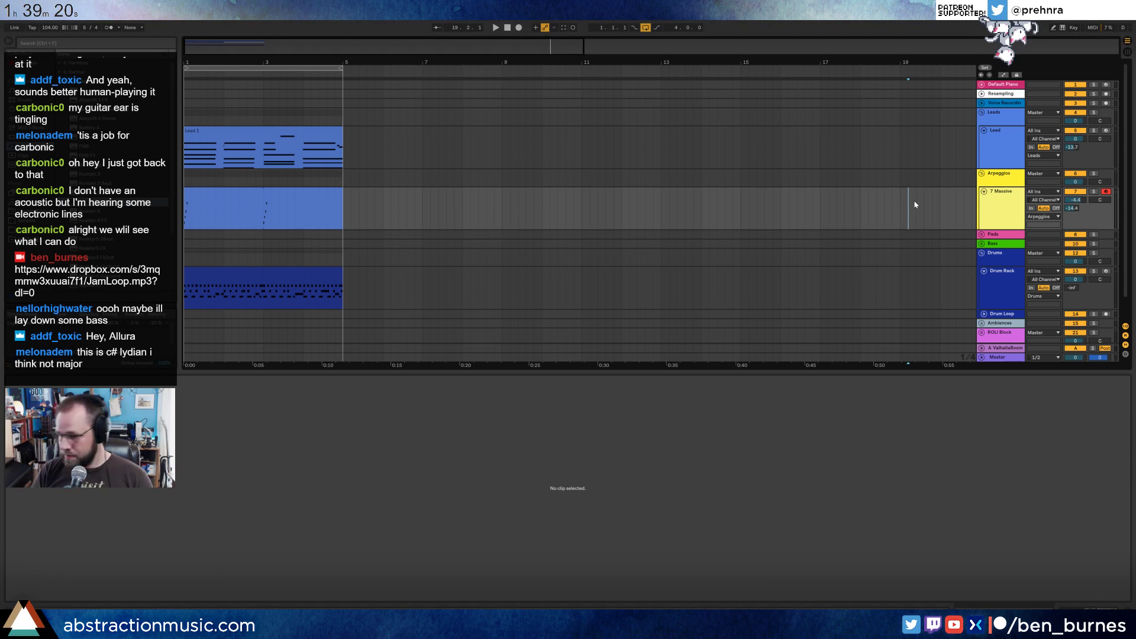
{"action": "key", "text": "Home"}
{"action": "key", "text": "space"}
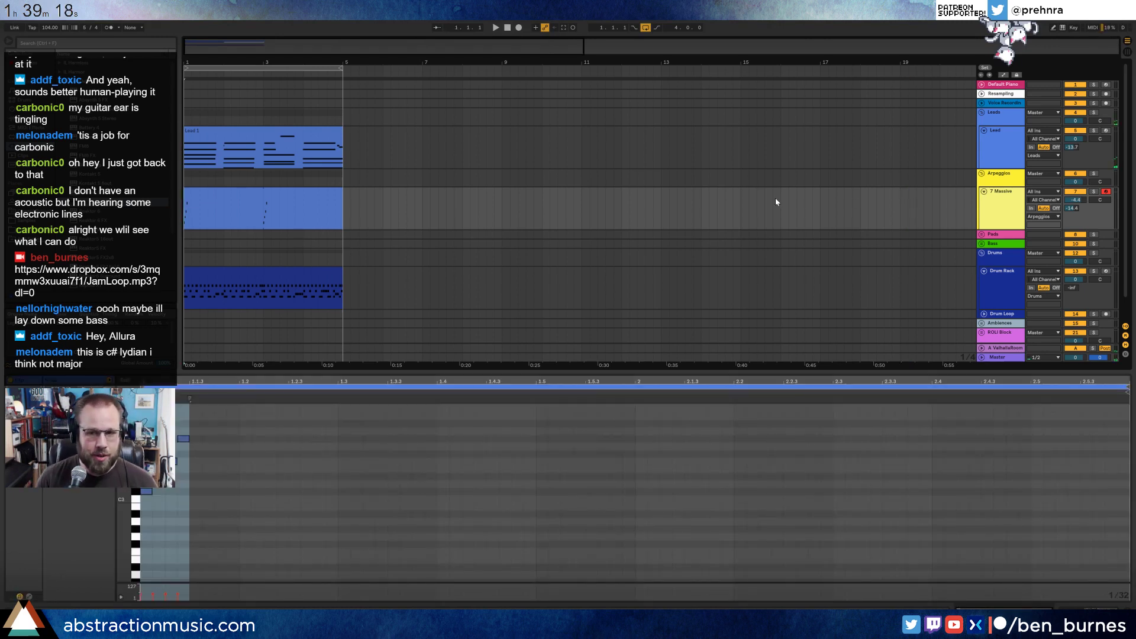
Unfold the Bass group and expand the Bass track inside it.
{"action": "left_click", "coordinate": [992, 244]}
{"action": "key", "text": "u"}
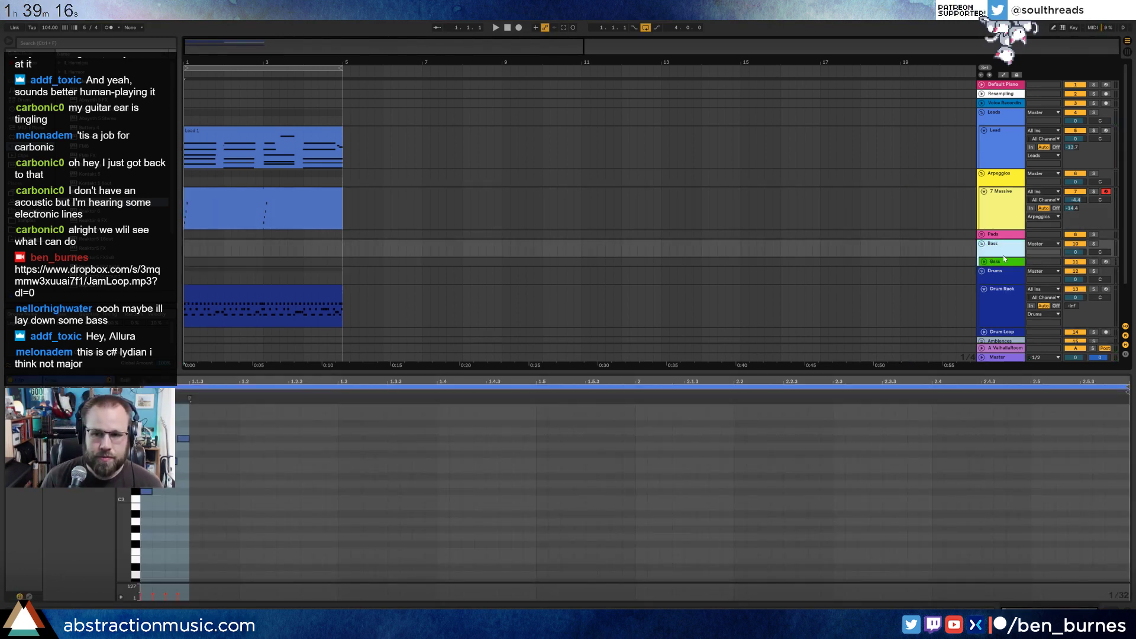
{"action": "left_click", "coordinate": [993, 263]}
{"action": "key", "text": "u"}
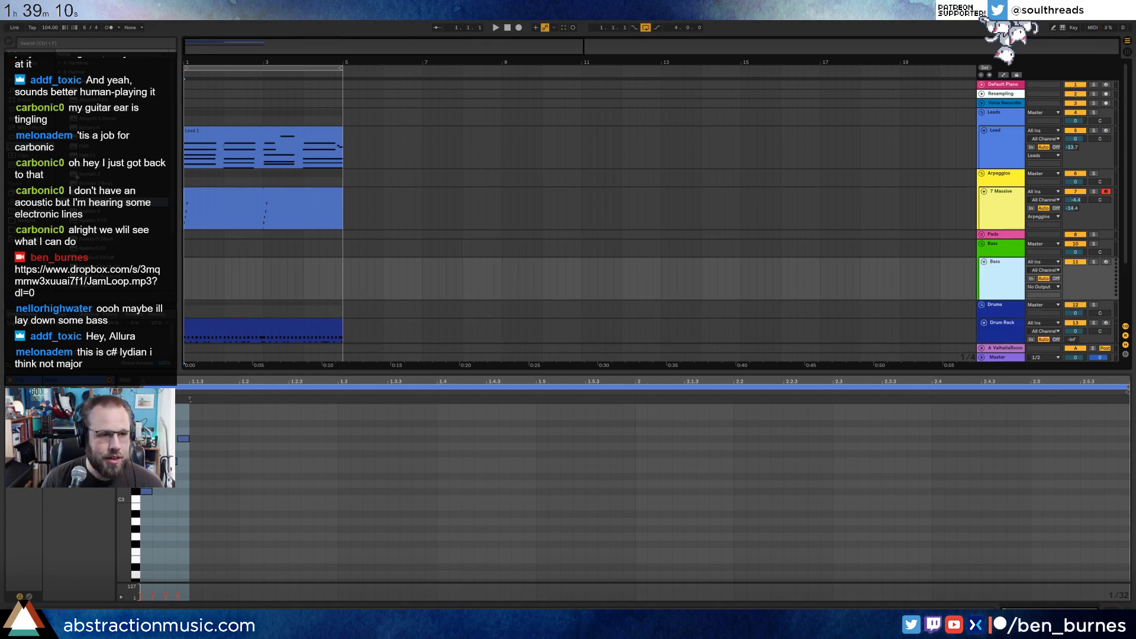
Put Kontakt 5 on the Bass track, search its database for "upright", load Upright Bass, and close the Kontakt window.
{"action": "left_click_drag", "start_coordinate": [76, 175], "coordinate": [245, 279]}
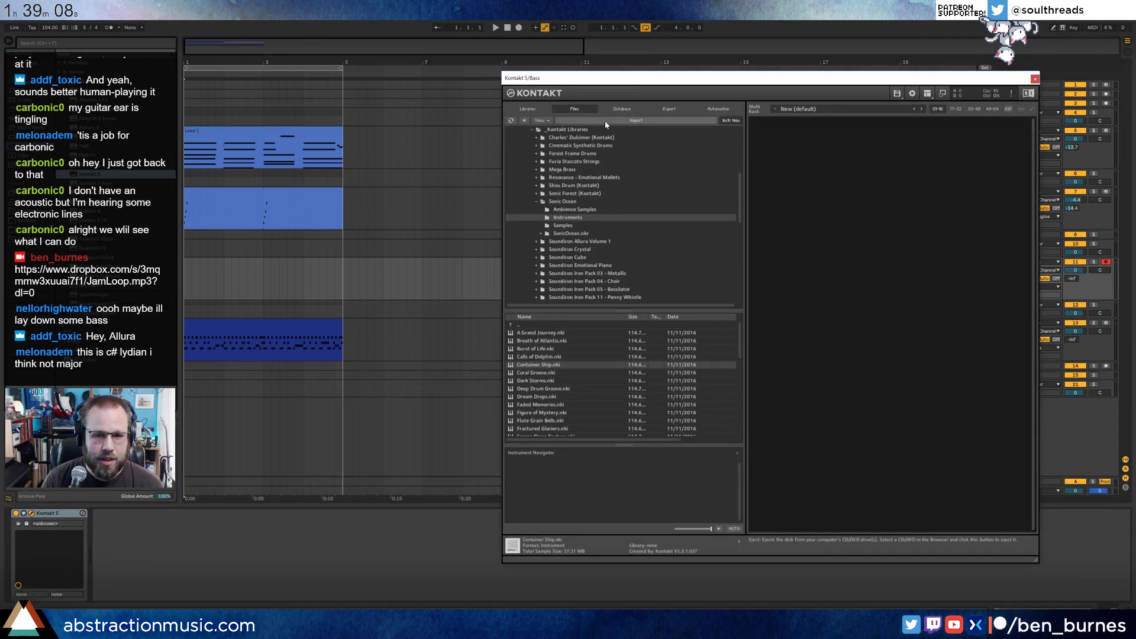
{"action": "left_click", "coordinate": [622, 108]}
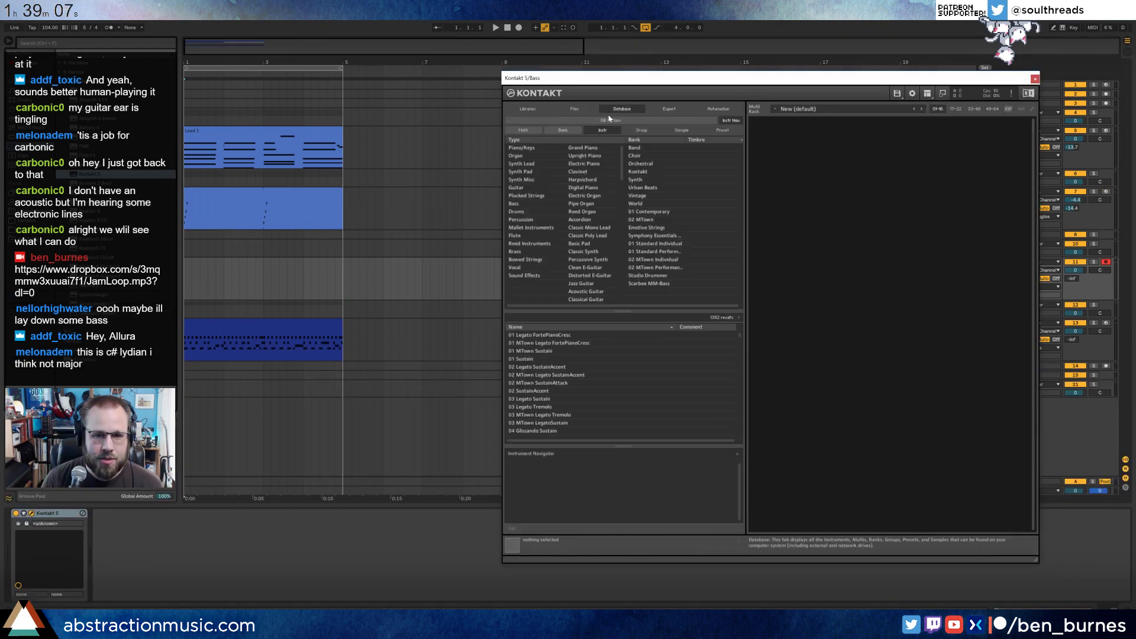
{"action": "left_click", "coordinate": [572, 319]}
{"action": "type", "text": "upright"}
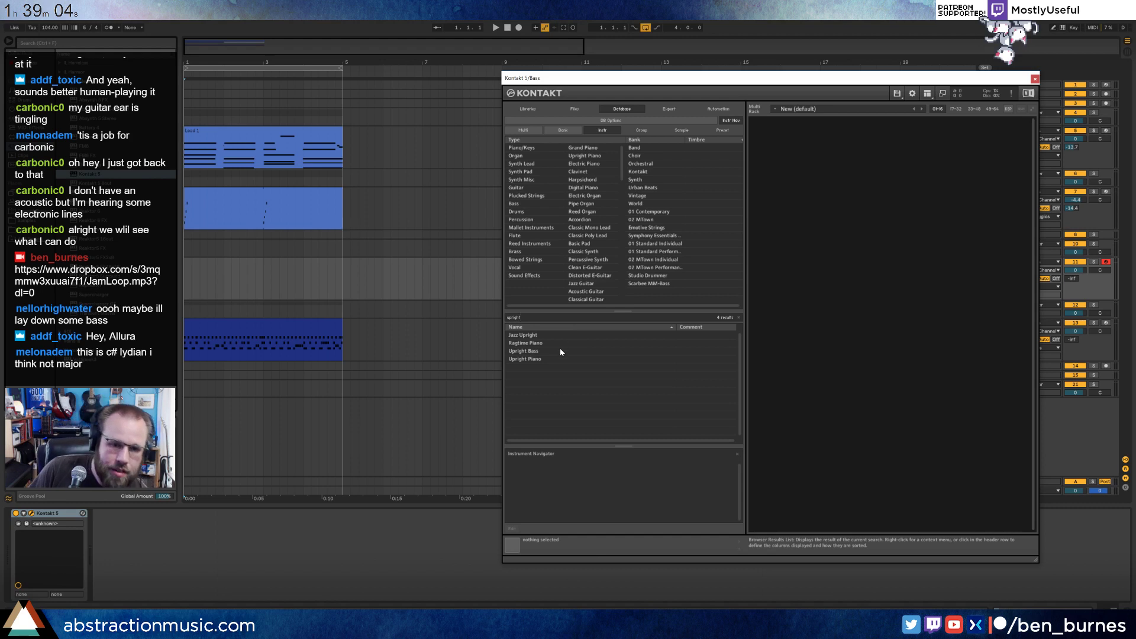
{"action": "double_click", "coordinate": [560, 350]}
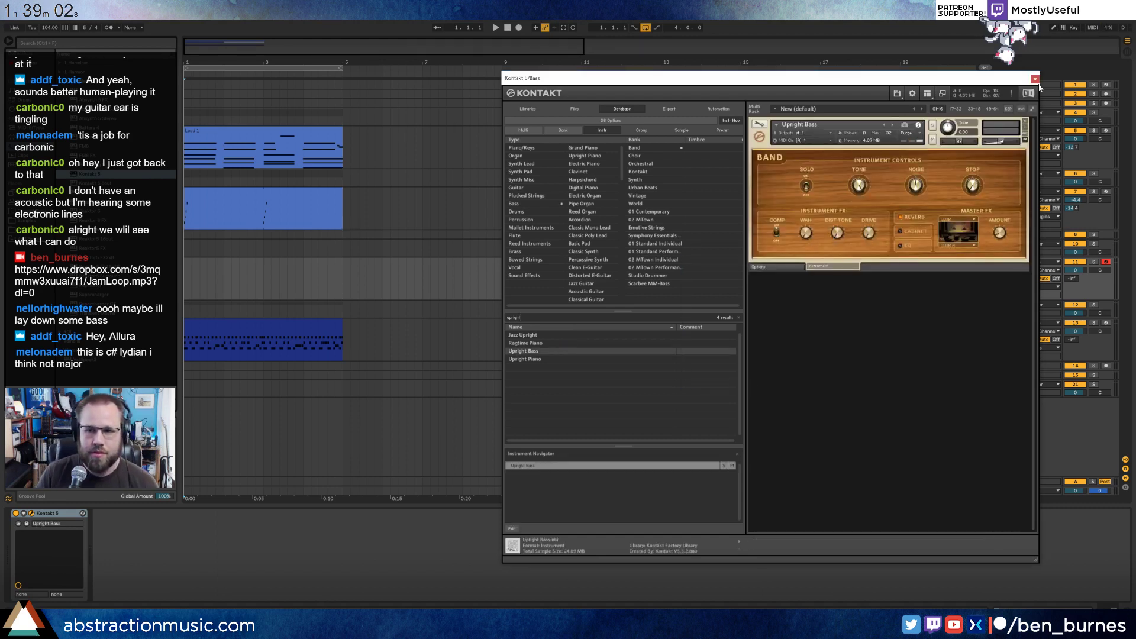
{"action": "left_click", "coordinate": [1035, 79]}
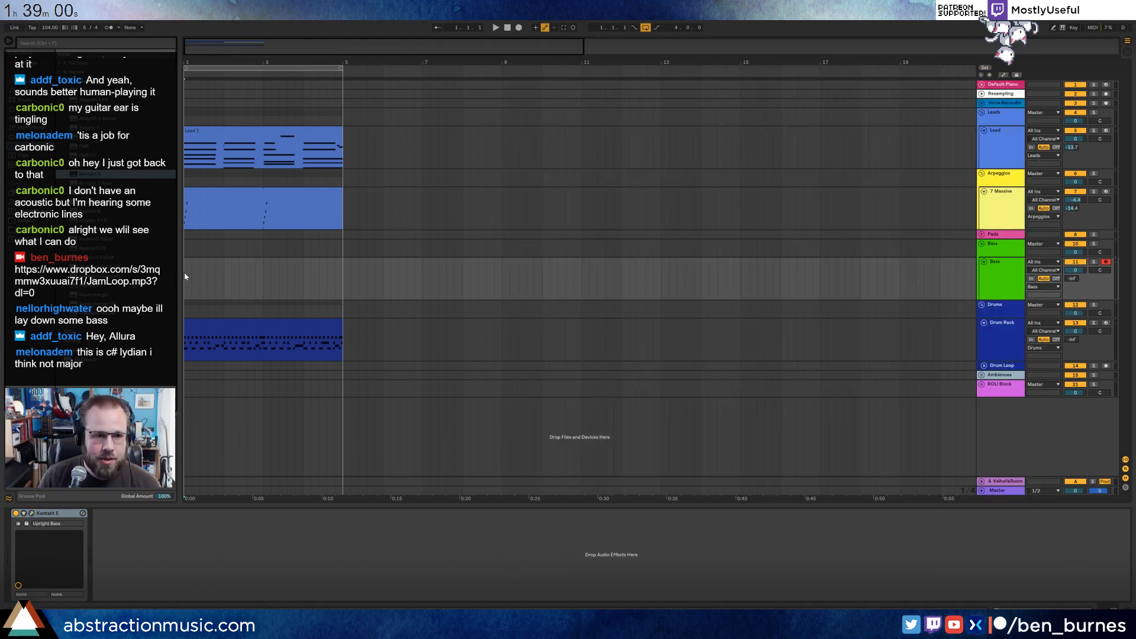
Record a one-bar bass take on the Bass track and open the recorded clip for note editing.
{"action": "key", "text": "space"}
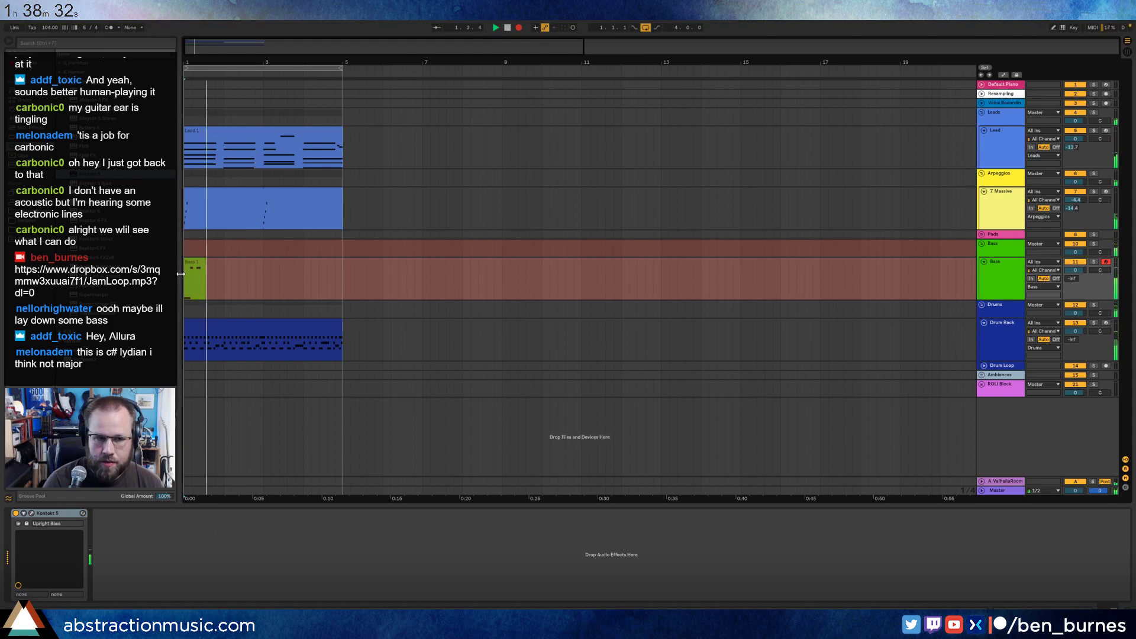
{"action": "key", "text": "space"}
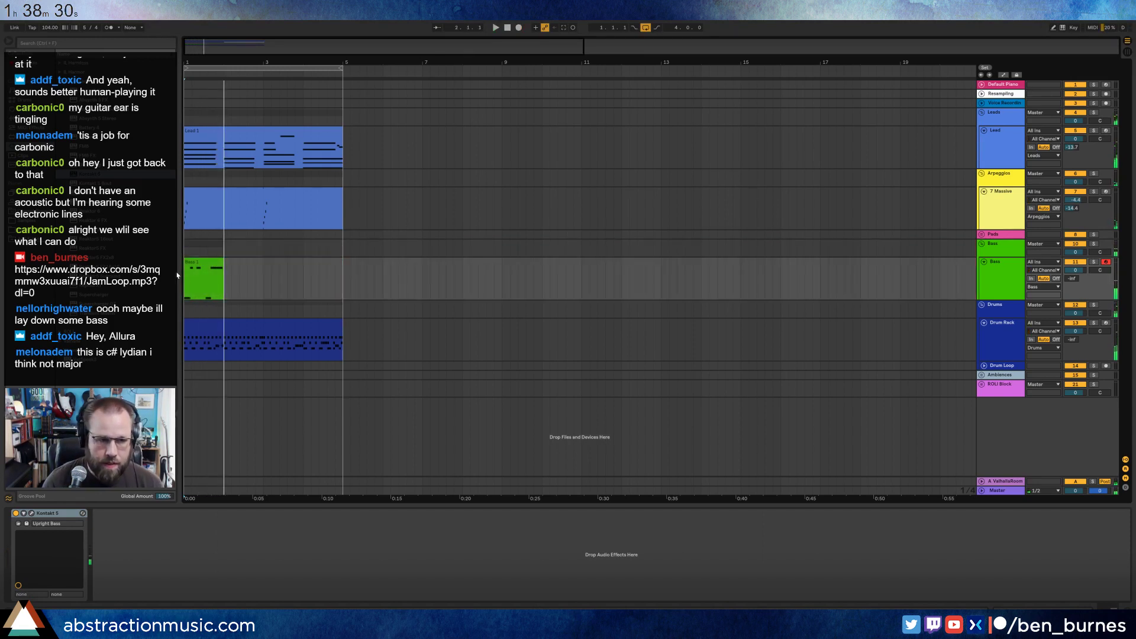
{"action": "double_click", "coordinate": [196, 264]}
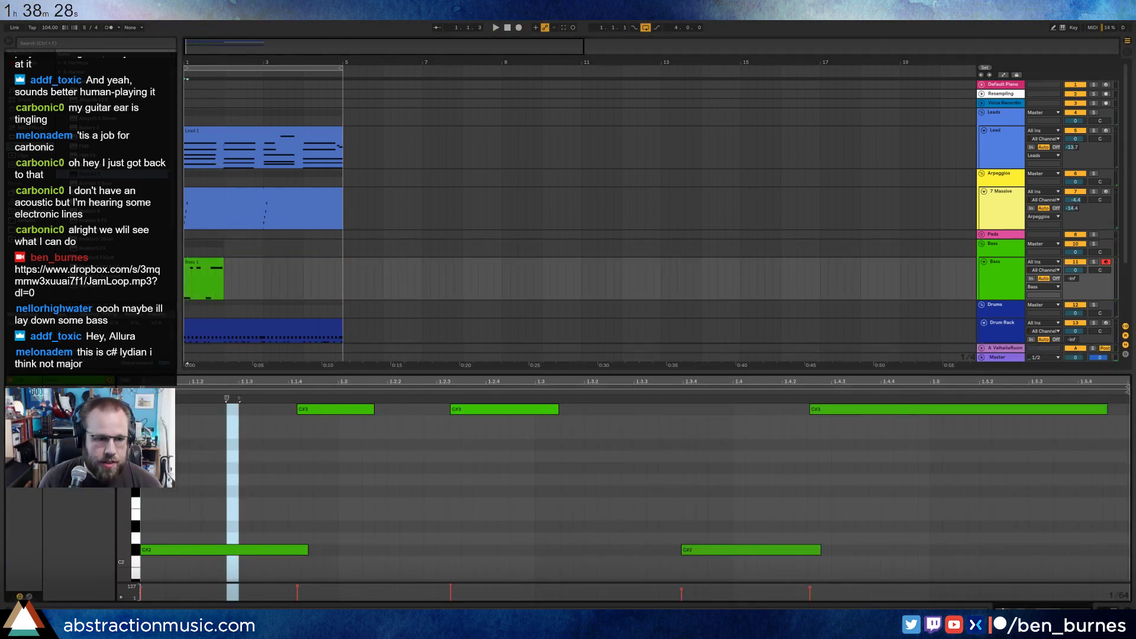
Shorten the opening C#2 note, then align the first C#3 note to 1.1.4 and trim it to a short note.
{"action": "mouse_move", "coordinate": [124, 509]}
{"action": "left_mouse_down"}
{"action": "mouse_move", "coordinate": [106, 503]}
{"action": "mouse_move", "coordinate": [107, 529]}
{"action": "left_mouse_up"}
{"action": "left_click", "coordinate": [337, 534]}
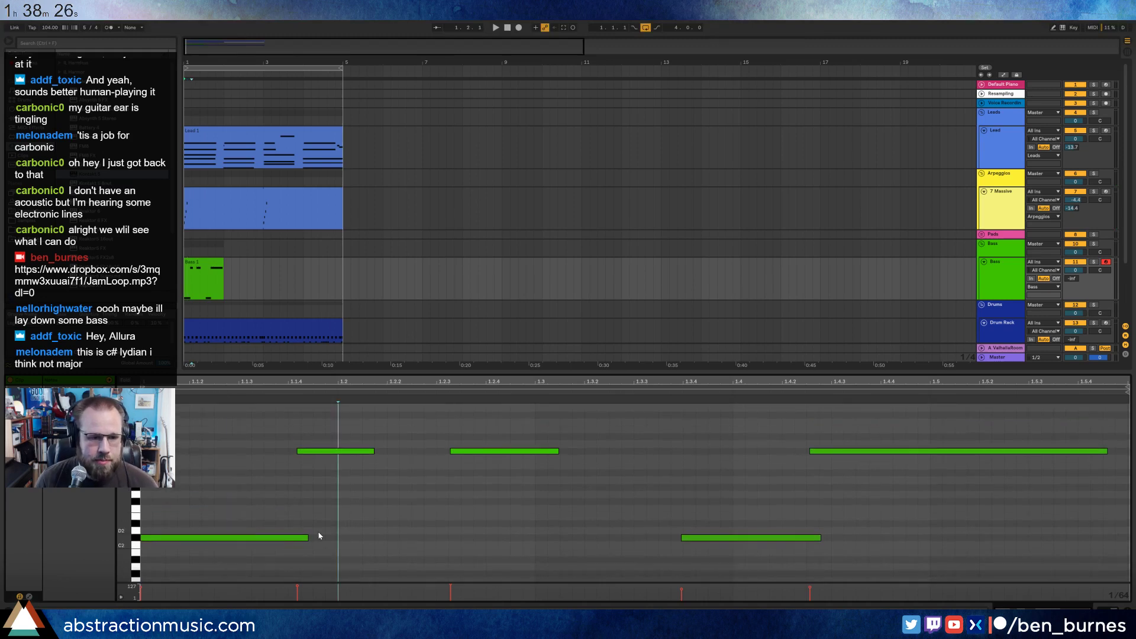
{"action": "left_click_drag", "start_coordinate": [308, 535], "coordinate": [239, 536]}
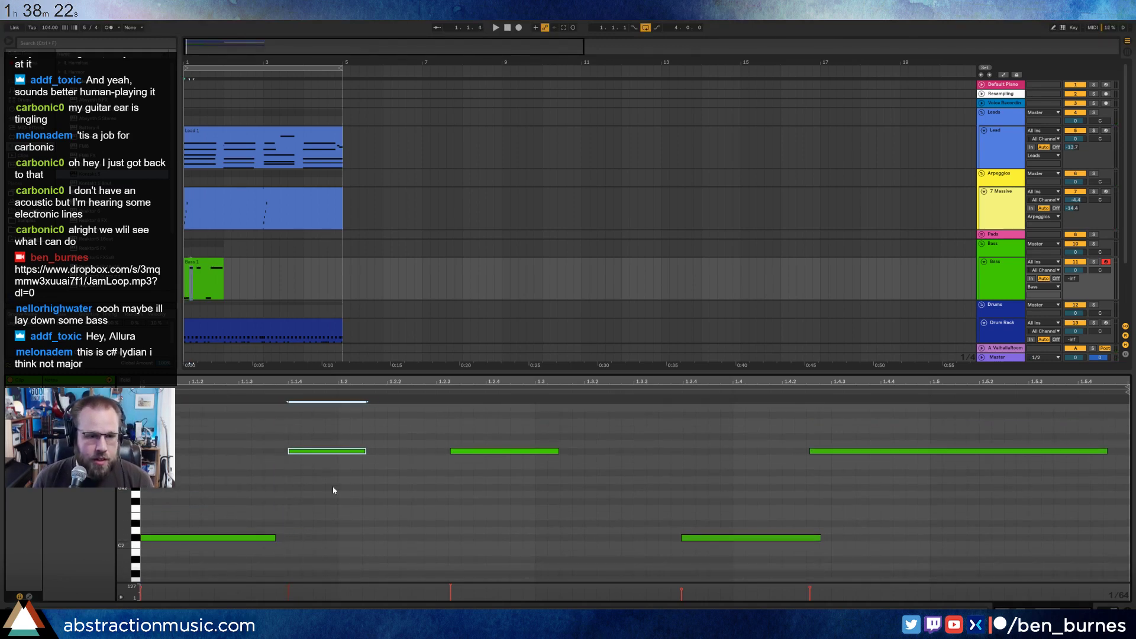
{"action": "key", "text": "shift+Left"}
{"action": "key", "text": "shift+Left"}
{"action": "key", "text": "shift+Left"}
{"action": "key", "text": "shift+Left"}
{"action": "key", "text": "shift+Left"}
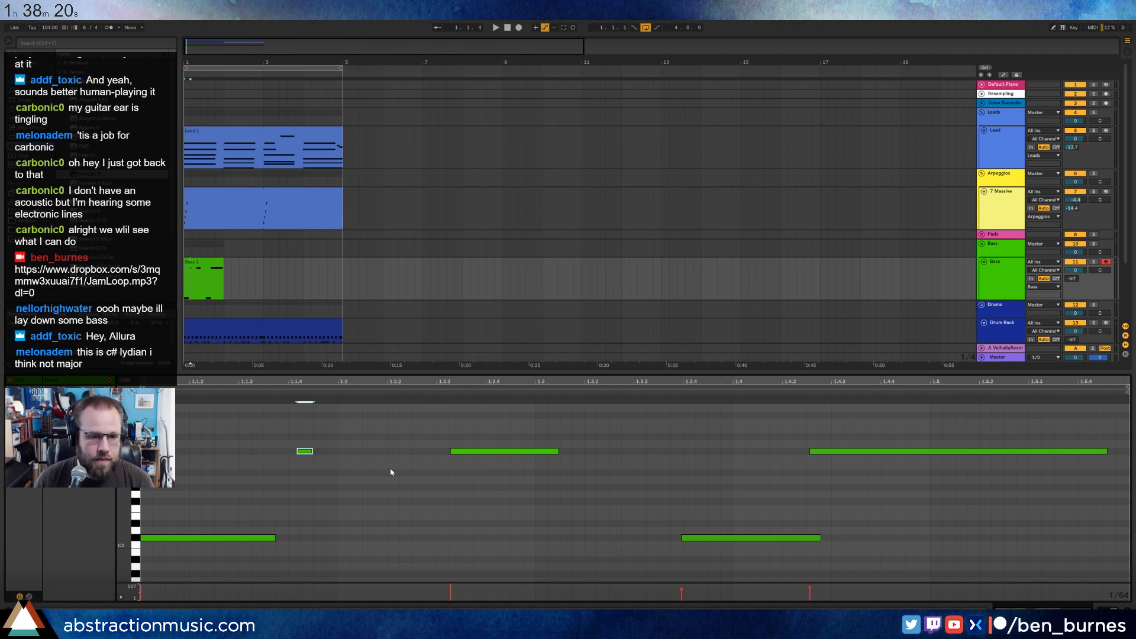
{"action": "key", "text": "Left"}
{"action": "key", "text": "shift+Right"}
Align the second C#3 note to 1.2.3 and shorten it so it ends before beat 3.
{"action": "left_click_drag", "start_coordinate": [448, 425], "coordinate": [480, 481]}
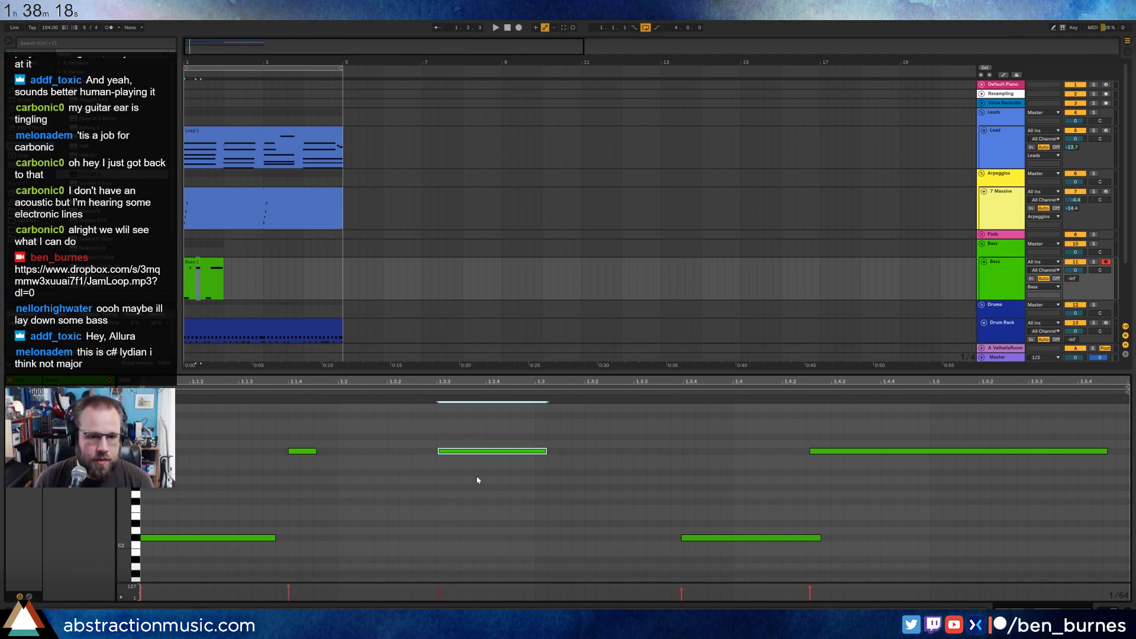
{"action": "key", "text": "shift+Left"}
{"action": "key", "text": "shift+Left"}
{"action": "key", "text": "shift+Left"}
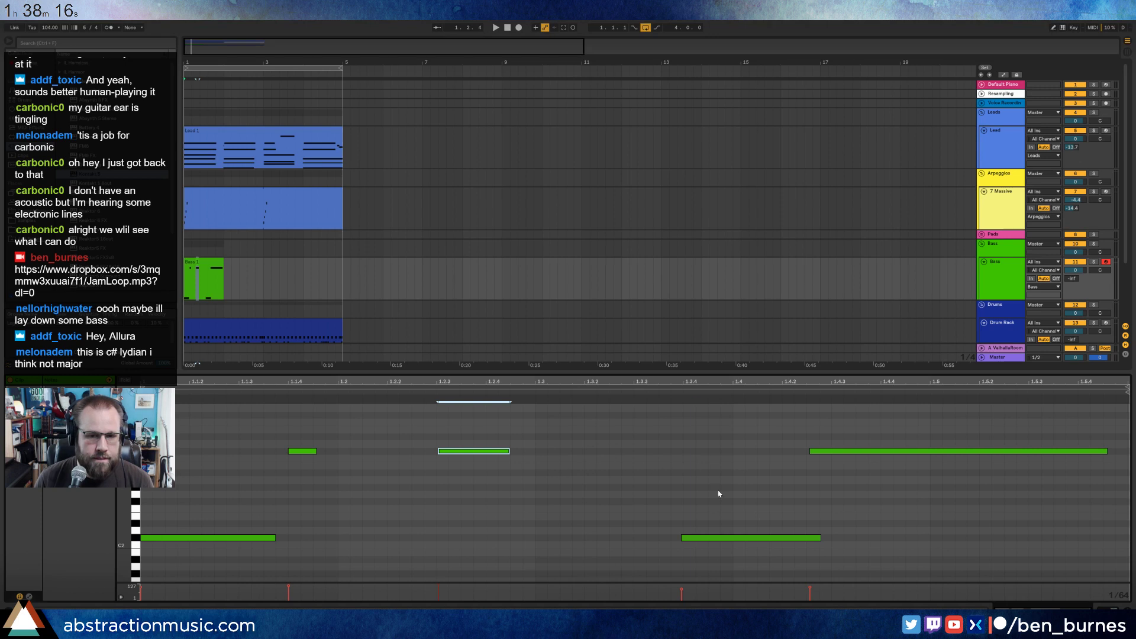
Move the second C#2 note earlier to 1.3.3 and shorten it to end before beat 4.
{"action": "left_click_drag", "start_coordinate": [703, 460], "coordinate": [737, 575]}
{"action": "key", "text": "Left"}
{"action": "key", "text": "Left"}
{"action": "key", "text": "Left"}
{"action": "key", "text": "Left"}
{"action": "key", "text": "Left"}
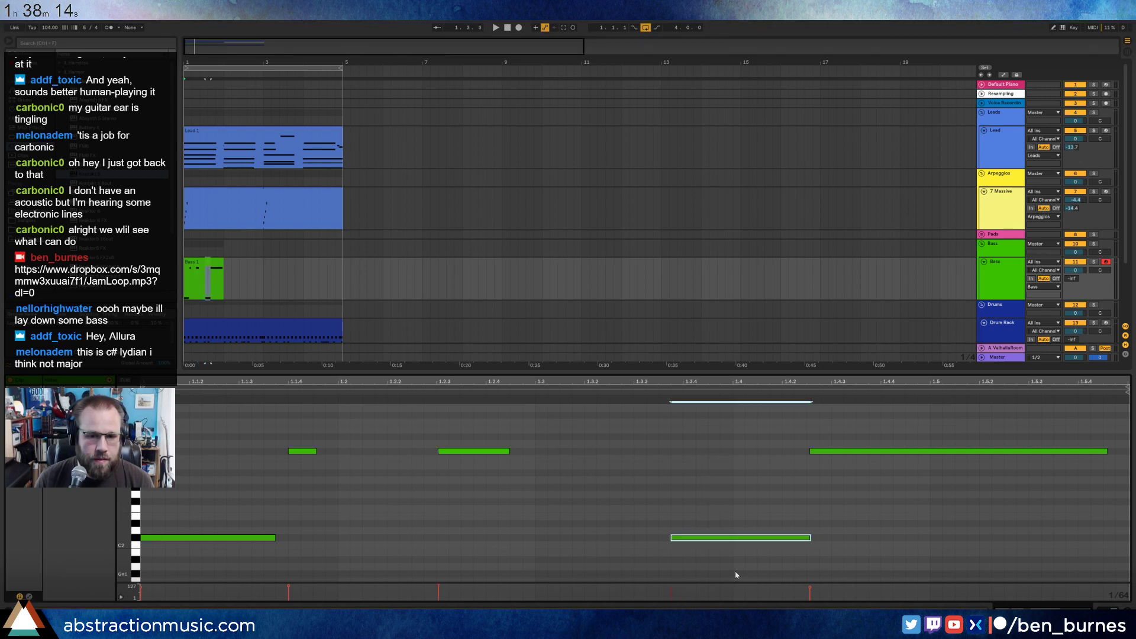
{"action": "key", "text": "shift+Left"}
{"action": "key", "text": "shift+Left"}
{"action": "key", "text": "shift+Left"}
{"action": "key", "text": "shift+Left"}
{"action": "key", "text": "shift+Left"}
{"action": "key", "text": "shift+Left"}
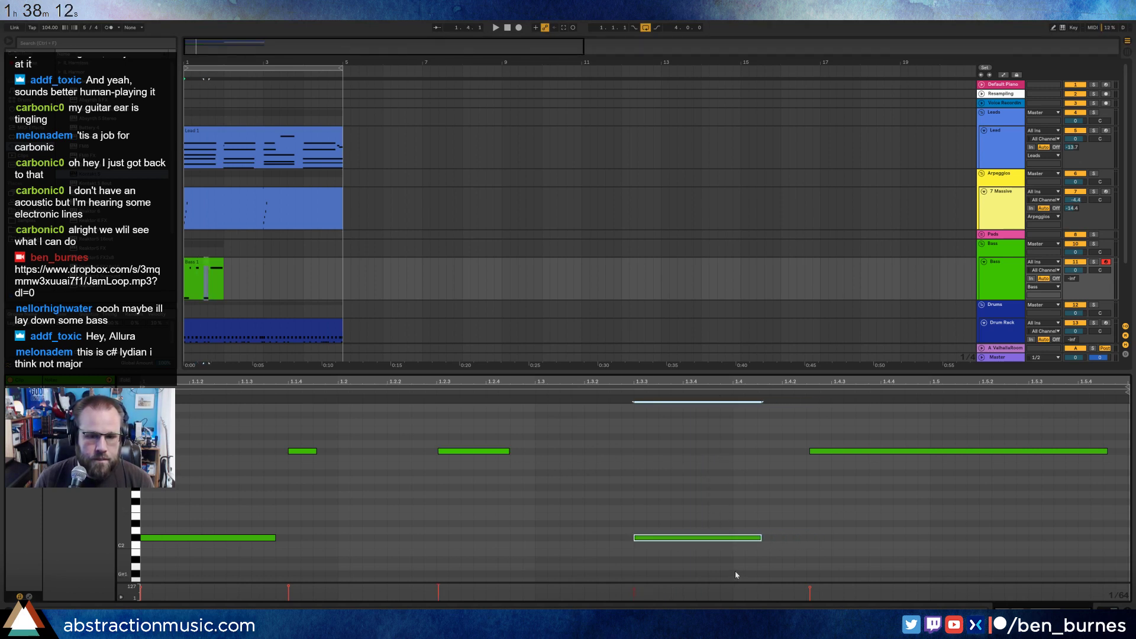
Move the long final C#3 note earlier to 1.4 and shorten it to about a sixteenth note.
{"action": "left_click_drag", "start_coordinate": [829, 433], "coordinate": [842, 481]}
{"action": "key", "text": "Left"}
{"action": "key", "text": "Left"}
{"action": "key", "text": "Left"}
{"action": "key", "text": "Left"}
{"action": "key", "text": "Left"}
{"action": "key", "text": "Left"}
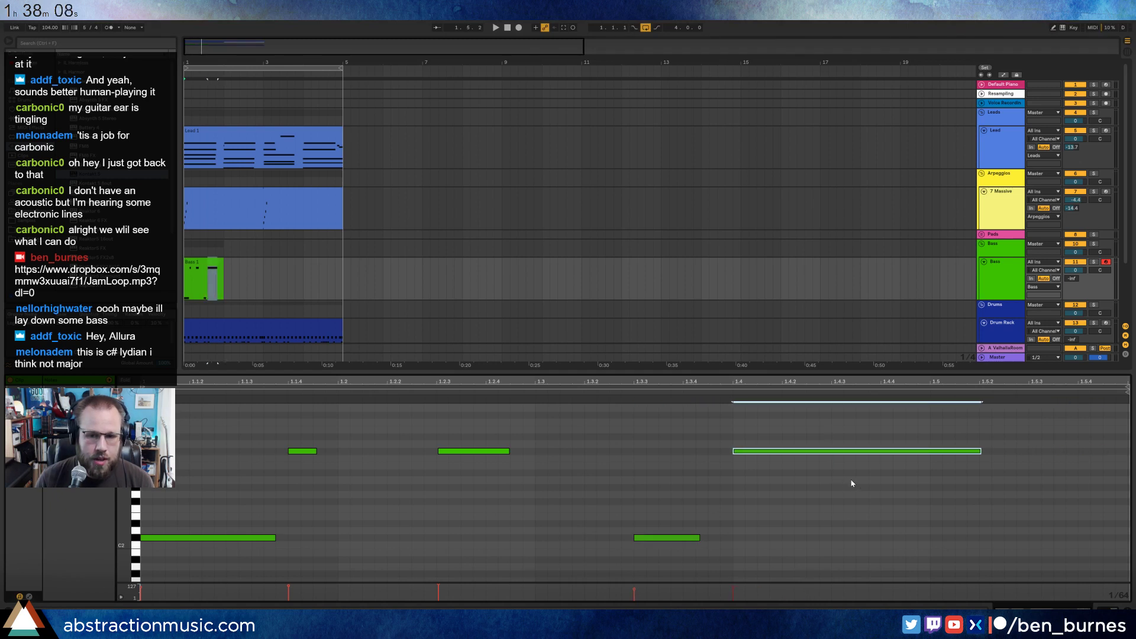
{"action": "key", "text": "shift+Right"}
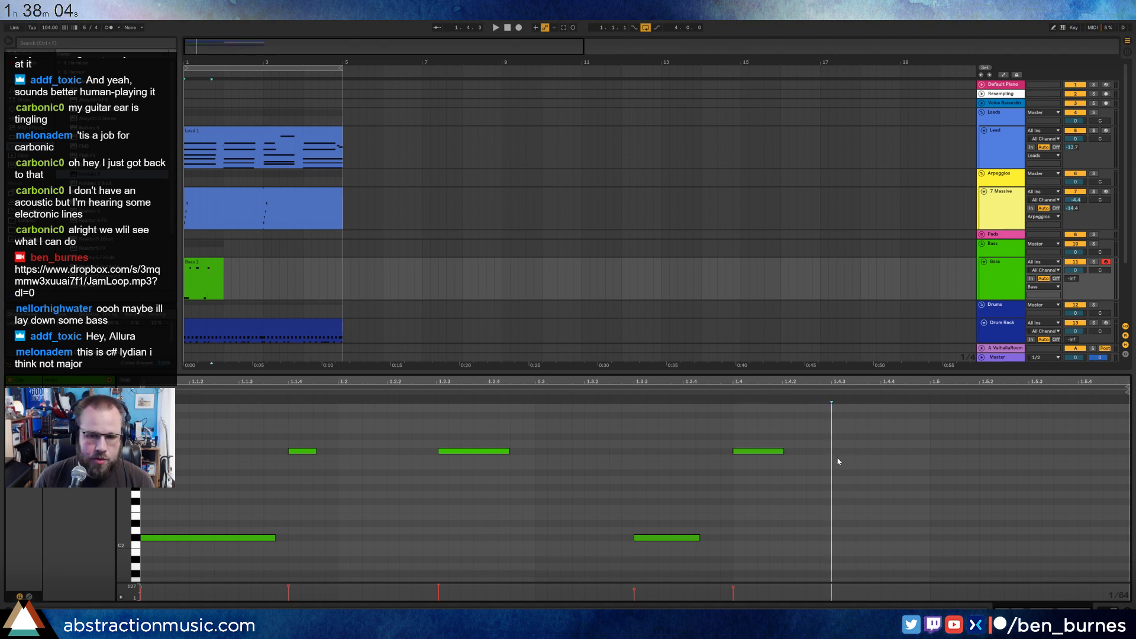
Draw the rest of bar 1: a shortened C3 at 1.4.3, G#2 at 1.5, and C#2 at 1.5.3.
{"action": "left_click_drag", "start_coordinate": [838, 461], "coordinate": [932, 466]}
{"action": "key", "text": "space"}
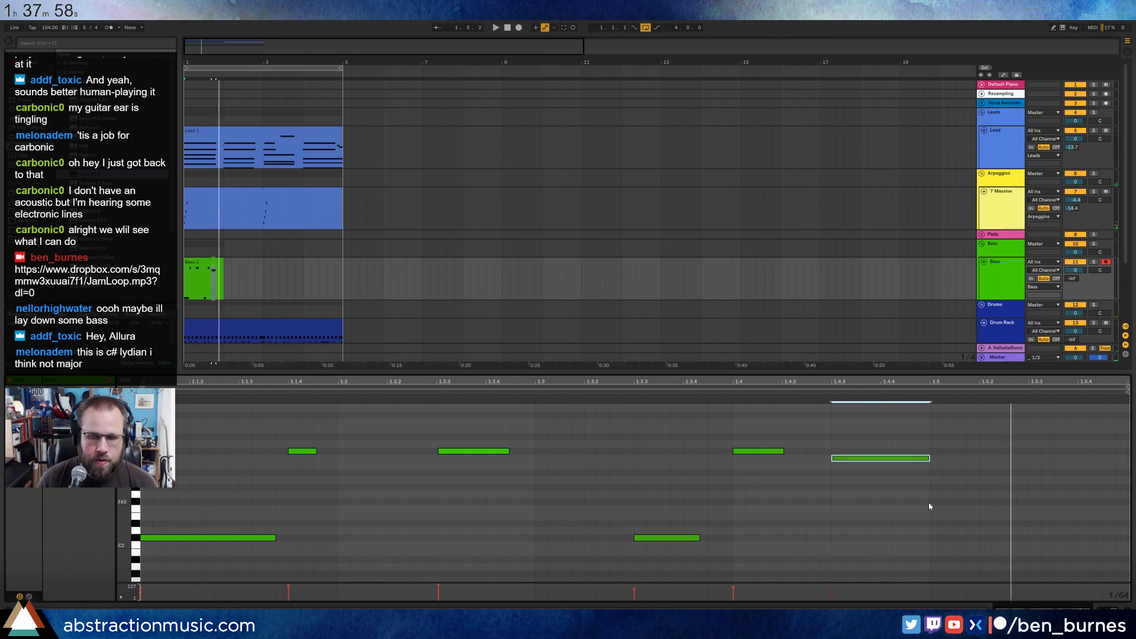
{"action": "left_click_drag", "start_coordinate": [913, 458], "coordinate": [890, 457]}
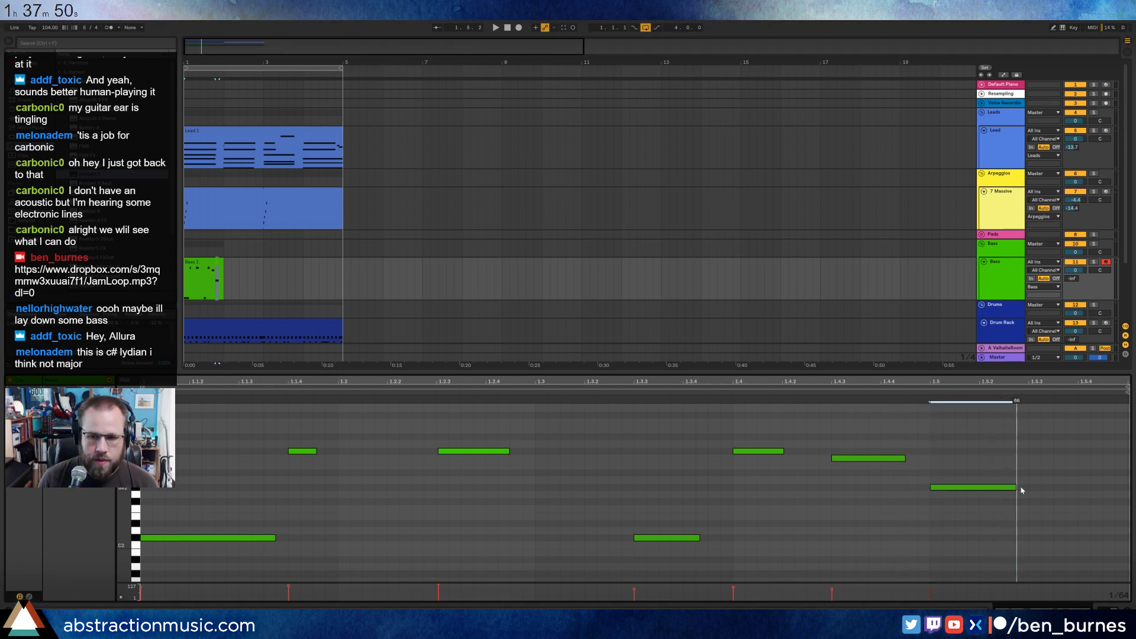
{"action": "left_click", "coordinate": [1031, 535]}
{"action": "left_click_drag", "start_coordinate": [1032, 535], "coordinate": [1108, 531]}
Extend the Bass clip from bar 1 to the end of bar 2.
{"action": "left_click", "coordinate": [231, 274]}
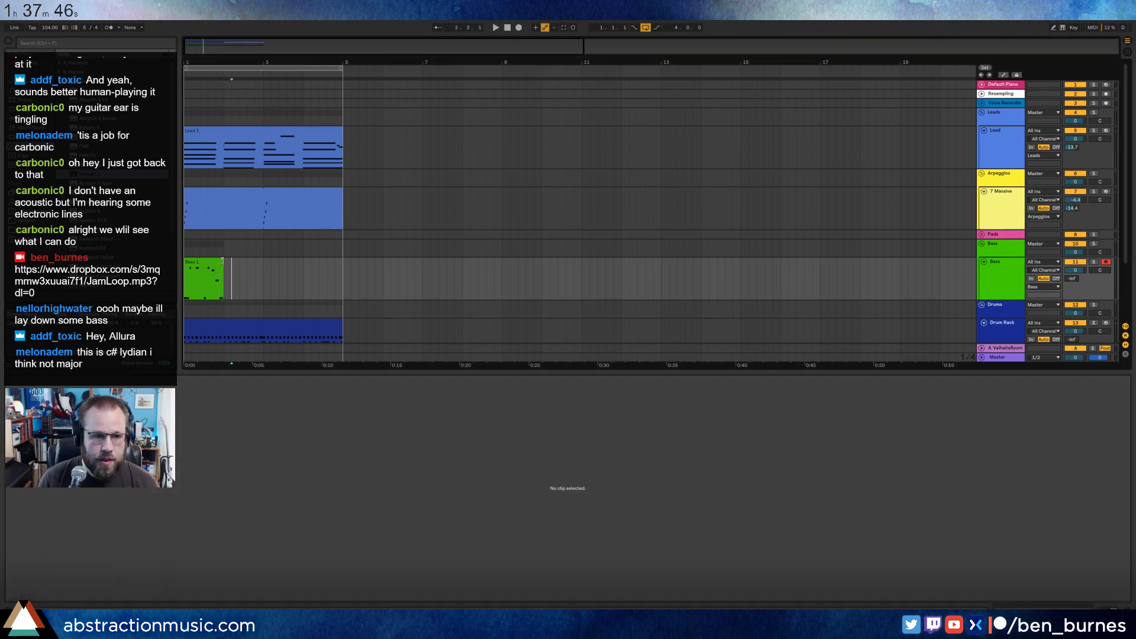
{"action": "left_click_drag", "start_coordinate": [222, 274], "coordinate": [260, 274]}
{"action": "scroll", "coordinate": [651, 514], "scroll_direction": "down", "scroll_amount": 3}
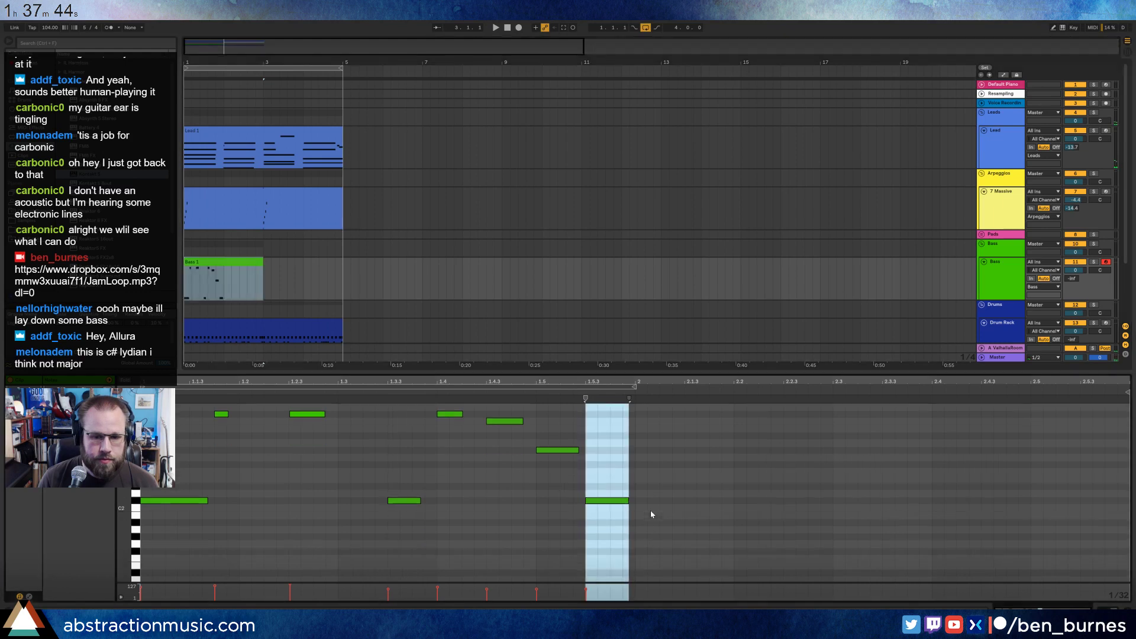
Start bar 2 of the bass line with A#1 on beat 1 and A#2 notes at 2.1.4 and 2.2.3.
{"action": "double_click", "coordinate": [637, 523]}
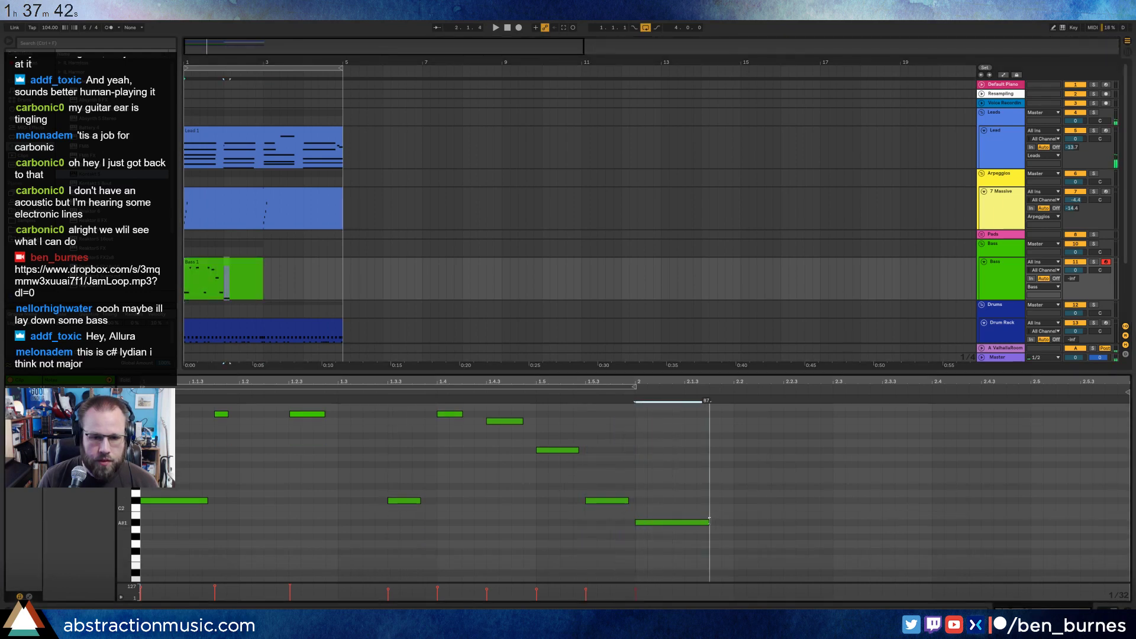
{"action": "key", "text": "space"}
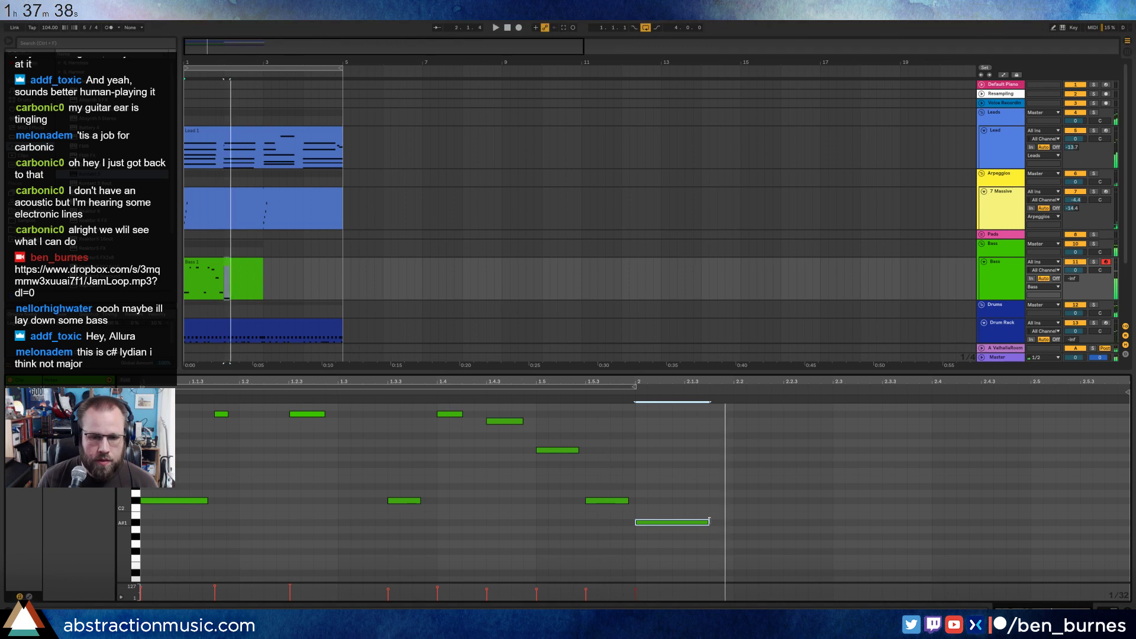
{"action": "key", "text": "space"}
{"action": "left_click_drag", "start_coordinate": [709, 521], "coordinate": [698, 521]}
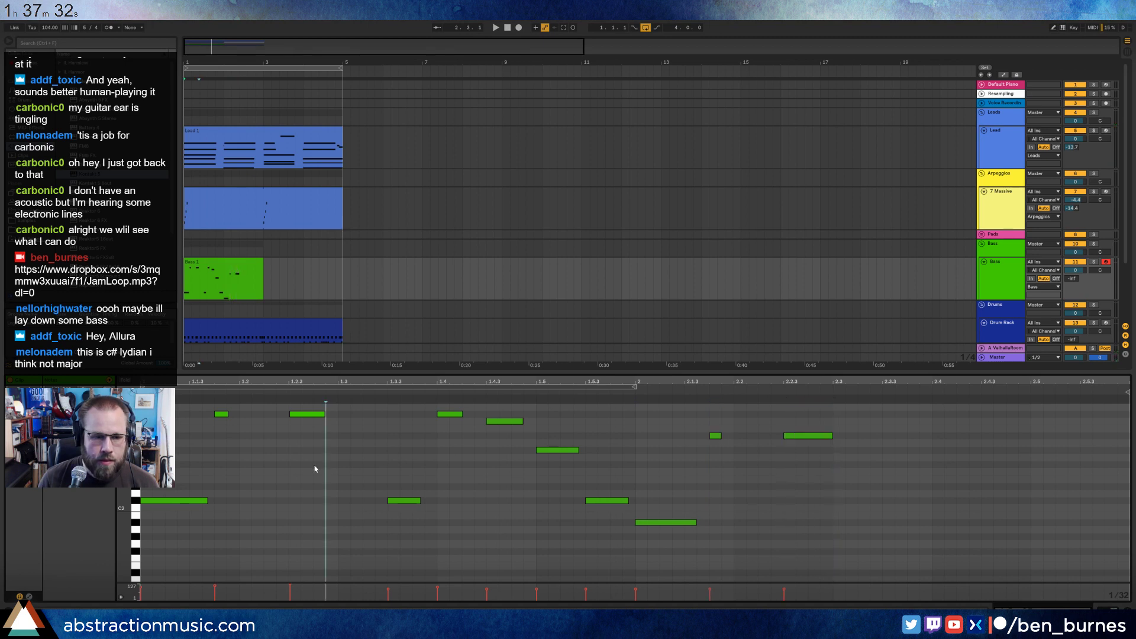
Lengthen the C#3 at 1.2.3 and extend the last A#2 to 2.4, then add A#1 at 2.5 and D#2 at 2.5.3.
{"action": "left_click_drag", "start_coordinate": [335, 415], "coordinate": [364, 415]}
{"action": "key", "text": "space"}
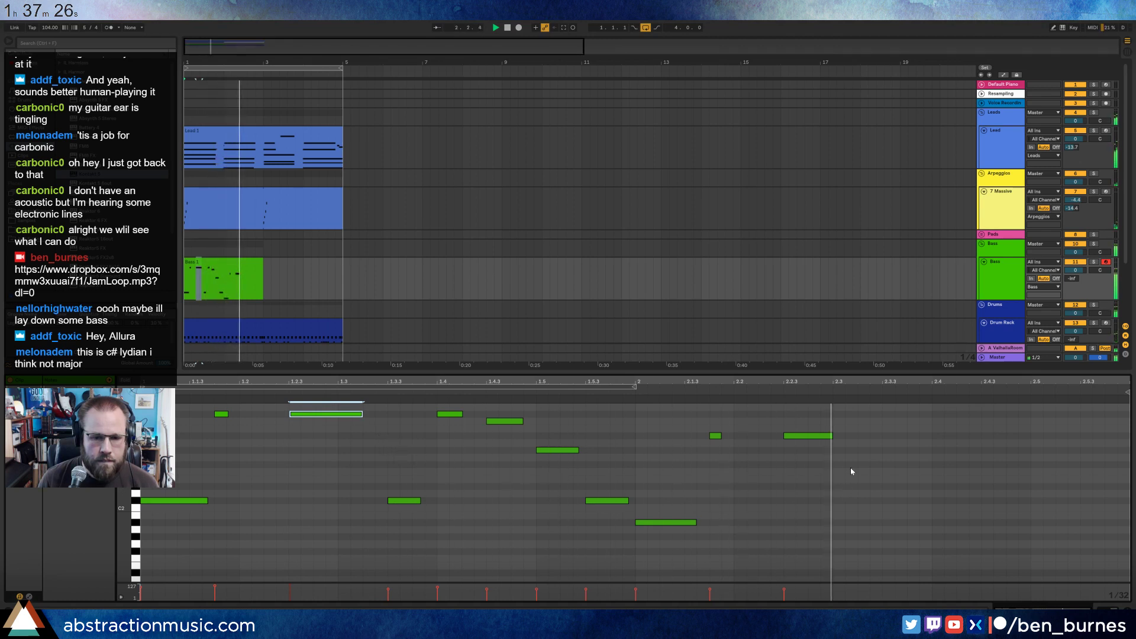
{"action": "left_click", "coordinate": [831, 437]}
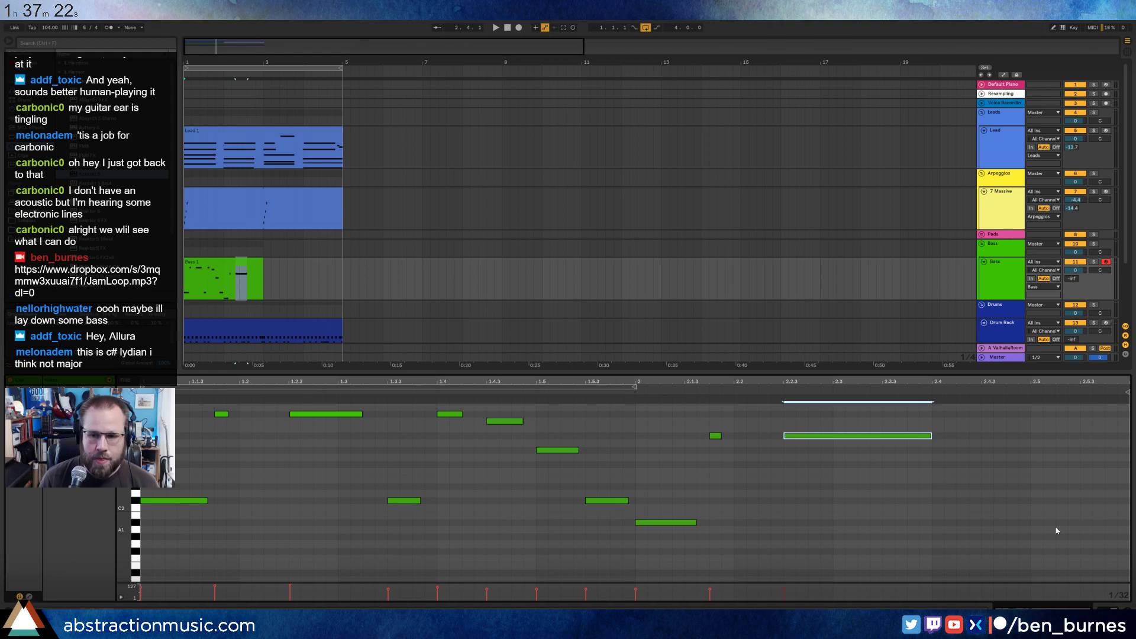
{"action": "left_click_drag", "start_coordinate": [1035, 522], "coordinate": [1080, 523]}
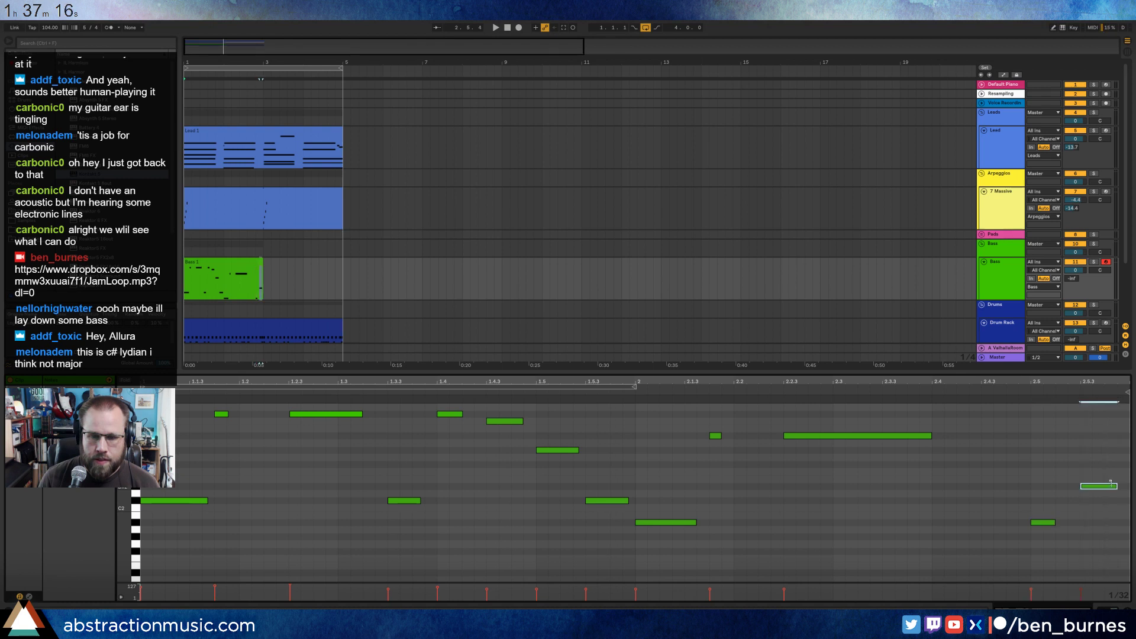
Turn on looping for the Bass clip and stretch its loop to cover both bars.
{"action": "left_click", "coordinate": [253, 263]}
{"action": "key", "text": "ctrl+l"}
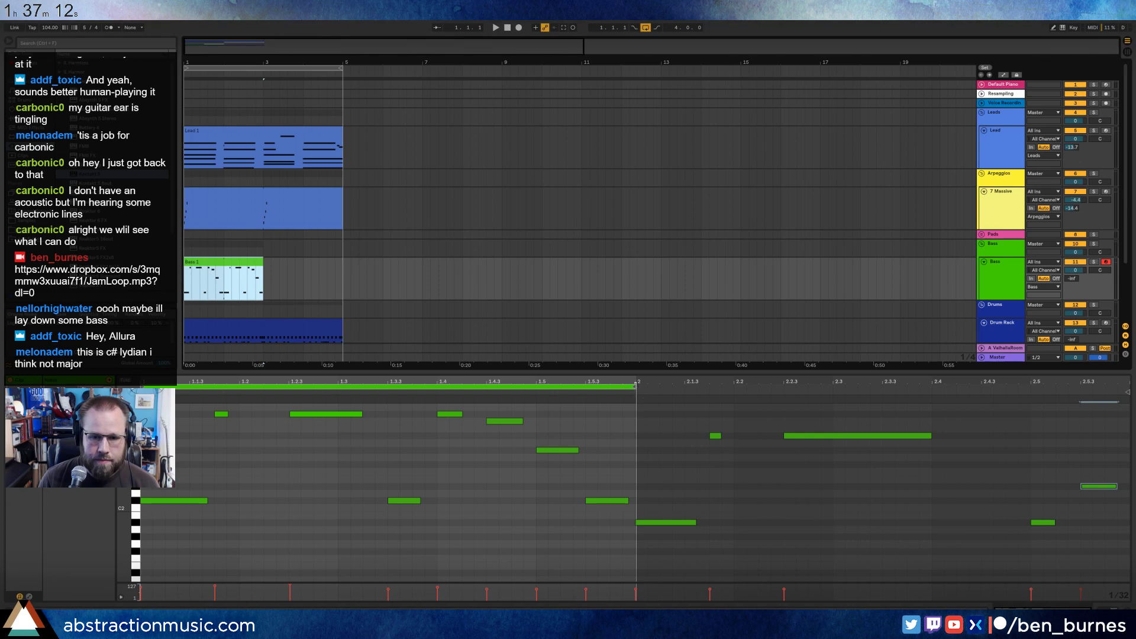
{"action": "left_click_drag", "start_coordinate": [636, 384], "coordinate": [1127, 387]}
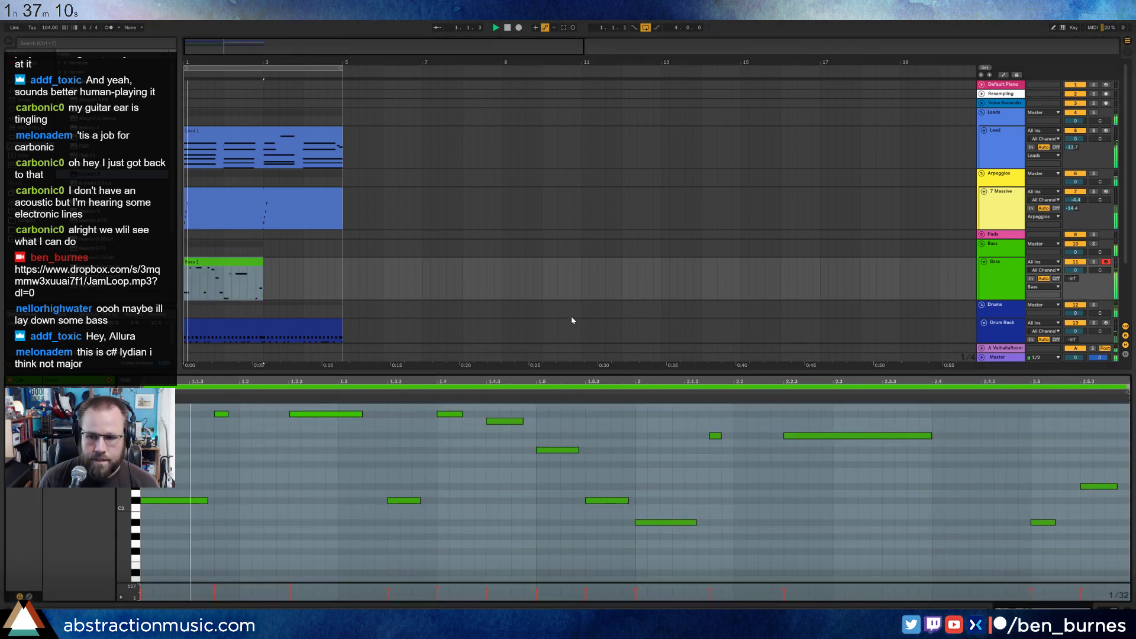
Extend the looping Bass clip to the end of bar 4, in line with the other clips.
{"action": "left_click", "coordinate": [295, 271]}
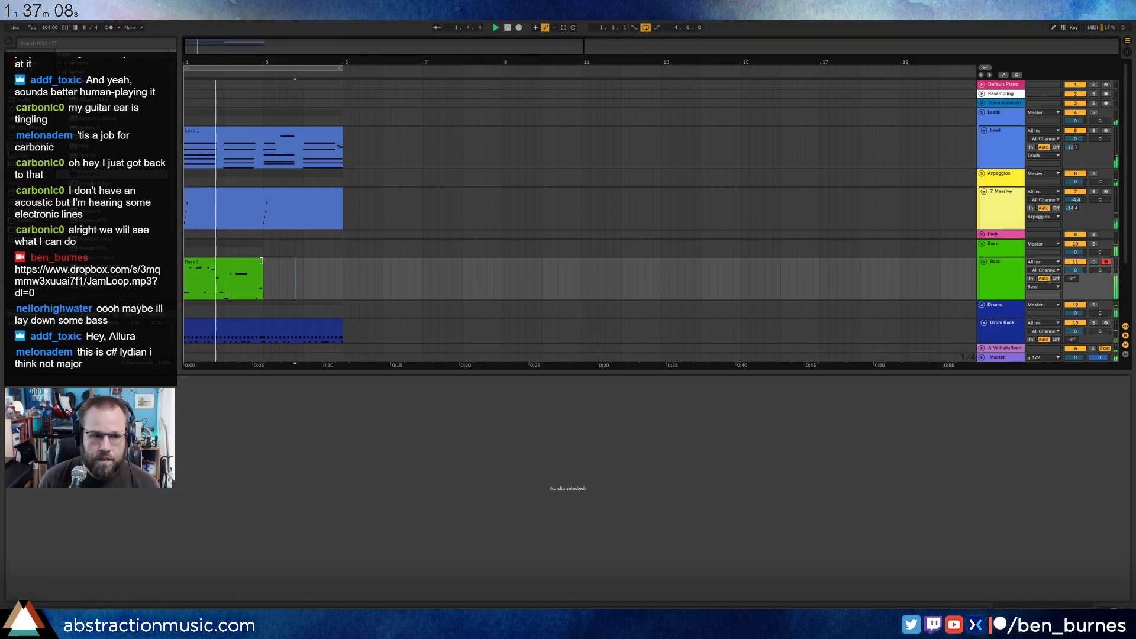
{"action": "left_click_drag", "start_coordinate": [262, 260], "coordinate": [347, 267]}
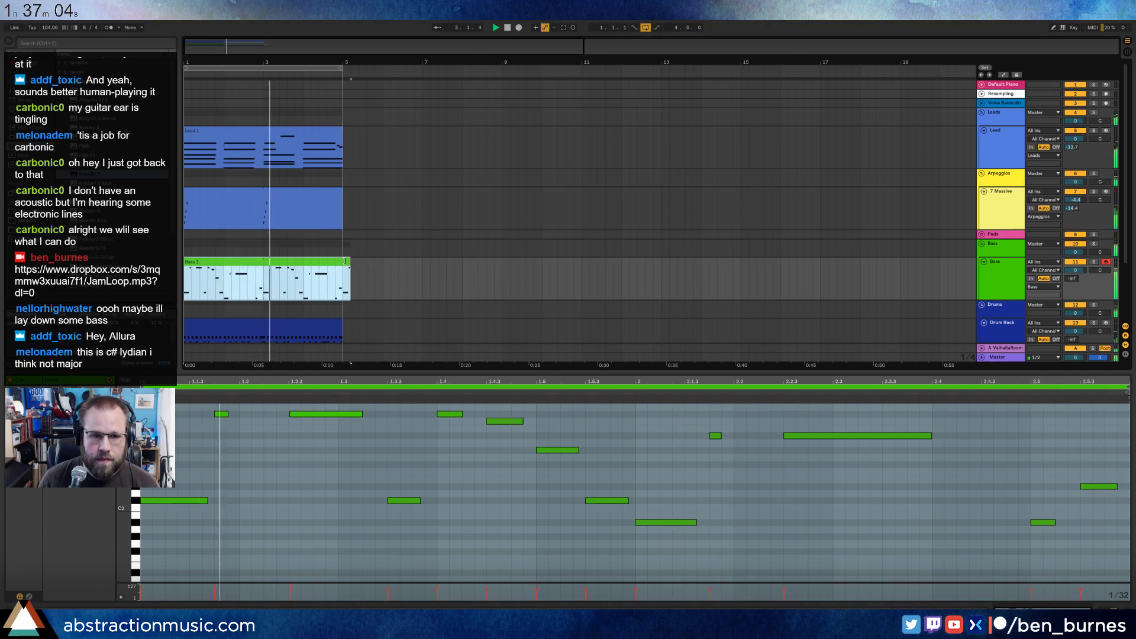
{"action": "left_click_drag", "start_coordinate": [349, 262], "coordinate": [342, 262]}
{"action": "left_click", "coordinate": [356, 271]}
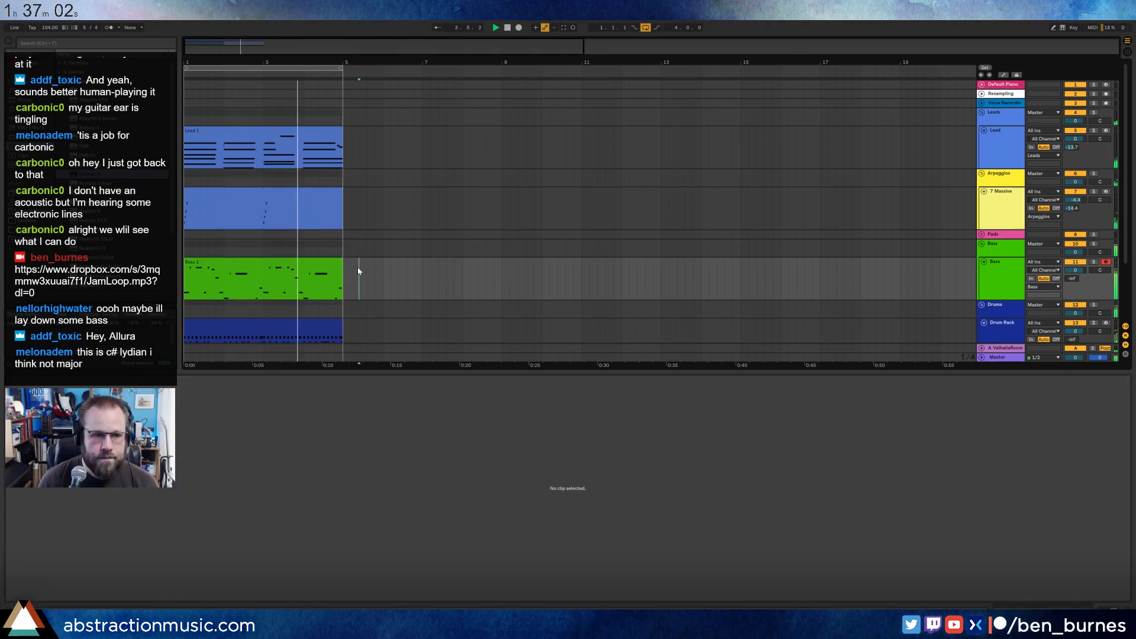
Consolidate the looped bass into one four-bar clip and raise the G#2 note at 3.5 to D#3.
{"action": "left_click", "coordinate": [318, 261]}
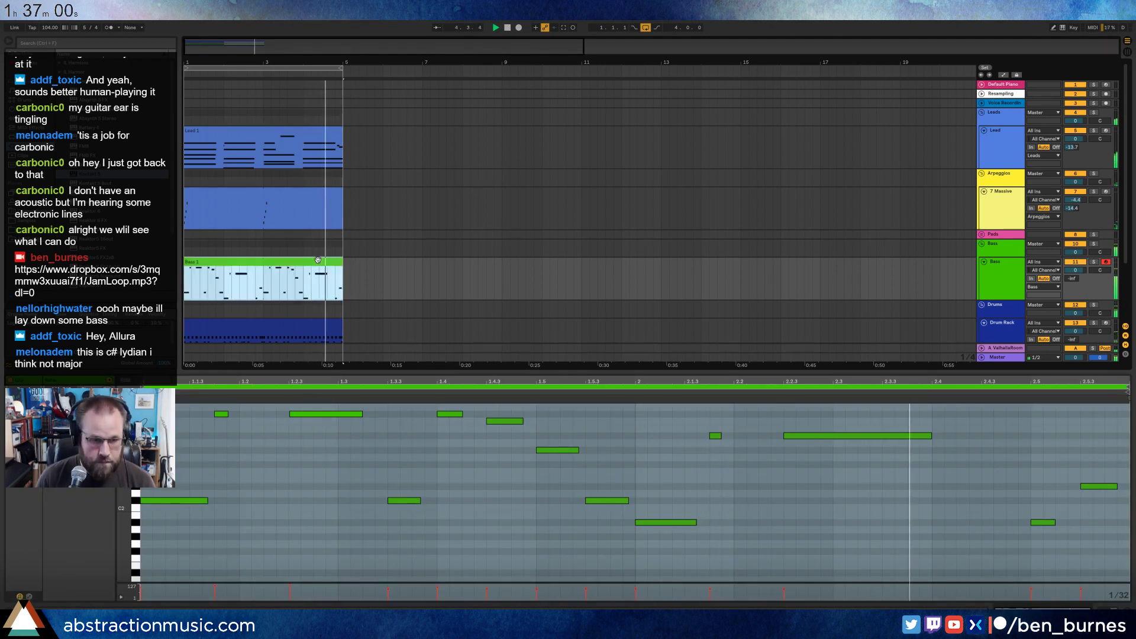
{"action": "double_click", "coordinate": [317, 260]}
{"action": "left_click", "coordinate": [845, 463]}
{"action": "key", "text": "Up"}
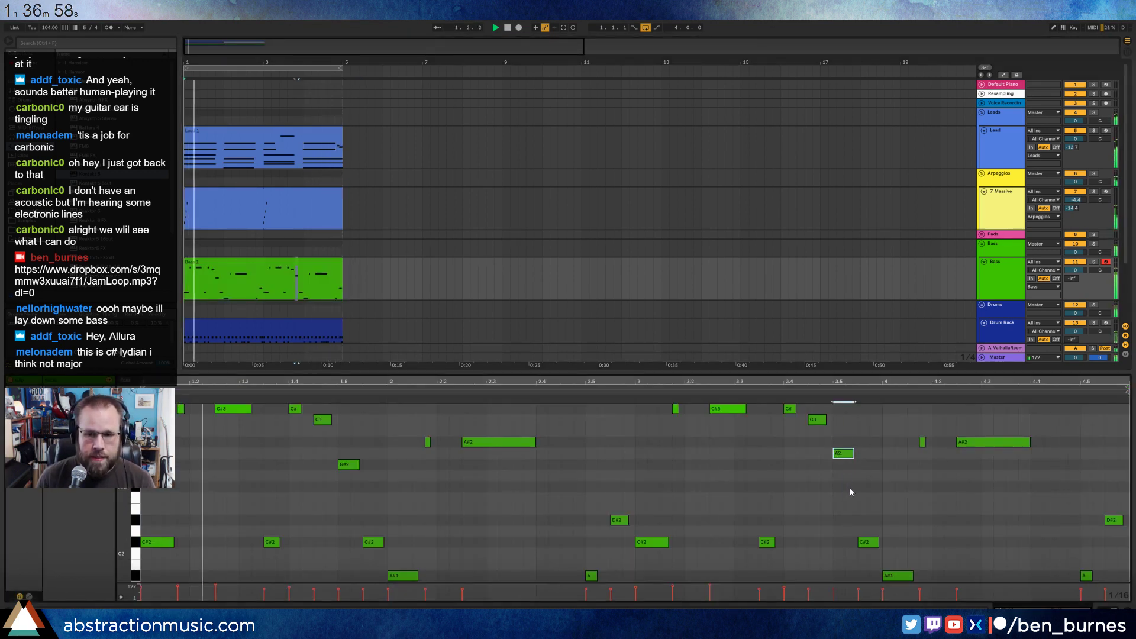
{"action": "key", "text": "Up"}
{"action": "key", "text": "Up"}
{"action": "key", "text": "Up"}
{"action": "key", "text": "Up"}
{"action": "key", "text": "Up"}
{"action": "key", "text": "Up"}
Raise the final C#2 note of bar 3 by two semitones to D#2.
{"action": "left_click_drag", "start_coordinate": [863, 522], "coordinate": [872, 581]}
{"action": "key", "text": "Up"}
{"action": "key", "text": "Up"}
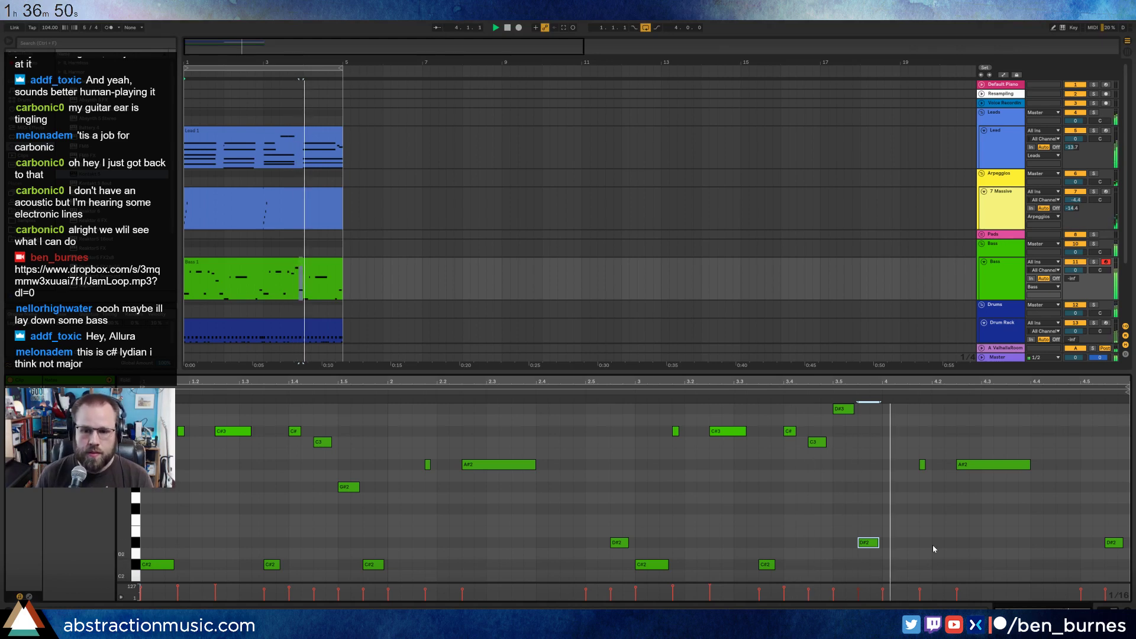
Raise the short A#2 note early in bar 4 of the Bass clip by two semitones to C3.
{"action": "scroll", "coordinate": [918, 455], "scroll_direction": "down", "scroll_amount": 1}
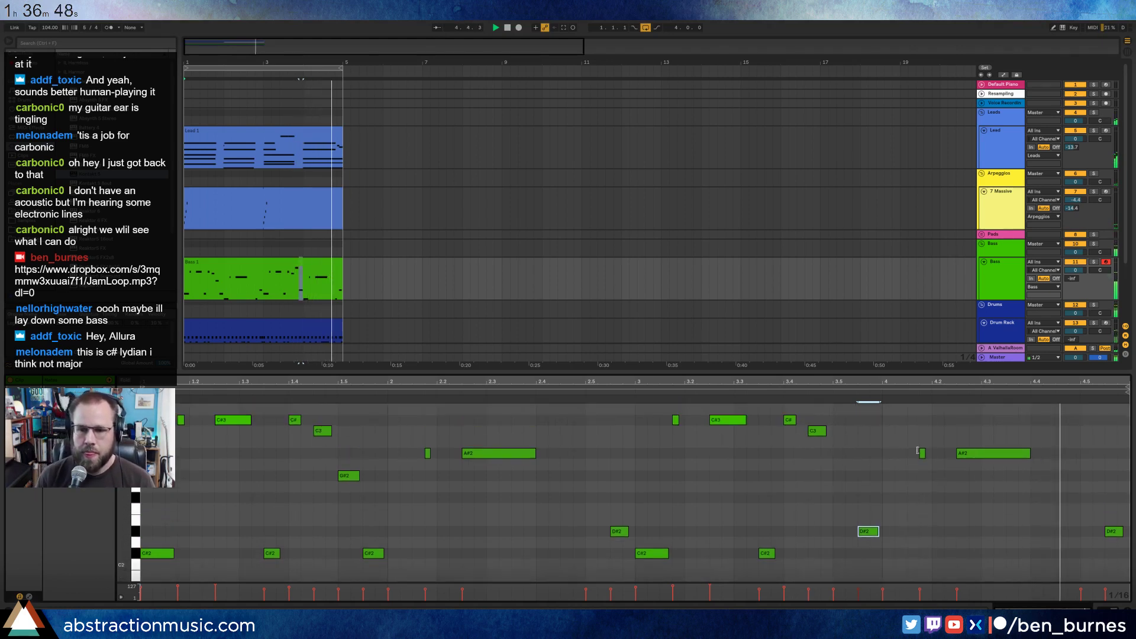
{"action": "left_click", "coordinate": [921, 454]}
{"action": "key", "text": "Up"}
{"action": "key", "text": "Up"}
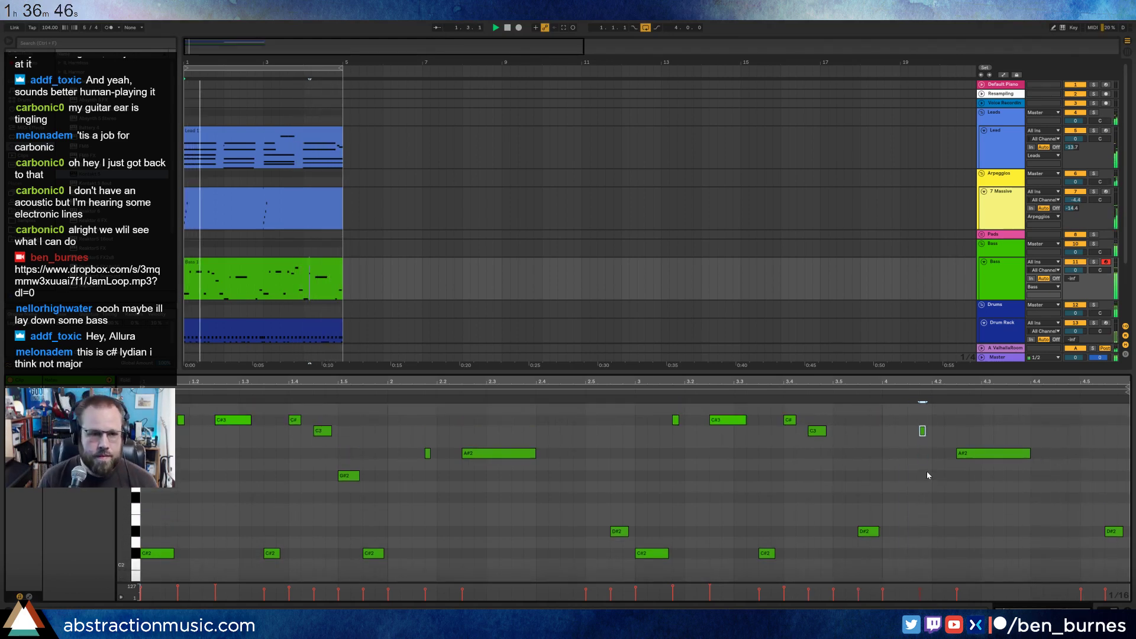
Open the Massive synth and the notes of its arpeggio clip, and lower the four-note arpeggio by one octave.
{"action": "left_click", "coordinate": [314, 184]}
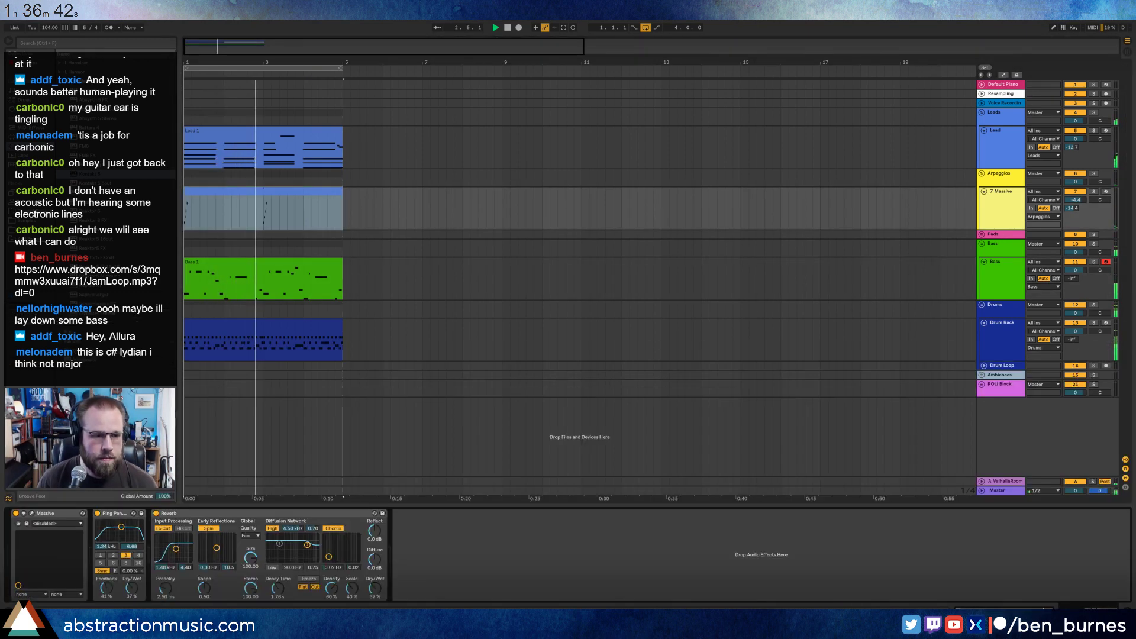
{"action": "left_click", "coordinate": [30, 514]}
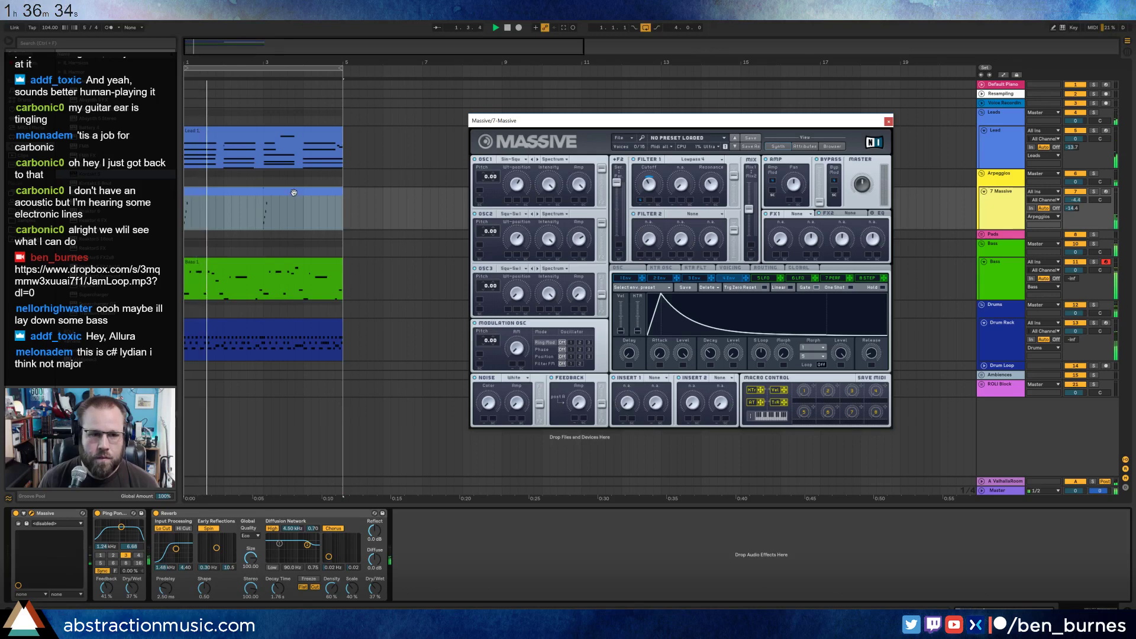
{"action": "double_click", "coordinate": [293, 192]}
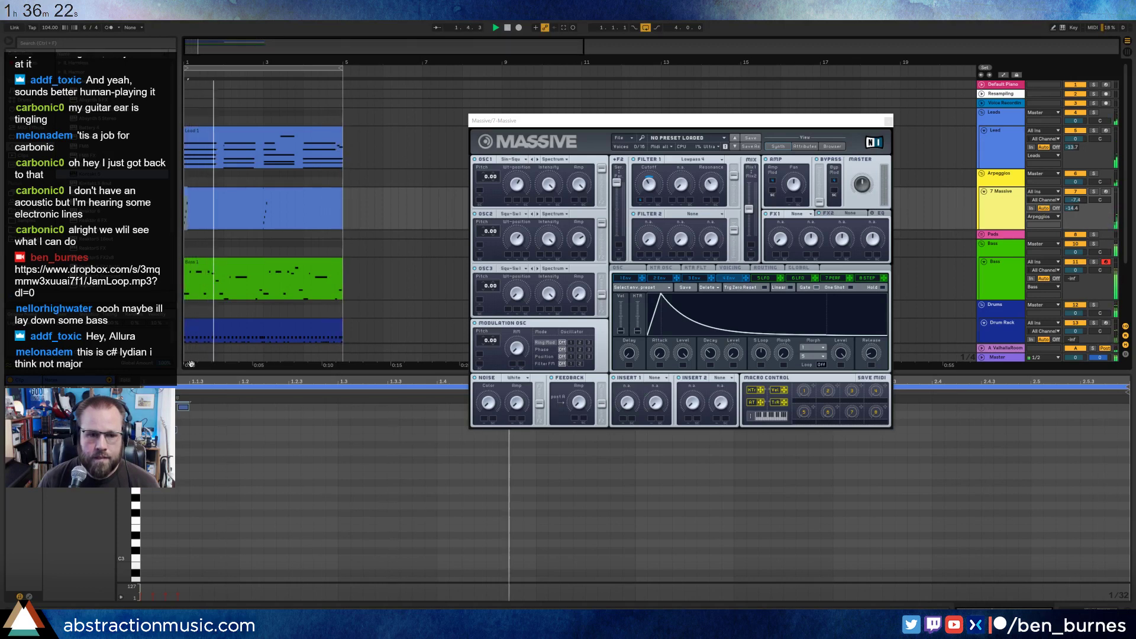
{"action": "left_click_drag", "start_coordinate": [197, 471], "coordinate": [146, 346]}
{"action": "key", "text": "shift+Down"}
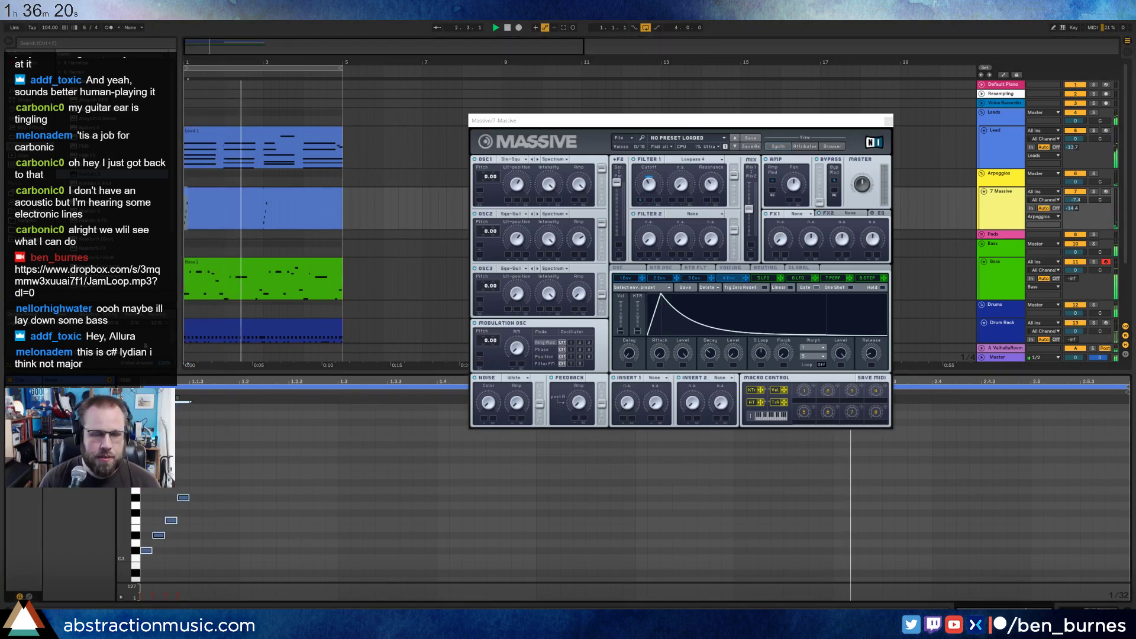
Duplicate the Massive clip into bars 5 to 8, raise all notes of the copy by one octave, and close the Massive synth window.
{"action": "left_click", "coordinate": [260, 197]}
{"action": "key", "text": "ctrl+d"}
{"action": "left_click", "coordinate": [236, 568]}
{"action": "key", "text": "ctrl+a"}
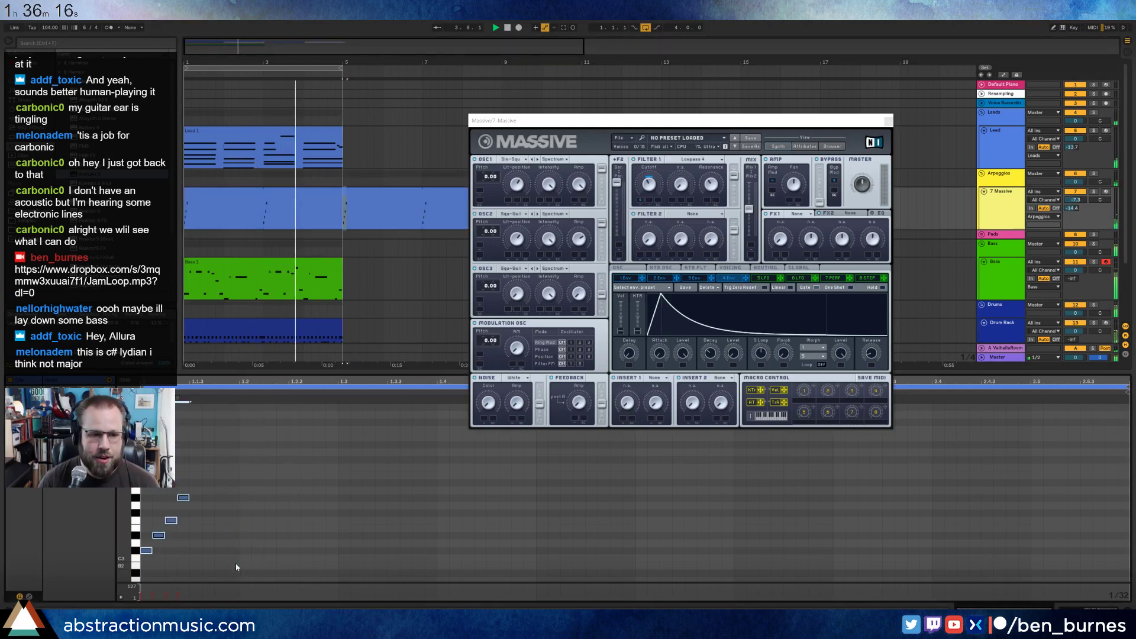
{"action": "key", "text": "shift+Up"}
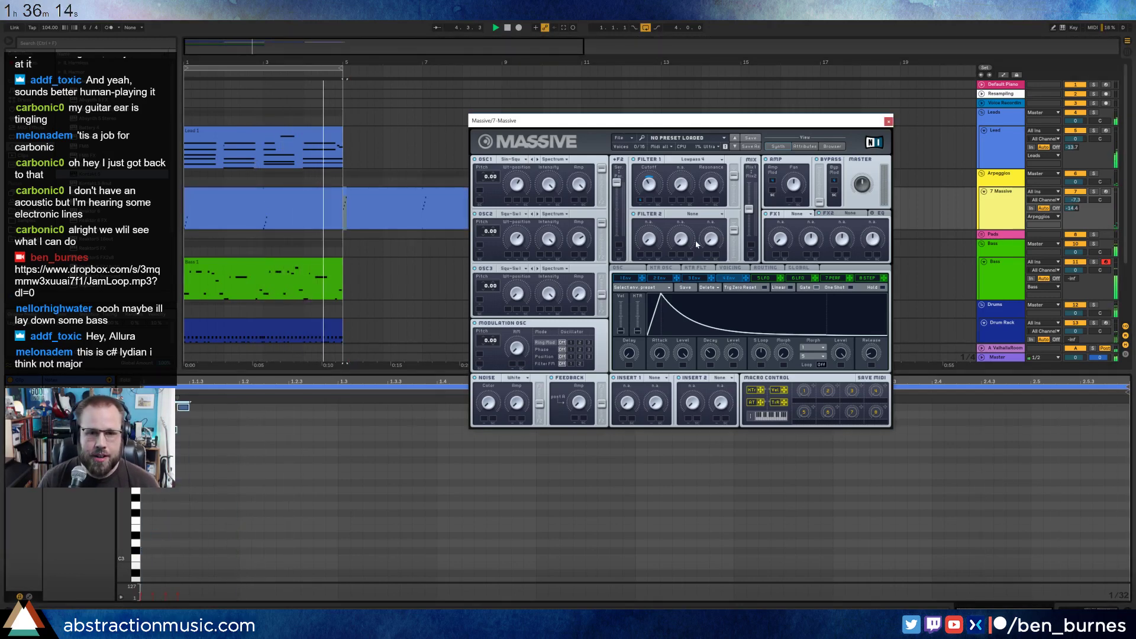
{"action": "left_click", "coordinate": [888, 122]}
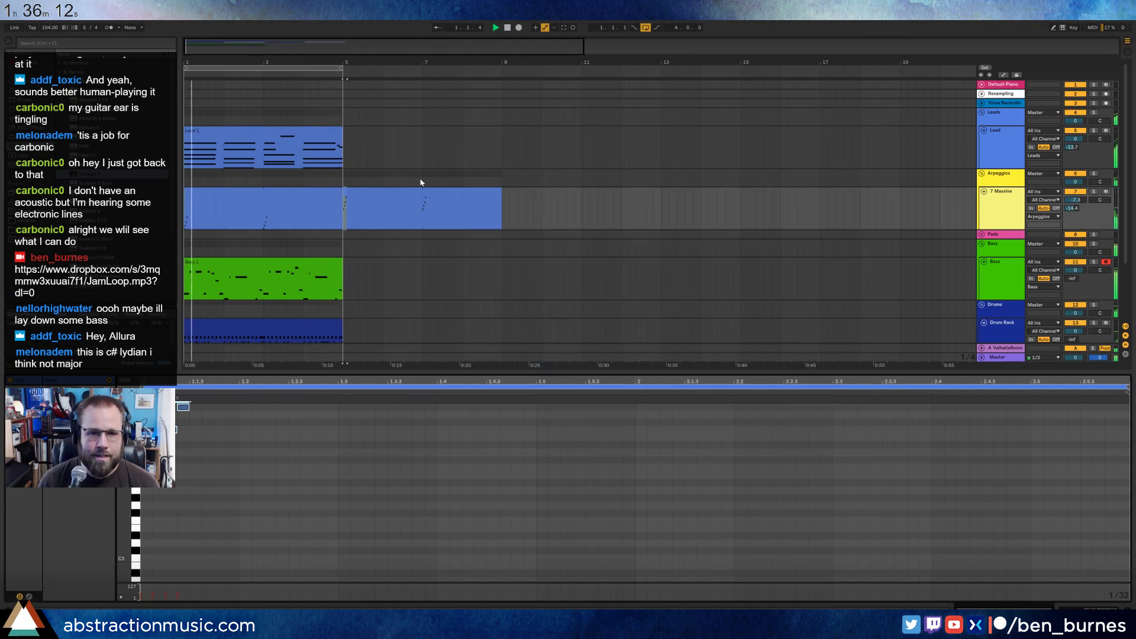
Move the spare 7 Massive clip from bar 5 to bar 17 and set Massive's second oscillator wavetable to Drive I.
{"action": "left_click_drag", "start_coordinate": [410, 190], "coordinate": [870, 203]}
{"action": "key", "text": "shift+Tab"}
{"action": "left_click", "coordinate": [32, 514]}
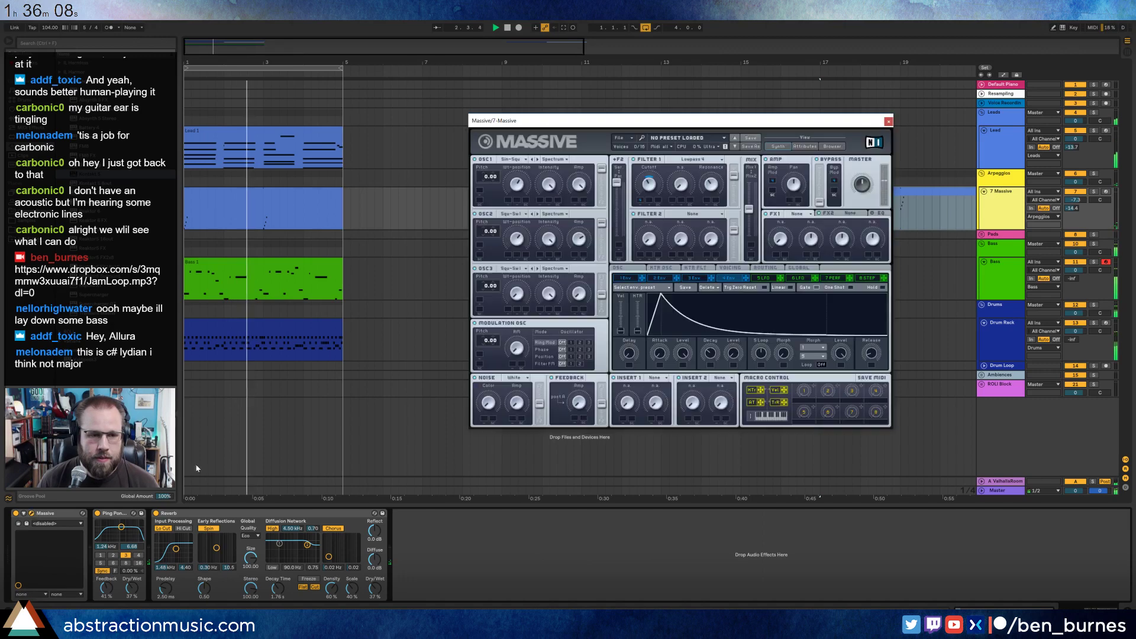
{"action": "left_click", "coordinate": [506, 215]}
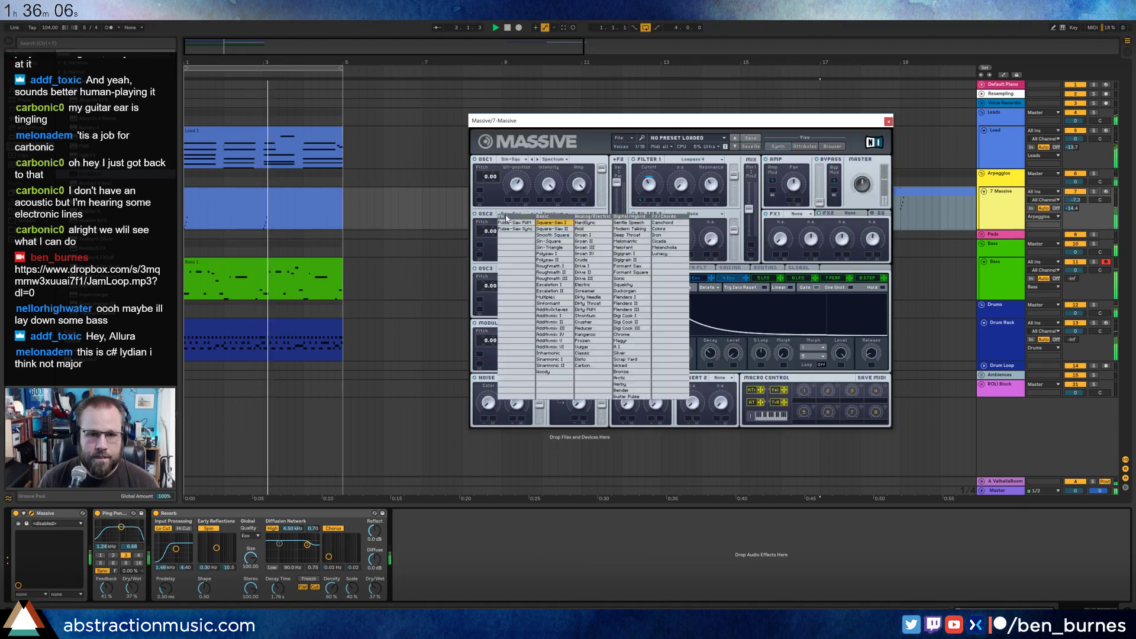
{"action": "left_click", "coordinate": [592, 267]}
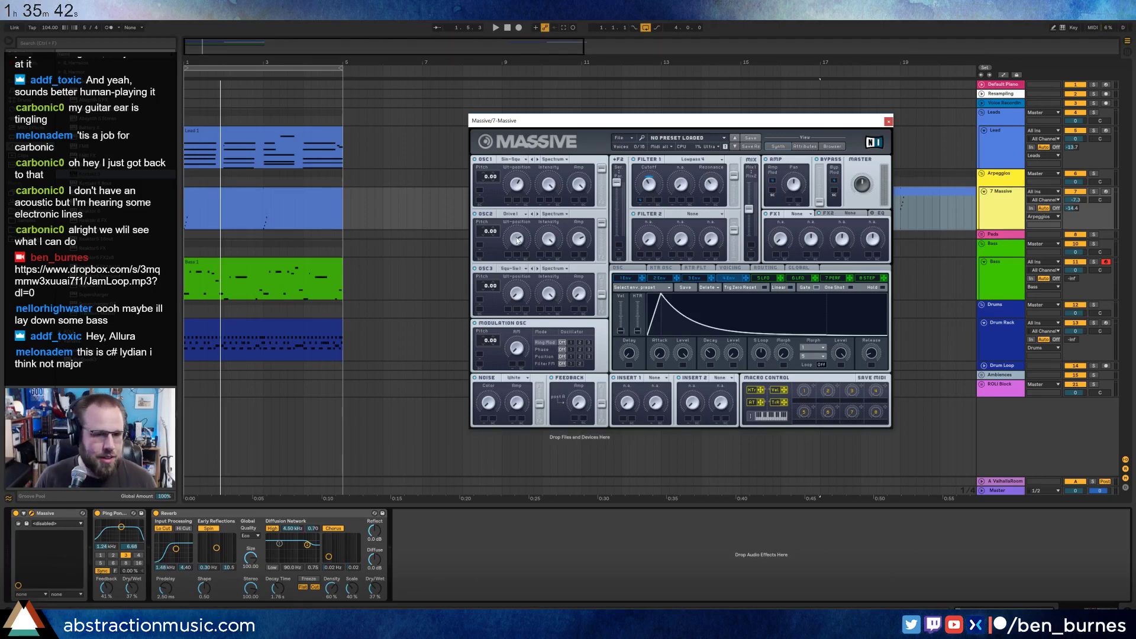
Group the Bass track's Kontakt 5 instrument into an Instrument Rack and show its chain list.
{"action": "left_click", "coordinate": [332, 259]}
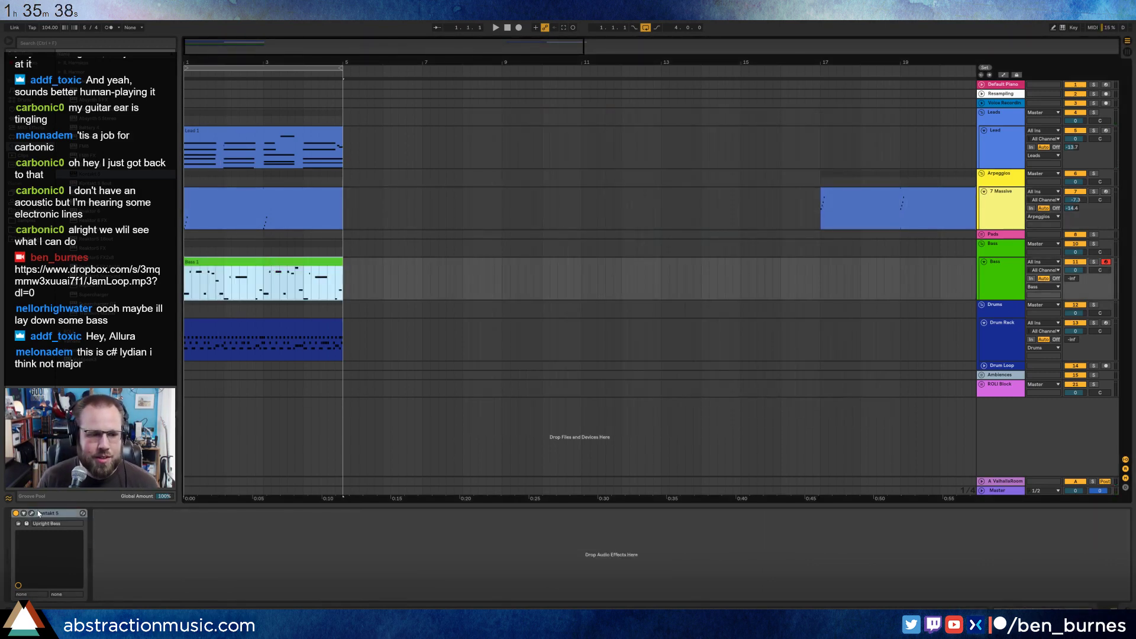
{"action": "key", "text": "ctrl+f"}
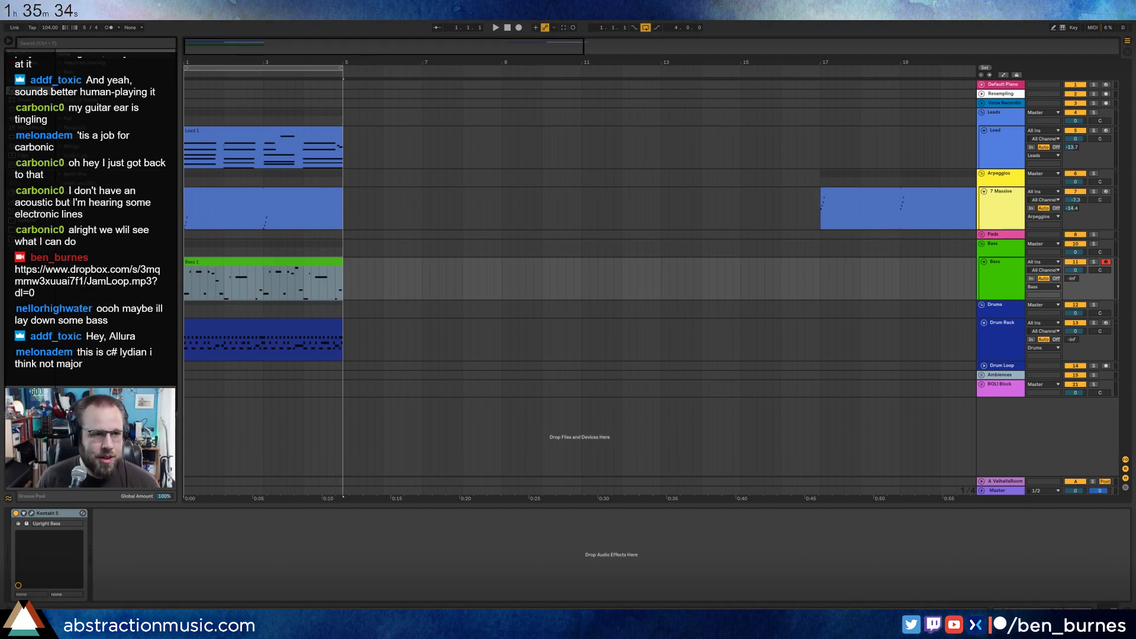
{"action": "left_click", "coordinate": [56, 515]}
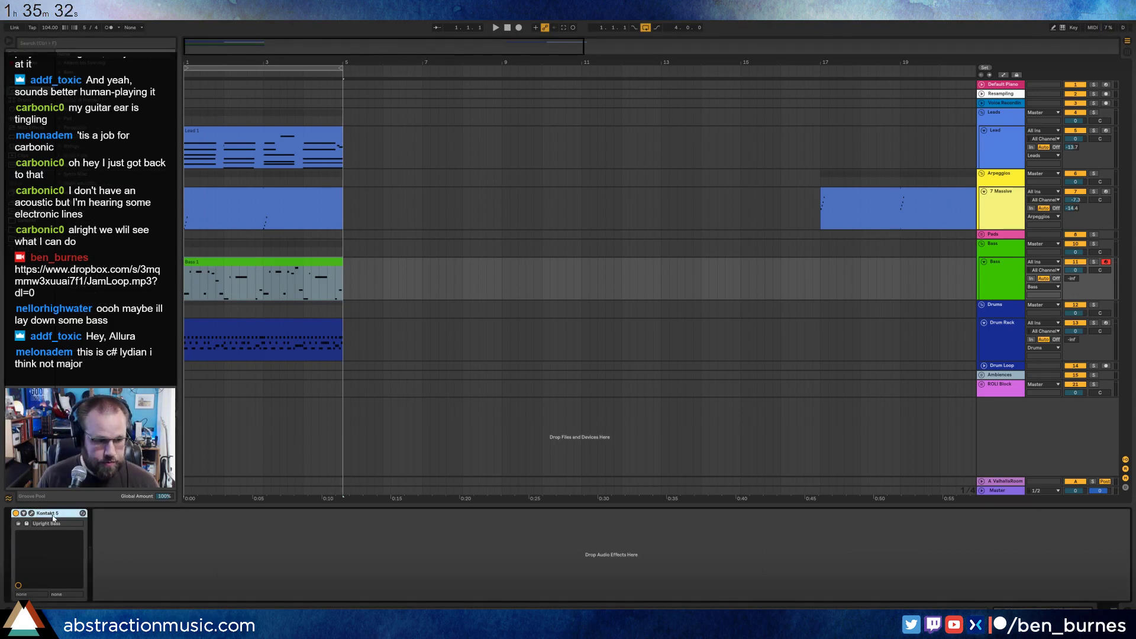
{"action": "key", "text": "ctrl+g"}
{"action": "left_click", "coordinate": [16, 531]}
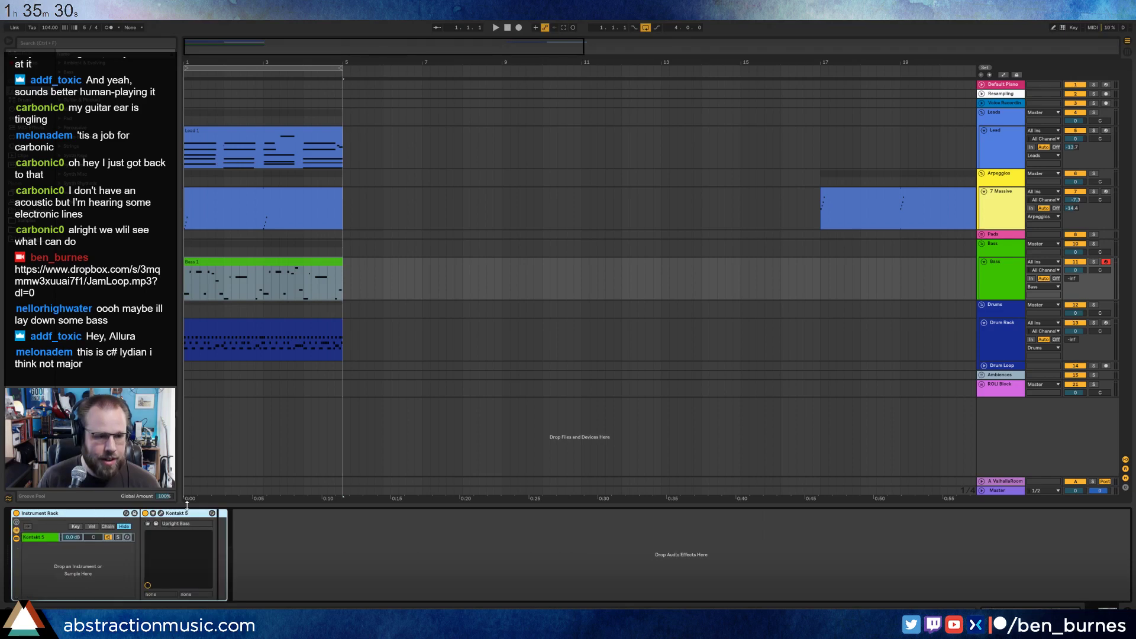
Duplicate the rack's Kontakt 5 chain, deactivate the original chain and select the duplicate.
{"action": "key", "text": "ctrl+d"}
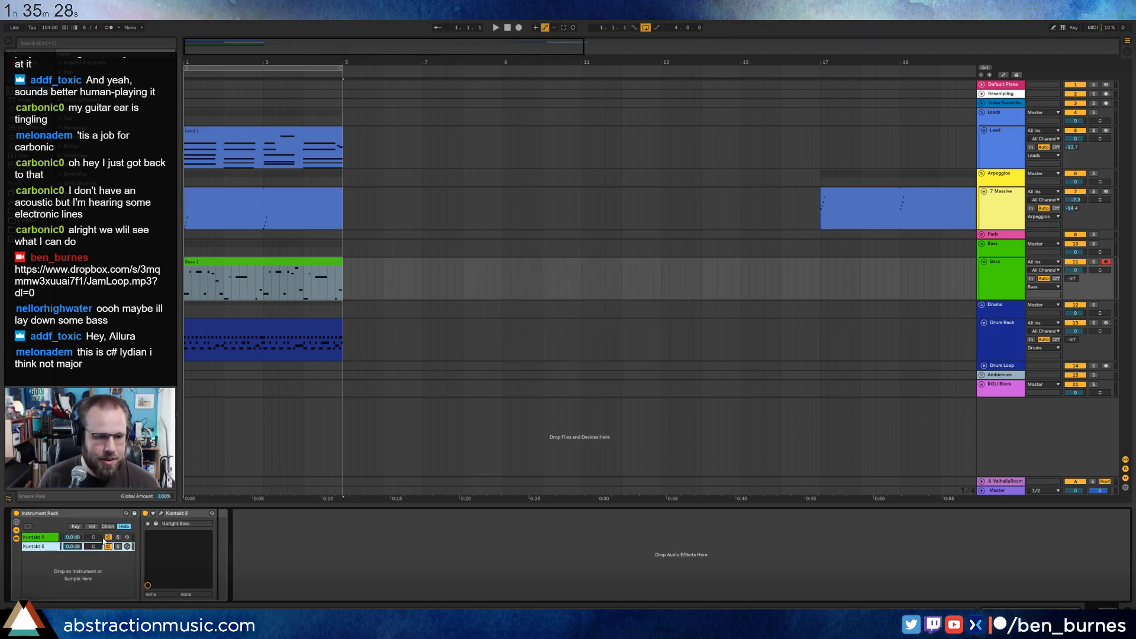
{"action": "left_click", "coordinate": [103, 537]}
{"action": "left_click", "coordinate": [51, 546]}
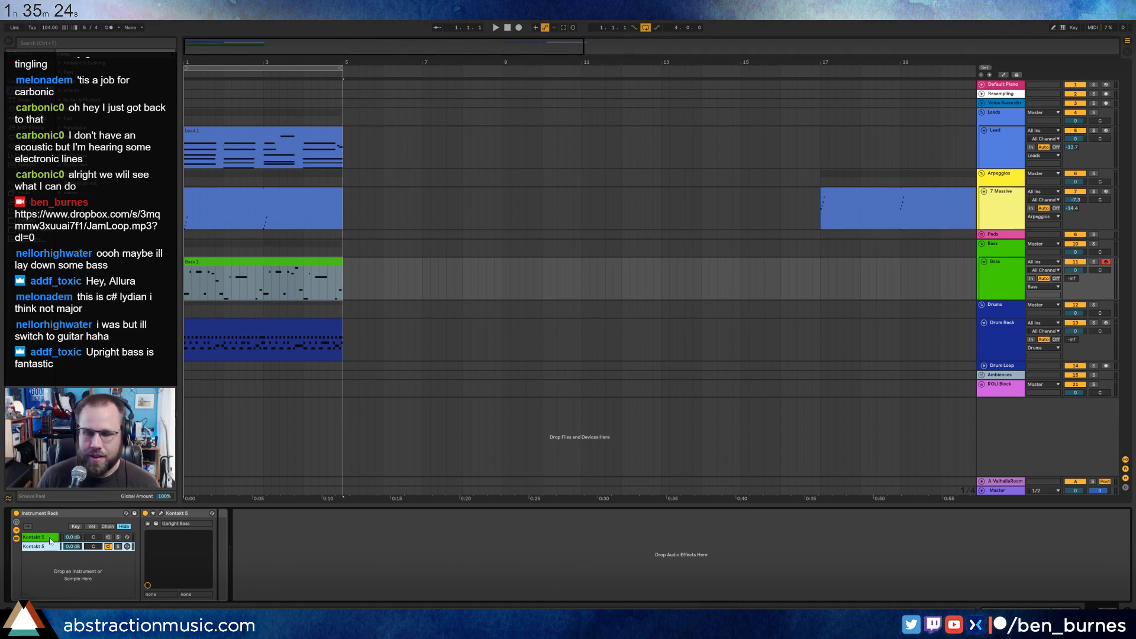
Replace the Upright Bass in the duplicated Kontakt 5 with the Scarbee MM-Bass instrument from the library list.
{"action": "left_click", "coordinate": [164, 516]}
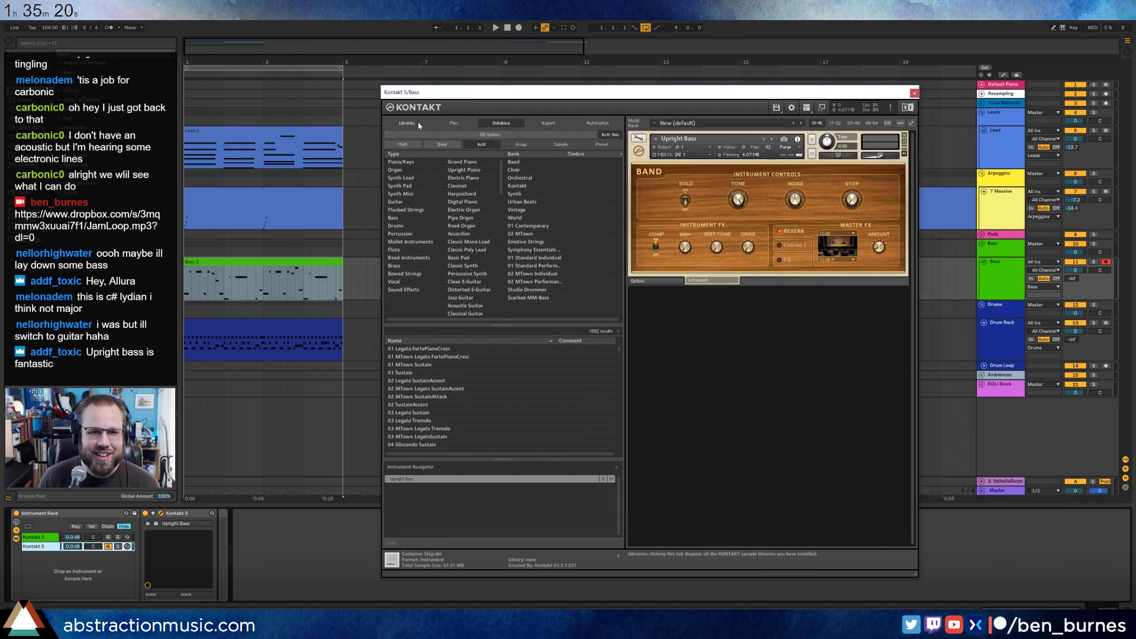
{"action": "left_click", "coordinate": [418, 125]}
{"action": "left_click", "coordinate": [905, 135]}
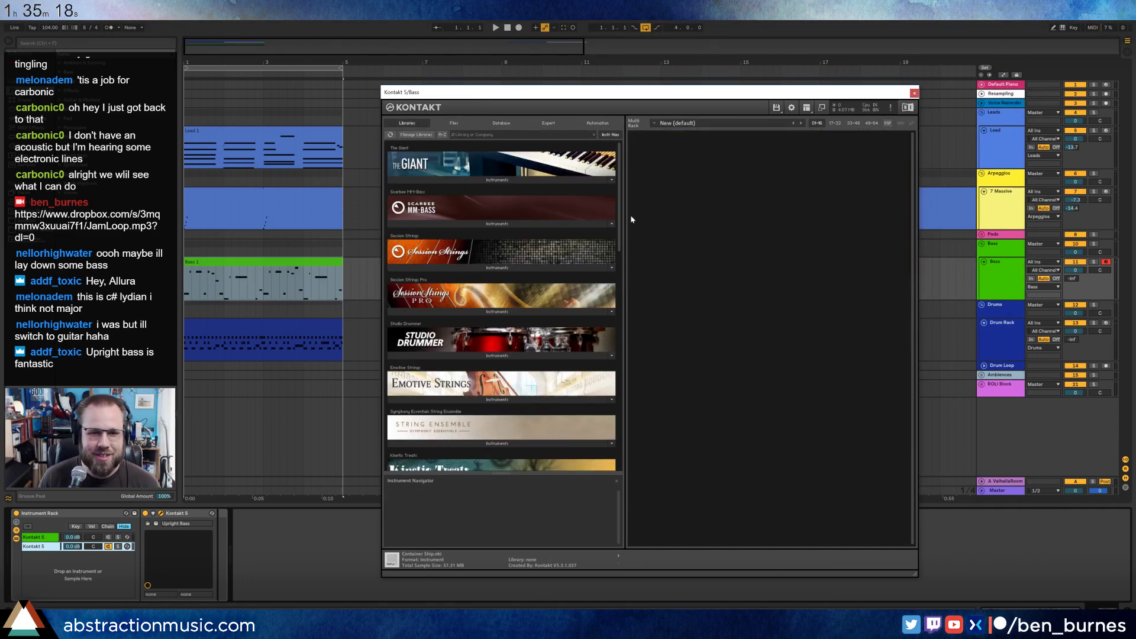
{"action": "left_click", "coordinate": [467, 225]}
{"action": "double_click", "coordinate": [433, 235]}
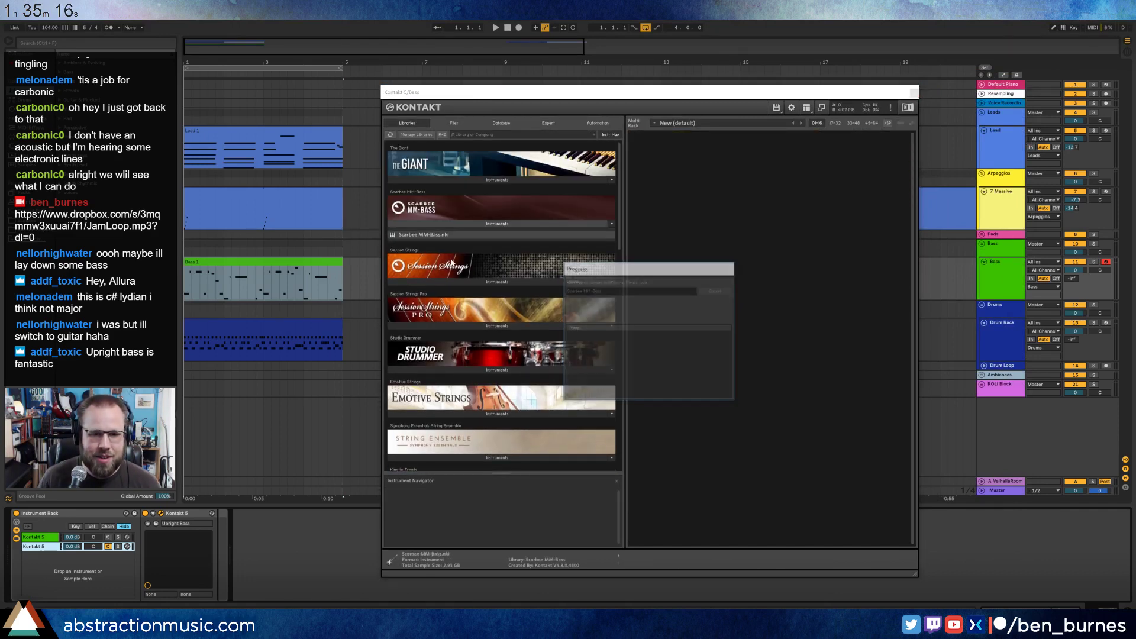
Play the loop with the MM-Bass, try the bass notes an octave lower and back up, then close Kontakt.
{"action": "key", "text": "space"}
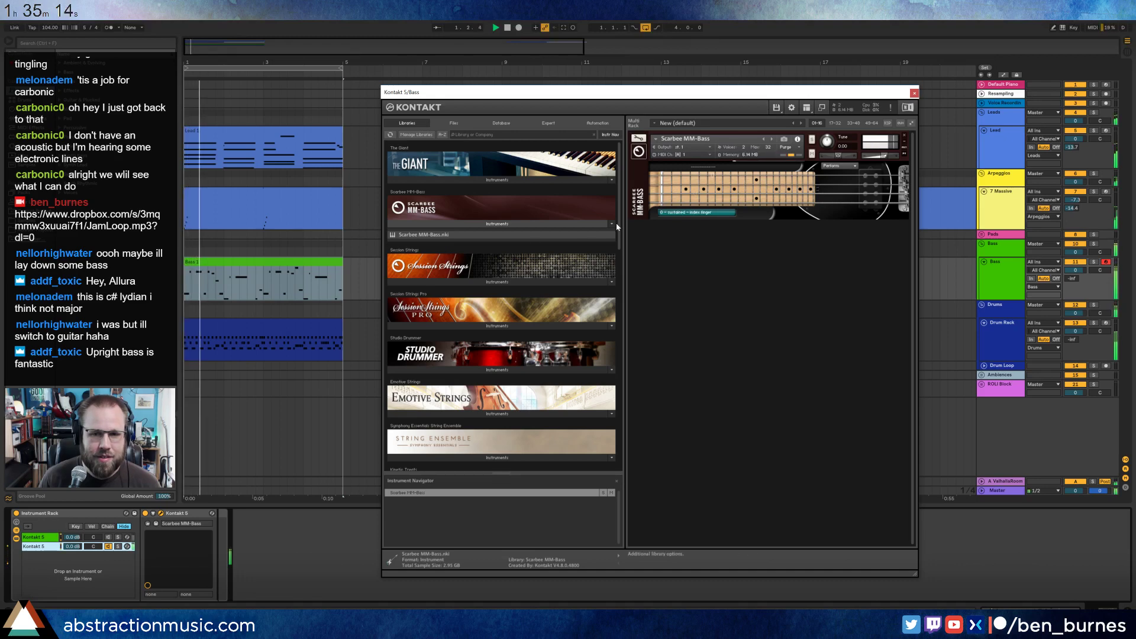
{"action": "double_click", "coordinate": [296, 262]}
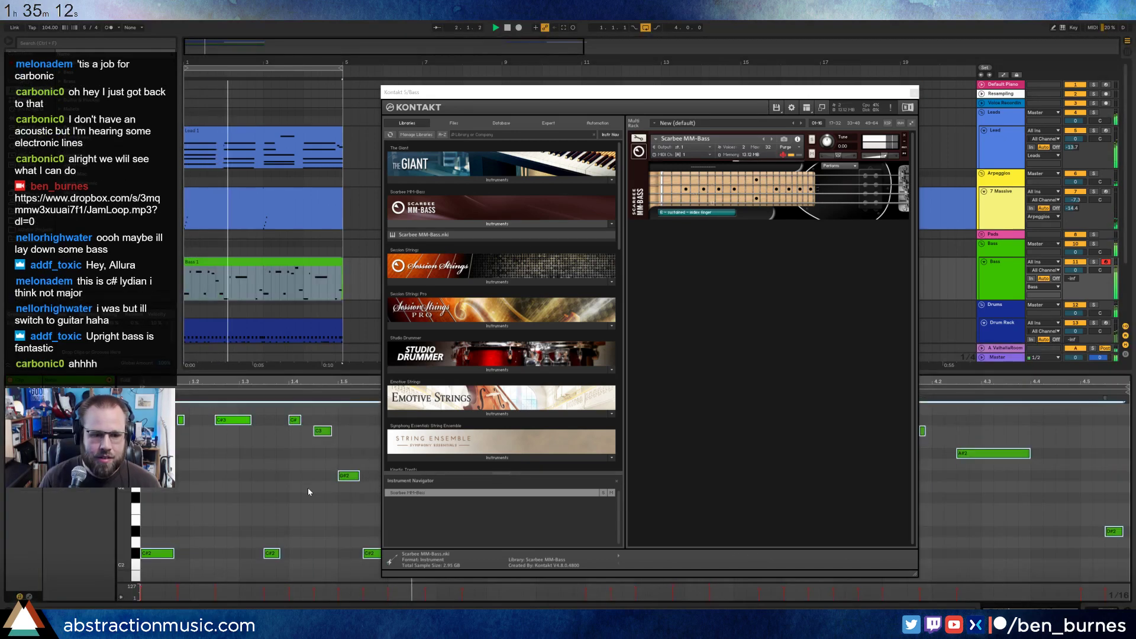
{"action": "key", "text": "shift+Down"}
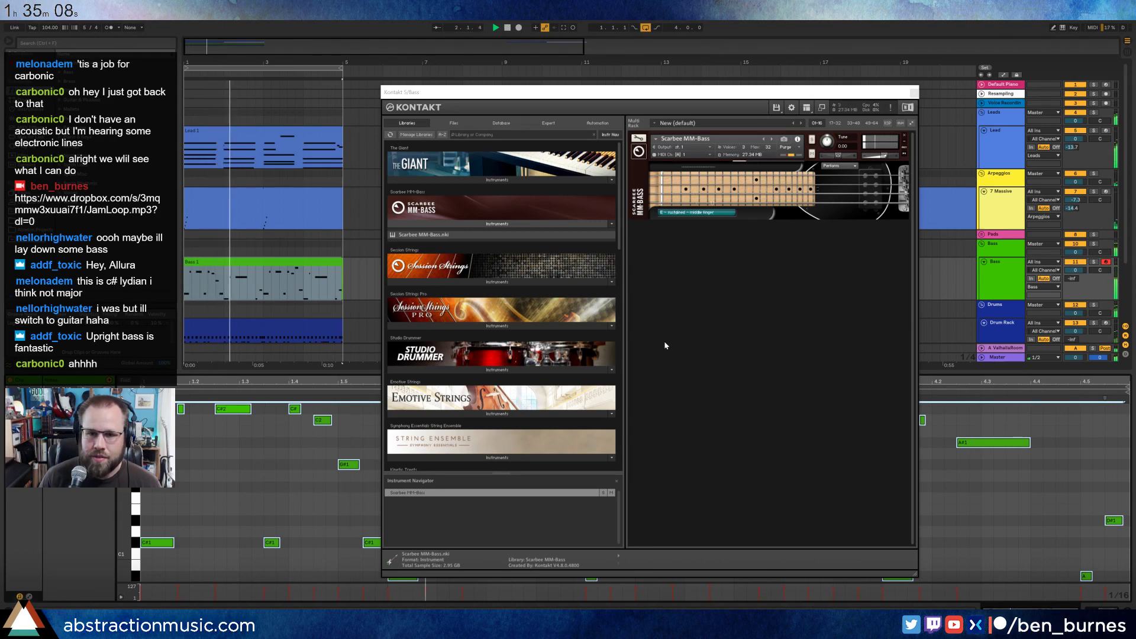
{"action": "key", "text": "shift+Up"}
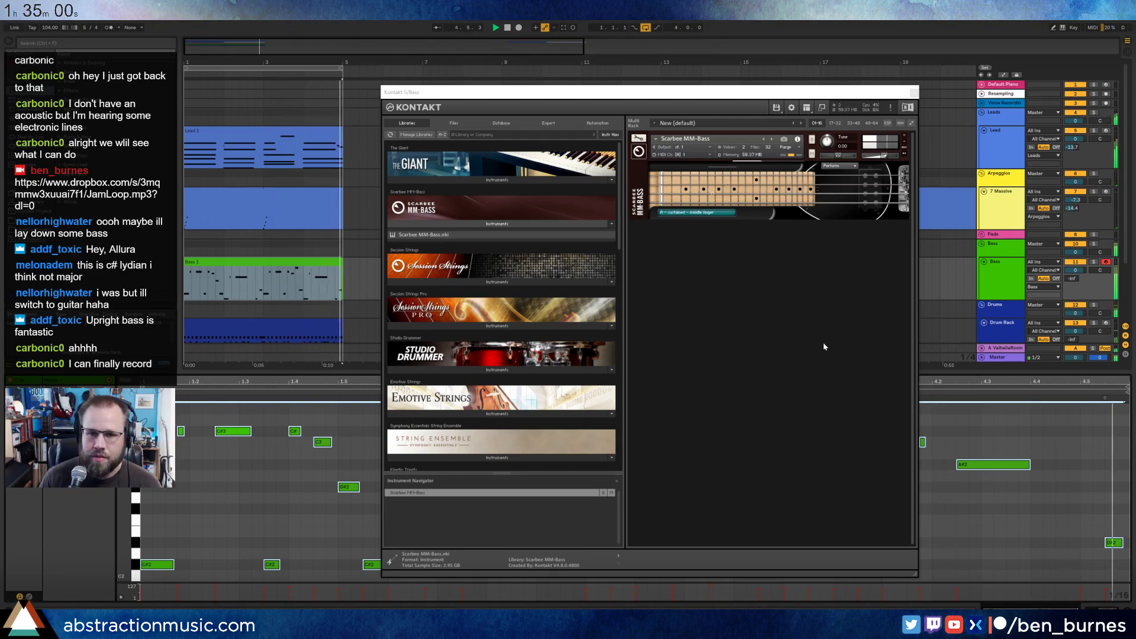
{"action": "left_click", "coordinate": [914, 93]}
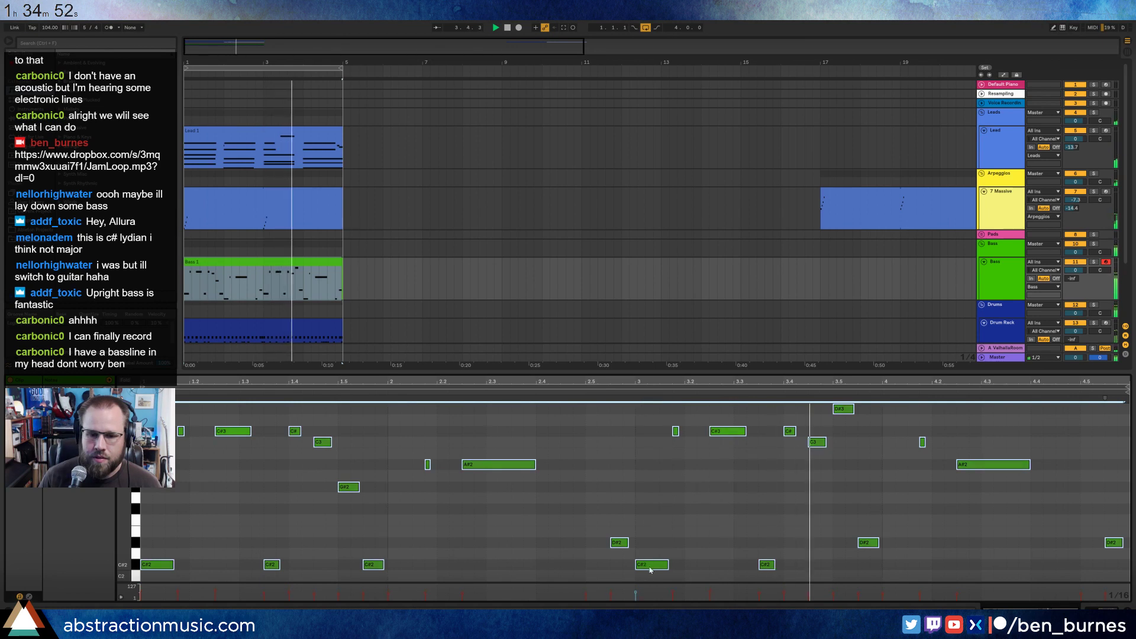
Delete the duplicated MM-Bass chain and ungroup the Instrument Rack, leaving only the Upright Bass Kontakt 5.
{"action": "key", "text": "shift+Tab"}
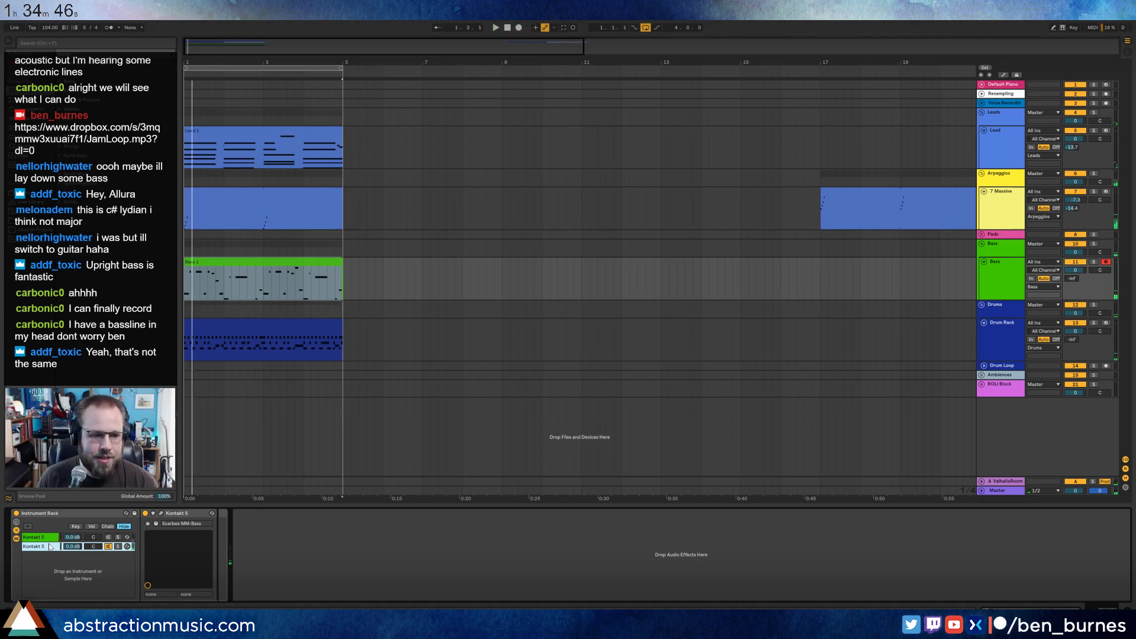
{"action": "key", "text": "Delete"}
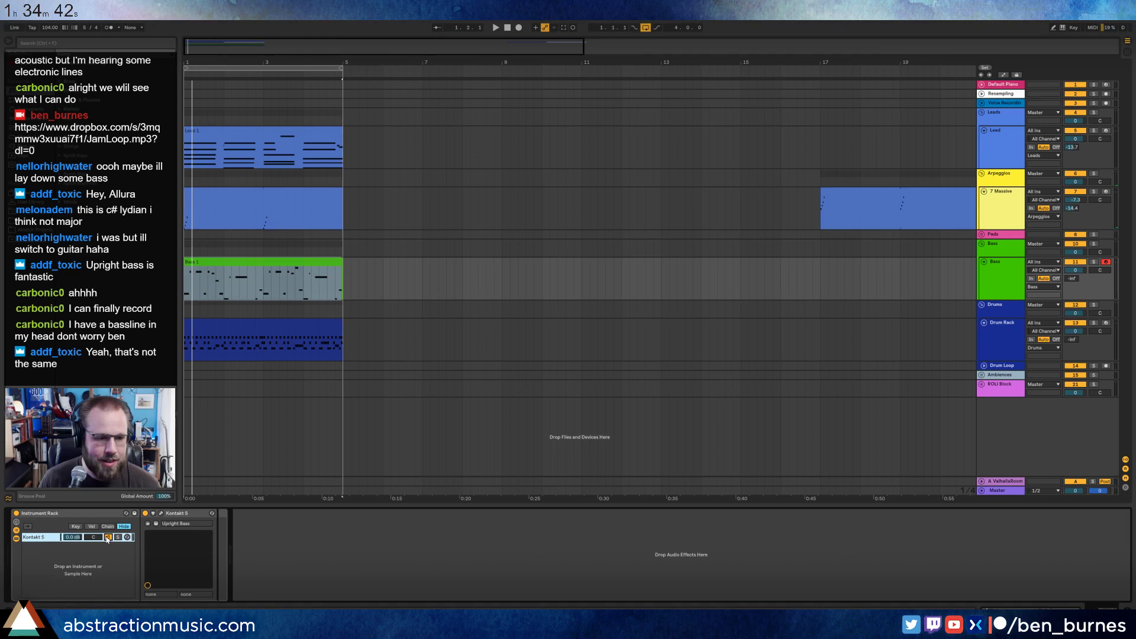
{"action": "left_click", "coordinate": [182, 513]}
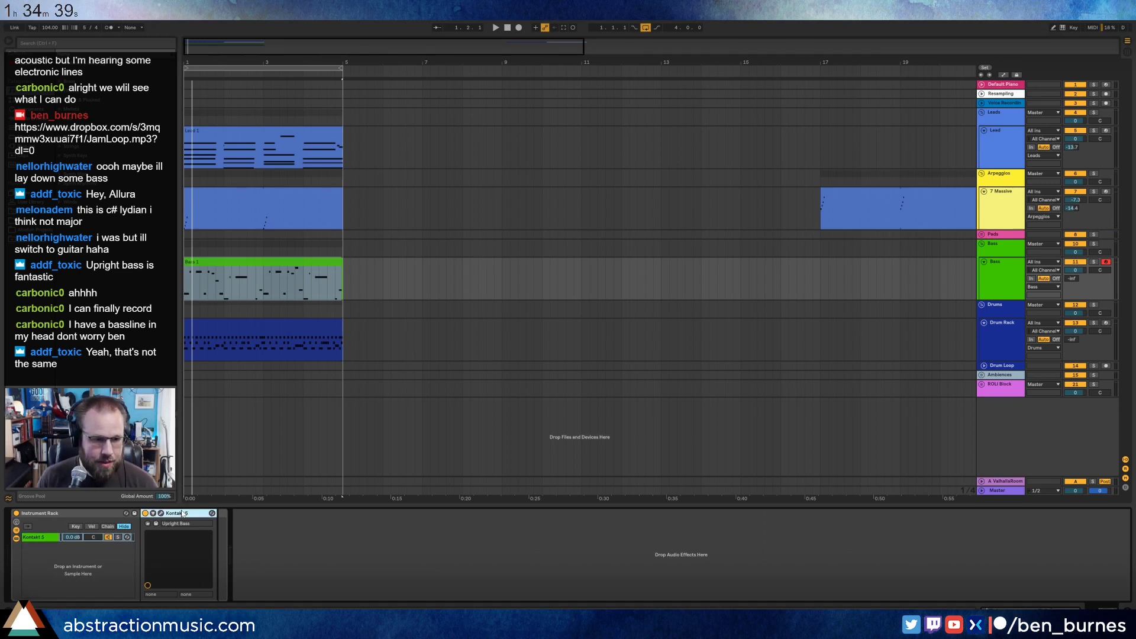
{"action": "right_click", "coordinate": [86, 516]}
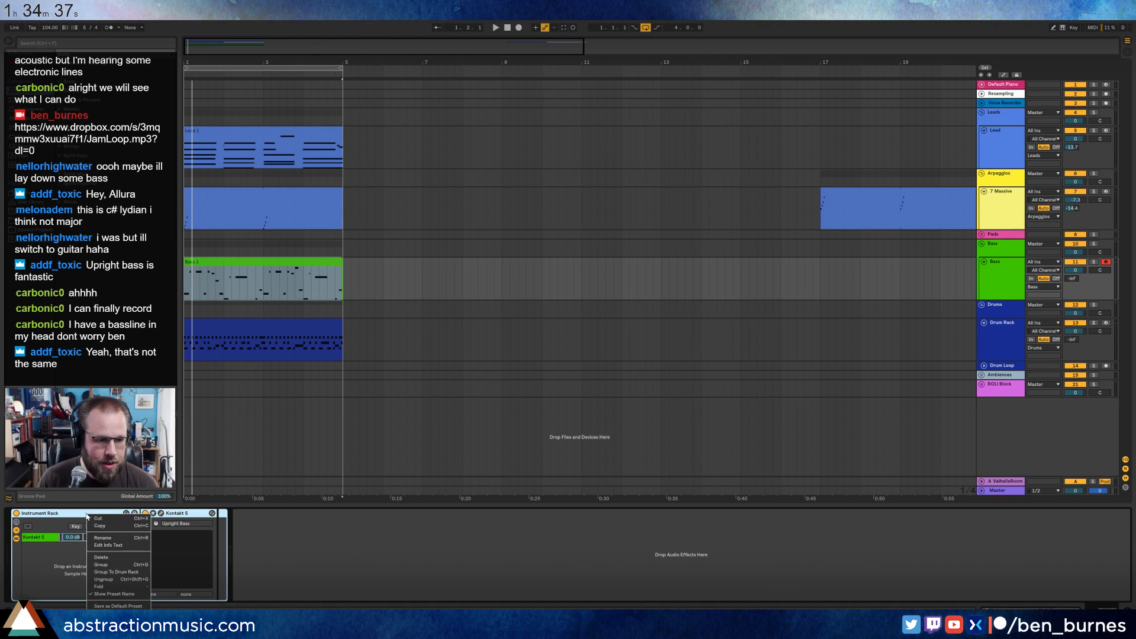
{"action": "left_click", "coordinate": [112, 580]}
Play the loop and review the bass clip's notes with the Upright Bass sound.
{"action": "key", "text": "space"}
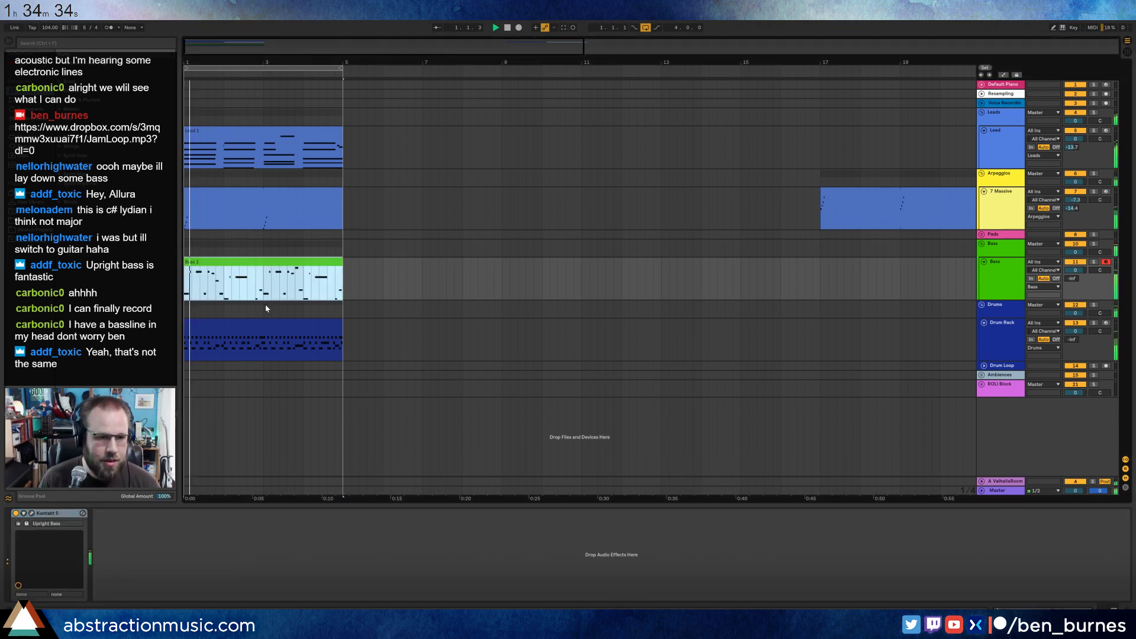
{"action": "double_click", "coordinate": [236, 261]}
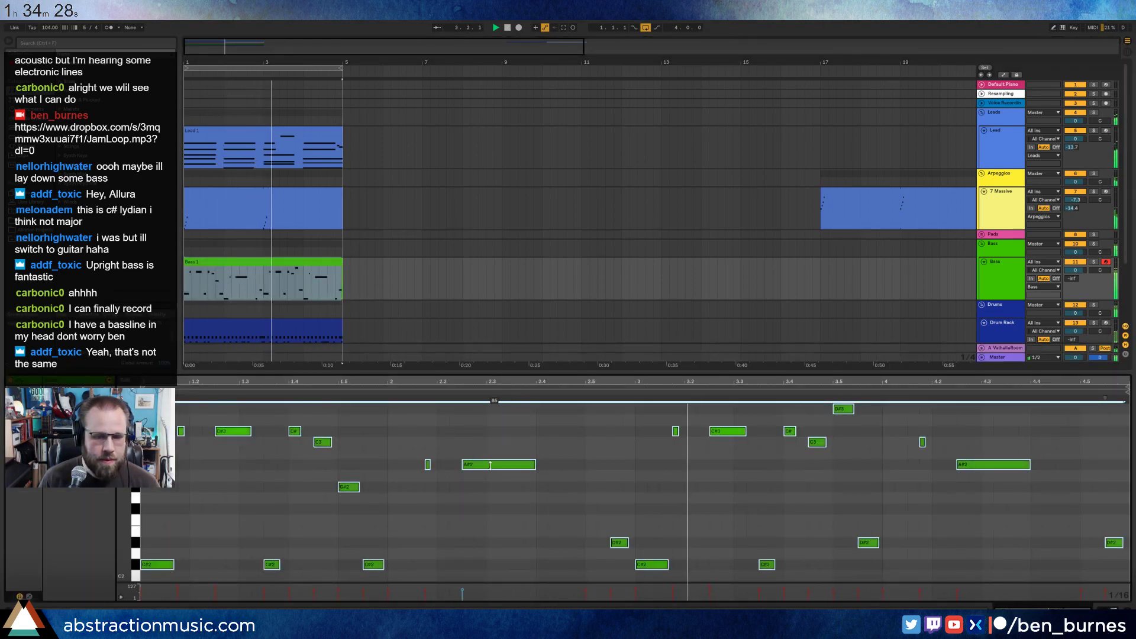
{"action": "left_click", "coordinate": [689, 508]}
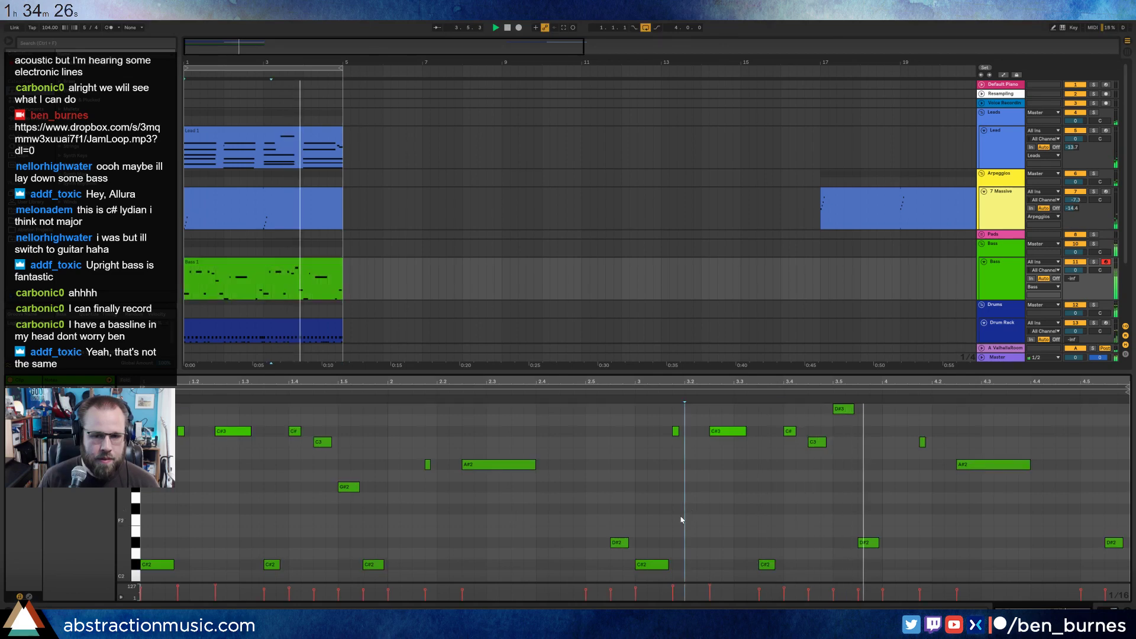
{"action": "key", "text": "shift+Tab"}
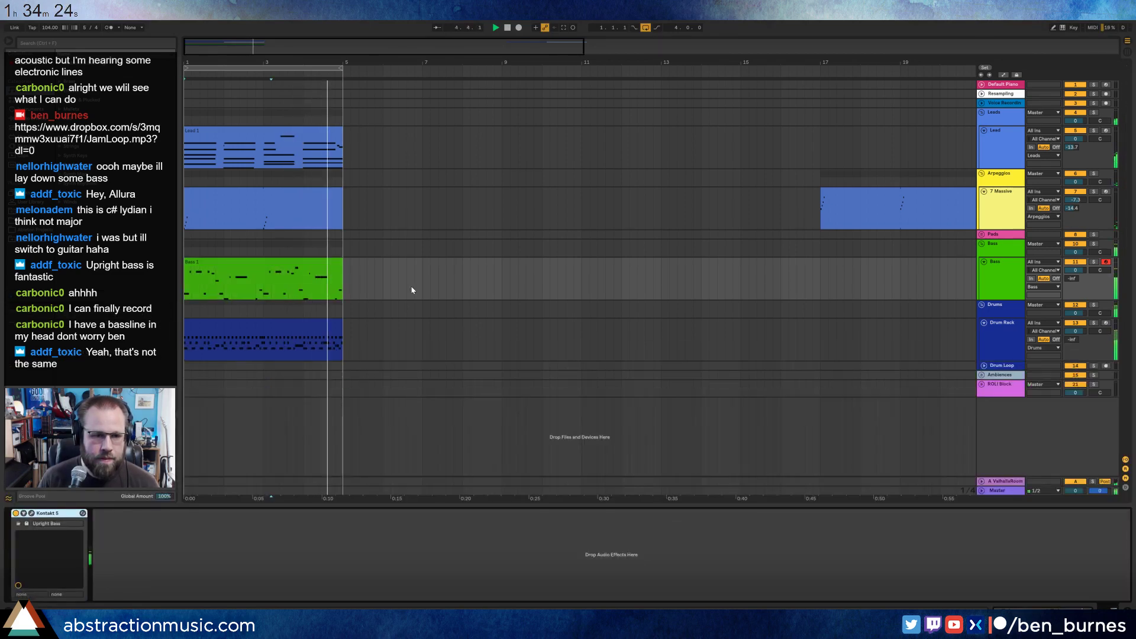
{"action": "key", "text": "shift+Tab"}
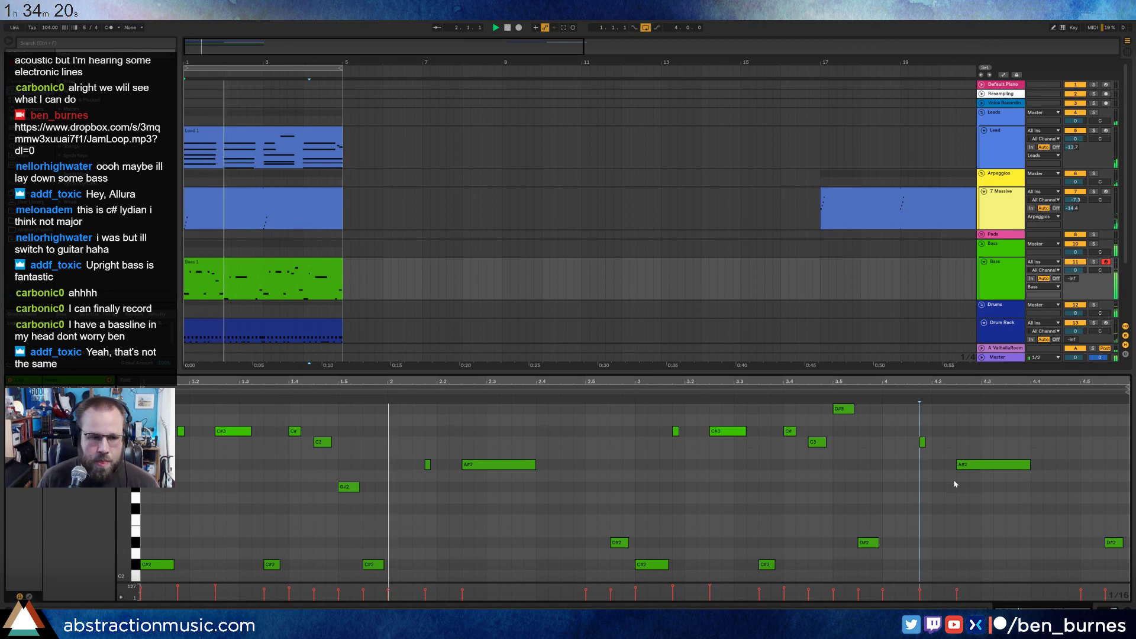
{"action": "key", "text": "shift+Tab"}
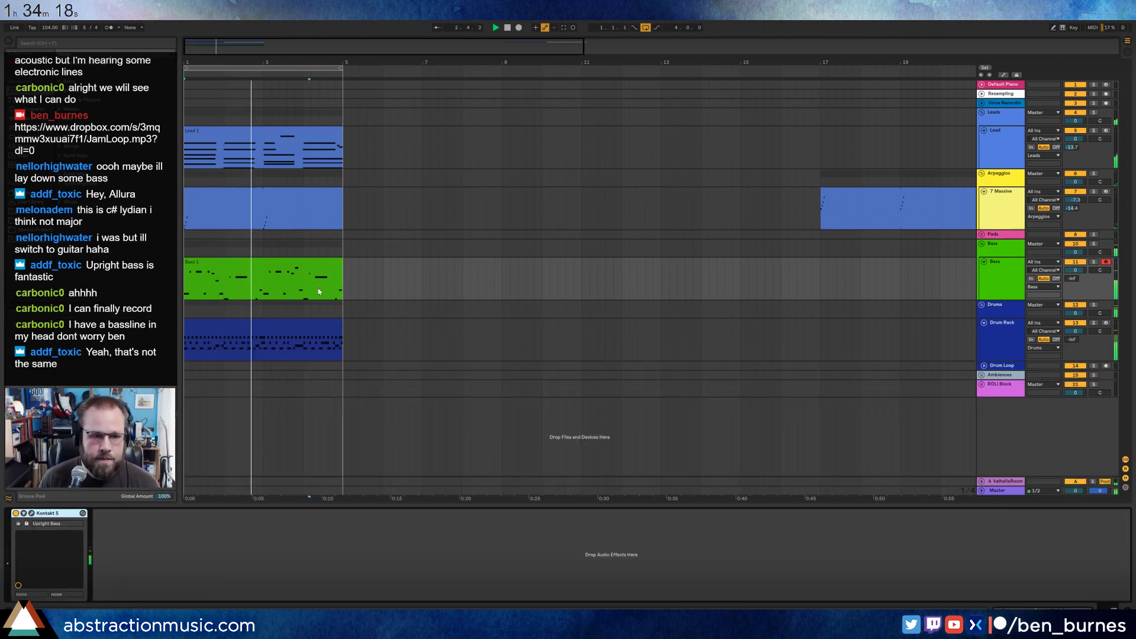
Inspect the note pattern of the Drum Rack clip and show the track's devices.
{"action": "double_click", "coordinate": [271, 329]}
{"action": "left_click", "coordinate": [531, 484]}
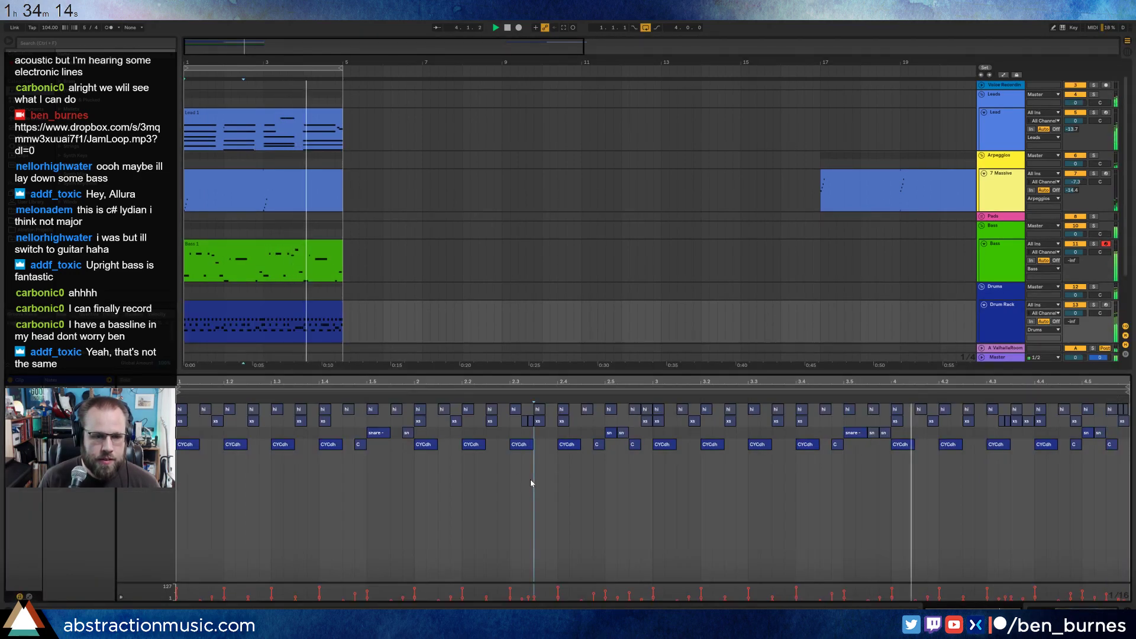
{"action": "key", "text": "shift+Tab"}
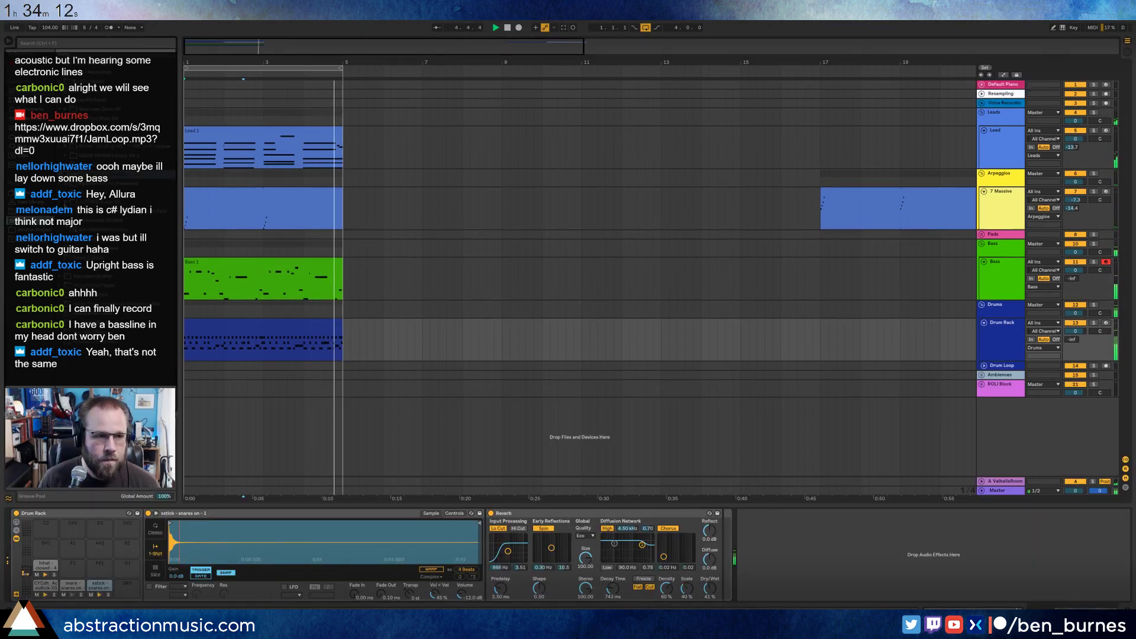
Open the nested sample folders in the browser to look for a new sound.
{"action": "left_click", "coordinate": [66, 174]}
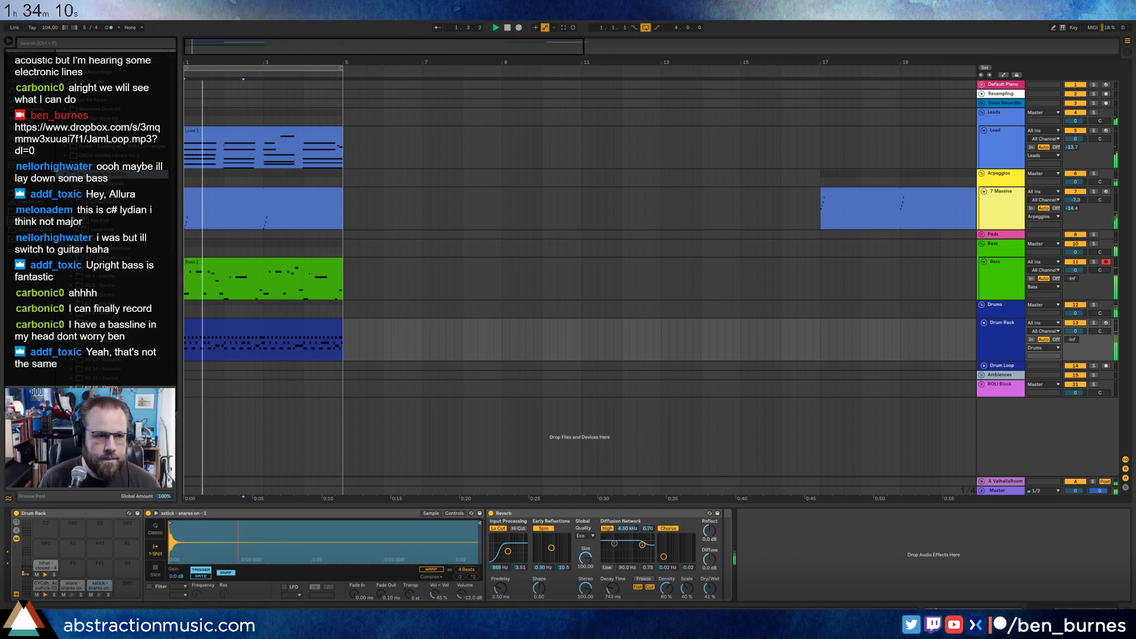
{"action": "left_click", "coordinate": [78, 211]}
{"action": "left_click", "coordinate": [102, 267]}
{"action": "scroll", "coordinate": [101, 286], "scroll_direction": "down", "scroll_amount": 4}
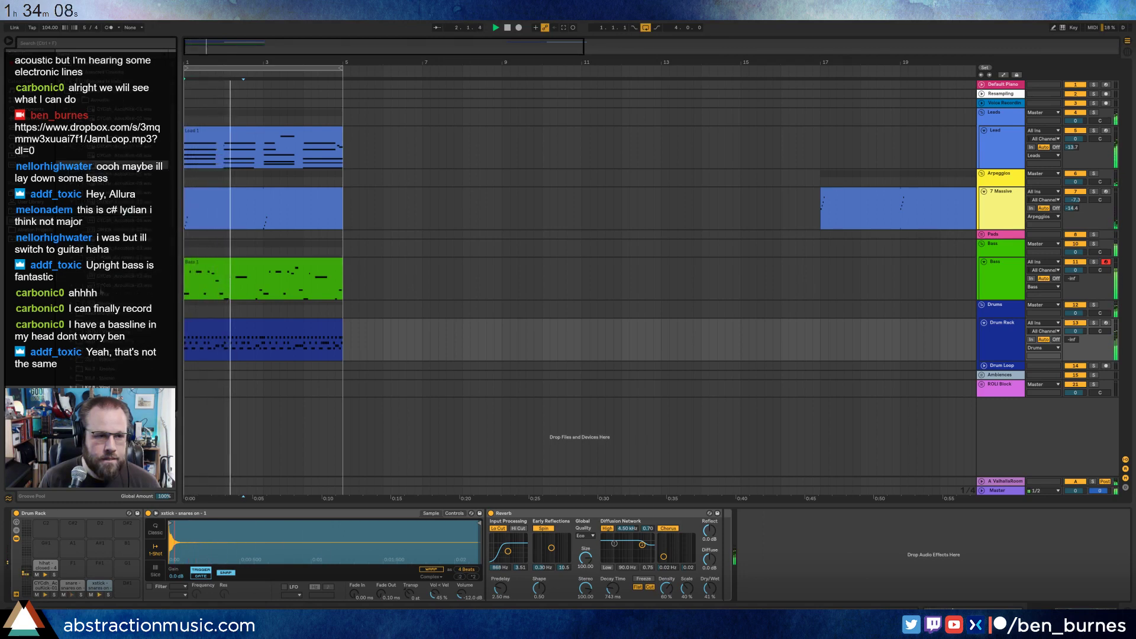
{"action": "left_click", "coordinate": [71, 90]}
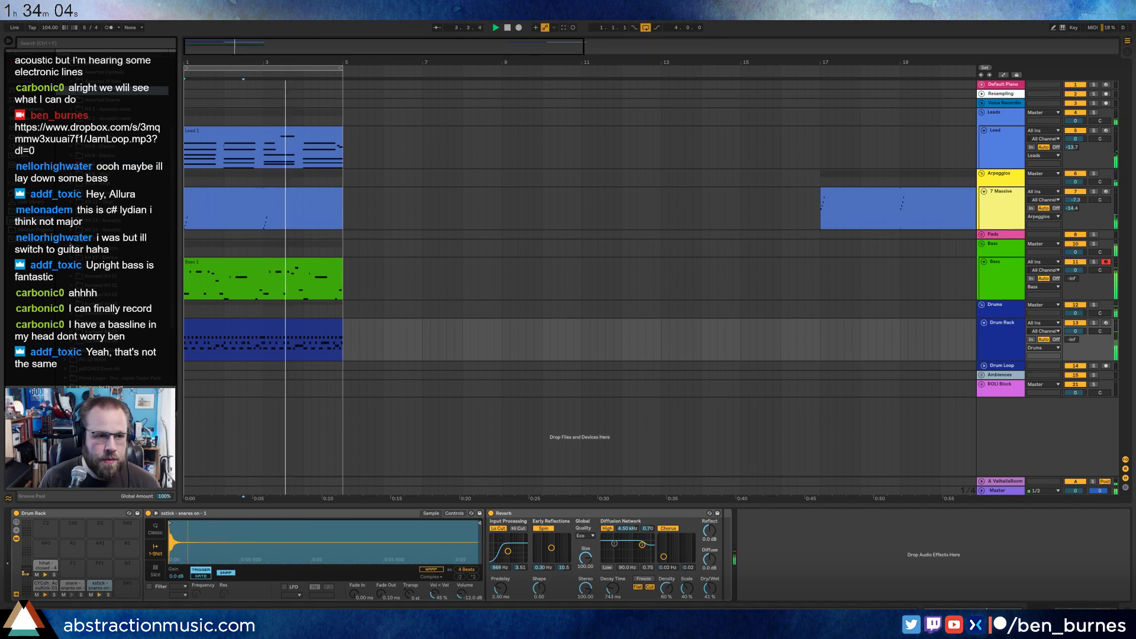
{"action": "left_click", "coordinate": [71, 193]}
{"action": "left_click", "coordinate": [93, 213]}
Audition the samples in the open browser folder one after another to find a fitting drum sound.
{"action": "key", "text": "Down"}
{"action": "key", "text": "Down"}
{"action": "key", "text": "Down"}
{"action": "key", "text": "Down"}
{"action": "key", "text": "Down"}
{"action": "key", "text": "Down"}
{"action": "key", "text": "Down"}
{"action": "key", "text": "Down"}
{"action": "key", "text": "Down"}
{"action": "key", "text": "Down"}
{"action": "key", "text": "Down"}
{"action": "key", "text": "Down"}
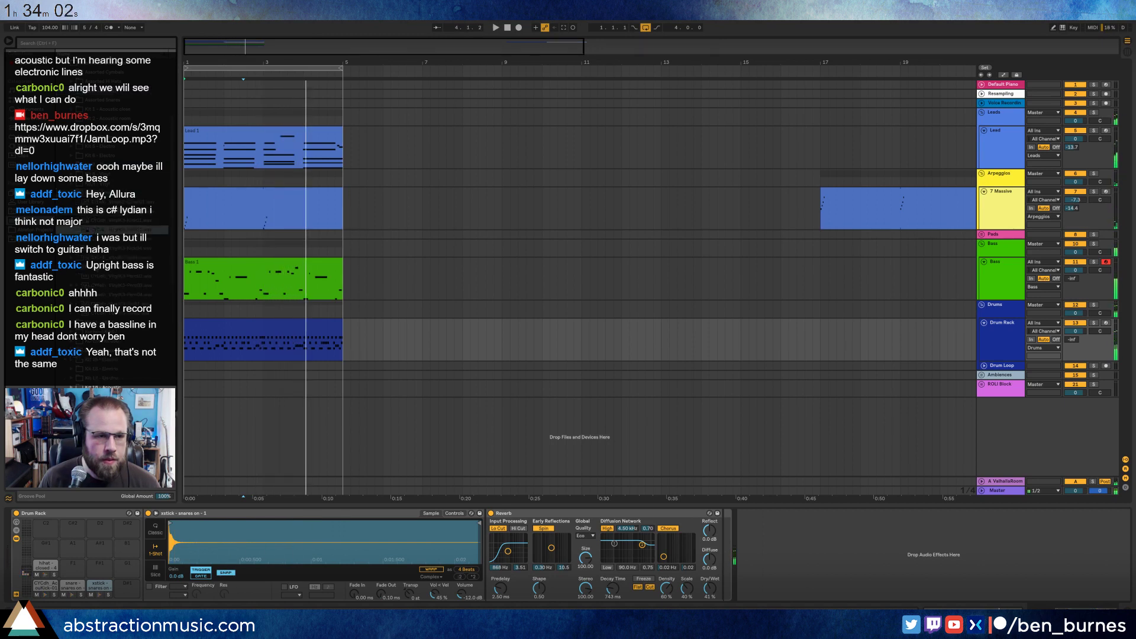
{"action": "key", "text": "Up"}
{"action": "key", "text": "Up"}
{"action": "key", "text": "Up"}
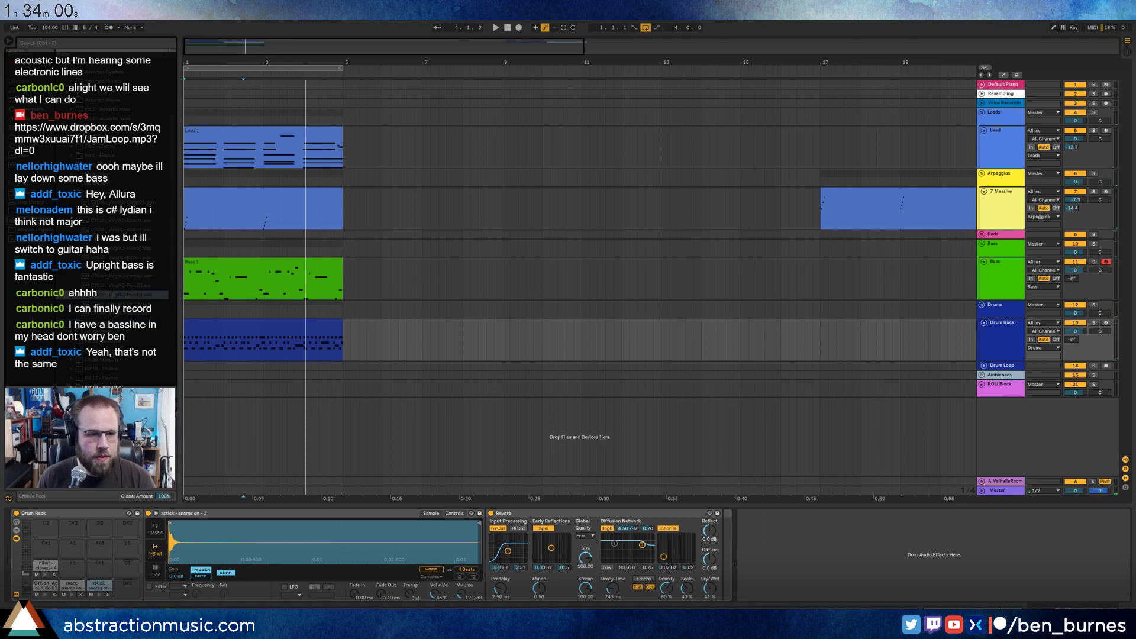
{"action": "key", "text": "Down"}
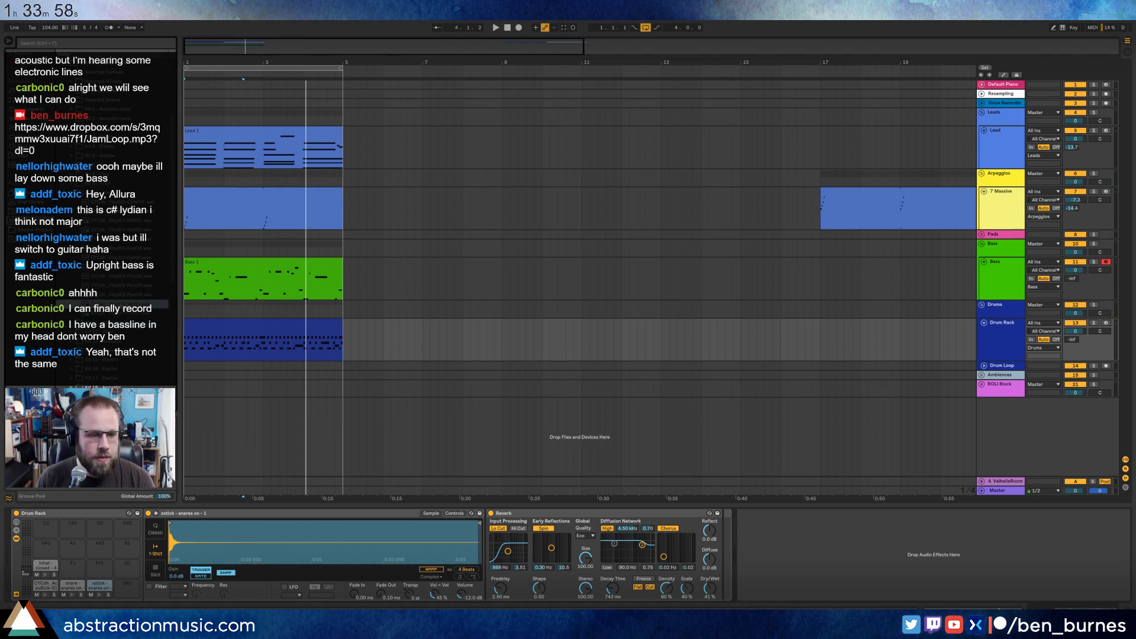
{"action": "key", "text": "Down"}
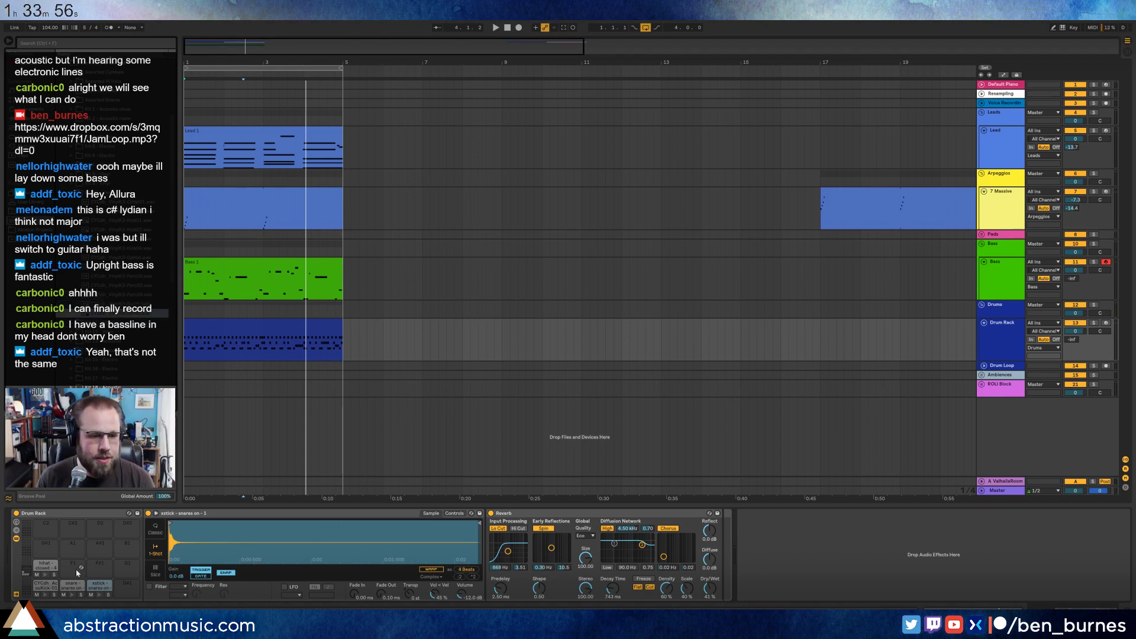
Shorten the Drum Rack's snare sample to its initial hit and raise its fade out to 111 ms while playing the loop.
{"action": "left_click", "coordinate": [72, 596]}
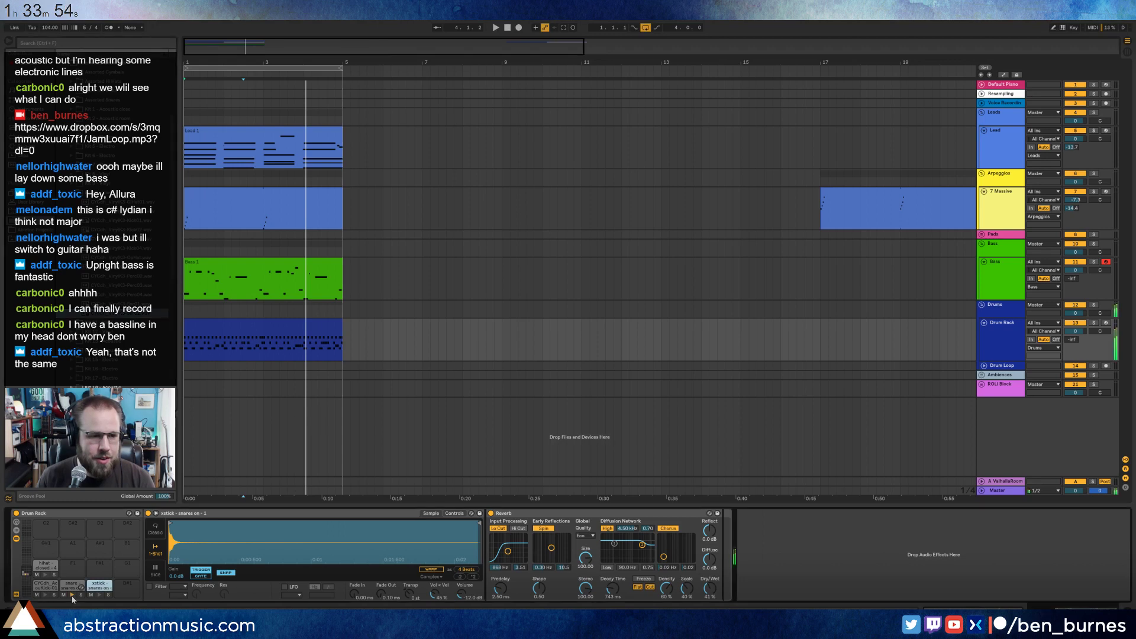
{"action": "left_click", "coordinate": [72, 596]}
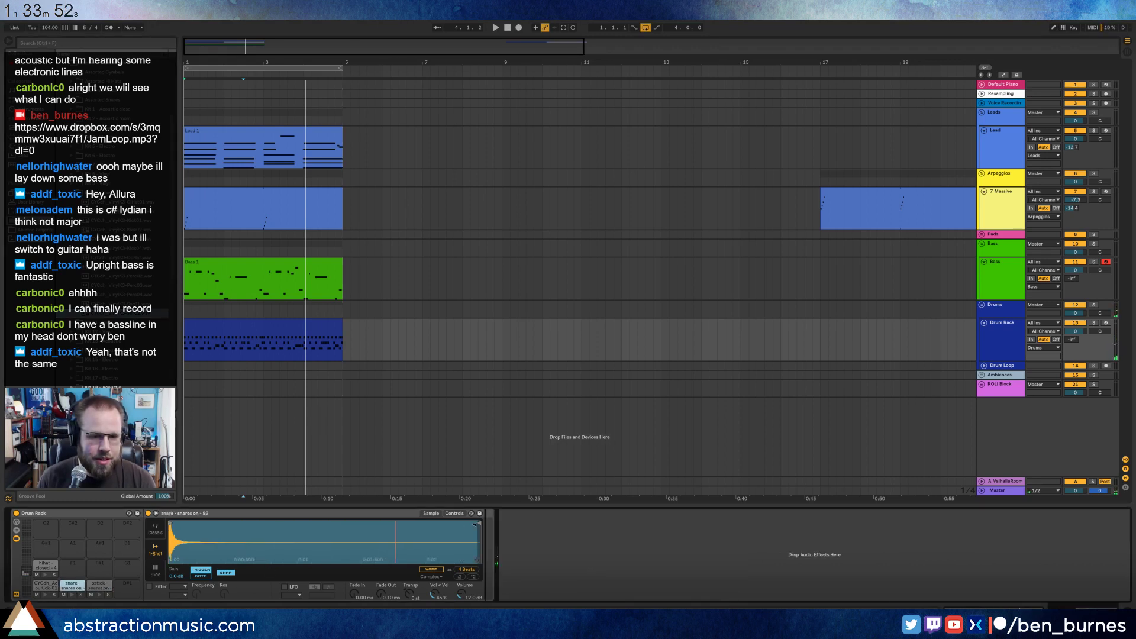
{"action": "left_click_drag", "start_coordinate": [443, 522], "coordinate": [228, 523]}
{"action": "key", "text": "space"}
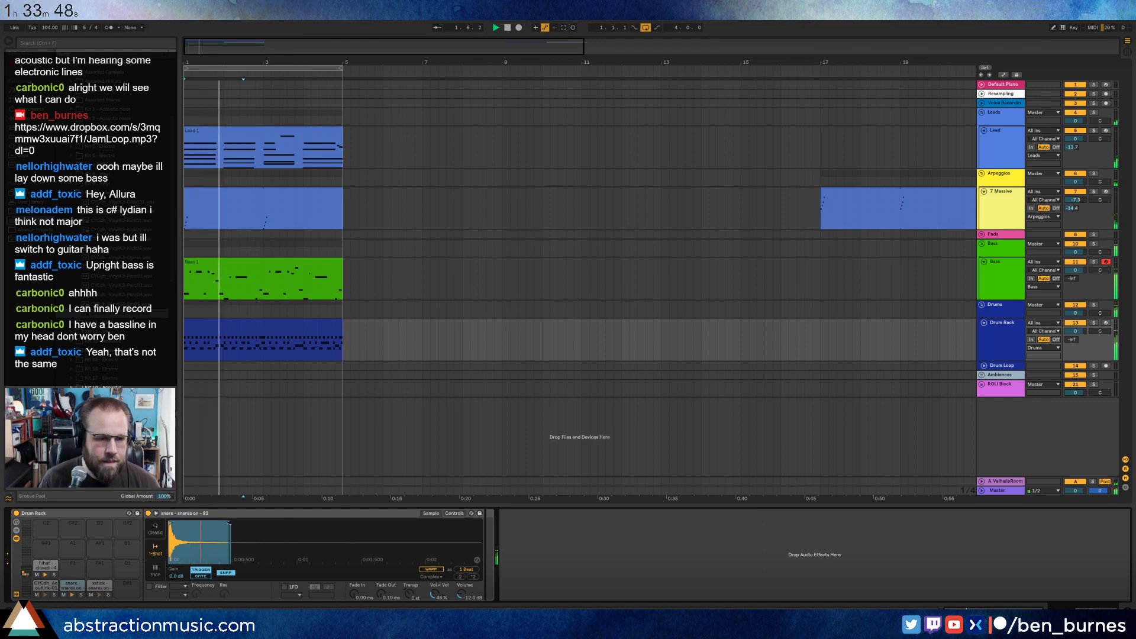
{"action": "left_click_drag", "start_coordinate": [229, 523], "coordinate": [205, 523]}
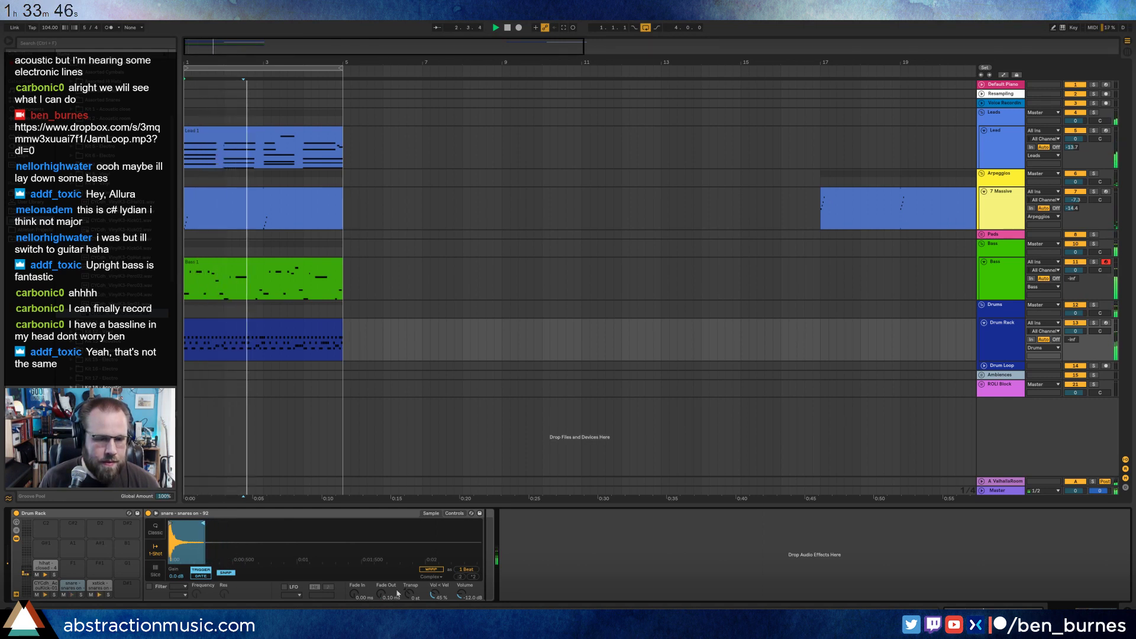
{"action": "left_click_drag", "start_coordinate": [398, 593], "coordinate": [398, 562]}
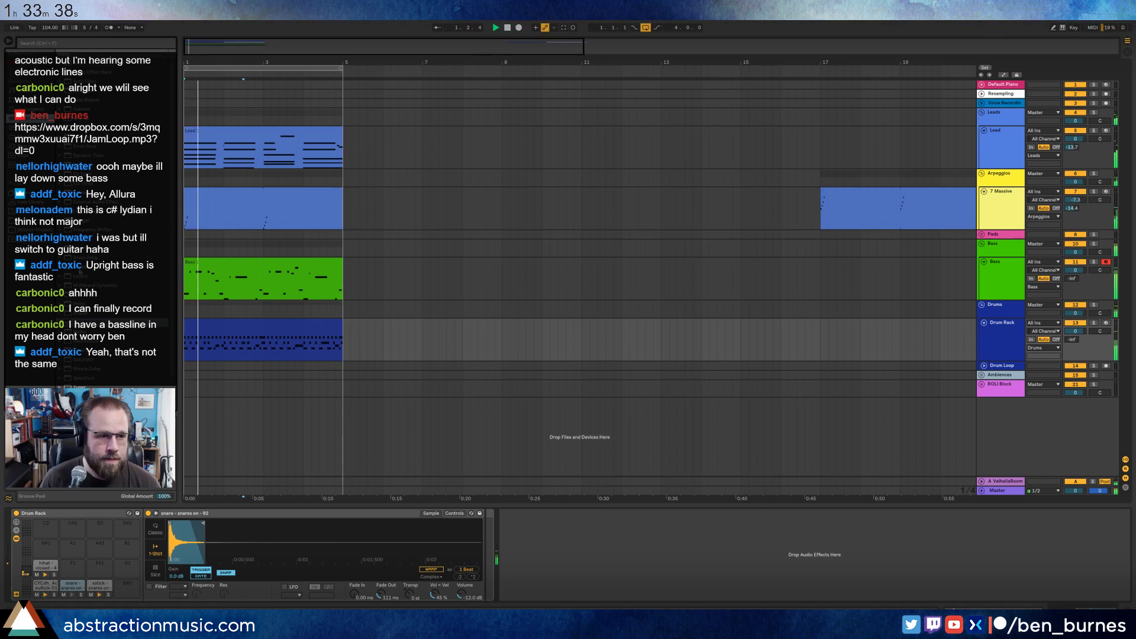
Add an Overdrive effect after the Drum Rack, lower its filter frequency and set Dry/Wet to 8%.
{"action": "left_click_drag", "start_coordinate": [78, 297], "coordinate": [529, 538]}
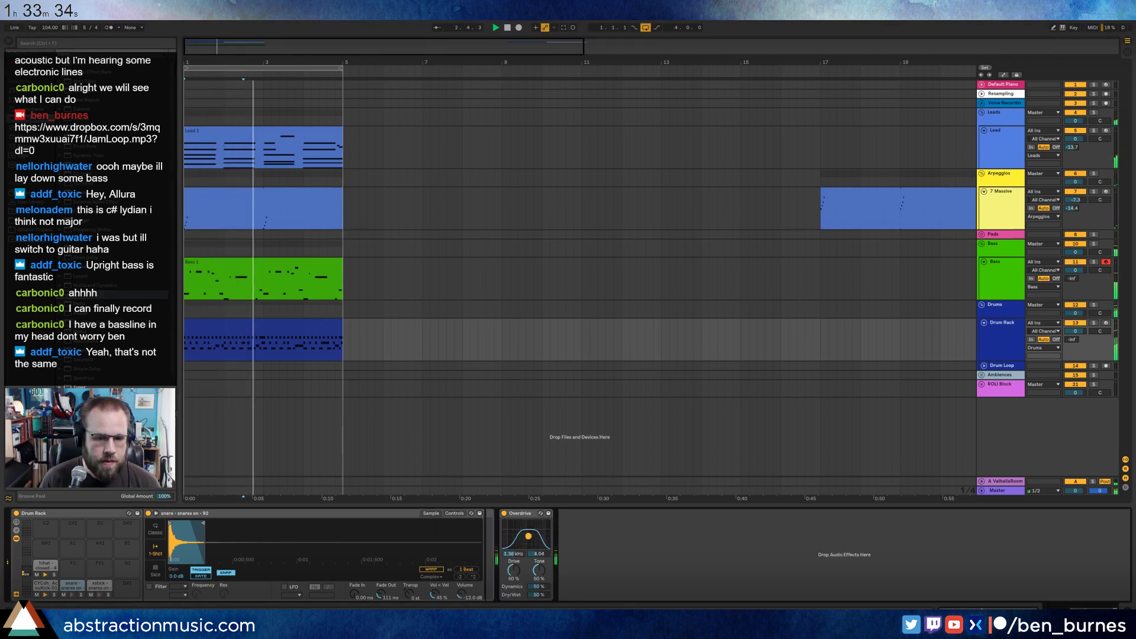
{"action": "left_click_drag", "start_coordinate": [539, 595], "coordinate": [539, 607]}
{"action": "left_click_drag", "start_coordinate": [532, 542], "coordinate": [525, 541]}
{"action": "left_click_drag", "start_coordinate": [539, 594], "coordinate": [539, 597]}
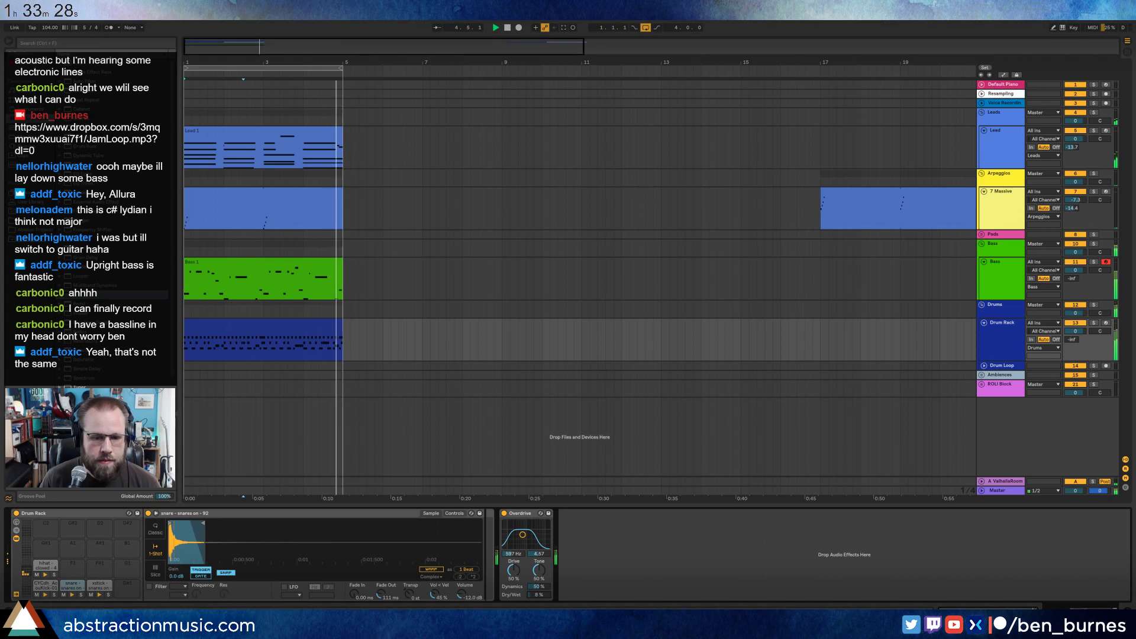
Move the Overdrive into the snare pad's chain and set its filter to about 1.04 kHz and Dry/Wet to 6%.
{"action": "left_click_drag", "start_coordinate": [522, 536], "coordinate": [526, 536]}
{"action": "left_click", "coordinate": [525, 524]}
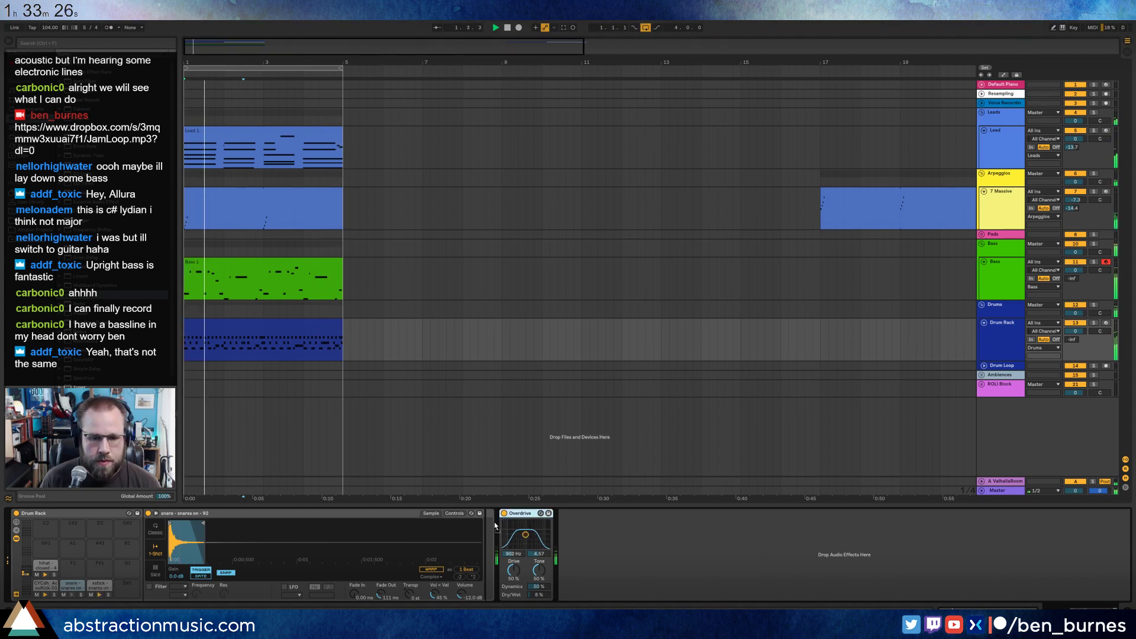
{"action": "left_click_drag", "start_coordinate": [523, 595], "coordinate": [523, 583]}
{"action": "left_click_drag", "start_coordinate": [512, 535], "coordinate": [513, 537]}
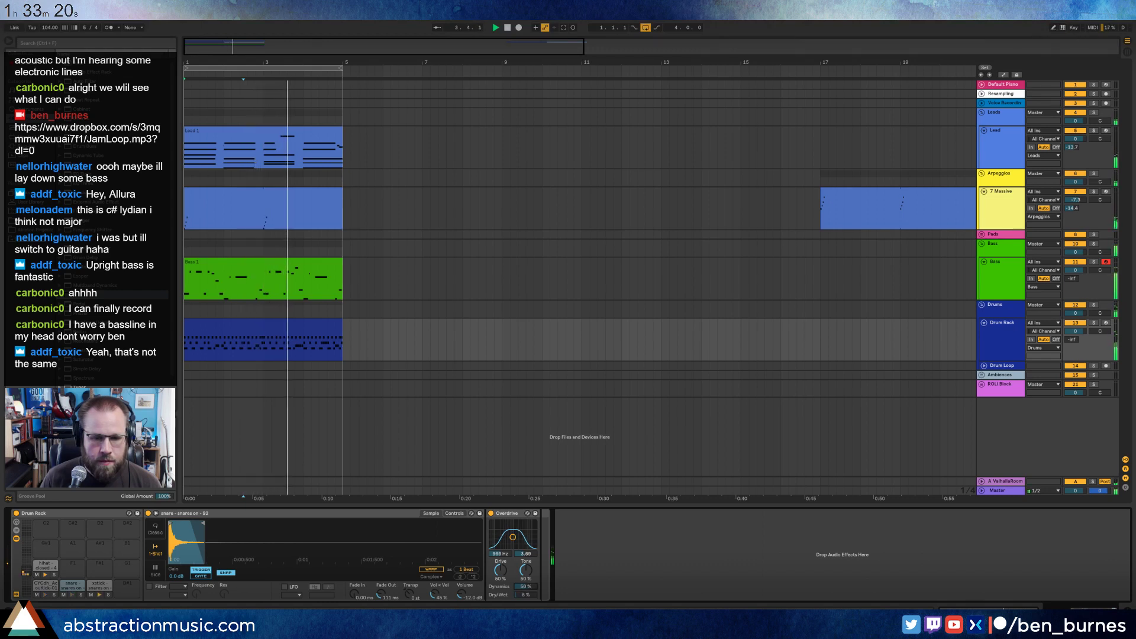
{"action": "left_click_drag", "start_coordinate": [513, 537], "coordinate": [514, 536]}
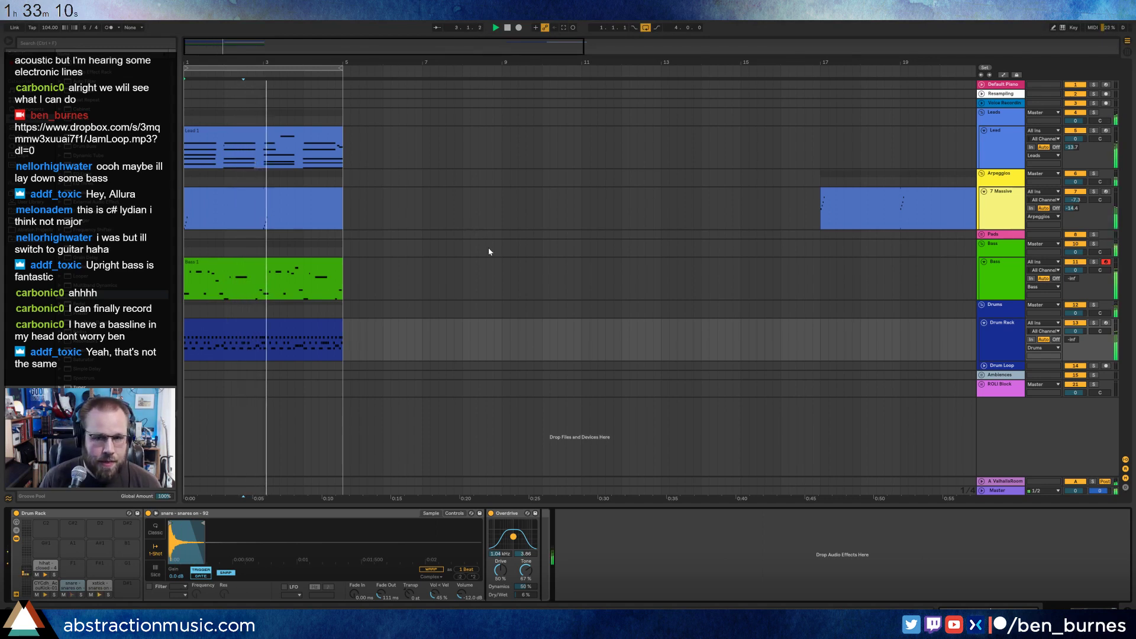
Add a new MIDI track with Kontakt 5 below the Lead track.
{"action": "left_click", "coordinate": [1002, 145]}
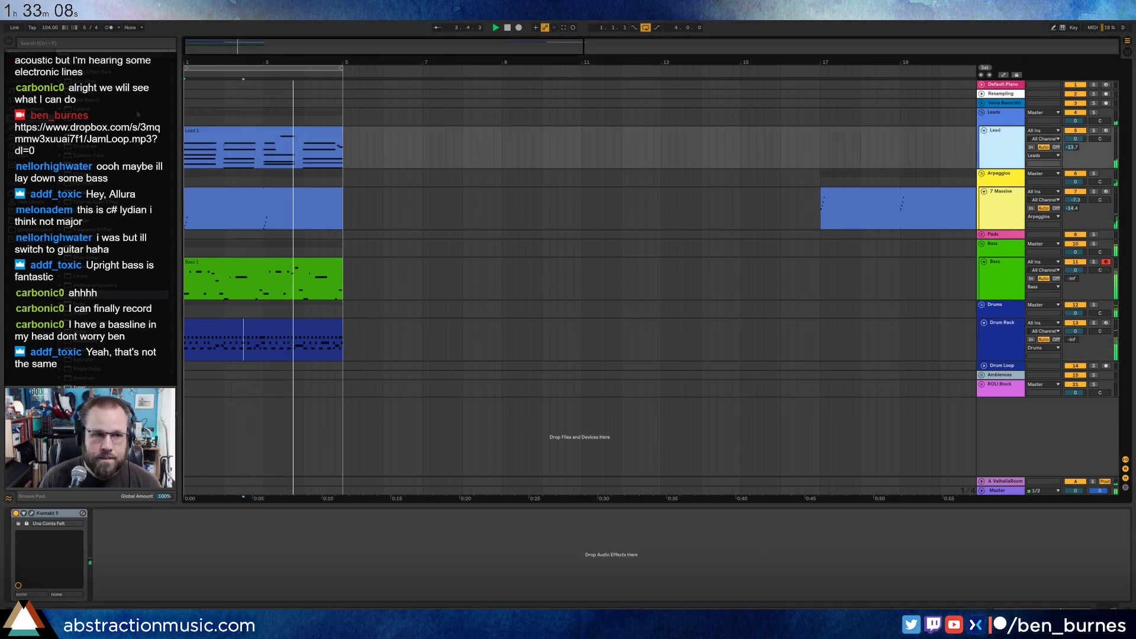
{"action": "left_click", "coordinate": [32, 109]}
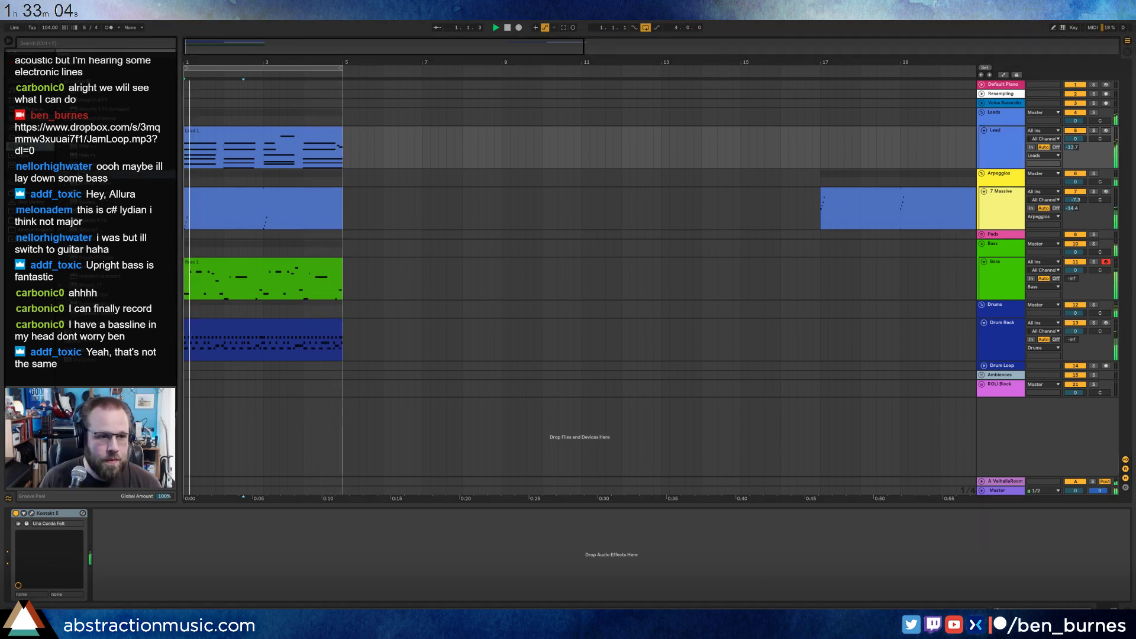
{"action": "key", "text": "ctrl+shift+t"}
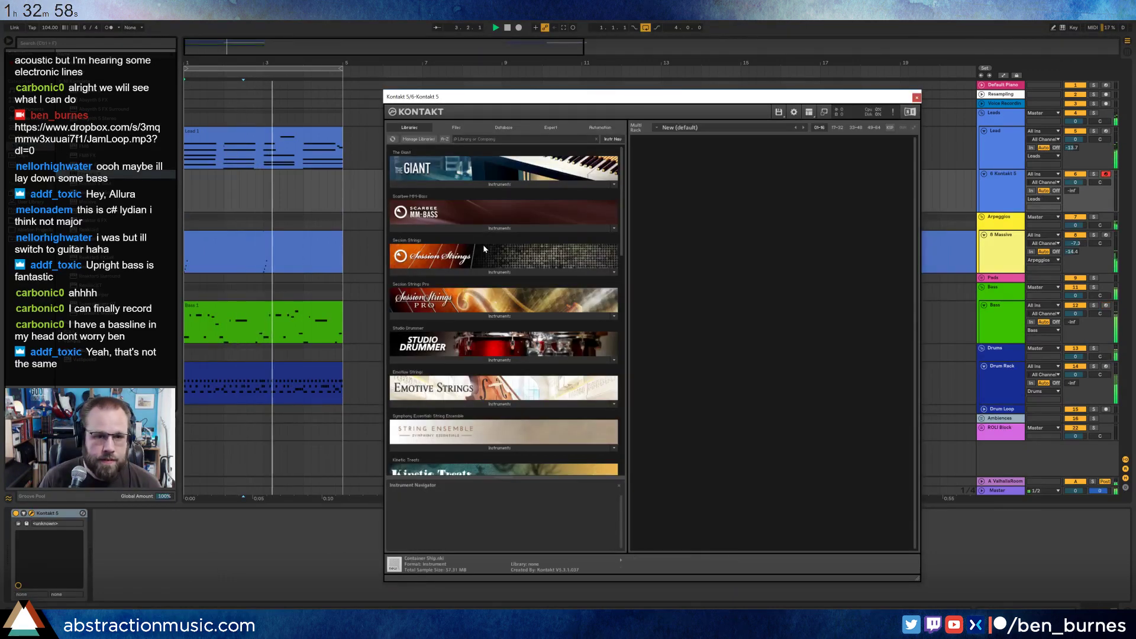
Try the Emotive Strings instrument in Kontakt and remove it from the rack.
{"action": "scroll", "coordinate": [482, 408], "scroll_direction": "down", "scroll_amount": 2}
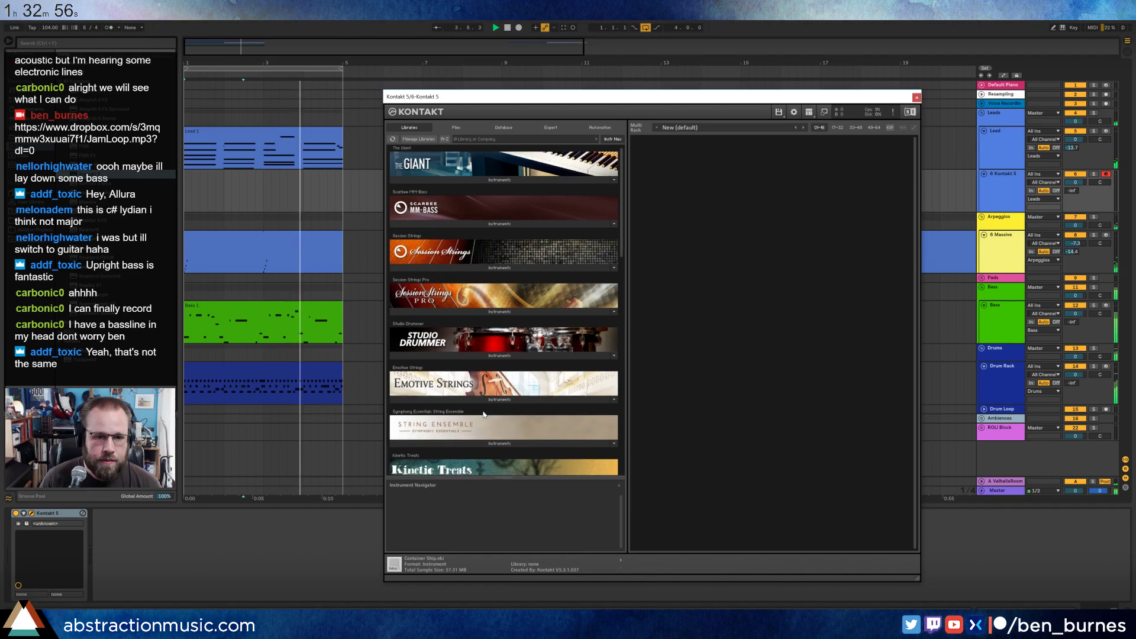
{"action": "scroll", "coordinate": [481, 413], "scroll_direction": "down", "scroll_amount": 1}
{"action": "left_click", "coordinate": [468, 324]}
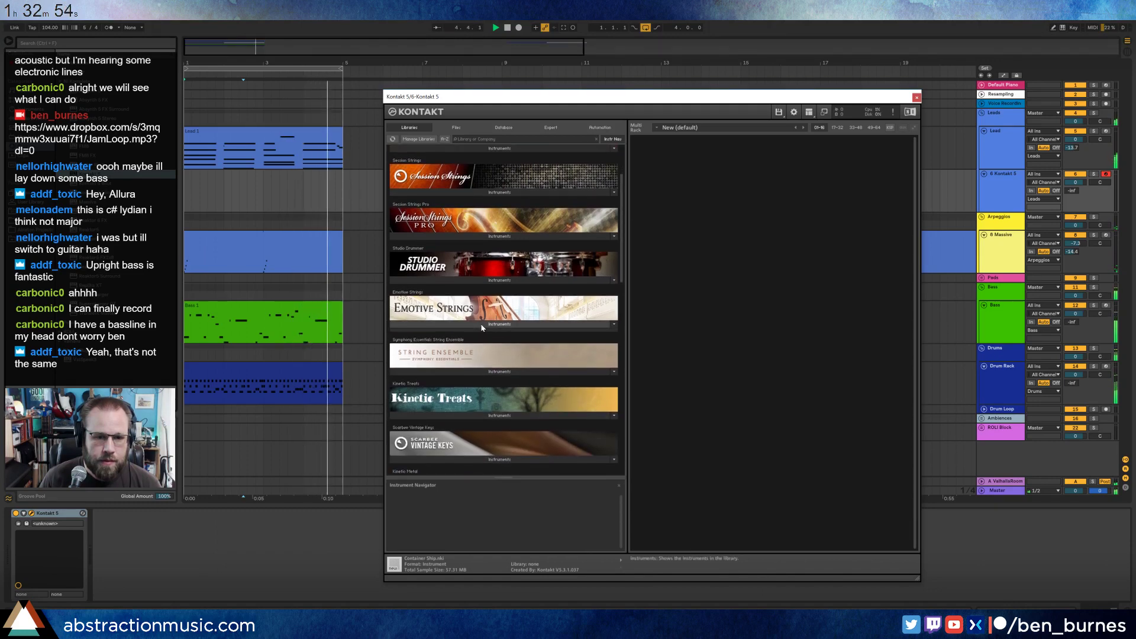
{"action": "left_click", "coordinate": [466, 339]}
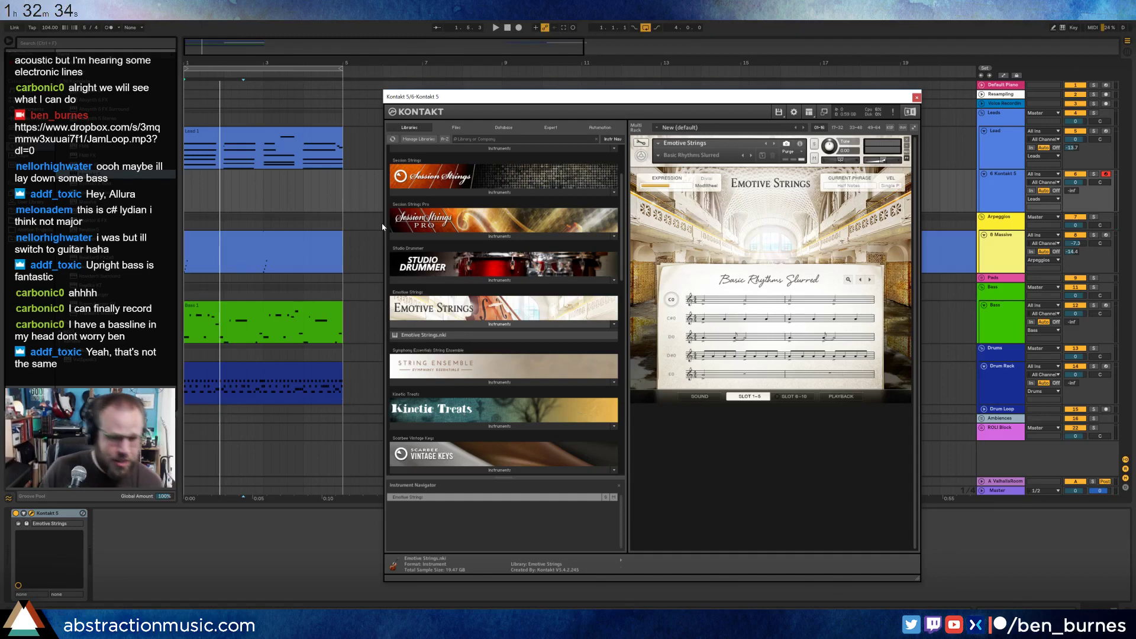
{"action": "left_click", "coordinate": [905, 141]}
Try Scarbee Mark I from the Scarbee Vintage Keys library, replace it with Funky Rio and play it against the loop.
{"action": "scroll", "coordinate": [417, 391], "scroll_direction": "down", "scroll_amount": 1}
{"action": "left_click", "coordinate": [449, 439]}
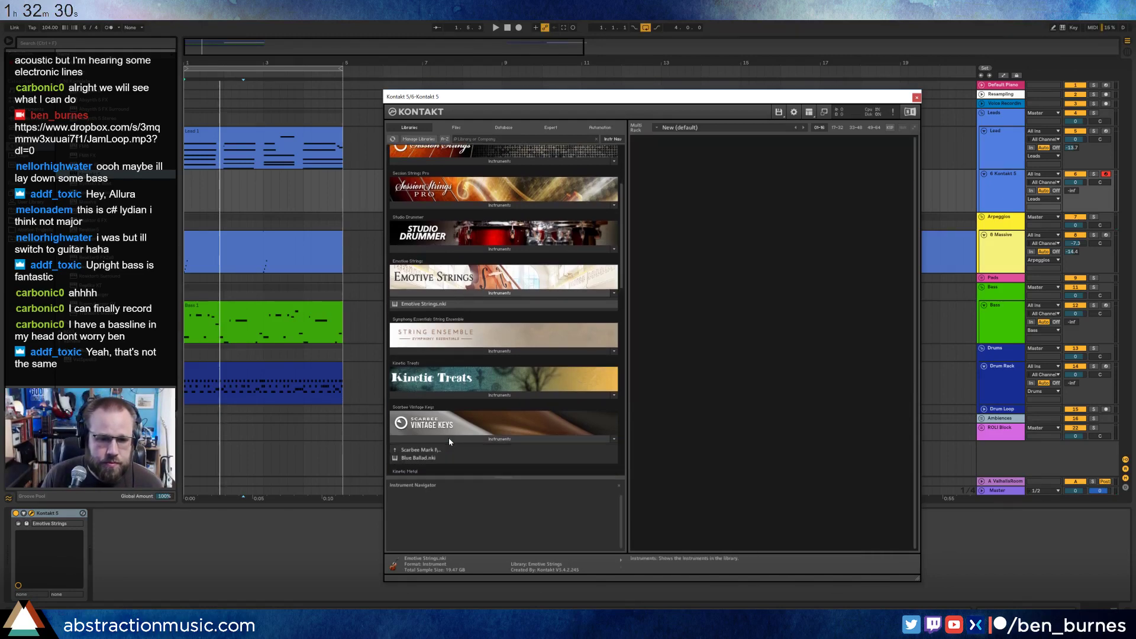
{"action": "scroll", "coordinate": [447, 436], "scroll_direction": "down", "scroll_amount": 3}
{"action": "double_click", "coordinate": [446, 432]}
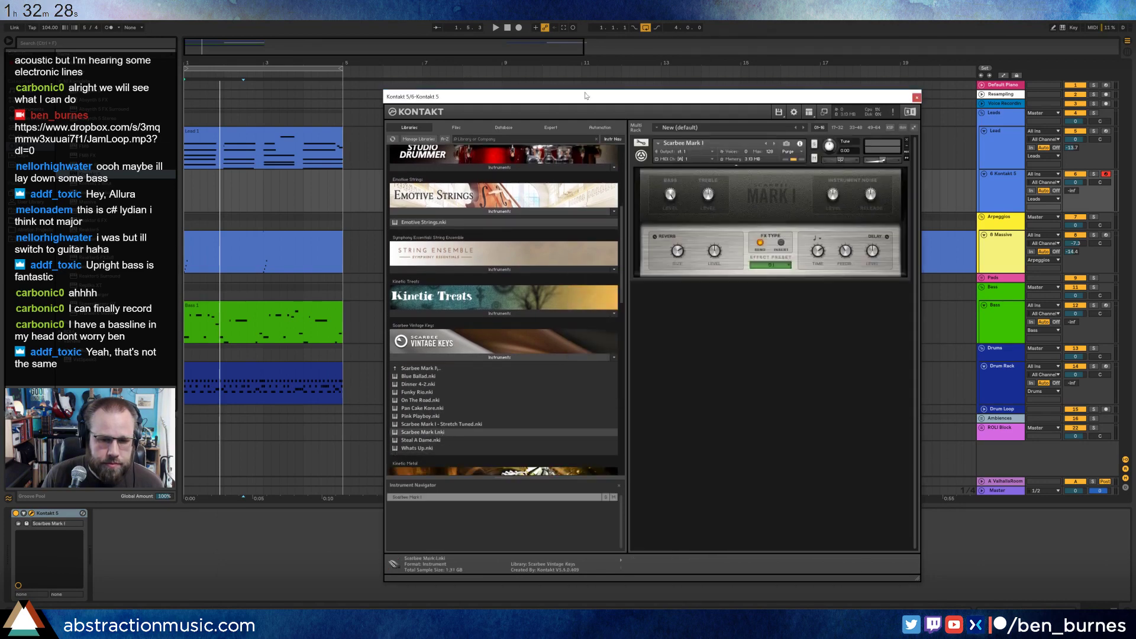
{"action": "left_click", "coordinate": [906, 142]}
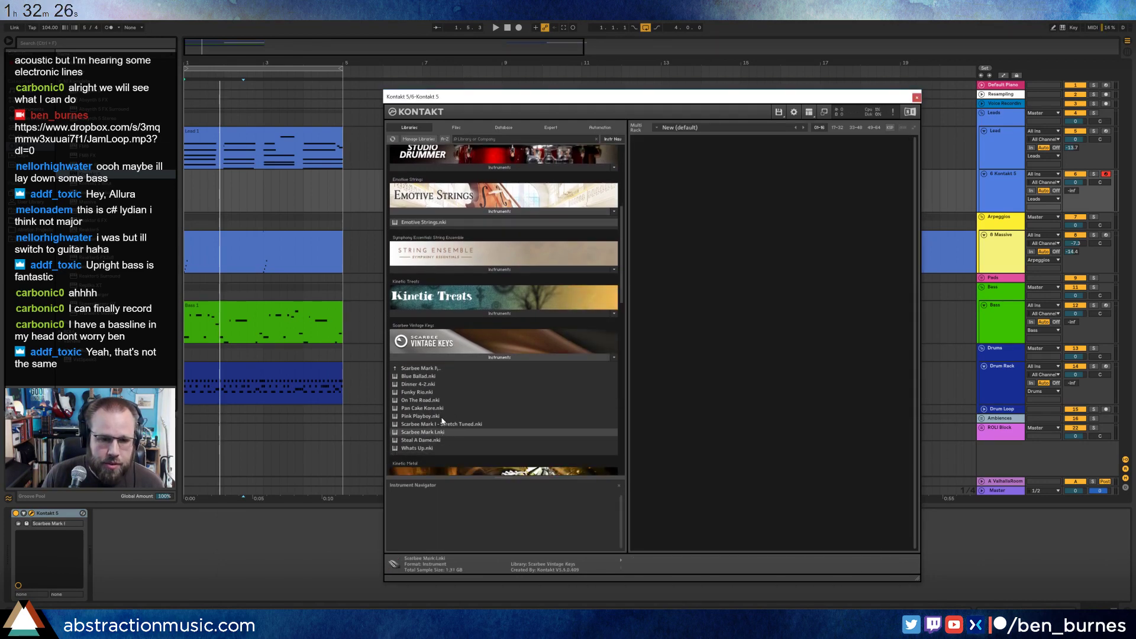
{"action": "double_click", "coordinate": [427, 392]}
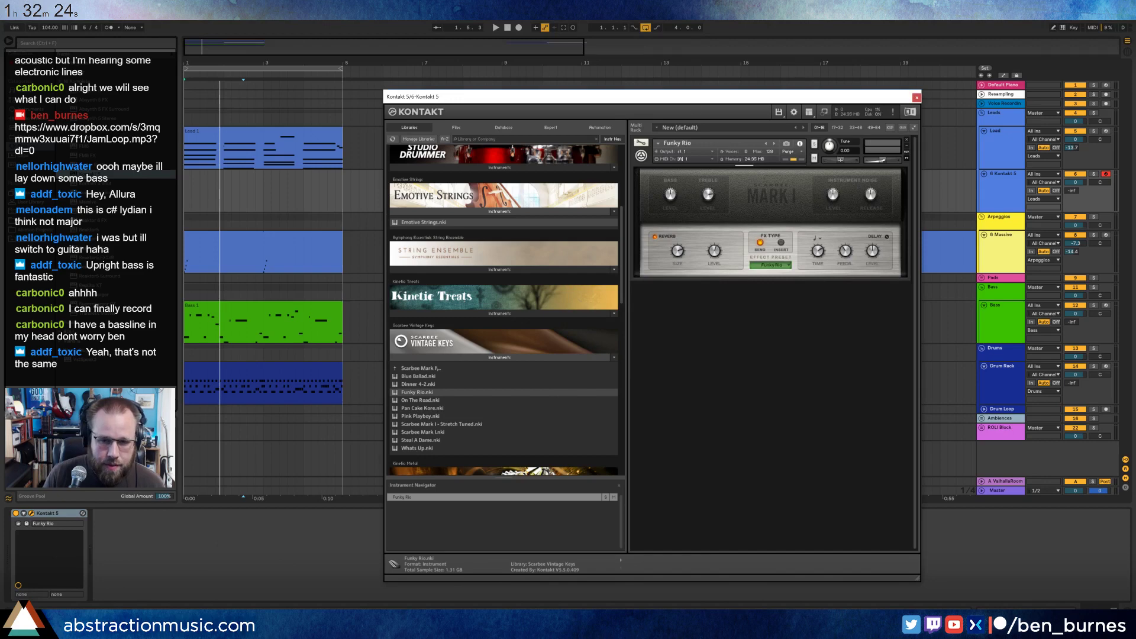
{"action": "key", "text": "space"}
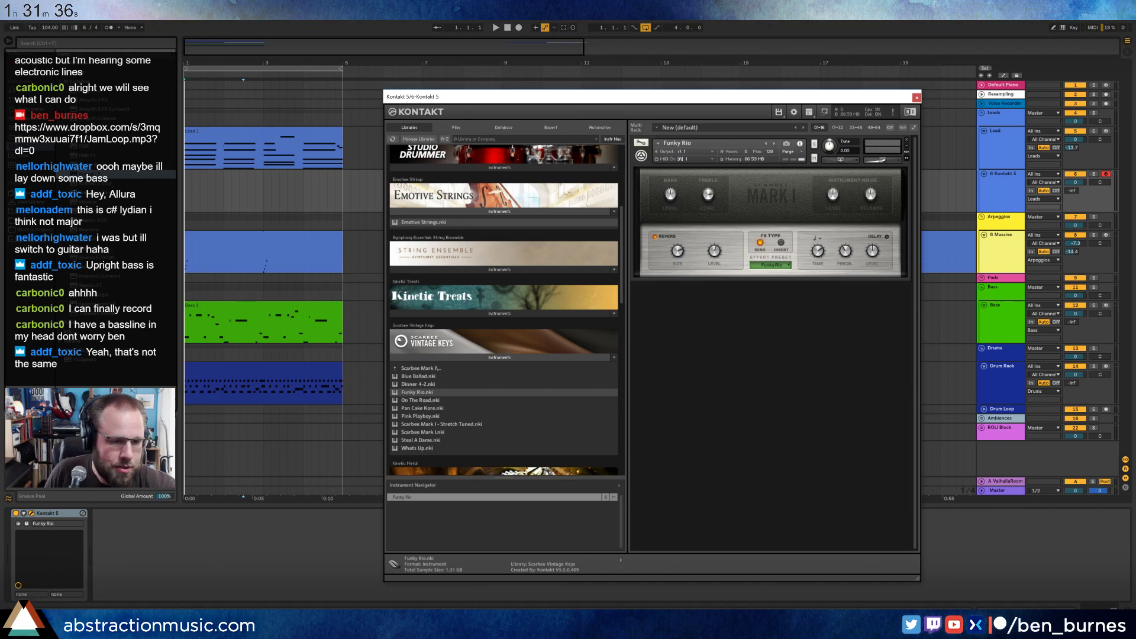
Unfold and arm the Drum Loop track, record audio over the four-bar loop and record a second take in its place.
{"action": "left_click", "coordinate": [1001, 409]}
{"action": "left_click", "coordinate": [983, 409]}
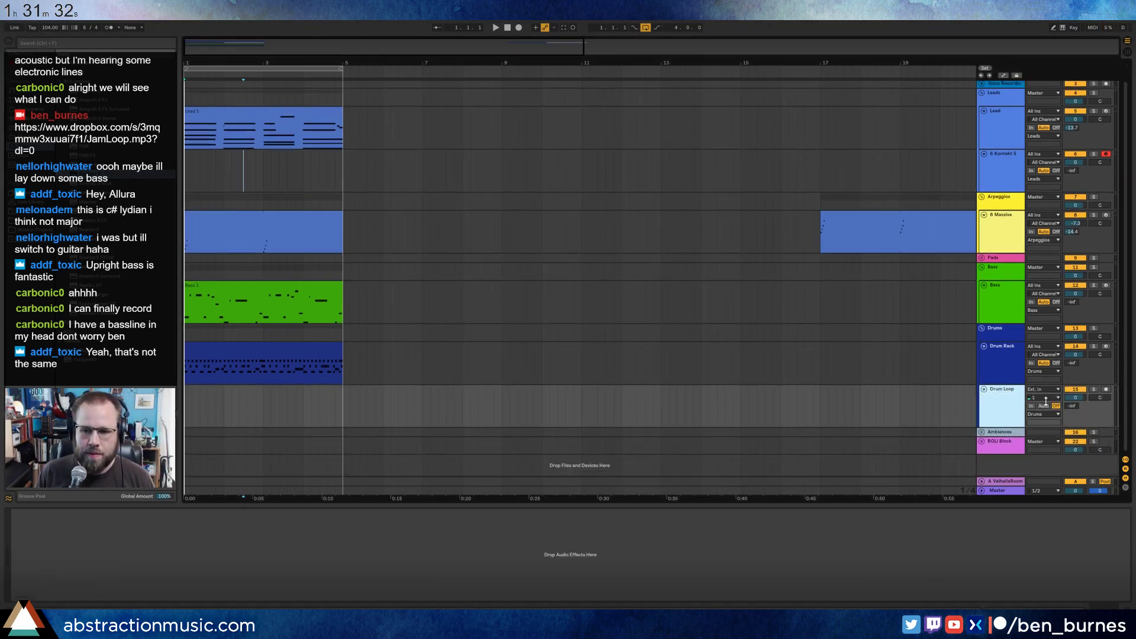
{"action": "left_click", "coordinate": [1108, 389]}
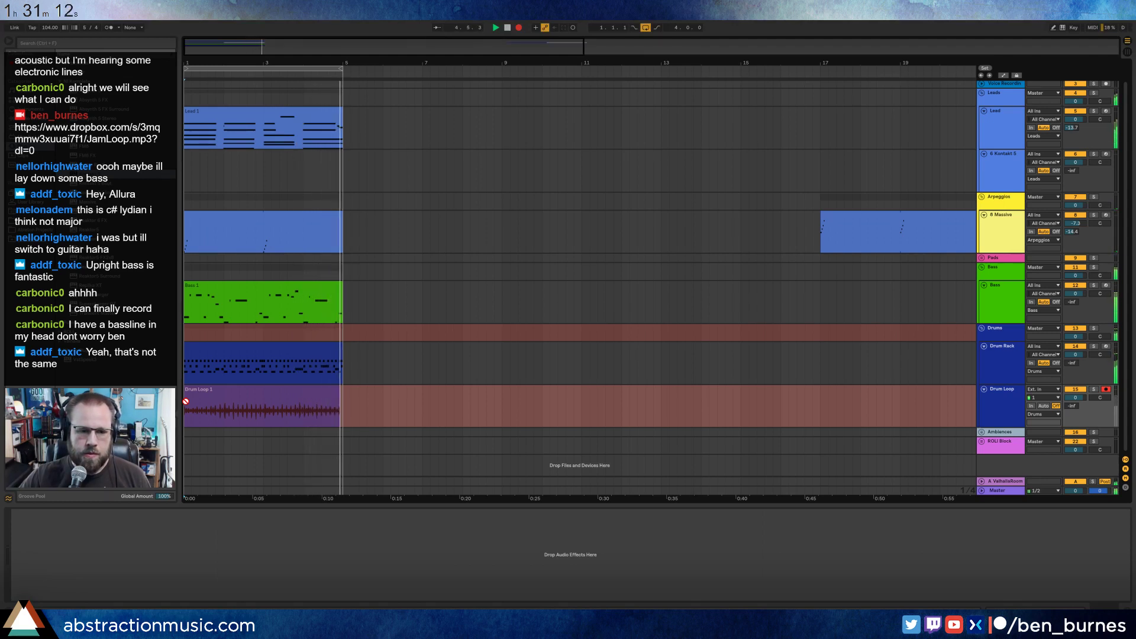
{"action": "key", "text": "space"}
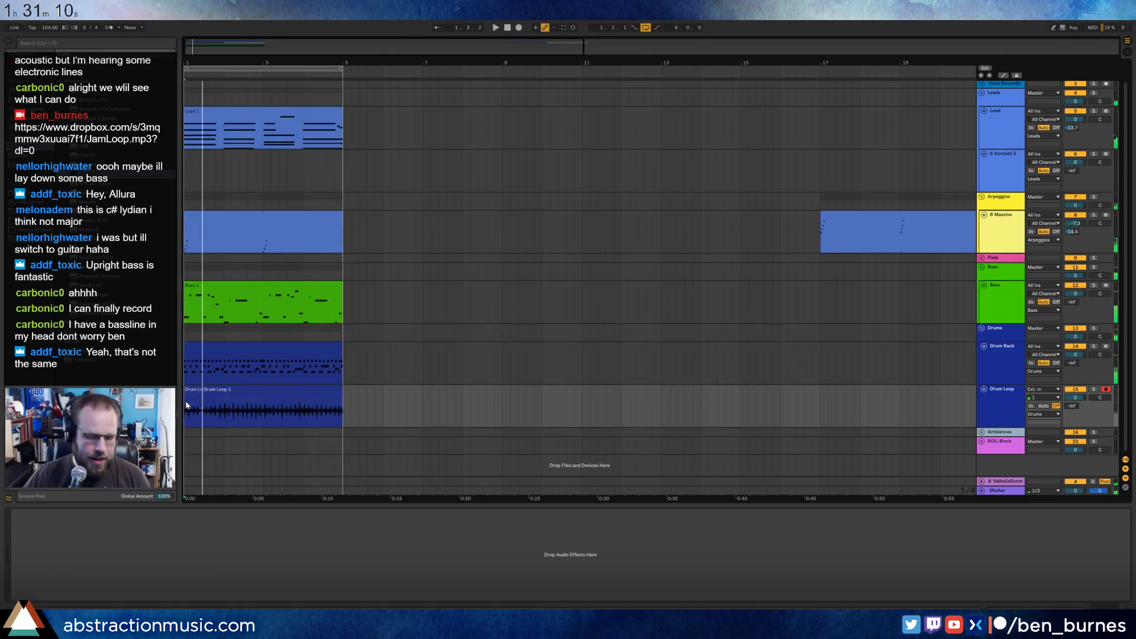
{"action": "key", "text": "F9"}
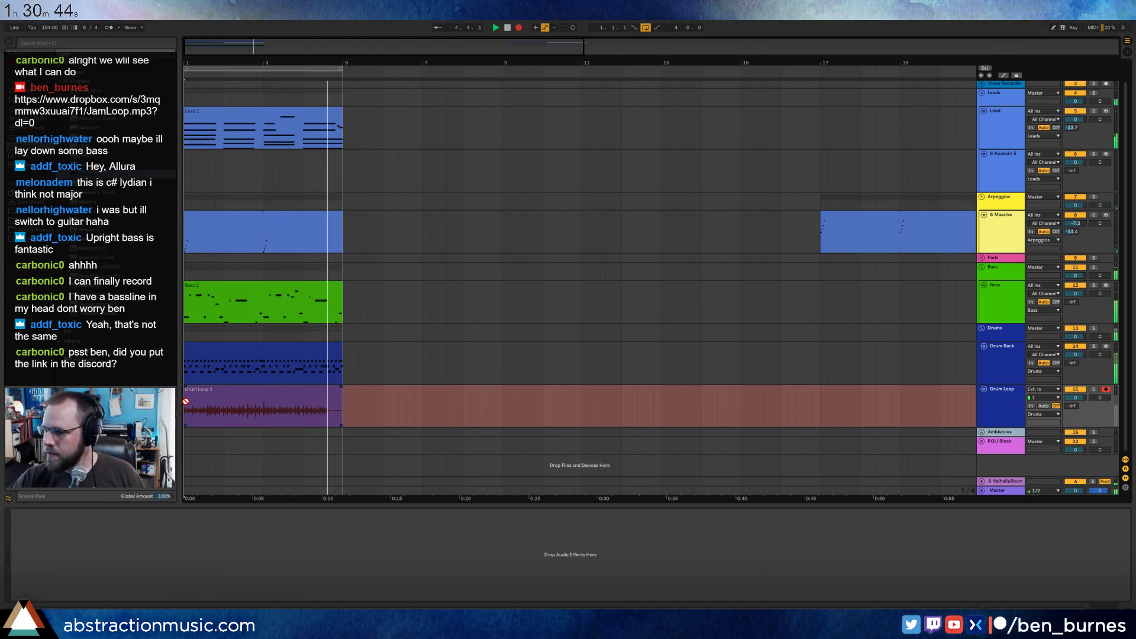
{"action": "key", "text": "space"}
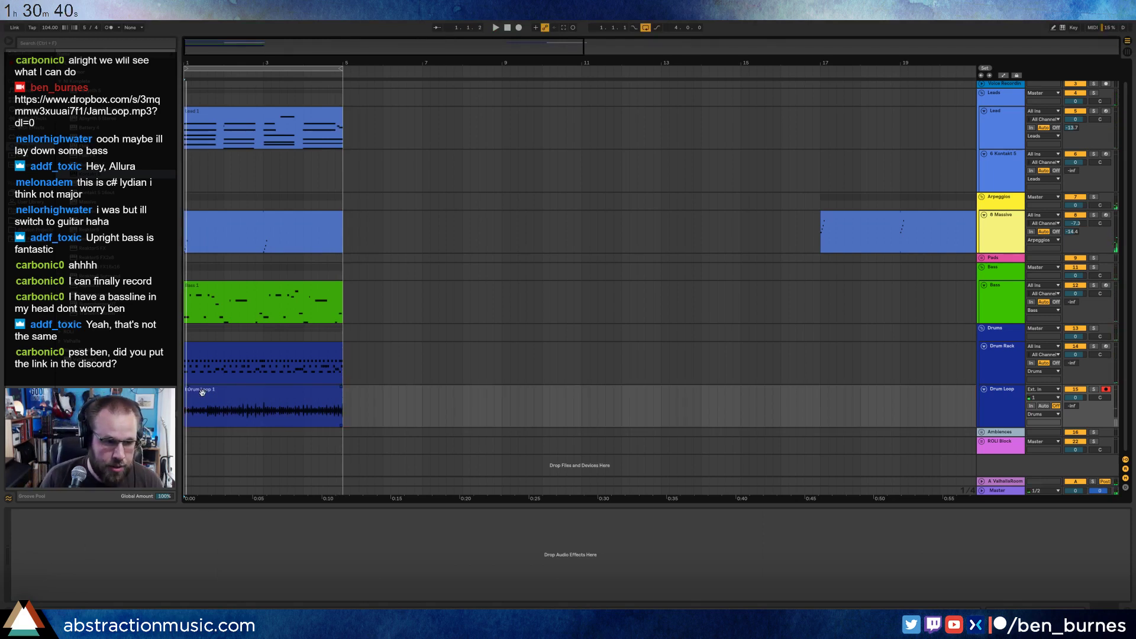
Trim the Drum Loop recording to start at bar 3, paste the two-bar clip at bar 1 and play the result.
{"action": "left_click_drag", "start_coordinate": [187, 392], "coordinate": [264, 385]}
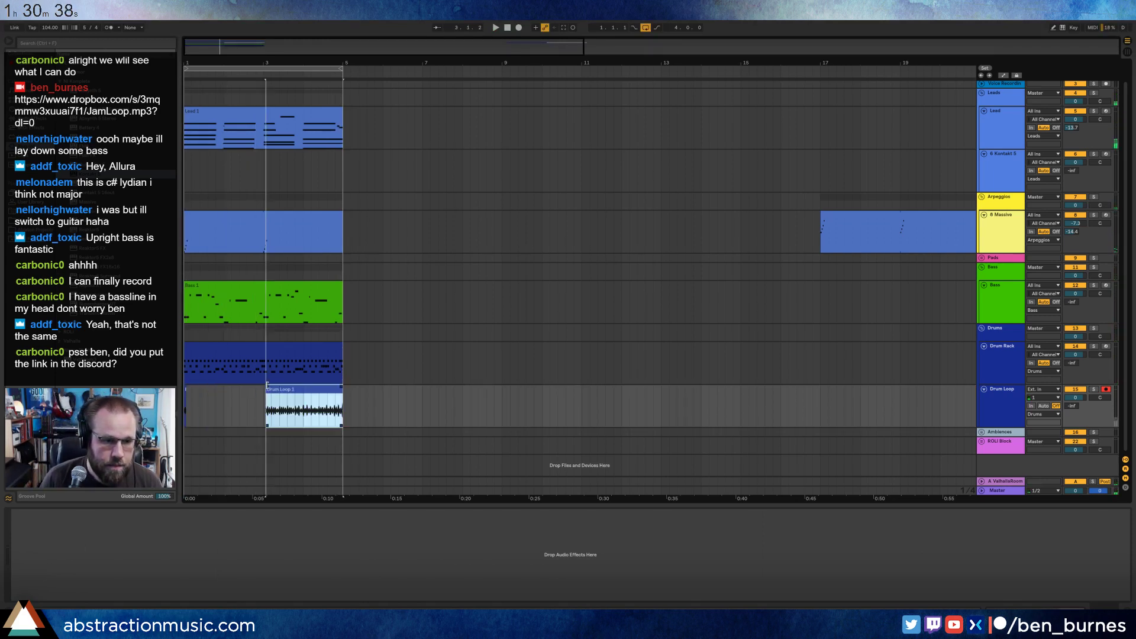
{"action": "left_click", "coordinate": [184, 394]}
{"action": "key", "text": "ctrl+v"}
{"action": "key", "text": "space"}
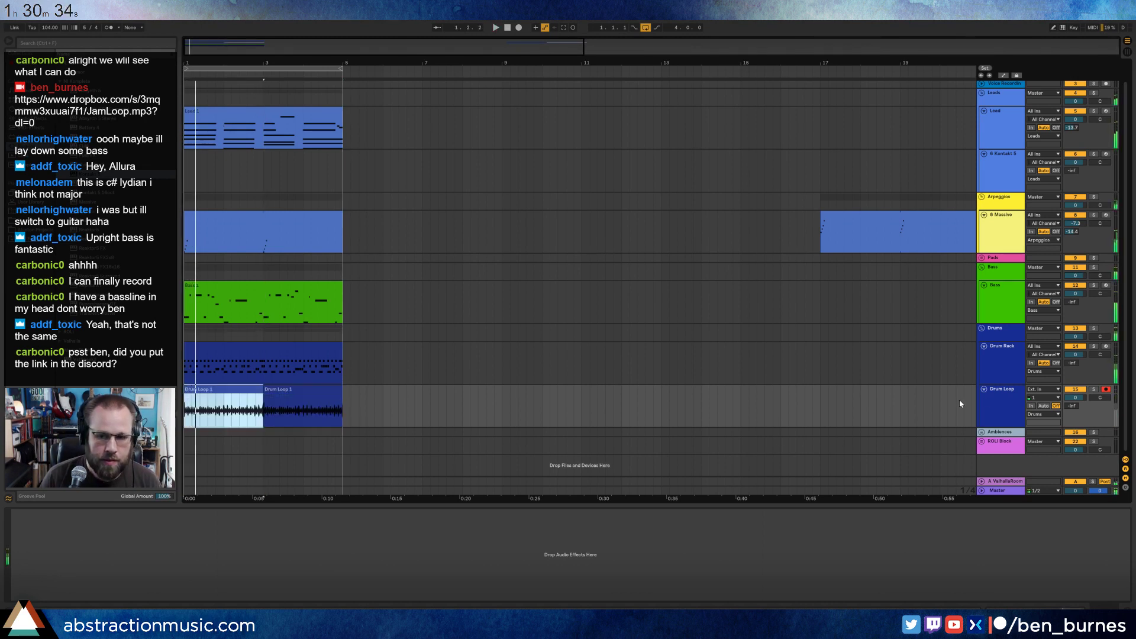
Lower the Drum Loop track's volume to about -6.4 dB and add an Auto Filter to the track.
{"action": "left_click_drag", "start_coordinate": [1073, 400], "coordinate": [1070, 407]}
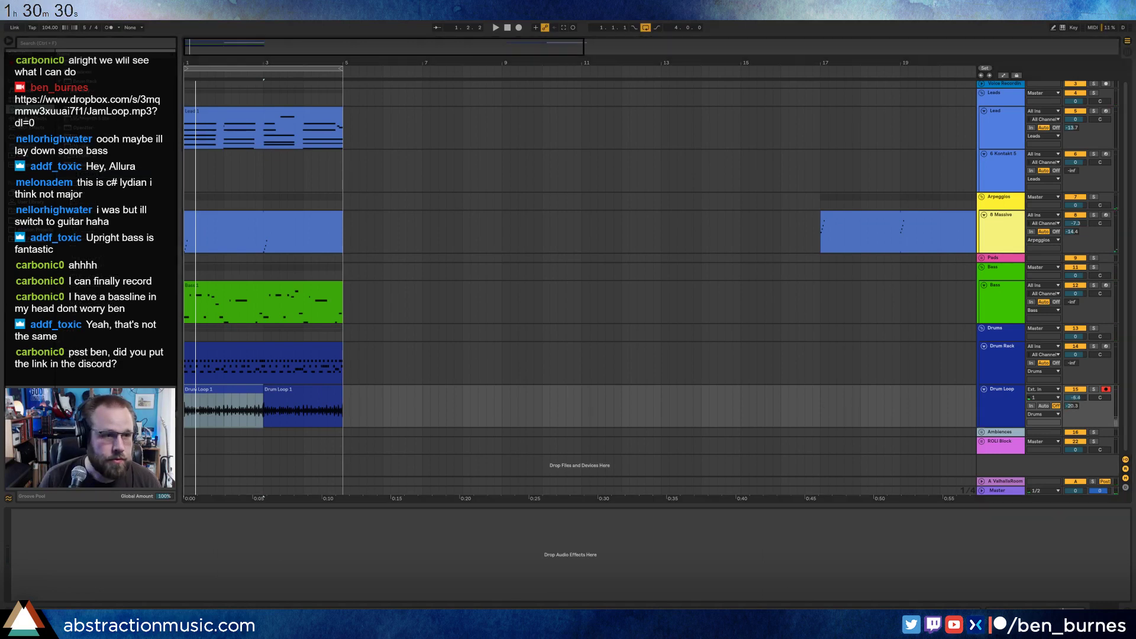
{"action": "left_click", "coordinate": [84, 82]}
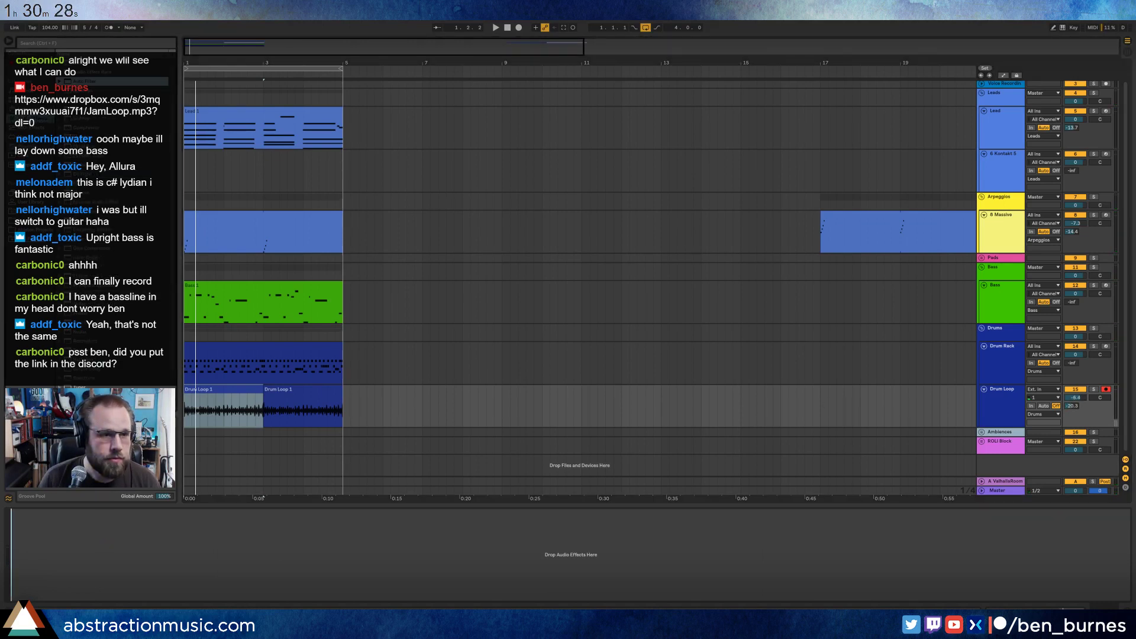
{"action": "left_click_drag", "start_coordinate": [85, 81], "coordinate": [249, 554]}
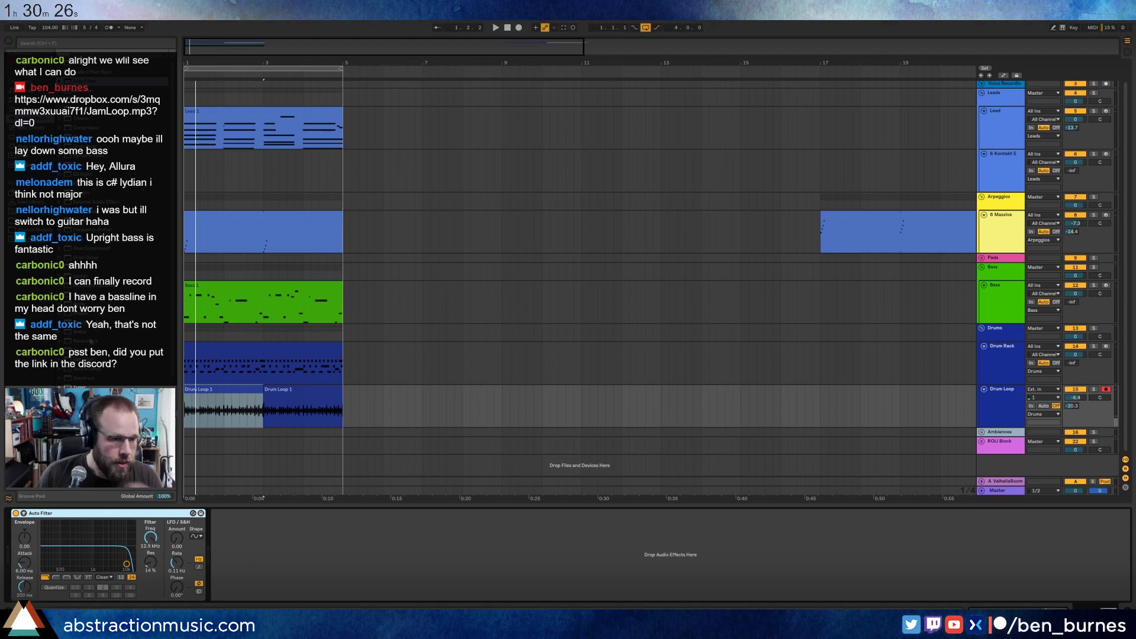
Add a Ping Pong Delay with about 24% feedback and 45% dry/wet after the Auto Filter, lowering the filter frequency to about 6 kHz.
{"action": "left_click_drag", "start_coordinate": [87, 323], "coordinate": [189, 455]}
{"action": "left_click_drag", "start_coordinate": [249, 527], "coordinate": [248, 533]}
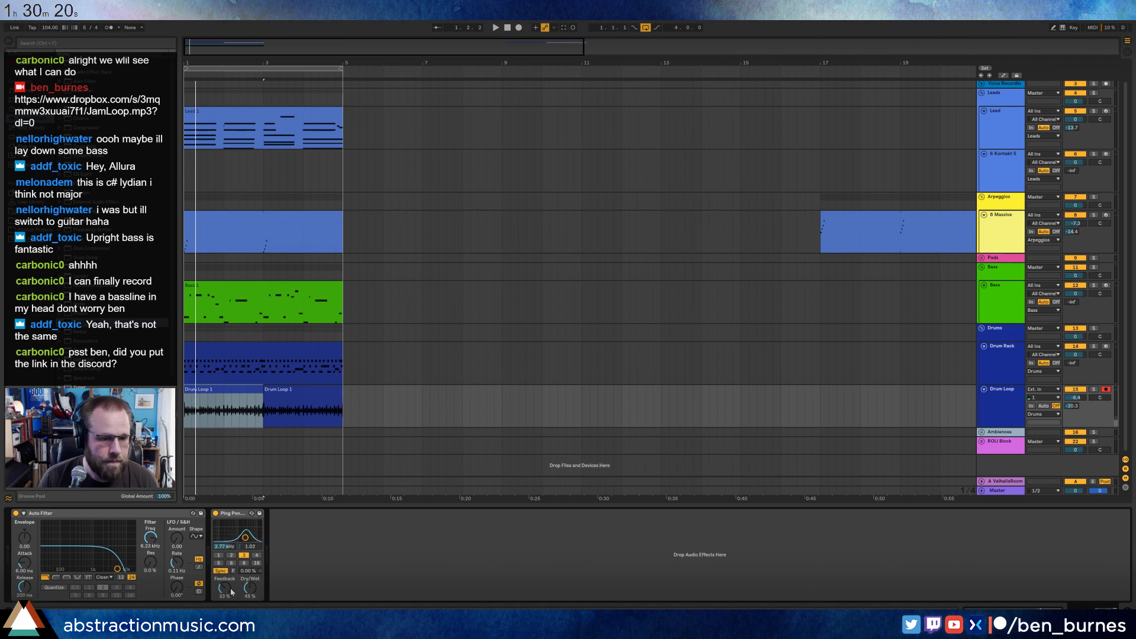
{"action": "key", "text": "space"}
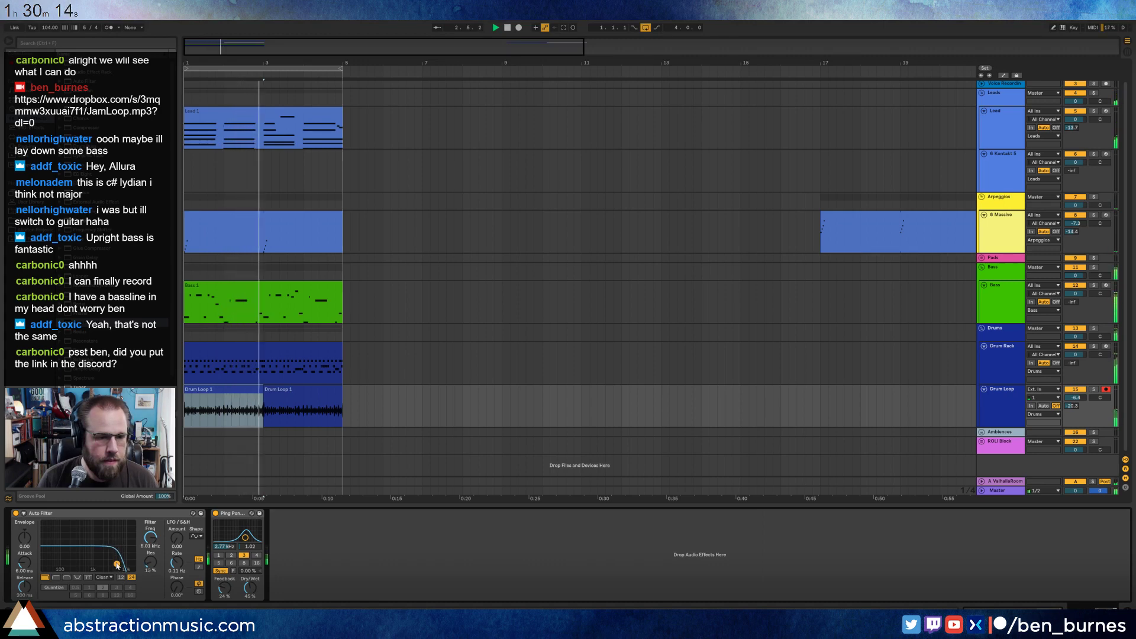
Open the first Drum Loop clip's waveform and quantize the whole recording with warp markers.
{"action": "double_click", "coordinate": [240, 398]}
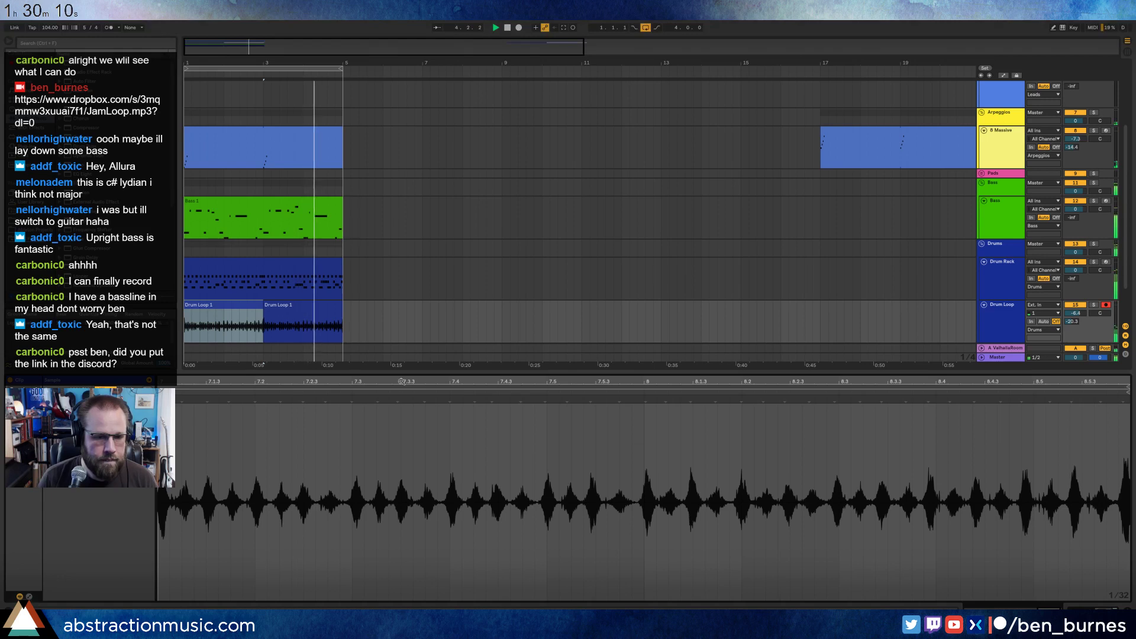
{"action": "left_click_drag", "start_coordinate": [377, 398], "coordinate": [159, 402]}
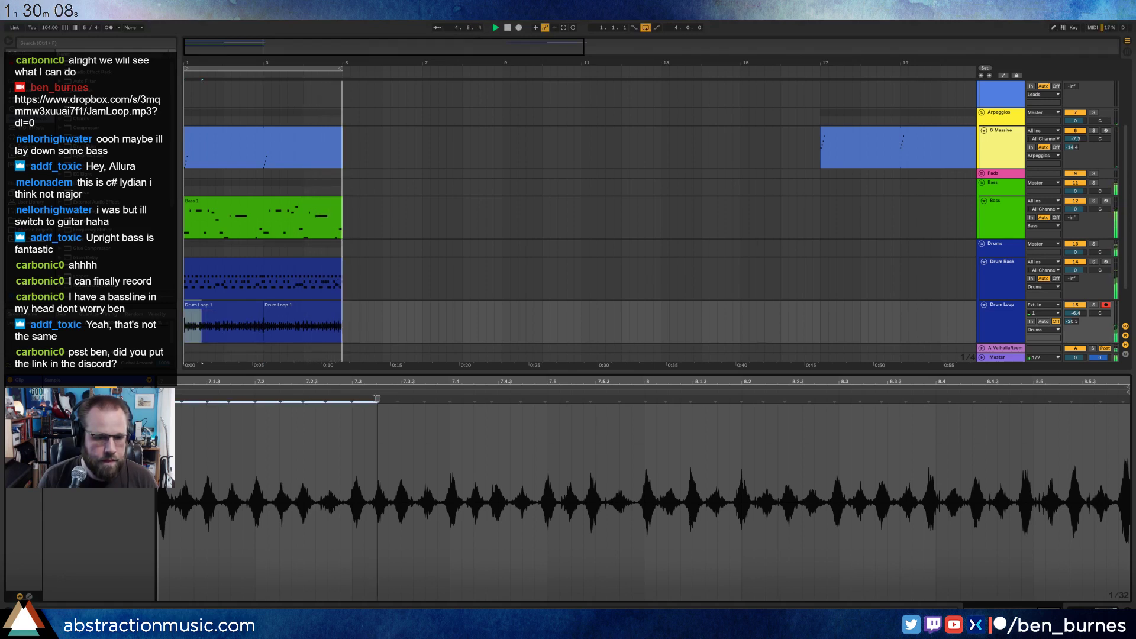
{"action": "left_click", "coordinate": [158, 409]}
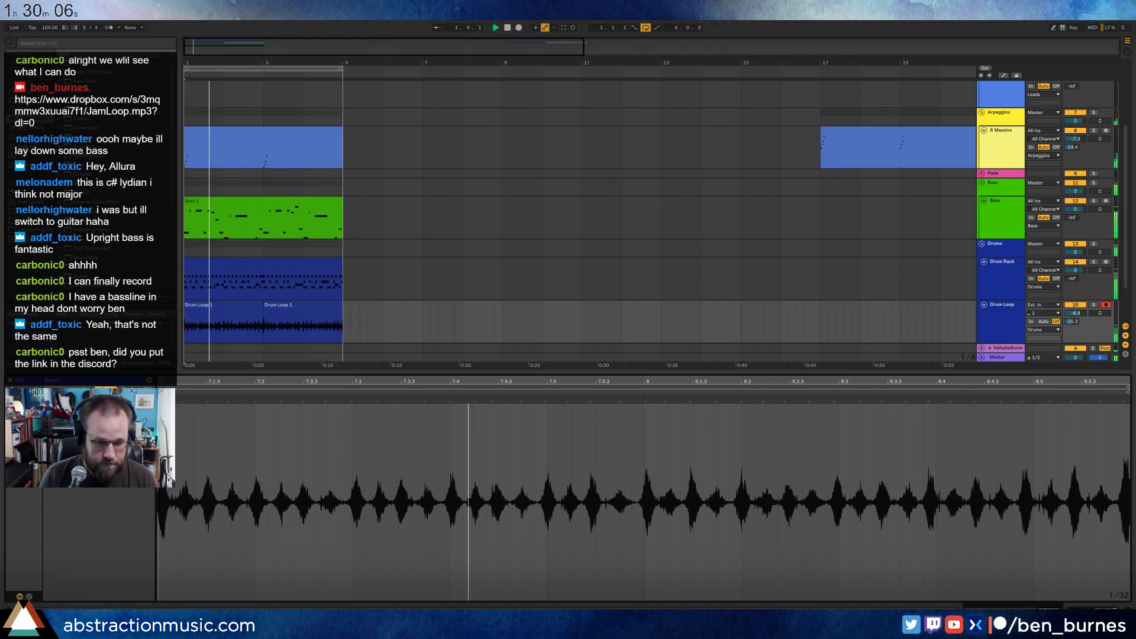
{"action": "key", "text": "ctrl+a"}
{"action": "key", "text": "ctrl+u"}
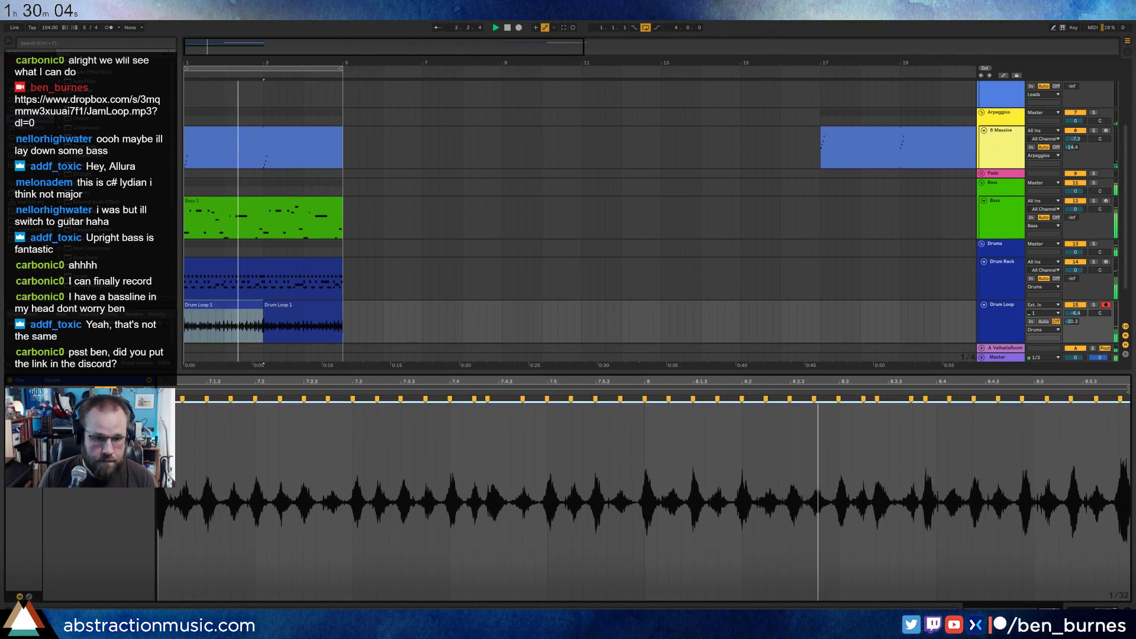
Shift the misplaced warp markers after 7.4 and just before 8.4 so the hits line up with the grid.
{"action": "left_click_drag", "start_coordinate": [487, 399], "coordinate": [495, 399]}
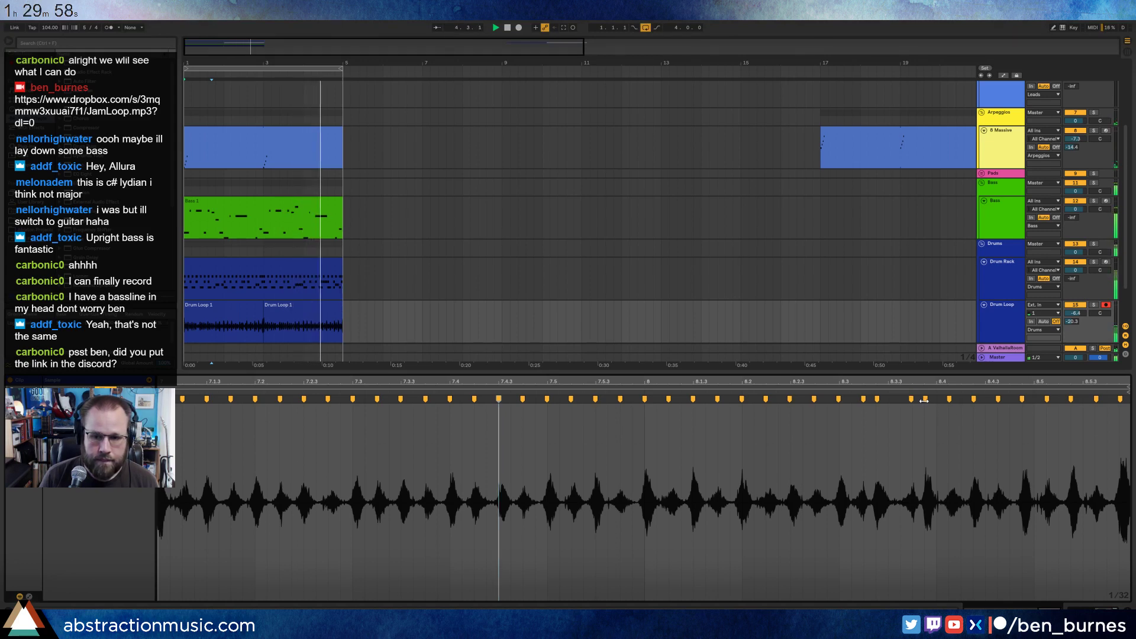
{"action": "left_click_drag", "start_coordinate": [924, 403], "coordinate": [1020, 432]}
{"action": "left_click", "coordinate": [927, 432]}
{"action": "left_click_drag", "start_coordinate": [926, 399], "coordinate": [1131, 401]}
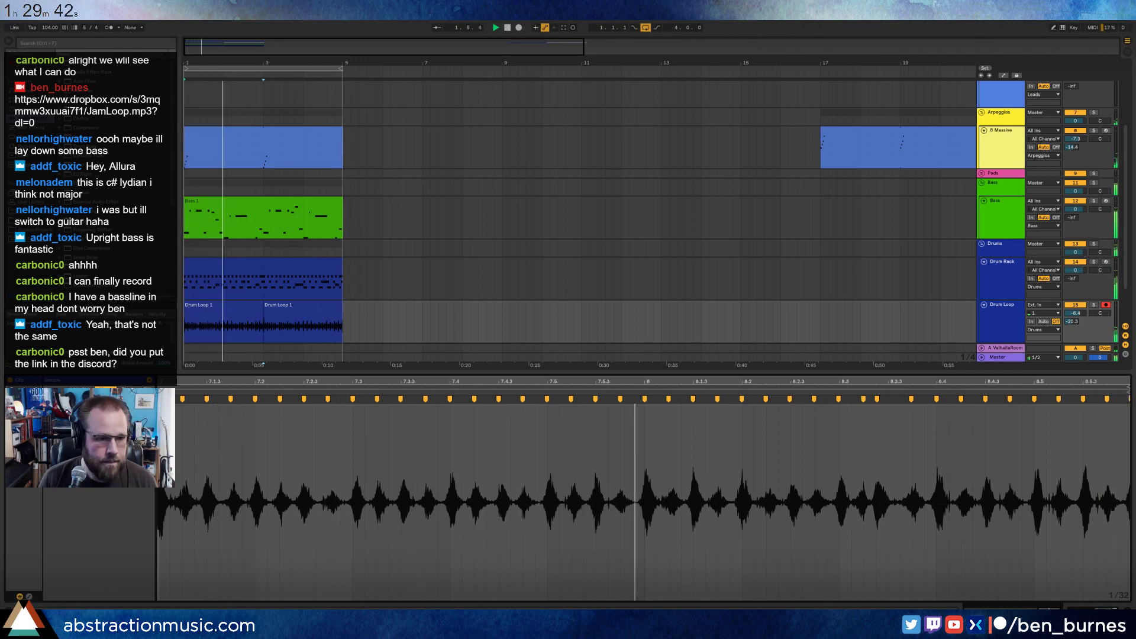
Move the Drum Loop clip's loop start to bar 7 and extend the bar 1 clip to bar 5 of the arrangement.
{"action": "left_click", "coordinate": [1120, 387]}
{"action": "left_click_drag", "start_coordinate": [1120, 382], "coordinate": [1120, 331]}
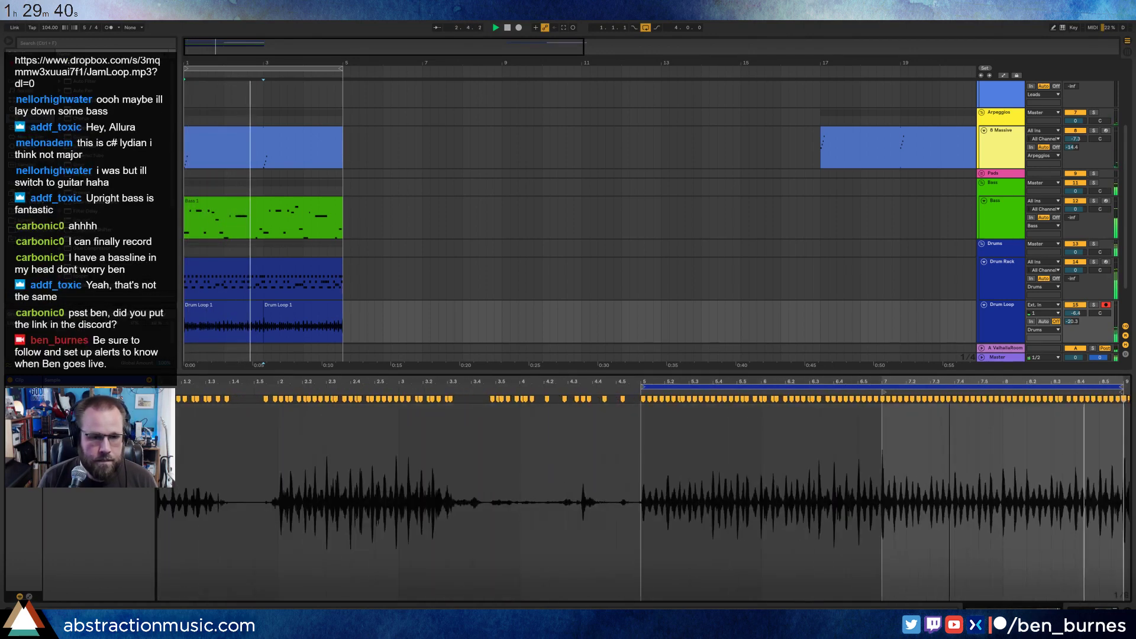
{"action": "left_click_drag", "start_coordinate": [949, 381], "coordinate": [862, 417]}
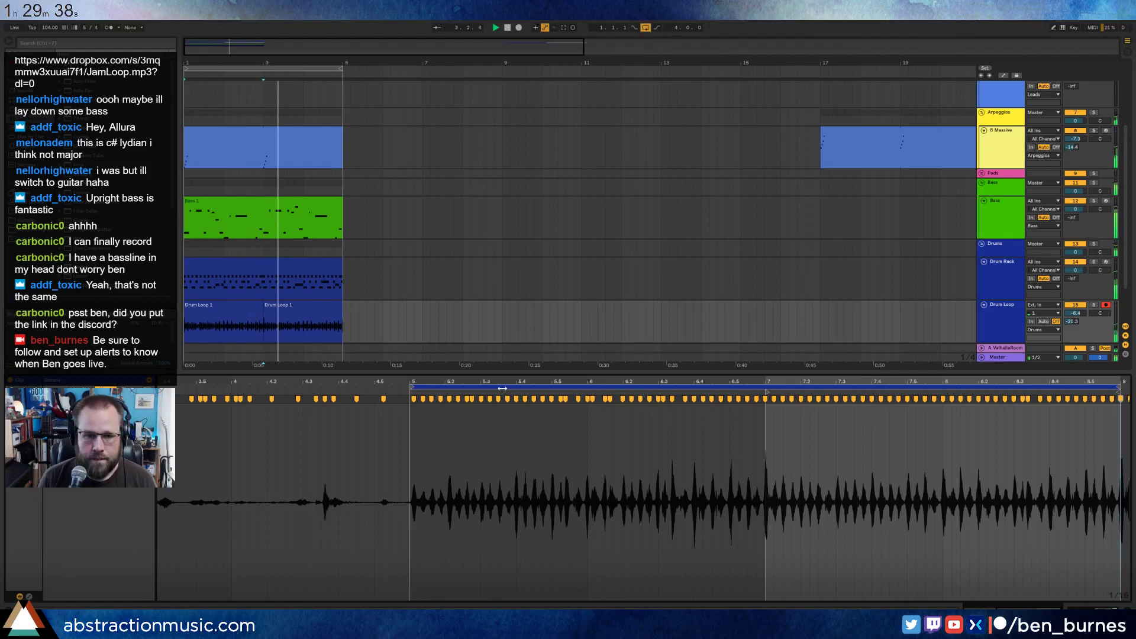
{"action": "left_click_drag", "start_coordinate": [414, 385], "coordinate": [766, 385]}
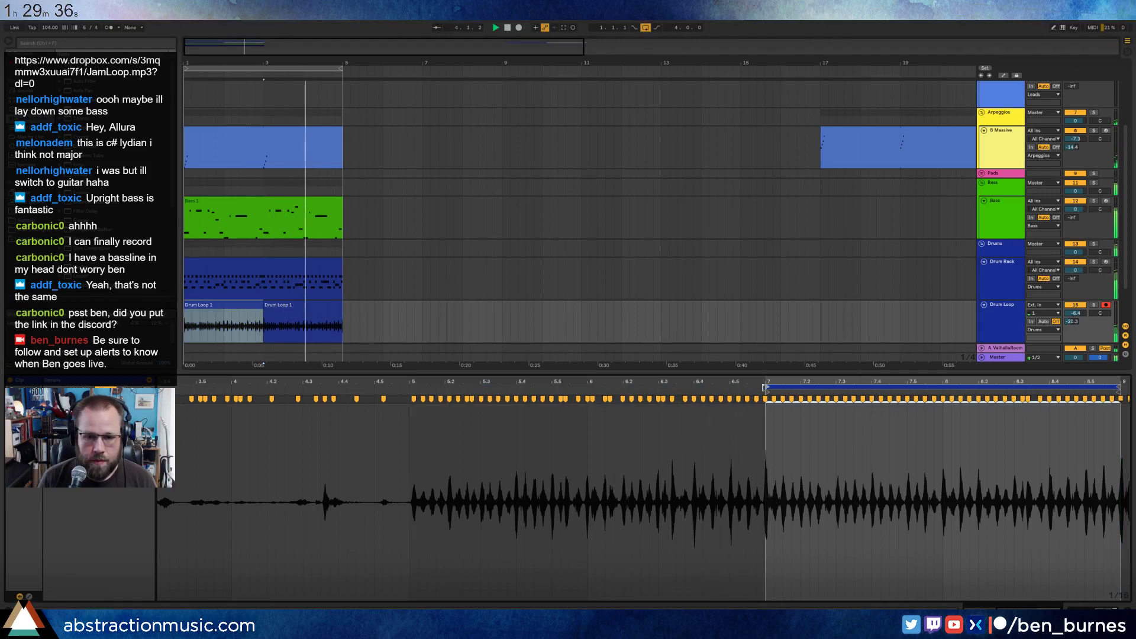
{"action": "left_click_drag", "start_coordinate": [261, 309], "coordinate": [340, 307]}
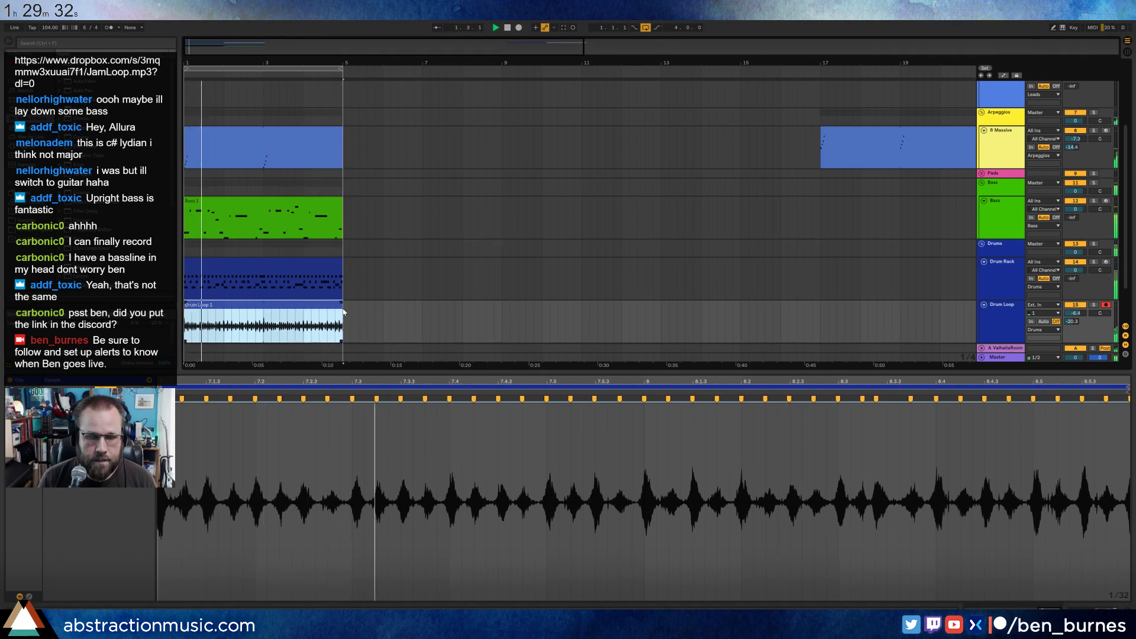
{"action": "left_click", "coordinate": [358, 315]}
Switch to Discord, post the JamLoop link in the off_topic channel and return to Ableton Live.
{"action": "left_click", "coordinate": [1067, 7]}
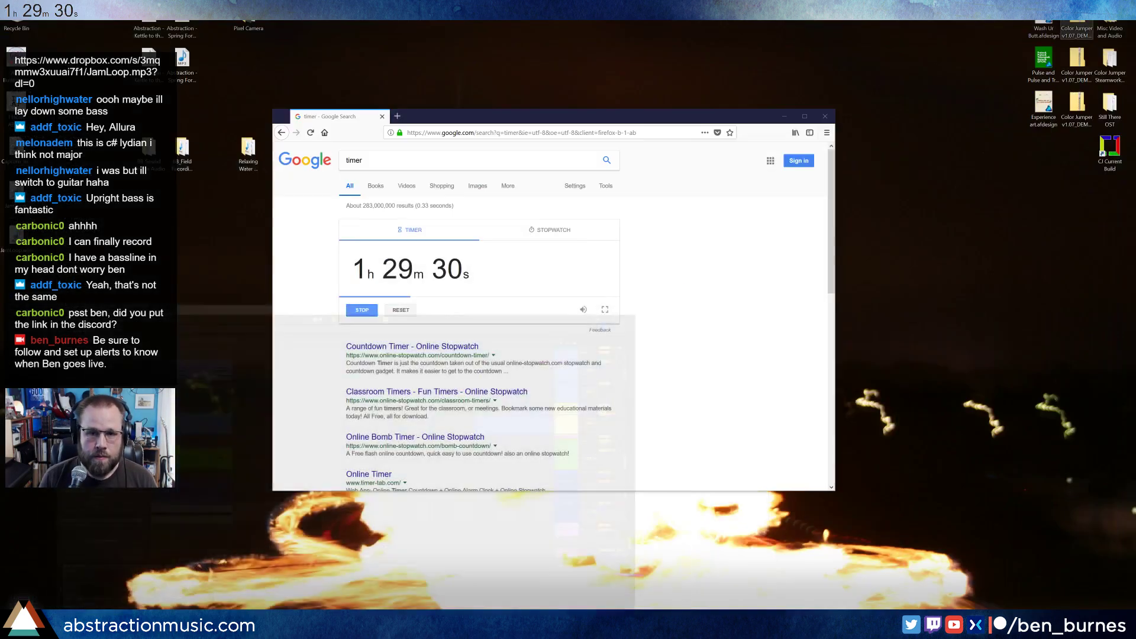
{"action": "left_click", "coordinate": [285, 626]}
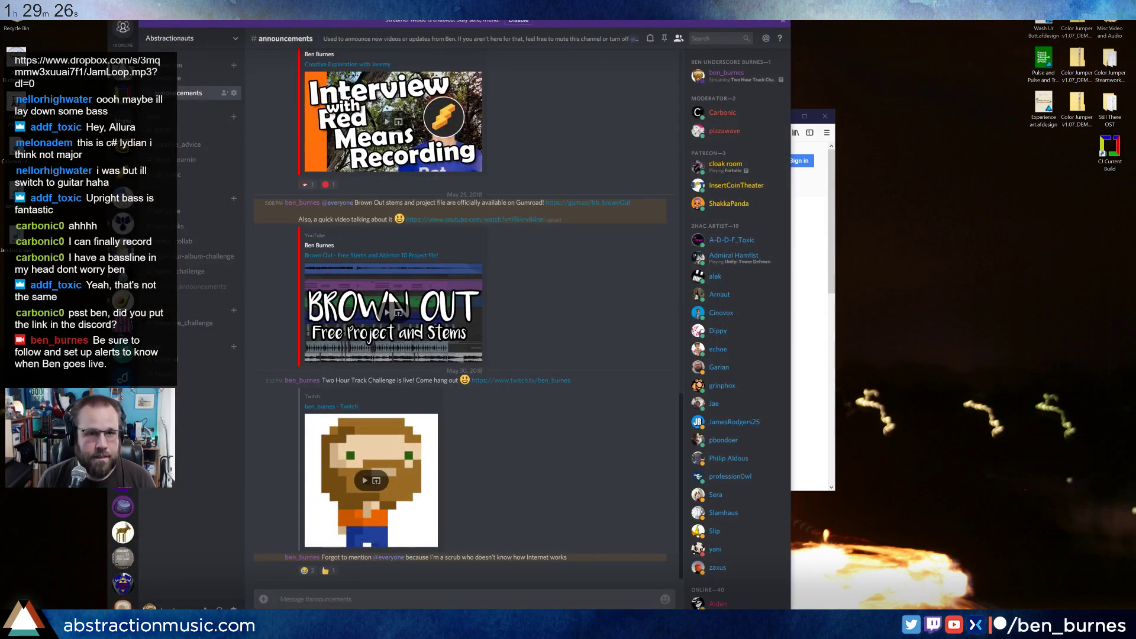
{"action": "left_click", "coordinate": [285, 626]}
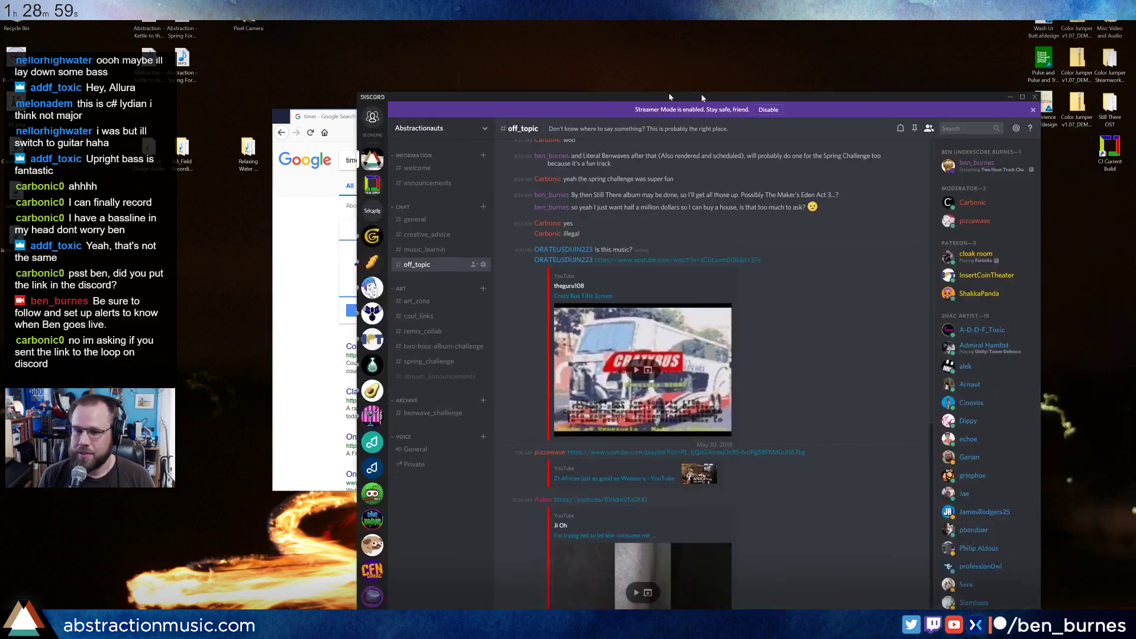
{"action": "left_click_drag", "start_coordinate": [702, 95], "coordinate": [684, 24]}
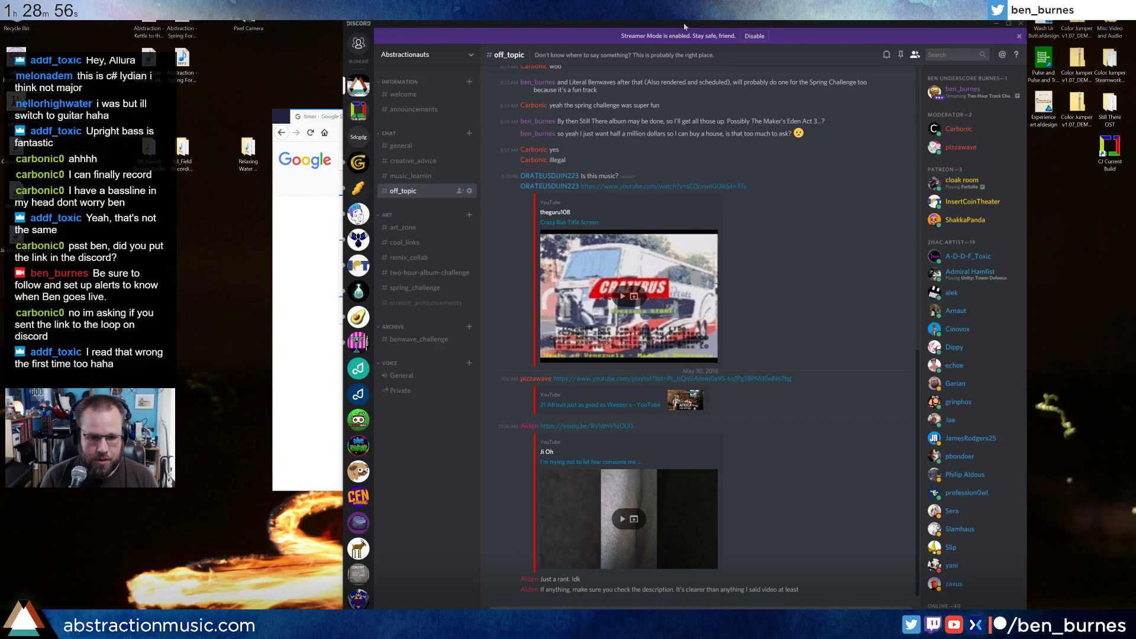
{"action": "key", "text": "Return"}
{"action": "left_click_drag", "start_coordinate": [678, 25], "coordinate": [1135, 41]}
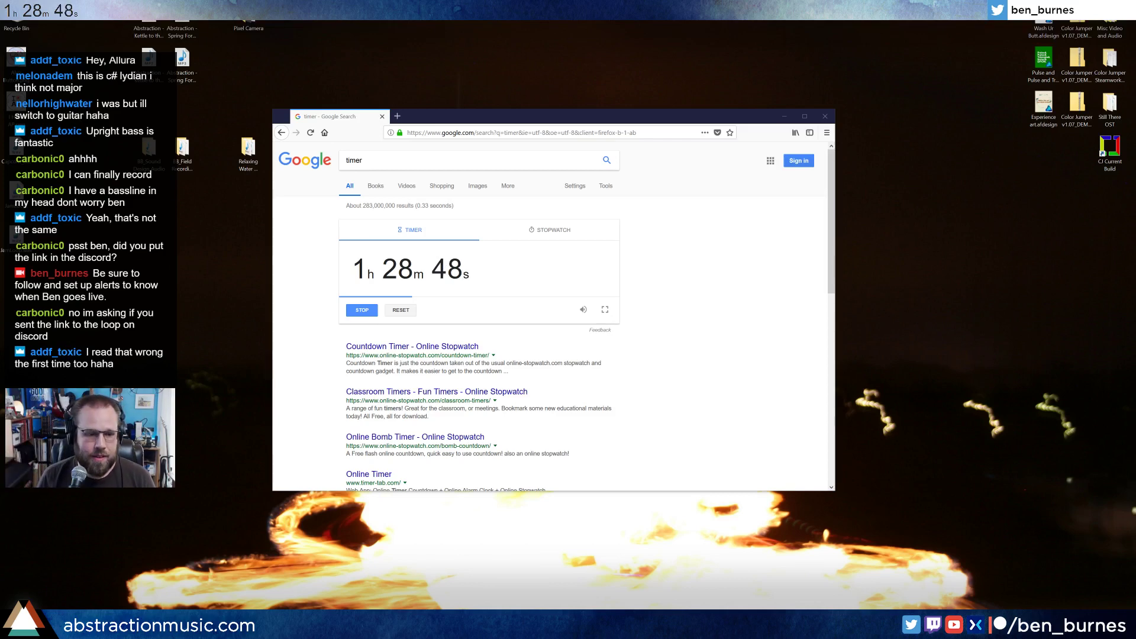
{"action": "left_click", "coordinate": [390, 626]}
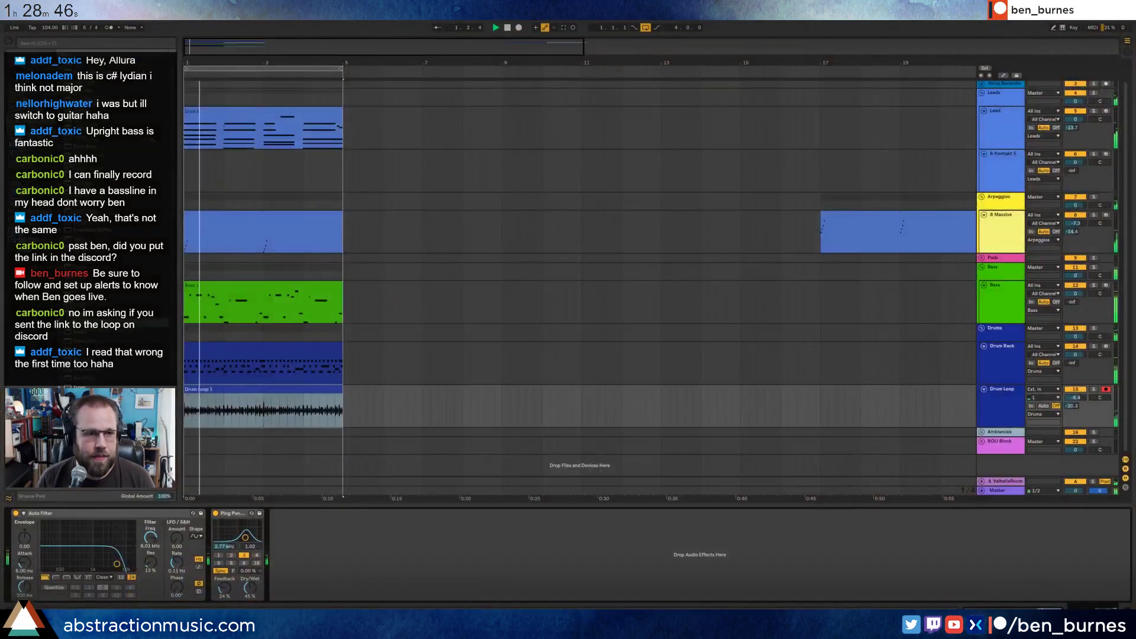
Add an Auto Pan before the Drum Loop track's Auto Filter, with an amount of about 65% and a slow rate around 0.1 Hz.
{"action": "left_click_drag", "start_coordinate": [76, 92], "coordinate": [24, 522]}
{"action": "left_click_drag", "start_coordinate": [47, 563], "coordinate": [47, 592]}
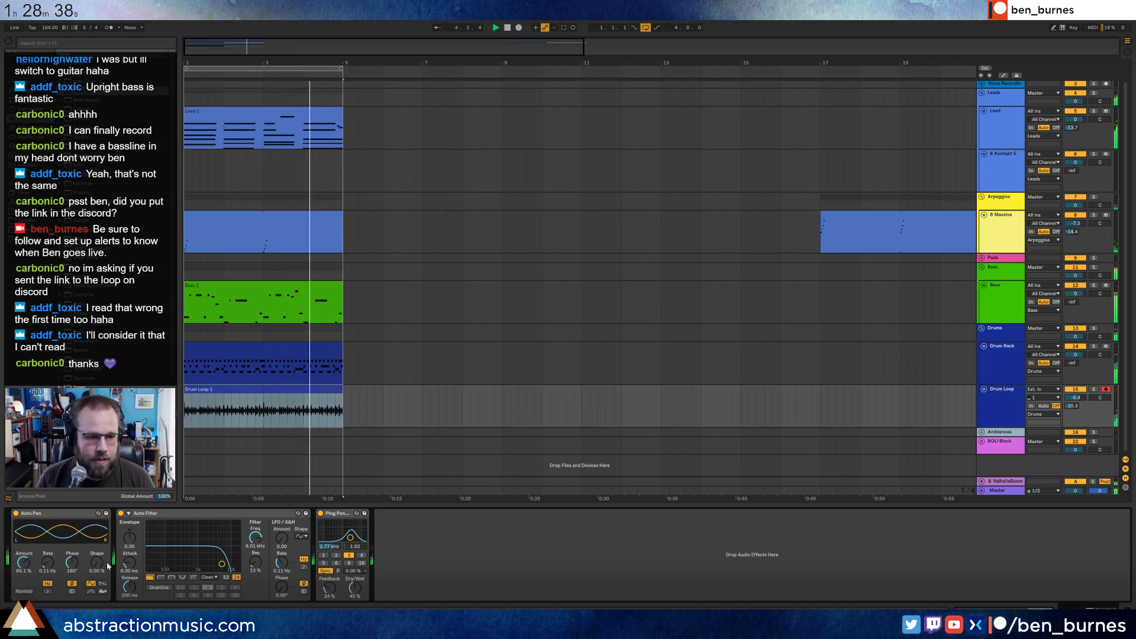
{"action": "left_click_drag", "start_coordinate": [96, 563], "coordinate": [46, 559]}
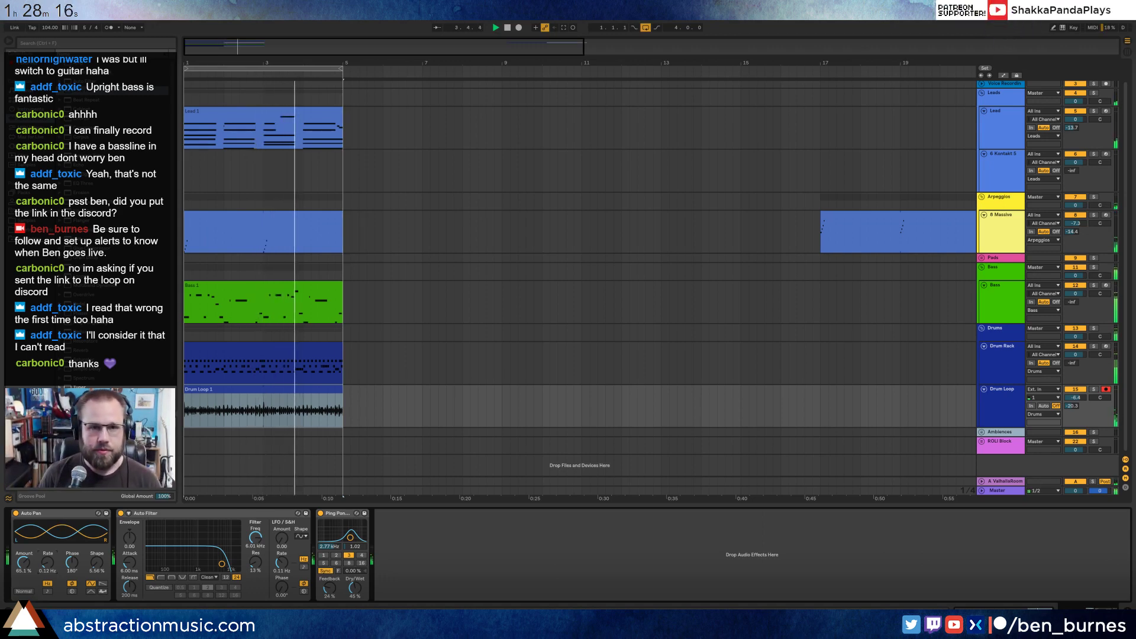
Arm the Kontakt 5 track holding Funky Rio, start a recording and undo the short take.
{"action": "left_click", "coordinate": [1002, 170]}
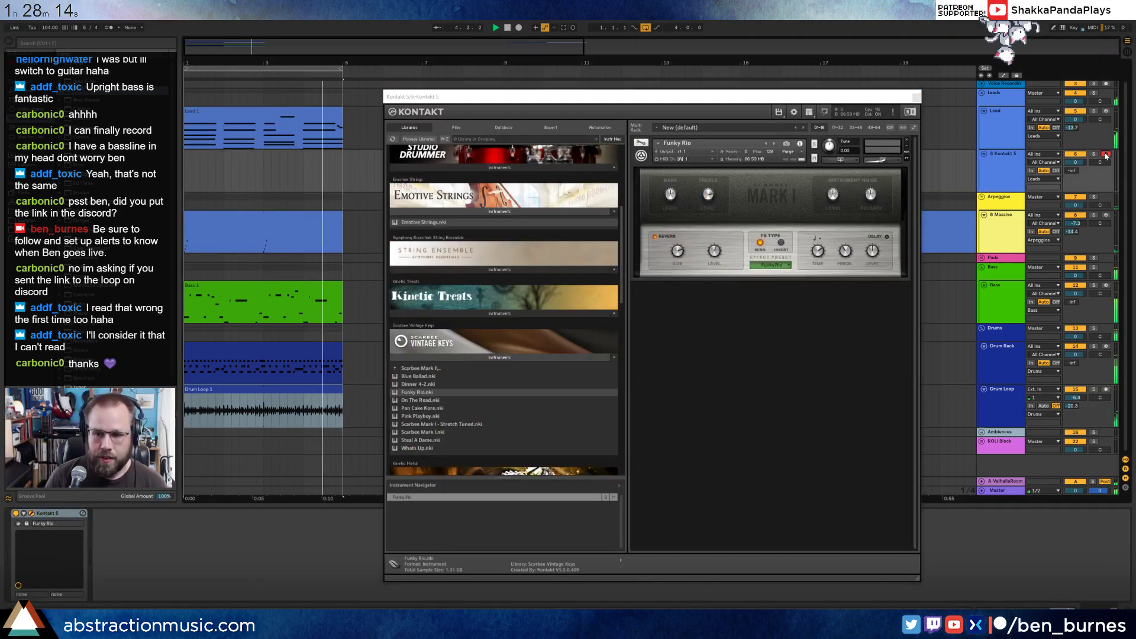
{"action": "left_click", "coordinate": [1106, 155]}
{"action": "key", "text": "space"}
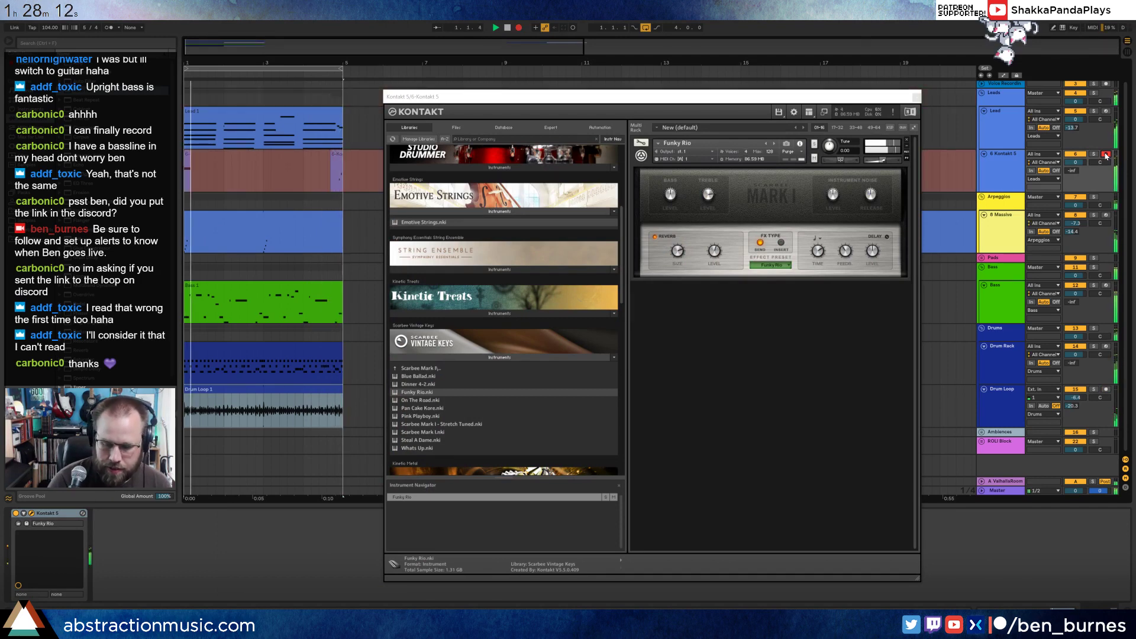
{"action": "key", "text": "ctrl+z"}
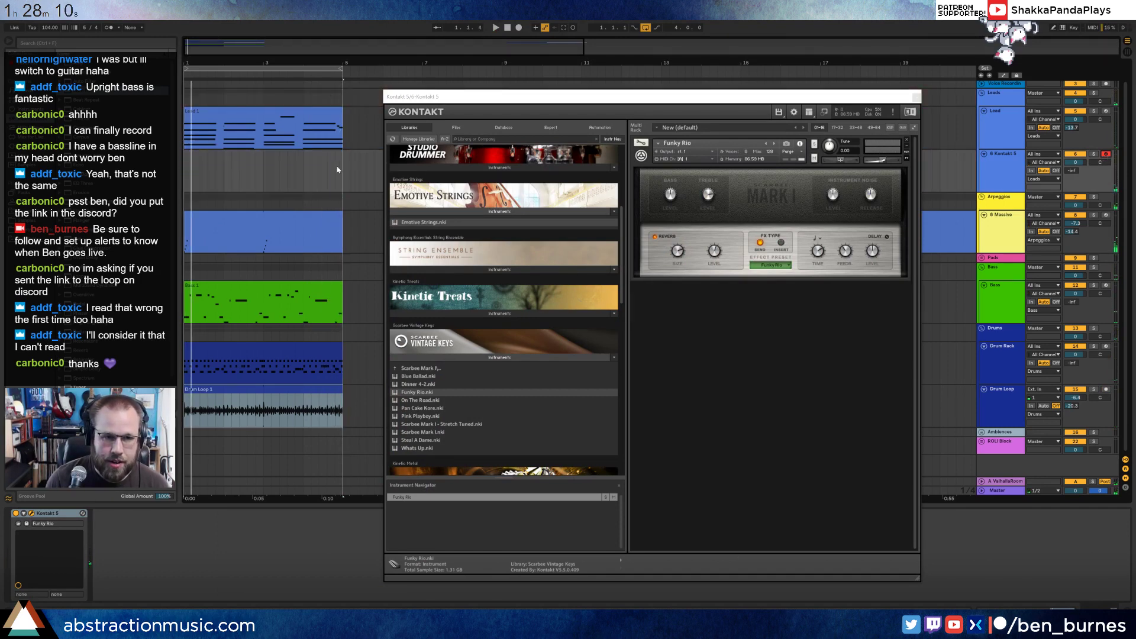
Try recording two Funky Rio takes on the Kontakt 5 track over the four-bar loop, deleting each take.
{"action": "left_click", "coordinate": [184, 157]}
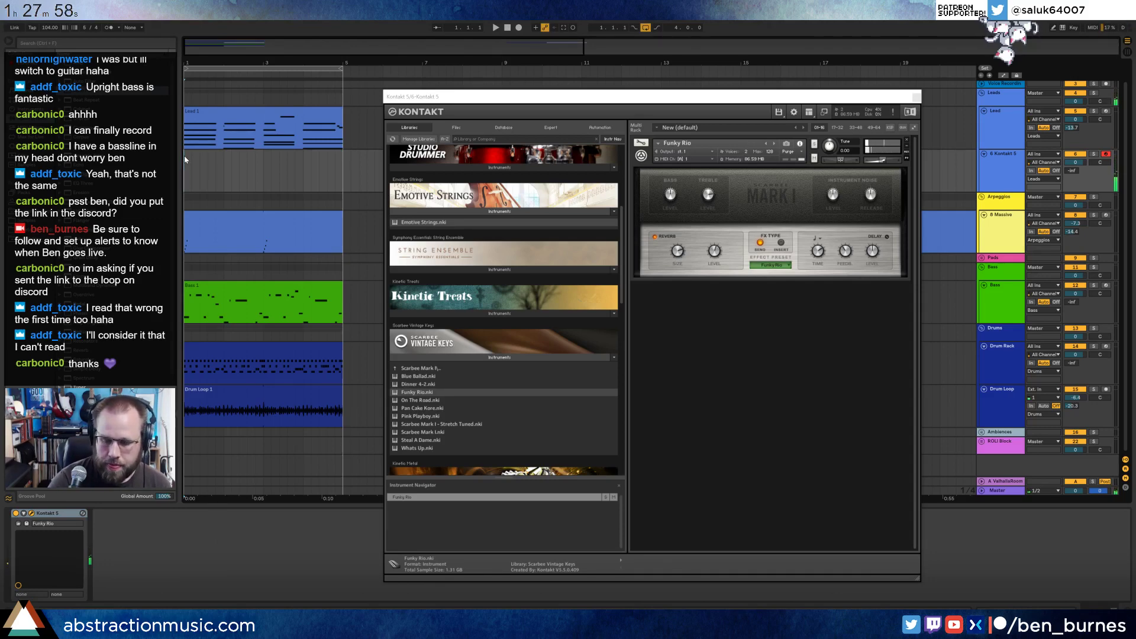
{"action": "key", "text": "F9"}
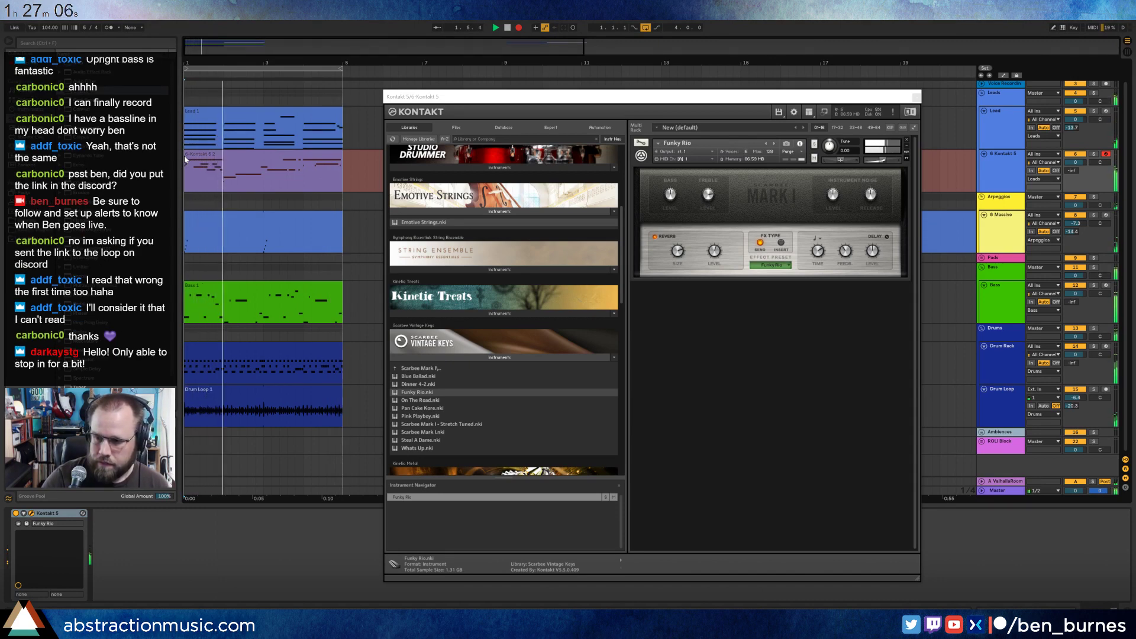
{"action": "key", "text": "F9"}
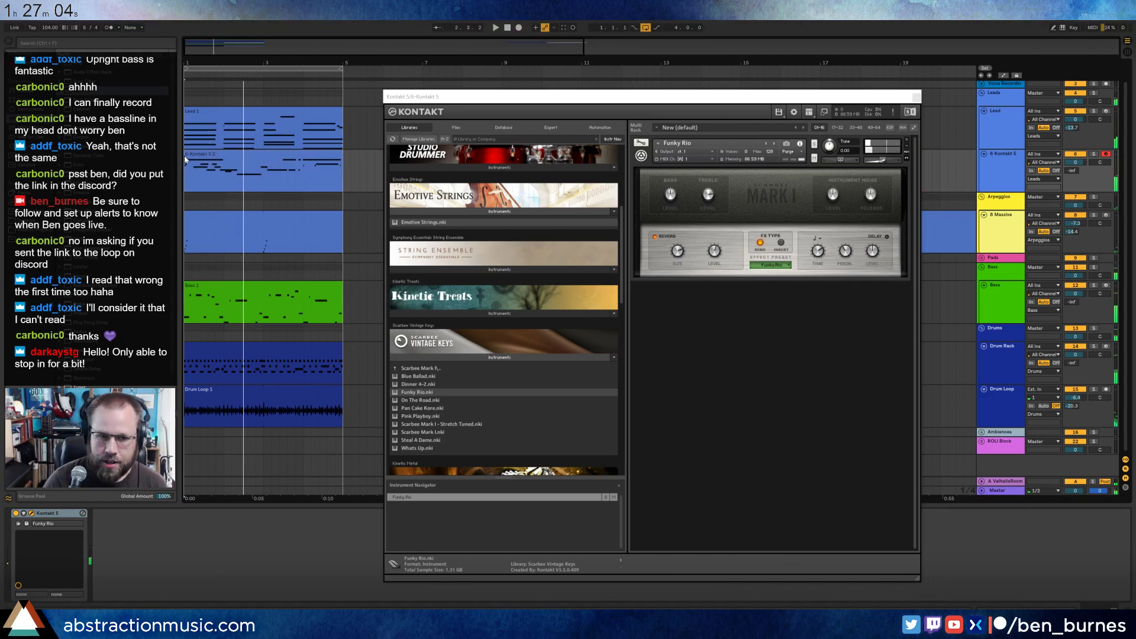
{"action": "left_click", "coordinate": [202, 163]}
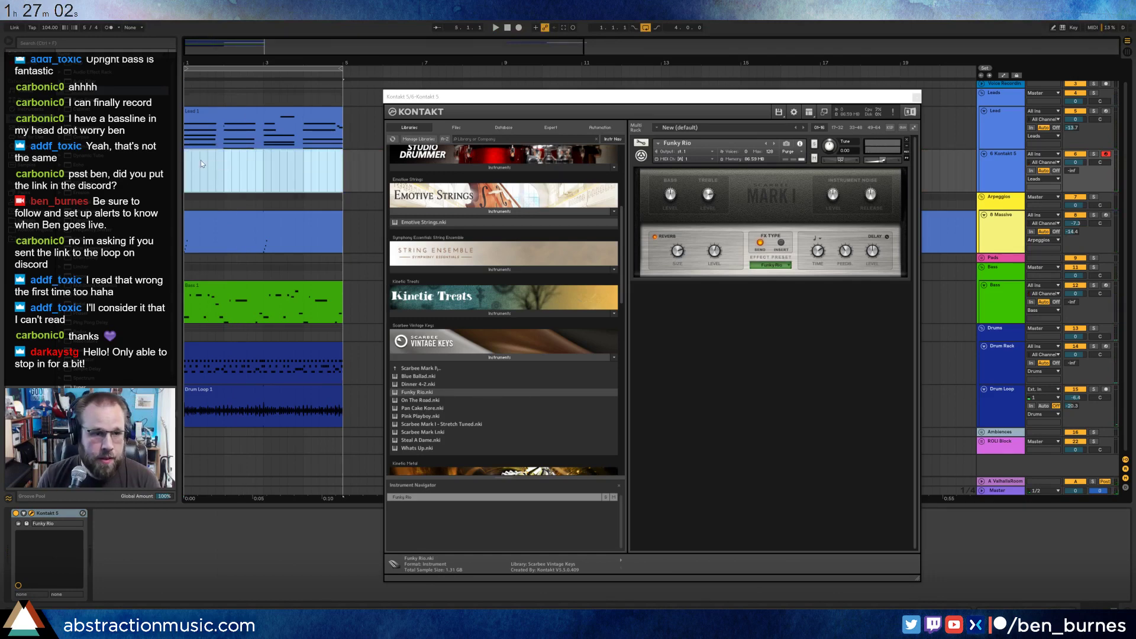
{"action": "key", "text": "Delete"}
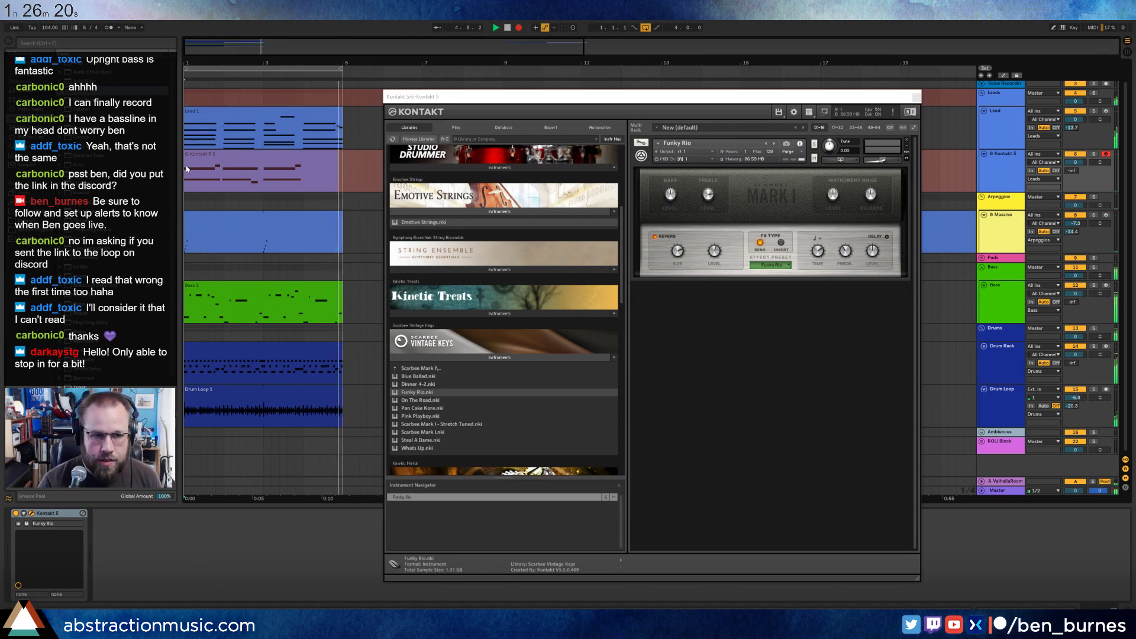
{"action": "key", "text": "space"}
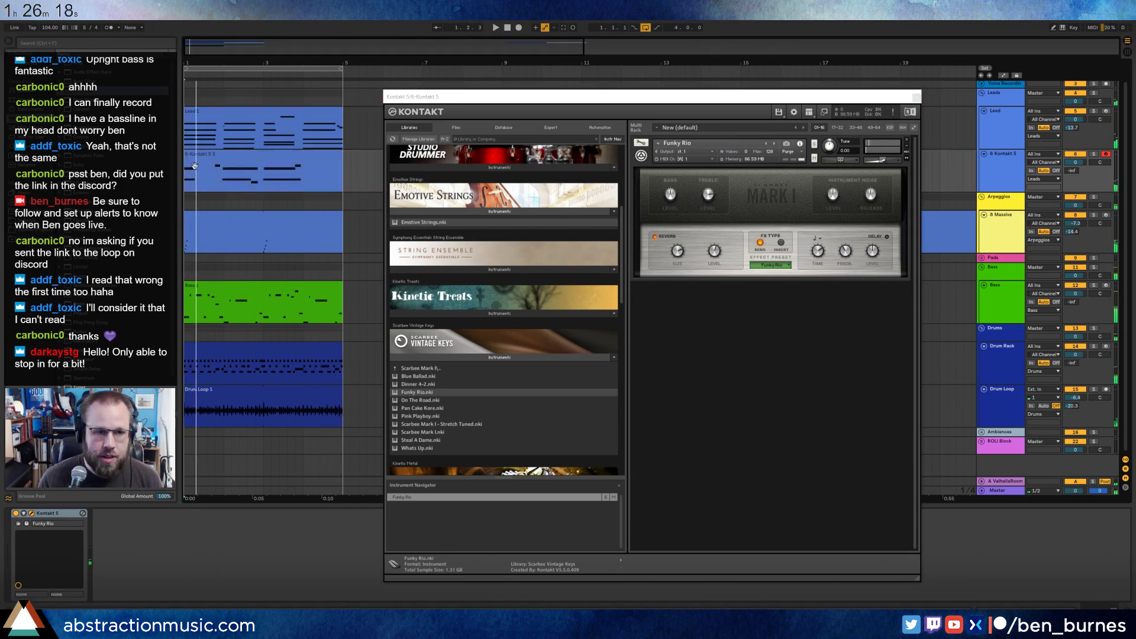
{"action": "left_click", "coordinate": [195, 165]}
{"action": "key", "text": "Delete"}
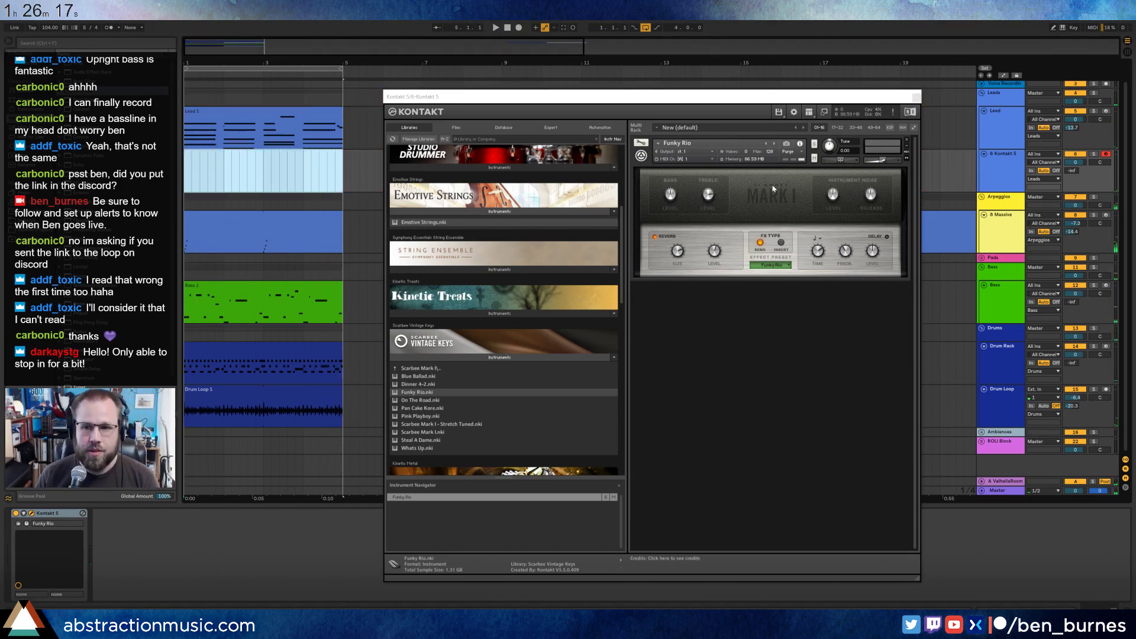
Record a new Funky Rio part on the Kontakt 5 track from bar 1 over the four-bar loop and close the Kontakt window.
{"action": "left_click", "coordinate": [185, 178]}
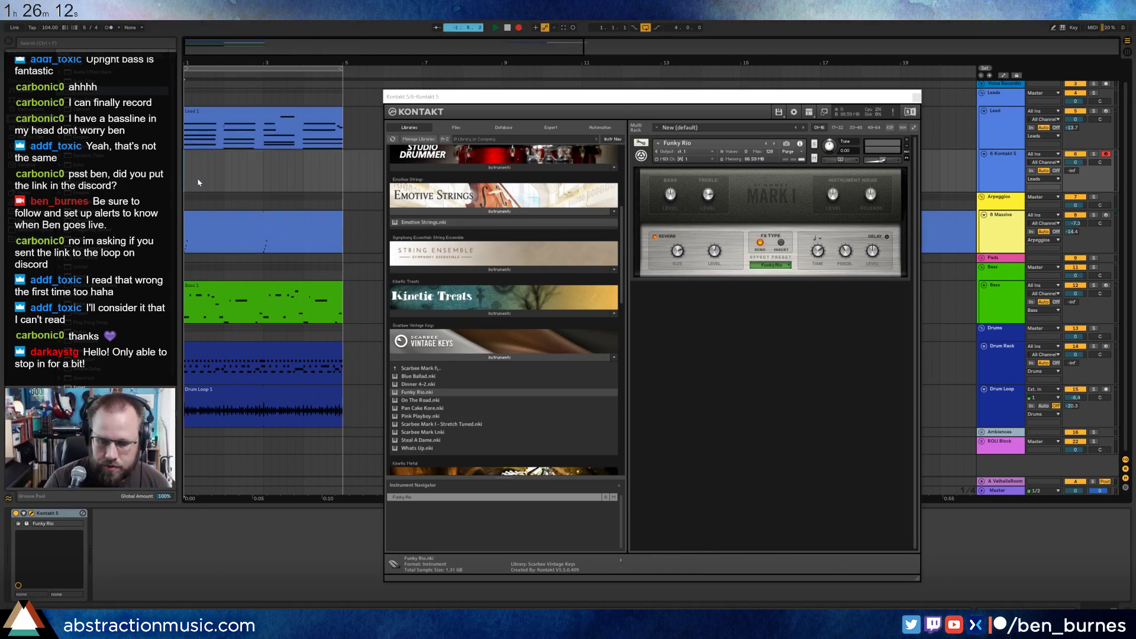
{"action": "key", "text": "F9"}
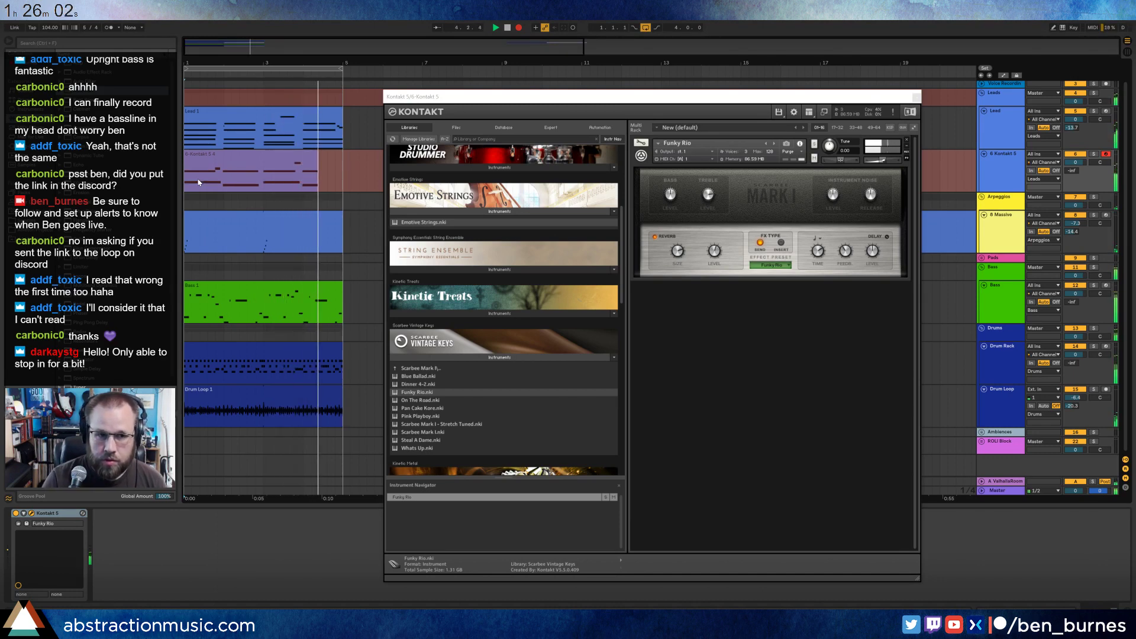
{"action": "key", "text": "space"}
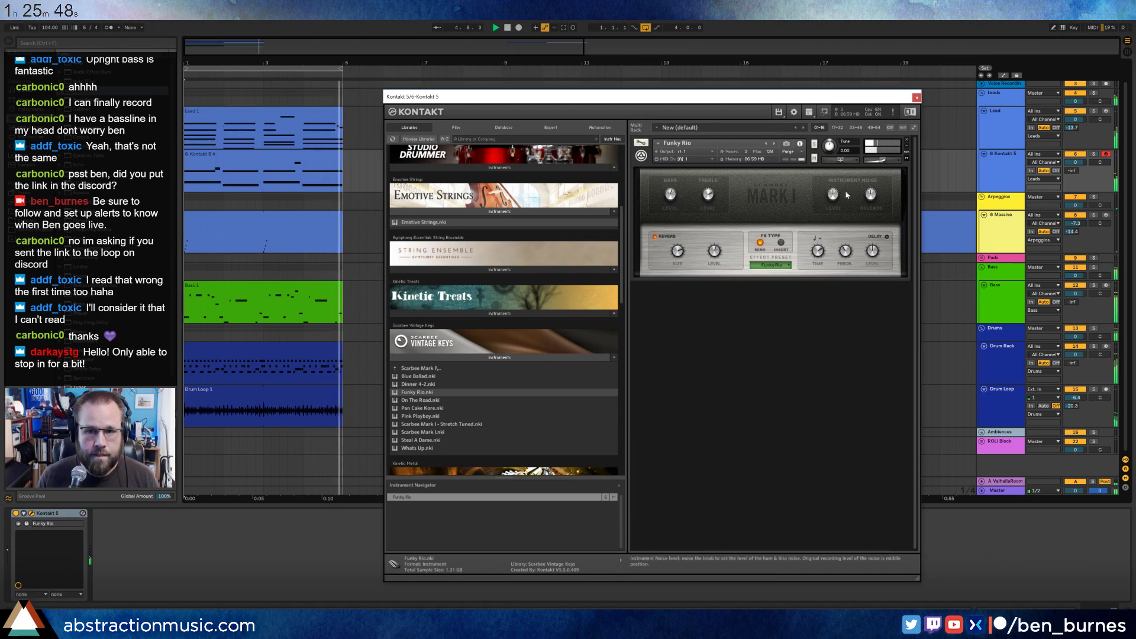
{"action": "left_click", "coordinate": [916, 96]}
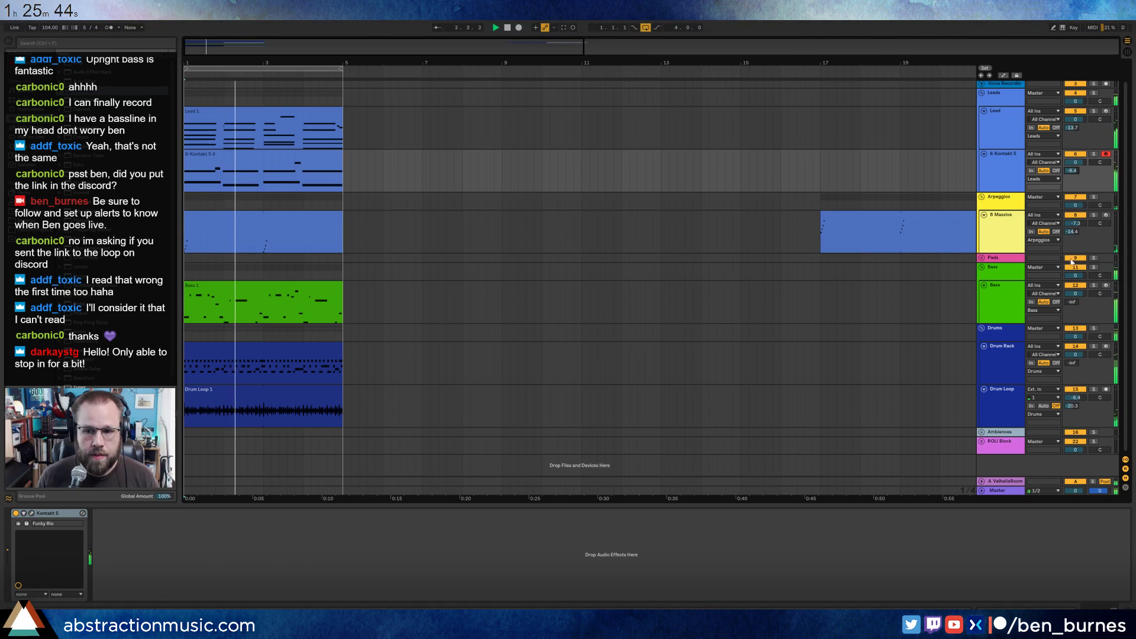
Set the ValhallaRoom return reverb to 5.82 s decay, 8960 Hz high cut and 46.1% depth, and adjust the Kontakt 5 track's reverb send.
{"action": "left_click", "coordinate": [1008, 482]}
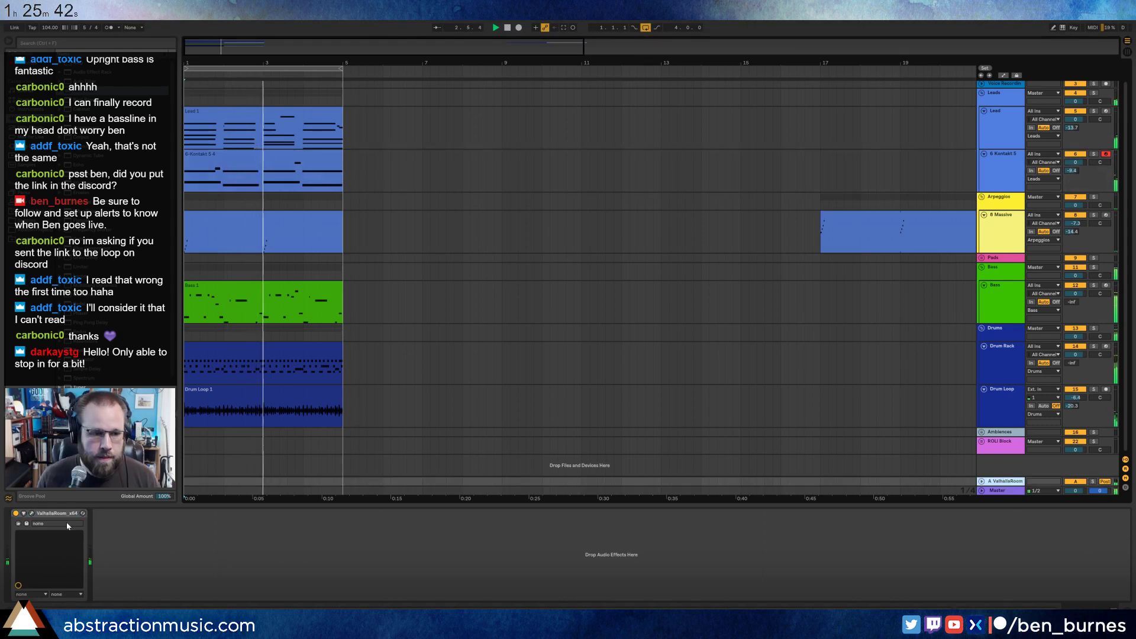
{"action": "left_click", "coordinate": [32, 513]}
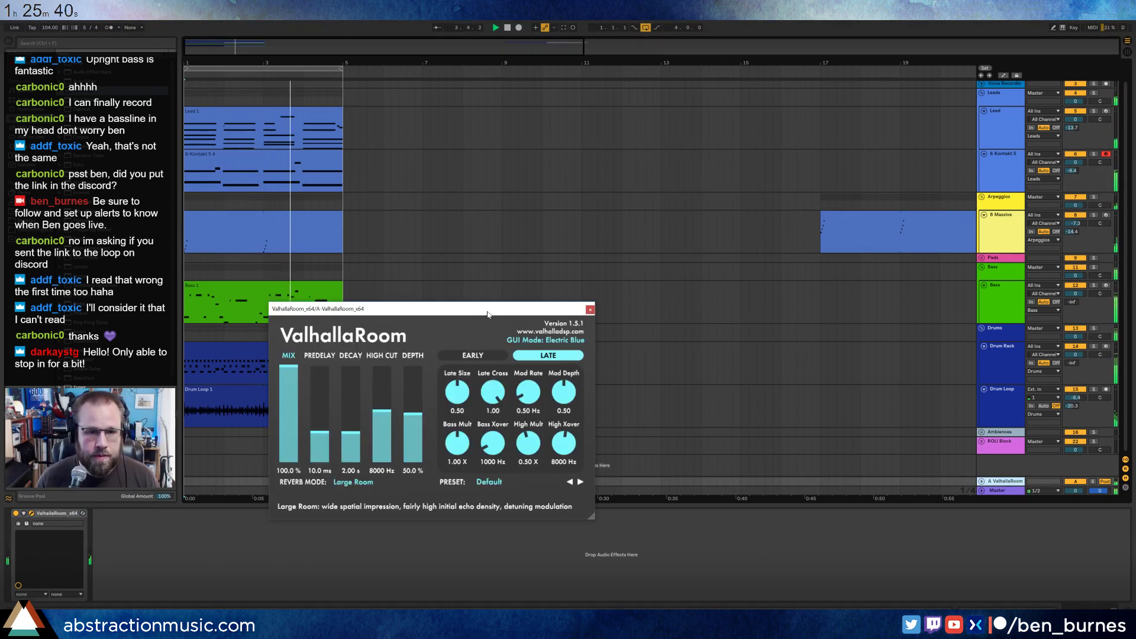
{"action": "left_click_drag", "start_coordinate": [487, 315], "coordinate": [599, 229]}
{"action": "left_click_drag", "start_coordinate": [459, 347], "coordinate": [521, 332]}
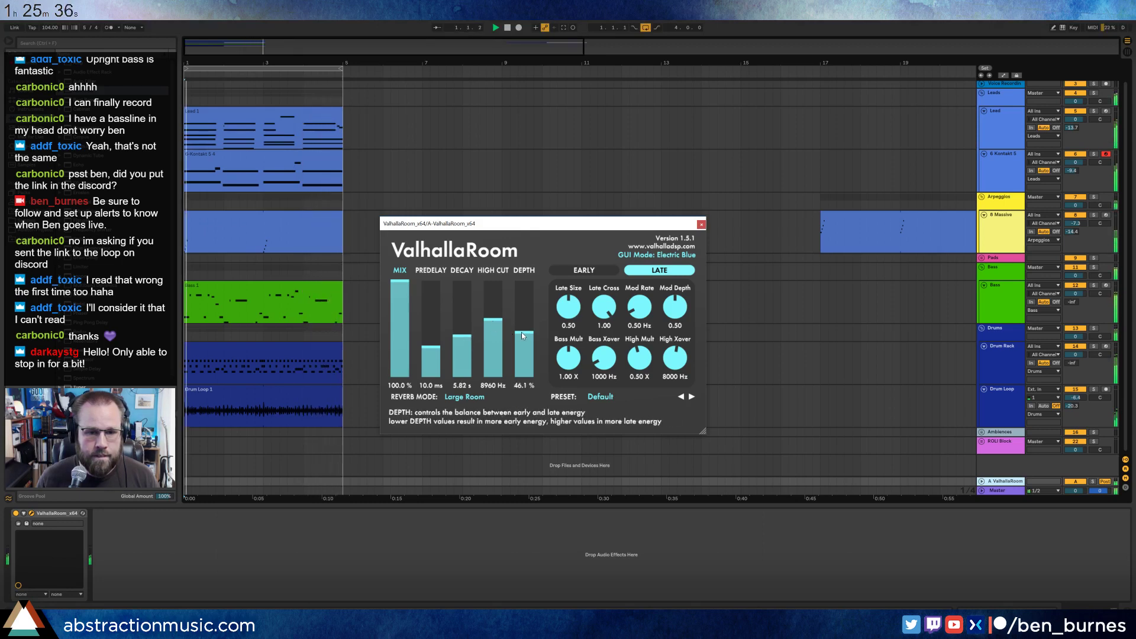
{"action": "left_click", "coordinate": [701, 224]}
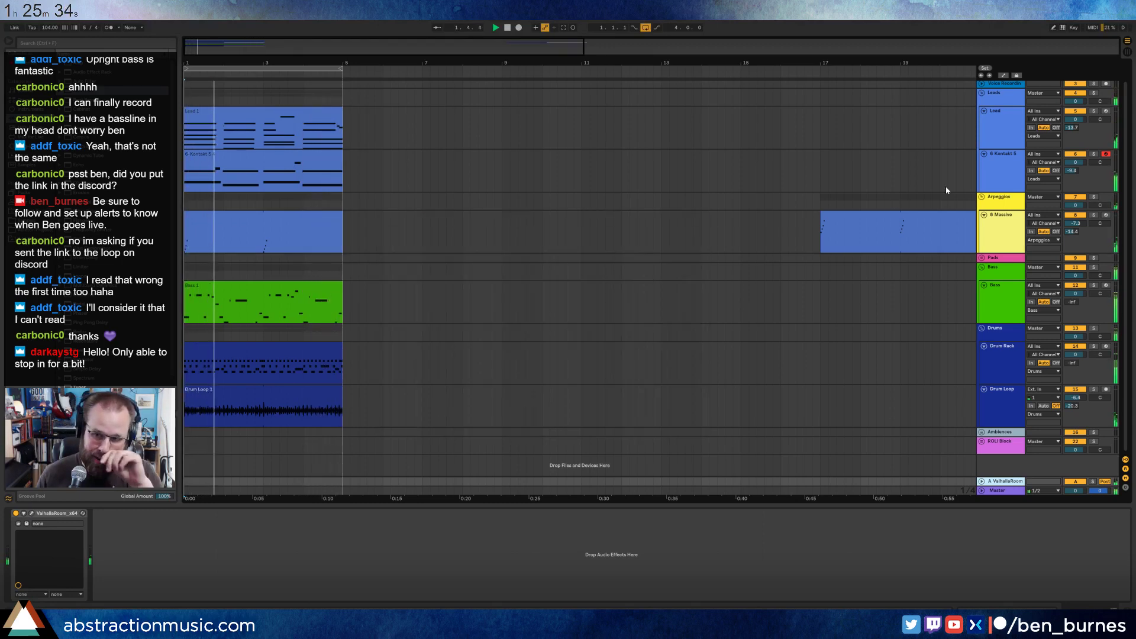
{"action": "left_click_drag", "start_coordinate": [1072, 171], "coordinate": [1074, 174]}
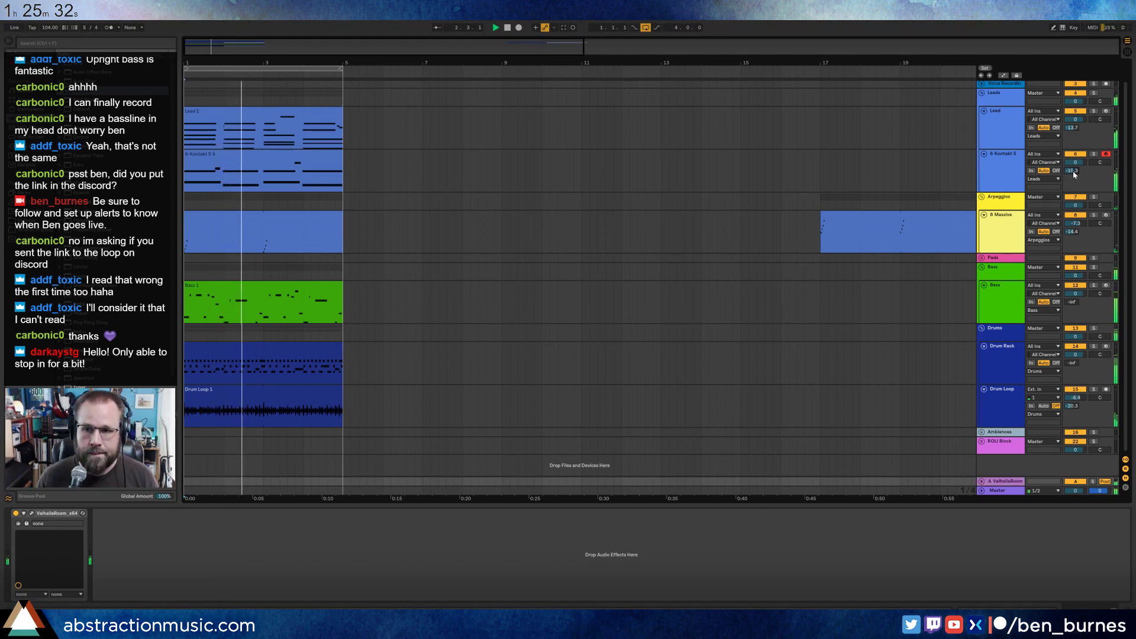
Duplicate the four-bar clips from the Lead track through Drum Loop to bar 5 and extend the arrangement loop to eight bars.
{"action": "left_click", "coordinate": [301, 111]}
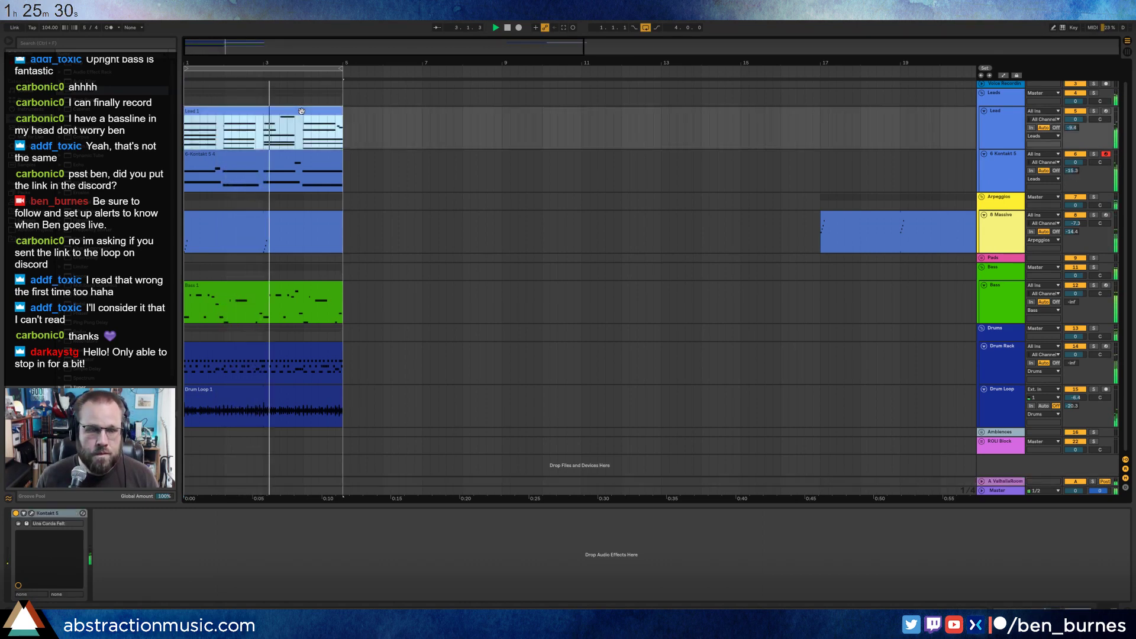
{"action": "key", "text": "ctrl+shift+s"}
{"action": "key", "text": "Escape"}
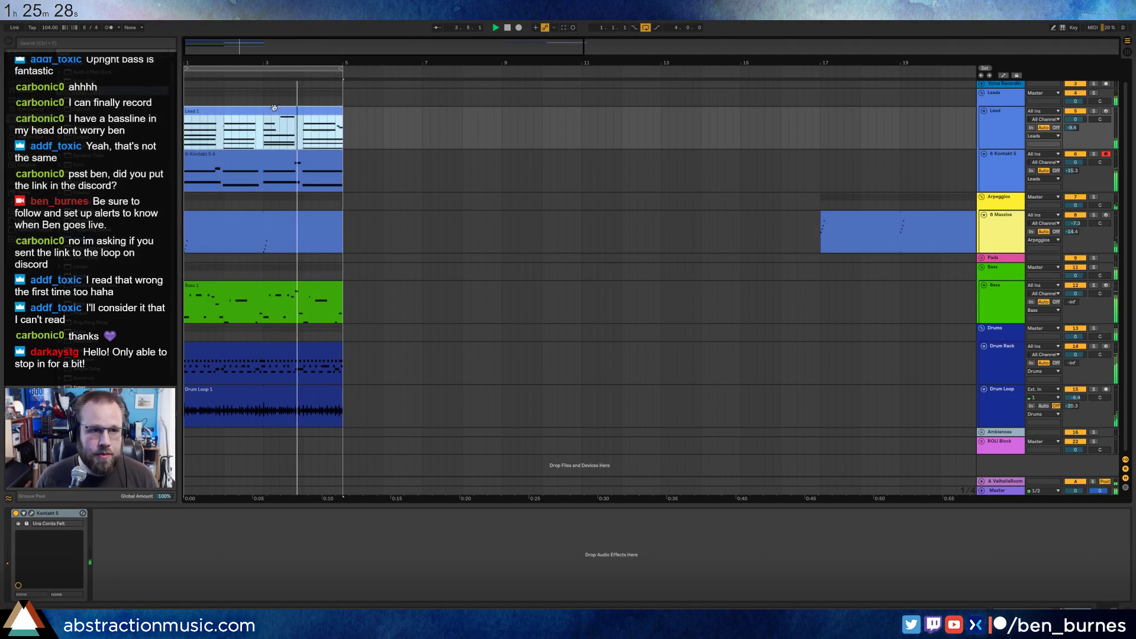
{"action": "left_click", "coordinate": [287, 388], "text": "shift"}
{"action": "key", "text": "ctrl+d"}
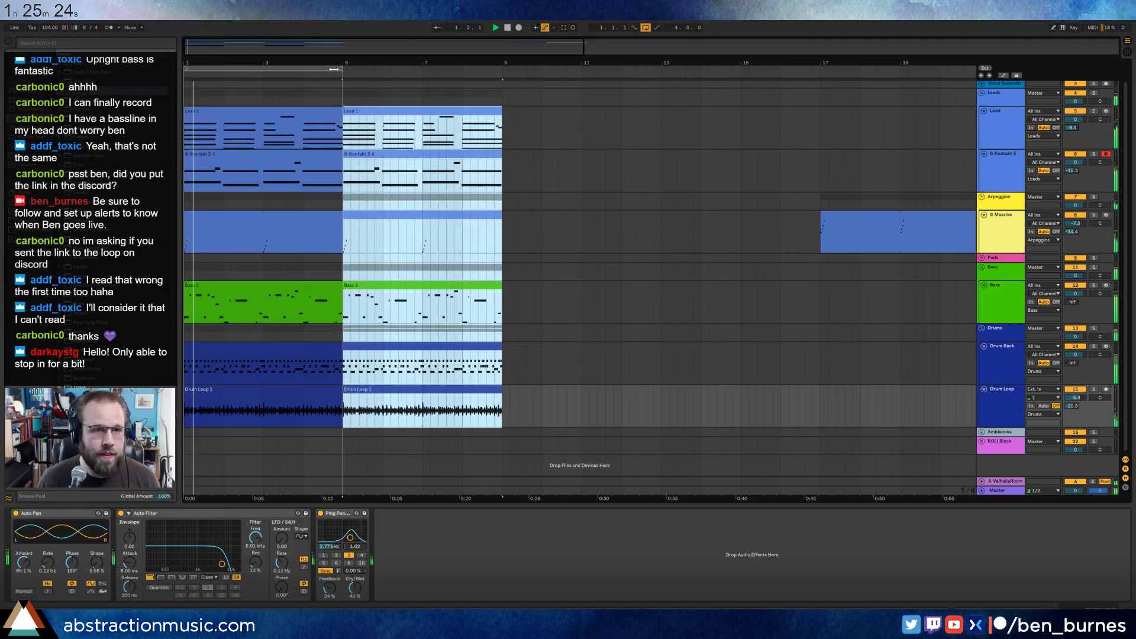
{"action": "left_click_drag", "start_coordinate": [334, 69], "coordinate": [500, 76]}
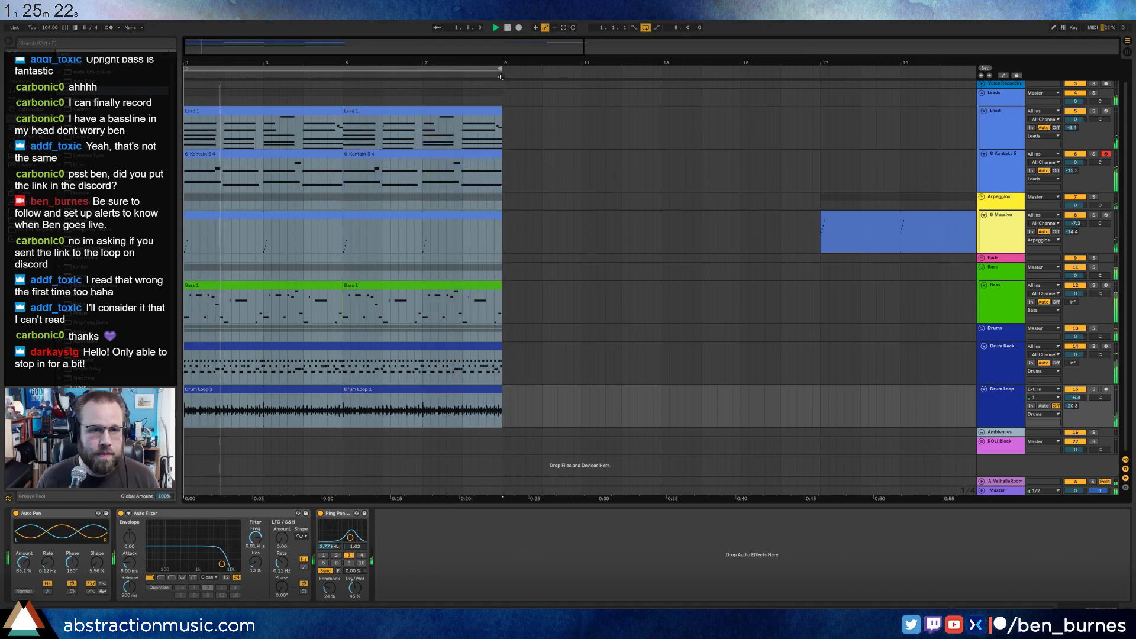
Enable MIDI arrangement overdub and record a melody into the second Lead clip, over bars 5 to 8.
{"action": "left_click", "coordinate": [461, 110]}
{"action": "left_click", "coordinate": [1003, 77]}
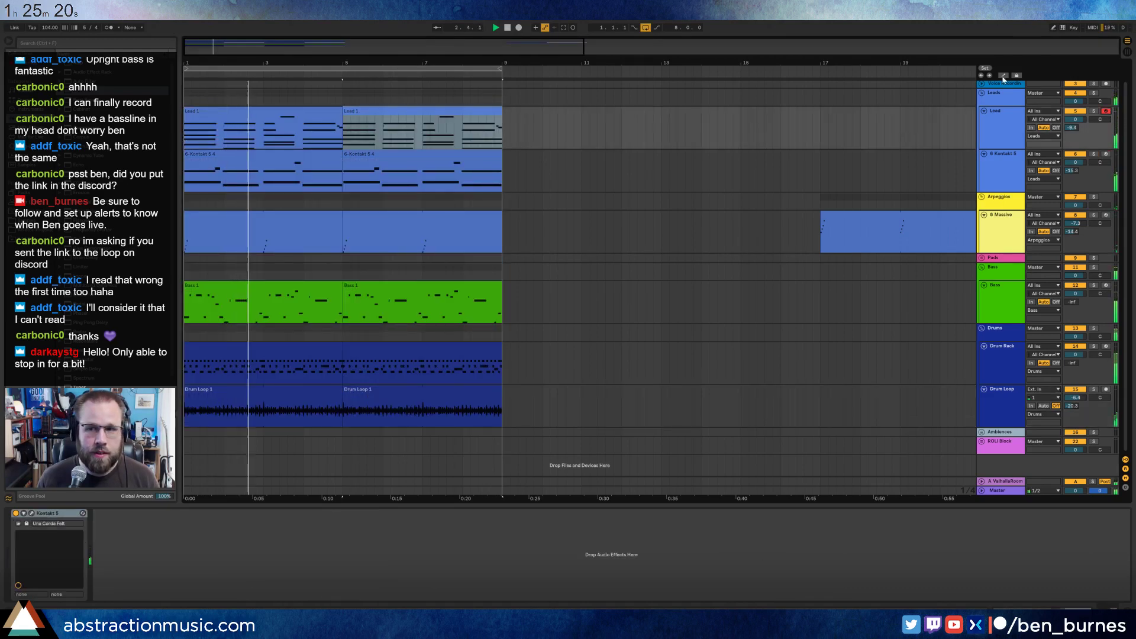
{"action": "left_click", "coordinate": [536, 28]}
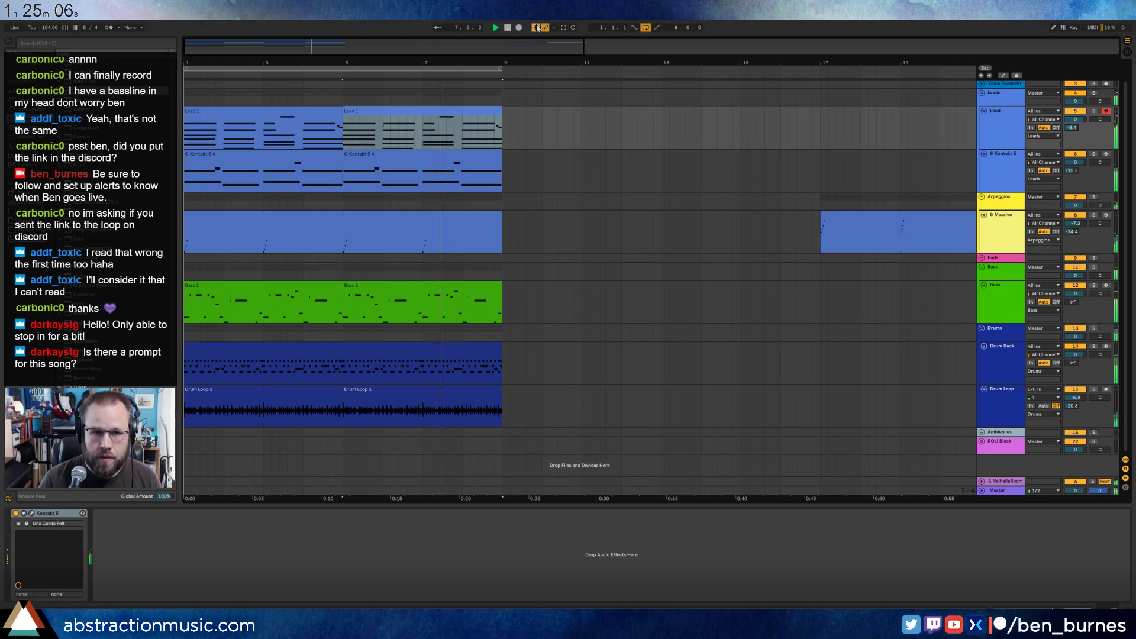
{"action": "left_click", "coordinate": [358, 112]}
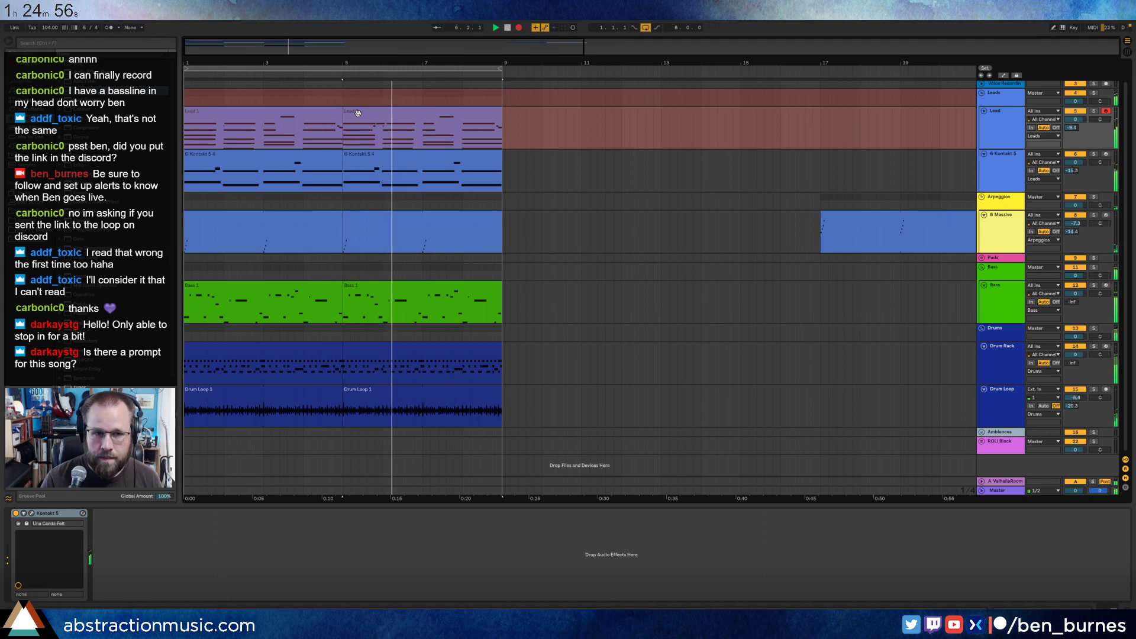
{"action": "key", "text": "space"}
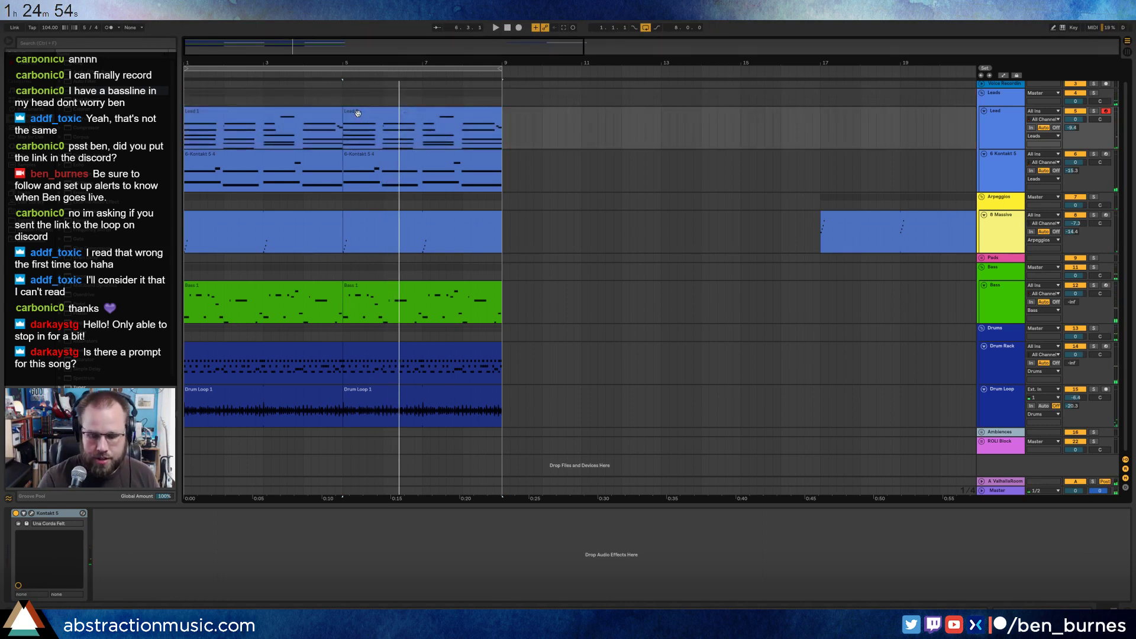
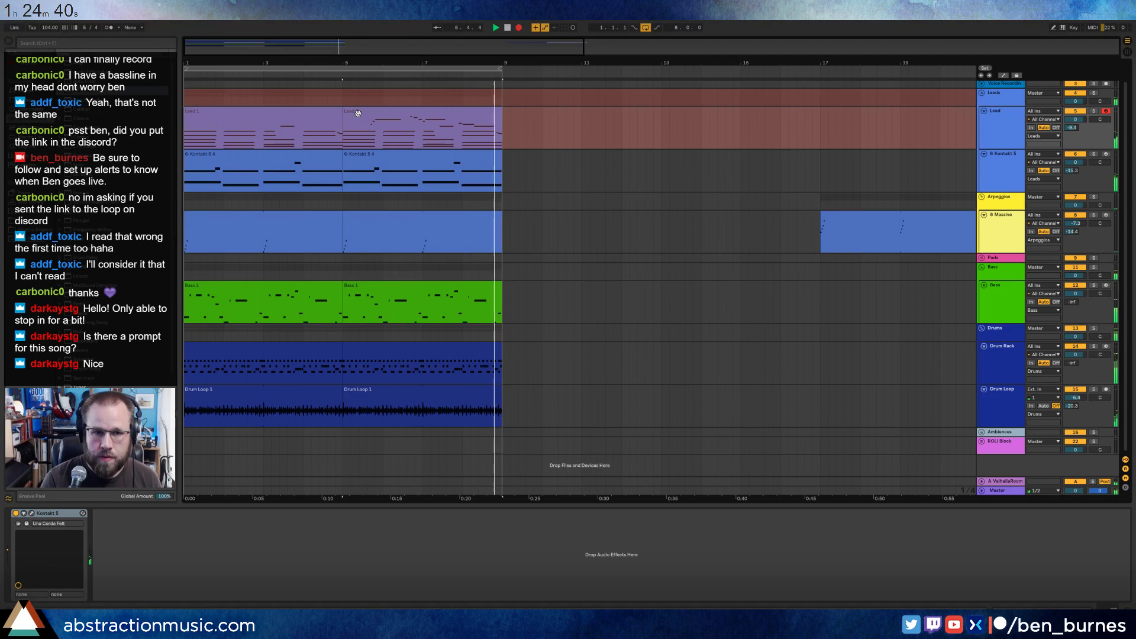
{"action": "key", "text": "space"}
Cut the overdubbed melody notes from the second Lead clip and replace that clip with a duplicate of the first one.
{"action": "double_click", "coordinate": [358, 113]}
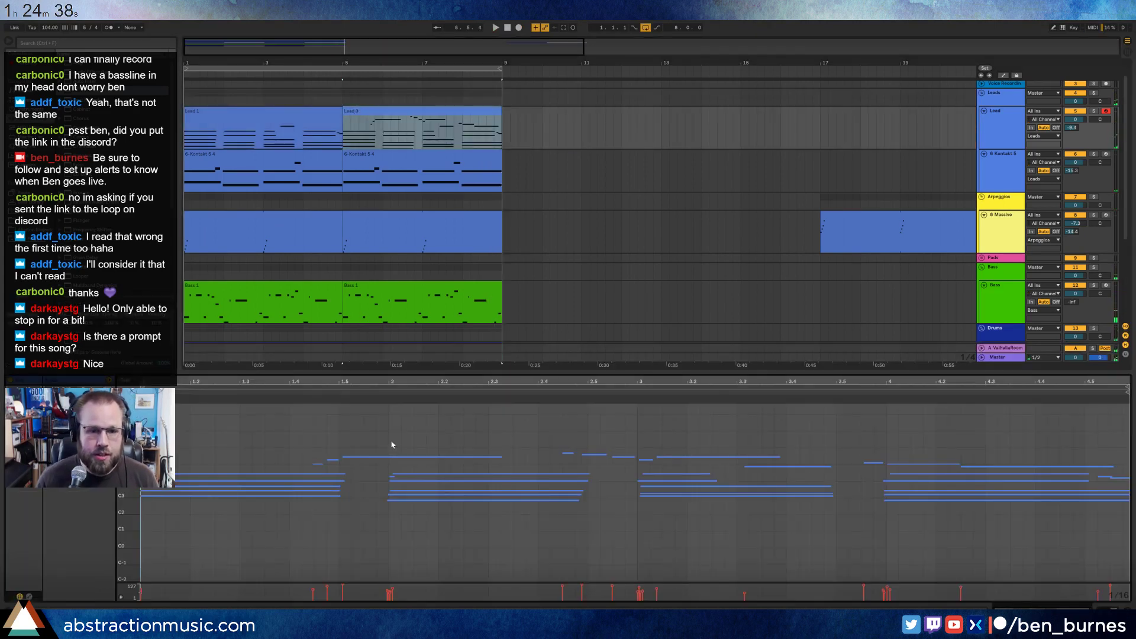
{"action": "left_click_drag", "start_coordinate": [310, 437], "coordinate": [1121, 472]}
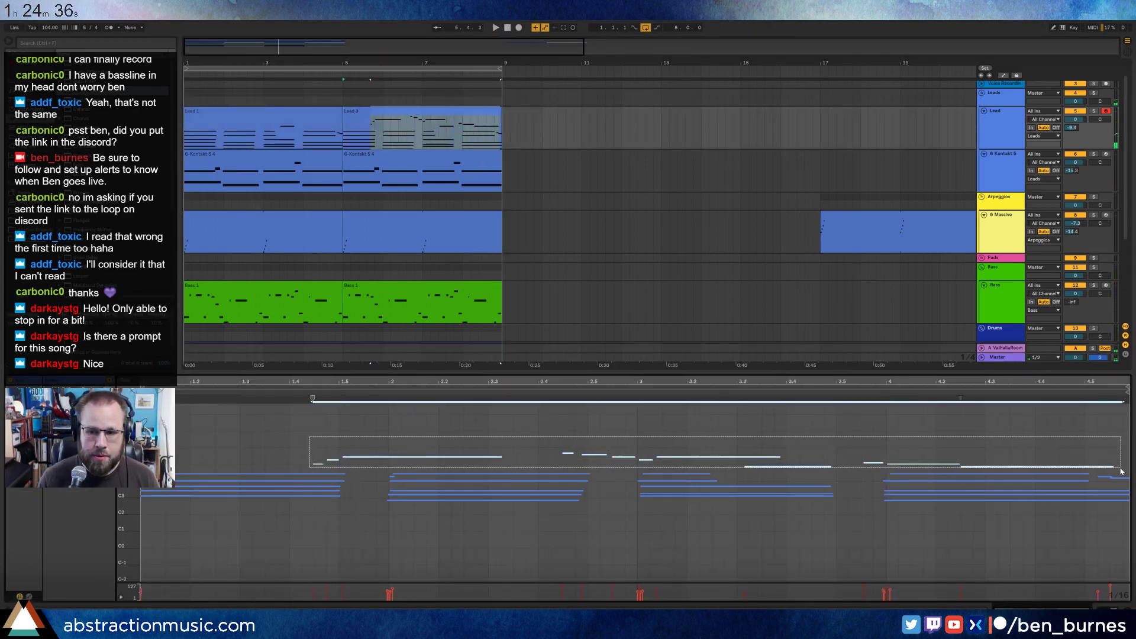
{"action": "key", "text": "Delete"}
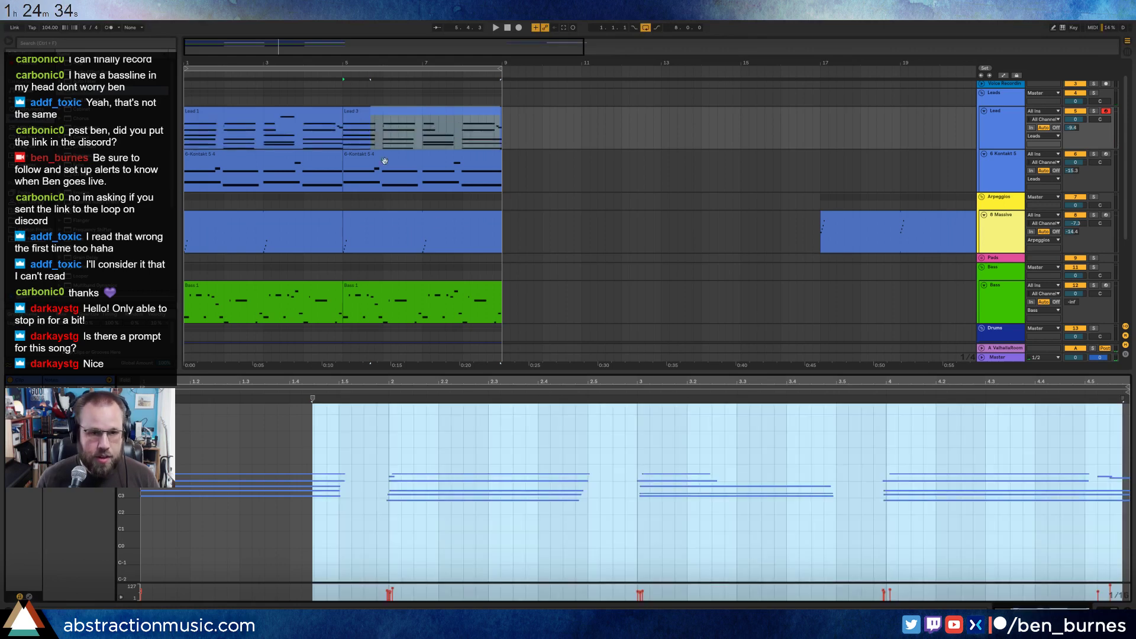
{"action": "left_click", "coordinate": [302, 112]}
{"action": "key", "text": "ctrl+d"}
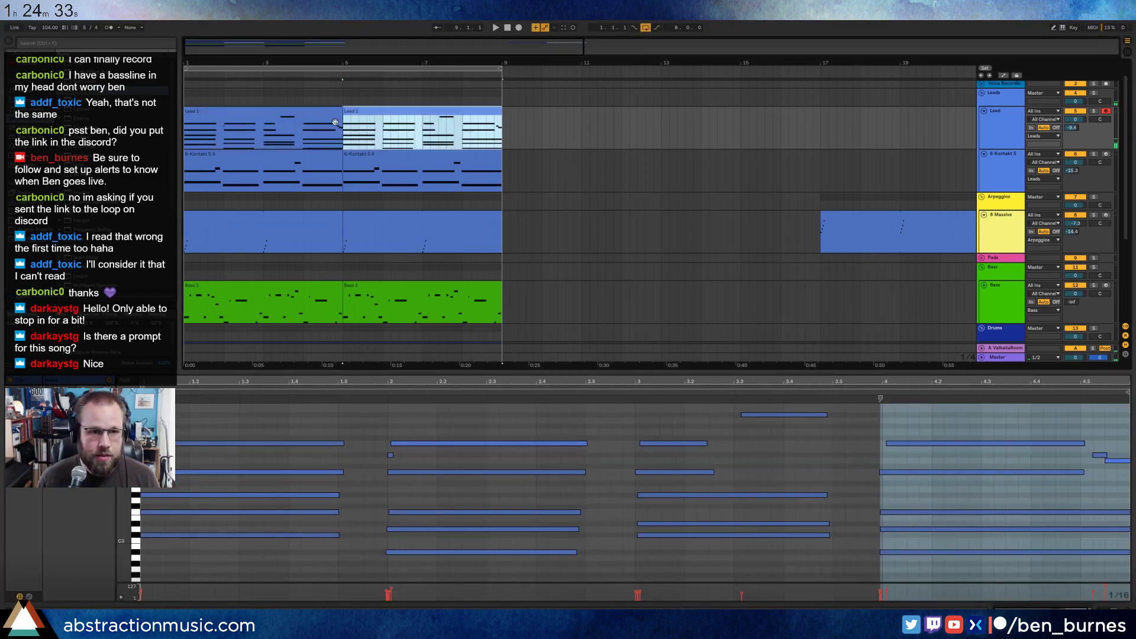
Paste the melody into the second Kontakt 5 clip, lower it an octave and shift it to start at 1.3, checking by playback.
{"action": "left_click", "coordinate": [383, 155]}
{"action": "left_click", "coordinate": [143, 532]}
{"action": "key", "text": "ctrl+v"}
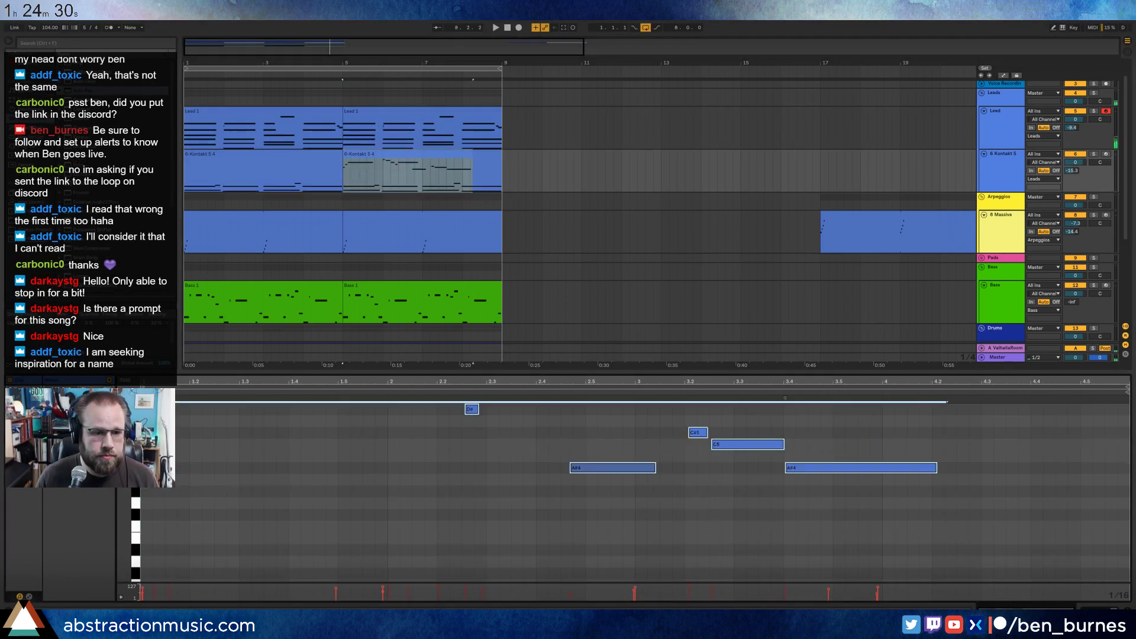
{"action": "key", "text": "shift+Down"}
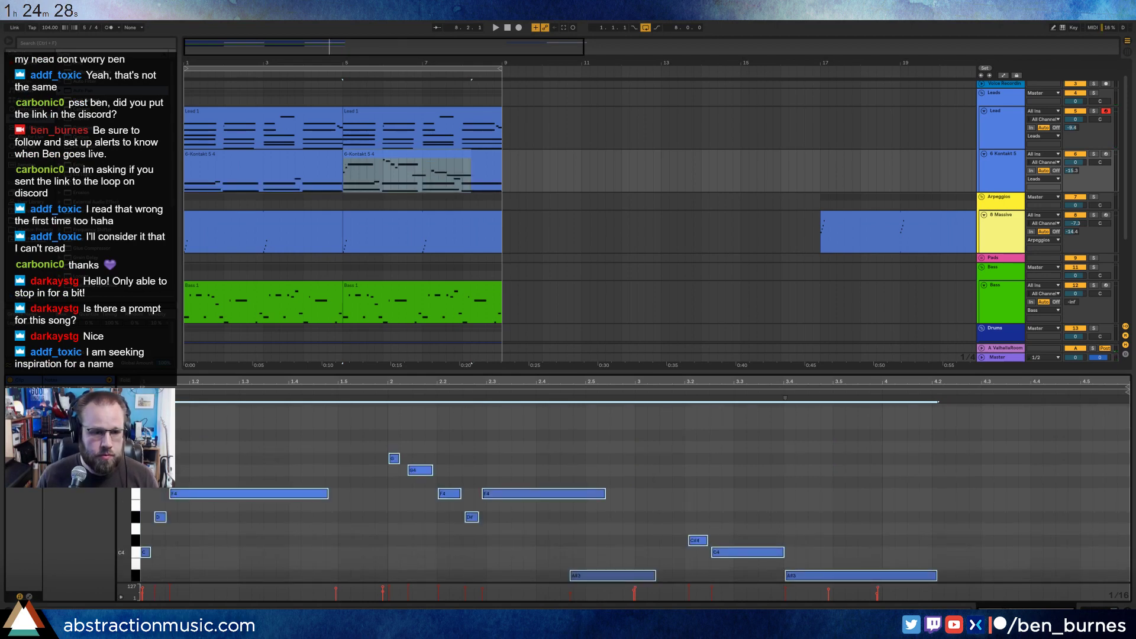
{"action": "left_click_drag", "start_coordinate": [124, 532], "coordinate": [89, 503]}
{"action": "key", "text": "space"}
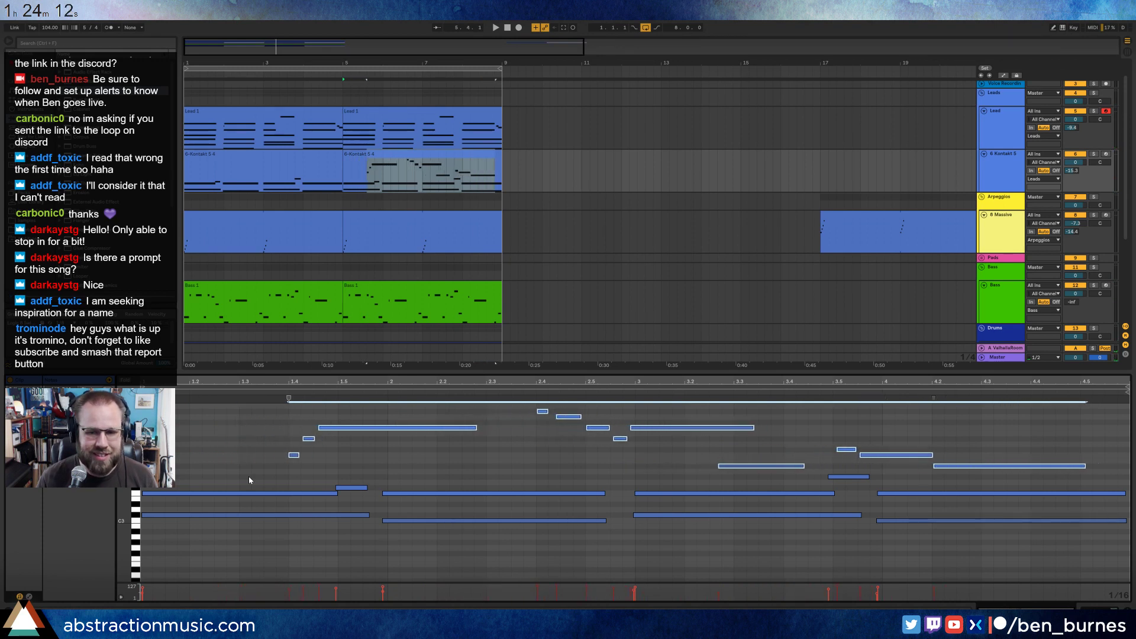
{"action": "key", "text": "space"}
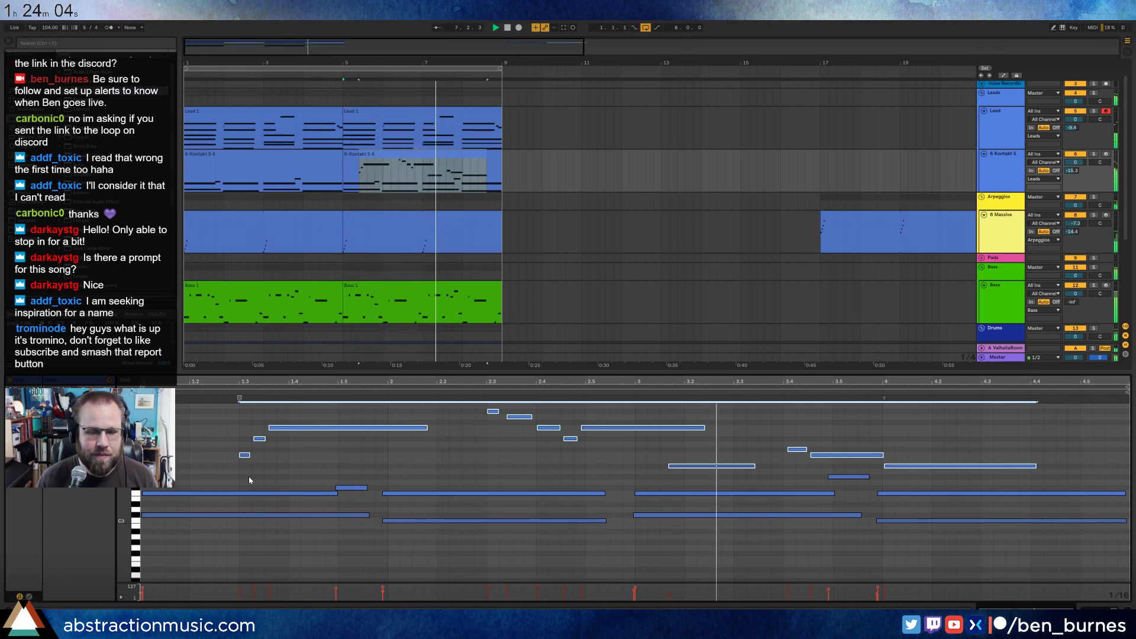
Lengthen the melody note after 3.1 in the second Kontakt 5 clip and add a short note at the very end of the clip.
{"action": "left_click", "coordinate": [728, 461]}
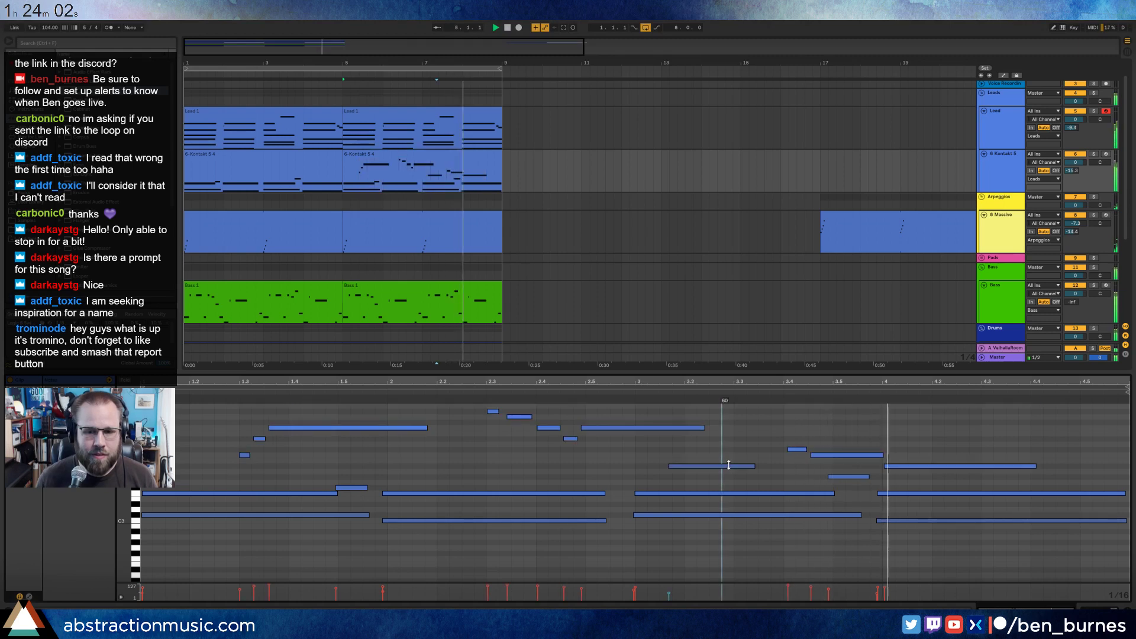
{"action": "left_click", "coordinate": [728, 465]}
{"action": "left_click_drag", "start_coordinate": [755, 466], "coordinate": [784, 476]}
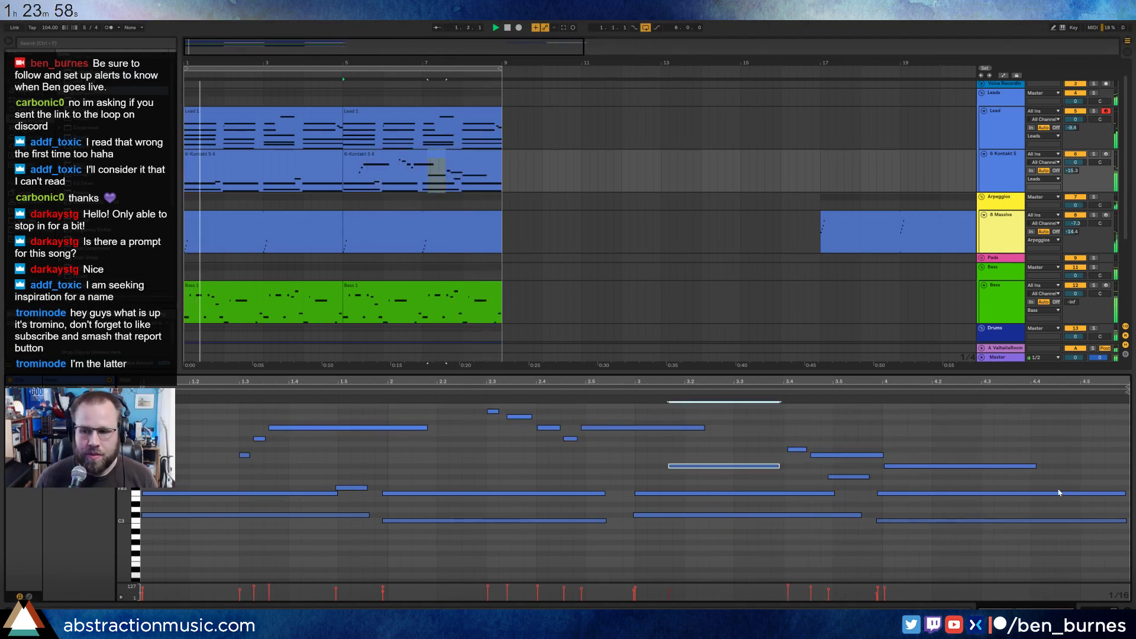
{"action": "double_click", "coordinate": [1105, 471]}
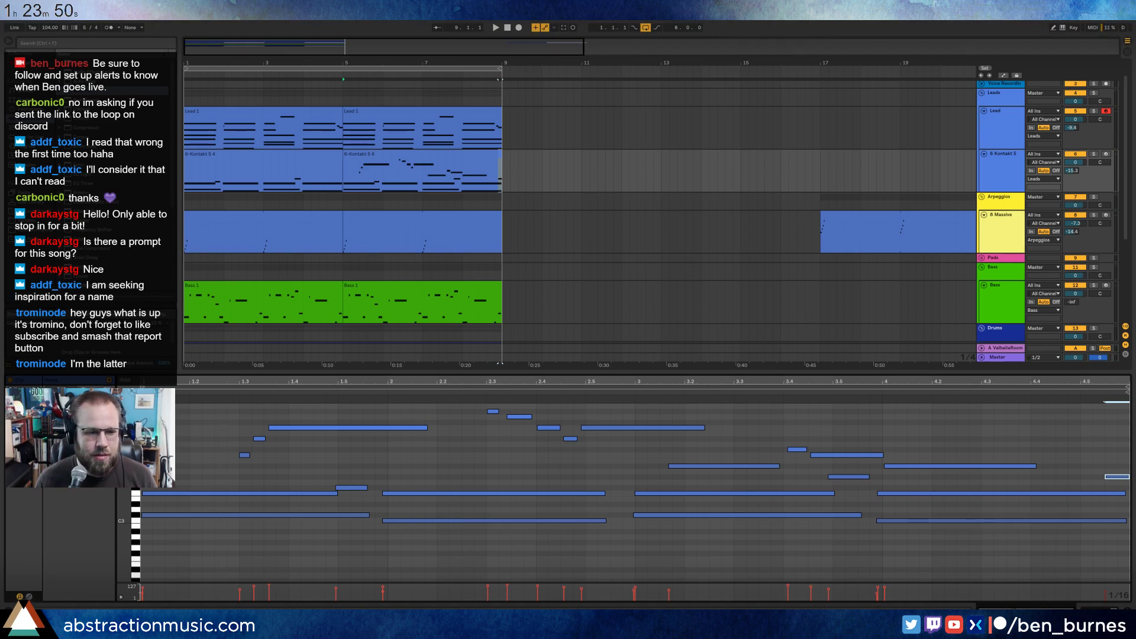
{"action": "left_click_drag", "start_coordinate": [123, 509], "coordinate": [117, 525]}
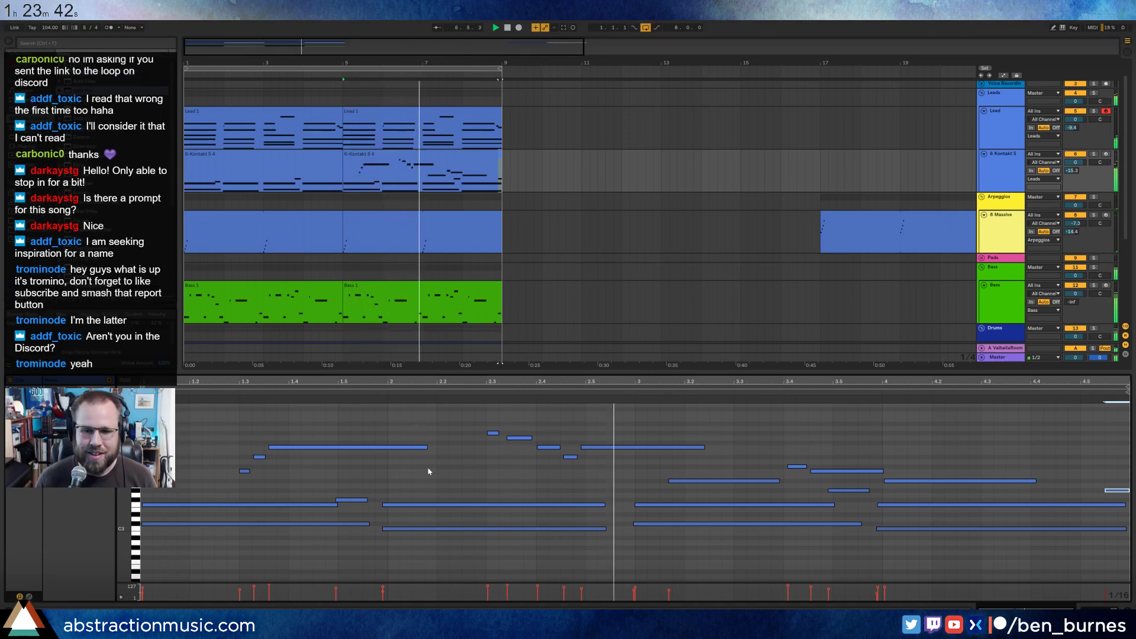
{"action": "left_click", "coordinate": [492, 433]}
{"action": "left_click_drag", "start_coordinate": [478, 419], "coordinate": [587, 474]}
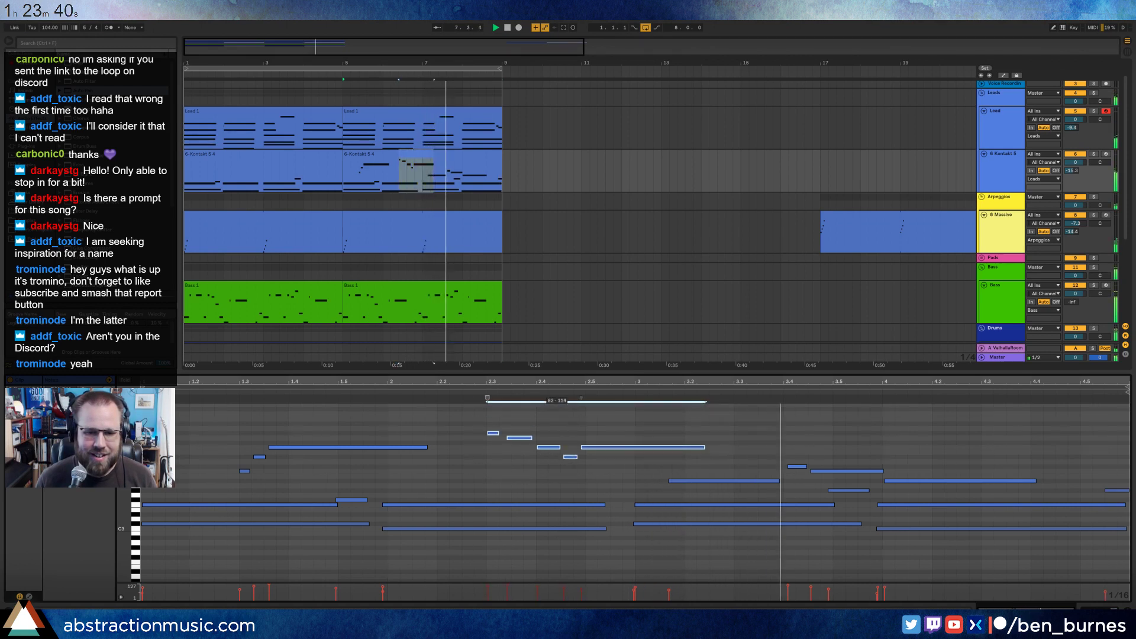
{"action": "left_click", "coordinate": [508, 466]}
{"action": "left_click_drag", "start_coordinate": [203, 420], "coordinate": [307, 451]}
{"action": "left_click", "coordinate": [292, 425]}
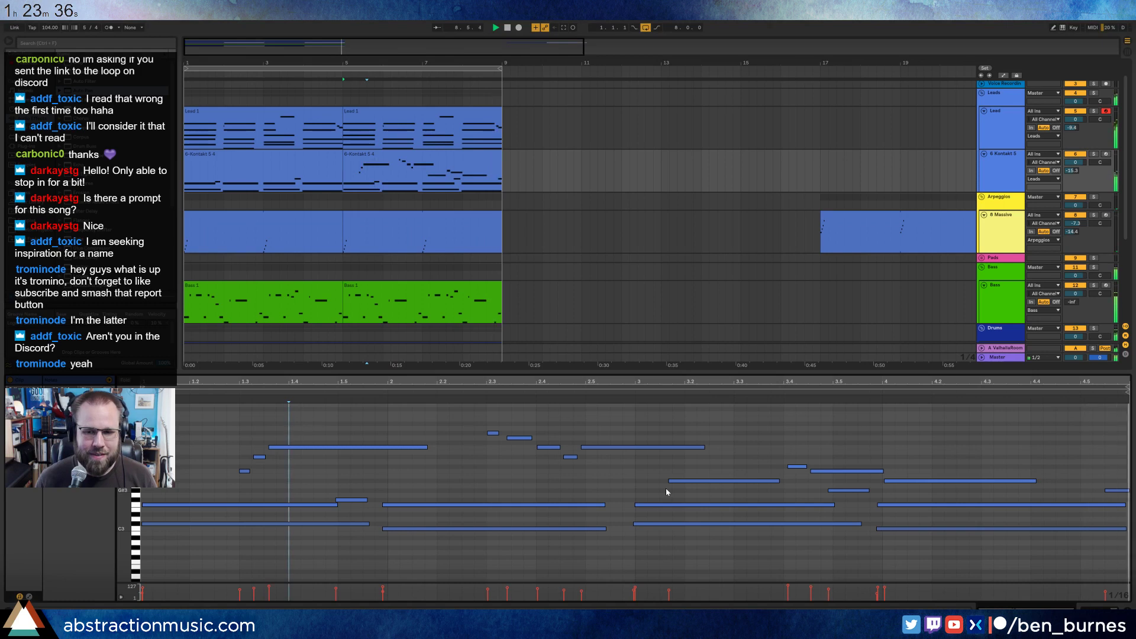
{"action": "left_click", "coordinate": [1115, 491]}
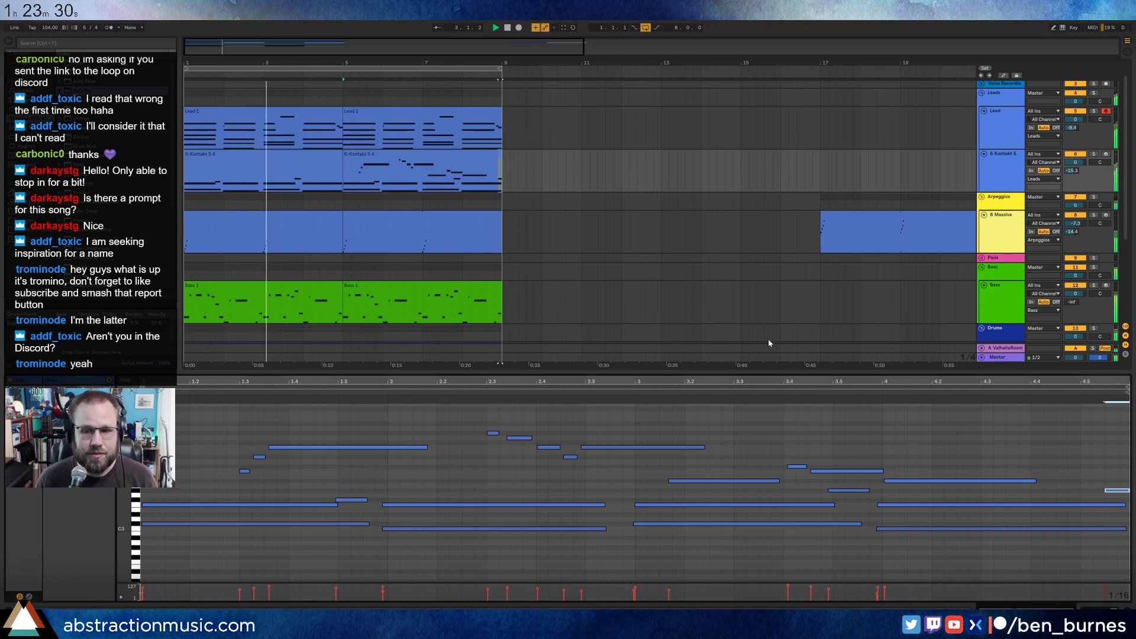
Add a short A#2 note at 2.5 in the second Bass clip and check it against the surrounding notes with playback.
{"action": "scroll", "coordinate": [367, 239], "scroll_direction": "down", "scroll_amount": 3}
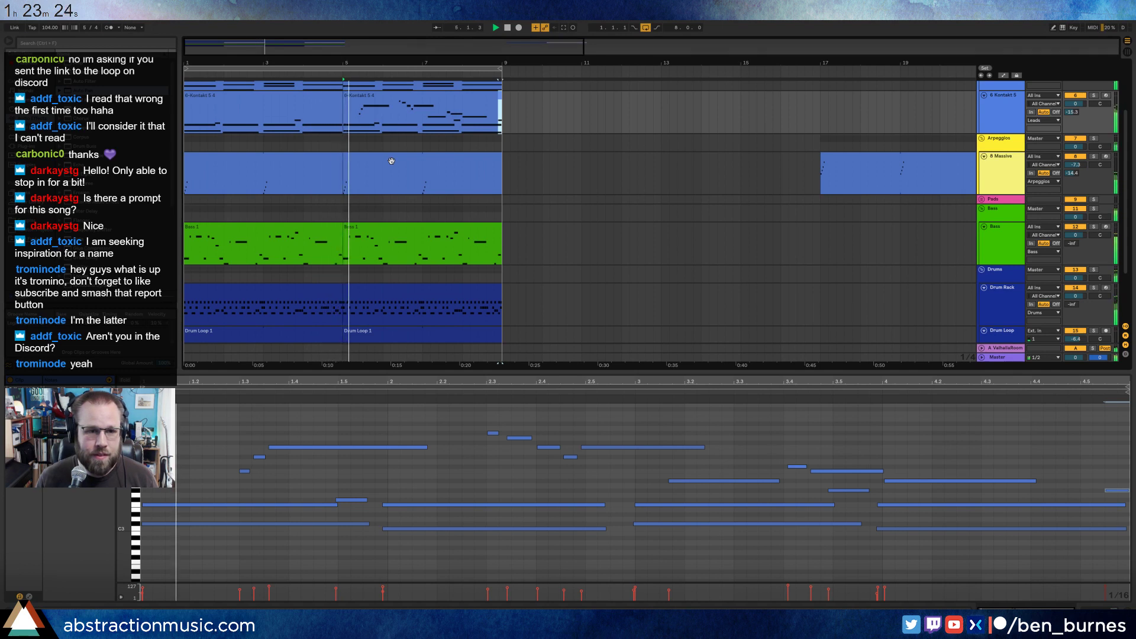
{"action": "left_click", "coordinate": [388, 251]}
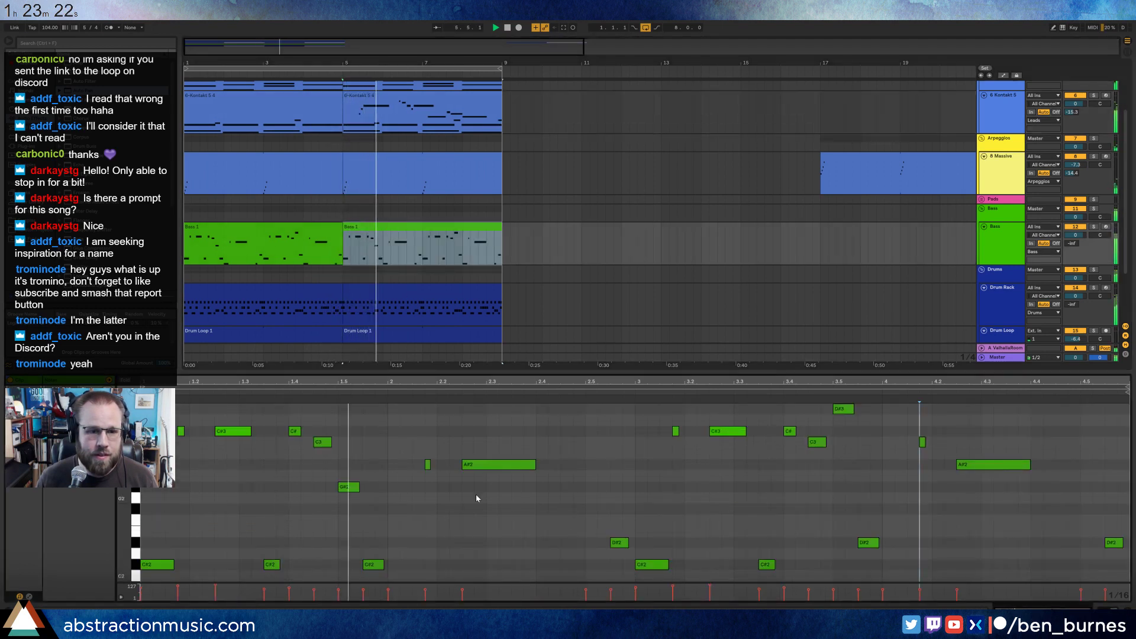
{"action": "left_click", "coordinate": [474, 465]}
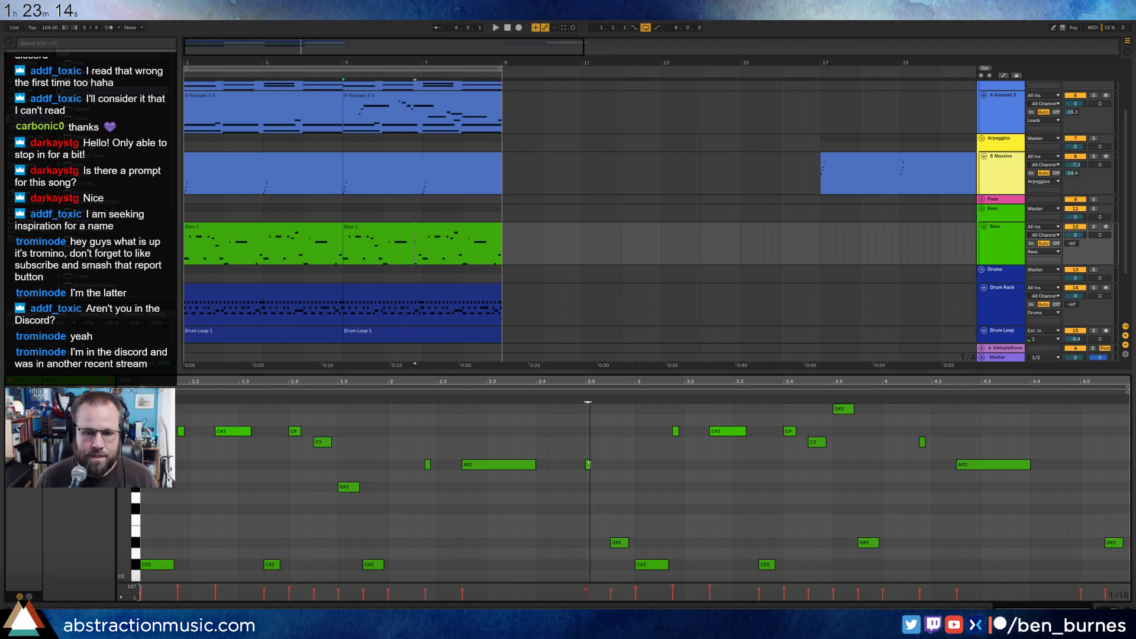
{"action": "left_click", "coordinate": [560, 390]}
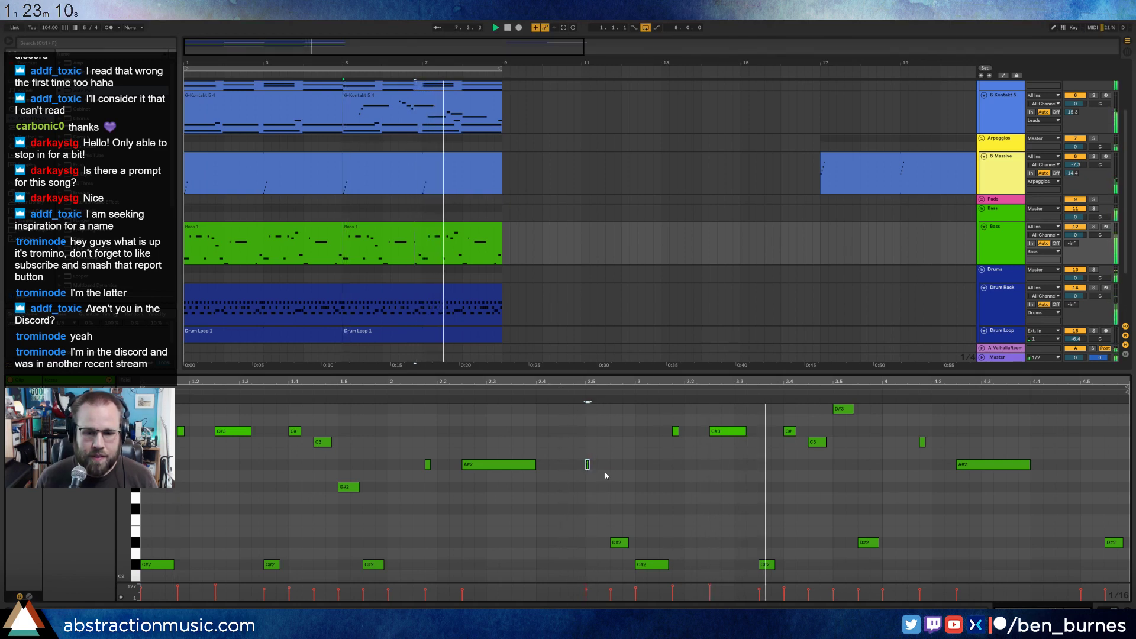
{"action": "key", "text": "space"}
{"action": "scroll", "coordinate": [630, 488], "scroll_direction": "down", "scroll_amount": 4}
{"action": "scroll", "coordinate": [630, 499], "scroll_direction": "up", "scroll_amount": 4}
{"action": "scroll", "coordinate": [603, 501], "scroll_direction": "down", "scroll_amount": 3}
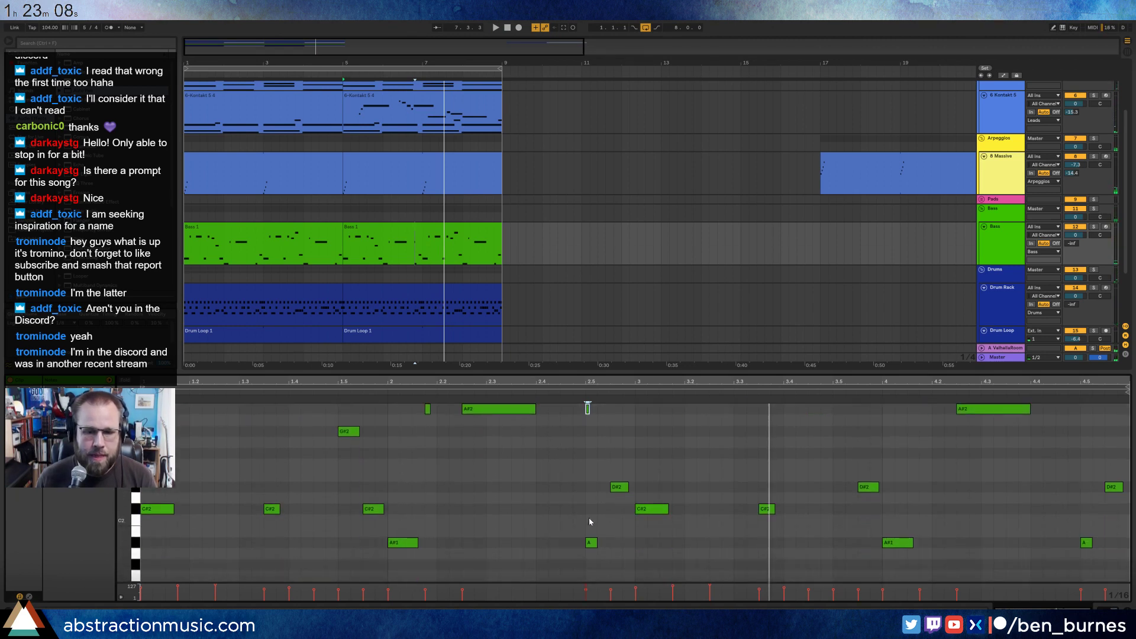
{"action": "scroll", "coordinate": [596, 462], "scroll_direction": "up", "scroll_amount": 2}
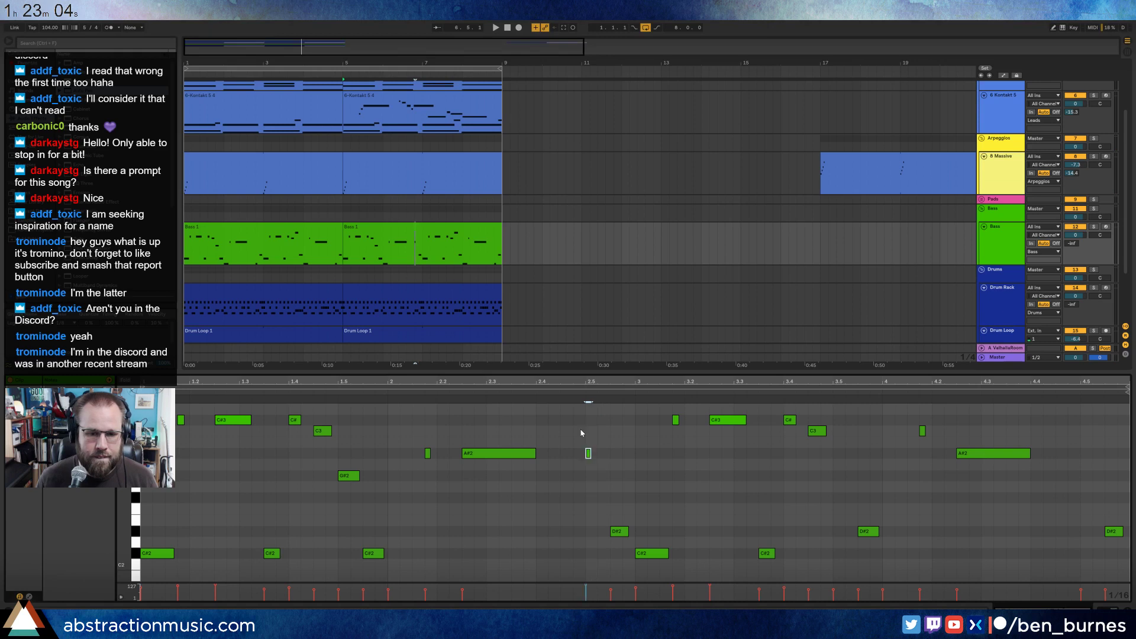
Add a short C#3 note just after 3.2 in the second Bass clip and check it with playback.
{"action": "left_click", "coordinate": [560, 391]}
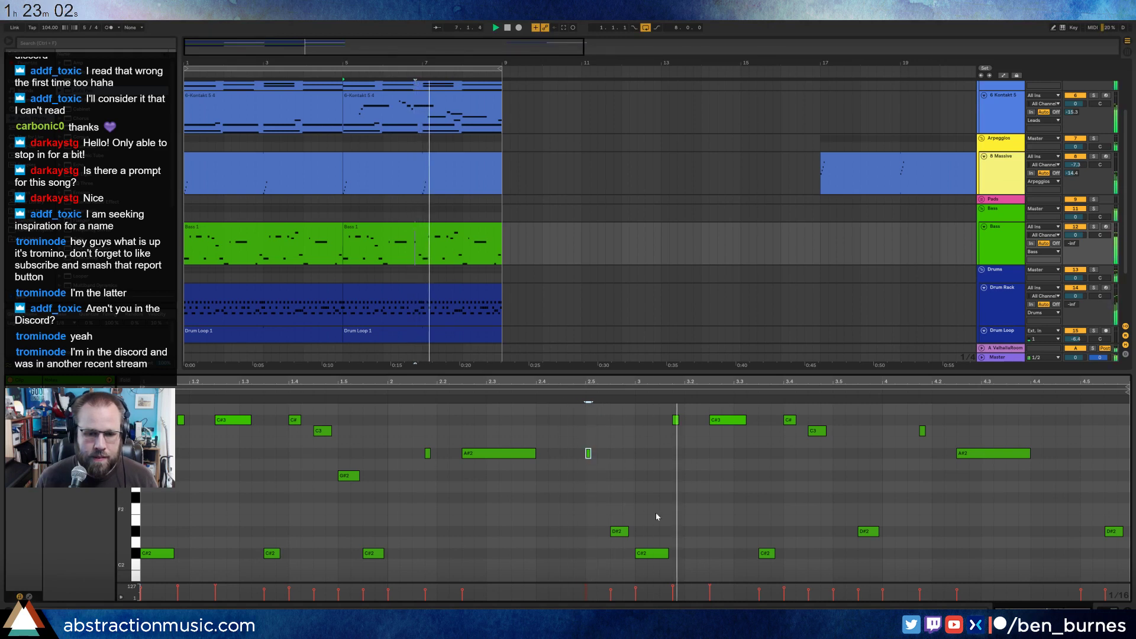
{"action": "scroll", "coordinate": [698, 503], "scroll_direction": "up", "scroll_amount": 3}
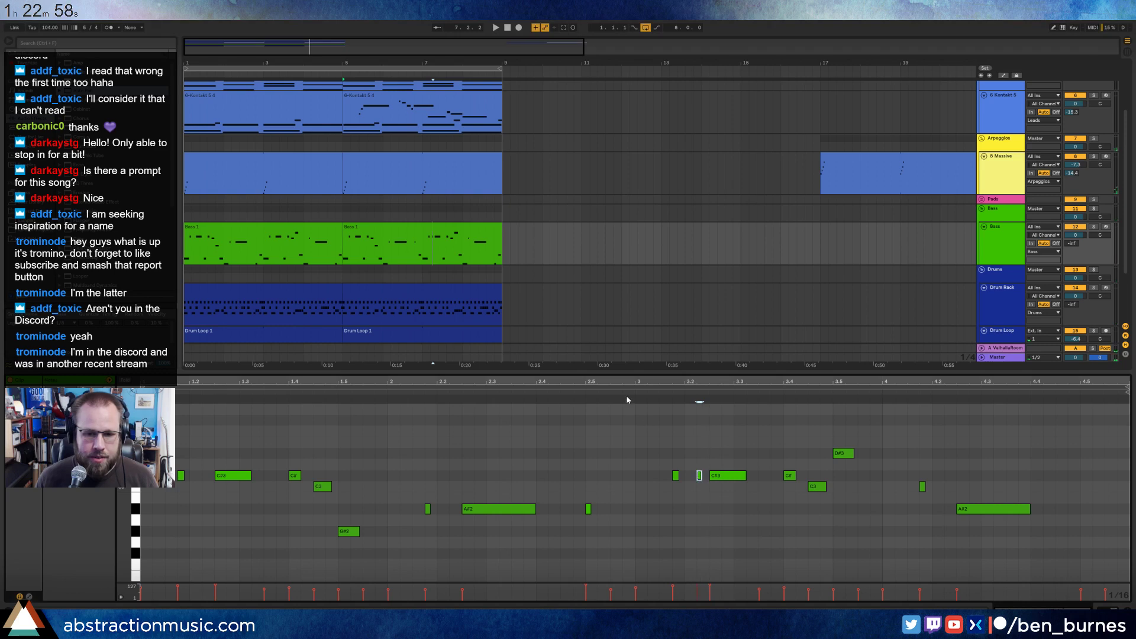
{"action": "left_click", "coordinate": [581, 391]}
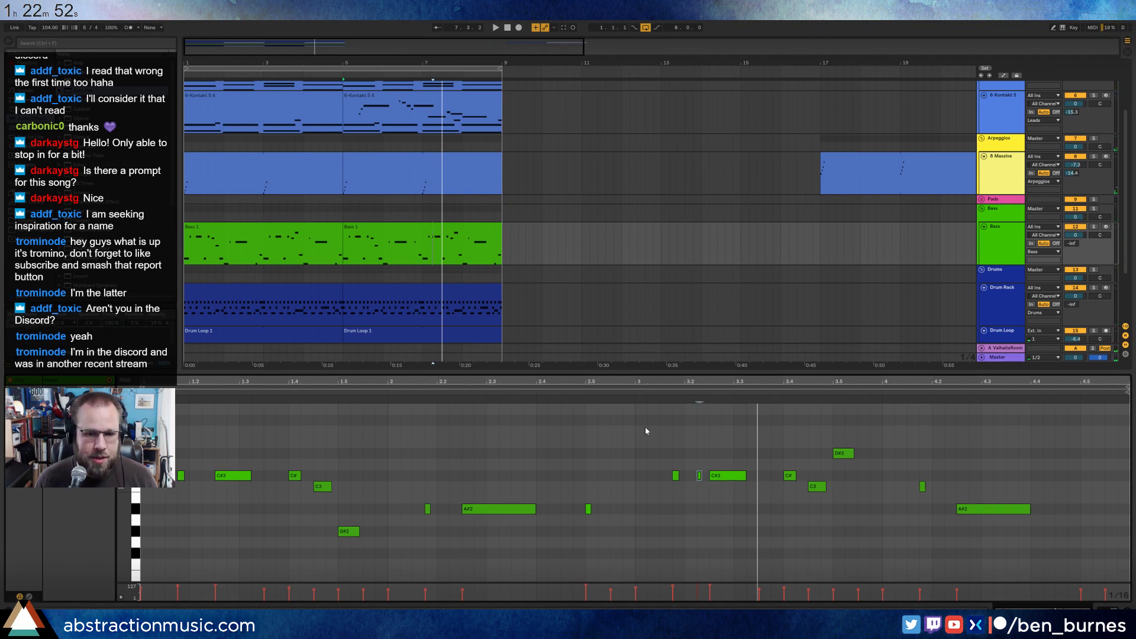
{"action": "left_click", "coordinate": [653, 392]}
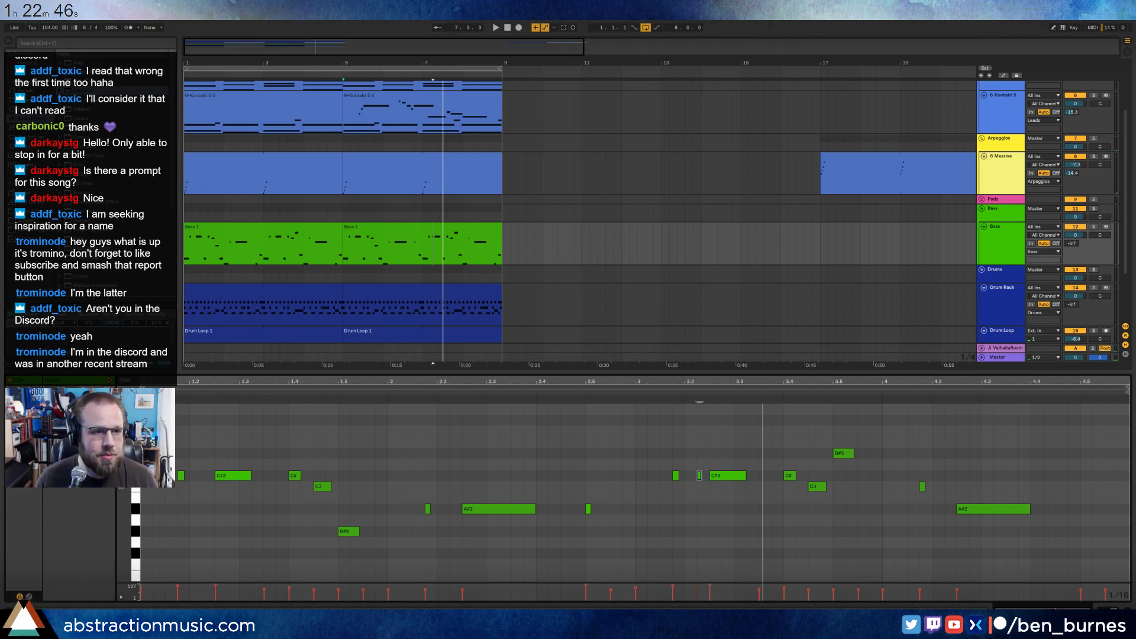
Search the browser for "swing" and apply a swing groove to the first Bass clip and both Drum Rack clips.
{"action": "left_click", "coordinate": [40, 47]}
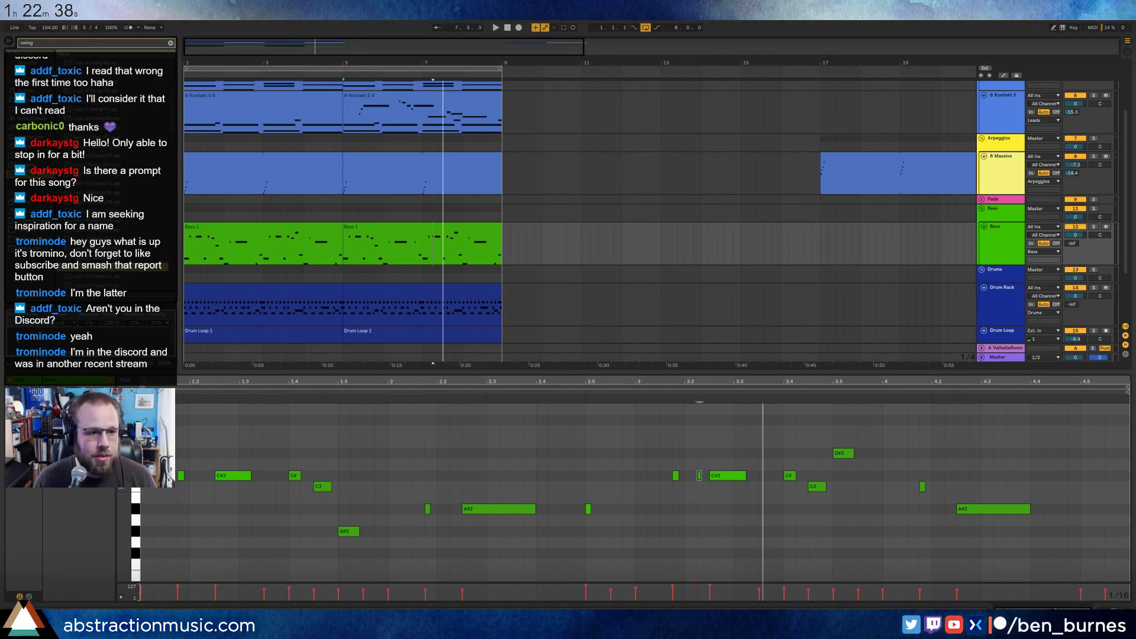
{"action": "key", "text": "space"}
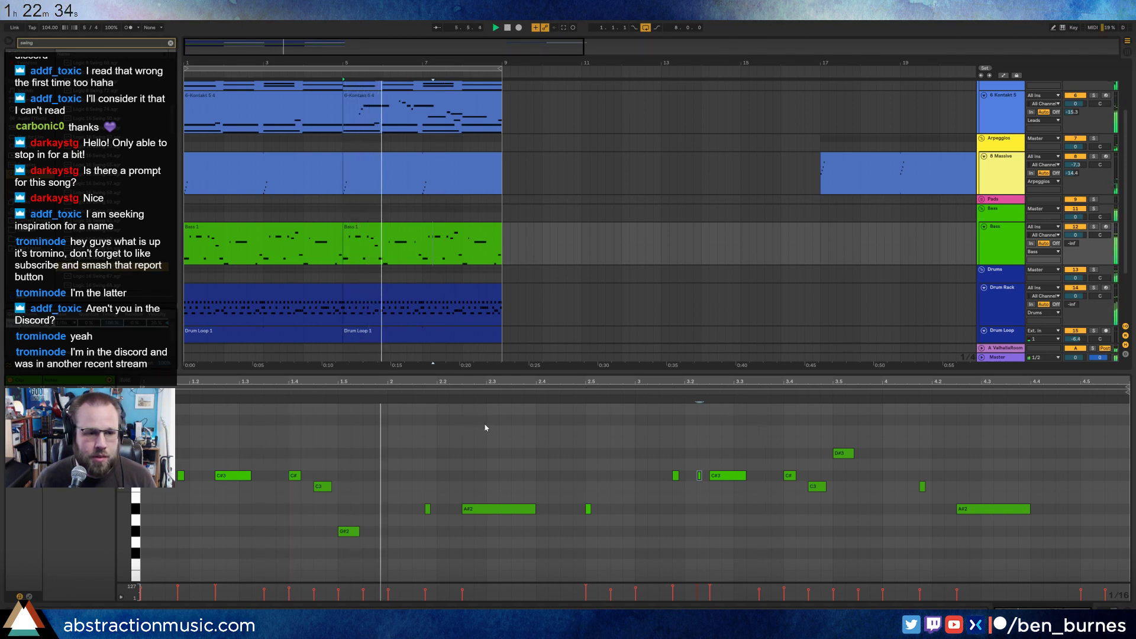
{"action": "left_click", "coordinate": [304, 231]}
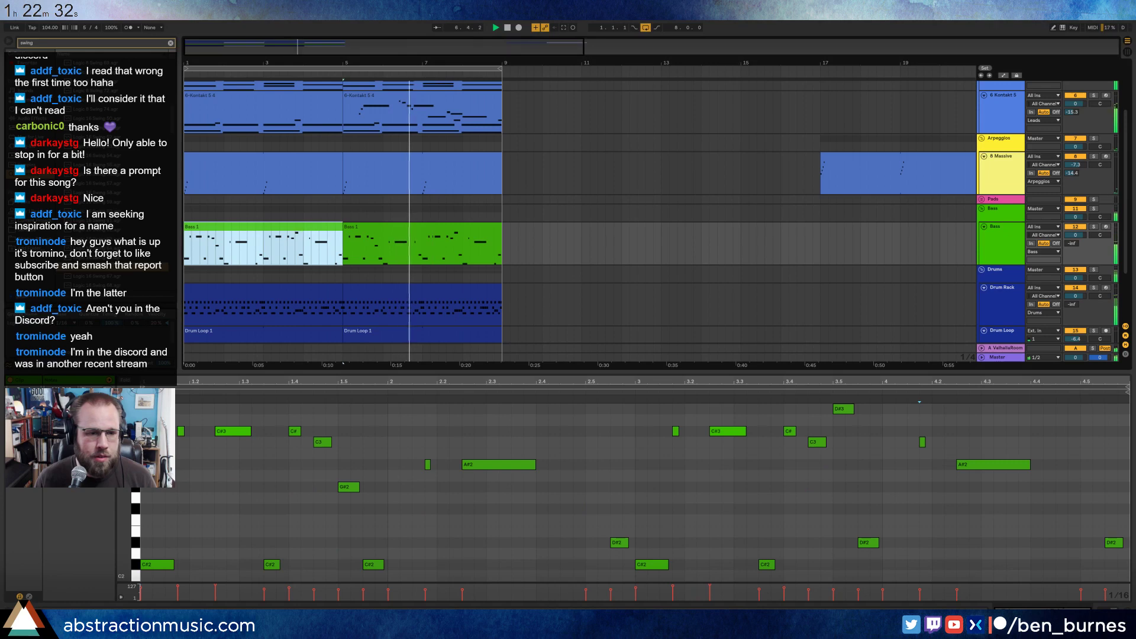
{"action": "left_click", "coordinate": [25, 439]}
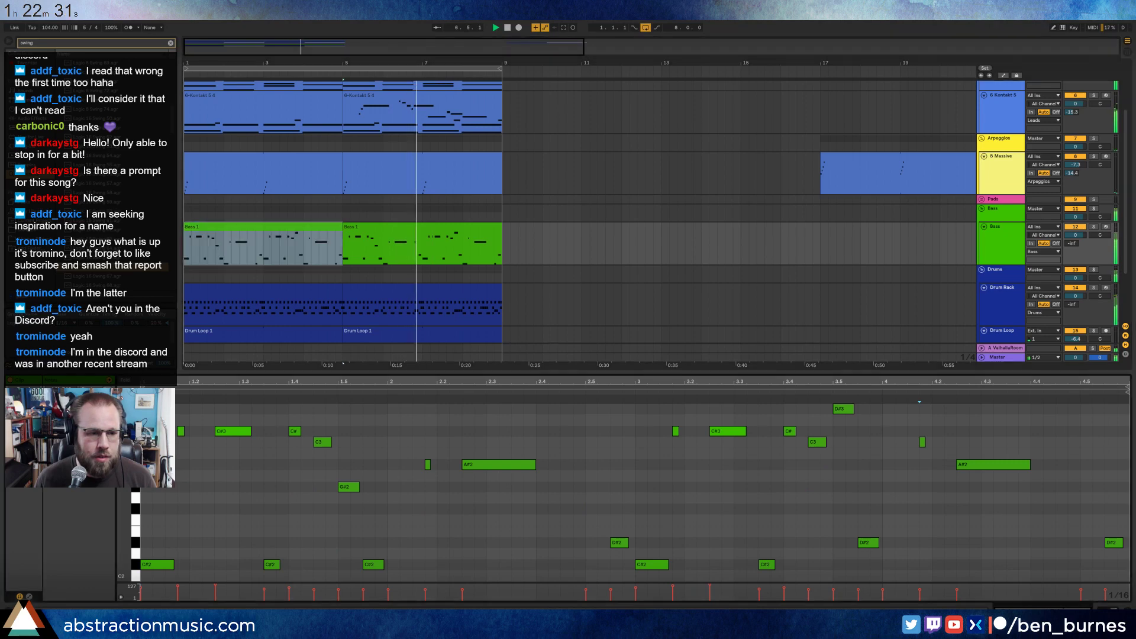
{"action": "left_click", "coordinate": [327, 286]}
{"action": "left_click", "coordinate": [25, 439]}
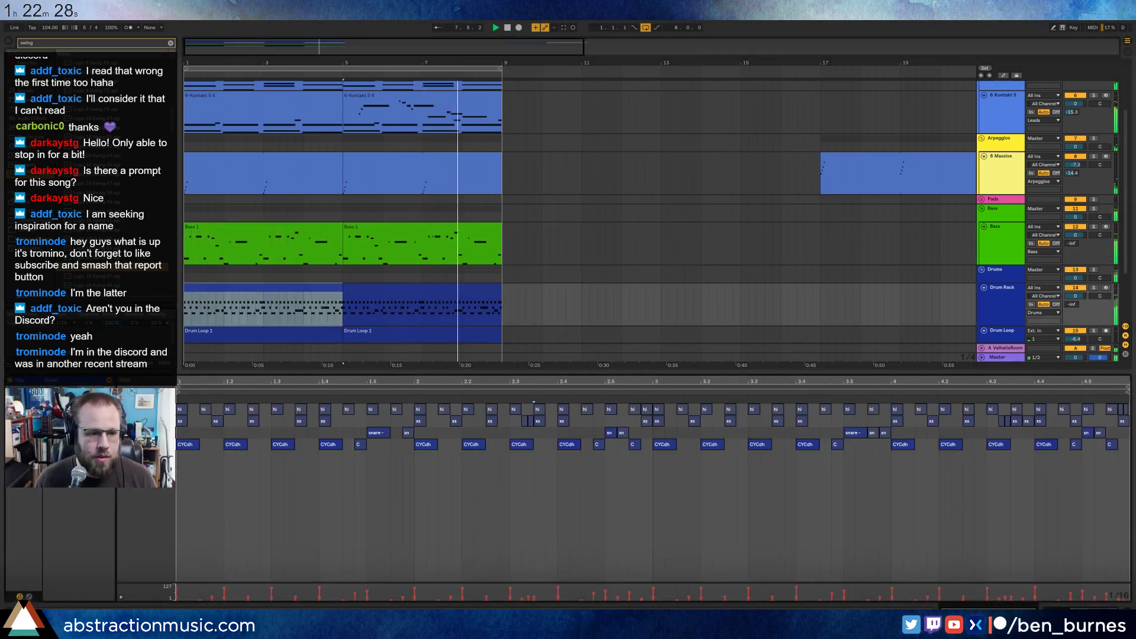
{"action": "left_click", "coordinate": [408, 324]}
{"action": "left_click", "coordinate": [25, 439]}
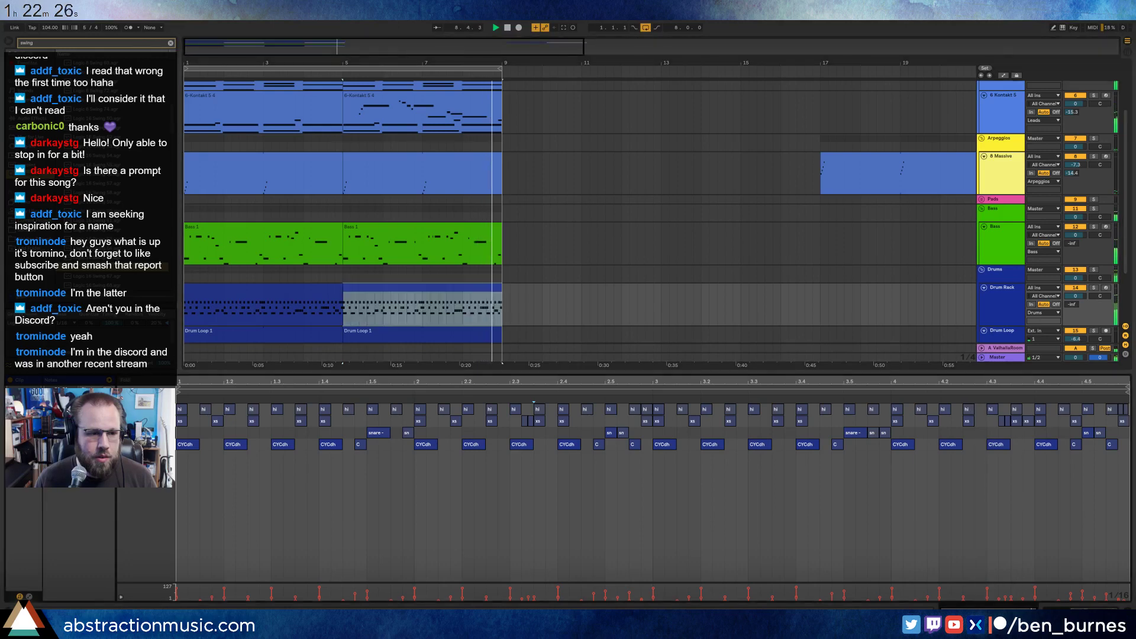
Extend the first Drum Loop clip over the second one up to bar 9 and apply the swing groove.
{"action": "left_click", "coordinate": [353, 331]}
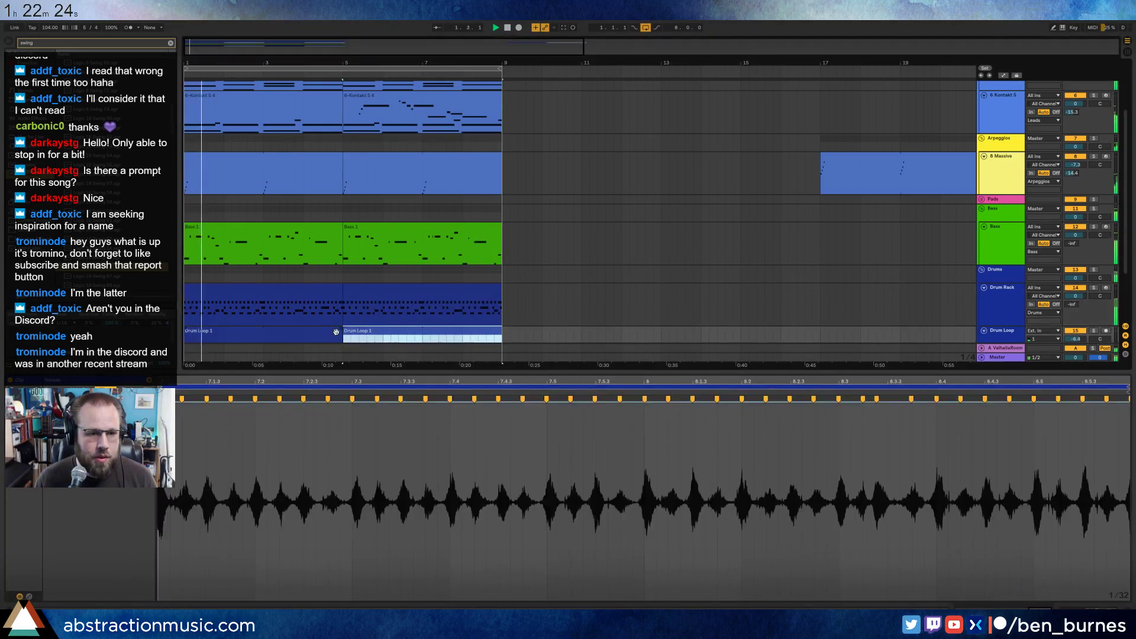
{"action": "left_click_drag", "start_coordinate": [343, 333], "coordinate": [503, 333]}
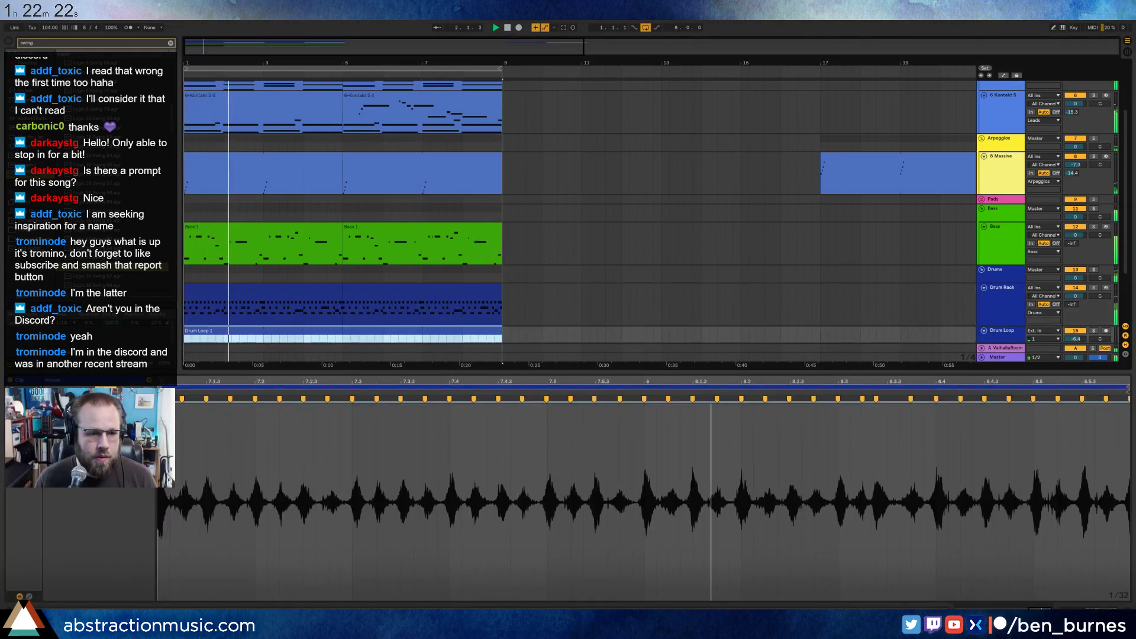
{"action": "left_click", "coordinate": [25, 439]}
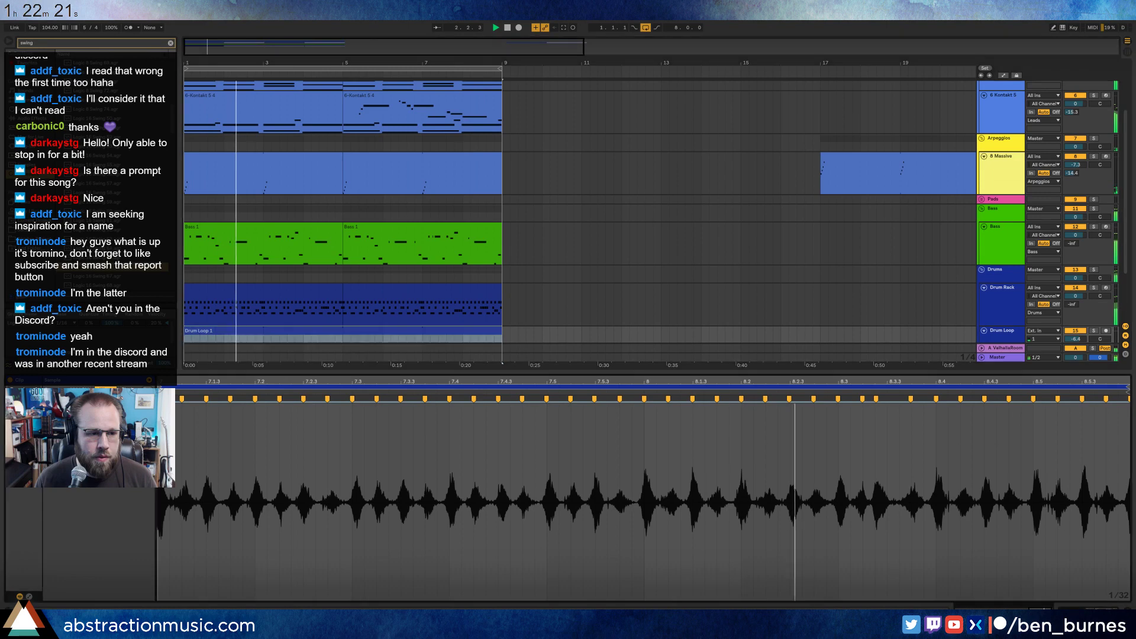
Apply the swing groove to all clips from the Lead track down to the Bass track, checking by playback.
{"action": "left_click", "coordinate": [339, 296]}
{"action": "scroll", "coordinate": [338, 263], "scroll_direction": "up", "scroll_amount": 2}
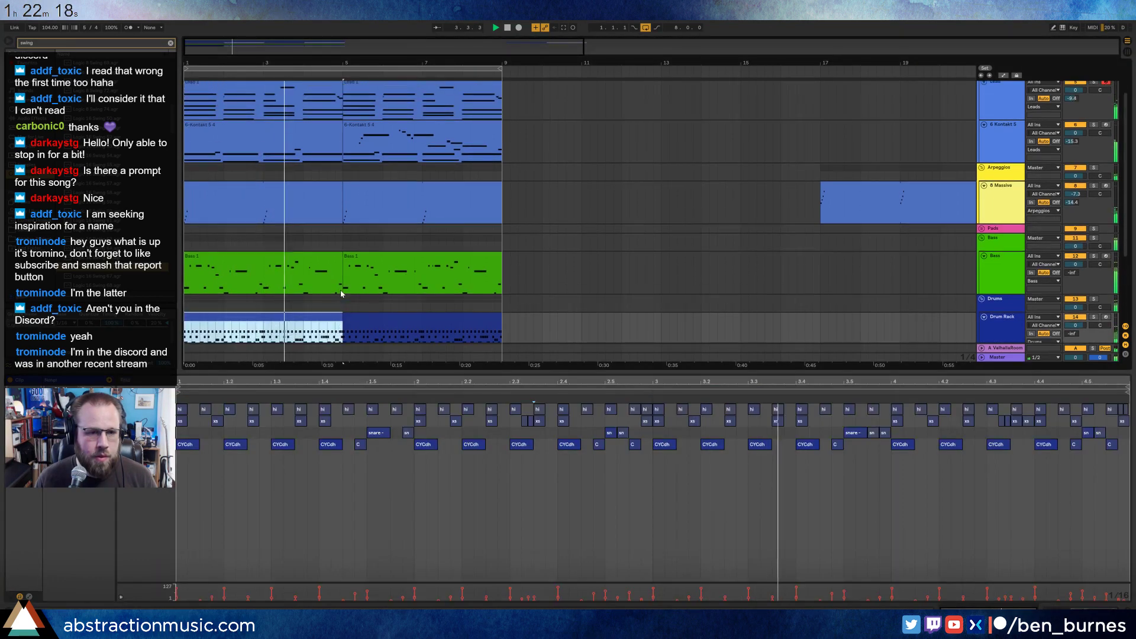
{"action": "left_click", "coordinate": [316, 111]}
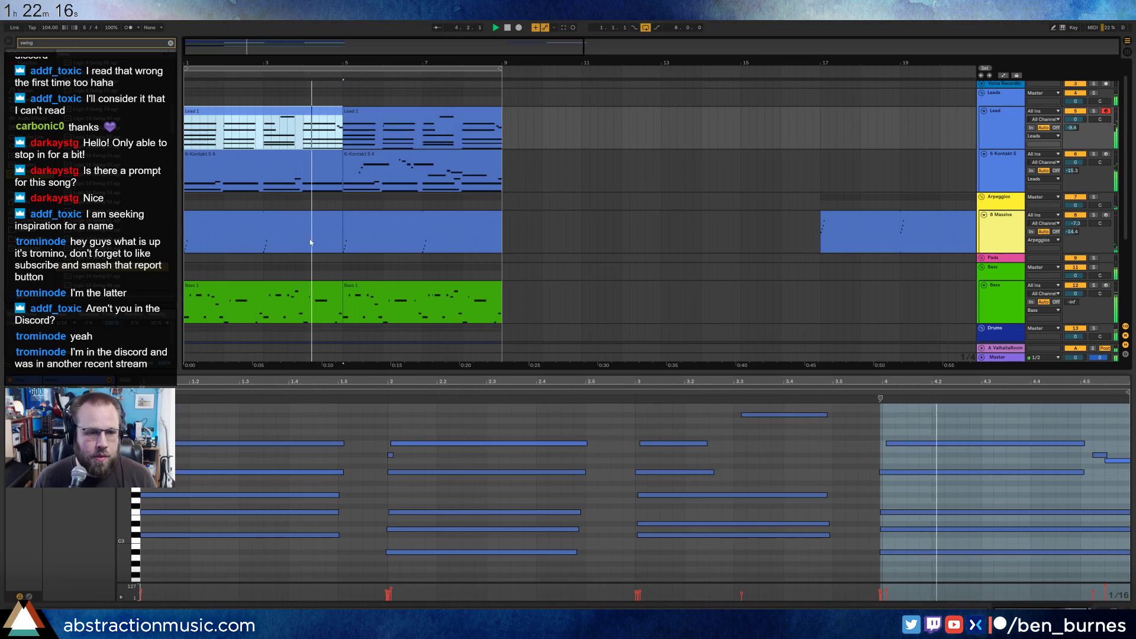
{"action": "left_click", "coordinate": [422, 223], "text": "shift"}
{"action": "left_click", "coordinate": [427, 301], "text": "shift"}
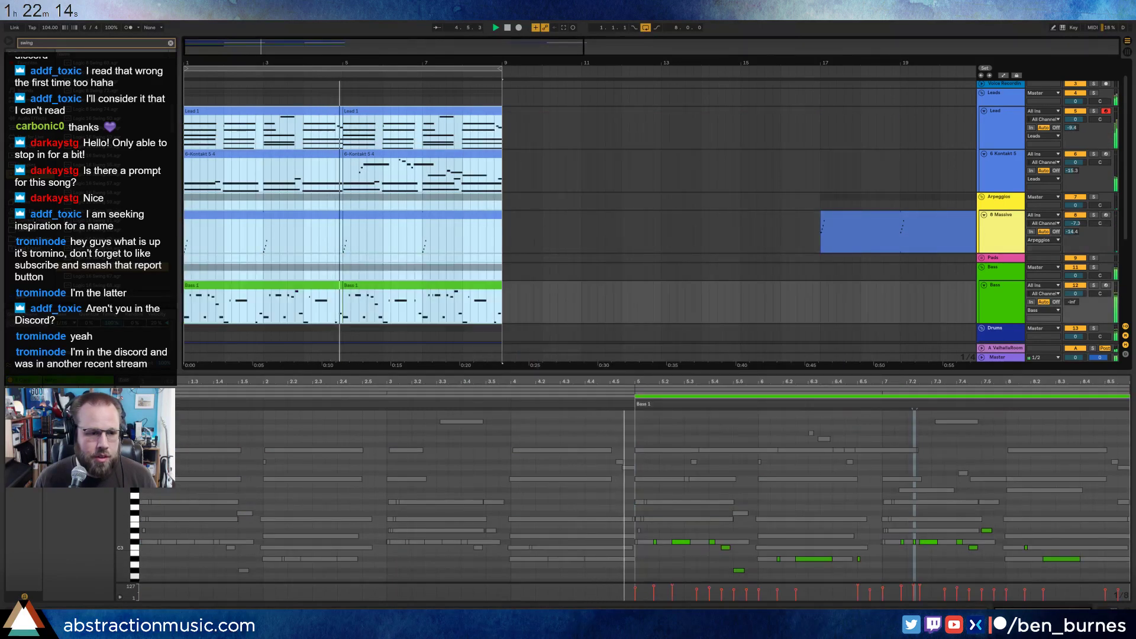
{"action": "key", "text": "space"}
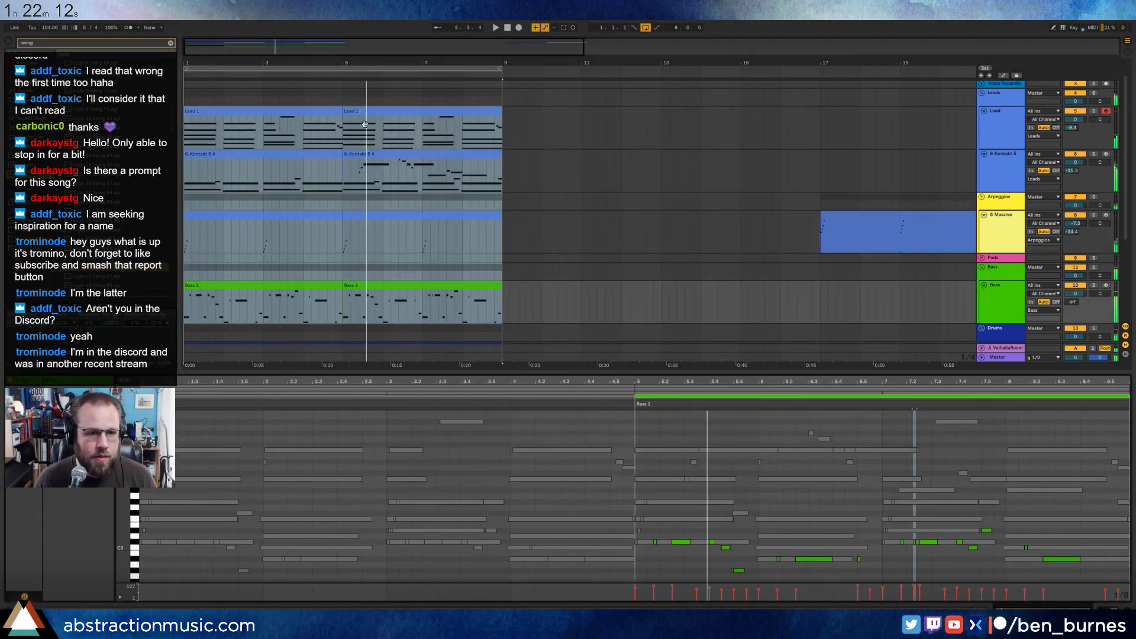
{"action": "left_click", "coordinate": [339, 82]}
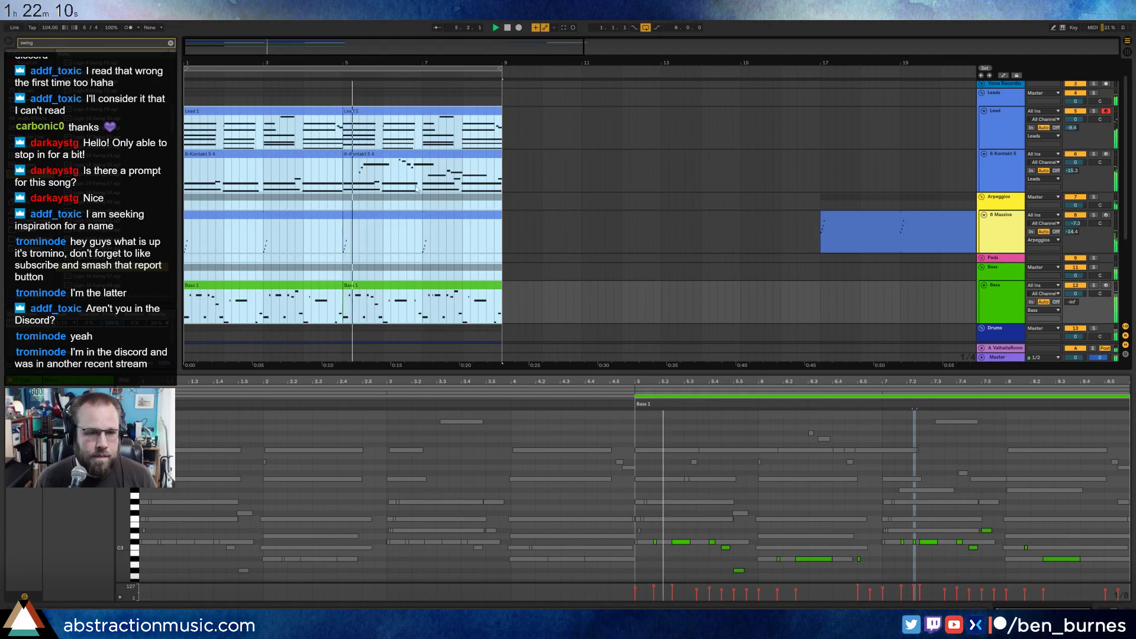
{"action": "left_click", "coordinate": [301, 217]}
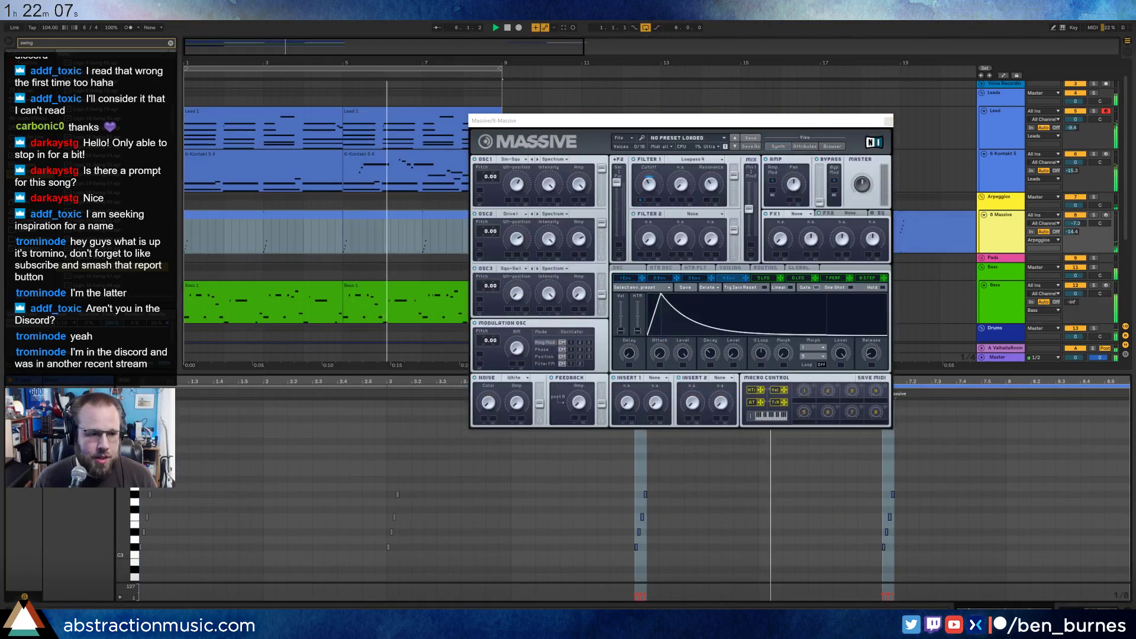
{"action": "left_click", "coordinate": [887, 120]}
Solo the Drum Rack and the whole Drums group during playback to check the swung drums, then return to the full mix.
{"action": "scroll", "coordinate": [628, 236], "scroll_direction": "down", "scroll_amount": 3}
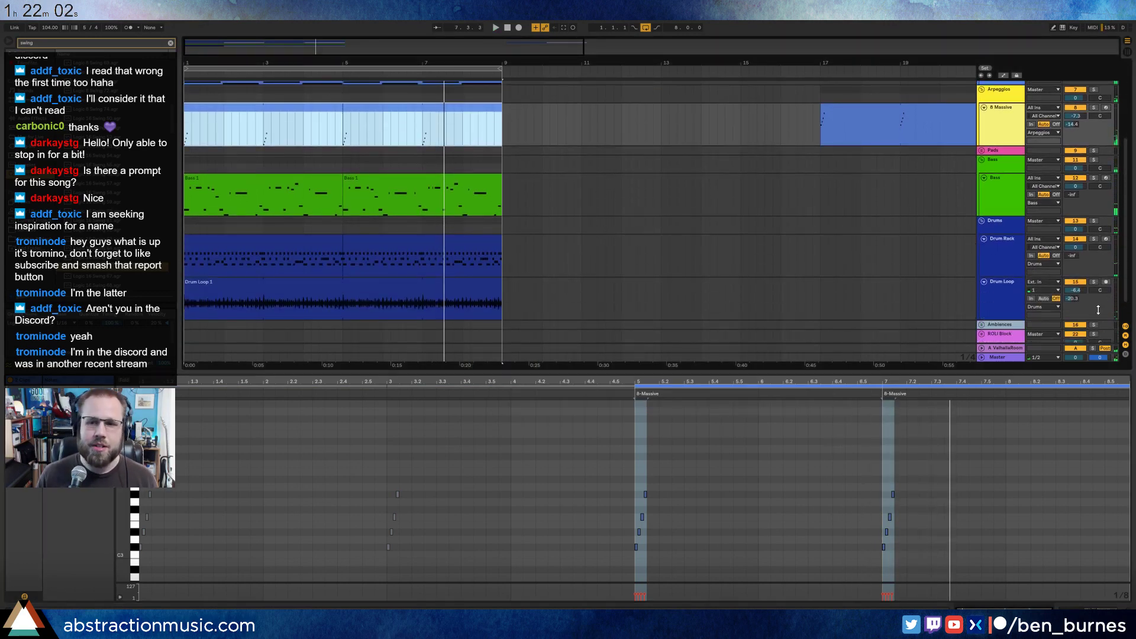
{"action": "left_click", "coordinate": [811, 249]}
{"action": "left_click", "coordinate": [368, 243]}
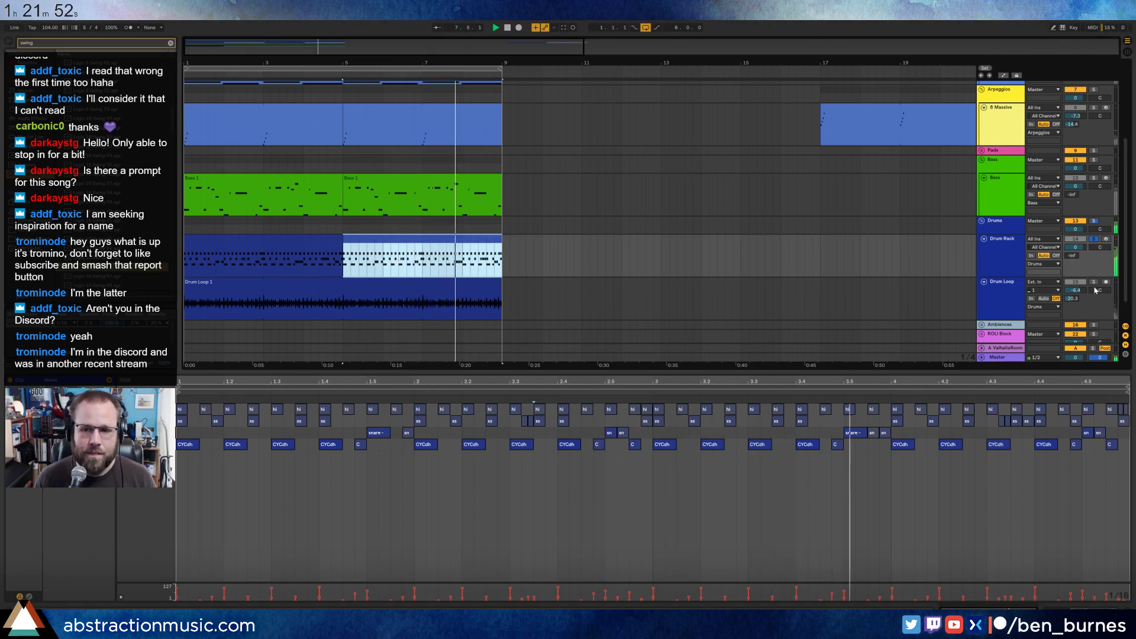
{"action": "left_click", "coordinate": [1094, 221]}
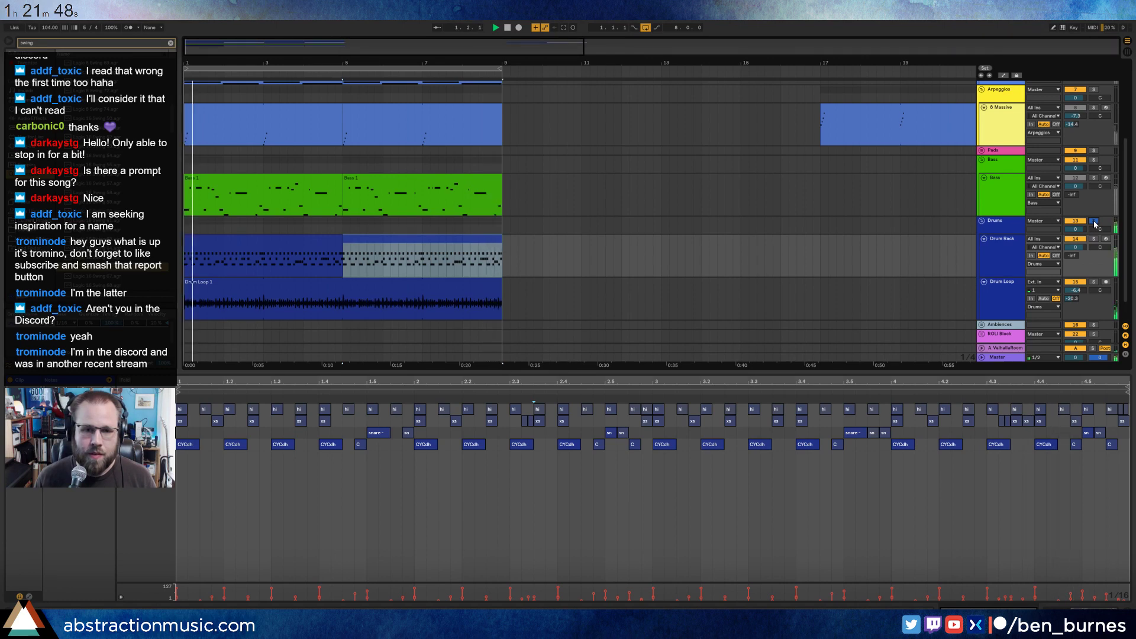
{"action": "left_click", "coordinate": [1094, 221]}
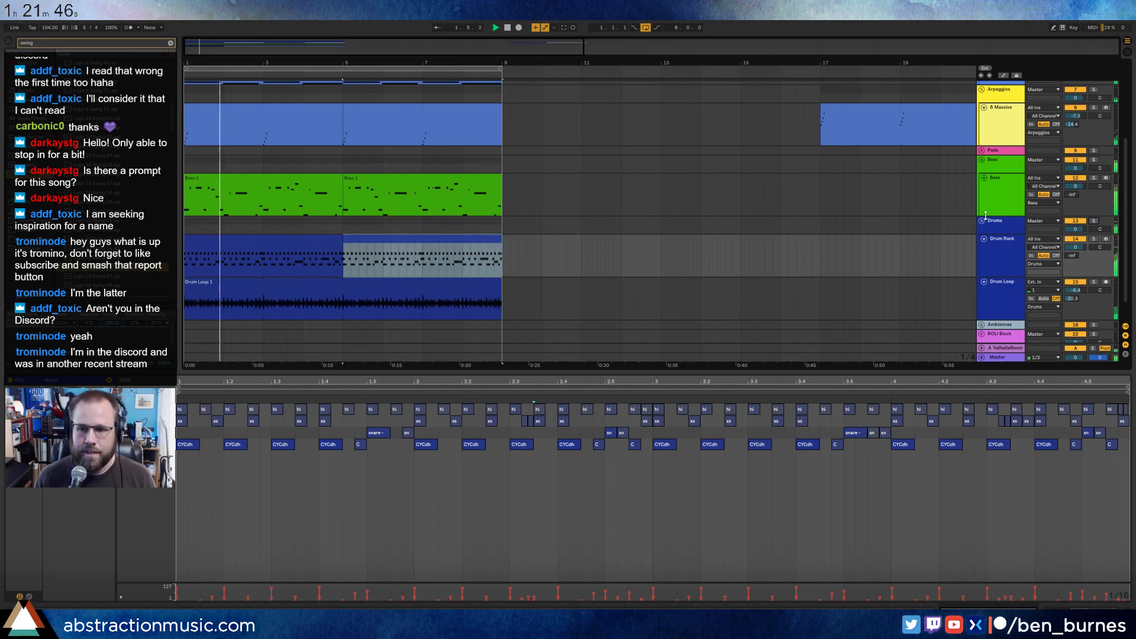
Unfold the Ambiences group, record a short audio take from bar 4 on the first AmbWAV track, and trim its clip to end at bar 5.
{"action": "left_click", "coordinate": [1011, 224]}
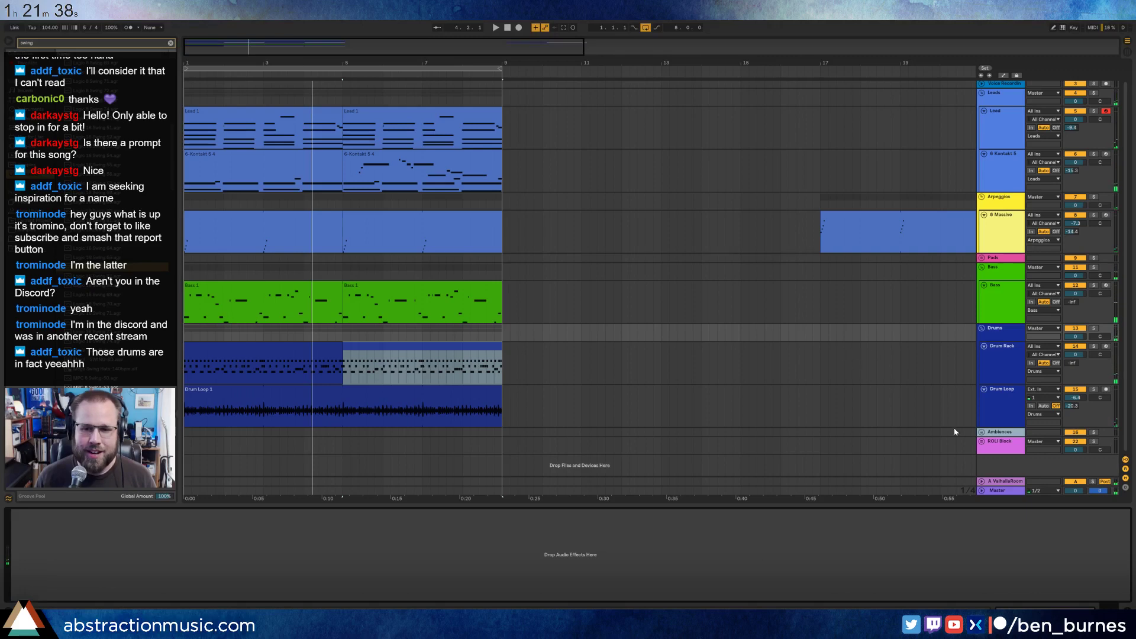
{"action": "left_click", "coordinate": [981, 432]}
{"action": "scroll", "coordinate": [743, 357], "scroll_direction": "down", "scroll_amount": 3}
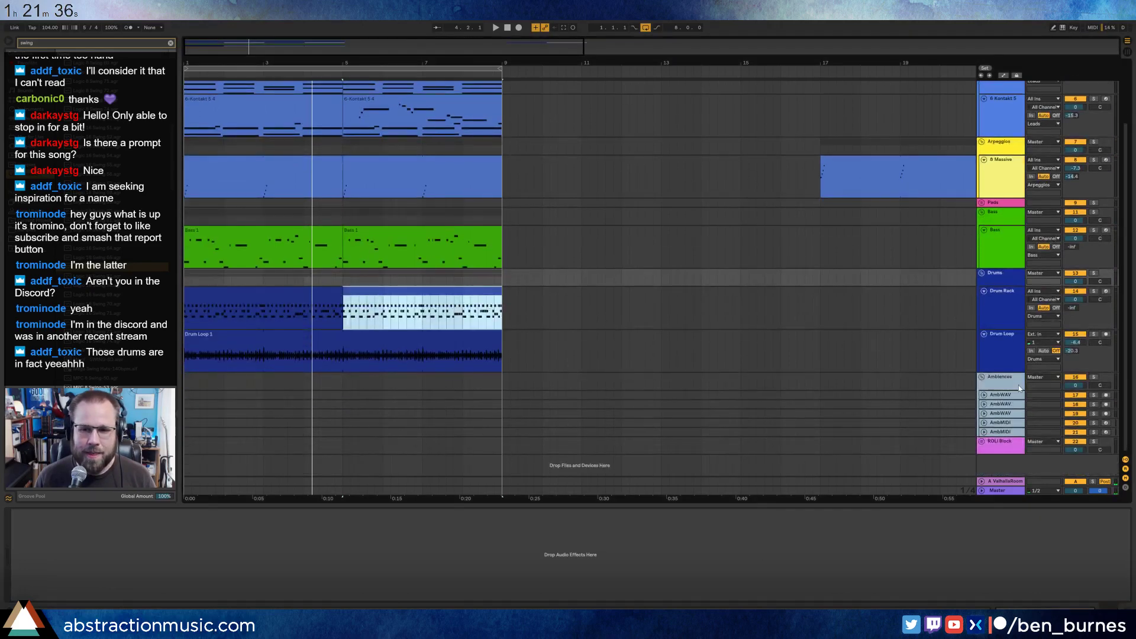
{"action": "left_click", "coordinate": [1007, 396]}
{"action": "left_click", "coordinate": [304, 396]}
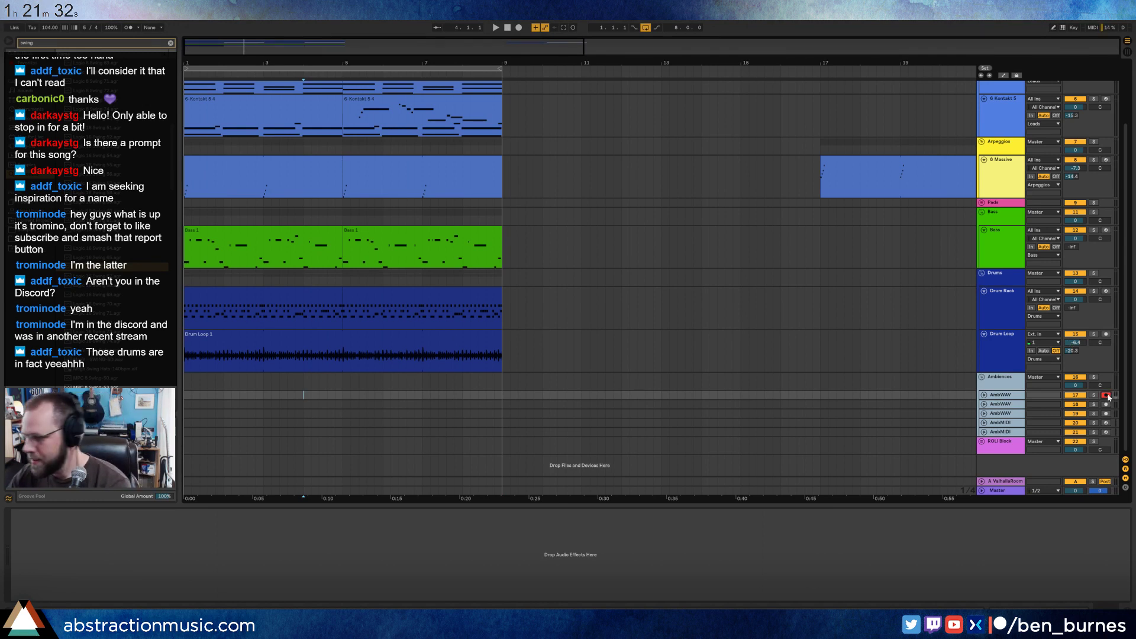
{"action": "key", "text": "F9"}
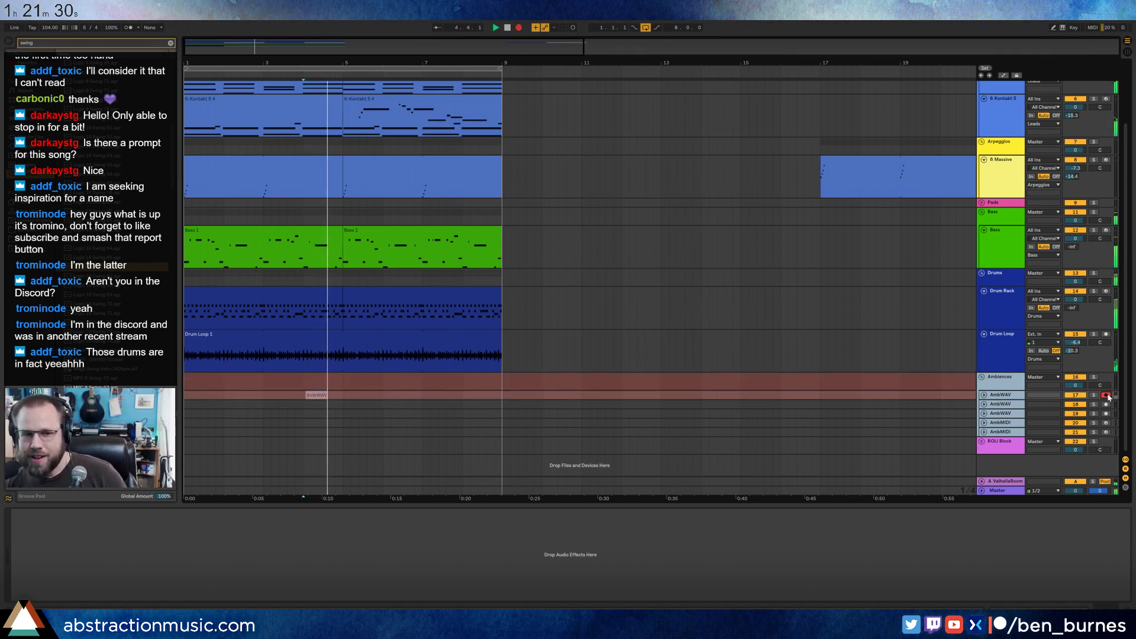
{"action": "key", "text": "space"}
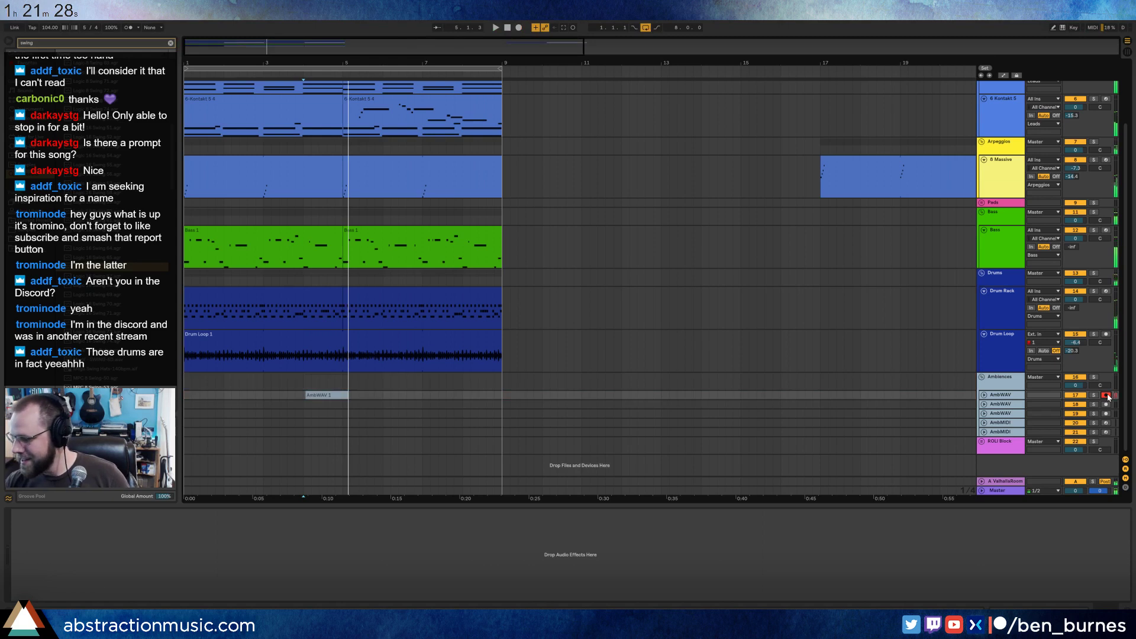
{"action": "left_click", "coordinate": [985, 395]}
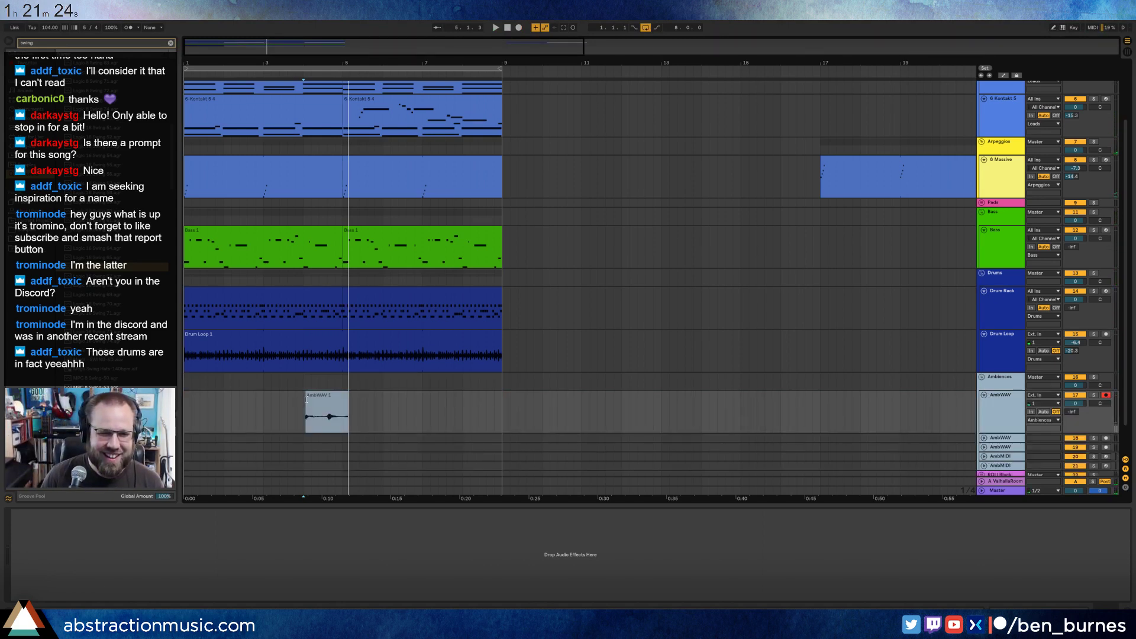
{"action": "left_click_drag", "start_coordinate": [306, 399], "coordinate": [321, 403]}
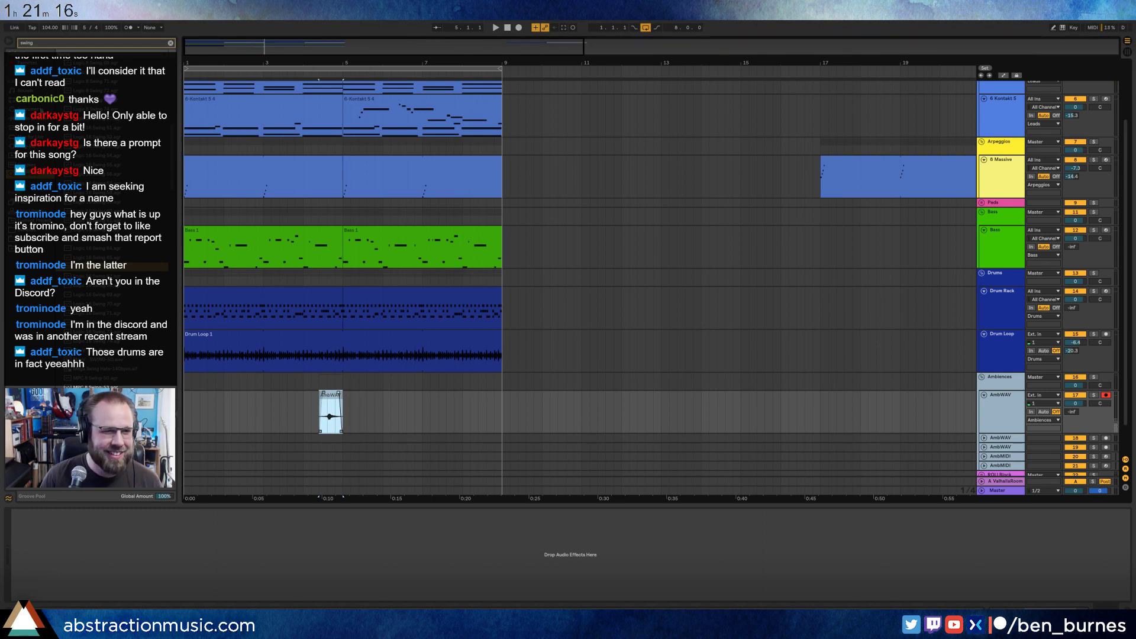
Add a high-pass Auto Filter and a Compressor to the first AmbWAV track while auditioning the recorded clip.
{"action": "left_click", "coordinate": [30, 110]}
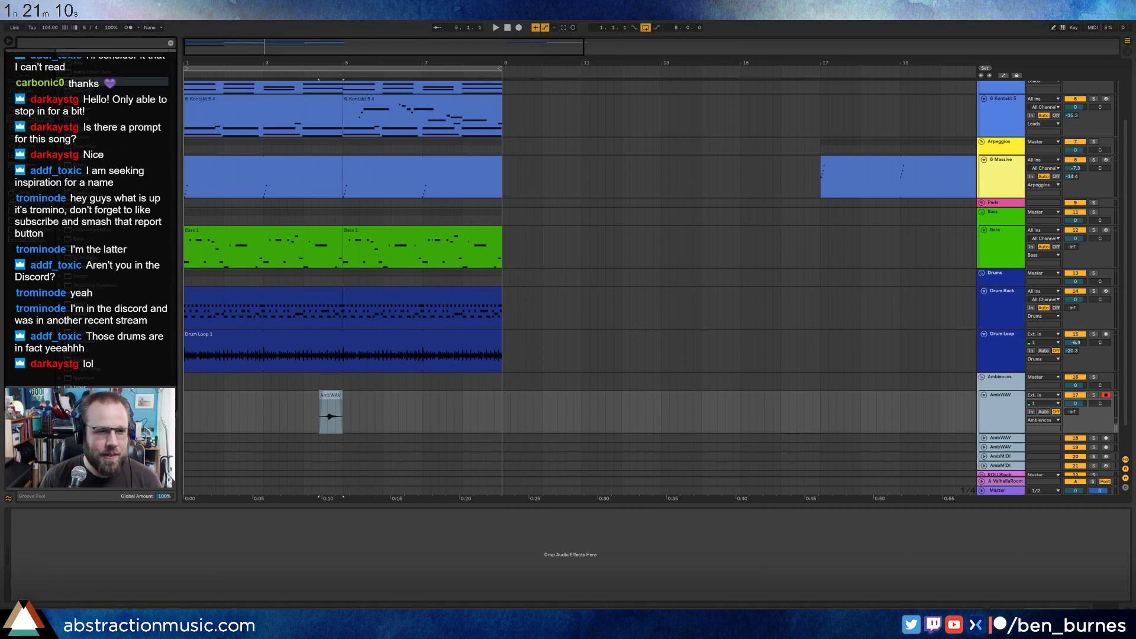
{"action": "left_click", "coordinate": [286, 423]}
{"action": "key", "text": "space"}
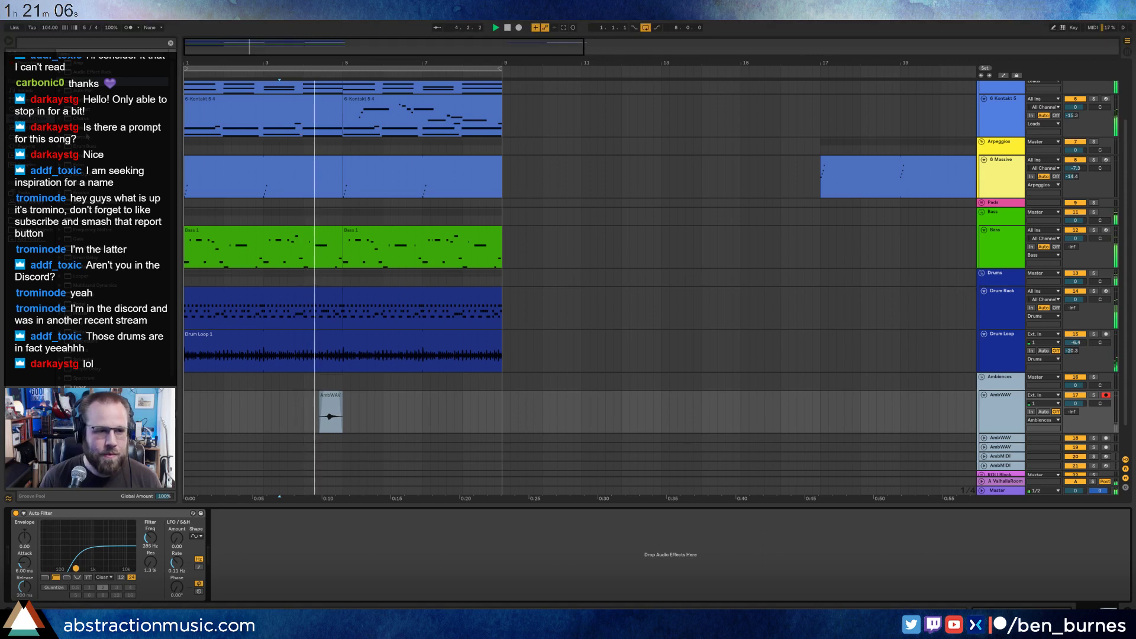
{"action": "left_click_drag", "start_coordinate": [84, 127], "coordinate": [256, 559]}
{"action": "key", "text": "space"}
Shift the recorded AmbWAV clip slightly later so it ends just past bar 5, and check its timing with playback.
{"action": "left_click", "coordinate": [331, 396]}
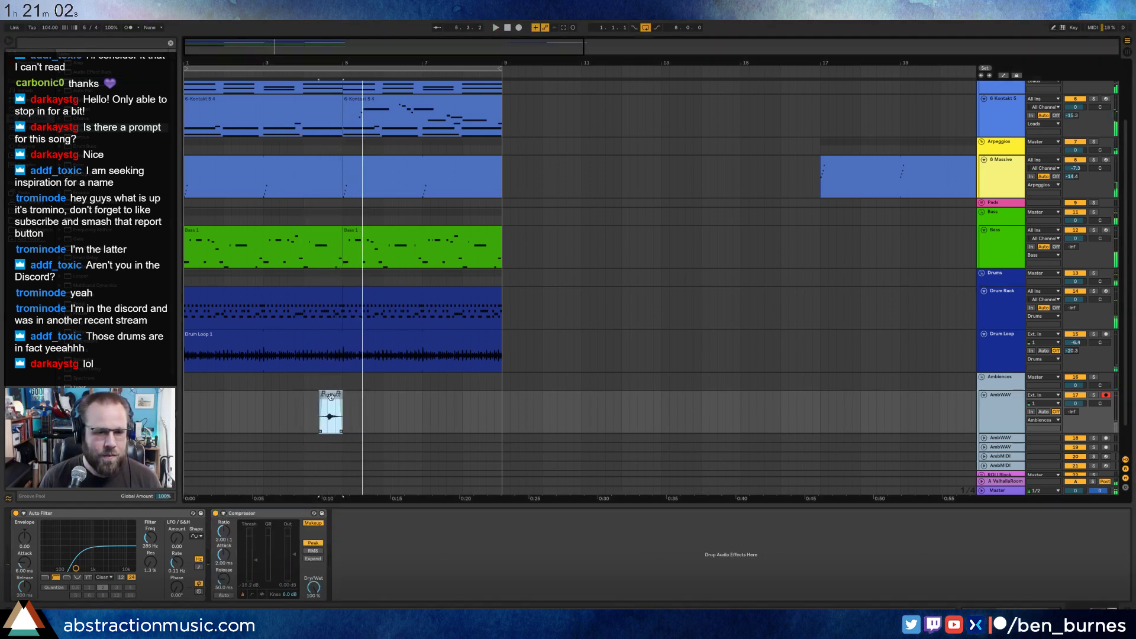
{"action": "scroll", "coordinate": [330, 397], "scroll_direction": "up", "scroll_amount": 4}
{"action": "left_click_drag", "start_coordinate": [323, 398], "coordinate": [343, 398]}
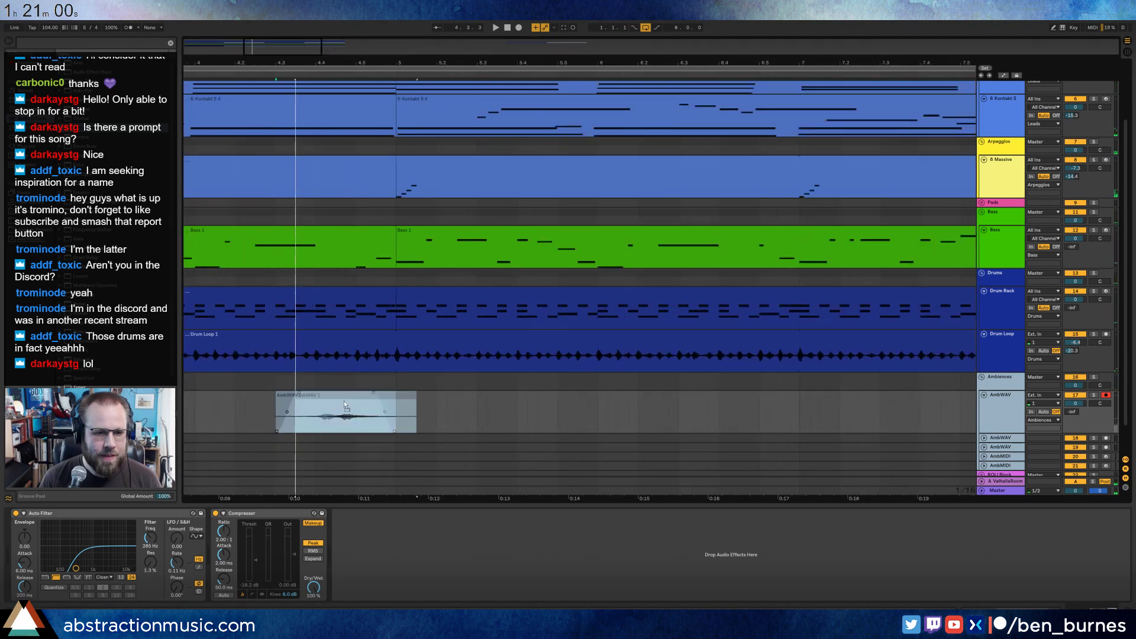
{"action": "left_click", "coordinate": [235, 411]}
{"action": "key", "text": "space"}
{"action": "scroll", "coordinate": [269, 406], "scroll_direction": "down", "scroll_amount": 8}
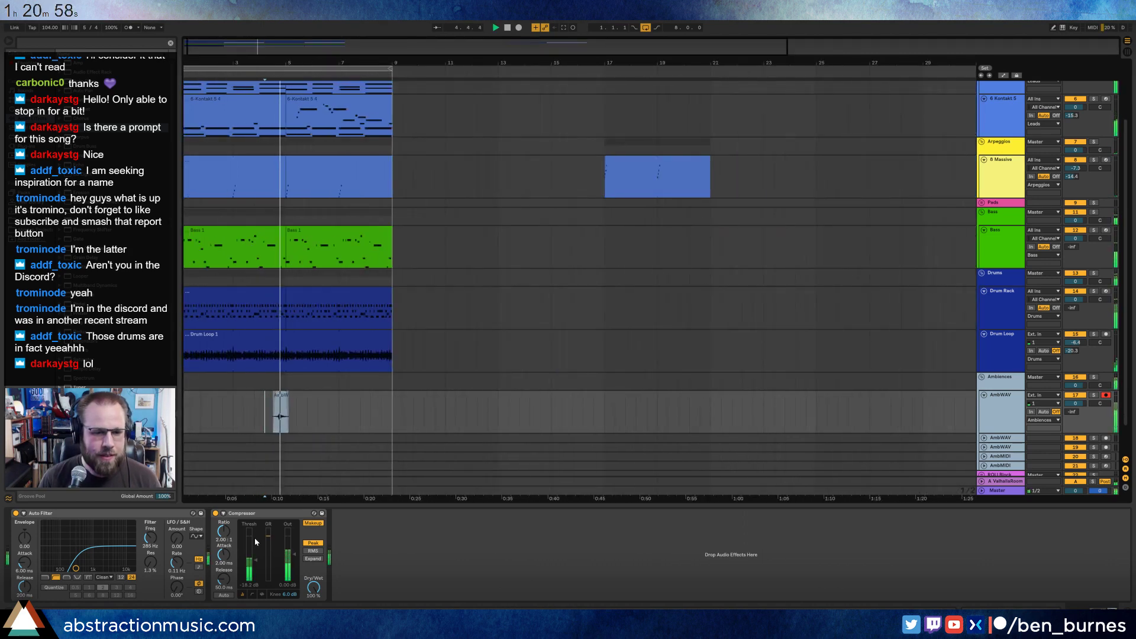
Raise the Compressor threshold on the first AmbWAV track and check the shout's level with playback.
{"action": "mouse_move", "coordinate": [257, 560]}
{"action": "left_mouse_down"}
{"action": "mouse_move", "coordinate": [258, 569]}
{"action": "mouse_move", "coordinate": [256, 544]}
{"action": "left_mouse_up"}
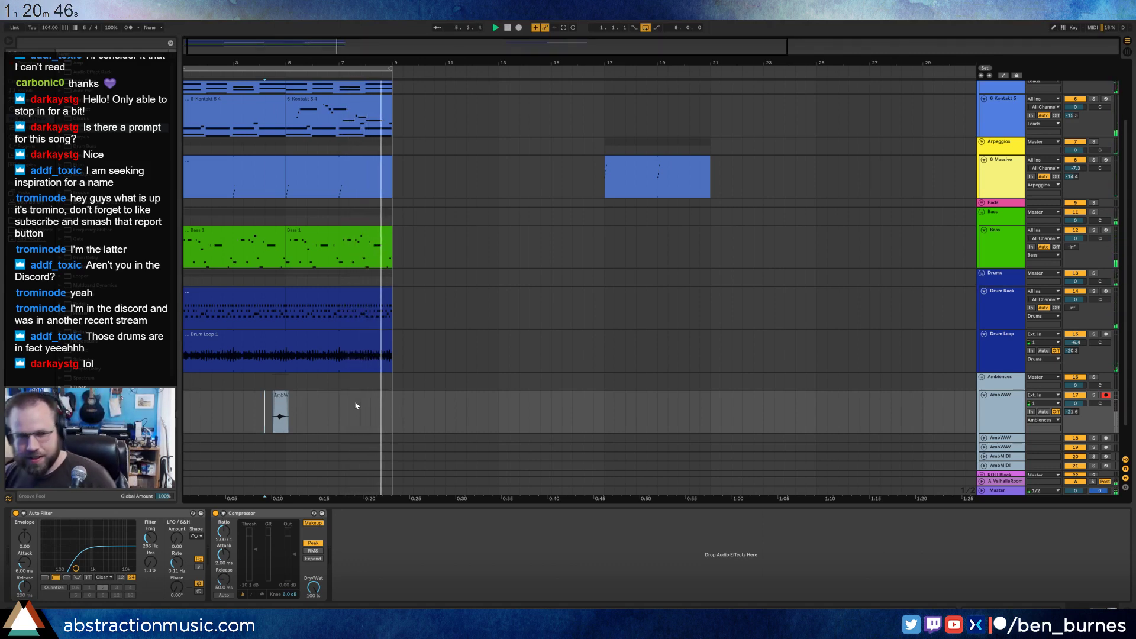
{"action": "key", "text": "space"}
{"action": "key", "text": "space"}
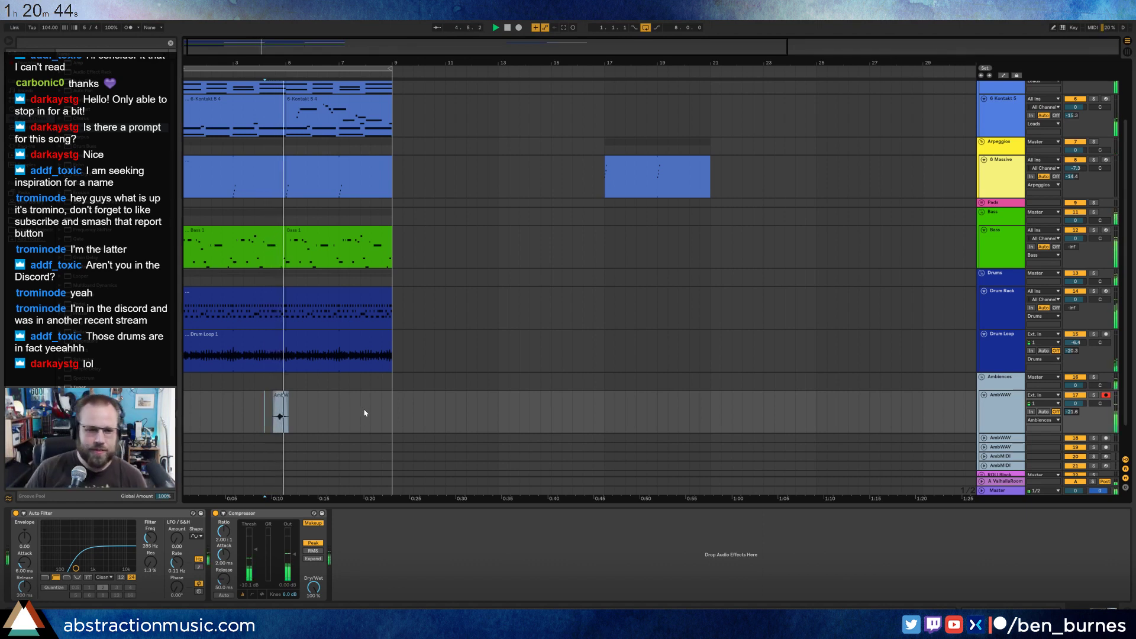
Record another shout on the first AmbWAV track, starting shortly after bar 8 while the loop plays.
{"action": "left_click", "coordinate": [364, 413]}
{"action": "key", "text": "F9"}
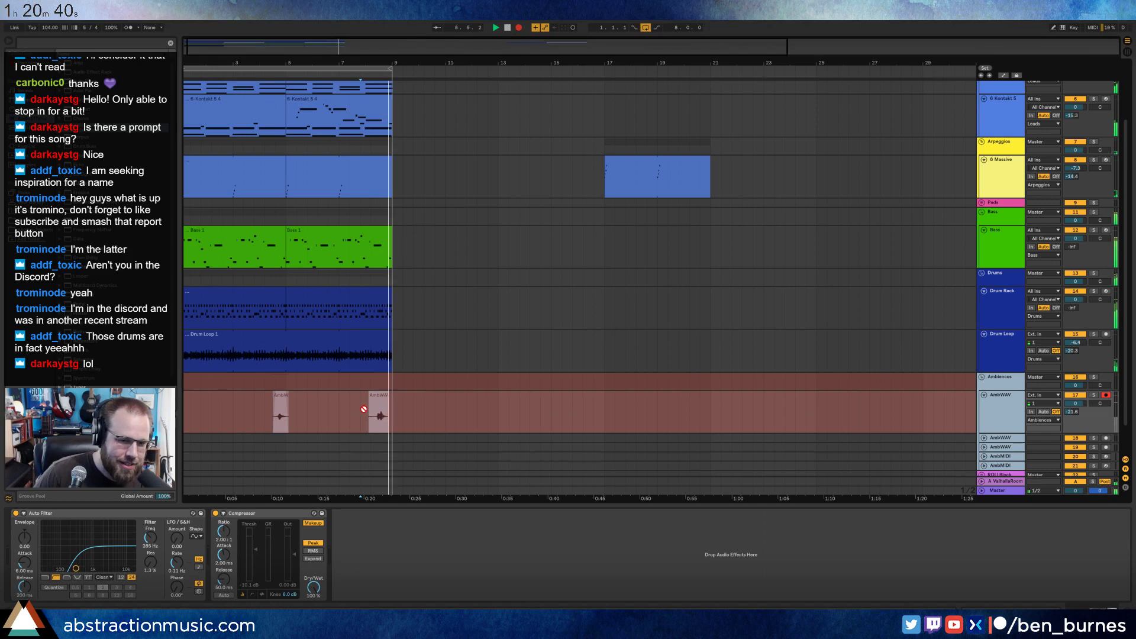
{"action": "key", "text": "space"}
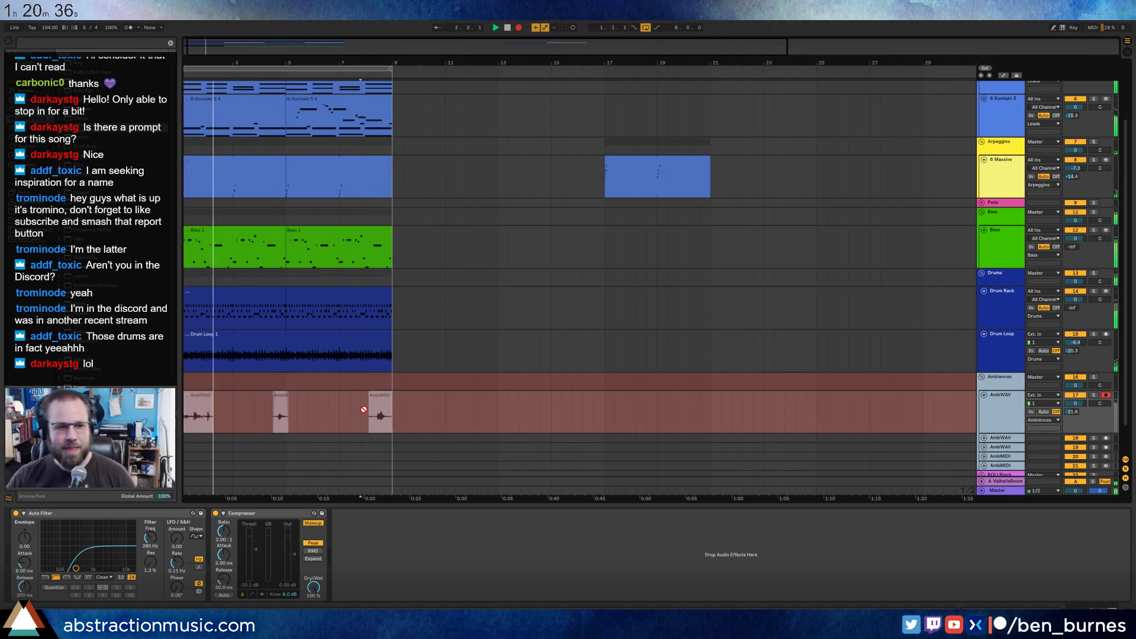
{"action": "key", "text": "F9"}
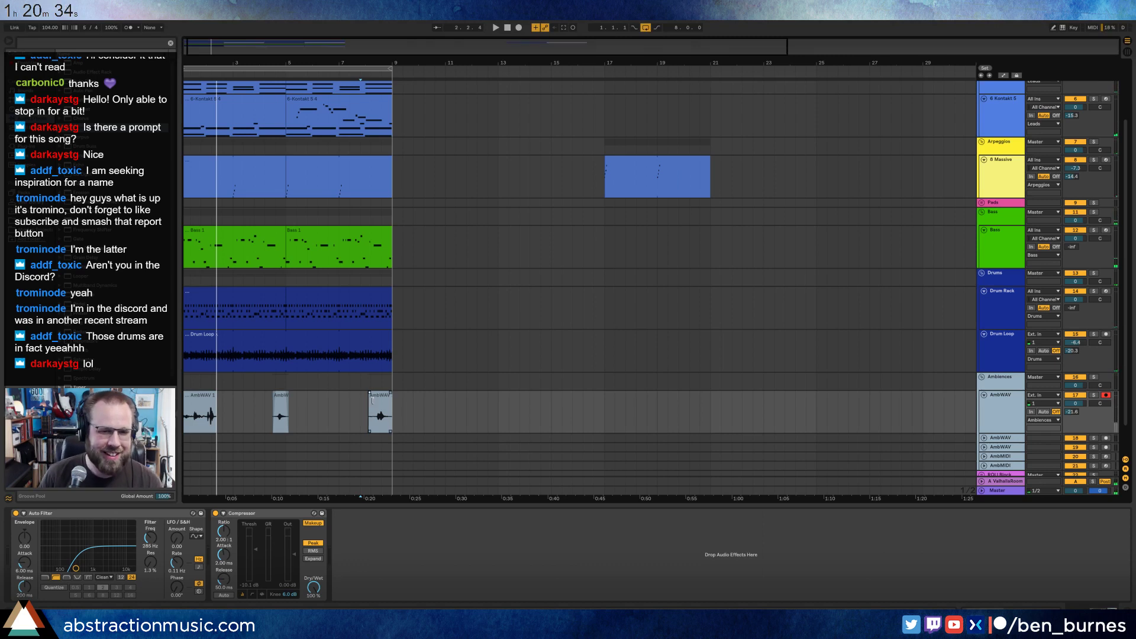
Fade the new shout clip after bar 8 in and out, and delete the leftover recording at the start of the loop.
{"action": "left_click", "coordinate": [373, 400]}
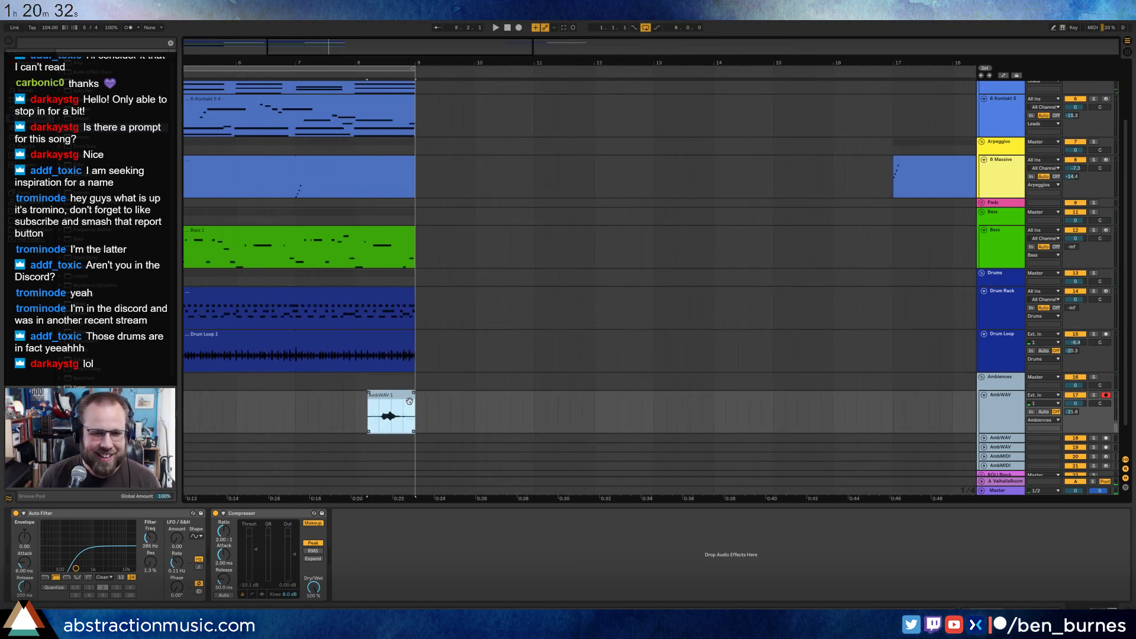
{"action": "left_click_drag", "start_coordinate": [413, 396], "coordinate": [402, 397]}
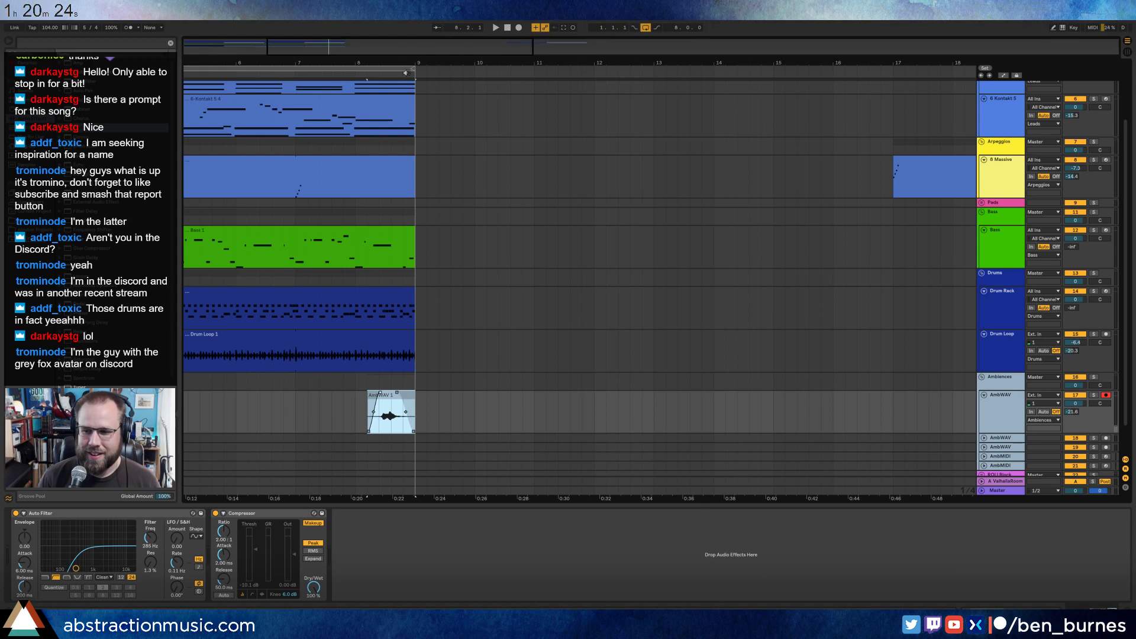
{"action": "left_click_drag", "start_coordinate": [443, 49], "coordinate": [362, 52]}
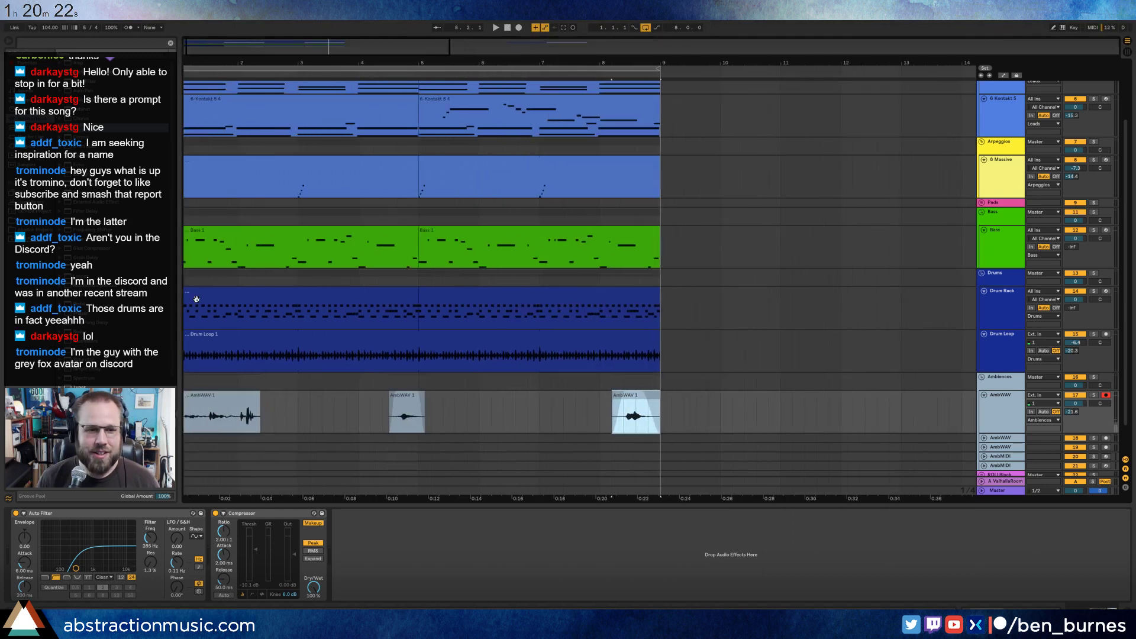
{"action": "left_click", "coordinate": [216, 406]}
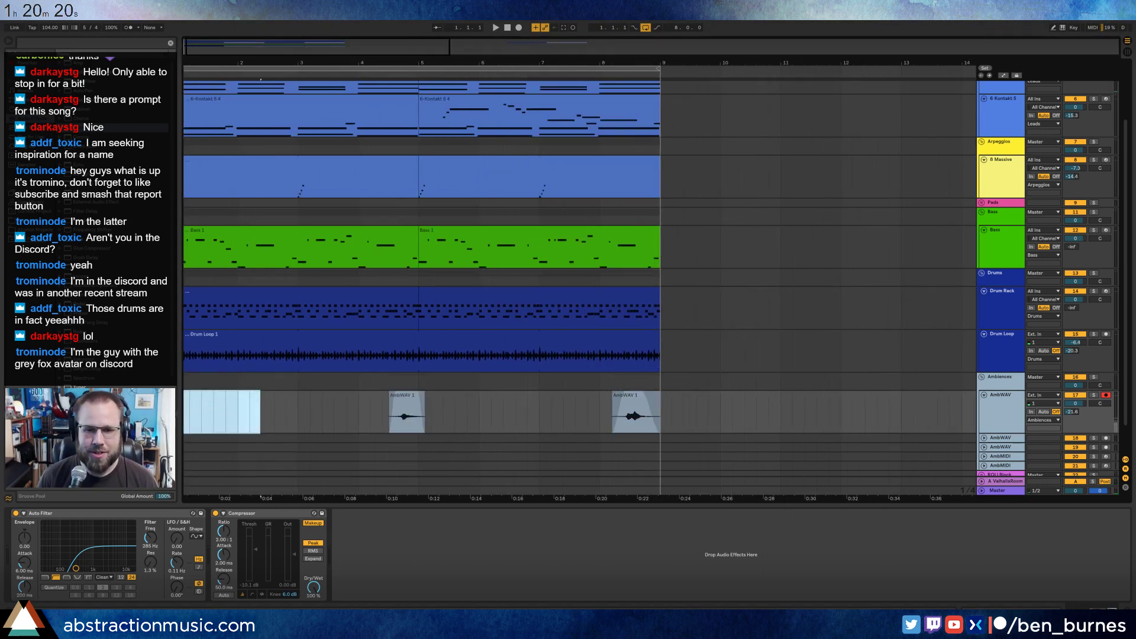
Switch to Discord, look at the general channel of the Abstractionauts server, and return to the Ableton Live arrangement.
{"action": "left_click_drag", "start_coordinate": [1135, 57], "coordinate": [647, 58]}
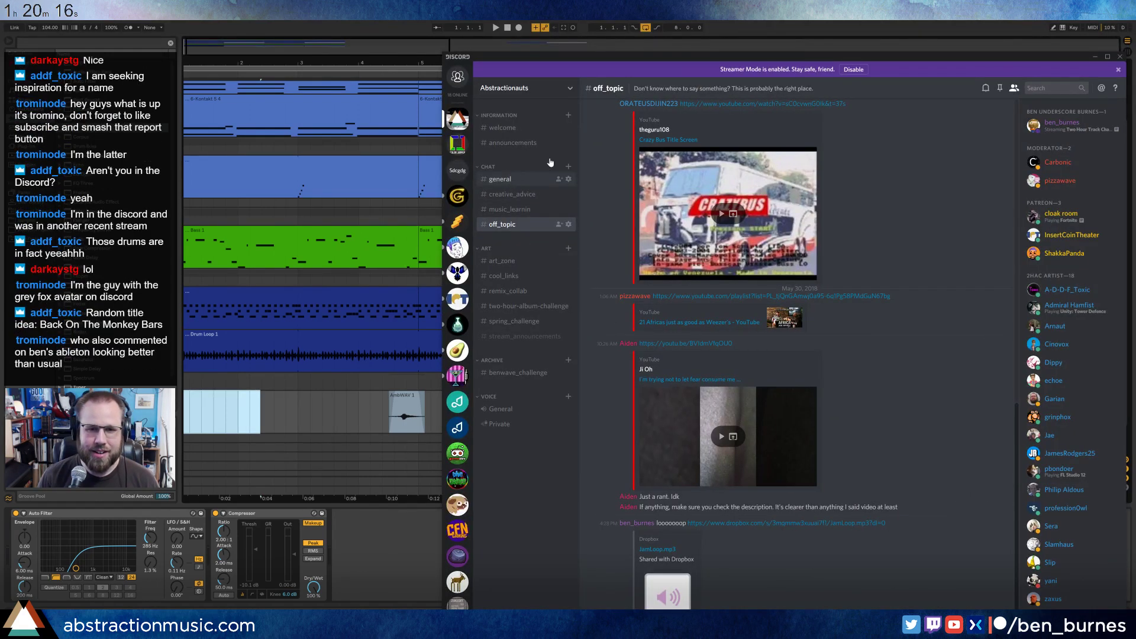
{"action": "left_click", "coordinate": [521, 179]}
{"action": "left_click_drag", "start_coordinate": [708, 60], "coordinate": [1135, 67]}
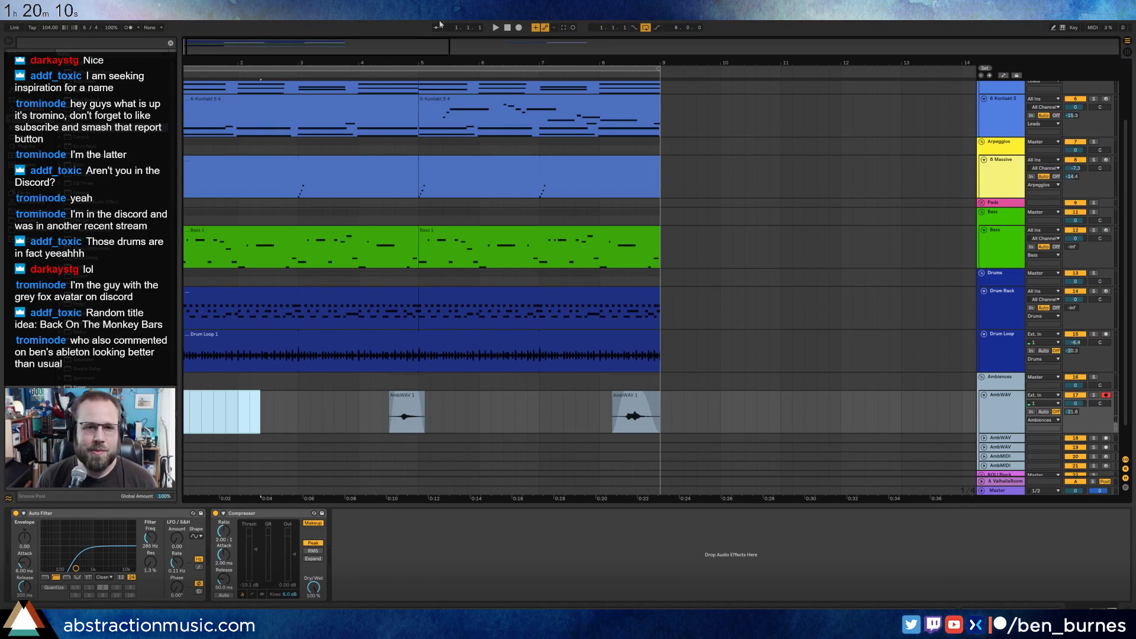
Play the loop from the start, inspect the shout clip before bar 5, and lower the first AmbWAV track's volume to about -6 dB.
{"action": "left_click", "coordinate": [506, 28]}
{"action": "left_click", "coordinate": [496, 28]}
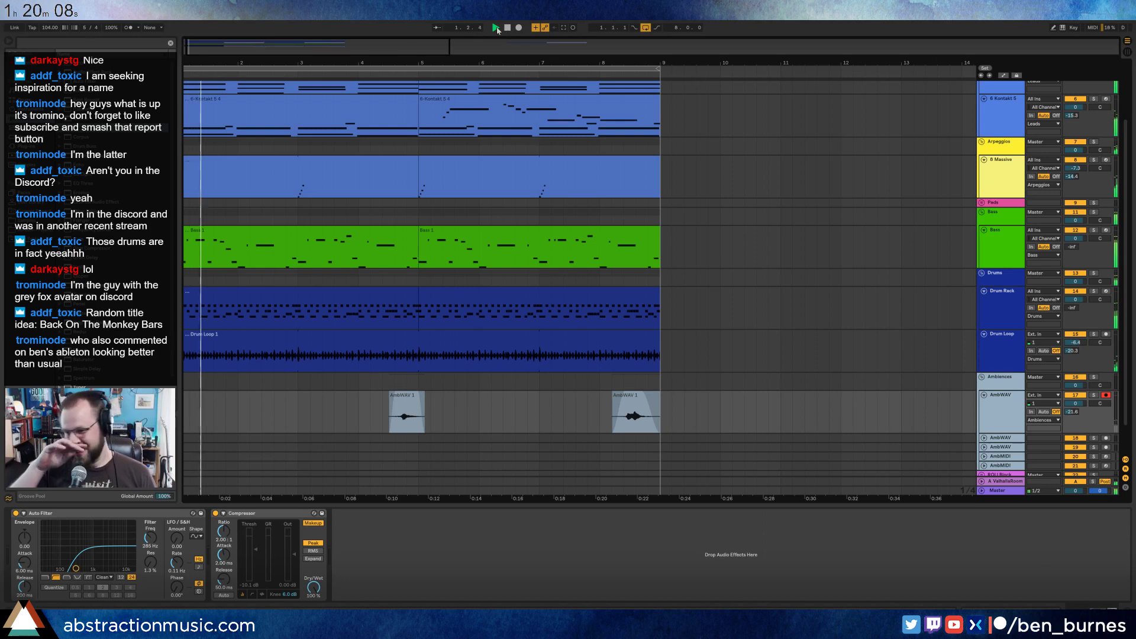
{"action": "left_click", "coordinate": [407, 414]}
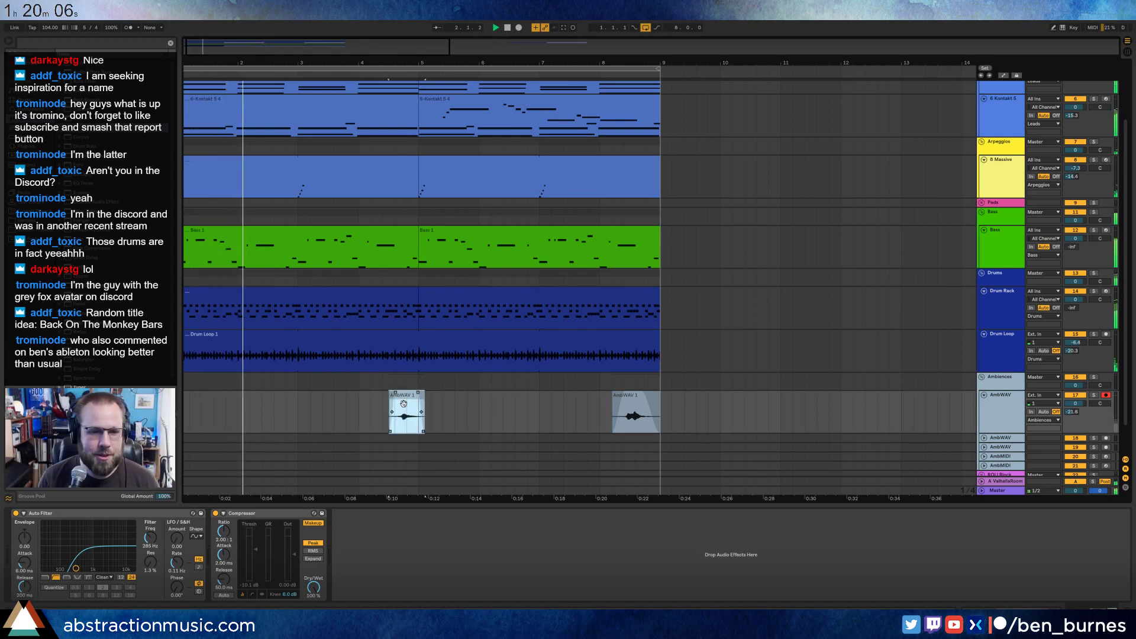
{"action": "key", "text": "shift+Tab"}
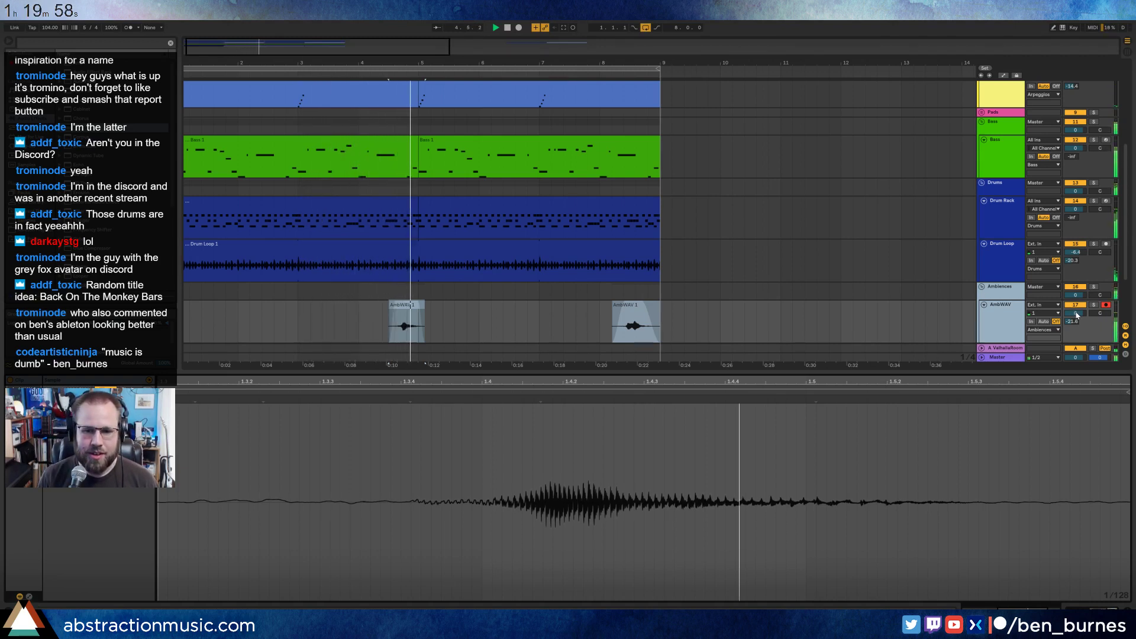
{"action": "left_click_drag", "start_coordinate": [1074, 313], "coordinate": [1074, 326]}
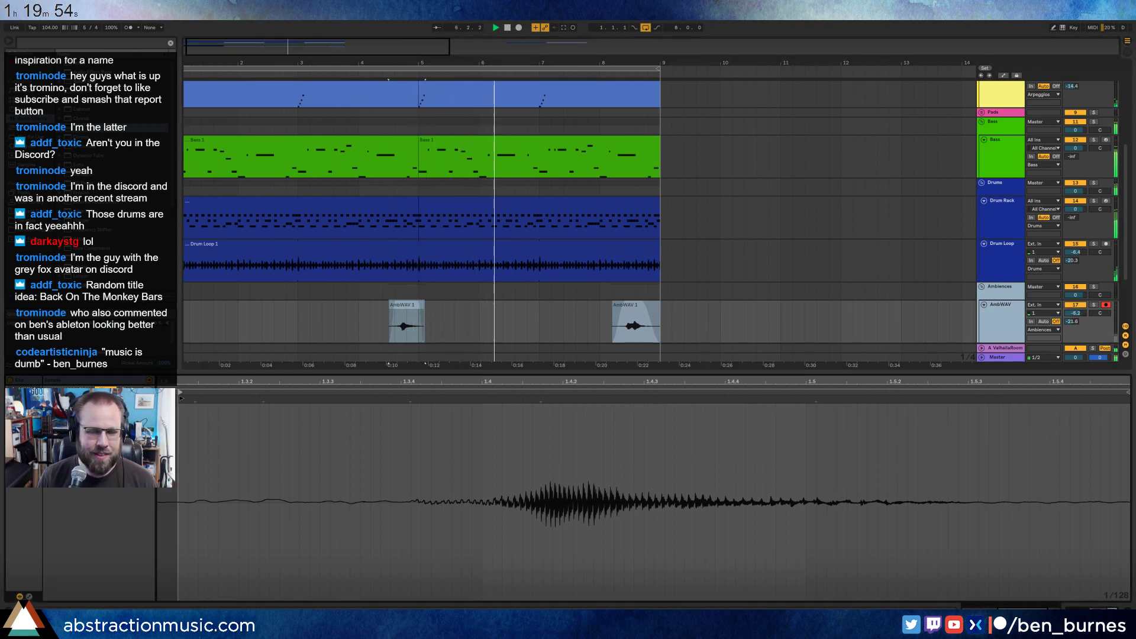
Move the start marker of the shout clip after bar 8 slightly later, trim its end before bar 9, and shorten its fade-out.
{"action": "left_click", "coordinate": [626, 305]}
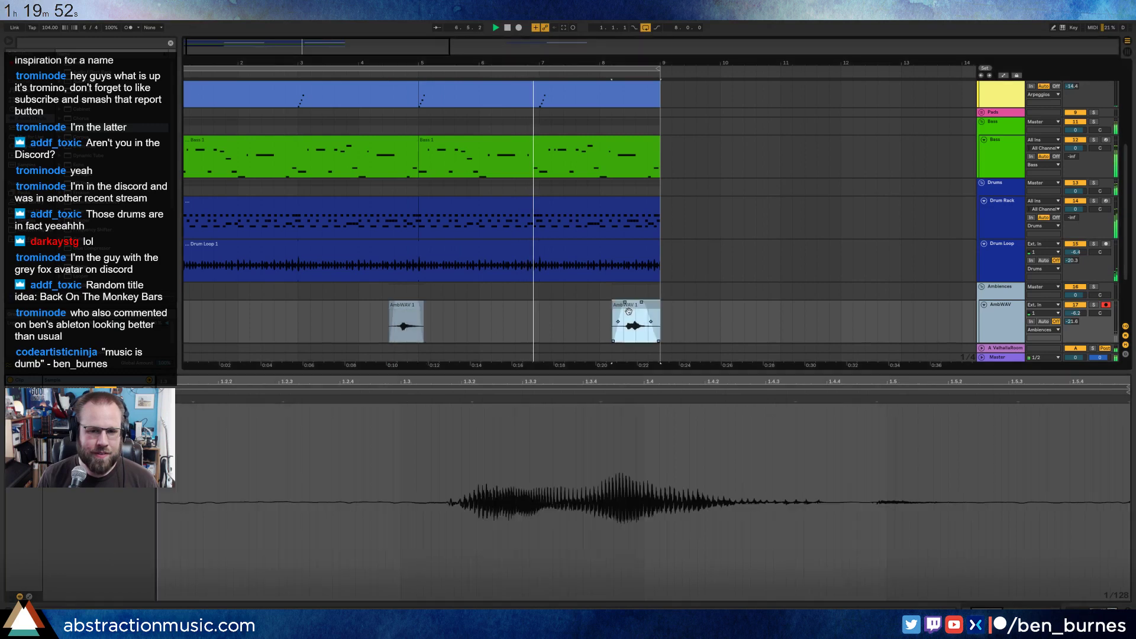
{"action": "left_click_drag", "start_coordinate": [160, 395], "coordinate": [193, 399]}
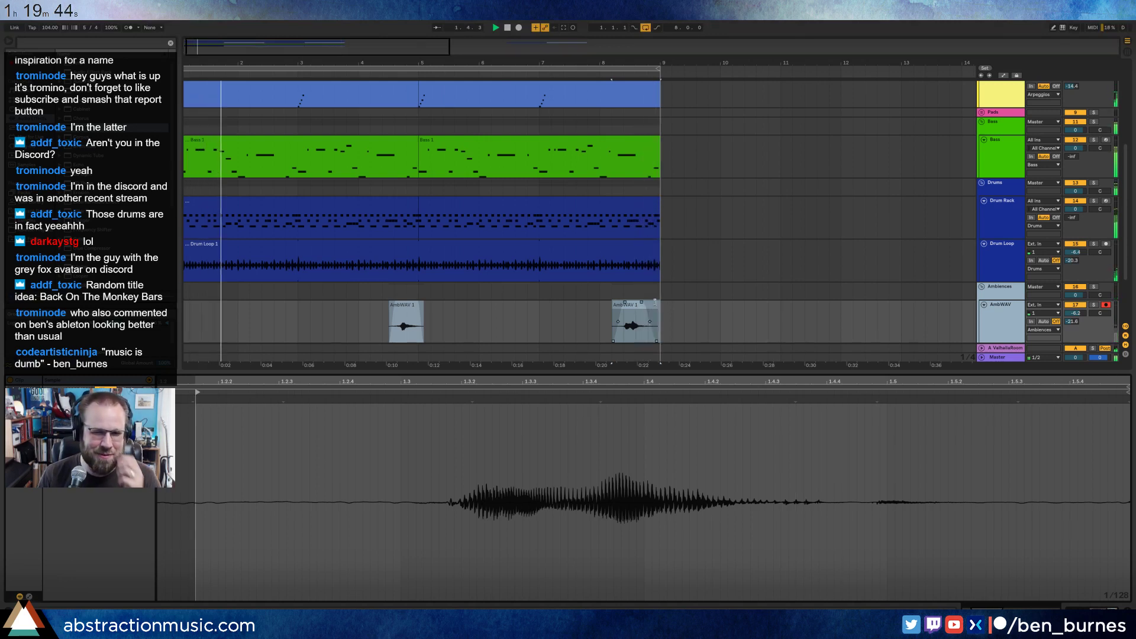
{"action": "scroll", "coordinate": [662, 309], "scroll_direction": "up", "scroll_amount": 2}
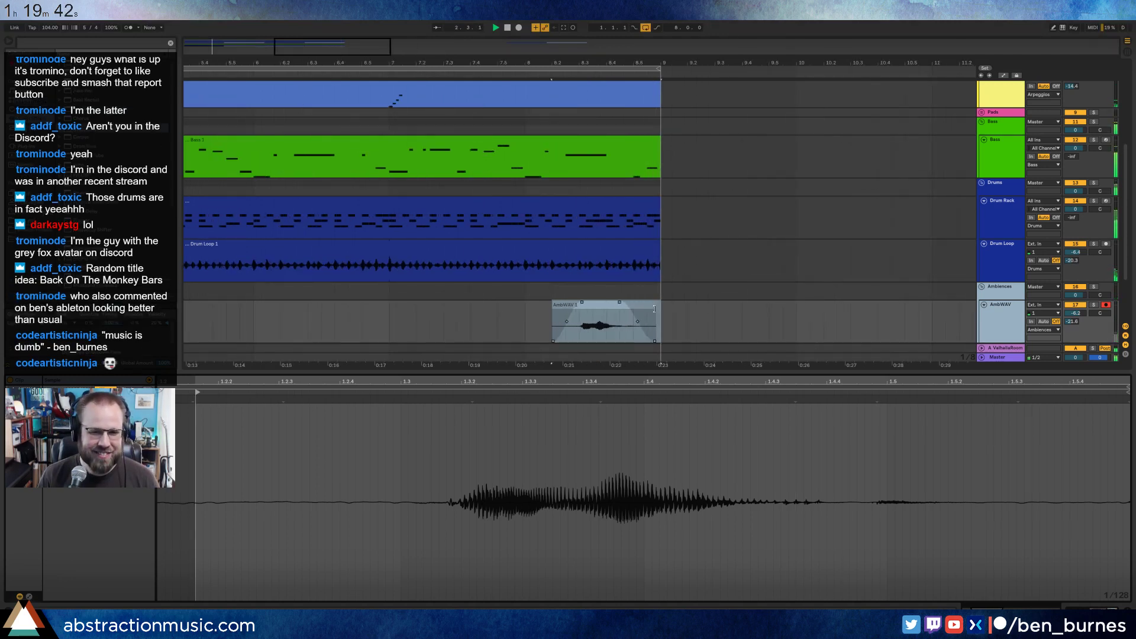
{"action": "left_click_drag", "start_coordinate": [660, 306], "coordinate": [636, 306]}
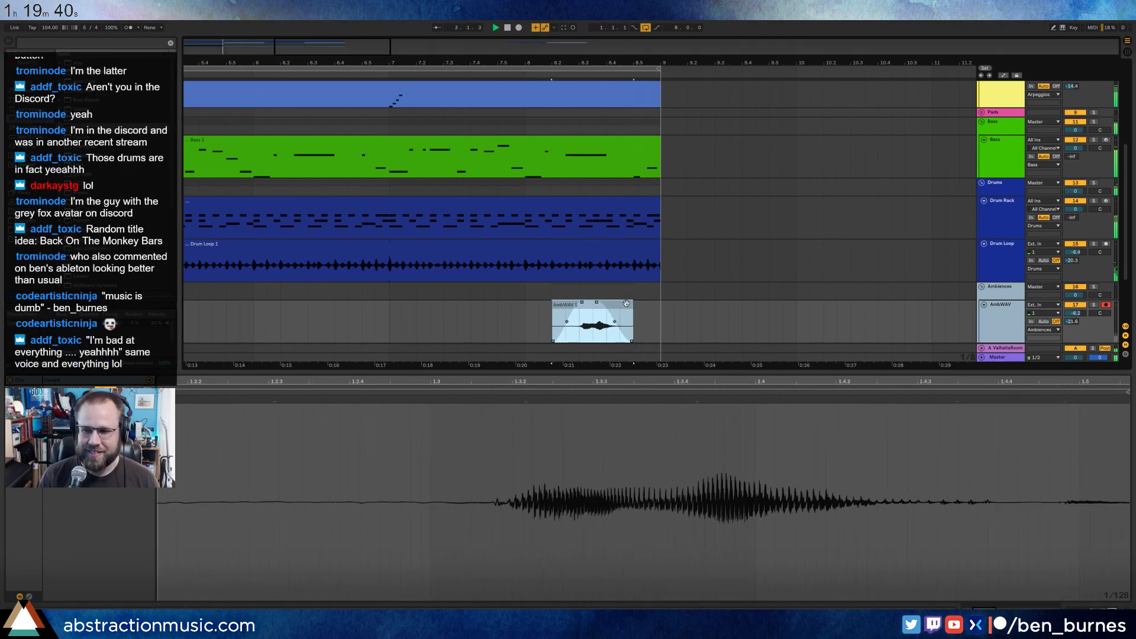
{"action": "left_click", "coordinate": [655, 329]}
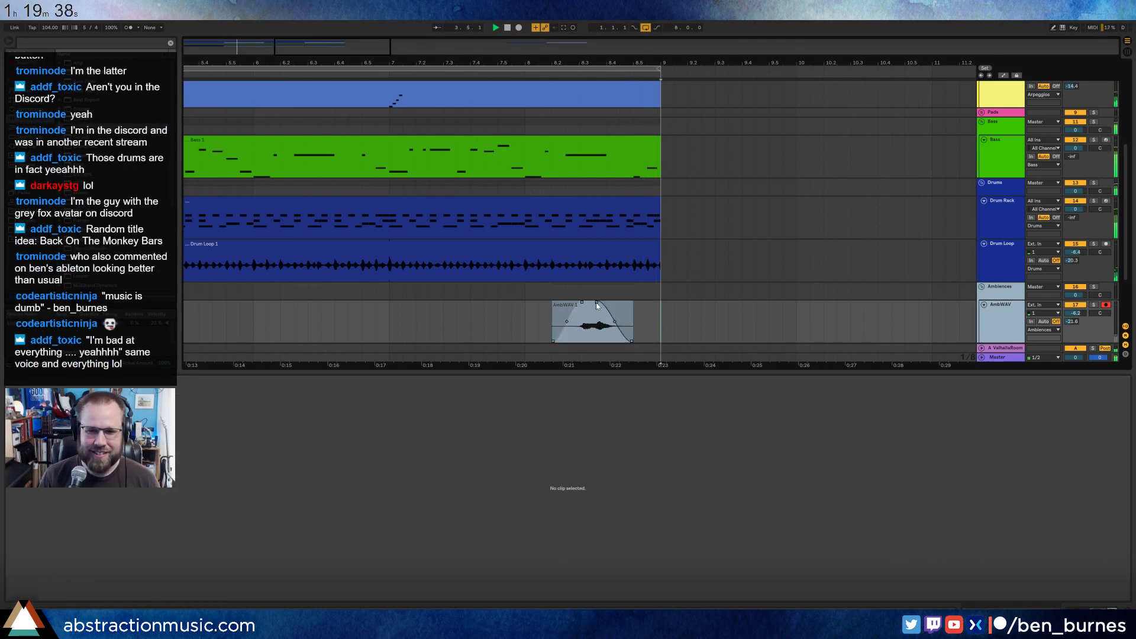
{"action": "left_click_drag", "start_coordinate": [597, 304], "coordinate": [608, 303]}
{"action": "scroll", "coordinate": [471, 318], "scroll_direction": "down", "scroll_amount": 3}
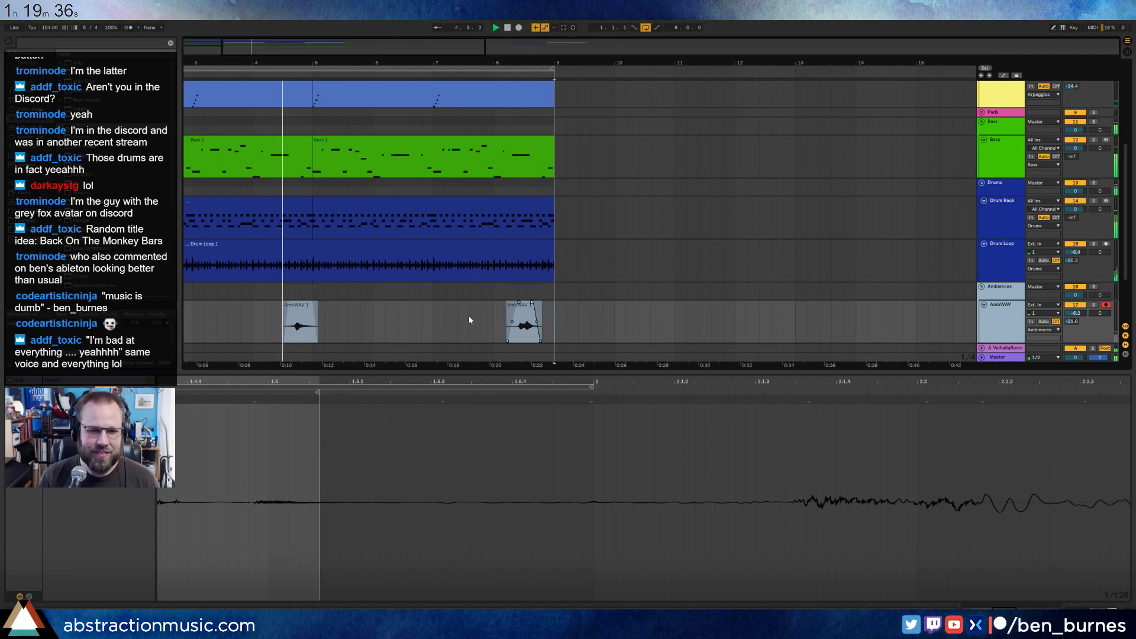
Bring the whole eight-bar loop into view and play it from the start to check both shouts in the mix.
{"action": "key", "text": "shift+Tab"}
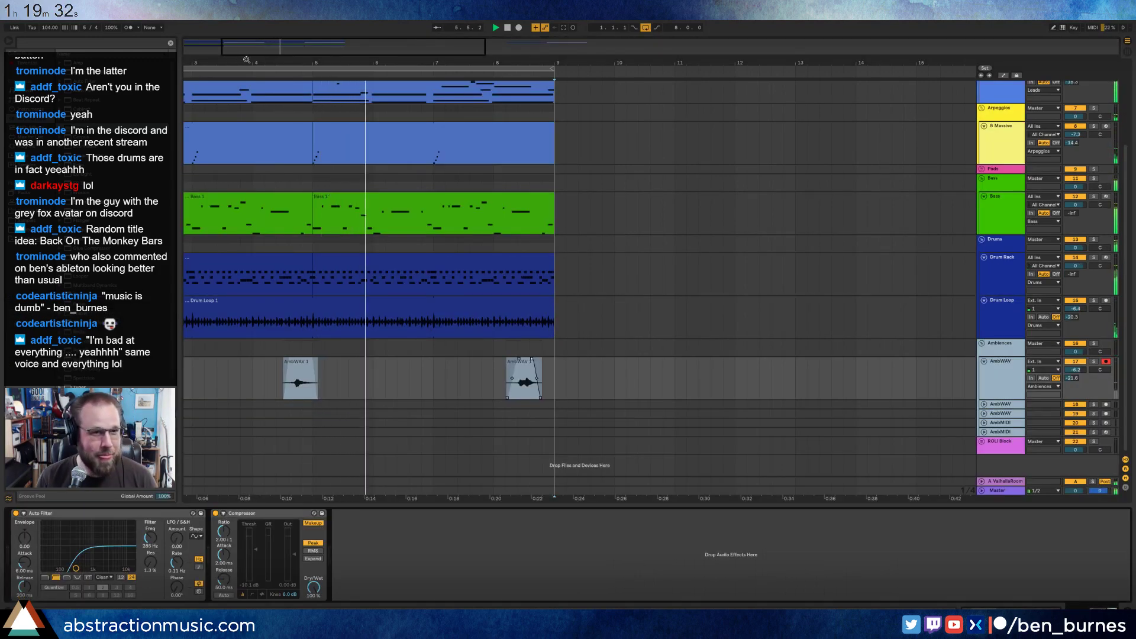
{"action": "left_click_drag", "start_coordinate": [253, 47], "coordinate": [215, 50]}
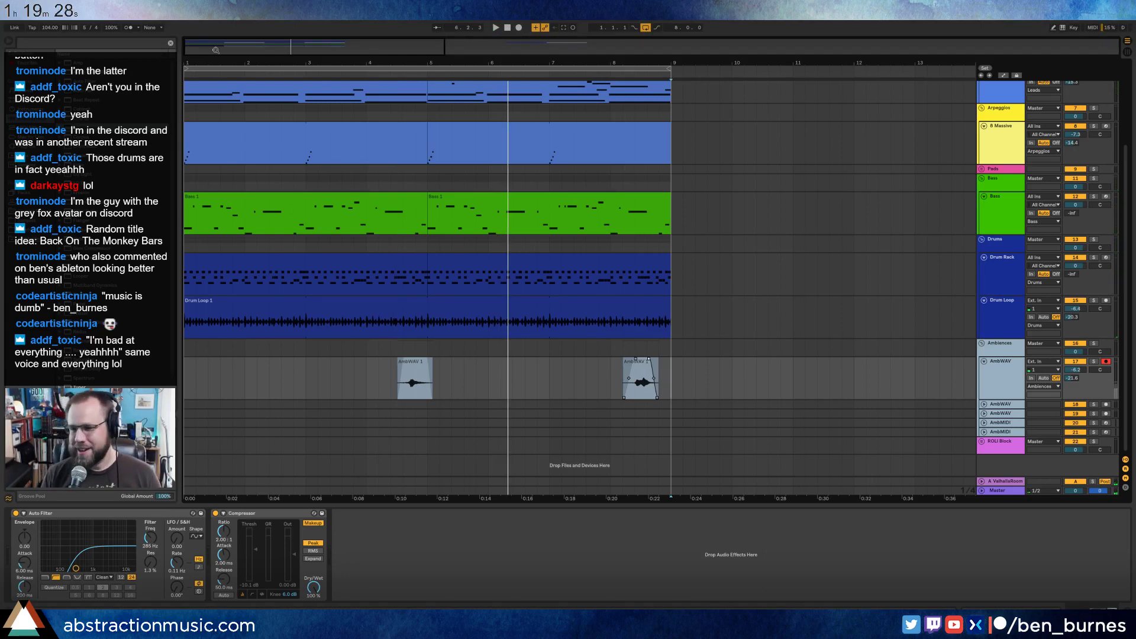
{"action": "left_click", "coordinate": [509, 28]}
{"action": "left_click", "coordinate": [496, 27]}
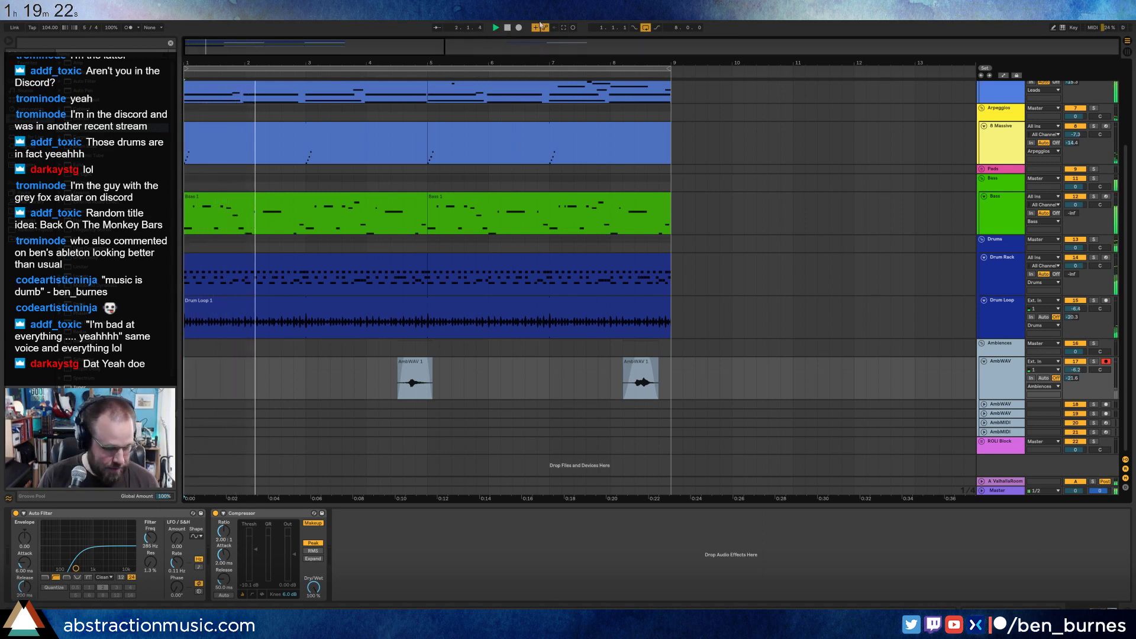
In the second Bass clip, raise the C3 note just before 3.5 by six semitones and cut it to a very short note.
{"action": "double_click", "coordinate": [578, 200]}
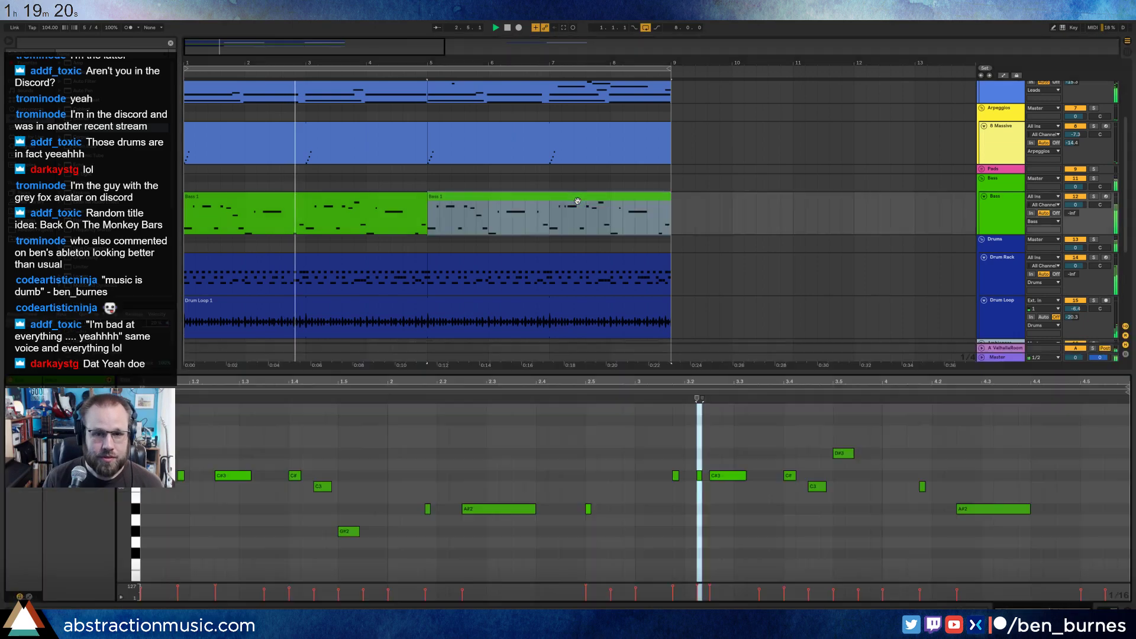
{"action": "double_click", "coordinate": [817, 465]}
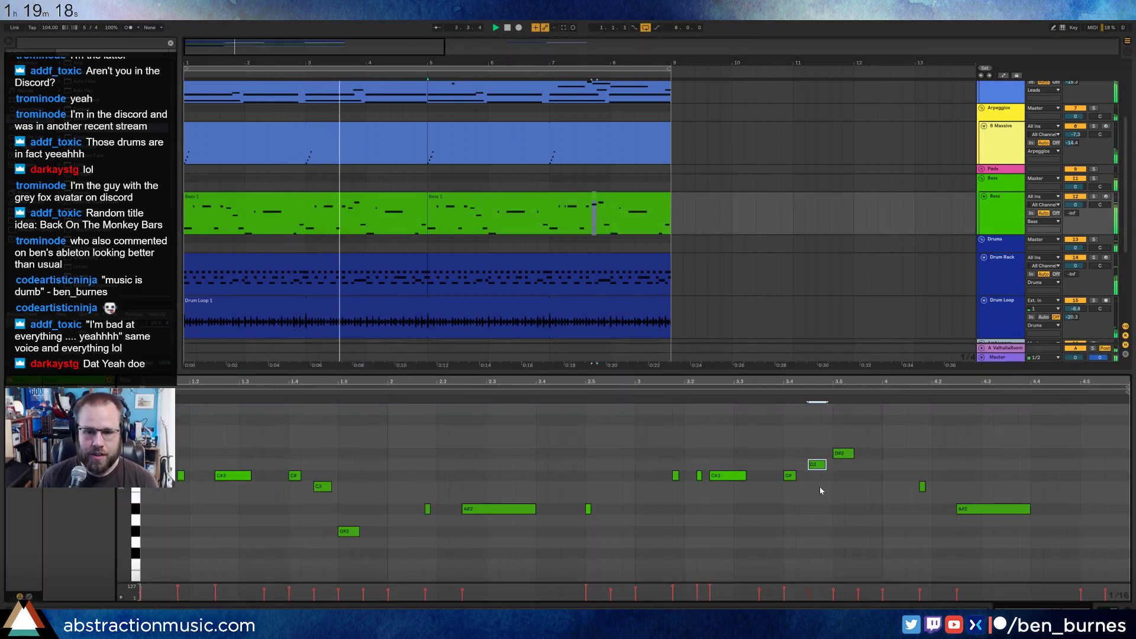
{"action": "key", "text": "Up"}
{"action": "key", "text": "Up"}
{"action": "key", "text": "Up"}
{"action": "key", "text": "Right"}
{"action": "key", "text": "Right"}
{"action": "key", "text": "Left"}
{"action": "key", "text": "shift+Left"}
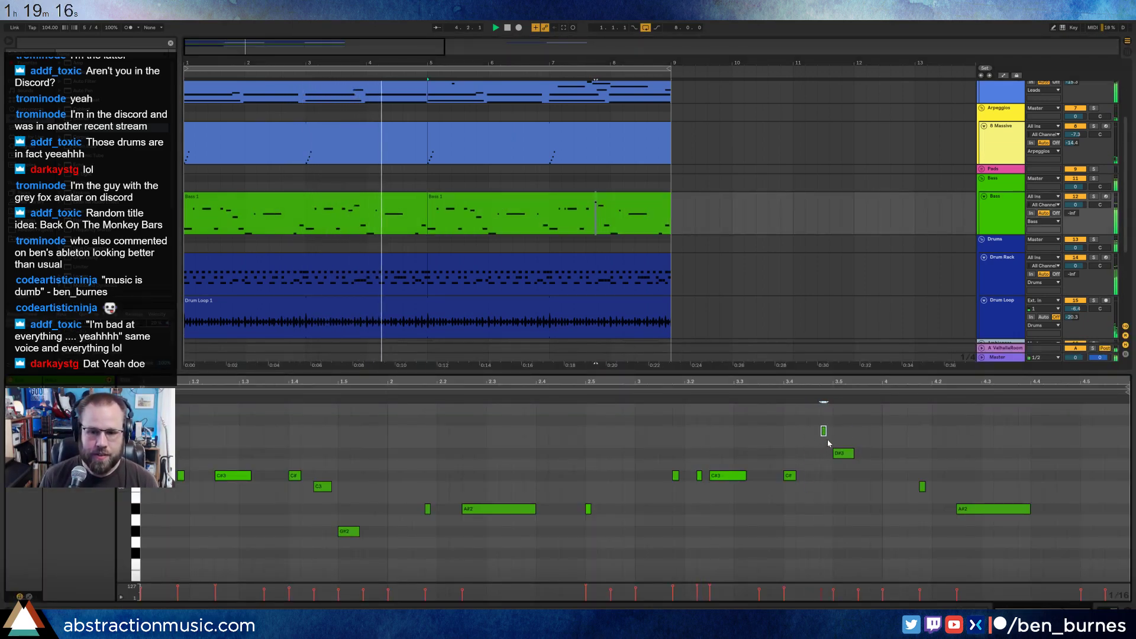
{"action": "key", "text": "Up"}
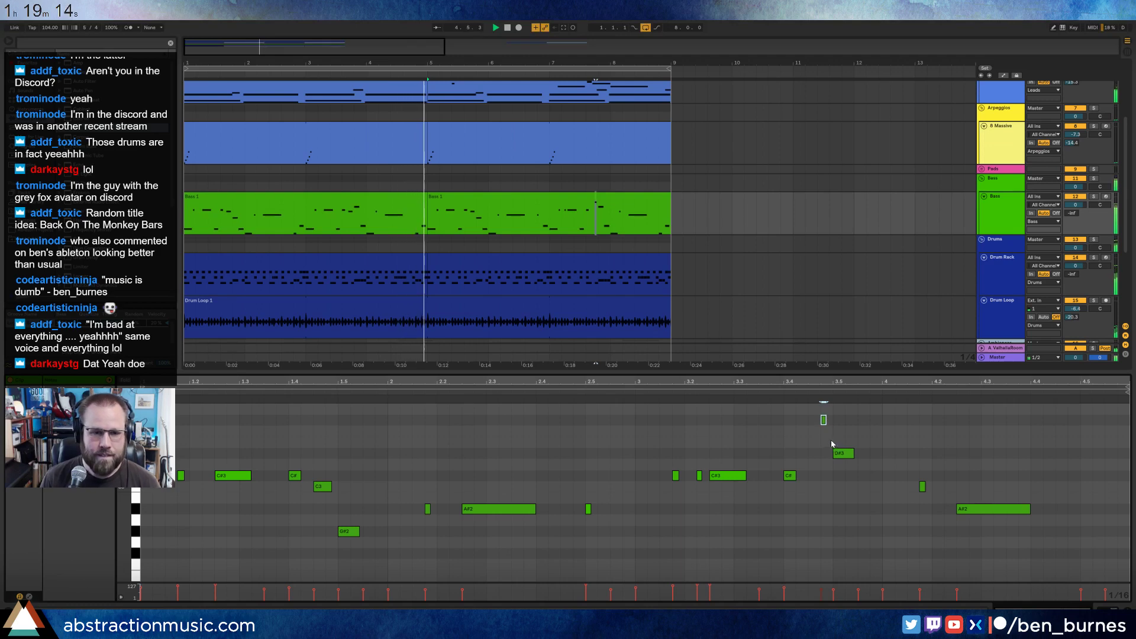
{"action": "key", "text": "shift+Tab"}
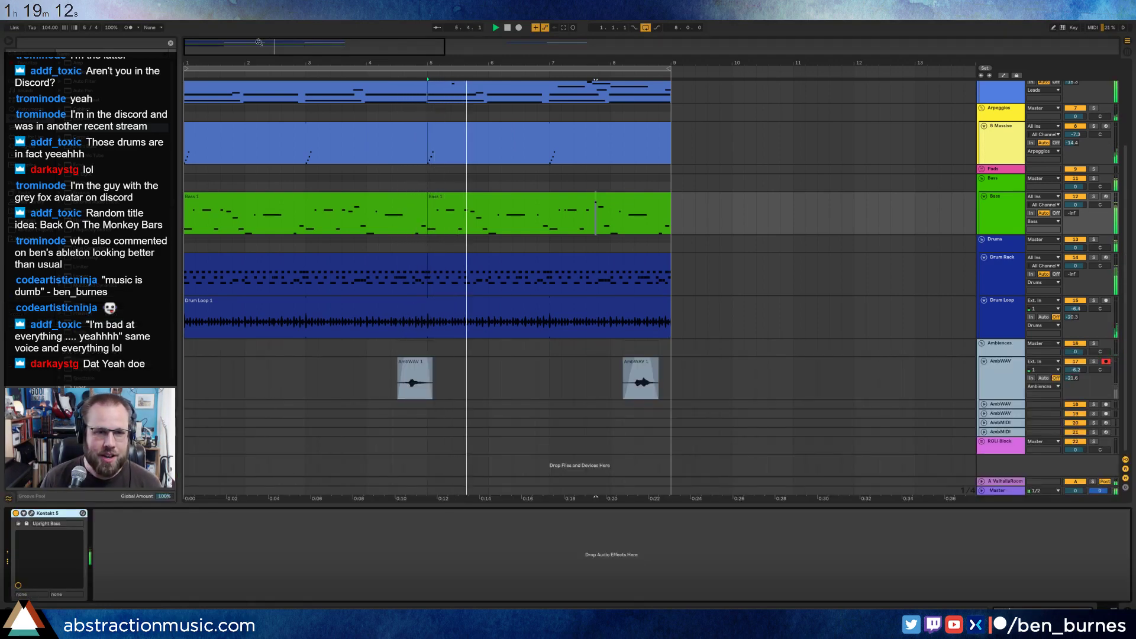
Shift the shout clip around bar 5 on the first AmbWAV track slightly later without snapping it to the beat.
{"action": "left_click_drag", "start_coordinate": [259, 42], "coordinate": [421, 241]}
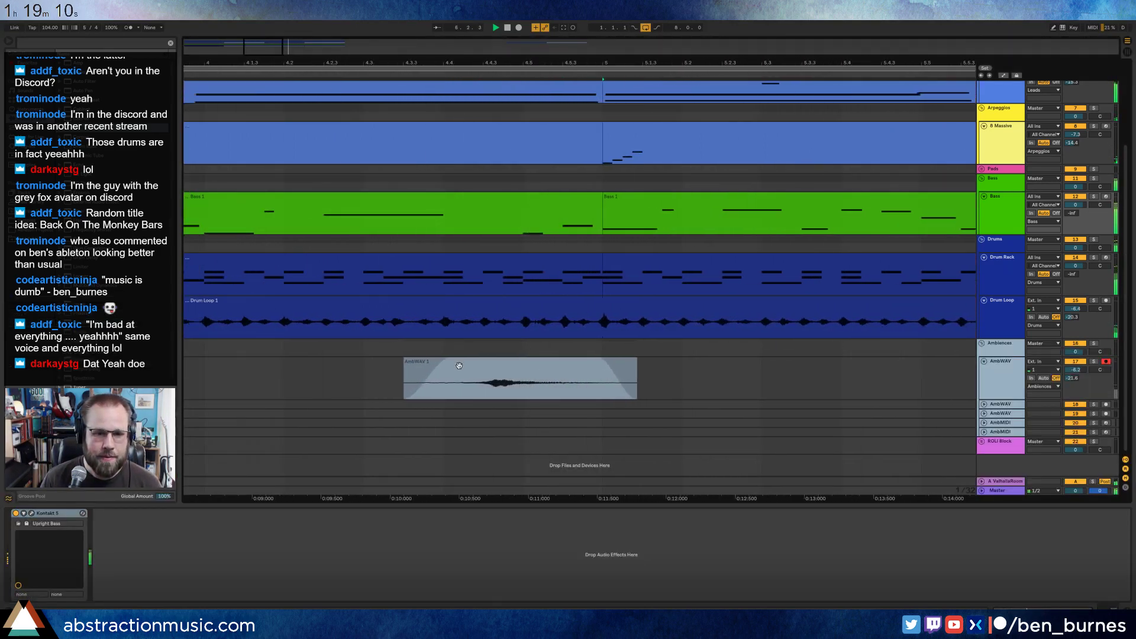
{"action": "left_click_drag", "start_coordinate": [489, 366], "coordinate": [501, 365]}
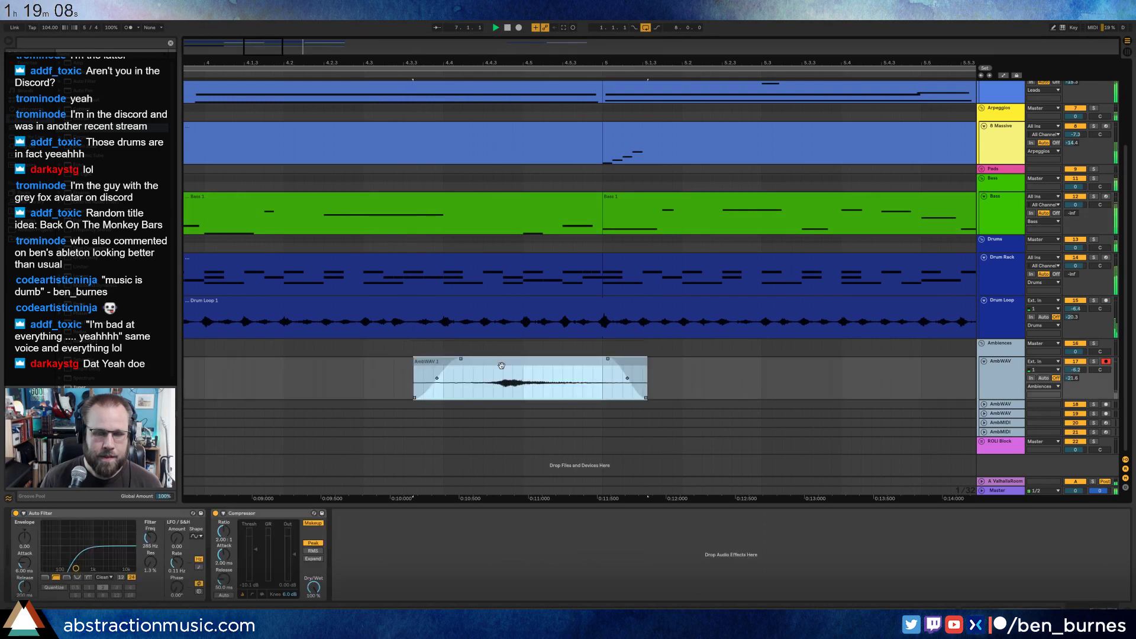
{"action": "left_click_drag", "start_coordinate": [275, 43], "coordinate": [346, 20]}
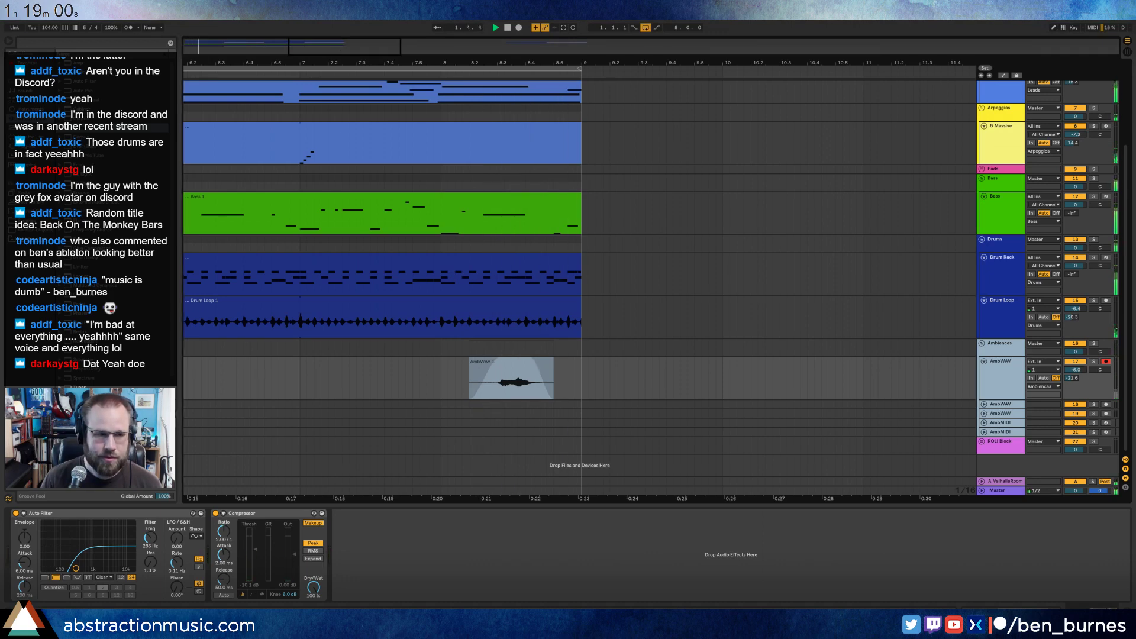
Add a Ping Pong Delay after the Compressor on the first AmbWAV track, with about 60% feedback and 31% dry/wet.
{"action": "left_click_drag", "start_coordinate": [88, 323], "coordinate": [403, 560]}
{"action": "left_click_drag", "start_coordinate": [347, 589], "coordinate": [343, 590]}
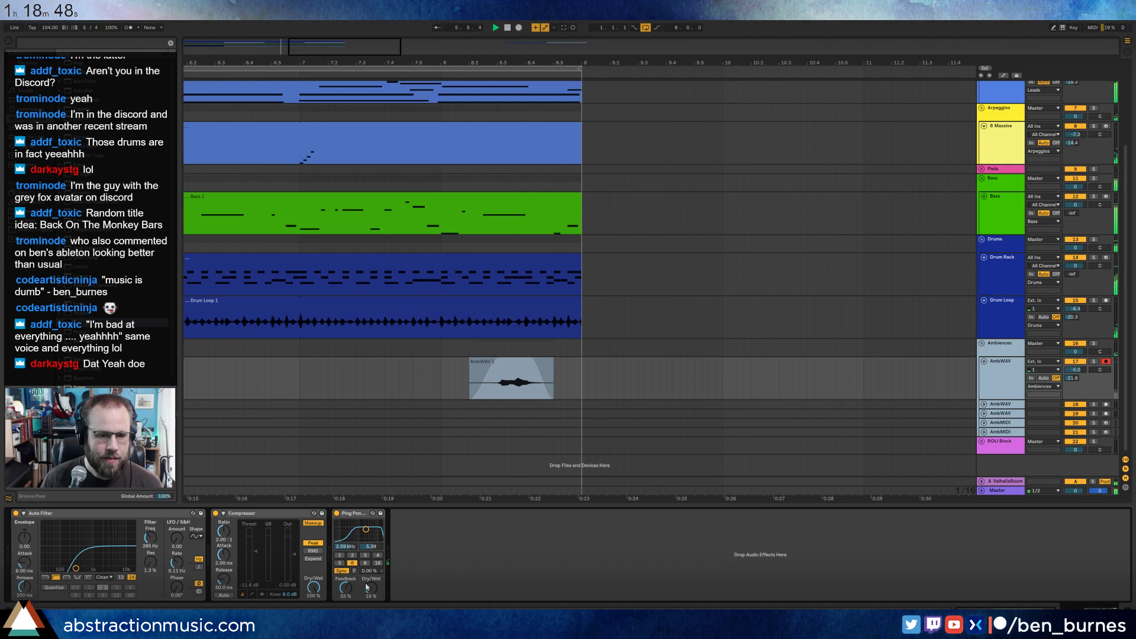
{"action": "left_click_drag", "start_coordinate": [345, 588], "coordinate": [373, 587]}
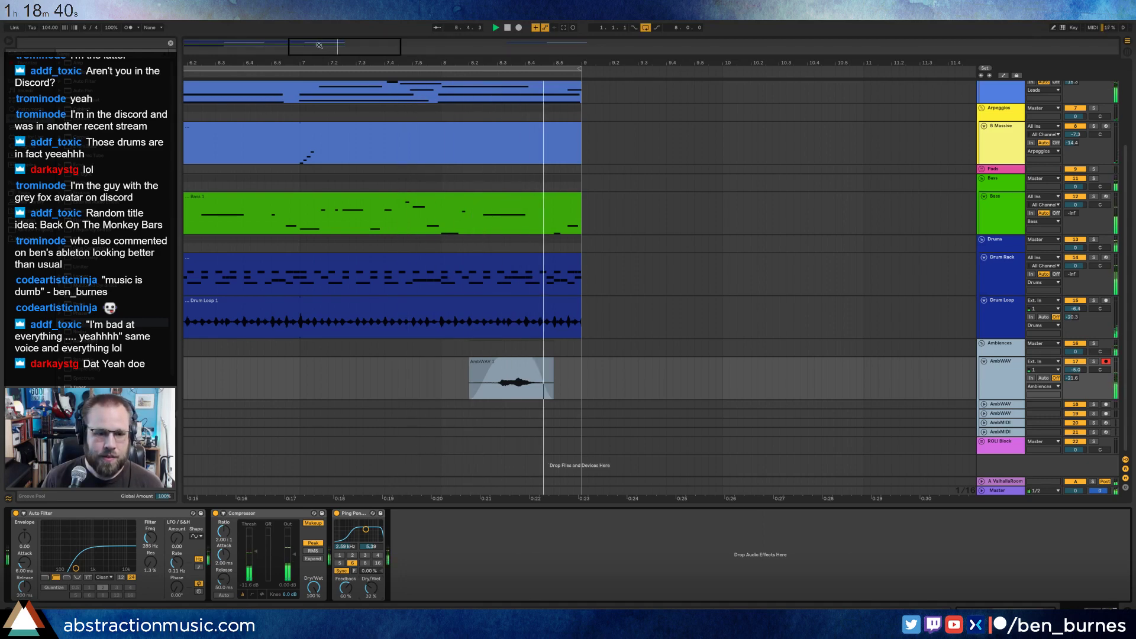
{"action": "left_click_drag", "start_coordinate": [319, 45], "coordinate": [246, 23]}
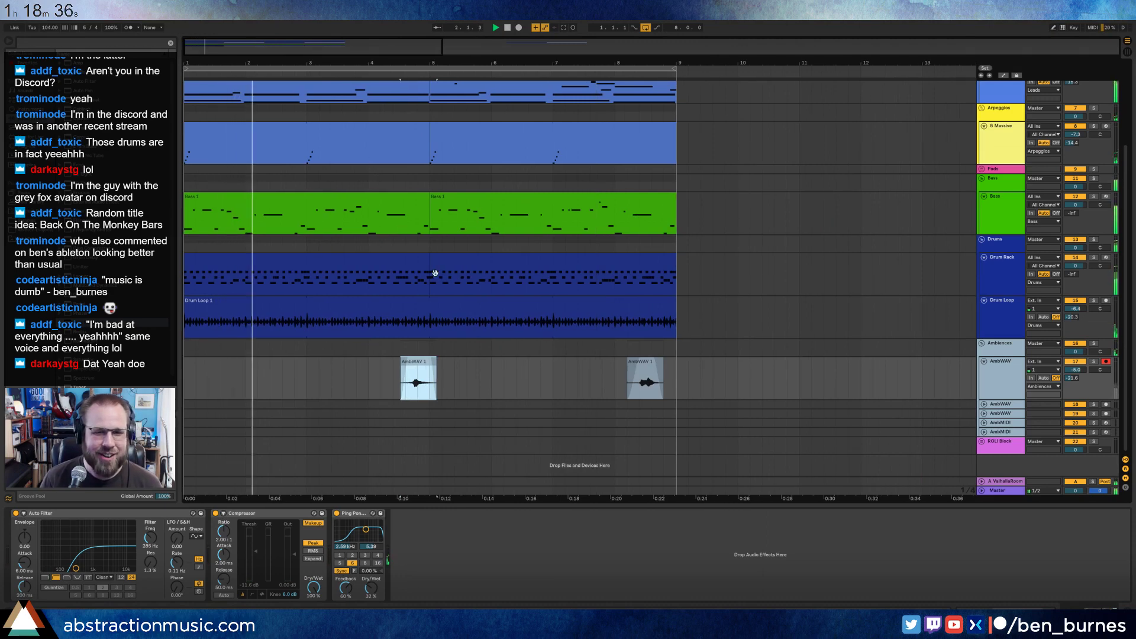
Load an Analog synth onto the Pad track in the Pads group and copy both Lead clips onto it.
{"action": "scroll", "coordinate": [438, 286], "scroll_direction": "up", "scroll_amount": 5}
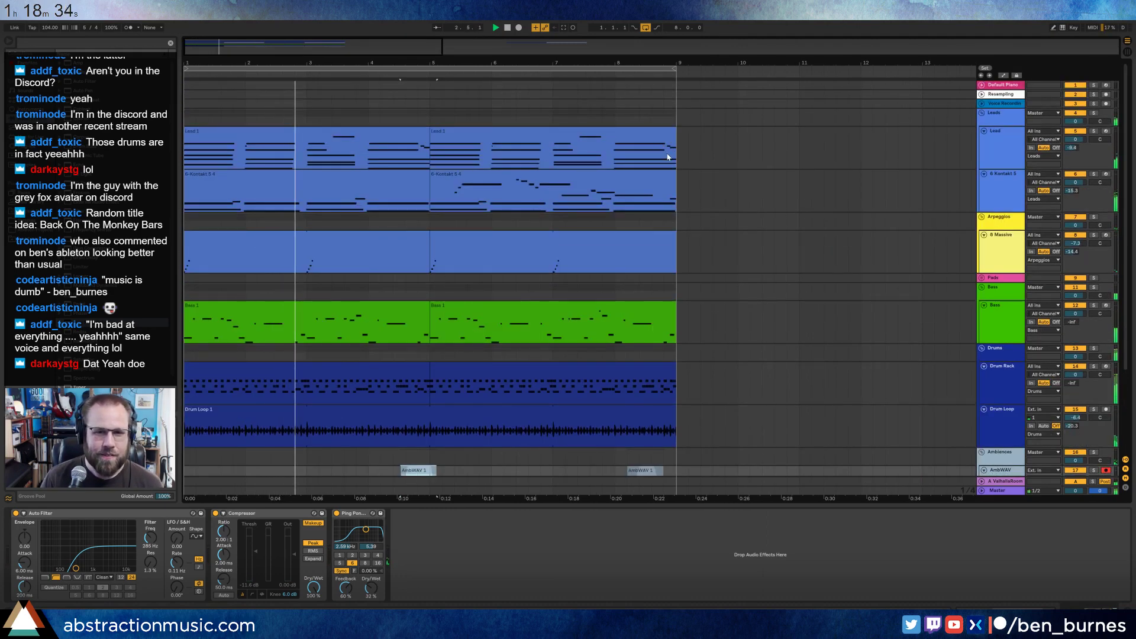
{"action": "left_click", "coordinate": [981, 278]}
{"action": "left_click", "coordinate": [996, 296]}
{"action": "left_click", "coordinate": [984, 296]}
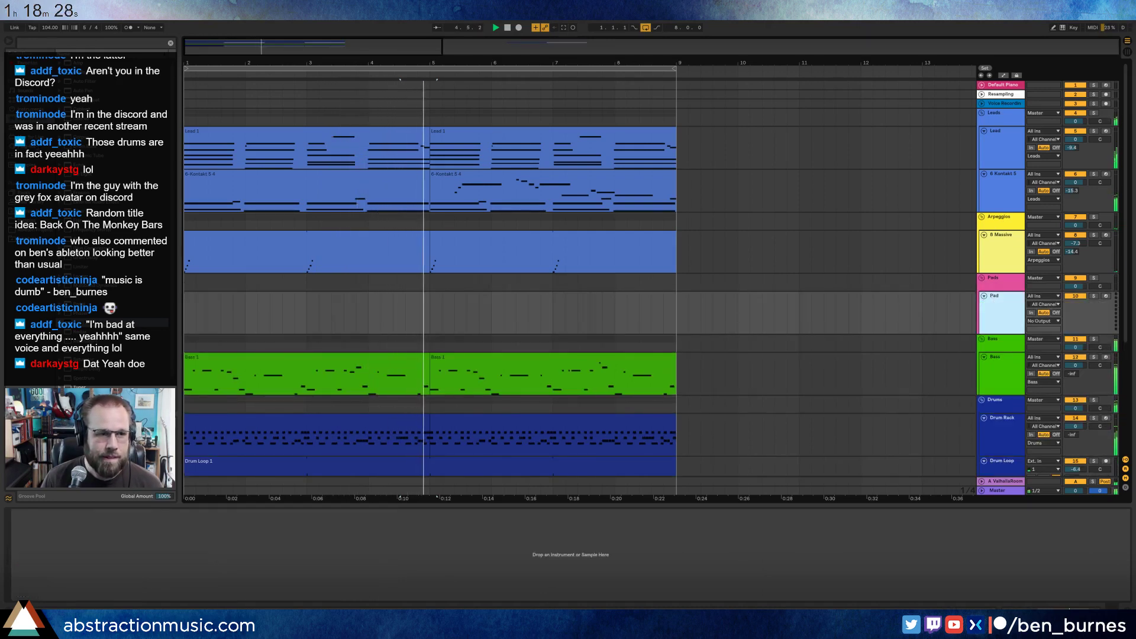
{"action": "left_click", "coordinate": [30, 110]}
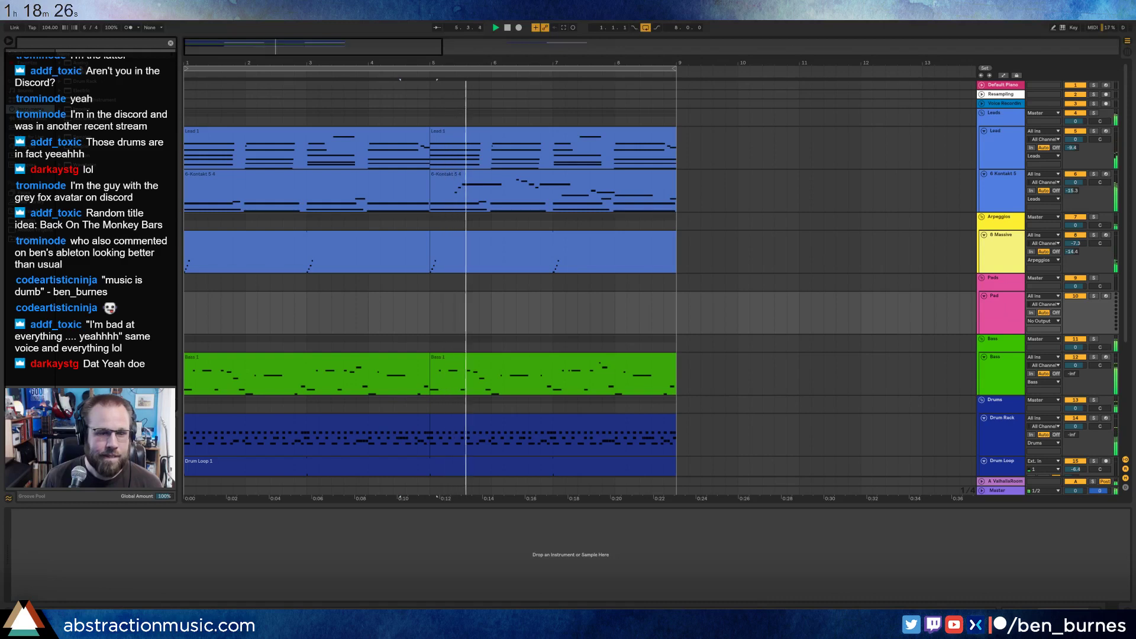
{"action": "left_click_drag", "start_coordinate": [81, 63], "coordinate": [287, 301]}
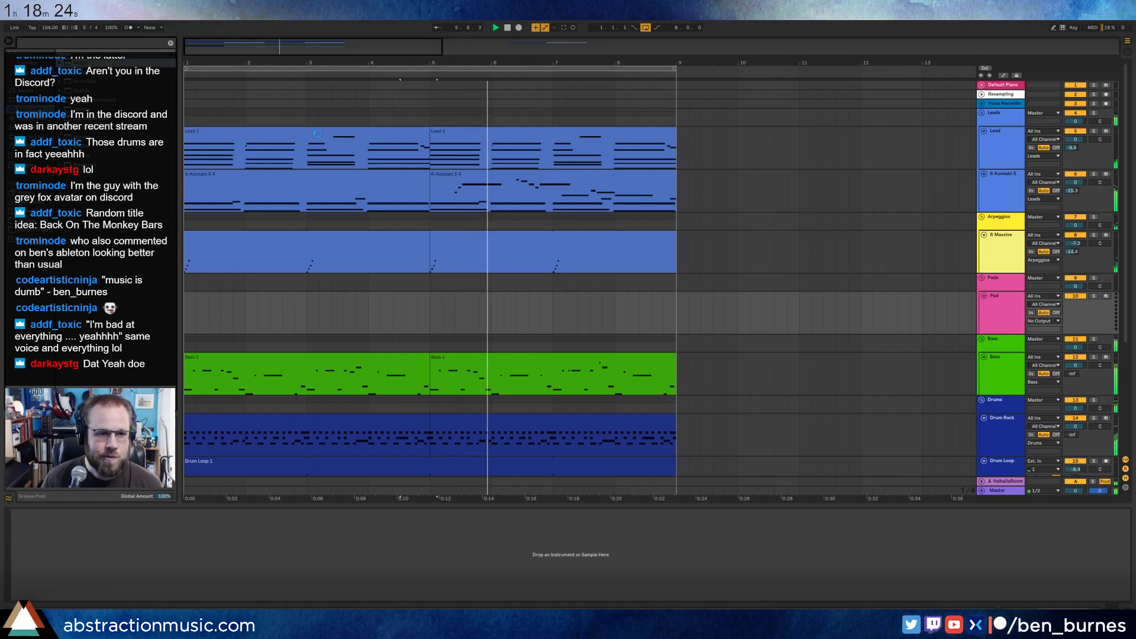
{"action": "left_click_drag", "start_coordinate": [457, 131], "coordinate": [482, 306]}
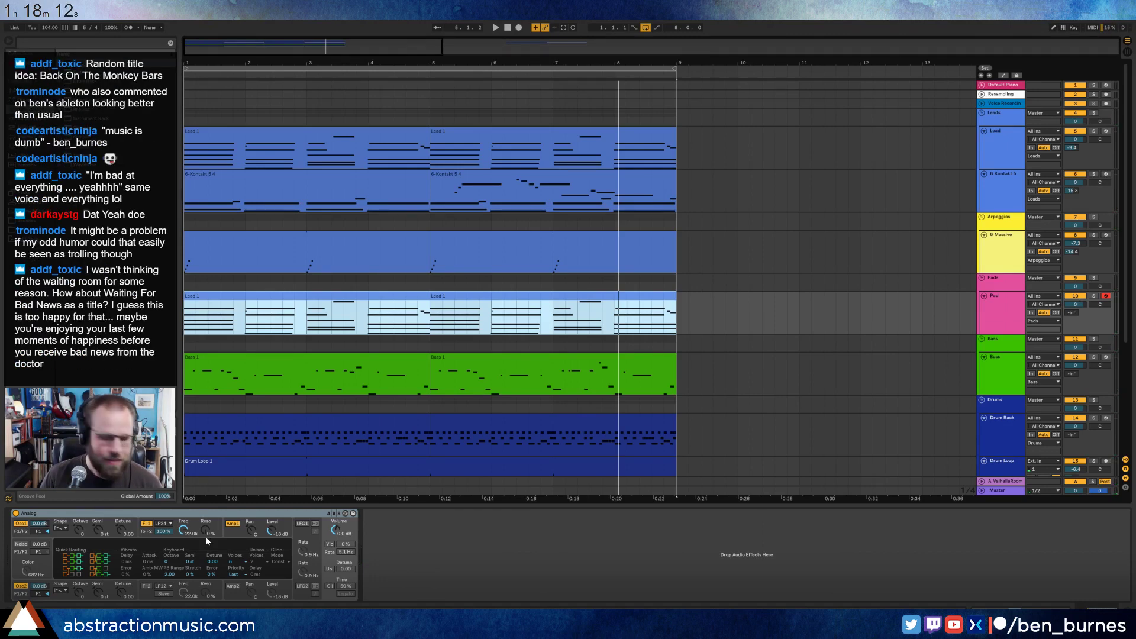
Set the Pad Analog's first filter to about 290 Hz with some resonance, and its envelope to 723 ms attack and 1.72 s decay.
{"action": "left_click_drag", "start_coordinate": [178, 534], "coordinate": [178, 568]}
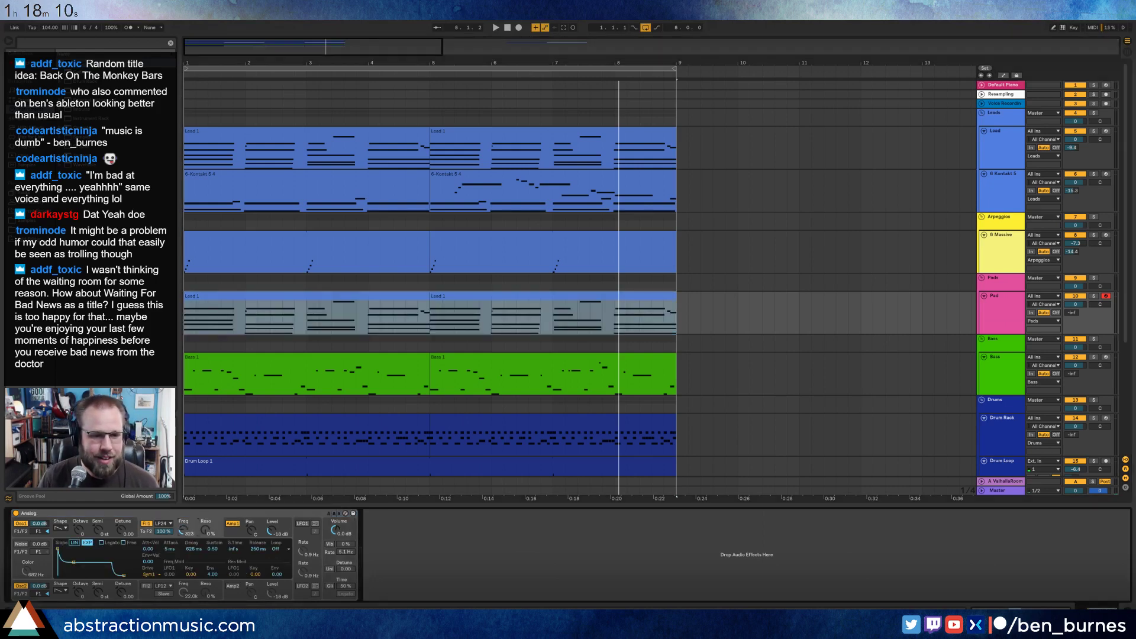
{"action": "left_click_drag", "start_coordinate": [58, 549], "coordinate": [87, 558]}
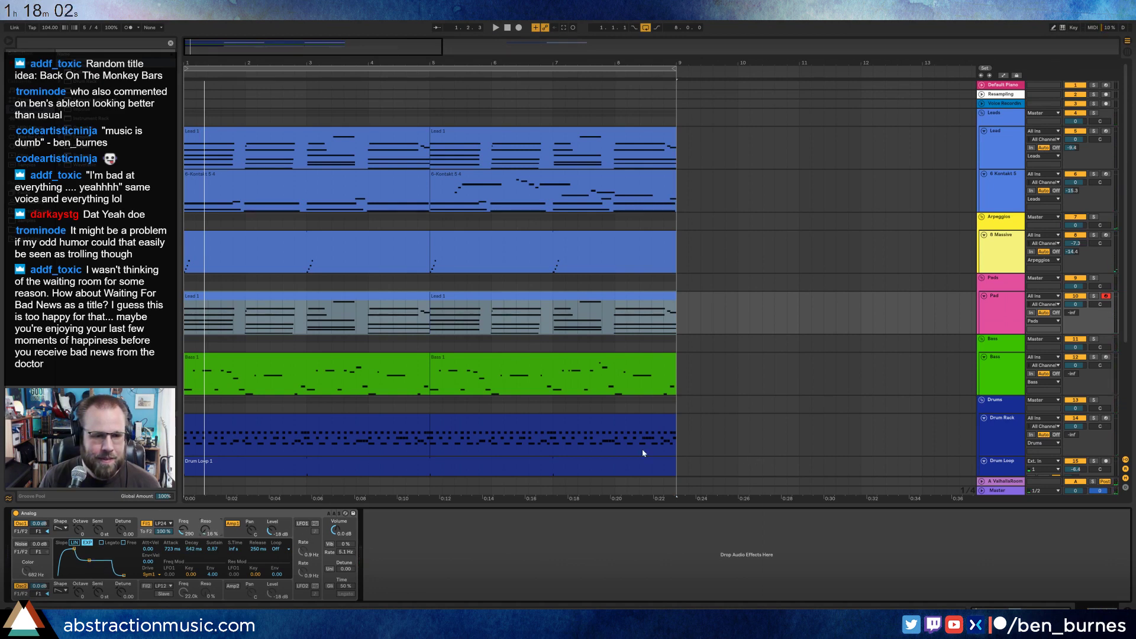
{"action": "left_click_drag", "start_coordinate": [96, 561], "coordinate": [93, 574]}
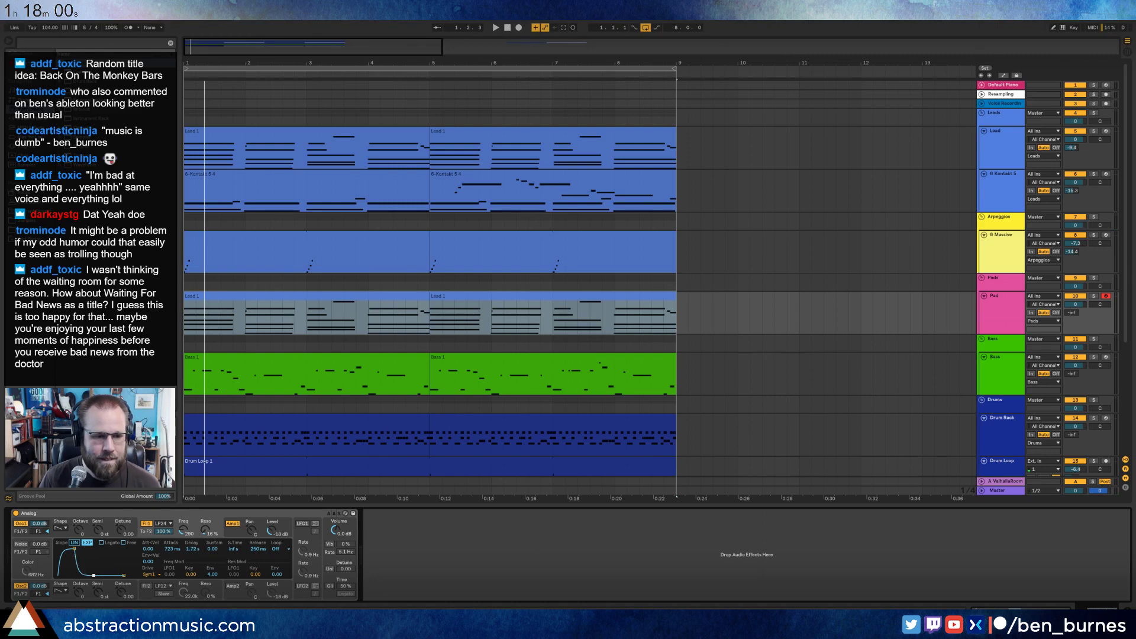
{"action": "key", "text": "space"}
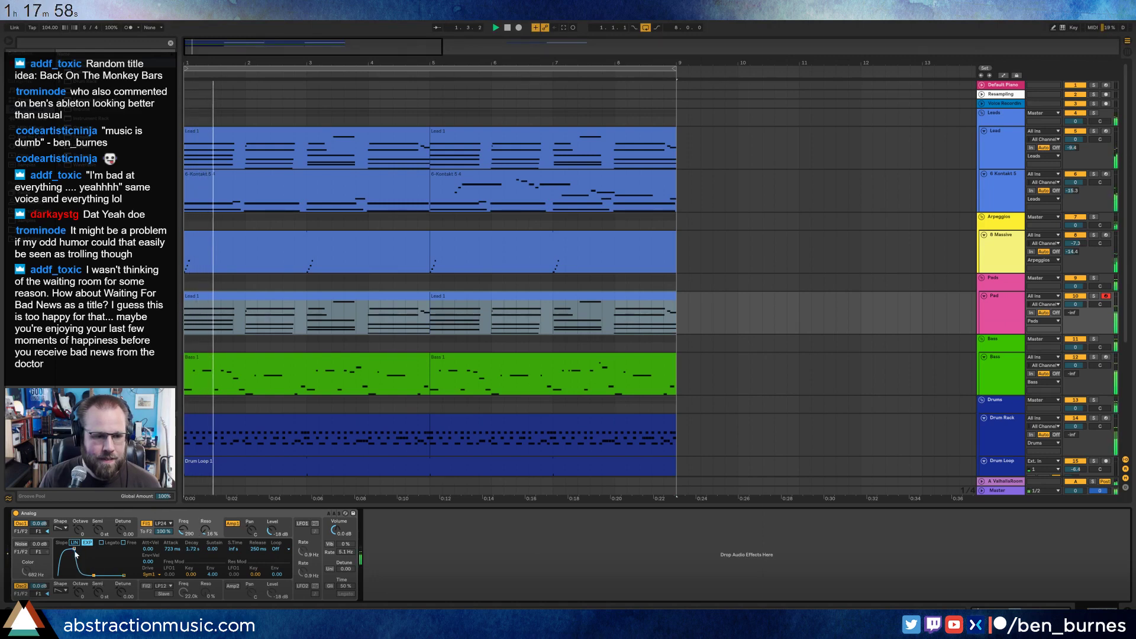
{"action": "key", "text": "space"}
In the first Pad clip, delete the short notes at bar 2 and around 4.5, and pull the late top notes slightly earlier.
{"action": "double_click", "coordinate": [266, 295]}
{"action": "left_click_drag", "start_coordinate": [377, 461], "coordinate": [394, 451]}
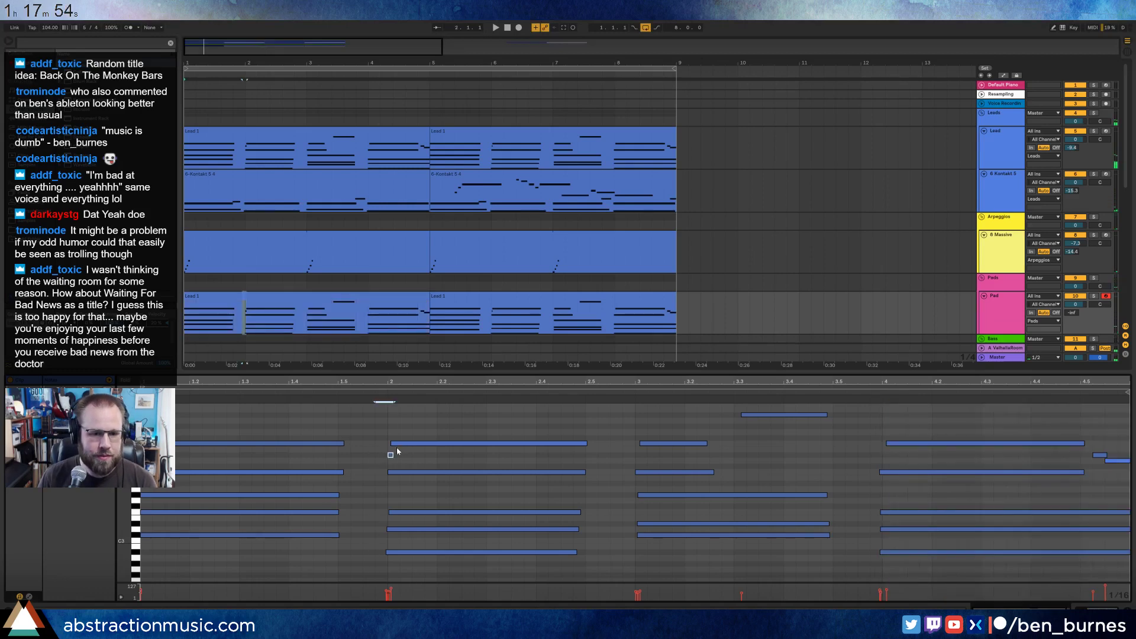
{"action": "key", "text": "Delete"}
{"action": "left_click", "coordinate": [400, 444]}
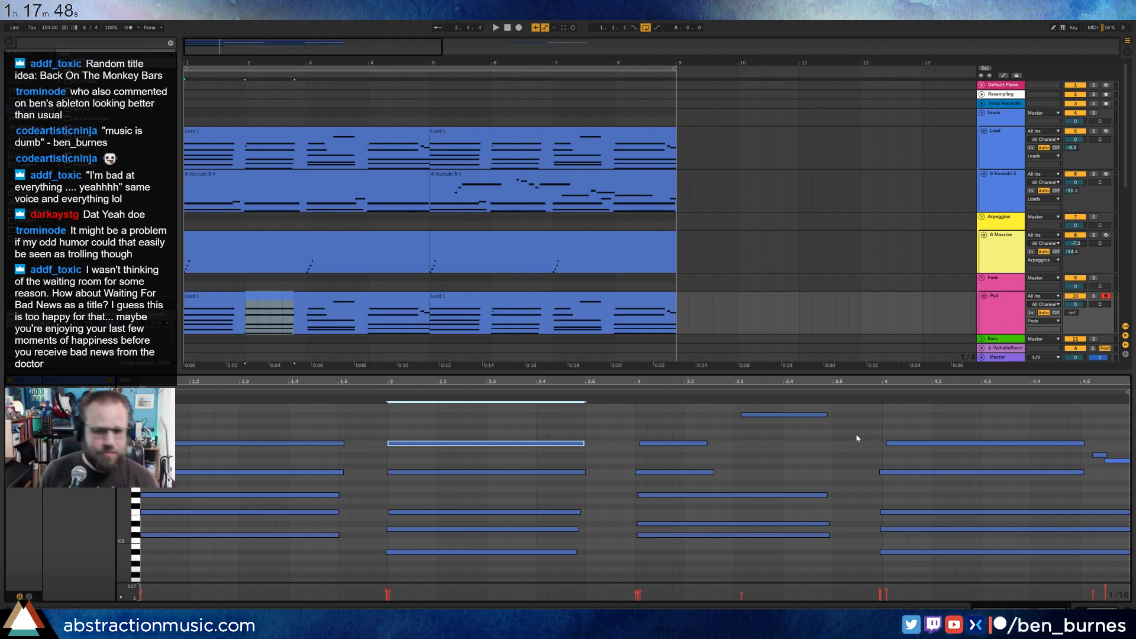
{"action": "left_click_drag", "start_coordinate": [960, 408], "coordinate": [1045, 448]}
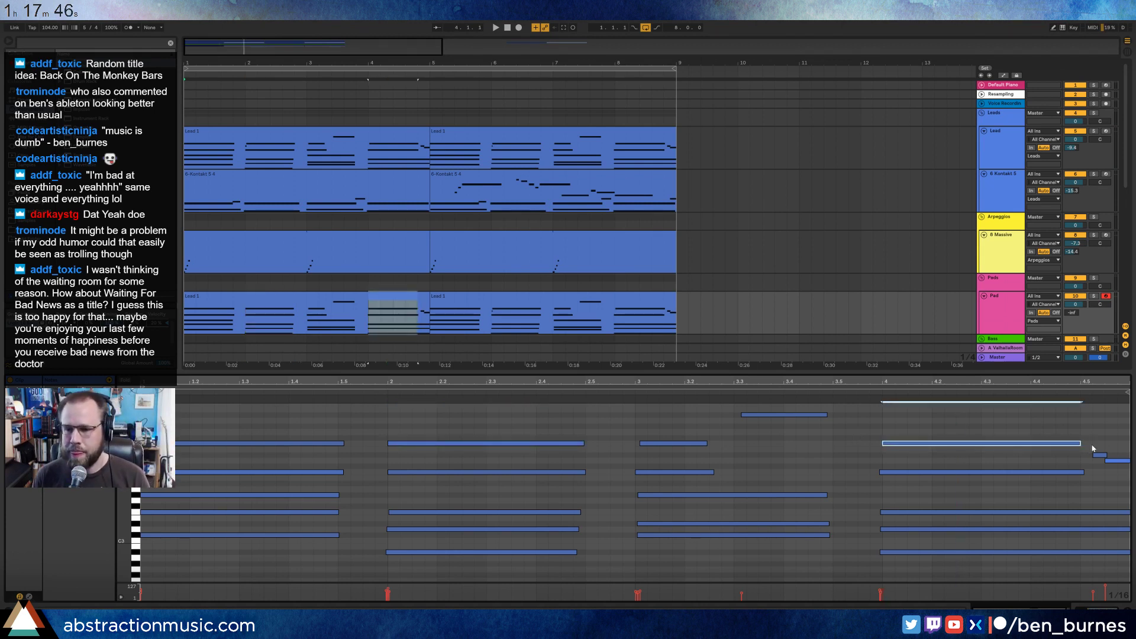
{"action": "left_click", "coordinate": [1093, 449]}
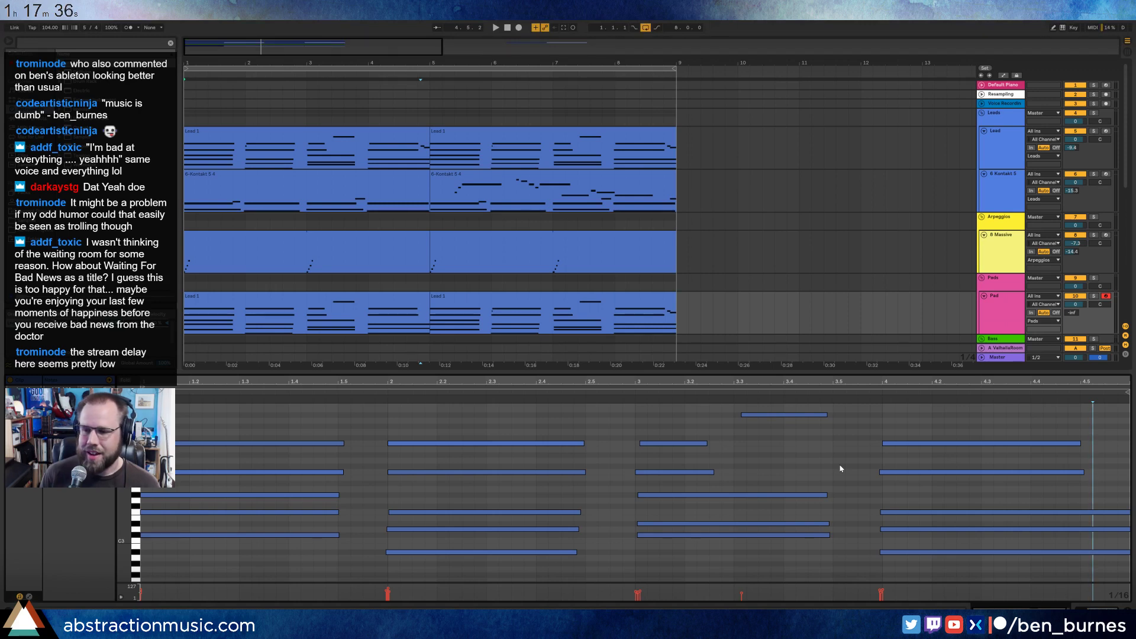
{"action": "left_click", "coordinate": [753, 416]}
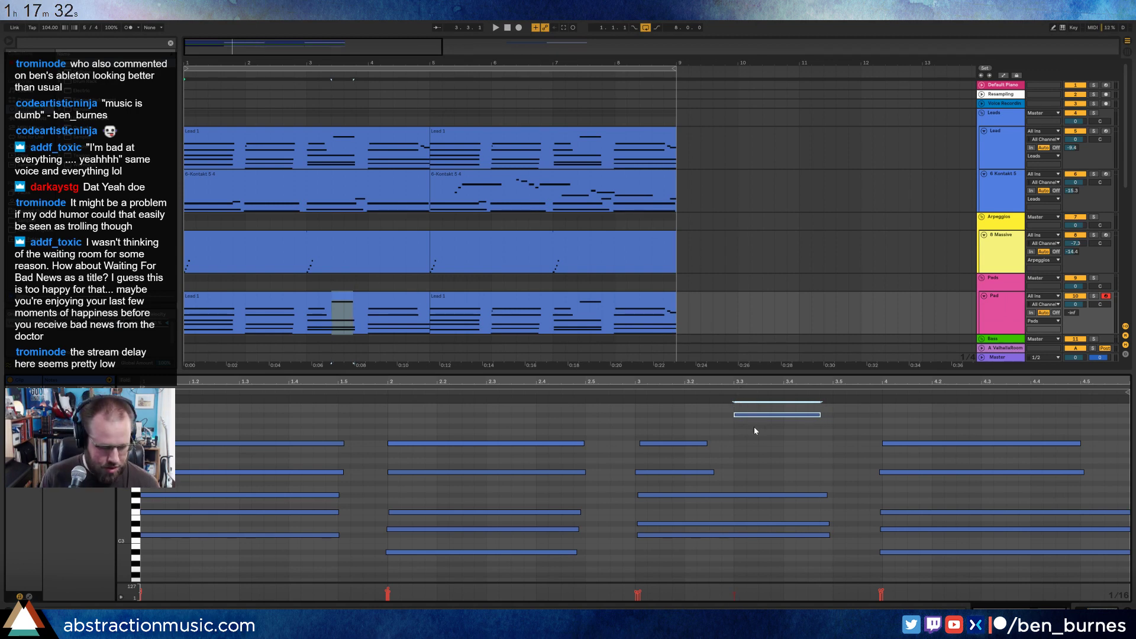
{"action": "left_click", "coordinate": [566, 421]}
Shorten the attack of the Pad Analog's filter envelope to 109 ms.
{"action": "key", "text": "shift+Tab"}
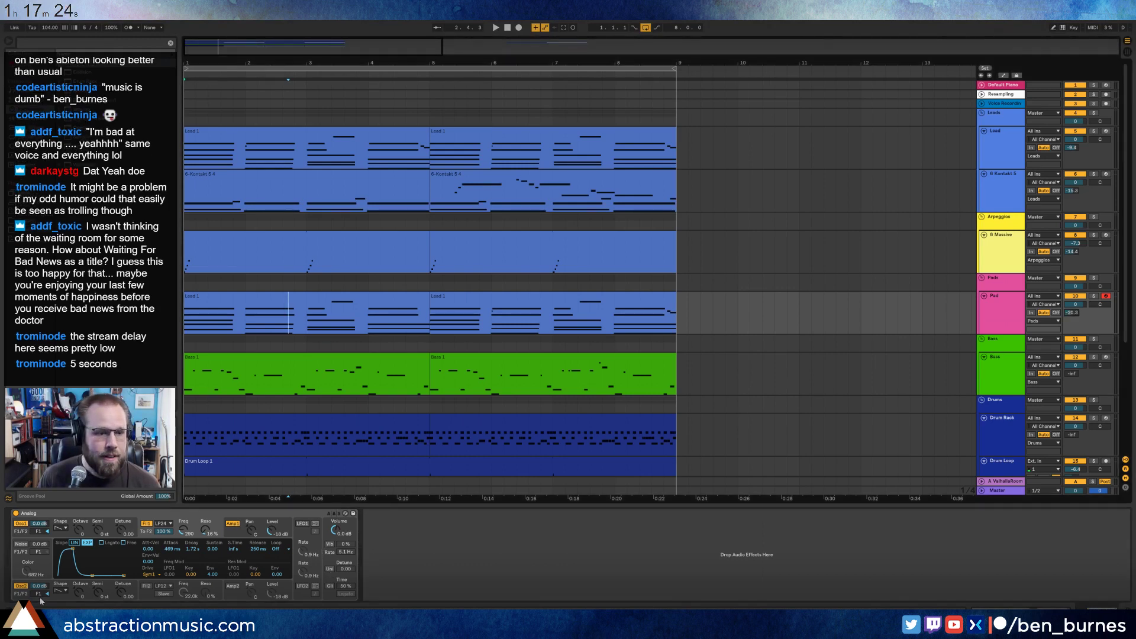
{"action": "left_click_drag", "start_coordinate": [171, 548], "coordinate": [171, 562]}
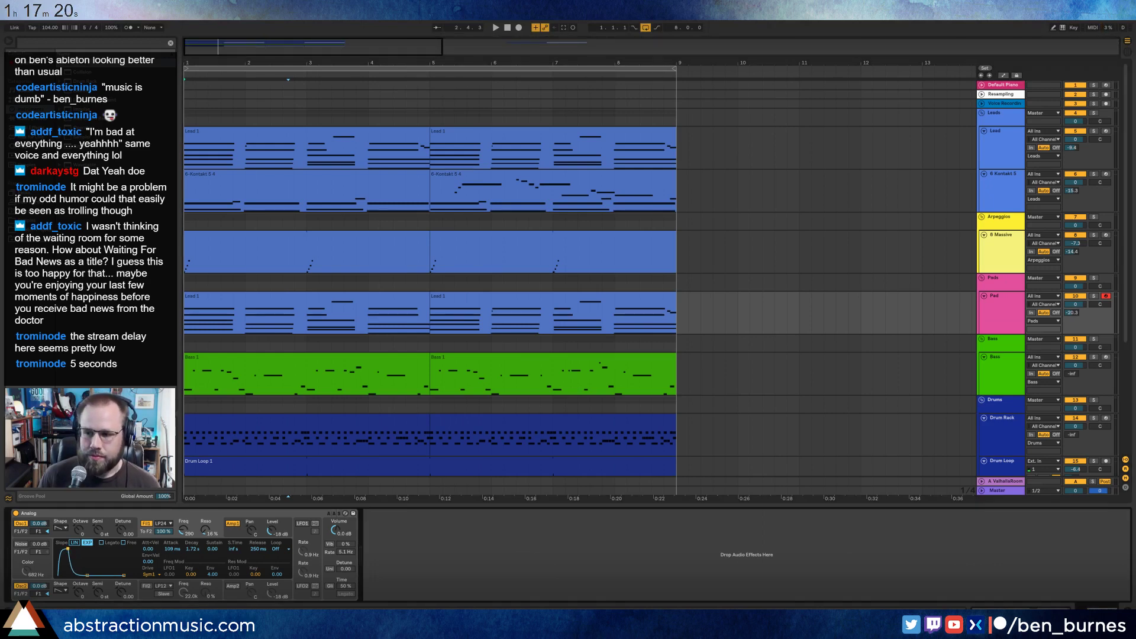
Extend the first Pad clip over all eight bars, replacing the second one, and set its internal loop to four bars.
{"action": "left_click", "coordinate": [241, 301]}
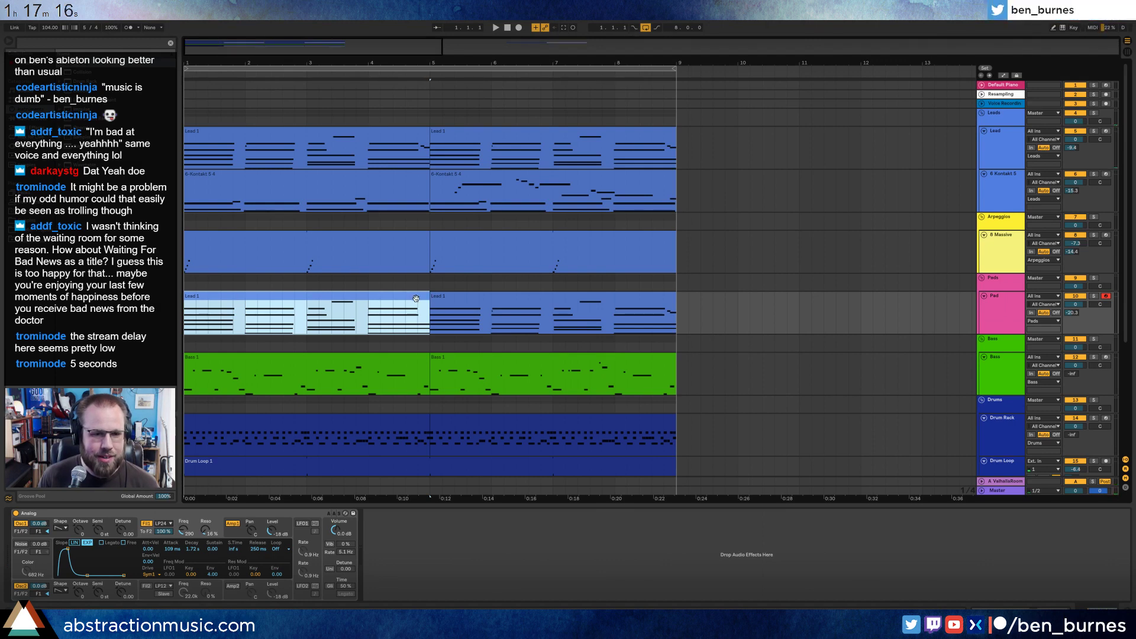
{"action": "left_click_drag", "start_coordinate": [426, 298], "coordinate": [671, 300]}
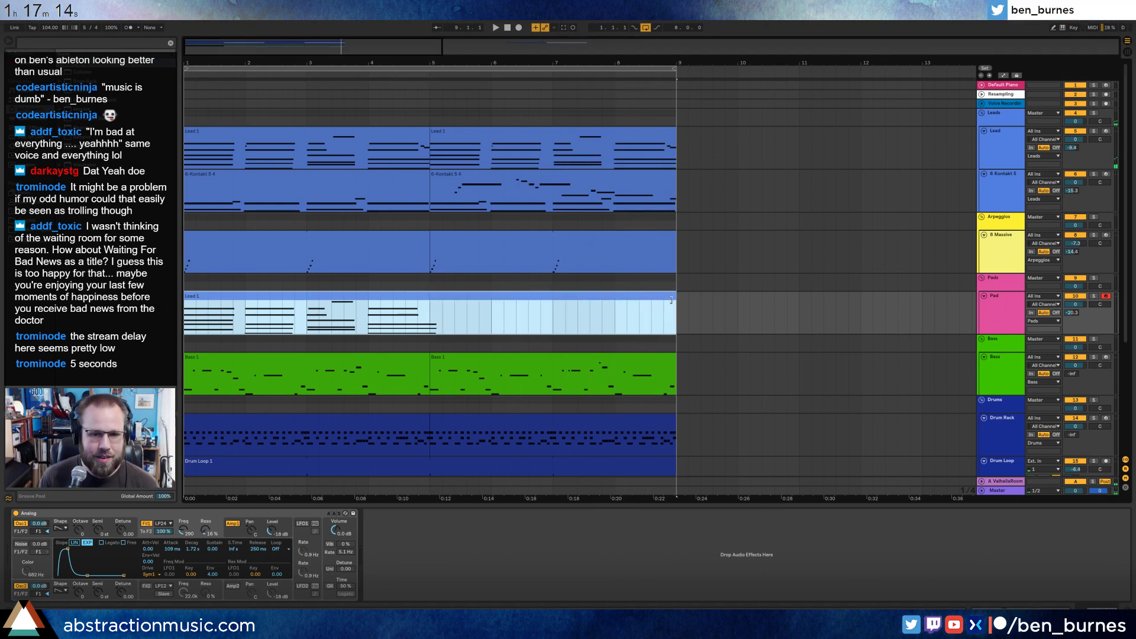
{"action": "double_click", "coordinate": [666, 299]}
{"action": "key", "text": "ctrl+l"}
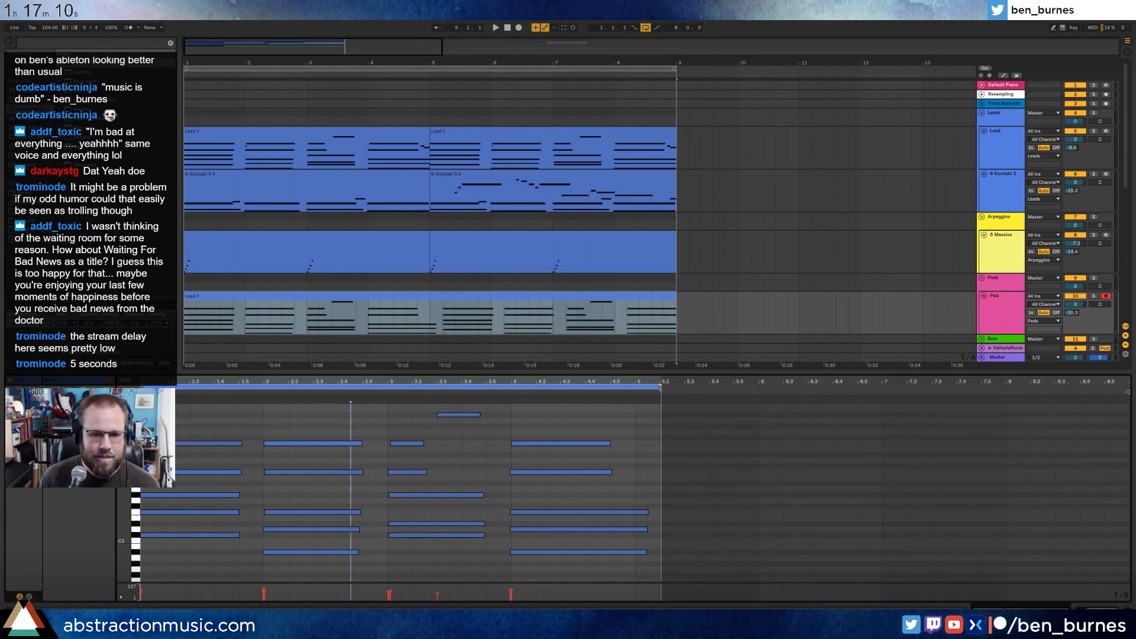
{"action": "left_click_drag", "start_coordinate": [661, 387], "coordinate": [635, 388]}
Add a Ping Pong Delay after Analog on the Pad track with about 25% dry/wet.
{"action": "key", "text": "shift+Tab"}
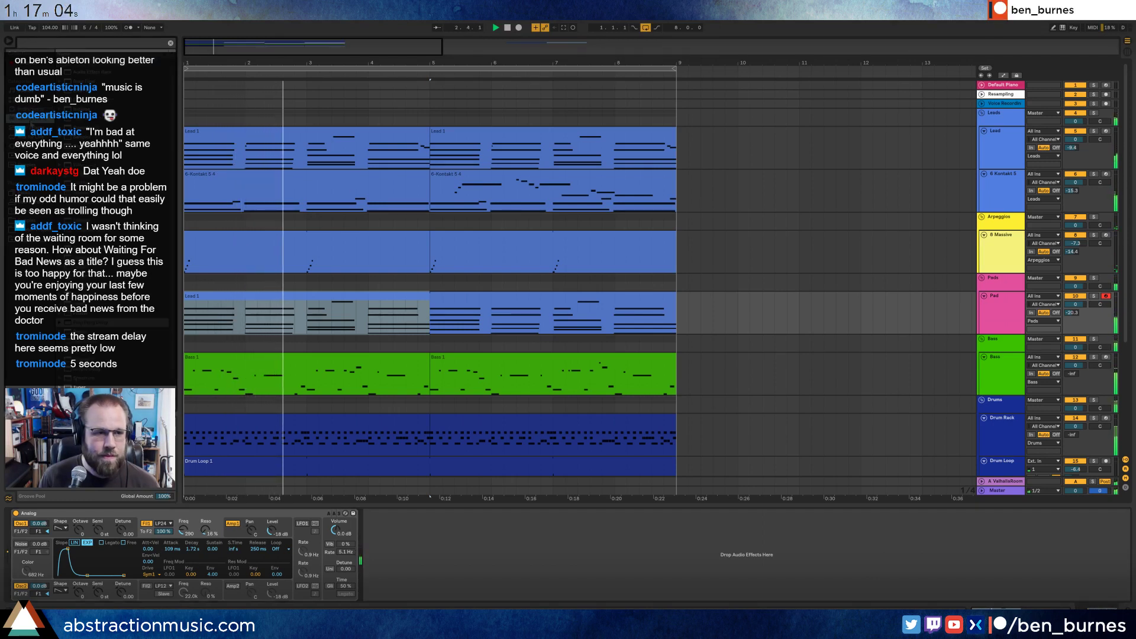
{"action": "left_click_drag", "start_coordinate": [66, 326], "coordinate": [399, 539]}
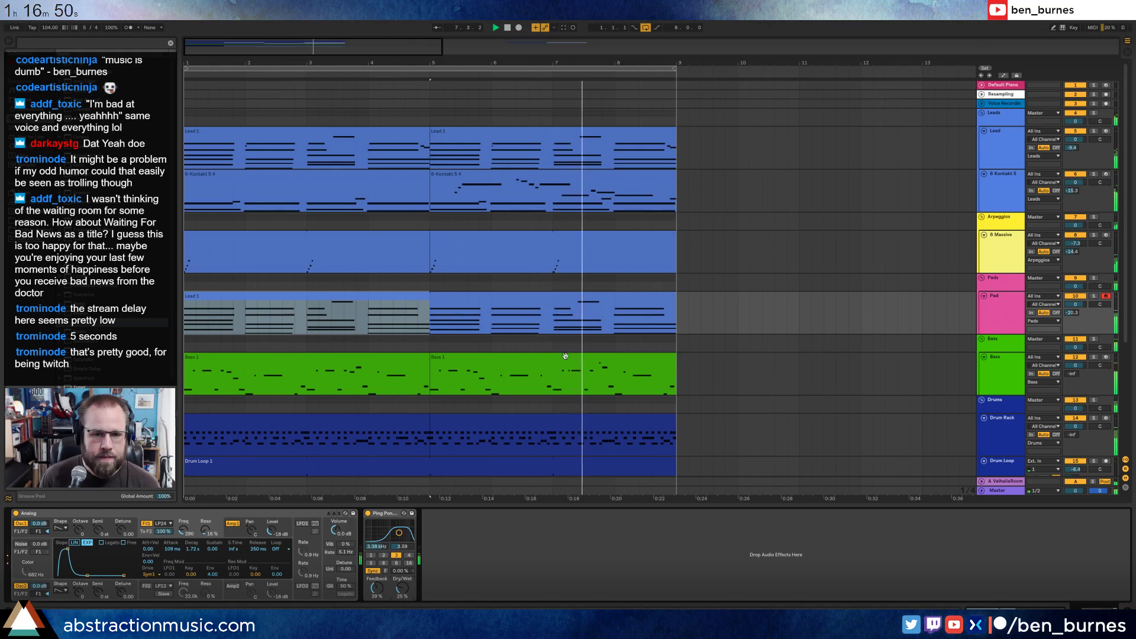
Raise the top note of the bar 4 chord in the looped Pad clip by several semitones.
{"action": "double_click", "coordinate": [625, 303]}
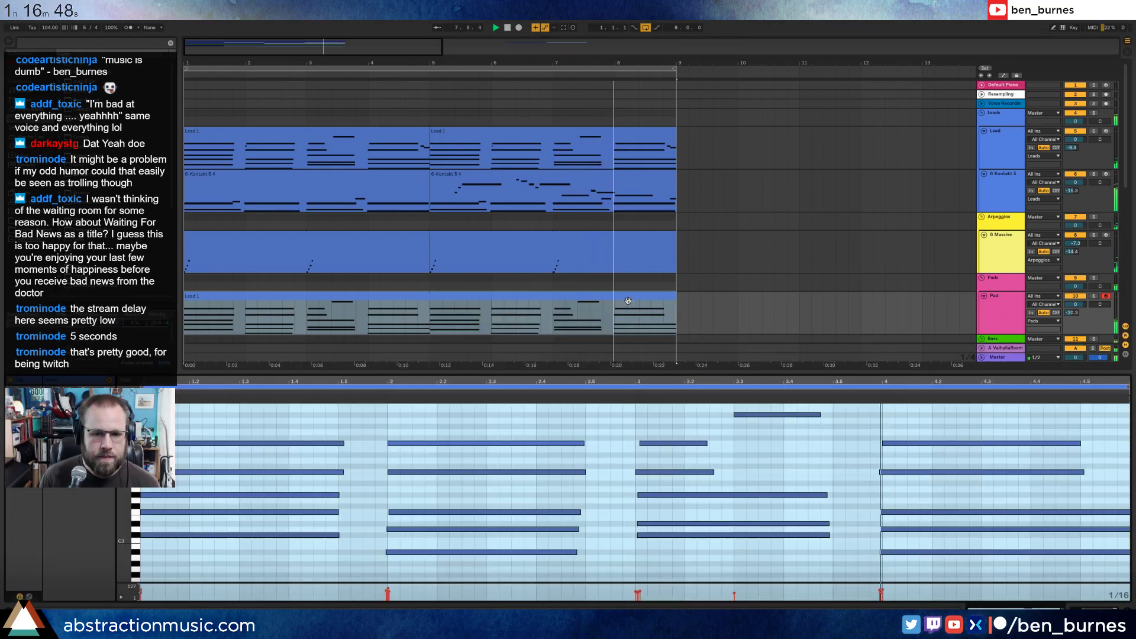
{"action": "left_click", "coordinate": [947, 431]}
{"action": "key", "text": "Up"}
{"action": "key", "text": "Up"}
{"action": "key", "text": "Up"}
{"action": "key", "text": "Up"}
{"action": "key", "text": "Up"}
{"action": "key", "text": "Up"}
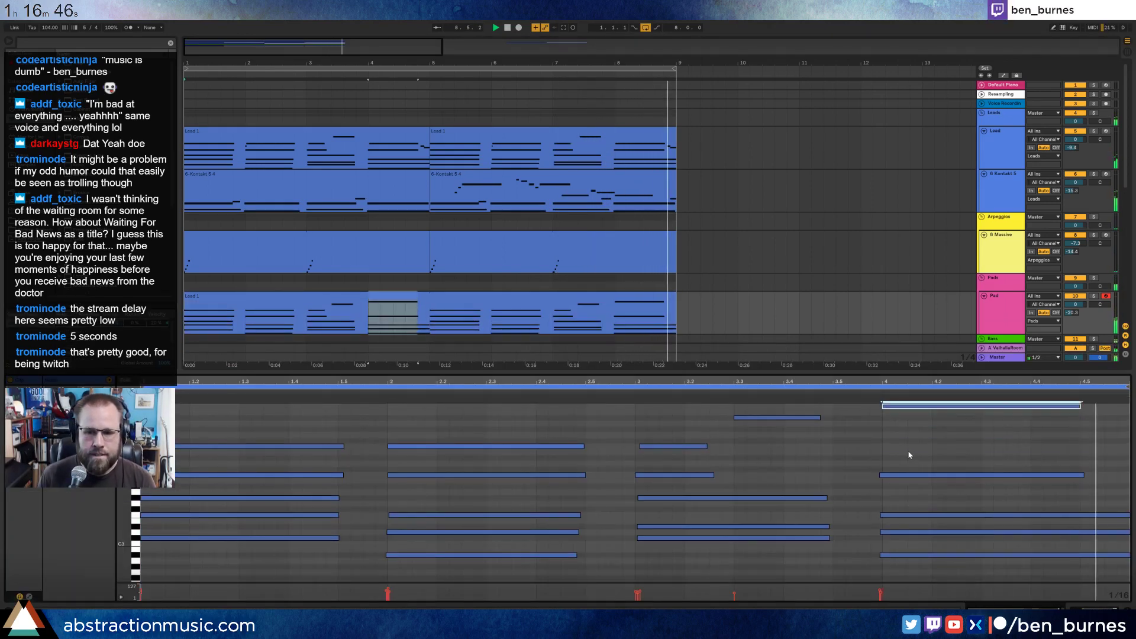
Raise the two lowest notes of the bar 4 Pad chord by an octave and its second-highest original note by six semitones.
{"action": "left_click_drag", "start_coordinate": [906, 456], "coordinate": [907, 572]}
{"action": "key", "text": "shift+Up"}
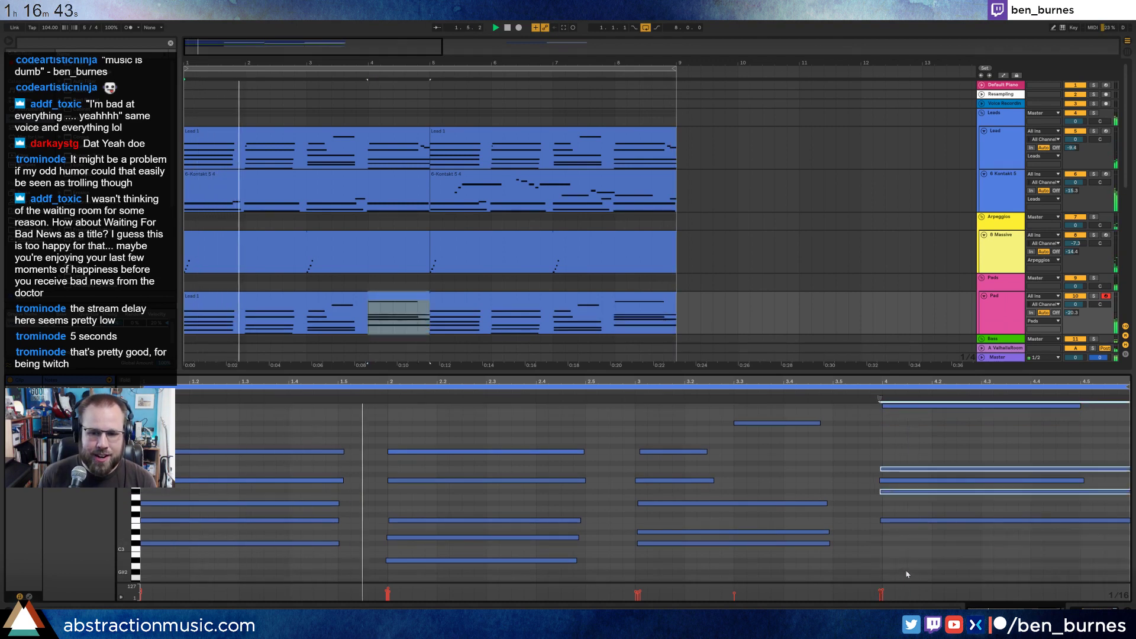
{"action": "left_click", "coordinate": [888, 480]}
{"action": "key", "text": "shift+Up"}
{"action": "key", "text": "Down"}
{"action": "key", "text": "Down"}
{"action": "key", "text": "Down"}
{"action": "key", "text": "Down"}
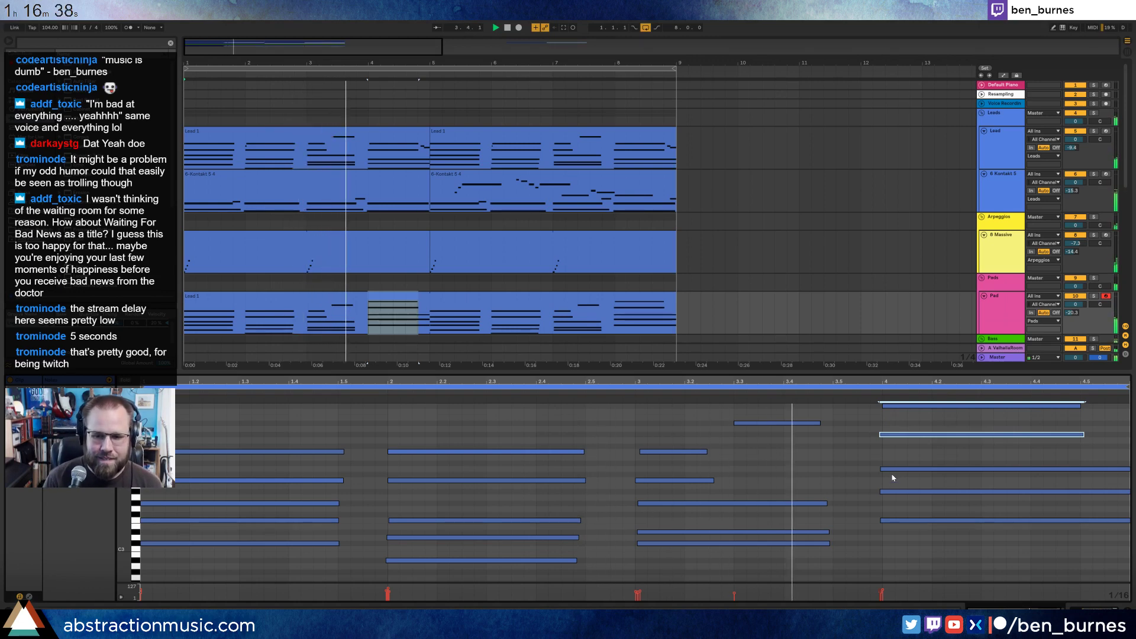
{"action": "key", "text": "Down"}
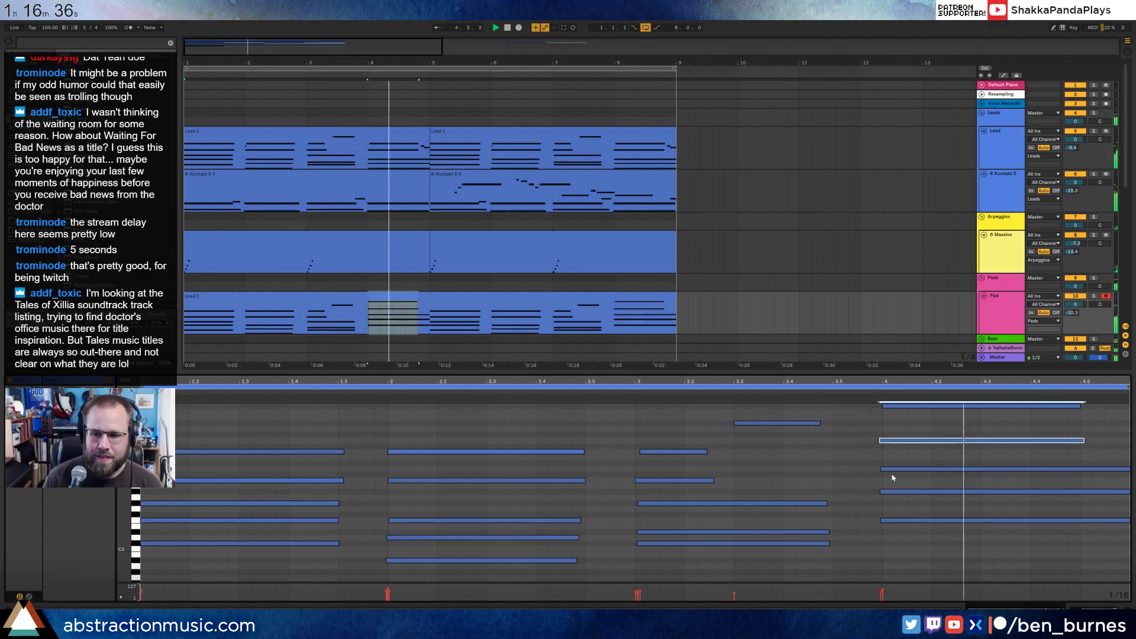
{"action": "key", "text": "Down"}
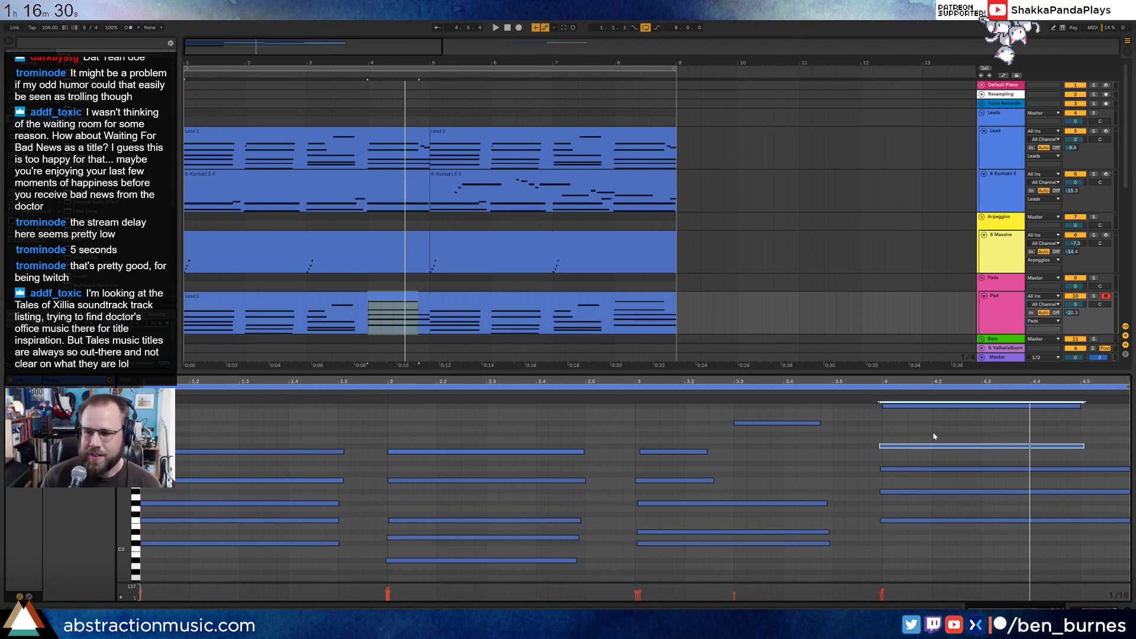
Lower the bar 4 Pad chord's top note by three semitones and the note below it by one, and play the chord.
{"action": "key", "text": "space"}
{"action": "left_click", "coordinate": [936, 406]}
{"action": "key", "text": "Down"}
{"action": "key", "text": "Down"}
{"action": "key", "text": "Down"}
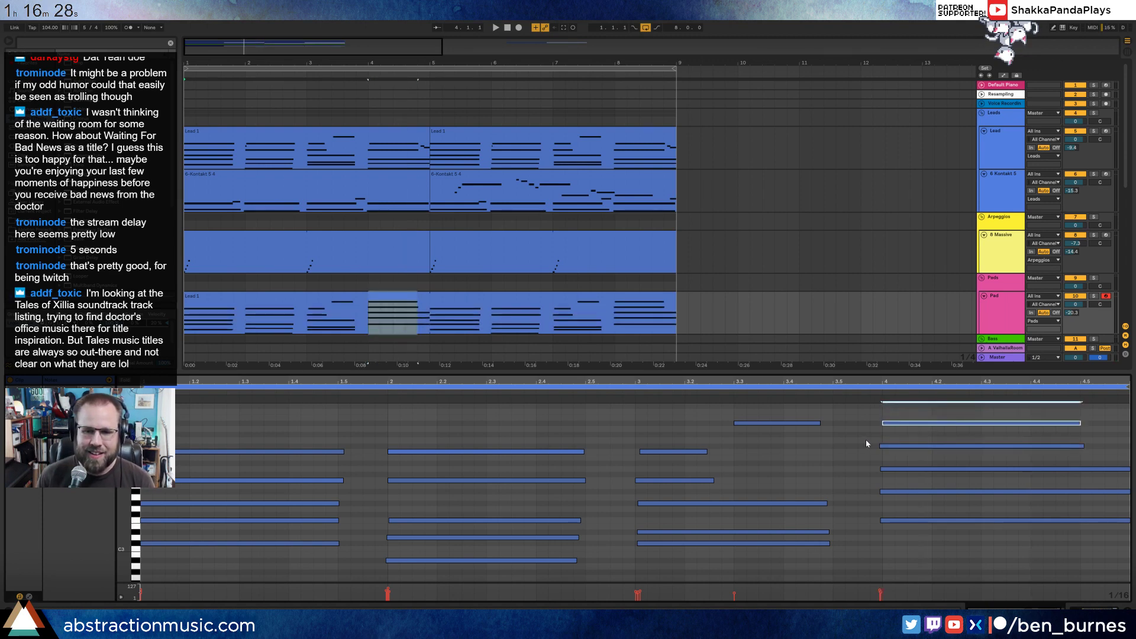
{"action": "left_click_drag", "start_coordinate": [869, 439], "coordinate": [903, 455]}
{"action": "key", "text": "Down"}
{"action": "left_click", "coordinate": [866, 393]}
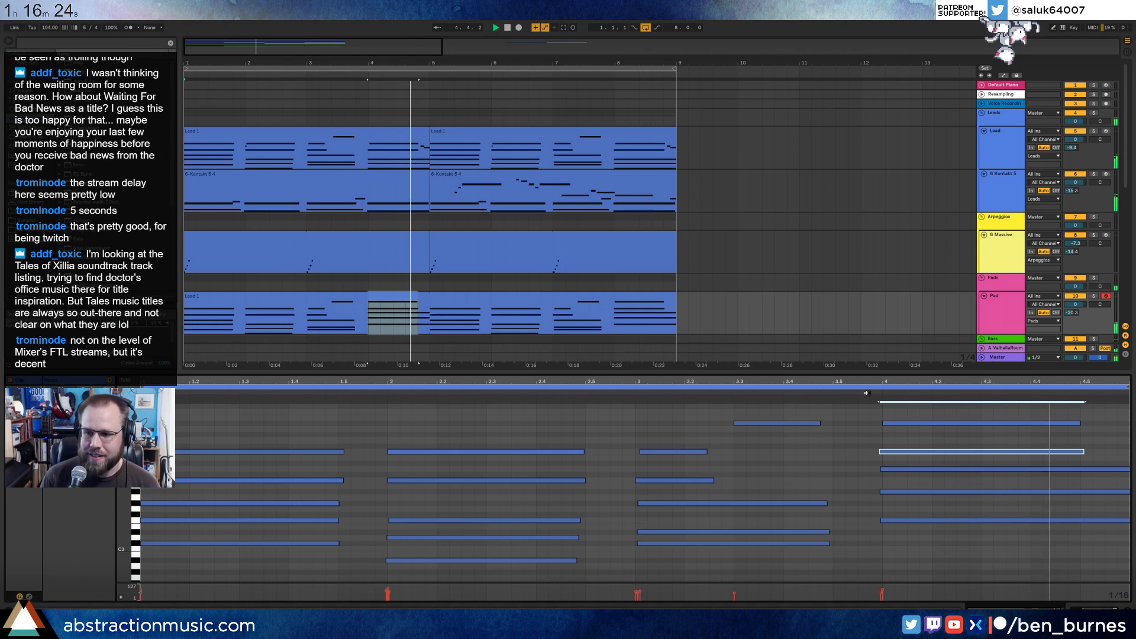
Shorten the three long lower notes of the bar 4 Pad chord to end just before bar 5, and select the Pad clip.
{"action": "left_click_drag", "start_coordinate": [911, 552], "coordinate": [913, 424]}
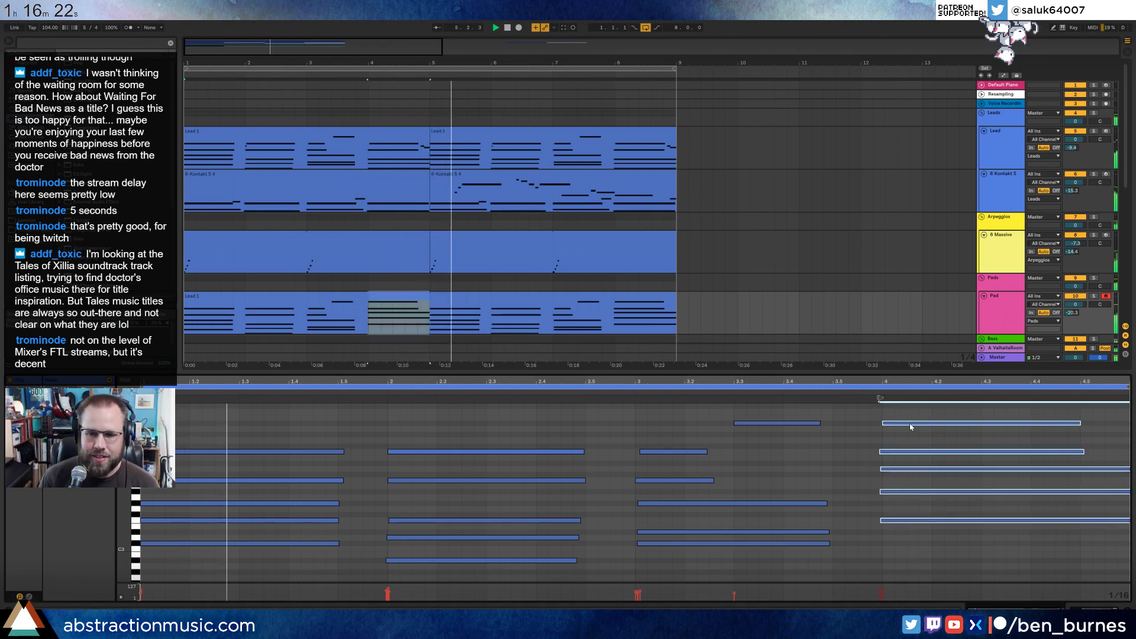
{"action": "left_click", "coordinate": [845, 467]}
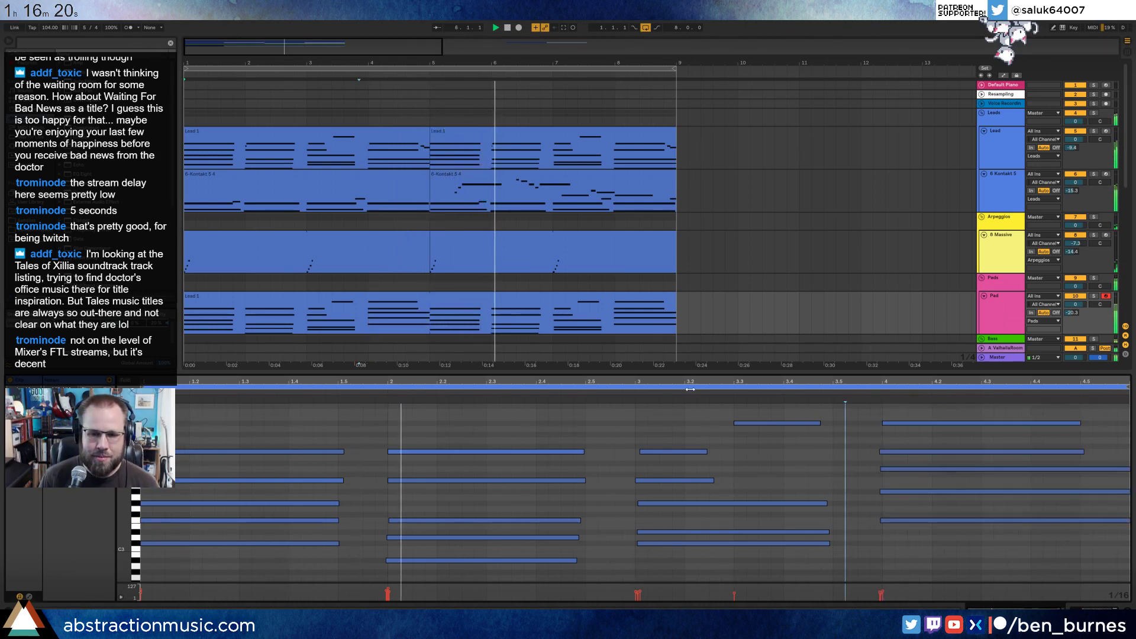
{"action": "double_click", "coordinate": [683, 380]}
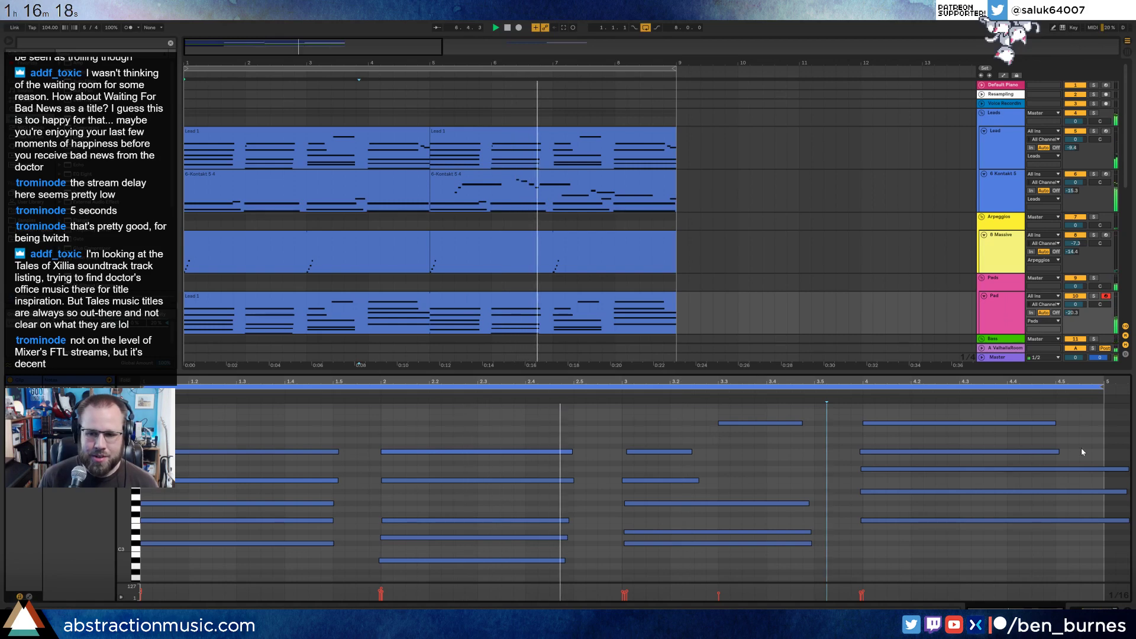
{"action": "left_click_drag", "start_coordinate": [1081, 450], "coordinate": [1087, 563]}
{"action": "key", "text": "shift+Left"}
{"action": "key", "text": "shift+Left"}
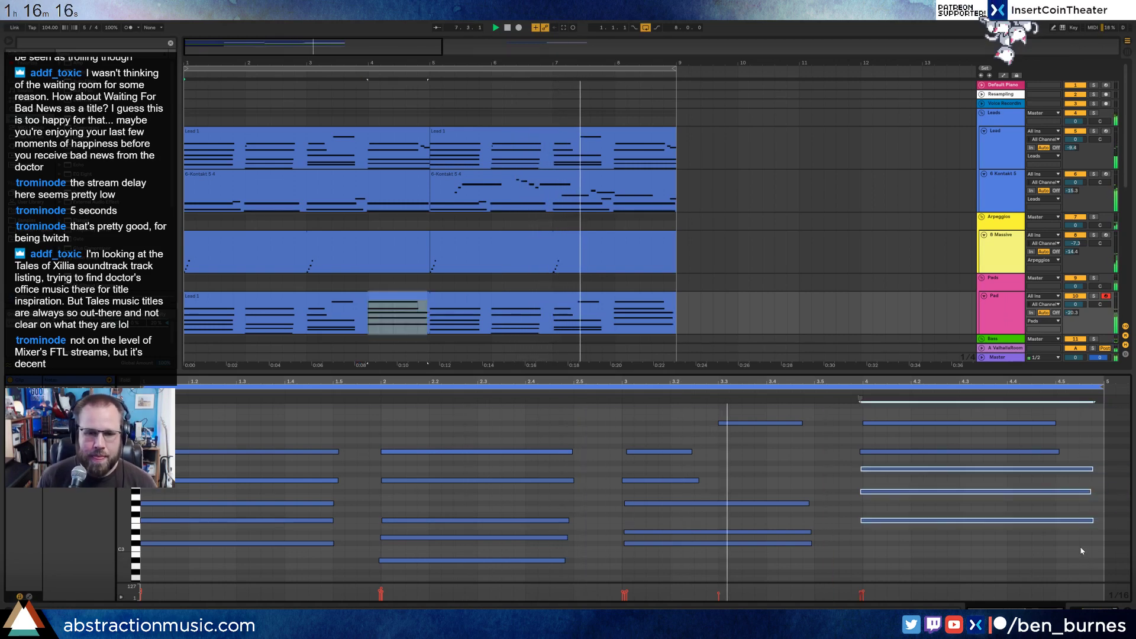
{"action": "key", "text": "shift+Tab"}
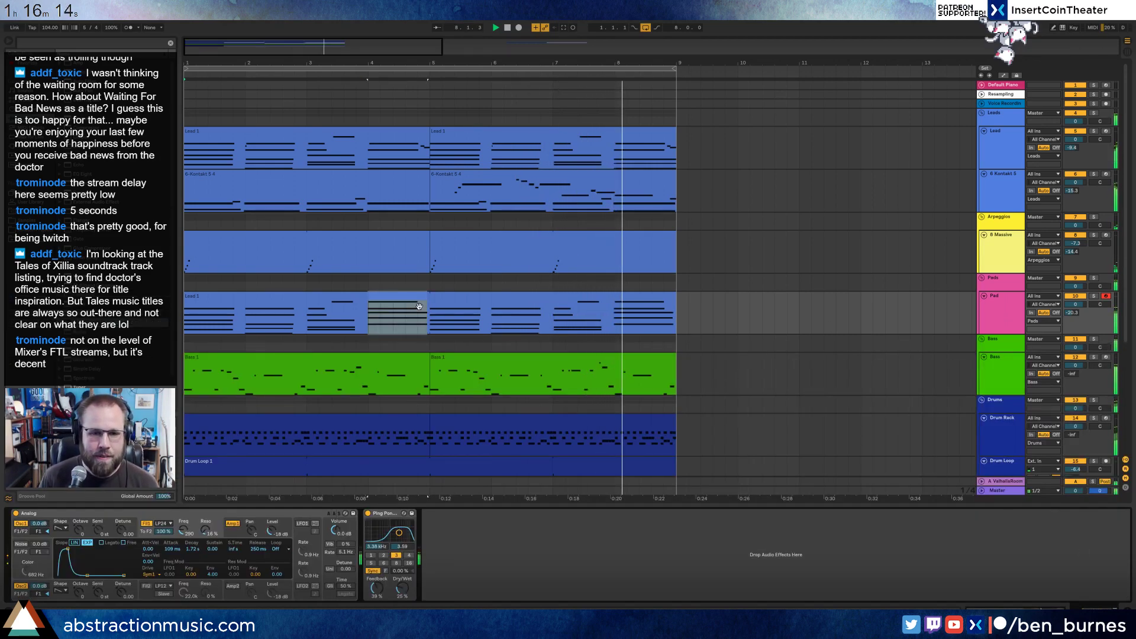
{"action": "left_click", "coordinate": [538, 299]}
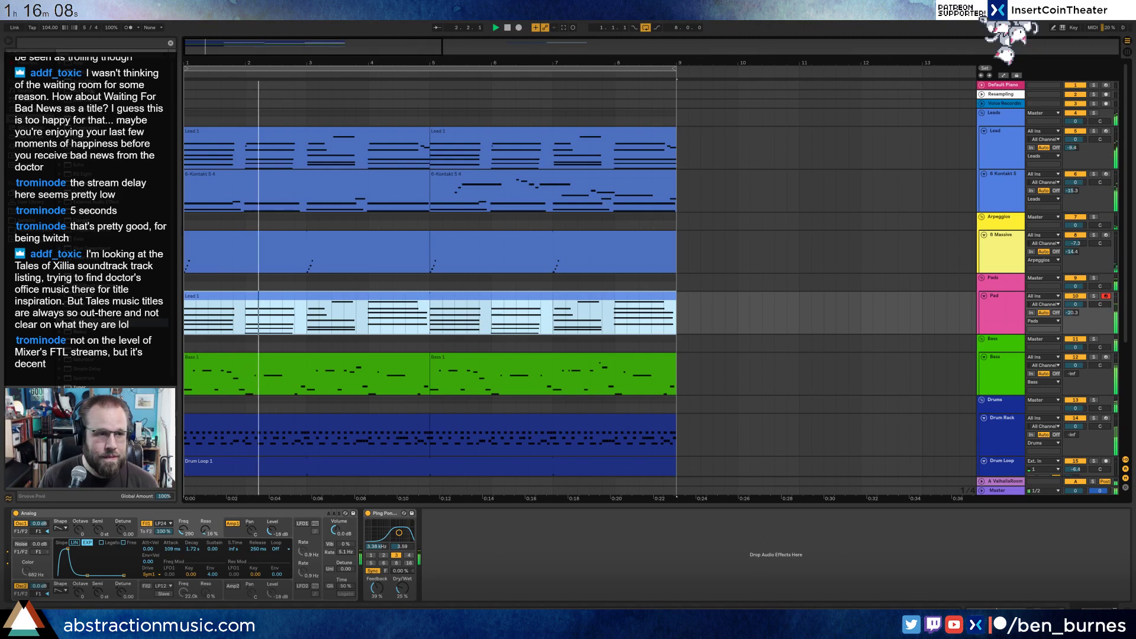
Insert an Auto Filter between Analog and the Ping Pong Delay on the Pad track, switch it to high-pass, and play the loop.
{"action": "left_click_drag", "start_coordinate": [83, 81], "coordinate": [440, 566]}
{"action": "left_click", "coordinate": [406, 577]}
{"action": "key", "text": "space"}
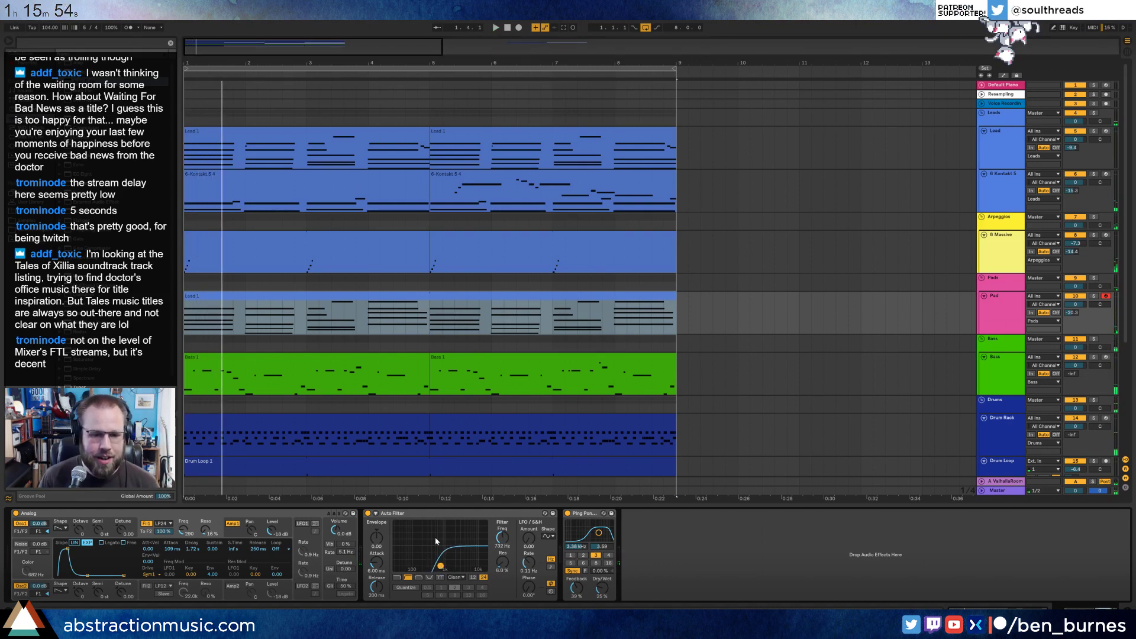
{"action": "key", "text": "space"}
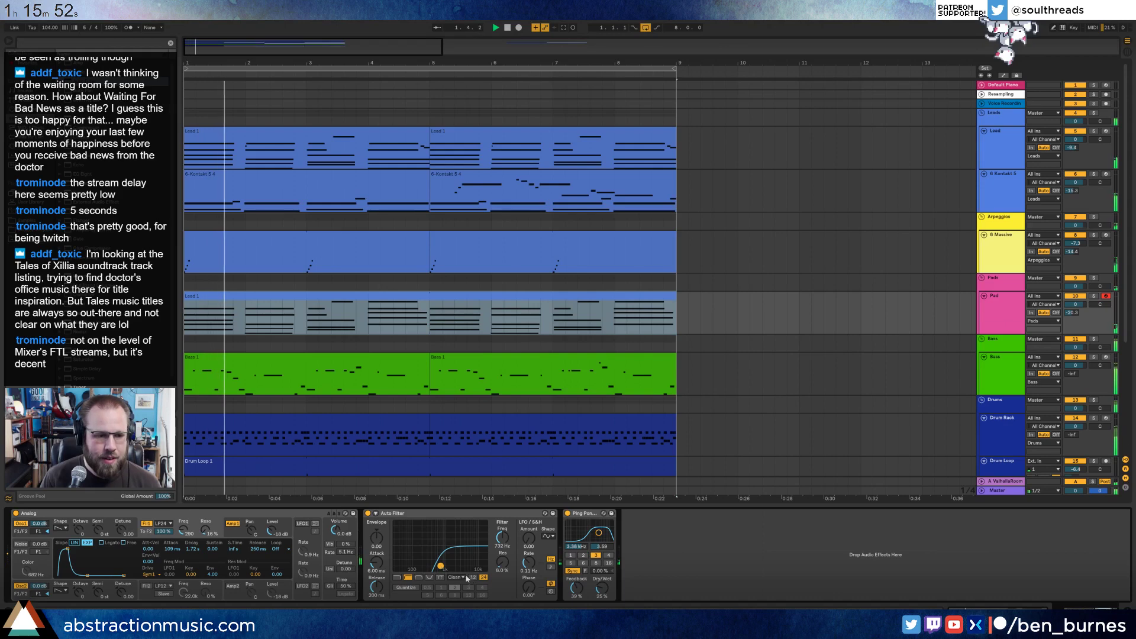
Turn on unison with four voices in the Pad's Analog synth and set its detune to 3.13.
{"action": "left_click", "coordinate": [330, 569]}
{"action": "left_click", "coordinate": [259, 561]}
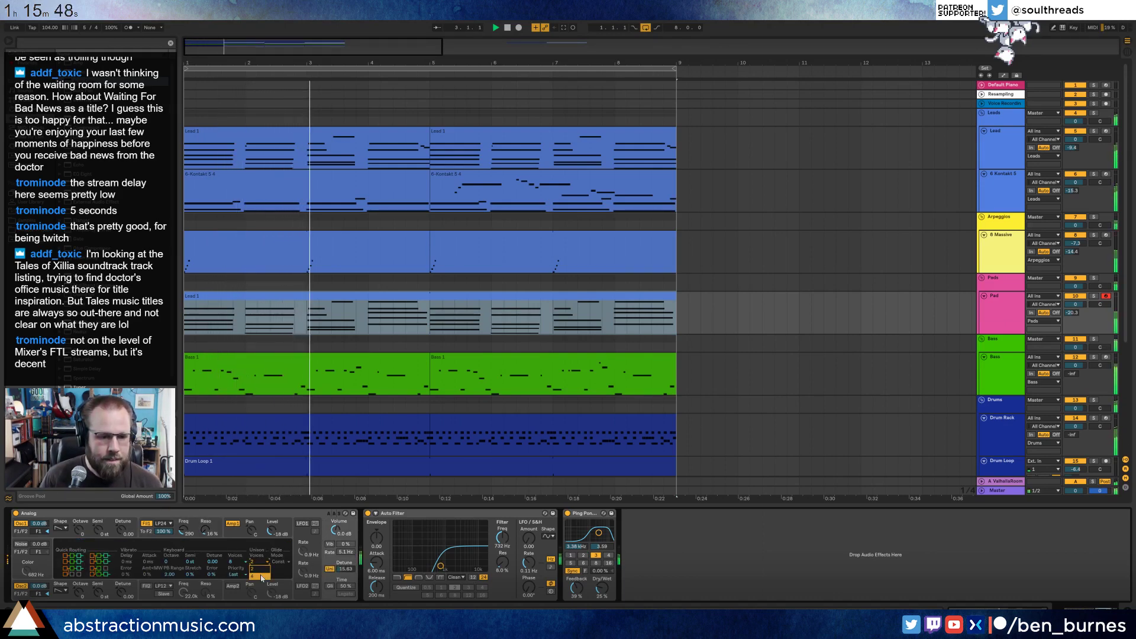
{"action": "left_click", "coordinate": [262, 575]}
{"action": "left_click_drag", "start_coordinate": [342, 569], "coordinate": [342, 579]}
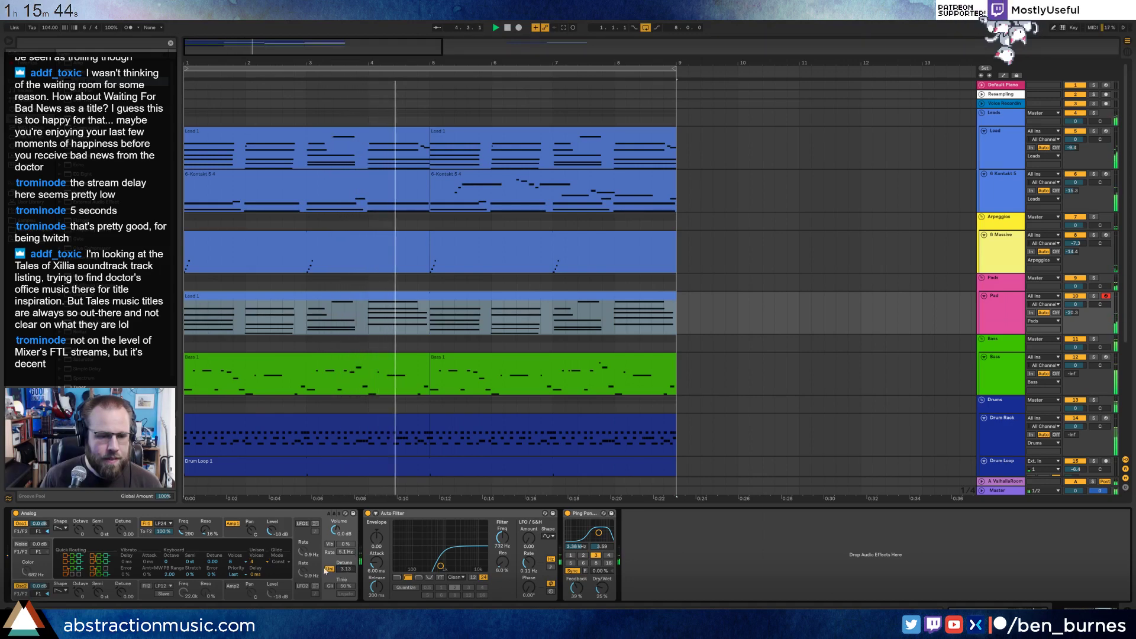
Set the Pad's Analog polyphony to 16 voices and its unison voices to 2 while the loop plays.
{"action": "left_click", "coordinate": [244, 562]}
{"action": "left_click", "coordinate": [238, 489]}
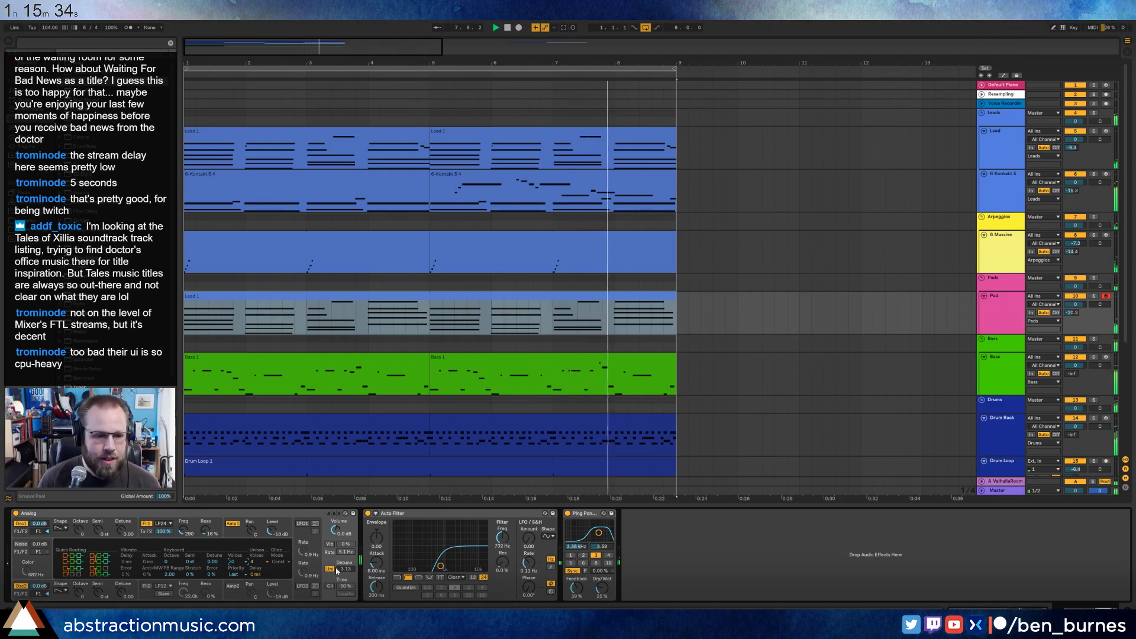
{"action": "left_click", "coordinate": [239, 564]}
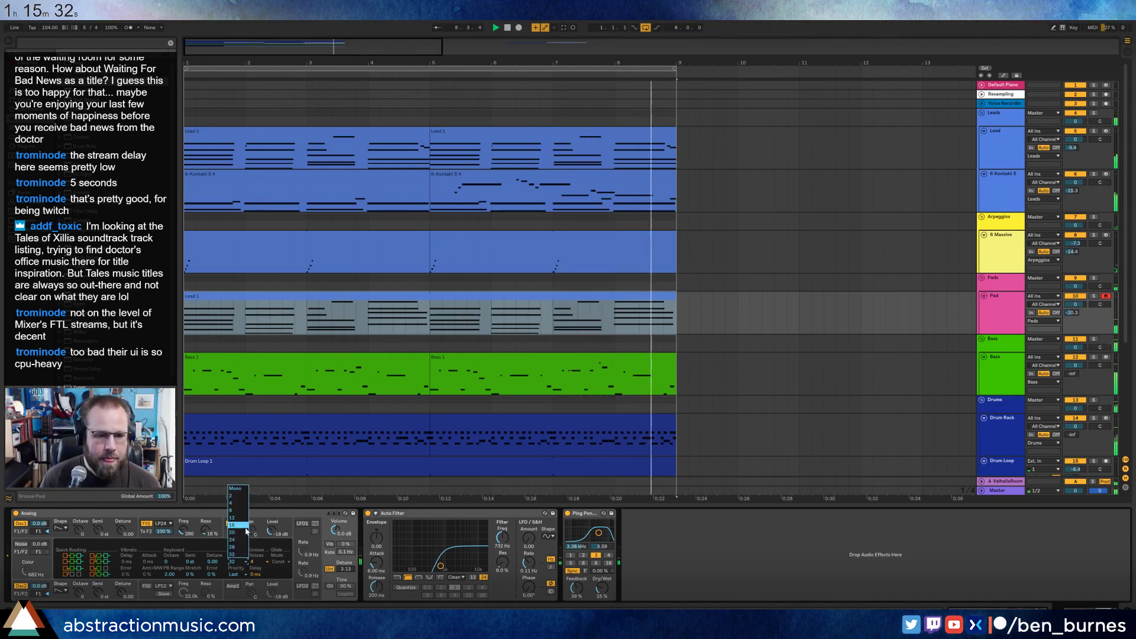
{"action": "left_click", "coordinate": [232, 524]}
{"action": "left_click", "coordinate": [261, 563]}
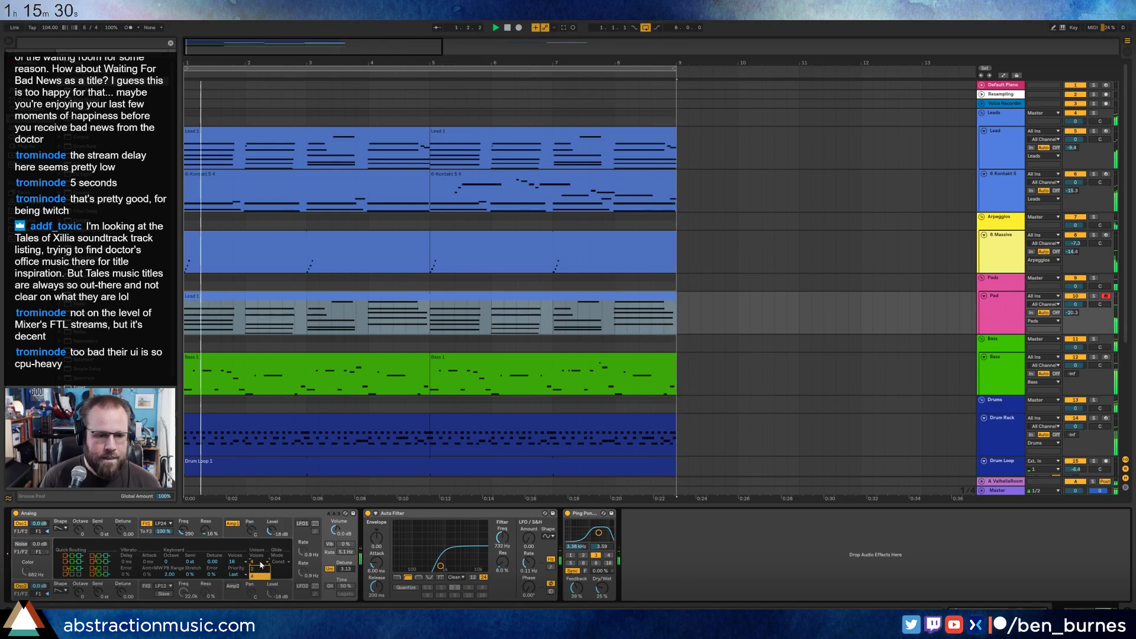
{"action": "left_click", "coordinate": [260, 568]}
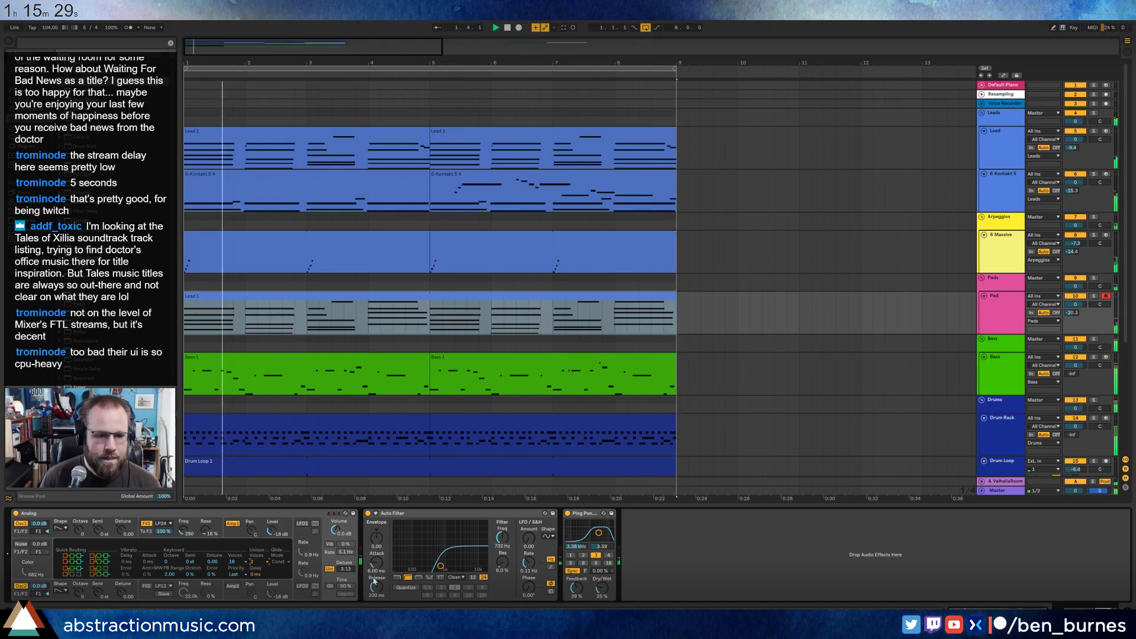
{"action": "left_click", "coordinate": [334, 568]}
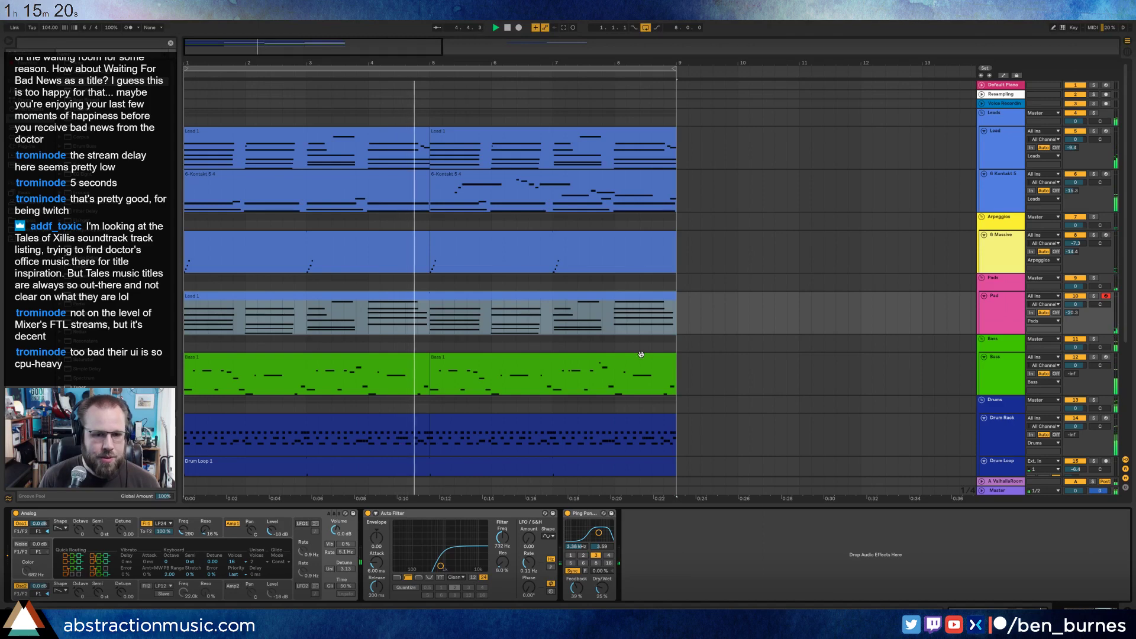
Open the second Bass clip and add a short C#3 note directly below the short high note before the clip's bar 4.
{"action": "scroll", "coordinate": [491, 353], "scroll_direction": "down", "scroll_amount": 3}
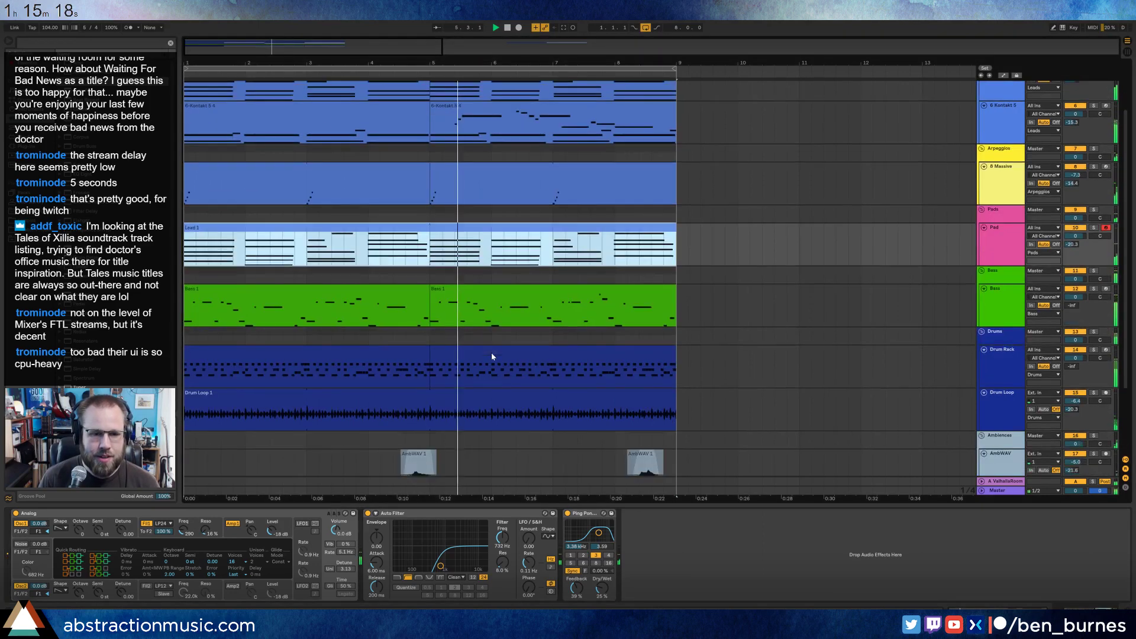
{"action": "scroll", "coordinate": [474, 338], "scroll_direction": "down", "scroll_amount": 2}
{"action": "scroll", "coordinate": [331, 358], "scroll_direction": "down", "scroll_amount": 2}
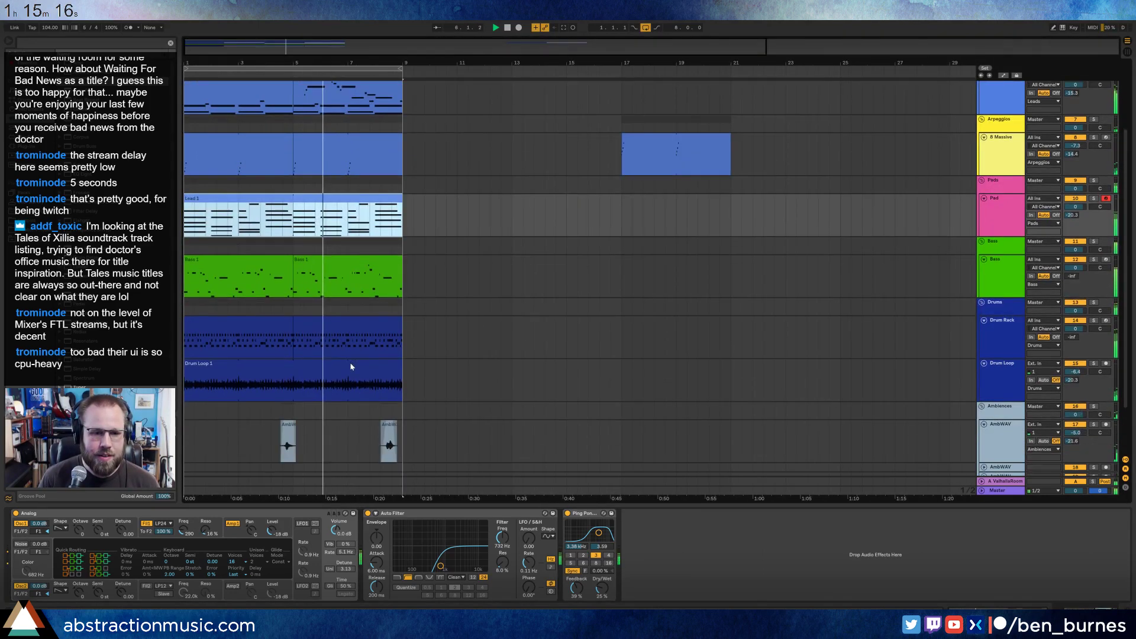
{"action": "scroll", "coordinate": [352, 373], "scroll_direction": "up", "scroll_amount": 3}
{"action": "scroll", "coordinate": [354, 377], "scroll_direction": "up", "scroll_amount": 1}
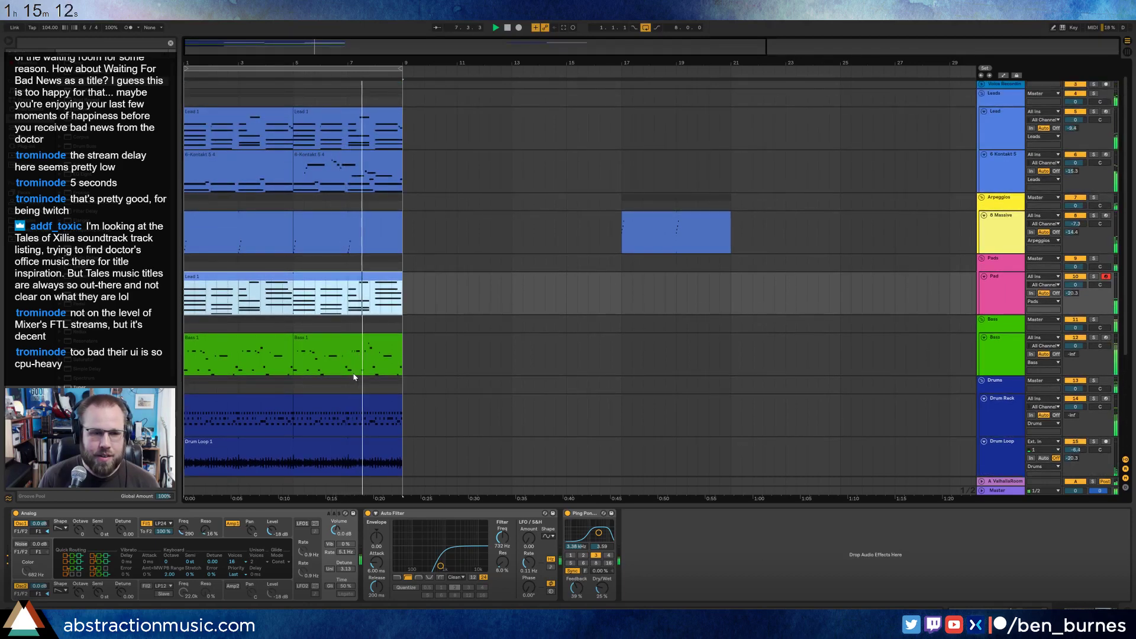
{"action": "double_click", "coordinate": [355, 374]}
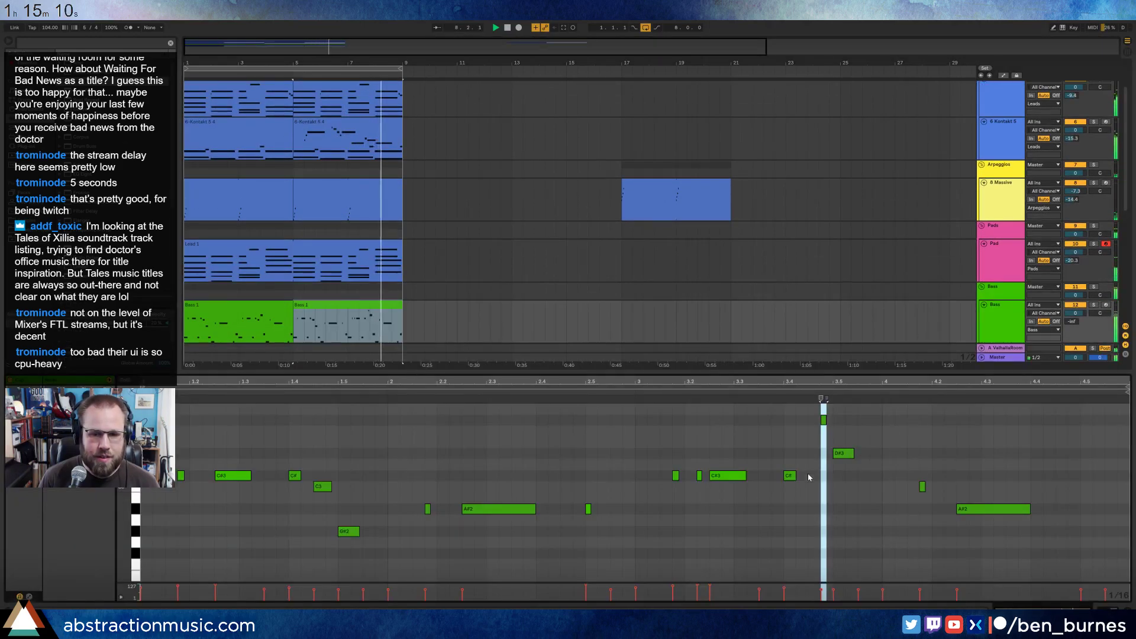
{"action": "key", "text": "space"}
{"action": "double_click", "coordinate": [814, 476]}
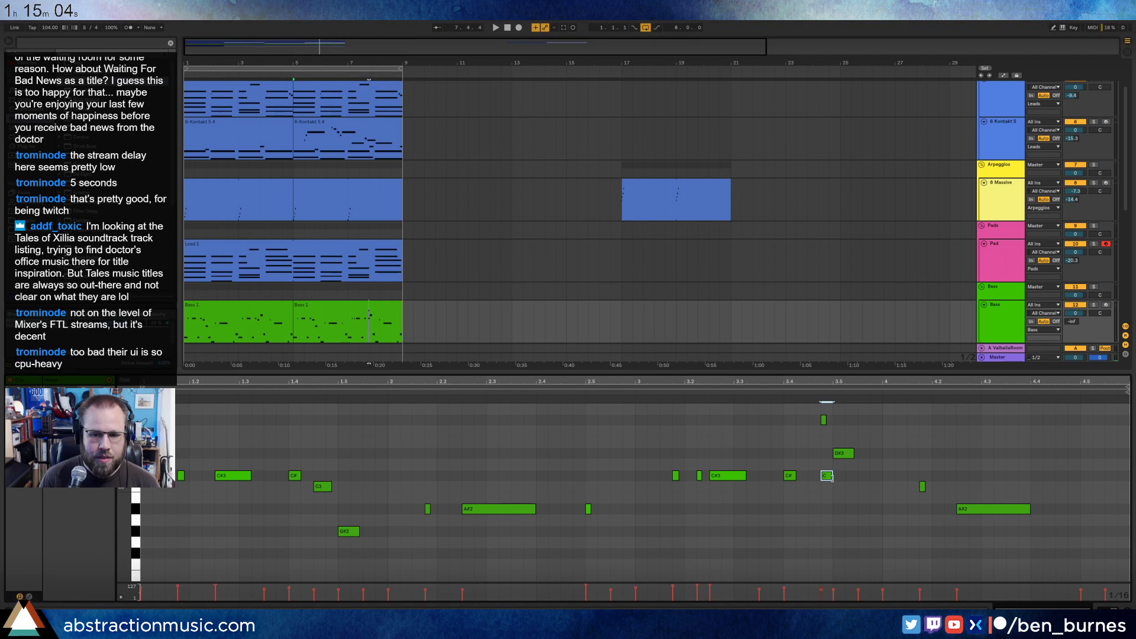
Shift the Bass clip's short high note and the following D#3 later, play the passage, and slightly lengthen the high note.
{"action": "key", "text": "Right"}
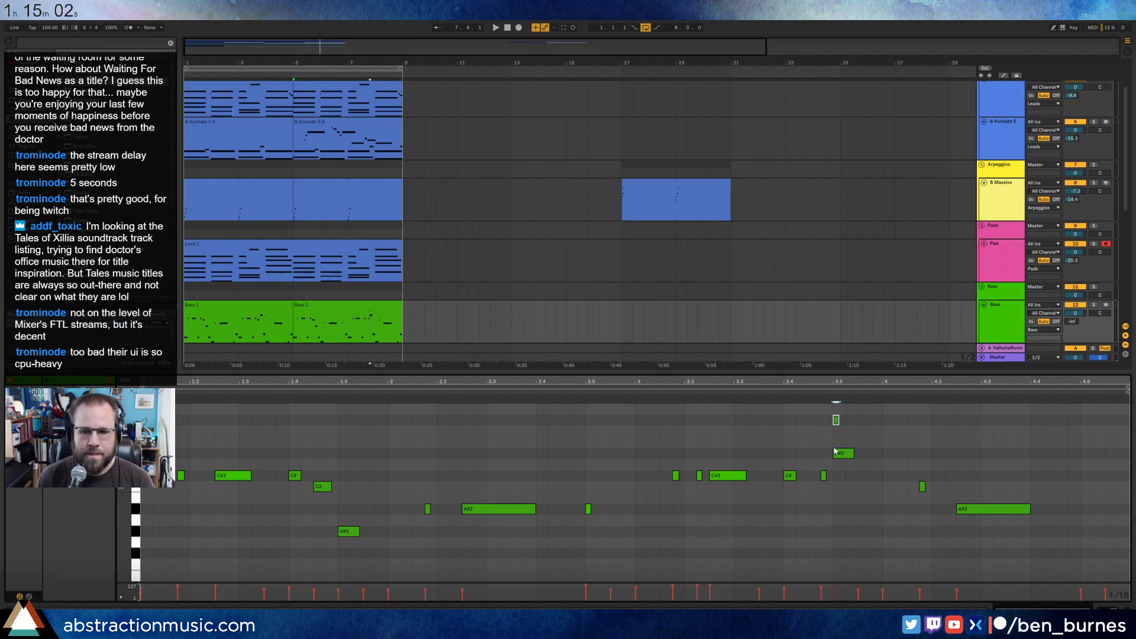
{"action": "left_click_drag", "start_coordinate": [835, 447], "coordinate": [853, 467]}
{"action": "key", "text": "shift+Down"}
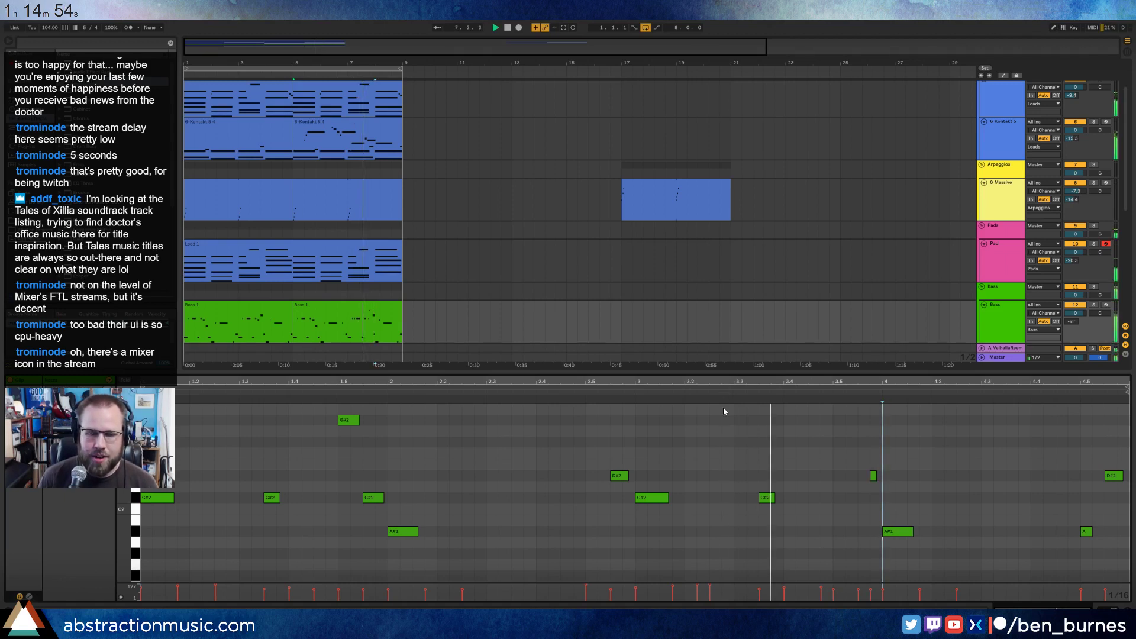
{"action": "scroll", "coordinate": [810, 478], "scroll_direction": "up", "scroll_amount": 4}
{"action": "scroll", "coordinate": [812, 487], "scroll_direction": "up", "scroll_amount": 3}
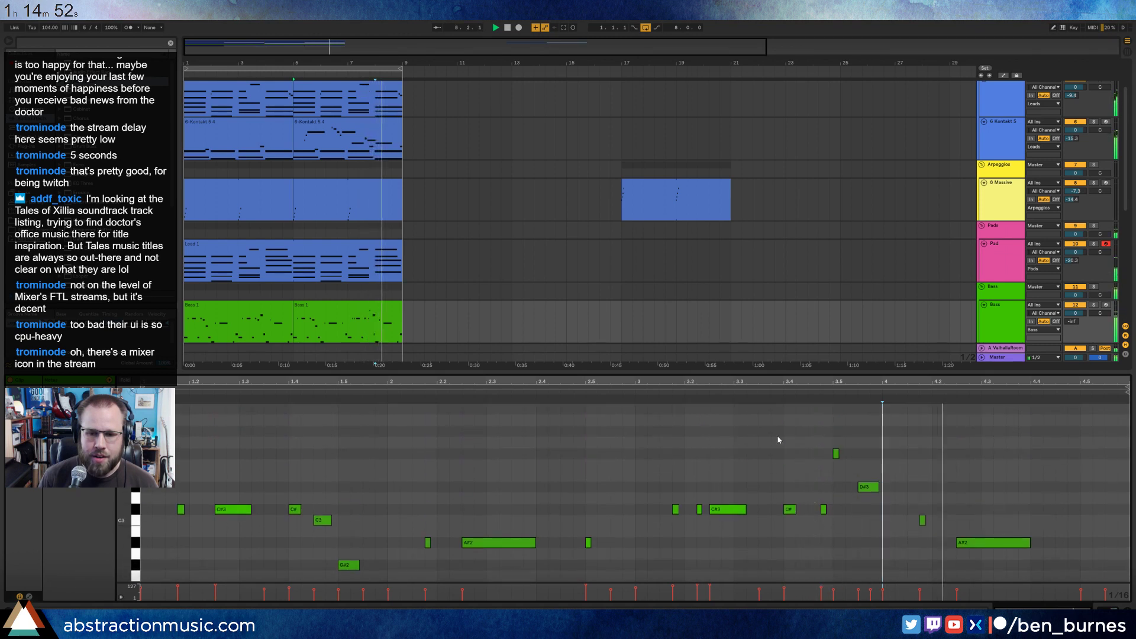
{"action": "left_click", "coordinate": [761, 392]}
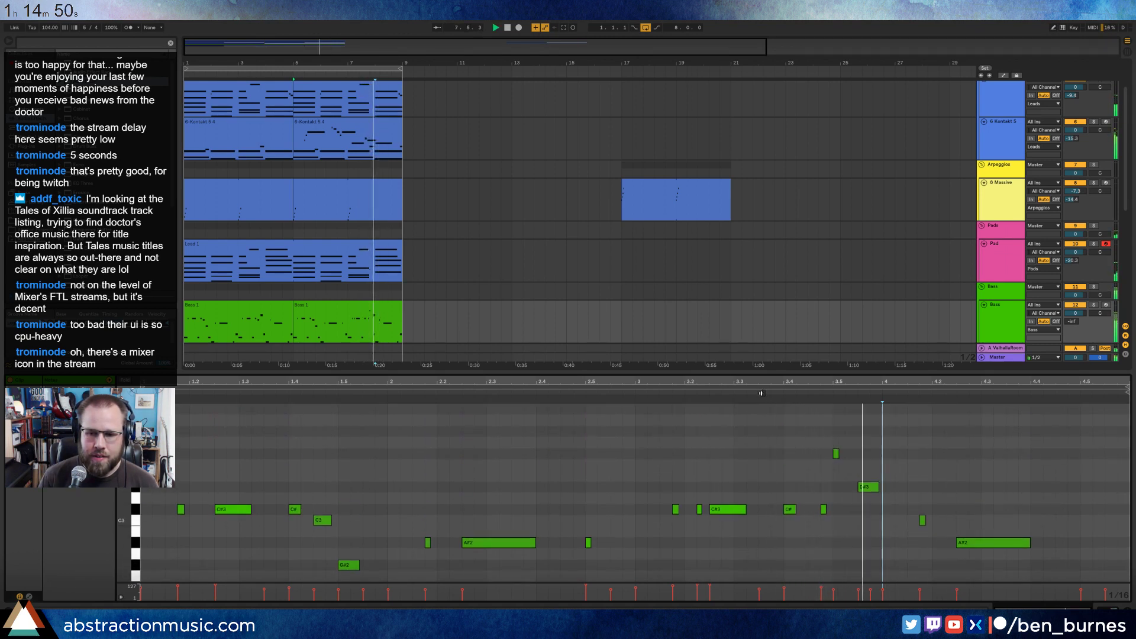
{"action": "left_click", "coordinate": [836, 454]}
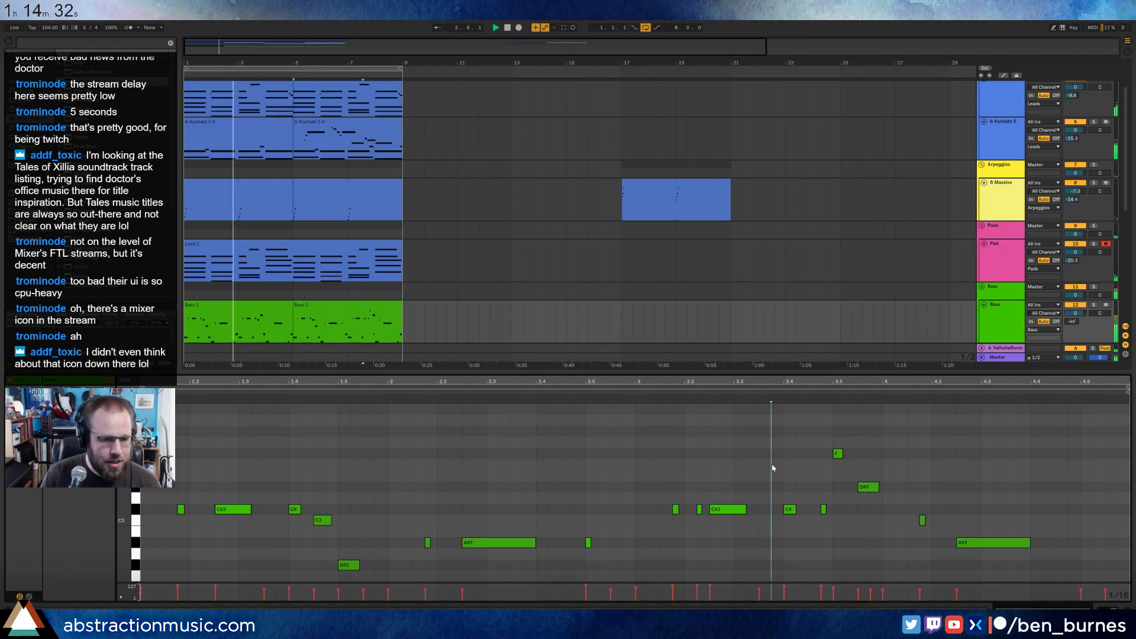
{"action": "key", "text": "shift+Tab"}
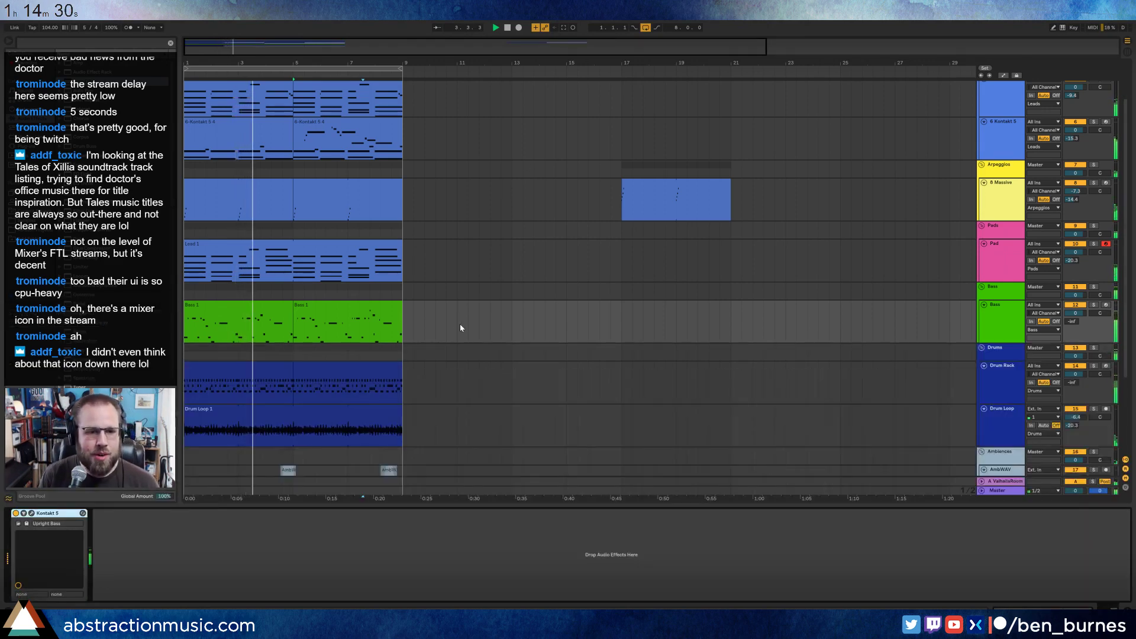
Try the long melody note at bar 4 of the second Kontakt clip four semitones higher and play the passage.
{"action": "scroll", "coordinate": [414, 316], "scroll_direction": "down", "scroll_amount": 4}
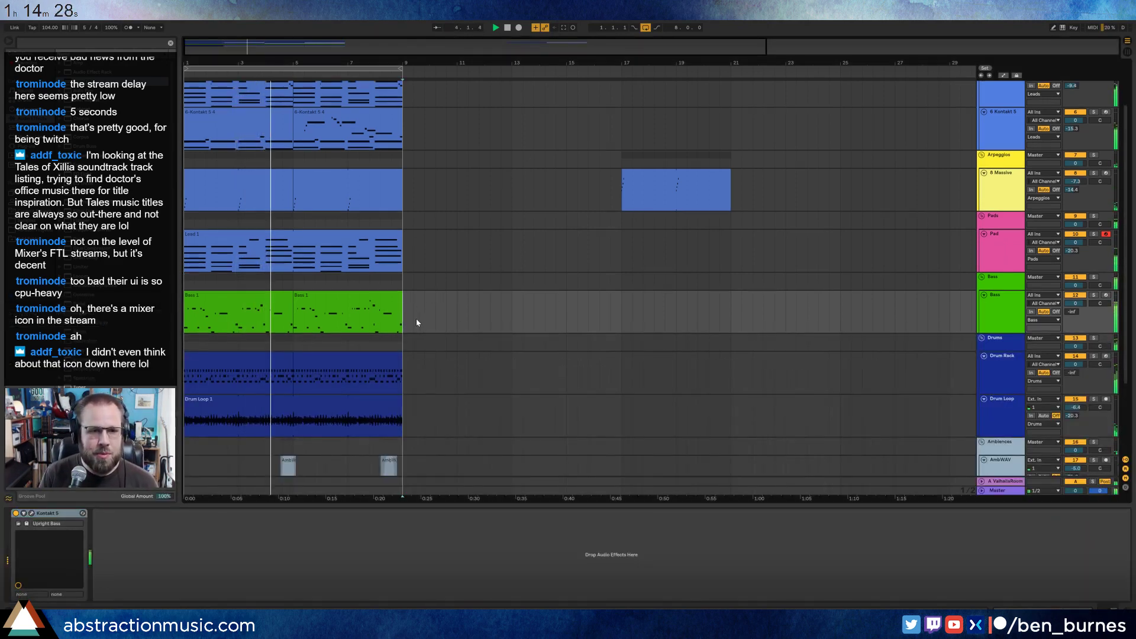
{"action": "scroll", "coordinate": [425, 338], "scroll_direction": "up", "scroll_amount": 5}
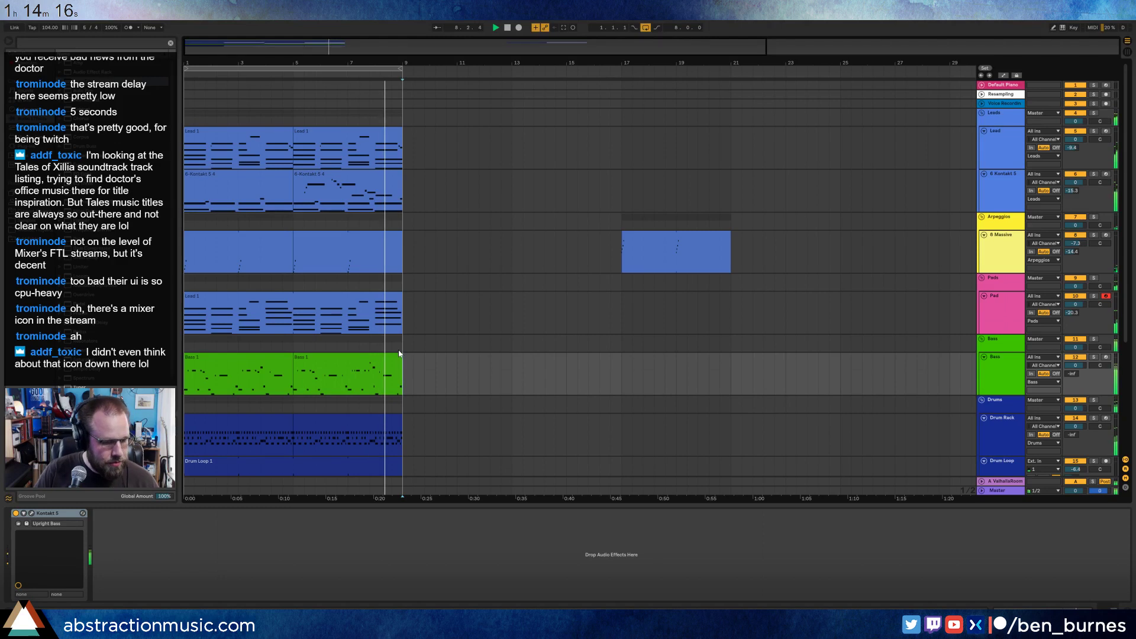
{"action": "double_click", "coordinate": [376, 178]}
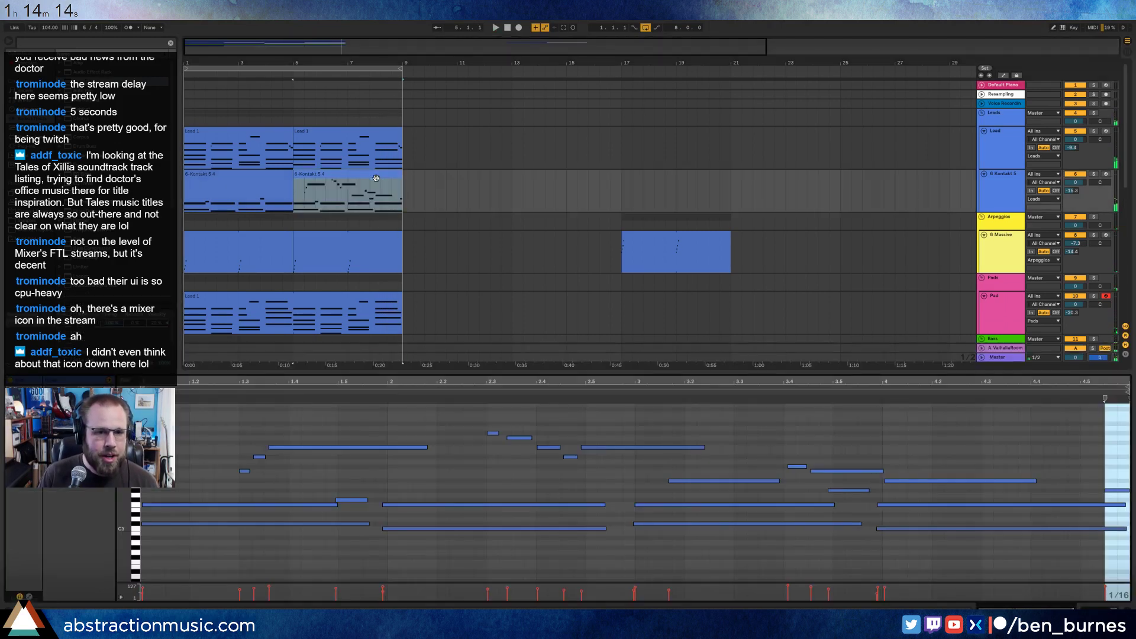
{"action": "left_click", "coordinate": [900, 480]}
{"action": "key", "text": "Up"}
{"action": "key", "text": "Up"}
{"action": "key", "text": "Up"}
{"action": "key", "text": "Up"}
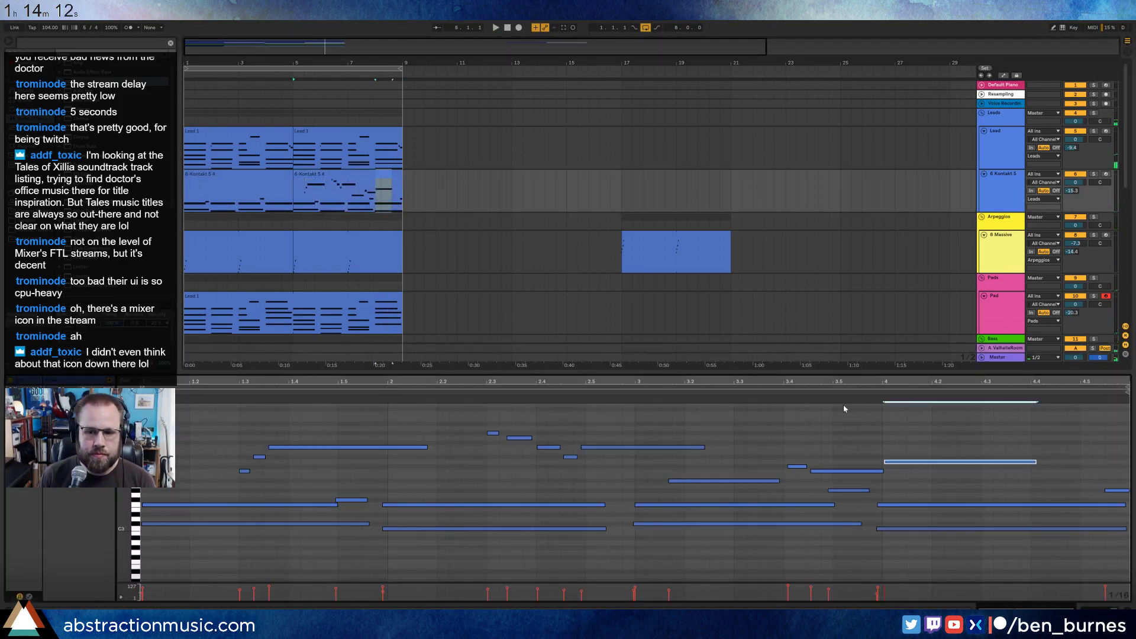
{"action": "left_click", "coordinate": [787, 393]}
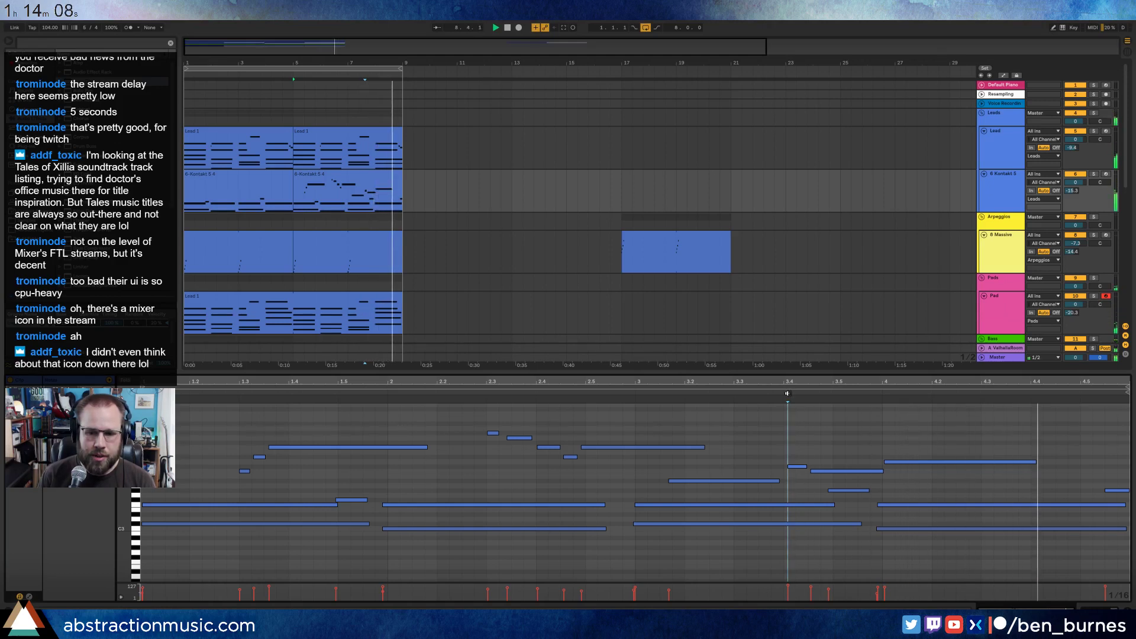
{"action": "left_click_drag", "start_coordinate": [970, 462], "coordinate": [977, 480]}
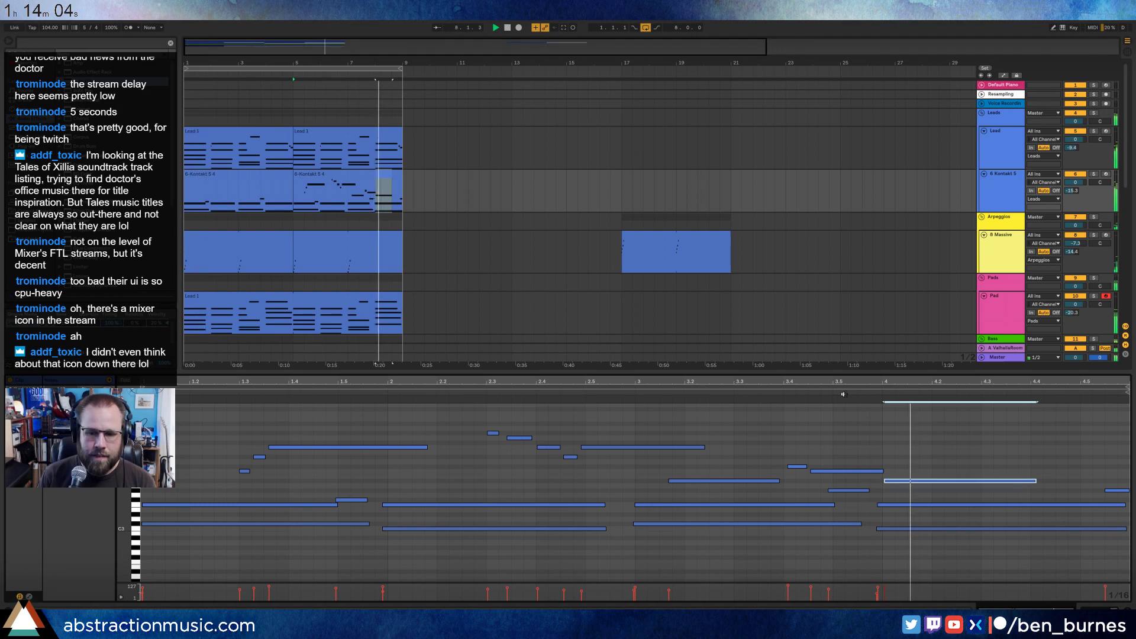
Stop playback and move the separate Massive arpeggio clip from bar 17 to bar 25.
{"action": "left_click", "coordinate": [530, 278]}
{"action": "key", "text": "space"}
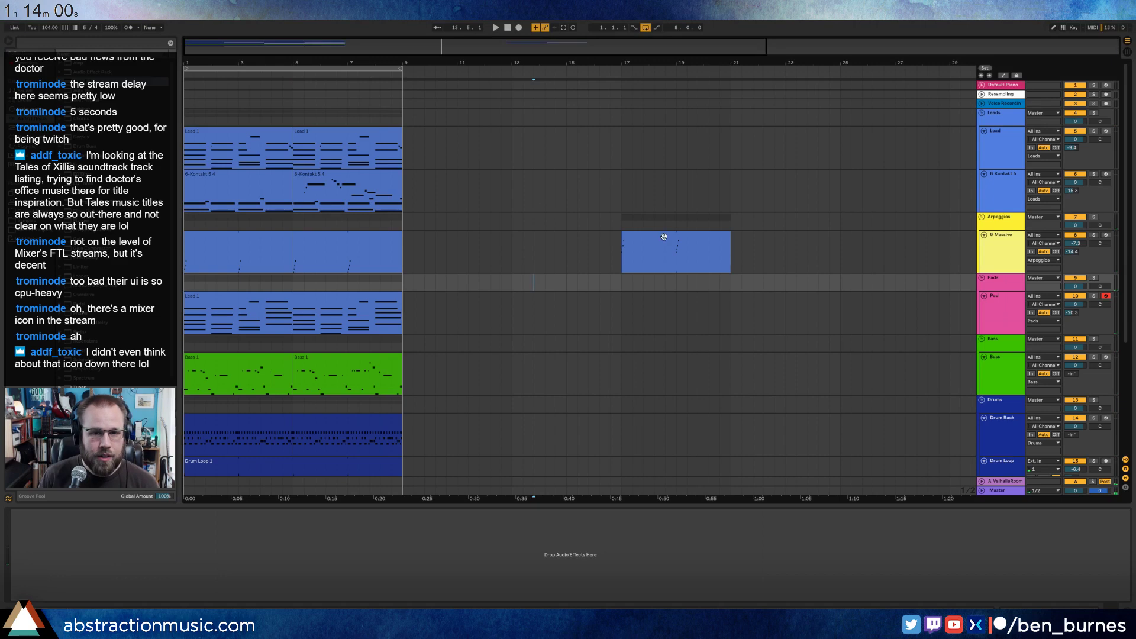
{"action": "left_click_drag", "start_coordinate": [664, 236], "coordinate": [878, 241]}
{"action": "left_click", "coordinate": [517, 265]}
Select all clips of the eight-bar loop from the Lead down to the ambience track and move them to start at bar 9.
{"action": "left_click", "coordinate": [322, 130]}
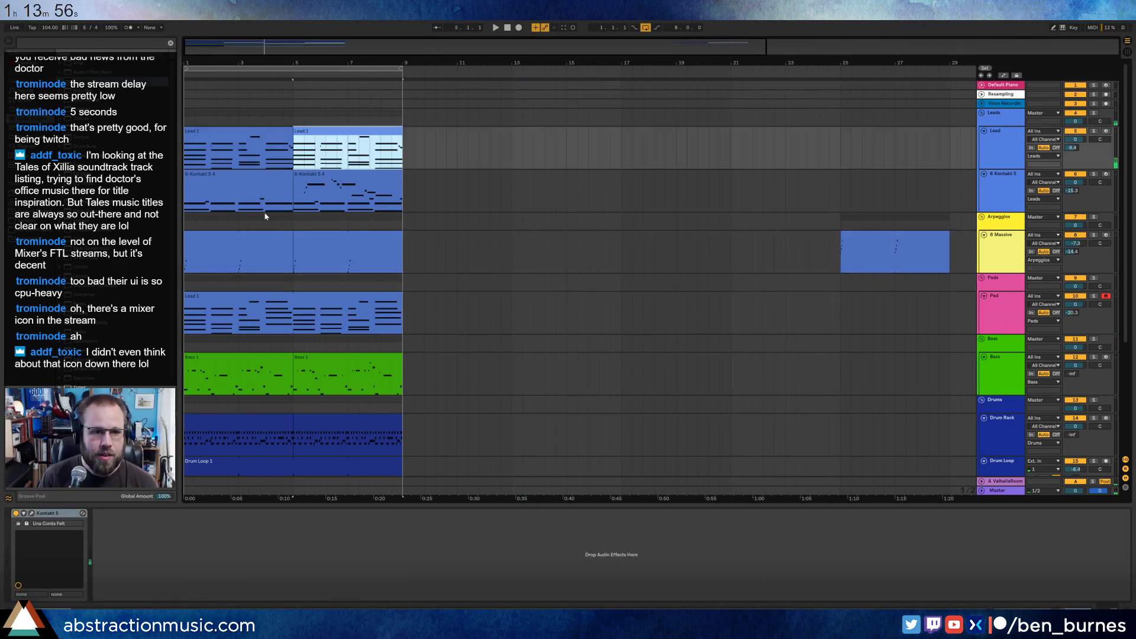
{"action": "scroll", "coordinate": [210, 436], "scroll_direction": "down", "scroll_amount": 5}
{"action": "left_click", "coordinate": [189, 422], "text": "shift"}
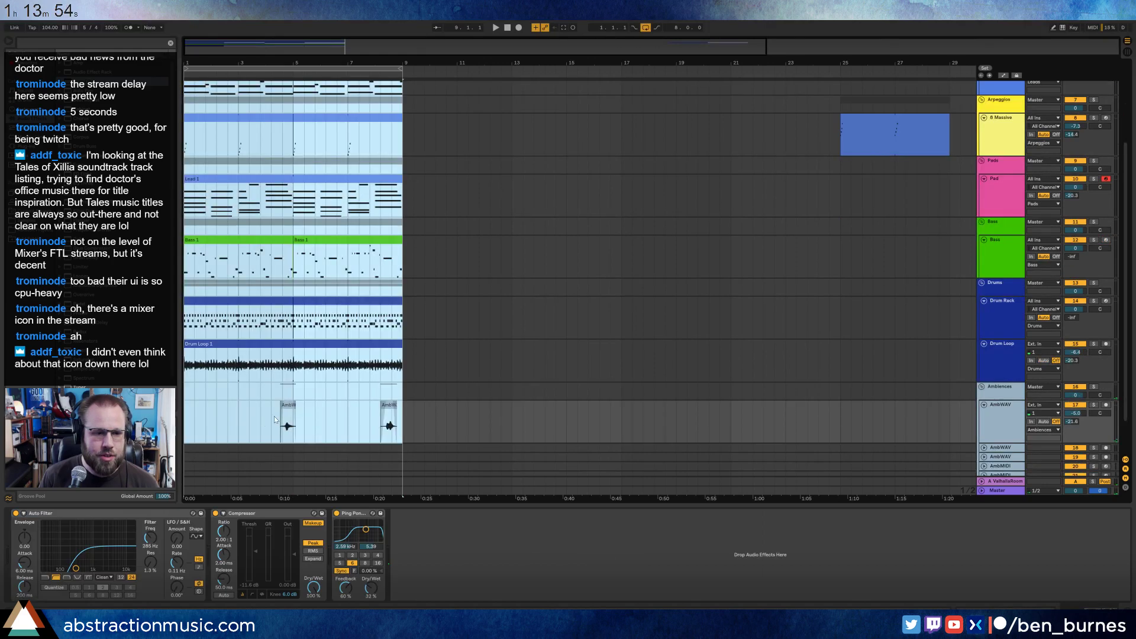
{"action": "scroll", "coordinate": [274, 416], "scroll_direction": "up", "scroll_amount": 5}
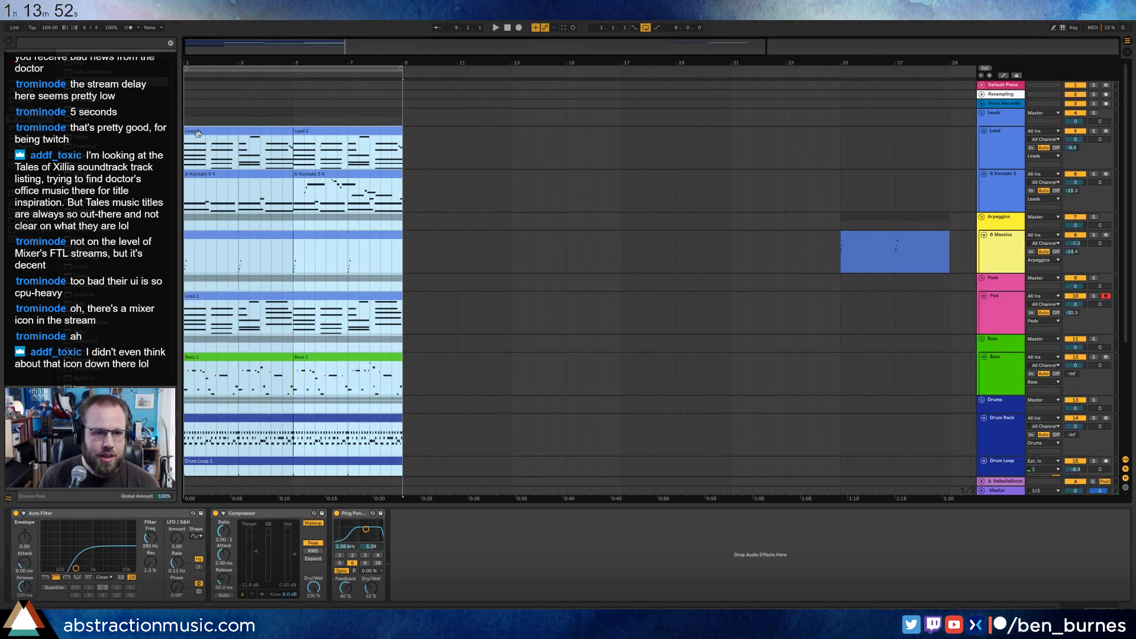
{"action": "left_click_drag", "start_coordinate": [197, 132], "coordinate": [416, 134]}
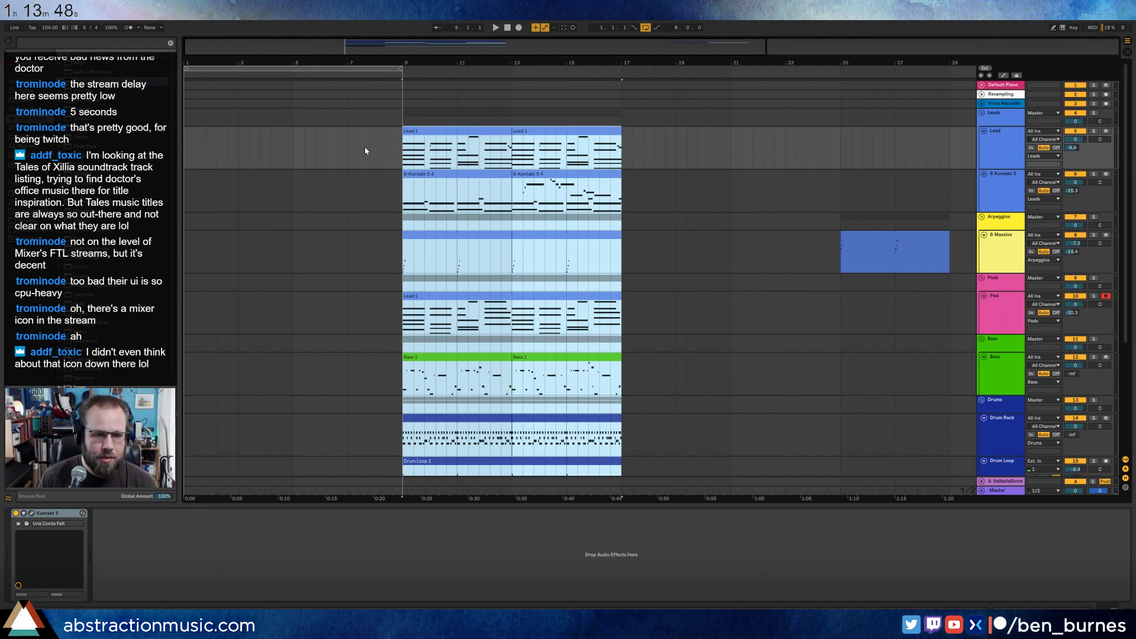
Extend the start of the Pad clip back to bar 5 as a four-bar lead-in and play it.
{"action": "left_click", "coordinate": [347, 287]}
{"action": "left_click", "coordinate": [345, 301]}
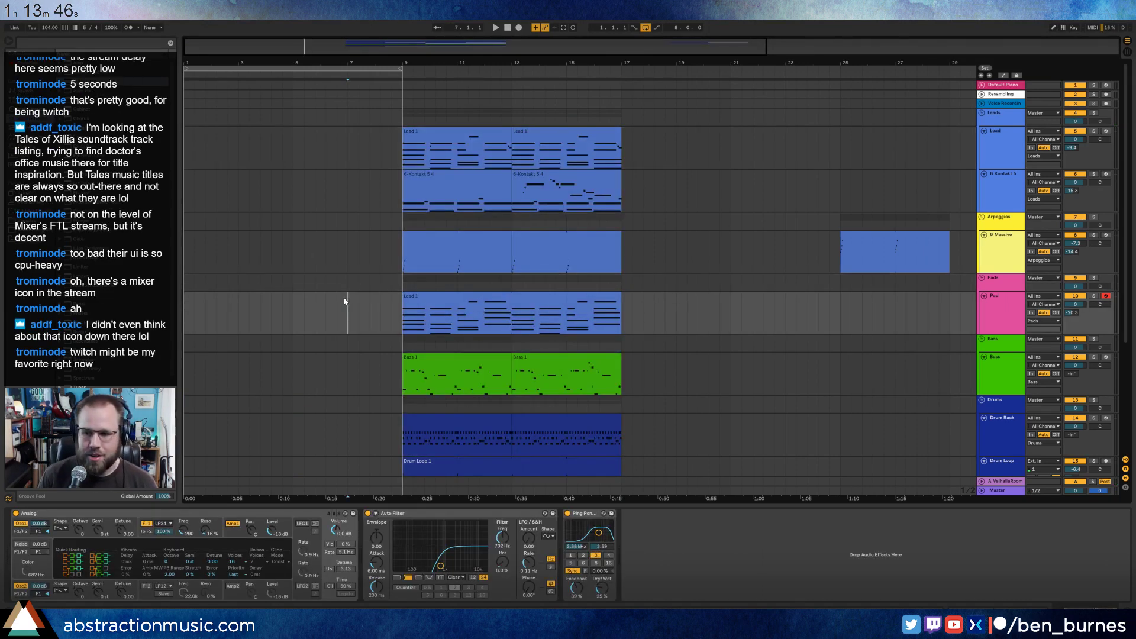
{"action": "left_click", "coordinate": [489, 298]}
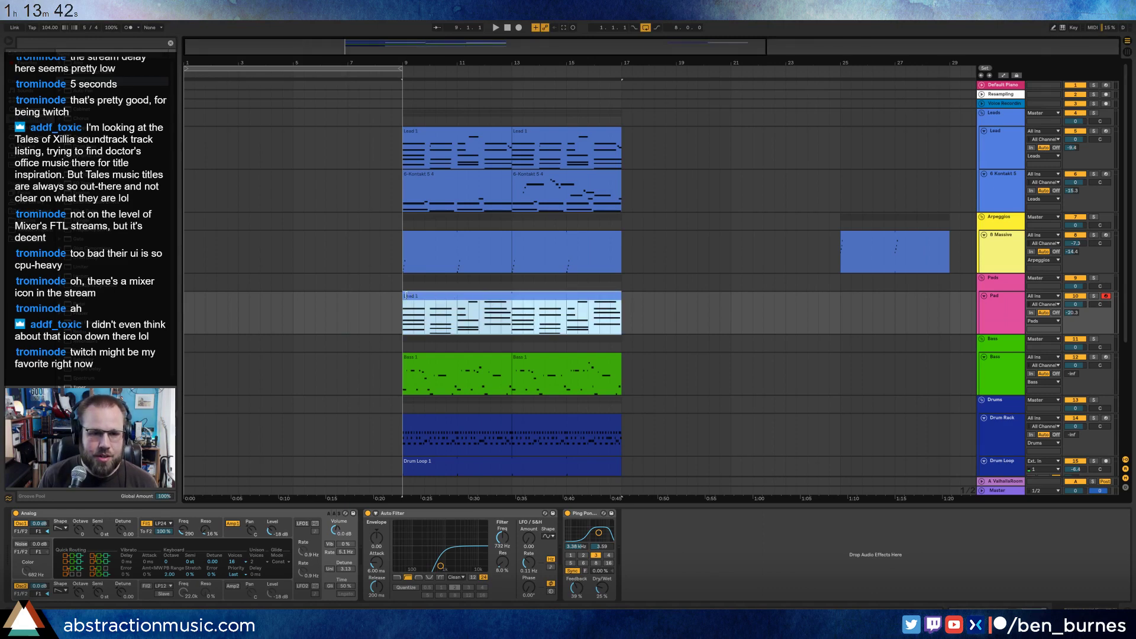
{"action": "left_click_drag", "start_coordinate": [405, 295], "coordinate": [294, 295]}
{"action": "key", "text": "space"}
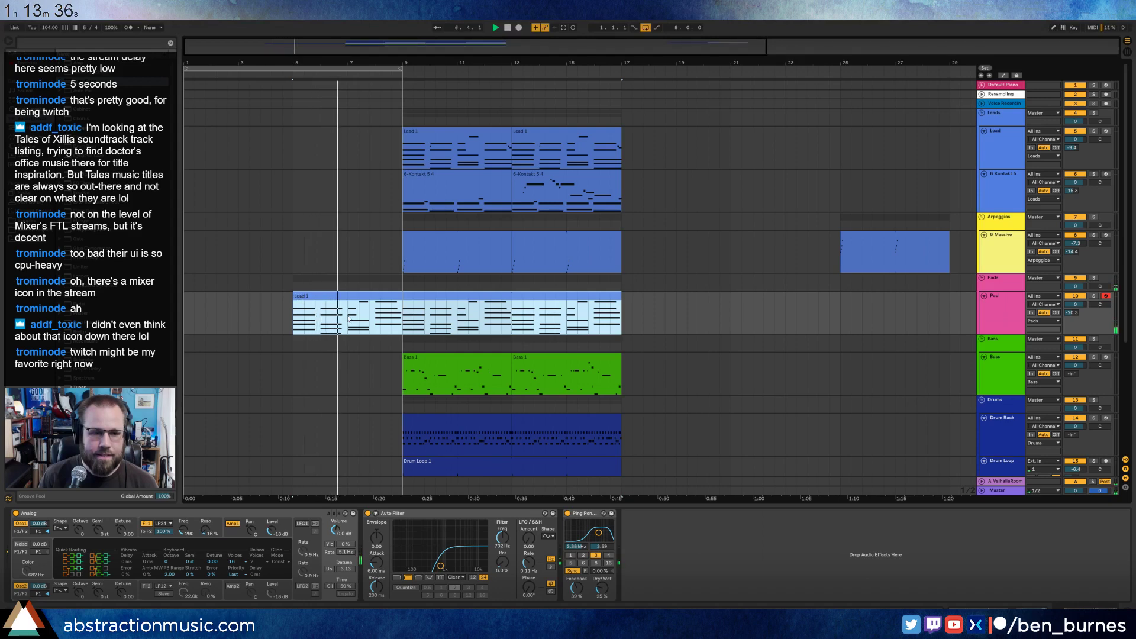
{"action": "key", "text": "space"}
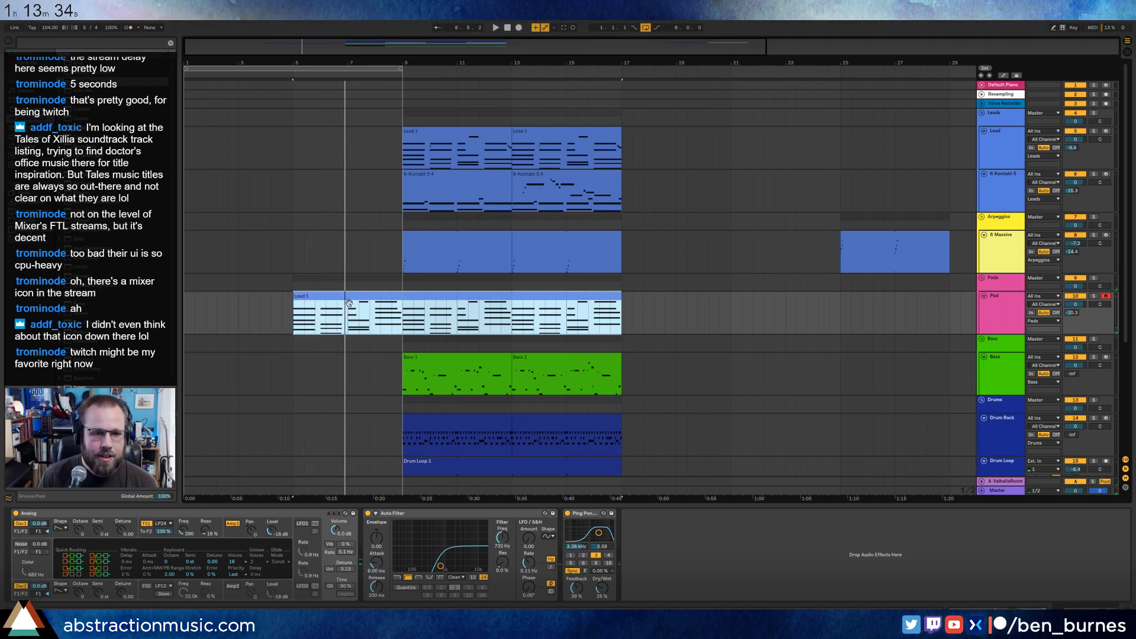
Open the Pad clip's notes and add a short four-note chord just before bar 3.
{"action": "double_click", "coordinate": [352, 296]}
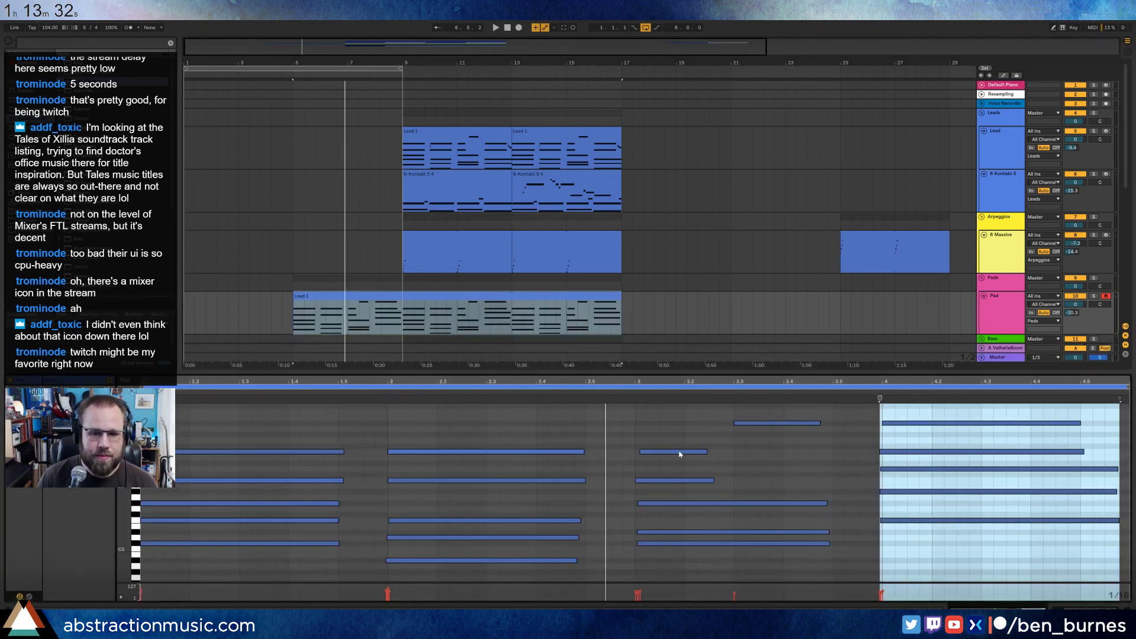
{"action": "scroll", "coordinate": [609, 467], "scroll_direction": "down", "scroll_amount": 3}
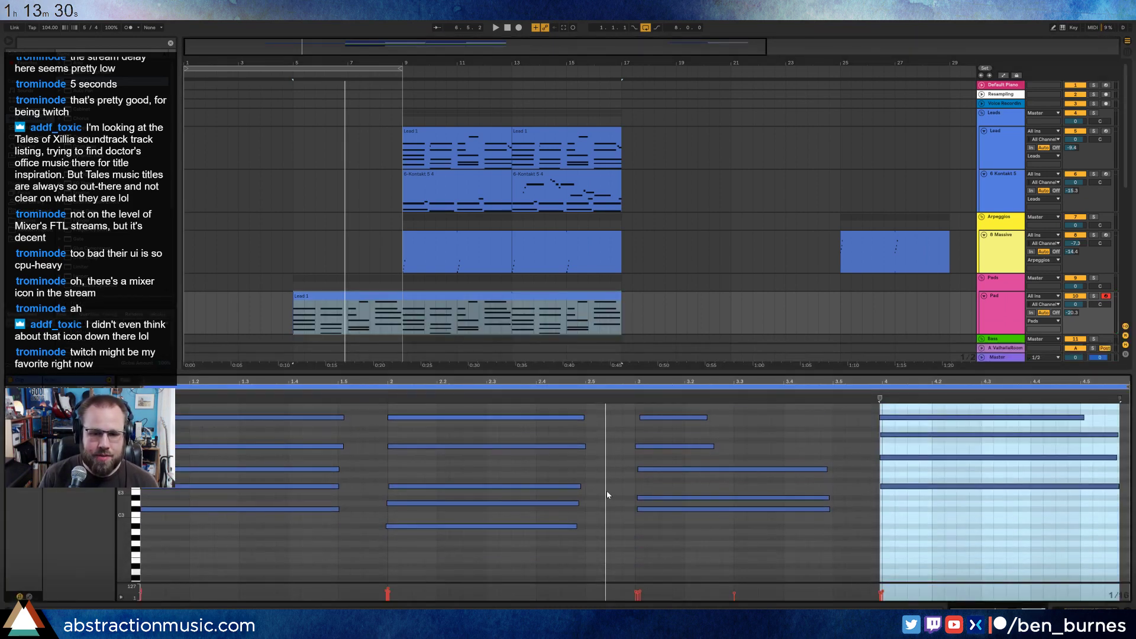
{"action": "double_click", "coordinate": [615, 510]}
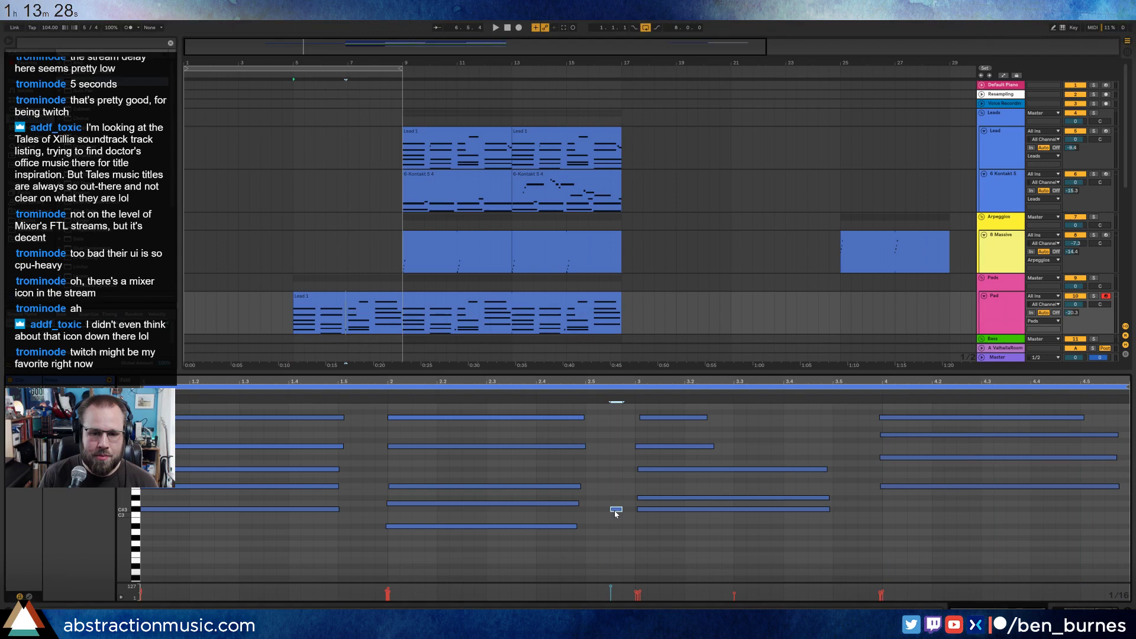
{"action": "double_click", "coordinate": [615, 468]}
{"action": "scroll", "coordinate": [615, 473], "scroll_direction": "up", "scroll_amount": 3}
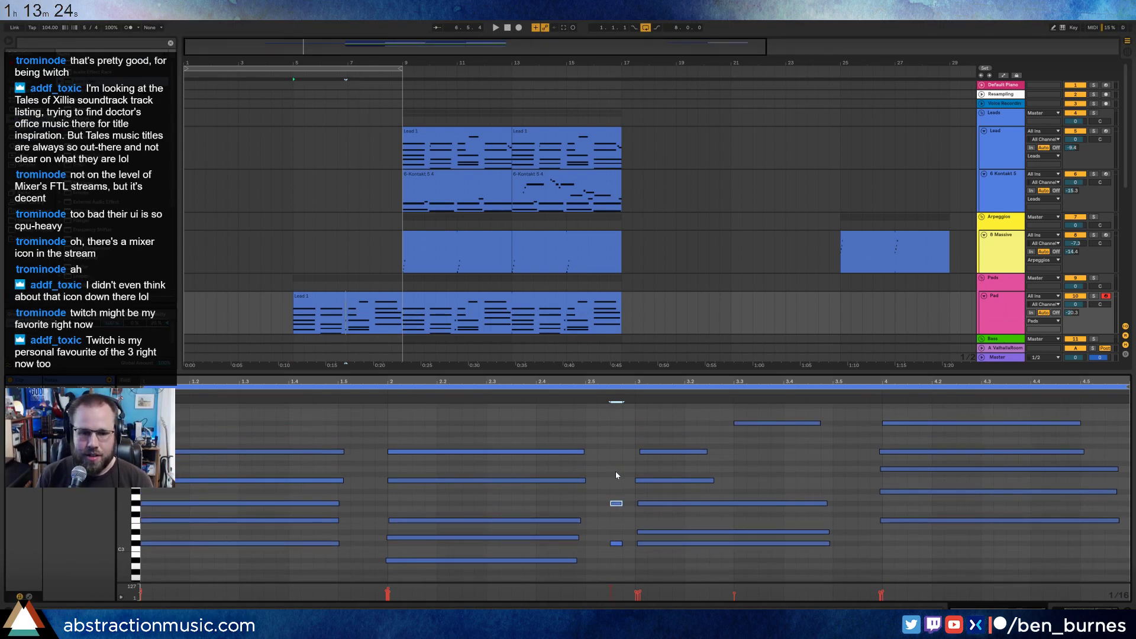
{"action": "key", "text": "Down"}
{"action": "key", "text": "Down"}
{"action": "key", "text": "Down"}
{"action": "double_click", "coordinate": [617, 479]}
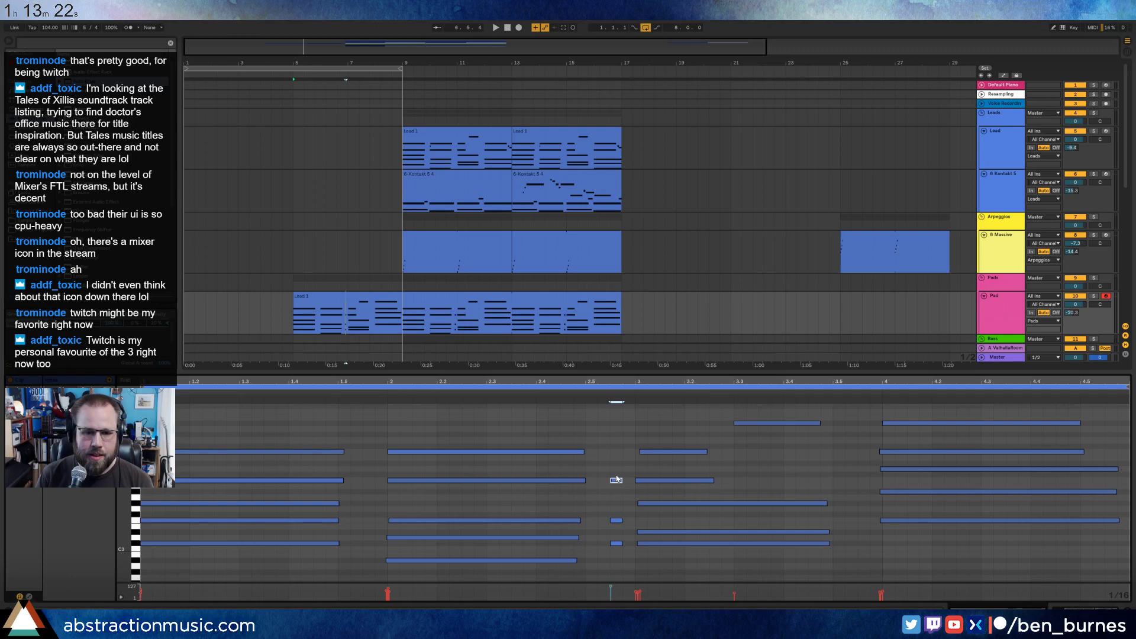
{"action": "double_click", "coordinate": [616, 423]}
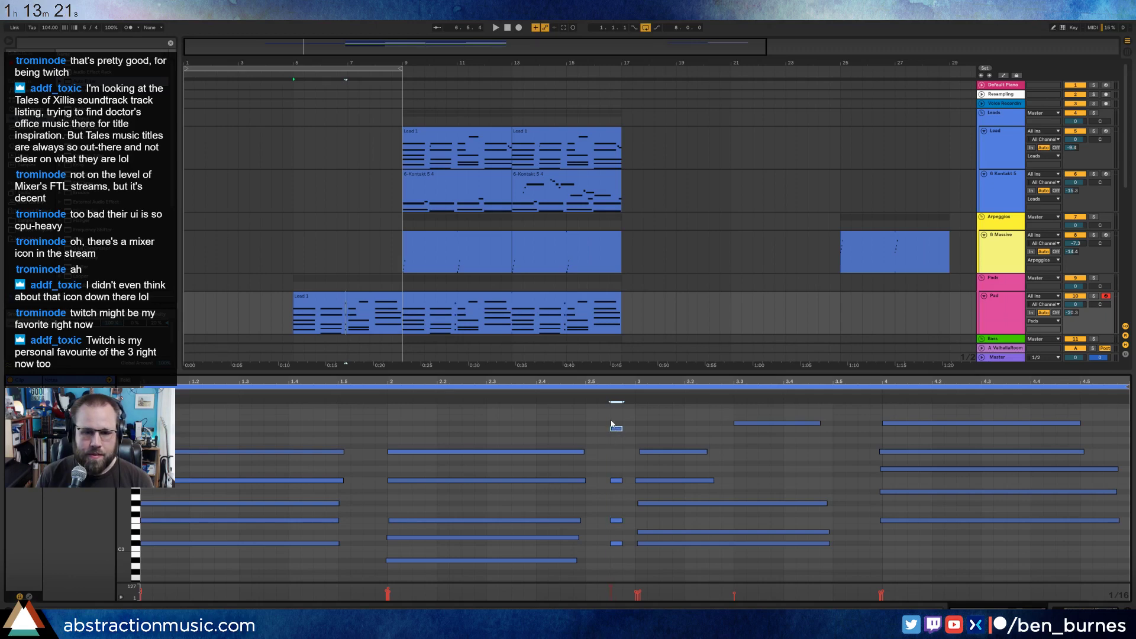
Play the Pad passage from bar 2 into bar 4 to check the short added chord, selecting its four notes between playbacks.
{"action": "left_click", "coordinate": [528, 394]}
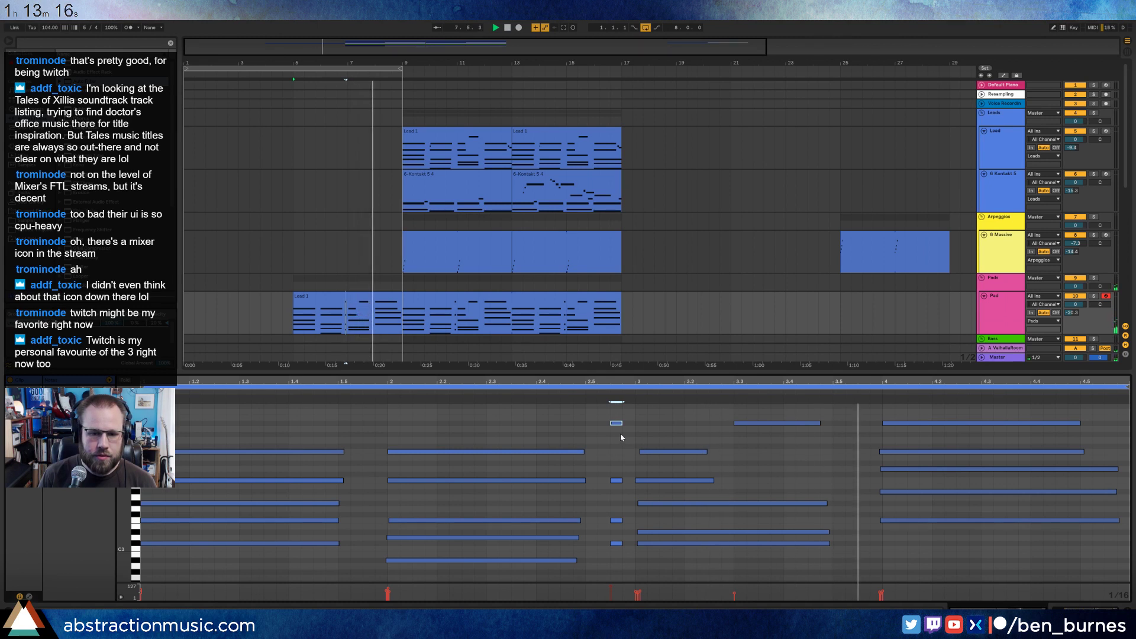
{"action": "key", "text": "space"}
{"action": "left_click_drag", "start_coordinate": [610, 412], "coordinate": [628, 567]}
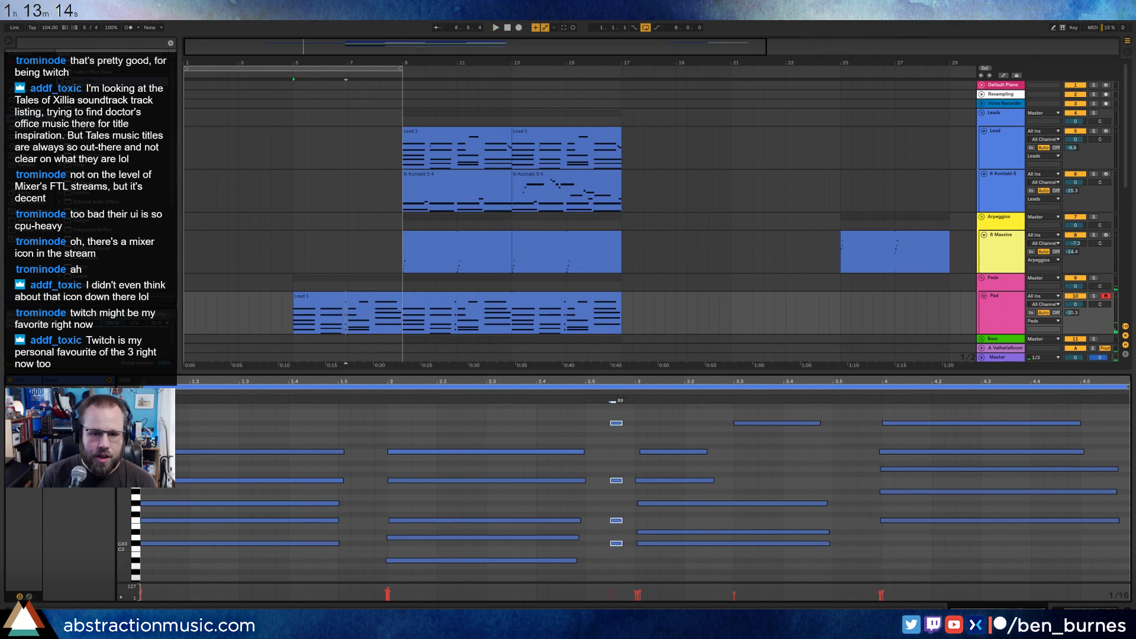
{"action": "left_click", "coordinate": [370, 393]}
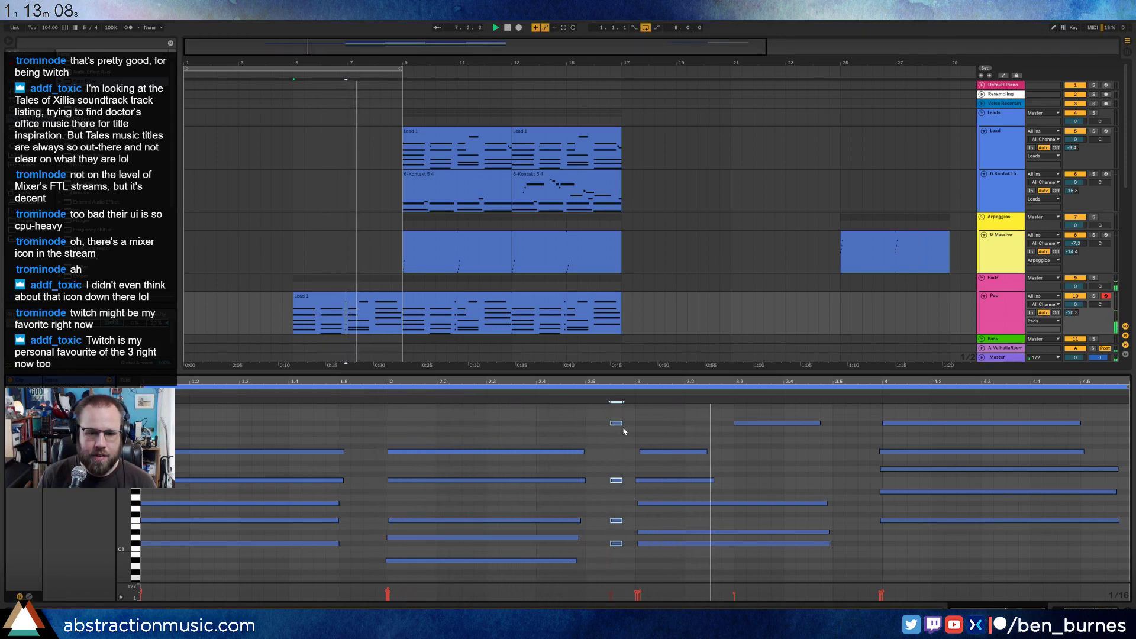
{"action": "left_click", "coordinate": [813, 468]}
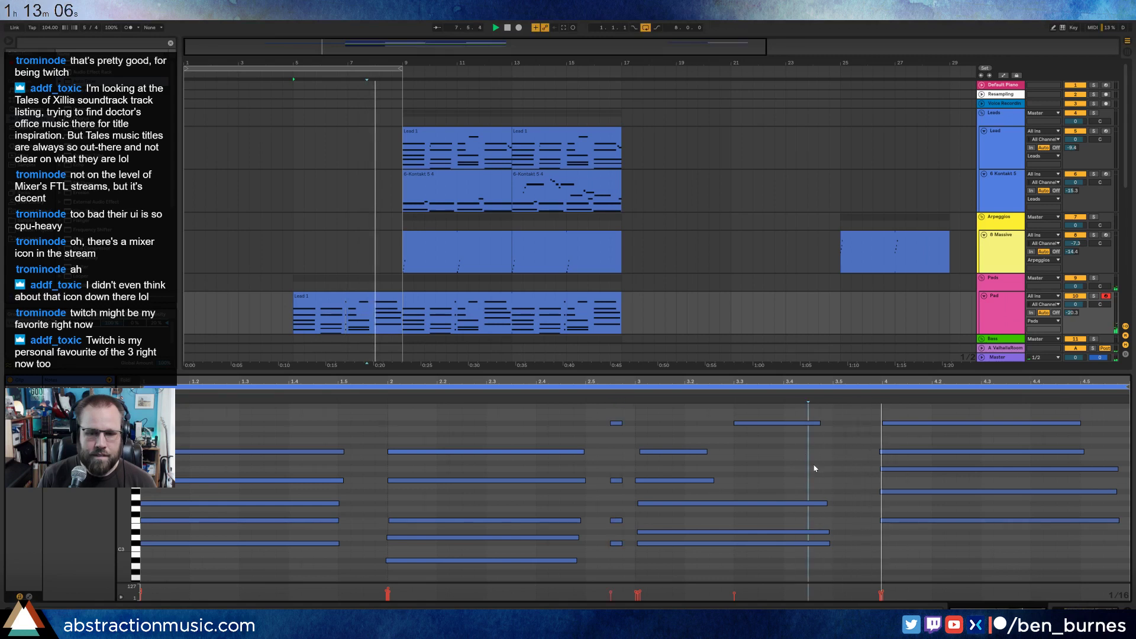
{"action": "key", "text": "space"}
Try the top note of the Pad clip's bar 4 chord two and three semitones lower while playing it, settling on two.
{"action": "left_click_drag", "start_coordinate": [914, 442], "coordinate": [922, 462]}
{"action": "left_click_drag", "start_coordinate": [907, 417], "coordinate": [912, 429]}
{"action": "key", "text": "Down"}
{"action": "key", "text": "Down"}
{"action": "left_click", "coordinate": [862, 392]}
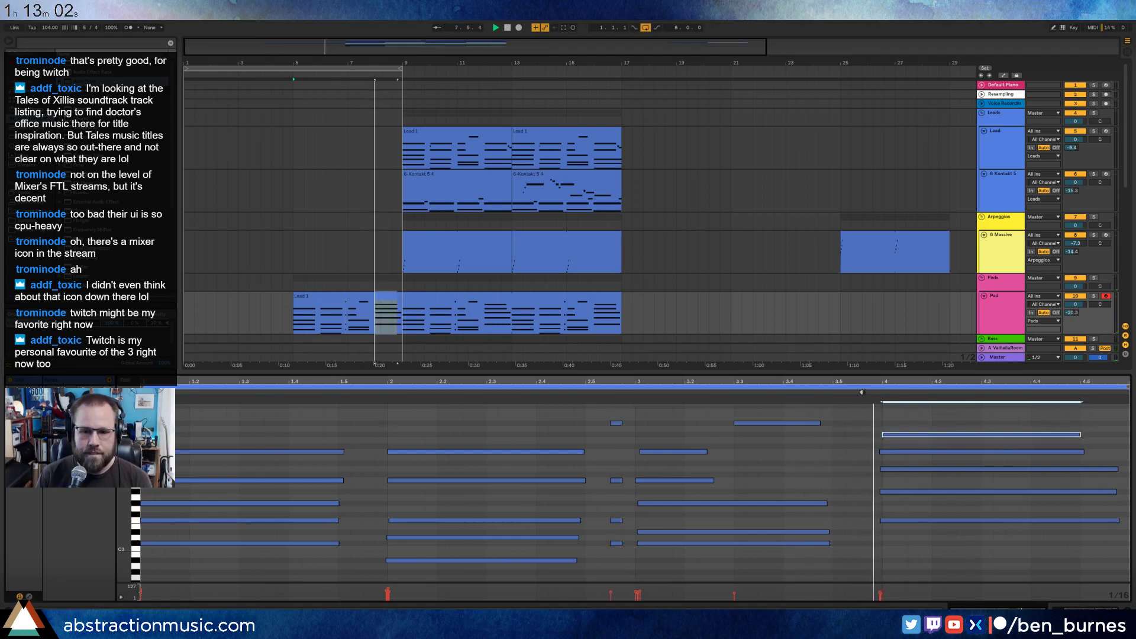
{"action": "key", "text": "Down"}
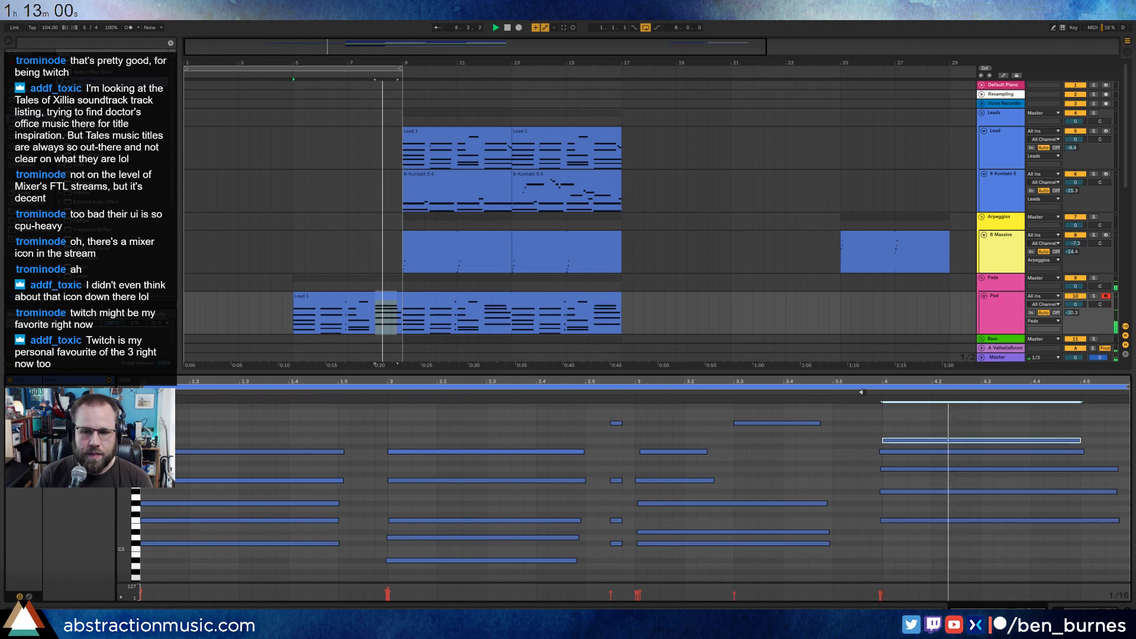
{"action": "key", "text": "Up"}
{"action": "key", "text": "space"}
Lower the second- and third-highest notes of the bar 4 chord by two semitones each and play the chord.
{"action": "left_click_drag", "start_coordinate": [877, 445], "coordinate": [885, 464]}
{"action": "key", "text": "Down"}
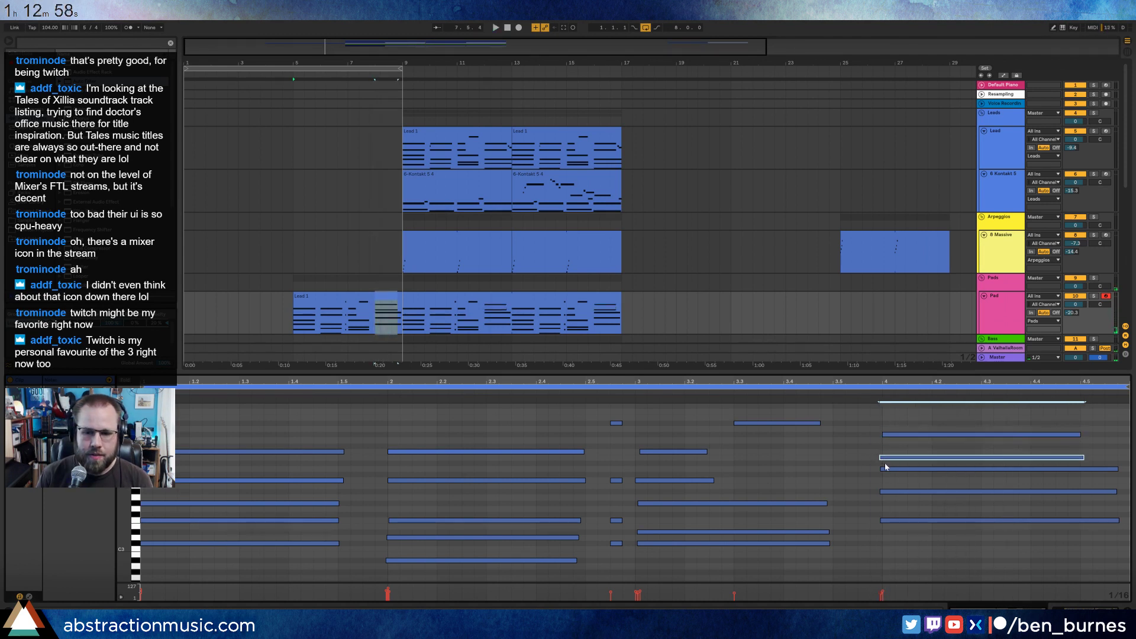
{"action": "key", "text": "Down"}
{"action": "left_click", "coordinate": [885, 468]}
{"action": "key", "text": "Down"}
{"action": "key", "text": "Down"}
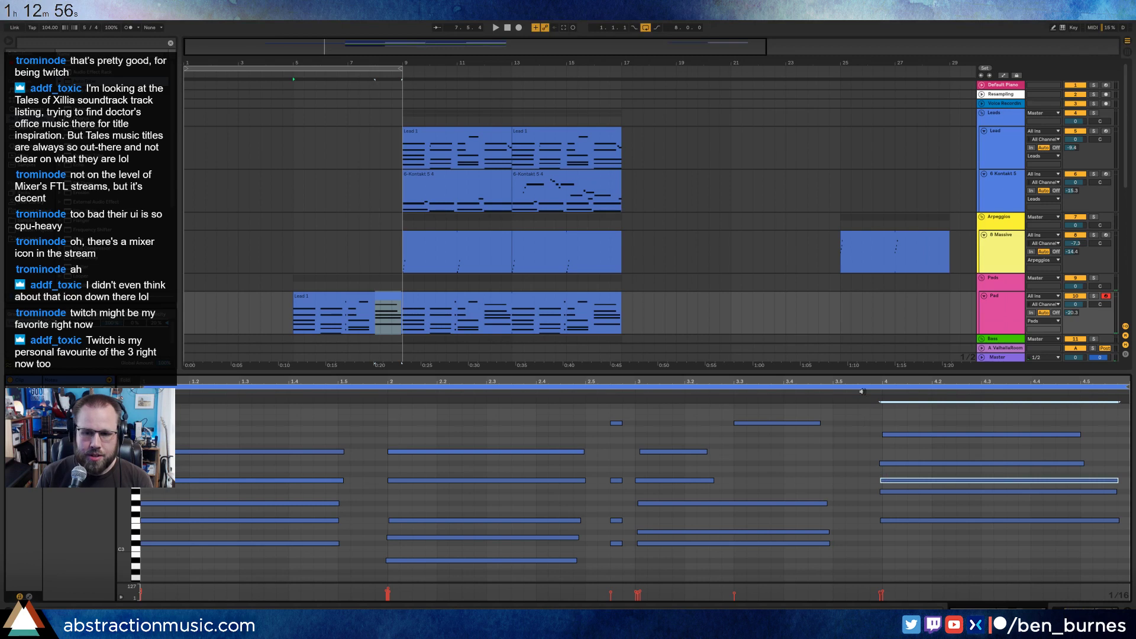
{"action": "key", "text": "space"}
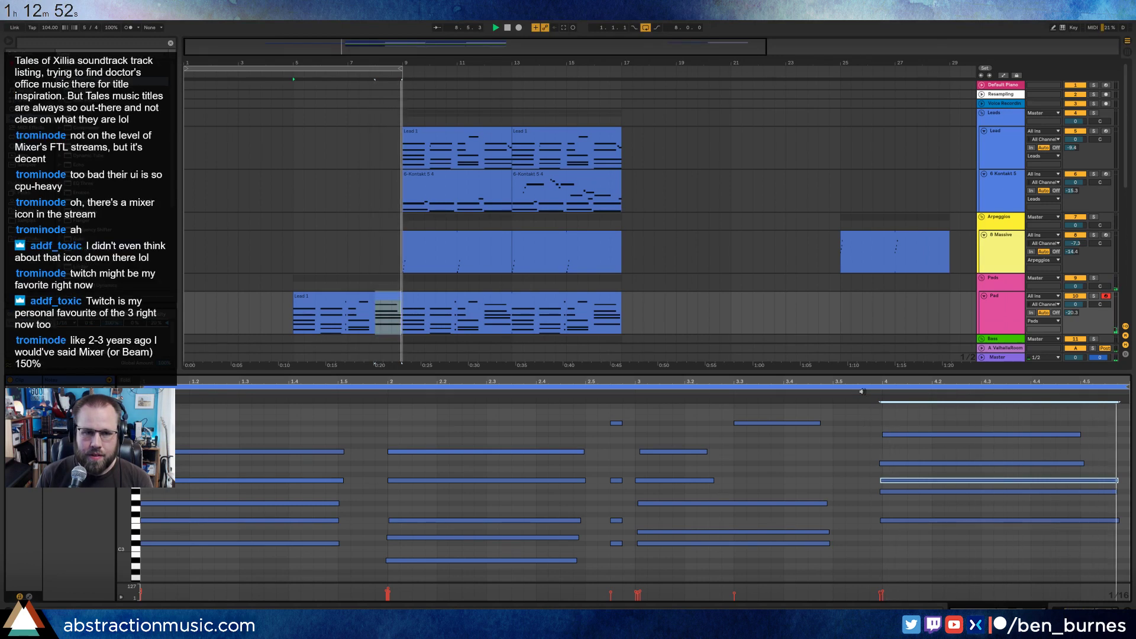
Restart playback of the pad intro and turn off the arrangement loop.
{"action": "key", "text": "space"}
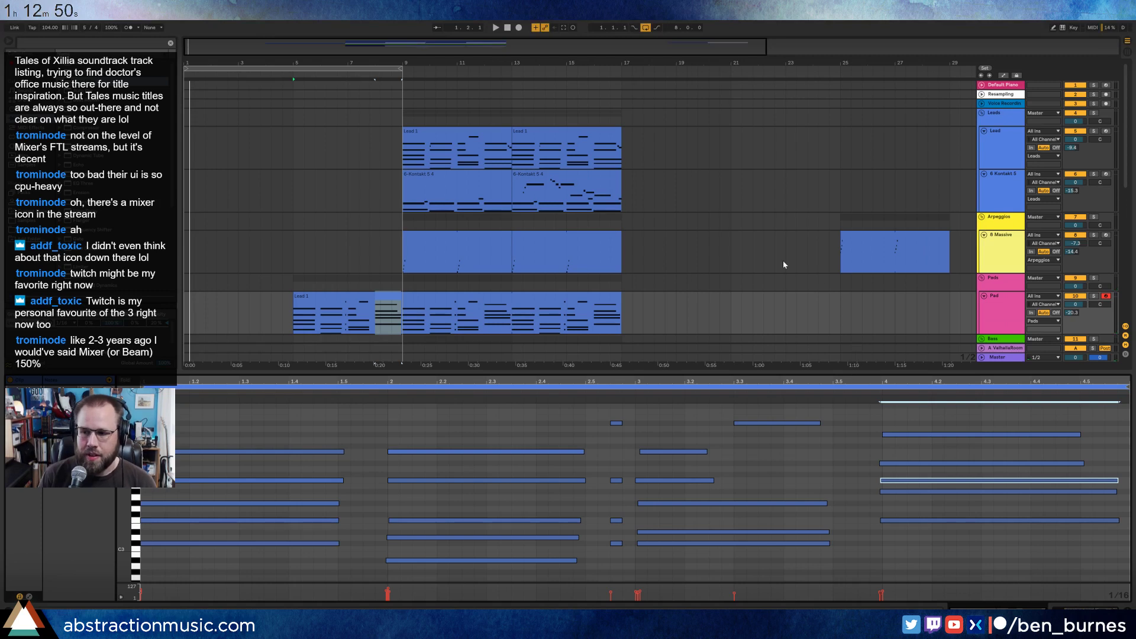
{"action": "key", "text": "space"}
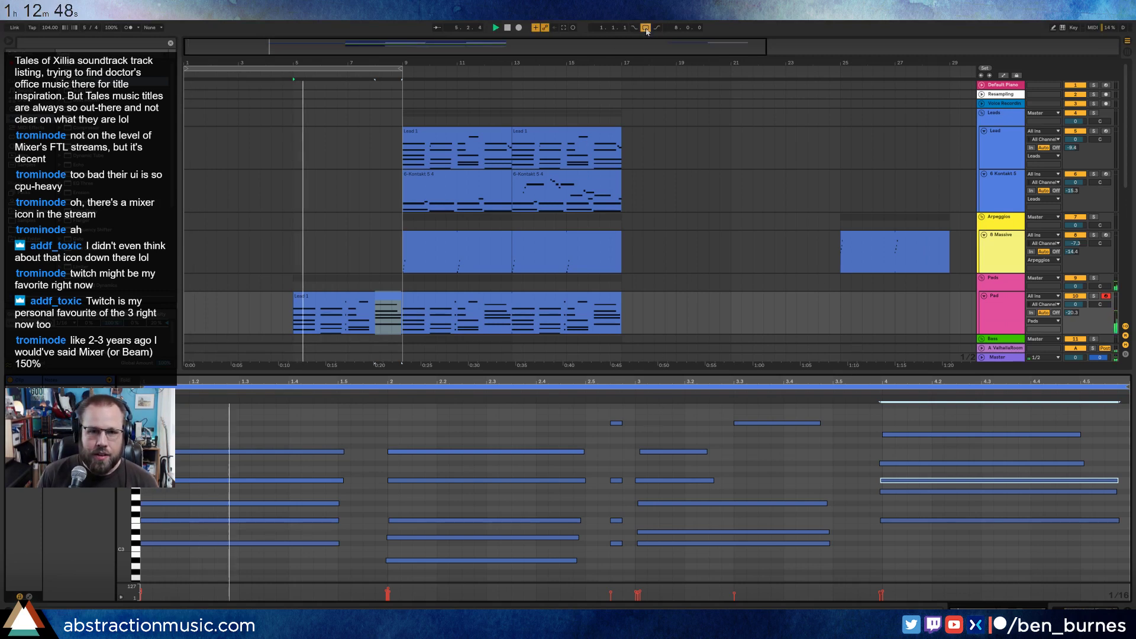
{"action": "left_click", "coordinate": [645, 27]}
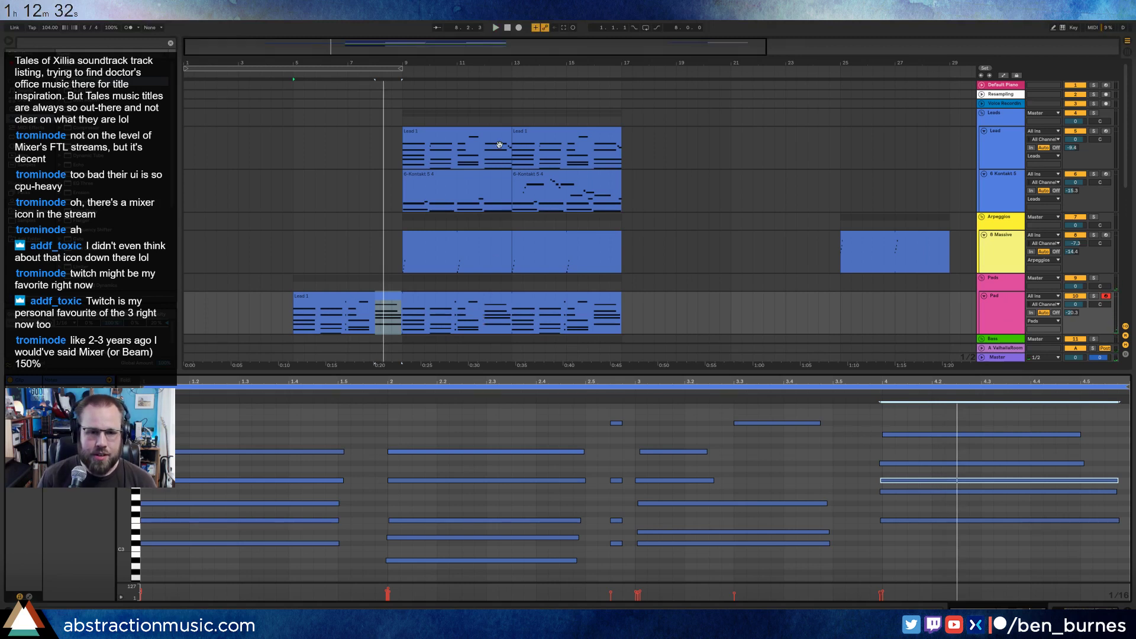
Raise the two highest notes of the bar 4 chord by two semitones each, back to their original pitches.
{"action": "left_click_drag", "start_coordinate": [875, 432], "coordinate": [900, 464]}
{"action": "key", "text": "Up"}
{"action": "key", "text": "Up"}
{"action": "key", "text": "Up"}
{"action": "key", "text": "Up"}
{"action": "key", "text": "Up"}
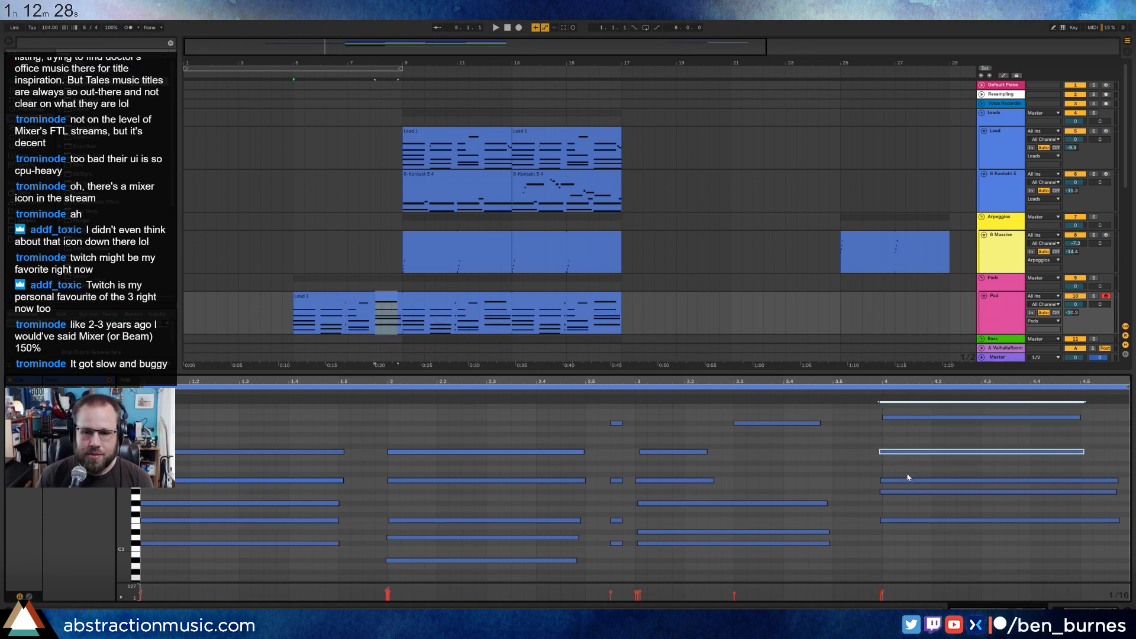
{"action": "left_click_drag", "start_coordinate": [882, 411], "coordinate": [897, 439]}
{"action": "key", "text": "Down"}
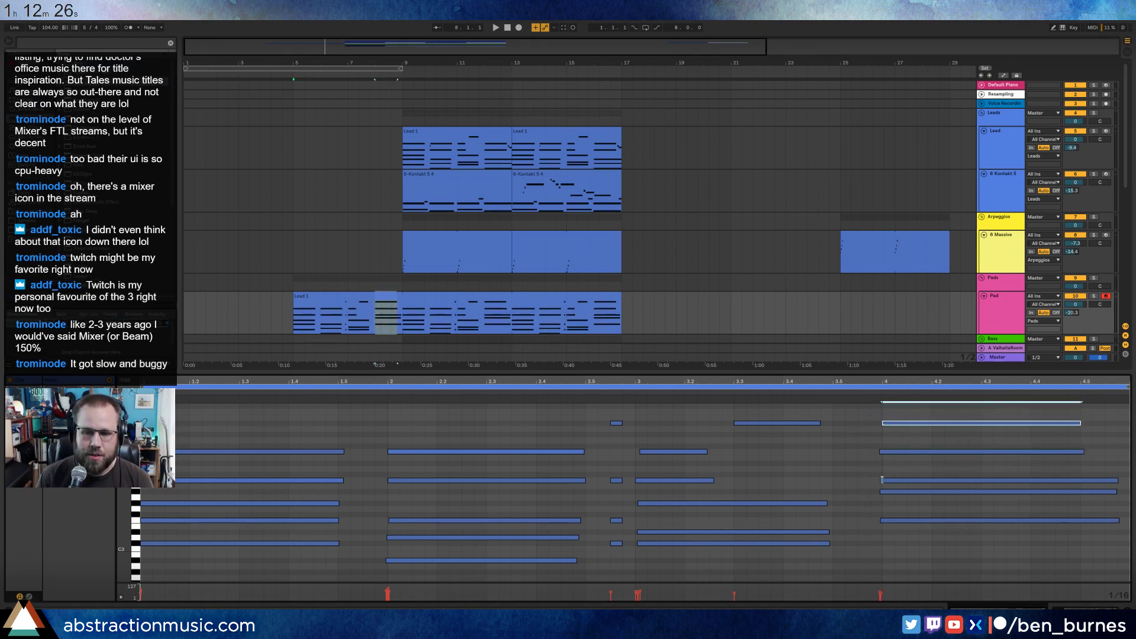
Lower the two lowest notes of the bar 4 chord by two semitones each and play the passage.
{"action": "left_click_drag", "start_coordinate": [885, 486], "coordinate": [883, 527]}
{"action": "key", "text": "Down"}
{"action": "key", "text": "Down"}
{"action": "key", "text": "Down"}
{"action": "key", "text": "Down"}
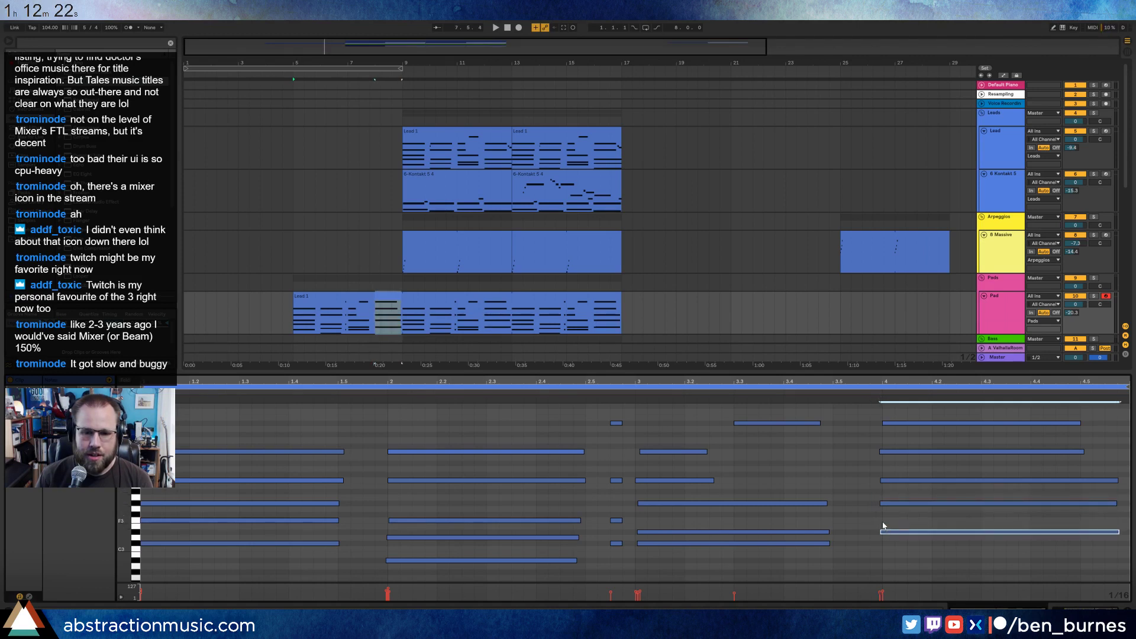
{"action": "left_click", "coordinate": [856, 392]}
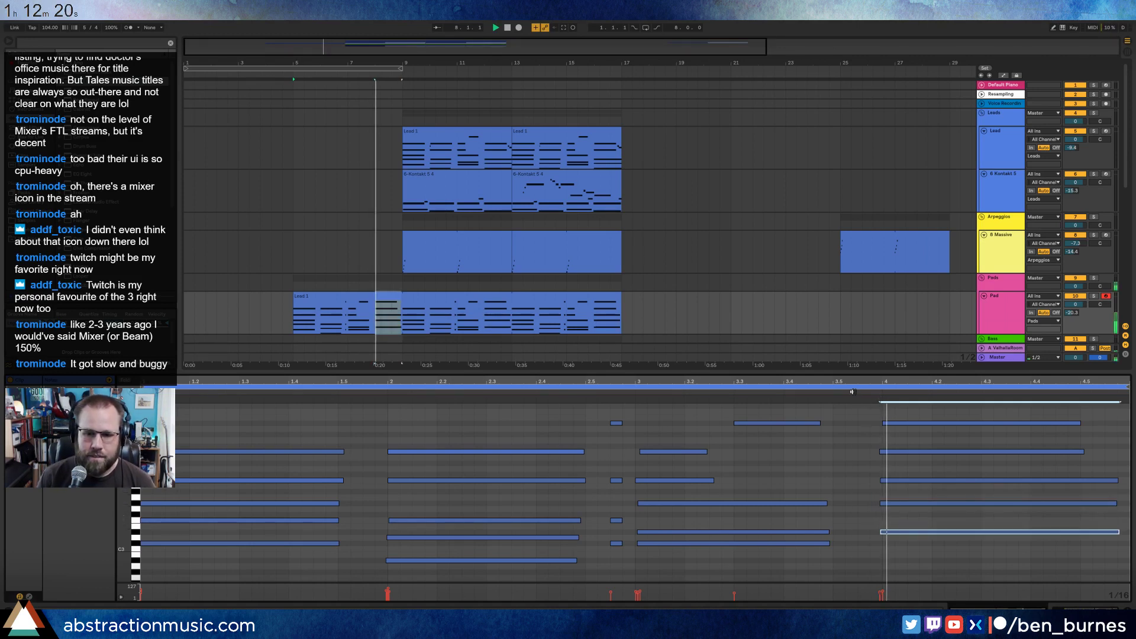
{"action": "left_click", "coordinate": [612, 391]}
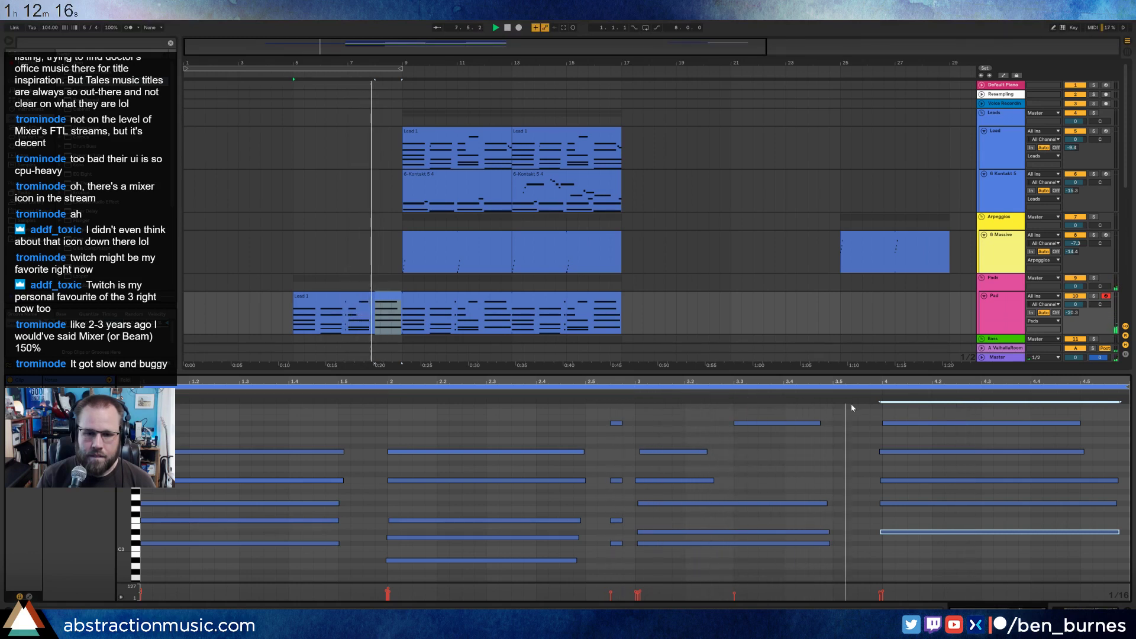
{"action": "key", "text": "space"}
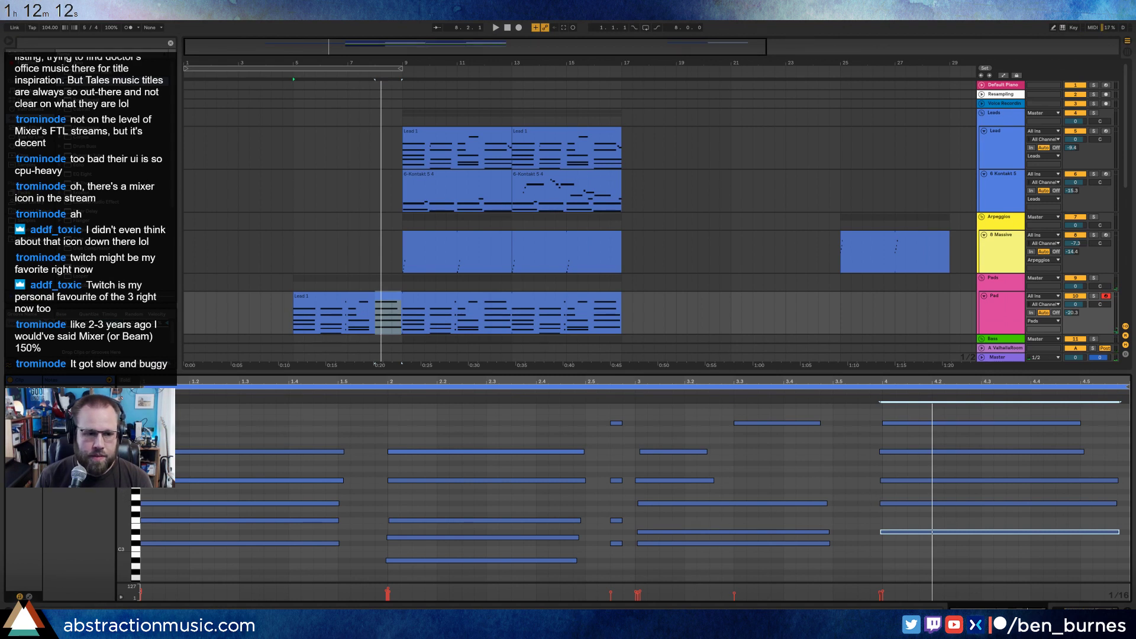
Lower the bottom note of the bar 4 chord one more semitone and play the chord.
{"action": "key", "text": "Down"}
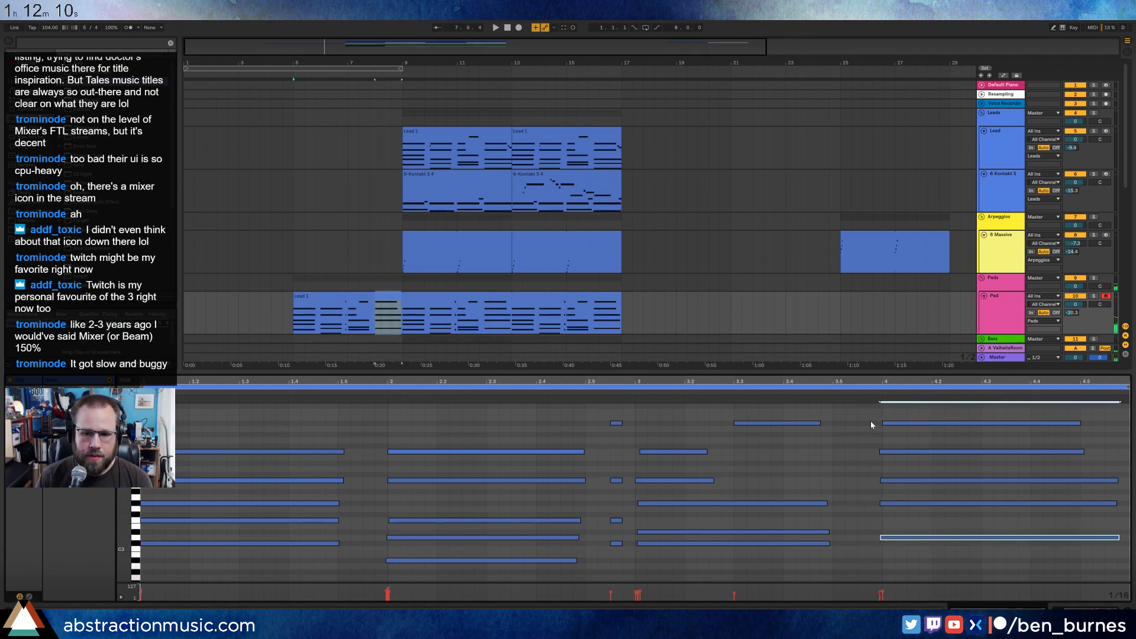
{"action": "key", "text": "space"}
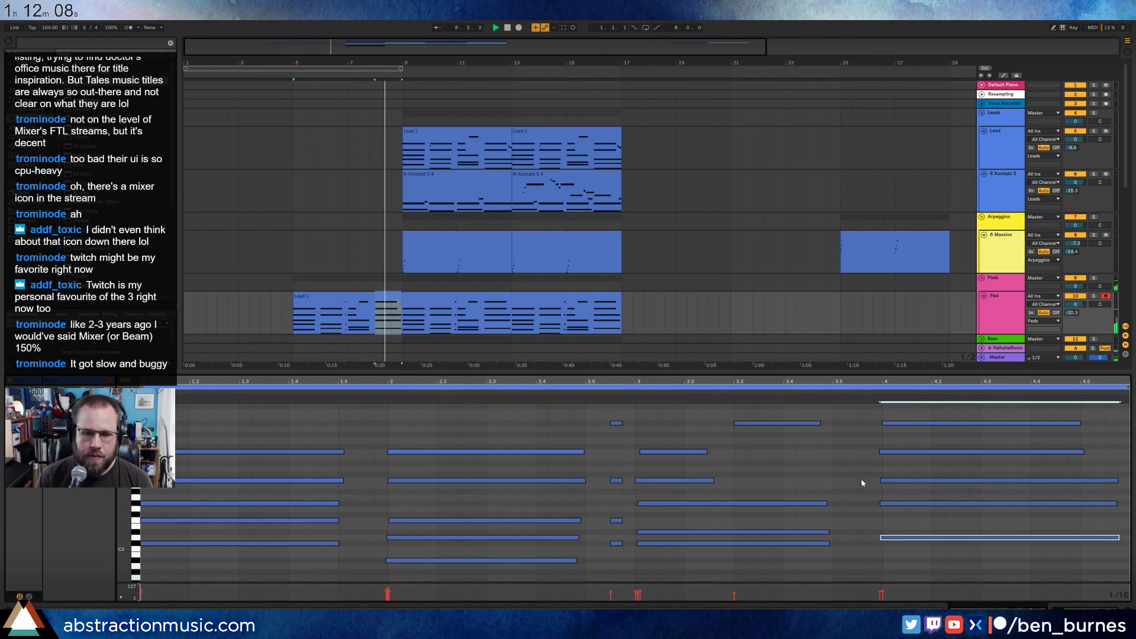
{"action": "key", "text": "space"}
Copy the bar 4 chord from the first Lead clip and paste it at bar 4 of the Pad clip.
{"action": "left_click", "coordinate": [510, 160]}
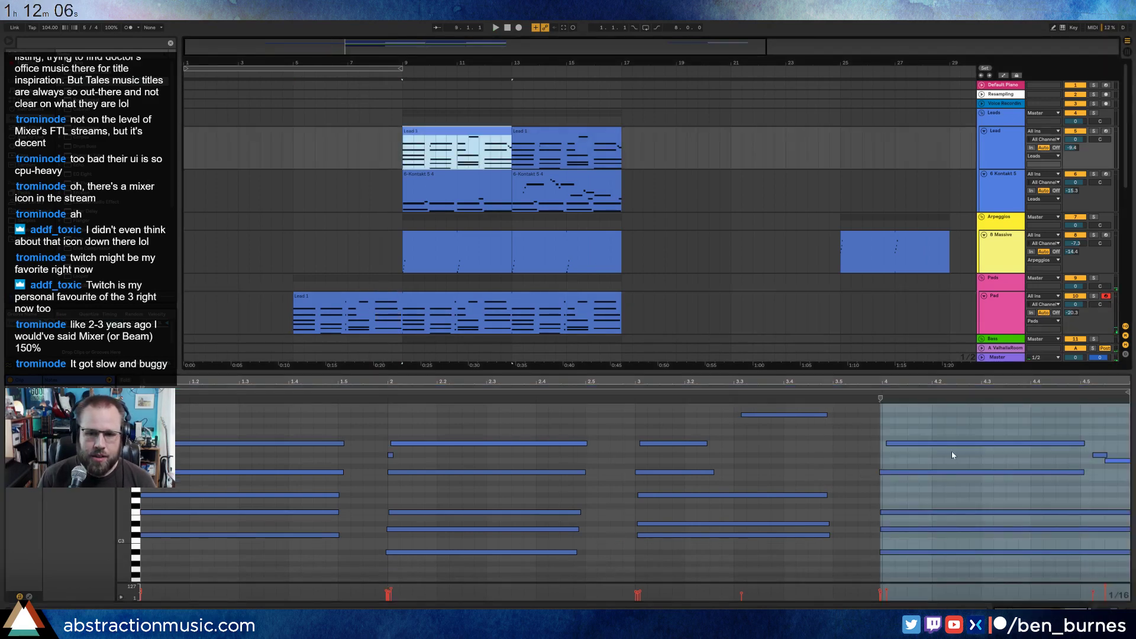
{"action": "left_click_drag", "start_coordinate": [956, 427], "coordinate": [938, 568]}
{"action": "left_click", "coordinate": [355, 302]}
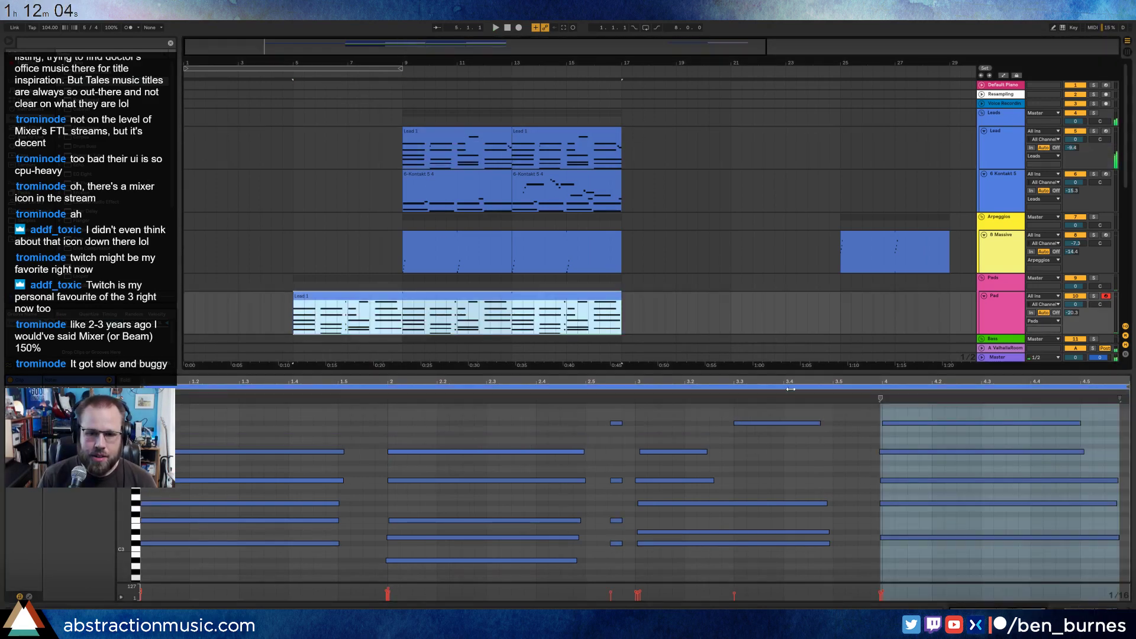
{"action": "left_click", "coordinate": [878, 410]}
{"action": "key", "text": "ctrl+v"}
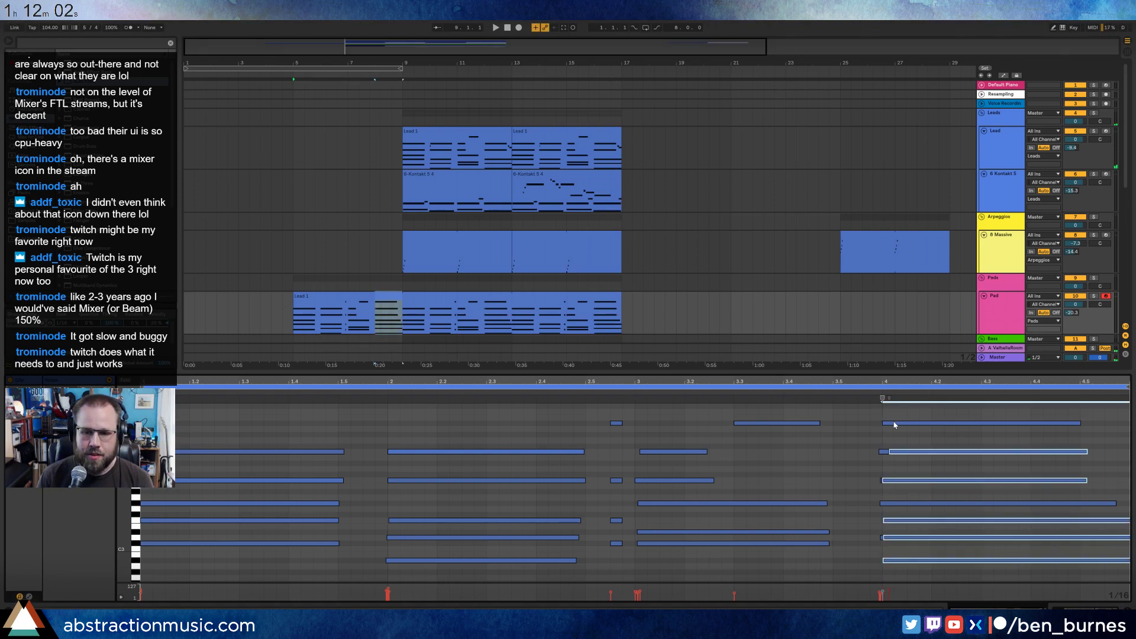
Delete the leftover old chord notes and fragments around the start of bar 4 in the Pad clip.
{"action": "left_click", "coordinate": [881, 535]}
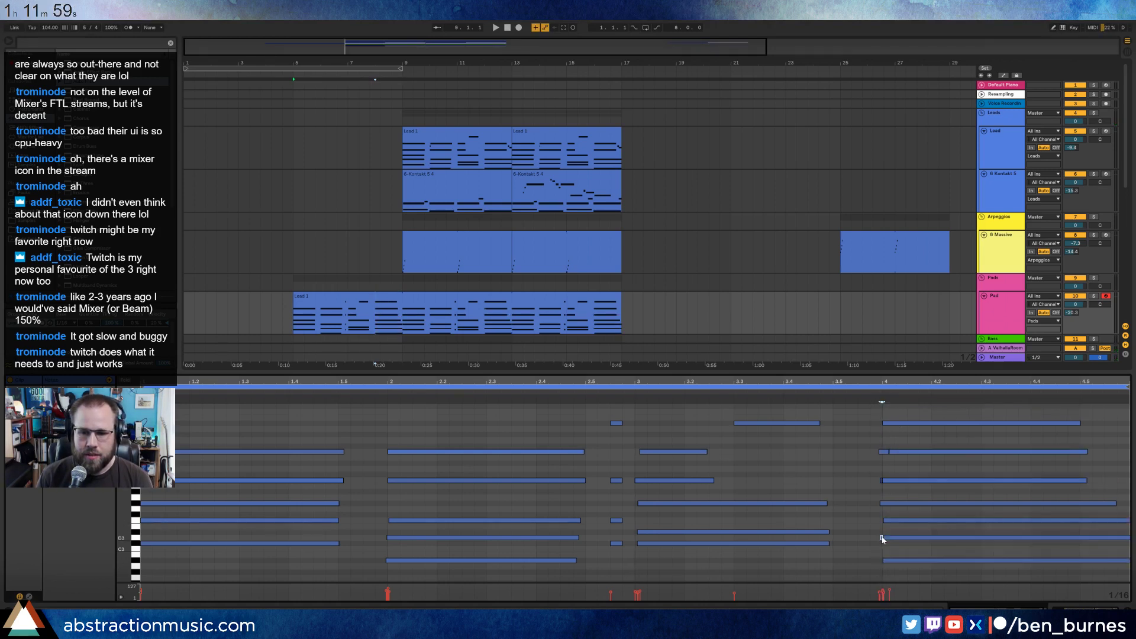
{"action": "left_click", "coordinate": [880, 506]}
{"action": "key", "text": "Delete"}
{"action": "left_click_drag", "start_coordinate": [873, 443], "coordinate": [882, 485]}
{"action": "key", "text": "Delete"}
Raise the lowest pasted note in bar 4 by two octaves and align the late-starting note with the chord's start during playback.
{"action": "left_click_drag", "start_coordinate": [872, 548], "coordinate": [897, 571]}
{"action": "key", "text": "shift+Up"}
{"action": "key", "text": "shift+Up"}
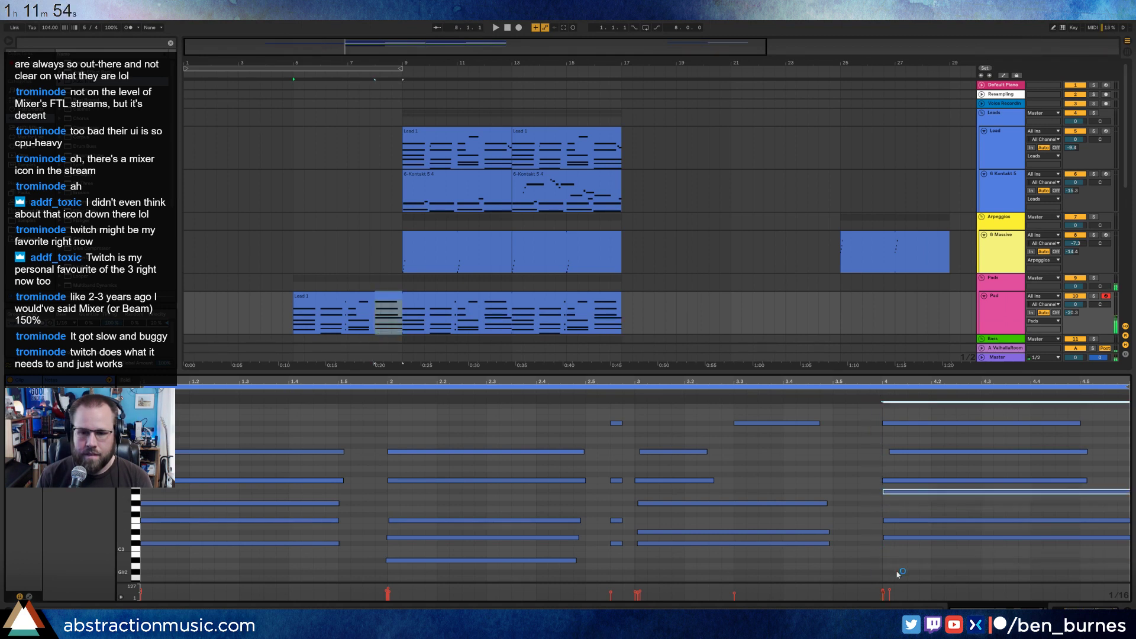
{"action": "left_click", "coordinate": [753, 396]}
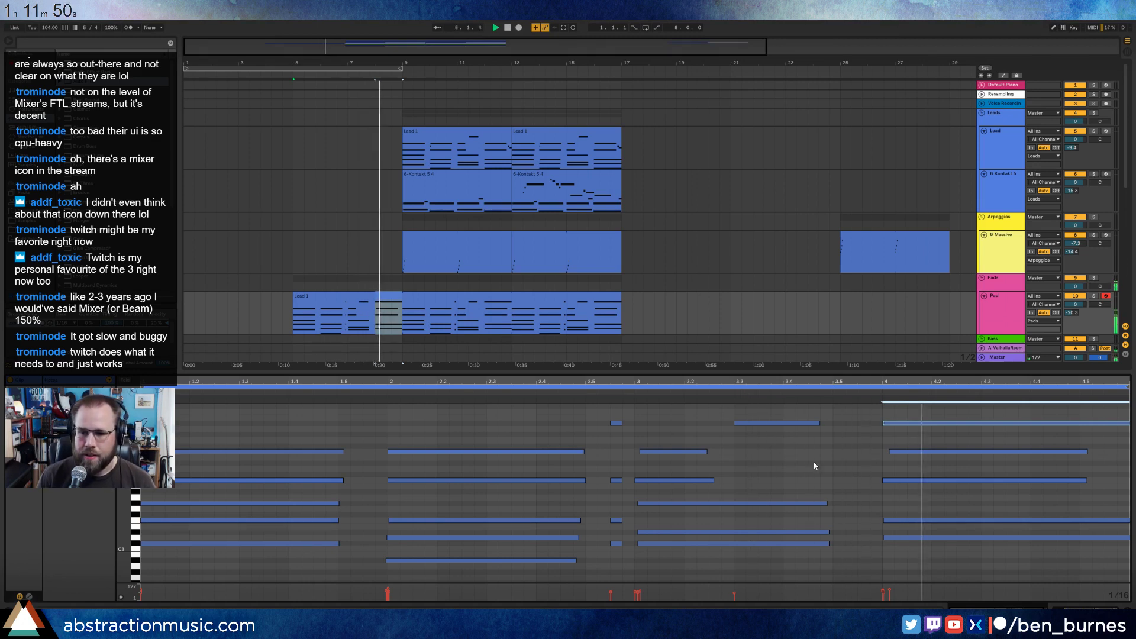
{"action": "left_click_drag", "start_coordinate": [894, 452], "coordinate": [888, 452]}
{"action": "key", "text": "space"}
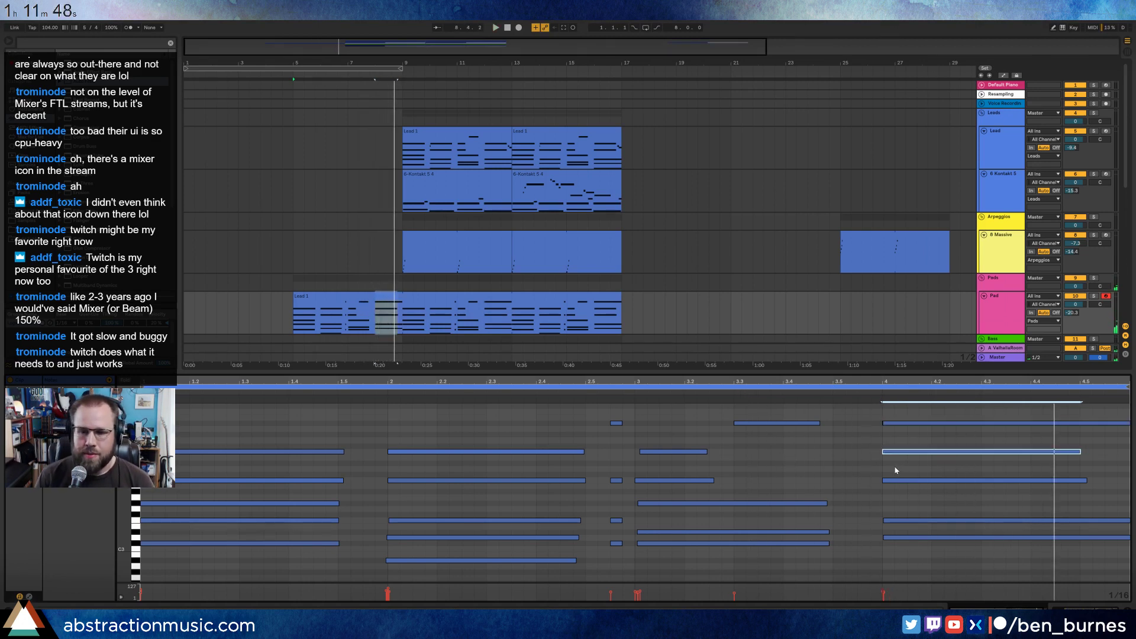
Deselect the notes and switch from the Pad clip's note editor to the track's devices.
{"action": "left_click", "coordinate": [686, 425]}
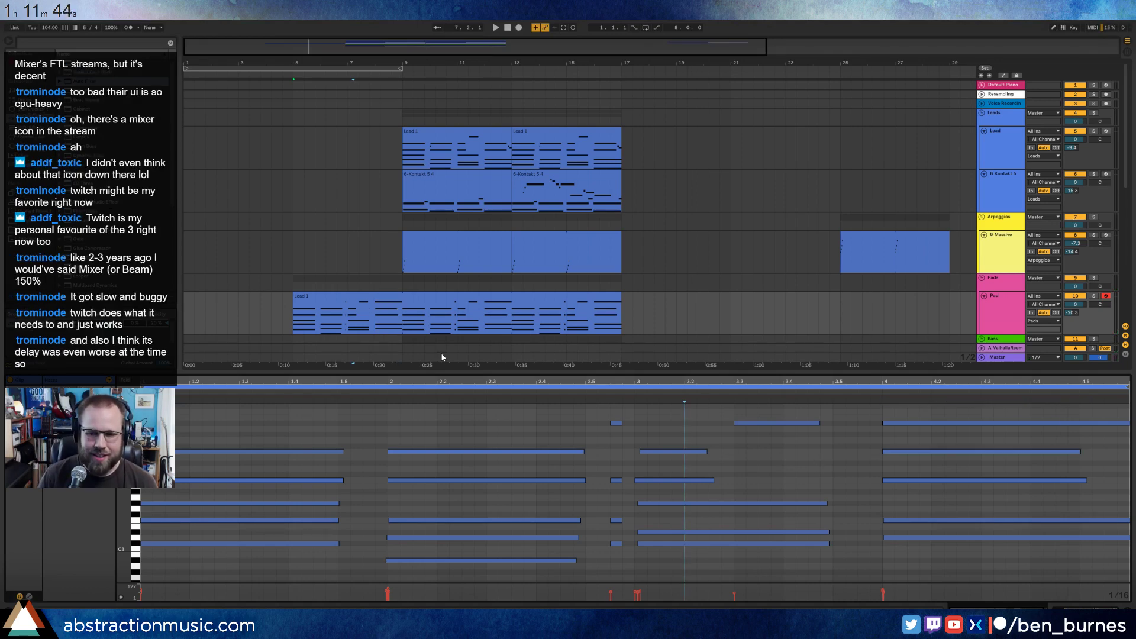
{"action": "key", "text": "shift+Tab"}
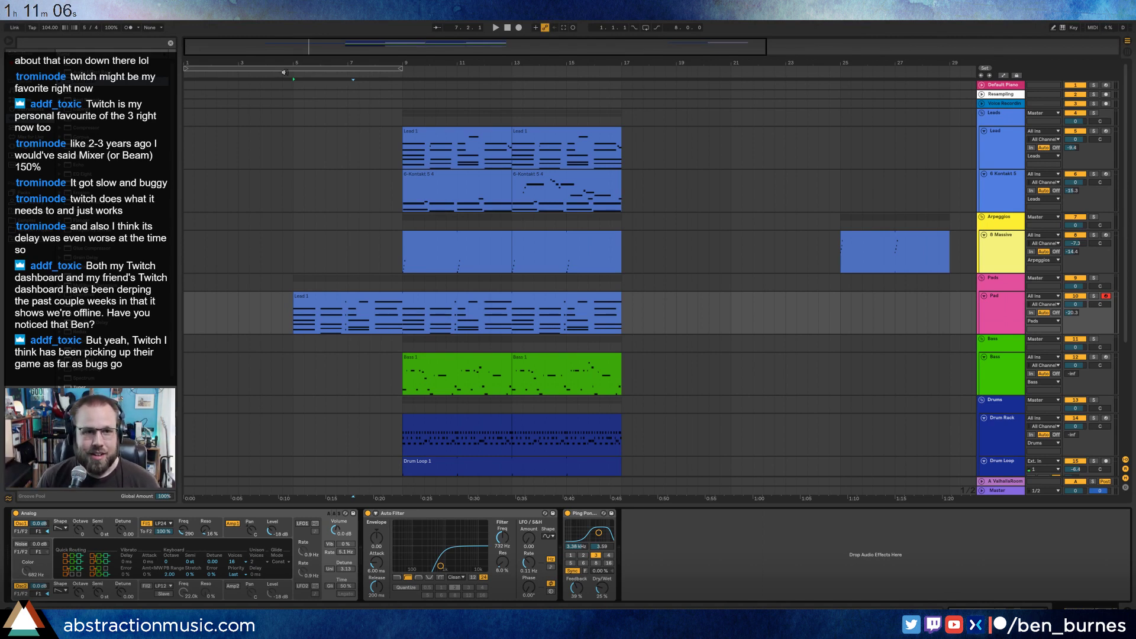
Play back the pad intro and move all clips from bars 5–17 two bars earlier so the song starts at bar 3.
{"action": "left_click", "coordinate": [283, 71]}
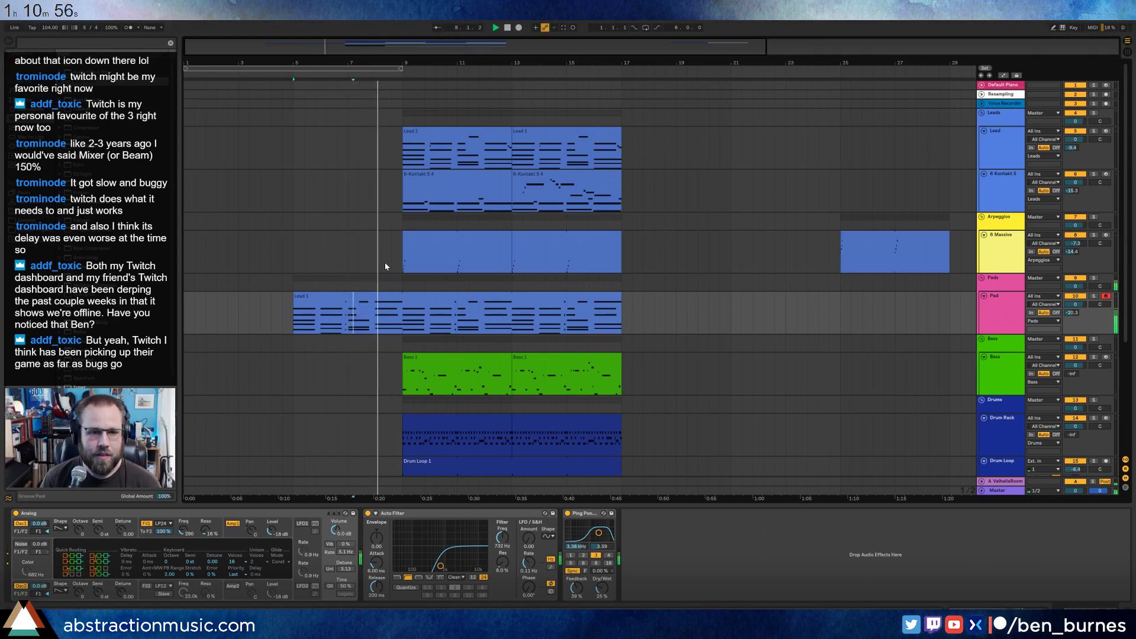
{"action": "key", "text": "space"}
{"action": "left_click_drag", "start_coordinate": [296, 116], "coordinate": [622, 500]}
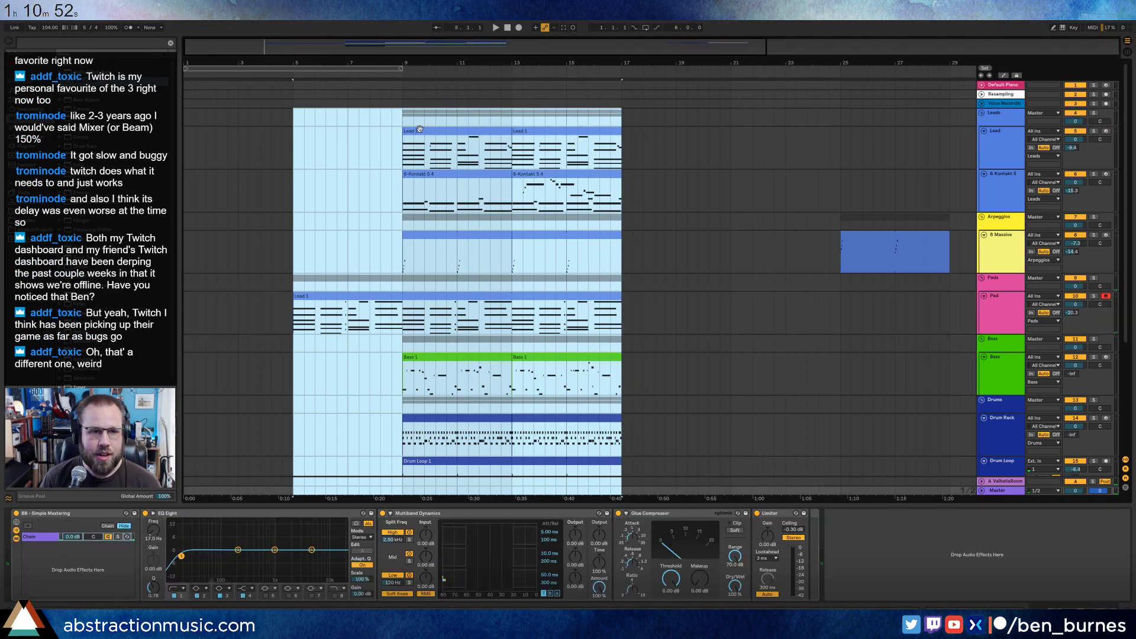
{"action": "left_click_drag", "start_coordinate": [419, 129], "coordinate": [368, 133]}
{"action": "scroll", "coordinate": [372, 218], "scroll_direction": "down", "scroll_amount": 3}
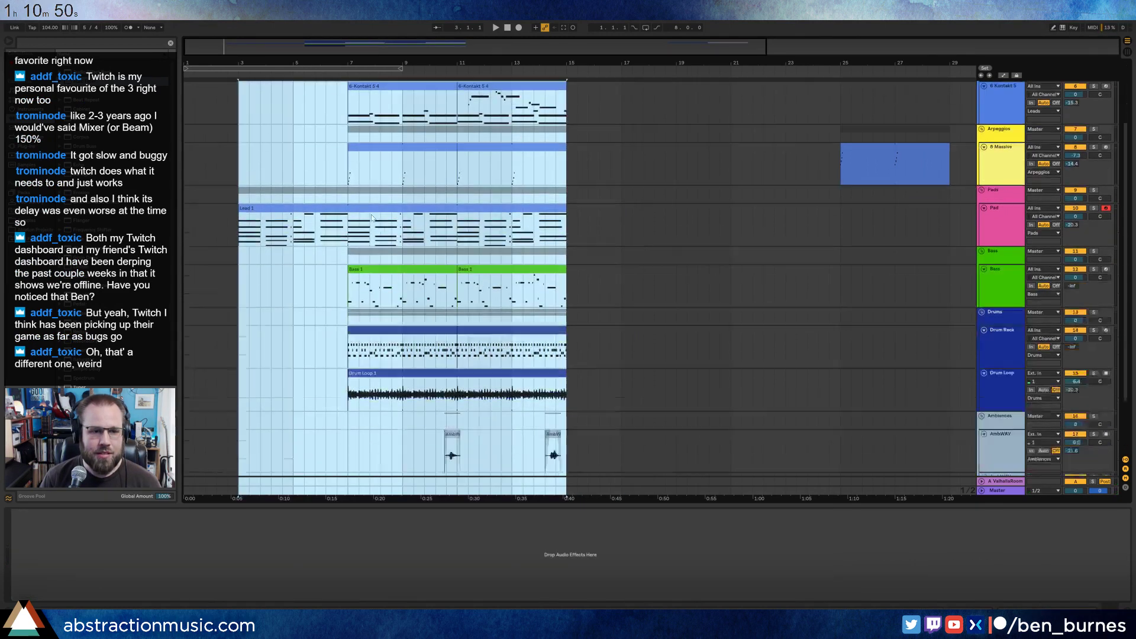
{"action": "scroll", "coordinate": [372, 218], "scroll_direction": "down", "scroll_amount": 2}
{"action": "left_click", "coordinate": [299, 264]}
{"action": "scroll", "coordinate": [299, 296], "scroll_direction": "up", "scroll_amount": 4}
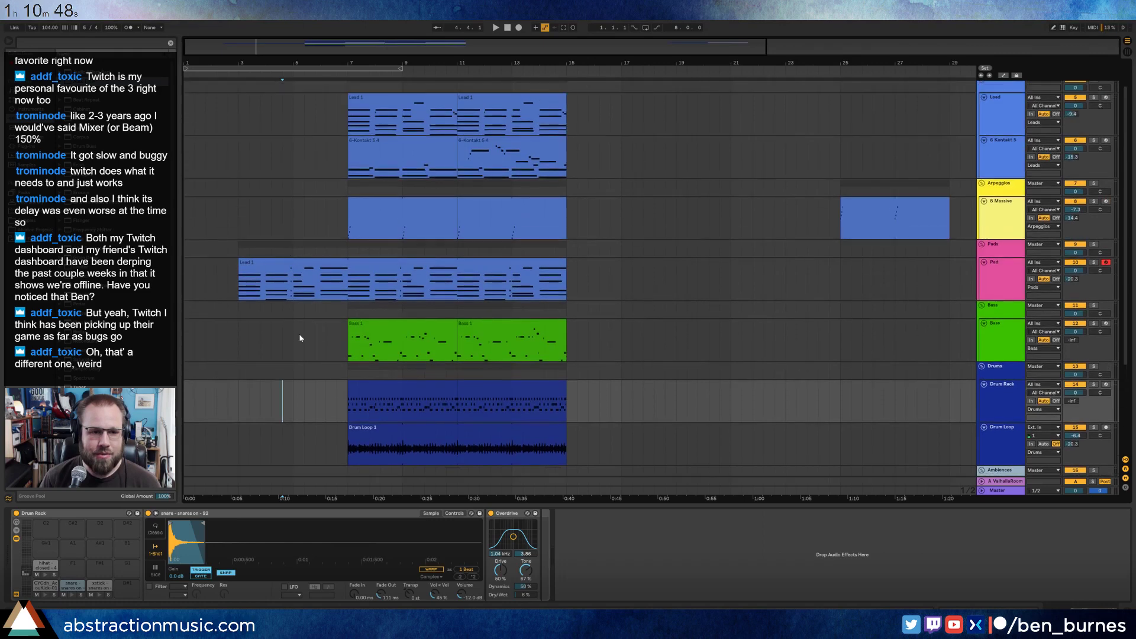
Copy the first Drum Rack clip to bar 3 under the pad intro and open the copy's notes for editing.
{"action": "left_click", "coordinate": [356, 398]}
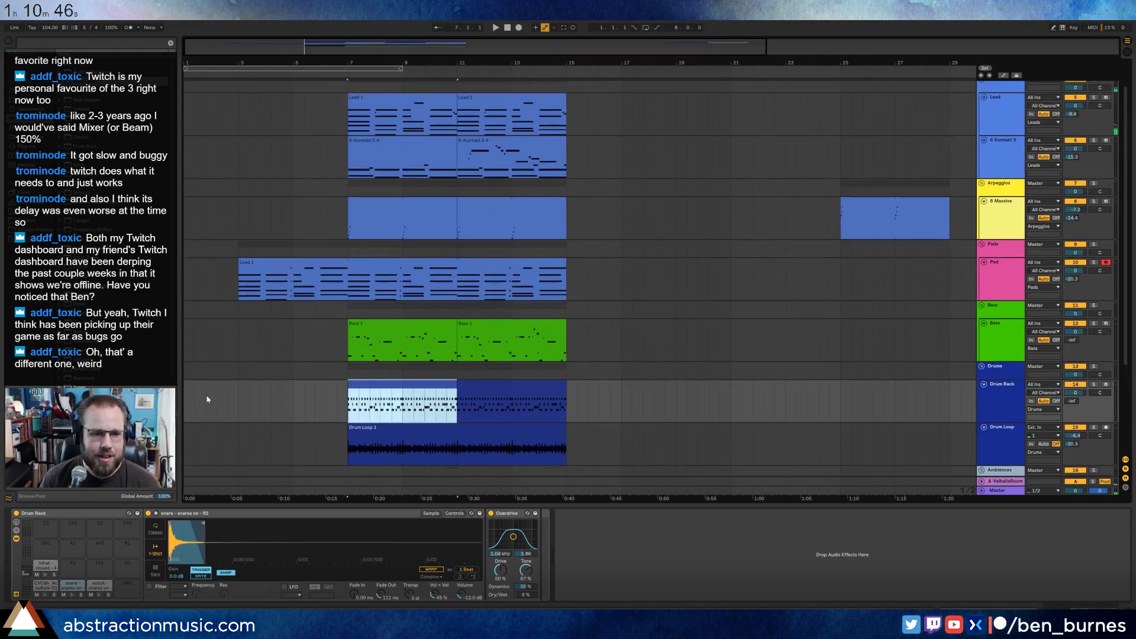
{"action": "left_click", "coordinate": [237, 395]}
{"action": "key", "text": "ctrl+v"}
{"action": "double_click", "coordinate": [243, 405]}
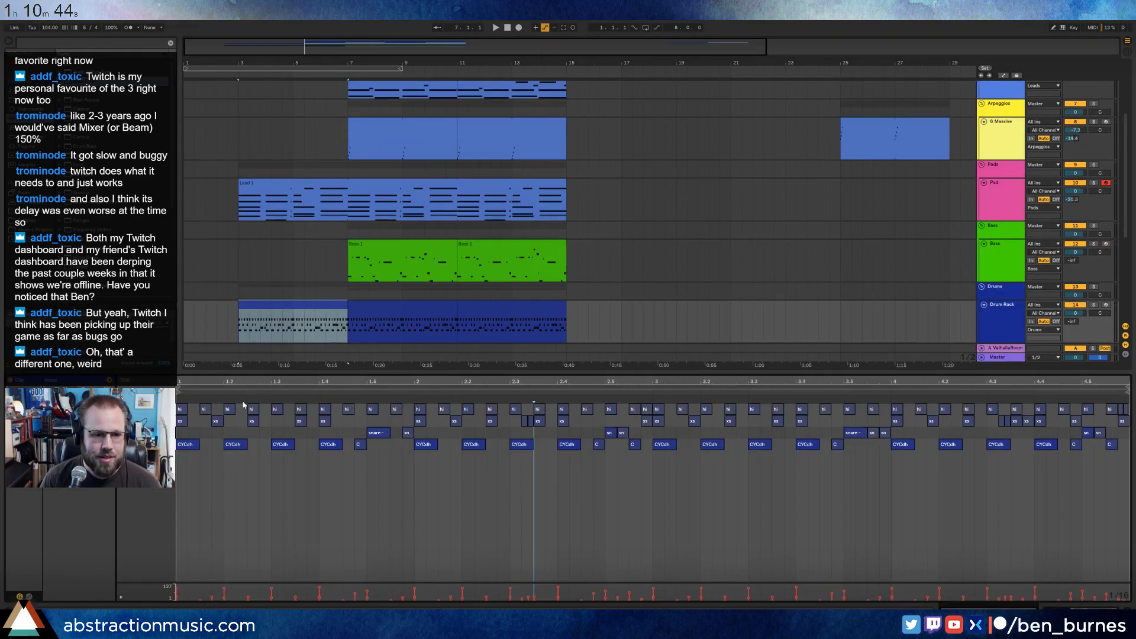
Deactivate every note except the second-highest drum row, and delete that row's doubled quick hits around beat 3 of bars 2 and 4.
{"action": "key", "text": "ctrl+a"}
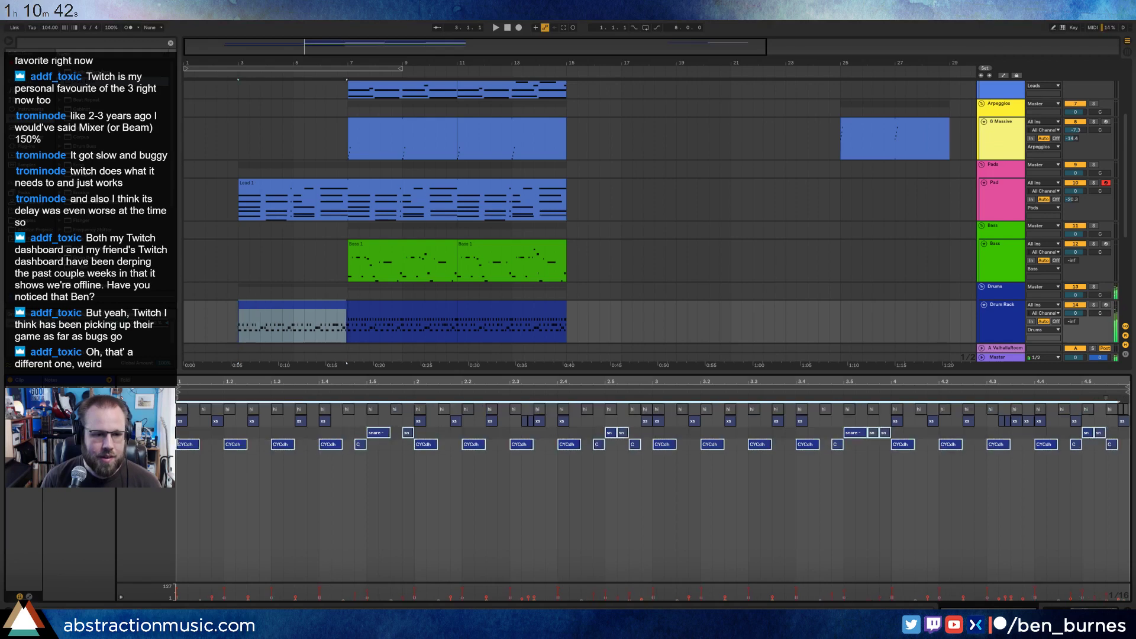
{"action": "left_click", "coordinate": [217, 448]}
{"action": "left_click", "coordinate": [519, 420]}
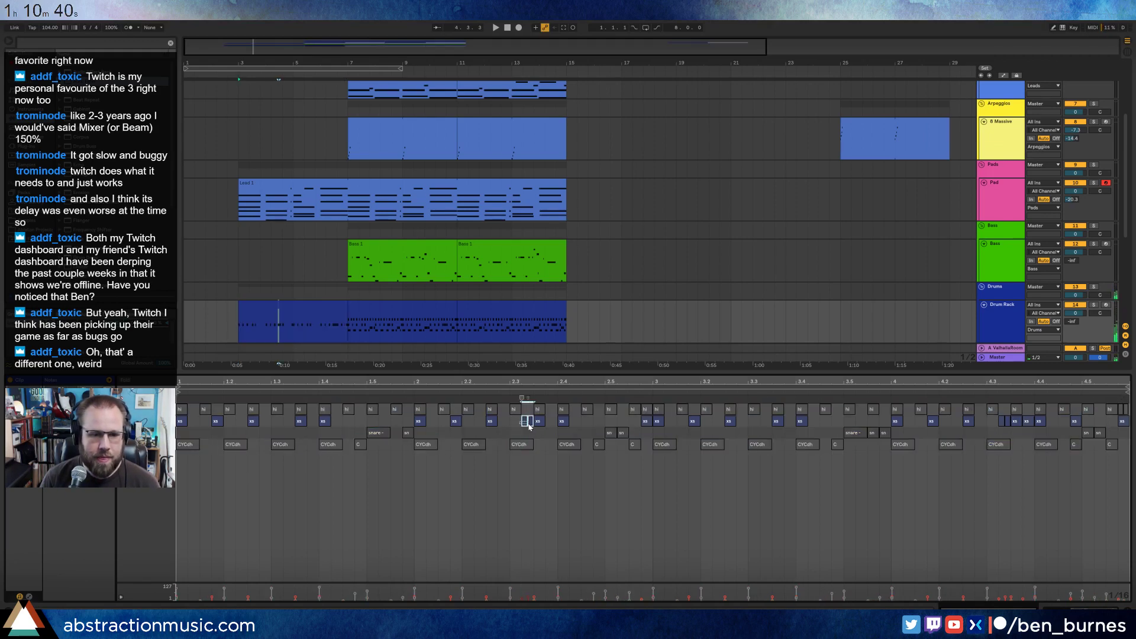
{"action": "left_click", "coordinate": [540, 421]}
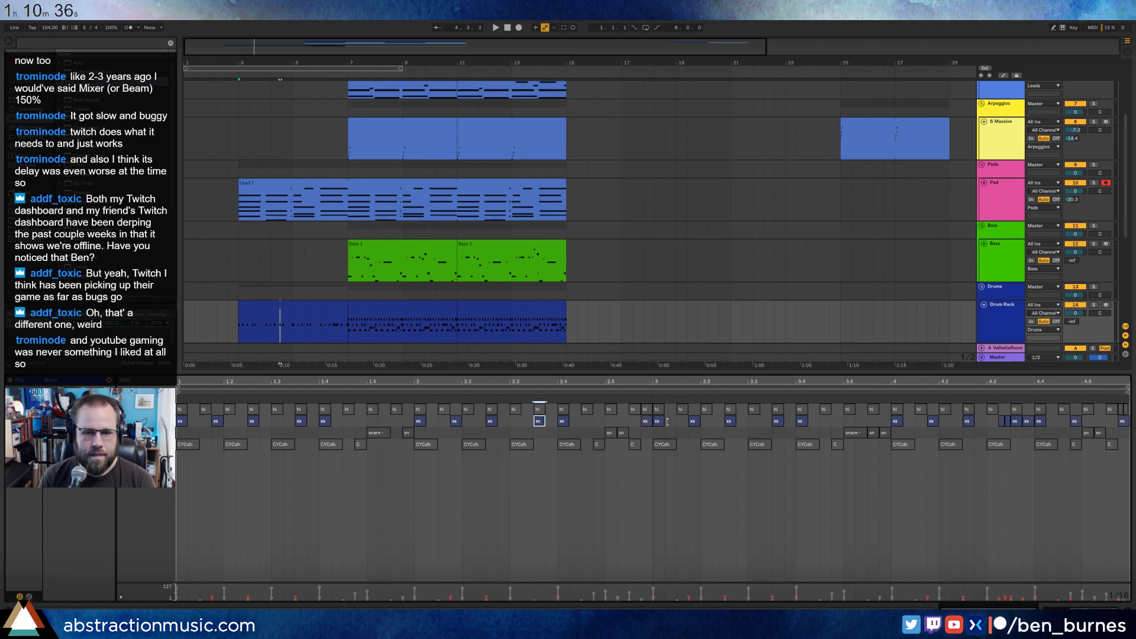
{"action": "key", "text": "space"}
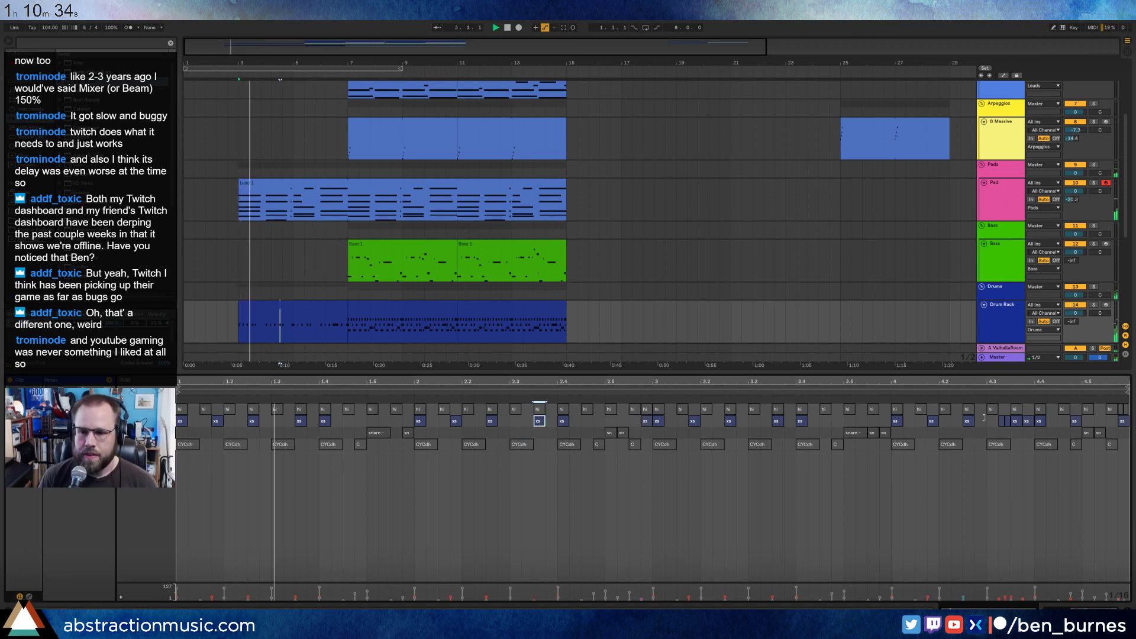
{"action": "left_click", "coordinate": [1000, 423]}
{"action": "double_click", "coordinate": [1000, 423]}
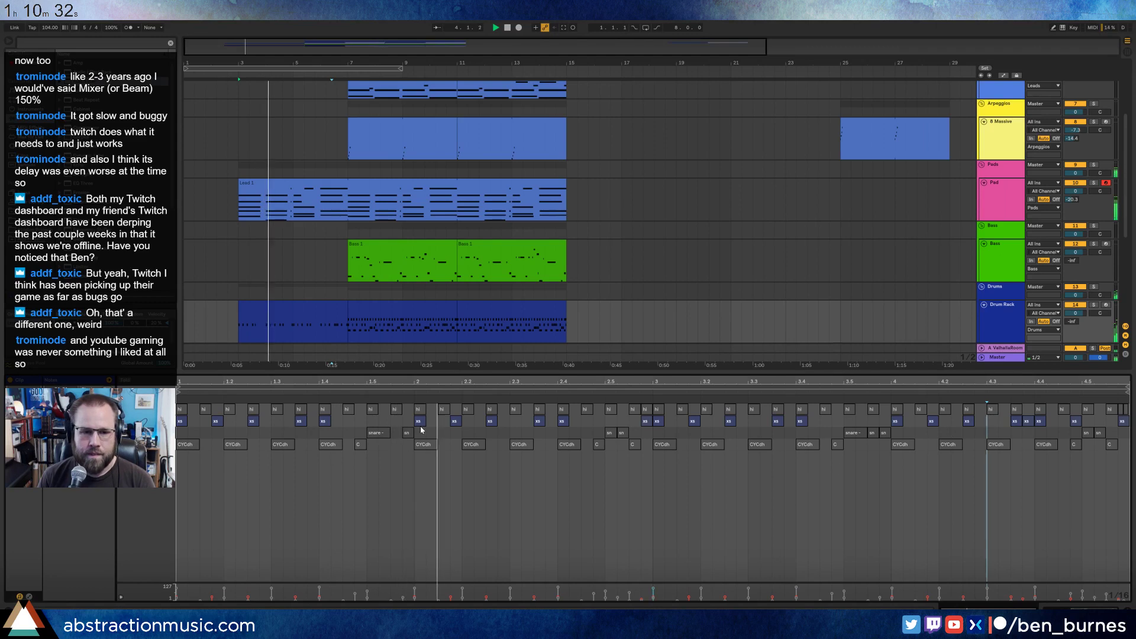
Add a second-row hit on beat 5 of bar 2 and shift the following hit slightly earlier, checking by playback.
{"action": "left_click", "coordinate": [610, 420]}
{"action": "key", "text": "space"}
{"action": "left_click_drag", "start_coordinate": [647, 424], "coordinate": [630, 427]}
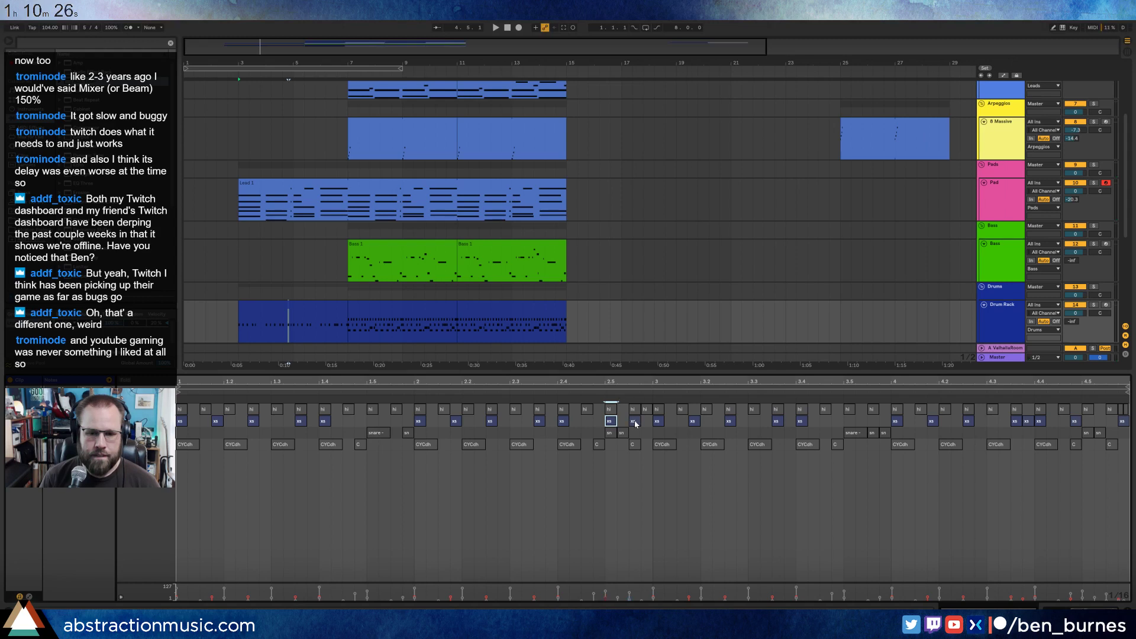
{"action": "left_click", "coordinate": [635, 422]}
{"action": "key", "text": "space"}
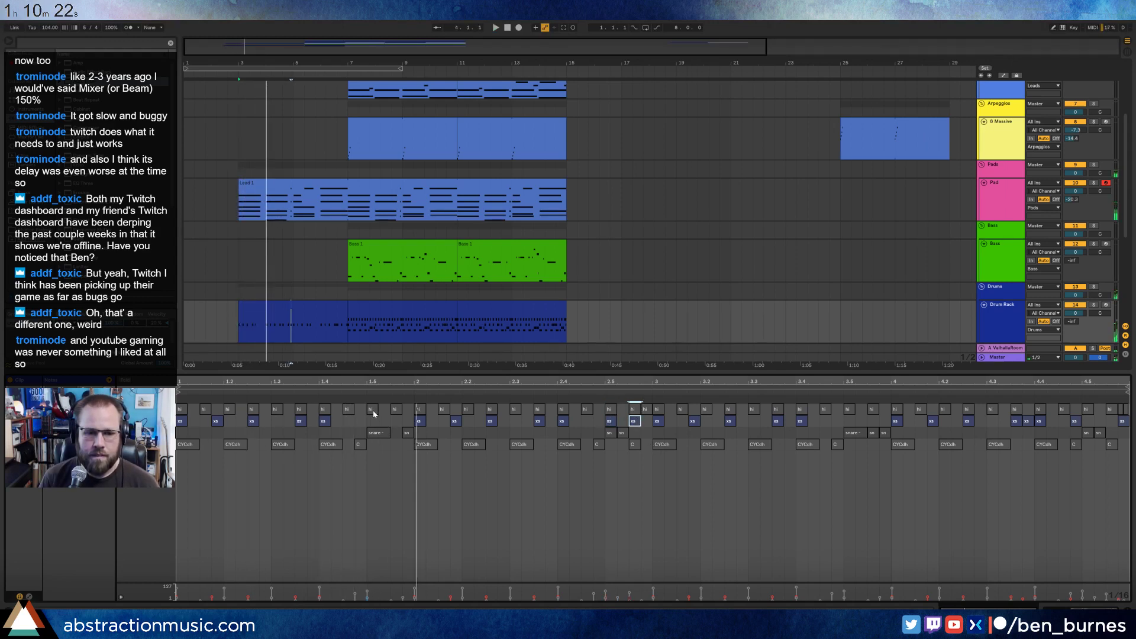
Reactivate the hi-hat notes on beat 5 of bars 1 and 2, and deactivate the two second-row hits beneath them in bar 2.
{"action": "key", "text": "space"}
{"action": "left_click", "coordinate": [373, 411]}
{"action": "left_click", "coordinate": [396, 412], "text": "shift"}
{"action": "key", "text": "0"}
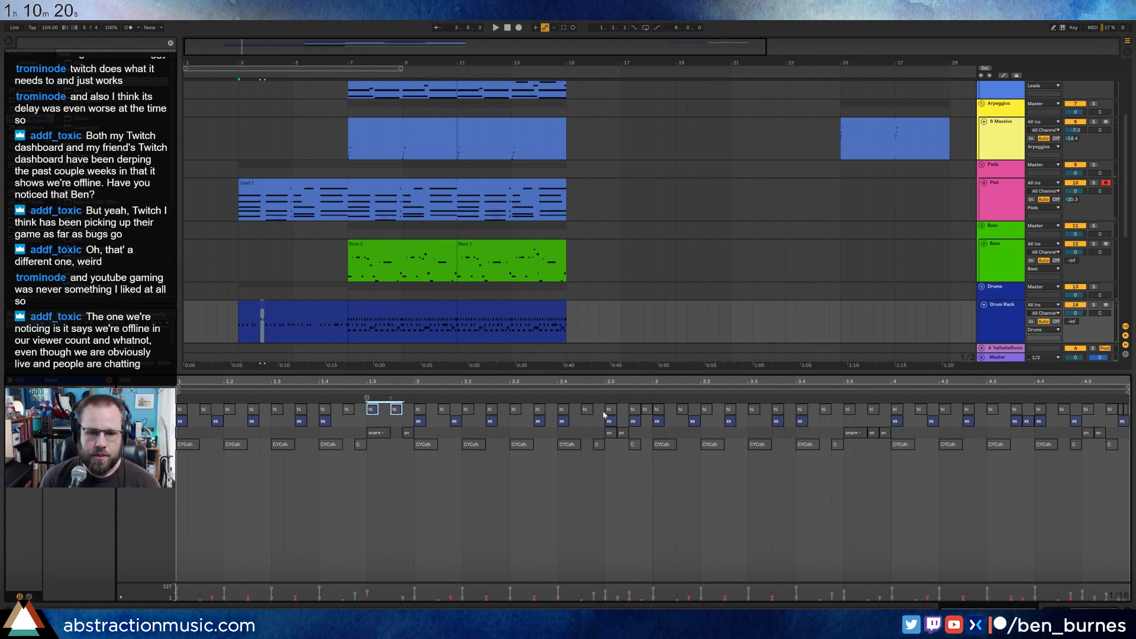
{"action": "left_click_drag", "start_coordinate": [603, 414], "coordinate": [635, 423]}
{"action": "key", "text": "Right"}
{"action": "key", "text": "Left"}
{"action": "key", "text": "0"}
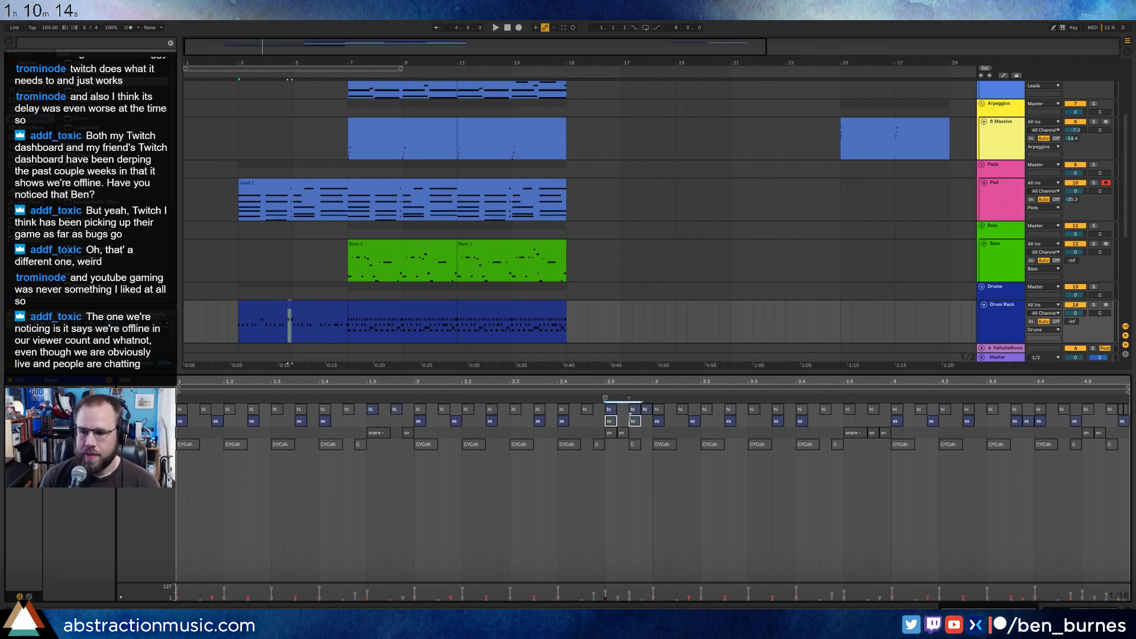
{"action": "key", "text": "space"}
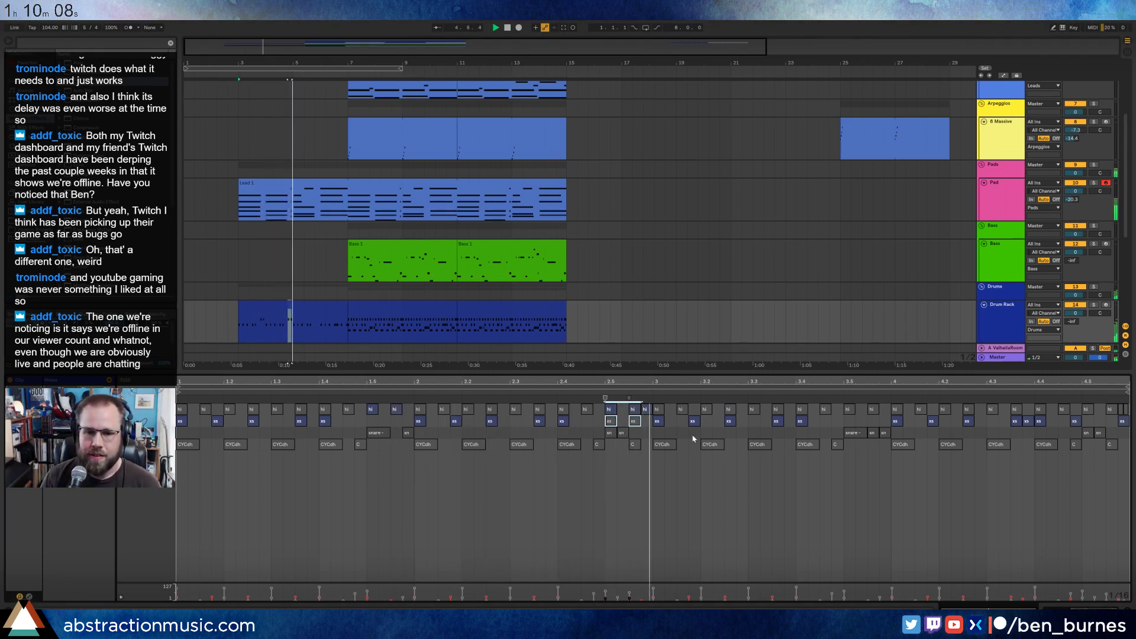
Reactivate the hi-hat notes on beat 5 of bars 3 and 4 in the intro drum clip.
{"action": "left_click_drag", "start_coordinate": [839, 416], "coordinate": [880, 410]}
{"action": "key", "text": "0"}
{"action": "left_click_drag", "start_coordinate": [1077, 408], "coordinate": [1128, 410]}
{"action": "key", "text": "0"}
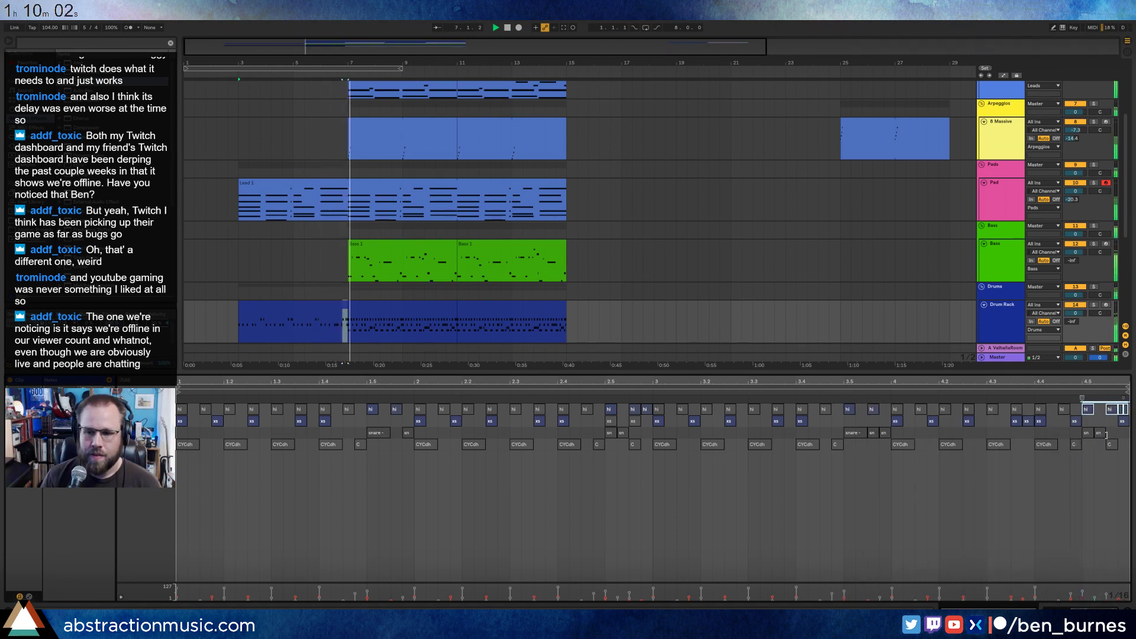
Reactivate all lowest-row drum notes in bar 4 and the two snare hits on that bar's last beat during playback.
{"action": "left_click_drag", "start_coordinate": [1066, 441], "coordinate": [1122, 453]}
{"action": "key", "text": "0"}
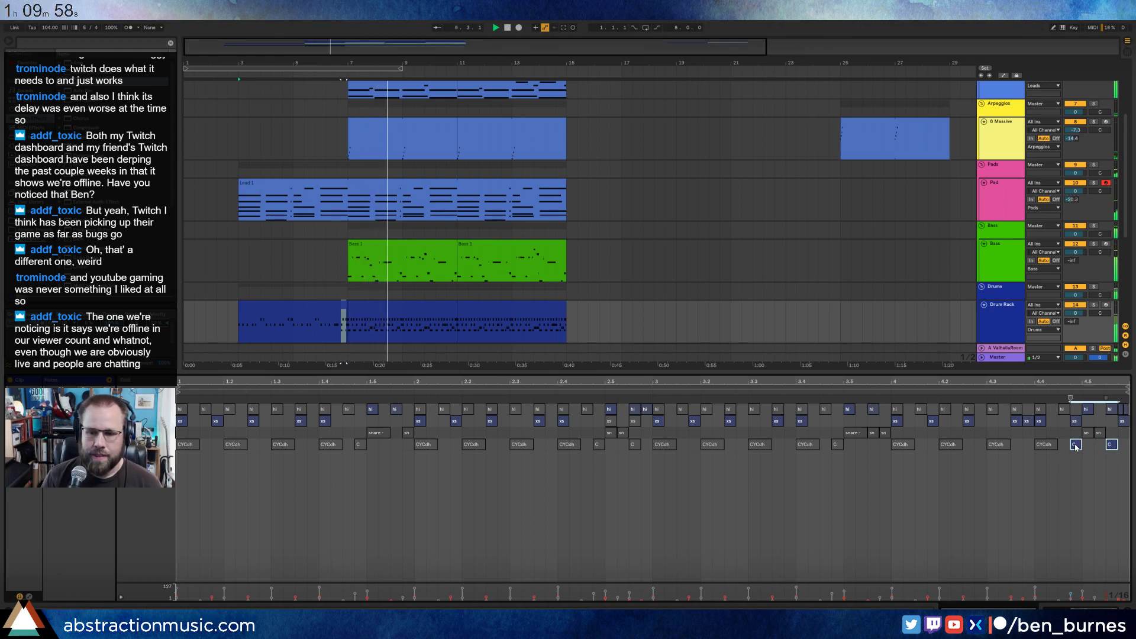
{"action": "left_click", "coordinate": [1046, 444]}
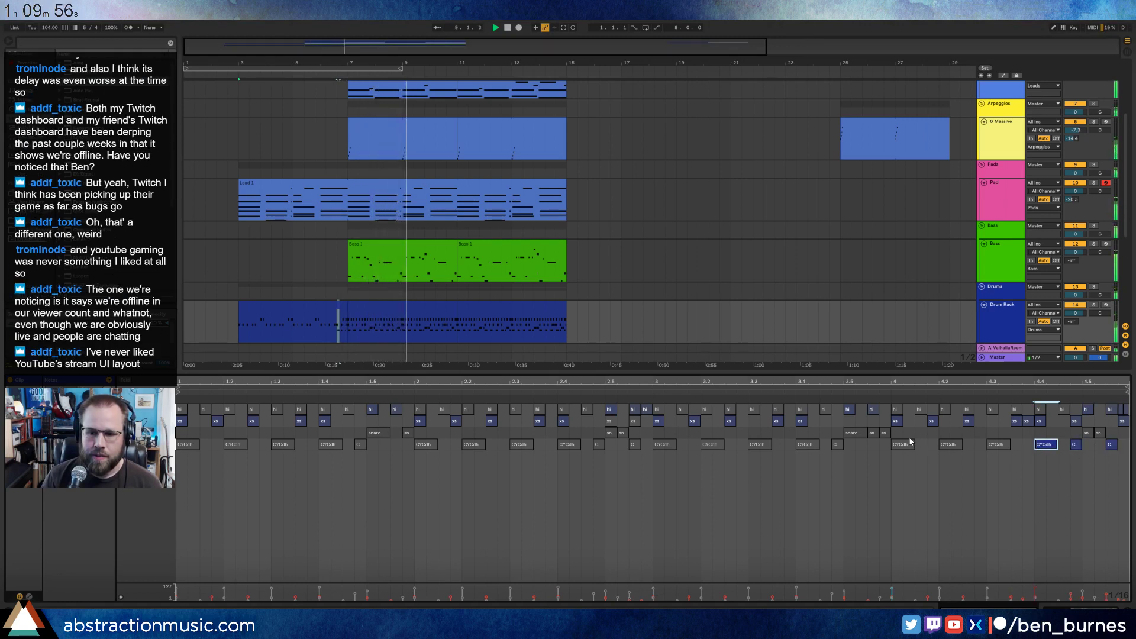
{"action": "left_click_drag", "start_coordinate": [911, 441], "coordinate": [988, 501]}
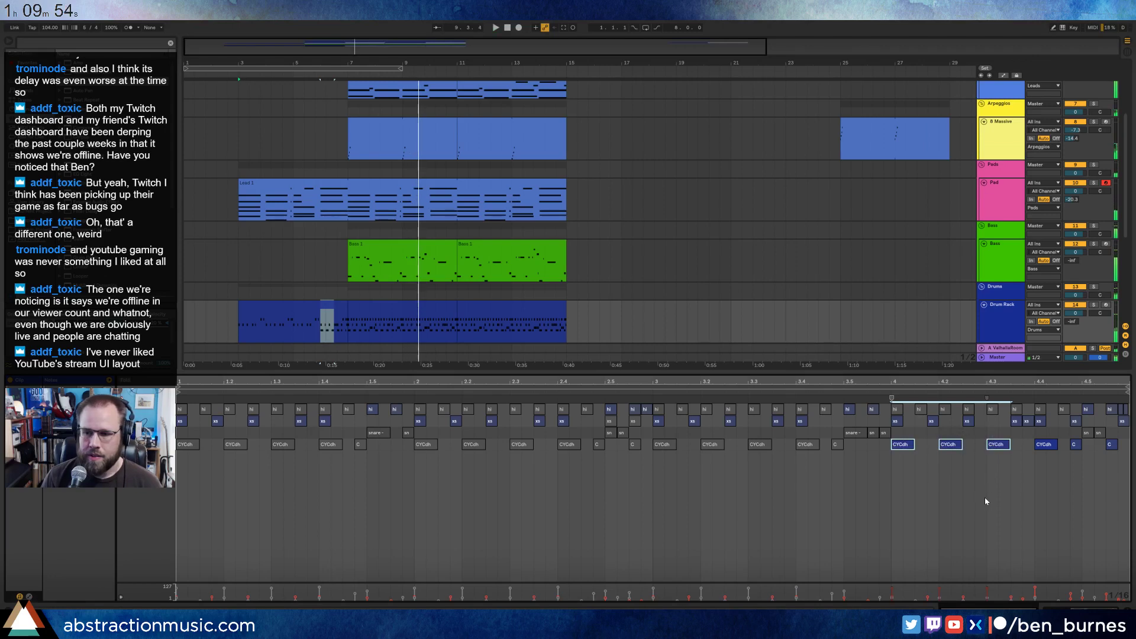
{"action": "left_click", "coordinate": [771, 392]}
{"action": "left_click", "coordinate": [914, 471]}
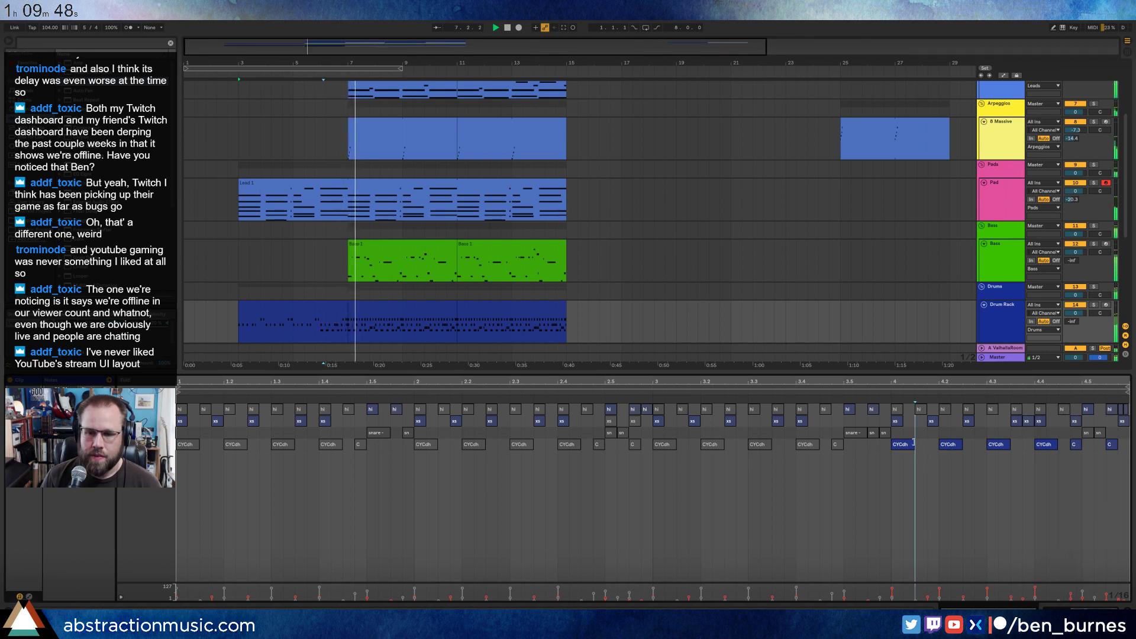
{"action": "left_click_drag", "start_coordinate": [1080, 434], "coordinate": [1110, 434]}
{"action": "key", "text": "space"}
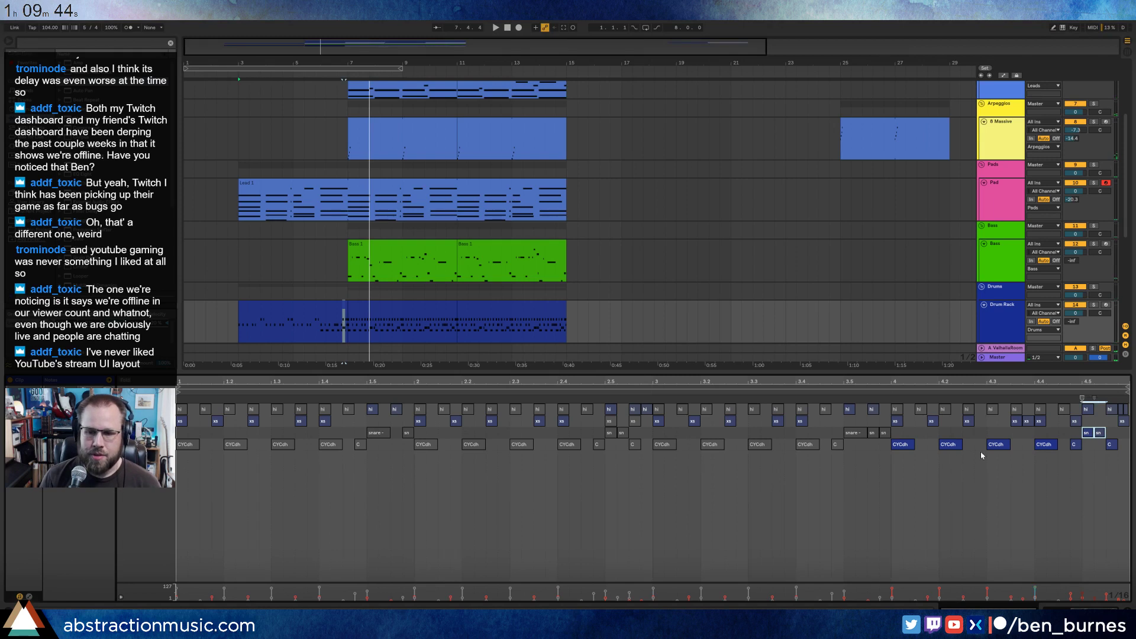
Adjust the velocities of the first four lowest-row drum notes in bar 4 and return from the note editor to the track's devices.
{"action": "left_click_drag", "start_coordinate": [887, 453], "coordinate": [1046, 449]}
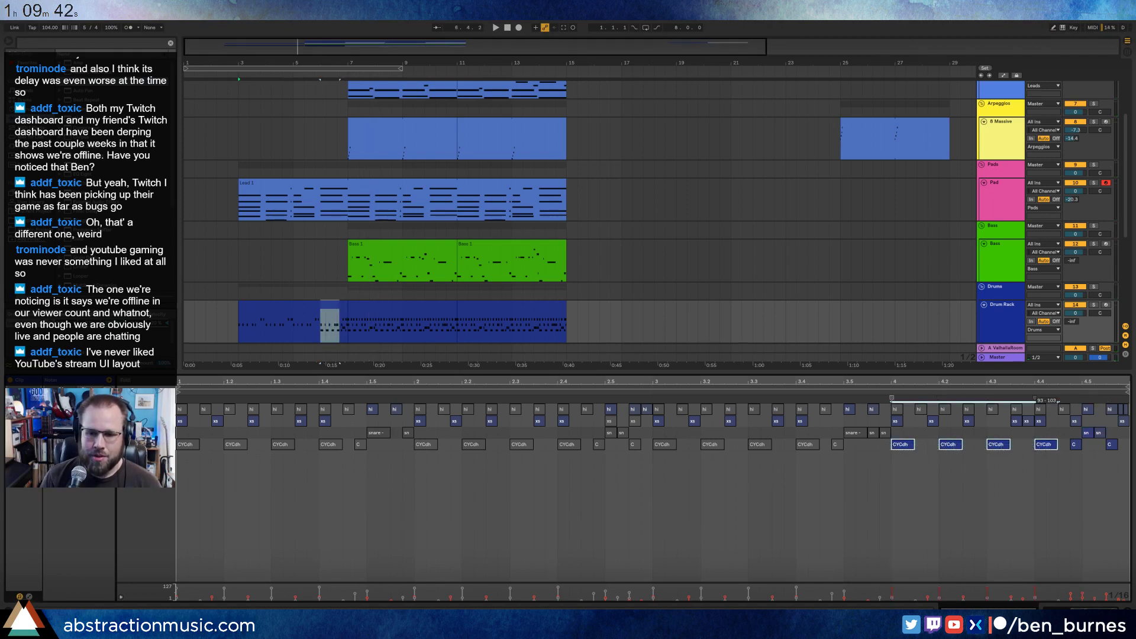
{"action": "left_click", "coordinate": [1024, 472]}
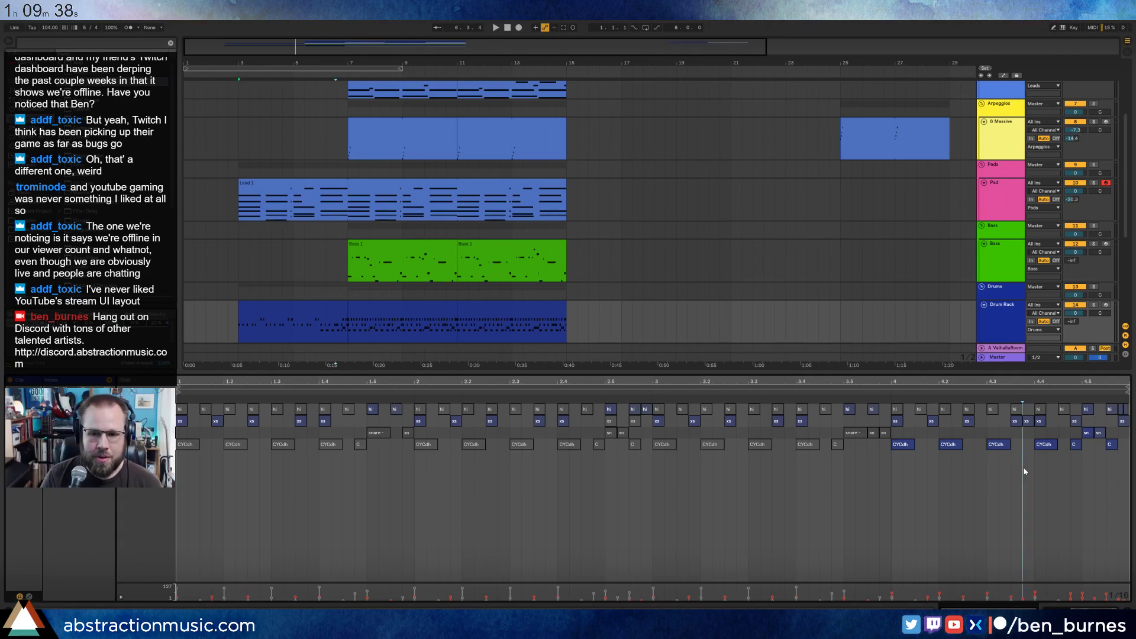
{"action": "key", "text": "Home"}
{"action": "key", "text": "shift+Tab"}
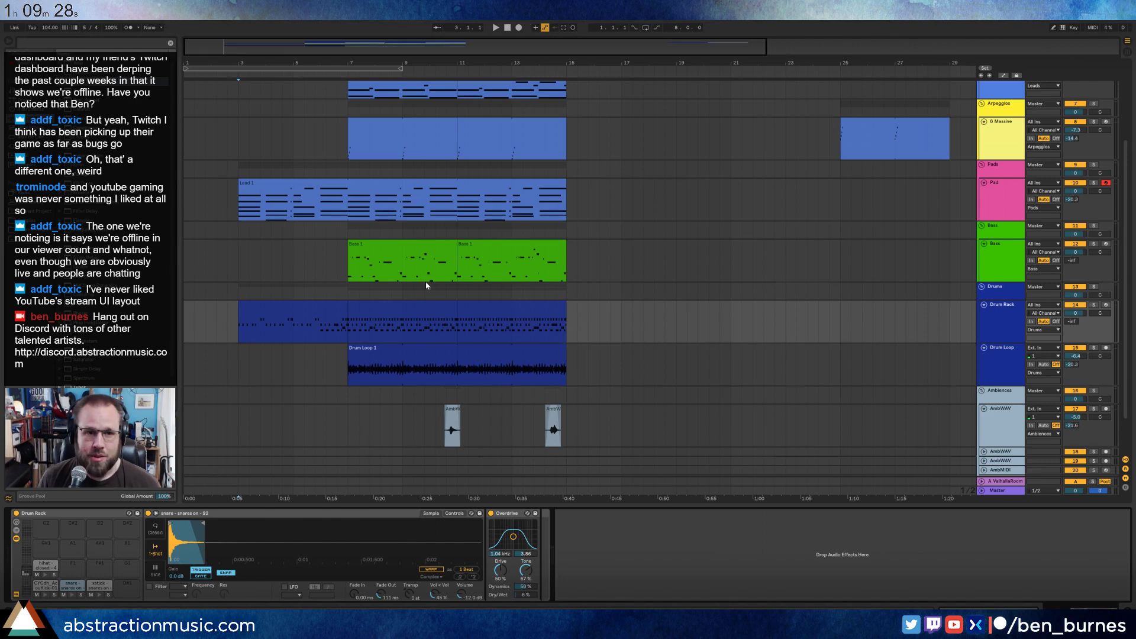
{"action": "scroll", "coordinate": [261, 254], "scroll_direction": "up", "scroll_amount": 4}
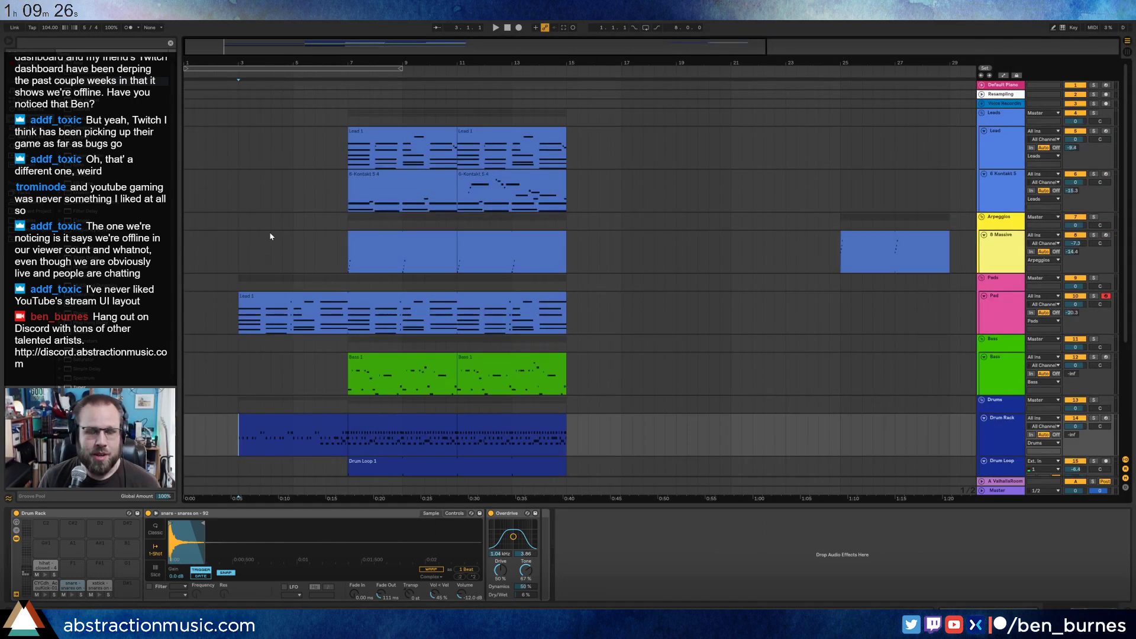
{"action": "left_click", "coordinate": [239, 116]}
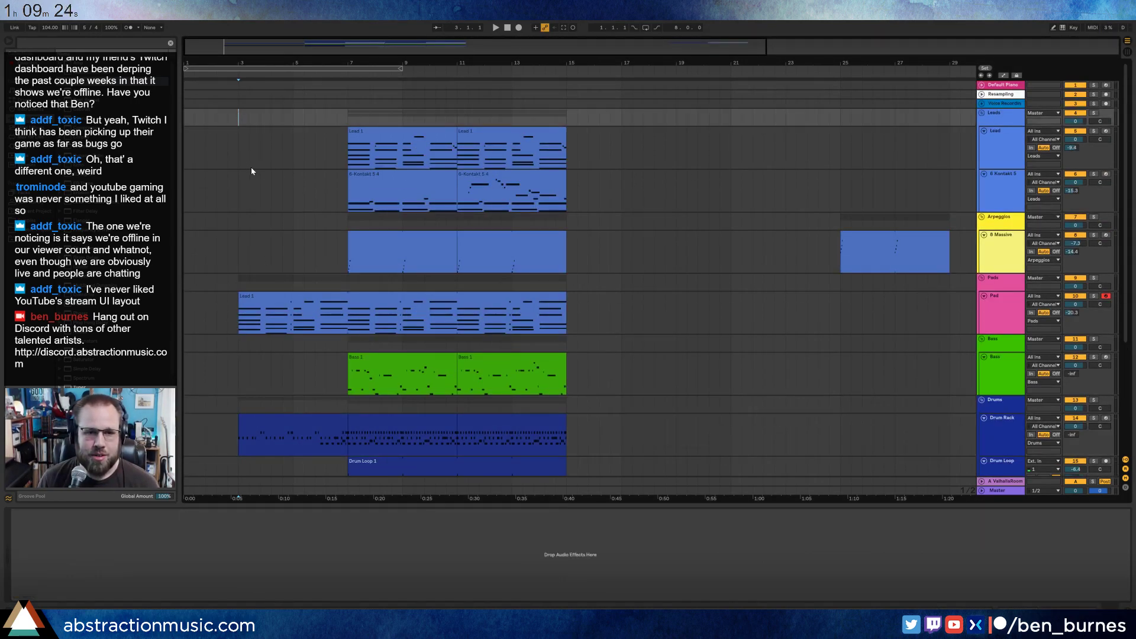
{"action": "scroll", "coordinate": [251, 168], "scroll_direction": "down", "scroll_amount": 6}
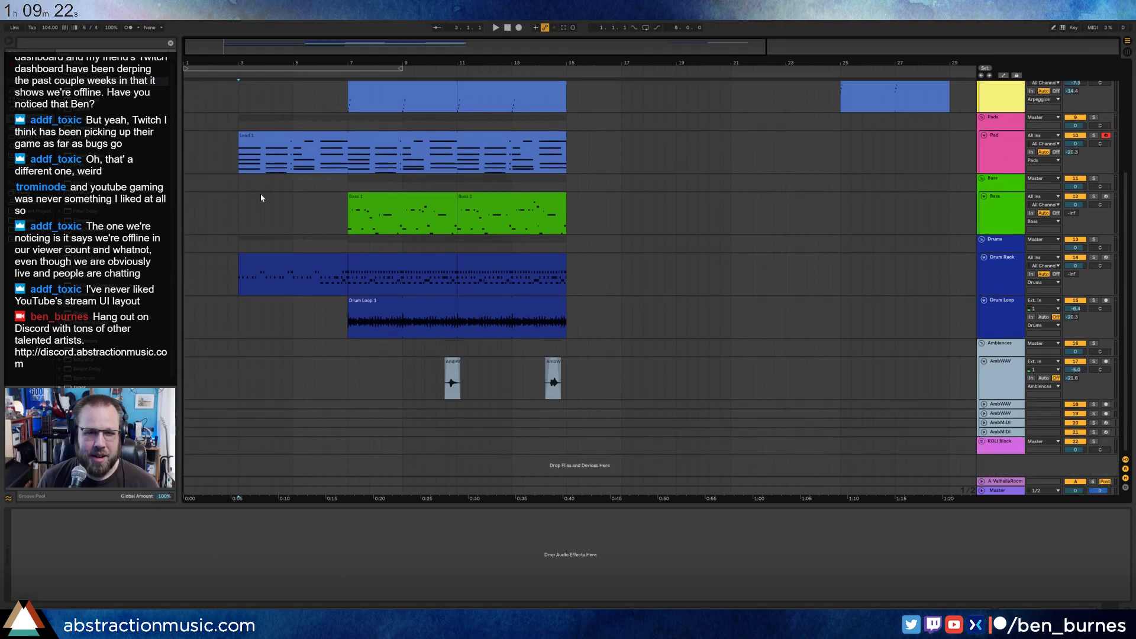
{"action": "left_click", "coordinate": [238, 210]}
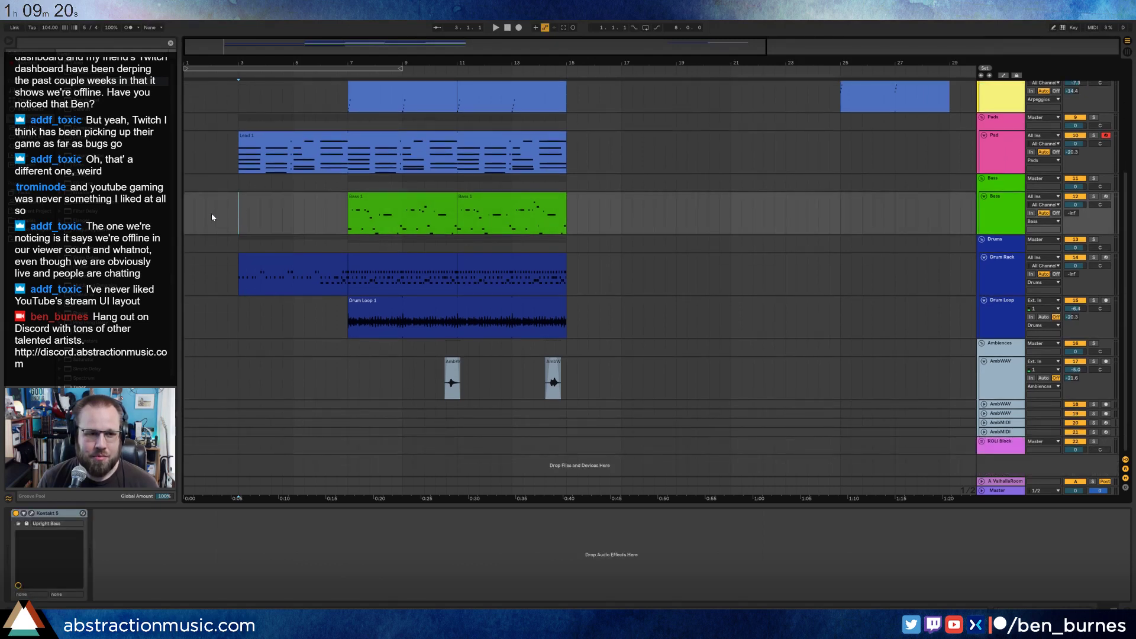
{"action": "left_click", "coordinate": [29, 220]}
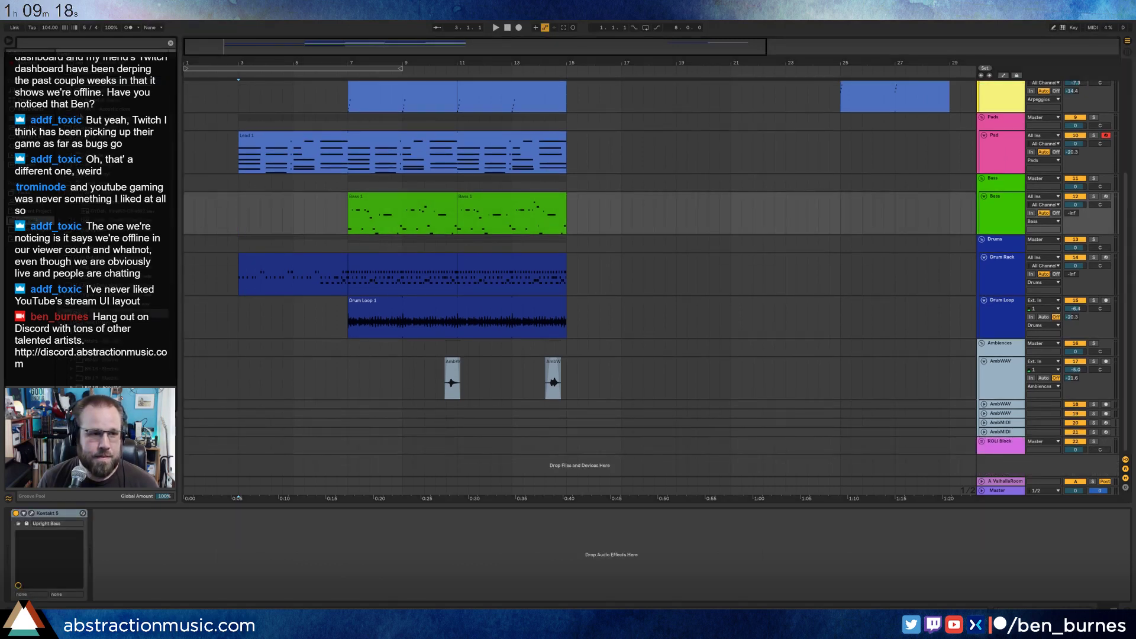
{"action": "scroll", "coordinate": [83, 178], "scroll_direction": "up", "scroll_amount": 5}
{"action": "left_click", "coordinate": [67, 174]}
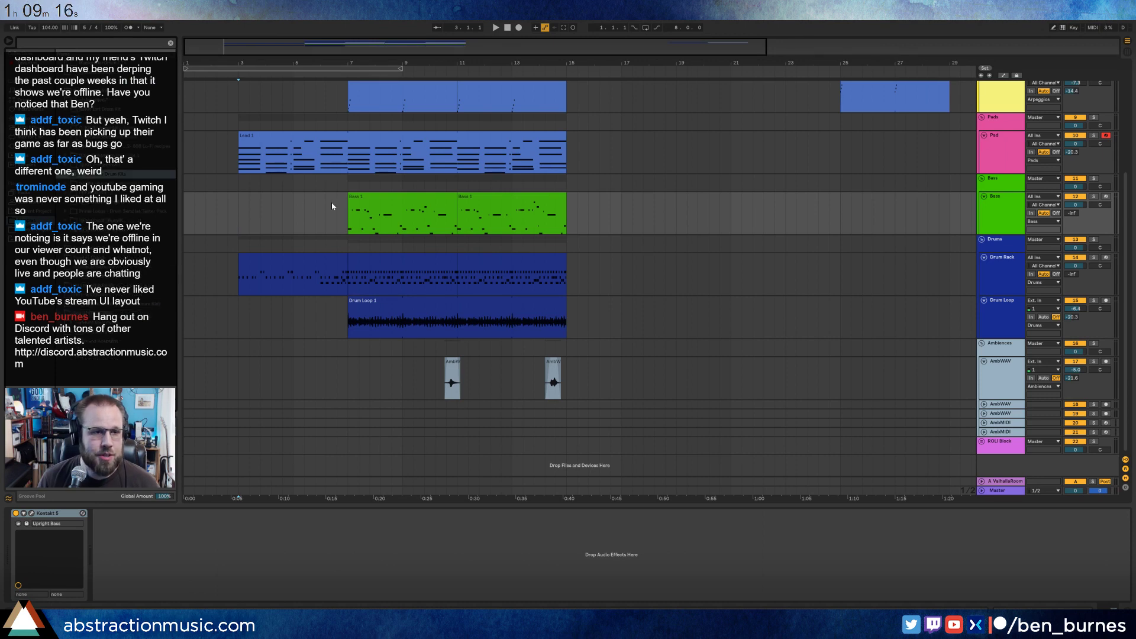
Insert a new MIDI track below the Kontakt lead track, arm it for recording and set the insert point at its start.
{"action": "scroll", "coordinate": [331, 206], "scroll_direction": "up", "scroll_amount": 5}
{"action": "left_click", "coordinate": [999, 192]}
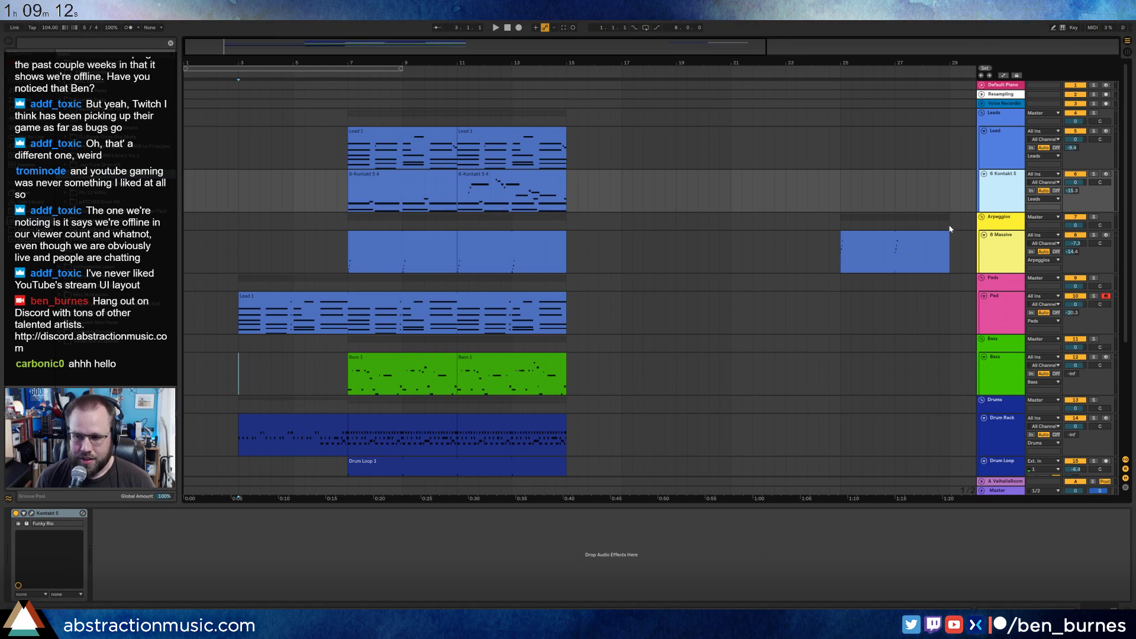
{"action": "key", "text": "ctrl+shift+t"}
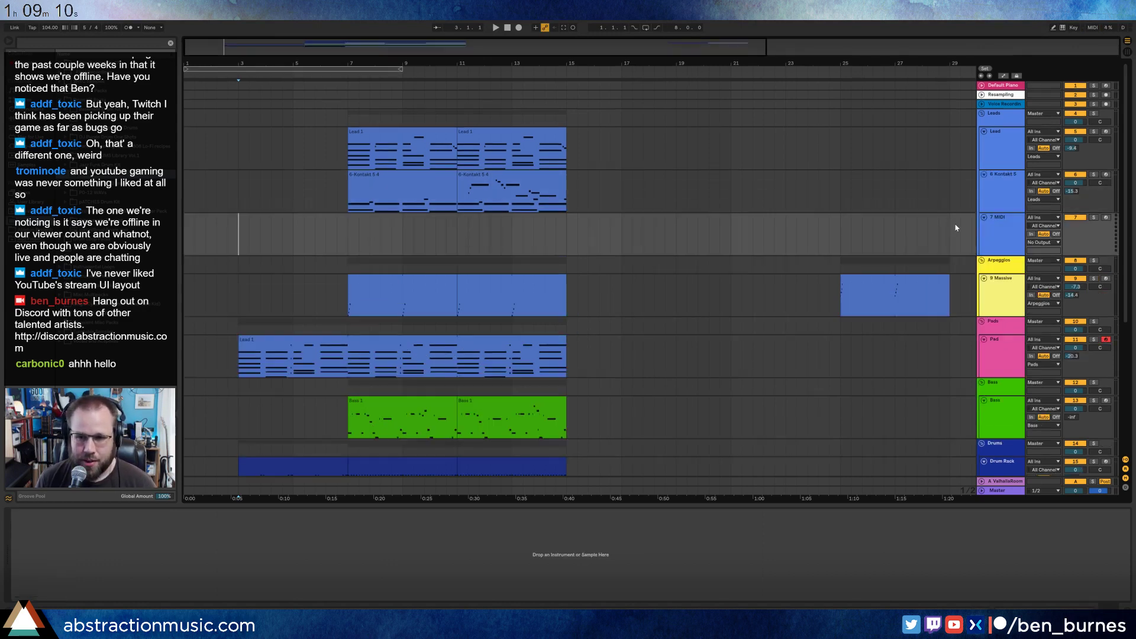
{"action": "left_click", "coordinate": [1104, 218]}
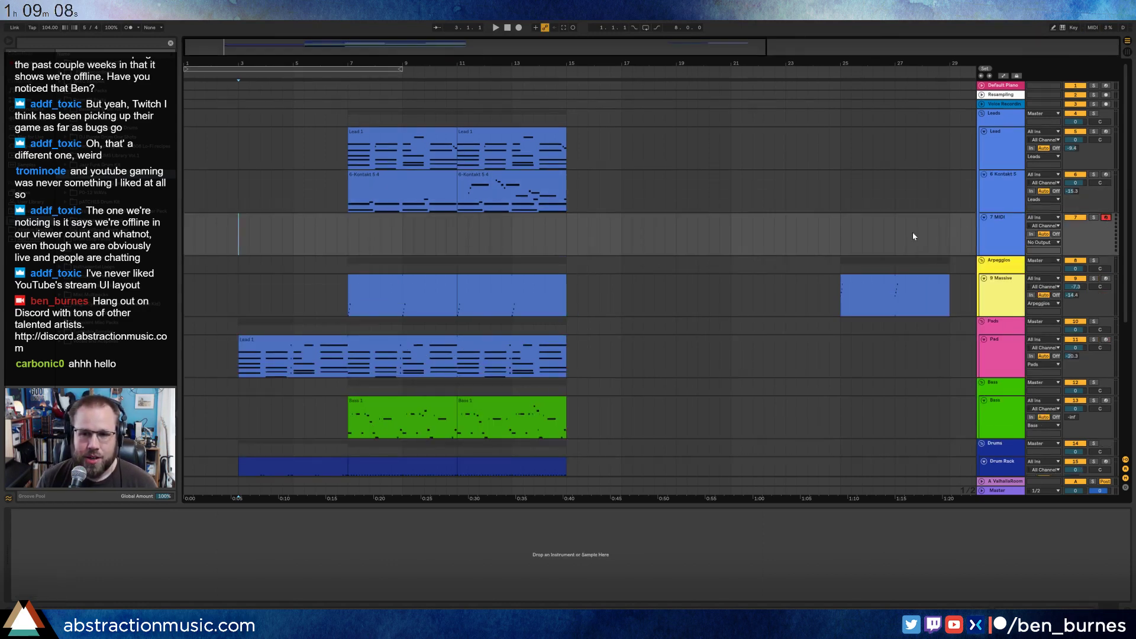
{"action": "left_click", "coordinate": [194, 242]}
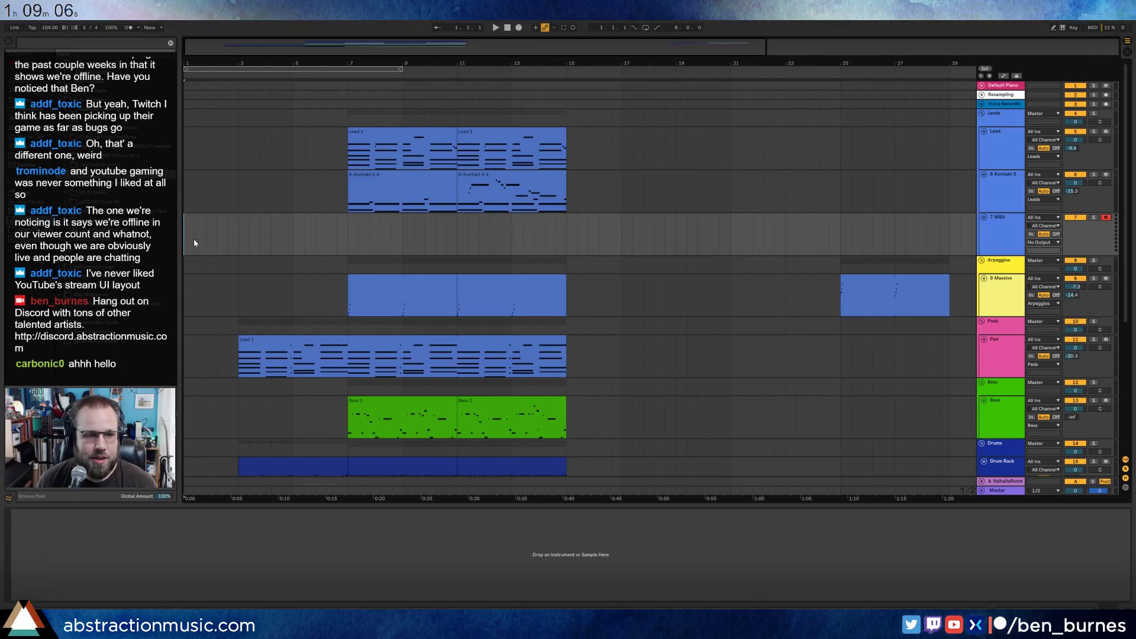
Load Kontakt 5 on the new lead MIDI track, replace it with Massive and move the Massive window aside.
{"action": "left_click", "coordinate": [25, 147]}
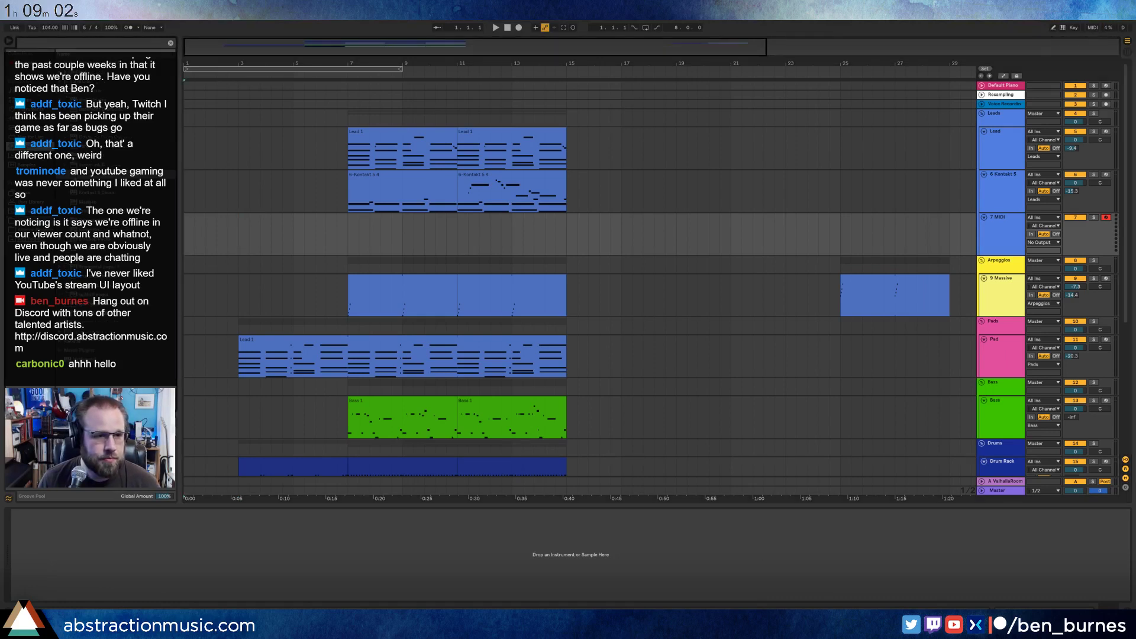
{"action": "double_click", "coordinate": [88, 175]}
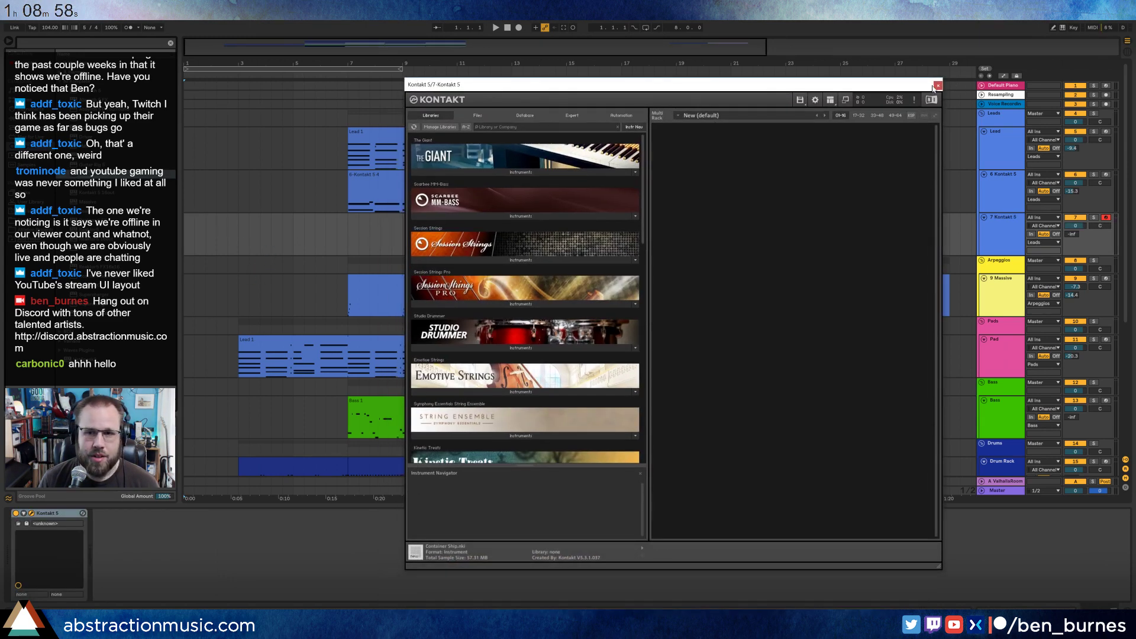
{"action": "left_click", "coordinate": [938, 86]}
{"action": "double_click", "coordinate": [89, 202]}
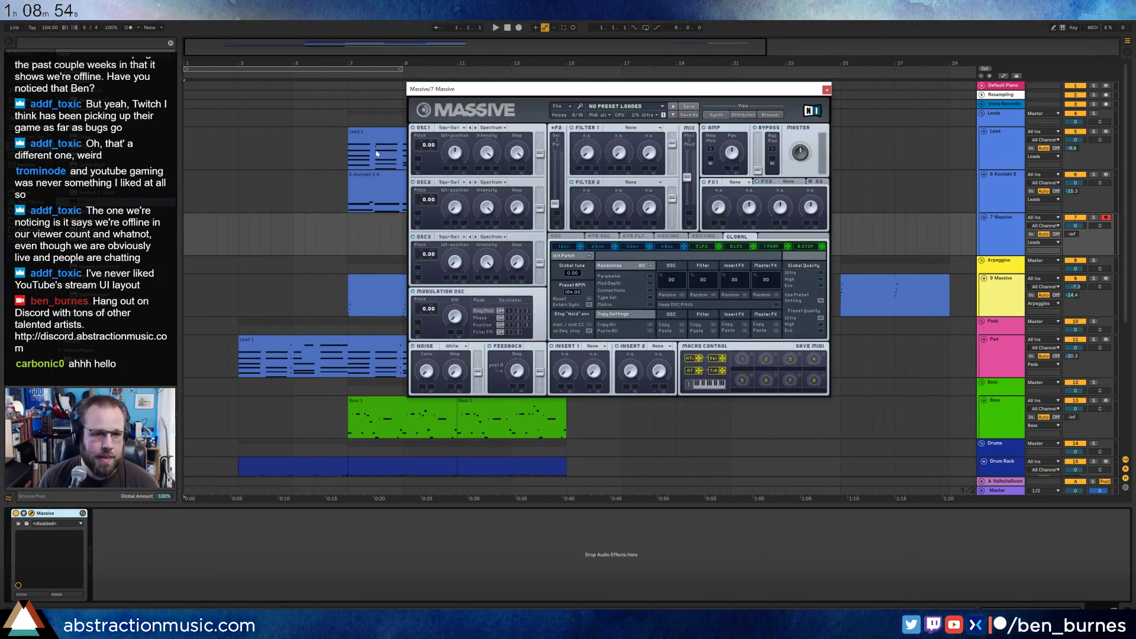
{"action": "left_click_drag", "start_coordinate": [536, 90], "coordinate": [675, 76]}
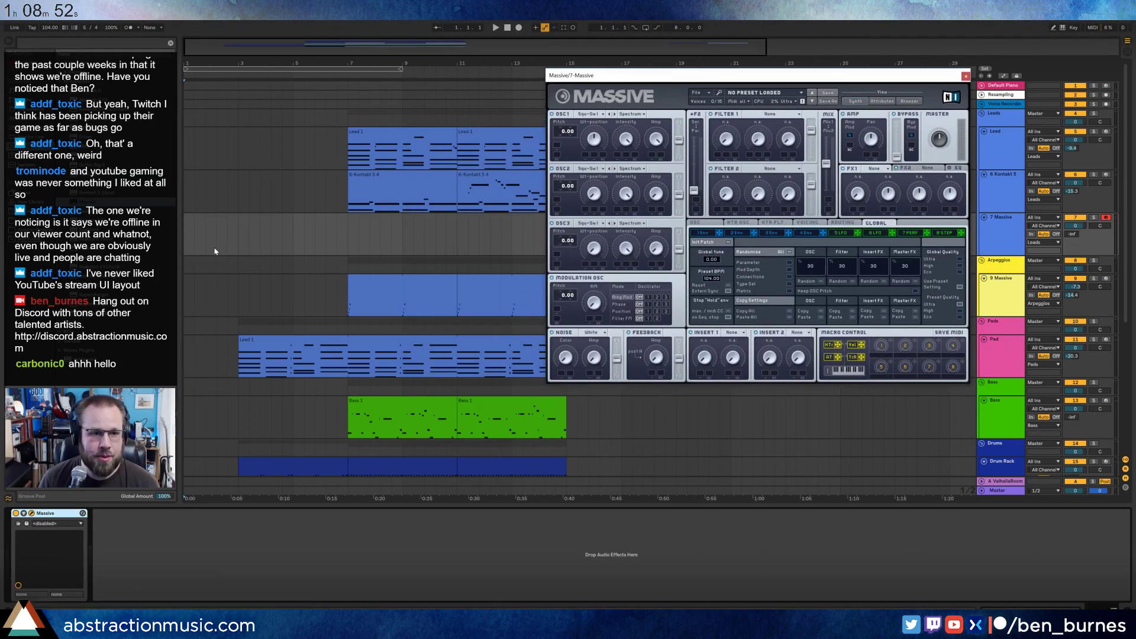
{"action": "left_click_drag", "start_coordinate": [184, 234], "coordinate": [343, 237]}
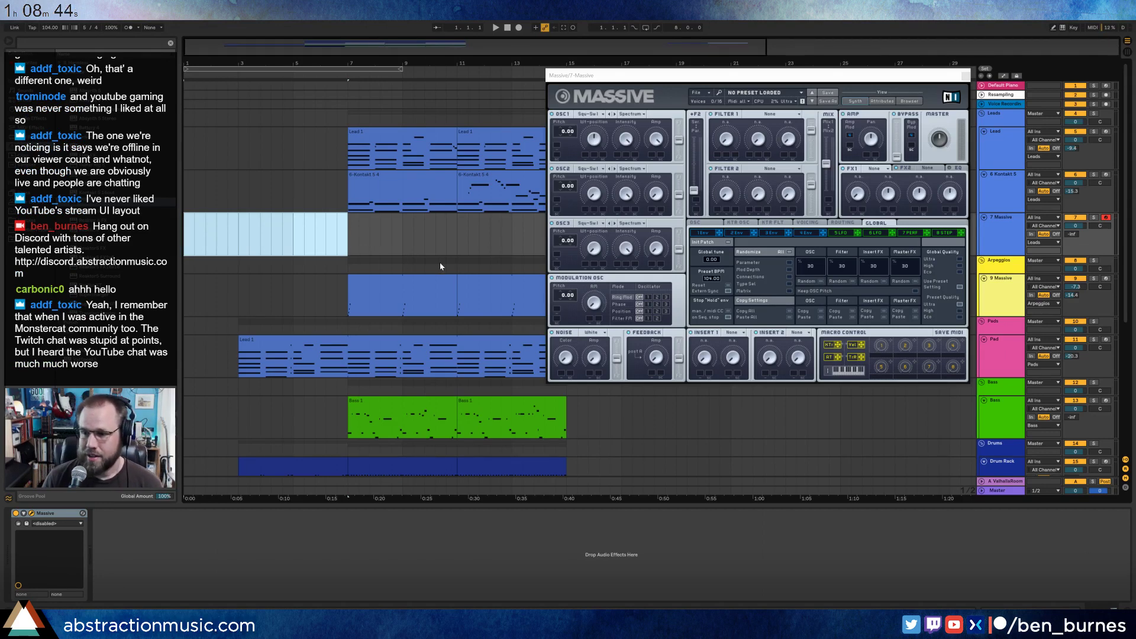
{"action": "scroll", "coordinate": [440, 266], "scroll_direction": "down", "scroll_amount": 8}
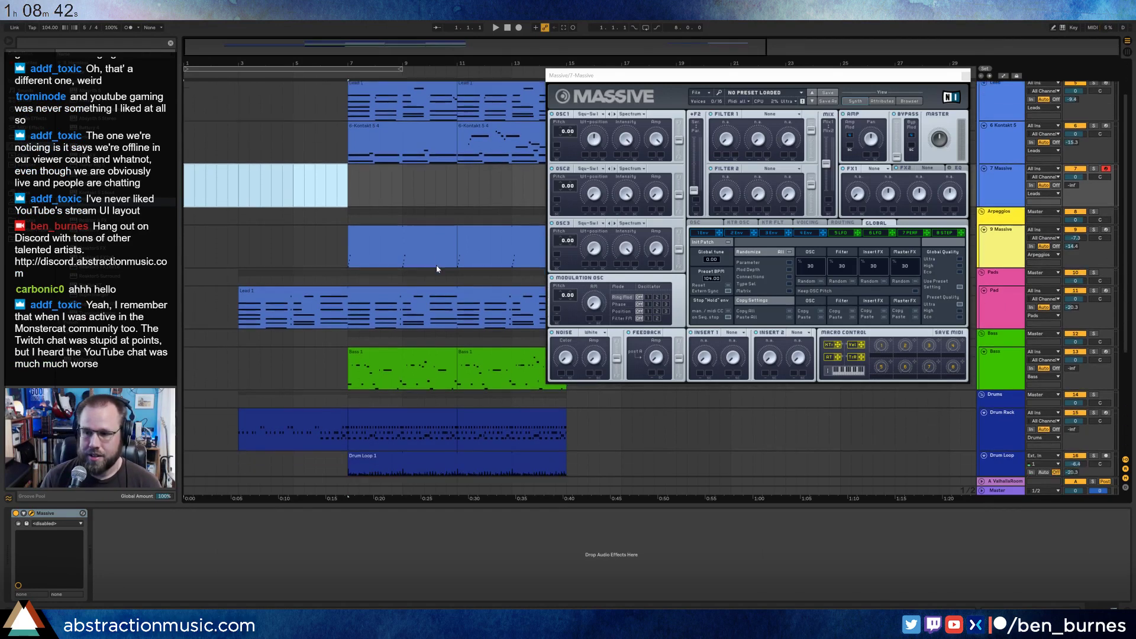
{"action": "scroll", "coordinate": [392, 291], "scroll_direction": "up", "scroll_amount": 8}
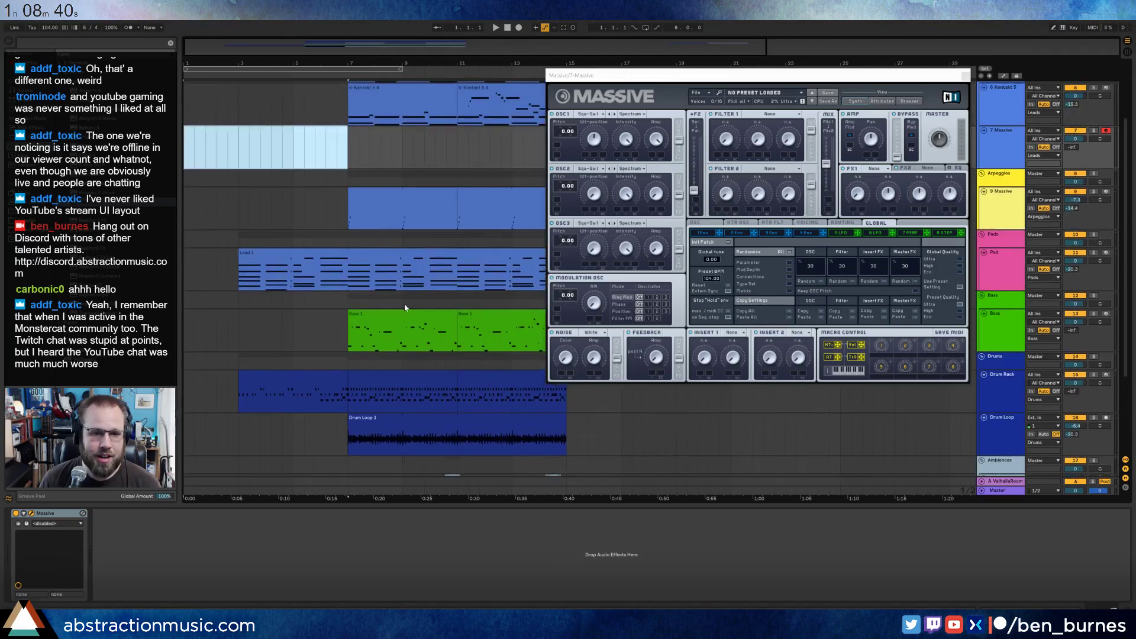
{"action": "scroll", "coordinate": [410, 299], "scroll_direction": "down", "scroll_amount": 4}
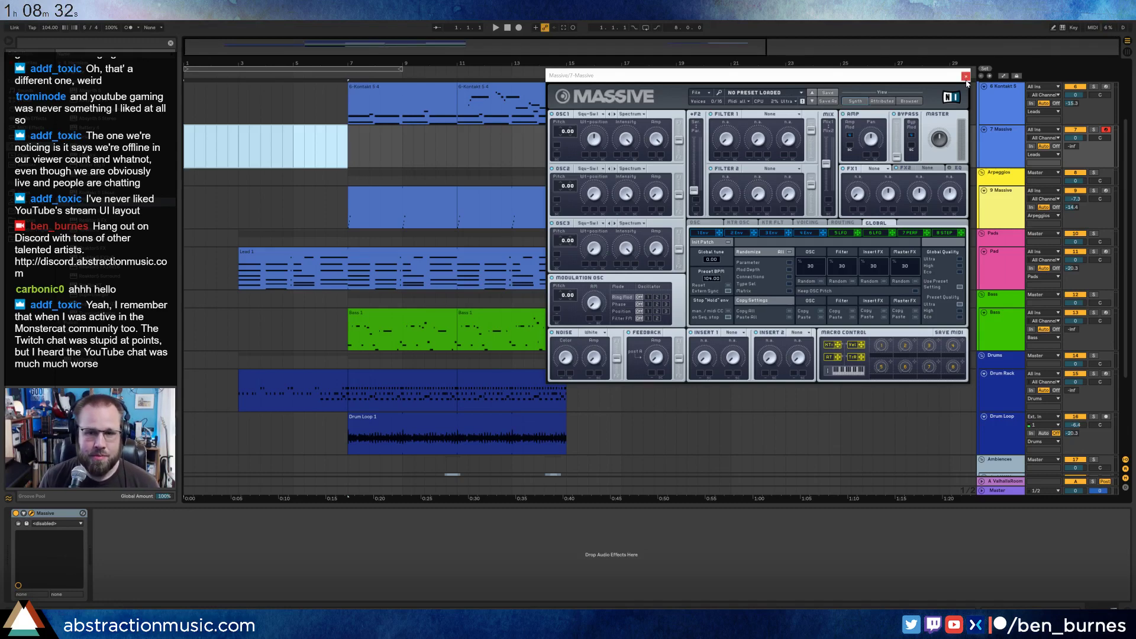
Reshape the fourth envelope of the new Massive instance into a decaying curve with no sustain.
{"action": "left_click", "coordinate": [804, 234]}
{"action": "mouse_move", "coordinate": [752, 248]}
{"action": "left_mouse_down"}
{"action": "mouse_move", "coordinate": [740, 243]}
{"action": "mouse_move", "coordinate": [740, 197]}
{"action": "mouse_move", "coordinate": [740, 229]}
{"action": "mouse_move", "coordinate": [761, 249]}
{"action": "left_mouse_up"}
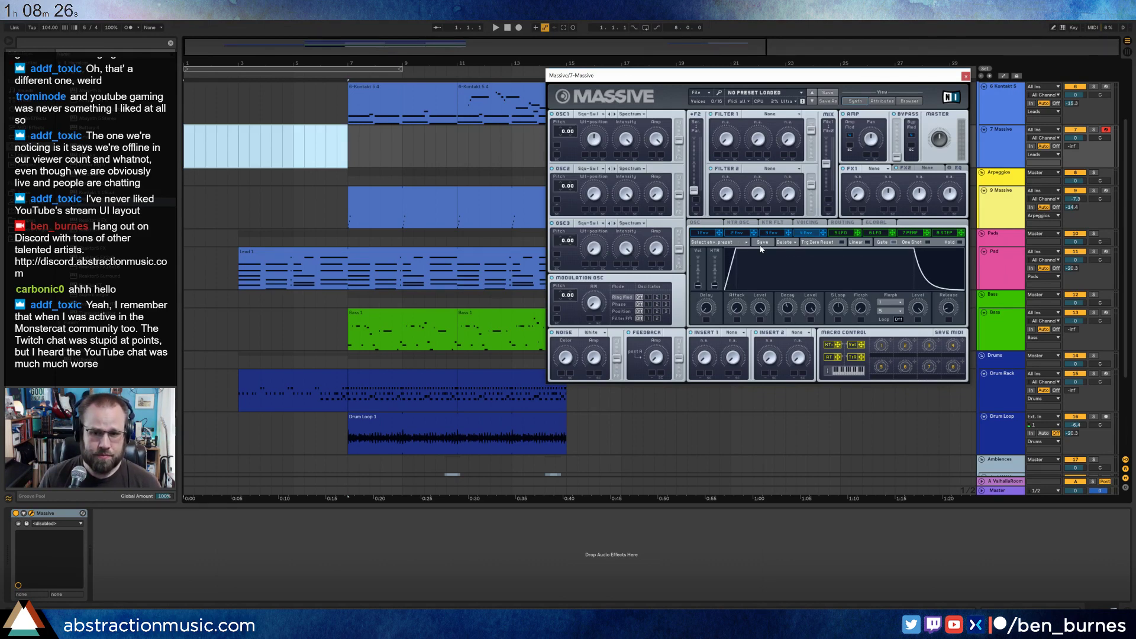
{"action": "left_click_drag", "start_coordinate": [912, 253], "coordinate": [885, 301]}
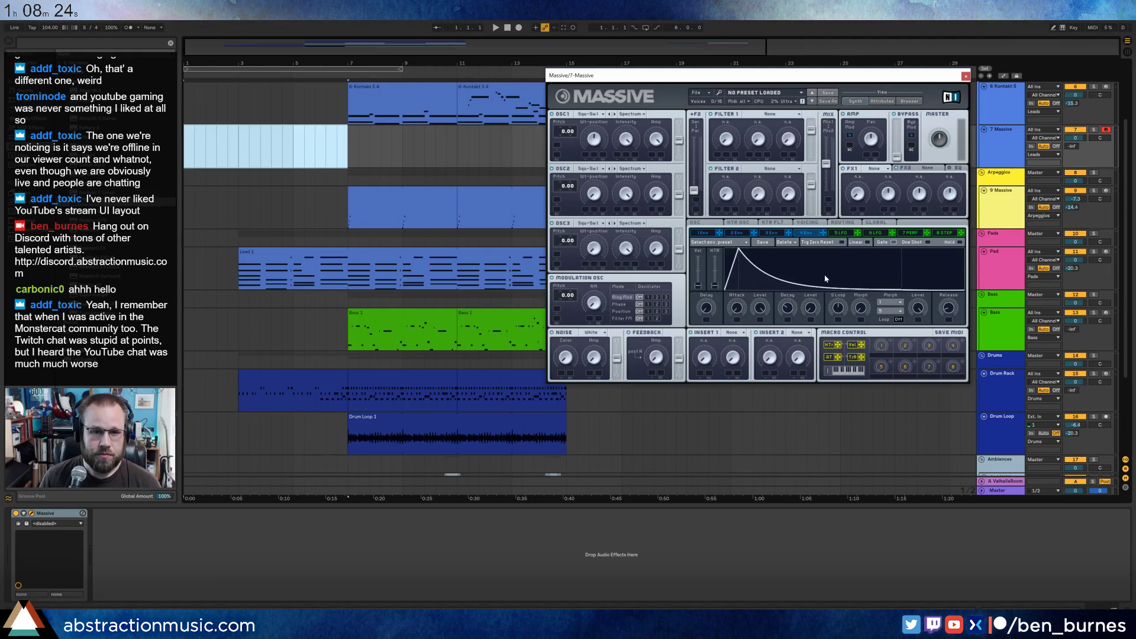
Copy all second-row notes of the intro drum clip into a new two-bar MIDI clip at the start of the arpeggio Massive track.
{"action": "double_click", "coordinate": [292, 373]}
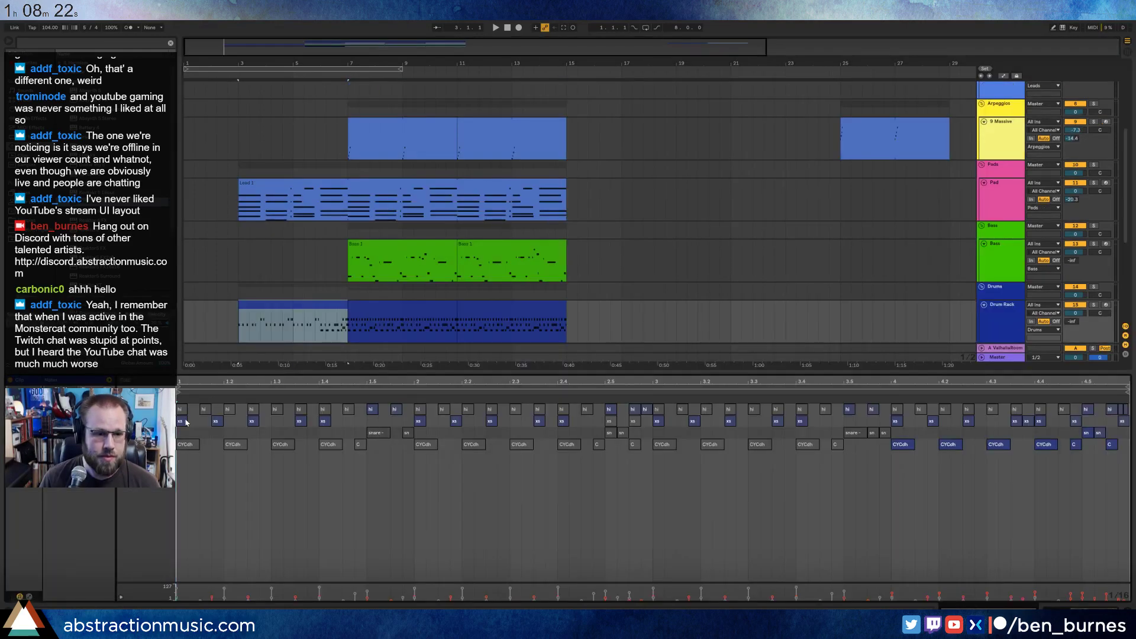
{"action": "left_click", "coordinate": [160, 421]}
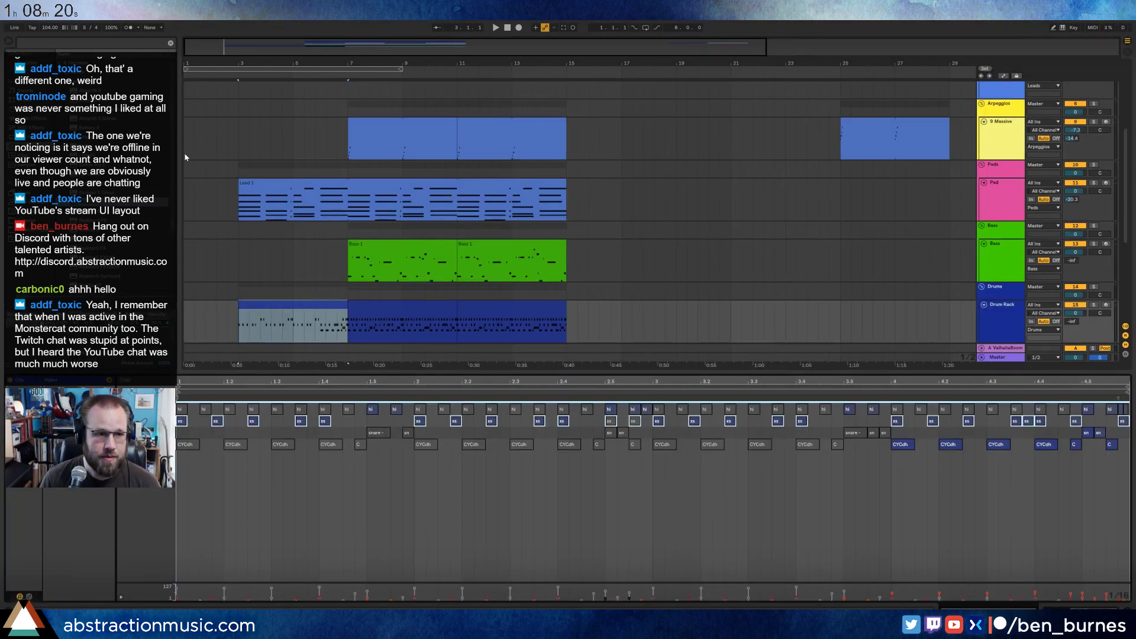
{"action": "left_click_drag", "start_coordinate": [185, 139], "coordinate": [233, 143]}
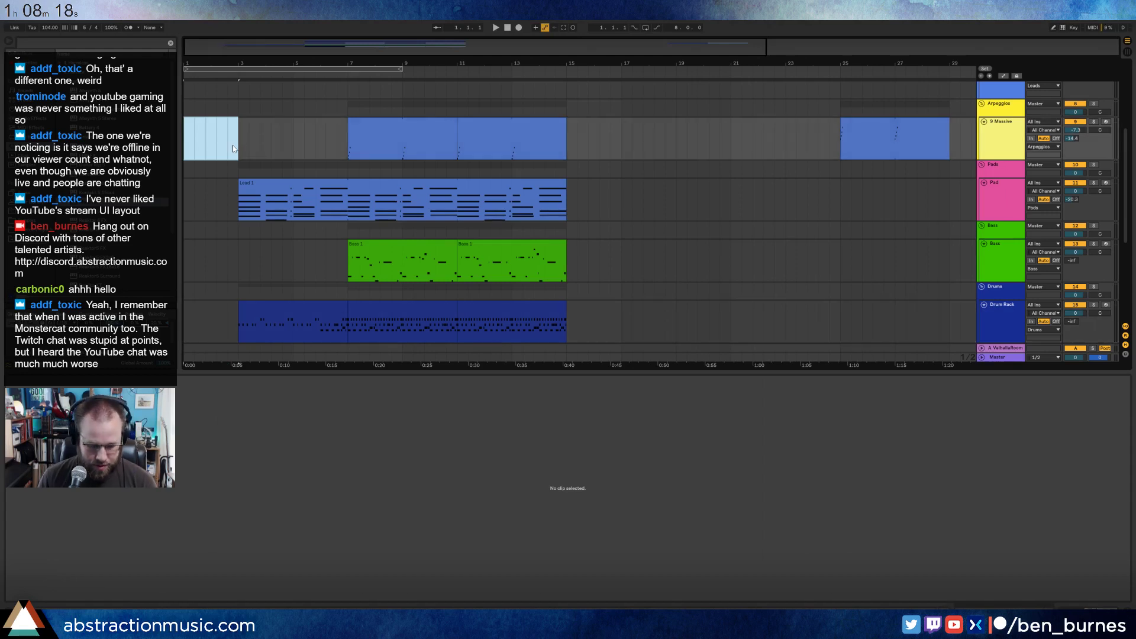
{"action": "key", "text": "ctrl+shift+m"}
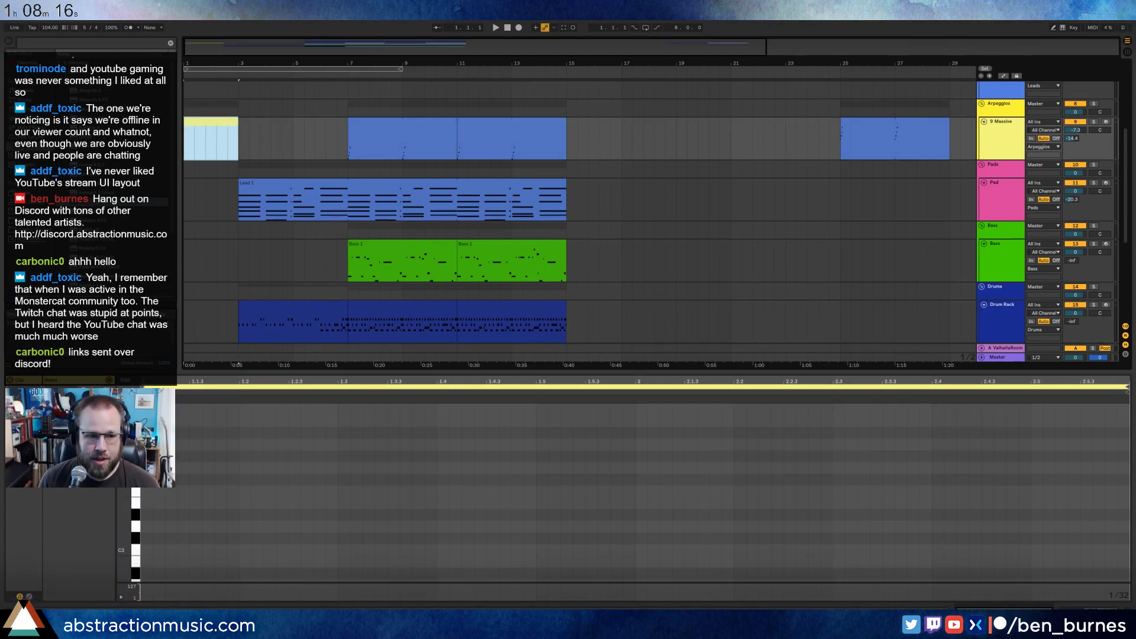
{"action": "key", "text": "ctrl+v"}
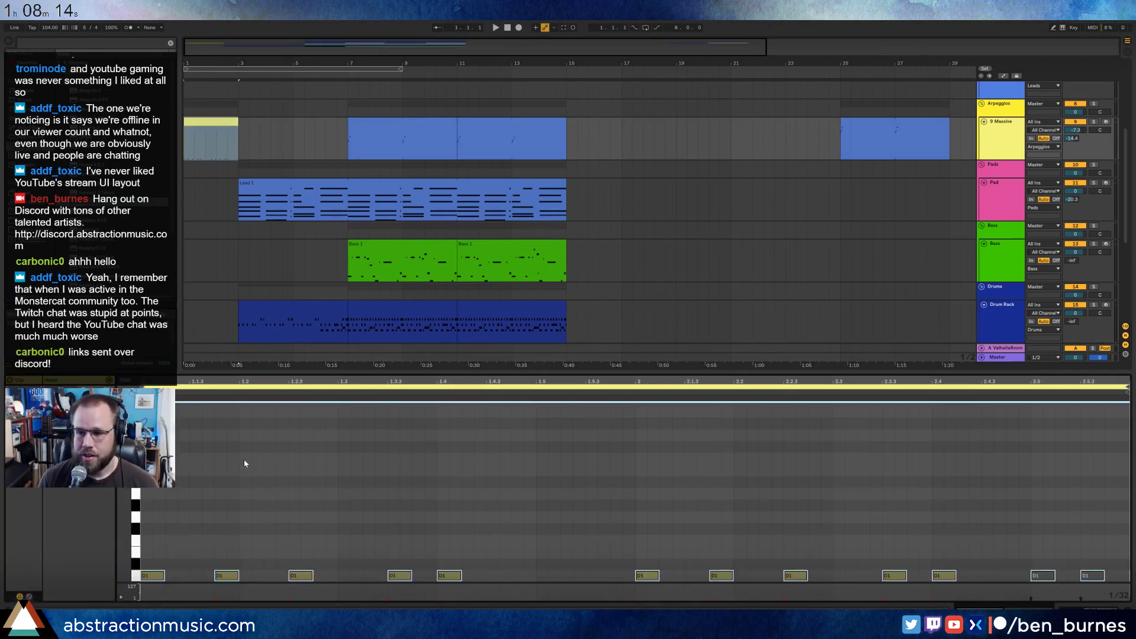
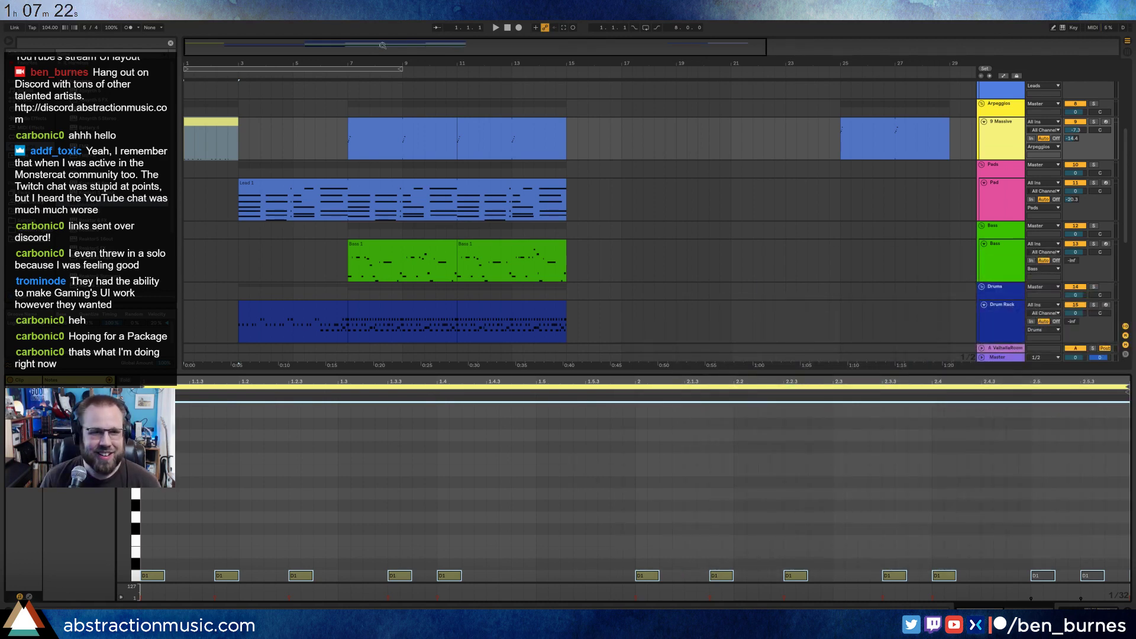
Transpose all the pasted notes up one octave and down a semitone to C#2.
{"action": "left_click", "coordinate": [213, 127]}
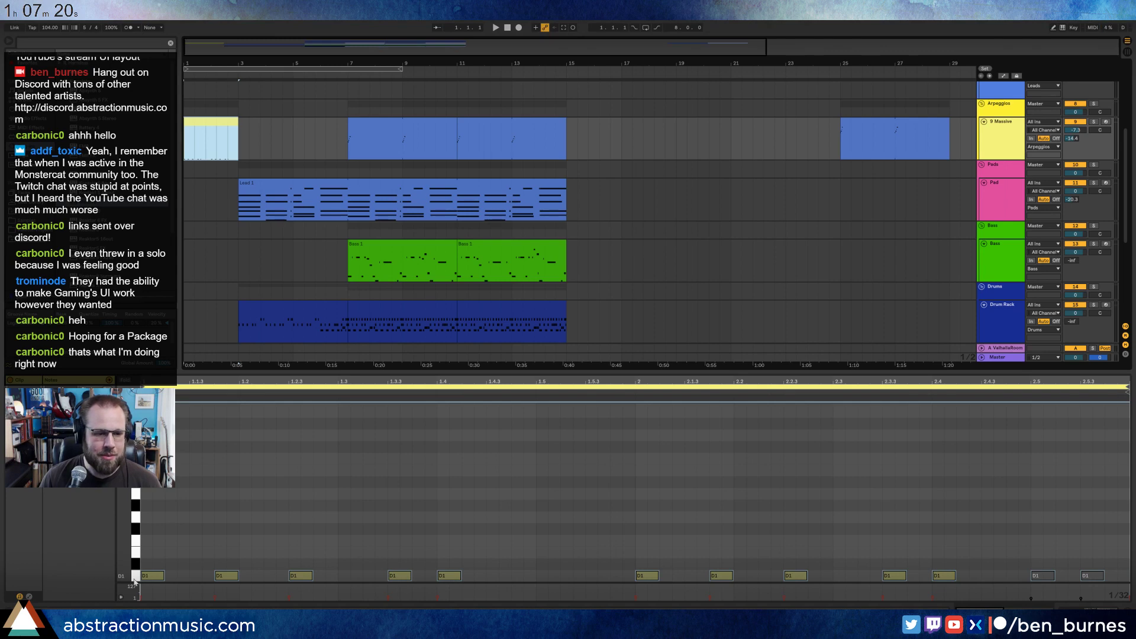
{"action": "key", "text": "shift+Up"}
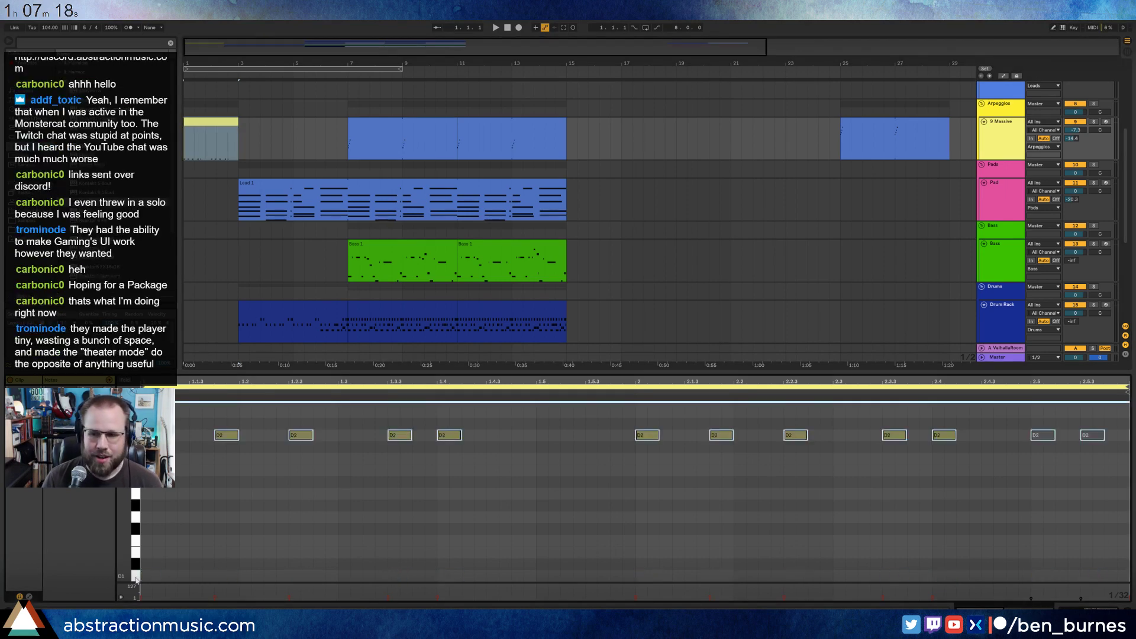
{"action": "key", "text": "Down"}
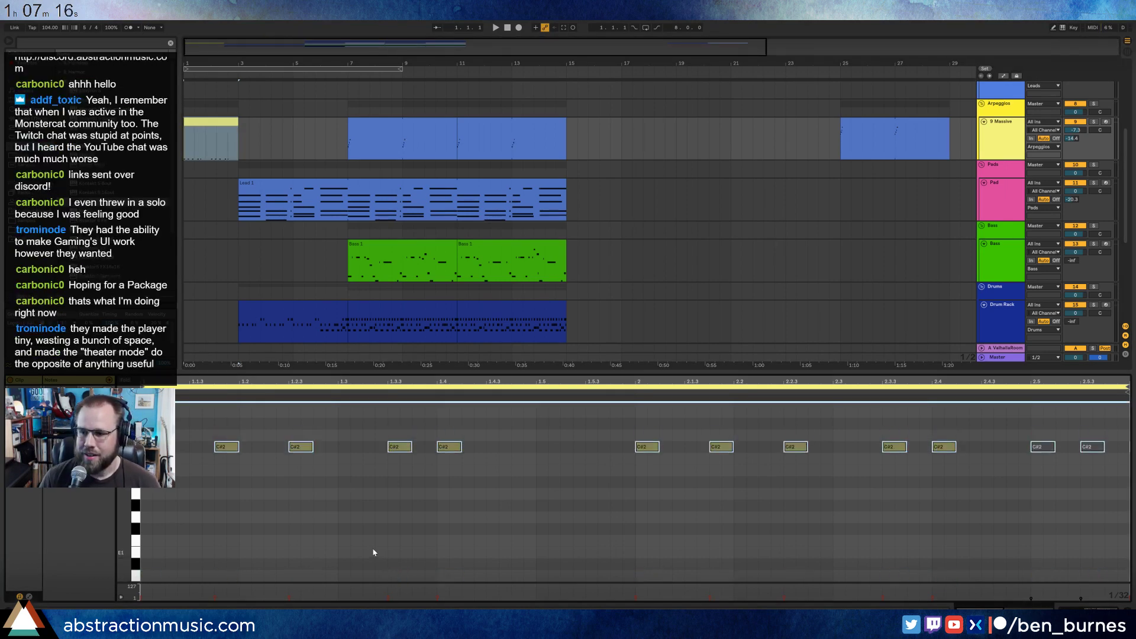
{"action": "scroll", "coordinate": [361, 520], "scroll_direction": "up", "scroll_amount": 2}
{"action": "scroll", "coordinate": [361, 520], "scroll_direction": "up", "scroll_amount": 2}
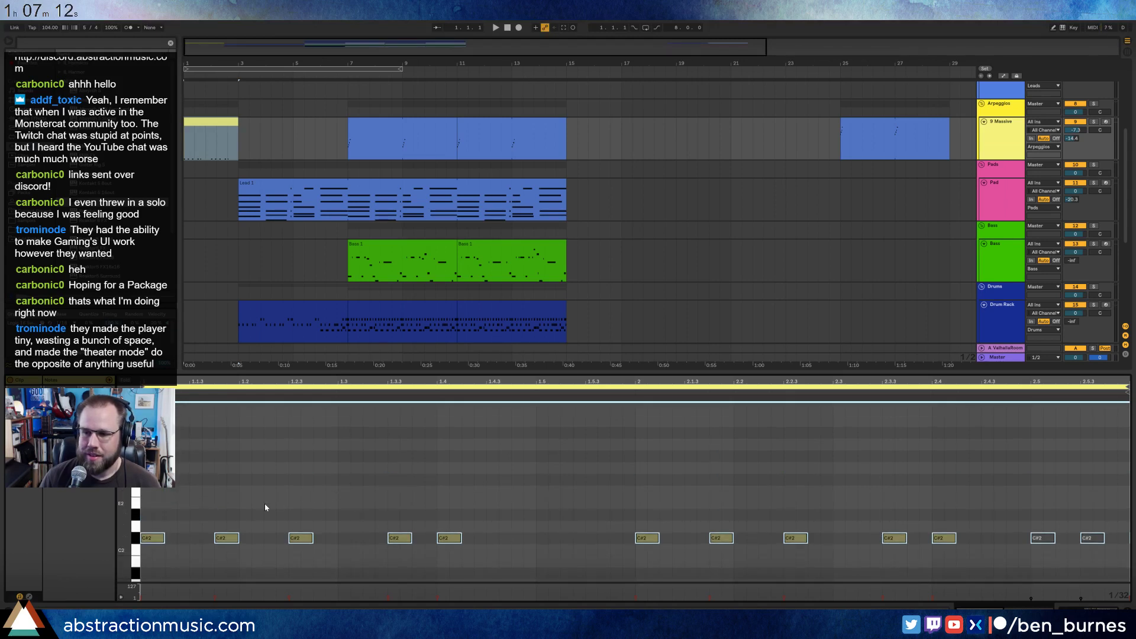
Audition the new arpeggio clip and transpose all its notes up two octaves to C#4.
{"action": "left_click", "coordinate": [231, 538]}
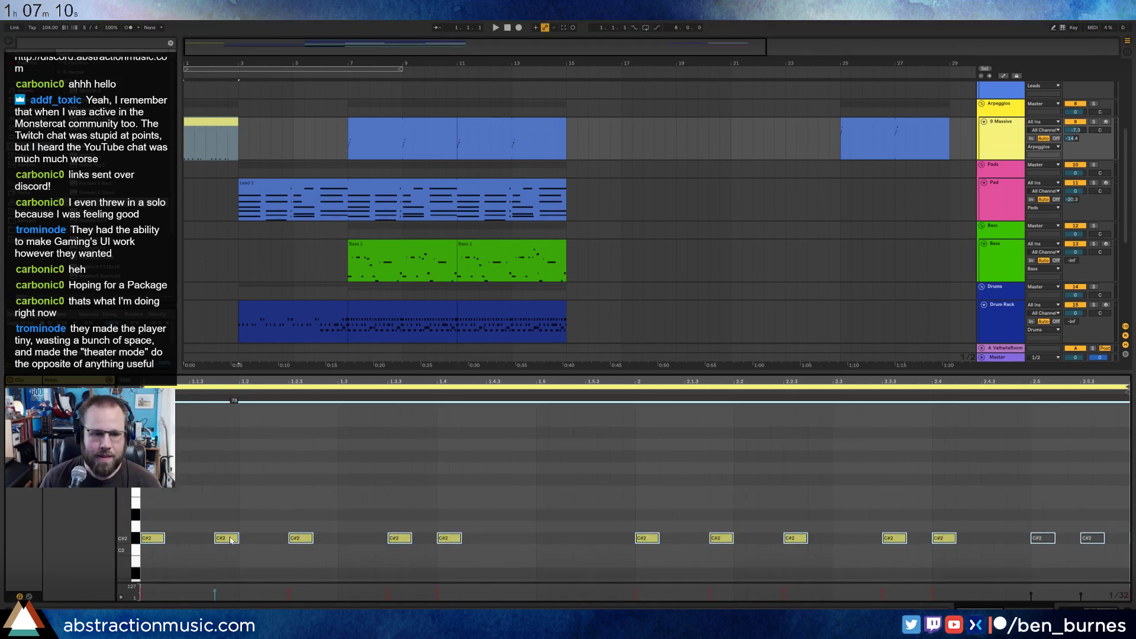
{"action": "key", "text": "space"}
{"action": "left_click", "coordinate": [227, 525]}
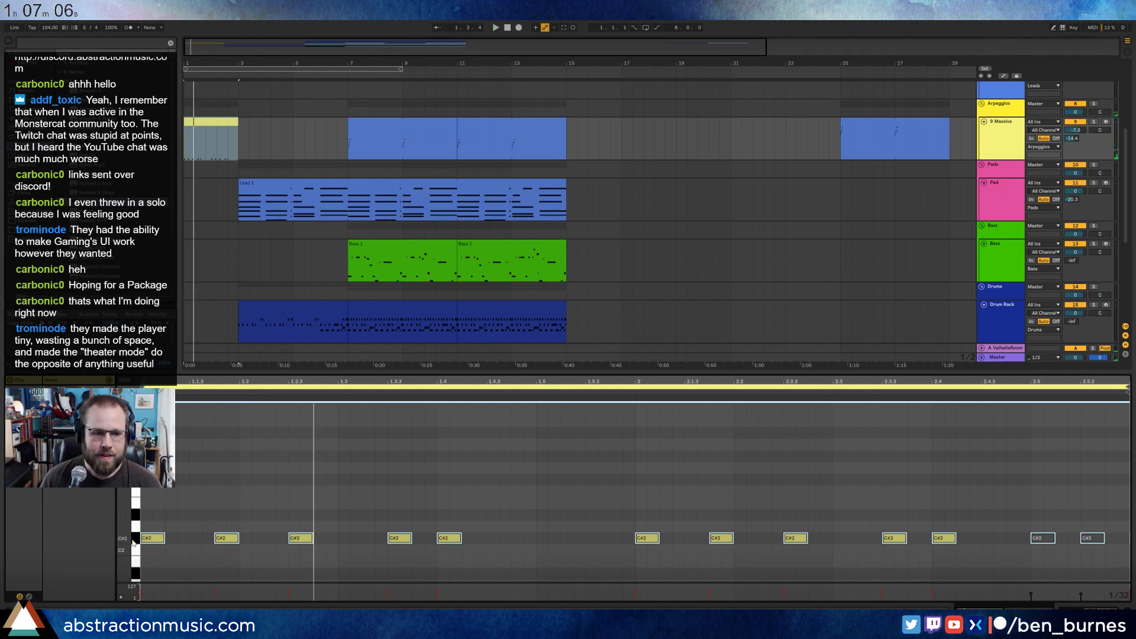
{"action": "key", "text": "shift+Up"}
{"action": "key", "text": "shift+Up"}
{"action": "key", "text": "space"}
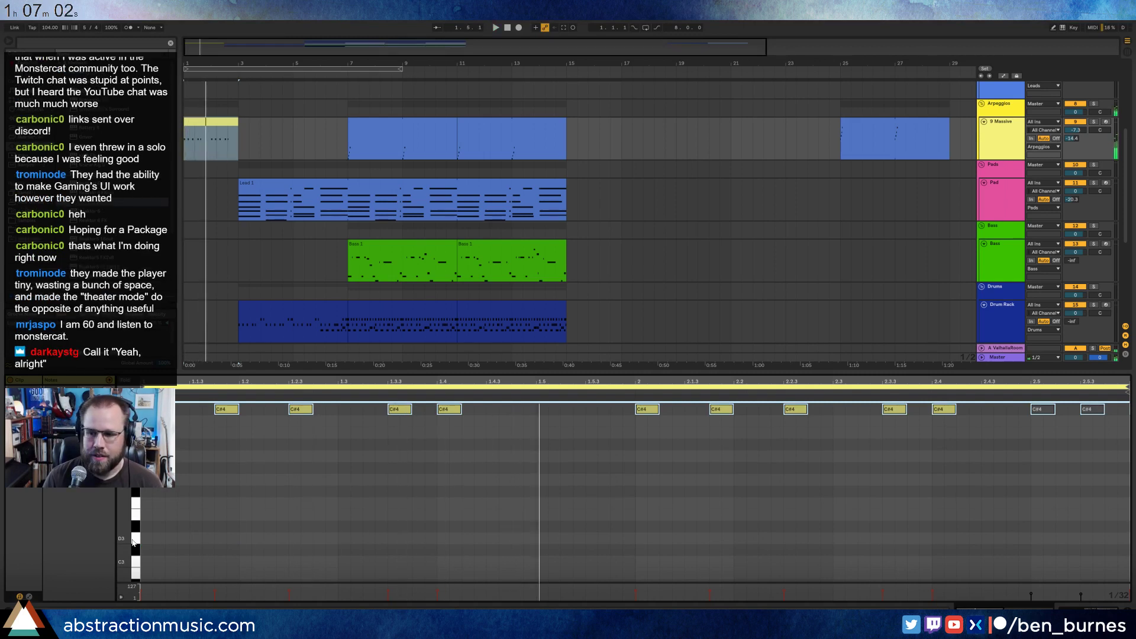
Raise the second note of the arpeggio clip to F4 and the third note to C#5.
{"action": "scroll", "coordinate": [323, 492], "scroll_direction": "up", "scroll_amount": 8}
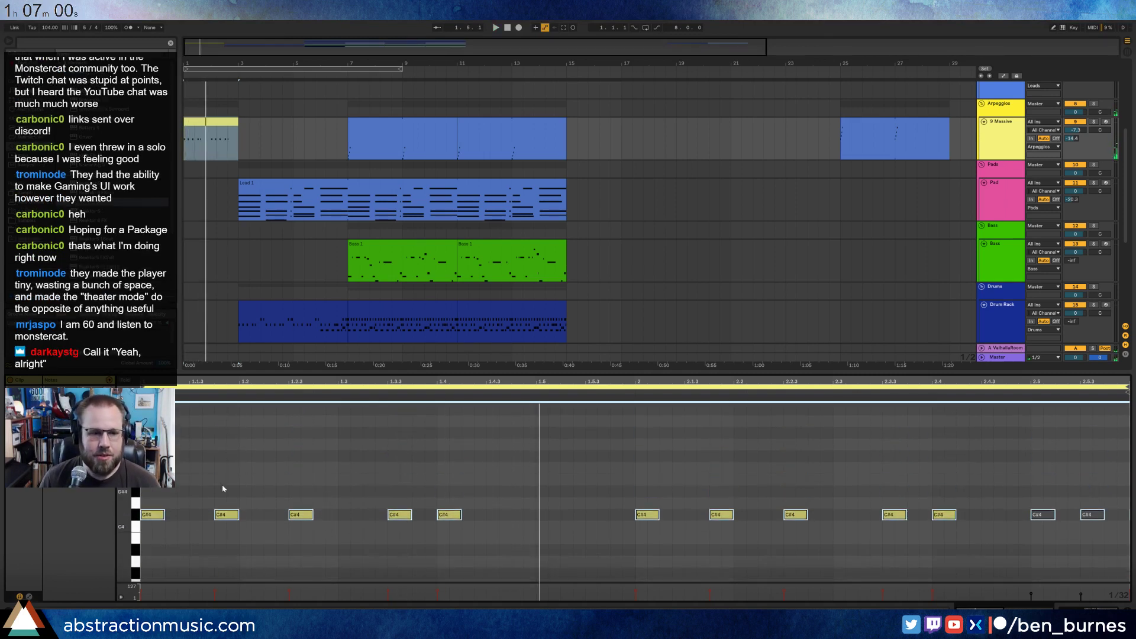
{"action": "left_click", "coordinate": [226, 515]}
{"action": "key", "text": "Up"}
{"action": "key", "text": "Up"}
{"action": "key", "text": "Up"}
{"action": "key", "text": "Up"}
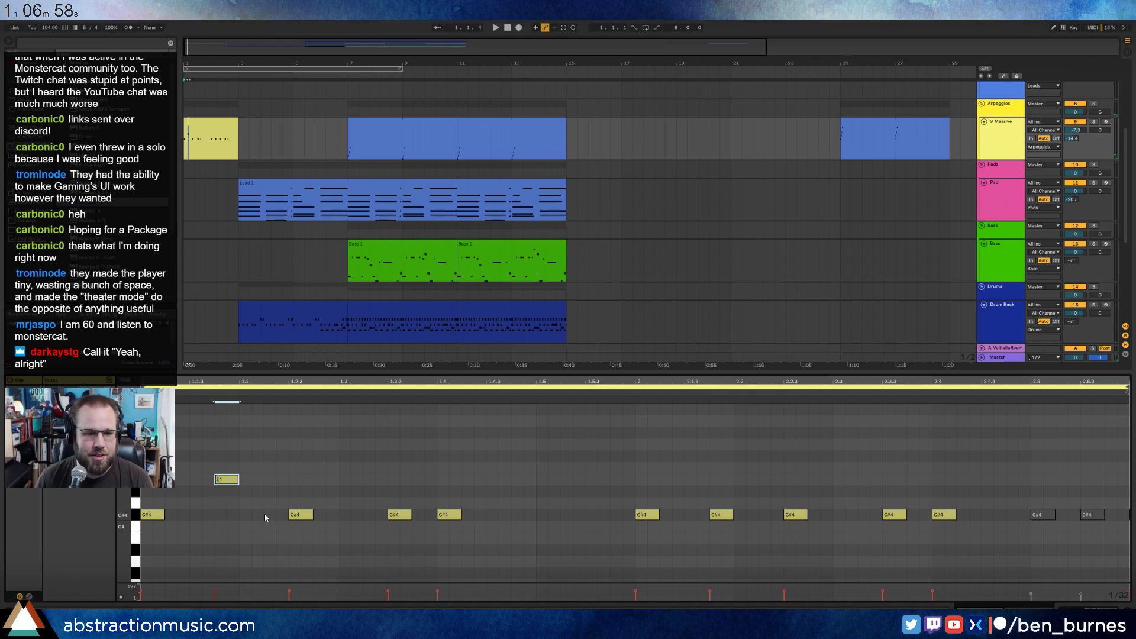
{"action": "left_click", "coordinate": [301, 515]}
{"action": "key", "text": "shift+Up"}
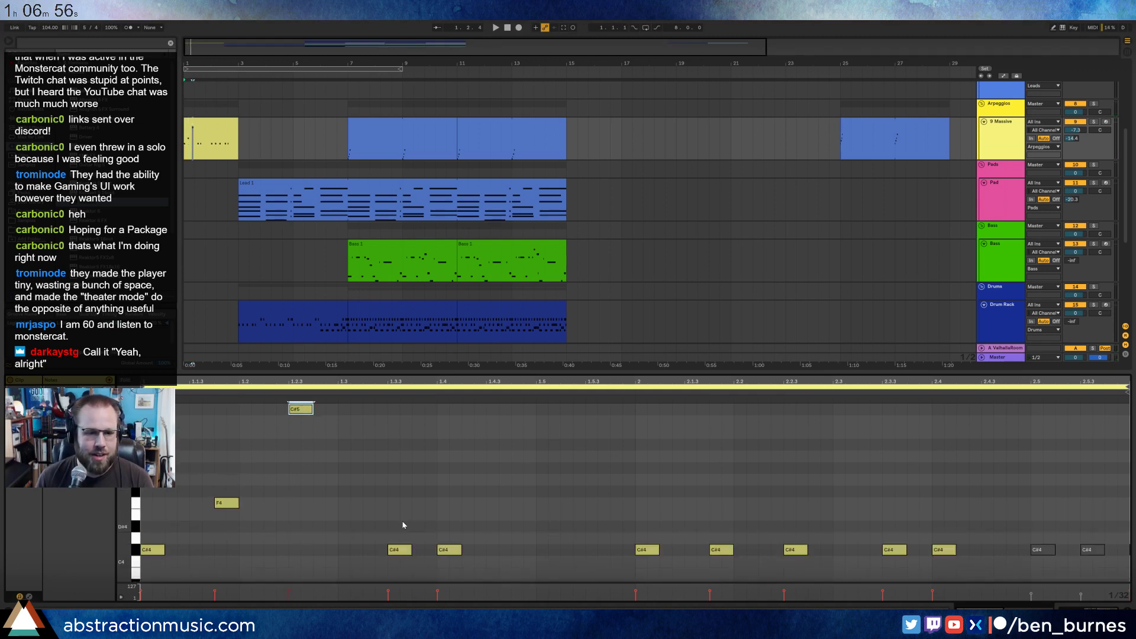
Move the fourth note of the arpeggio clip up to A#4.
{"action": "left_click", "coordinate": [401, 550]}
{"action": "key", "text": "shift+Up"}
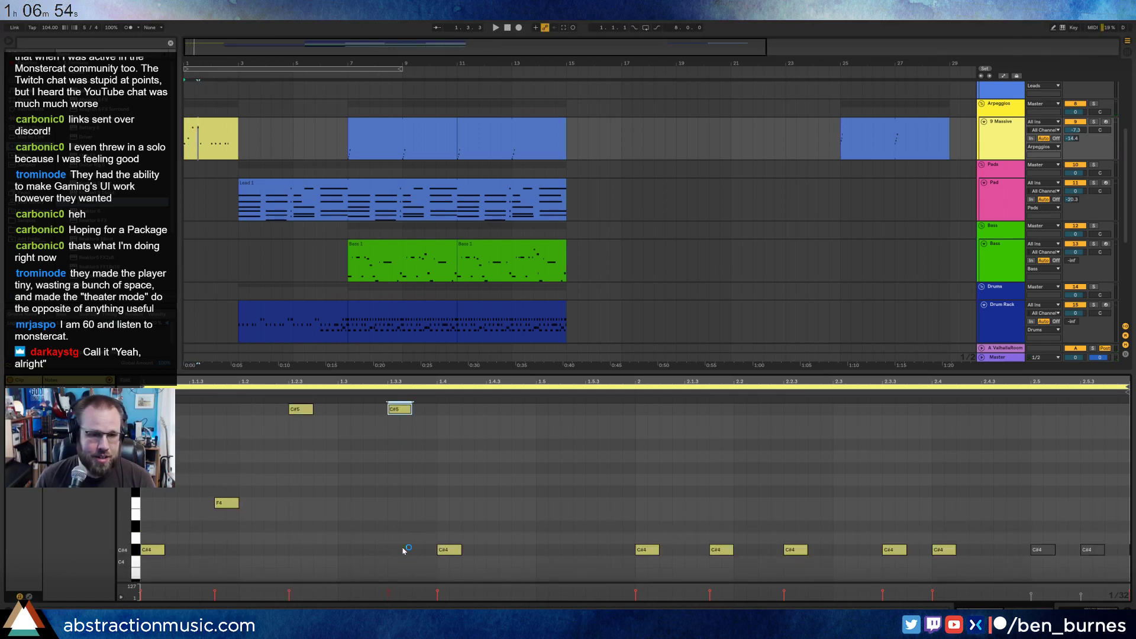
{"action": "key", "text": "Down"}
{"action": "key", "text": "Down"}
{"action": "key", "text": "Down"}
Move the fifth note of the arpeggio clip to G#4 and play back the phrase.
{"action": "left_click", "coordinate": [460, 550]}
{"action": "key", "text": "shift+Up"}
{"action": "key", "text": "Down"}
{"action": "key", "text": "Down"}
{"action": "key", "text": "Down"}
{"action": "key", "text": "Down"}
{"action": "key", "text": "Down"}
{"action": "key", "text": "Down"}
{"action": "key", "text": "Down"}
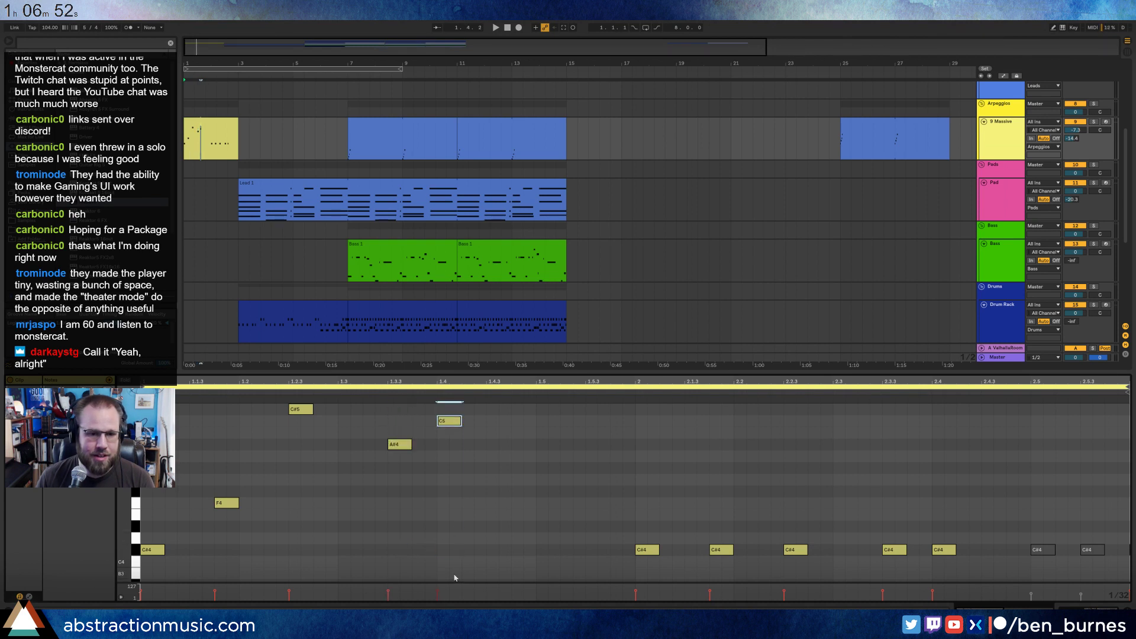
{"action": "key", "text": "Up"}
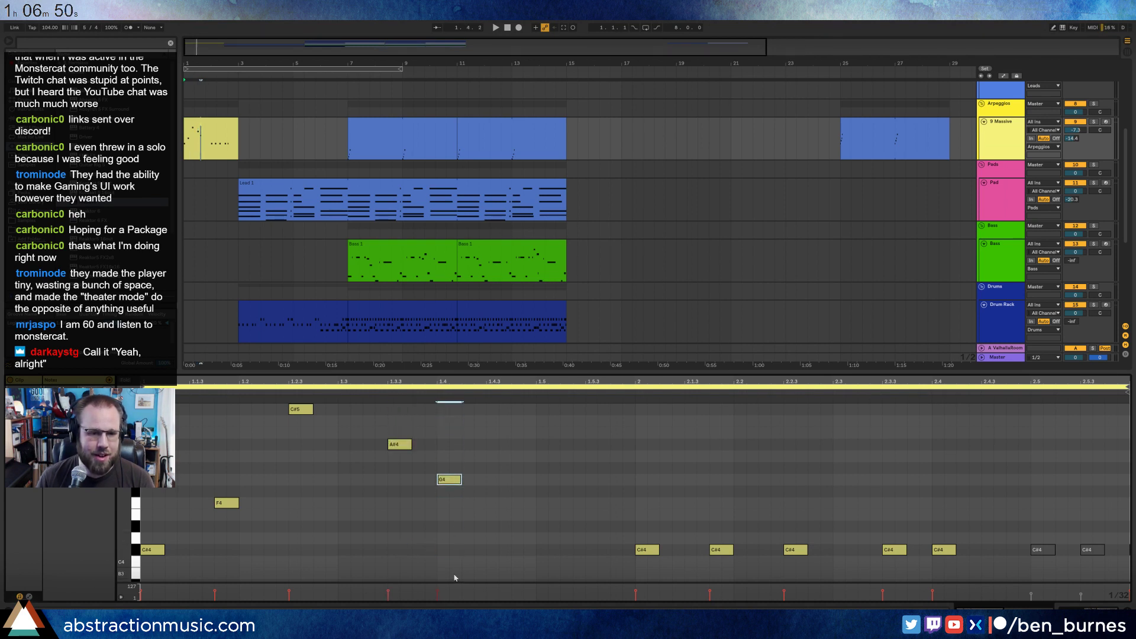
{"action": "key", "text": "Up"}
{"action": "key", "text": "space"}
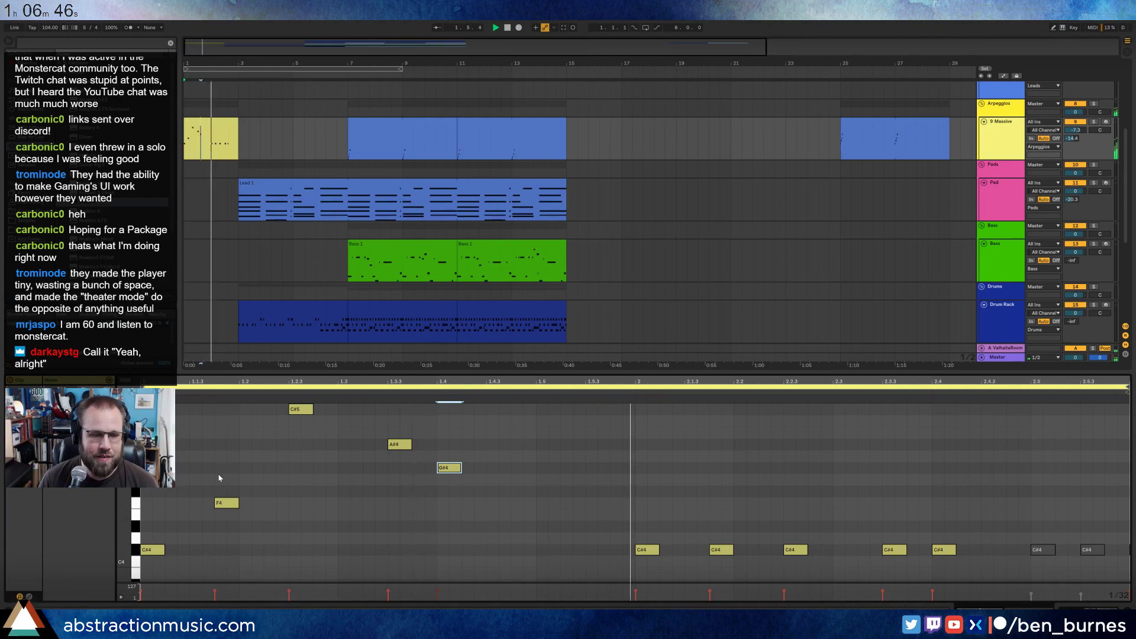
{"action": "key", "text": "space"}
Audition other pitches for the second arpeggio note, set it to F#4 and play the phrase again.
{"action": "left_click_drag", "start_coordinate": [218, 474], "coordinate": [235, 522]}
{"action": "key", "text": "Up"}
{"action": "key", "text": "Up"}
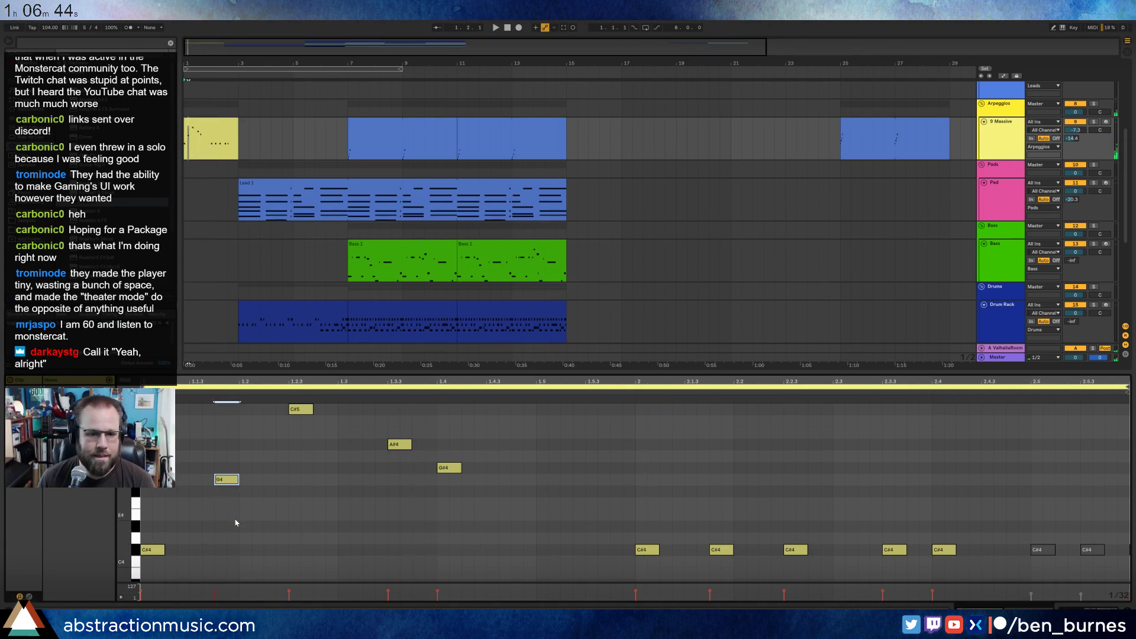
{"action": "key", "text": "space"}
{"action": "key", "text": "Down"}
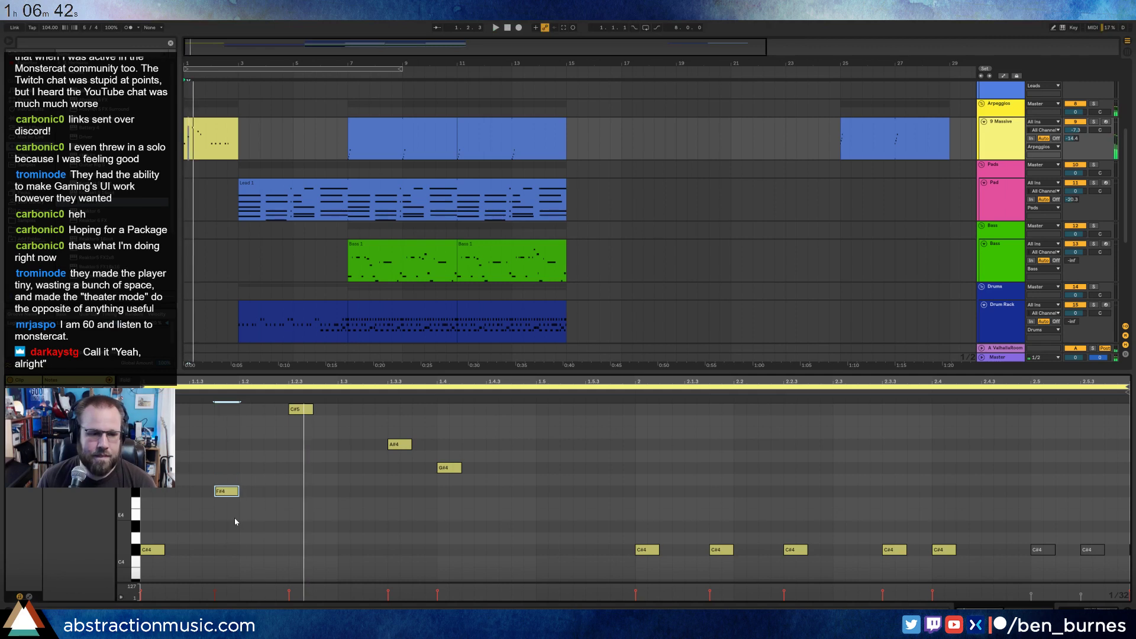
{"action": "key", "text": "space"}
{"action": "key", "text": "space"}
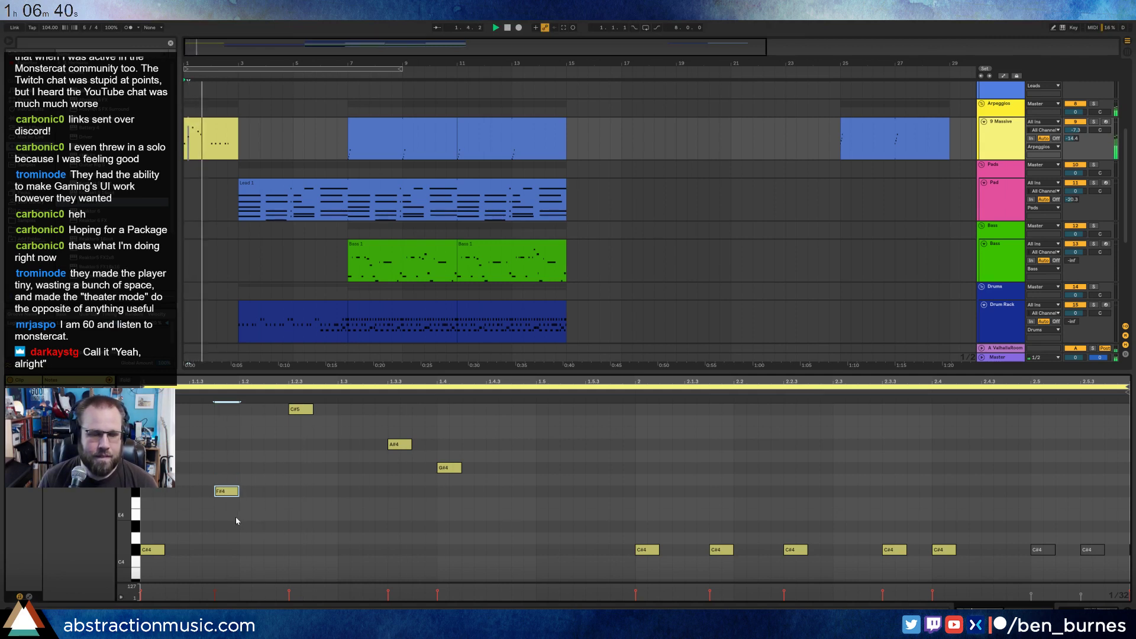
{"action": "key", "text": "space"}
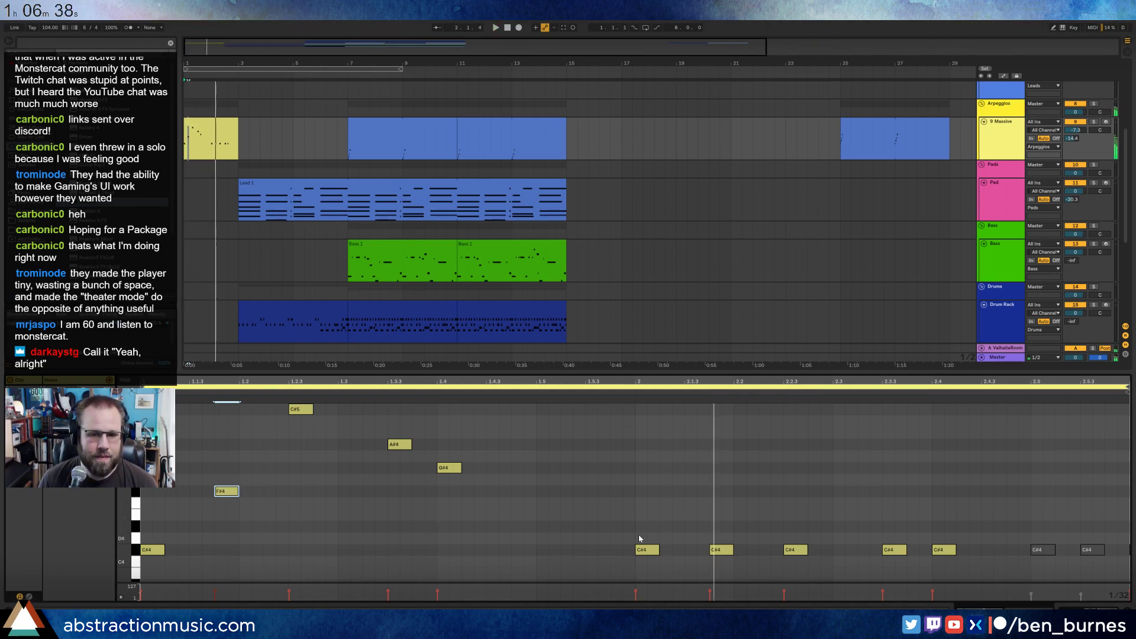
Raise the second note of the arpeggio's bar 2 phrase to F#4 and the third note to C#5.
{"action": "left_click", "coordinate": [721, 550]}
{"action": "key", "text": "Up"}
{"action": "key", "text": "Up"}
{"action": "key", "text": "Up"}
{"action": "key", "text": "Up"}
{"action": "key", "text": "Up"}
{"action": "left_click", "coordinate": [796, 550]}
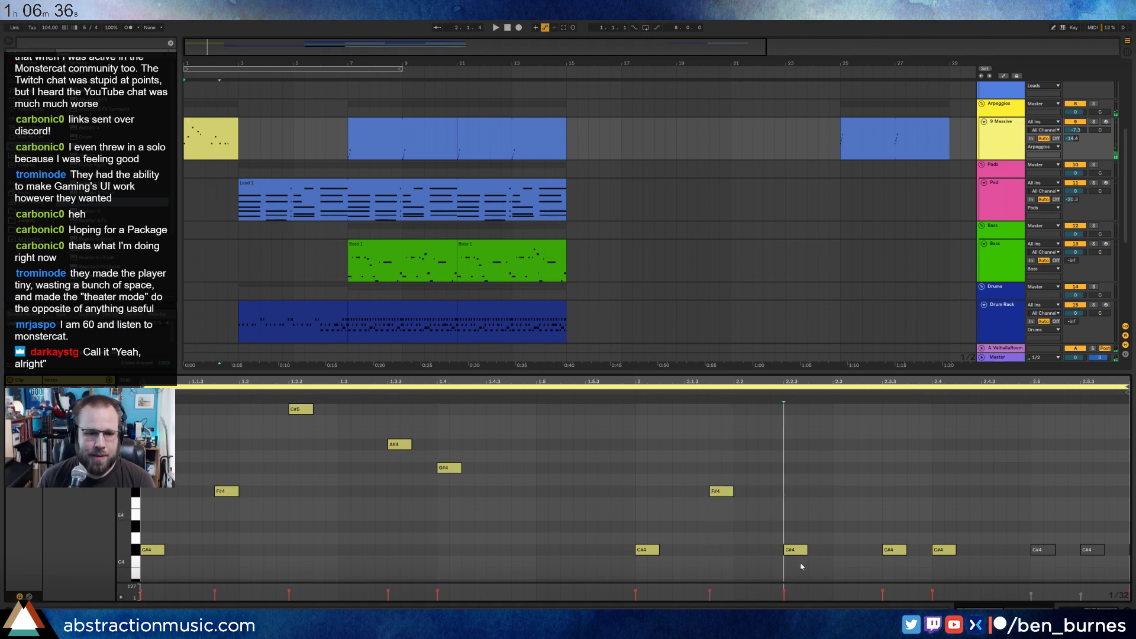
{"action": "key", "text": "shift+Up"}
Move the fourth note of the bar 2 phrase up to C5.
{"action": "left_click", "coordinate": [883, 523]}
{"action": "left_click_drag", "start_coordinate": [887, 523], "coordinate": [896, 579]}
{"action": "key", "text": "Up"}
{"action": "key", "text": "Up"}
{"action": "key", "text": "Up"}
{"action": "key", "text": "Up"}
{"action": "key", "text": "Up"}
{"action": "key", "text": "Up"}
{"action": "key", "text": "Up"}
{"action": "key", "text": "Up"}
{"action": "key", "text": "Up"}
{"action": "key", "text": "Up"}
{"action": "key", "text": "Up"}
{"action": "key", "text": "Up"}
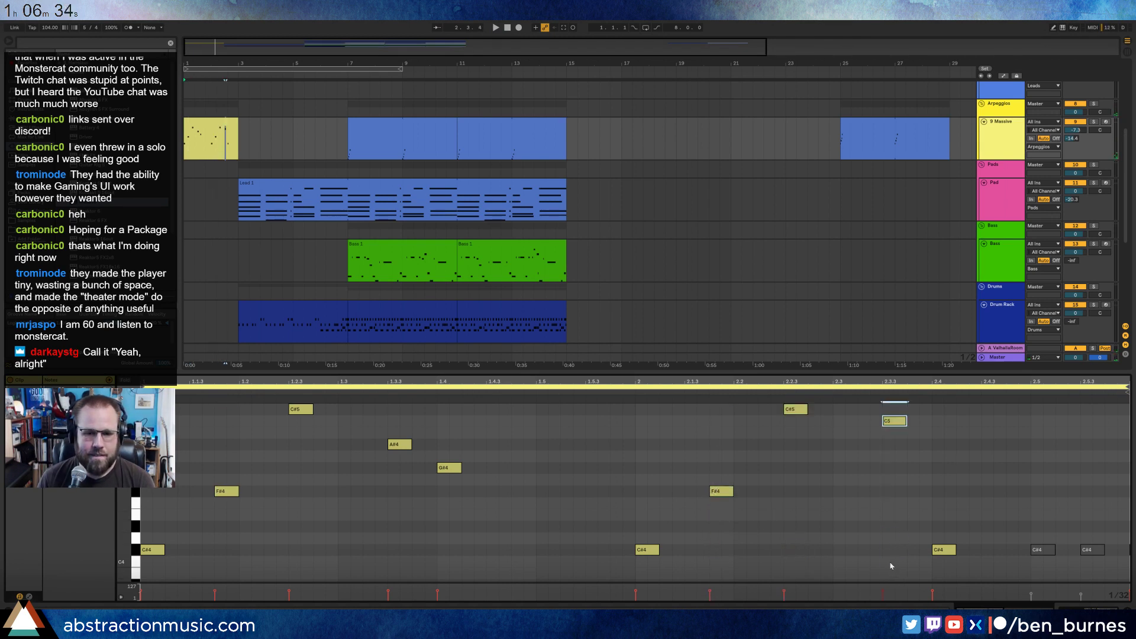
{"action": "key", "text": "Down"}
Move the fifth note of the bar 2 phrase to A#4.
{"action": "left_click", "coordinate": [961, 577]}
{"action": "key", "text": "shift+Left"}
{"action": "key", "text": "shift+Up"}
{"action": "key", "text": "Down"}
{"action": "key", "text": "Down"}
{"action": "key", "text": "Down"}
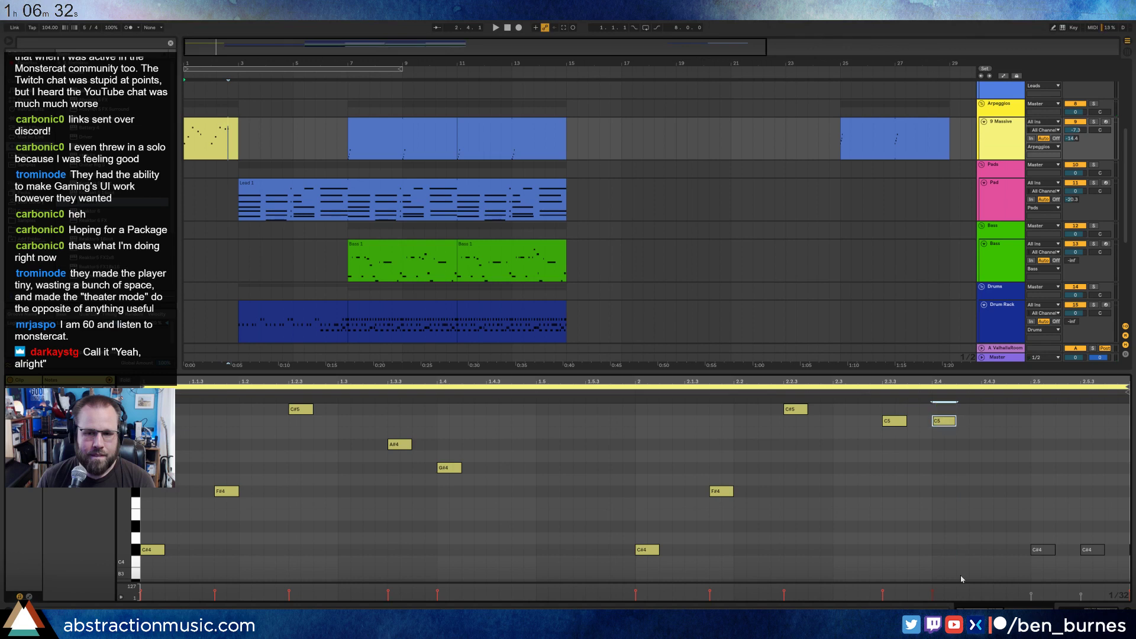
Delete the leftover C#4 notes after the bar 2 phrase and transpose all remaining arpeggio notes down one octave.
{"action": "left_click_drag", "start_coordinate": [1037, 524], "coordinate": [1129, 581]}
{"action": "key", "text": "Delete"}
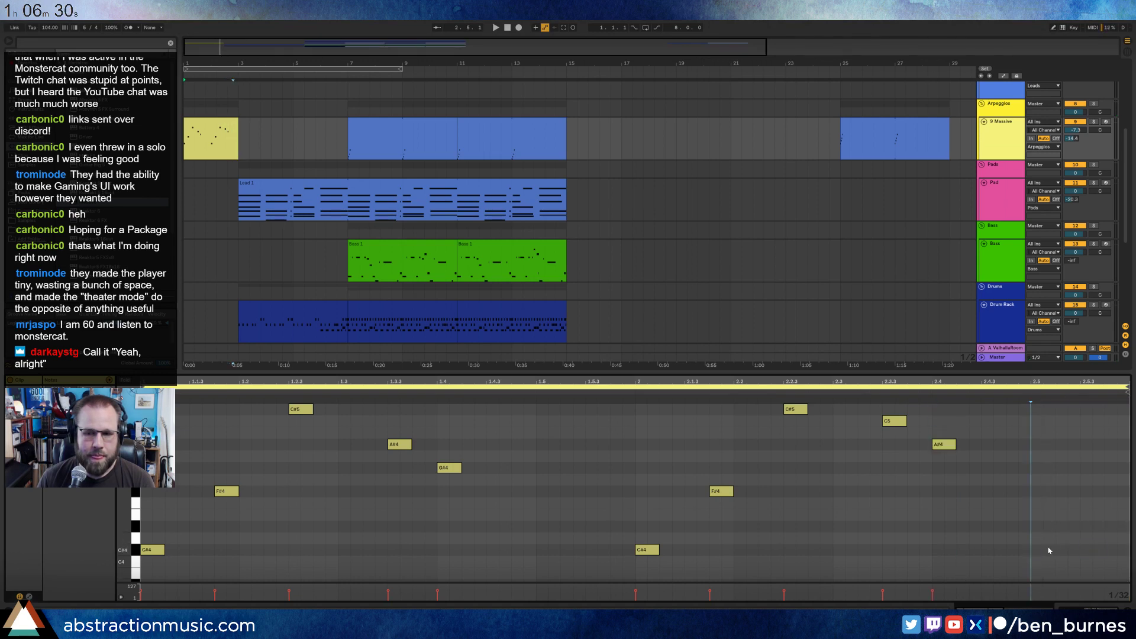
{"action": "left_click", "coordinate": [1029, 563]}
{"action": "key", "text": "ctrl+a"}
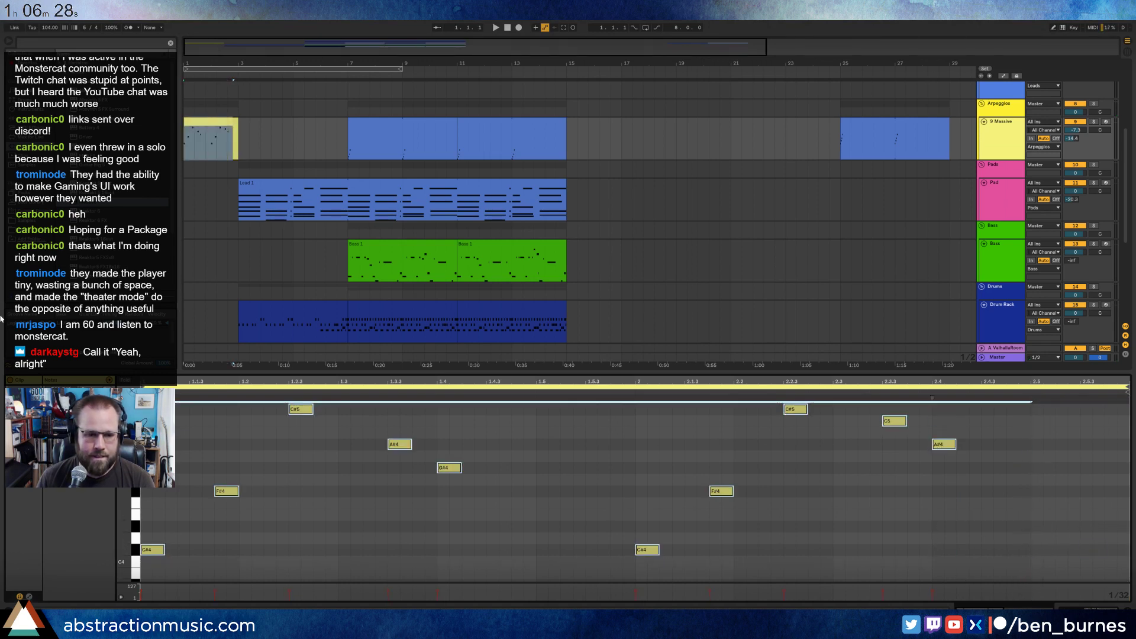
{"action": "key", "text": "shift+Down"}
Lower the second note of the arpeggio's first phrase to D#3.
{"action": "mouse_move", "coordinate": [126, 473]}
{"action": "left_mouse_down"}
{"action": "mouse_move", "coordinate": [101, 472]}
{"action": "mouse_move", "coordinate": [111, 481]}
{"action": "left_mouse_up"}
{"action": "left_click", "coordinate": [227, 512]}
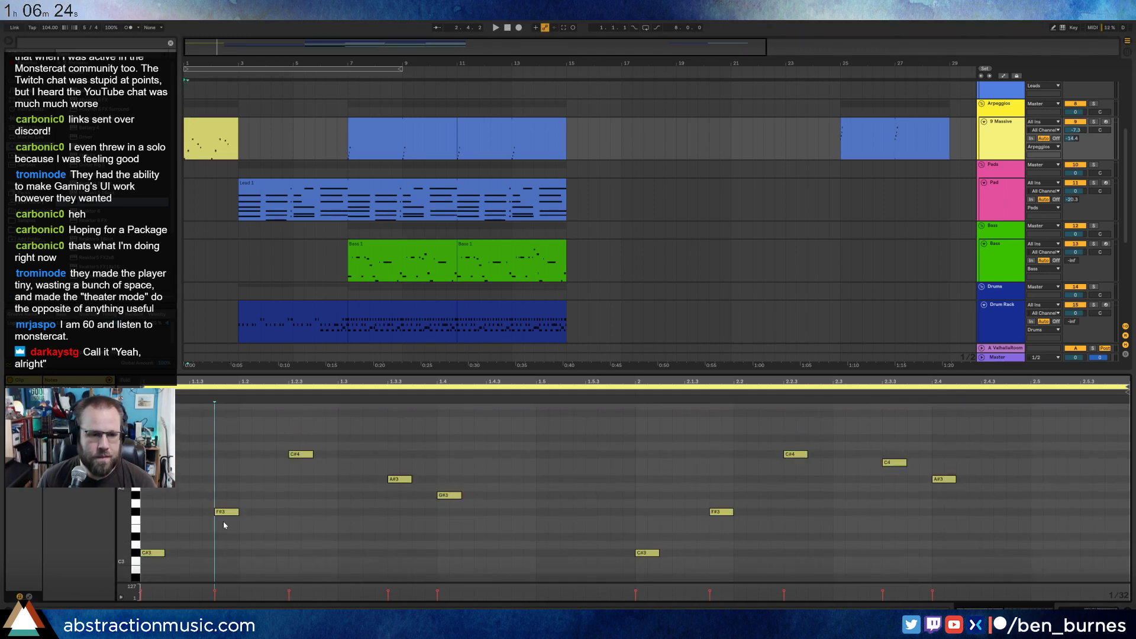
{"action": "key", "text": "Down"}
{"action": "key", "text": "Down"}
{"action": "key", "text": "Down"}
Lower the third note of the first phrase to F3 and play back the arpeggio.
{"action": "left_click_drag", "start_coordinate": [260, 526], "coordinate": [307, 445]}
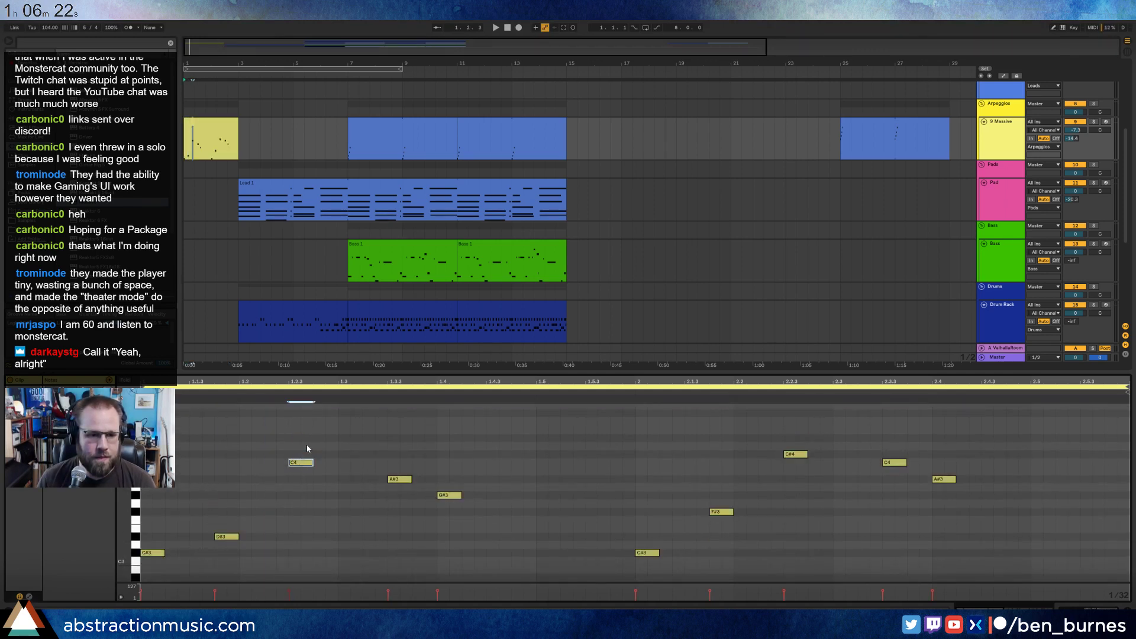
{"action": "key", "text": "Down"}
{"action": "key", "text": "Down"}
{"action": "key", "text": "Down"}
{"action": "key", "text": "Down"}
{"action": "key", "text": "Down"}
{"action": "key", "text": "Down"}
{"action": "key", "text": "Down"}
{"action": "key", "text": "Down"}
{"action": "key", "text": "space"}
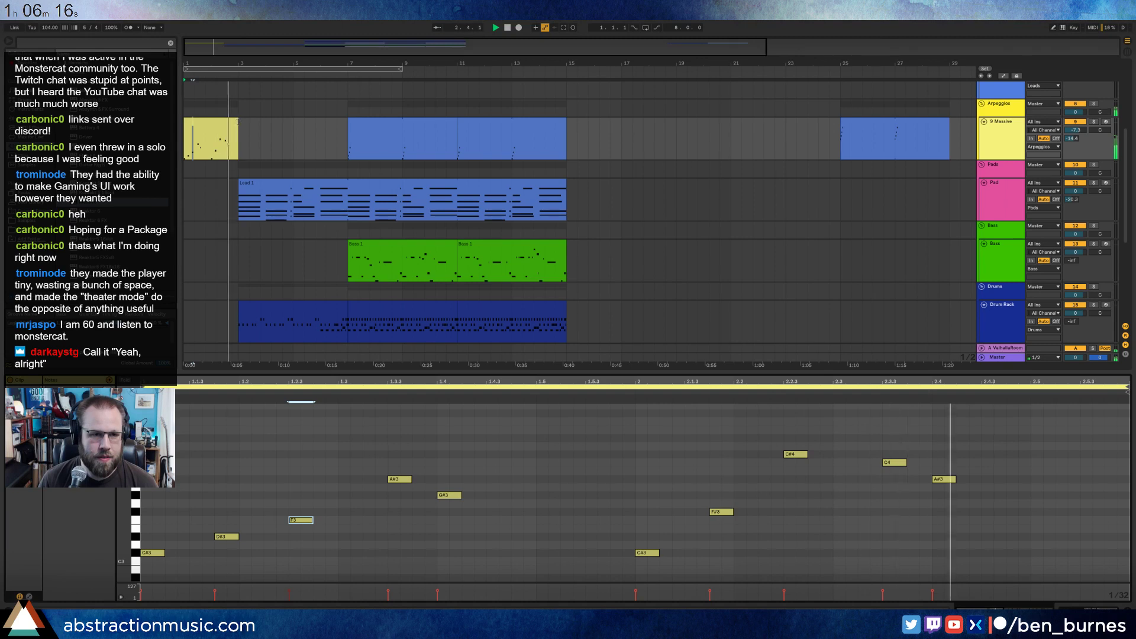
Extend the arpeggio clip on the Massive track to just past bar 5, listen to it and stop playback.
{"action": "left_click_drag", "start_coordinate": [236, 128], "coordinate": [302, 129]}
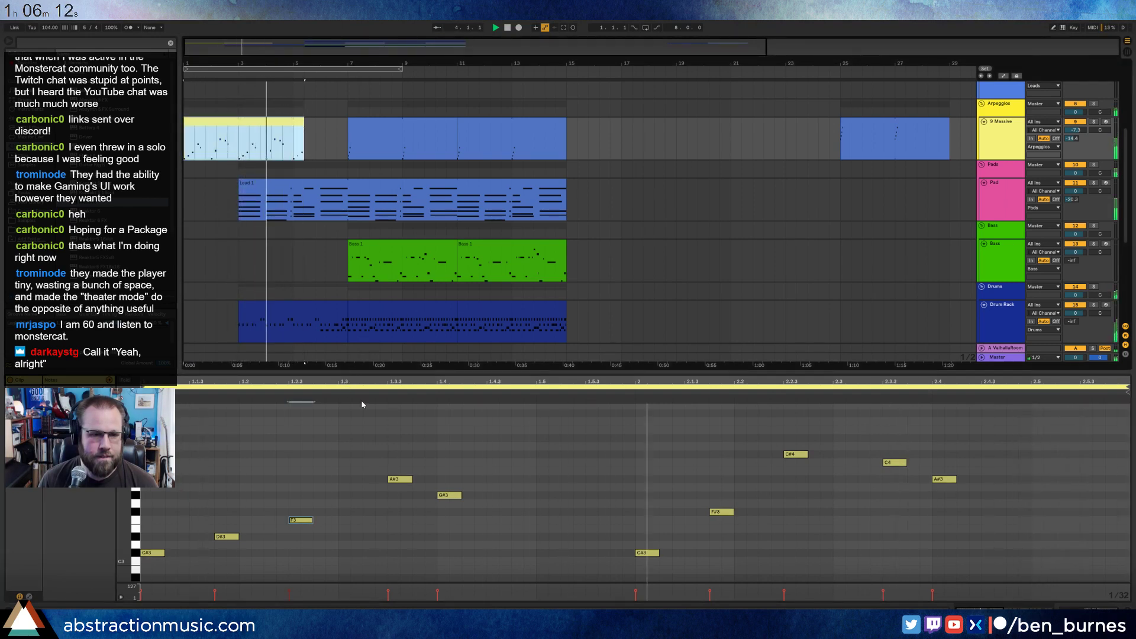
{"action": "left_click", "coordinate": [697, 500]}
{"action": "key", "text": "space"}
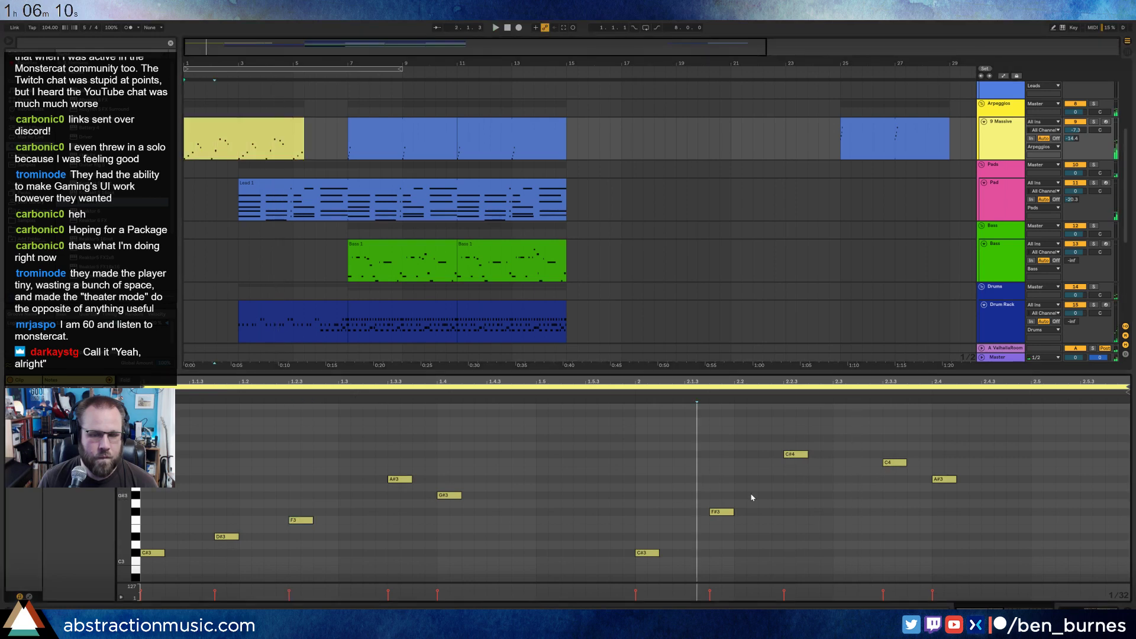
Open the 9 Massive track's synth window and choose a Roughmath wavetable for oscillator 1.
{"action": "left_click", "coordinate": [263, 481]}
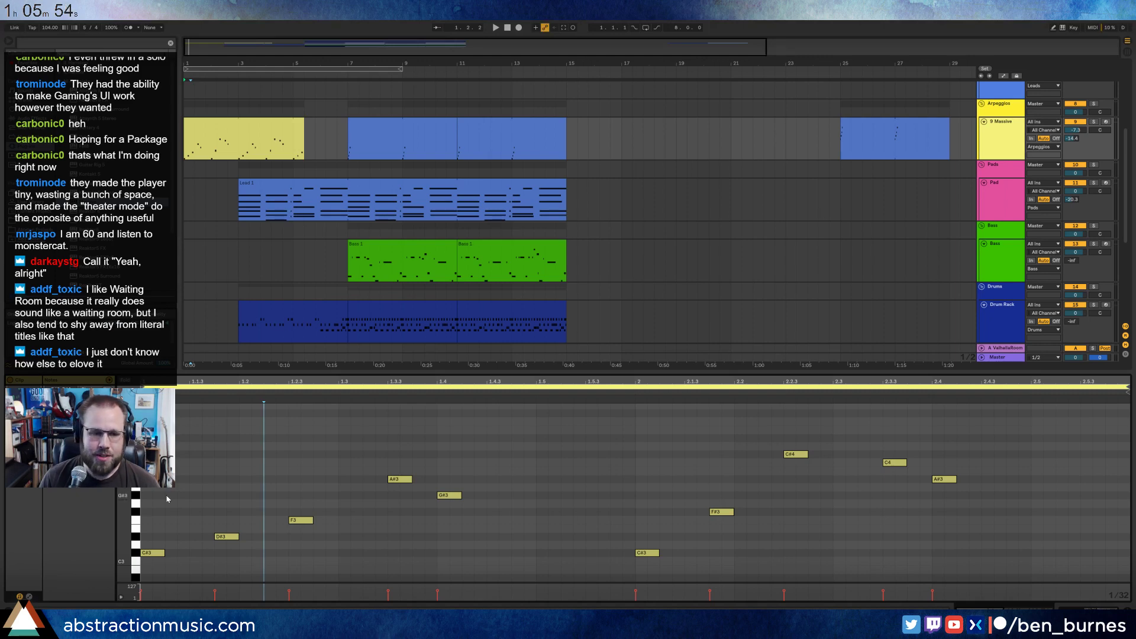
{"action": "left_click", "coordinate": [194, 503]}
{"action": "key", "text": "shift+Tab"}
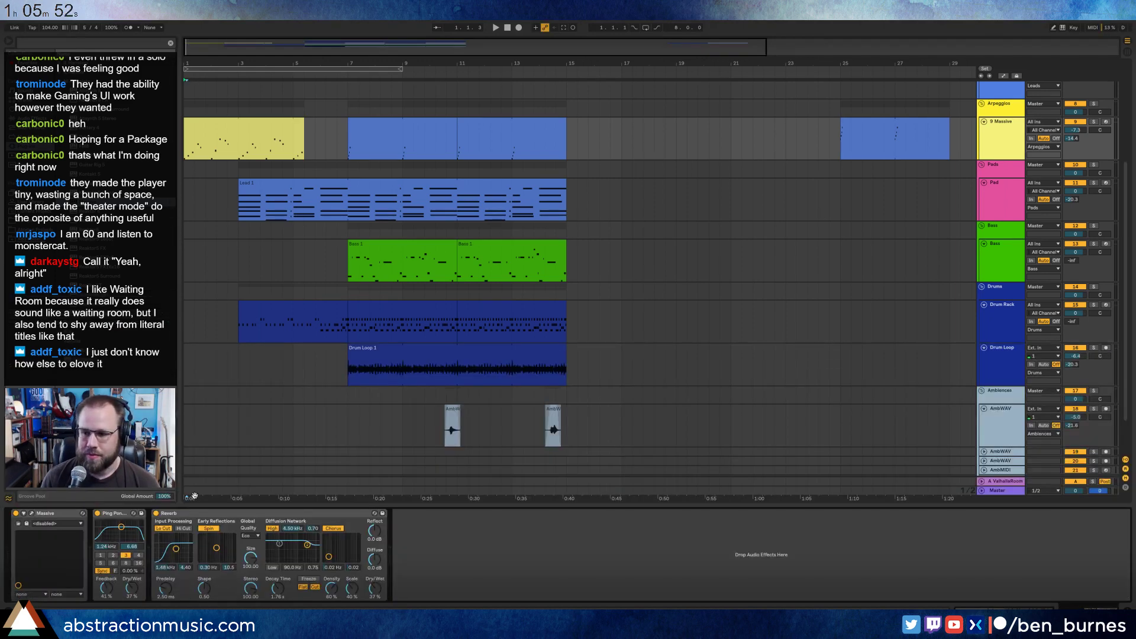
{"action": "left_click", "coordinate": [31, 513]}
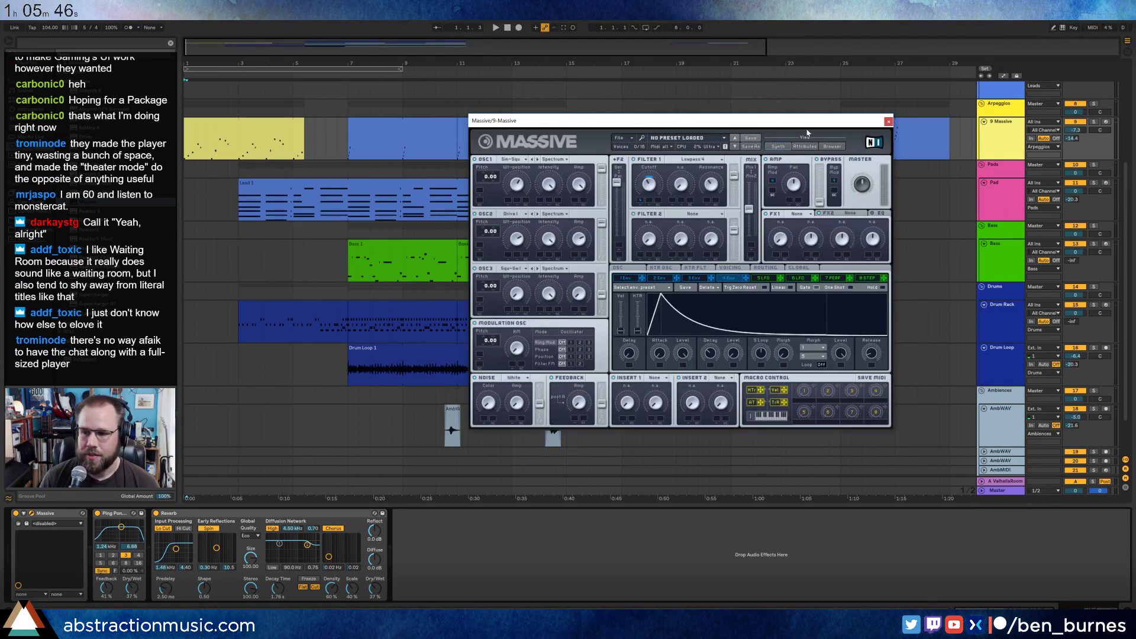
{"action": "left_click_drag", "start_coordinate": [693, 120], "coordinate": [795, 163]}
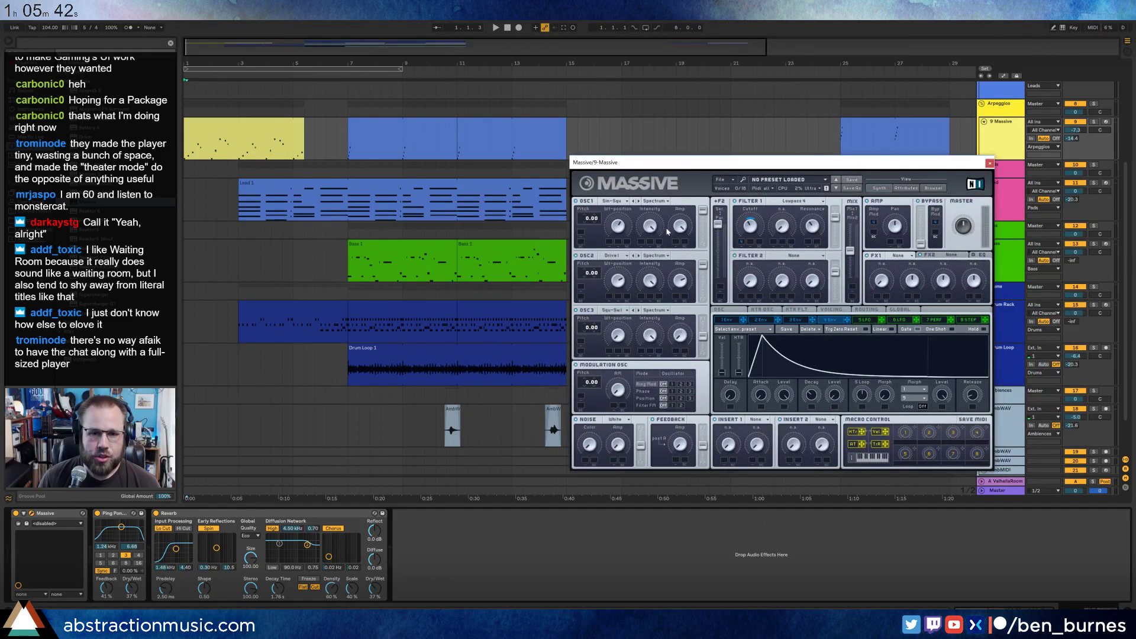
{"action": "left_click", "coordinate": [610, 206]}
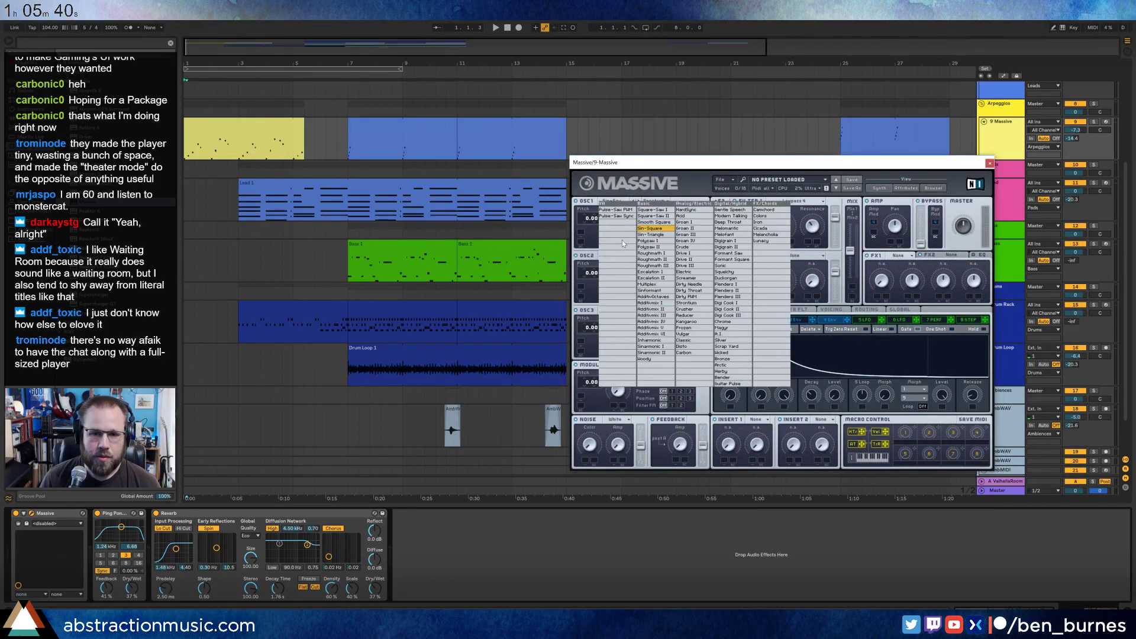
{"action": "left_click", "coordinate": [655, 256]}
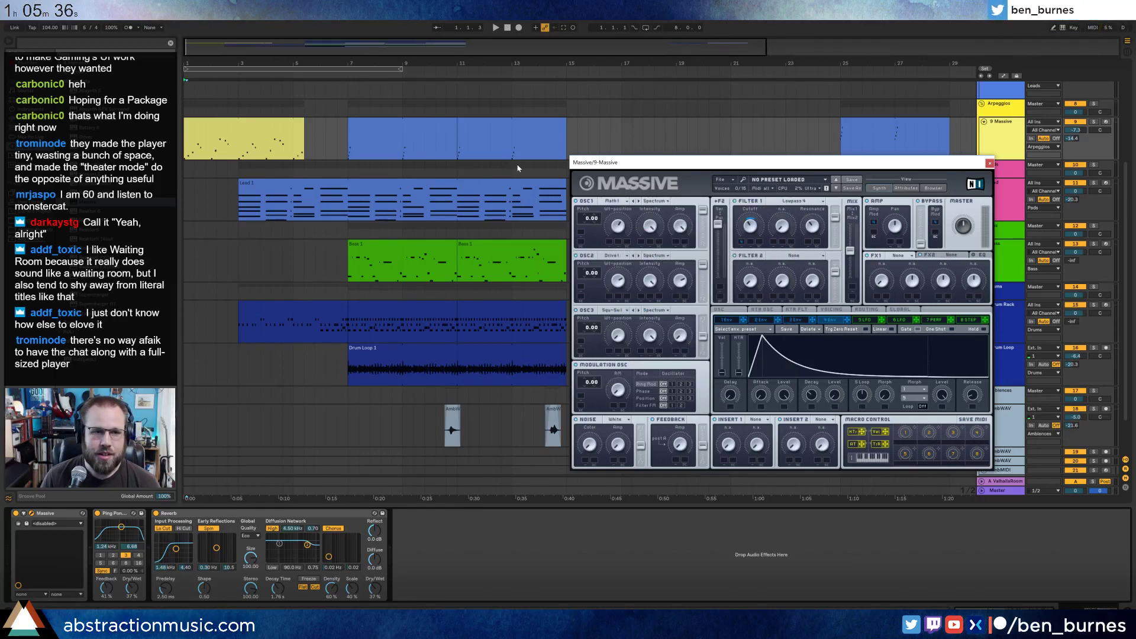
Move the yellow MIDI clip from the 9 Massive track up to the 7 Massive track at bar 1.
{"action": "left_click", "coordinate": [328, 127]}
{"action": "scroll", "coordinate": [354, 166], "scroll_direction": "up", "scroll_amount": 2}
{"action": "scroll", "coordinate": [357, 175], "scroll_direction": "up", "scroll_amount": 4}
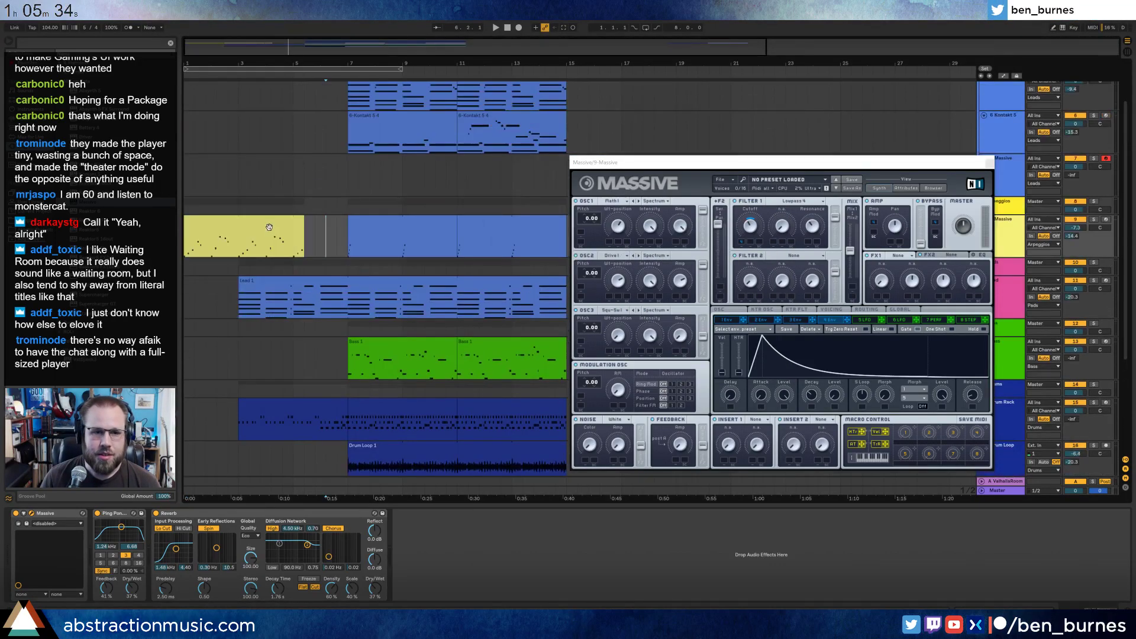
{"action": "left_click_drag", "start_coordinate": [269, 227], "coordinate": [268, 194]}
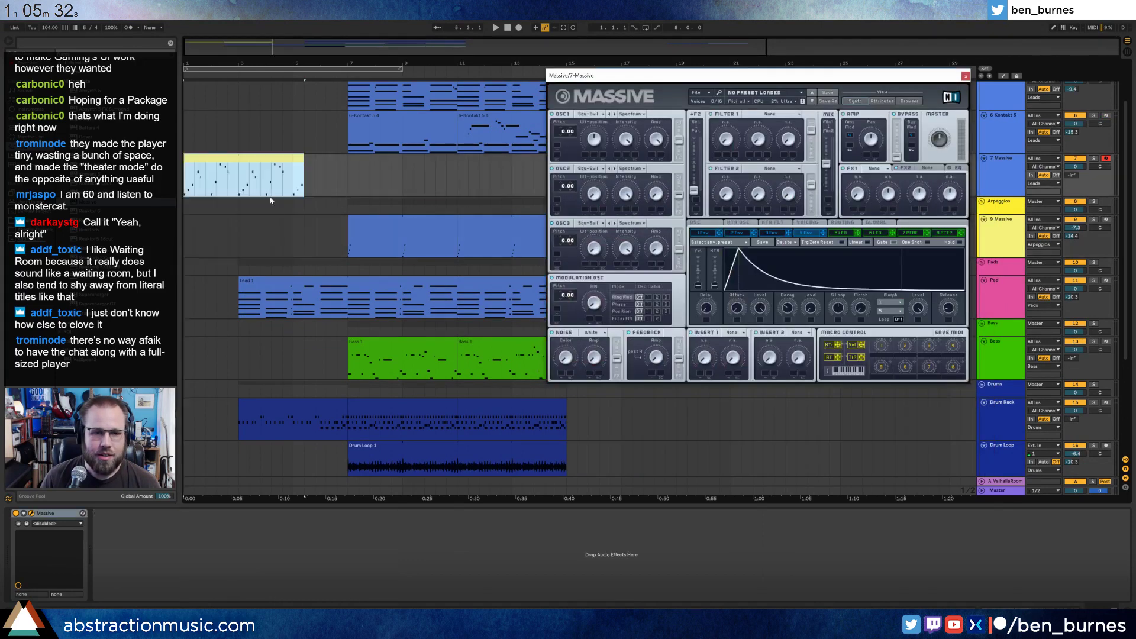
Play the blue arpeggio clip from bar 7 and the yellow clip on the 7 Massive track to compare their sounds.
{"action": "left_click", "coordinate": [383, 248]}
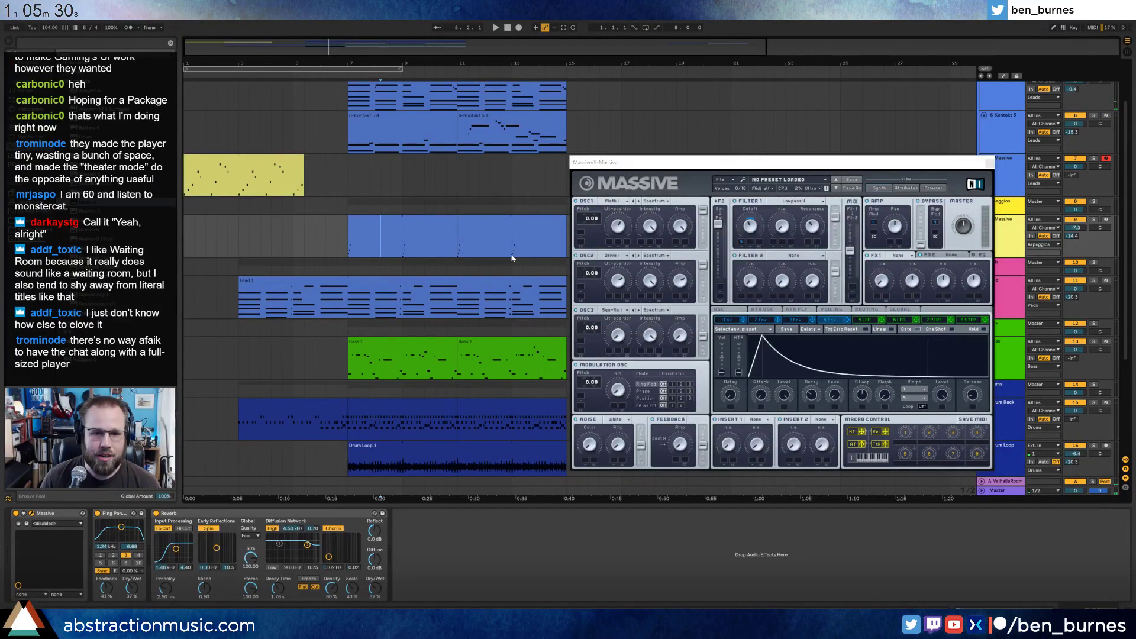
{"action": "key", "text": "space"}
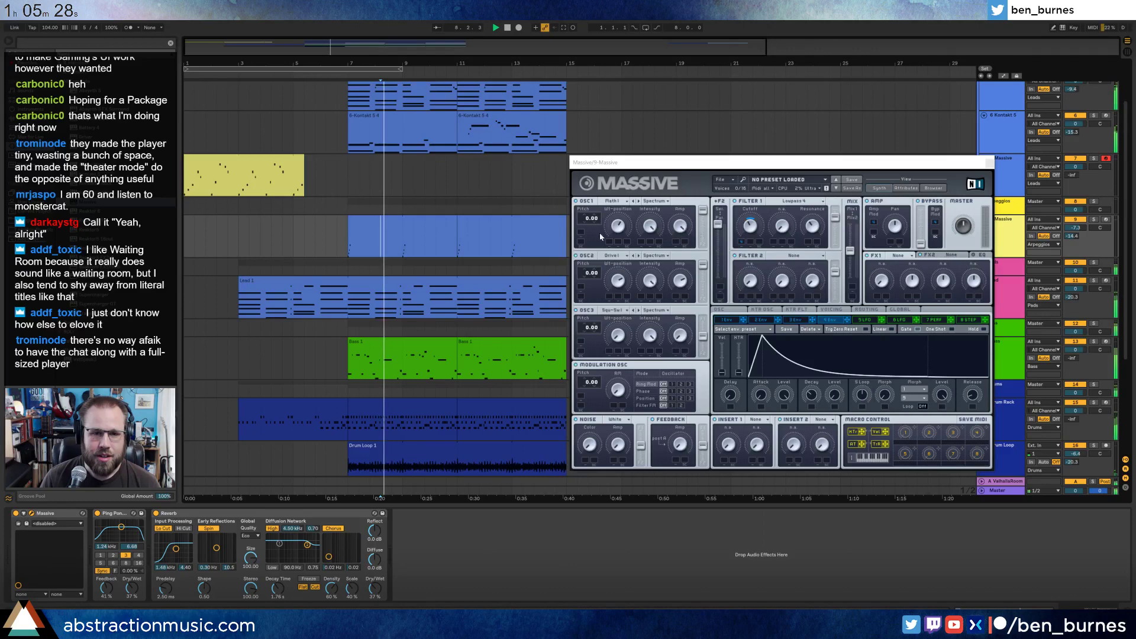
{"action": "left_click", "coordinate": [349, 240]}
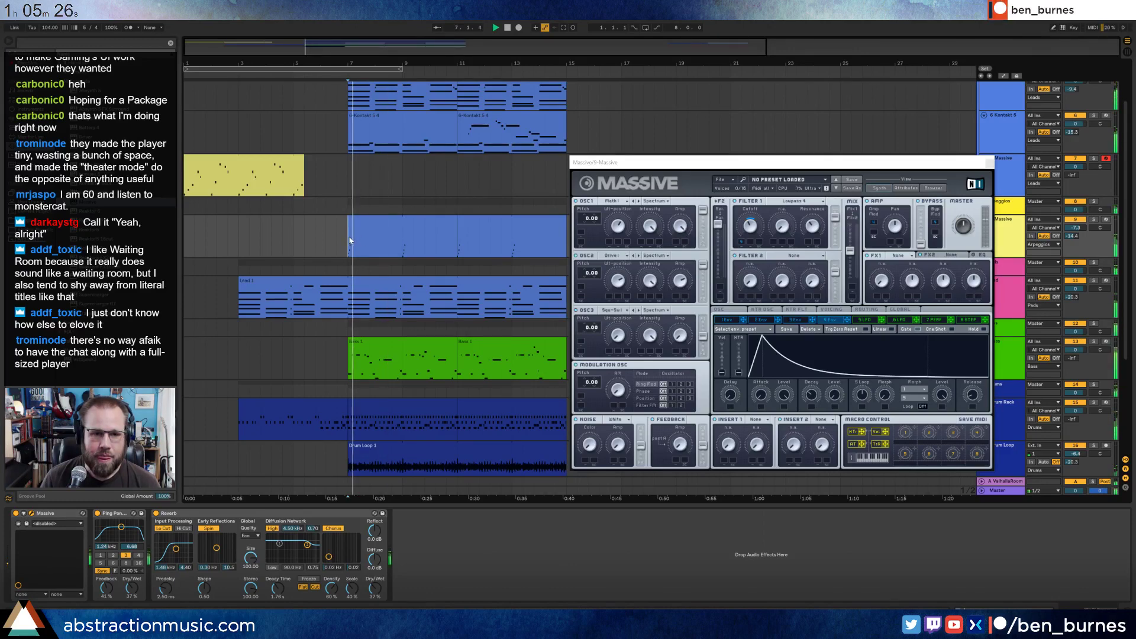
{"action": "left_click", "coordinate": [234, 170]}
{"action": "key", "text": "space"}
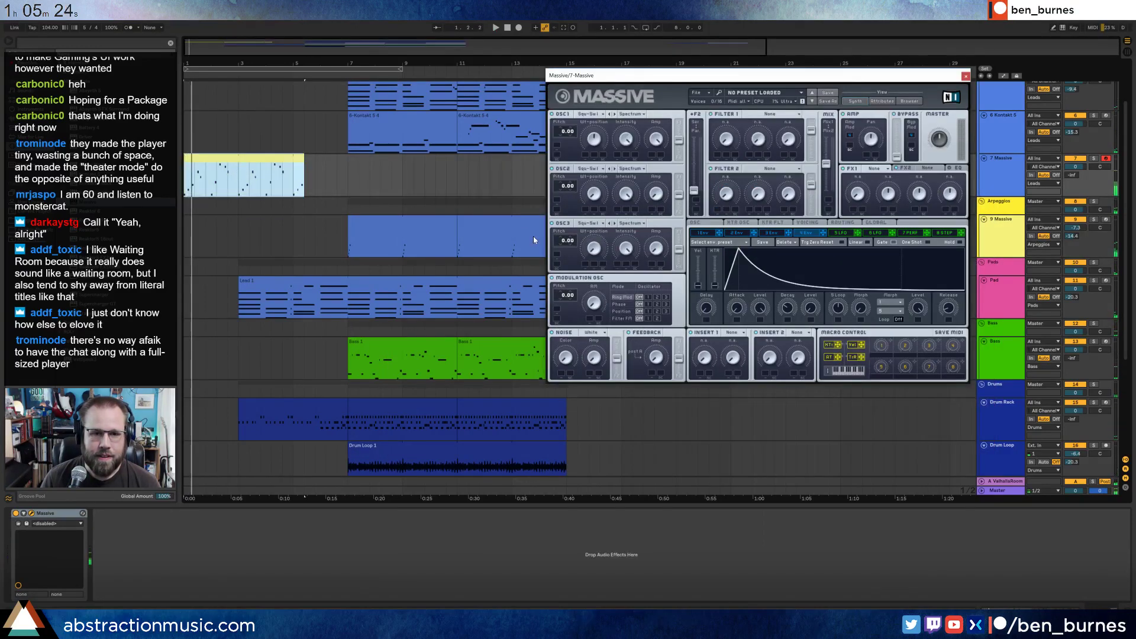
Copy the Ping Pong Delay and Reverb from the 9 Massive track to the 7 Massive track.
{"action": "left_click", "coordinate": [369, 174]}
{"action": "left_click", "coordinate": [313, 222]}
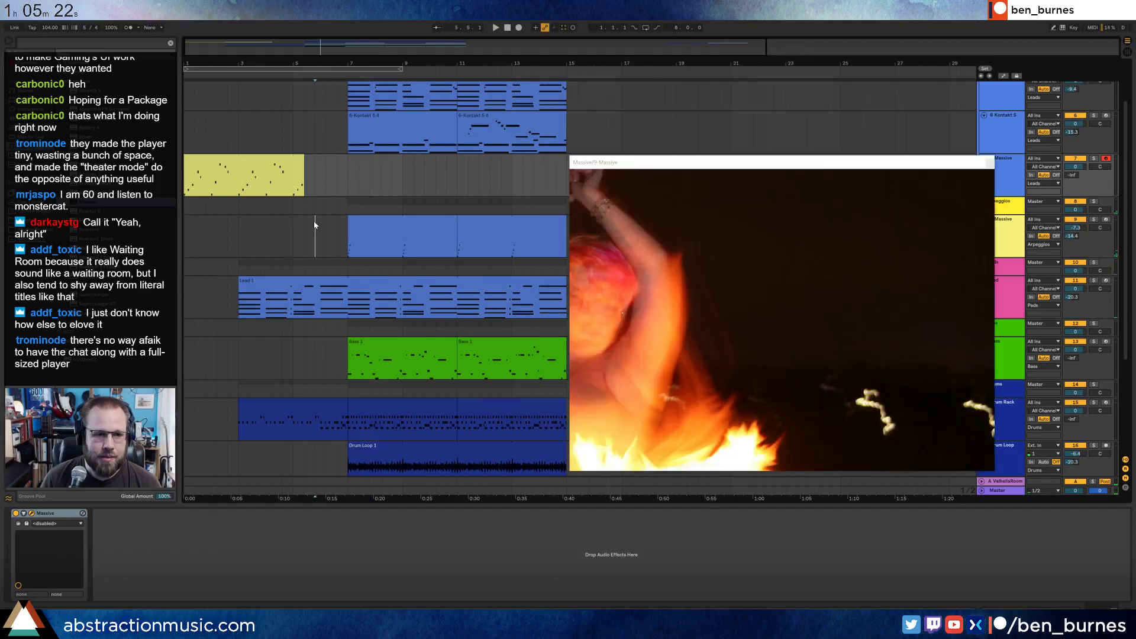
{"action": "left_click", "coordinate": [171, 518]}
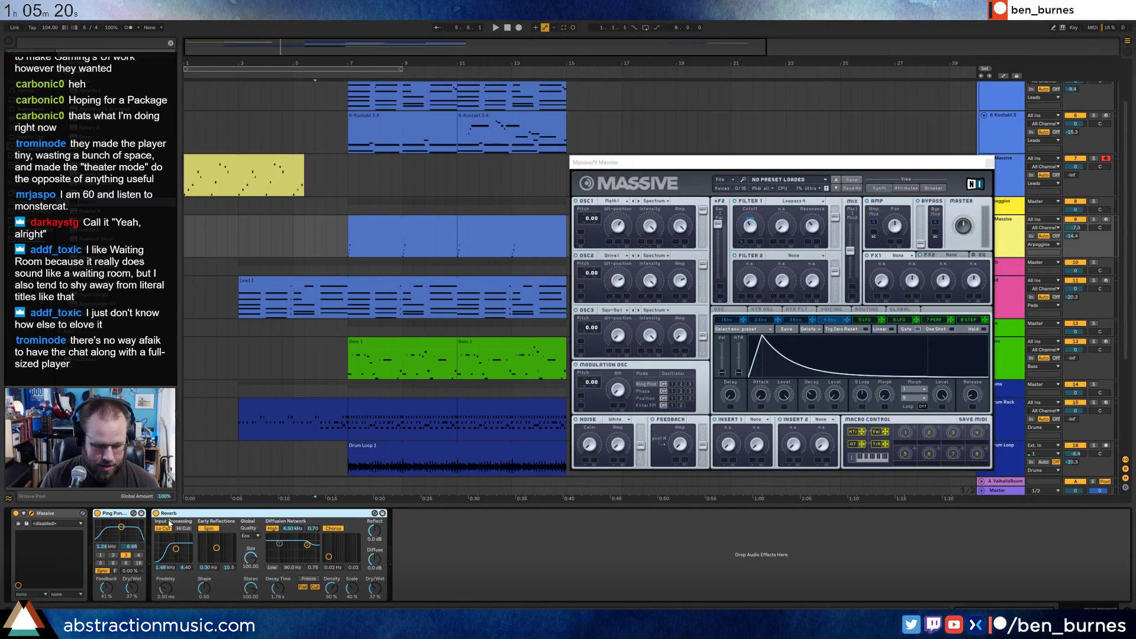
{"action": "left_click", "coordinate": [359, 175]}
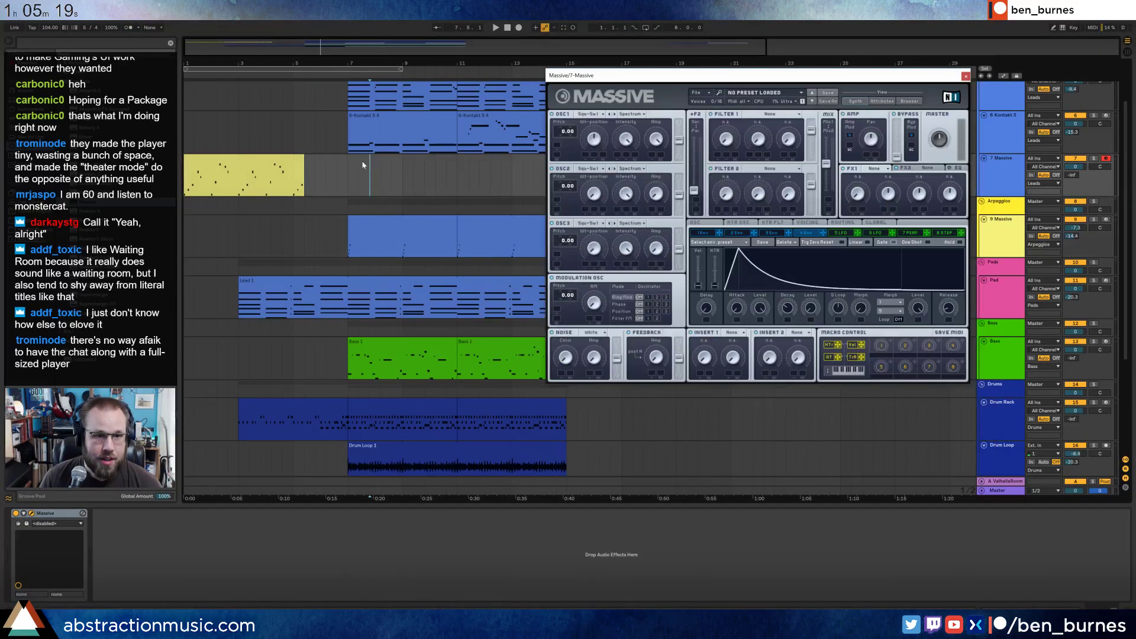
{"action": "left_click", "coordinate": [251, 587]}
{"action": "key", "text": "ctrl+v"}
Play the yellow clip, set the Ping Pong Delay's beat division to 1, and set the Reverb's dry/wet to 33%.
{"action": "key", "text": "space"}
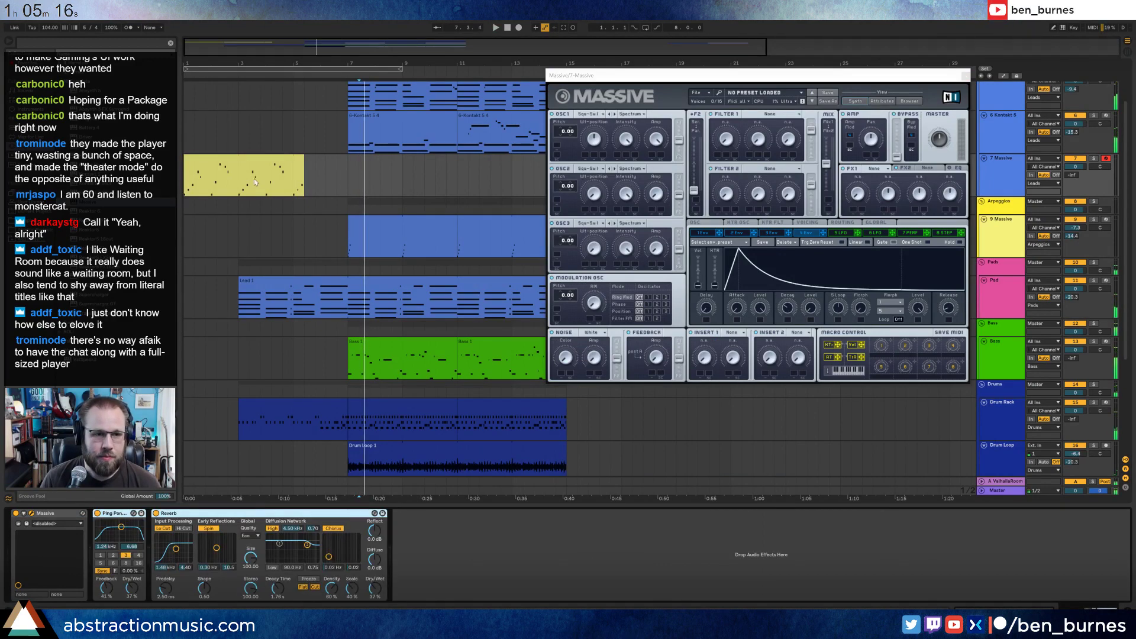
{"action": "left_click", "coordinate": [254, 179]}
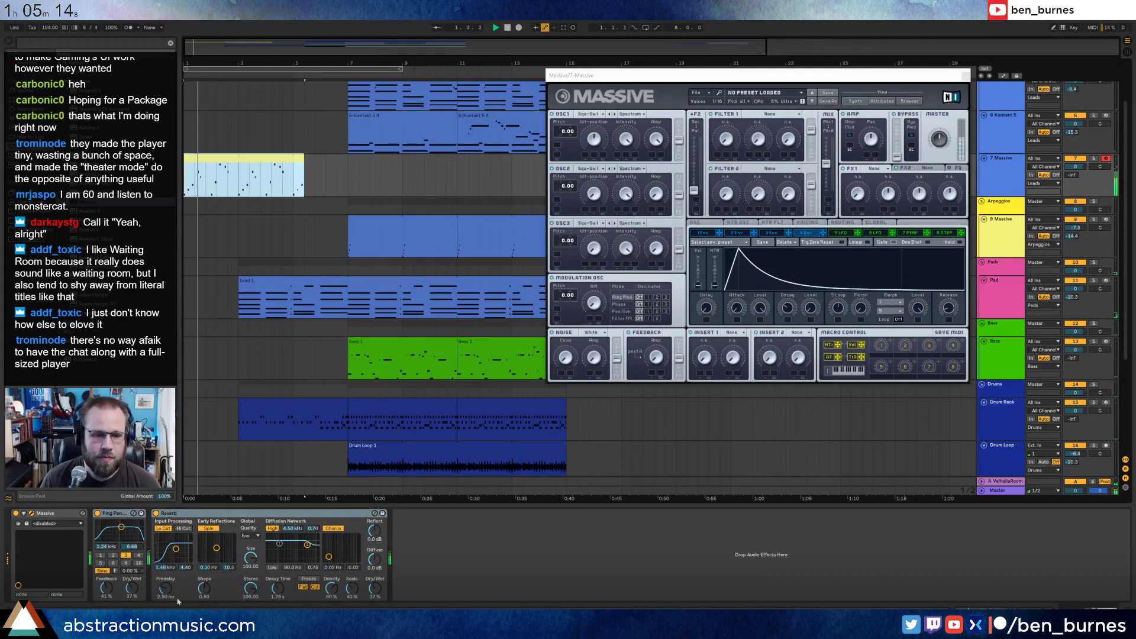
{"action": "left_click", "coordinate": [104, 556]}
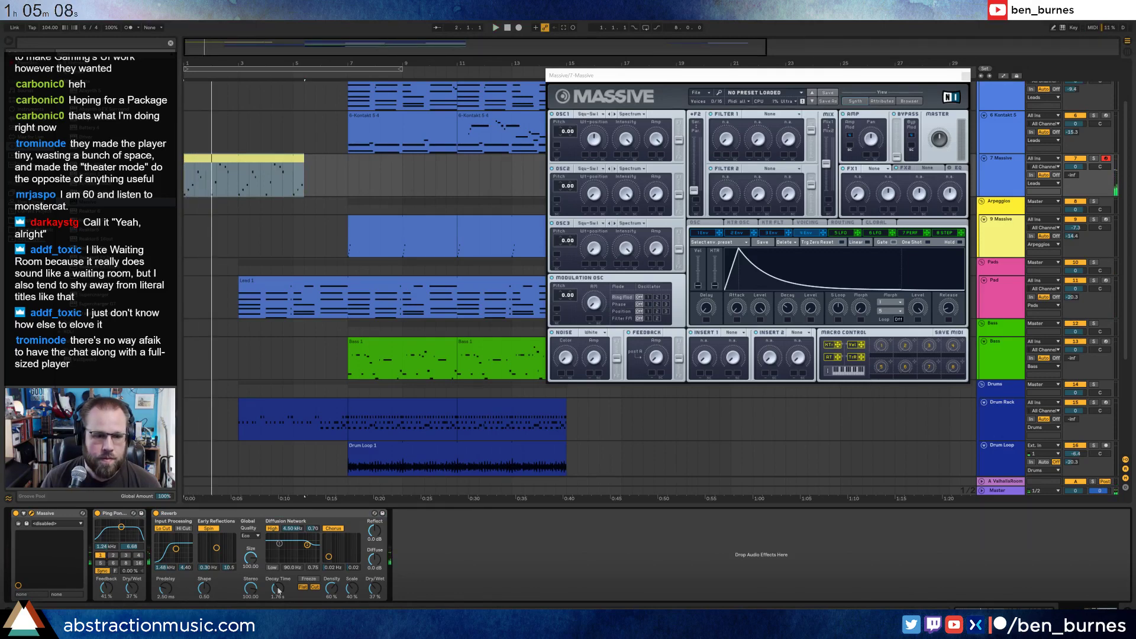
{"action": "left_click_drag", "start_coordinate": [375, 588], "coordinate": [375, 592]}
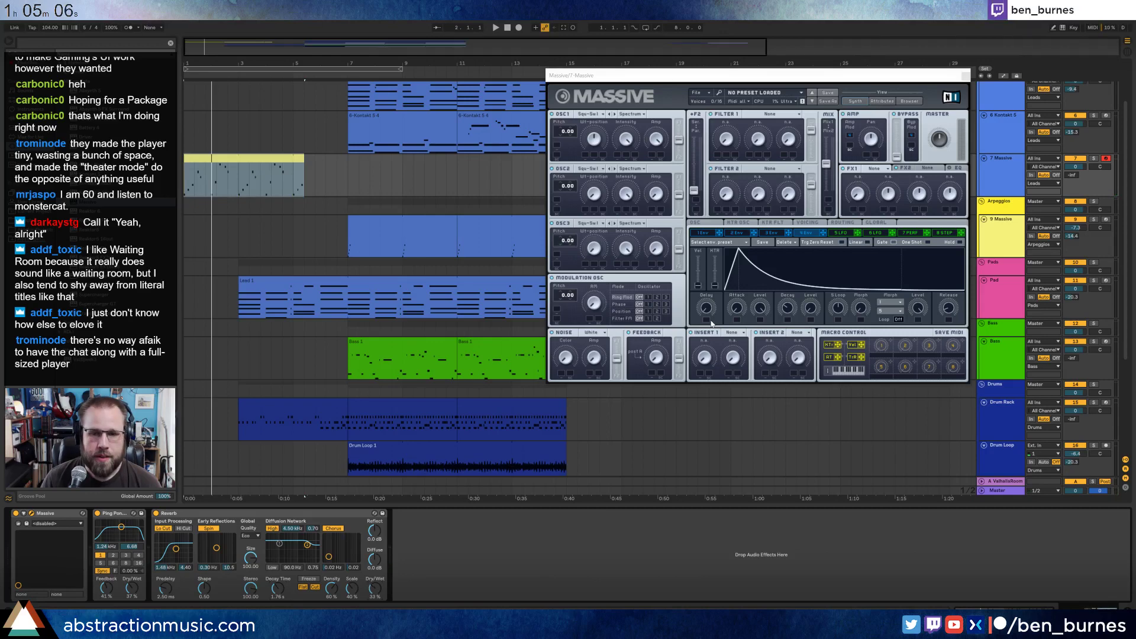
Try a Frequency Shifter ahead of the Ping Pong Delay on the 7 Massive track.
{"action": "left_click", "coordinate": [117, 513]}
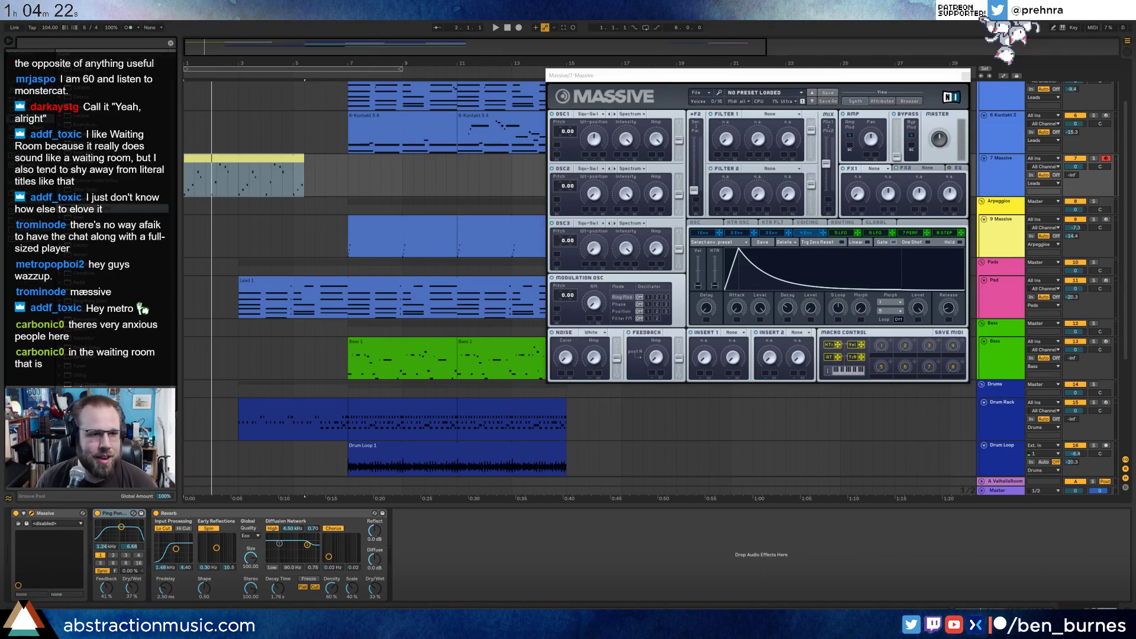
{"action": "left_click_drag", "start_coordinate": [102, 546], "coordinate": [95, 550]}
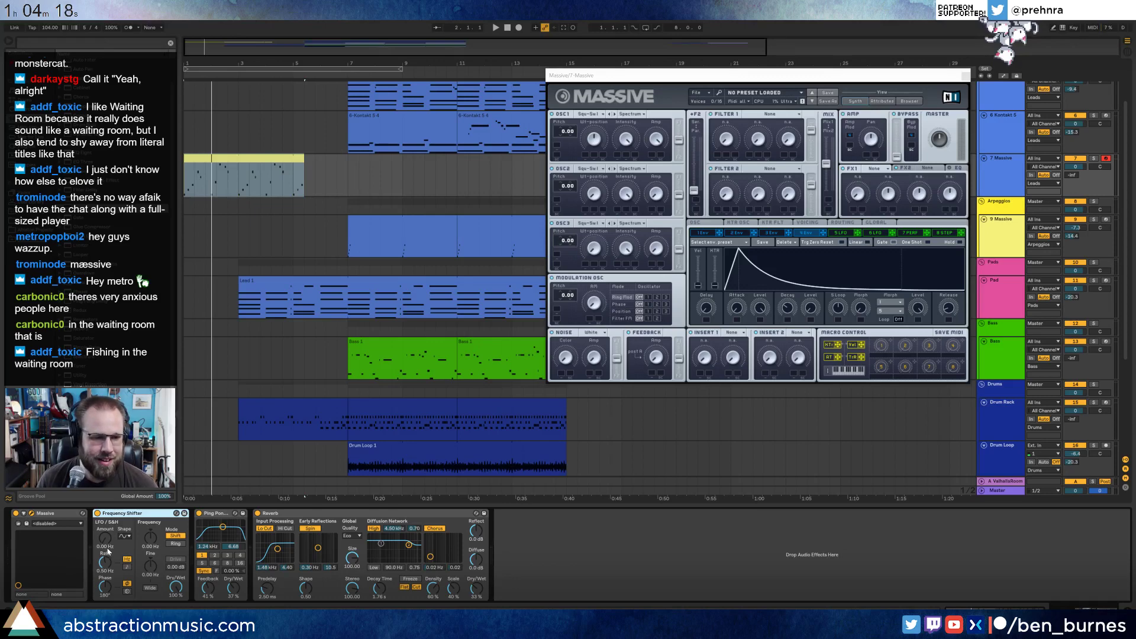
{"action": "key", "text": "Delete"}
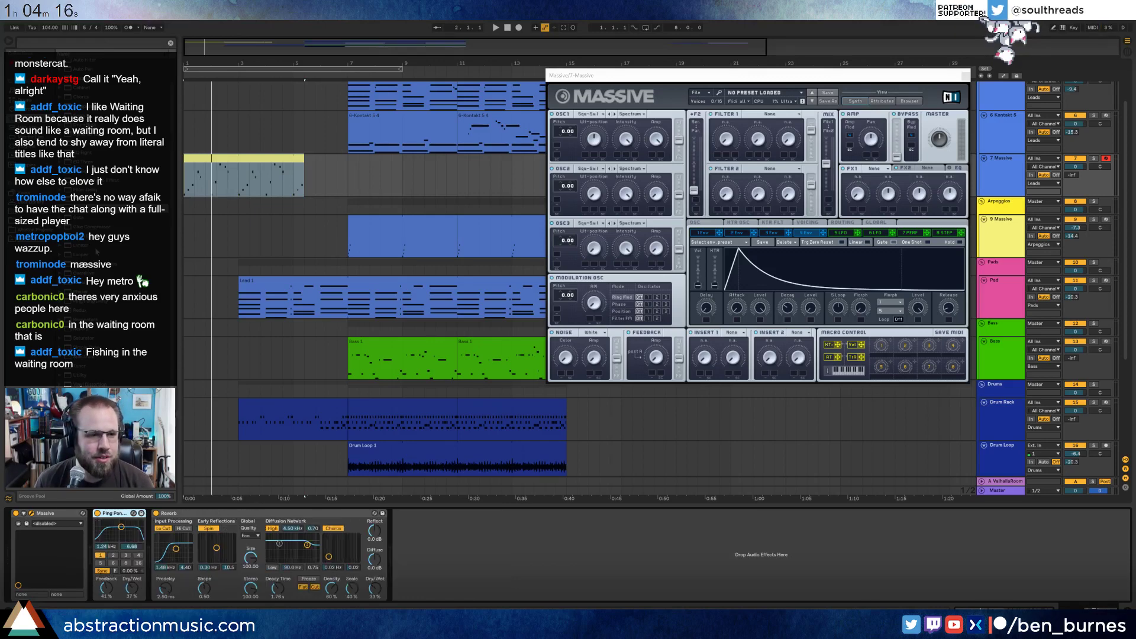
Insert a Grain Delay between the Ping Pong Delay and Reverb, with feedback at 40% and dry/wet at 54%.
{"action": "left_click_drag", "start_coordinate": [91, 236], "coordinate": [161, 509]}
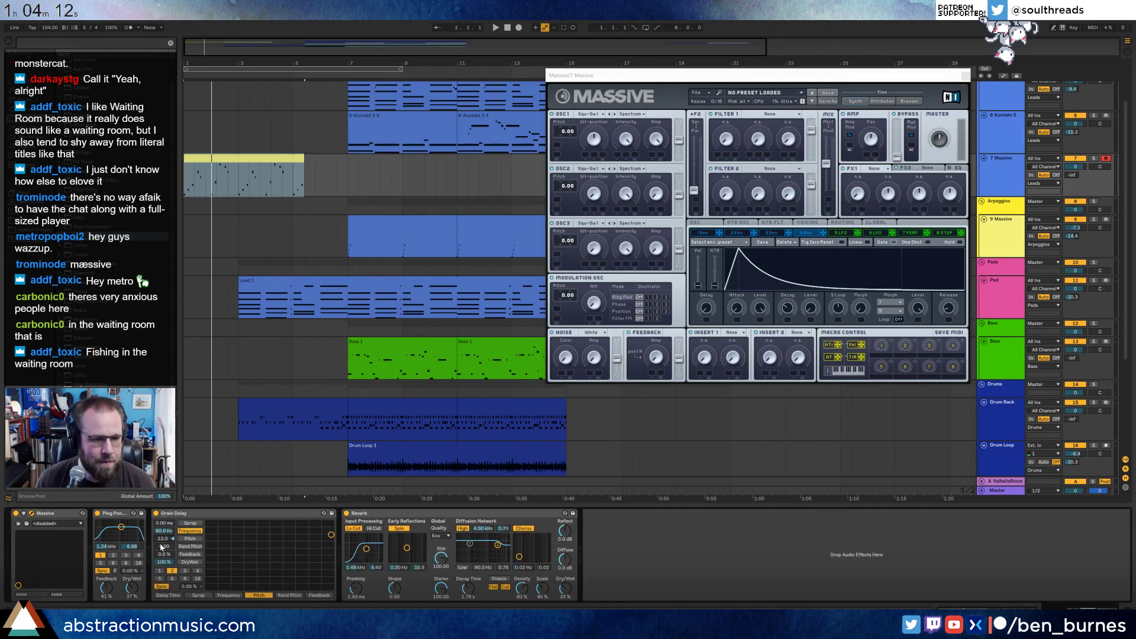
{"action": "key", "text": "space"}
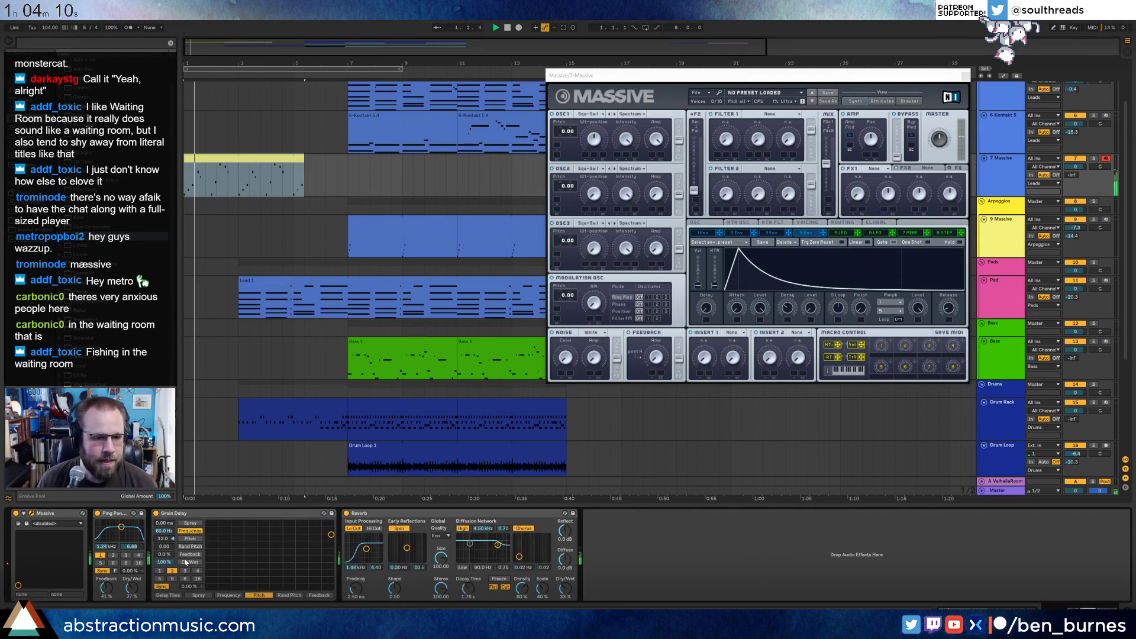
{"action": "mouse_move", "coordinate": [164, 562]}
{"action": "left_mouse_down"}
{"action": "mouse_move", "coordinate": [164, 579]}
{"action": "mouse_move", "coordinate": [165, 545]}
{"action": "left_mouse_up"}
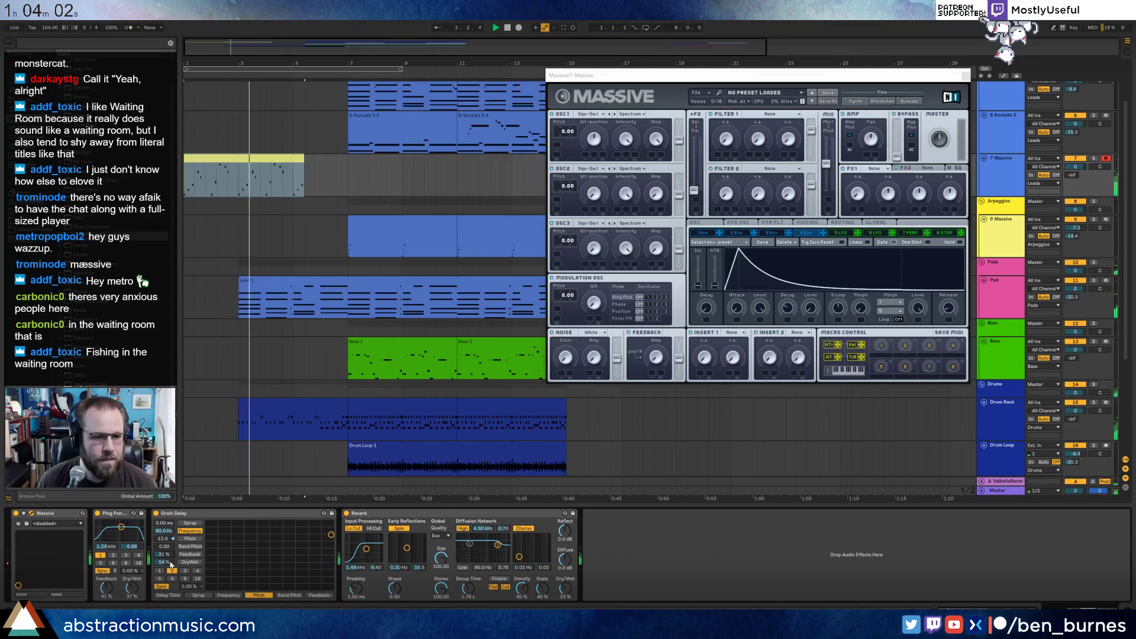
{"action": "key", "text": "space"}
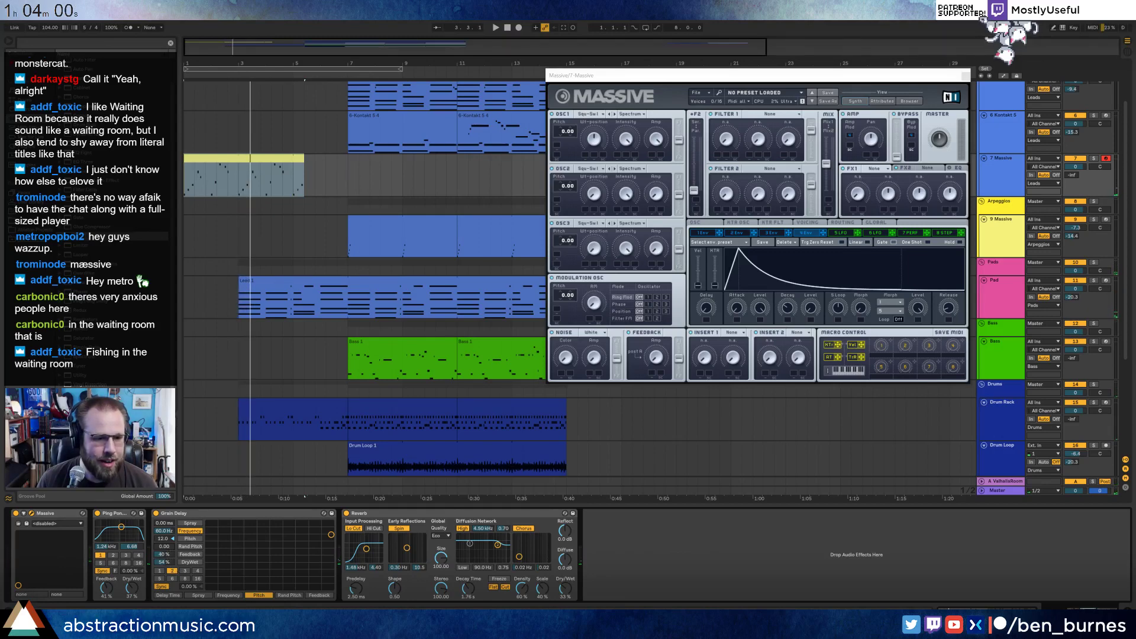
Set the Grain Delay's spray to 7.81 ms and its random pitch to 0.25 while auditioning the clip.
{"action": "left_click_drag", "start_coordinate": [164, 546], "coordinate": [165, 515]}
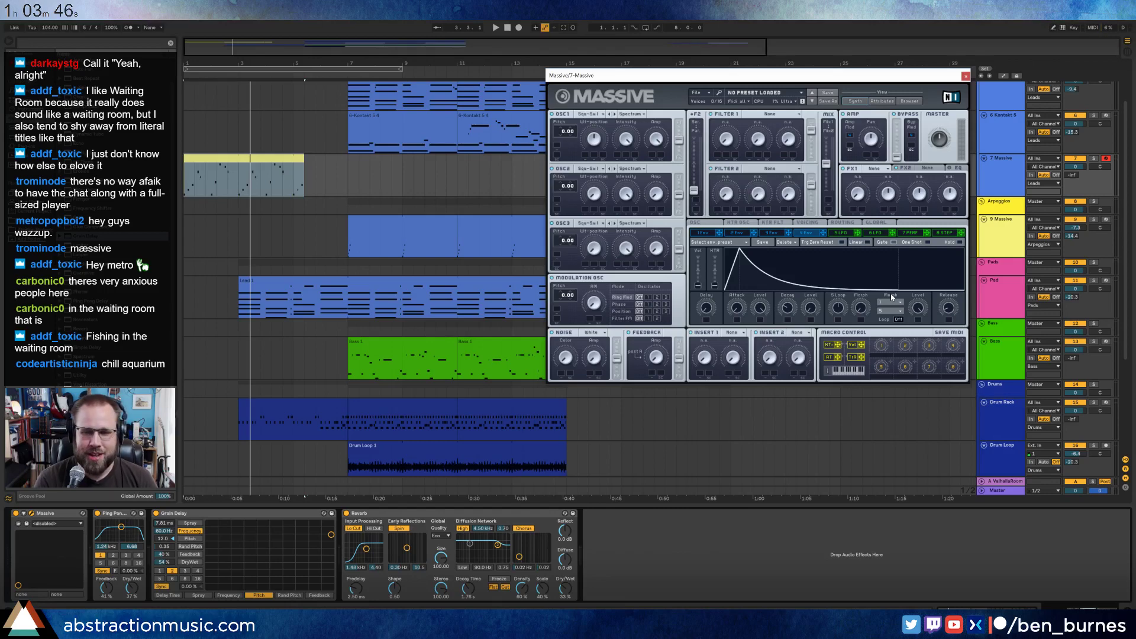
{"action": "key", "text": "space"}
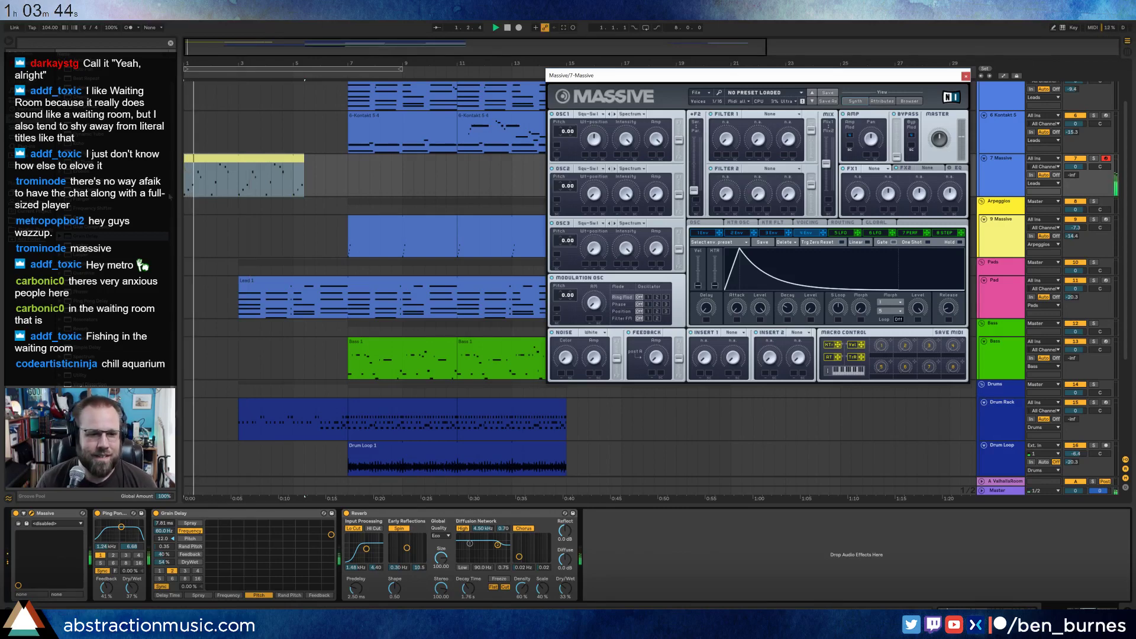
{"action": "left_click_drag", "start_coordinate": [168, 547], "coordinate": [168, 553]}
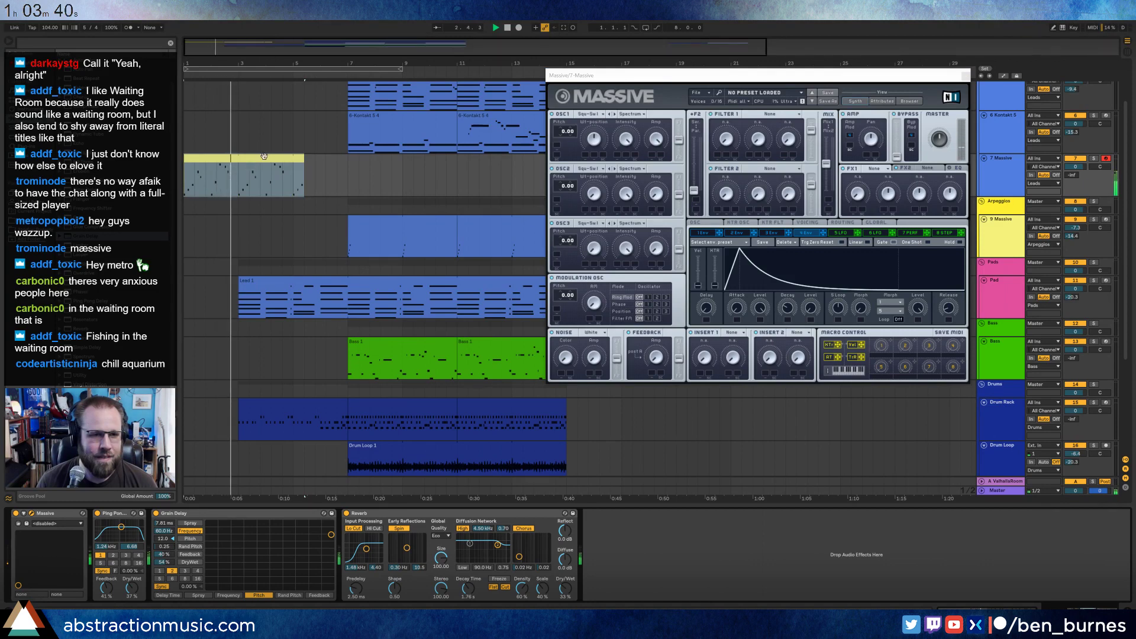
In the yellow clip's second bar, shift the F#3 note three 1/32 steps earlier and lower the opening C#3 note to A#2.
{"action": "double_click", "coordinate": [283, 306]}
{"action": "key", "text": "space"}
{"action": "left_click", "coordinate": [647, 552]}
{"action": "scroll", "coordinate": [679, 459], "scroll_direction": "down", "scroll_amount": 3}
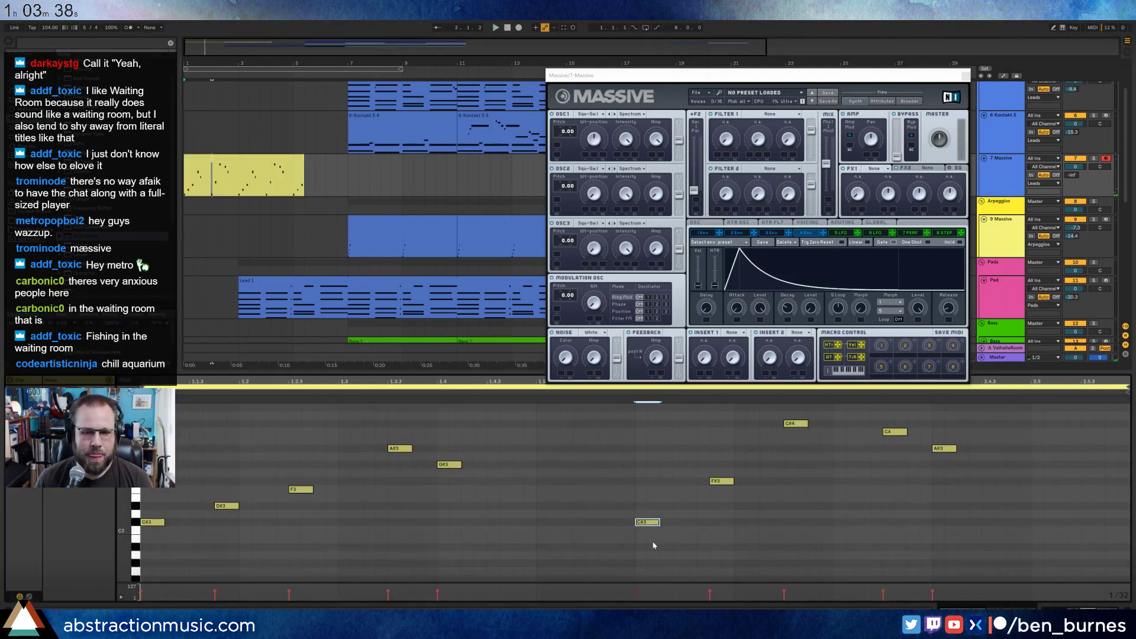
{"action": "left_click", "coordinate": [721, 457]}
{"action": "key", "text": "Left"}
{"action": "key", "text": "Left"}
{"action": "key", "text": "Left"}
{"action": "left_click", "coordinate": [648, 498]}
{"action": "key", "text": "Down"}
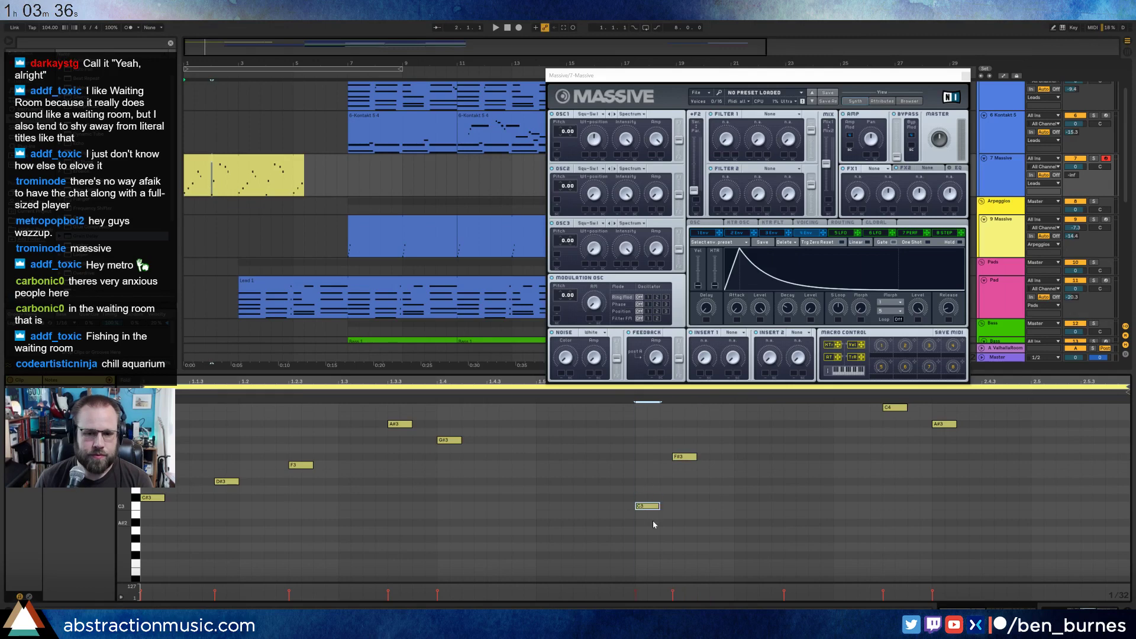
Lower the second bar's F#3 note to F3 and play the edited melody.
{"action": "left_click_drag", "start_coordinate": [693, 457], "coordinate": [695, 464]}
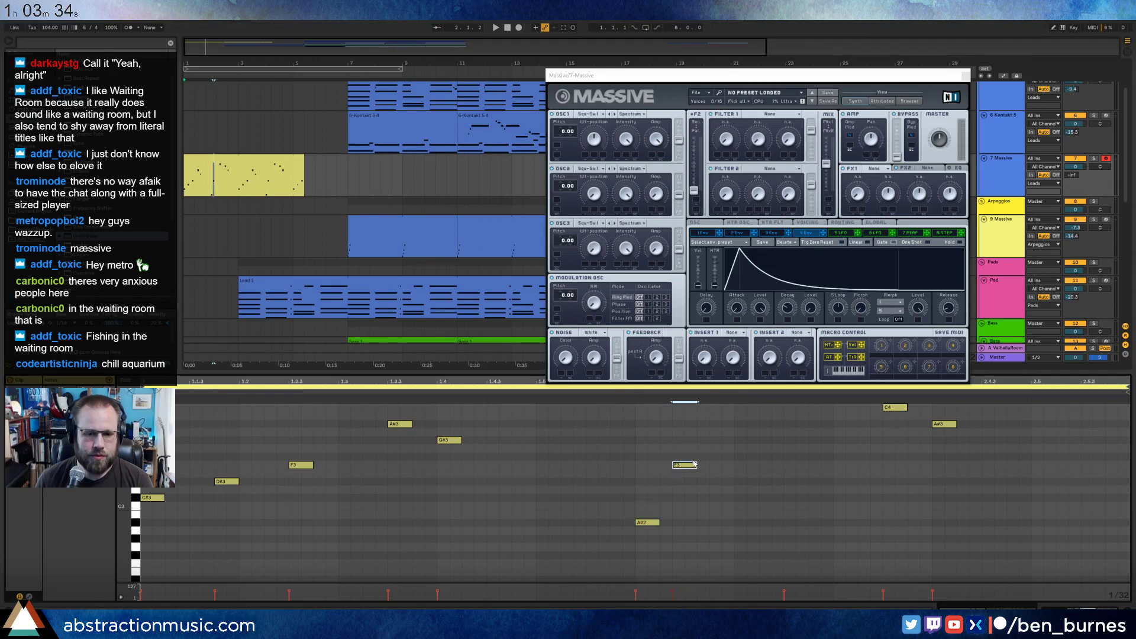
{"action": "key", "text": "space"}
{"action": "scroll", "coordinate": [610, 481], "scroll_direction": "up", "scroll_amount": 1}
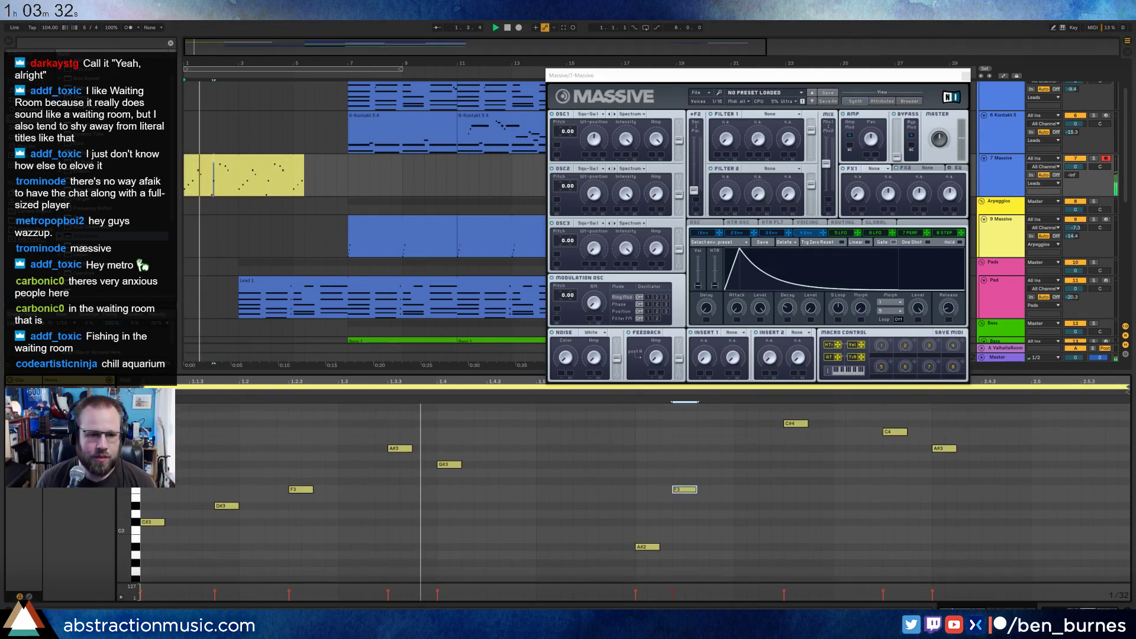
{"action": "left_click_drag", "start_coordinate": [125, 457], "coordinate": [124, 474]}
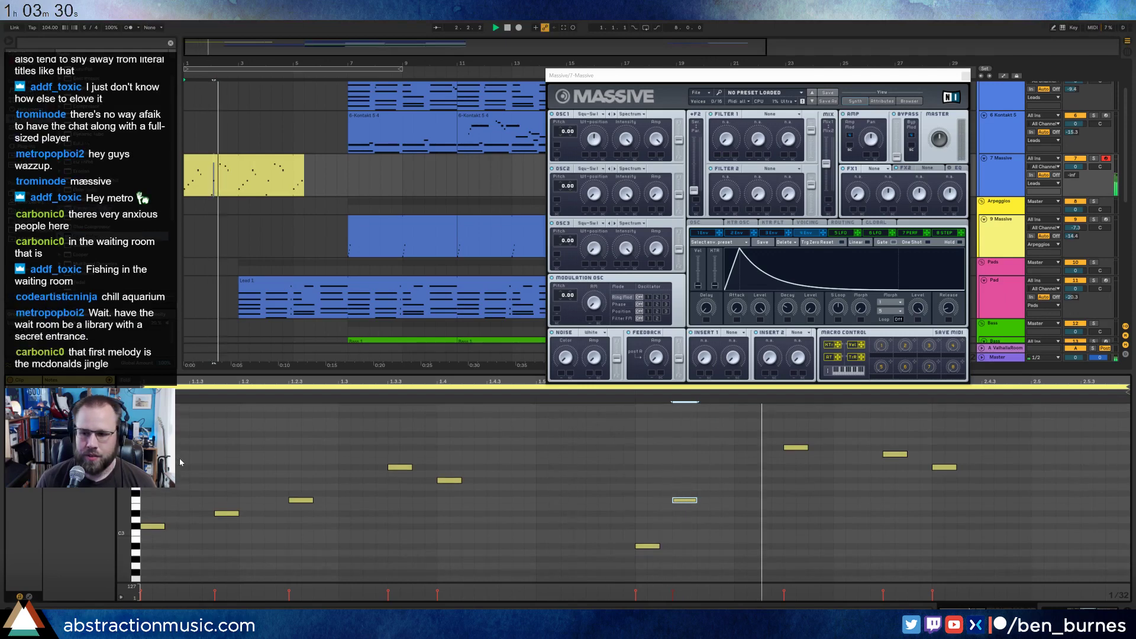
{"action": "key", "text": "space"}
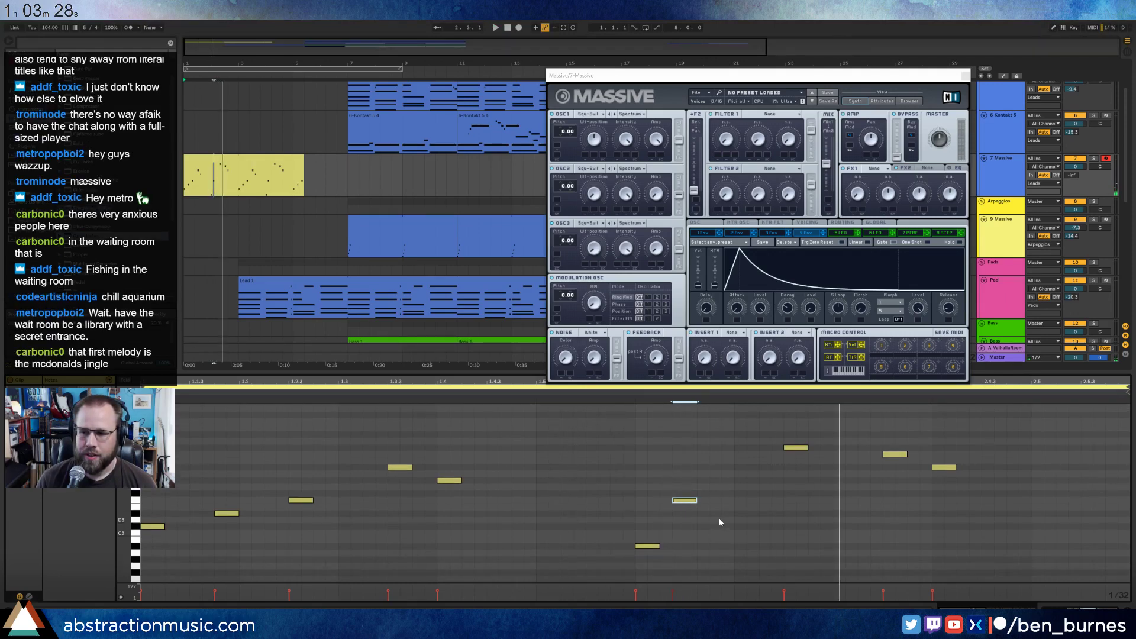
In the yellow clip's second bar, shift the note following the opening low note three 1/32 steps later and audition the melody.
{"action": "left_click_drag", "start_coordinate": [662, 474], "coordinate": [700, 505]}
{"action": "key", "text": "Right"}
{"action": "key", "text": "Right"}
{"action": "key", "text": "Right"}
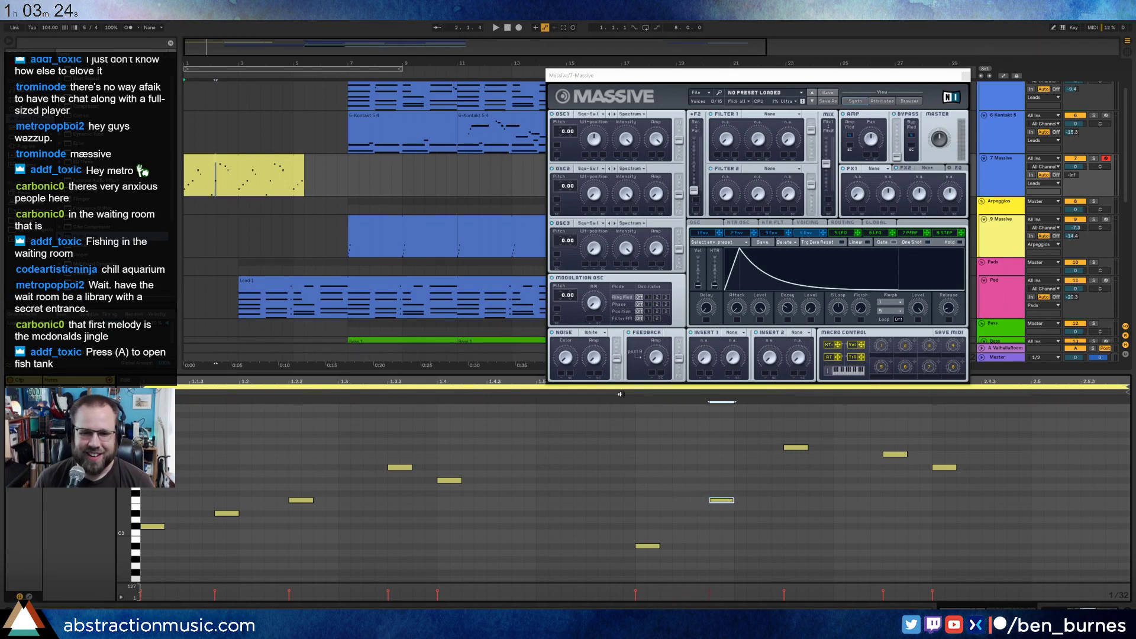
{"action": "key", "text": "space"}
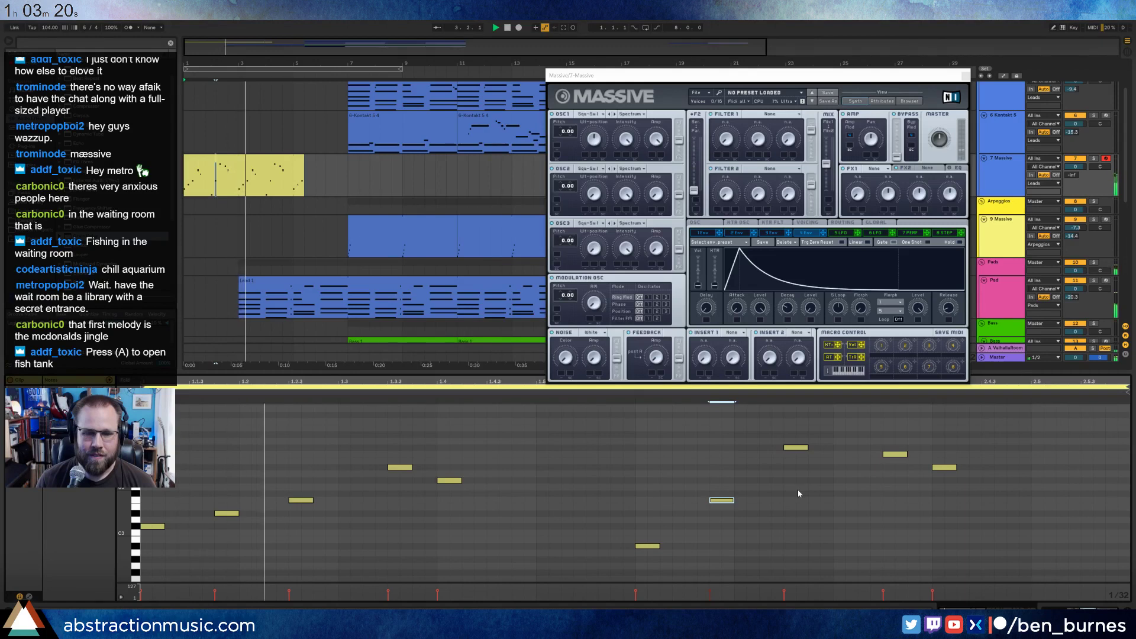
{"action": "key", "text": "space"}
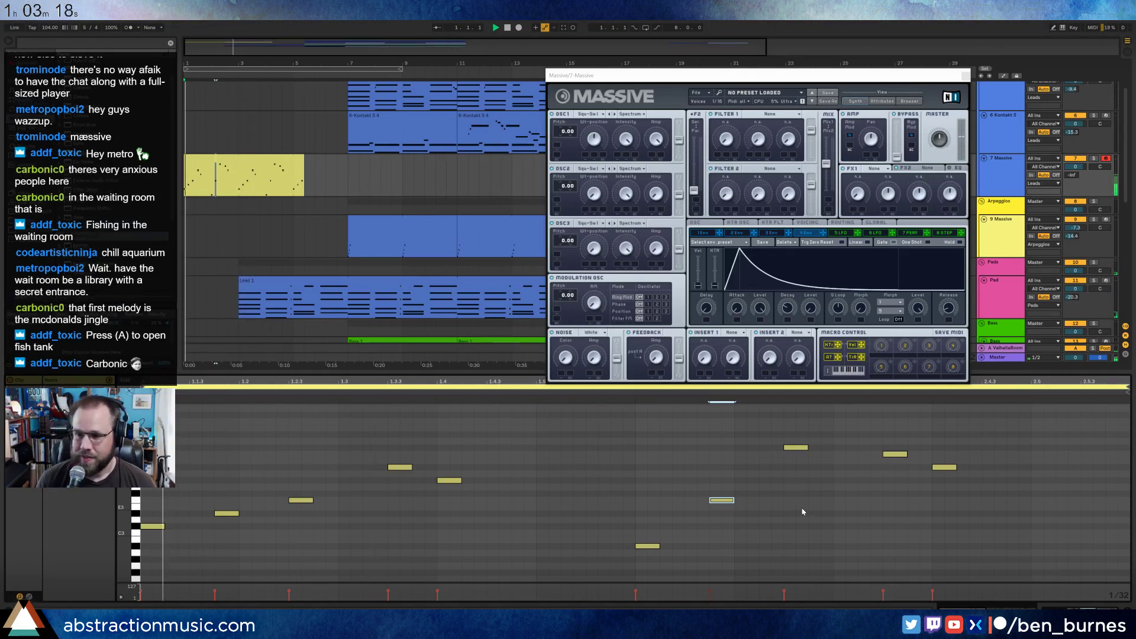
{"action": "key", "text": "space"}
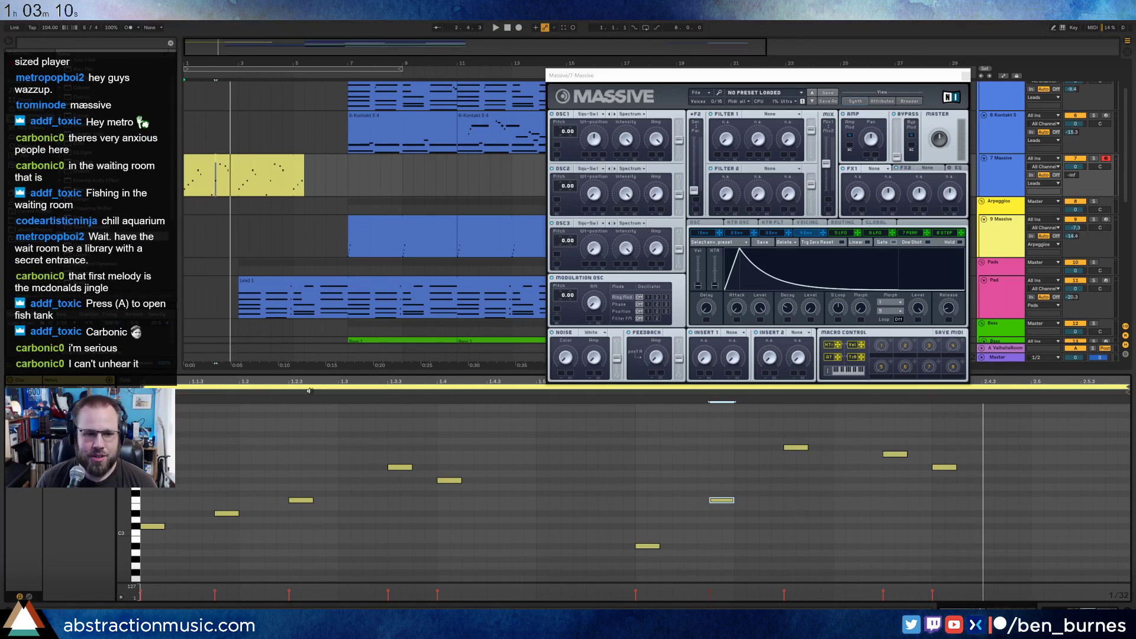
Audition the 9 Massive and Lead sounds, leaving the Lead track record-armed, and play the arrangement.
{"action": "left_click", "coordinate": [1106, 220]}
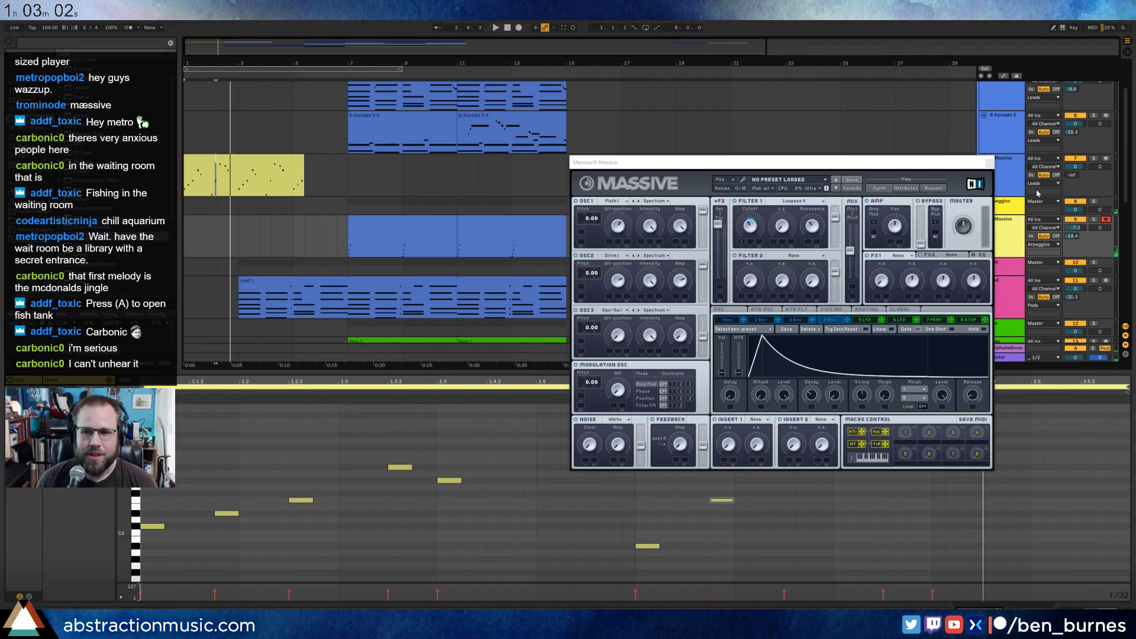
{"action": "scroll", "coordinate": [1068, 254], "scroll_direction": "up", "scroll_amount": 3}
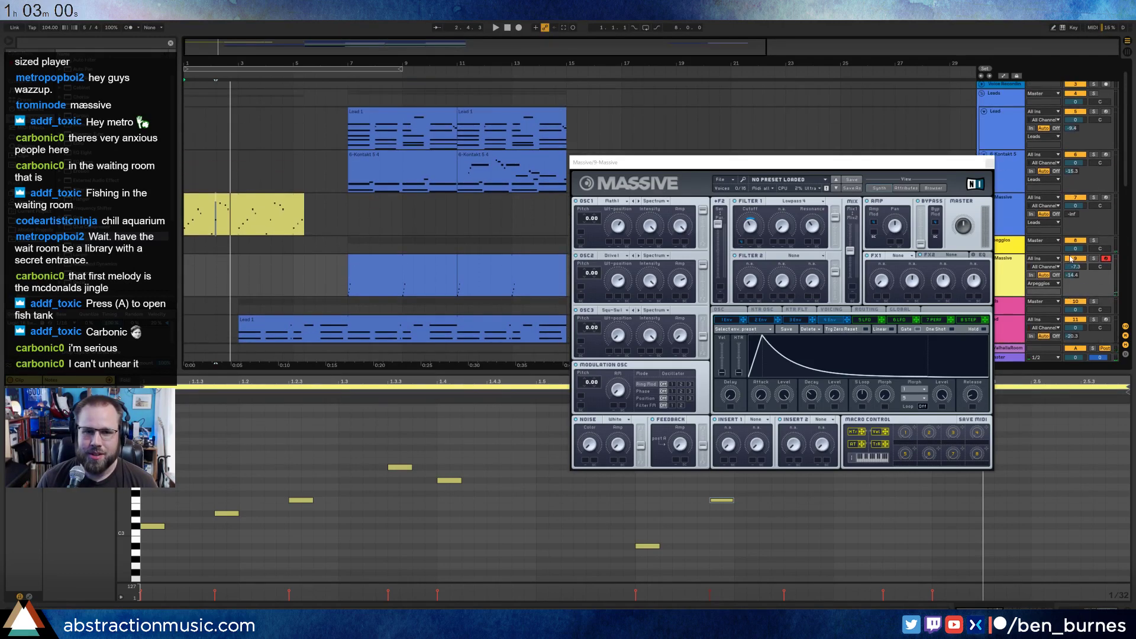
{"action": "left_click", "coordinate": [1106, 112]}
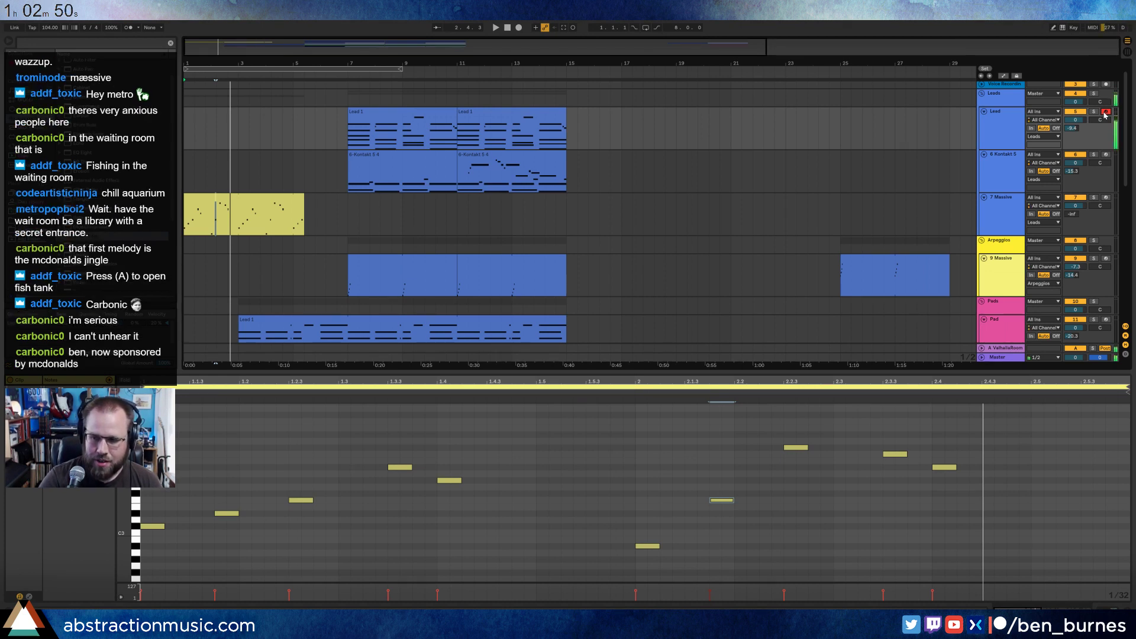
{"action": "key", "text": "space"}
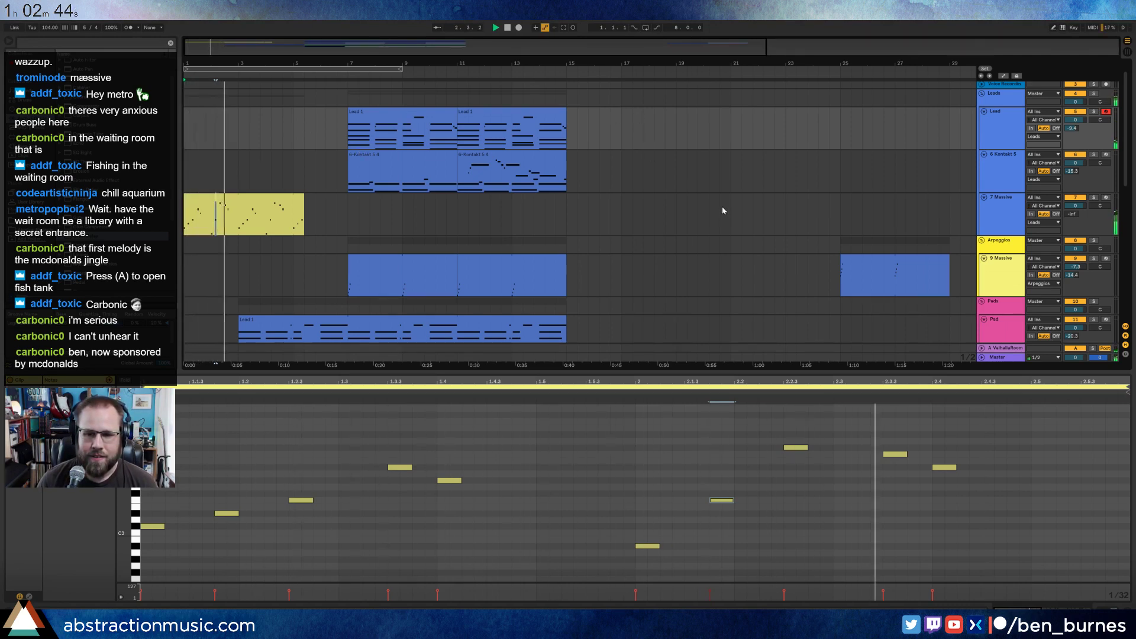
Extend the yellow melody clip to bar 7, show its track's device chain and close the Massive synth window.
{"action": "left_click_drag", "start_coordinate": [303, 198], "coordinate": [348, 202]}
{"action": "key", "text": "shift+Tab"}
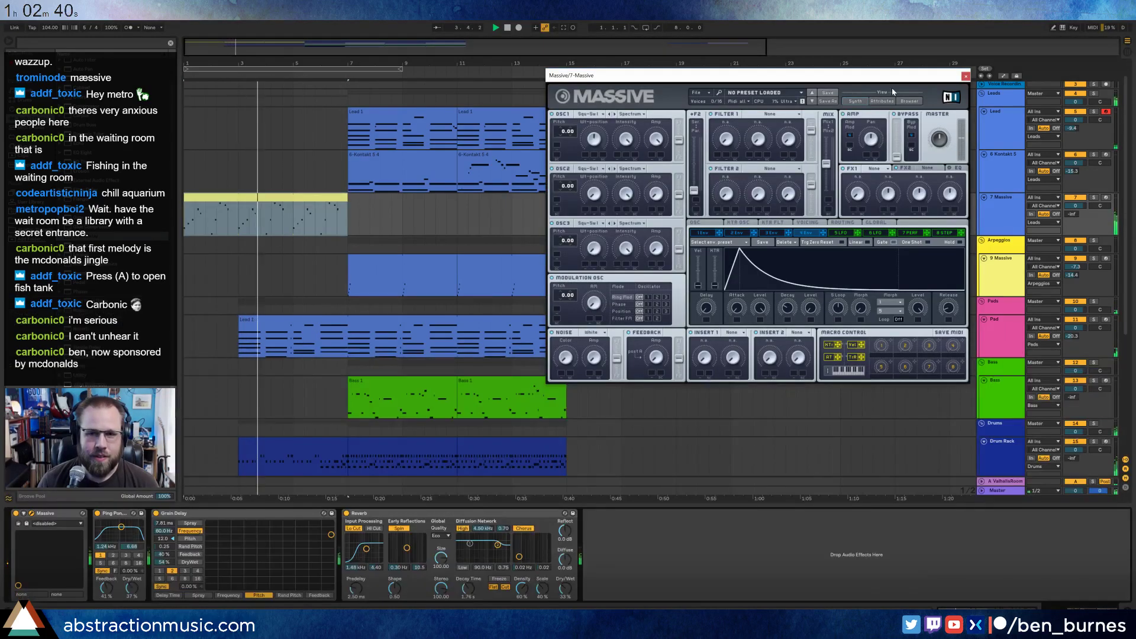
{"action": "left_click", "coordinate": [966, 77]}
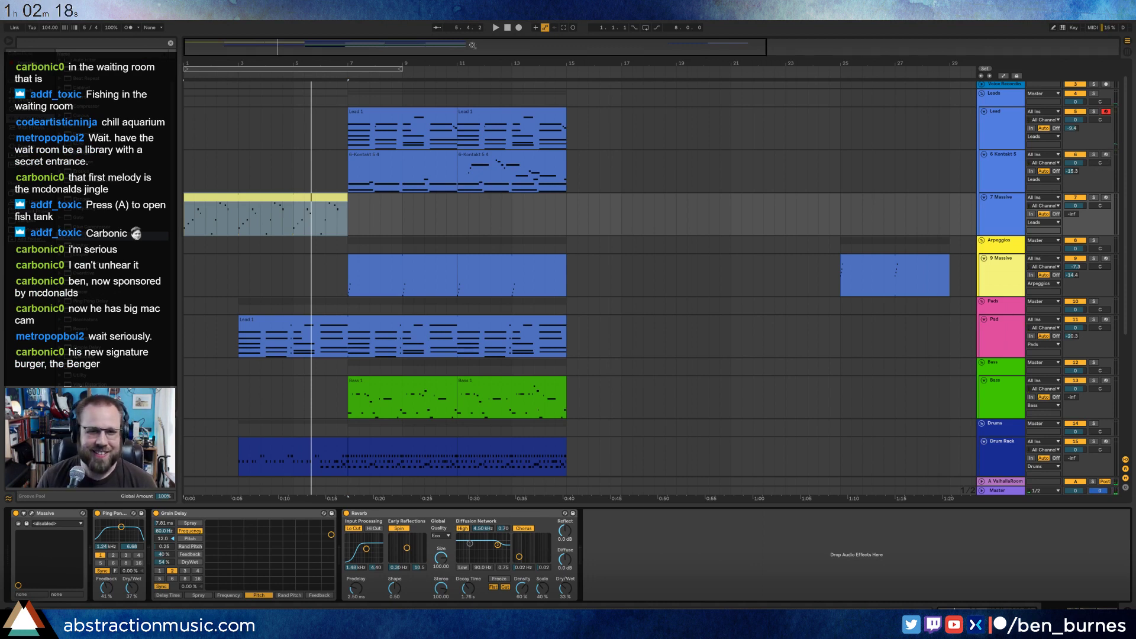
Set the 7 Massive track's volume to about -21 dB while replaying the melody from the start.
{"action": "left_click", "coordinate": [508, 28]}
{"action": "key", "text": "space"}
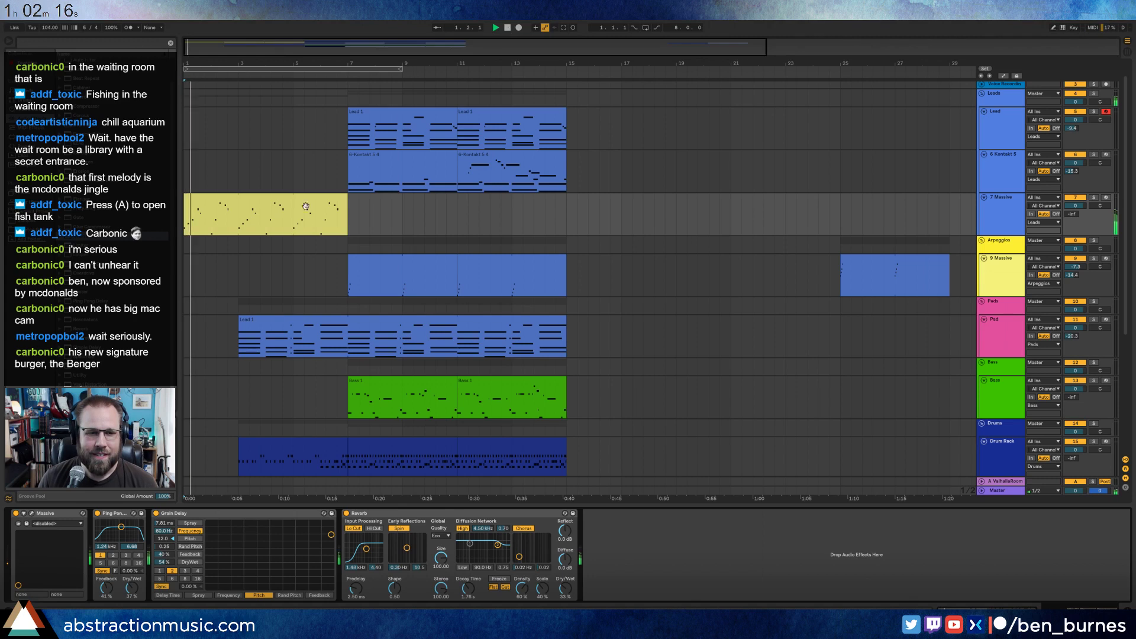
{"action": "left_click", "coordinate": [277, 201]}
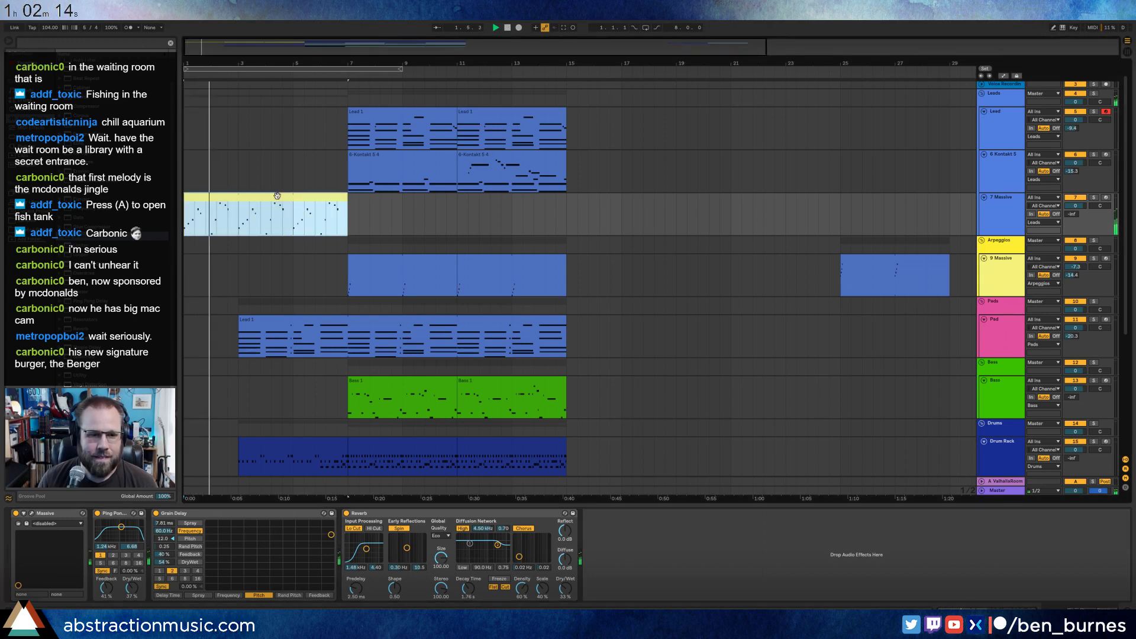
{"action": "left_click_drag", "start_coordinate": [1073, 219], "coordinate": [1072, 204]}
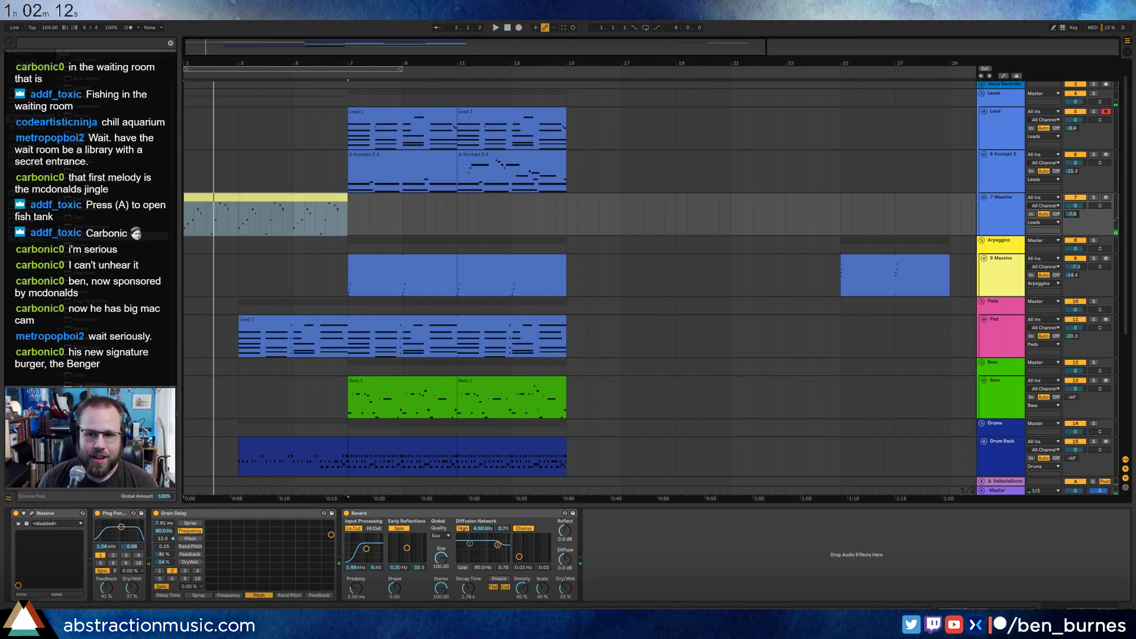
{"action": "key", "text": "space"}
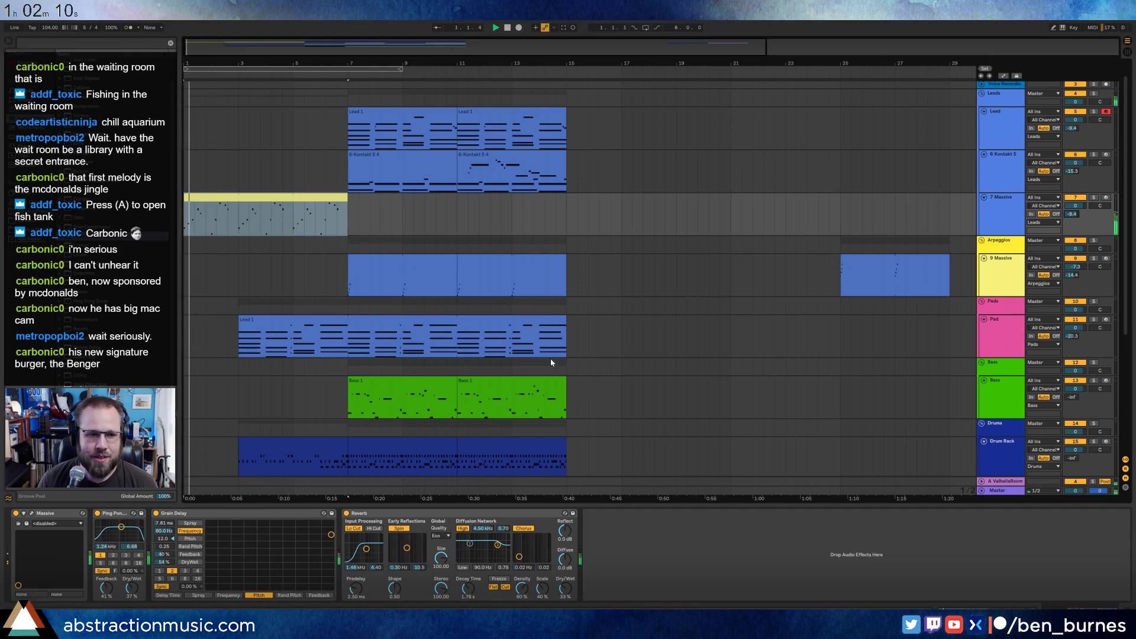
{"action": "left_click", "coordinate": [1072, 214]}
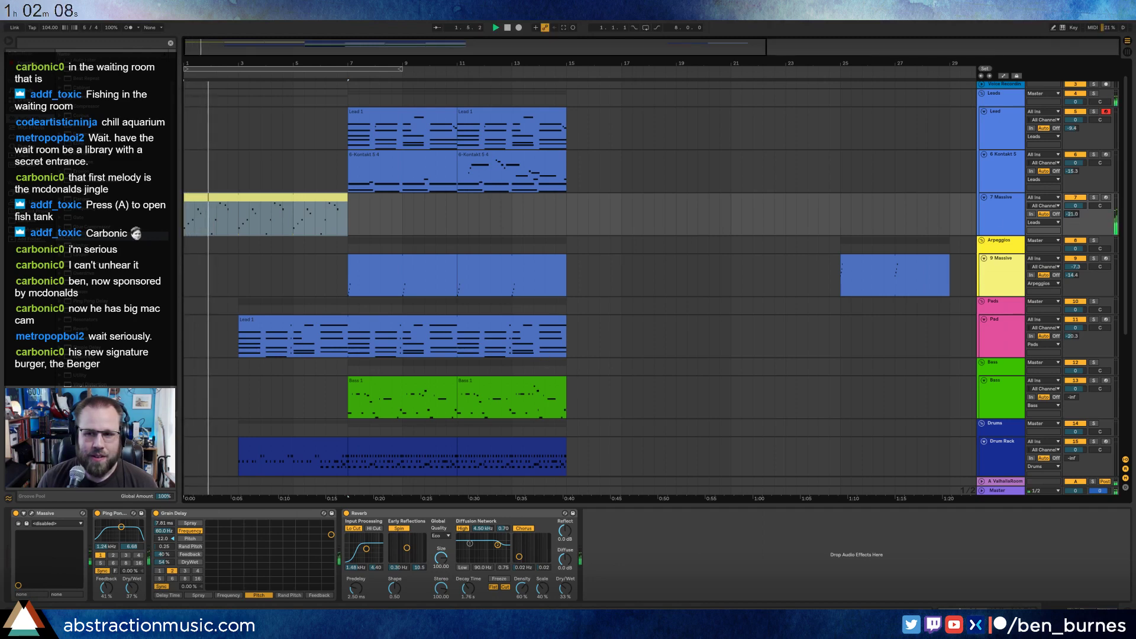
{"action": "key", "text": "space"}
{"action": "left_click", "coordinate": [219, 201]}
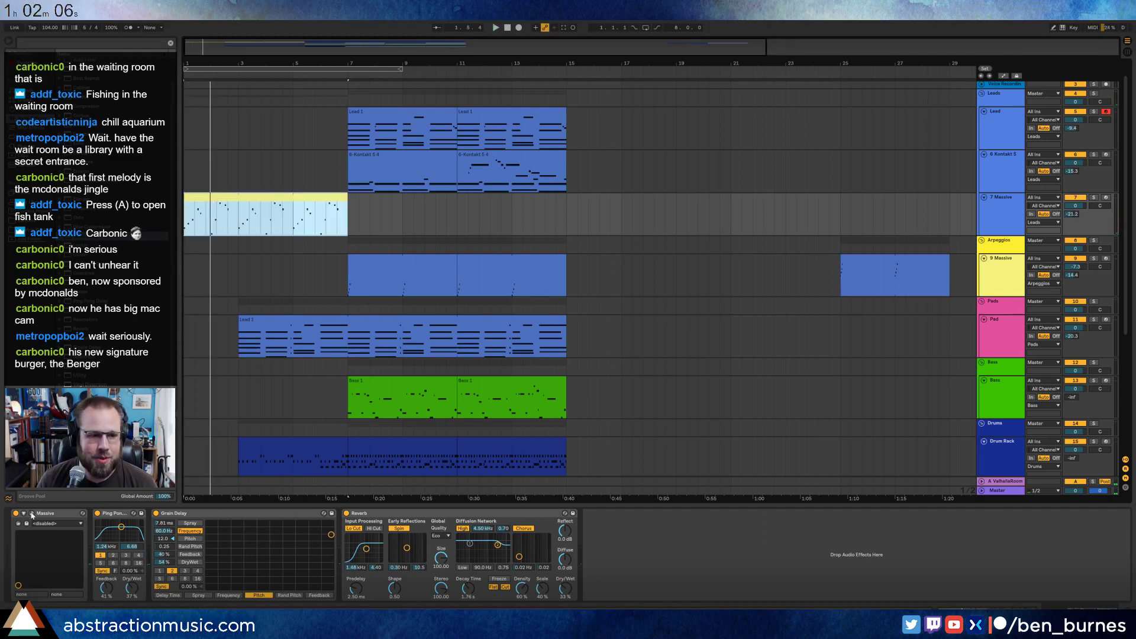
Reopen the melody track's Massive synth and play the arrangement from the start to check the sound in context.
{"action": "left_click", "coordinate": [33, 515]}
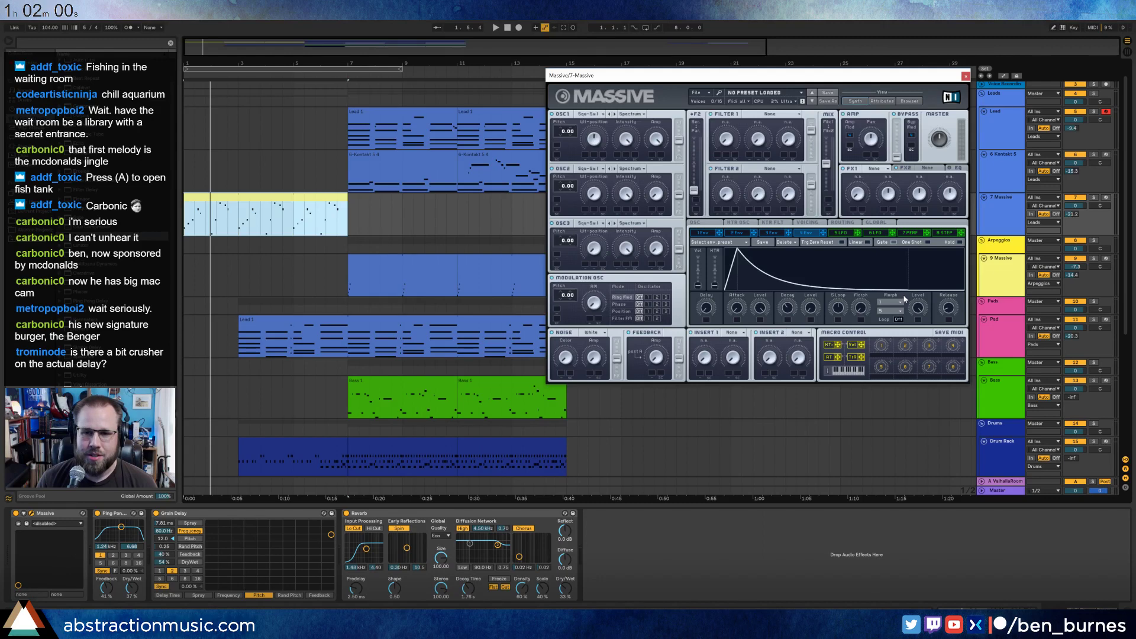
{"action": "left_click", "coordinate": [225, 520]}
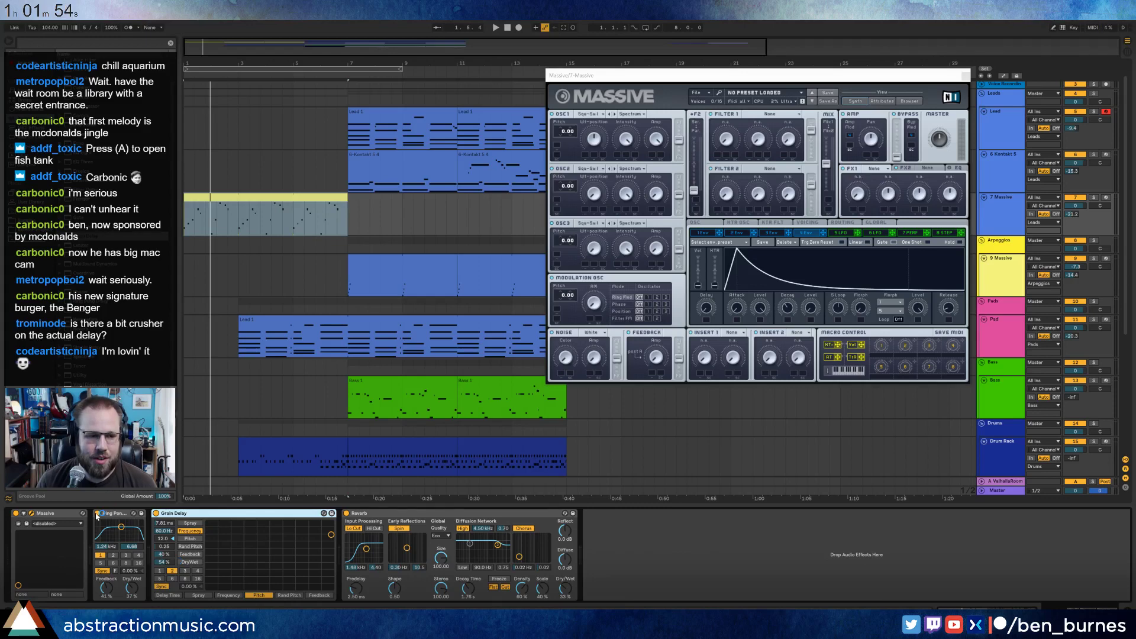
{"action": "key", "text": "space"}
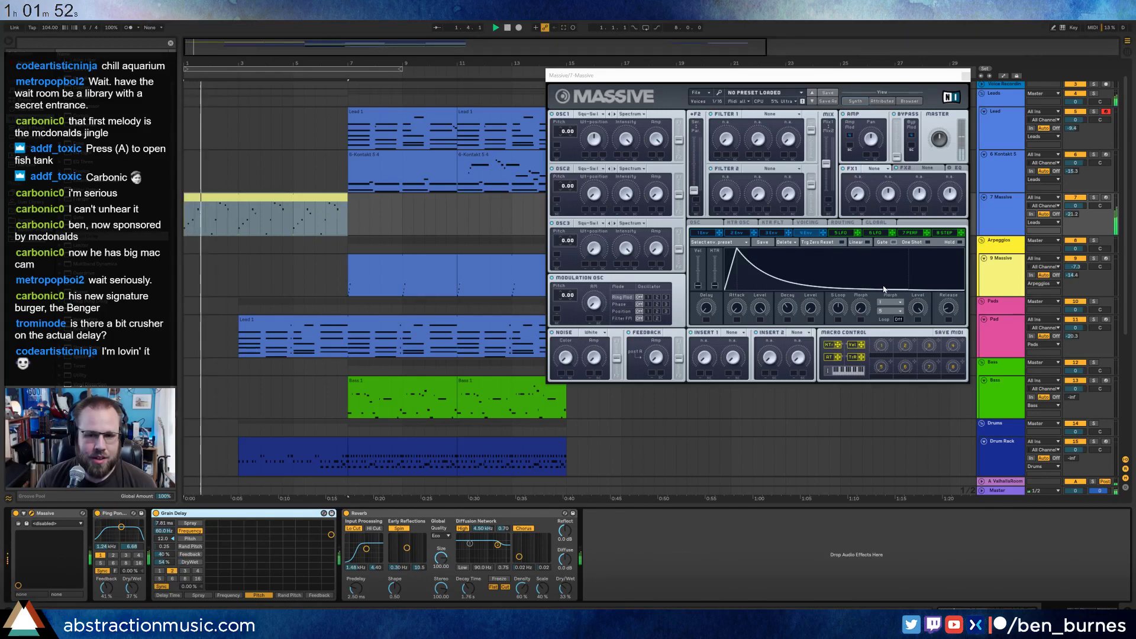
{"action": "left_click_drag", "start_coordinate": [891, 291], "coordinate": [880, 294]}
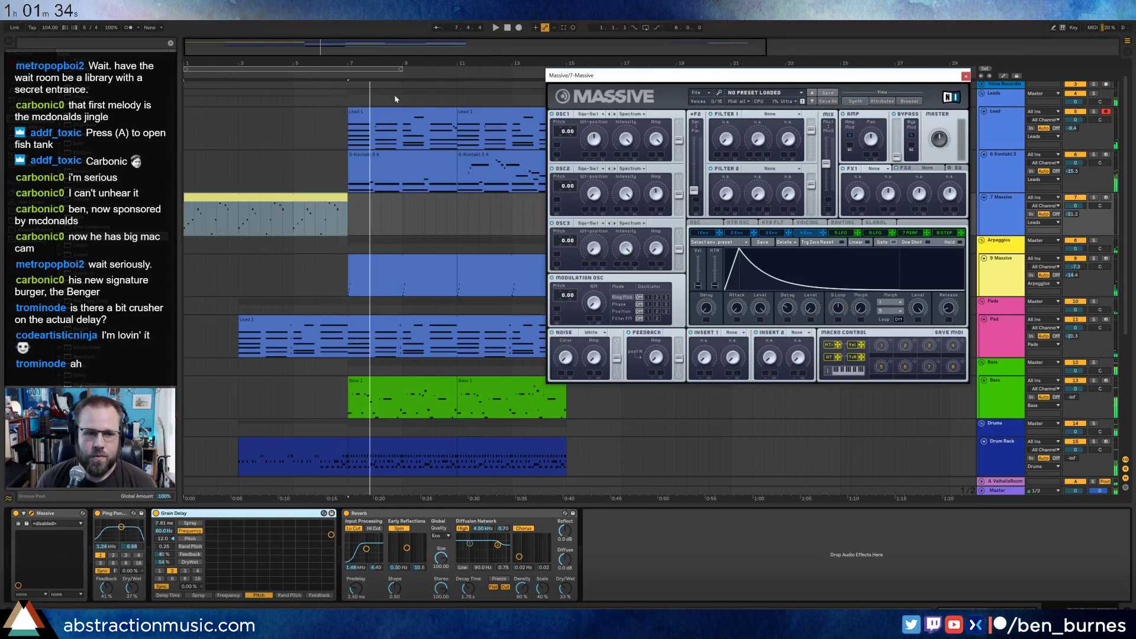
Move all clips in bars 7–15 two bars later to start at bar 9, and extend the yellow melody clip to bar 9.
{"action": "left_click_drag", "start_coordinate": [349, 104], "coordinate": [566, 496]}
{"action": "scroll", "coordinate": [413, 196], "scroll_direction": "up", "scroll_amount": 2}
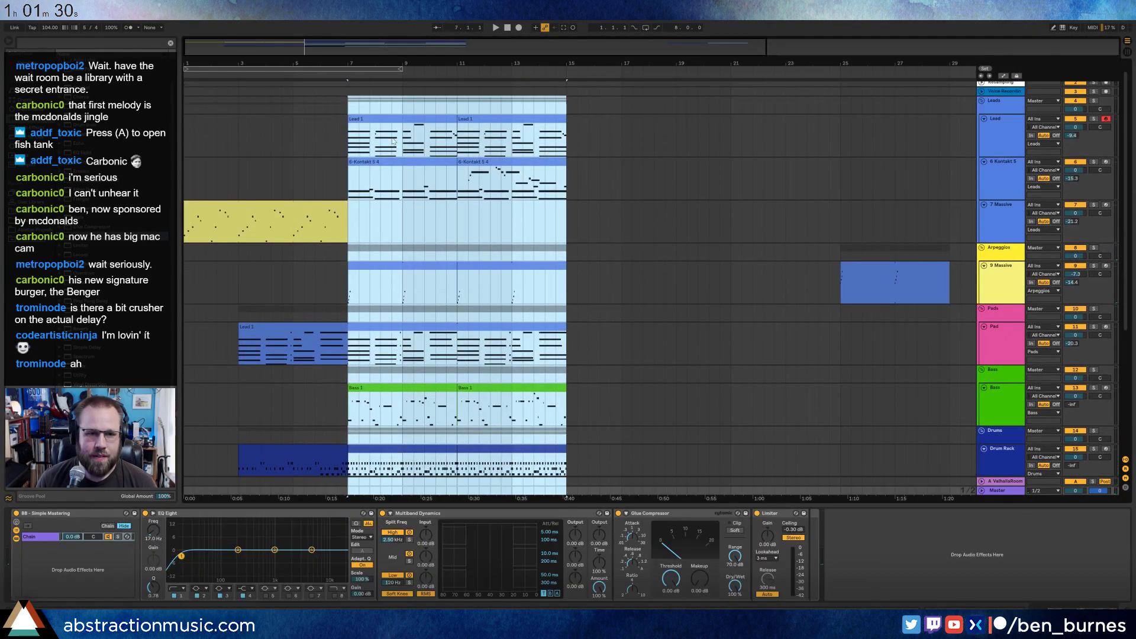
{"action": "left_click_drag", "start_coordinate": [379, 125], "coordinate": [421, 121]}
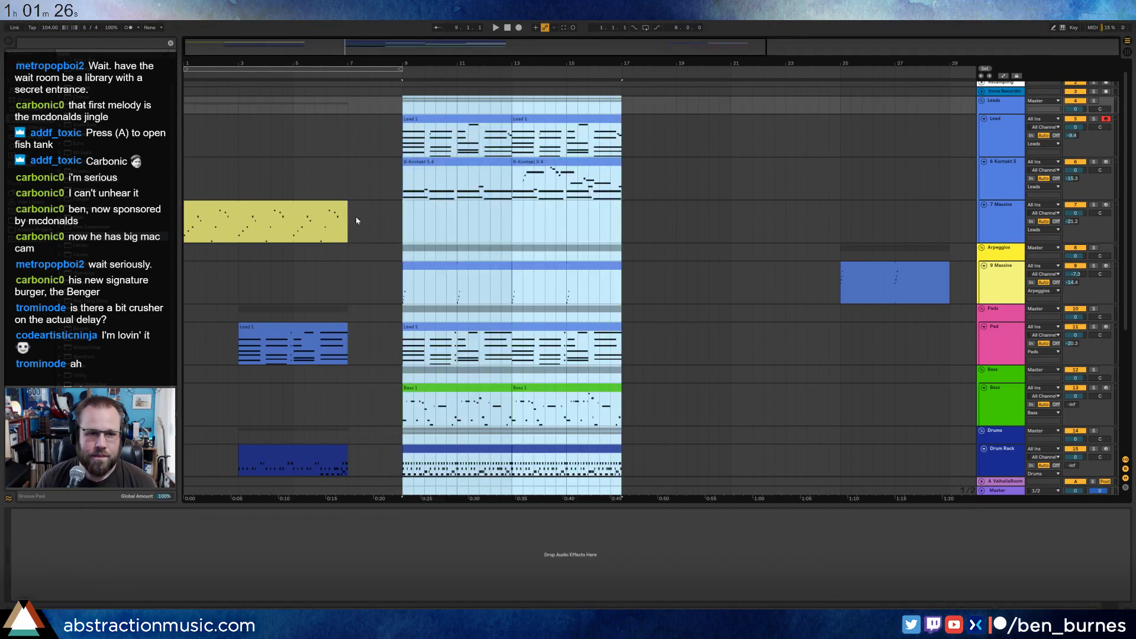
{"action": "left_click_drag", "start_coordinate": [345, 206], "coordinate": [401, 206]}
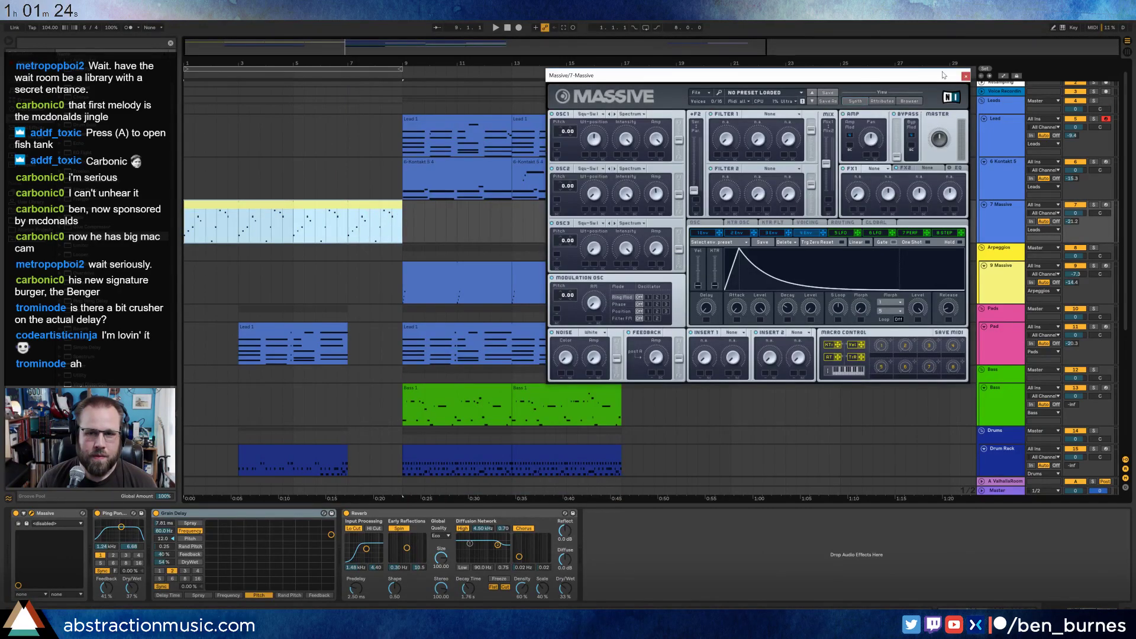
Close the synth window, move the full section two bars later to start at bar 11, and extend the yellow melody clip to bar 11.
{"action": "left_click", "coordinate": [965, 76]}
{"action": "left_click_drag", "start_coordinate": [665, 122], "coordinate": [404, 484]}
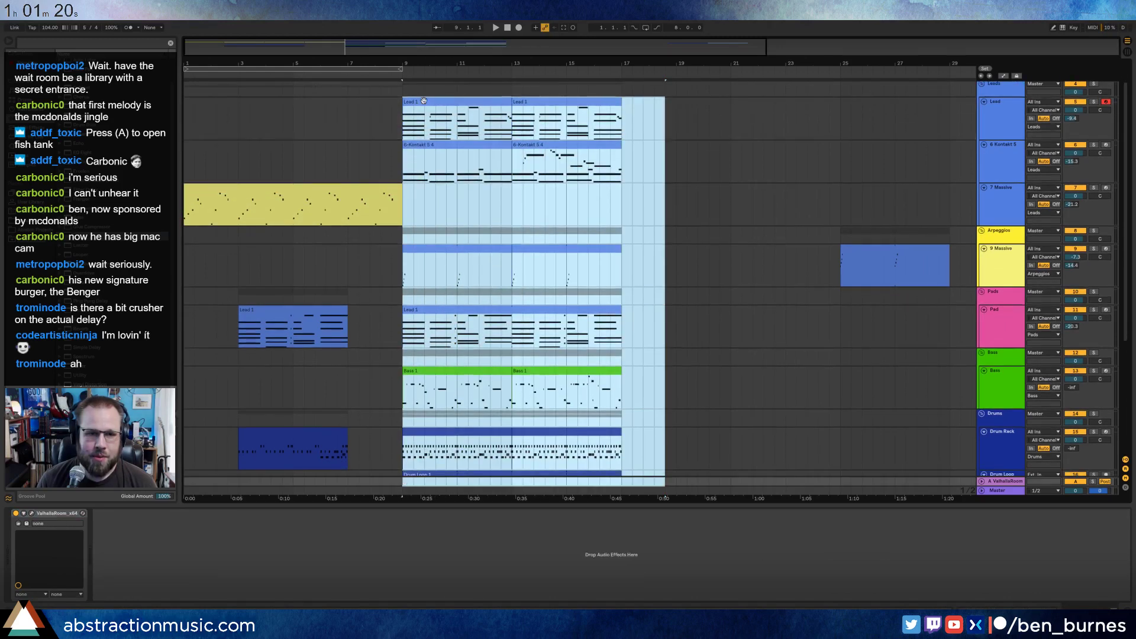
{"action": "left_click_drag", "start_coordinate": [424, 101], "coordinate": [481, 106]}
{"action": "left_click", "coordinate": [412, 205]}
{"action": "left_click_drag", "start_coordinate": [402, 188], "coordinate": [457, 196]}
Extend the Pad clip from bar 3 to bar 19 and fill Drum Rack bars 7–11 with a copy of its bars 3–7 clip.
{"action": "left_click", "coordinate": [343, 311]}
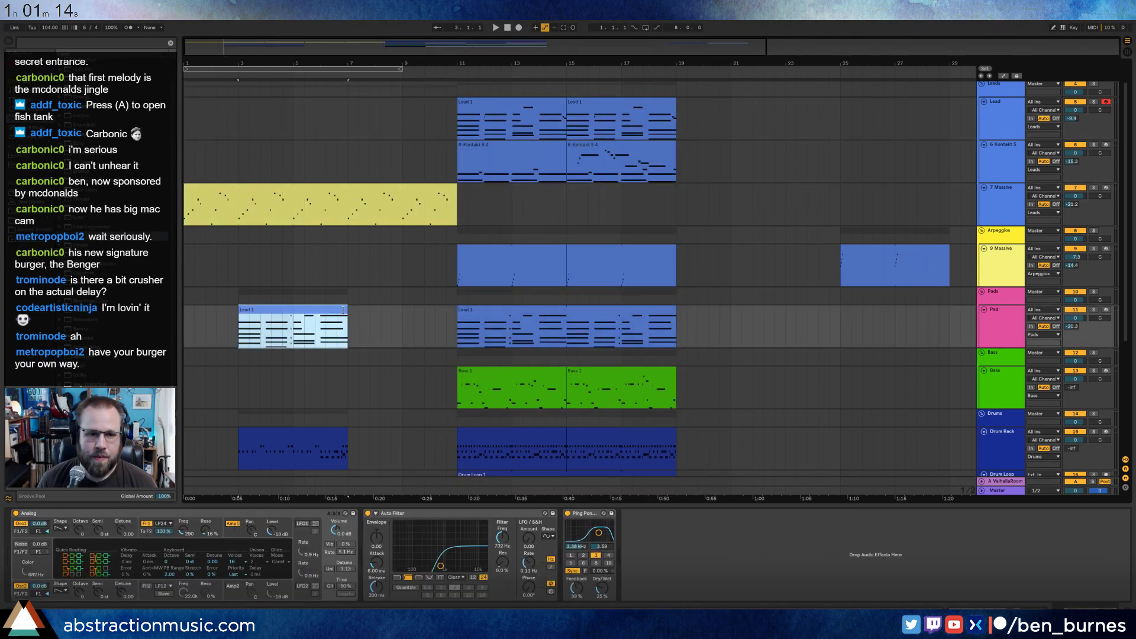
{"action": "left_click_drag", "start_coordinate": [353, 310], "coordinate": [679, 321]}
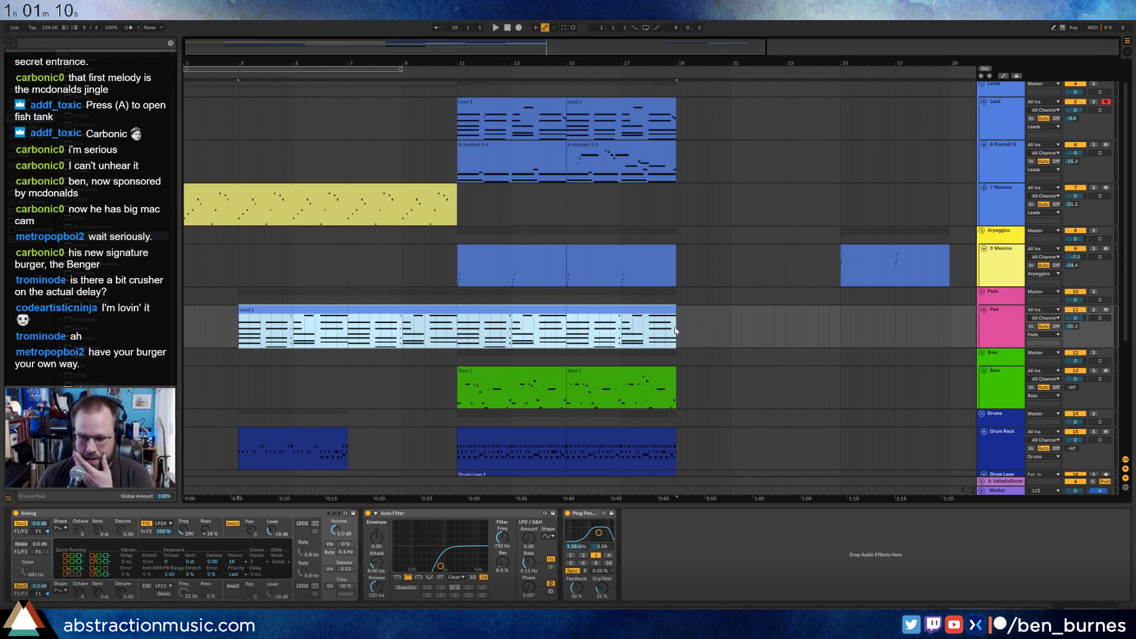
{"action": "scroll", "coordinate": [396, 381], "scroll_direction": "down", "scroll_amount": 2}
{"action": "left_click", "coordinate": [336, 371]}
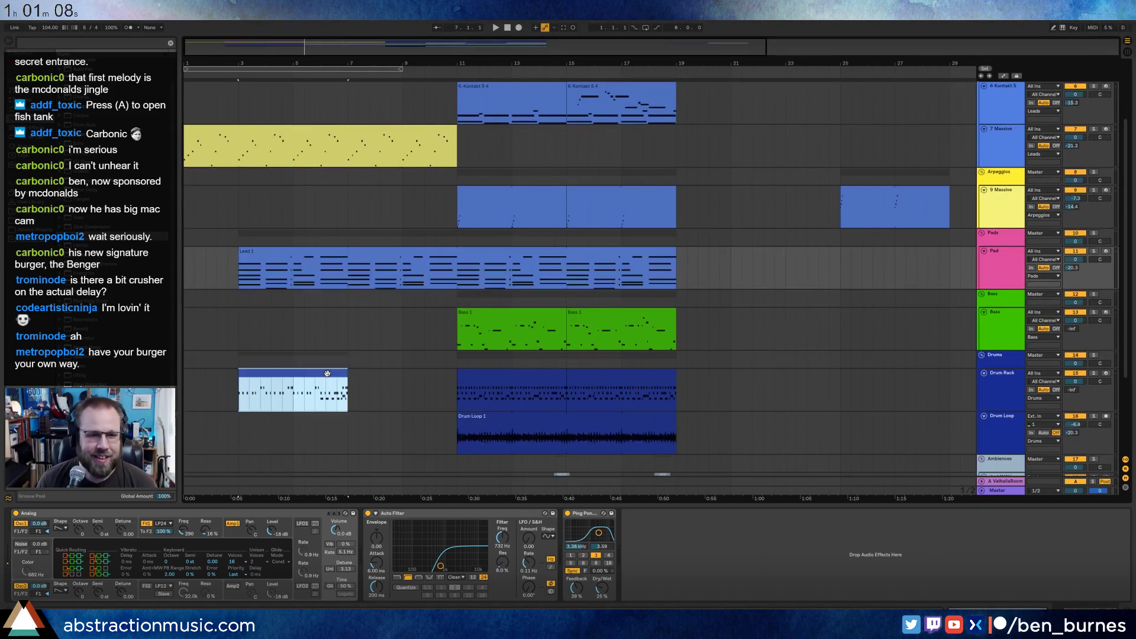
{"action": "key", "text": "ctrl+d"}
{"action": "left_click_drag", "start_coordinate": [443, 379], "coordinate": [437, 379]}
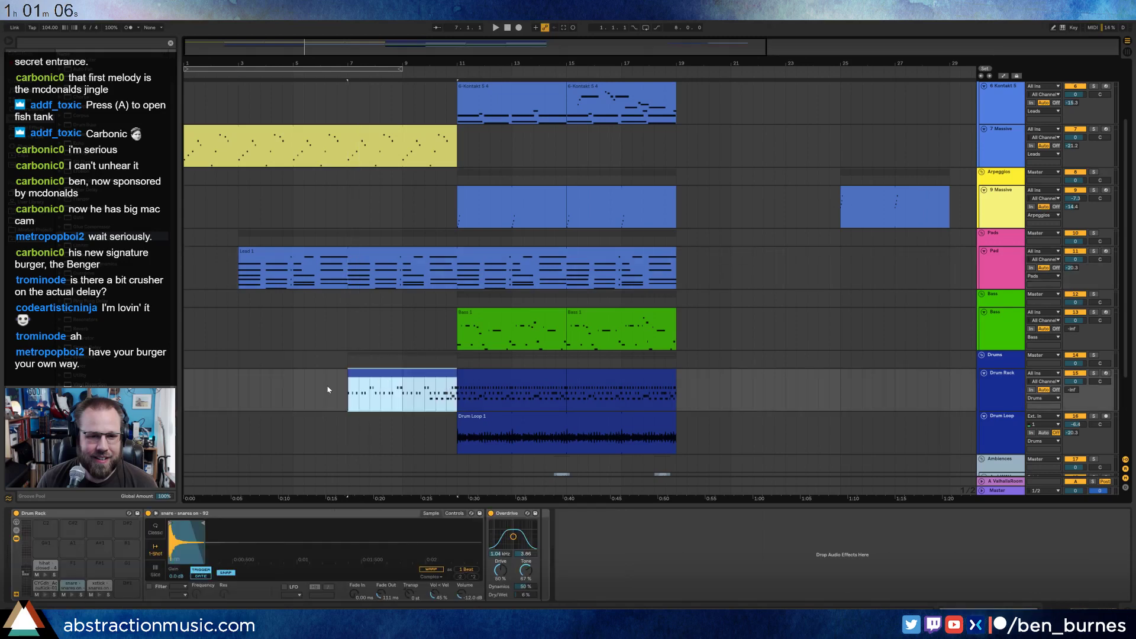
{"action": "left_click", "coordinate": [239, 381]}
{"action": "key", "text": "ctrl+v"}
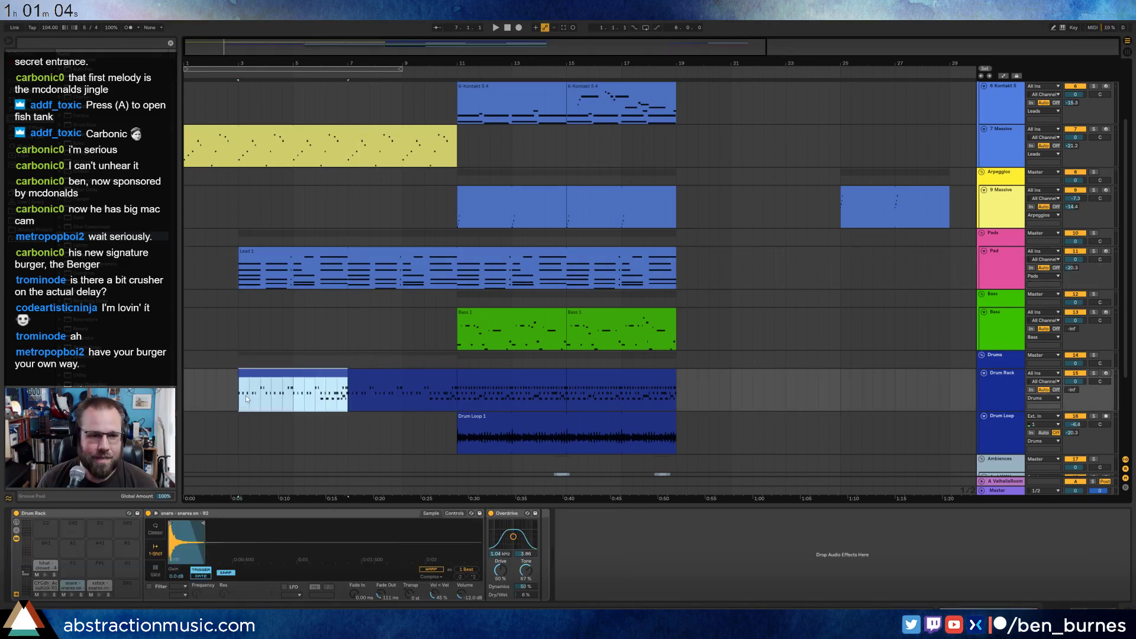
Deactivate the CYCdh notes in the fourth bar of the first Drum Rack clip and play the arrangement from bar 3.
{"action": "double_click", "coordinate": [284, 373]}
{"action": "left_click_drag", "start_coordinate": [877, 452], "coordinate": [1067, 469]}
{"action": "key", "text": "space"}
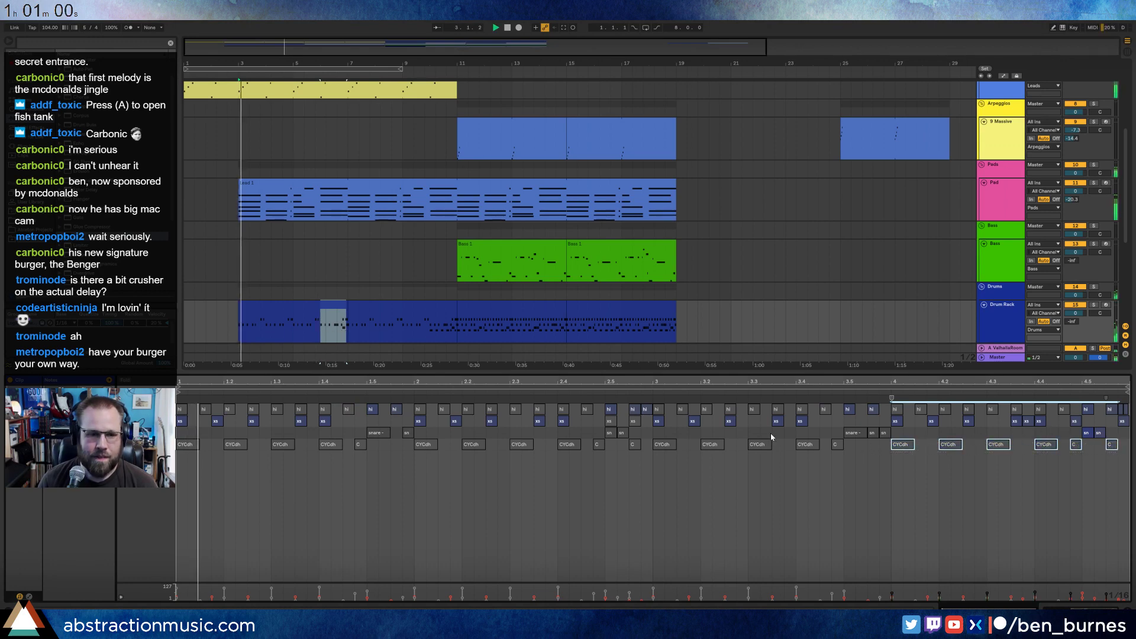
{"action": "key", "text": "shift+Tab"}
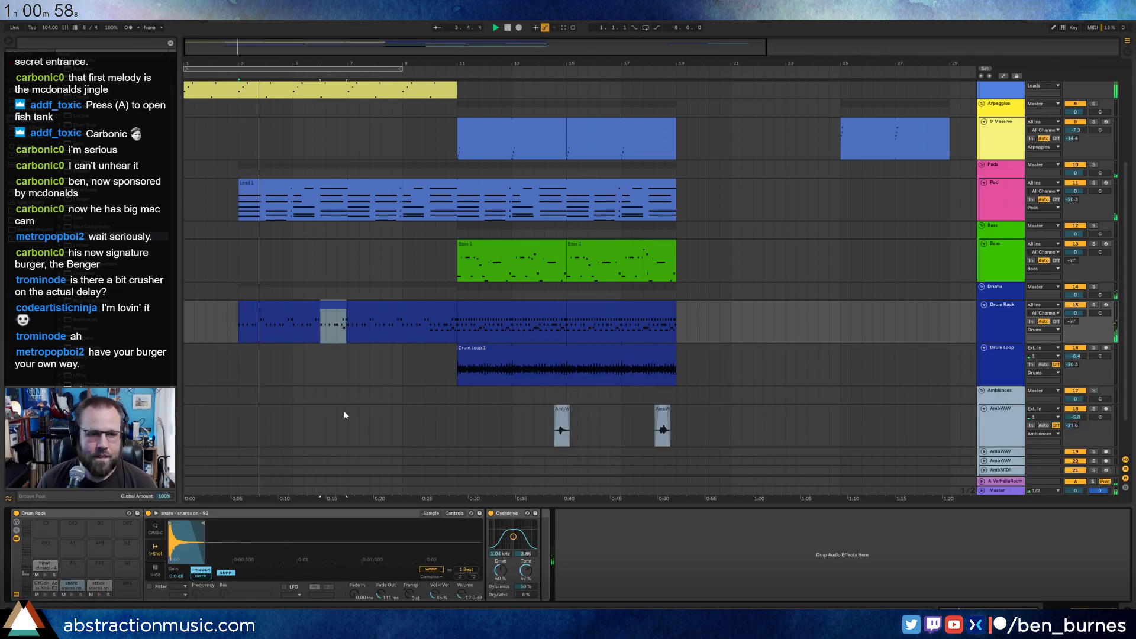
{"action": "scroll", "coordinate": [343, 410], "scroll_direction": "up", "scroll_amount": 2}
{"action": "left_click", "coordinate": [343, 429]}
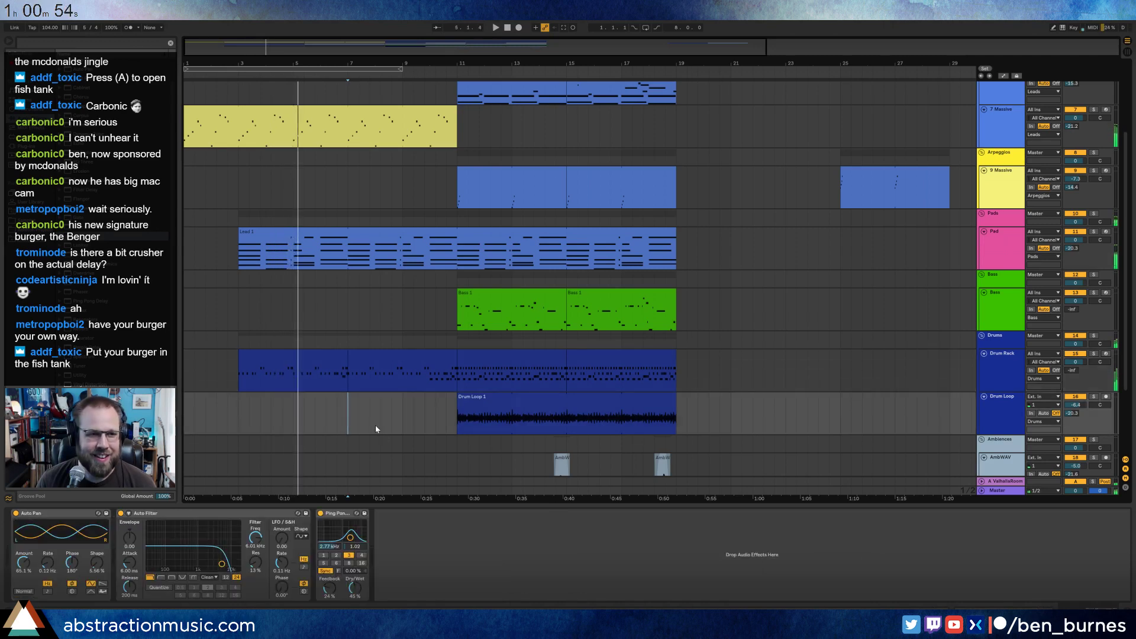
Save the Live Set as "Aquarium Treasure Chest" in the 2 Hour Tracks 2018 folder.
{"action": "key", "text": "ctrl+shift+s"}
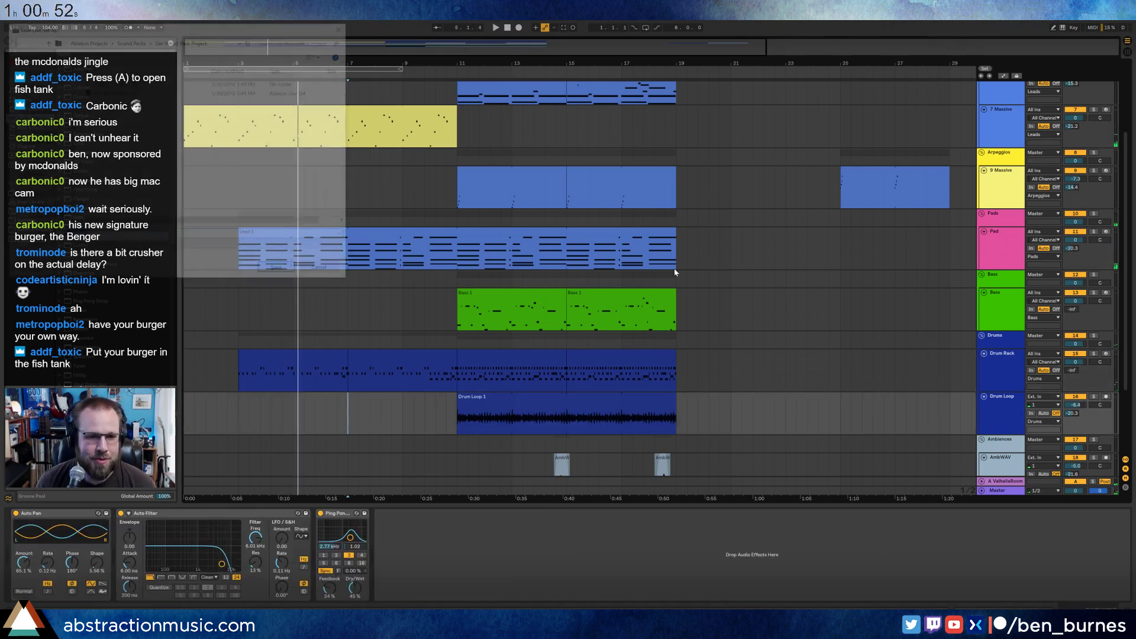
{"action": "left_click_drag", "start_coordinate": [235, 26], "coordinate": [700, 188]}
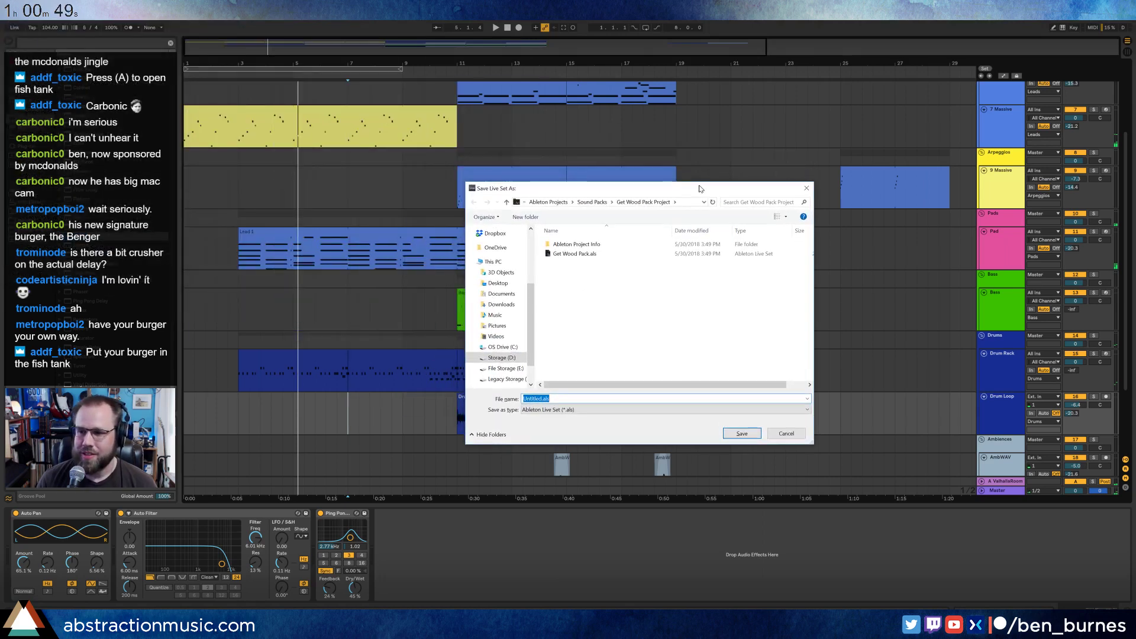
{"action": "left_click", "coordinate": [589, 203]}
{"action": "left_click", "coordinate": [613, 203]}
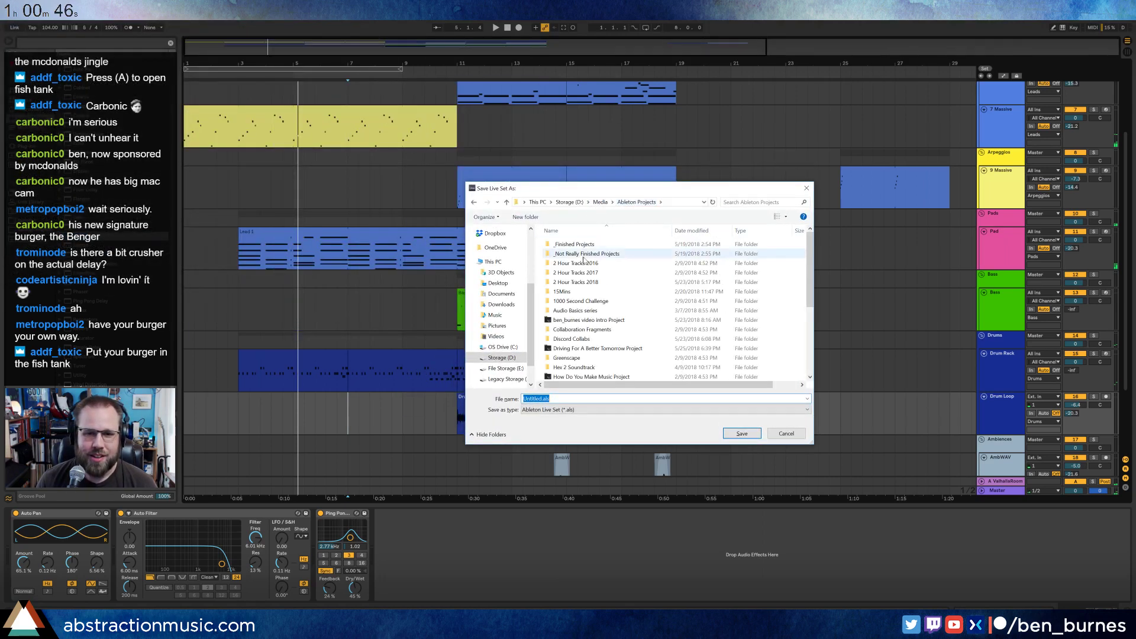
{"action": "double_click", "coordinate": [577, 282]}
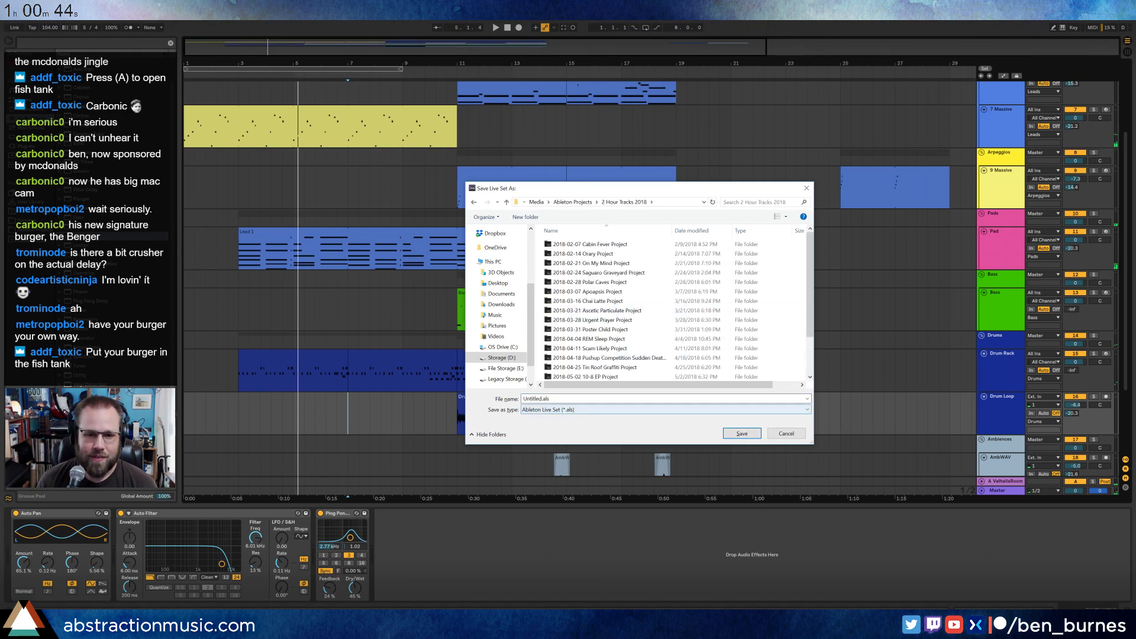
{"action": "type", "text": "Squar"}
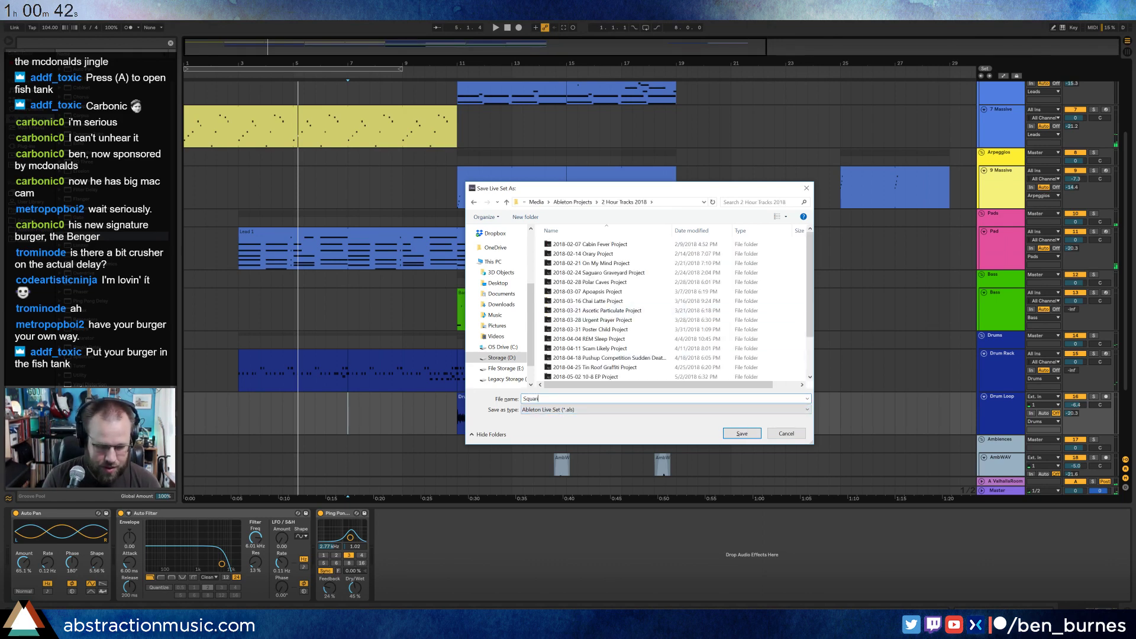
{"action": "type", "text": "ium Trea"}
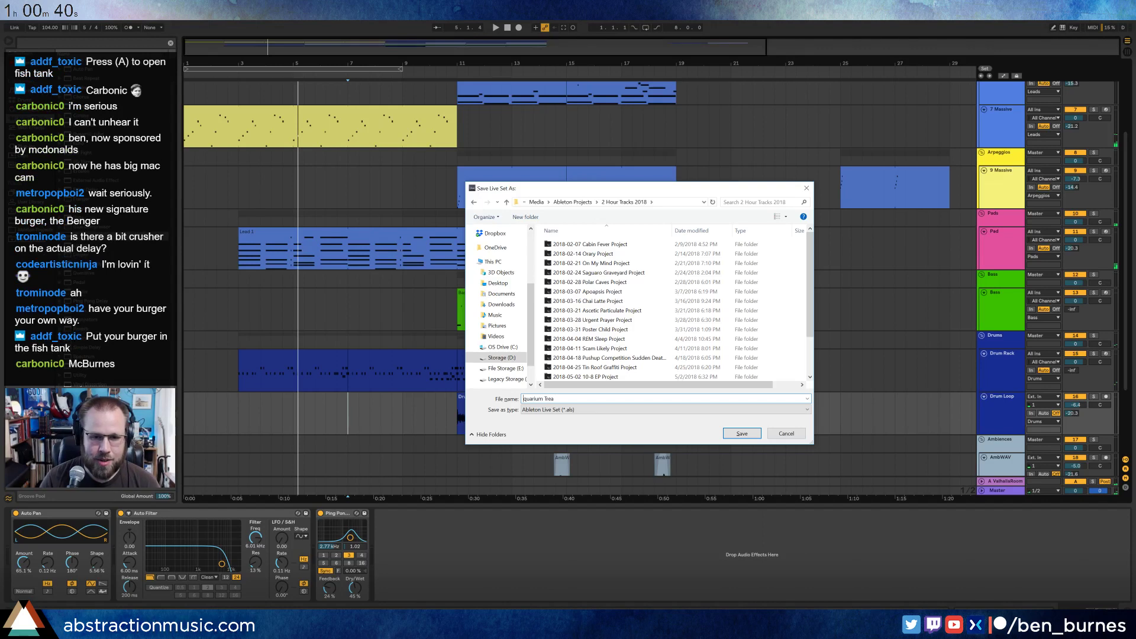
{"action": "type", "text": "S"}
{"action": "key", "text": "End"}
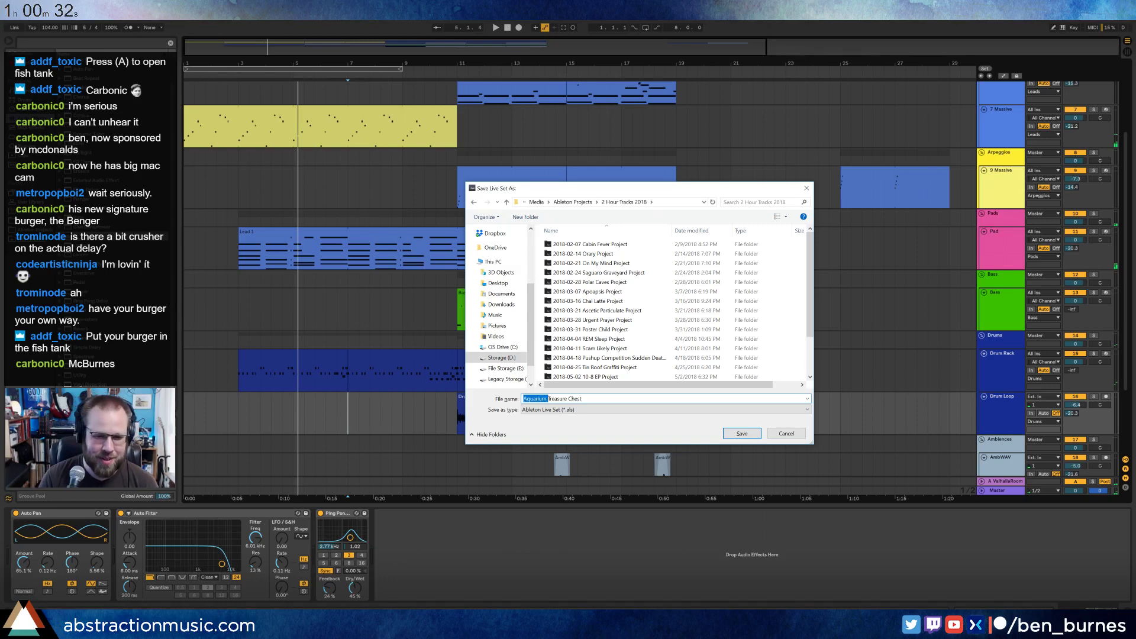
{"action": "key", "text": "Return"}
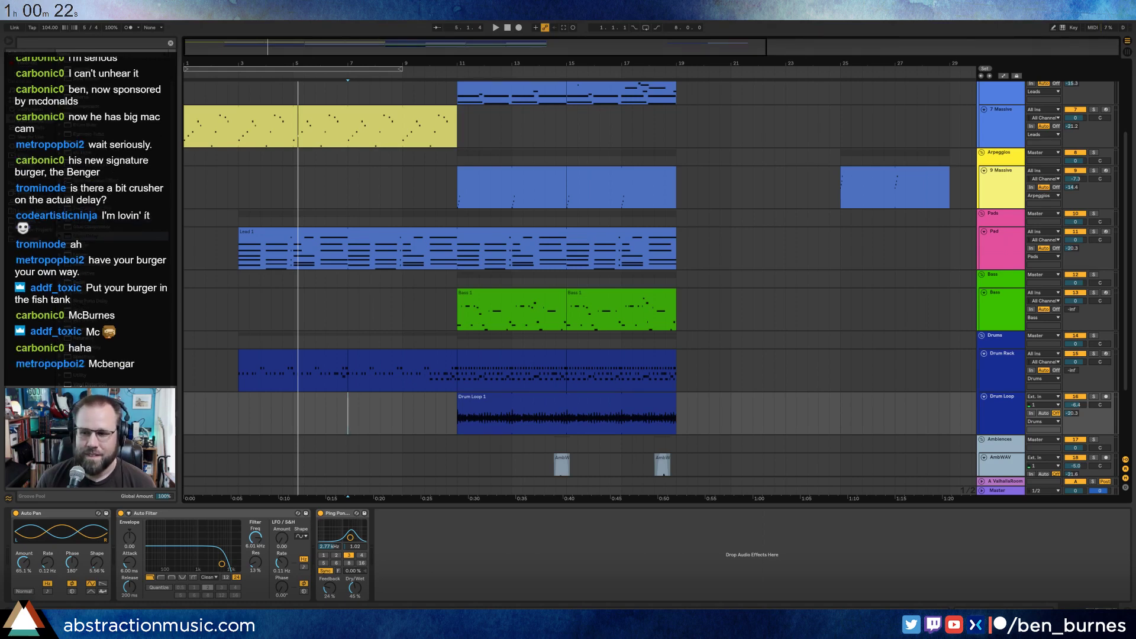
Save another copy of the Live Set in the 2 Hour Tracks 2018 folder as "2018-05-30 Aquarium Treasure Chest".
{"action": "key", "text": "ctrl+shift+s"}
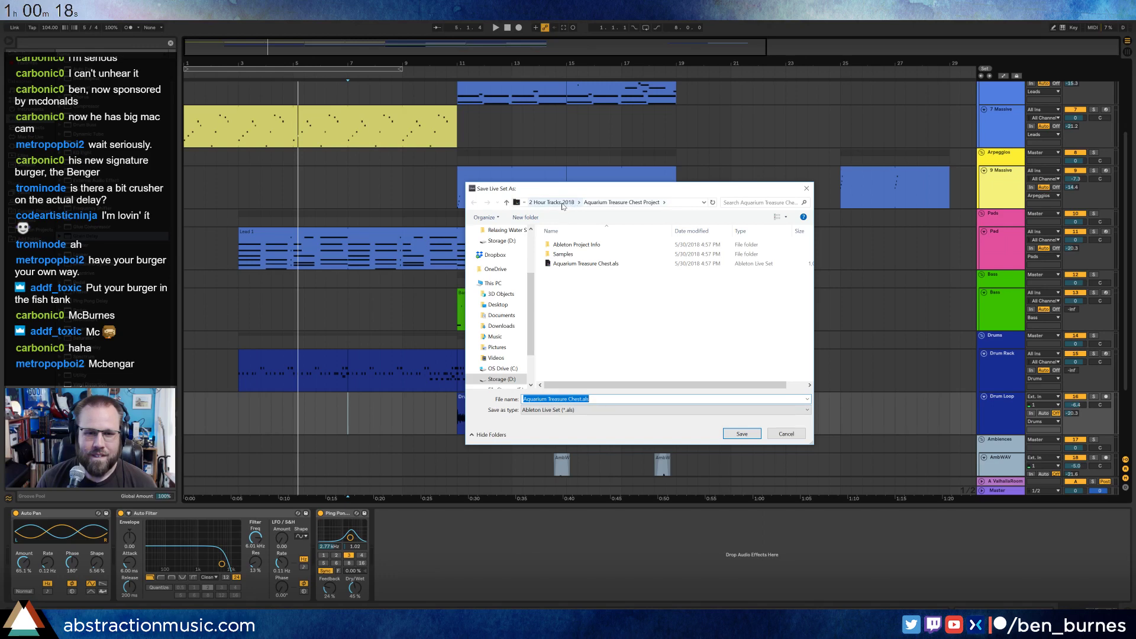
{"action": "left_click", "coordinate": [561, 203]}
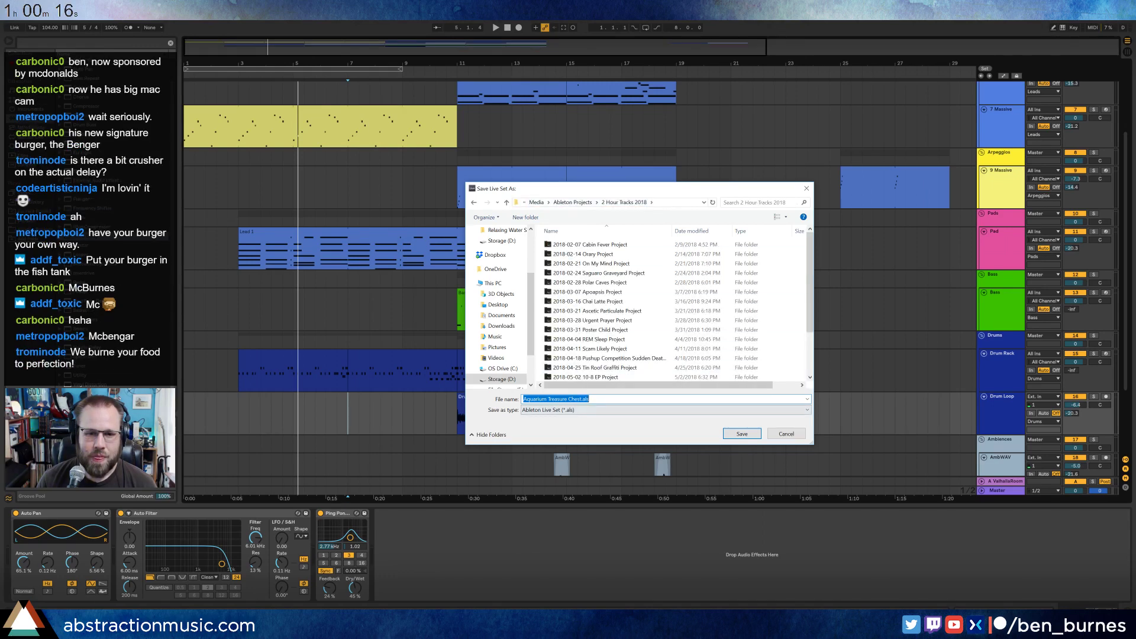
{"action": "left_click", "coordinate": [549, 399]}
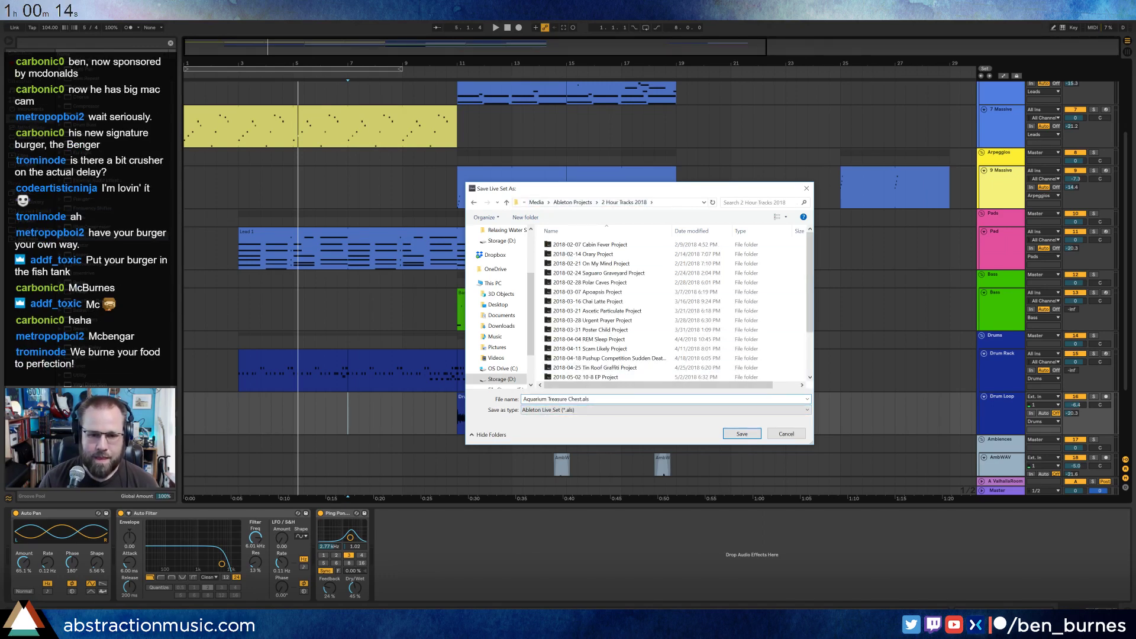
{"action": "key", "text": "BackSpace"}
{"action": "key", "text": "BackSpace"}
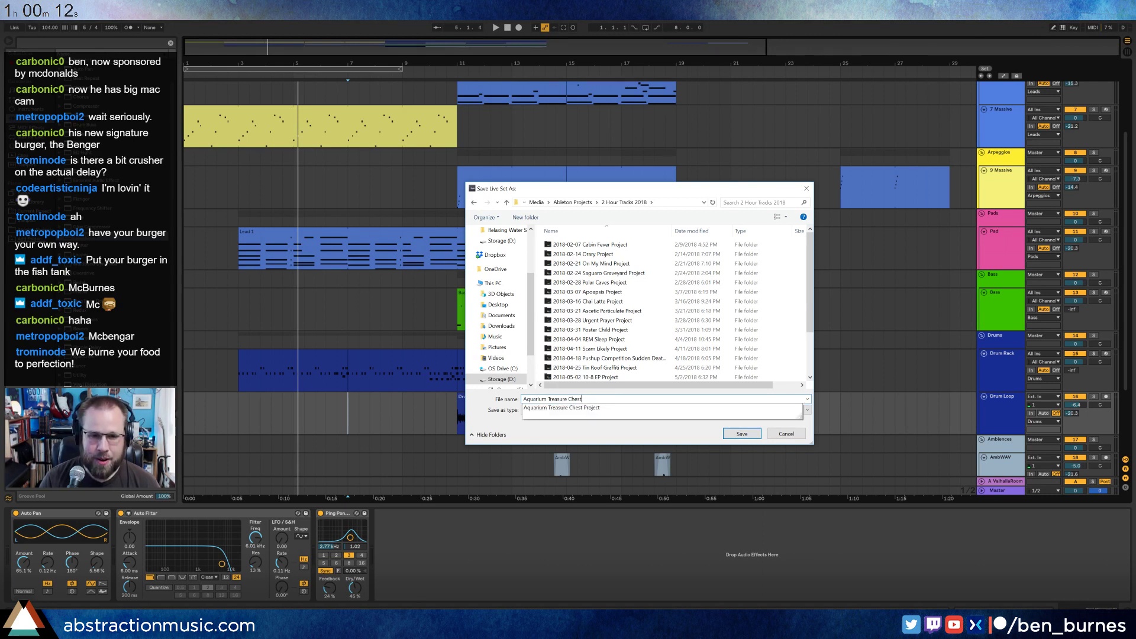
{"action": "type", "text": "2018-05-30"}
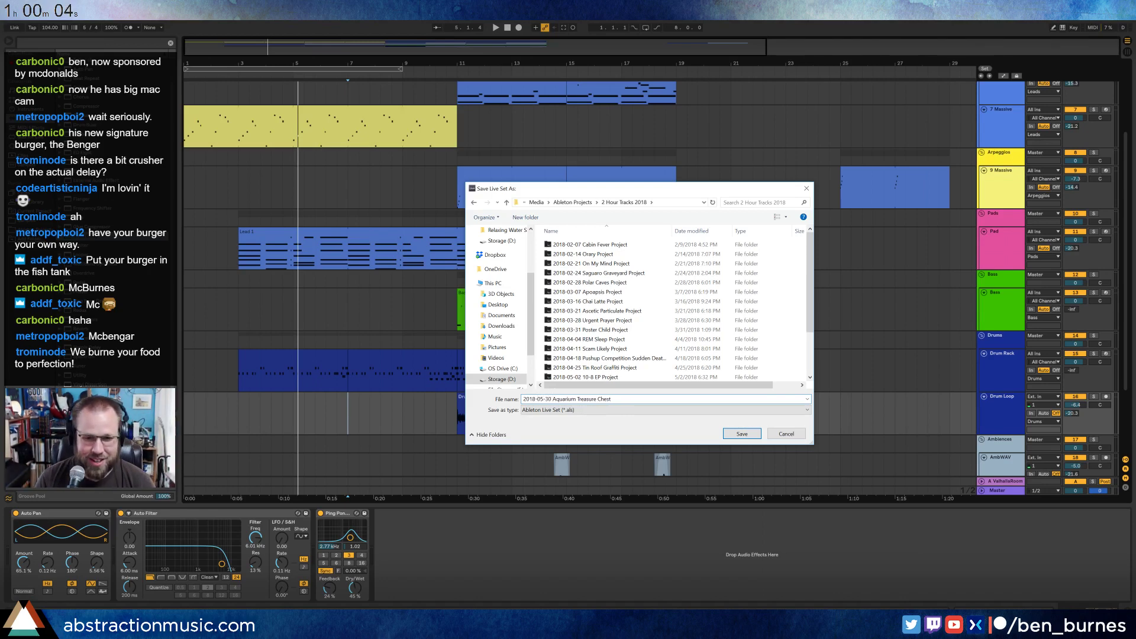
{"action": "key", "text": "Return"}
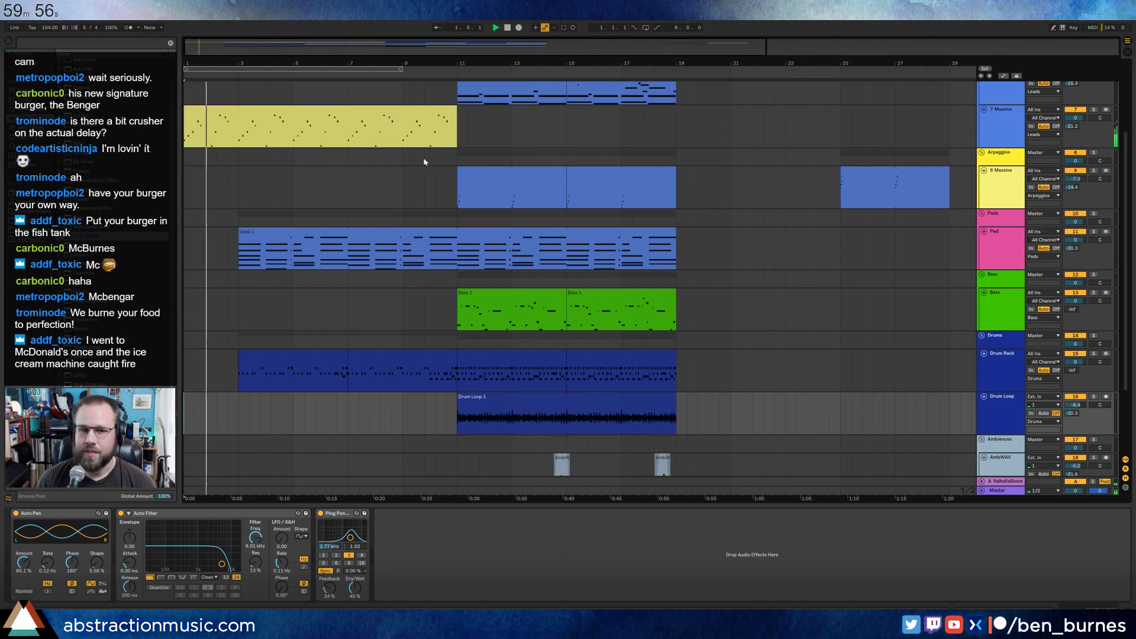
Open the melody track's Massive synth and set its Grain Delay to beat division 1 with Dry/Wet at 31%.
{"action": "left_click", "coordinate": [420, 139]}
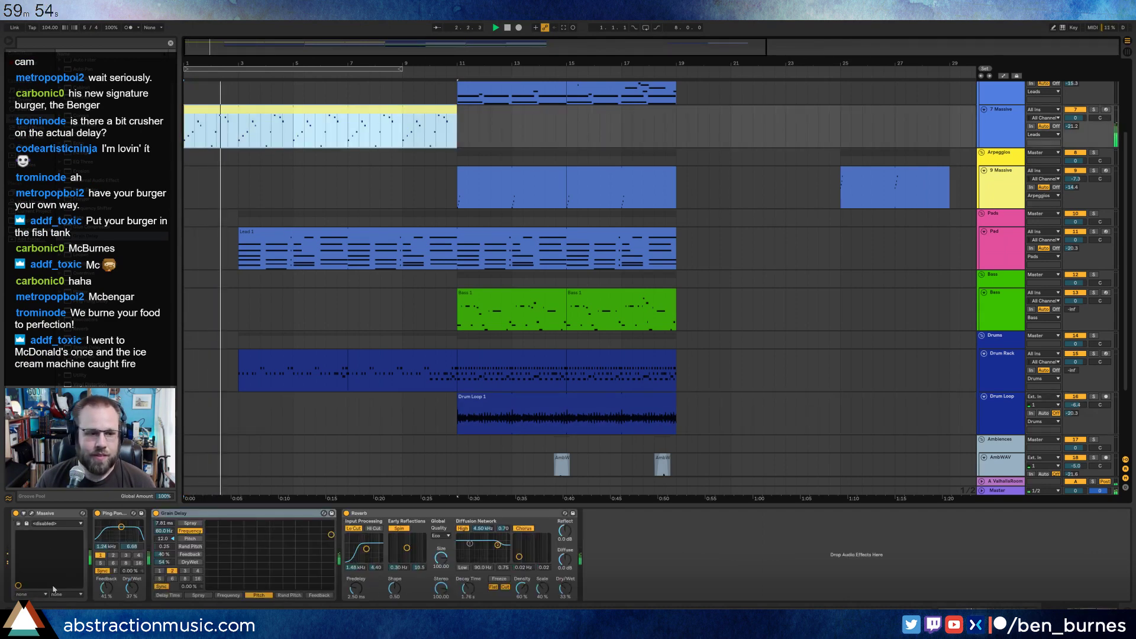
{"action": "left_click", "coordinate": [38, 515]}
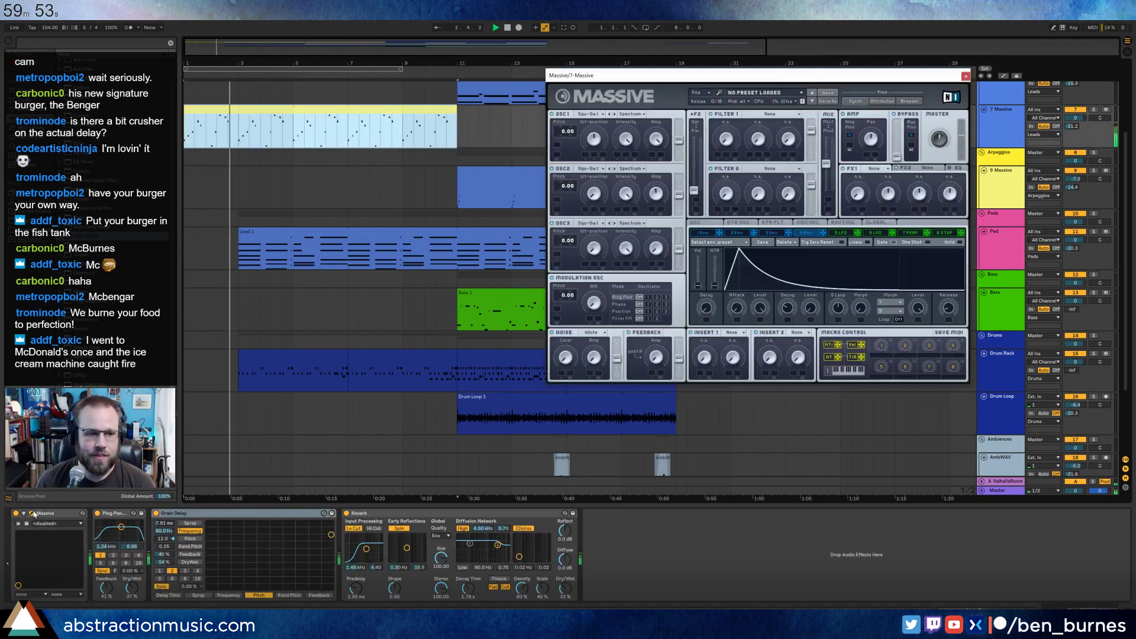
{"action": "left_click", "coordinate": [172, 571]}
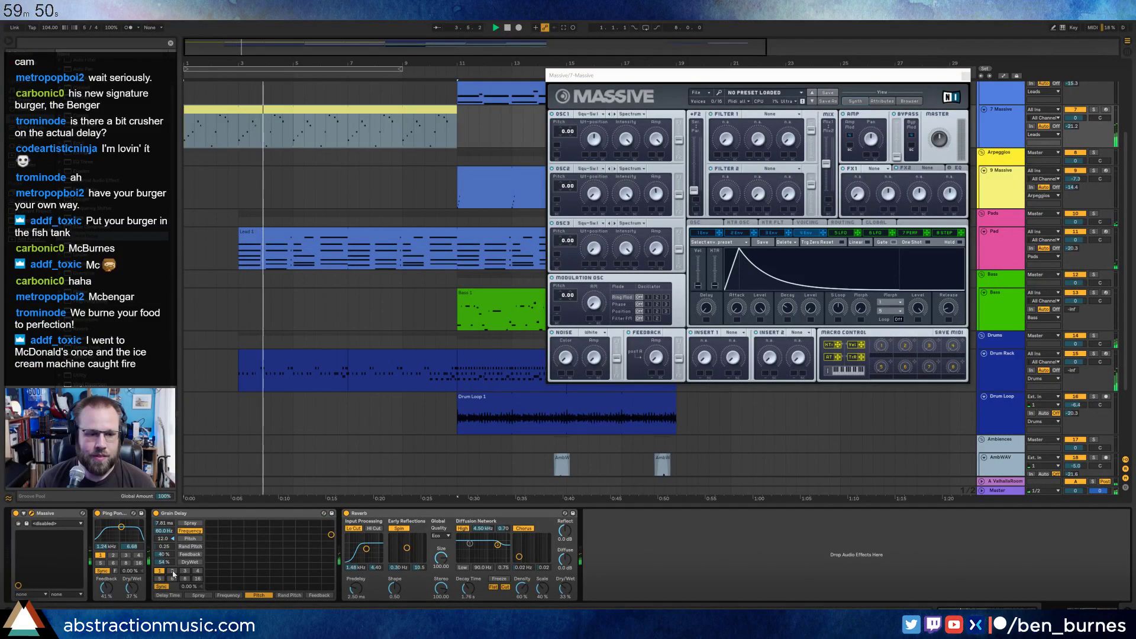
{"action": "left_click_drag", "start_coordinate": [169, 557], "coordinate": [168, 575]}
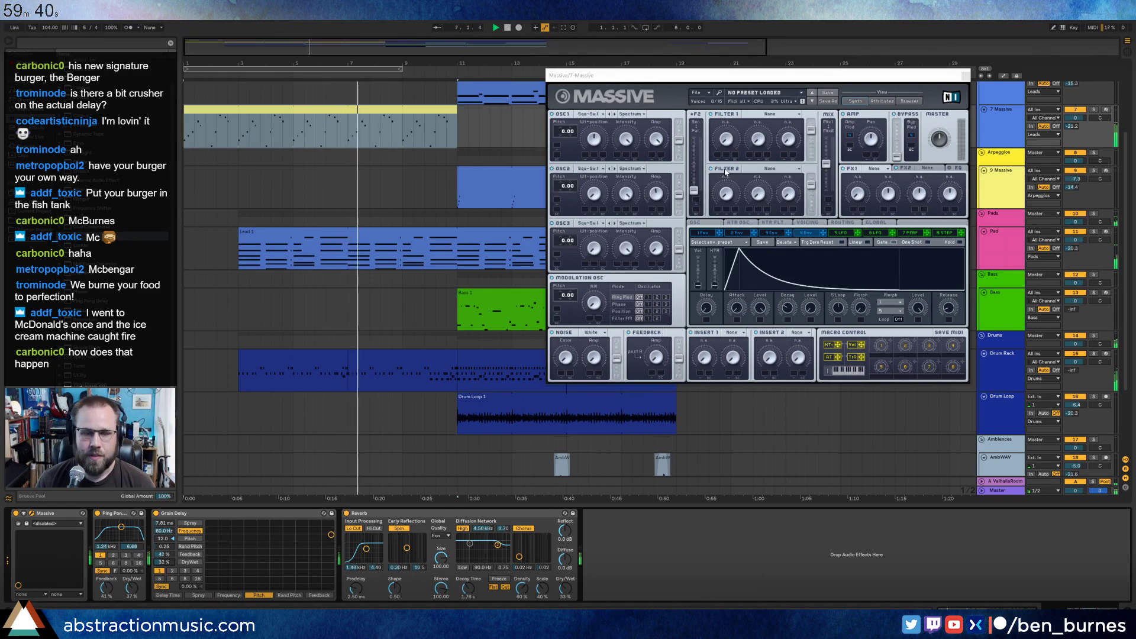
Stop playback and set Massive's Filter 1 to Lowpass 4.
{"action": "key", "text": "space"}
{"action": "left_click_drag", "start_coordinate": [737, 76], "coordinate": [720, 139]}
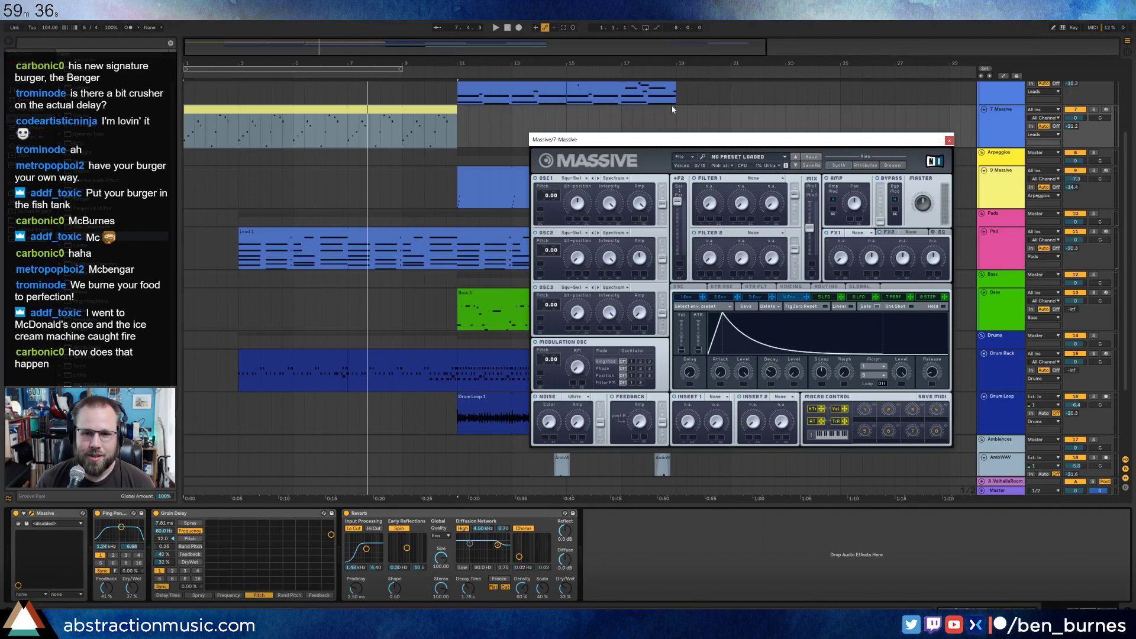
{"action": "left_click", "coordinate": [763, 177]}
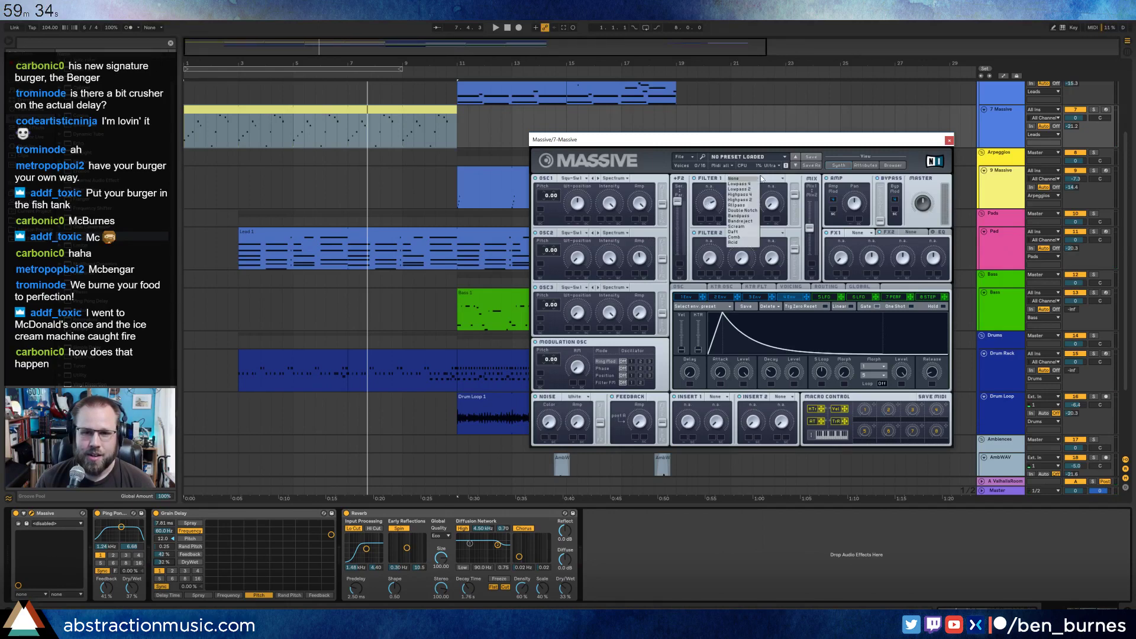
{"action": "left_click", "coordinate": [747, 184]}
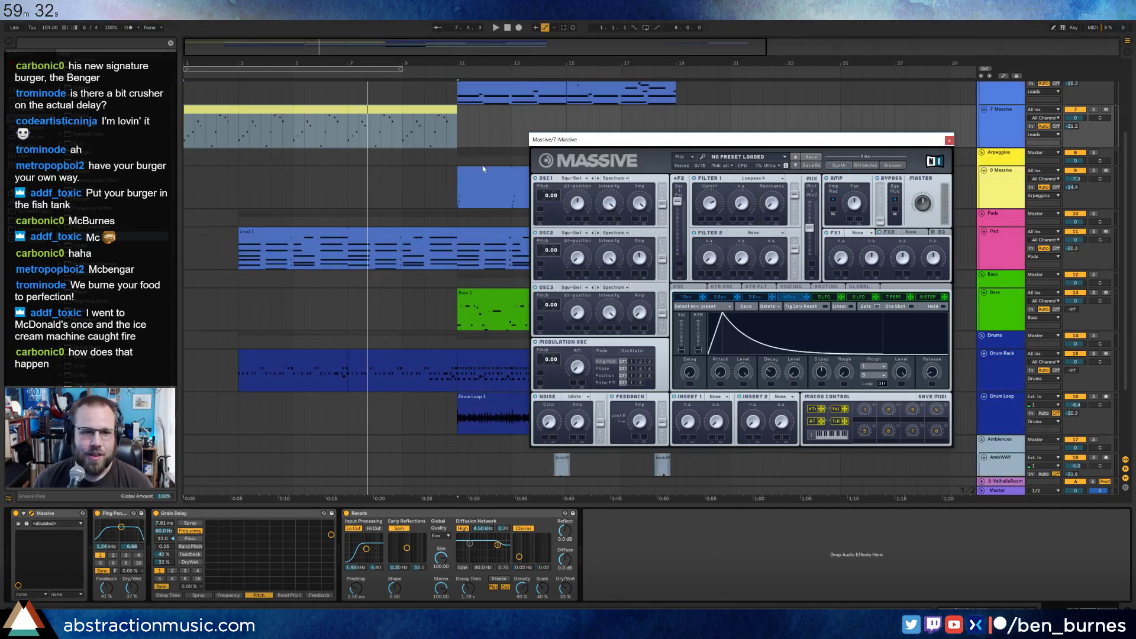
Automate the melody's Filter 1 cutoff to curve down from bar 7 to zero at bar 11, and play from bar 7.
{"action": "key", "text": "a"}
{"action": "left_click", "coordinate": [348, 127]}
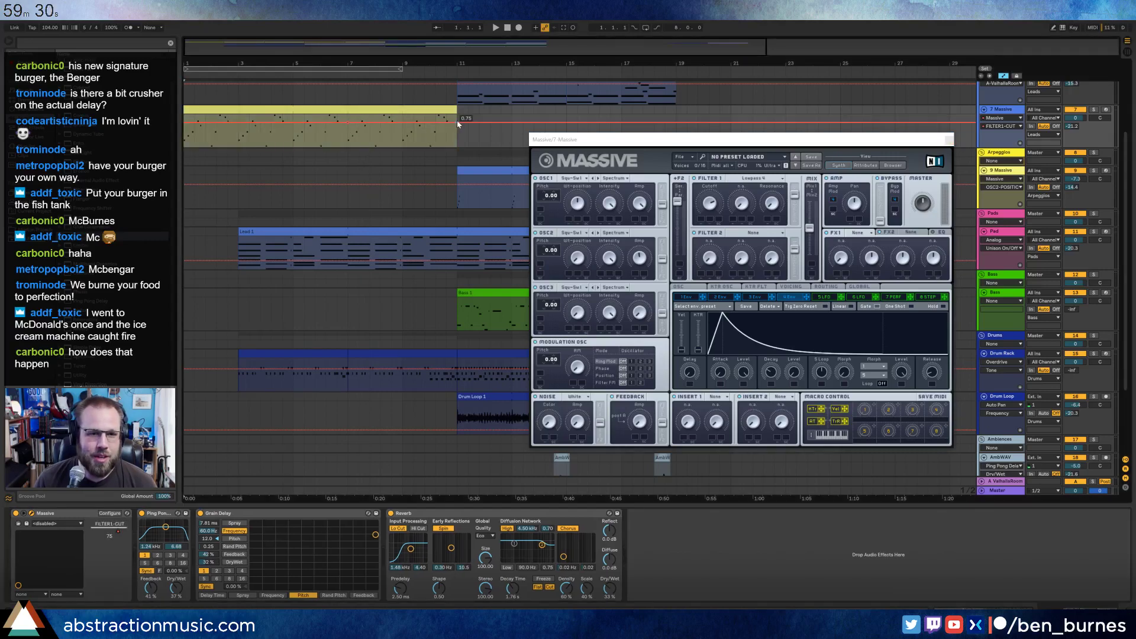
{"action": "left_click_drag", "start_coordinate": [457, 120], "coordinate": [456, 146]}
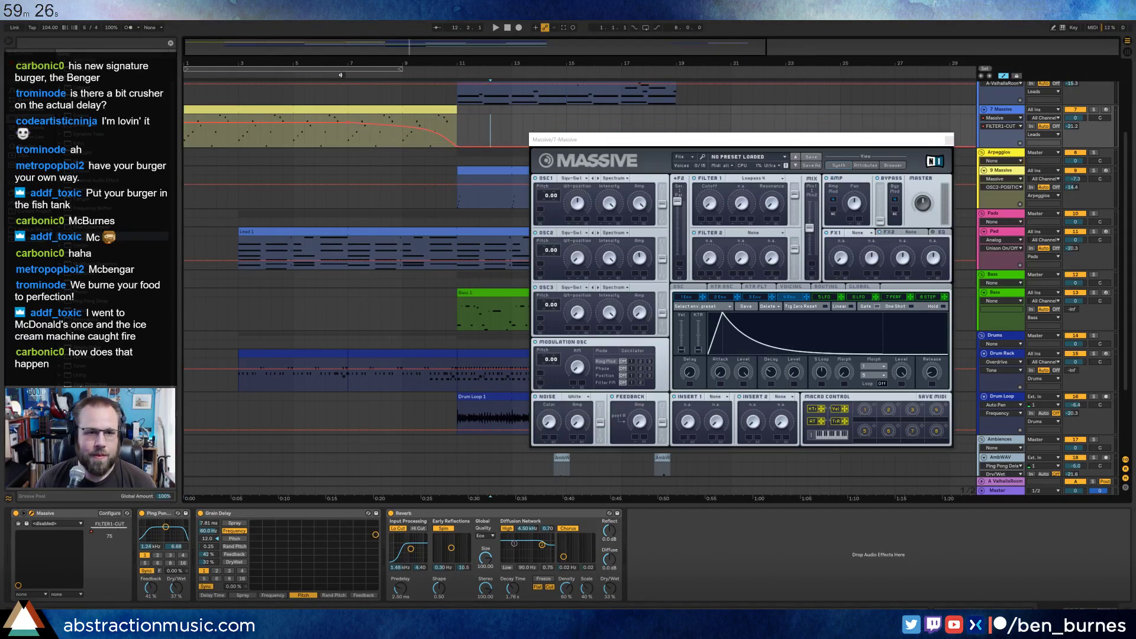
{"action": "left_click", "coordinate": [342, 77]}
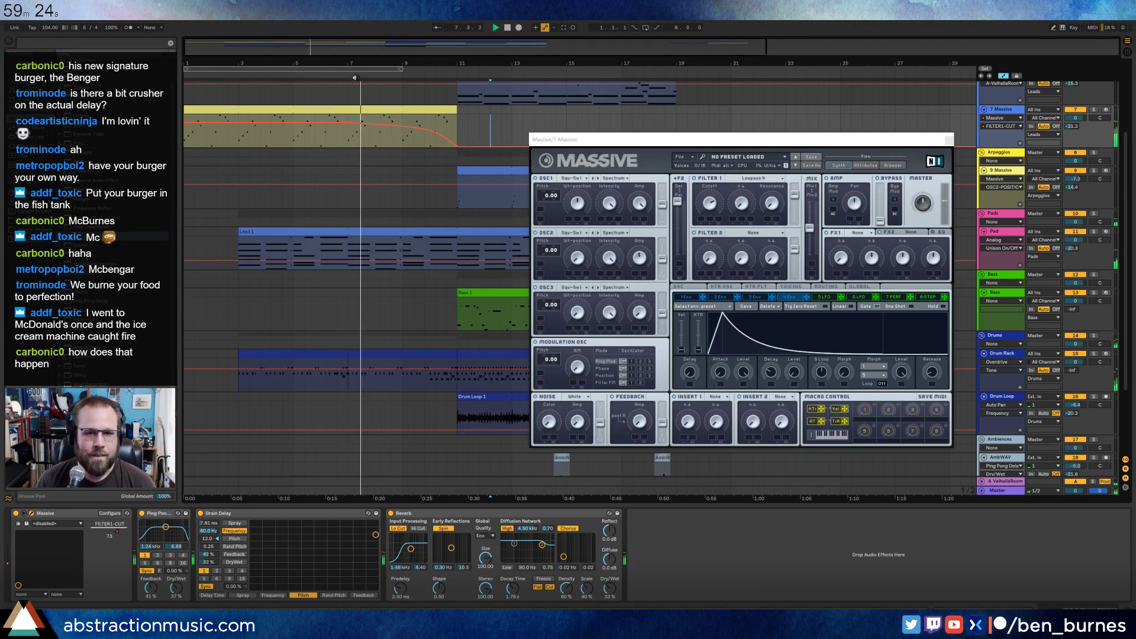
Lower the level portion of the melody's cutoff automation before bar 7, audition the fade, and close the synth window.
{"action": "left_click_drag", "start_coordinate": [712, 203], "coordinate": [718, 212]}
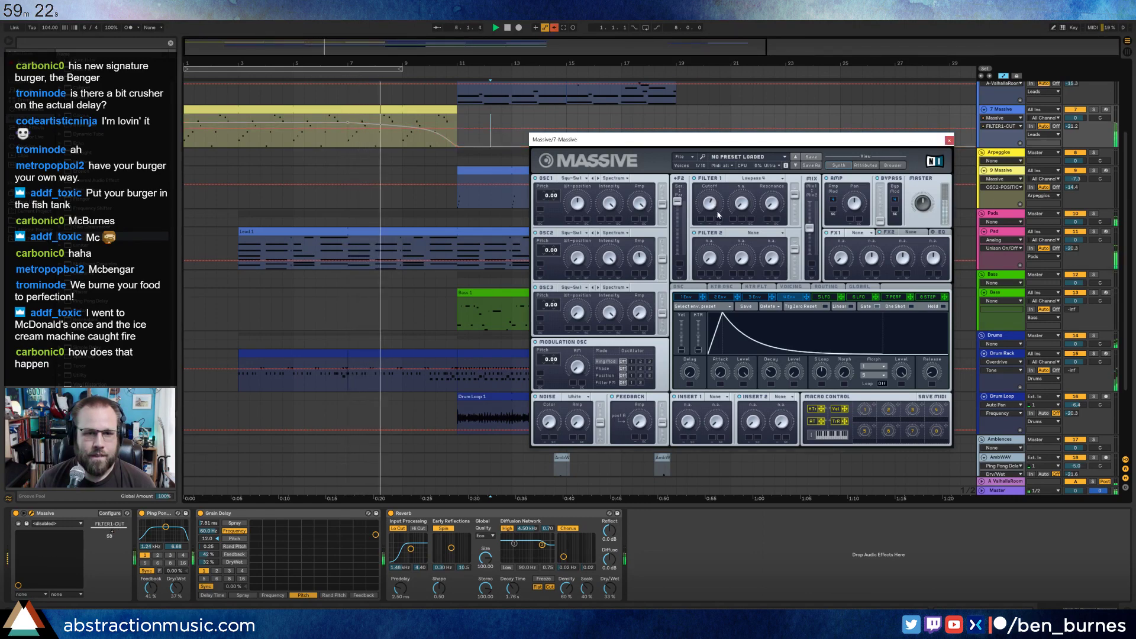
{"action": "left_click", "coordinate": [347, 124]}
{"action": "left_click_drag", "start_coordinate": [347, 124], "coordinate": [347, 130]}
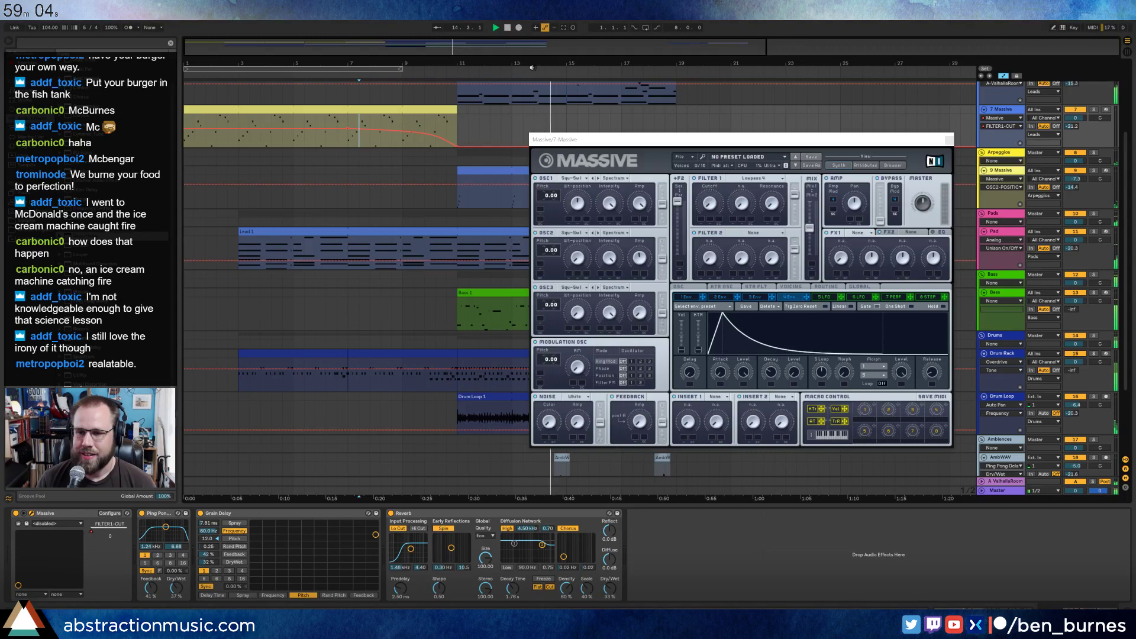
{"action": "key", "text": "shift+Tab"}
{"action": "key", "text": "space"}
{"action": "left_click", "coordinate": [949, 142]}
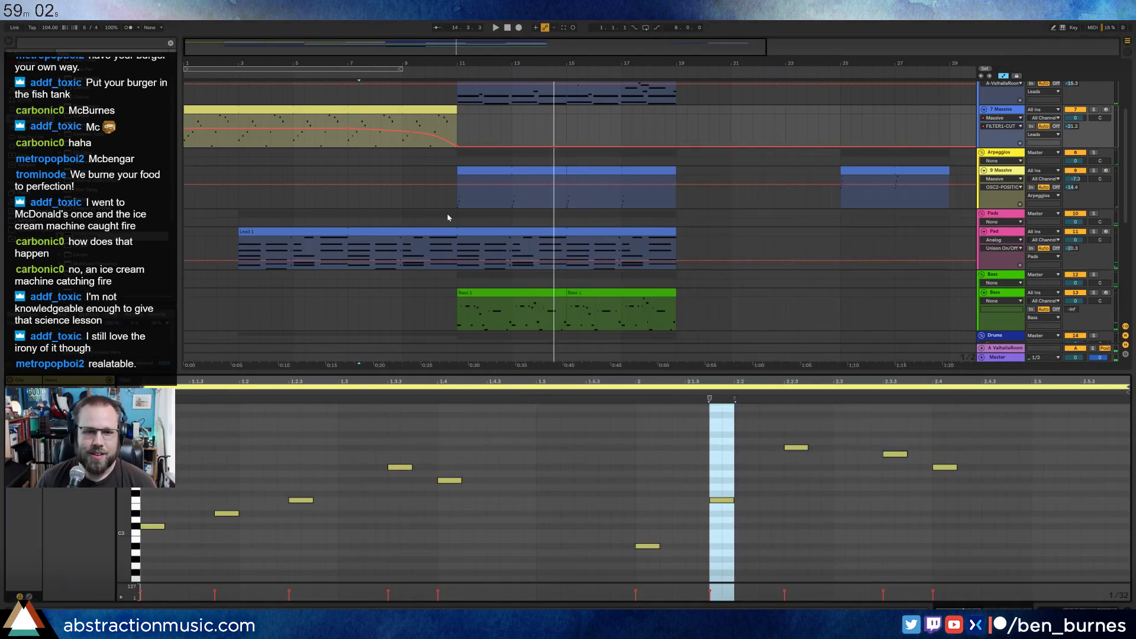
Inspect the notes of the Pad clip and the melody clip while playing the arrangement from bar 1.
{"action": "left_click", "coordinate": [447, 232]}
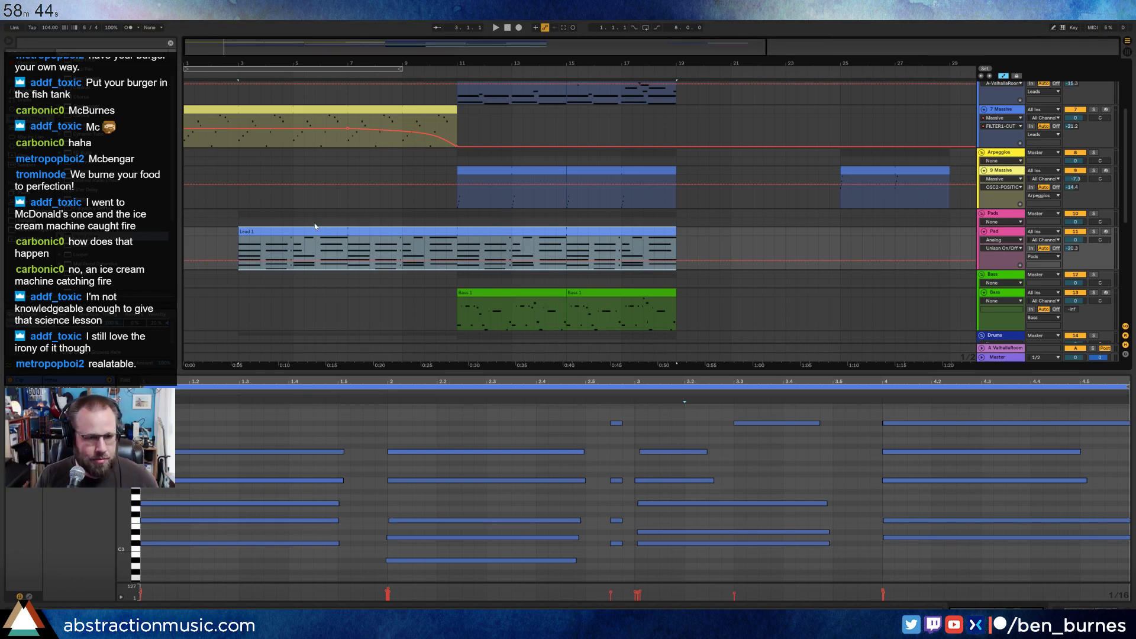
{"action": "left_click", "coordinate": [505, 29]}
{"action": "key", "text": "space"}
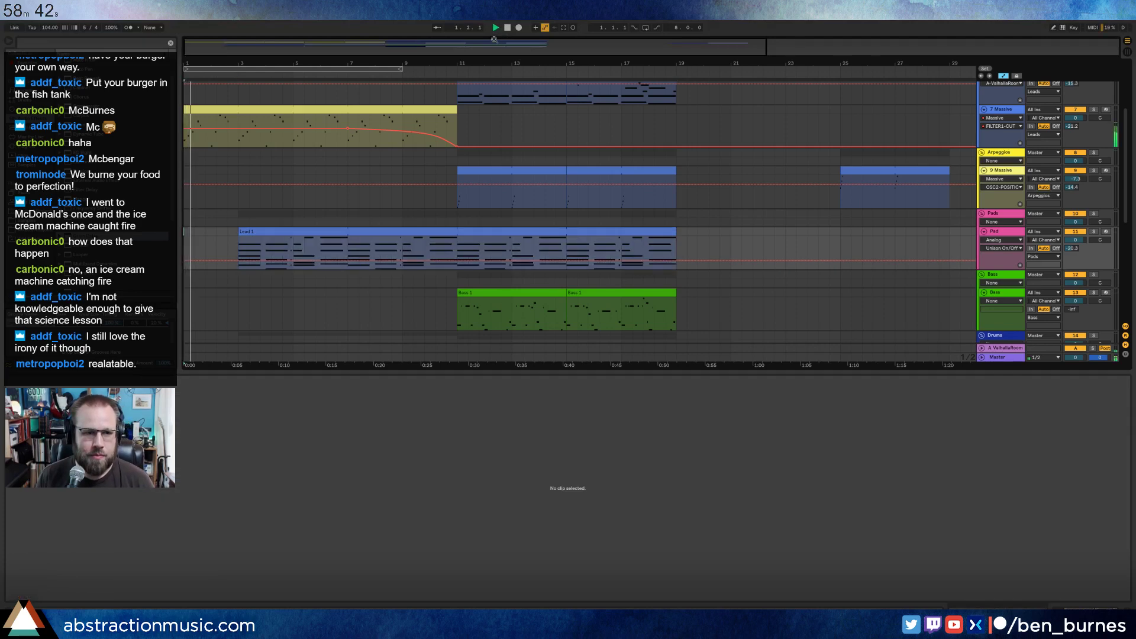
{"action": "left_click", "coordinate": [401, 109]}
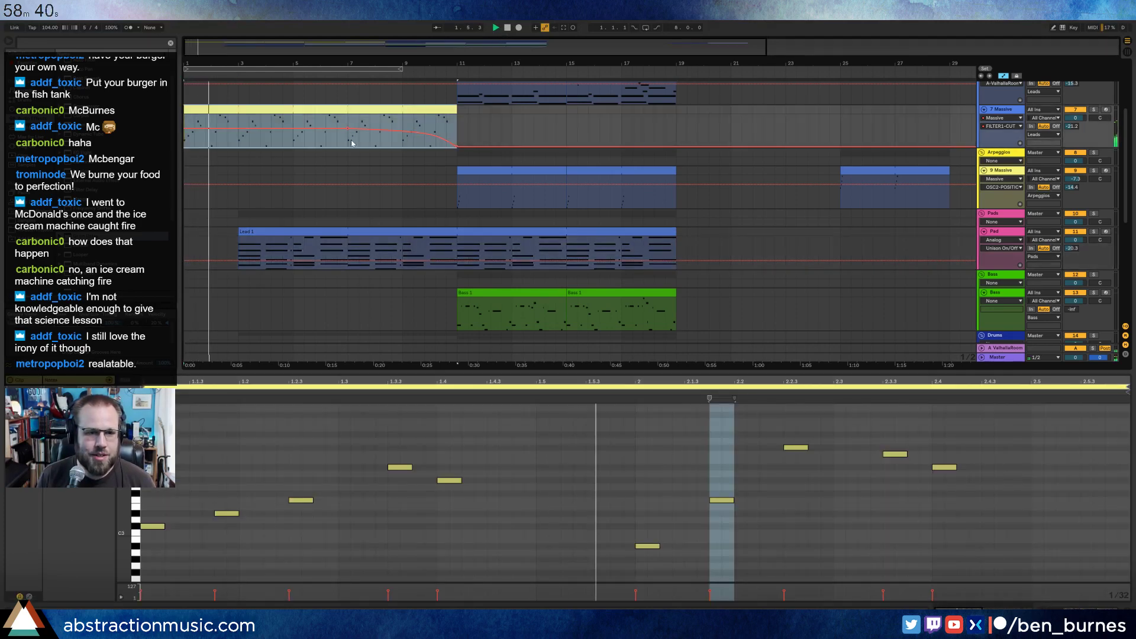
Automate the Pad's Analog F1 Freq to rise in a curve from bar 3 to bar 7 and audition it.
{"action": "left_click", "coordinate": [317, 239]}
{"action": "key", "text": "shift+Tab"}
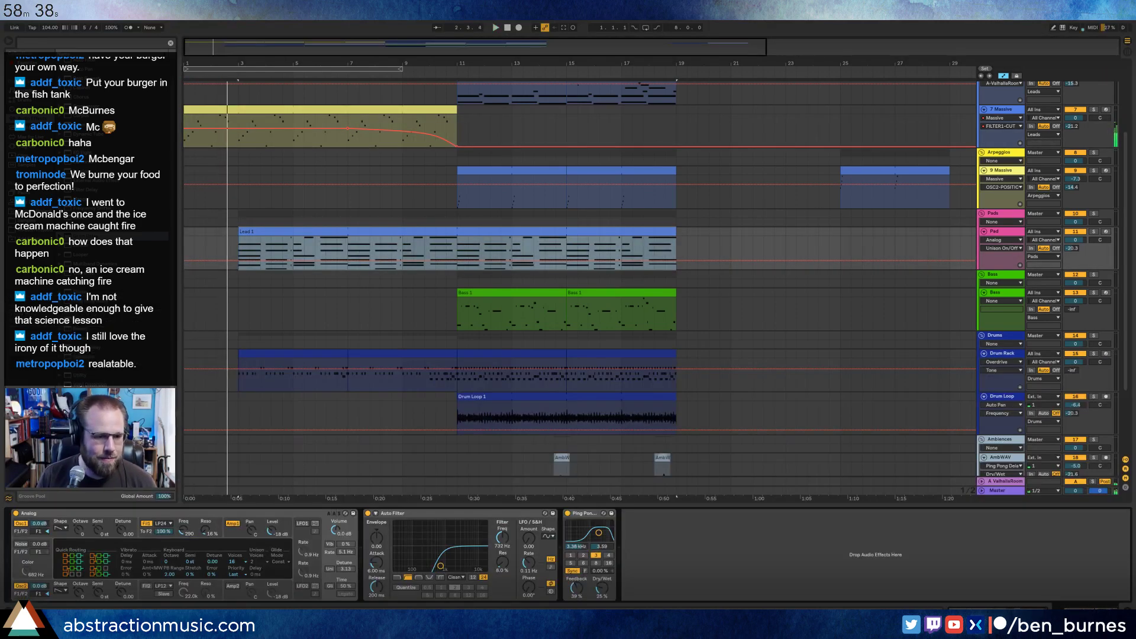
{"action": "left_click", "coordinate": [181, 535]}
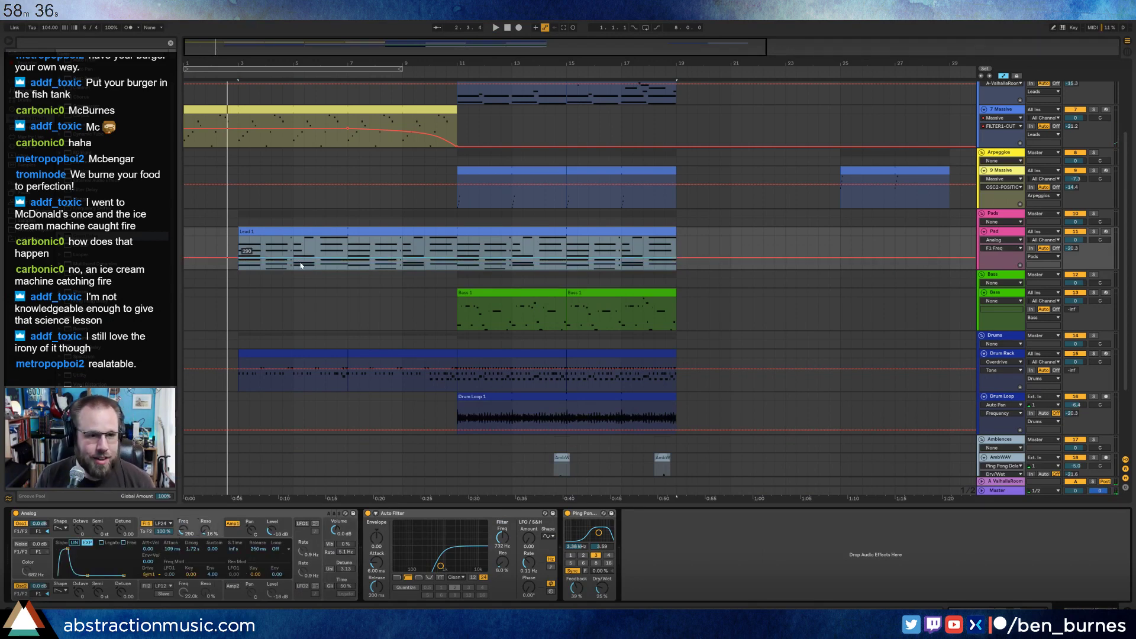
{"action": "left_click", "coordinate": [348, 258]}
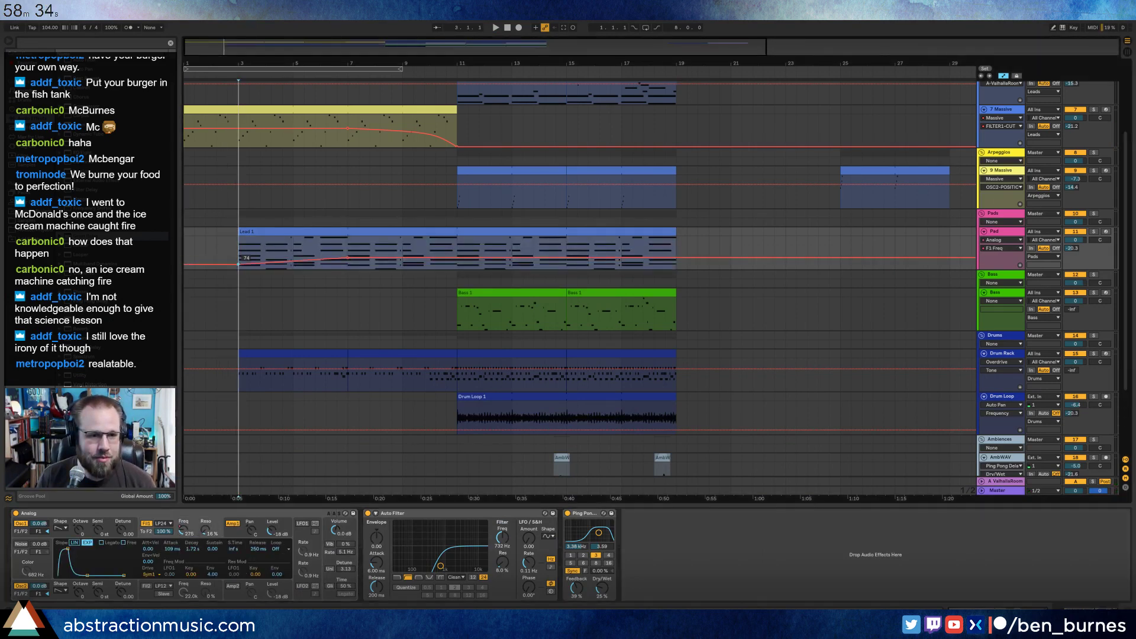
{"action": "left_click_drag", "start_coordinate": [266, 263], "coordinate": [266, 269]}
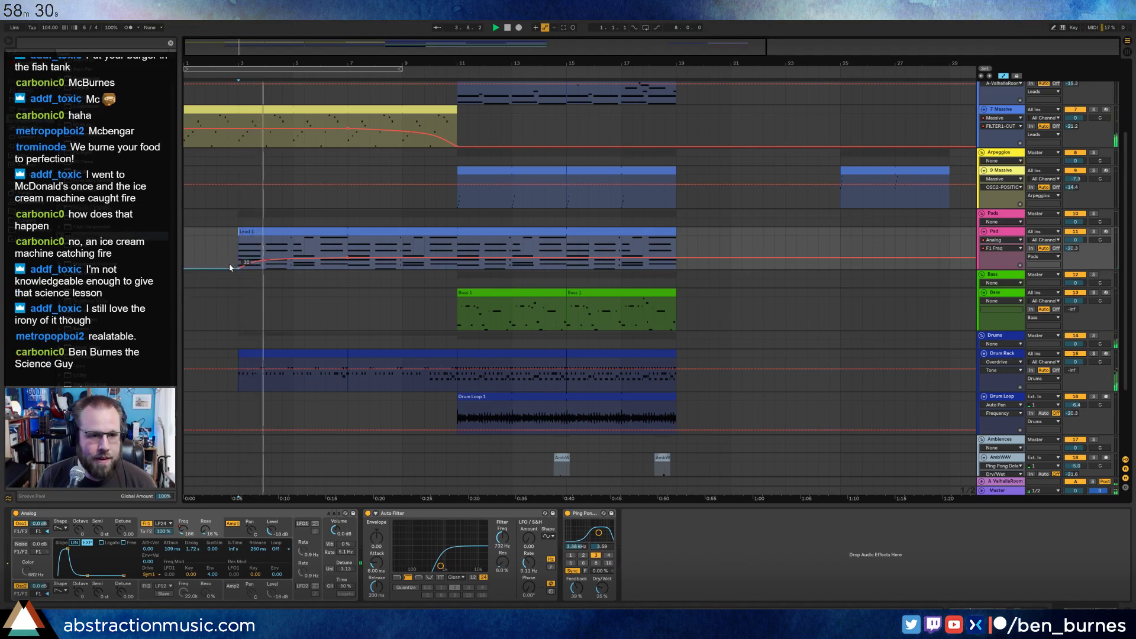
{"action": "left_click_drag", "start_coordinate": [229, 264], "coordinate": [261, 258]}
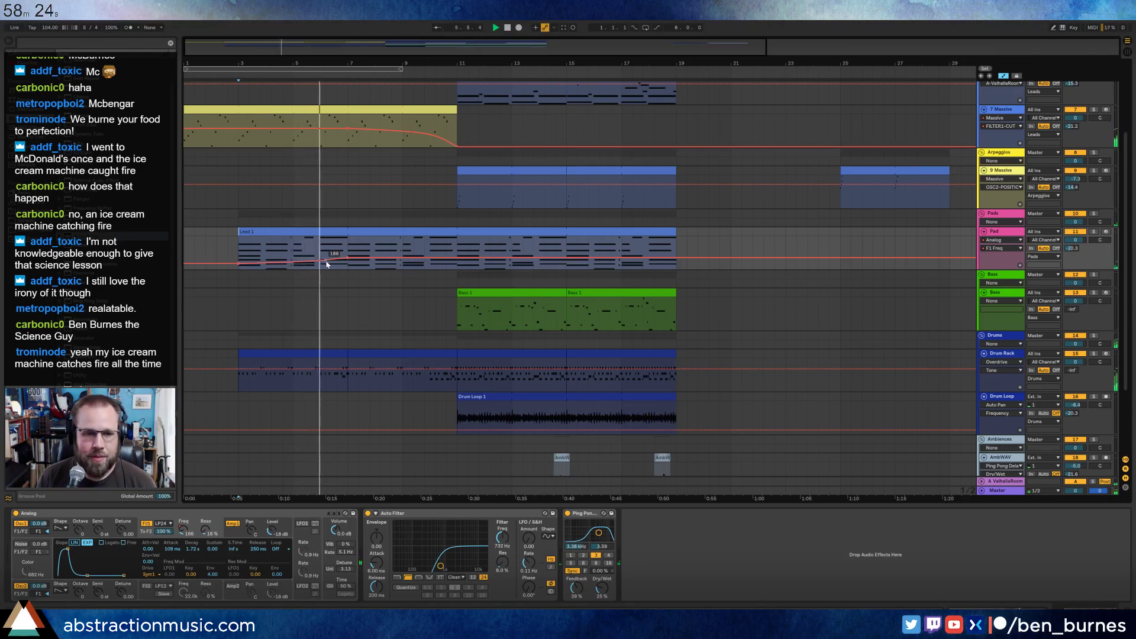
In the drum clip at bar 7, reactivate the first bar's CYCdh notes, shift its last short one, and delete those in bars 2 and 3.
{"action": "double_click", "coordinate": [348, 355]}
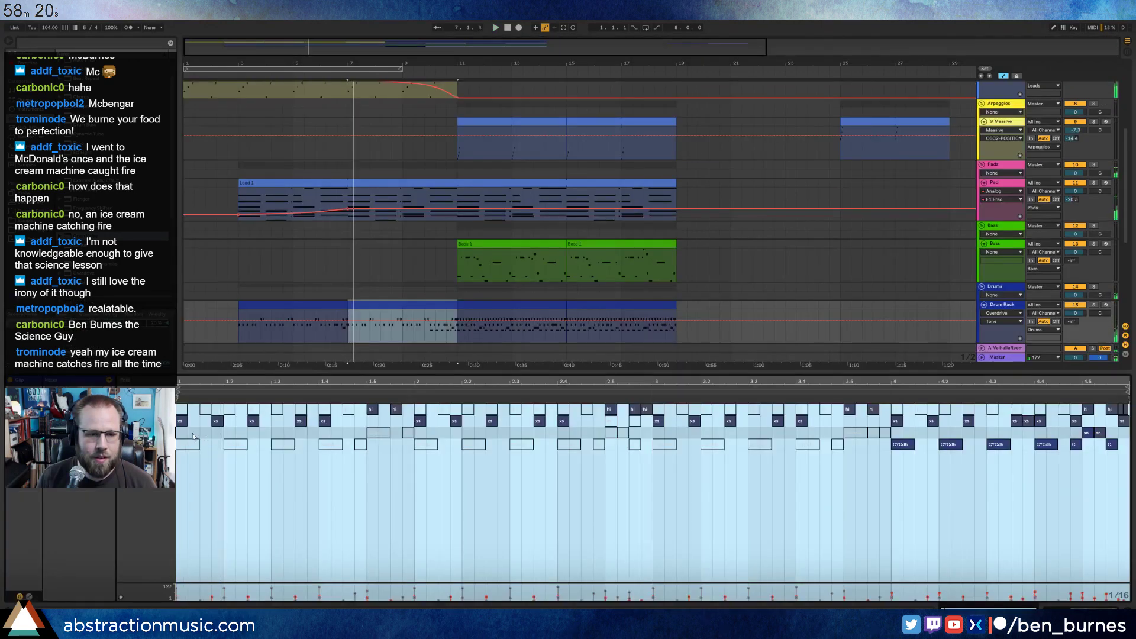
{"action": "left_click_drag", "start_coordinate": [193, 437], "coordinate": [291, 460]}
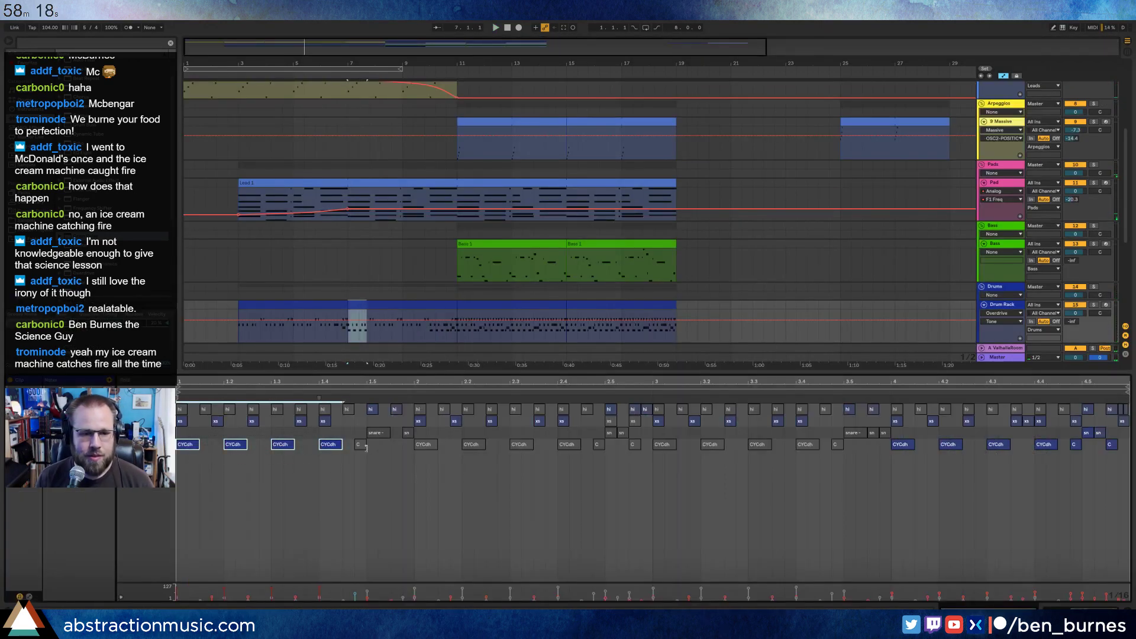
{"action": "left_click_drag", "start_coordinate": [363, 446], "coordinate": [388, 452]}
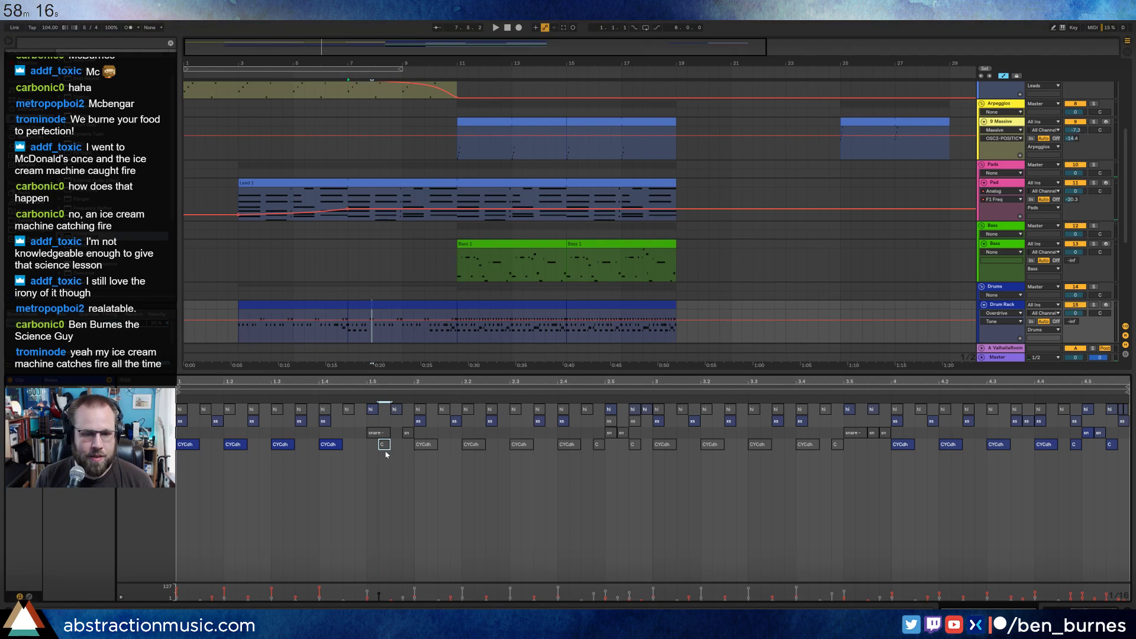
{"action": "left_click_drag", "start_coordinate": [411, 447], "coordinate": [850, 458]}
{"action": "key", "text": "Delete"}
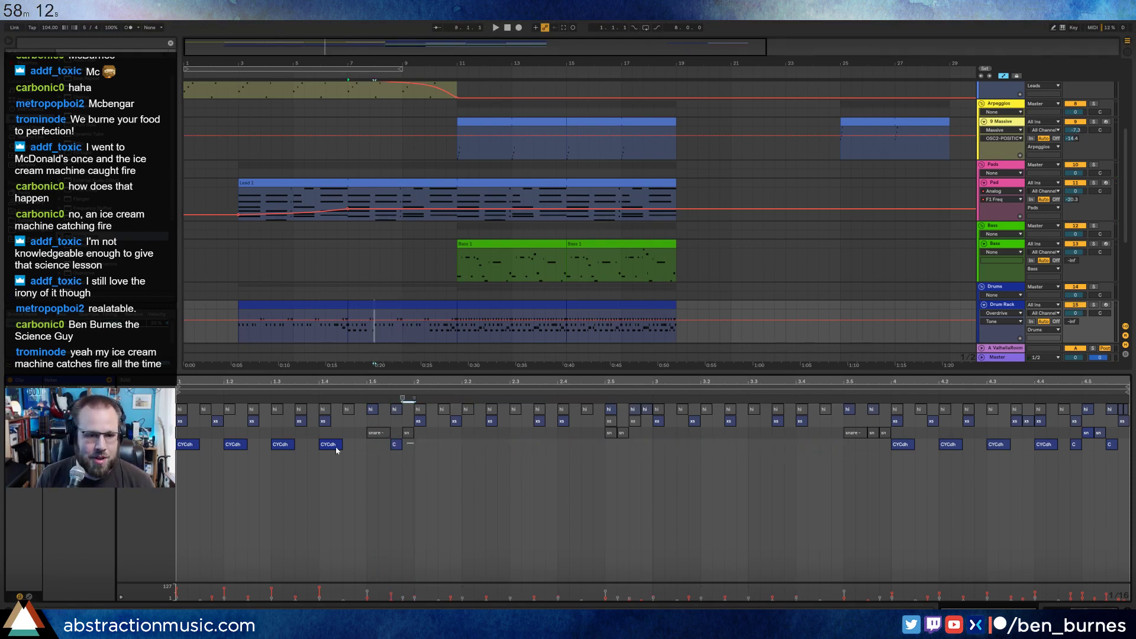
Duplicate the first bar's CYCdh pattern into bars 2 and 3 of the drum clip, and audition the result in the arrangement.
{"action": "left_click_drag", "start_coordinate": [336, 451], "coordinate": [191, 459]}
{"action": "key", "text": "ctrl+d"}
{"action": "key", "text": "ctrl+d"}
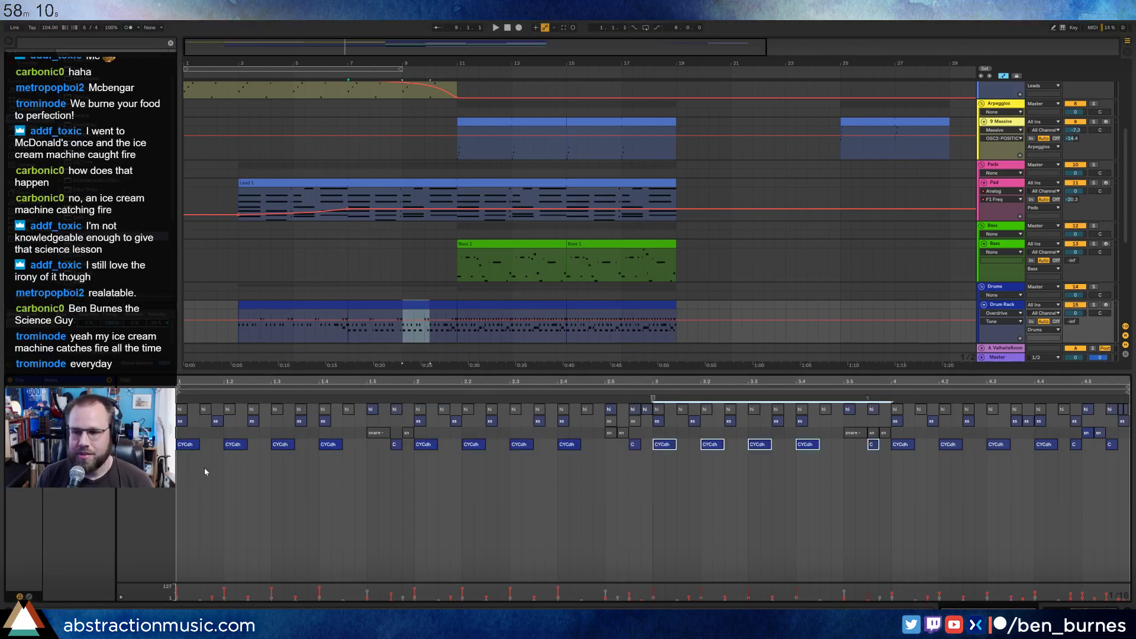
{"action": "key", "text": "space"}
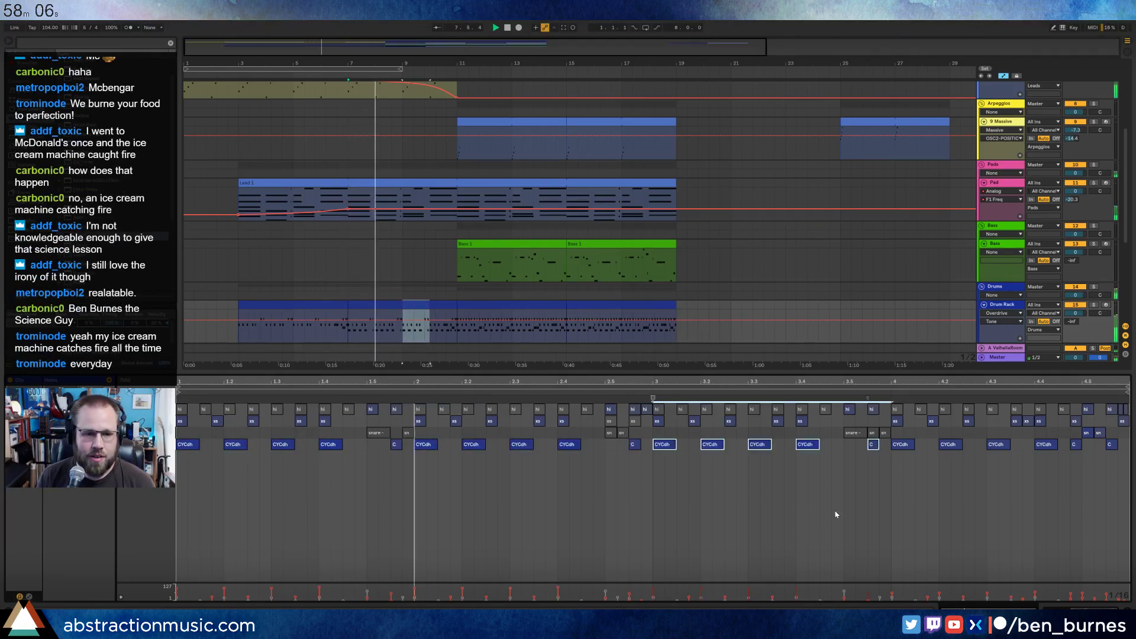
{"action": "left_click", "coordinate": [436, 509]}
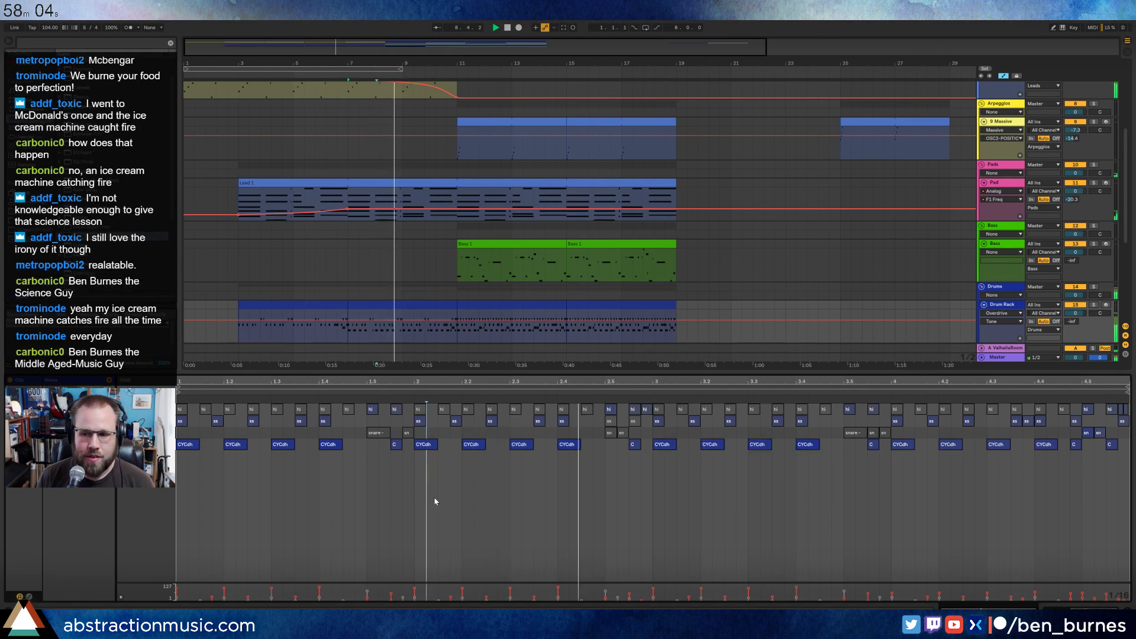
{"action": "key", "text": "shift+Tab"}
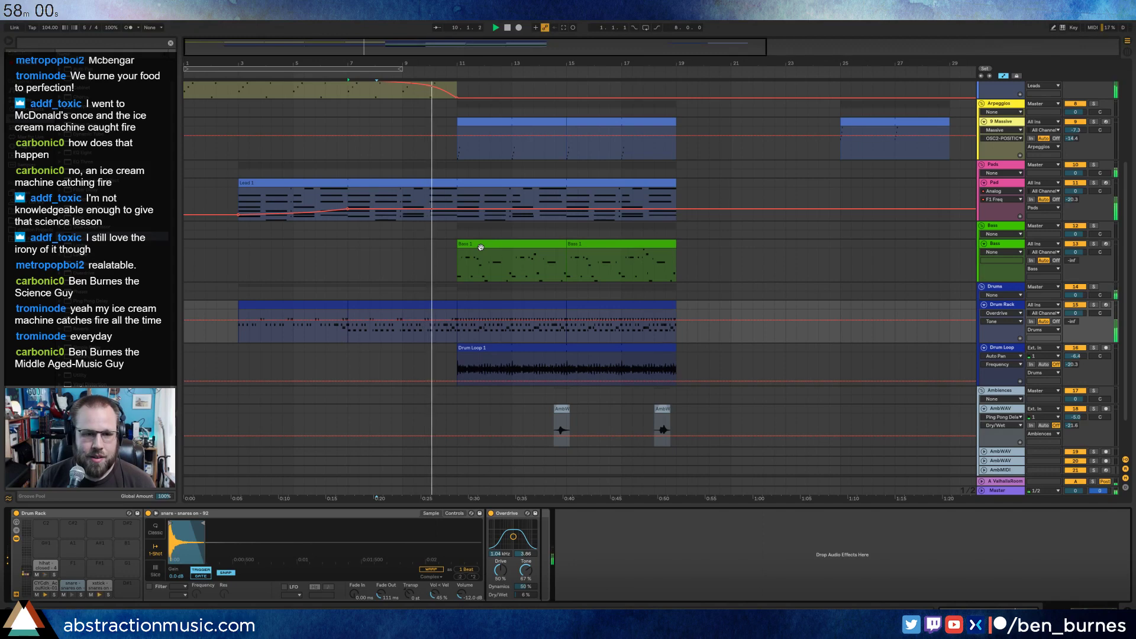
Loop the arrangement over the full section from bar 11 to bar 19.
{"action": "scroll", "coordinate": [464, 264], "scroll_direction": "up", "scroll_amount": 4}
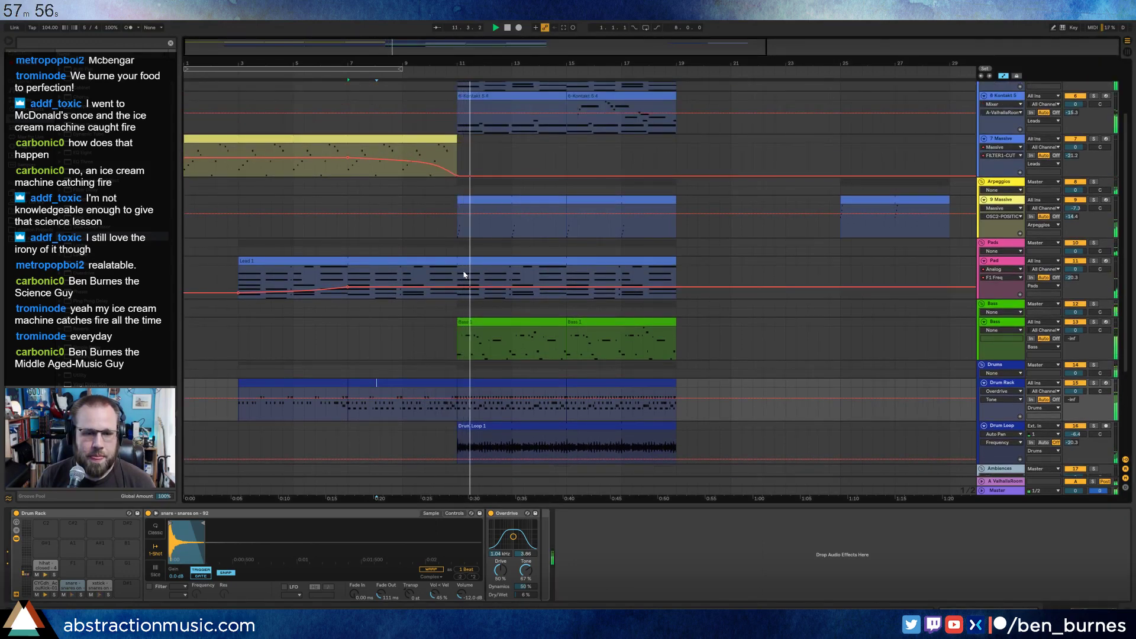
{"action": "scroll", "coordinate": [464, 274], "scroll_direction": "down", "scroll_amount": 2}
{"action": "left_click_drag", "start_coordinate": [372, 68], "coordinate": [646, 74]}
{"action": "left_click", "coordinate": [645, 28]}
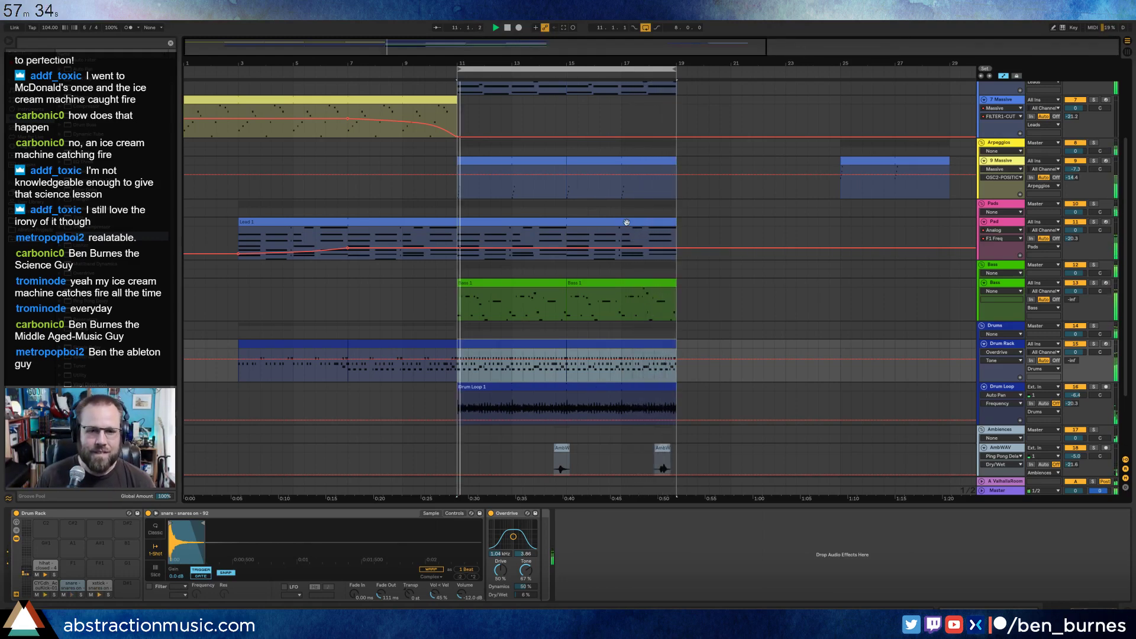
Insert a new audio track directly below the 7 Massive track.
{"action": "scroll", "coordinate": [632, 251], "scroll_direction": "up", "scroll_amount": 5}
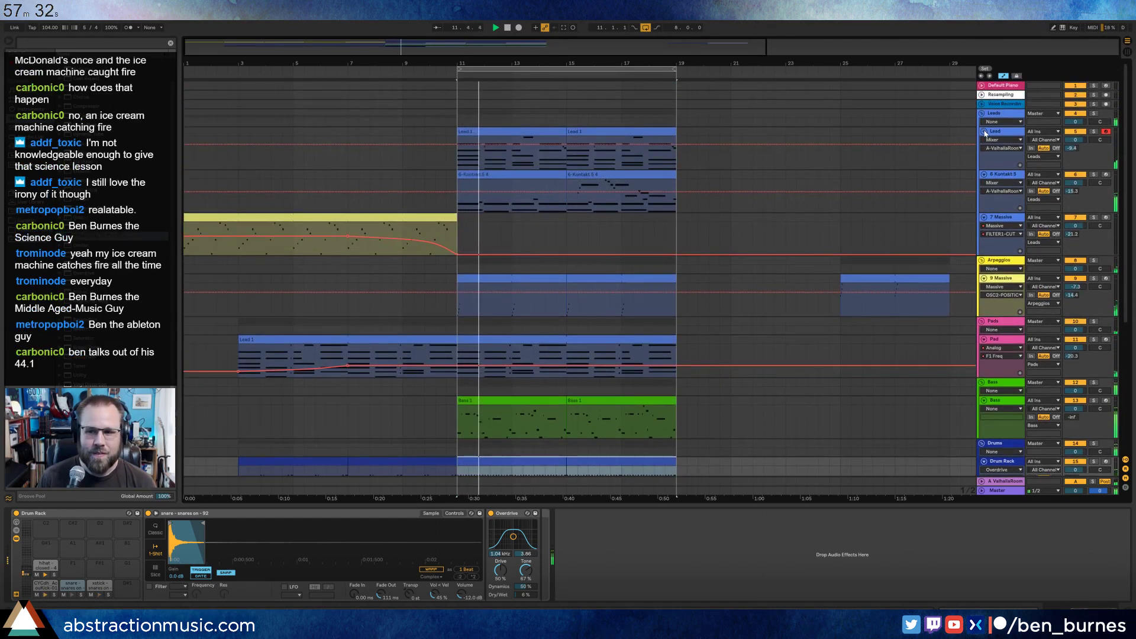
{"action": "left_click", "coordinate": [999, 218]}
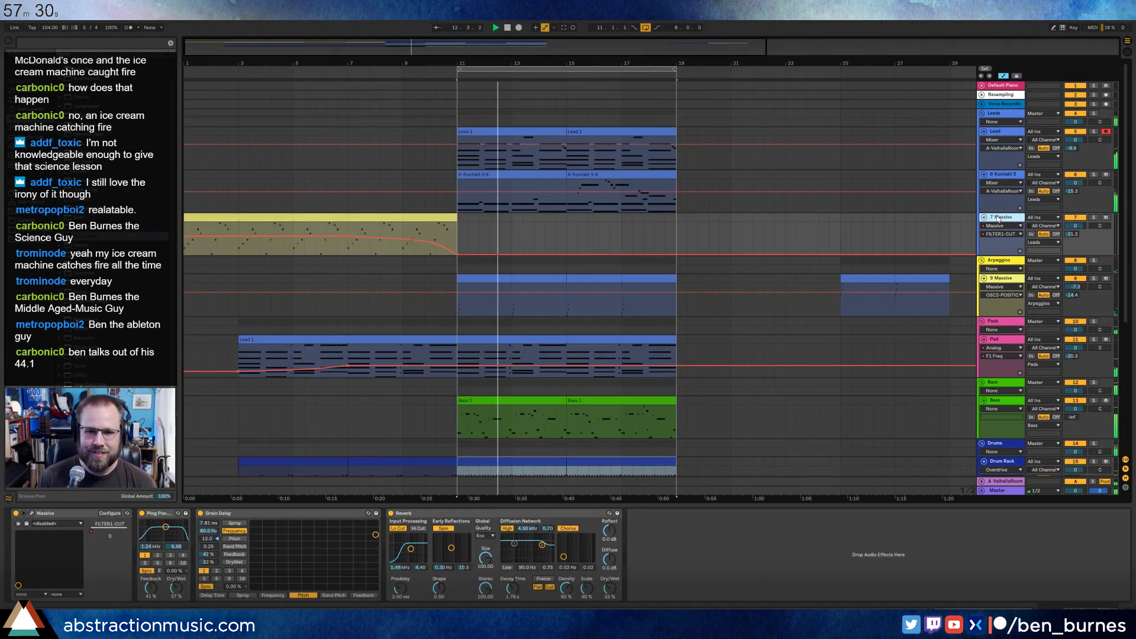
{"action": "key", "text": "ctrl+t"}
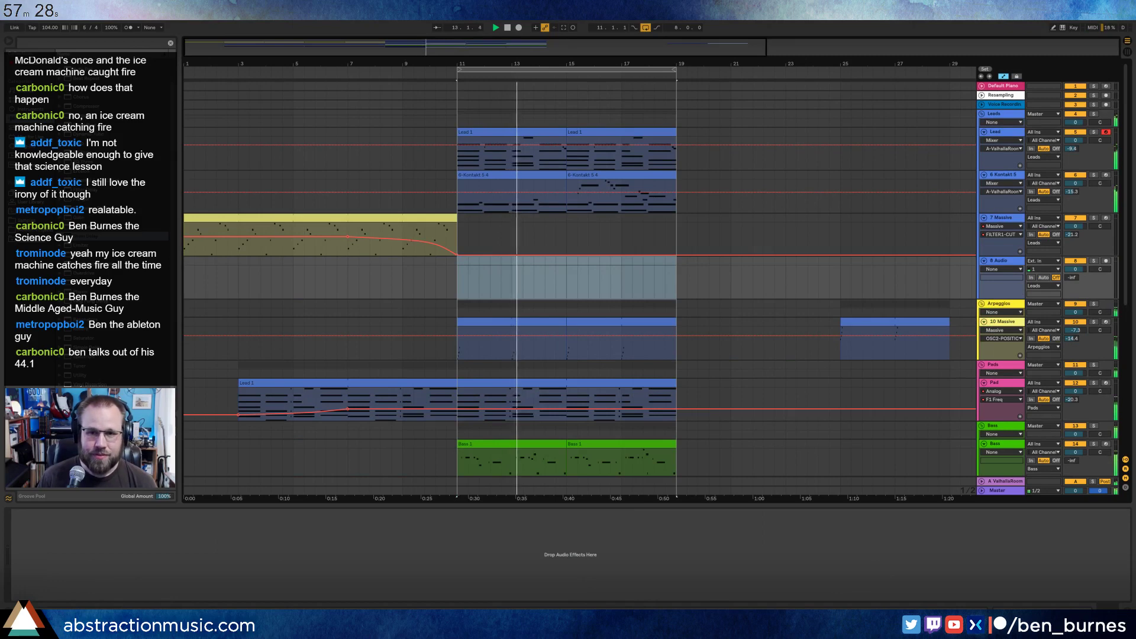
Resize the program window to uncover the desktop, and import the guitarsoloforben1 recording onto the new audio track at bar 11.
{"action": "left_click_drag", "start_coordinate": [324, 6], "coordinate": [288, 12]}
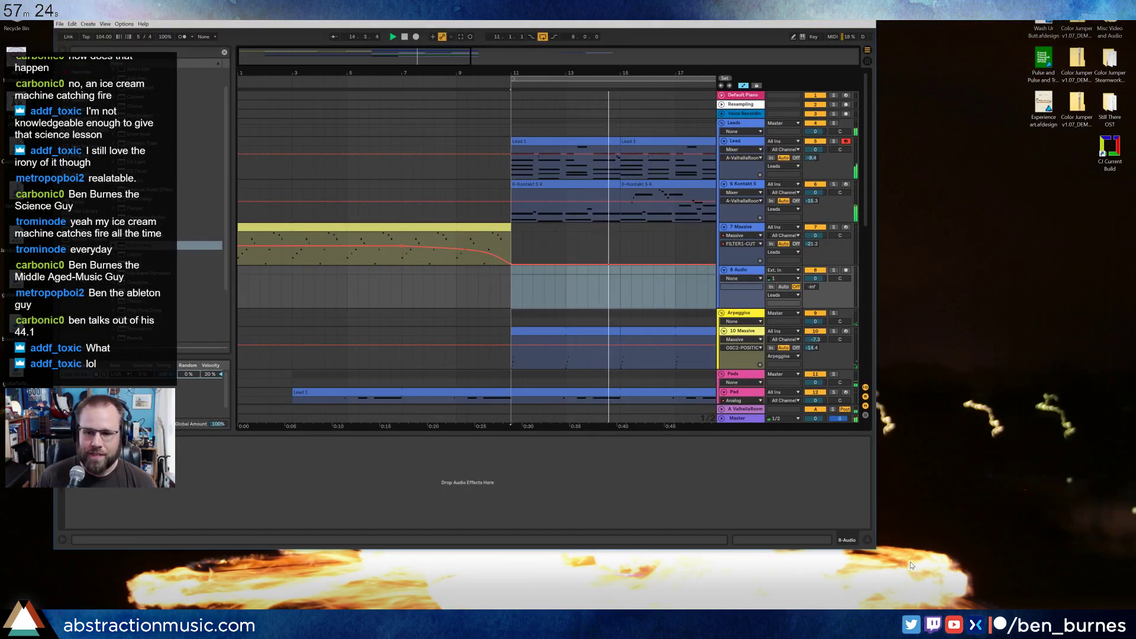
{"action": "left_click_drag", "start_coordinate": [875, 549], "coordinate": [1101, 610]}
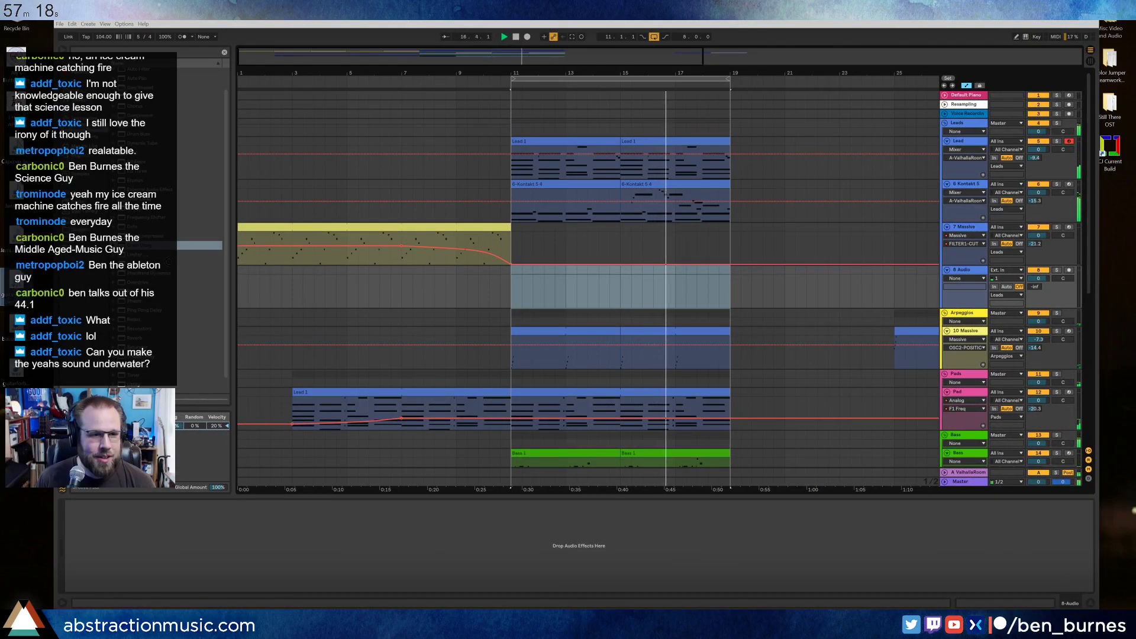
{"action": "left_click_drag", "start_coordinate": [16, 285], "coordinate": [468, 270]}
{"action": "left_click_drag", "start_coordinate": [313, 182], "coordinate": [340, 181]}
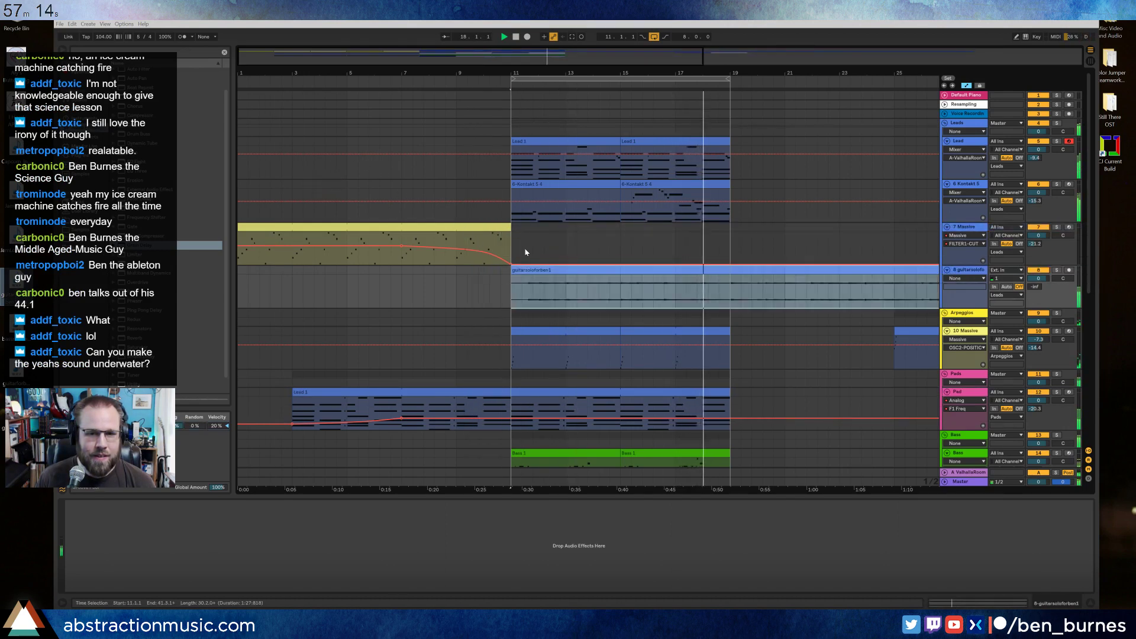
Trim the silence from the guitarsoloforben1 clip by moving its start to the first note, about 1.8 seconds in.
{"action": "left_click", "coordinate": [634, 267]}
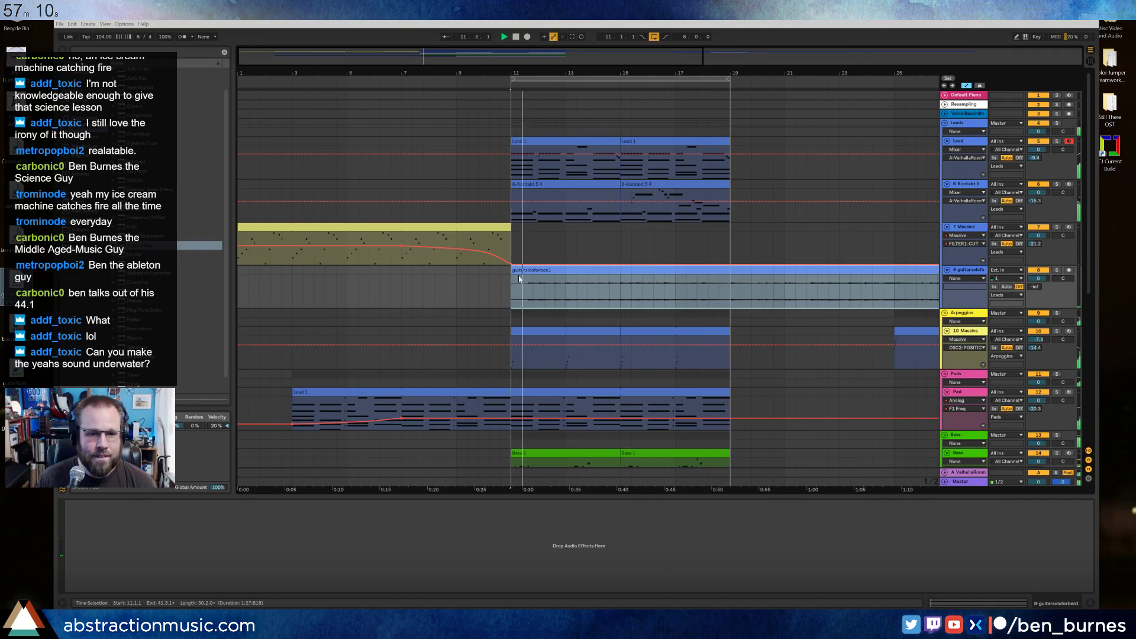
{"action": "double_click", "coordinate": [555, 277]}
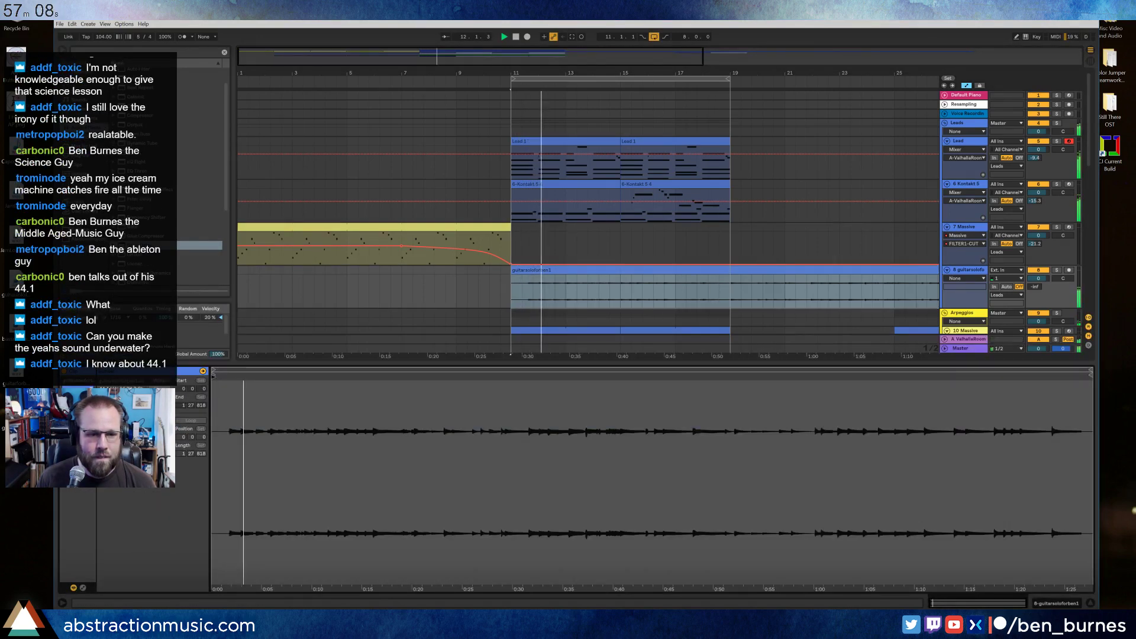
{"action": "mouse_move", "coordinate": [213, 375]}
{"action": "left_mouse_down"}
{"action": "mouse_move", "coordinate": [230, 376]}
{"action": "mouse_move", "coordinate": [231, 398]}
{"action": "mouse_move", "coordinate": [431, 391]}
{"action": "mouse_move", "coordinate": [421, 376]}
{"action": "left_mouse_up"}
{"action": "left_click_drag", "start_coordinate": [504, 52], "coordinate": [504, 29]}
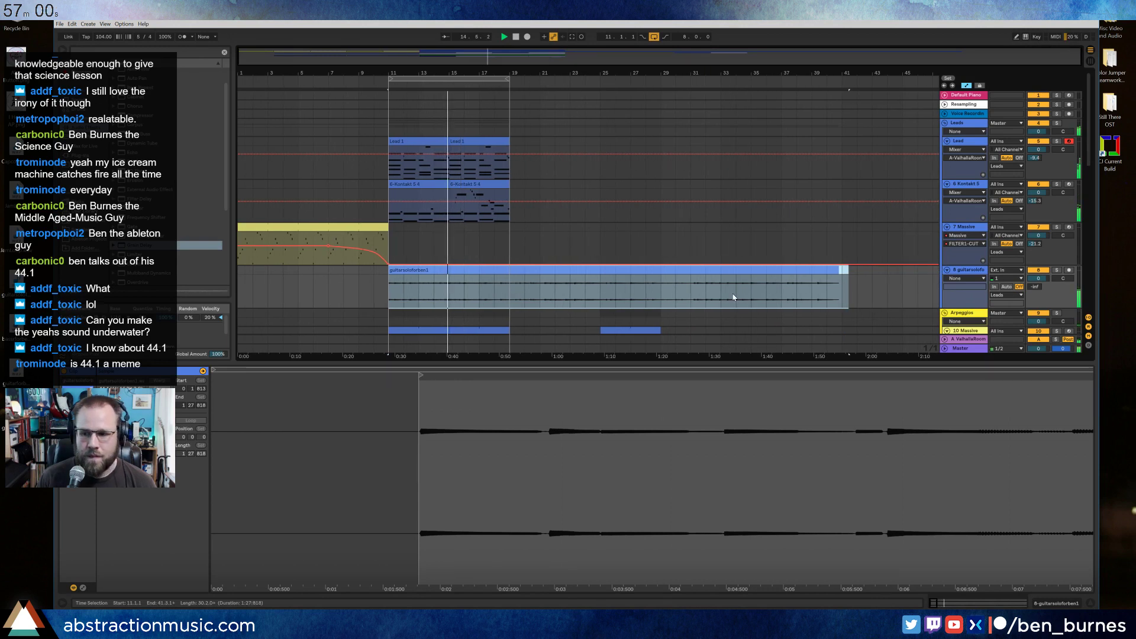
Move the guitarsoloforben1 clip to start at bar 29.
{"action": "left_click", "coordinate": [887, 283]}
{"action": "left_click", "coordinate": [400, 283]}
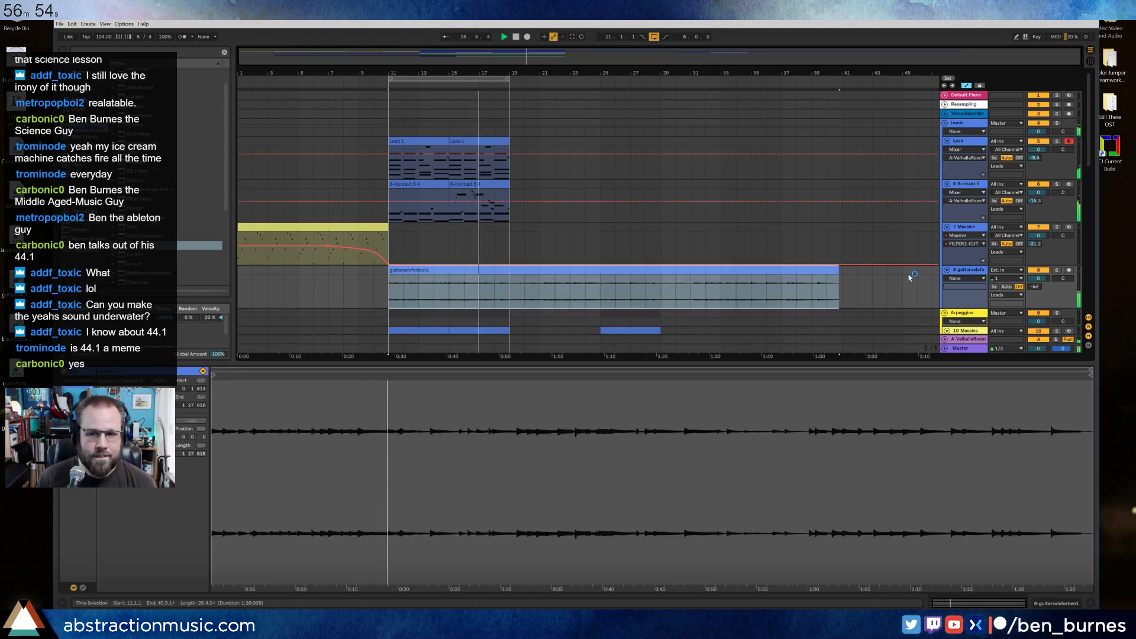
{"action": "left_click_drag", "start_coordinate": [403, 270], "coordinate": [680, 278]}
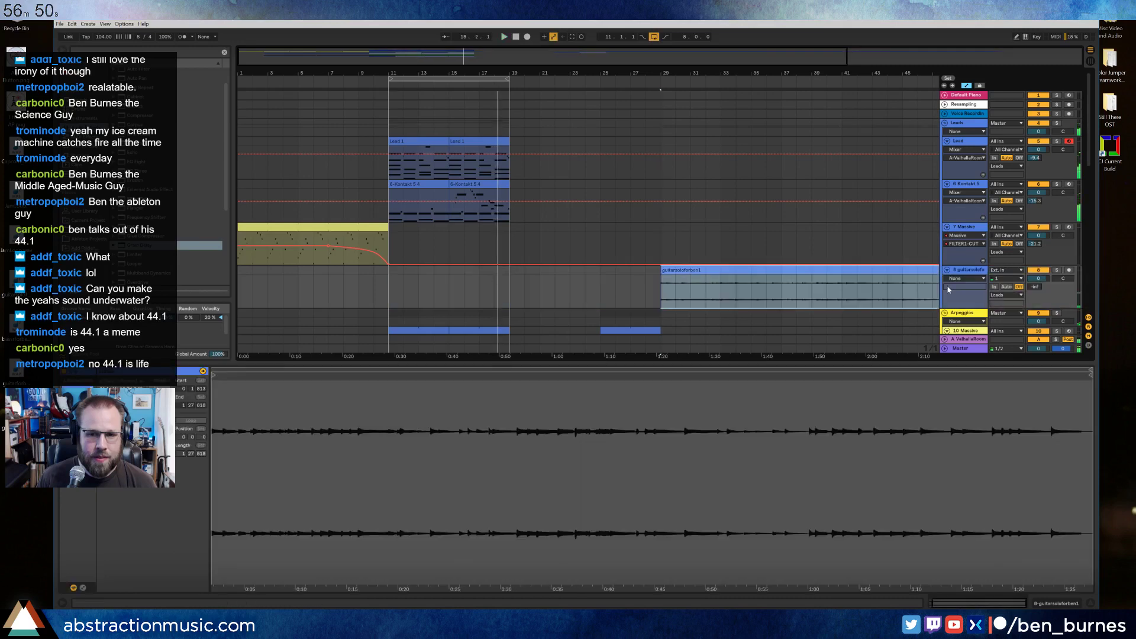
Add another audio track below the guitar solo and import the guitarforben1 recording onto it at bar 11.
{"action": "left_click", "coordinate": [964, 273]}
{"action": "key", "text": "ctrl+t"}
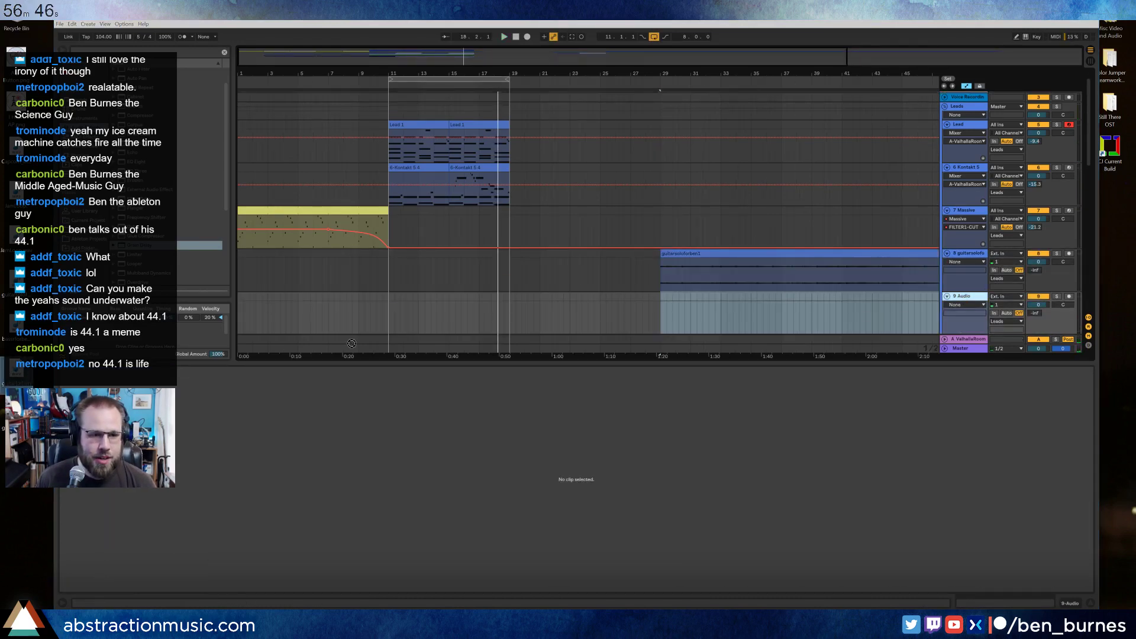
{"action": "mouse_move", "coordinate": [519, 290]}
{"action": "left_mouse_down"}
{"action": "mouse_move", "coordinate": [510, 259]}
{"action": "mouse_move", "coordinate": [427, 214]}
{"action": "mouse_move", "coordinate": [261, 205]}
{"action": "left_mouse_up"}
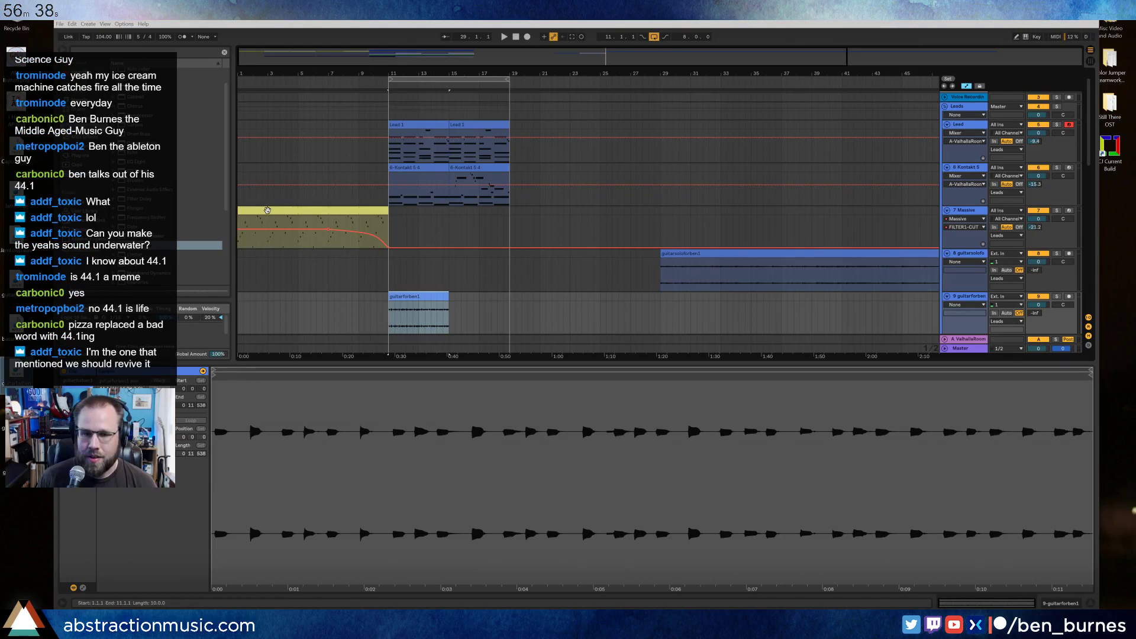
Audition the guitarforben1 clip with the track and trim its start to the first note's onset, about 48 ms in.
{"action": "key", "text": "space"}
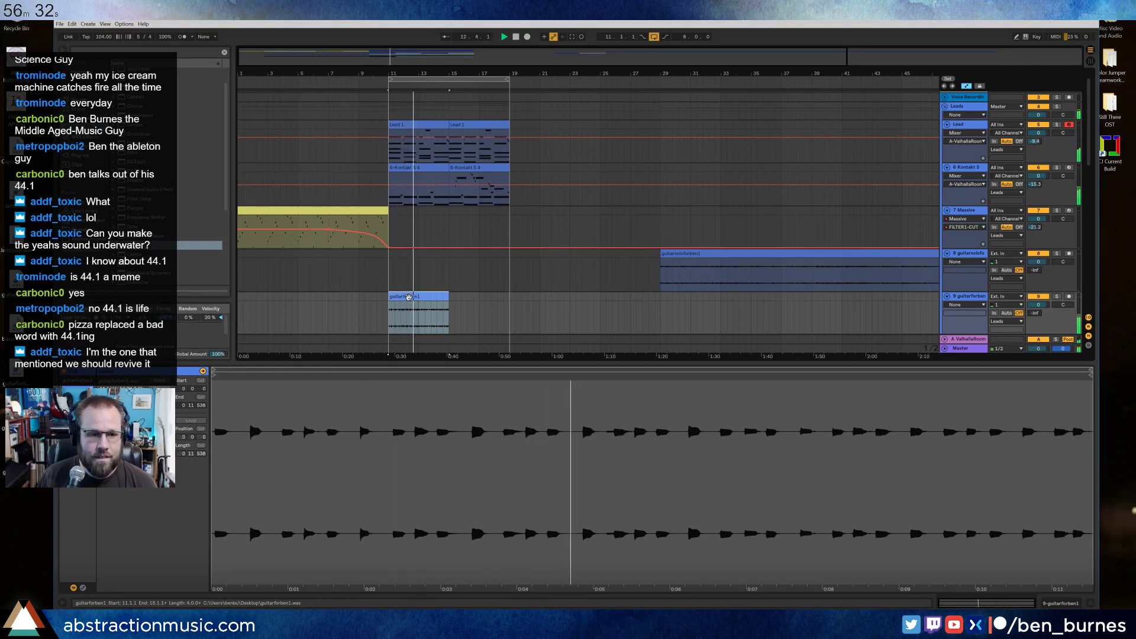
{"action": "mouse_move", "coordinate": [236, 414]}
{"action": "left_mouse_down"}
{"action": "mouse_move", "coordinate": [228, 398]}
{"action": "mouse_move", "coordinate": [241, 415]}
{"action": "left_mouse_up"}
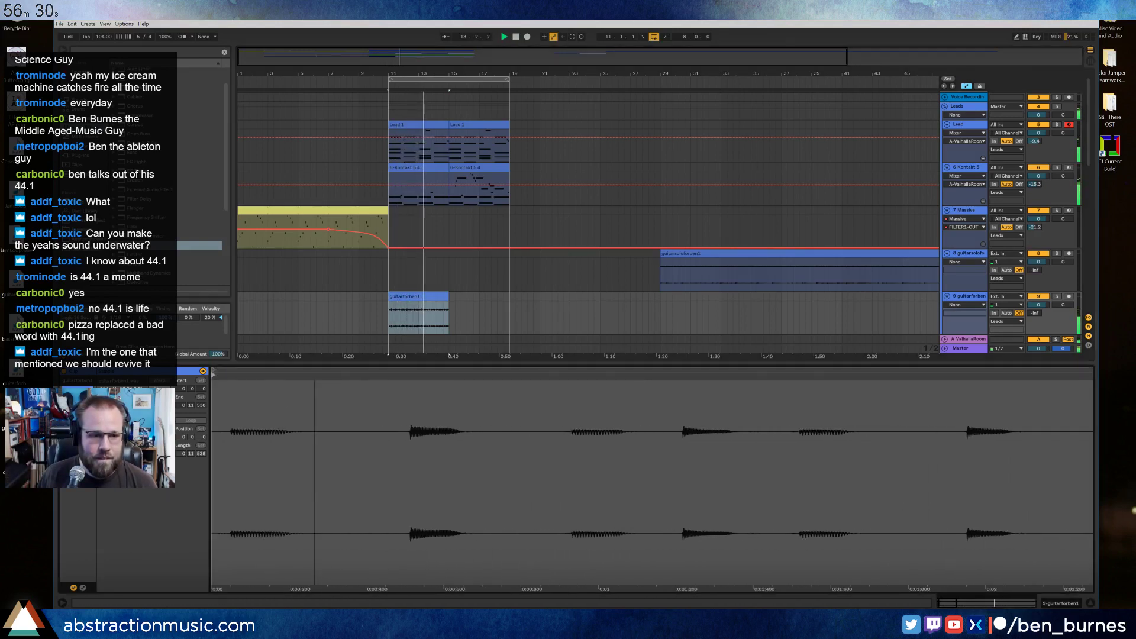
{"action": "mouse_move", "coordinate": [215, 375]}
{"action": "left_mouse_down"}
{"action": "mouse_move", "coordinate": [270, 395]}
{"action": "mouse_move", "coordinate": [264, 378]}
{"action": "mouse_move", "coordinate": [275, 371]}
{"action": "left_mouse_up"}
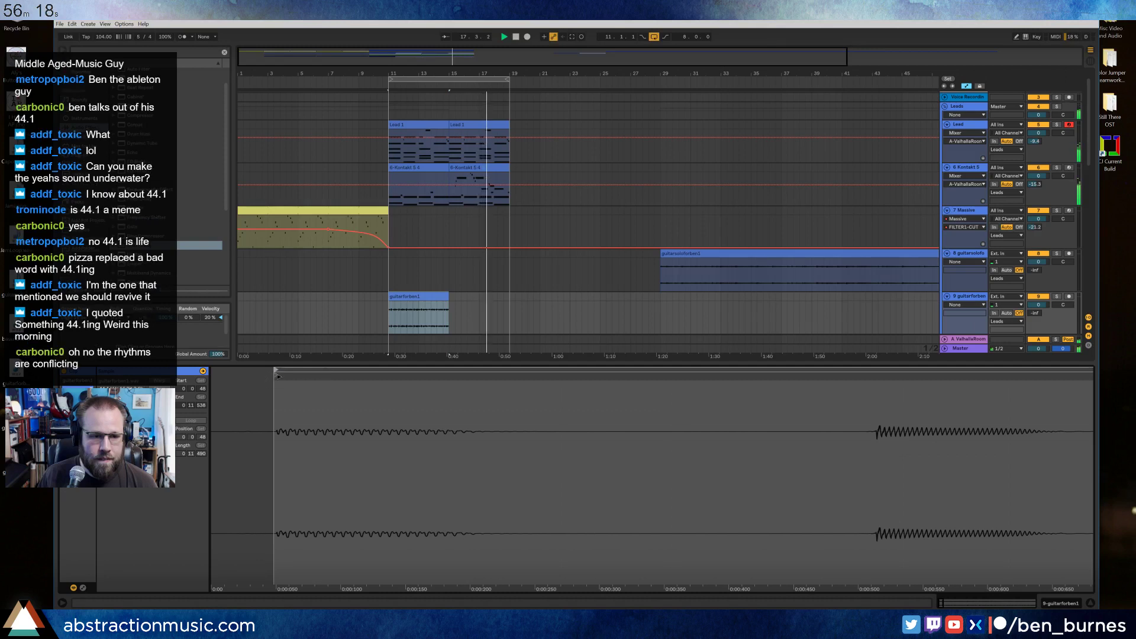
Try to warp the guitarforben1 clip from its start marker, and turn warping off again.
{"action": "right_click", "coordinate": [278, 377]}
{"action": "right_click", "coordinate": [275, 377]}
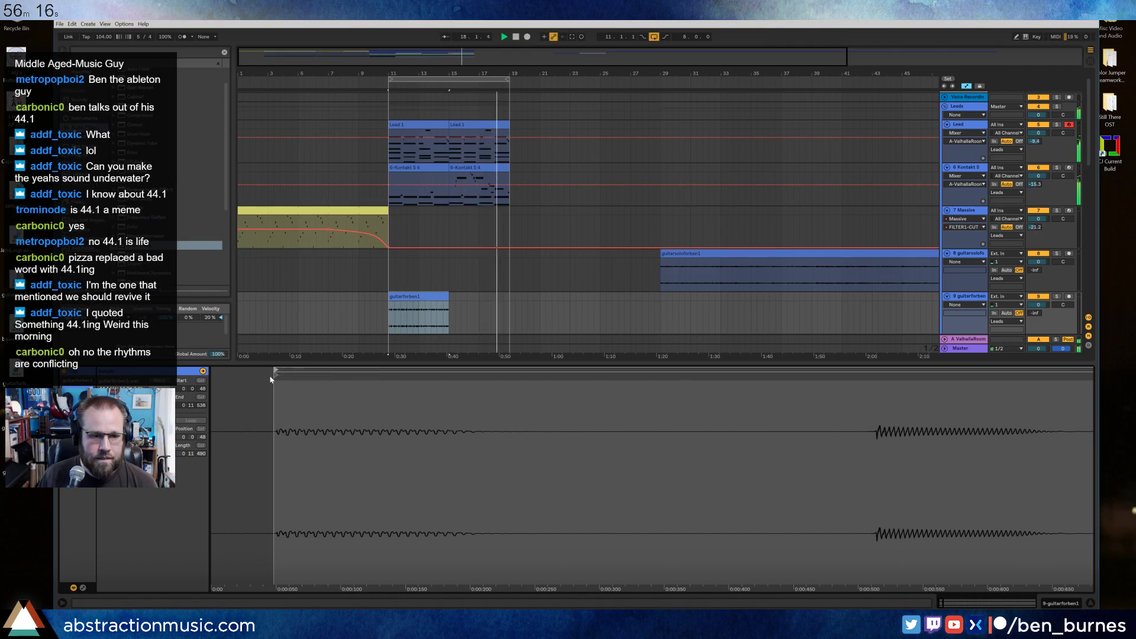
{"action": "right_click", "coordinate": [275, 376]}
{"action": "left_click", "coordinate": [320, 389]}
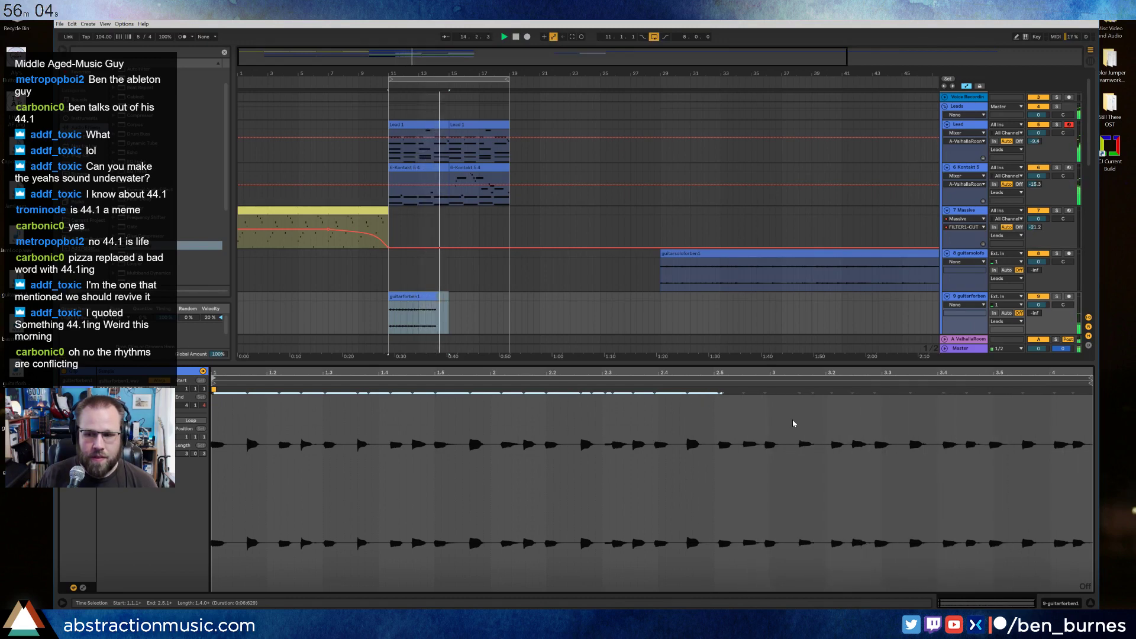
{"action": "left_click", "coordinate": [420, 295]}
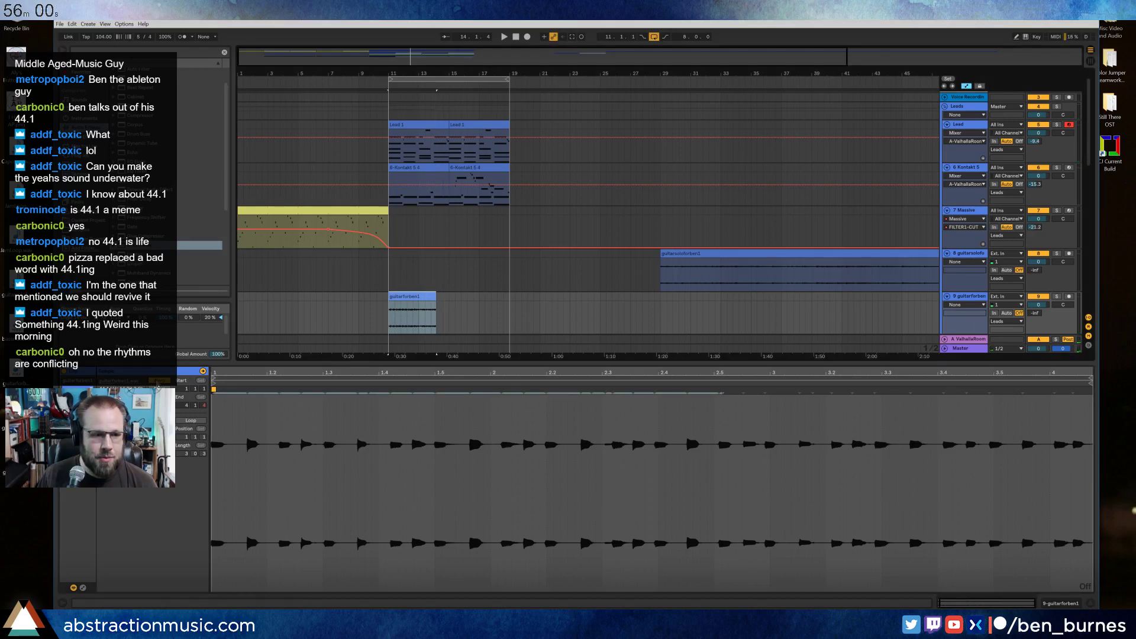
{"action": "left_click", "coordinate": [158, 382]}
{"action": "left_click", "coordinate": [467, 303]}
{"action": "left_click", "coordinate": [439, 296]}
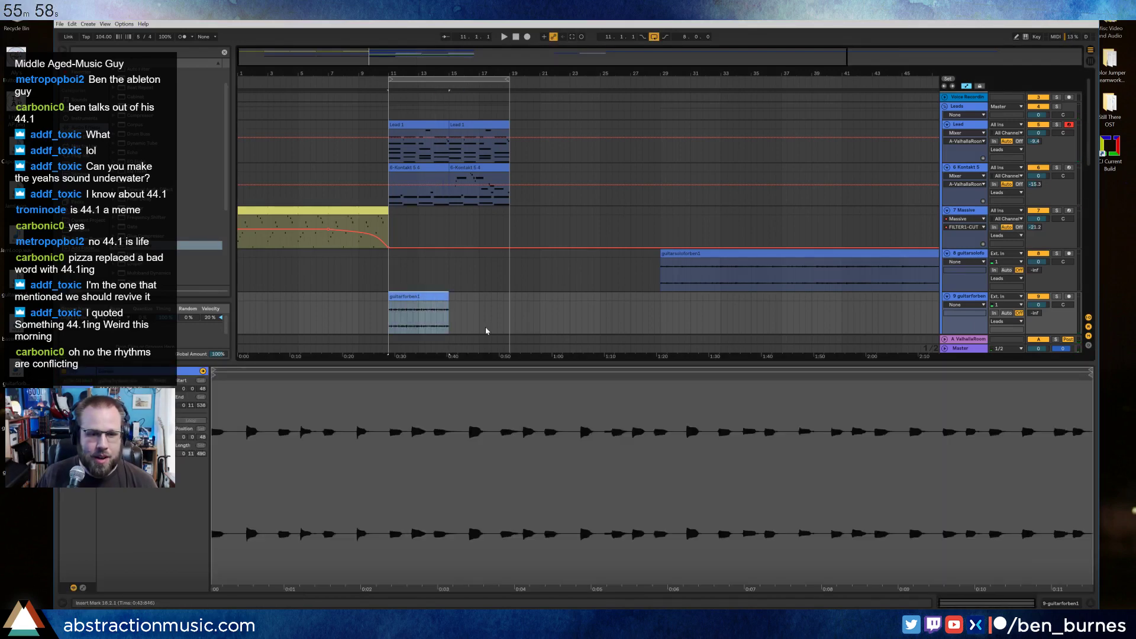
Play the loop, enable warping on the guitarforben1 clip without keeping its current timing, and turn on clip looping.
{"action": "key", "text": "space"}
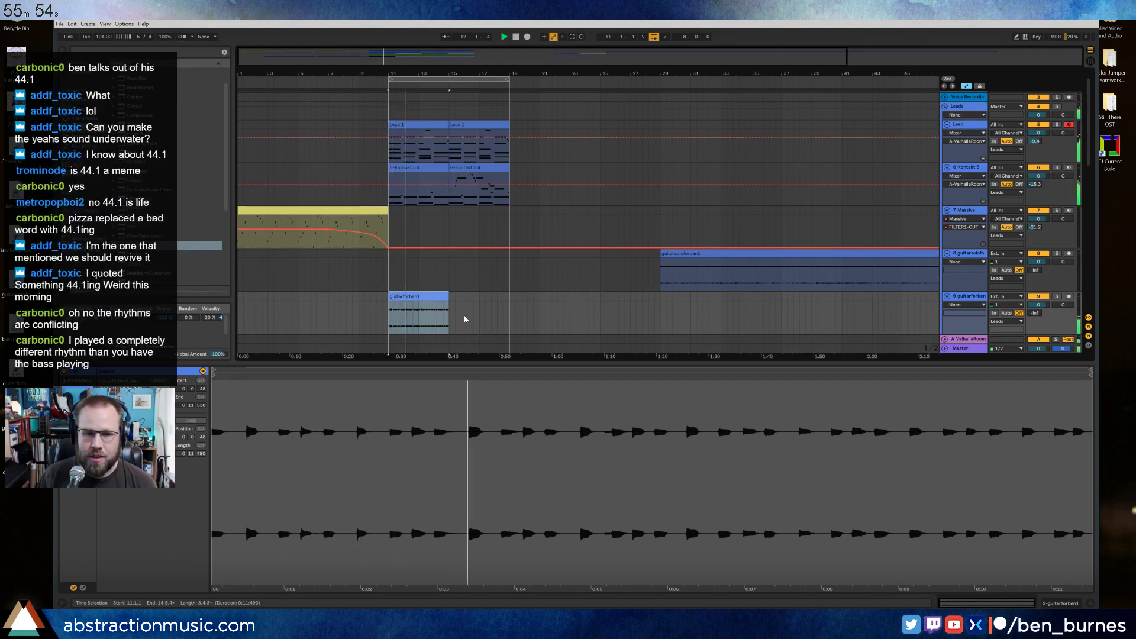
{"action": "left_click", "coordinate": [444, 292]}
{"action": "left_click", "coordinate": [436, 295]}
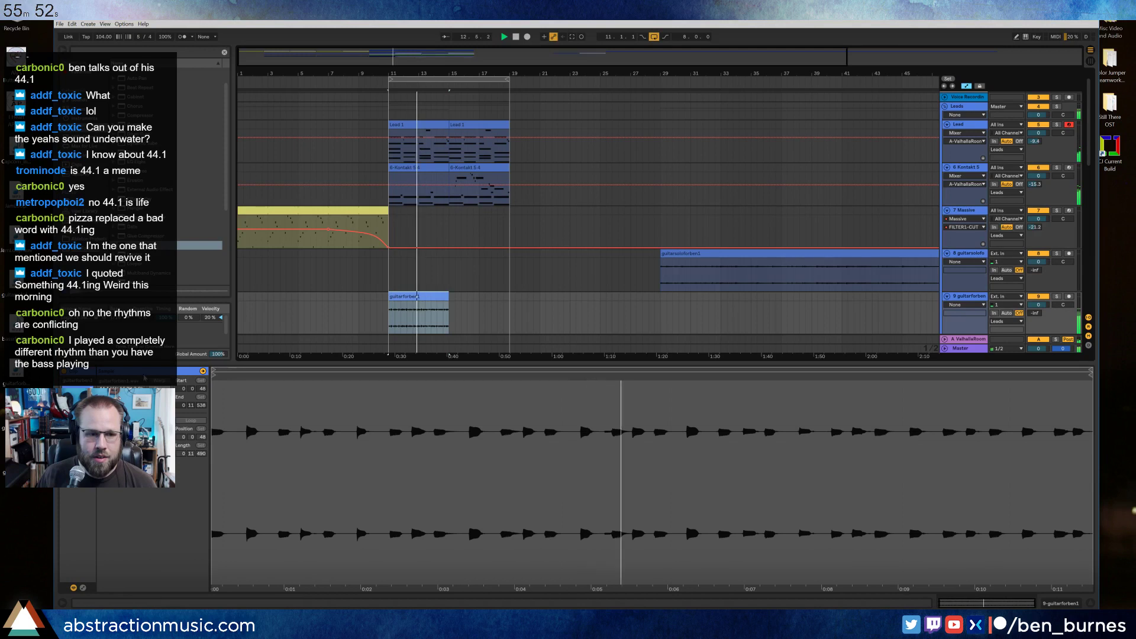
{"action": "left_click", "coordinate": [159, 383]}
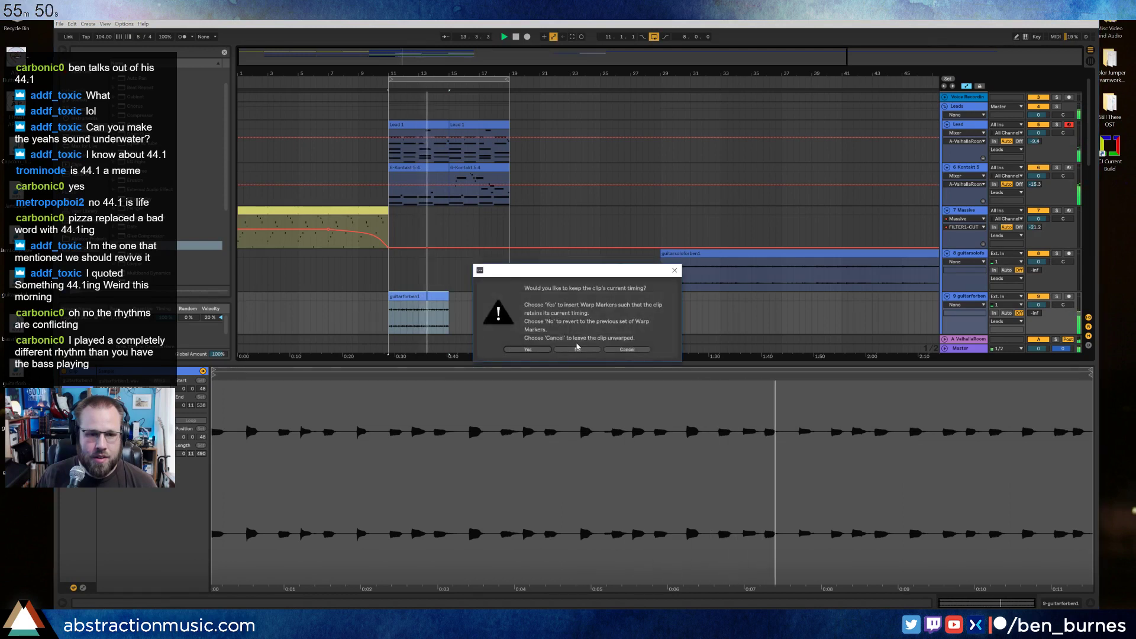
{"action": "left_click", "coordinate": [586, 350]}
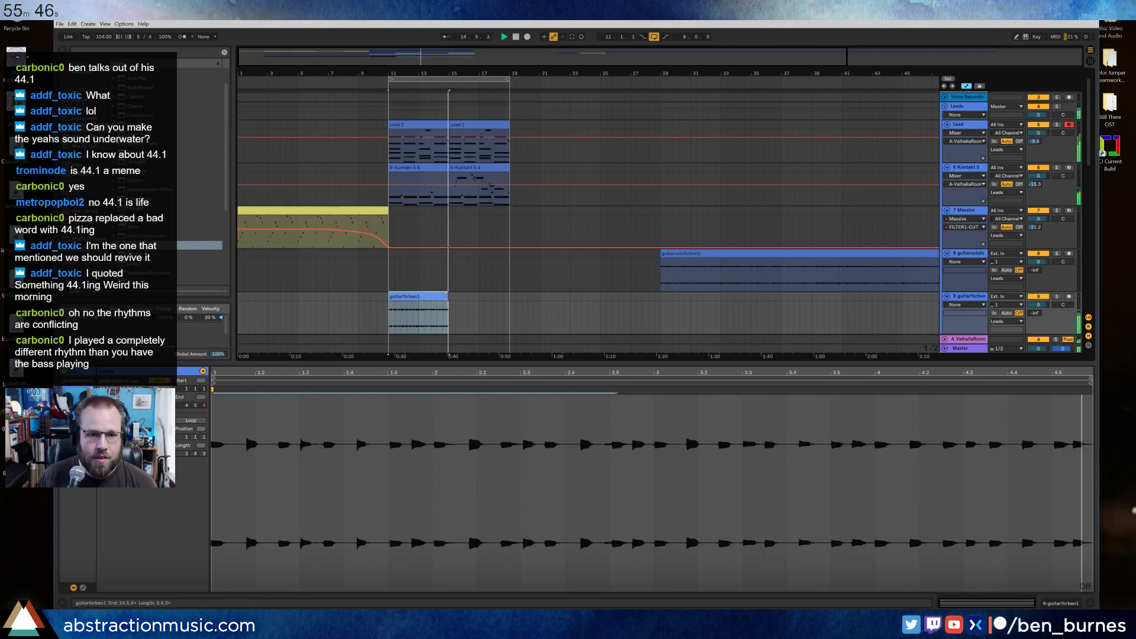
{"action": "left_click", "coordinate": [192, 421]}
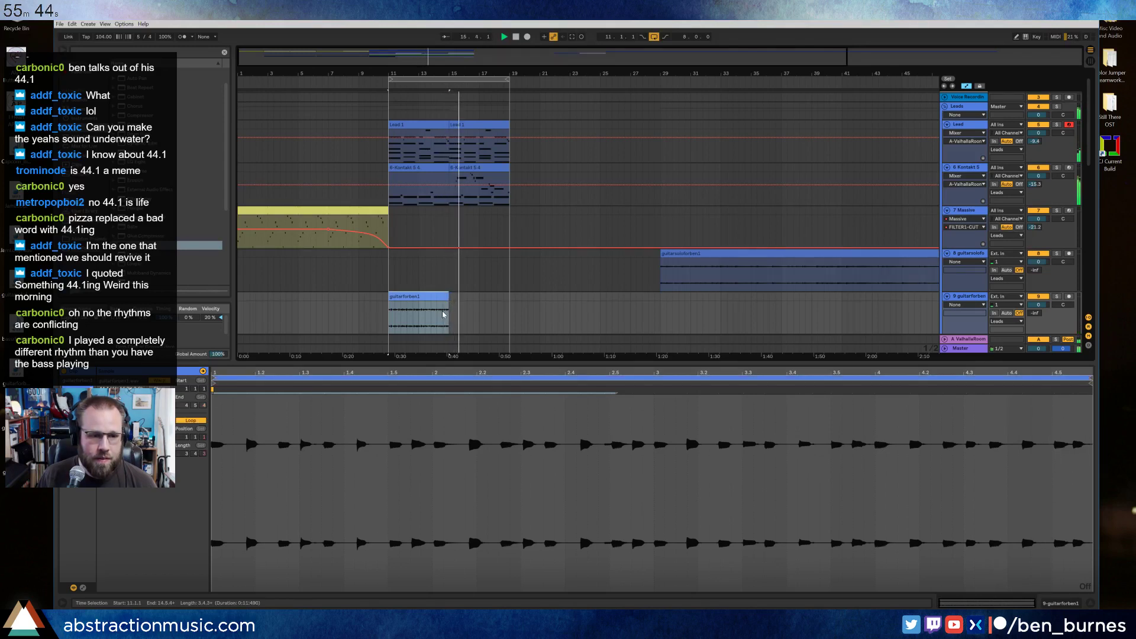
Extend the looped guitarforben1 clip to bar 19 and set its loop length to 4.0.0.
{"action": "left_click_drag", "start_coordinate": [450, 298], "coordinate": [509, 298]}
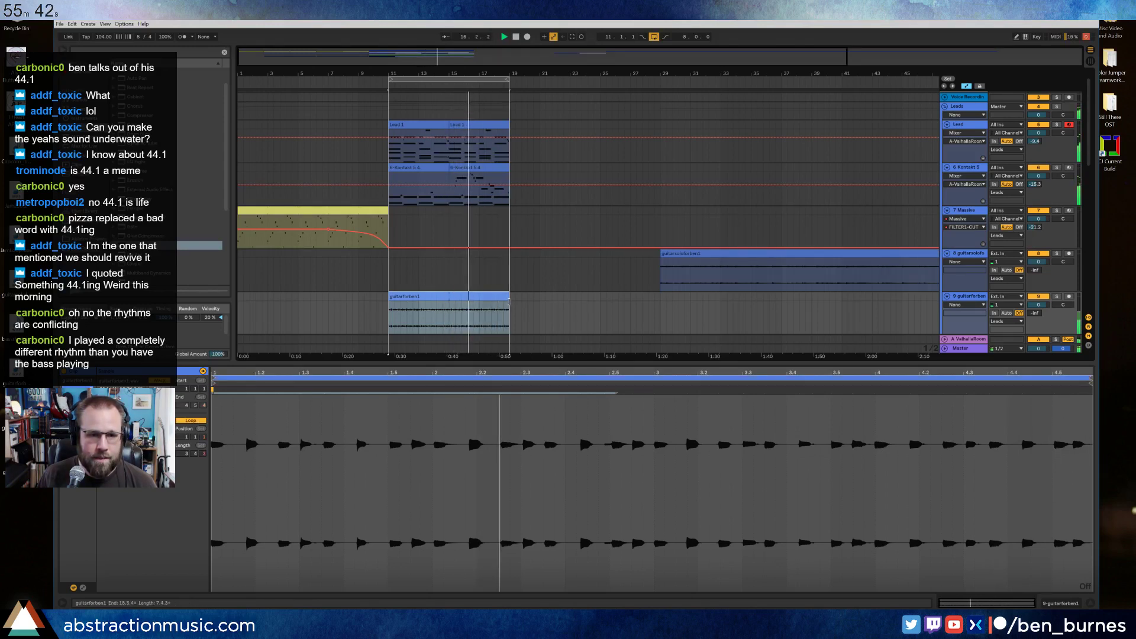
{"action": "left_click", "coordinate": [189, 454]}
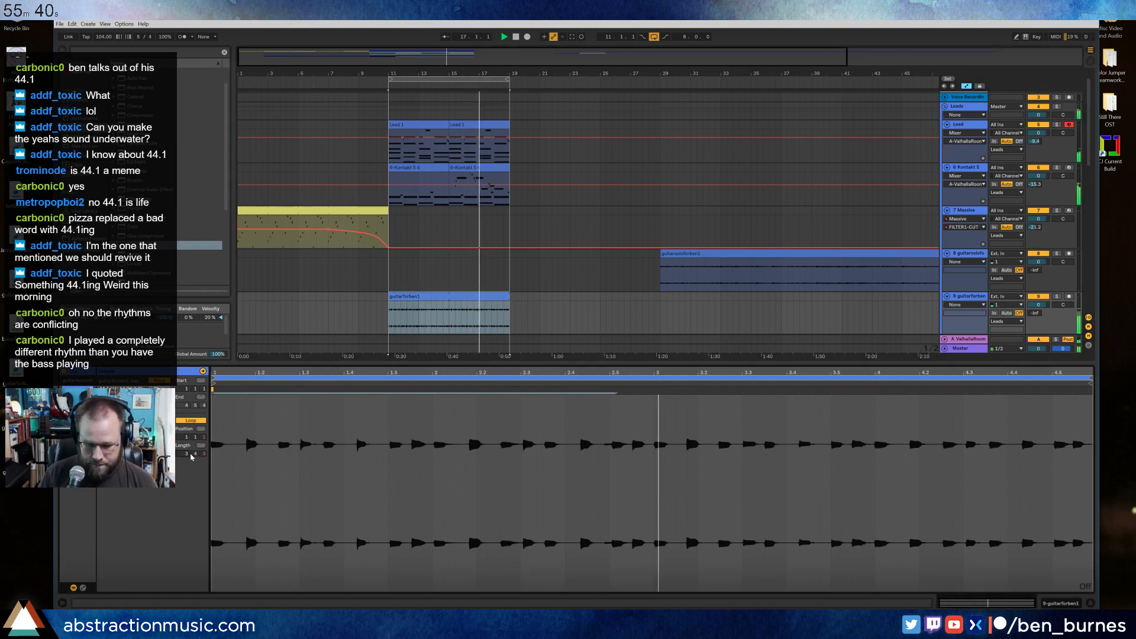
{"action": "type", "text": "4.0.0"}
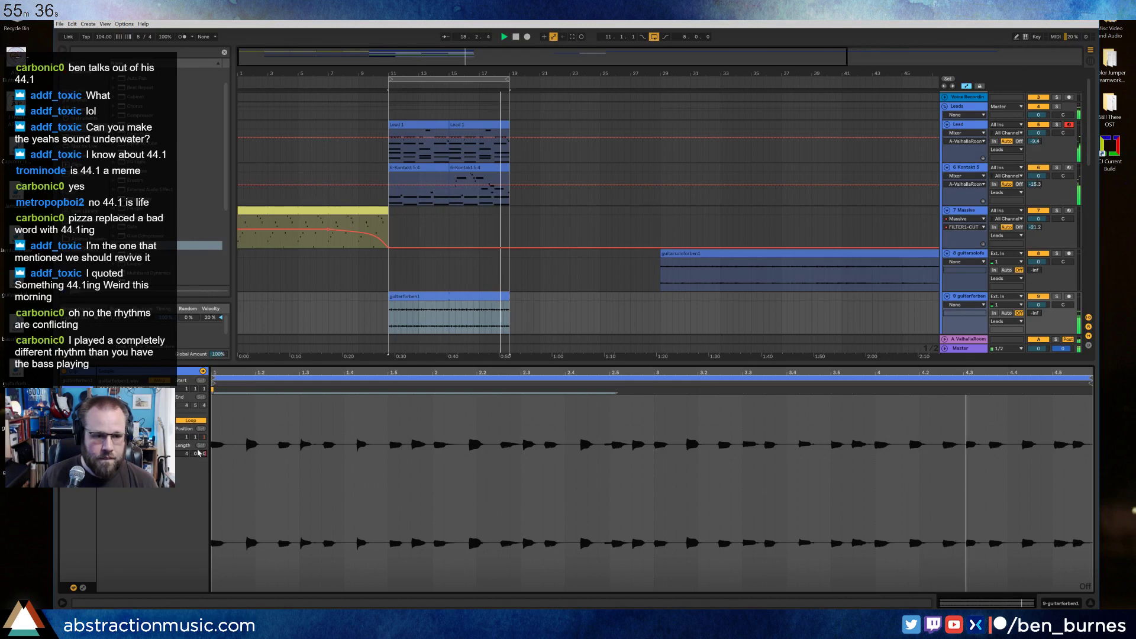
{"action": "key", "text": "Return"}
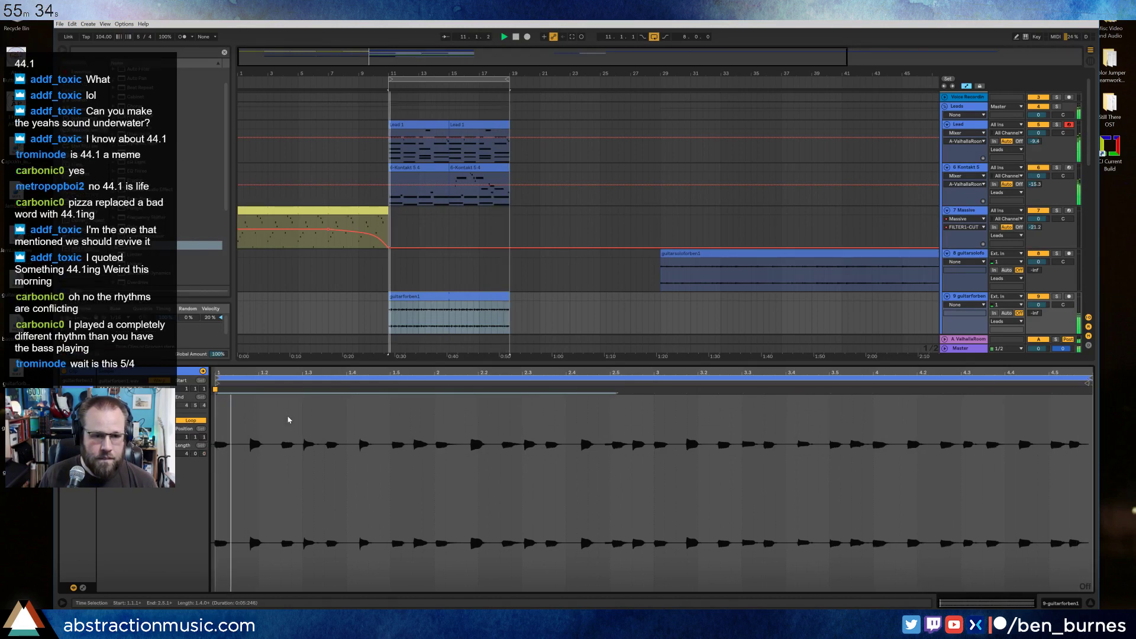
{"action": "left_click", "coordinate": [674, 272]}
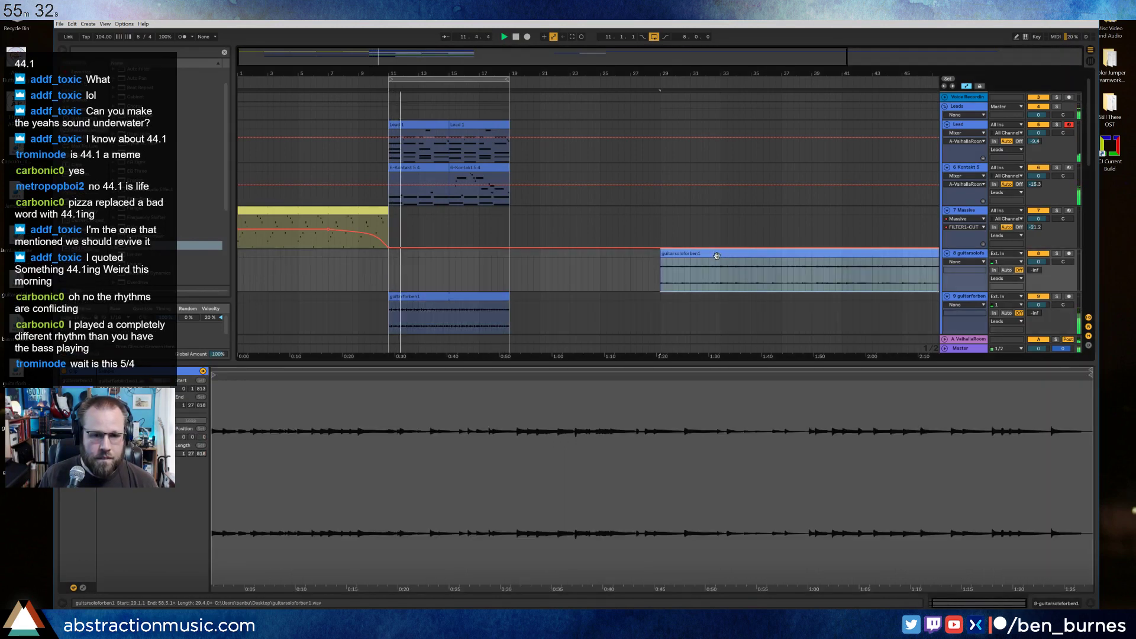
{"action": "left_click", "coordinate": [486, 303]}
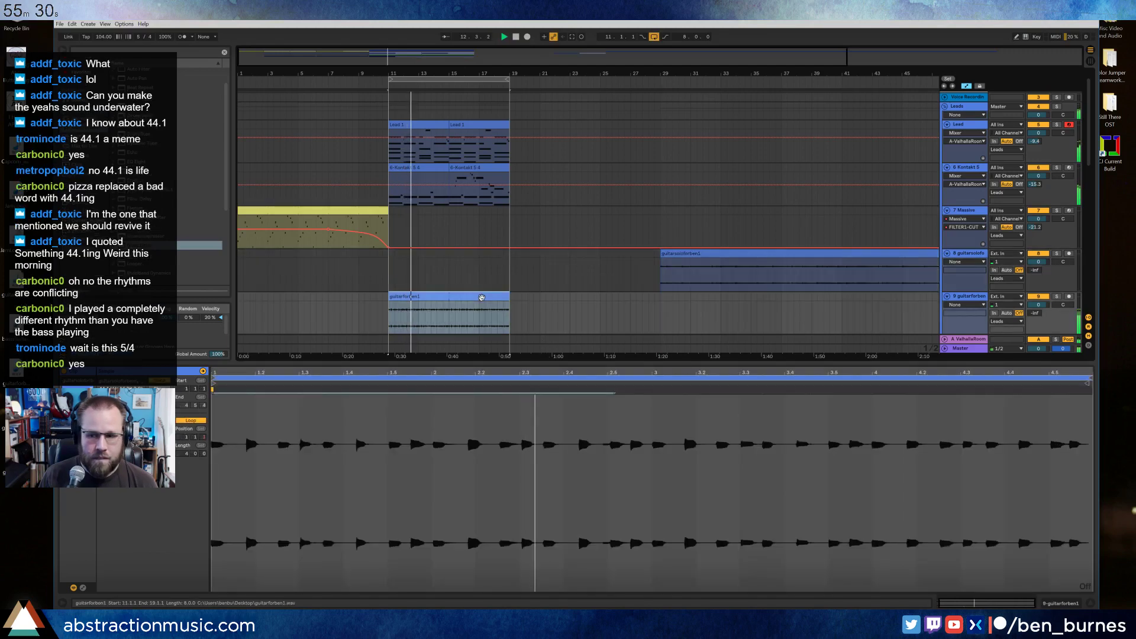
Import the bassforben1 recording at bar 11 on a new audio track below Bass, and audition it with the MIDI Bass track muted.
{"action": "key", "text": "shift+Tab"}
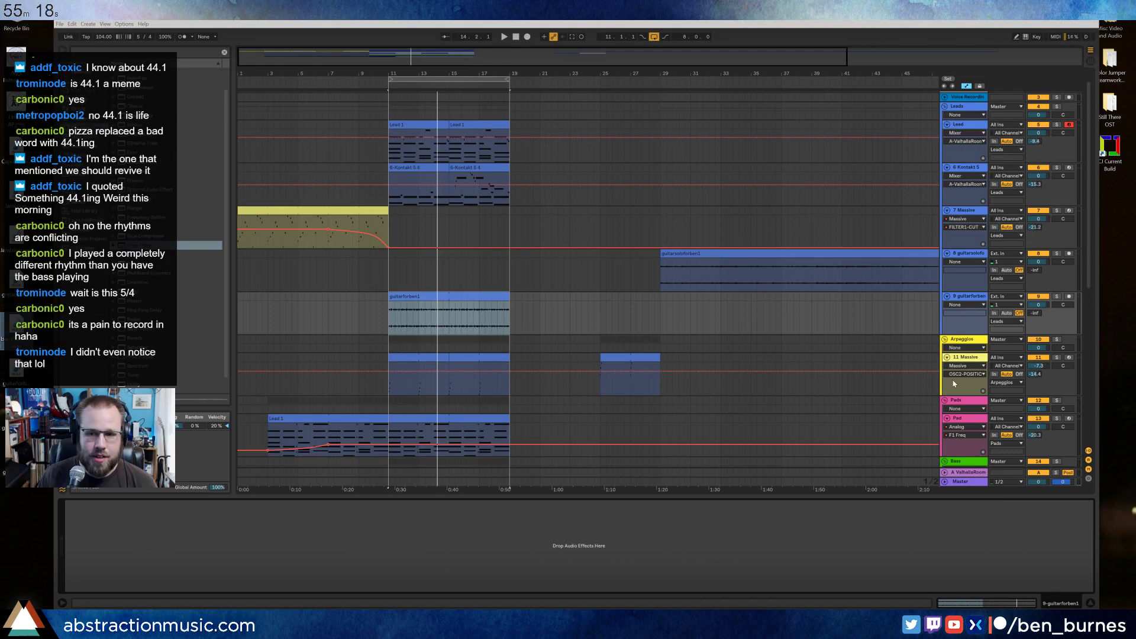
{"action": "scroll", "coordinate": [959, 403], "scroll_direction": "down", "scroll_amount": 3}
{"action": "left_click", "coordinate": [963, 434]}
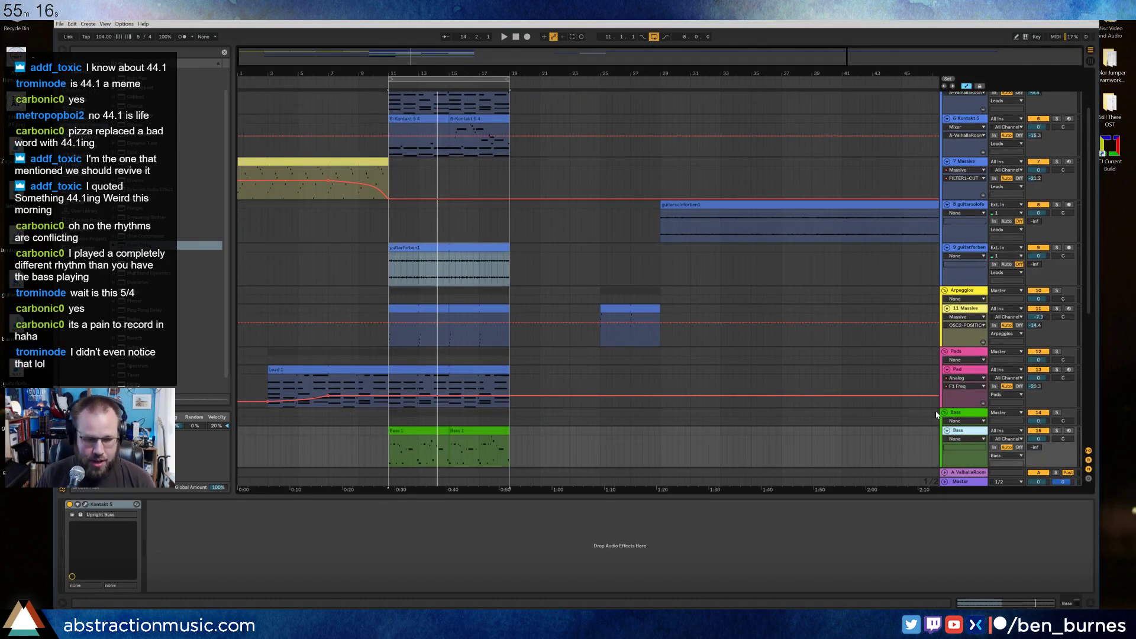
{"action": "key", "text": "ctrl+t"}
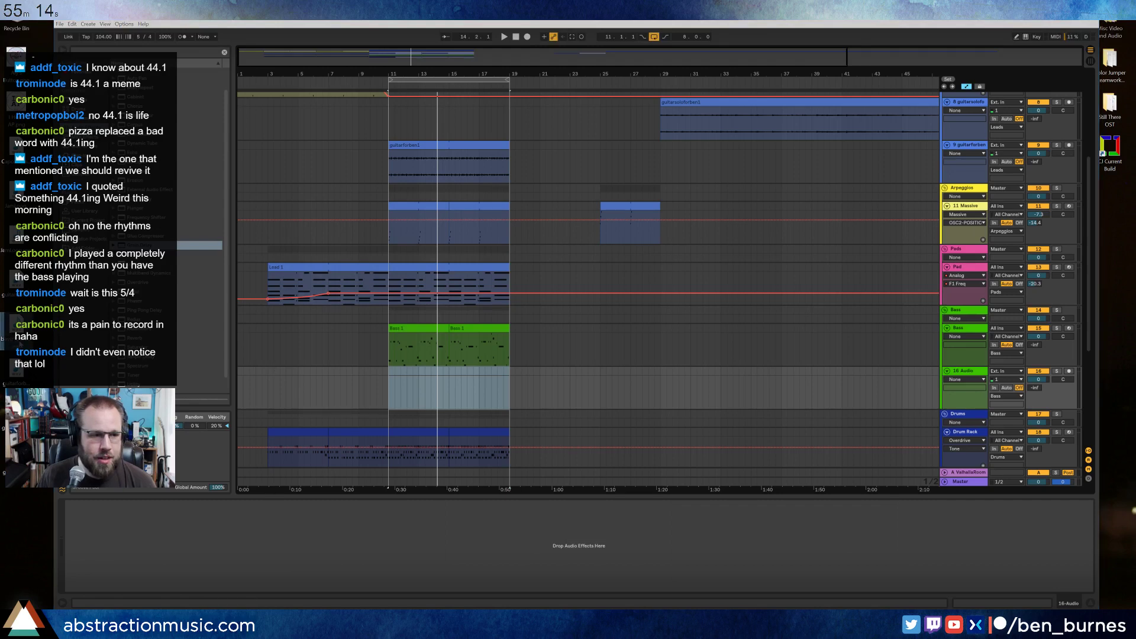
{"action": "left_click_drag", "start_coordinate": [503, 304], "coordinate": [258, 258]}
{"action": "left_click", "coordinate": [1035, 331]}
{"action": "key", "text": "space"}
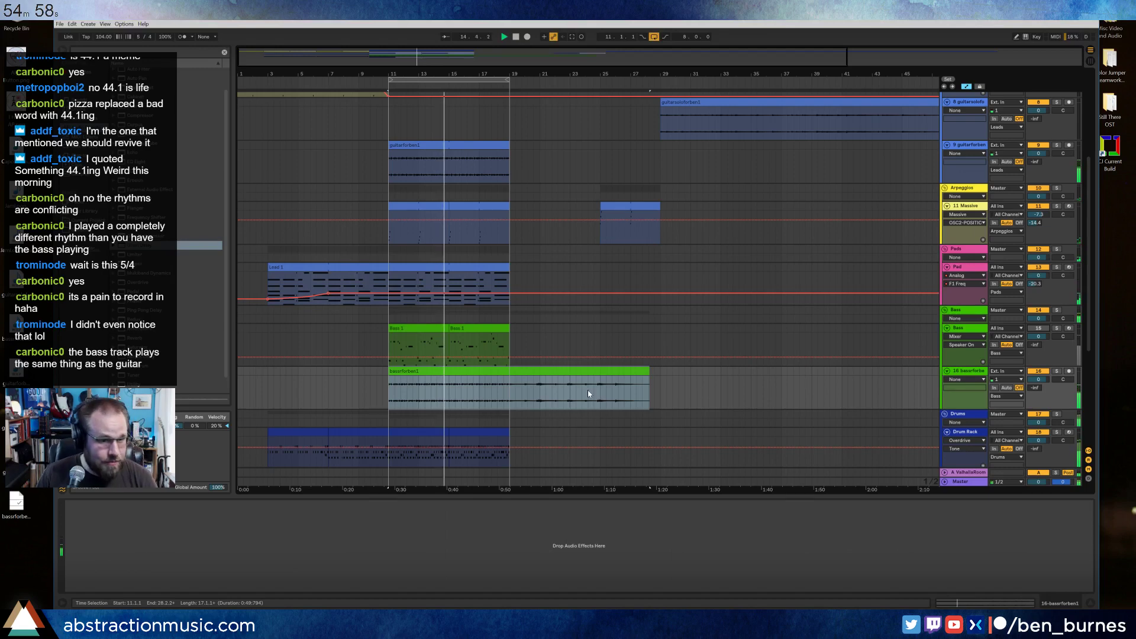
Stop playback and move the bassforben1 clip from bar 11 to bar 29.
{"action": "scroll", "coordinate": [401, 351], "scroll_direction": "down", "scroll_amount": 2}
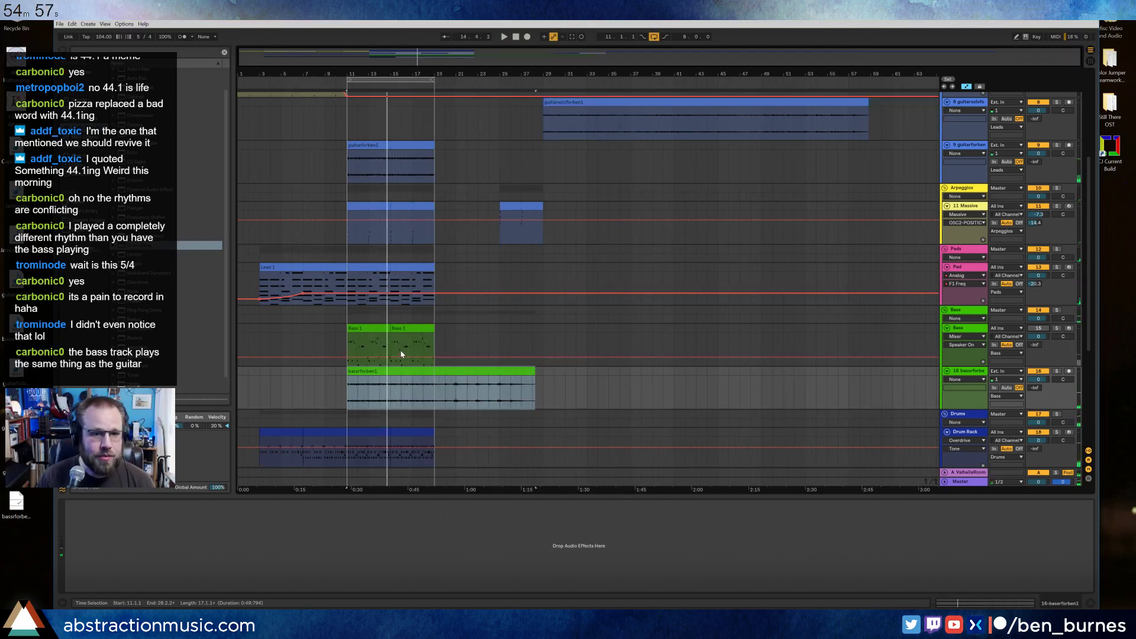
{"action": "left_click", "coordinate": [368, 327]}
{"action": "scroll", "coordinate": [400, 358], "scroll_direction": "up", "scroll_amount": 1}
{"action": "left_click_drag", "start_coordinate": [374, 380], "coordinate": [568, 387]}
Copy the intro's Massive melody clip with its filter automation to bar 29, and move the guitar solo clip to bar 42.
{"action": "scroll", "coordinate": [260, 142], "scroll_direction": "up", "scroll_amount": 2}
{"action": "left_click_drag", "start_coordinate": [267, 132], "coordinate": [576, 118]}
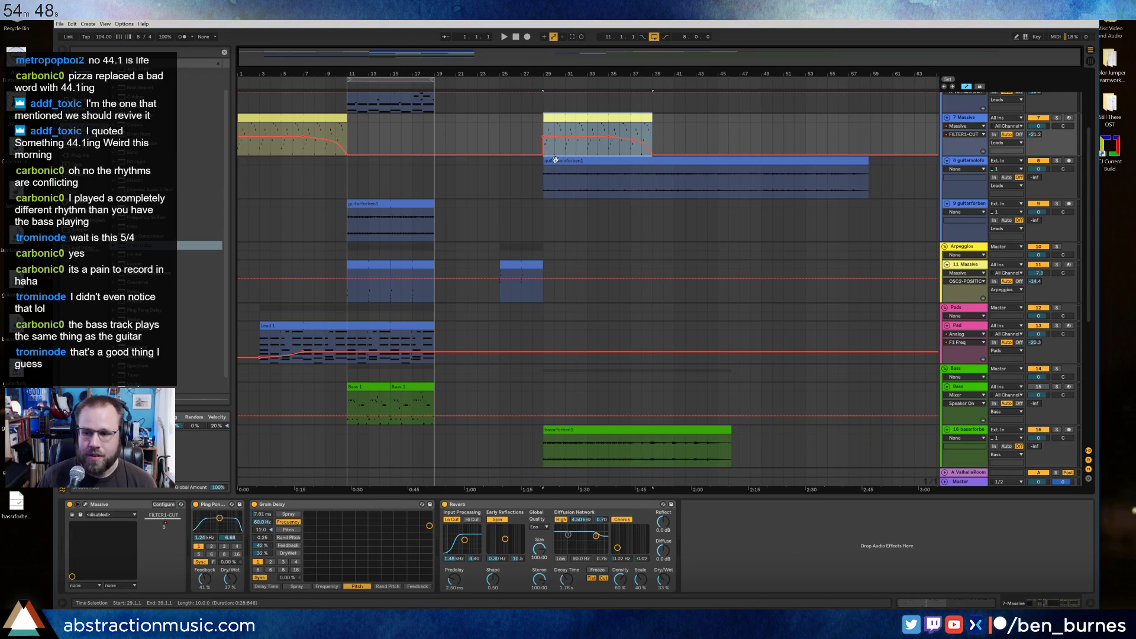
{"action": "left_click_drag", "start_coordinate": [559, 164], "coordinate": [694, 162]}
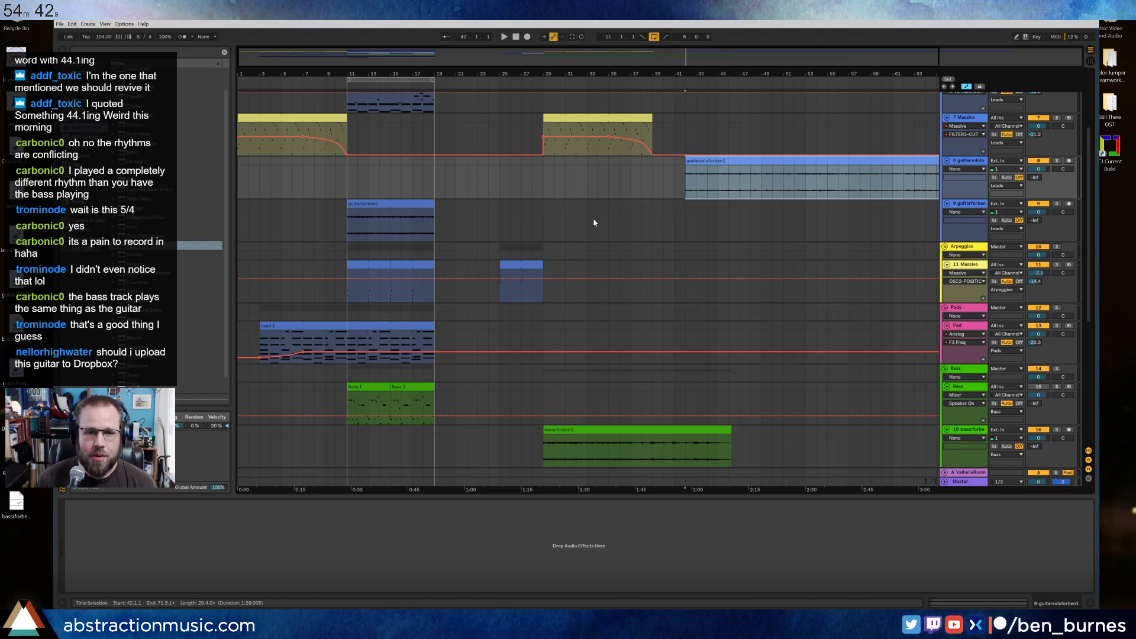
Move the arpeggio clip from bar 25 to bar 29 and play the arrangement from there.
{"action": "left_click", "coordinate": [506, 265]}
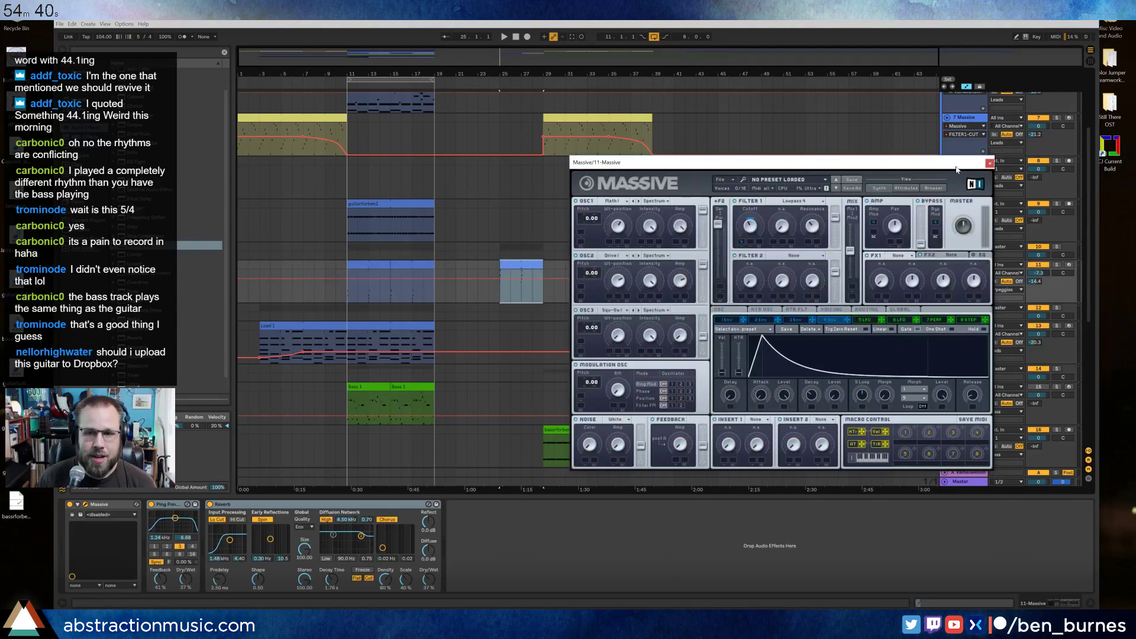
{"action": "left_click", "coordinate": [989, 163]}
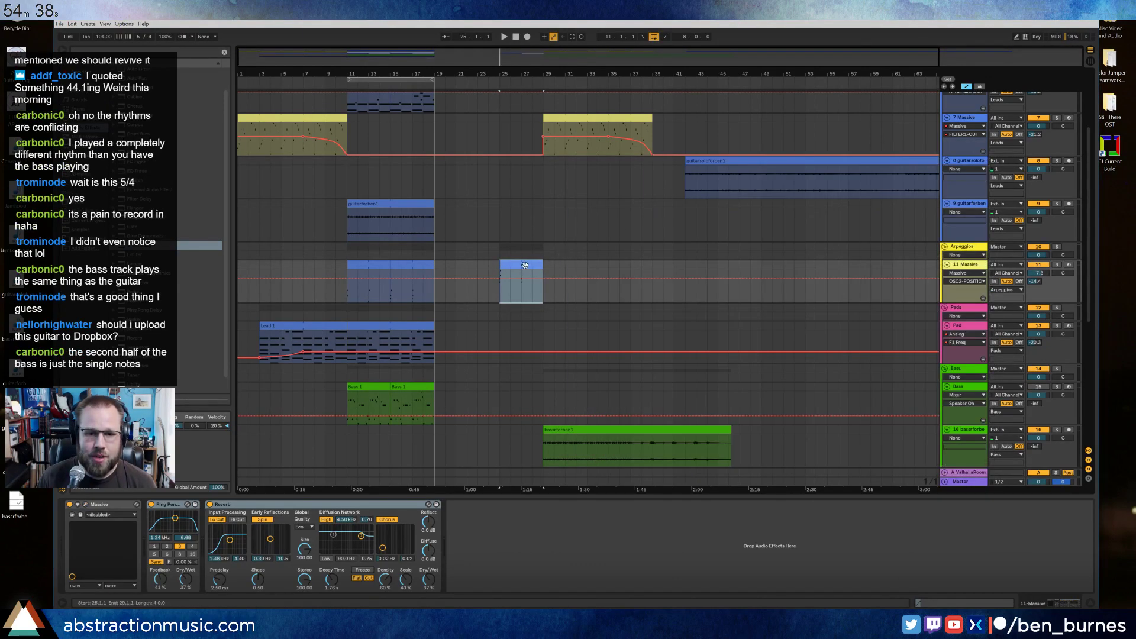
{"action": "left_click_drag", "start_coordinate": [525, 265], "coordinate": [564, 265]}
{"action": "key", "text": "space"}
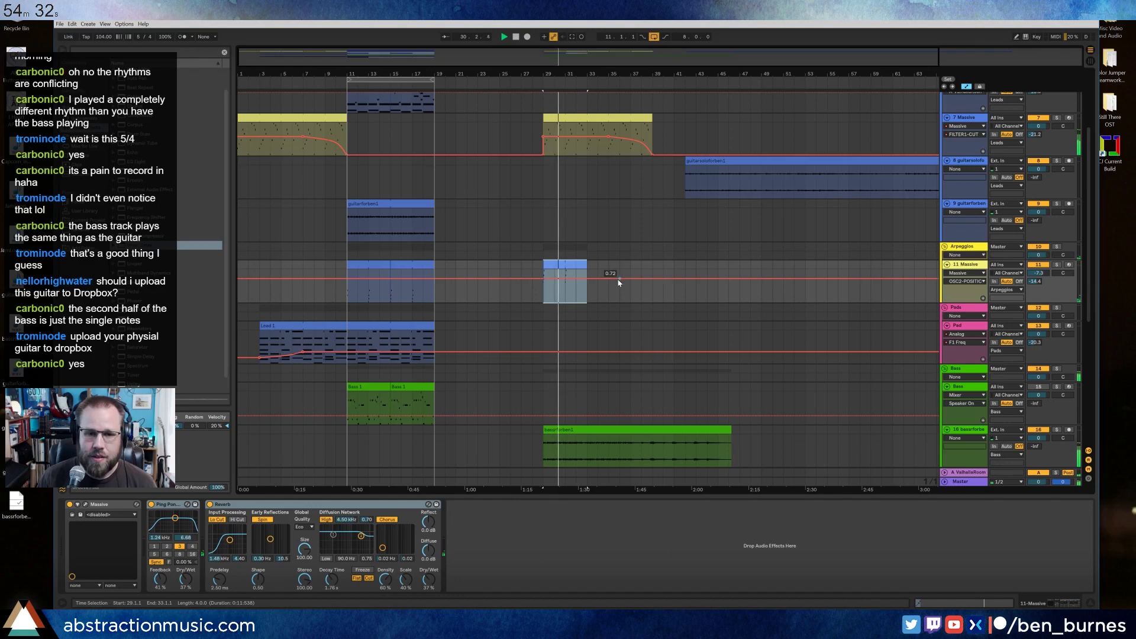
Copy the guitarforben1 clip to bar 29 and loop playback over the arpeggio clip from bar 29 to bar 33.
{"action": "scroll", "coordinate": [618, 278], "scroll_direction": "up", "scroll_amount": 2}
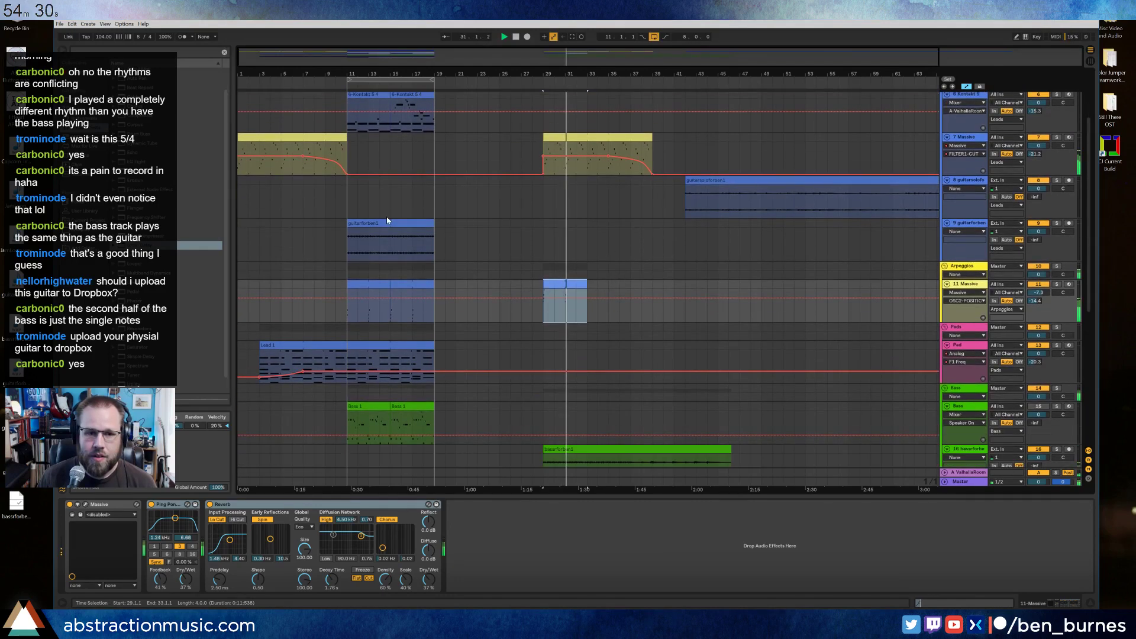
{"action": "left_click_drag", "start_coordinate": [384, 225], "coordinate": [580, 235]}
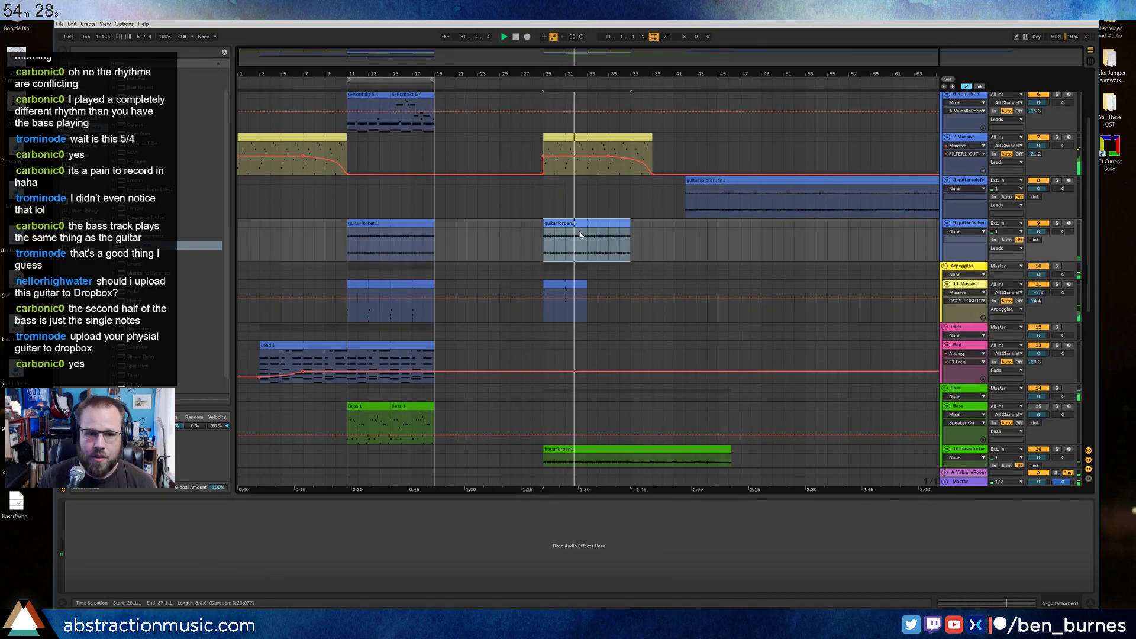
{"action": "left_click", "coordinate": [565, 284]}
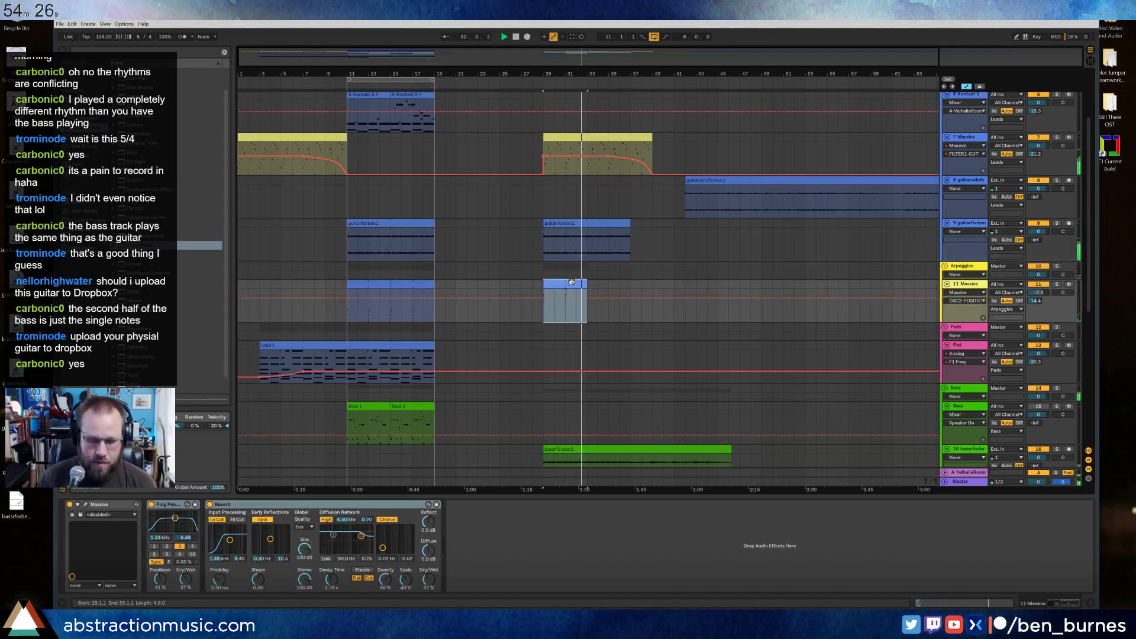
{"action": "scroll", "coordinate": [617, 275], "scroll_direction": "up", "scroll_amount": 5}
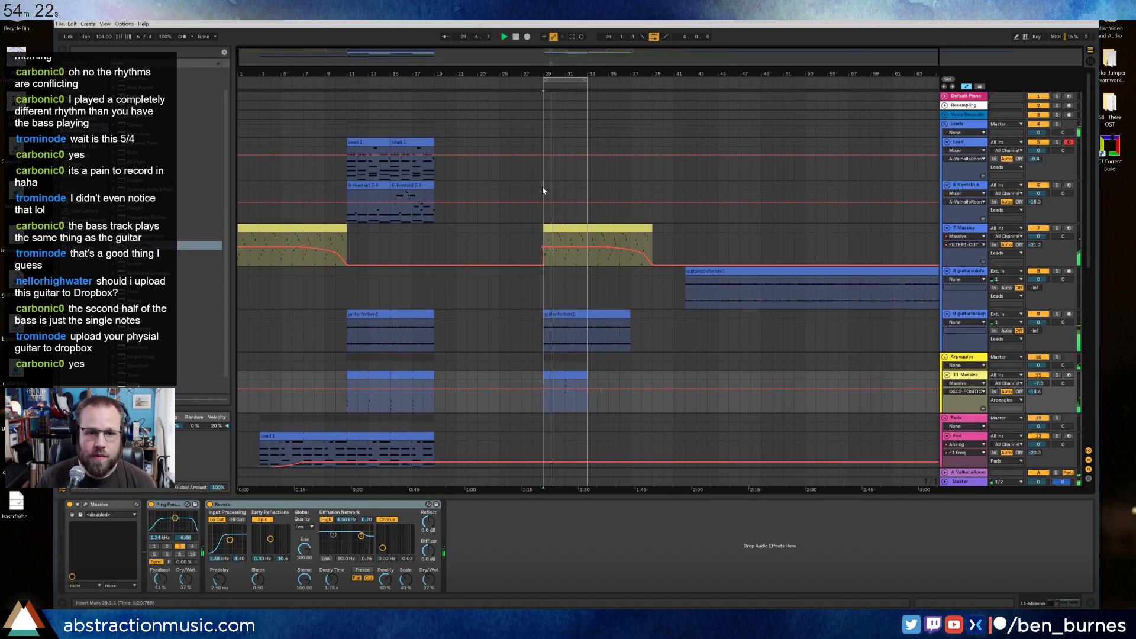
{"action": "left_click", "coordinate": [542, 186]}
Open the bassforben1 clip and examine the start of its waveform during playback.
{"action": "scroll", "coordinate": [627, 349], "scroll_direction": "down", "scroll_amount": 9}
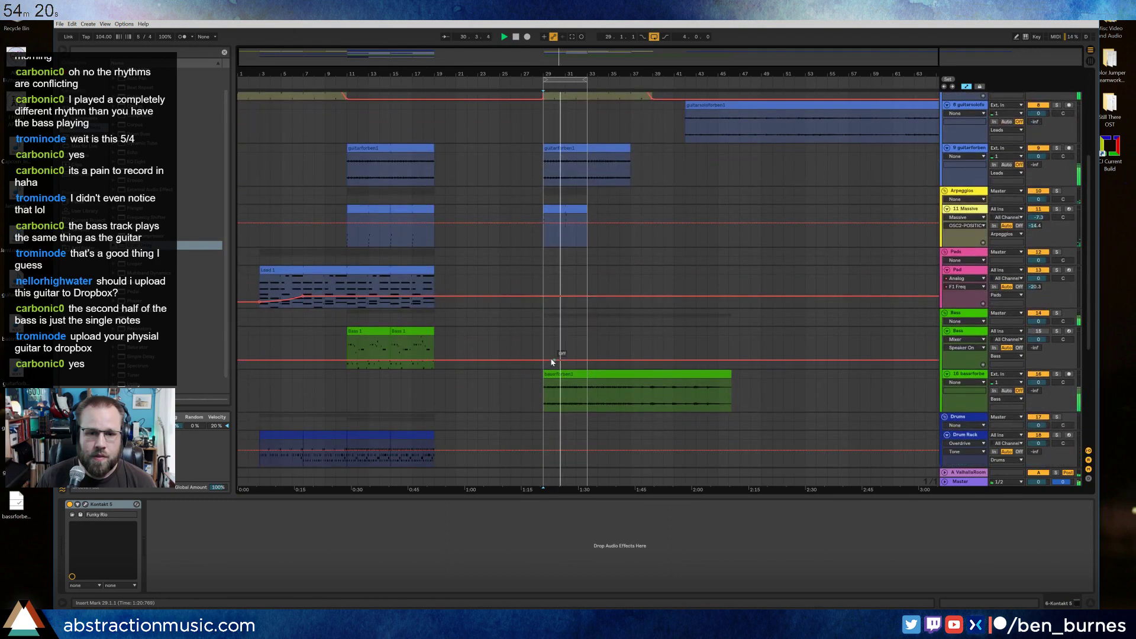
{"action": "left_click", "coordinate": [557, 374]}
{"action": "double_click", "coordinate": [557, 373]}
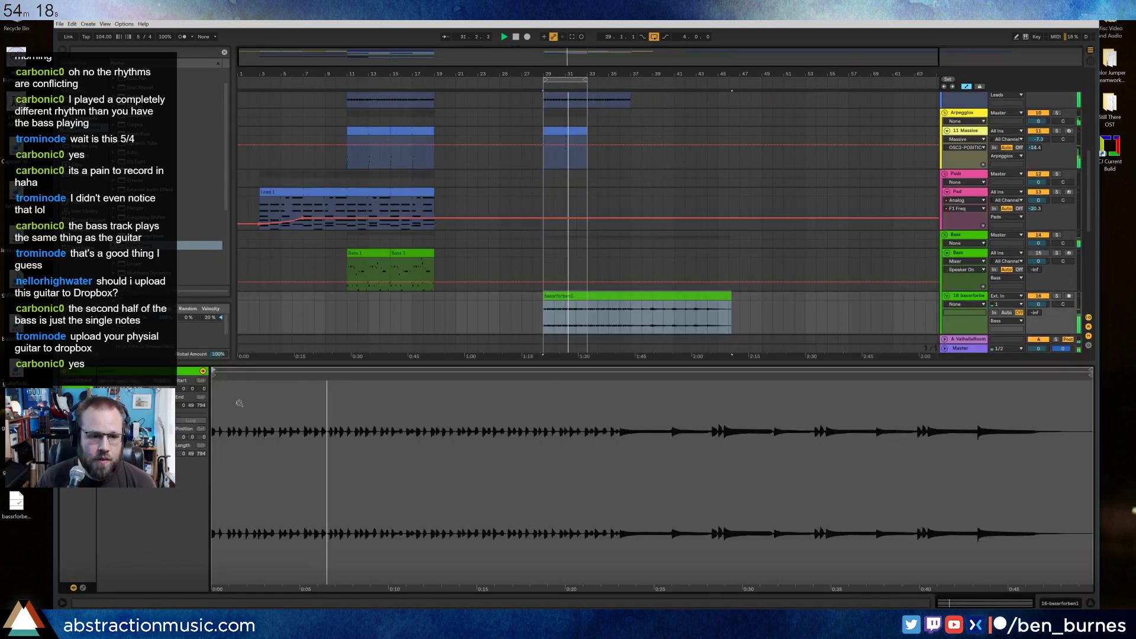
{"action": "mouse_move", "coordinate": [239, 401]}
{"action": "left_mouse_down"}
{"action": "mouse_move", "coordinate": [330, 387]}
{"action": "mouse_move", "coordinate": [286, 408]}
{"action": "mouse_move", "coordinate": [216, 407]}
{"action": "left_mouse_up"}
{"action": "left_click", "coordinate": [500, 304]}
Select bar 29 on the Kontakt 5 track and arm that track for recording.
{"action": "scroll", "coordinate": [504, 291], "scroll_direction": "up", "scroll_amount": 8}
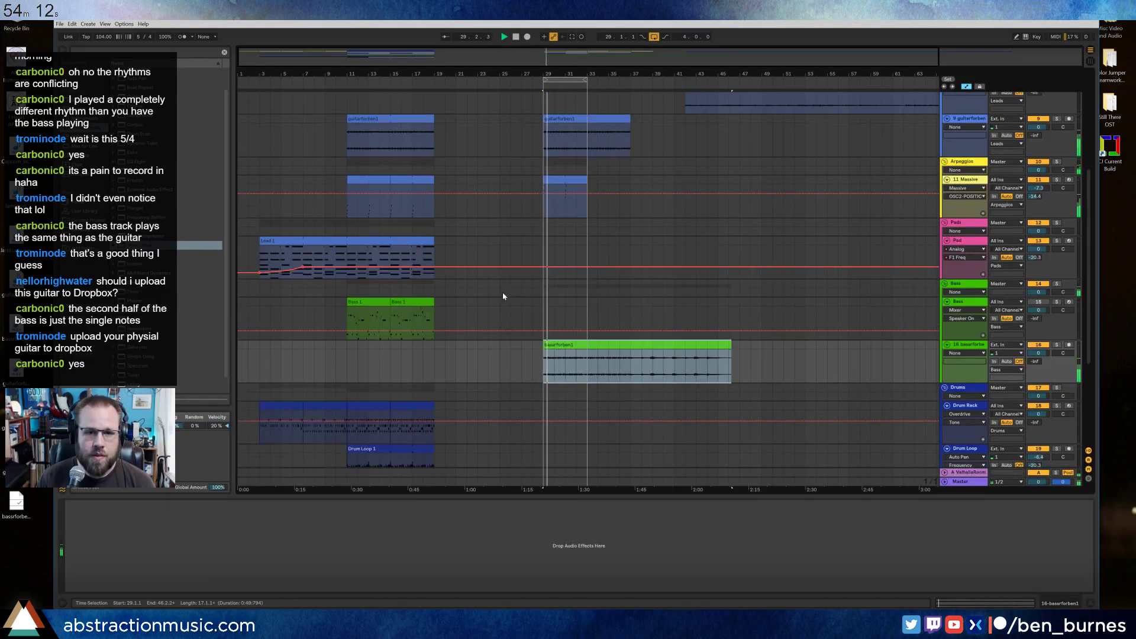
{"action": "scroll", "coordinate": [510, 289], "scroll_direction": "up", "scroll_amount": 1}
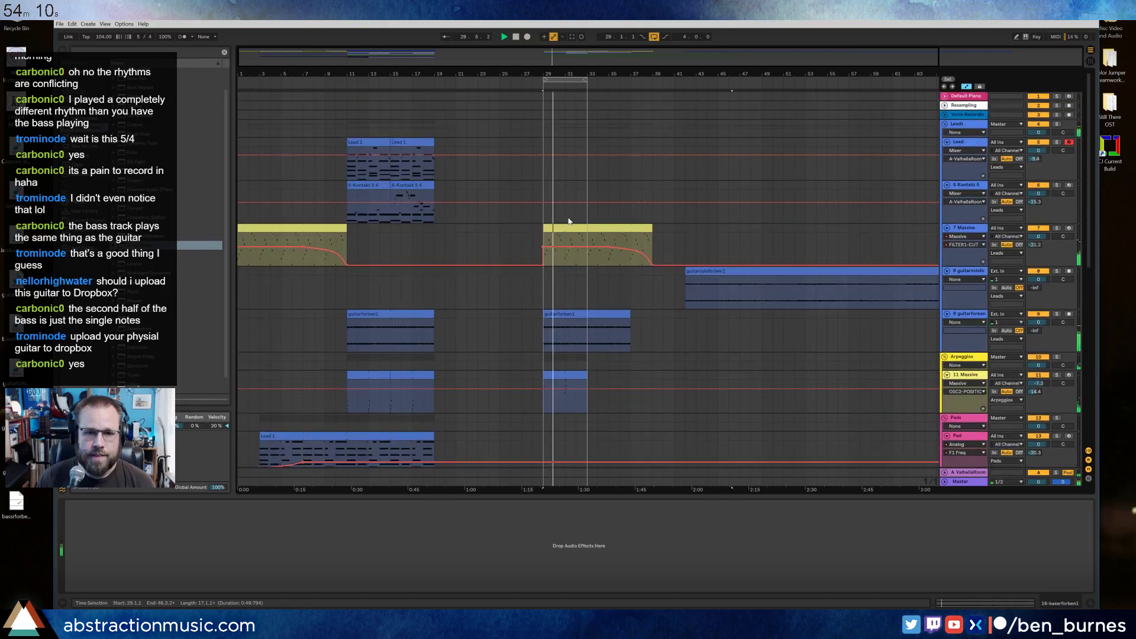
{"action": "left_click", "coordinate": [542, 185]}
{"action": "left_click", "coordinate": [1069, 185]}
{"action": "key", "text": "ctrl+shift+f"}
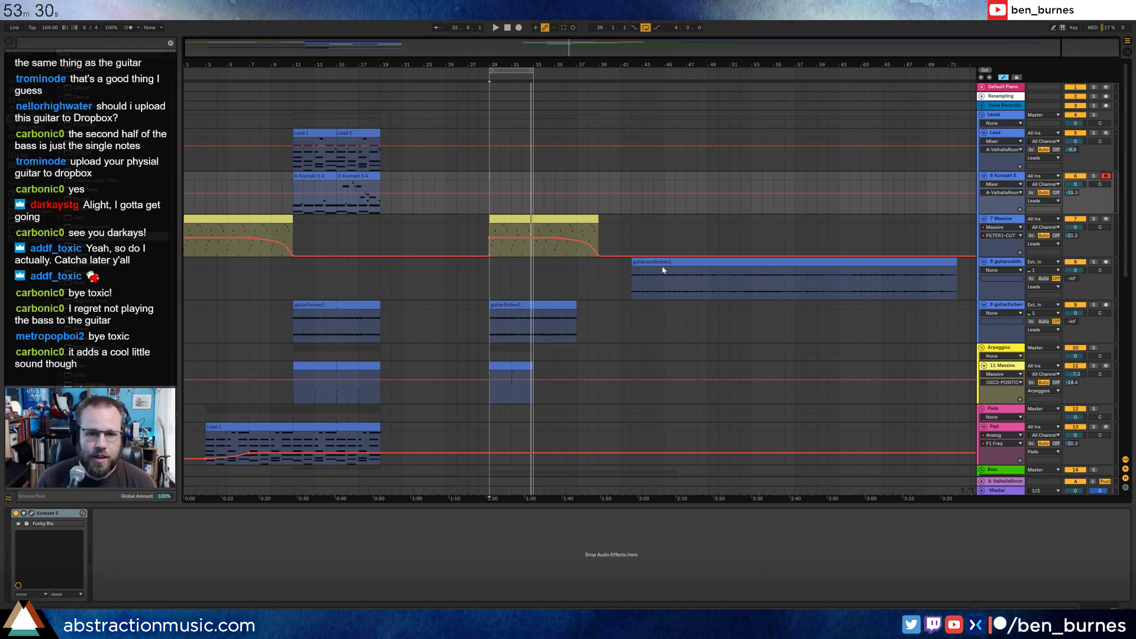
Move the guitar solo clip to bar 29, audition it in the loop, and open its waveform.
{"action": "left_click_drag", "start_coordinate": [663, 262], "coordinate": [516, 264]}
{"action": "key", "text": "space"}
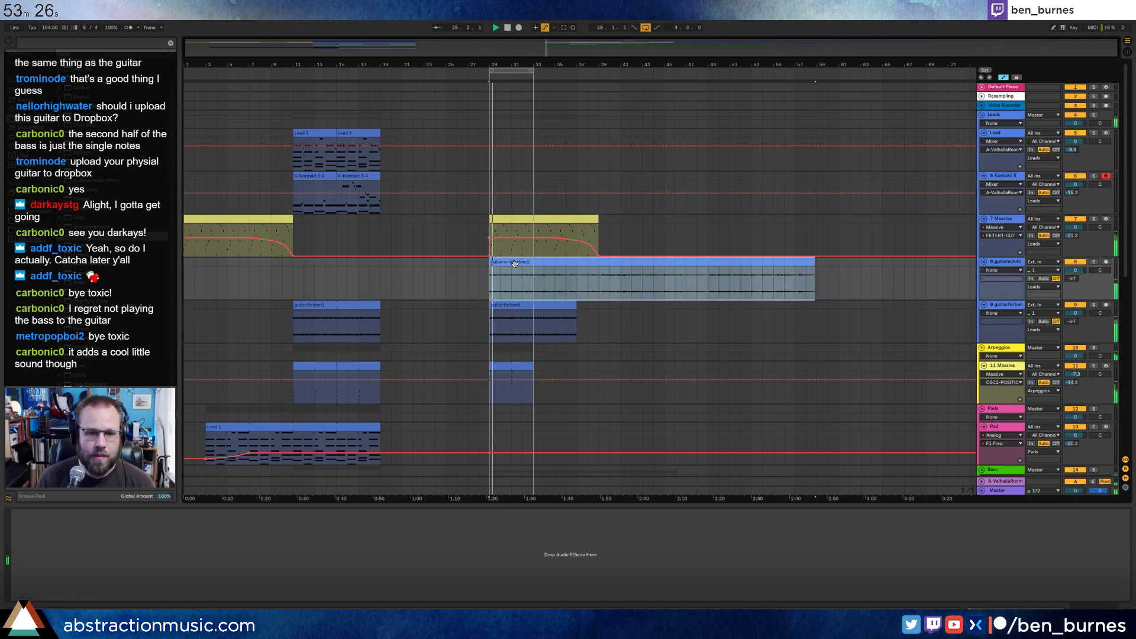
{"action": "double_click", "coordinate": [515, 264]}
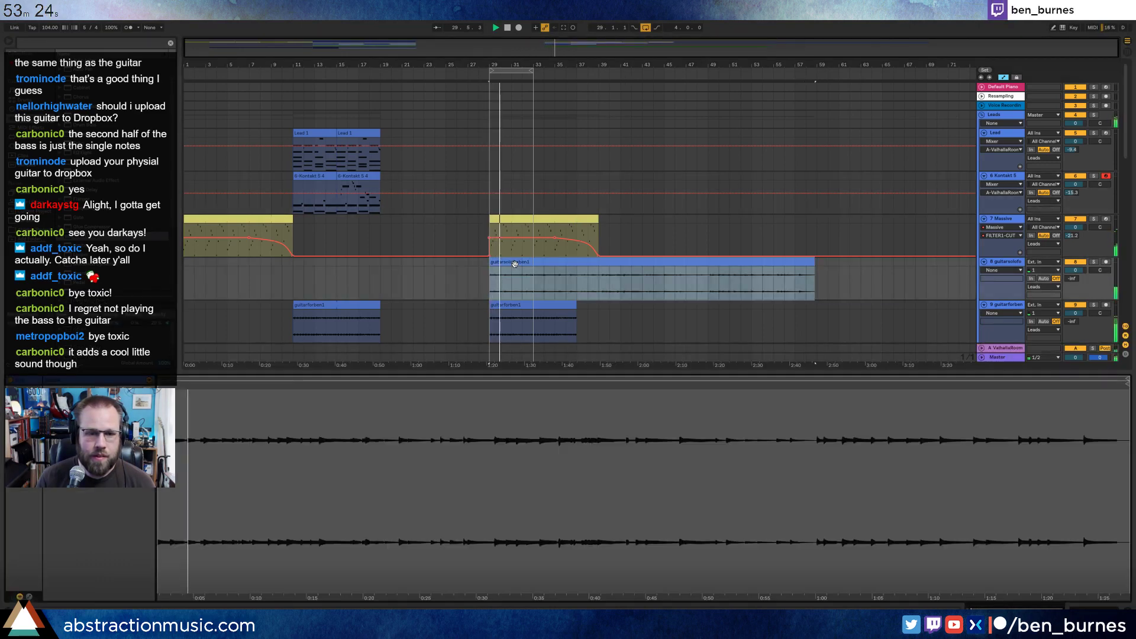
{"action": "key", "text": "space"}
Add Guitar Rig 5 to the guitar solo track, load the 1993 Hot Solo Rig preset, and play the loop.
{"action": "key", "text": "shift+Tab"}
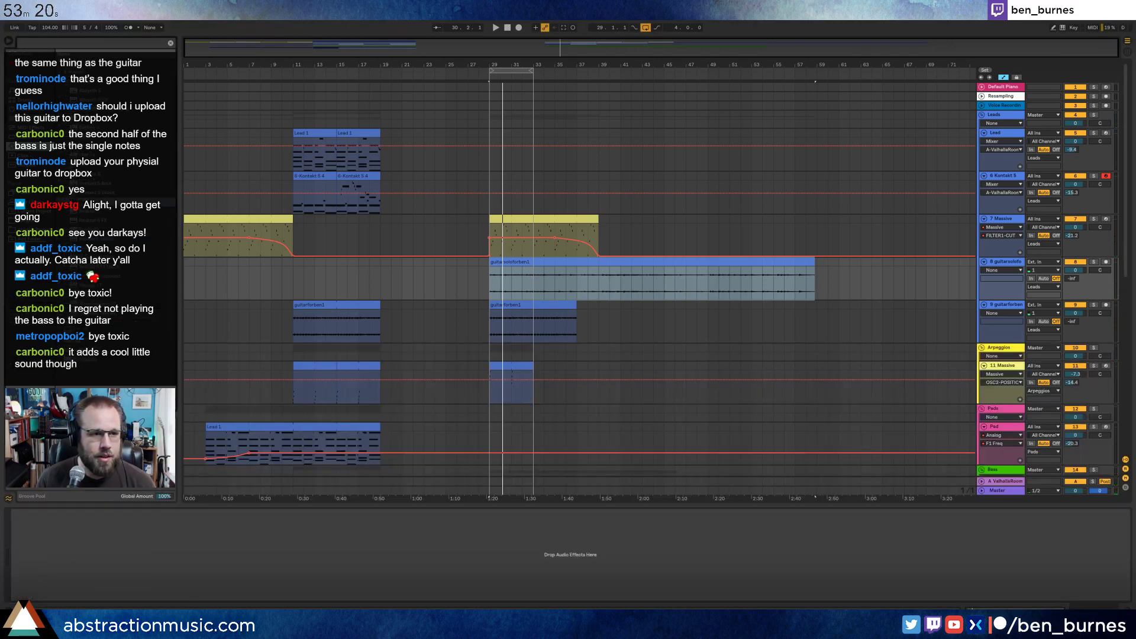
{"action": "left_click_drag", "start_coordinate": [103, 167], "coordinate": [340, 400]}
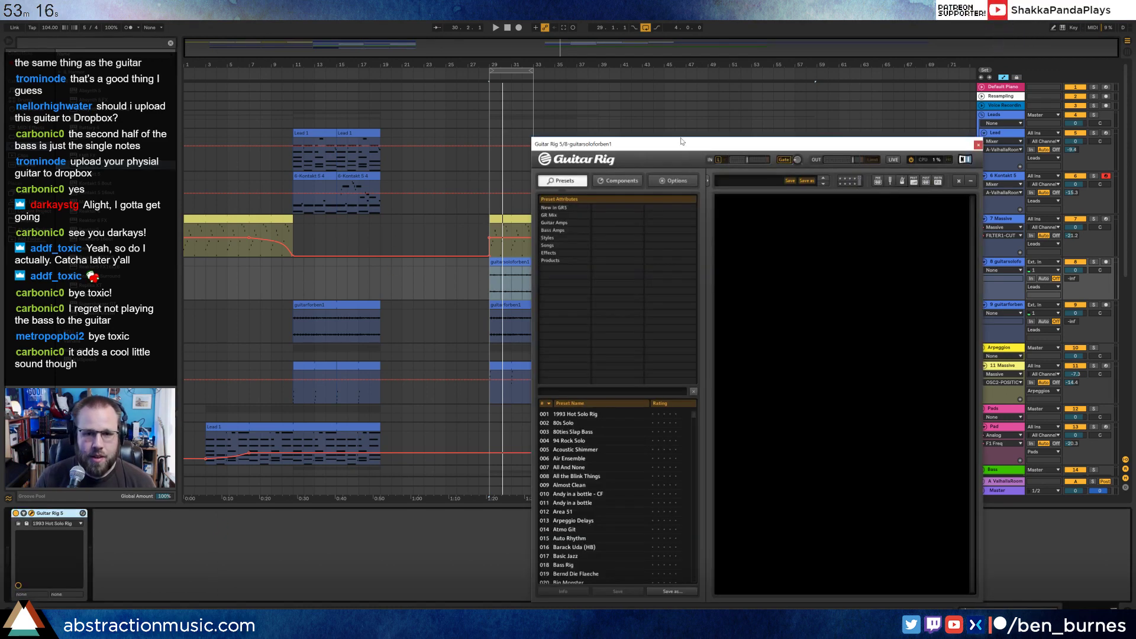
{"action": "left_click", "coordinate": [577, 351]}
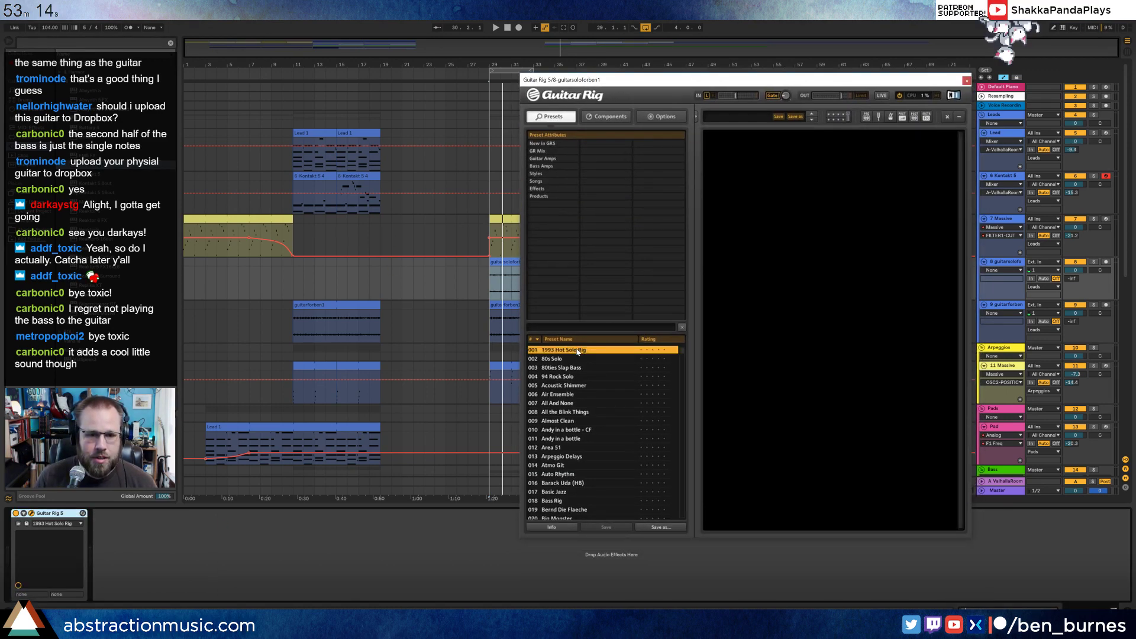
{"action": "key", "text": "space"}
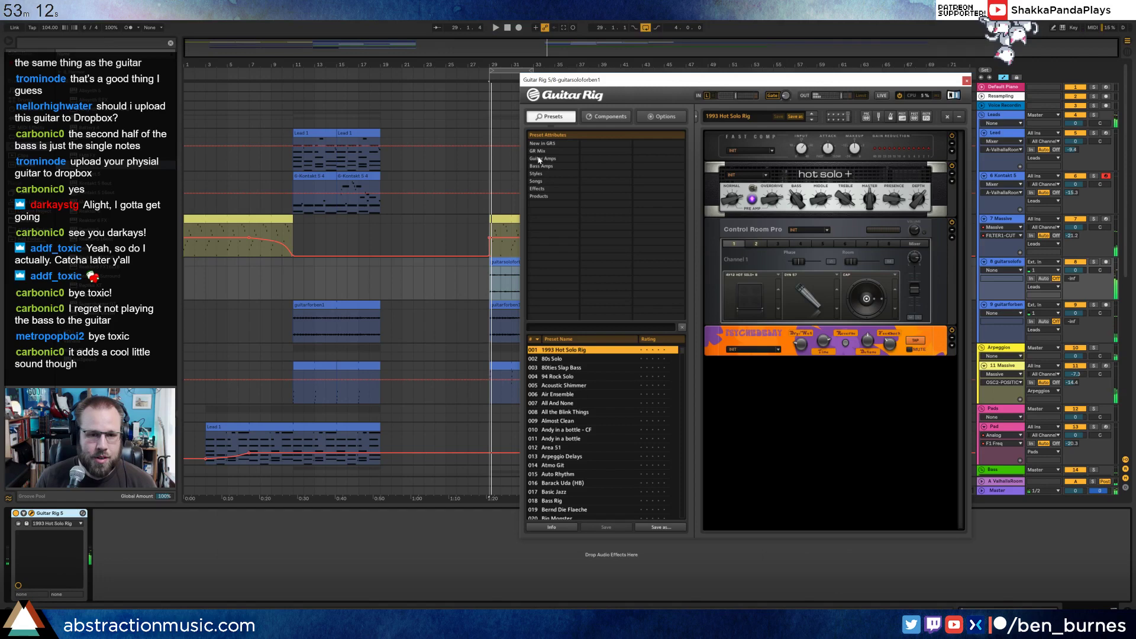
Load the Clean Compressed preset from the Cool Plex guitar amps and close the Guitar Rig window.
{"action": "left_click", "coordinate": [544, 159]}
{"action": "left_click", "coordinate": [602, 159]}
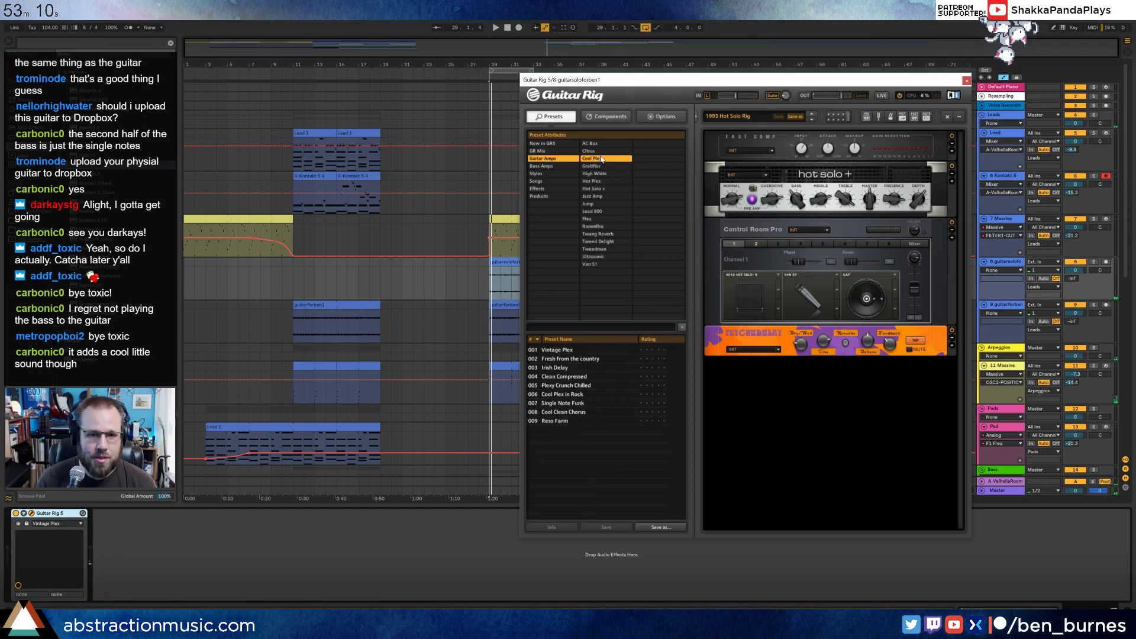
{"action": "left_click", "coordinate": [578, 376]}
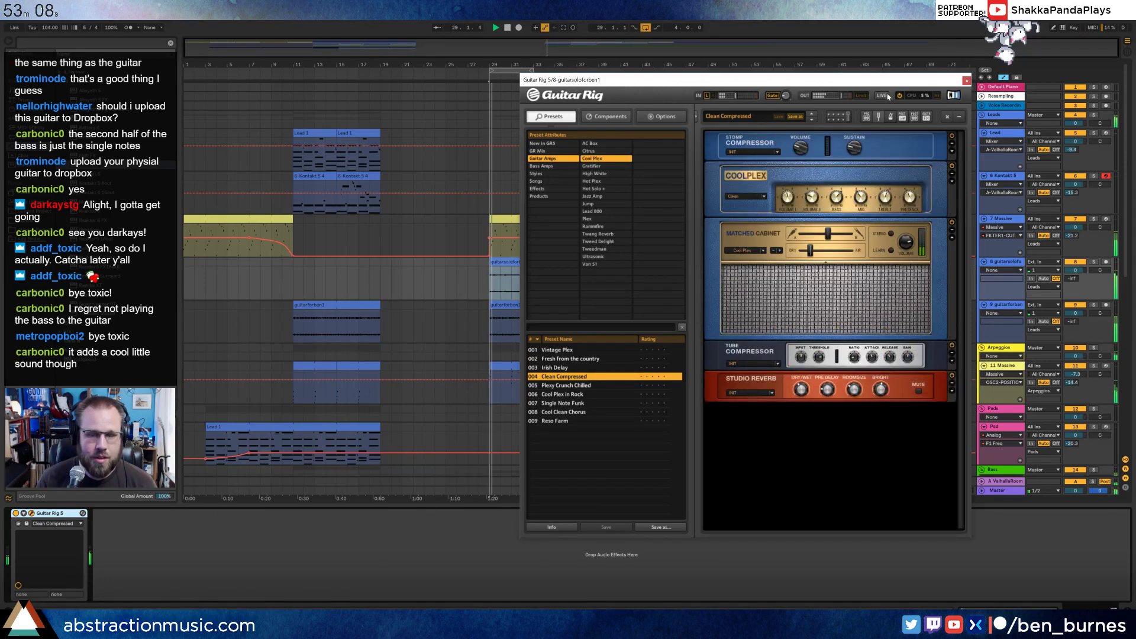
{"action": "left_click_drag", "start_coordinate": [943, 80], "coordinate": [978, 85]}
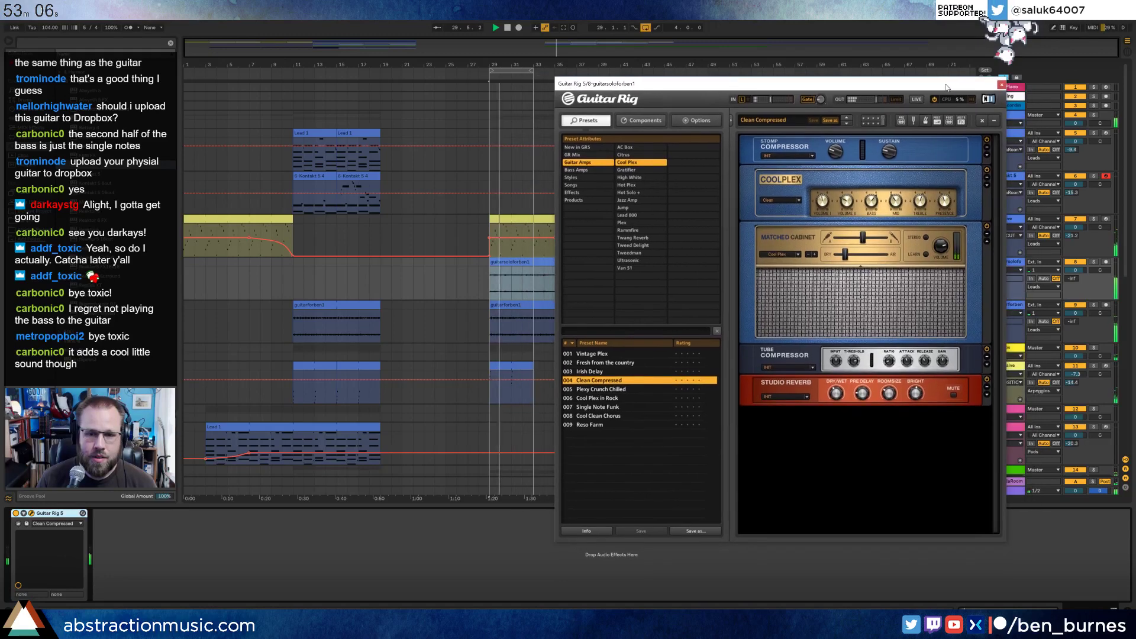
{"action": "left_click", "coordinate": [1002, 85]}
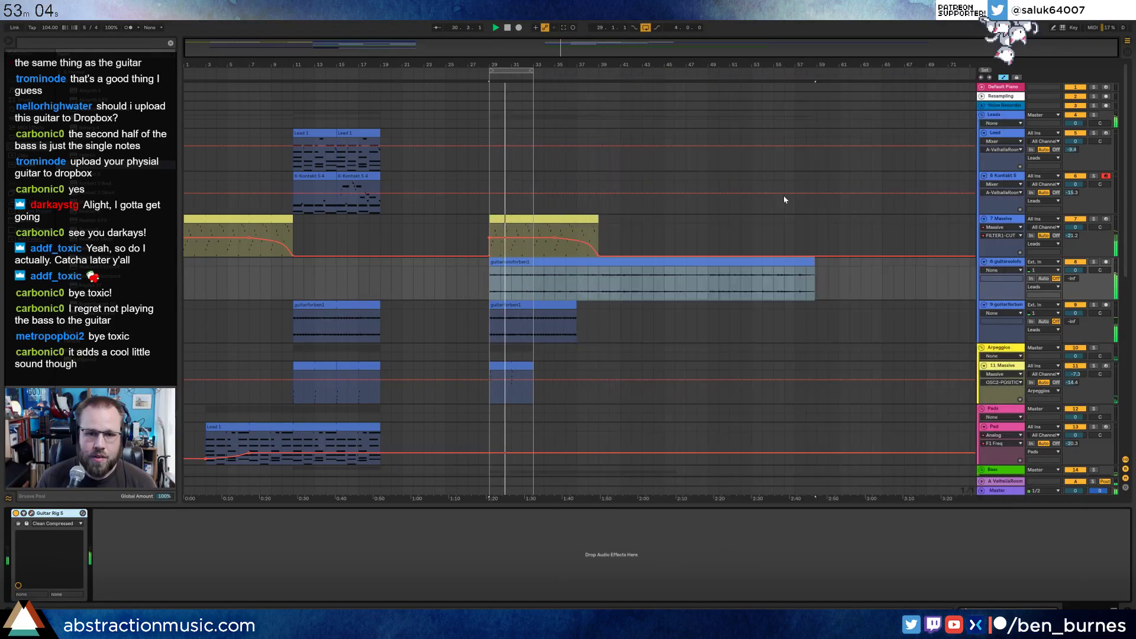
Extend the Arpeggios group's Massive clip from bar 29 to bar 37 and lengthen the loop to the same eight bars.
{"action": "left_click", "coordinate": [511, 278]}
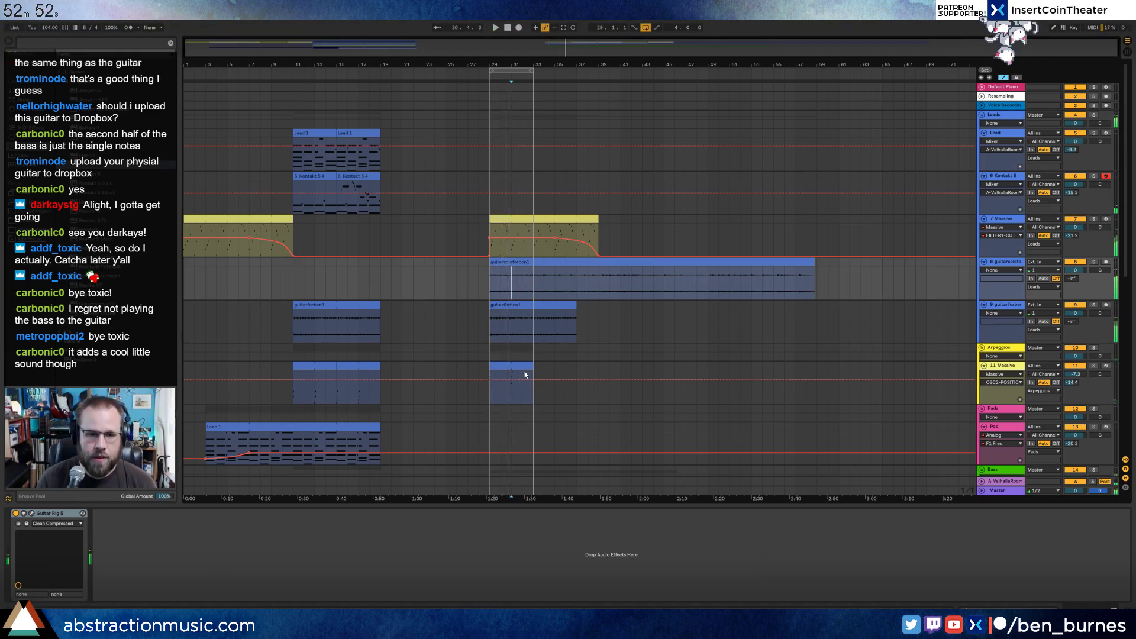
{"action": "key", "text": "space"}
{"action": "left_click_drag", "start_coordinate": [532, 368], "coordinate": [594, 371]}
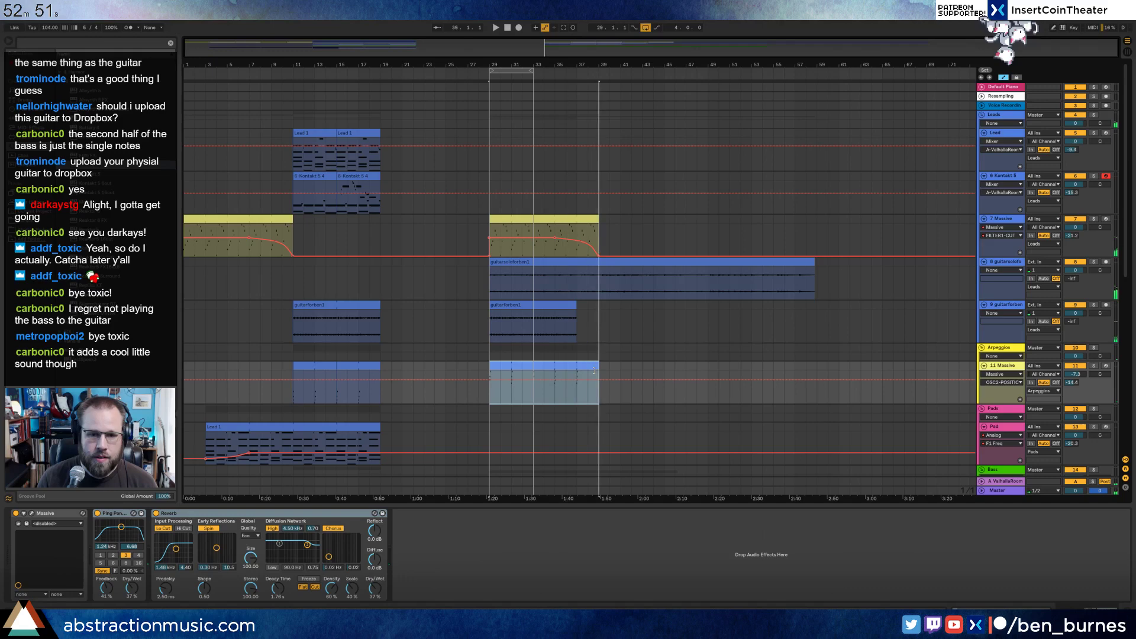
{"action": "left_click", "coordinate": [561, 310]}
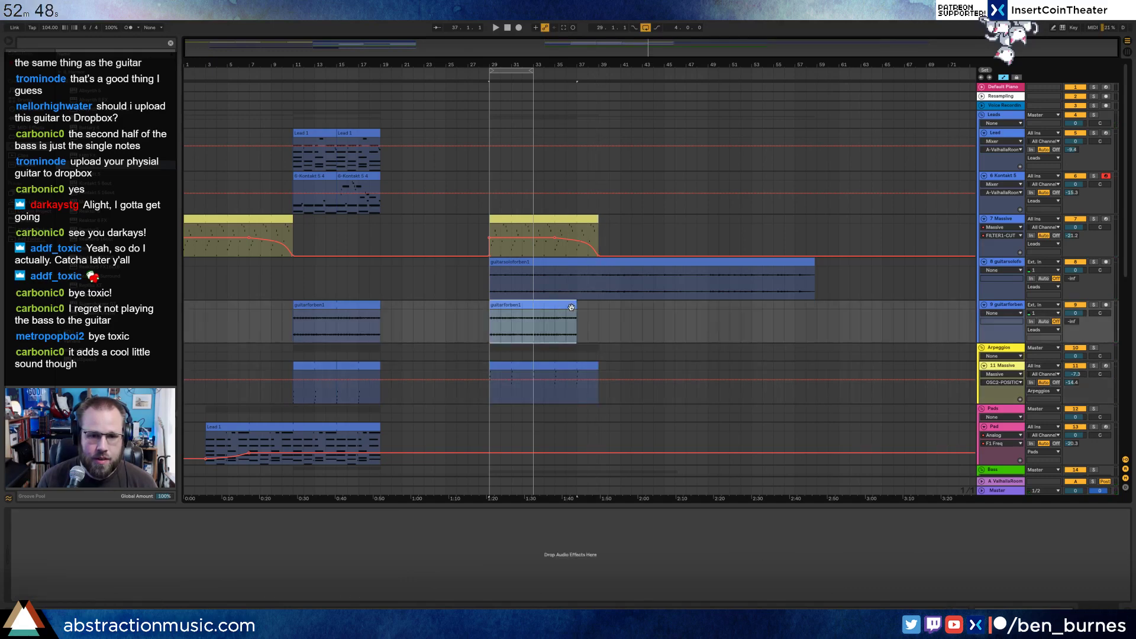
{"action": "key", "text": "ctrl+z"}
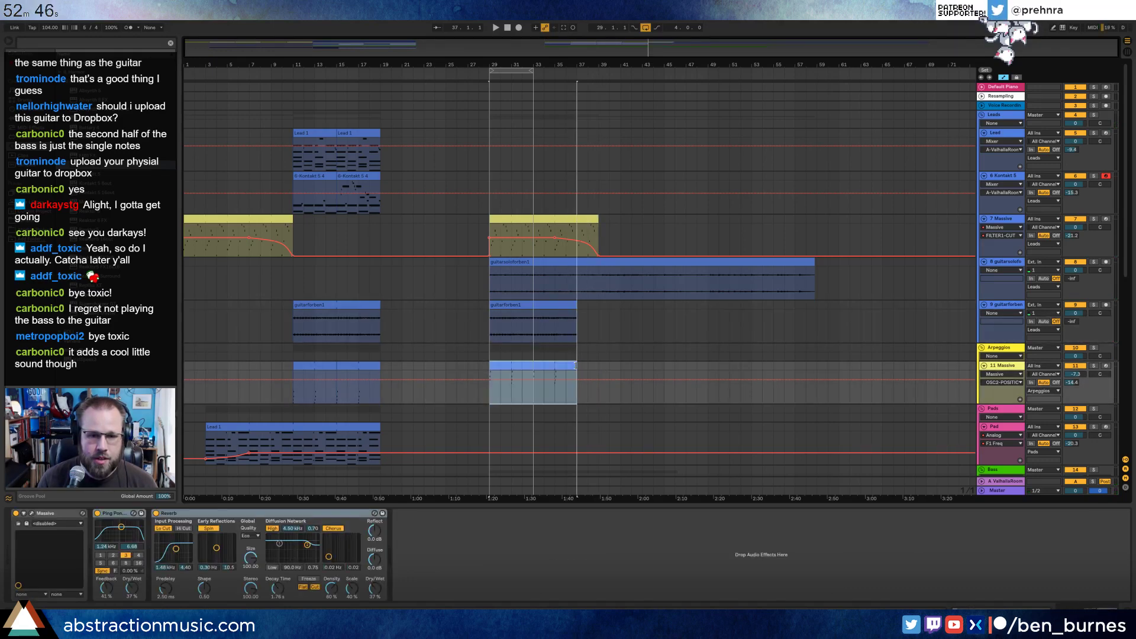
{"action": "left_click_drag", "start_coordinate": [532, 71], "coordinate": [573, 70]}
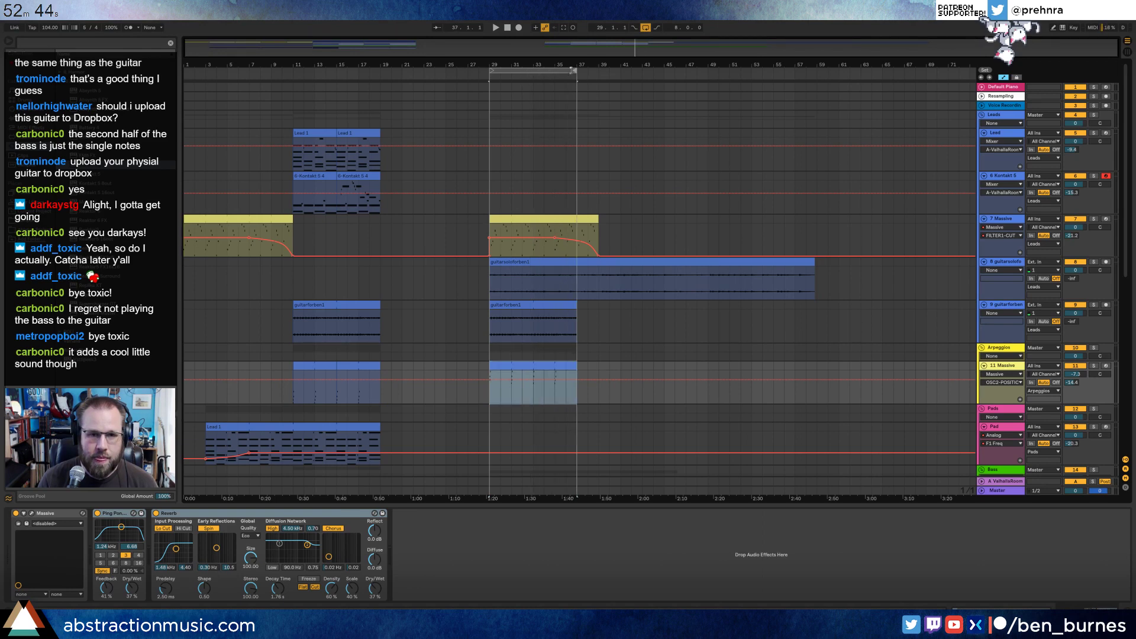
Remove the filter cutoff automation drop at the end of the 7 Massive lead clip that starts at bar 29.
{"action": "left_click", "coordinate": [599, 258]}
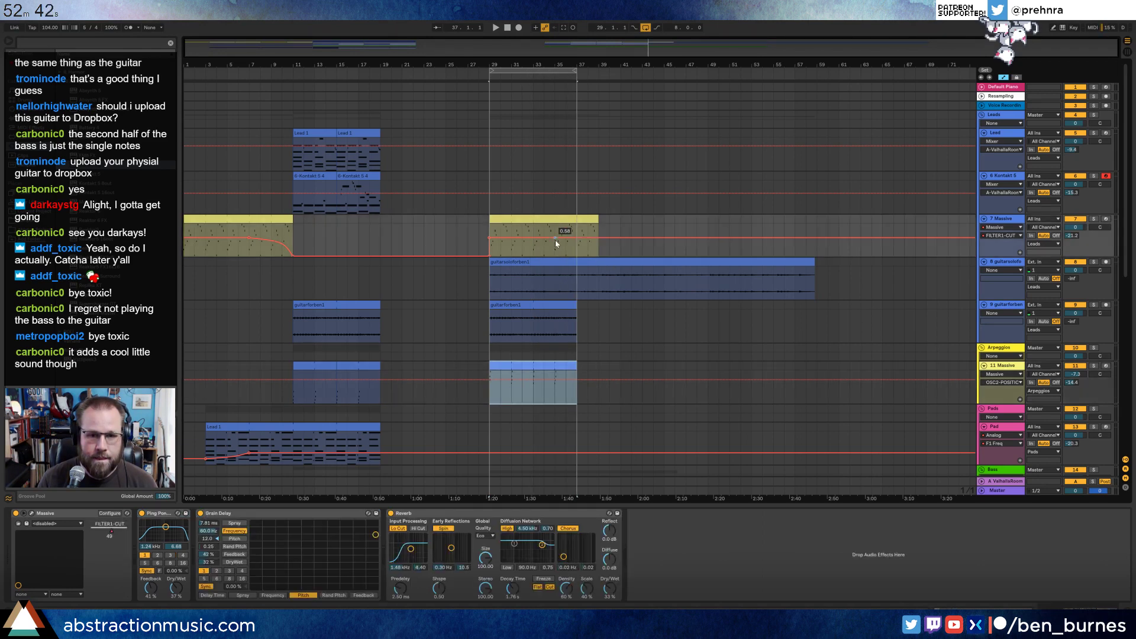
{"action": "left_click", "coordinate": [510, 222]}
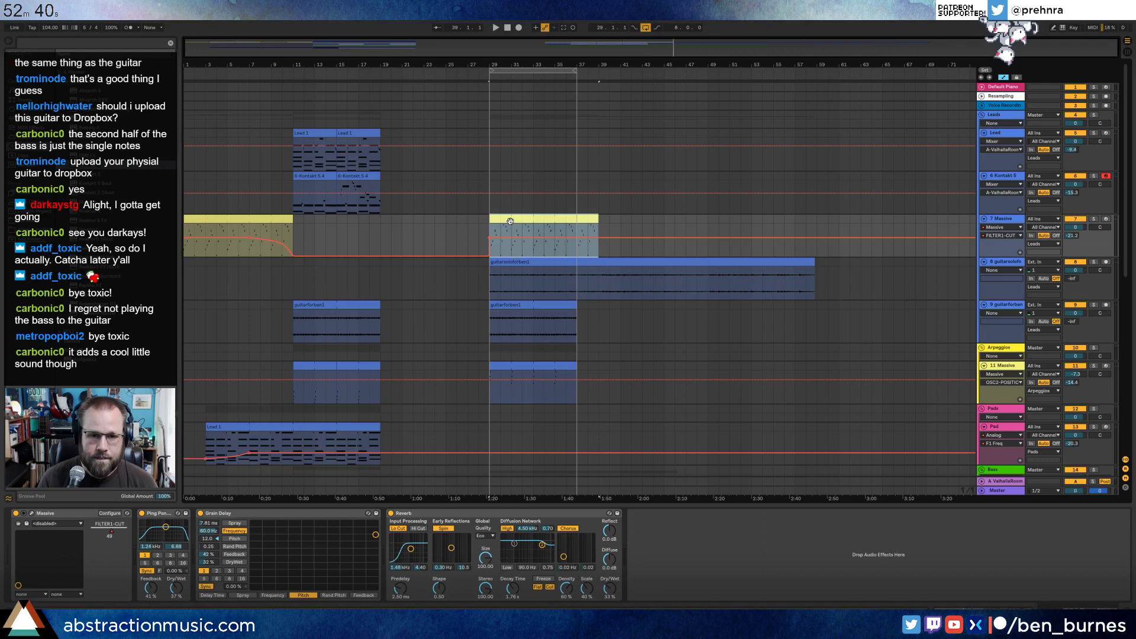
{"action": "left_click", "coordinate": [491, 180]}
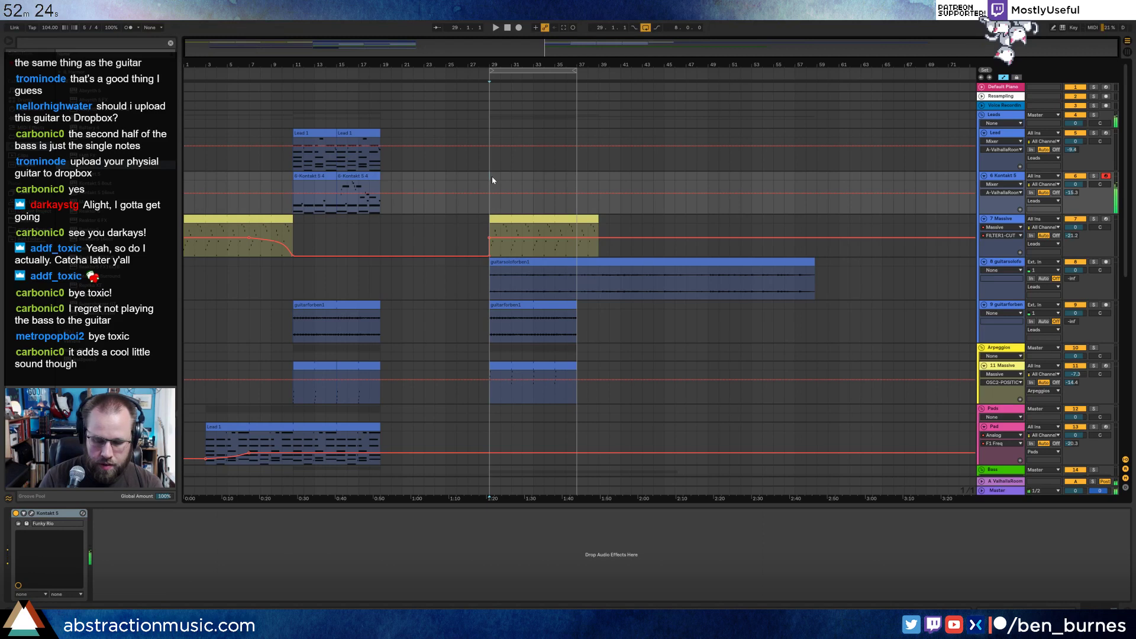
{"action": "key", "text": "F9"}
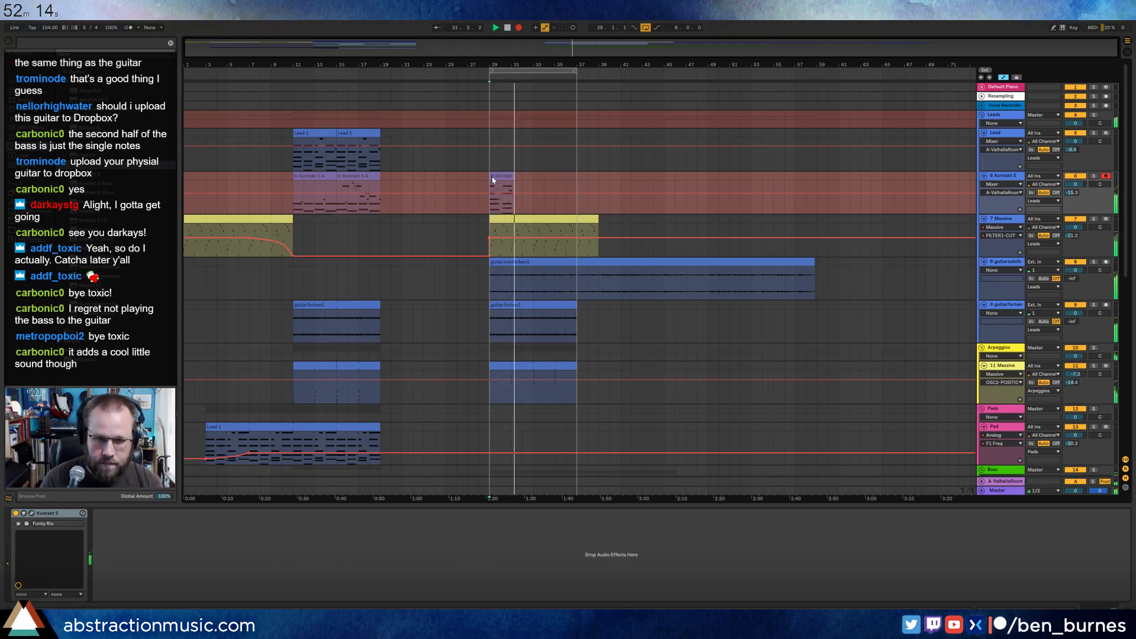
{"action": "key", "text": "space"}
{"action": "left_click", "coordinate": [492, 177]}
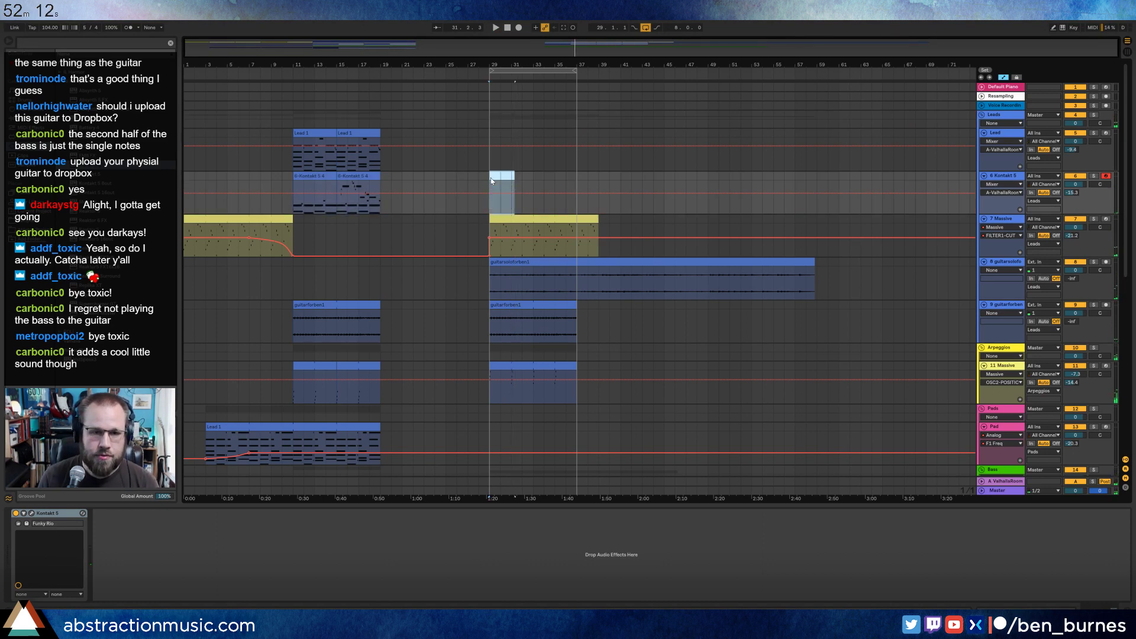
{"action": "key", "text": "ctrl+z"}
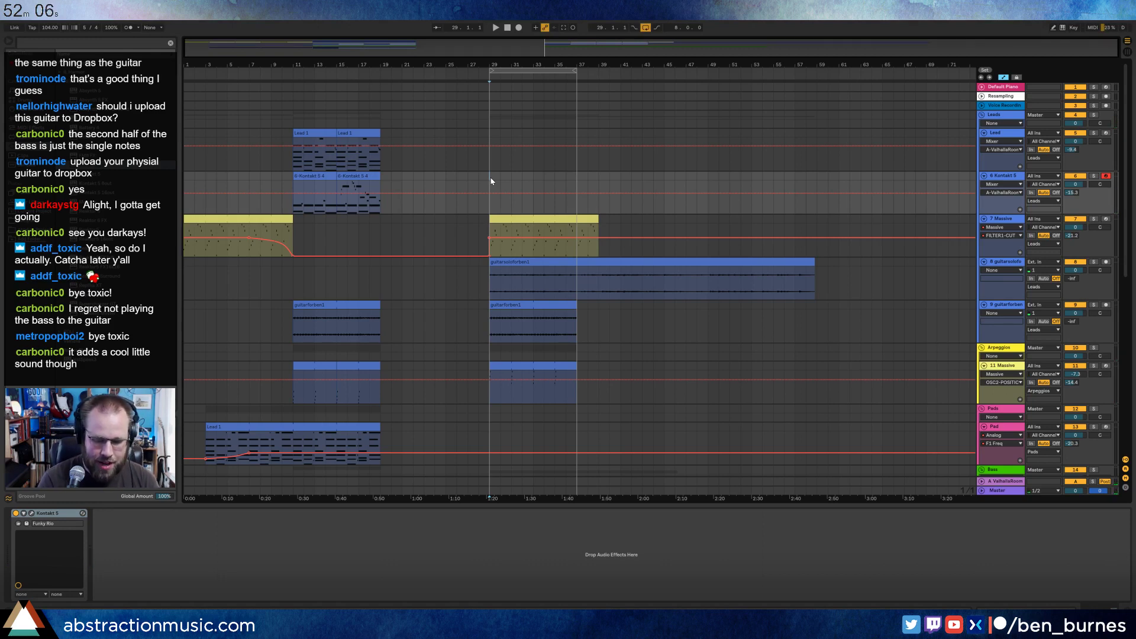
Record an eight-bar Kontakt 5 part over the loop from bar 29 and open the recorded clip's notes.
{"action": "key", "text": "F9"}
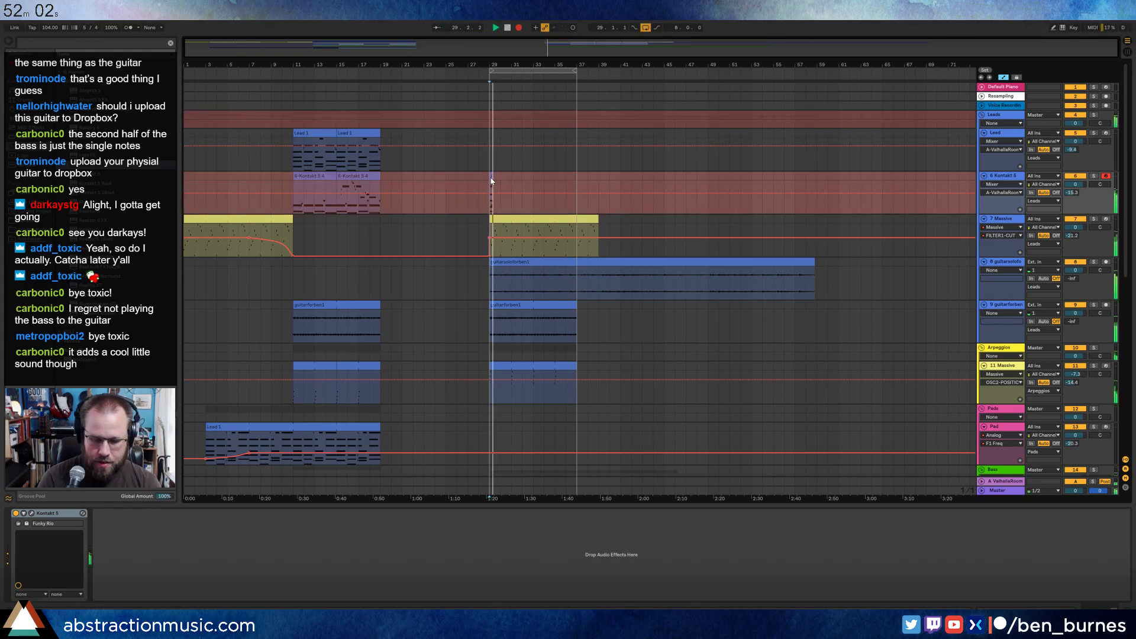
{"action": "key", "text": "space"}
{"action": "key", "text": "F9"}
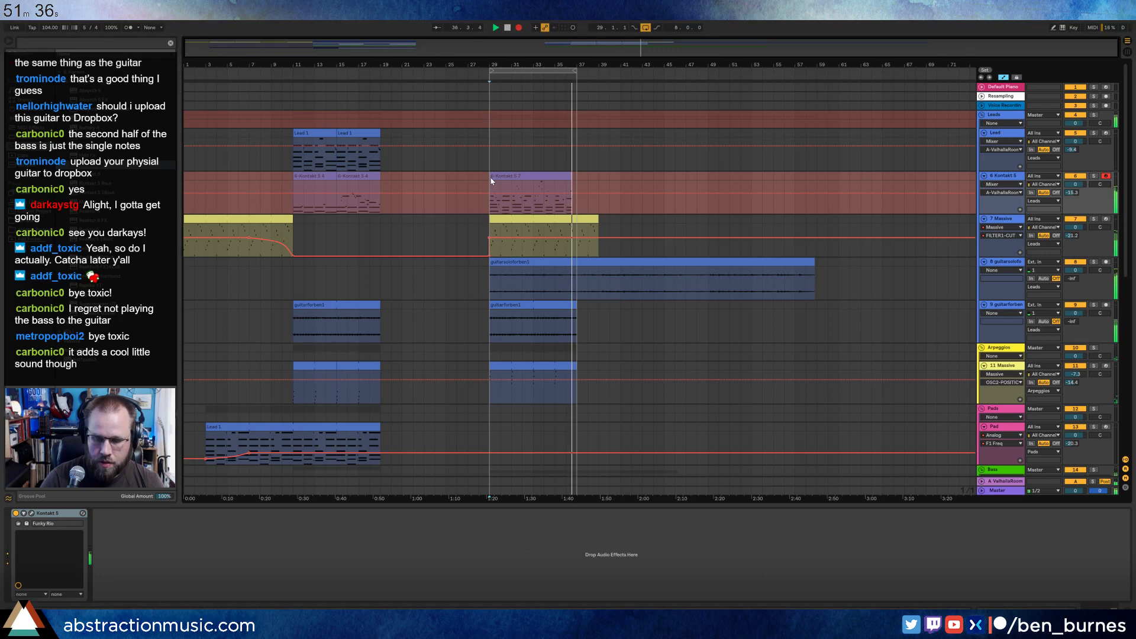
{"action": "key", "text": "space"}
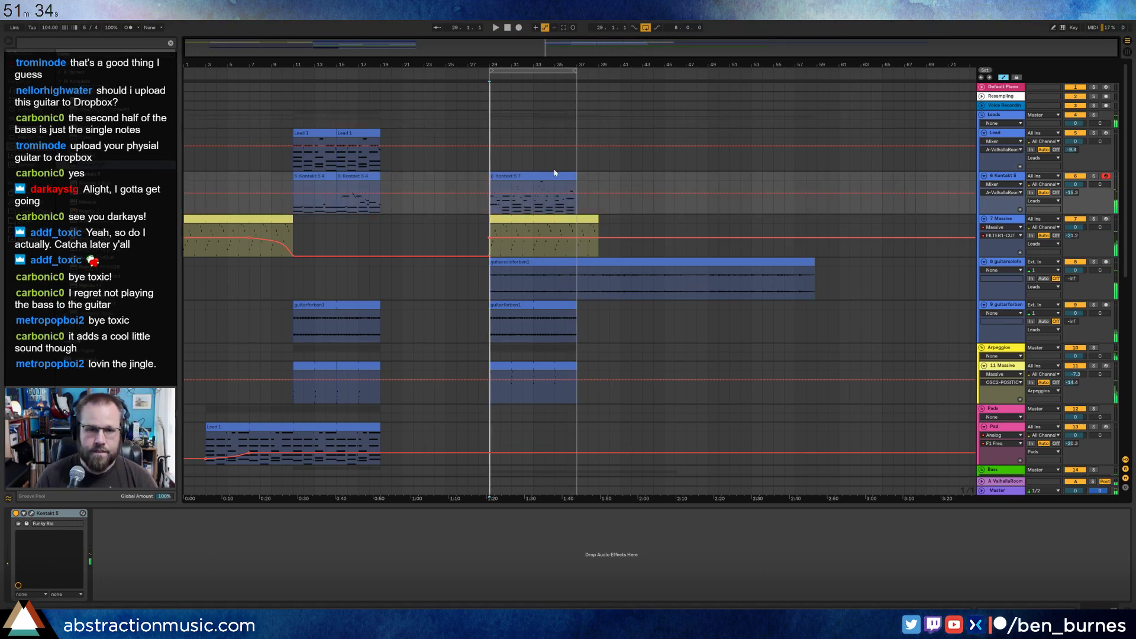
{"action": "left_click", "coordinate": [532, 176]}
{"action": "double_click", "coordinate": [532, 176]}
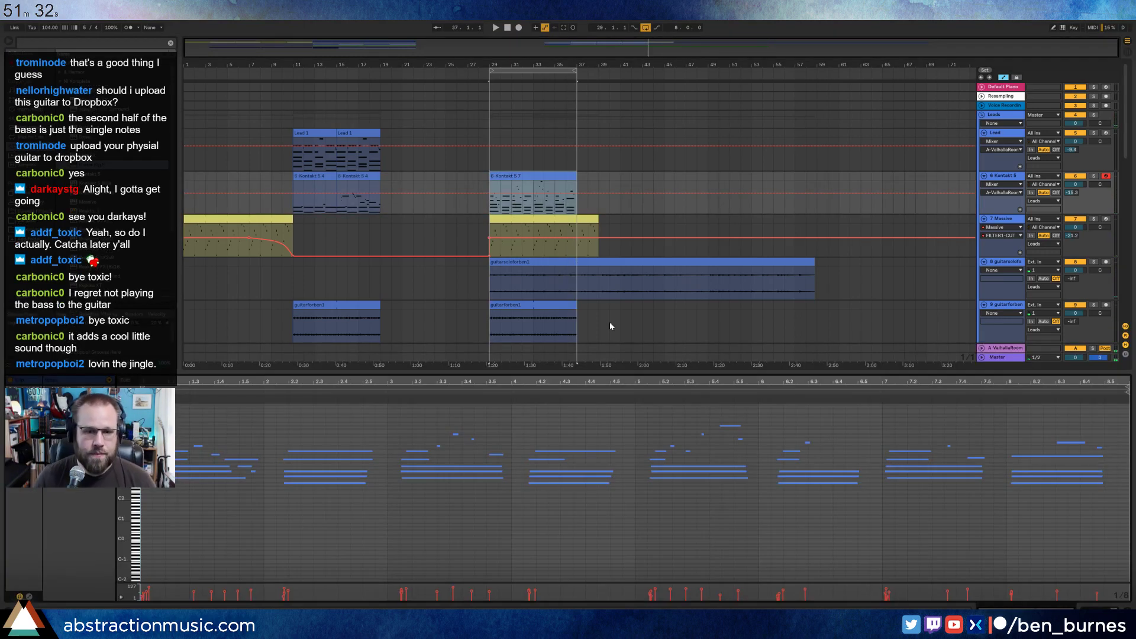
Nudge the recorded note groups near bars 5 and 6 of the Kontakt clip earlier onto their barlines.
{"action": "left_click", "coordinate": [287, 413]}
{"action": "key", "text": "ctrl+a"}
{"action": "key", "text": "Right"}
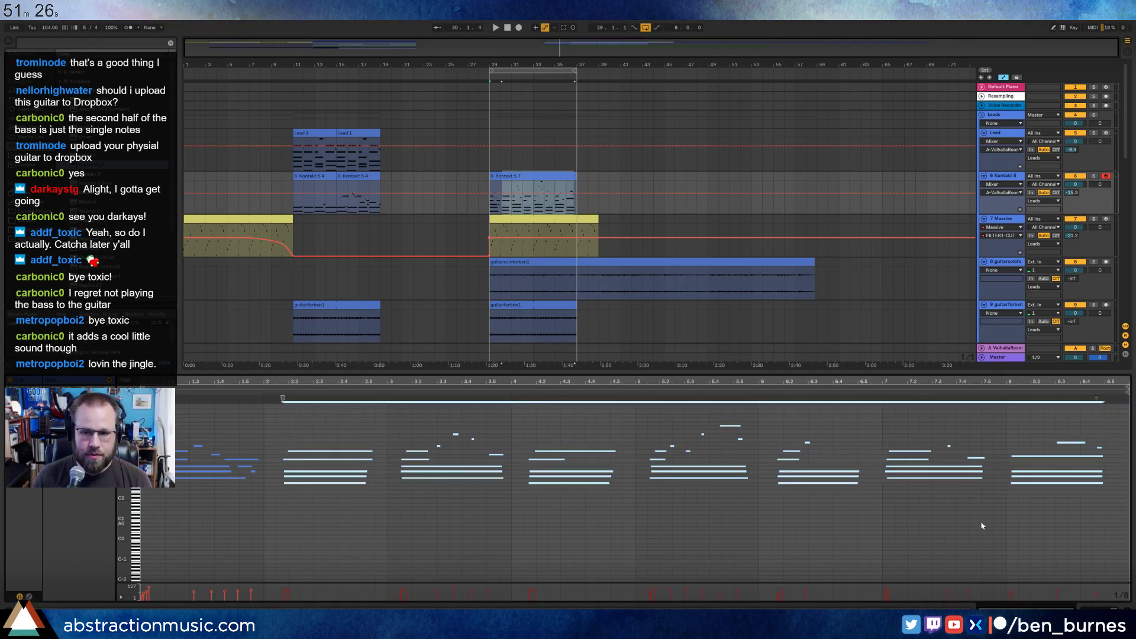
{"action": "left_click_drag", "start_coordinate": [790, 424], "coordinate": [865, 517]}
{"action": "key", "text": "Left"}
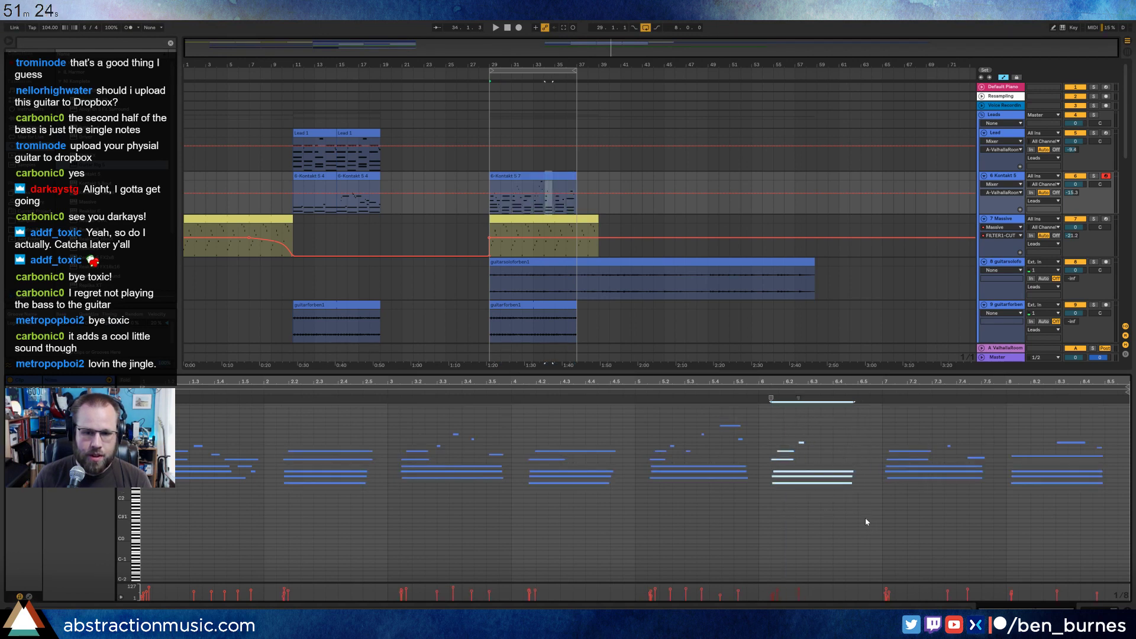
{"action": "left_click_drag", "start_coordinate": [680, 504], "coordinate": [701, 445]}
{"action": "left_click_drag", "start_coordinate": [643, 409], "coordinate": [750, 516]}
{"action": "key", "text": "Left"}
{"action": "key", "text": "Left"}
{"action": "key", "text": "Left"}
{"action": "key", "text": "Right"}
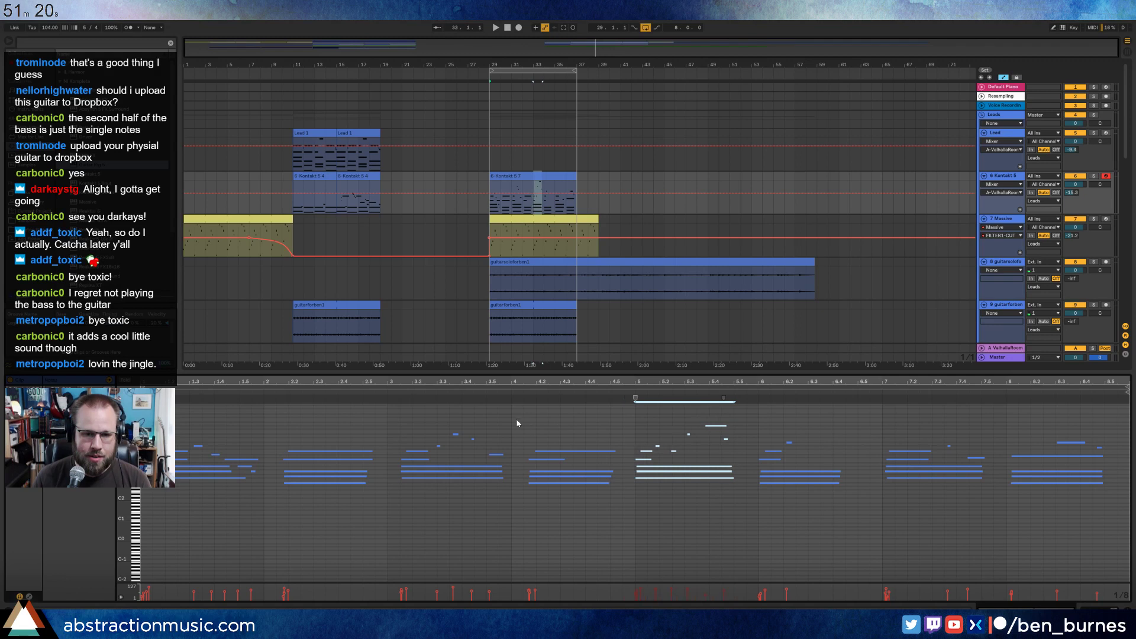
Nudge the recorded note groups near bars 4, 3 and 2 of the Kontakt clip earlier onto their barlines, and play the loop.
{"action": "left_click_drag", "start_coordinate": [512, 418], "coordinate": [586, 529]}
{"action": "key", "text": "Left"}
{"action": "key", "text": "Left"}
{"action": "left_click_drag", "start_coordinate": [399, 431], "coordinate": [496, 519]}
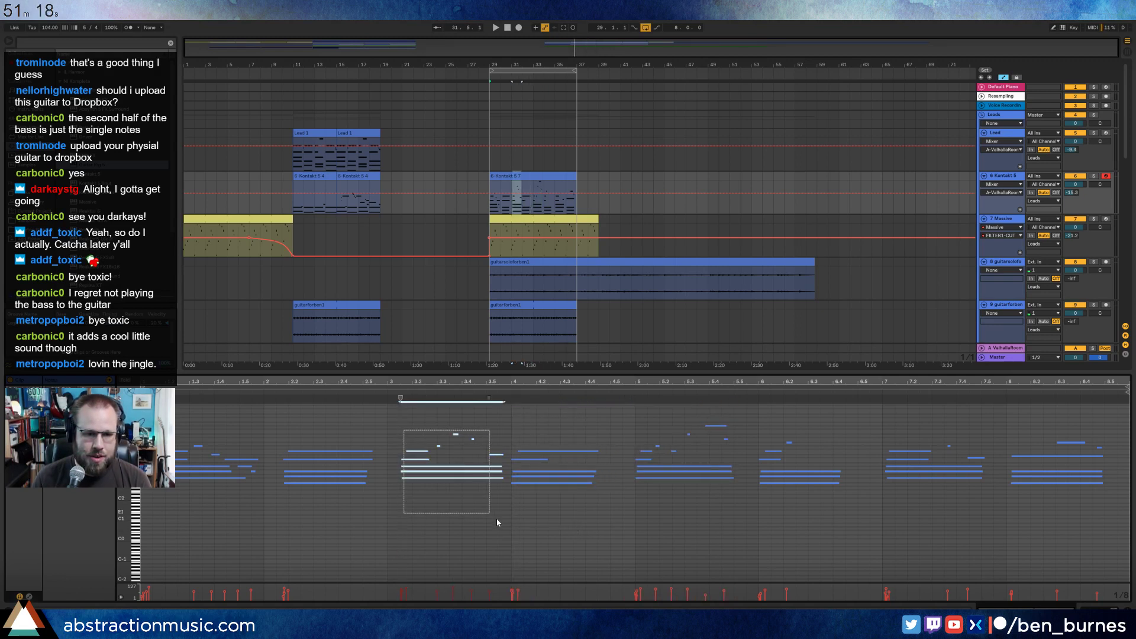
{"action": "key", "text": "Left"}
{"action": "key", "text": "Left"}
{"action": "left_click_drag", "start_coordinate": [287, 422], "coordinate": [341, 529]}
{"action": "key", "text": "Left"}
{"action": "key", "text": "Left"}
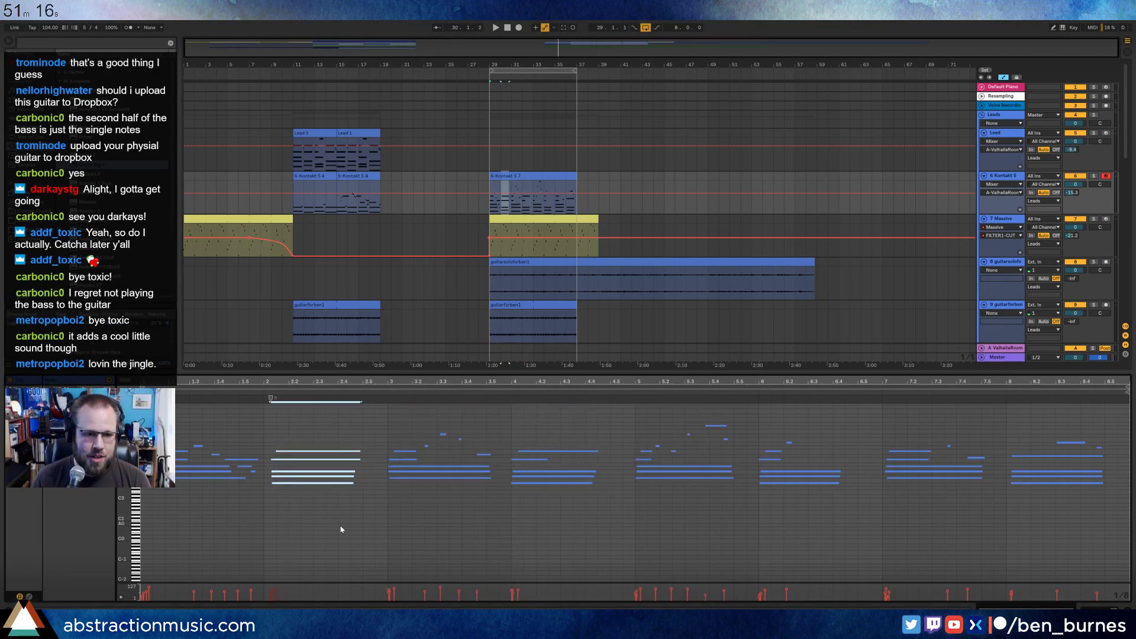
{"action": "key", "text": "space"}
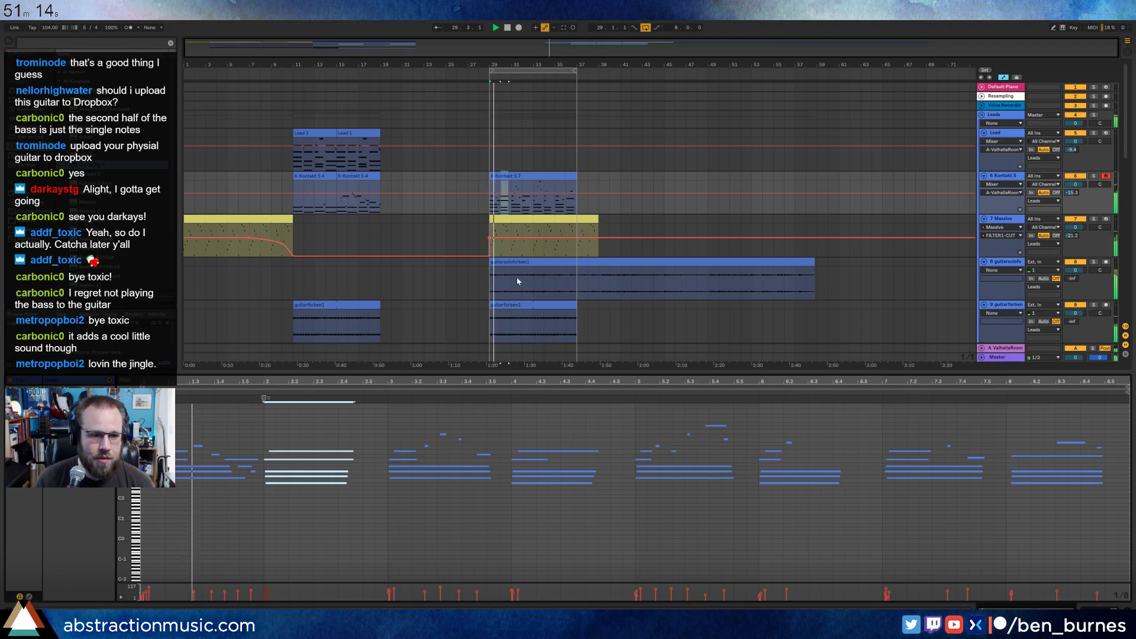
Copy the Drum Rack clip from bars 7 to 11 to bar 29 and extend the copy to bar 37.
{"action": "scroll", "coordinate": [432, 287], "scroll_direction": "down", "scroll_amount": 6}
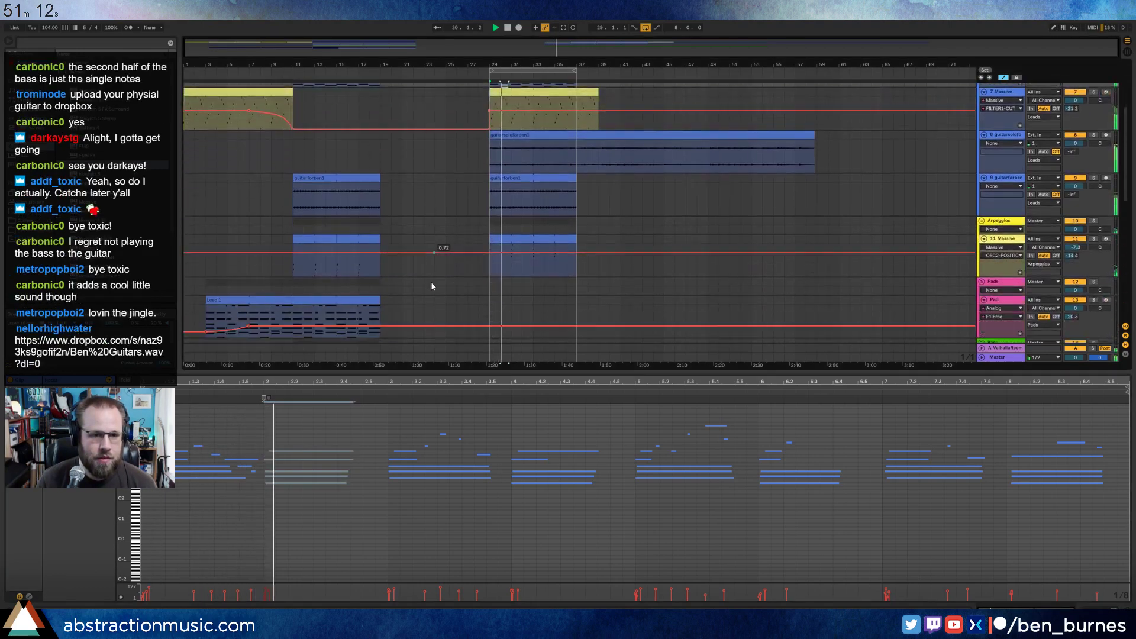
{"action": "scroll", "coordinate": [308, 290], "scroll_direction": "down", "scroll_amount": 5}
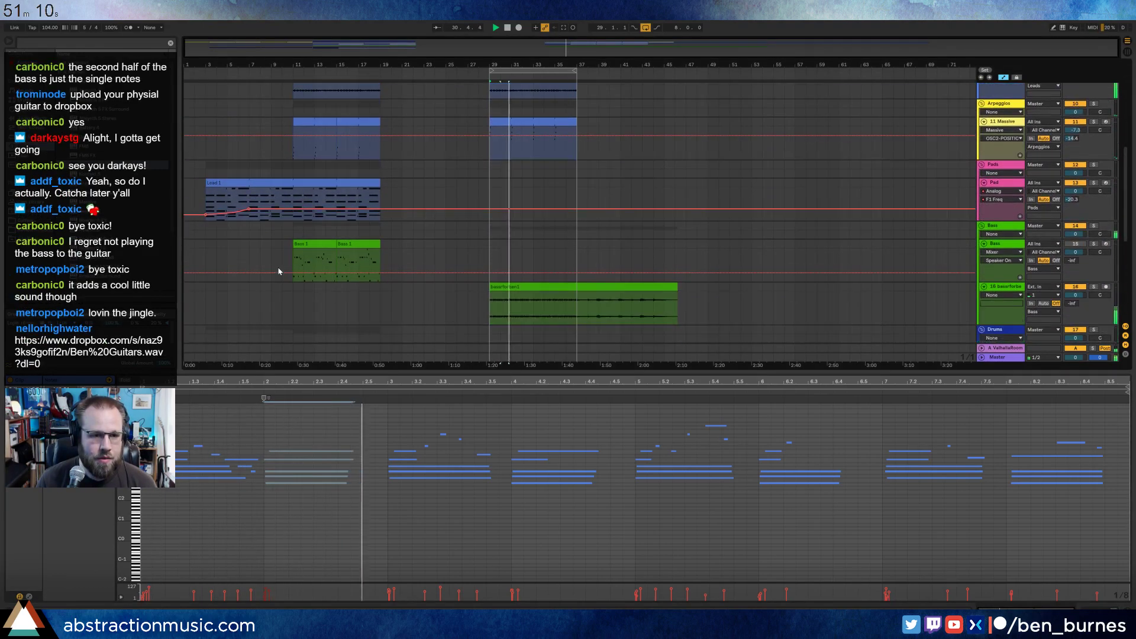
{"action": "left_click", "coordinate": [268, 241]}
{"action": "key", "text": "ctrl+c"}
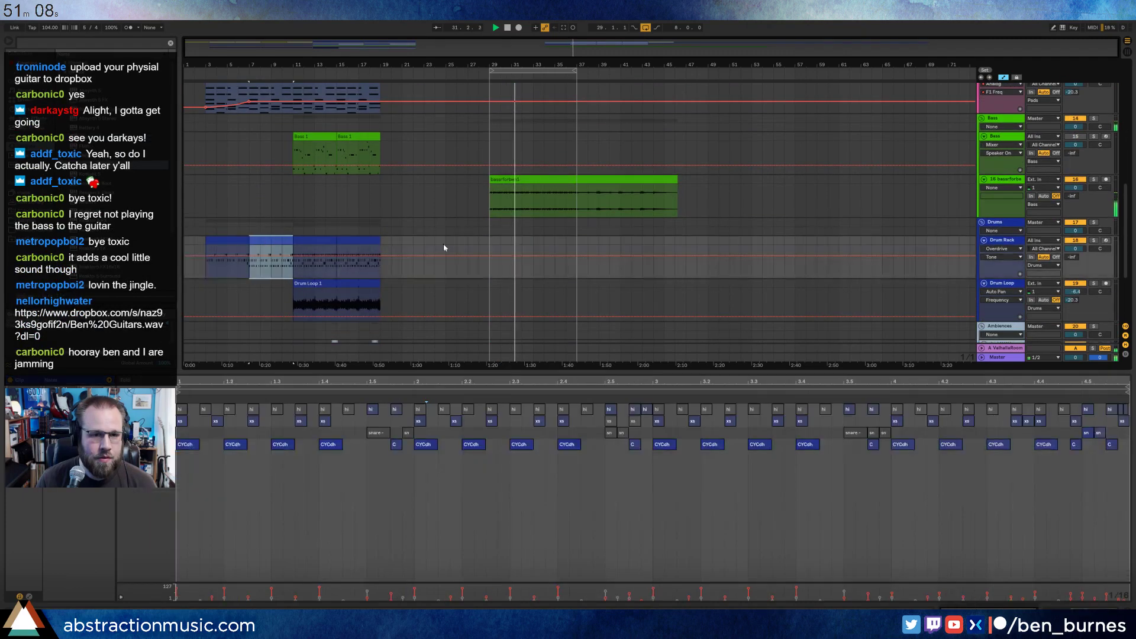
{"action": "left_click", "coordinate": [494, 243]}
{"action": "key", "text": "ctrl+v"}
{"action": "left_click_drag", "start_coordinate": [530, 240], "coordinate": [574, 249]}
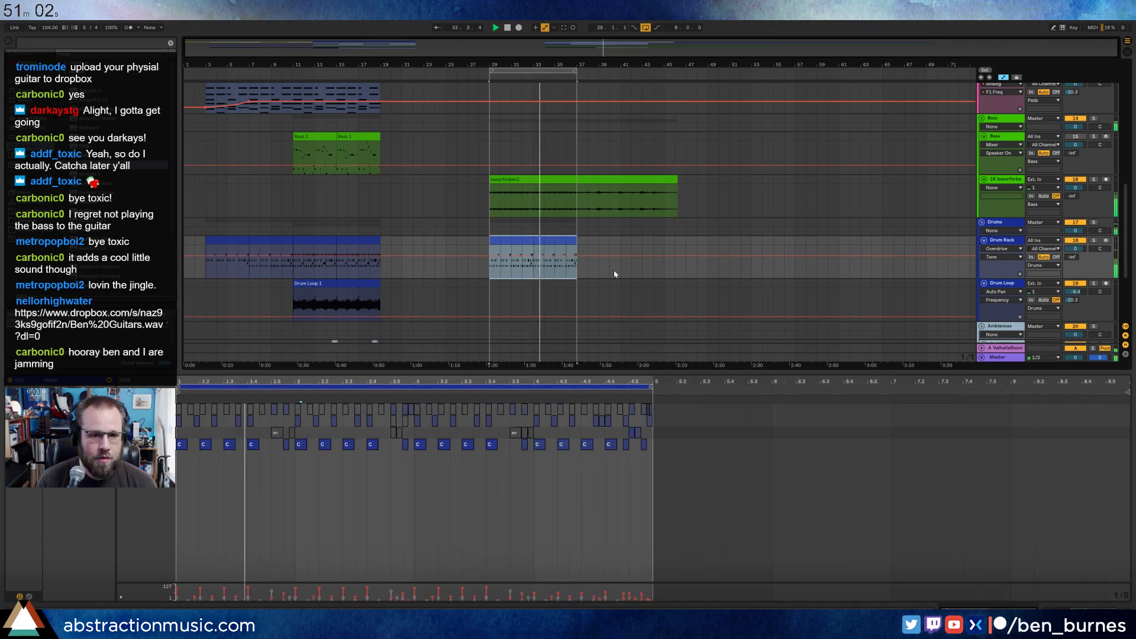
Reopen the recorded Kontakt 5 clip at bar 29 and display its sustain pedal controller envelope.
{"action": "scroll", "coordinate": [621, 268], "scroll_direction": "up", "scroll_amount": 3}
{"action": "scroll", "coordinate": [652, 263], "scroll_direction": "up", "scroll_amount": 8}
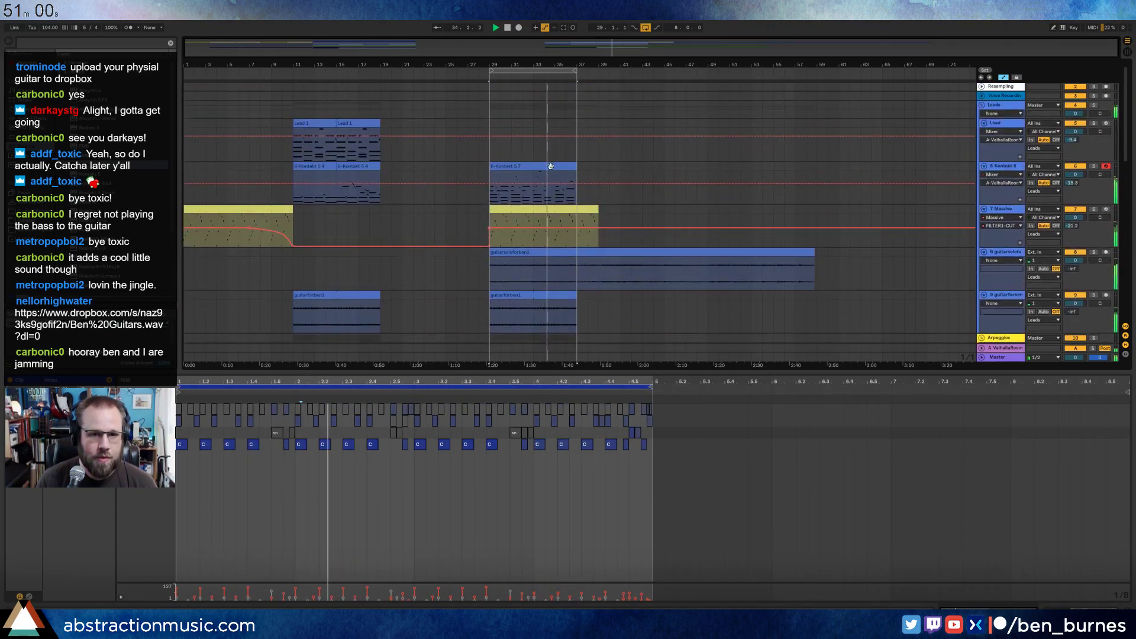
{"action": "left_click", "coordinate": [547, 165]}
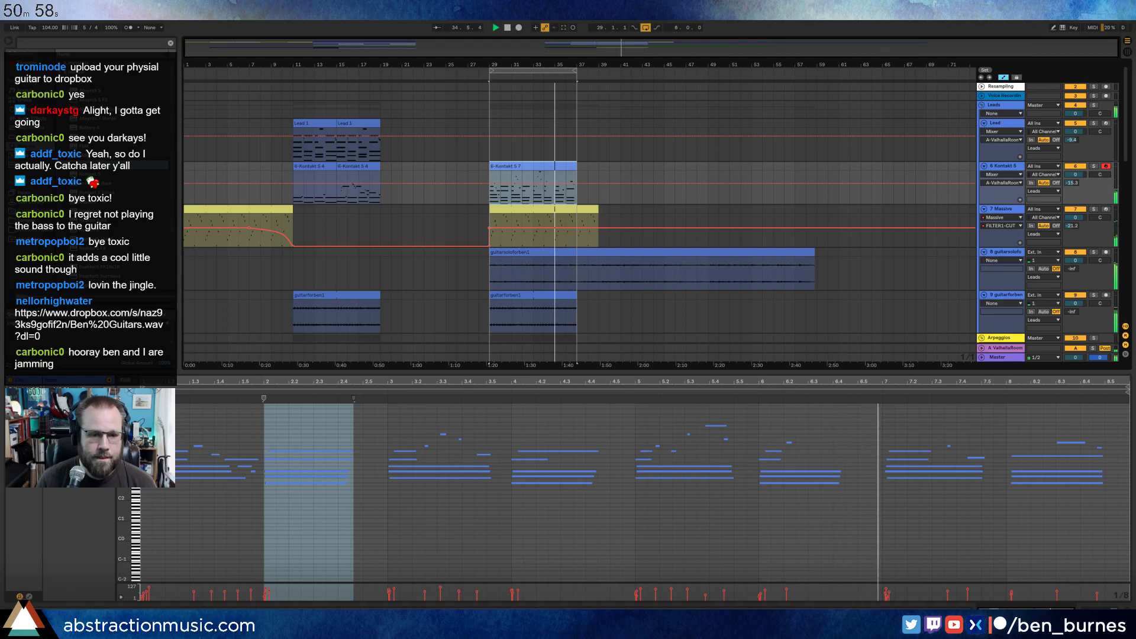
{"action": "left_click_drag", "start_coordinate": [125, 451], "coordinate": [144, 473]}
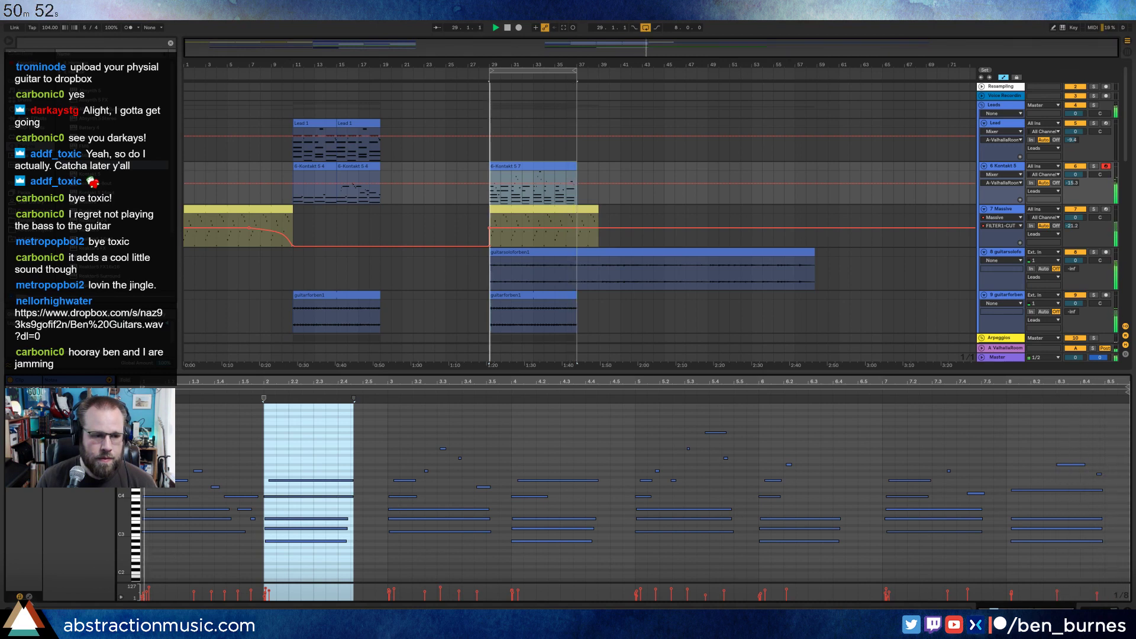
{"action": "left_click", "coordinate": [29, 597]}
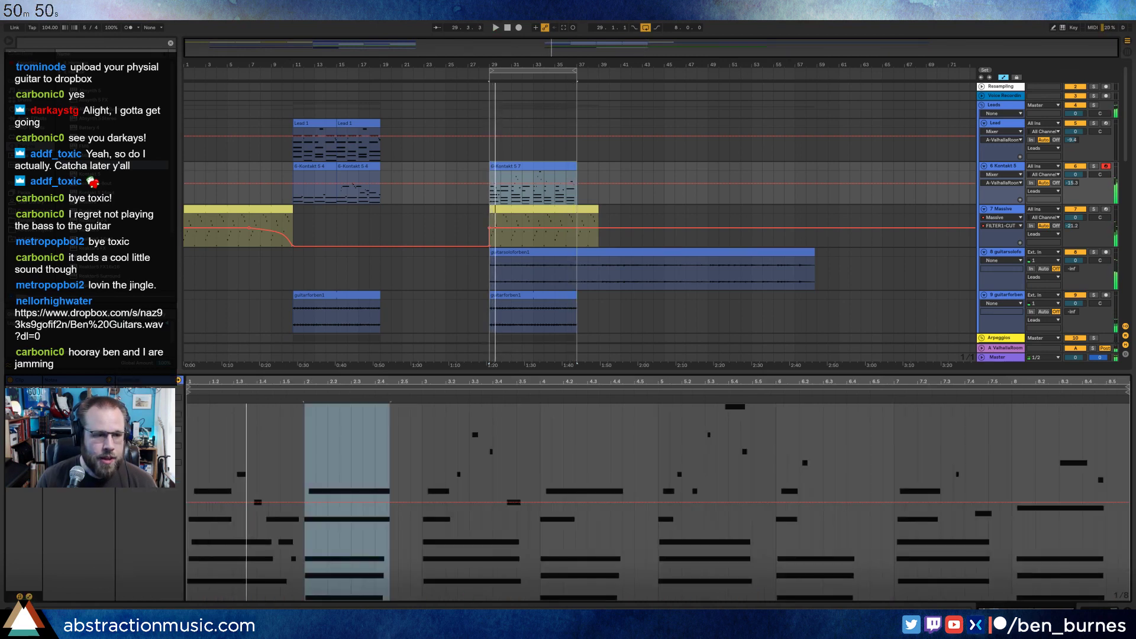
{"action": "left_click", "coordinate": [149, 397]}
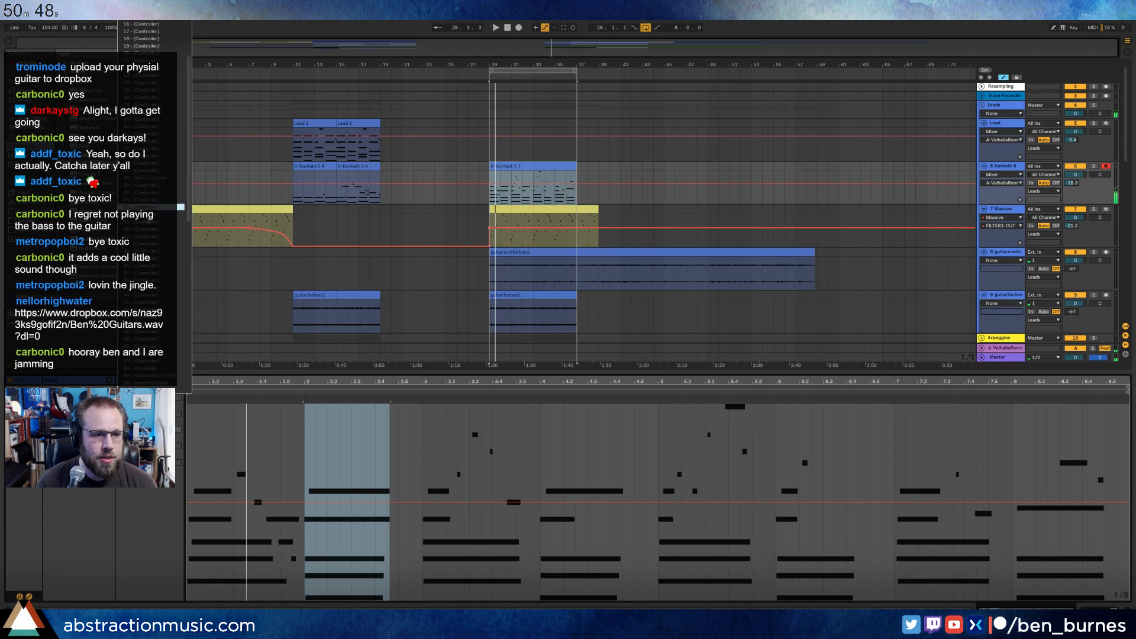
{"action": "left_click", "coordinate": [151, 333]}
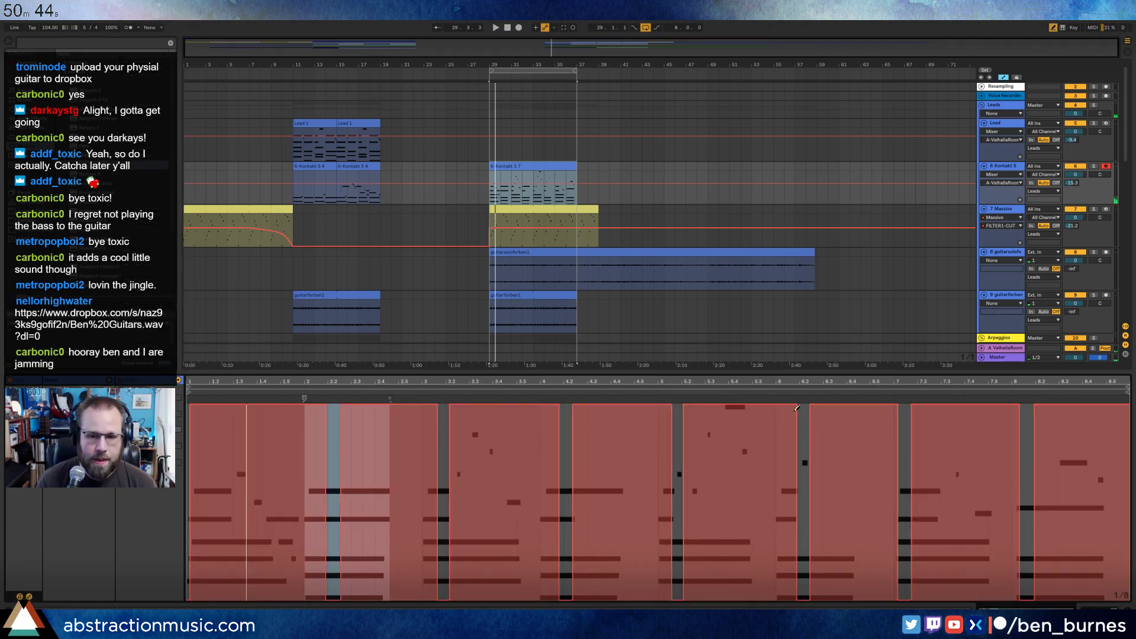
Narrow the pedal release near bar 6, start the first pedal block slightly after the clip's beginning, and play the loop.
{"action": "left_click_drag", "start_coordinate": [795, 409], "coordinate": [807, 408]}
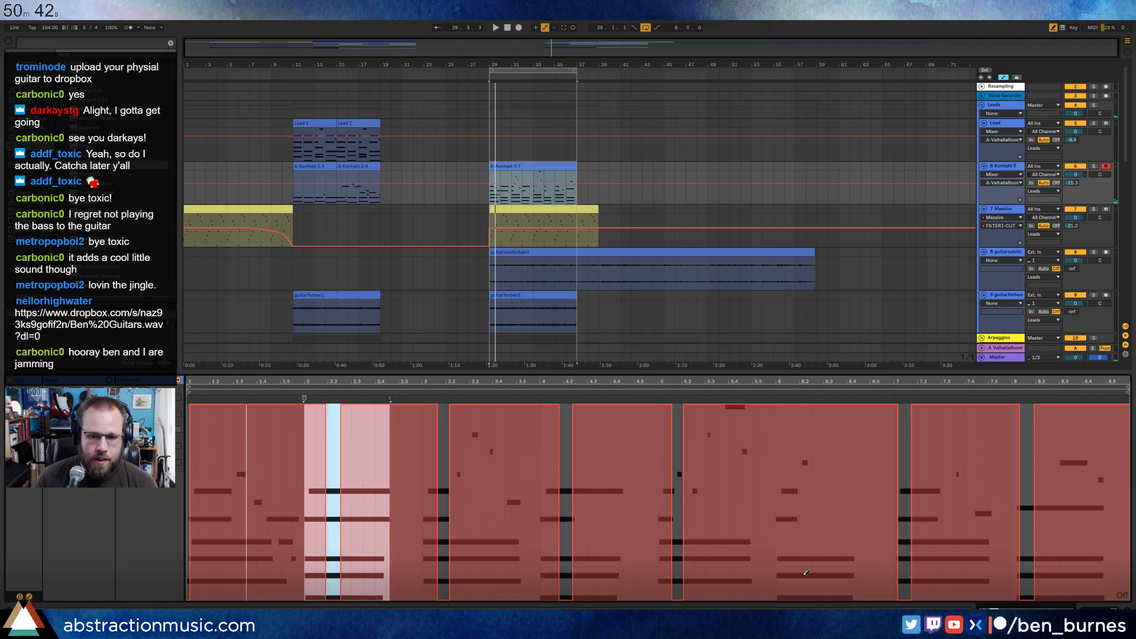
{"action": "left_click_drag", "start_coordinate": [788, 597], "coordinate": [788, 607]}
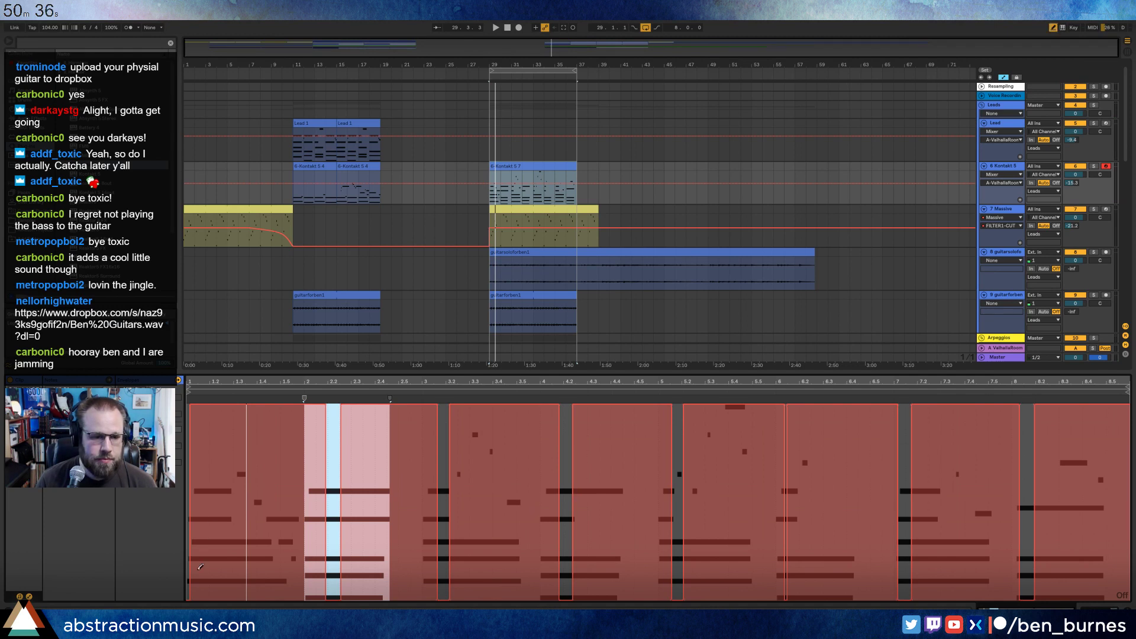
{"action": "left_click_drag", "start_coordinate": [198, 595], "coordinate": [190, 599]}
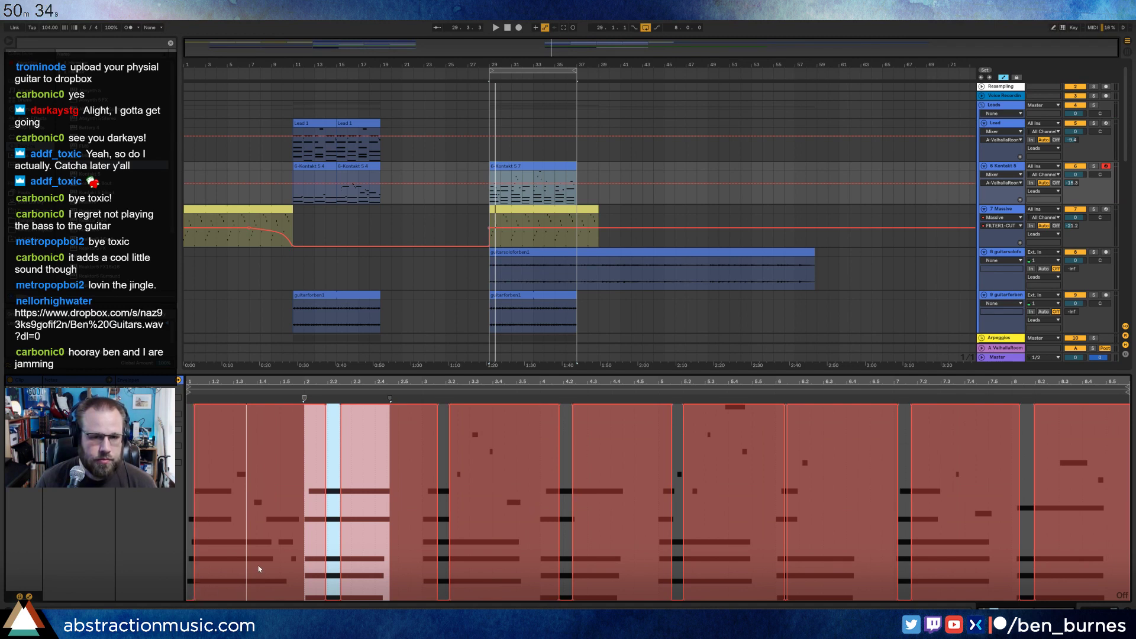
{"action": "key", "text": "space"}
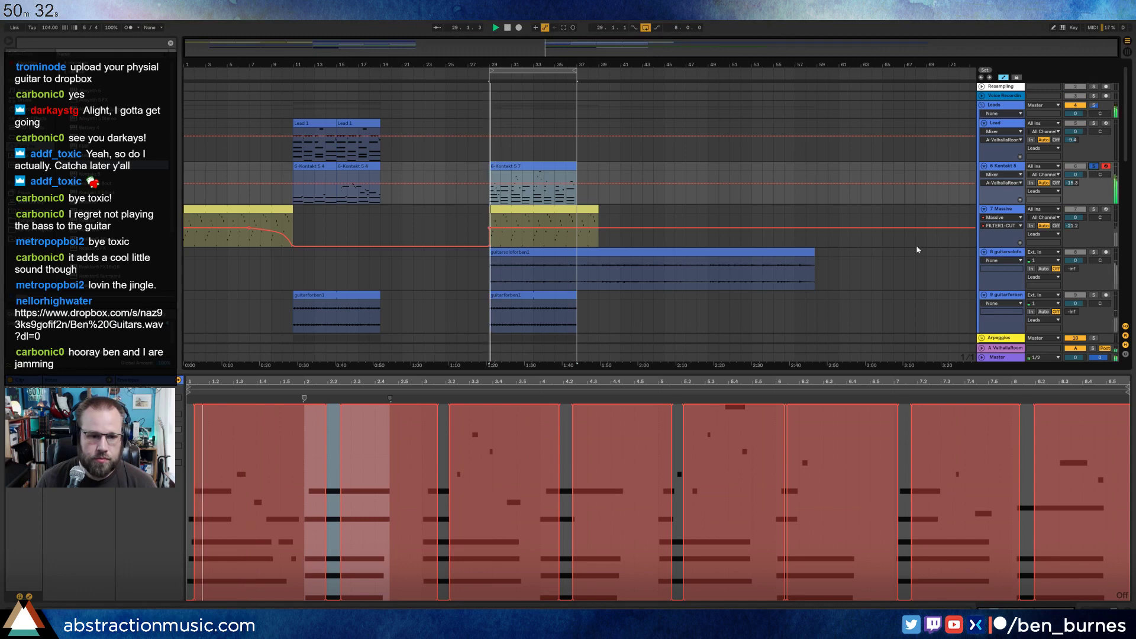
Switch the Kontakt clip at bar 29 from its pedal envelope to its notes, and add a short note just before the clip's bar 5.
{"action": "key", "text": "shift+Tab"}
{"action": "key", "text": "shift+Tab"}
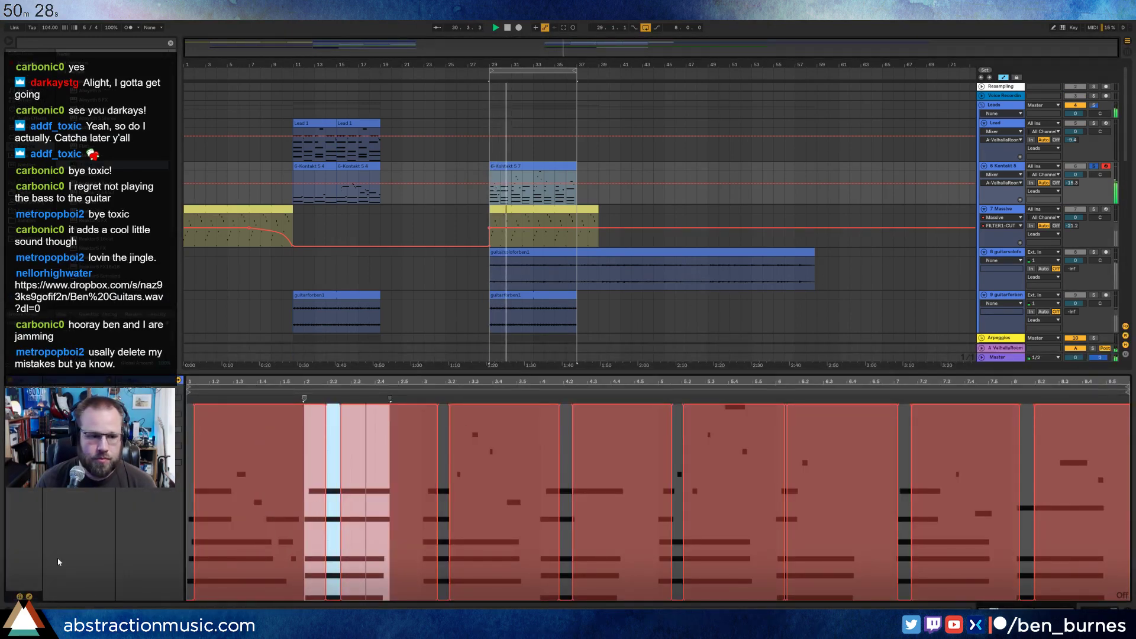
{"action": "left_click", "coordinate": [29, 596]}
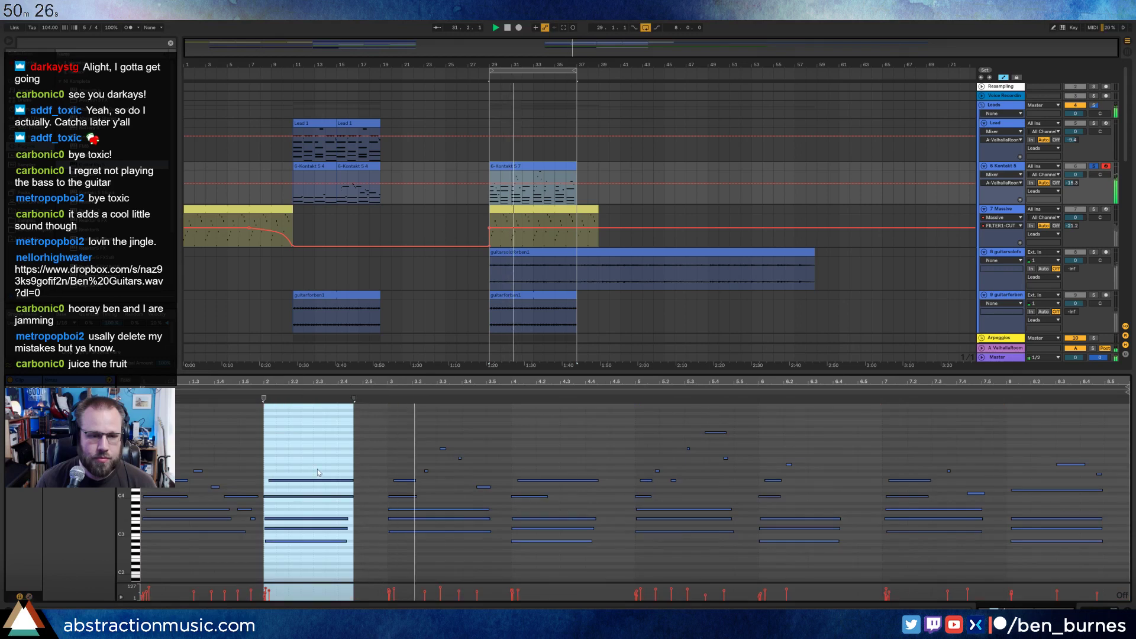
{"action": "left_click", "coordinate": [395, 450]}
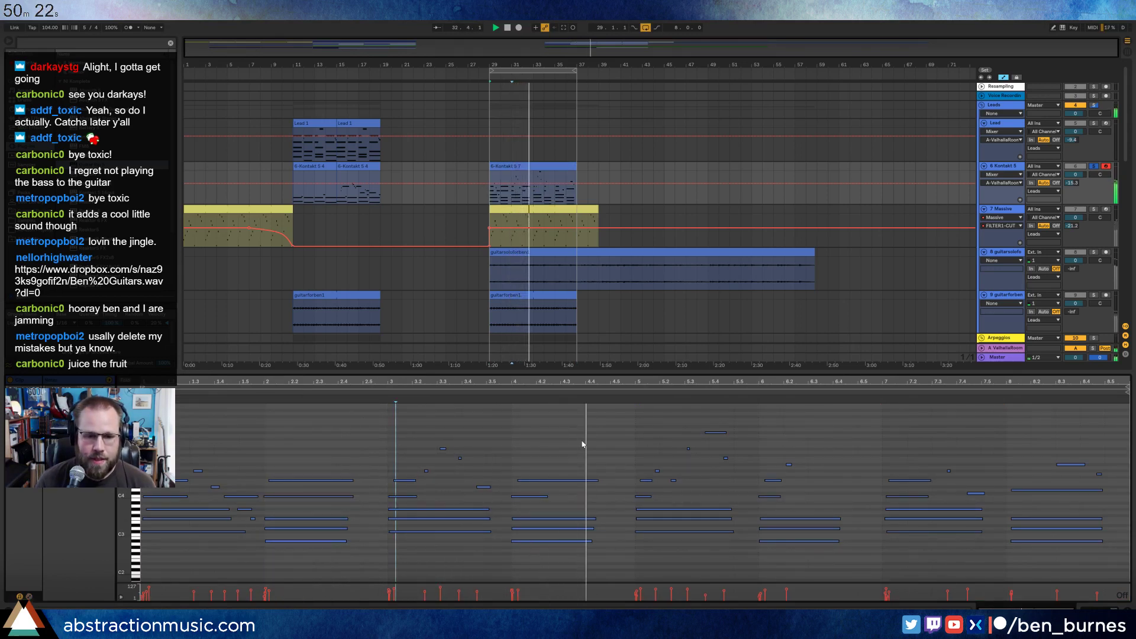
{"action": "double_click", "coordinate": [615, 477]}
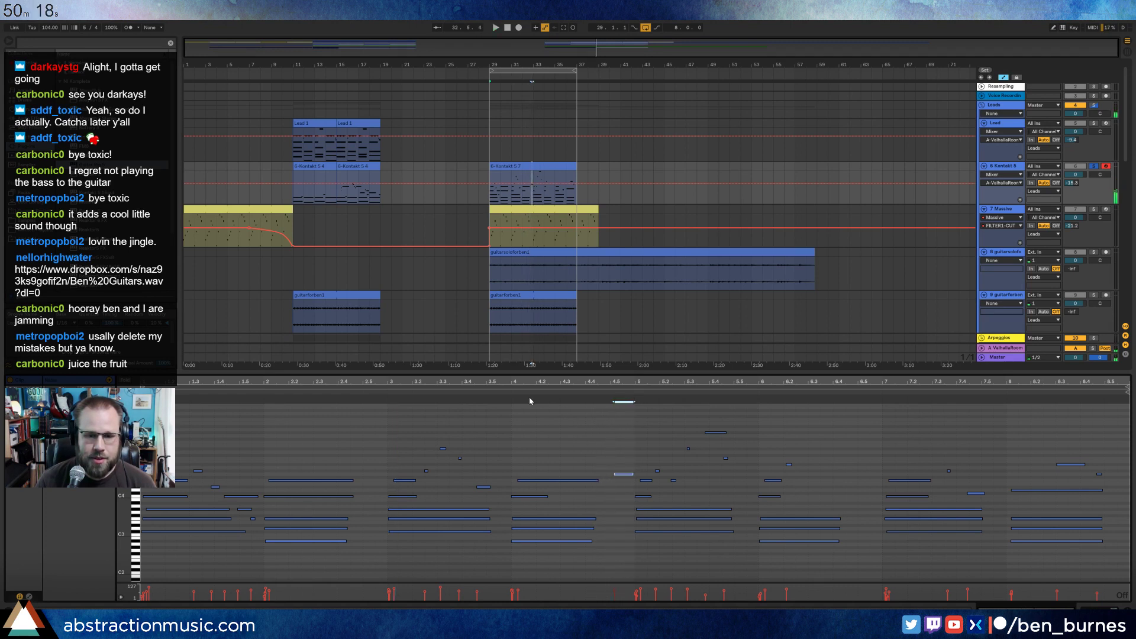
{"action": "key", "text": "space"}
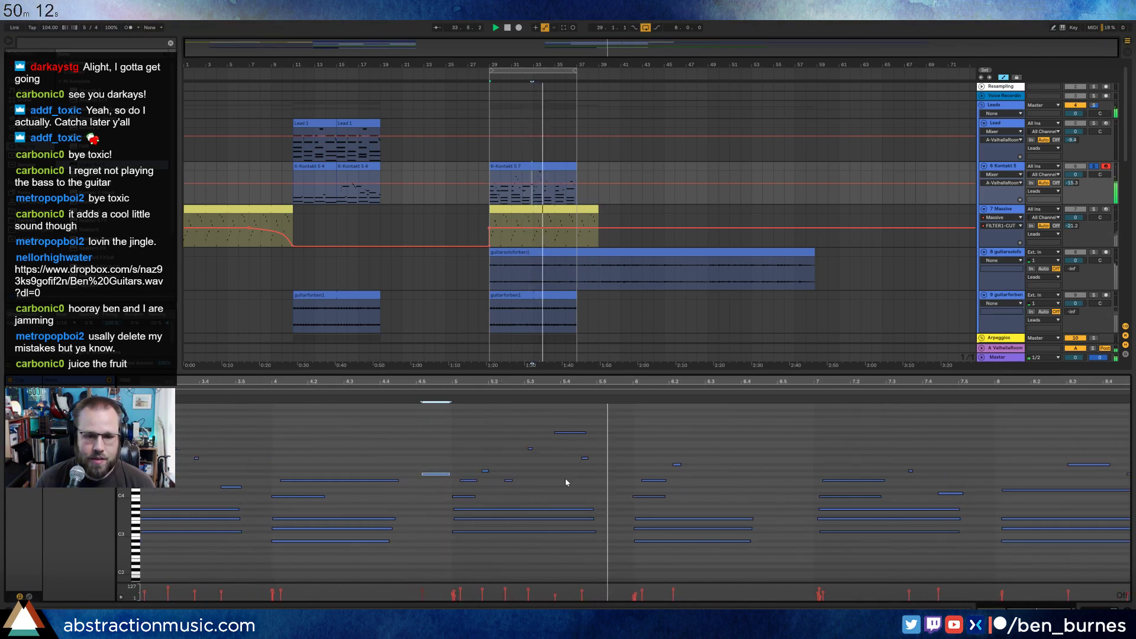
Add a high note just before bar 6 of the Kontakt clip and lengthen it past the barline.
{"action": "key", "text": "space"}
{"action": "scroll", "coordinate": [323, 487], "scroll_direction": "up", "scroll_amount": 3}
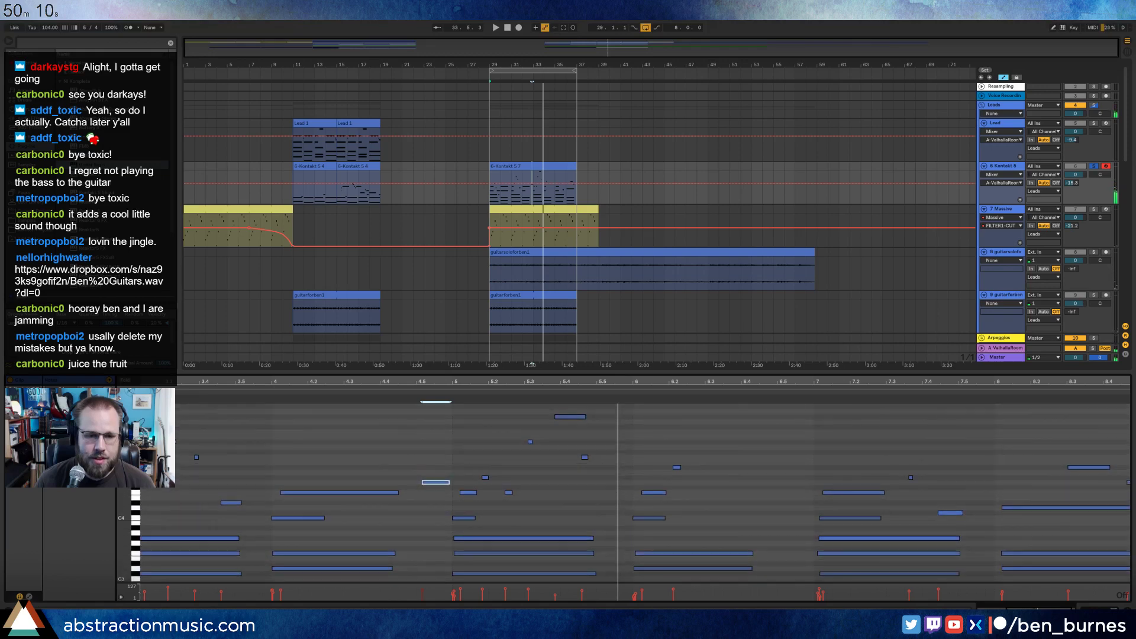
{"action": "double_click", "coordinate": [618, 455]}
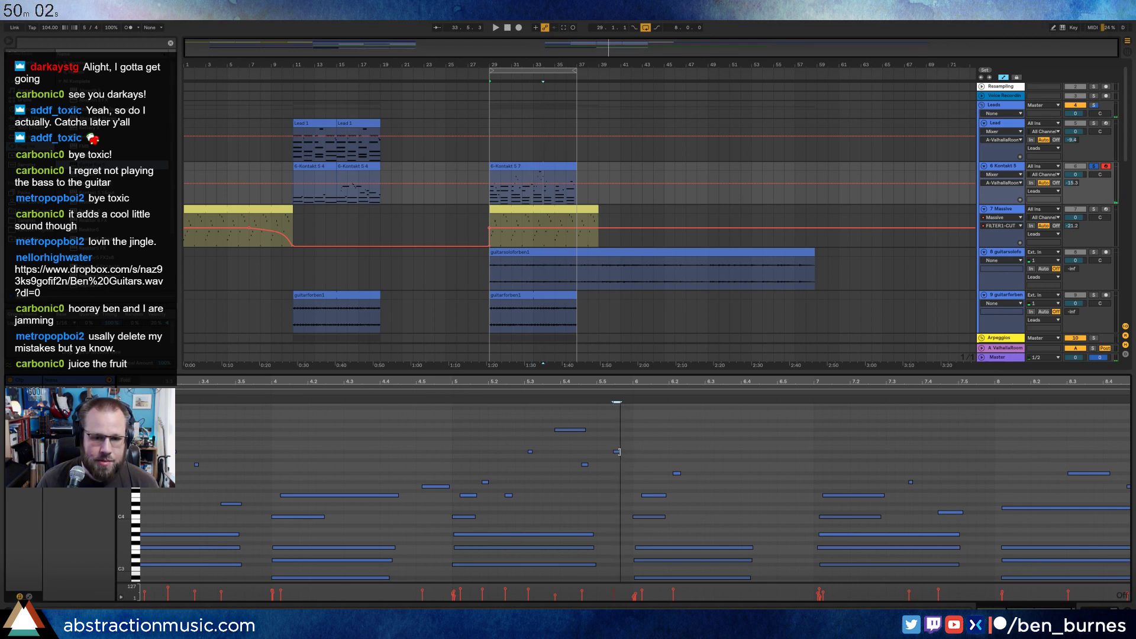
{"action": "left_click", "coordinate": [440, 393]}
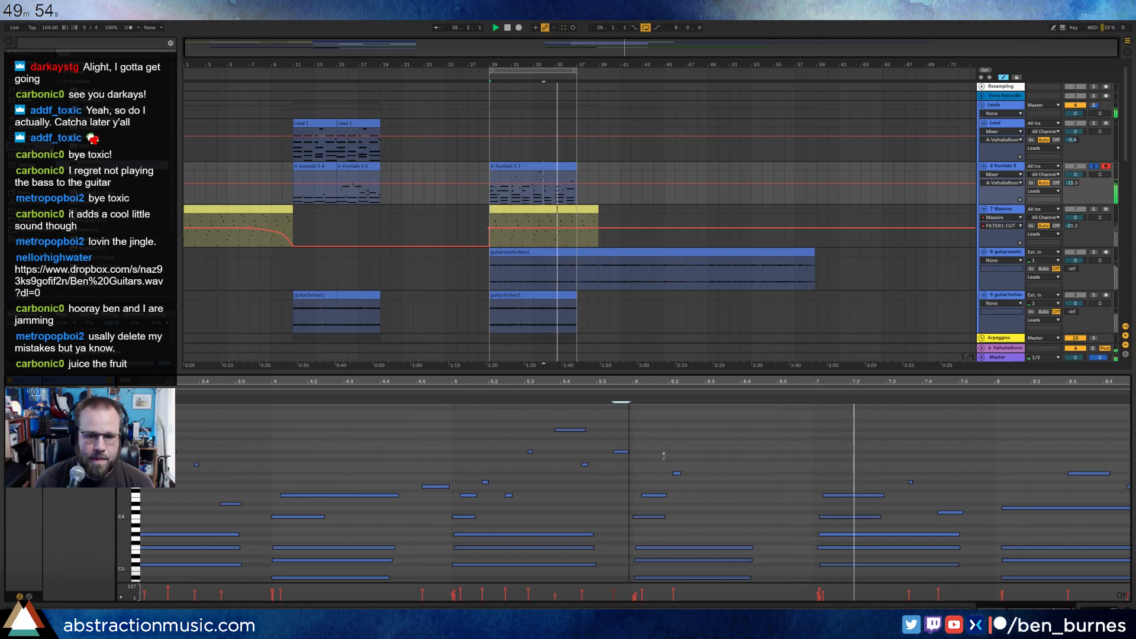
{"action": "left_click_drag", "start_coordinate": [618, 452], "coordinate": [668, 452]}
{"action": "left_click_drag", "start_coordinate": [1010, 382], "coordinate": [962, 383]}
{"action": "key", "text": "space"}
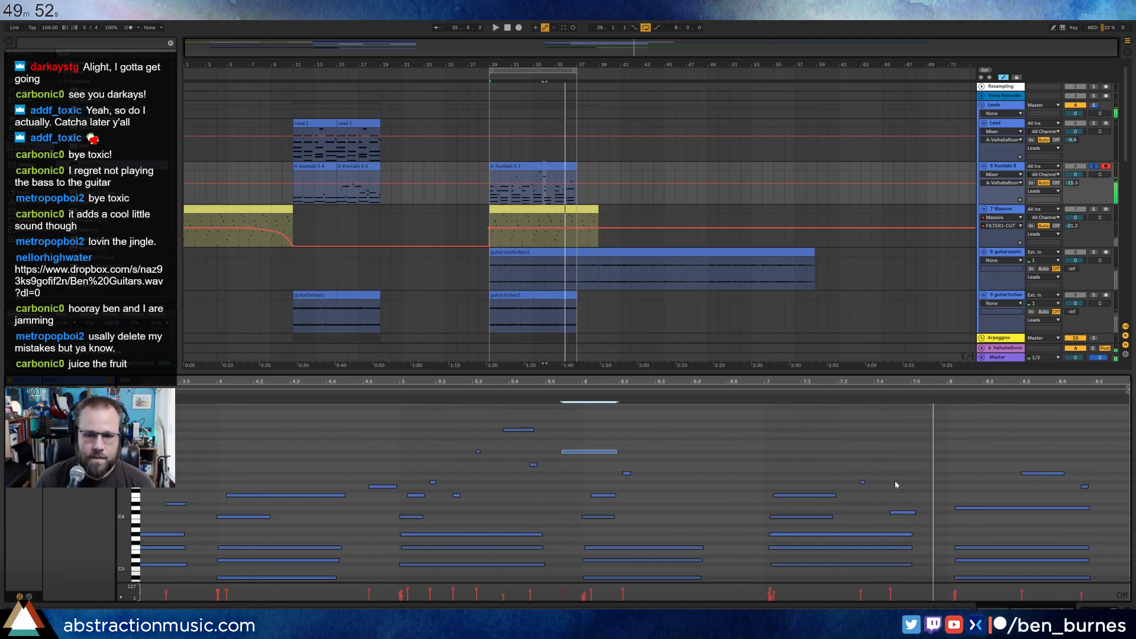
Transpose the lowest note of the Kontakt clip's bar 7 chord up an octave and two semitones, and play it back.
{"action": "scroll", "coordinate": [881, 485], "scroll_direction": "down", "scroll_amount": 1}
{"action": "left_click", "coordinate": [776, 517]}
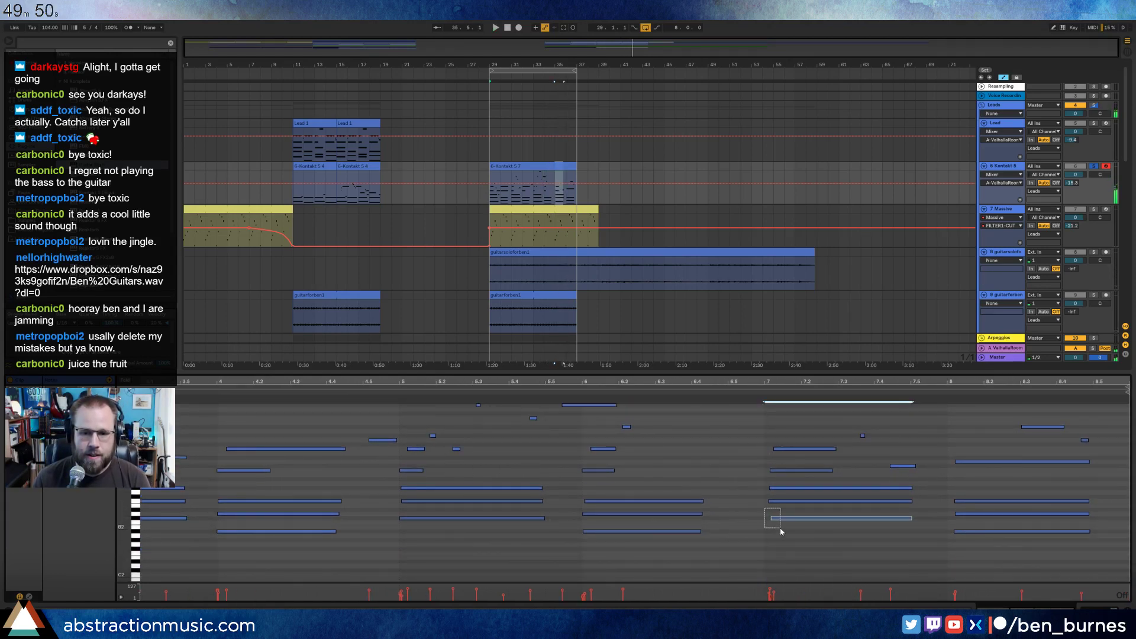
{"action": "key", "text": "shift+Up"}
{"action": "key", "text": "Up"}
{"action": "key", "text": "Up"}
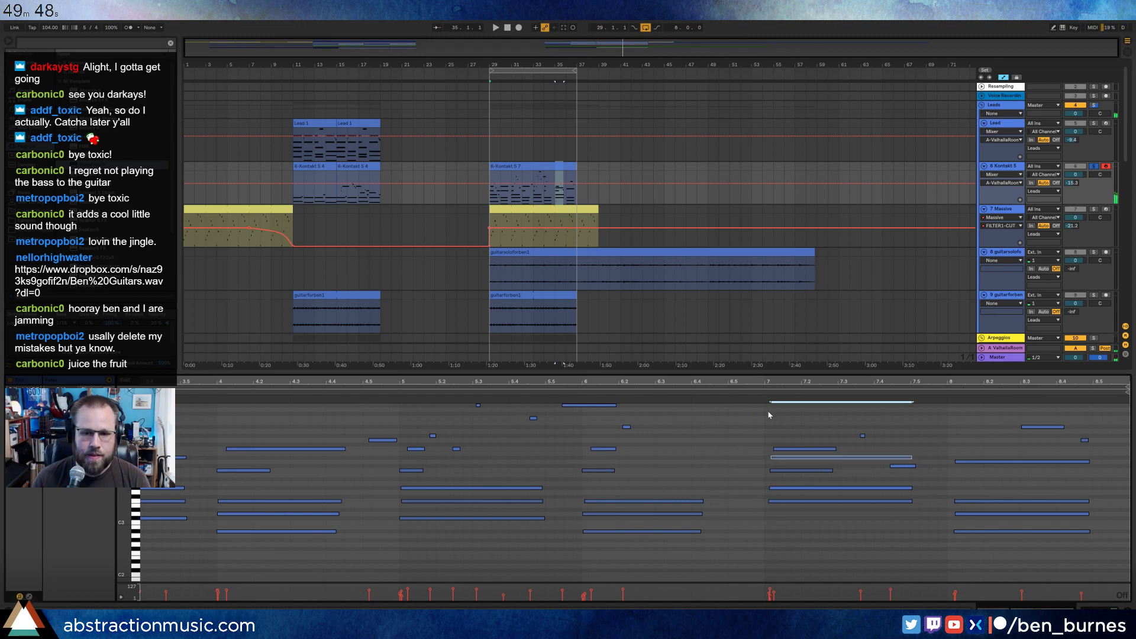
{"action": "key", "text": "space"}
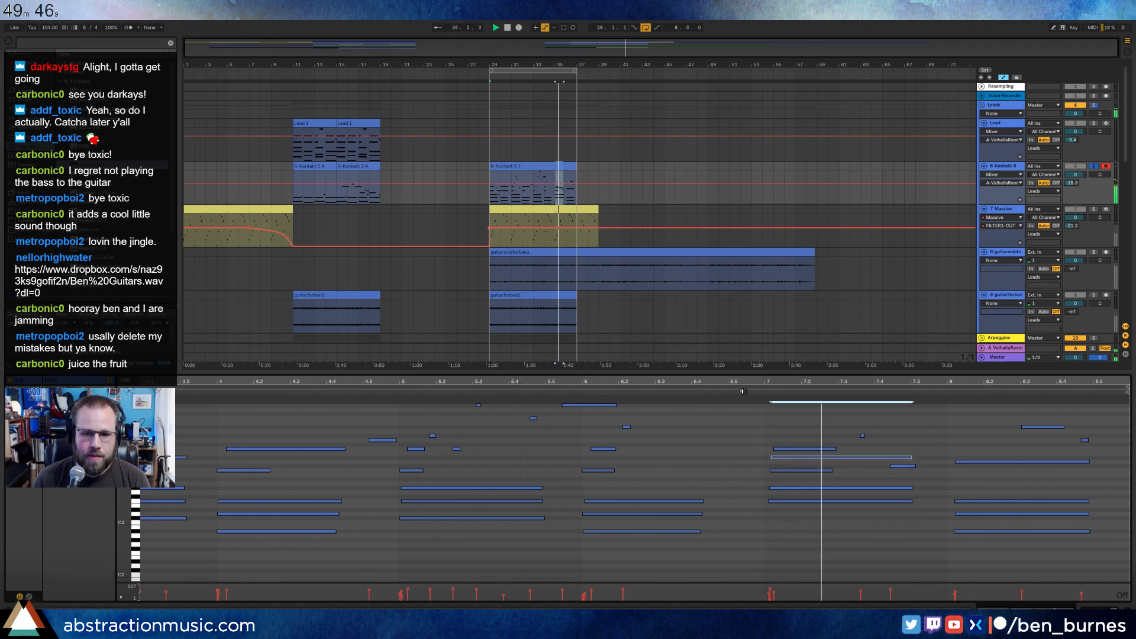
Delete the short final note at the end of bar 8 in the Kontakt clip.
{"action": "left_click", "coordinate": [903, 466]}
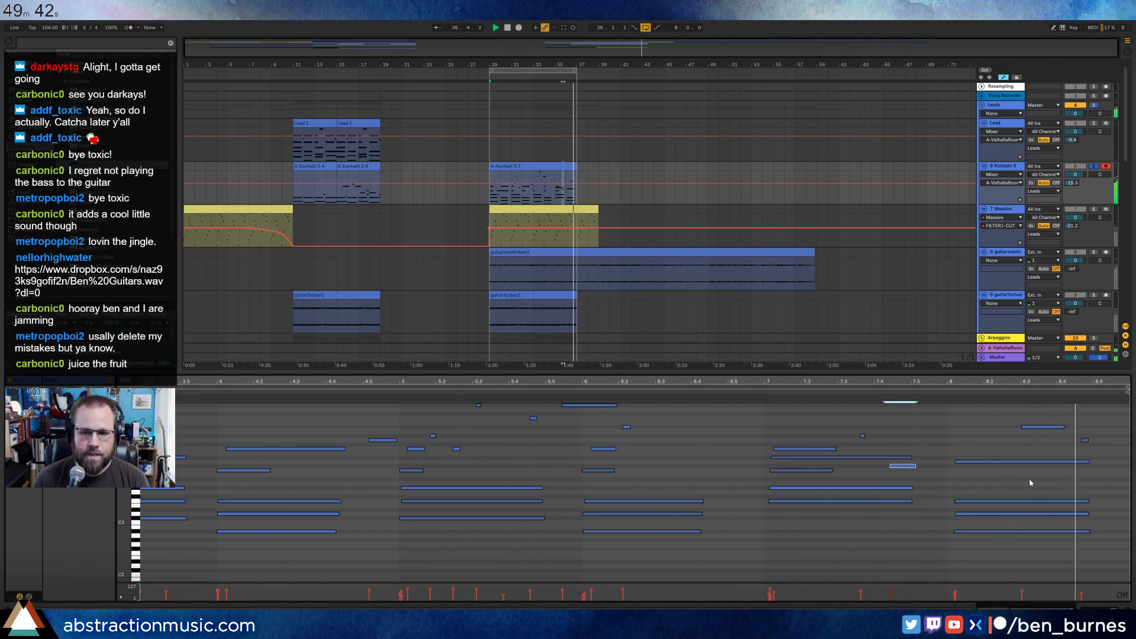
{"action": "left_click_drag", "start_coordinate": [1075, 437], "coordinate": [1090, 443]}
{"action": "key", "text": "Delete"}
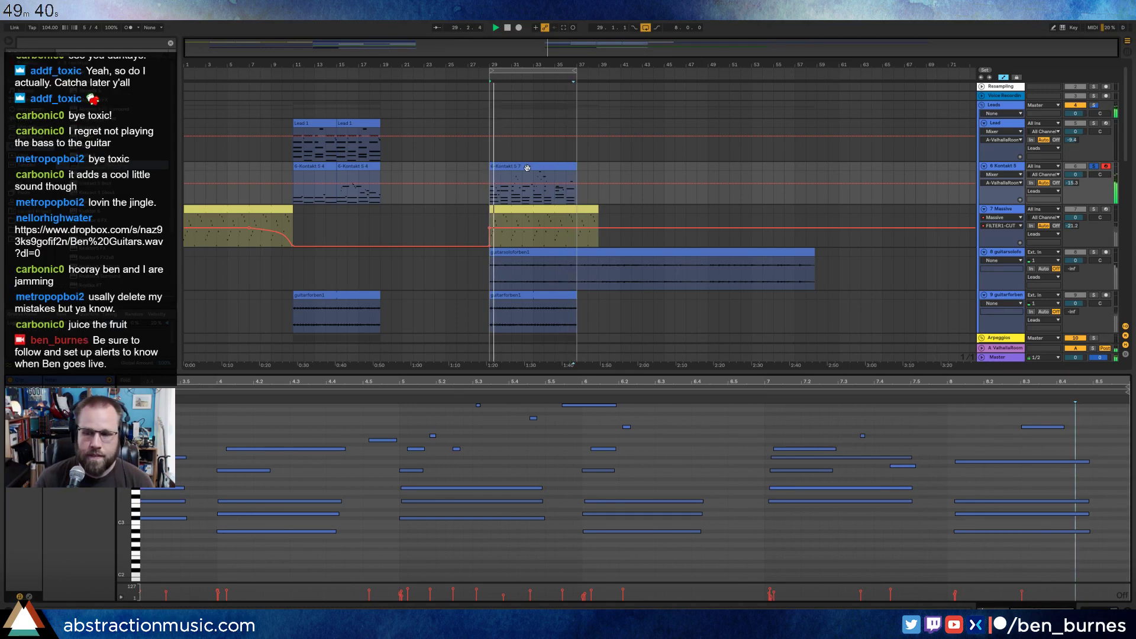
Solo the 7 Massive track together with the Kontakt track and play the loop from bar 29.
{"action": "key", "text": "shift+Tab"}
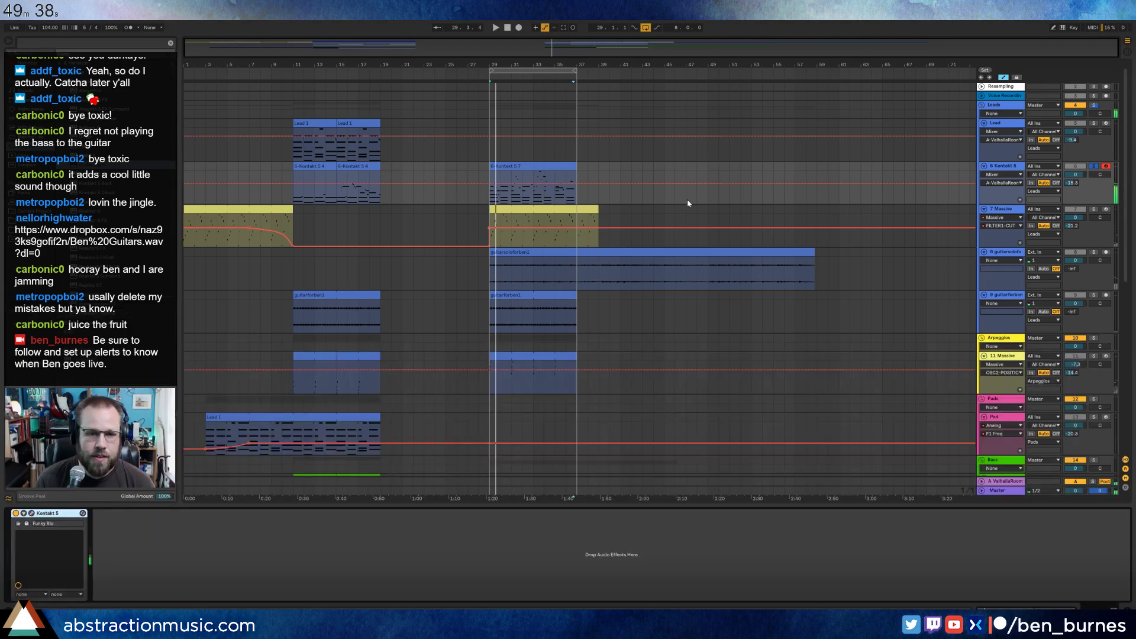
{"action": "left_click", "coordinate": [1093, 209]}
{"action": "key", "text": "space"}
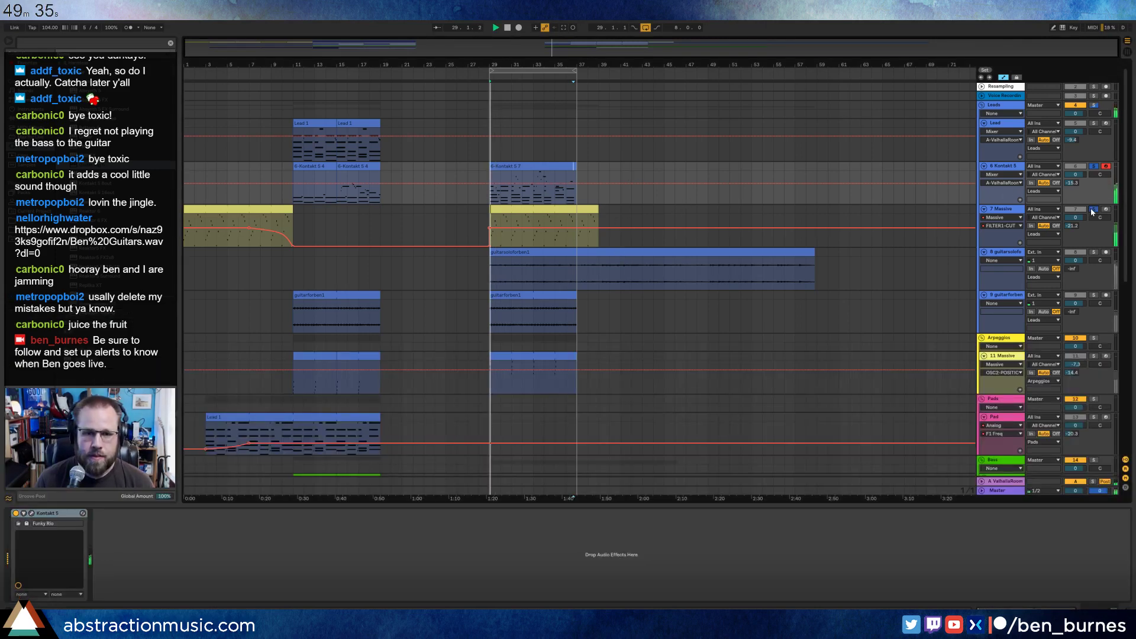
Reopen the Kontakt clip at bar 29 and nudge the notes of its opening chord slightly earlier.
{"action": "double_click", "coordinate": [516, 164]}
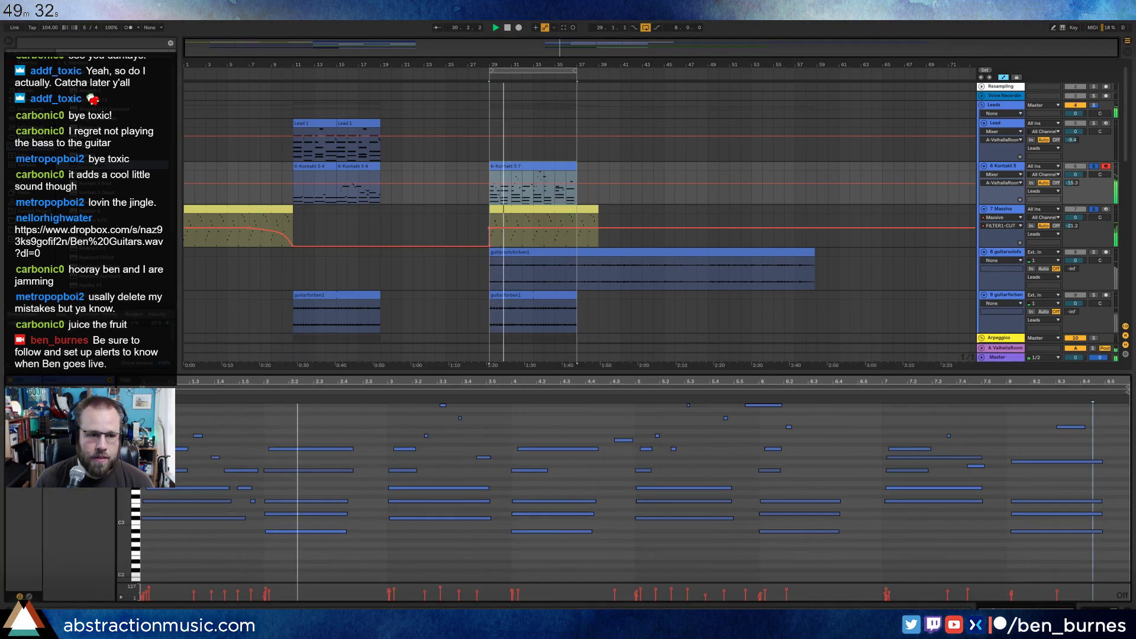
{"action": "left_click_drag", "start_coordinate": [222, 381], "coordinate": [264, 467]}
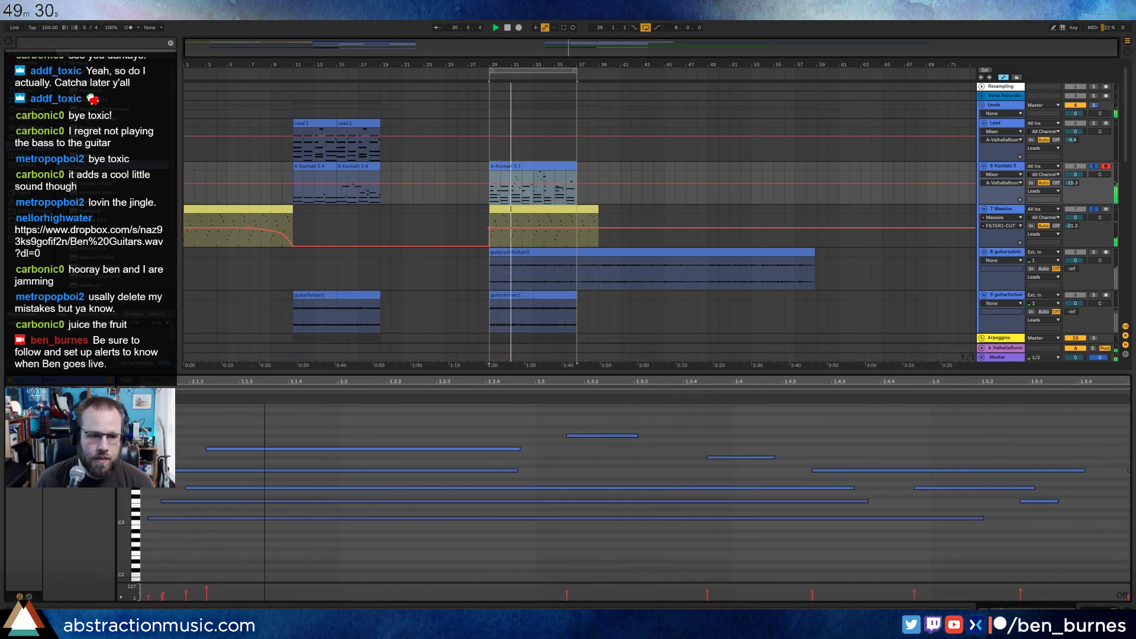
{"action": "key", "text": "ctrl+a"}
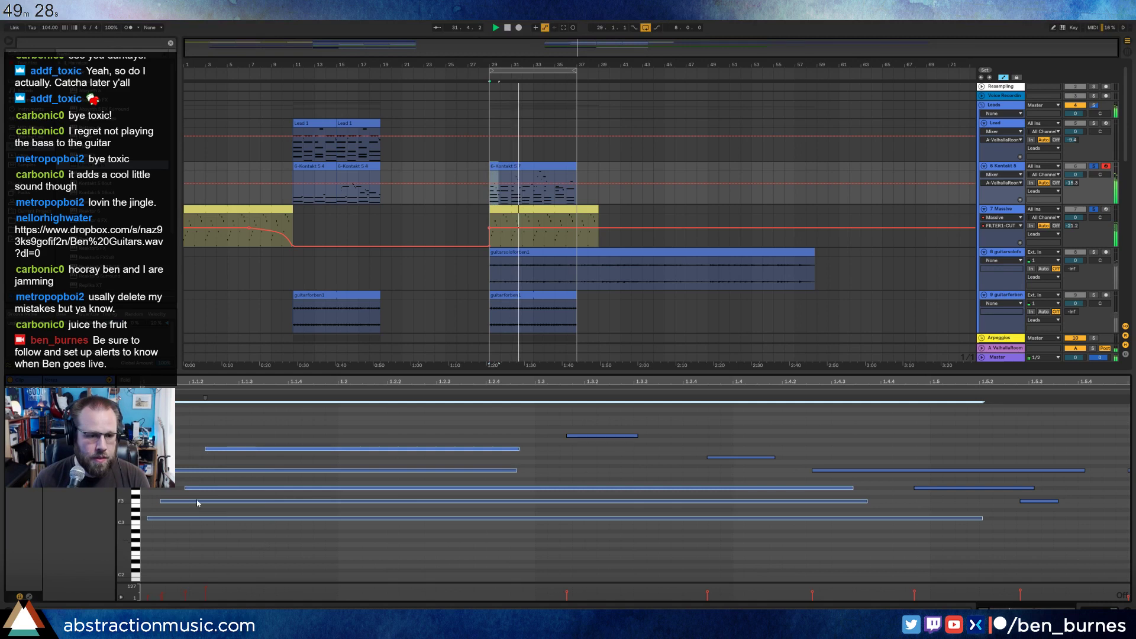
{"action": "key", "text": "Left"}
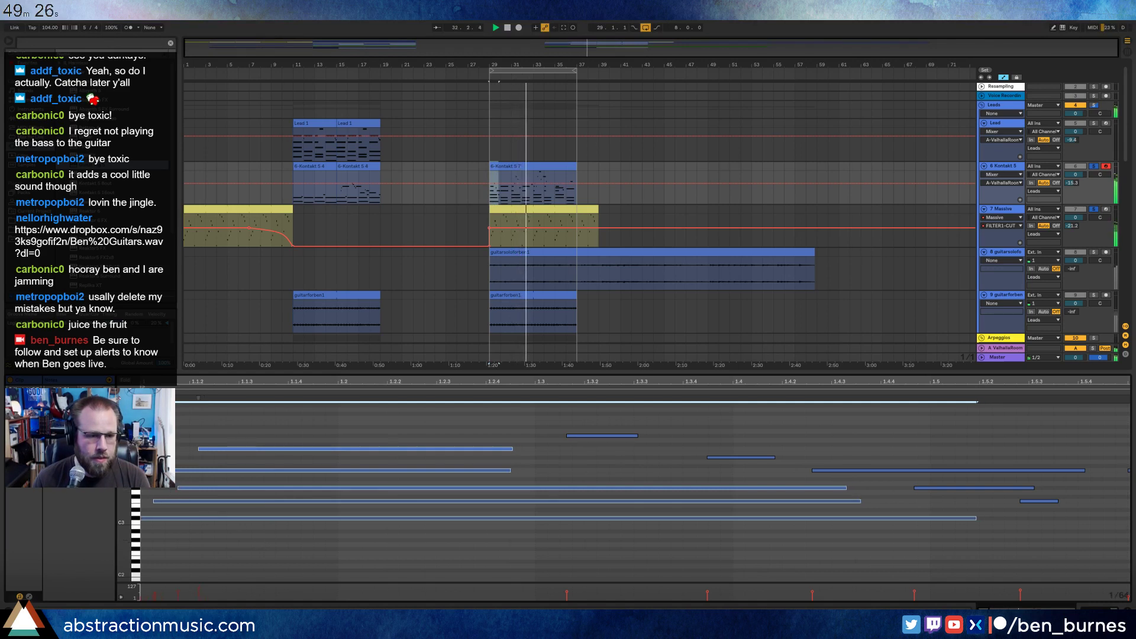
Nudge upper notes of the Kontakt clip's opening chord earlier one at a time to tighten the chord's spread.
{"action": "left_click_drag", "start_coordinate": [172, 432], "coordinate": [241, 498]}
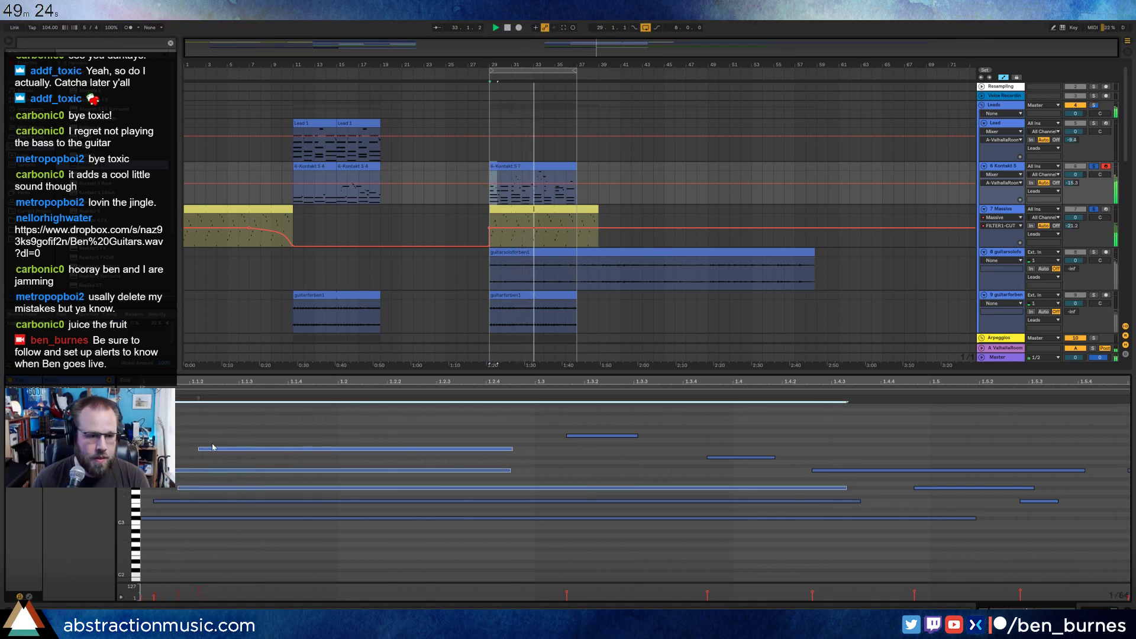
{"action": "left_click", "coordinate": [210, 448]}
{"action": "key", "text": "Left"}
{"action": "left_click", "coordinate": [193, 487]}
{"action": "key", "text": "Left"}
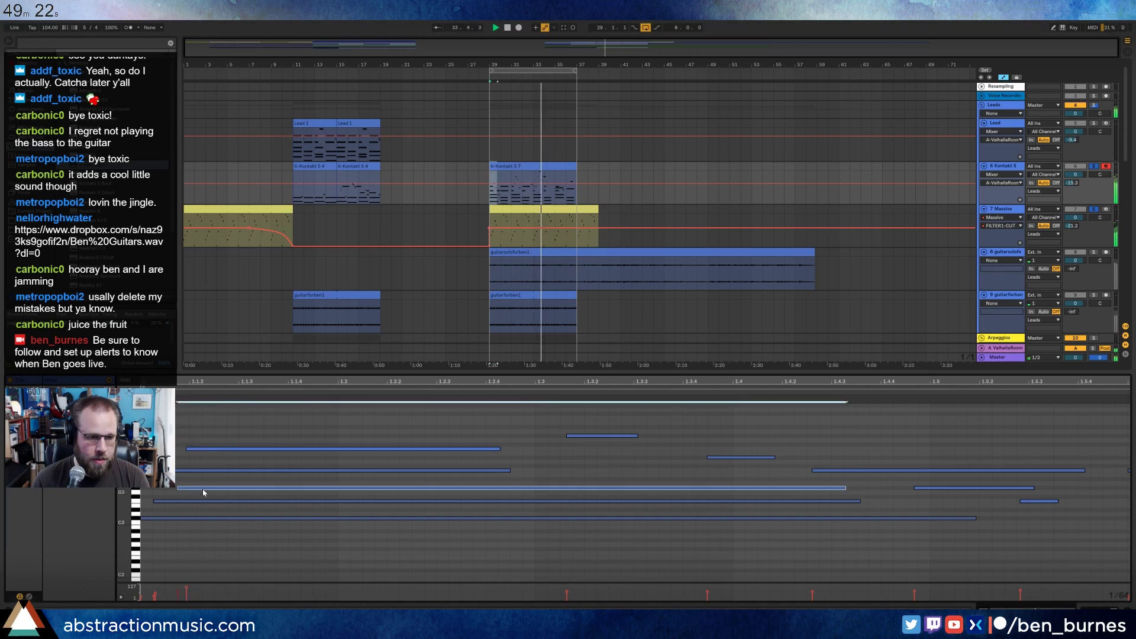
{"action": "left_click", "coordinate": [225, 502]}
{"action": "key", "text": "Left"}
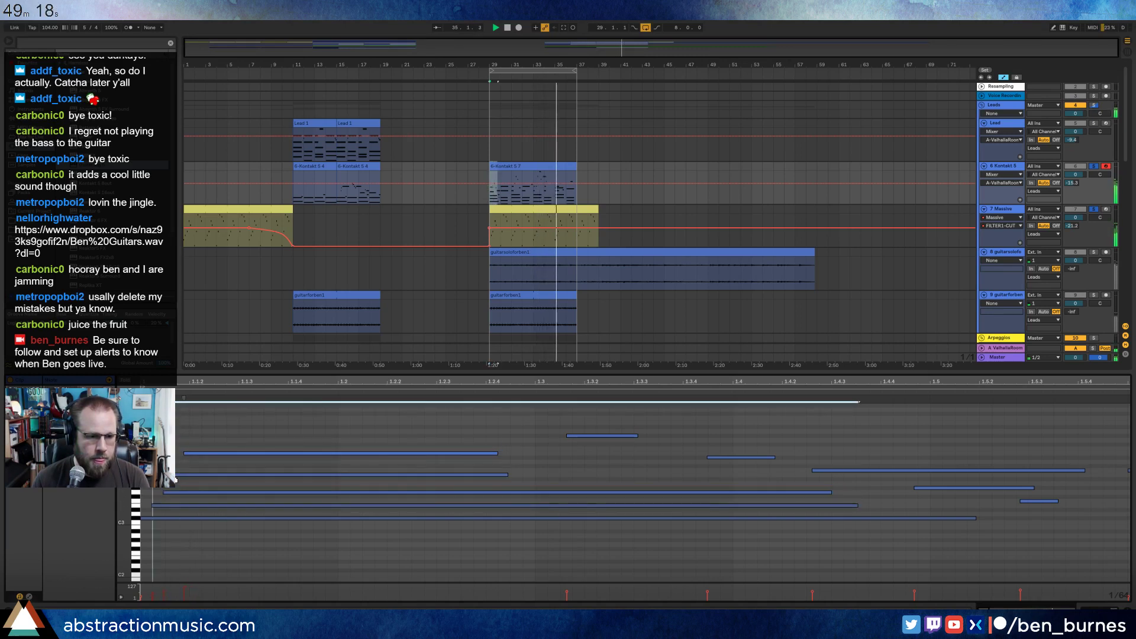
Shift the four upper notes of the opening chord together slightly closer to the clip's start.
{"action": "key", "text": "Left"}
{"action": "key", "text": "ctrl+4"}
{"action": "key", "text": "Right"}
{"action": "key", "text": "Right"}
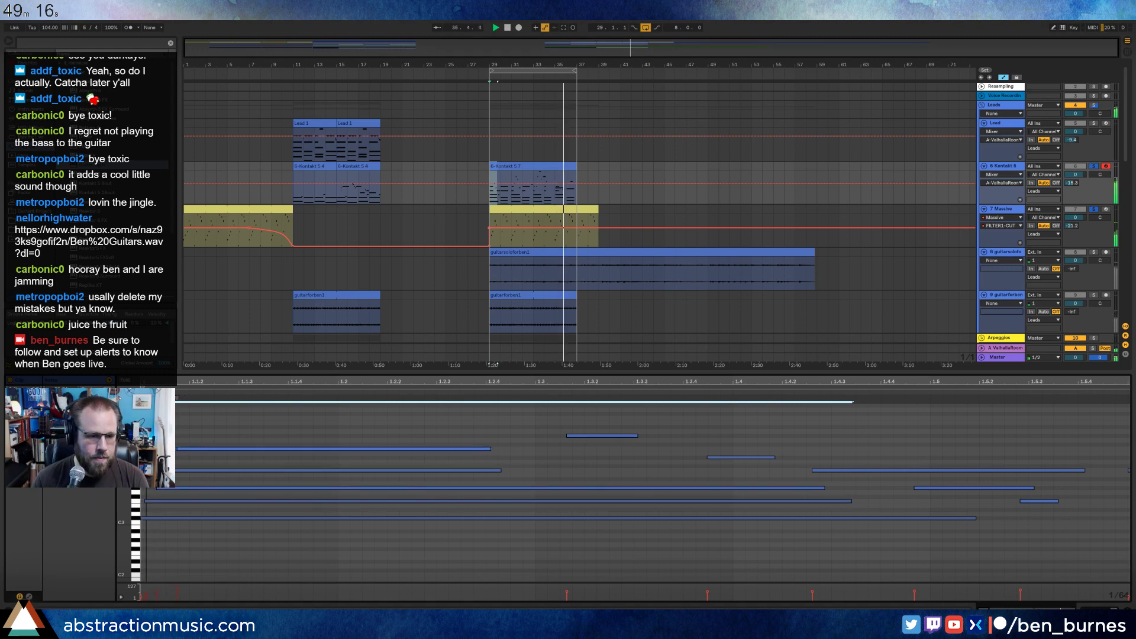
{"action": "left_click_drag", "start_coordinate": [265, 380], "coordinate": [264, 331]}
Clear the solos on the lead tracks to hear the full mix, and stop playback at the bass and drum tracks.
{"action": "left_click", "coordinate": [544, 197]}
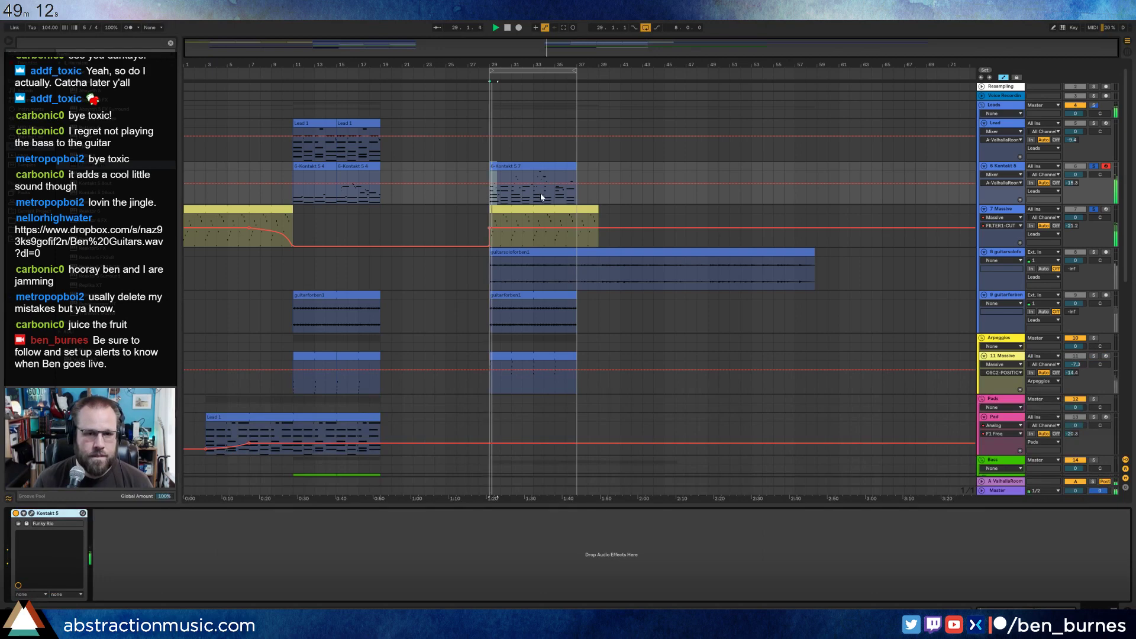
{"action": "left_click", "coordinate": [544, 210]}
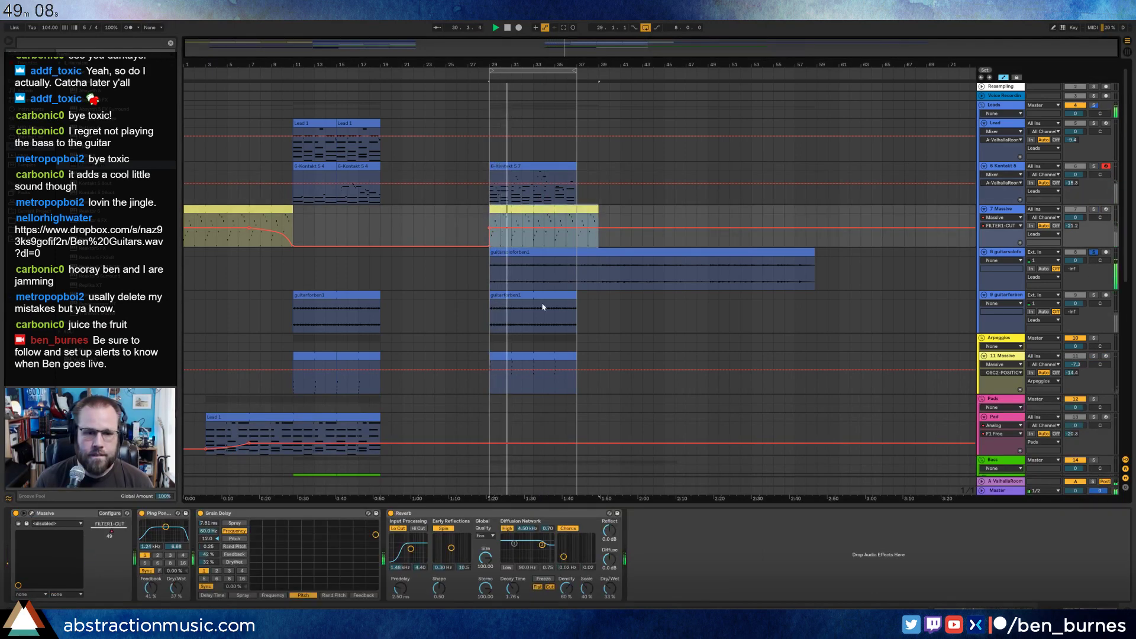
{"action": "left_click", "coordinate": [593, 260]}
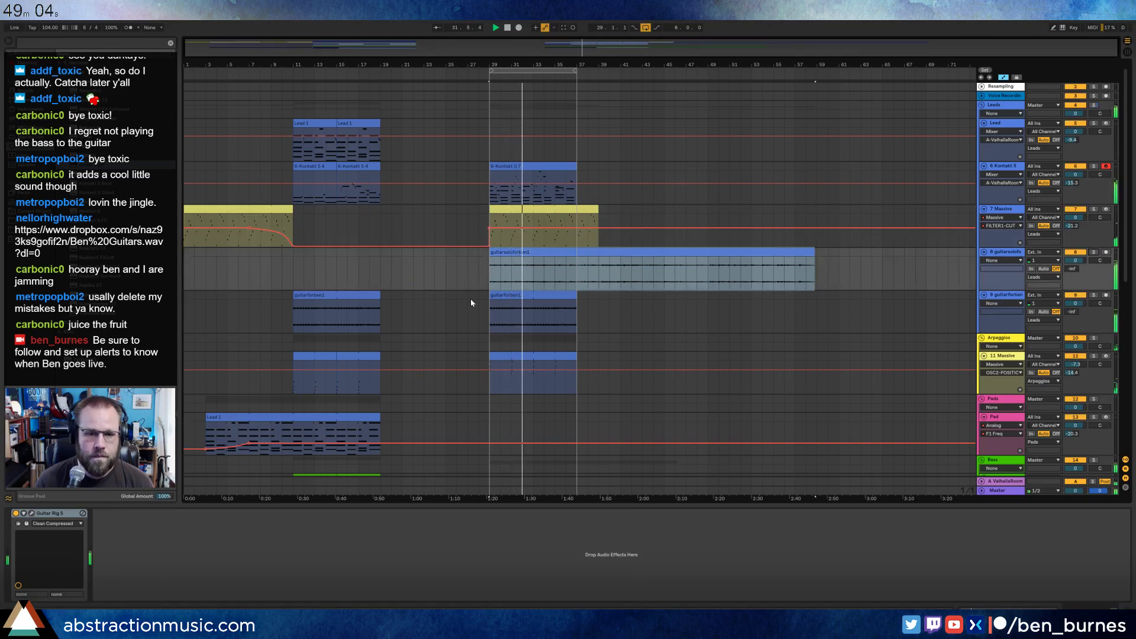
{"action": "scroll", "coordinate": [505, 332], "scroll_direction": "down", "scroll_amount": 3}
{"action": "scroll", "coordinate": [506, 333], "scroll_direction": "down", "scroll_amount": 8}
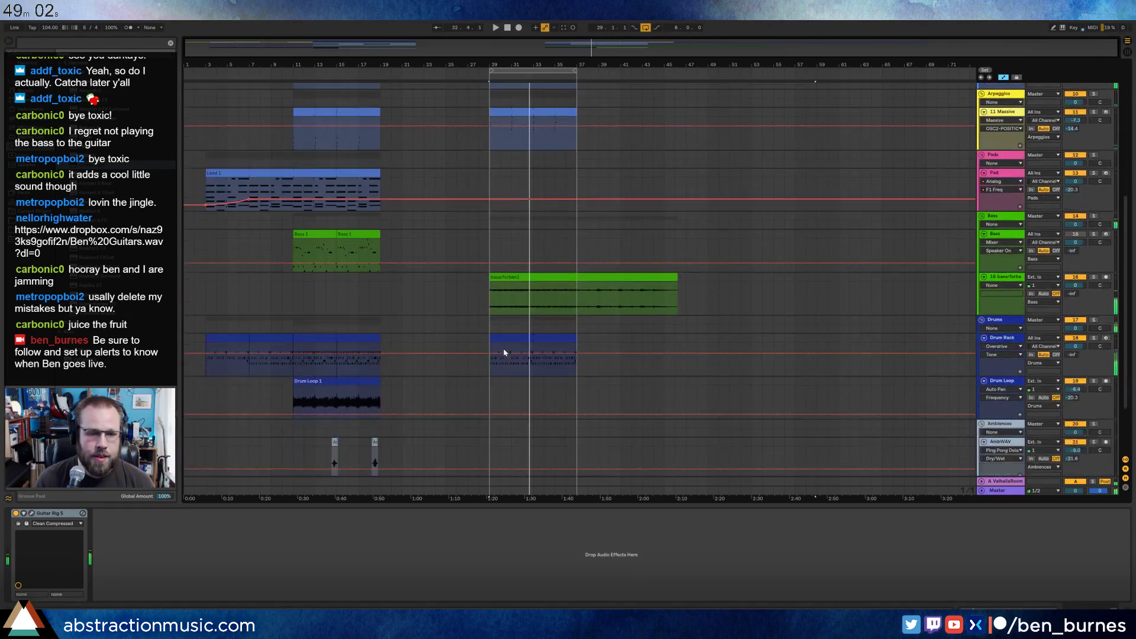
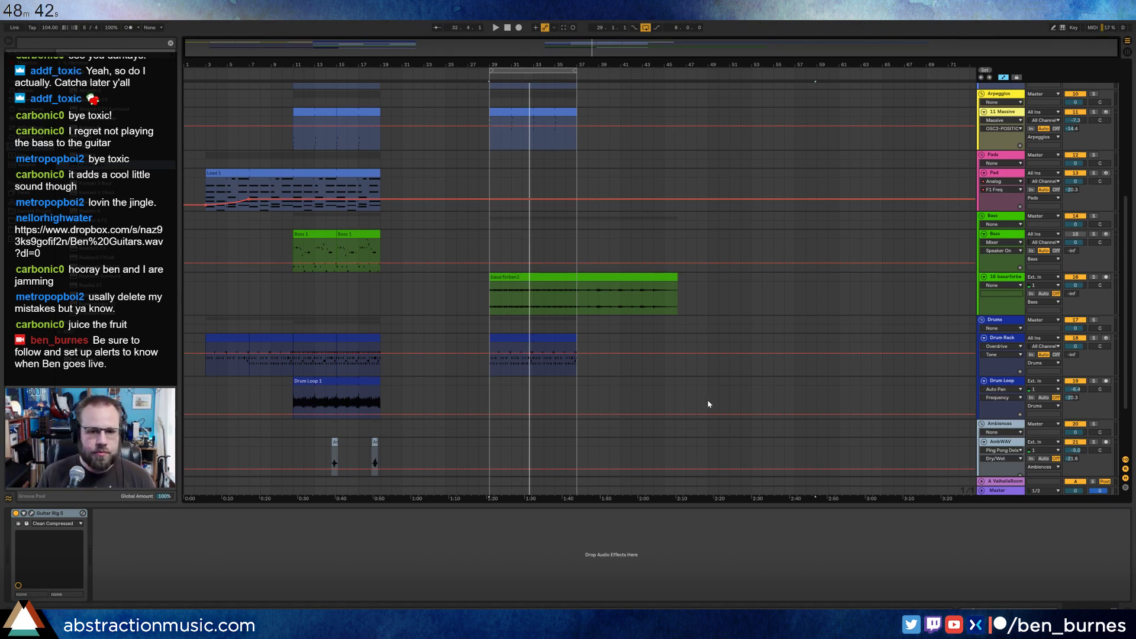
Move all clips of the section at bar 29 to bar 47.
{"action": "left_click_drag", "start_coordinate": [708, 404], "coordinate": [699, 130]}
Duplicate bars 11 to 19 across all tracks three times, and move the loop to the last copy at bars 35 to 43.
{"action": "left_click_drag", "start_coordinate": [382, 449], "coordinate": [297, 51]}
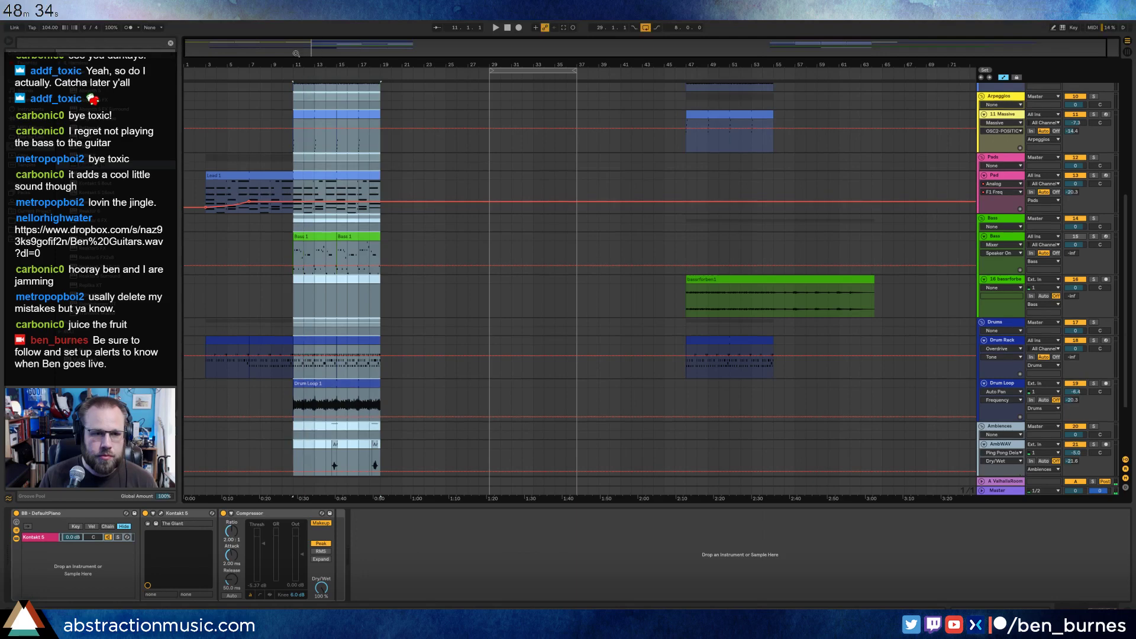
{"action": "key", "text": "ctrl+d"}
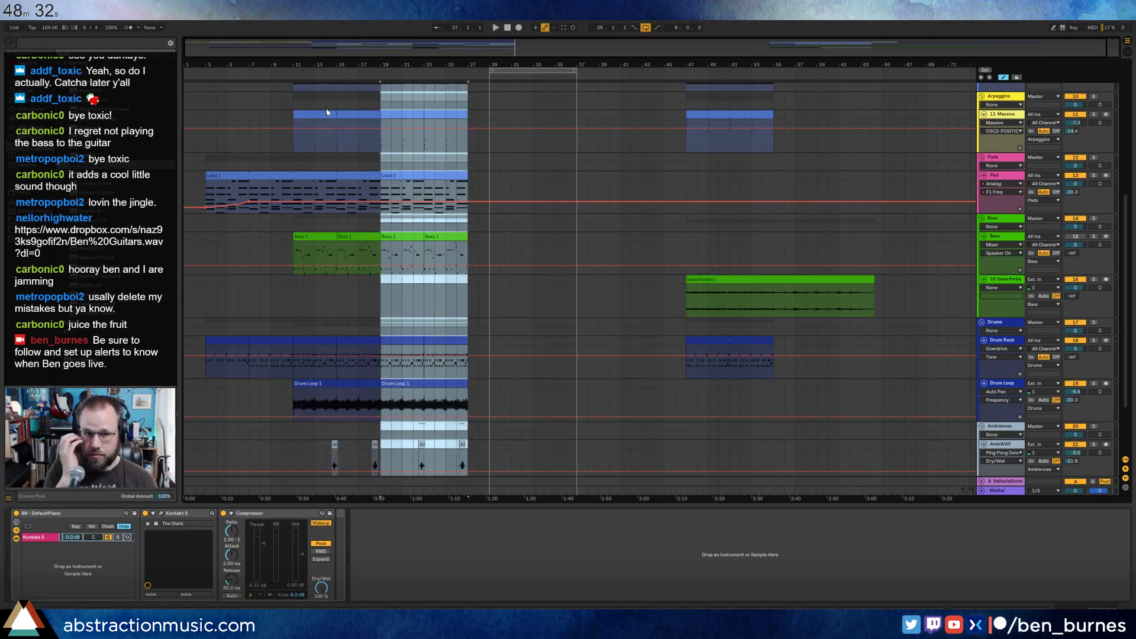
{"action": "key", "text": "ctrl+d"}
{"action": "key", "text": "ctrl+d"}
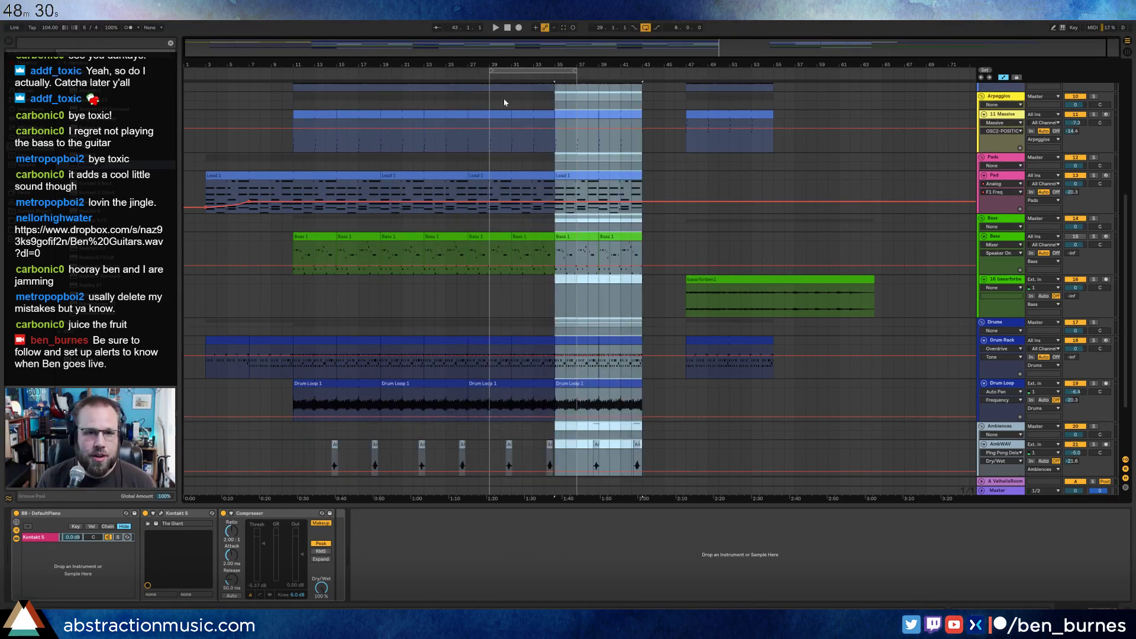
{"action": "left_click_drag", "start_coordinate": [525, 71], "coordinate": [600, 71]}
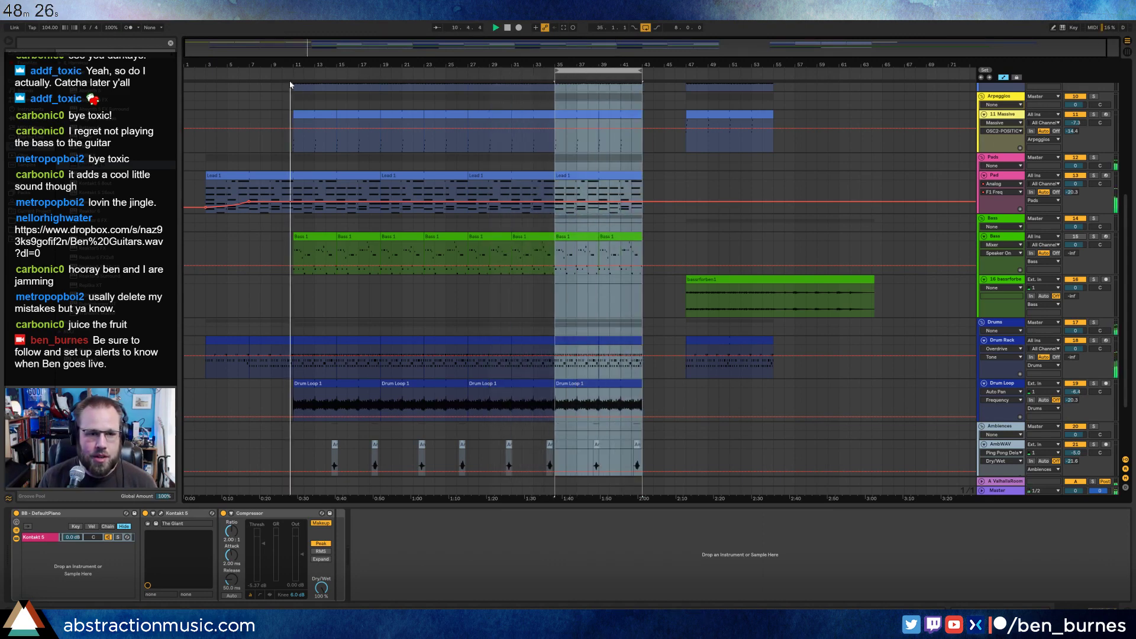
Normalize the volume of the Drum Rack's acoustic kick sample, and bring up the snare sample with playback stopped.
{"action": "left_click", "coordinate": [314, 340]}
{"action": "left_click", "coordinate": [47, 587]}
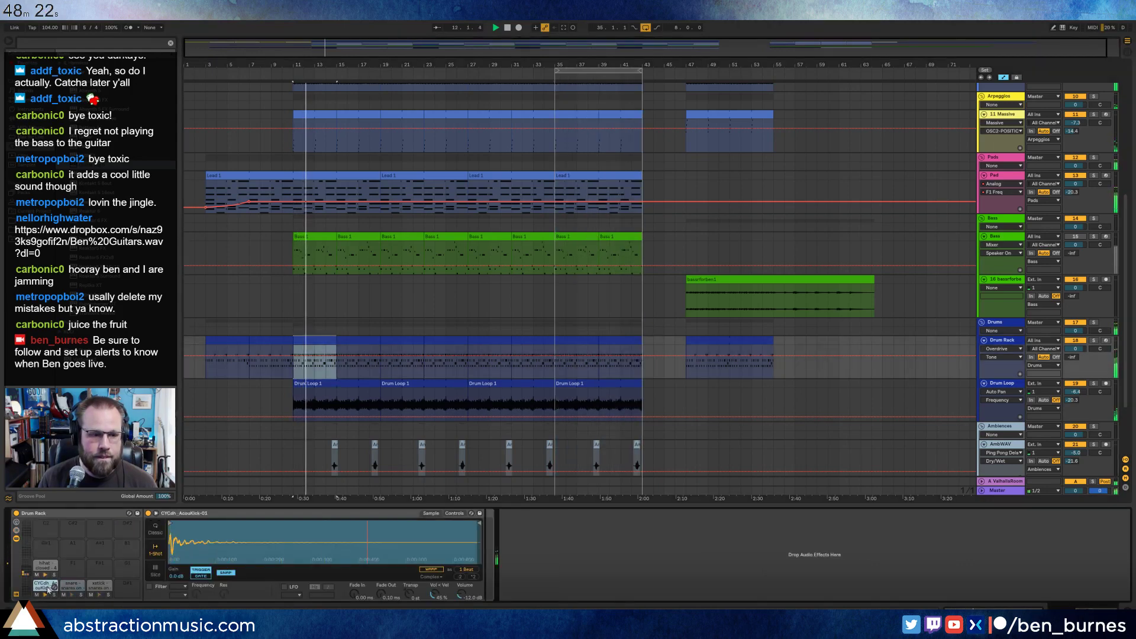
{"action": "right_click", "coordinate": [355, 537]}
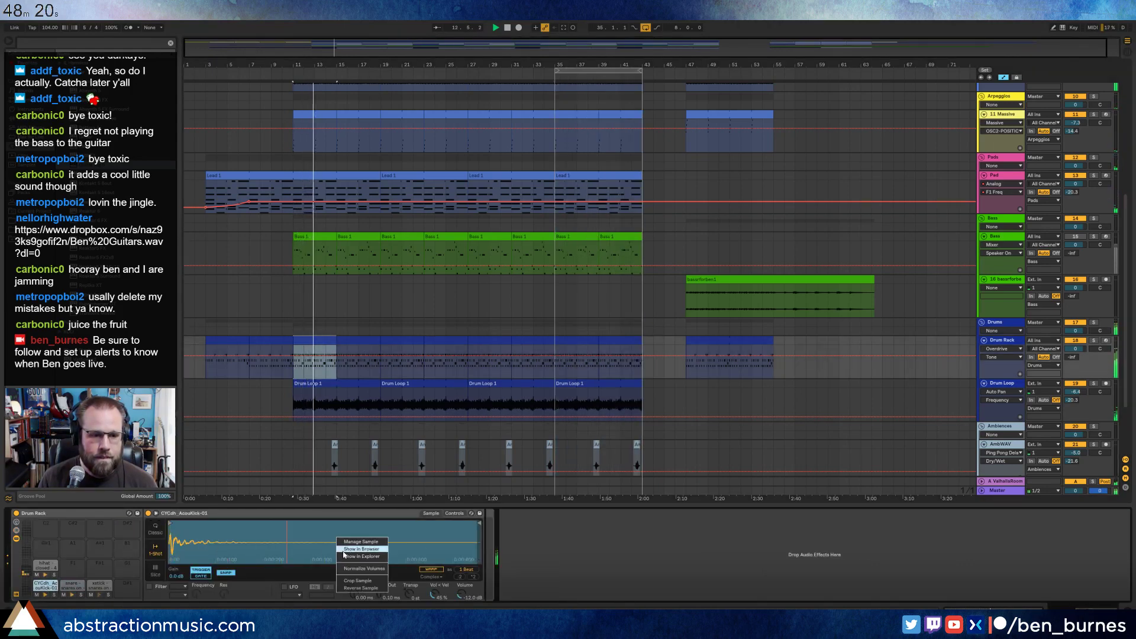
{"action": "left_click", "coordinate": [355, 568]}
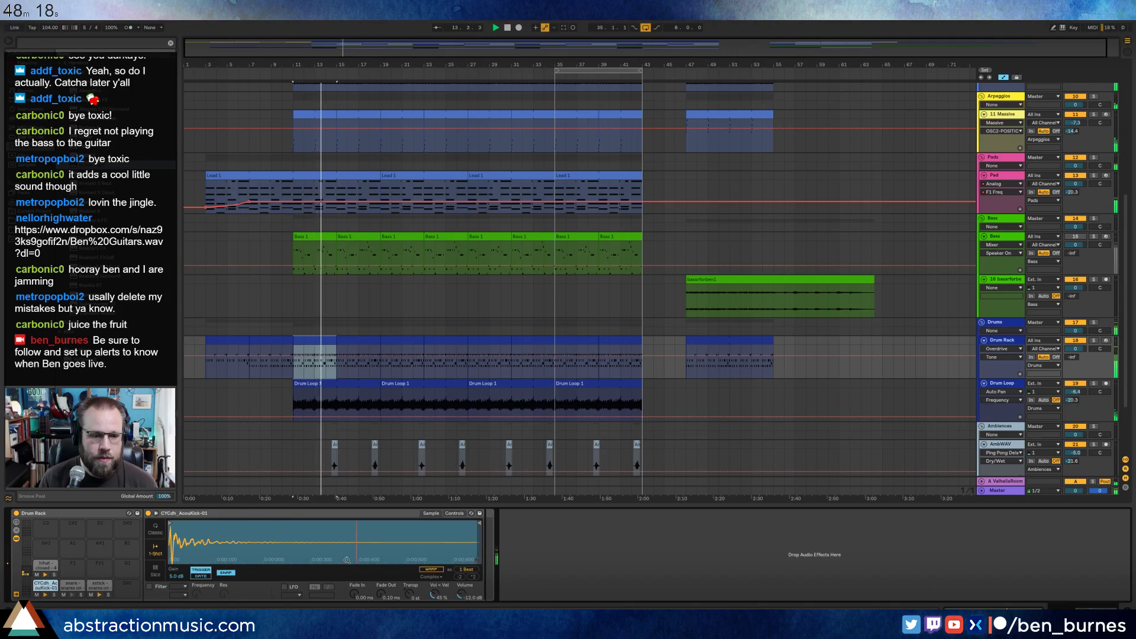
{"action": "left_click", "coordinate": [71, 586]}
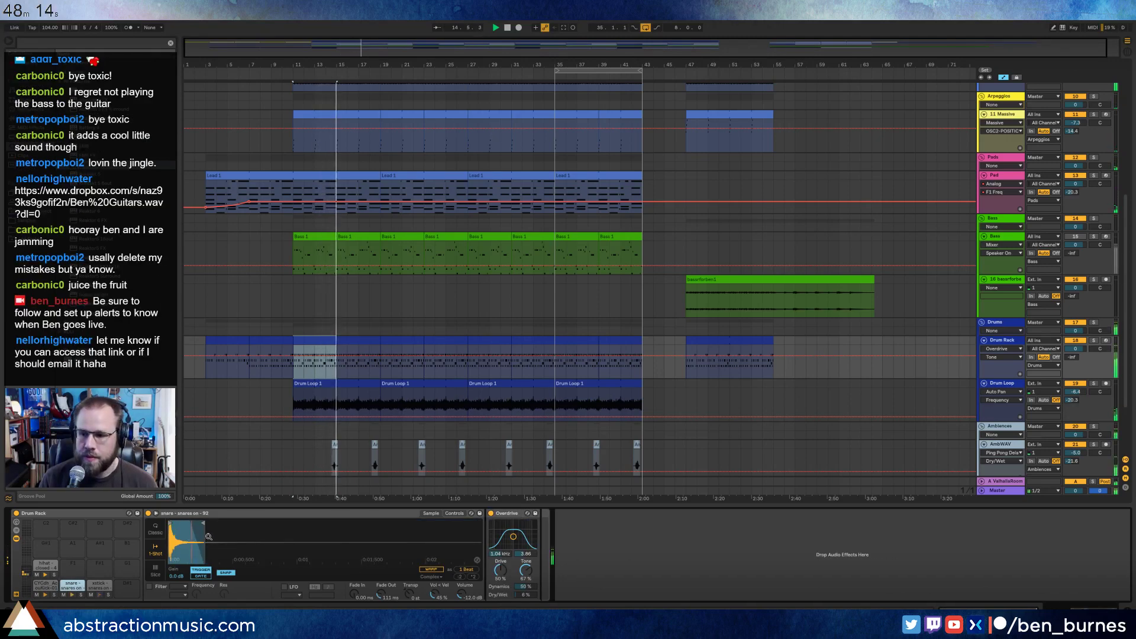
{"action": "key", "text": "space"}
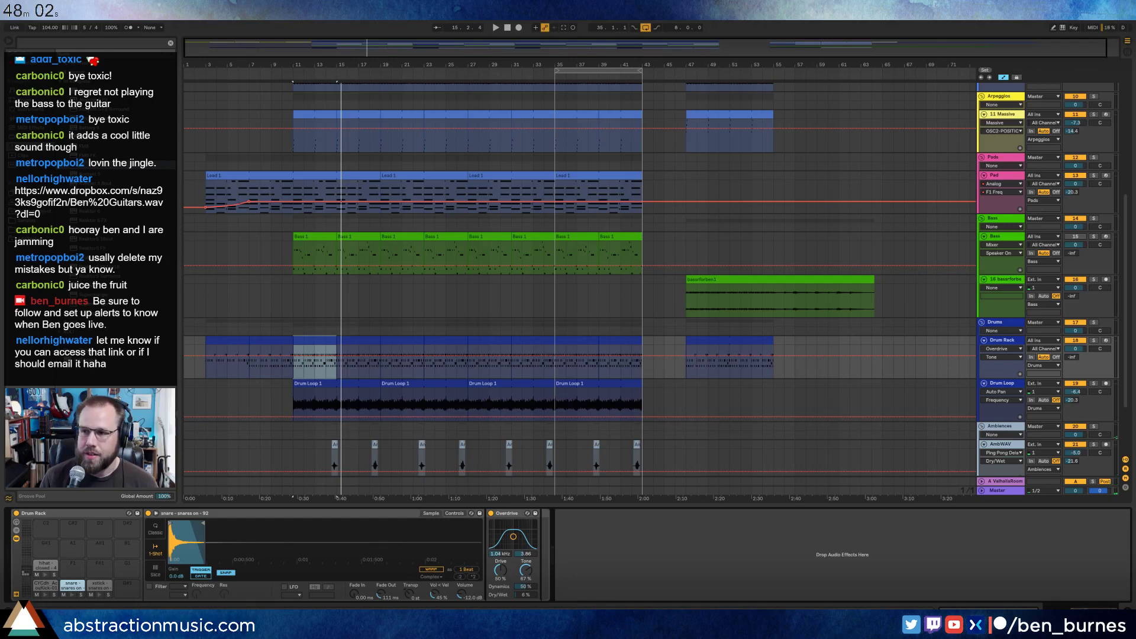
Add an audio track below the guitarforben1 track and place Ben Guitars.wav from the desktop on it at bar 35.
{"action": "key", "text": "F11"}
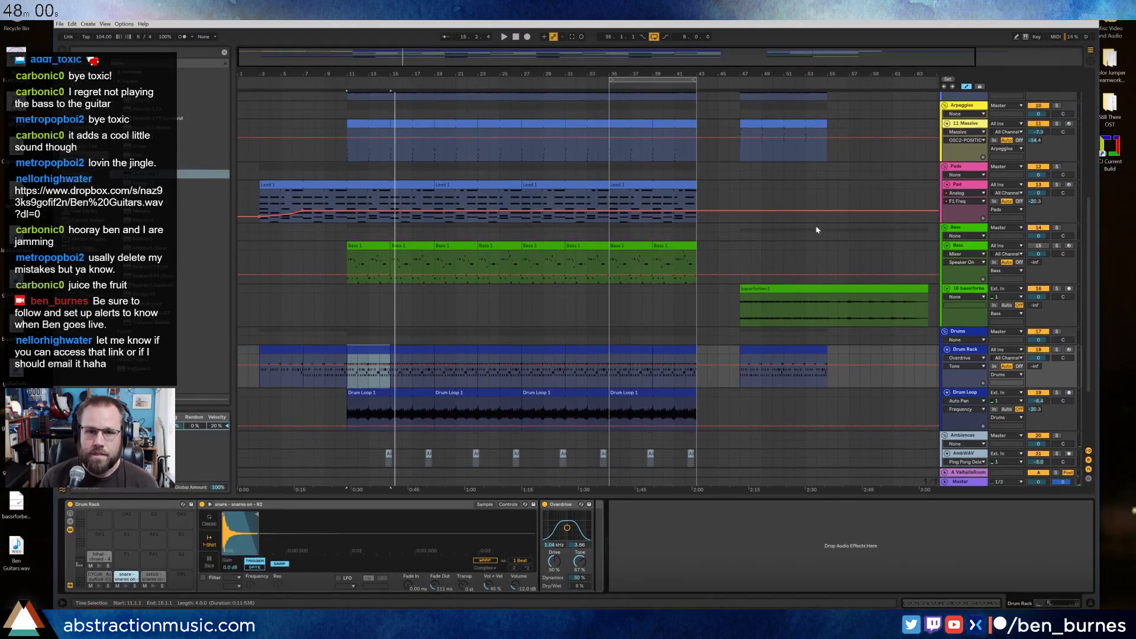
{"action": "scroll", "coordinate": [829, 228], "scroll_direction": "up", "scroll_amount": 5}
{"action": "left_click", "coordinate": [979, 194]}
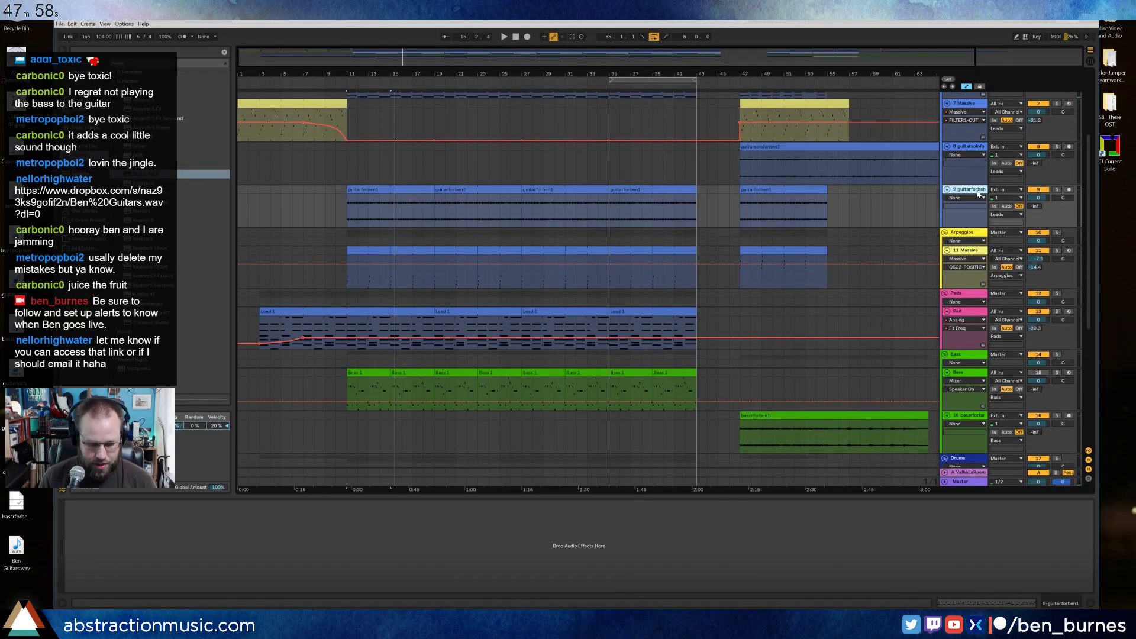
{"action": "key", "text": "ctrl+t"}
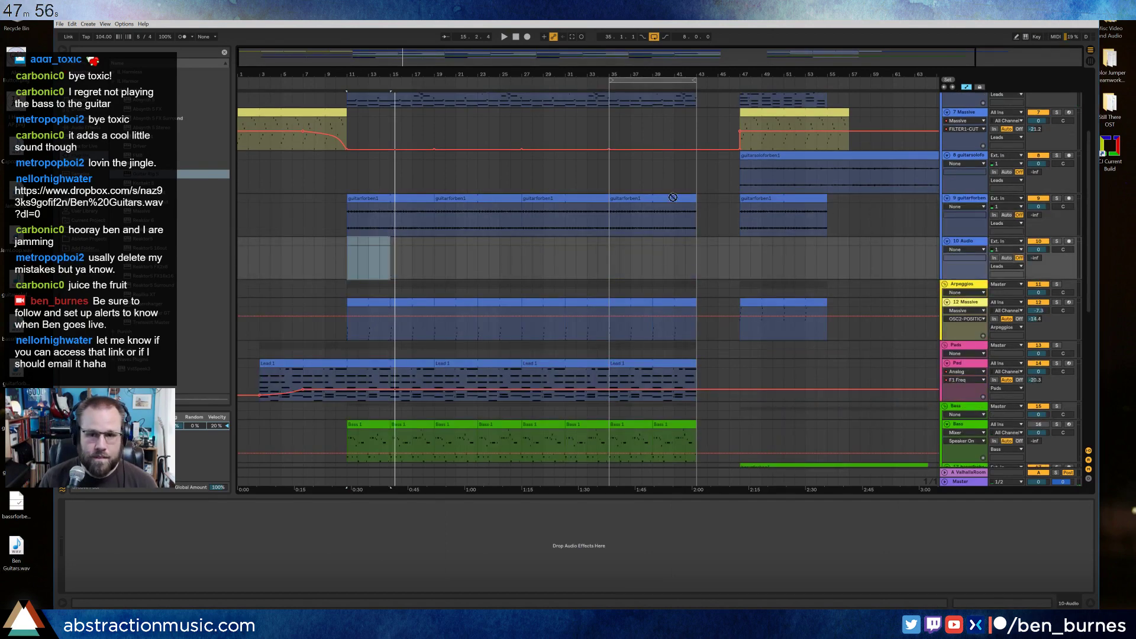
{"action": "left_click_drag", "start_coordinate": [673, 197], "coordinate": [741, 255]}
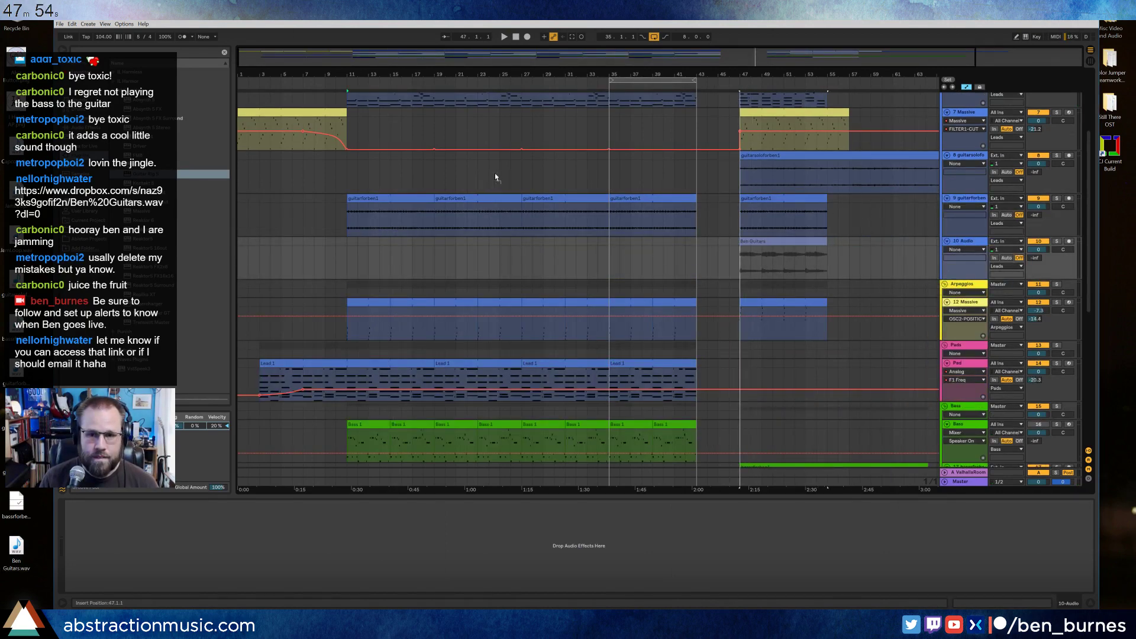
{"action": "left_click_drag", "start_coordinate": [763, 240], "coordinate": [630, 243]}
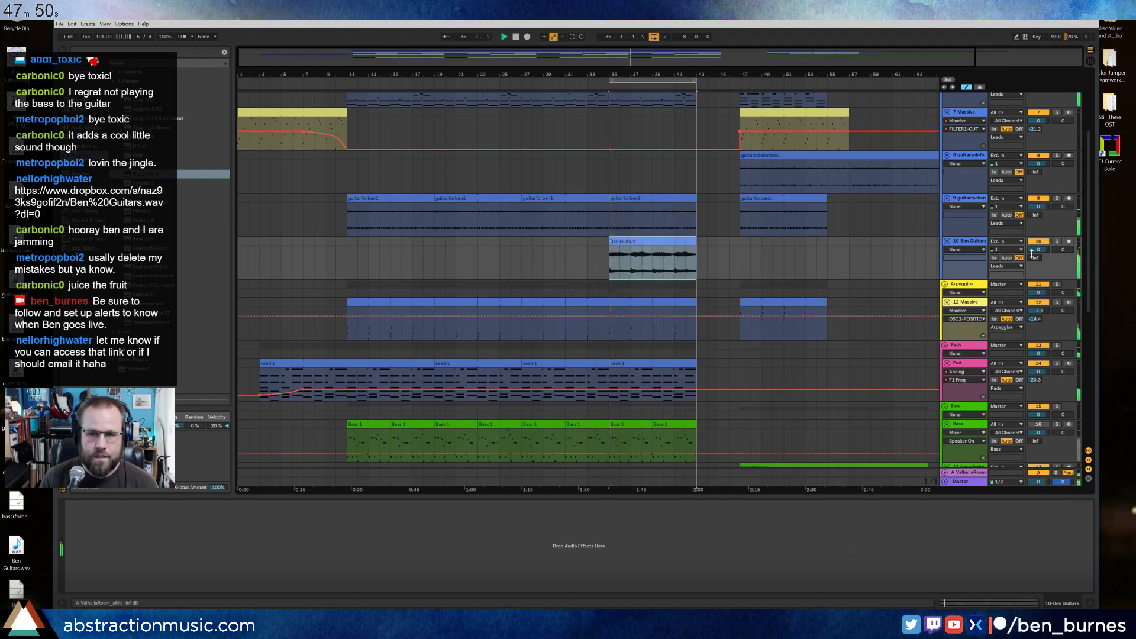
Solo the Ben Guitars track to check the recording, and move its clip to bar 1 with the automation lanes hidden.
{"action": "left_click", "coordinate": [1057, 242]}
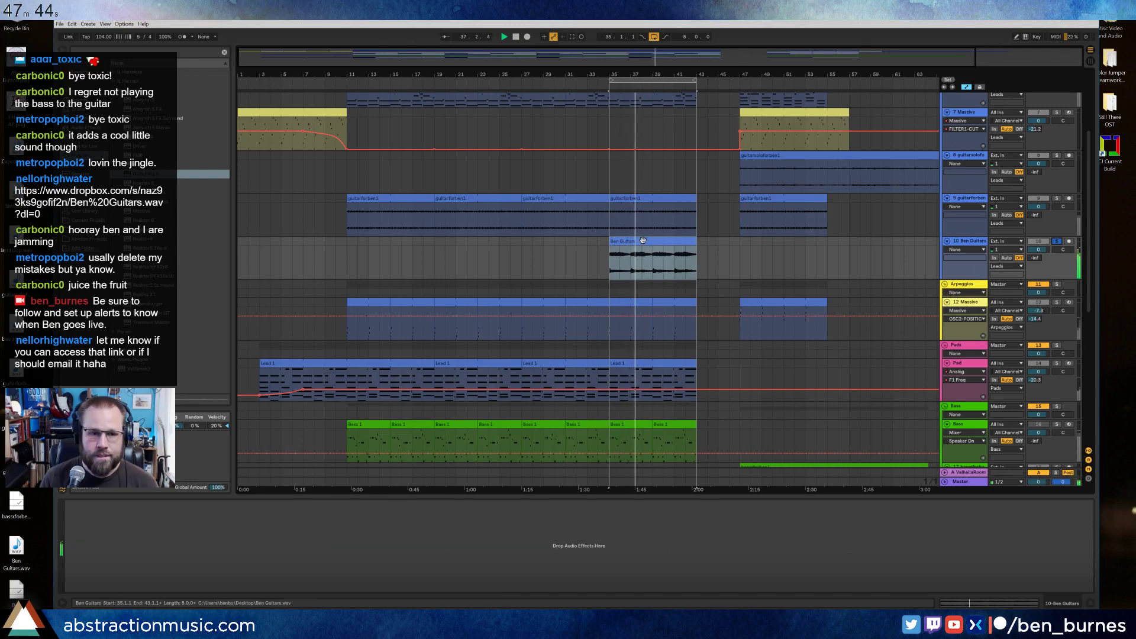
{"action": "left_click_drag", "start_coordinate": [836, 59], "coordinate": [836, 61]}
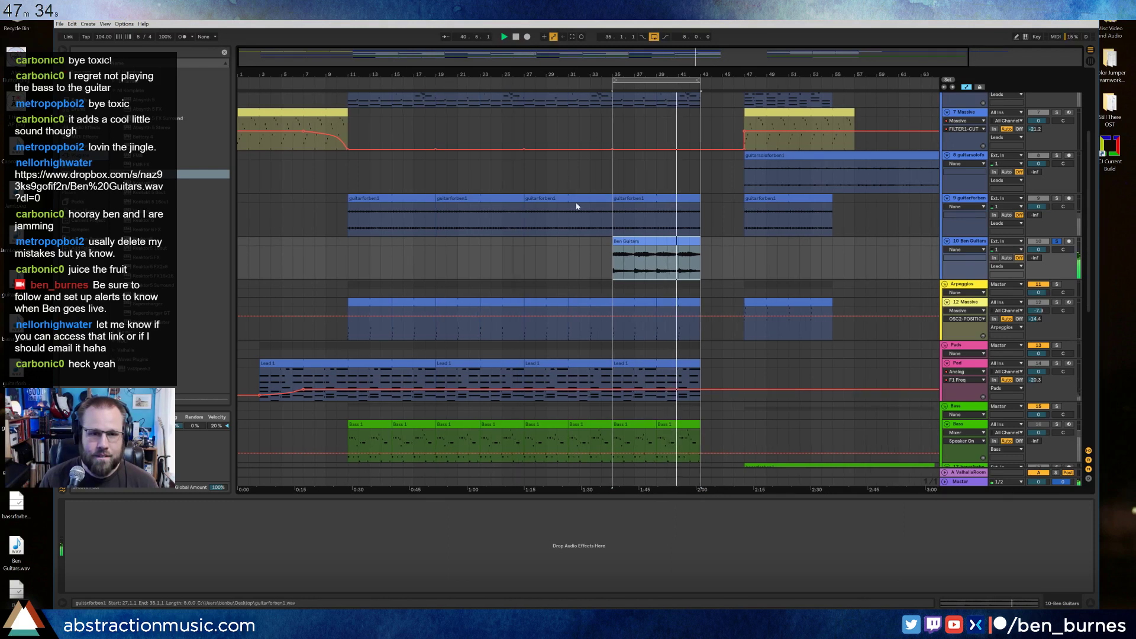
{"action": "left_click", "coordinate": [655, 260]}
{"action": "left_click_drag", "start_coordinate": [655, 261], "coordinate": [283, 262]}
{"action": "key", "text": "a"}
{"action": "left_click", "coordinate": [640, 257]}
{"action": "key", "text": "space"}
{"action": "key", "text": "space"}
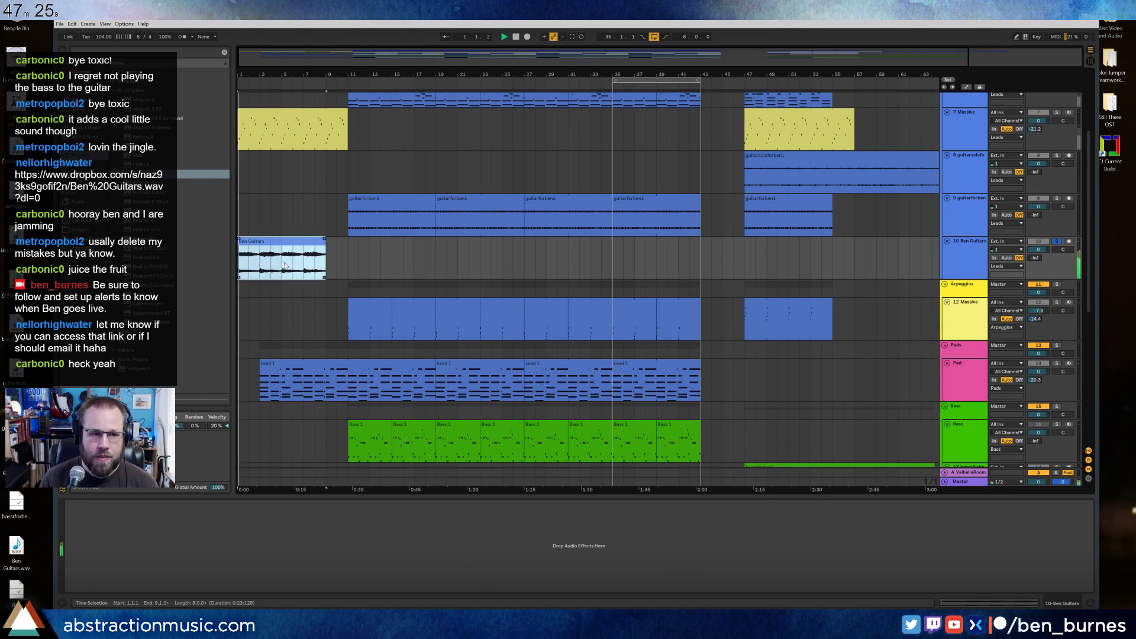
Clear the Ben Guitars solo, listen to the opening in the full mix, and stop playback in full-screen view.
{"action": "left_click", "coordinate": [1058, 241]}
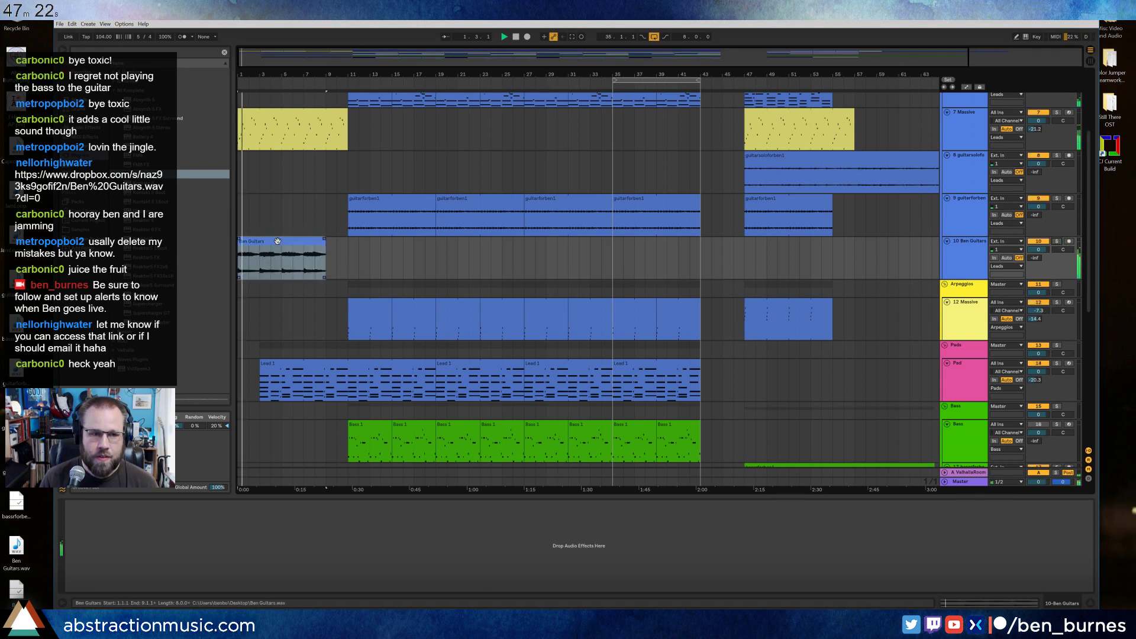
{"action": "left_click", "coordinate": [295, 243]}
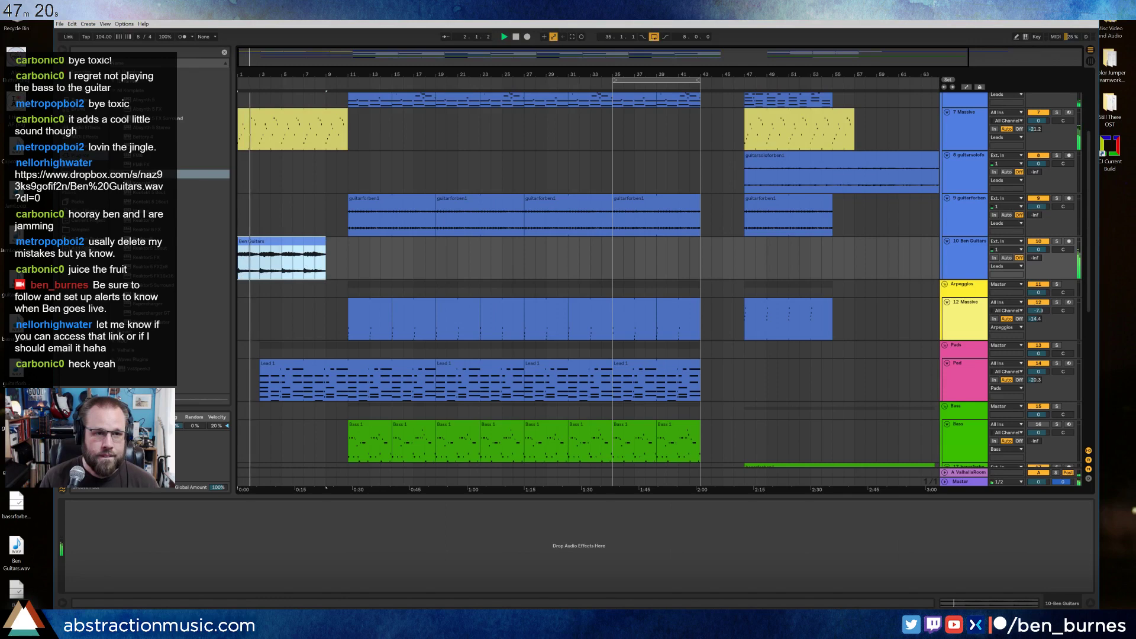
{"action": "key", "text": "F11"}
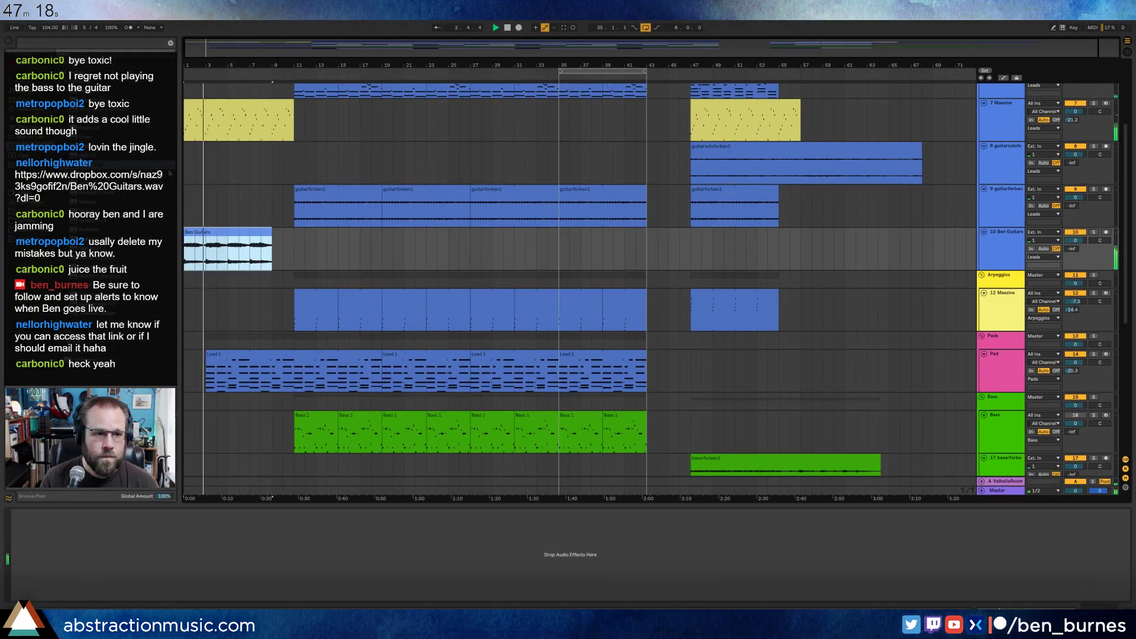
{"action": "key", "text": "space"}
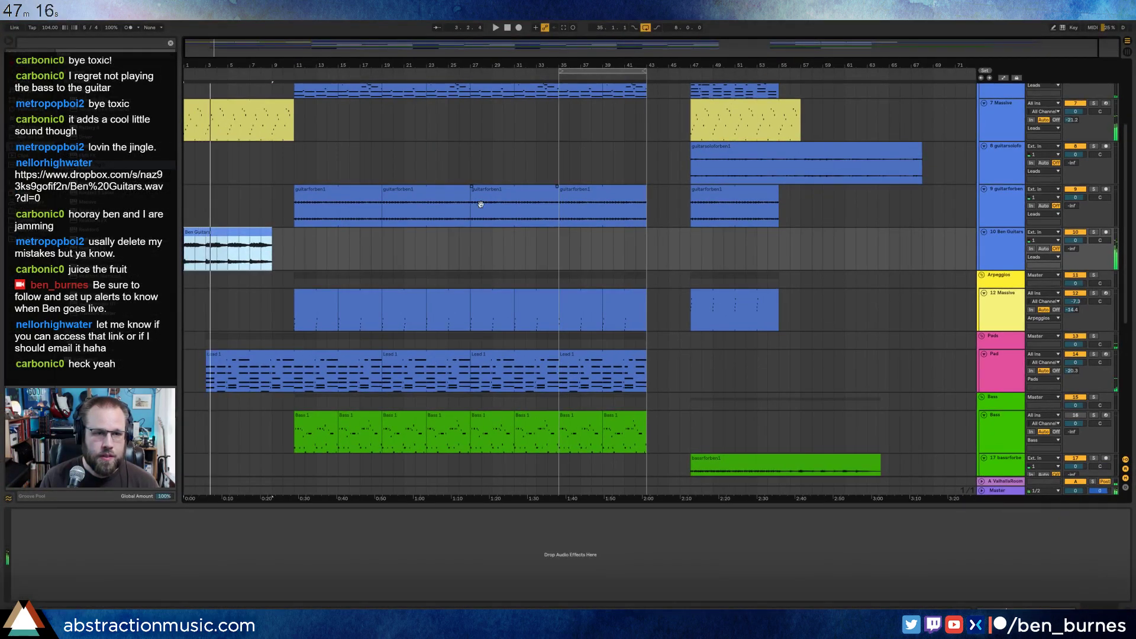
Move the clips of all tracks from bar 11 onwards four bars later, so the section starts at bar 15.
{"action": "scroll", "coordinate": [496, 222], "scroll_direction": "up", "scroll_amount": 3}
{"action": "scroll", "coordinate": [496, 222], "scroll_direction": "up", "scroll_amount": 3}
{"action": "scroll", "coordinate": [610, 179], "scroll_direction": "down", "scroll_amount": 1}
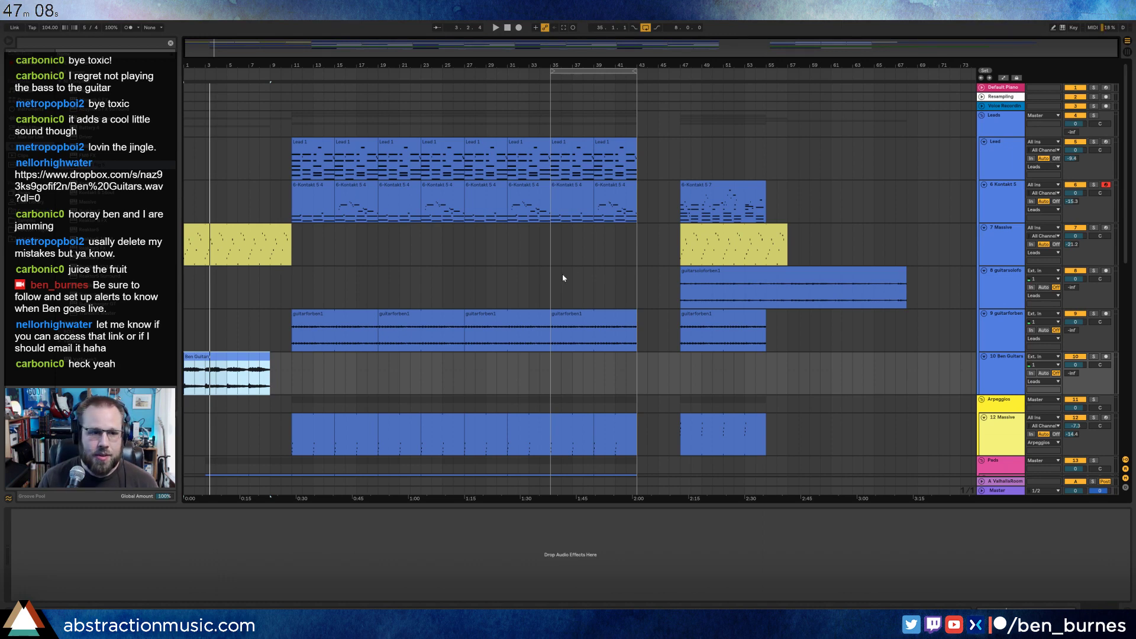
{"action": "left_click_drag", "start_coordinate": [927, 115], "coordinate": [290, 504]}
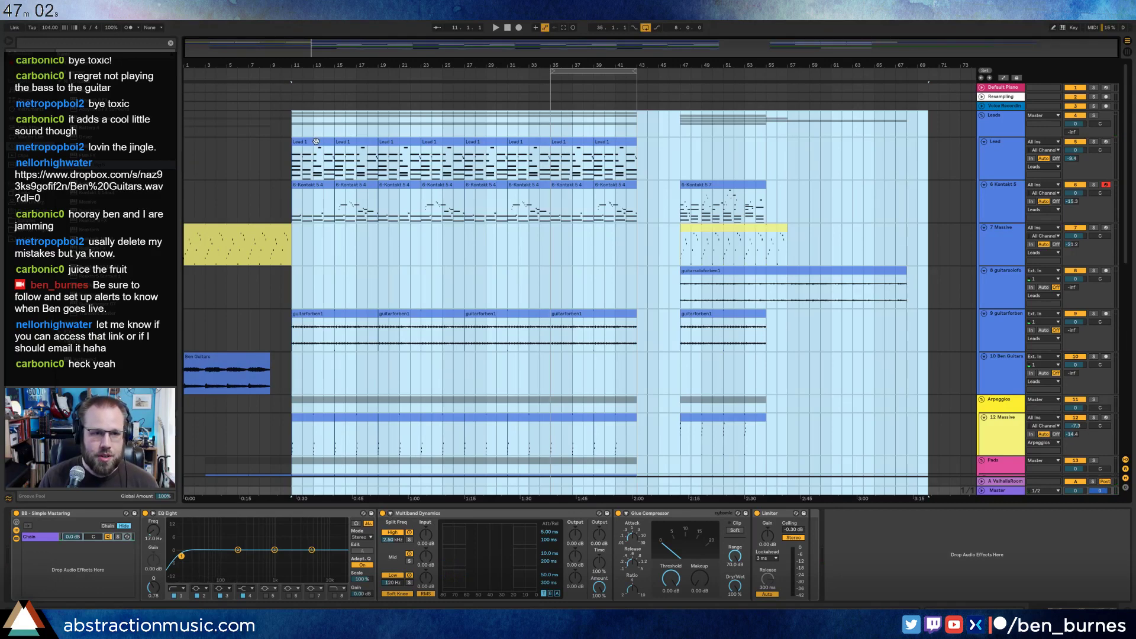
{"action": "left_click_drag", "start_coordinate": [316, 142], "coordinate": [360, 144]}
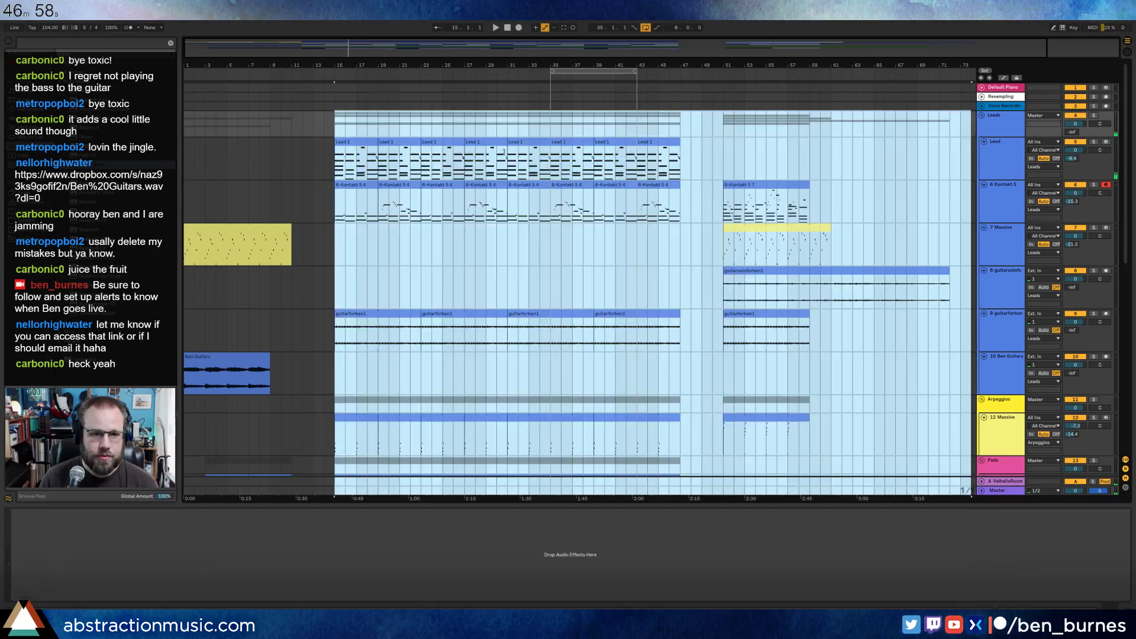
{"action": "left_click", "coordinate": [734, 142]}
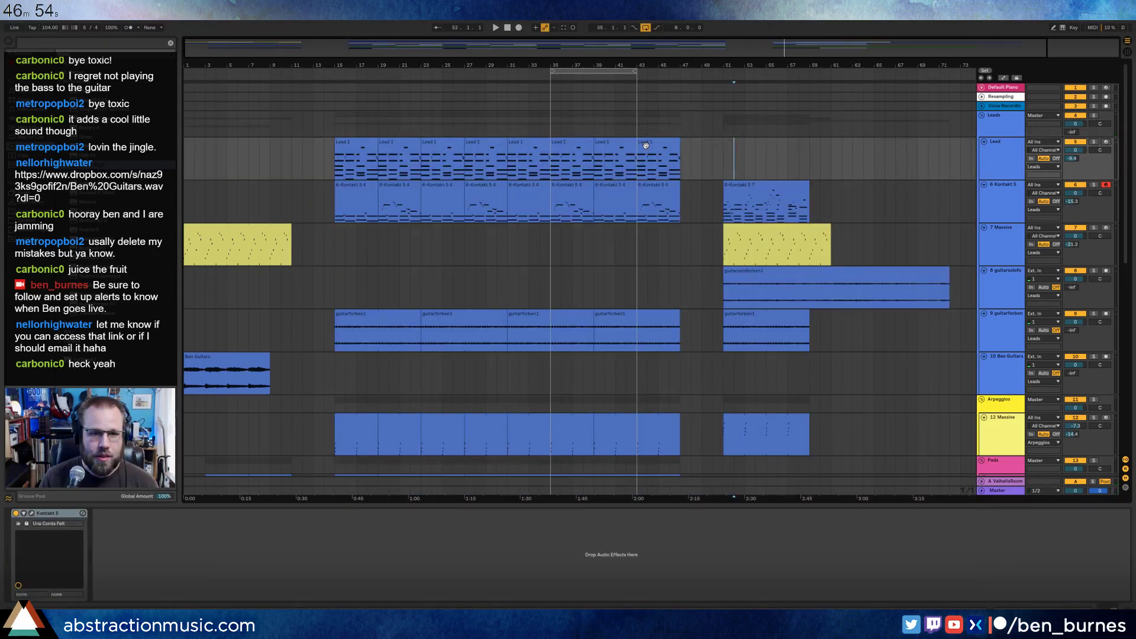
Delete the last repeat at bars 39 to 47 across all tracks.
{"action": "left_click", "coordinate": [605, 142]}
{"action": "scroll", "coordinate": [651, 192], "scroll_direction": "down", "scroll_amount": 6}
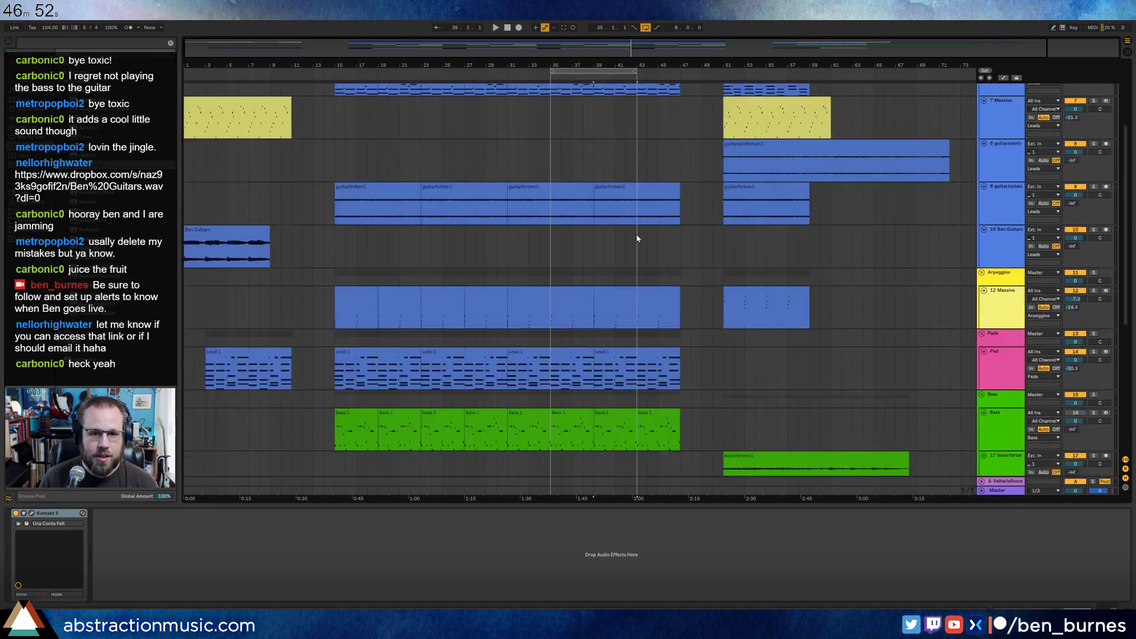
{"action": "scroll", "coordinate": [674, 437], "scroll_direction": "down", "scroll_amount": 8}
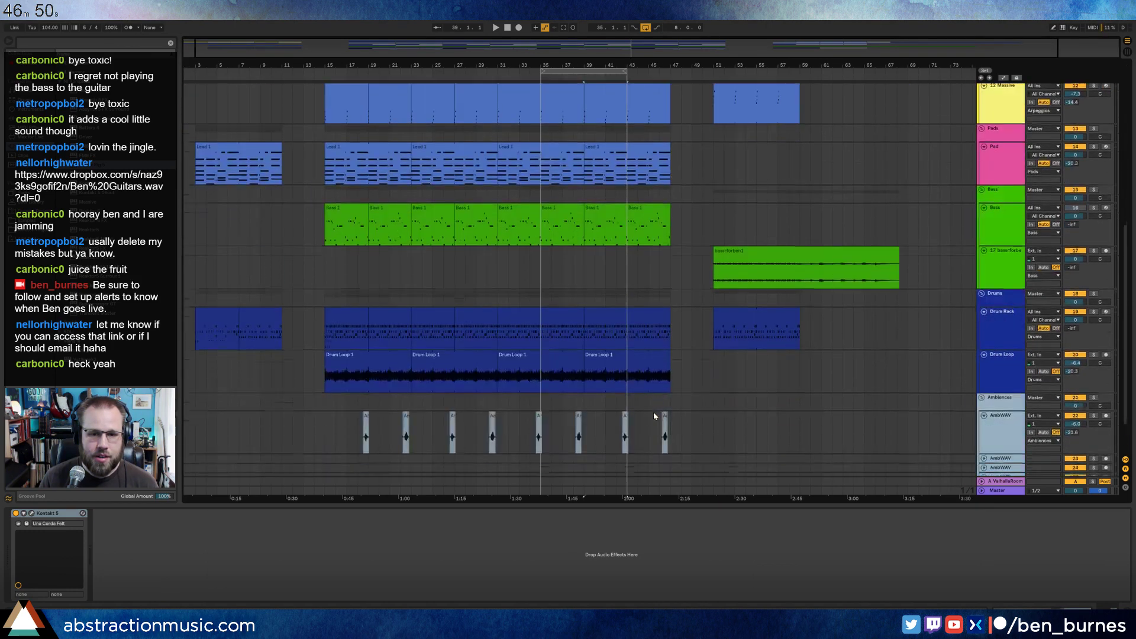
{"action": "left_click", "coordinate": [674, 441], "text": "shift"}
{"action": "key", "text": "Delete"}
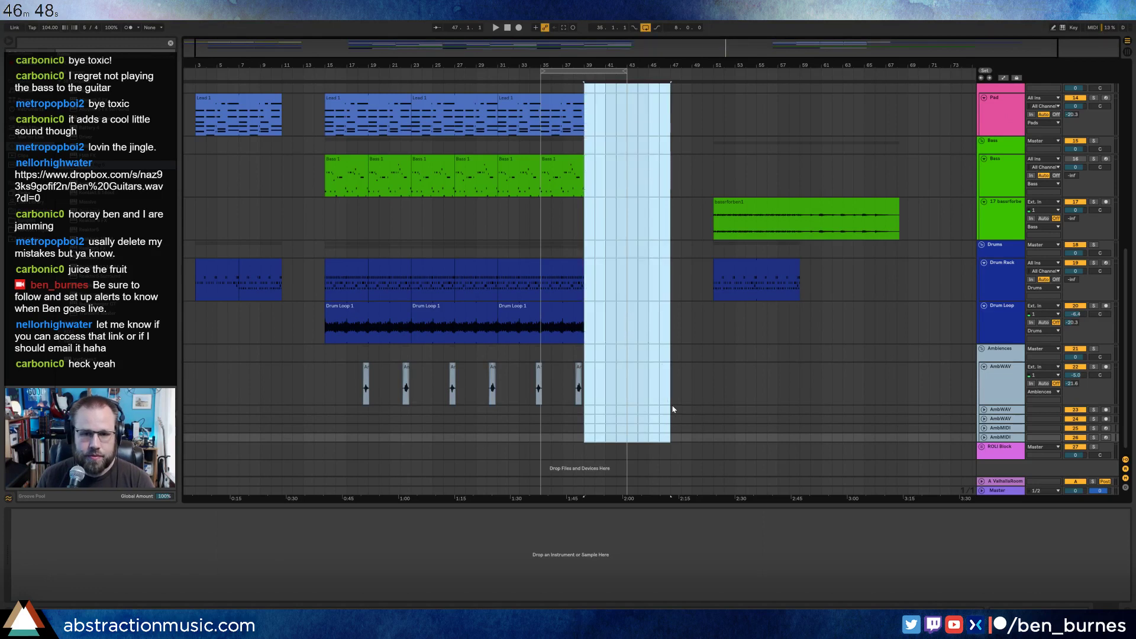
Move the guitar solo section at bar 51 on all tracks to bar 39, directly behind the repeats.
{"action": "scroll", "coordinate": [893, 414], "scroll_direction": "up", "scroll_amount": 2}
{"action": "left_click_drag", "start_coordinate": [931, 398], "coordinate": [715, 85]}
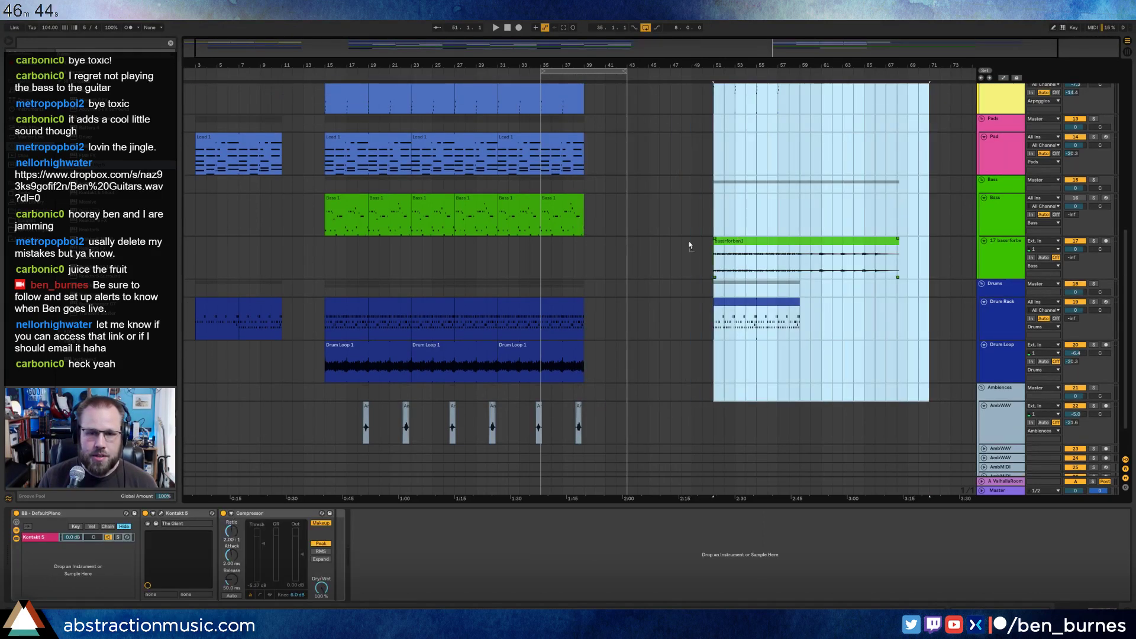
{"action": "left_click_drag", "start_coordinate": [773, 284], "coordinate": [642, 288]}
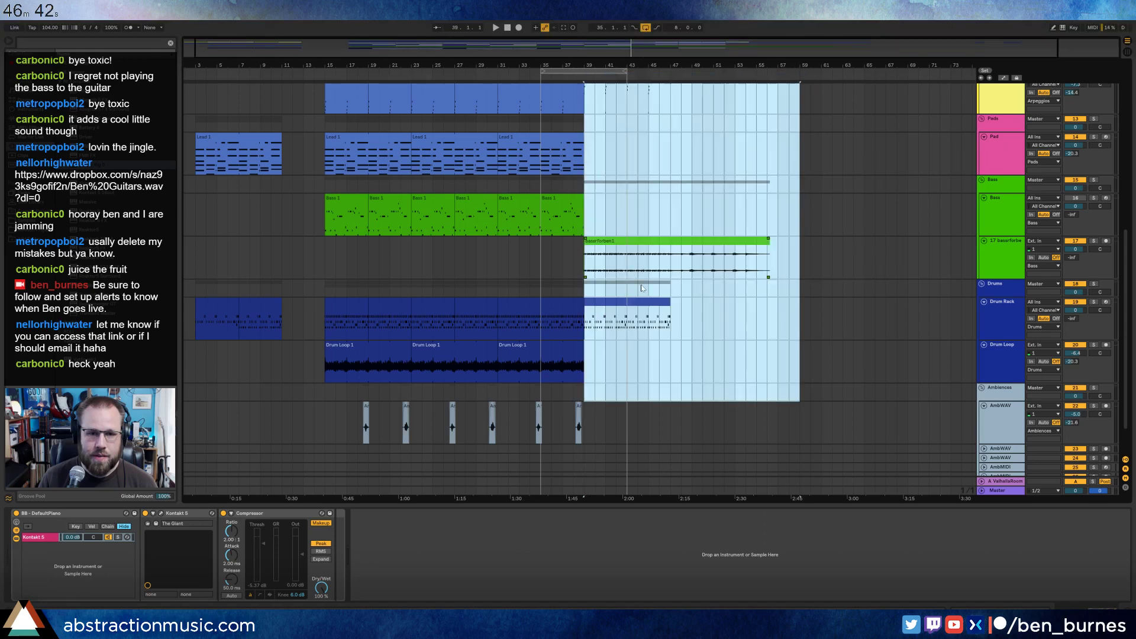
{"action": "scroll", "coordinate": [643, 288], "scroll_direction": "up", "scroll_amount": 4}
{"action": "left_click", "coordinate": [695, 244]}
{"action": "scroll", "coordinate": [656, 277], "scroll_direction": "up", "scroll_amount": 1}
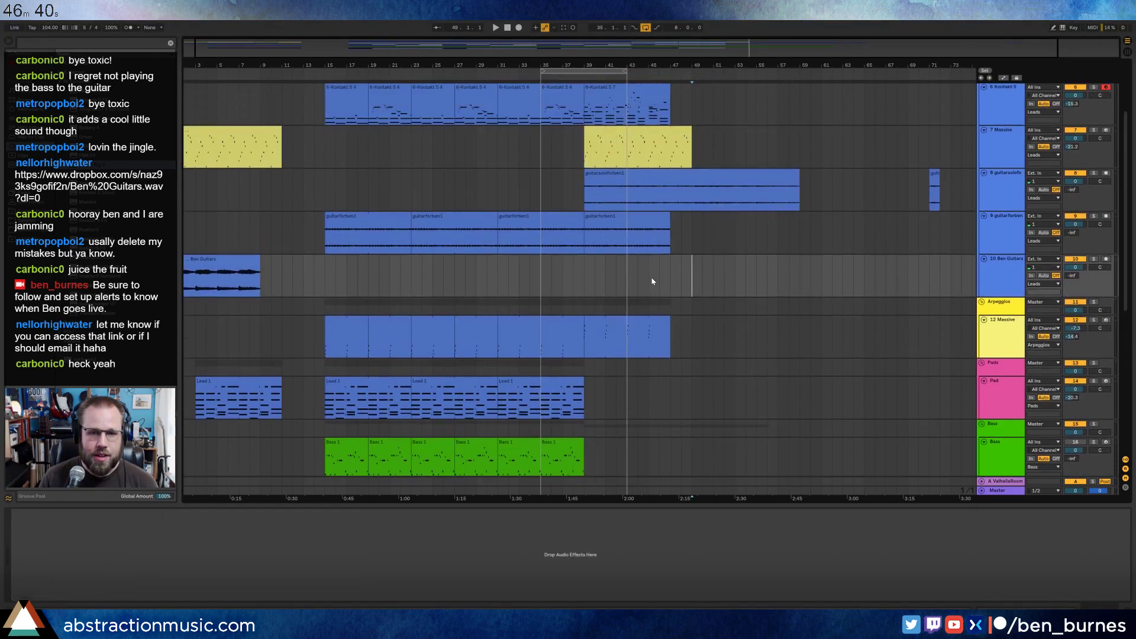
{"action": "scroll", "coordinate": [654, 280], "scroll_direction": "up", "scroll_amount": 3}
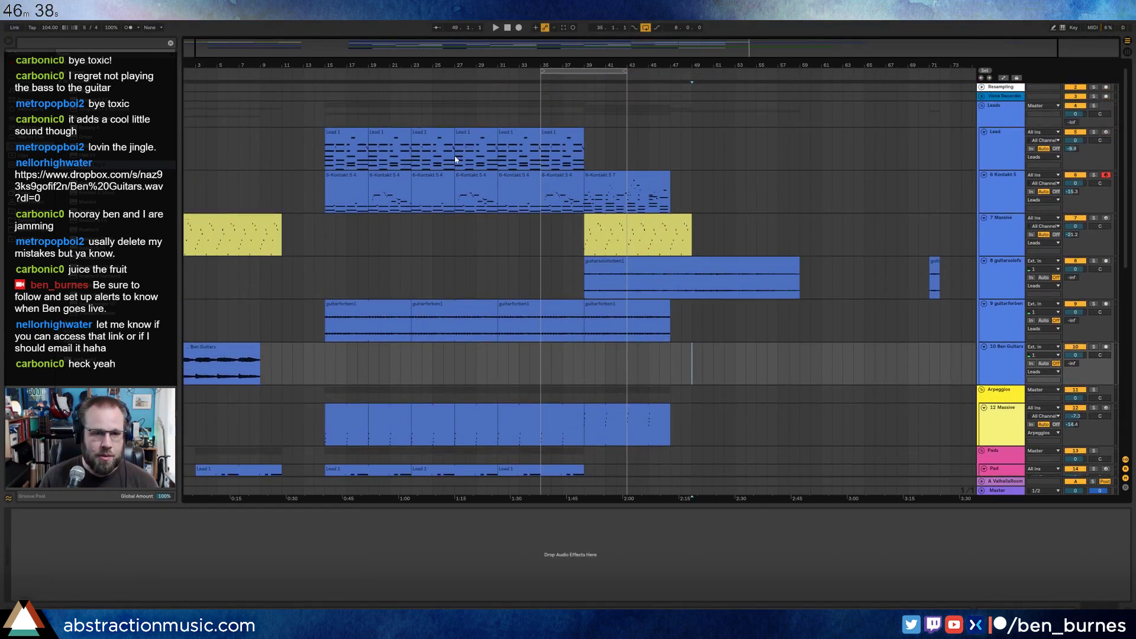
Duplicate the Ben Guitars clip once, and extend the opening Massive melody clip to bar 17.
{"action": "left_click", "coordinate": [254, 347]}
{"action": "key", "text": "ctrl+d"}
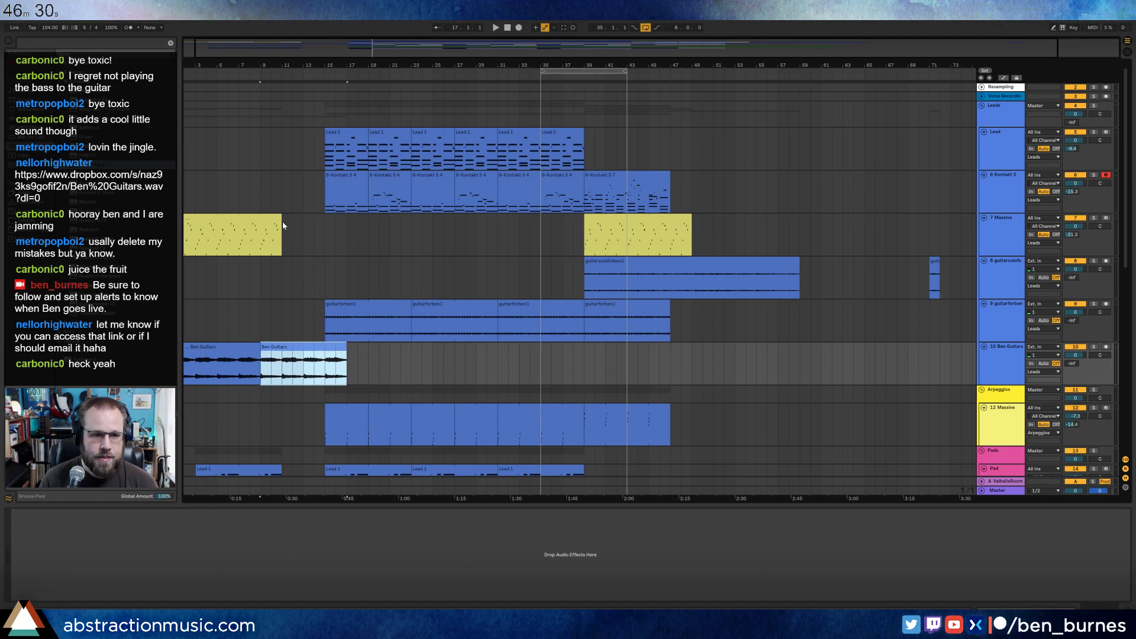
{"action": "left_click_drag", "start_coordinate": [280, 219], "coordinate": [347, 220]}
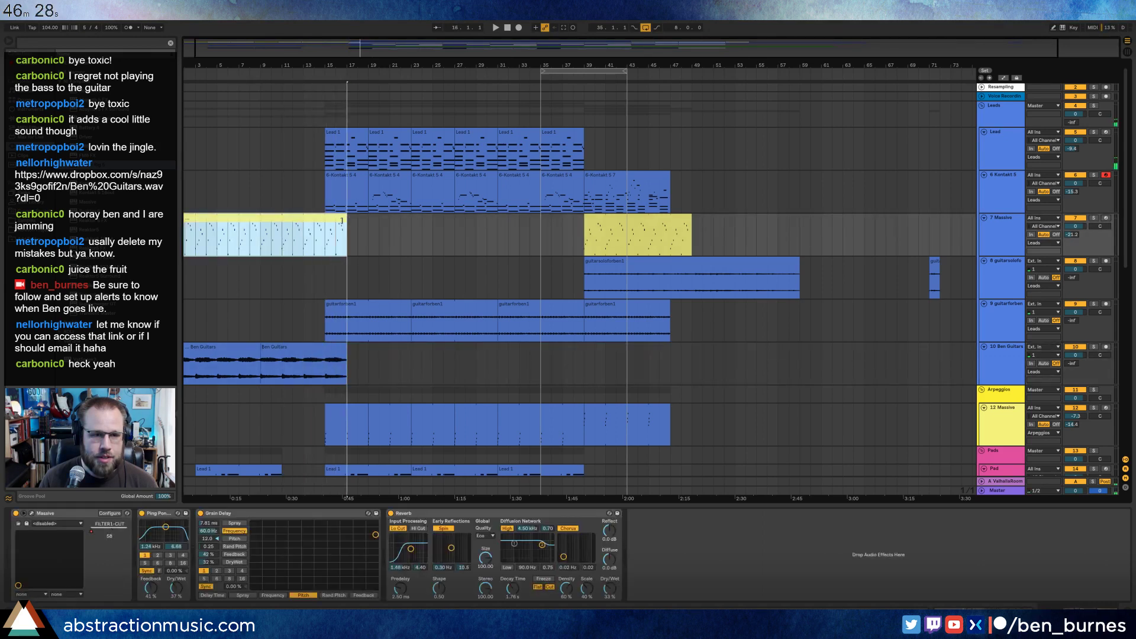
Shift the Lead, Kontakt and two guitarforben track clips two bars later, so the section starts at bar 17.
{"action": "left_click_drag", "start_coordinate": [304, 168], "coordinate": [679, 198]}
{"action": "left_click_drag", "start_coordinate": [343, 132], "coordinate": [365, 132]}
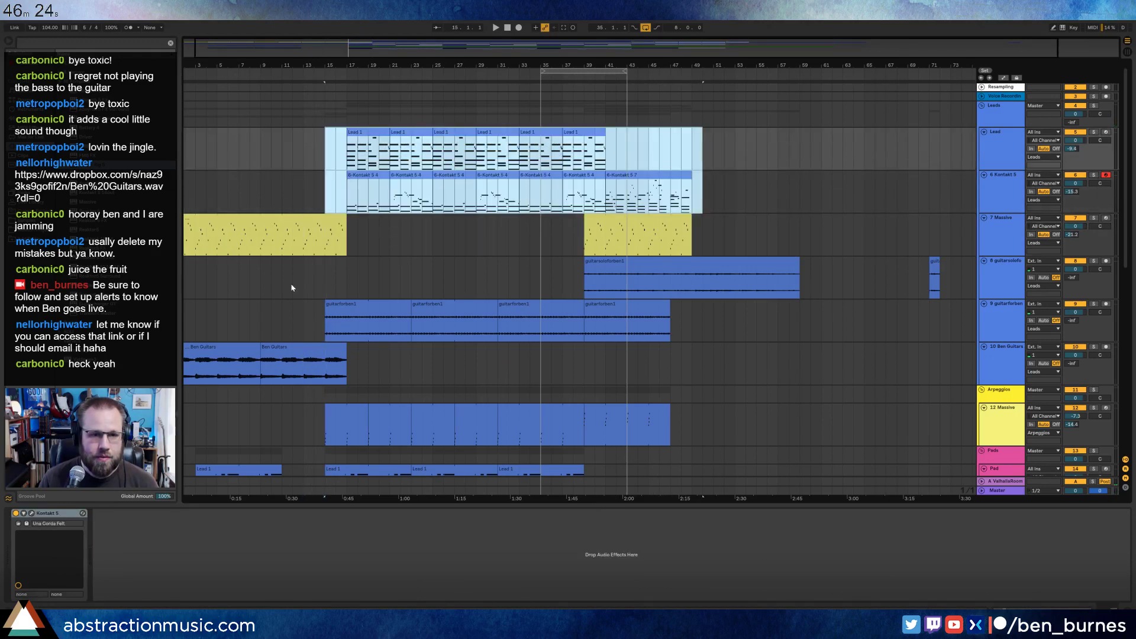
{"action": "left_click_drag", "start_coordinate": [281, 272], "coordinate": [863, 315]}
{"action": "left_click_drag", "start_coordinate": [675, 260], "coordinate": [696, 261]}
Lengthen the solo guitar clip to bar 71 and remove the leftover fragment behind it.
{"action": "left_click", "coordinate": [843, 319]}
{"action": "left_click_drag", "start_coordinate": [818, 262], "coordinate": [970, 271]}
{"action": "left_click", "coordinate": [916, 265]}
Shift the section's clips on the arpeggio track and all tracks below it from bar 15 to bar 17, and return playback to the start.
{"action": "scroll", "coordinate": [366, 339], "scroll_direction": "down", "scroll_amount": 4}
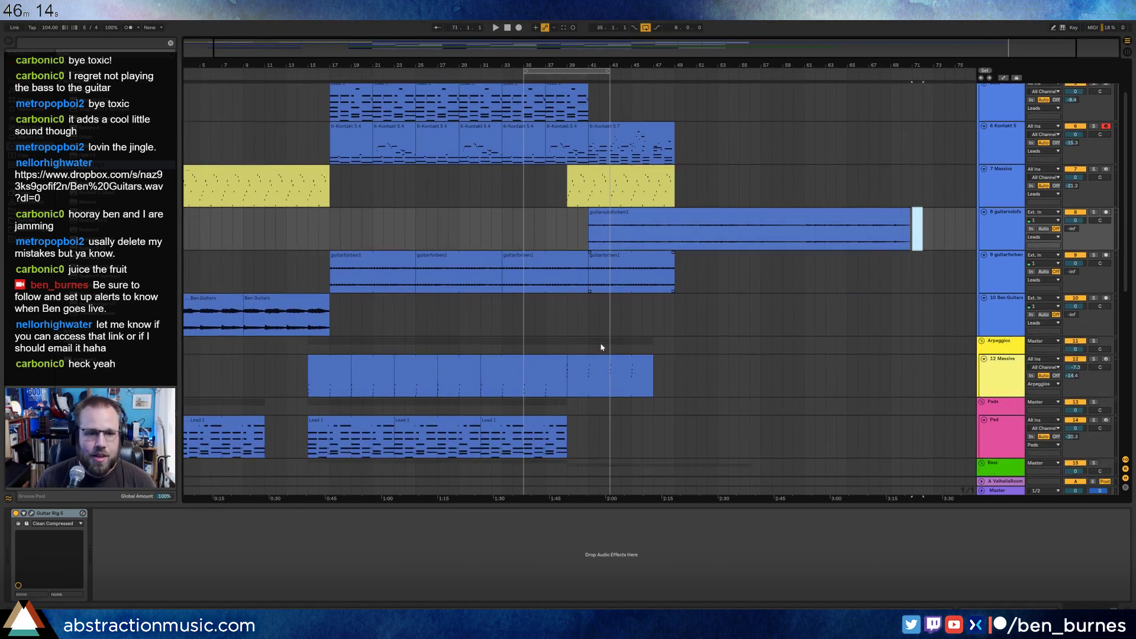
{"action": "left_click_drag", "start_coordinate": [299, 305], "coordinate": [824, 538]}
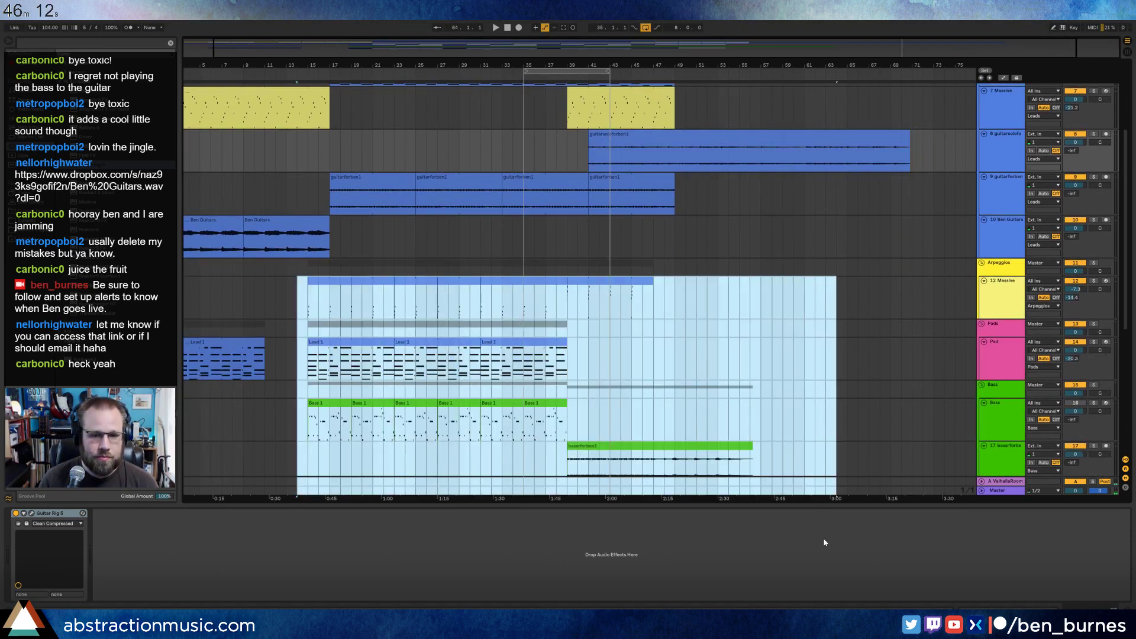
{"action": "left_click_drag", "start_coordinate": [348, 289], "coordinate": [362, 288]}
{"action": "scroll", "coordinate": [349, 331], "scroll_direction": "up", "scroll_amount": 2}
{"action": "scroll", "coordinate": [355, 350], "scroll_direction": "up", "scroll_amount": 3}
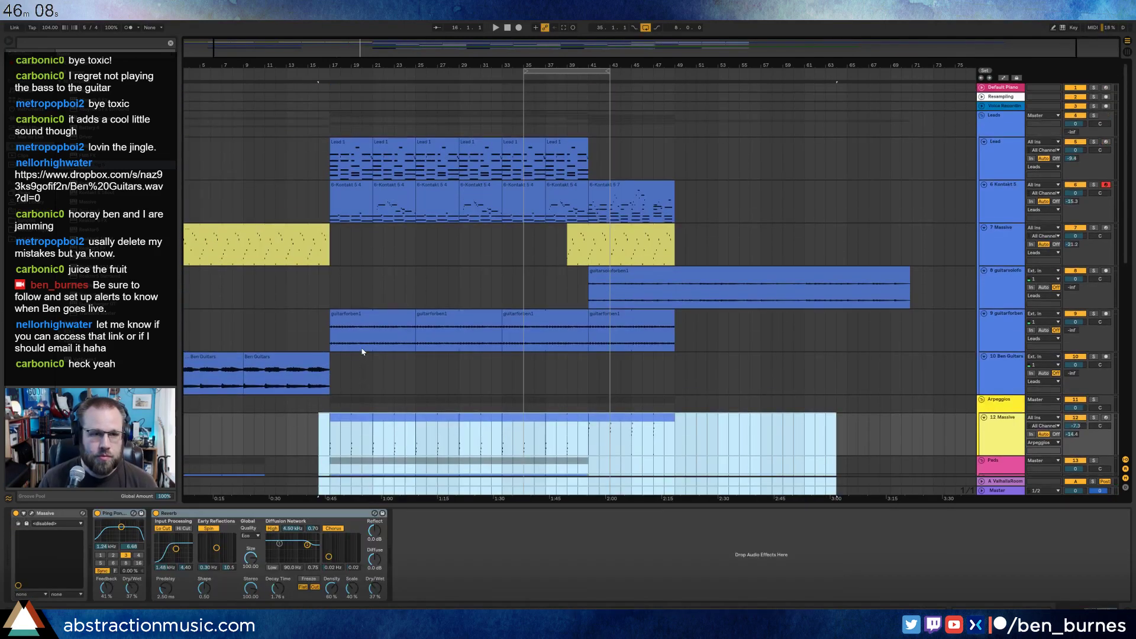
{"action": "left_click", "coordinate": [506, 28]}
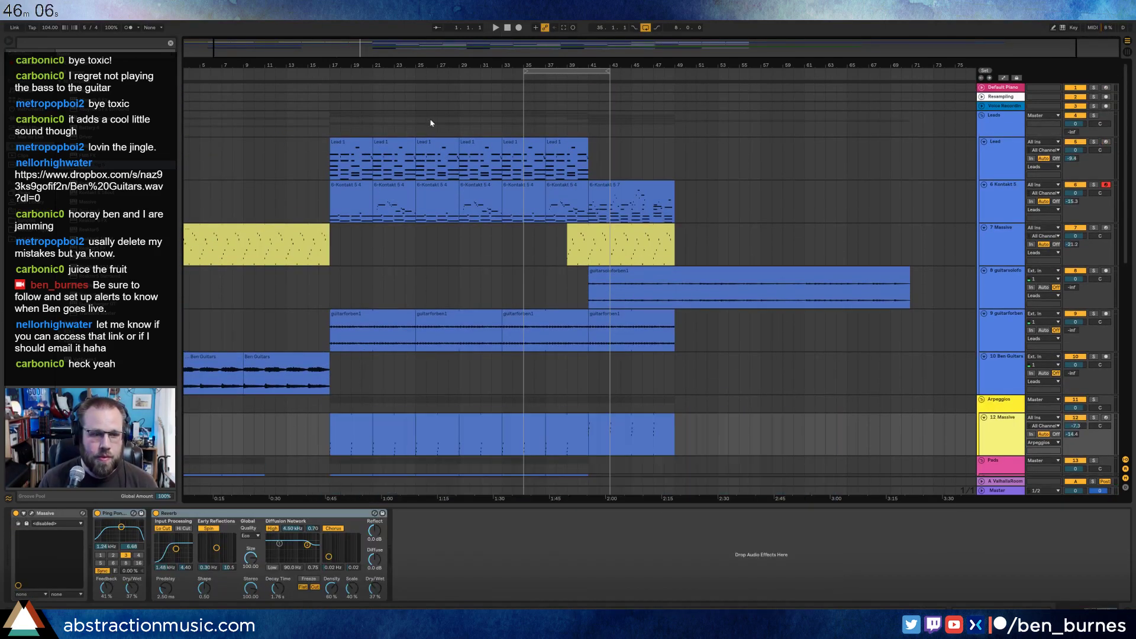
Raise the Ben Guitars track's reverb send A to about -25 dB.
{"action": "left_click", "coordinate": [231, 354]}
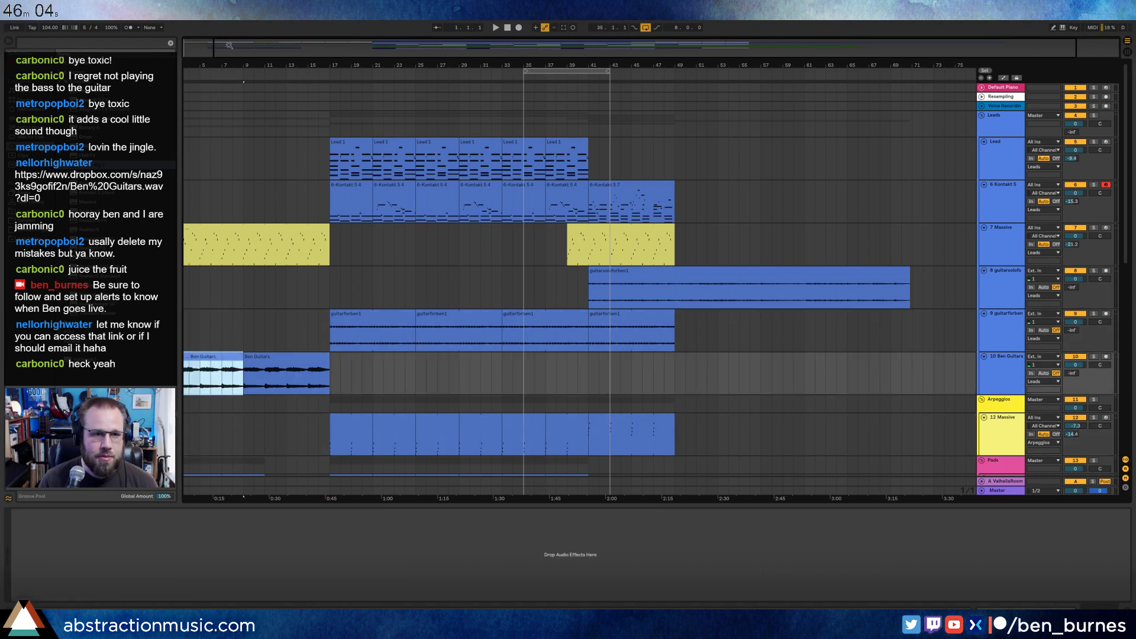
{"action": "left_click_drag", "start_coordinate": [229, 46], "coordinate": [188, 42]}
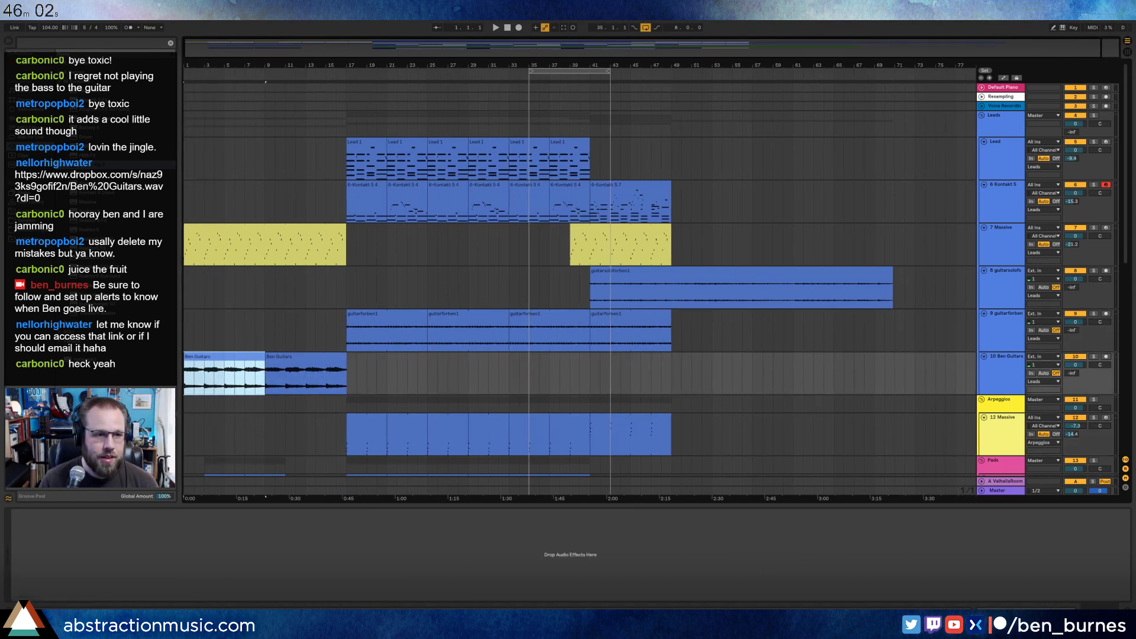
{"action": "left_click", "coordinate": [325, 287]}
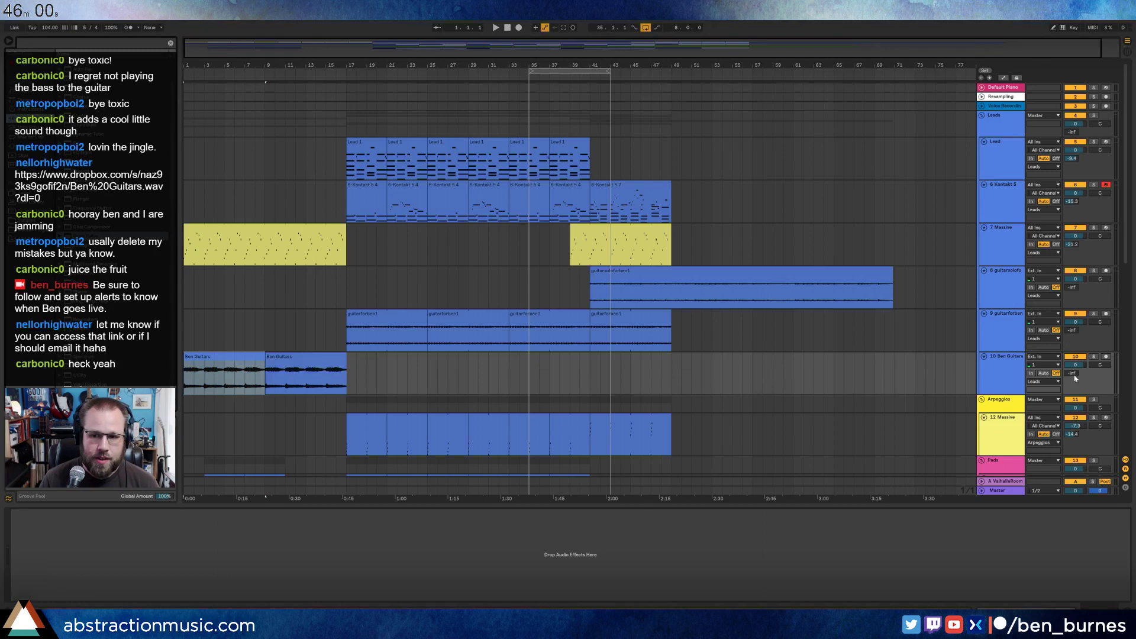
{"action": "left_click_drag", "start_coordinate": [1072, 374], "coordinate": [1073, 340]}
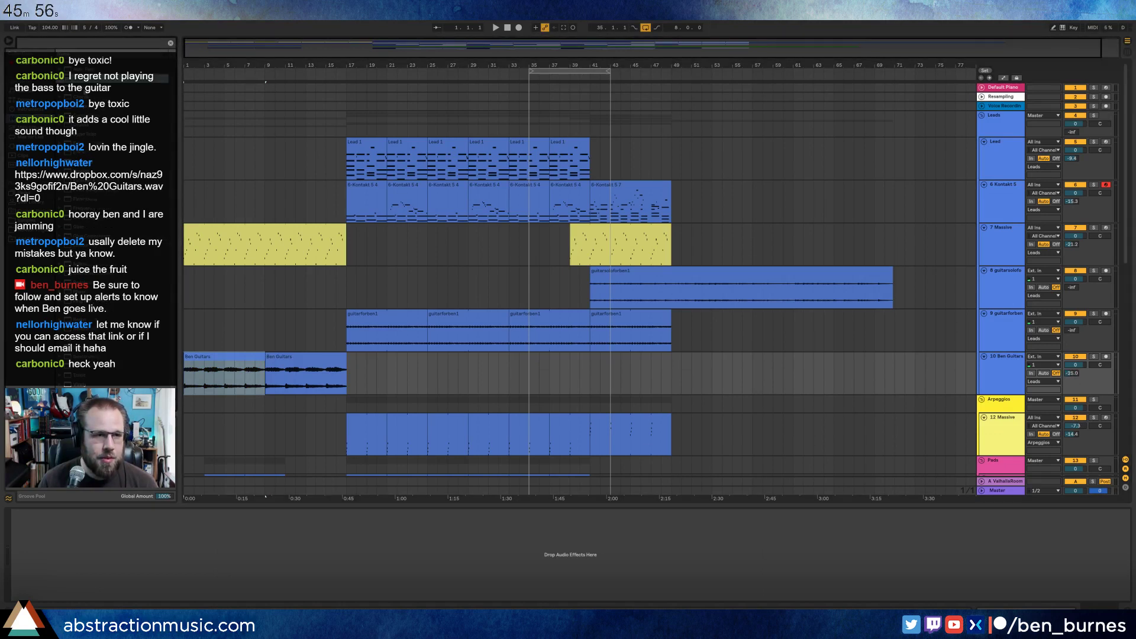
Add an Auto Filter at 611 Hz to the Ben Guitars track and automate its frequency to curve up to bar 9 and down by bar 17.
{"action": "left_click_drag", "start_coordinate": [59, 579], "coordinate": [63, 565]}
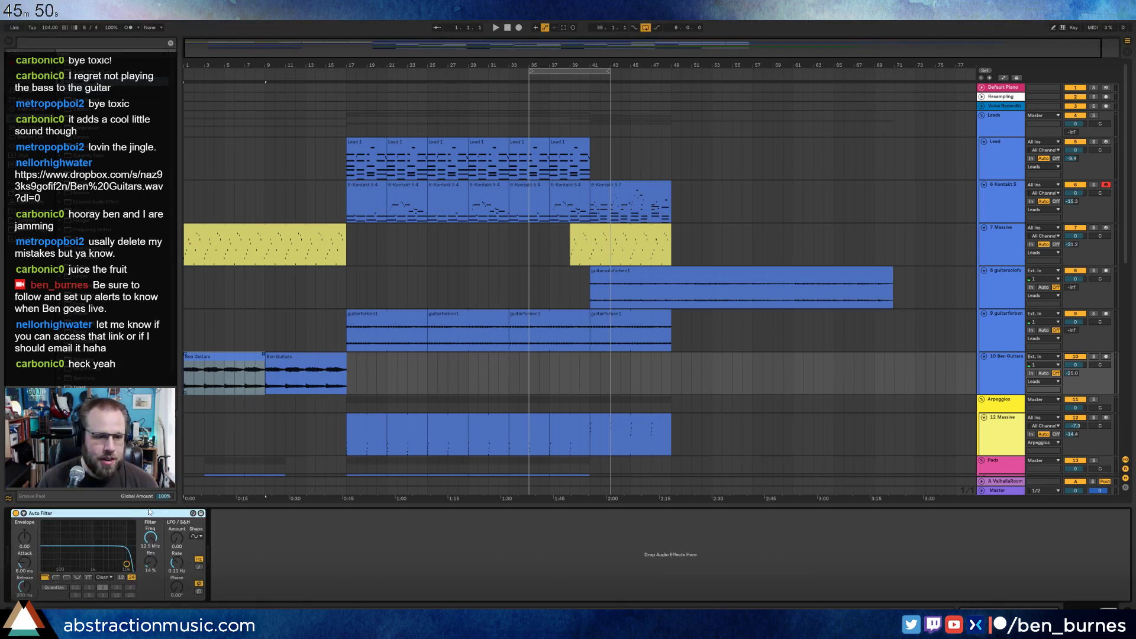
{"action": "left_click_drag", "start_coordinate": [126, 564], "coordinate": [115, 569]}
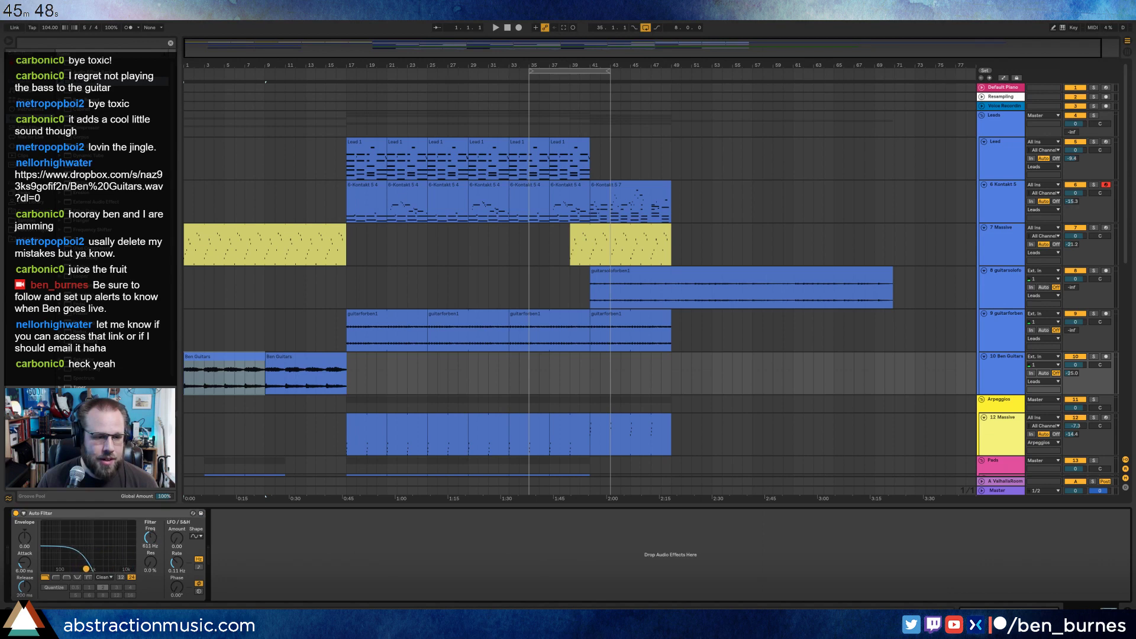
{"action": "key", "text": "a"}
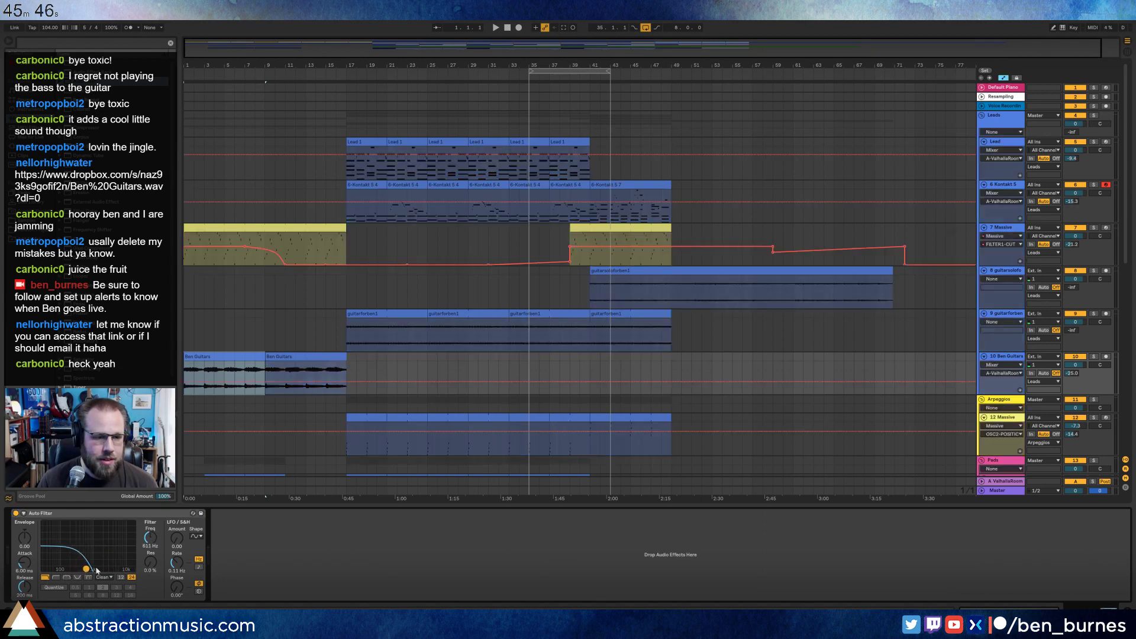
{"action": "left_click", "coordinate": [147, 539]}
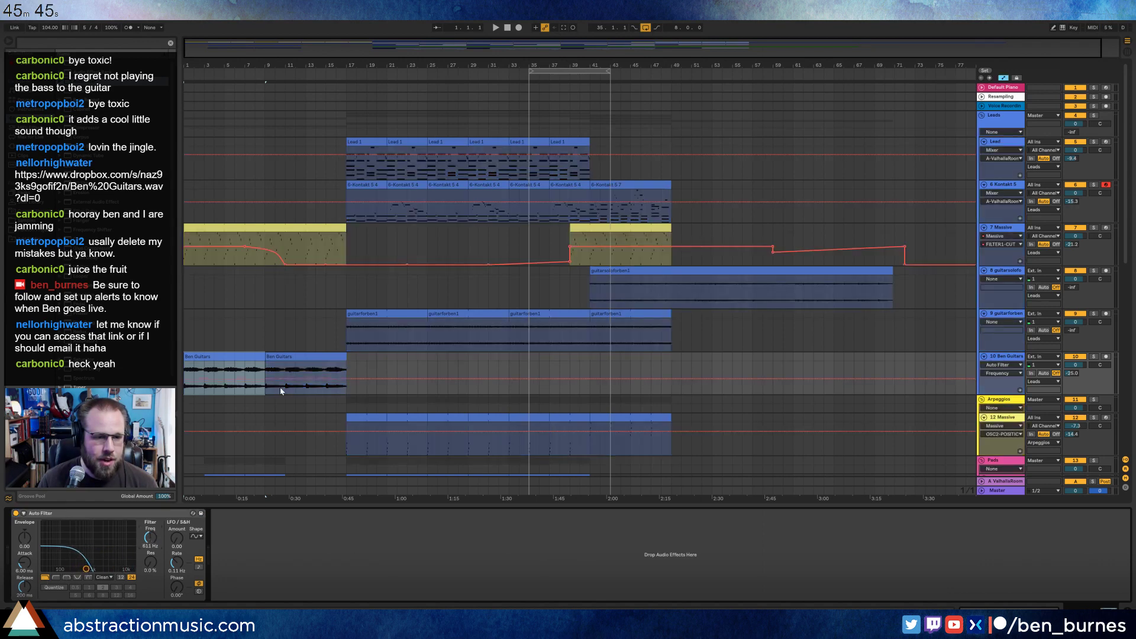
{"action": "left_click", "coordinate": [184, 384]}
{"action": "left_click", "coordinate": [347, 383]}
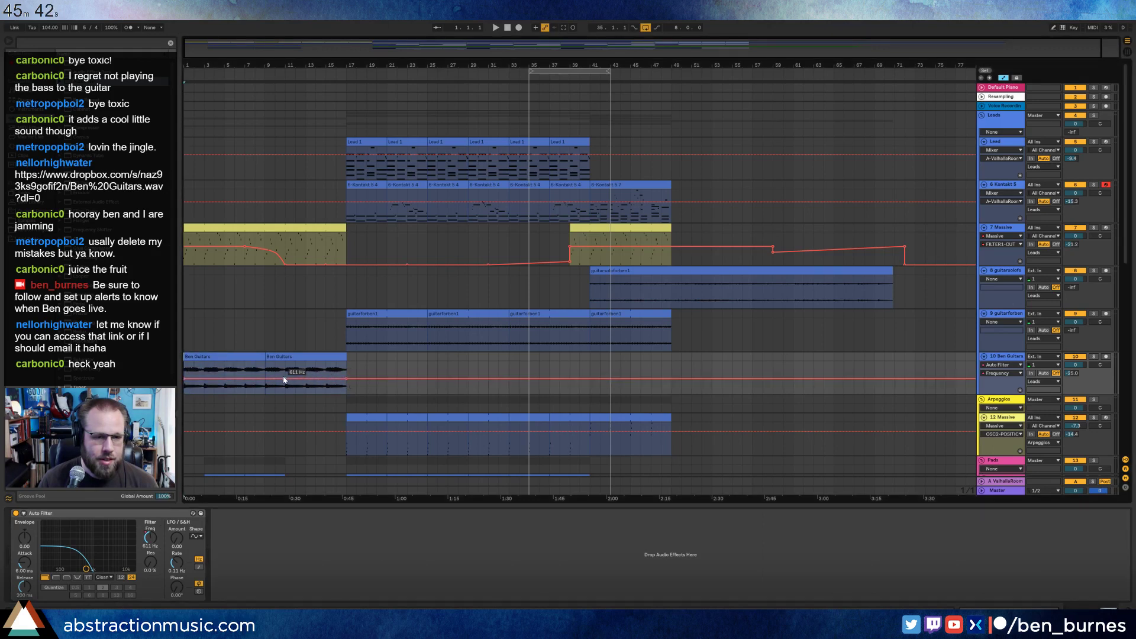
{"action": "left_click_drag", "start_coordinate": [265, 381], "coordinate": [265, 371]}
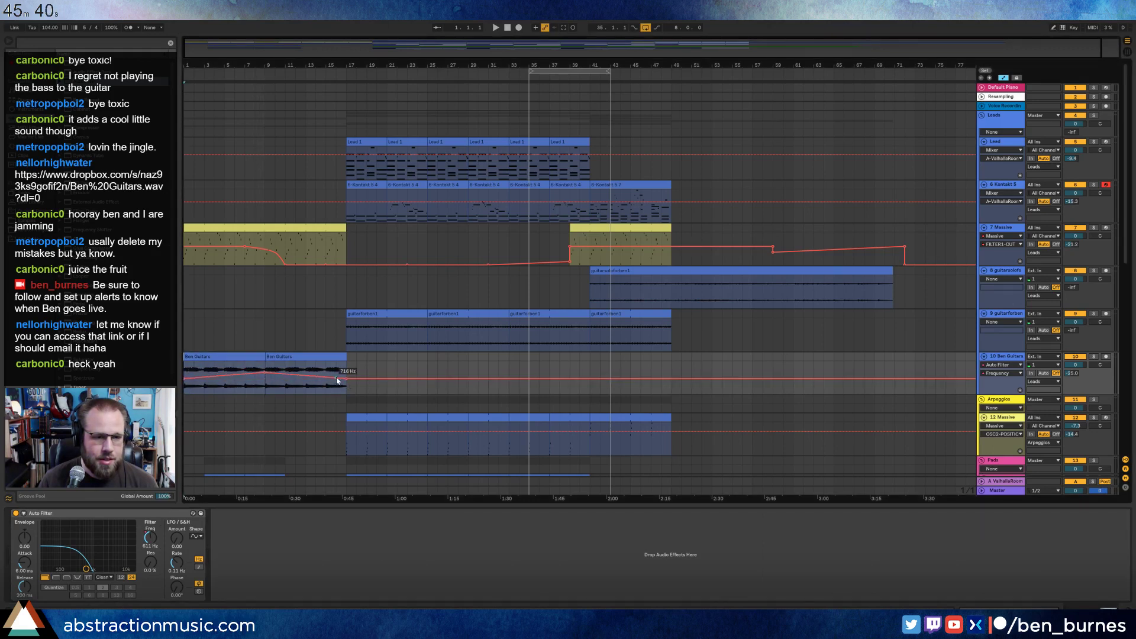
{"action": "mouse_move", "coordinate": [345, 380]}
{"action": "left_mouse_down"}
{"action": "mouse_move", "coordinate": [345, 393]}
{"action": "mouse_move", "coordinate": [324, 375]}
{"action": "left_mouse_up"}
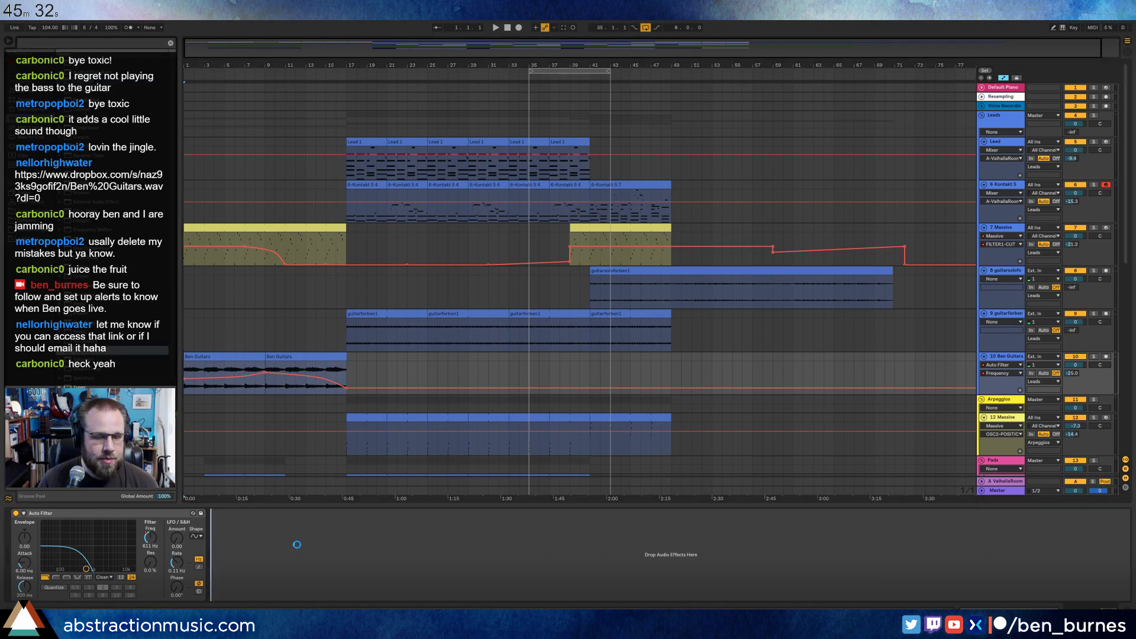
Add a Reverb to the Ben Guitars track, lengthen its decay time and set Dry/Wet to 84%.
{"action": "left_click_drag", "start_coordinate": [297, 544], "coordinate": [299, 546]}
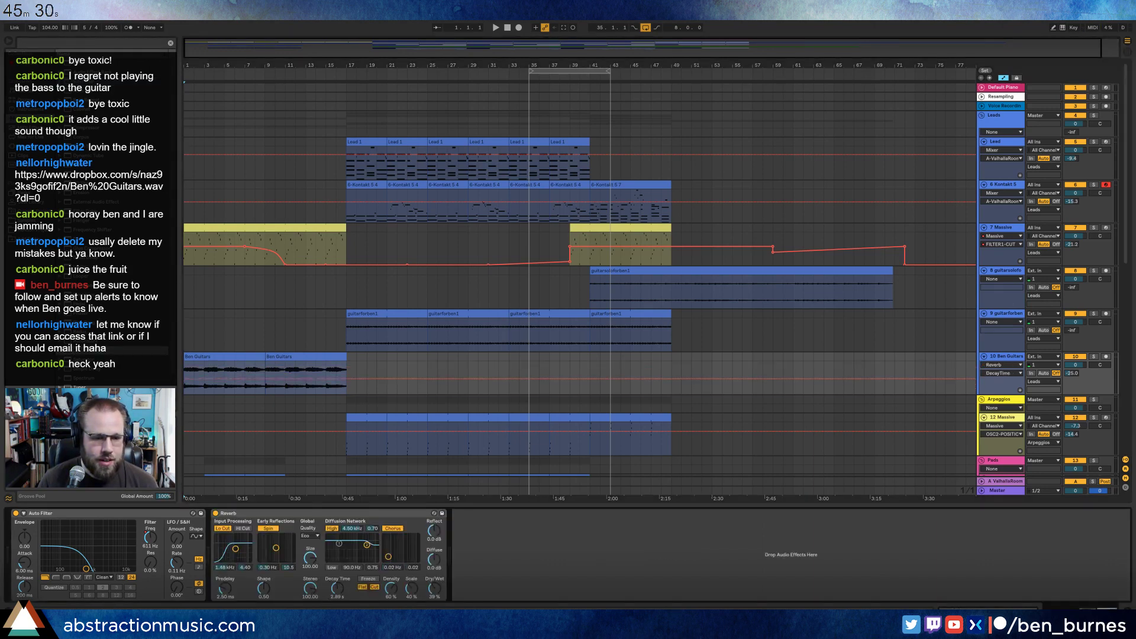
{"action": "left_click_drag", "start_coordinate": [338, 588], "coordinate": [337, 582]}
{"action": "left_click_drag", "start_coordinate": [434, 588], "coordinate": [435, 575]}
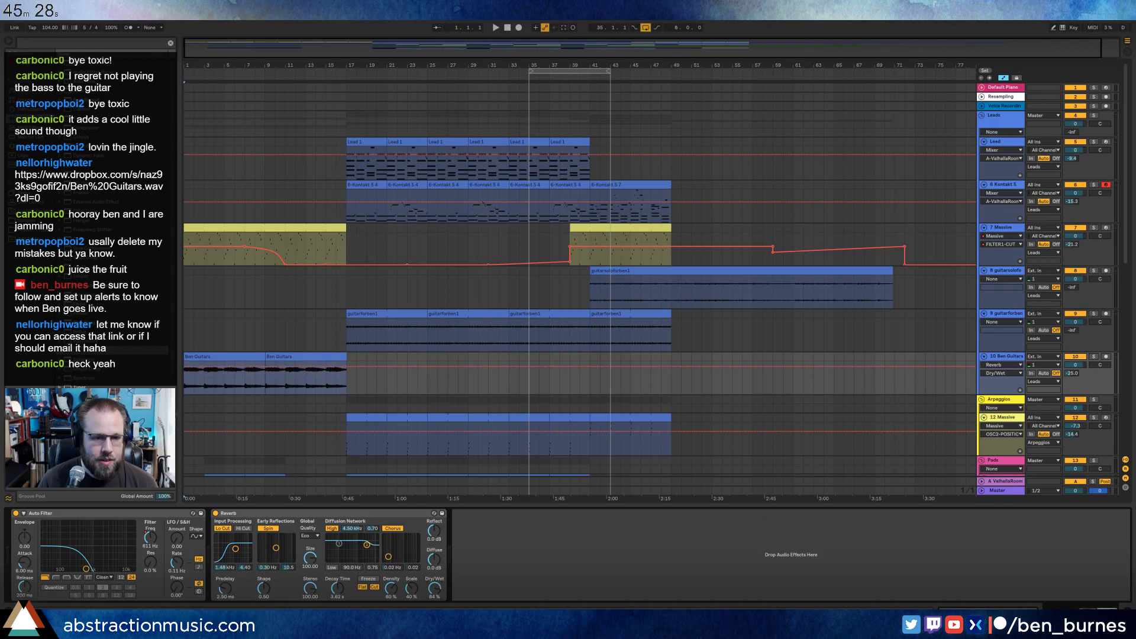
Automate the Ben Guitars reverb's Dry/Wet to dip in a curve at bar 9 and return to 84% by bar 17, and start playback.
{"action": "left_click", "coordinate": [186, 367]}
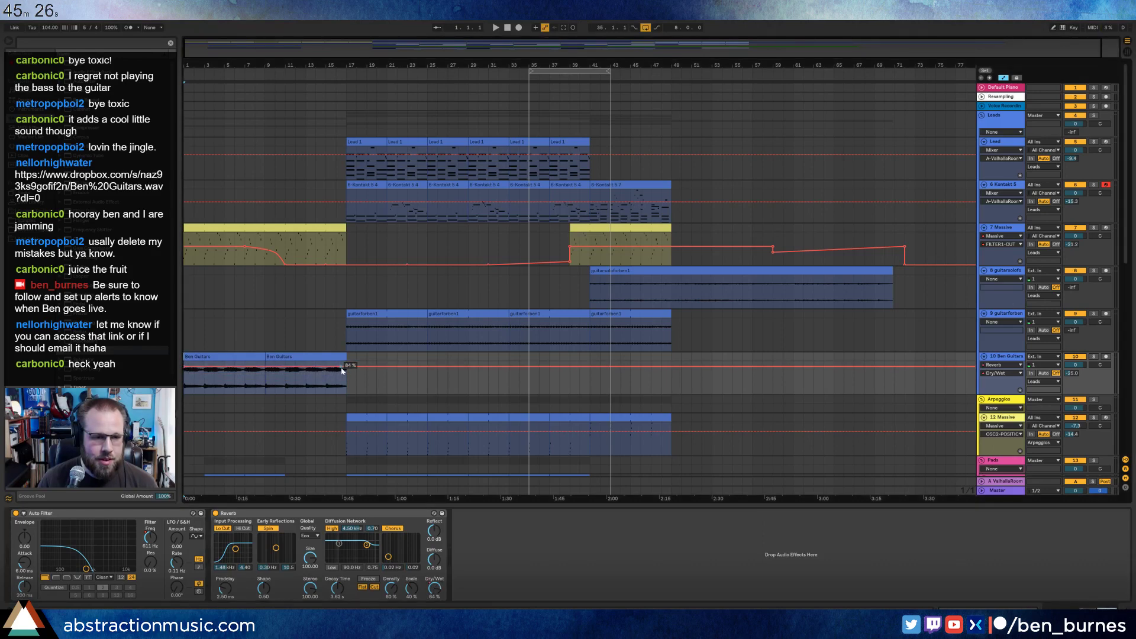
{"action": "left_click_drag", "start_coordinate": [268, 370], "coordinate": [265, 387]}
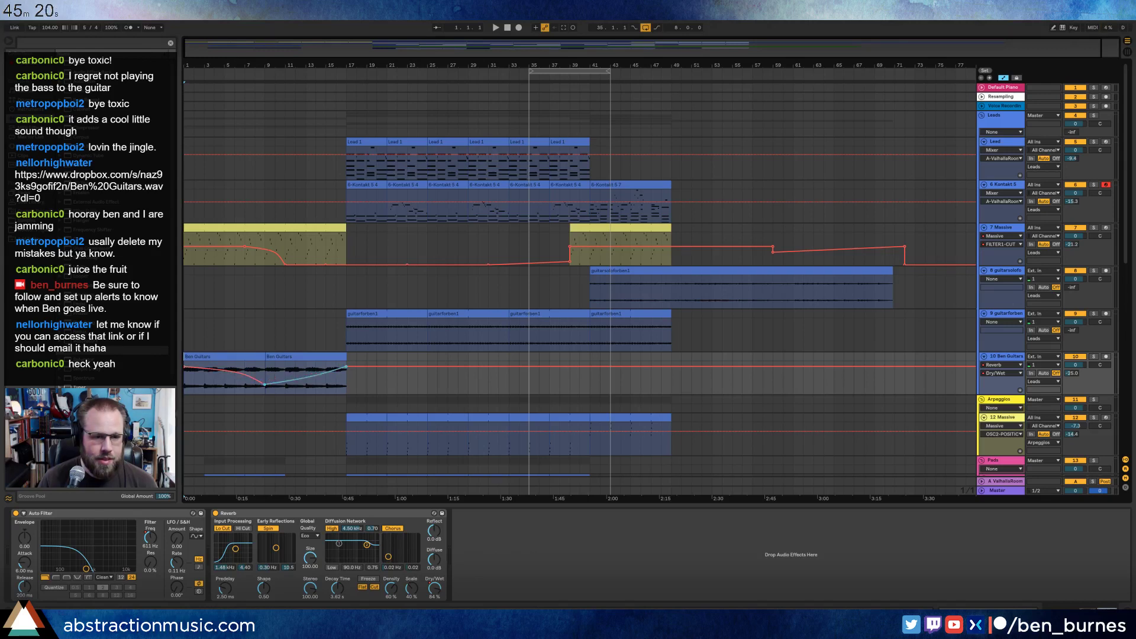
{"action": "key", "text": "space"}
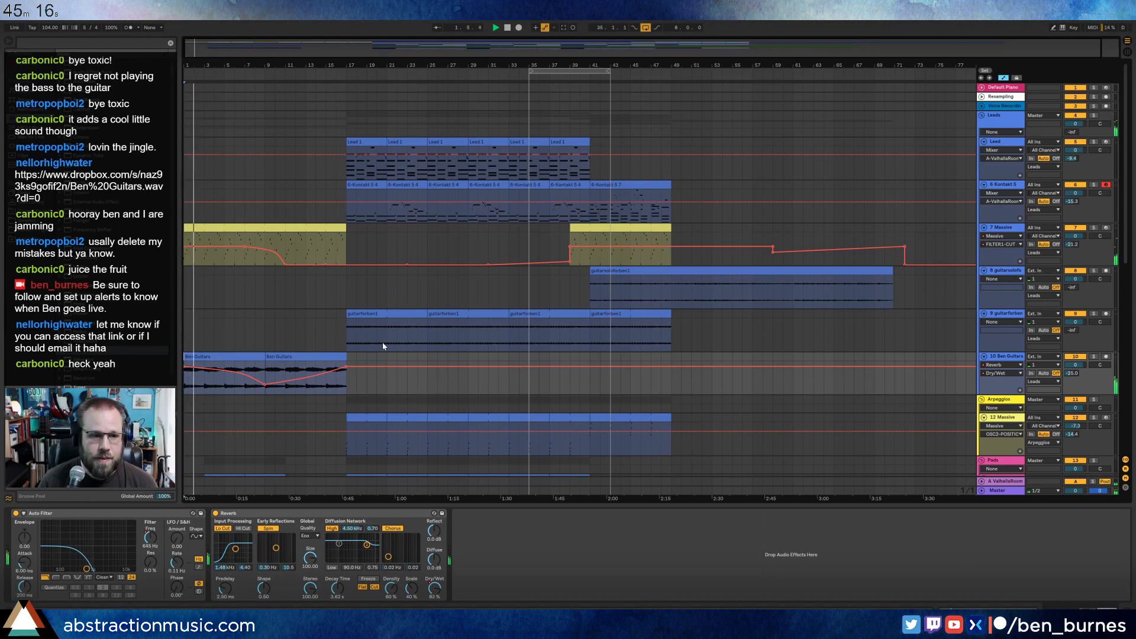
Stop playback and move the Pad track's first Lead 1 clip from bar 3 to bar 9, directly before the next clip.
{"action": "scroll", "coordinate": [382, 342], "scroll_direction": "down", "scroll_amount": 3}
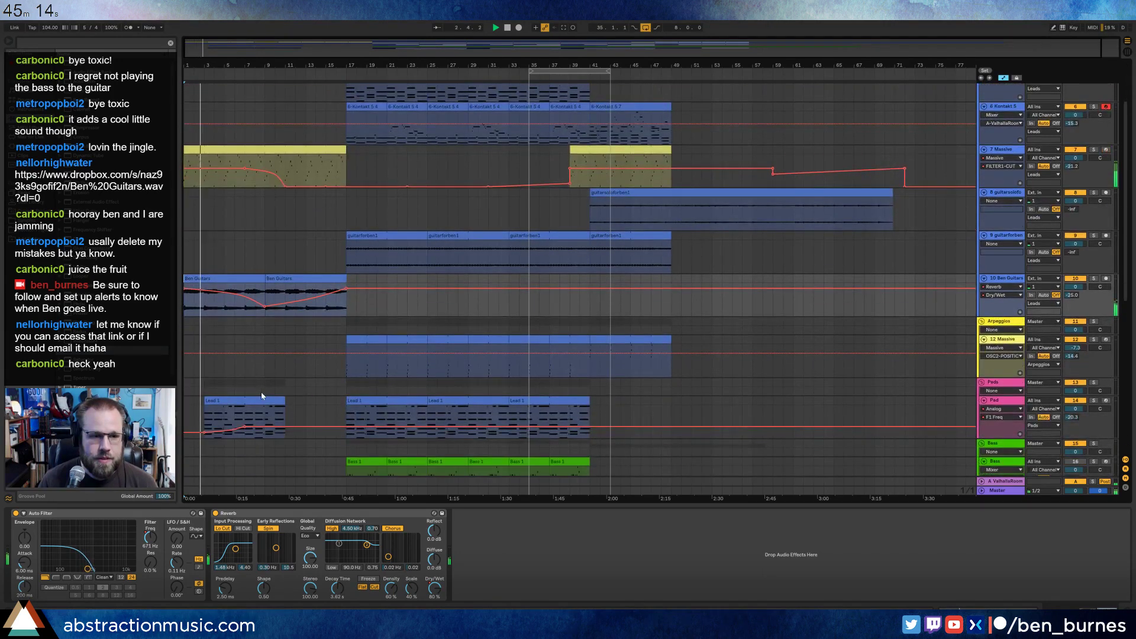
{"action": "key", "text": "space"}
{"action": "left_click", "coordinate": [226, 402]}
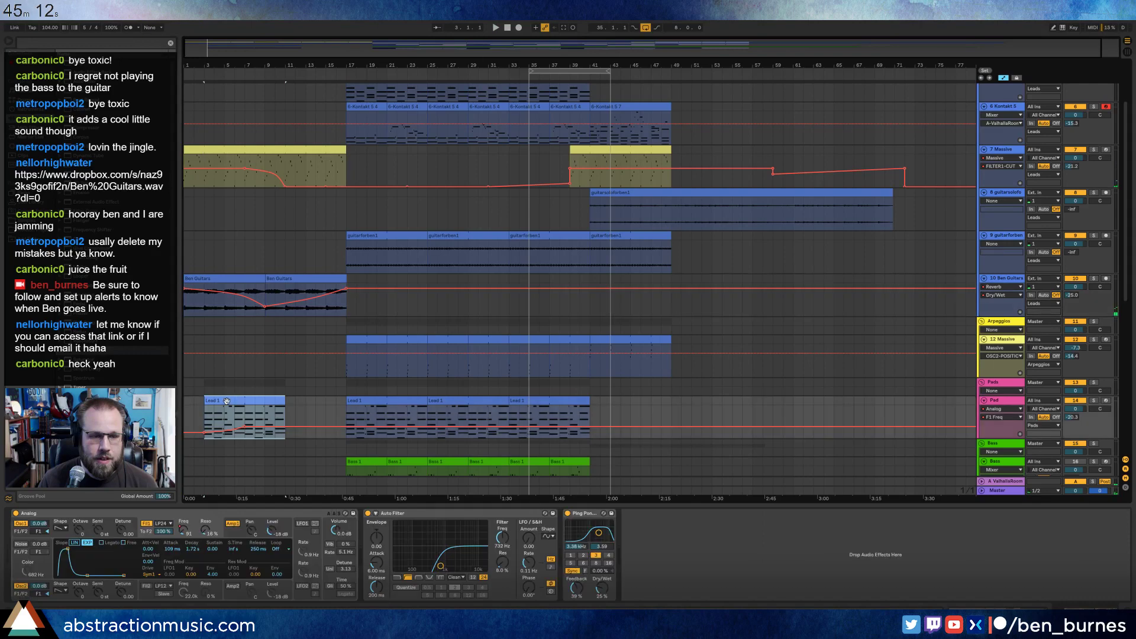
{"action": "left_click_drag", "start_coordinate": [227, 401], "coordinate": [283, 404]}
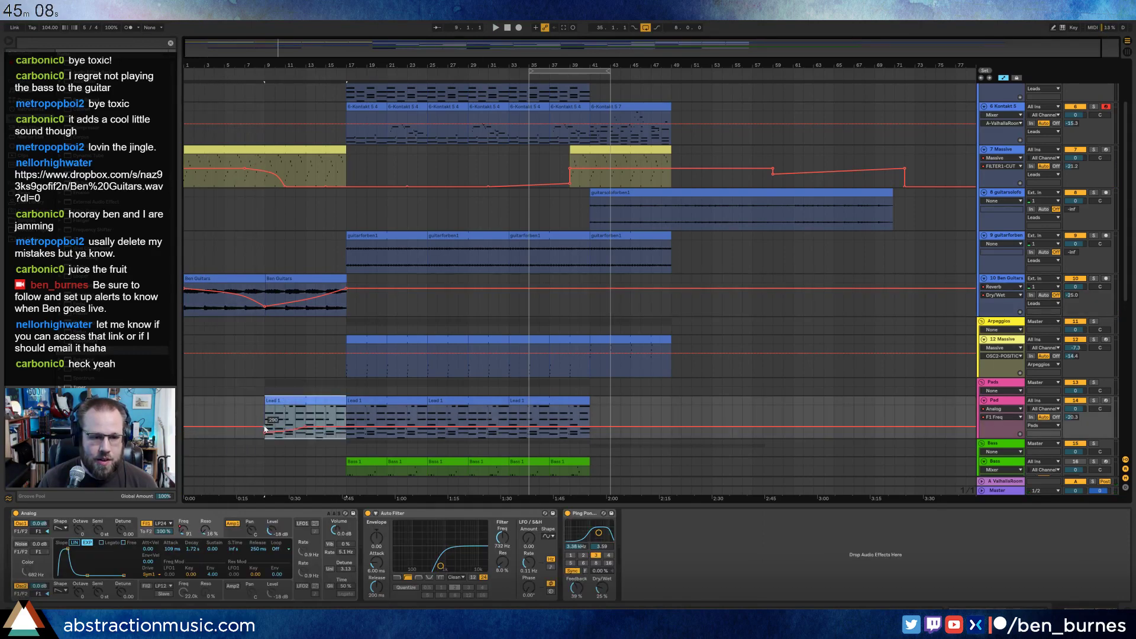
Hide the automation, open the opening Massive melody clip for note editing and play it from the start.
{"action": "left_click", "coordinate": [247, 155]}
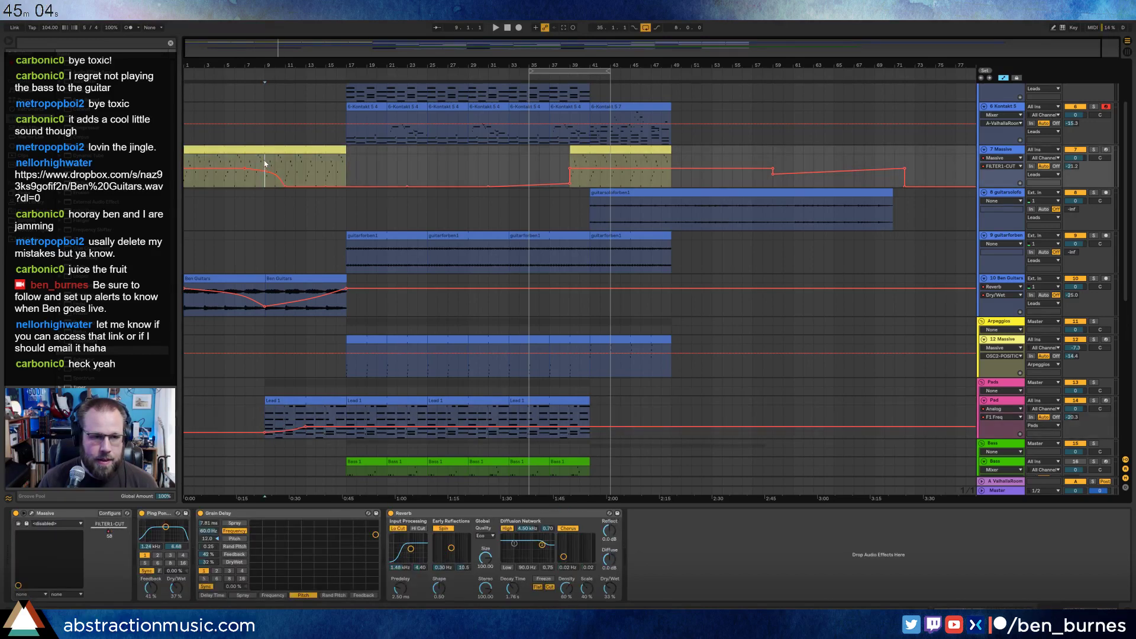
{"action": "left_click", "coordinate": [217, 156]}
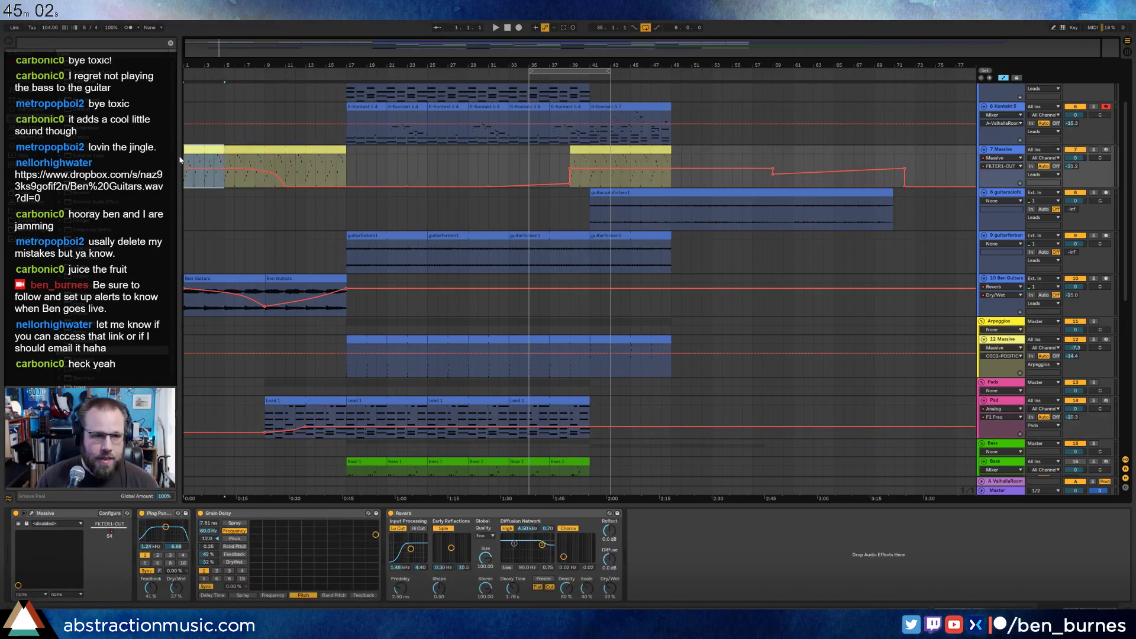
{"action": "key", "text": "a"}
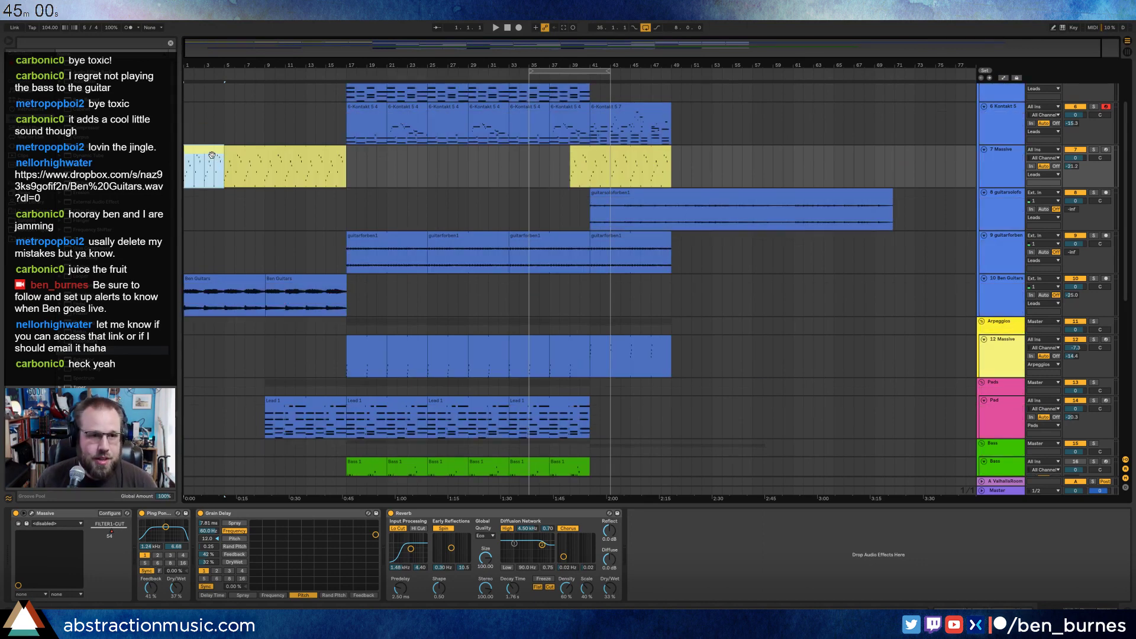
{"action": "double_click", "coordinate": [211, 156]}
{"action": "key", "text": "space"}
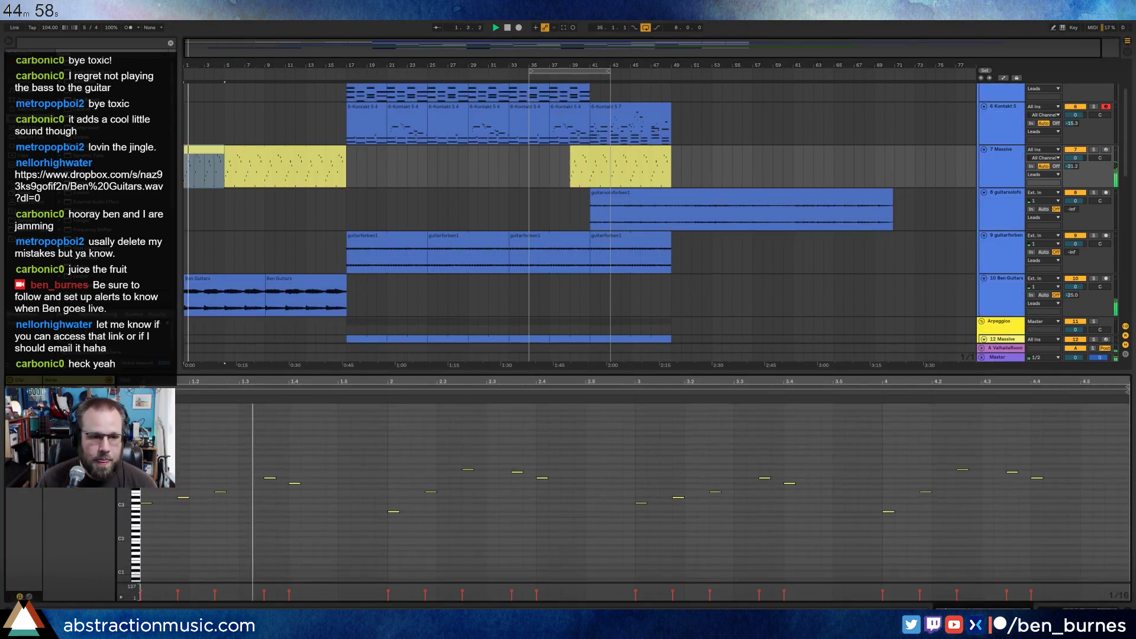
{"action": "left_click_drag", "start_coordinate": [126, 435], "coordinate": [125, 442]}
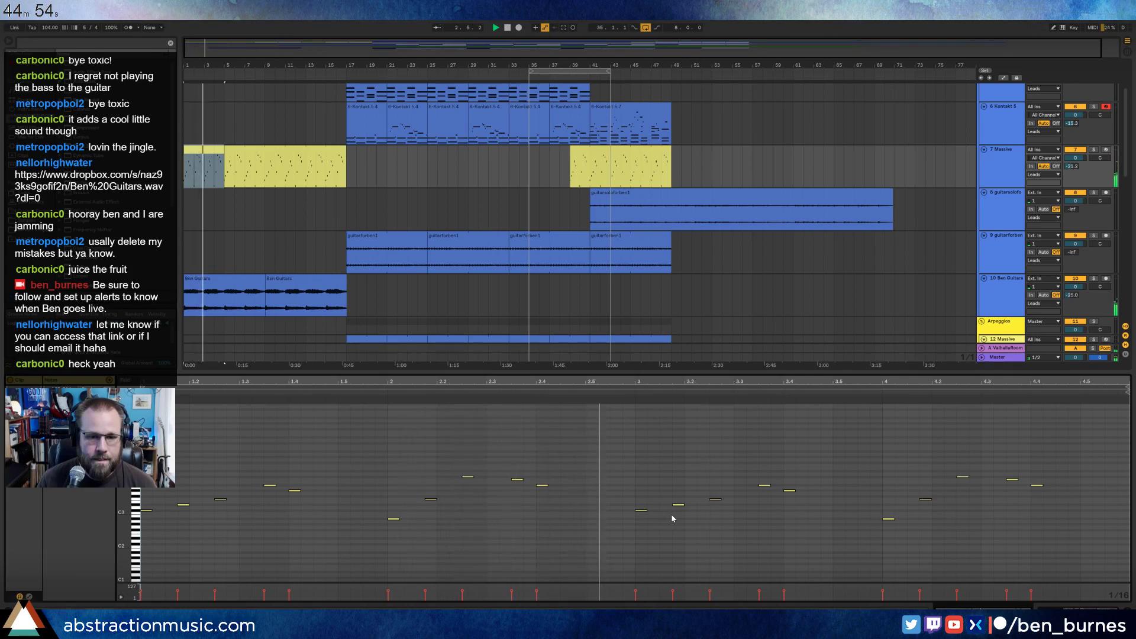
Add two short D#3 notes to bar 4 of the Massive melody, one on either side of beat 4.2, and play that passage.
{"action": "double_click", "coordinate": [913, 505]}
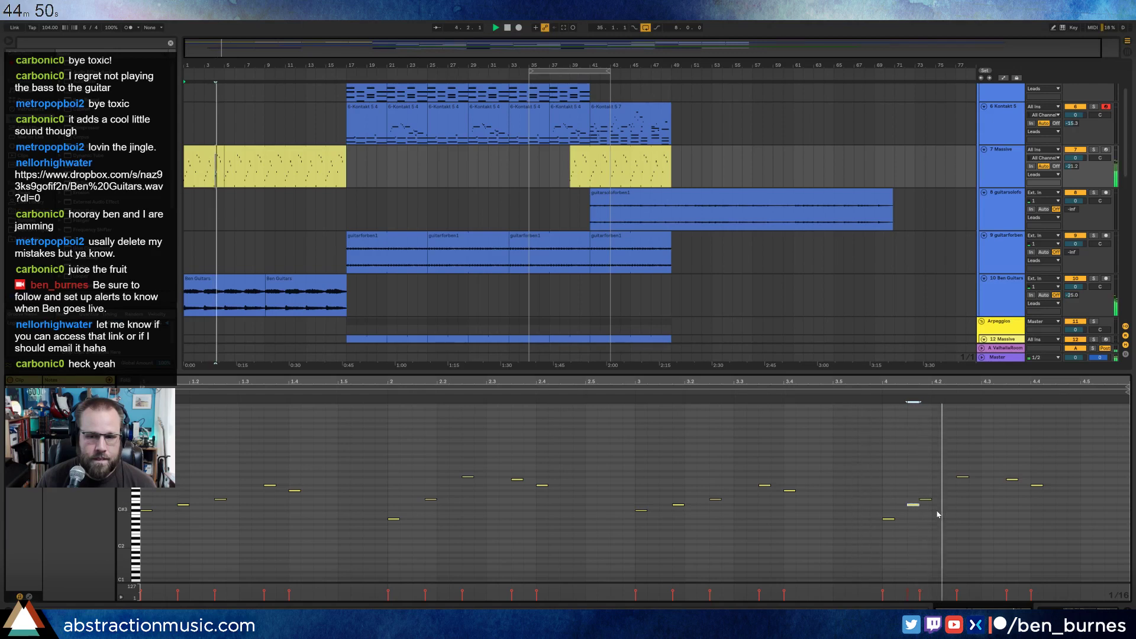
{"action": "double_click", "coordinate": [949, 502]}
{"action": "key", "text": "space"}
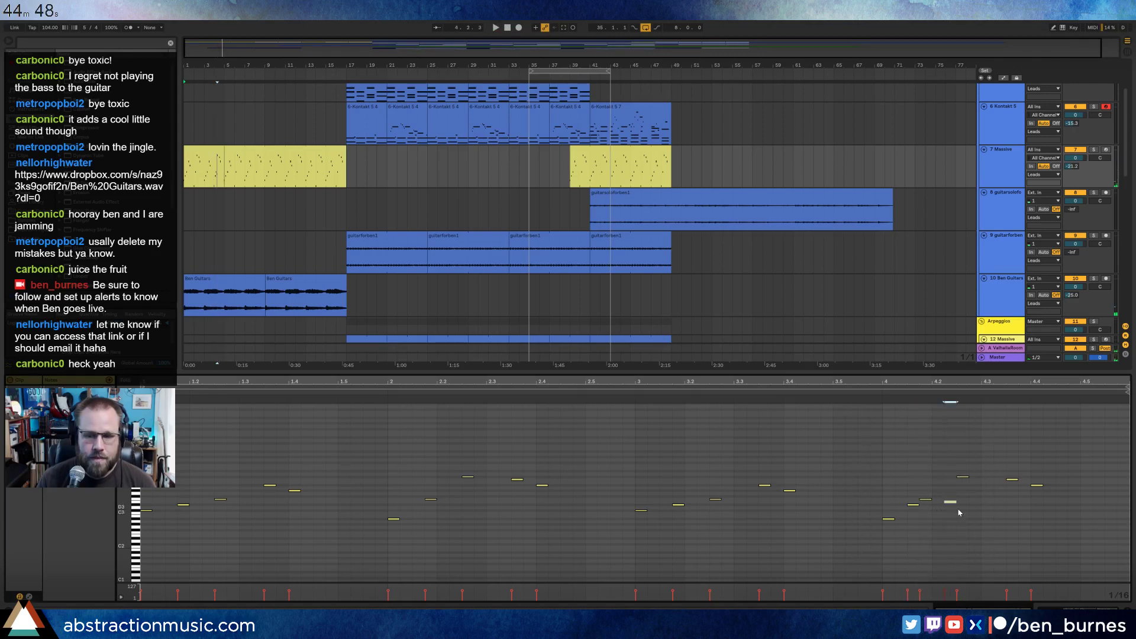
{"action": "key", "text": "Down"}
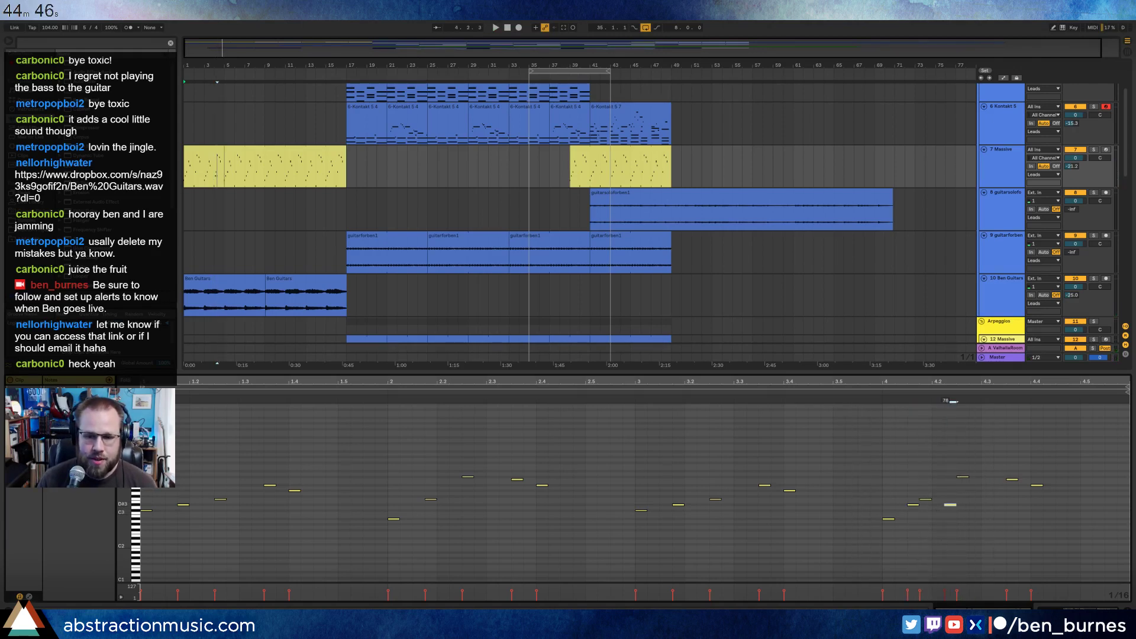
{"action": "left_click", "coordinate": [869, 395]}
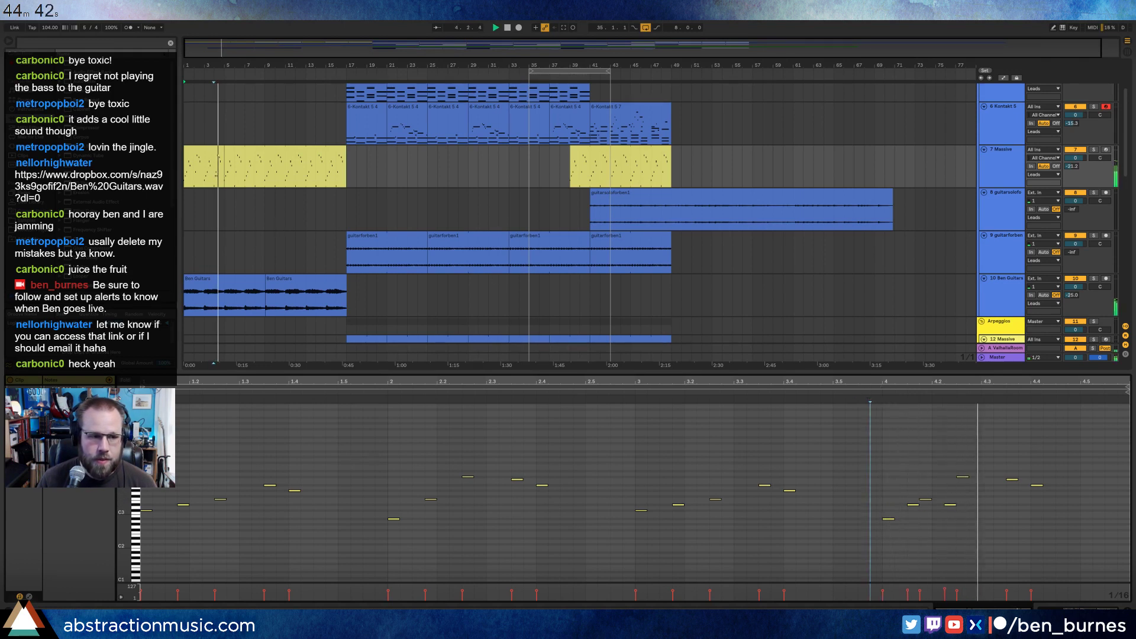
Shift the filter cutoff drop in the Massive track's automation so it reaches zero at bar 17, and show the track's devices again.
{"action": "left_click", "coordinate": [216, 185]}
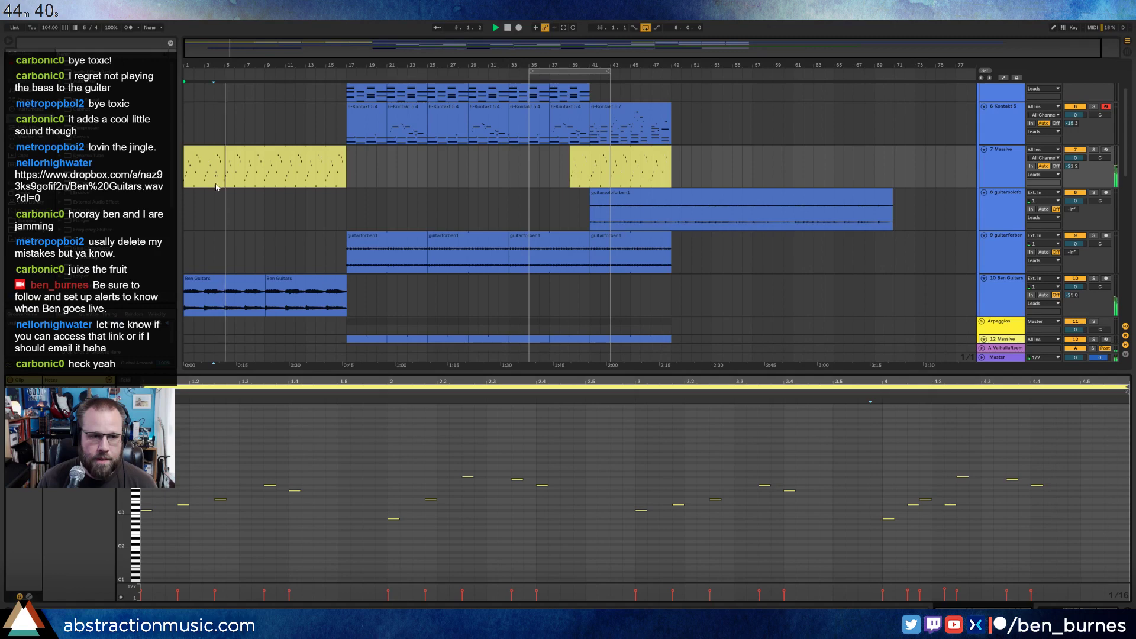
{"action": "left_click_drag", "start_coordinate": [185, 171], "coordinate": [346, 158]}
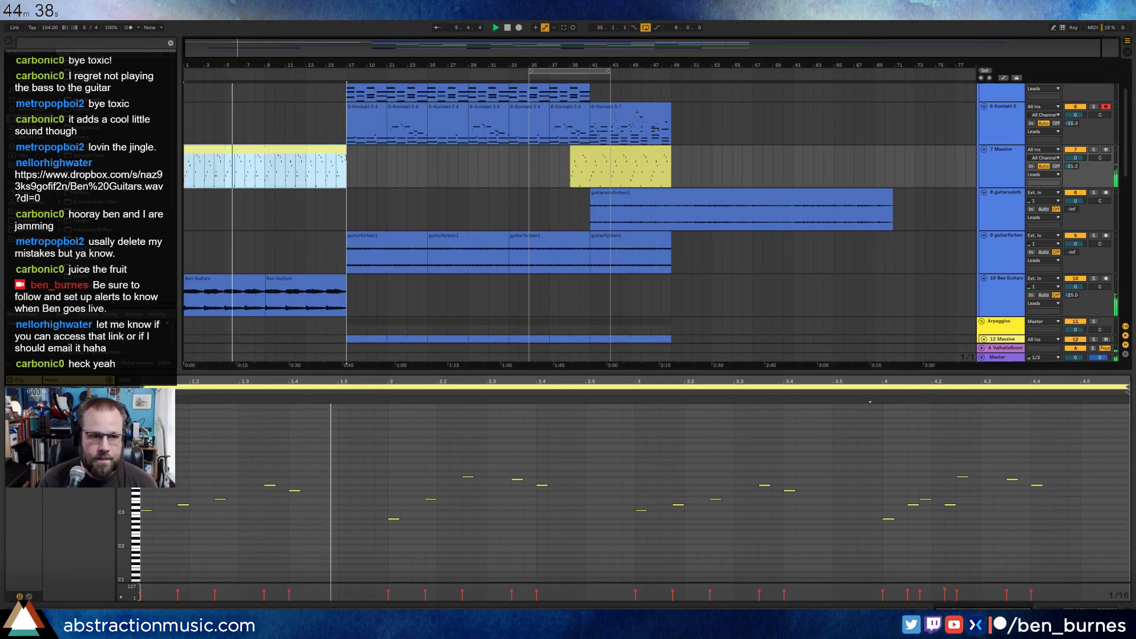
{"action": "key", "text": "a"}
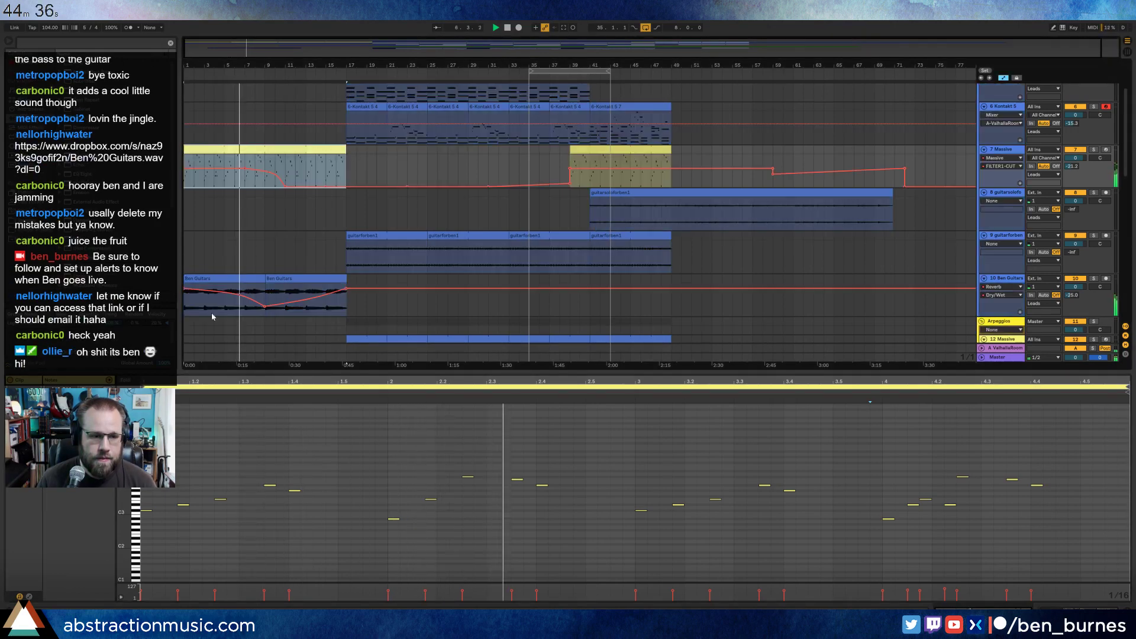
{"action": "left_click", "coordinate": [355, 176]}
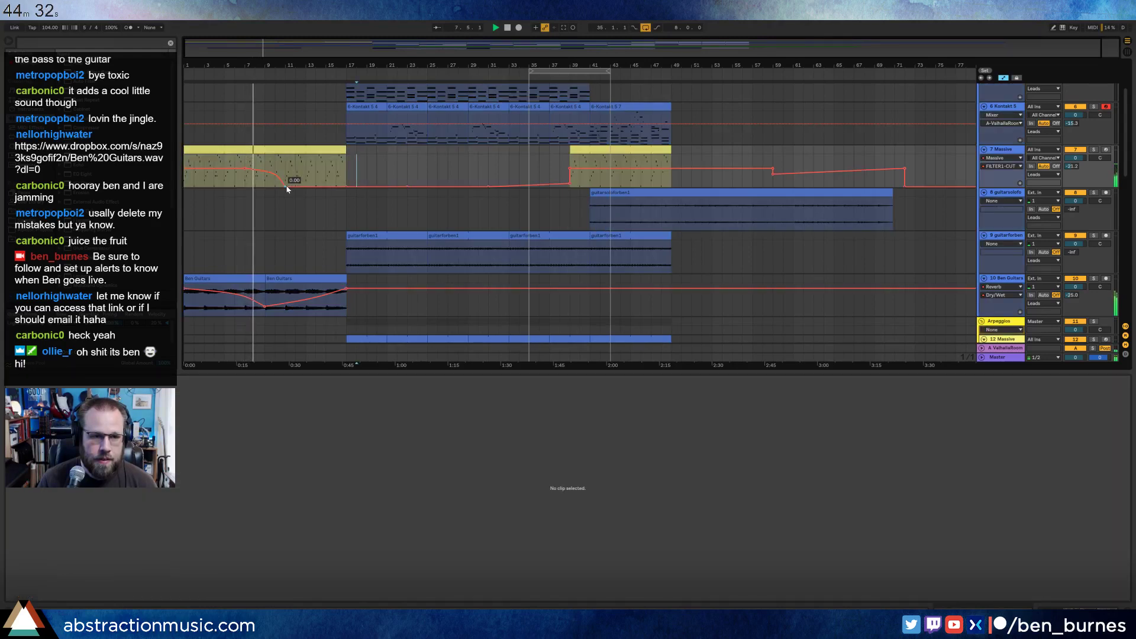
{"action": "left_click_drag", "start_coordinate": [287, 188], "coordinate": [328, 175]}
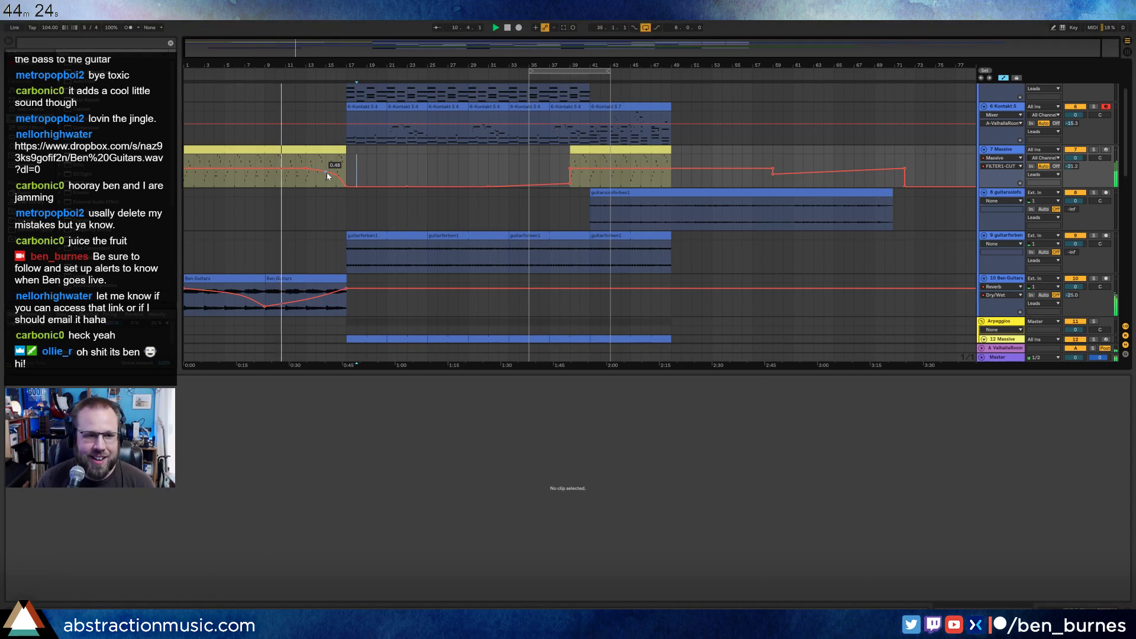
{"action": "key", "text": "shift+Tab"}
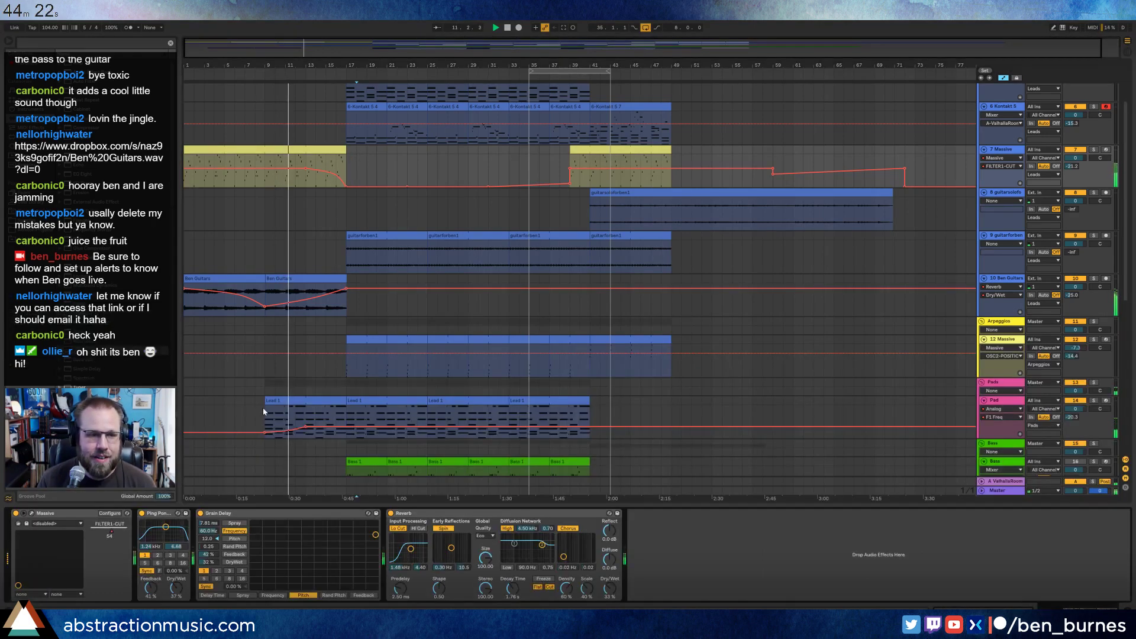
{"action": "scroll", "coordinate": [263, 411], "scroll_direction": "down", "scroll_amount": 6}
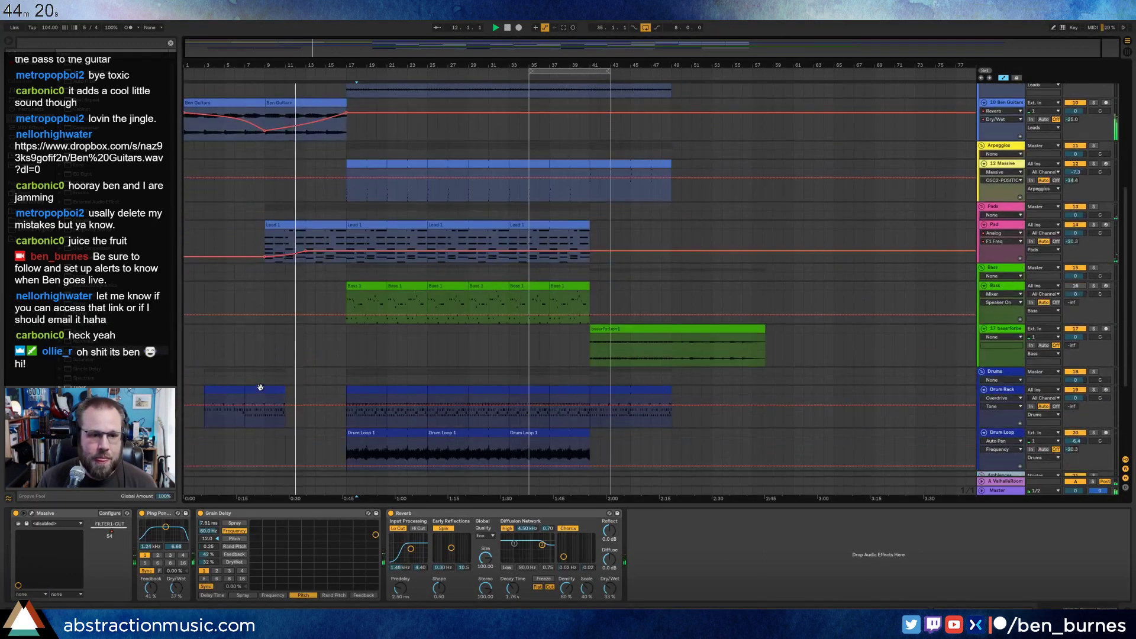
Move the Drum Rack's intro clips from bar 3 to bar 9, directly before the following clips, and listen through the transition at bar 17.
{"action": "left_click_drag", "start_coordinate": [261, 387], "coordinate": [319, 386]}
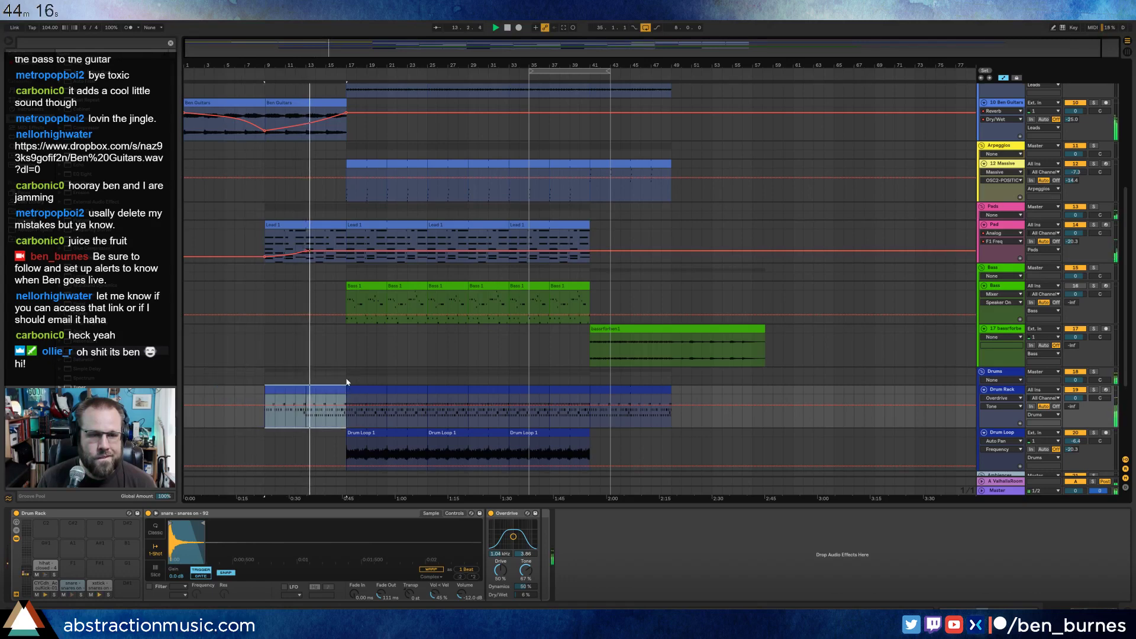
{"action": "scroll", "coordinate": [346, 382], "scroll_direction": "up", "scroll_amount": 8}
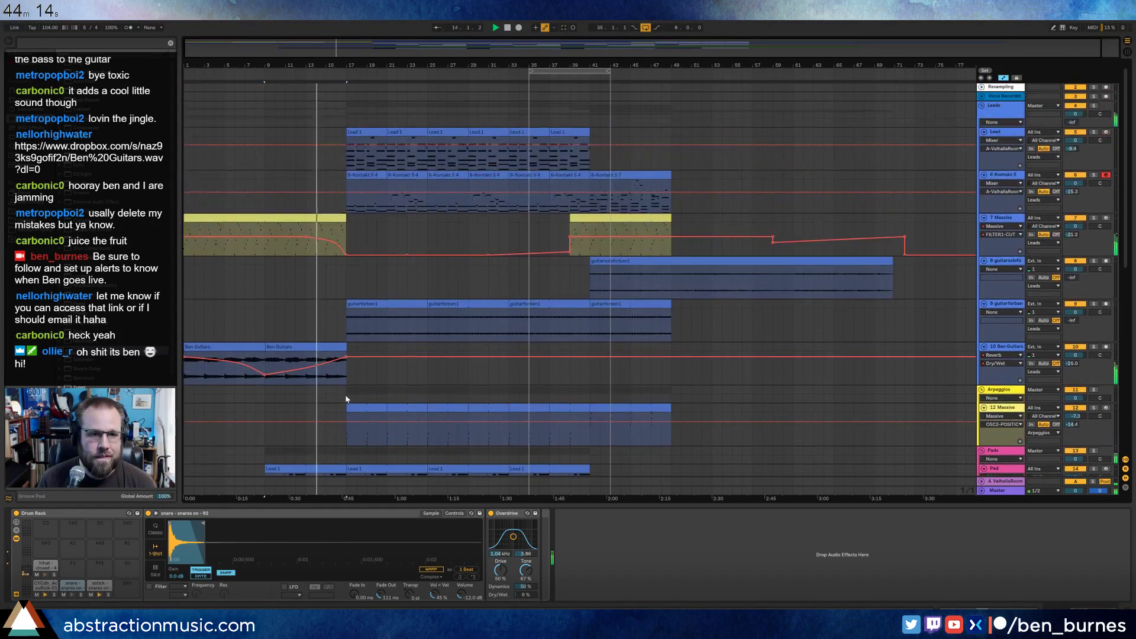
{"action": "scroll", "coordinate": [347, 399], "scroll_direction": "up", "scroll_amount": 1}
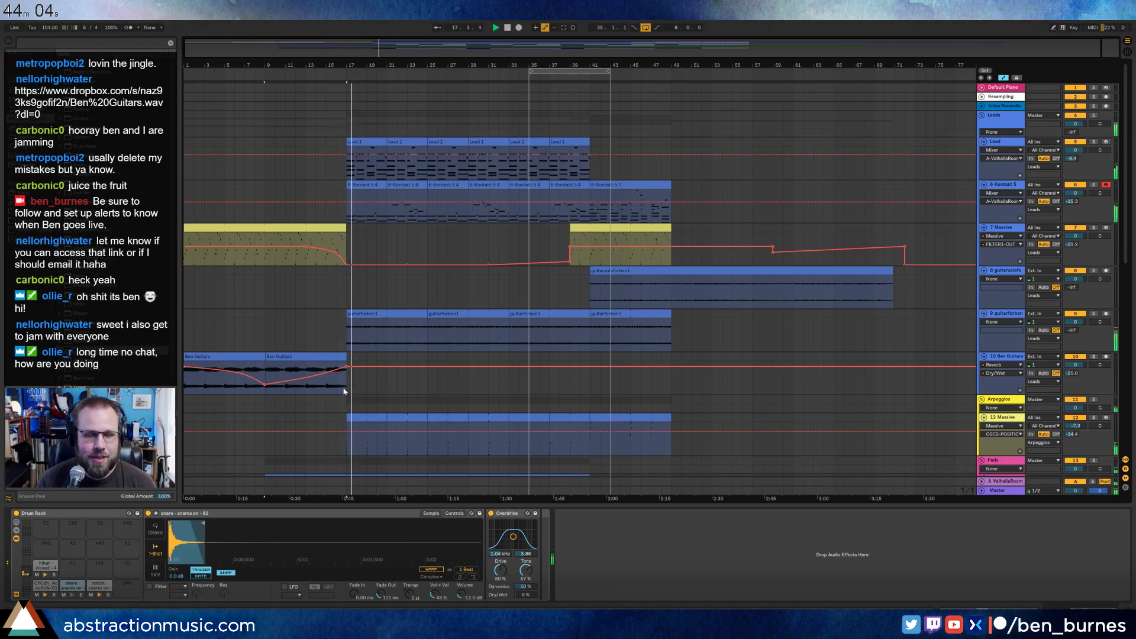
{"action": "scroll", "coordinate": [344, 392], "scroll_direction": "down", "scroll_amount": 5}
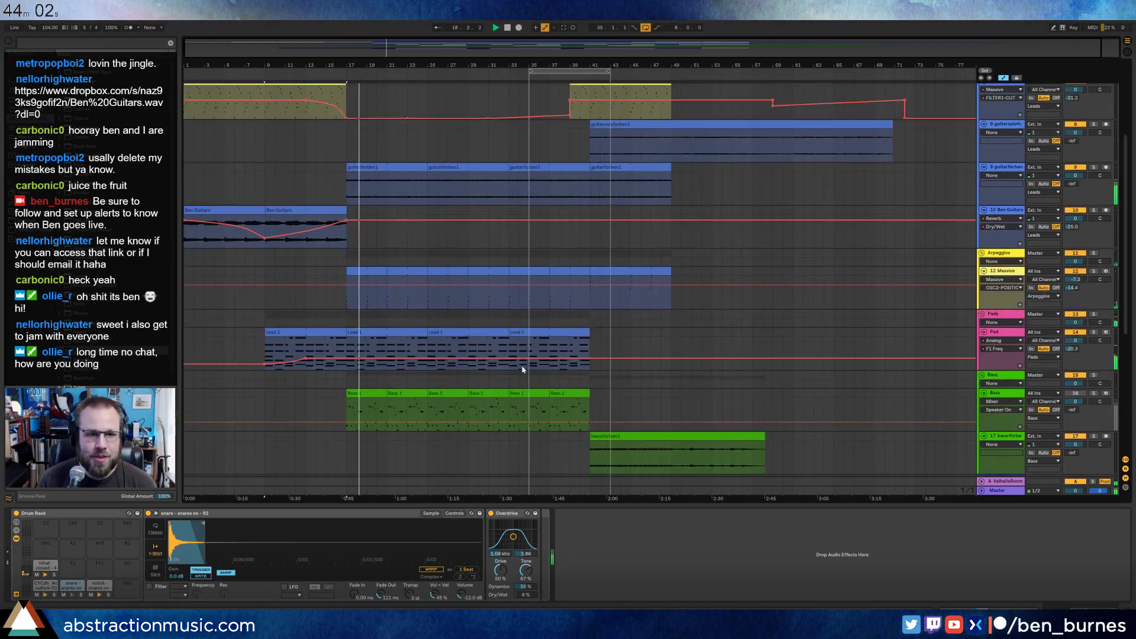
{"action": "scroll", "coordinate": [485, 332], "scroll_direction": "up", "scroll_amount": 4}
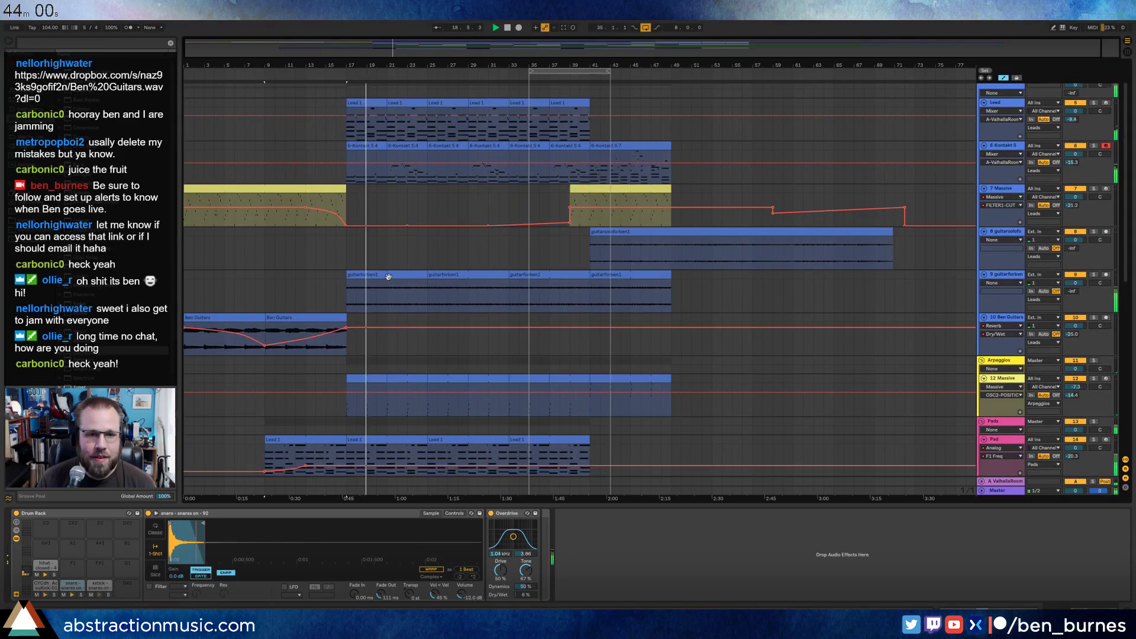
Delete the guitarforben clips between bars 17 and 41, keeping the one at bar 41, and set the loop to bars 41–49.
{"action": "left_click", "coordinate": [554, 264]}
{"action": "left_click", "coordinate": [607, 274]}
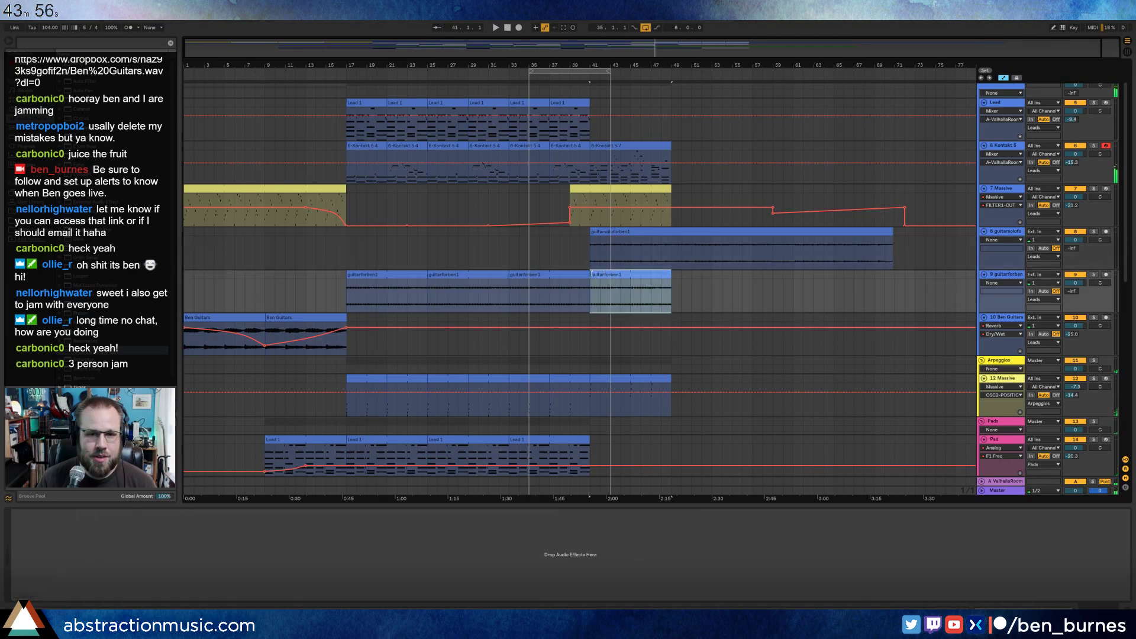
{"action": "left_click", "coordinate": [582, 274]}
{"action": "left_click", "coordinate": [393, 275], "text": "shift"}
{"action": "key", "text": "ctrl+j"}
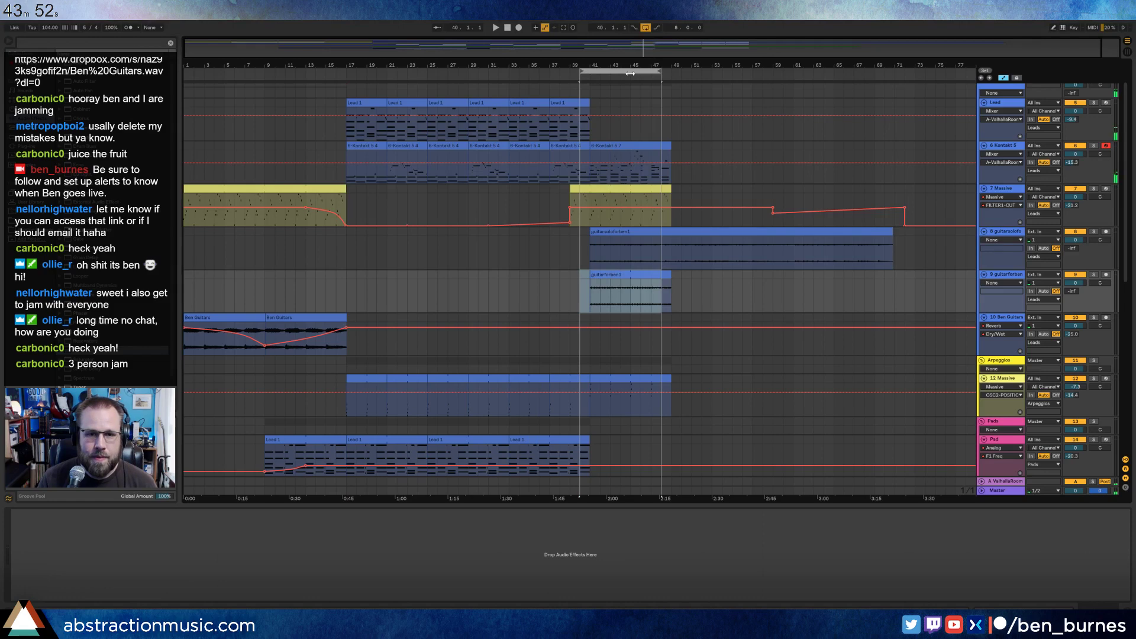
{"action": "left_click_drag", "start_coordinate": [630, 74], "coordinate": [641, 73]}
Replace the second Massive melody clip with a copy of the opening one at bar 41, and start the filter cutoff rise at about bar 40.
{"action": "left_click", "coordinate": [291, 191]}
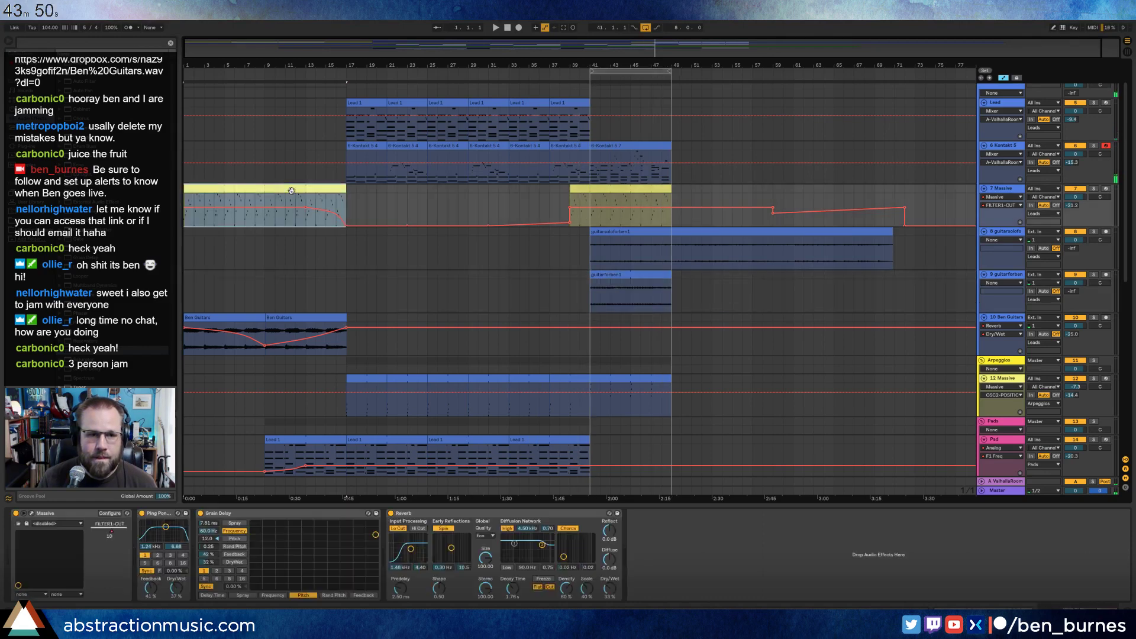
{"action": "left_click", "coordinate": [591, 186]}
{"action": "key", "text": "ctrl+v"}
{"action": "left_click", "coordinate": [580, 188]}
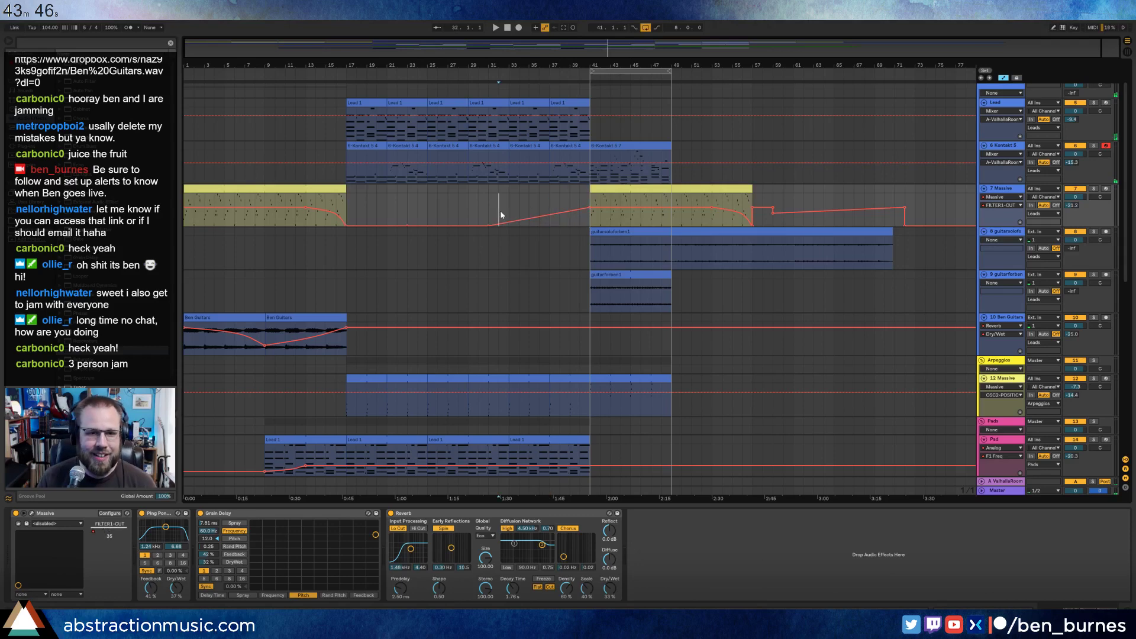
{"action": "left_click_drag", "start_coordinate": [490, 226], "coordinate": [580, 225]}
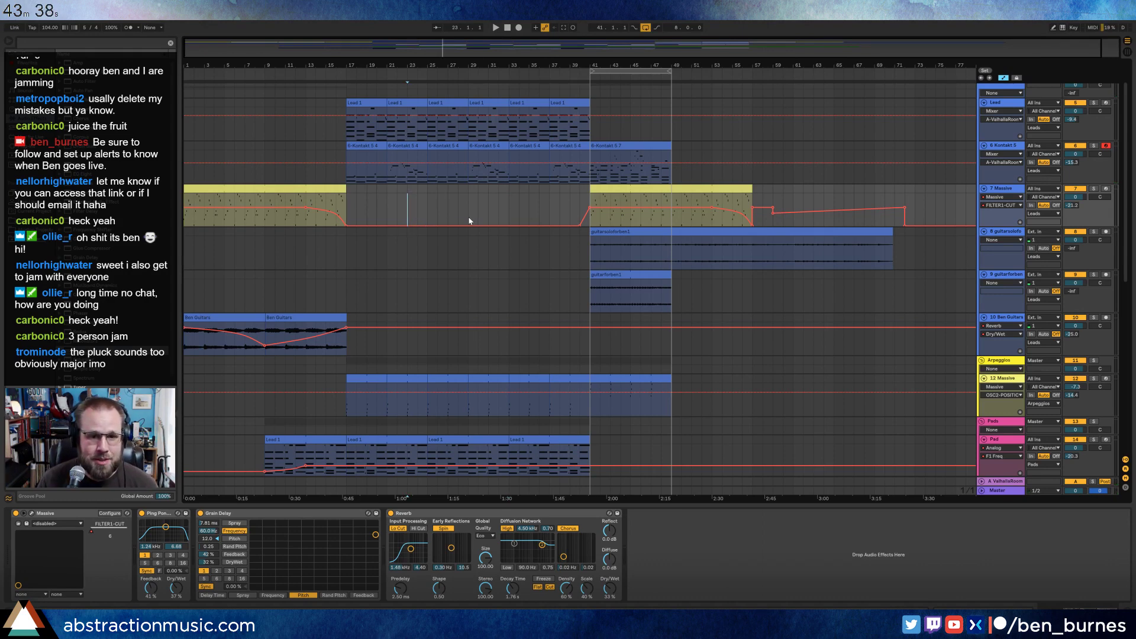
Play the transition into bar 41 and move the guitar solo clip from bar 41 to bar 45.
{"action": "scroll", "coordinate": [469, 220], "scroll_direction": "down", "scroll_amount": 2}
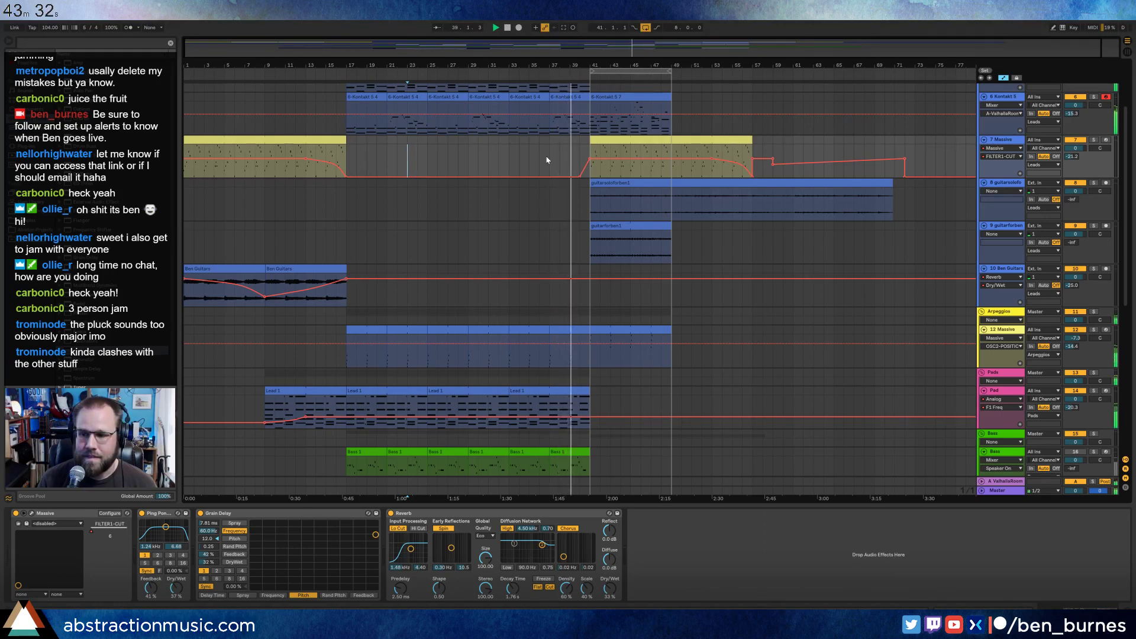
{"action": "scroll", "coordinate": [546, 161], "scroll_direction": "up", "scroll_amount": 3}
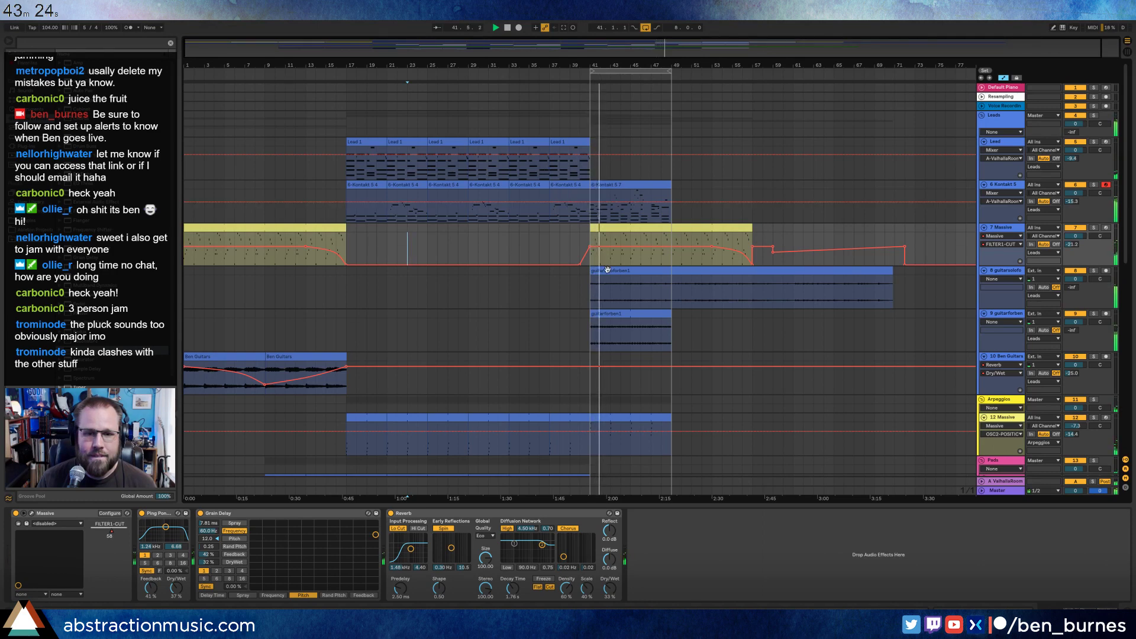
{"action": "left_click_drag", "start_coordinate": [611, 270], "coordinate": [652, 270]}
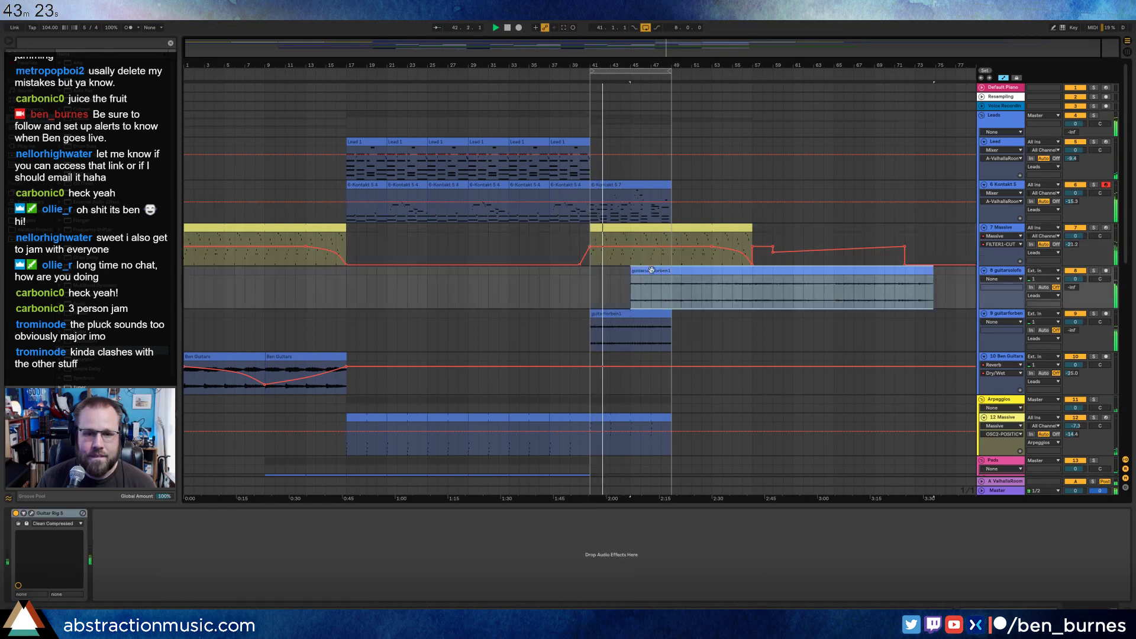
Open the copied Massive clip at bar 41 for note editing and play its beginning.
{"action": "double_click", "coordinate": [626, 229]}
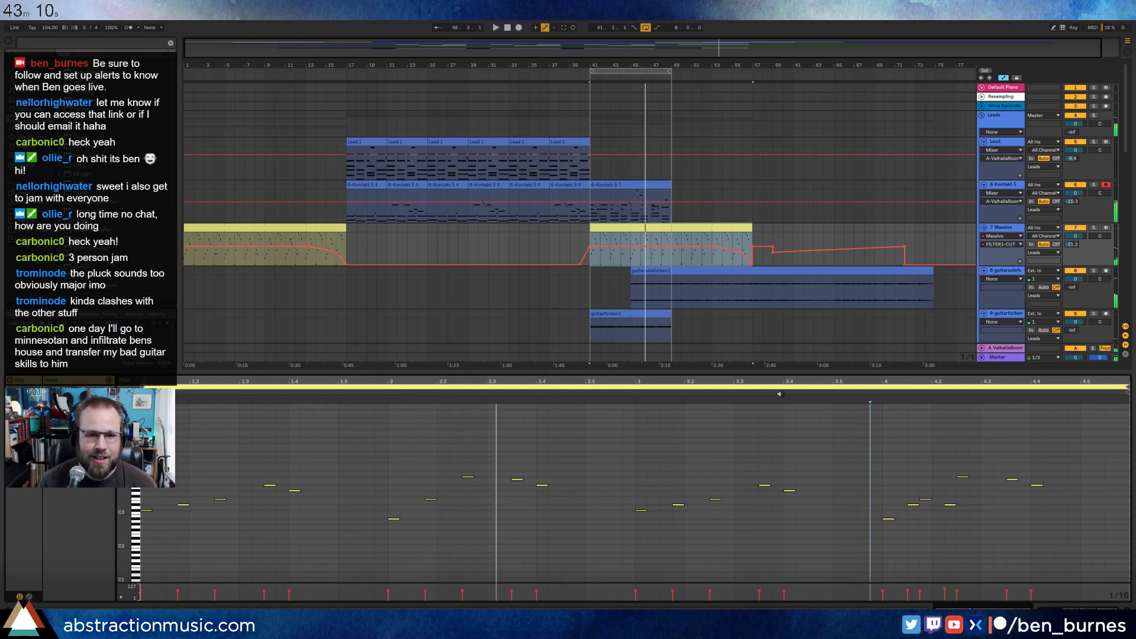
{"action": "key", "text": "space"}
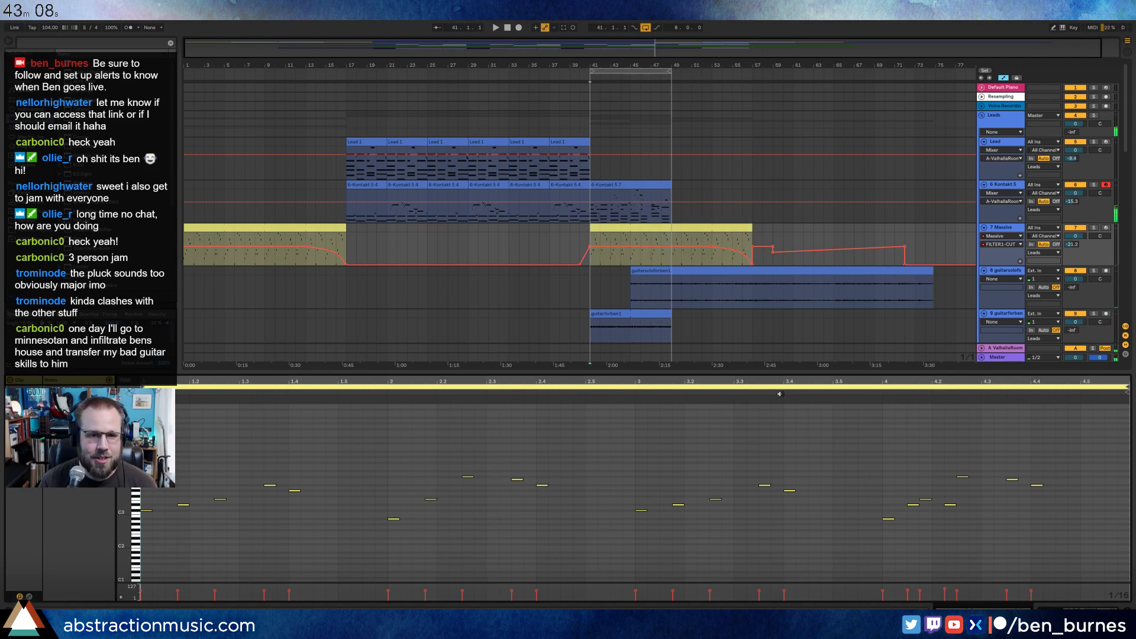
{"action": "key", "text": "space"}
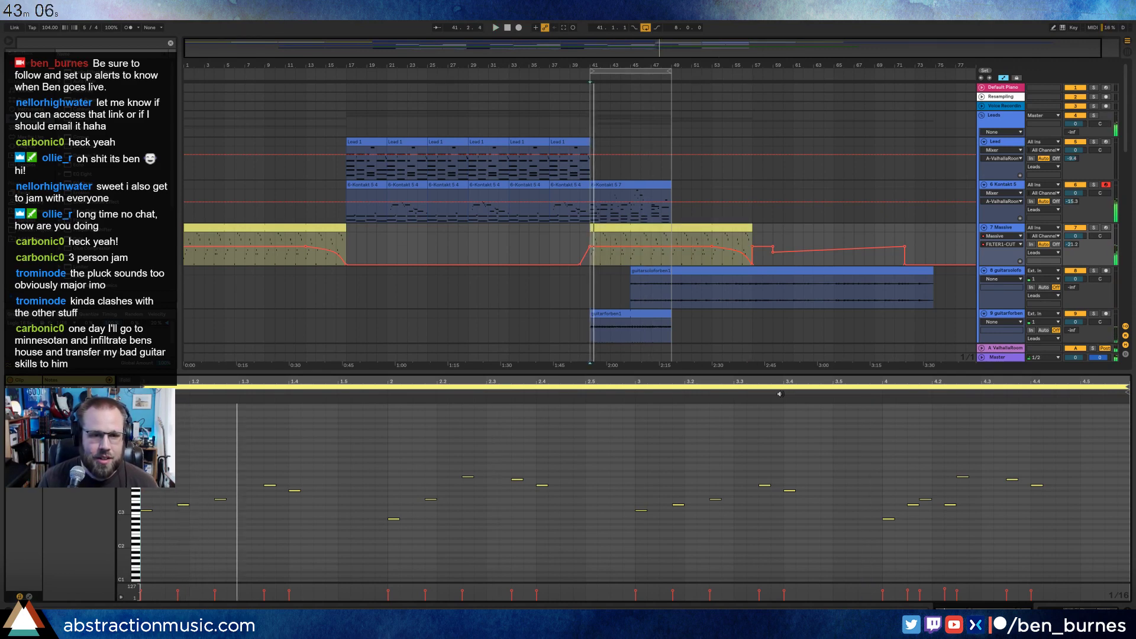
{"action": "key", "text": "space"}
{"action": "double_click", "coordinate": [393, 229]}
Play the arrangement from the start and follow the intro down to the Pad and Bass tracks.
{"action": "key", "text": "Home"}
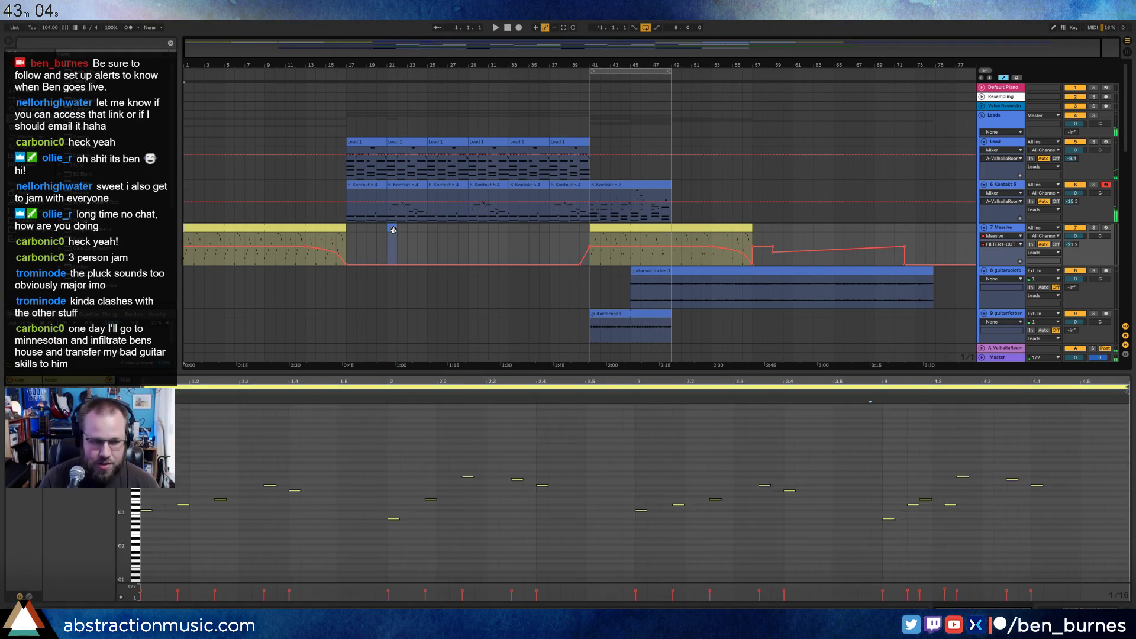
{"action": "key", "text": "space"}
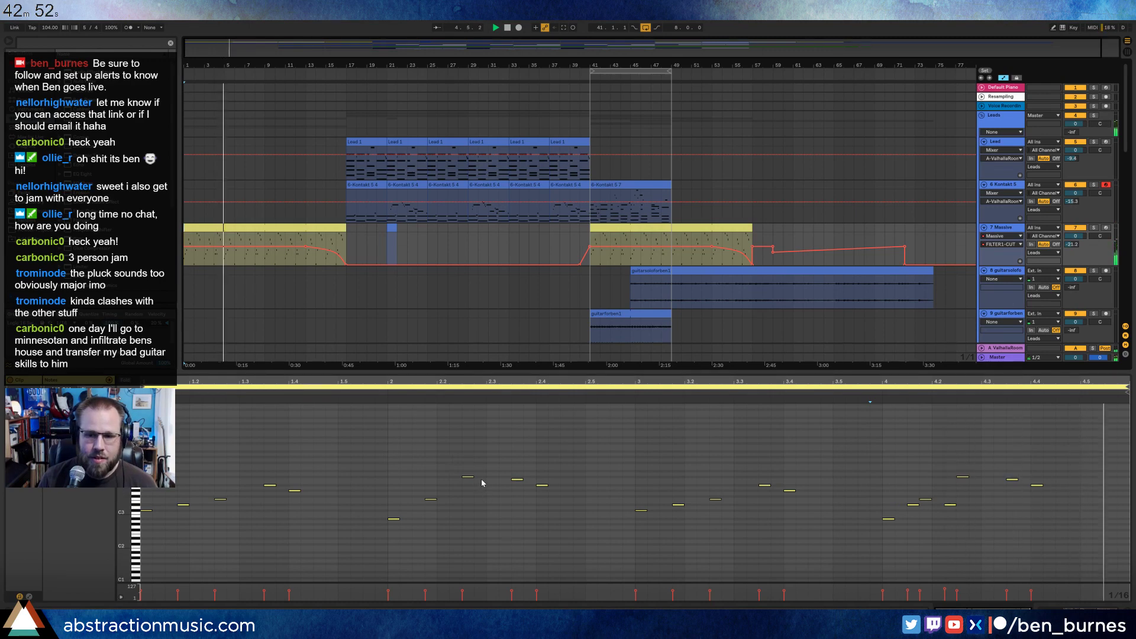
{"action": "scroll", "coordinate": [328, 294], "scroll_direction": "down", "scroll_amount": 3}
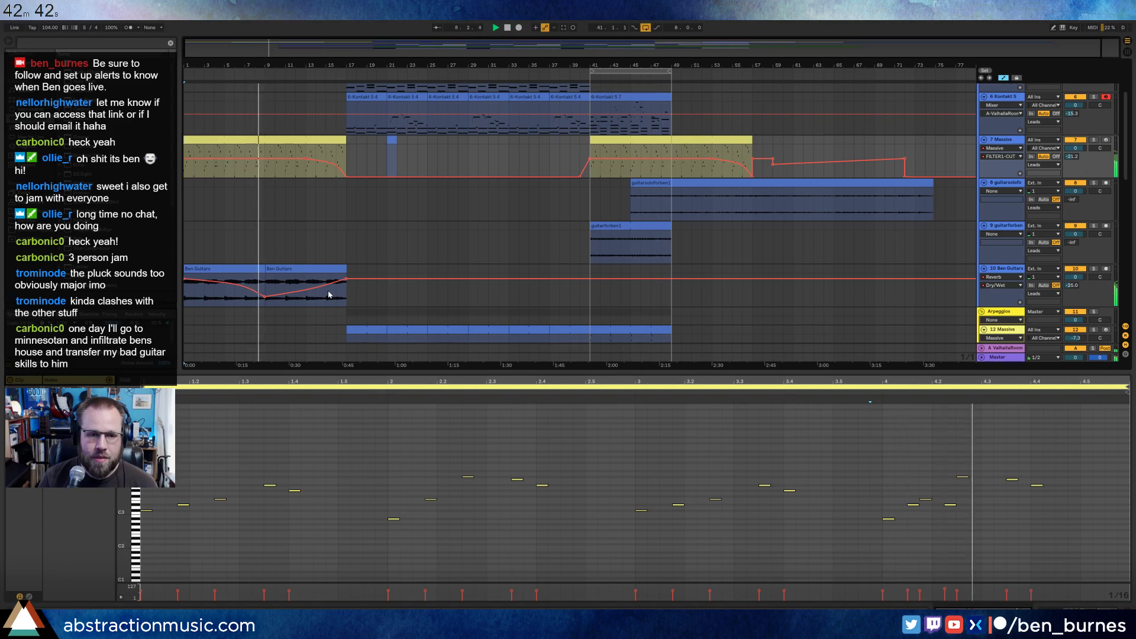
{"action": "scroll", "coordinate": [331, 299], "scroll_direction": "down", "scroll_amount": 3}
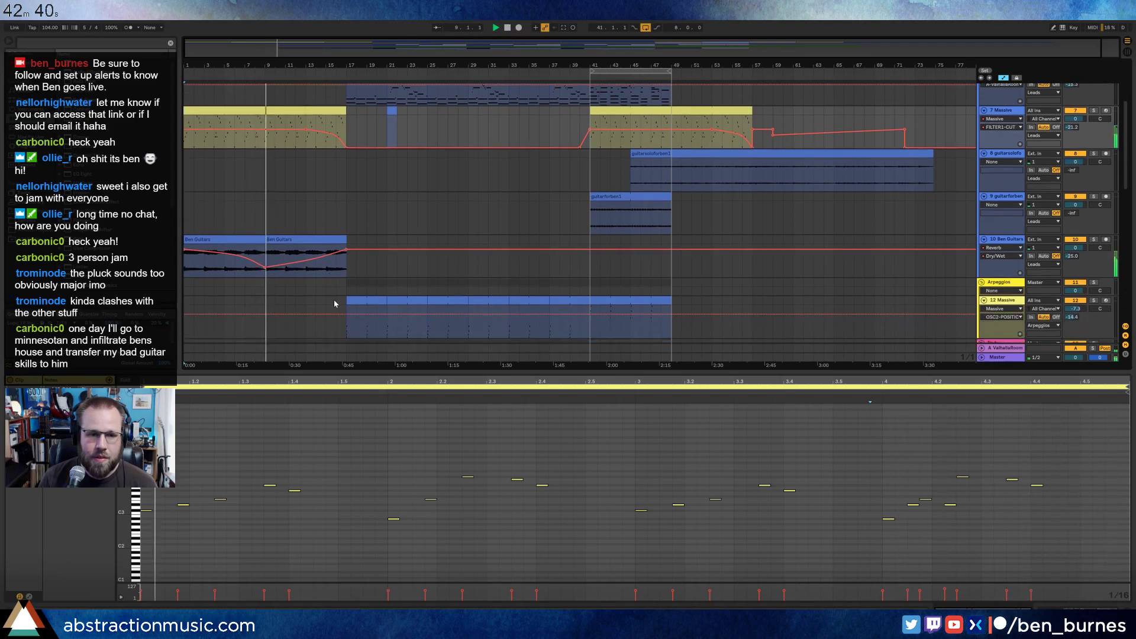
{"action": "scroll", "coordinate": [335, 303], "scroll_direction": "down", "scroll_amount": 3}
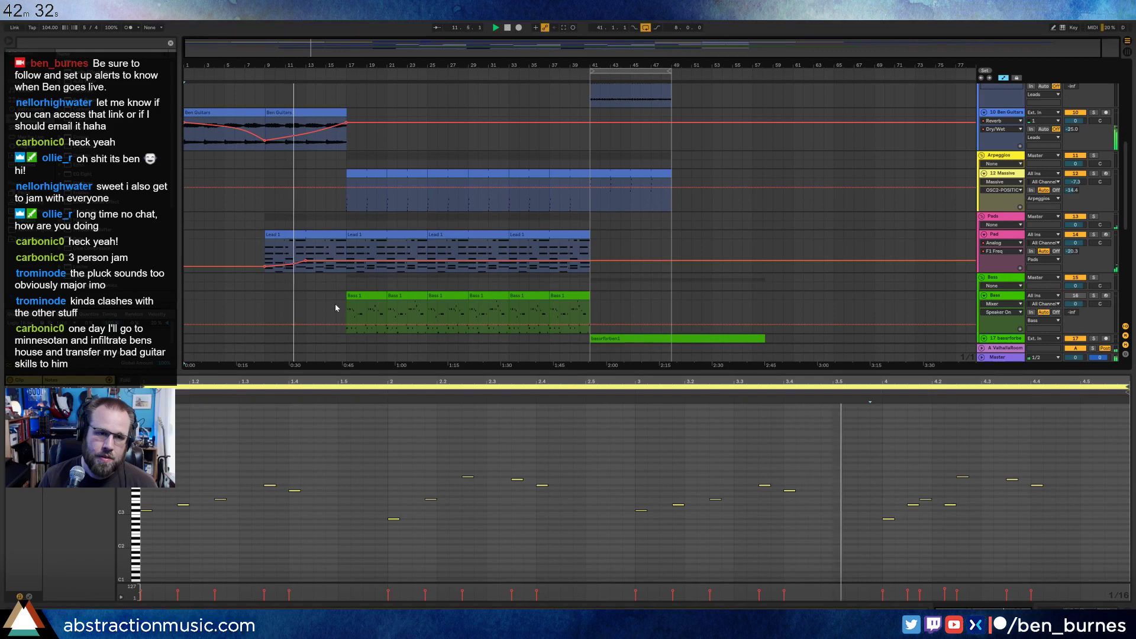
Consolidate the Pad track's first Lead 1 clip, deactivate the short chord just before its bar 3, and show the track's devices again.
{"action": "left_click", "coordinate": [329, 257]}
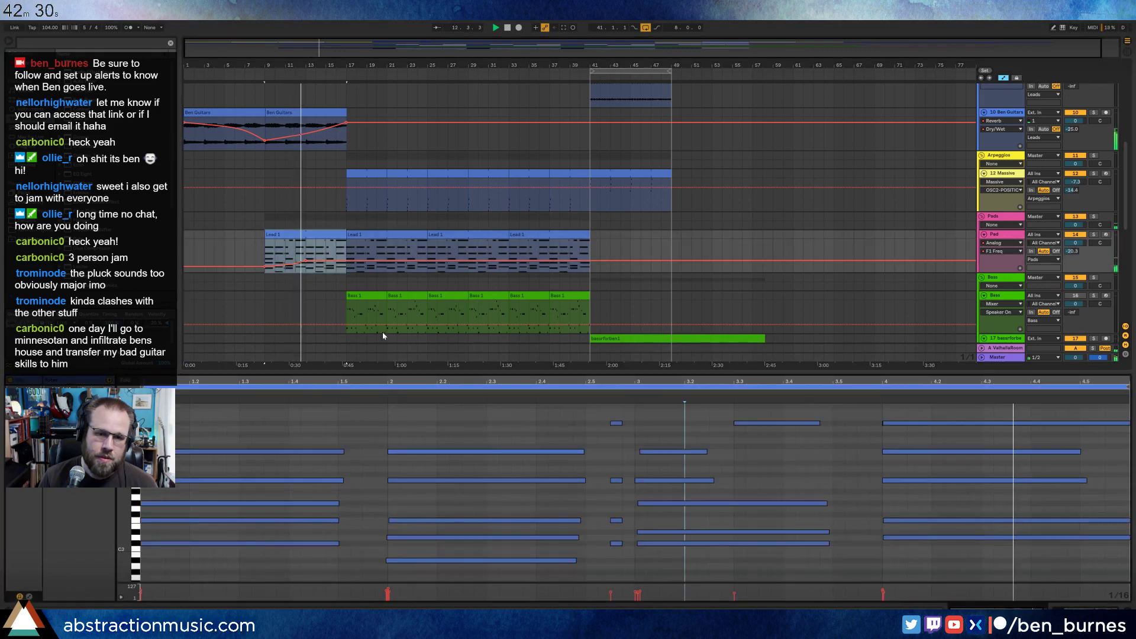
{"action": "left_click_drag", "start_coordinate": [613, 409], "coordinate": [628, 571]}
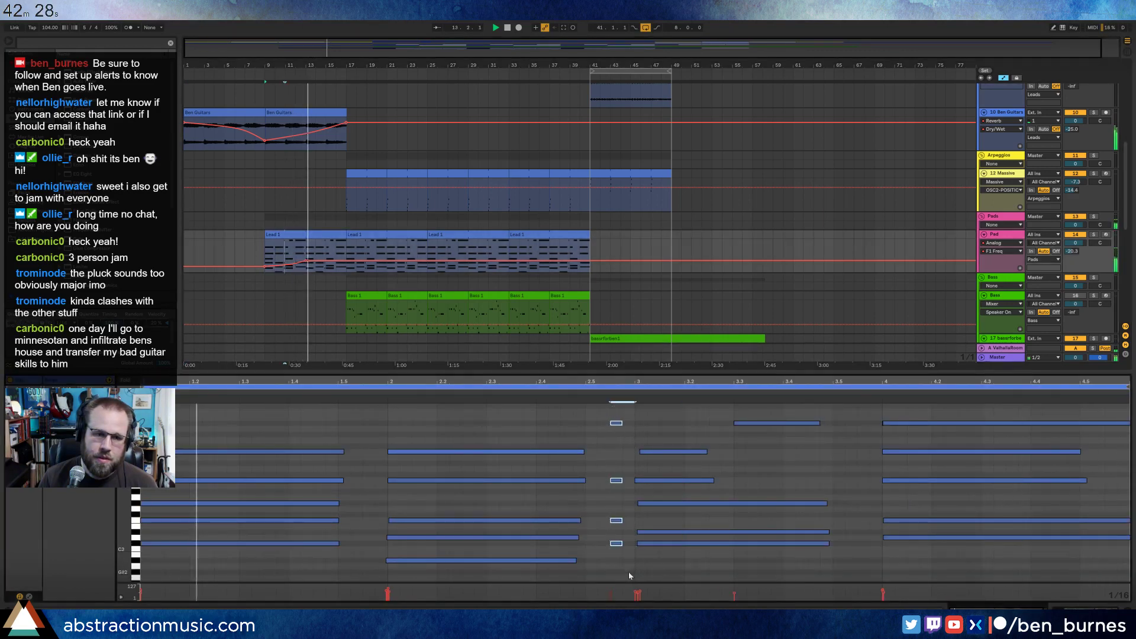
{"action": "left_click", "coordinate": [311, 236]}
{"action": "key", "text": "ctrl+j"}
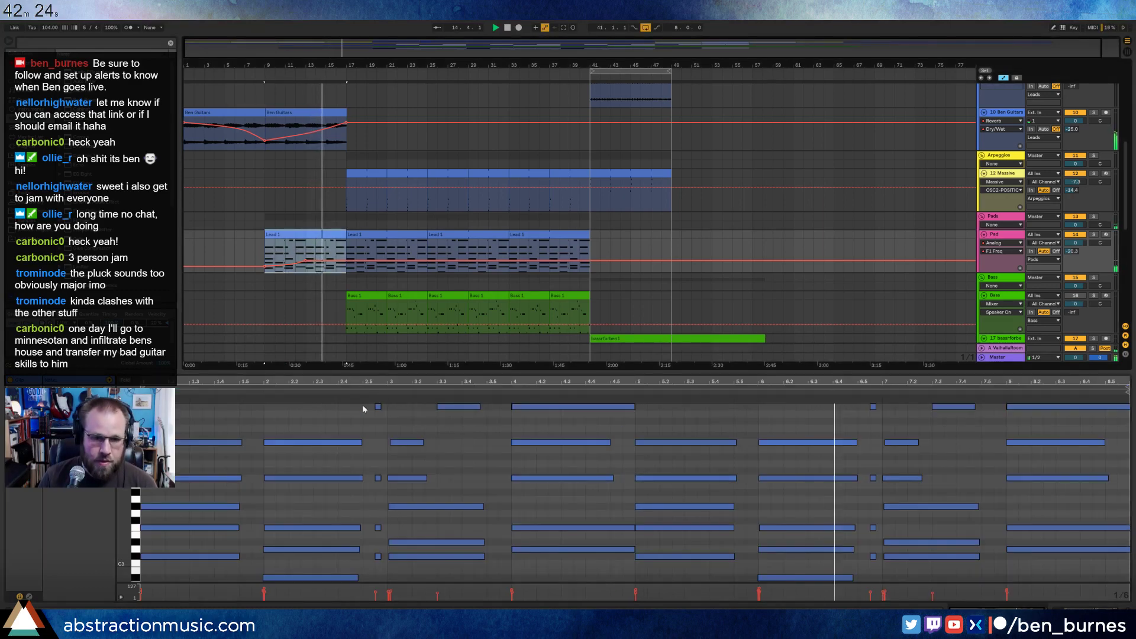
{"action": "left_click_drag", "start_coordinate": [381, 578], "coordinate": [381, 390]}
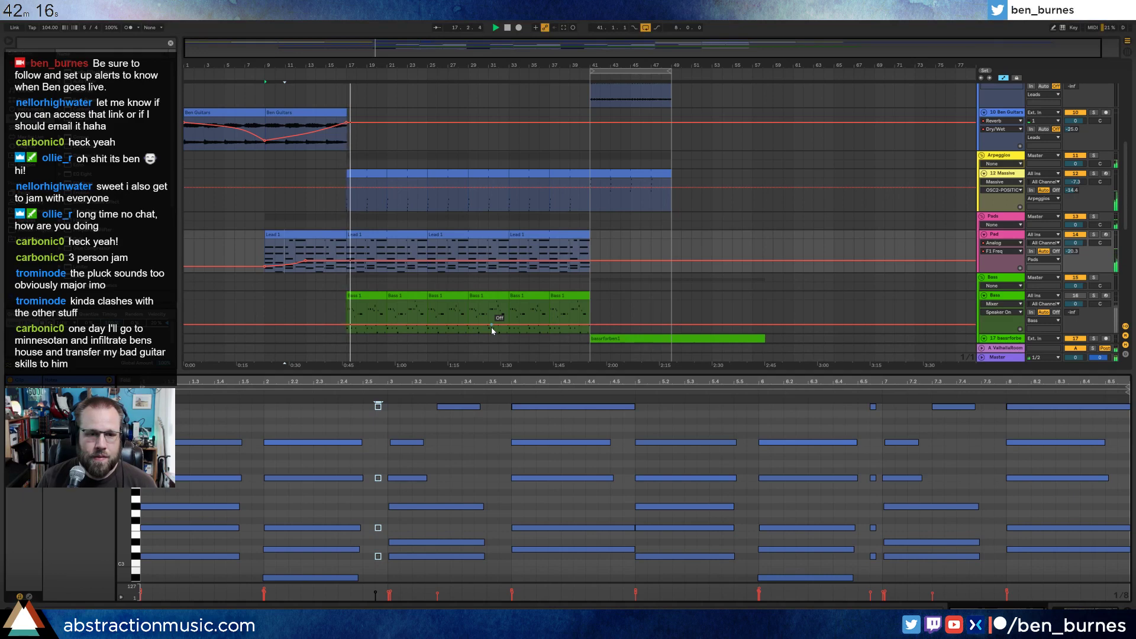
{"action": "key", "text": "shift+Tab"}
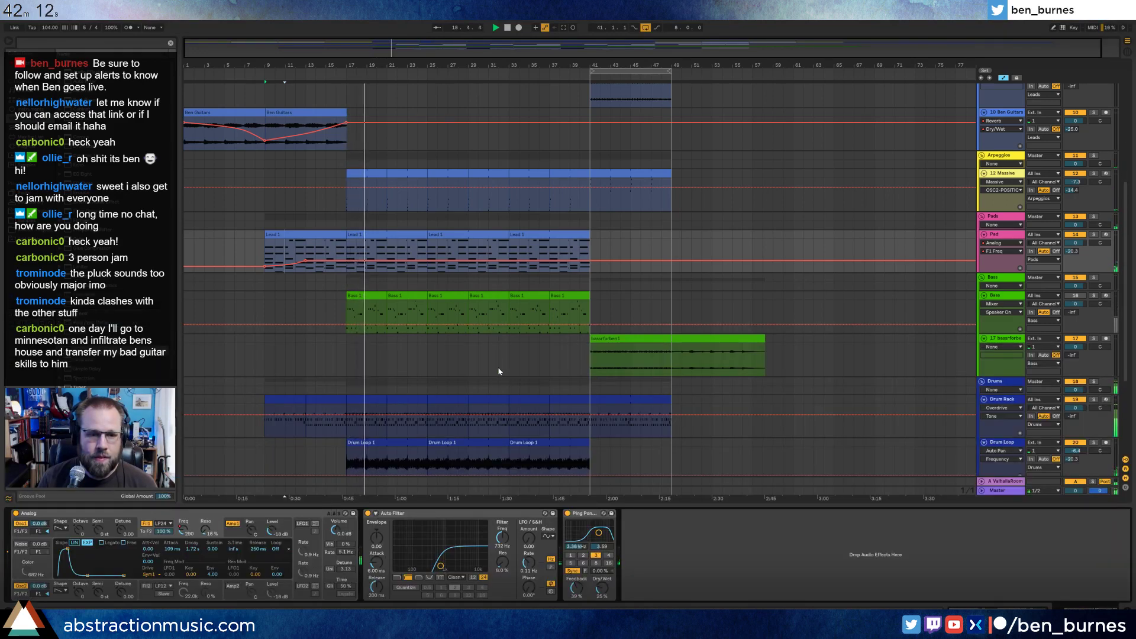
Try to extend the start of the first Drum Loop 1 clip back to bar 16, and undo the change.
{"action": "left_click", "coordinate": [350, 442]}
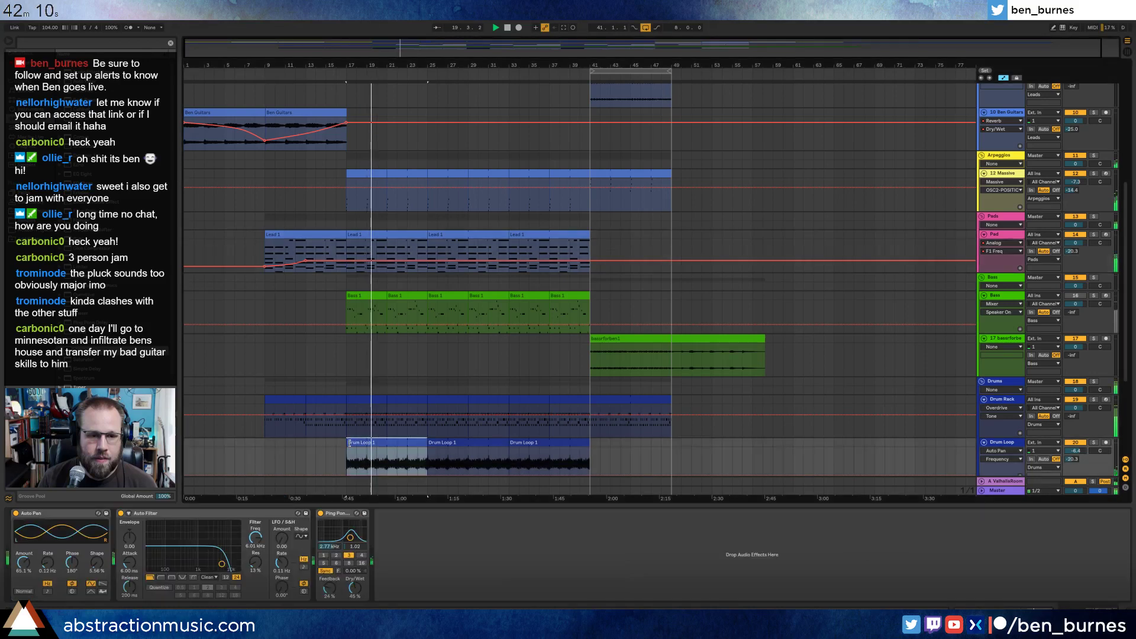
{"action": "left_click_drag", "start_coordinate": [347, 444], "coordinate": [336, 443]}
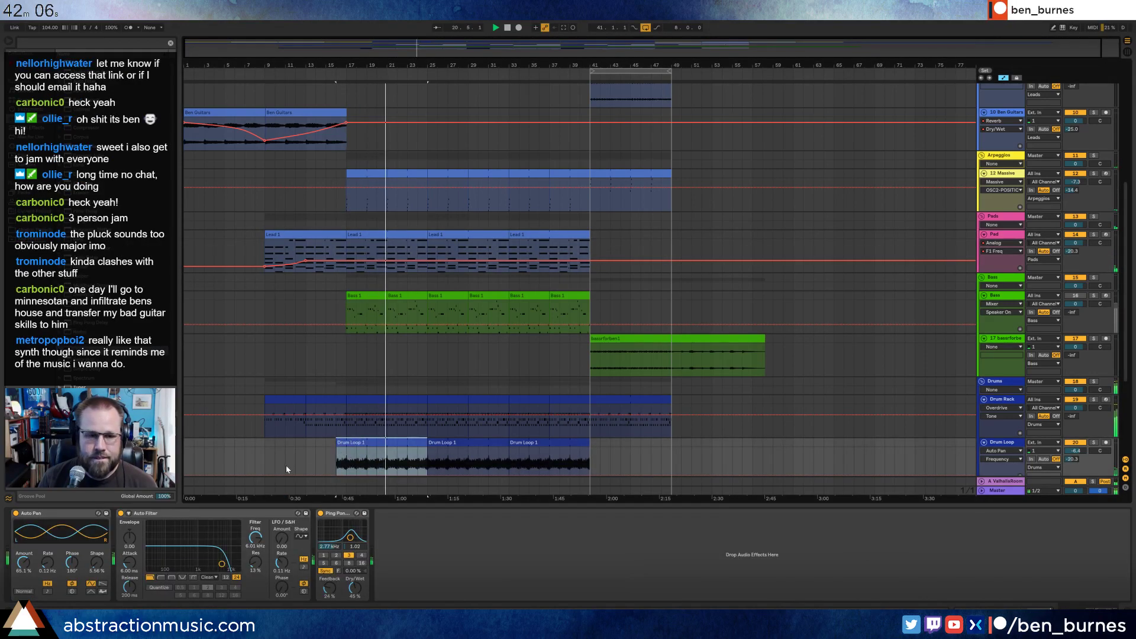
{"action": "scroll", "coordinate": [299, 452], "scroll_direction": "down", "scroll_amount": 2}
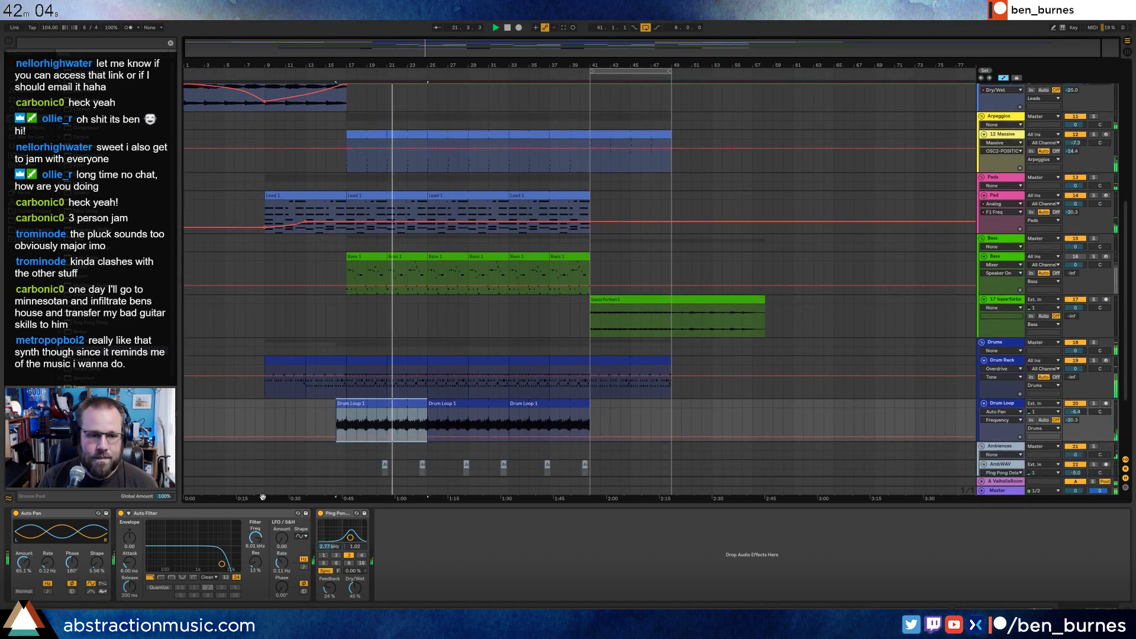
{"action": "key", "text": "ctrl+z"}
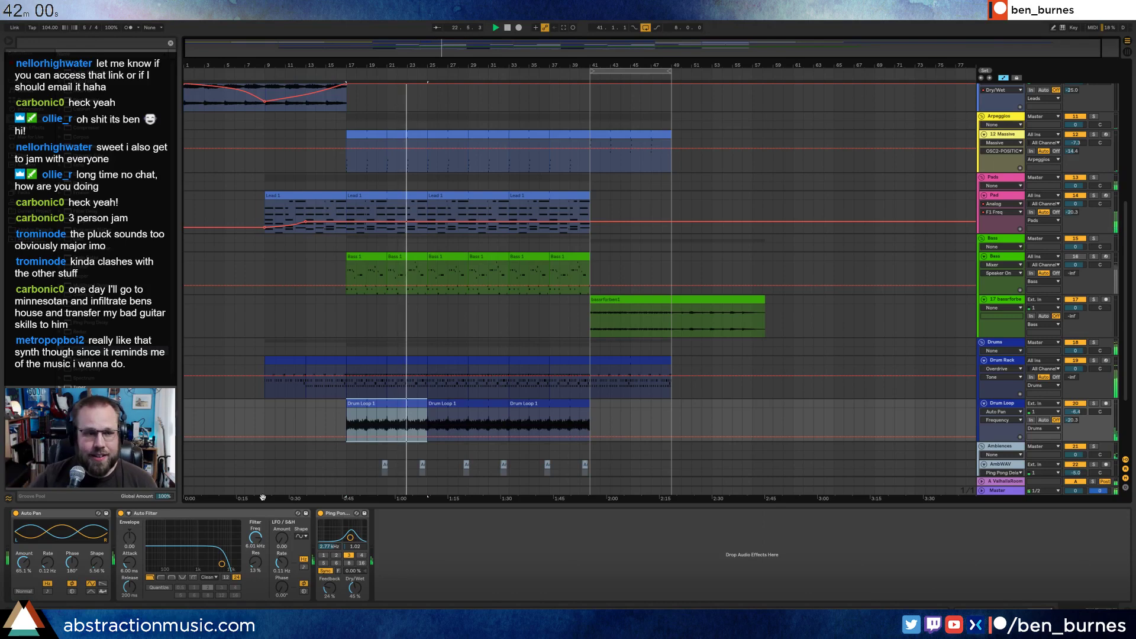
Arm the Pad track, set the Analog filter envelope's attack to 304 ms and play the passage leading into bar 17.
{"action": "scroll", "coordinate": [419, 305], "scroll_direction": "up", "scroll_amount": 1}
{"action": "scroll", "coordinate": [418, 305], "scroll_direction": "up", "scroll_amount": 5}
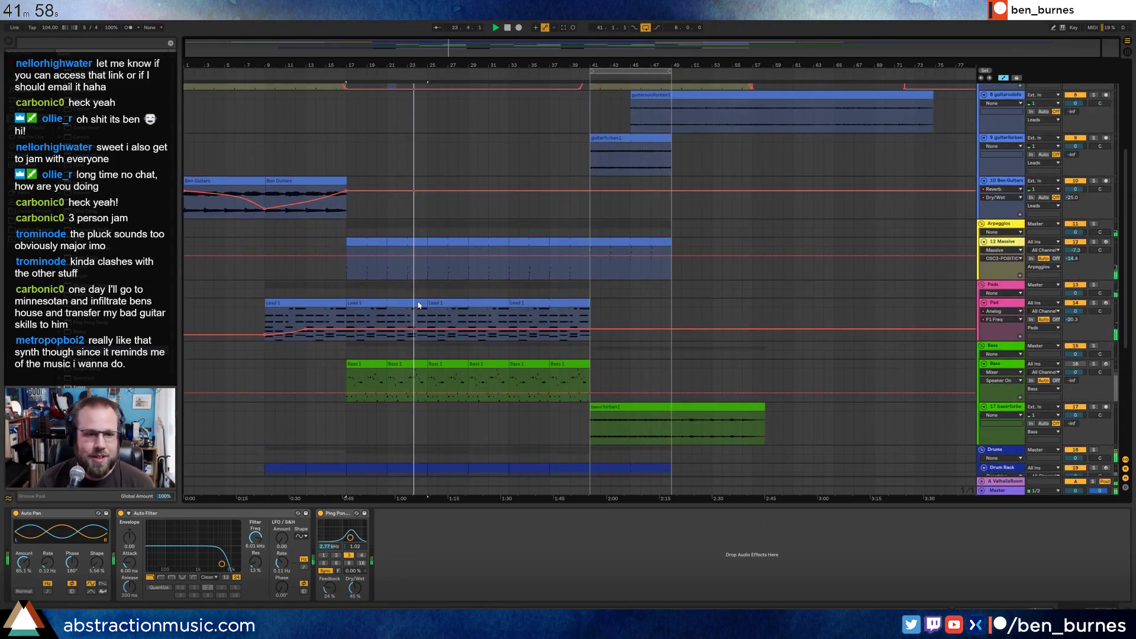
{"action": "left_click", "coordinate": [363, 339]}
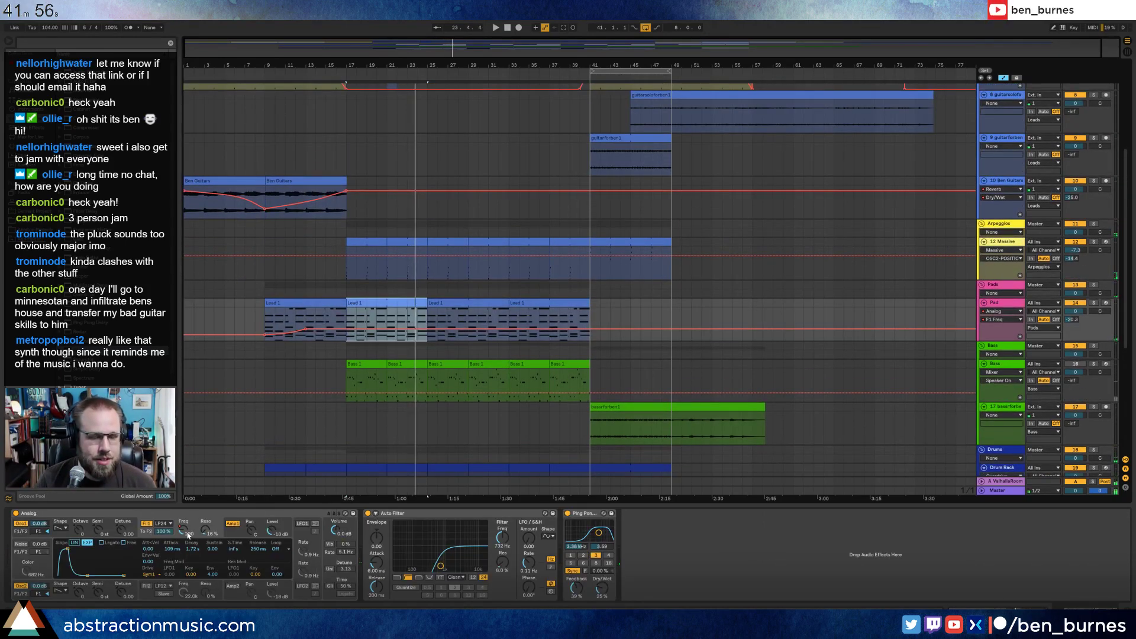
{"action": "left_click", "coordinate": [1106, 303]}
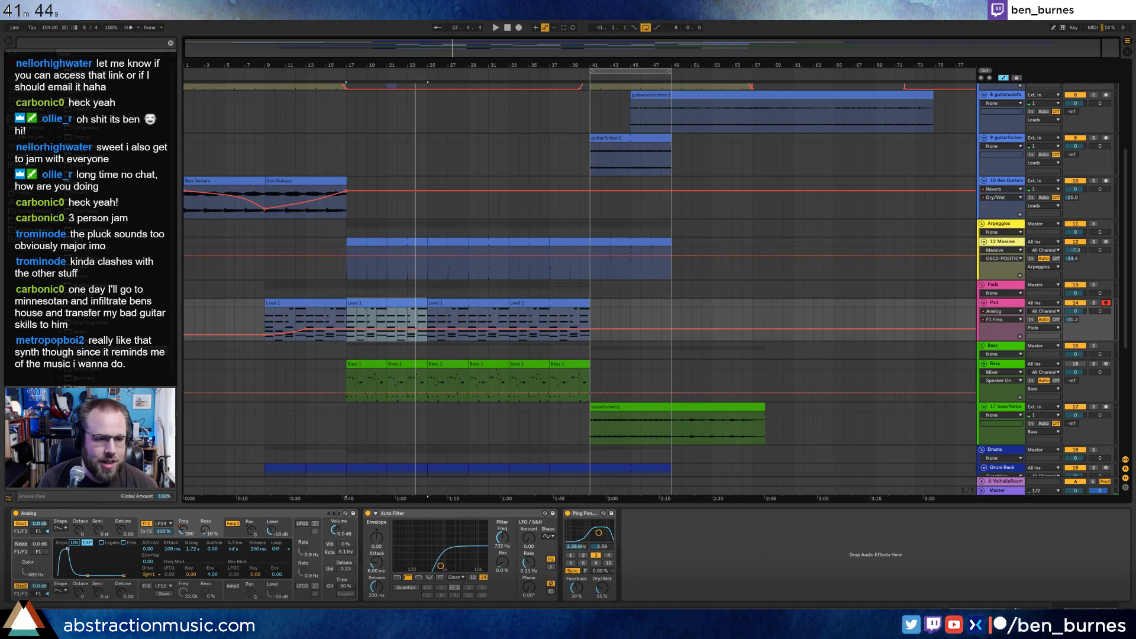
{"action": "left_click_drag", "start_coordinate": [68, 548], "coordinate": [57, 549]}
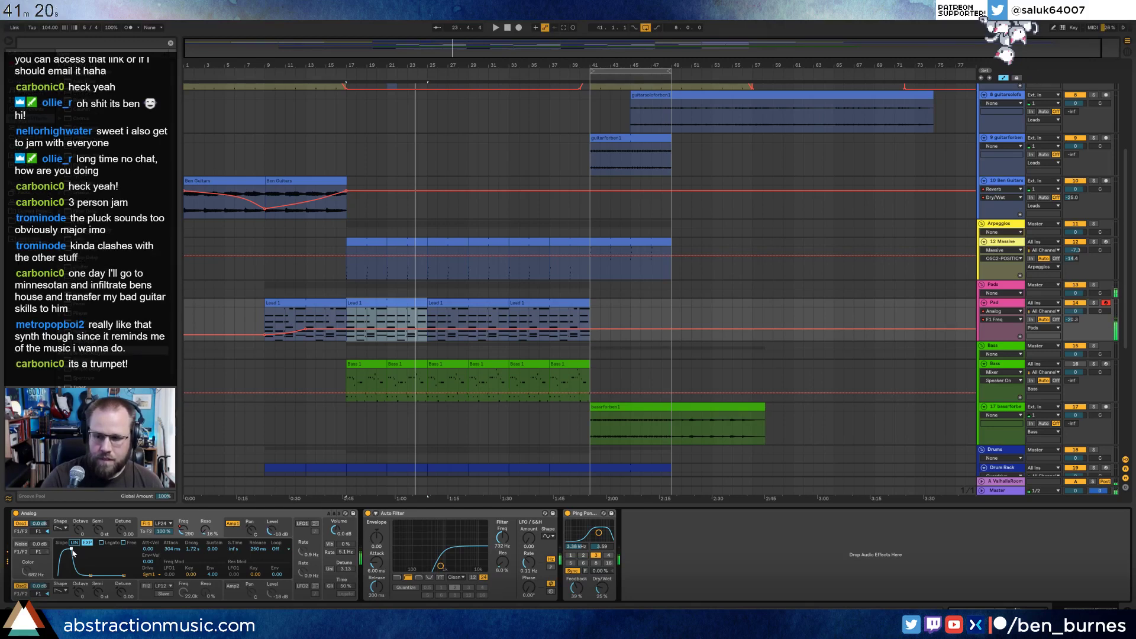
{"action": "left_click", "coordinate": [323, 71]}
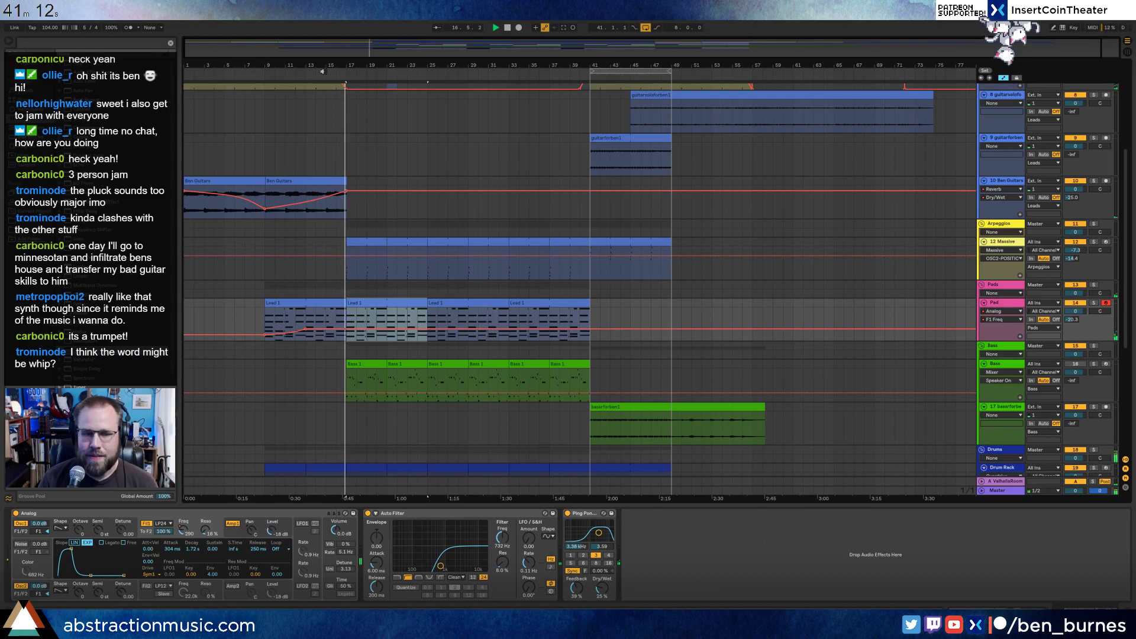
Check the devices of the 7 Massive, Lead and 6 Kontakt 5 tracks during playback and arm the 6 Kontakt 5 track.
{"action": "scroll", "coordinate": [394, 296], "scroll_direction": "up", "scroll_amount": 2}
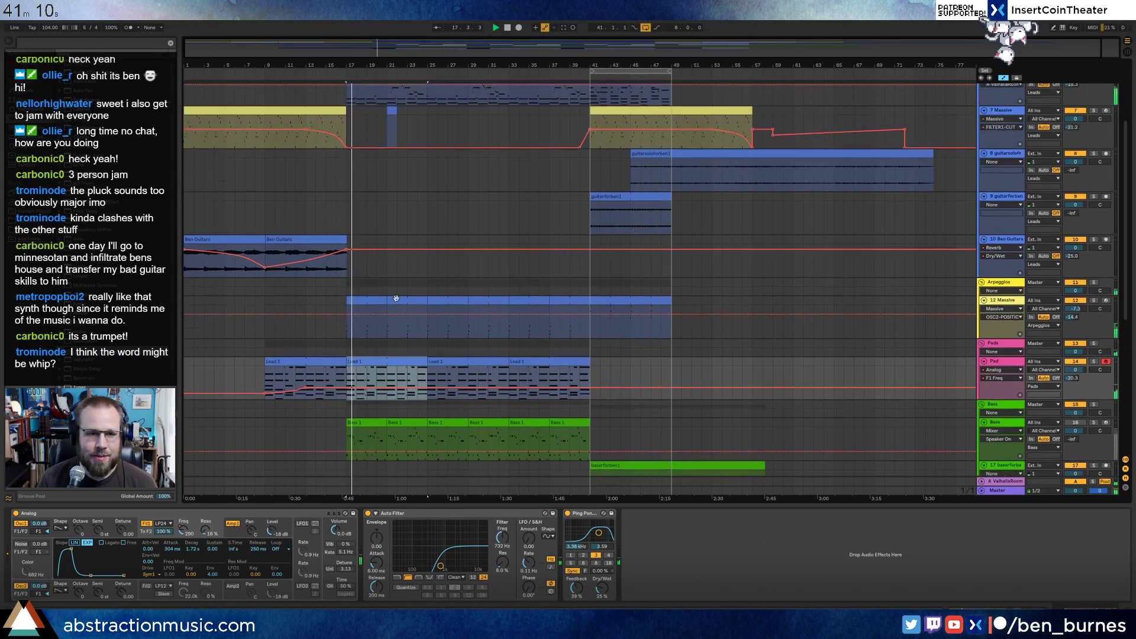
{"action": "scroll", "coordinate": [396, 296], "scroll_direction": "up", "scroll_amount": 4}
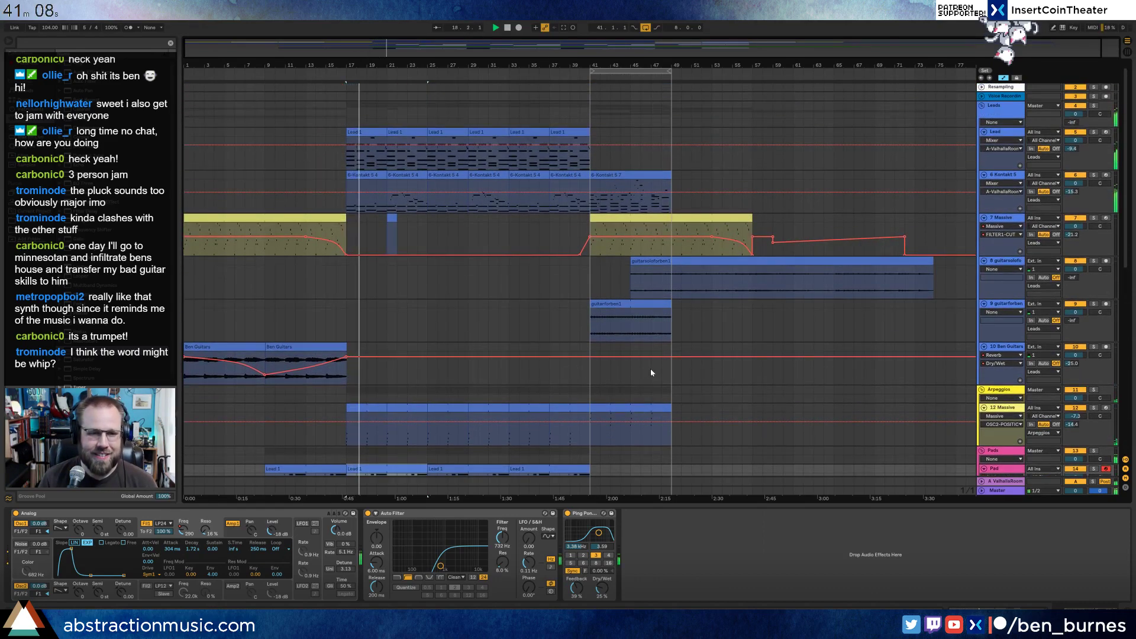
{"action": "left_click", "coordinate": [391, 235]}
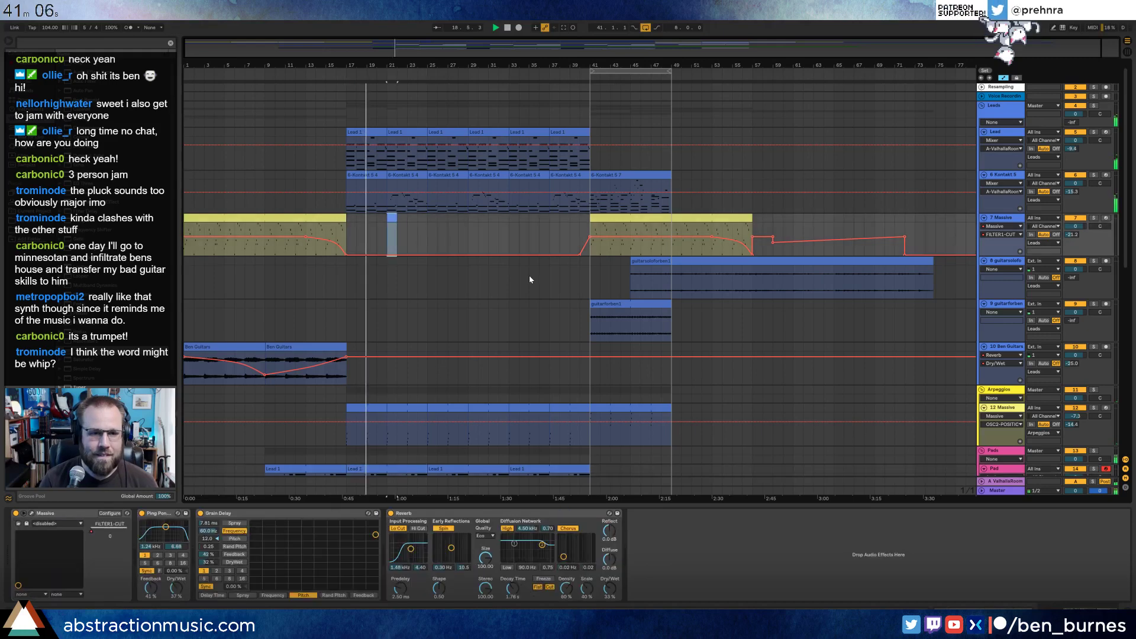
{"action": "left_click", "coordinate": [367, 133]}
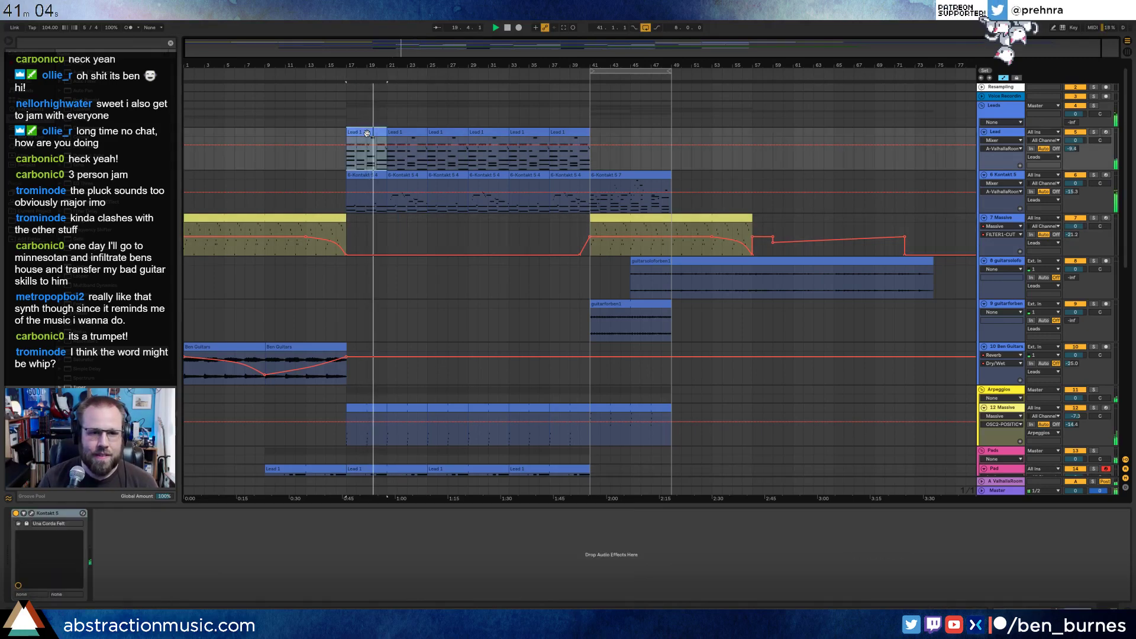
{"action": "left_click", "coordinate": [371, 175]}
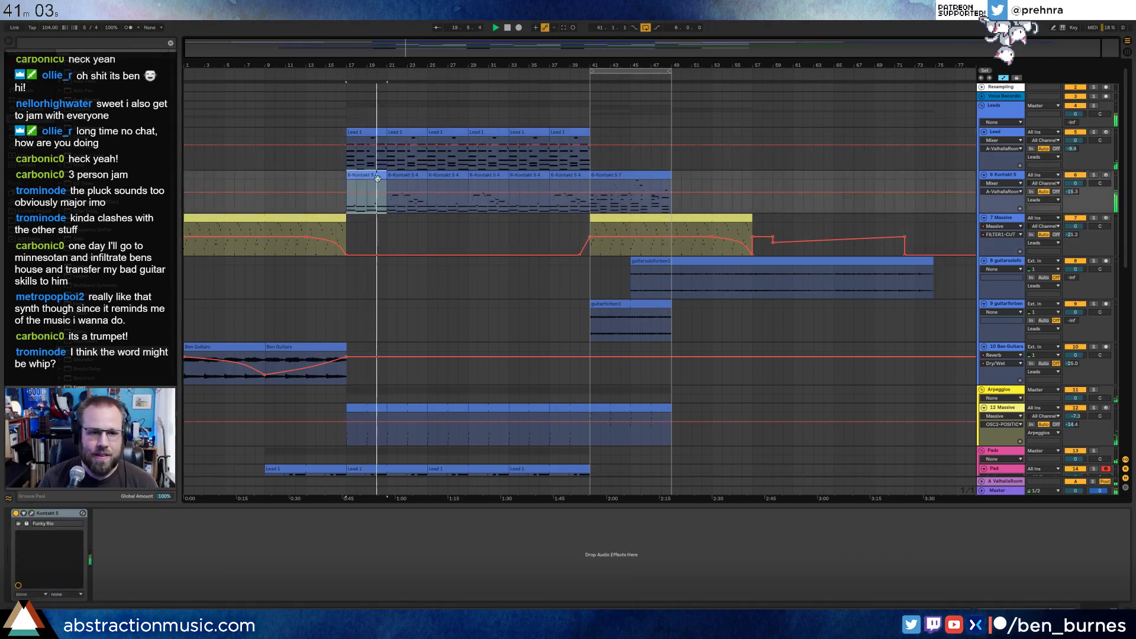
{"action": "left_click", "coordinate": [1105, 175]}
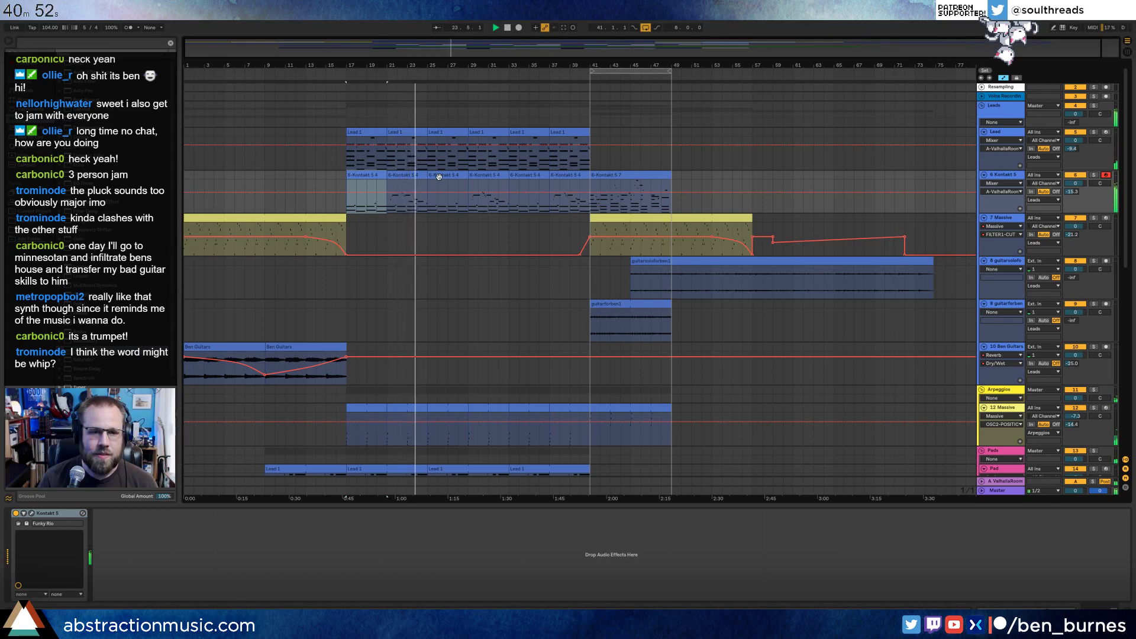
Deactivate the first two Bass 1 clips, covering bars 17 to 25, and replay the passage leading into them.
{"action": "scroll", "coordinate": [436, 189], "scroll_direction": "down", "scroll_amount": 4}
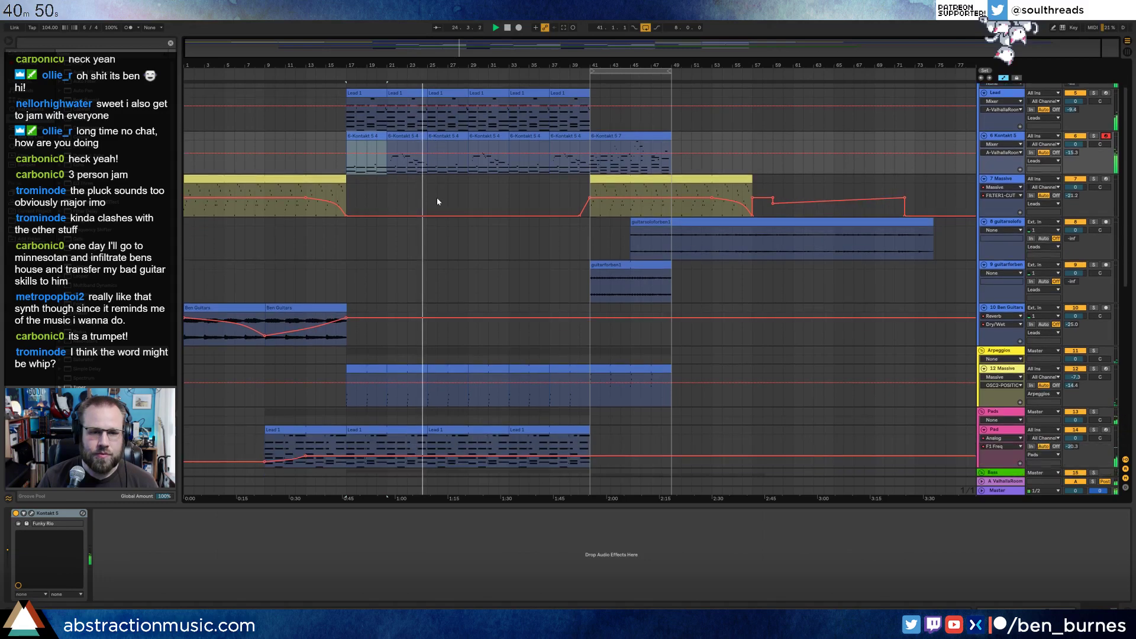
{"action": "scroll", "coordinate": [439, 228], "scroll_direction": "down", "scroll_amount": 1}
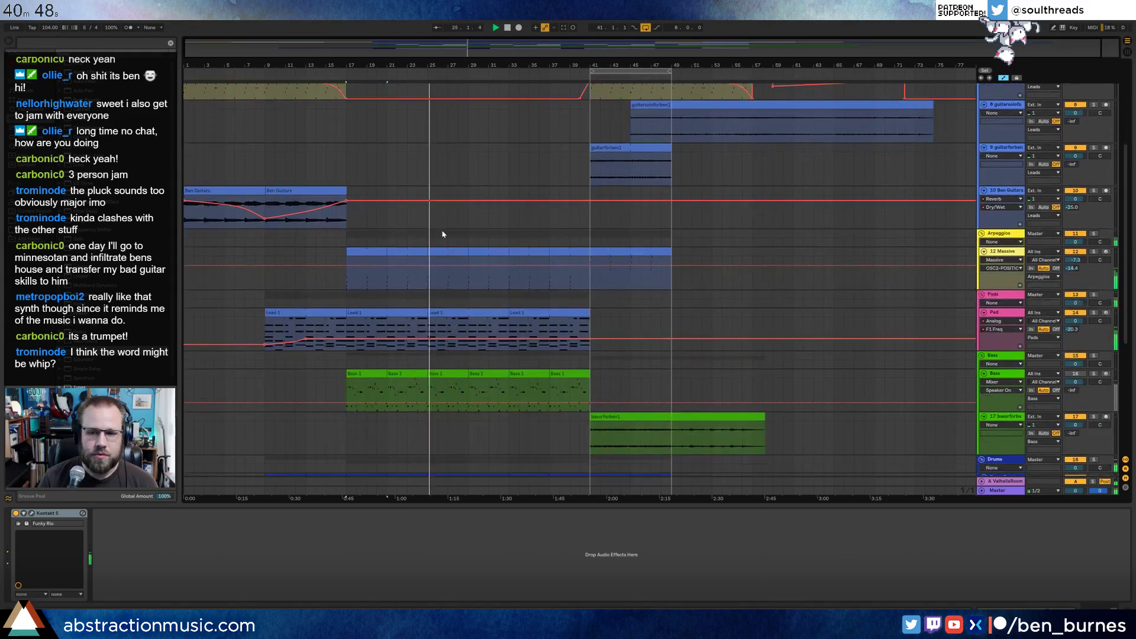
{"action": "left_click", "coordinate": [1084, 365]}
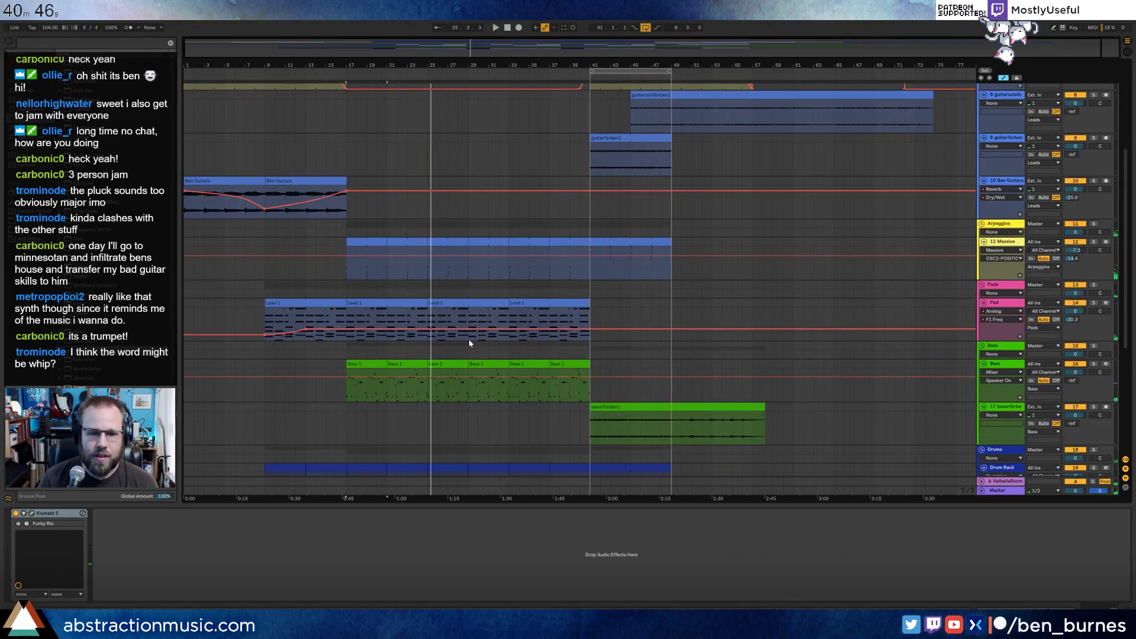
{"action": "scroll", "coordinate": [469, 342], "scroll_direction": "down", "scroll_amount": 1}
{"action": "left_click", "coordinate": [372, 357]}
{"action": "left_click", "coordinate": [403, 351], "text": "shift"}
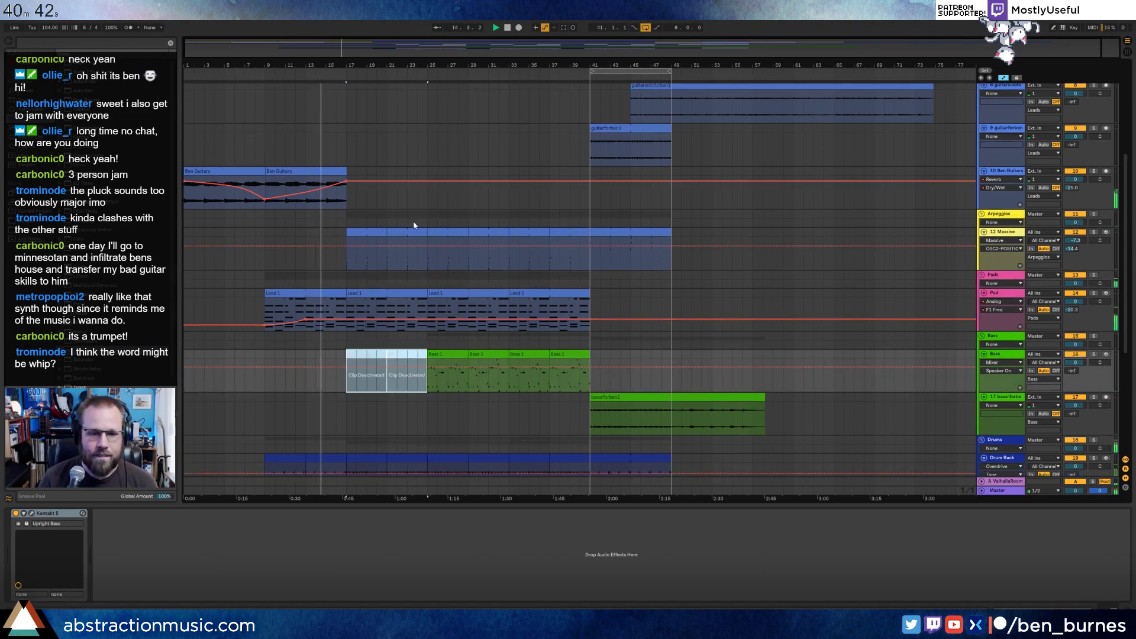
Stop playback just before bar 17 and unfold the second AmbWAV track in the Ambiences group.
{"action": "left_click", "coordinate": [621, 399]}
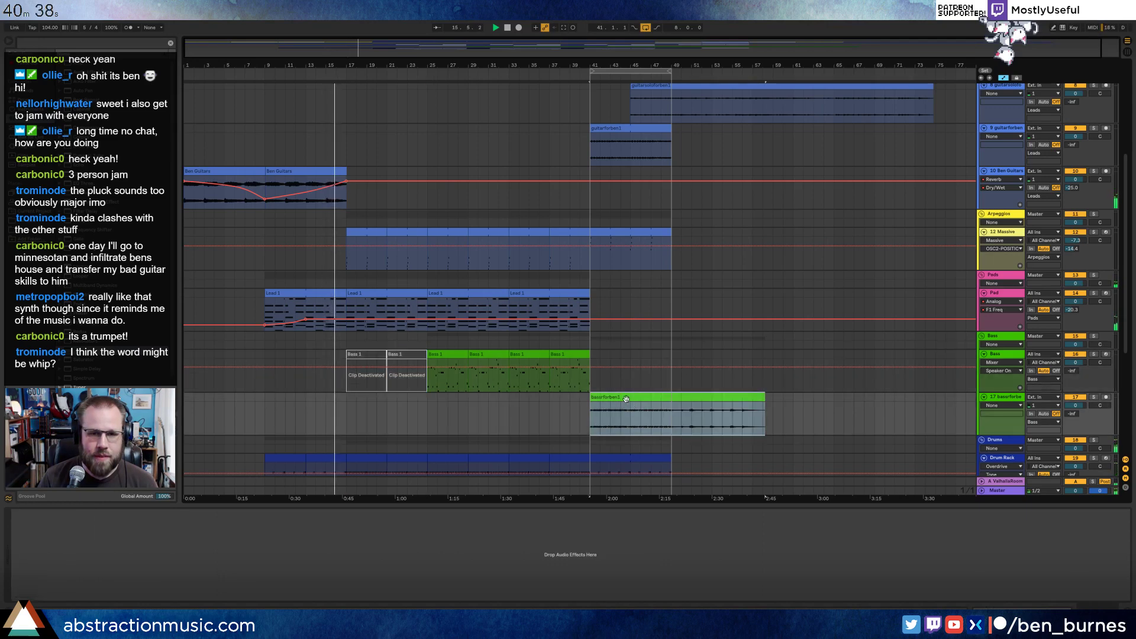
{"action": "scroll", "coordinate": [547, 416], "scroll_direction": "down", "scroll_amount": 5}
{"action": "key", "text": "space"}
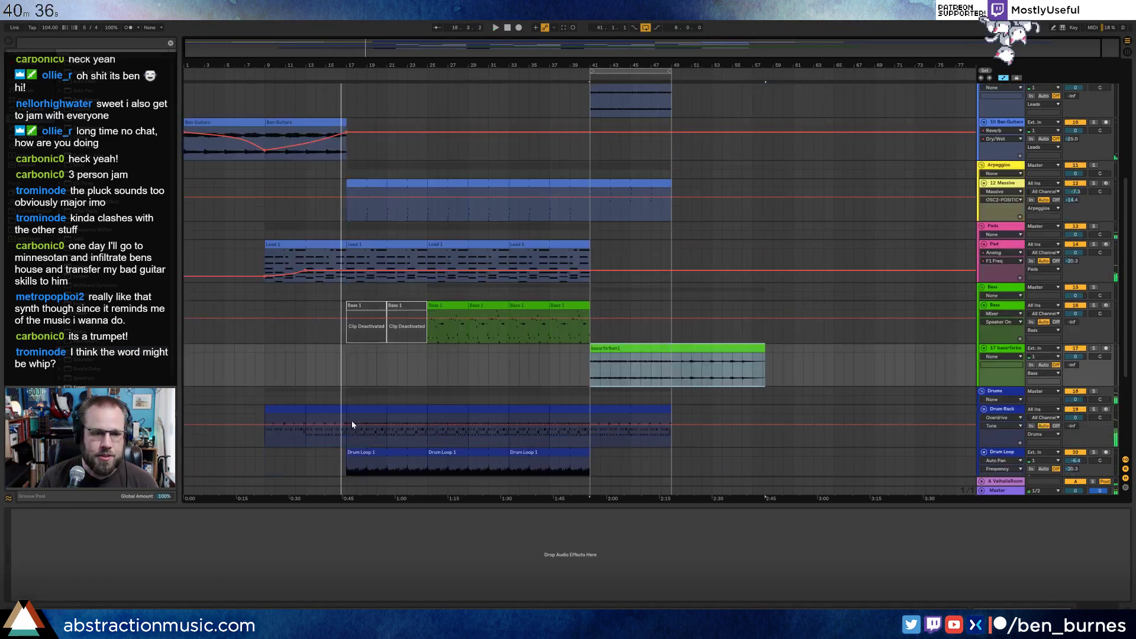
{"action": "left_click", "coordinate": [984, 405]}
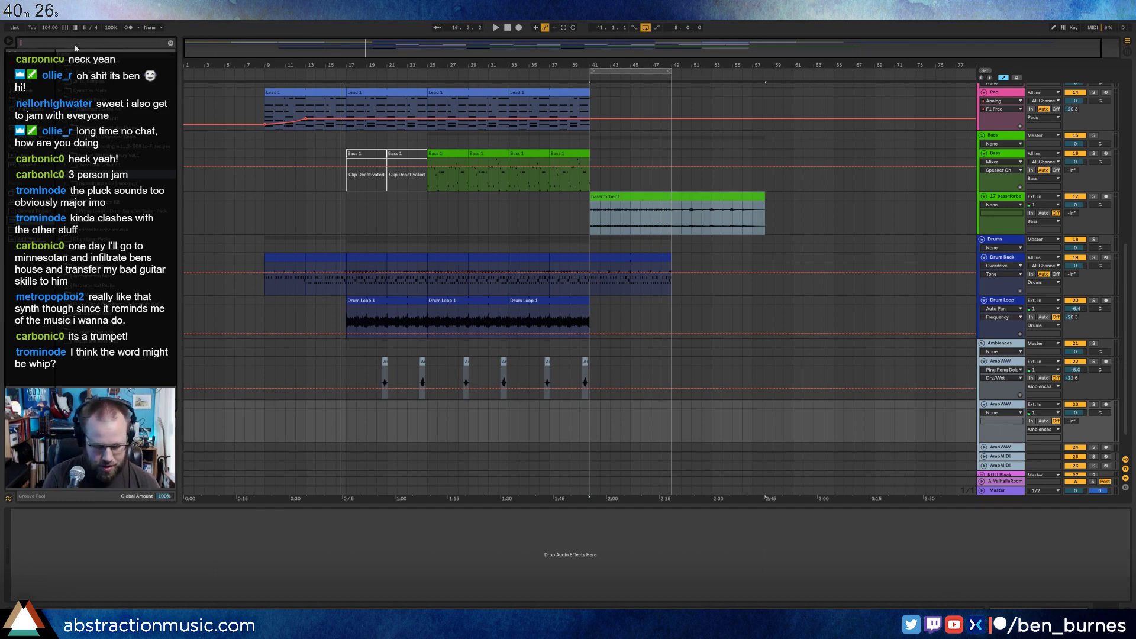
Search the browser for "upl", audition several of the matching samples, and clear the search.
{"action": "type", "text": "upl"}
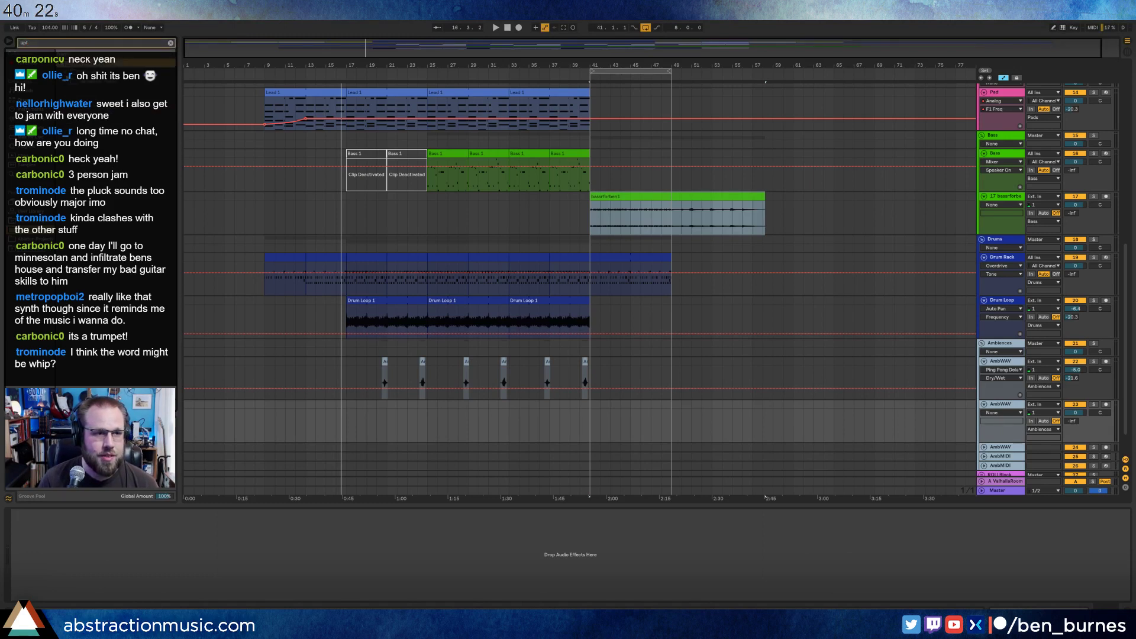
{"action": "left_click", "coordinate": [71, 83]}
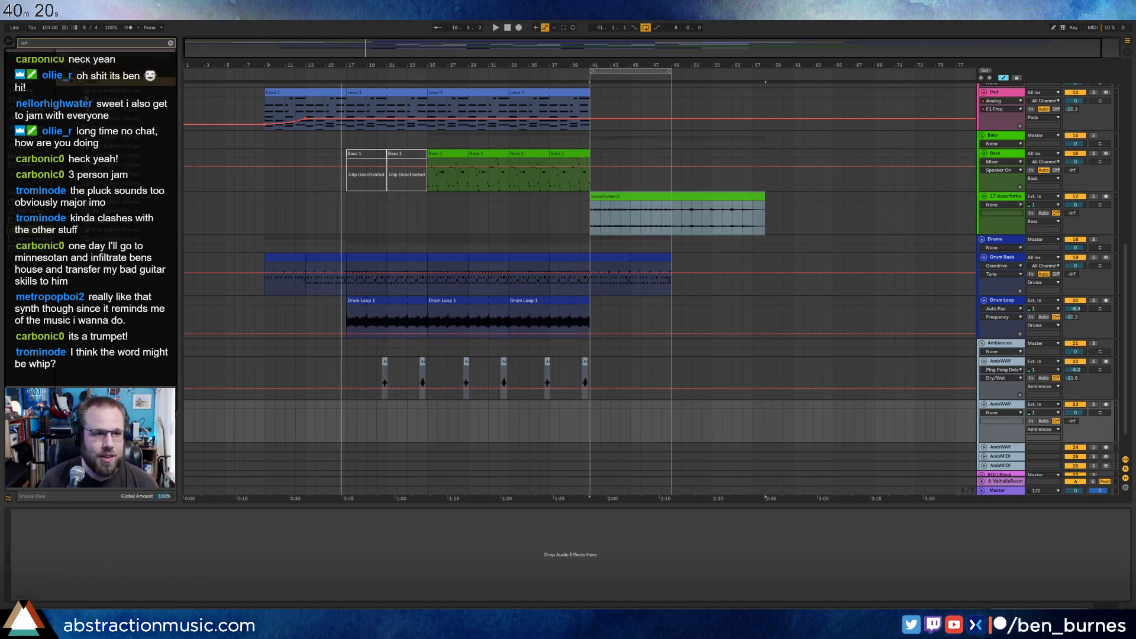
{"action": "left_click", "coordinate": [85, 94]}
{"action": "left_click", "coordinate": [107, 148]}
{"action": "left_click", "coordinate": [110, 206]}
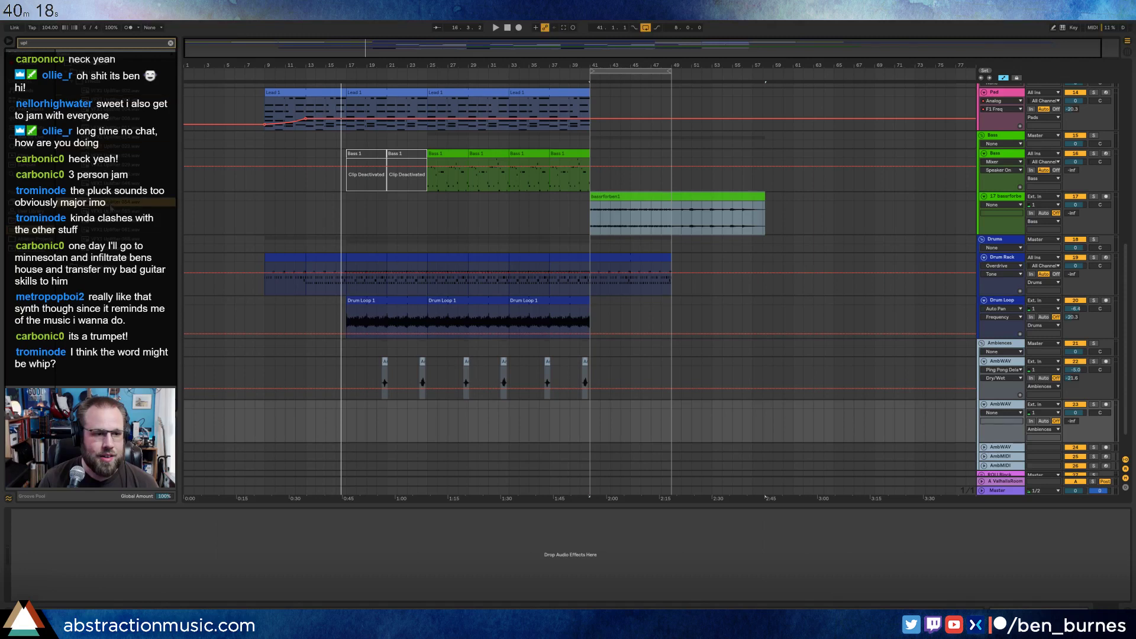
{"action": "left_click", "coordinate": [74, 84]}
{"action": "left_click", "coordinate": [74, 92]}
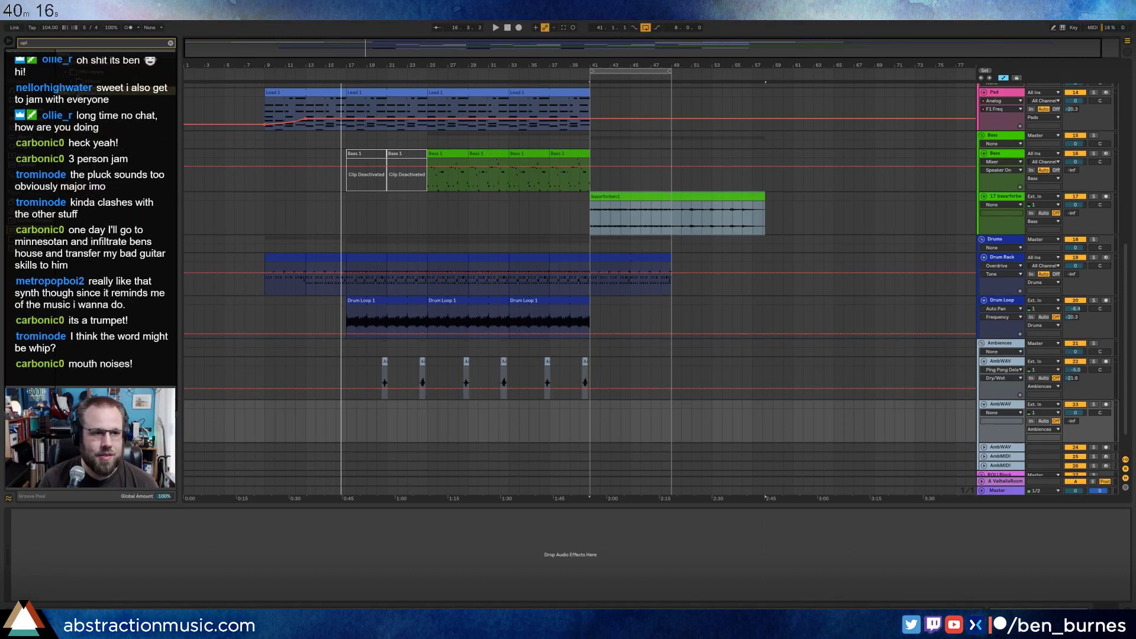
{"action": "left_click", "coordinate": [67, 73]}
{"action": "left_click", "coordinate": [62, 64]}
{"action": "left_click_drag", "start_coordinate": [35, 43], "coordinate": [5, 47]}
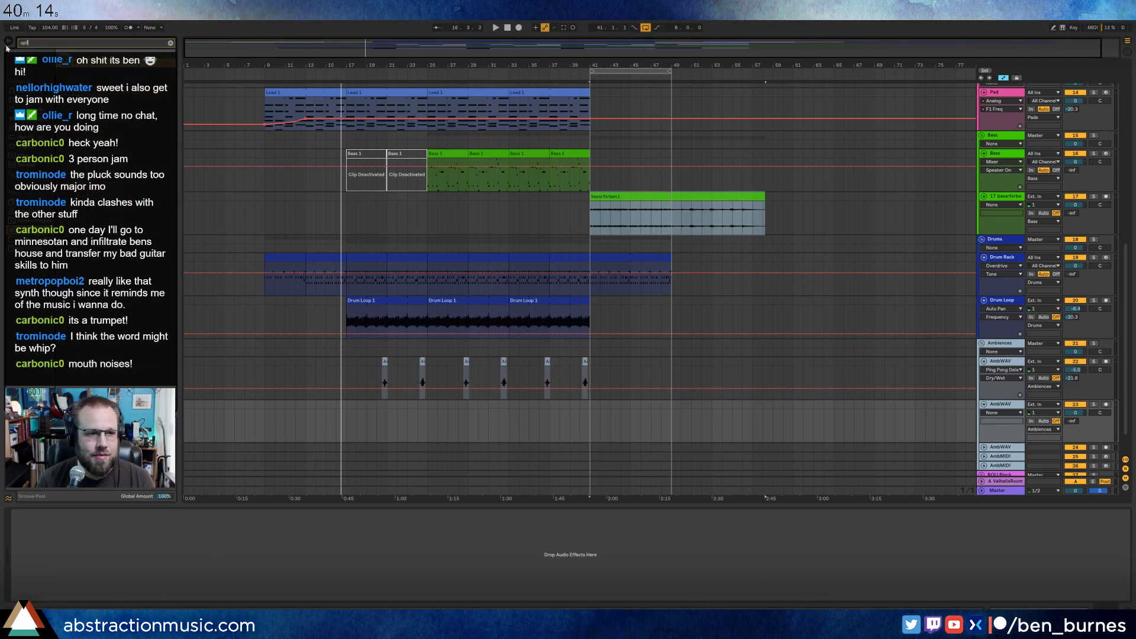
{"action": "key", "text": "BackSpace"}
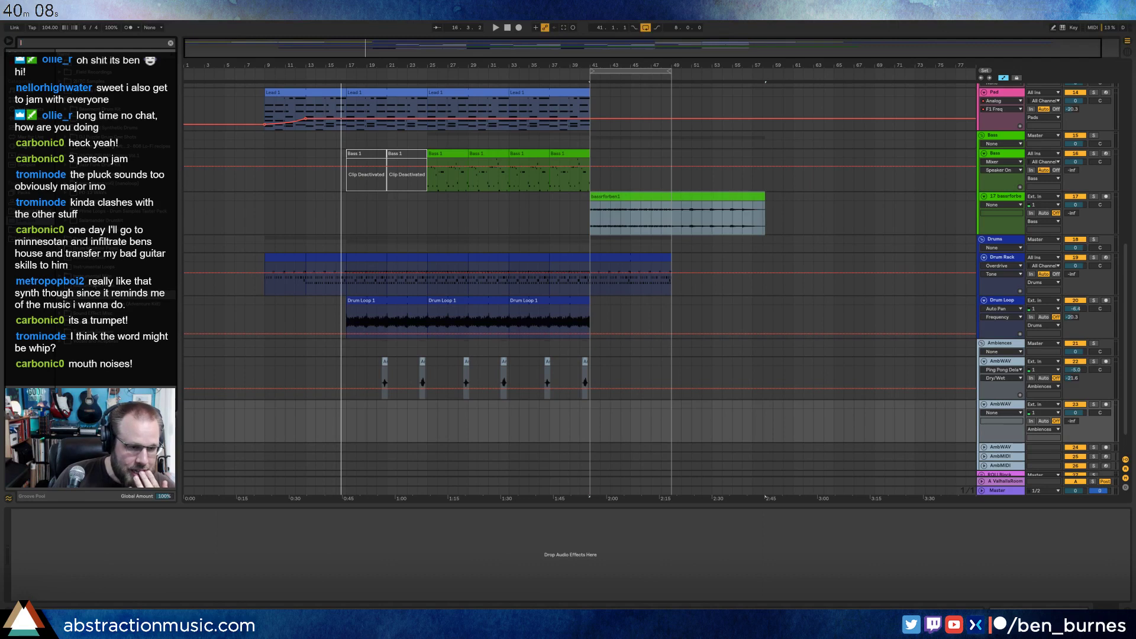
Audition several samples in one of the browser's sample folders, and close that folder.
{"action": "left_click", "coordinate": [60, 183]}
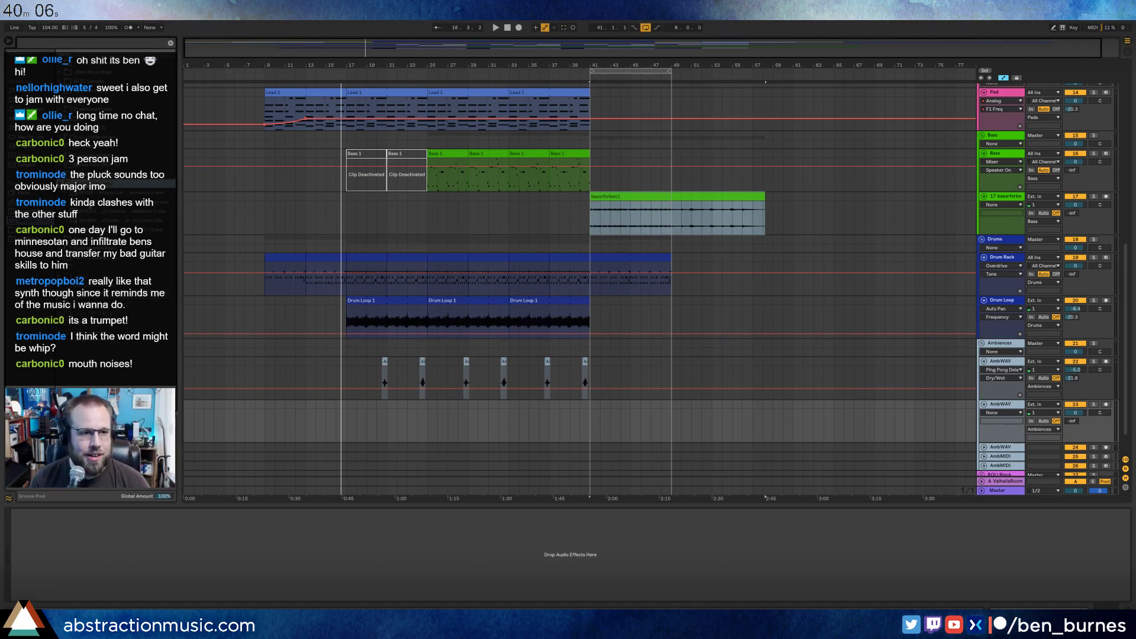
{"action": "left_click", "coordinate": [95, 201]}
{"action": "left_click", "coordinate": [95, 211]}
{"action": "left_click", "coordinate": [99, 231]}
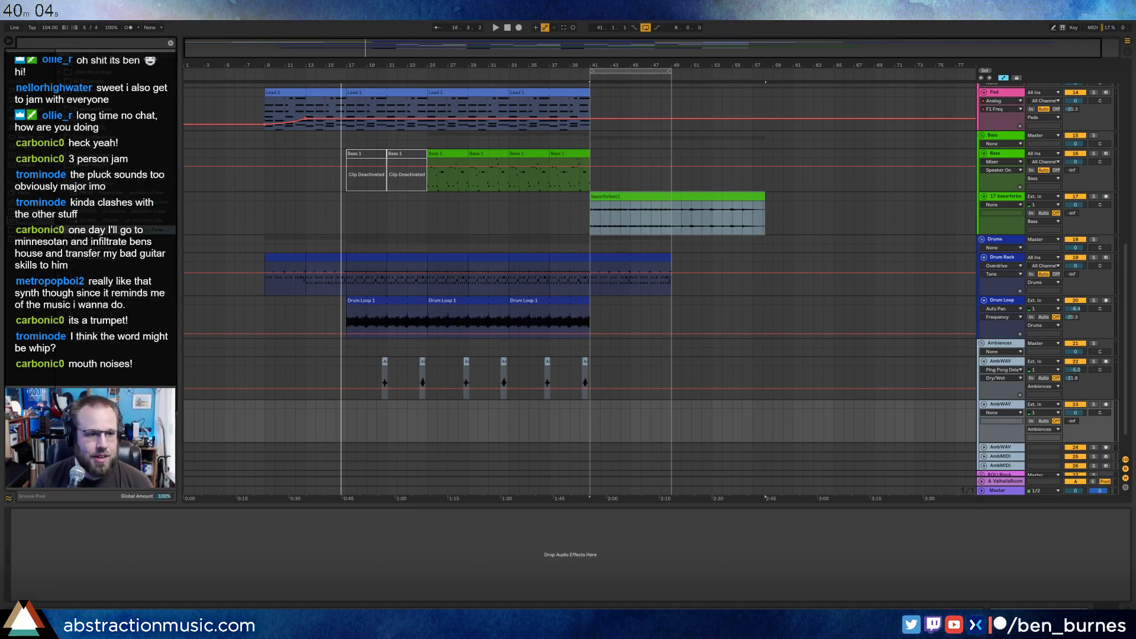
{"action": "left_click", "coordinate": [103, 221]}
{"action": "left_click", "coordinate": [61, 183]}
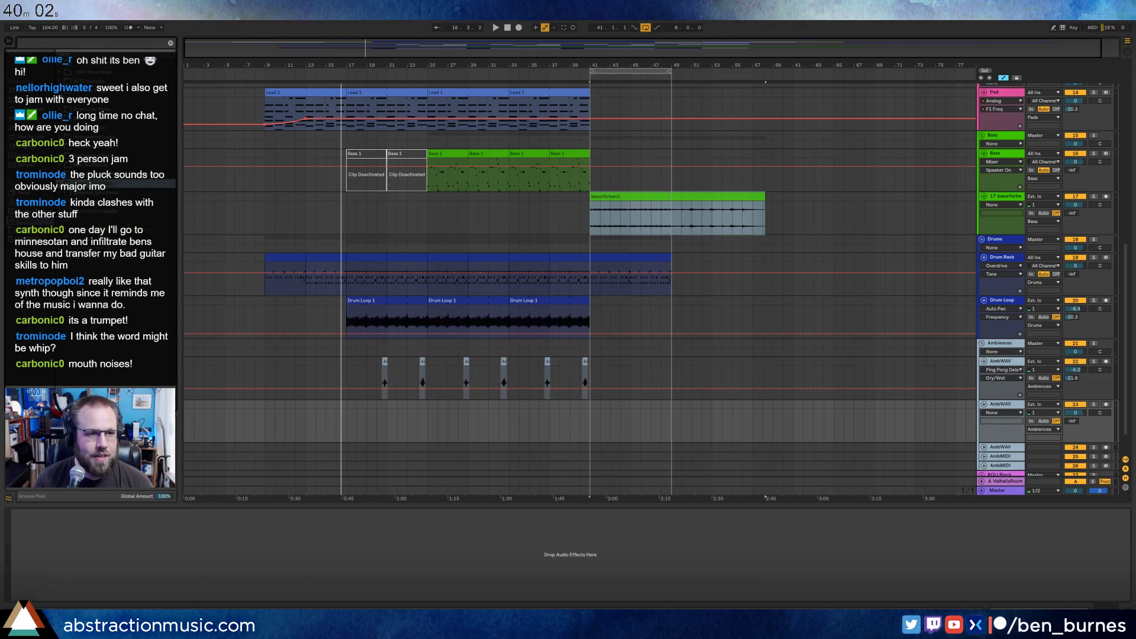
Look through further sample folders and audition candidates for a transition sound leading into bar 17.
{"action": "left_click", "coordinate": [60, 91]}
{"action": "left_click", "coordinate": [66, 109]}
{"action": "left_click", "coordinate": [61, 91]}
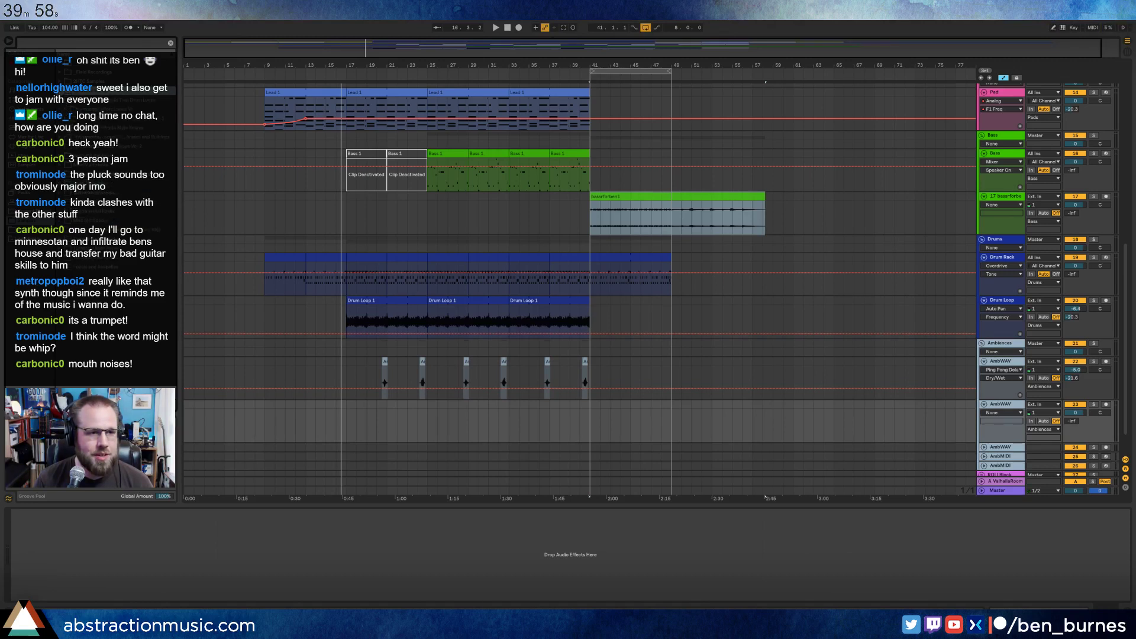
{"action": "left_click", "coordinate": [68, 128]}
{"action": "left_click", "coordinate": [78, 165]}
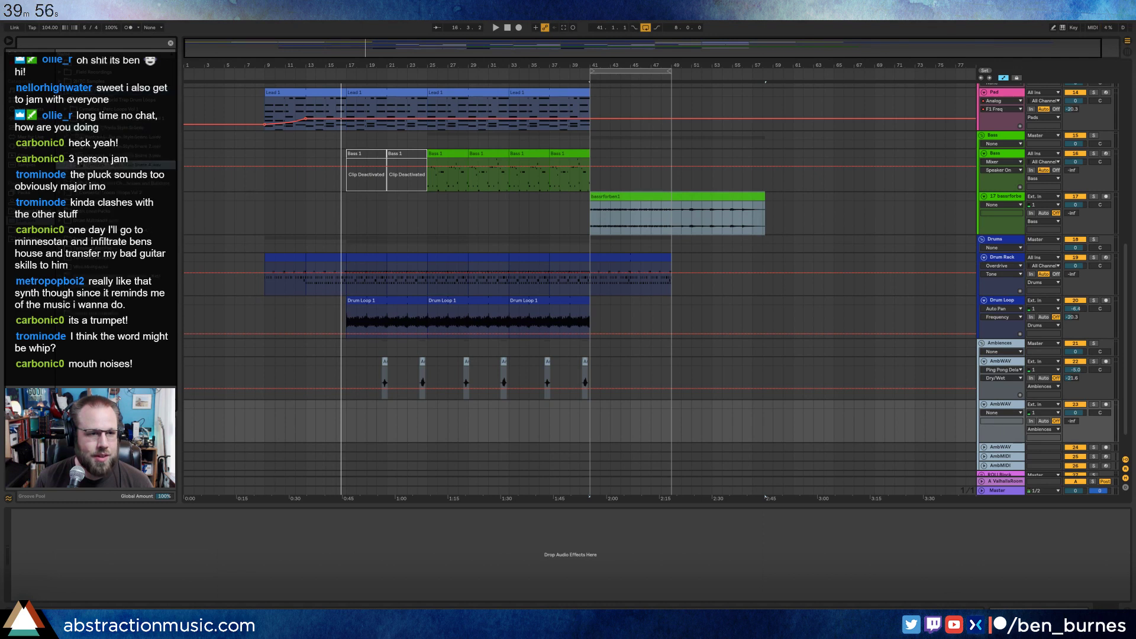
{"action": "left_click", "coordinate": [79, 183]}
{"action": "left_click", "coordinate": [77, 175]}
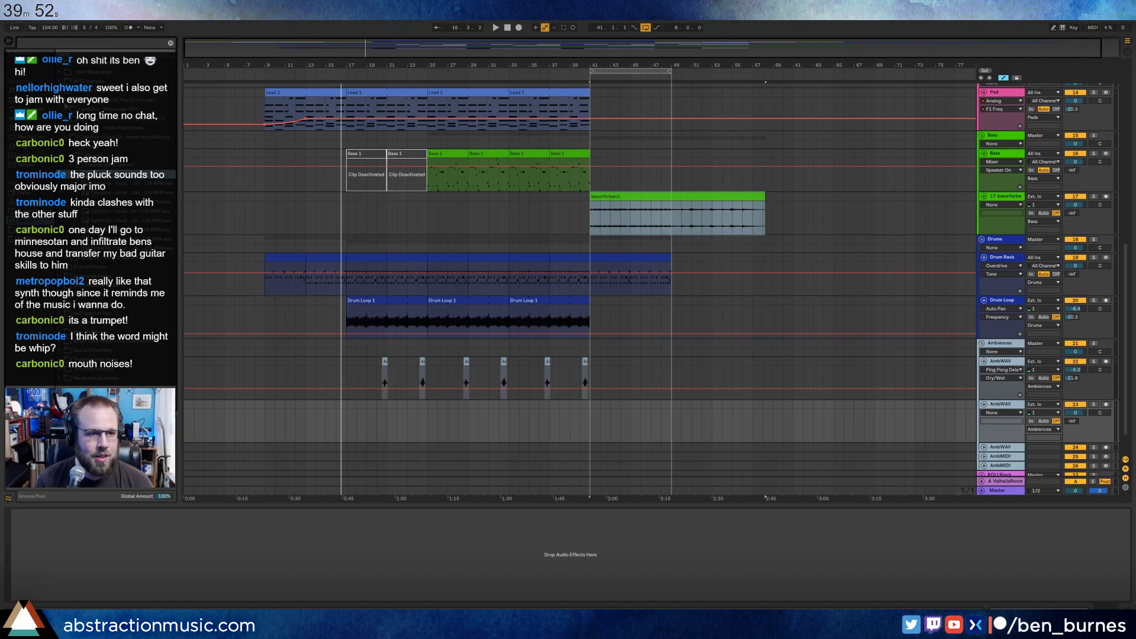
{"action": "left_click", "coordinate": [82, 81]}
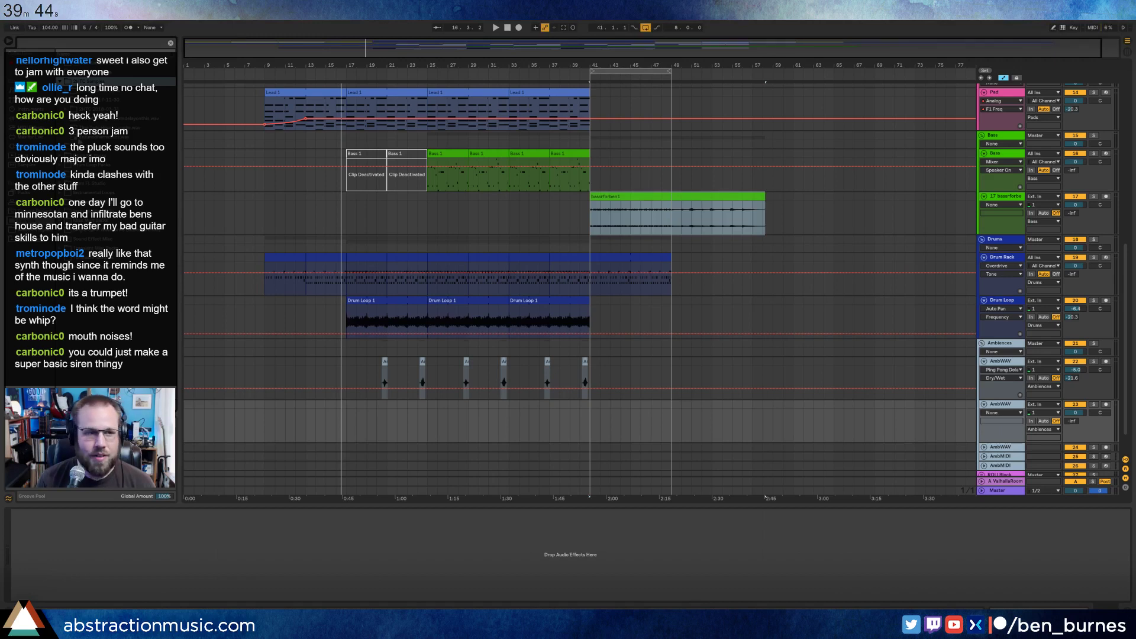
{"action": "left_click", "coordinate": [60, 73]}
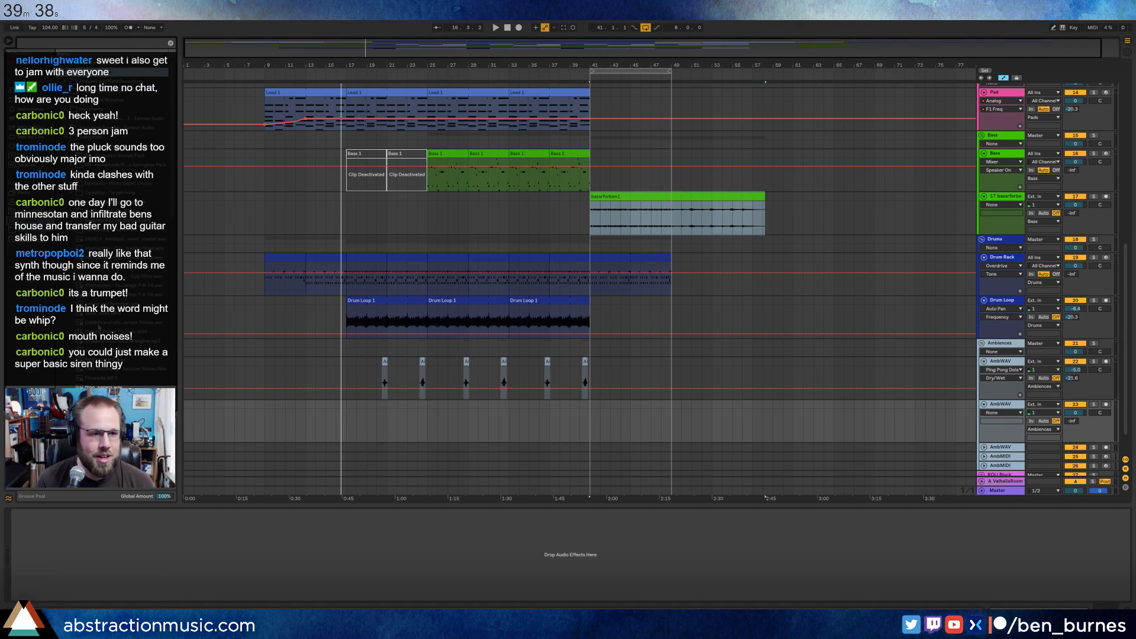
{"action": "left_click", "coordinate": [99, 323]}
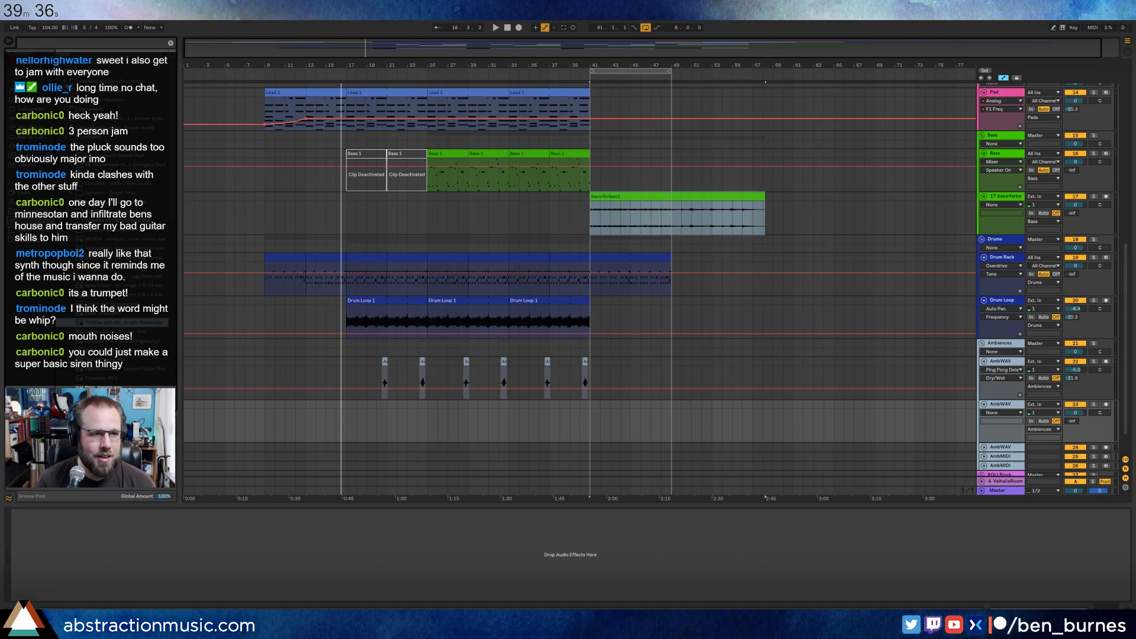
{"action": "left_click", "coordinate": [60, 73]}
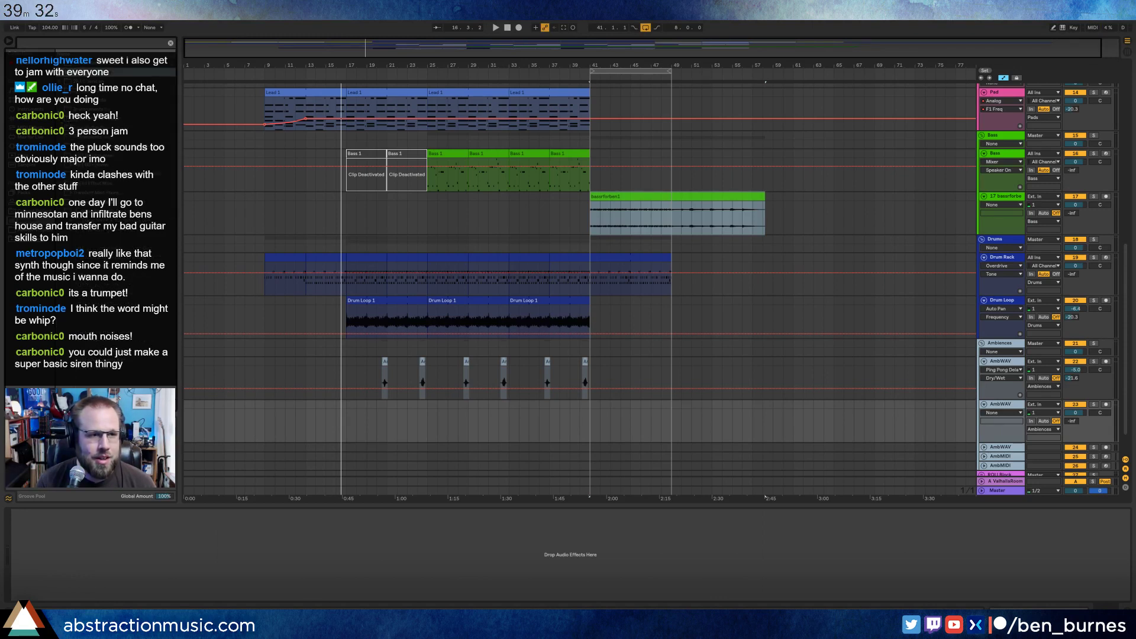
Find the Ride tip roll-02 sample and place it on the second AmbWAV track, starting just before bar 17.
{"action": "left_click", "coordinate": [60, 101]}
{"action": "left_click", "coordinate": [67, 156]}
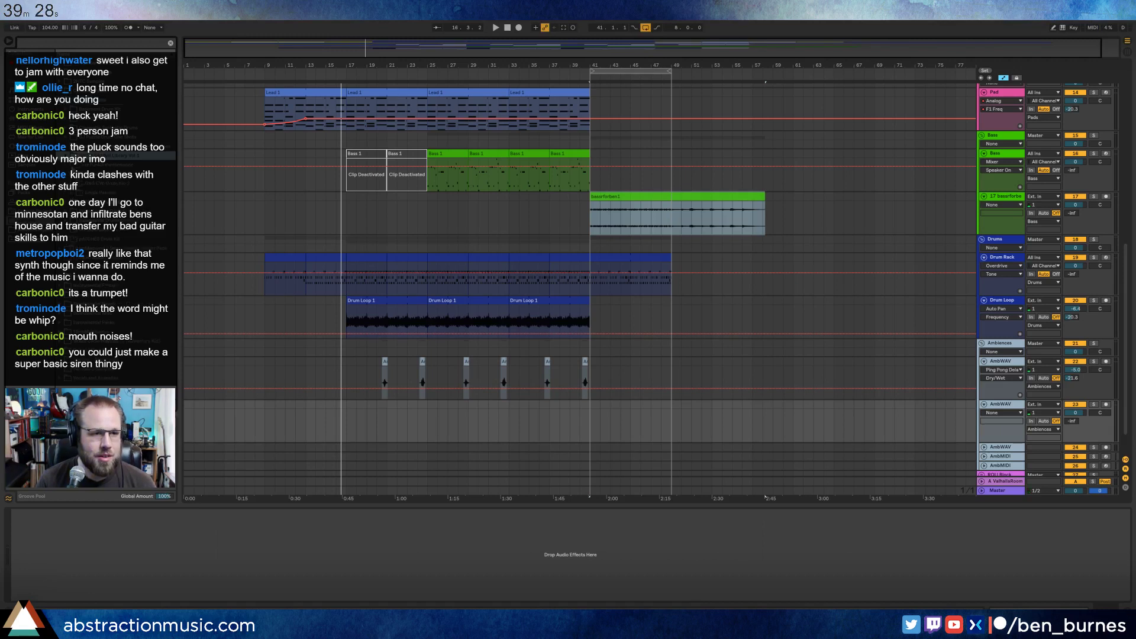
{"action": "left_click", "coordinate": [69, 165]}
{"action": "left_click", "coordinate": [89, 195]}
{"action": "left_click", "coordinate": [92, 204]}
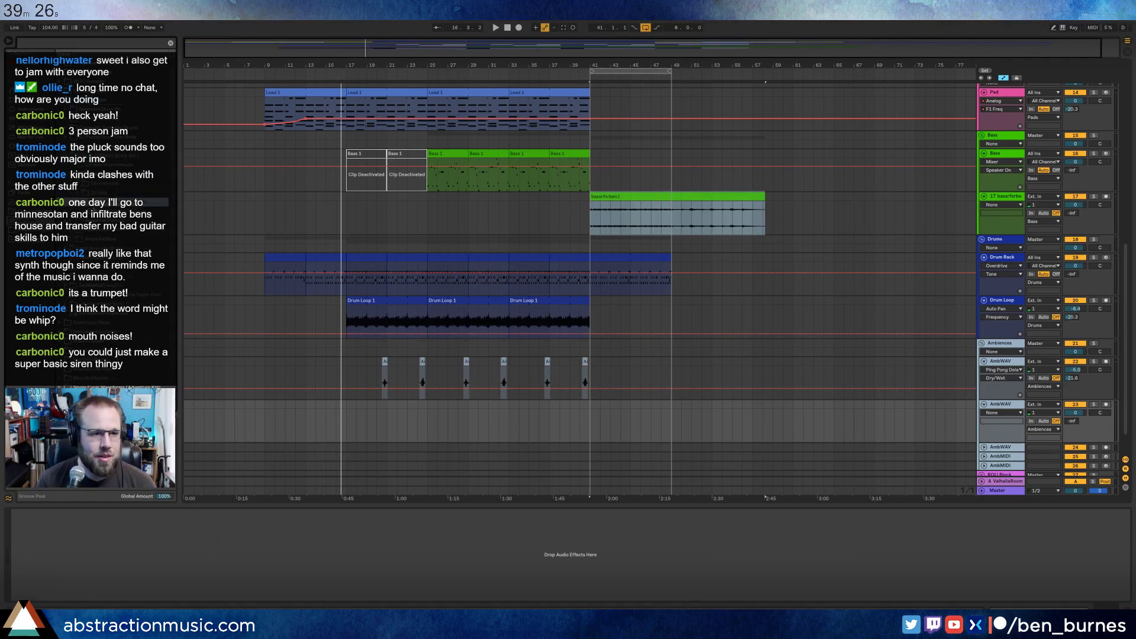
{"action": "left_click", "coordinate": [94, 212]}
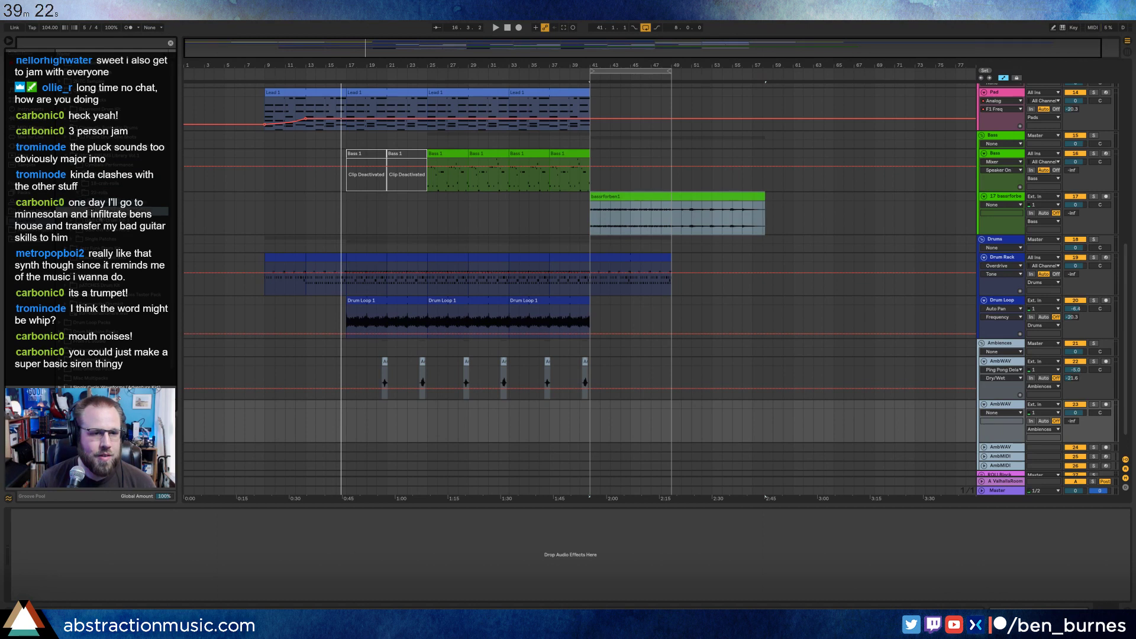
{"action": "mouse_move", "coordinate": [98, 212]}
{"action": "left_mouse_down"}
{"action": "mouse_move", "coordinate": [303, 423]}
{"action": "mouse_move", "coordinate": [447, 425]}
{"action": "left_mouse_up"}
{"action": "scroll", "coordinate": [337, 422], "scroll_direction": "up", "scroll_amount": 4}
{"action": "scroll", "coordinate": [340, 422], "scroll_direction": "up", "scroll_amount": 4}
Play the ride roll in context from the middle of bar 15, and set its track's A-ValhallaRoom send to -8.4 dB.
{"action": "left_click", "coordinate": [270, 445]}
{"action": "key", "text": "space"}
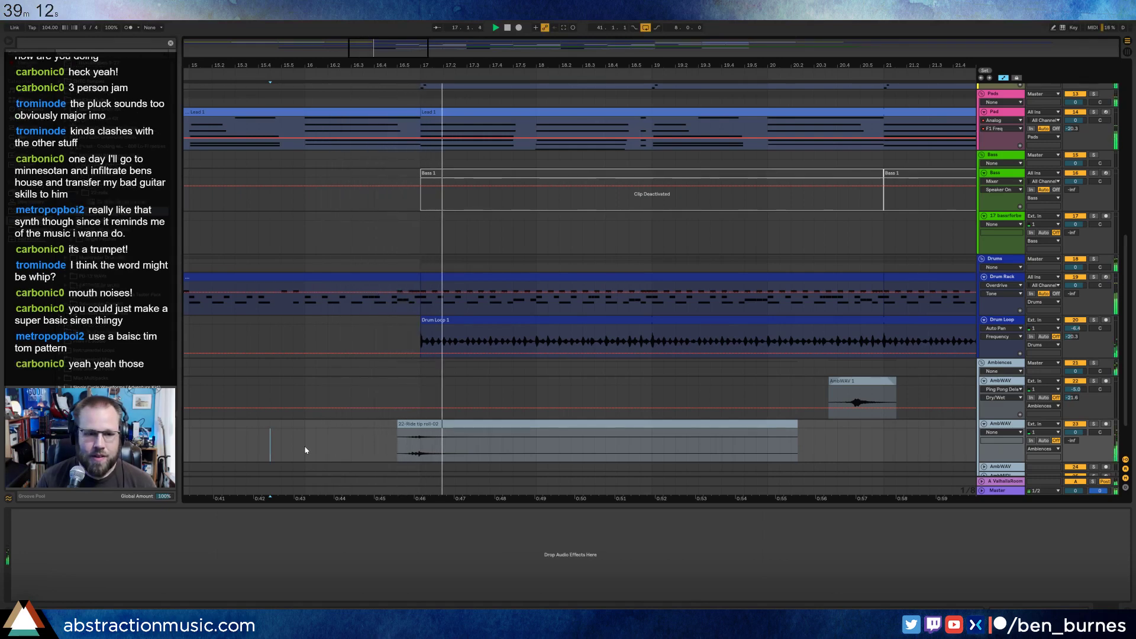
{"action": "left_click", "coordinate": [593, 441]}
{"action": "key", "text": "space"}
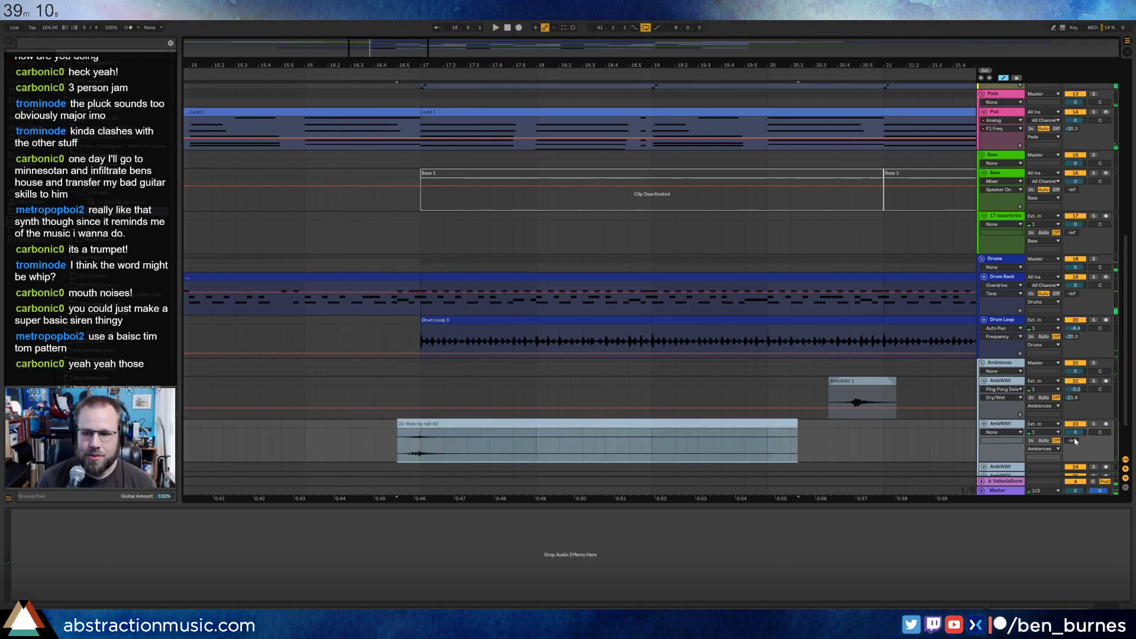
{"action": "left_click_drag", "start_coordinate": [651, 443], "coordinate": [652, 436]}
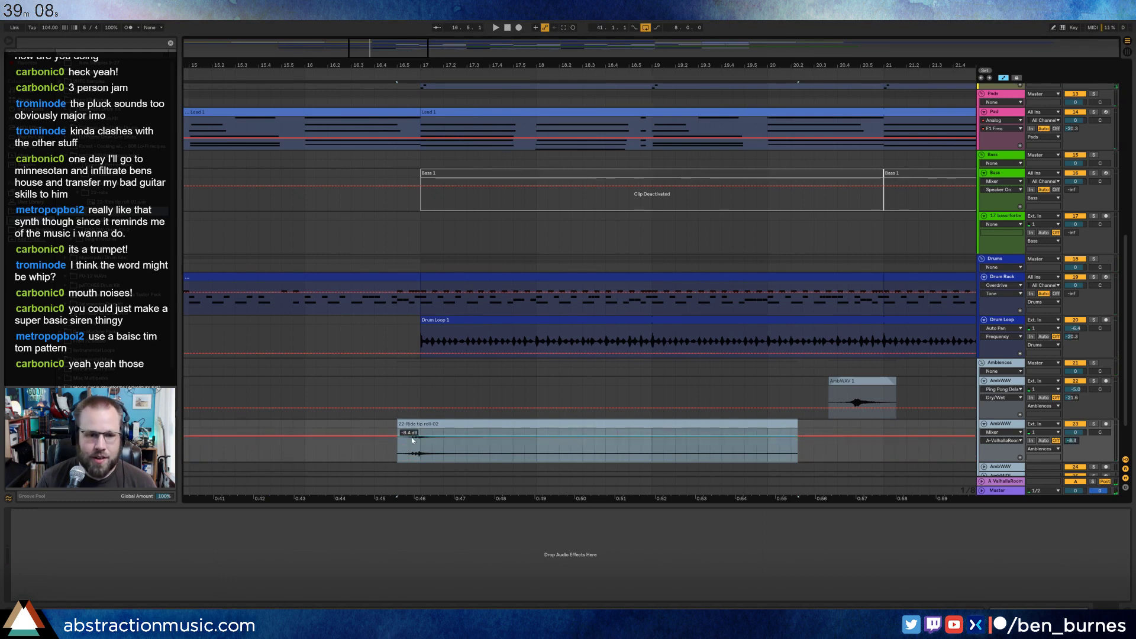
Turn off grid snapping and nudge the Ride tip roll-02 clip slightly later.
{"action": "key", "text": "ctrl+4"}
{"action": "left_click_drag", "start_coordinate": [418, 423], "coordinate": [424, 427]}
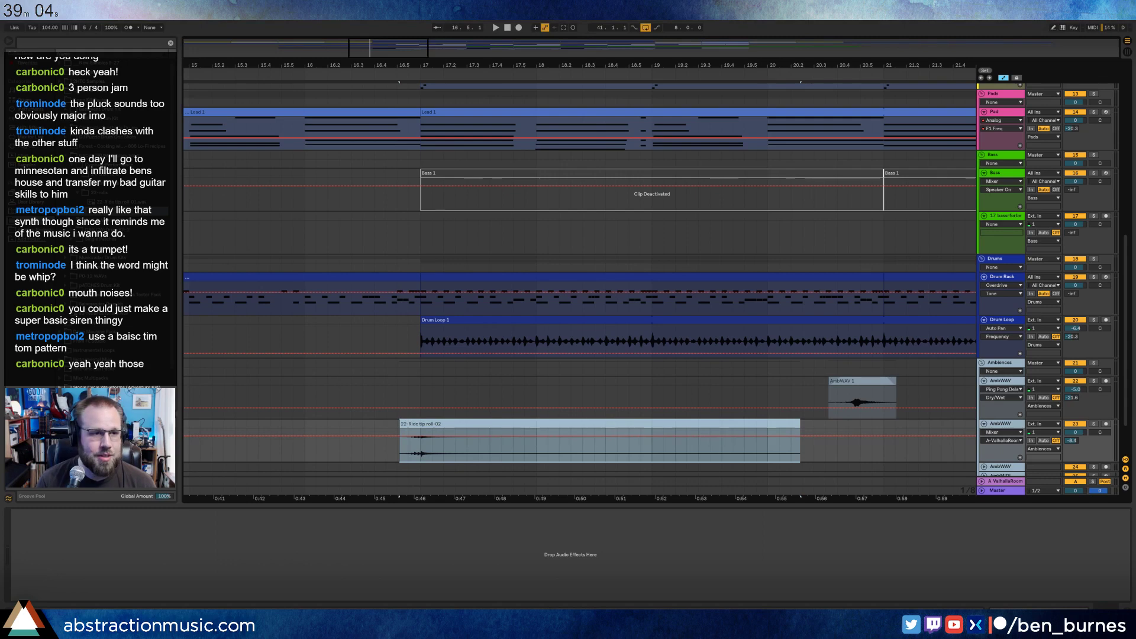
Add Reverb and a Ping Pong Delay ahead of it to the ride roll's track, lengthen the reverb decay, and adjust both effects' Dry/Wet.
{"action": "left_click_drag", "start_coordinate": [81, 351], "coordinate": [215, 545]}
{"action": "left_click_drag", "start_coordinate": [81, 323], "coordinate": [50, 566]}
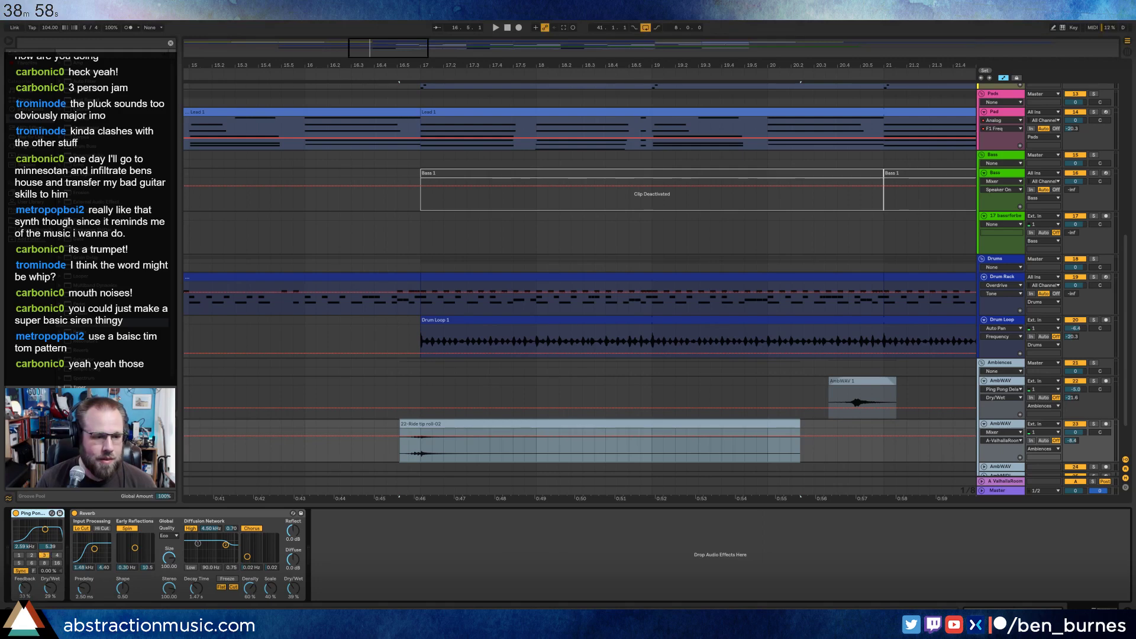
{"action": "left_click", "coordinate": [49, 590]}
{"action": "left_click_drag", "start_coordinate": [196, 589], "coordinate": [195, 570]}
{"action": "left_click_drag", "start_coordinate": [293, 590], "coordinate": [293, 597]}
Play the ride roll with its new effects and shorten the clip to end at bar 19.
{"action": "key", "text": "space"}
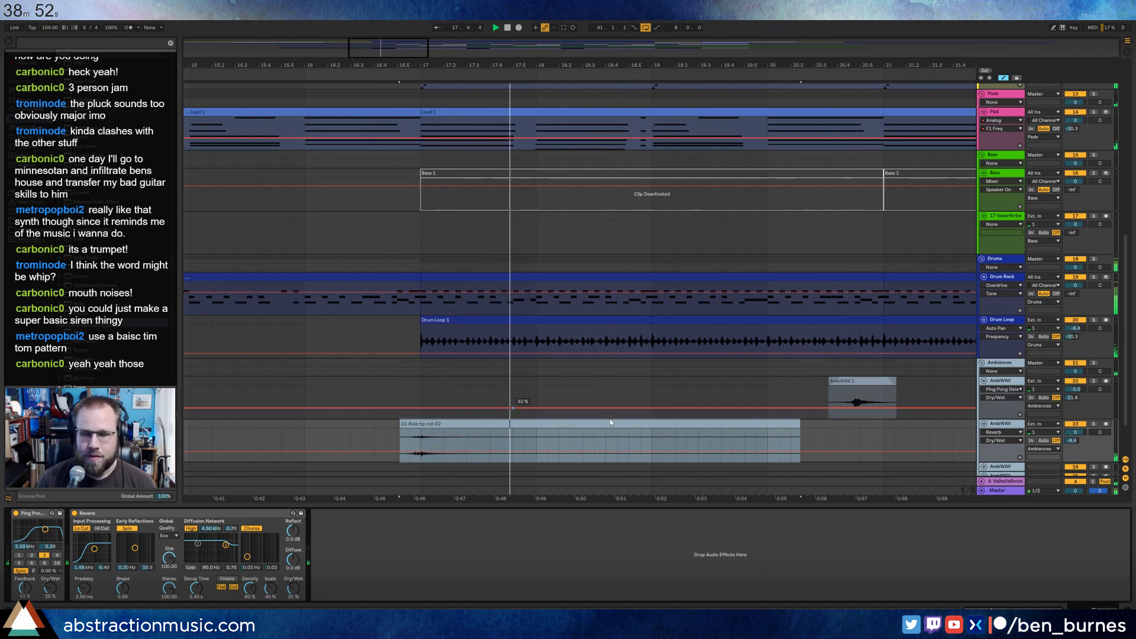
{"action": "left_click_drag", "start_coordinate": [800, 428], "coordinate": [650, 431]}
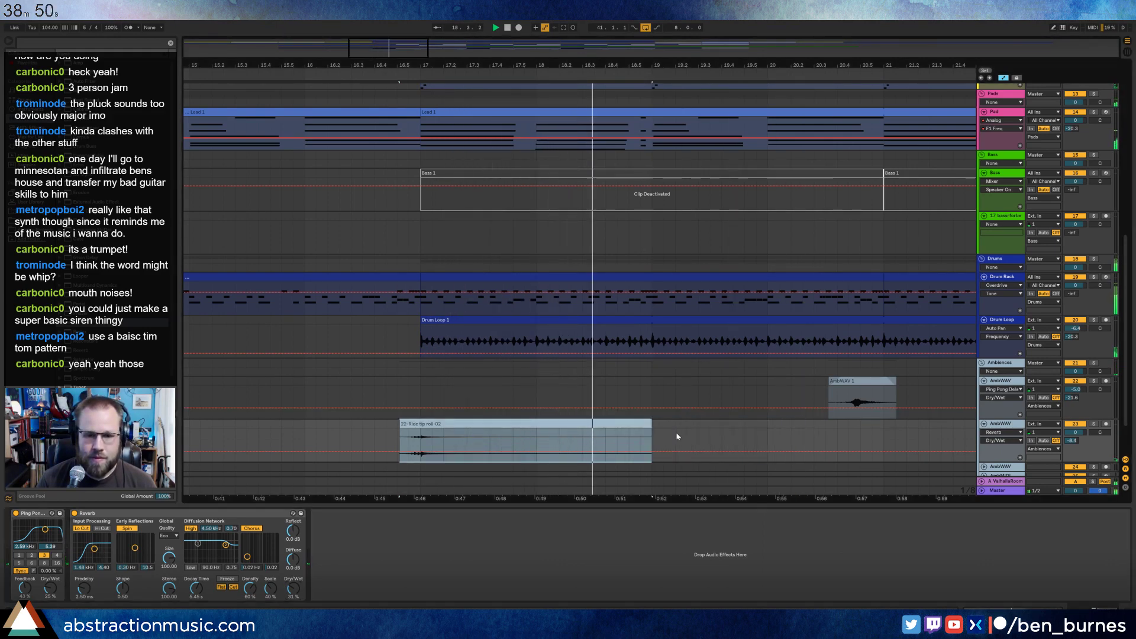
{"action": "left_click", "coordinate": [675, 444]}
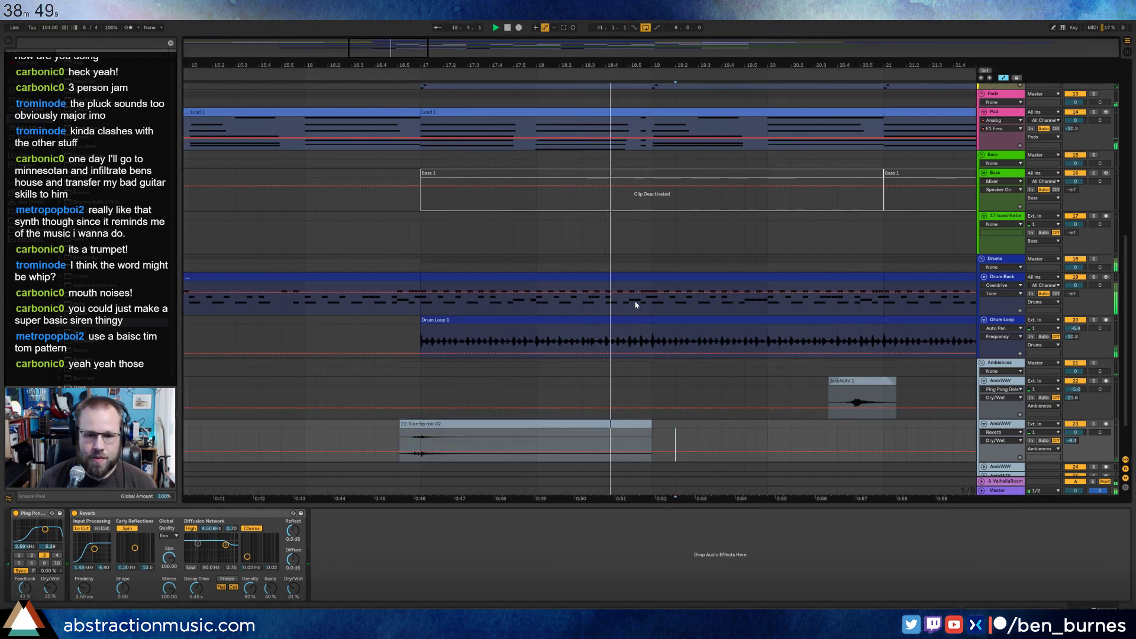
Select the Drum Rack clip starting at bar 17 and look through the browser's folders for further sounds.
{"action": "left_click", "coordinate": [656, 277]}
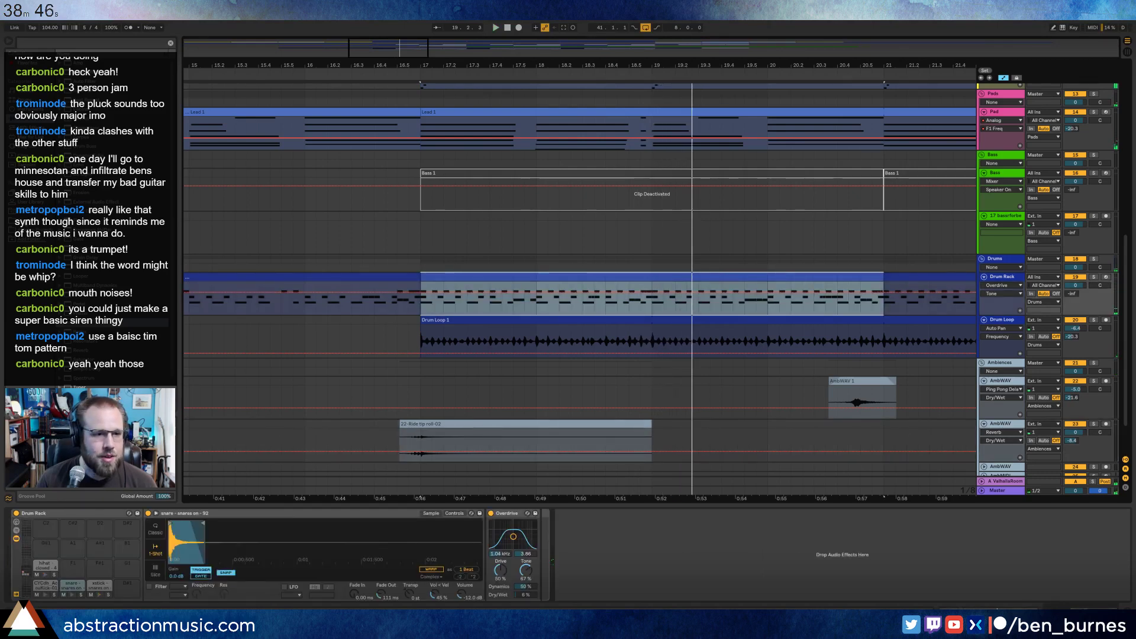
{"action": "left_click", "coordinate": [31, 221]}
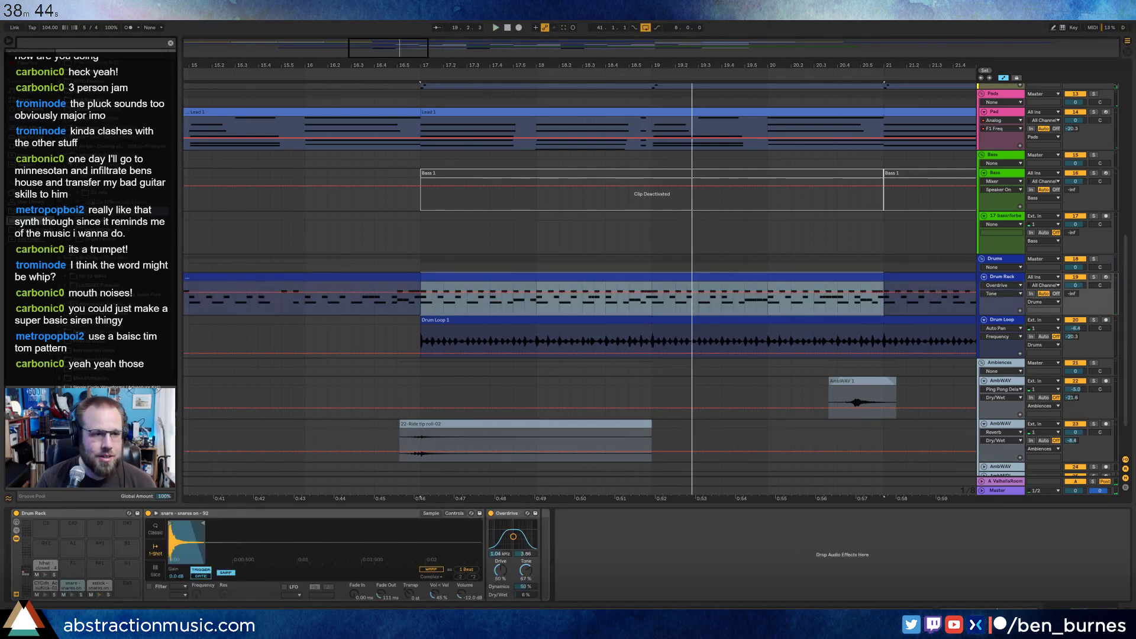
{"action": "left_click", "coordinate": [70, 158]}
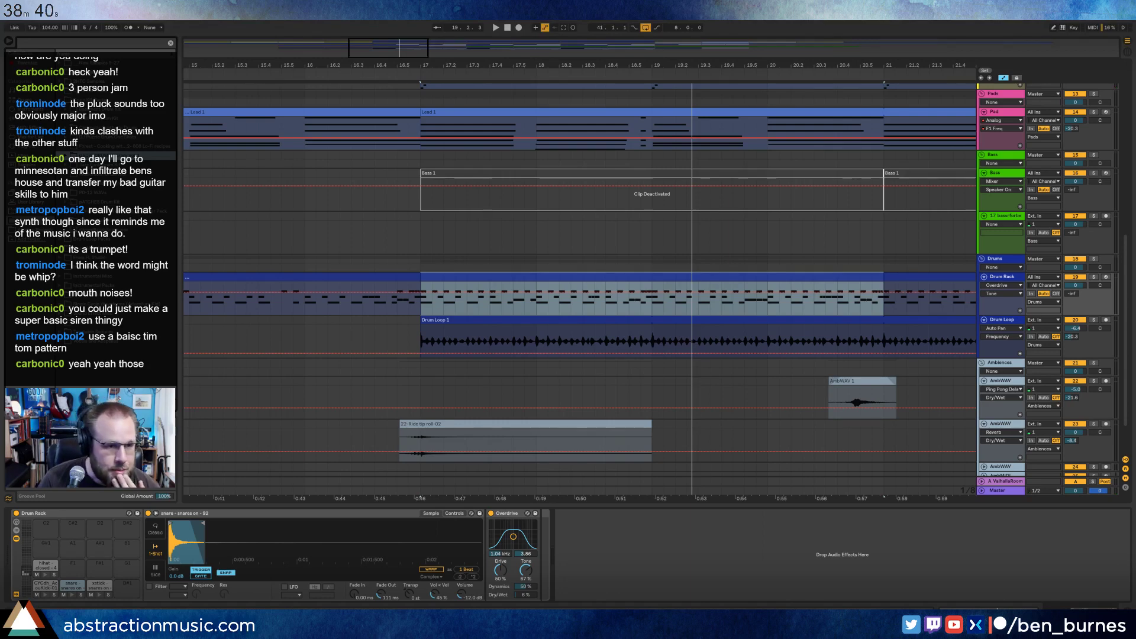
{"action": "left_click", "coordinate": [61, 174]}
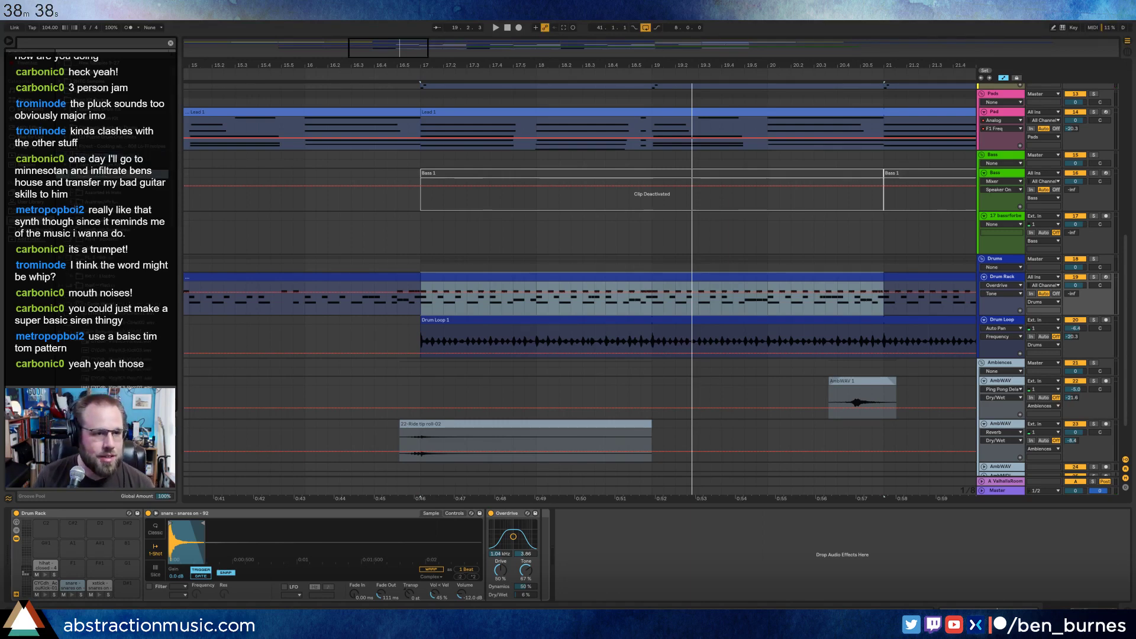
Open the sample folders in the browser and audition percussion samples for a drum fill.
{"action": "left_click", "coordinate": [71, 313]}
{"action": "left_click", "coordinate": [71, 304]}
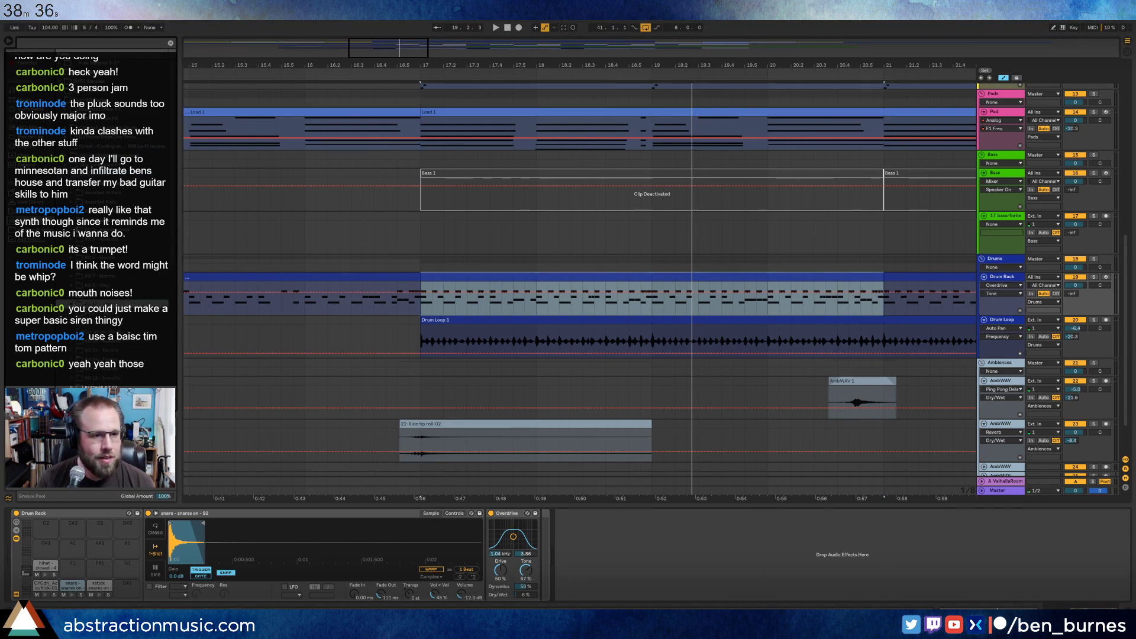
{"action": "left_click", "coordinate": [71, 220]}
{"action": "scroll", "coordinate": [71, 220], "scroll_direction": "down", "scroll_amount": 4}
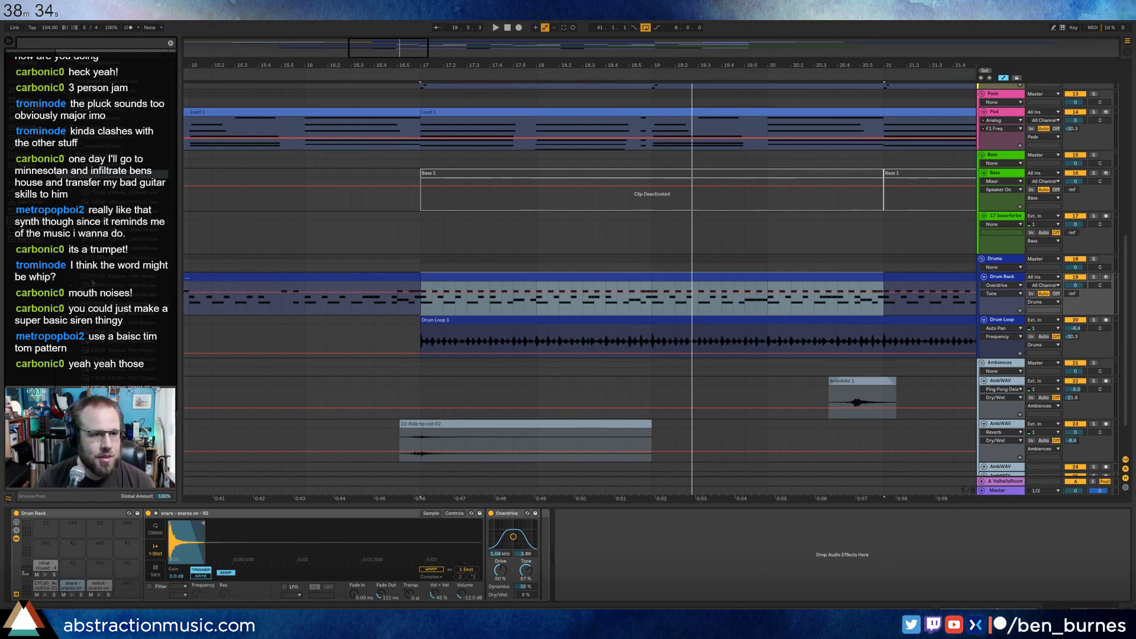
{"action": "scroll", "coordinate": [112, 295], "scroll_direction": "down", "scroll_amount": 4}
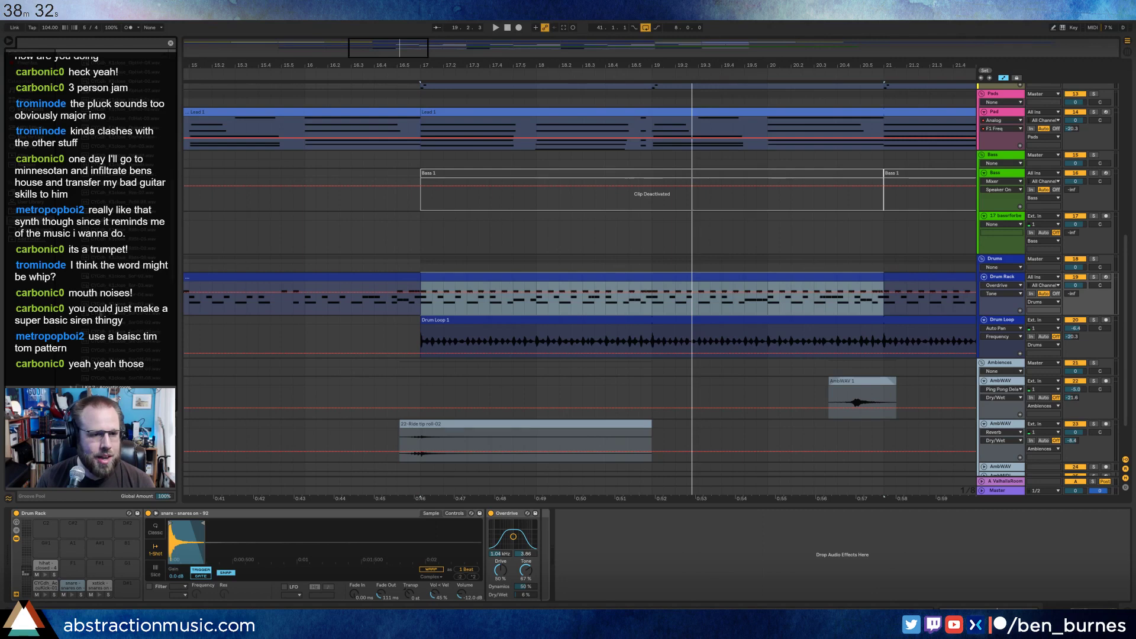
{"action": "left_click", "coordinate": [113, 295]}
{"action": "left_click", "coordinate": [113, 332]}
{"action": "left_click", "coordinate": [112, 304]}
{"action": "left_click", "coordinate": [136, 277]}
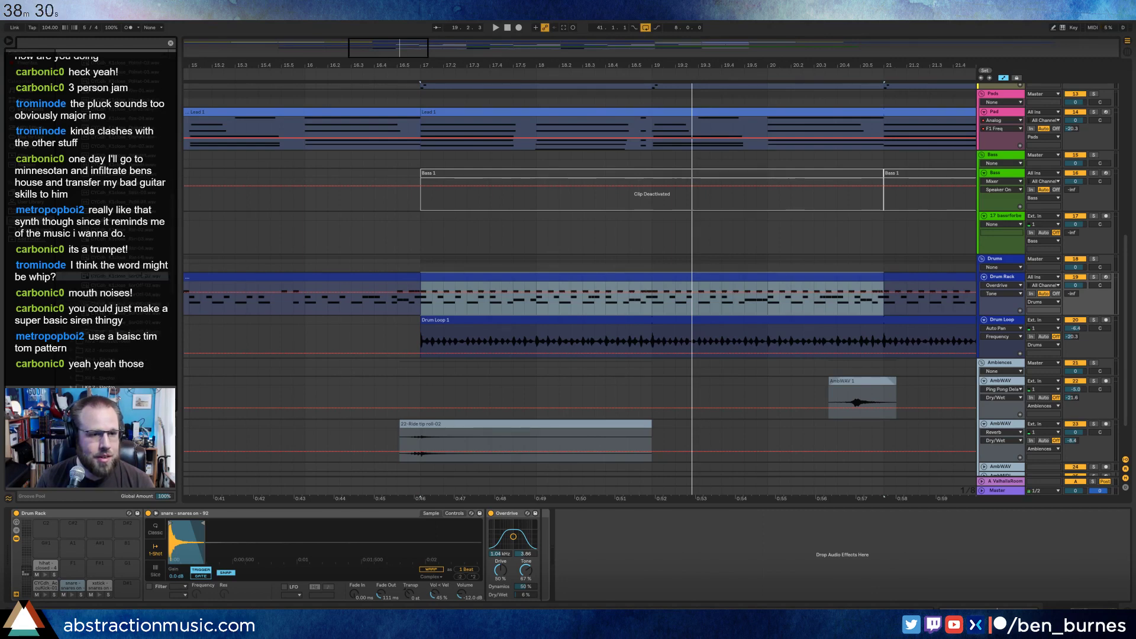
{"action": "left_click", "coordinate": [136, 221]}
{"action": "left_click", "coordinate": [136, 146]}
{"action": "left_click", "coordinate": [136, 110]}
{"action": "scroll", "coordinate": [154, 190], "scroll_direction": "up", "scroll_amount": 2}
{"action": "scroll", "coordinate": [153, 190], "scroll_direction": "up", "scroll_amount": 2}
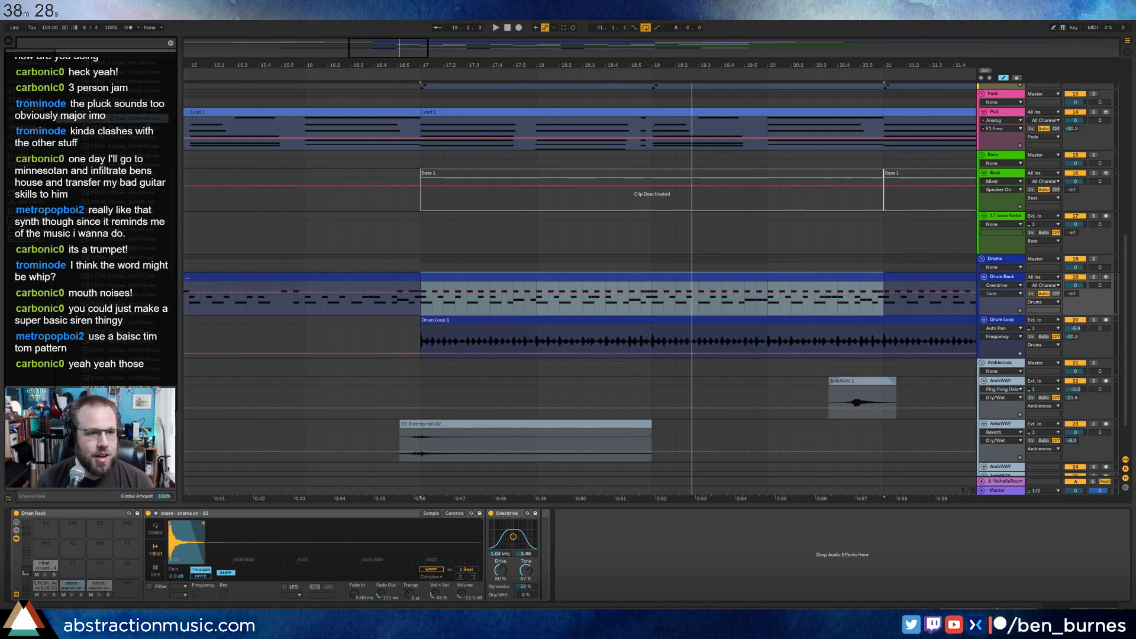
{"action": "scroll", "coordinate": [154, 89], "scroll_direction": "up", "scroll_amount": 4}
{"action": "scroll", "coordinate": [155, 198], "scroll_direction": "up", "scroll_amount": 3}
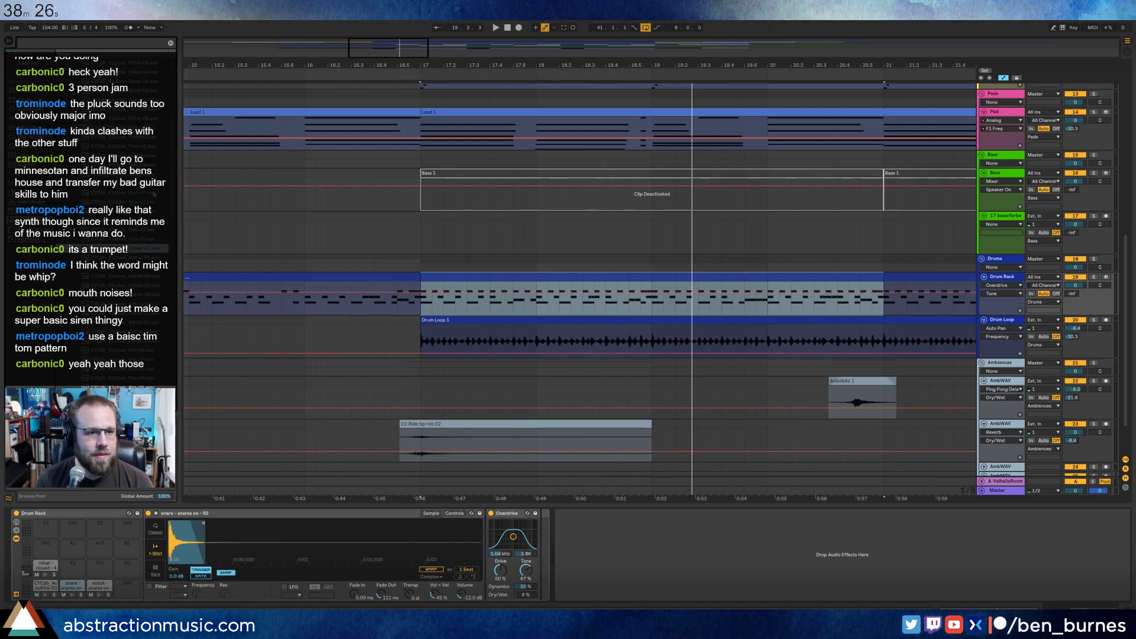
Go through the neighbouring folders and samples one by one, looking for suitable tom hits.
{"action": "key", "text": "Up"}
{"action": "key", "text": "Up"}
{"action": "key", "text": "Up"}
{"action": "key", "text": "Up"}
{"action": "key", "text": "Up"}
{"action": "key", "text": "Up"}
{"action": "key", "text": "Up"}
{"action": "key", "text": "Up"}
{"action": "key", "text": "Up"}
{"action": "key", "text": "Up"}
{"action": "key", "text": "Up"}
{"action": "key", "text": "Up"}
{"action": "key", "text": "Up"}
{"action": "key", "text": "Up"}
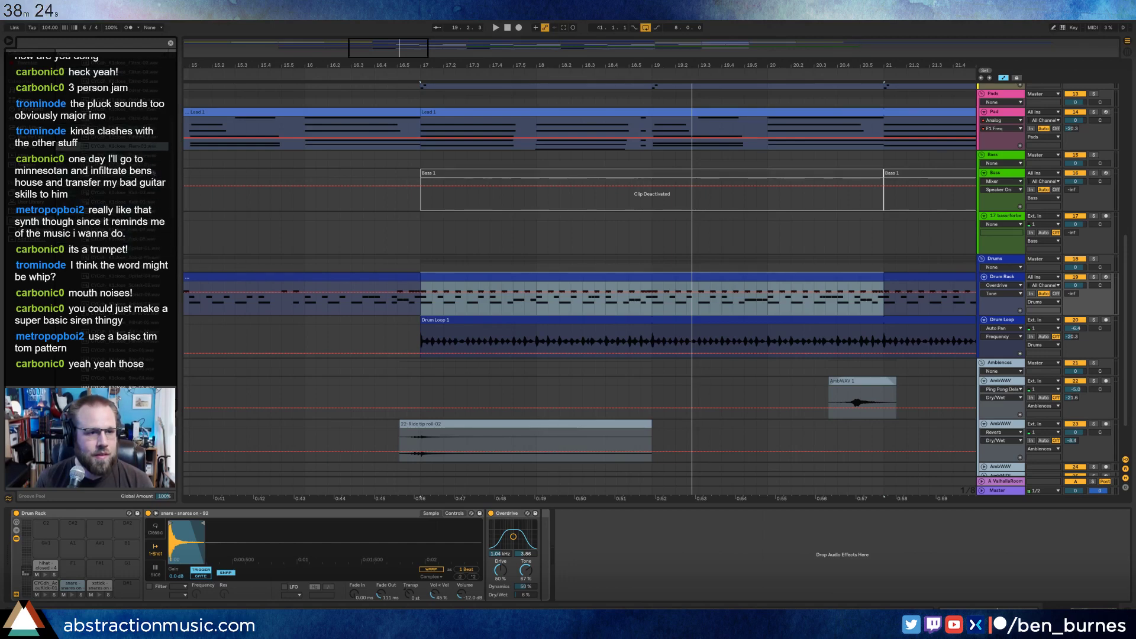
{"action": "key", "text": "Down"}
{"action": "key", "text": "Down"}
{"action": "key", "text": "Down"}
{"action": "key", "text": "Down"}
{"action": "key", "text": "Down"}
{"action": "key", "text": "Down"}
{"action": "key", "text": "Down"}
{"action": "key", "text": "Down"}
{"action": "key", "text": "Down"}
{"action": "key", "text": "Down"}
{"action": "key", "text": "Down"}
{"action": "key", "text": "Down"}
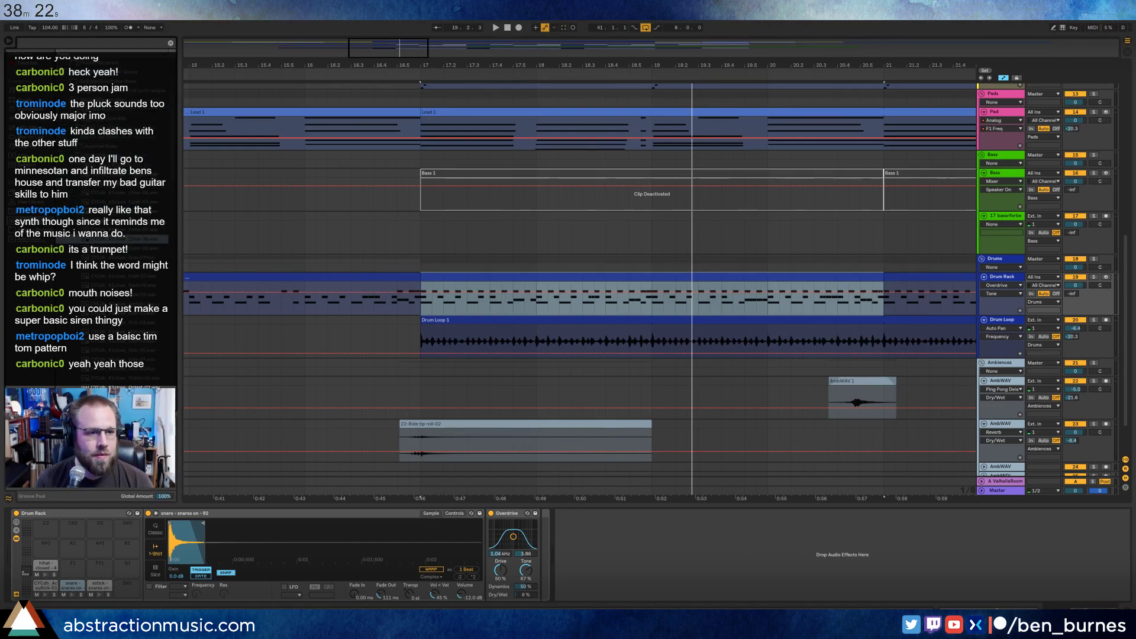
{"action": "key", "text": "Left"}
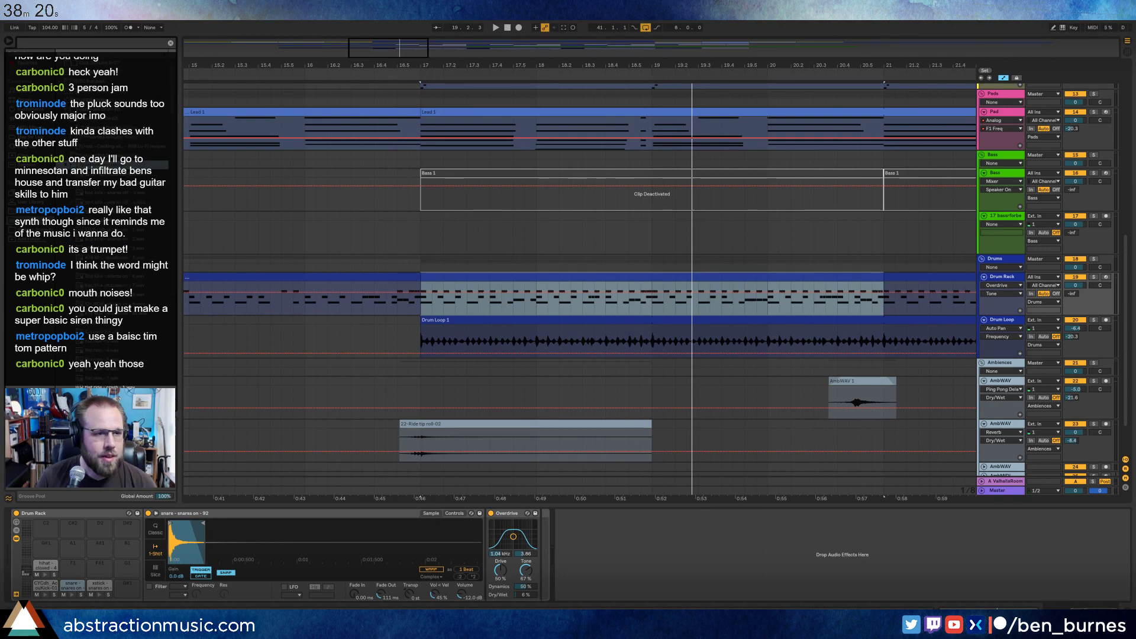
{"action": "key", "text": "Right"}
{"action": "key", "text": "Down"}
{"action": "key", "text": "Down"}
{"action": "key", "text": "Down"}
{"action": "key", "text": "Down"}
{"action": "key", "text": "Down"}
{"action": "key", "text": "Down"}
{"action": "key", "text": "Down"}
{"action": "key", "text": "Down"}
{"action": "key", "text": "Down"}
{"action": "key", "text": "Down"}
{"action": "key", "text": "Down"}
{"action": "key", "text": "Down"}
{"action": "key", "text": "Down"}
{"action": "key", "text": "Down"}
{"action": "key", "text": "Down"}
{"action": "key", "text": "Down"}
{"action": "key", "text": "Down"}
{"action": "key", "text": "Down"}
{"action": "key", "text": "Down"}
{"action": "key", "text": "Down"}
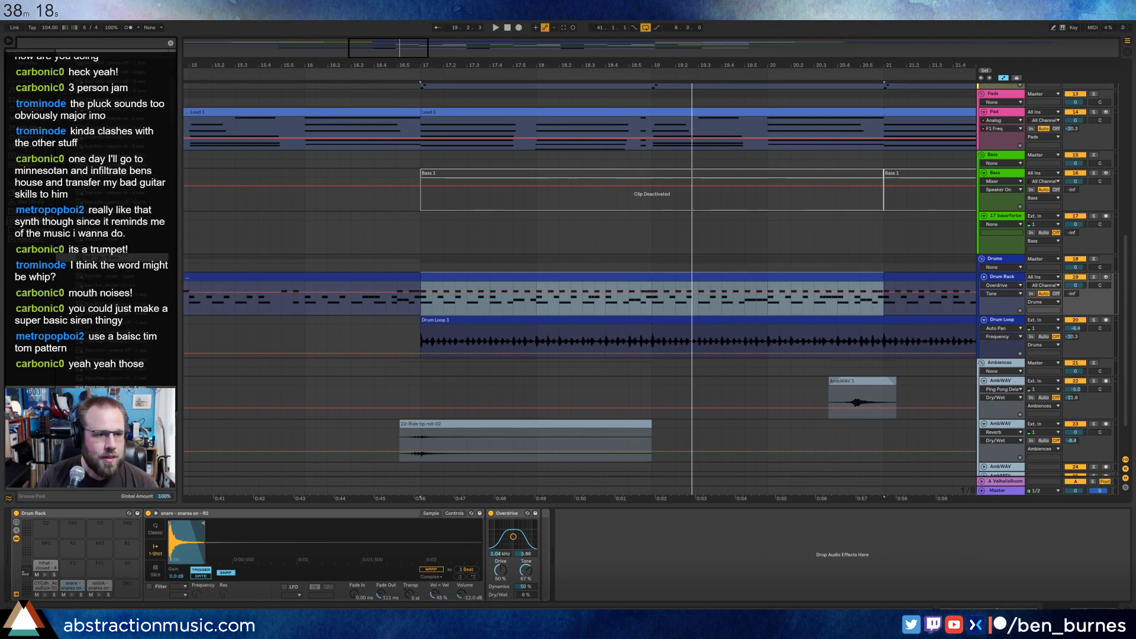
{"action": "key", "text": "Down"}
{"action": "key", "text": "Down"}
{"action": "key", "text": "Down"}
{"action": "key", "text": "Down"}
{"action": "key", "text": "Down"}
{"action": "key", "text": "Down"}
{"action": "key", "text": "Down"}
{"action": "key", "text": "Down"}
{"action": "key", "text": "Down"}
{"action": "key", "text": "Down"}
{"action": "key", "text": "Down"}
{"action": "key", "text": "Down"}
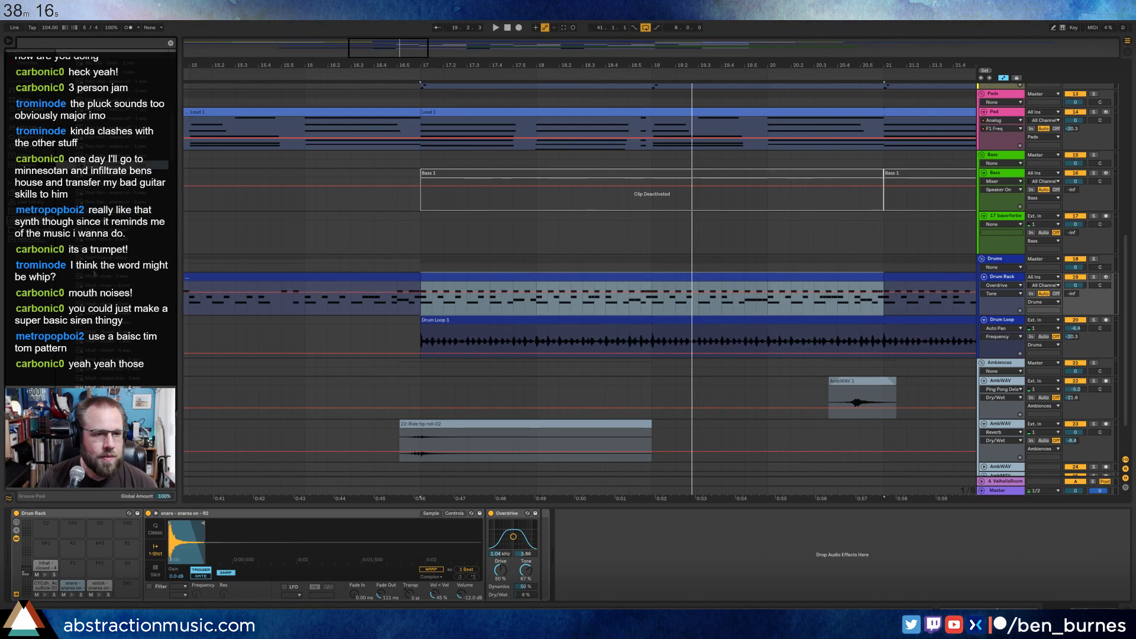
{"action": "key", "text": "Down"}
{"action": "key", "text": "Down"}
{"action": "key", "text": "Down"}
{"action": "key", "text": "Down"}
{"action": "key", "text": "Down"}
{"action": "key", "text": "Down"}
{"action": "key", "text": "Down"}
{"action": "key", "text": "Down"}
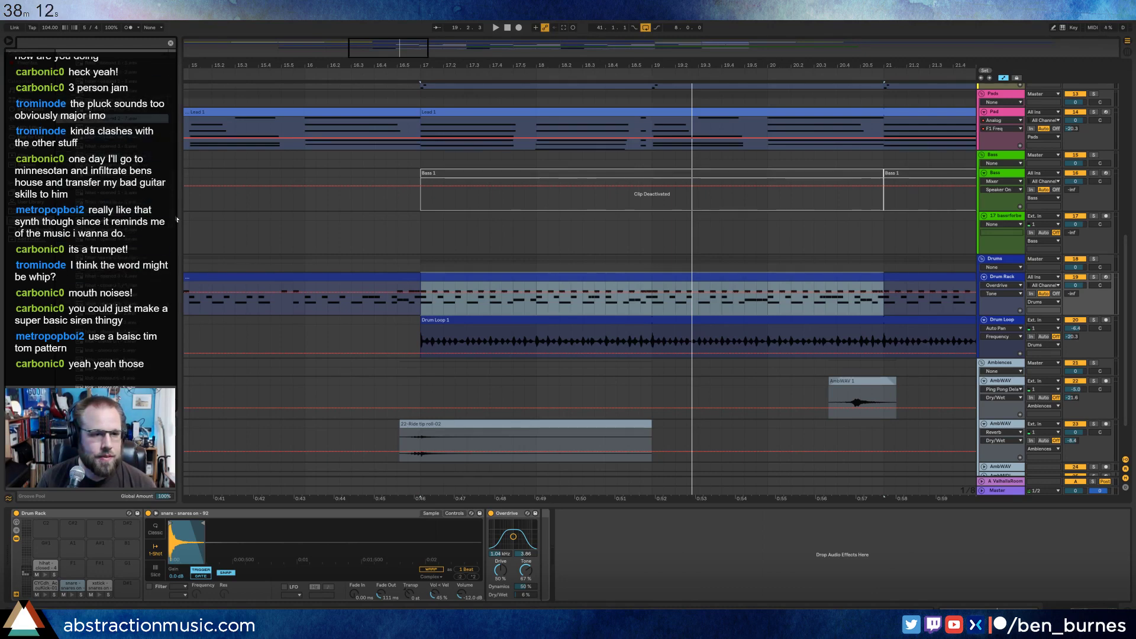
Audition the rack tom samples and load "rack tom - snares off - 7" onto the empty Drum Rack pad above the snare.
{"action": "left_click_drag", "start_coordinate": [173, 122], "coordinate": [180, 228]}
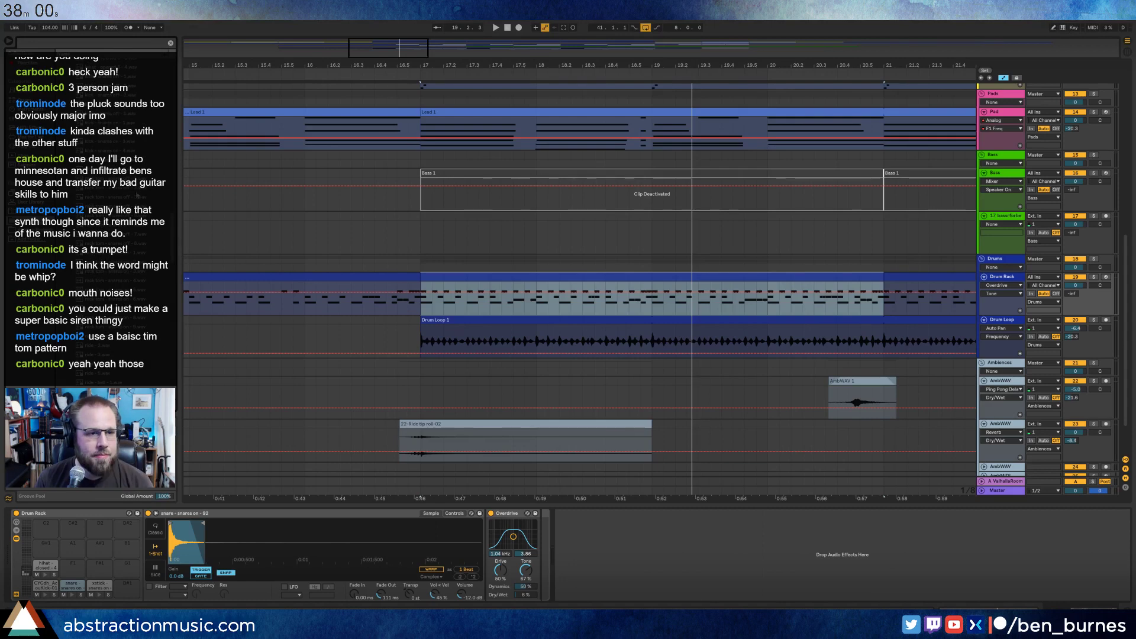
{"action": "left_click", "coordinate": [137, 188]}
{"action": "left_click", "coordinate": [137, 225]}
{"action": "left_click", "coordinate": [136, 262]}
{"action": "left_click", "coordinate": [136, 299]}
{"action": "left_click", "coordinate": [136, 318]}
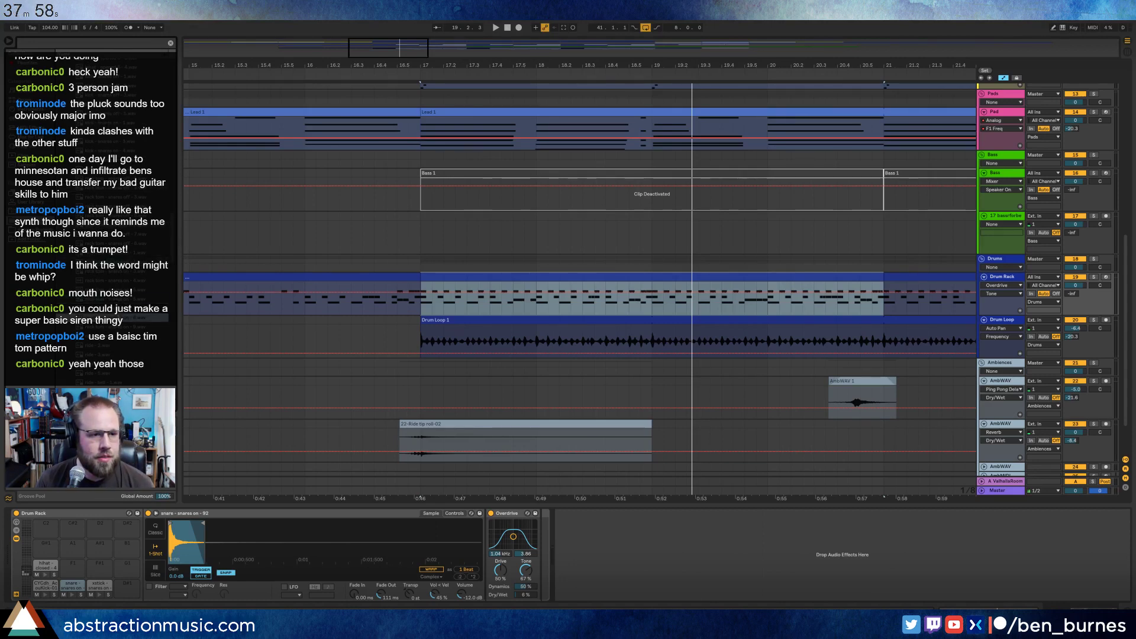
{"action": "left_click", "coordinate": [121, 329]}
{"action": "left_click", "coordinate": [125, 207]}
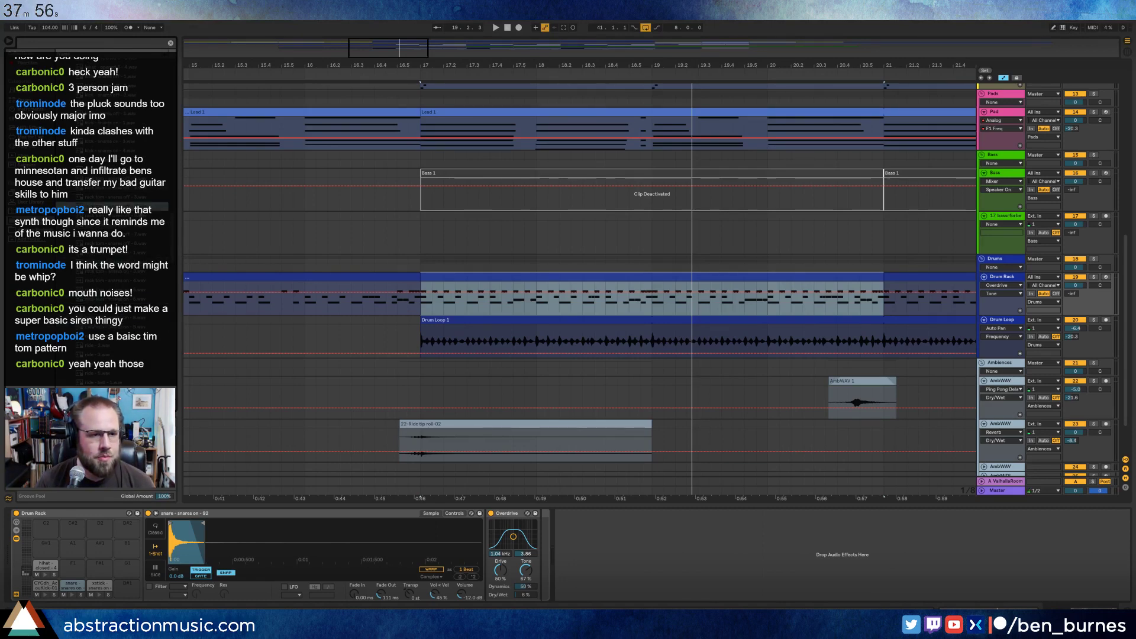
{"action": "left_click", "coordinate": [124, 197]}
{"action": "left_click", "coordinate": [121, 189]}
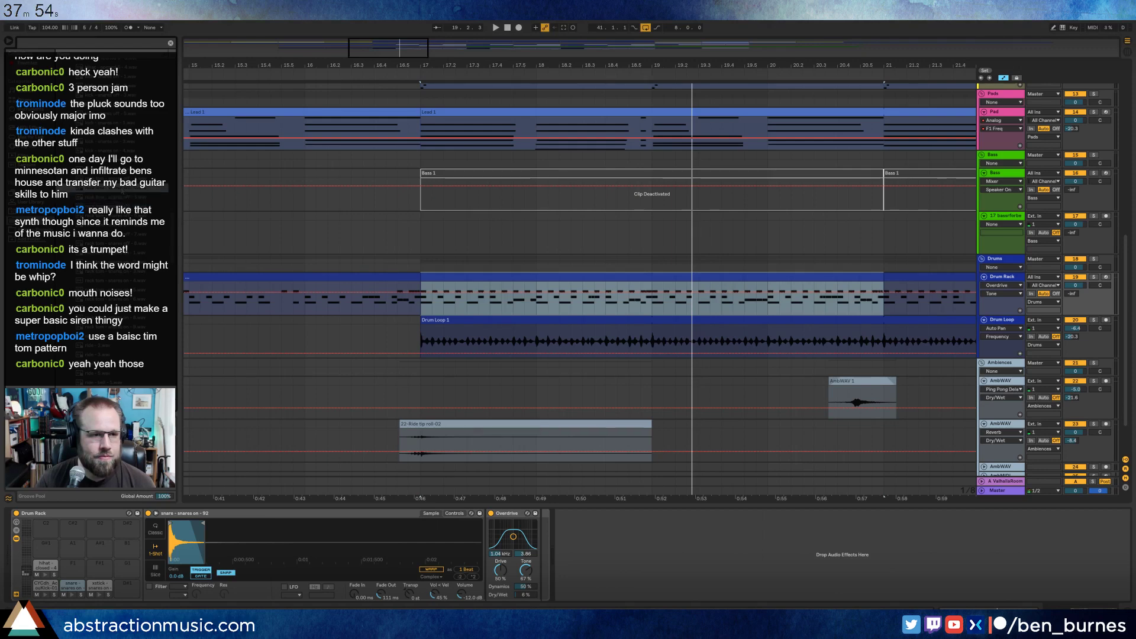
{"action": "left_click", "coordinate": [127, 206]}
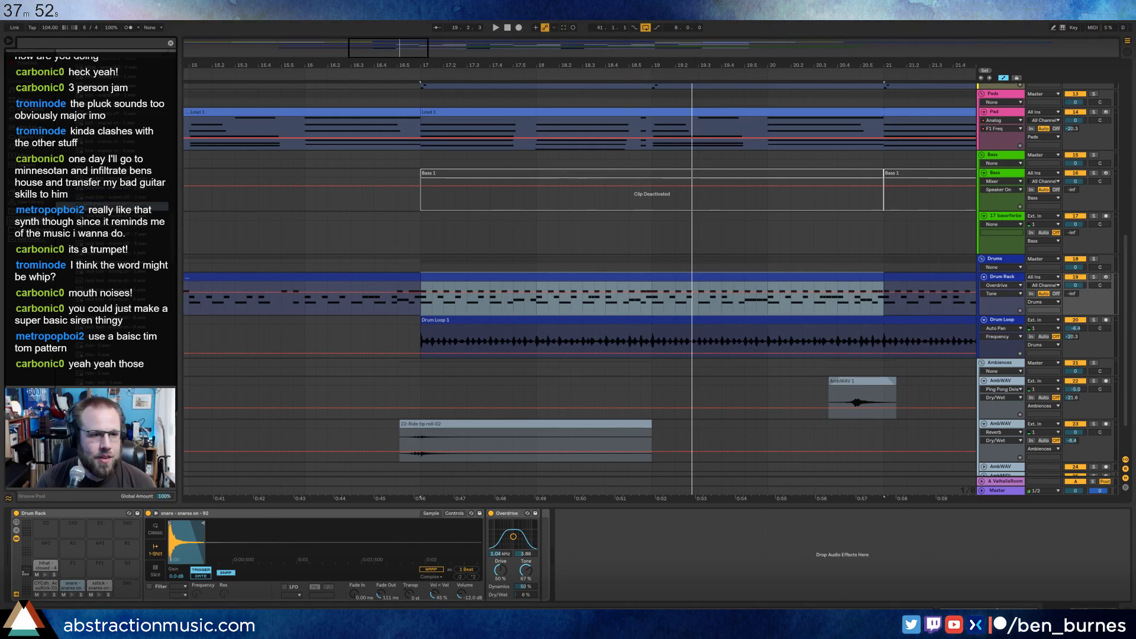
{"action": "left_click", "coordinate": [120, 189]}
{"action": "left_click", "coordinate": [122, 271]}
{"action": "left_click", "coordinate": [123, 243]}
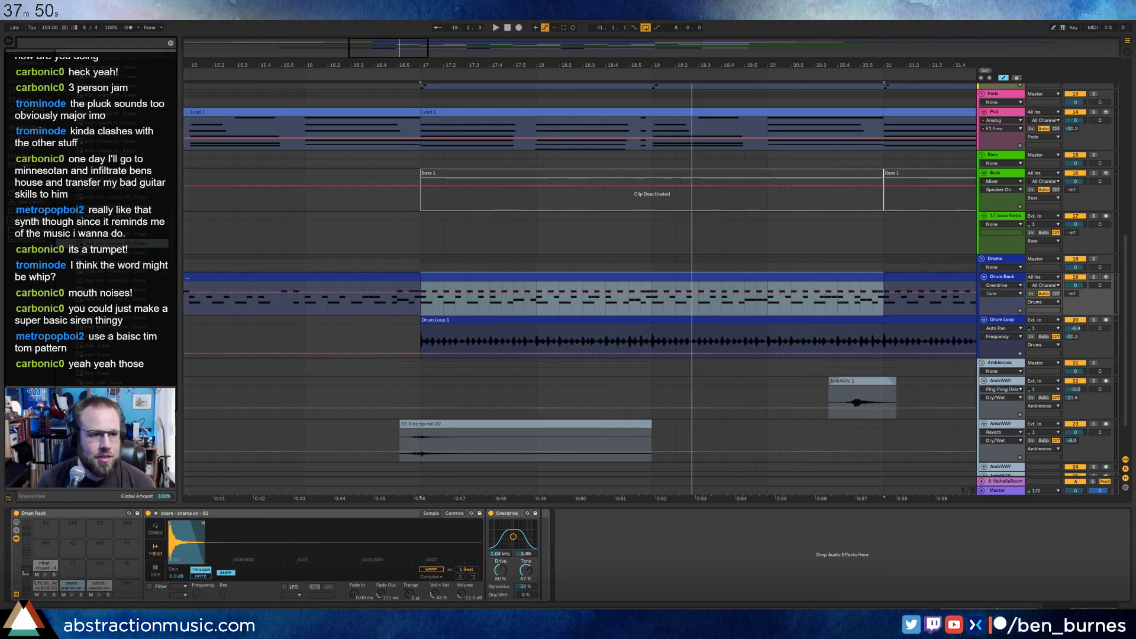
{"action": "left_click", "coordinate": [123, 216]}
{"action": "left_click", "coordinate": [108, 236]}
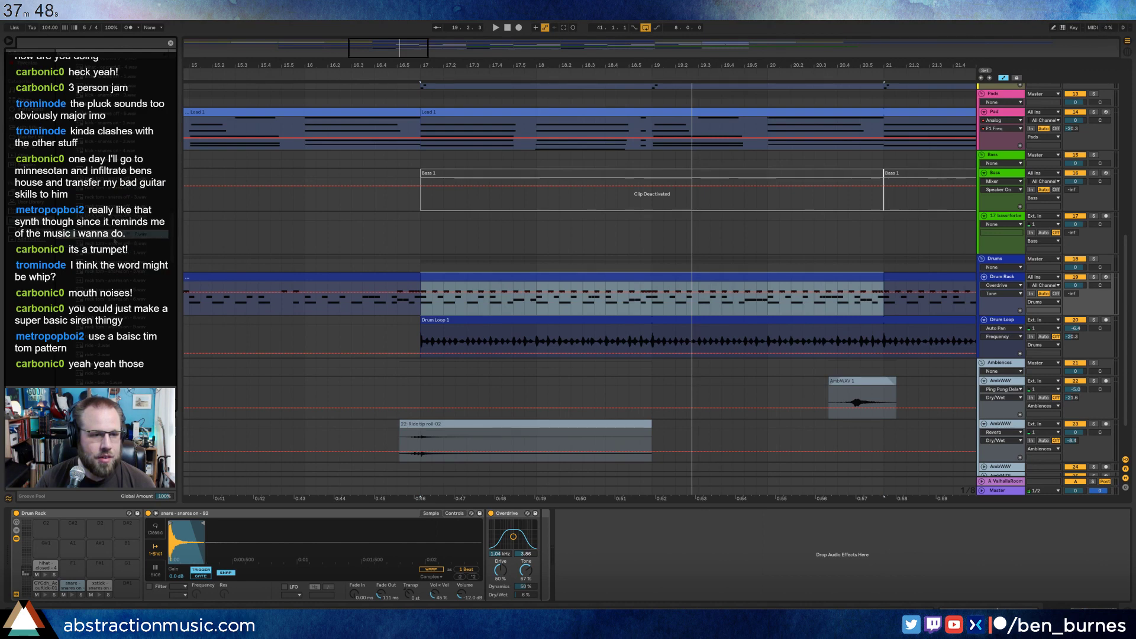
{"action": "left_click_drag", "start_coordinate": [108, 235], "coordinate": [74, 570]}
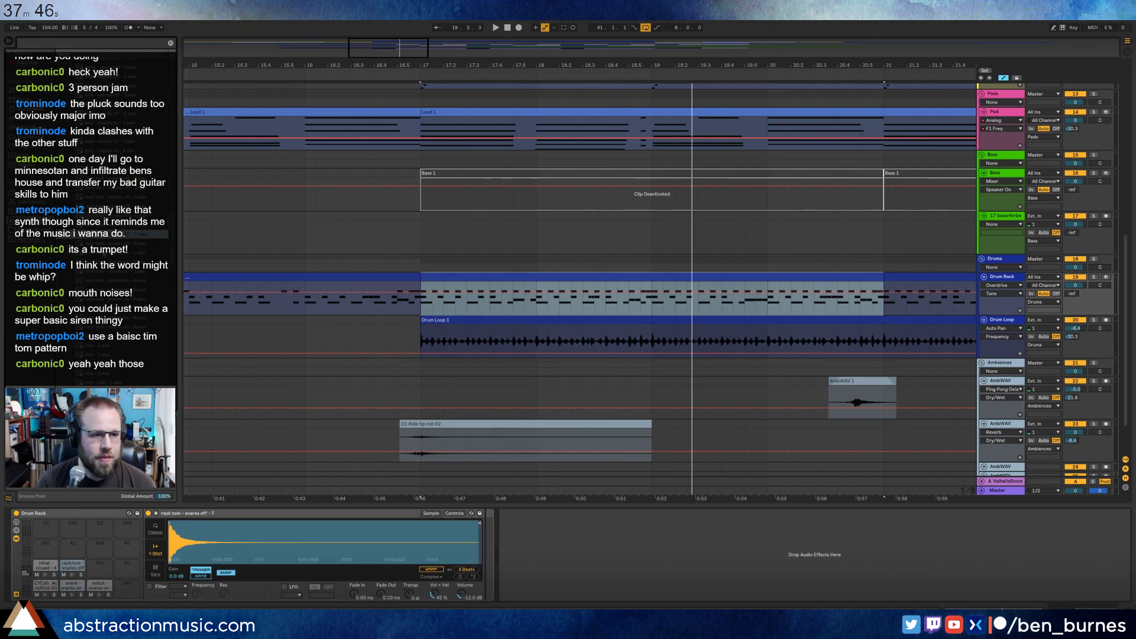
Audition more toms and load "rack tom - snares on - 4" onto the empty pad beside the first rack tom.
{"action": "left_click", "coordinate": [119, 300]}
{"action": "left_click", "coordinate": [108, 309]}
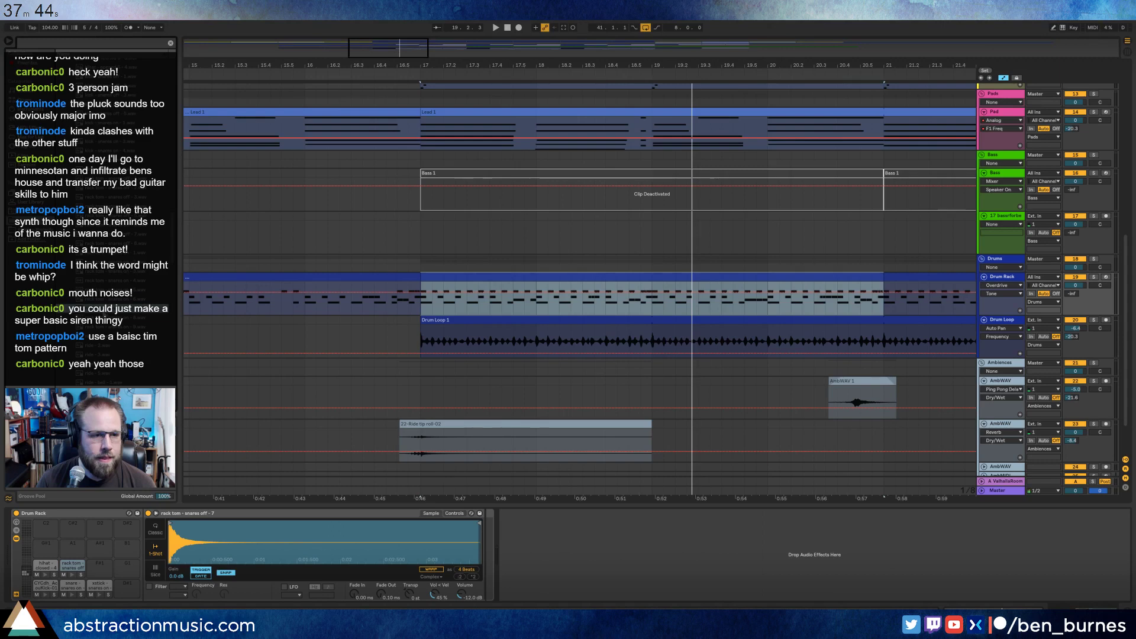
{"action": "left_click", "coordinate": [82, 280]}
{"action": "left_click_drag", "start_coordinate": [107, 544], "coordinate": [100, 565]}
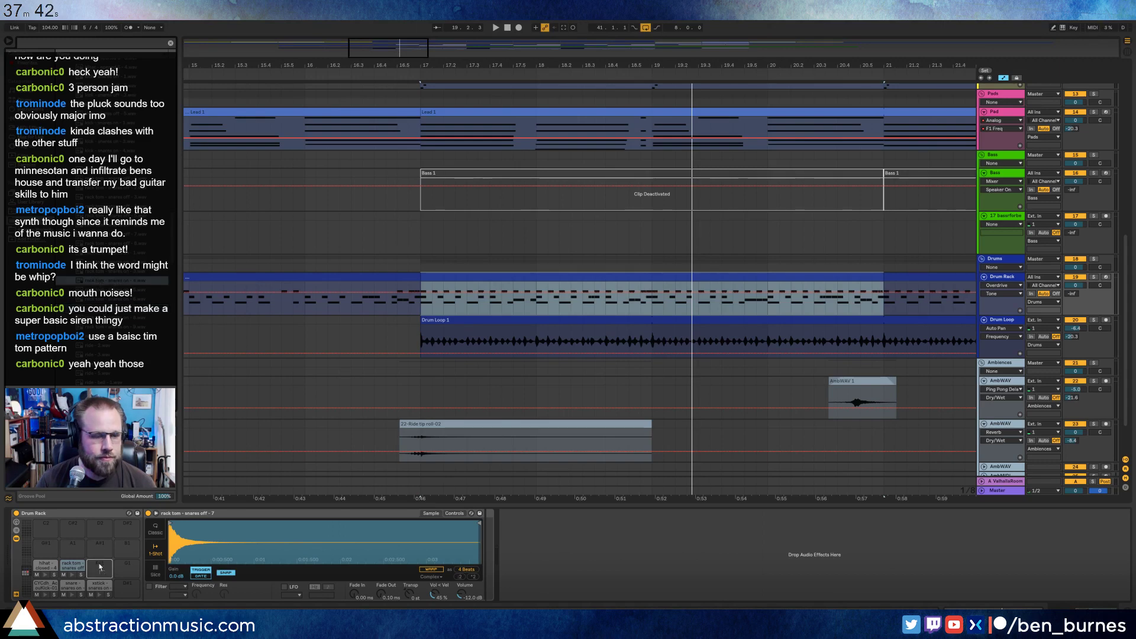
Transpose the second rack tom down a few semitones in its sampler controls and audition the pad.
{"action": "left_click", "coordinate": [454, 514]}
{"action": "left_click_drag", "start_coordinate": [435, 570], "coordinate": [435, 572]}
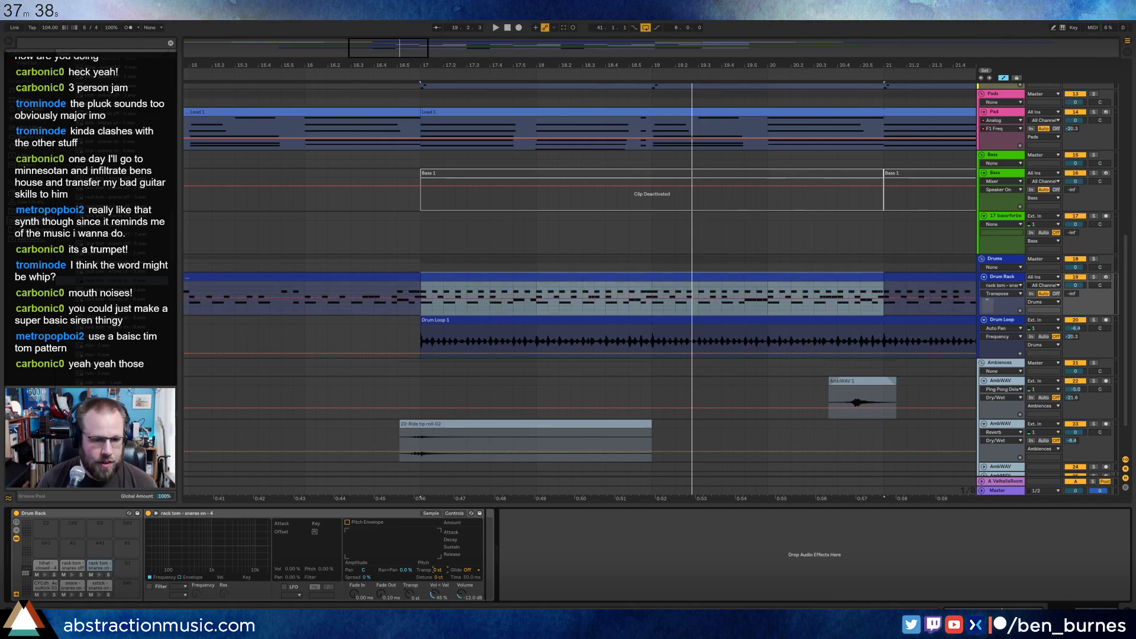
{"action": "left_click", "coordinate": [99, 574]}
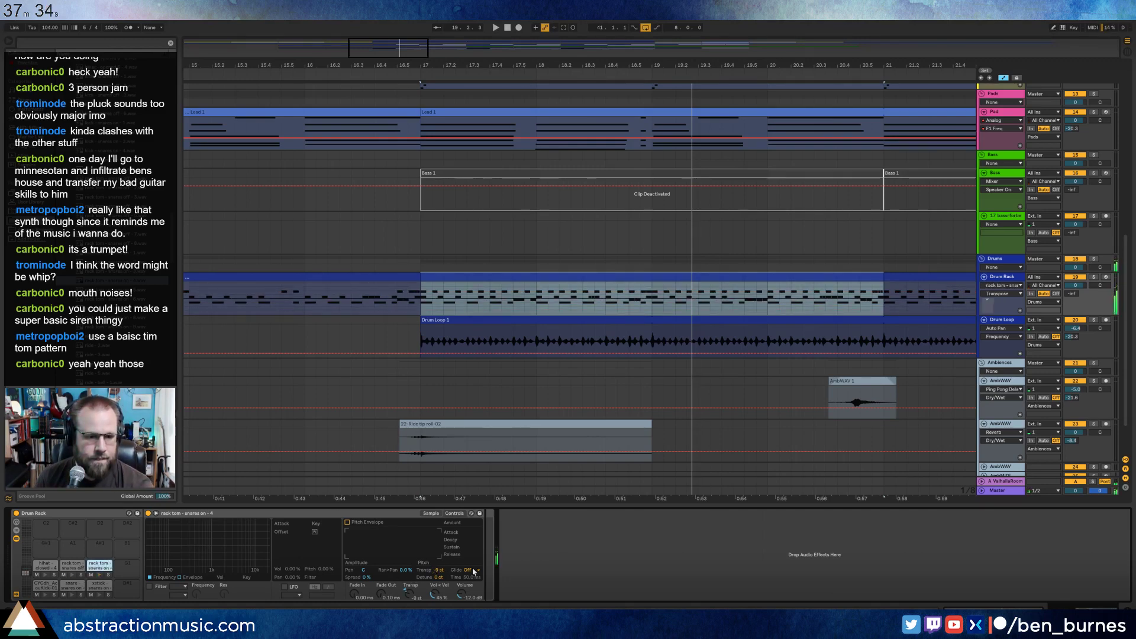
{"action": "left_click_drag", "start_coordinate": [438, 570], "coordinate": [439, 557]}
{"action": "left_click", "coordinate": [105, 574]}
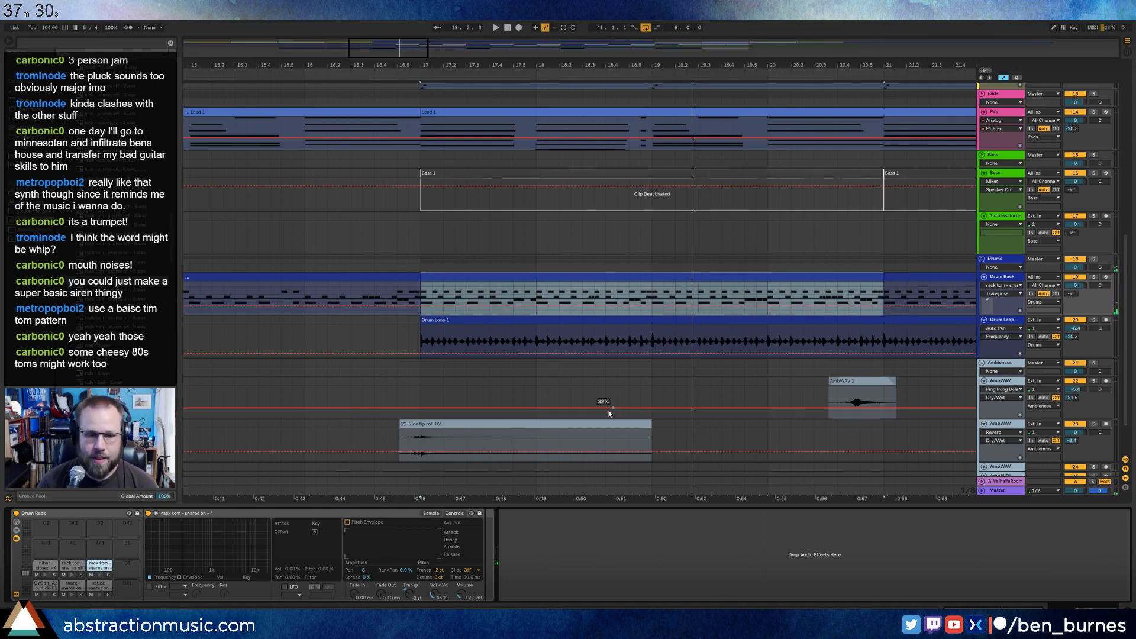
In the drum MIDI clip, add two consecutive sixteenths of the second tom from beat 4.5 and one first-tom note on the final sixteenth.
{"action": "double_click", "coordinate": [652, 292]}
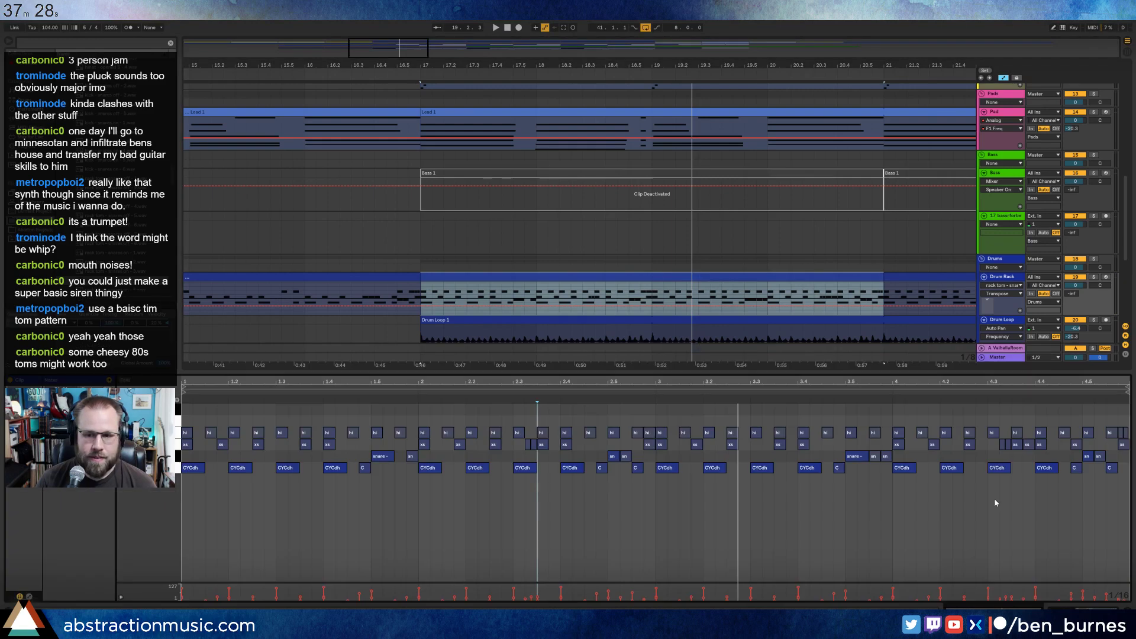
{"action": "double_click", "coordinate": [1090, 411]}
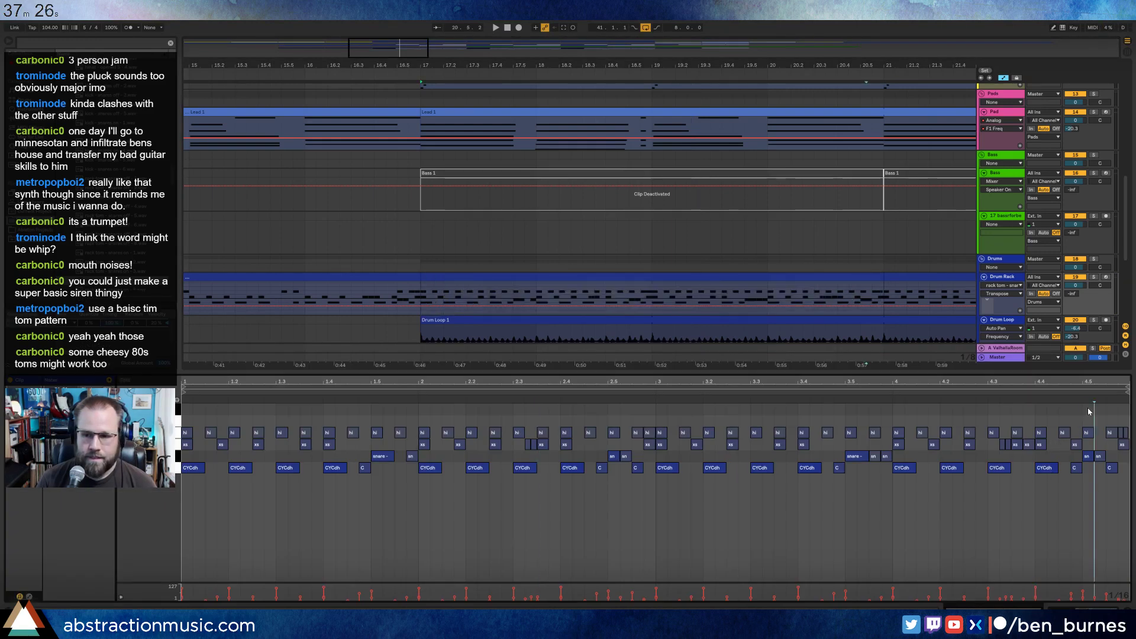
{"action": "double_click", "coordinate": [1100, 409]}
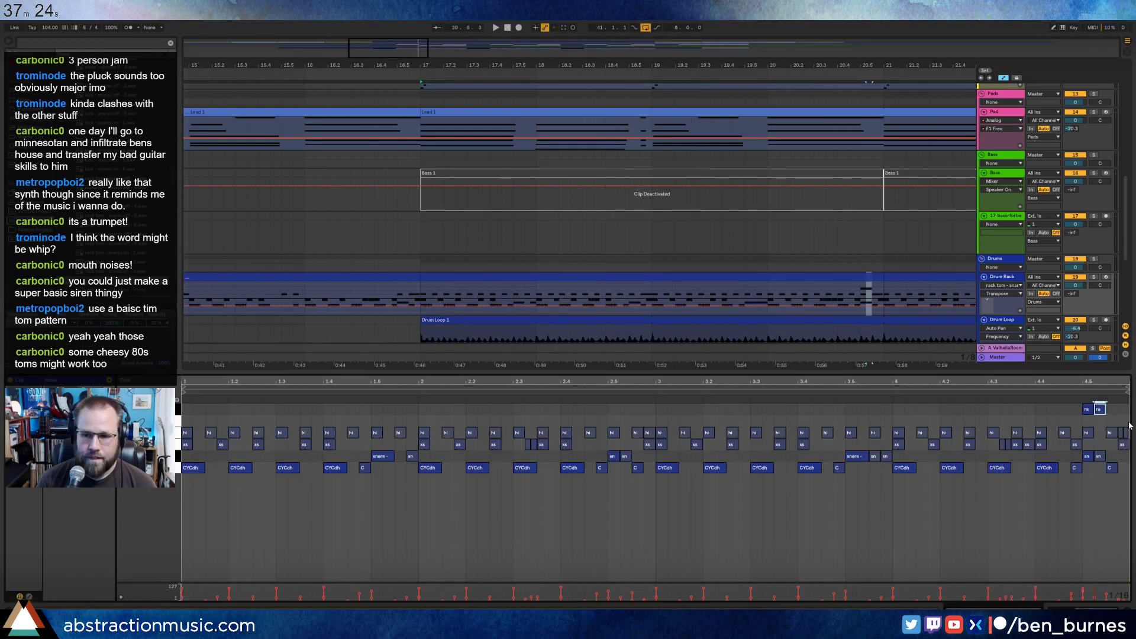
{"action": "double_click", "coordinate": [1123, 421]}
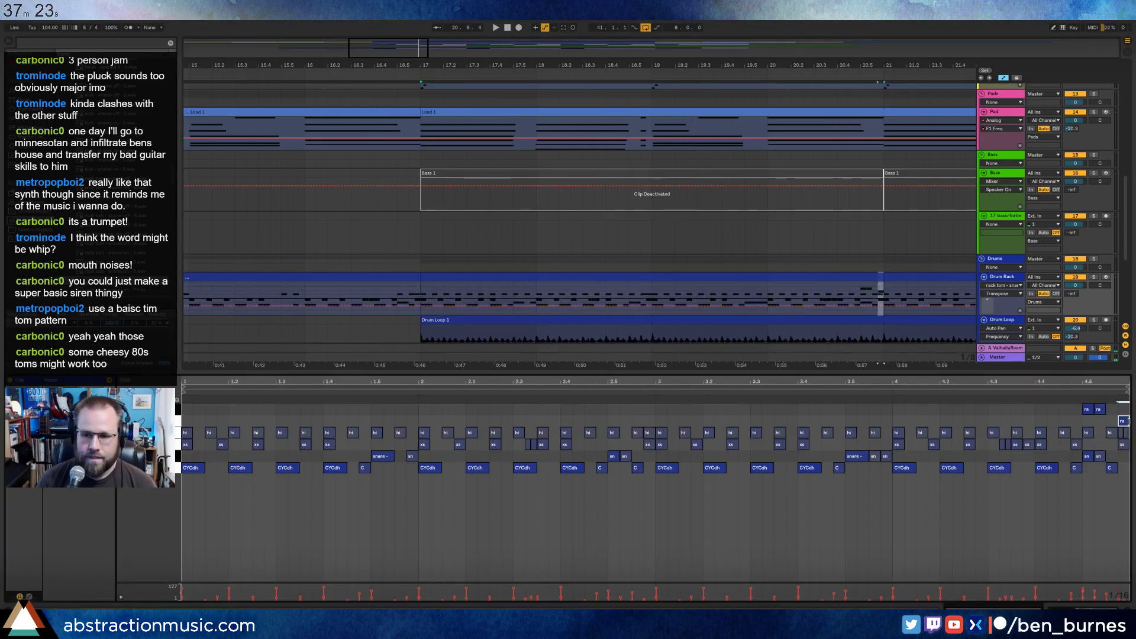
Play the clip from beat 4.3 to check the fill, and move the first-tom note one sixteenth earlier.
{"action": "left_click", "coordinate": [987, 397]}
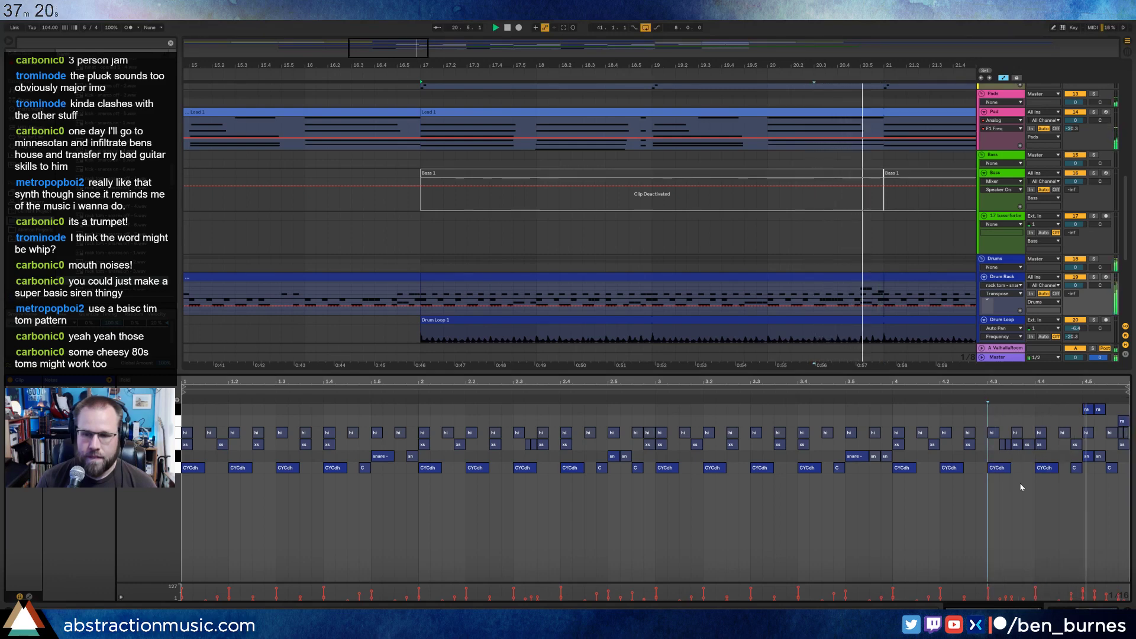
{"action": "key", "text": "space"}
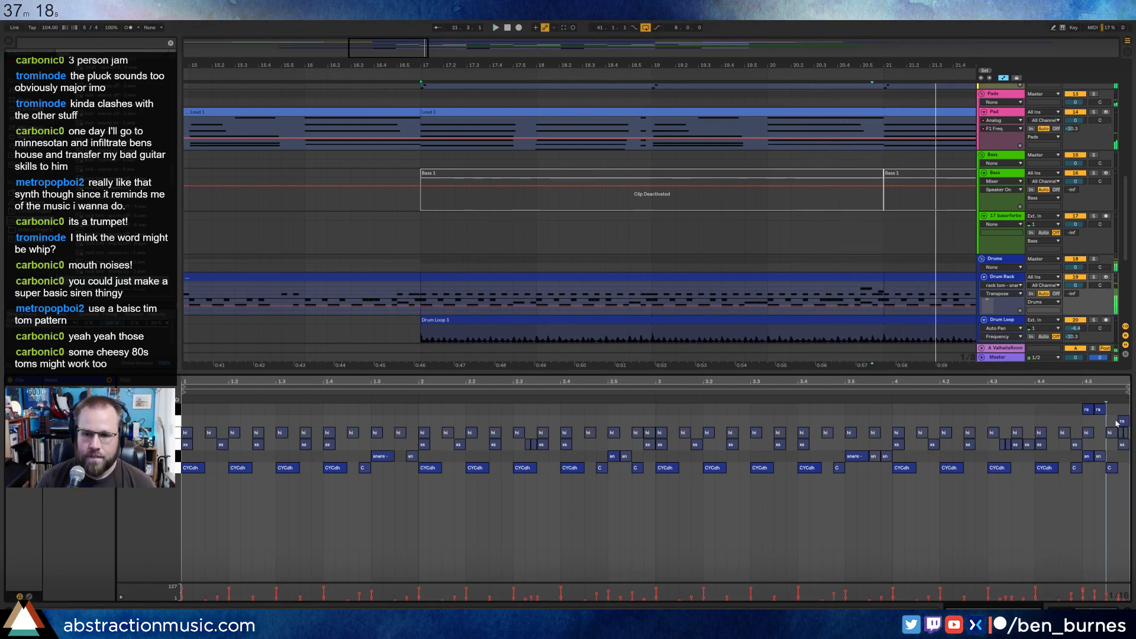
{"action": "left_click_drag", "start_coordinate": [1124, 421], "coordinate": [1112, 418]}
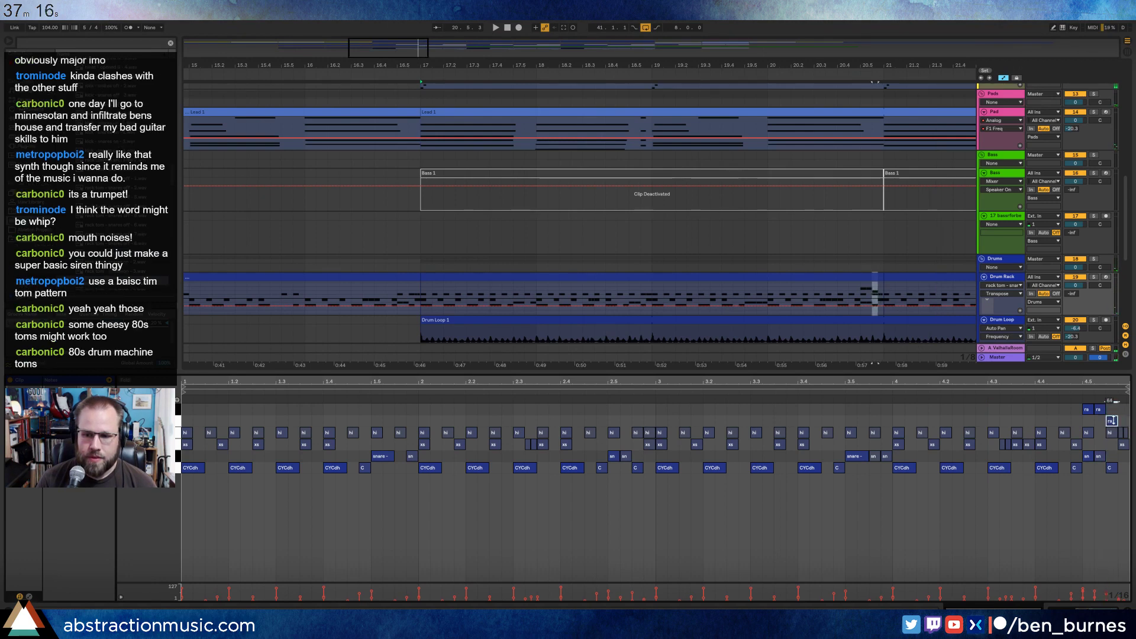
Return to the Drum Rack devices and show the sample waveform of the second rack tom.
{"action": "left_click", "coordinate": [1100, 409]}
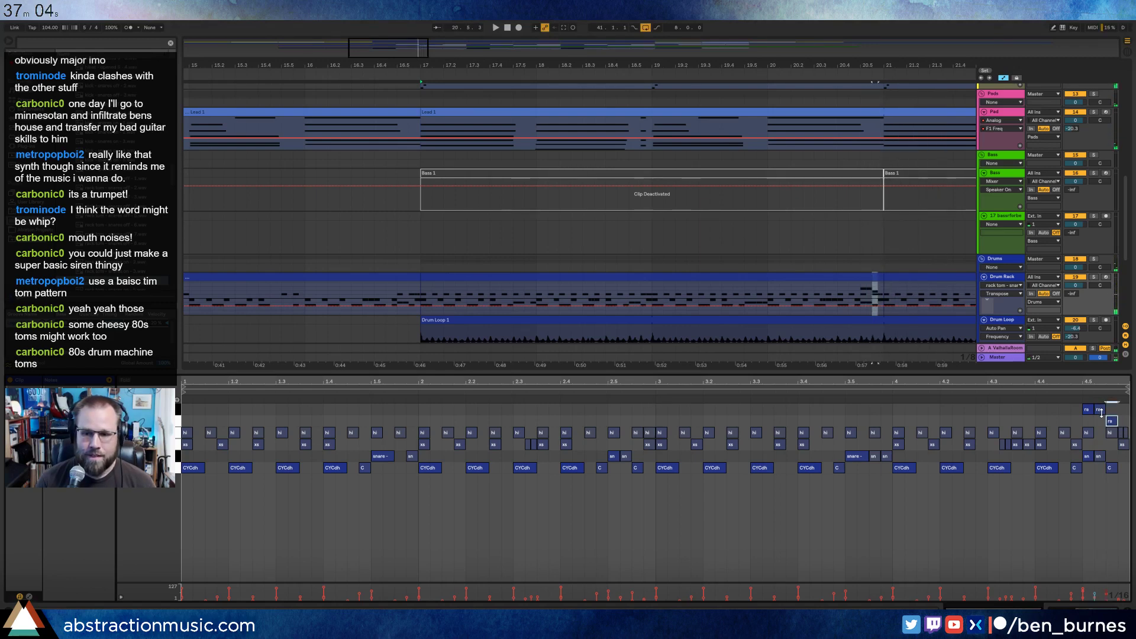
{"action": "key", "text": "shift+Tab"}
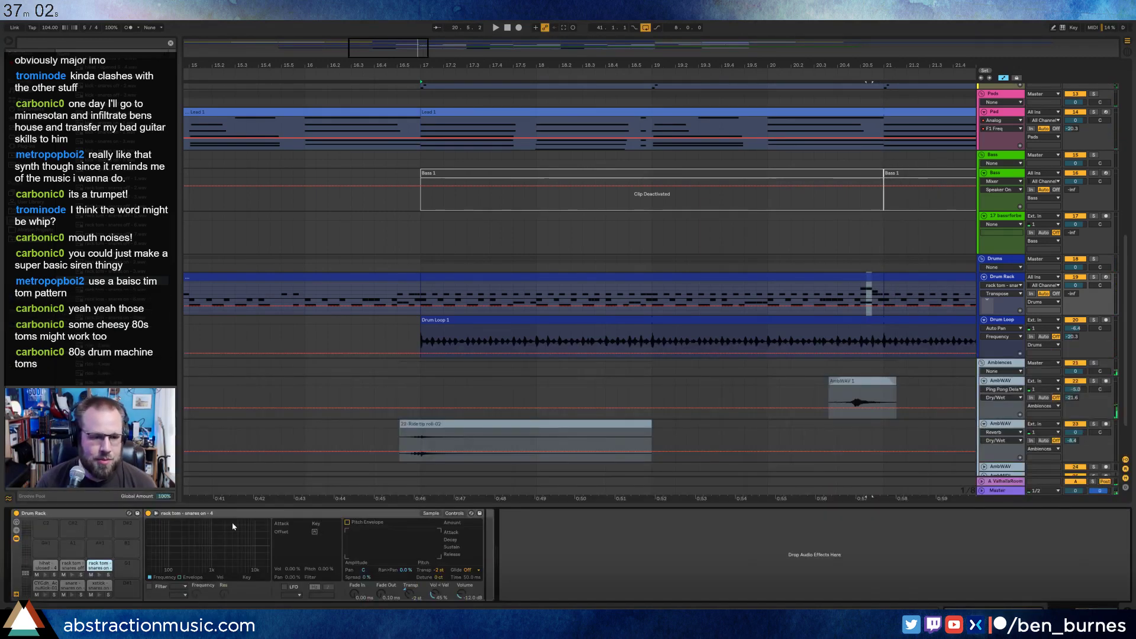
{"action": "left_click", "coordinate": [424, 514]}
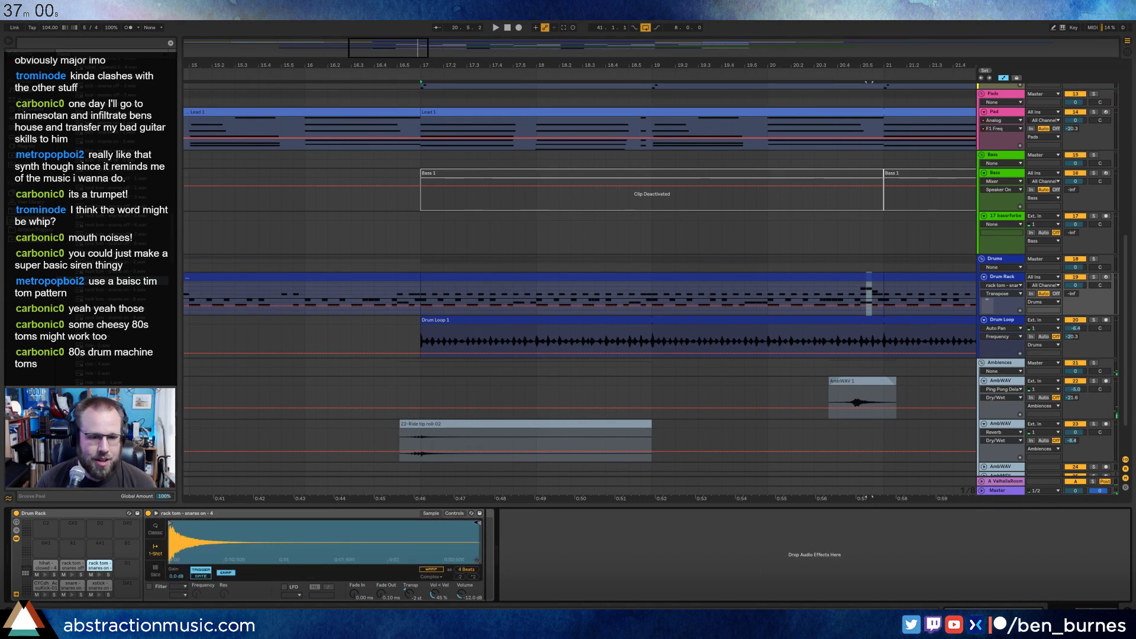
Trim the sample ends of both rack toms to under half their length and lengthen each one's fade-out.
{"action": "left_click_drag", "start_coordinate": [477, 522], "coordinate": [246, 530]}
{"action": "left_click_drag", "start_coordinate": [386, 595], "coordinate": [386, 595]}
{"action": "left_click", "coordinate": [68, 565]}
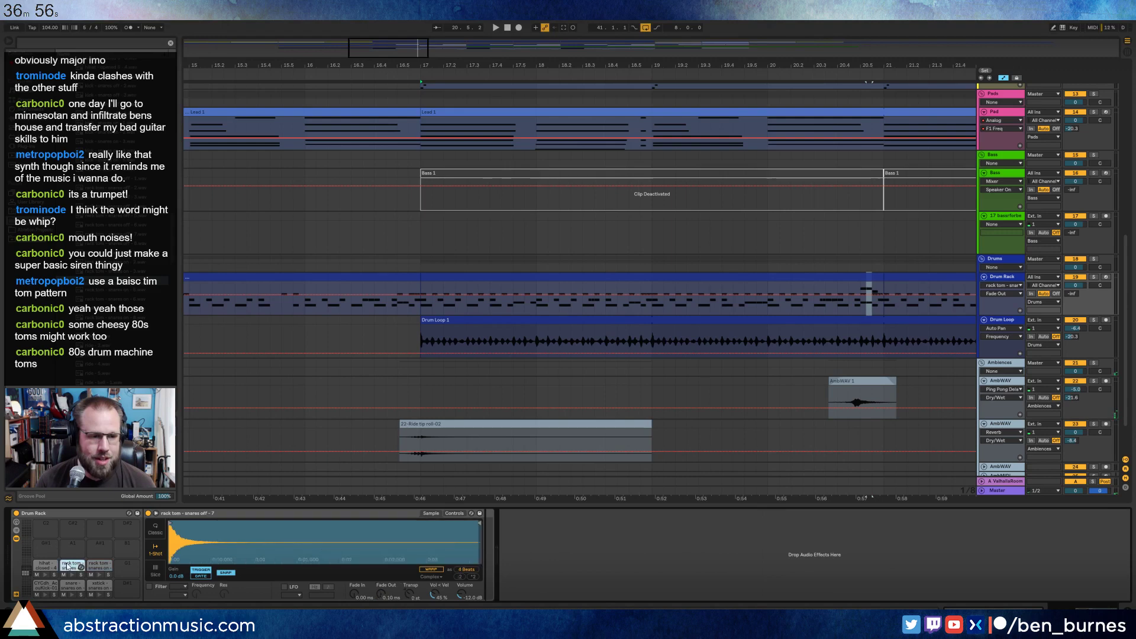
{"action": "left_click_drag", "start_coordinate": [476, 523], "coordinate": [265, 521]}
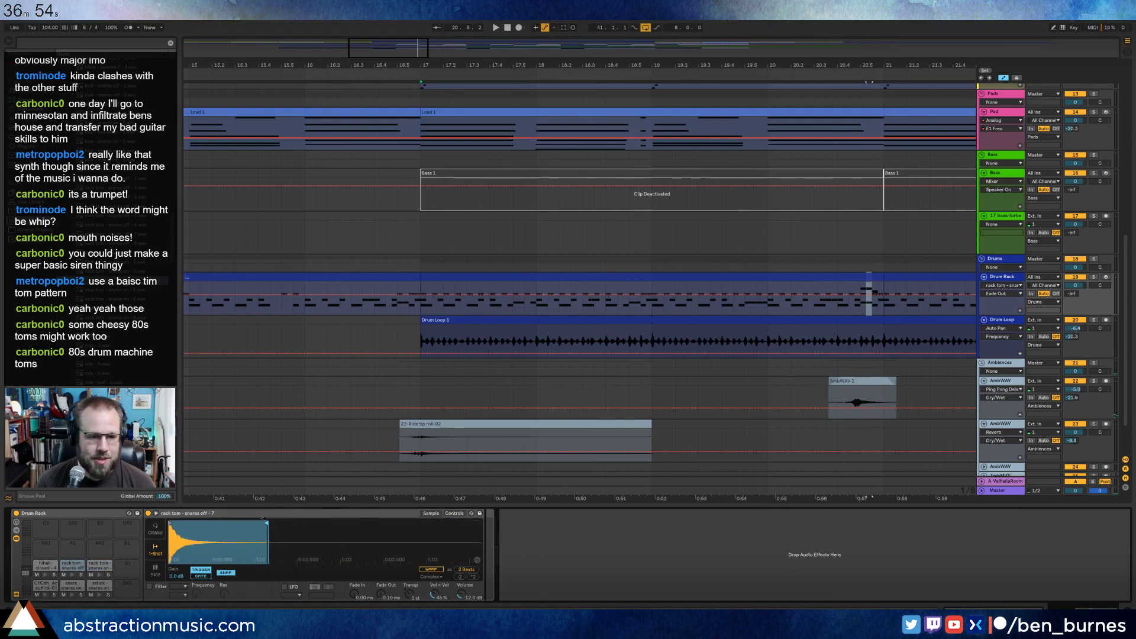
{"action": "left_click_drag", "start_coordinate": [381, 595], "coordinate": [388, 596]}
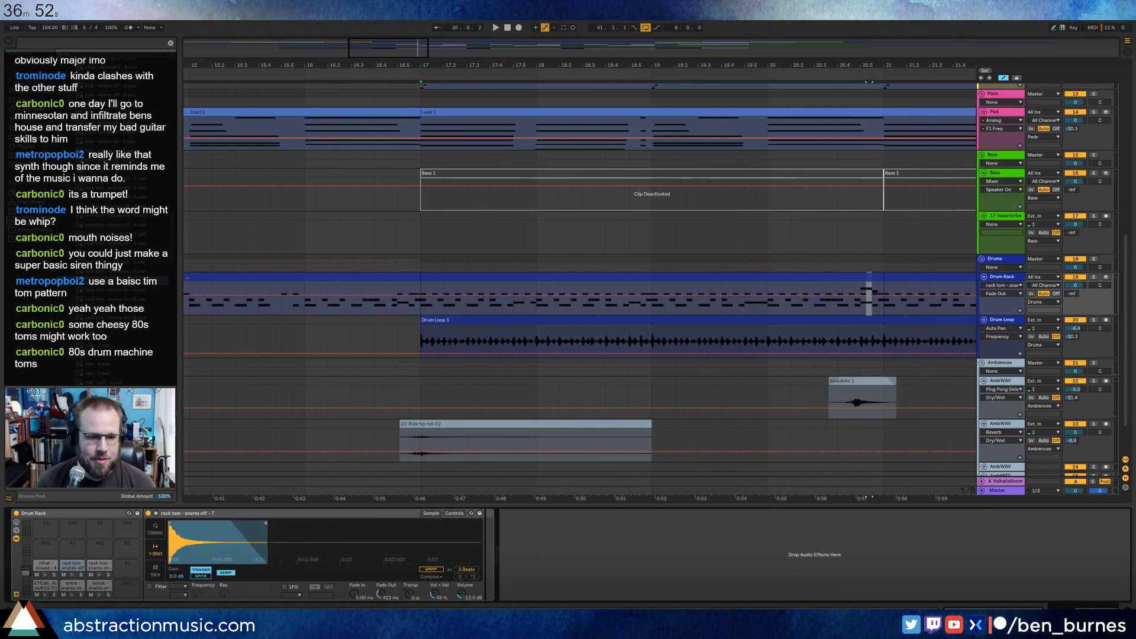
Play the arrangement from just before the tom fill at the end of bar 20 to check the shortened toms.
{"action": "key", "text": "space"}
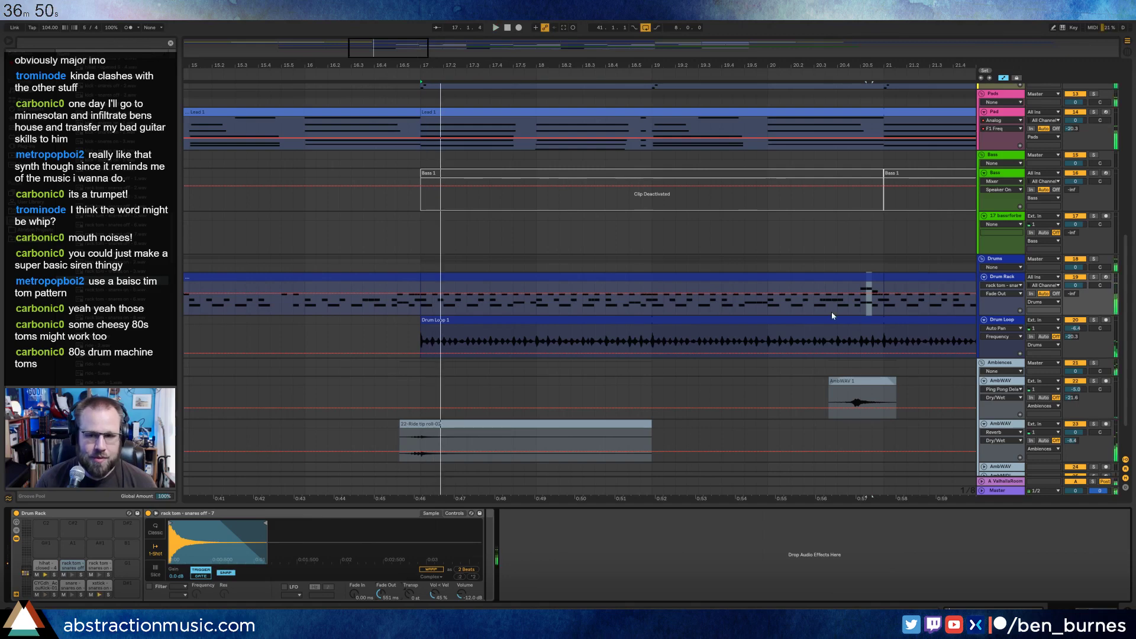
{"action": "key", "text": "space"}
{"action": "left_click", "coordinate": [859, 311]}
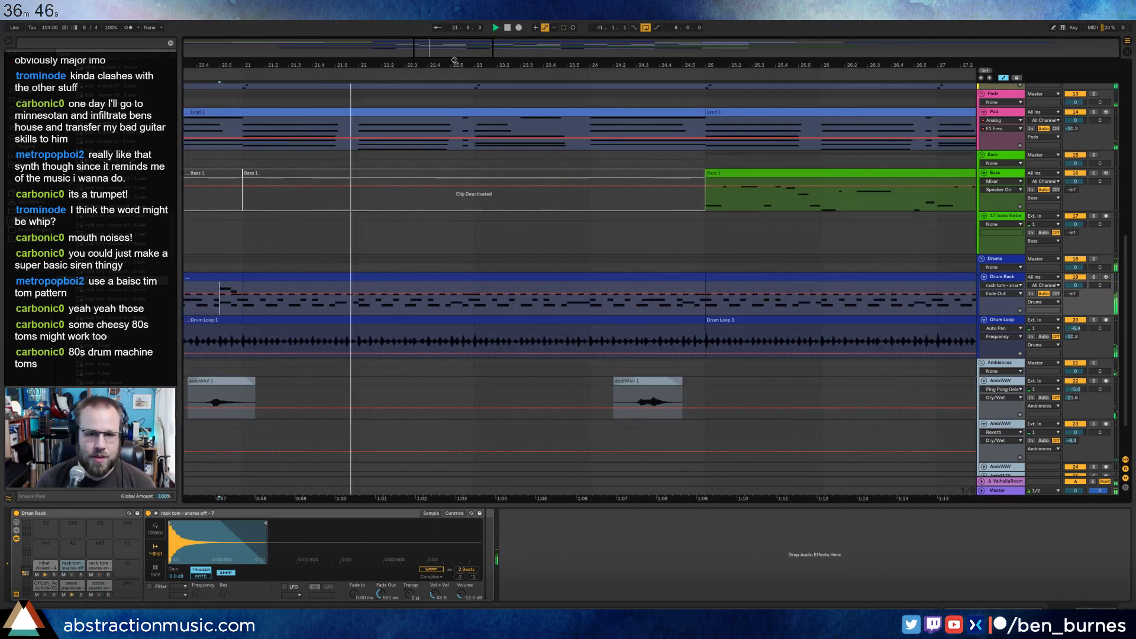
Duplicate the drum clip with the fill to bar 21, and add a first-tom note on its last sixteenth and a second-tom note in beat 4.4.
{"action": "left_click", "coordinate": [223, 277]}
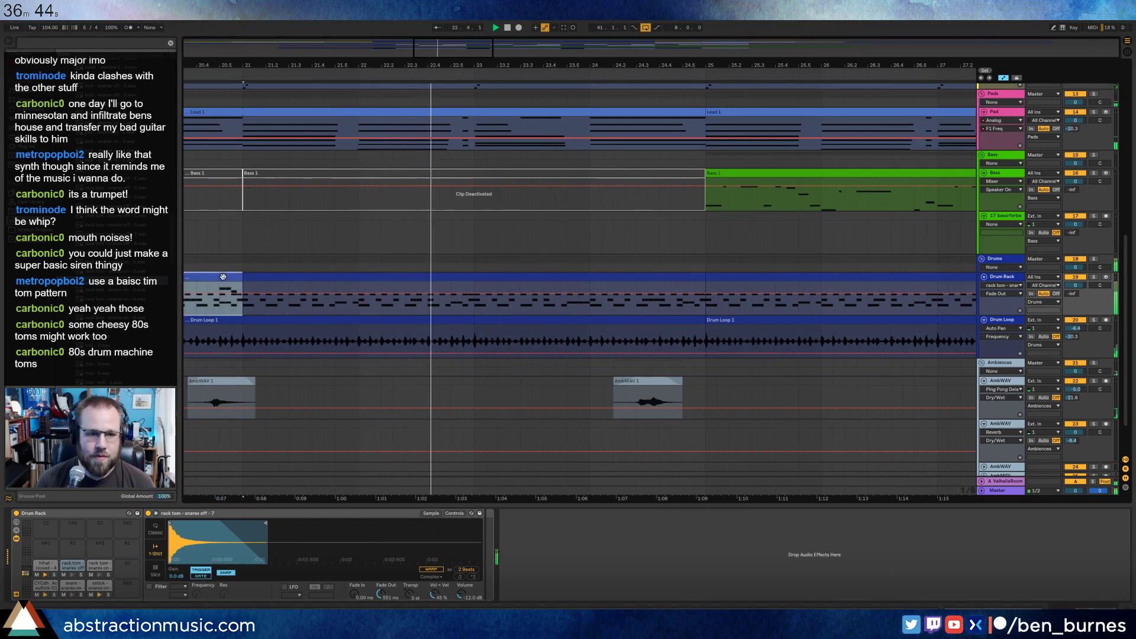
{"action": "key", "text": "ctrl+d"}
{"action": "double_click", "coordinate": [581, 278]}
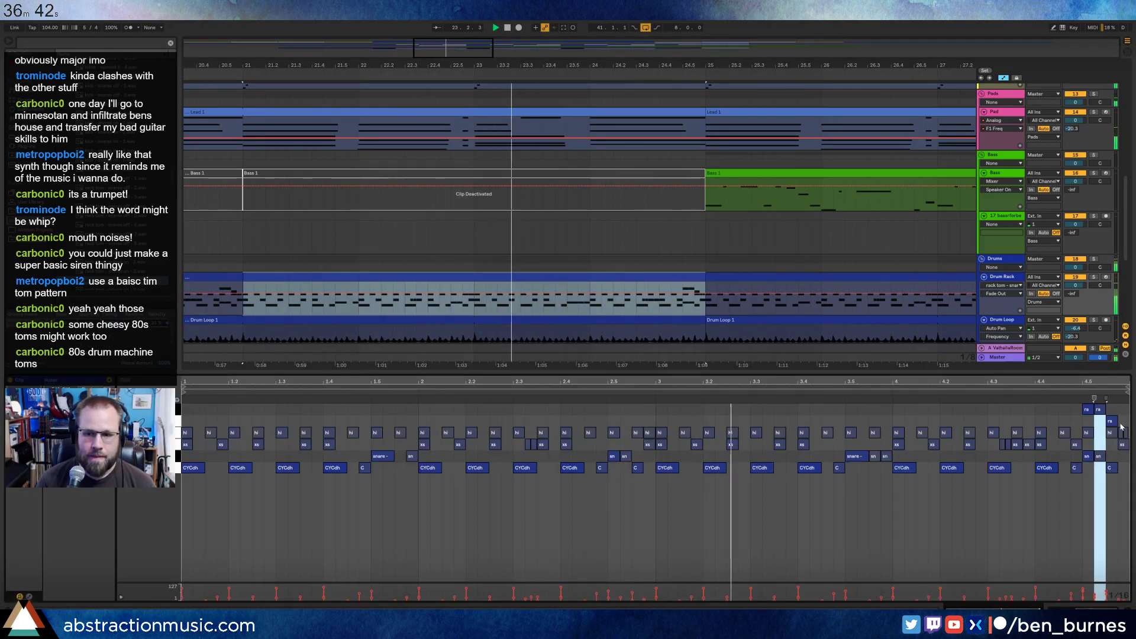
{"action": "double_click", "coordinate": [1123, 421]}
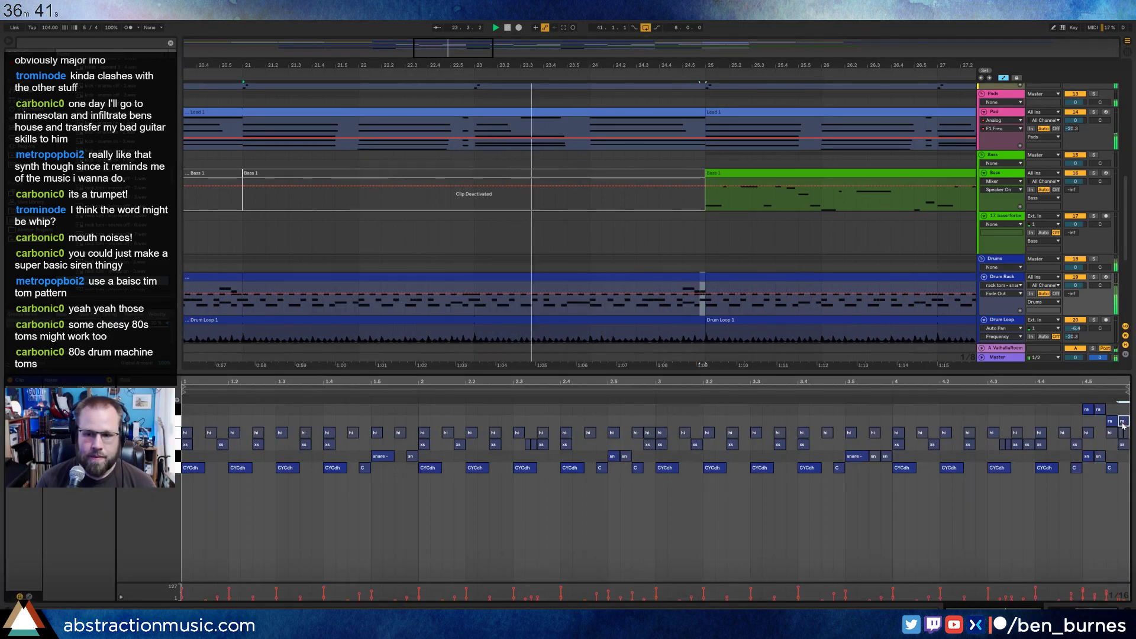
{"action": "double_click", "coordinate": [1057, 410]}
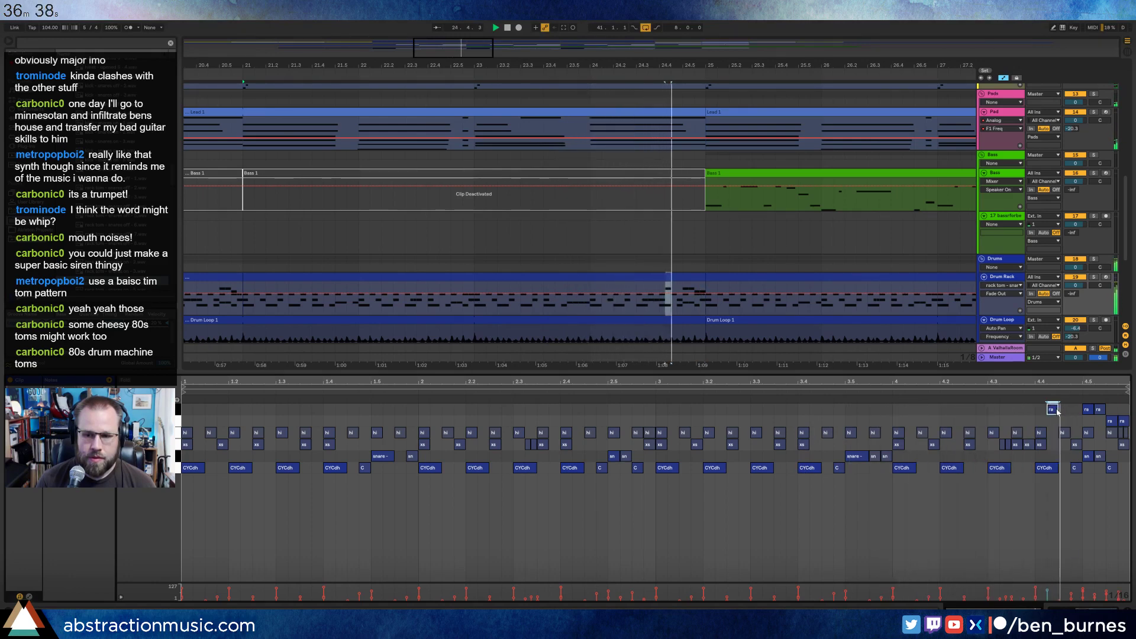
{"action": "left_click", "coordinate": [1123, 421]}
Duplicate the pair of four-bar drum clips spanning bars 17 to 25 twice, filling the drum track up to bar 41.
{"action": "scroll", "coordinate": [598, 241], "scroll_direction": "down", "scroll_amount": 3}
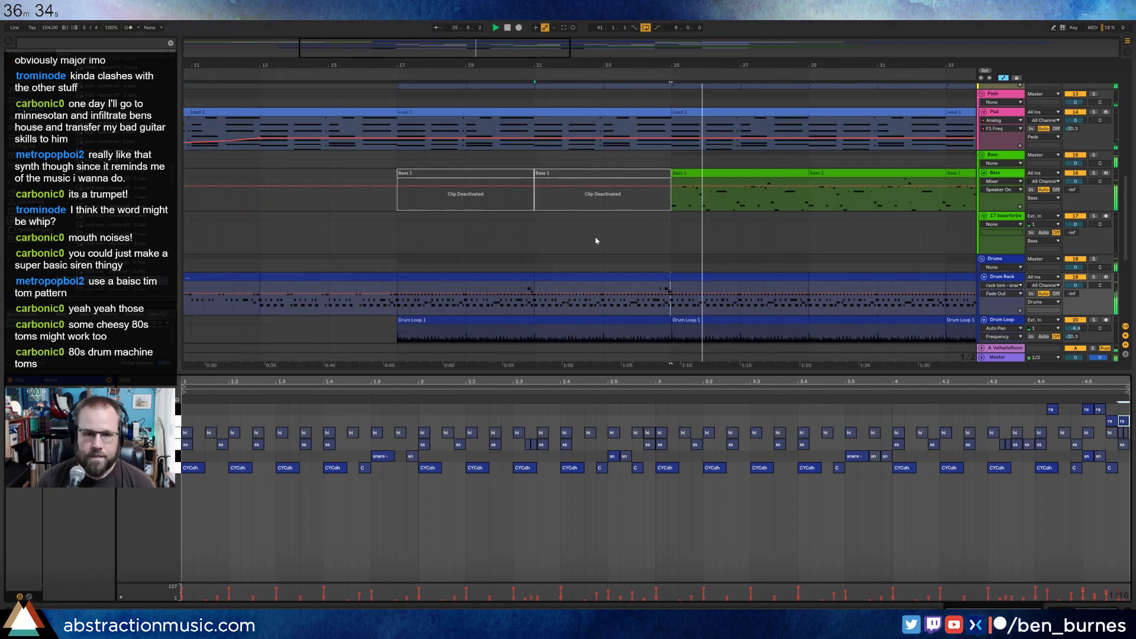
{"action": "left_click", "coordinate": [482, 276]}
{"action": "left_click", "coordinate": [547, 278], "text": "shift"}
{"action": "key", "text": "ctrl+d"}
{"action": "key", "text": "ctrl+d"}
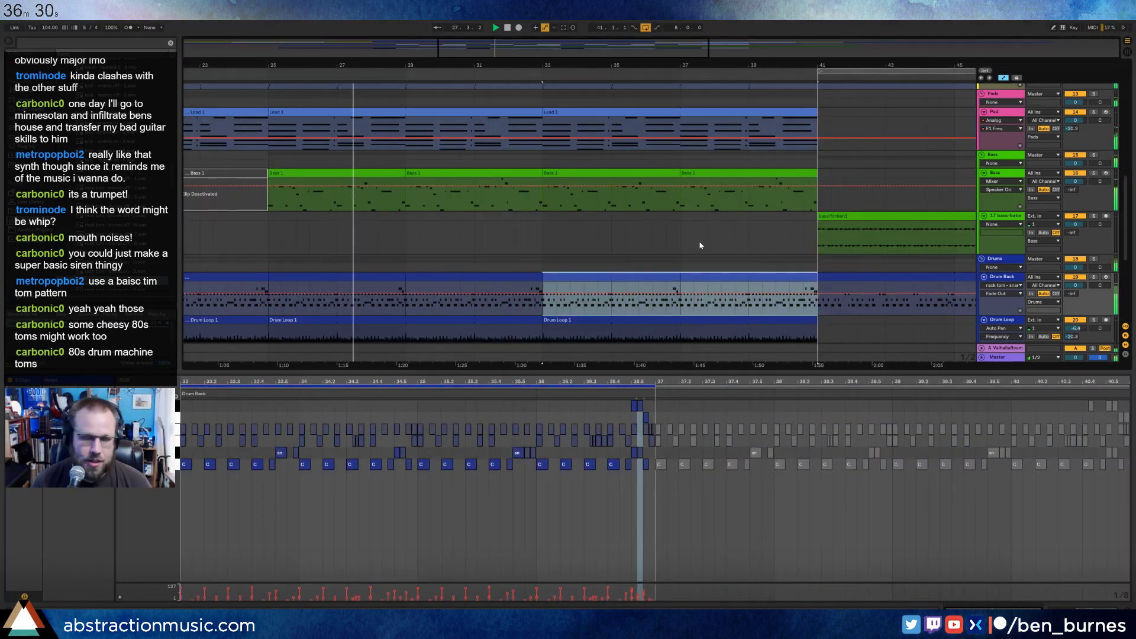
Show the devices of the upper AmbWAV track and lower its Ping Pong Delay dry/wet to 24 %.
{"action": "key", "text": "shift+Tab"}
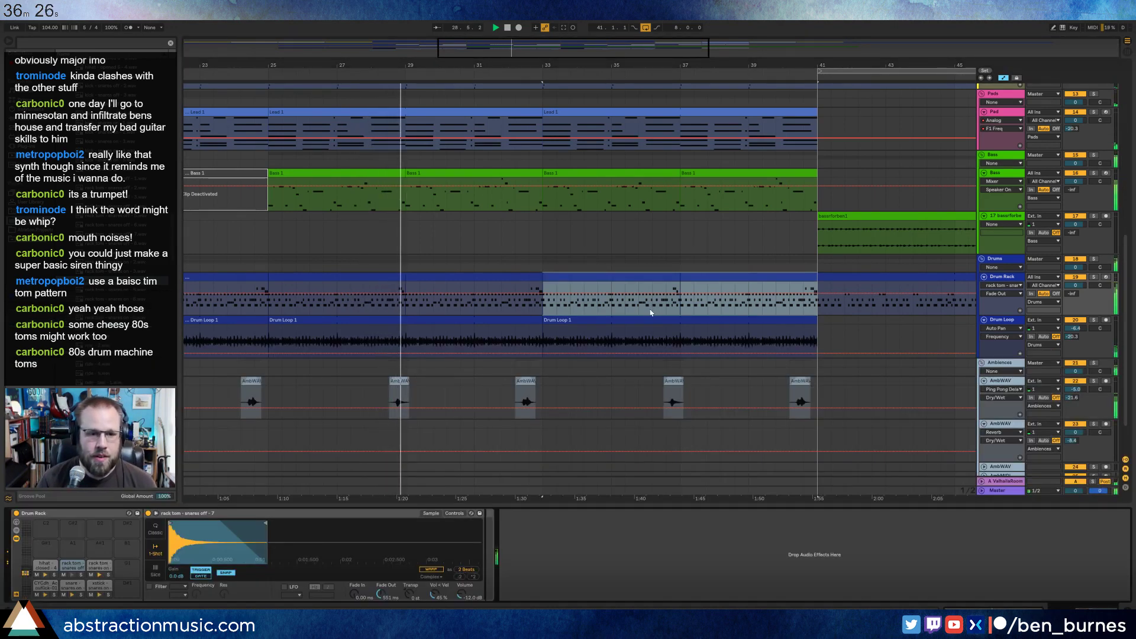
{"action": "left_click_drag", "start_coordinate": [574, 49], "coordinate": [498, 37]}
{"action": "left_click", "coordinate": [854, 396]}
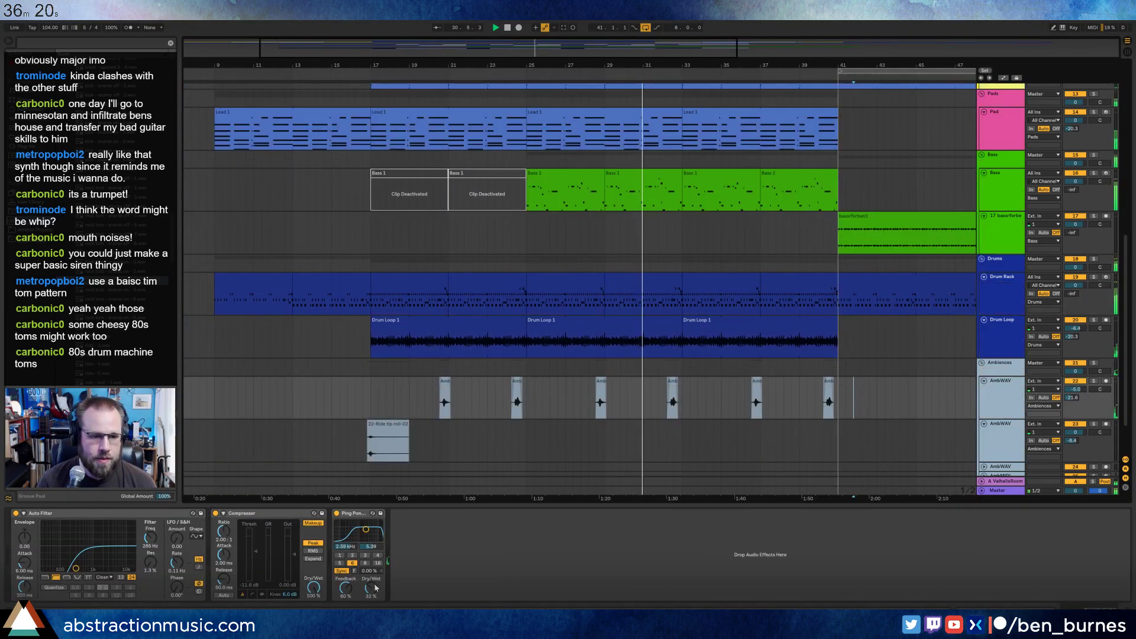
{"action": "mouse_move", "coordinate": [375, 588]}
{"action": "left_mouse_down"}
{"action": "mouse_move", "coordinate": [349, 588]}
{"action": "mouse_move", "coordinate": [372, 594]}
{"action": "left_mouse_up"}
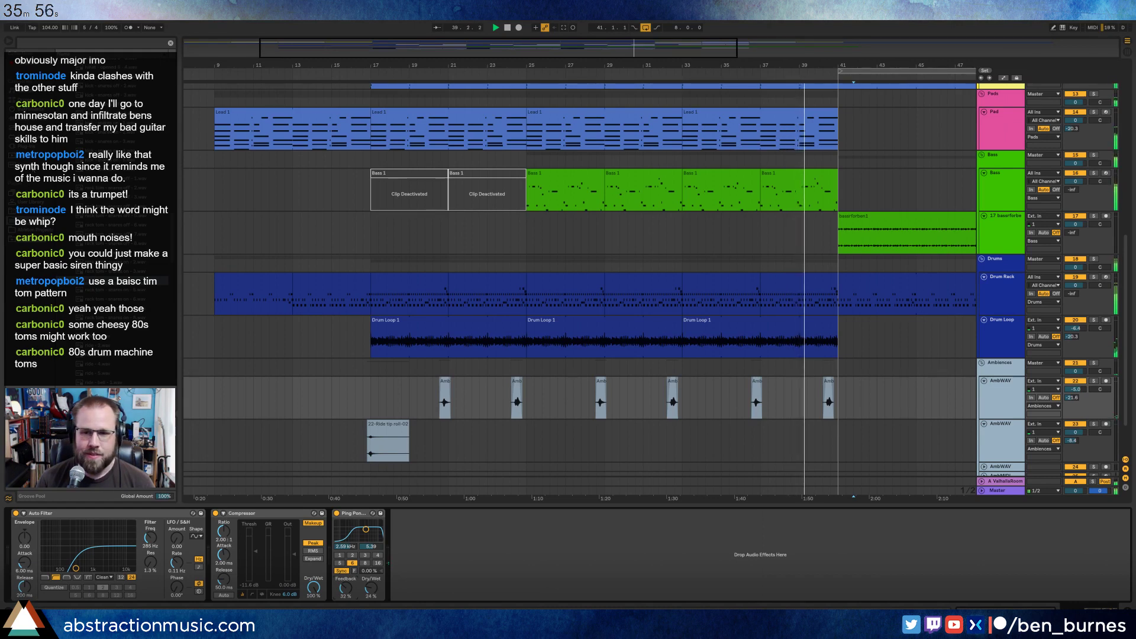
Examine the fill in the last drum clip before bar 41 and the arpeggio and guitar clips in the following section.
{"action": "double_click", "coordinate": [815, 274]}
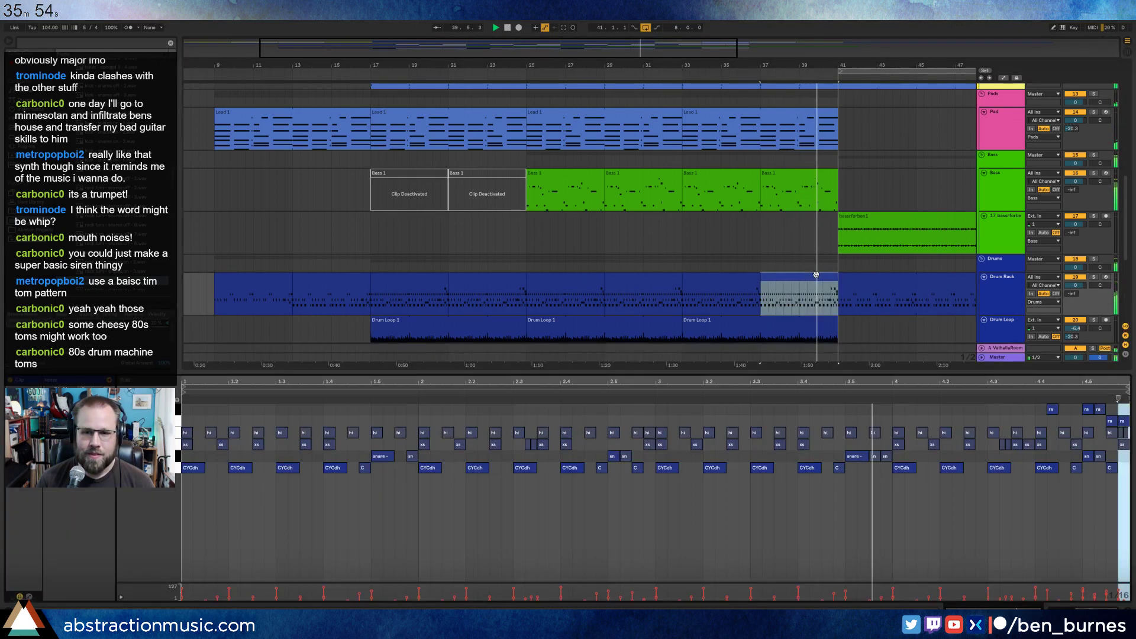
{"action": "left_click_drag", "start_coordinate": [1099, 382], "coordinate": [1098, 387]}
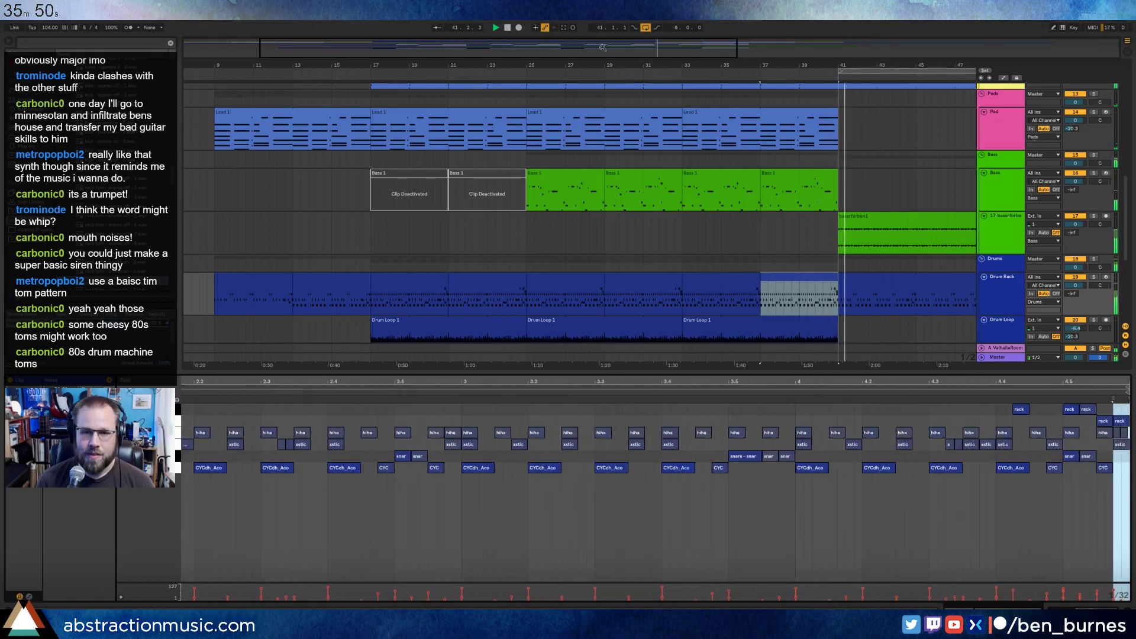
{"action": "left_click_drag", "start_coordinate": [602, 47], "coordinate": [886, 45]}
{"action": "scroll", "coordinate": [736, 250], "scroll_direction": "up", "scroll_amount": 5}
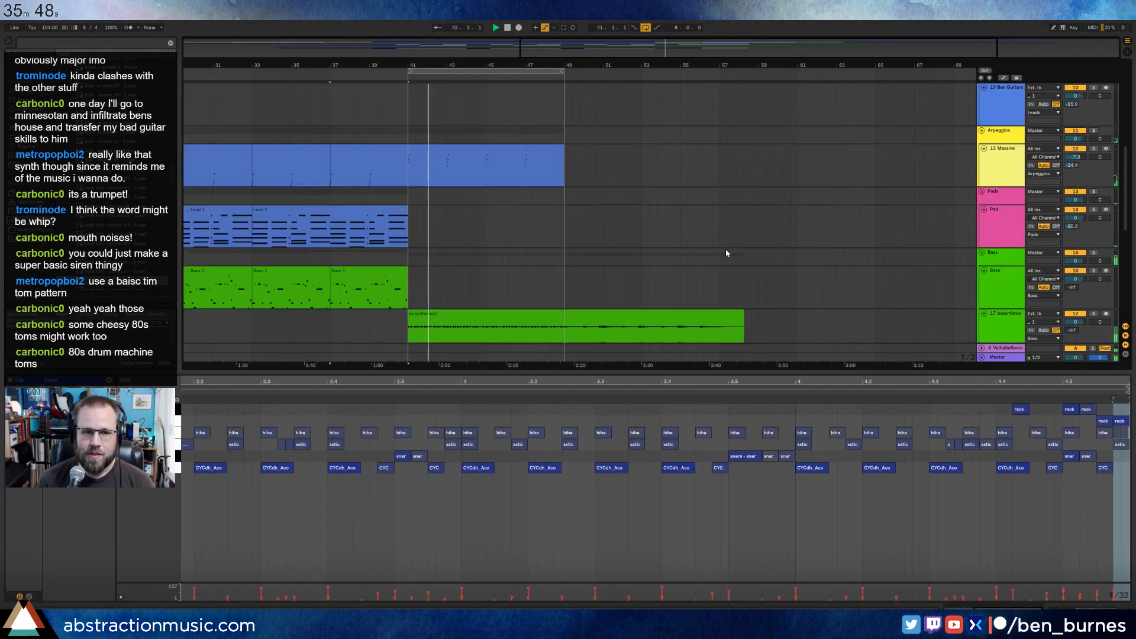
{"action": "key", "text": "w"}
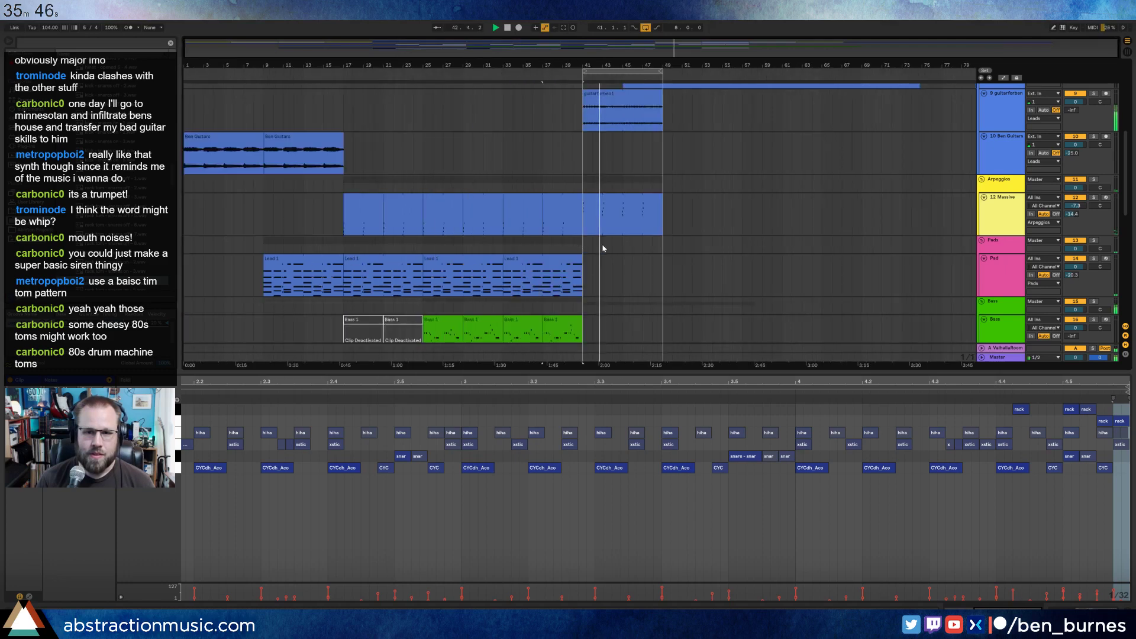
{"action": "scroll", "coordinate": [603, 249], "scroll_direction": "up", "scroll_amount": 5}
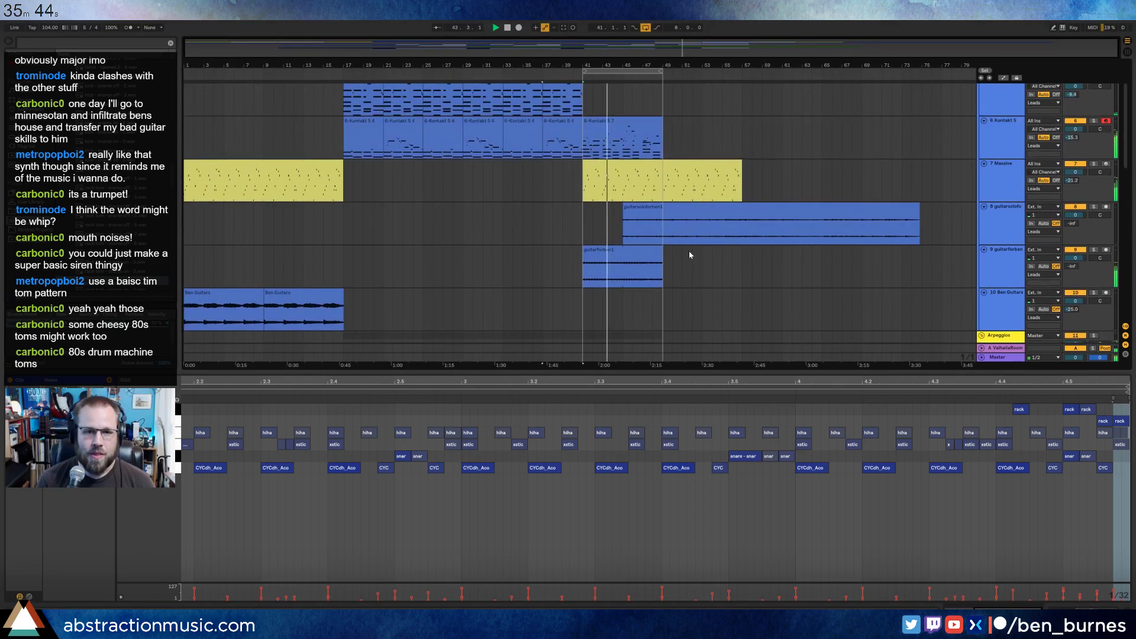
{"action": "left_click", "coordinate": [282, 171]}
{"action": "left_click", "coordinate": [632, 164]}
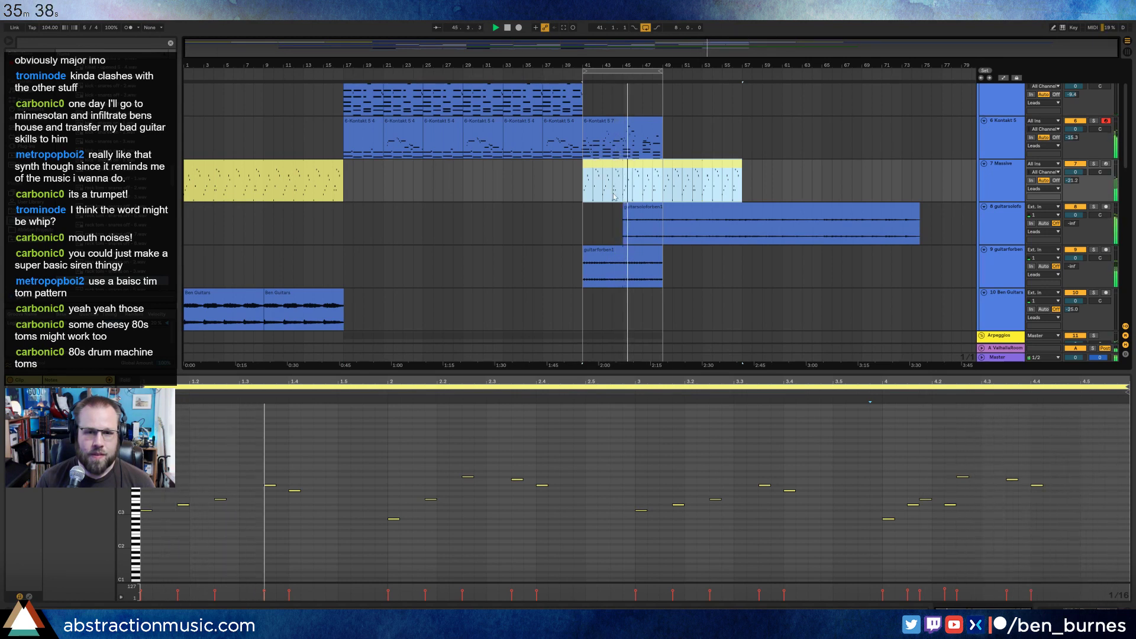
{"action": "left_click", "coordinate": [635, 209]}
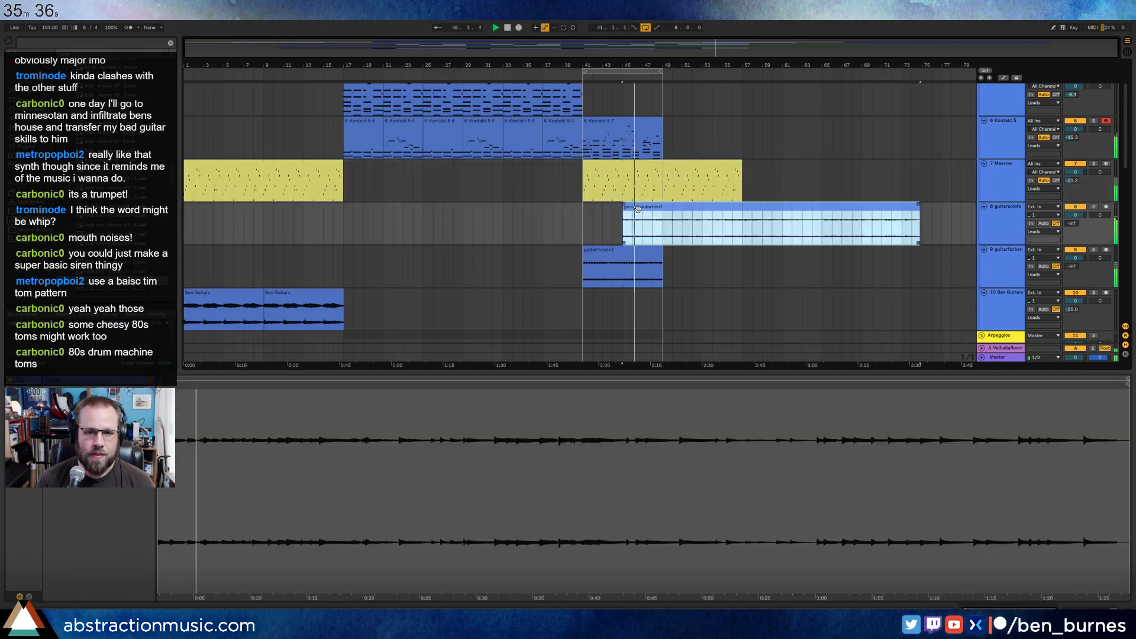
Inspect the start of the guitar solo clip at bar 45 against the grid and its waveform, playing it back to check the timing.
{"action": "key", "text": "space"}
{"action": "scroll", "coordinate": [637, 211], "scroll_direction": "up", "scroll_amount": 4}
{"action": "scroll", "coordinate": [637, 211], "scroll_direction": "up", "scroll_amount": 3}
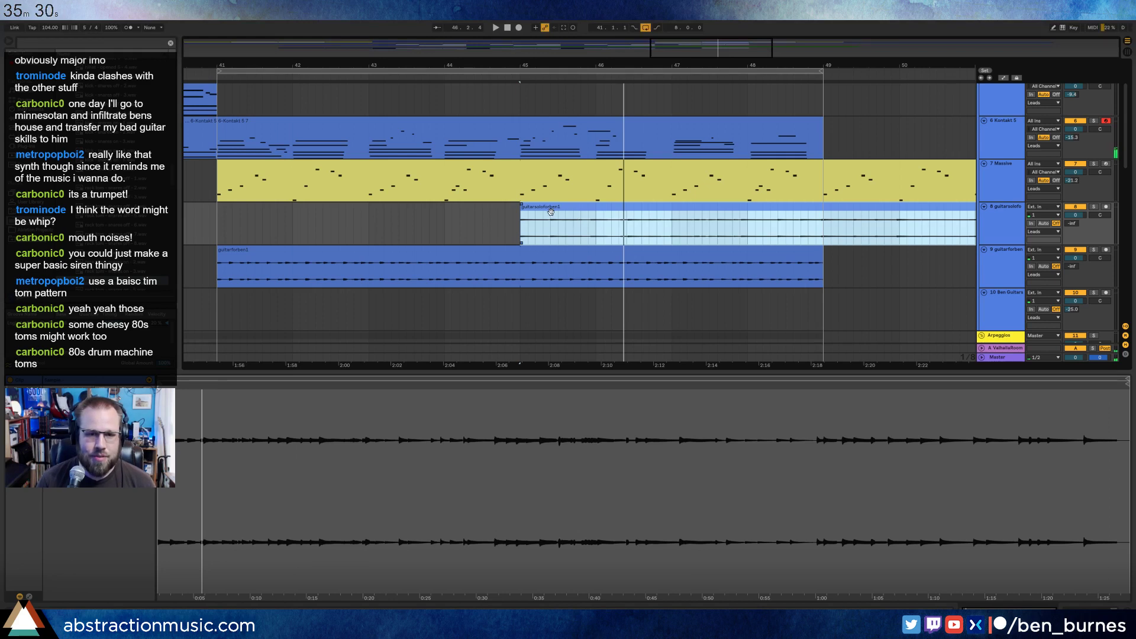
{"action": "mouse_move", "coordinate": [176, 386]}
{"action": "left_mouse_down"}
{"action": "mouse_move", "coordinate": [197, 385]}
{"action": "mouse_move", "coordinate": [159, 385]}
{"action": "left_mouse_up"}
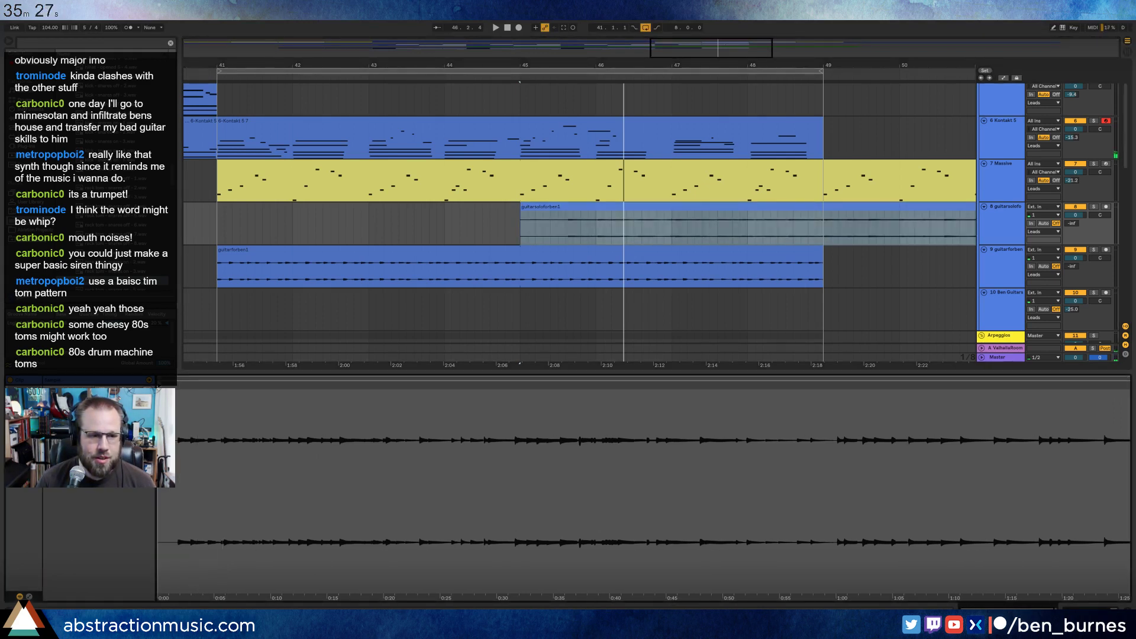
{"action": "left_click", "coordinate": [560, 210]}
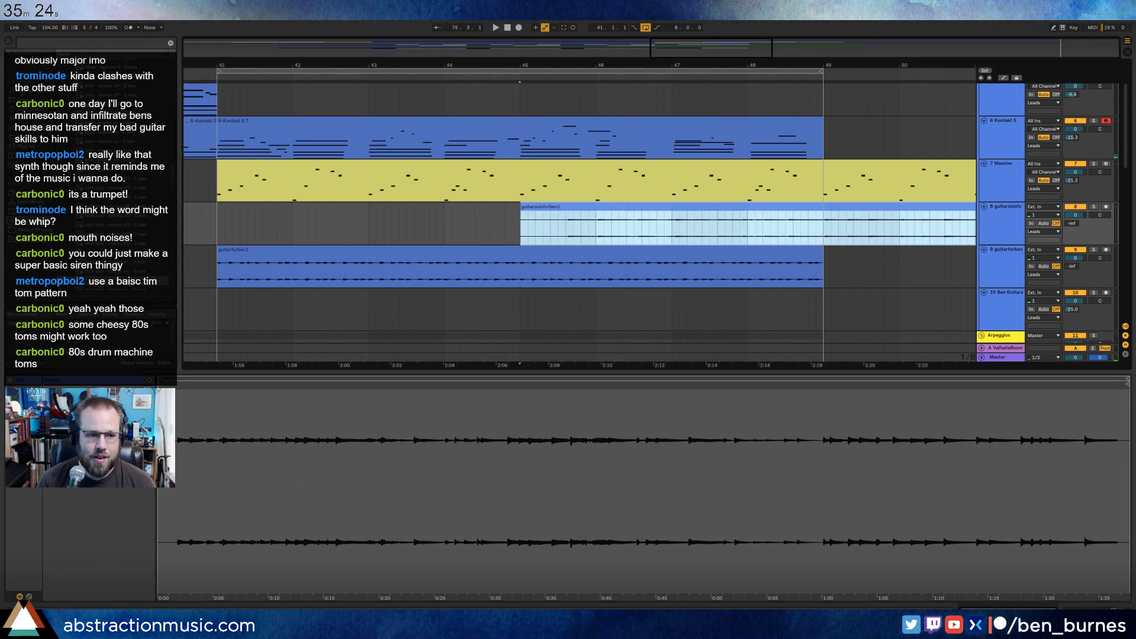
{"action": "key", "text": "space"}
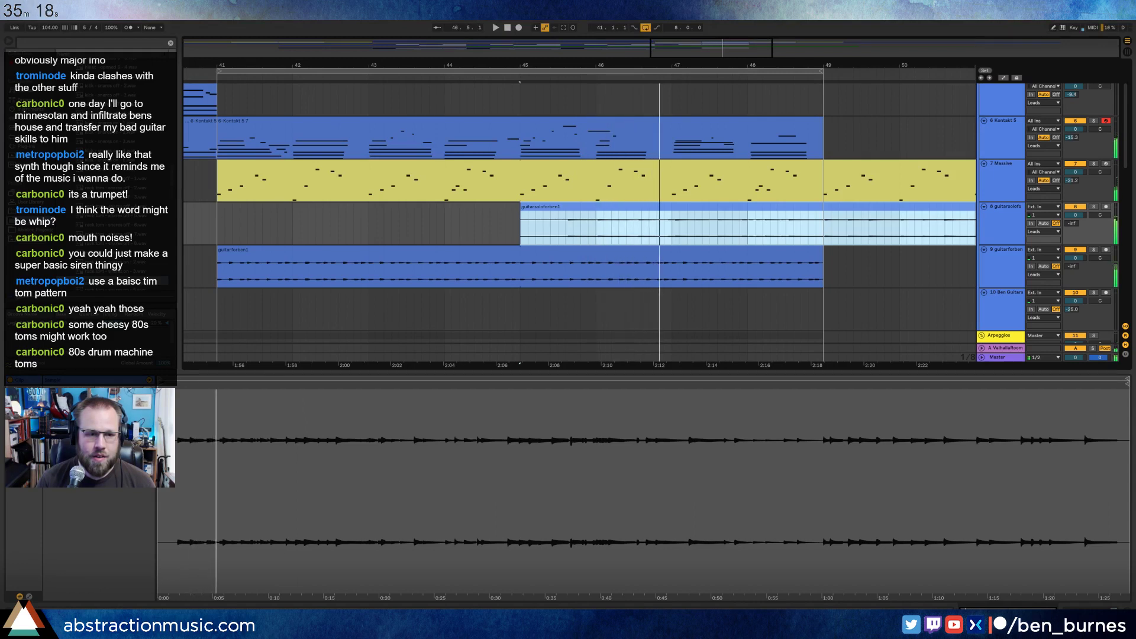
{"action": "left_click_drag", "start_coordinate": [171, 497], "coordinate": [187, 538]}
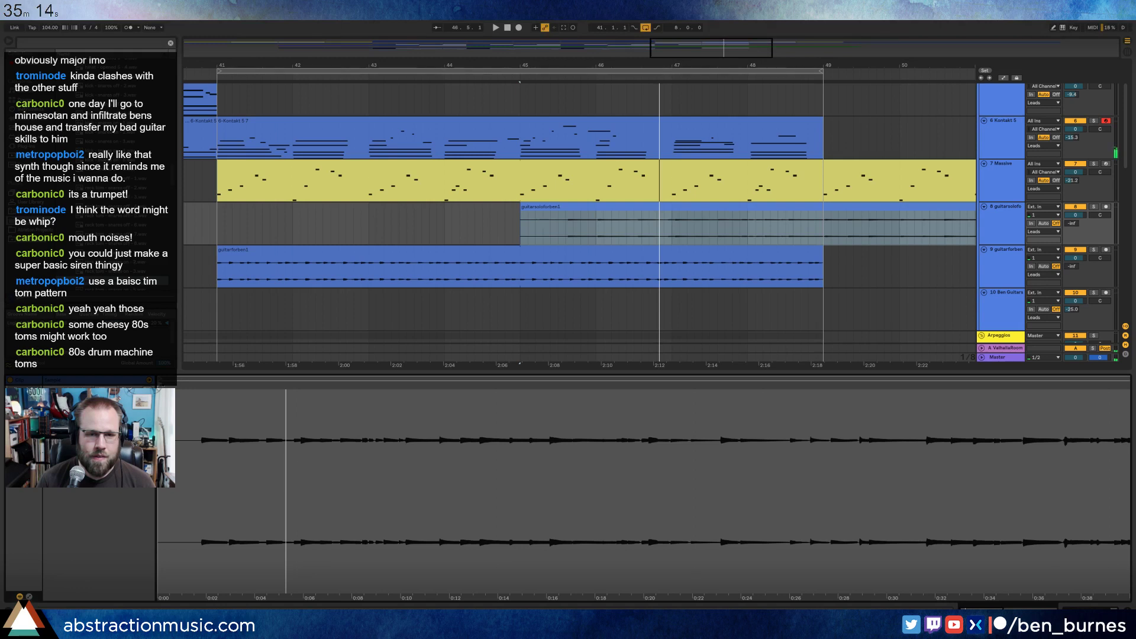
{"action": "left_click_drag", "start_coordinate": [160, 384], "coordinate": [171, 384]}
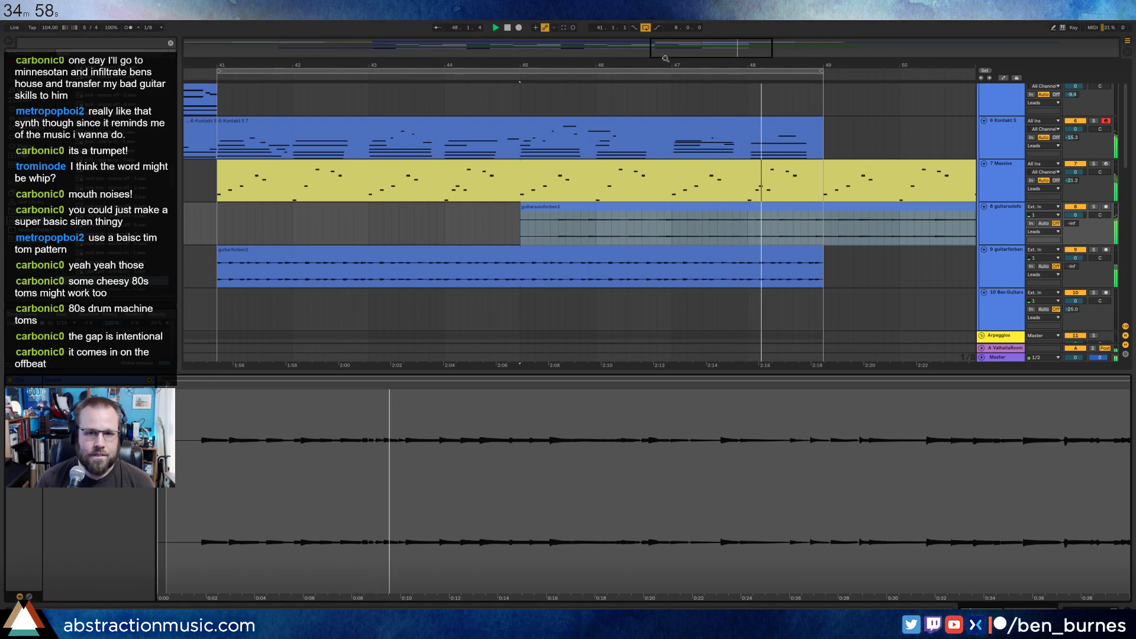
Duplicate the Kontakt clip at bar 41 to bar 49 and extend the guitar clip below the solo to bar 57.
{"action": "left_click_drag", "start_coordinate": [693, 50], "coordinate": [694, 16]}
{"action": "key", "text": "space"}
{"action": "left_click", "coordinate": [516, 120]}
{"action": "key", "text": "ctrl+d"}
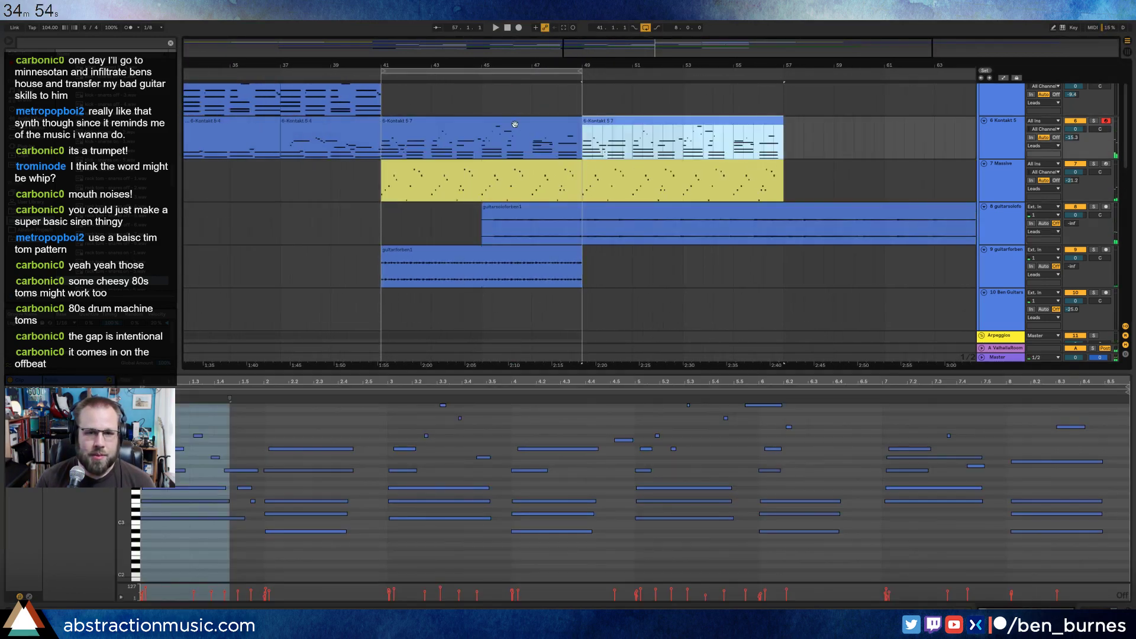
{"action": "left_click", "coordinate": [502, 253]}
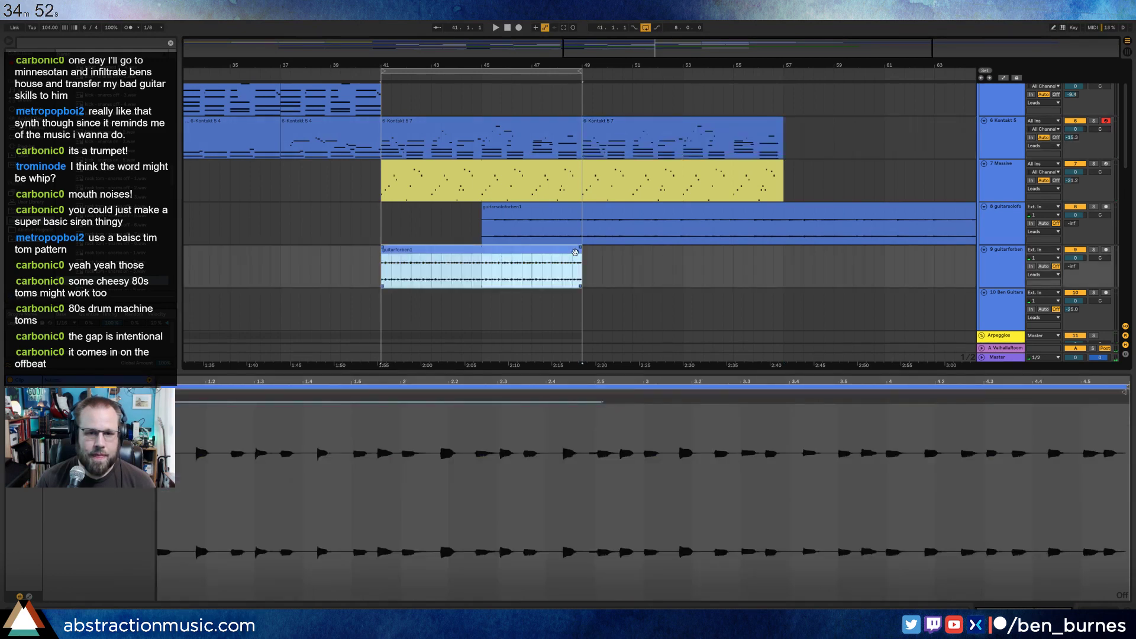
{"action": "left_click_drag", "start_coordinate": [579, 252], "coordinate": [792, 261]}
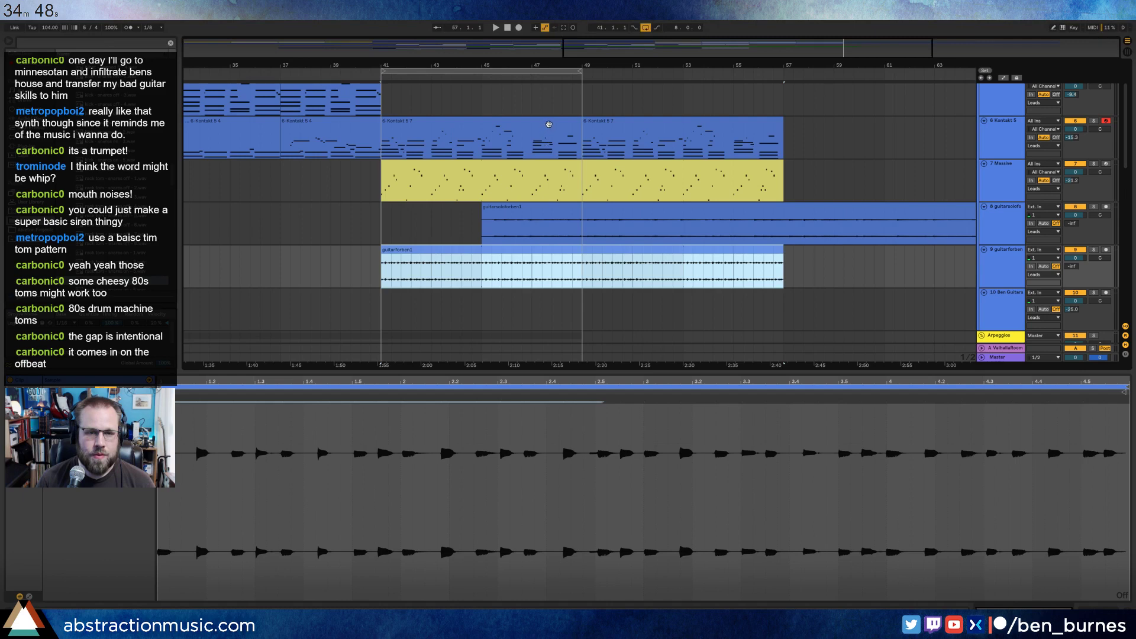
Set the loop region to span bars 41 to 57 and start playback from its beginning.
{"action": "left_click", "coordinate": [548, 124]}
{"action": "left_click_drag", "start_coordinate": [536, 72], "coordinate": [739, 79]}
{"action": "left_click_drag", "start_coordinate": [584, 72], "coordinate": [403, 74]}
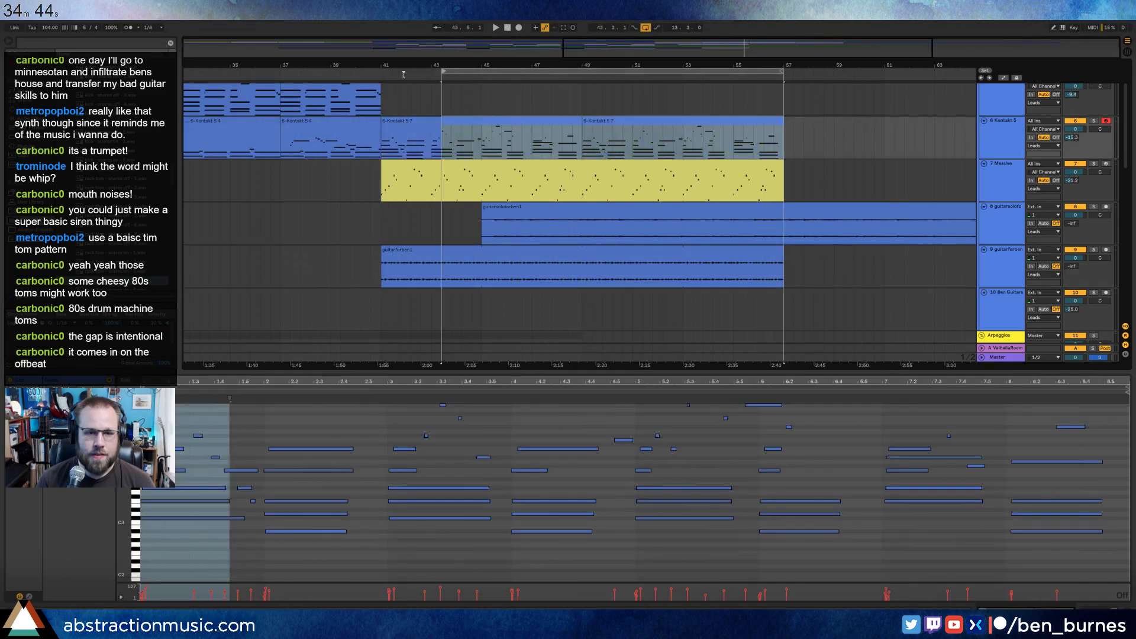
{"action": "key", "text": "space"}
Extend the Massive arpeggio clip that starts at bar 41 to bar 57.
{"action": "scroll", "coordinate": [559, 289], "scroll_direction": "down", "scroll_amount": 3}
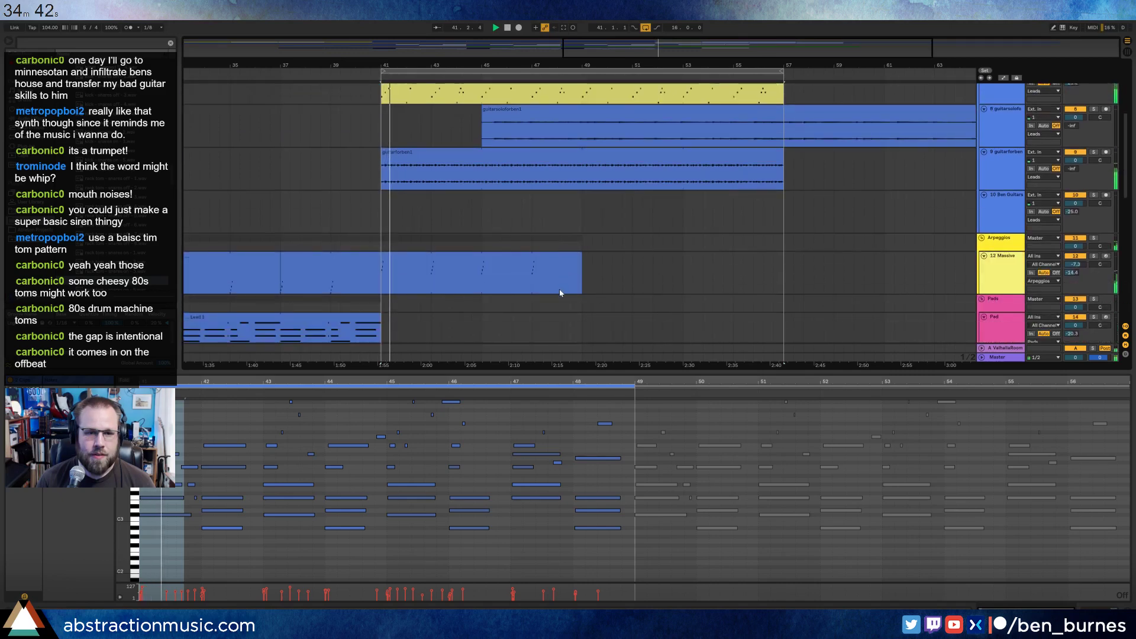
{"action": "left_click_drag", "start_coordinate": [579, 251], "coordinate": [784, 250]}
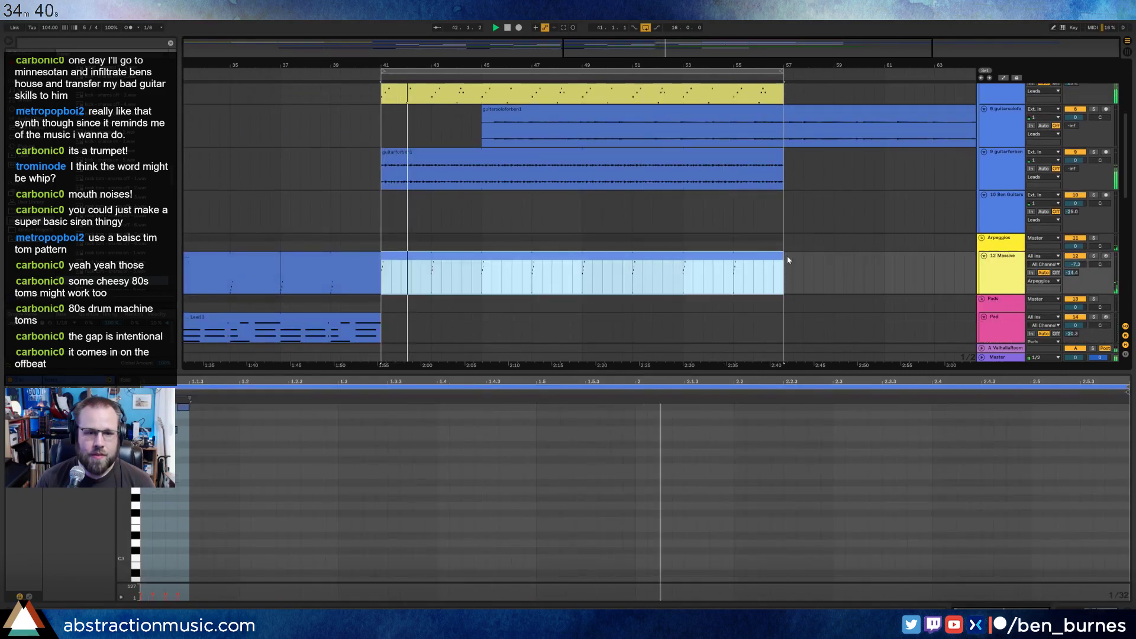
Split the bass audio clip at bar 49 and move the second part away to about bar 61.
{"action": "scroll", "coordinate": [587, 294], "scroll_direction": "down", "scroll_amount": 2}
{"action": "scroll", "coordinate": [588, 294], "scroll_direction": "down", "scroll_amount": 2}
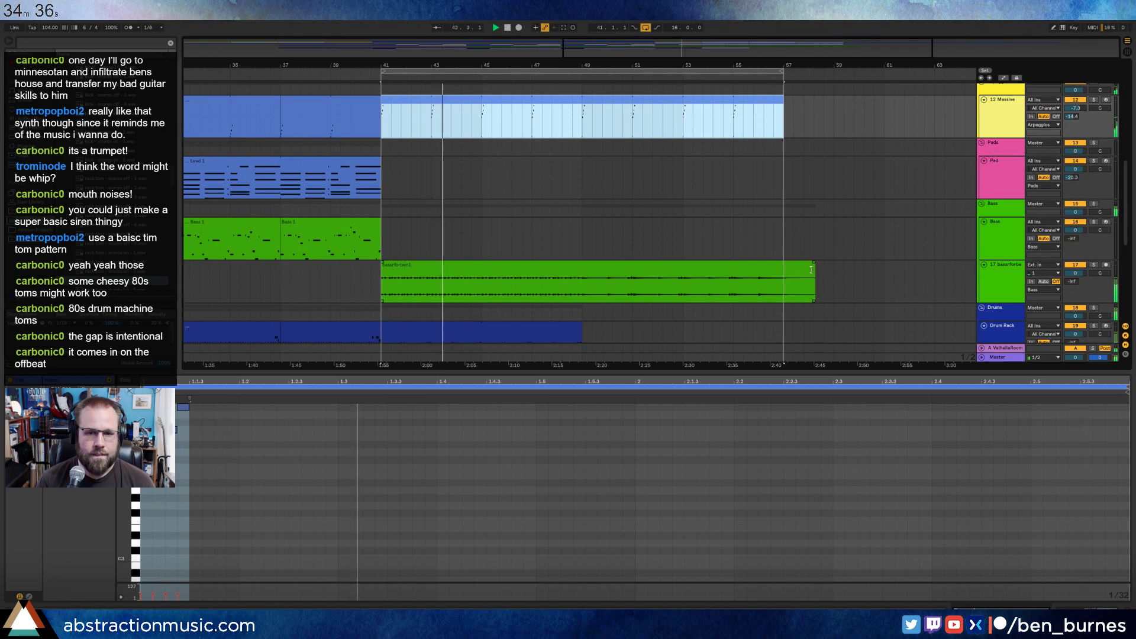
{"action": "mouse_move", "coordinate": [815, 281]}
{"action": "left_mouse_down"}
{"action": "mouse_move", "coordinate": [579, 282]}
{"action": "mouse_move", "coordinate": [814, 282]}
{"action": "left_mouse_up"}
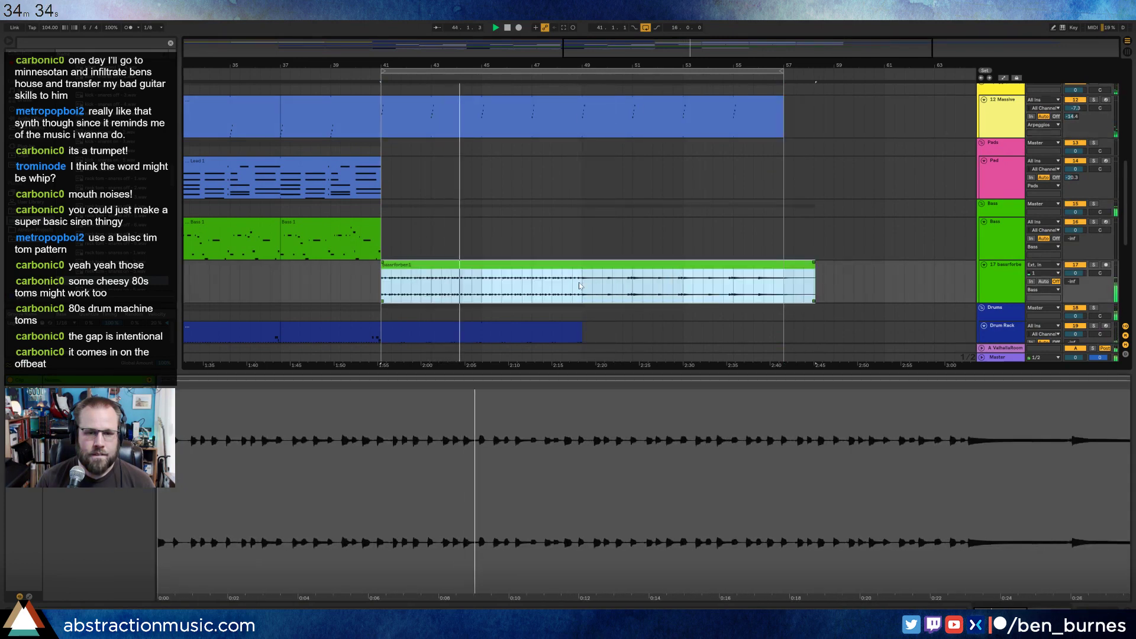
{"action": "left_click", "coordinate": [580, 286]}
{"action": "left_click_drag", "start_coordinate": [580, 283], "coordinate": [864, 277]}
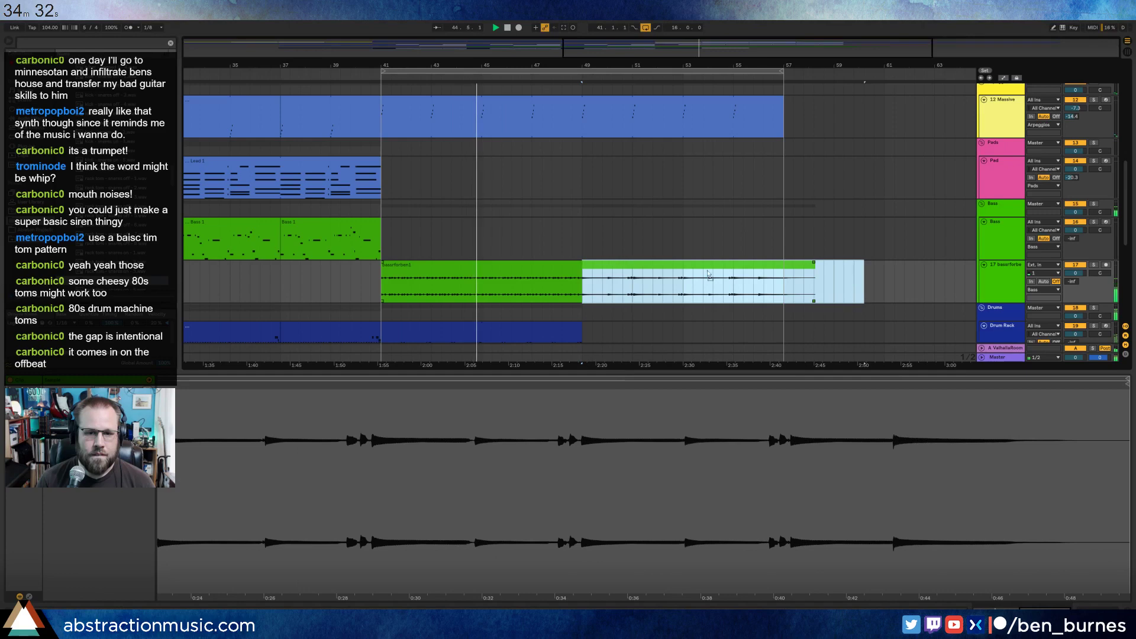
{"action": "left_click_drag", "start_coordinate": [708, 274], "coordinate": [1001, 274]}
Turn on warping and looping for the bass audio clip at bar 41 and extend it to bar 57.
{"action": "left_click", "coordinate": [545, 264]}
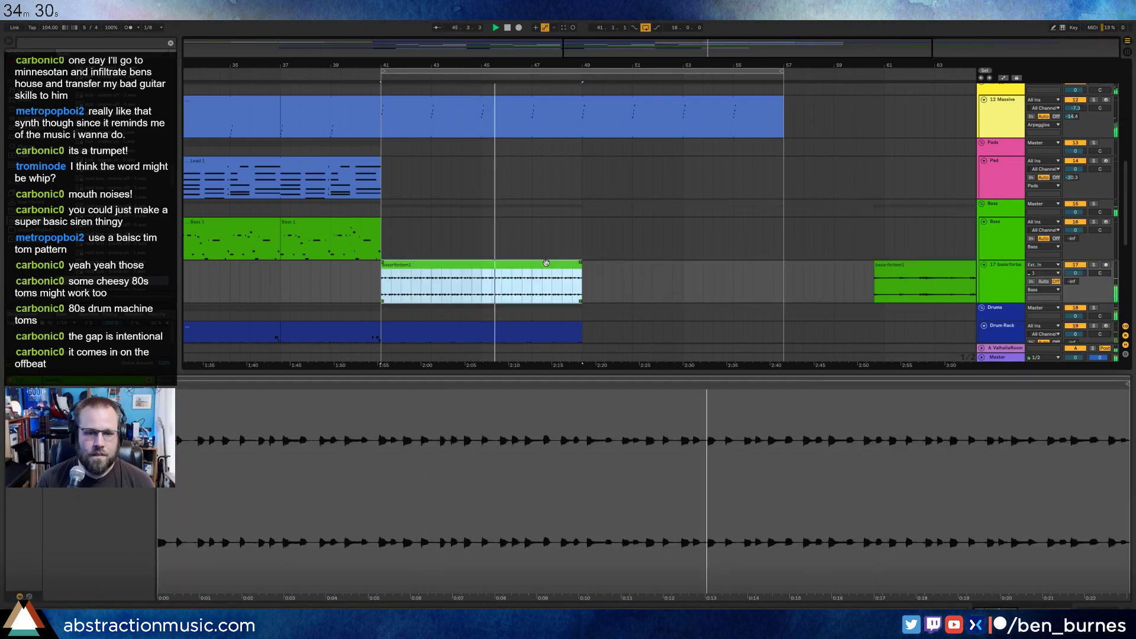
{"action": "double_click", "coordinate": [526, 409]}
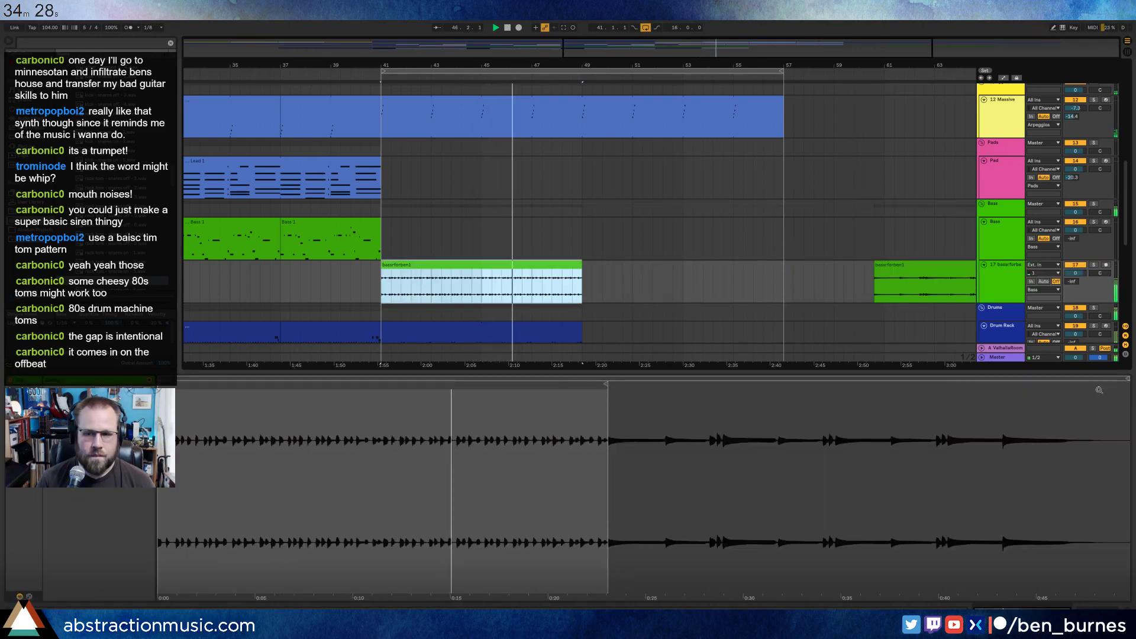
{"action": "left_click_drag", "start_coordinate": [1128, 379], "coordinate": [606, 379]}
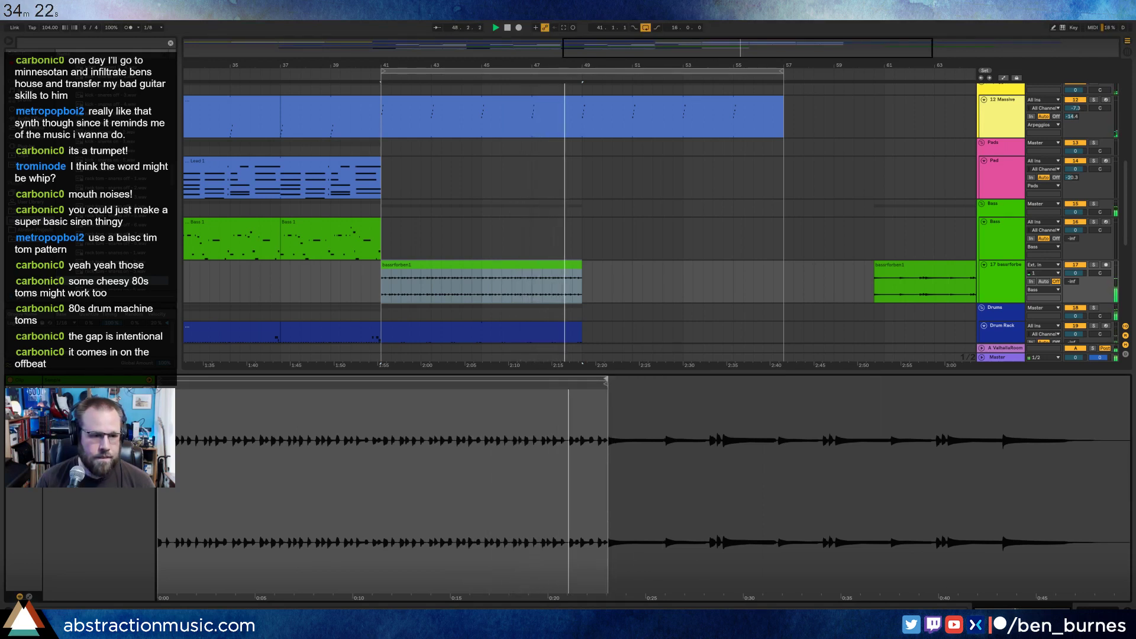
{"action": "left_click", "coordinate": [106, 389]}
{"action": "left_click", "coordinate": [137, 422]}
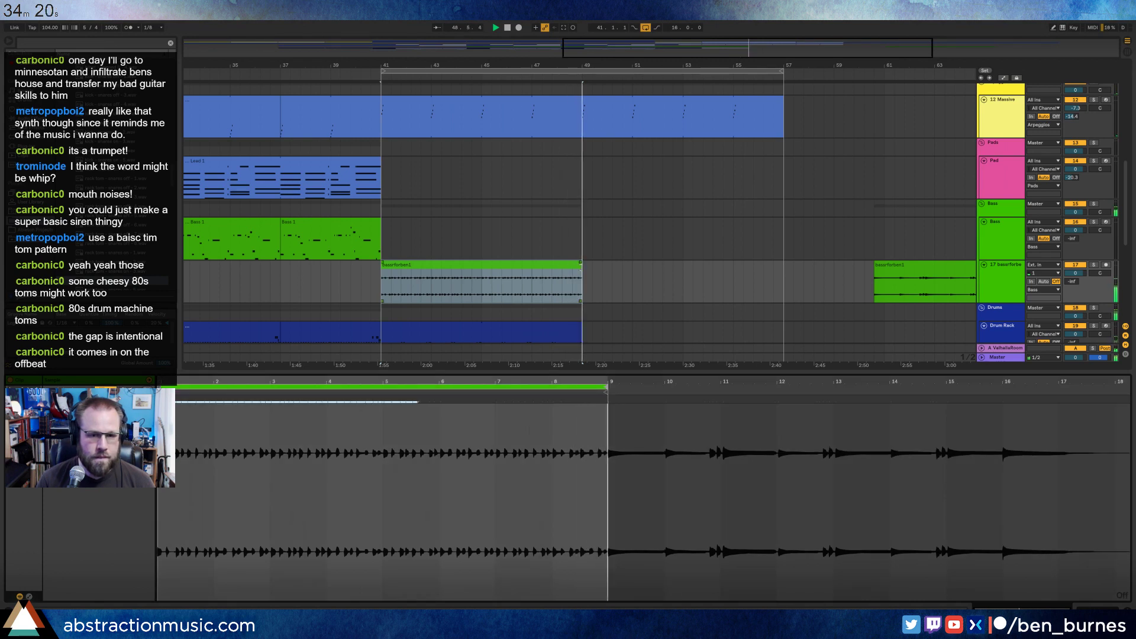
{"action": "left_click_drag", "start_coordinate": [582, 268], "coordinate": [786, 270]}
Duplicate the Drum Rack section starting at bar 41 so the copy fills bars 49 to 57.
{"action": "scroll", "coordinate": [786, 270], "scroll_direction": "down", "scroll_amount": 3}
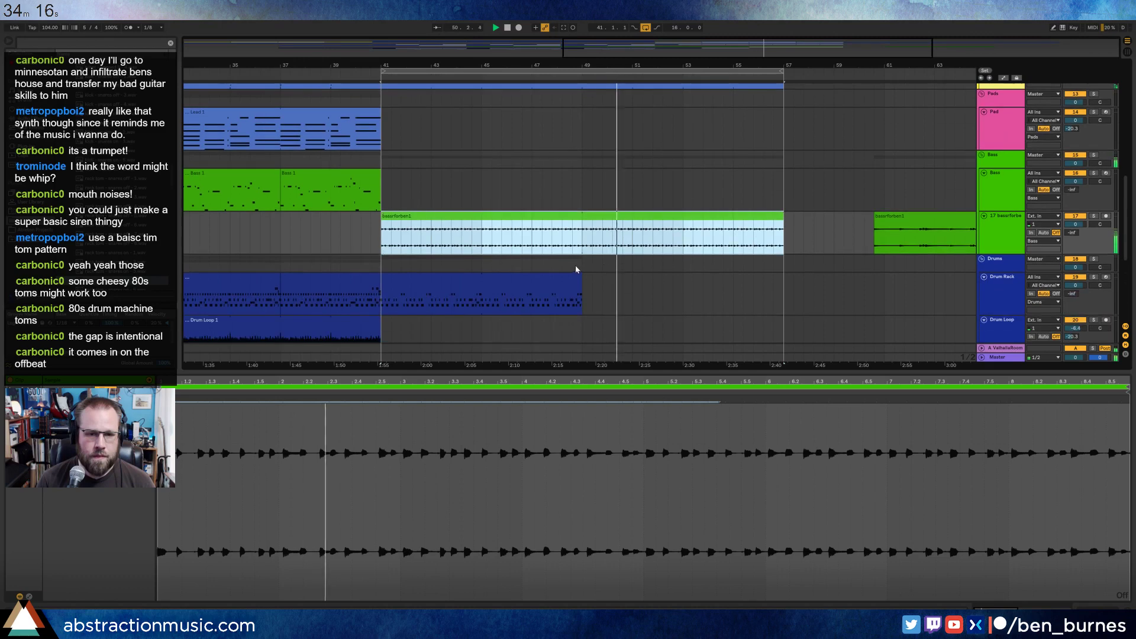
{"action": "left_click", "coordinate": [570, 278]}
{"action": "key", "text": "super+d"}
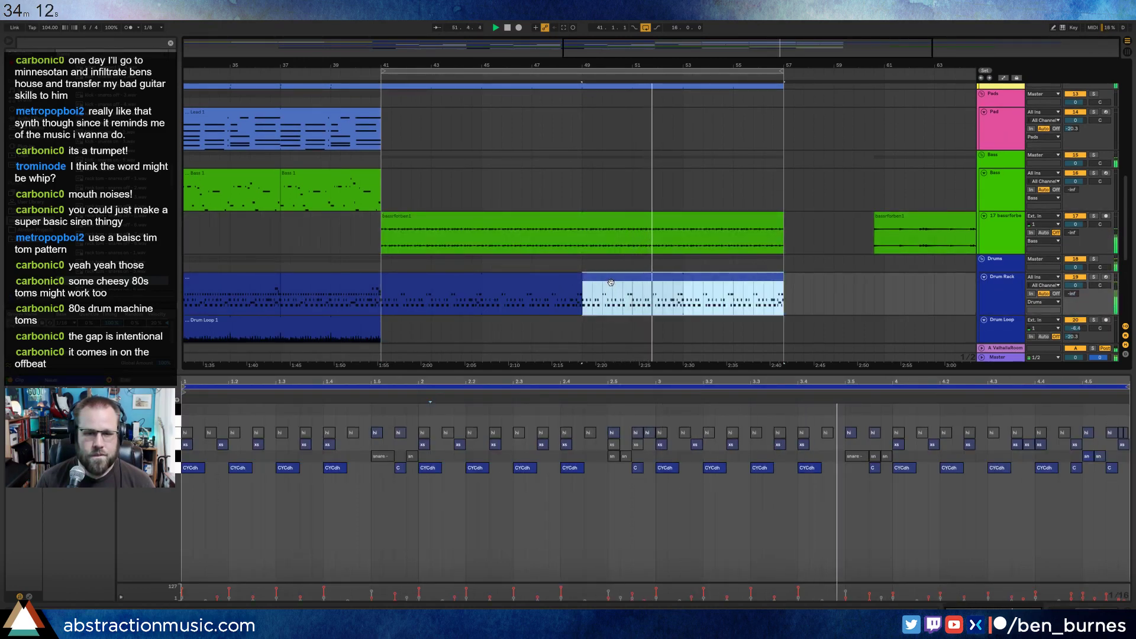
Reactivate the muted hi-hat, snare and other drum notes in the Drum Rack clip at bar 49.
{"action": "left_click", "coordinate": [178, 432]}
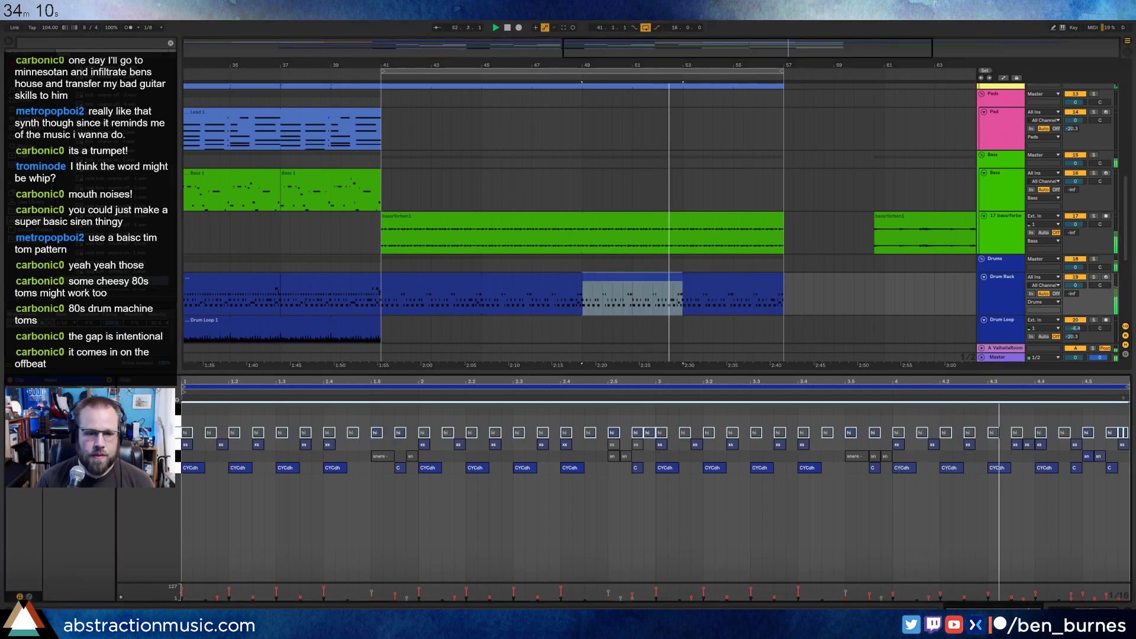
{"action": "key", "text": "0"}
{"action": "left_click", "coordinate": [178, 456]}
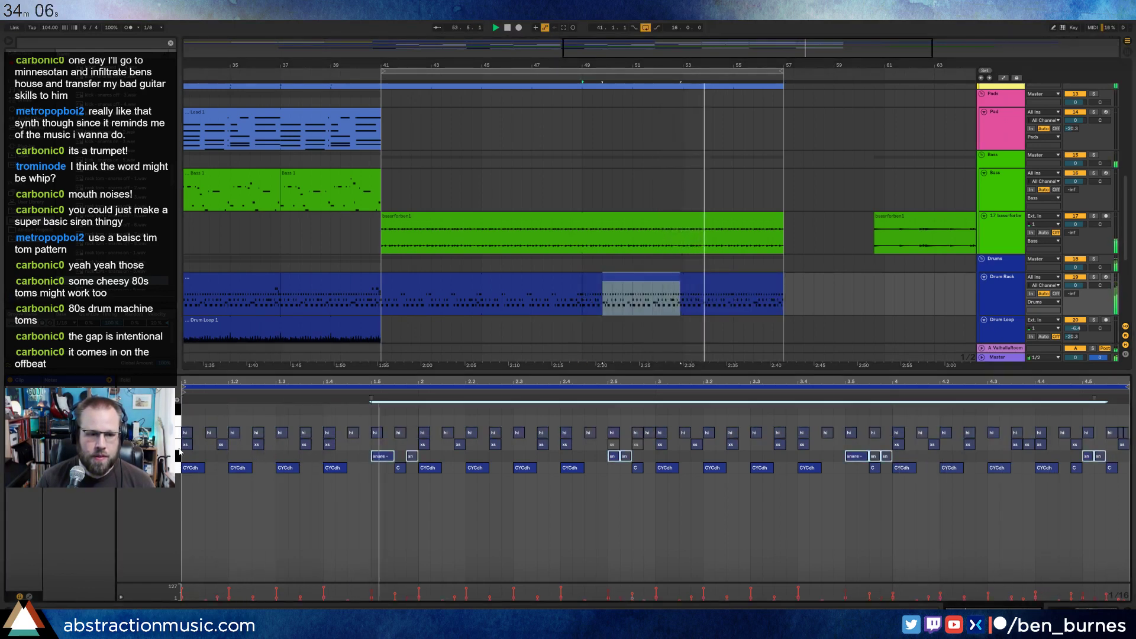
{"action": "left_click", "coordinate": [179, 444]}
{"action": "left_click", "coordinate": [371, 512]}
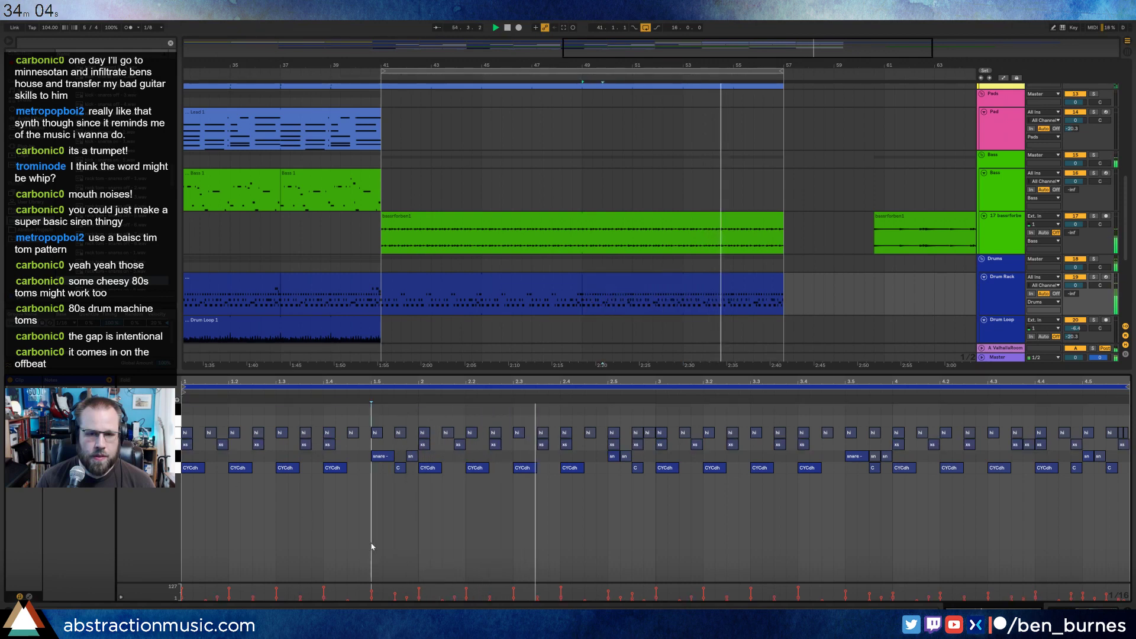
Bring up the device view and play the arrangement from just before bar 17.
{"action": "scroll", "coordinate": [592, 260], "scroll_direction": "up", "scroll_amount": 10}
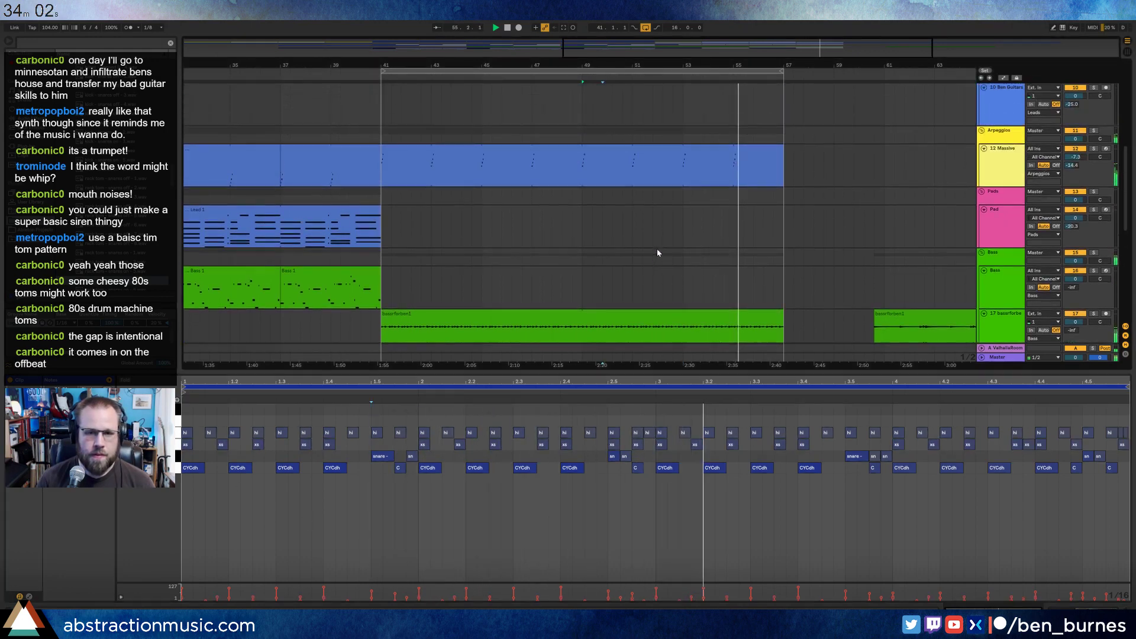
{"action": "left_click_drag", "start_coordinate": [691, 48], "coordinate": [680, 152]}
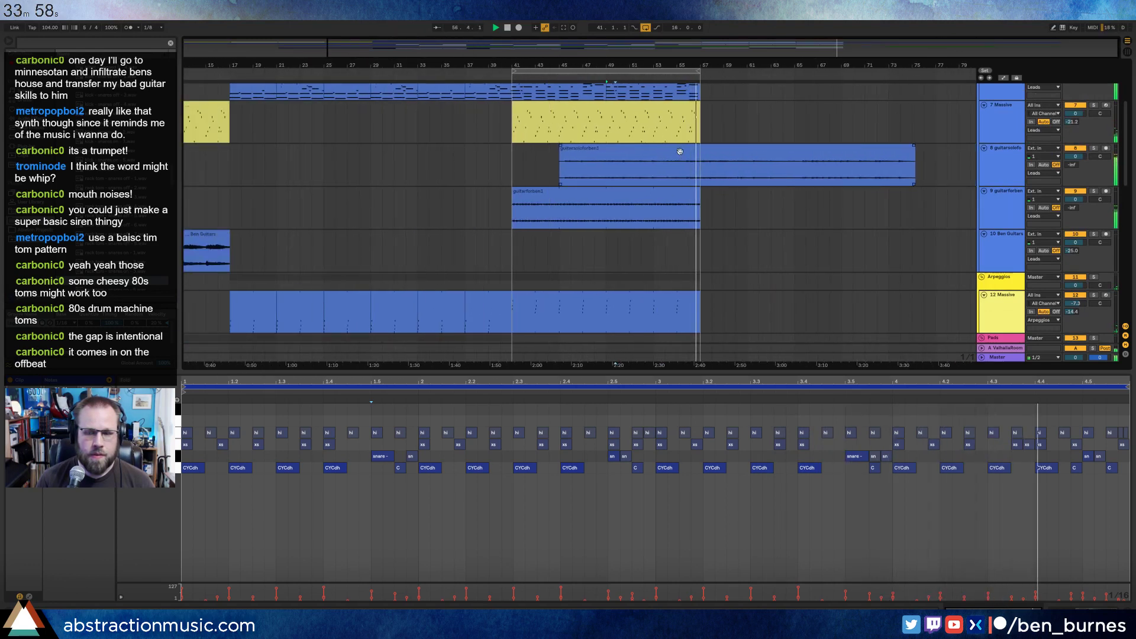
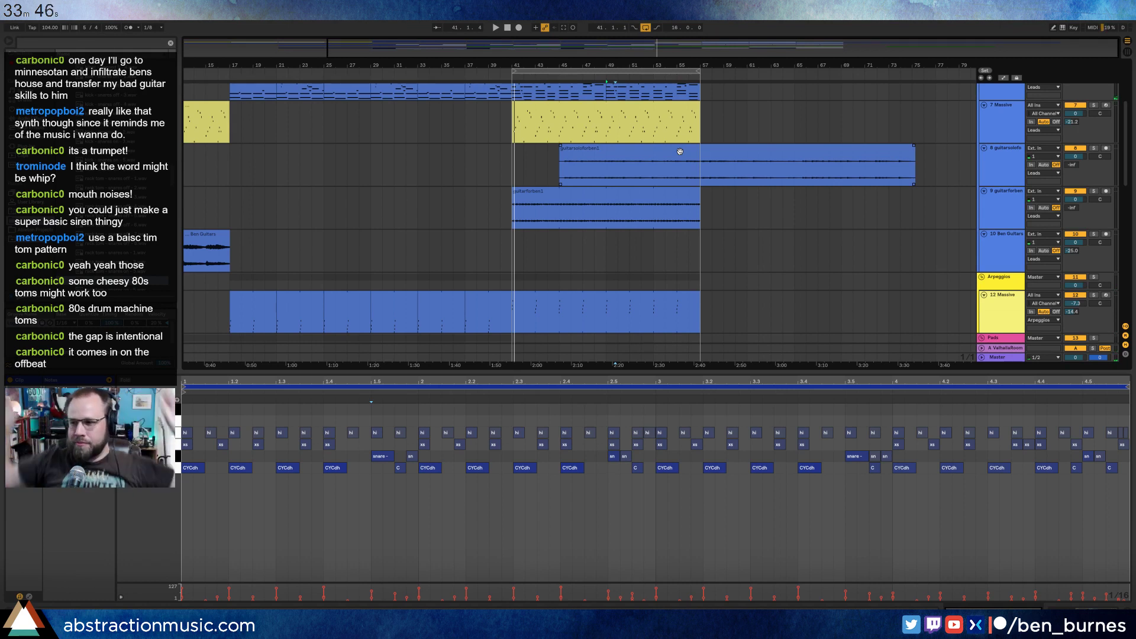
{"action": "left_click", "coordinate": [453, 192]}
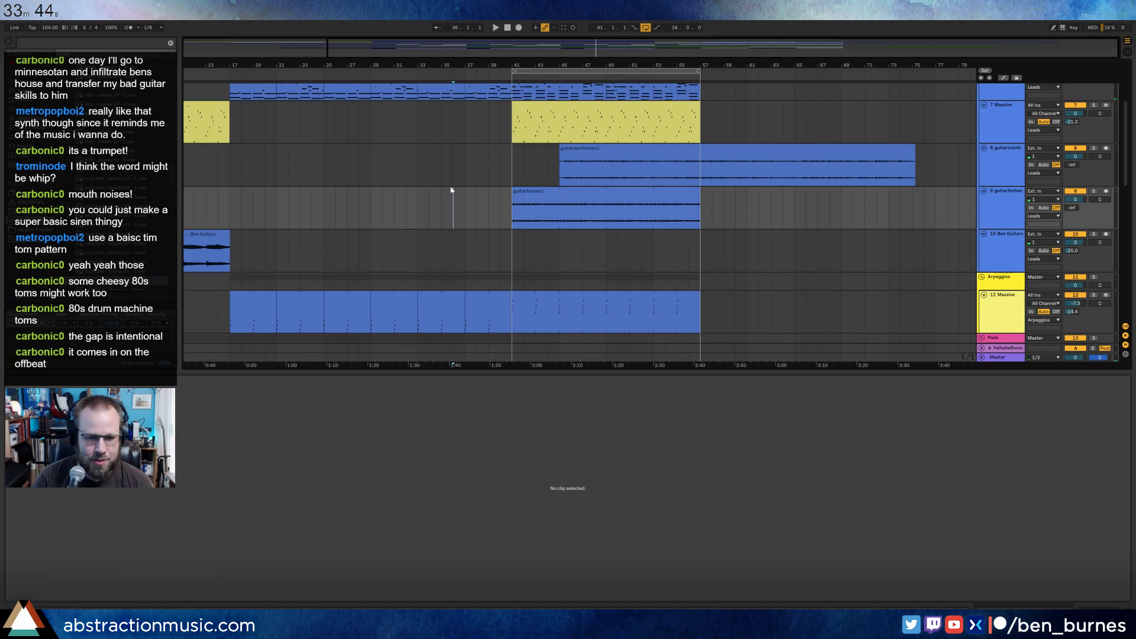
{"action": "key", "text": "Home"}
{"action": "scroll", "coordinate": [451, 189], "scroll_direction": "up", "scroll_amount": 3}
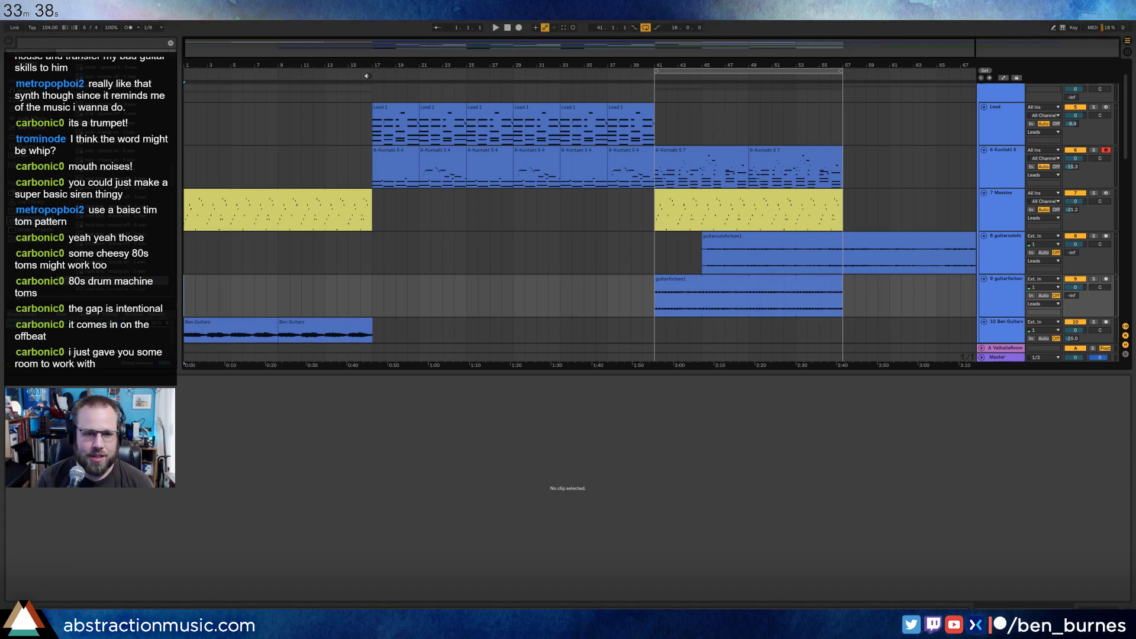
{"action": "key", "text": "shift+Tab"}
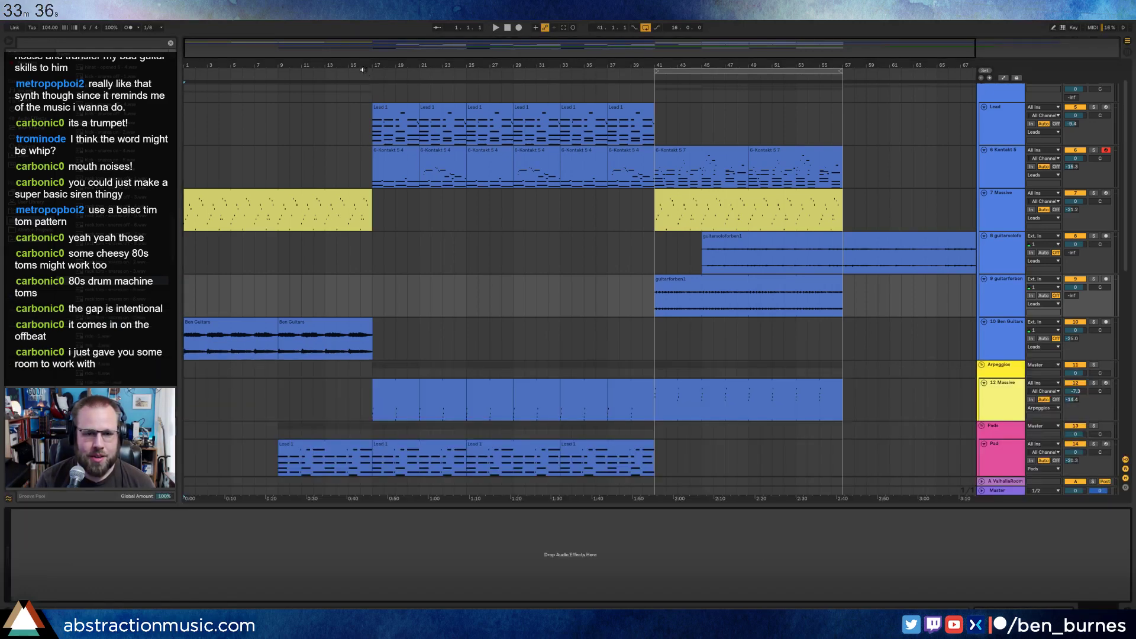
{"action": "left_click", "coordinate": [362, 69]}
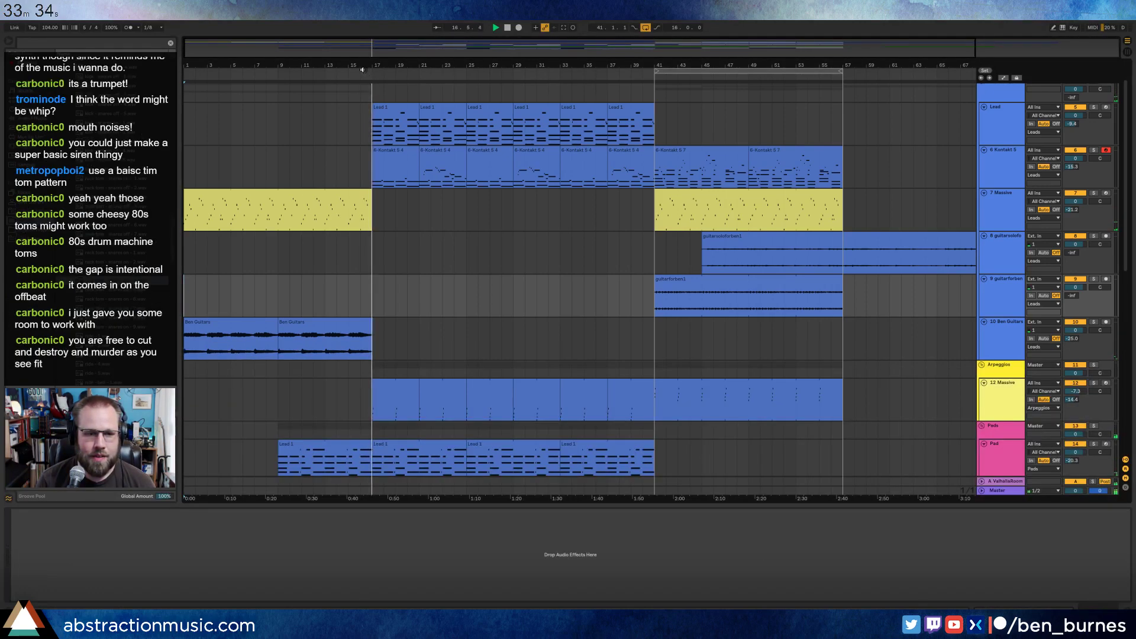
Move the split-off bass audio clip back to start at bar 57.
{"action": "scroll", "coordinate": [502, 299], "scroll_direction": "down", "scroll_amount": 5}
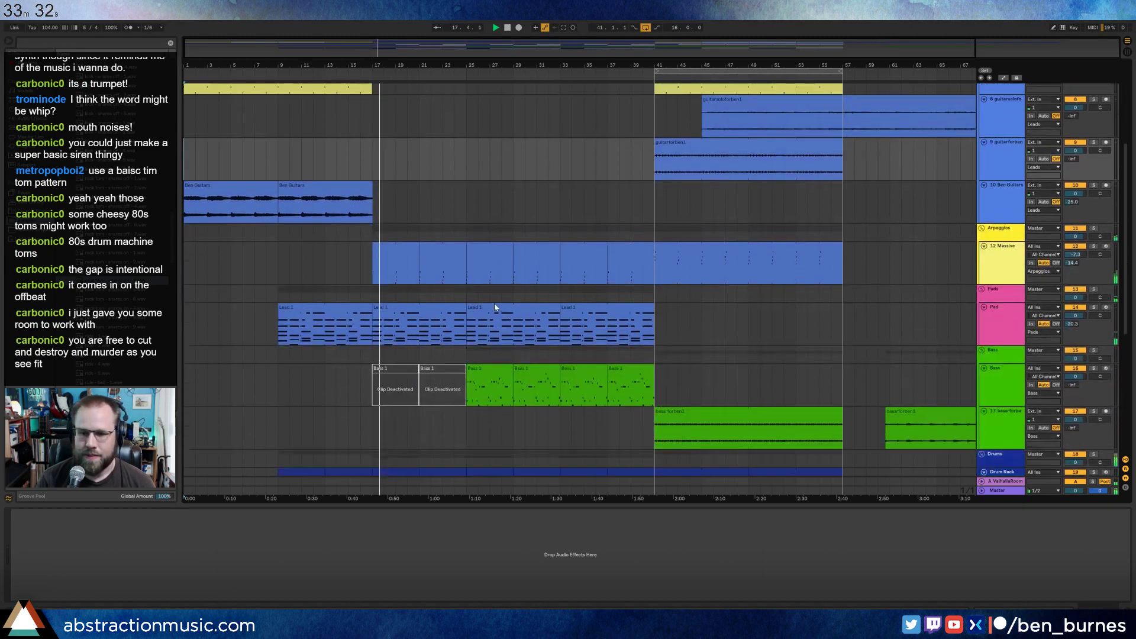
{"action": "scroll", "coordinate": [494, 308], "scroll_direction": "down", "scroll_amount": 8}
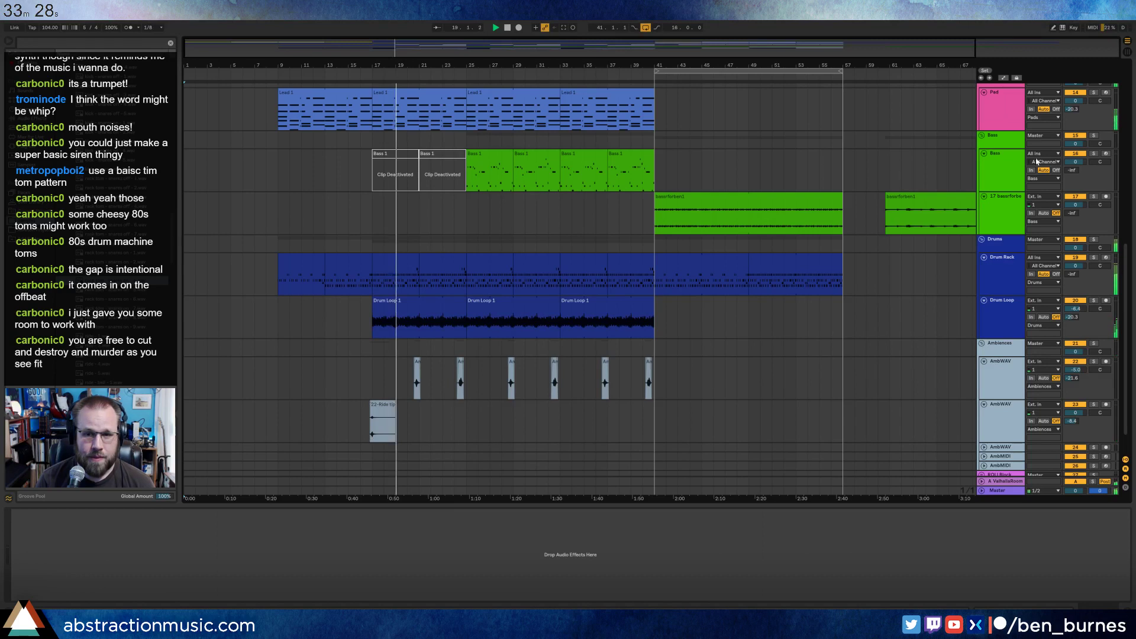
{"action": "left_click_drag", "start_coordinate": [920, 196], "coordinate": [896, 195]}
Copy the two Bass 1 clips spanning bars 33 to 41 and paste them at bar 57.
{"action": "left_click", "coordinate": [591, 154]}
{"action": "left_click", "coordinate": [649, 159], "text": "shift"}
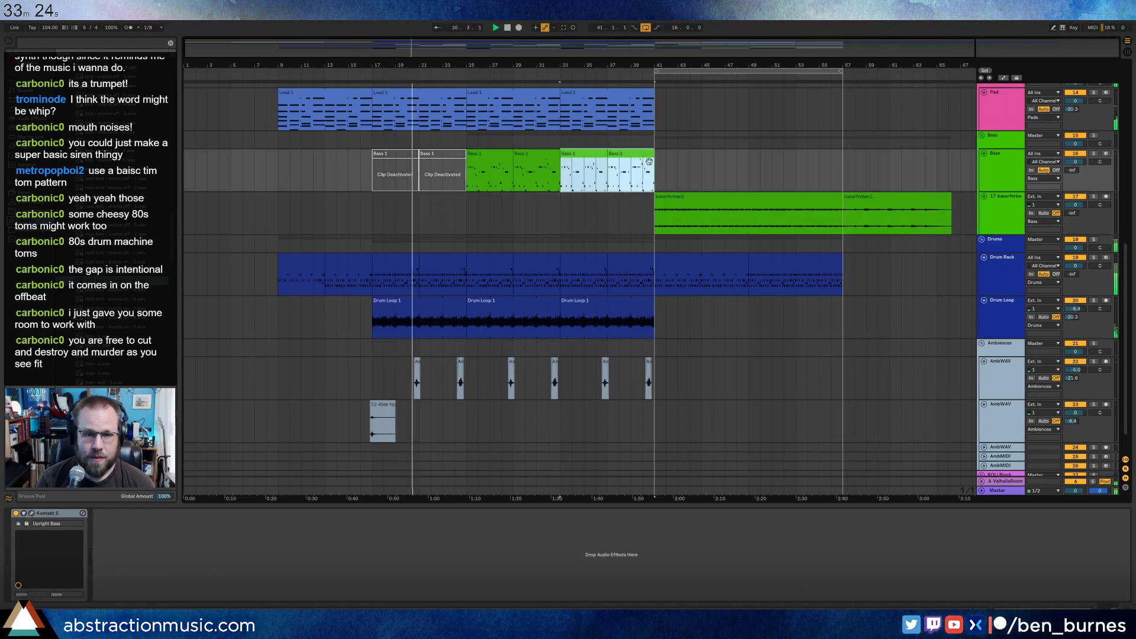
{"action": "left_click", "coordinate": [845, 162]}
{"action": "key", "text": "ctrl+v"}
{"action": "scroll", "coordinate": [855, 170], "scroll_direction": "up", "scroll_amount": 3}
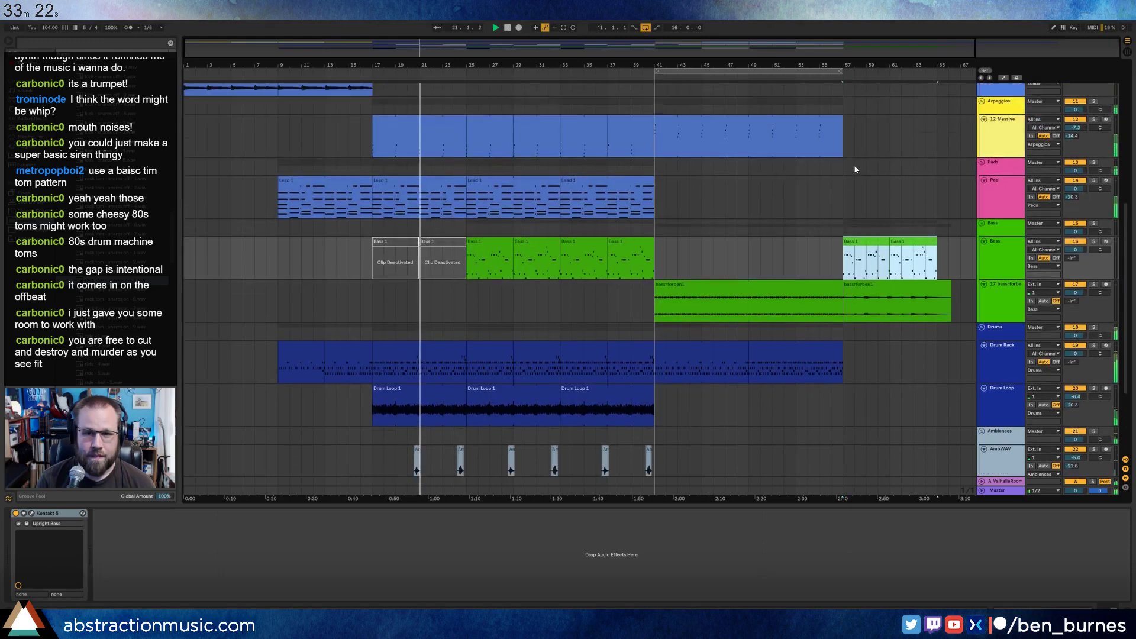
{"action": "scroll", "coordinate": [854, 170], "scroll_direction": "up", "scroll_amount": 1}
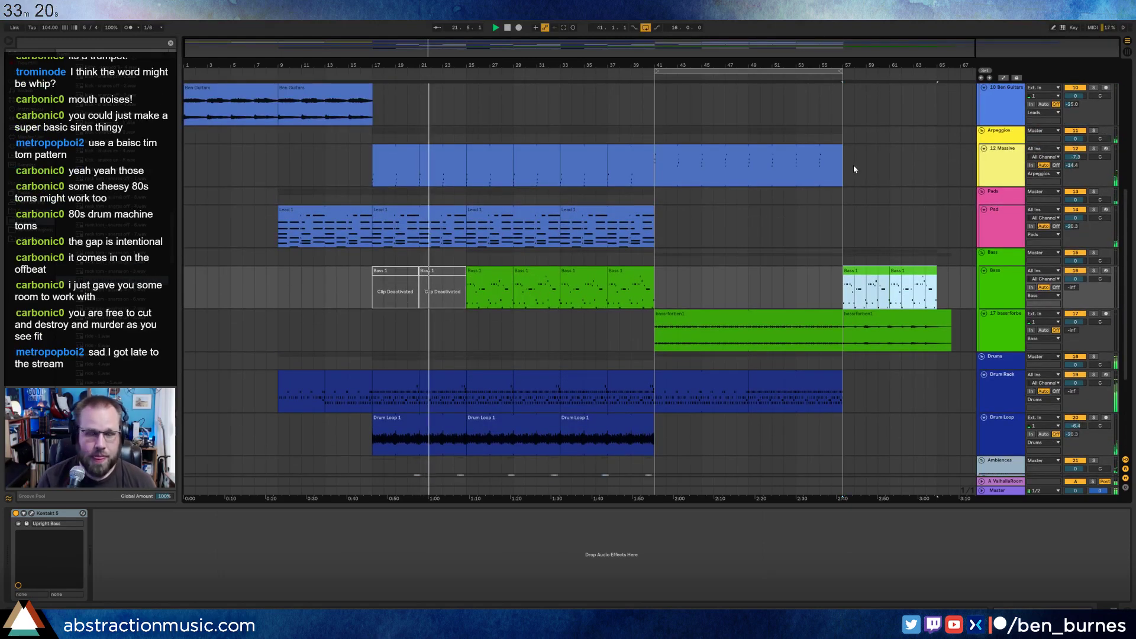
Consolidate the Pad clips from bar 17 to 41 into one clip and shorten it to end at bar 25.
{"action": "left_click_drag", "start_coordinate": [372, 226], "coordinate": [642, 236]}
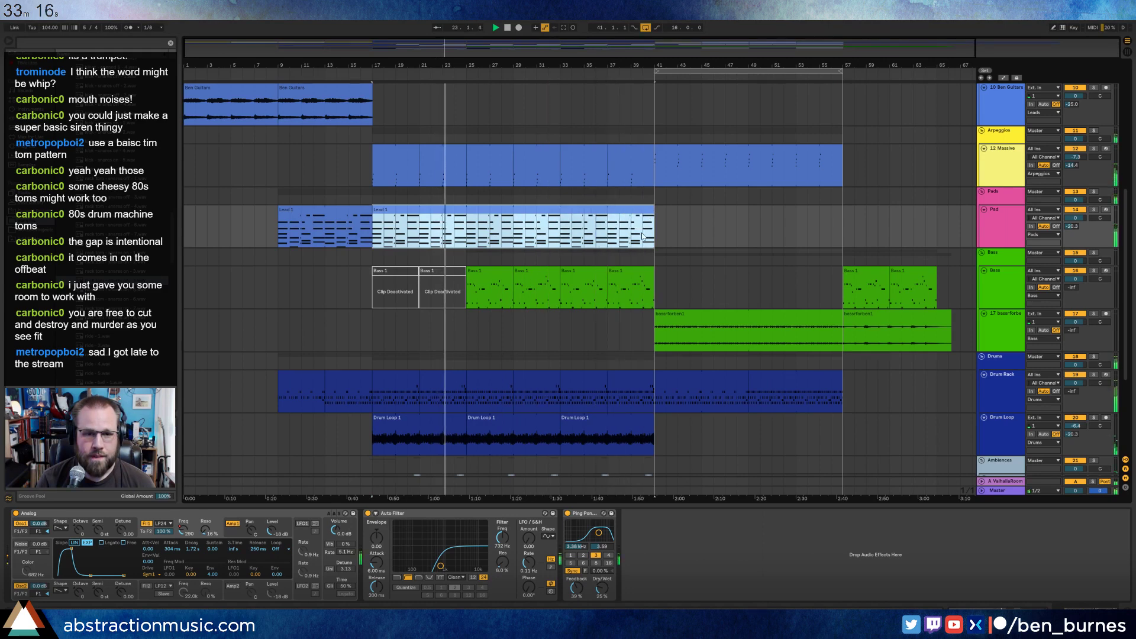
{"action": "scroll", "coordinate": [642, 243], "scroll_direction": "up", "scroll_amount": 8}
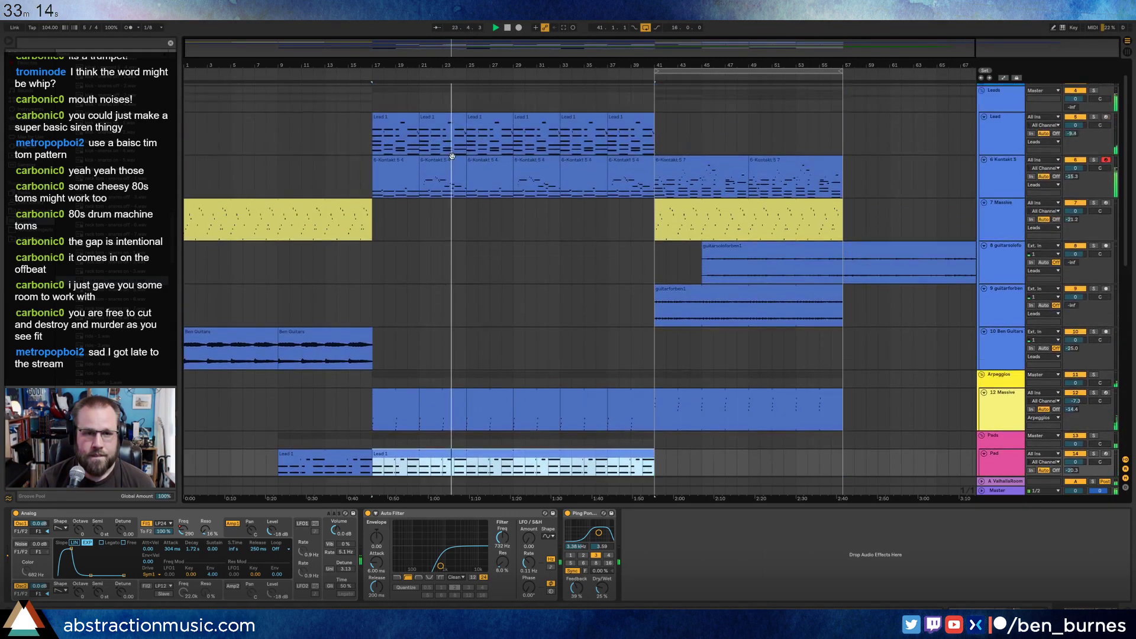
{"action": "left_click", "coordinate": [450, 166]}
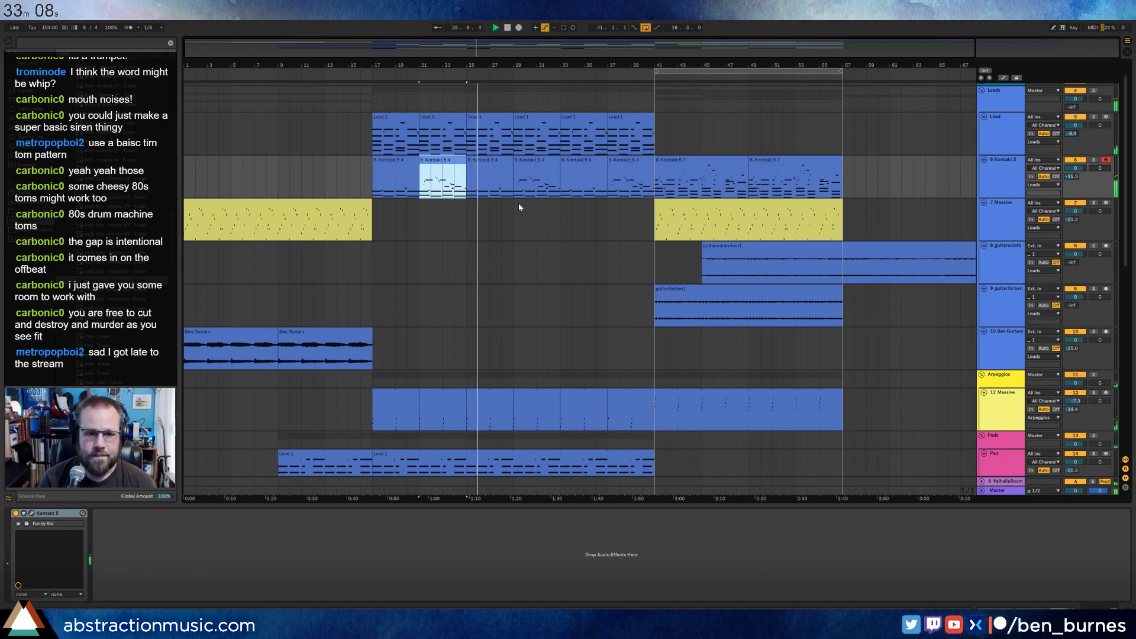
{"action": "scroll", "coordinate": [517, 213], "scroll_direction": "down", "scroll_amount": 4}
{"action": "left_click", "coordinate": [568, 342]}
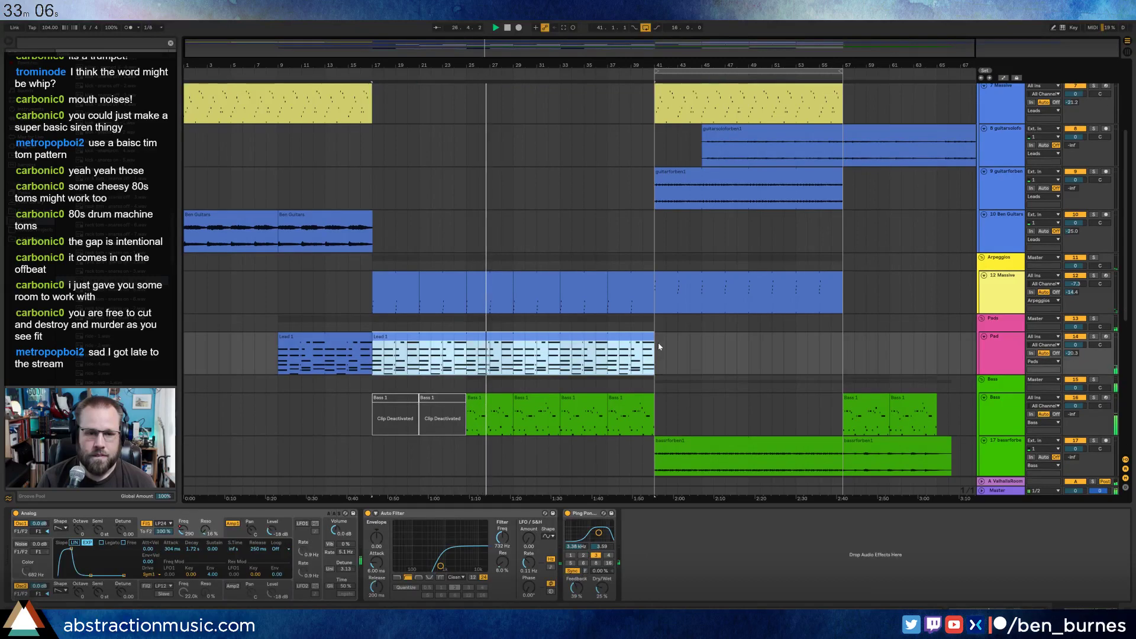
{"action": "left_click_drag", "start_coordinate": [654, 347], "coordinate": [468, 345]}
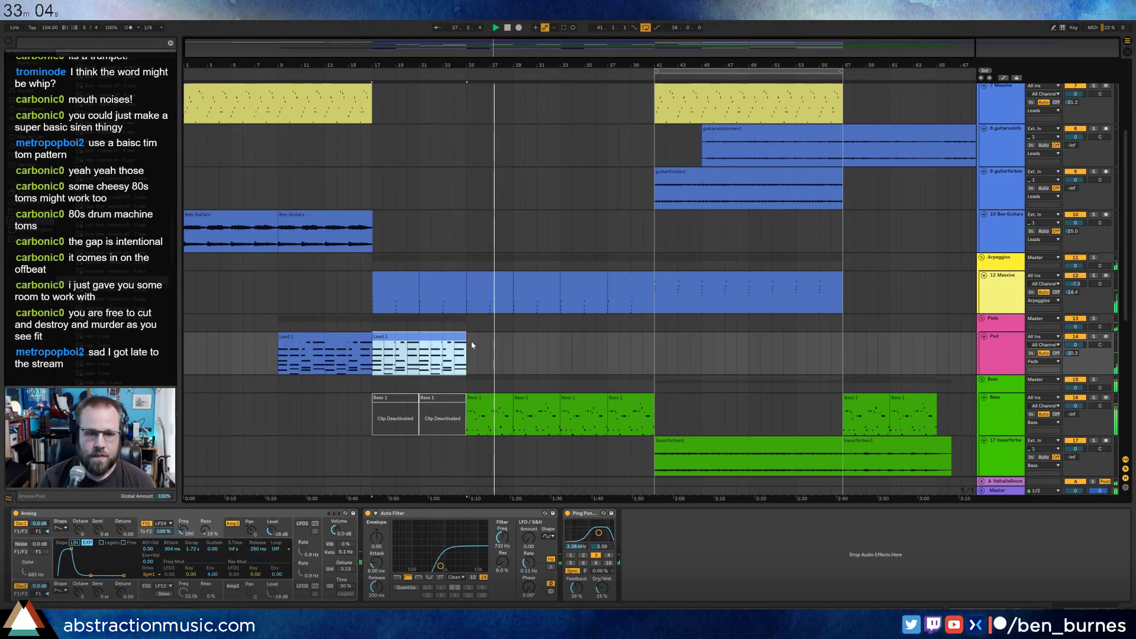
Automate the Pad's Auto Filter frequency with a curved rise from about bar 21 to bar 25.
{"action": "scroll", "coordinate": [471, 341], "scroll_direction": "down", "scroll_amount": 1}
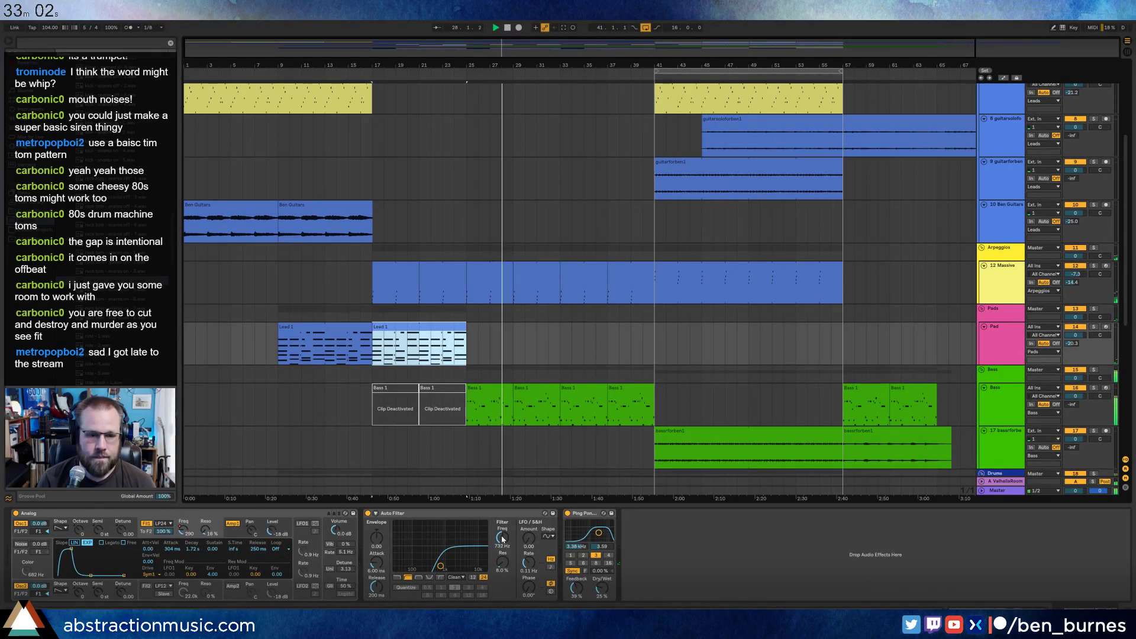
{"action": "key", "text": "a"}
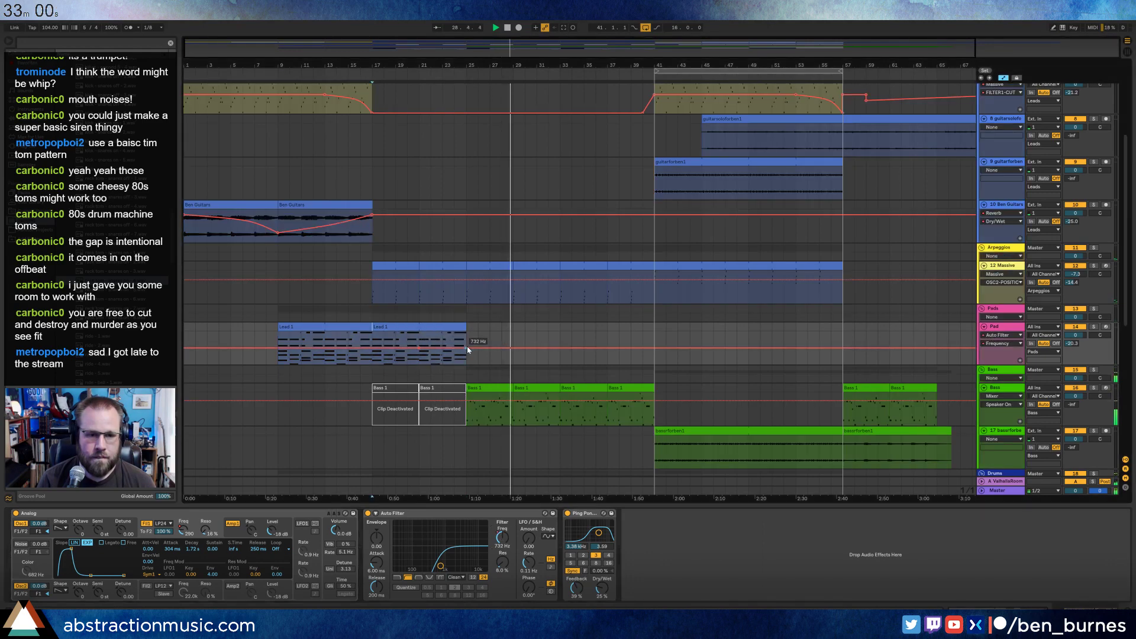
{"action": "left_click_drag", "start_coordinate": [468, 349], "coordinate": [444, 349]}
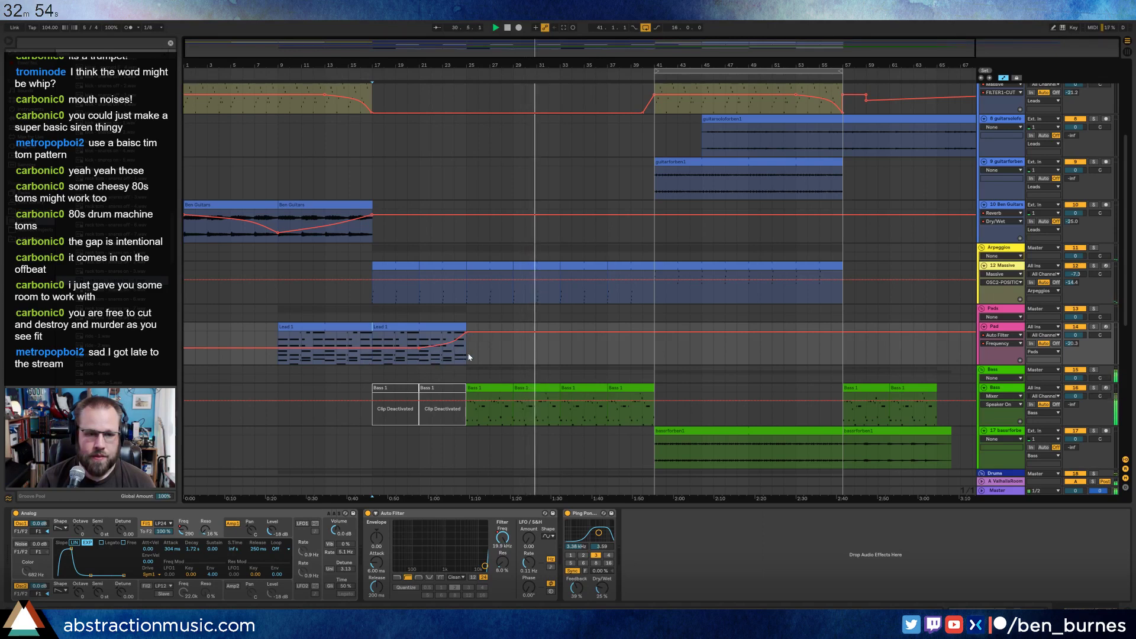
Copy the Pad clip at bar 9 and paste it at bar 41.
{"action": "left_click", "coordinate": [328, 327]}
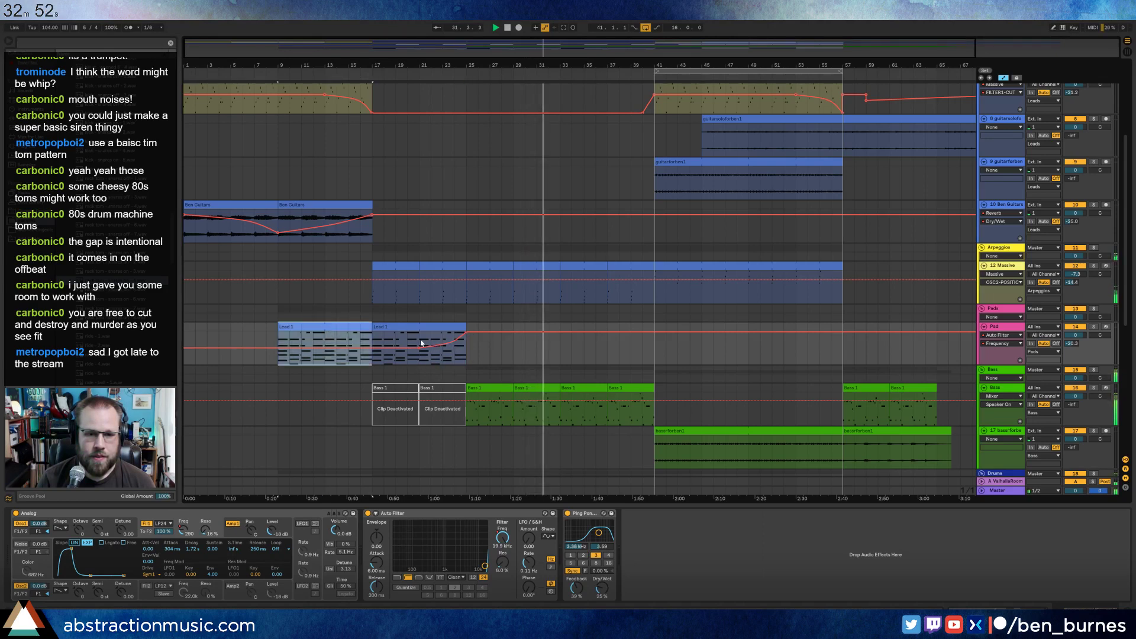
{"action": "left_click", "coordinate": [662, 345]}
{"action": "key", "text": "ctrl+v"}
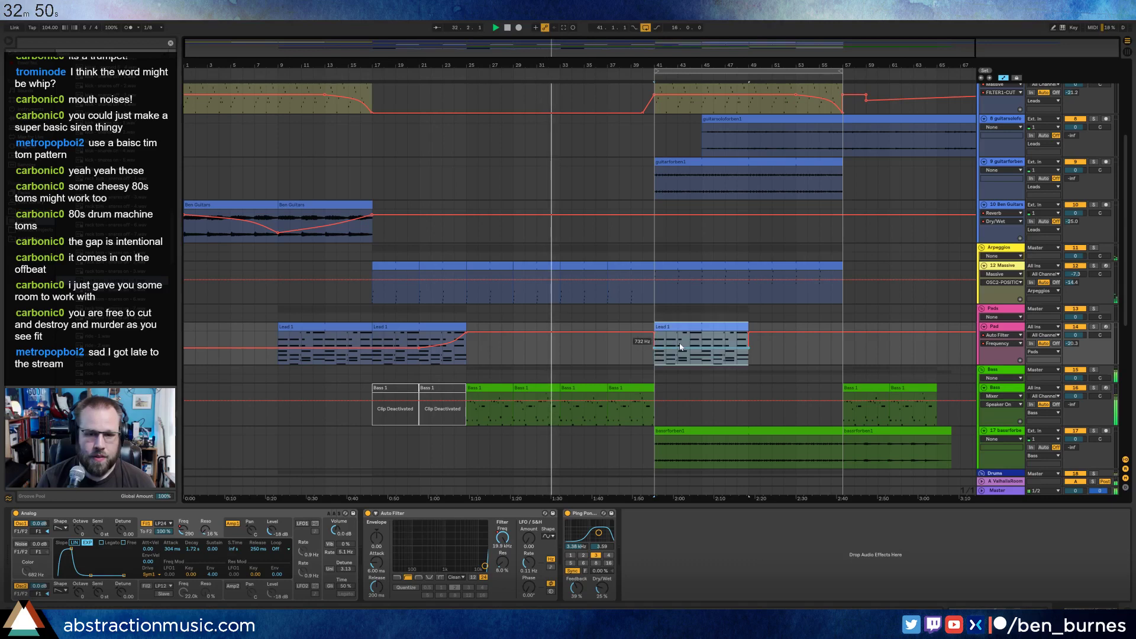
Drop the Pad's Auto Filter frequency automation between bars 40 and 41, and extend the Pad clip at bar 41 to bar 57.
{"action": "left_click_drag", "start_coordinate": [680, 347], "coordinate": [681, 341]}
{"action": "left_click", "coordinate": [748, 332]}
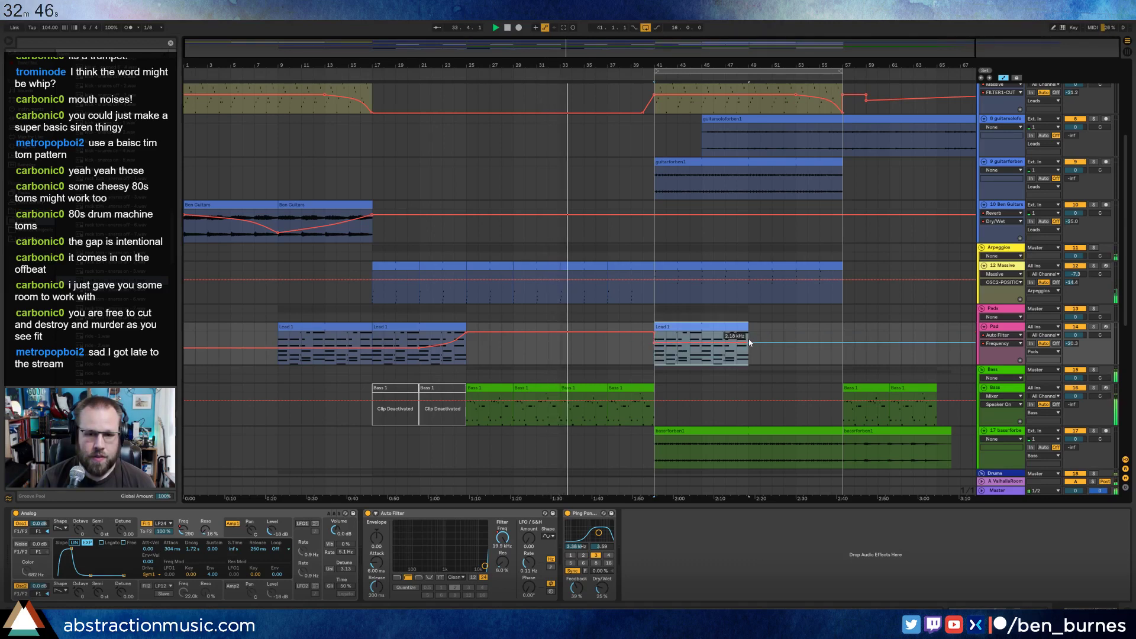
{"action": "left_click", "coordinate": [643, 334]}
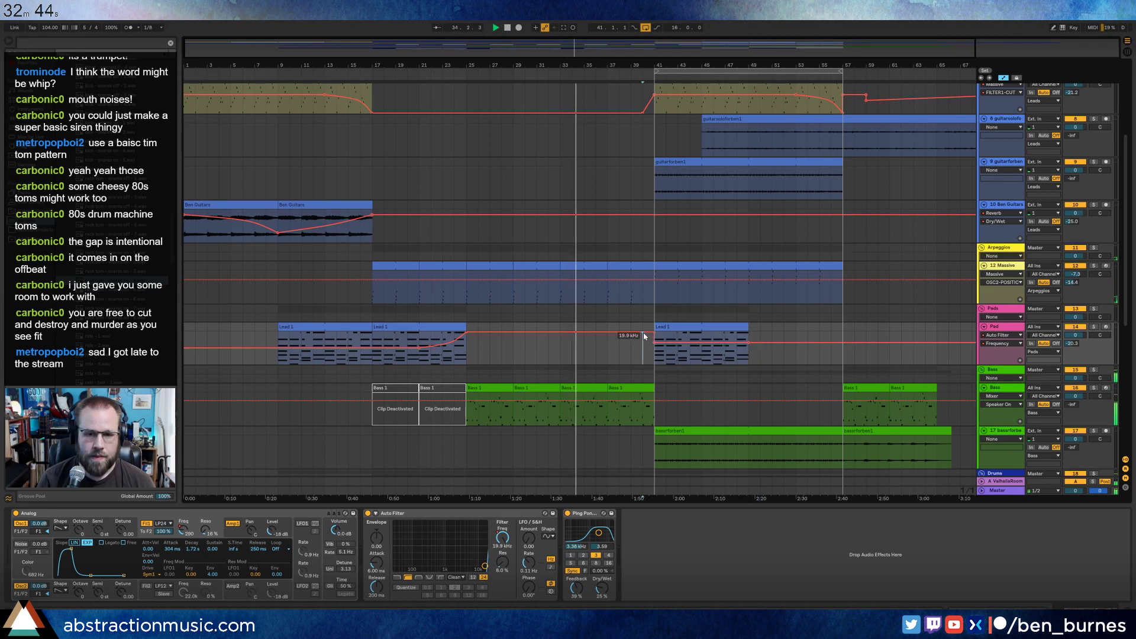
{"action": "left_click", "coordinate": [744, 327]}
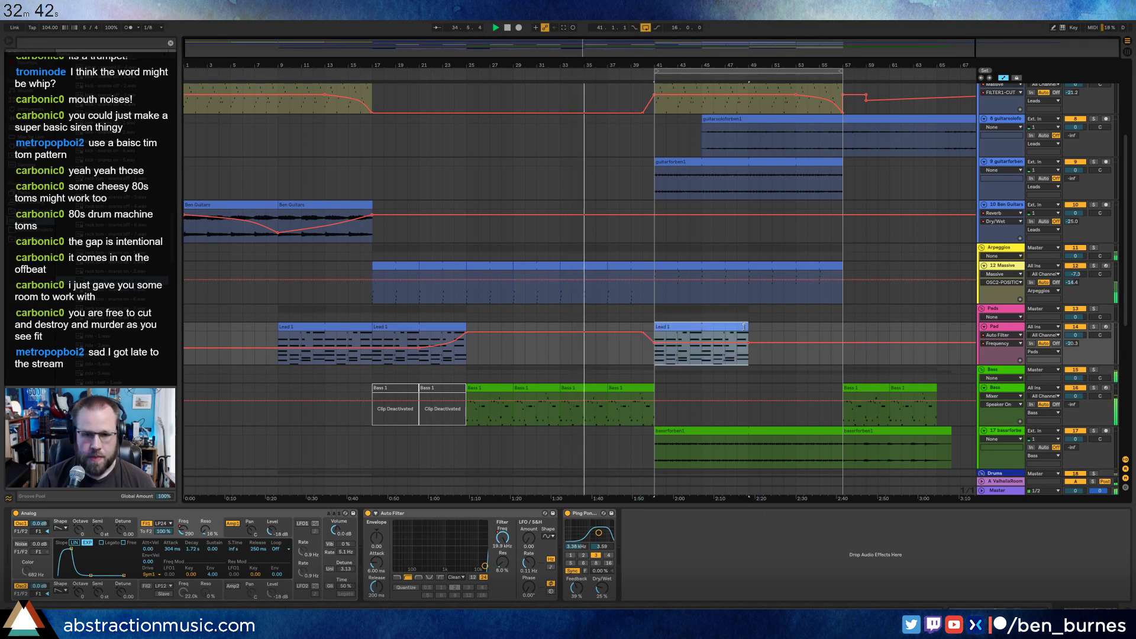
{"action": "left_click_drag", "start_coordinate": [744, 327], "coordinate": [843, 327]}
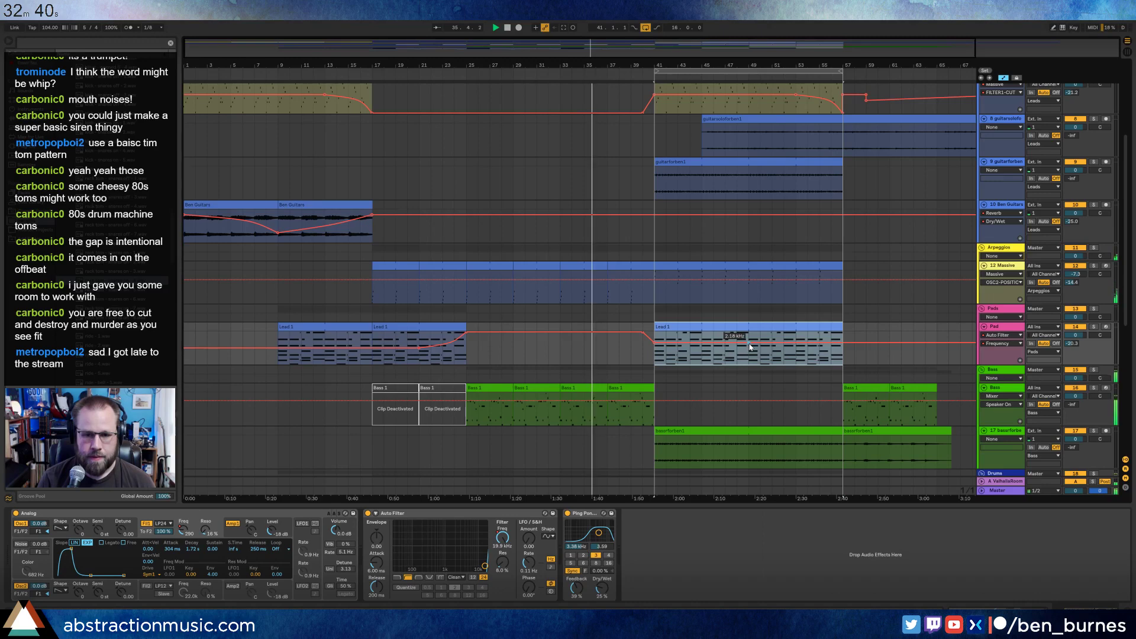
In the Bass 1 clip at bar 33, add a short C#3 note just before the long C#3 in the first bar, and audition it.
{"action": "double_click", "coordinate": [583, 396]}
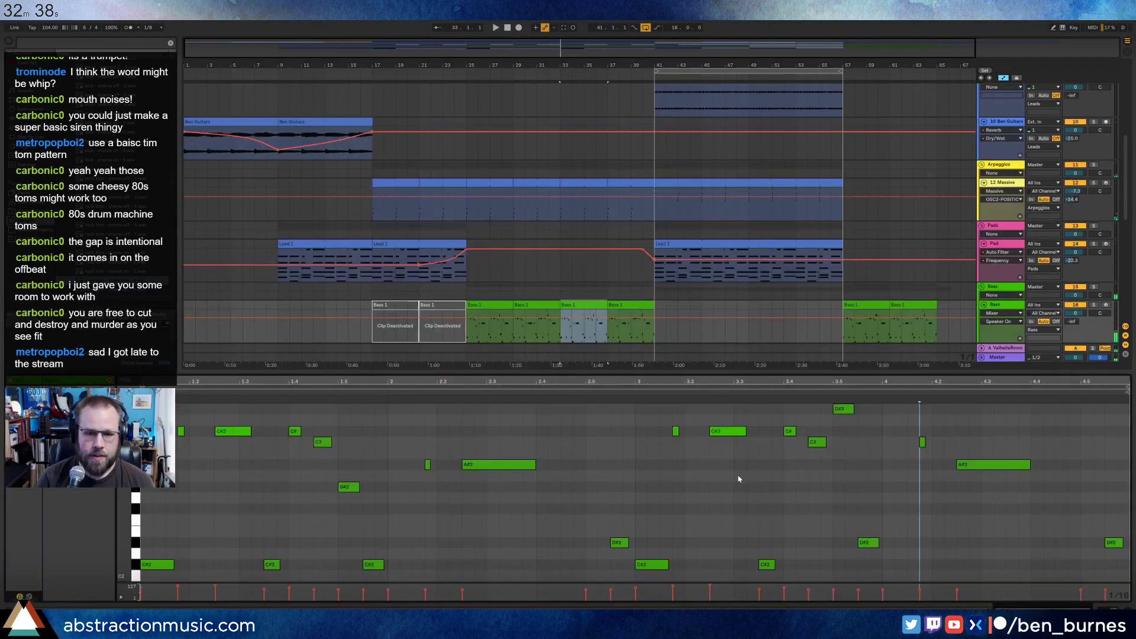
{"action": "double_click", "coordinate": [196, 431]}
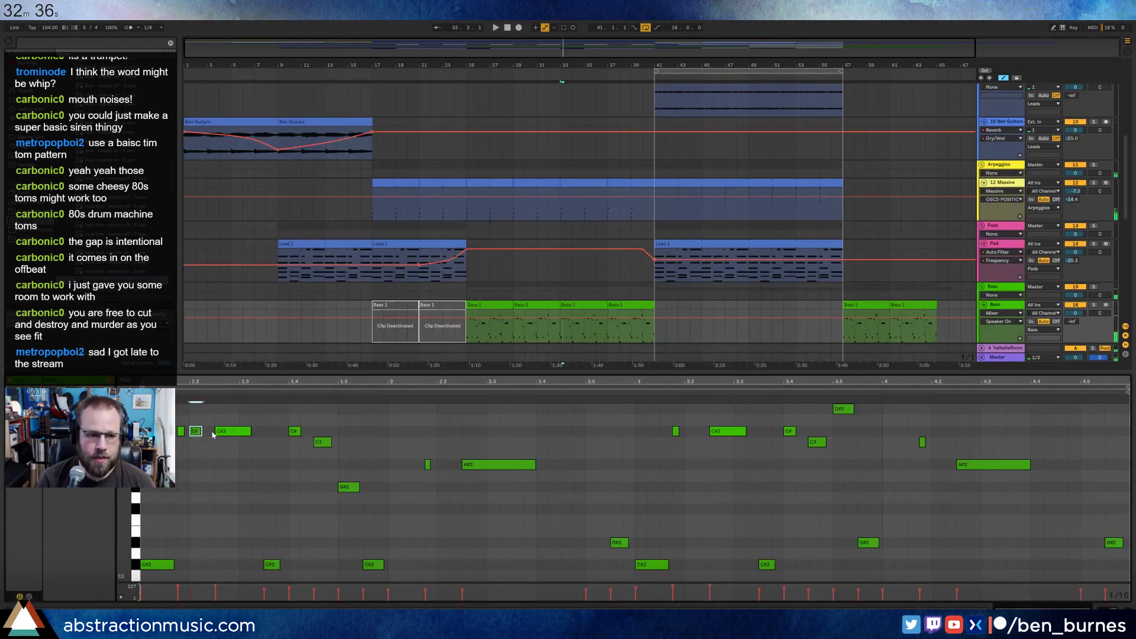
{"action": "left_click_drag", "start_coordinate": [204, 437], "coordinate": [209, 433]}
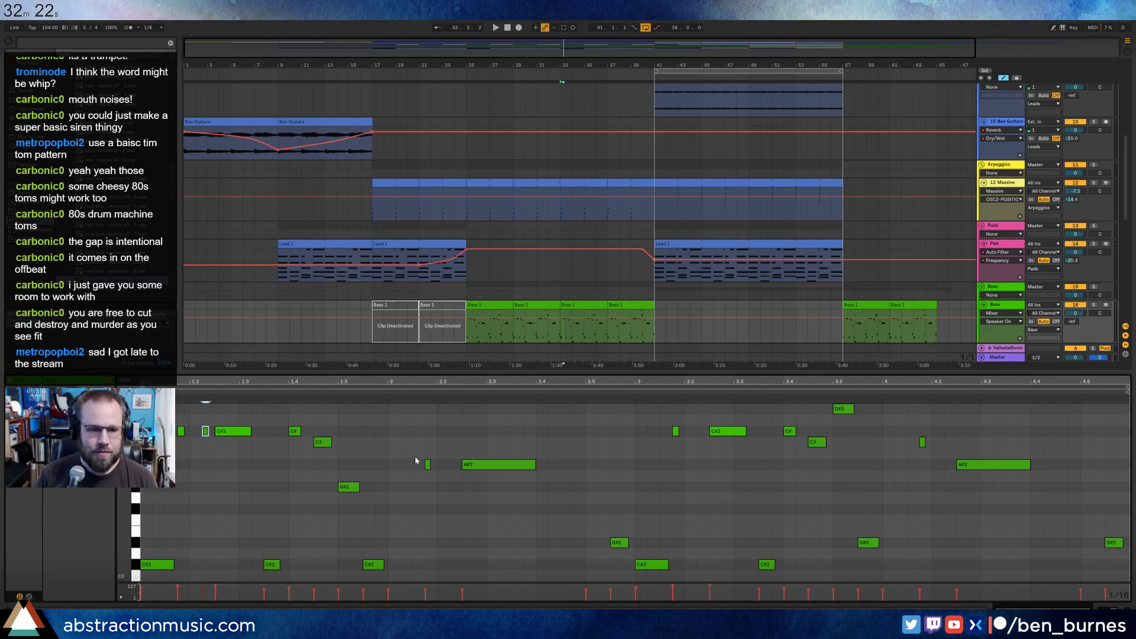
{"action": "left_click", "coordinate": [353, 459]}
{"action": "key", "text": "space"}
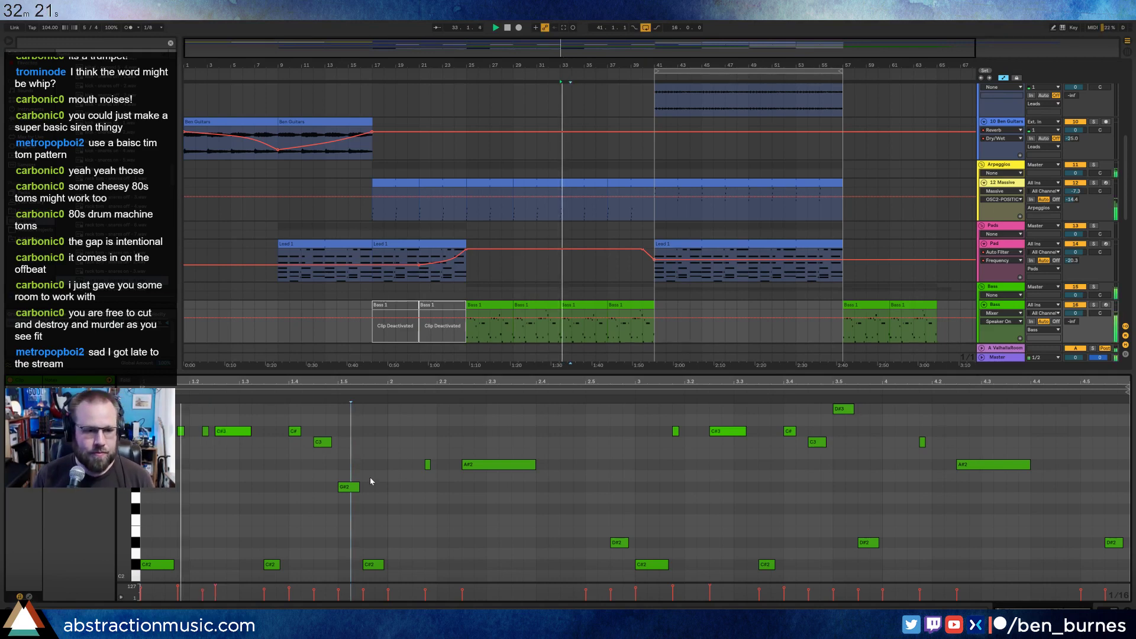
{"action": "left_click", "coordinate": [205, 434]}
{"action": "key", "text": "space"}
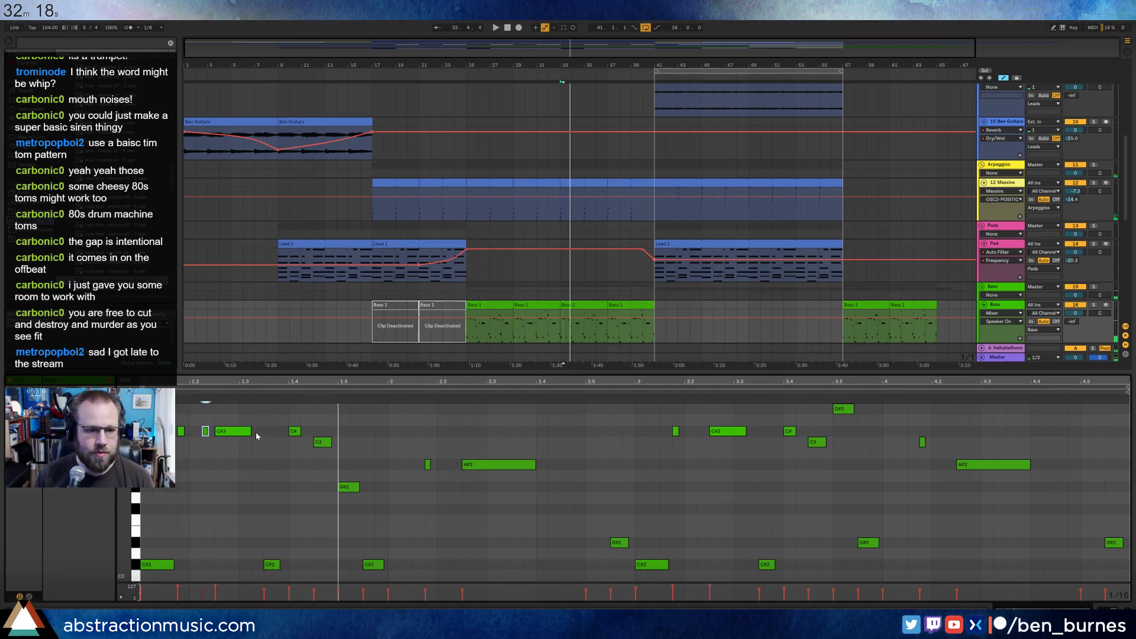
Add another short C#3 note right after the long C#3 and trim the long note's end, auditioning the phrase.
{"action": "double_click", "coordinate": [257, 434]}
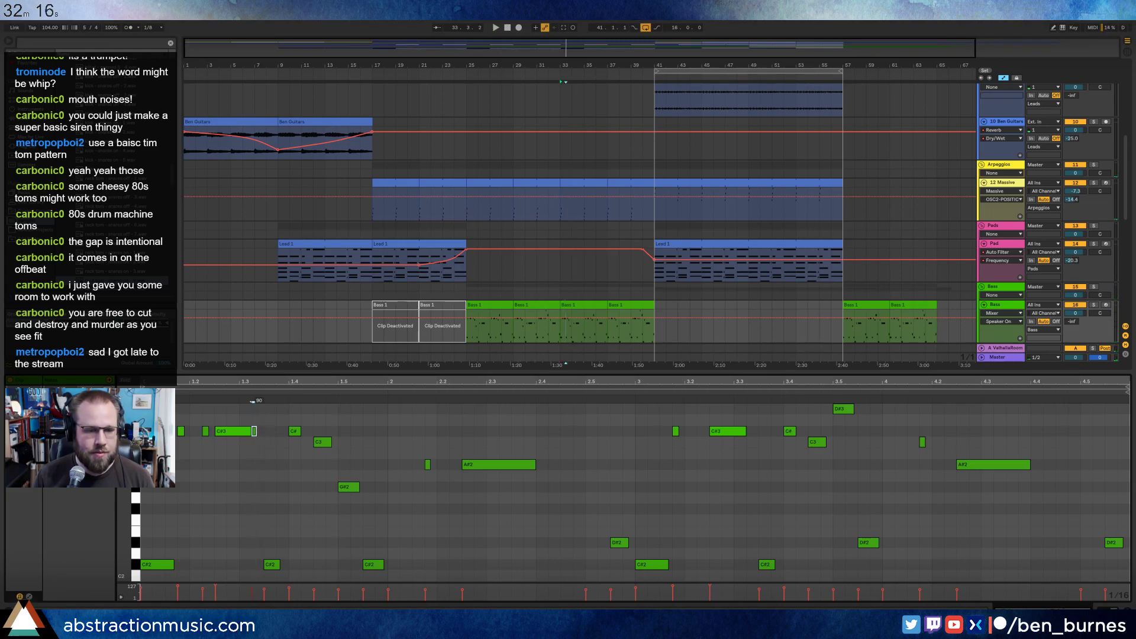
{"action": "key", "text": "space"}
{"action": "left_click", "coordinate": [247, 431]}
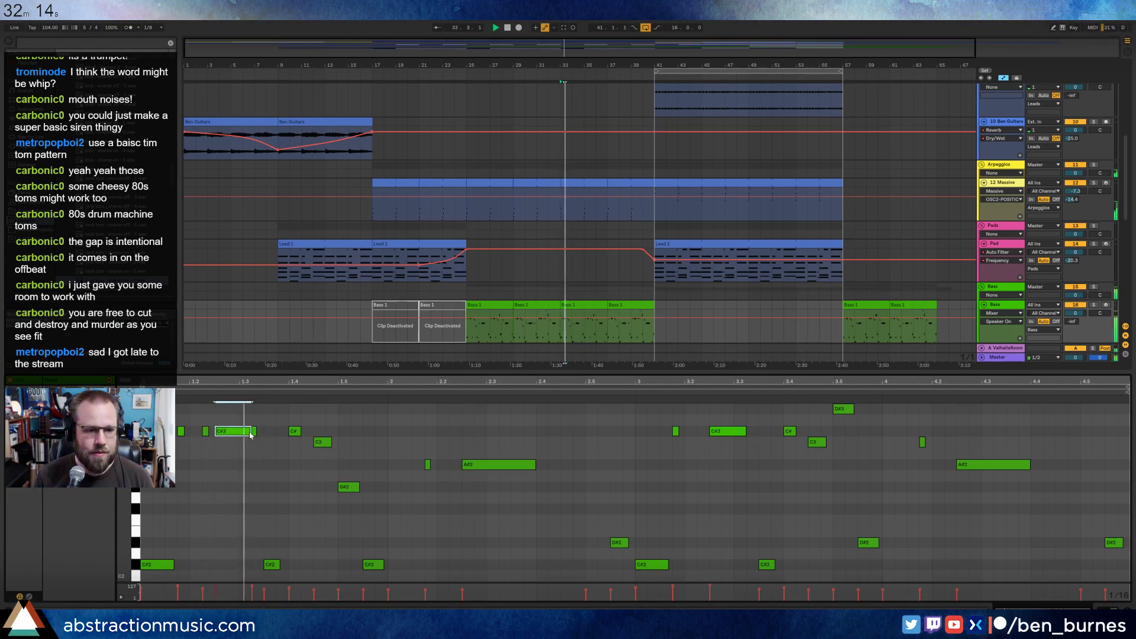
{"action": "key", "text": "space"}
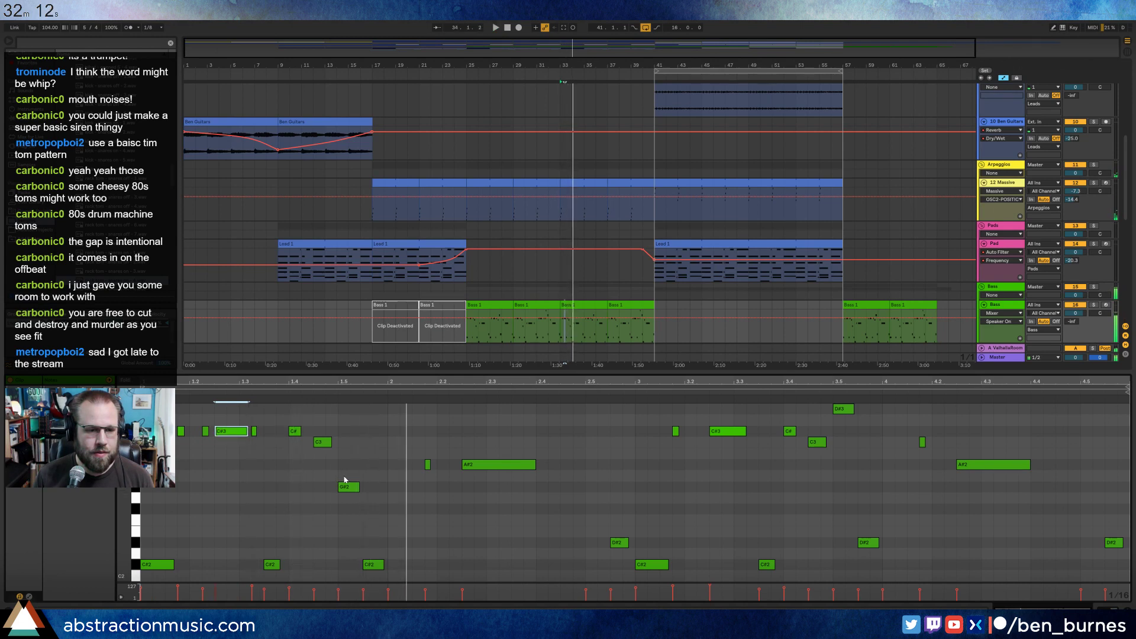
Raise the G#2 note on beat 1.5 to D#3, and try the following C#2 an octave higher before returning it to C#2.
{"action": "left_click", "coordinate": [349, 494]}
{"action": "left_click", "coordinate": [348, 490]}
{"action": "key", "text": "shift+Up"}
{"action": "key", "text": "Down"}
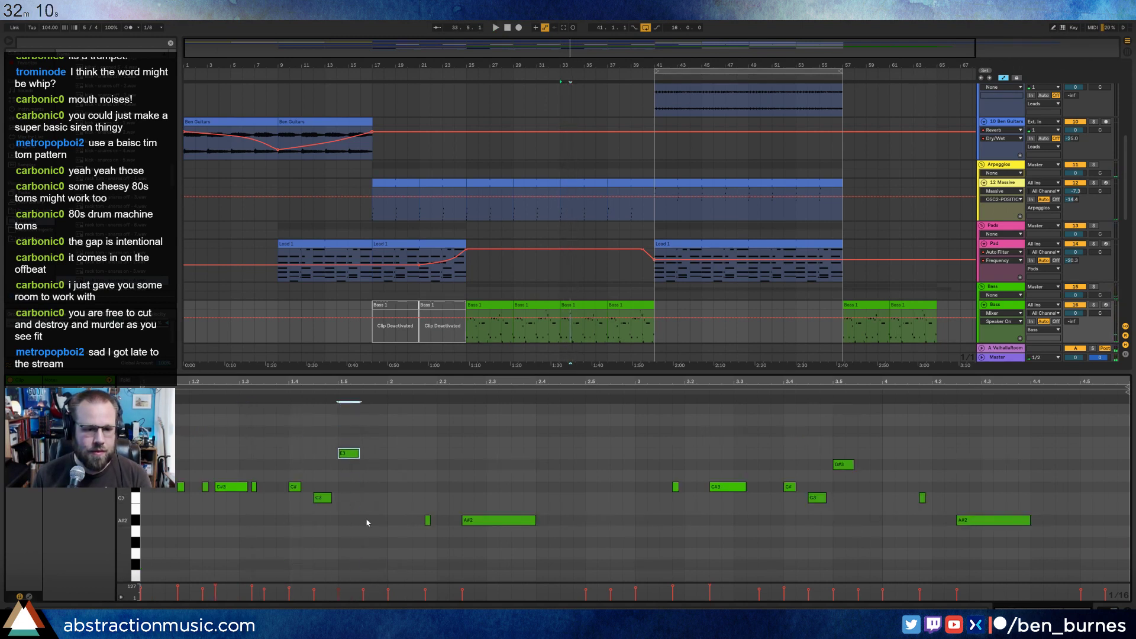
{"action": "key", "text": "Down"}
{"action": "scroll", "coordinate": [368, 524], "scroll_direction": "down", "scroll_amount": 2}
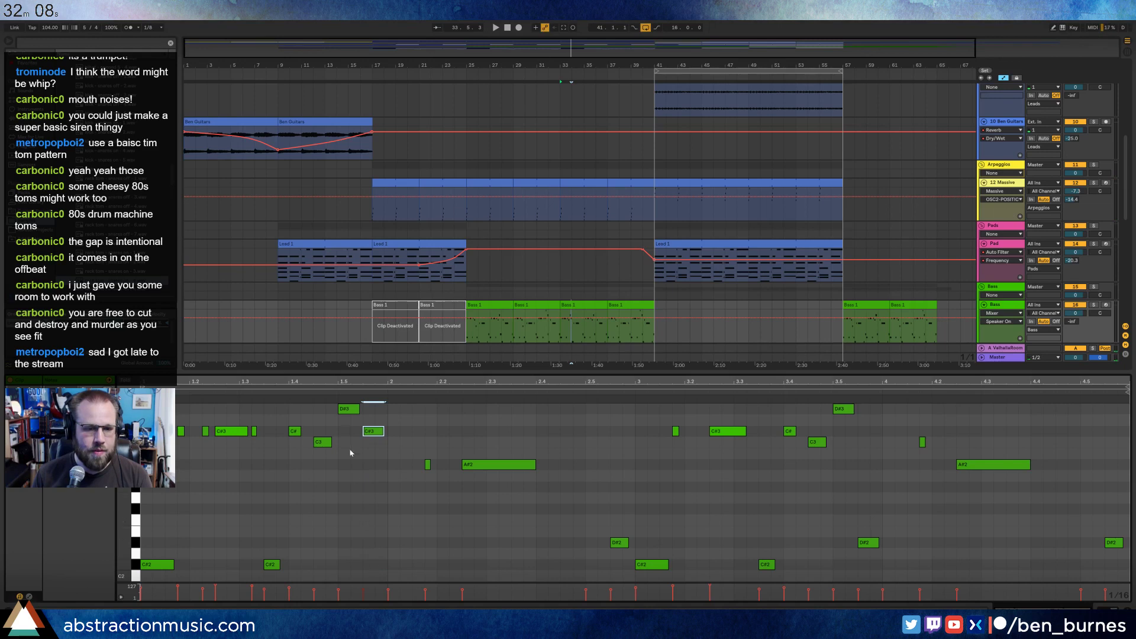
{"action": "key", "text": "space"}
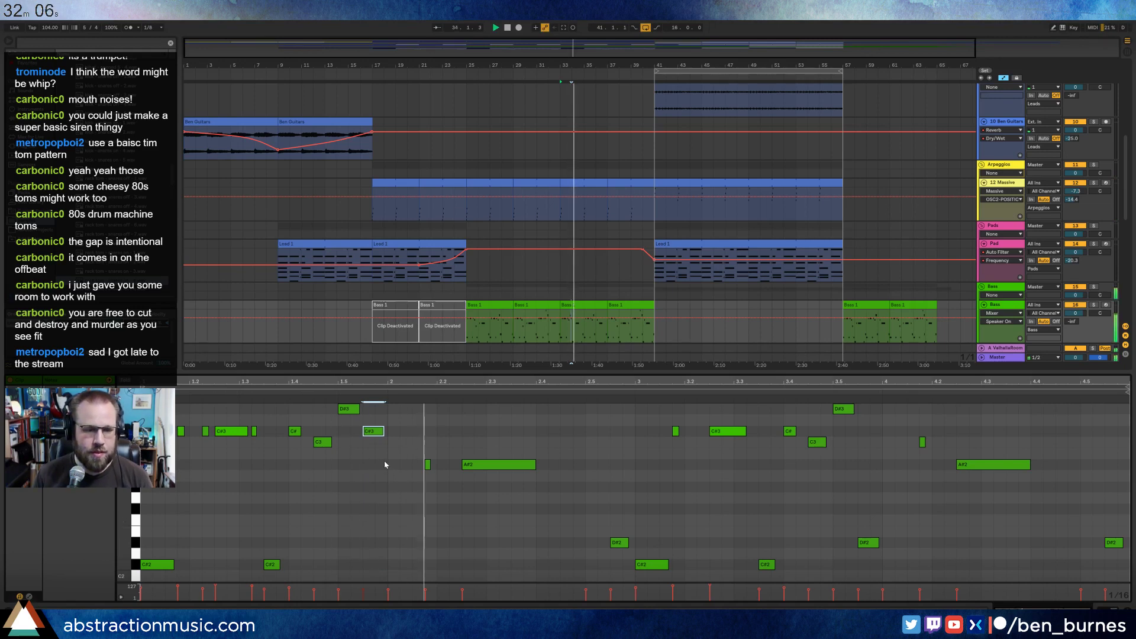
{"action": "key", "text": "shift+Down"}
Add a short C3 note at beat 2.2 of the bass clip and adjust its length while auditioning.
{"action": "left_click", "coordinate": [428, 465]}
{"action": "key", "text": "space"}
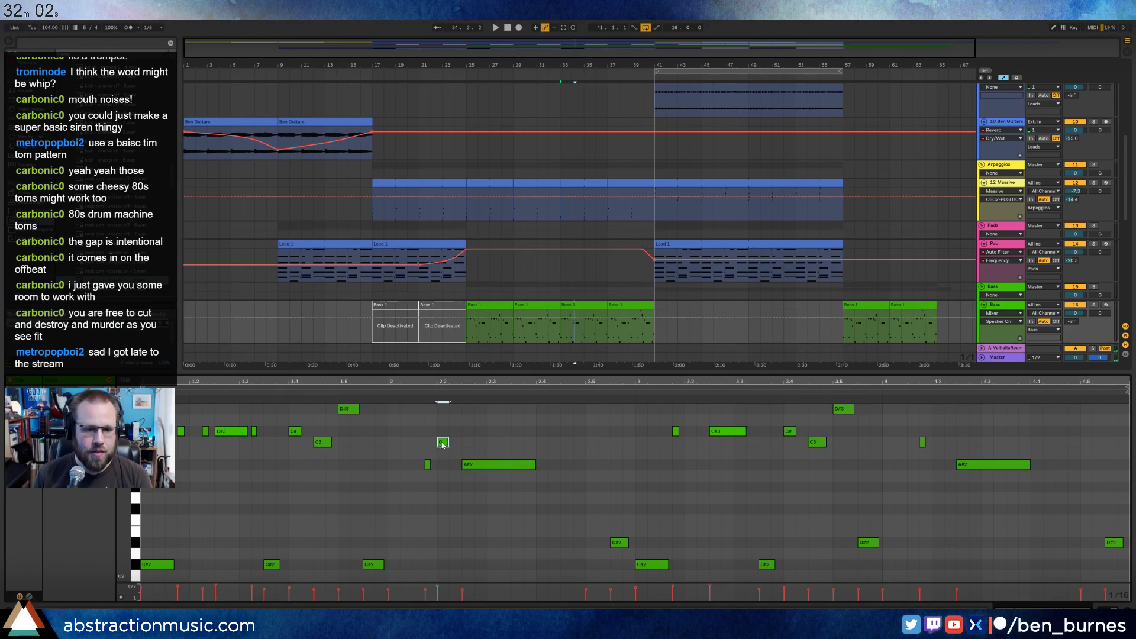
{"action": "double_click", "coordinate": [439, 442]}
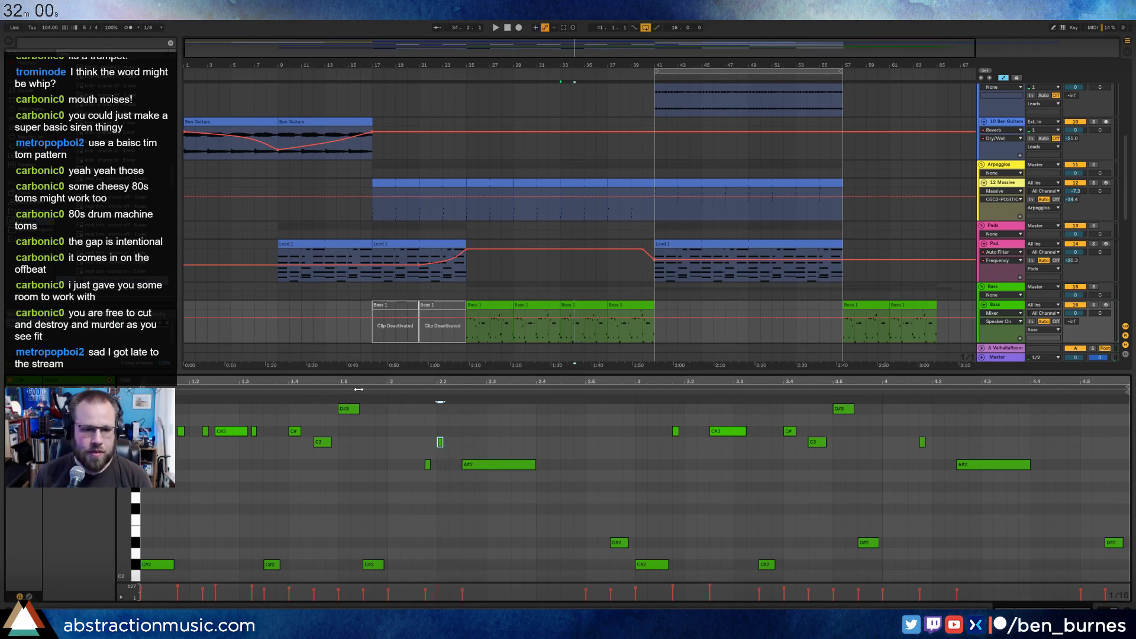
{"action": "key", "text": "space"}
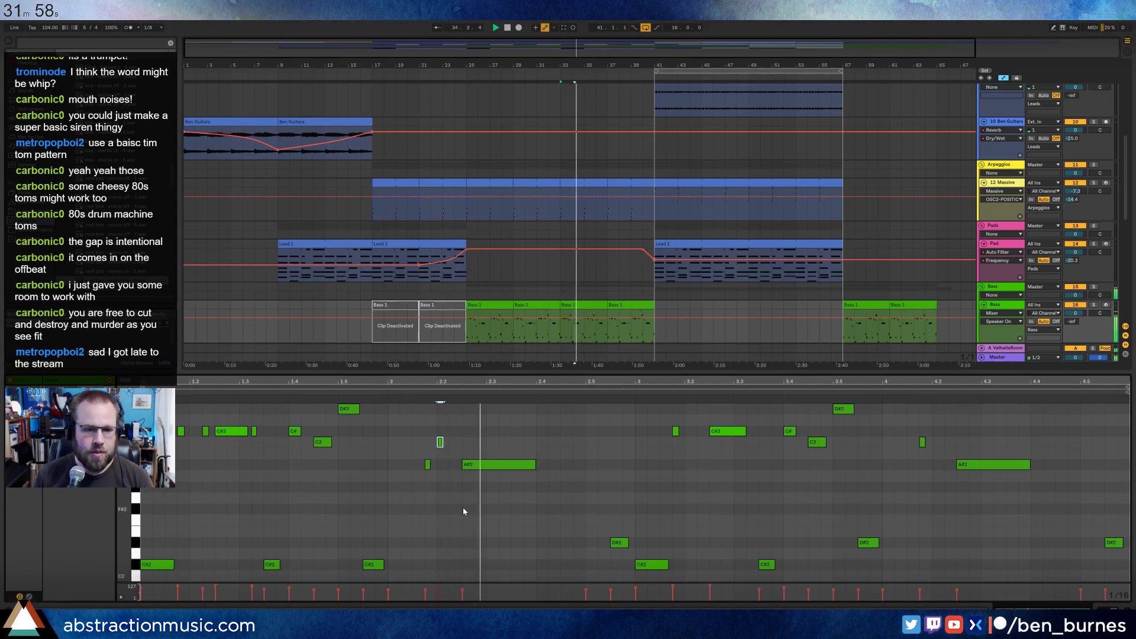
{"action": "left_click_drag", "start_coordinate": [442, 442], "coordinate": [449, 442]}
{"action": "key", "text": "space"}
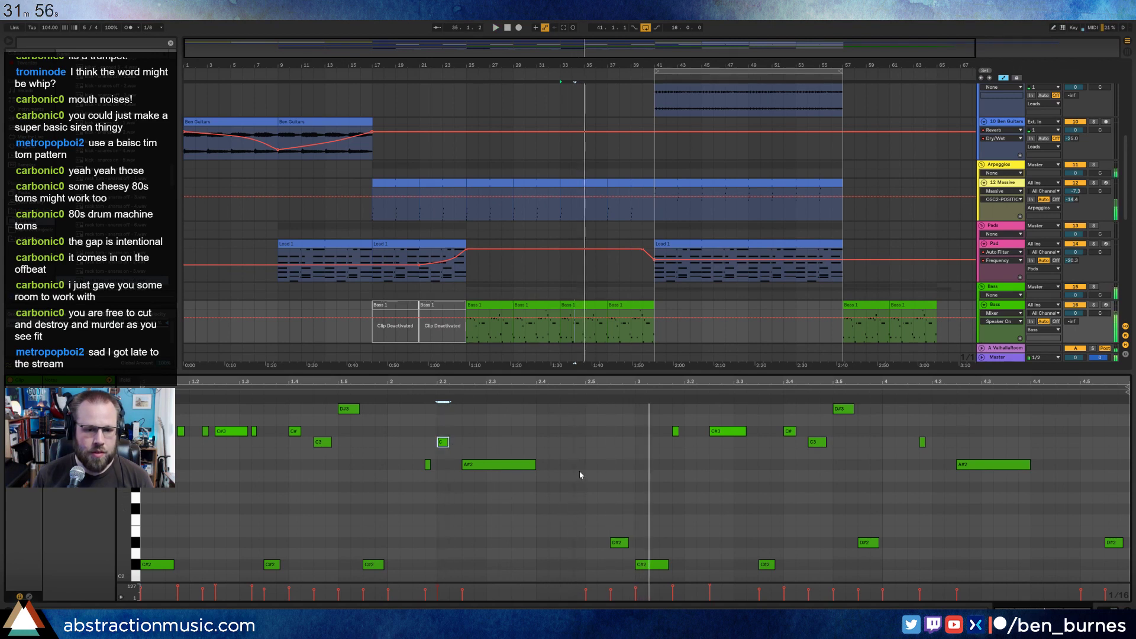
Add a short A#2 note and a G#2 note around beat 2.5, and delete the low note beneath them.
{"action": "double_click", "coordinate": [577, 465]}
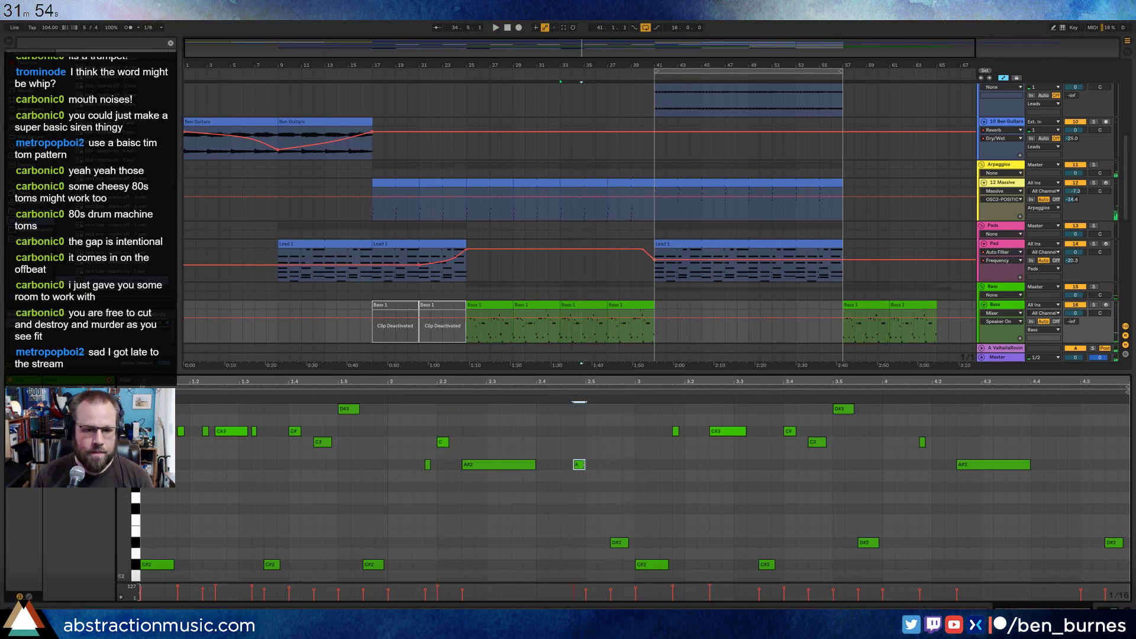
{"action": "left_click_drag", "start_coordinate": [600, 486], "coordinate": [611, 486]}
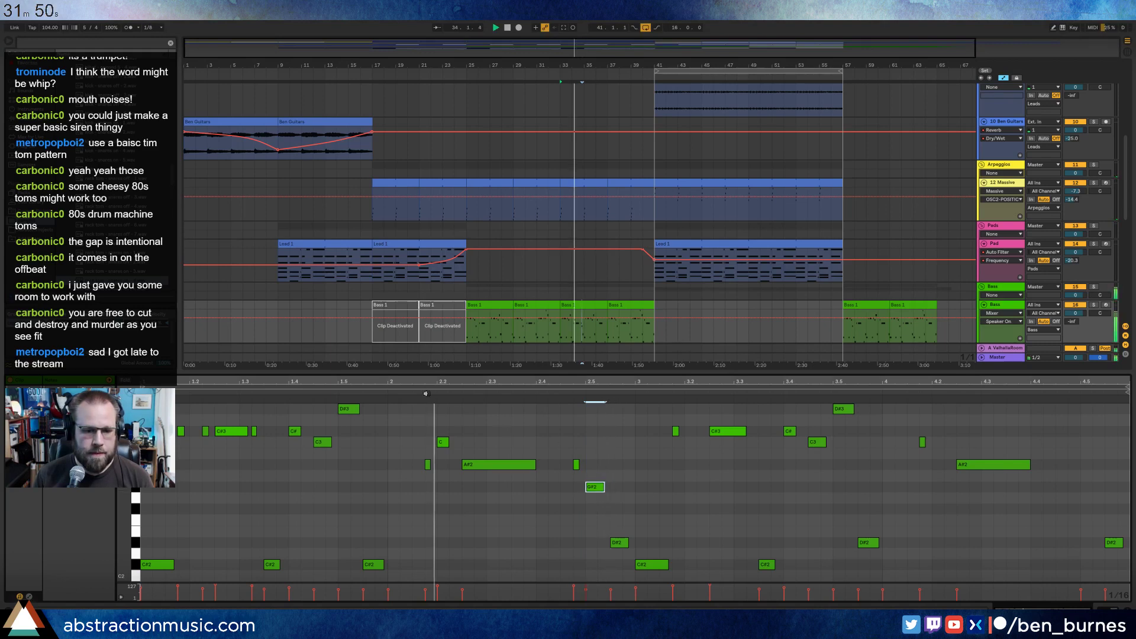
{"action": "scroll", "coordinate": [537, 493], "scroll_direction": "down", "scroll_amount": 2}
{"action": "left_click_drag", "start_coordinate": [570, 492], "coordinate": [600, 534]}
{"action": "key", "text": "Delete"}
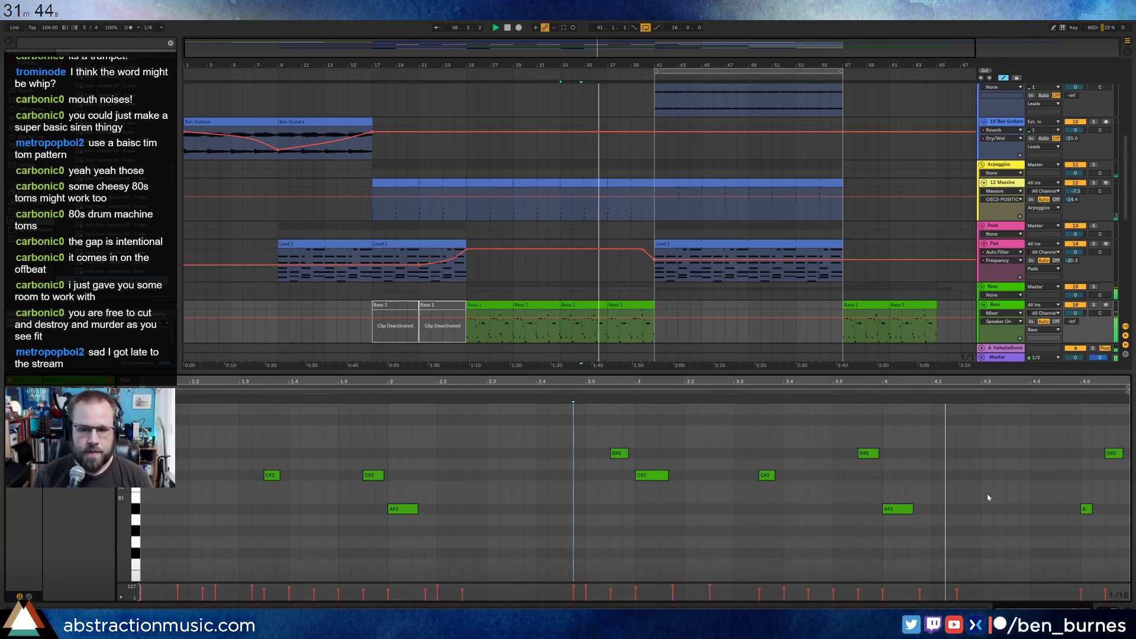
{"action": "scroll", "coordinate": [958, 467], "scroll_direction": "up", "scroll_amount": 3}
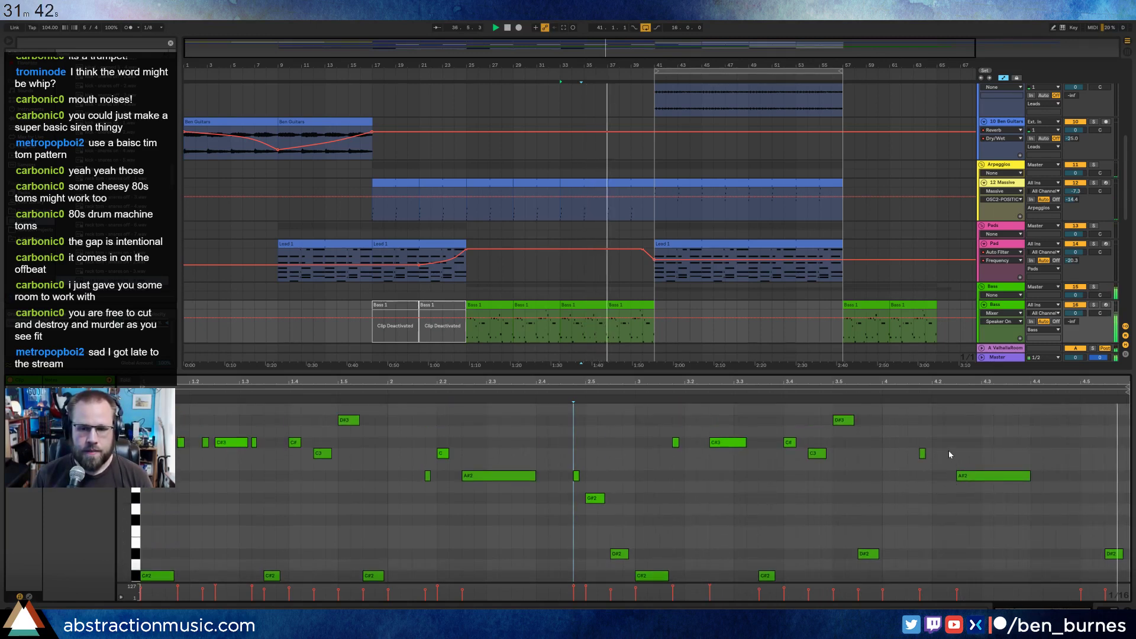
Duplicate the first AmbWAV track and delete all the clips from the original track.
{"action": "left_click", "coordinate": [663, 319]}
{"action": "scroll", "coordinate": [662, 326], "scroll_direction": "down", "scroll_amount": 5}
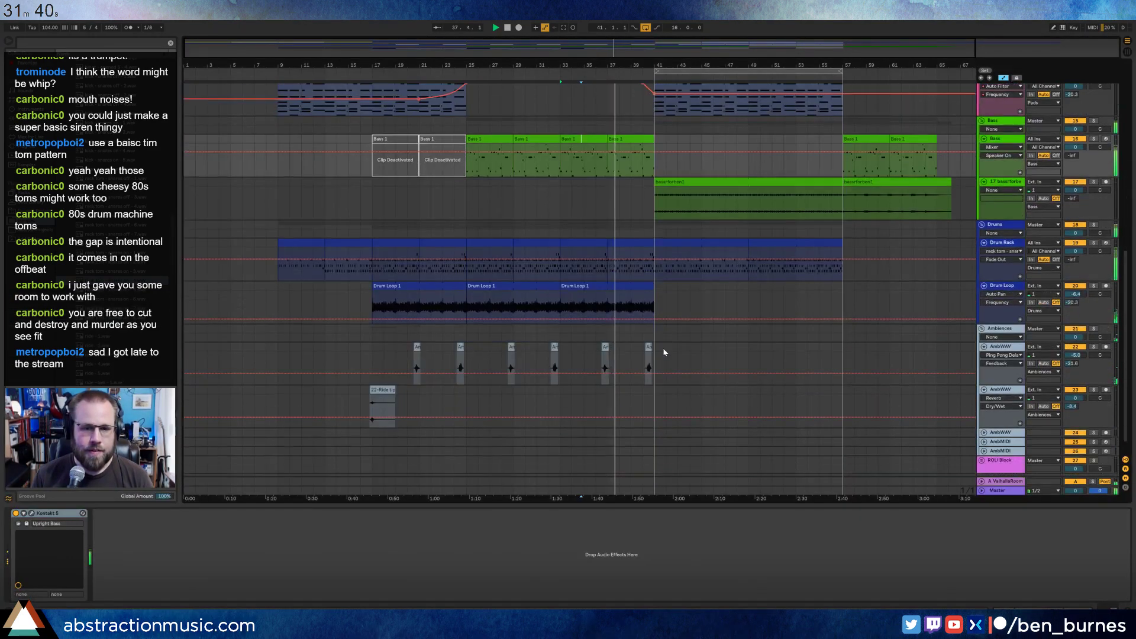
{"action": "scroll", "coordinate": [663, 352], "scroll_direction": "down", "scroll_amount": 1}
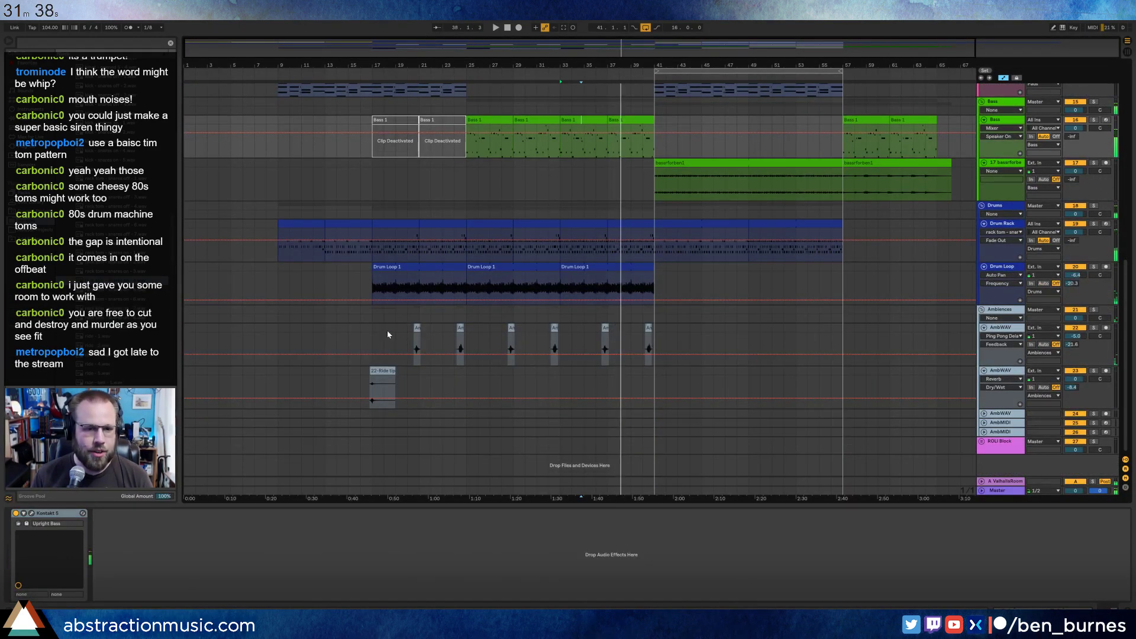
{"action": "key", "text": "space"}
{"action": "left_click_drag", "start_coordinate": [396, 334], "coordinate": [665, 349]}
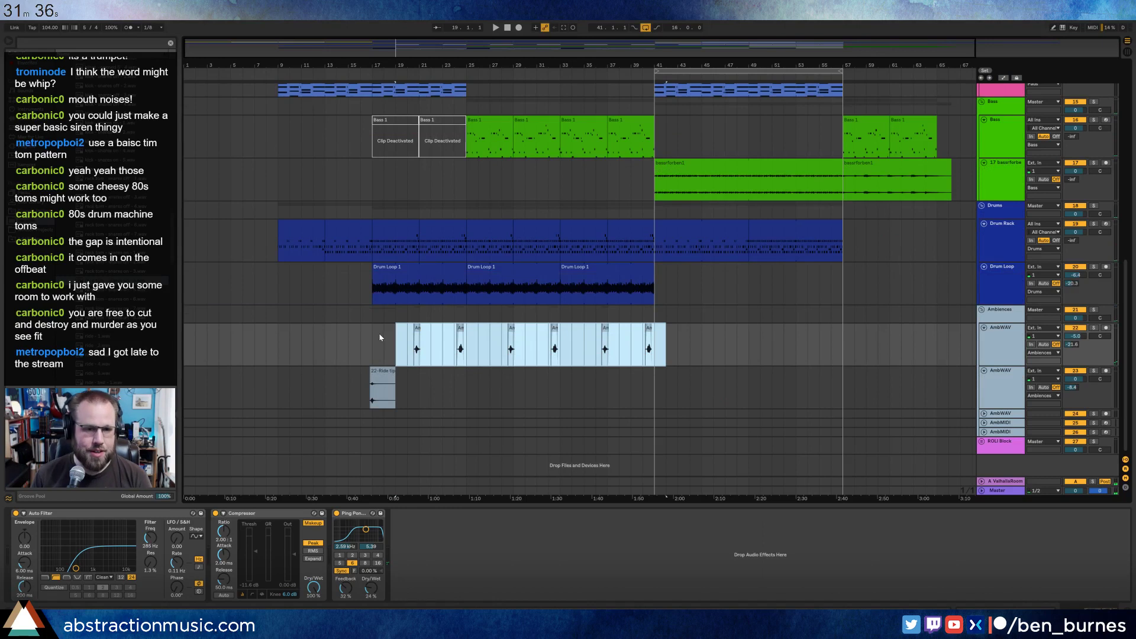
{"action": "left_click_drag", "start_coordinate": [381, 337], "coordinate": [665, 339]}
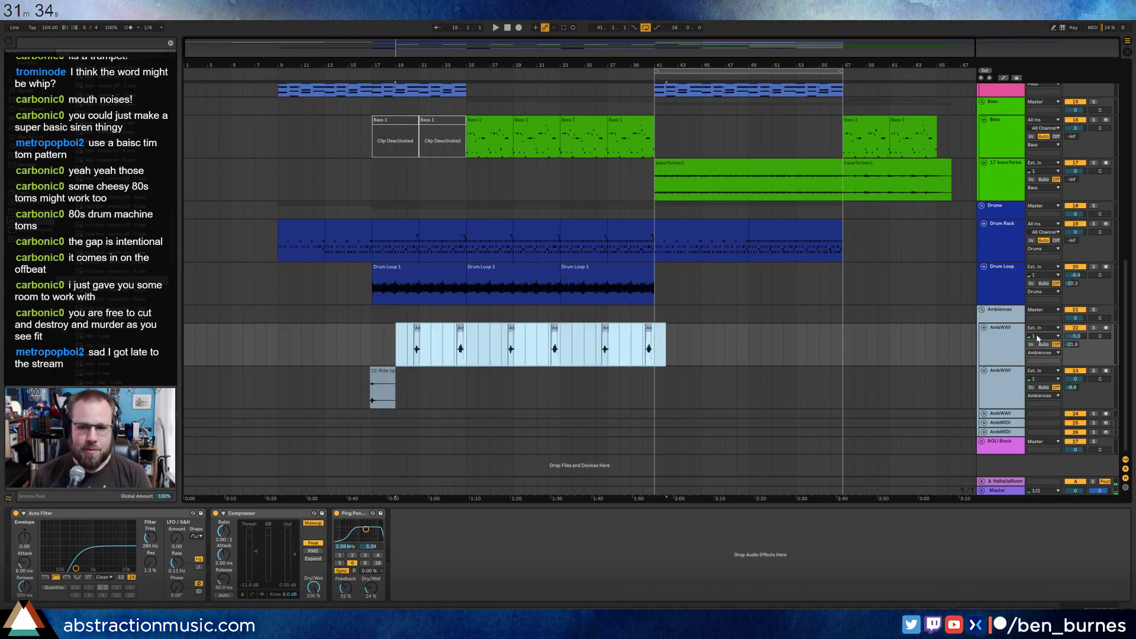
{"action": "left_click", "coordinate": [1004, 341]}
{"action": "key", "text": "ctrl+d"}
{"action": "left_click_drag", "start_coordinate": [387, 337], "coordinate": [694, 374]}
{"action": "key", "text": "Delete"}
Deactivate all the clips from bar 19 onward on the duplicated AmbWAV track.
{"action": "left_click", "coordinate": [855, 394]}
{"action": "left_click_drag", "start_coordinate": [938, 394], "coordinate": [394, 402]}
{"action": "key", "text": "Delete"}
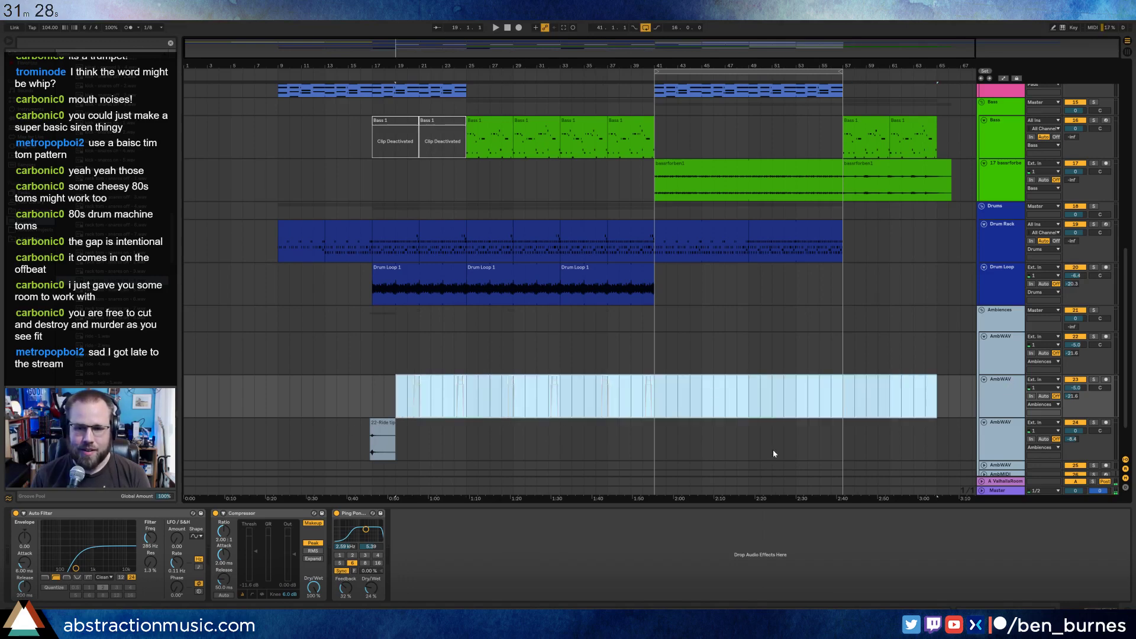
{"action": "left_click", "coordinate": [1069, 382]}
Browse the sample library folders for an ambience recording to use on the empty AmbWAV track from bar 17.
{"action": "left_click", "coordinate": [604, 359]}
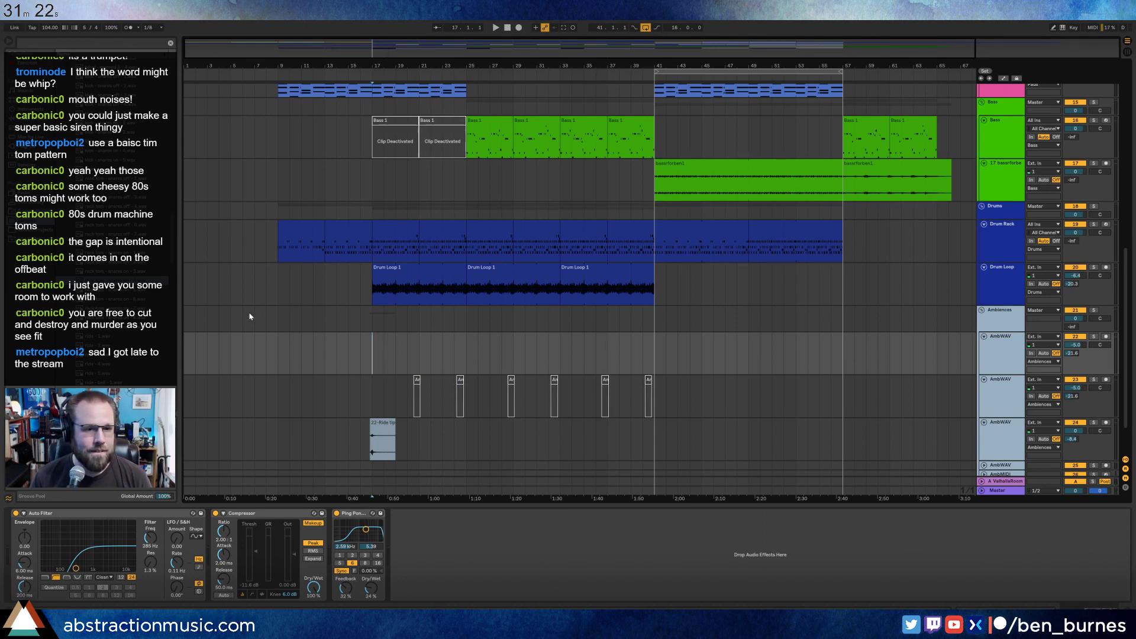
{"action": "scroll", "coordinate": [446, 349], "scroll_direction": "up", "scroll_amount": 5}
{"action": "left_click_drag", "start_coordinate": [427, 53], "coordinate": [366, 53]}
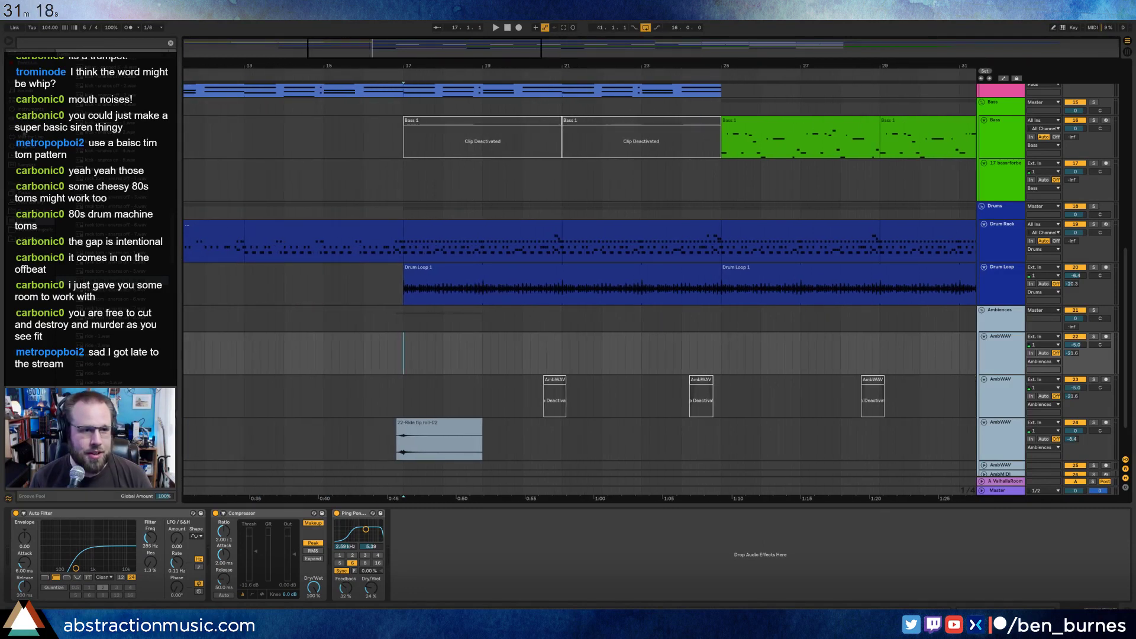
{"action": "left_click", "coordinate": [90, 146]}
{"action": "key", "text": "Left"}
{"action": "key", "text": "Left"}
{"action": "key", "text": "Left"}
{"action": "key", "text": "Left"}
{"action": "key", "text": "Left"}
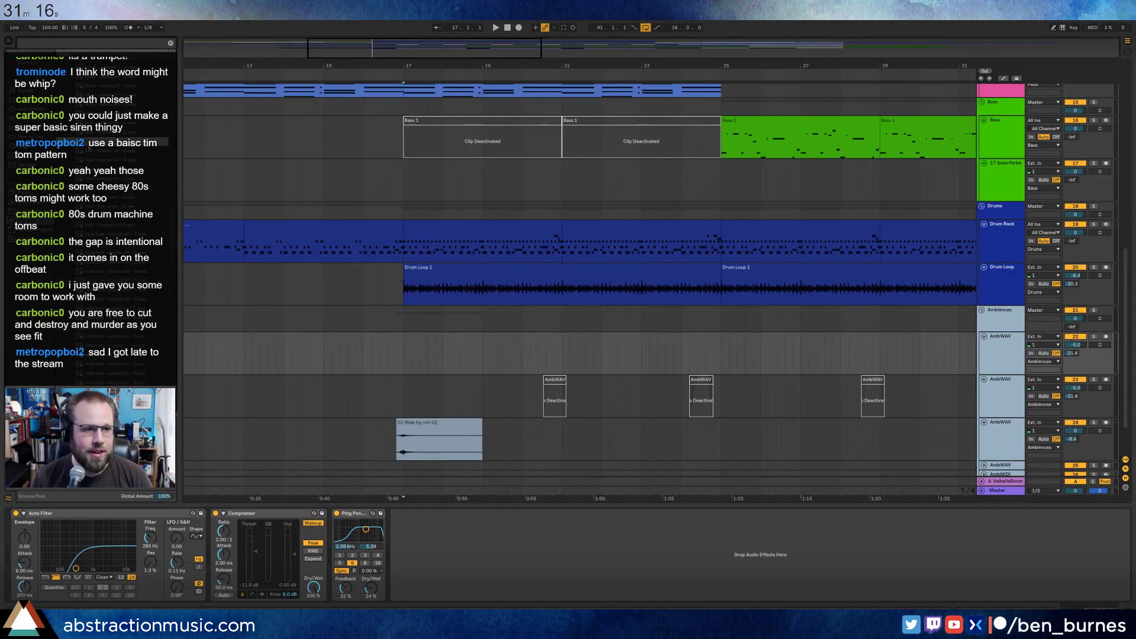
{"action": "key", "text": "Up"}
{"action": "key", "text": "Up"}
{"action": "key", "text": "Up"}
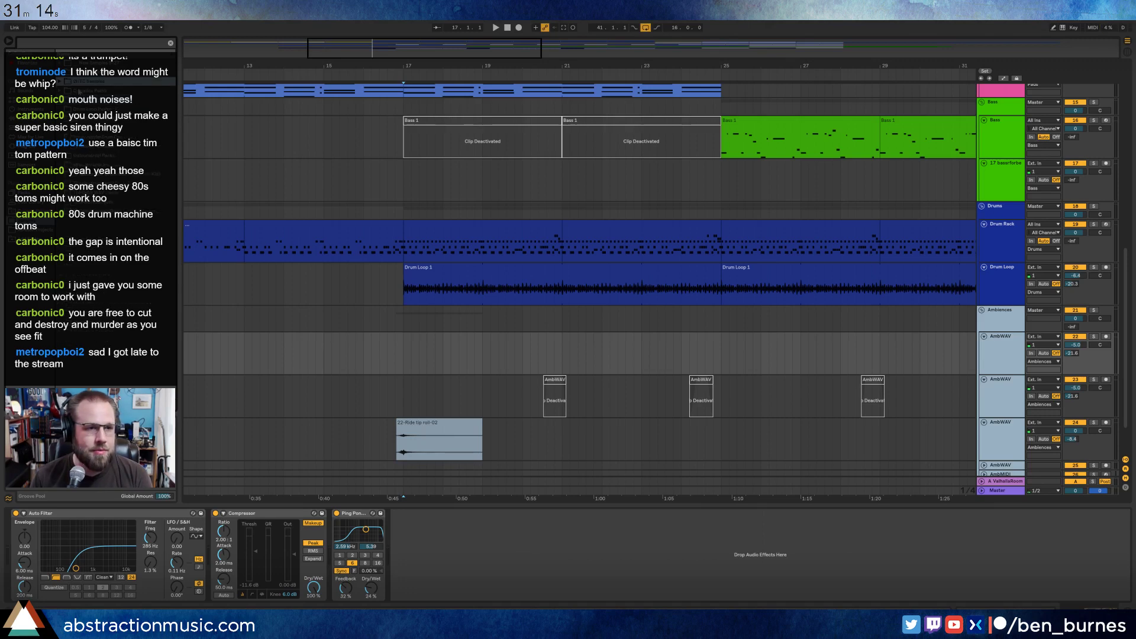
{"action": "key", "text": "Right"}
{"action": "left_click", "coordinate": [90, 137]}
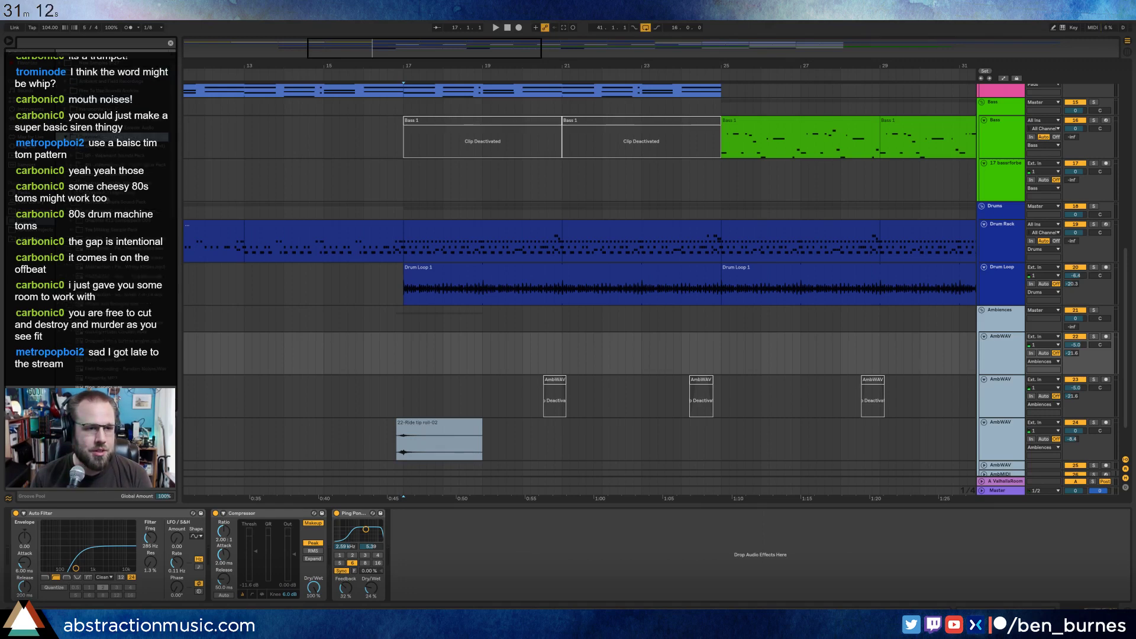
Find the waves2 recording in the sample library and place it on the empty AmbWAV track at bar 13.
{"action": "scroll", "coordinate": [94, 142], "scroll_direction": "down", "scroll_amount": 10}
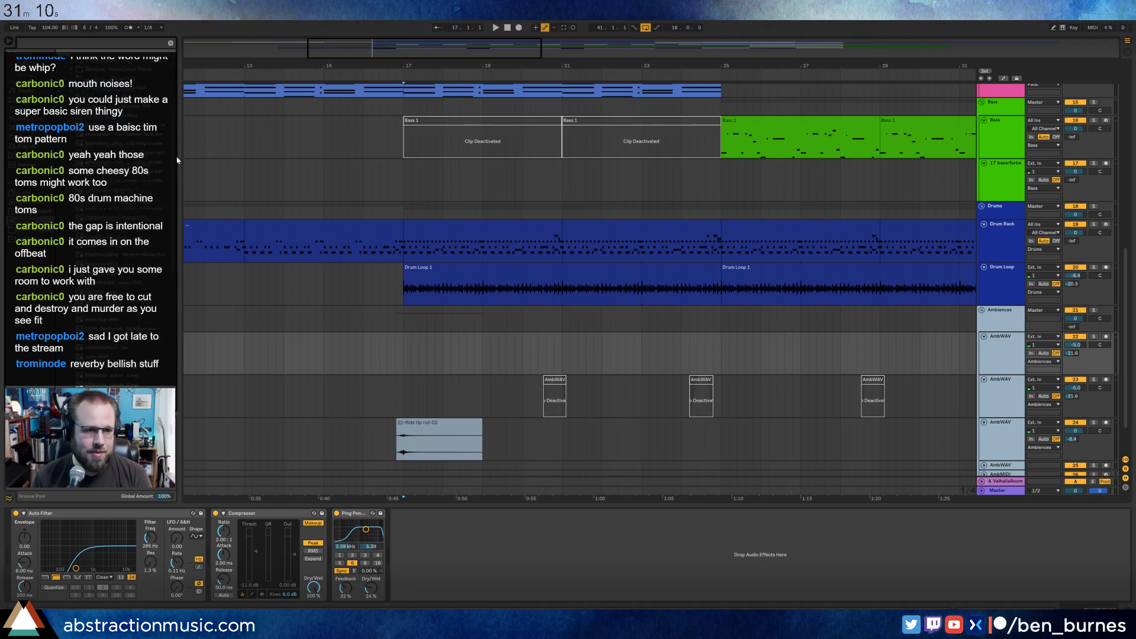
{"action": "left_click_drag", "start_coordinate": [177, 157], "coordinate": [185, 233]}
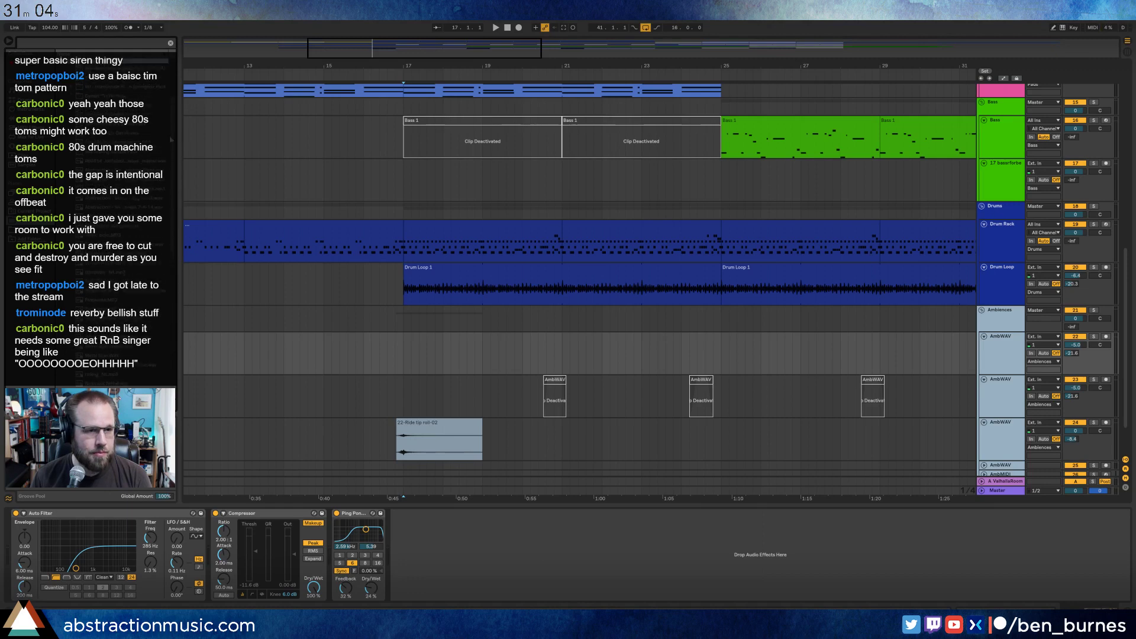
{"action": "left_click_drag", "start_coordinate": [171, 139], "coordinate": [171, 135]}
{"action": "left_click", "coordinate": [66, 111]}
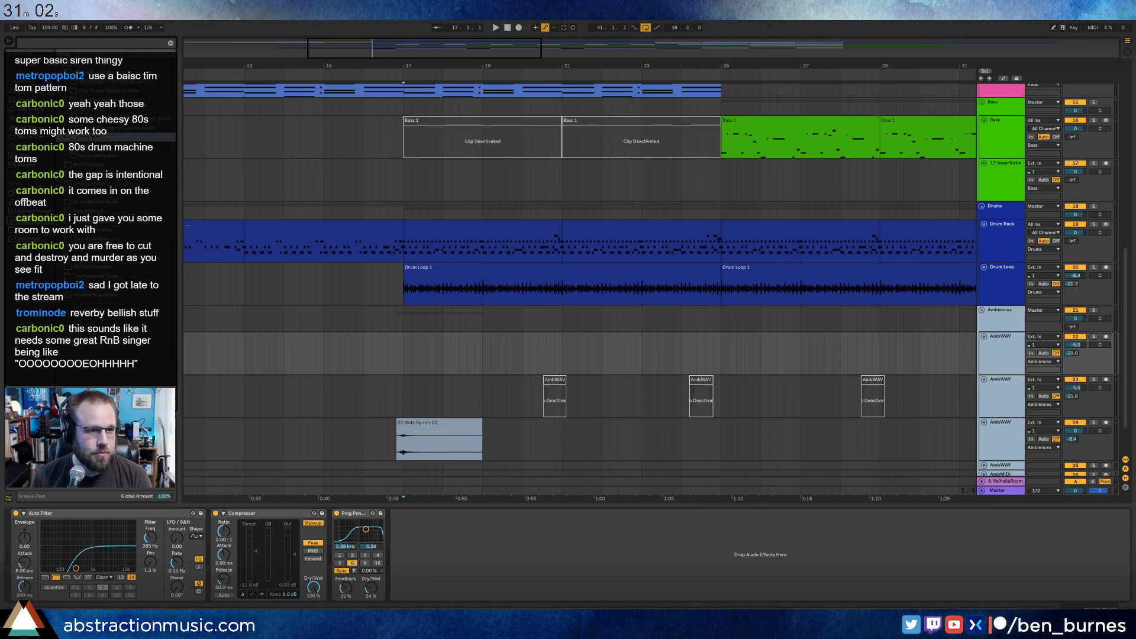
{"action": "left_click", "coordinate": [98, 86]}
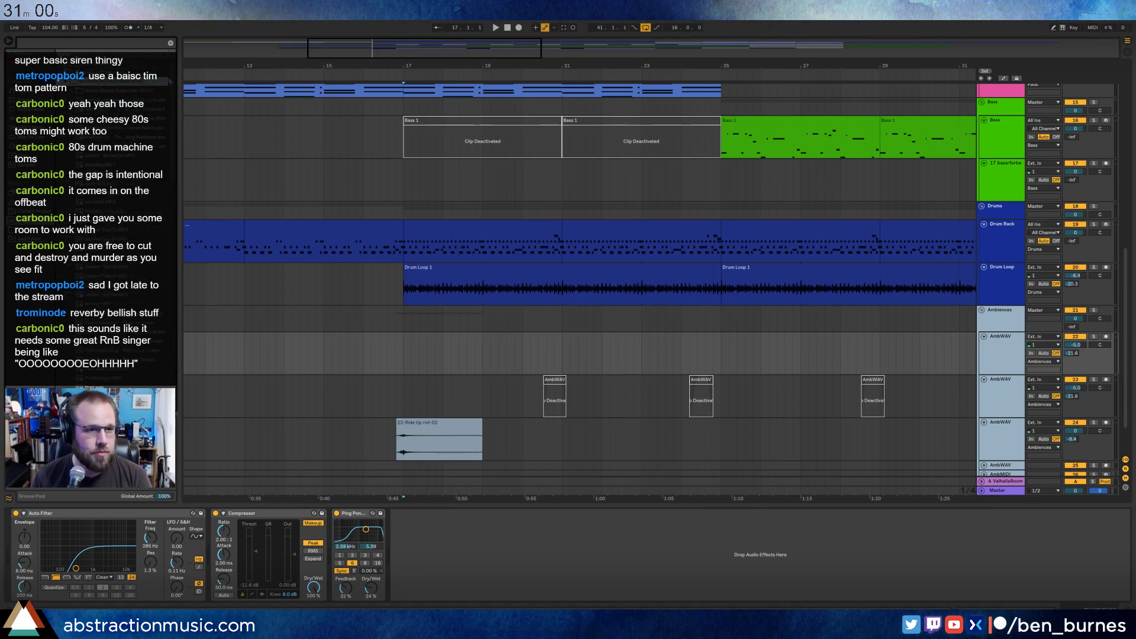
{"action": "left_click_drag", "start_coordinate": [170, 82], "coordinate": [179, 167]}
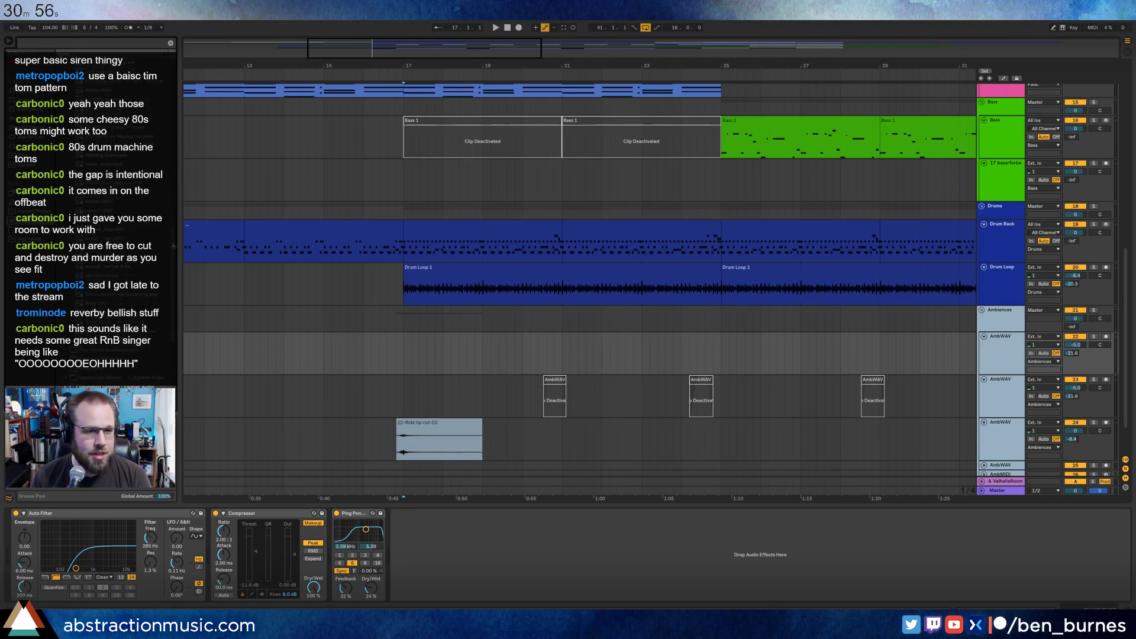
{"action": "left_click", "coordinate": [112, 204]}
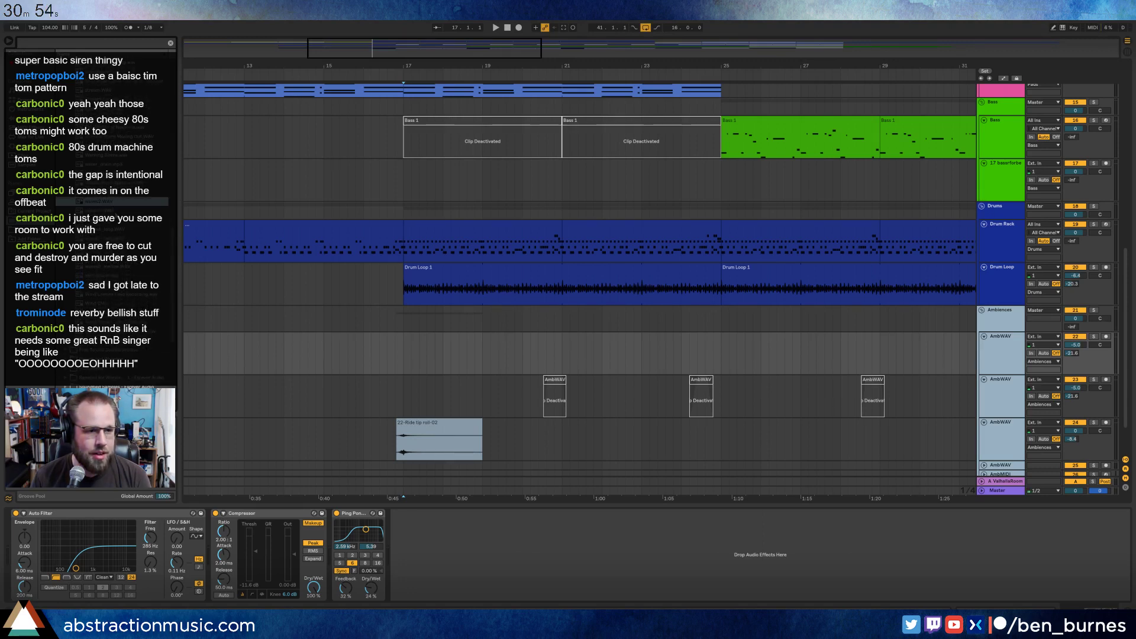
{"action": "left_click", "coordinate": [110, 212]}
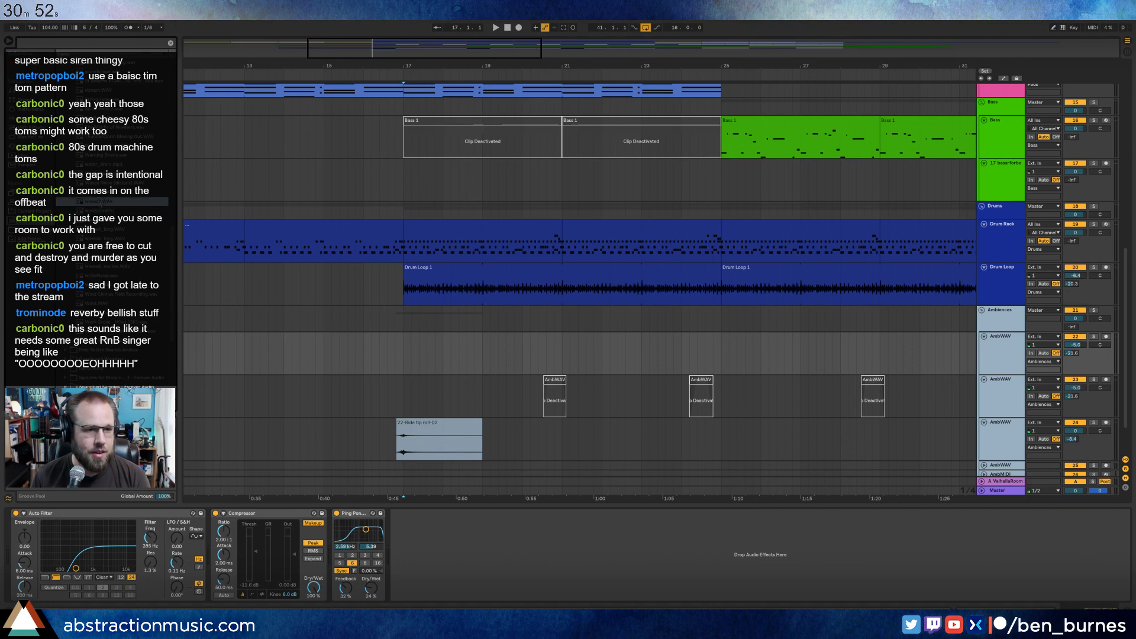
{"action": "left_click_drag", "start_coordinate": [111, 210], "coordinate": [248, 338]}
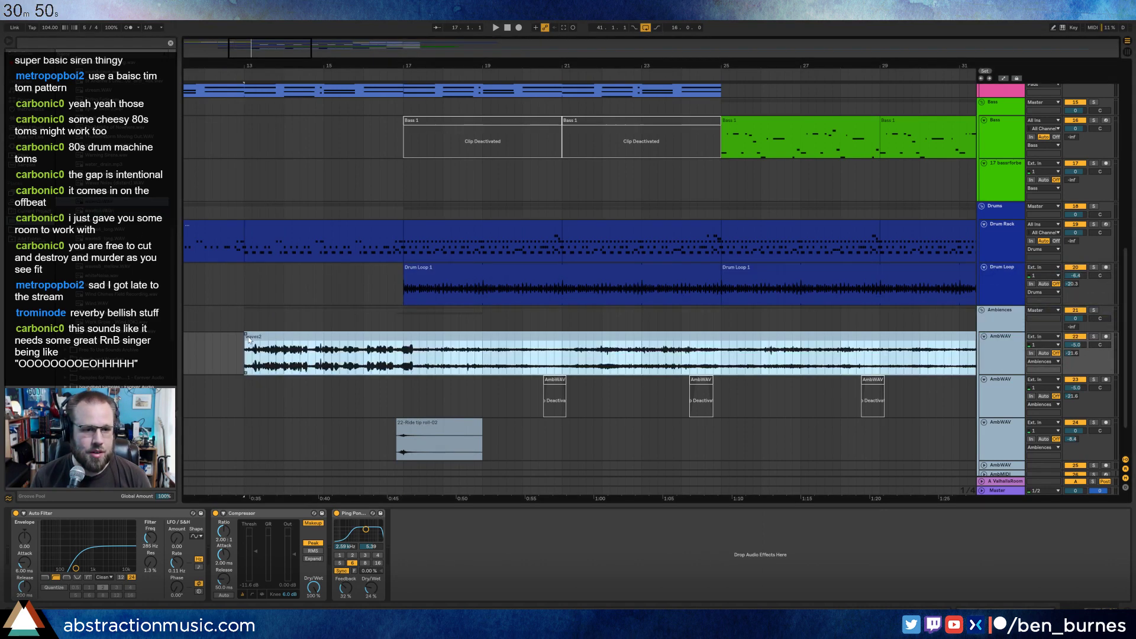
Move the waves2 clip to start at about bar 24 and audition it from several positions.
{"action": "scroll", "coordinate": [452, 375], "scroll_direction": "down", "scroll_amount": 2}
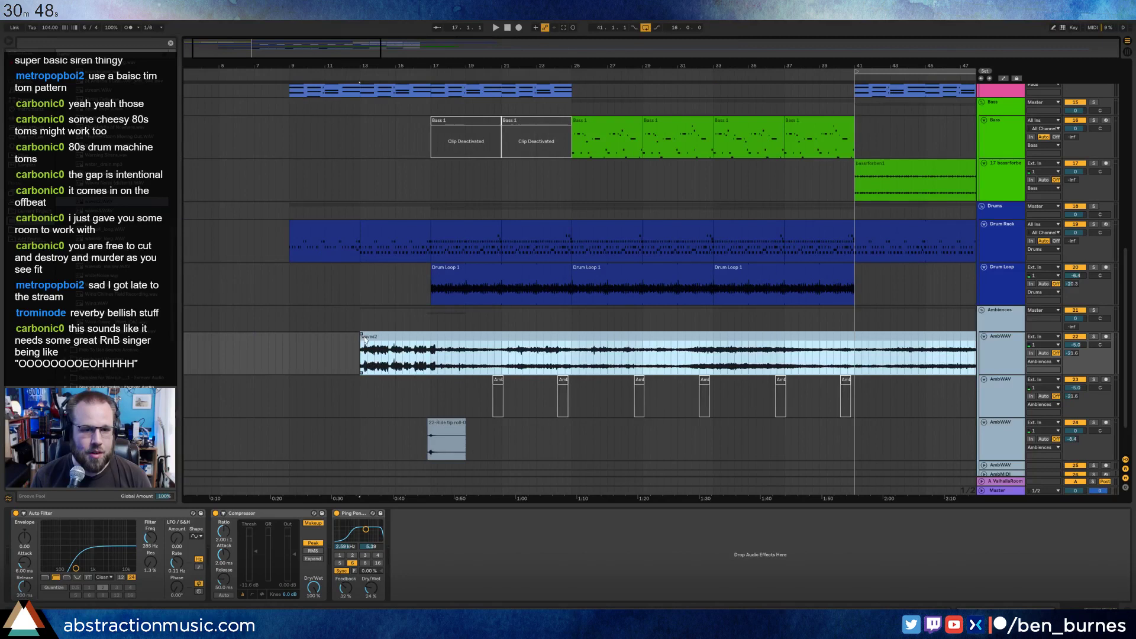
{"action": "left_click_drag", "start_coordinate": [375, 338], "coordinate": [573, 340]}
{"action": "key", "text": "space"}
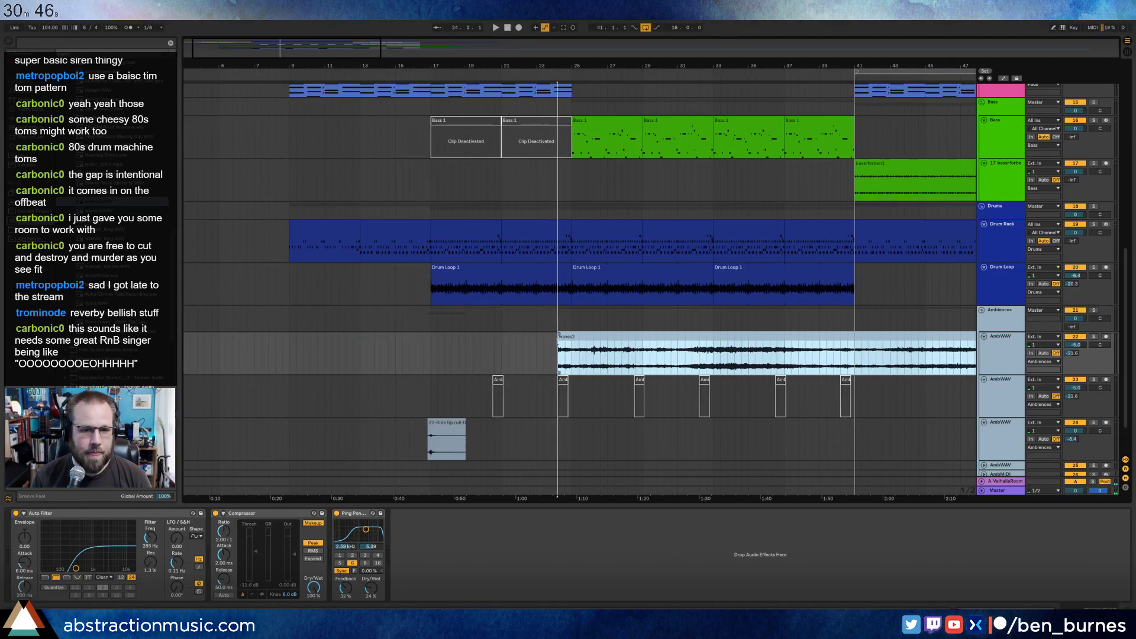
{"action": "left_click", "coordinate": [700, 357]}
{"action": "key", "text": "space"}
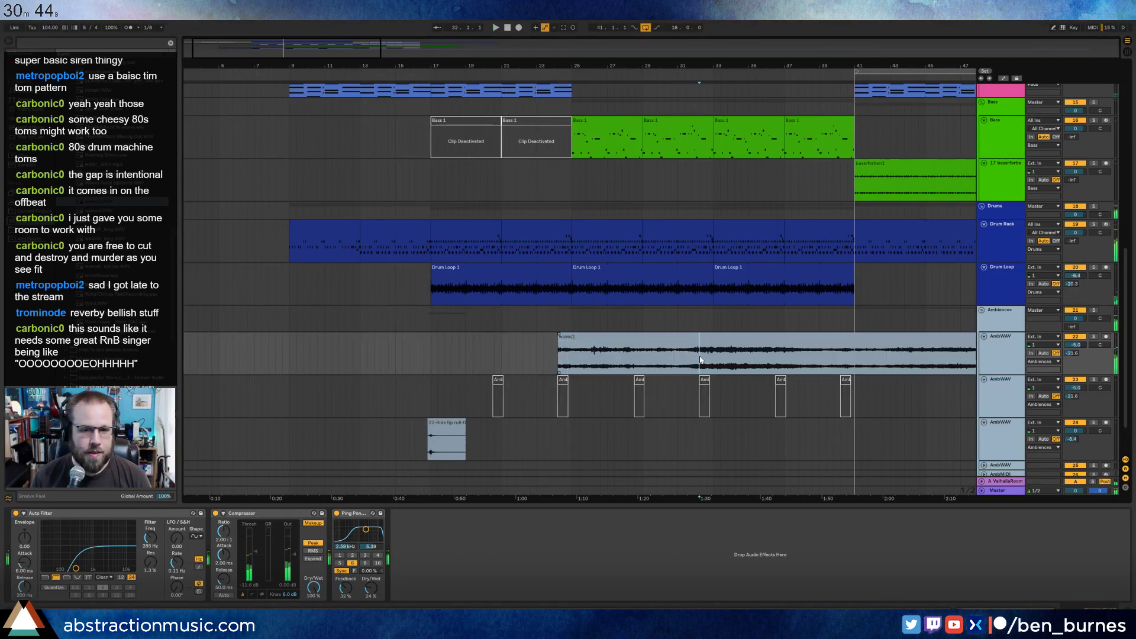
{"action": "key", "text": "space"}
{"action": "key", "text": "space"}
{"action": "scroll", "coordinate": [812, 316], "scroll_direction": "down", "scroll_amount": 5}
{"action": "left_click", "coordinate": [542, 352]}
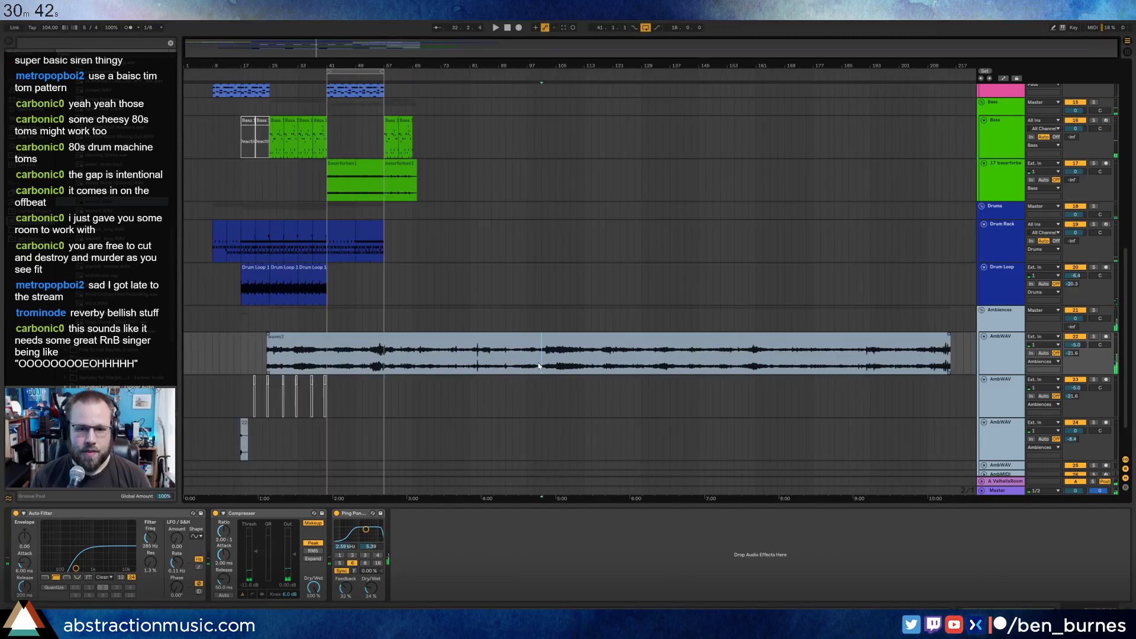
Switch off the Compressor and Ping Pong Delay on the waves2 track and audition the clip from about bar 65.
{"action": "left_click", "coordinate": [206, 515]}
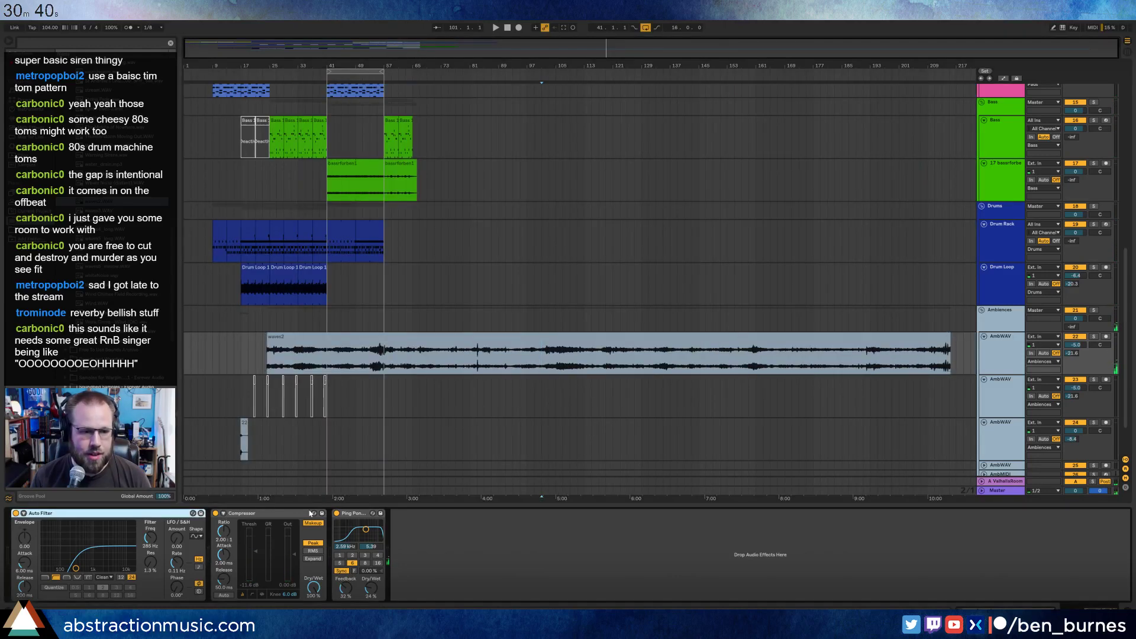
{"action": "left_click", "coordinate": [215, 513]}
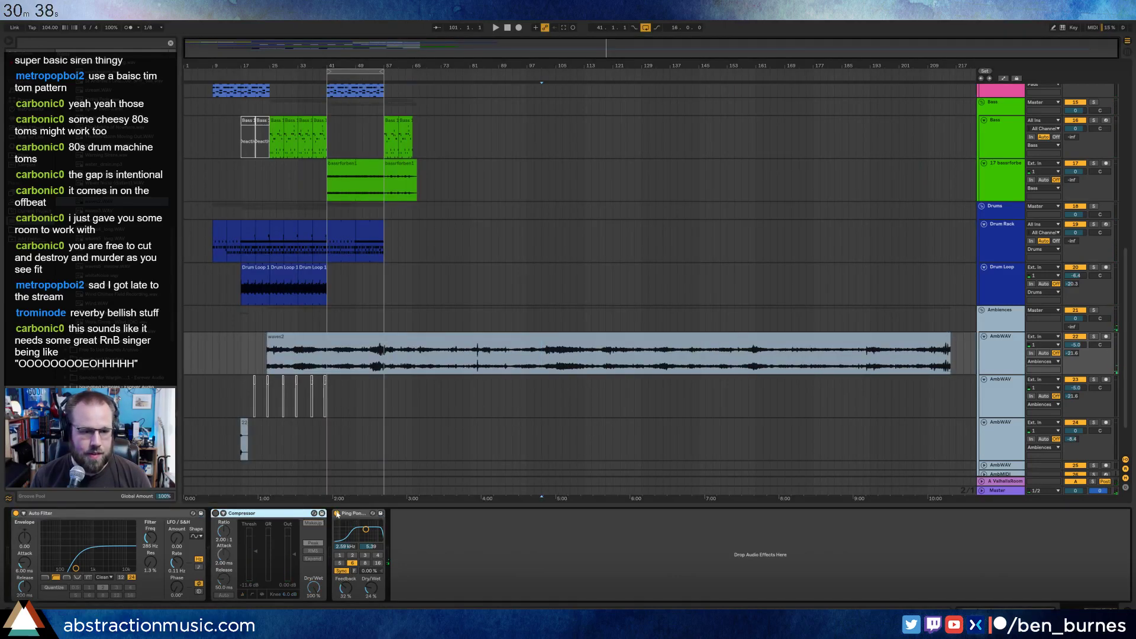
{"action": "left_click", "coordinate": [412, 365]}
{"action": "key", "text": "space"}
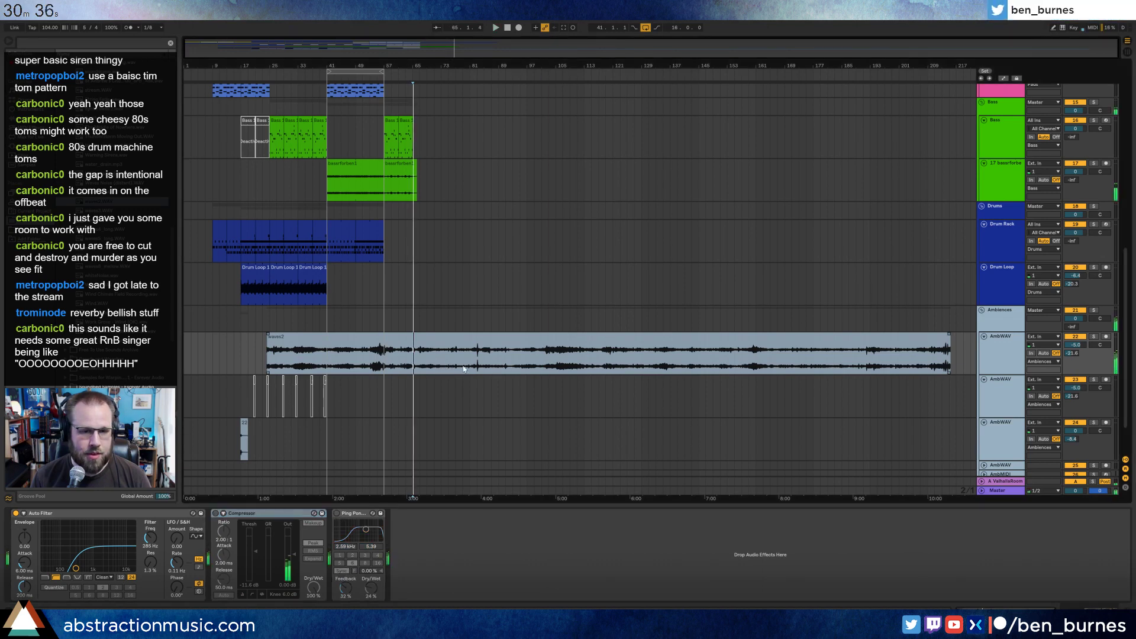
Audition the waves2 clip around bars 81 to 85.
{"action": "left_click", "coordinate": [472, 366]}
{"action": "key", "text": "space"}
{"action": "scroll", "coordinate": [477, 369], "scroll_direction": "up", "scroll_amount": 8}
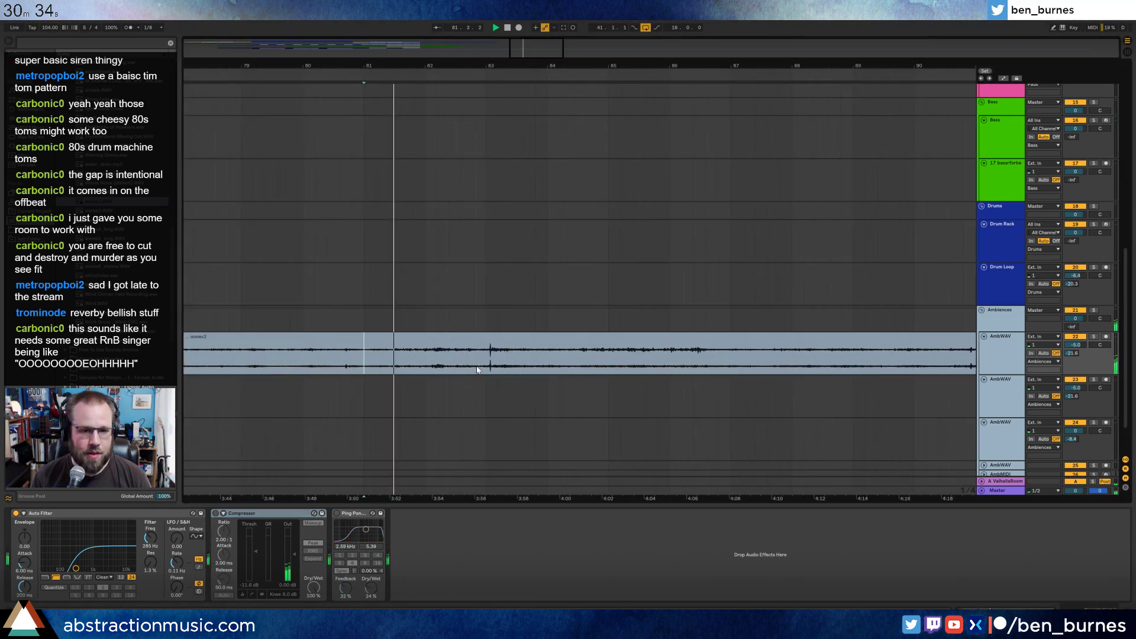
{"action": "left_click", "coordinate": [484, 353]}
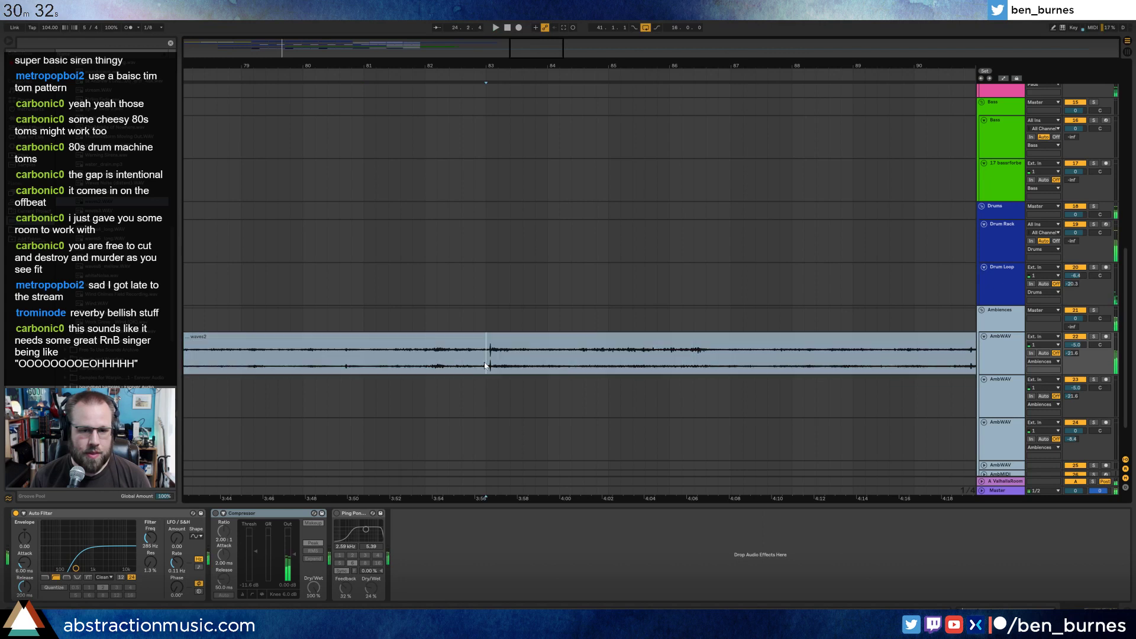
{"action": "left_click", "coordinate": [601, 355]}
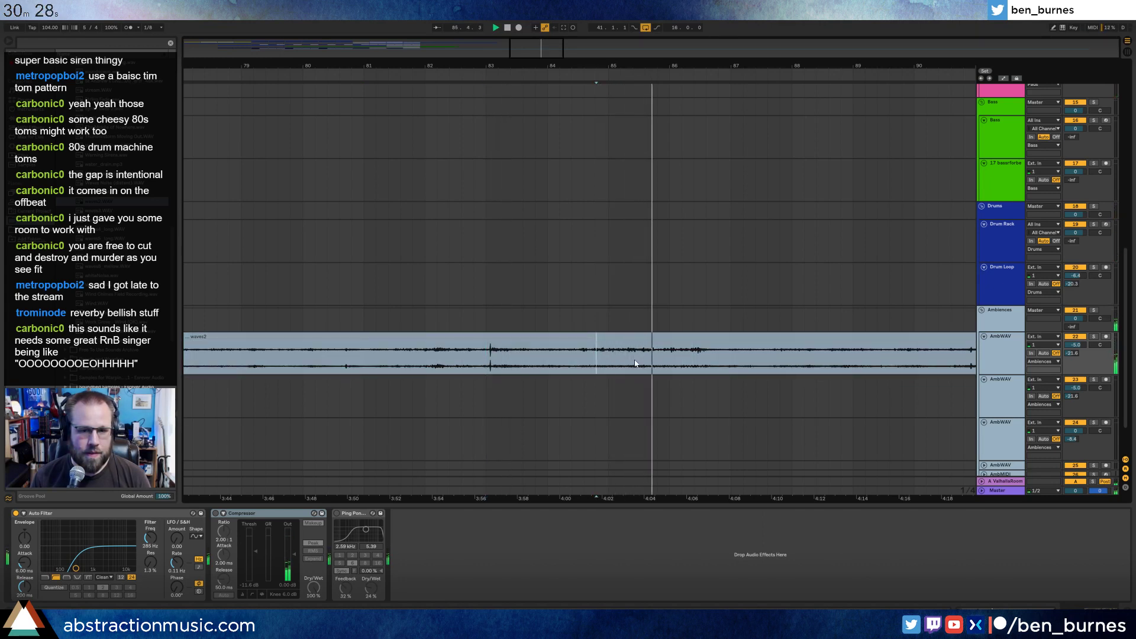
Set the Auto Filter frequency to 178 Hz while auditioning the waves2 clip around bars 102 to 105.
{"action": "mouse_move", "coordinate": [77, 567]}
{"action": "left_mouse_down"}
{"action": "mouse_move", "coordinate": [92, 565]}
{"action": "mouse_move", "coordinate": [81, 565]}
{"action": "left_mouse_up"}
{"action": "left_click_drag", "start_coordinate": [551, 50], "coordinate": [681, 39]}
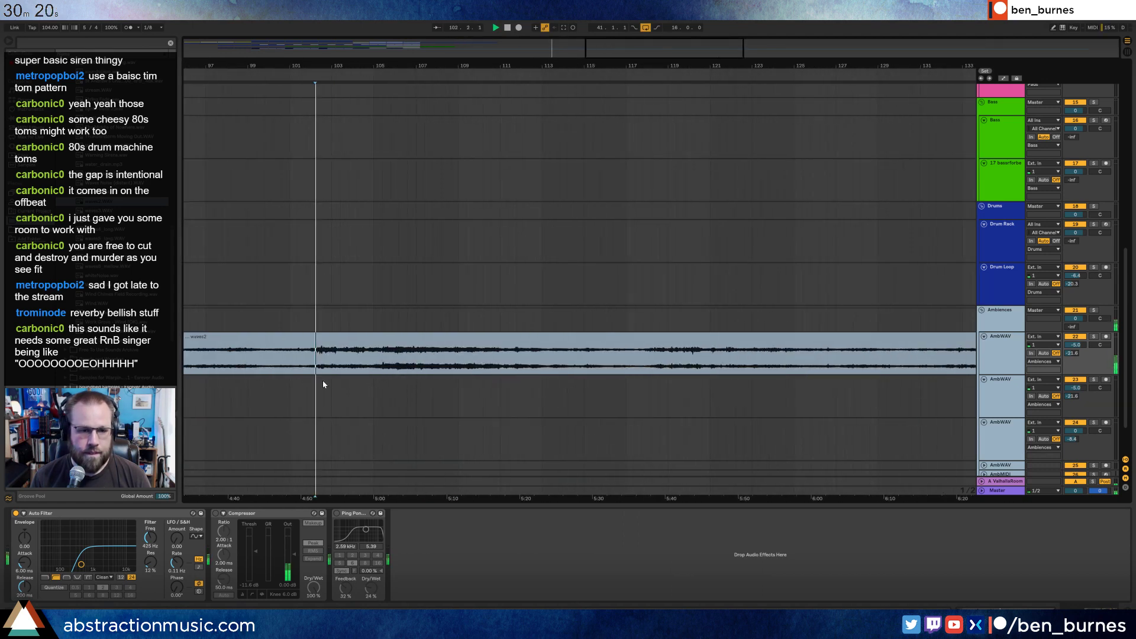
{"action": "left_click_drag", "start_coordinate": [81, 565], "coordinate": [70, 566]}
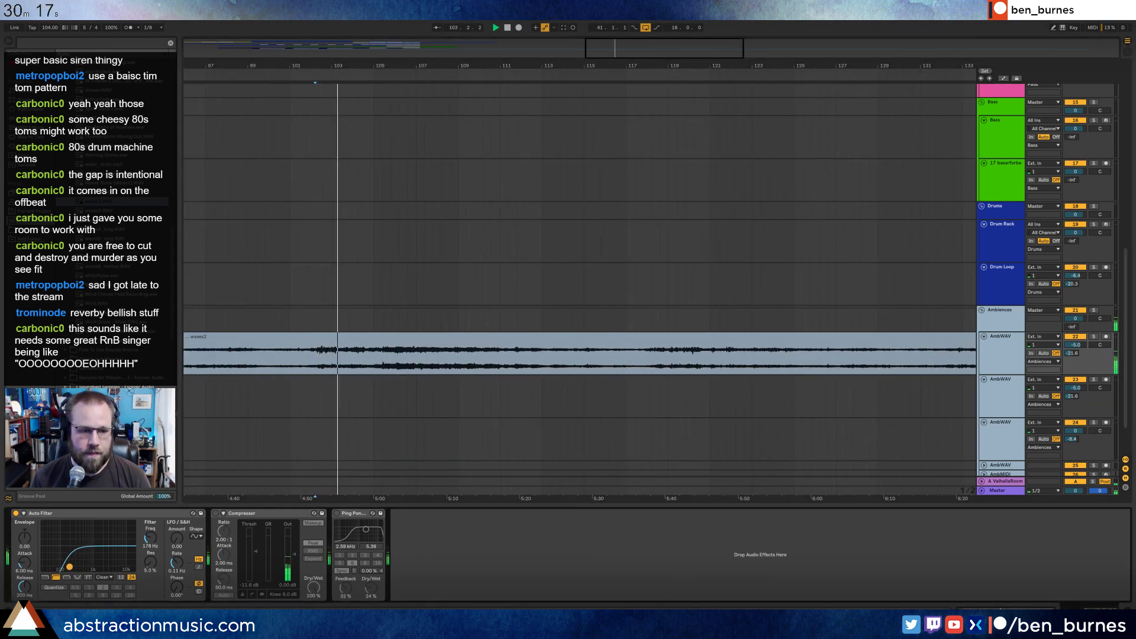
{"action": "left_click", "coordinate": [383, 368]}
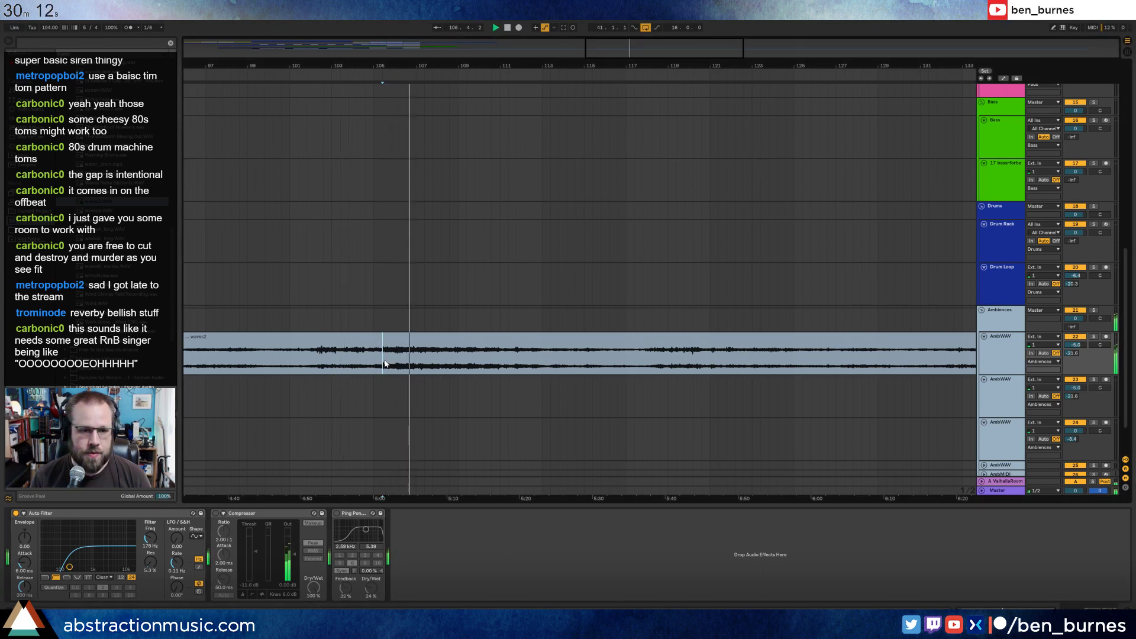
{"action": "left_click", "coordinate": [390, 364]}
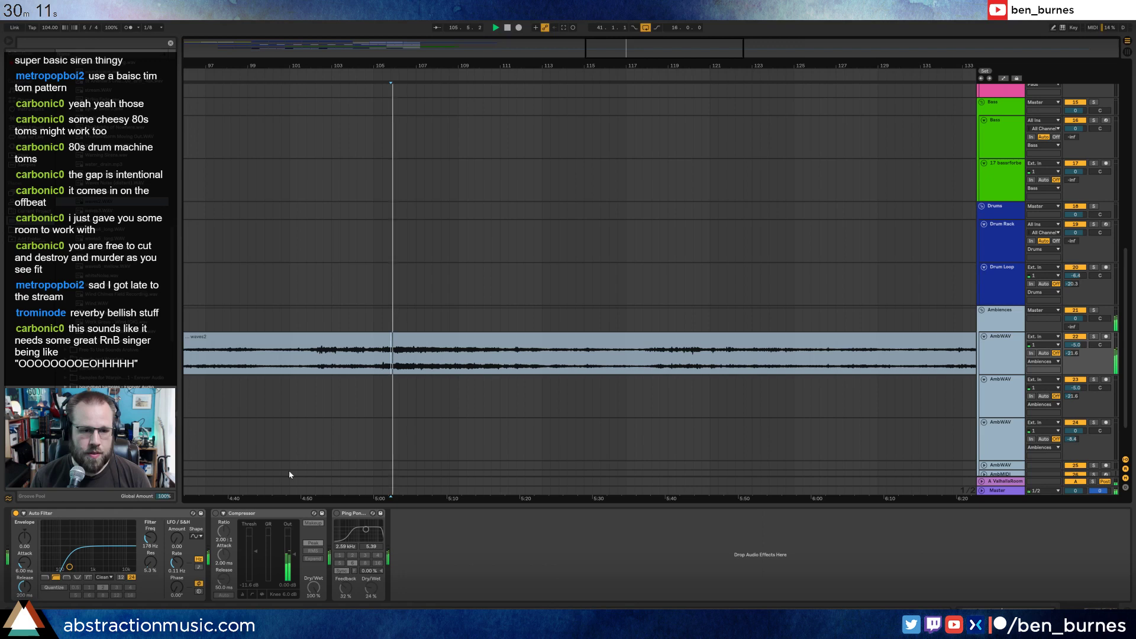
Switch the Ping Pong Delay back on with a higher filter frequency and delete the Compressor.
{"action": "left_click", "coordinate": [337, 514]}
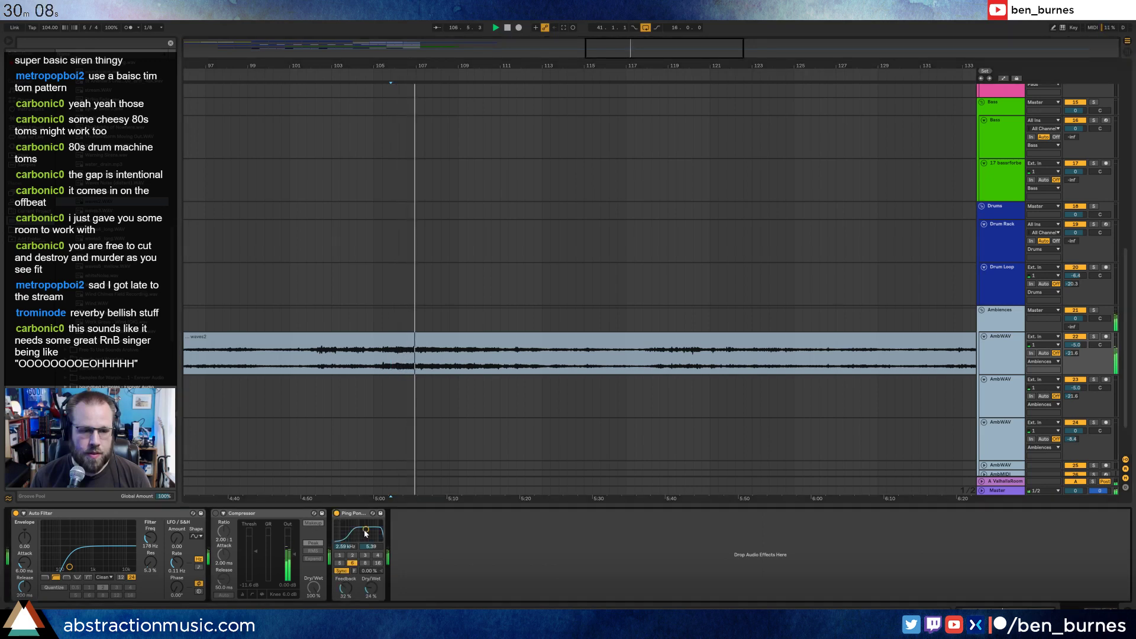
{"action": "left_click_drag", "start_coordinate": [365, 533], "coordinate": [369, 536]}
{"action": "left_click", "coordinate": [245, 513]}
{"action": "key", "text": "Delete"}
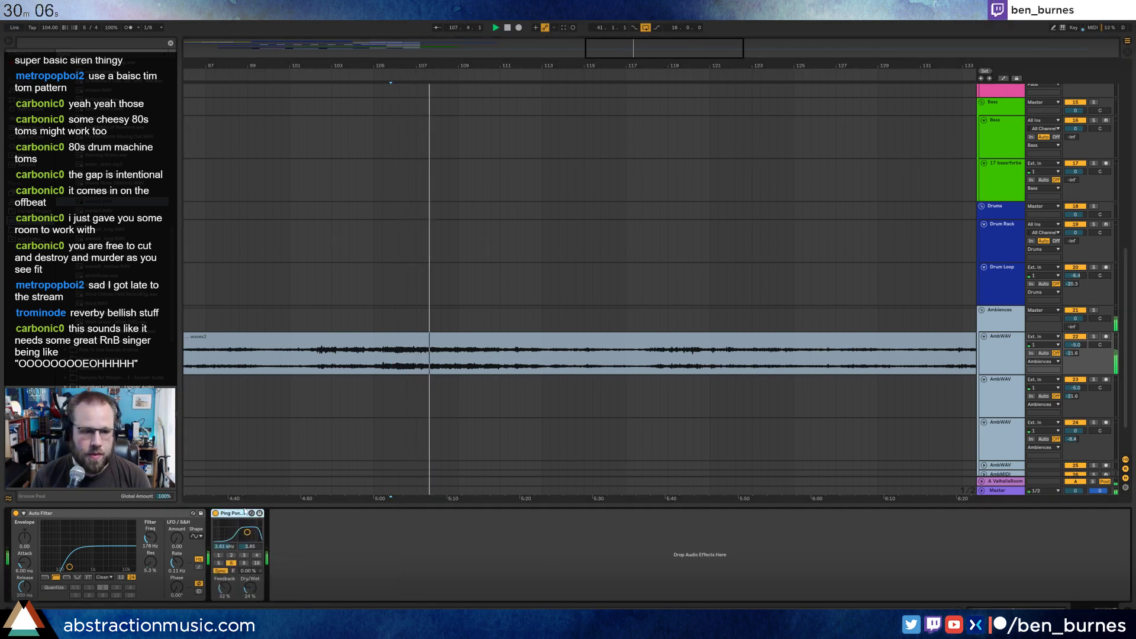
Lower the Ping Pong Delay's dry/wet to 13% and delete the delay from the waves2 track.
{"action": "left_click_drag", "start_coordinate": [249, 588], "coordinate": [250, 595]}
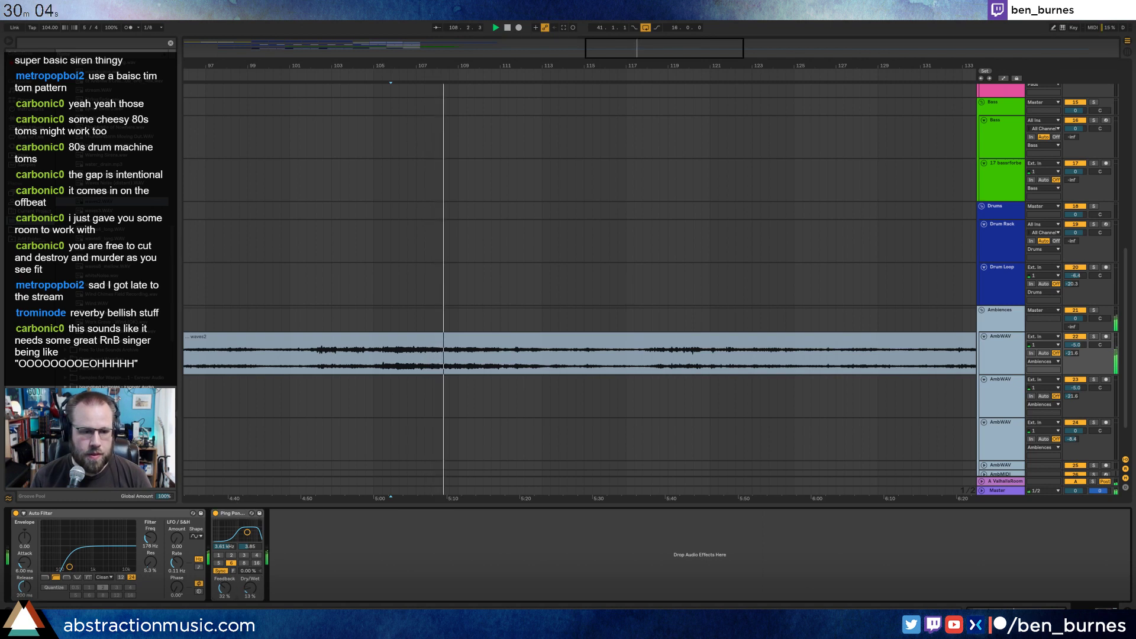
{"action": "left_click", "coordinate": [234, 513]}
{"action": "key", "text": "Delete"}
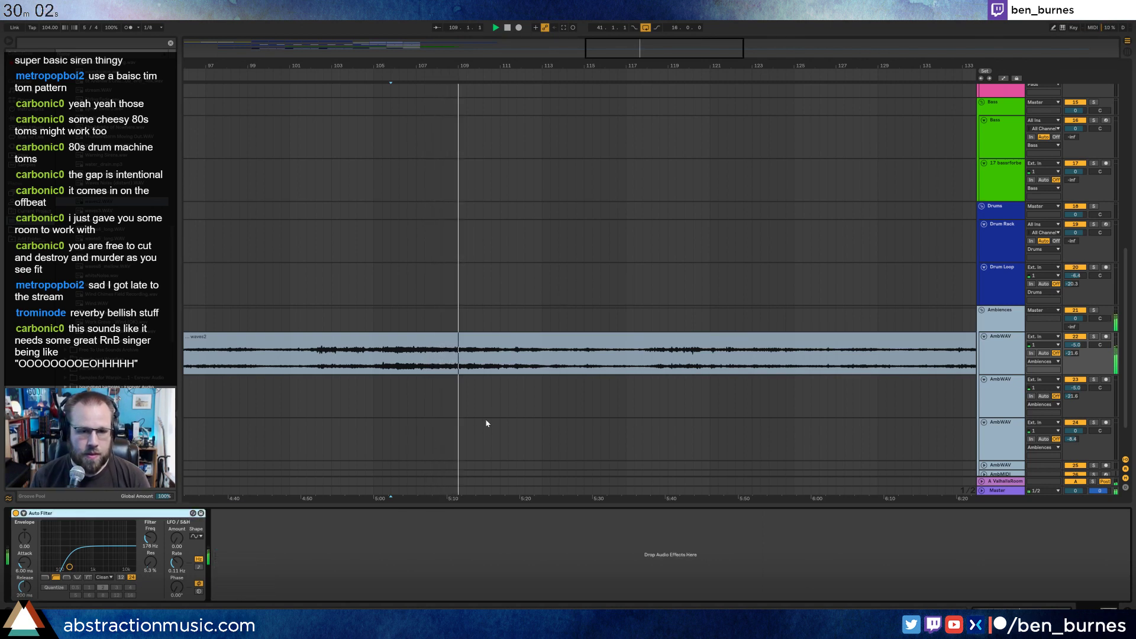
Audition the waves2 clip from about bar 111 with only the Auto Filter in the chain.
{"action": "left_click", "coordinate": [501, 370]}
{"action": "key", "text": "space"}
{"action": "key", "text": "space"}
{"action": "key", "text": "space"}
Find the waves4_long recording in the sample library and place it over the waves2 clip at about bar 101.
{"action": "left_click", "coordinate": [99, 194]}
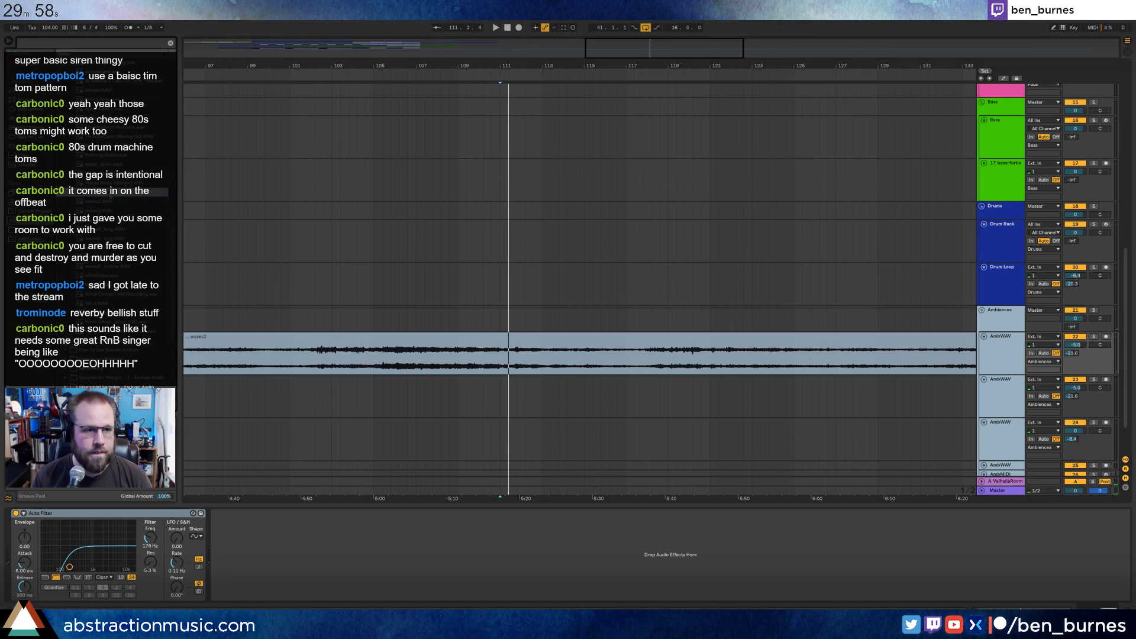
{"action": "left_click", "coordinate": [104, 238]}
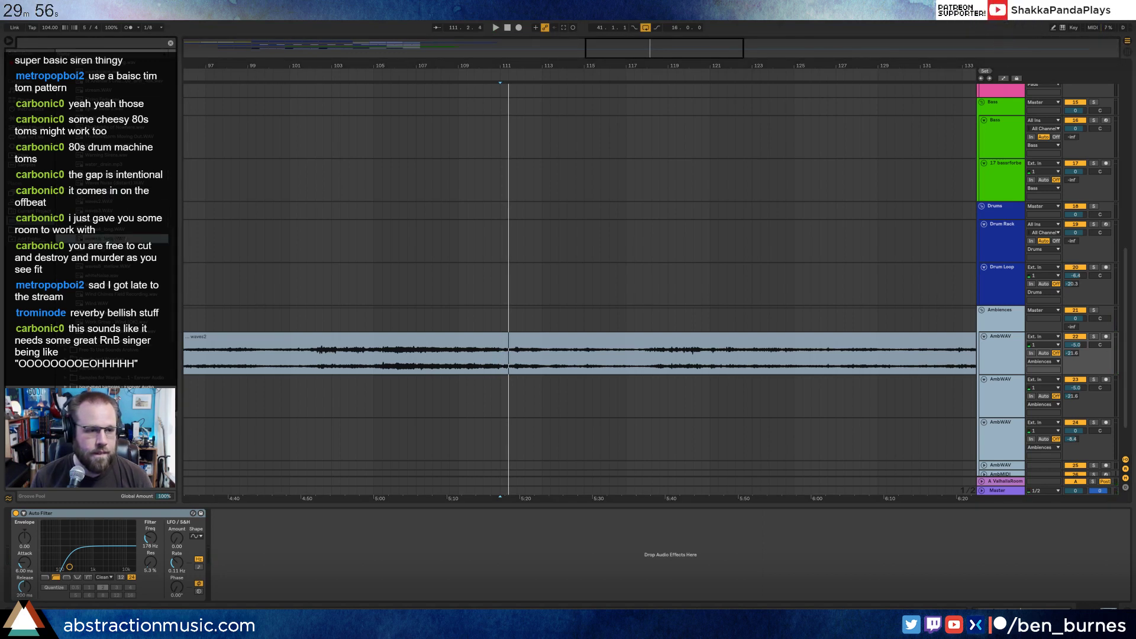
{"action": "left_click", "coordinate": [88, 230]}
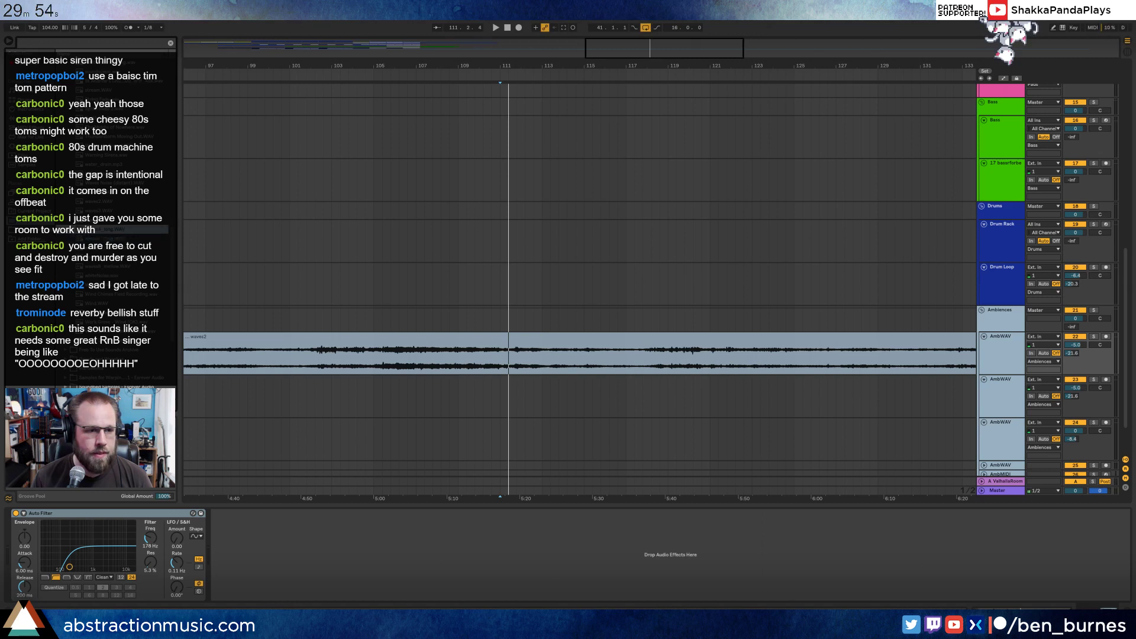
{"action": "left_click_drag", "start_coordinate": [87, 231], "coordinate": [308, 356]}
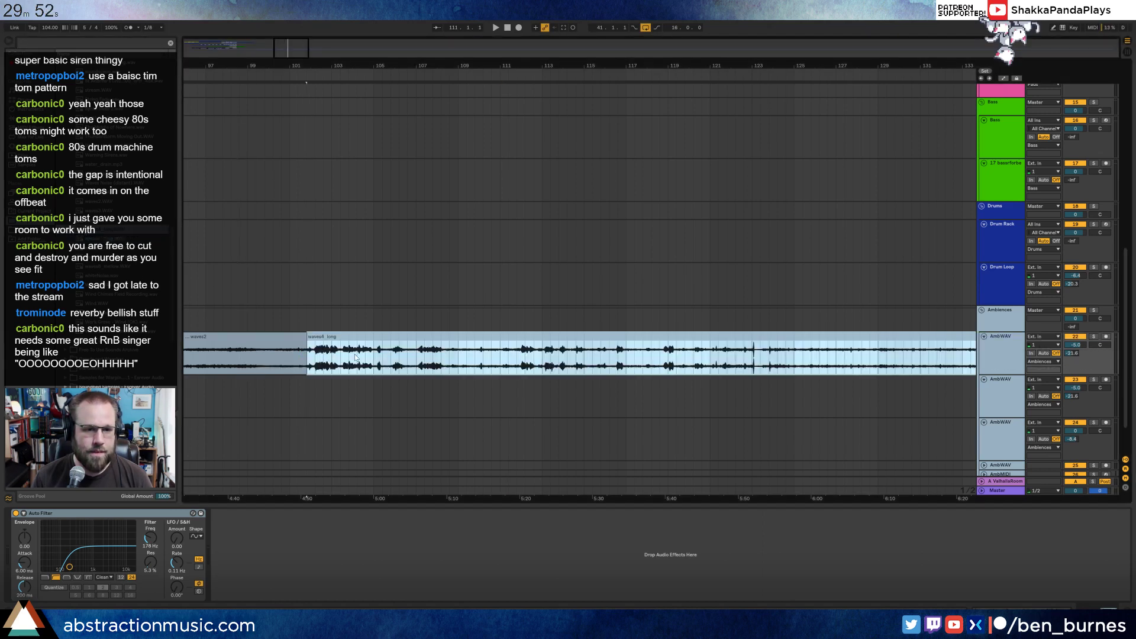
Audition the waves4_long clip at several points between about bar 107 and bar 146.
{"action": "left_click", "coordinate": [432, 359]}
{"action": "key", "text": "space"}
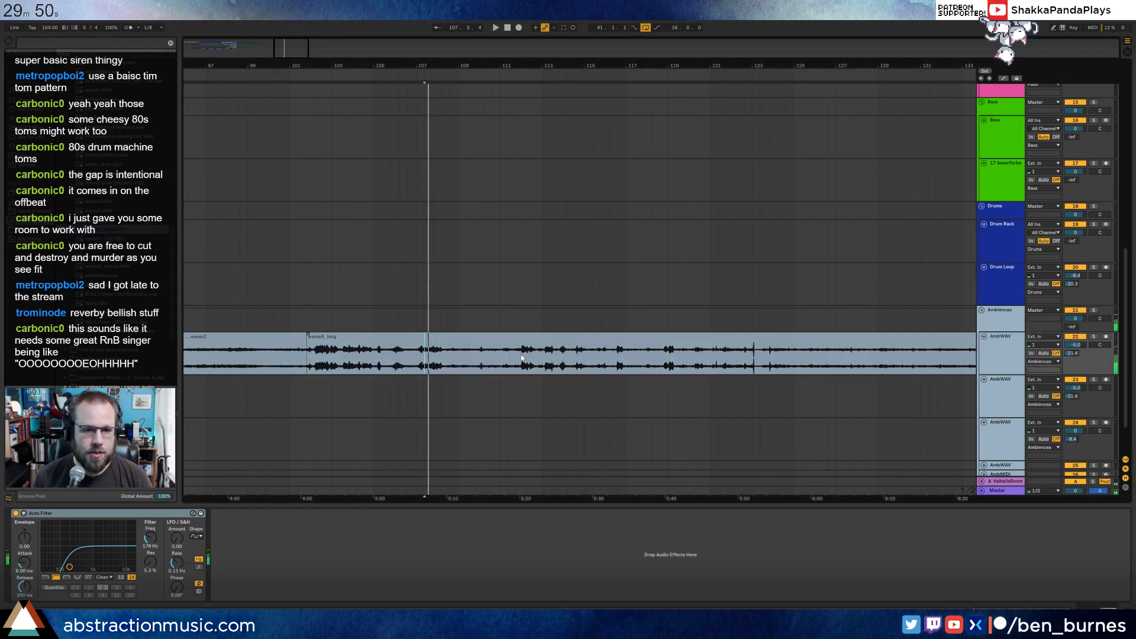
{"action": "left_click", "coordinate": [524, 360]}
{"action": "left_click", "coordinate": [543, 362]}
{"action": "key", "text": "space"}
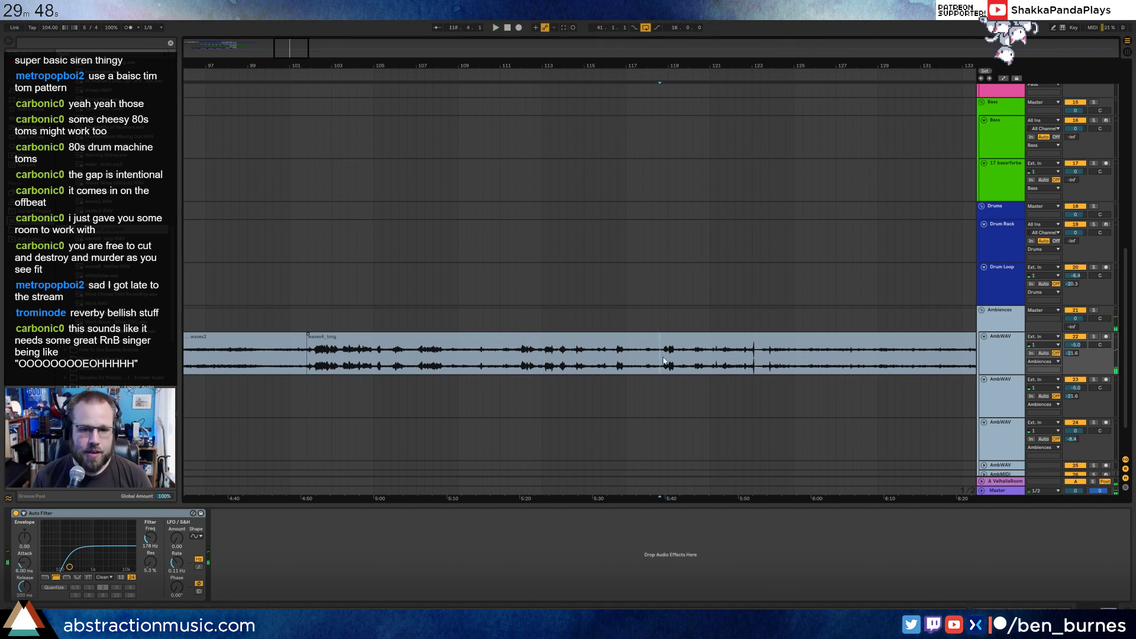
{"action": "key", "text": "space"}
{"action": "scroll", "coordinate": [729, 361], "scroll_direction": "down", "scroll_amount": 2}
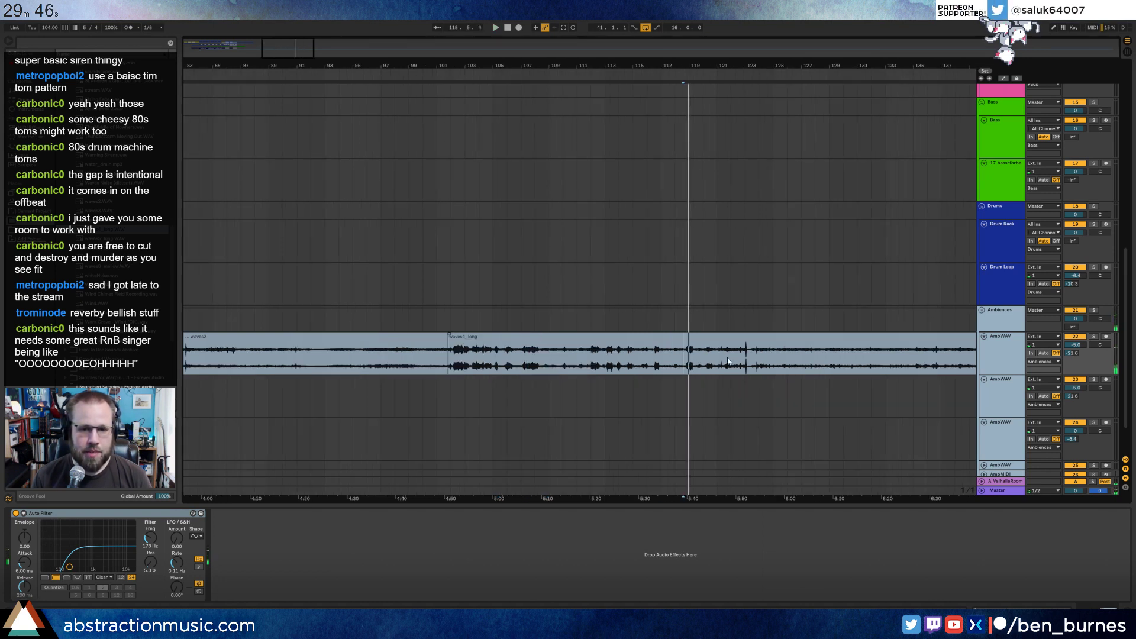
{"action": "left_click", "coordinate": [787, 337]}
{"action": "key", "text": "space"}
{"action": "left_click", "coordinate": [916, 363]}
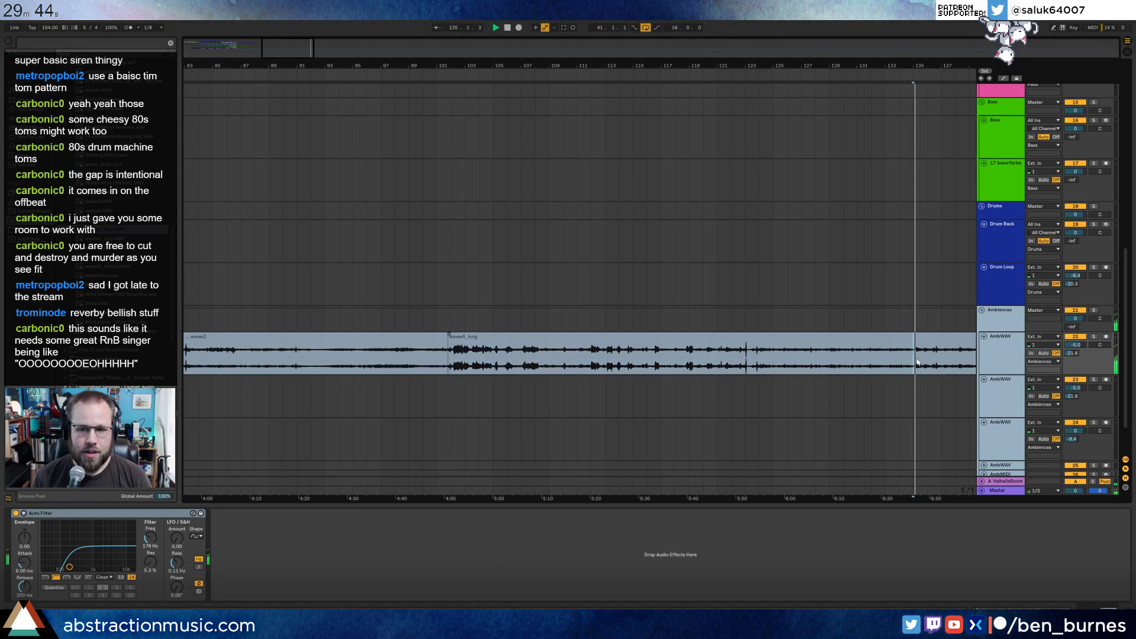
{"action": "left_click_drag", "start_coordinate": [550, 335], "coordinate": [227, 335]}
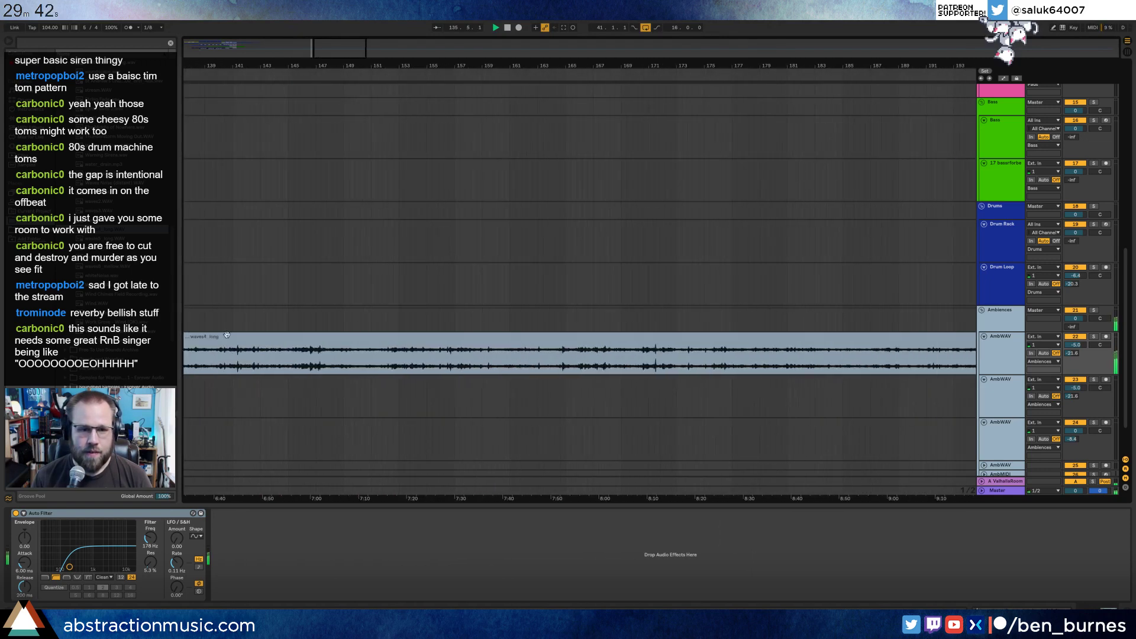
{"action": "left_click", "coordinate": [299, 354]}
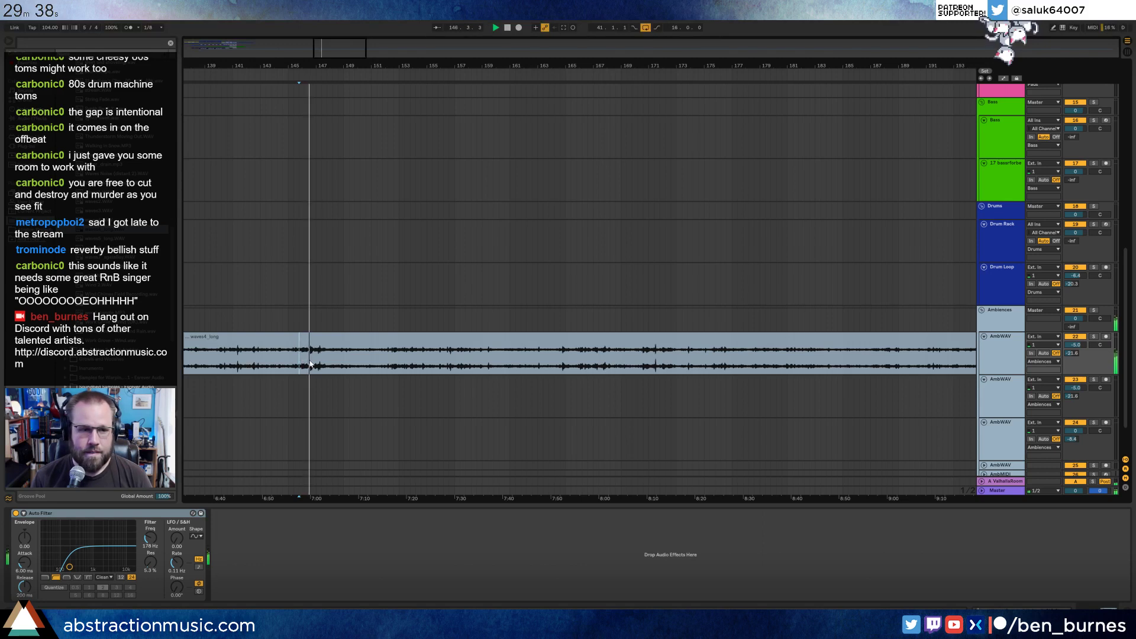
Split short sections out of waves4_long at about bars 146 and 152 and audition the first one.
{"action": "left_click_drag", "start_coordinate": [299, 358], "coordinate": [416, 364]}
{"action": "key", "text": "ctrl+e"}
{"action": "key", "text": "space"}
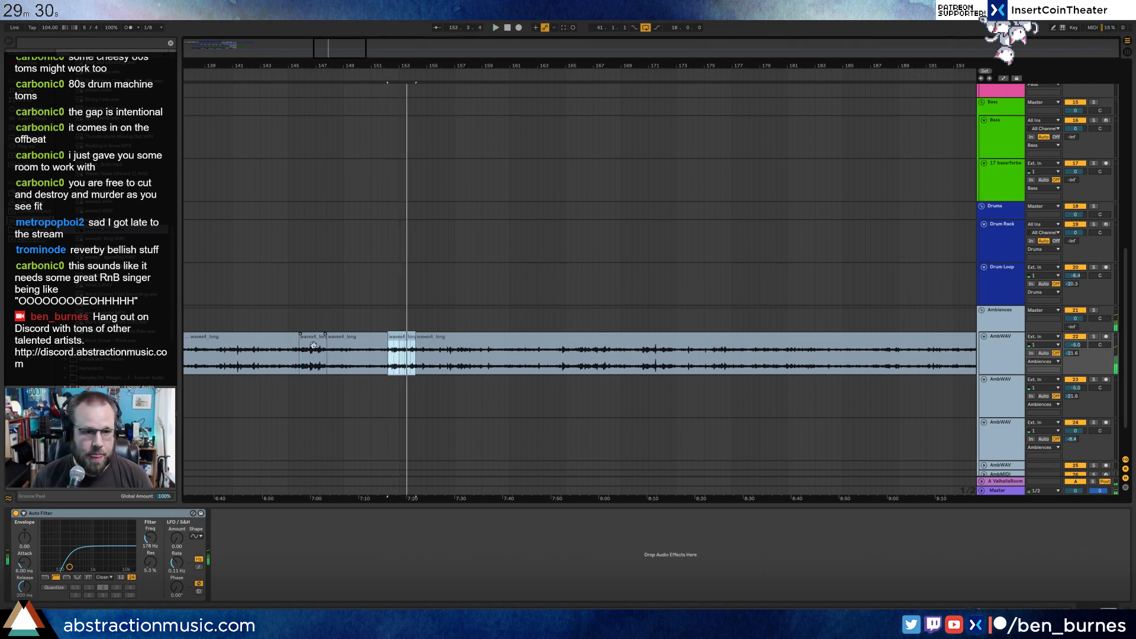
{"action": "double_click", "coordinate": [314, 349]}
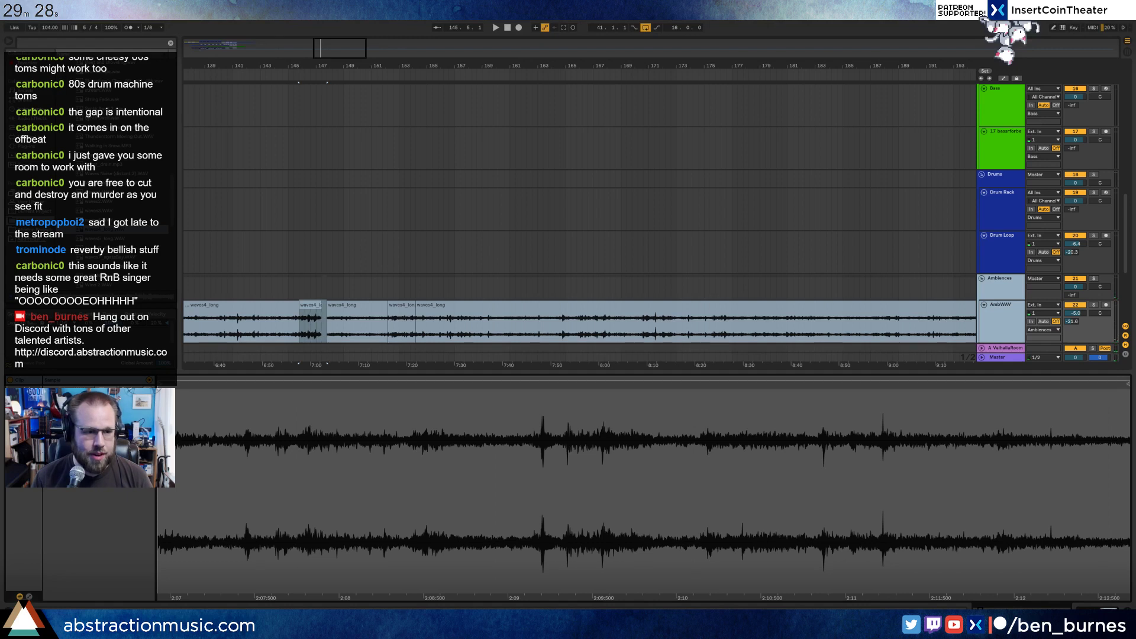
{"action": "key", "text": "space"}
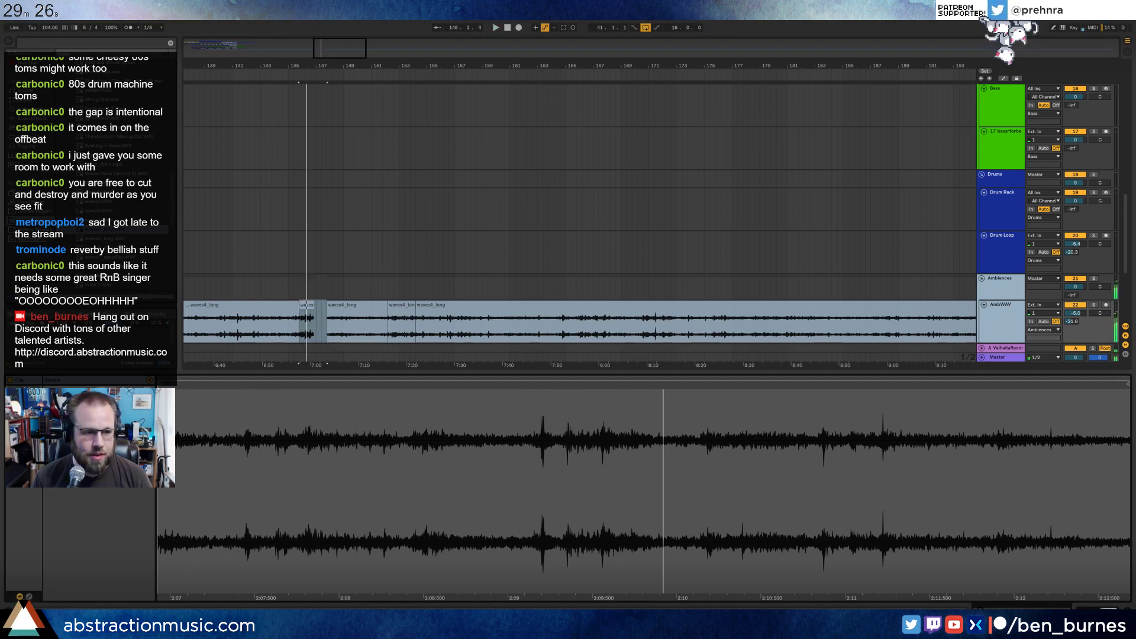
{"action": "key", "text": "space"}
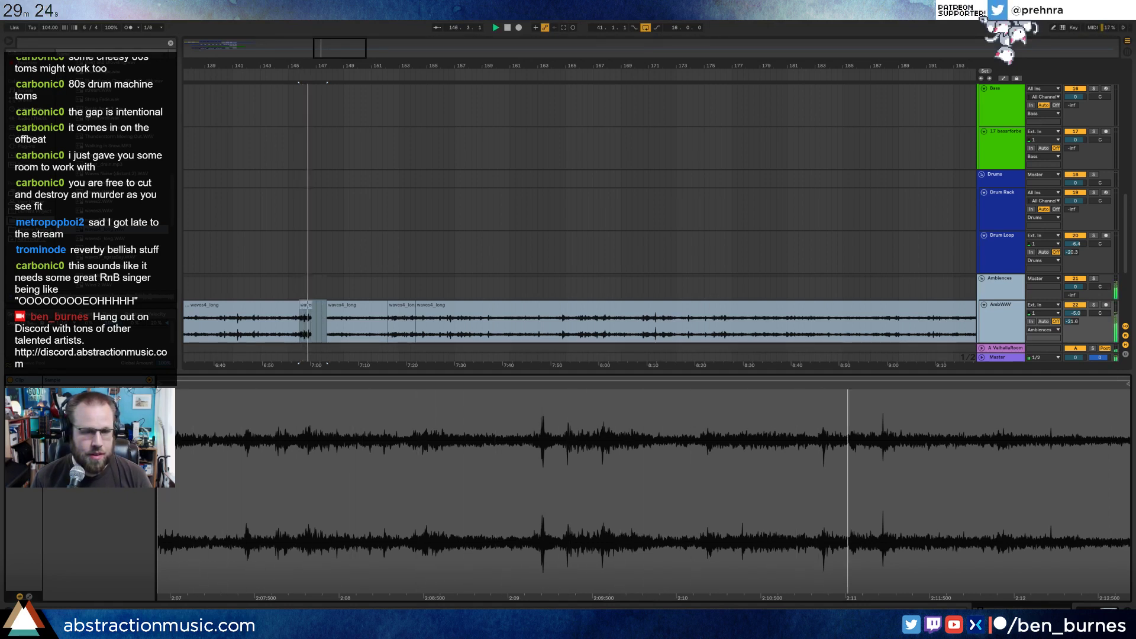
Extend the end of the isolated waves4_long section to about bar 147.3 and audition it.
{"action": "scroll", "coordinate": [317, 320], "scroll_direction": "up", "scroll_amount": 6}
{"action": "left_click", "coordinate": [316, 320]}
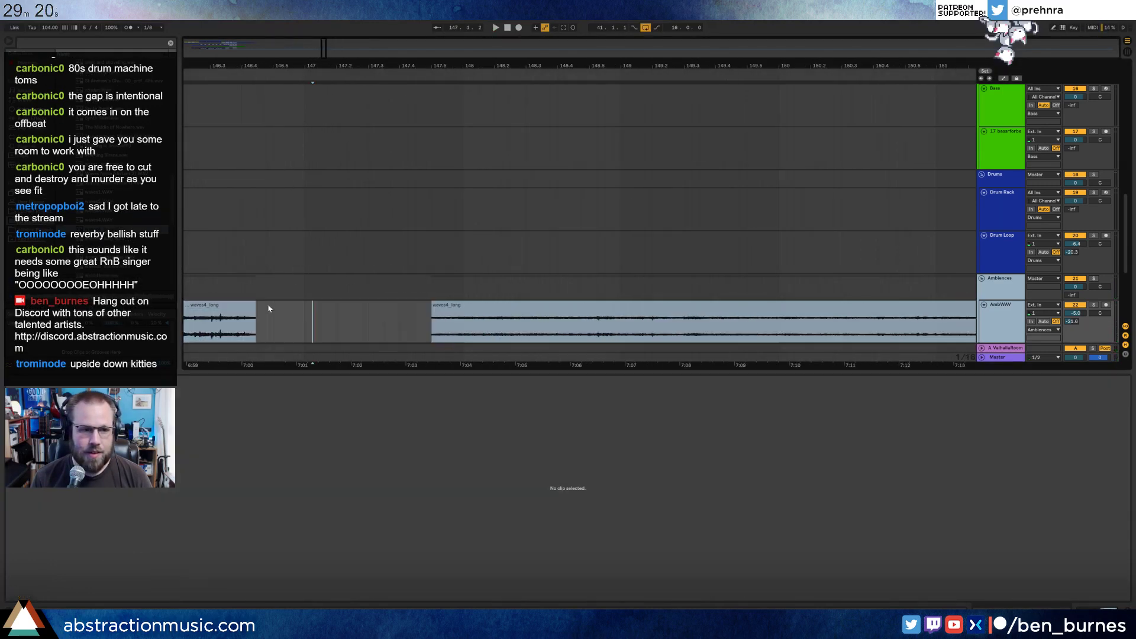
{"action": "left_click_drag", "start_coordinate": [254, 308], "coordinate": [367, 308]}
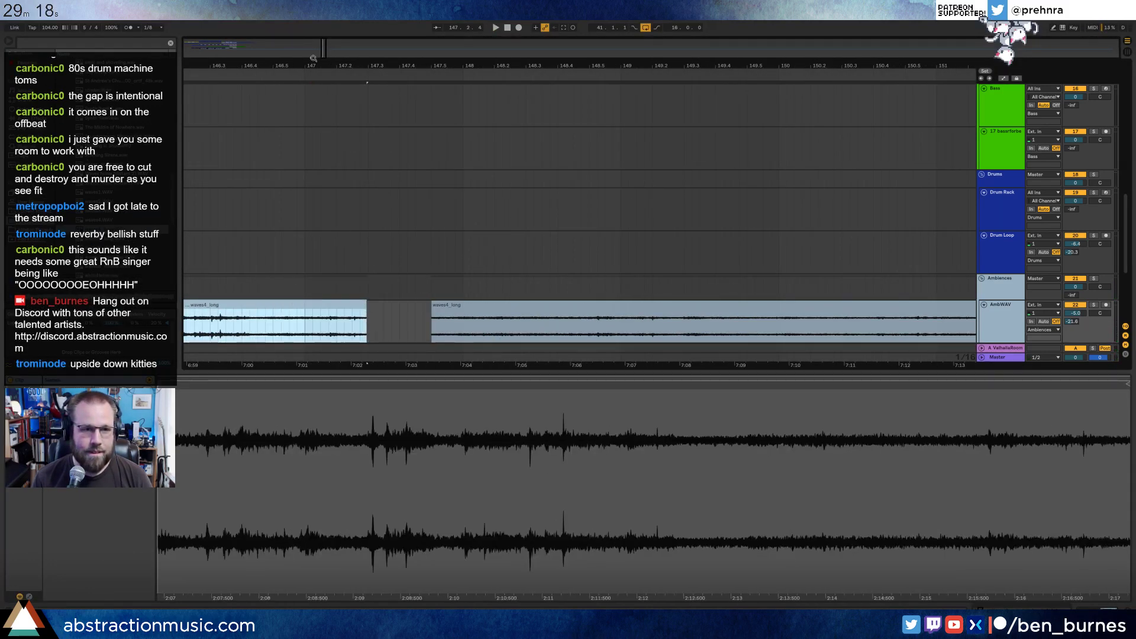
{"action": "left_click_drag", "start_coordinate": [326, 49], "coordinate": [325, 48]}
{"action": "key", "text": "space"}
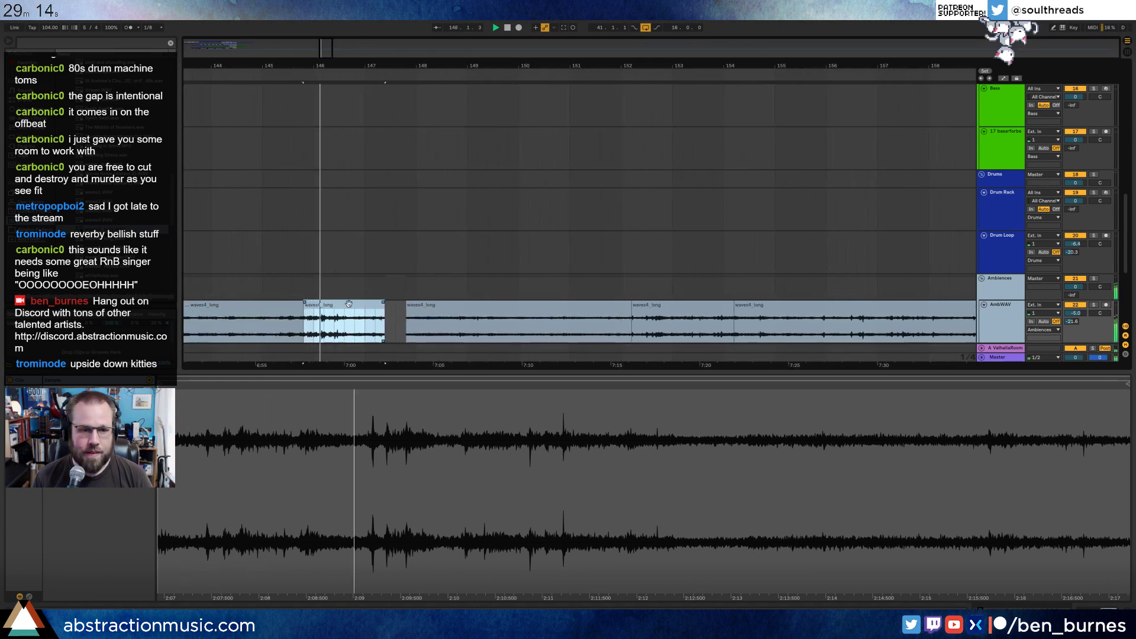
{"action": "key", "text": "space"}
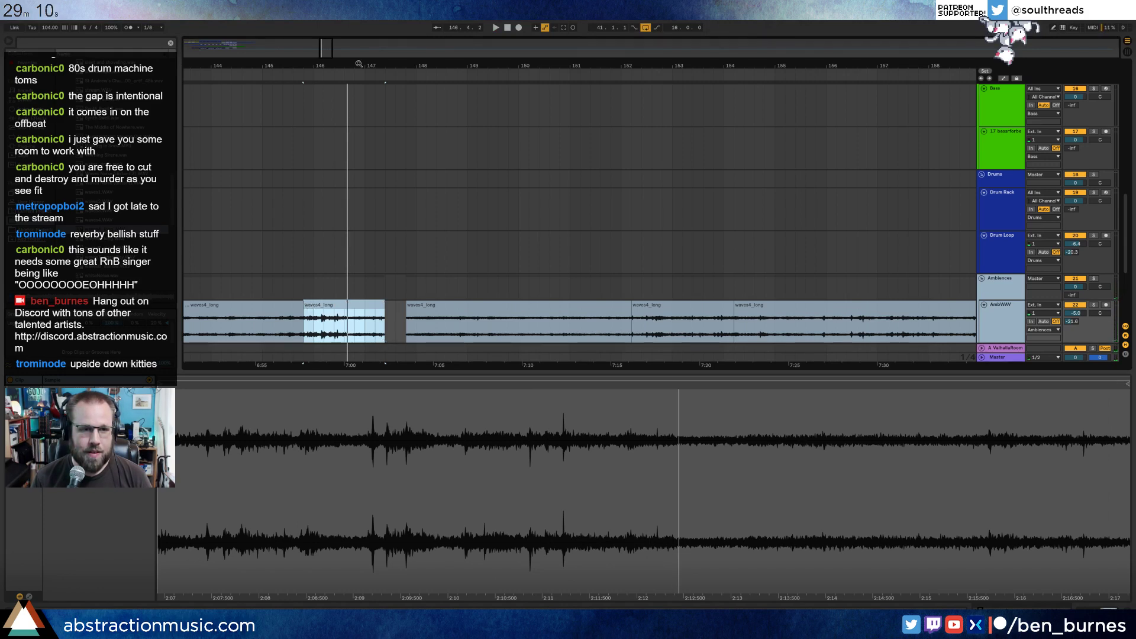
Delete the waves2 clip and all waves4_long clips from the AmbWAV track.
{"action": "left_click_drag", "start_coordinate": [326, 48], "coordinate": [326, 24]}
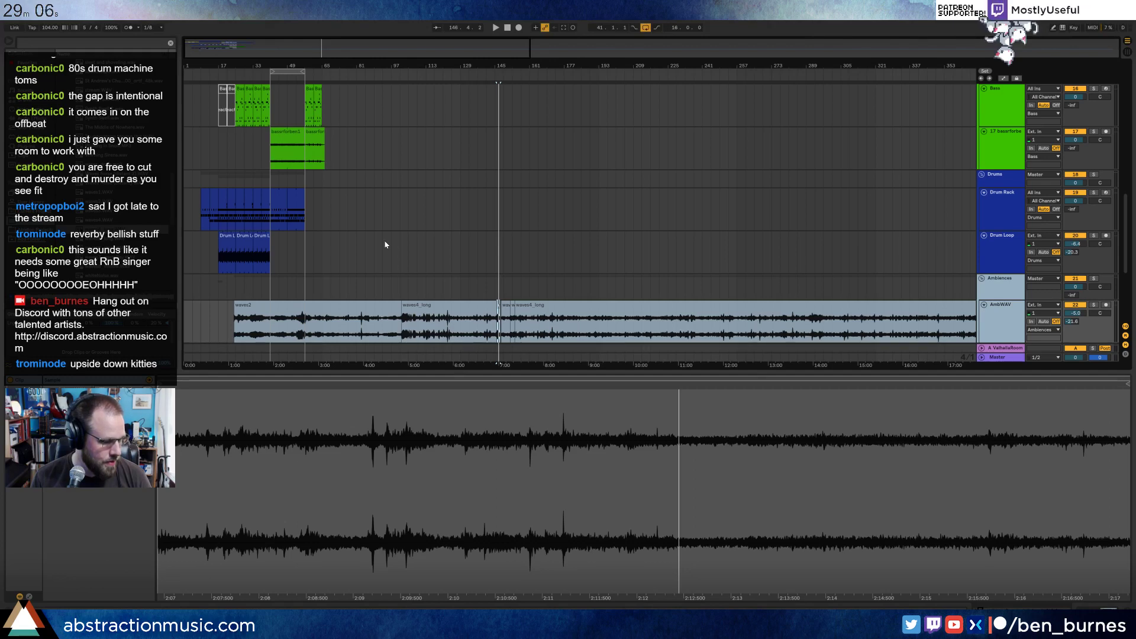
{"action": "left_click", "coordinate": [341, 309]}
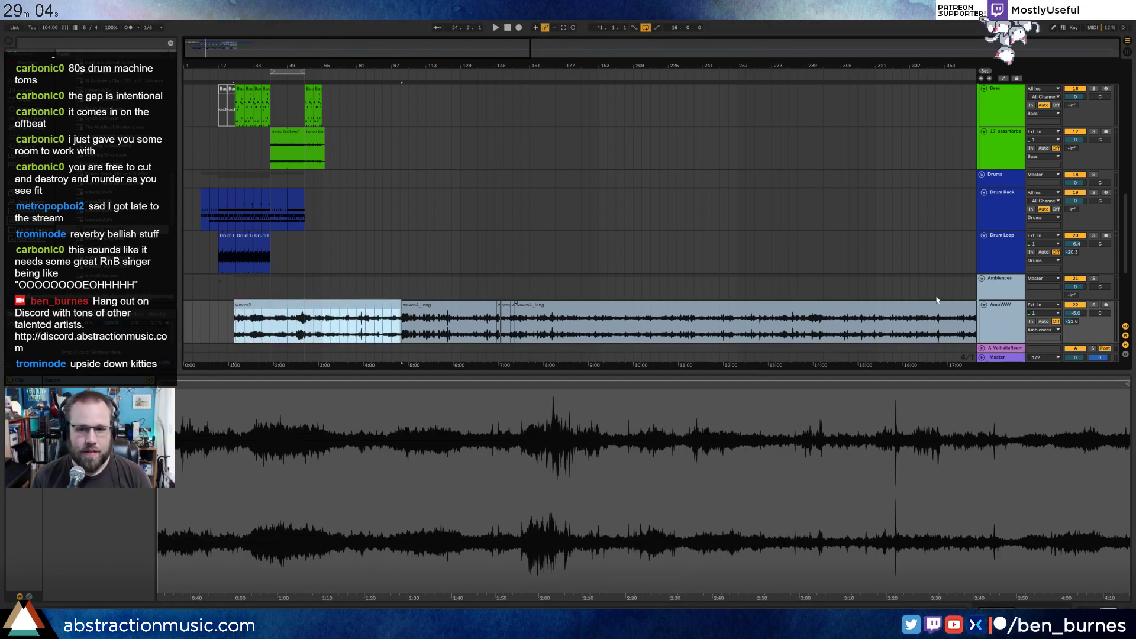
{"action": "left_click", "coordinate": [933, 305], "text": "shift"}
{"action": "key", "text": "Delete"}
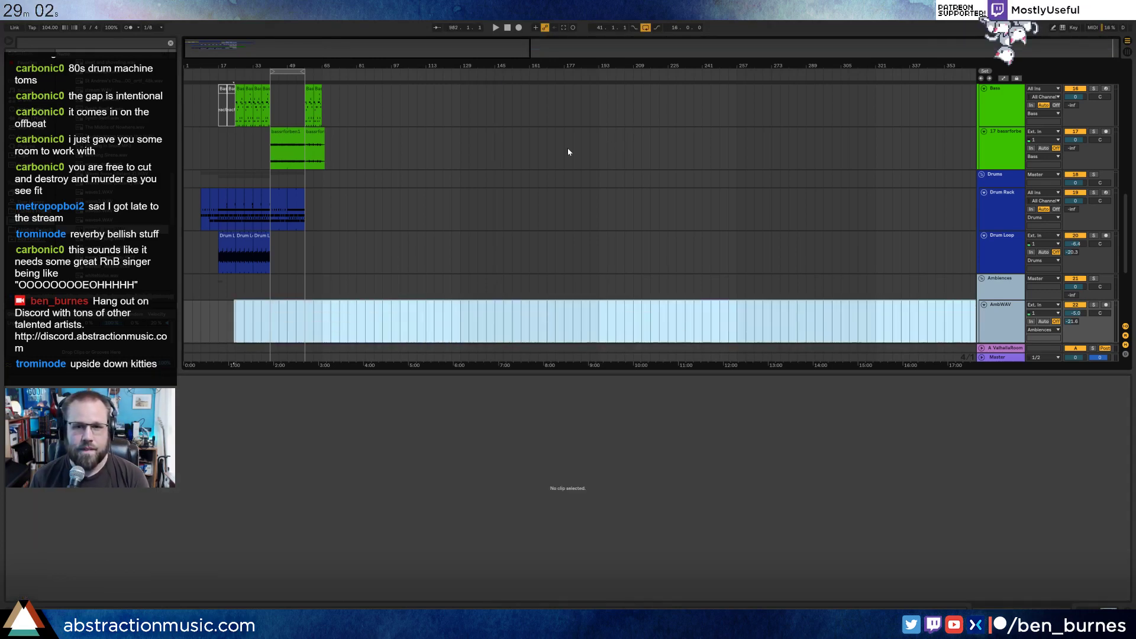
Play the arrangement from bar 1 without the wave recordings.
{"action": "left_click", "coordinate": [218, 312]}
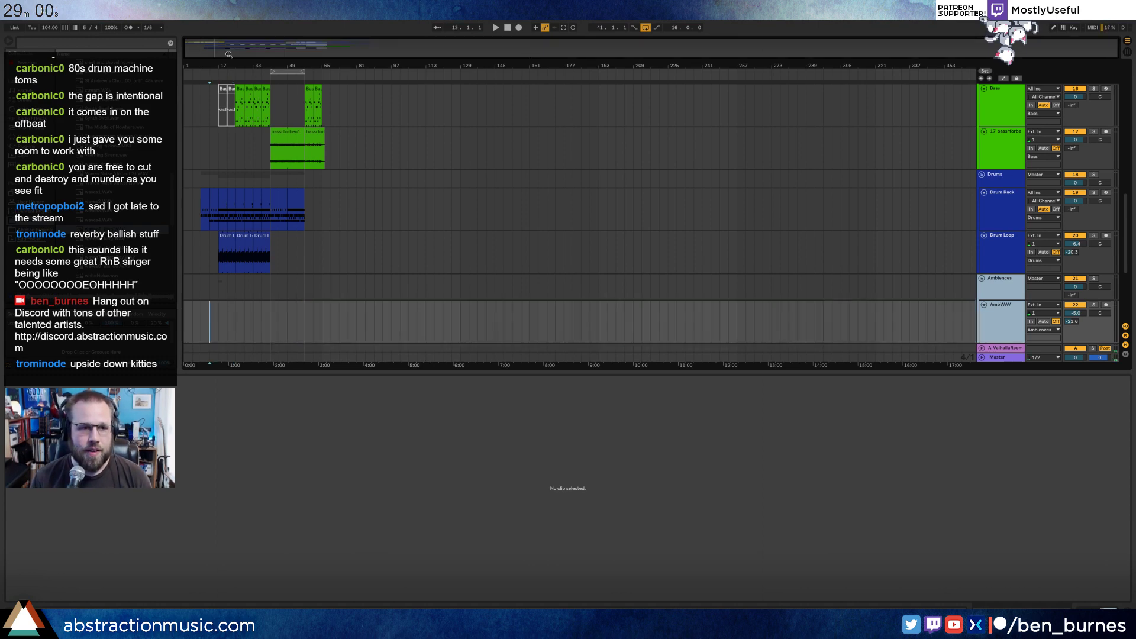
{"action": "left_click_drag", "start_coordinate": [229, 54], "coordinate": [228, 89]}
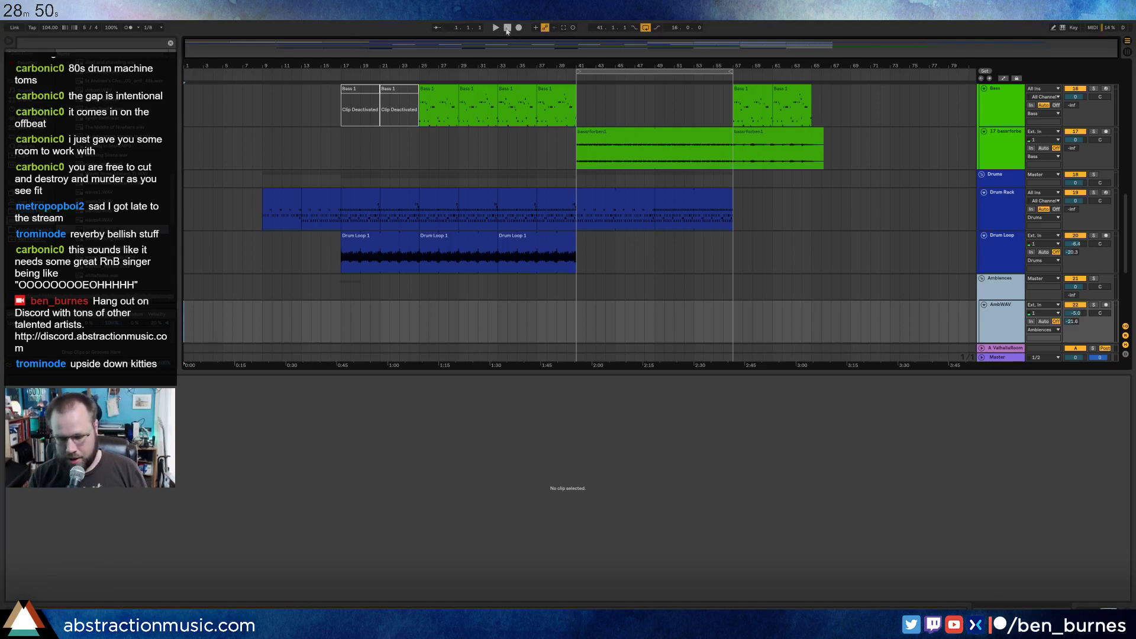
{"action": "key", "text": "space"}
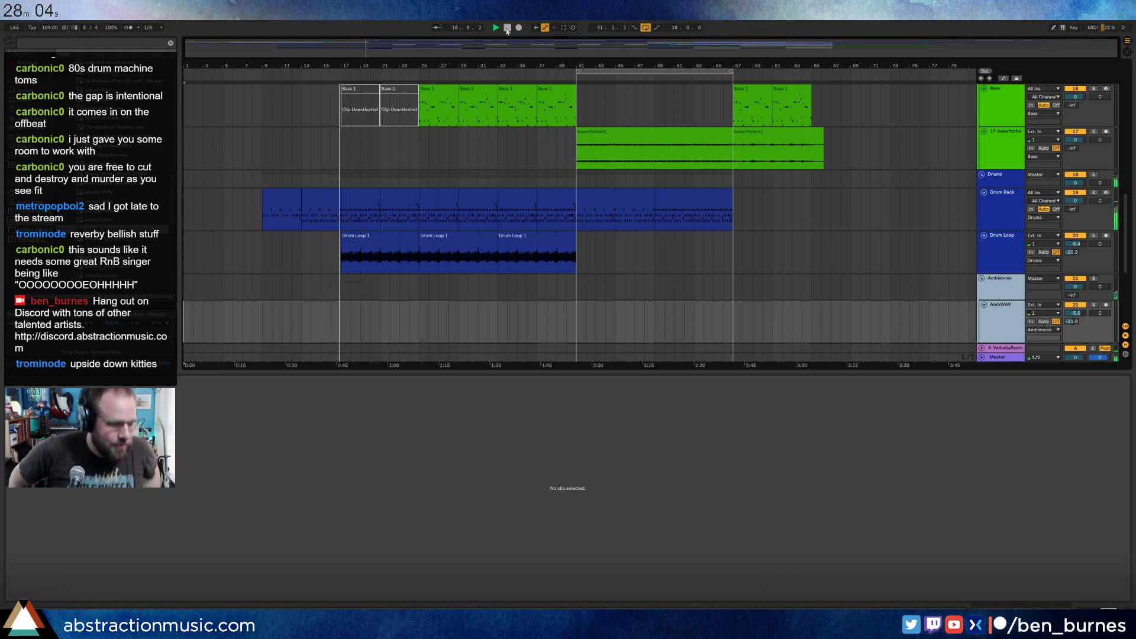
Arm the AmbWAV track and record a new audio take from about bar 70 to bar 77.
{"action": "left_click", "coordinate": [845, 325]}
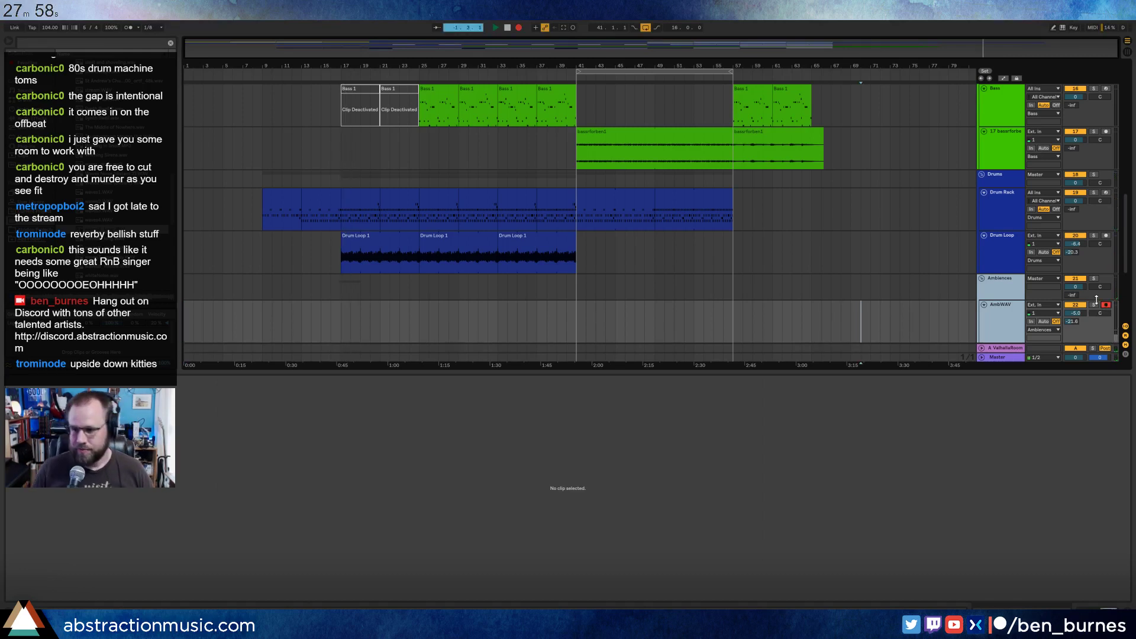
{"action": "key", "text": "space"}
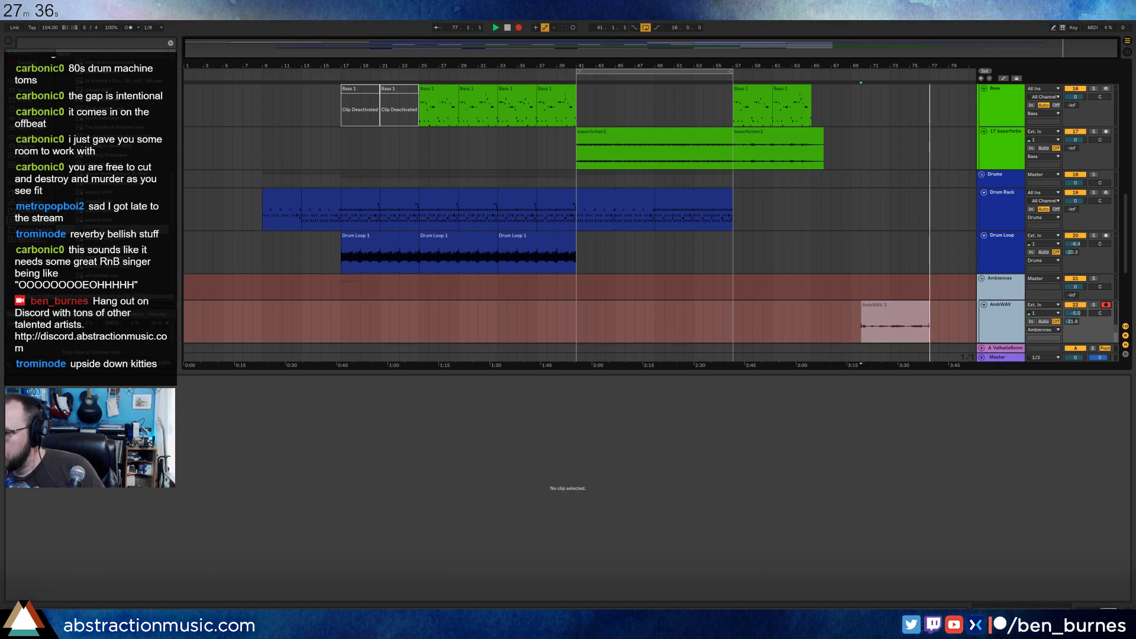
{"action": "key", "text": "space"}
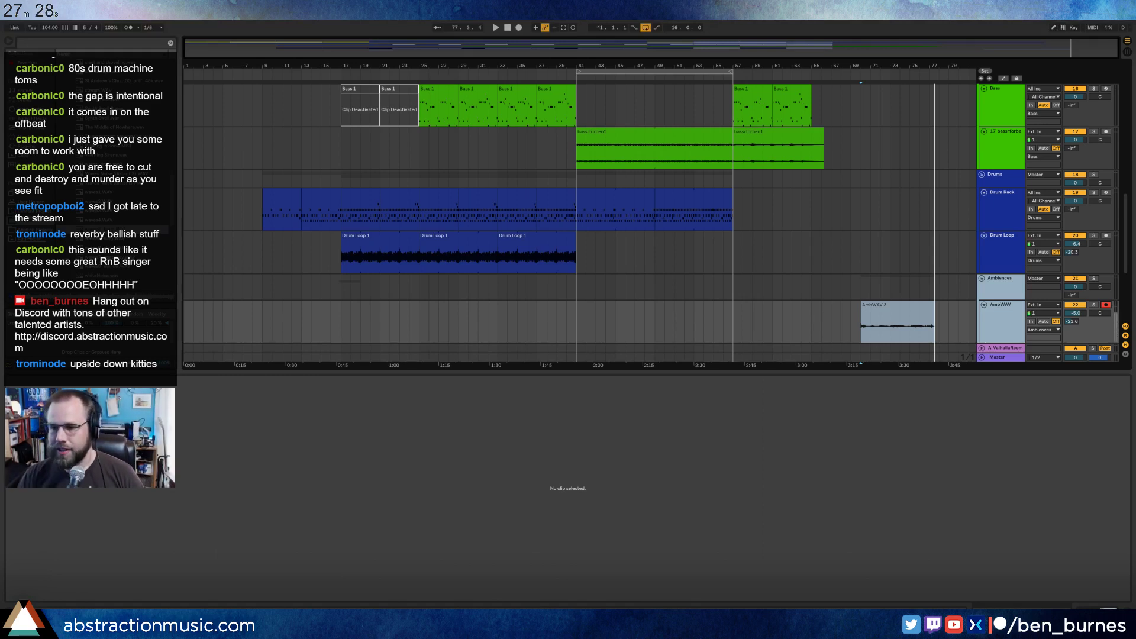
Solo the AmbWAV track and audition the new recording from about bars 71 and 72.
{"action": "left_click", "coordinate": [871, 339]}
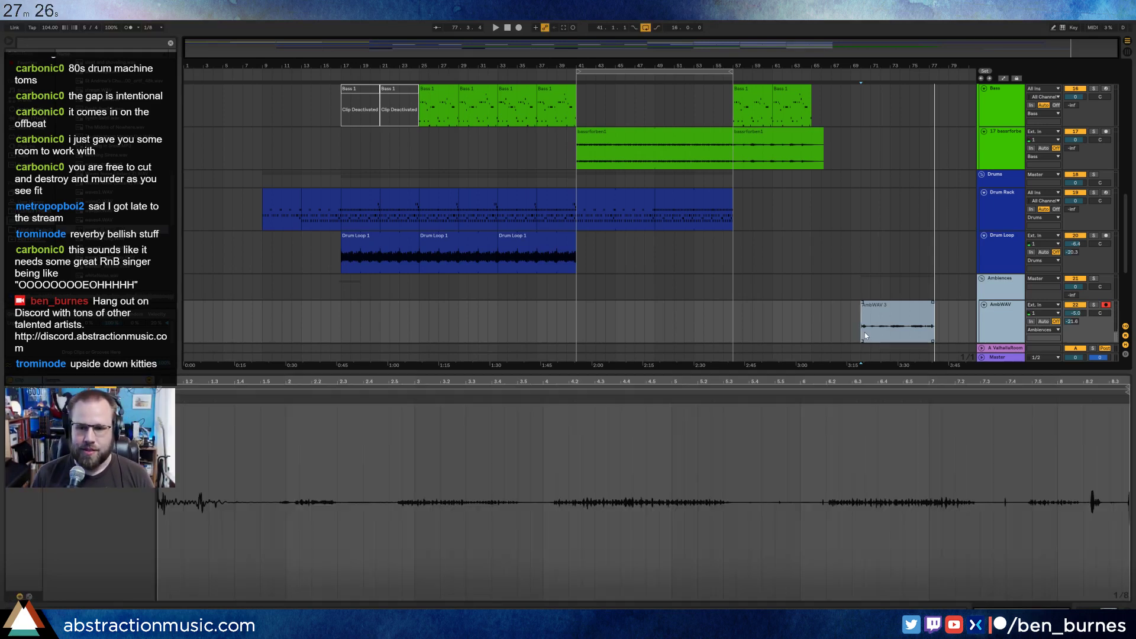
{"action": "key", "text": "space"}
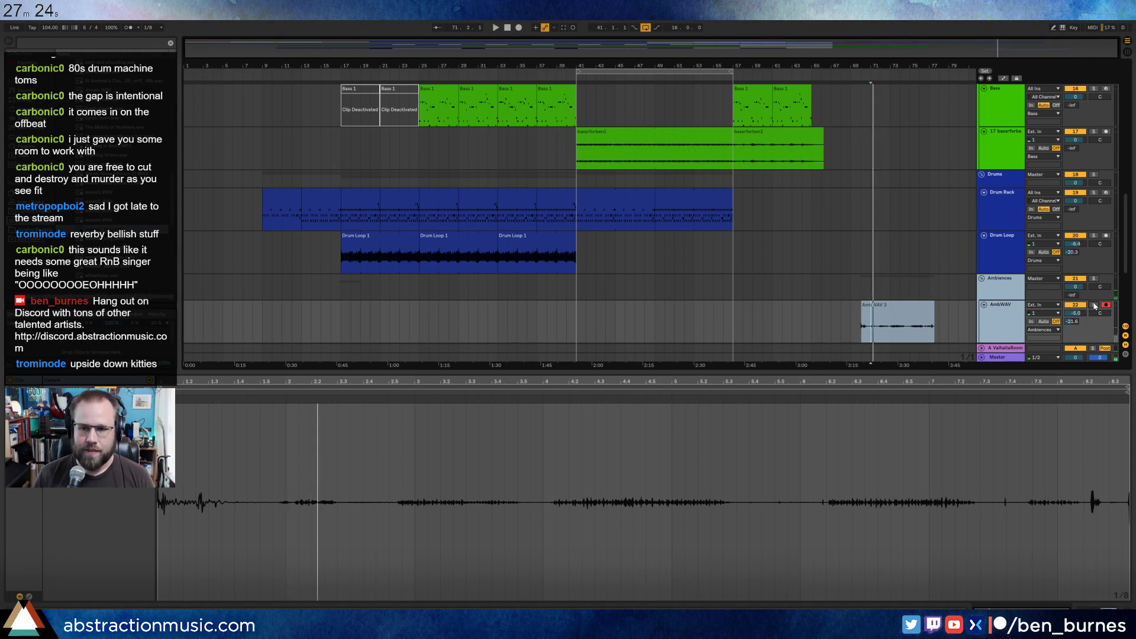
{"action": "left_click", "coordinate": [881, 331]}
{"action": "key", "text": "space"}
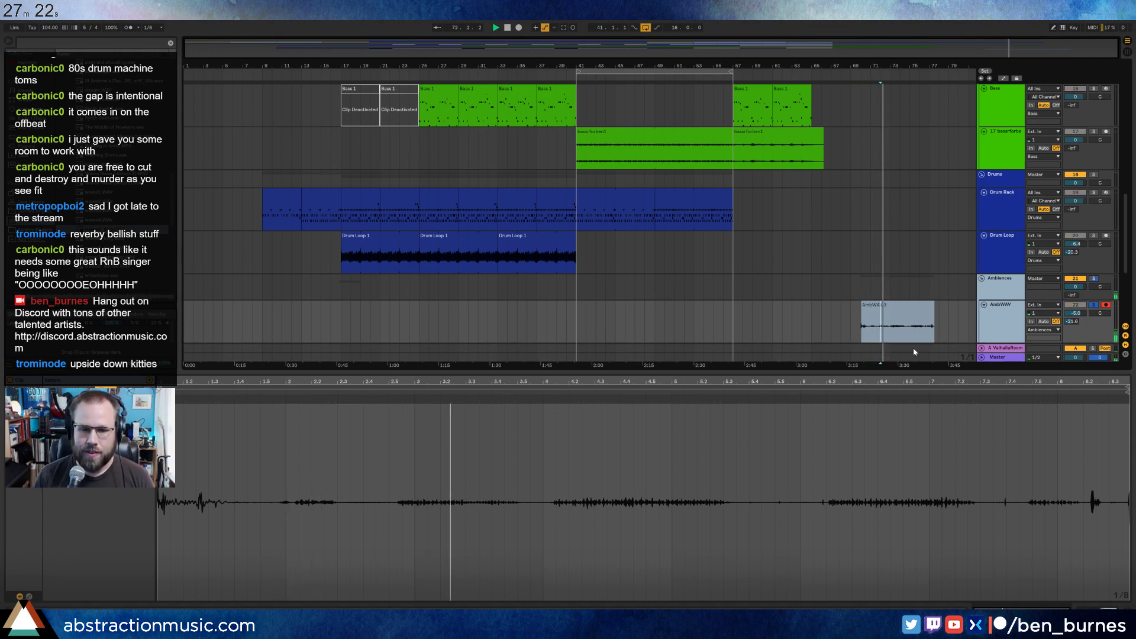
Trim the recorded AmbWAV clip to start at about bar 71 and end just before bar 77.
{"action": "scroll", "coordinate": [913, 344], "scroll_direction": "up", "scroll_amount": 2}
{"action": "scroll", "coordinate": [913, 342], "scroll_direction": "up", "scroll_amount": 4}
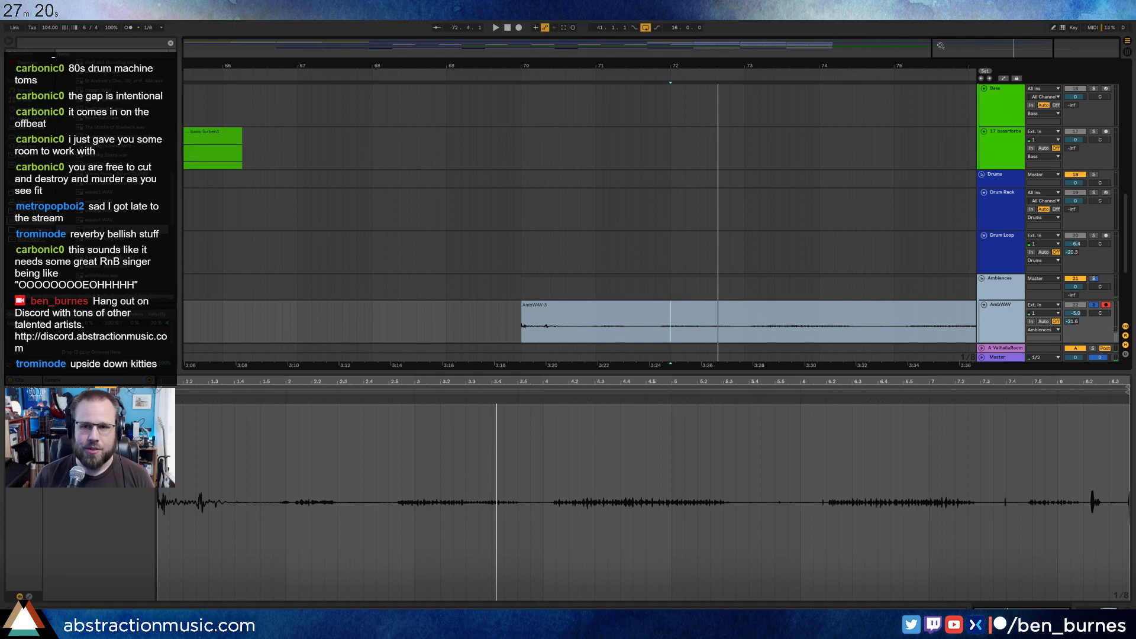
{"action": "left_click_drag", "start_coordinate": [940, 46], "coordinate": [917, 68]}
{"action": "key", "text": "space"}
{"action": "left_click", "coordinate": [743, 304]}
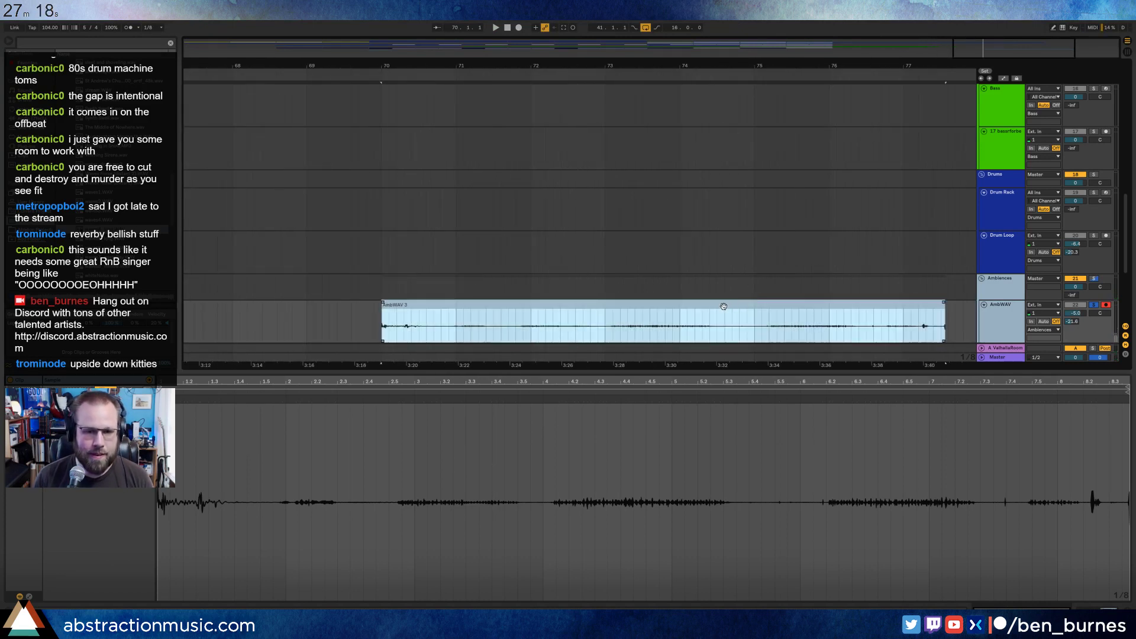
{"action": "left_click_drag", "start_coordinate": [387, 311], "coordinate": [463, 316]}
{"action": "left_click_drag", "start_coordinate": [941, 307], "coordinate": [900, 308]}
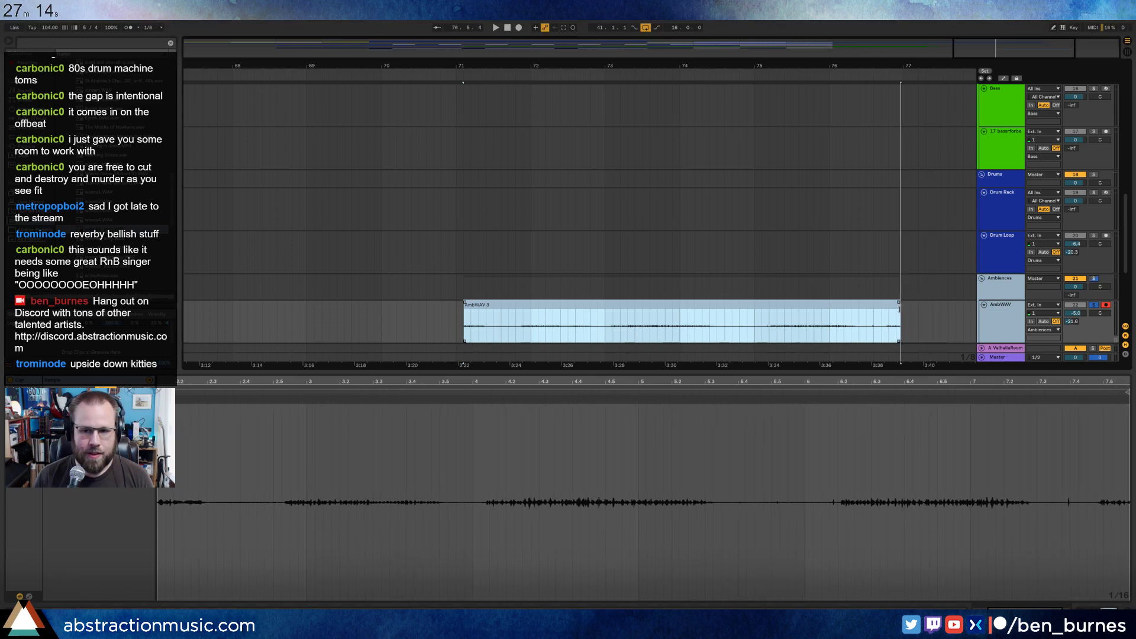
Raise the recorded clip's gain and audition its opening.
{"action": "right_click", "coordinate": [871, 309]}
{"action": "left_click_drag", "start_coordinate": [82, 459], "coordinate": [83, 433]}
{"action": "key", "text": "space"}
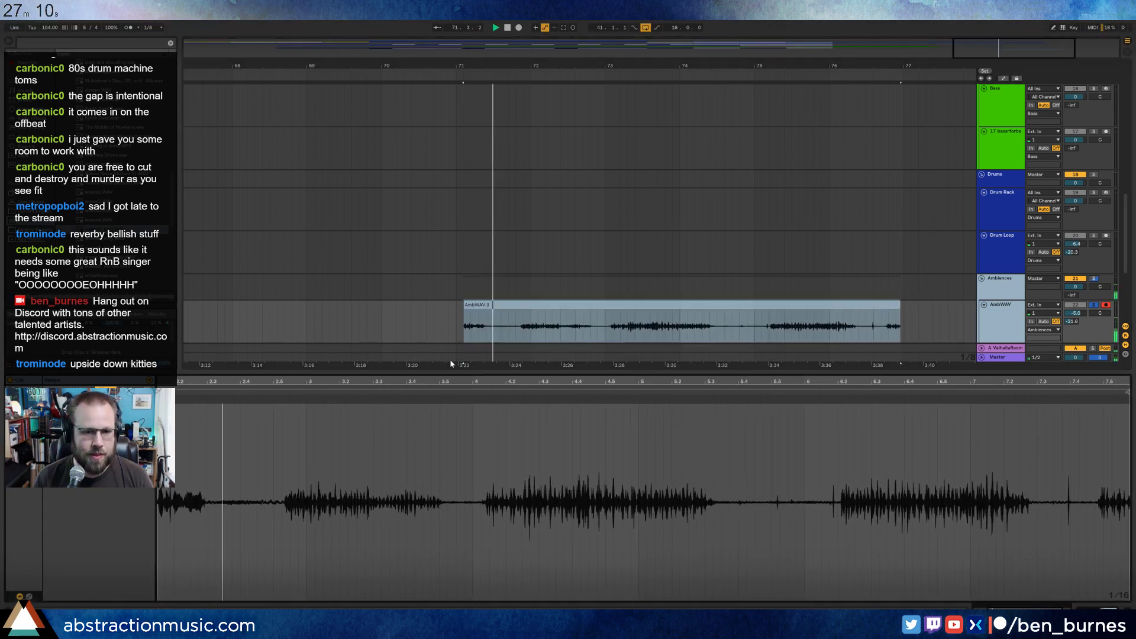
{"action": "key", "text": "space"}
Trim the recorded clip's start further to just before bar 72 and audition it from there.
{"action": "left_click_drag", "start_coordinate": [464, 313], "coordinate": [519, 315]}
{"action": "key", "text": "space"}
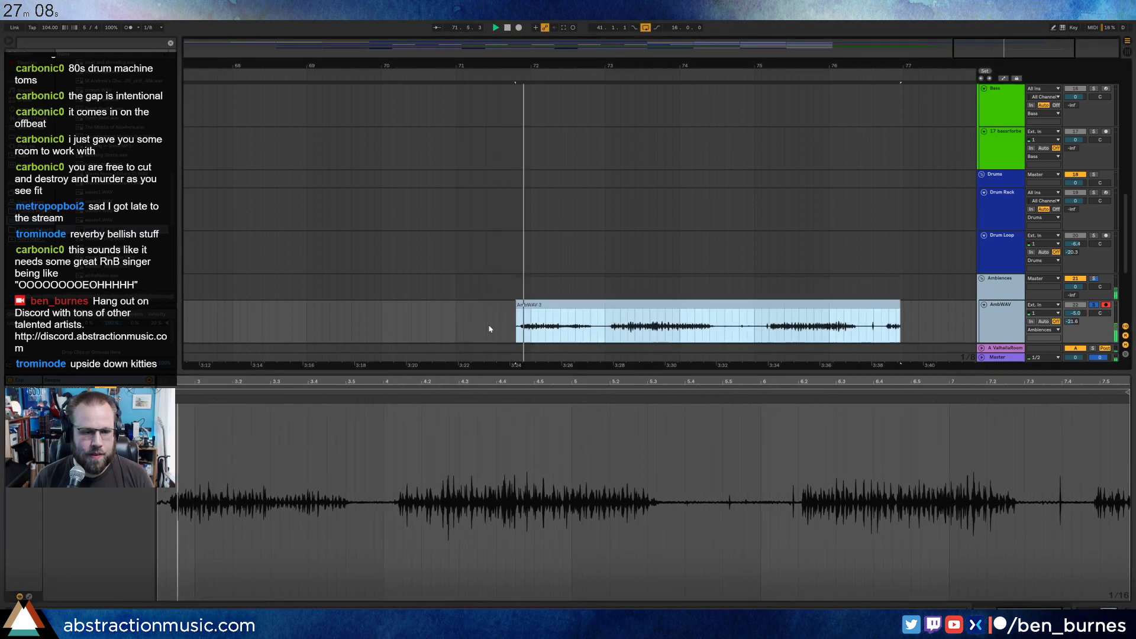
{"action": "key", "text": "space"}
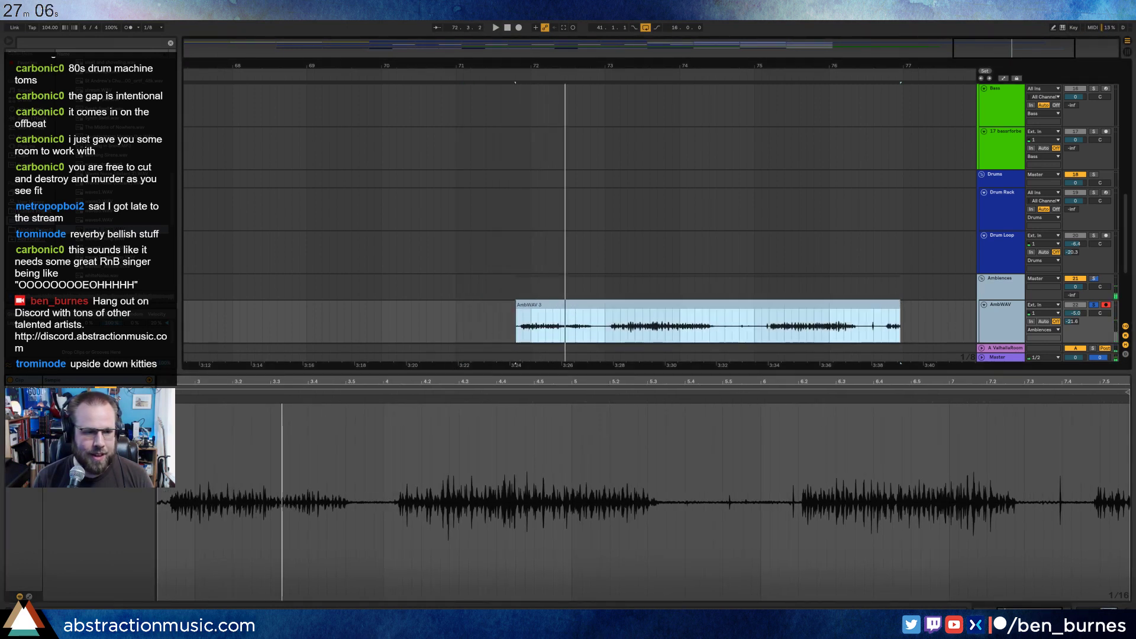
{"action": "key", "text": "space"}
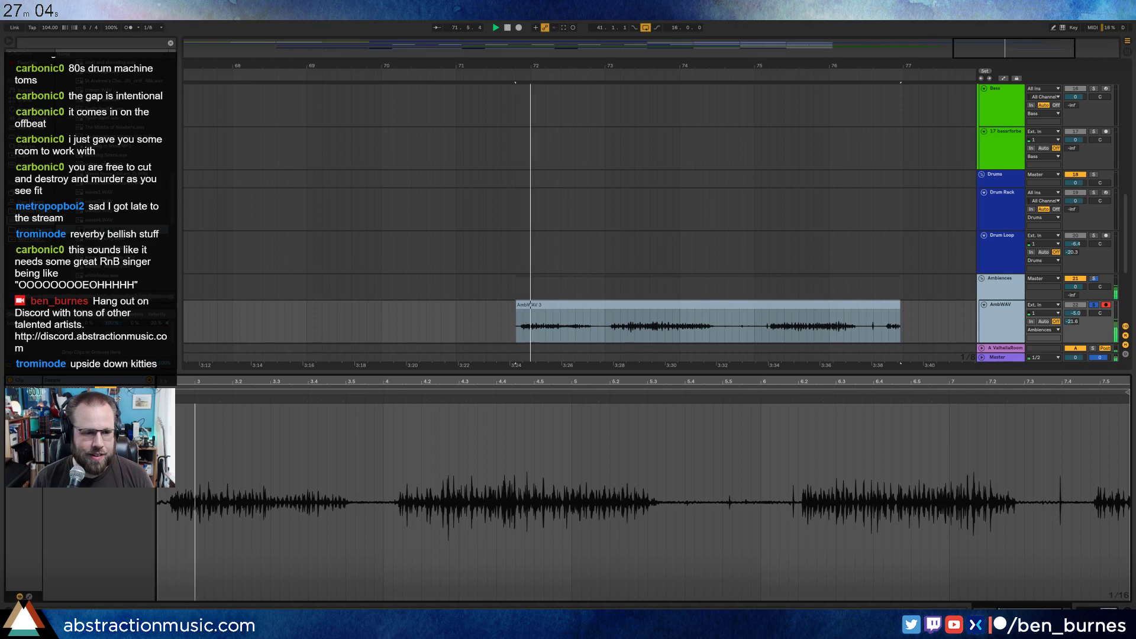
{"action": "key", "text": "space"}
Lower the AmbWAV track's Auto Filter frequency to below 100 Hz and raise its resonance to 15% during playback.
{"action": "key", "text": "space"}
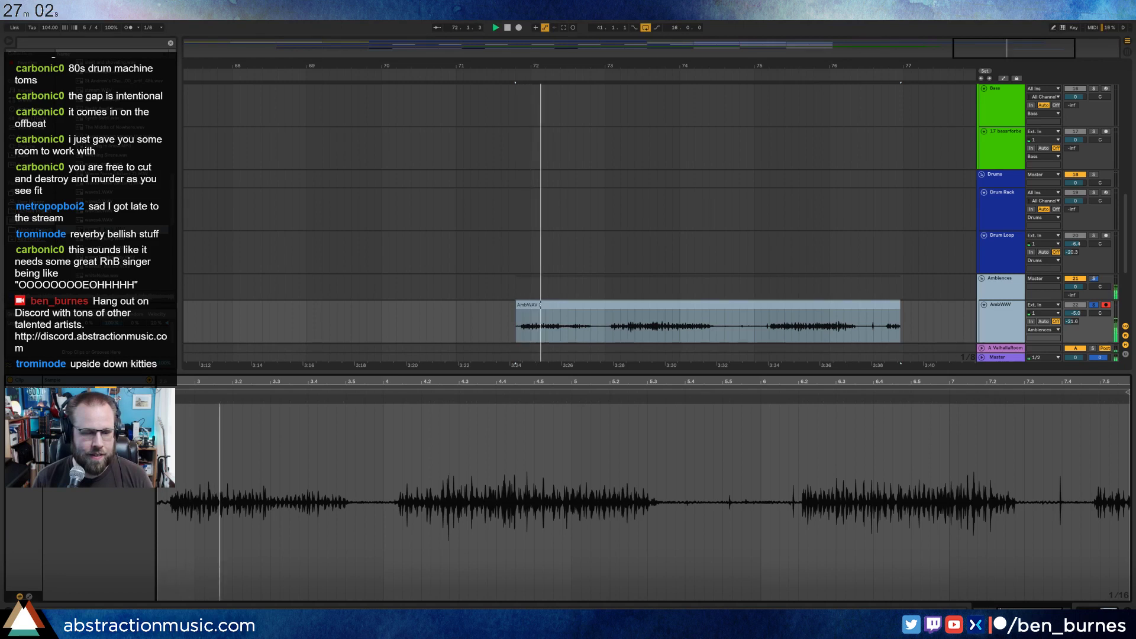
{"action": "key", "text": "shift+Tab"}
{"action": "left_click_drag", "start_coordinate": [70, 569], "coordinate": [56, 563]}
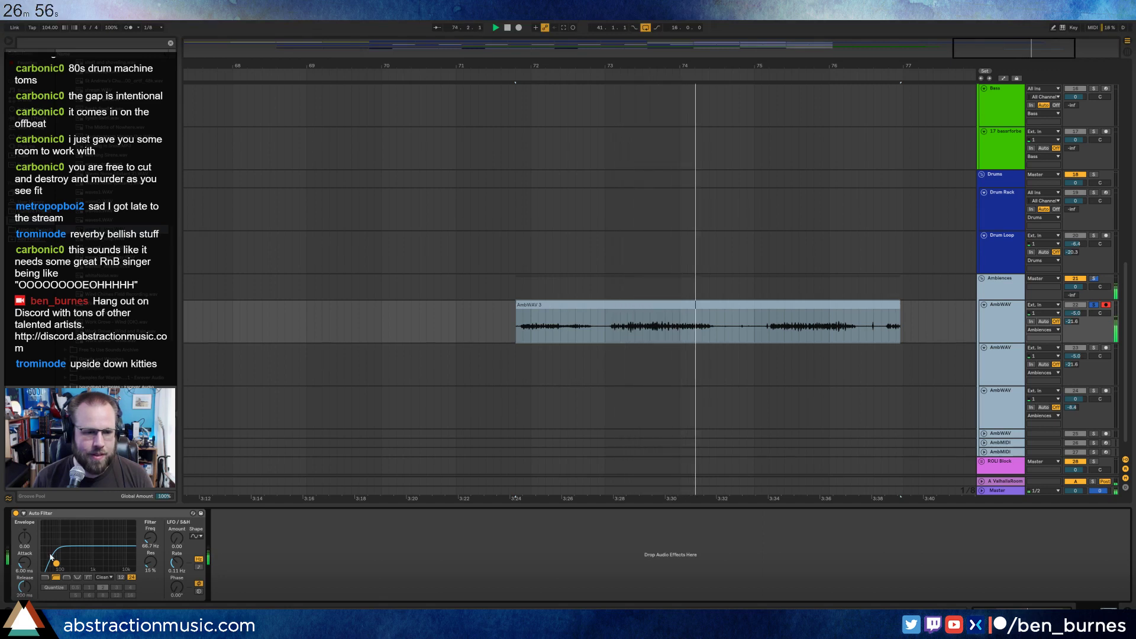
Sweep the AmbWAV Auto Filter frequency up and back down to about 50 Hz while auditioning the recorded clip.
{"action": "left_click_drag", "start_coordinate": [56, 564], "coordinate": [83, 563]}
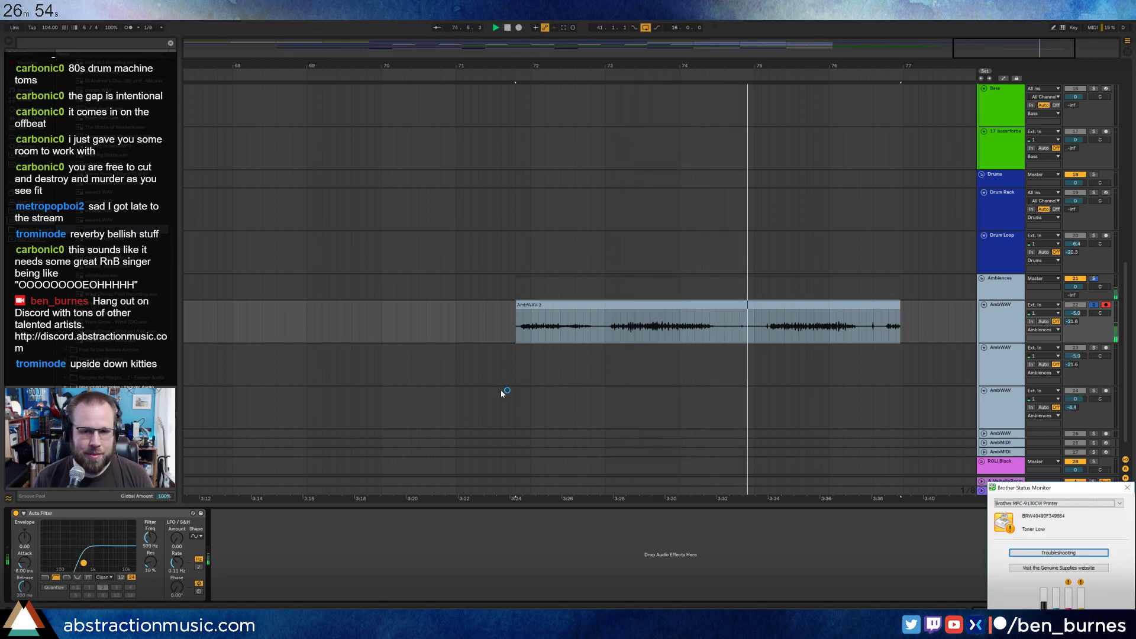
{"action": "key", "text": "space"}
{"action": "double_click", "coordinate": [636, 324]}
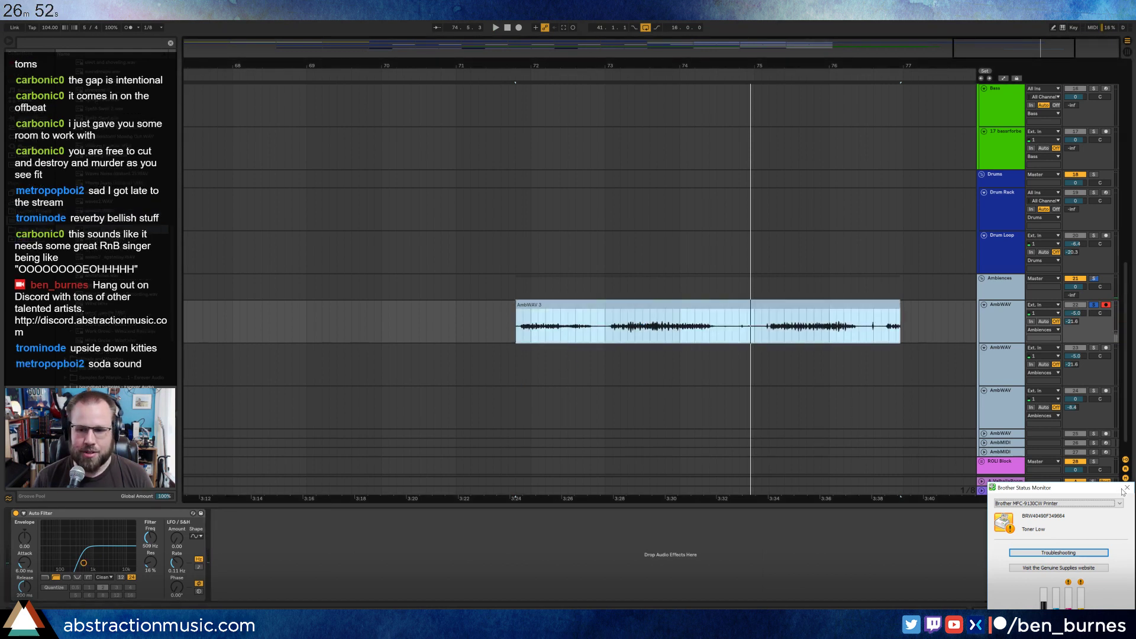
{"action": "left_click", "coordinate": [1127, 493]}
{"action": "left_click", "coordinate": [626, 328]}
{"action": "key", "text": "space"}
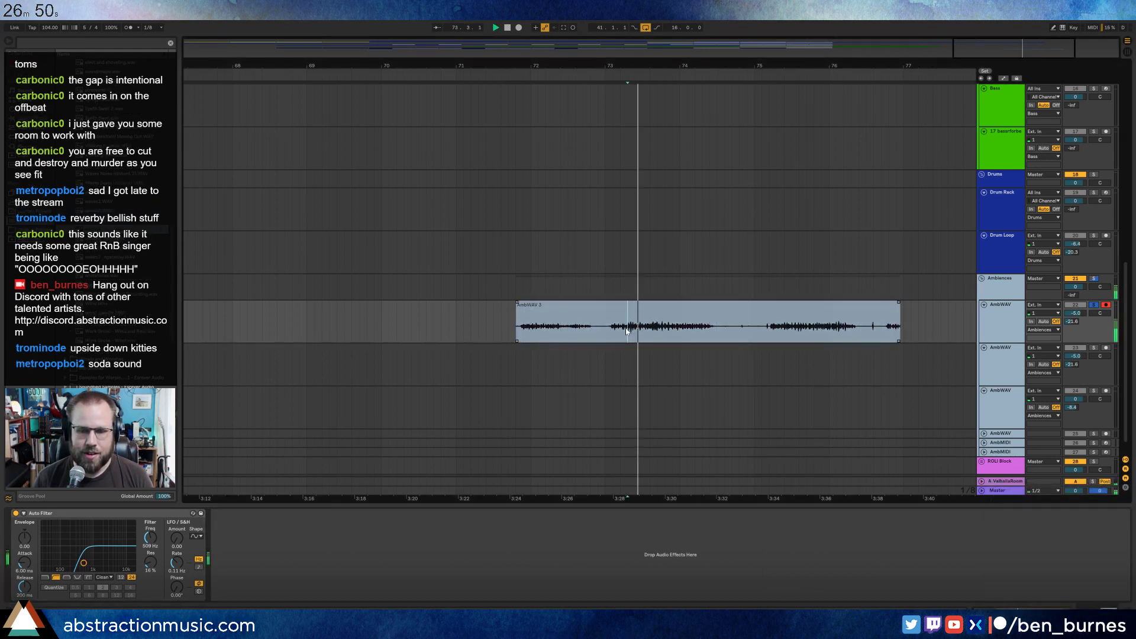
{"action": "left_click_drag", "start_coordinate": [83, 563], "coordinate": [53, 566]}
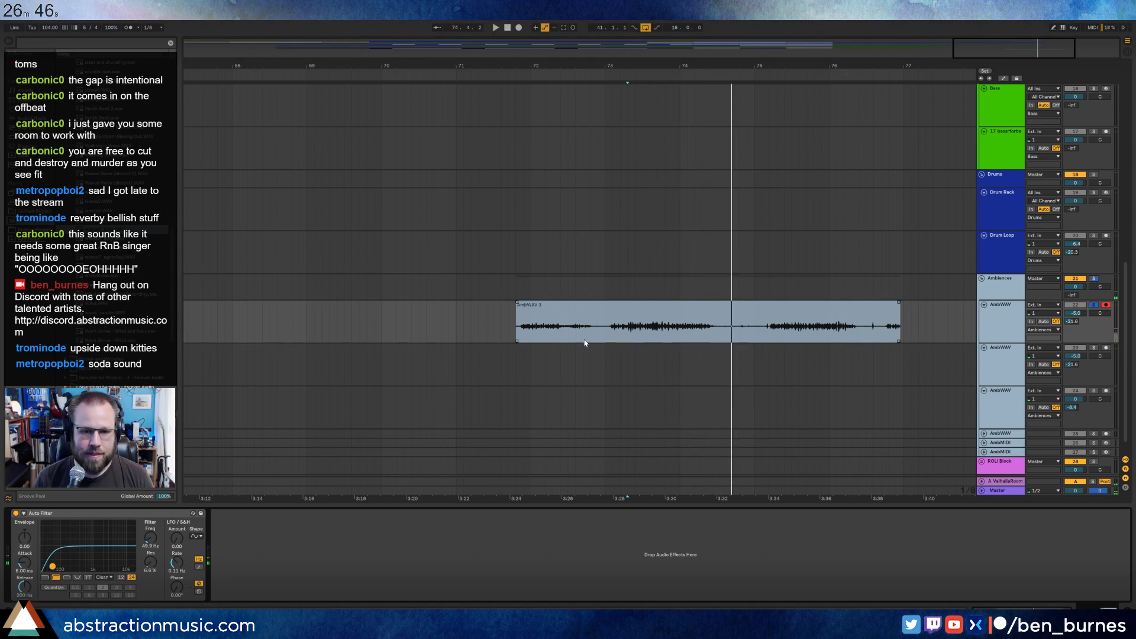
Copy the recorded burst starting at bar 73 to an earlier spot on its track, trimmed to end at bar 21, and fade it in.
{"action": "left_click_drag", "start_coordinate": [611, 328], "coordinate": [711, 327]}
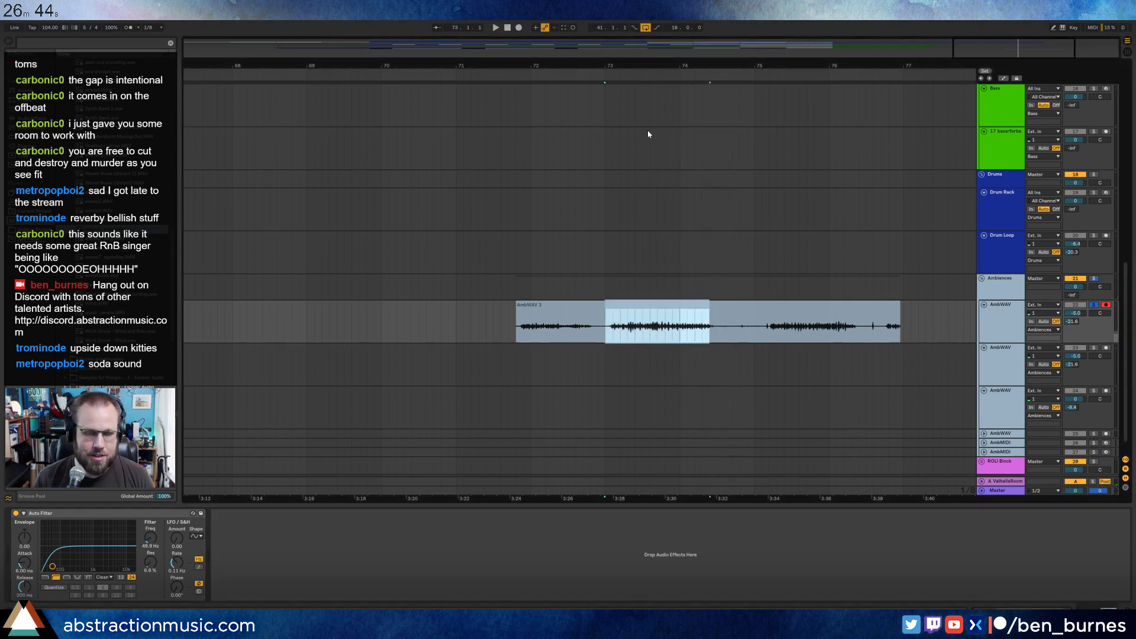
{"action": "left_click_drag", "start_coordinate": [380, 46], "coordinate": [427, 39]}
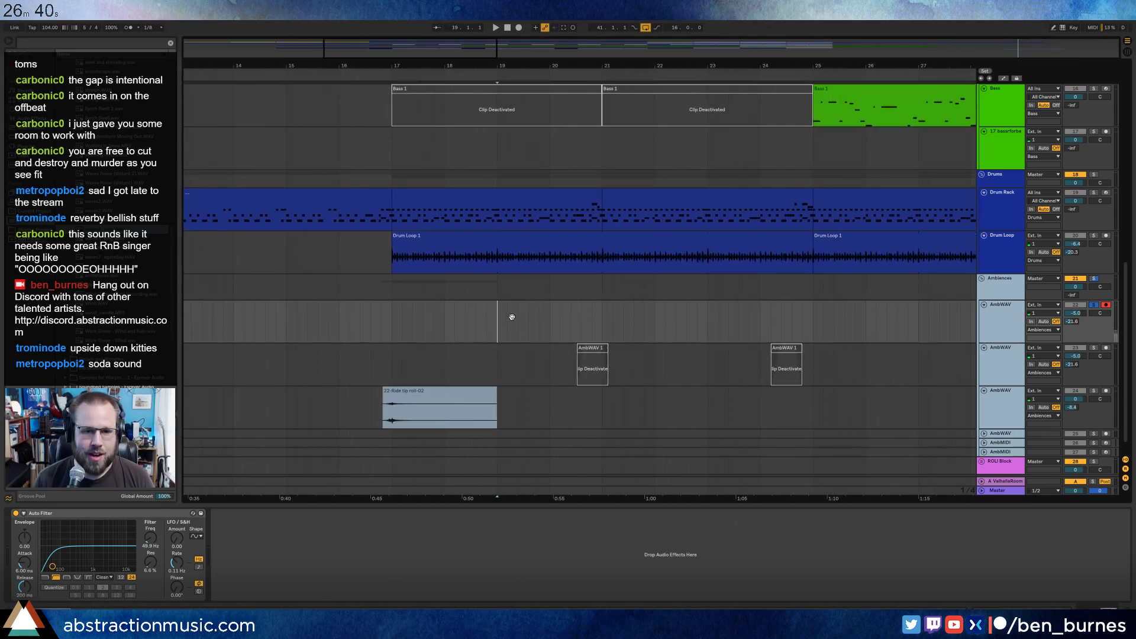
{"action": "key", "text": "ctrl+v"}
{"action": "left_click_drag", "start_coordinate": [544, 305], "coordinate": [598, 309]}
{"action": "scroll", "coordinate": [593, 323], "scroll_direction": "up", "scroll_amount": 5}
{"action": "scroll", "coordinate": [593, 331], "scroll_direction": "down", "scroll_amount": 4}
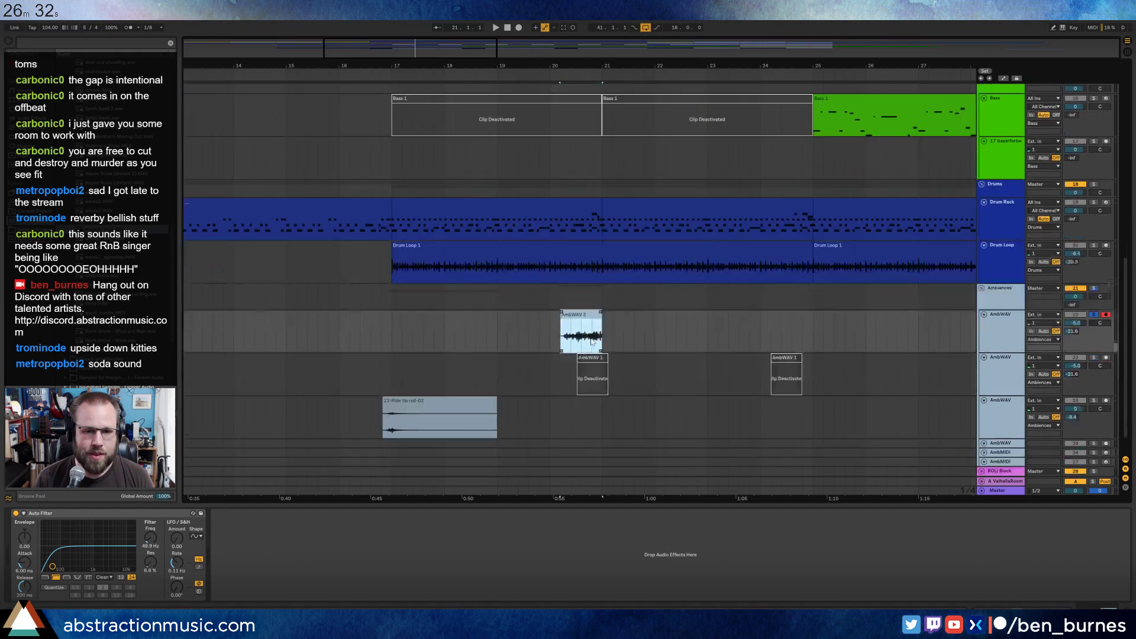
{"action": "scroll", "coordinate": [591, 338], "scroll_direction": "up", "scroll_amount": 4}
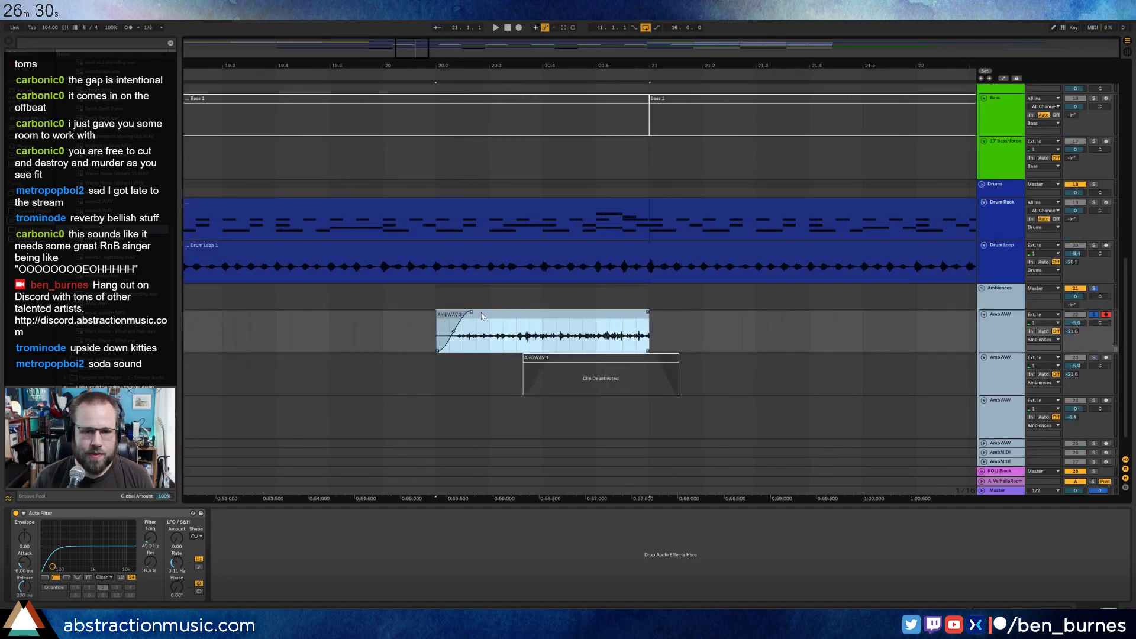
Draw Auto Filter frequency automation that rises from 20.3 to a peak at bar 21 and drops right after, then curve the rise.
{"action": "key", "text": "a"}
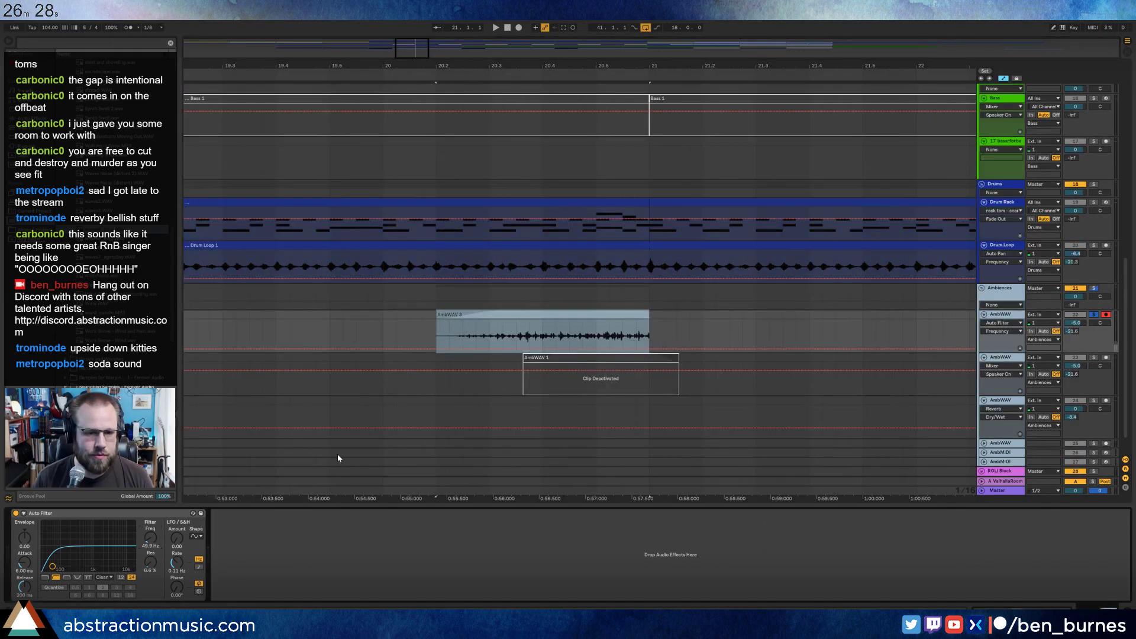
{"action": "left_click", "coordinate": [488, 349]}
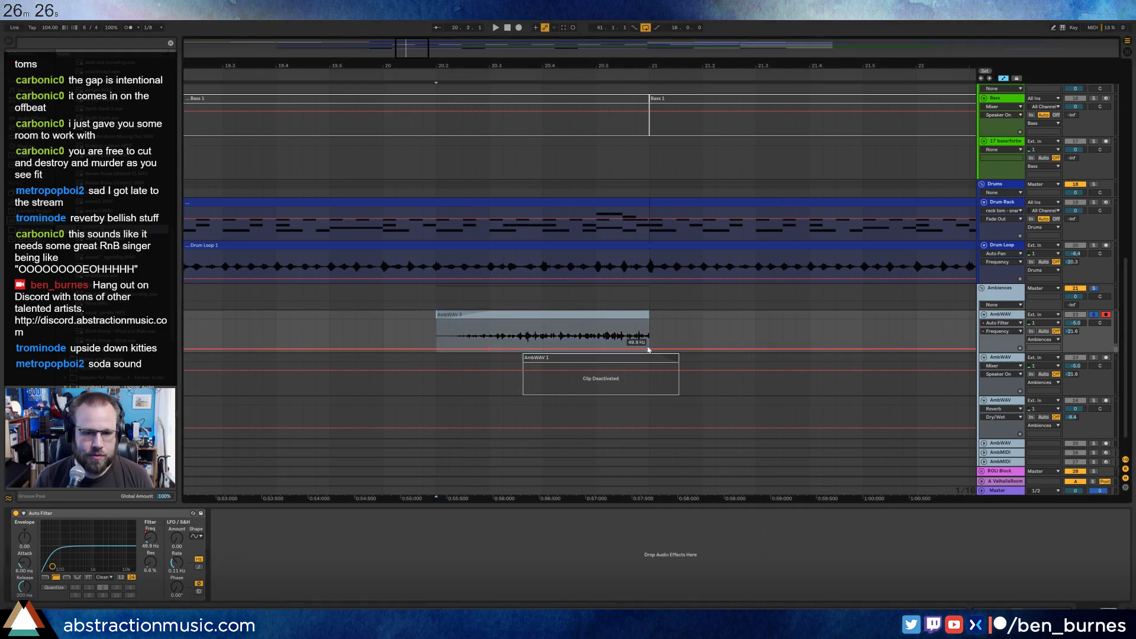
{"action": "mouse_move", "coordinate": [649, 350]}
{"action": "left_mouse_down"}
{"action": "mouse_move", "coordinate": [661, 324]}
{"action": "mouse_move", "coordinate": [662, 346]}
{"action": "left_mouse_up"}
{"action": "key", "text": "space"}
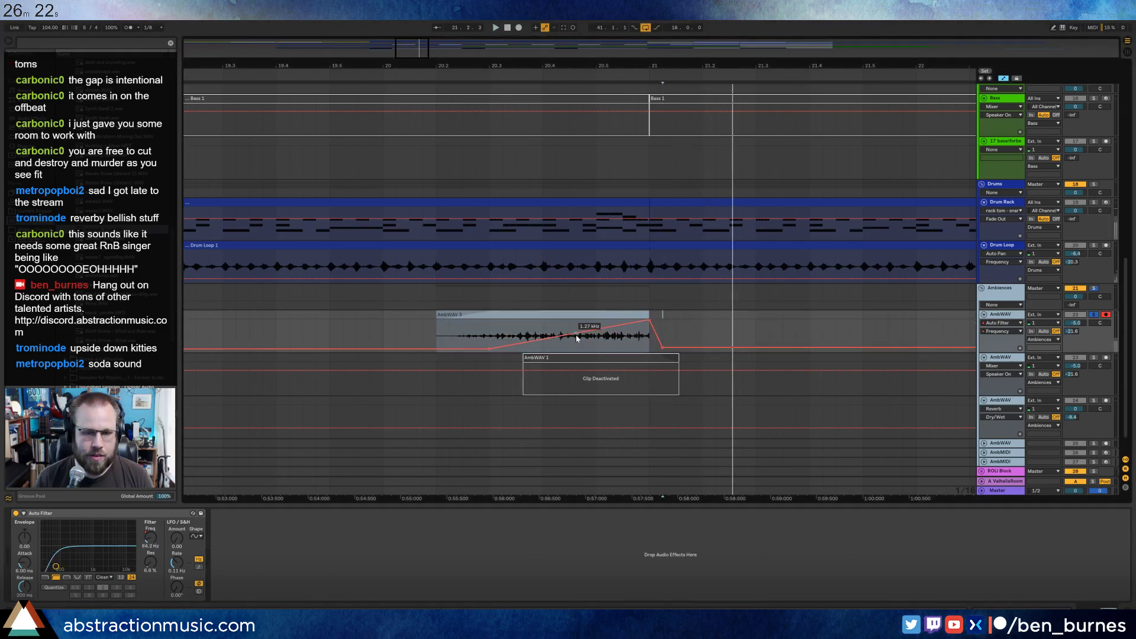
{"action": "left_click_drag", "start_coordinate": [577, 336], "coordinate": [577, 346]}
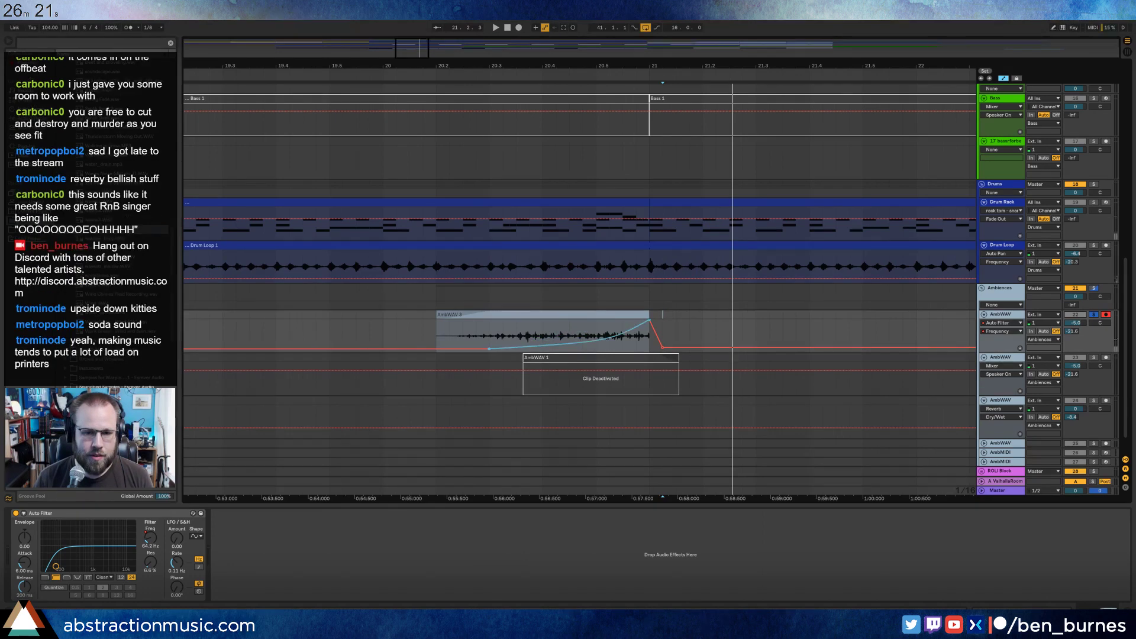
Audition the automated clip from bar 20, turn off the Ambiences solo, and audition it in the full mix.
{"action": "left_click", "coordinate": [383, 345]}
{"action": "key", "text": "space"}
{"action": "left_click", "coordinate": [1092, 316]}
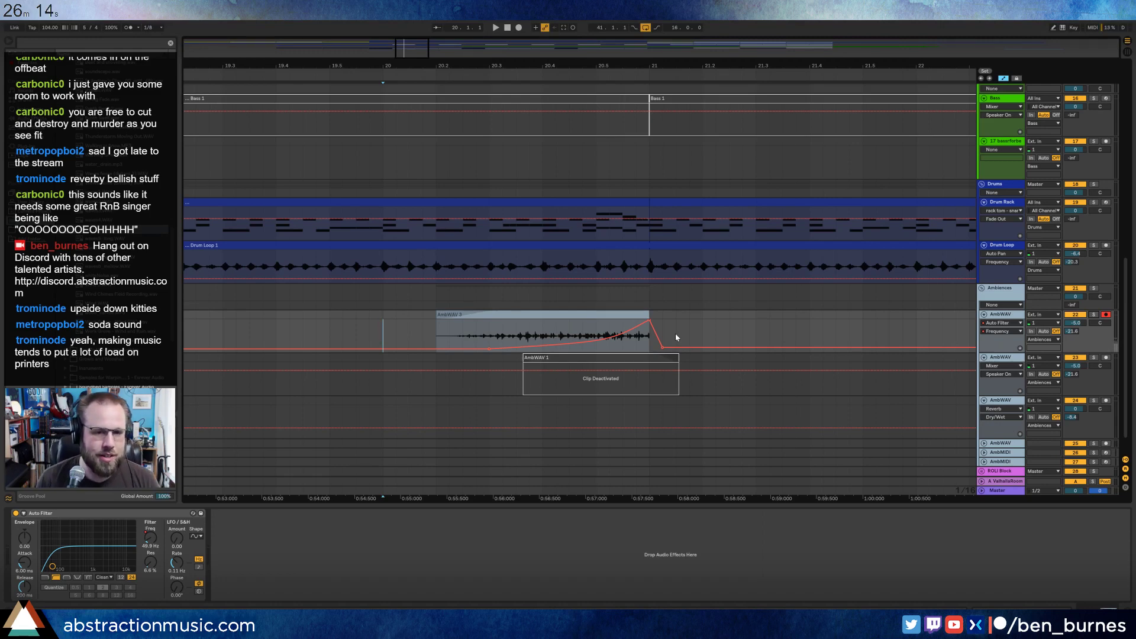
{"action": "key", "text": "a"}
{"action": "left_click", "coordinate": [221, 326]}
{"action": "key", "text": "space"}
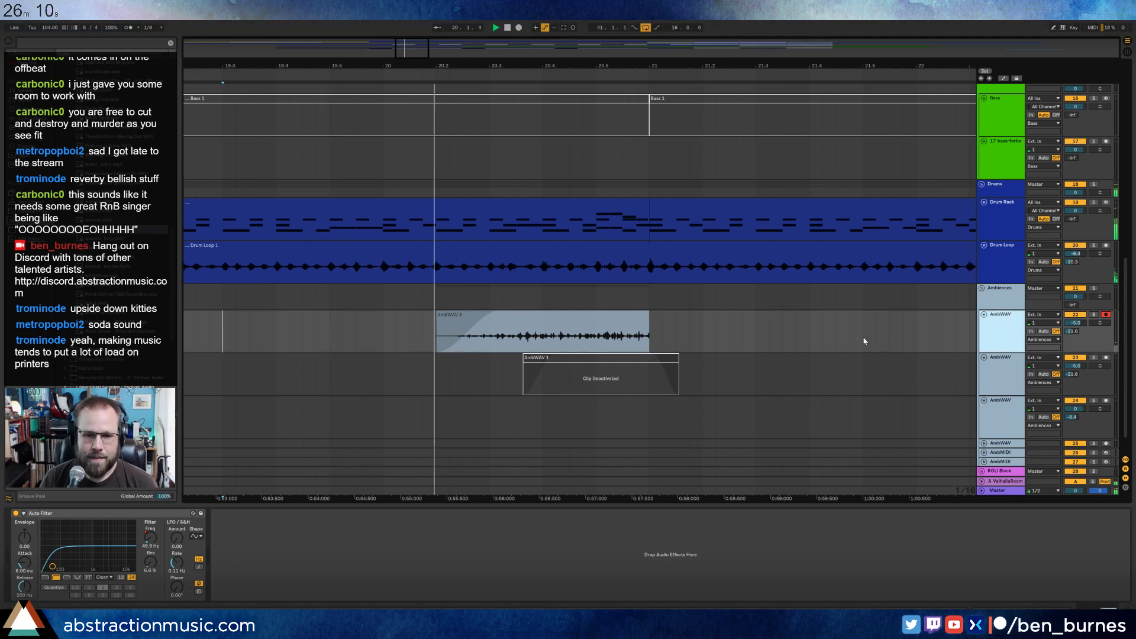
Copy the Compressor and Ping Pong Delay from the second AmbWAV track to the first and audition the clip with them.
{"action": "left_click", "coordinate": [475, 383]}
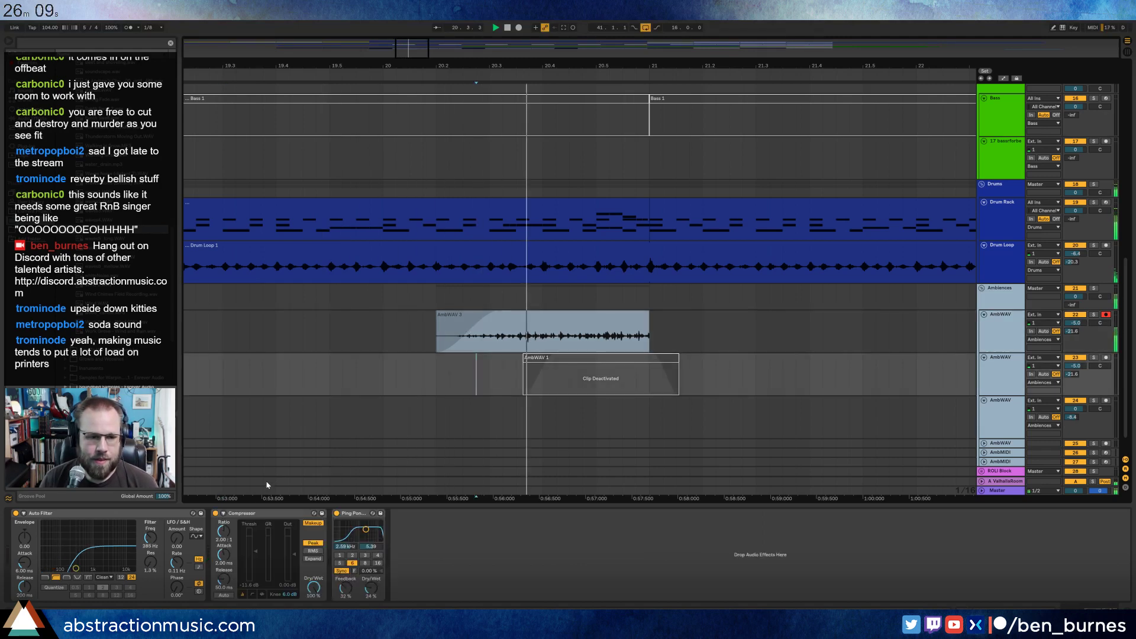
{"action": "key", "text": "space"}
{"action": "left_click", "coordinate": [278, 515]}
{"action": "left_click", "coordinate": [355, 346]}
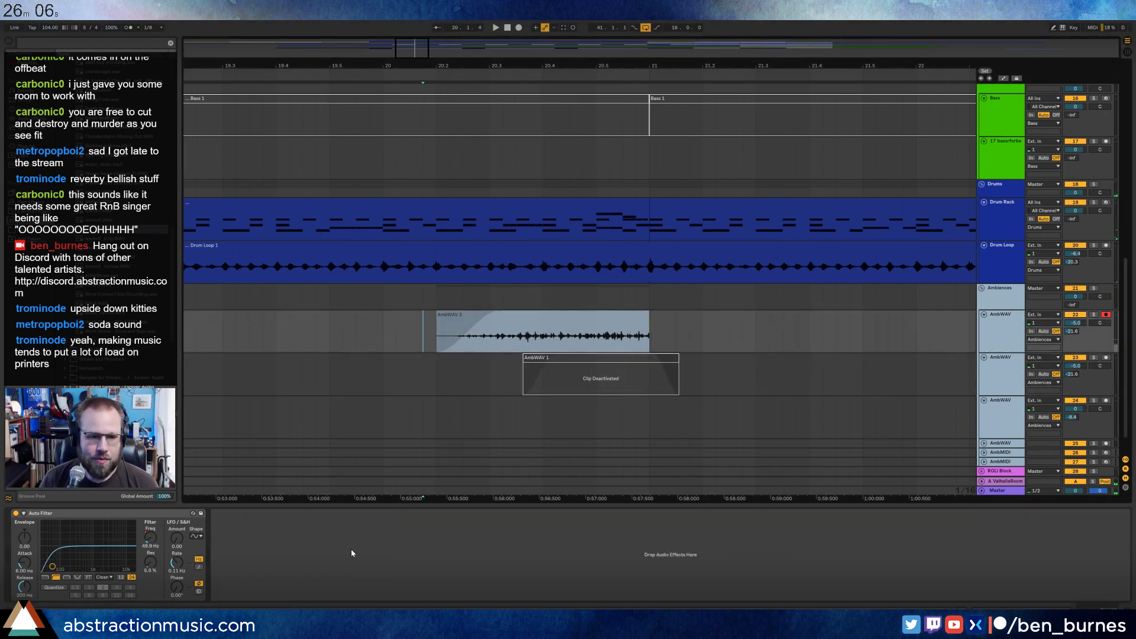
{"action": "key", "text": "space"}
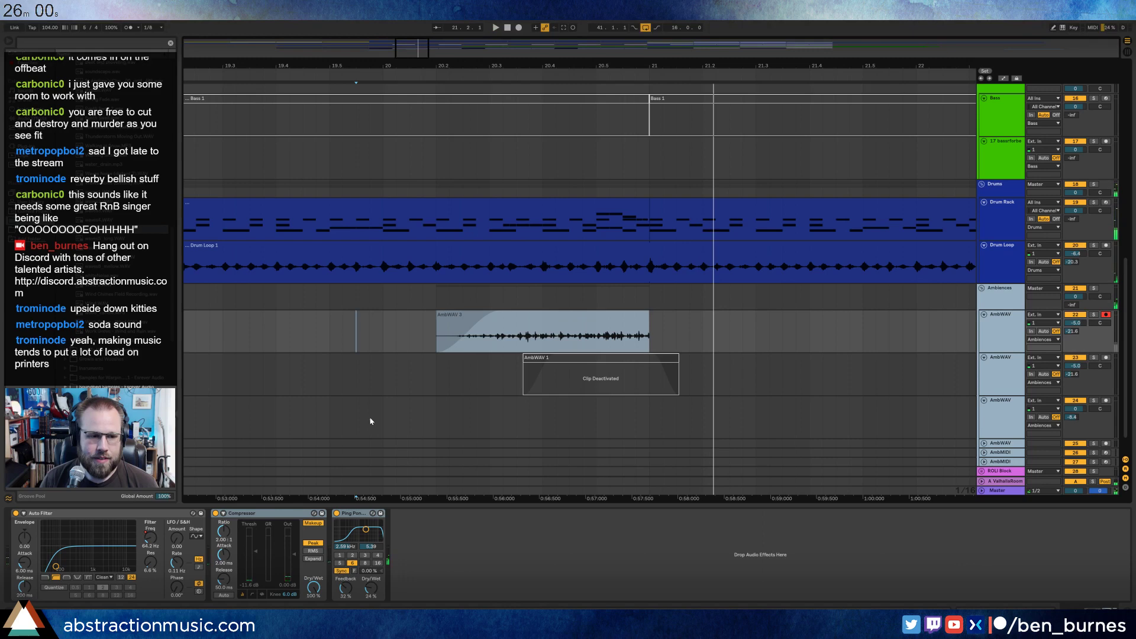
Raise the starting level of the filter frequency automation ahead of the rise and audition it from bar 20.
{"action": "left_click", "coordinate": [387, 340]}
{"action": "key", "text": "a"}
{"action": "left_click_drag", "start_coordinate": [398, 348], "coordinate": [413, 337]}
{"action": "key", "text": "space"}
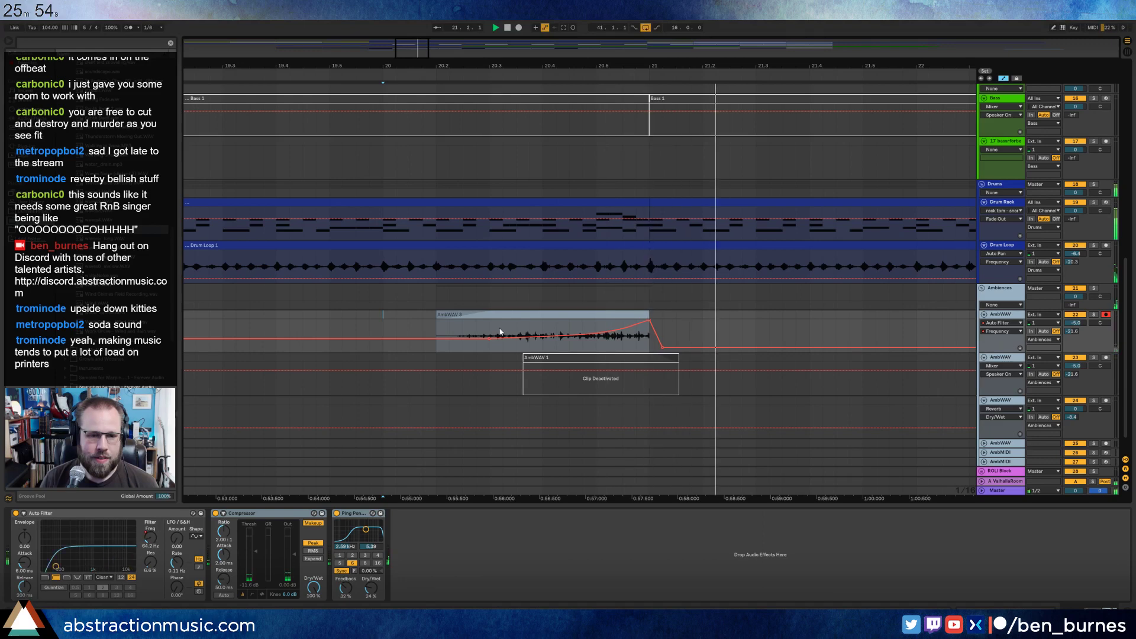
{"action": "left_click_drag", "start_coordinate": [396, 64], "coordinate": [393, 32]}
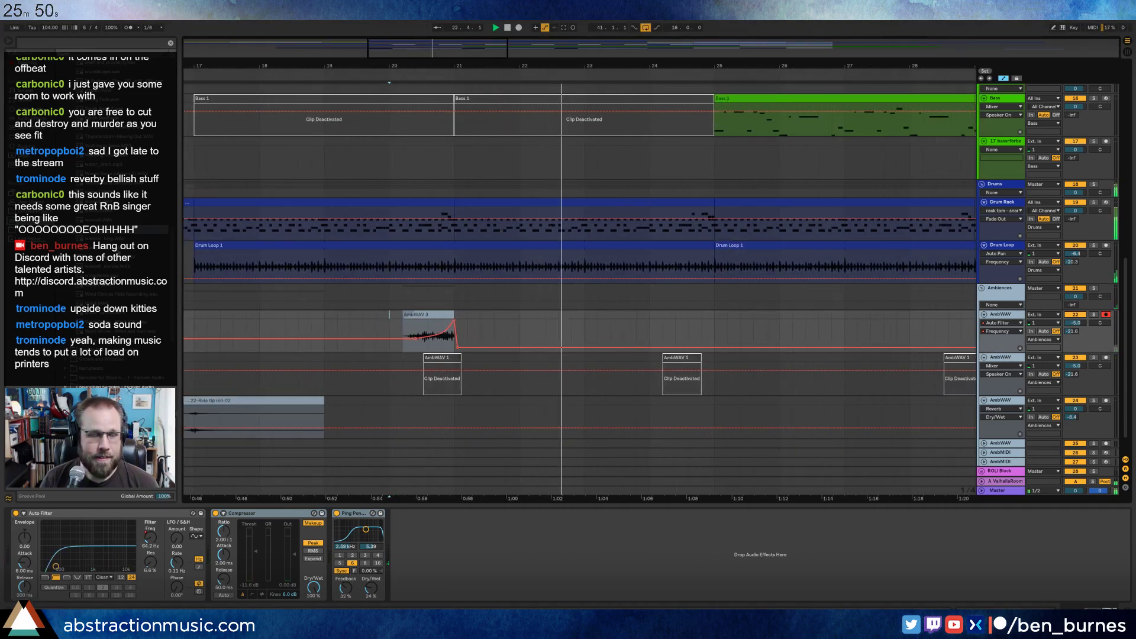
{"action": "left_click_drag", "start_coordinate": [568, 65], "coordinate": [540, 24]}
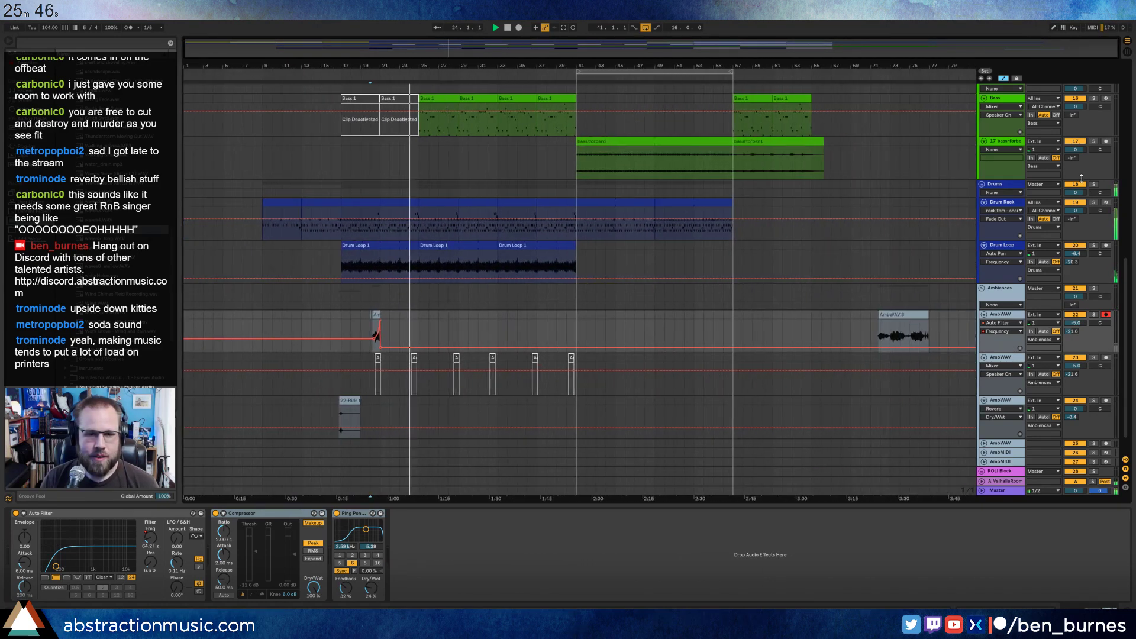
Duplicate the first AmbWAV track's section from bar 17 to 21 five times, filling the track up to bar 41.
{"action": "left_click_drag", "start_coordinate": [343, 316], "coordinate": [380, 320]}
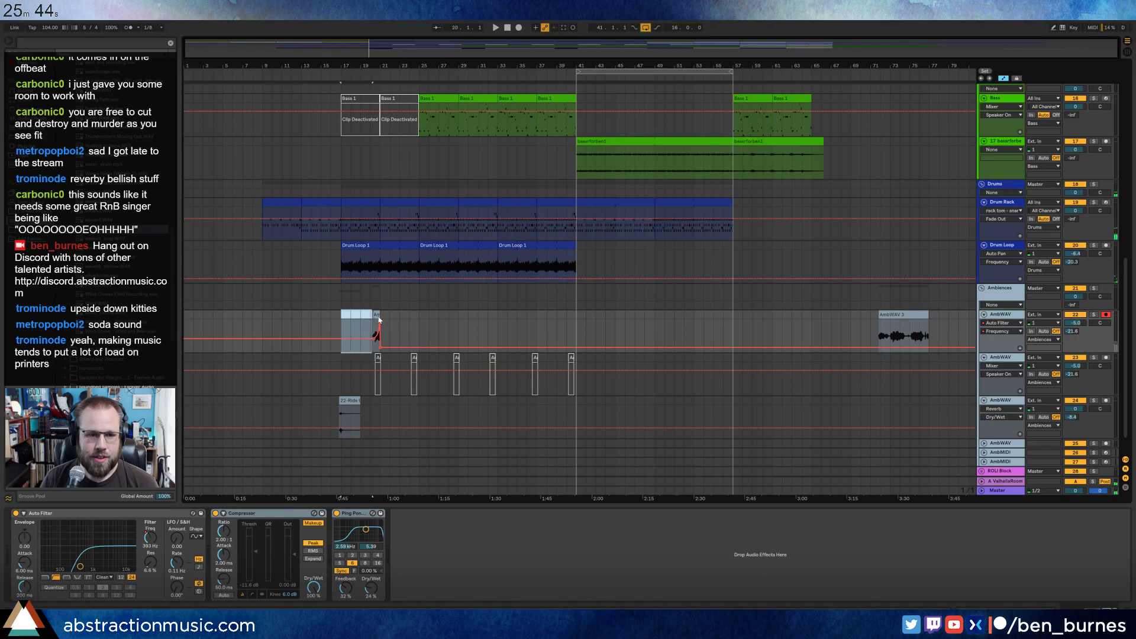
{"action": "key", "text": "ctrl+d"}
{"action": "key", "text": "ctrl+d"}
{"action": "key", "text": "ctrl+d"}
{"action": "key", "text": "ctrl+d"}
{"action": "key", "text": "ctrl+d"}
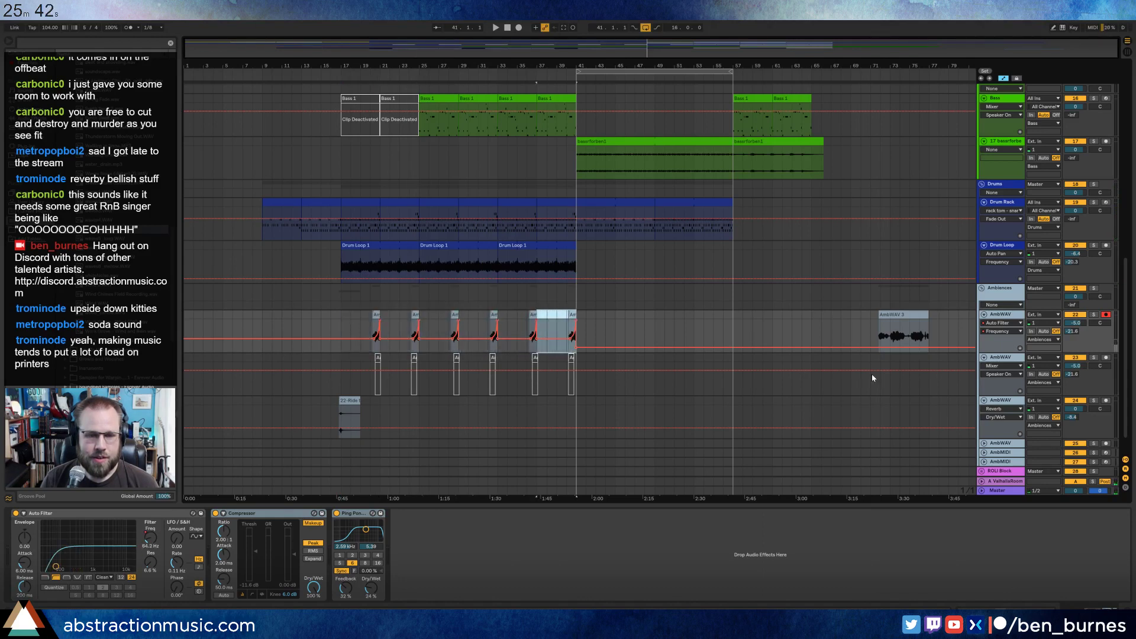
Shift the source region of the repeat before bar 25 to the next burst of the recording, from about 6.1 to 7.1.
{"action": "left_click", "coordinate": [899, 315]}
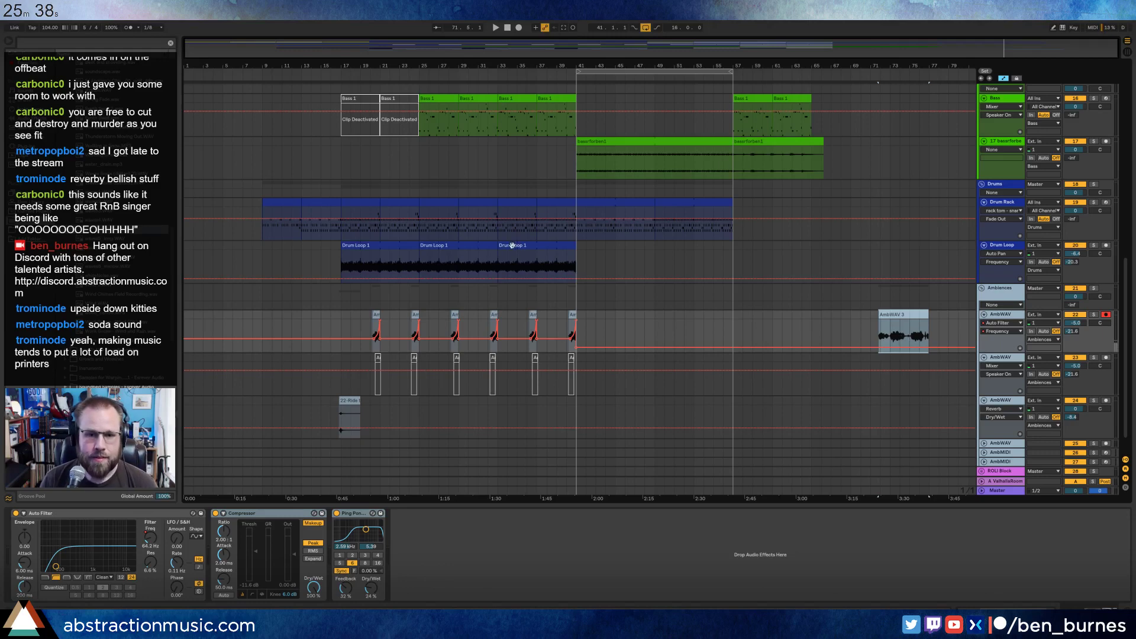
{"action": "double_click", "coordinate": [416, 314]}
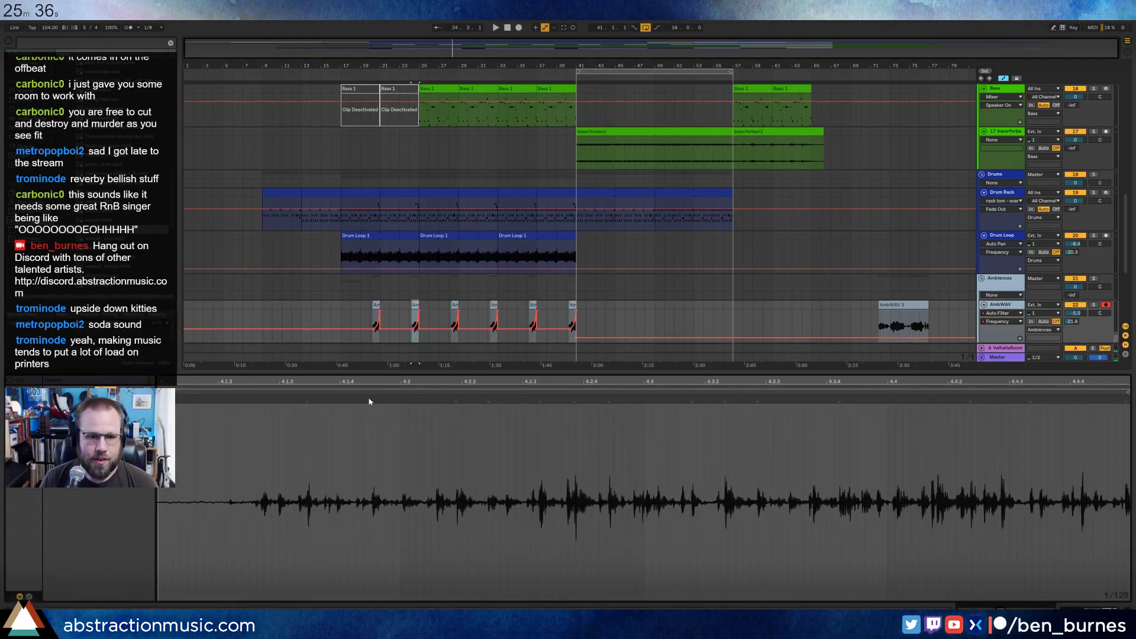
{"action": "left_click_drag", "start_coordinate": [389, 385], "coordinate": [389, 301]}
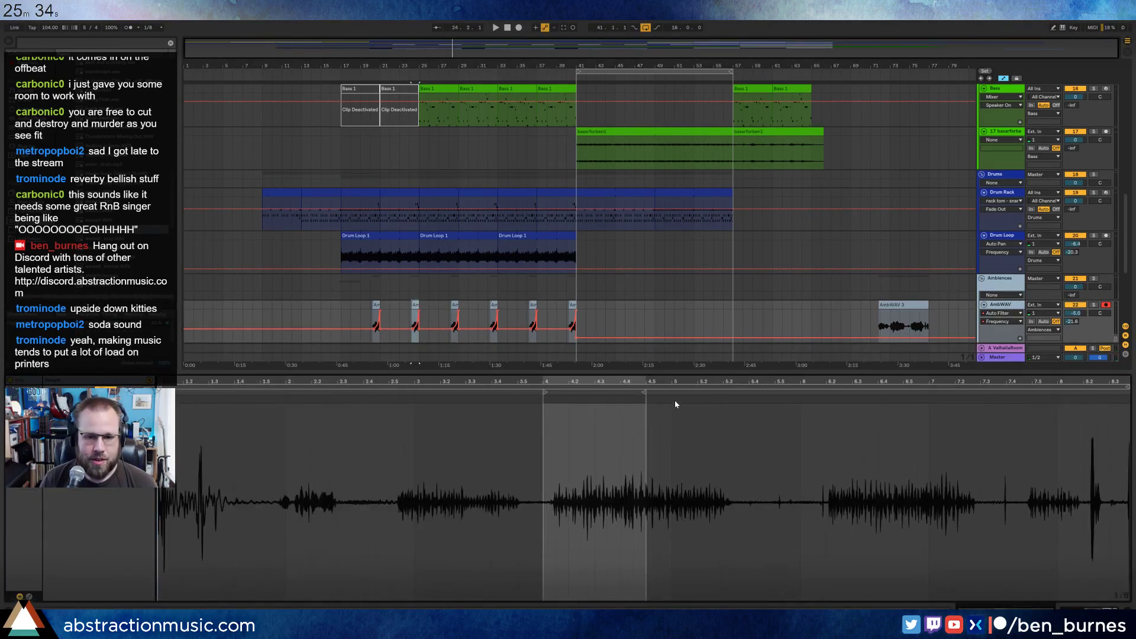
{"action": "left_click_drag", "start_coordinate": [644, 392], "coordinate": [994, 393]}
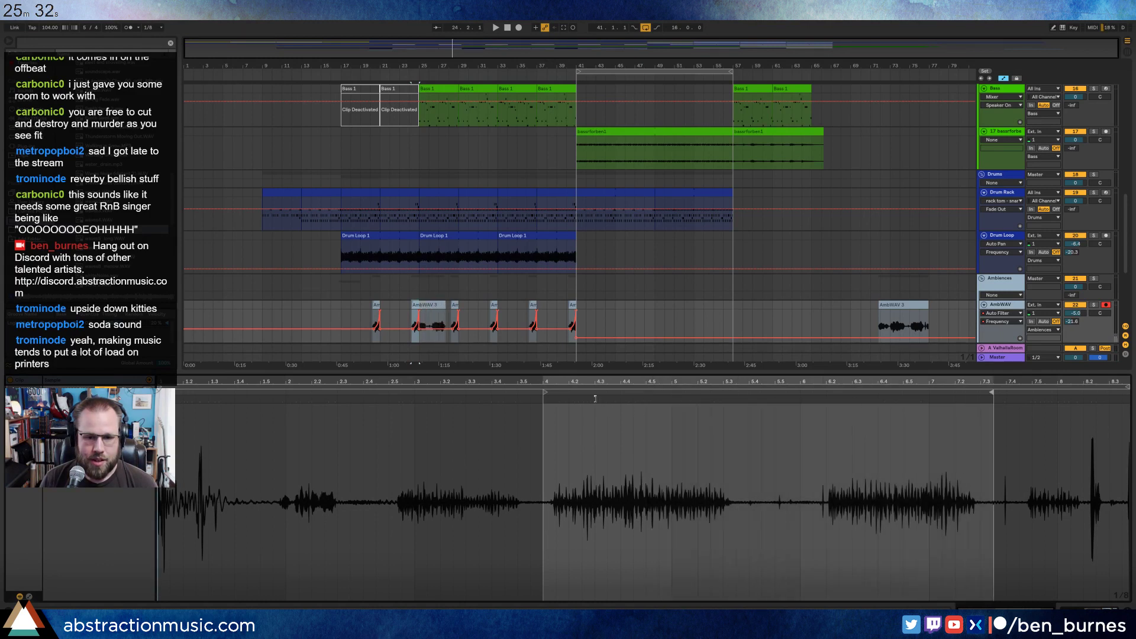
{"action": "mouse_move", "coordinate": [546, 391]}
{"action": "left_mouse_down"}
{"action": "mouse_move", "coordinate": [802, 395]}
{"action": "mouse_move", "coordinate": [818, 414]}
{"action": "left_mouse_up"}
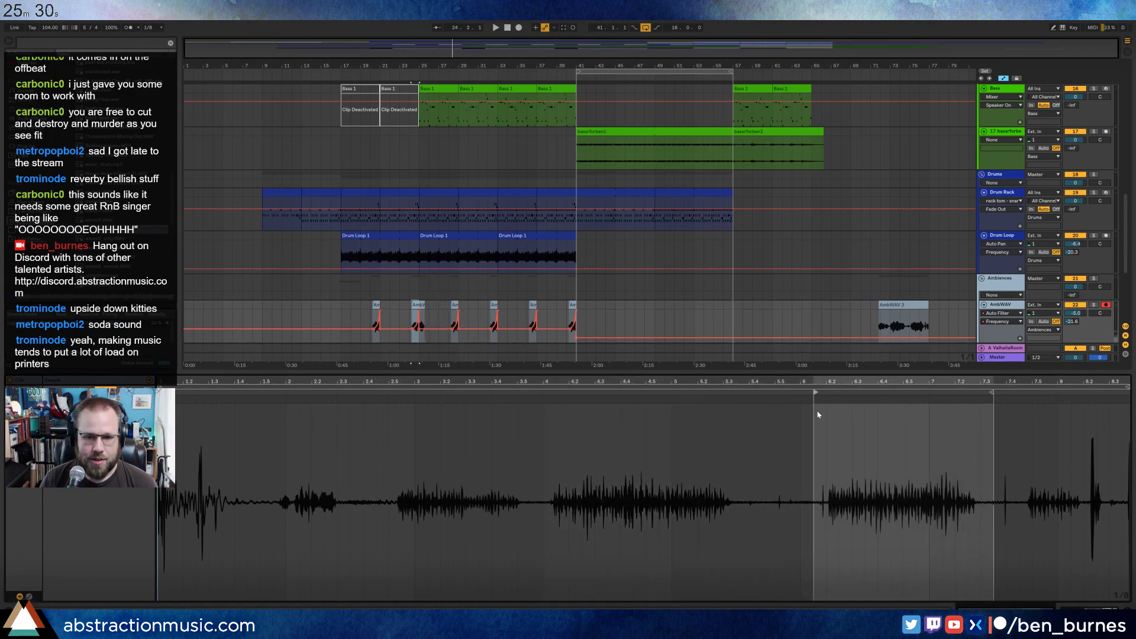
{"action": "left_click_drag", "start_coordinate": [992, 392], "coordinate": [940, 392]}
Audition the changed repeat and trim its end to bar 25.
{"action": "key", "text": "space"}
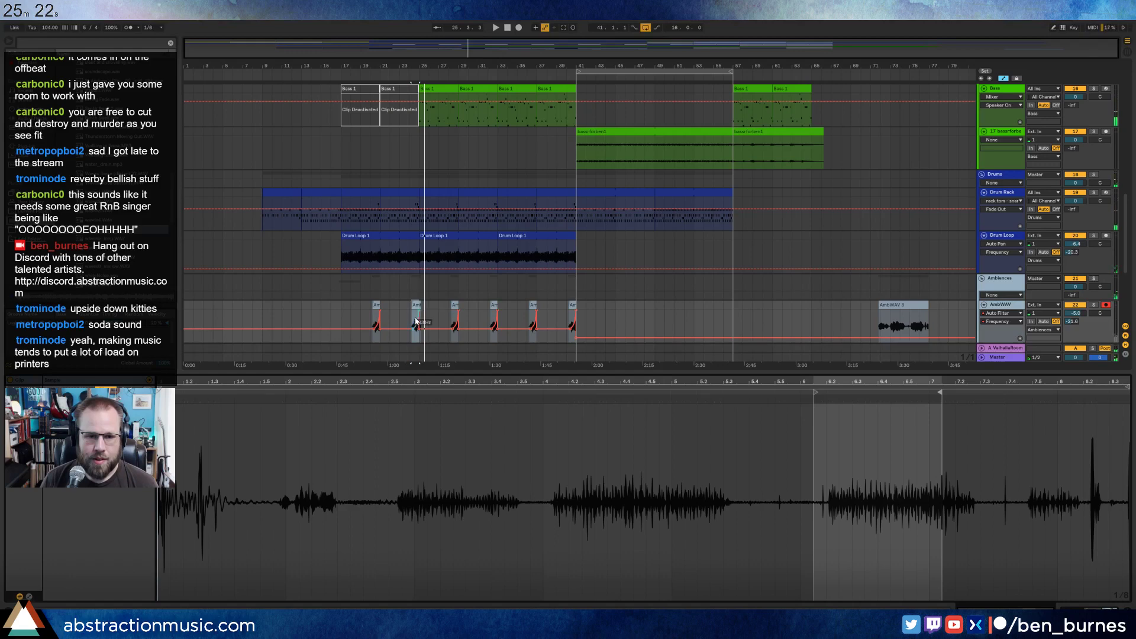
{"action": "scroll", "coordinate": [417, 321], "scroll_direction": "up", "scroll_amount": 10}
{"action": "scroll", "coordinate": [476, 305], "scroll_direction": "down", "scroll_amount": 10}
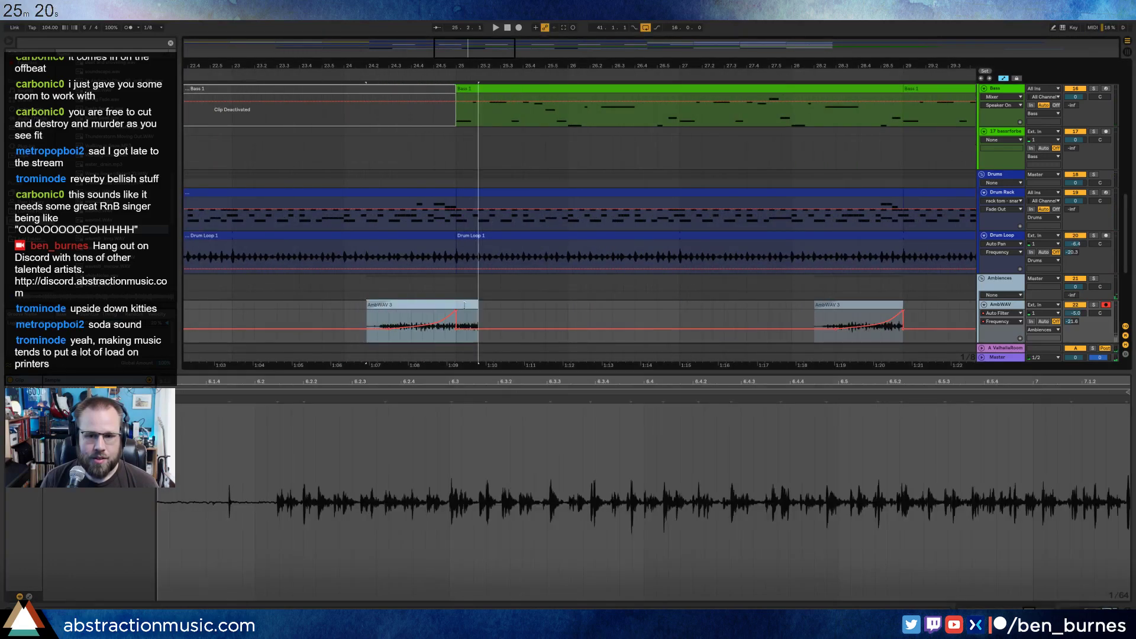
{"action": "key", "text": "space"}
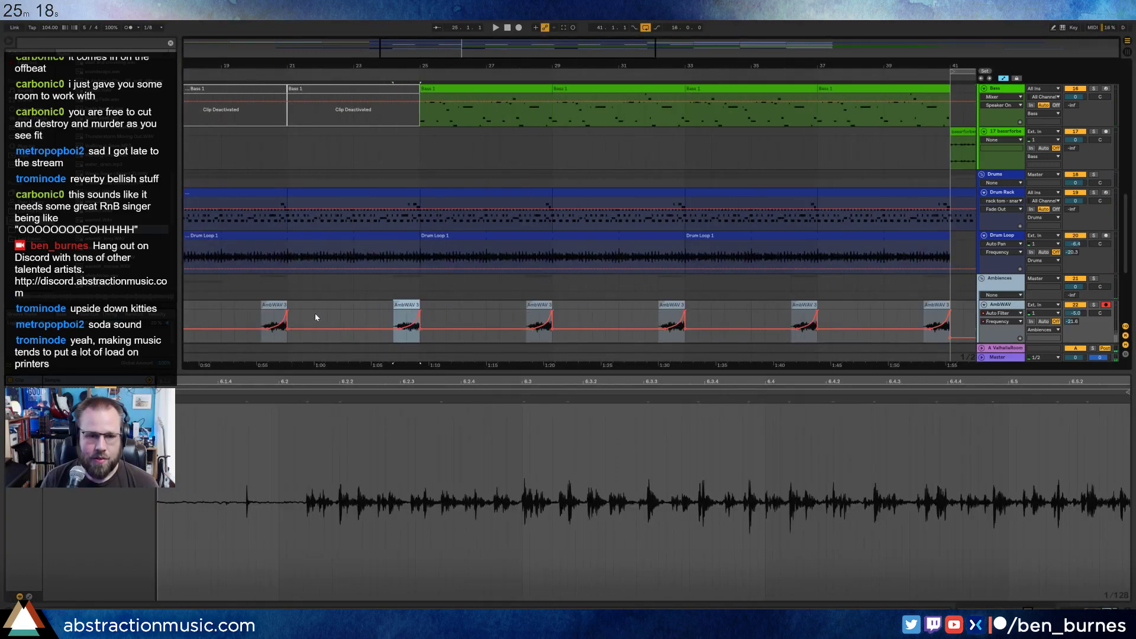
Duplicate the AmbWAV section from bar 17 to 25 over the following repeats up to bar 41, undoing the extra copy past it.
{"action": "scroll", "coordinate": [317, 315], "scroll_direction": "down", "scroll_amount": 5}
{"action": "left_click_drag", "start_coordinate": [246, 319], "coordinate": [339, 313]}
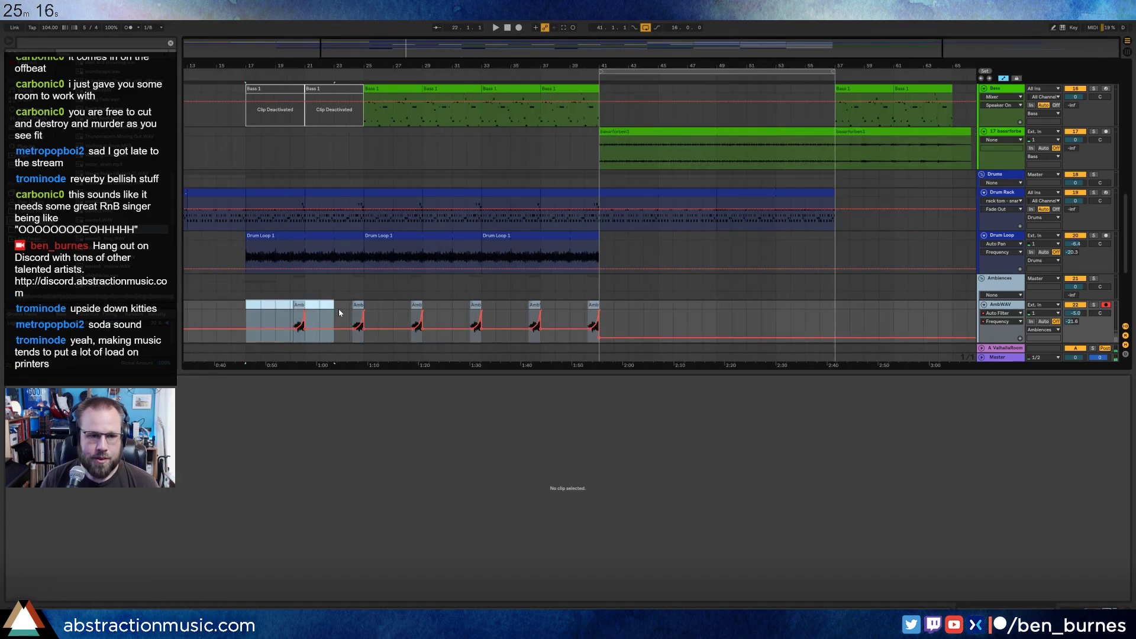
{"action": "key", "text": "ctrl+d"}
{"action": "key", "text": "ctrl+d"}
{"action": "key", "text": "ctrl+d"}
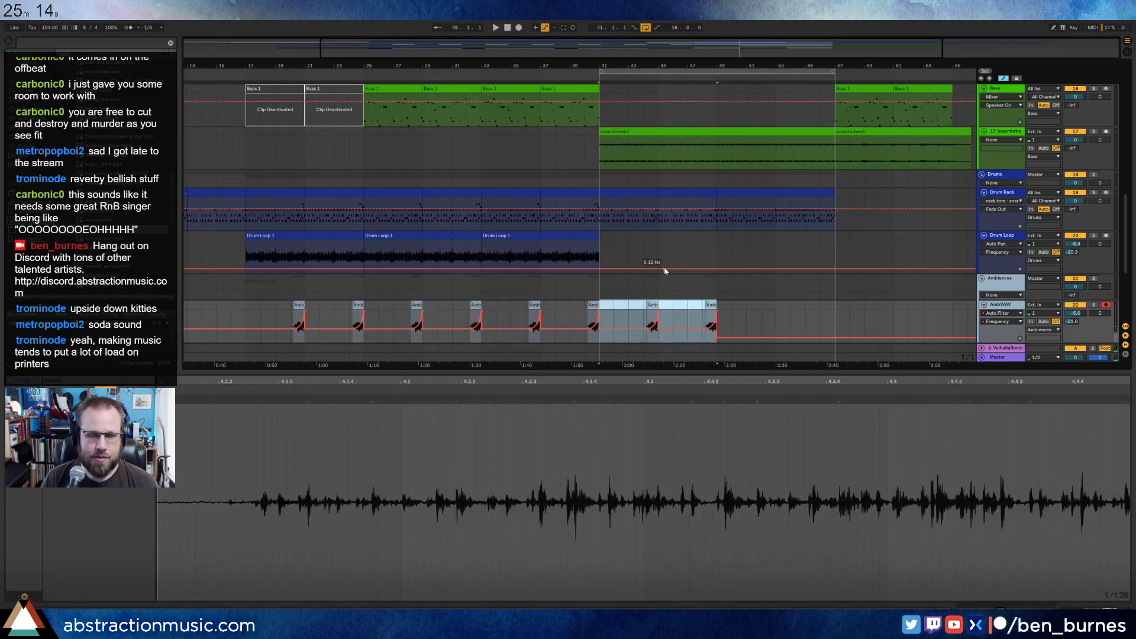
{"action": "key", "text": "ctrl+z"}
Delete the leftover source recording near bar 72 from the AmbWAV track.
{"action": "scroll", "coordinate": [689, 290], "scroll_direction": "down", "scroll_amount": 5}
{"action": "left_click", "coordinate": [893, 305]}
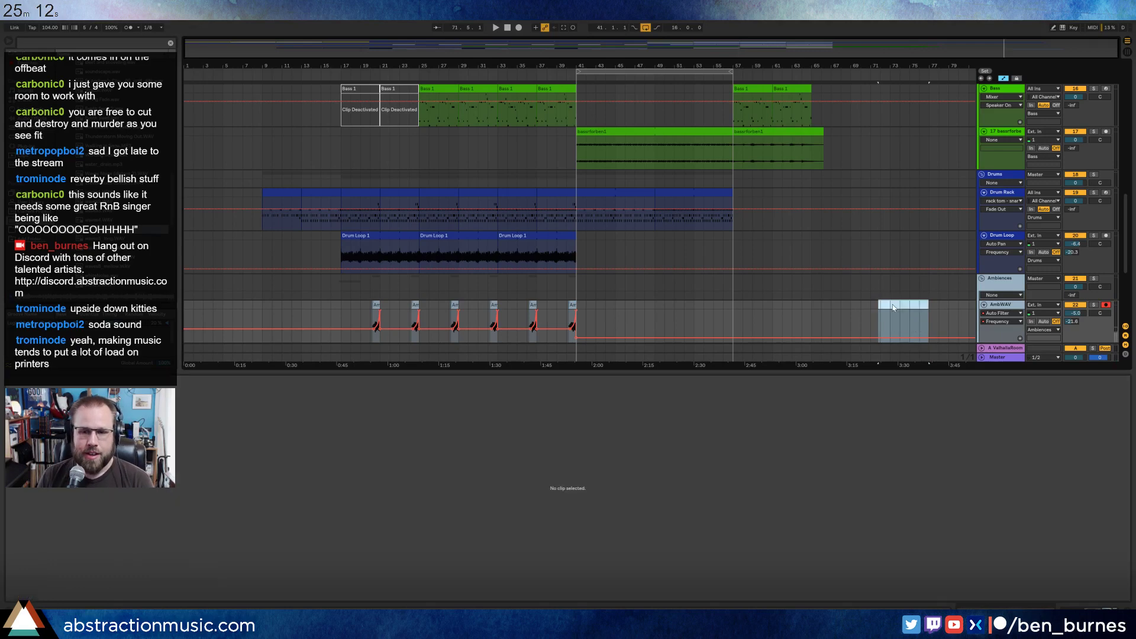
{"action": "left_click", "coordinate": [618, 330]}
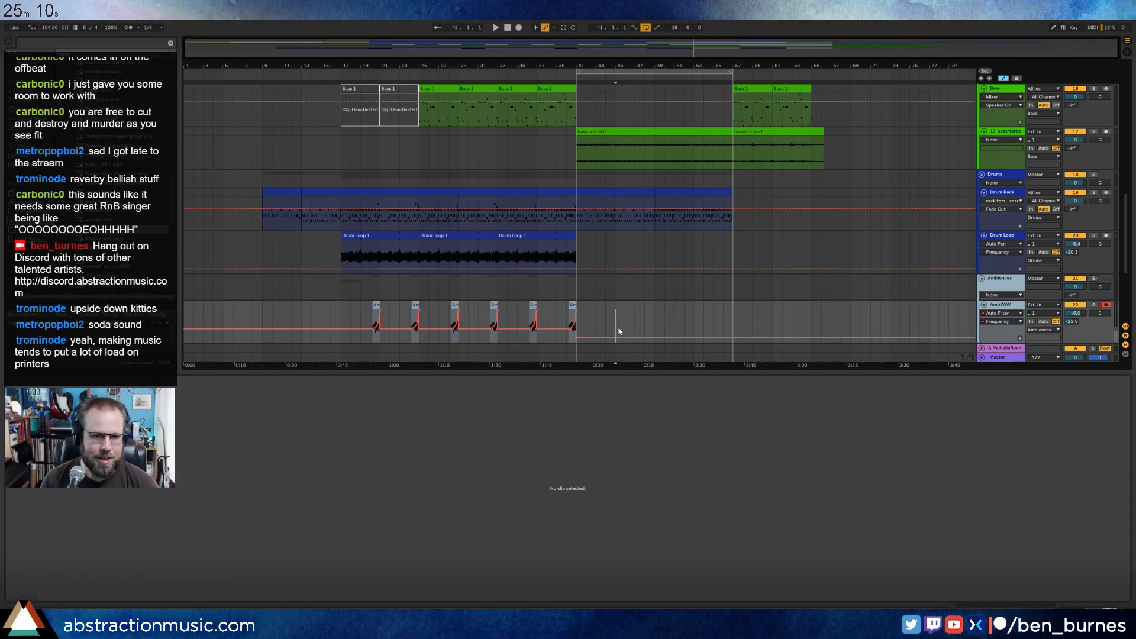
{"action": "scroll", "coordinate": [621, 332], "scroll_direction": "down", "scroll_amount": 4}
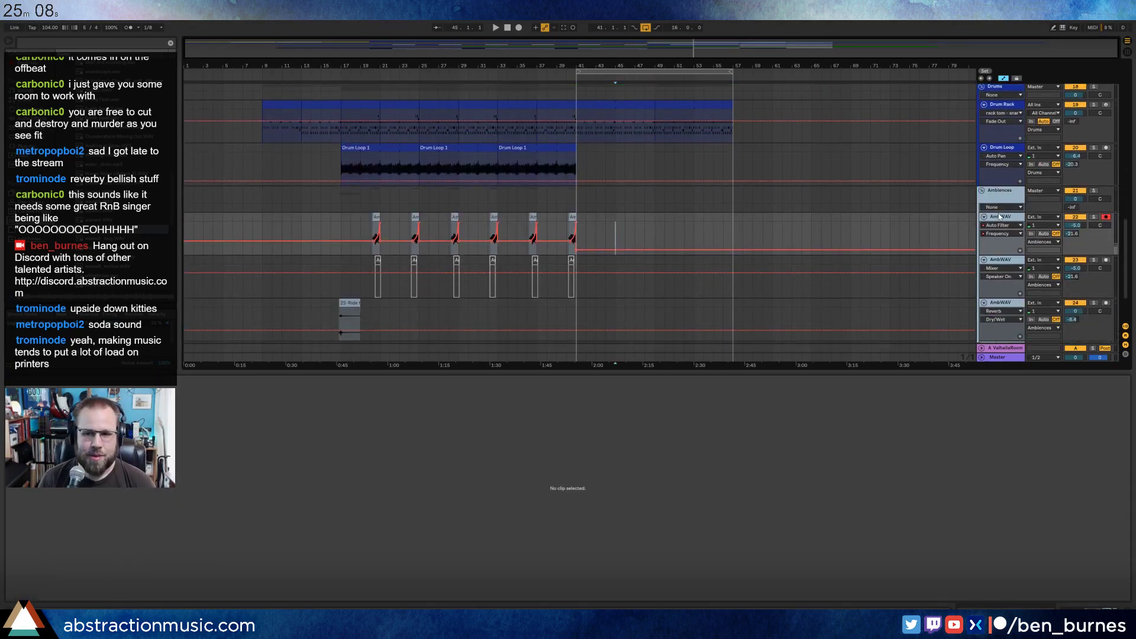
Copy the ride clip near bar 17 on the third AmbWAV track to the same track at bar 41.
{"action": "left_click", "coordinate": [993, 304]}
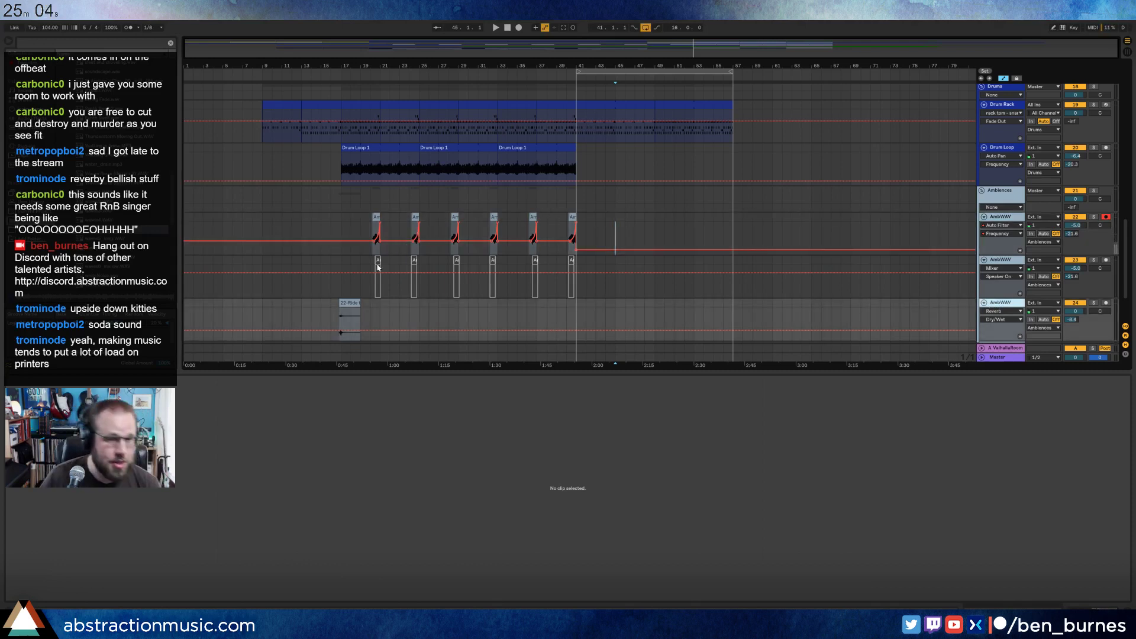
{"action": "left_click_drag", "start_coordinate": [305, 306], "coordinate": [399, 313]}
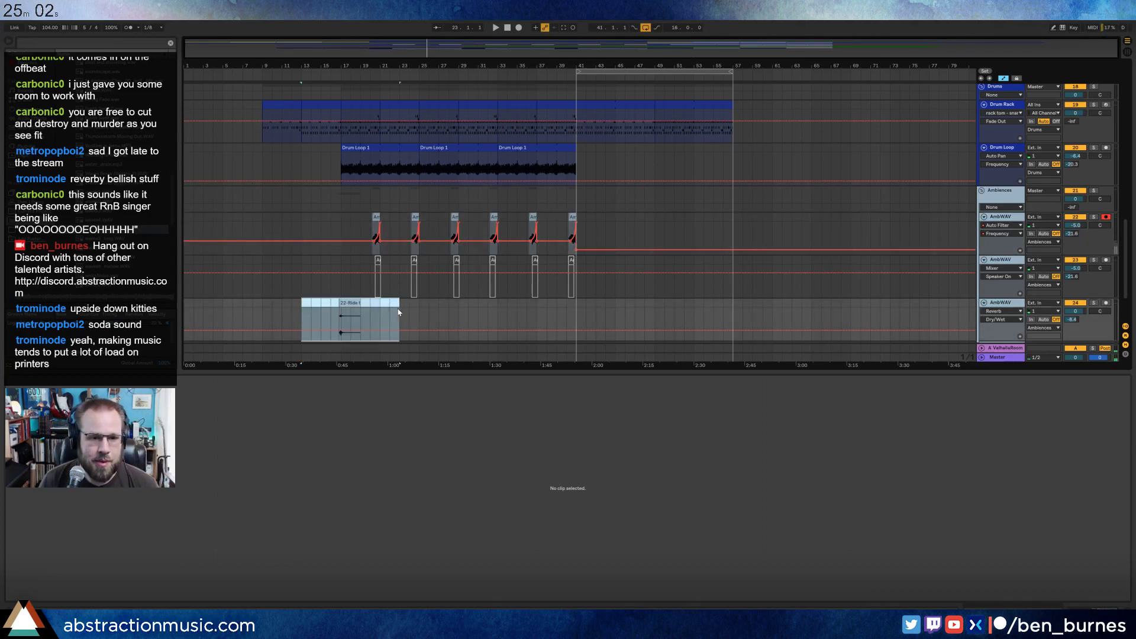
{"action": "key", "text": "ctrl+c"}
{"action": "left_click", "coordinate": [537, 314]}
{"action": "key", "text": "ctrl+v"}
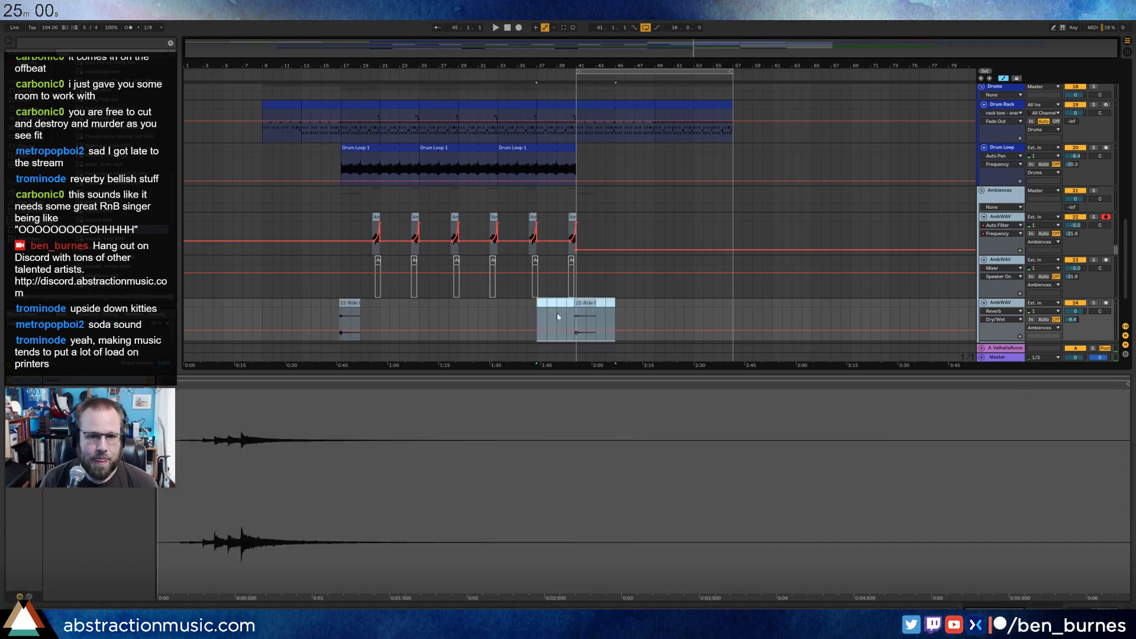
{"action": "left_click", "coordinate": [645, 306]}
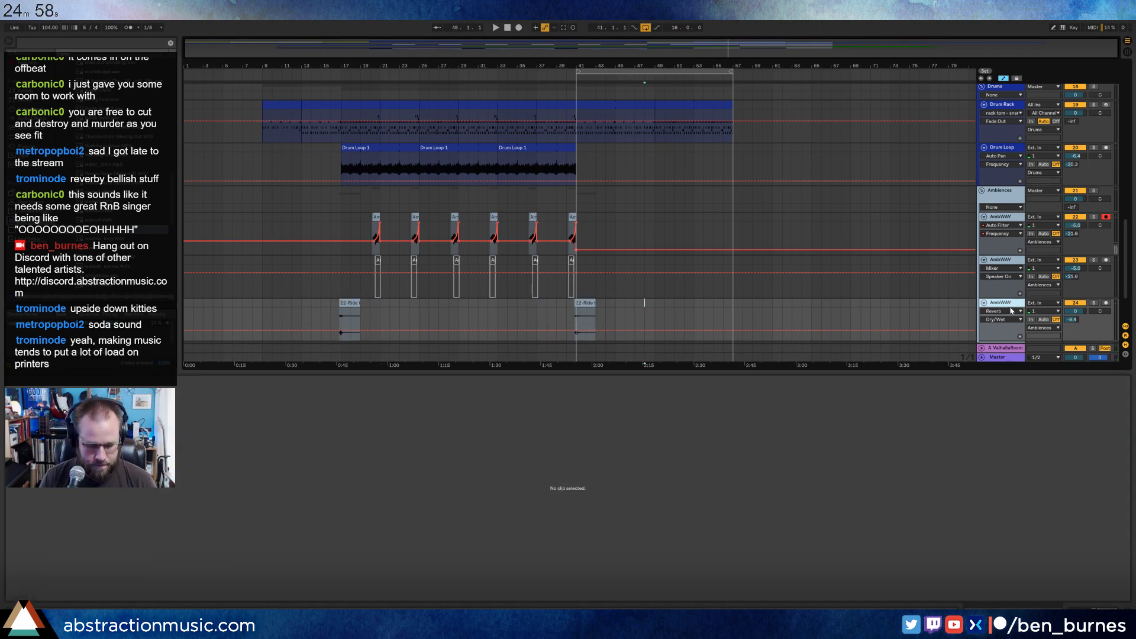
Place the waves4_long sample on a new audio track at bar 41 and cut it off at bar 57, removing the remainder.
{"action": "key", "text": "ctrl+t"}
{"action": "left_click_drag", "start_coordinate": [89, 230], "coordinate": [576, 310]}
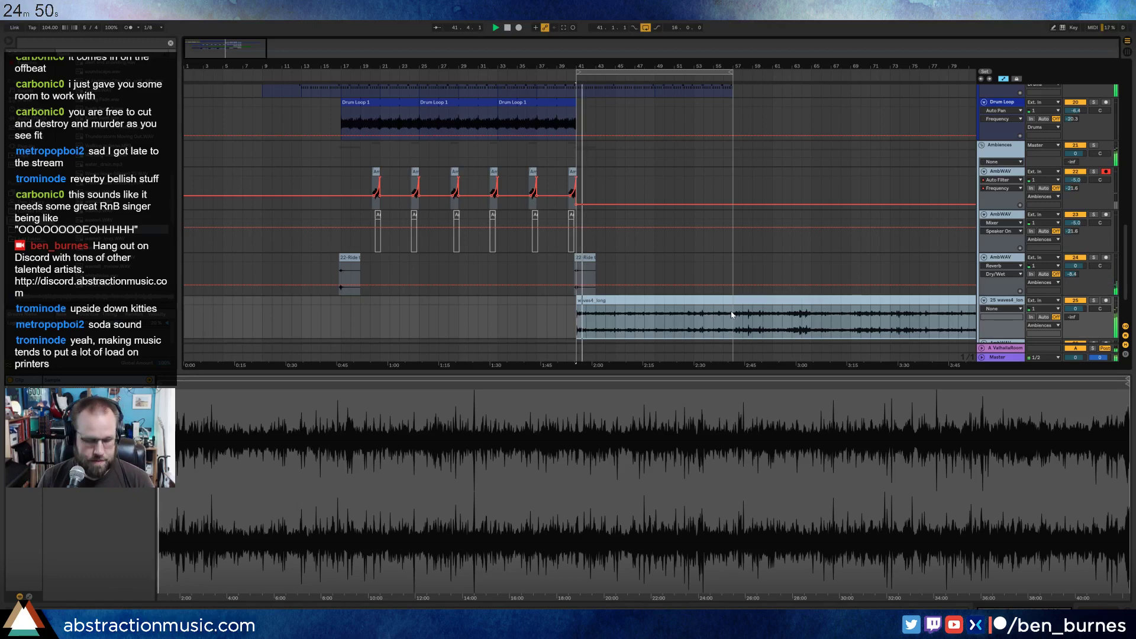
{"action": "key", "text": "ctrl+a"}
{"action": "left_click_drag", "start_coordinate": [733, 320], "coordinate": [851, 319]}
{"action": "key", "text": "Delete"}
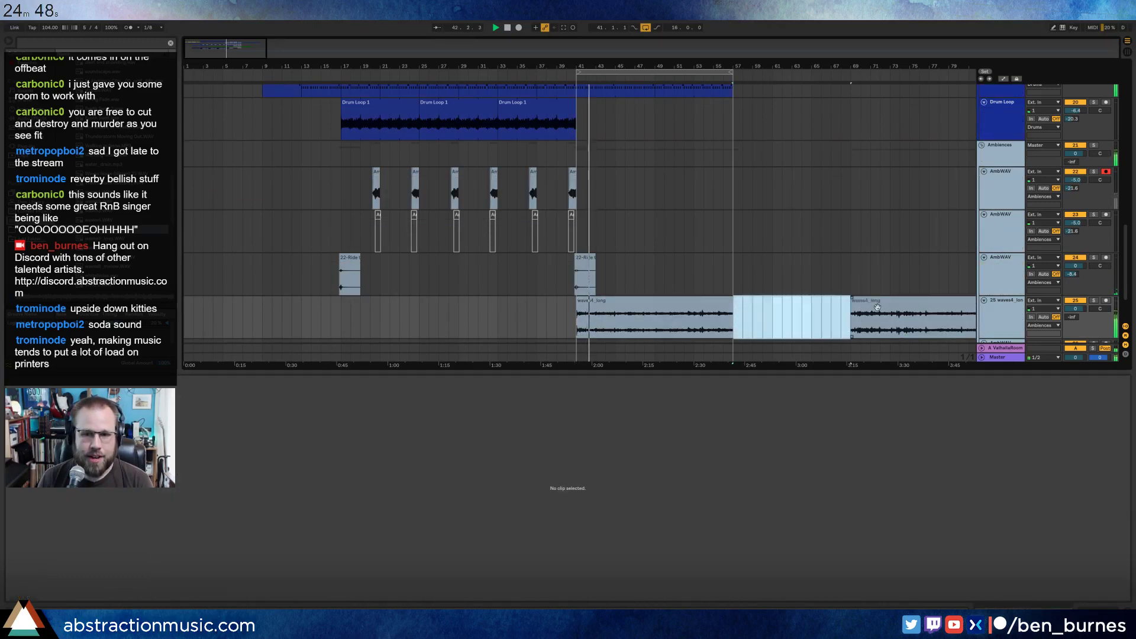
{"action": "left_click", "coordinate": [884, 303]}
{"action": "key", "text": "Delete"}
{"action": "left_click", "coordinate": [684, 313]}
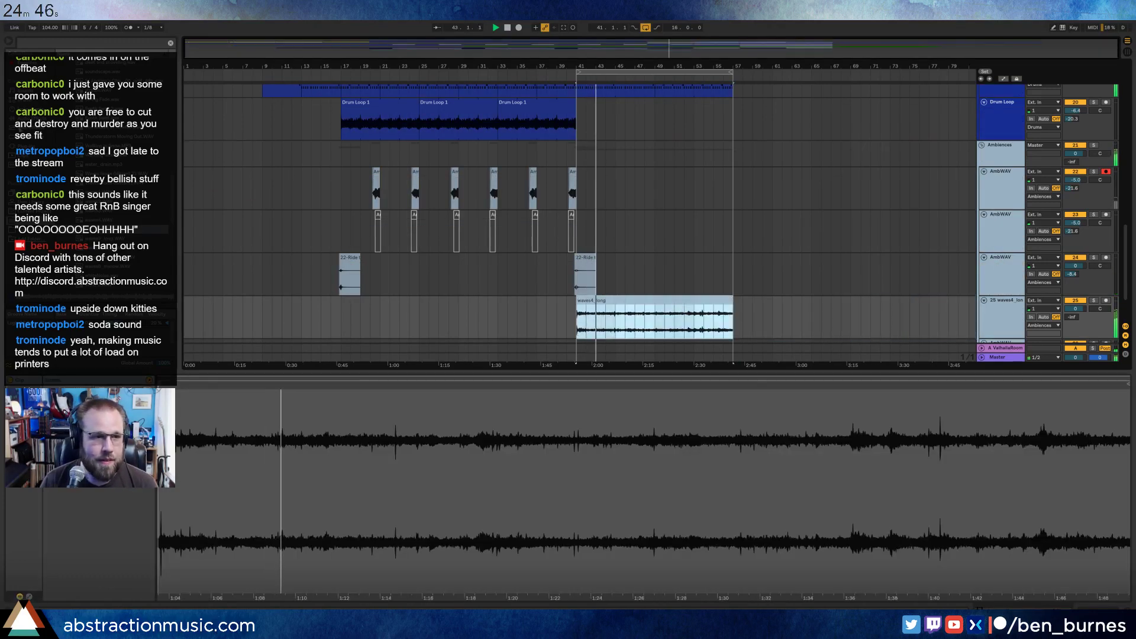
Put a high-pass Auto Filter at about 582 Hz, with LFO amount 12.1 and rate 0.03 Hz, on the waves track and lower the track's volume.
{"action": "left_click_drag", "start_coordinate": [88, 81], "coordinate": [715, 329]}
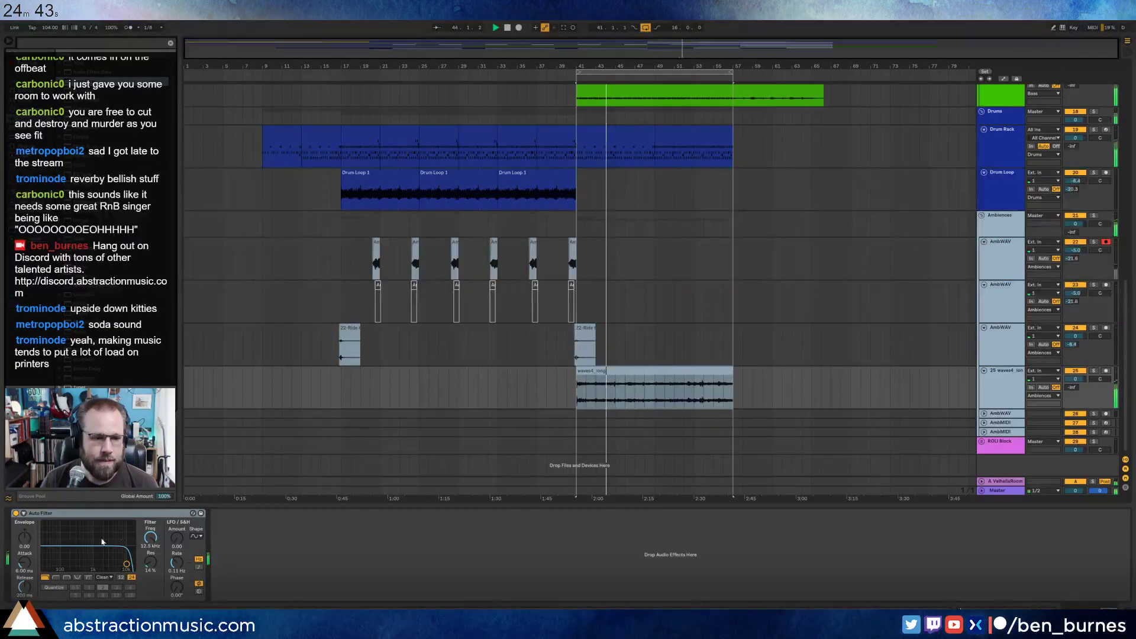
{"action": "left_click", "coordinate": [55, 577]}
{"action": "left_click_drag", "start_coordinate": [126, 563], "coordinate": [84, 568]}
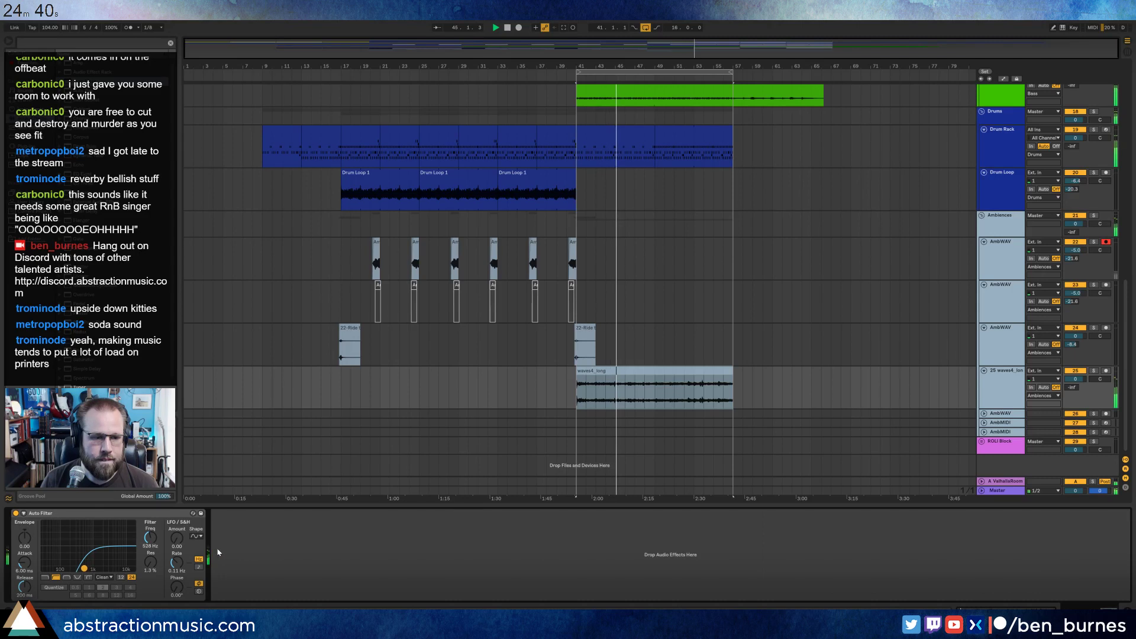
{"action": "left_click_drag", "start_coordinate": [176, 539], "coordinate": [149, 542]}
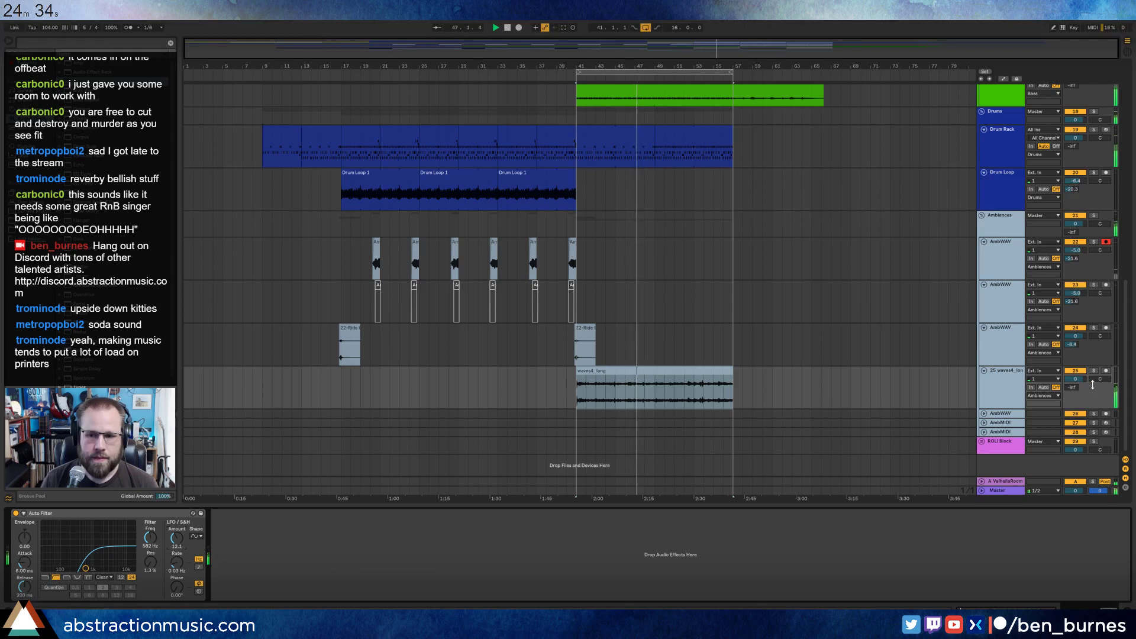
{"action": "mouse_move", "coordinate": [1100, 379]}
{"action": "left_mouse_down"}
{"action": "mouse_move", "coordinate": [1073, 376]}
{"action": "mouse_move", "coordinate": [1080, 384]}
{"action": "left_mouse_up"}
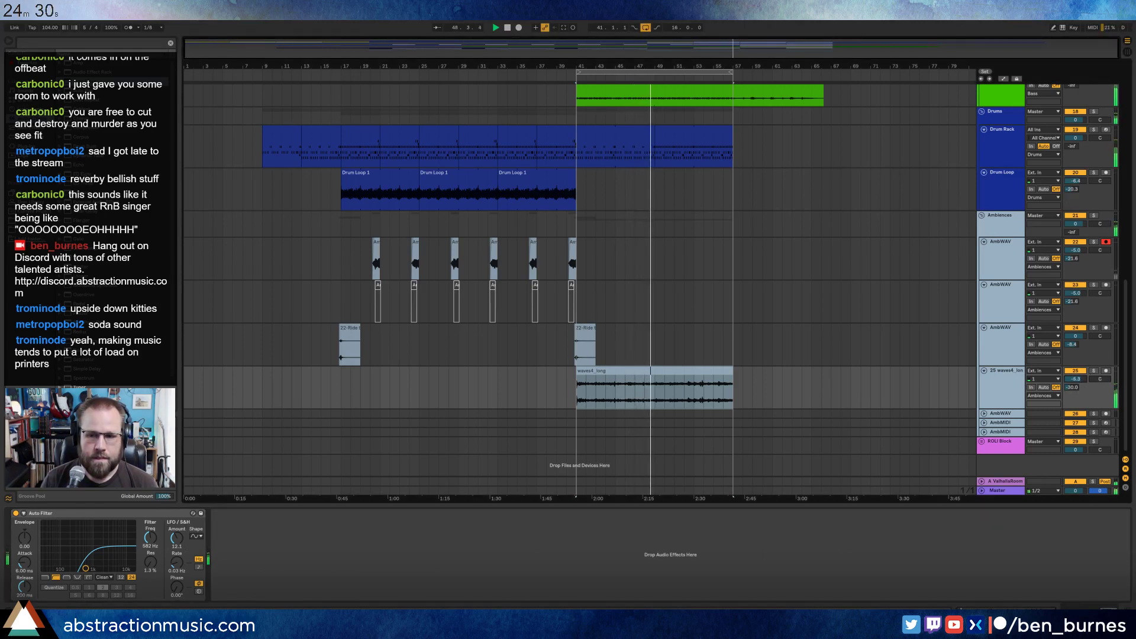
Look through the lead, guitar, pad, bass and drum tracks around bars 41 to 57 during and after playback.
{"action": "scroll", "coordinate": [875, 358], "scroll_direction": "up", "scroll_amount": 5}
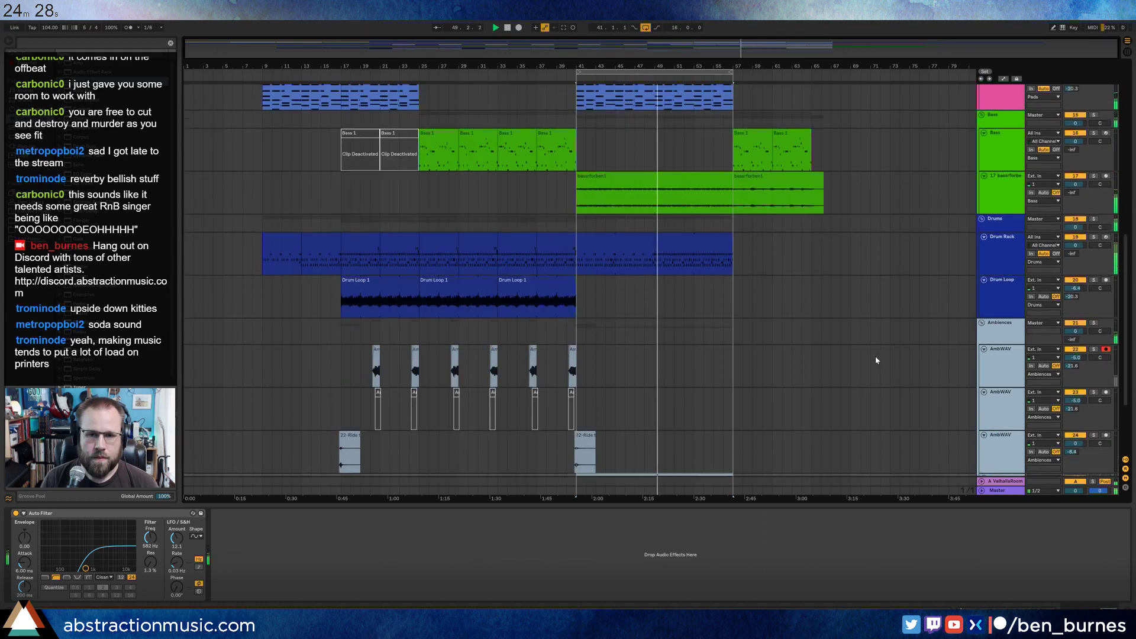
{"action": "scroll", "coordinate": [876, 364], "scroll_direction": "up", "scroll_amount": 7}
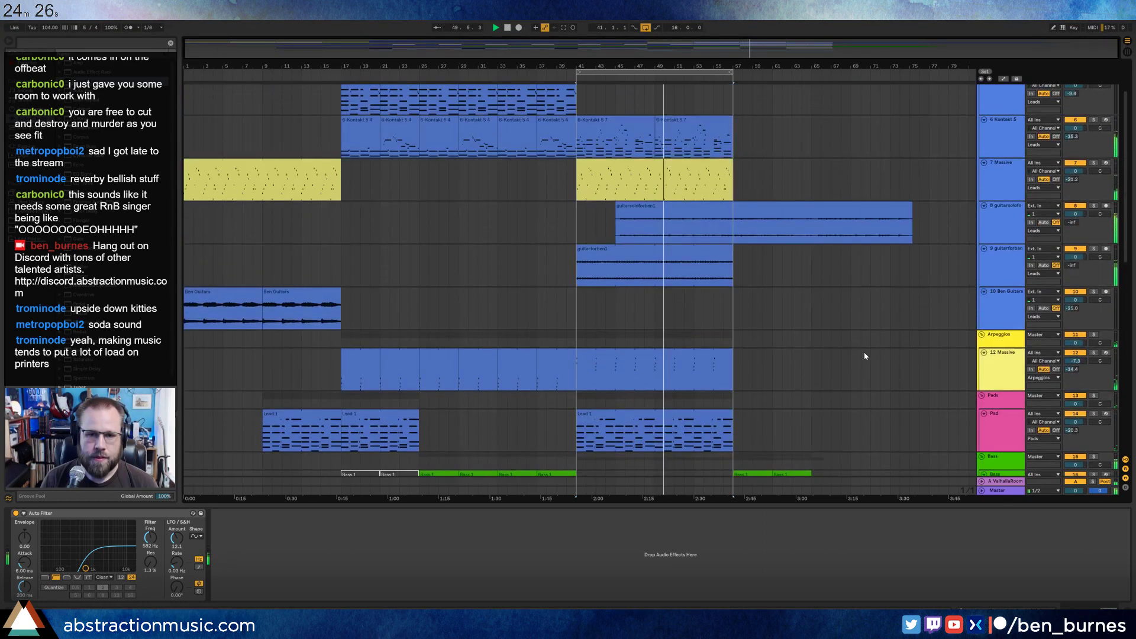
{"action": "scroll", "coordinate": [816, 349], "scroll_direction": "up", "scroll_amount": 1}
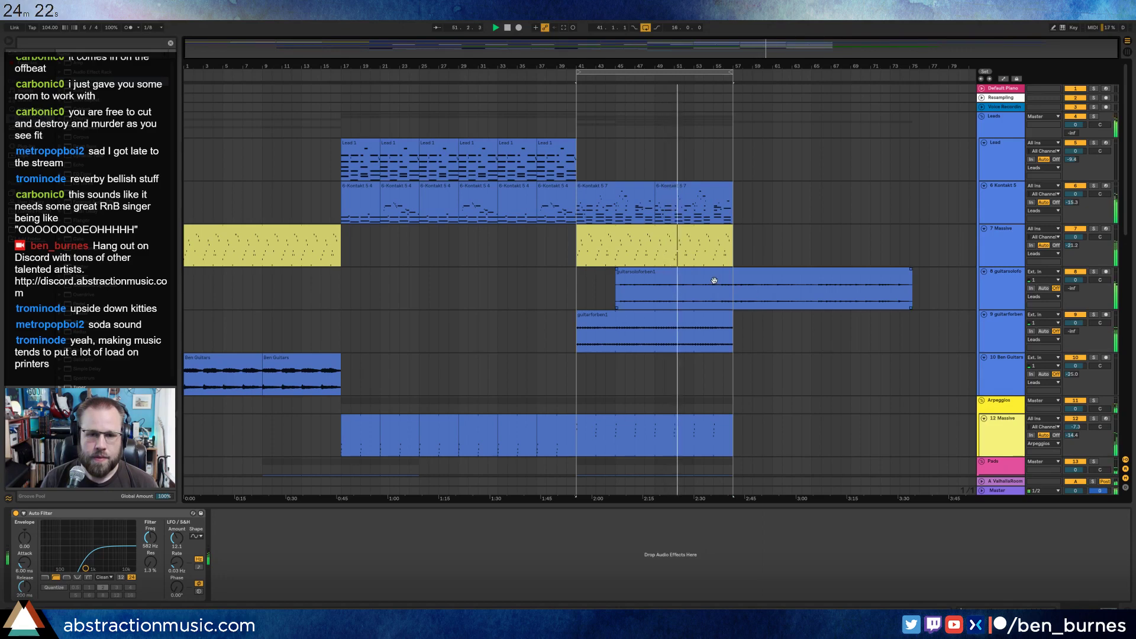
{"action": "scroll", "coordinate": [714, 280], "scroll_direction": "down", "scroll_amount": 5}
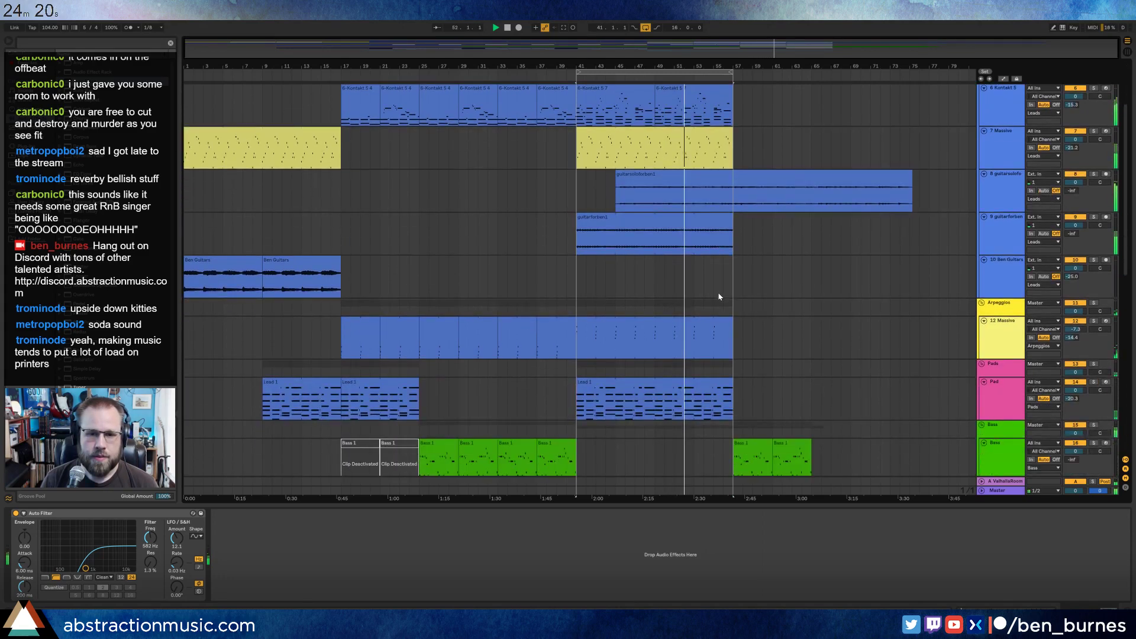
{"action": "left_click", "coordinate": [745, 188]}
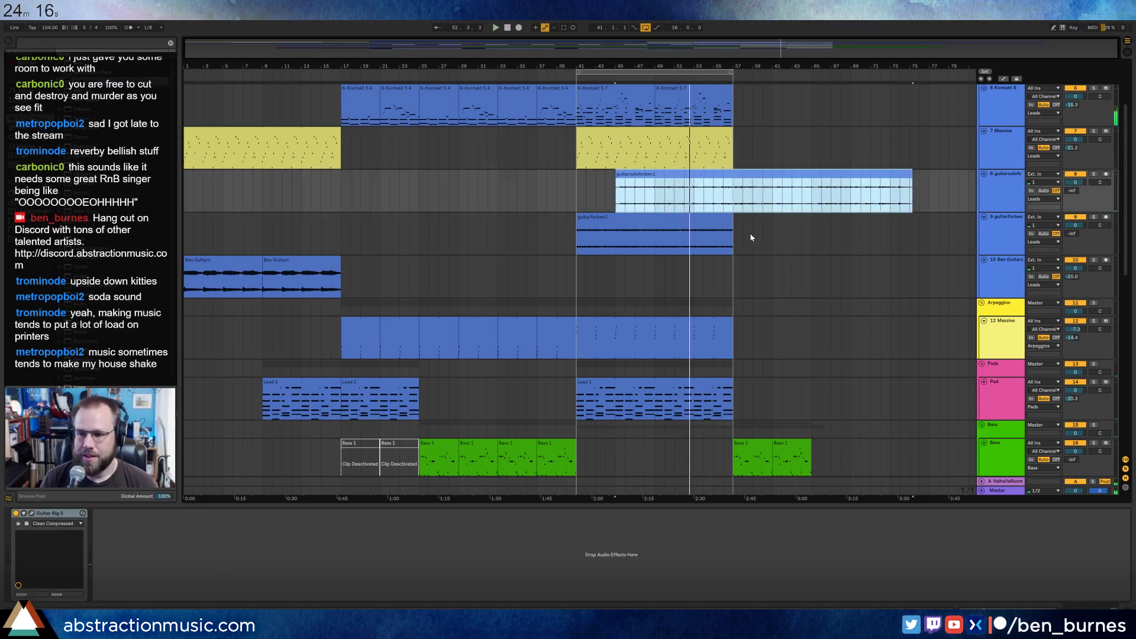
{"action": "scroll", "coordinate": [752, 238], "scroll_direction": "down", "scroll_amount": 8}
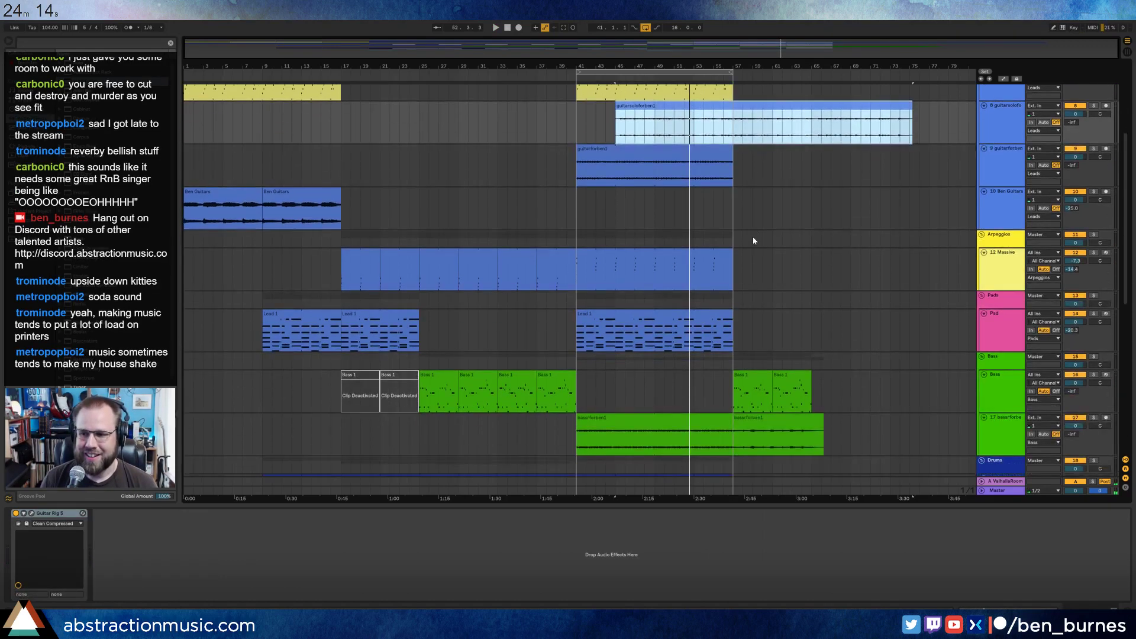
{"action": "scroll", "coordinate": [754, 239], "scroll_direction": "down", "scroll_amount": 2}
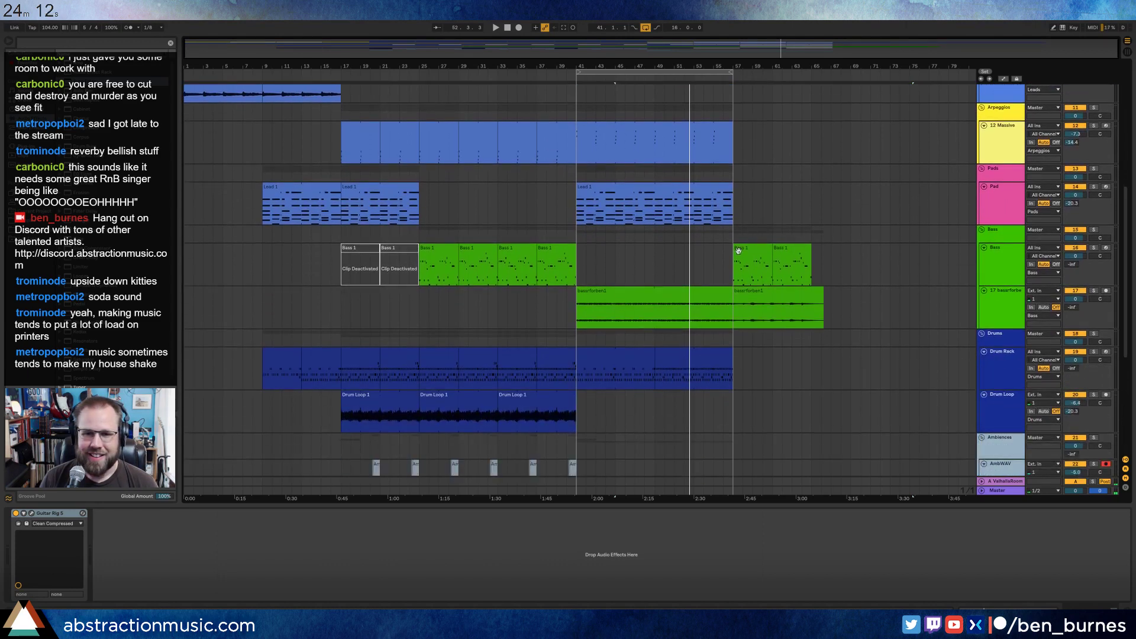
{"action": "left_click", "coordinate": [691, 313]}
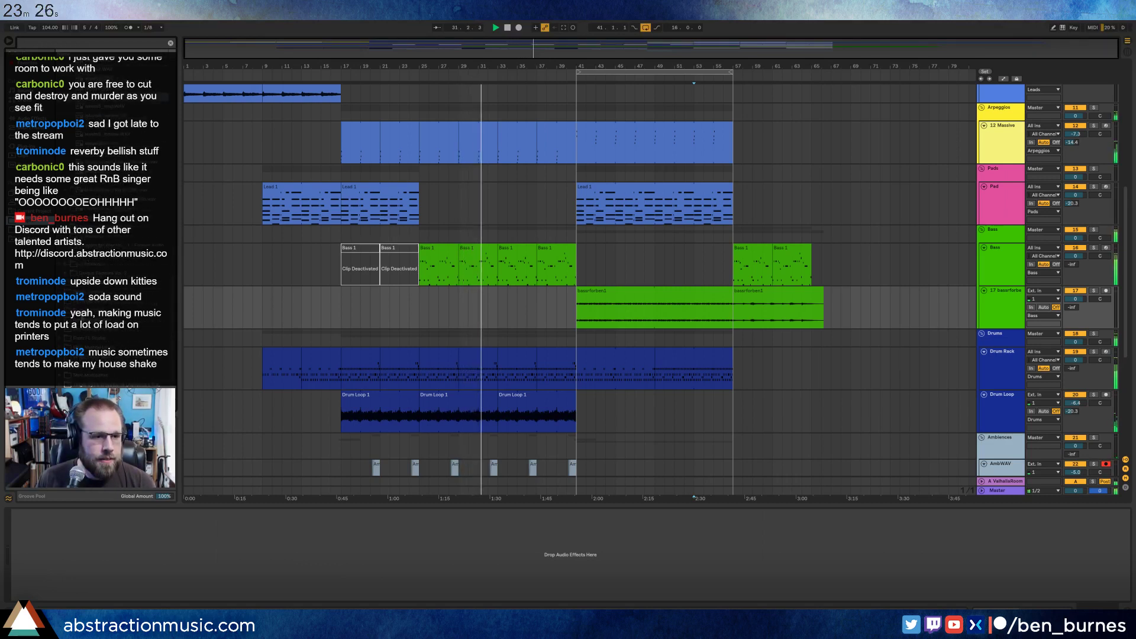
Audition ride samples from the library and load ride-2 onto an empty pad of the Drum Rack.
{"action": "left_click", "coordinate": [89, 100]}
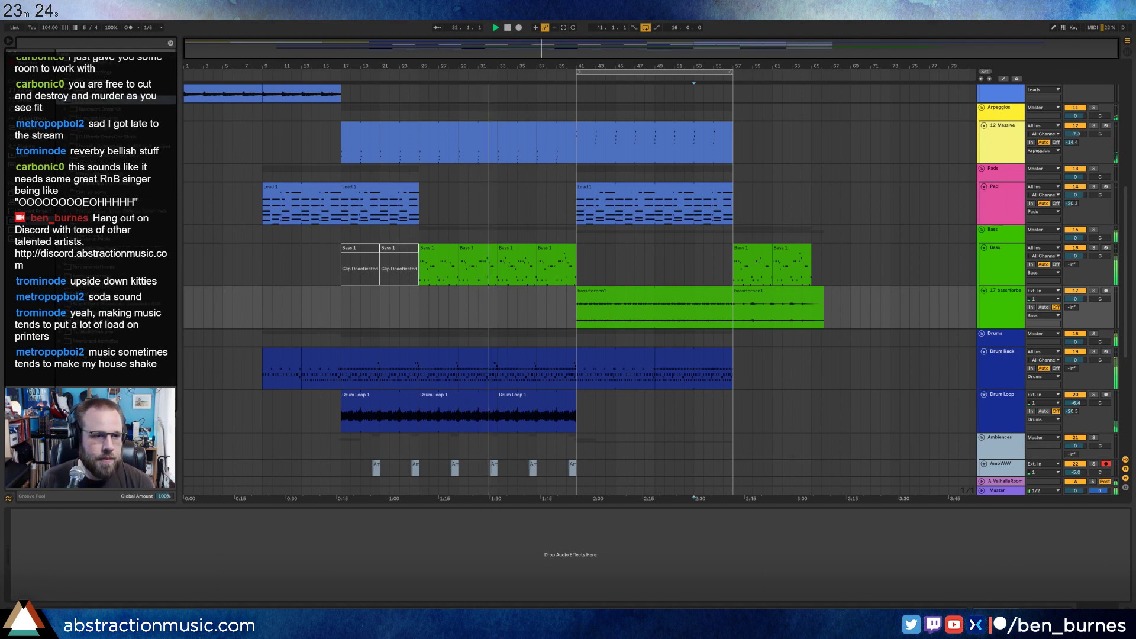
{"action": "double_click", "coordinate": [112, 174]}
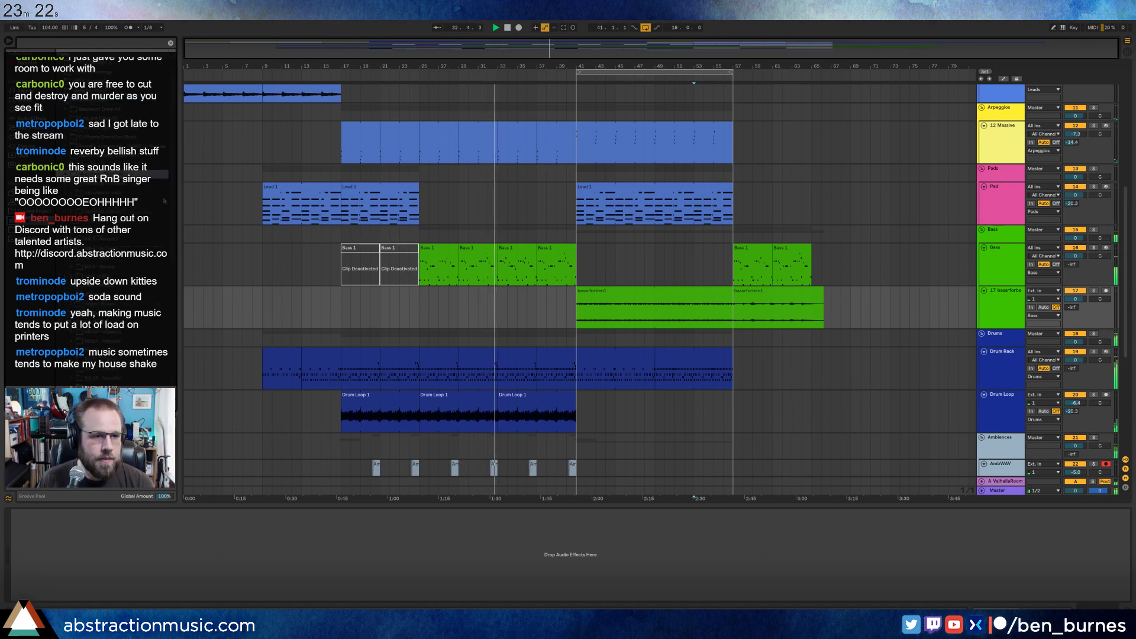
{"action": "left_click", "coordinate": [124, 168]}
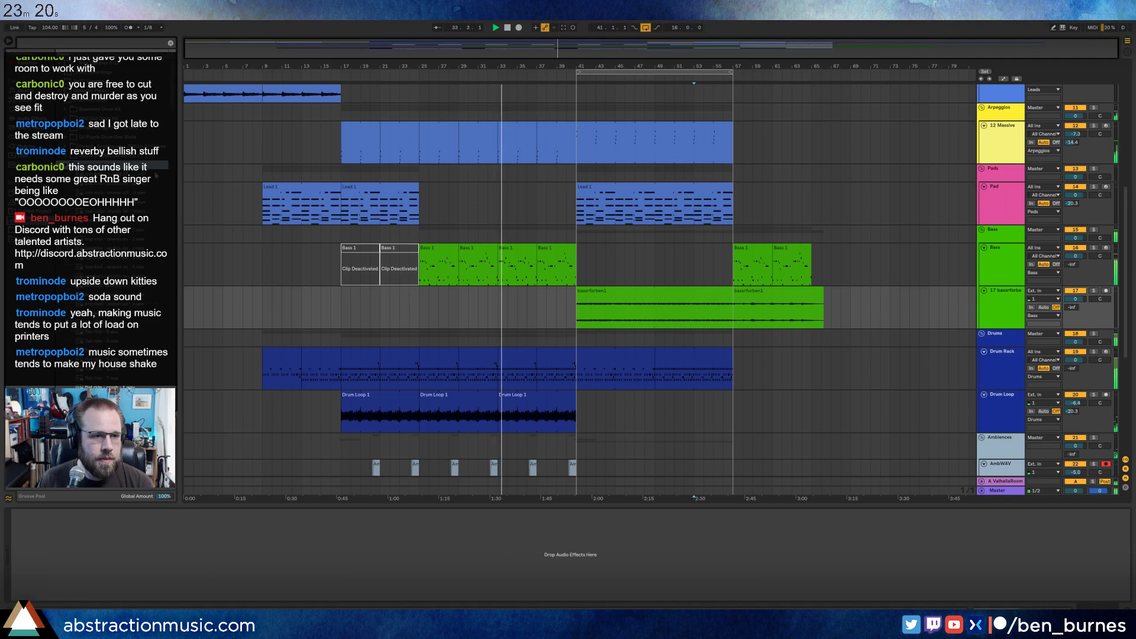
{"action": "left_click_drag", "start_coordinate": [176, 107], "coordinate": [180, 283]}
{"action": "left_click", "coordinate": [522, 348]}
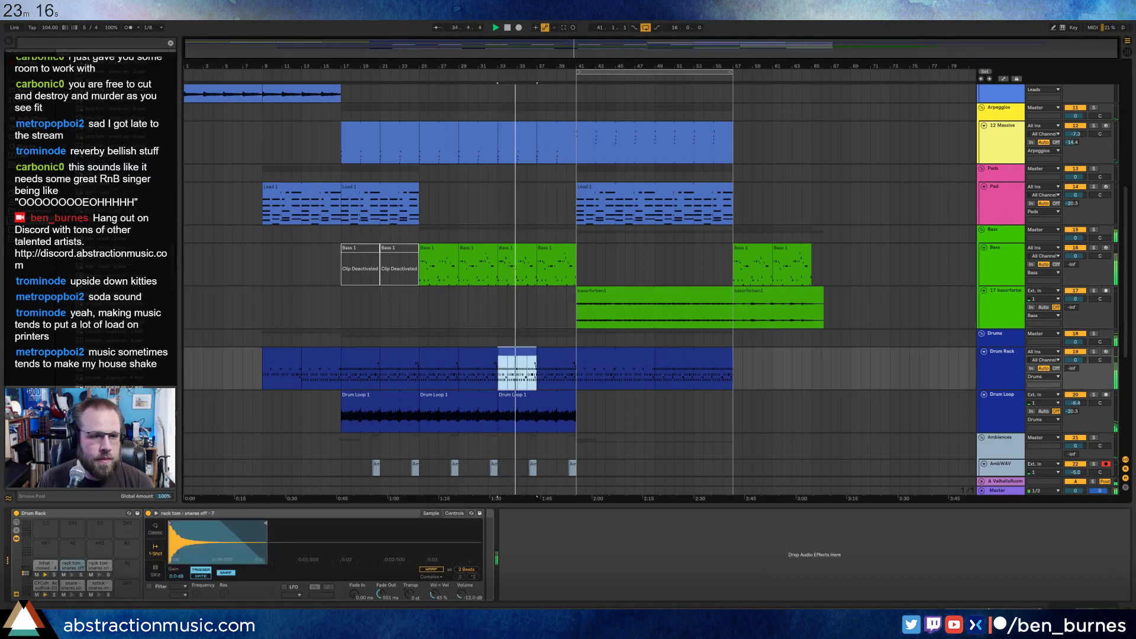
{"action": "left_click", "coordinate": [105, 202]}
{"action": "left_click", "coordinate": [103, 239]}
{"action": "left_click", "coordinate": [100, 165]}
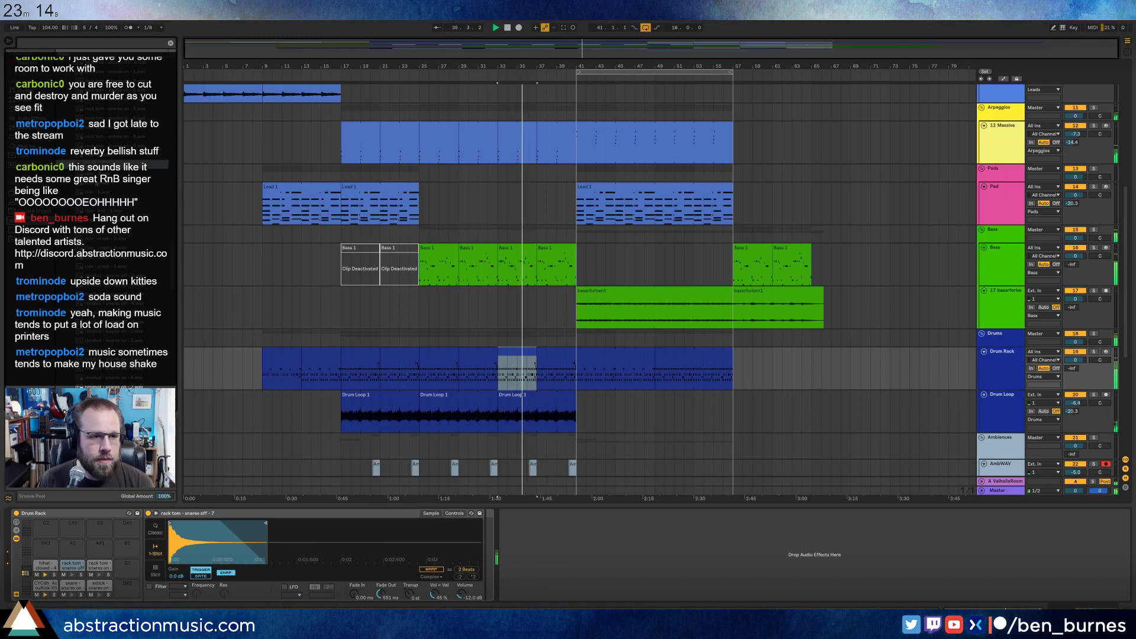
{"action": "left_click_drag", "start_coordinate": [100, 165], "coordinate": [48, 548]}
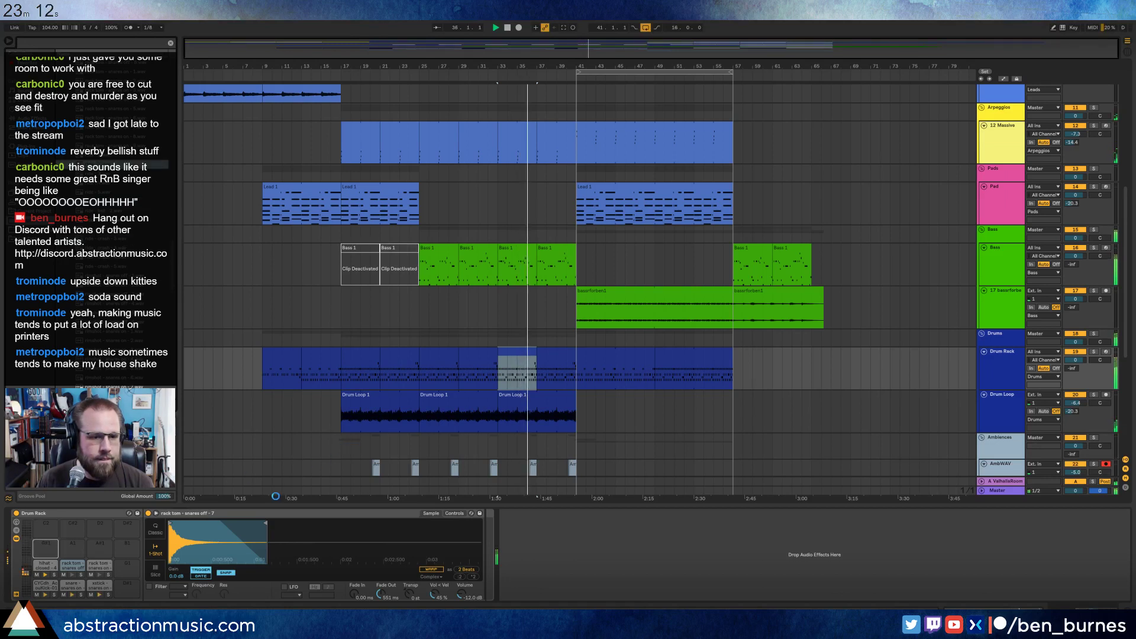
Enable the ride sample's filter as a high-pass with its frequency at 2.20 kHz.
{"action": "left_click", "coordinate": [149, 586]}
{"action": "left_click", "coordinate": [176, 586]}
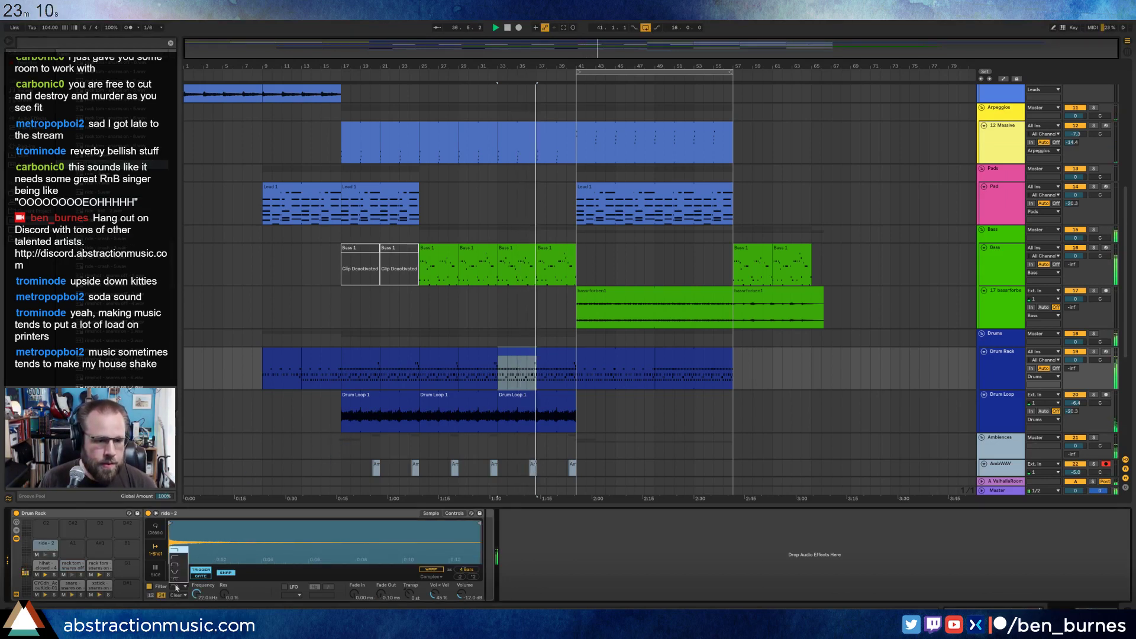
{"action": "left_click", "coordinate": [177, 557]}
{"action": "left_click_drag", "start_coordinate": [196, 593], "coordinate": [196, 620]}
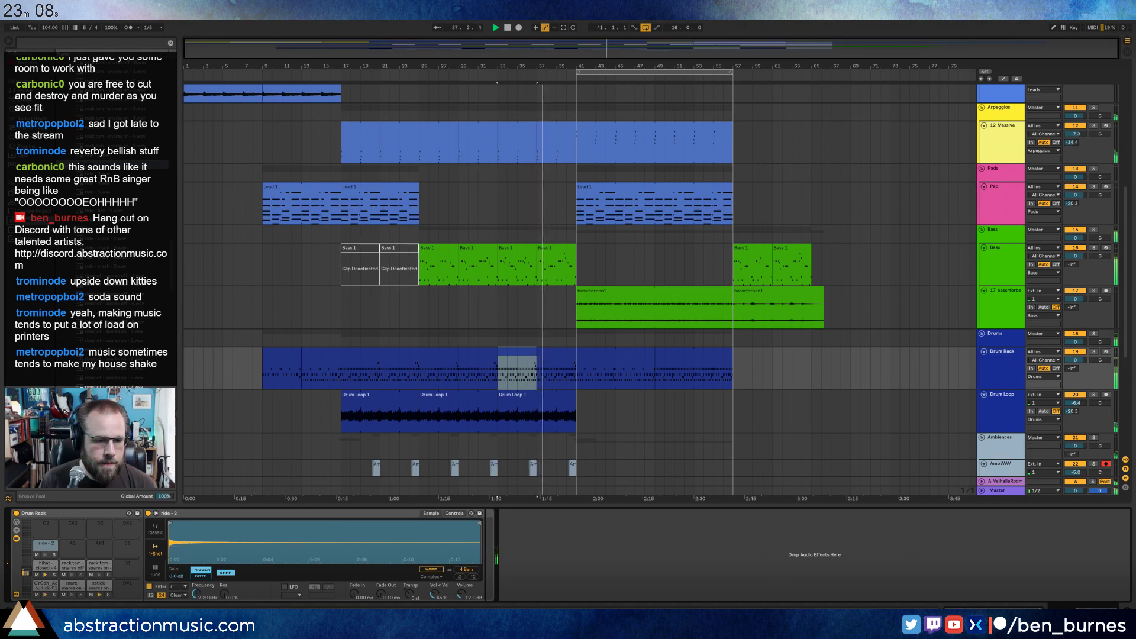
Add a one-beat ride note at the start of the Drum Rack clip at bar 33 and repeat it on every beat through the clip.
{"action": "double_click", "coordinate": [516, 359]}
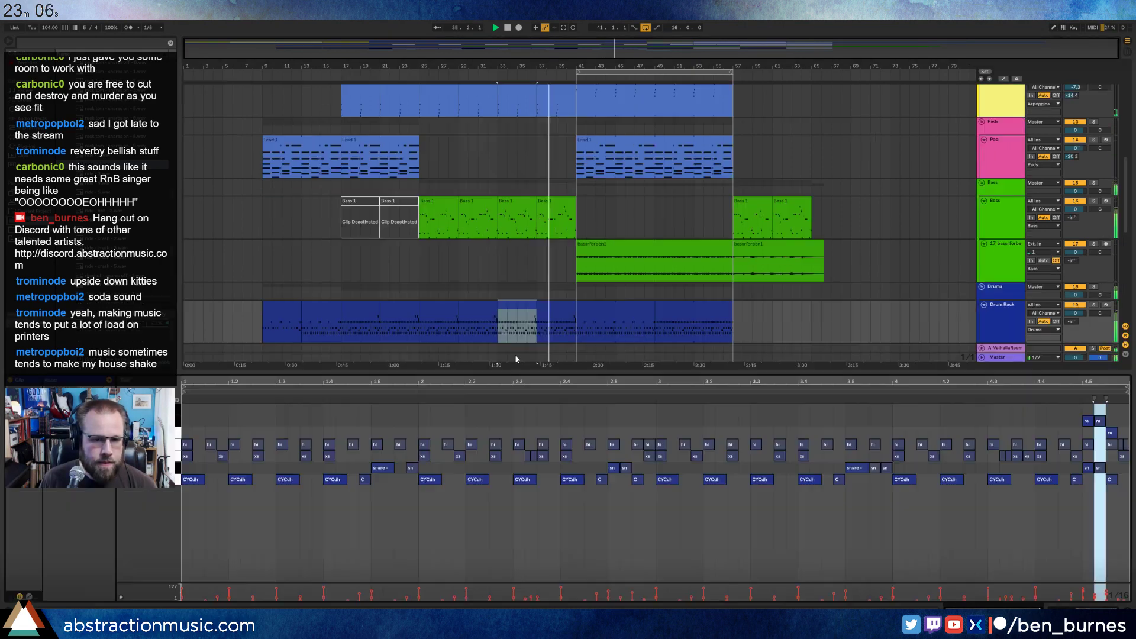
{"action": "double_click", "coordinate": [188, 413]}
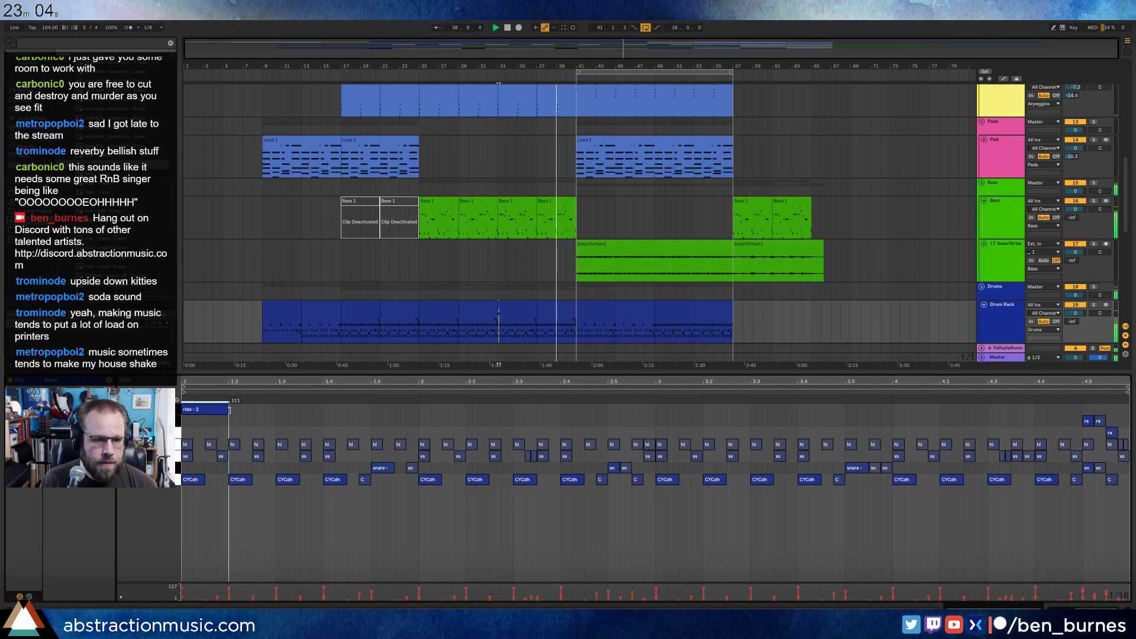
{"action": "key", "text": "ctrl+d"}
{"action": "key", "text": "ctrl+d"}
{"action": "key", "text": "ctrl+d"}
{"action": "key", "text": "ctrl+d"}
{"action": "key", "text": "ctrl+d"}
{"action": "key", "text": "ctrl+d"}
{"action": "key", "text": "ctrl+d"}
{"action": "key", "text": "ctrl+d"}
{"action": "key", "text": "ctrl+d"}
{"action": "key", "text": "ctrl+d"}
{"action": "key", "text": "ctrl+d"}
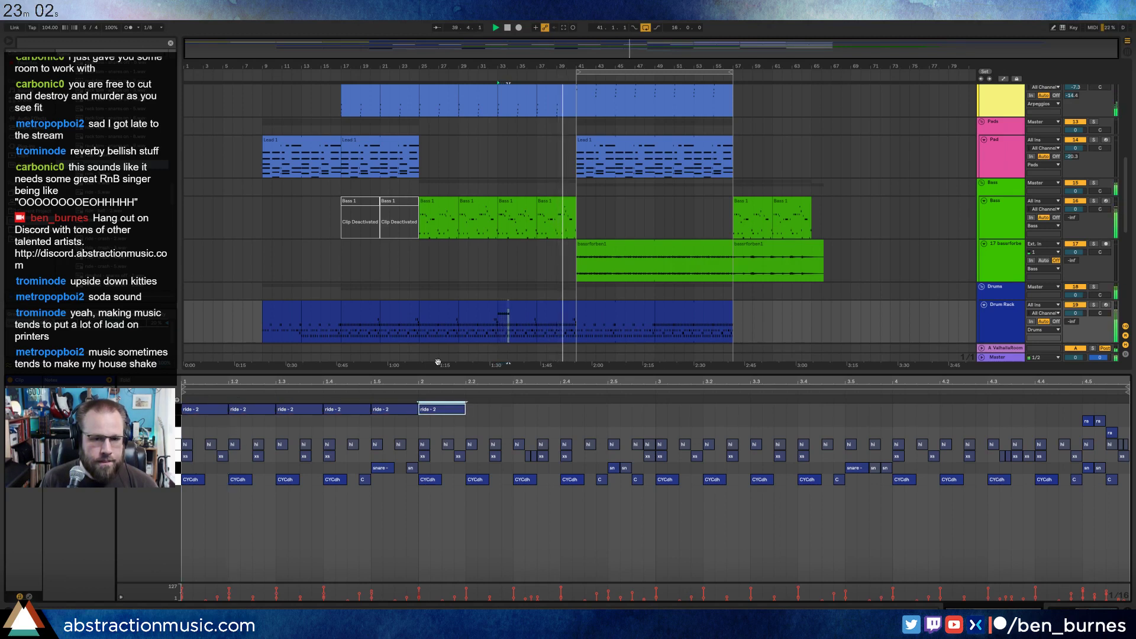
{"action": "key", "text": "ctrl+d"}
{"action": "key", "text": "ctrl+d"}
{"action": "key", "text": "ctrl+d"}
{"action": "key", "text": "ctrl+d"}
{"action": "key", "text": "ctrl+d"}
{"action": "key", "text": "ctrl+d"}
{"action": "key", "text": "ctrl+d"}
{"action": "key", "text": "ctrl+d"}
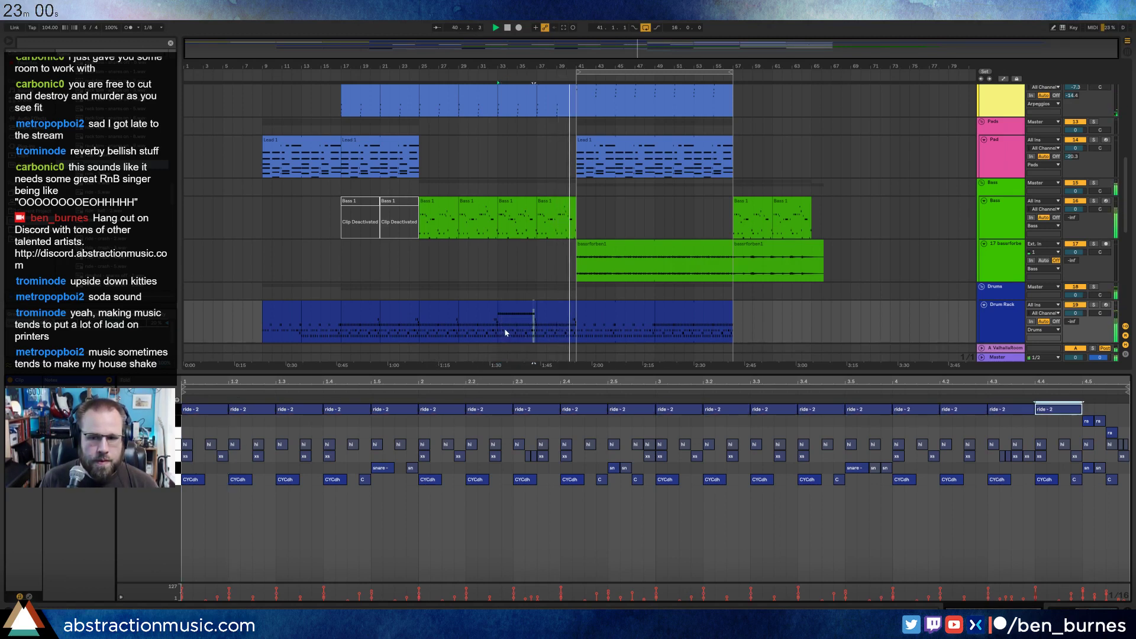
Consolidate the Drum Rack clips from bar 33 to 41 and duplicate the first half's ride notes into the second half.
{"action": "left_click", "coordinate": [516, 303]}
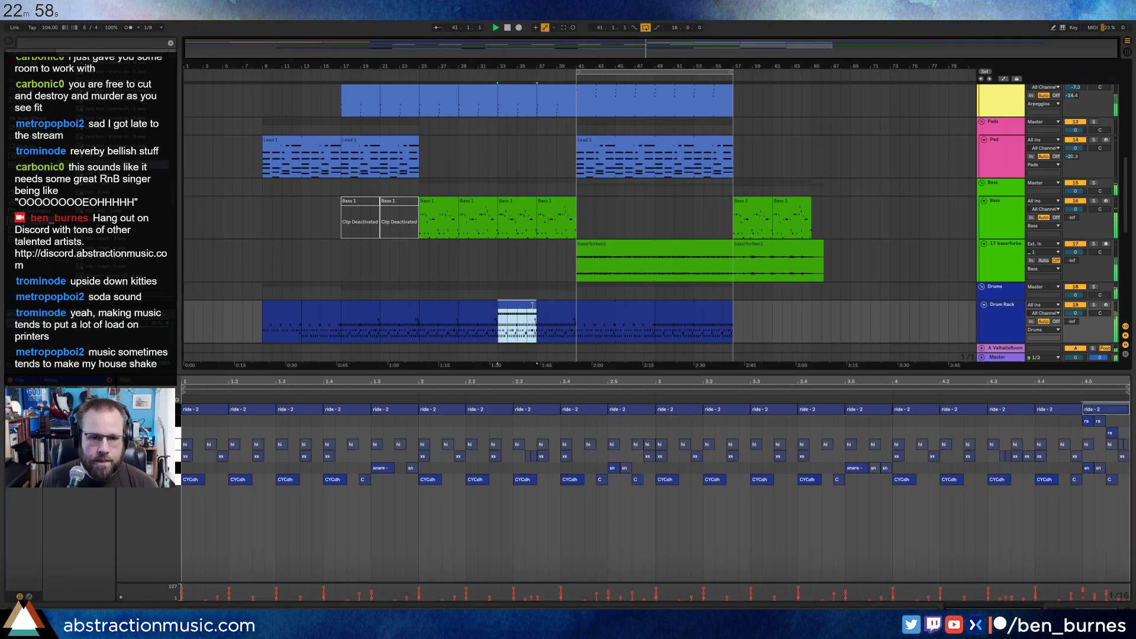
{"action": "left_click", "coordinate": [548, 305], "text": "shift"}
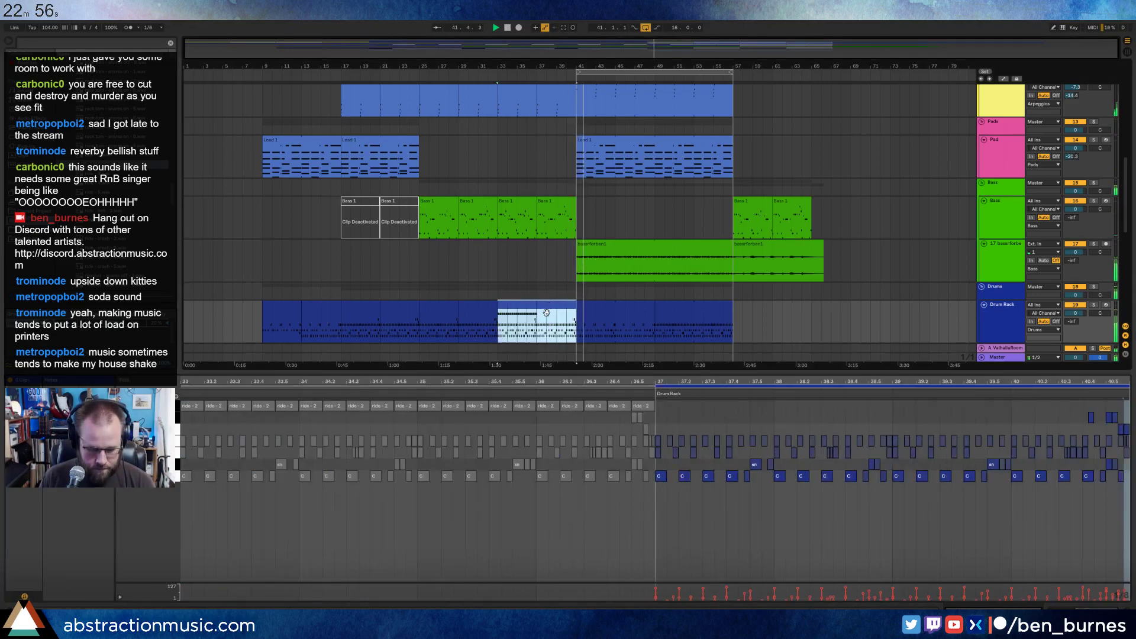
{"action": "left_click", "coordinate": [546, 313]}
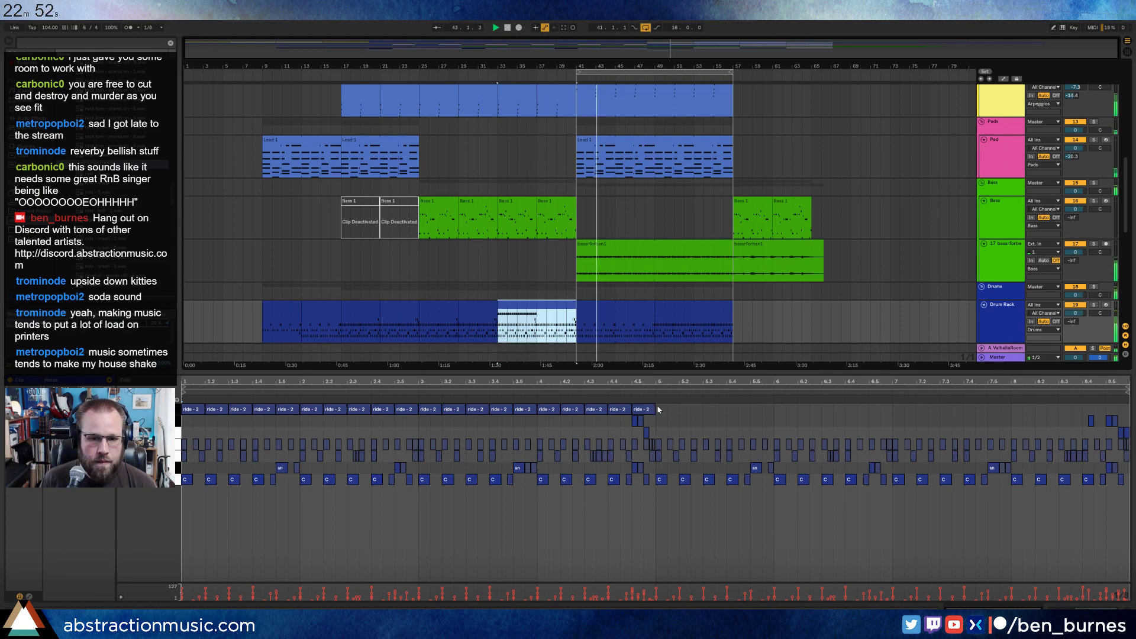
{"action": "left_click_drag", "start_coordinate": [658, 411], "coordinate": [192, 400]}
{"action": "key", "text": "ctrl+d"}
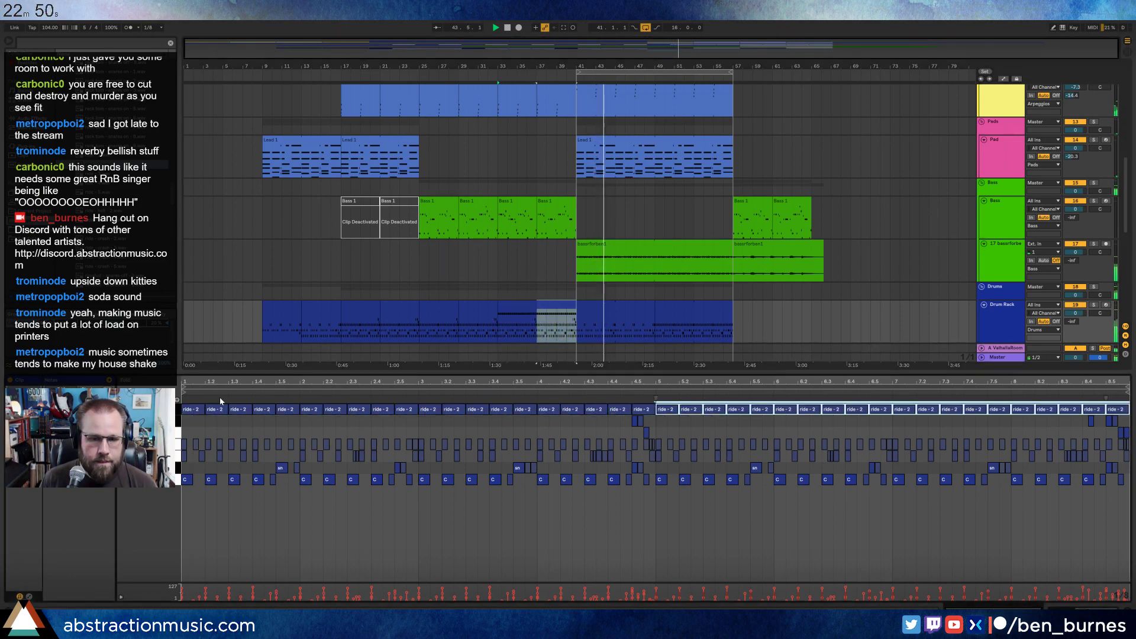
Copy the consolidated Drum Rack clip from bar 33 and paste it at bar 57.
{"action": "left_click", "coordinate": [177, 413]}
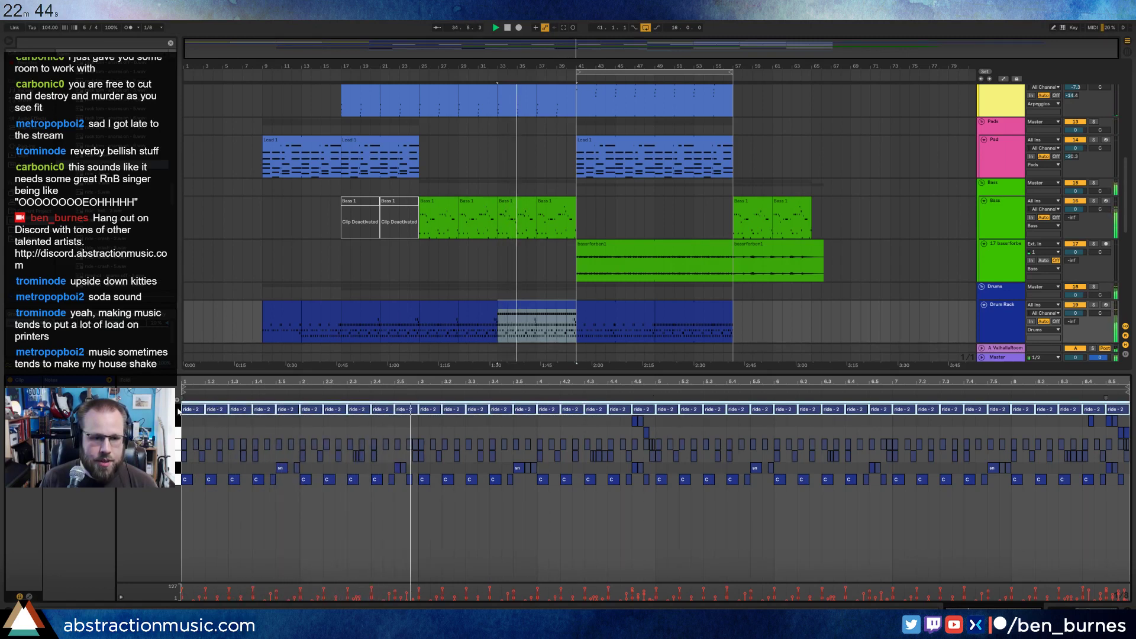
{"action": "left_click", "coordinate": [532, 306]}
{"action": "key", "text": "space"}
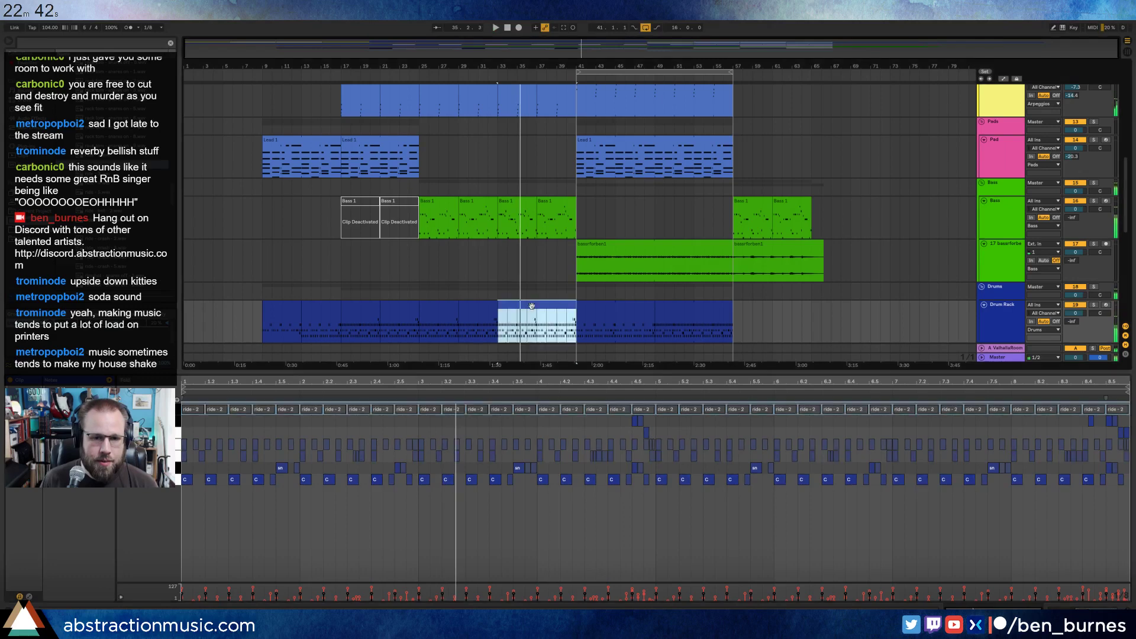
{"action": "left_click", "coordinate": [736, 303]}
{"action": "key", "text": "ctrl+v"}
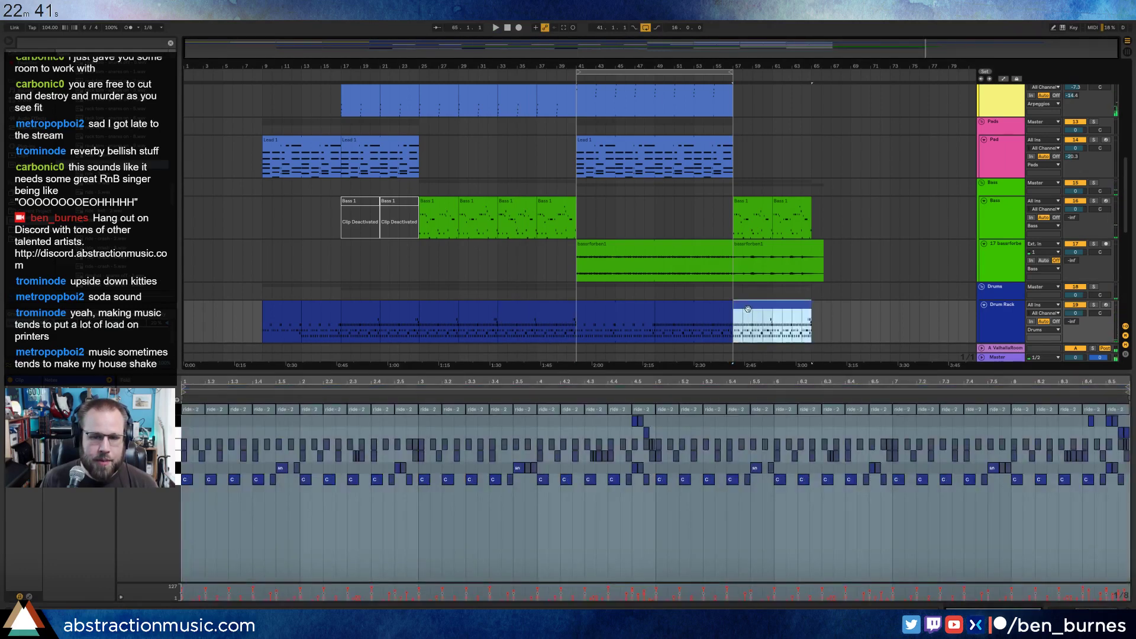
In the Drum Rack clip at bar 41, move the third kick earlier to 1.2.3 and place a short kick at 1.2.2.
{"action": "left_click", "coordinate": [604, 309]}
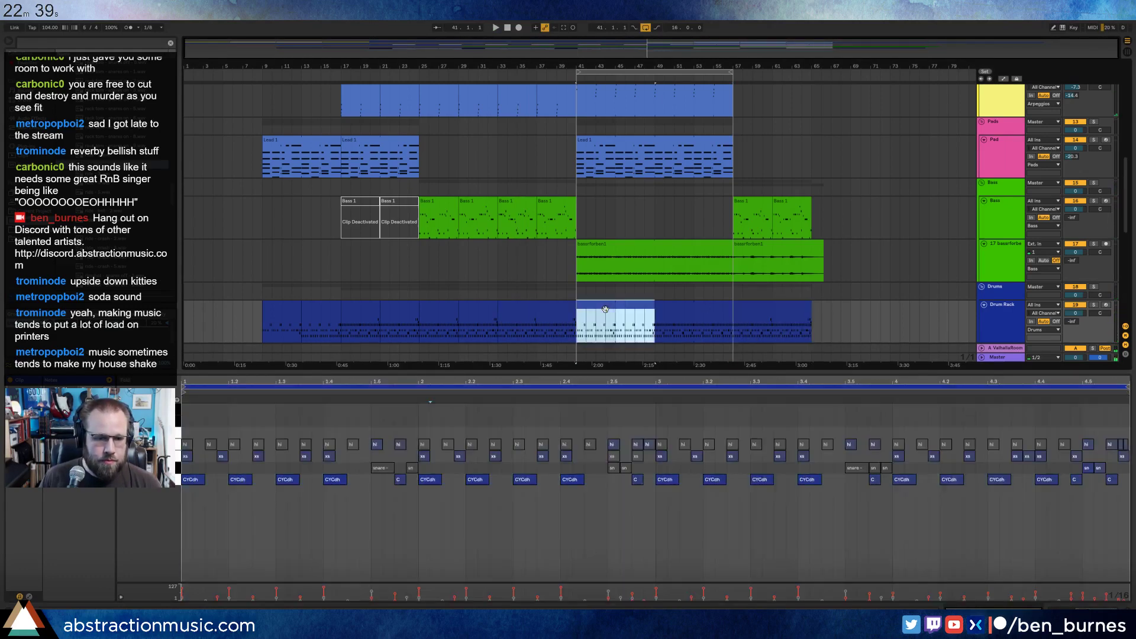
{"action": "left_click", "coordinate": [221, 507]}
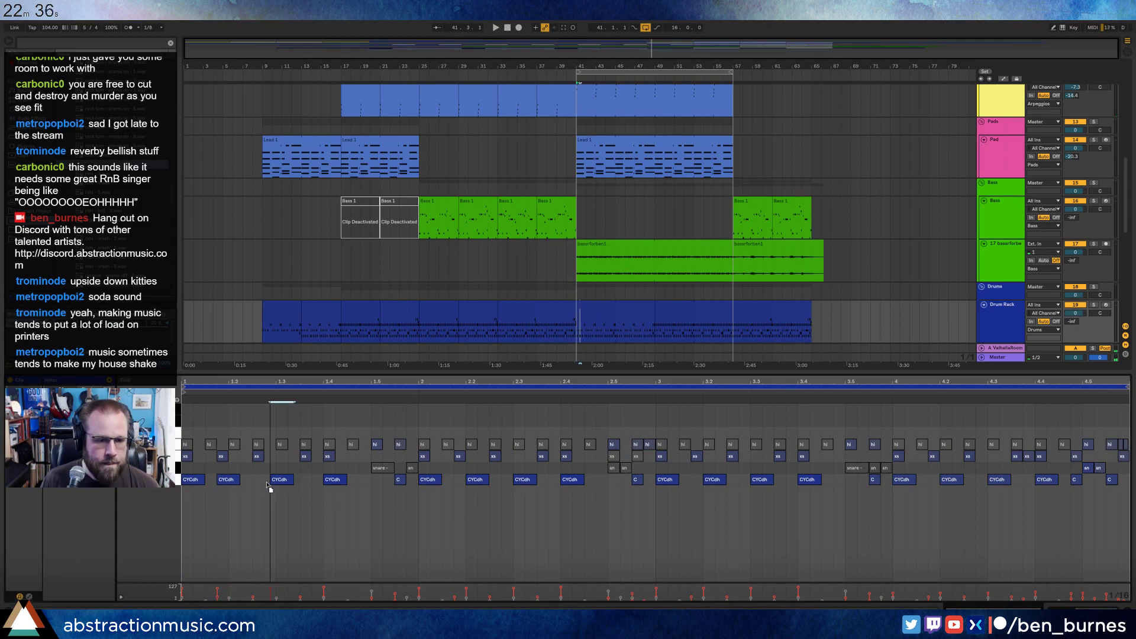
{"action": "left_click_drag", "start_coordinate": [269, 485], "coordinate": [253, 486]}
{"action": "key", "text": "space"}
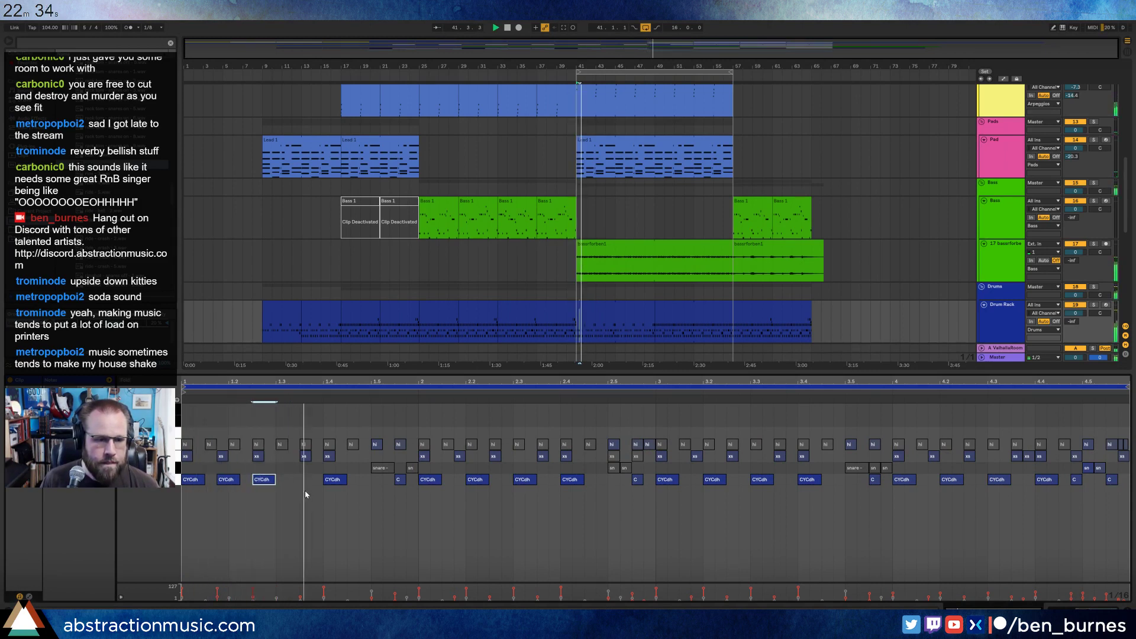
{"action": "left_click", "coordinate": [399, 480]}
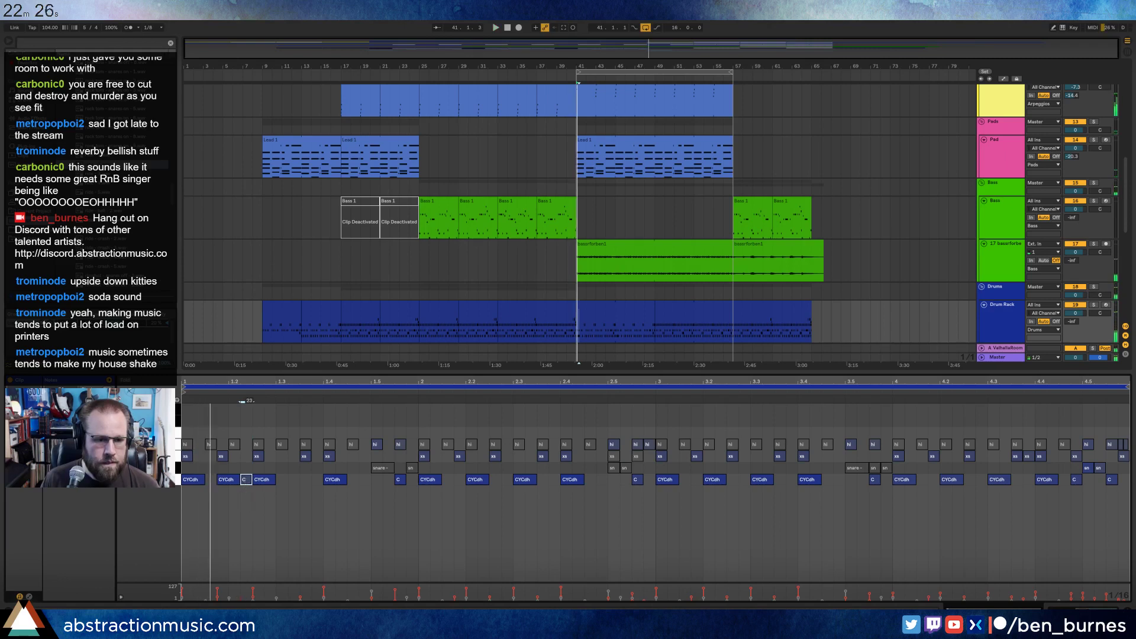
Shift the first bar's off-beat percussion hits onto beats 1.2 and 1.3, and add another hit just before 1.5.
{"action": "left_click_drag", "start_coordinate": [227, 459], "coordinate": [238, 460]}
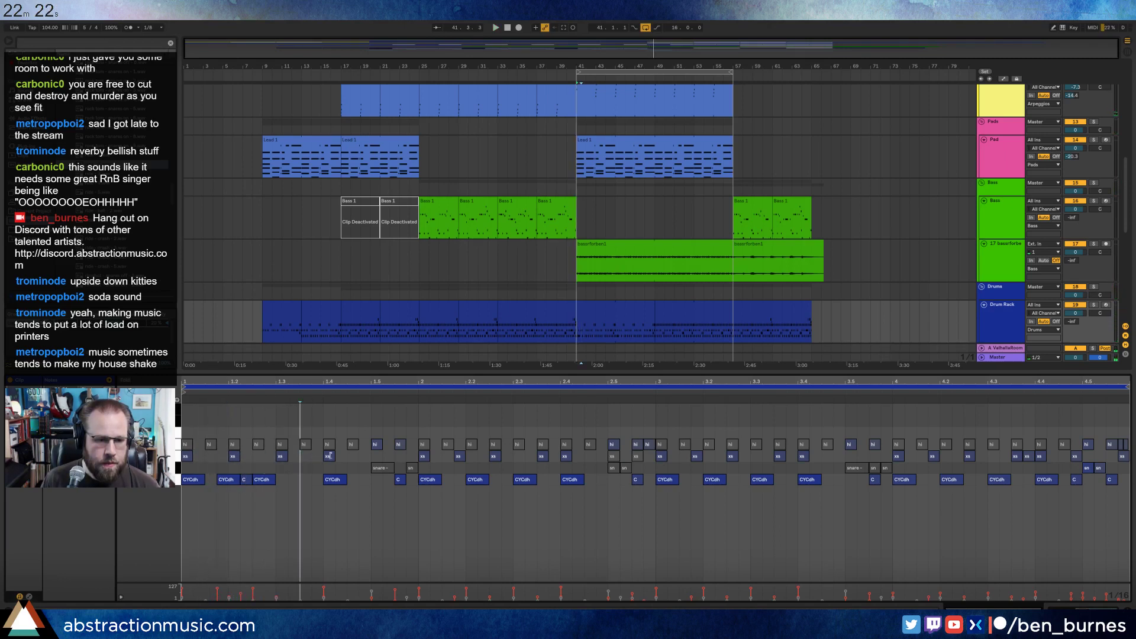
{"action": "double_click", "coordinate": [363, 456]}
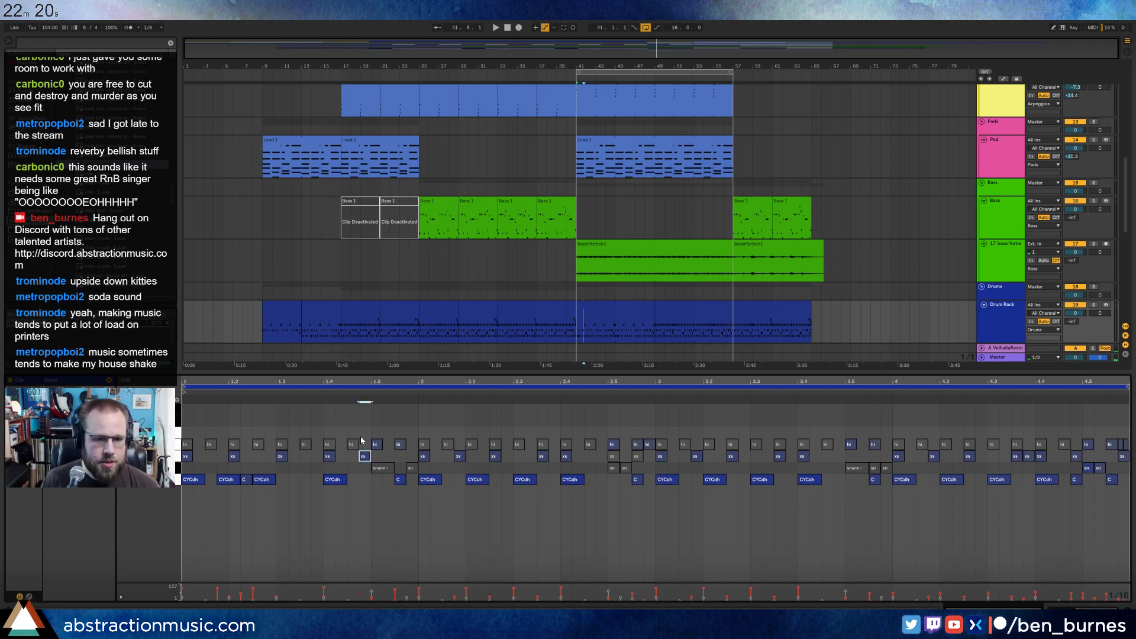
{"action": "key", "text": "space"}
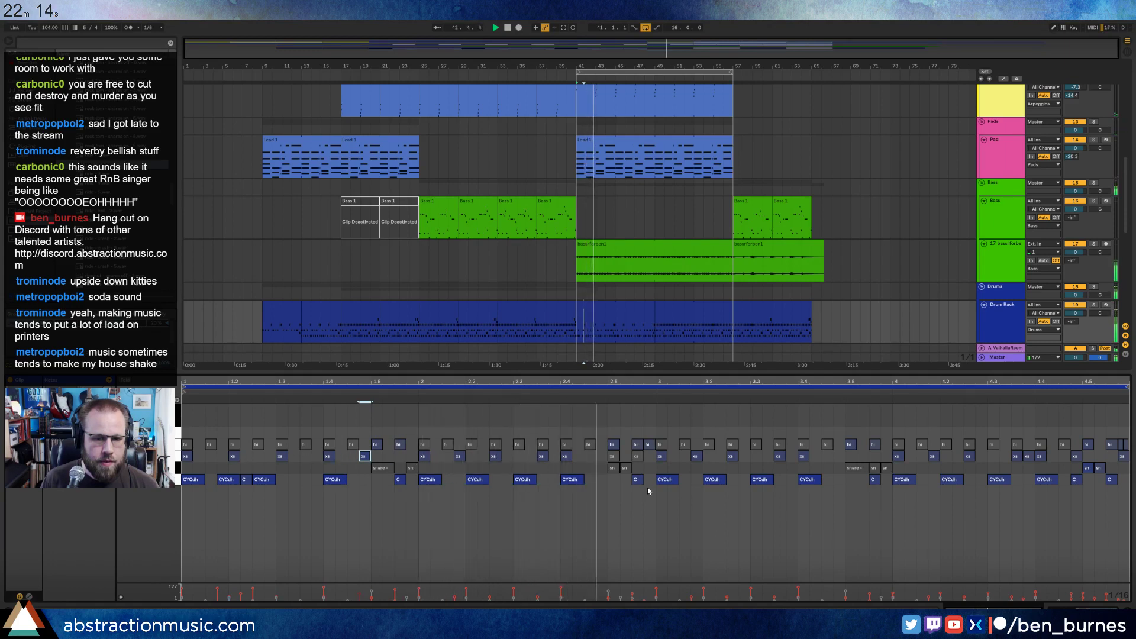
Replace the notes in the clip's third and fourth bars with a duplicate of its first two bars.
{"action": "key", "text": "space"}
{"action": "mouse_move", "coordinate": [663, 425]}
{"action": "left_mouse_down"}
{"action": "mouse_move", "coordinate": [750, 463]}
{"action": "mouse_move", "coordinate": [1127, 550]}
{"action": "left_mouse_up"}
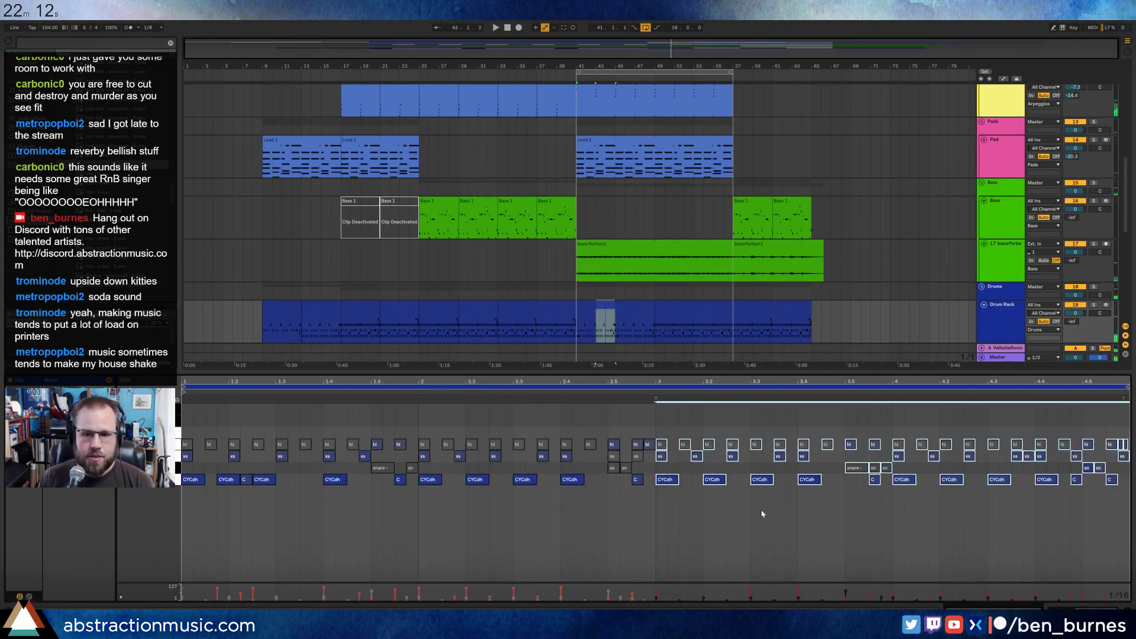
{"action": "key", "text": "Delete"}
{"action": "left_click_drag", "start_coordinate": [656, 434], "coordinate": [180, 514]}
{"action": "key", "text": "ctrl+d"}
{"action": "key", "text": "space"}
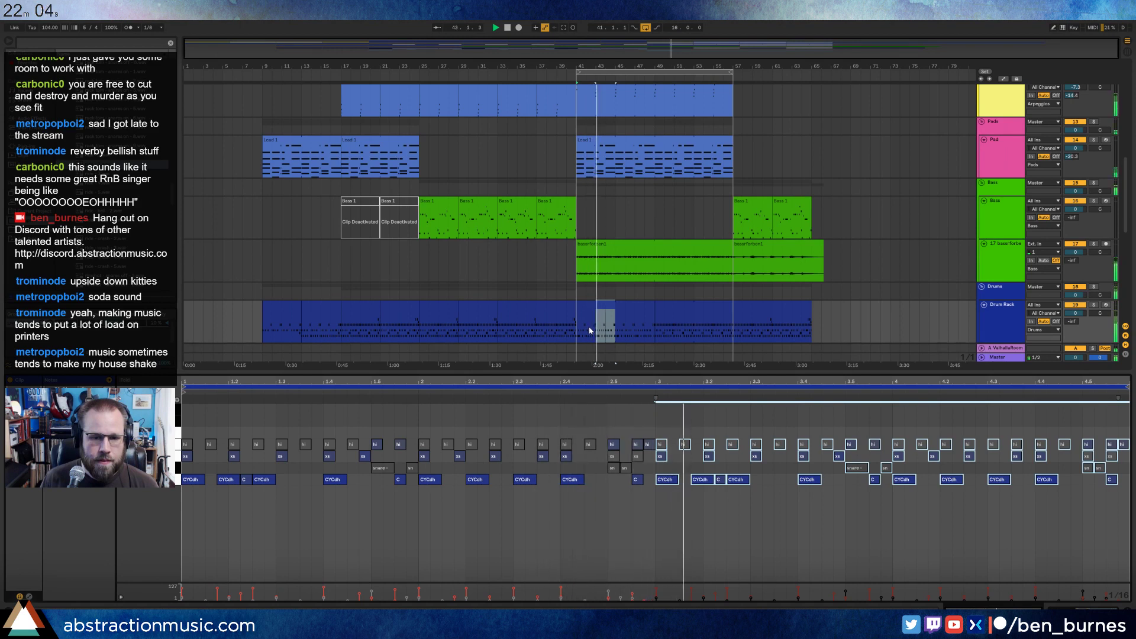
Add extra kicks at 3.3.4, 3.4.3 and 4.5 in the duplicated half of the drum clip.
{"action": "double_click", "coordinate": [791, 479]}
{"action": "key", "text": "space"}
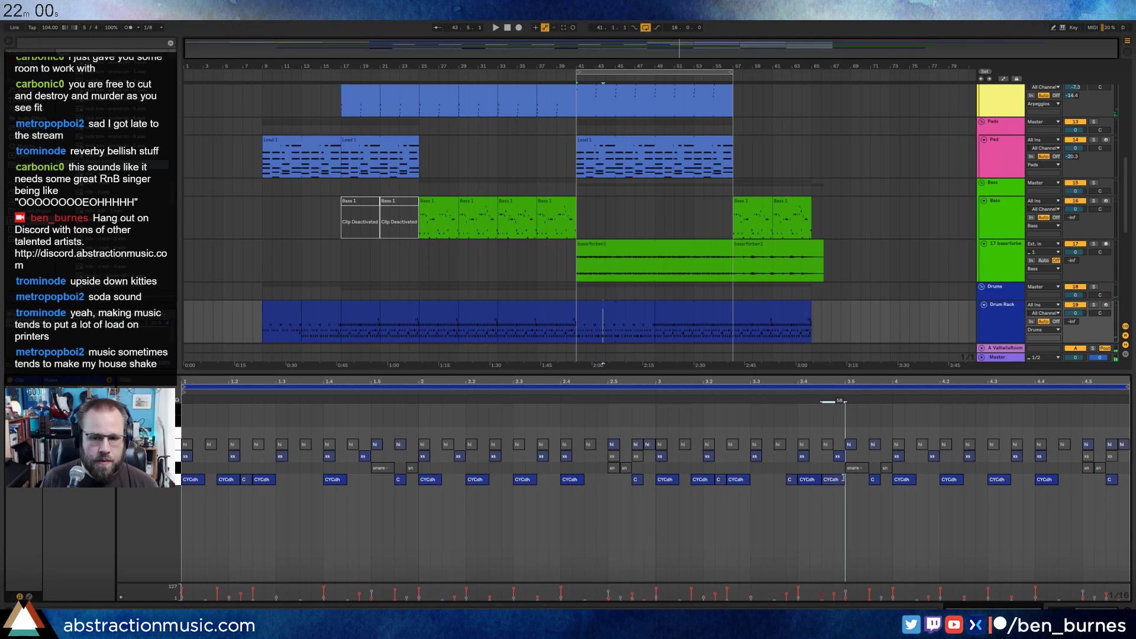
{"action": "key", "text": "space"}
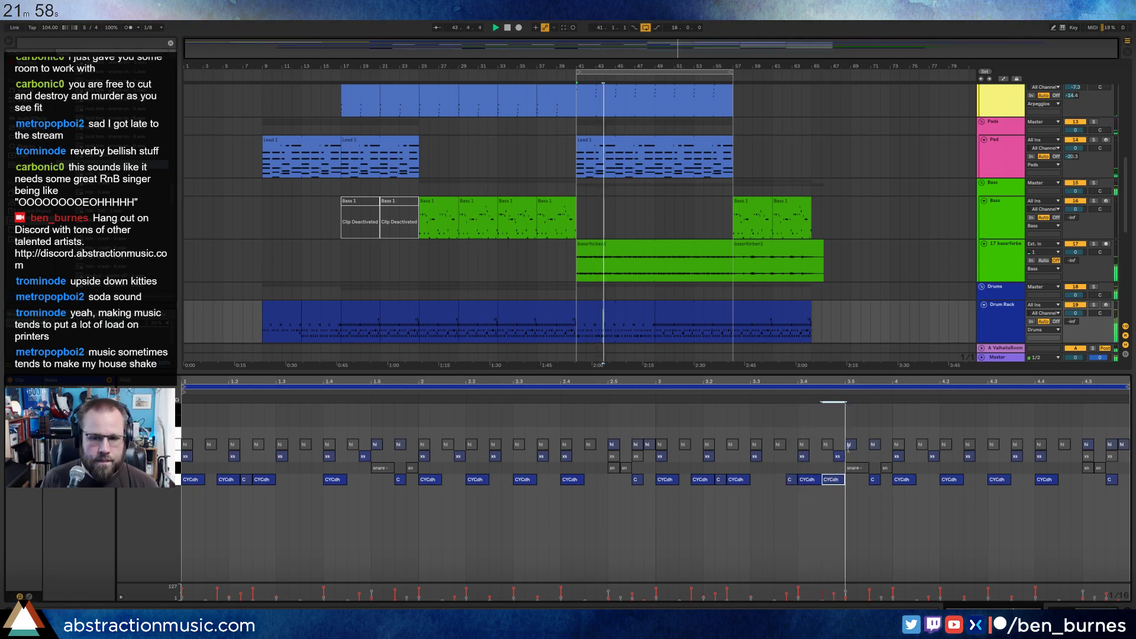
{"action": "left_click", "coordinate": [943, 503]}
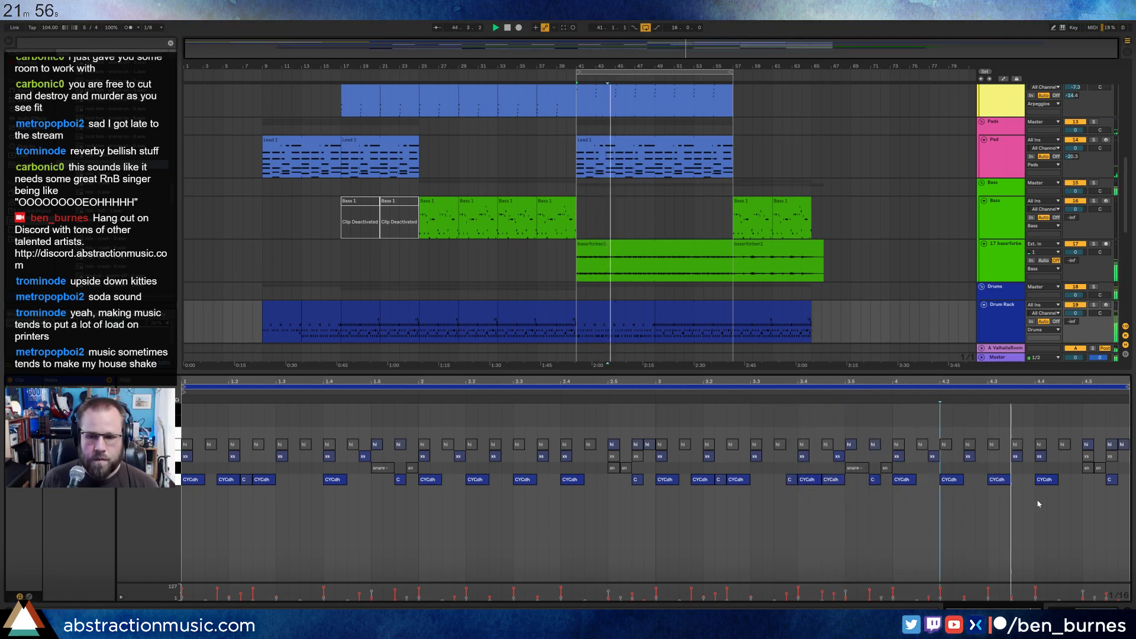
{"action": "double_click", "coordinate": [1092, 479]}
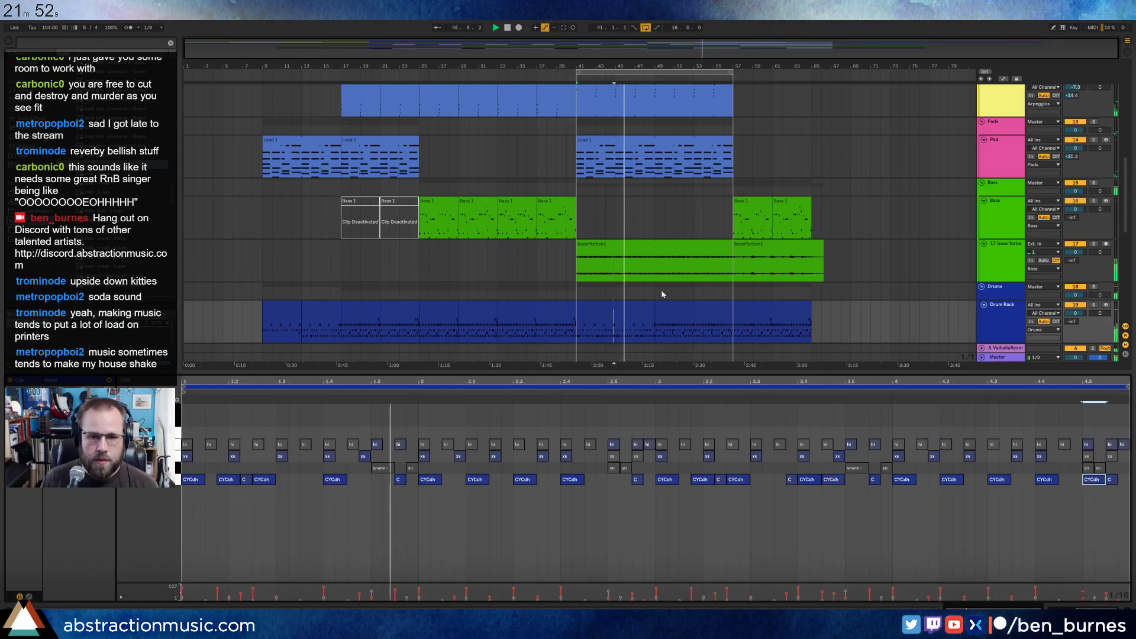
Examine the guitar solo clip starting at bar 45 and its track's device chain while playing the section from bar 41.
{"action": "scroll", "coordinate": [662, 254], "scroll_direction": "up", "scroll_amount": 5}
{"action": "scroll", "coordinate": [663, 258], "scroll_direction": "up", "scroll_amount": 2}
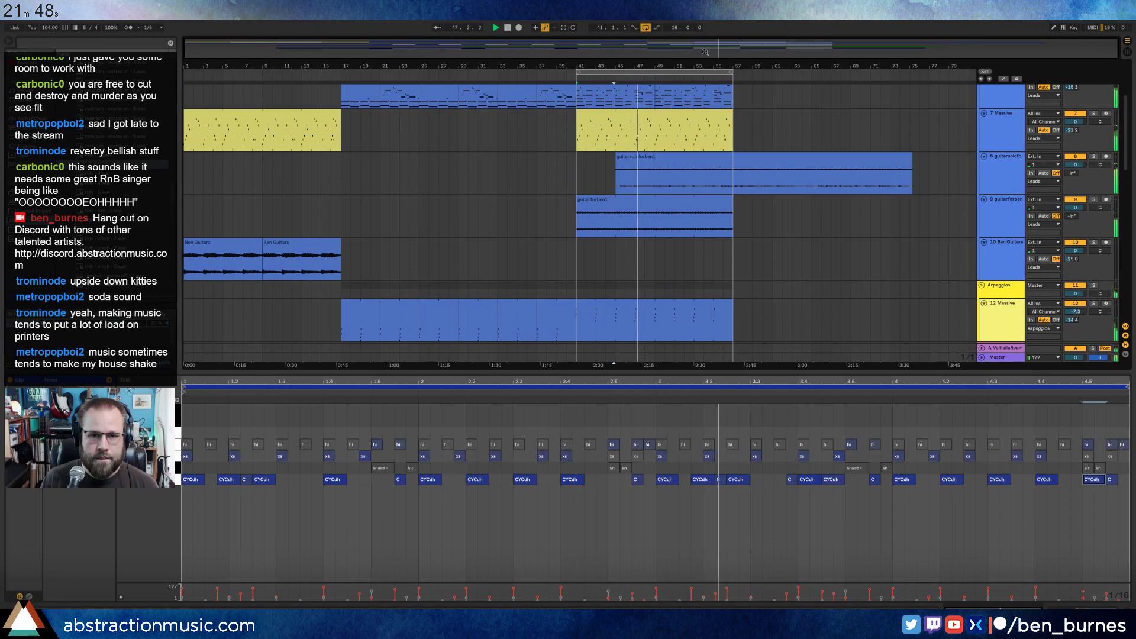
{"action": "left_click_drag", "start_coordinate": [711, 51], "coordinate": [758, 52]}
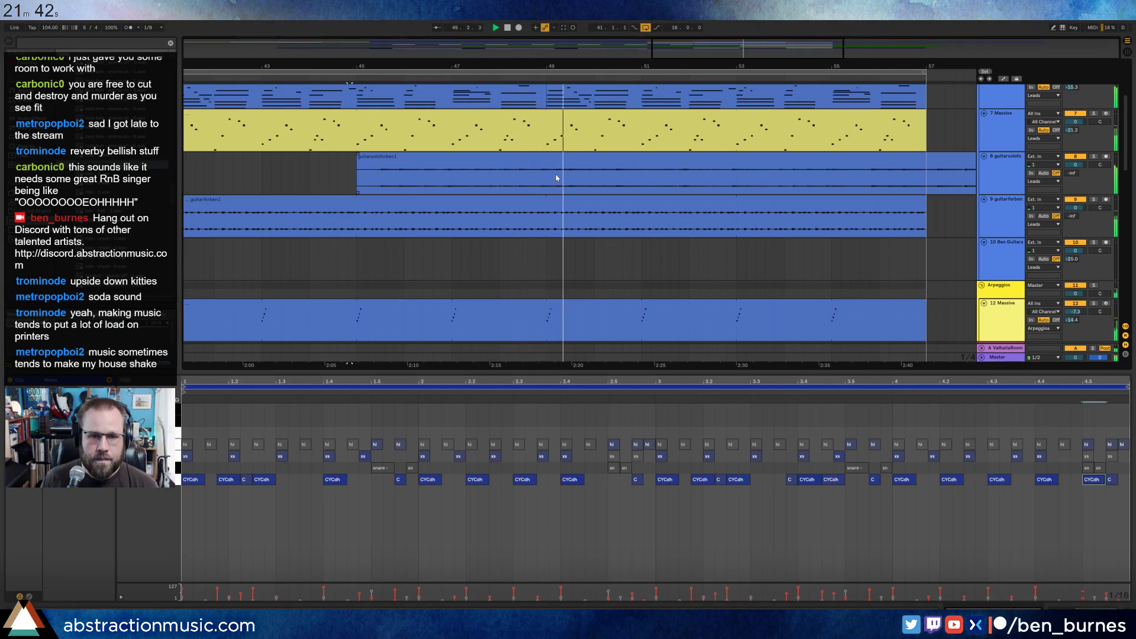
{"action": "left_click_drag", "start_coordinate": [714, 55], "coordinate": [722, 50]}
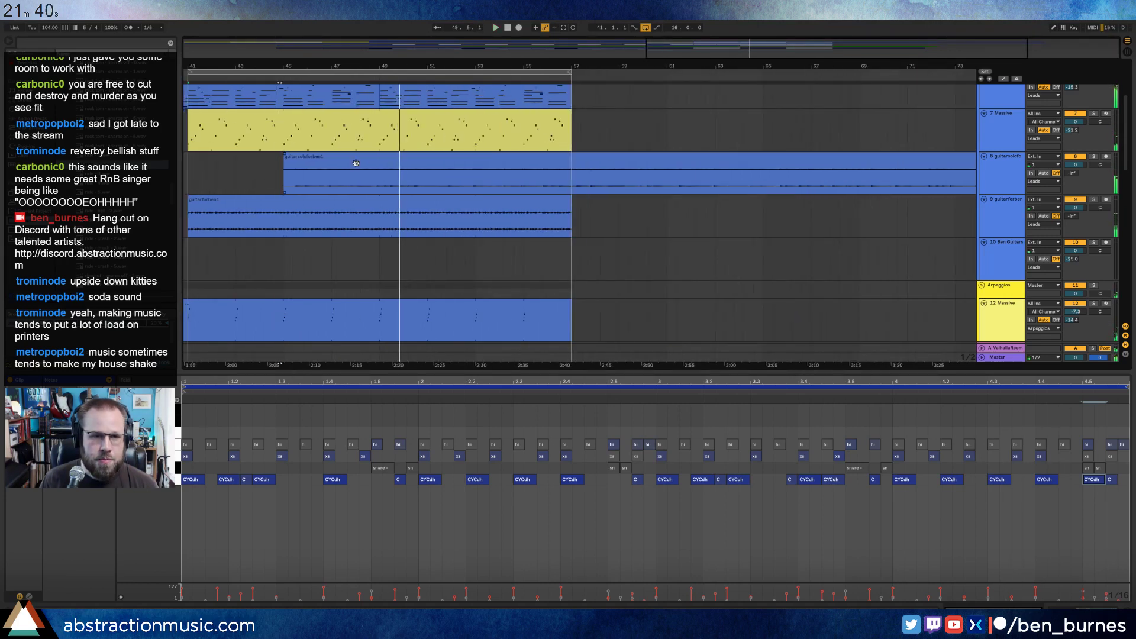
{"action": "left_click", "coordinate": [393, 181]}
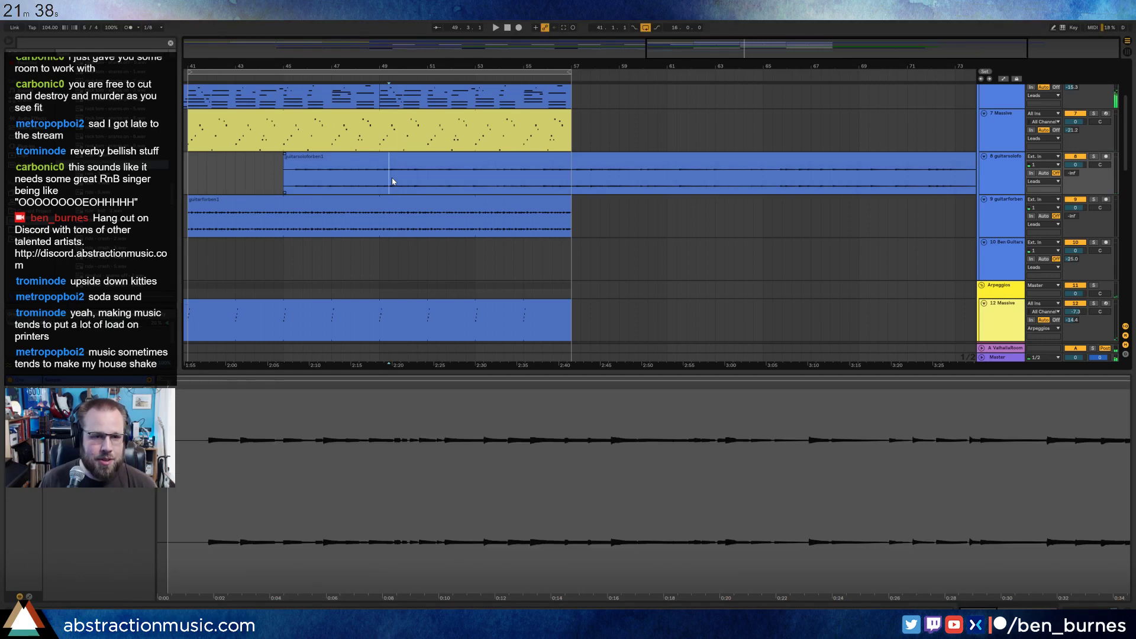
{"action": "key", "text": "shift+Tab"}
{"action": "left_click_drag", "start_coordinate": [788, 50], "coordinate": [698, 45]}
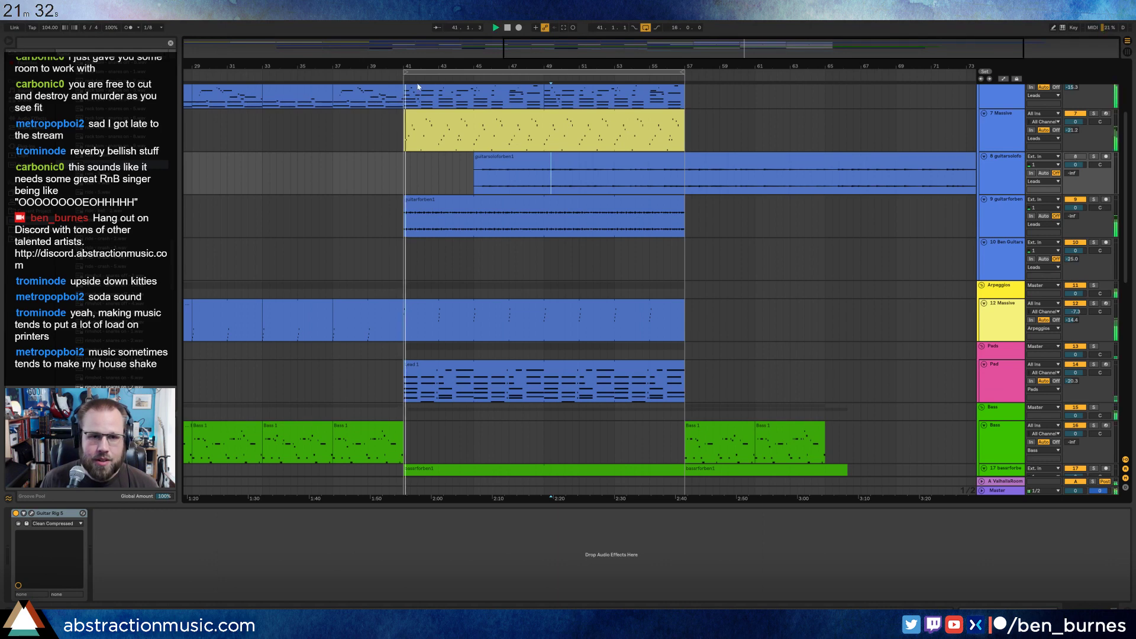
Insert Guitar Rig 5 on the recorded bass audio track.
{"action": "scroll", "coordinate": [538, 179], "scroll_direction": "down", "scroll_amount": 6}
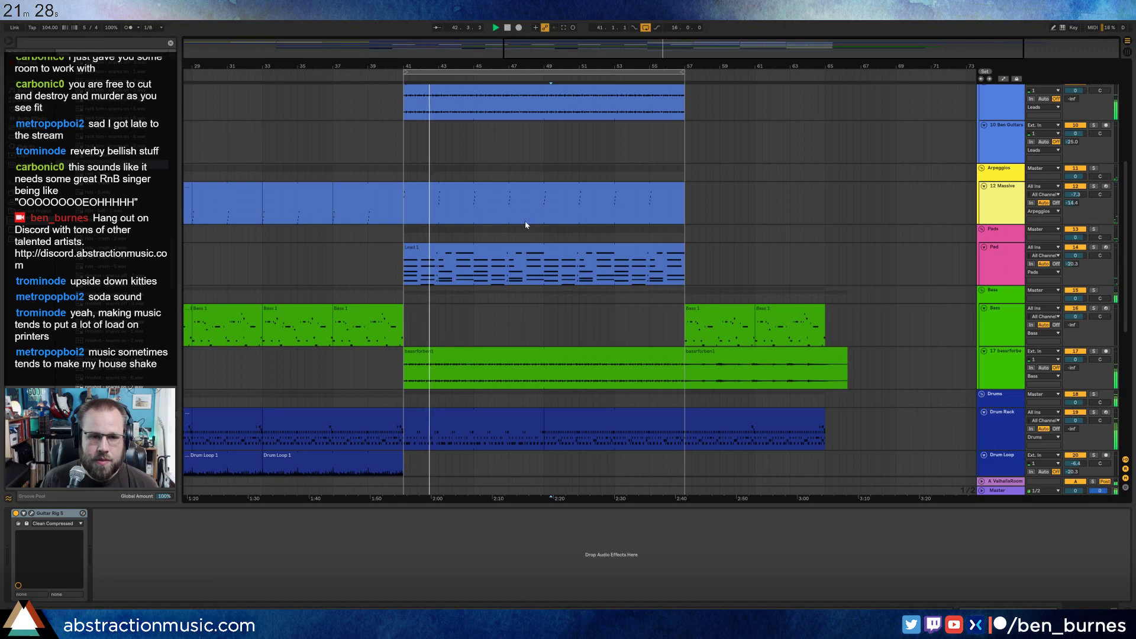
{"action": "left_click", "coordinate": [449, 350]}
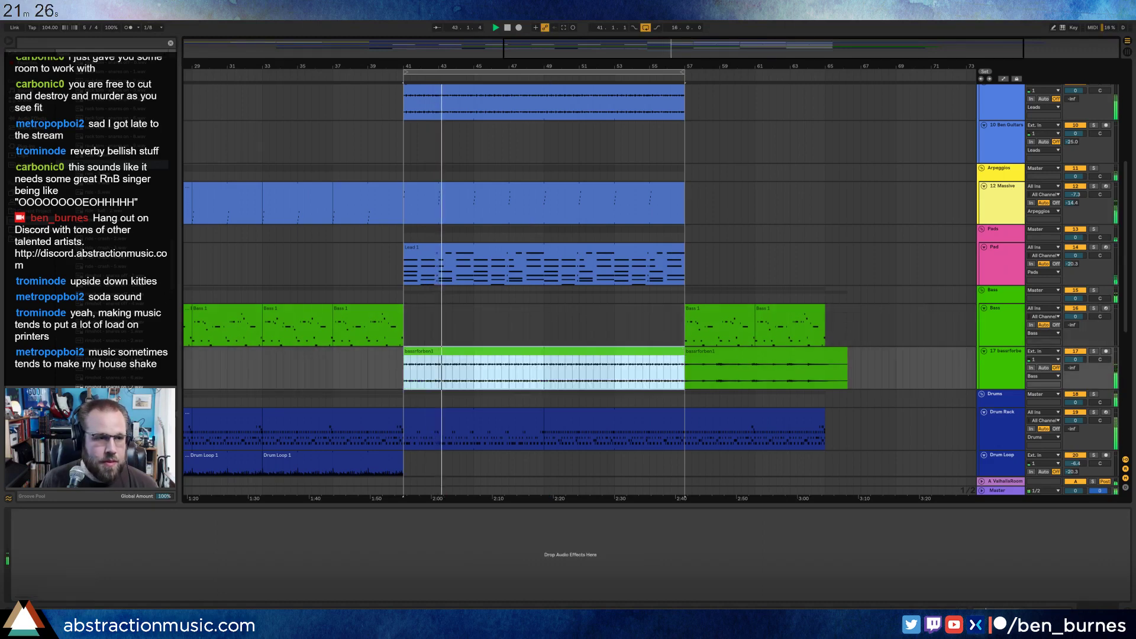
{"action": "left_click", "coordinate": [32, 119]}
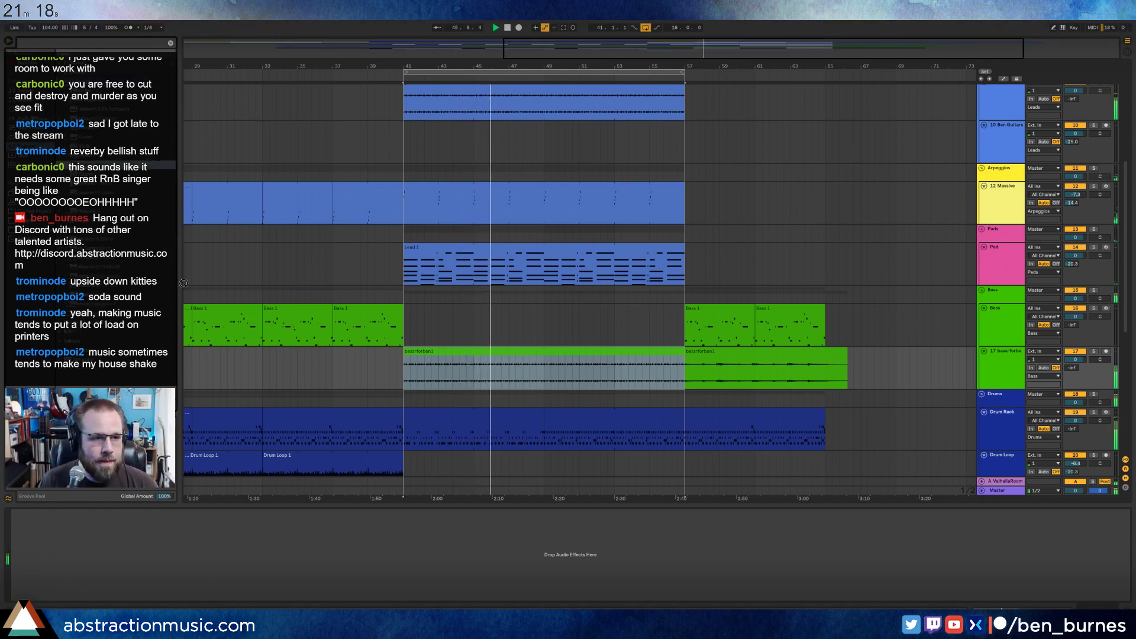
{"action": "left_click_drag", "start_coordinate": [184, 284], "coordinate": [231, 597]}
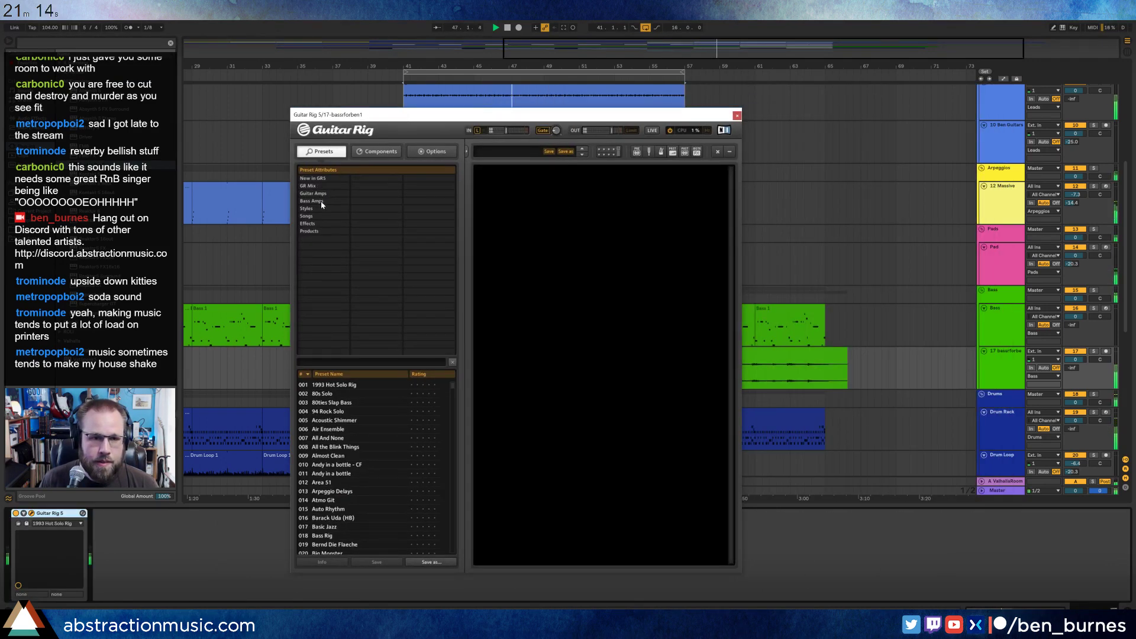
Filter the Guitar Rig presets to Bass Amps, Bass Pro, audition Clean Bass and load Bass Rig.
{"action": "left_click", "coordinate": [322, 201]}
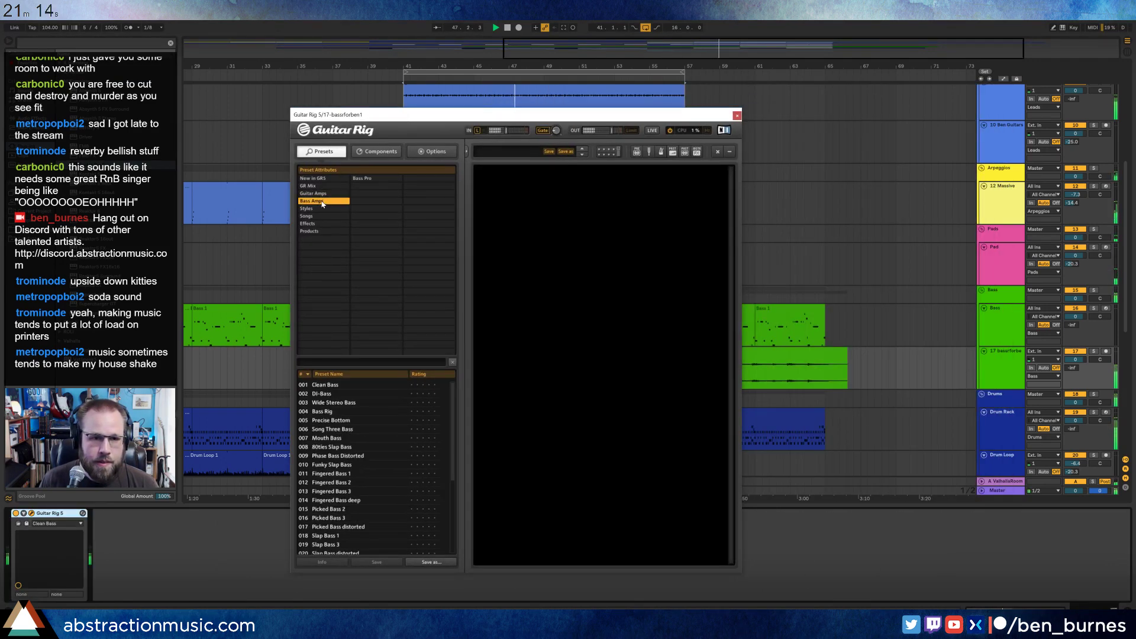
{"action": "left_click", "coordinate": [364, 179]}
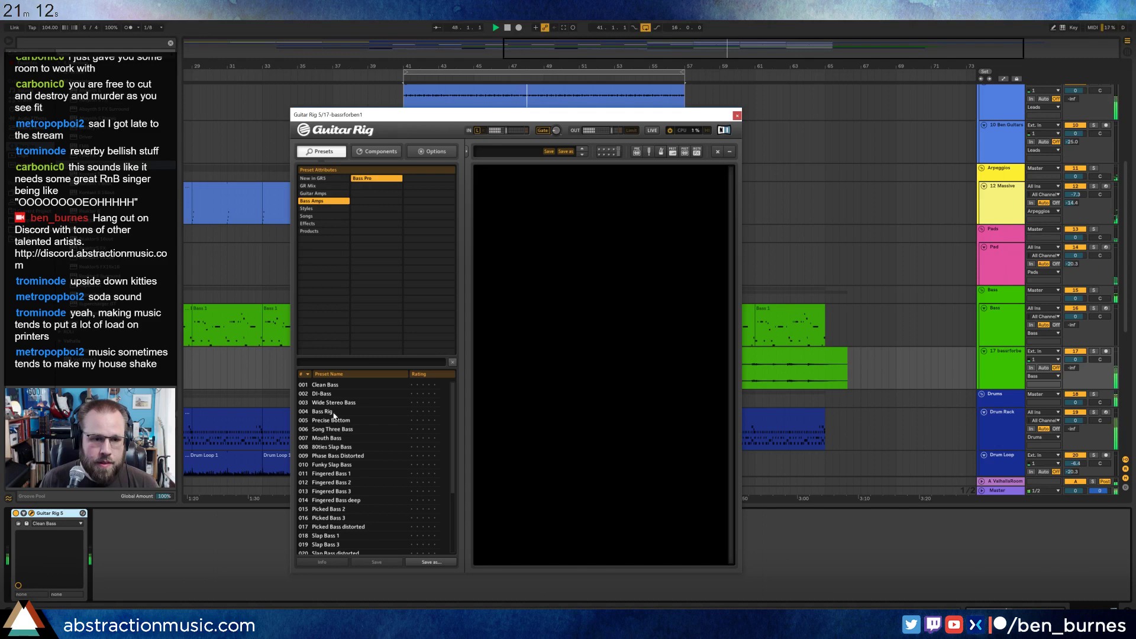
{"action": "left_click", "coordinate": [325, 384]}
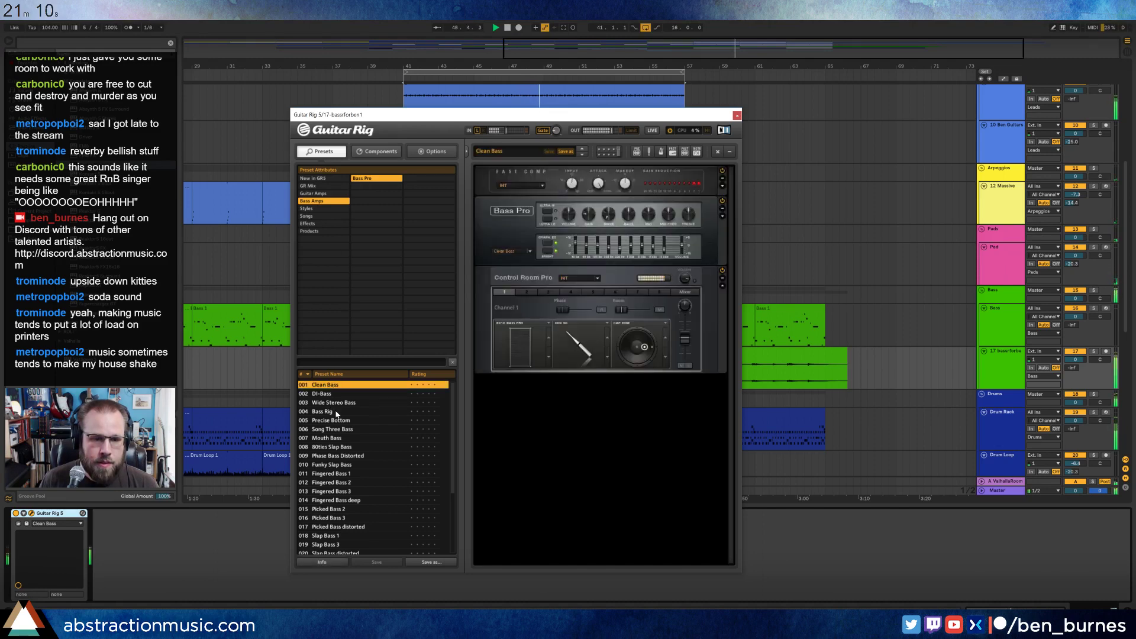
{"action": "left_click", "coordinate": [338, 412]}
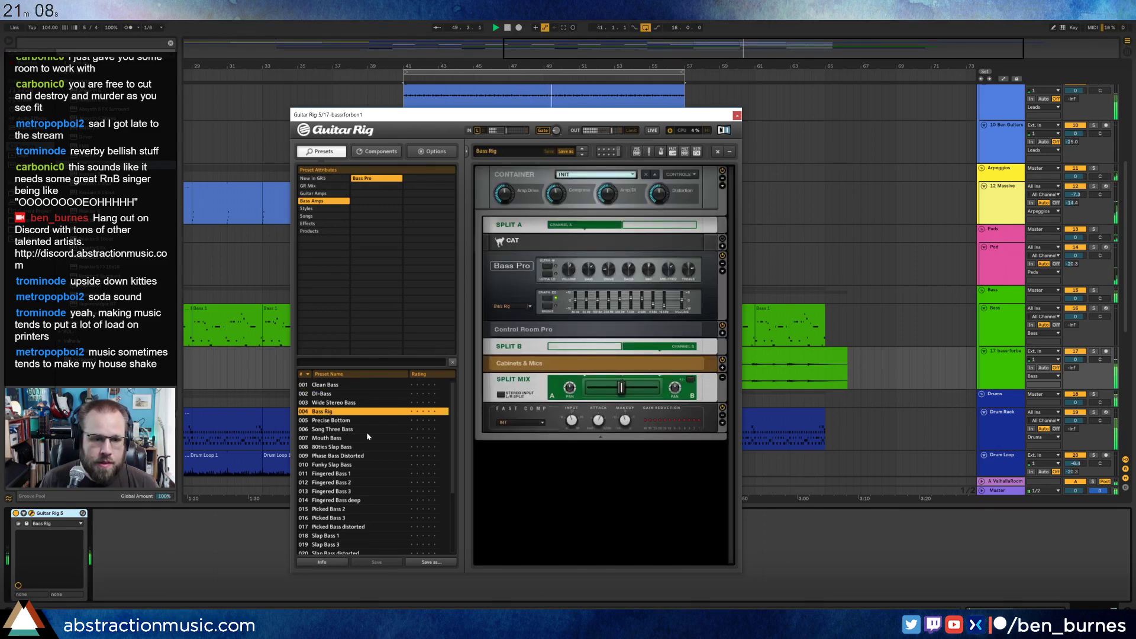
{"action": "left_click", "coordinate": [736, 116]}
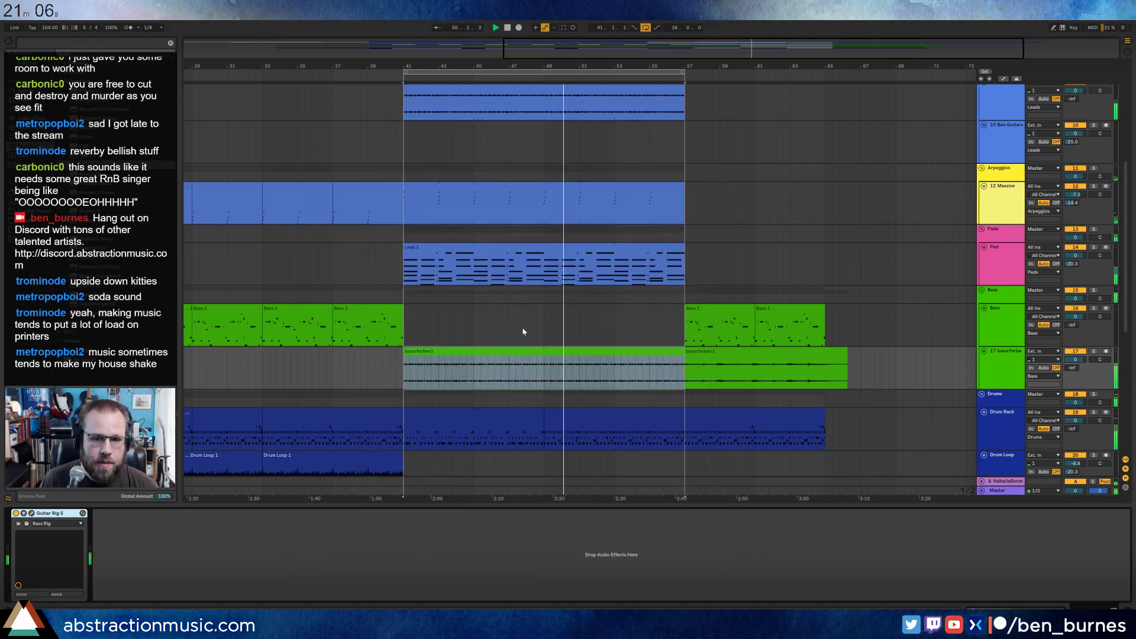
Open the recorded bass clip at bar 41, reset its warping by turning Warp off and on again, and play the section.
{"action": "double_click", "coordinate": [502, 367]}
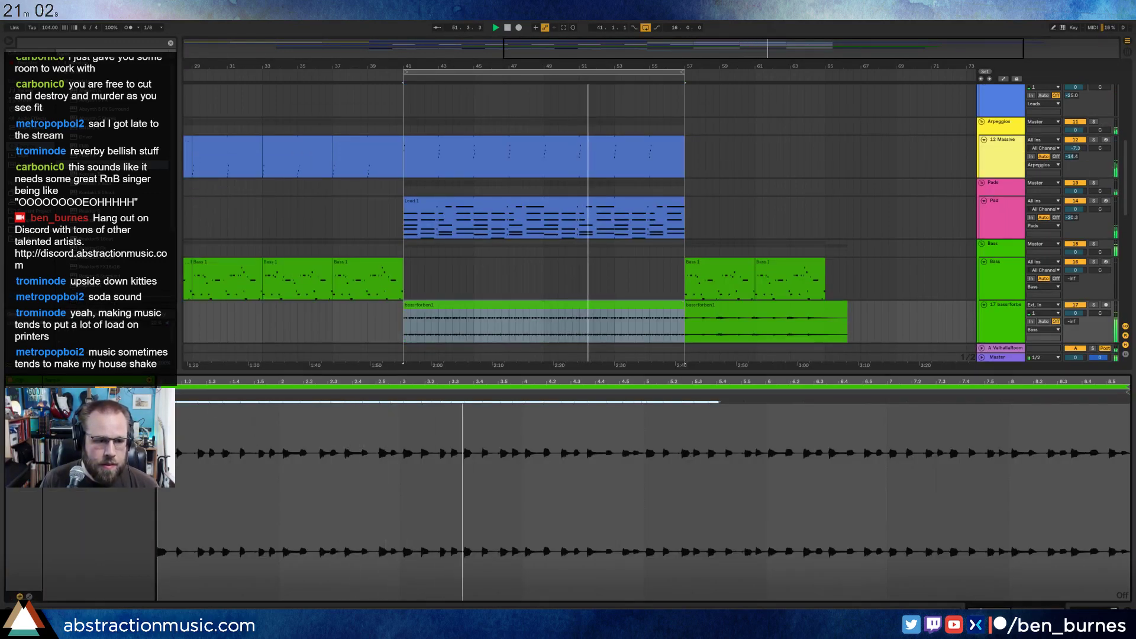
{"action": "left_click", "coordinate": [106, 390]}
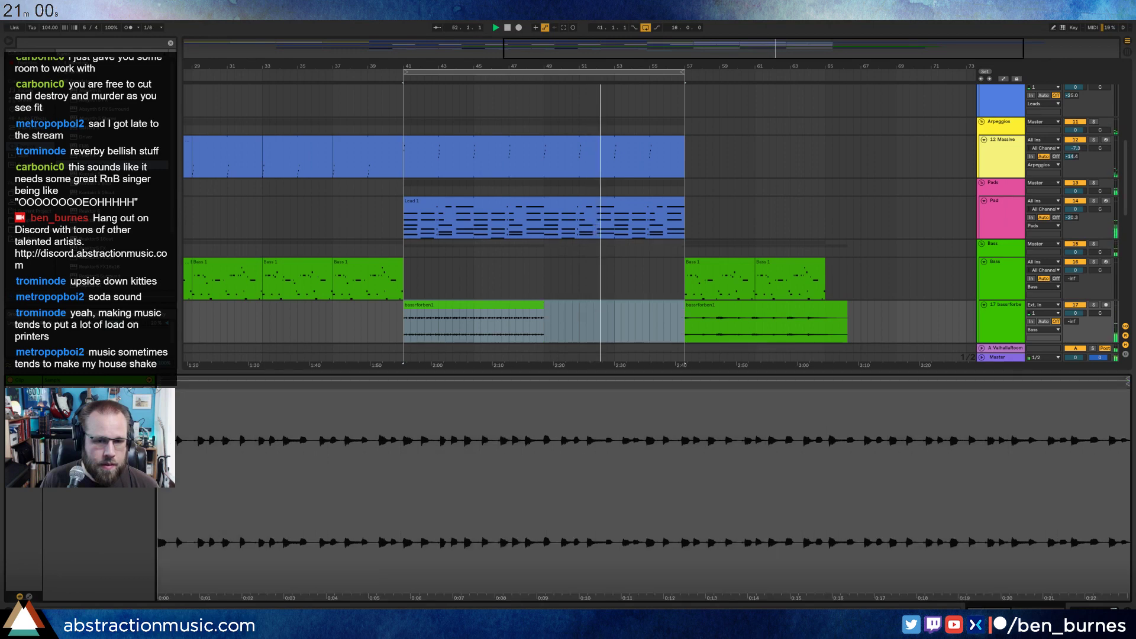
{"action": "left_click", "coordinate": [106, 391]}
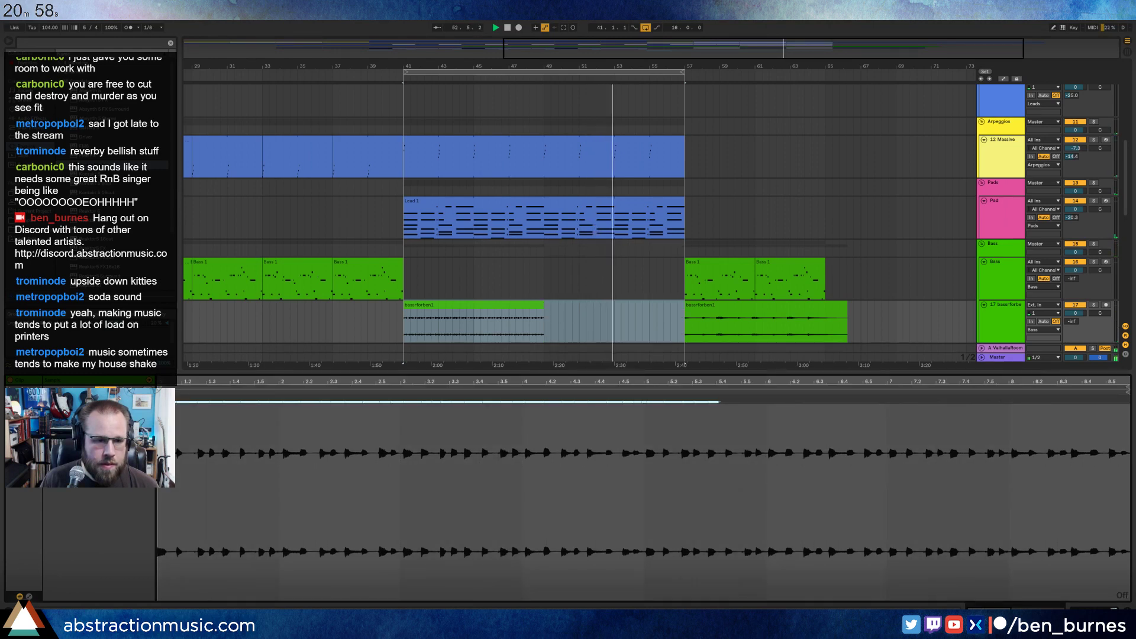
{"action": "key", "text": "space"}
{"action": "key", "text": "space"}
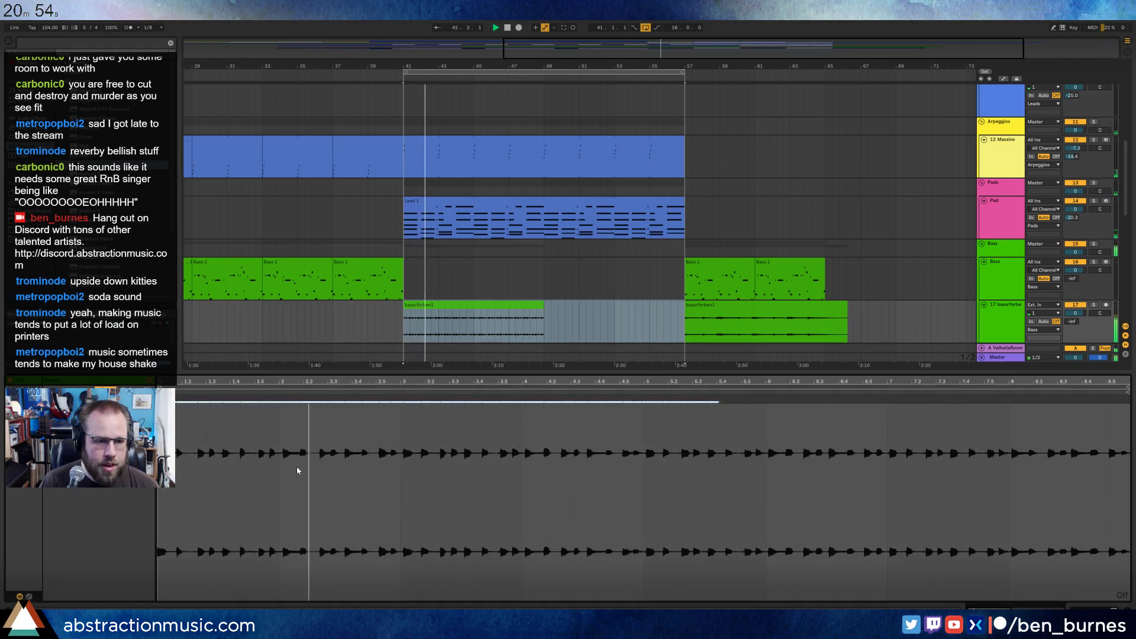
Try to place and shift warp markers by hand on the bass notes just after beat 1.2, and undo the moves.
{"action": "left_click_drag", "start_coordinate": [199, 391], "coordinate": [199, 400]}
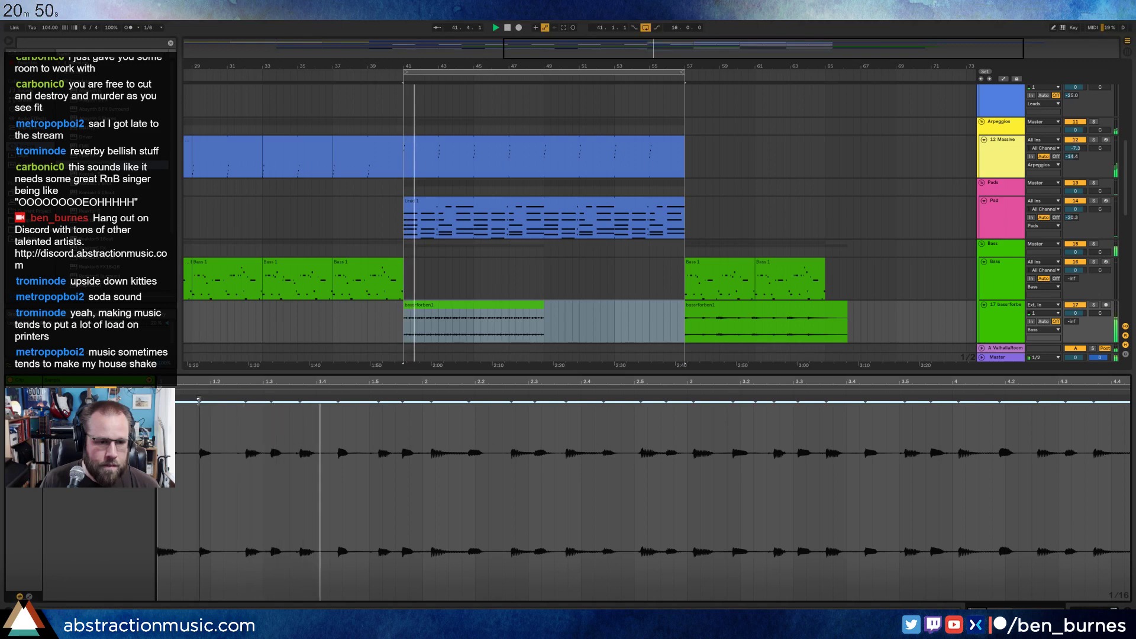
{"action": "key", "text": "space"}
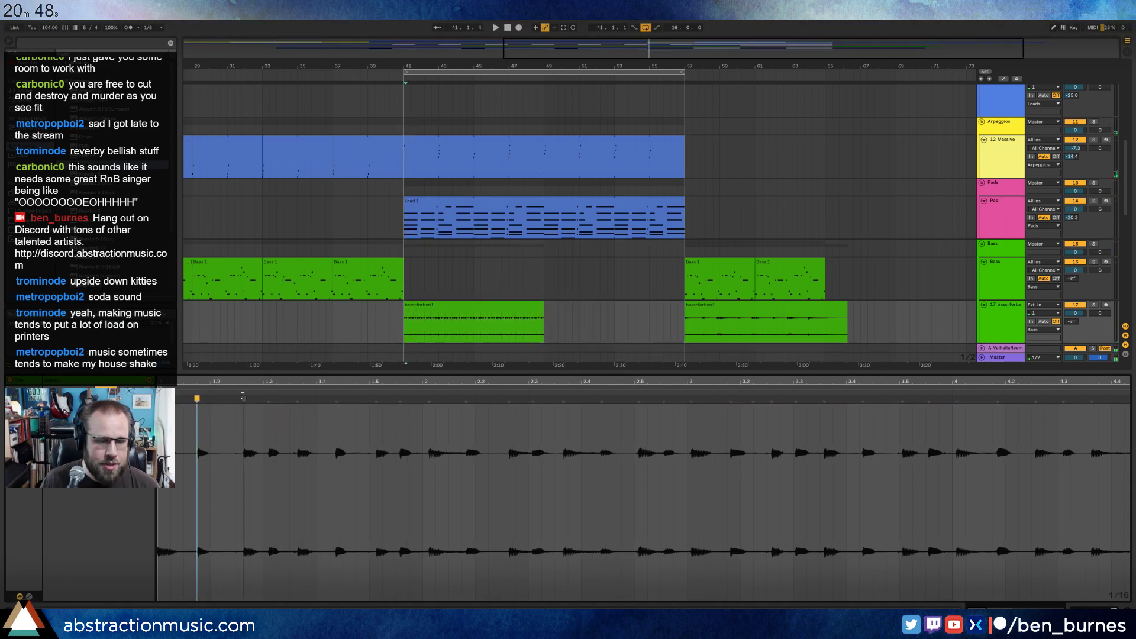
{"action": "key", "text": "ctrl+z"}
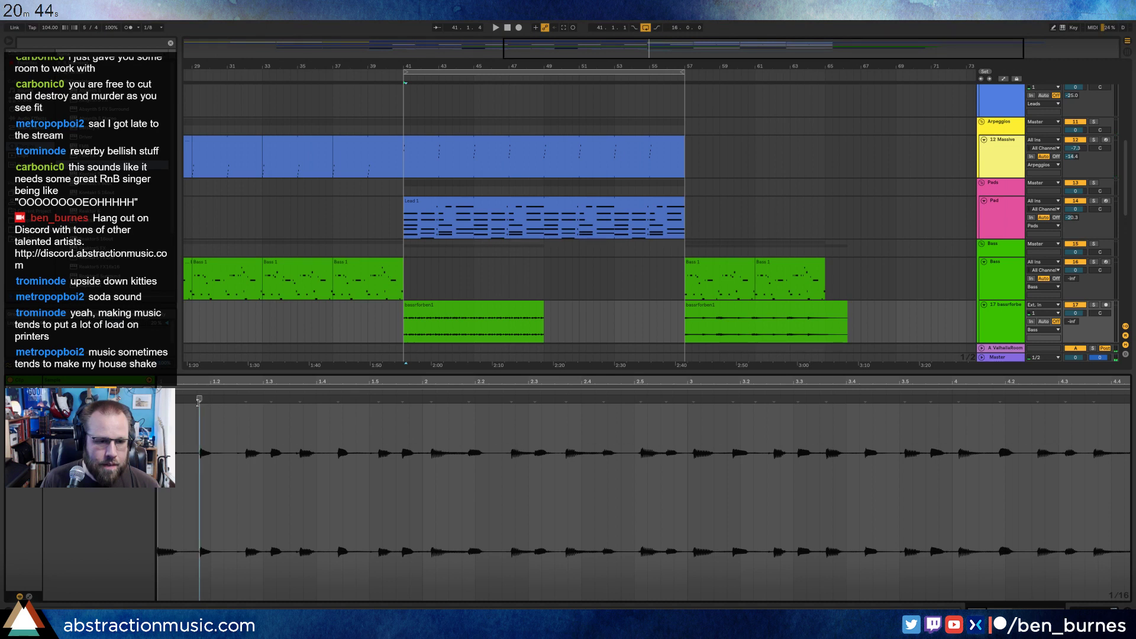
{"action": "left_click_drag", "start_coordinate": [246, 401], "coordinate": [249, 400]}
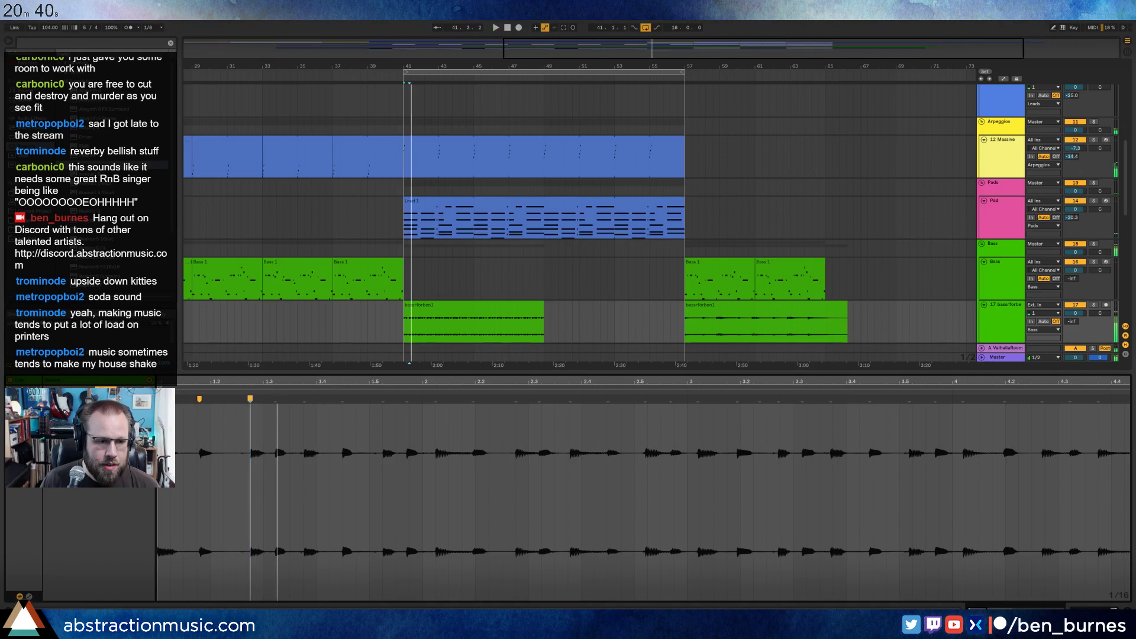
{"action": "left_click_drag", "start_coordinate": [249, 398], "coordinate": [237, 398]}
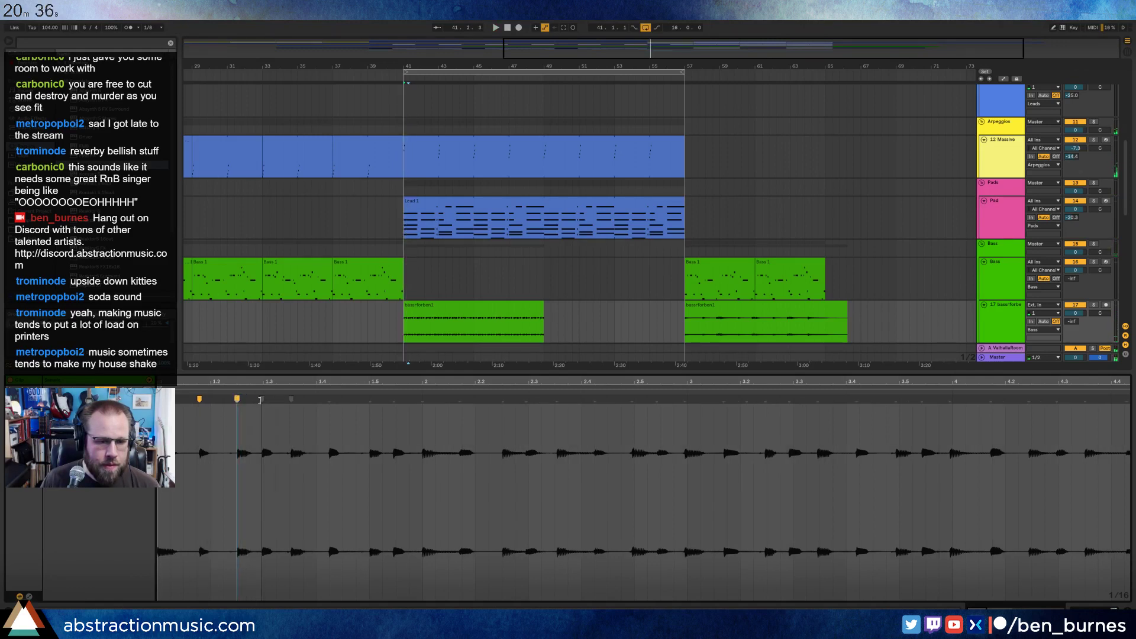
{"action": "key", "text": "ctrl+z"}
{"action": "key", "text": "ctrl+z"}
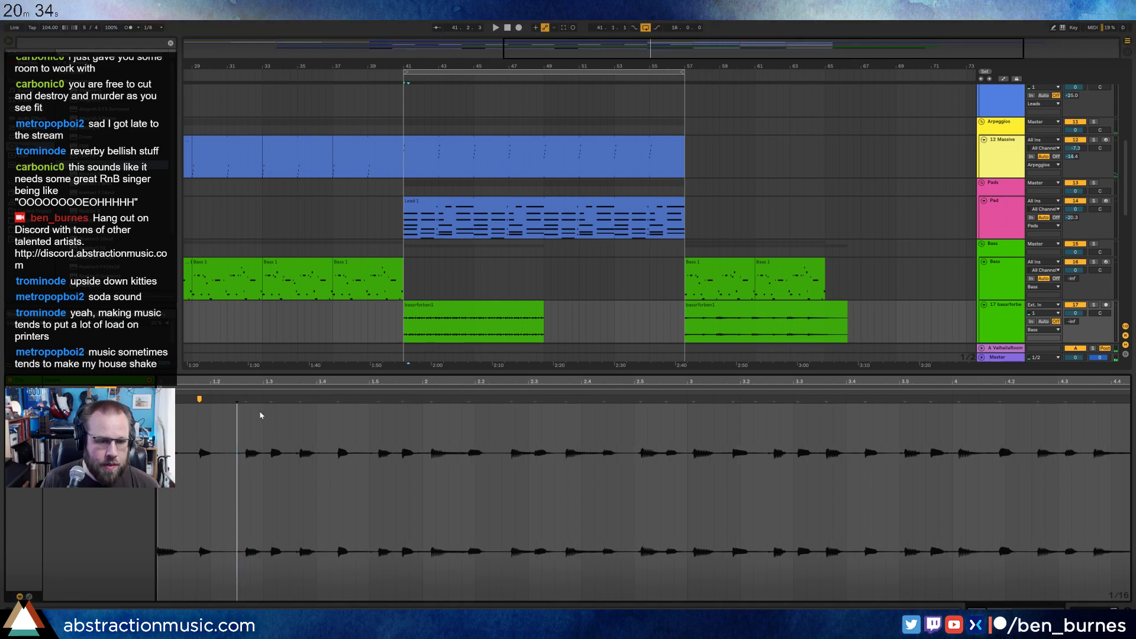
Quantize the entire recorded bass clip and play it back from bar 41.
{"action": "key", "text": "ctrl+a"}
{"action": "key", "text": "ctrl+u"}
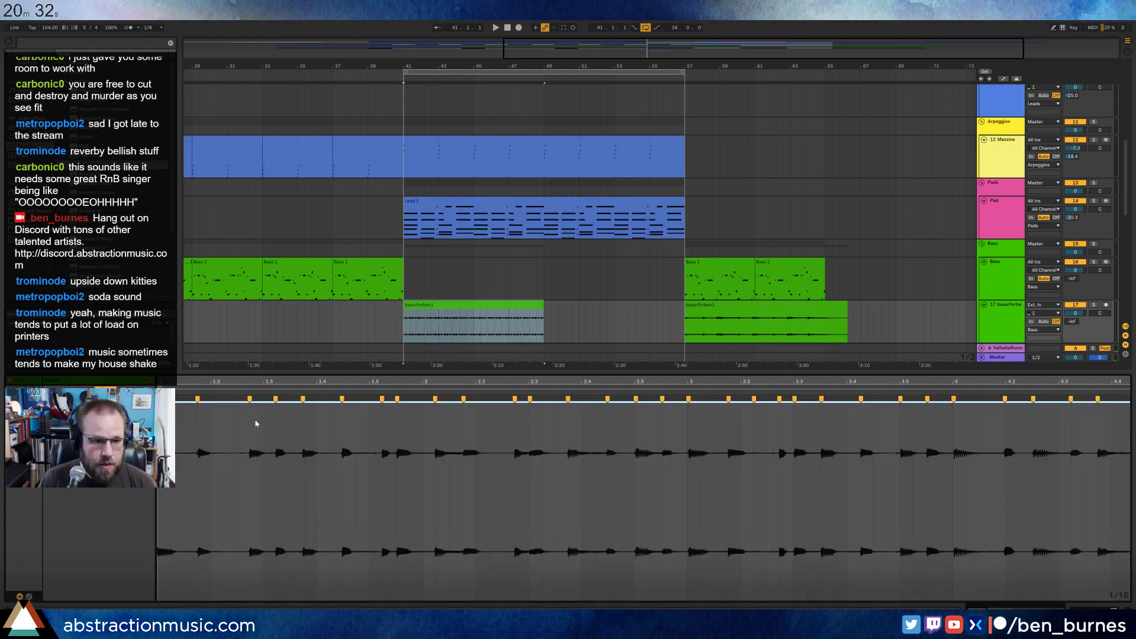
{"action": "key", "text": "space"}
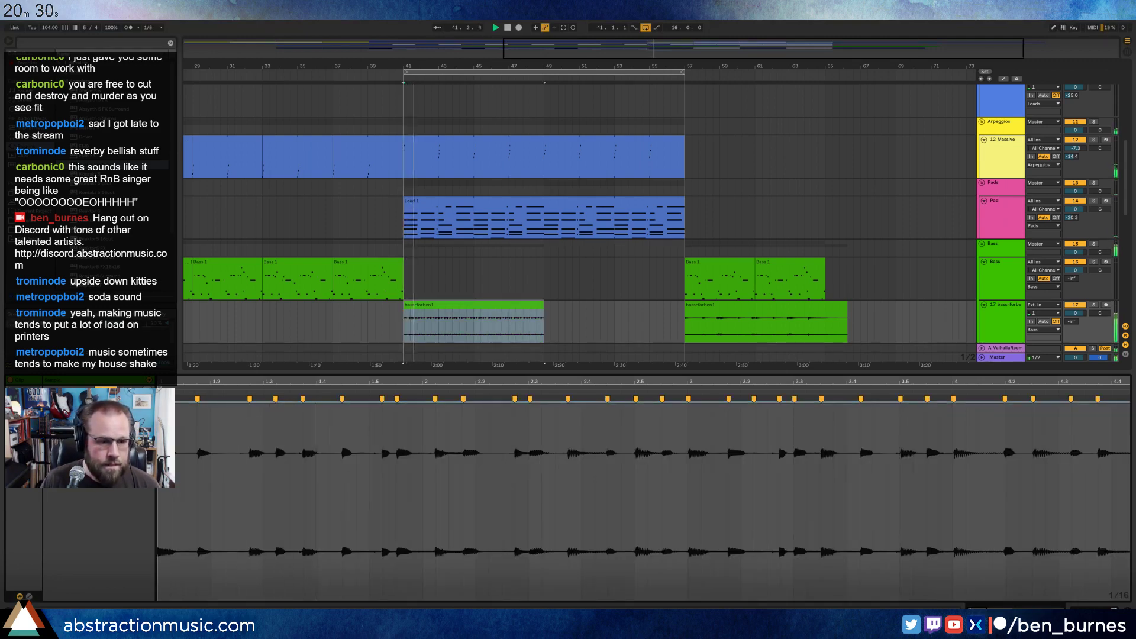
Move the misplaced warp markers between beats 1.2 and 3.3 of the bass clip slightly earlier onto the grid, checking by playback.
{"action": "key", "text": "ctrl+a"}
{"action": "left_click", "coordinate": [238, 424]}
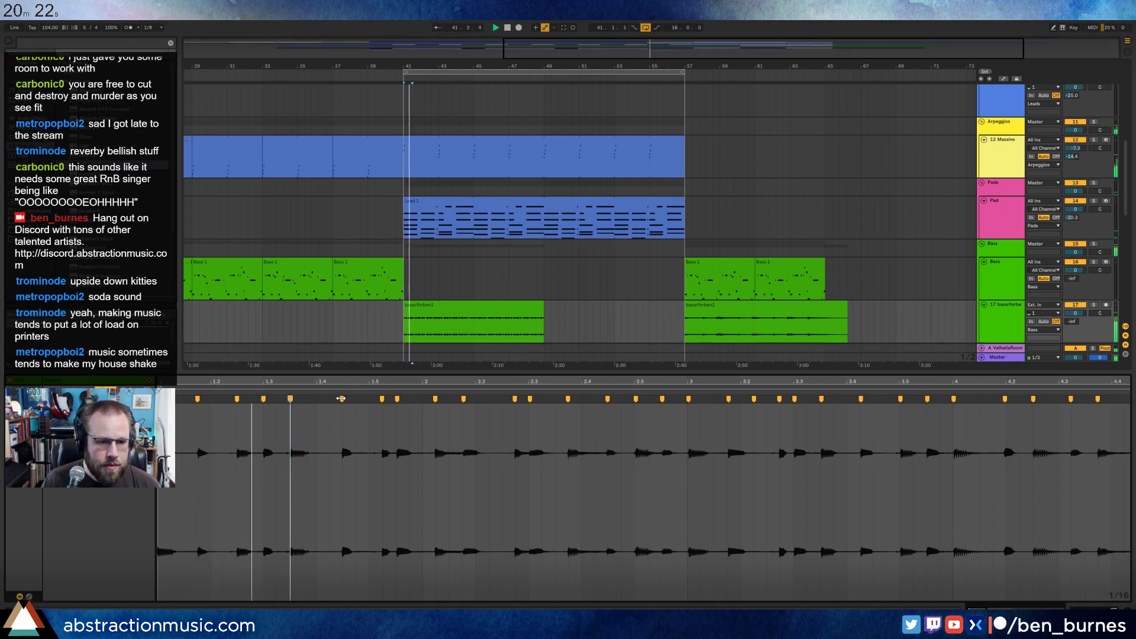
{"action": "key", "text": "space"}
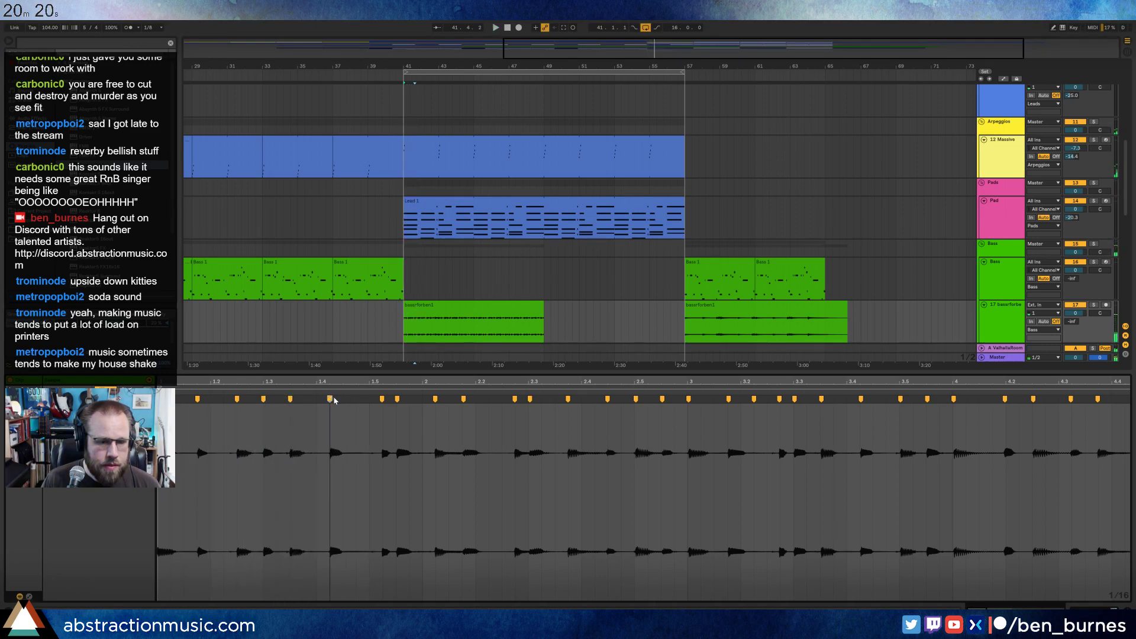
{"action": "key", "text": "space"}
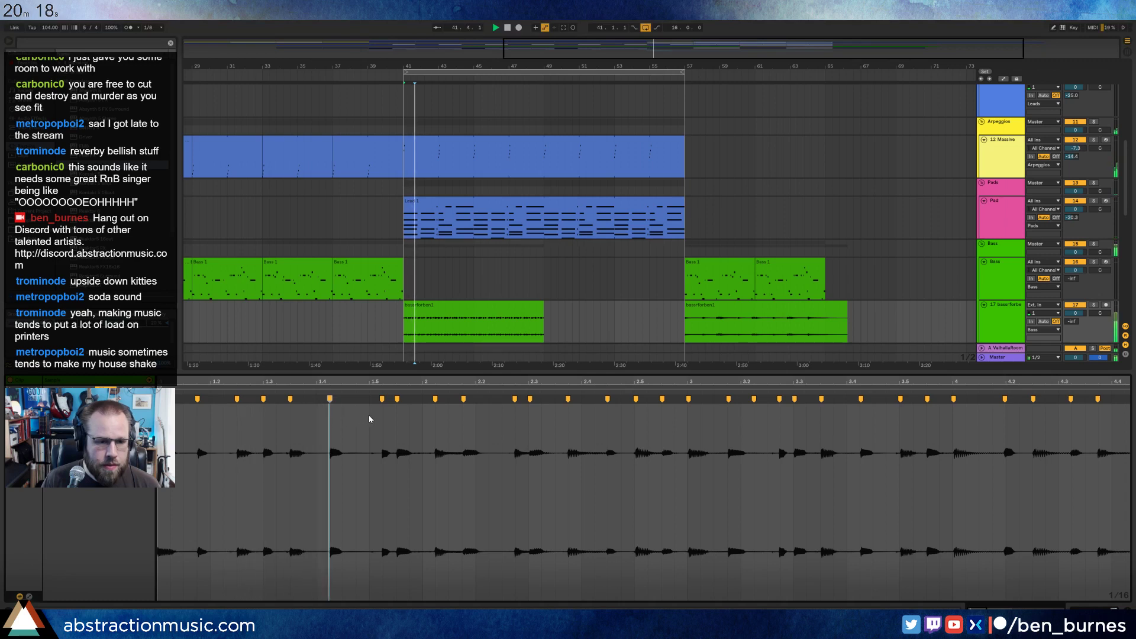
{"action": "left_click_drag", "start_coordinate": [382, 400], "coordinate": [370, 400]}
{"action": "key", "text": "space"}
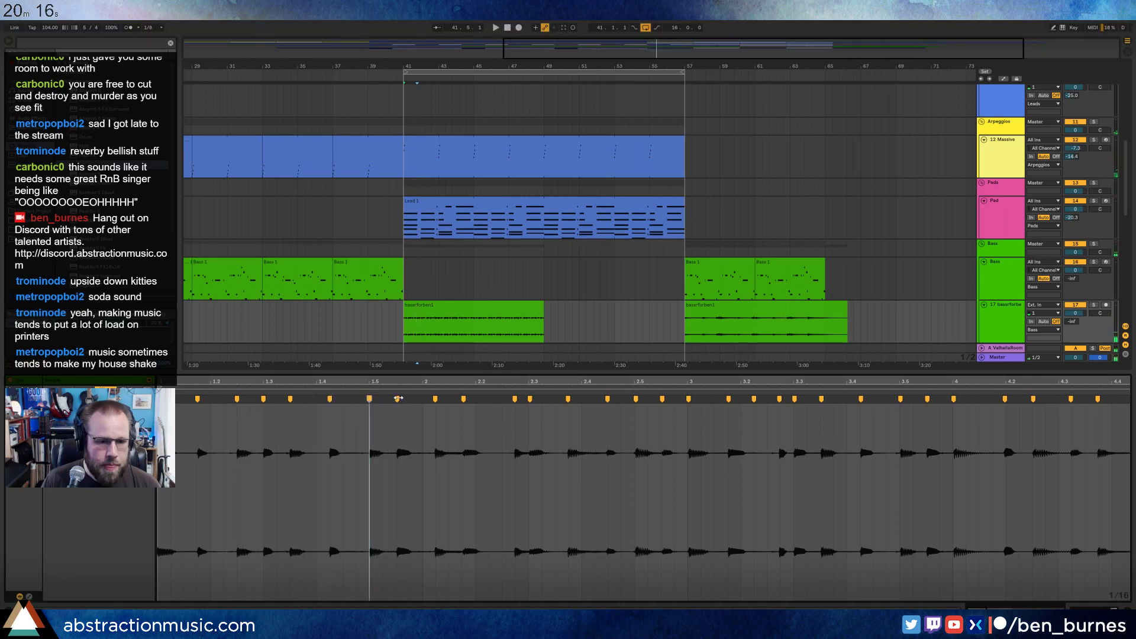
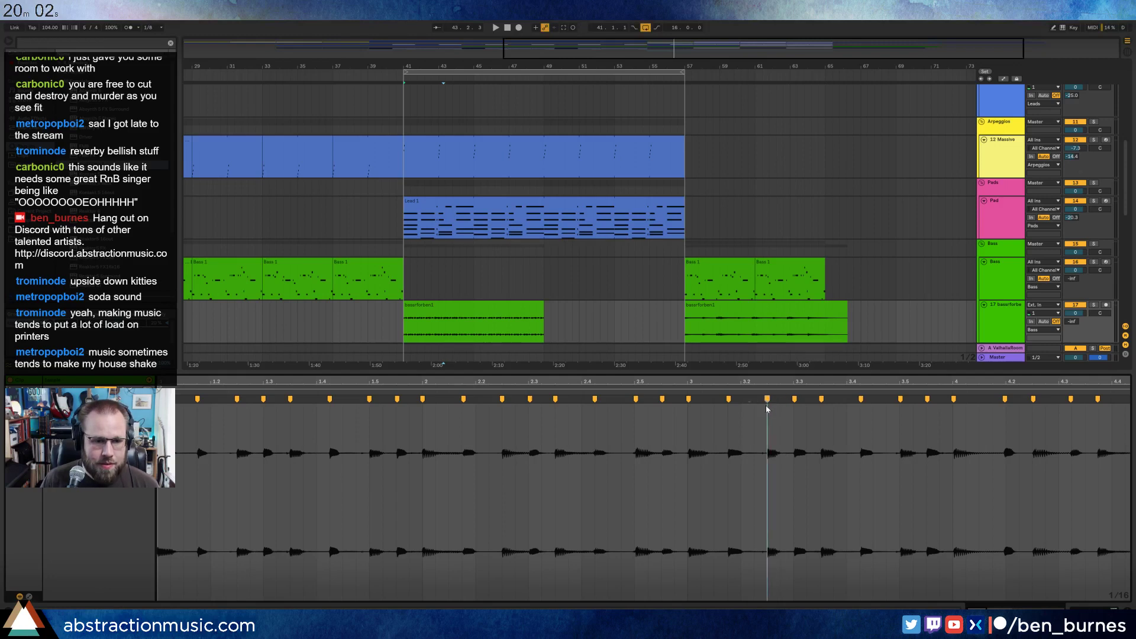
{"action": "key", "text": "space"}
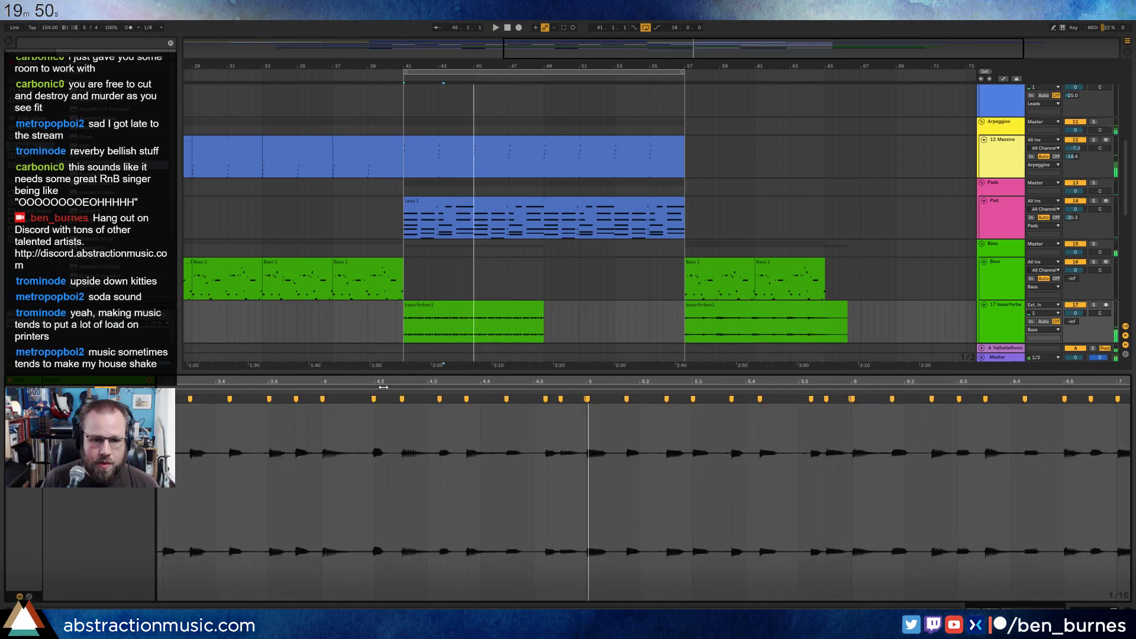
Solo the recorded bass and Drum Rack tracks and play the bass clip from around its third bar.
{"action": "left_click", "coordinate": [312, 393]}
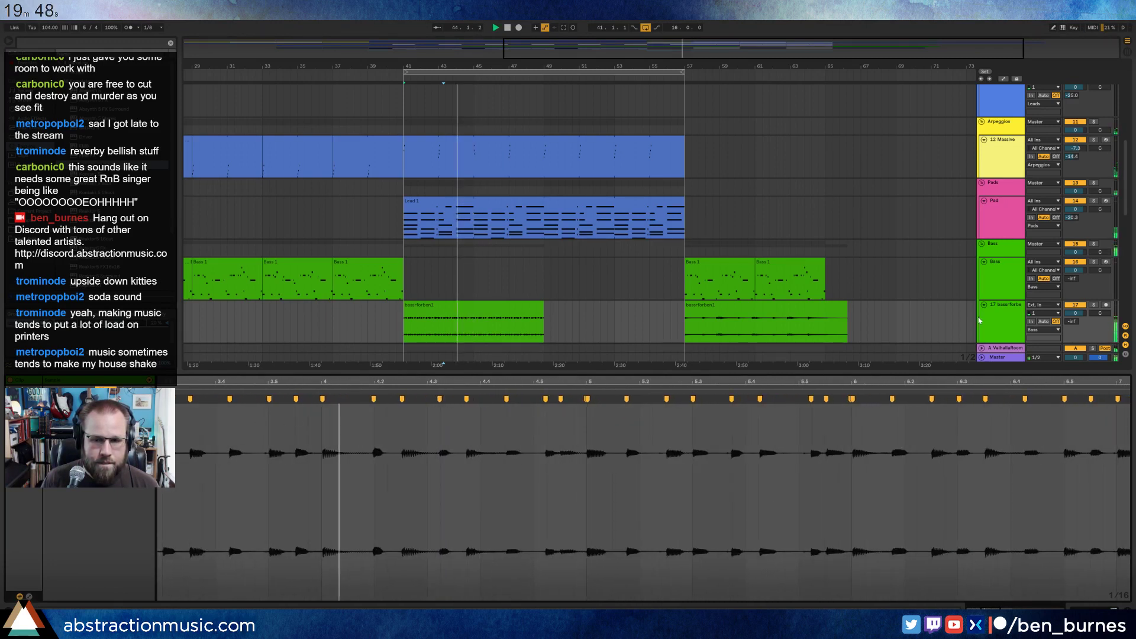
{"action": "left_click", "coordinate": [1094, 305]}
{"action": "scroll", "coordinate": [971, 289], "scroll_direction": "down", "scroll_amount": 5}
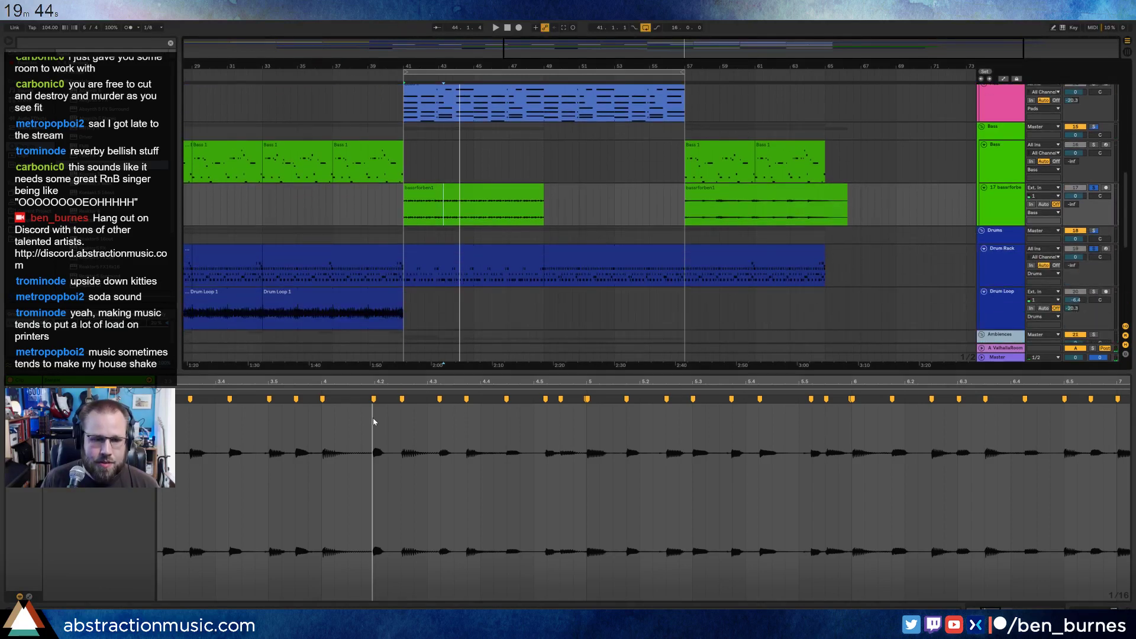
{"action": "key", "text": "space"}
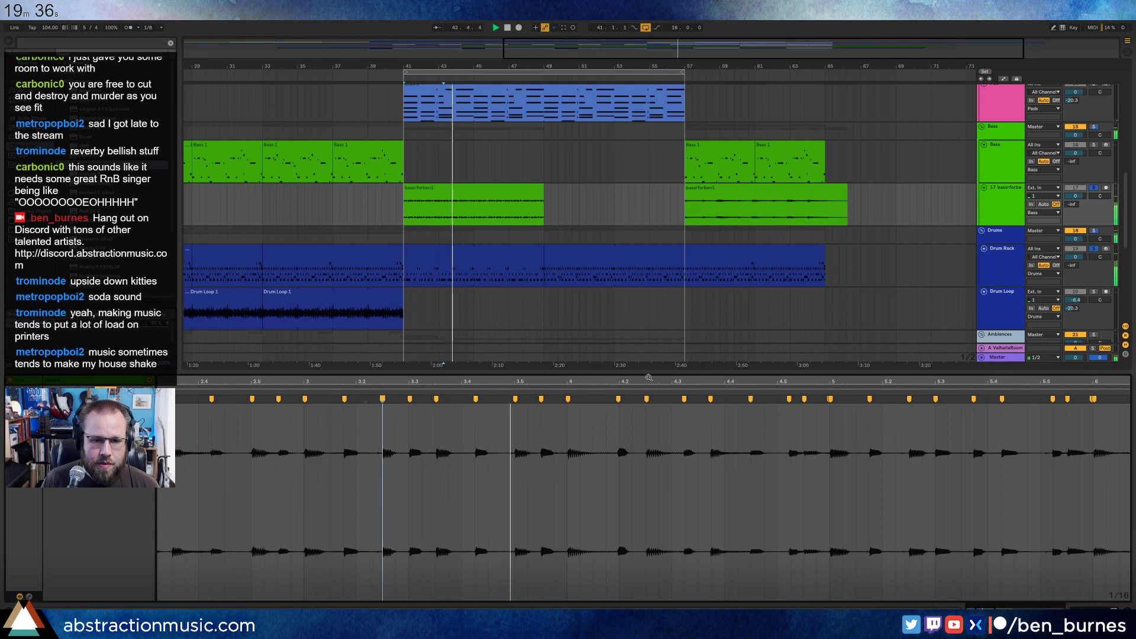
Shift the late warp markers around beats 4.2 to 4.5 of the bass clip earlier onto the grid.
{"action": "key", "text": "space"}
{"action": "left_click_drag", "start_coordinate": [396, 399], "coordinate": [383, 398]}
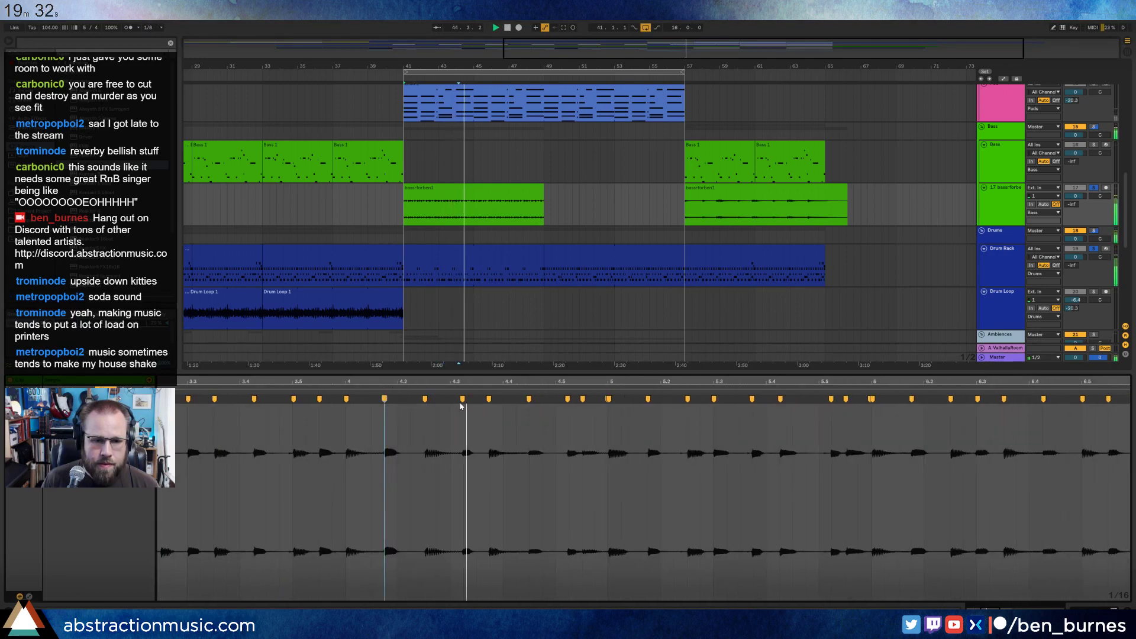
{"action": "left_click_drag", "start_coordinate": [462, 399], "coordinate": [450, 399]}
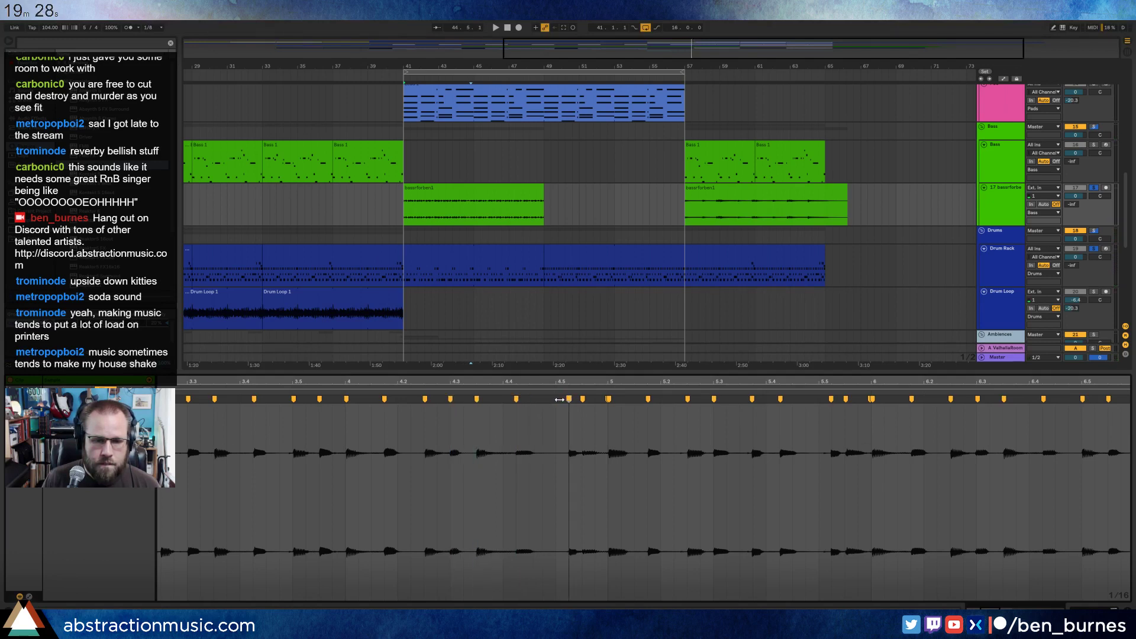
Loop only the first four bars of the bass clip and extend the clip in the arrangement to bar 57.
{"action": "left_click", "coordinate": [404, 390]}
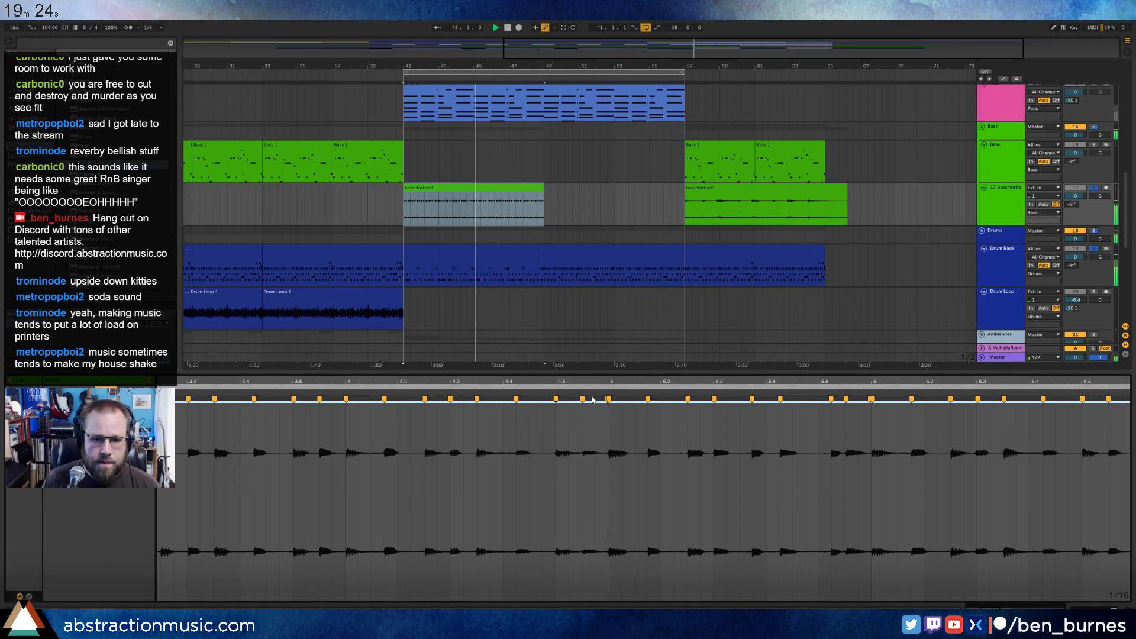
{"action": "left_click_drag", "start_coordinate": [719, 378], "coordinate": [395, 388]}
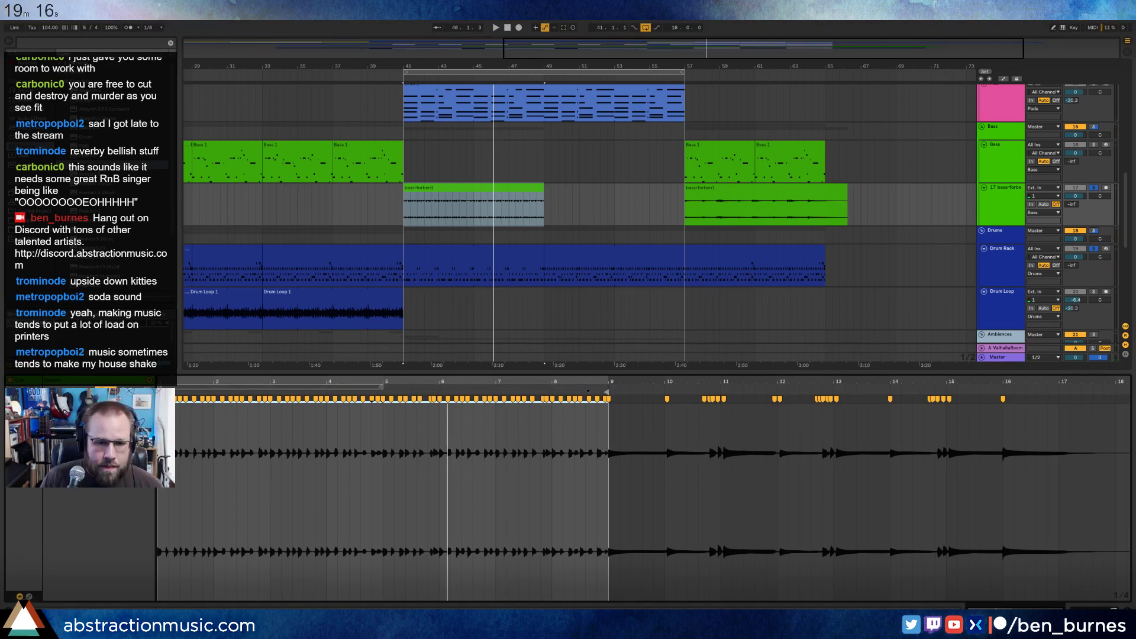
{"action": "left_click_drag", "start_coordinate": [587, 391], "coordinate": [382, 391]}
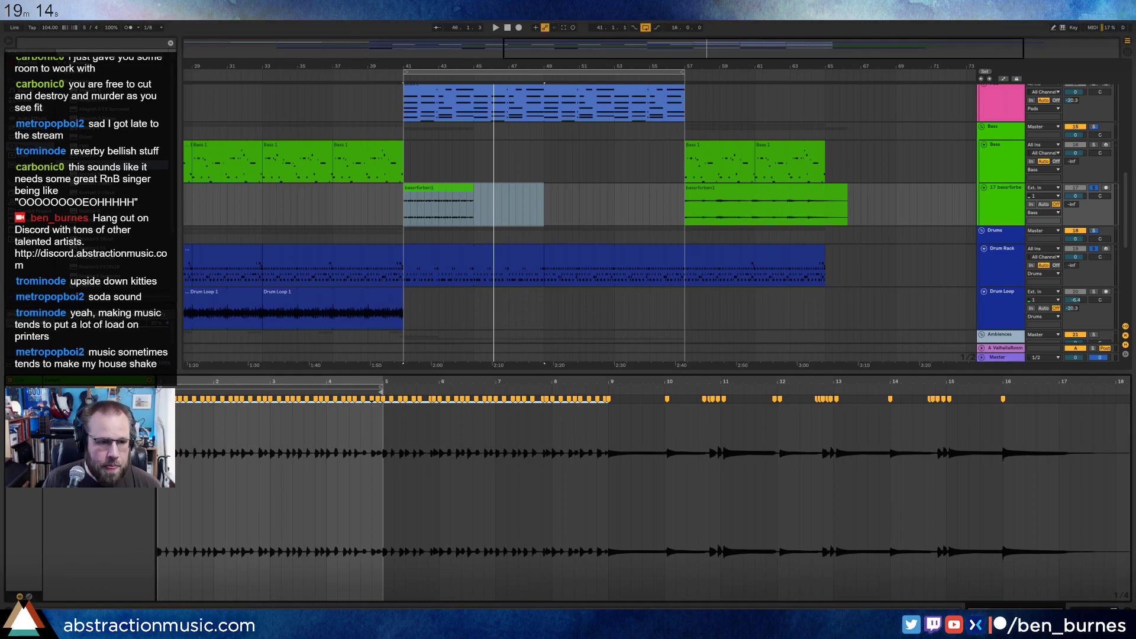
{"action": "left_click", "coordinate": [474, 196]}
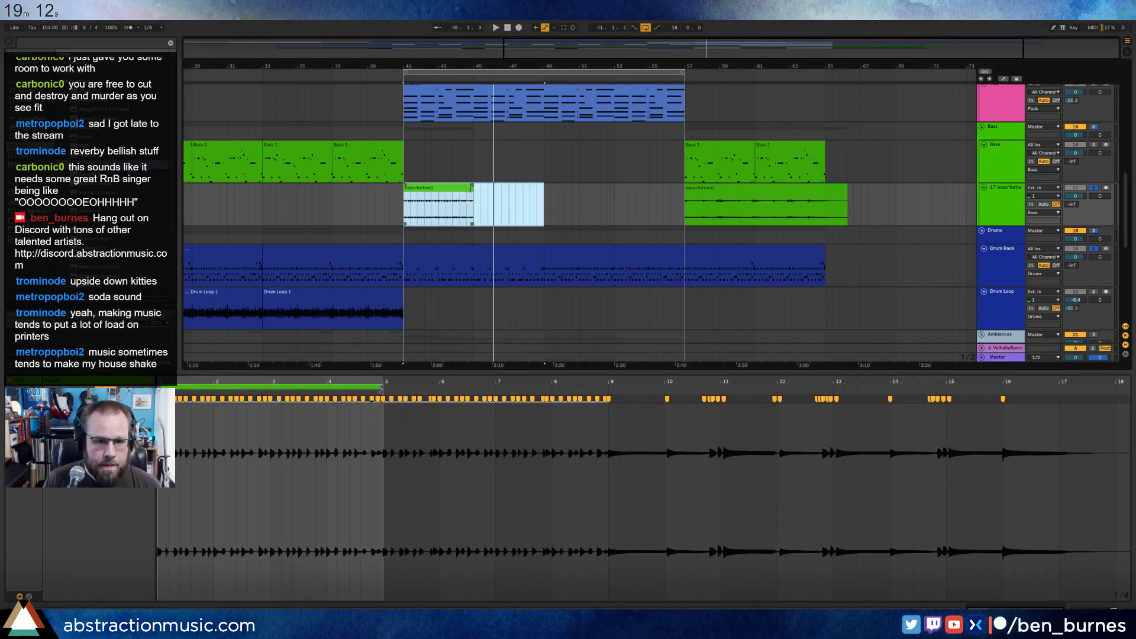
{"action": "left_click_drag", "start_coordinate": [471, 189], "coordinate": [685, 191]}
Audition the bass clips from bars 57 and 41, and unsolo the recorded bass and Drum Rack tracks.
{"action": "left_click", "coordinate": [701, 189]}
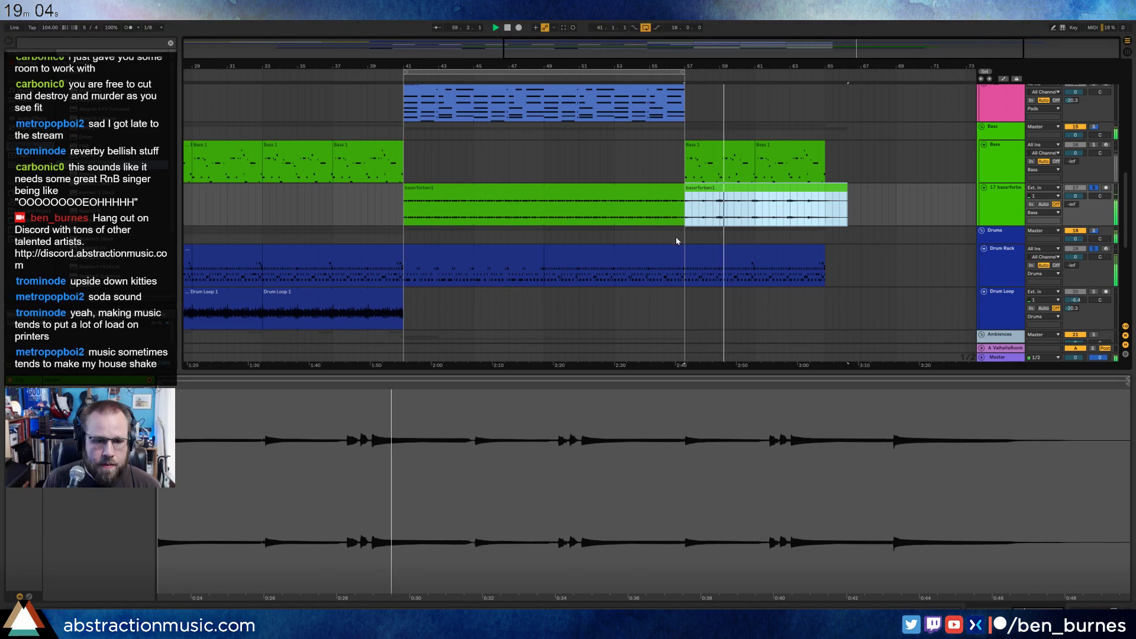
{"action": "left_click", "coordinate": [569, 191]}
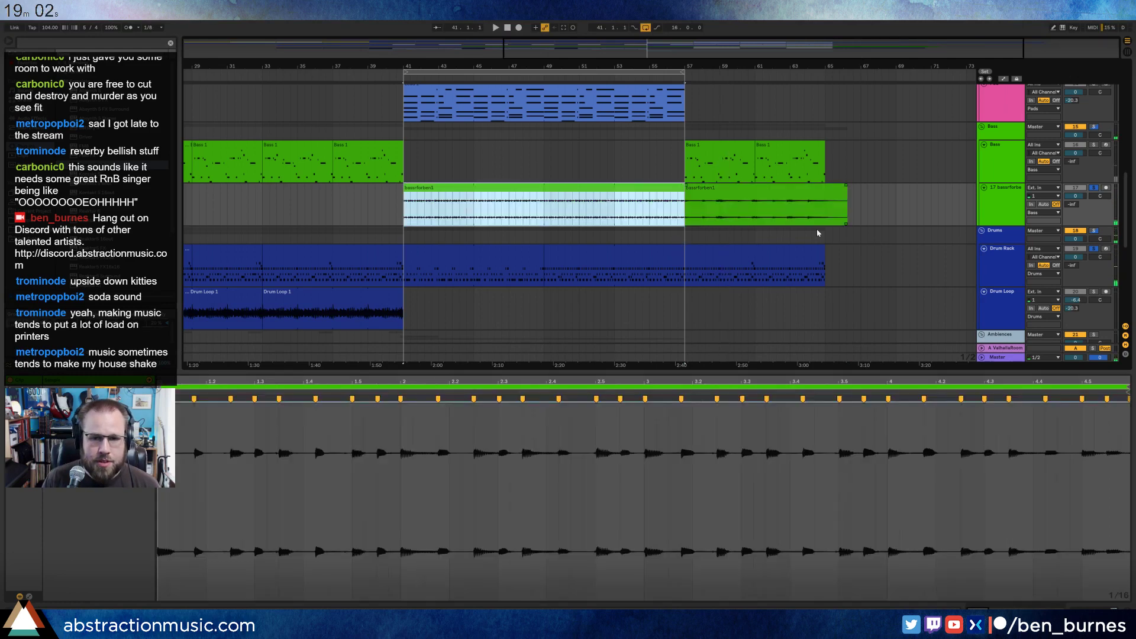
{"action": "scroll", "coordinate": [597, 256], "scroll_direction": "up", "scroll_amount": 4}
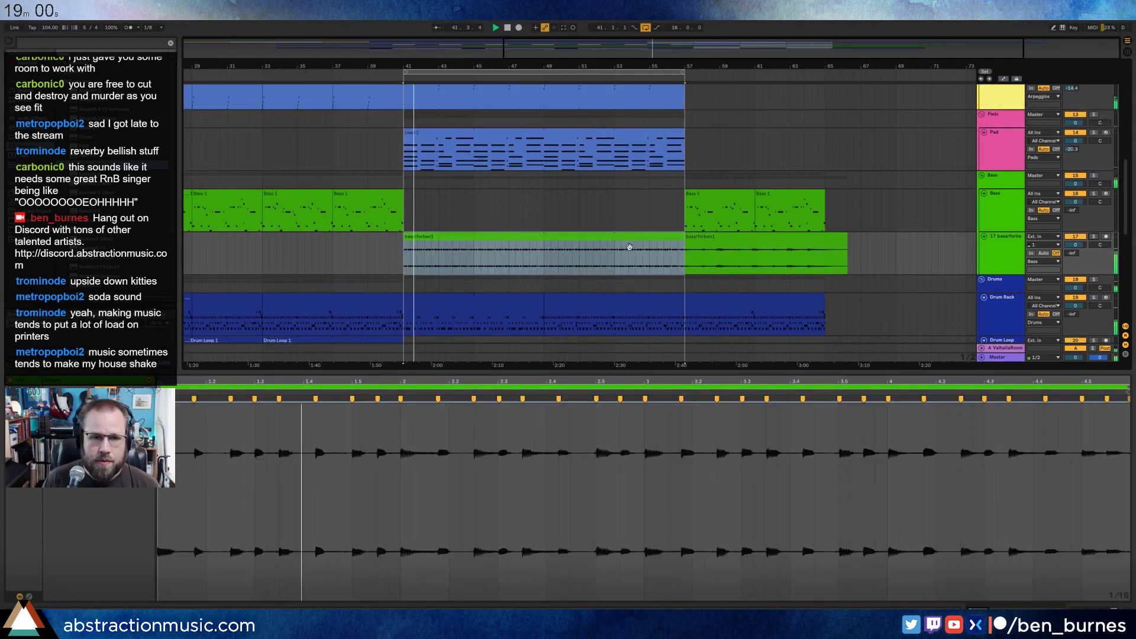
{"action": "scroll", "coordinate": [598, 256], "scroll_direction": "up", "scroll_amount": 2}
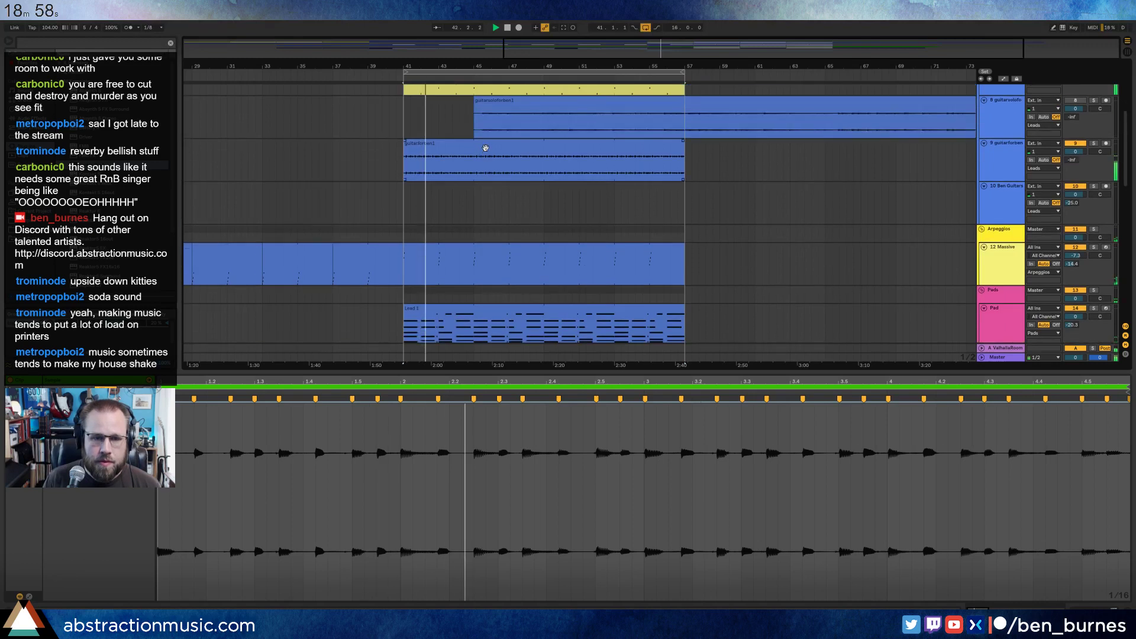
Quantize the full audio of the rhythm guitar clip starting at bar 41 and show its track's device chain.
{"action": "left_click", "coordinate": [482, 152]}
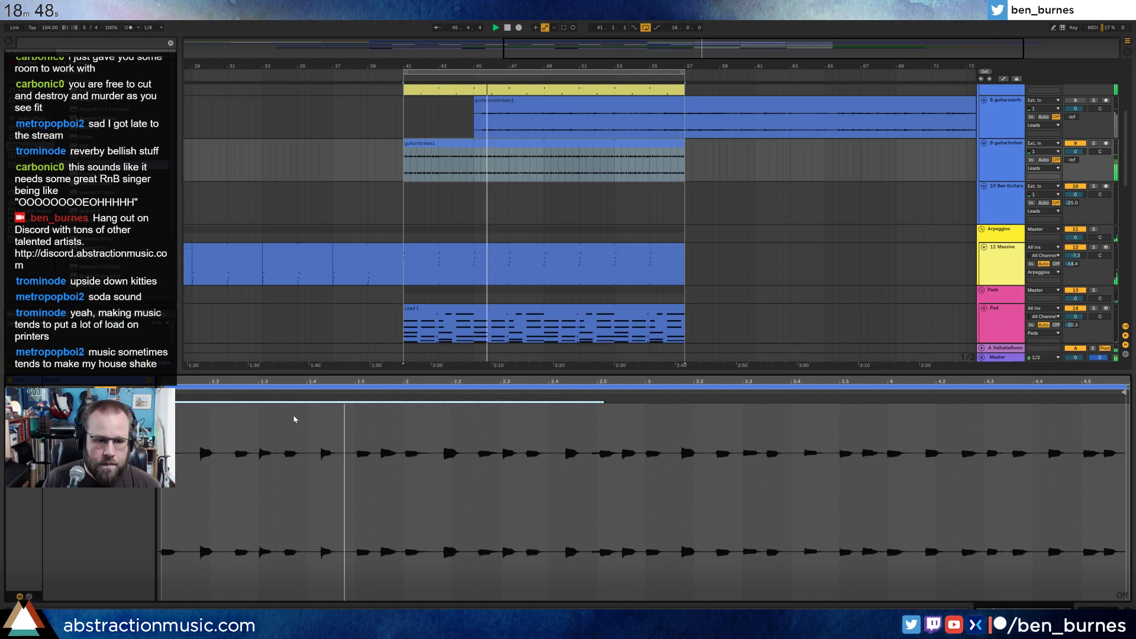
{"action": "left_click", "coordinate": [397, 430]}
{"action": "key", "text": "ctrl+a"}
{"action": "key", "text": "space"}
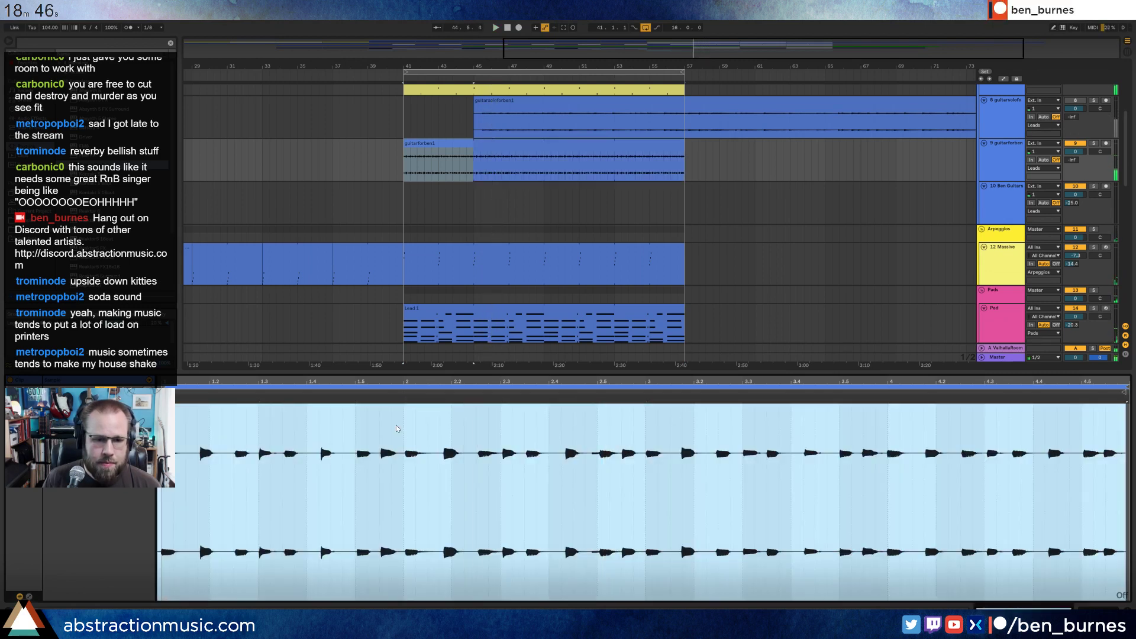
{"action": "left_click", "coordinate": [333, 428]}
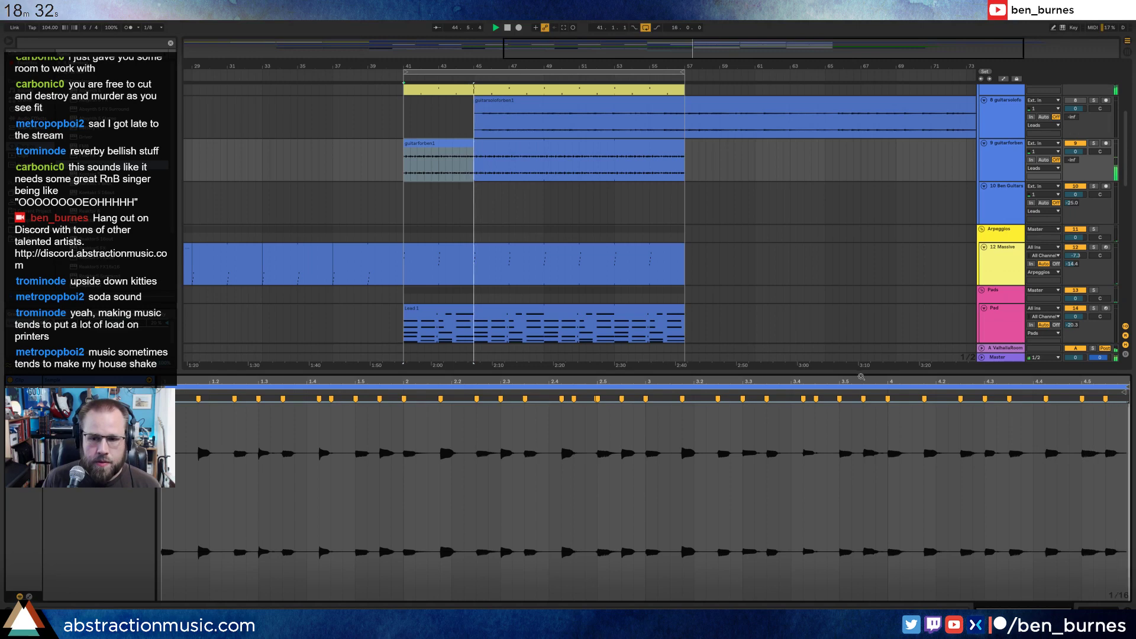
{"action": "key", "text": "shift+Tab"}
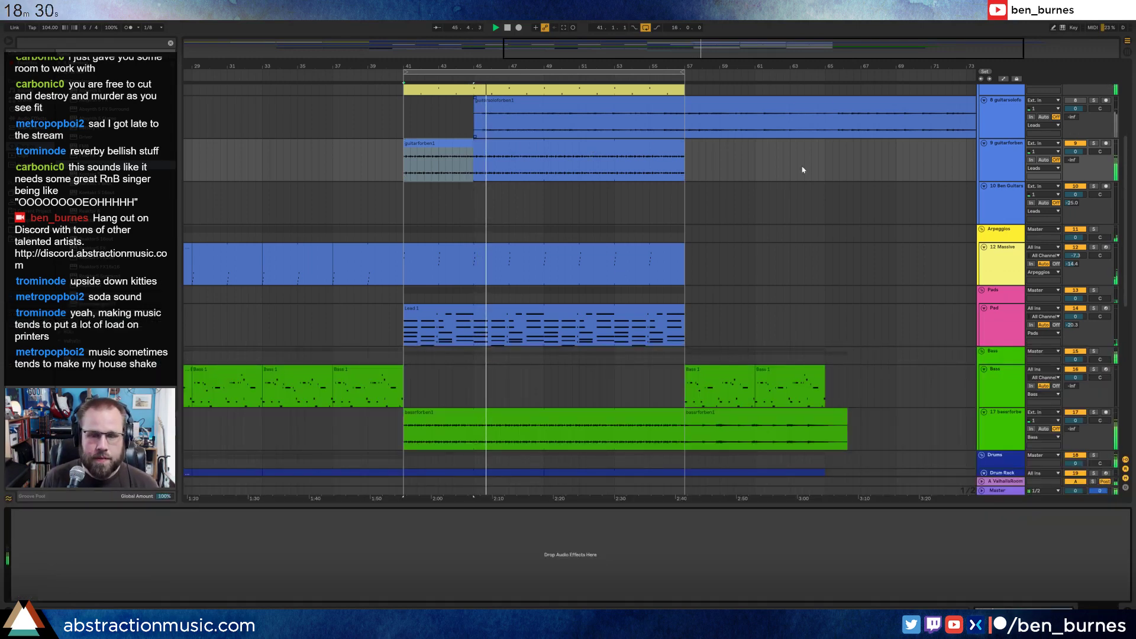
Move the guitar solo clip so it starts at bar 49, stop playback and activate the guitar solo track.
{"action": "scroll", "coordinate": [745, 284], "scroll_direction": "up", "scroll_amount": 3}
{"action": "scroll", "coordinate": [720, 289], "scroll_direction": "up", "scroll_amount": 2}
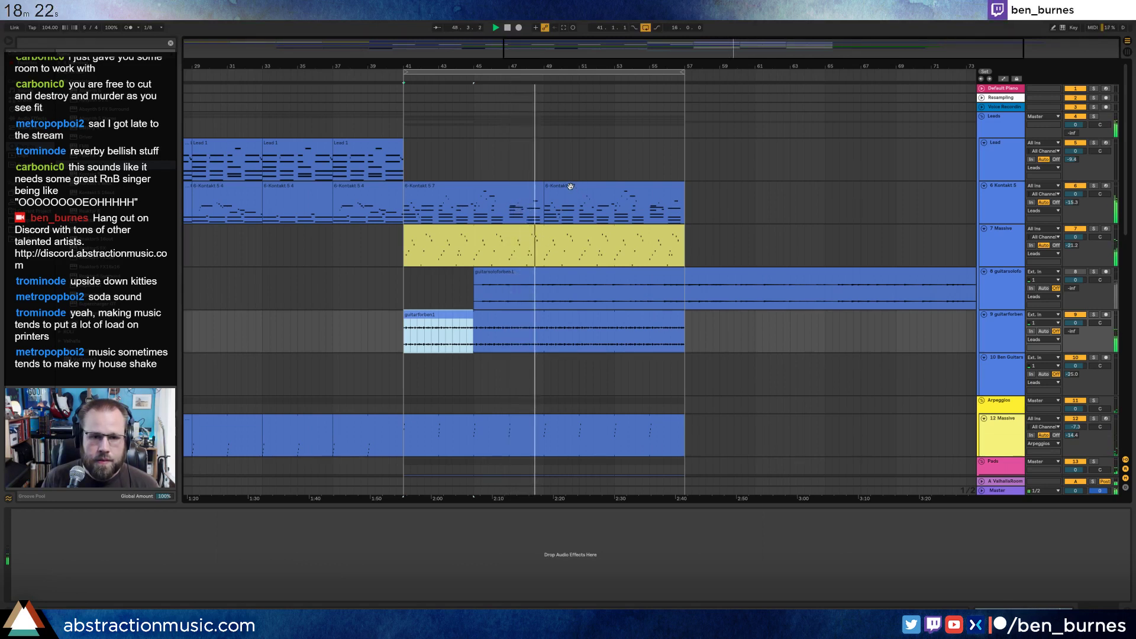
{"action": "left_click_drag", "start_coordinate": [501, 274], "coordinate": [572, 273]}
{"action": "key", "text": "space"}
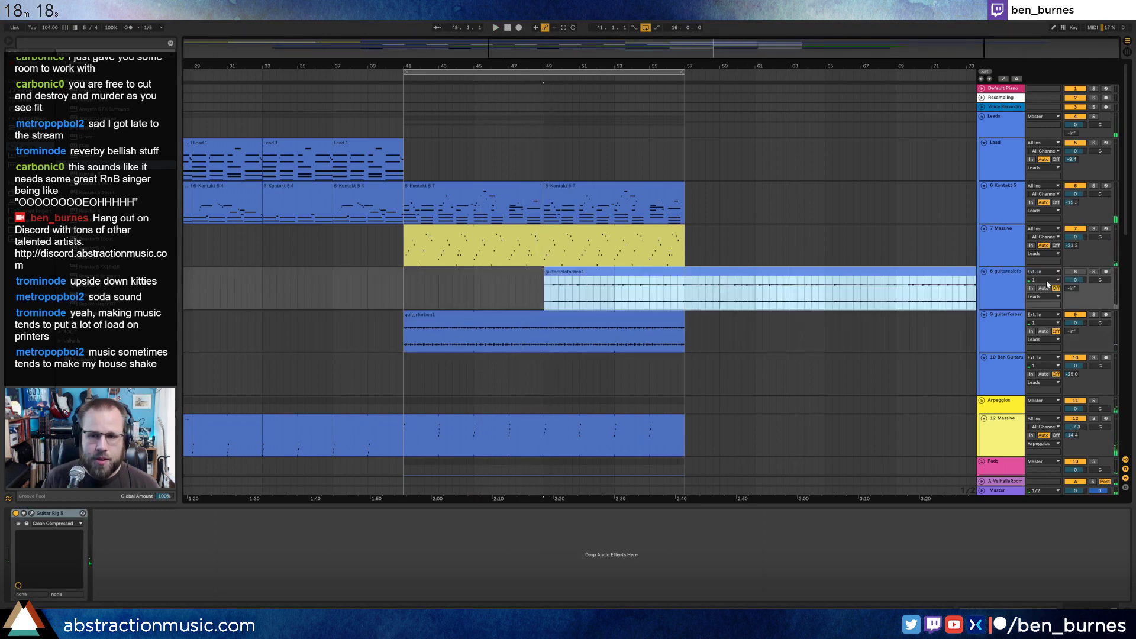
{"action": "left_click", "coordinate": [1080, 273]}
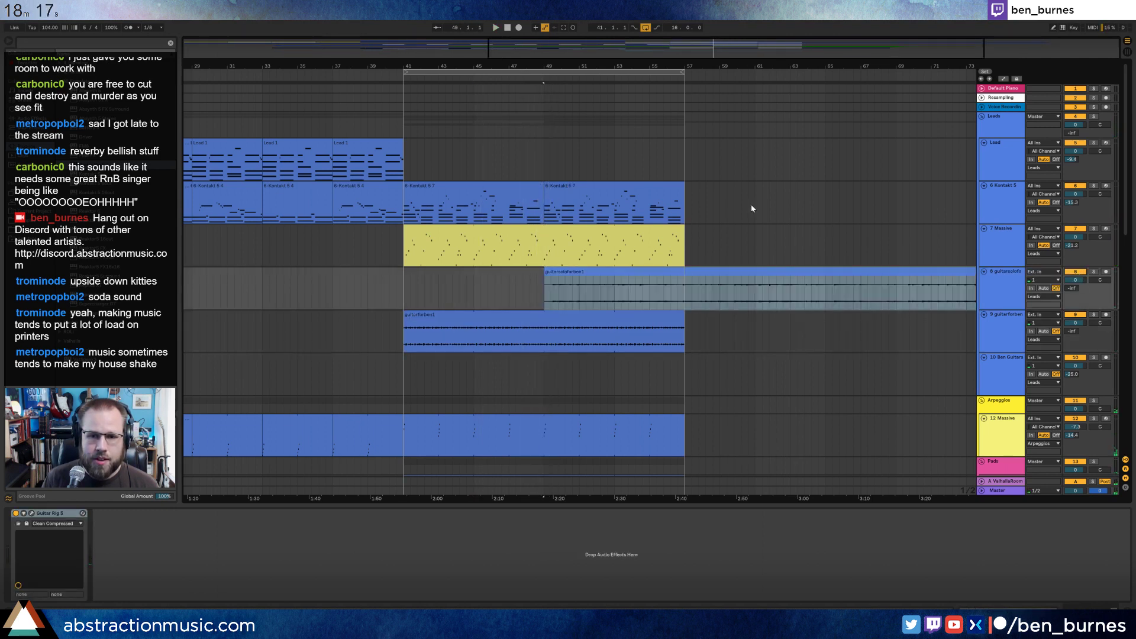
Move the 16-bar arrangement loop range so it spans bars 49 to 65.
{"action": "left_click", "coordinate": [589, 191]}
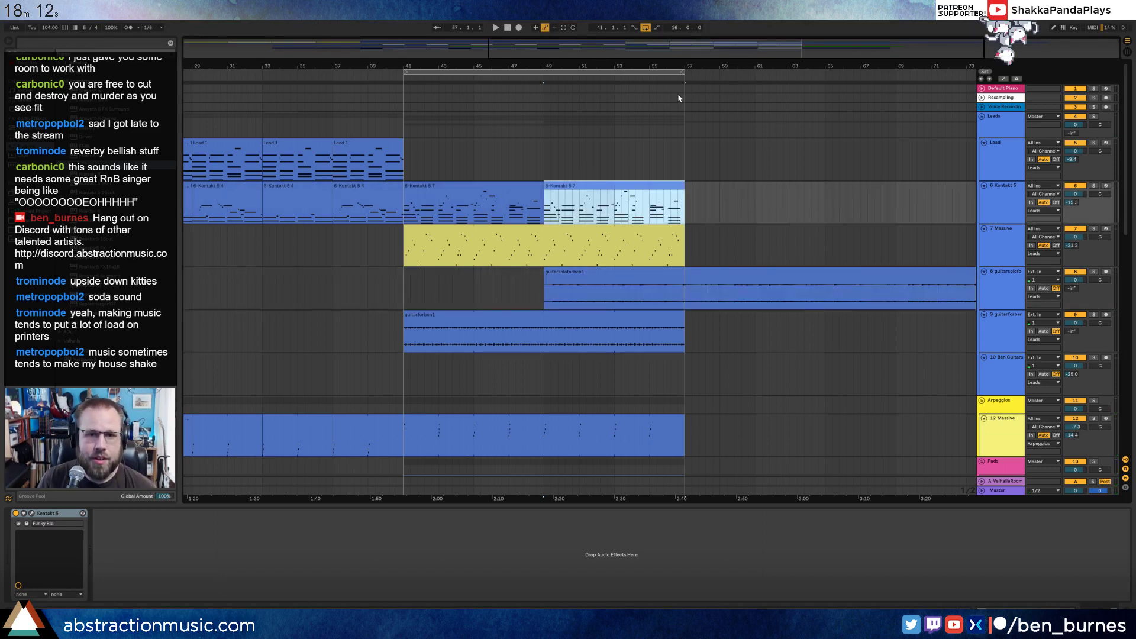
{"action": "scroll", "coordinate": [679, 98], "scroll_direction": "down", "scroll_amount": 3}
{"action": "left_click_drag", "start_coordinate": [596, 74], "coordinate": [690, 78]}
{"action": "left_click", "coordinate": [615, 187]}
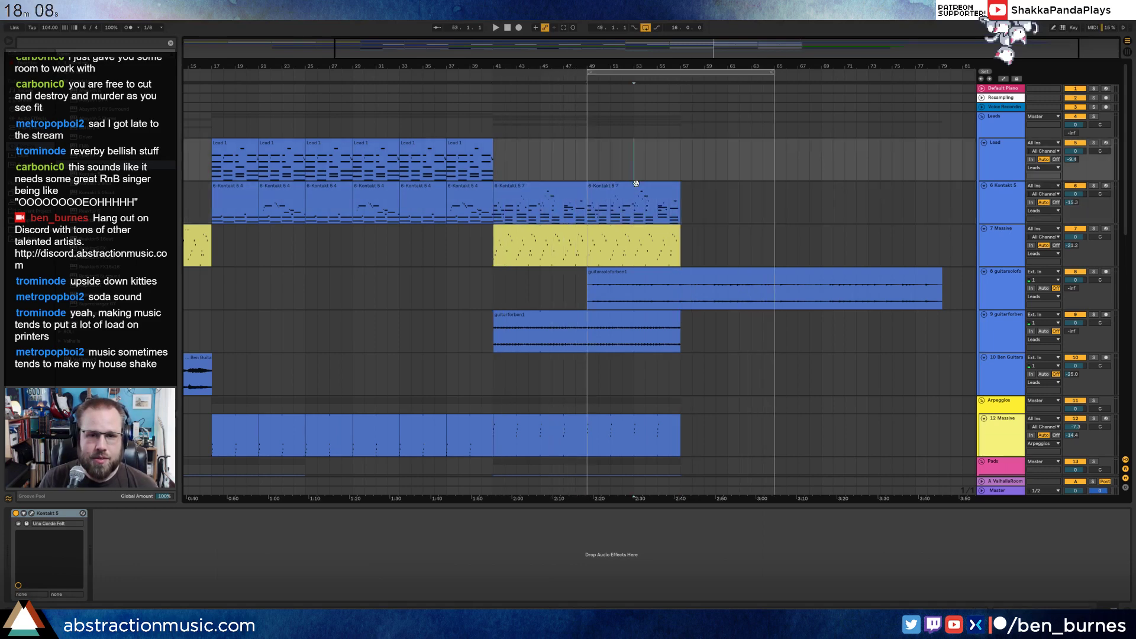
Open the Kontakt clip at bar 49 and delete its high melody notes above the chords.
{"action": "double_click", "coordinate": [601, 188]}
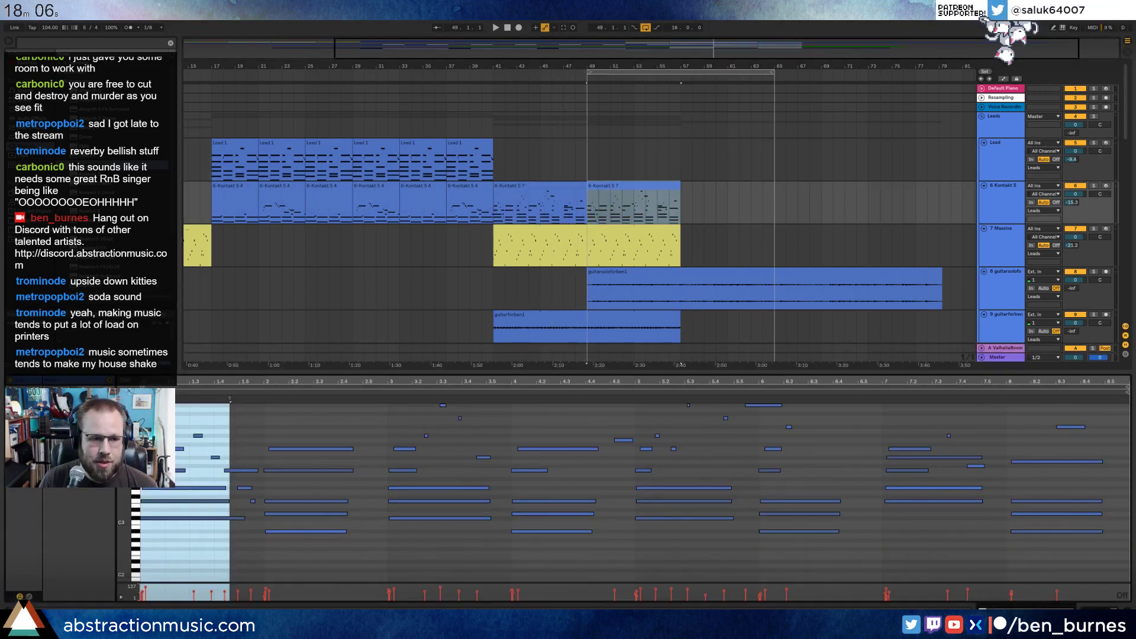
{"action": "left_click", "coordinate": [270, 427]}
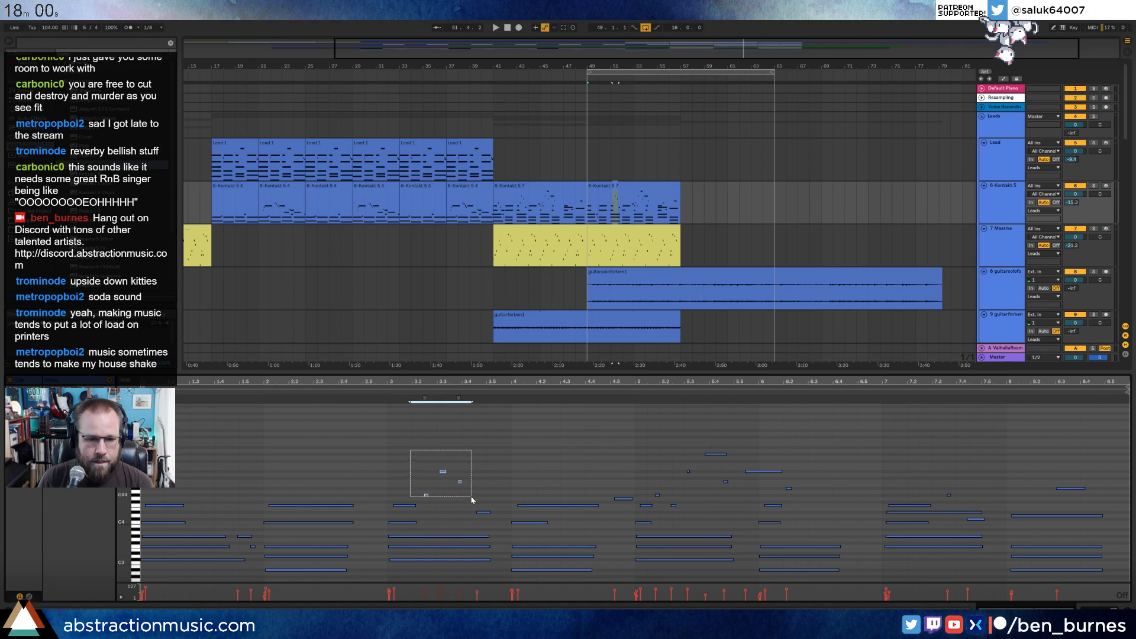
{"action": "left_click_drag", "start_coordinate": [647, 435], "coordinate": [767, 502]}
{"action": "key", "text": "Delete"}
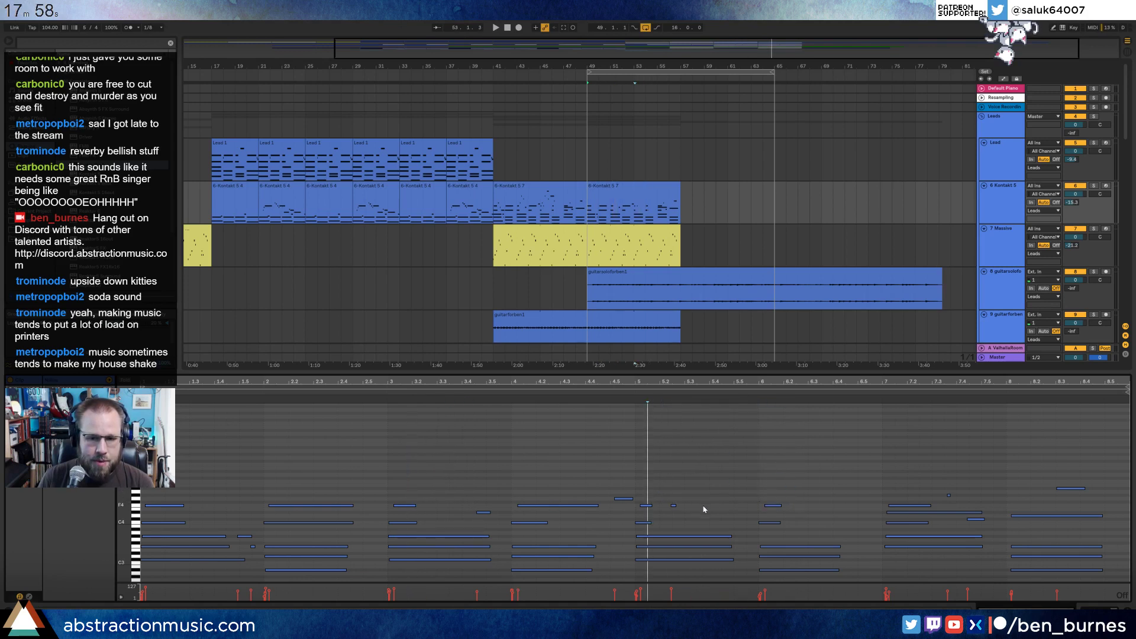
{"action": "left_click_drag", "start_coordinate": [946, 463], "coordinate": [1104, 509]}
{"action": "key", "text": "Delete"}
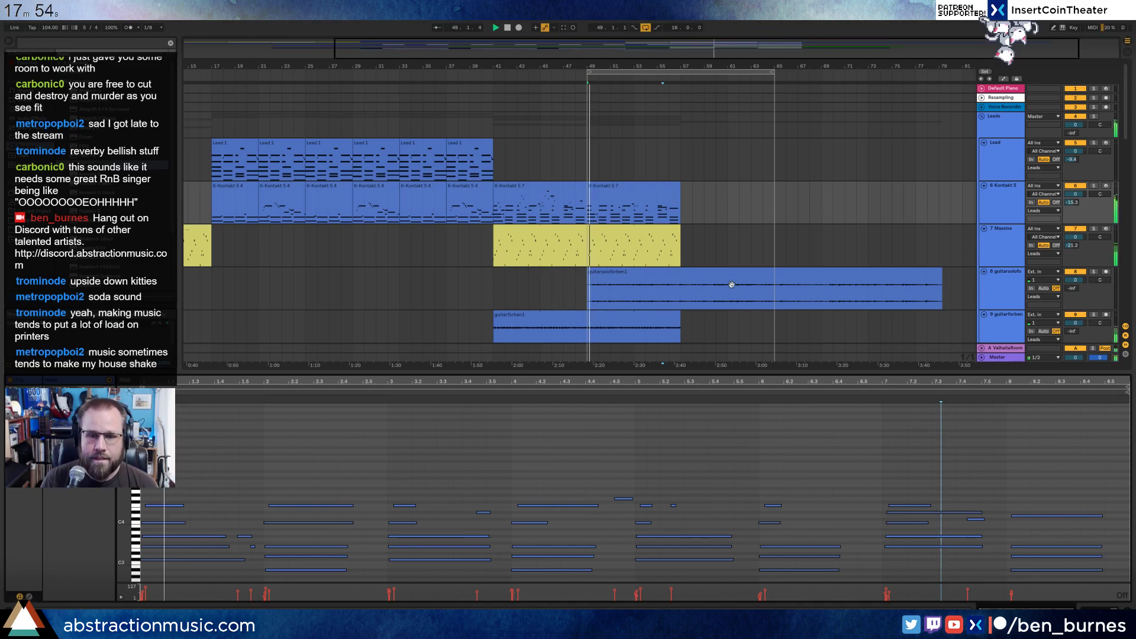
Duplicate the edited Kontakt clip to bar 57 and extend the yellow Massive clip to bar 65.
{"action": "left_click", "coordinate": [664, 197]}
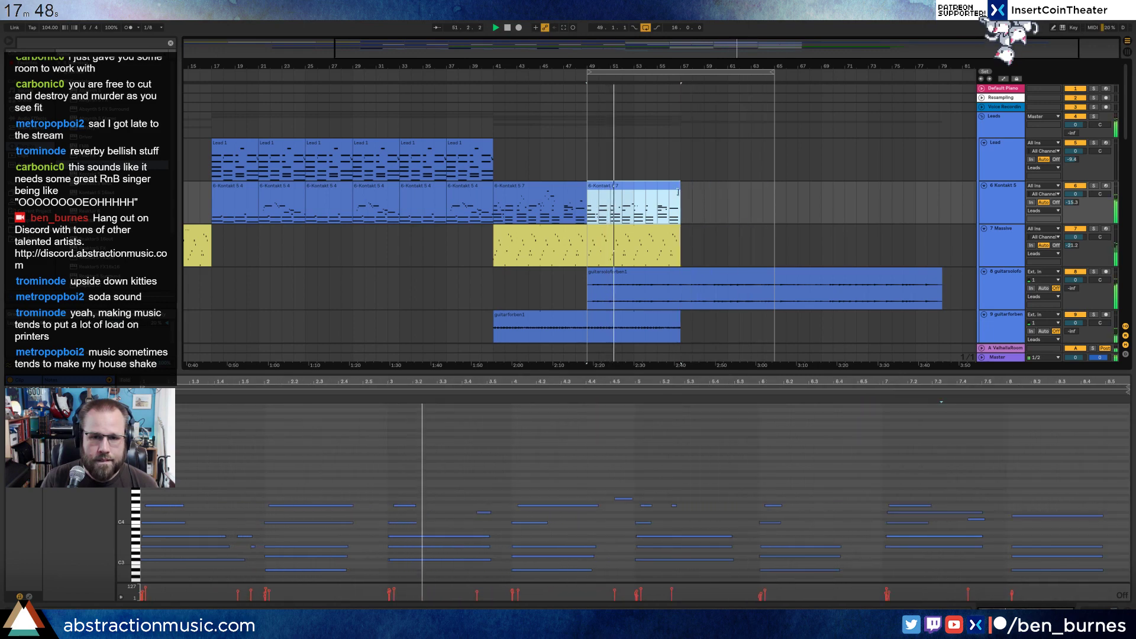
{"action": "key", "text": "ctrl+d"}
{"action": "left_click", "coordinate": [675, 245]}
{"action": "left_click_drag", "start_coordinate": [680, 237], "coordinate": [775, 230]}
Extend the rhythm guitar, arpeggio Massive and Pad clips from bar 57 to bar 65.
{"action": "scroll", "coordinate": [686, 225], "scroll_direction": "down", "scroll_amount": 3}
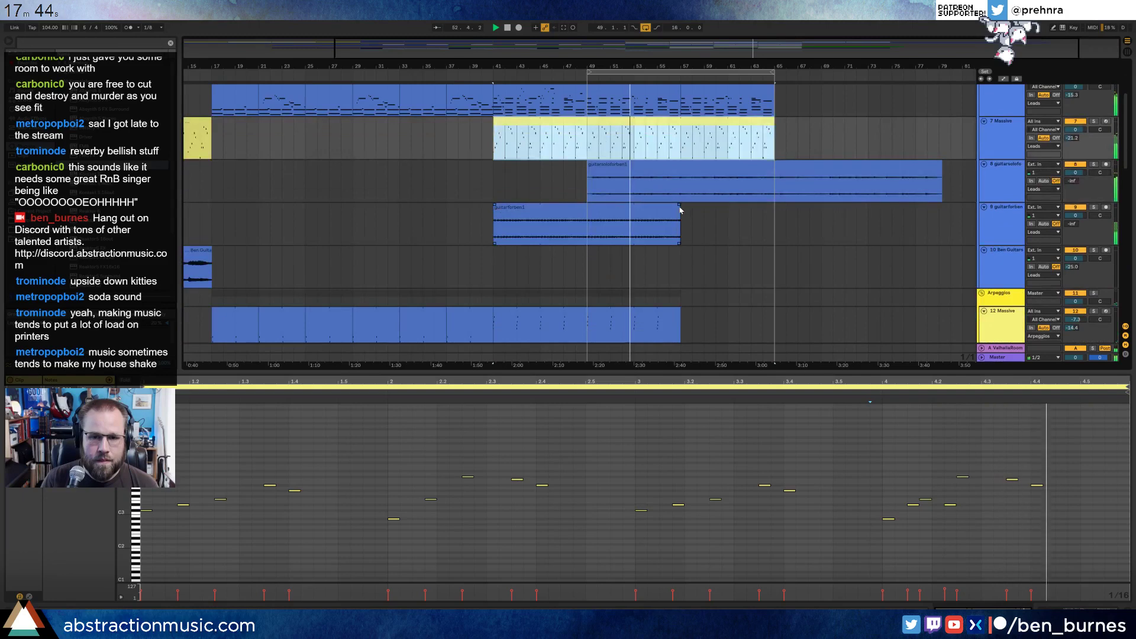
{"action": "left_click", "coordinate": [680, 212]}
{"action": "left_click_drag", "start_coordinate": [680, 213], "coordinate": [775, 224]}
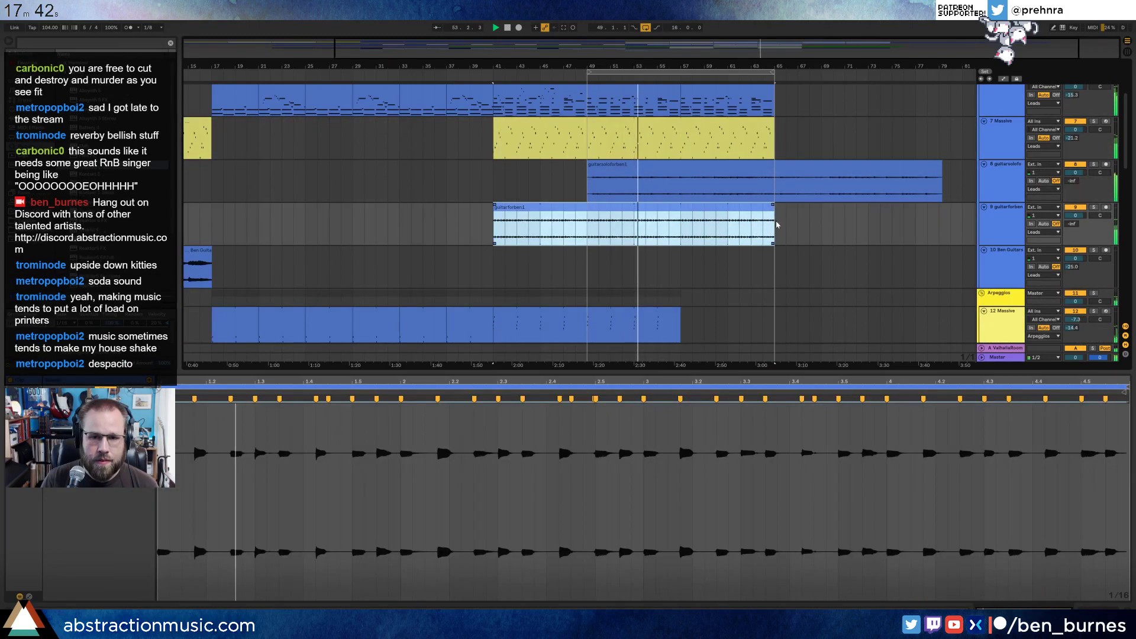
{"action": "scroll", "coordinate": [740, 246], "scroll_direction": "down", "scroll_amount": 3}
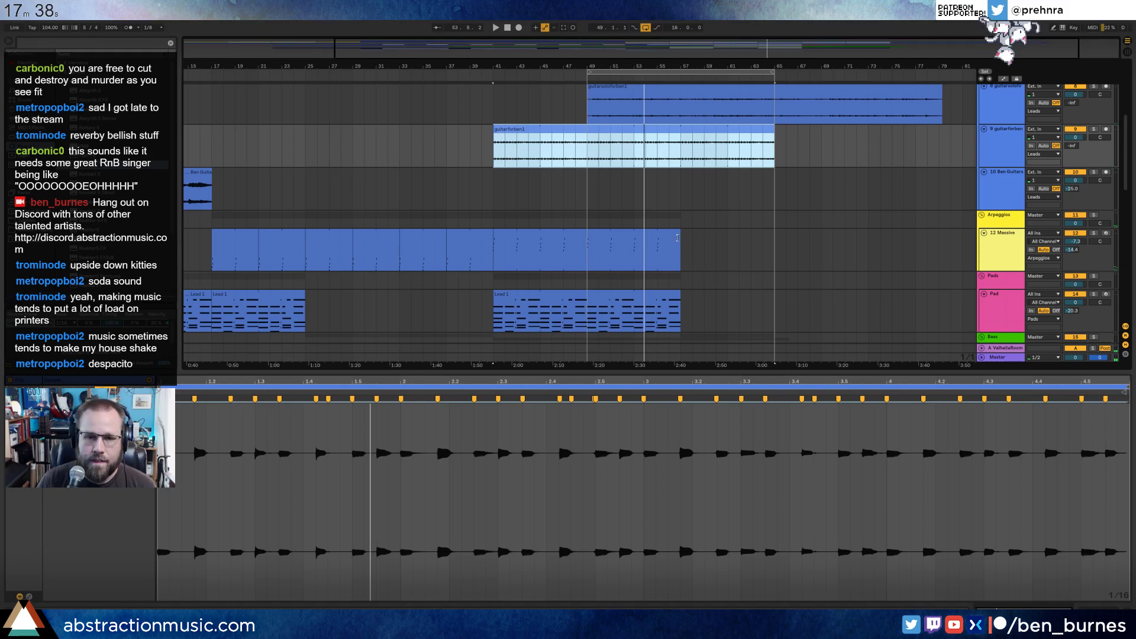
{"action": "left_click_drag", "start_coordinate": [679, 237], "coordinate": [771, 245]}
{"action": "left_click", "coordinate": [705, 291]}
{"action": "scroll", "coordinate": [692, 293], "scroll_direction": "down", "scroll_amount": 1}
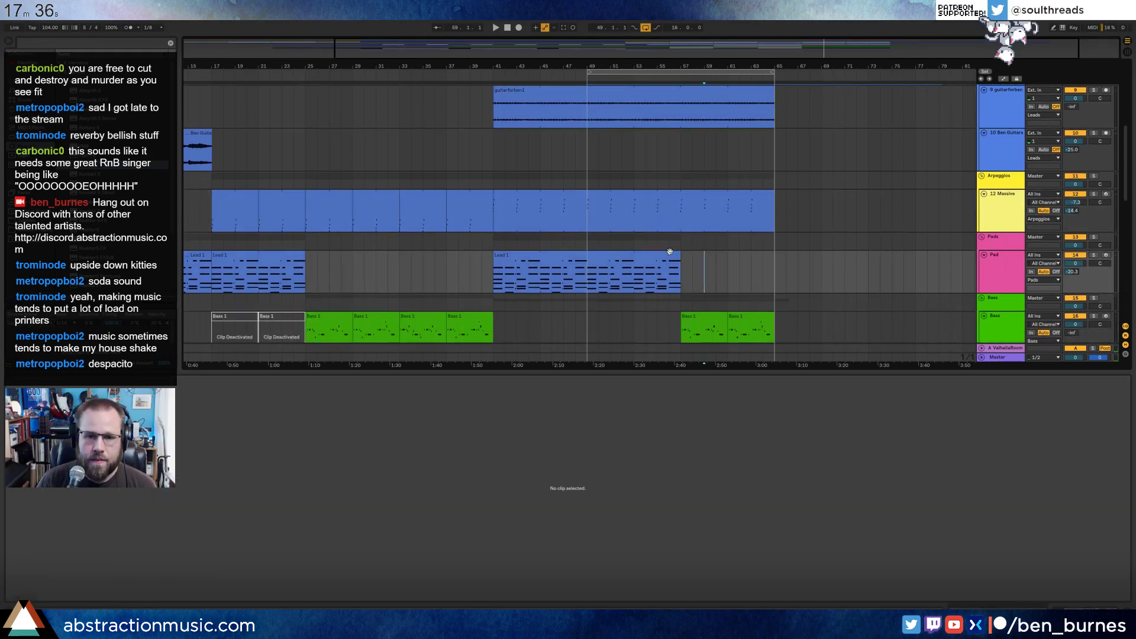
{"action": "left_click_drag", "start_coordinate": [678, 259], "coordinate": [773, 260]}
Move the two Bass MIDI clips at bar 57 together so they start at bar 65.
{"action": "scroll", "coordinate": [698, 225], "scroll_direction": "down", "scroll_amount": 3}
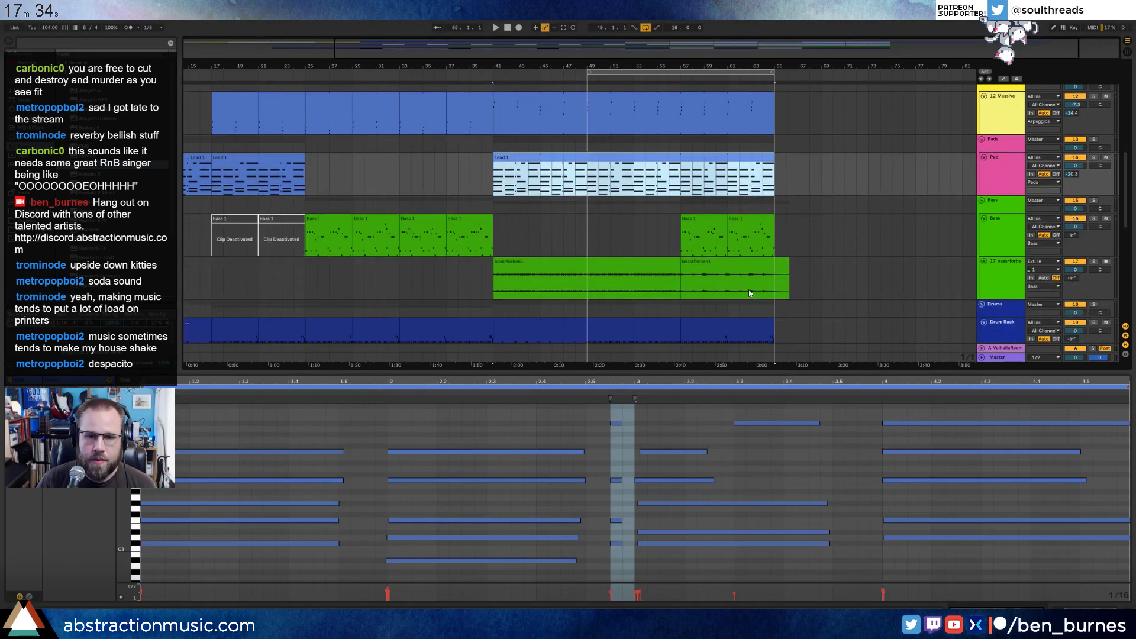
{"action": "left_click", "coordinate": [698, 194]}
{"action": "left_click", "coordinate": [735, 194], "text": "shift"}
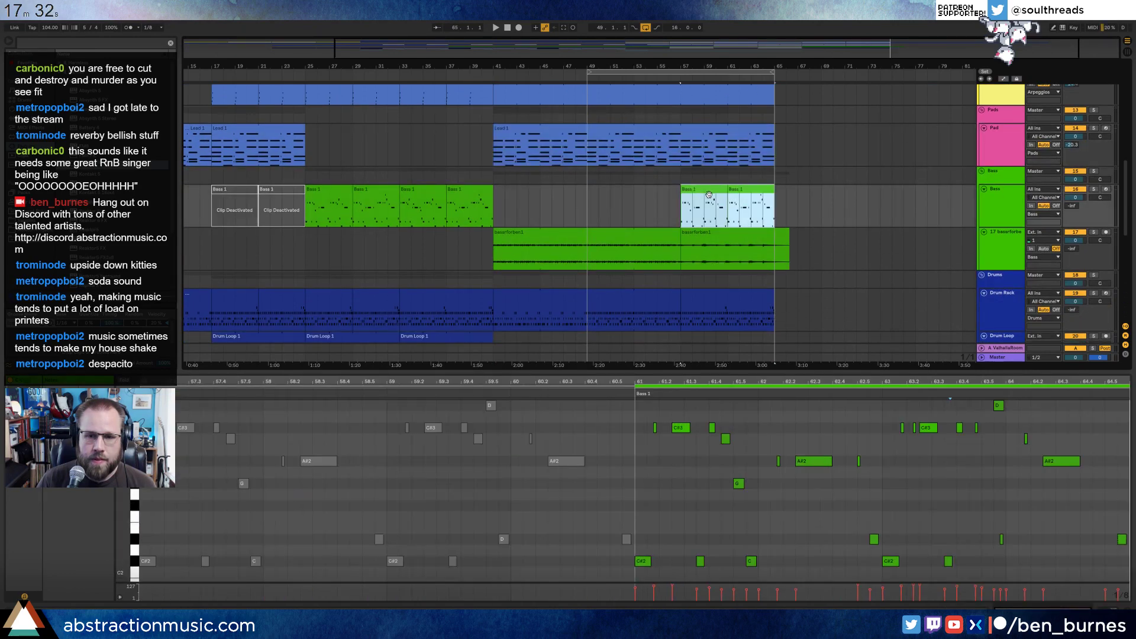
{"action": "left_click_drag", "start_coordinate": [735, 194], "coordinate": [829, 198]}
Delete the recorded bass clip at bar 57 and extend the looped bass clip before it to bar 65.
{"action": "left_click", "coordinate": [689, 236]}
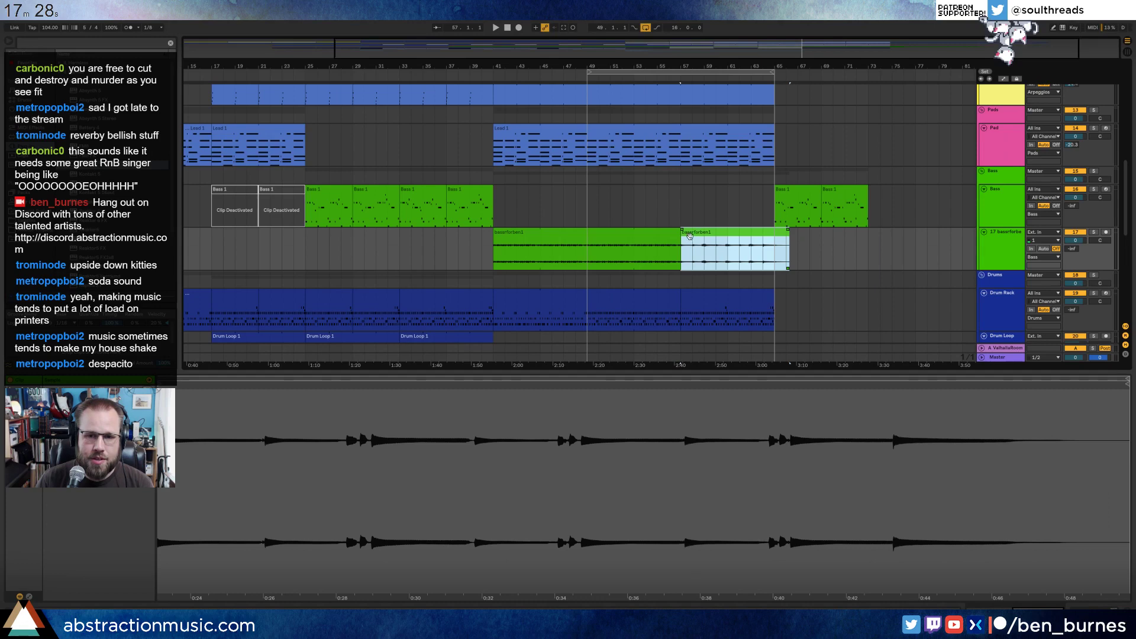
{"action": "key", "text": "Delete"}
{"action": "left_click_drag", "start_coordinate": [679, 235], "coordinate": [773, 236]}
Extend the long waves ambience clip to bar 65 and copy the ride sample clip from bar 41 to bar 65.
{"action": "scroll", "coordinate": [761, 246], "scroll_direction": "down", "scroll_amount": 2}
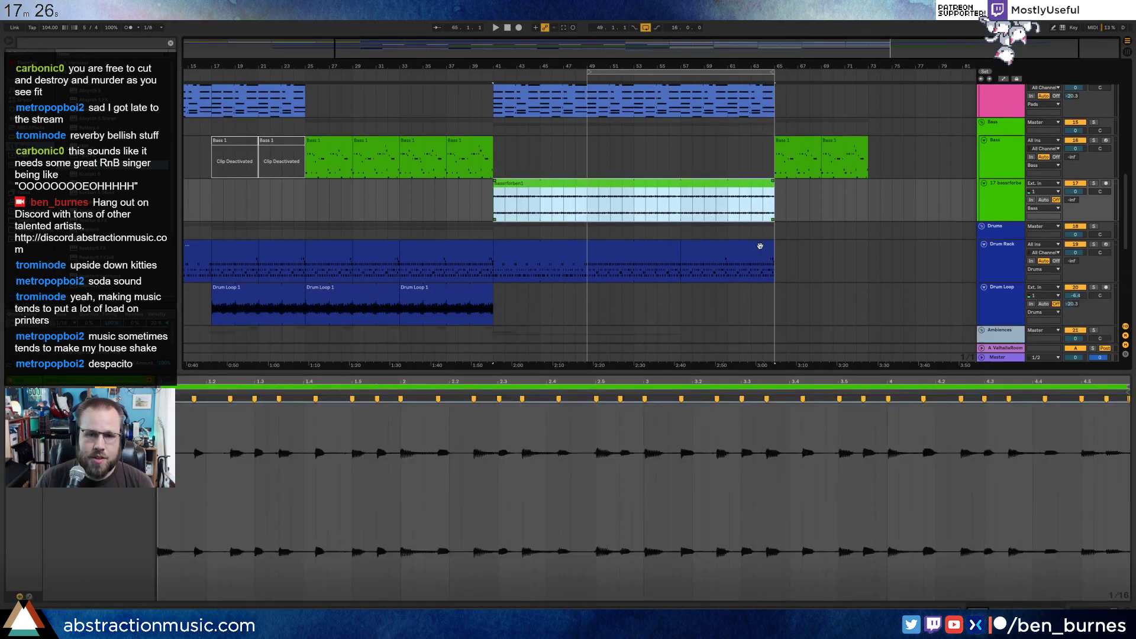
{"action": "scroll", "coordinate": [760, 245], "scroll_direction": "down", "scroll_amount": 2}
{"action": "scroll", "coordinate": [614, 261], "scroll_direction": "down", "scroll_amount": 4}
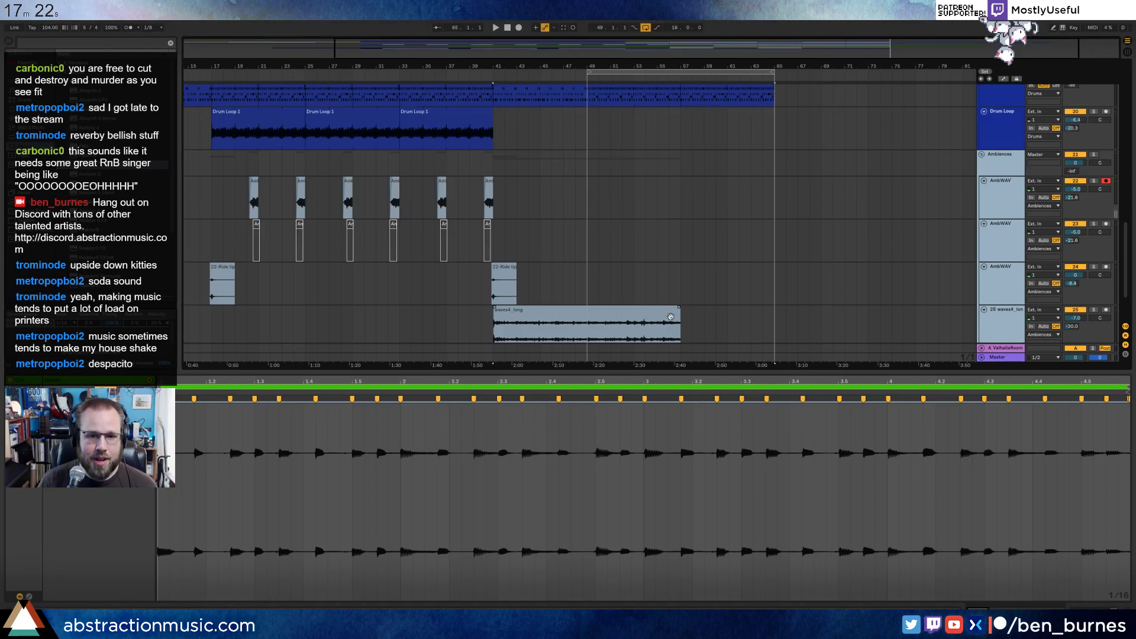
{"action": "key", "text": "shift+Tab"}
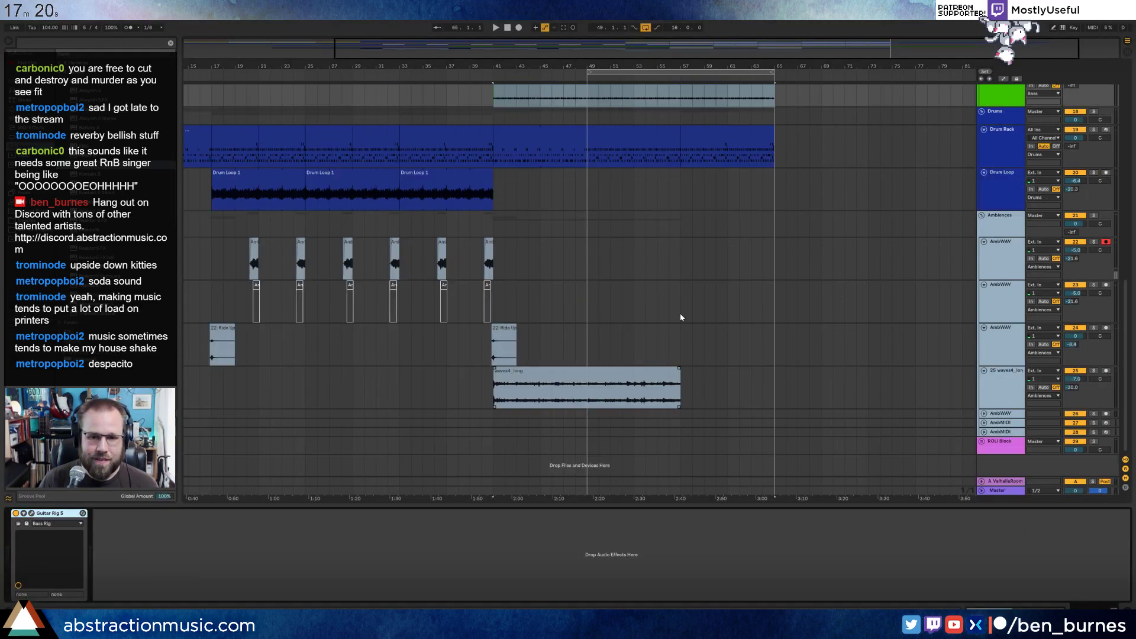
{"action": "left_click_drag", "start_coordinate": [678, 374], "coordinate": [772, 378]}
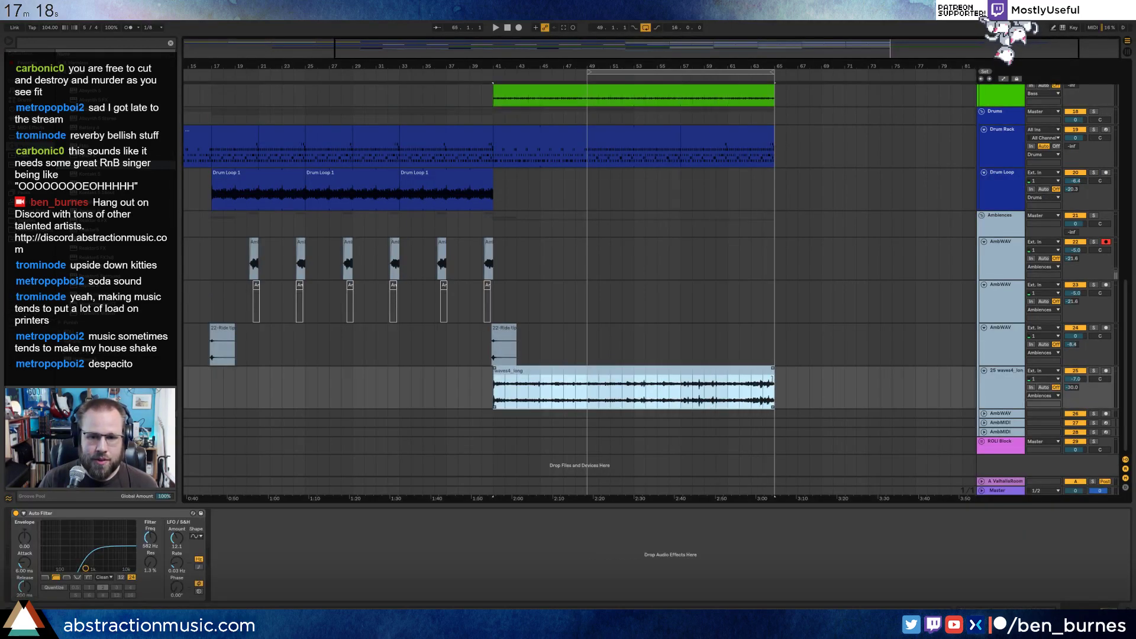
{"action": "left_click_drag", "start_coordinate": [483, 343], "coordinate": [761, 341]}
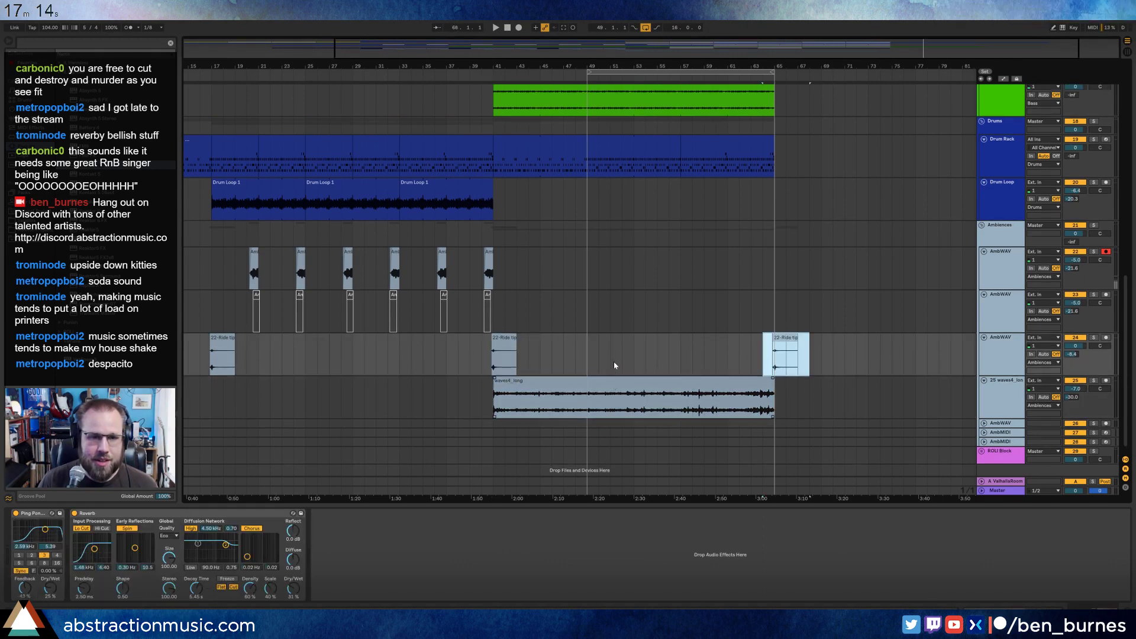
Copy the Drum Loop clip and the Drum Rack clip from bar 33 to bar 65.
{"action": "scroll", "coordinate": [614, 365], "scroll_direction": "up", "scroll_amount": 5}
{"action": "left_click", "coordinate": [432, 358]}
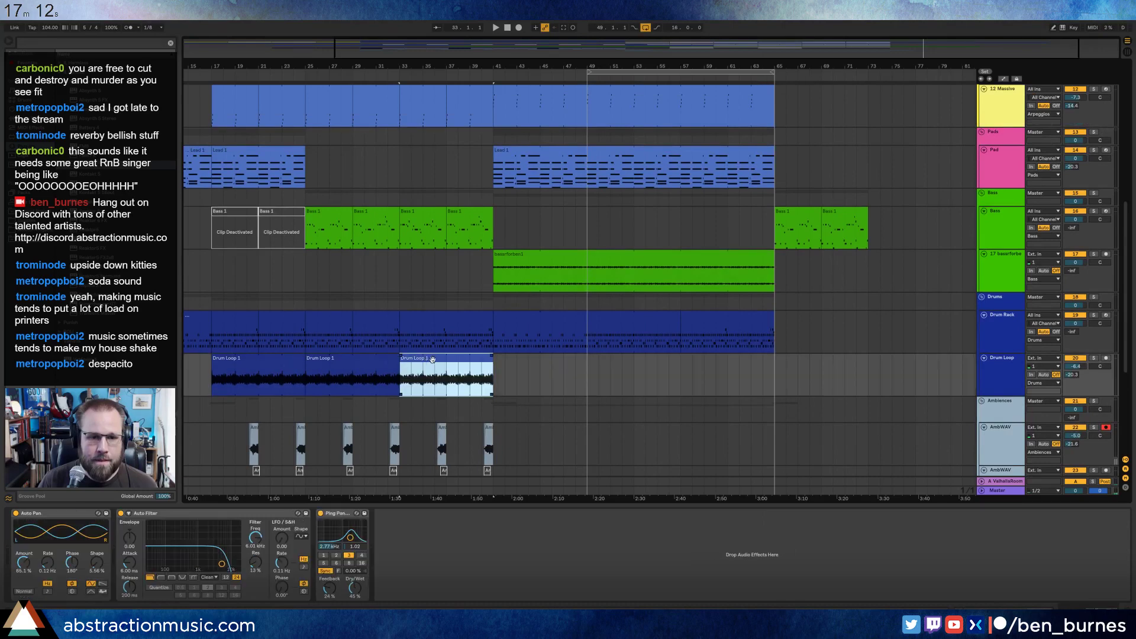
{"action": "left_click", "coordinate": [783, 367]}
{"action": "key", "text": "ctrl+v"}
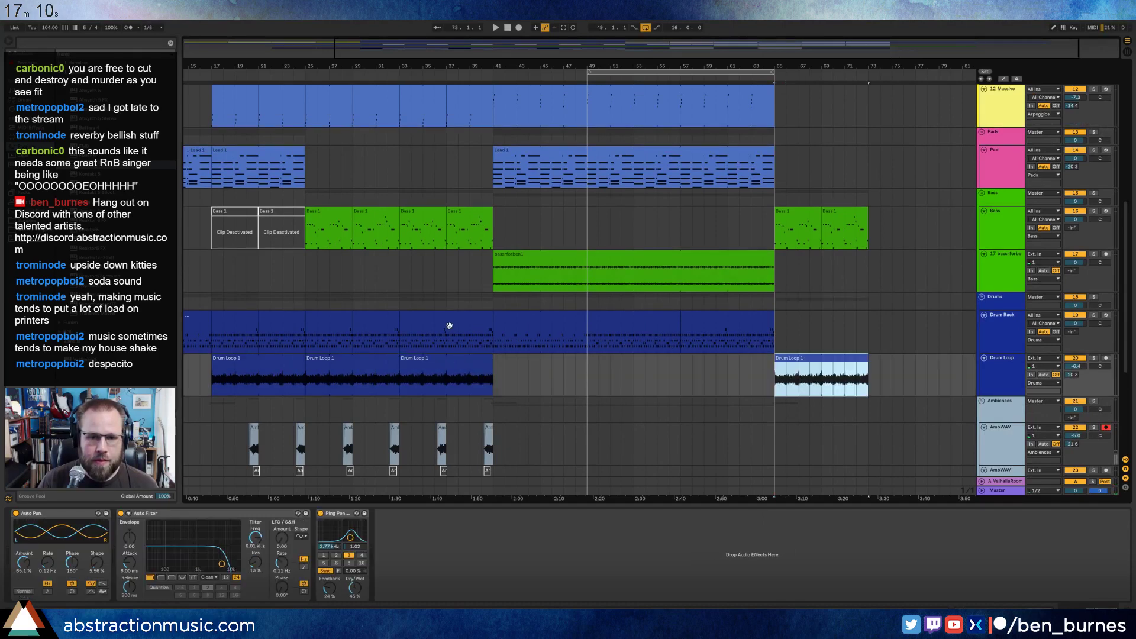
{"action": "left_click", "coordinate": [448, 316]}
{"action": "left_click", "coordinate": [778, 322]}
{"action": "key", "text": "ctrl+v"}
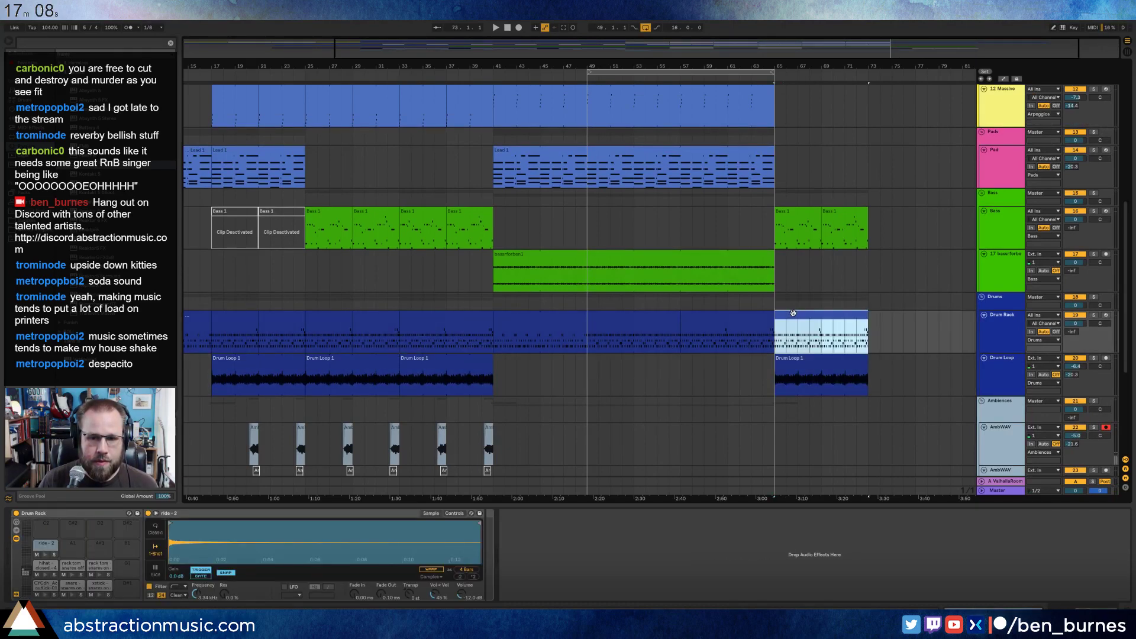
Deactivate all ride notes in the Drum Rack clip at bar 65 and return to the device view.
{"action": "double_click", "coordinate": [793, 314]}
{"action": "left_click", "coordinate": [178, 409]}
{"action": "key", "text": "0"}
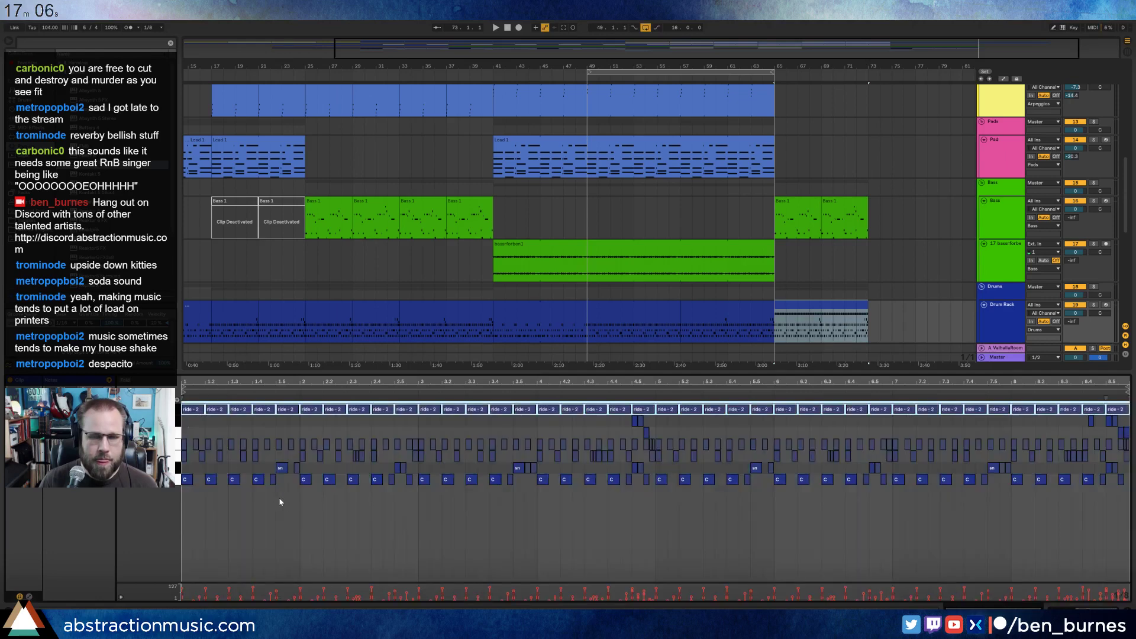
{"action": "key", "text": "shift+Tab"}
{"action": "left_click", "coordinate": [983, 288]}
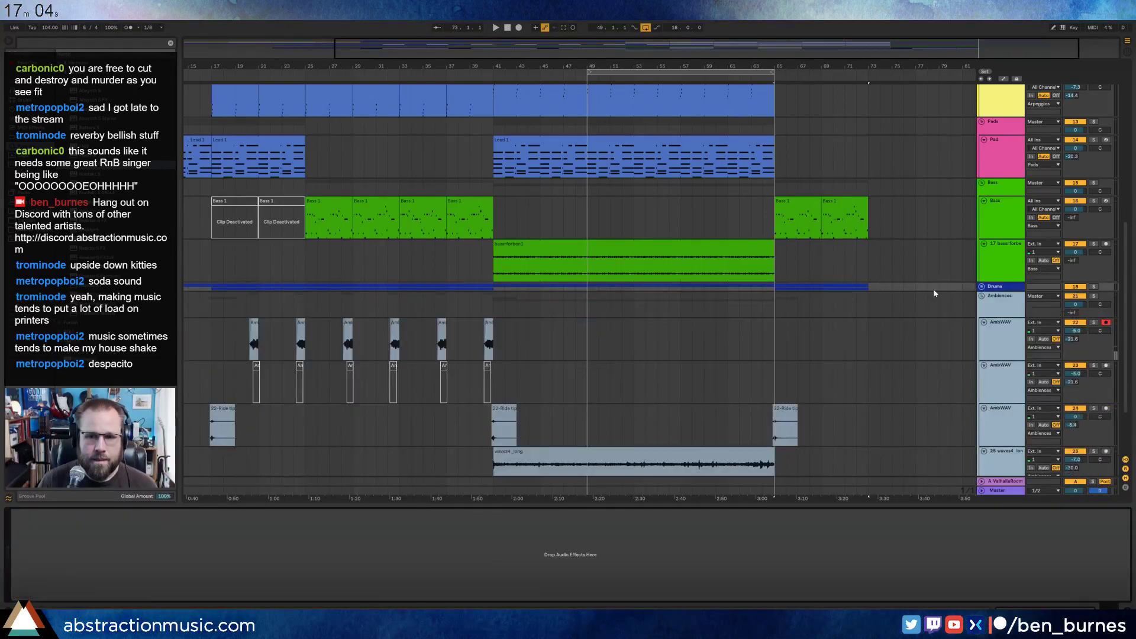
{"action": "left_click", "coordinate": [981, 287]}
Play the arrangement from bar 41 and review the extended section down through the ambience tracks.
{"action": "scroll", "coordinate": [894, 292], "scroll_direction": "up", "scroll_amount": 5}
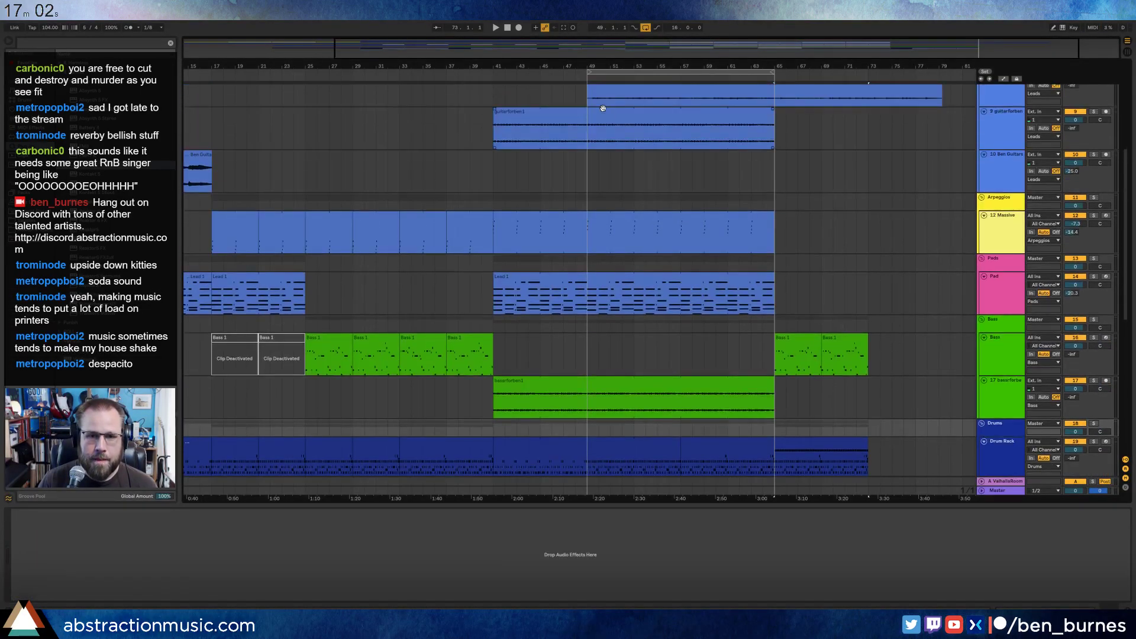
{"action": "scroll", "coordinate": [603, 108], "scroll_direction": "up", "scroll_amount": 7}
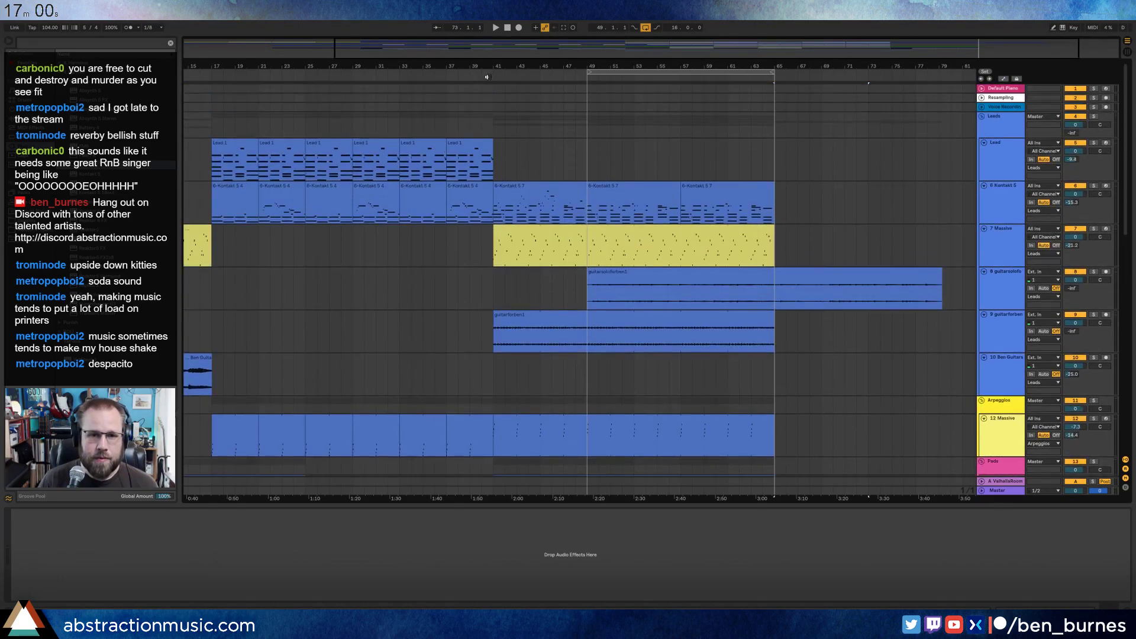
{"action": "left_click", "coordinate": [488, 76]}
{"action": "scroll", "coordinate": [498, 307], "scroll_direction": "down", "scroll_amount": 10}
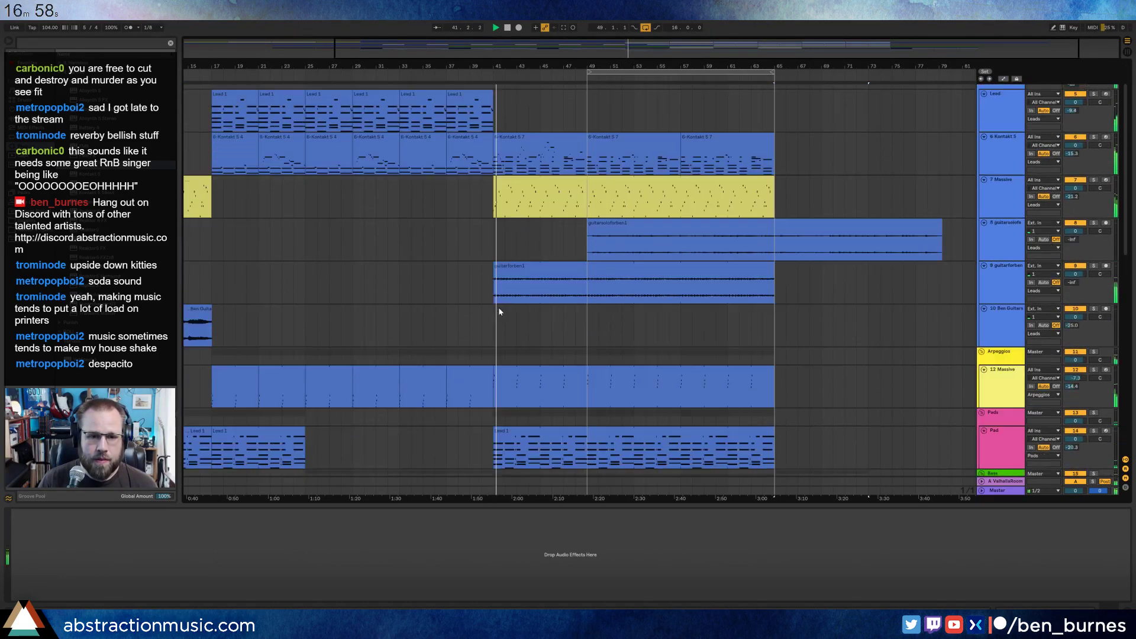
{"action": "scroll", "coordinate": [483, 350], "scroll_direction": "down", "scroll_amount": 9}
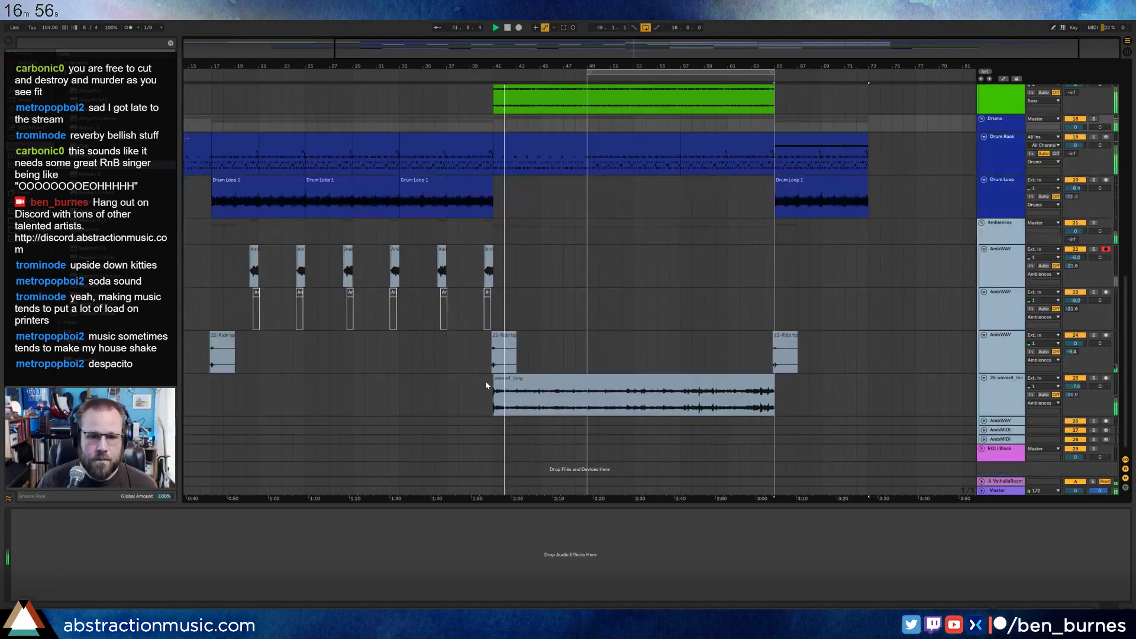
Add EQ Eight first on the ride sample's track, cut about 4.3 dB around 5 kHz, and switch off arrangement looping.
{"action": "left_click", "coordinate": [504, 355]}
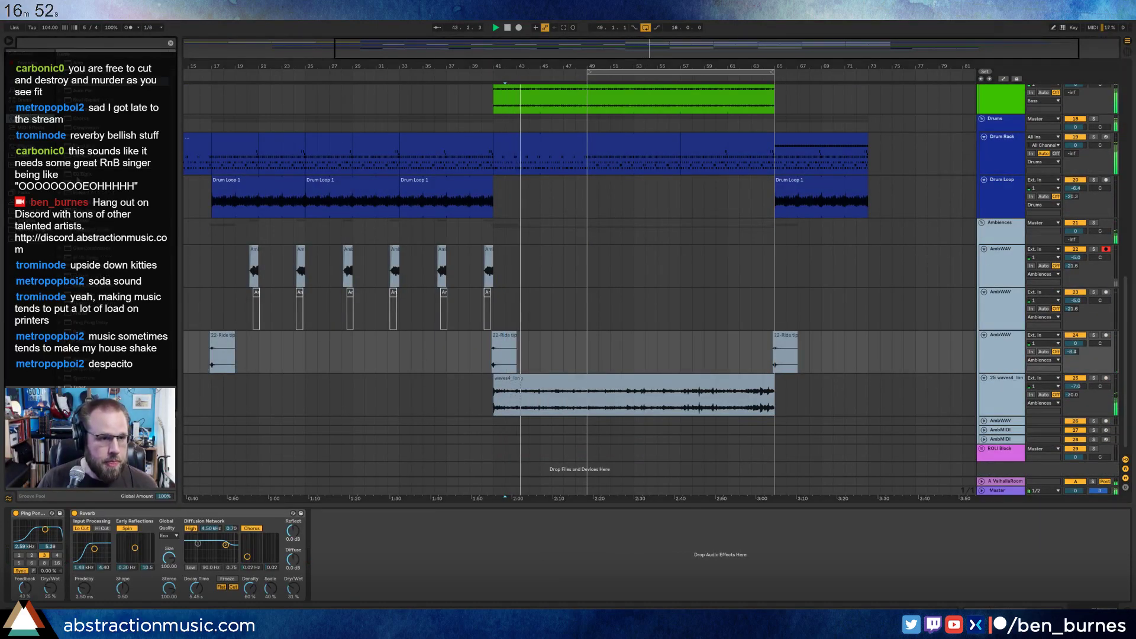
{"action": "left_click_drag", "start_coordinate": [77, 176], "coordinate": [21, 559]}
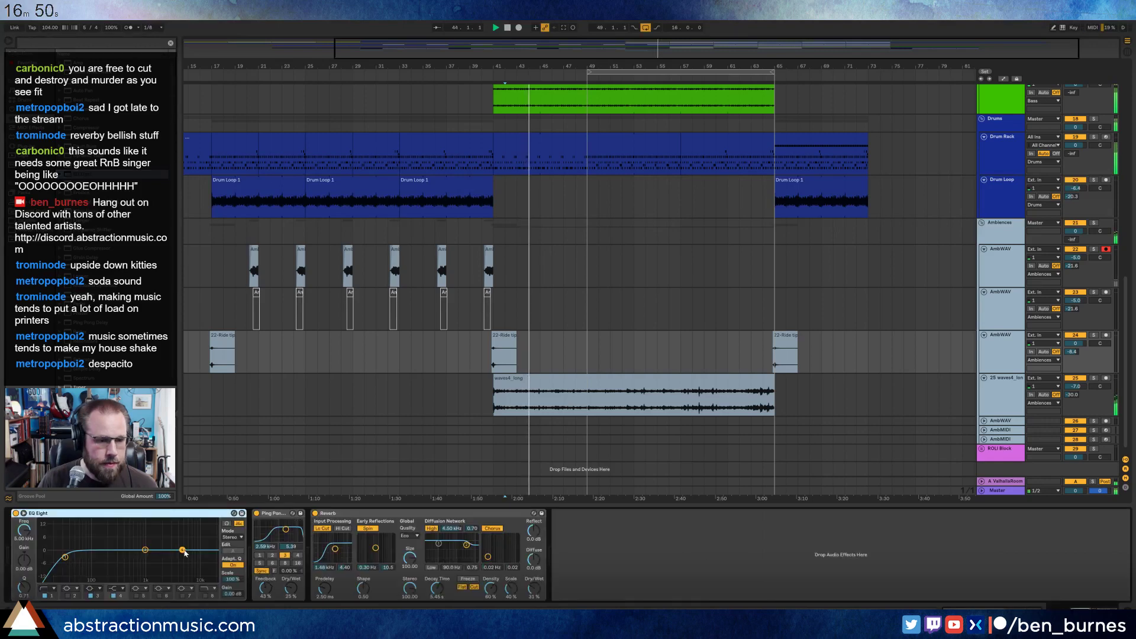
{"action": "mouse_move", "coordinate": [183, 551]}
{"action": "left_mouse_down"}
{"action": "mouse_move", "coordinate": [173, 555]}
{"action": "mouse_move", "coordinate": [183, 558]}
{"action": "left_mouse_up"}
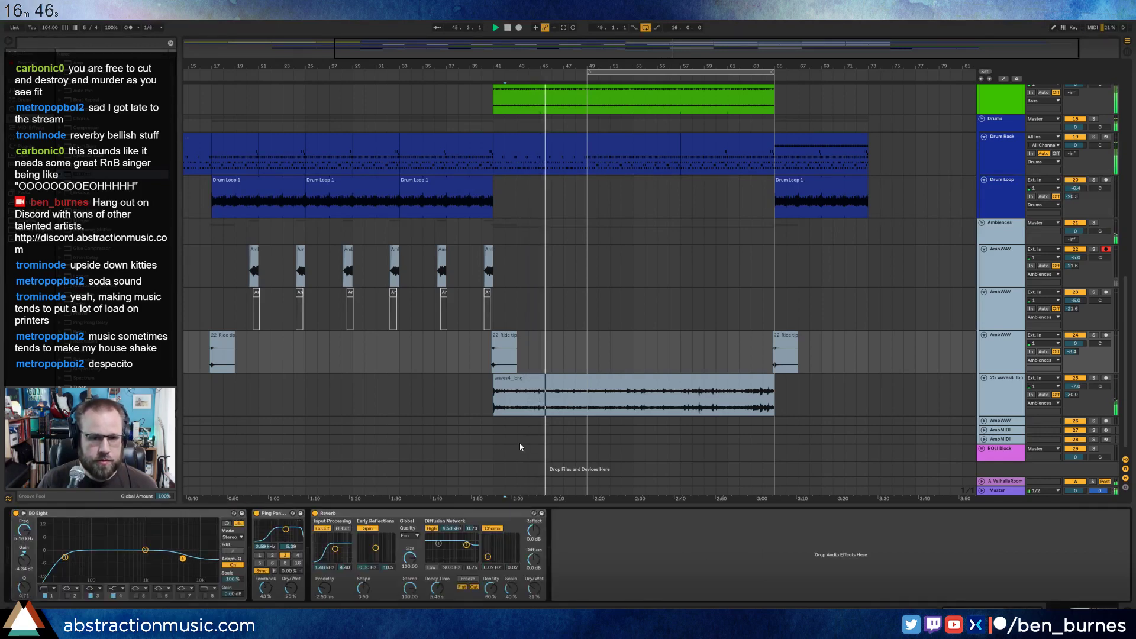
{"action": "left_click", "coordinate": [646, 27]}
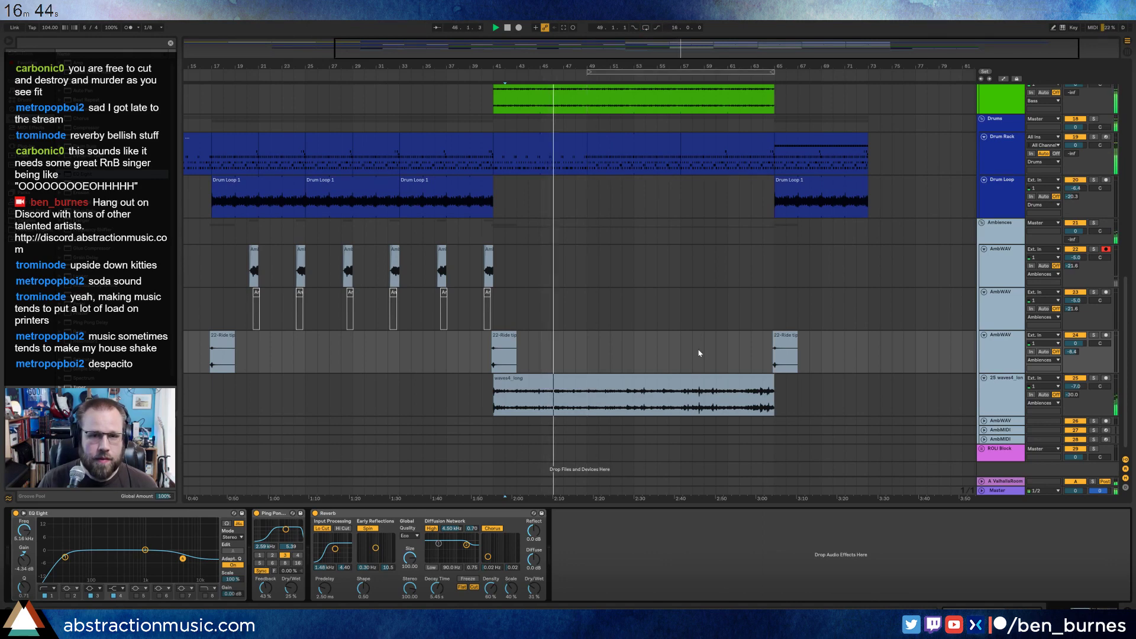
Shorten the yellow clip on the 7 Massive track so it spans only bars 41 to 49.
{"action": "key", "text": "shift+Tab"}
{"action": "key", "text": "shift+Tab"}
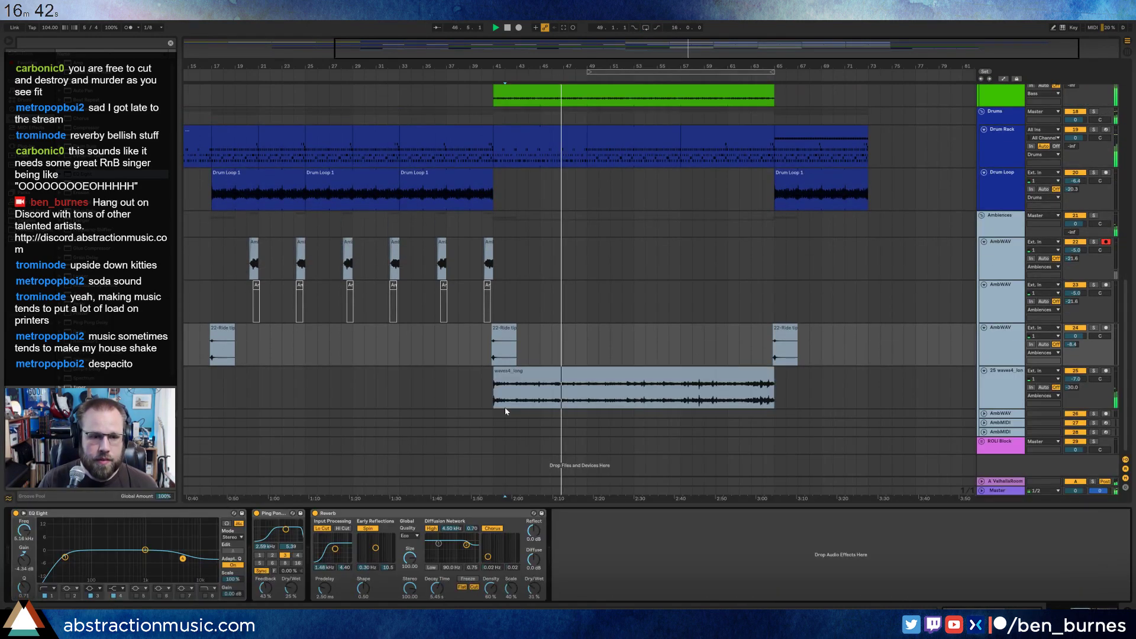
{"action": "scroll", "coordinate": [637, 417], "scroll_direction": "up", "scroll_amount": 5}
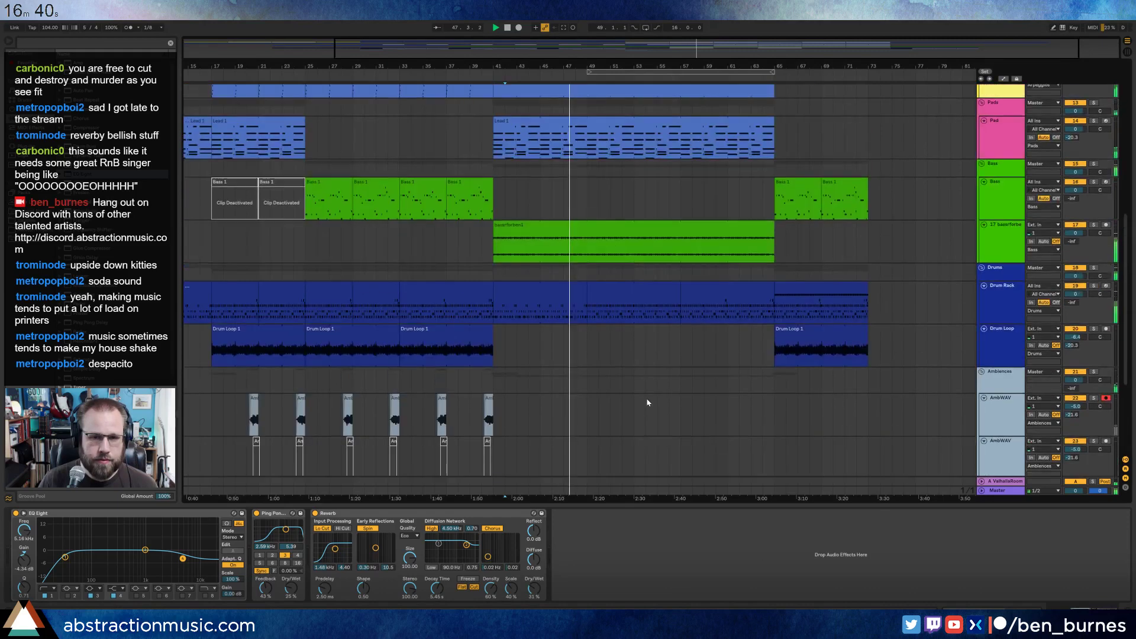
{"action": "scroll", "coordinate": [648, 396], "scroll_direction": "up", "scroll_amount": 4}
{"action": "scroll", "coordinate": [623, 274], "scroll_direction": "up", "scroll_amount": 1}
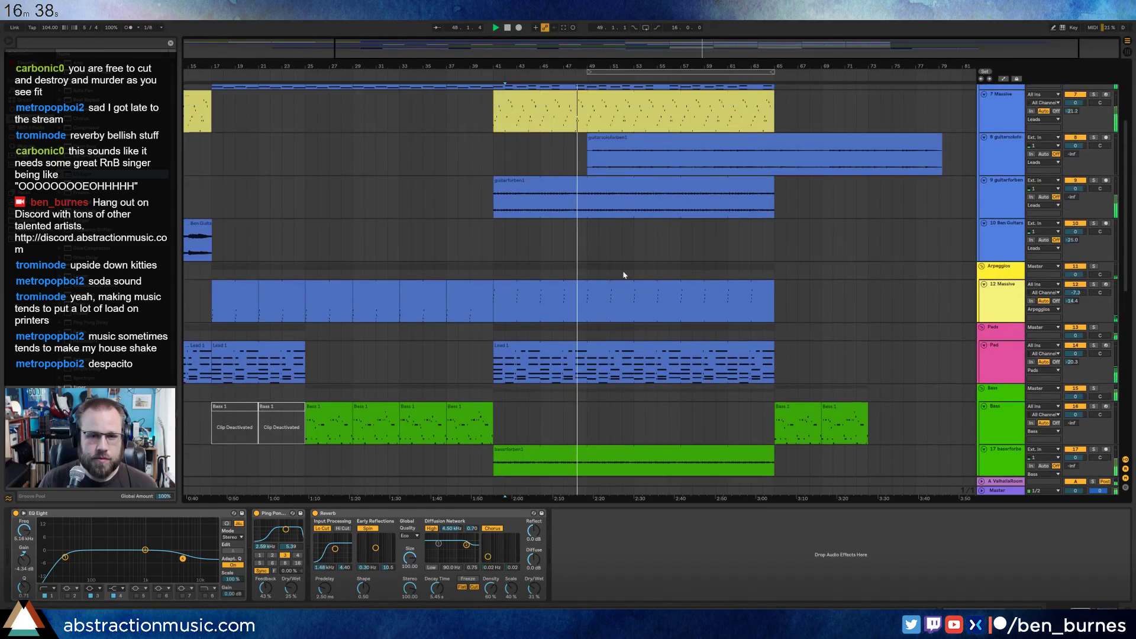
{"action": "scroll", "coordinate": [623, 274], "scroll_direction": "up", "scroll_amount": 1}
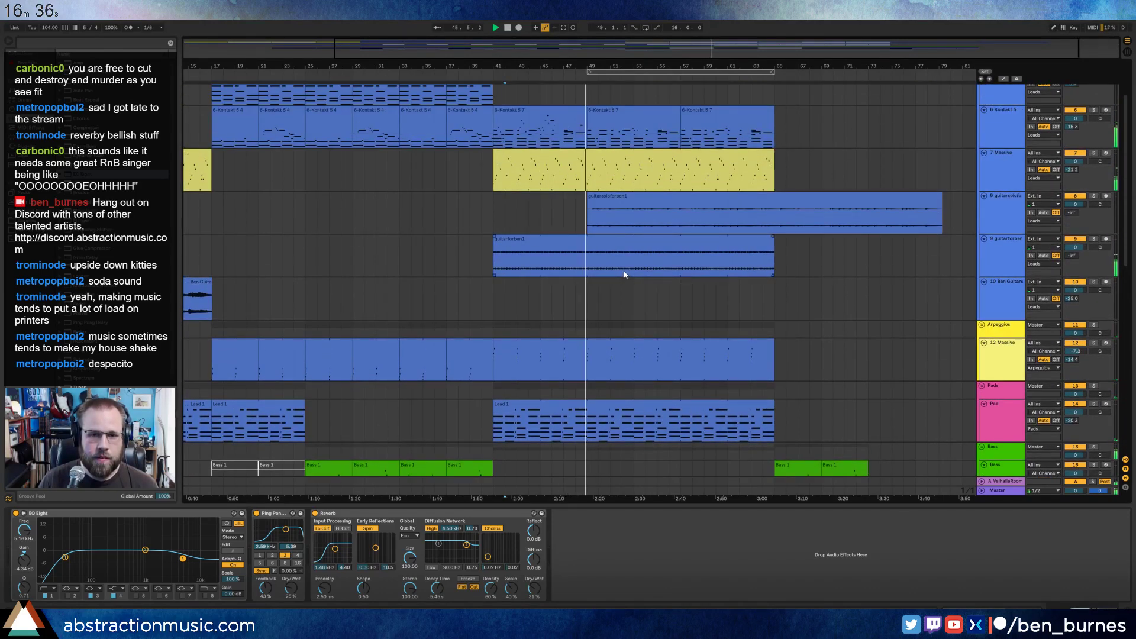
{"action": "left_click", "coordinate": [642, 156]}
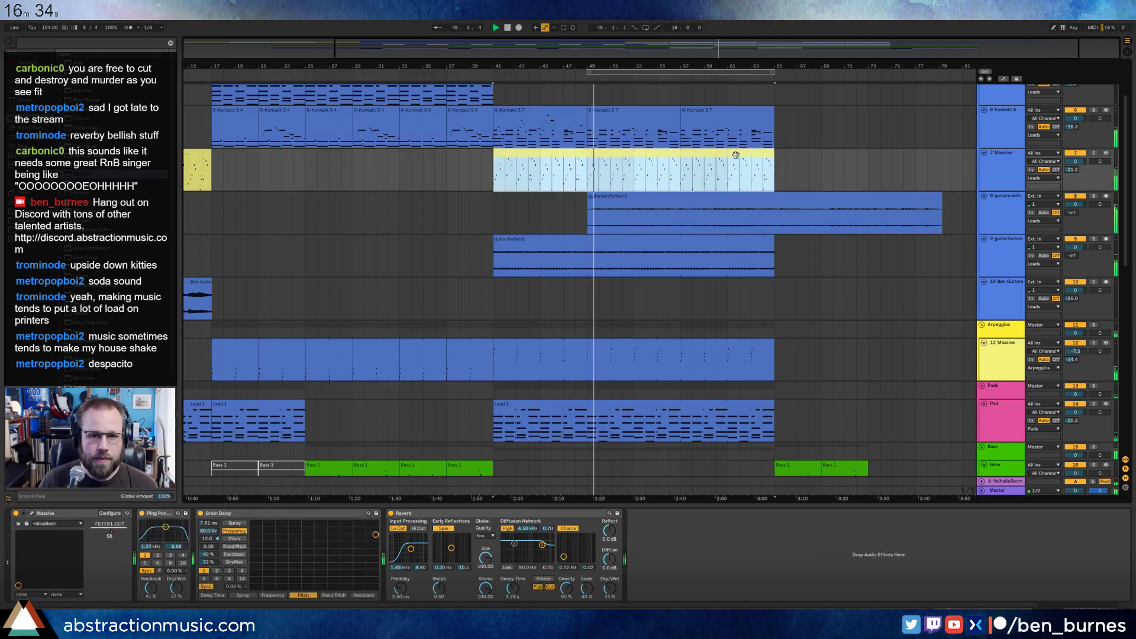
{"action": "left_click_drag", "start_coordinate": [647, 156], "coordinate": [587, 158]}
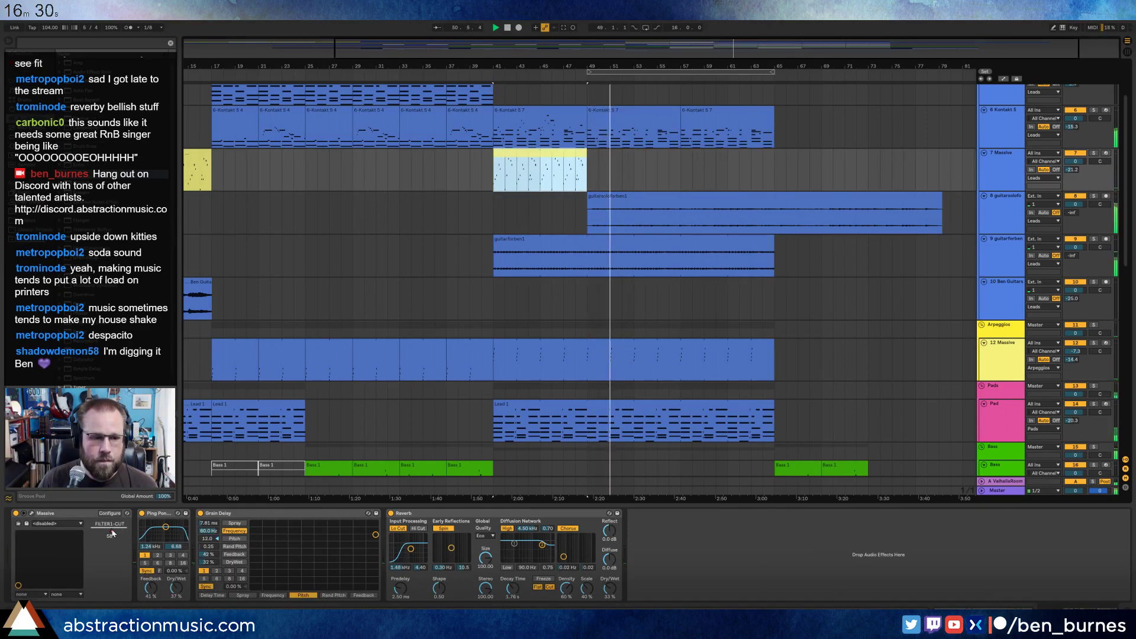
Clear the 7 Massive track's FILTER1-CUT automation from bar 49 onward and return to the view without automation.
{"action": "key", "text": "a"}
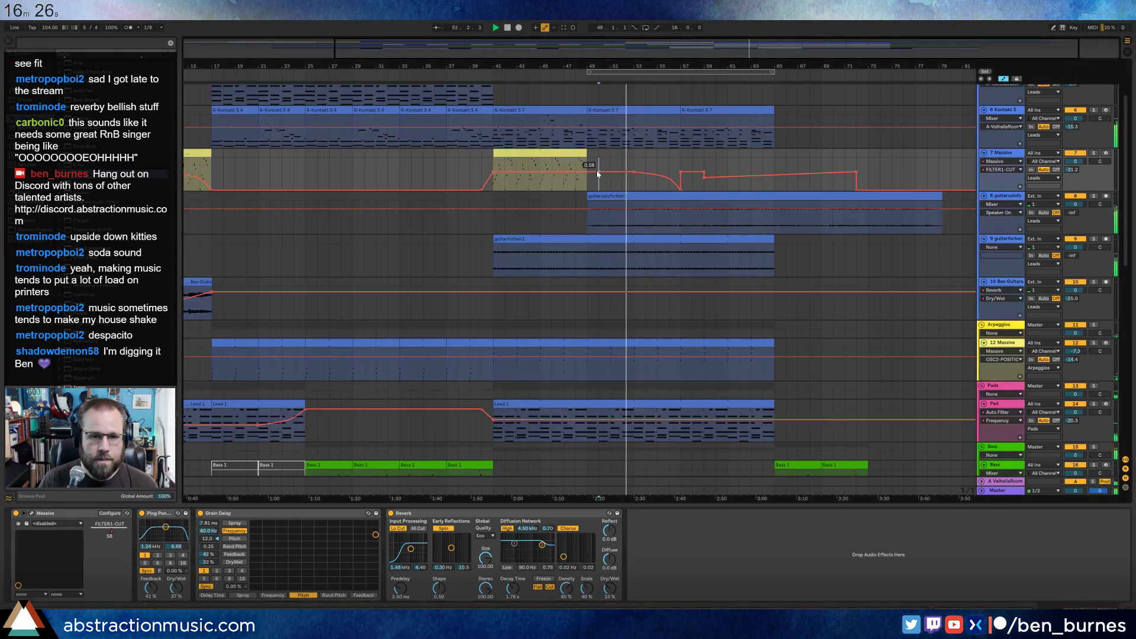
{"action": "left_click_drag", "start_coordinate": [588, 173], "coordinate": [878, 182]}
{"action": "key", "text": "Delete"}
{"action": "left_click", "coordinate": [634, 178]}
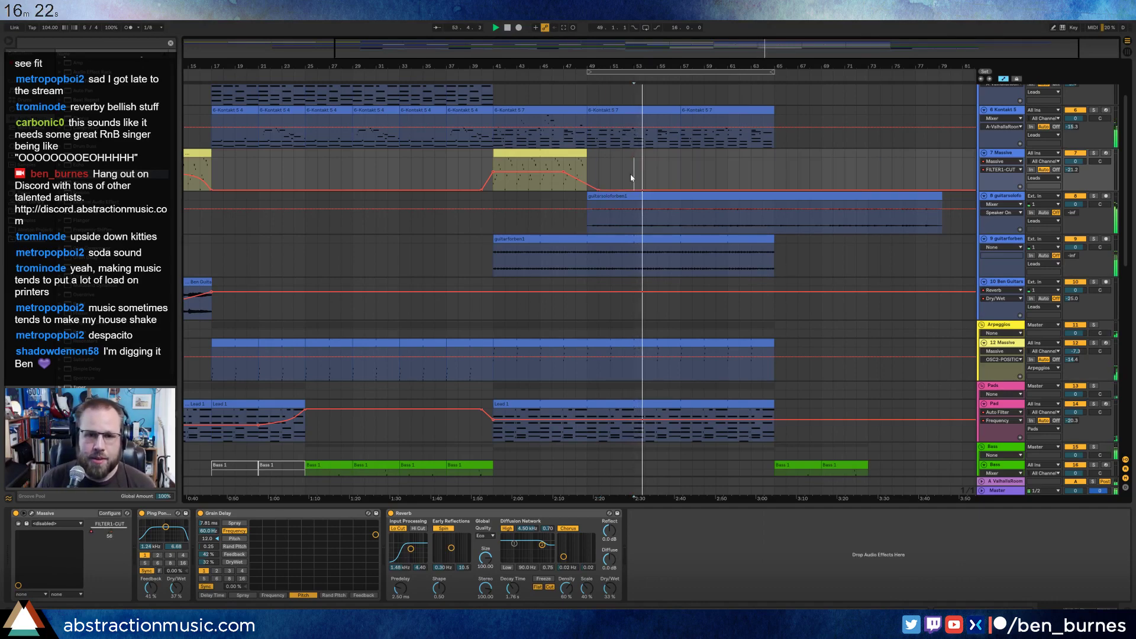
{"action": "key", "text": "a"}
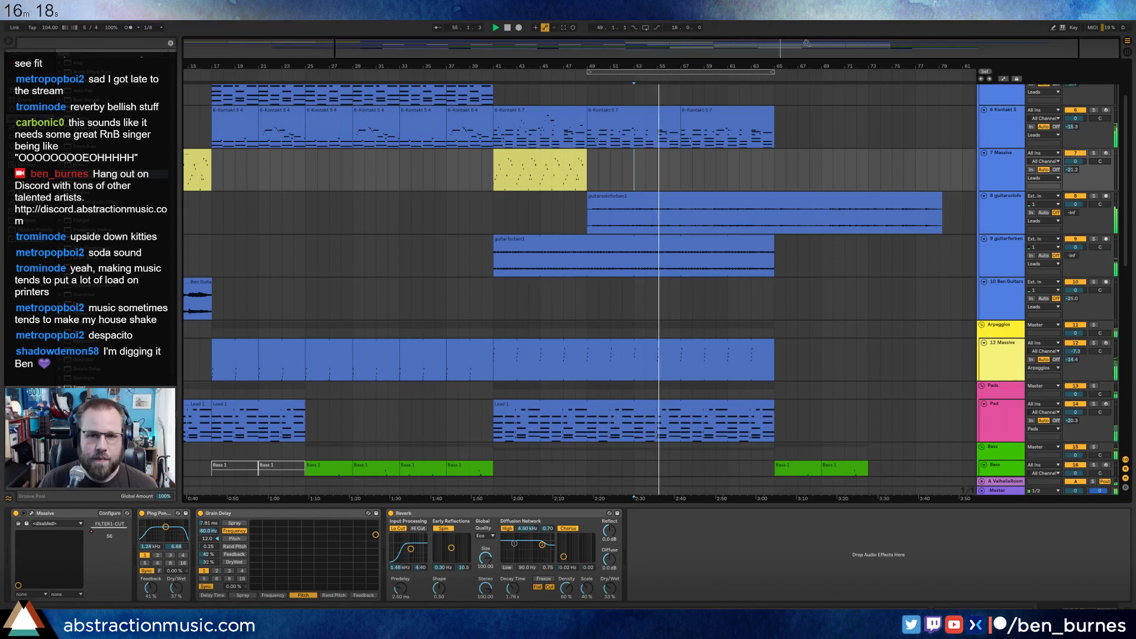
Stop playback and raise the guitar solo track's send to the ValhallaRoom return to about -15.3 dB.
{"action": "scroll", "coordinate": [675, 210], "scroll_direction": "up", "scroll_amount": 2}
{"action": "left_click", "coordinate": [674, 207]}
{"action": "key", "text": "space"}
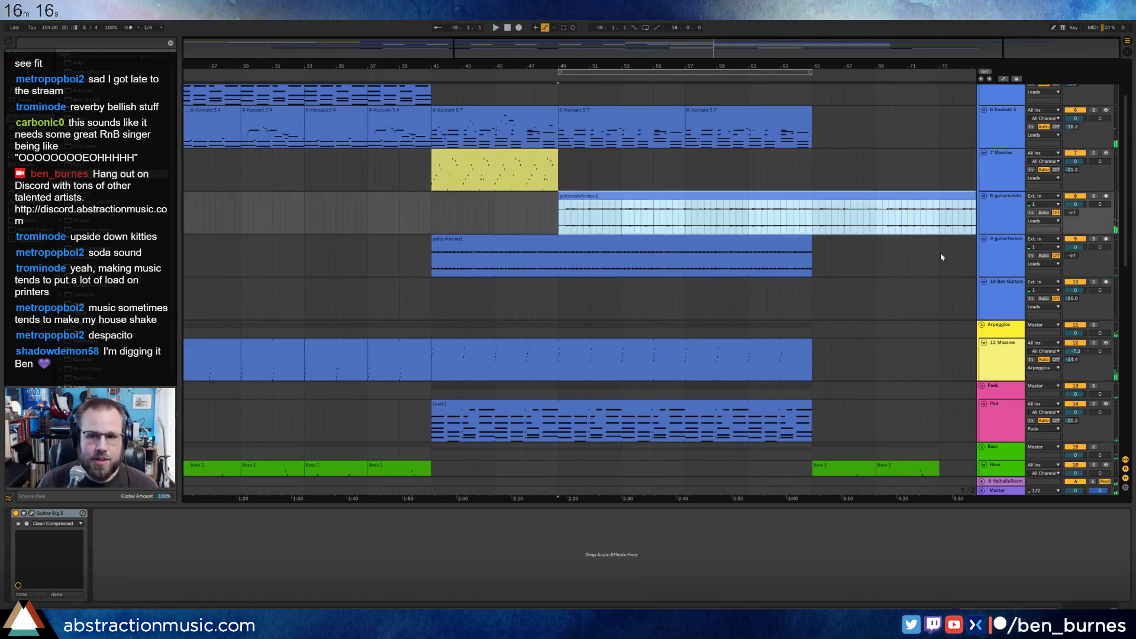
{"action": "left_click_drag", "start_coordinate": [1079, 211], "coordinate": [1079, 195]}
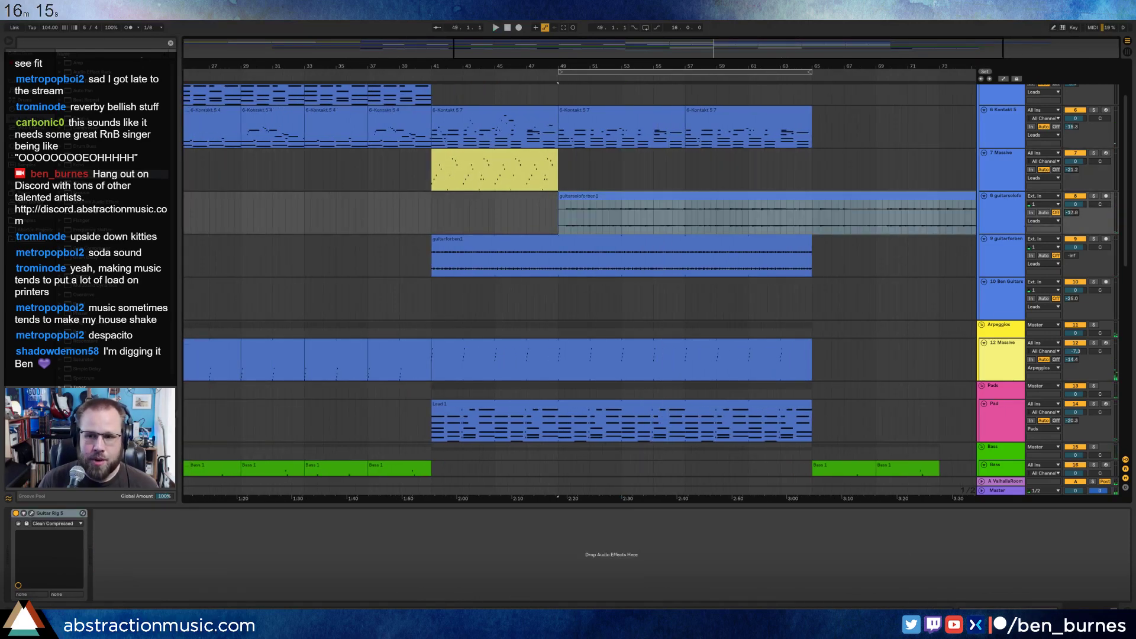
Open Guitar Rig 5 on the guitar solo track and insert a Tape Echo between the Matched Cabinet and the Tube Compressor.
{"action": "left_click", "coordinate": [32, 514]}
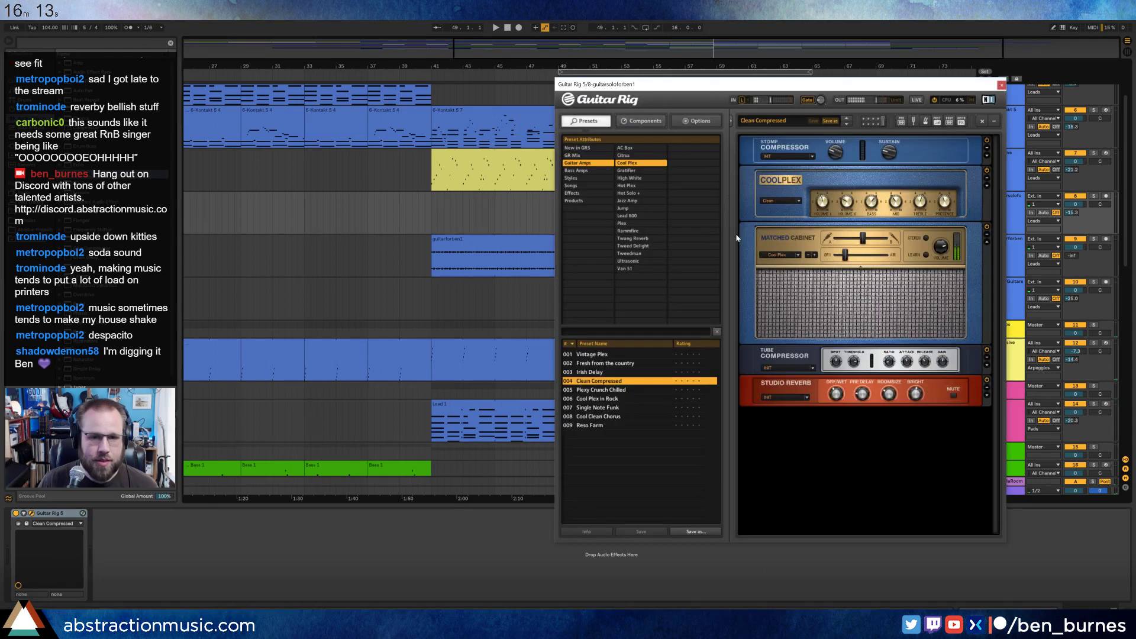
{"action": "left_click", "coordinate": [654, 124]}
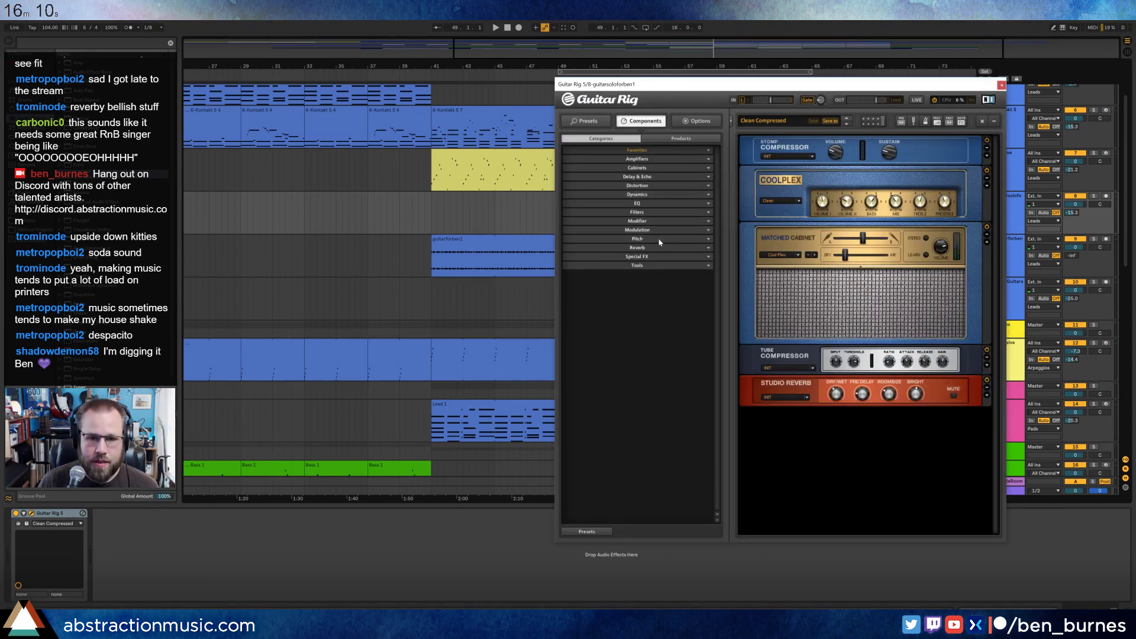
{"action": "left_click", "coordinate": [653, 177]}
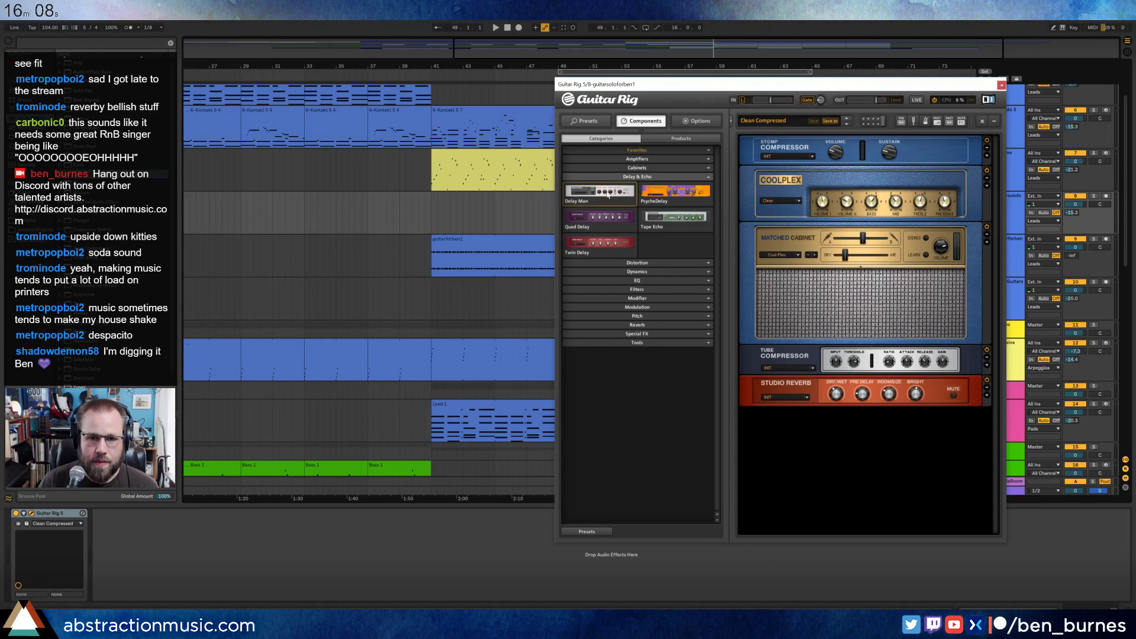
{"action": "left_click_drag", "start_coordinate": [645, 223], "coordinate": [852, 354]}
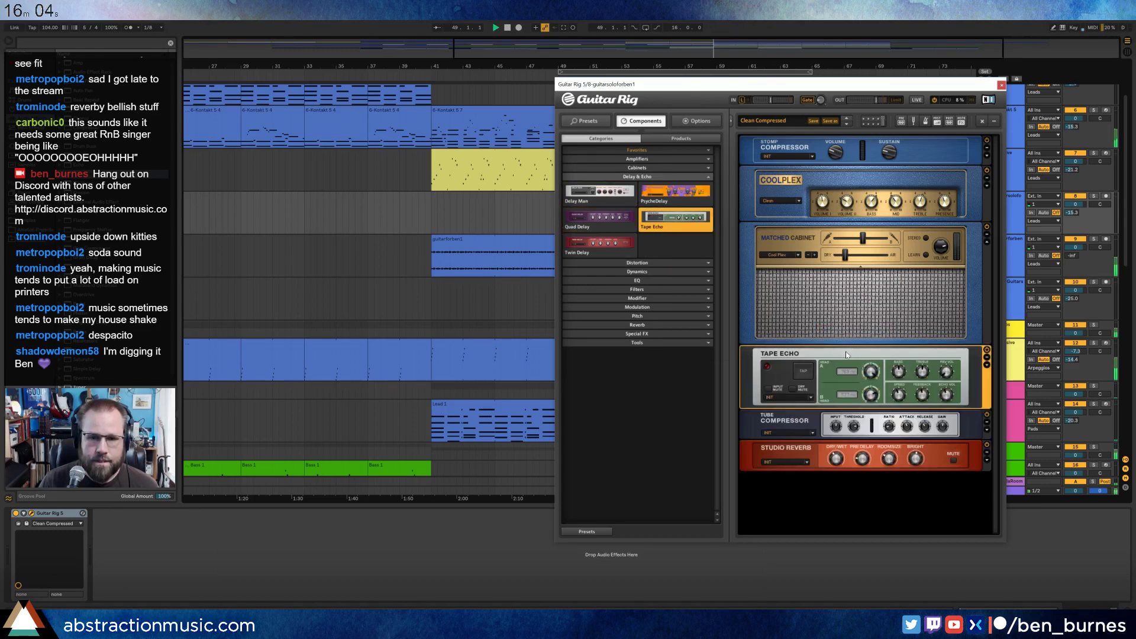
Uncover the solo clip behind the Guitar Rig window and adjust the Bass of the Coolplex amp during playback.
{"action": "left_click_drag", "start_coordinate": [860, 95], "coordinate": [420, 96]}
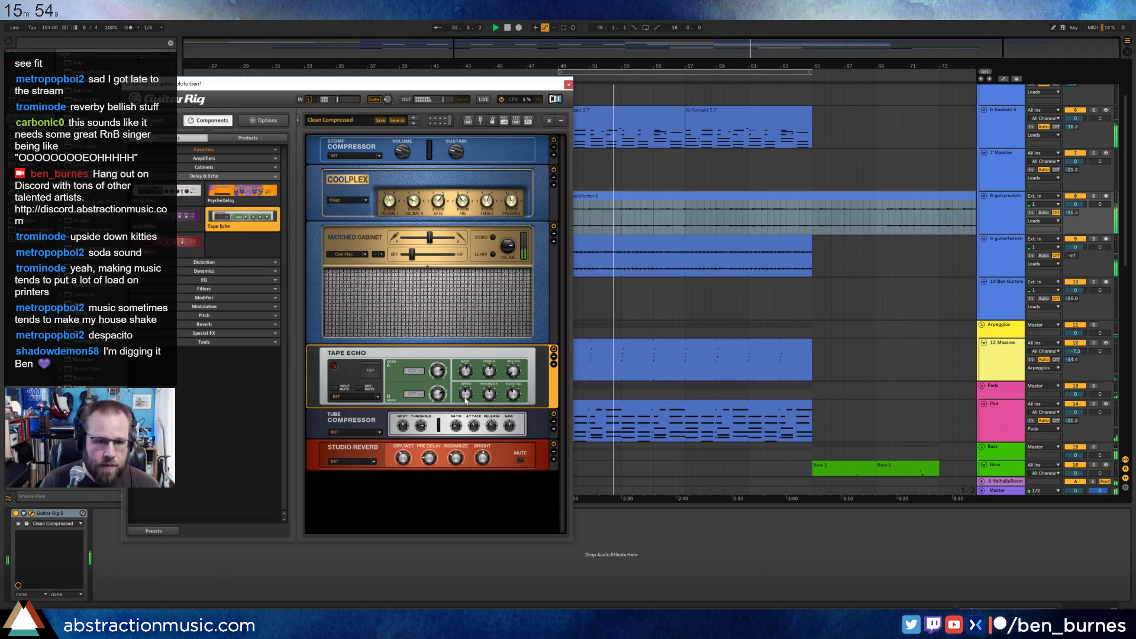
{"action": "mouse_move", "coordinate": [468, 400]}
{"action": "mouse_move", "coordinate": [512, 394]}
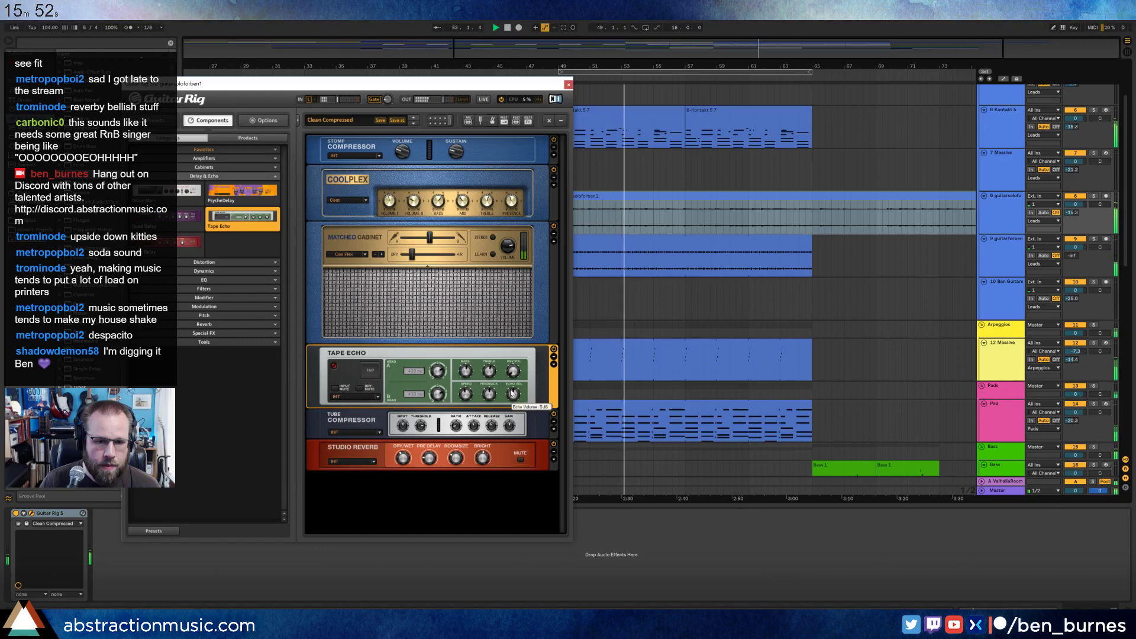
{"action": "mouse_move", "coordinate": [515, 363]}
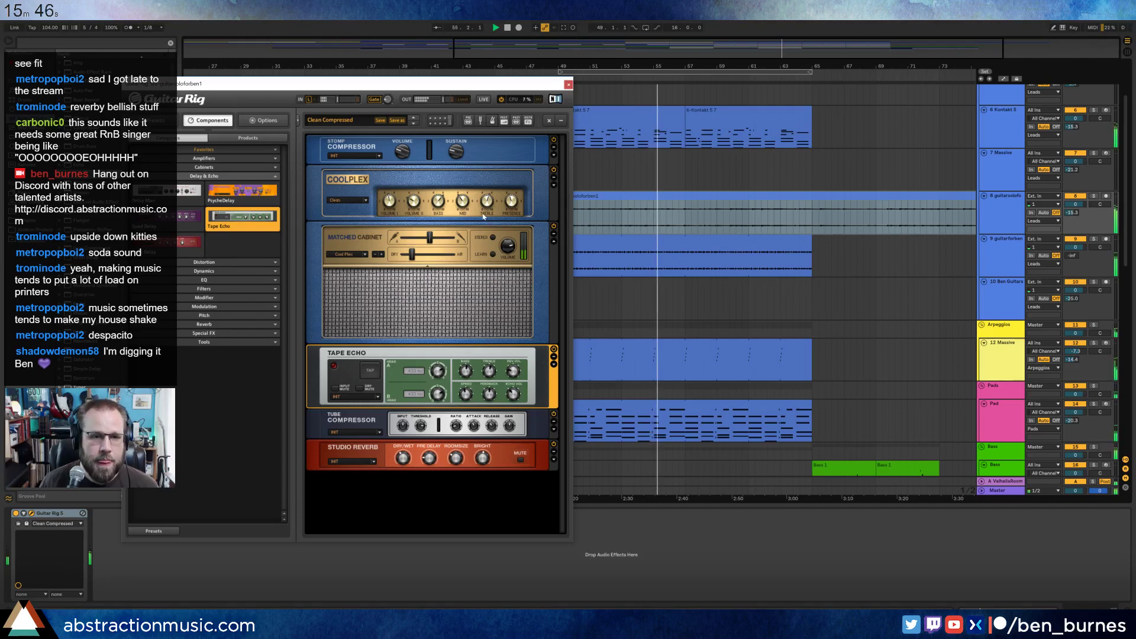
{"action": "mouse_move", "coordinate": [392, 202]}
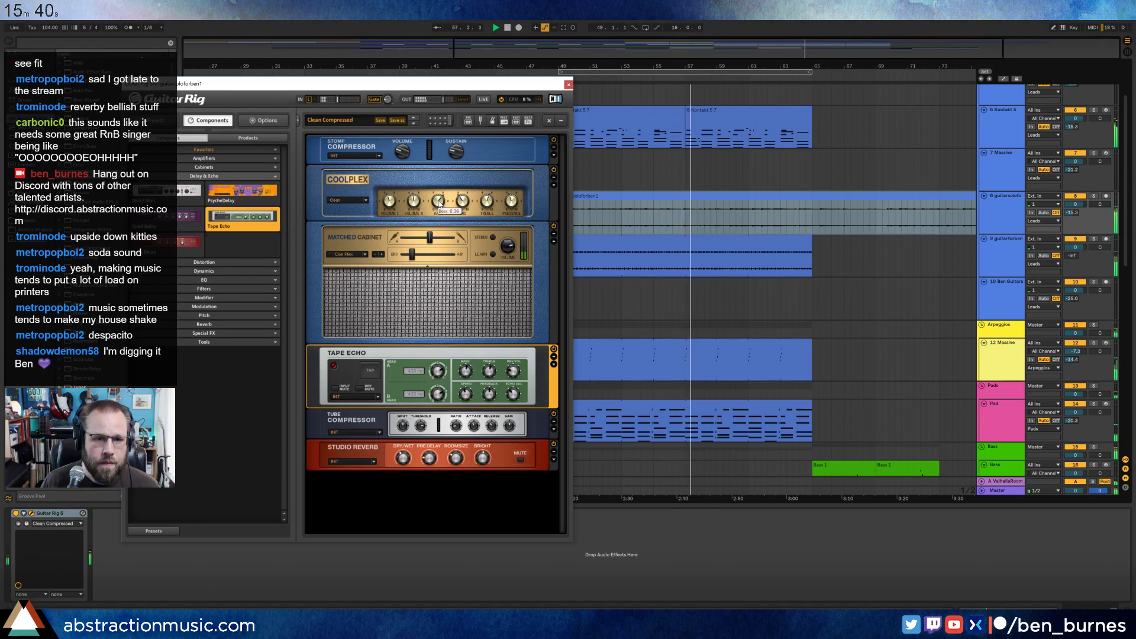
{"action": "left_click_drag", "start_coordinate": [439, 199], "coordinate": [444, 220]}
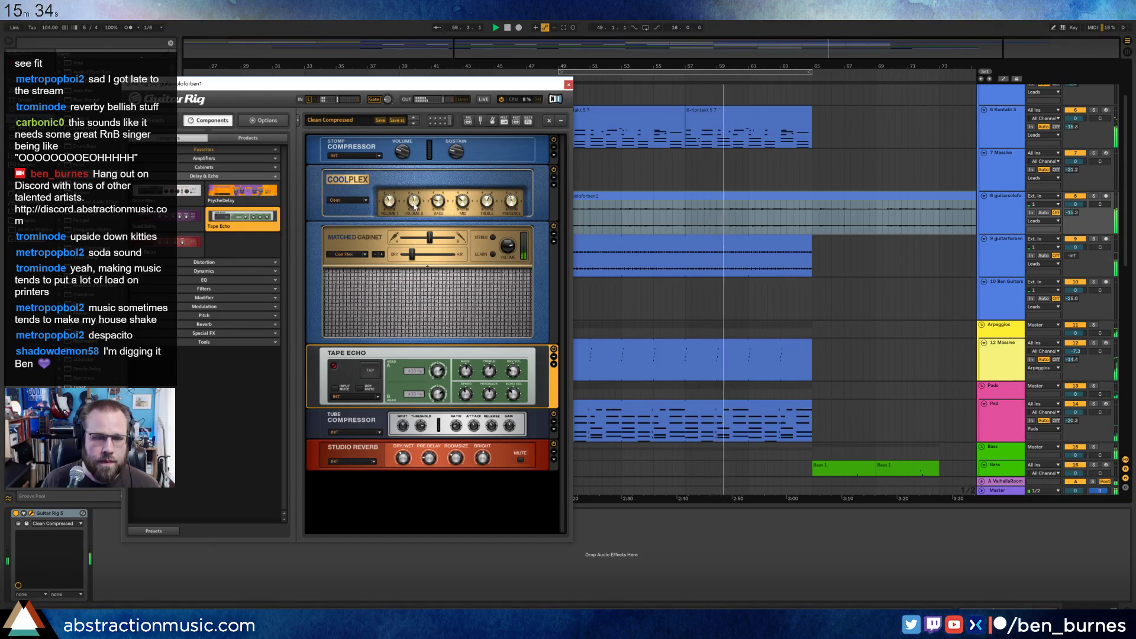
Close Guitar Rig, trim the guitar solo clip to end just past bar 65, and fade out its tail.
{"action": "left_click", "coordinate": [568, 84]}
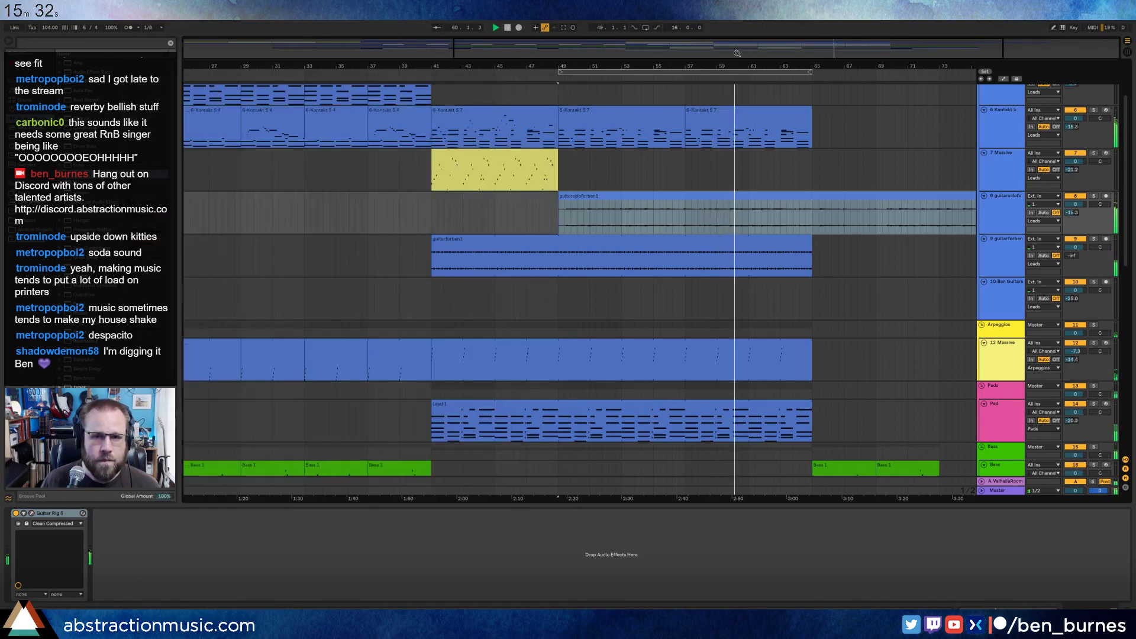
{"action": "left_click_drag", "start_coordinate": [742, 53], "coordinate": [885, 59]}
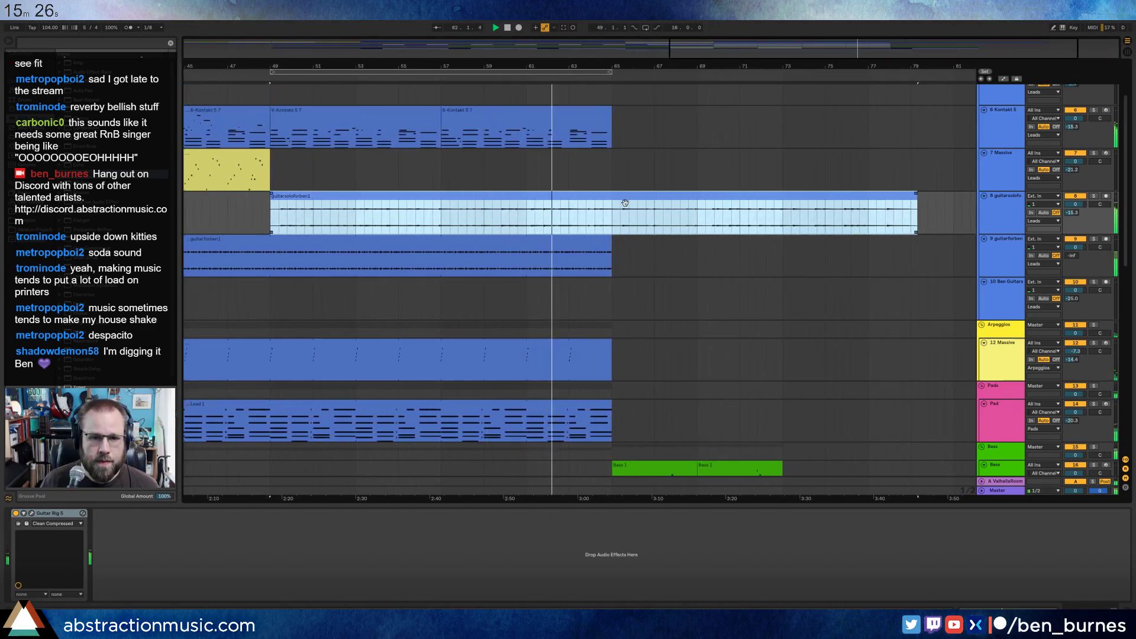
{"action": "left_click_drag", "start_coordinate": [916, 201], "coordinate": [618, 201]}
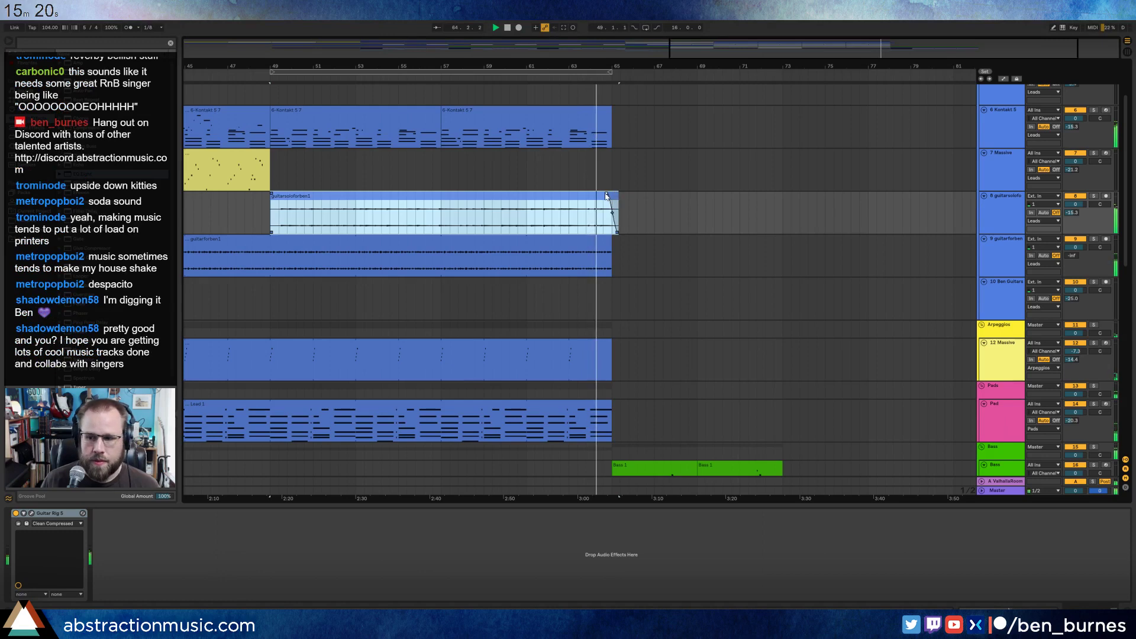
{"action": "left_click", "coordinate": [671, 212]}
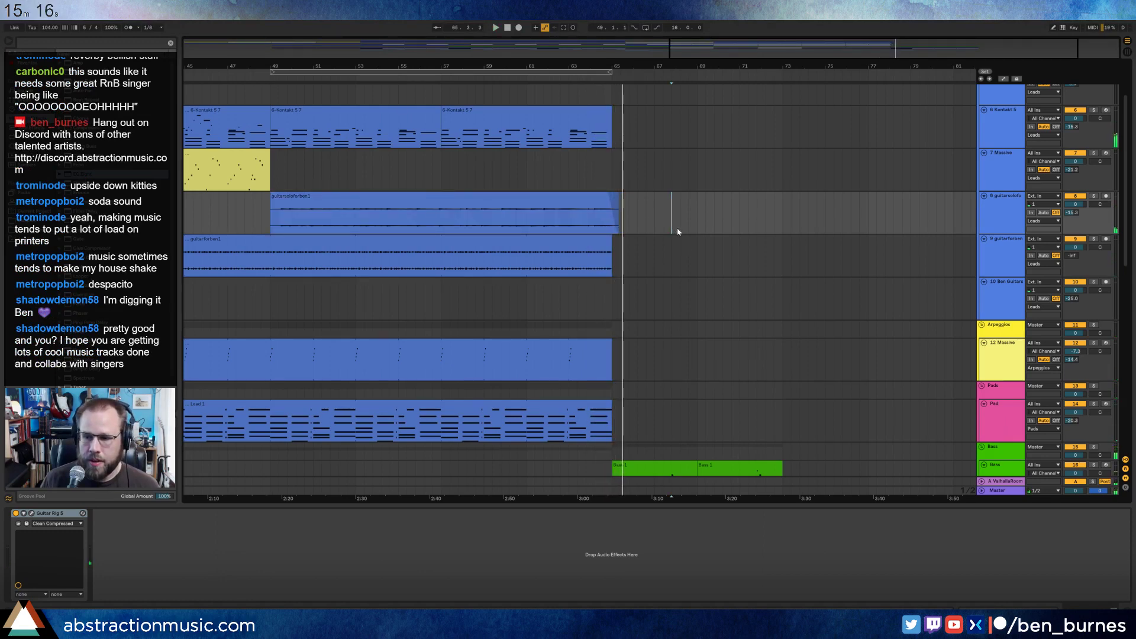
Review the full arrangement, checking the 12 Massive arpeggio clips and the Pad track clips against the other sections.
{"action": "scroll", "coordinate": [668, 243], "scroll_direction": "down", "scroll_amount": 3}
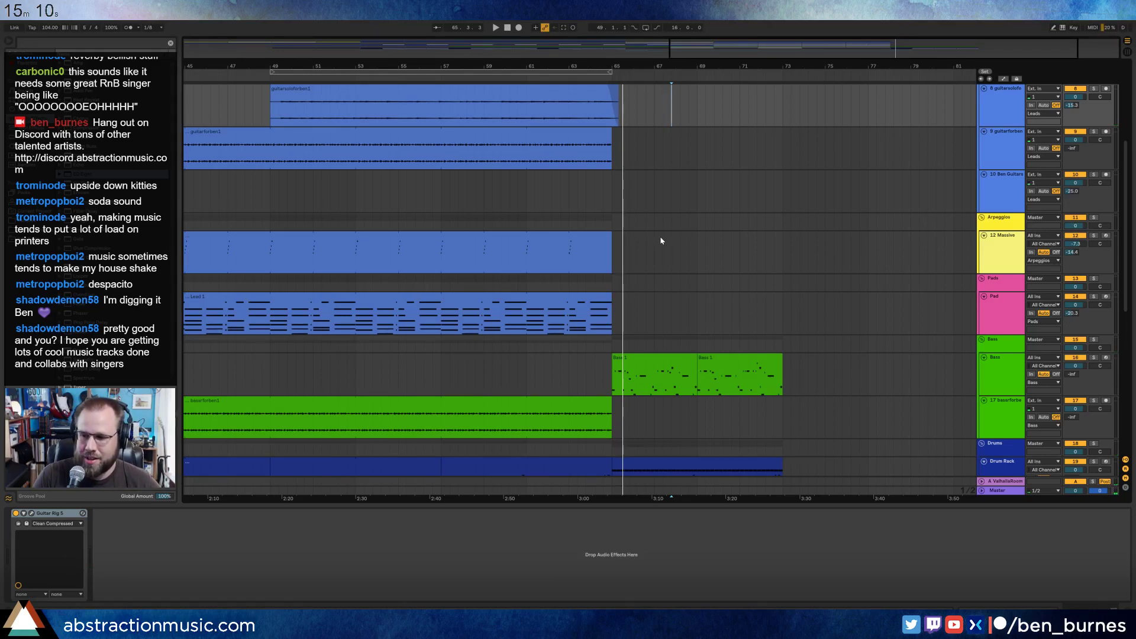
{"action": "left_click", "coordinate": [466, 201]}
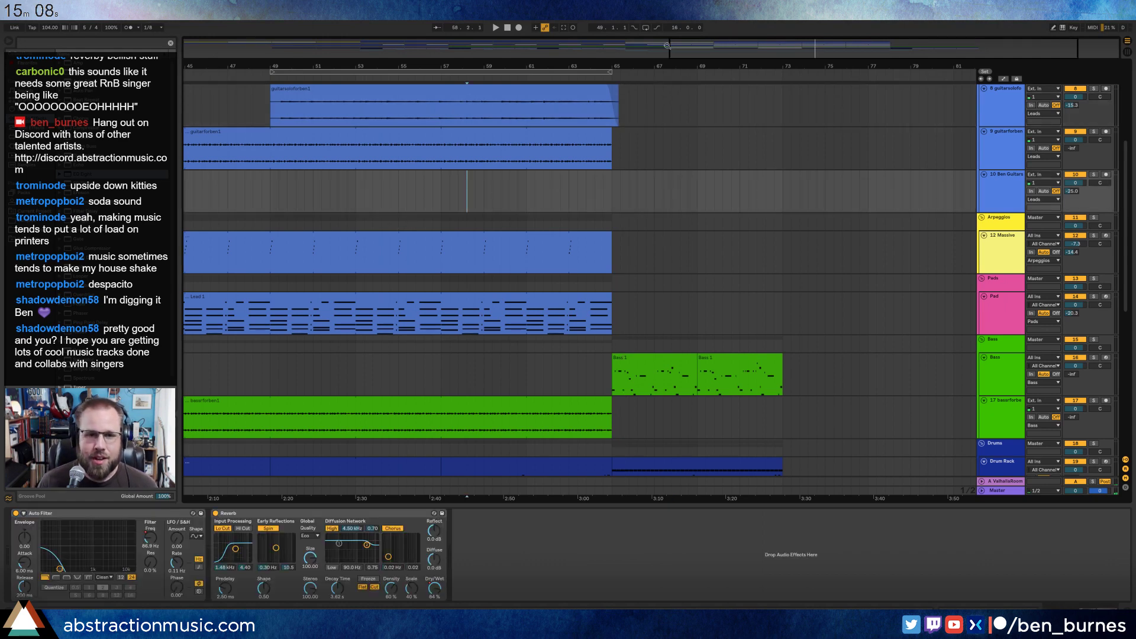
{"action": "double_click", "coordinate": [213, 52]}
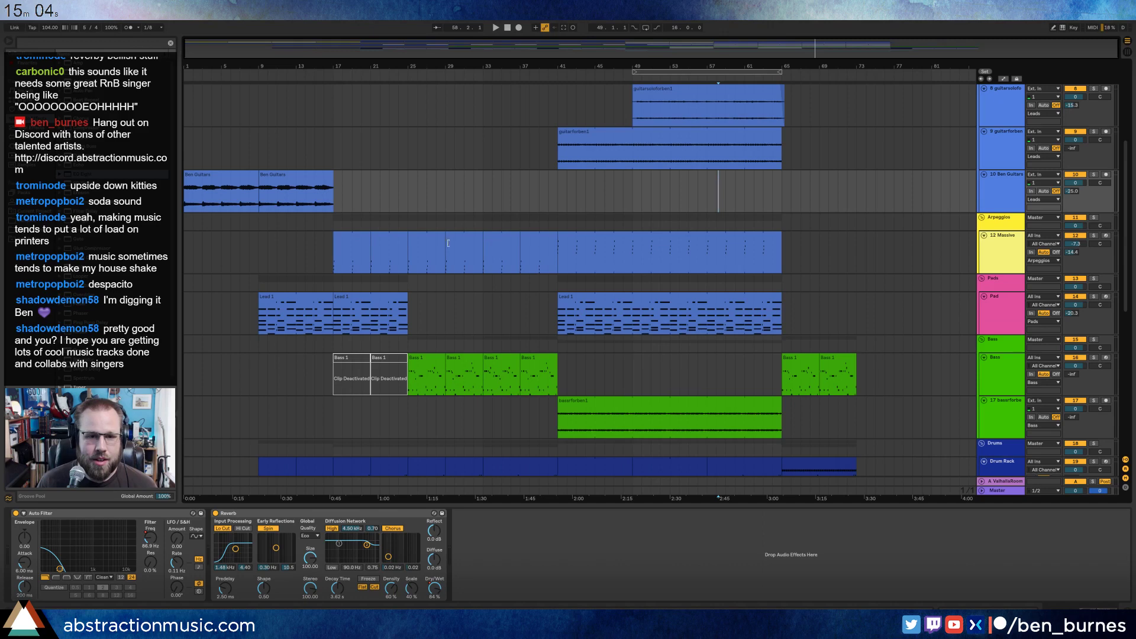
{"action": "left_click_drag", "start_coordinate": [366, 238], "coordinate": [554, 243]}
{"action": "scroll", "coordinate": [519, 298], "scroll_direction": "down", "scroll_amount": 1}
{"action": "scroll", "coordinate": [519, 297], "scroll_direction": "down", "scroll_amount": 4}
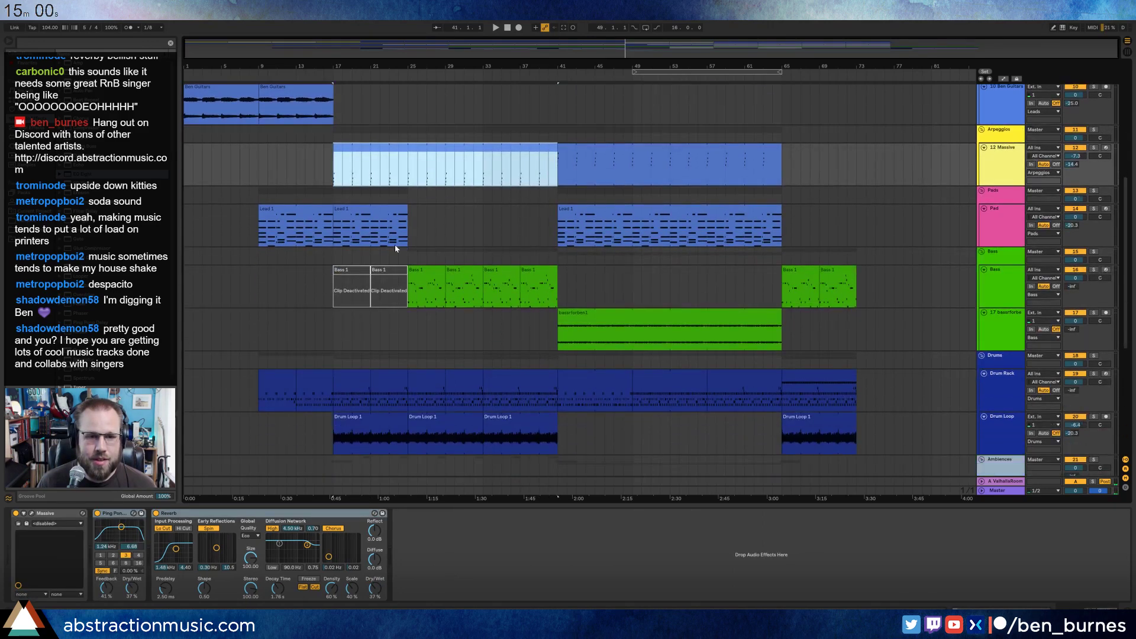
{"action": "left_click", "coordinate": [382, 214]}
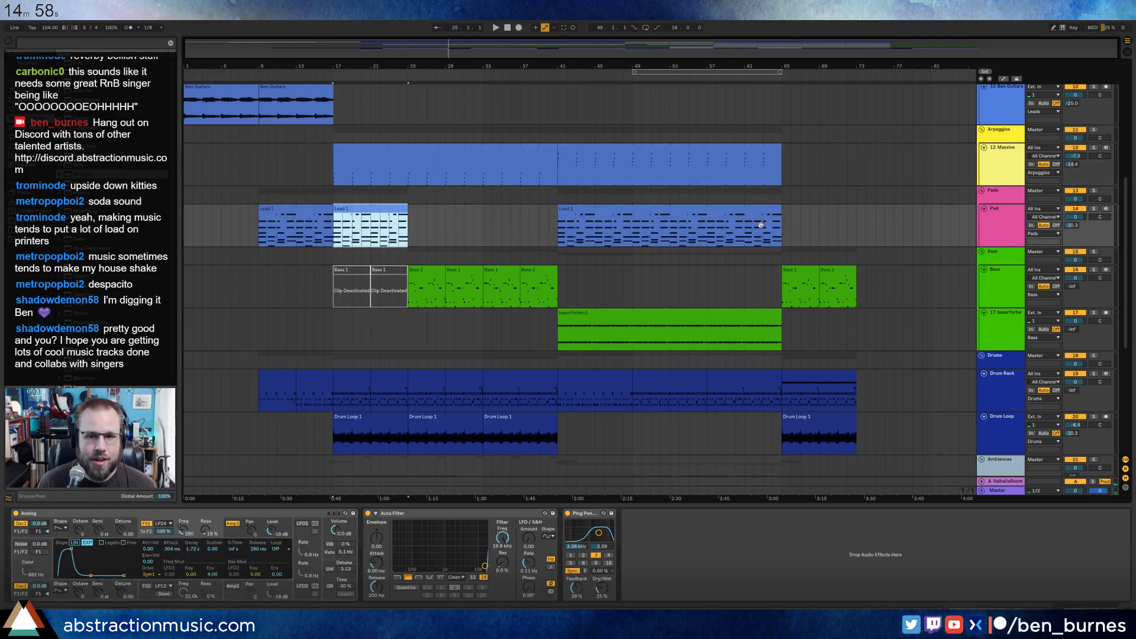
{"action": "scroll", "coordinate": [530, 290], "scroll_direction": "up", "scroll_amount": 9}
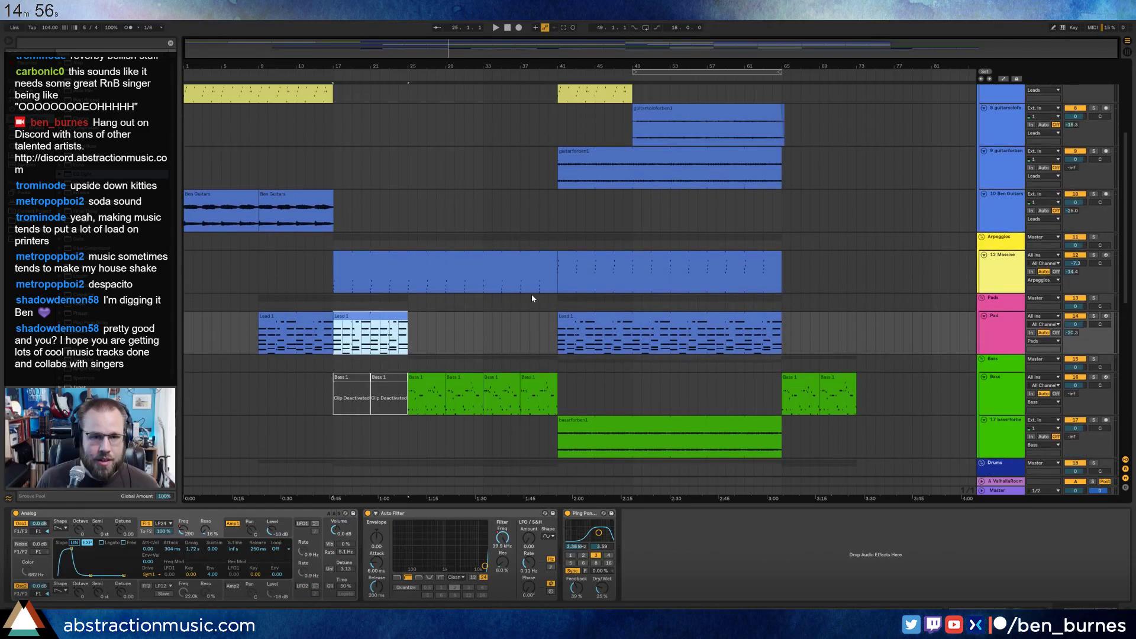
Solo and play the Pad clip from bar 41, and show the Analog F1 Freq automation on its track.
{"action": "scroll", "coordinate": [673, 328], "scroll_direction": "down", "scroll_amount": 4}
{"action": "left_click", "coordinate": [578, 306]}
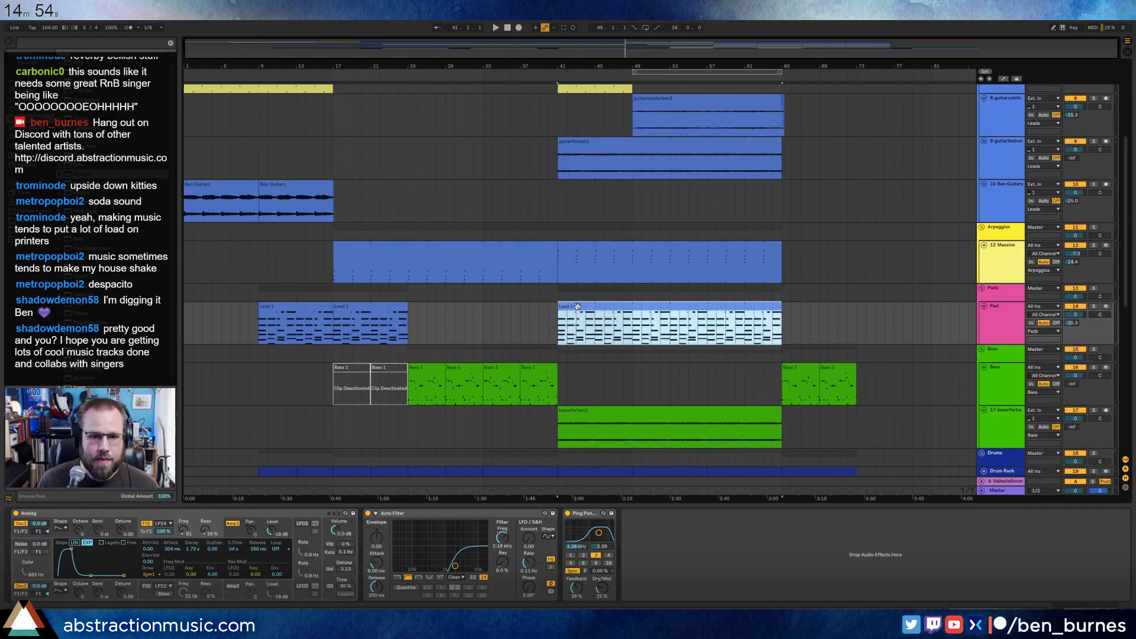
{"action": "key", "text": "space"}
{"action": "left_click", "coordinate": [1094, 307]}
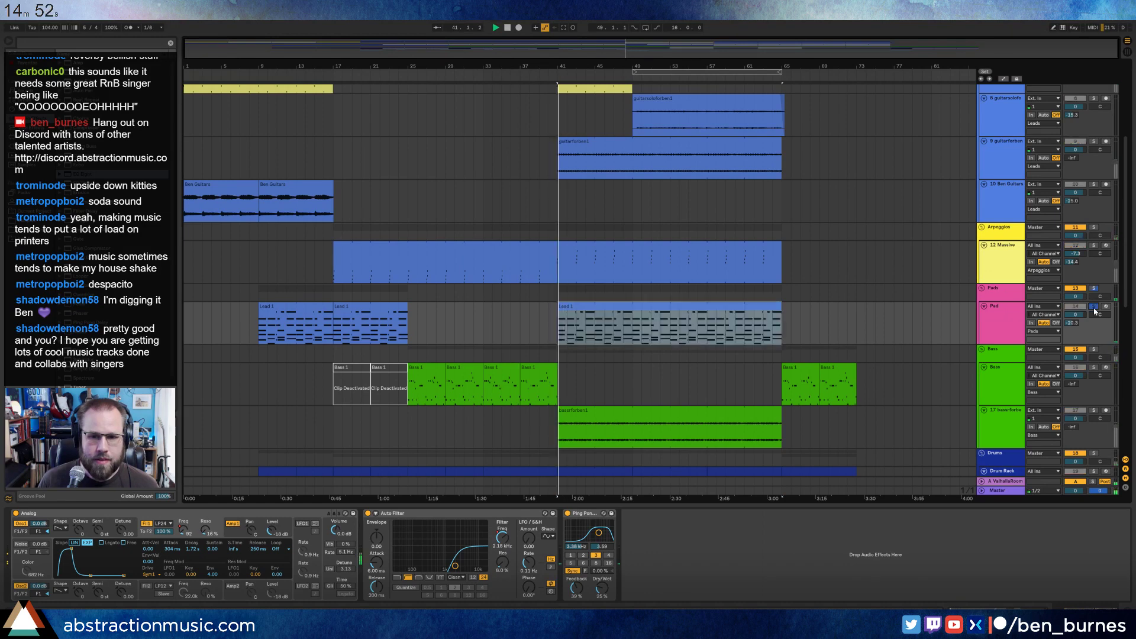
{"action": "left_click", "coordinate": [698, 308]}
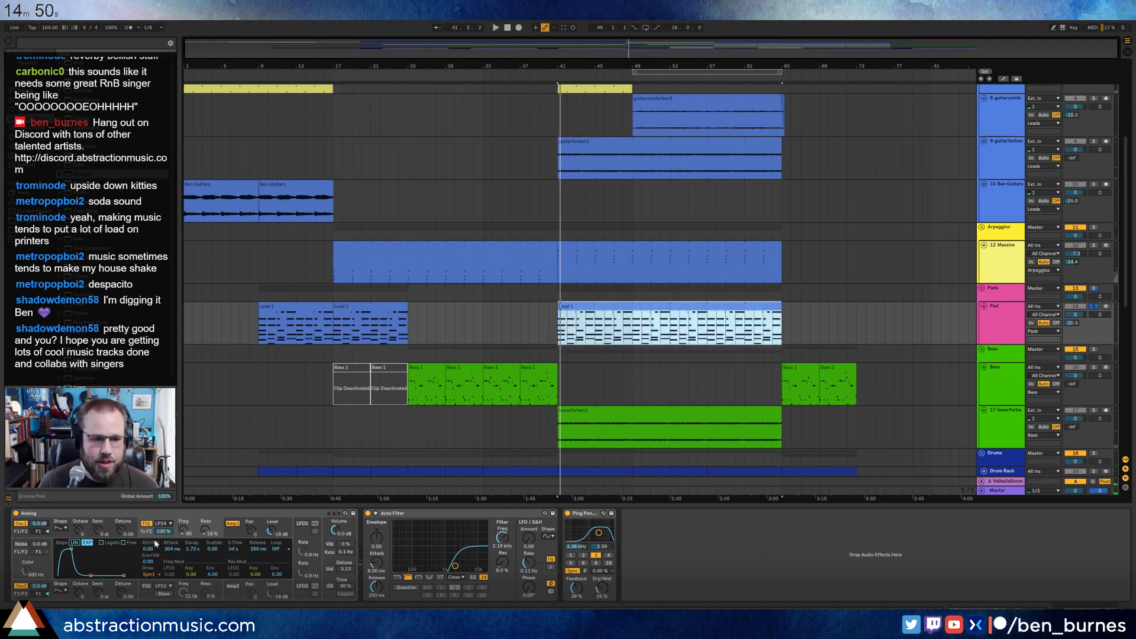
{"action": "left_click", "coordinate": [178, 539]}
{"action": "key", "text": "a"}
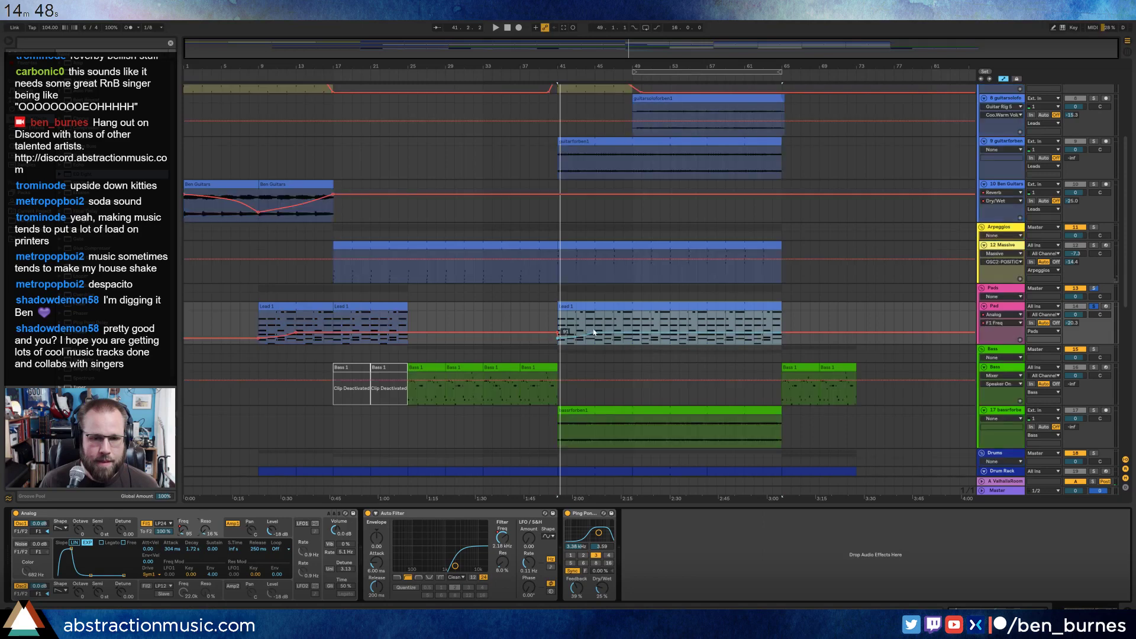
Adjust the Pad's F1 Freq automation at bar 41 and play from bar 45 with the pad unsoloed.
{"action": "left_click_drag", "start_coordinate": [559, 341], "coordinate": [558, 336]}
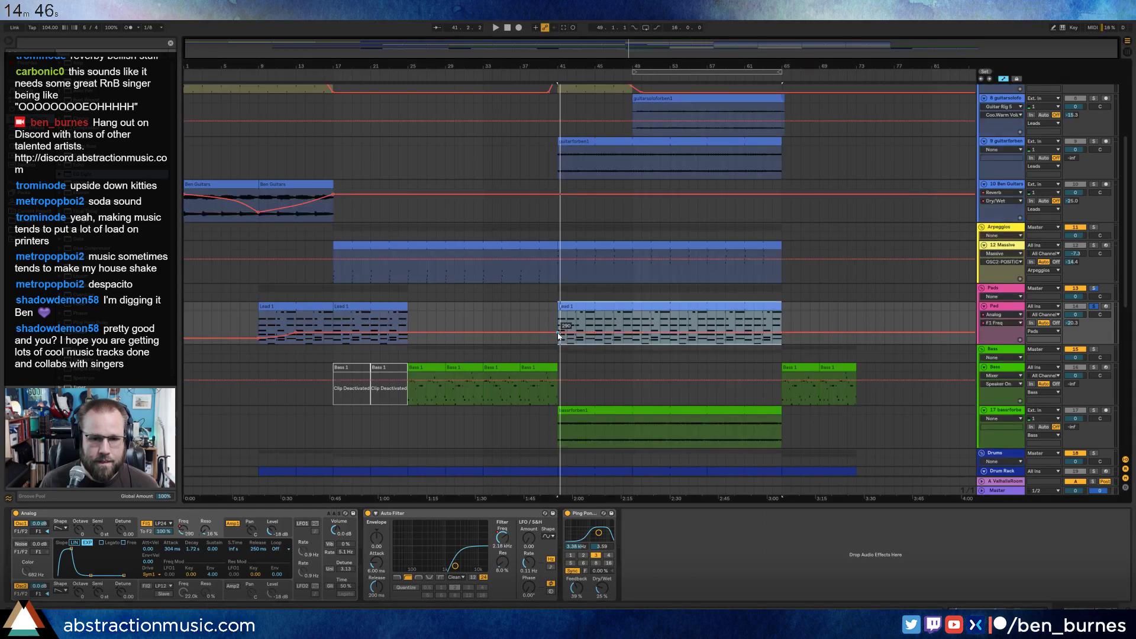
{"action": "left_click", "coordinate": [596, 321]}
{"action": "key", "text": "space"}
{"action": "left_click", "coordinate": [1093, 288]}
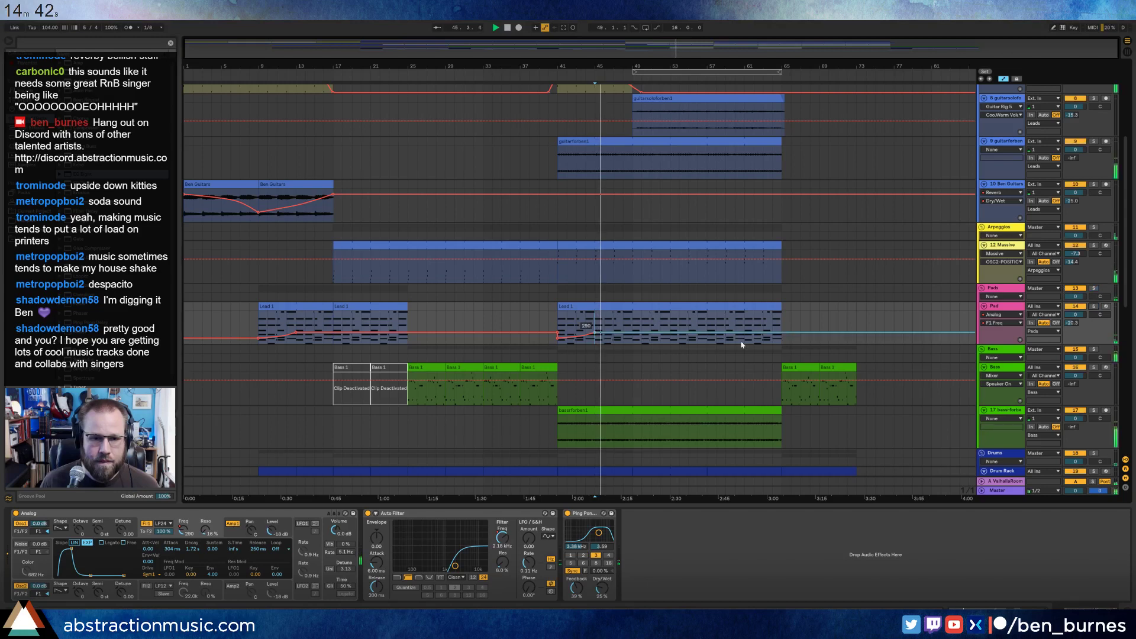
Try raising the Pad's F1 Freq automation from bar 45 onward to 5.0k, and undo the changes to the curve.
{"action": "left_click_drag", "start_coordinate": [595, 332], "coordinate": [595, 330]}
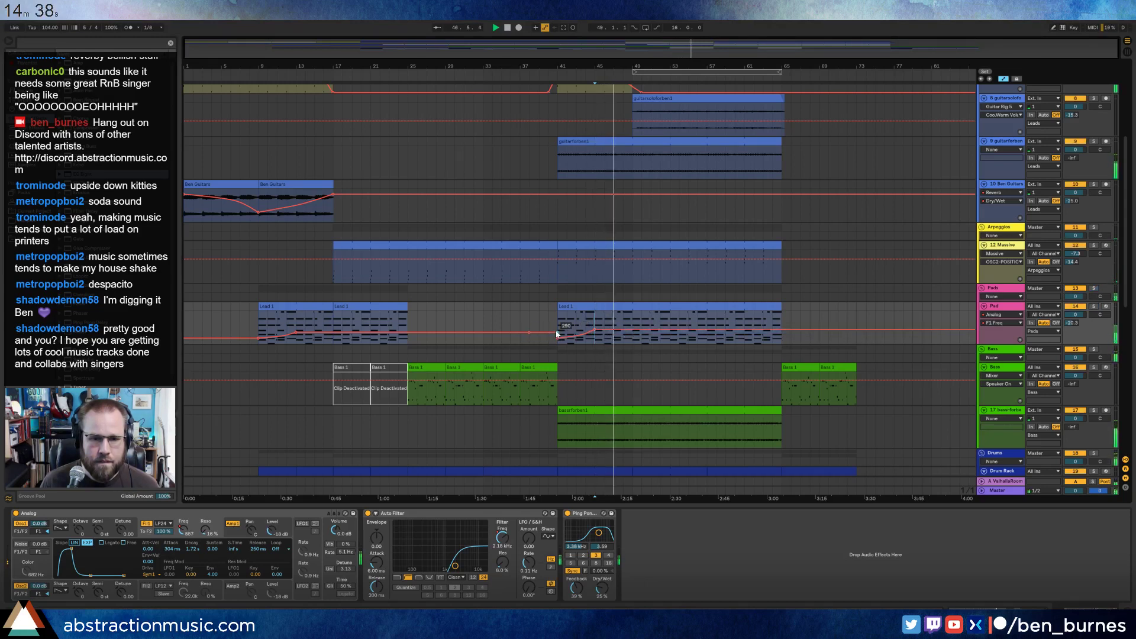
{"action": "left_click", "coordinate": [556, 335]}
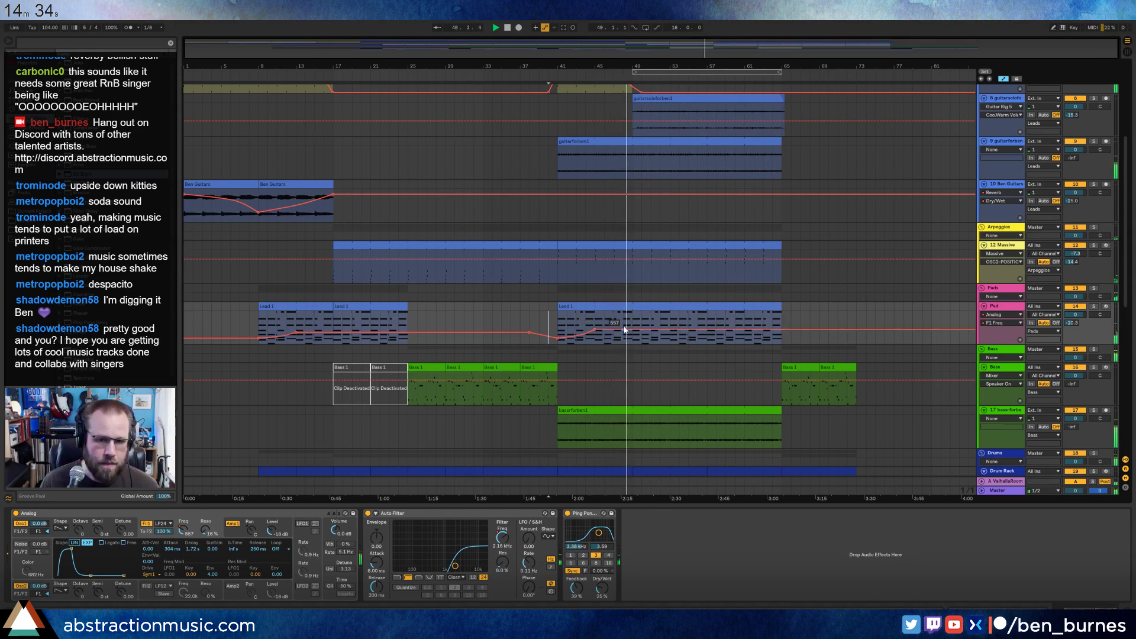
{"action": "left_click_drag", "start_coordinate": [625, 330], "coordinate": [626, 319]}
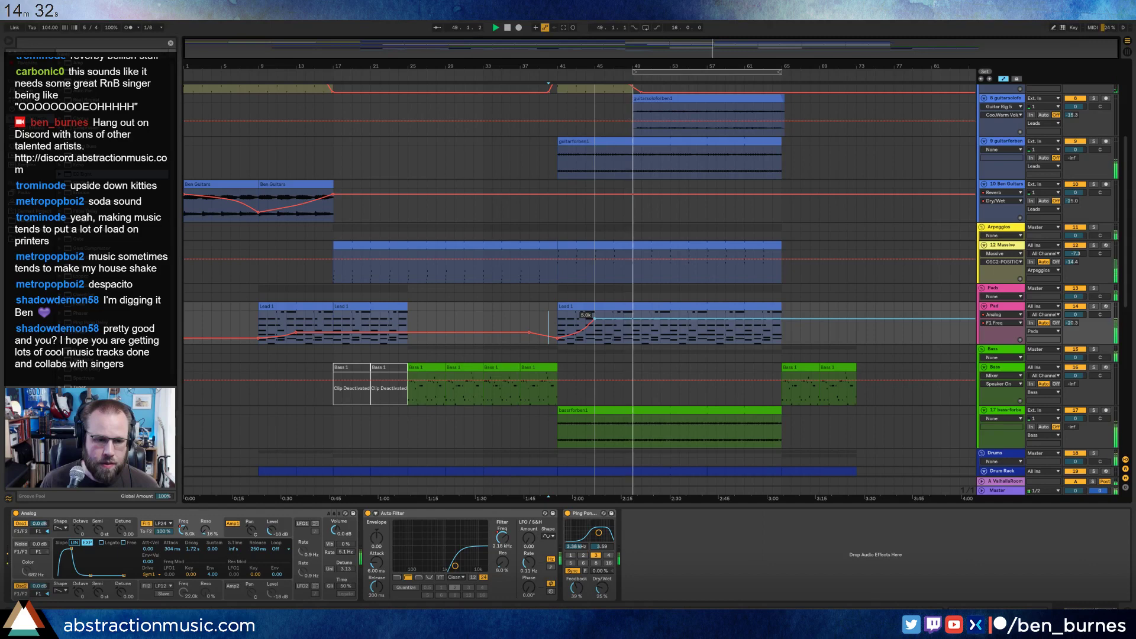
{"action": "key", "text": "ctrl+z"}
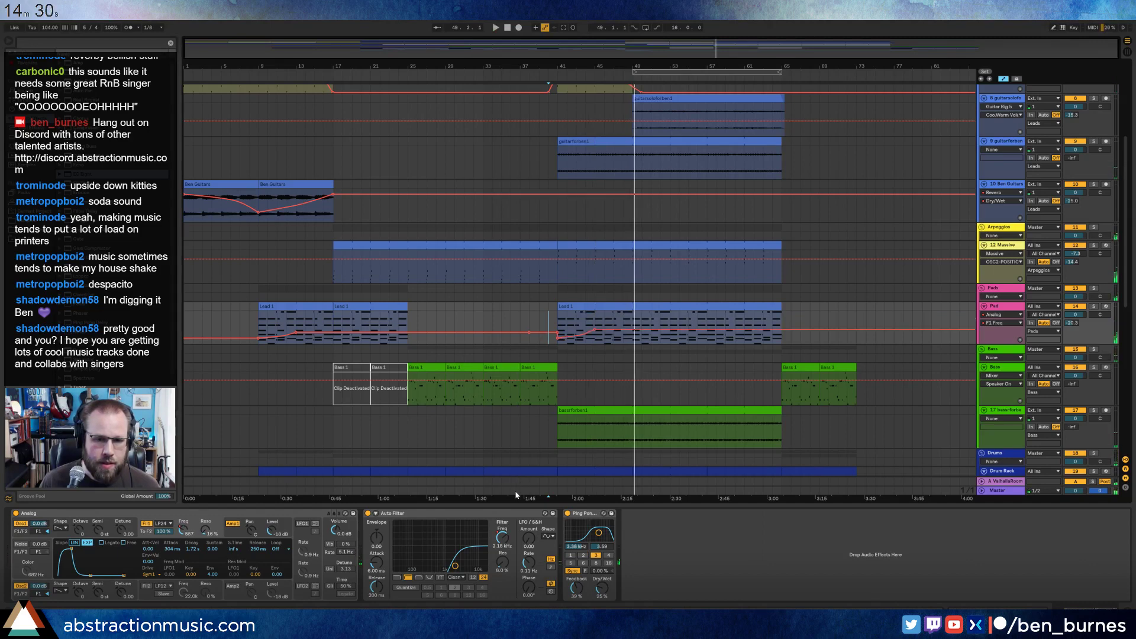
Lower the Pad's Auto Filter frequency automation from bar 41 onward to 393 Hz and play the section.
{"action": "left_click", "coordinate": [503, 536]}
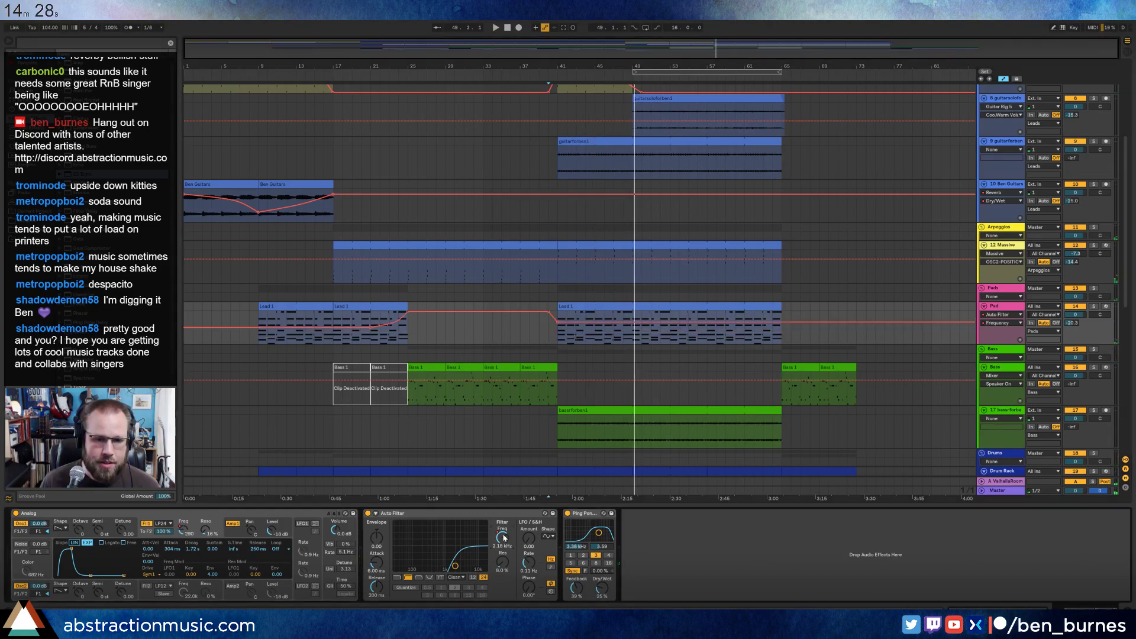
{"action": "left_click_drag", "start_coordinate": [580, 328], "coordinate": [581, 336]}
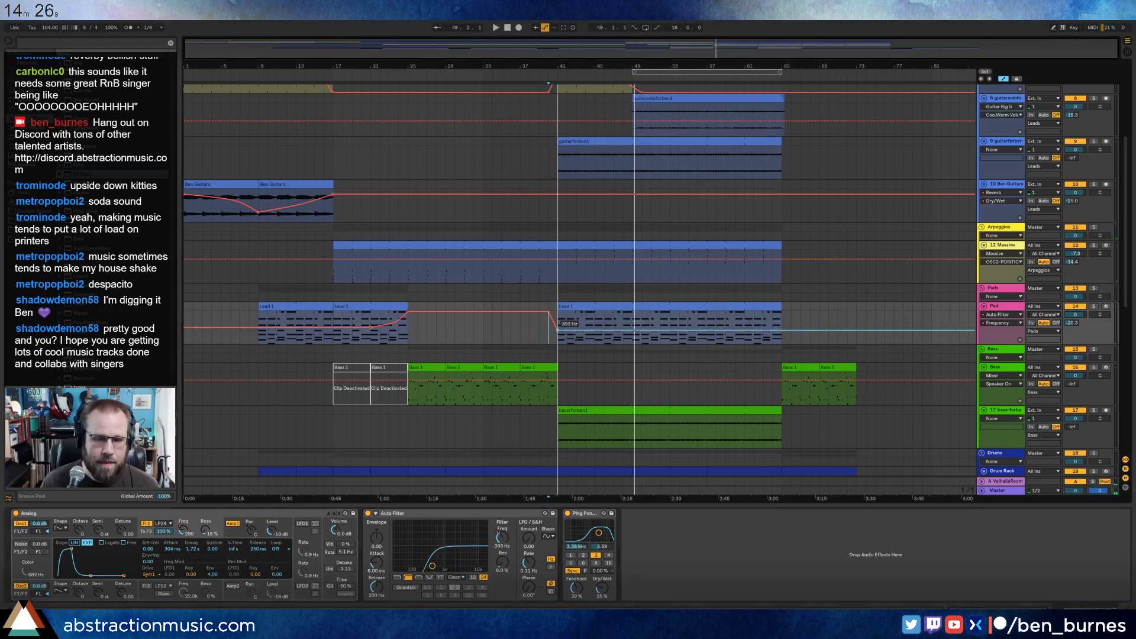
{"action": "left_click", "coordinate": [589, 321]}
{"action": "key", "text": "space"}
{"action": "key", "text": "space"}
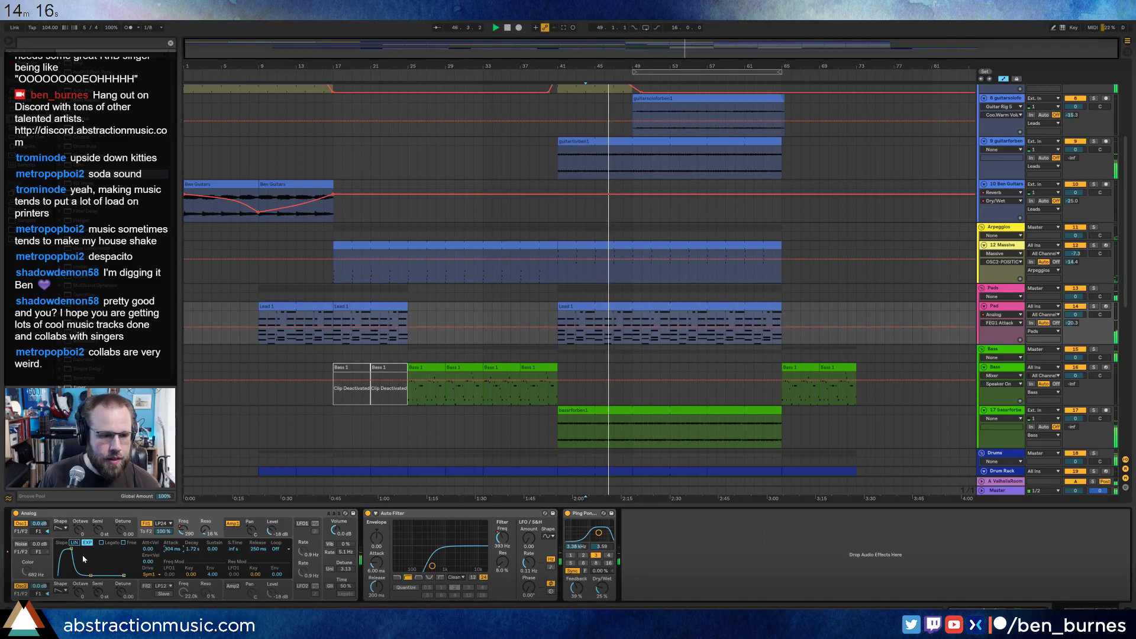
Lower the Pad's Analog FEG1 Attack automation across the clip from bar 41 to 65, and hide the automation lanes.
{"action": "left_click", "coordinate": [169, 549]}
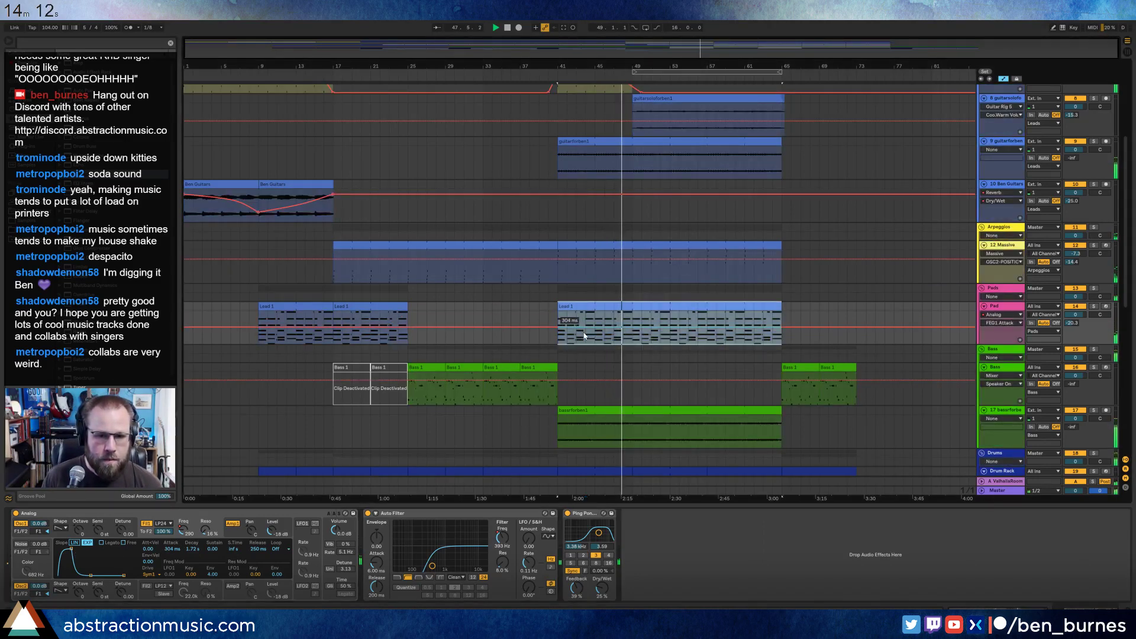
{"action": "left_click_drag", "start_coordinate": [584, 332], "coordinate": [584, 337]}
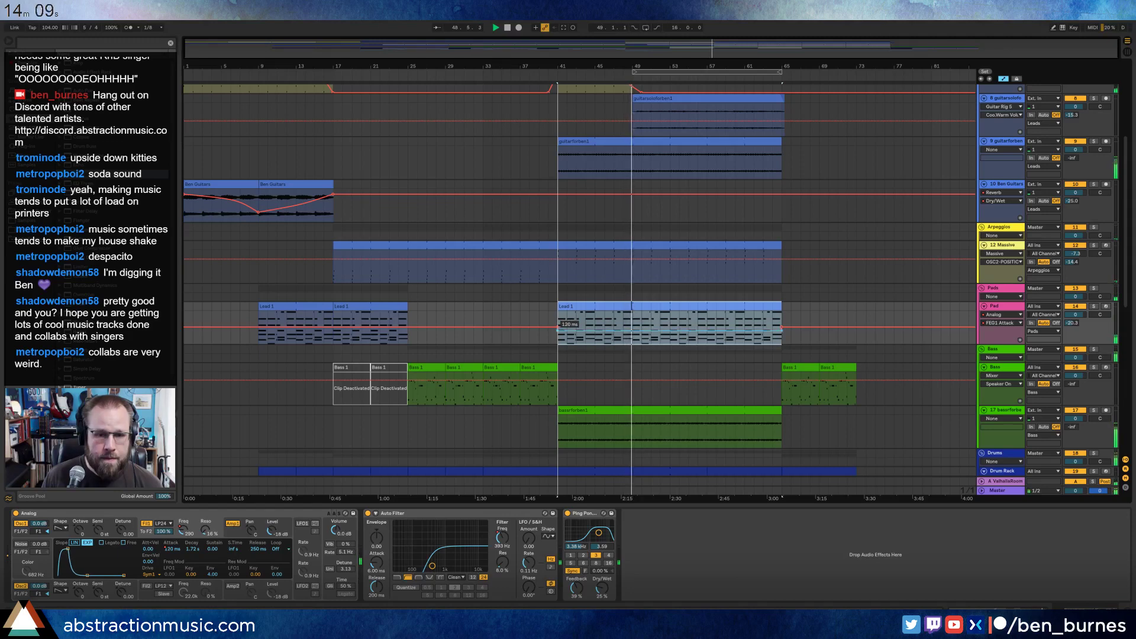
{"action": "left_click", "coordinate": [791, 333]}
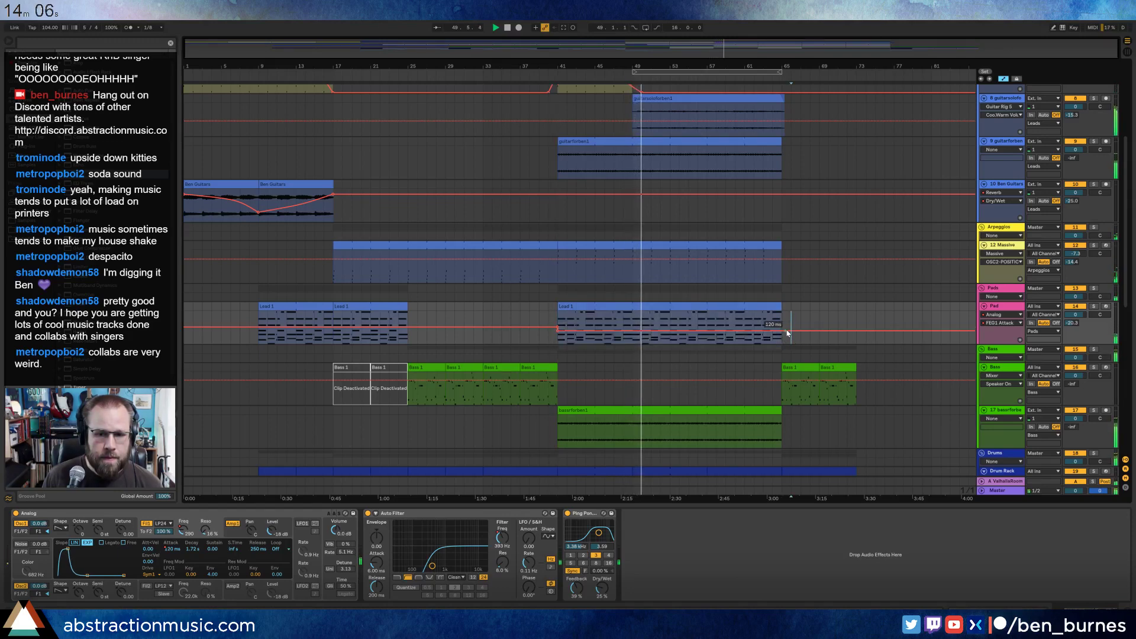
{"action": "key", "text": "a"}
{"action": "scroll", "coordinate": [787, 310], "scroll_direction": "up", "scroll_amount": 6}
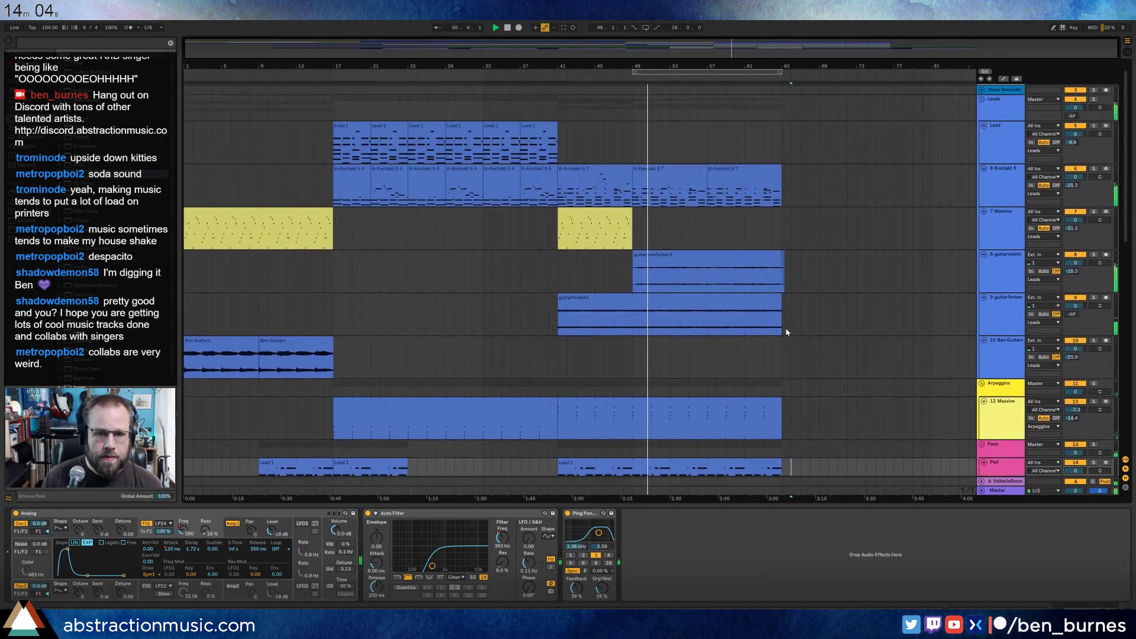
{"action": "left_click", "coordinate": [668, 274]}
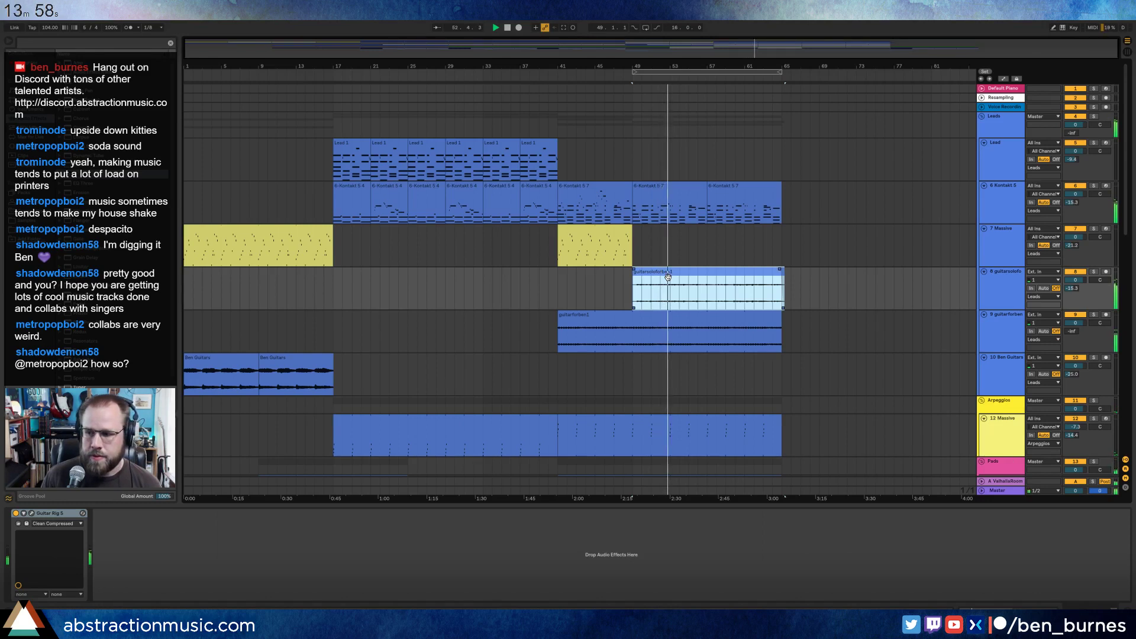
{"action": "left_click", "coordinate": [819, 288]}
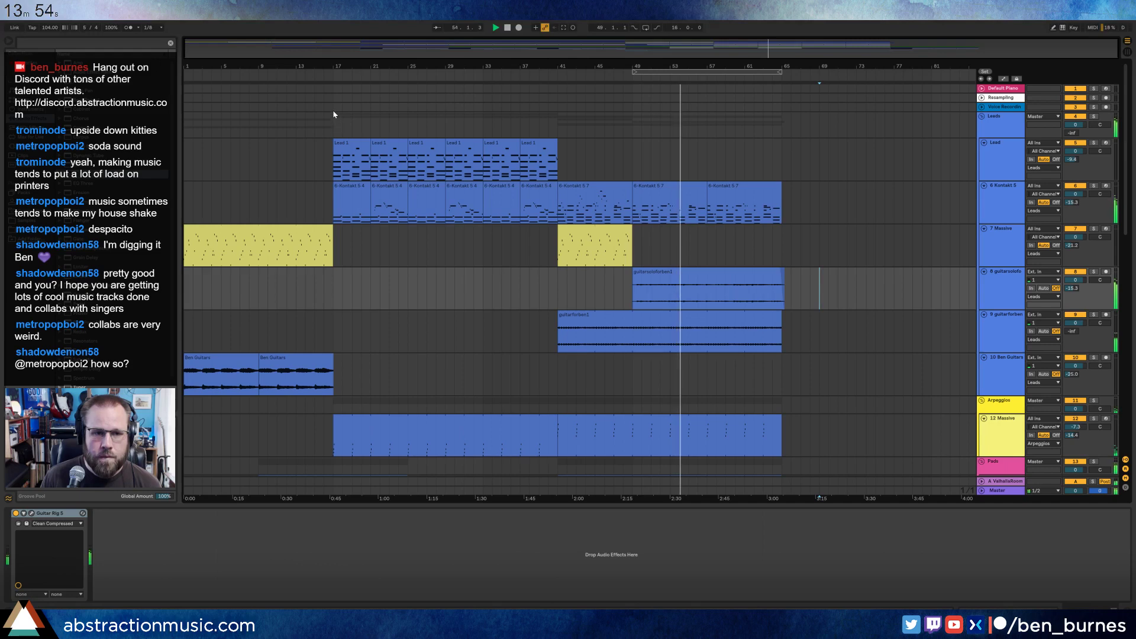
Copy the section from bar 17 to 41 across the tracks and paste it at bar 65.
{"action": "left_click_drag", "start_coordinate": [333, 115], "coordinate": [508, 452]}
{"action": "left_click_drag", "start_coordinate": [545, 457], "coordinate": [558, 496]}
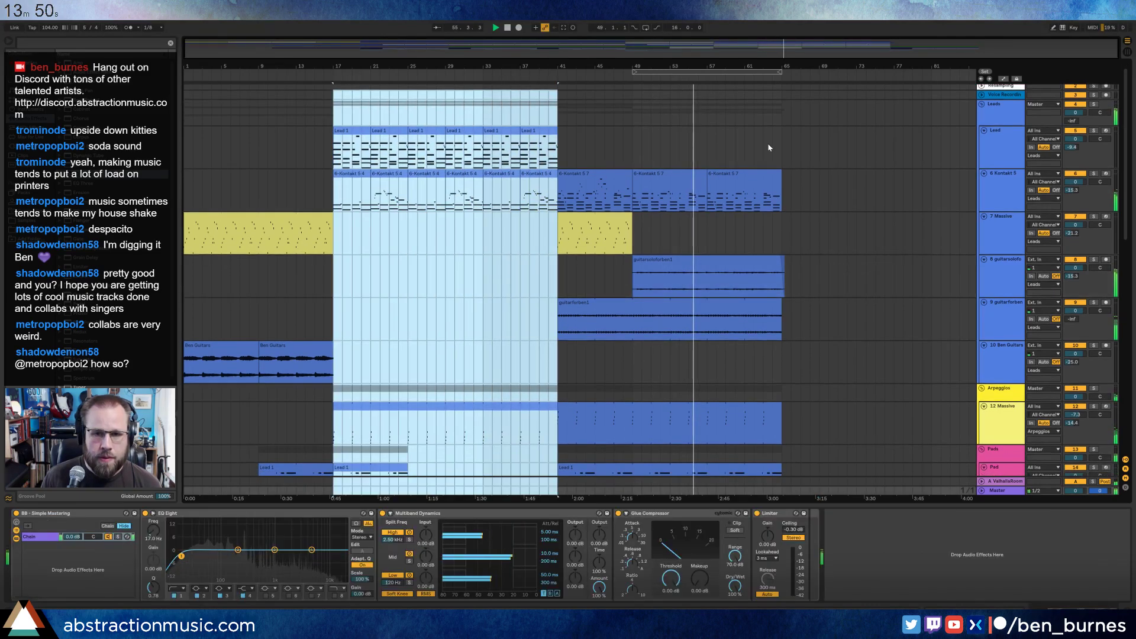
{"action": "scroll", "coordinate": [790, 175], "scroll_direction": "up", "scroll_amount": 1}
{"action": "left_click", "coordinate": [784, 108]}
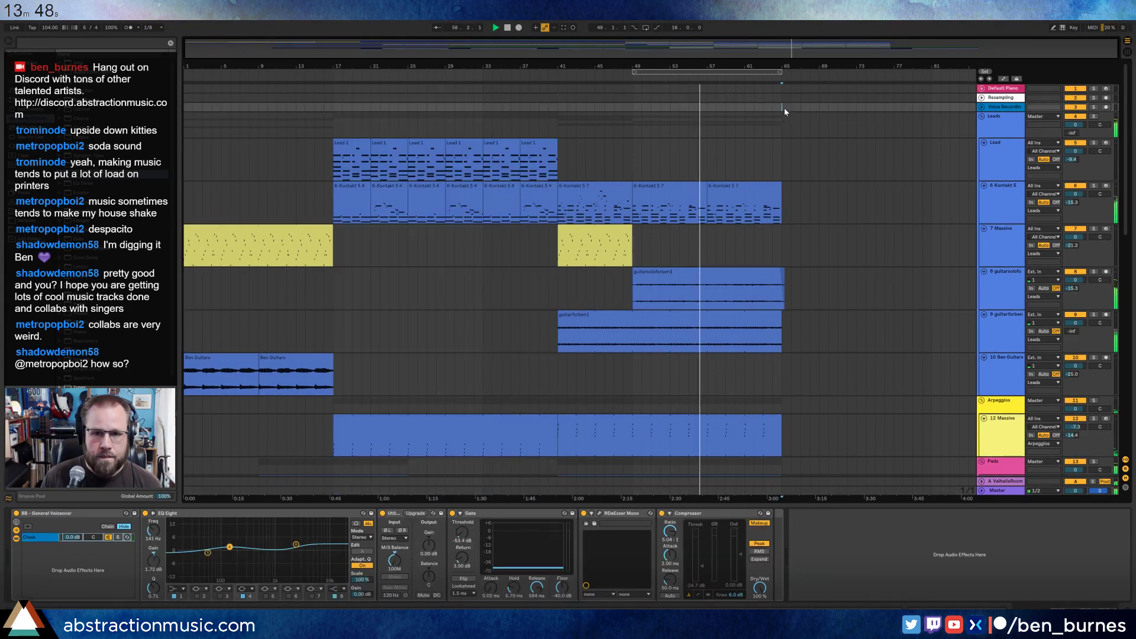
{"action": "key", "text": "ctrl+v"}
{"action": "scroll", "coordinate": [604, 125], "scroll_direction": "down", "scroll_amount": 3}
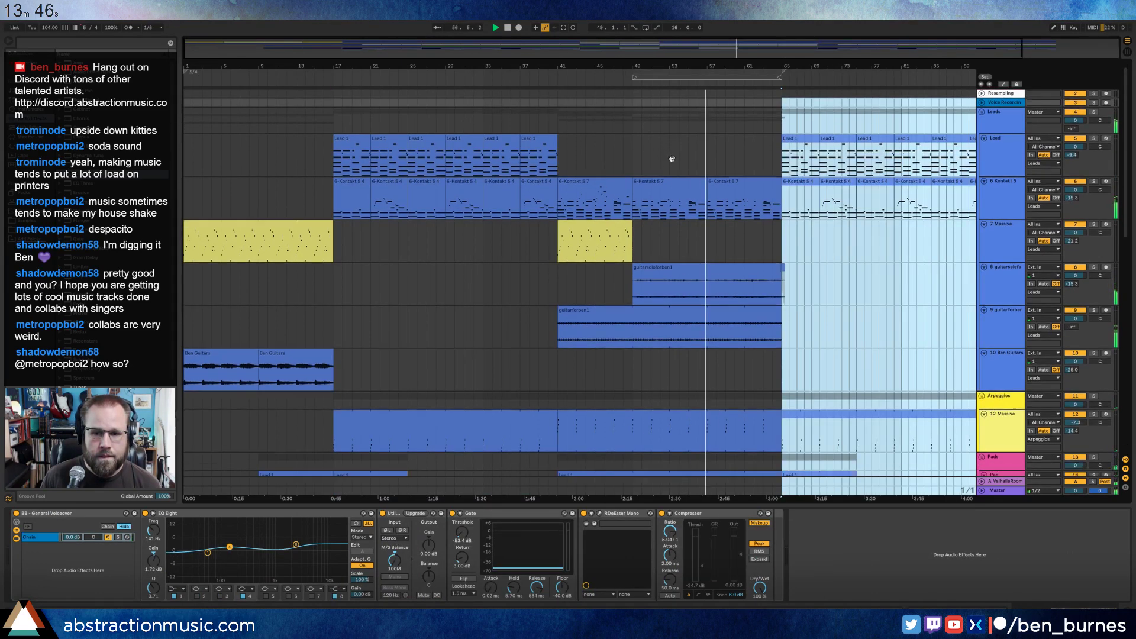
Look through the tracks of the repeated section from bar 65 onward and compare its clips with the preceding sections.
{"action": "left_click_drag", "start_coordinate": [855, 53], "coordinate": [870, 54]}
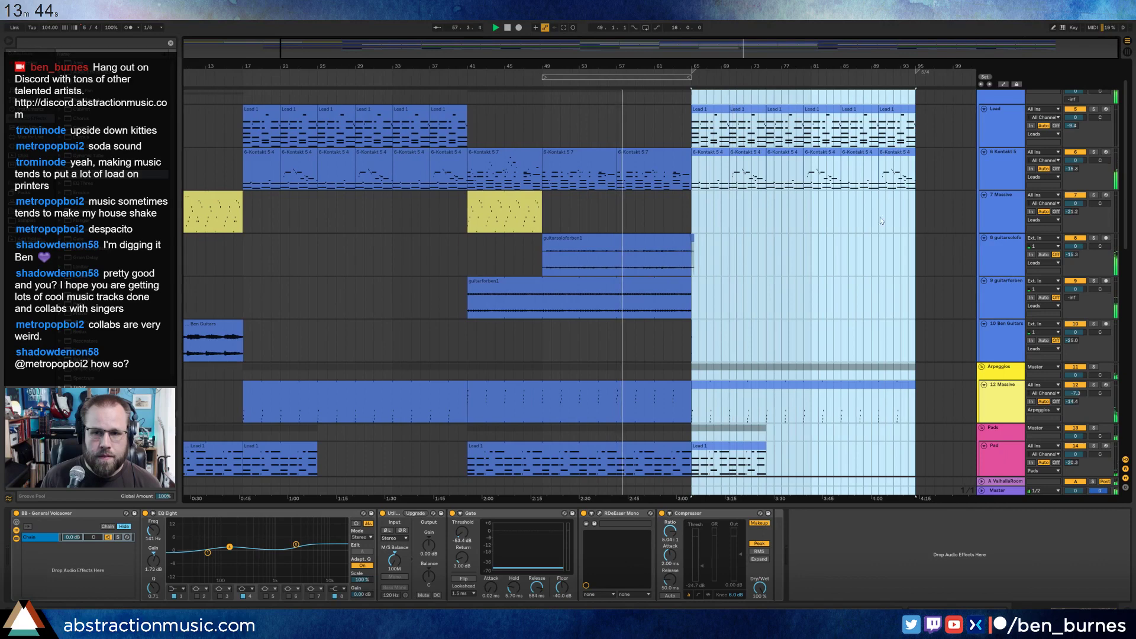
{"action": "left_click", "coordinate": [886, 241]}
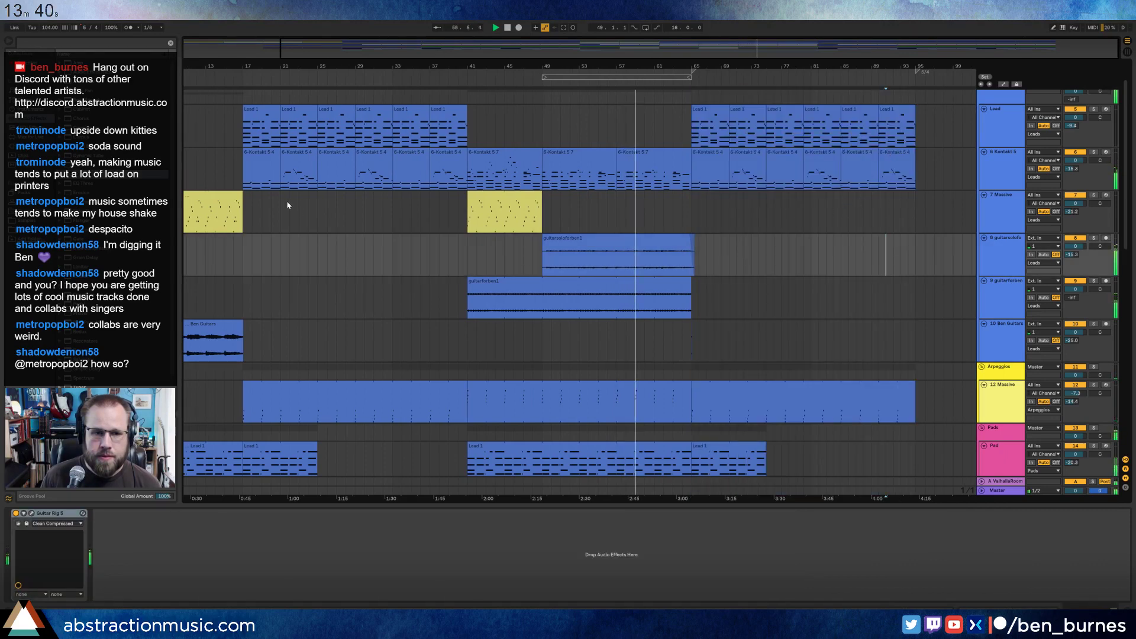
{"action": "left_click", "coordinate": [535, 196]}
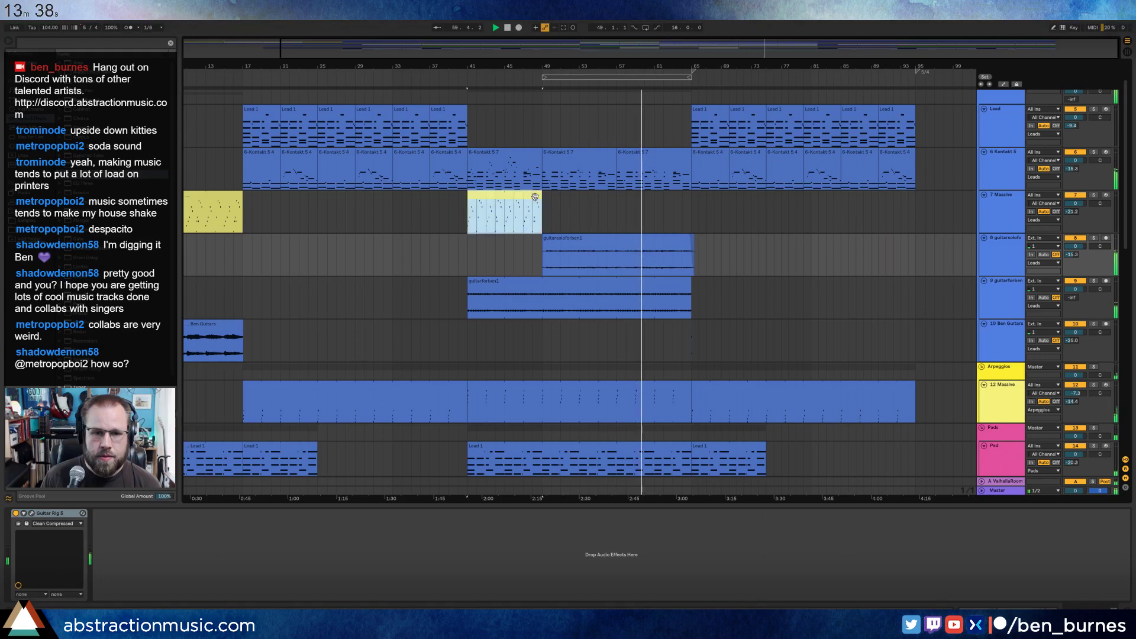
{"action": "left_click_drag", "start_coordinate": [724, 46], "coordinate": [678, 48]}
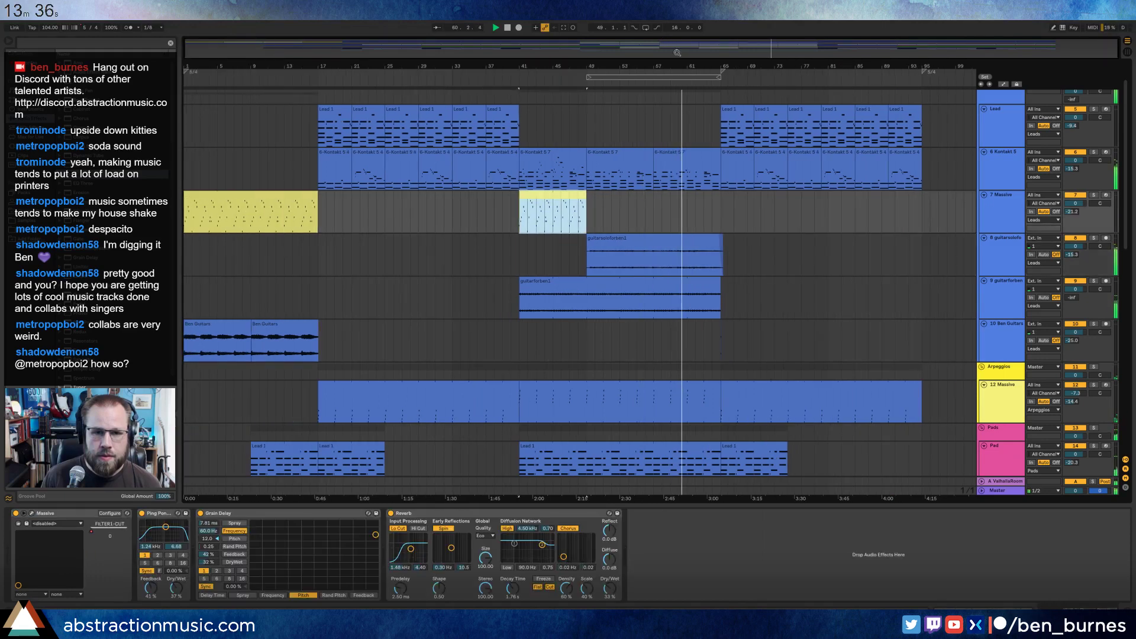
{"action": "scroll", "coordinate": [704, 260], "scroll_direction": "down", "scroll_amount": 5}
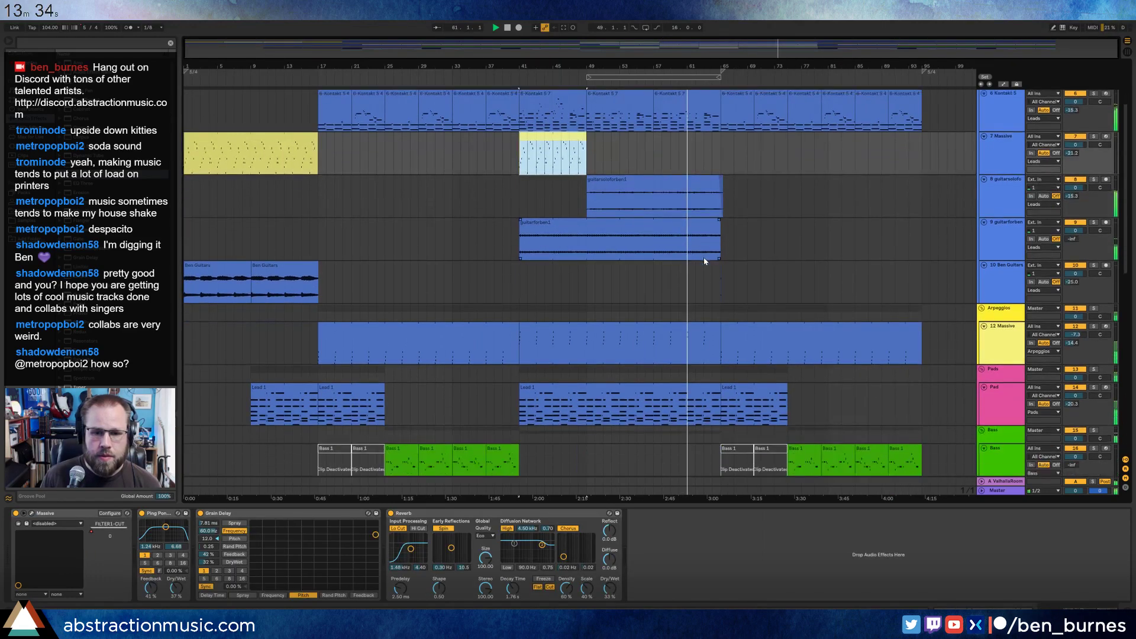
{"action": "scroll", "coordinate": [704, 266], "scroll_direction": "down", "scroll_amount": 7}
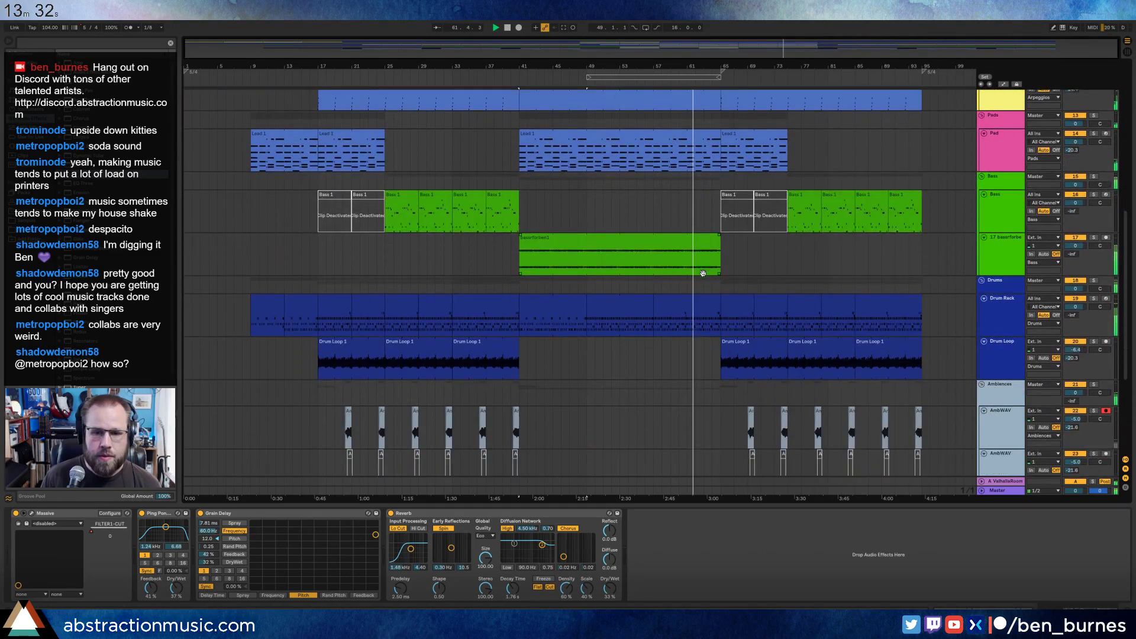
{"action": "scroll", "coordinate": [703, 278], "scroll_direction": "down", "scroll_amount": 4}
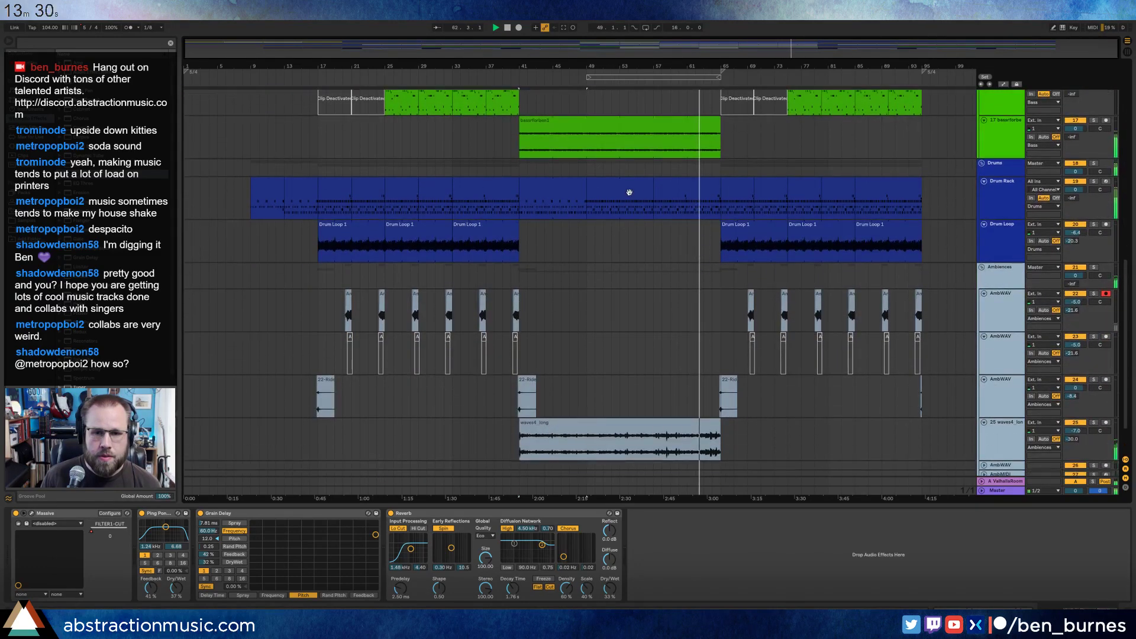
Paste a copy of the last Drum Rack clip before bar 41 at bar 65 and activate all its ride notes.
{"action": "left_click", "coordinate": [489, 190]}
{"action": "key", "text": "ctrl+c"}
{"action": "left_click", "coordinate": [727, 186]}
{"action": "key", "text": "ctrl+v"}
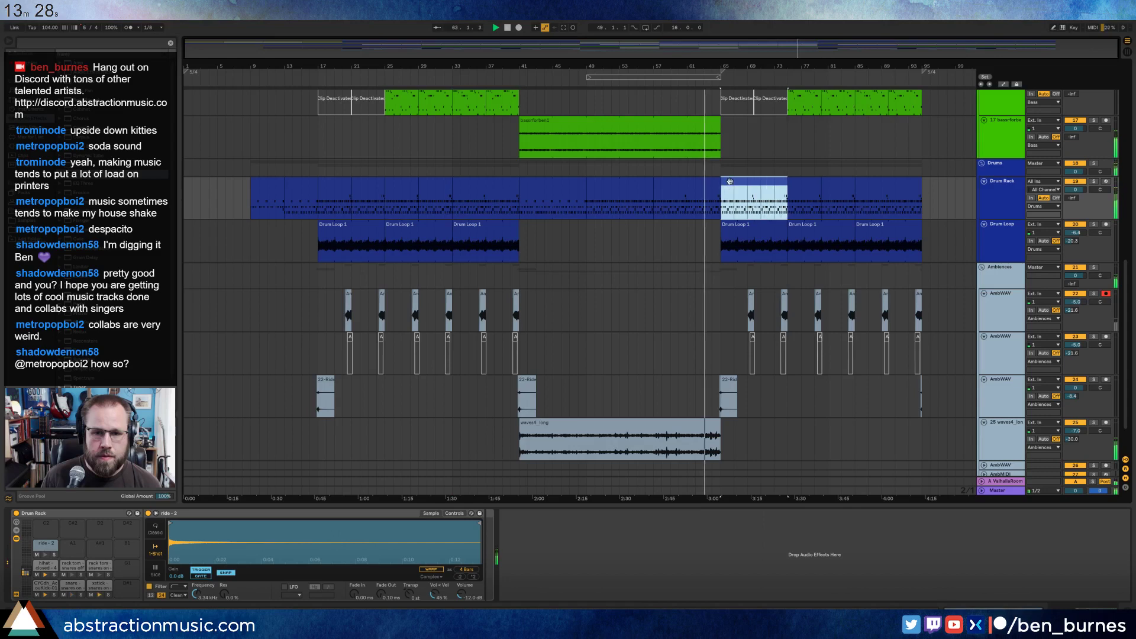
{"action": "double_click", "coordinate": [726, 185]}
{"action": "left_click", "coordinate": [179, 409]}
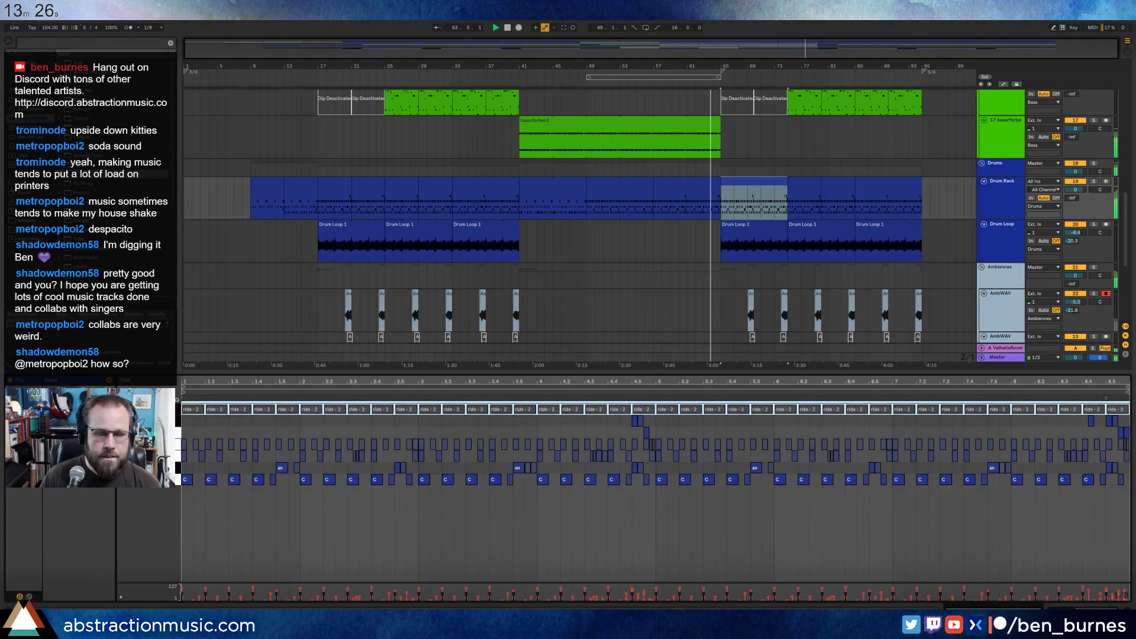
{"action": "key", "text": "0"}
{"action": "key", "text": "shift+Tab"}
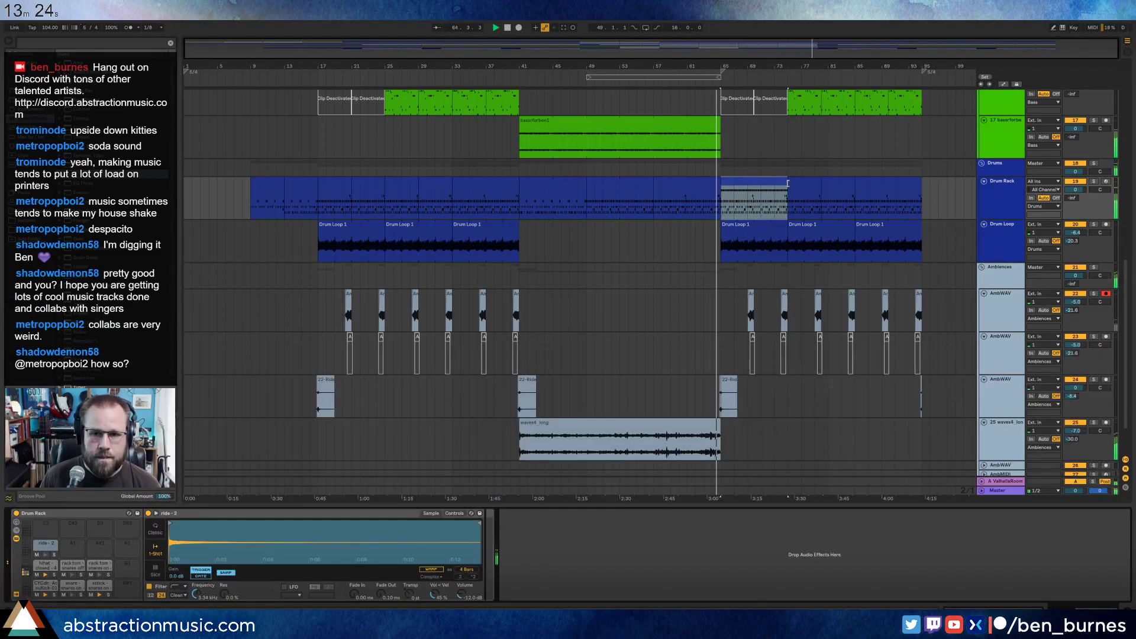
Try to extend the Drum Rack clip at bar 65 toward the end of the Drum Loop clips, and undo the extension.
{"action": "left_click_drag", "start_coordinate": [786, 181], "coordinate": [925, 185]}
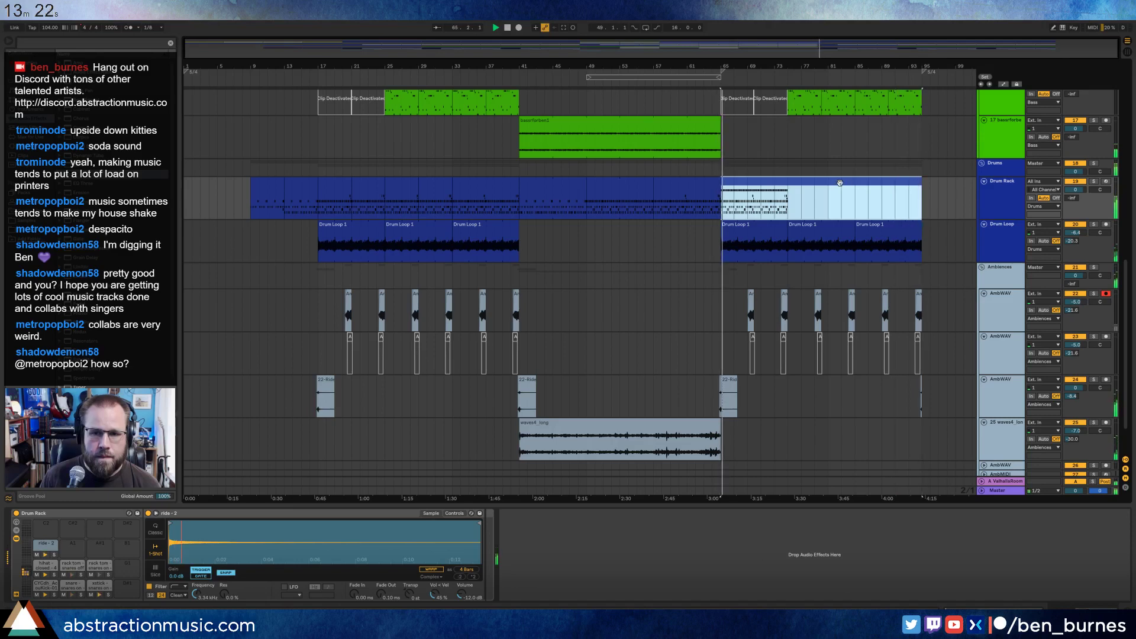
{"action": "double_click", "coordinate": [839, 182]}
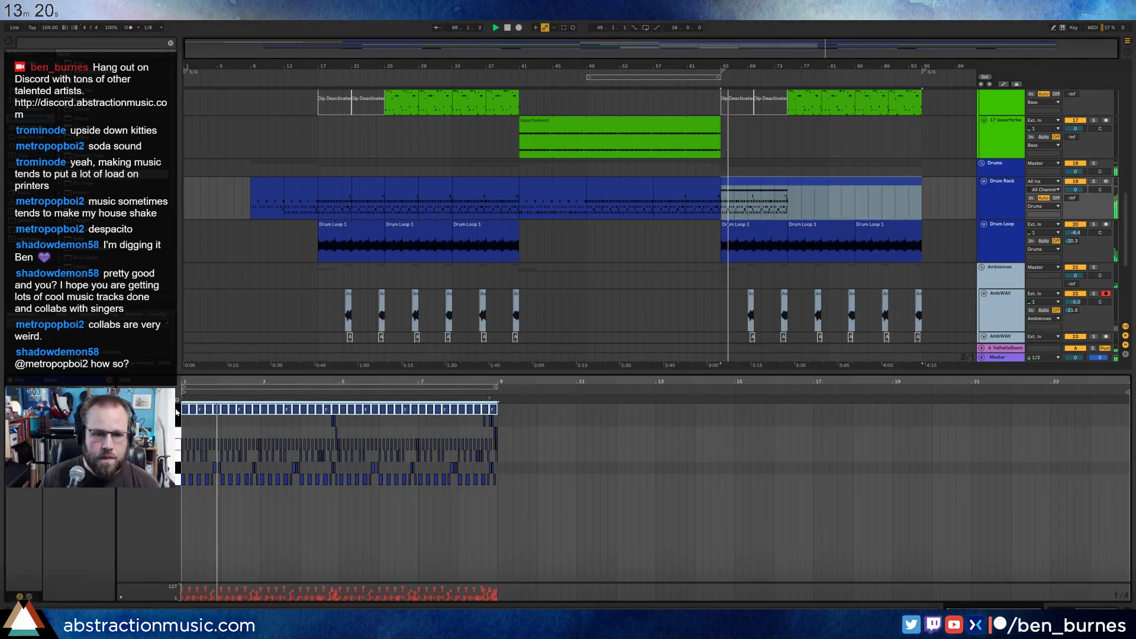
{"action": "left_click_drag", "start_coordinate": [177, 409], "coordinate": [172, 490]}
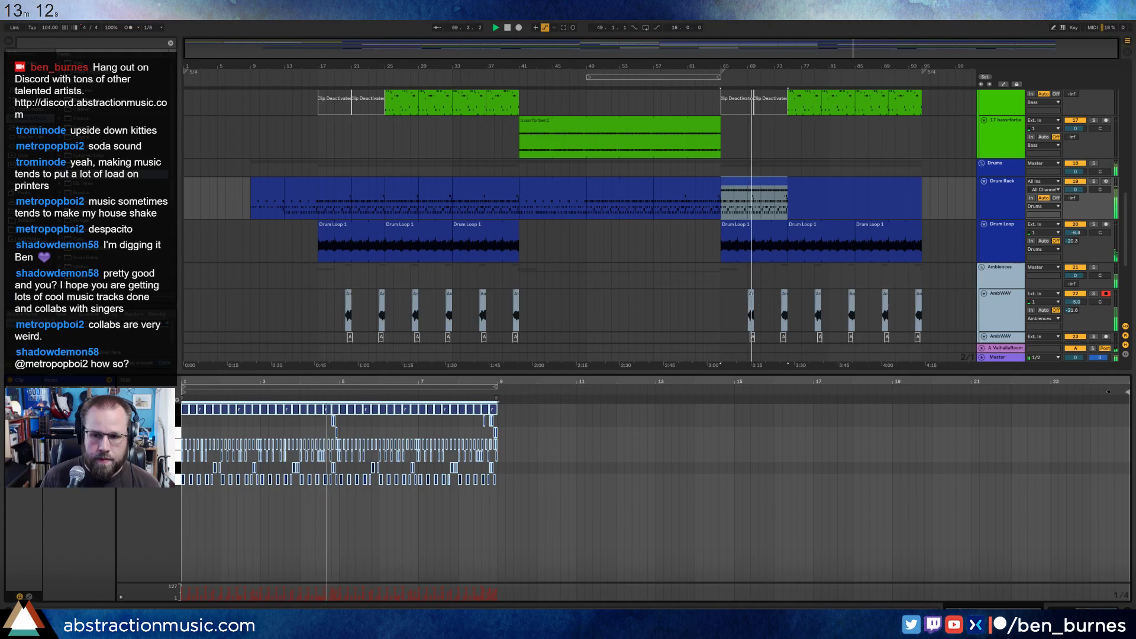
{"action": "left_click_drag", "start_coordinate": [1124, 392], "coordinate": [478, 392]}
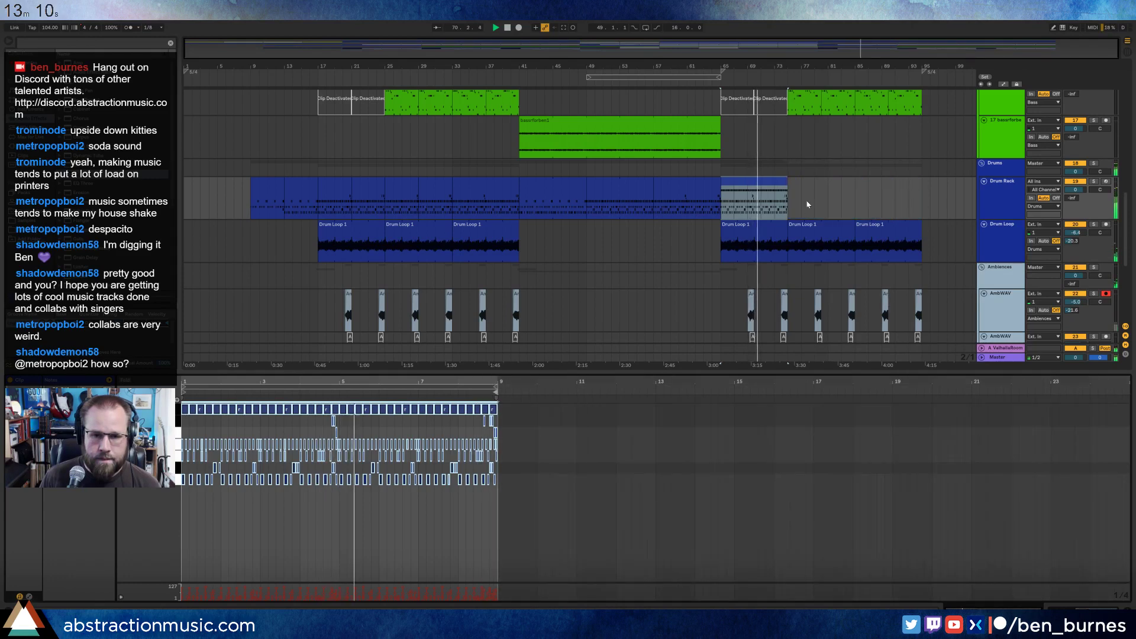
{"action": "left_click", "coordinate": [812, 184]}
{"action": "left_click_drag", "start_coordinate": [785, 181], "coordinate": [908, 182]}
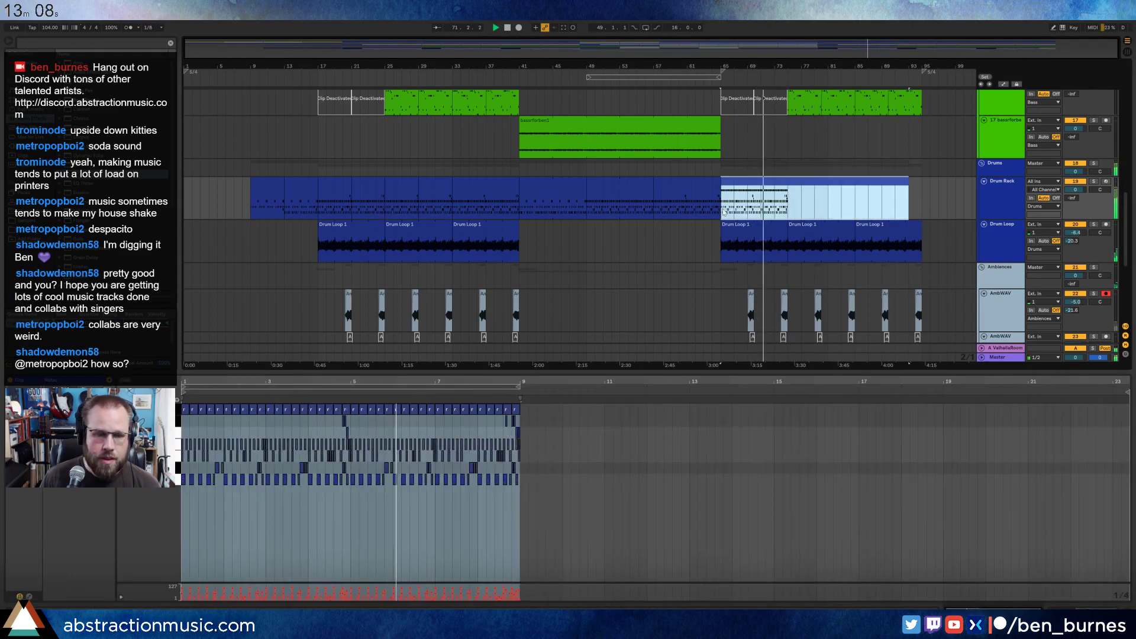
{"action": "key", "text": "ctrl+z"}
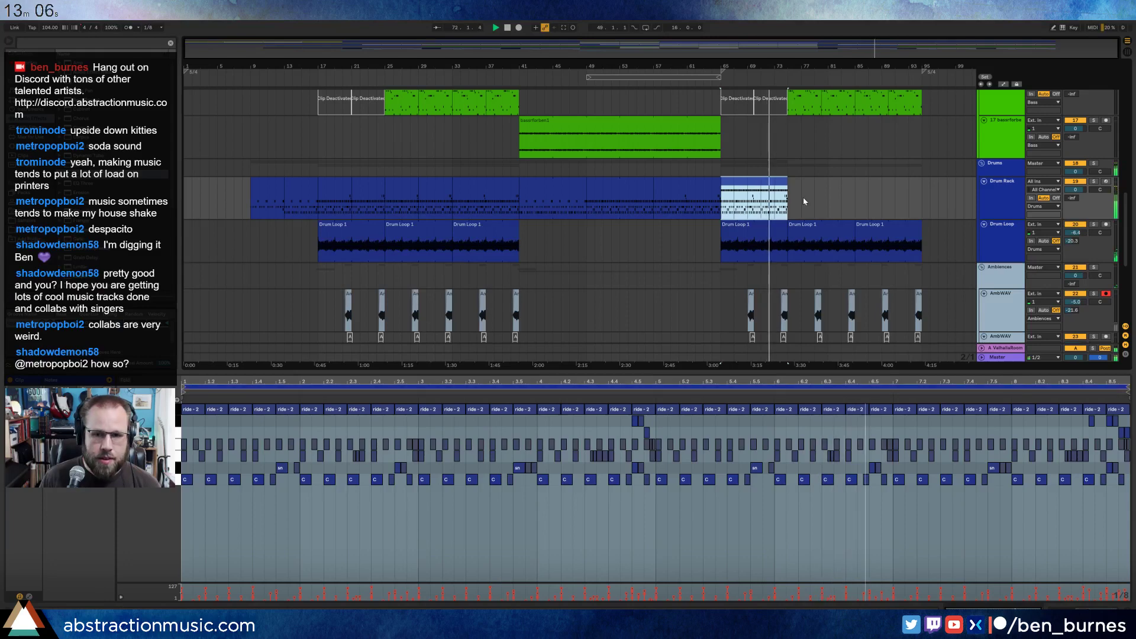
Extend the looping Drum Rack clip to the end of the repeated section, and reactivate that section's first two Bass clips.
{"action": "left_click", "coordinate": [802, 187]}
{"action": "left_click_drag", "start_coordinate": [788, 183], "coordinate": [922, 181]}
{"action": "scroll", "coordinate": [878, 172], "scroll_direction": "up", "scroll_amount": 3}
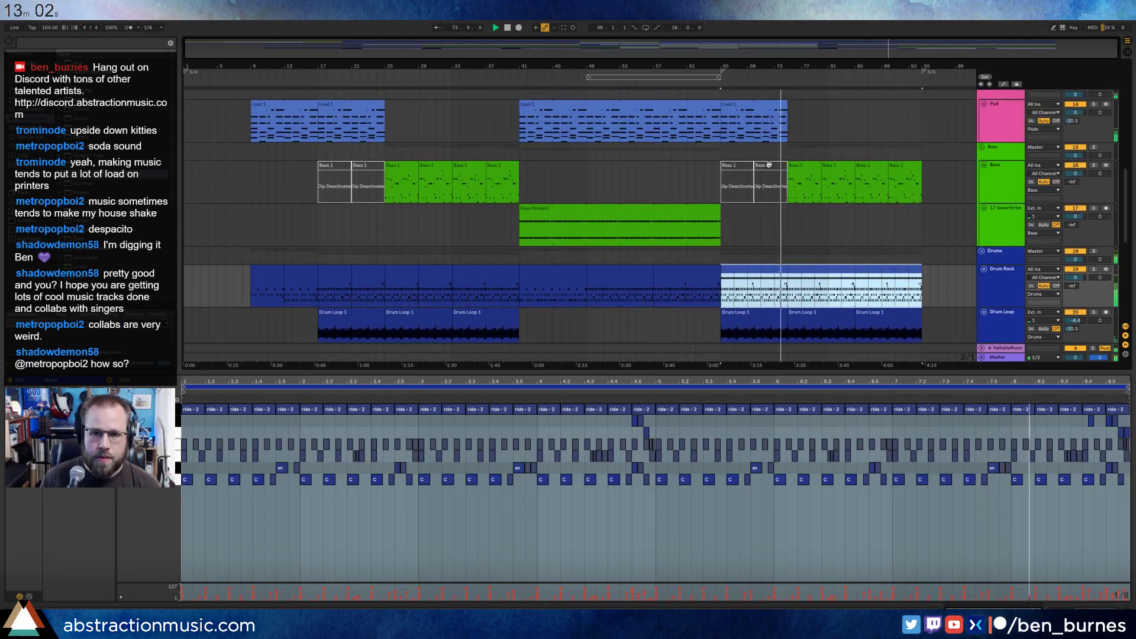
{"action": "left_click", "coordinate": [739, 188]}
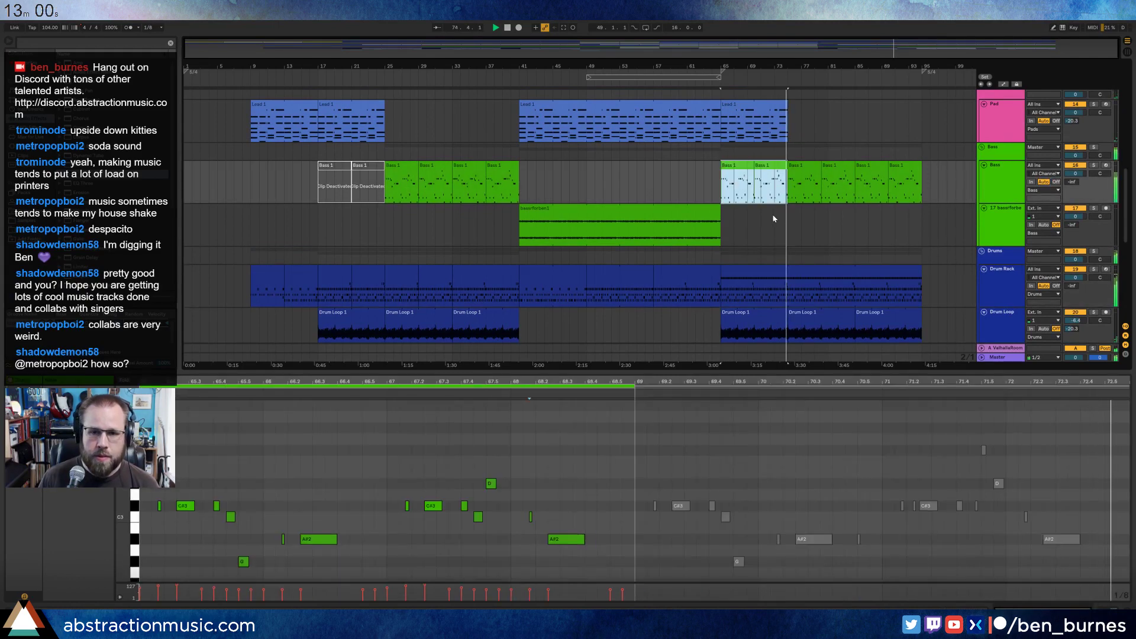
Delete the leftover clip fragment at the end of the repeated section on the third AmbWAV track.
{"action": "scroll", "coordinate": [773, 214], "scroll_direction": "down", "scroll_amount": 5}
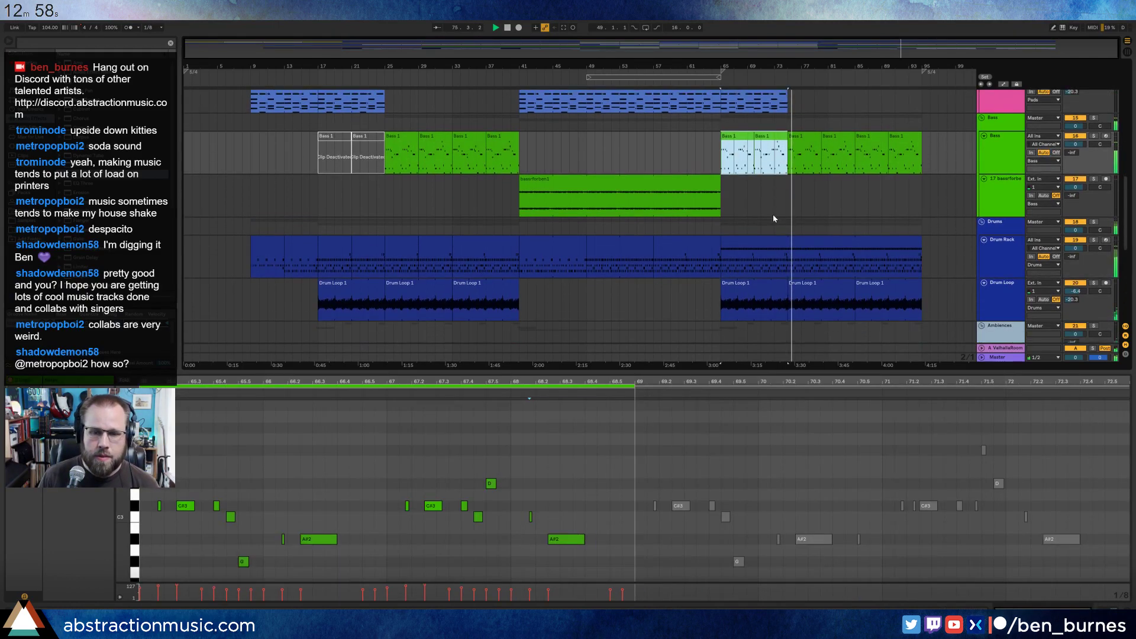
{"action": "scroll", "coordinate": [774, 233], "scroll_direction": "down", "scroll_amount": 2}
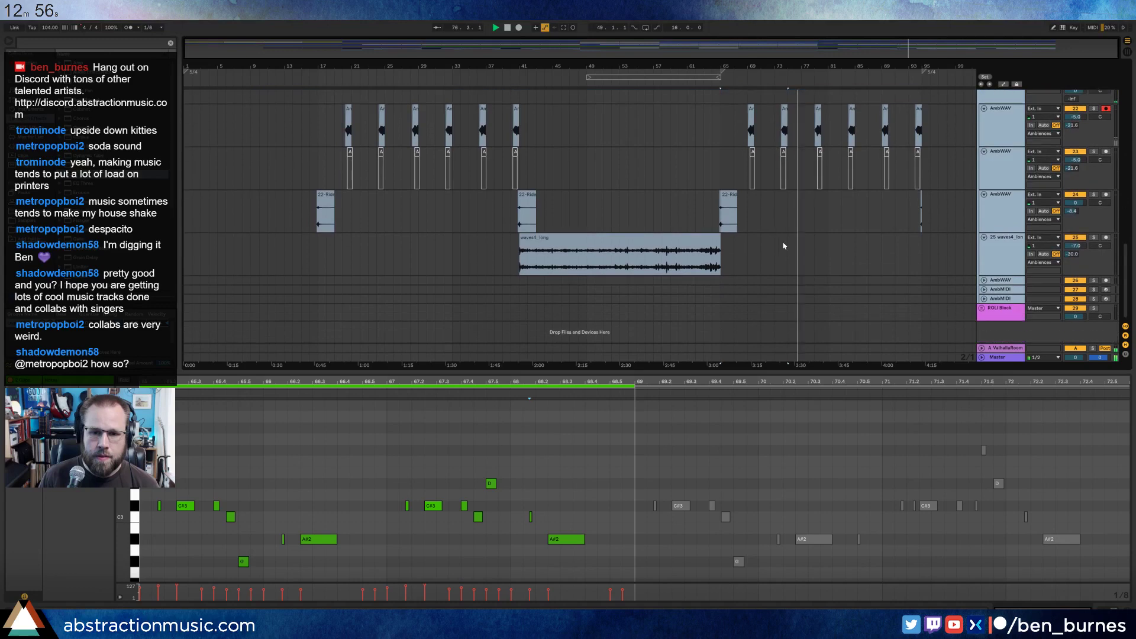
{"action": "scroll", "coordinate": [781, 237], "scroll_direction": "up", "scroll_amount": 6}
{"action": "scroll", "coordinate": [789, 244], "scroll_direction": "up", "scroll_amount": 3}
{"action": "key", "text": "shift+Tab"}
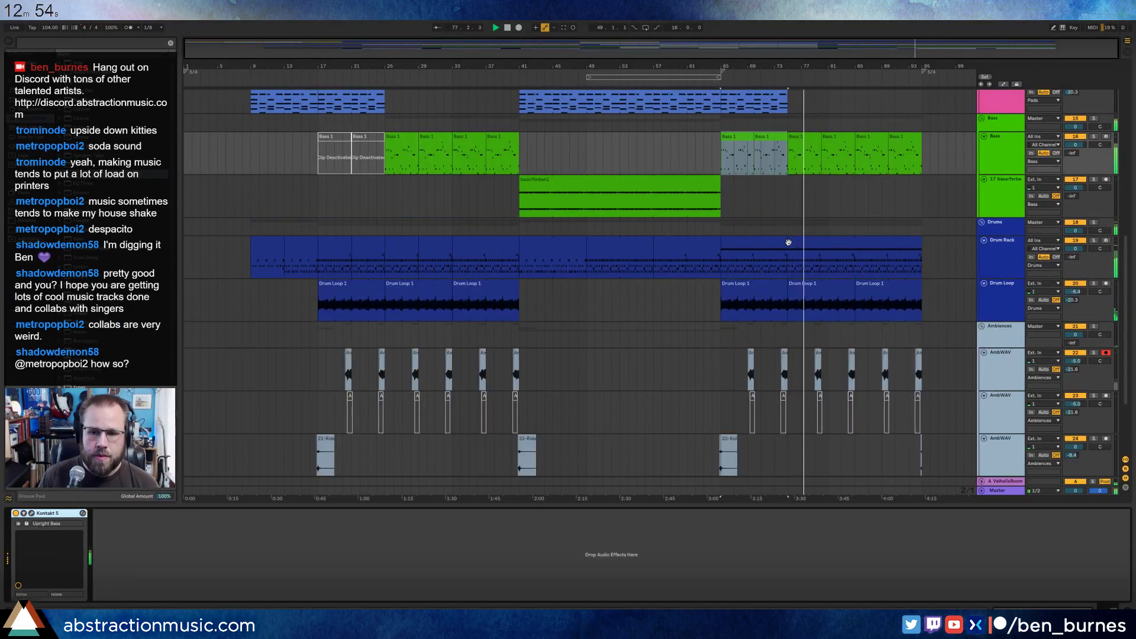
{"action": "scroll", "coordinate": [811, 254], "scroll_direction": "up", "scroll_amount": 5}
{"action": "scroll", "coordinate": [812, 255], "scroll_direction": "down", "scroll_amount": 3}
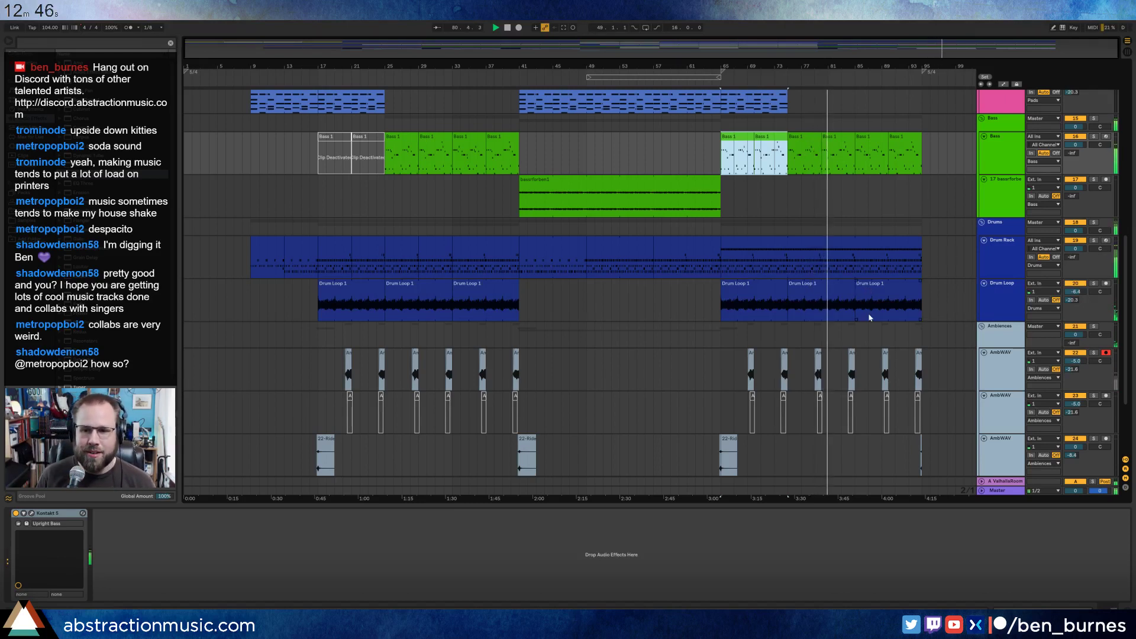
{"action": "left_click_drag", "start_coordinate": [937, 445], "coordinate": [892, 449]}
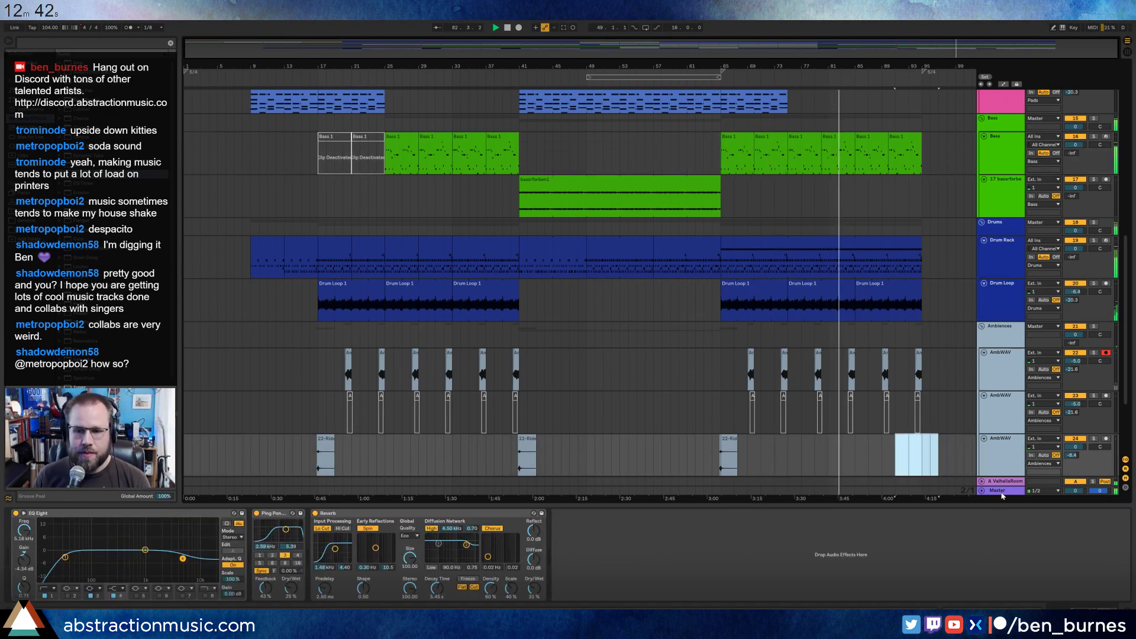
Draw a curved fade-out in the Master's Track Volume automation from 0.0 dB at about bar 85 to -inf dB at the section's end.
{"action": "left_click", "coordinate": [982, 490]}
{"action": "key", "text": "a"}
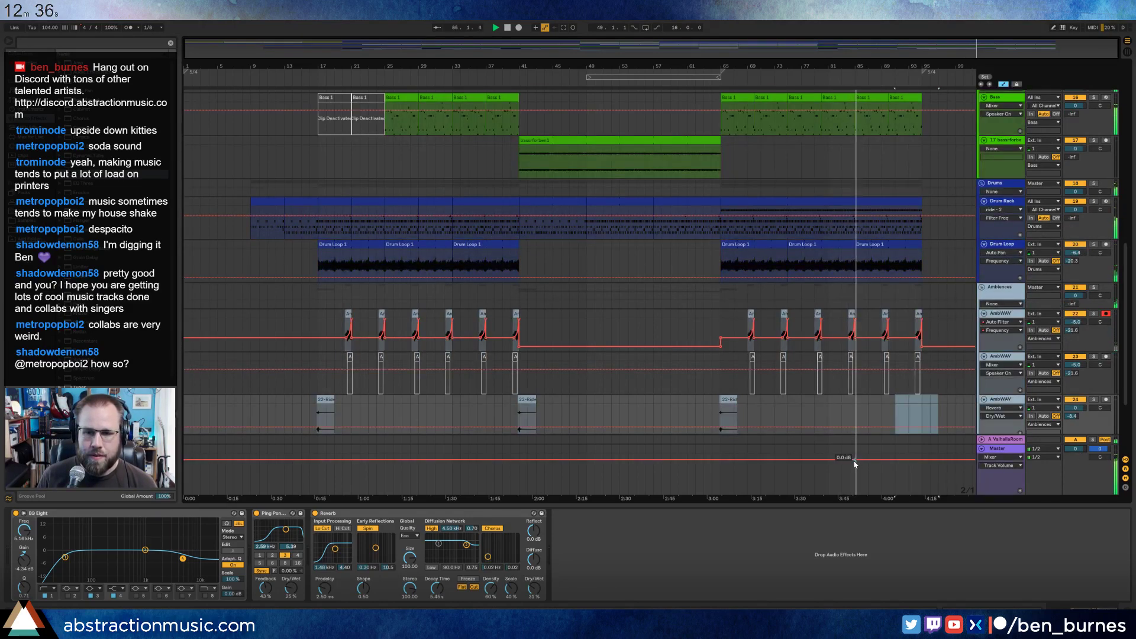
{"action": "left_click", "coordinate": [856, 460]}
{"action": "mouse_move", "coordinate": [915, 462]}
{"action": "left_mouse_down"}
{"action": "mouse_move", "coordinate": [902, 486]}
{"action": "mouse_move", "coordinate": [901, 469]}
{"action": "left_mouse_up"}
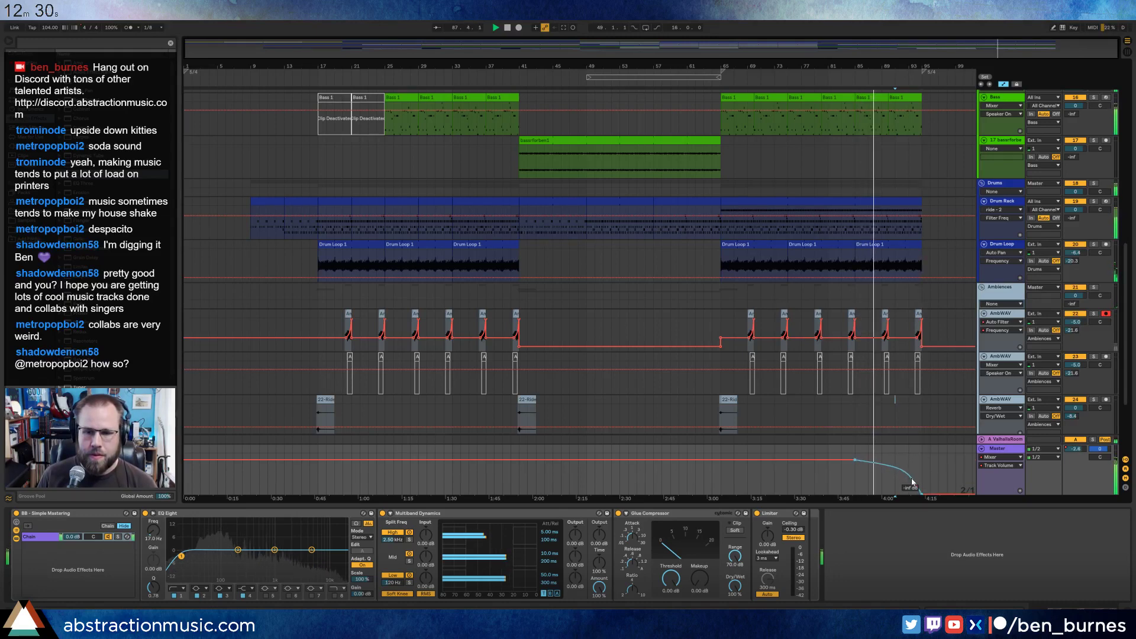
{"action": "key", "text": "shift+Tab"}
{"action": "key", "text": "shift+Tab"}
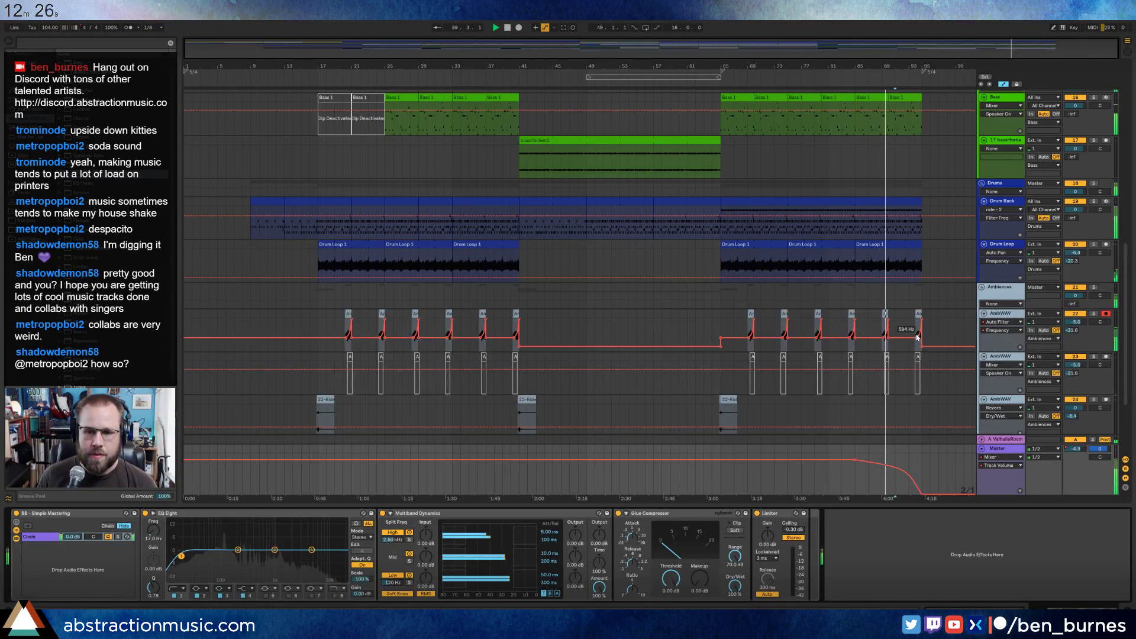
Select the last clips on the first two AmbWAV tracks at the end of the song, and hide the automation lanes.
{"action": "left_click_drag", "start_coordinate": [910, 322], "coordinate": [928, 381]}
{"action": "left_click", "coordinate": [926, 350]}
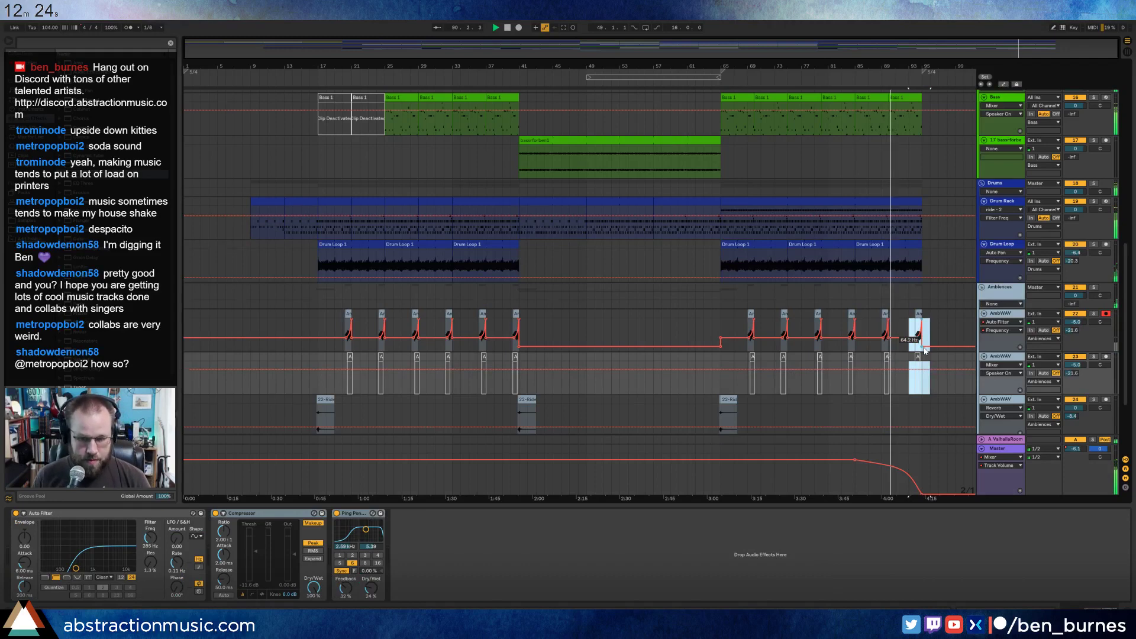
{"action": "scroll", "coordinate": [925, 355], "scroll_direction": "up", "scroll_amount": 5}
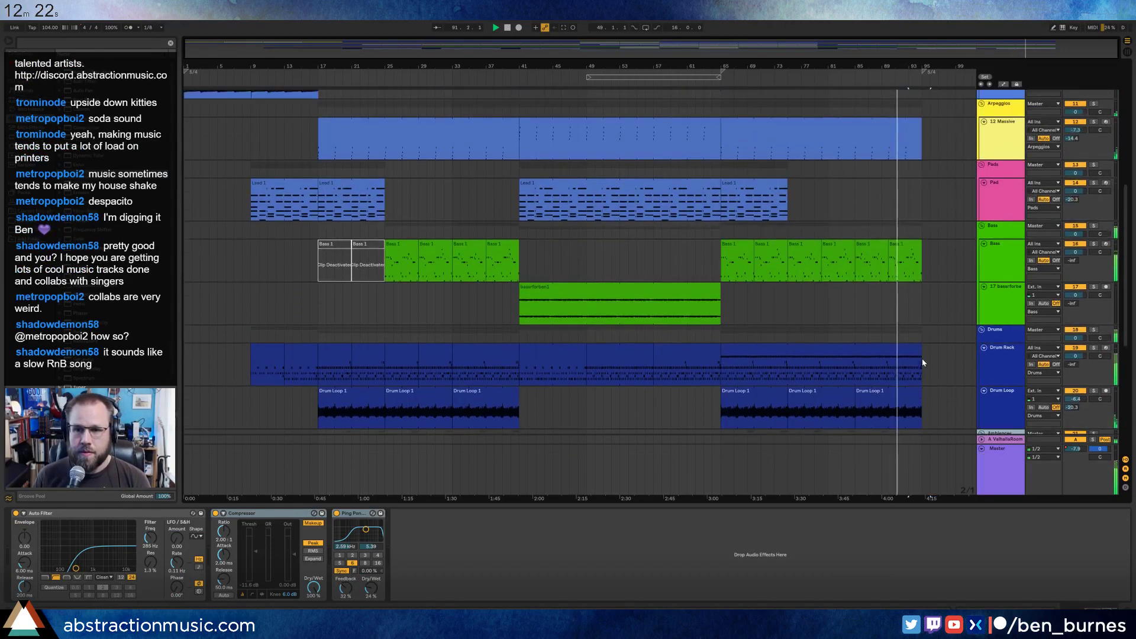
Delete the time signature marker at bar 65.
{"action": "scroll", "coordinate": [922, 362], "scroll_direction": "up", "scroll_amount": 1}
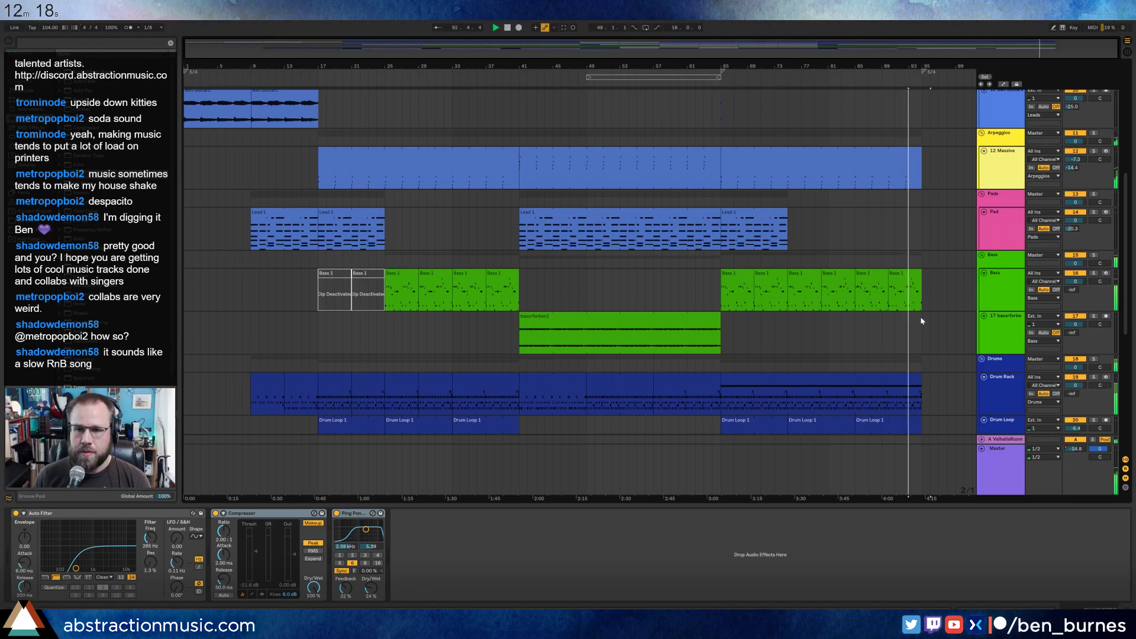
{"action": "scroll", "coordinate": [922, 329], "scroll_direction": "up", "scroll_amount": 6}
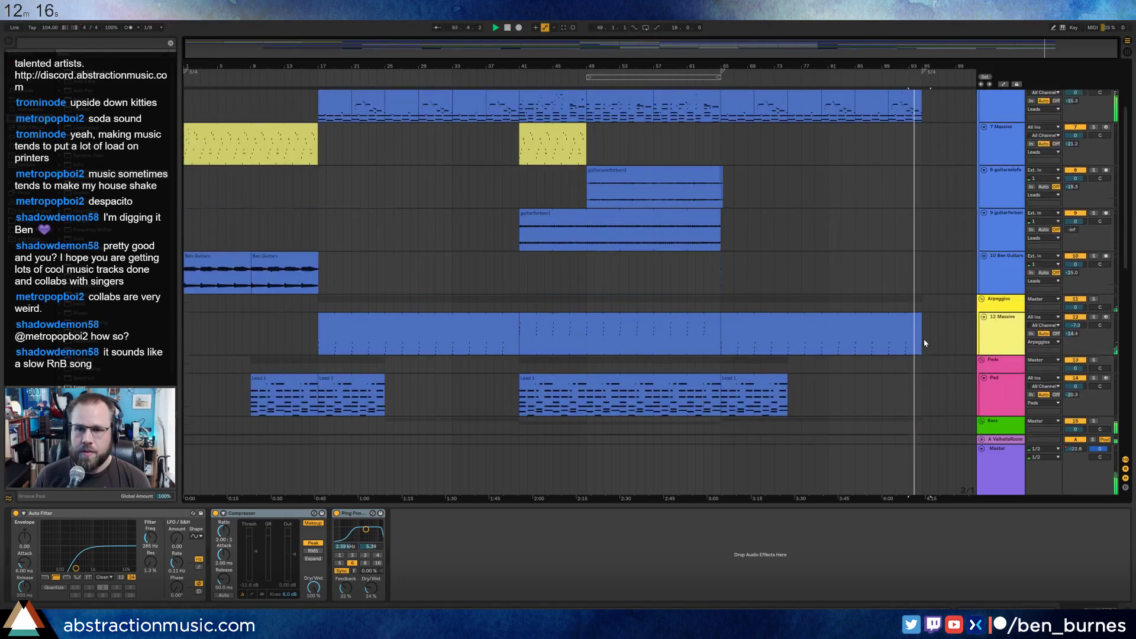
{"action": "scroll", "coordinate": [924, 338], "scroll_direction": "up", "scroll_amount": 2}
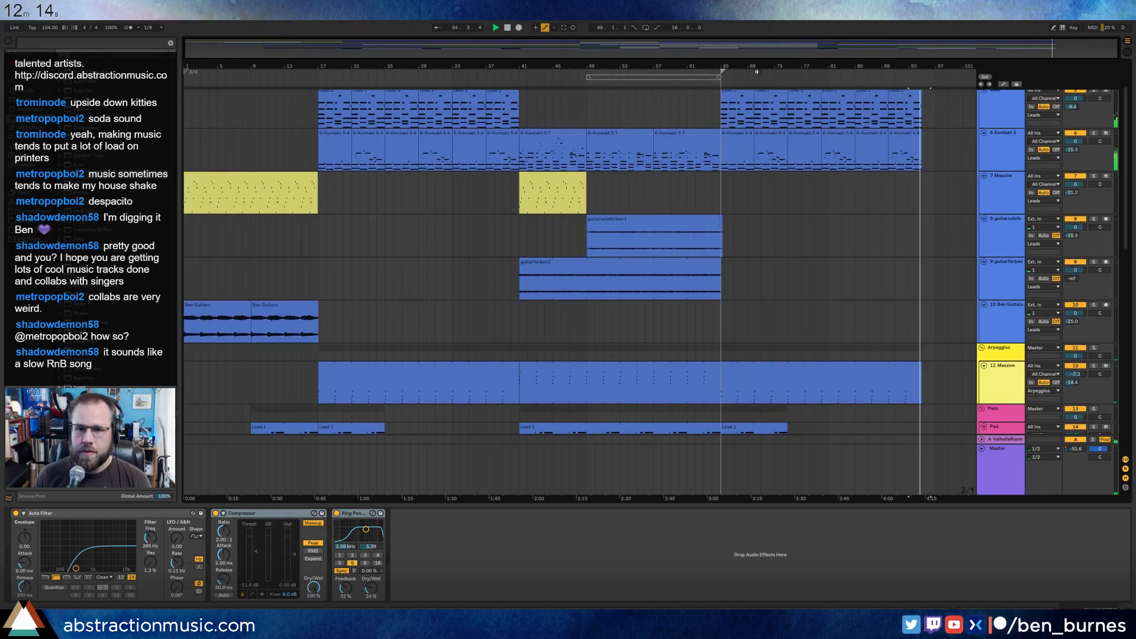
{"action": "left_click", "coordinate": [723, 72]}
{"action": "key", "text": "Delete"}
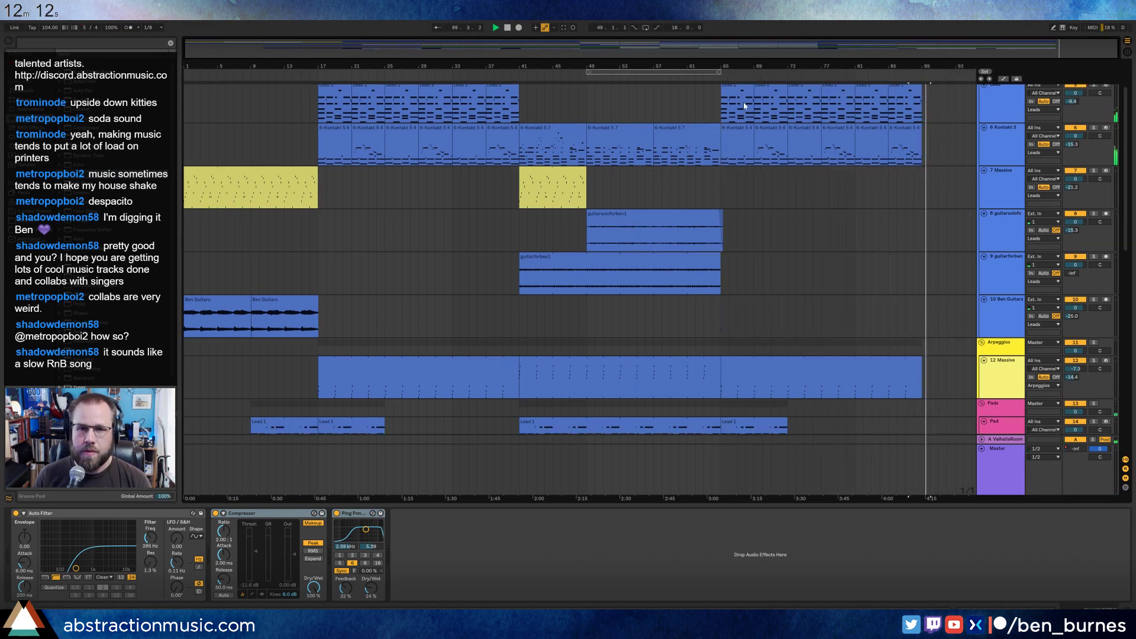
Stop playback and play the arrangement from bar 17 to review it.
{"action": "key", "text": "space"}
{"action": "scroll", "coordinate": [786, 191], "scroll_direction": "up", "scroll_amount": 2}
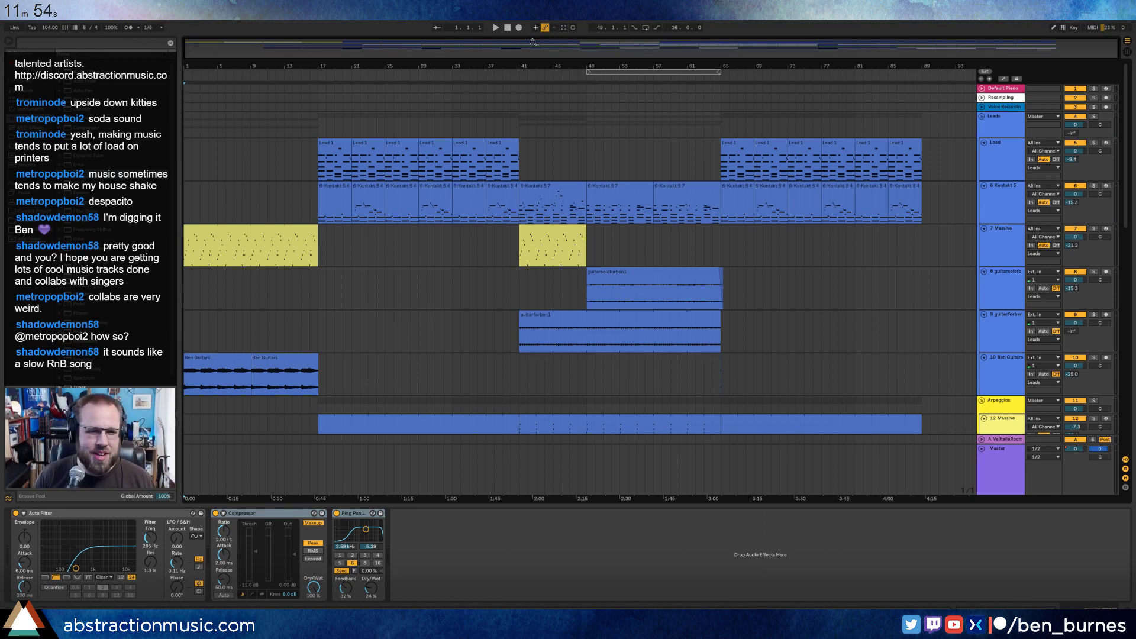
{"action": "left_click", "coordinate": [314, 76]}
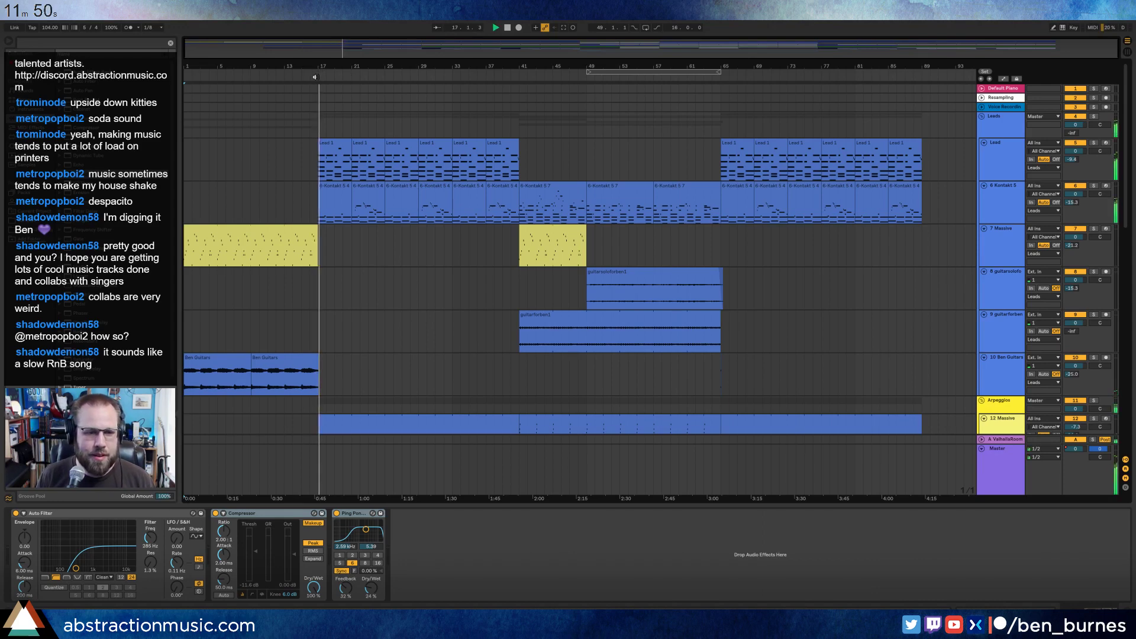
{"action": "scroll", "coordinate": [409, 272], "scroll_direction": "down", "scroll_amount": 4}
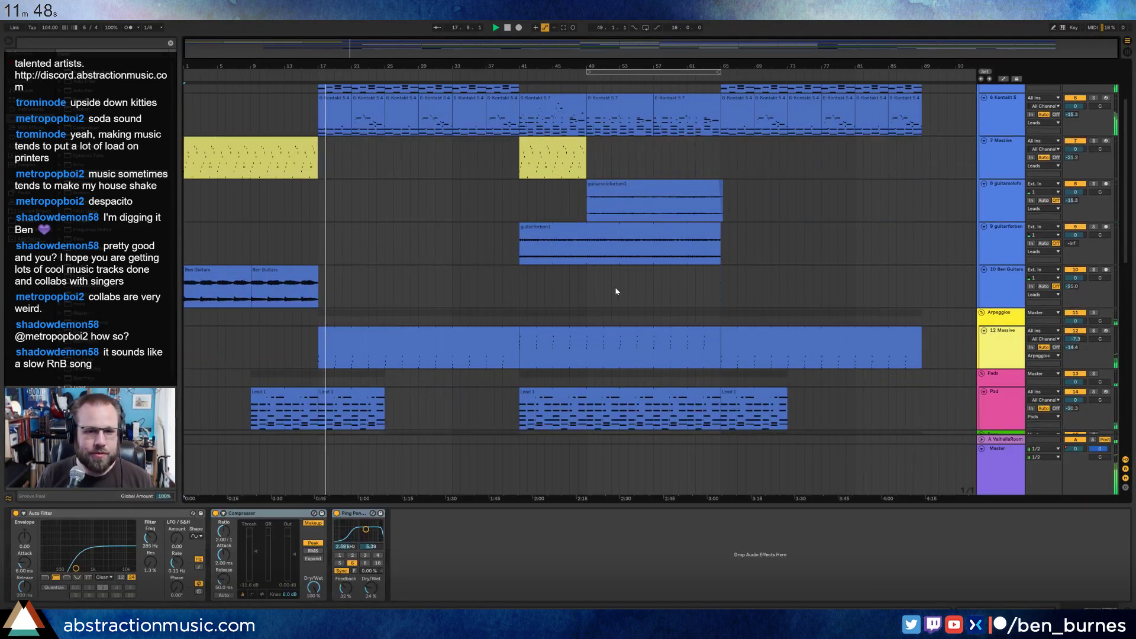
Select the Kontakt 5 clip at bar 25, arm its track for recording, and enable MIDI overdub.
{"action": "scroll", "coordinate": [616, 291], "scroll_direction": "up", "scroll_amount": 2}
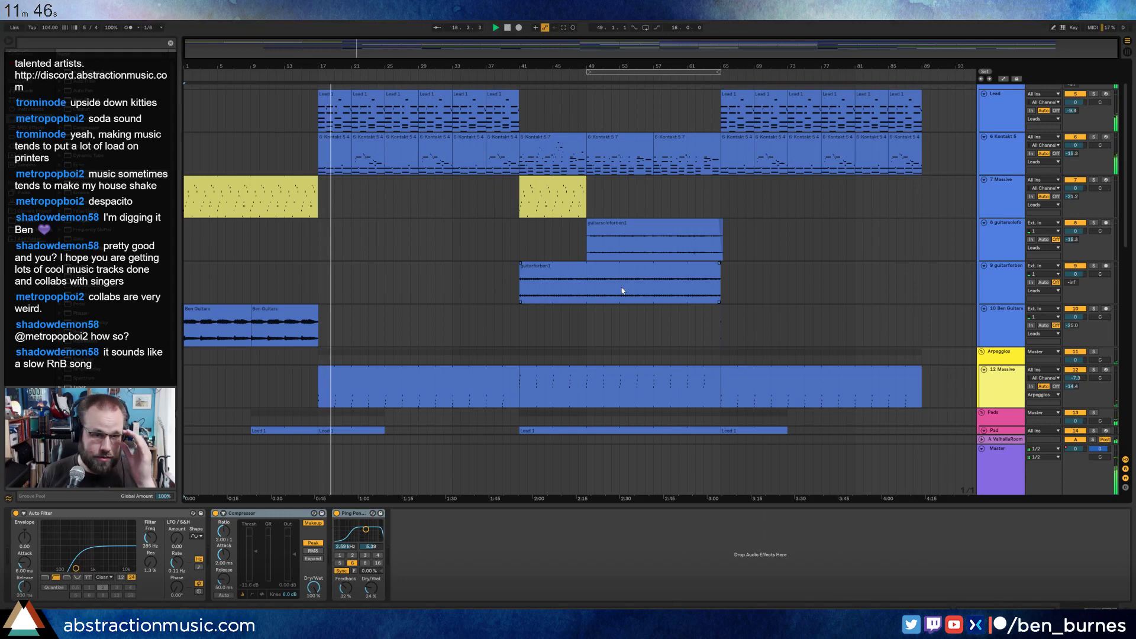
{"action": "left_click", "coordinate": [397, 140]}
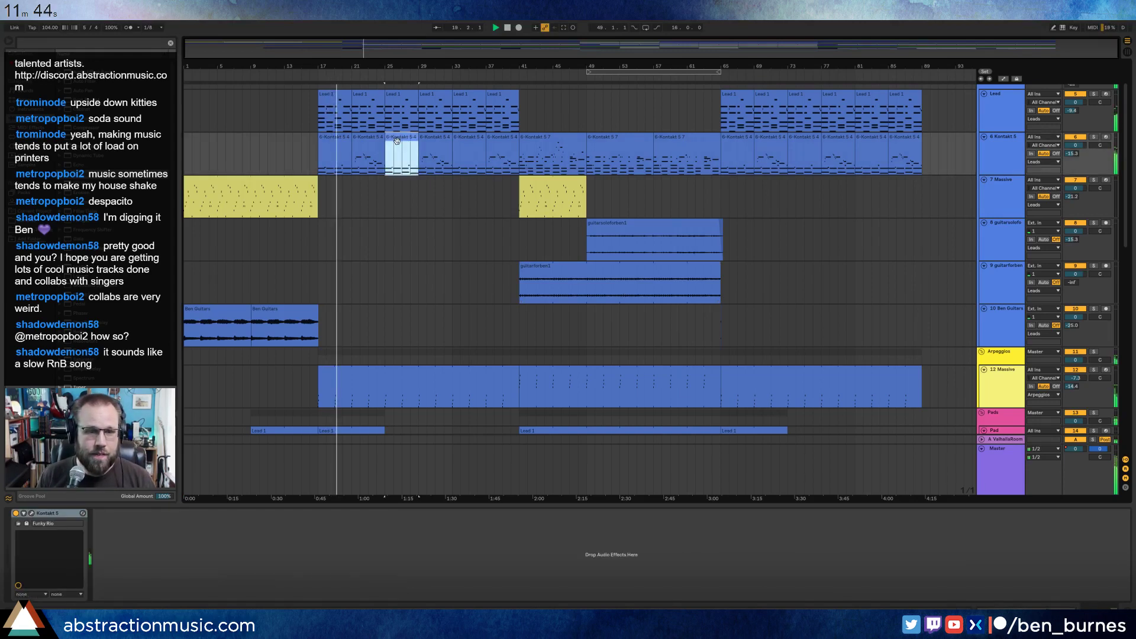
{"action": "scroll", "coordinate": [442, 194], "scroll_direction": "up", "scroll_amount": 3}
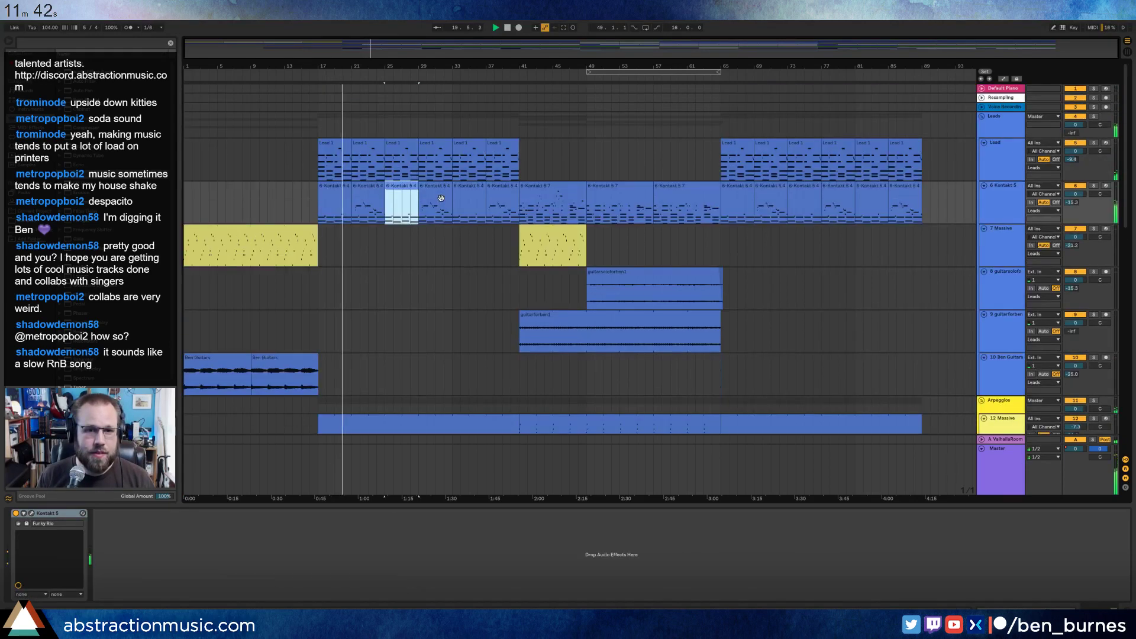
{"action": "left_click", "coordinate": [1106, 186]}
{"action": "left_click", "coordinate": [999, 188]}
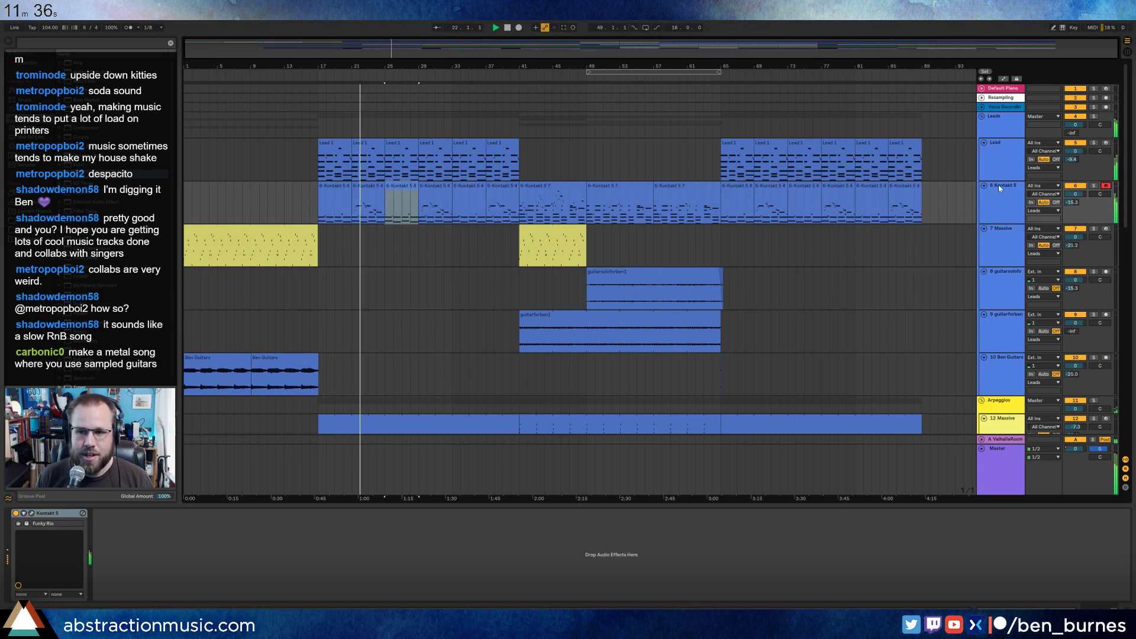
{"action": "left_click", "coordinate": [391, 186]}
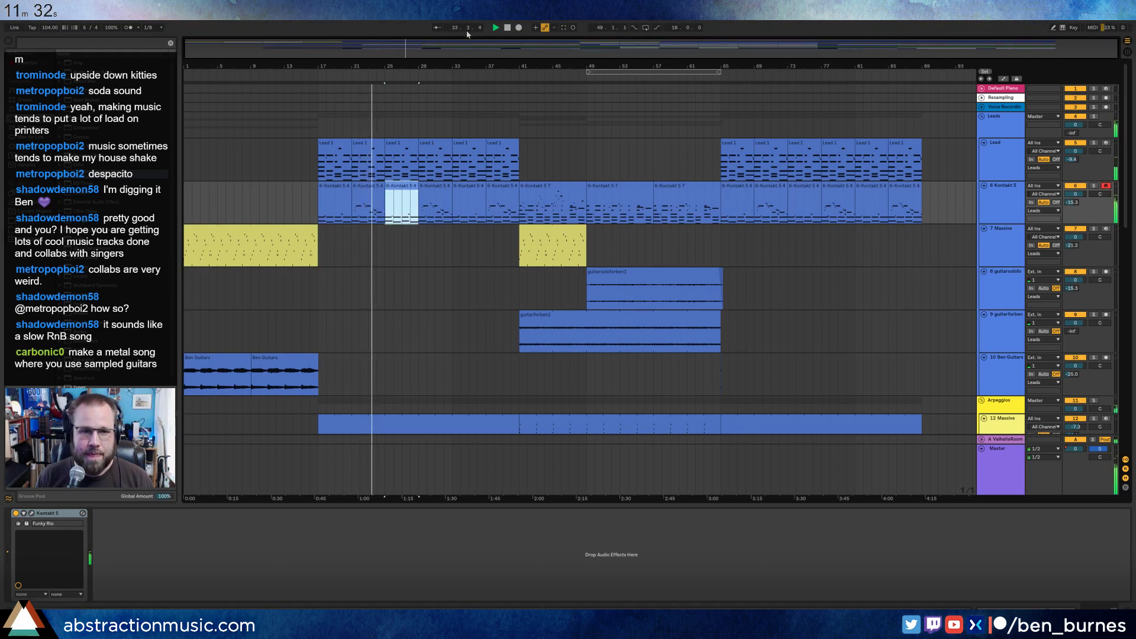
{"action": "left_click", "coordinate": [534, 27]}
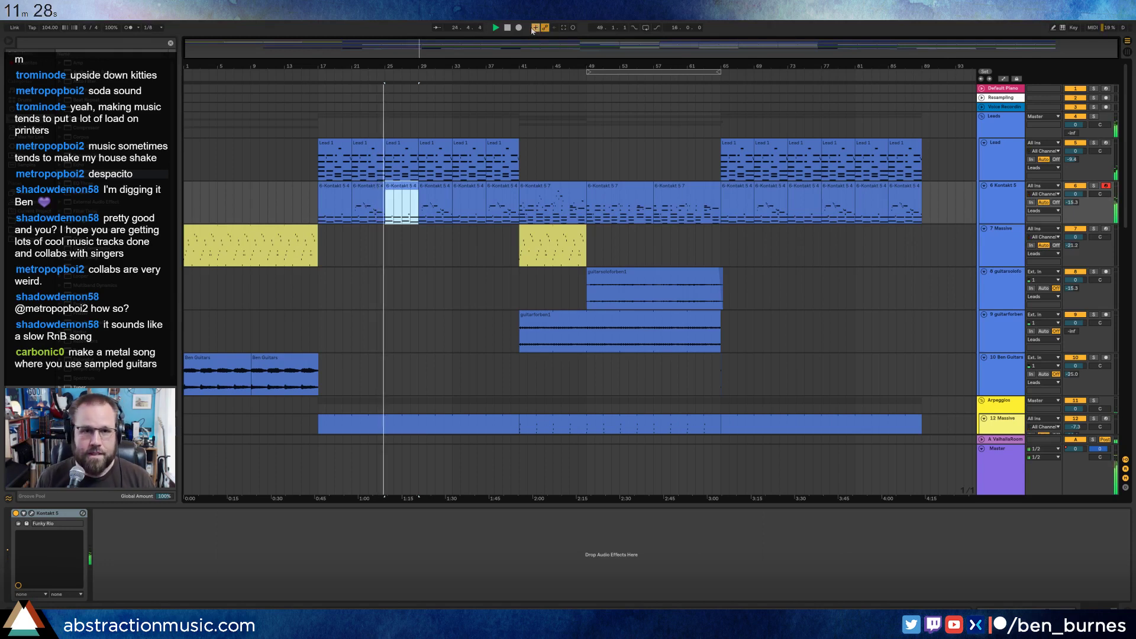
Try several overdub takes of a new melody over the Kontakt 5 clip at bar 25.
{"action": "left_click", "coordinate": [520, 29]}
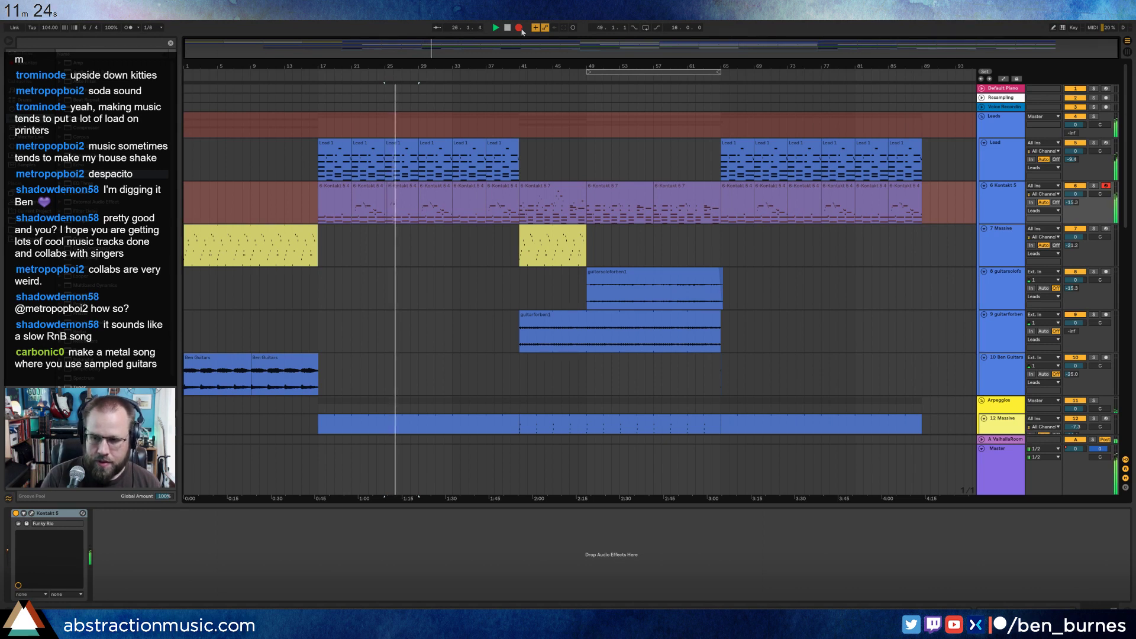
{"action": "key", "text": "space"}
{"action": "left_click", "coordinate": [391, 187]}
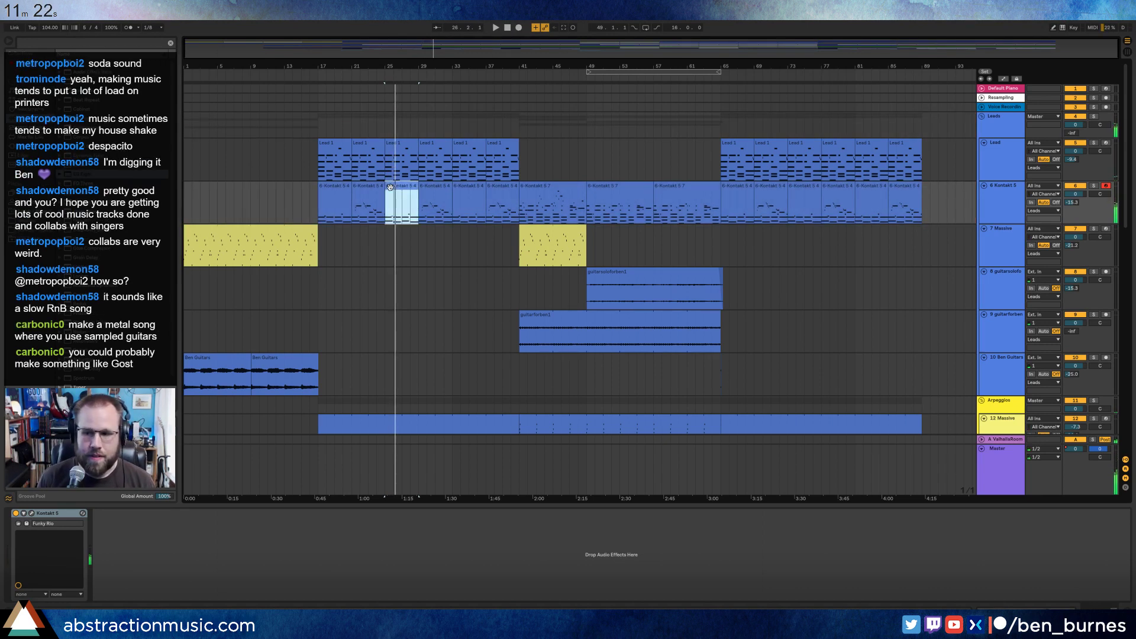
{"action": "key", "text": "F9"}
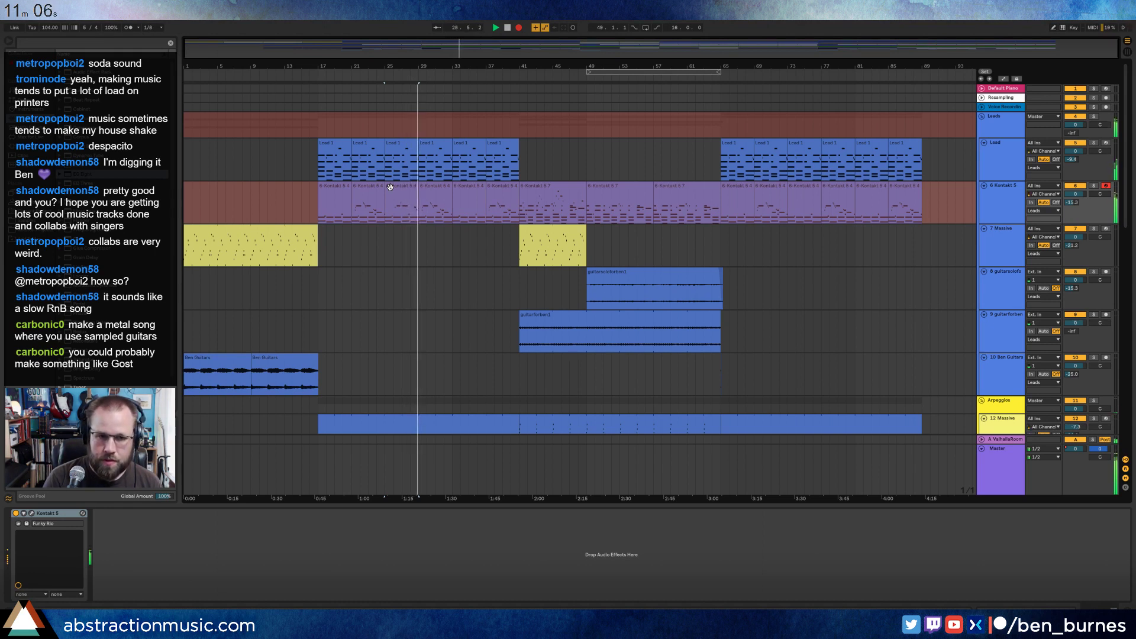
{"action": "key", "text": "space"}
{"action": "left_click", "coordinate": [407, 188]}
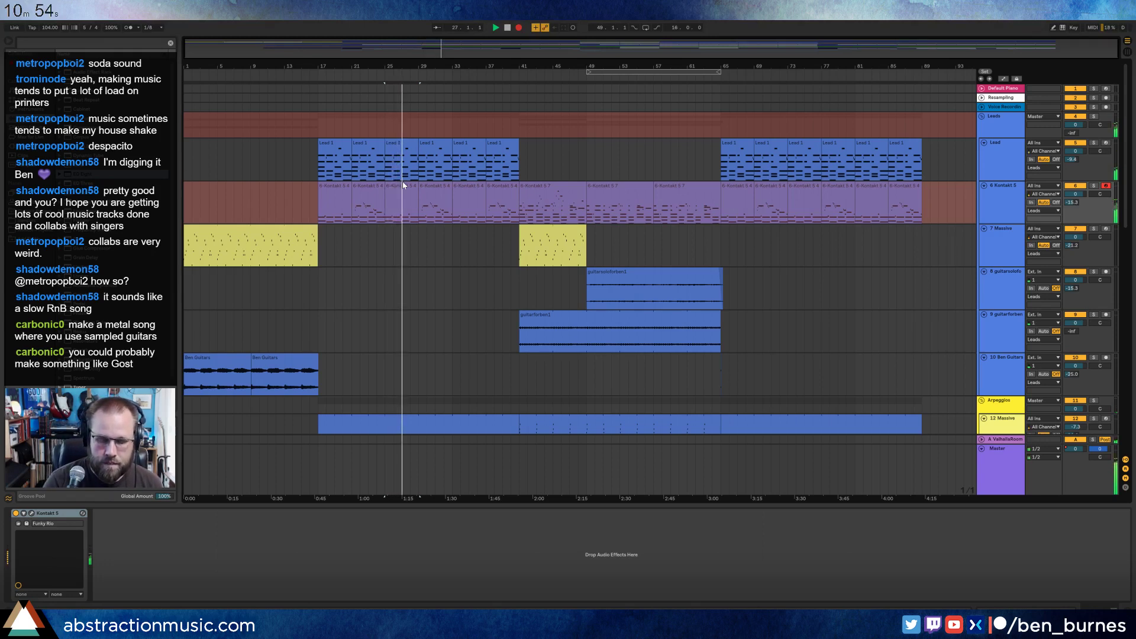
{"action": "key", "text": "space"}
{"action": "left_click", "coordinate": [402, 188]}
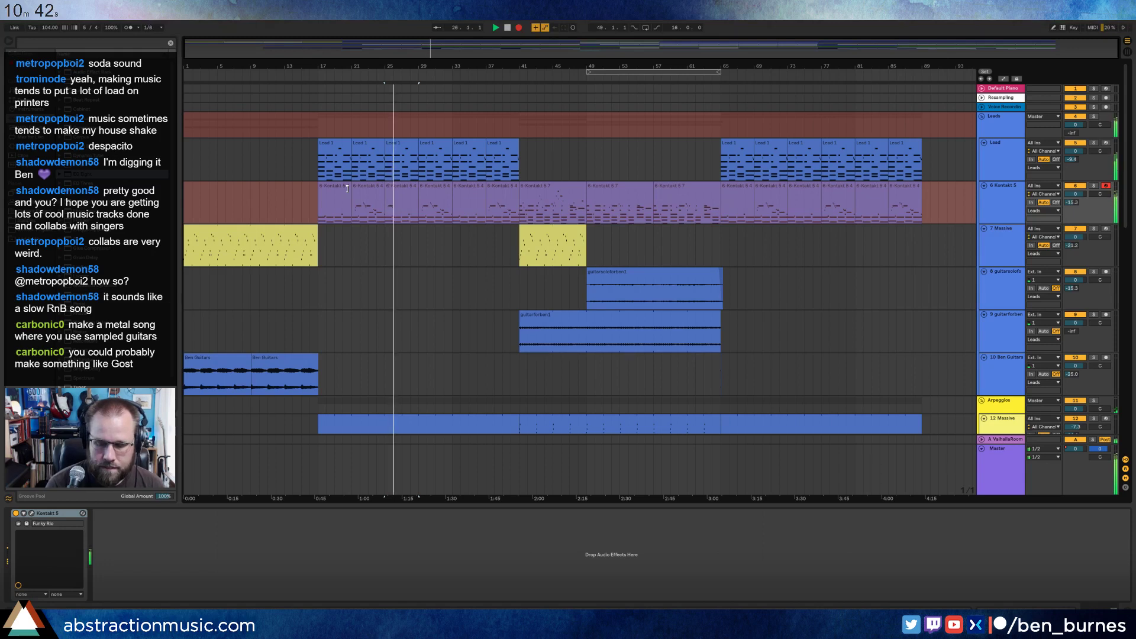
{"action": "key", "text": "space"}
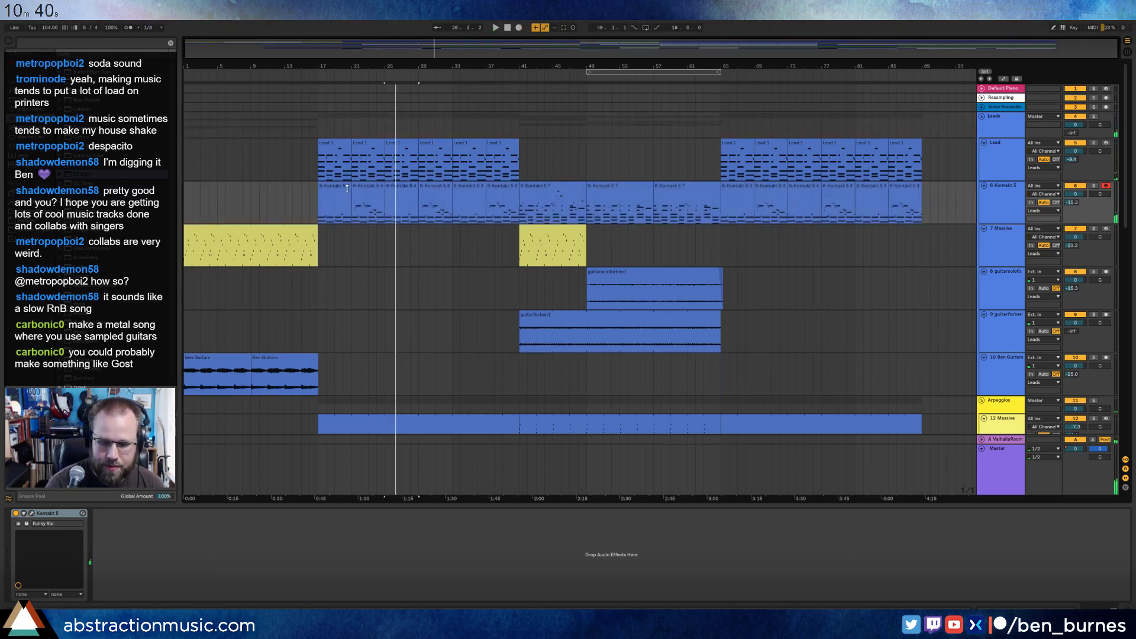
Record a new melody take on the Kontakt 5 track from bar 25 to bar 29.
{"action": "key", "text": "space"}
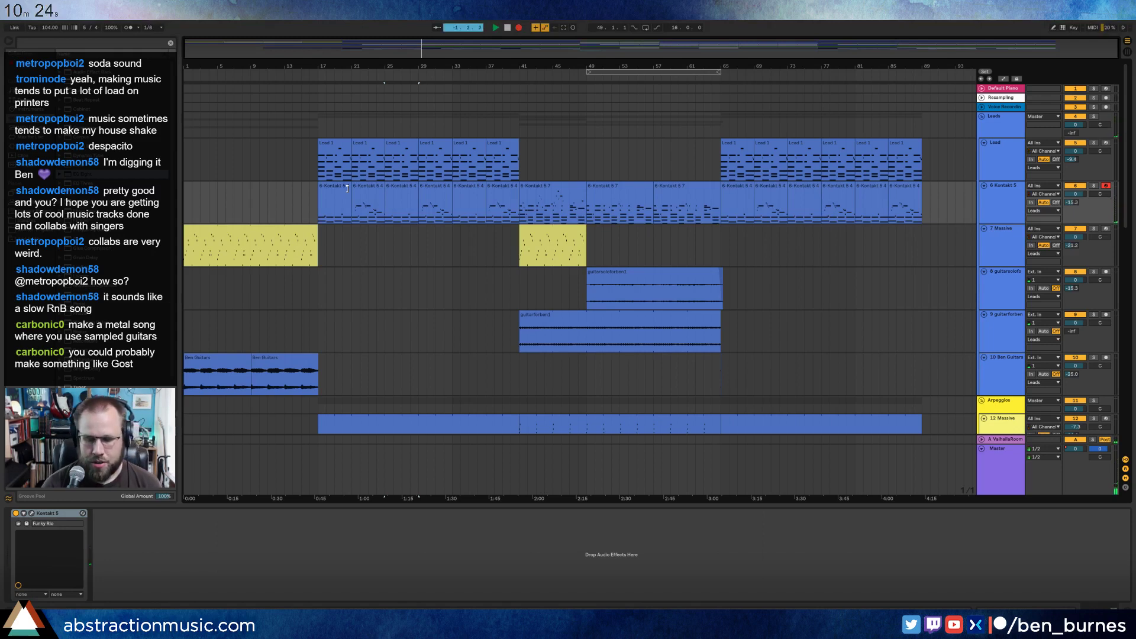
{"action": "key", "text": "space"}
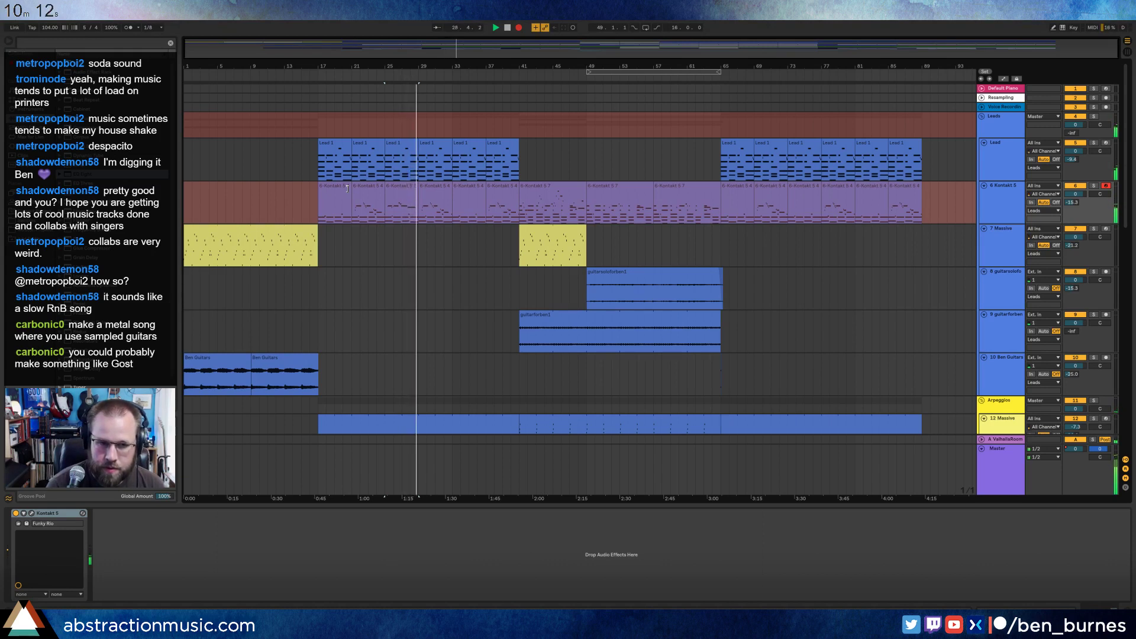
{"action": "key", "text": "space"}
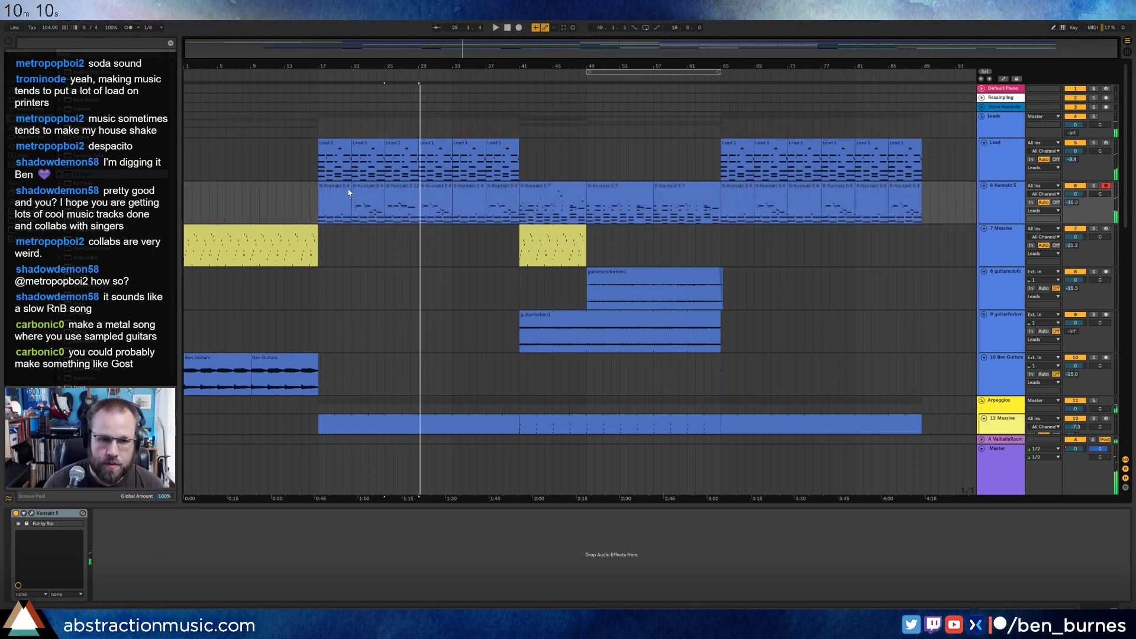
Open the Kontakt 5 clip at bar 29 for editing, raise the two notes following the one at 2.3, and audition them.
{"action": "scroll", "coordinate": [418, 180], "scroll_direction": "up", "scroll_amount": 5}
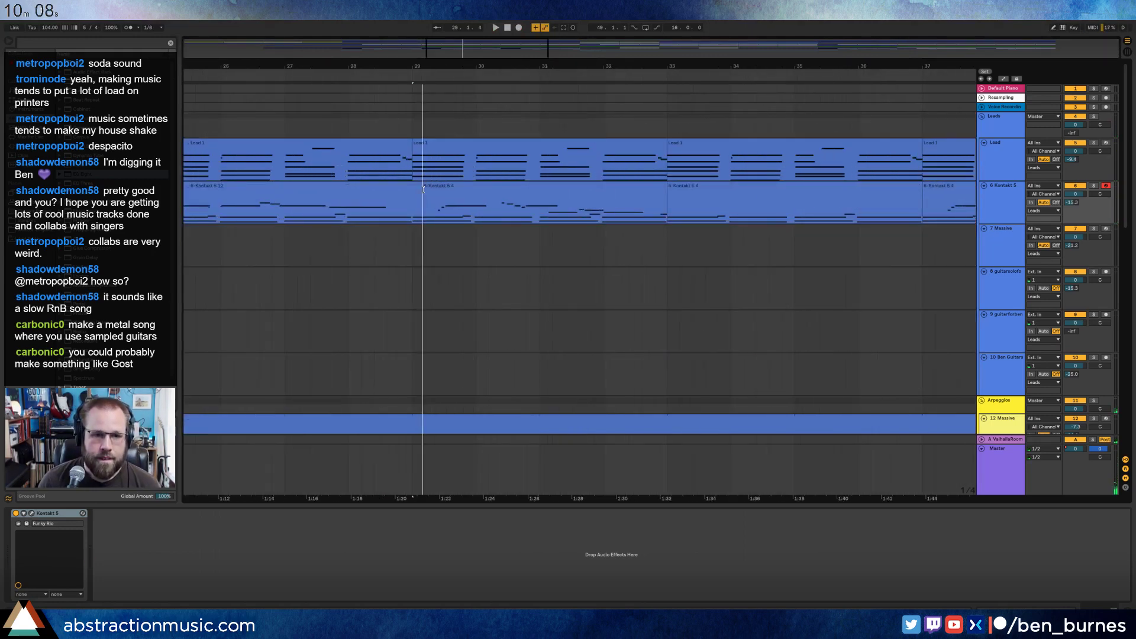
{"action": "left_click", "coordinate": [423, 188]}
{"action": "key", "text": "space"}
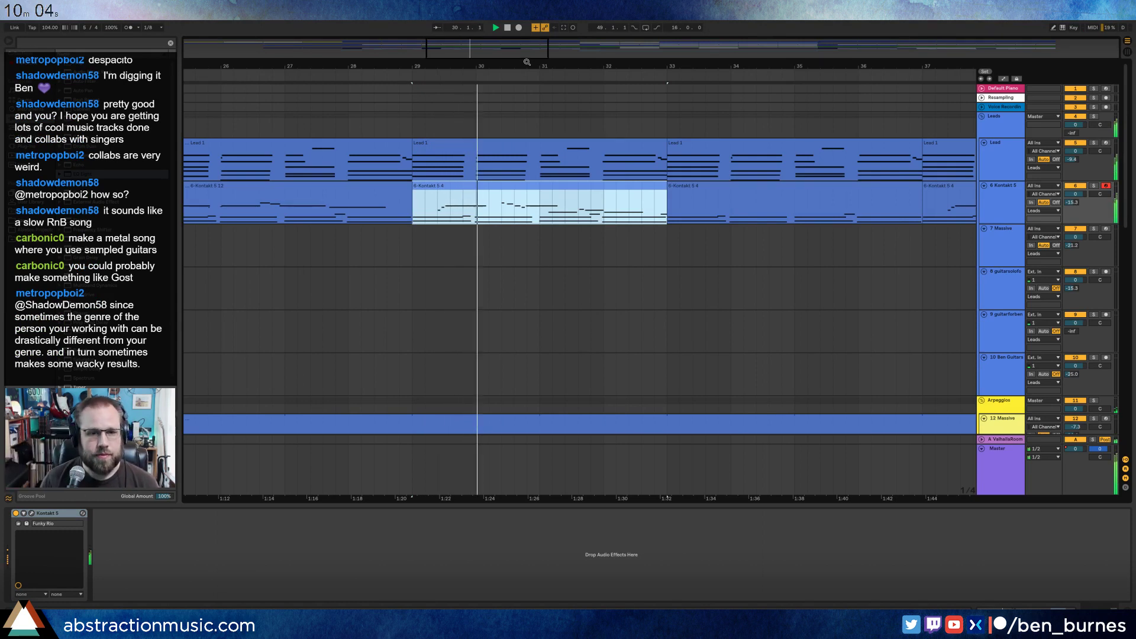
{"action": "key", "text": "space"}
{"action": "double_click", "coordinate": [582, 186]}
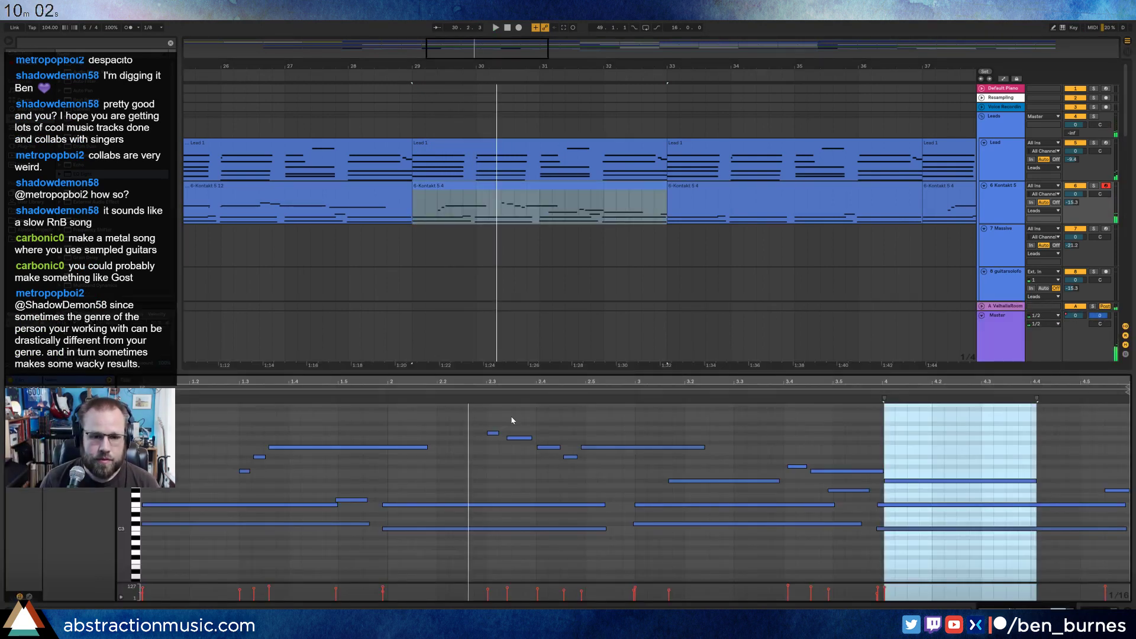
{"action": "left_click", "coordinate": [523, 439]}
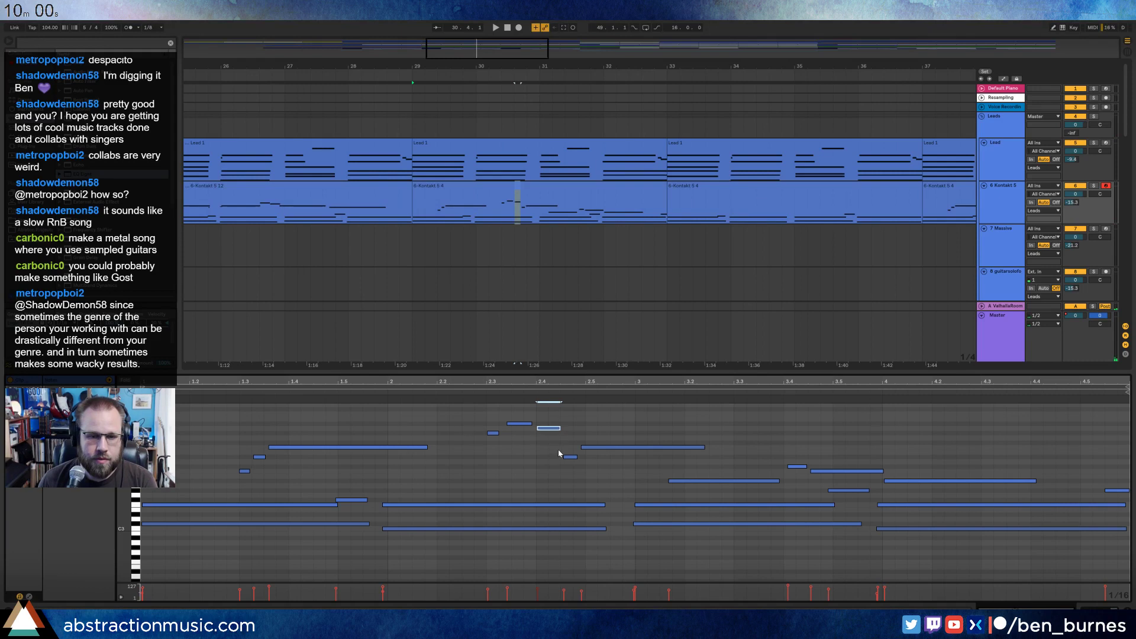
{"action": "left_click", "coordinate": [478, 391]}
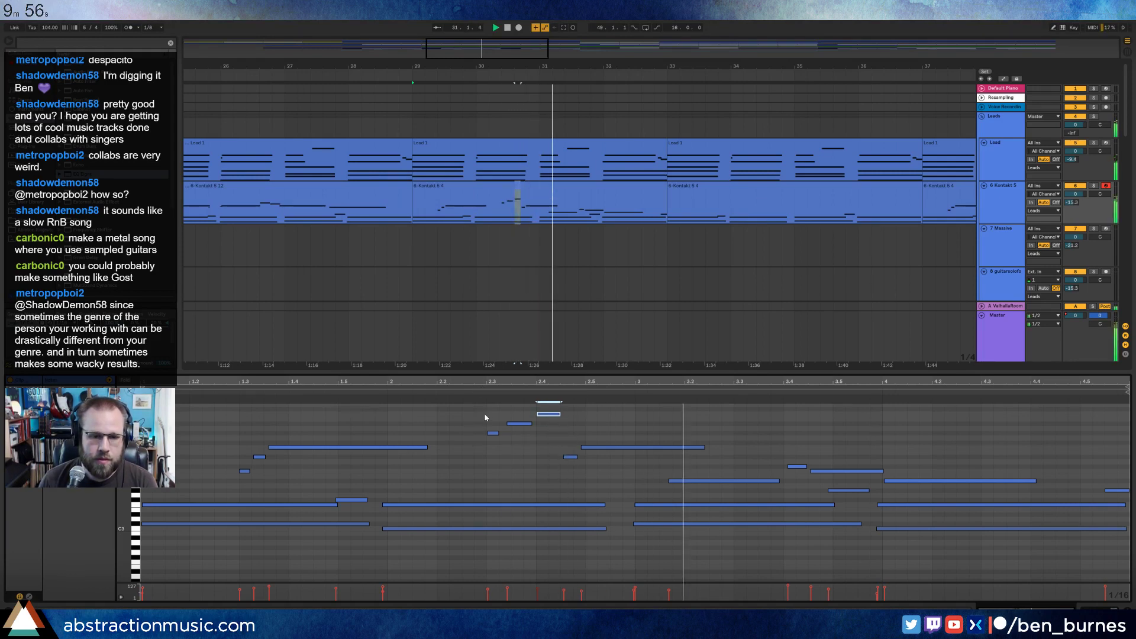
Turn the three notes at 2.3 into a quick rising run by moving the upper two earlier, lengthening the highest, and auditioning it.
{"action": "key", "text": "space"}
{"action": "left_click", "coordinate": [493, 433]}
{"action": "left_click_drag", "start_coordinate": [519, 423], "coordinate": [511, 424]}
{"action": "left_click", "coordinate": [551, 414]}
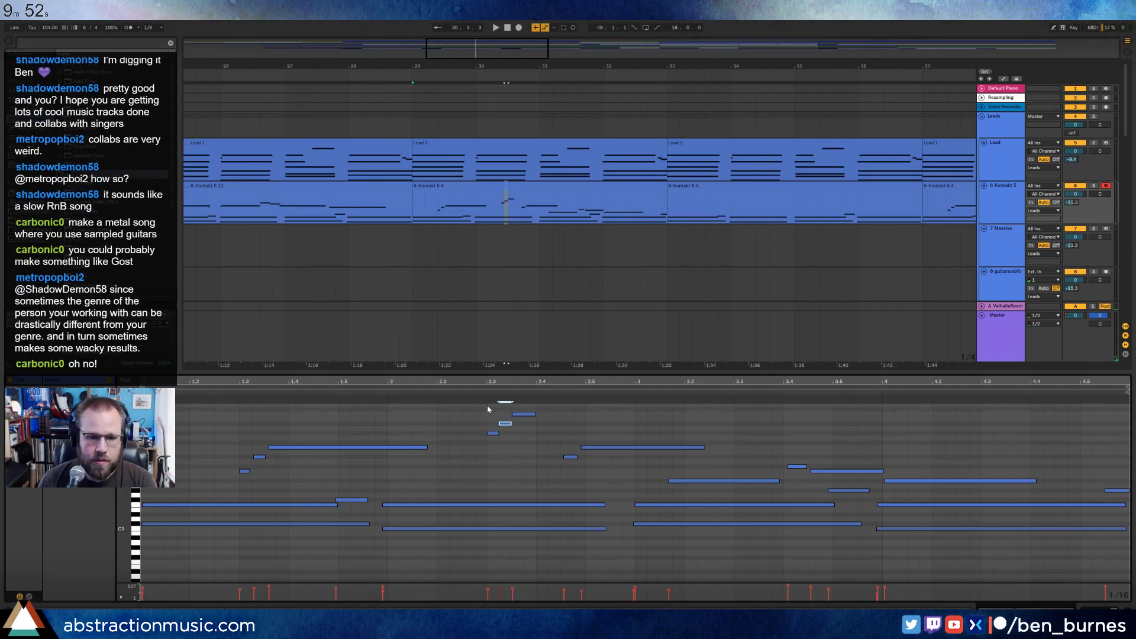
{"action": "left_click", "coordinate": [468, 393]}
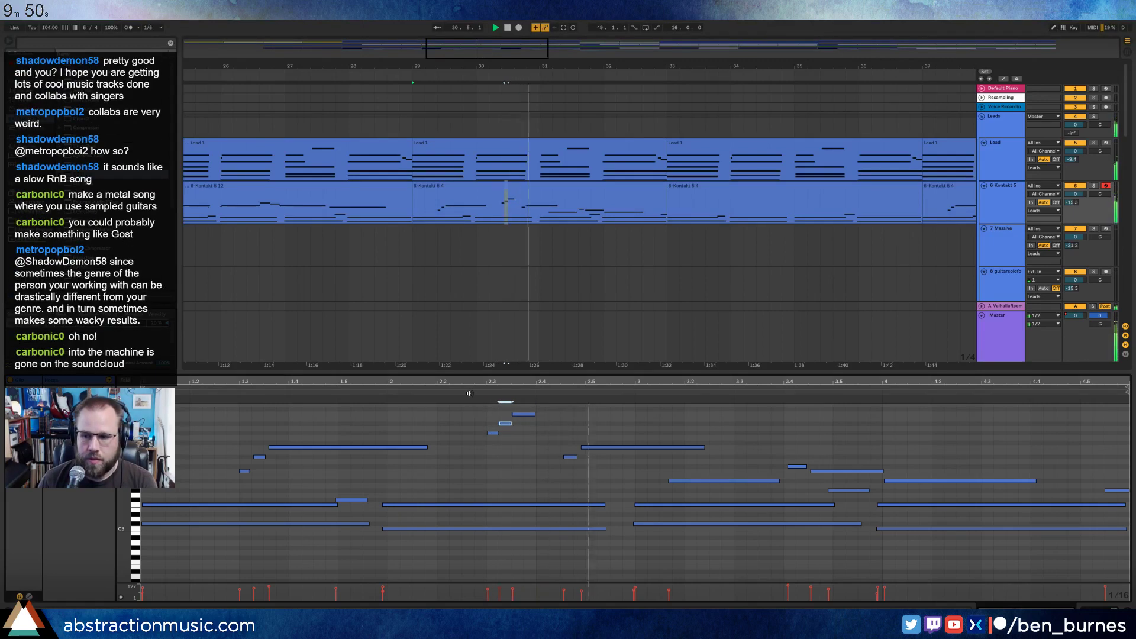
{"action": "key", "text": "space"}
{"action": "left_click_drag", "start_coordinate": [550, 424], "coordinate": [531, 410]}
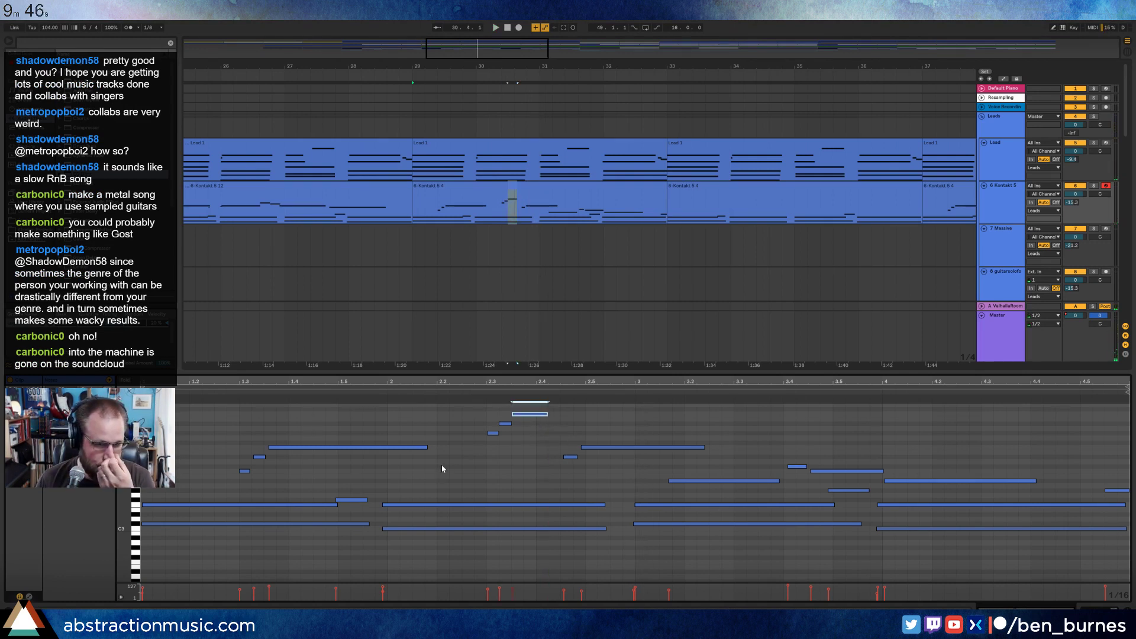
{"action": "key", "text": "space"}
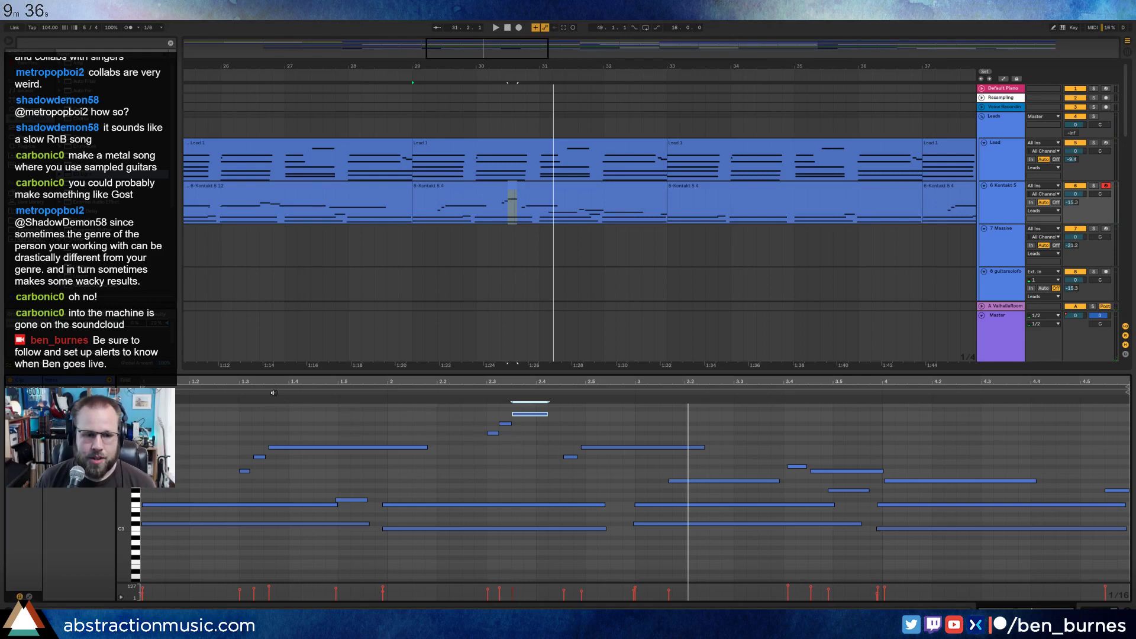
{"action": "key", "text": "space"}
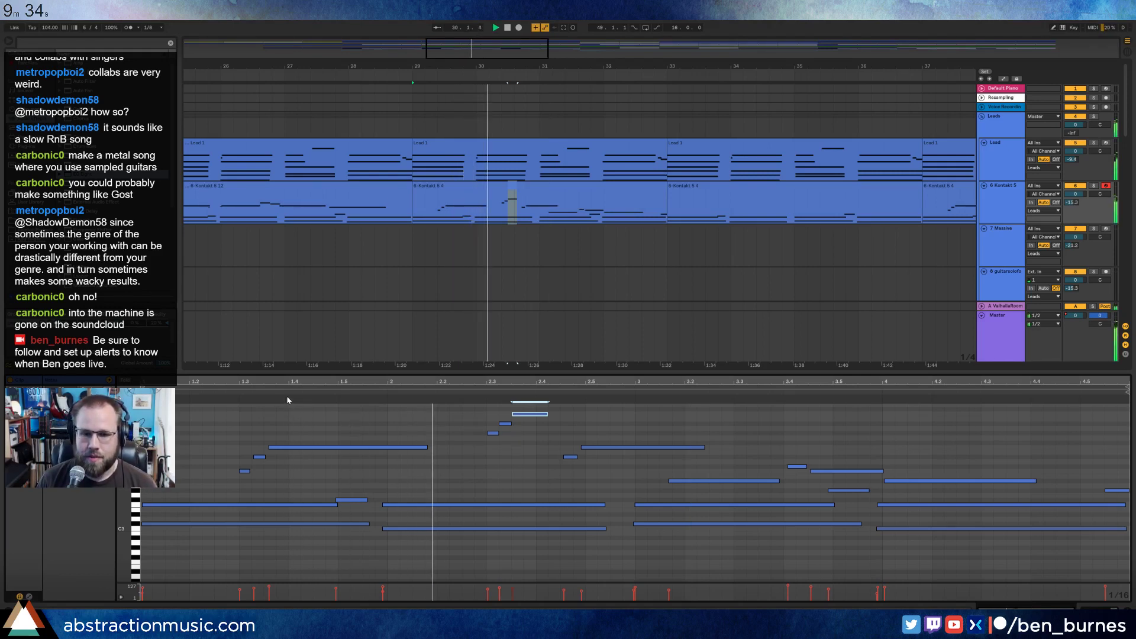
Shorten the first note of the run at 2.3 and the short note at 3.4.
{"action": "left_click", "coordinate": [496, 434]}
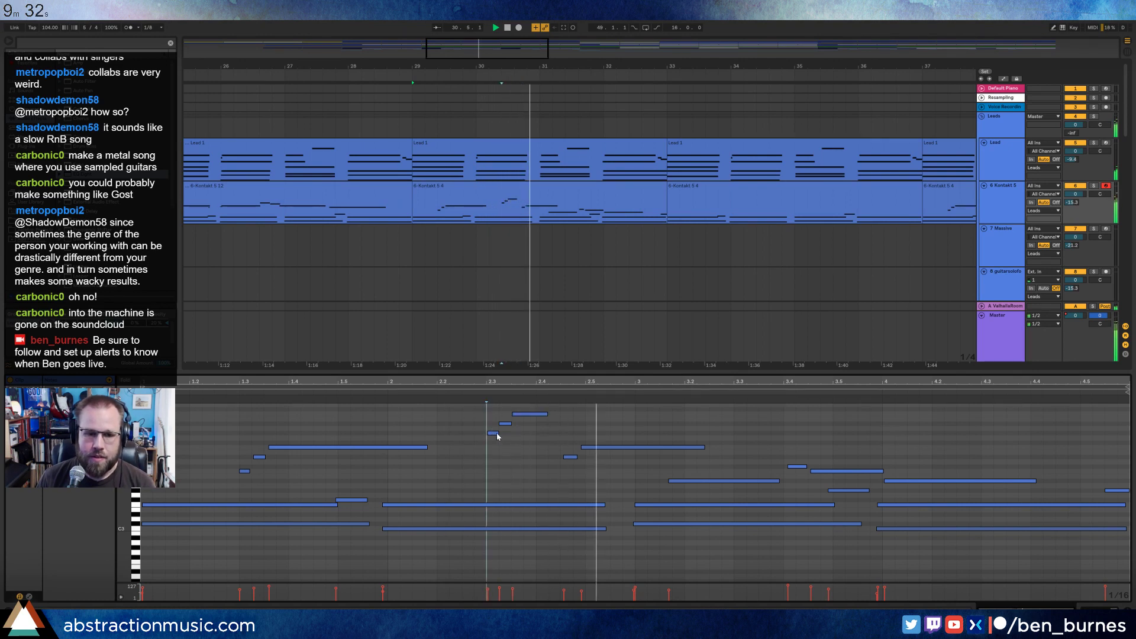
{"action": "left_click", "coordinate": [507, 441]}
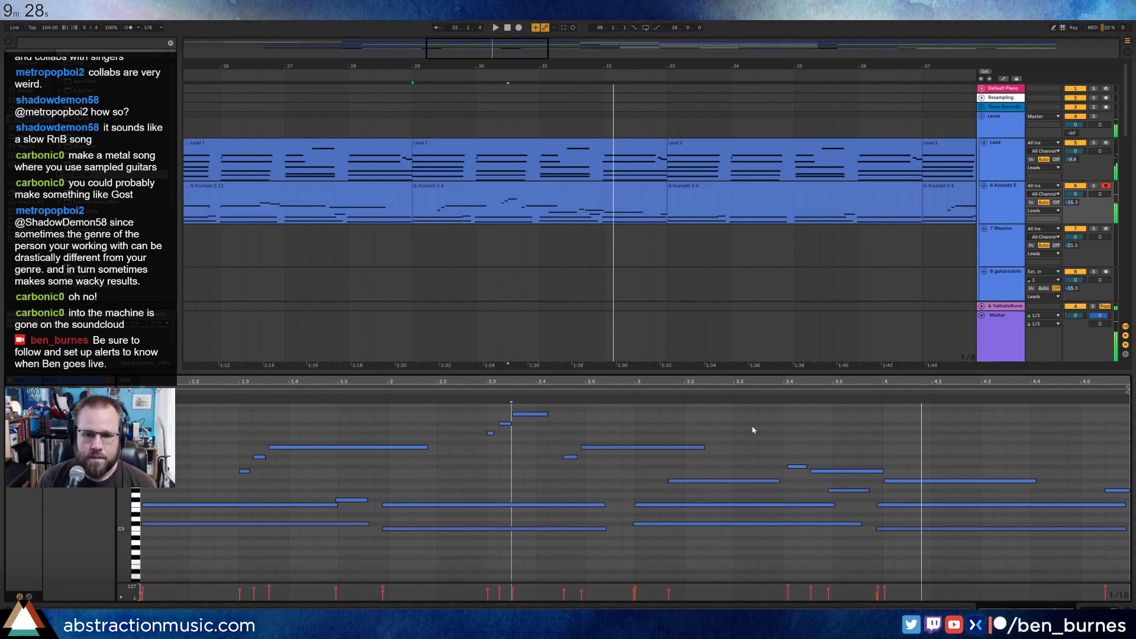
{"action": "left_click", "coordinate": [800, 467]}
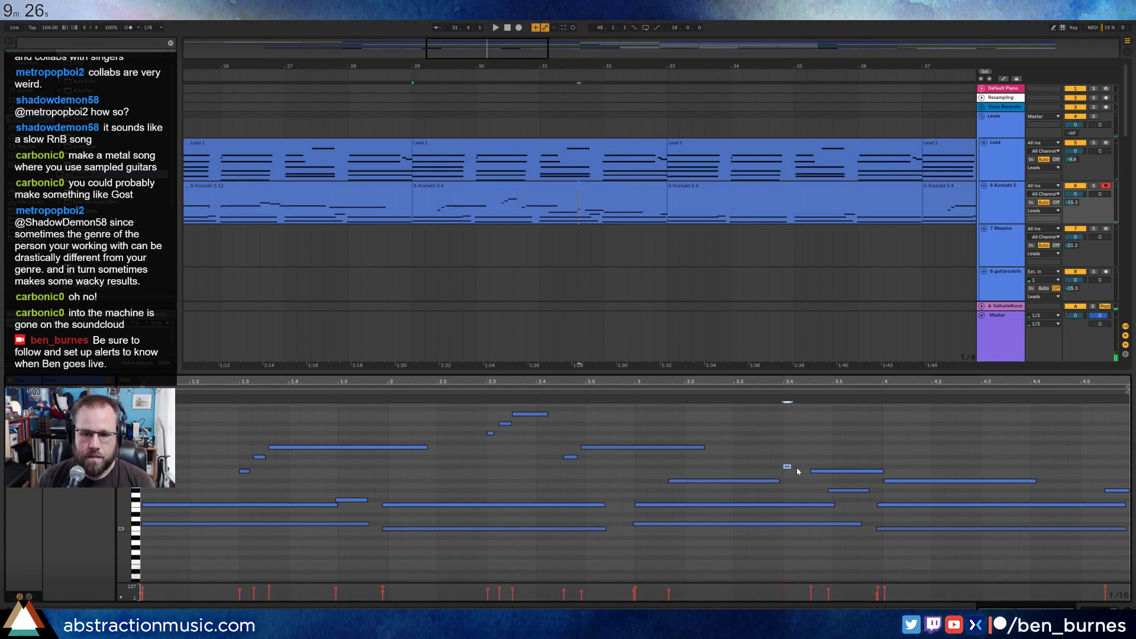
Raise the note just after 3.4, raise the long melody note at 4 by four semitones, and play back the phrase.
{"action": "left_click", "coordinate": [910, 479]}
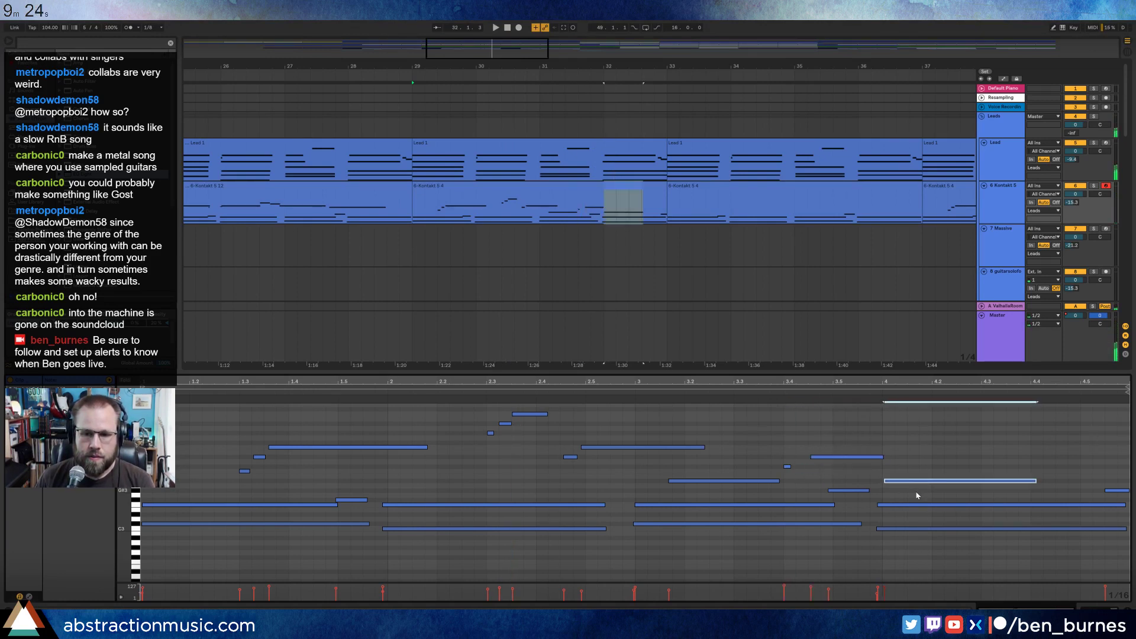
{"action": "key", "text": "Up"}
{"action": "key", "text": "Up"}
{"action": "key", "text": "Up"}
{"action": "key", "text": "Up"}
{"action": "key", "text": "Up"}
{"action": "key", "text": "Up"}
{"action": "key", "text": "Up"}
{"action": "key", "text": "Down"}
{"action": "key", "text": "Down"}
{"action": "key", "text": "Down"}
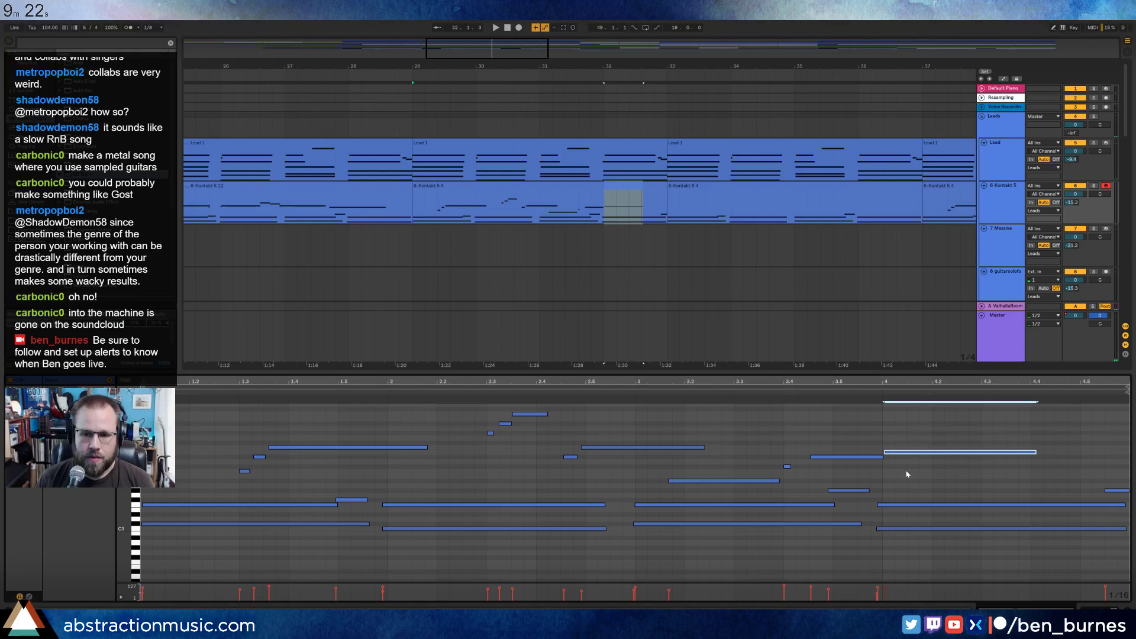
{"action": "left_click", "coordinate": [463, 395]}
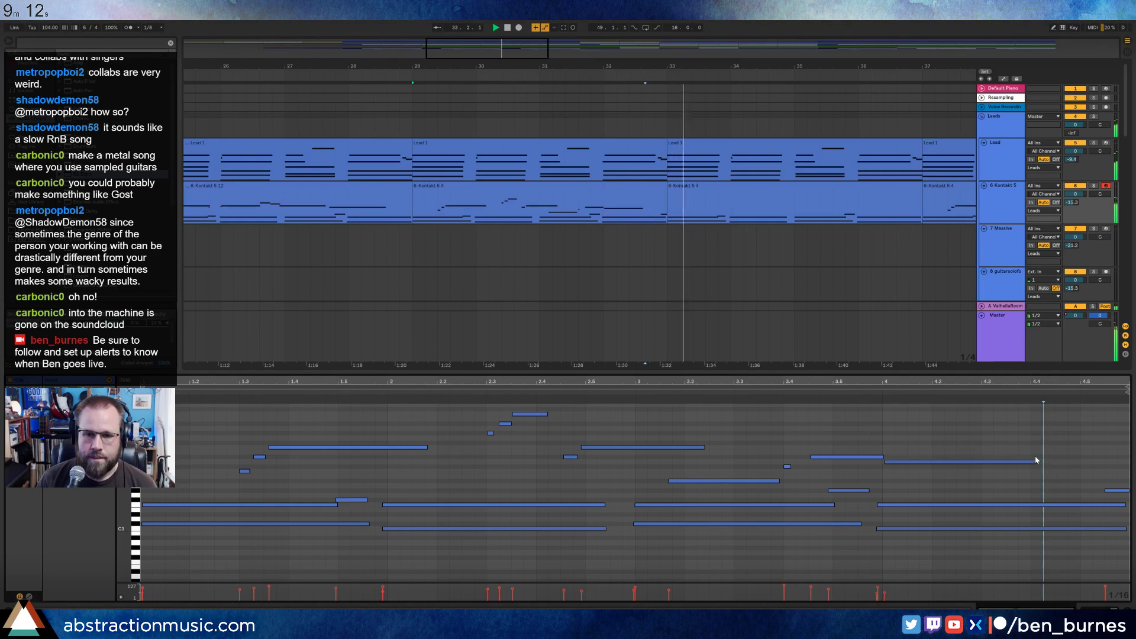
Record a new Kontakt 5 melody take over the repeated clip from bar 33 to bar 37, restarting the take once.
{"action": "left_click", "coordinate": [702, 187]}
{"action": "key", "text": "space"}
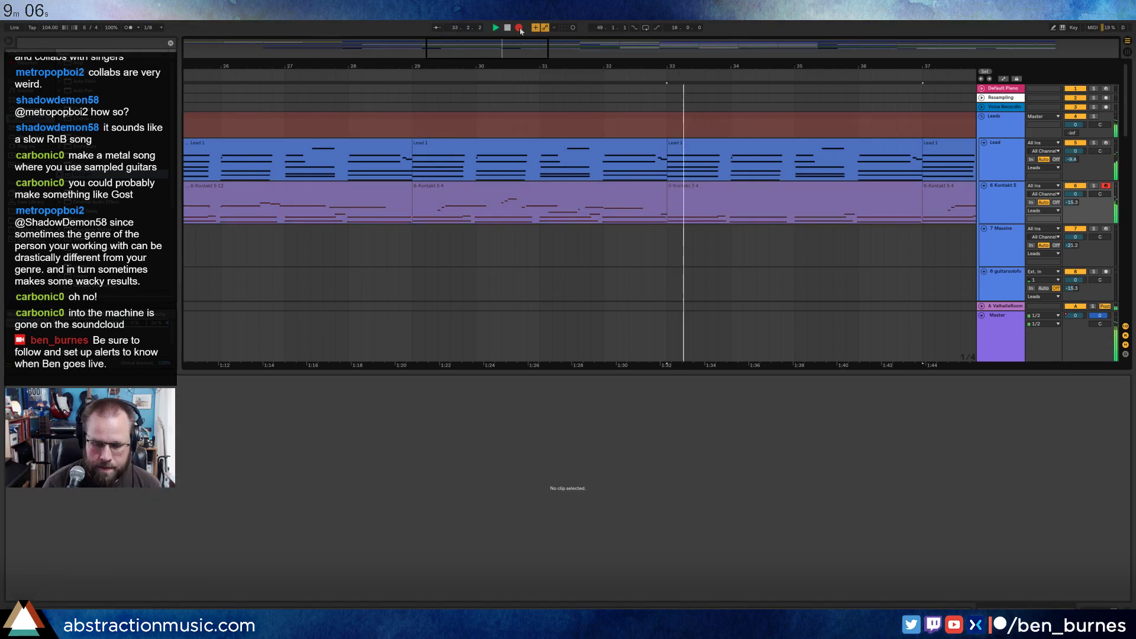
{"action": "left_click", "coordinate": [520, 27]}
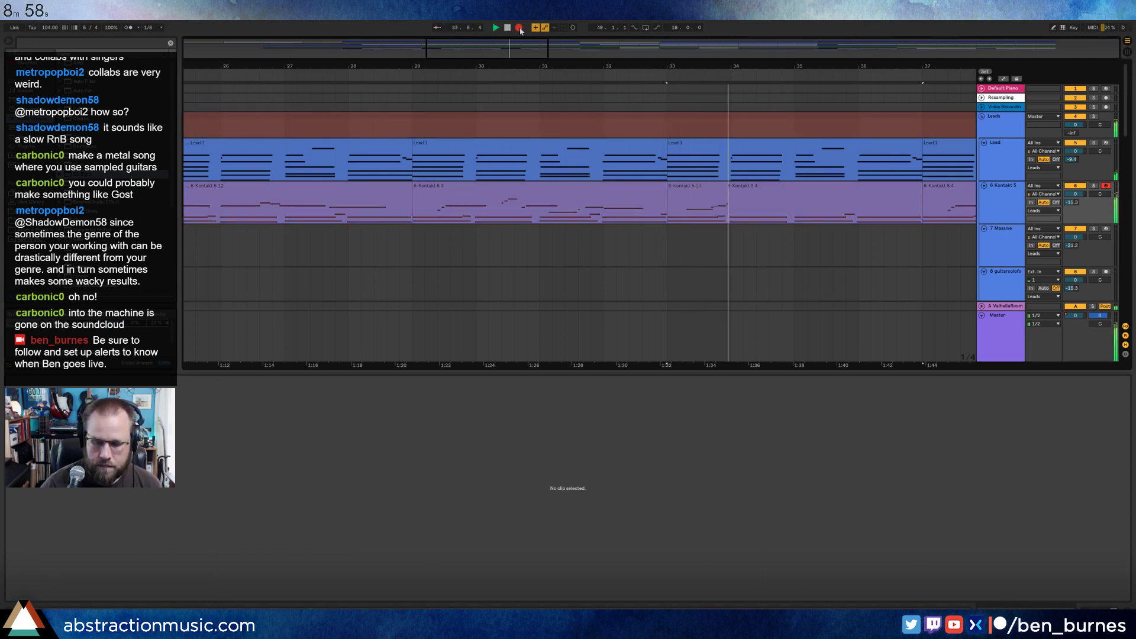
{"action": "left_click", "coordinate": [519, 28]}
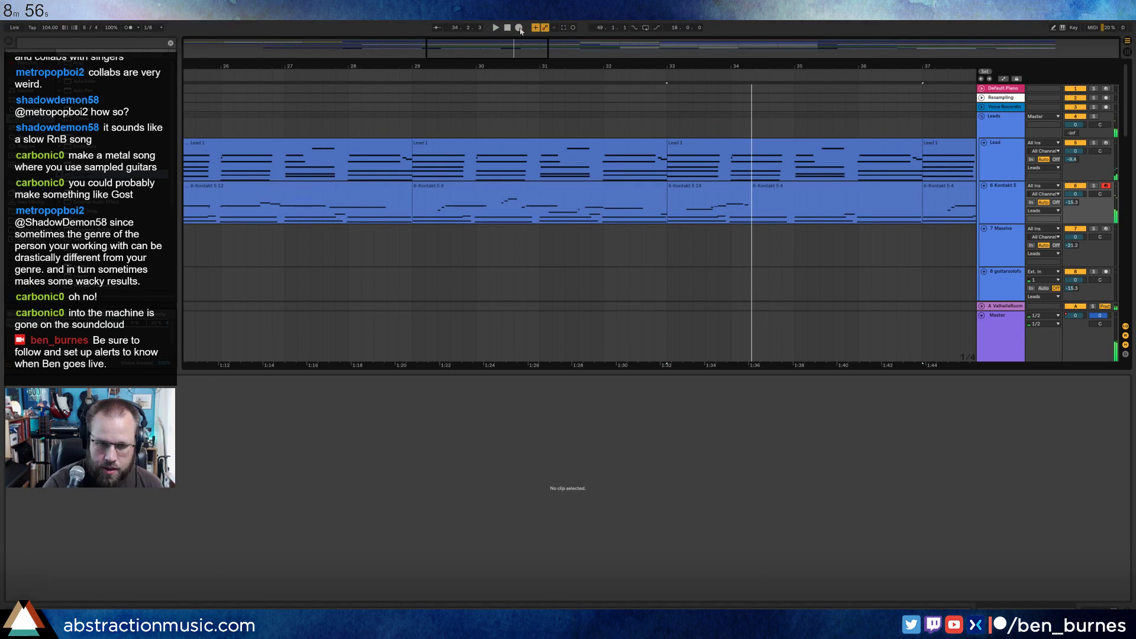
{"action": "left_click", "coordinate": [520, 29]}
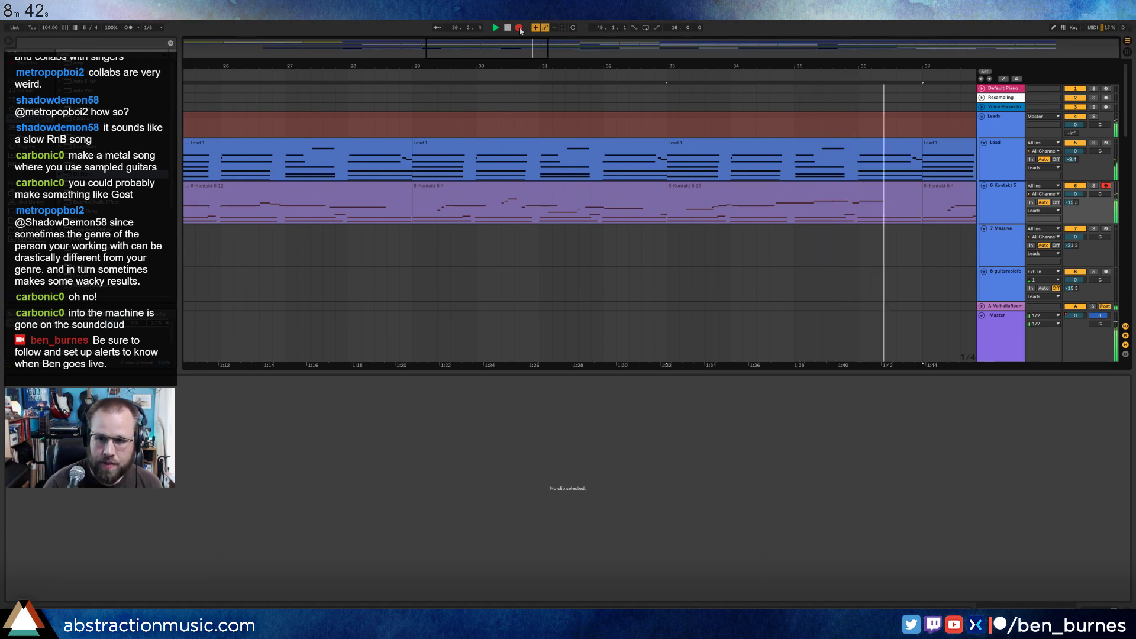
{"action": "key", "text": "space"}
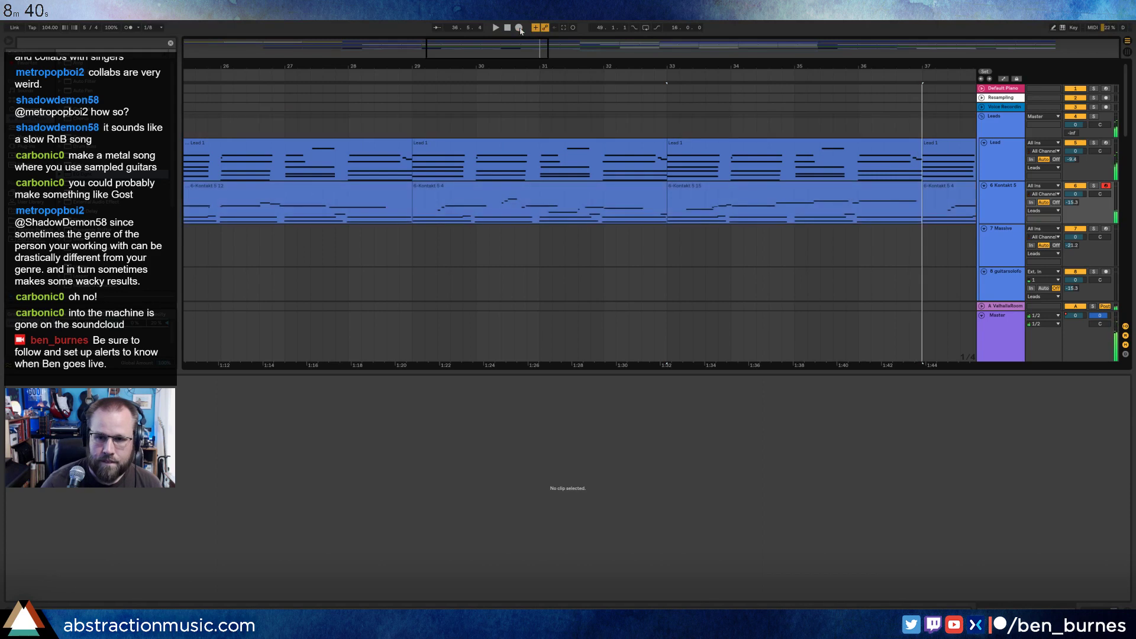
{"action": "key", "text": "space"}
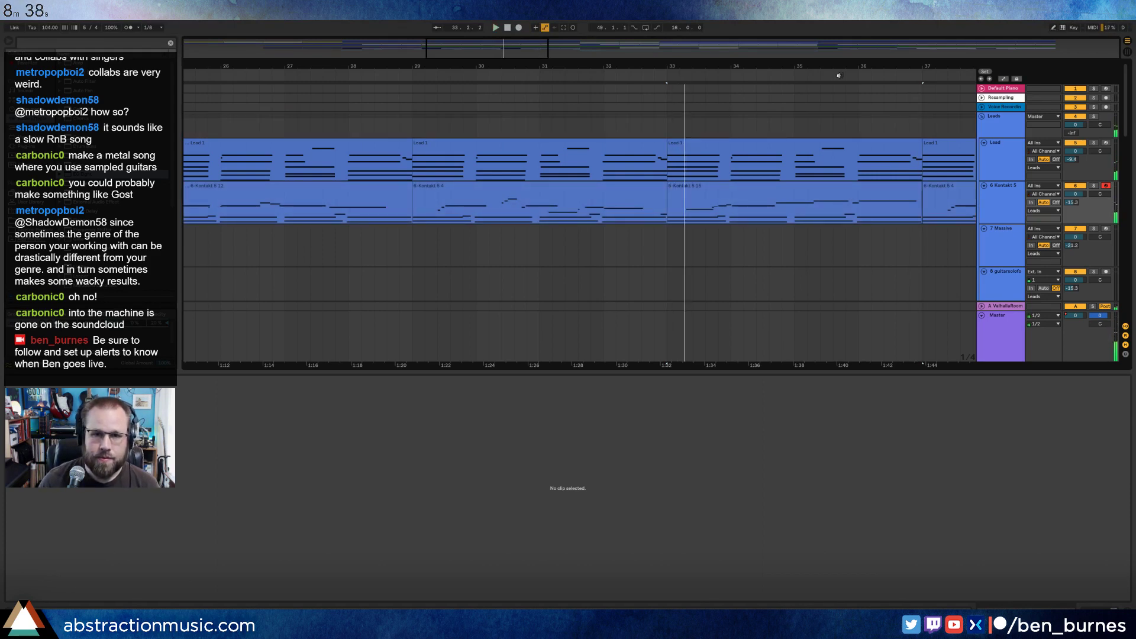
Open the Kontakt 5 clip at bar 37, draw a long harmony note above the sustained note after 1.3, and audition it.
{"action": "left_click_drag", "start_coordinate": [525, 47], "coordinate": [565, 75]}
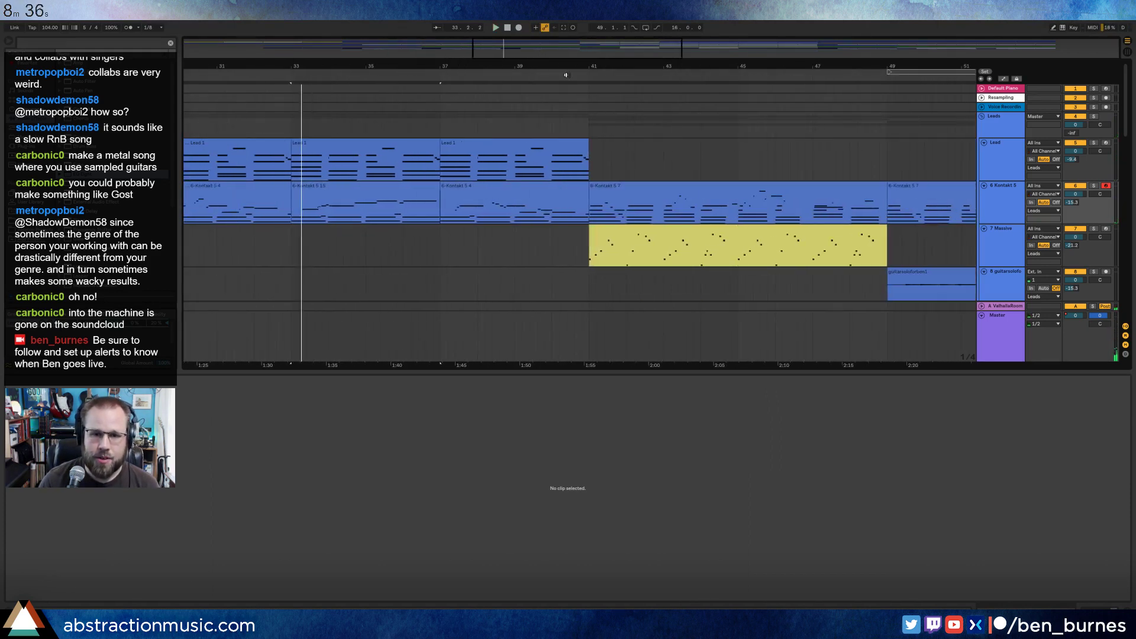
{"action": "left_click", "coordinate": [521, 190]}
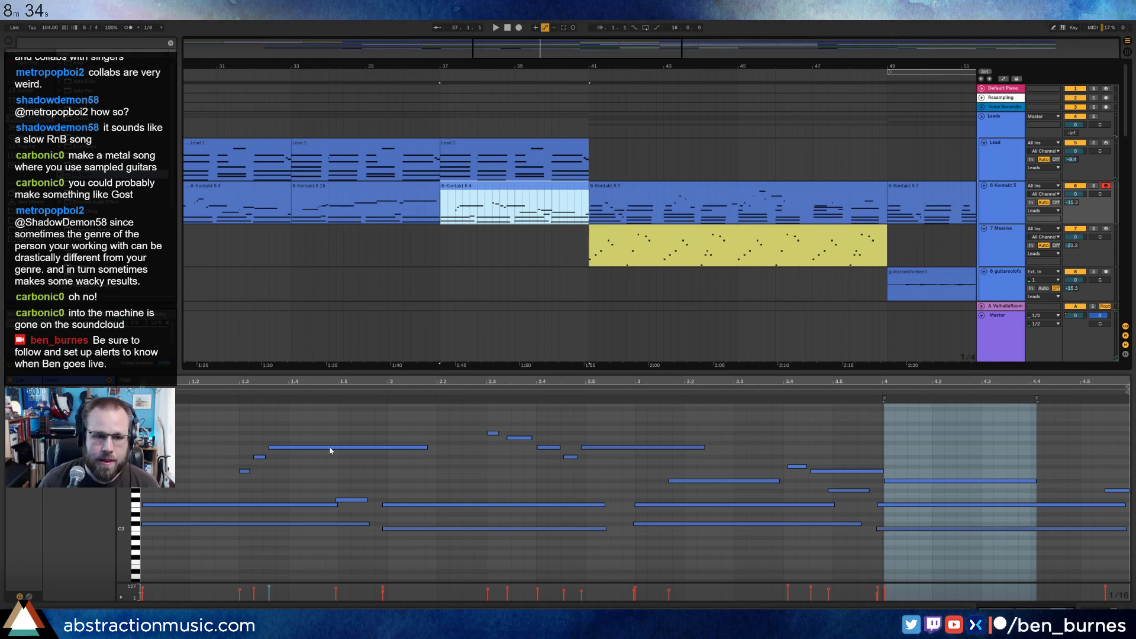
{"action": "left_click", "coordinate": [276, 434]}
{"action": "left_click_drag", "start_coordinate": [277, 434], "coordinate": [424, 432]}
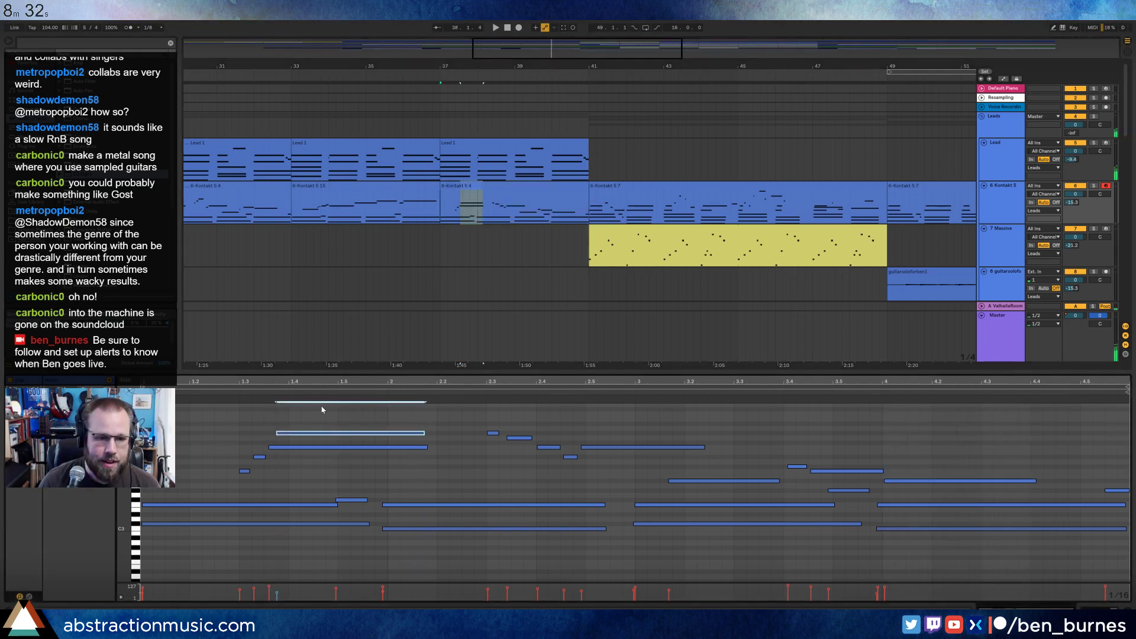
{"action": "key", "text": "space"}
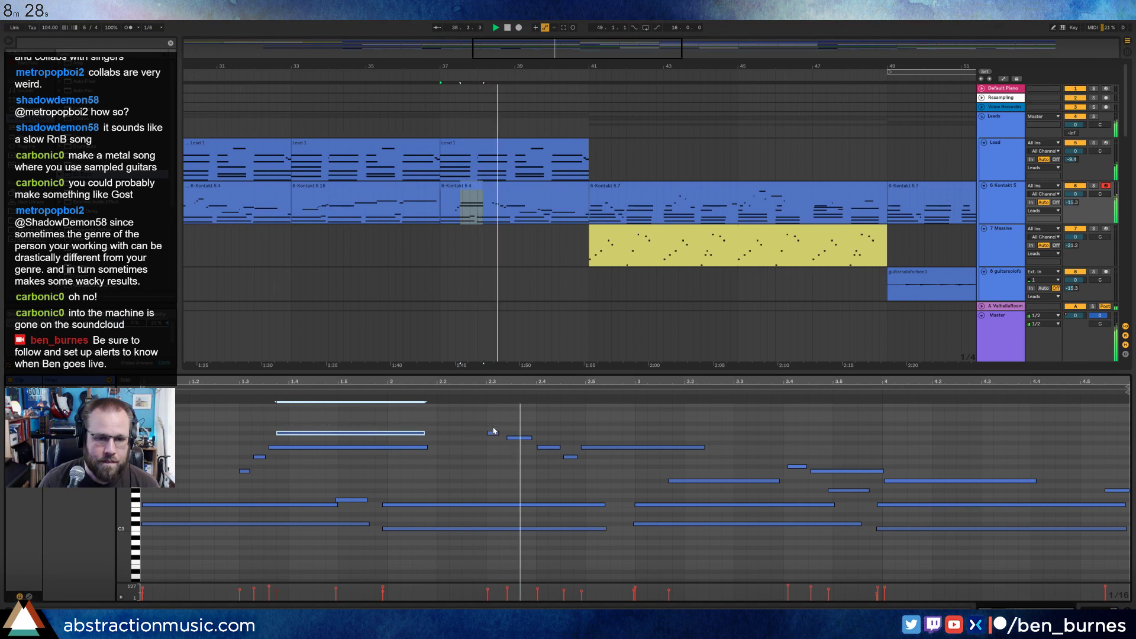
{"action": "key", "text": "space"}
Raise the note just after 2.3 and extend it past 3.3, and shorten the brief note at 3.4 while auditioning.
{"action": "left_click_drag", "start_coordinate": [514, 438], "coordinate": [719, 439]}
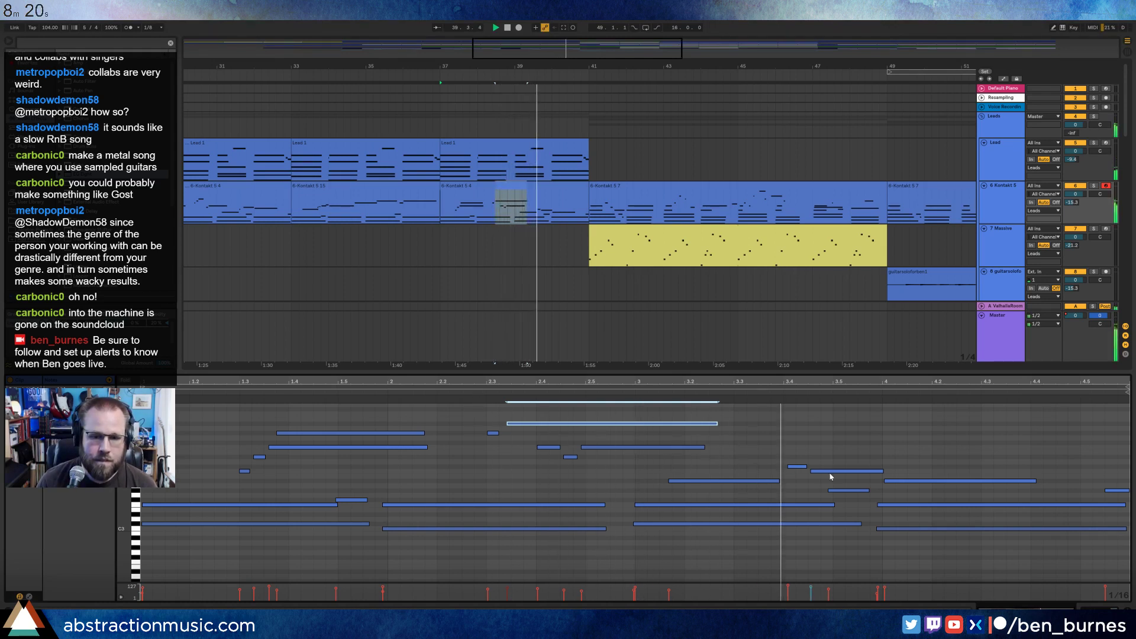
{"action": "left_click", "coordinate": [793, 466]}
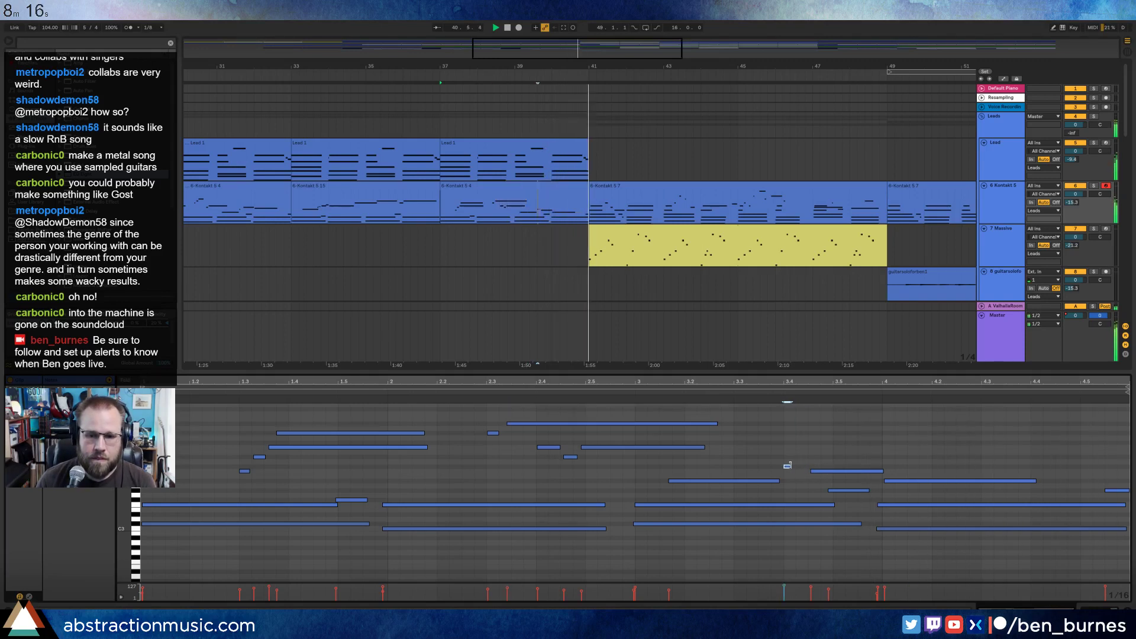
{"action": "key", "text": "shift+Left"}
Raise the note just after 3.4 by three semitones and the long melody note at 4 by one octave.
{"action": "left_click", "coordinate": [835, 472]}
{"action": "key", "text": "Up"}
{"action": "key", "text": "Up"}
{"action": "key", "text": "Up"}
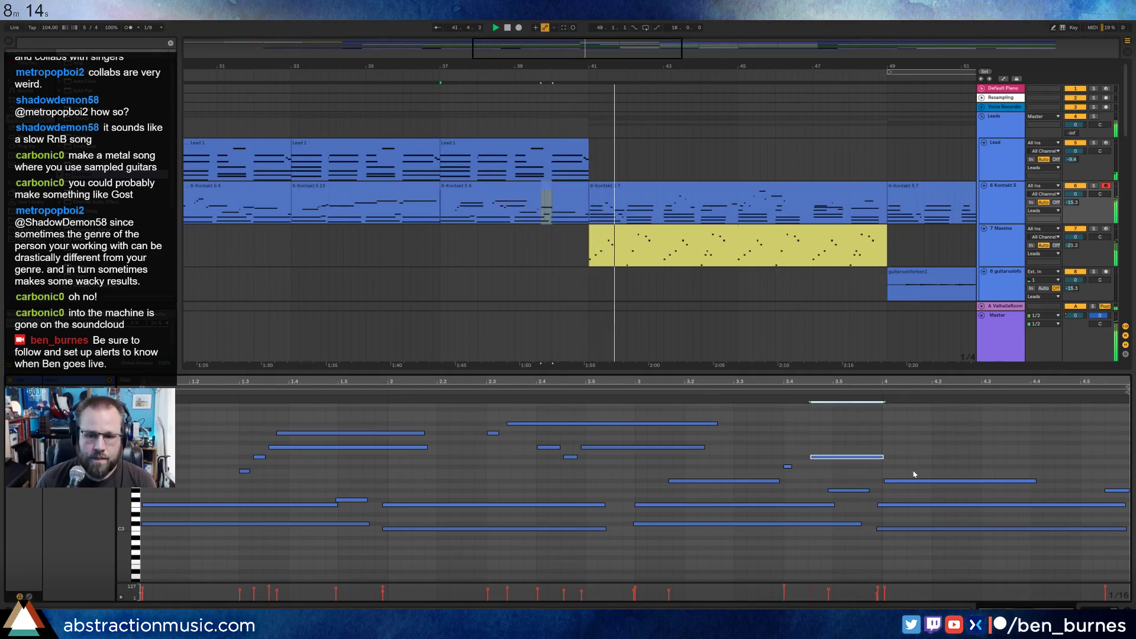
{"action": "left_click", "coordinate": [916, 473]}
{"action": "left_click", "coordinate": [916, 479]}
{"action": "key", "text": "shift+Up"}
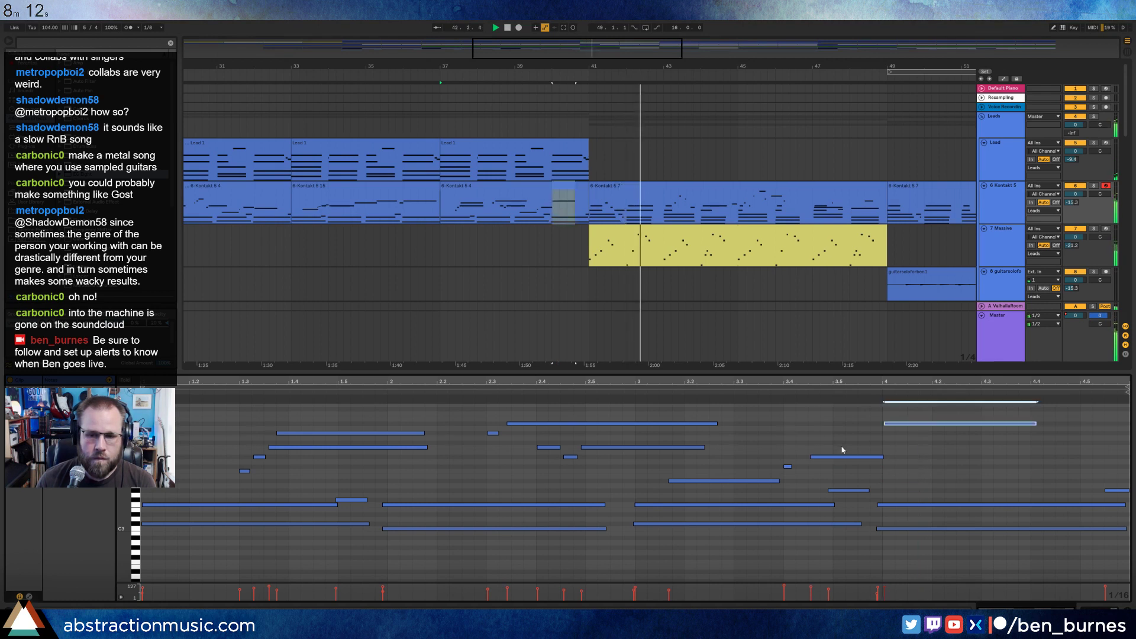
Draw a long harmony note below the high note at 4, lower it one semitone, and play the clip from bar 37.
{"action": "left_click", "coordinate": [886, 438]}
{"action": "left_click_drag", "start_coordinate": [886, 439], "coordinate": [1038, 438]}
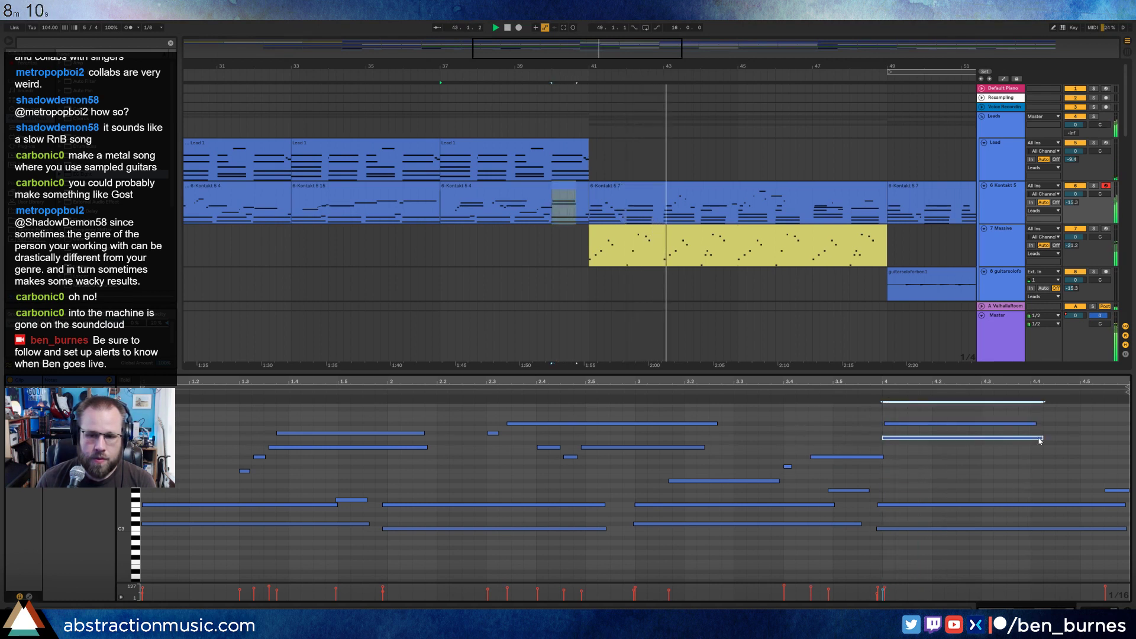
{"action": "key", "text": "Down"}
{"action": "key", "text": "space"}
{"action": "key", "text": "space"}
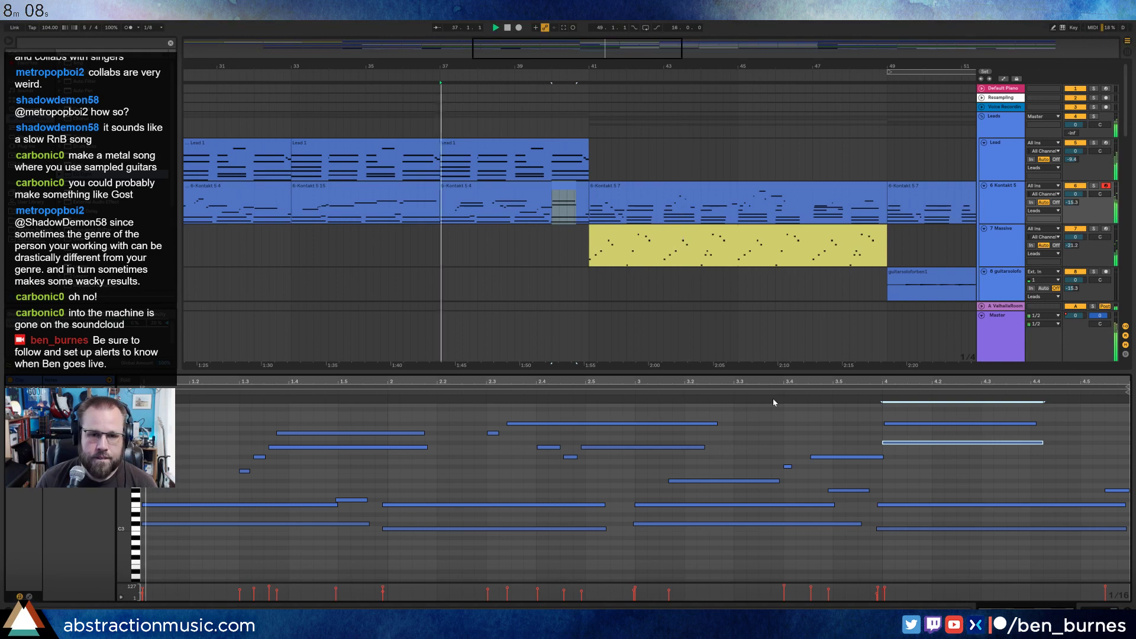
Shift everything from bar 41 to the end of the song one bar later across all tracks, leaving an empty bar.
{"action": "key", "text": "shift+Tab"}
{"action": "scroll", "coordinate": [556, 392], "scroll_direction": "down", "scroll_amount": 2}
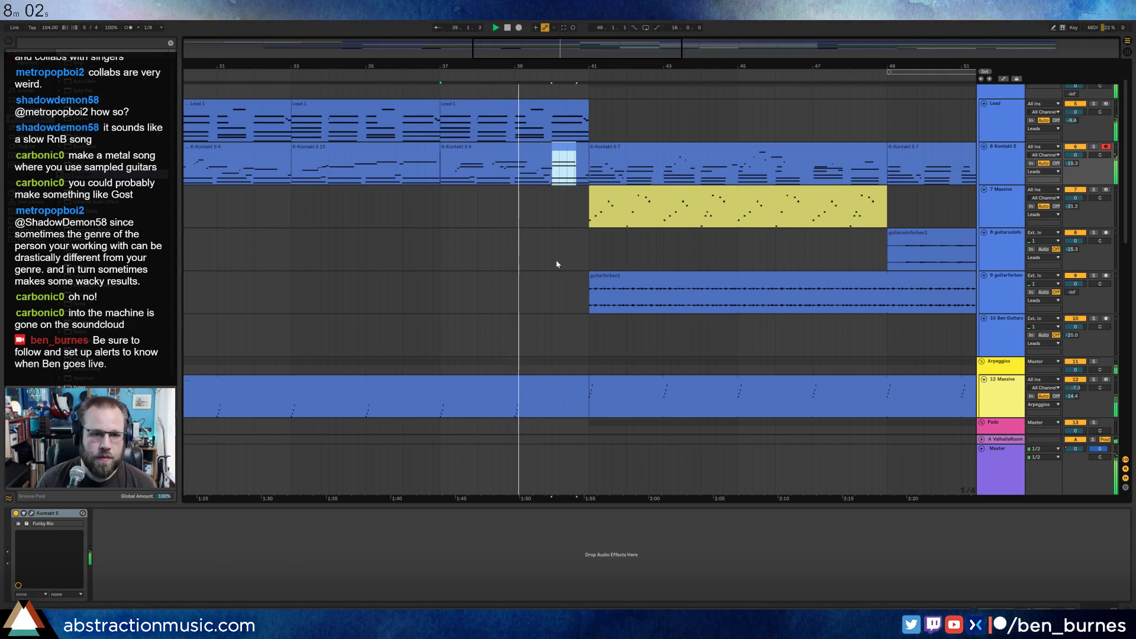
{"action": "scroll", "coordinate": [567, 276], "scroll_direction": "down", "scroll_amount": 1}
{"action": "scroll", "coordinate": [567, 277], "scroll_direction": "down", "scroll_amount": 4}
{"action": "scroll", "coordinate": [604, 282], "scroll_direction": "down", "scroll_amount": 4}
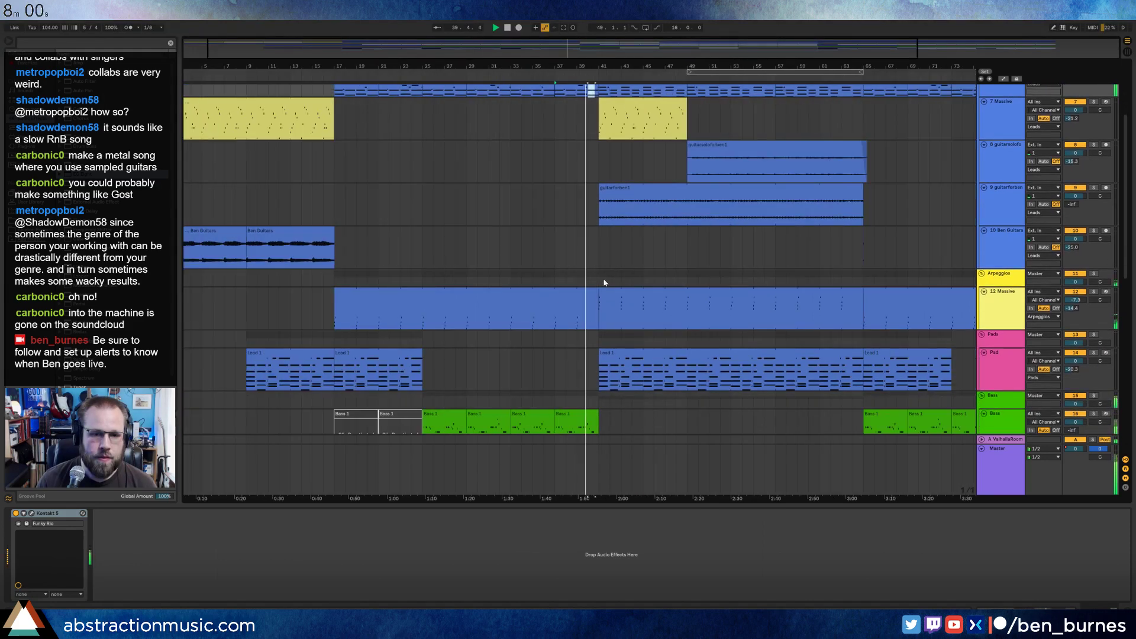
{"action": "scroll", "coordinate": [639, 267], "scroll_direction": "up", "scroll_amount": 4}
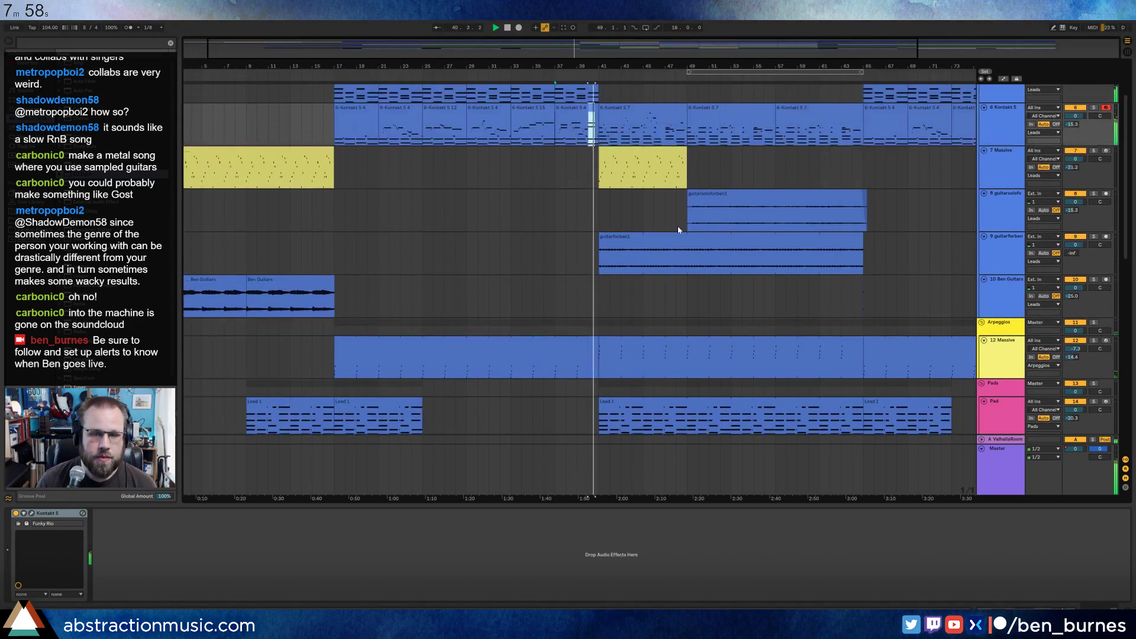
{"action": "scroll", "coordinate": [684, 226], "scroll_direction": "down", "scroll_amount": 2}
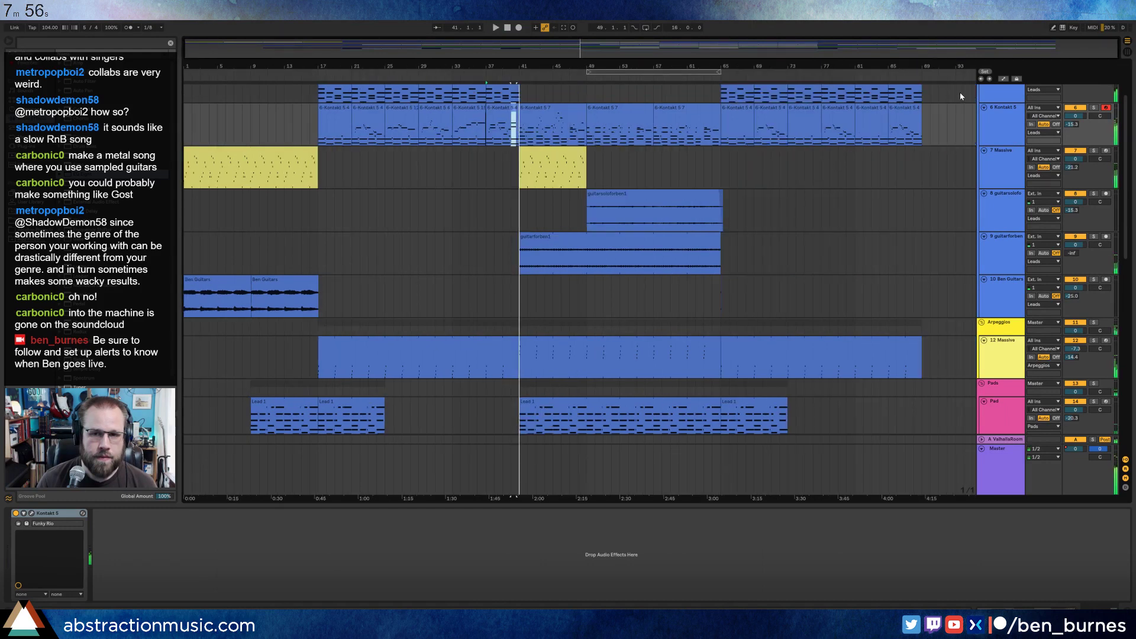
{"action": "left_click_drag", "start_coordinate": [962, 96], "coordinate": [522, 523]}
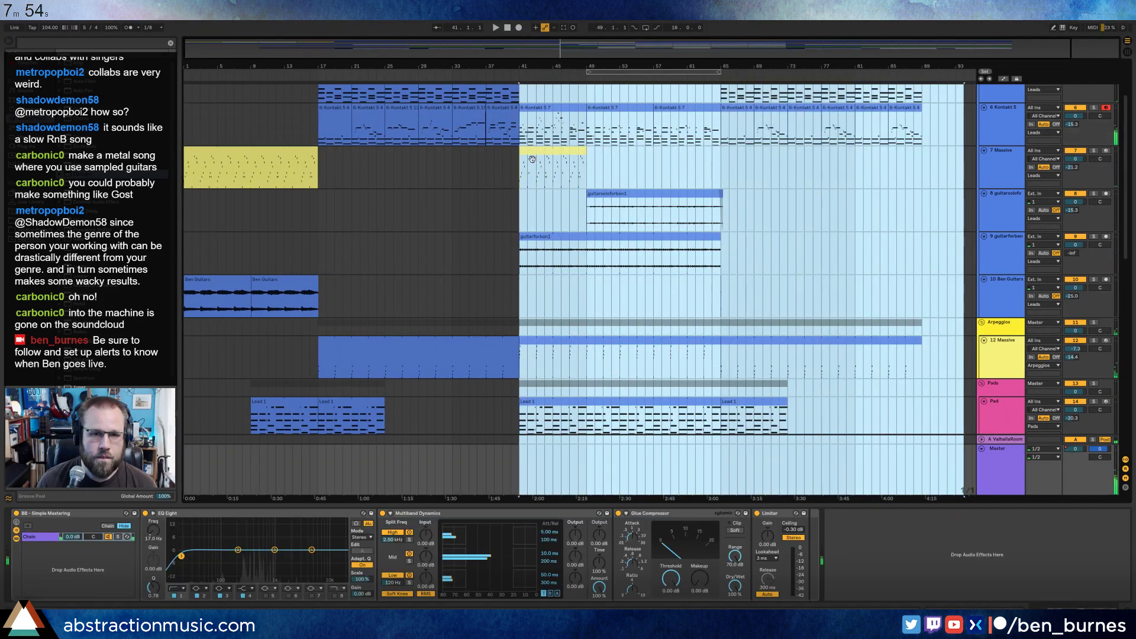
{"action": "left_click_drag", "start_coordinate": [559, 41], "coordinate": [576, 112]}
{"action": "scroll", "coordinate": [509, 267], "scroll_direction": "down", "scroll_amount": 10}
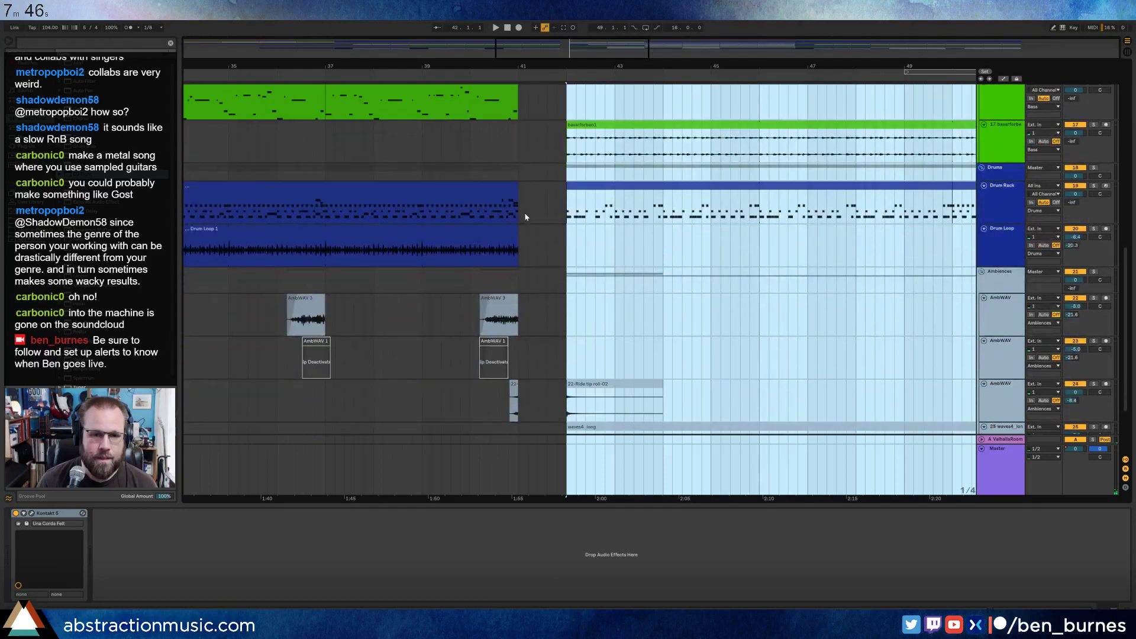
Create an empty one-bar MIDI clip on the Drum Rack track in the gap at bar 41.
{"action": "left_click", "coordinate": [527, 216]}
{"action": "left_click_drag", "start_coordinate": [564, 214], "coordinate": [562, 213]}
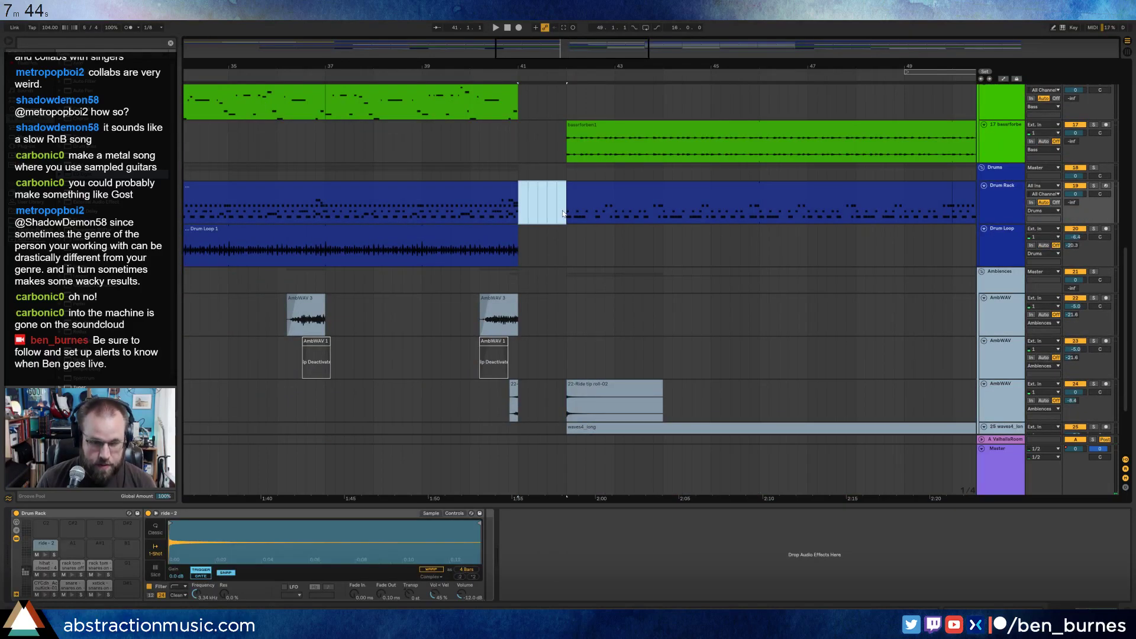
{"action": "key", "text": "ctrl+shift+m"}
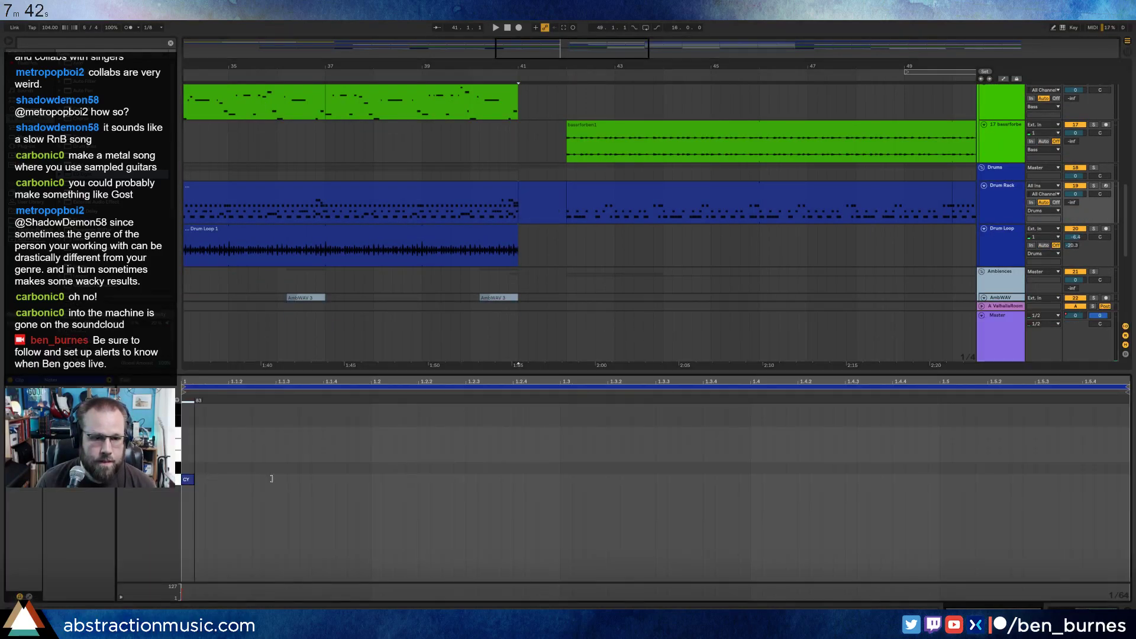
Place an AcouKick note on the first beat, duplicate it onto all five beats of the bar, and play it back.
{"action": "double_click", "coordinate": [187, 481]}
{"action": "left_click_drag", "start_coordinate": [250, 447], "coordinate": [369, 523]}
{"action": "key", "text": "ctrl+d"}
{"action": "key", "text": "ctrl+d"}
{"action": "key", "text": "ctrl+d"}
{"action": "key", "text": "ctrl+d"}
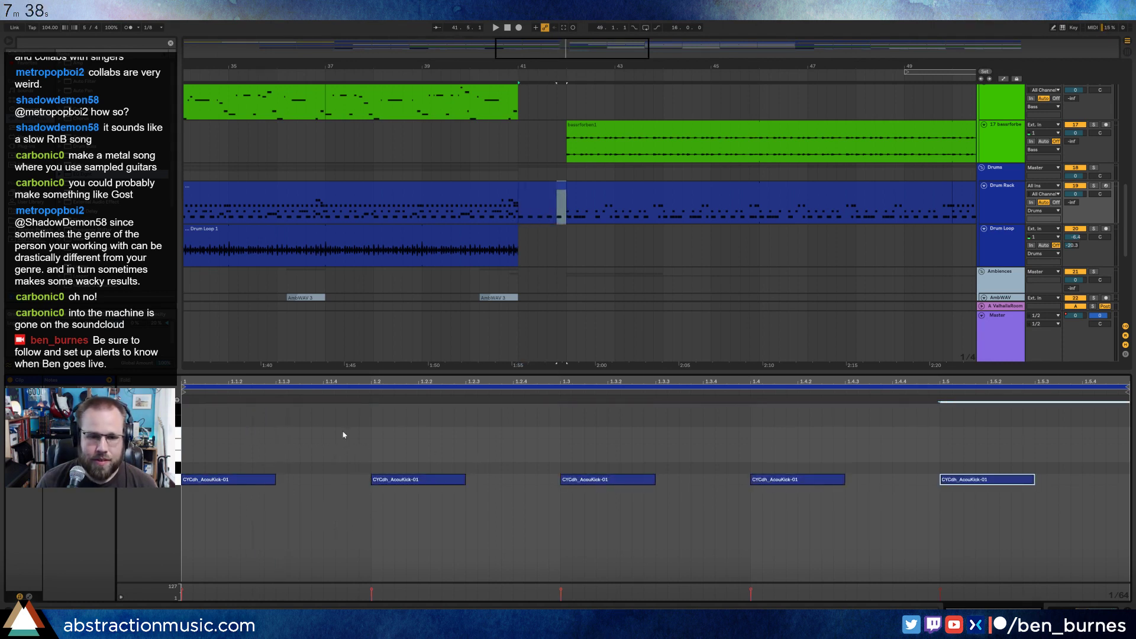
{"action": "left_click", "coordinate": [276, 453]}
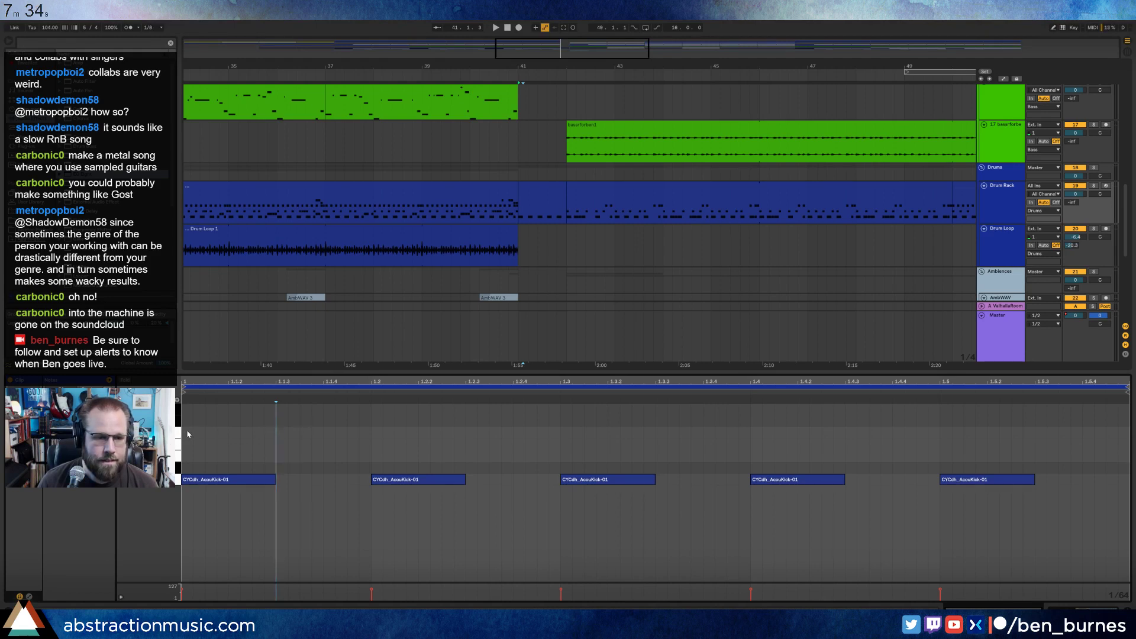
{"action": "key", "text": "space"}
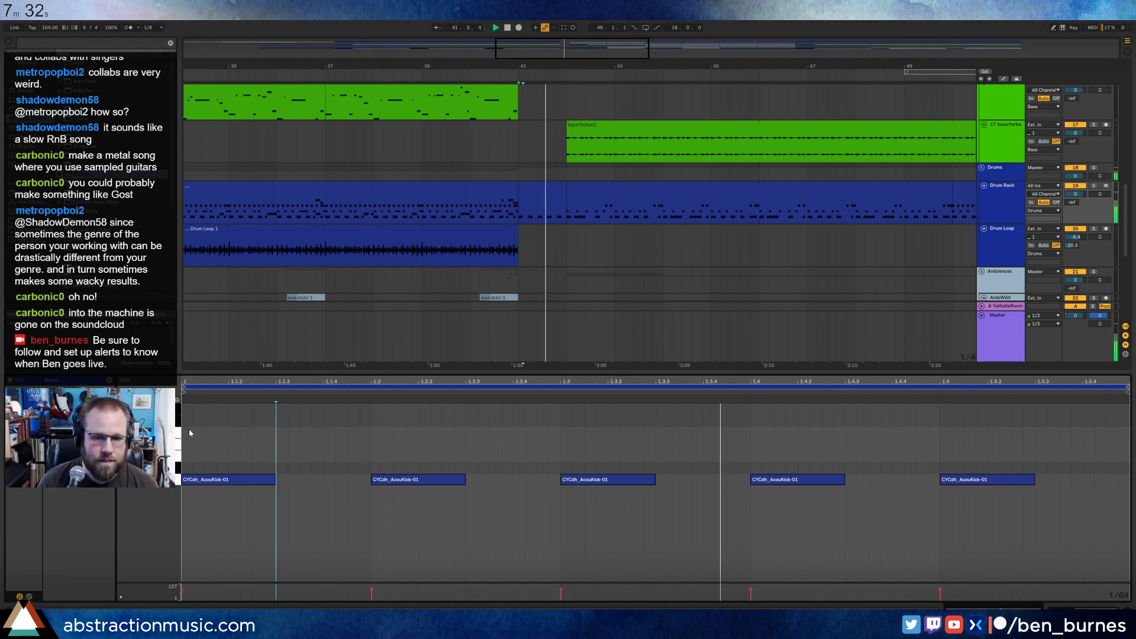
{"action": "key", "text": "space"}
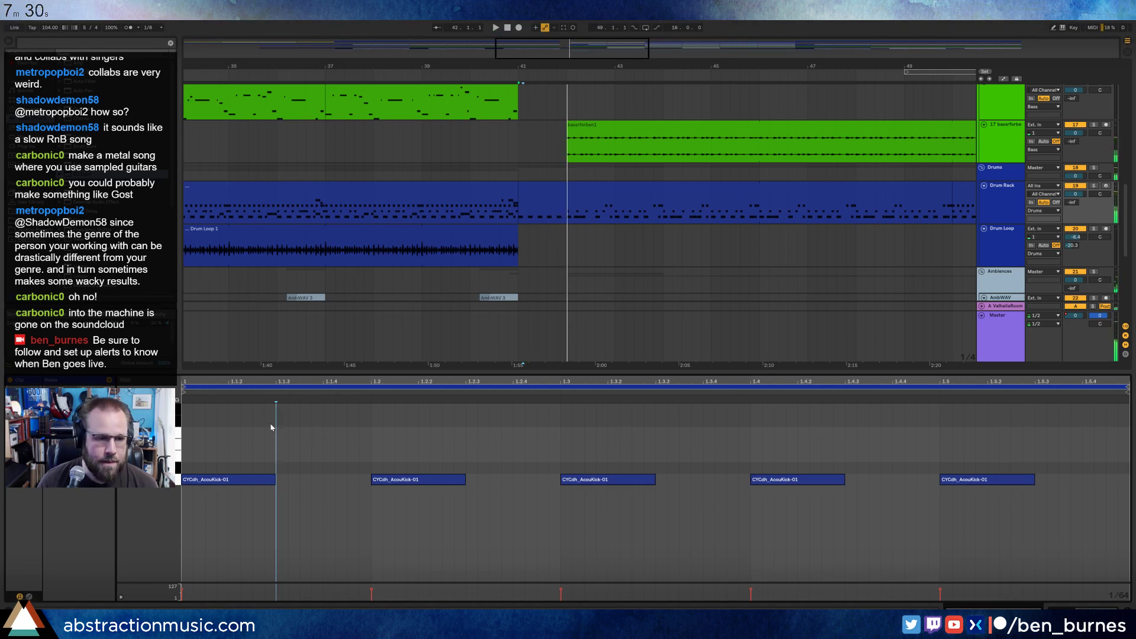
Add a one-beat ride - 2 note at the bar's start and duplicate it across all five beats.
{"action": "double_click", "coordinate": [189, 409]}
{"action": "left_click_drag", "start_coordinate": [204, 410], "coordinate": [368, 410]}
{"action": "key", "text": "ctrl+d"}
{"action": "key", "text": "ctrl+d"}
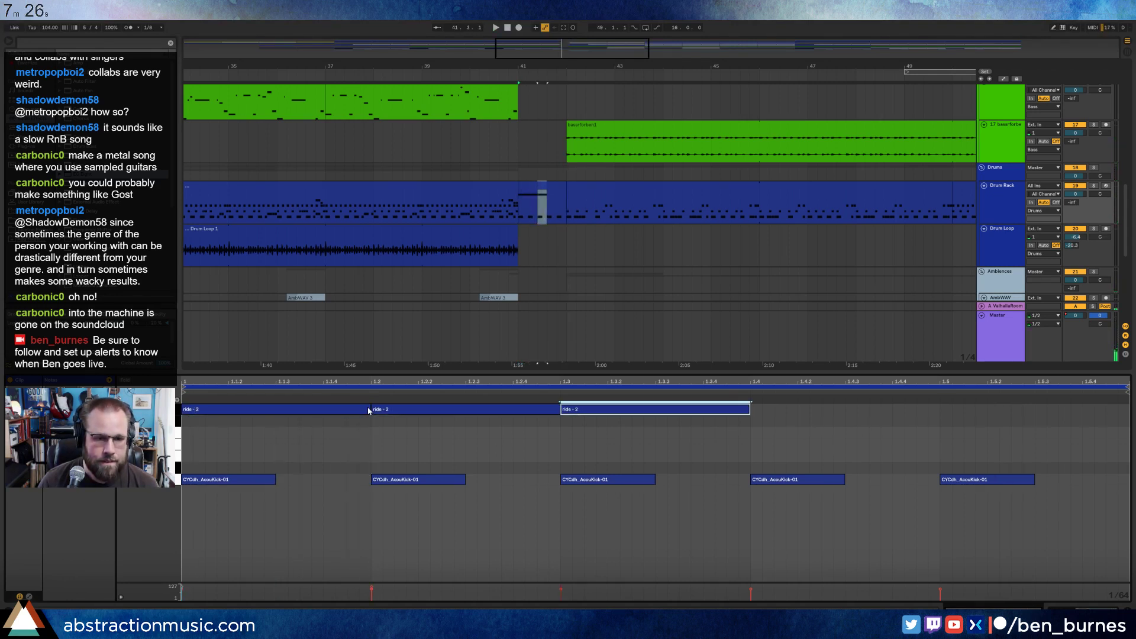
{"action": "key", "text": "ctrl+d"}
{"action": "key", "text": "ctrl+d"}
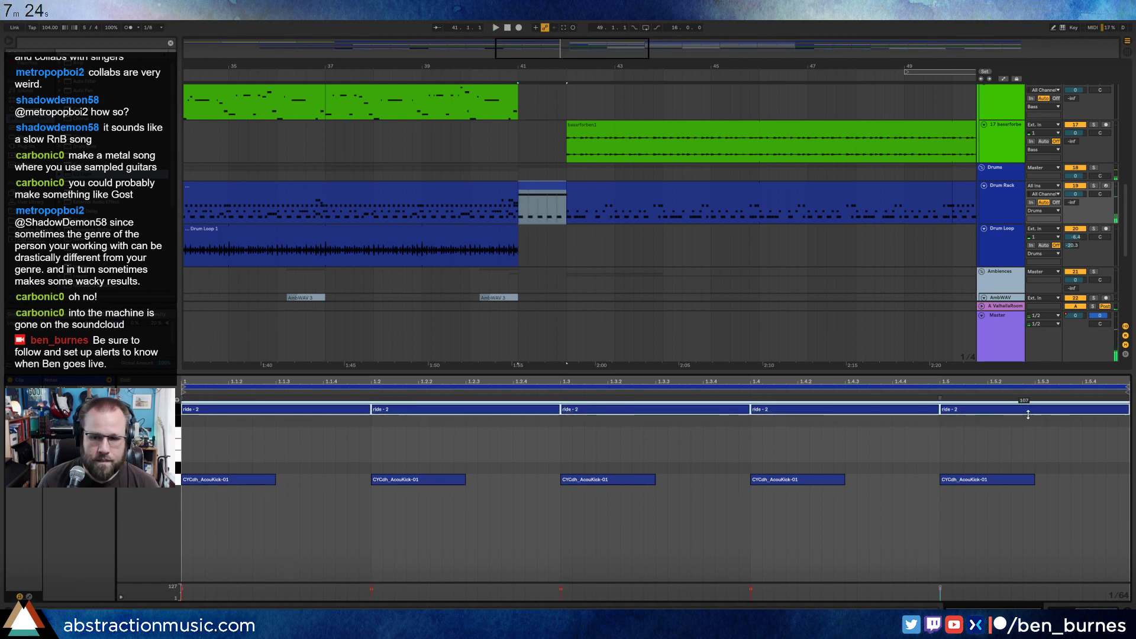
{"action": "left_click", "coordinate": [267, 451]}
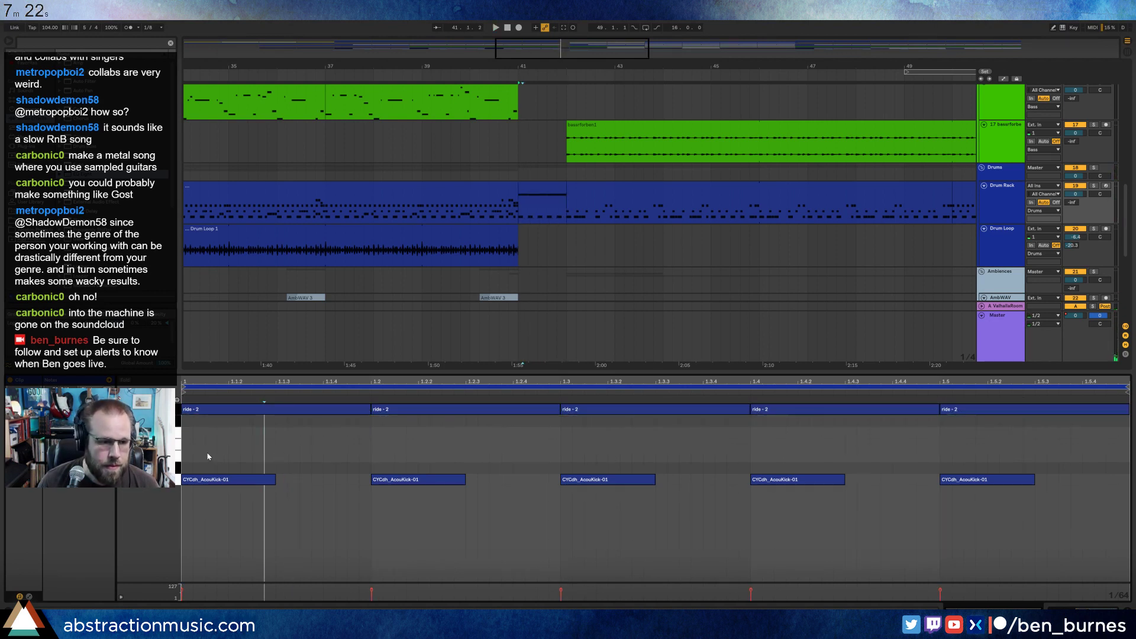
Add two closed hi-hat sixteenth notes at the bar's start and duplicate the pair repeatedly through the bar.
{"action": "double_click", "coordinate": [189, 445]}
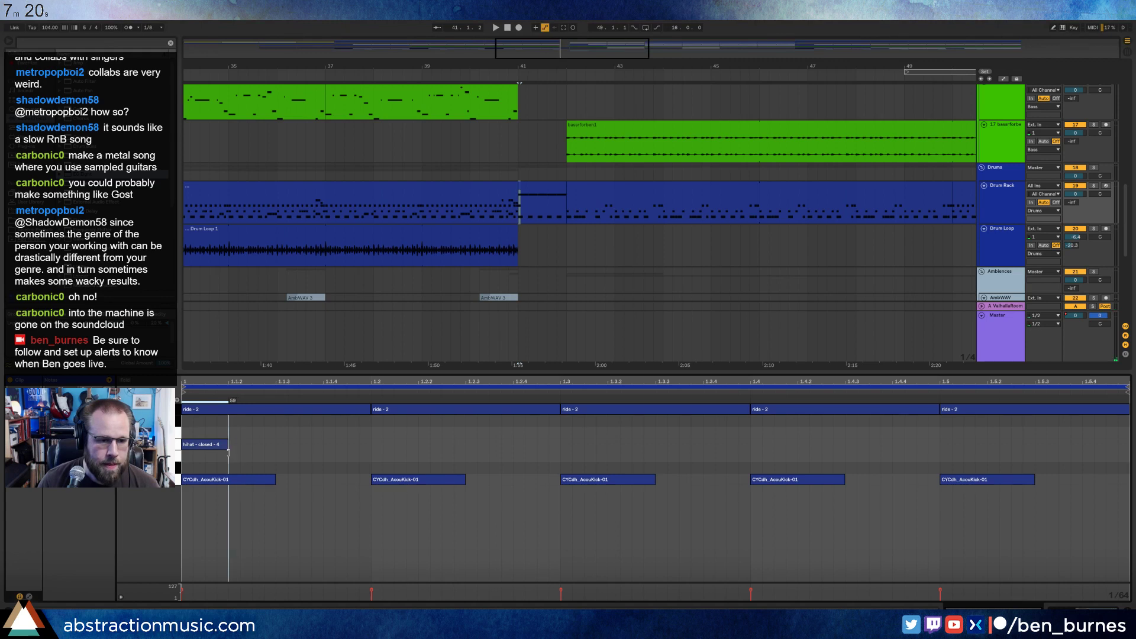
{"action": "double_click", "coordinate": [245, 445]}
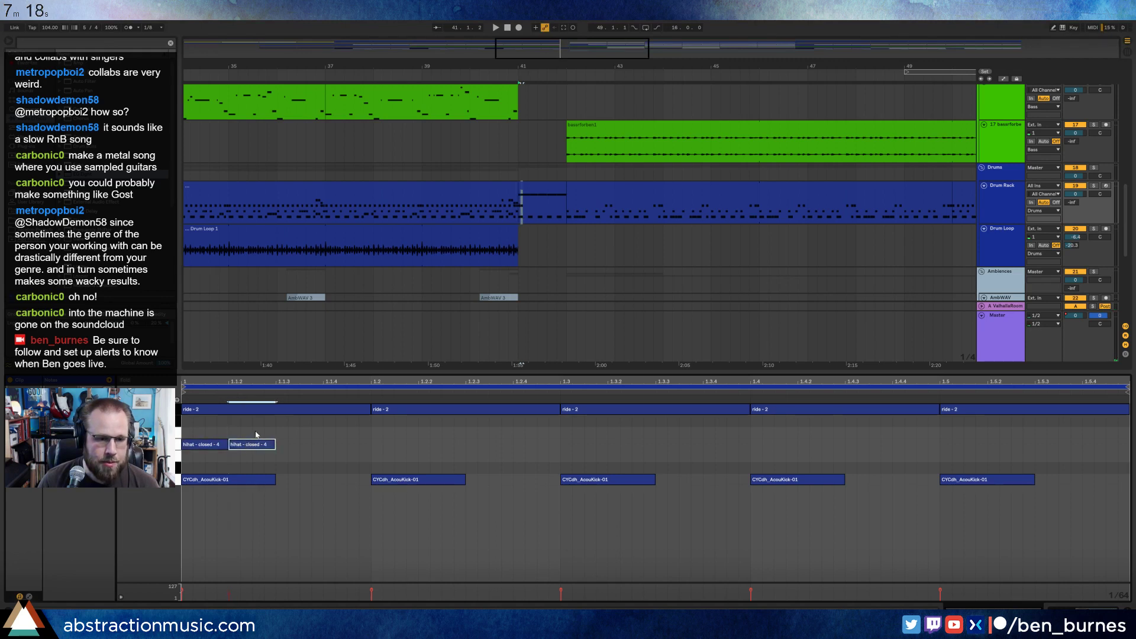
{"action": "left_click", "coordinate": [211, 444], "text": "shift"}
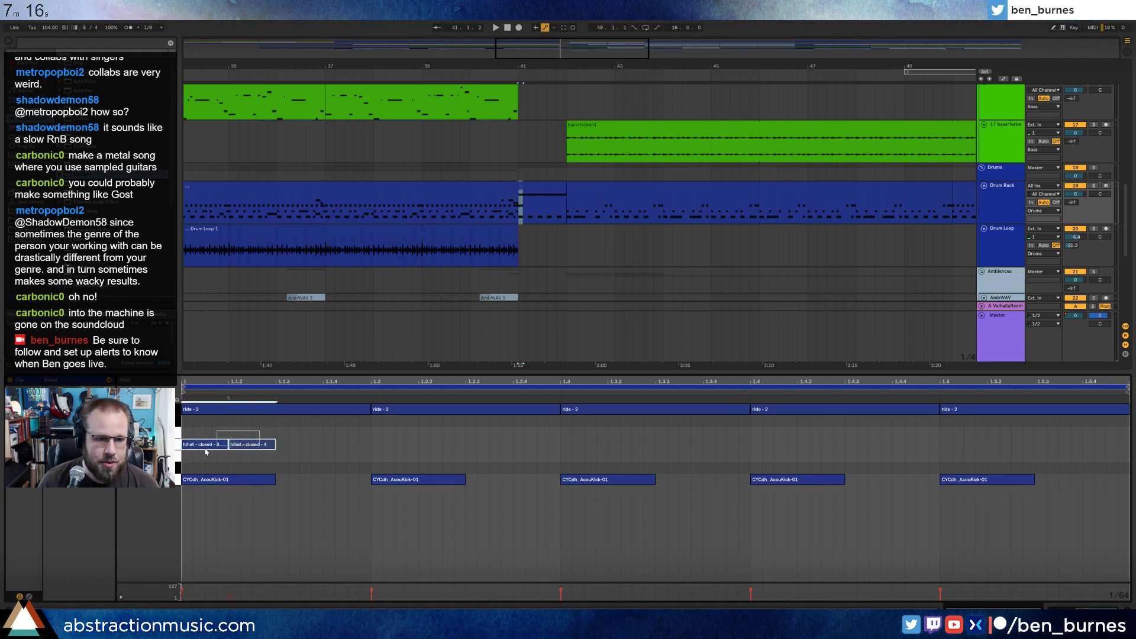
{"action": "key", "text": "ctrl+d"}
{"action": "key", "text": "ctrl+d"}
{"action": "key", "text": "ctrl+d"}
{"action": "key", "text": "ctrl+d"}
{"action": "key", "text": "ctrl+d"}
{"action": "key", "text": "ctrl+d"}
{"action": "key", "text": "ctrl+d"}
{"action": "key", "text": "ctrl+d"}
{"action": "key", "text": "ctrl+d"}
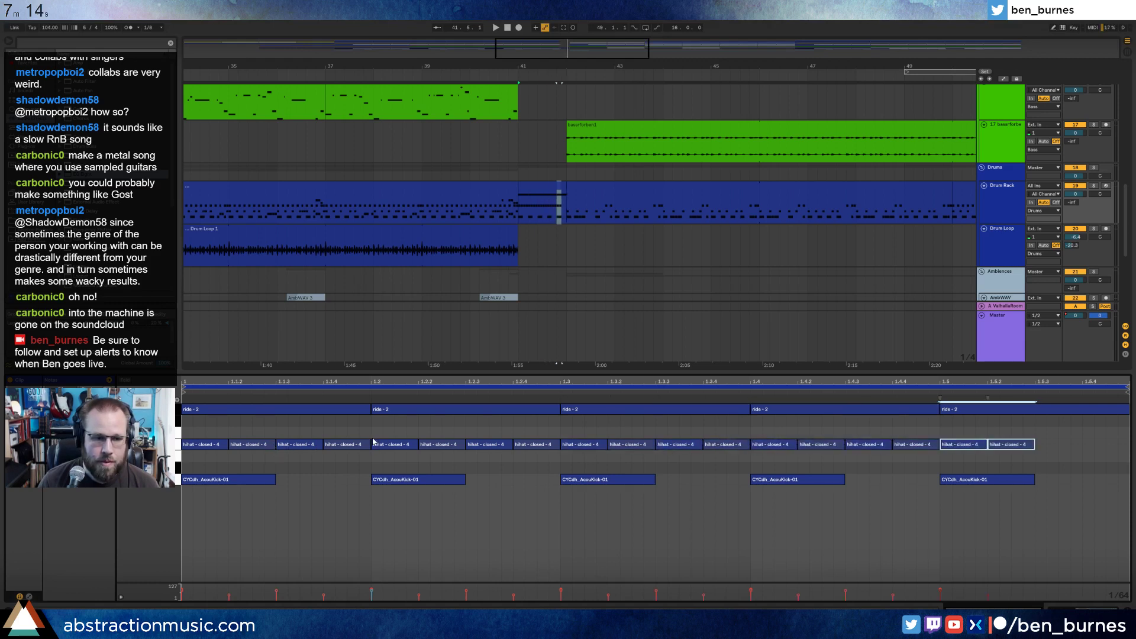
Place rack tom notes on the first and last sixteenths of beat one and duplicate the pair through beat four.
{"action": "double_click", "coordinate": [189, 423]}
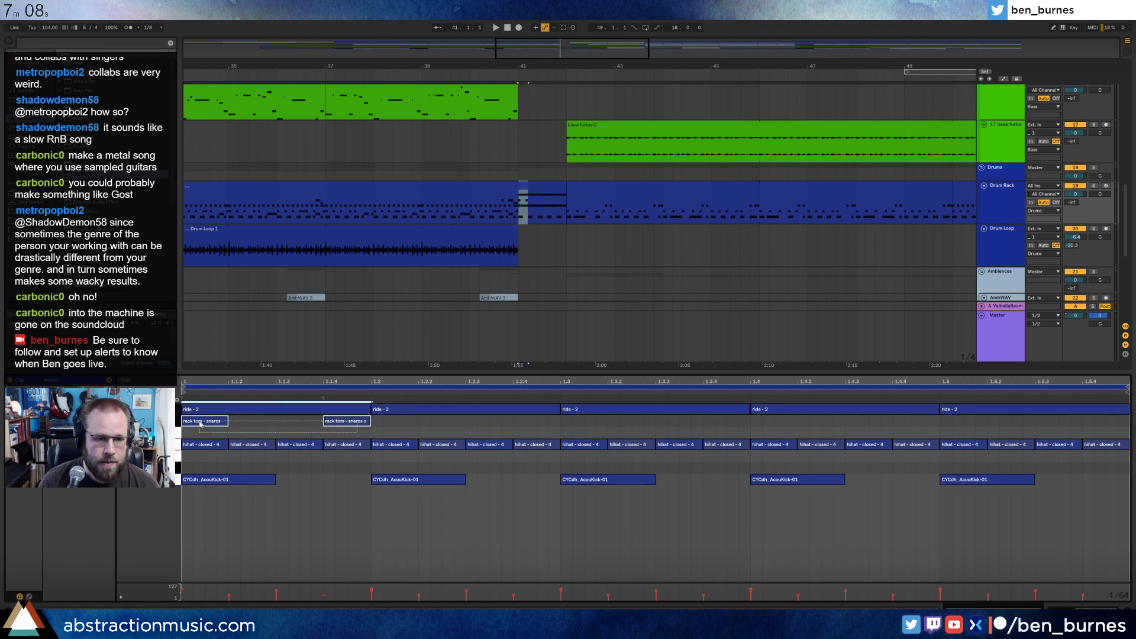
{"action": "key", "text": "ctrl+d"}
{"action": "key", "text": "ctrl+d"}
{"action": "key", "text": "ctrl+d"}
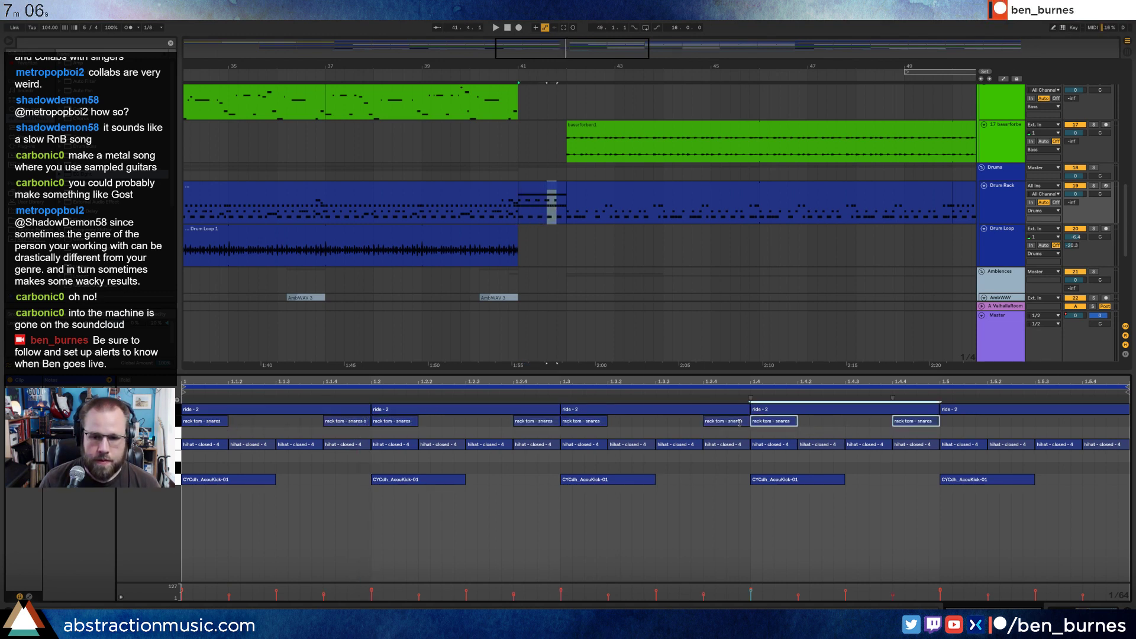
Build a tom fill across beats four and five, alternating both rack toms and finishing with two thirty-second notes and a sixteenth.
{"action": "double_click", "coordinate": [799, 421]}
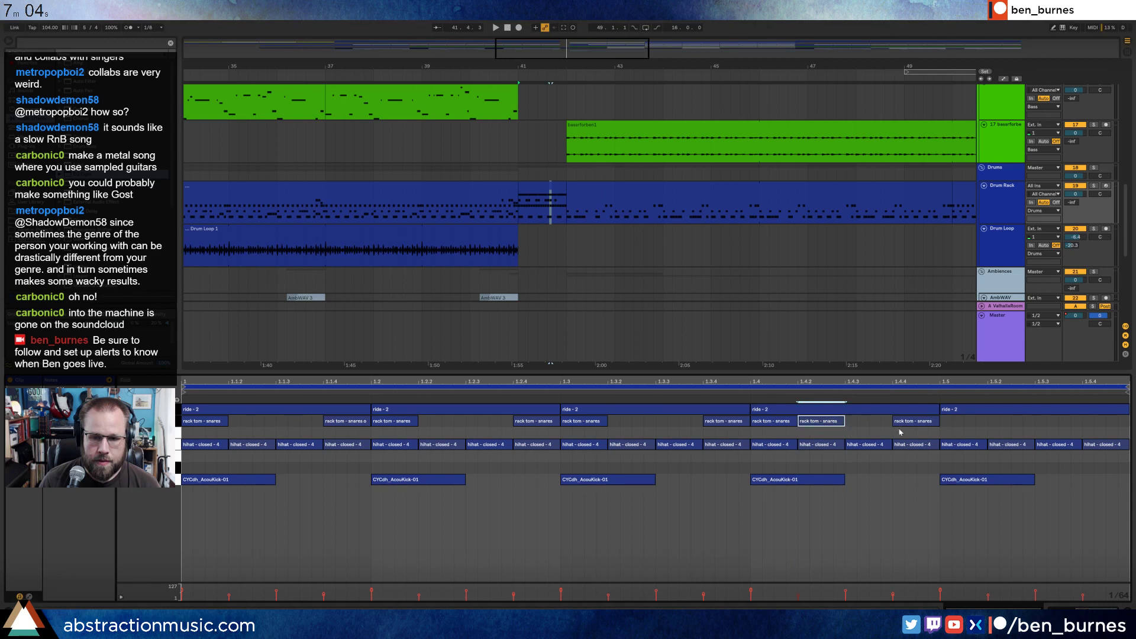
{"action": "left_click_drag", "start_coordinate": [911, 422], "coordinate": [874, 440]}
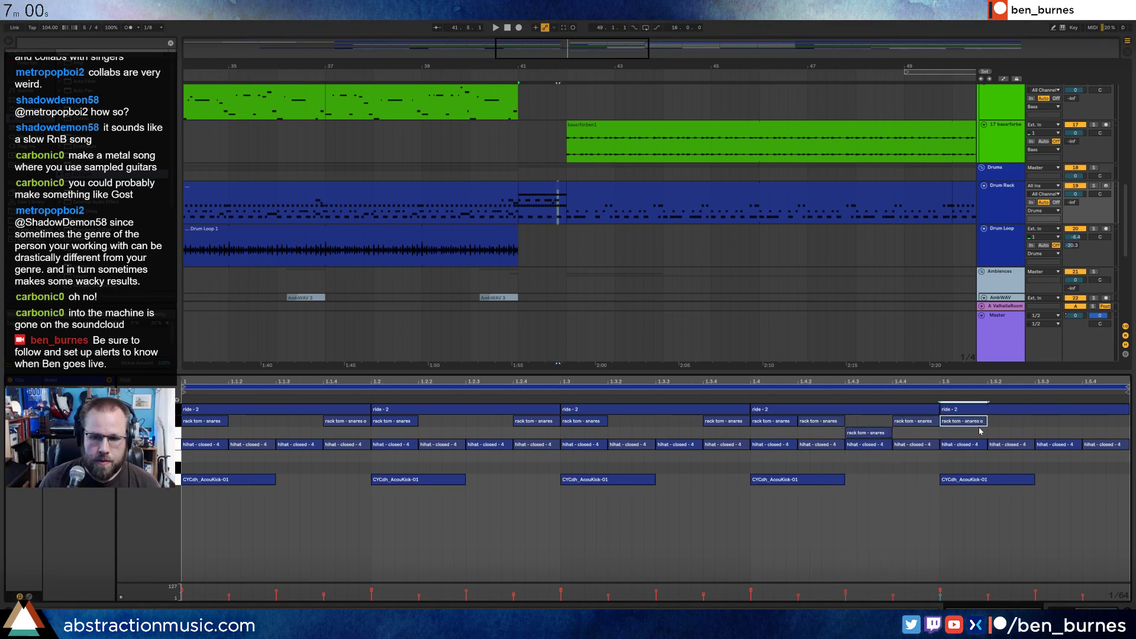
{"action": "key", "text": "ctrl+d"}
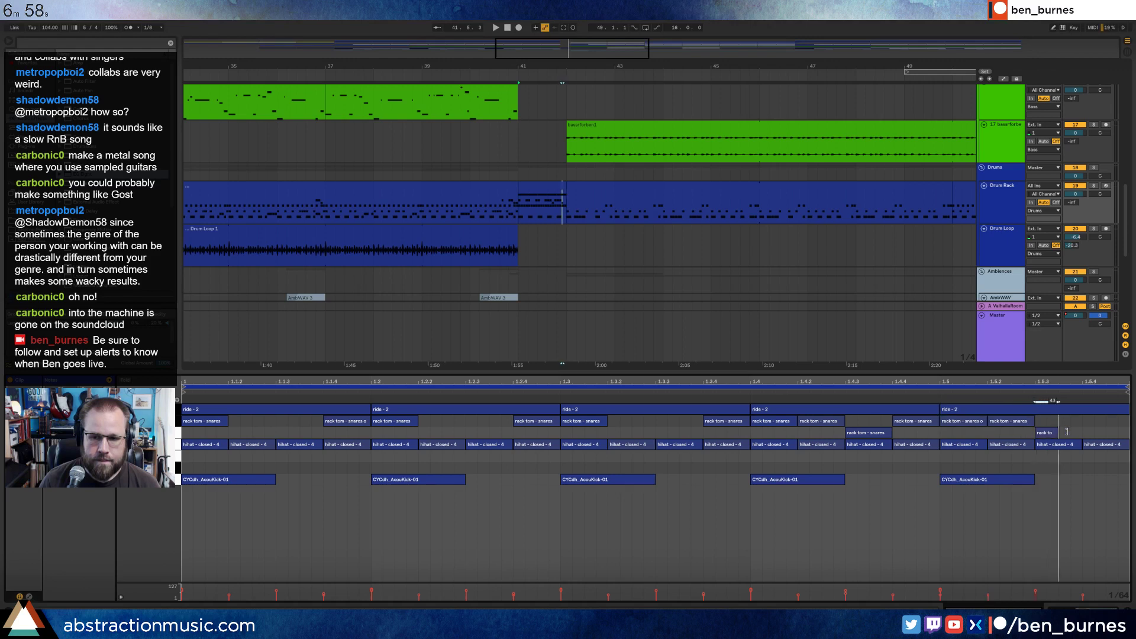
{"action": "double_click", "coordinate": [1061, 433]}
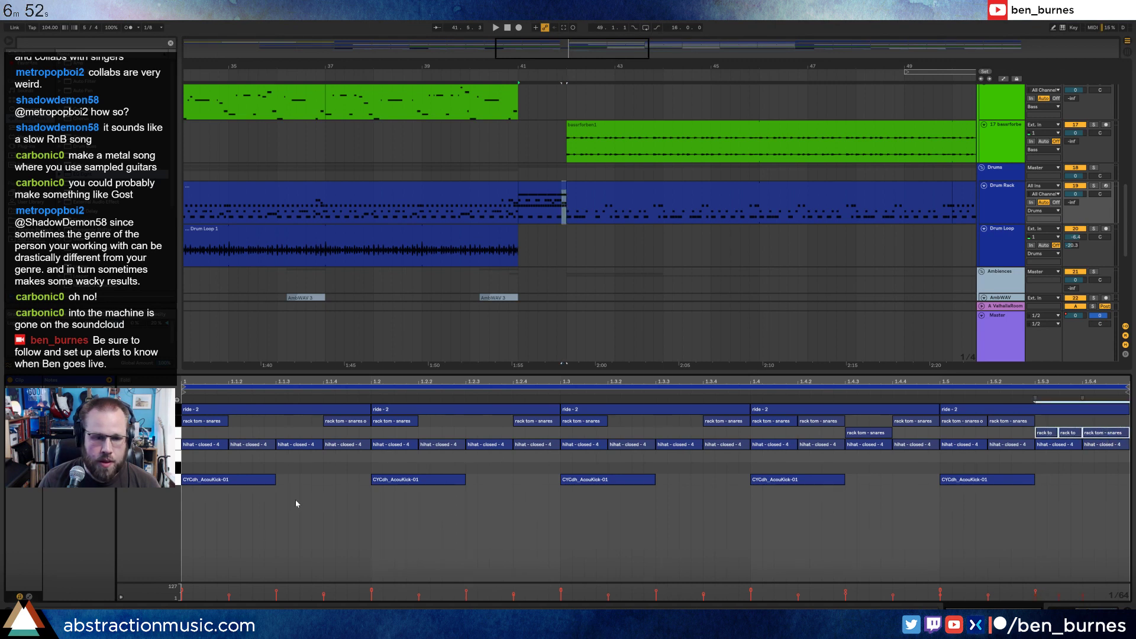
Play back the fill from beat two of bar 41, and play the preceding drums from bar 39.
{"action": "left_click", "coordinate": [373, 518]}
{"action": "key", "text": "space"}
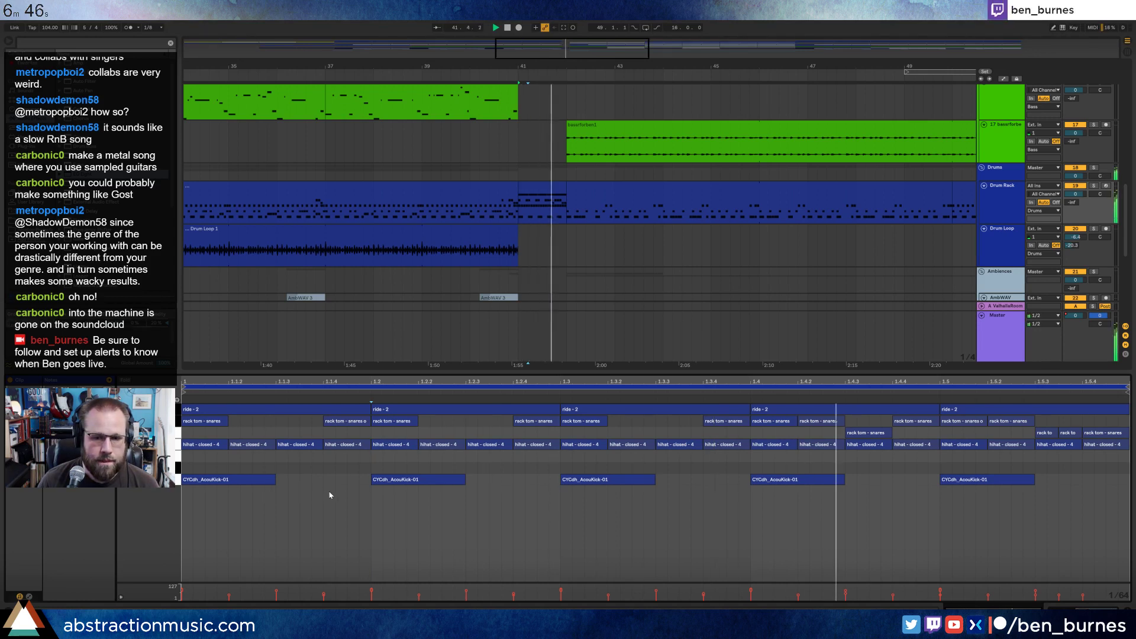
{"action": "key", "text": "space"}
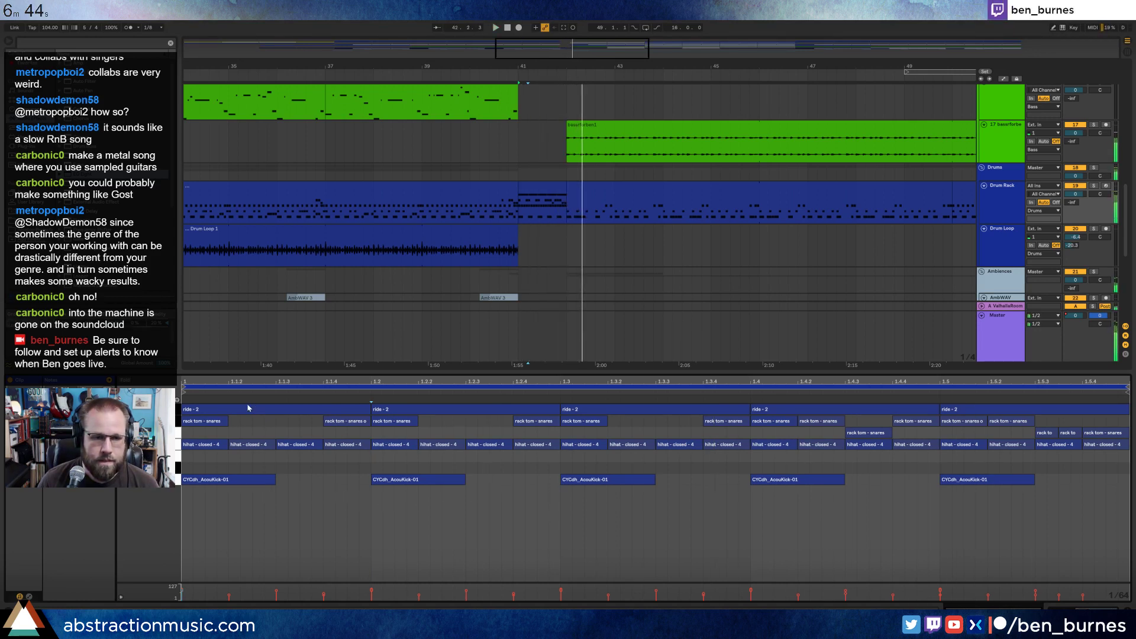
{"action": "left_click", "coordinate": [468, 189]}
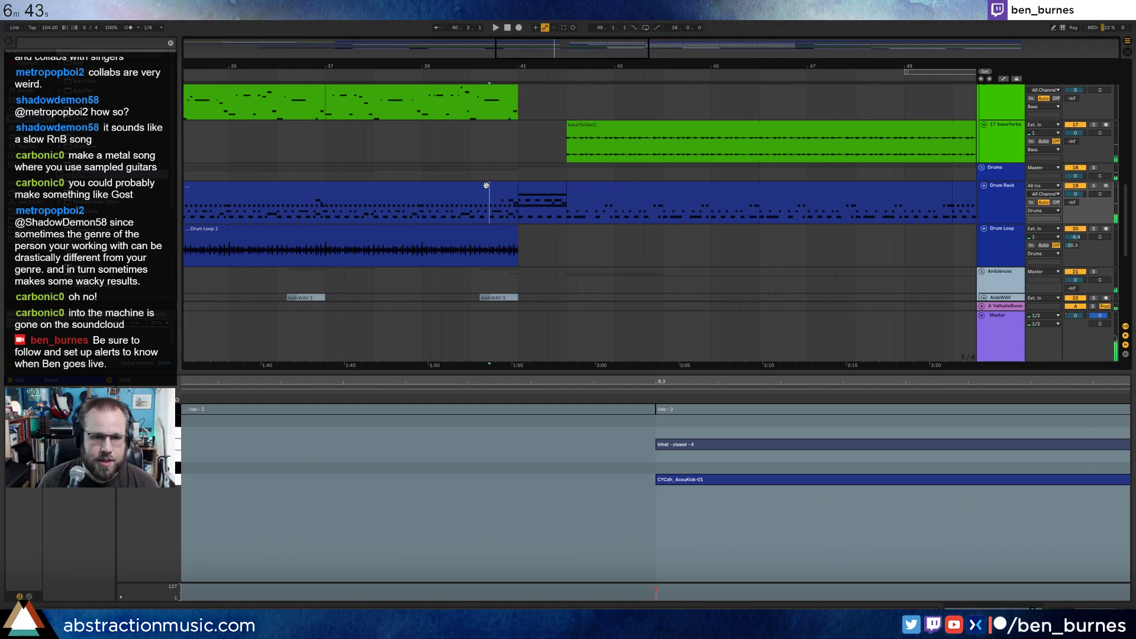
{"action": "left_click", "coordinate": [422, 206]}
{"action": "key", "text": "space"}
Replace the bar 41 Drum Rack clip with a copy of the drum pattern from bar 39.
{"action": "left_click", "coordinate": [554, 186]}
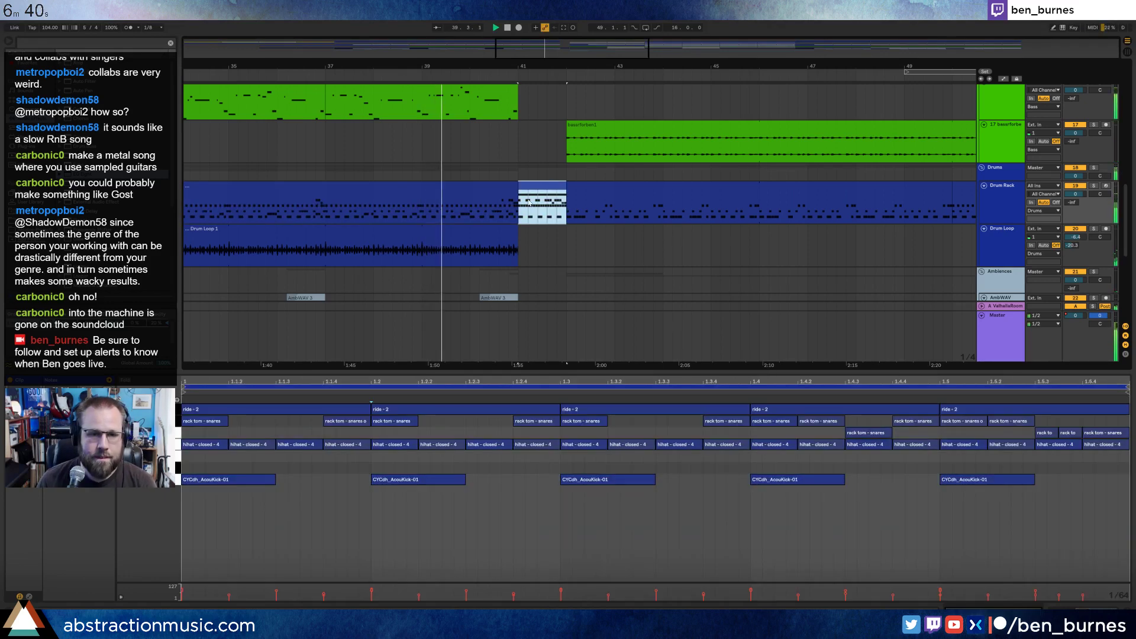
{"action": "key", "text": "Delete"}
{"action": "left_click_drag", "start_coordinate": [421, 206], "coordinate": [467, 212]}
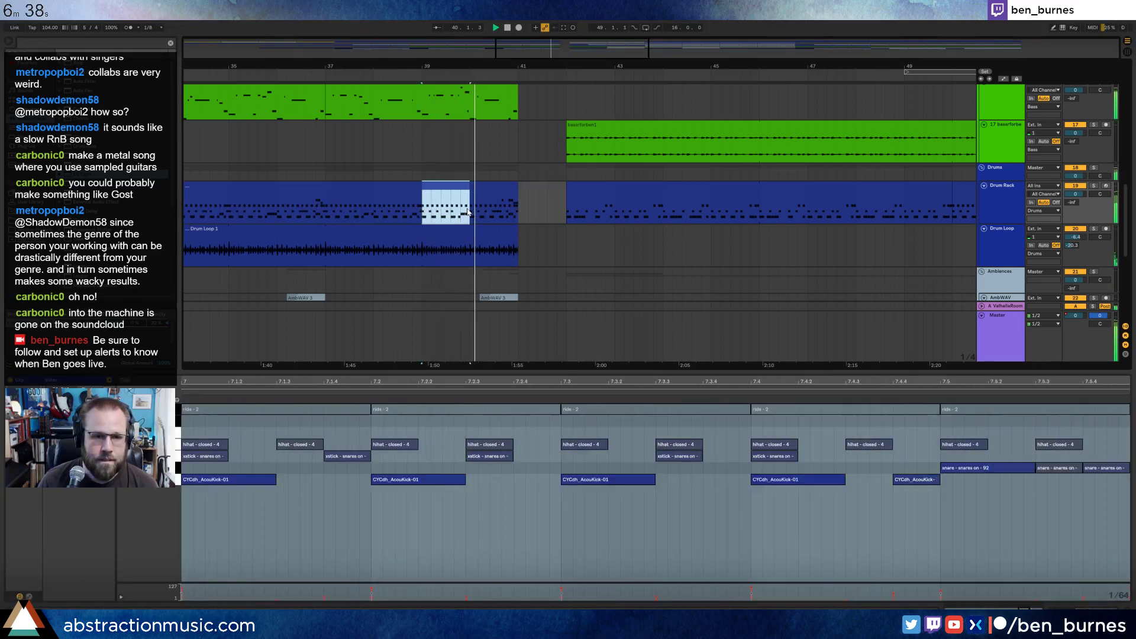
{"action": "key", "text": "ctrl+c"}
{"action": "left_click", "coordinate": [519, 204]}
{"action": "key", "text": "ctrl+v"}
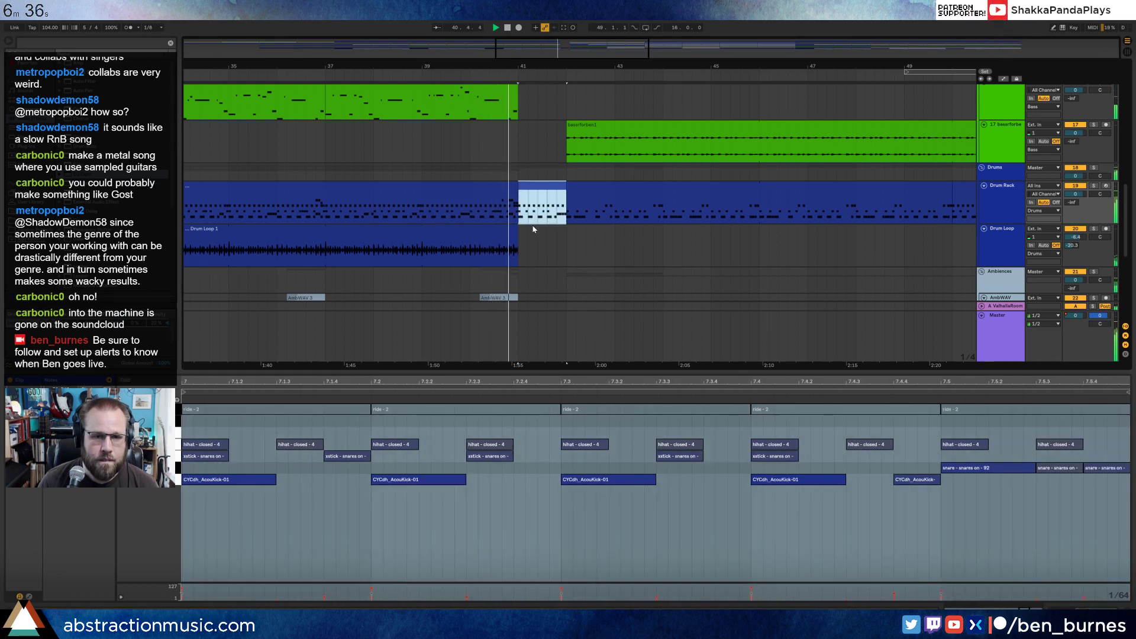
Move the ride roll audio clip in the Ambiences group one bar earlier, starting it on beat five of bar 40.
{"action": "scroll", "coordinate": [527, 266], "scroll_direction": "down", "scroll_amount": 5}
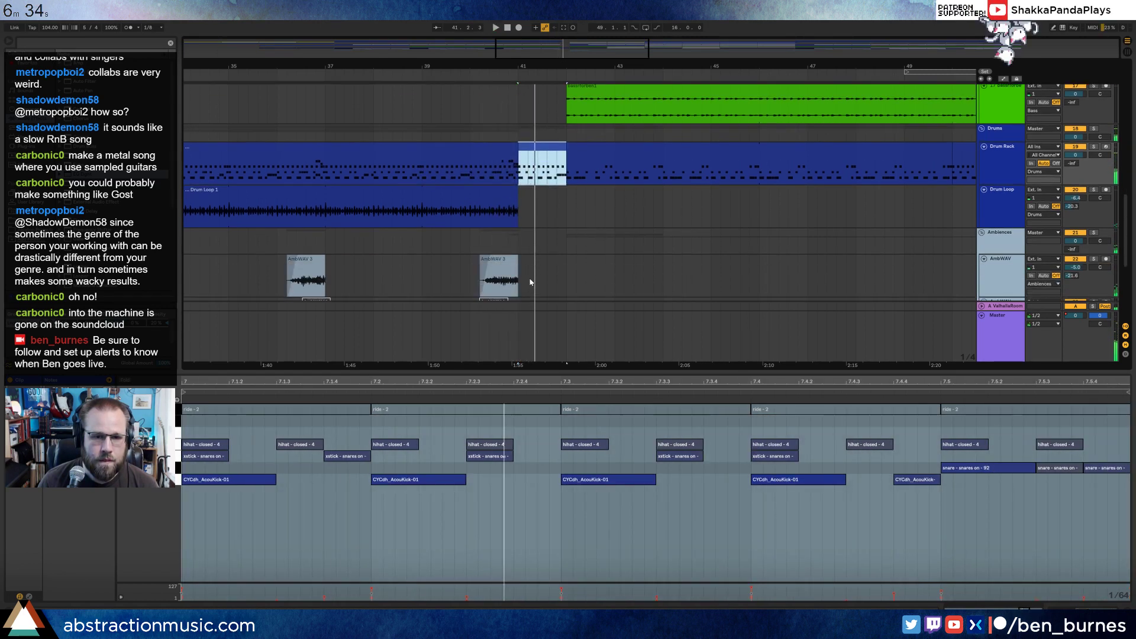
{"action": "scroll", "coordinate": [546, 237], "scroll_direction": "down", "scroll_amount": 1}
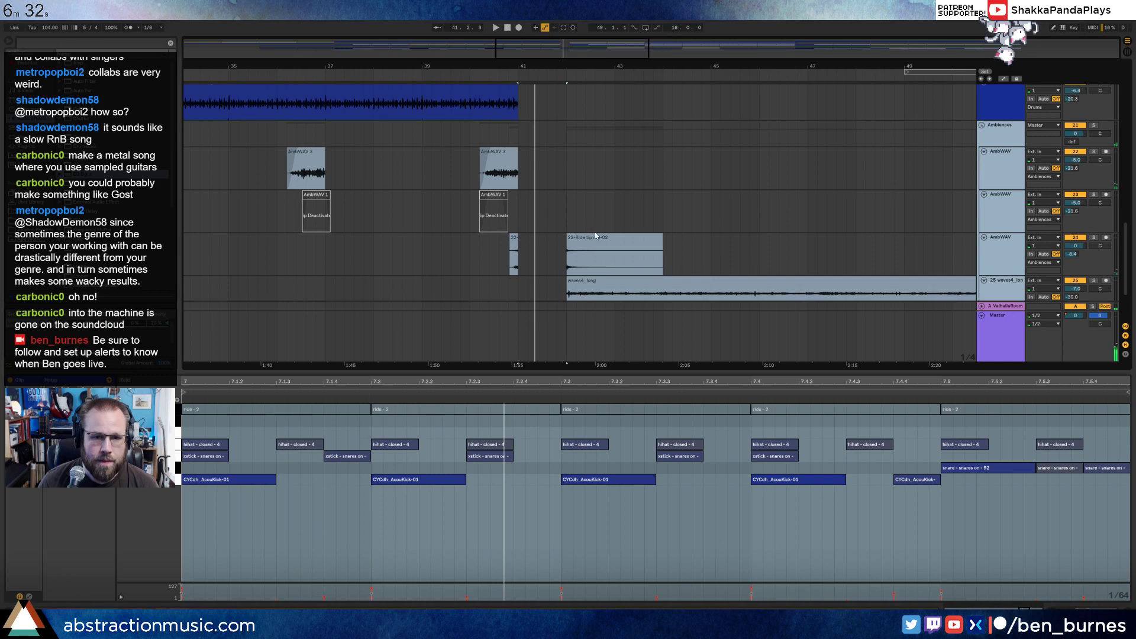
{"action": "left_click_drag", "start_coordinate": [597, 236], "coordinate": [510, 239]}
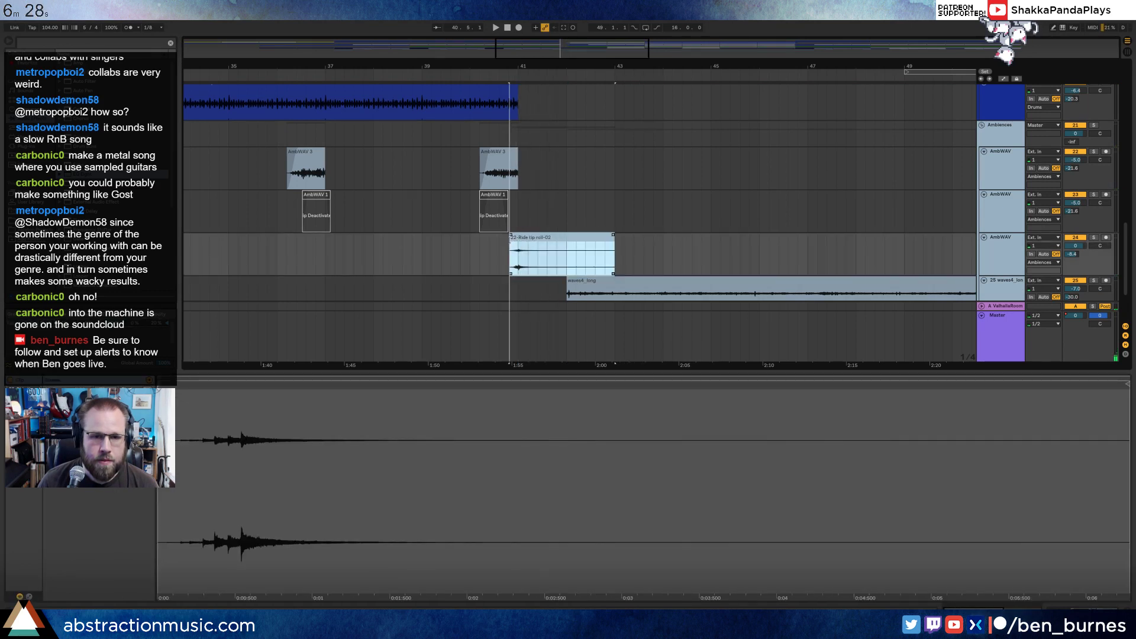
{"action": "left_click", "coordinate": [555, 222]}
{"action": "scroll", "coordinate": [570, 229], "scroll_direction": "up", "scroll_amount": 10}
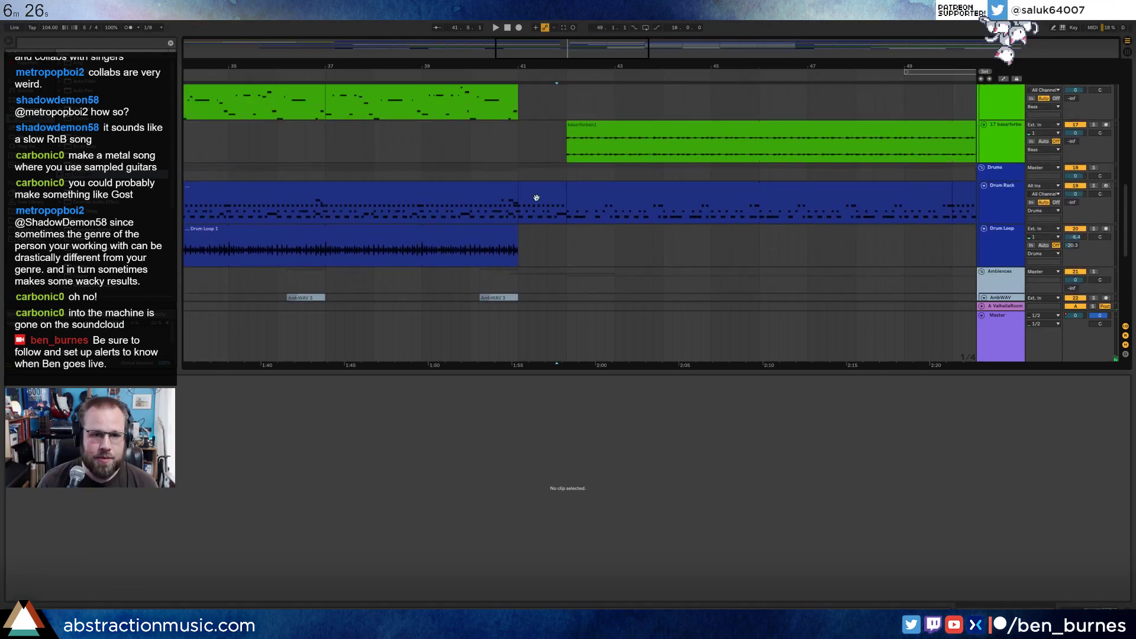
Reactivate all the muted ride - 2 notes in the bar 41 drum clip and play it back.
{"action": "left_click", "coordinate": [539, 189]}
{"action": "key", "text": "space"}
{"action": "left_click", "coordinate": [325, 525]}
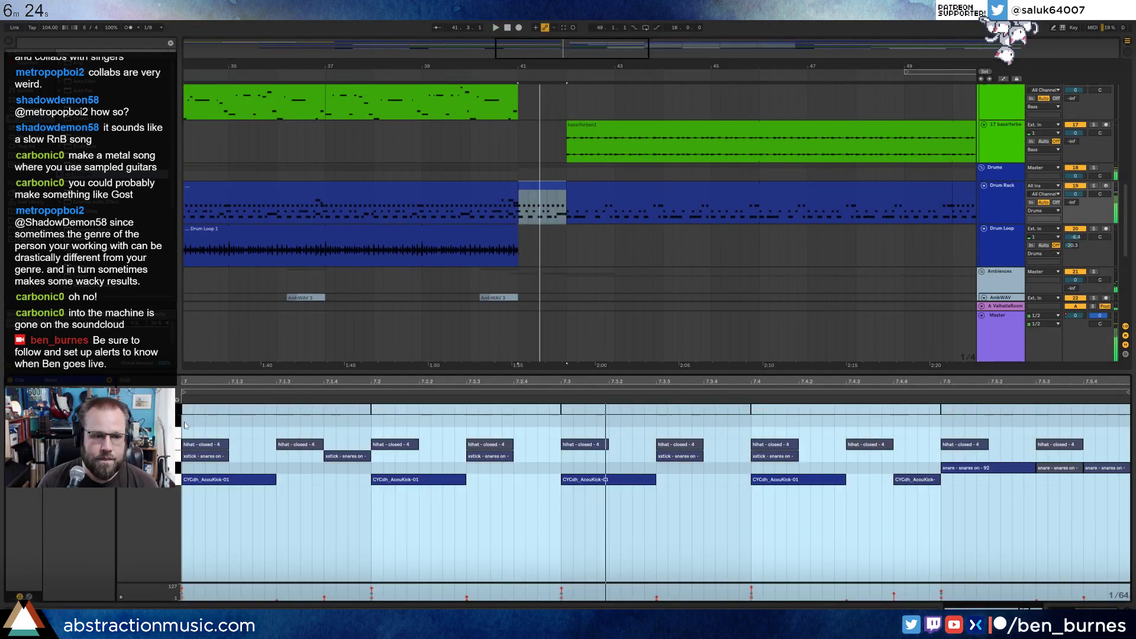
{"action": "left_click", "coordinate": [177, 412]}
{"action": "key", "text": "0"}
{"action": "key", "text": "space"}
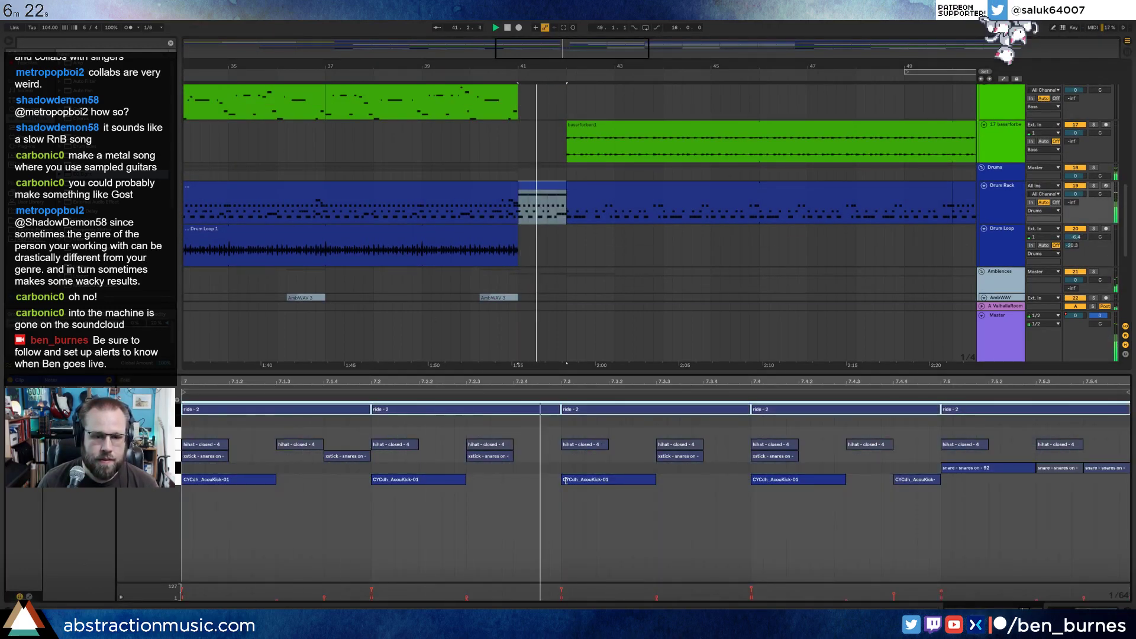
Add two thirty-second rack tom notes at the end of beat three and two sixteenths on beat four, and play them.
{"action": "left_click", "coordinate": [708, 423]}
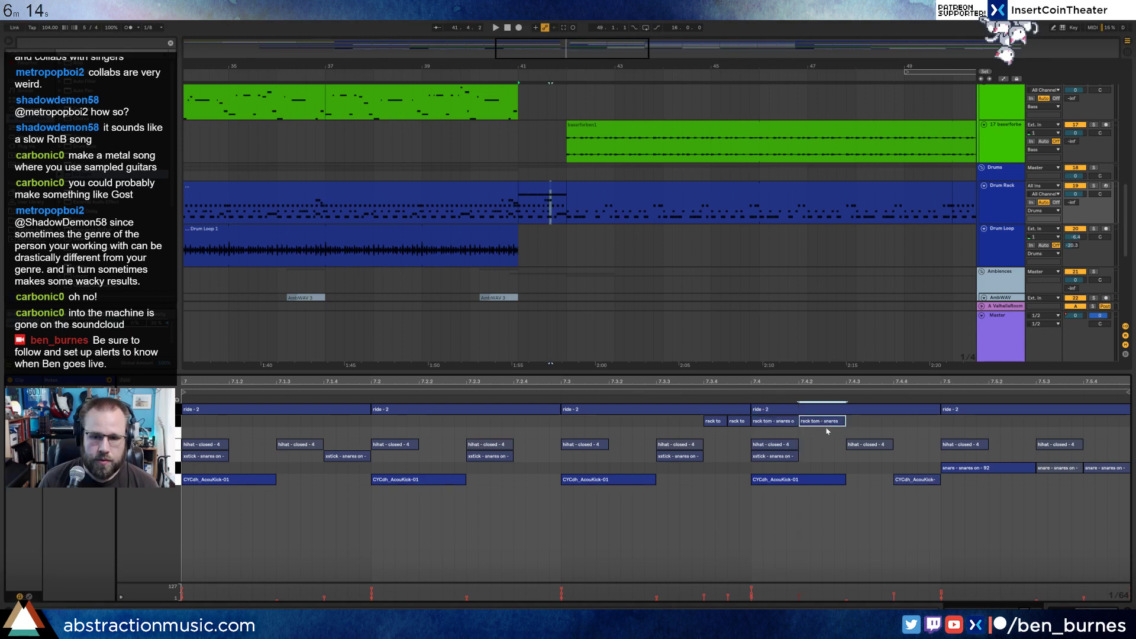
{"action": "key", "text": "space"}
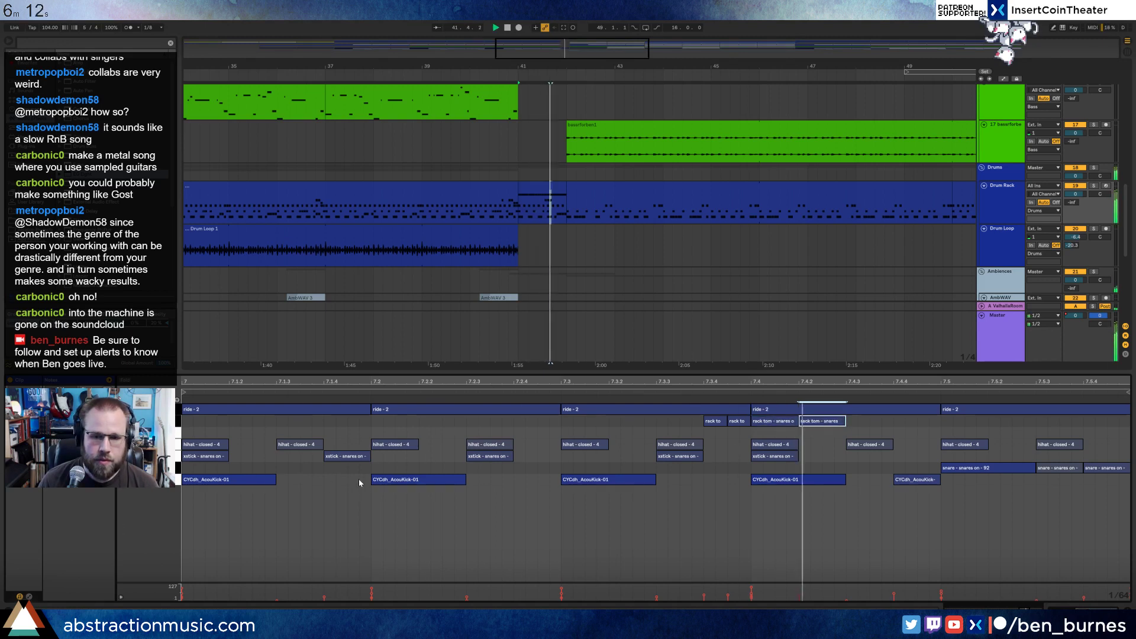
{"action": "key", "text": "space"}
Add a rack tom sixteenth at the end of beat four and sixteenths on the lower rack tom through beat five.
{"action": "double_click", "coordinate": [897, 422]}
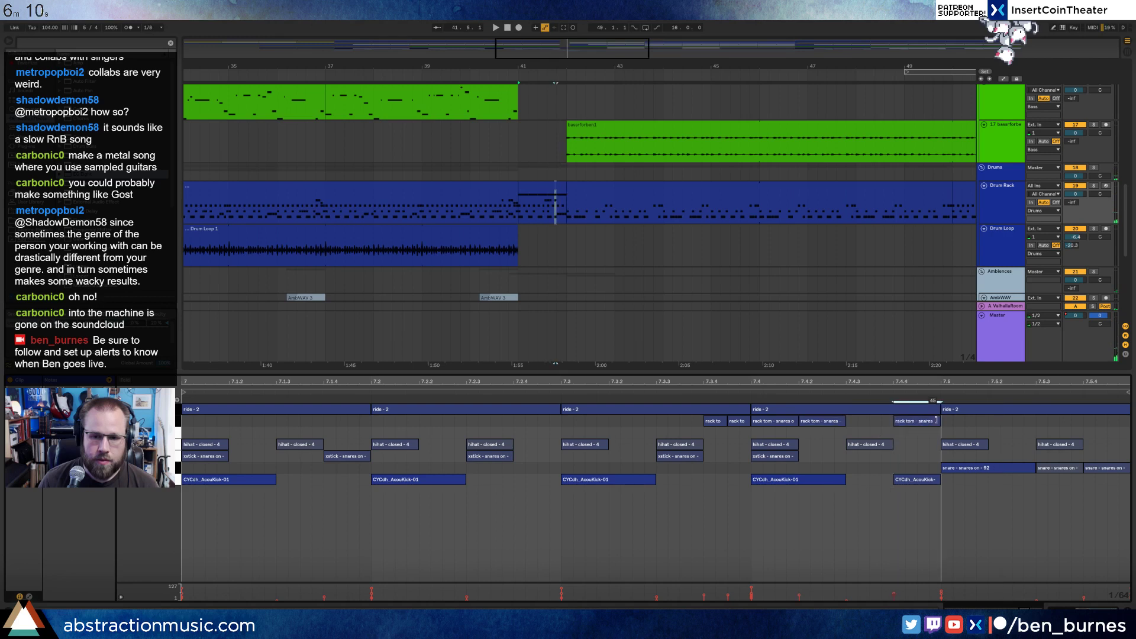
{"action": "key", "text": "ctrl+d"}
{"action": "key", "text": "ctrl+d"}
{"action": "key", "text": "ctrl+d"}
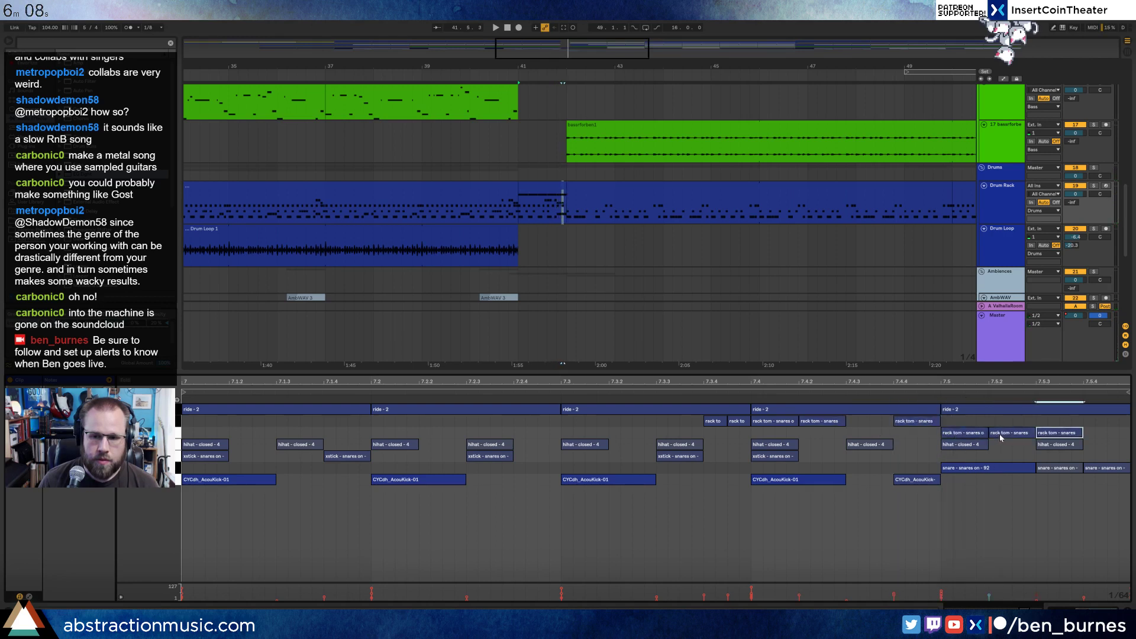
Raise the velocity of the closing tom and snare notes in beat five, playing back the fill.
{"action": "left_click", "coordinate": [1054, 433]}
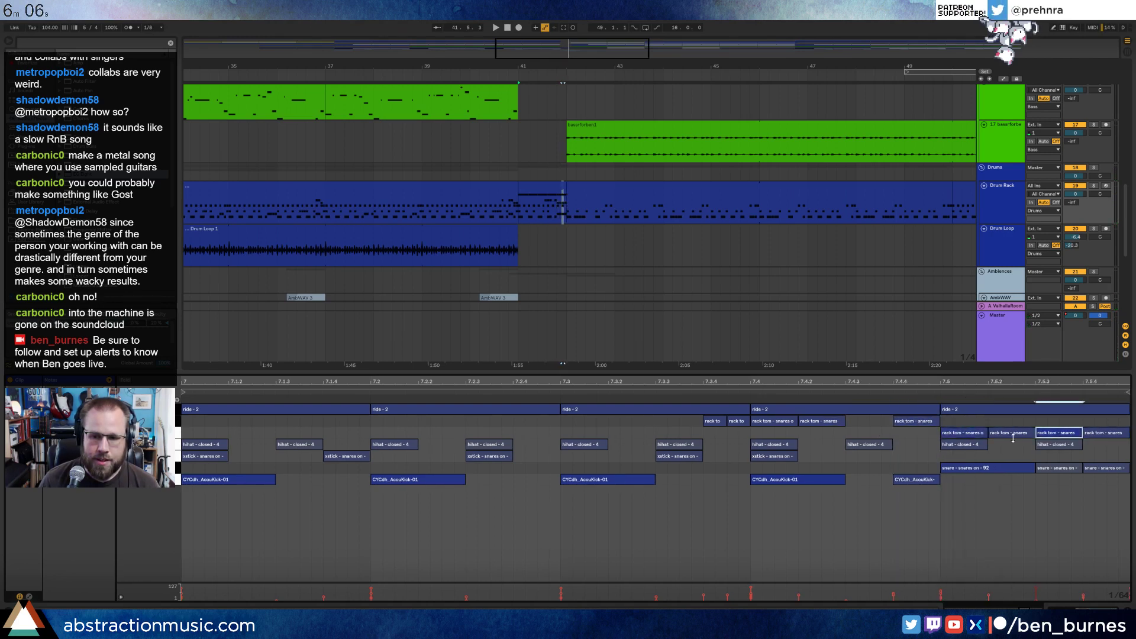
{"action": "key", "text": "space"}
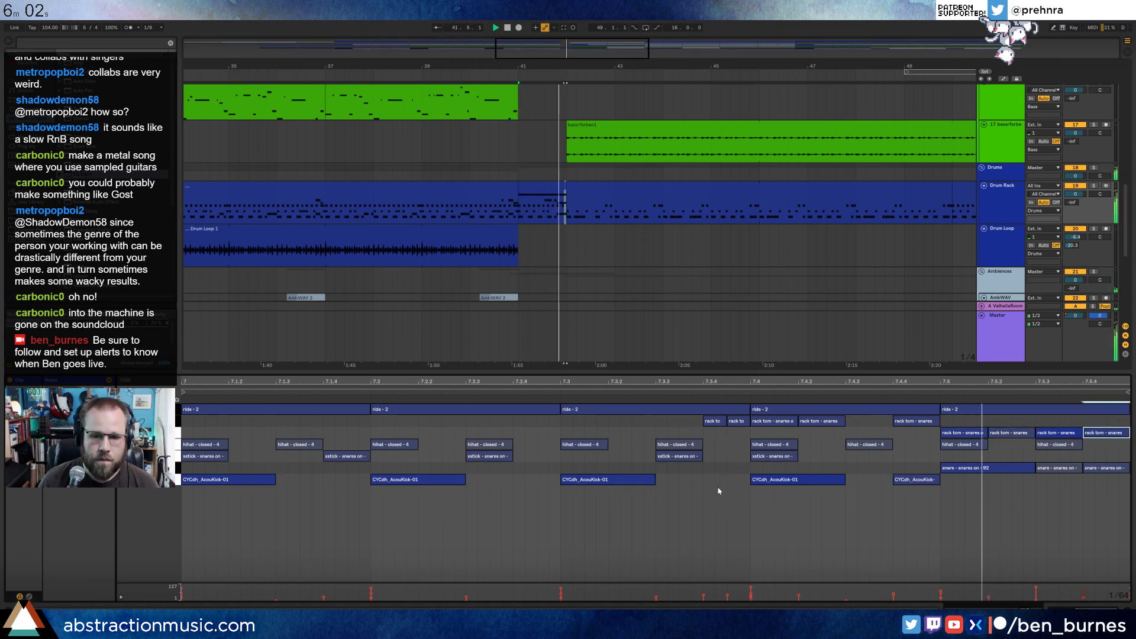
{"action": "left_click", "coordinate": [1063, 468]}
{"action": "key", "text": "space"}
{"action": "left_click", "coordinate": [1096, 468]}
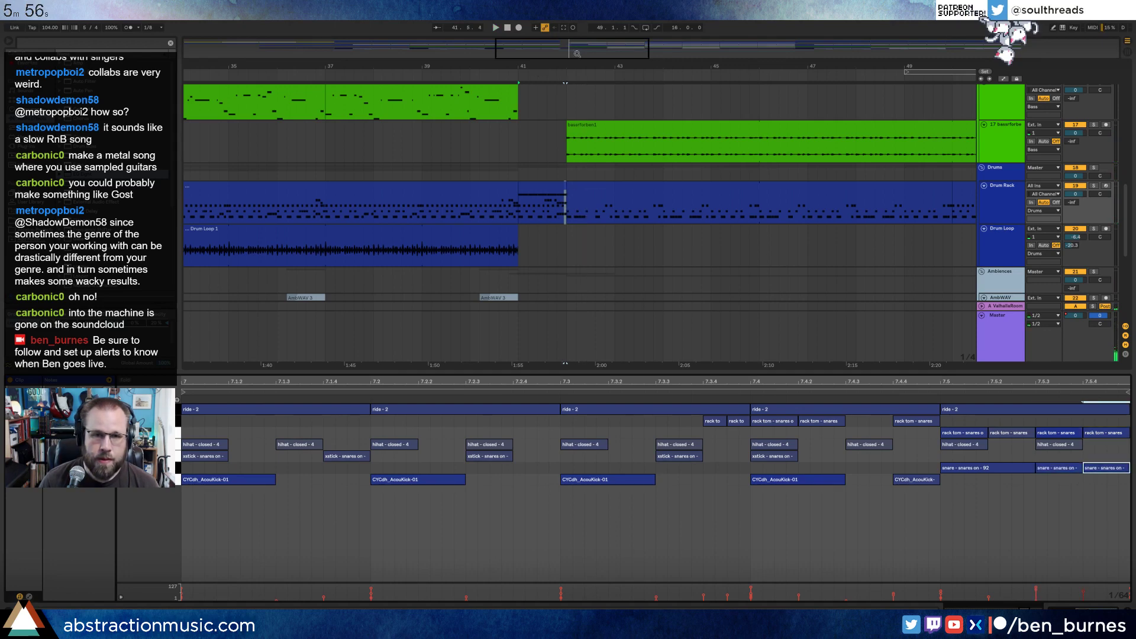
Fill bar 41 on the Lead track with a duplicate of the preceding clip trimmed to one bar, and play it back.
{"action": "left_click_drag", "start_coordinate": [577, 54], "coordinate": [575, 54]}
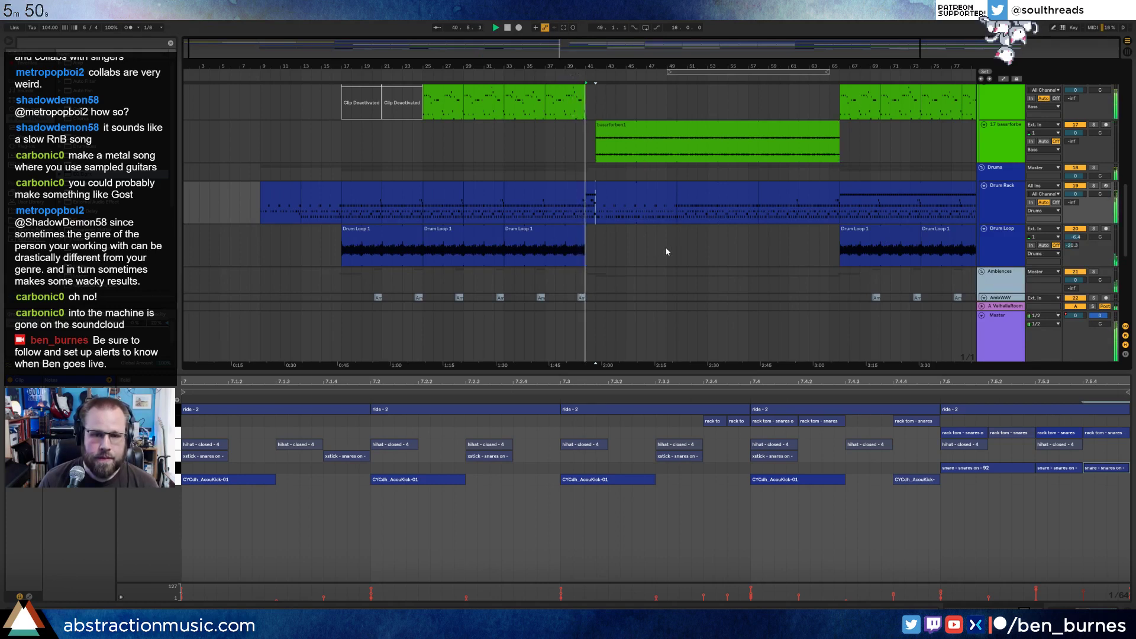
{"action": "scroll", "coordinate": [666, 248], "scroll_direction": "up", "scroll_amount": 10}
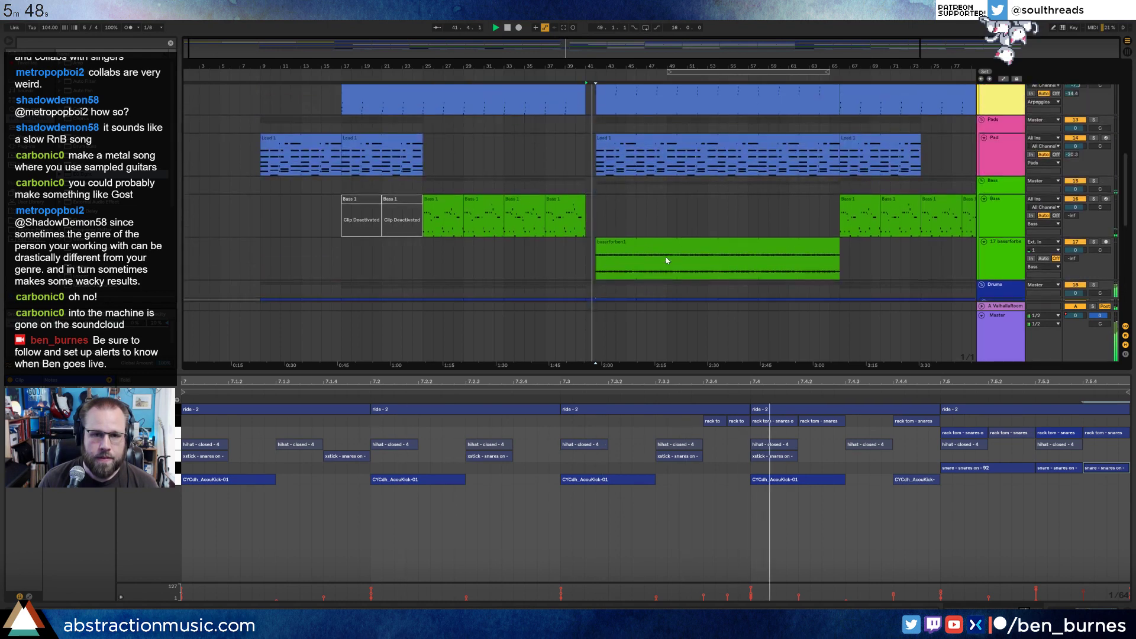
{"action": "scroll", "coordinate": [664, 274], "scroll_direction": "up", "scroll_amount": 5}
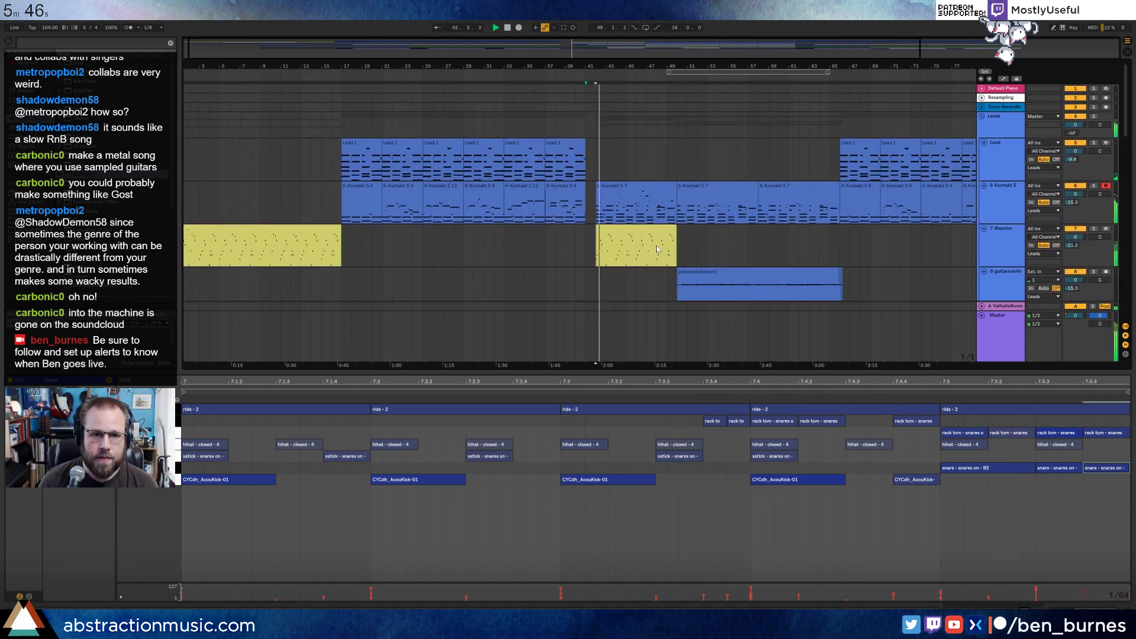
{"action": "left_click_drag", "start_coordinate": [588, 55], "coordinate": [527, 165]}
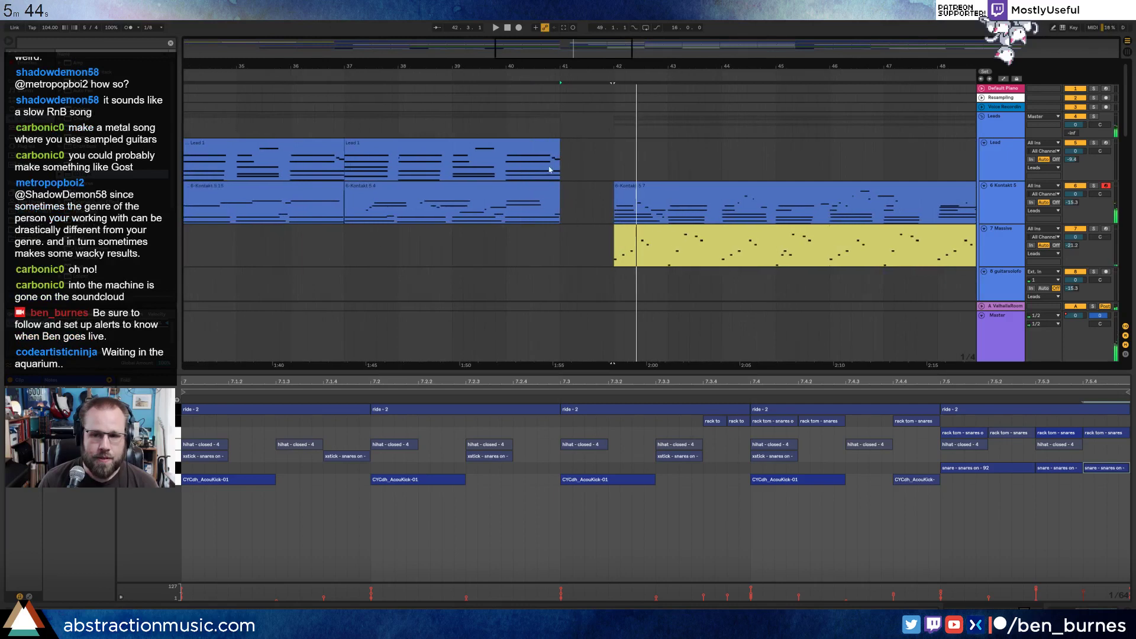
{"action": "left_click", "coordinate": [491, 157]}
{"action": "key", "text": "ctrl+d"}
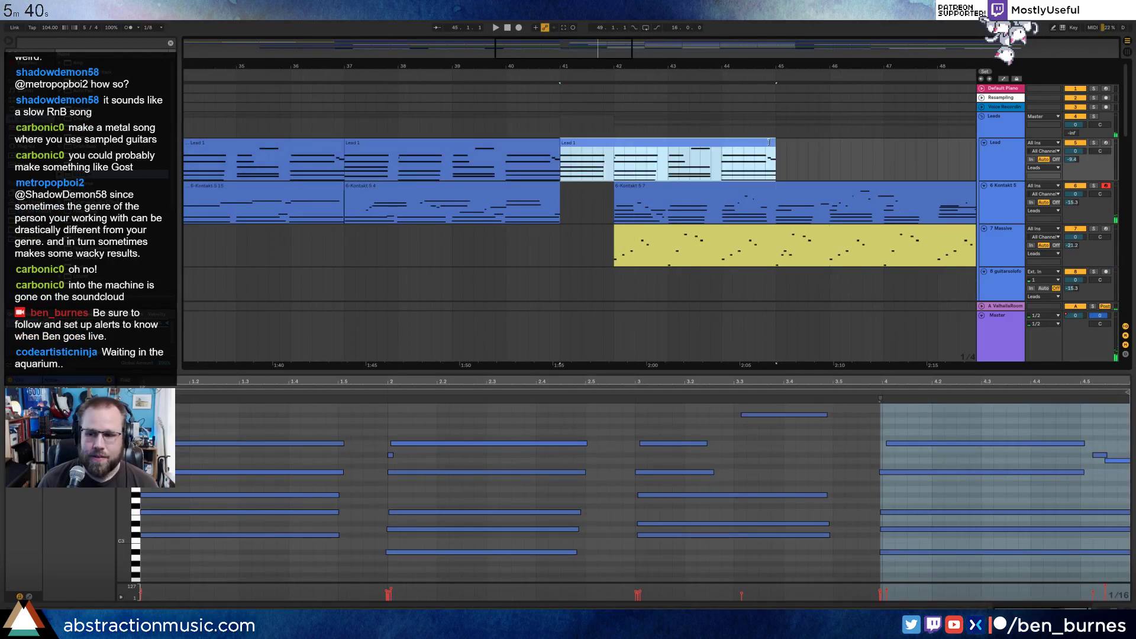
{"action": "left_click_drag", "start_coordinate": [769, 142], "coordinate": [617, 151]}
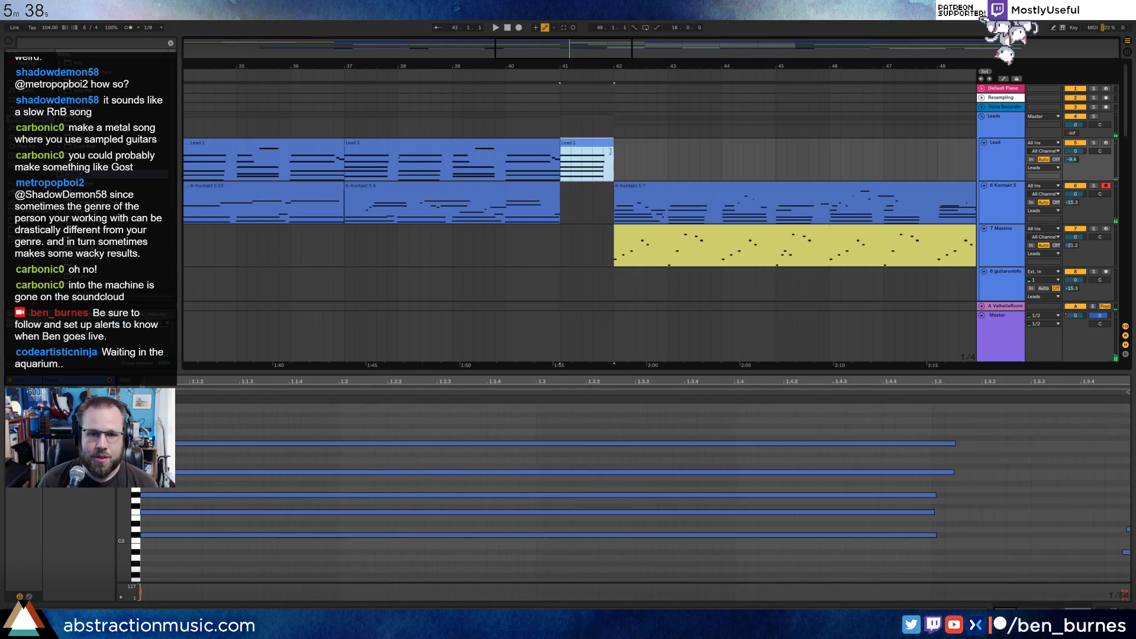
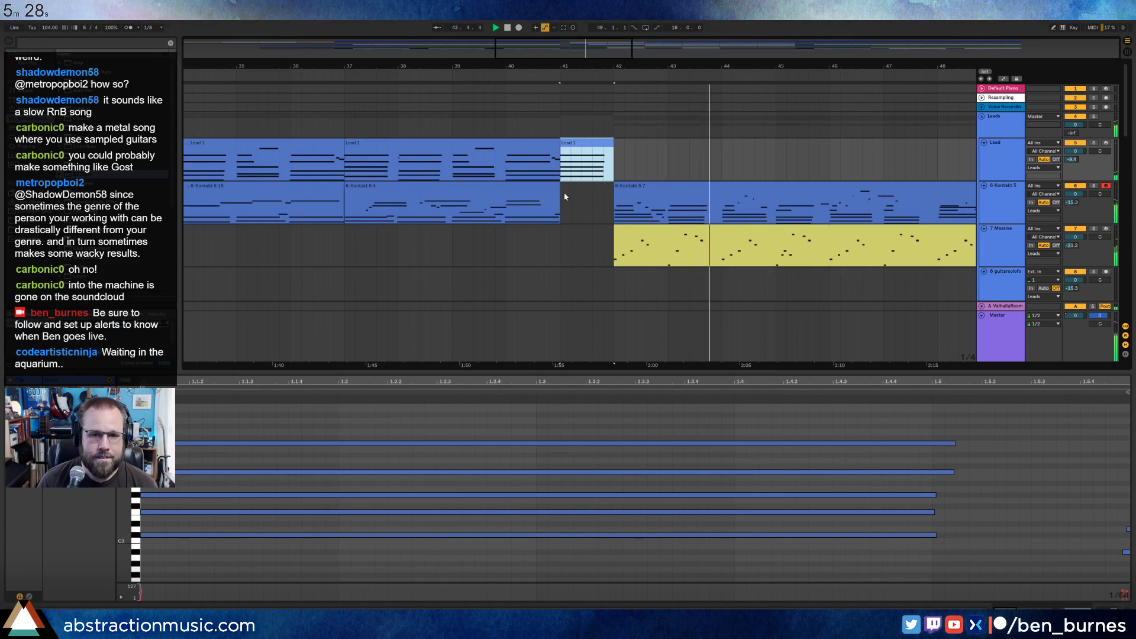
{"action": "key", "text": "space"}
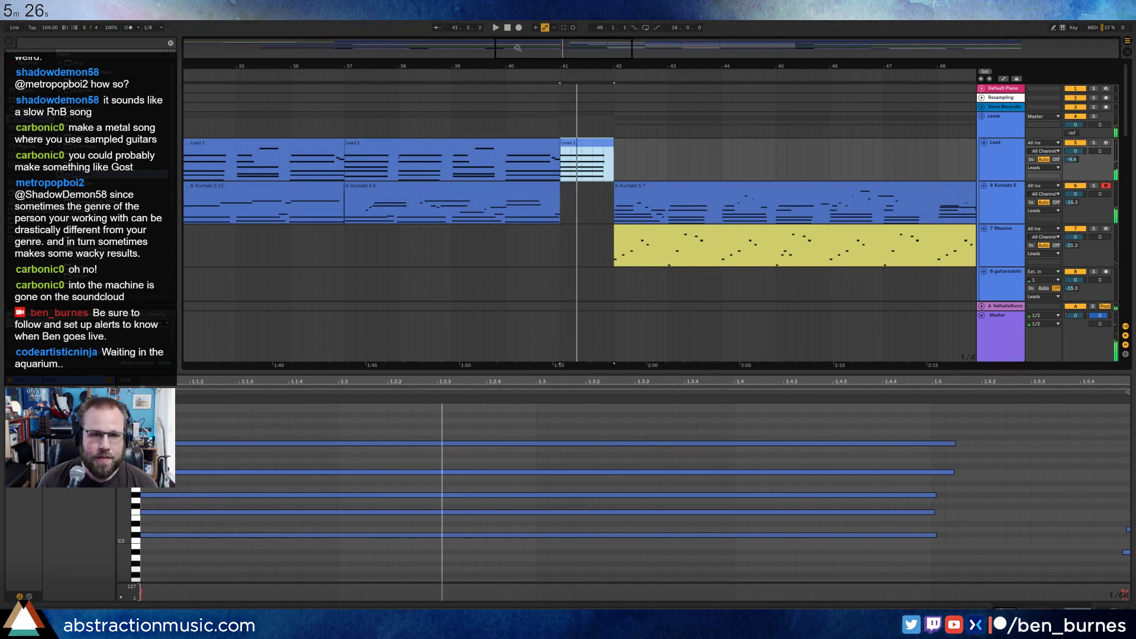
{"action": "left_click", "coordinate": [501, 75]}
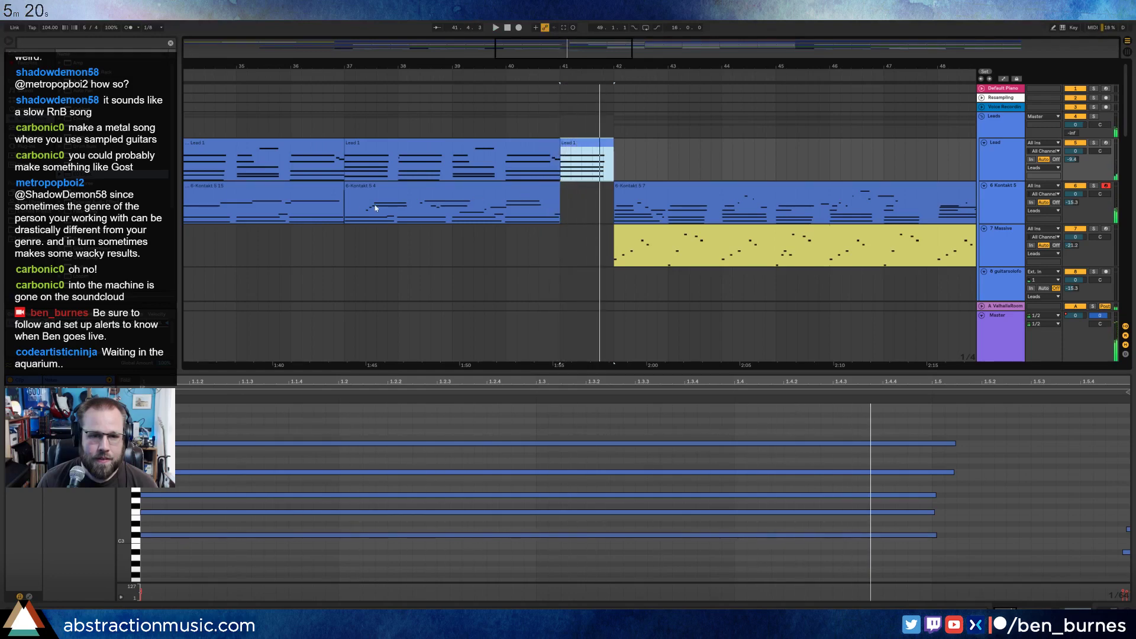
Copy the first two beats of the Kontakt 5 clip at bar 37 and paste them at bar 41.
{"action": "left_click", "coordinate": [348, 185]}
{"action": "left_click_drag", "start_coordinate": [362, 216], "coordinate": [349, 214]}
{"action": "key", "text": "ctrl+c"}
{"action": "left_click", "coordinate": [563, 207]}
{"action": "key", "text": "ctrl+v"}
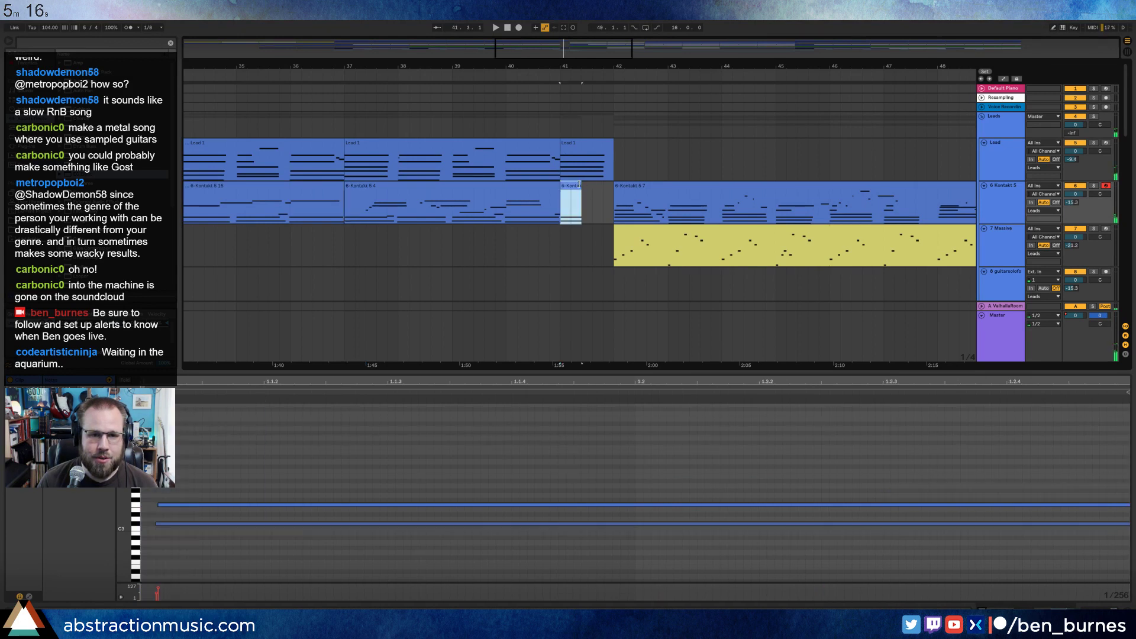
Extend the Kontakt 5 clip at bar 41 to the full bar and delete the next chord's early notes at its end.
{"action": "left_click_drag", "start_coordinate": [581, 186], "coordinate": [609, 185]}
{"action": "double_click", "coordinate": [596, 185]}
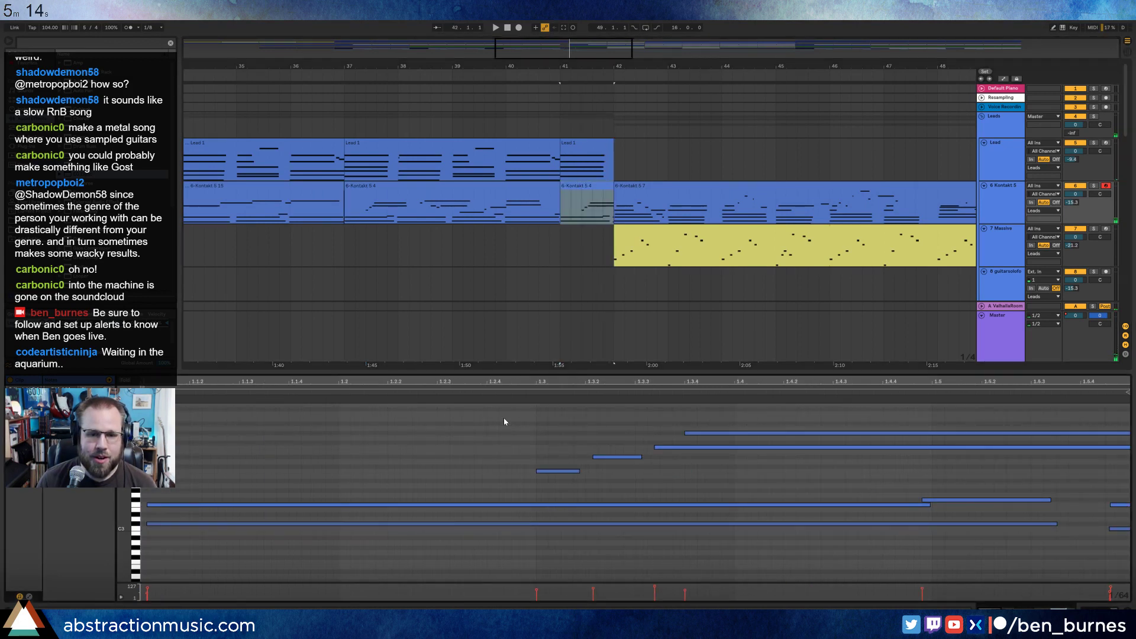
{"action": "left_click_drag", "start_coordinate": [504, 421], "coordinate": [776, 500]}
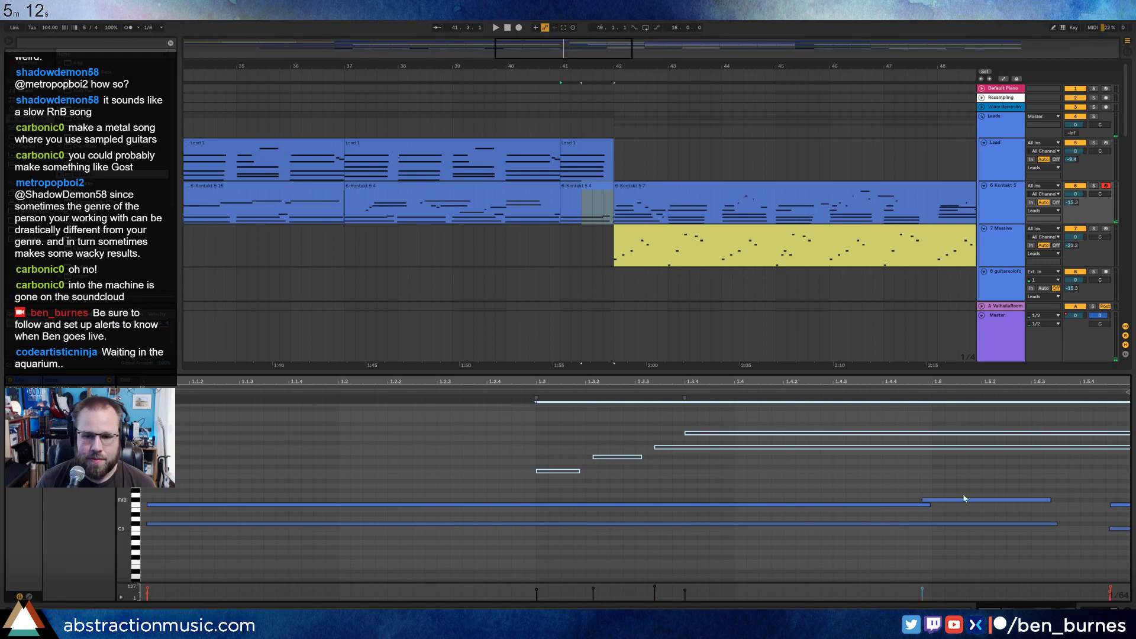
{"action": "mouse_move", "coordinate": [1102, 494]}
{"action": "left_mouse_down"}
{"action": "mouse_move", "coordinate": [1126, 534]}
{"action": "mouse_move", "coordinate": [1124, 556]}
{"action": "left_mouse_up"}
{"action": "key", "text": "Delete"}
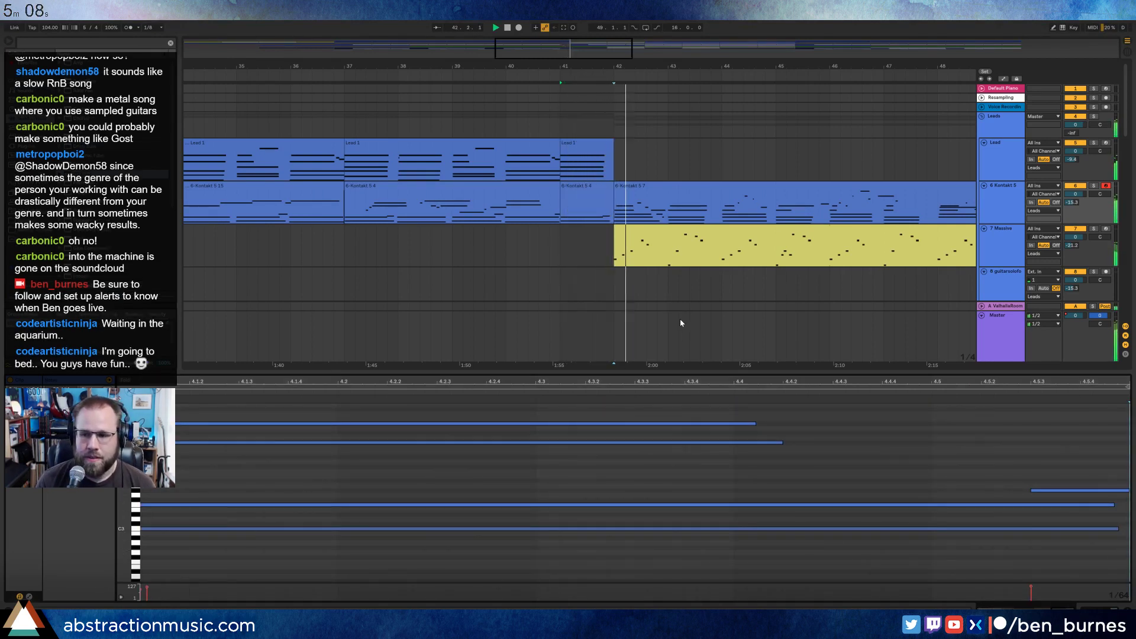
Reduce the bar 41 Kontakt 5 clip to its two held notes by deleting the passing and melody notes, and shorten the lower note slightly.
{"action": "left_click", "coordinate": [600, 192]}
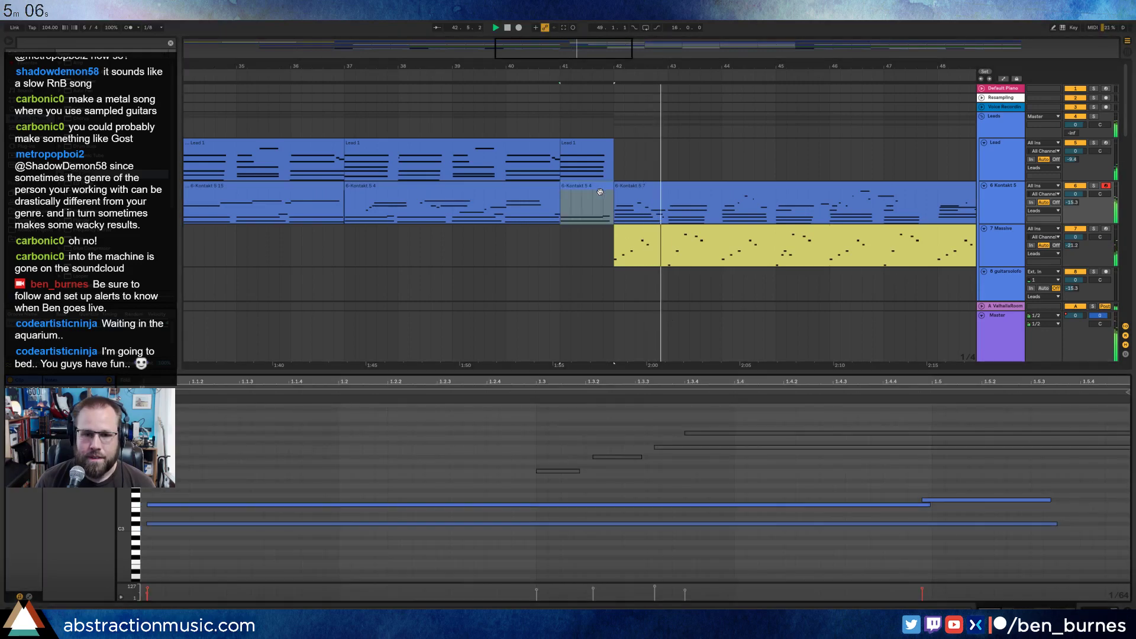
{"action": "left_click", "coordinate": [976, 500]}
{"action": "key", "text": "Delete"}
{"action": "left_click", "coordinate": [995, 524]}
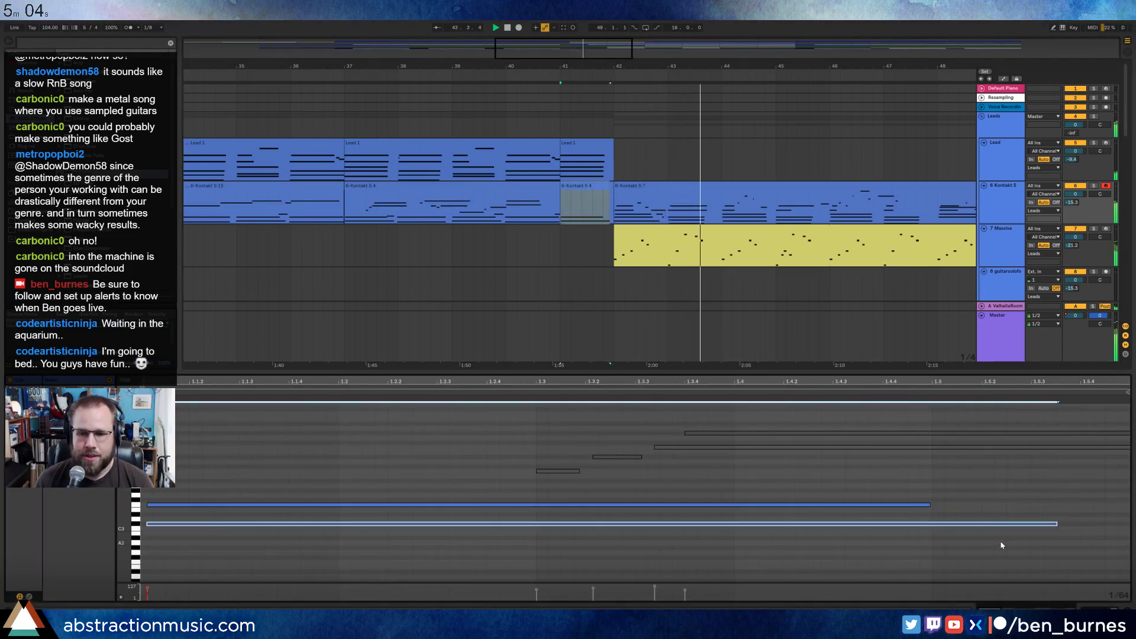
{"action": "key", "text": "shift+Left"}
{"action": "key", "text": "shift+Left"}
{"action": "key", "text": "shift+Left"}
{"action": "left_click_drag", "start_coordinate": [932, 492], "coordinate": [450, 402]}
{"action": "key", "text": "Delete"}
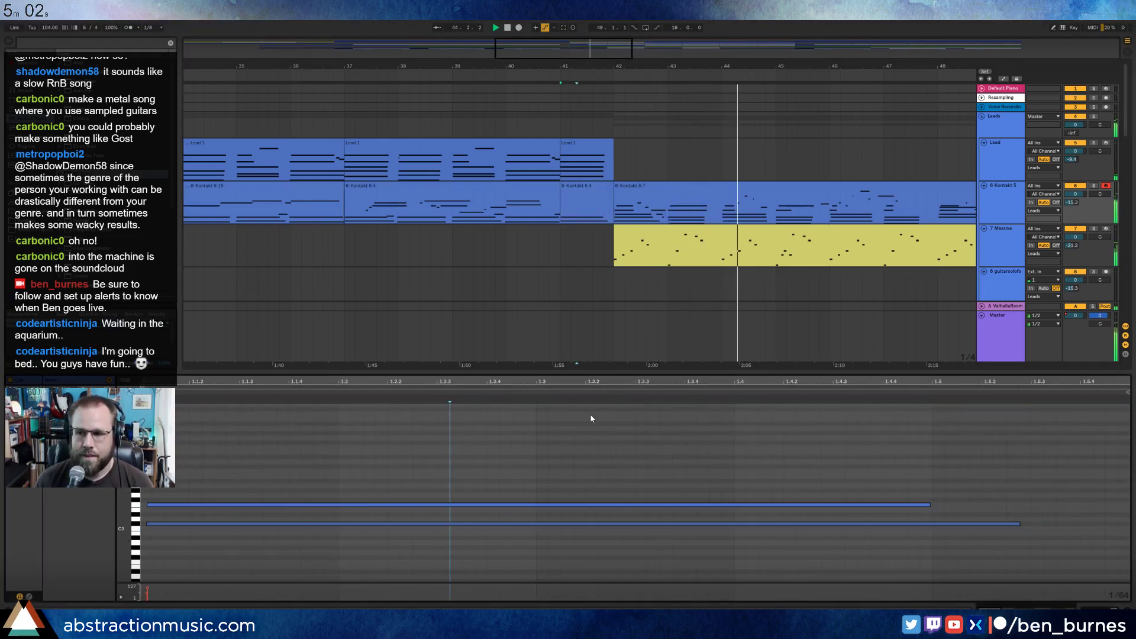
Examine the notes of the Kontakt 5 clip starting at bar 42, especially the short melody note leading into its fifth bar.
{"action": "double_click", "coordinate": [290, 380]}
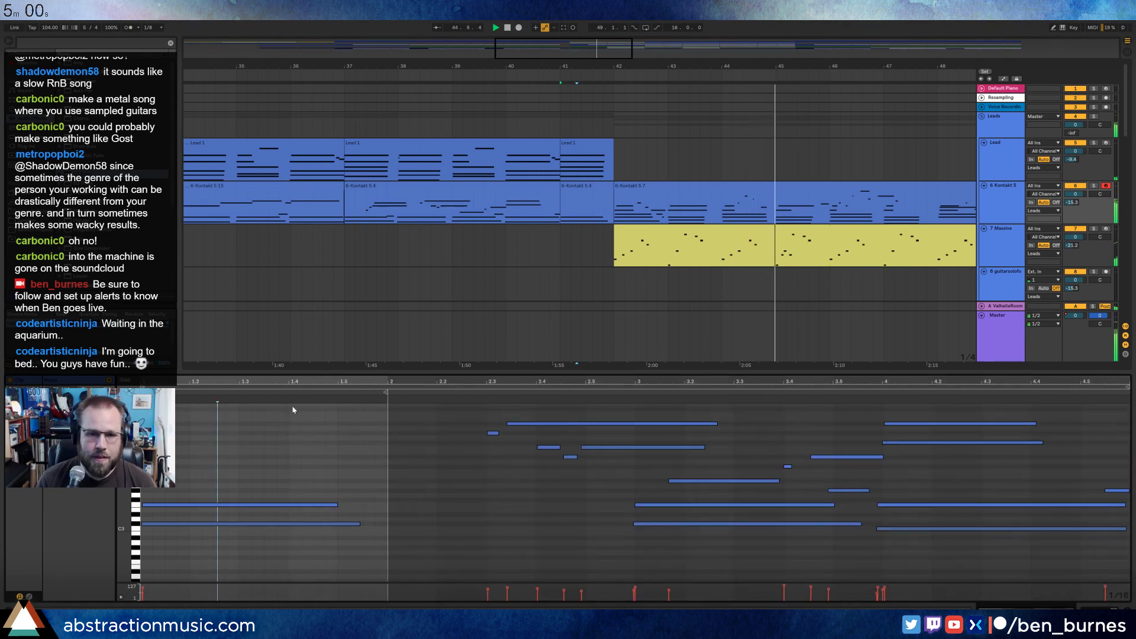
{"action": "key", "text": "shift+Tab"}
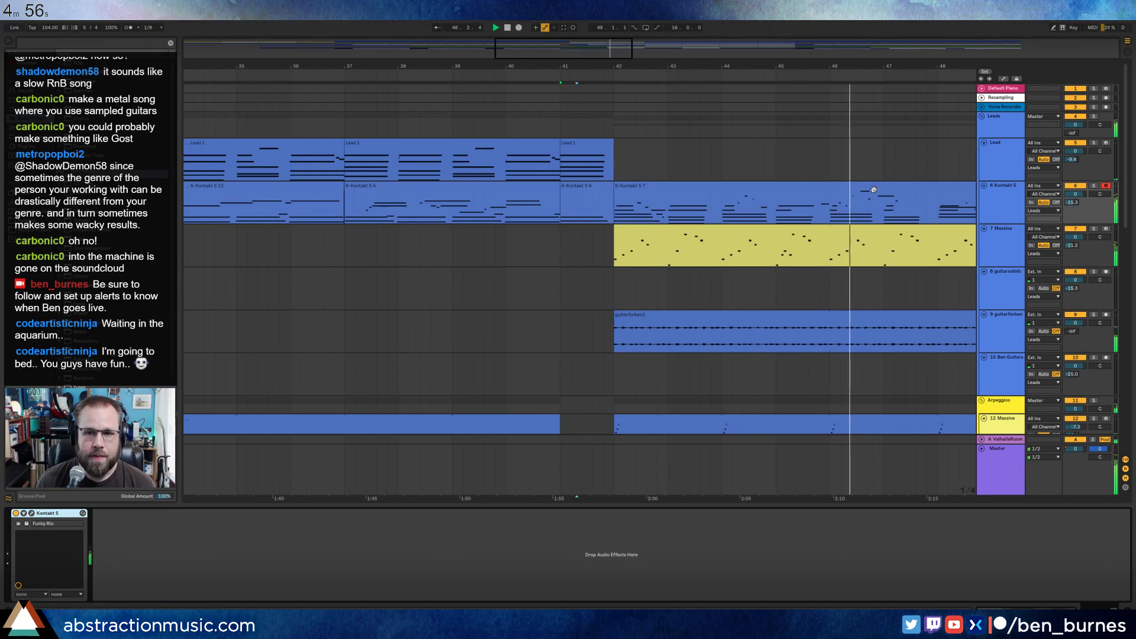
{"action": "key", "text": "shift+Tab"}
{"action": "left_click", "coordinate": [593, 424]}
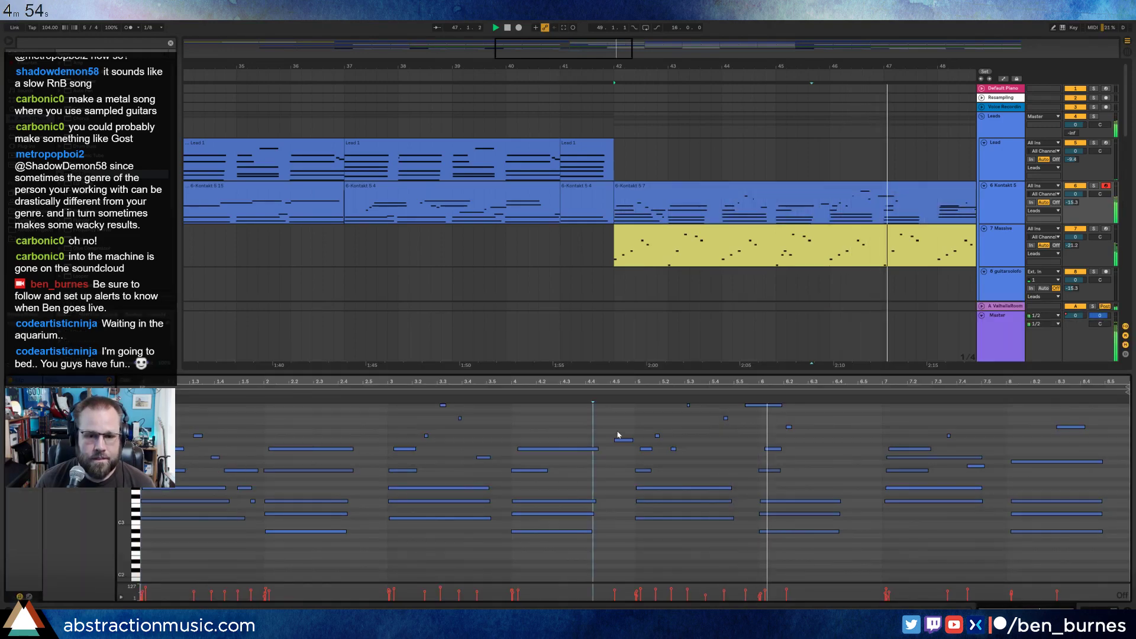
{"action": "scroll", "coordinate": [625, 435], "scroll_direction": "up", "scroll_amount": 4}
{"action": "left_click", "coordinate": [624, 440]}
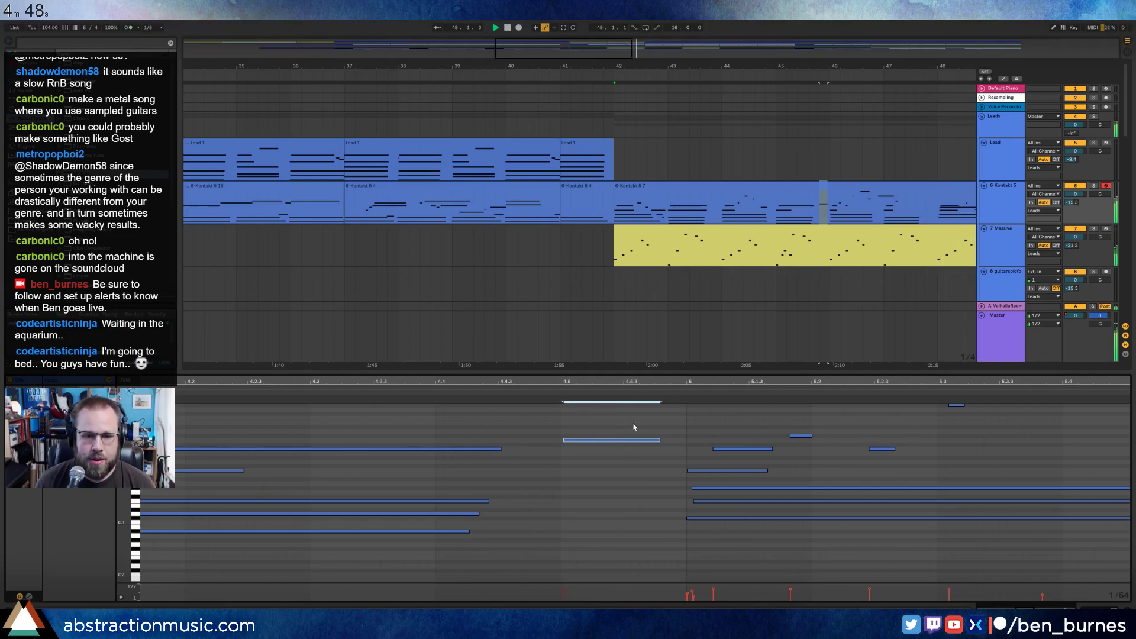
{"action": "scroll", "coordinate": [629, 429], "scroll_direction": "down", "scroll_amount": 4}
{"action": "key", "text": "shift+Tab"}
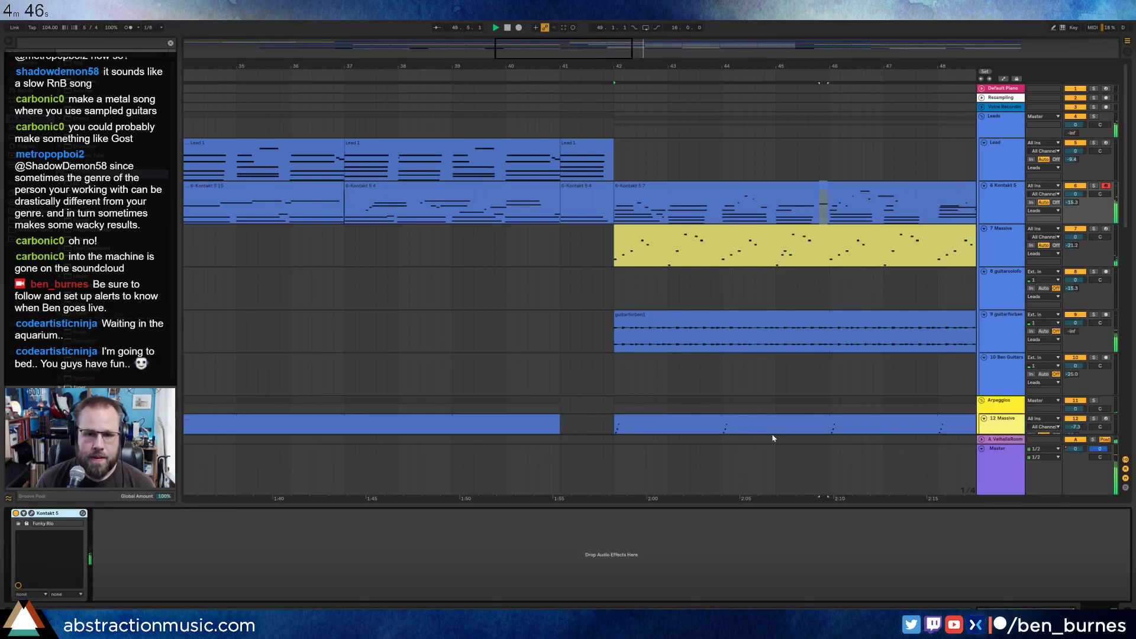
Copy the first beat of the Bass clip at bar 37 and paste it at the start of bar 41.
{"action": "scroll", "coordinate": [638, 303], "scroll_direction": "down", "scroll_amount": 6}
{"action": "scroll", "coordinate": [643, 320], "scroll_direction": "down", "scroll_amount": 5}
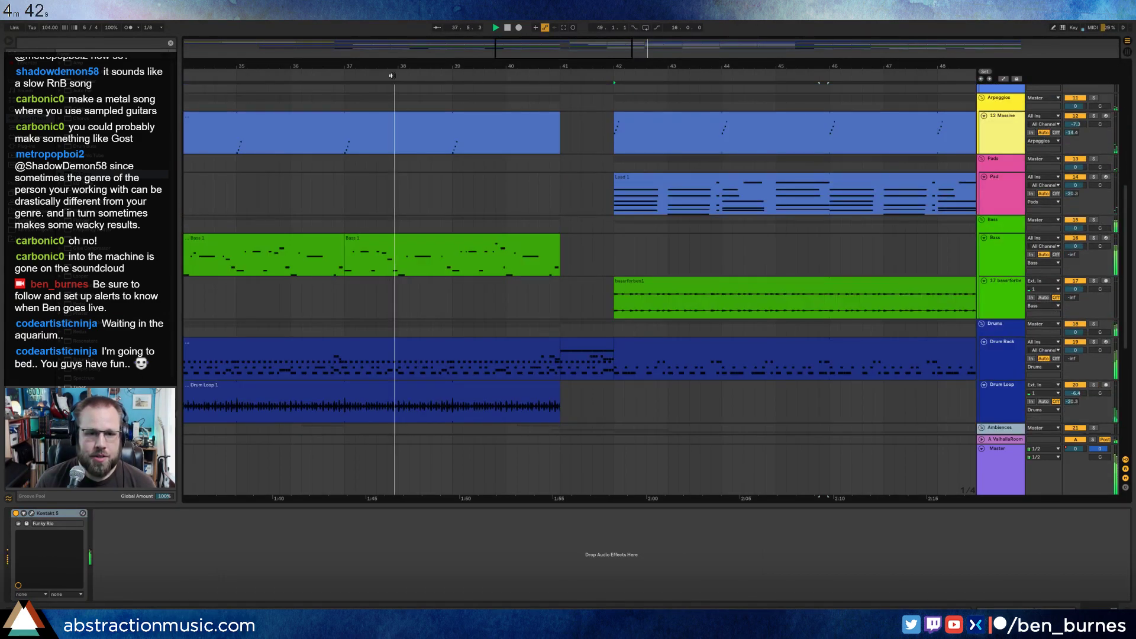
{"action": "left_click", "coordinate": [561, 241]}
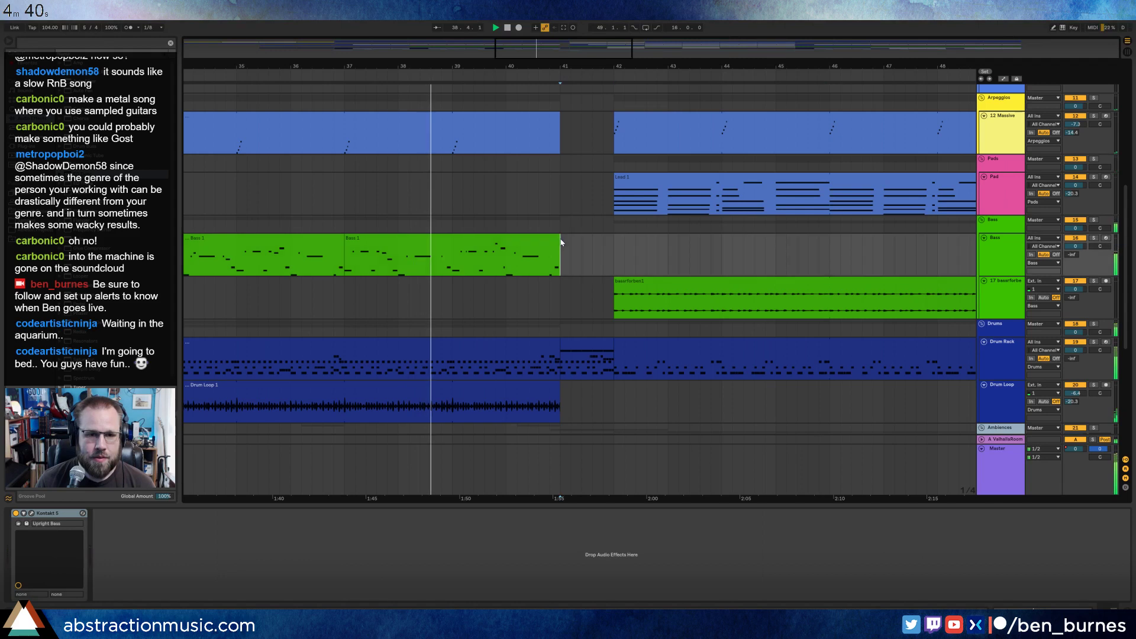
{"action": "left_click_drag", "start_coordinate": [569, 248], "coordinate": [345, 260]}
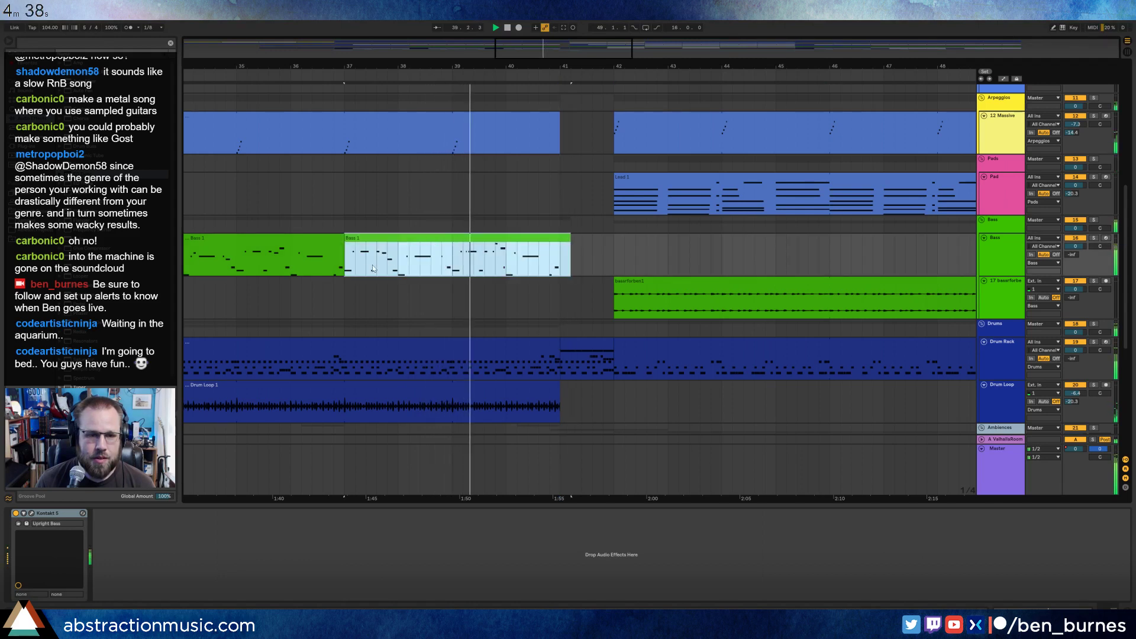
{"action": "left_click", "coordinate": [349, 260]}
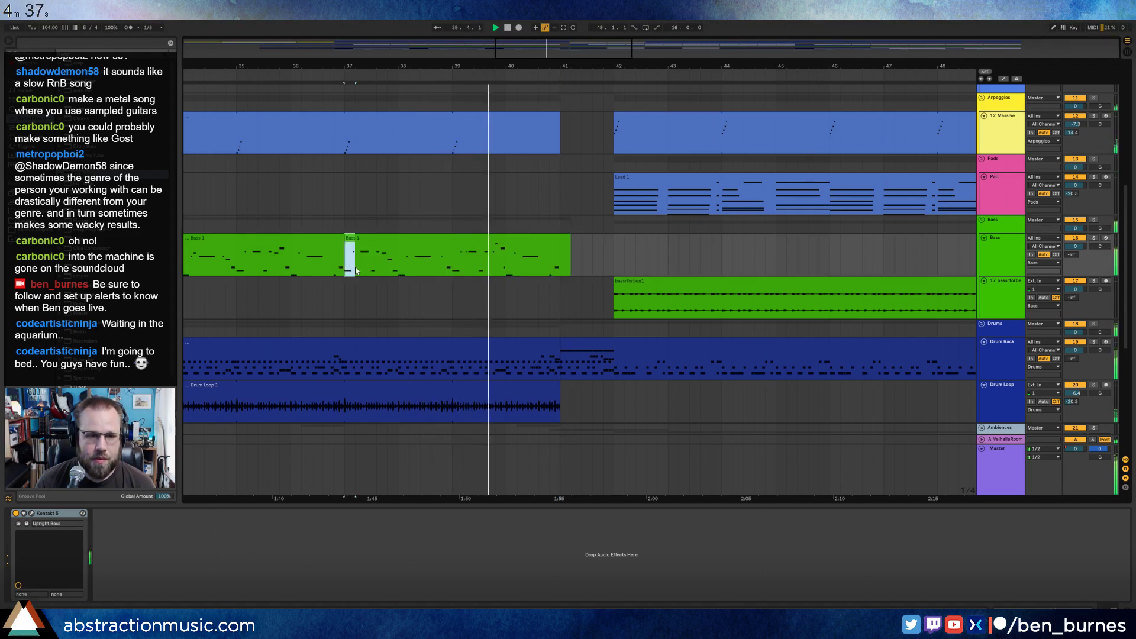
{"action": "double_click", "coordinate": [560, 258]}
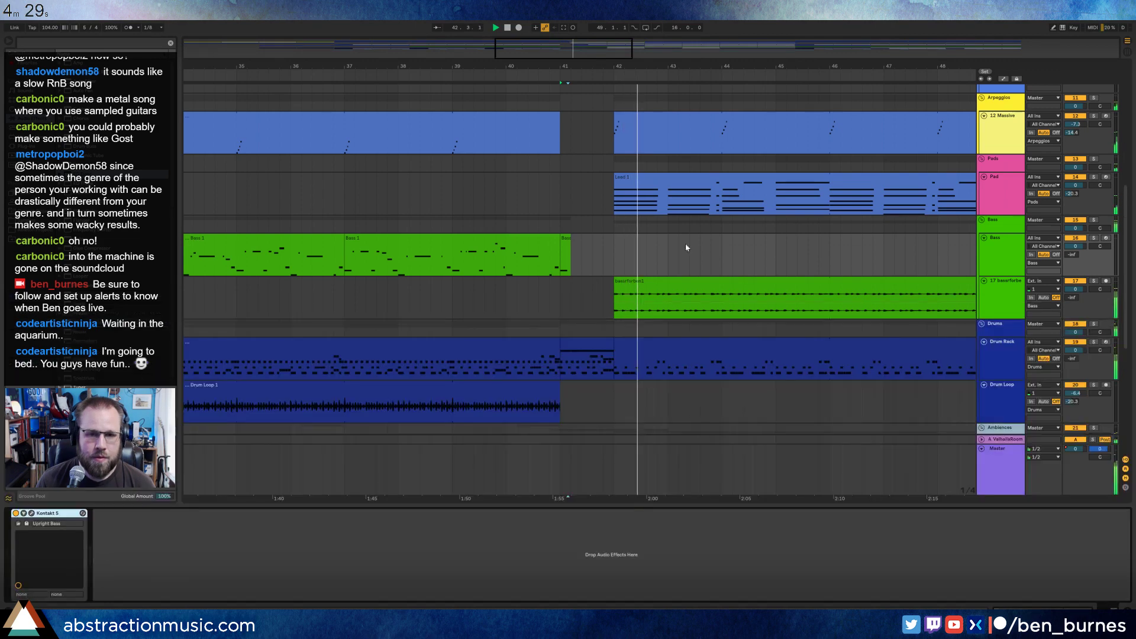
{"action": "left_click", "coordinate": [685, 245]}
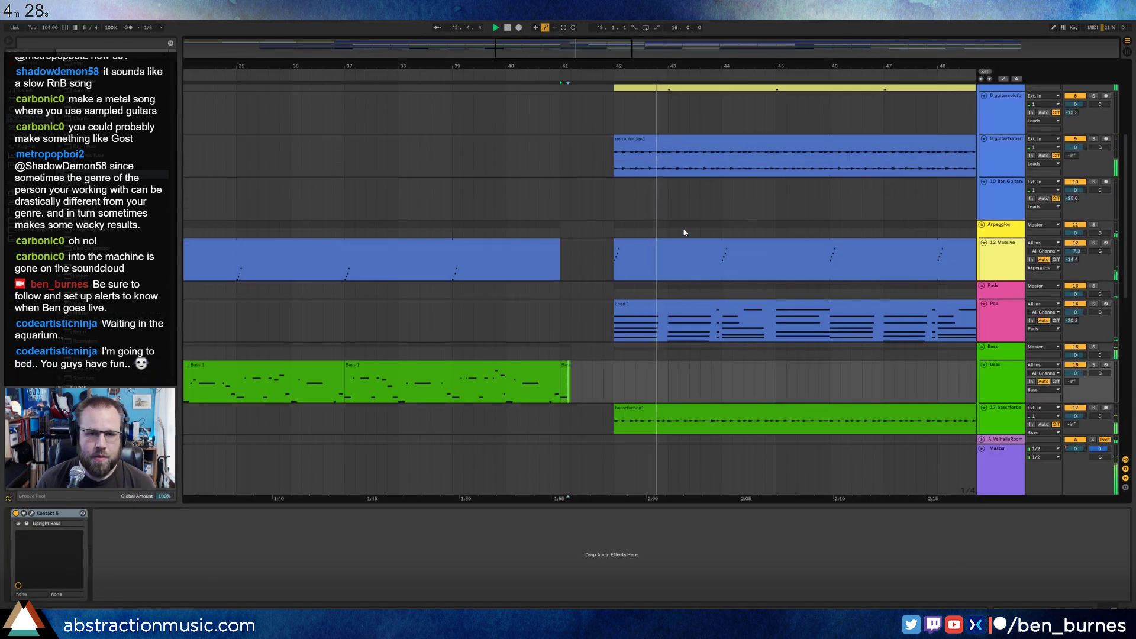
Copy the Kontakt 5 clips from bars 17 to 40 and paste them over the section starting at bar 66.
{"action": "scroll", "coordinate": [684, 233], "scroll_direction": "up", "scroll_amount": 5}
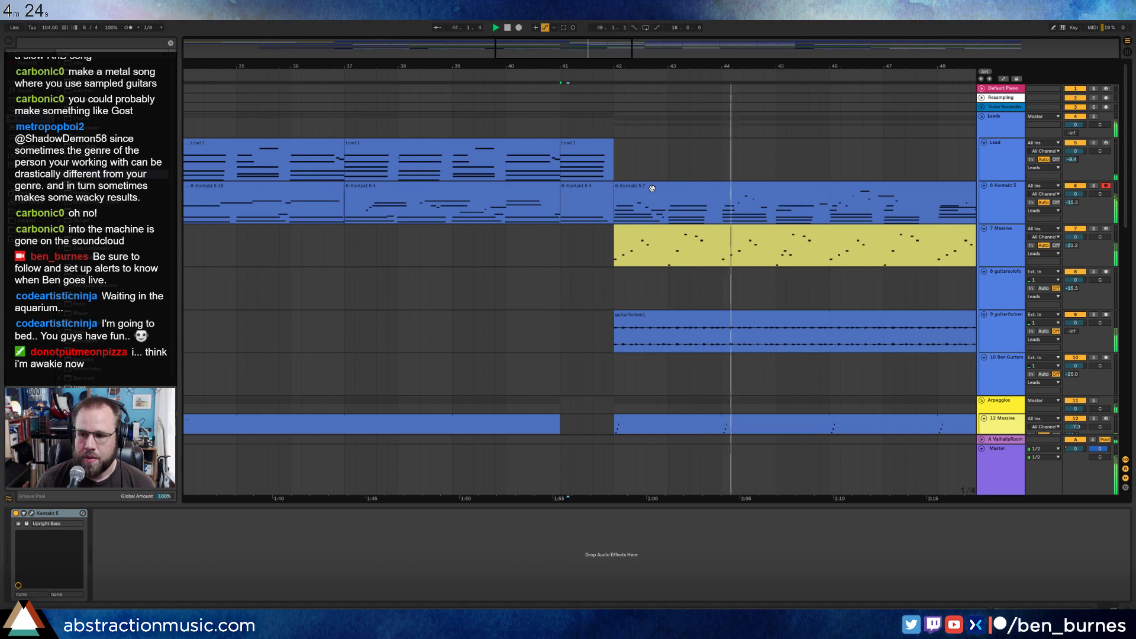
{"action": "left_click_drag", "start_coordinate": [694, 66], "coordinate": [693, 23]}
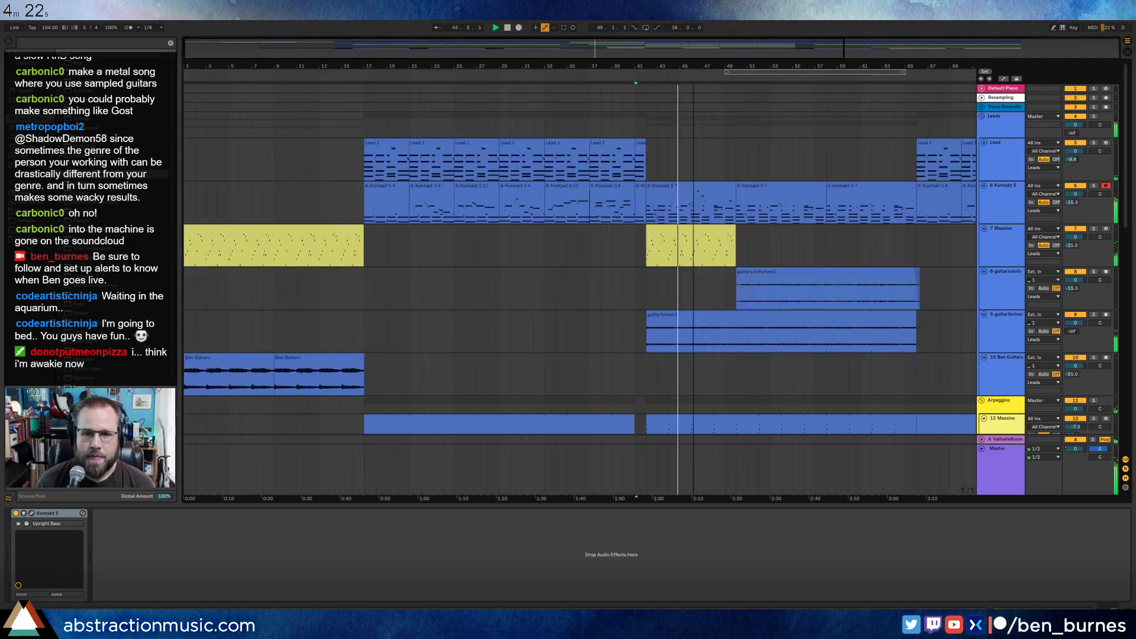
{"action": "left_click_drag", "start_coordinate": [755, 46], "coordinate": [898, 47]}
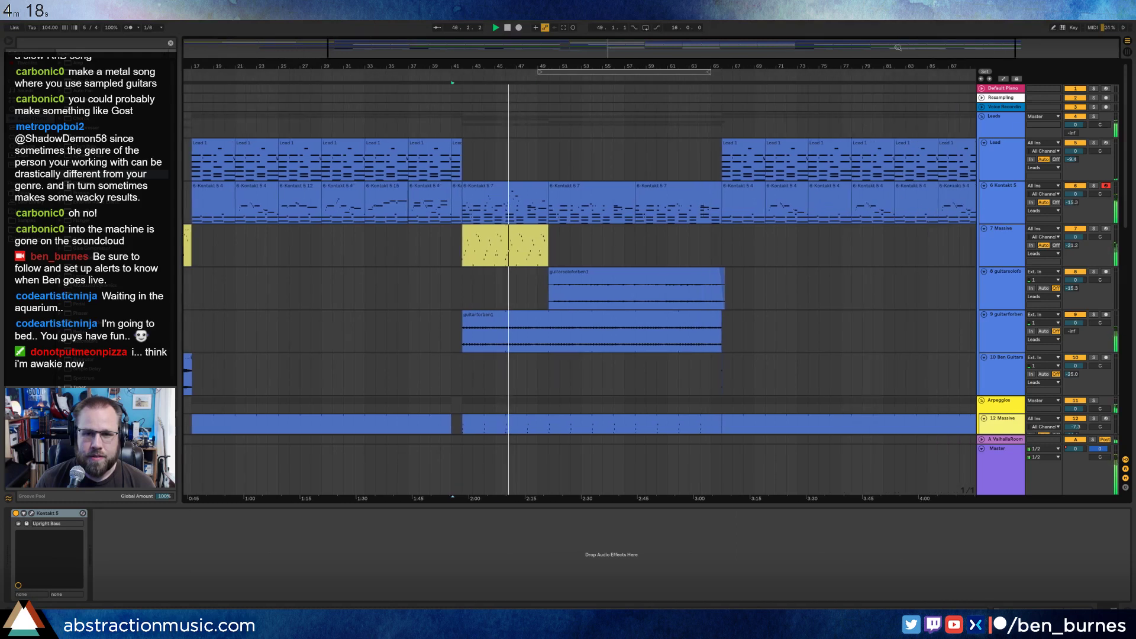
{"action": "left_click", "coordinate": [220, 187]}
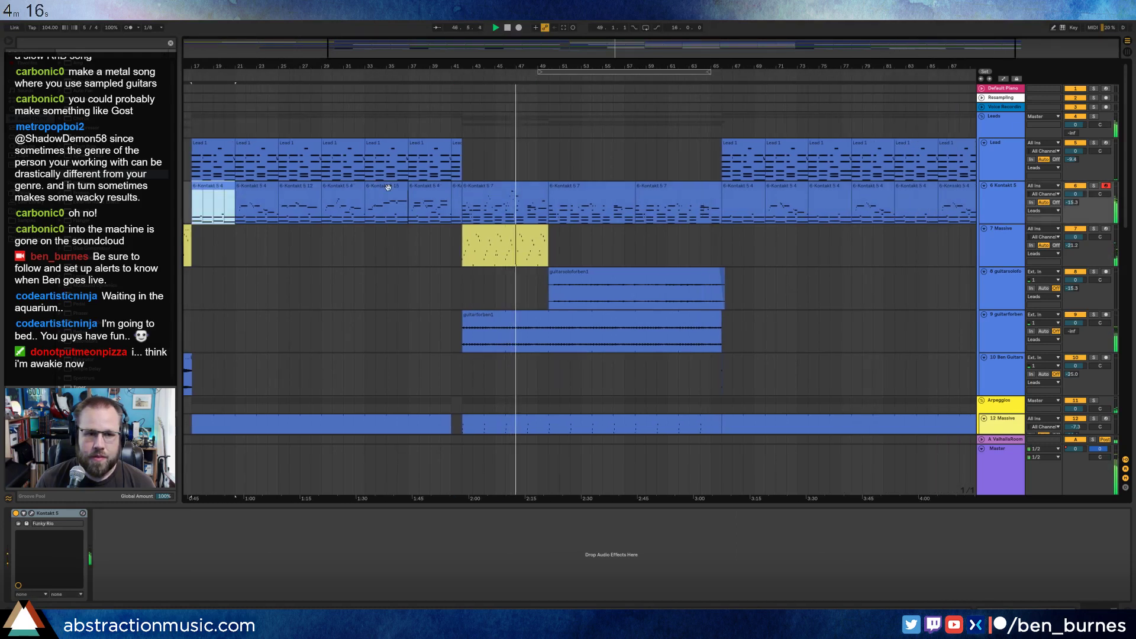
{"action": "left_click", "coordinate": [440, 187], "text": "shift"}
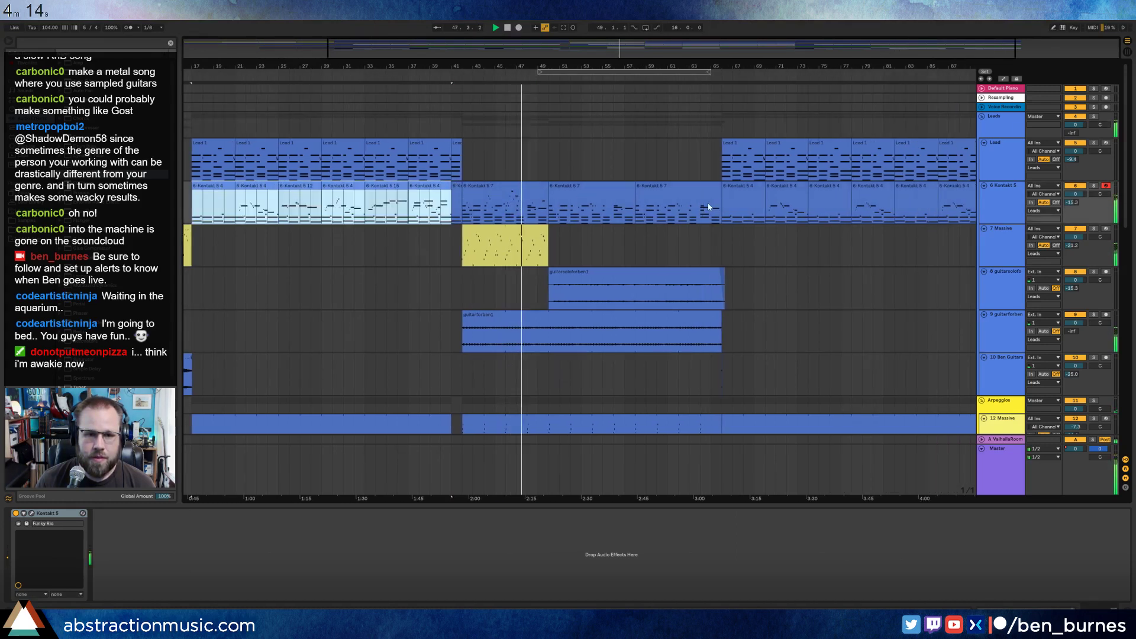
{"action": "left_click", "coordinate": [735, 191]}
{"action": "key", "text": "ctrl+v"}
{"action": "left_click", "coordinate": [776, 244]}
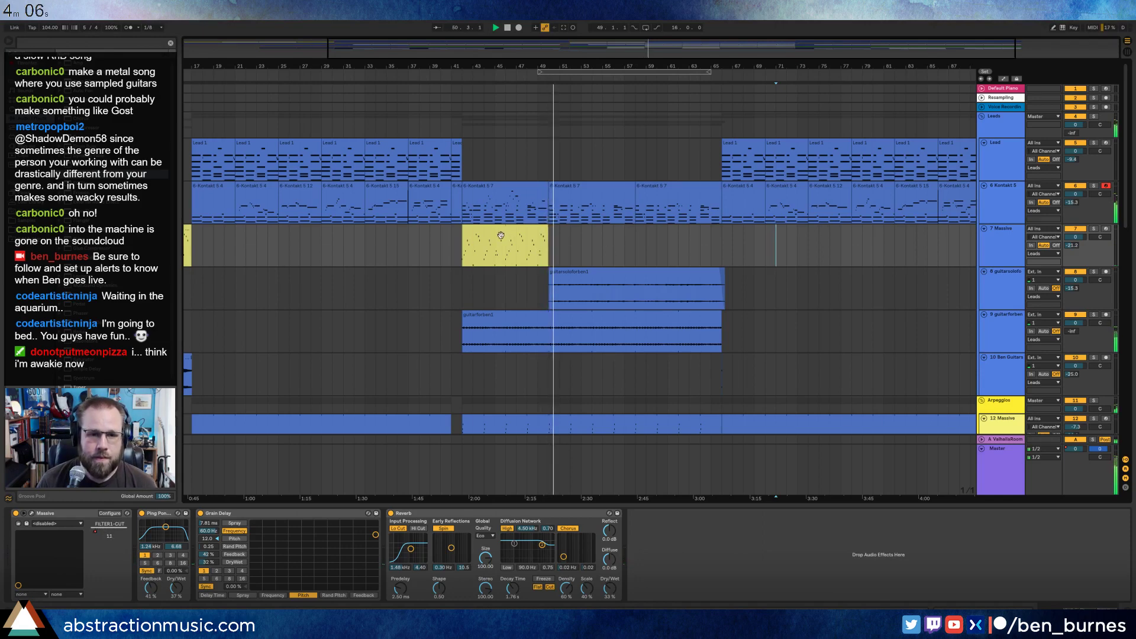
Copy the opening 16-bar clip on the 7 Massive track to bar 74 and show the automation to check its filter curve.
{"action": "double_click", "coordinate": [622, 50]}
{"action": "left_click", "coordinate": [262, 232]}
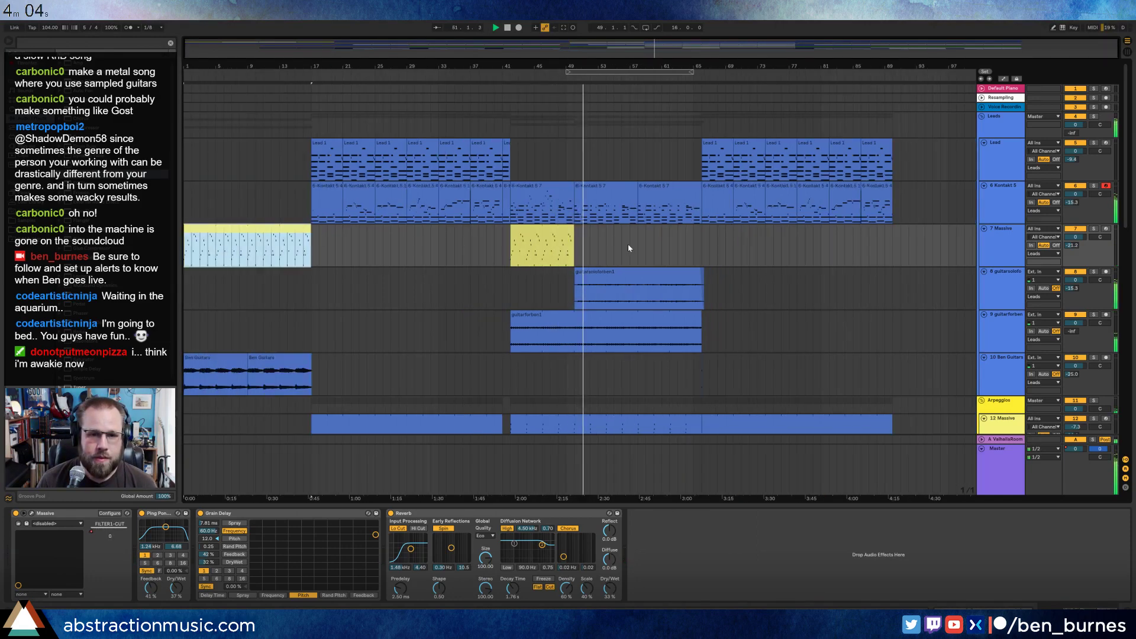
{"action": "left_click", "coordinate": [767, 246]}
{"action": "key", "text": "ctrl+v"}
{"action": "key", "text": "a"}
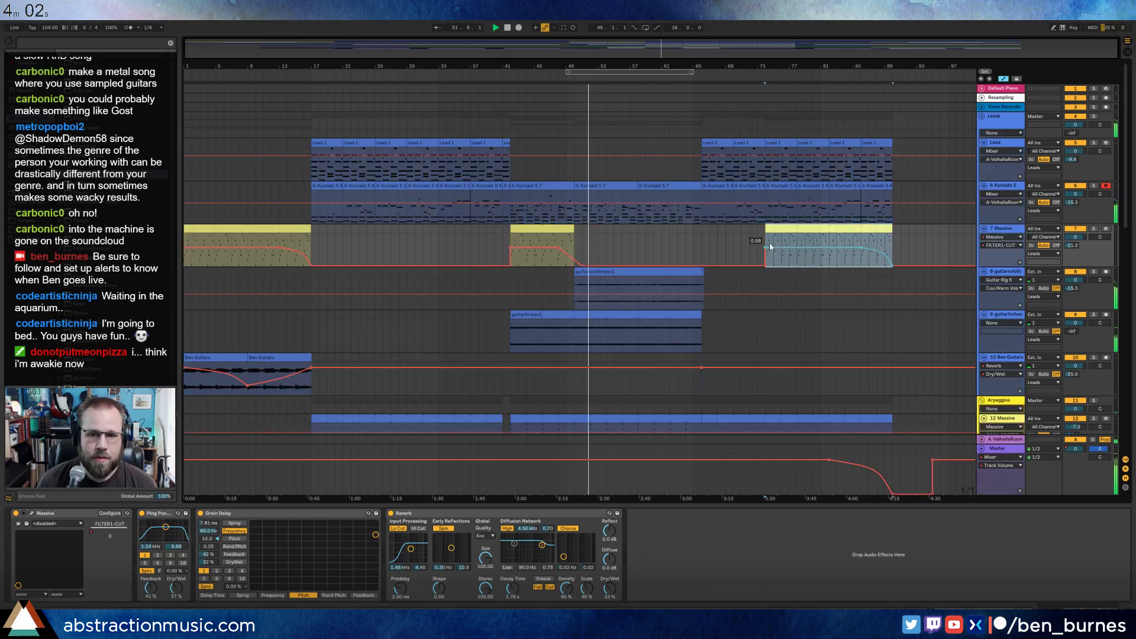
{"action": "left_click", "coordinate": [742, 240]}
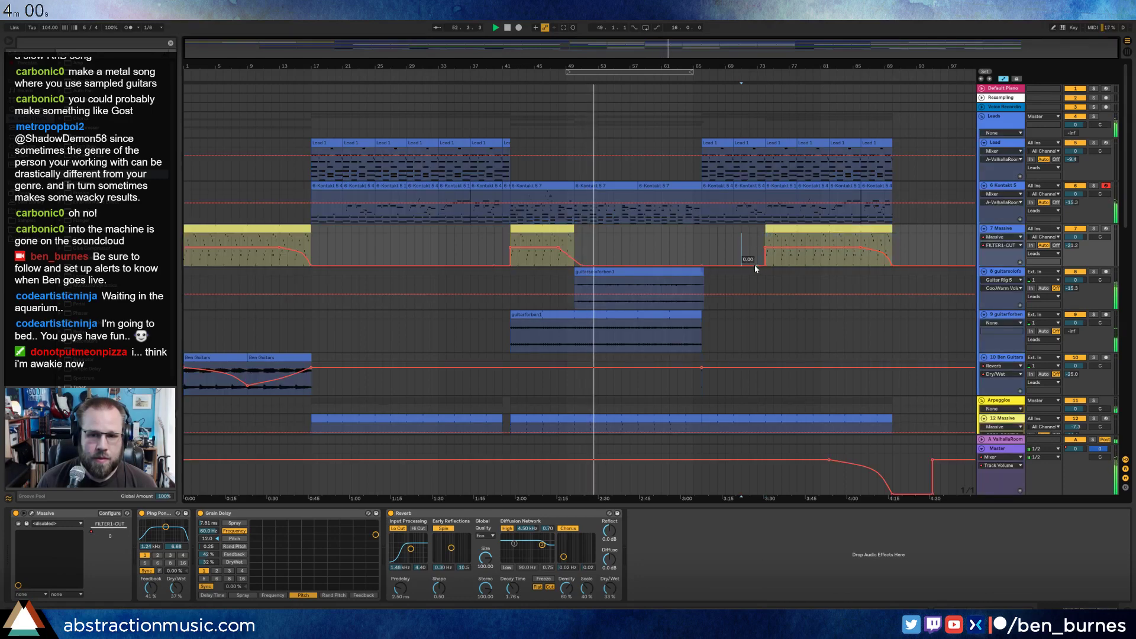
Add rack tom hits to beat five of the second and fourth bars in the Drum Rack clip at bar 50.
{"action": "scroll", "coordinate": [608, 344], "scroll_direction": "down", "scroll_amount": 5}
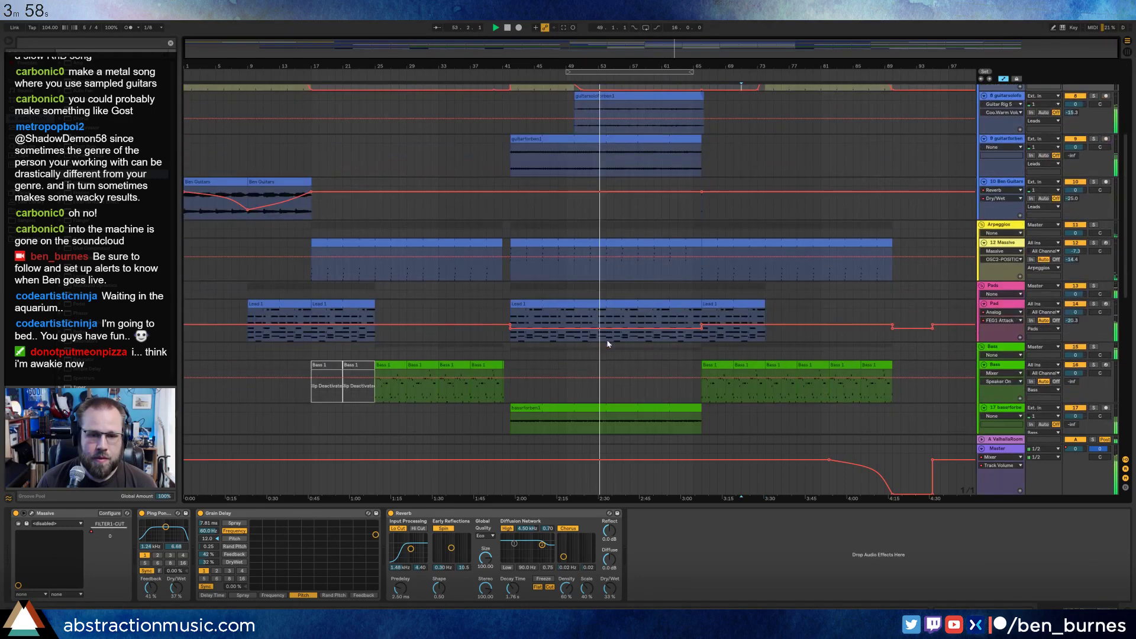
{"action": "scroll", "coordinate": [609, 342], "scroll_direction": "down", "scroll_amount": 4}
{"action": "left_click", "coordinate": [611, 340]}
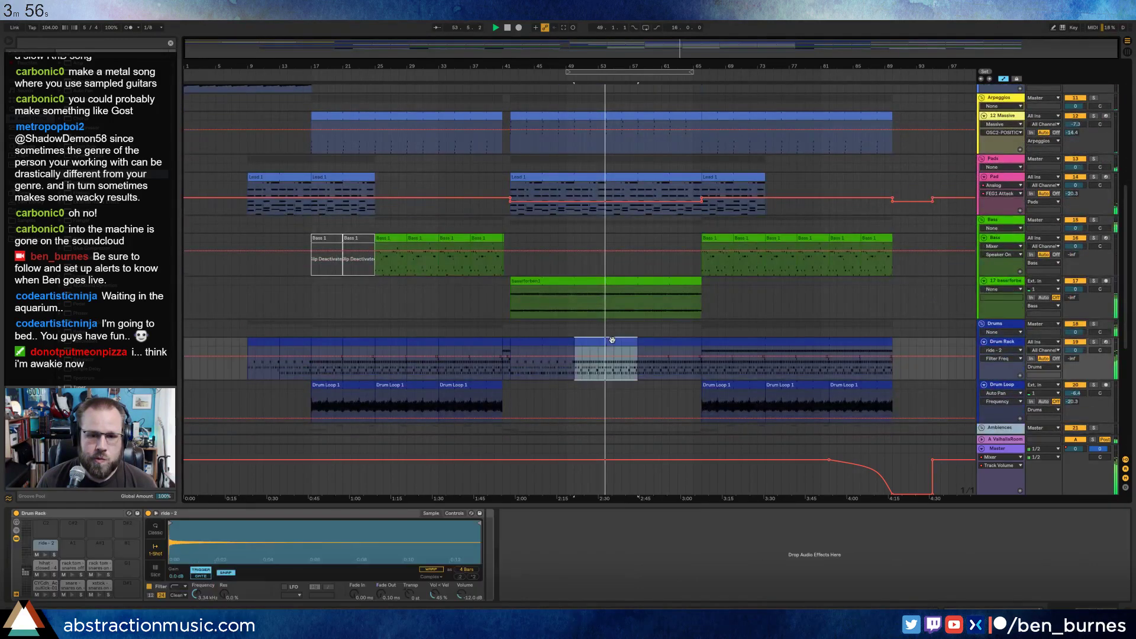
{"action": "double_click", "coordinate": [611, 341]}
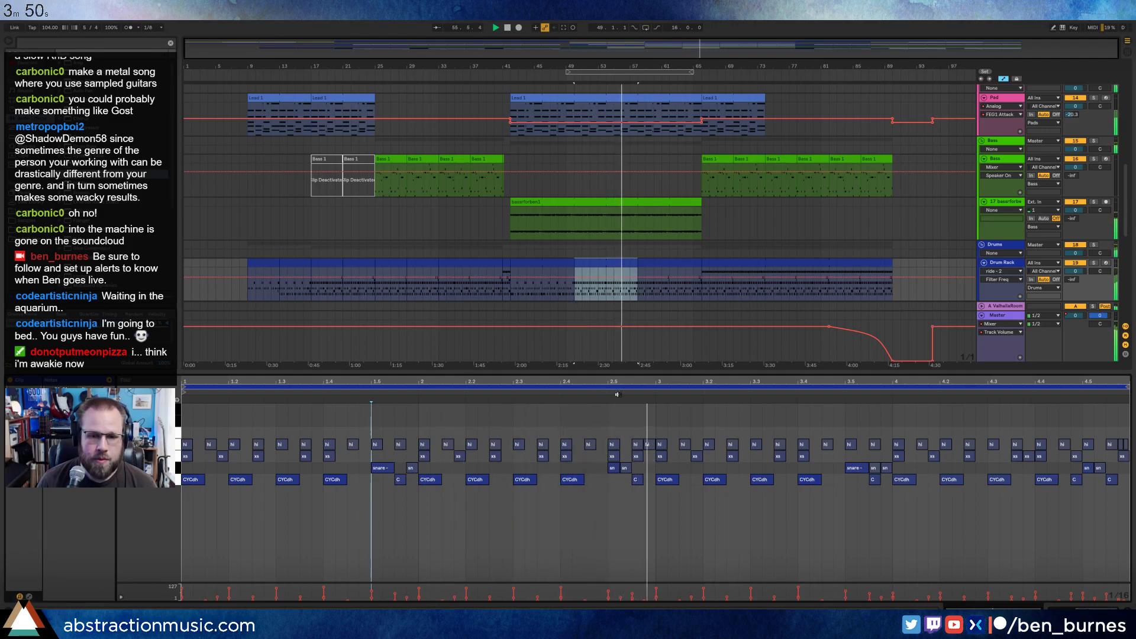
{"action": "double_click", "coordinate": [625, 434]}
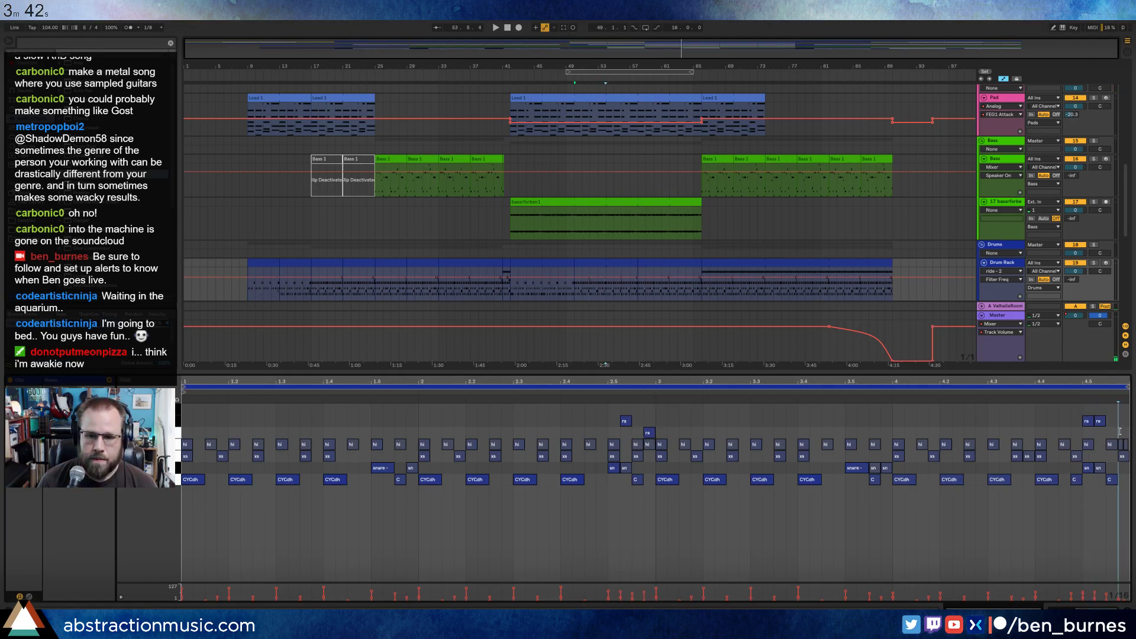
Copy the rack tom hits from the Drum Rack clip at bar 50 and paste them at the same beats in the clip at bar 42.
{"action": "left_click", "coordinate": [606, 262]}
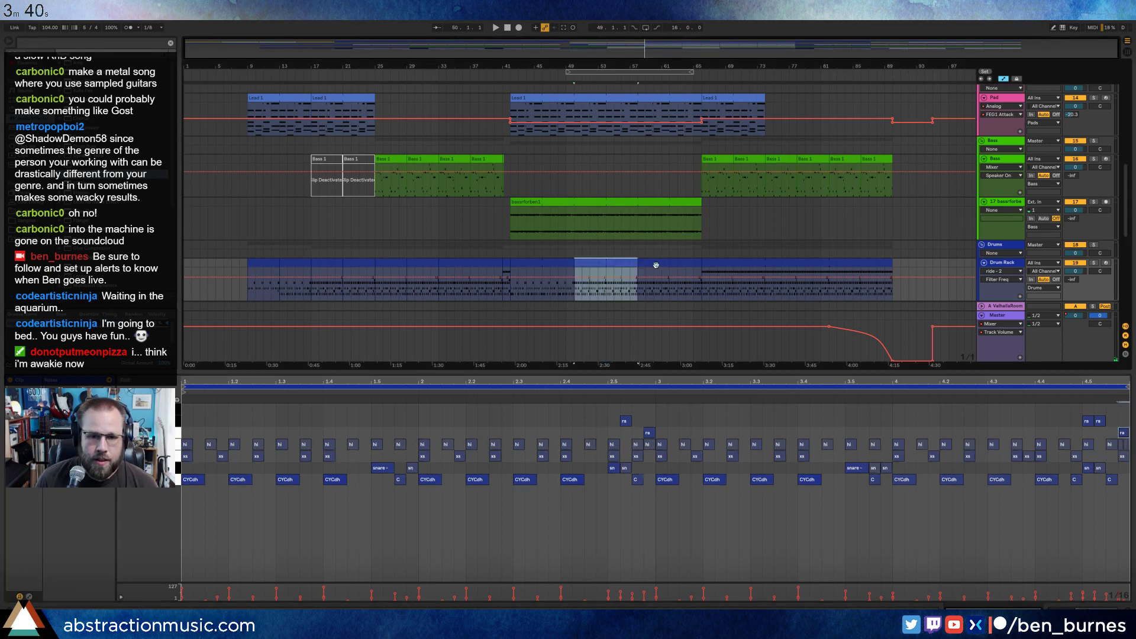
{"action": "key", "text": "ctrl+d"}
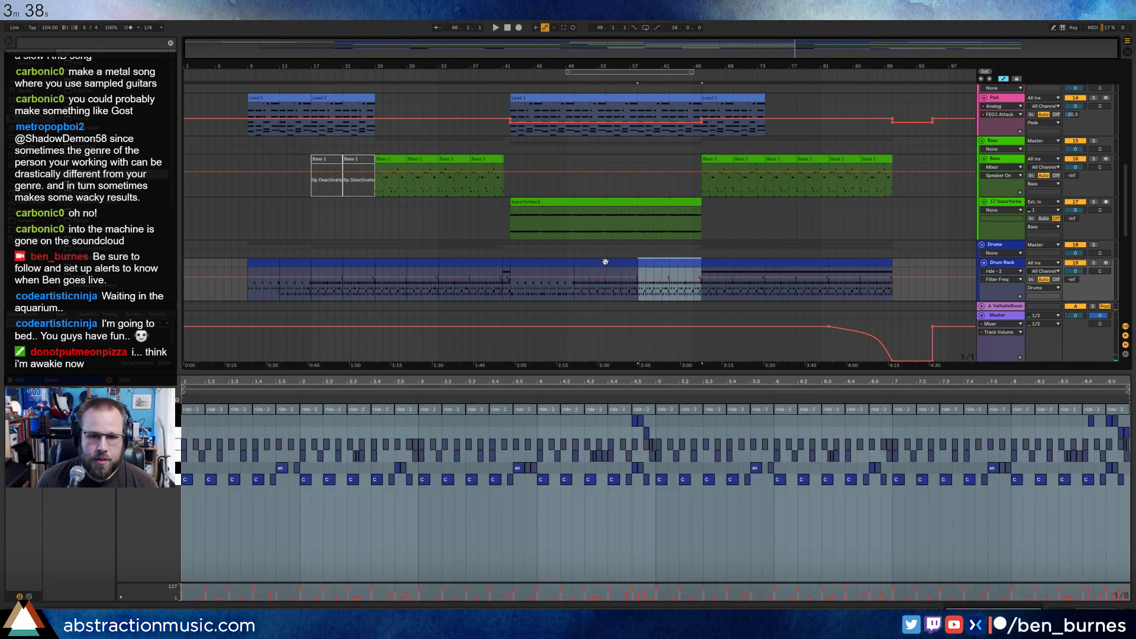
{"action": "left_click", "coordinate": [605, 261]}
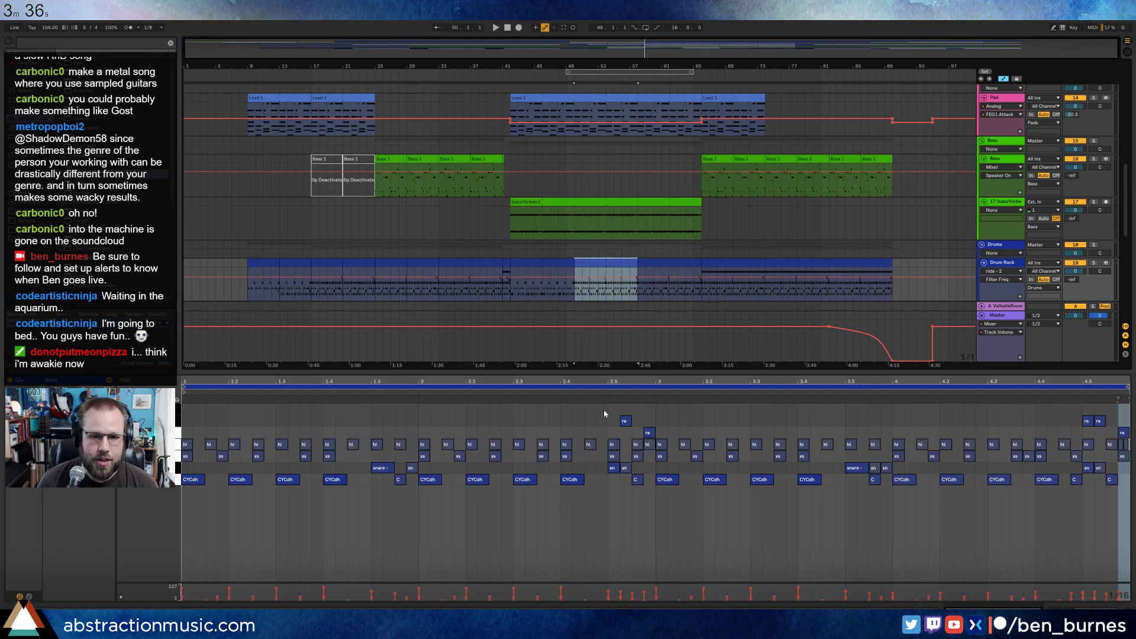
{"action": "left_click_drag", "start_coordinate": [613, 417], "coordinate": [648, 432]}
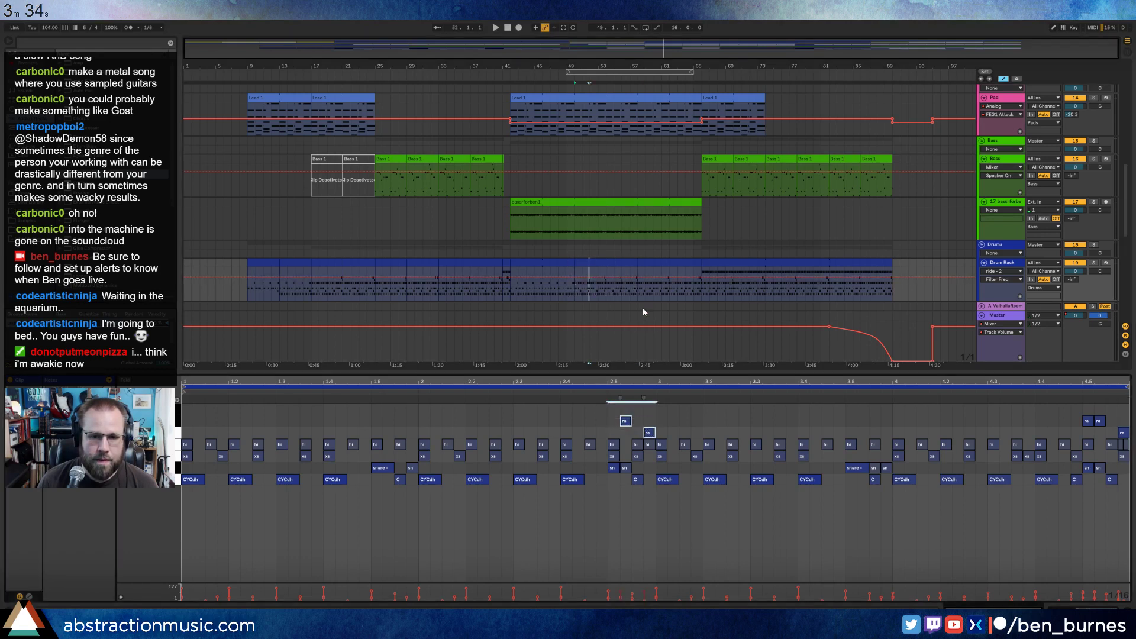
{"action": "left_click_drag", "start_coordinate": [176, 422], "coordinate": [177, 432]}
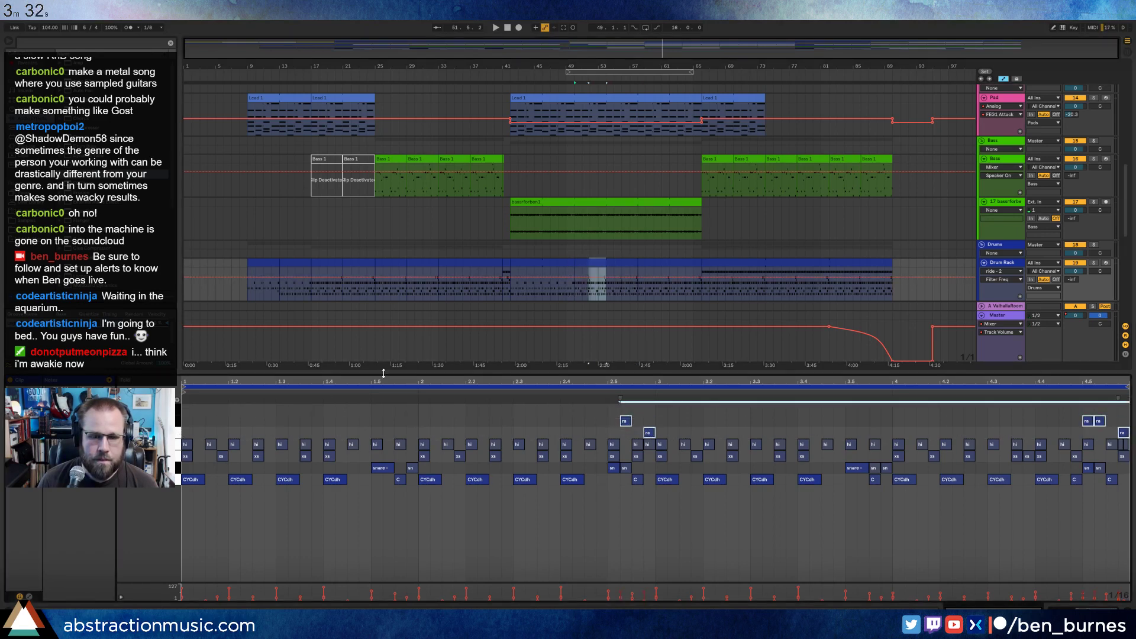
{"action": "left_click", "coordinate": [525, 276]}
{"action": "left_click", "coordinate": [620, 421]}
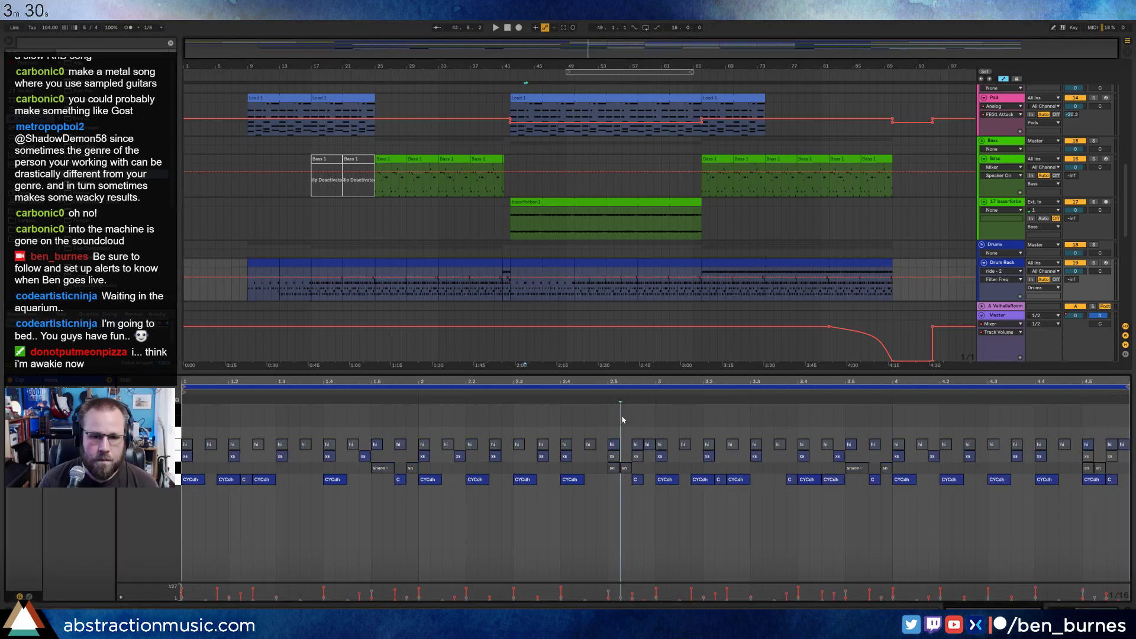
{"action": "key", "text": "ctrl+v"}
{"action": "key", "text": "space"}
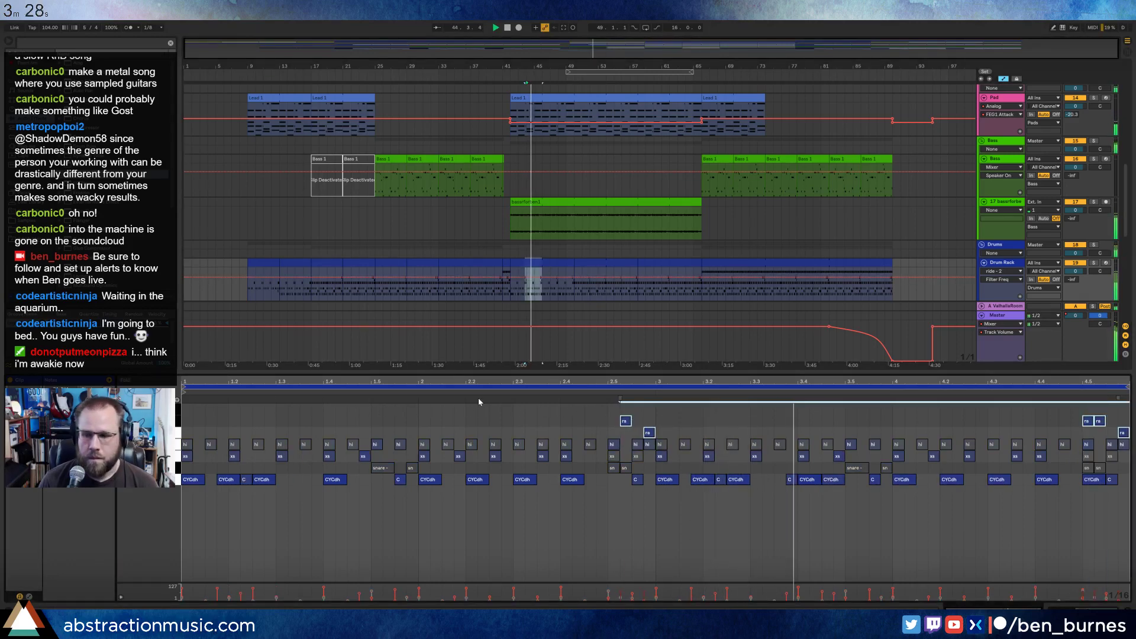
Check the tom fills in the Drum Rack clips at bars 50 and 58.
{"action": "left_click", "coordinate": [647, 265]}
{"action": "left_click", "coordinate": [619, 265]}
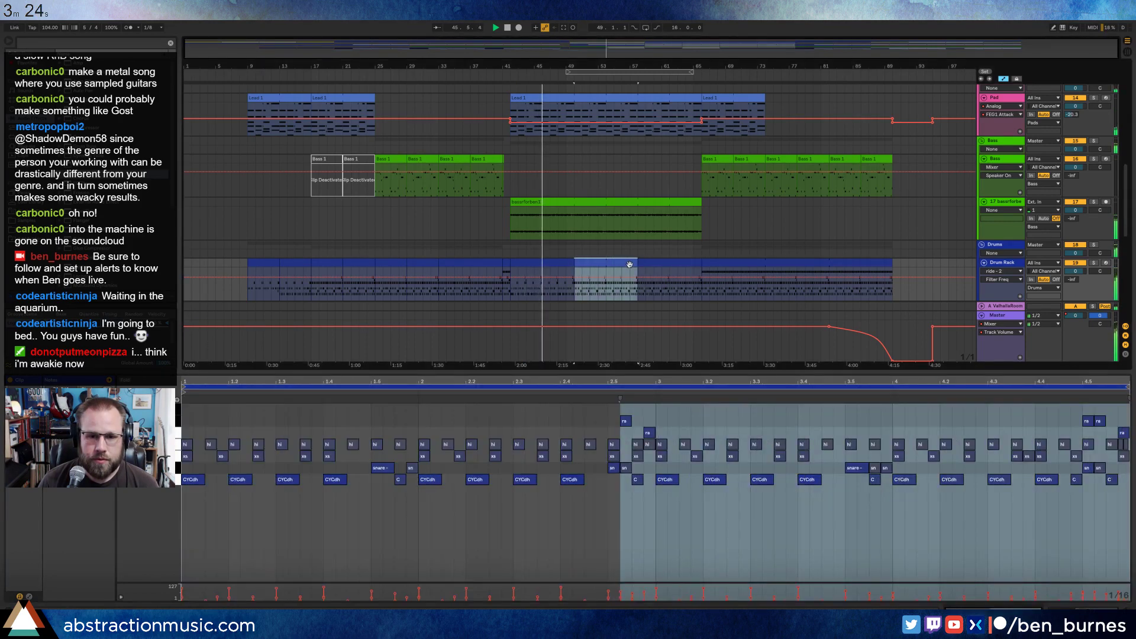
{"action": "left_click", "coordinate": [649, 263]}
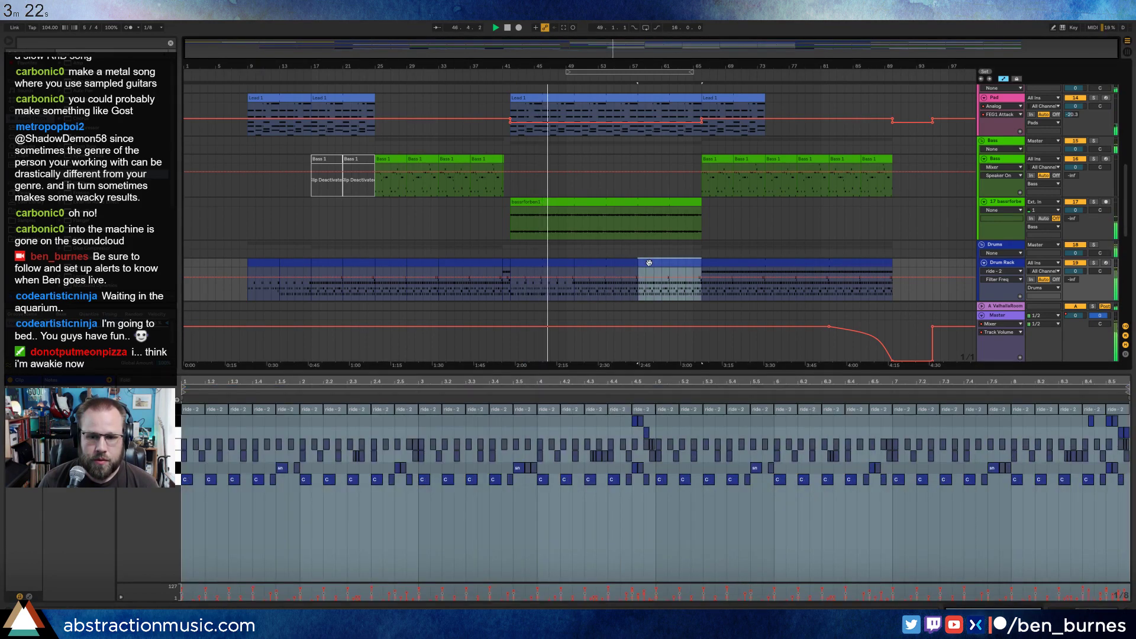
{"action": "left_click", "coordinate": [545, 497]}
{"action": "left_click", "coordinate": [607, 413]}
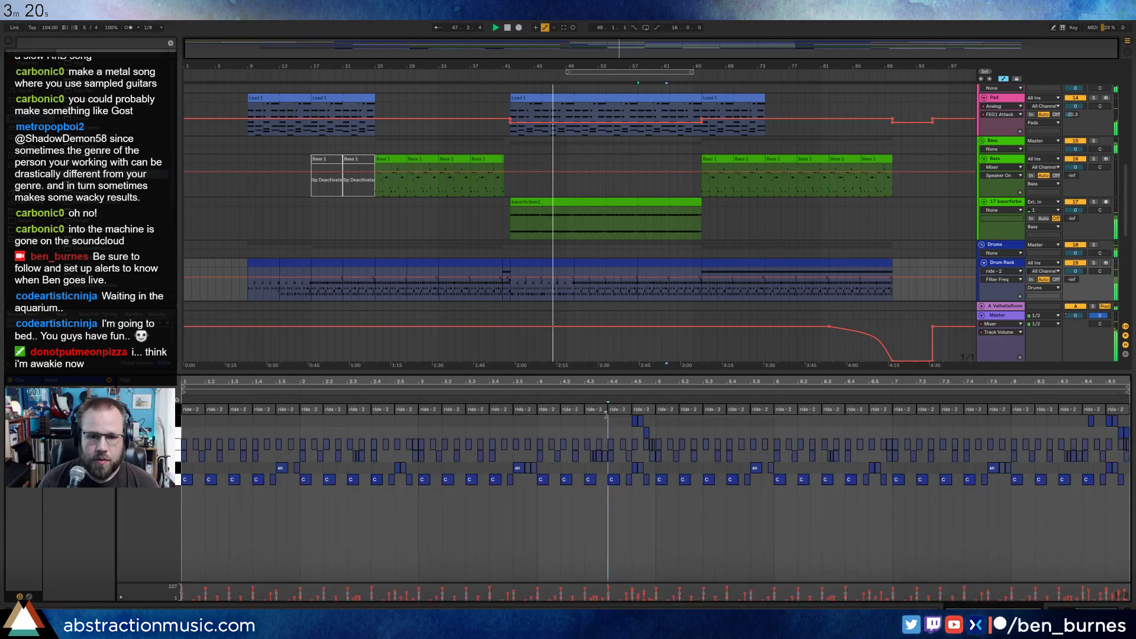
Remove the stray automation breakpoints around bar 95 from the Master track volume and the AmbWAV filter frequency.
{"action": "scroll", "coordinate": [755, 332], "scroll_direction": "down", "scroll_amount": 3}
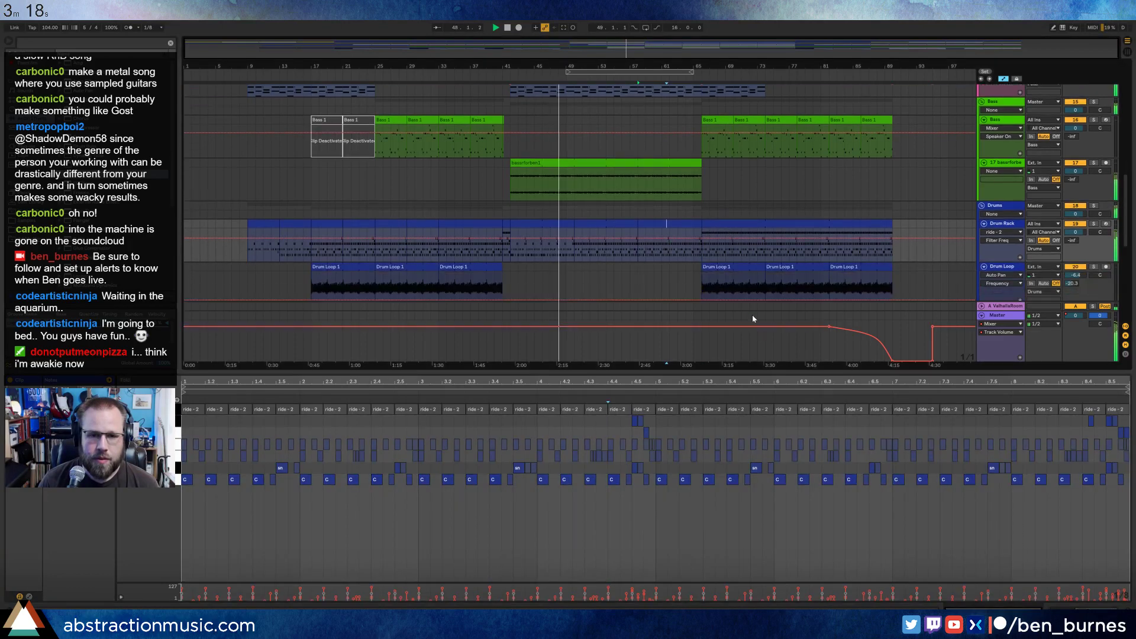
{"action": "scroll", "coordinate": [763, 309], "scroll_direction": "down", "scroll_amount": 2}
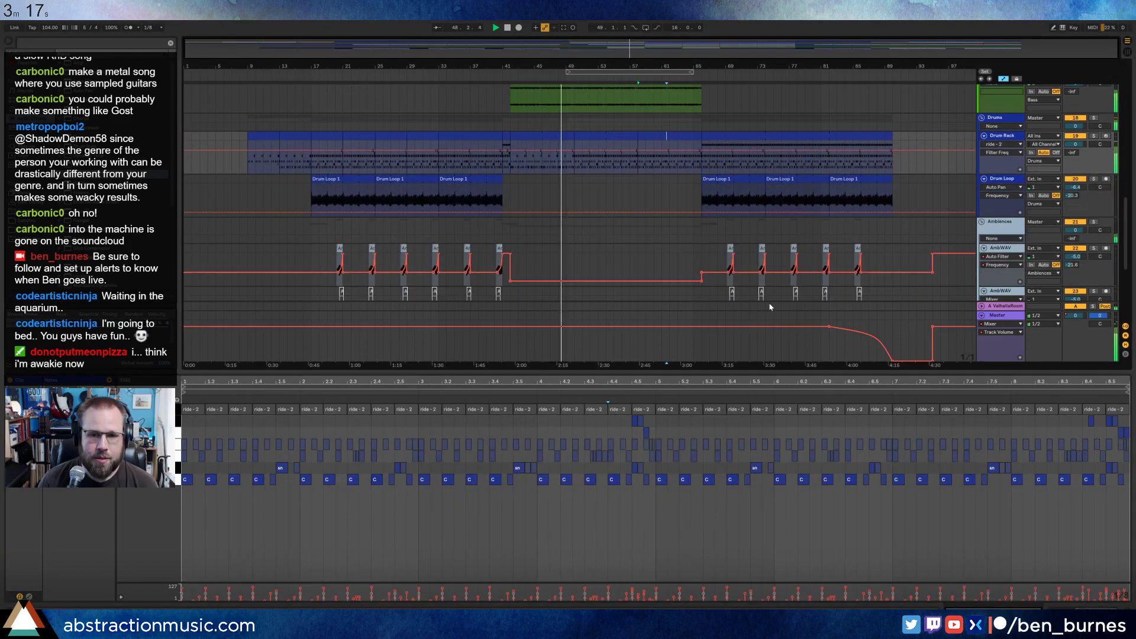
{"action": "left_click", "coordinate": [932, 325]}
{"action": "left_click", "coordinate": [931, 254]}
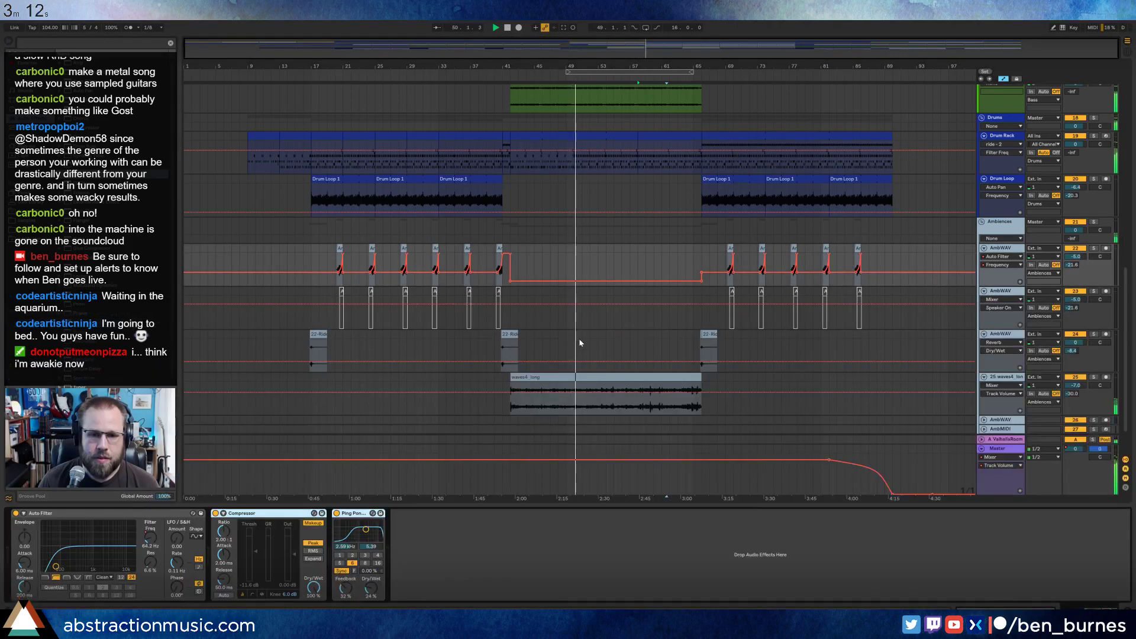
Activate every other ride hit in the first two bars of the Drum Rack clip at bar 58 and duplicate that pattern through its eight bars.
{"action": "scroll", "coordinate": [630, 331], "scroll_direction": "up", "scroll_amount": 3}
{"action": "scroll", "coordinate": [631, 349], "scroll_direction": "up", "scroll_amount": 2}
{"action": "double_click", "coordinate": [665, 226]}
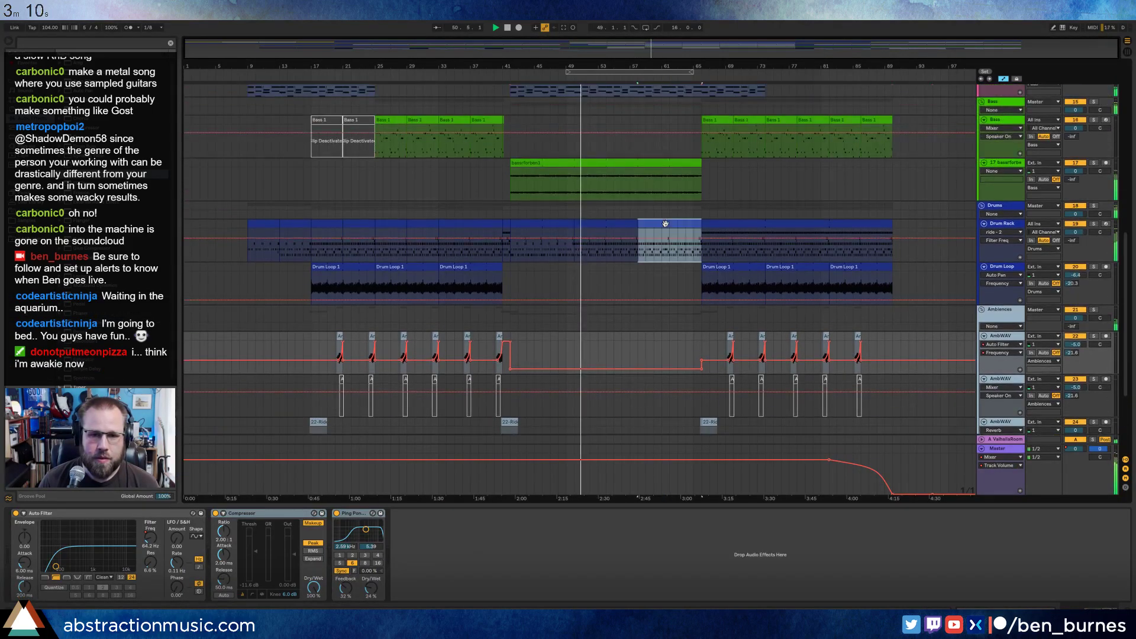
{"action": "left_click", "coordinate": [196, 409]}
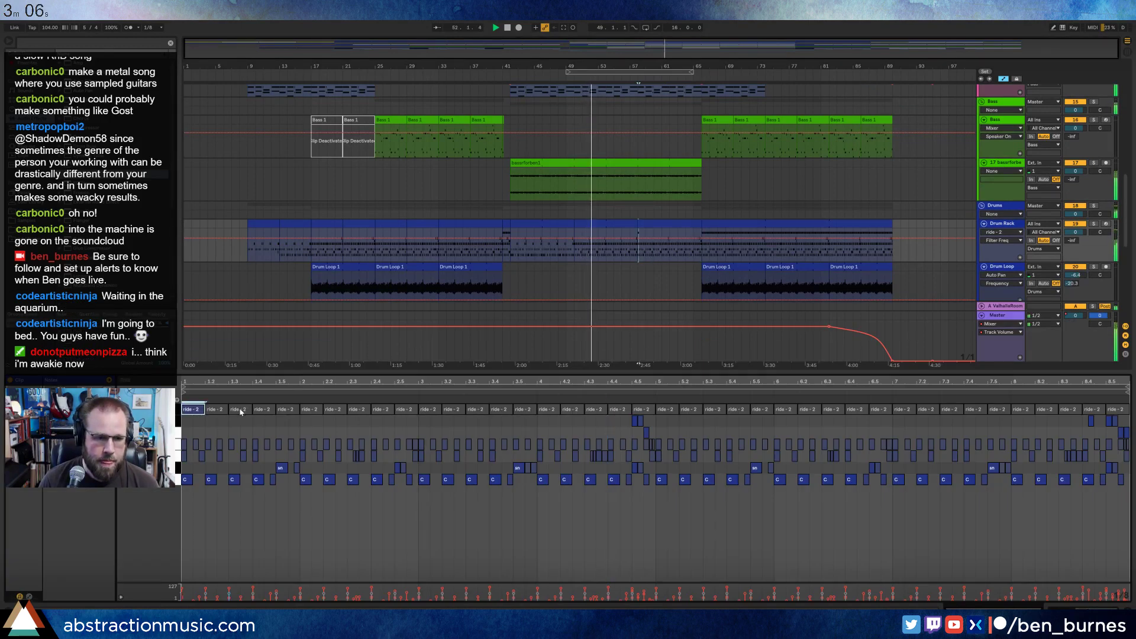
{"action": "left_click", "coordinate": [288, 411]}
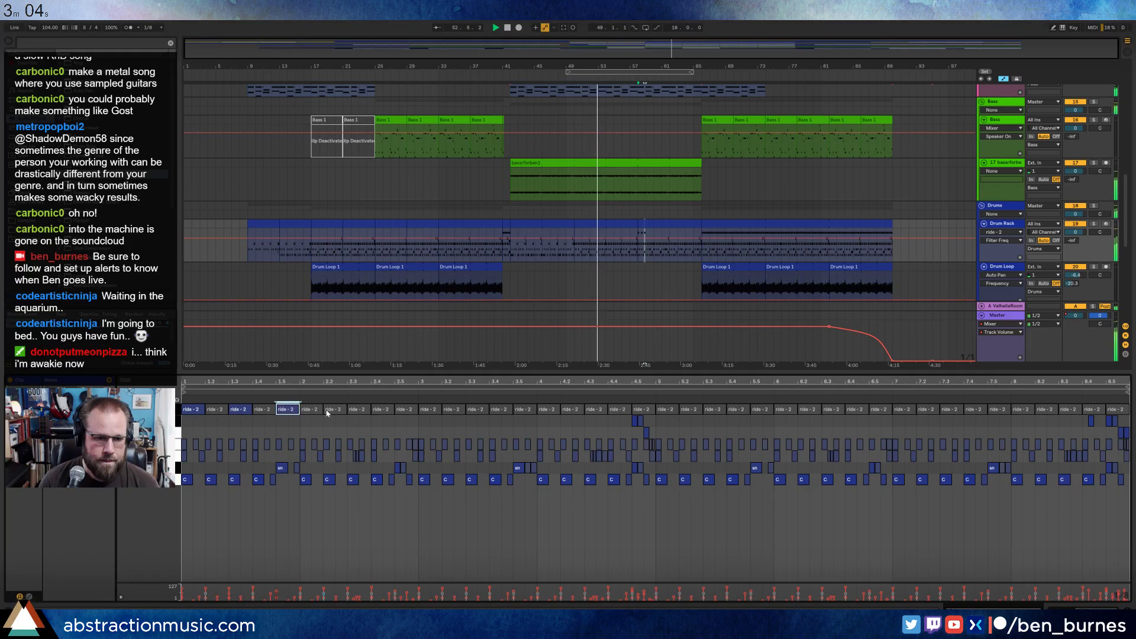
{"action": "left_click", "coordinate": [334, 410]}
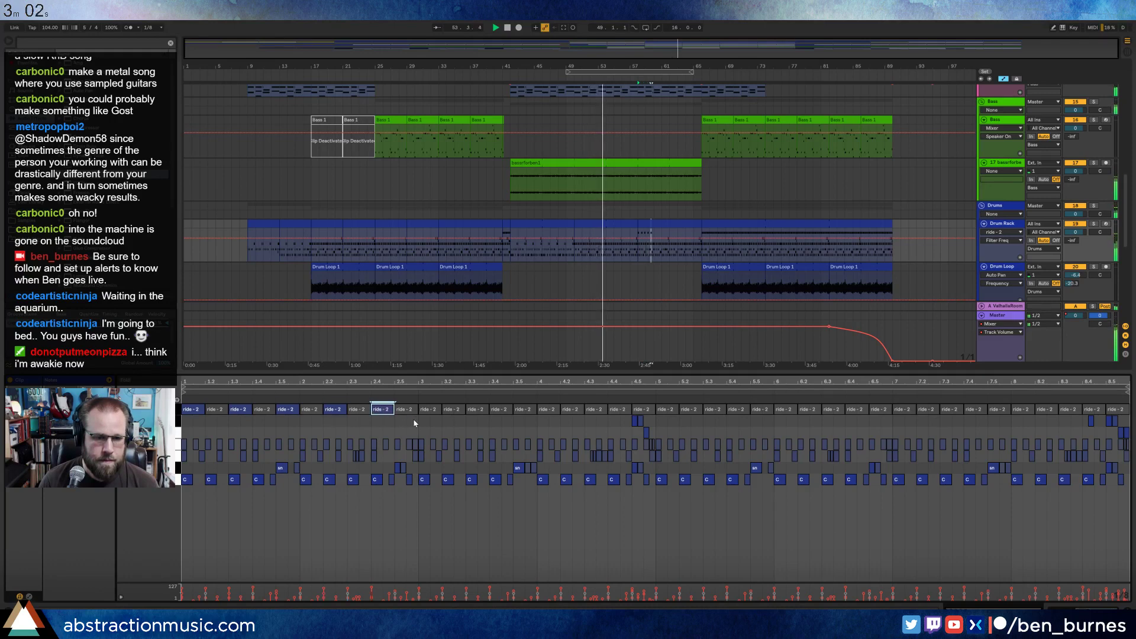
{"action": "left_click_drag", "start_coordinate": [416, 421], "coordinate": [180, 404]}
{"action": "key", "text": "ctrl+d"}
{"action": "key", "text": "ctrl+d"}
{"action": "key", "text": "ctrl+d"}
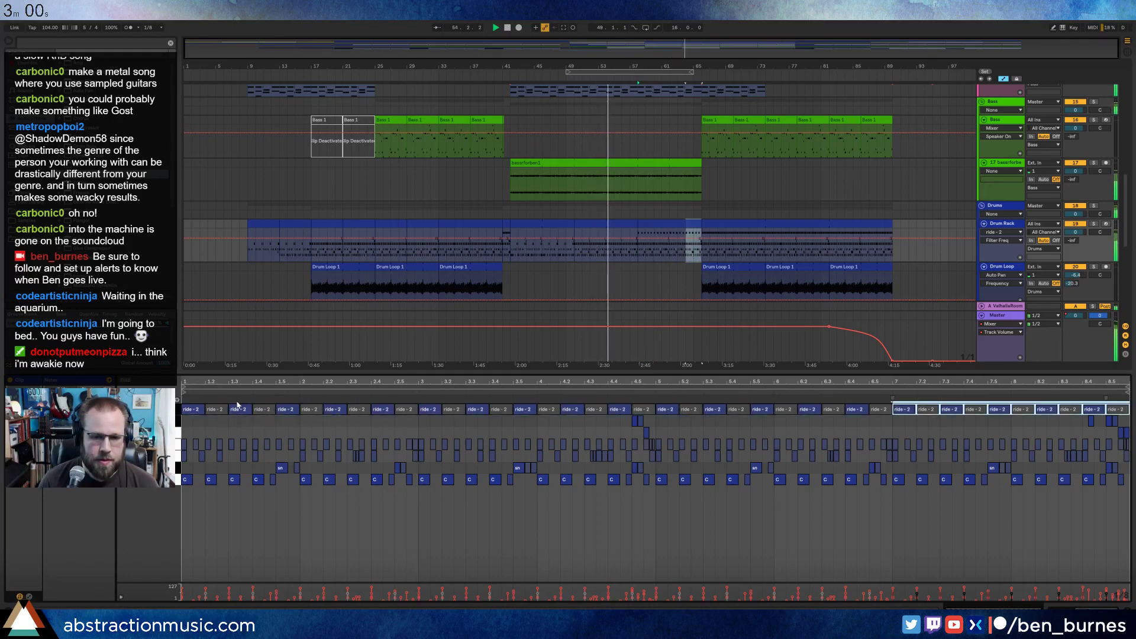
{"action": "left_click", "coordinate": [527, 541]}
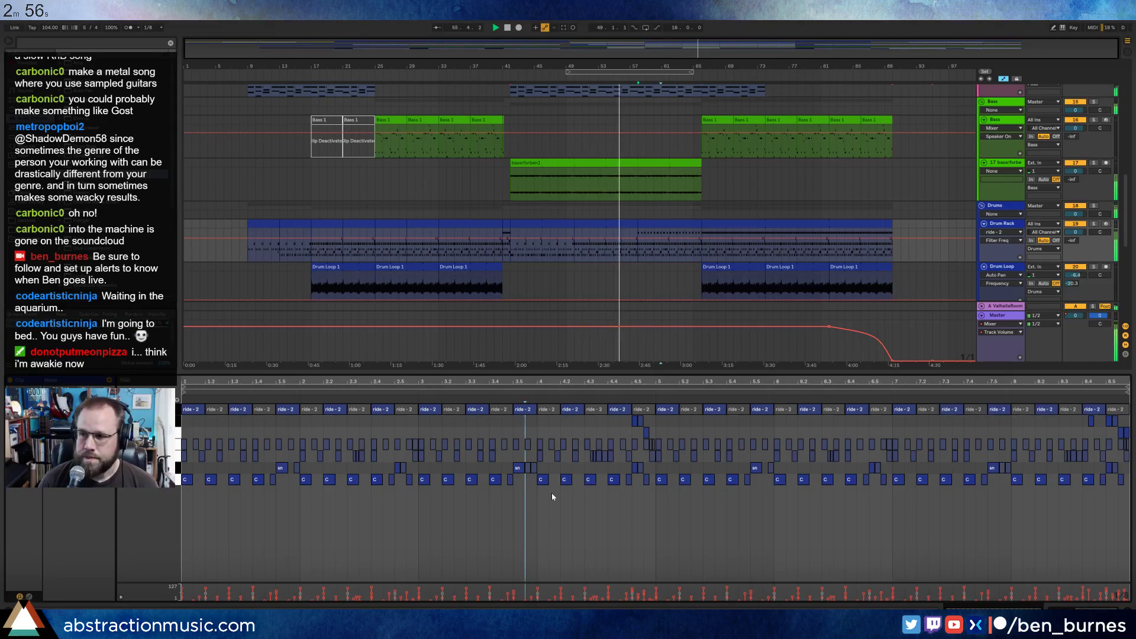
Fine-tune the low-mid and high bands of EQ Eight on the Master track.
{"action": "left_click", "coordinate": [1001, 316]}
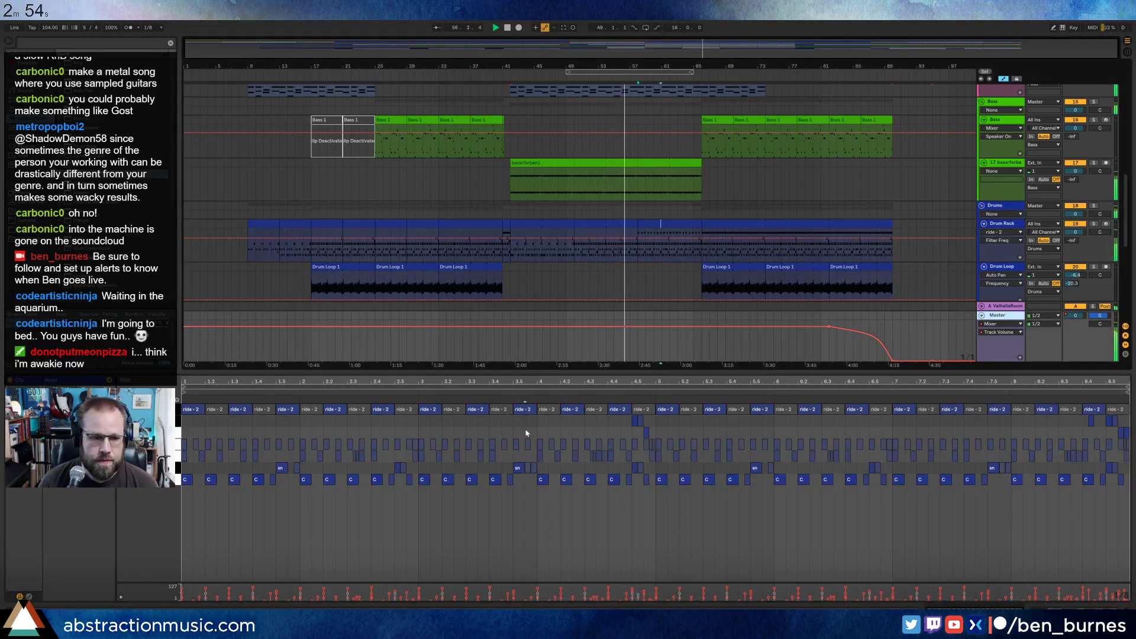
{"action": "key", "text": "shift+Tab"}
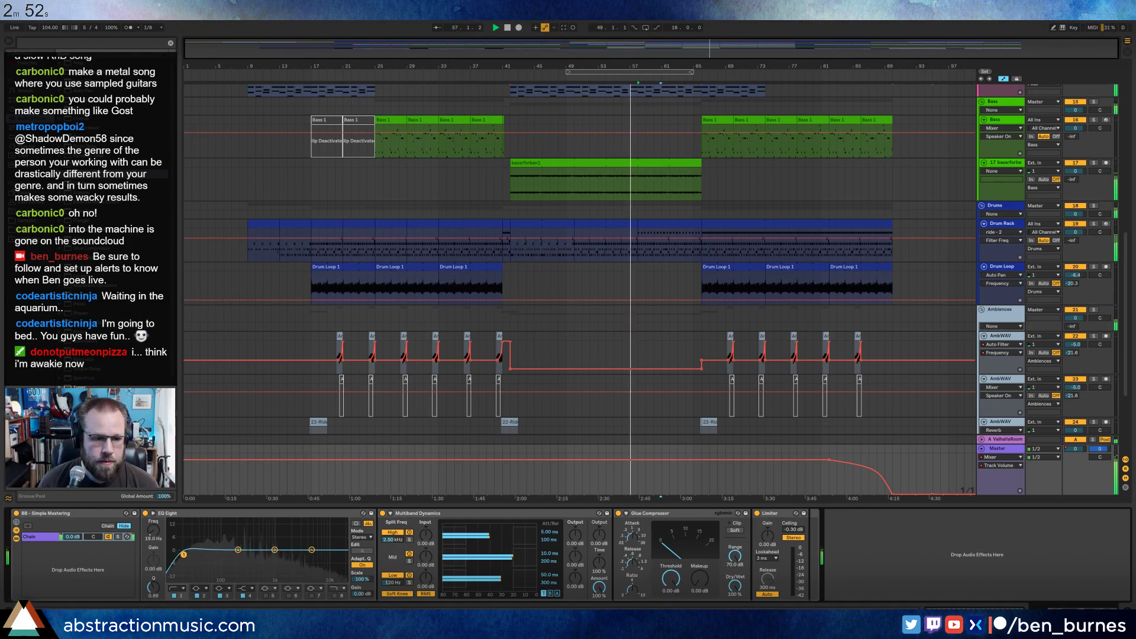
{"action": "left_click_drag", "start_coordinate": [312, 550], "coordinate": [236, 549]}
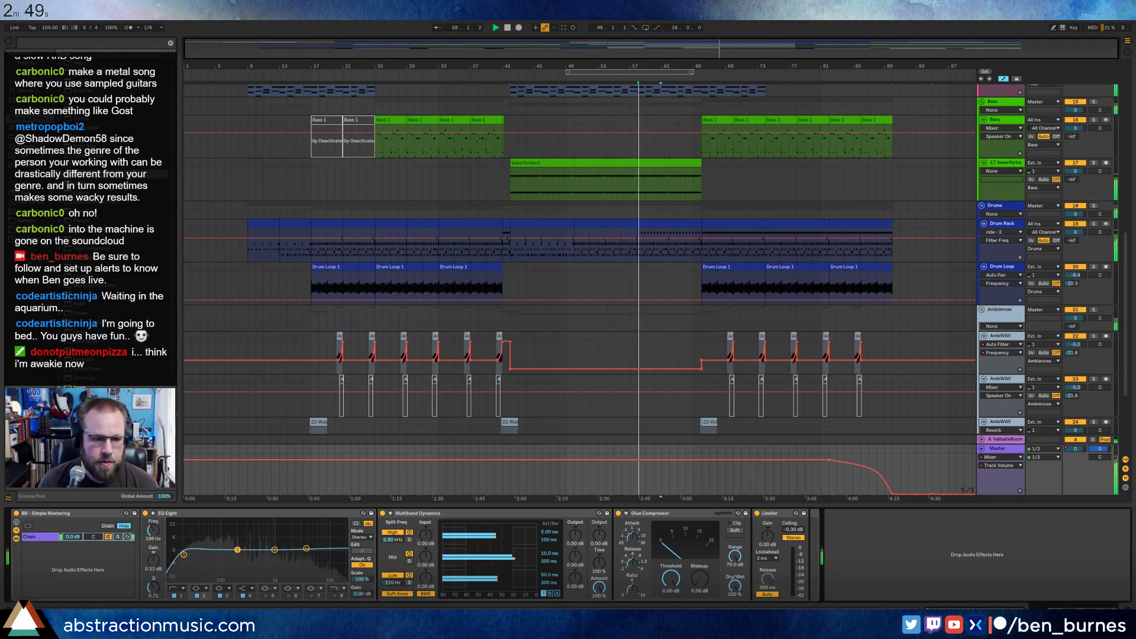
Adjust the Multiband Dynamics bands and the Glue Compressor's threshold and makeup gain on the Master track.
{"action": "left_click", "coordinate": [464, 534]}
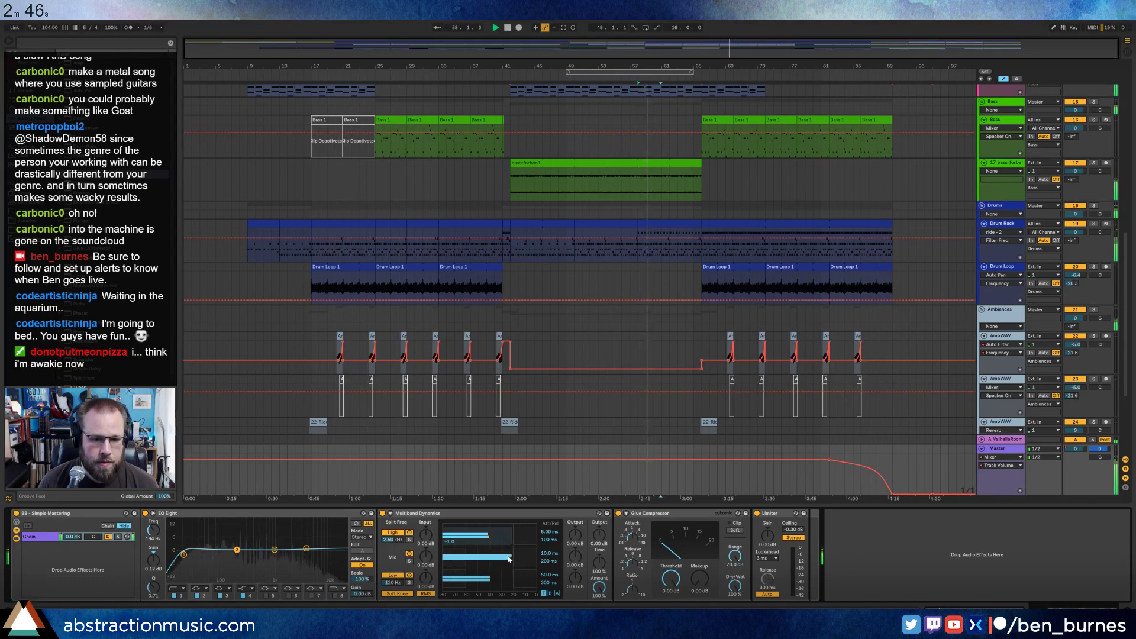
{"action": "left_click_drag", "start_coordinate": [512, 557], "coordinate": [493, 581]}
{"action": "left_click_drag", "start_coordinate": [667, 585], "coordinate": [698, 558]}
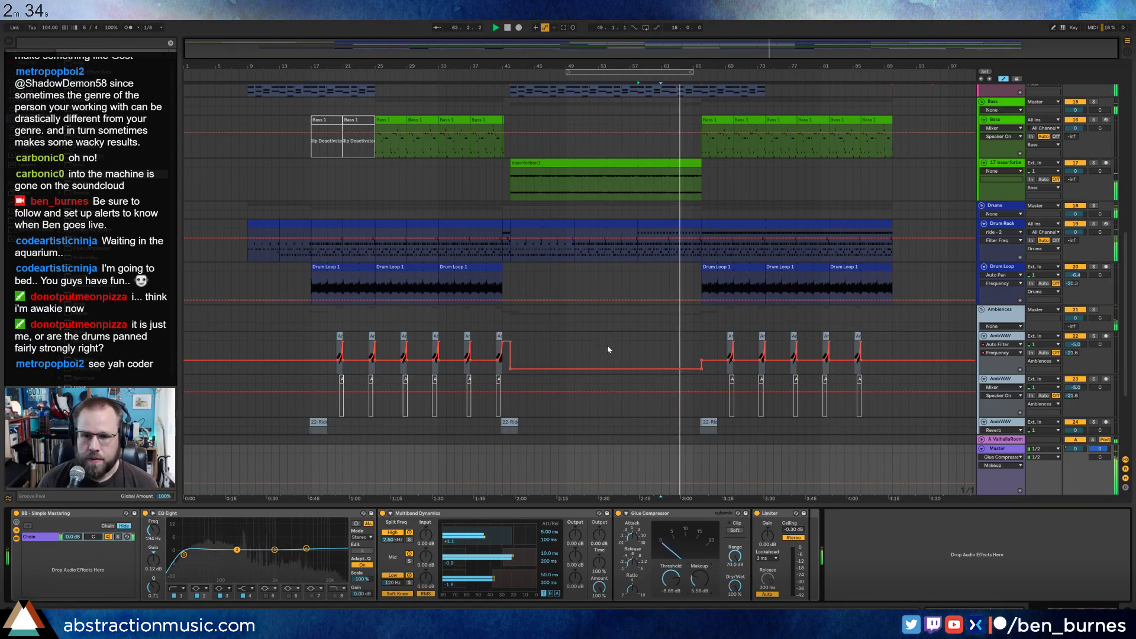
Inspect the individual Drum Rack pads for panning and listen to the Drum Rack track soloed.
{"action": "key", "text": "shift+Tab"}
{"action": "left_click", "coordinate": [793, 225]}
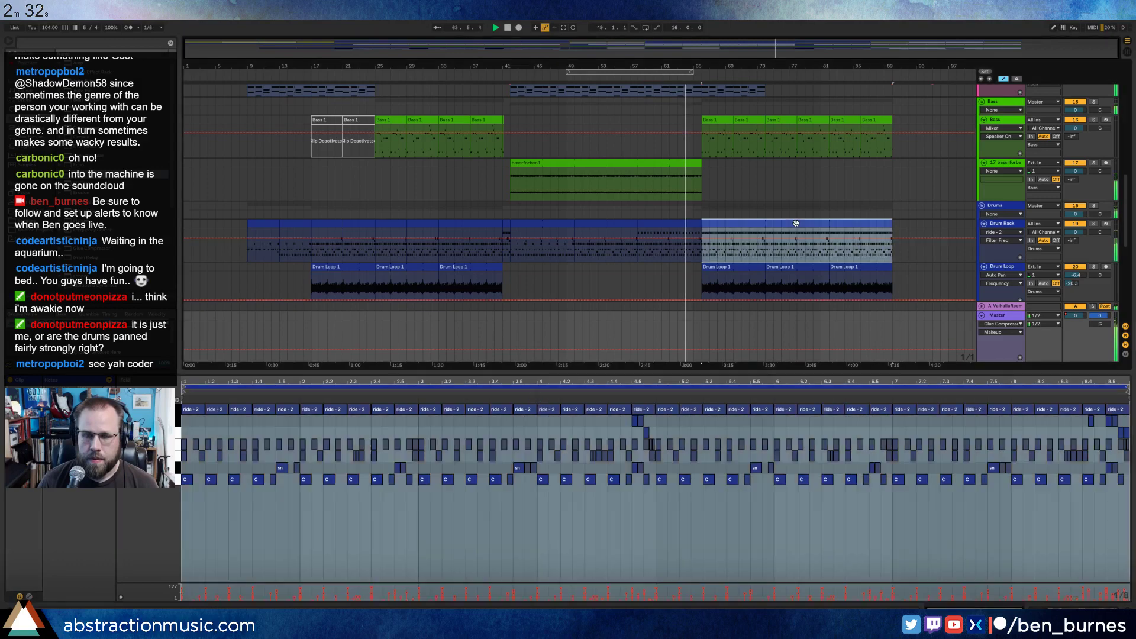
{"action": "key", "text": "shift+Tab"}
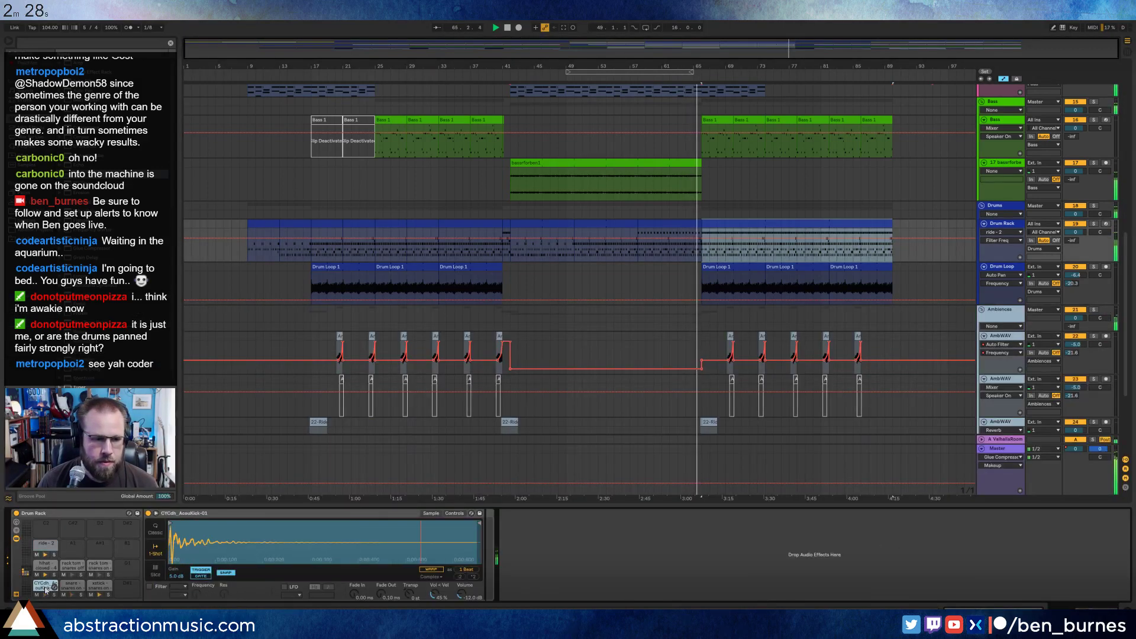
{"action": "left_click", "coordinate": [72, 585]}
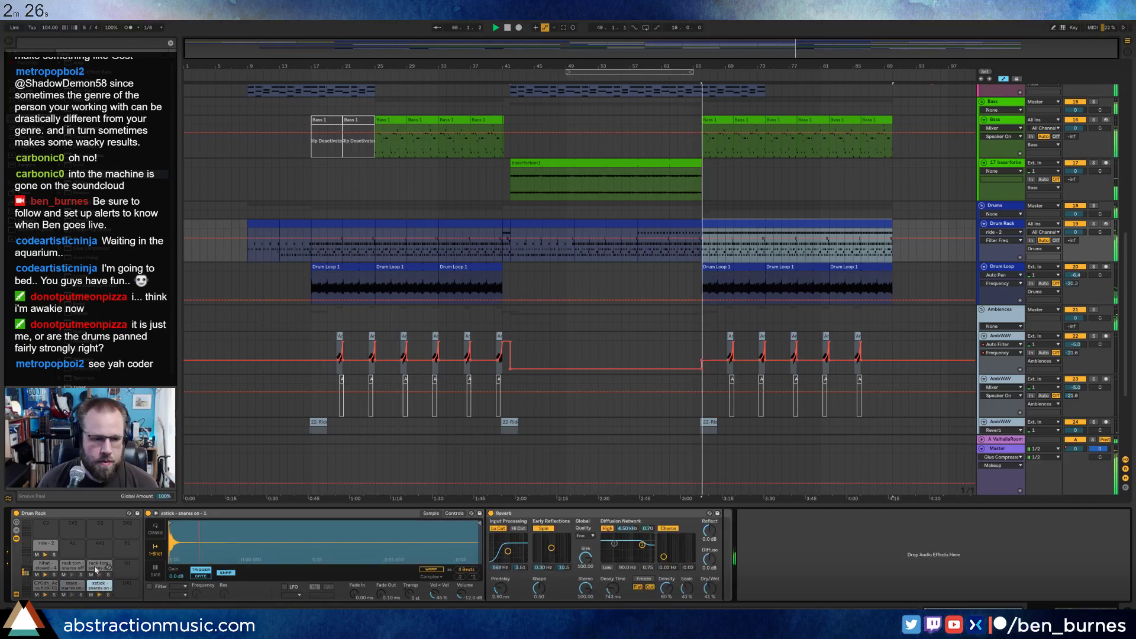
{"action": "left_click", "coordinate": [72, 565]}
{"action": "left_click", "coordinate": [43, 569]}
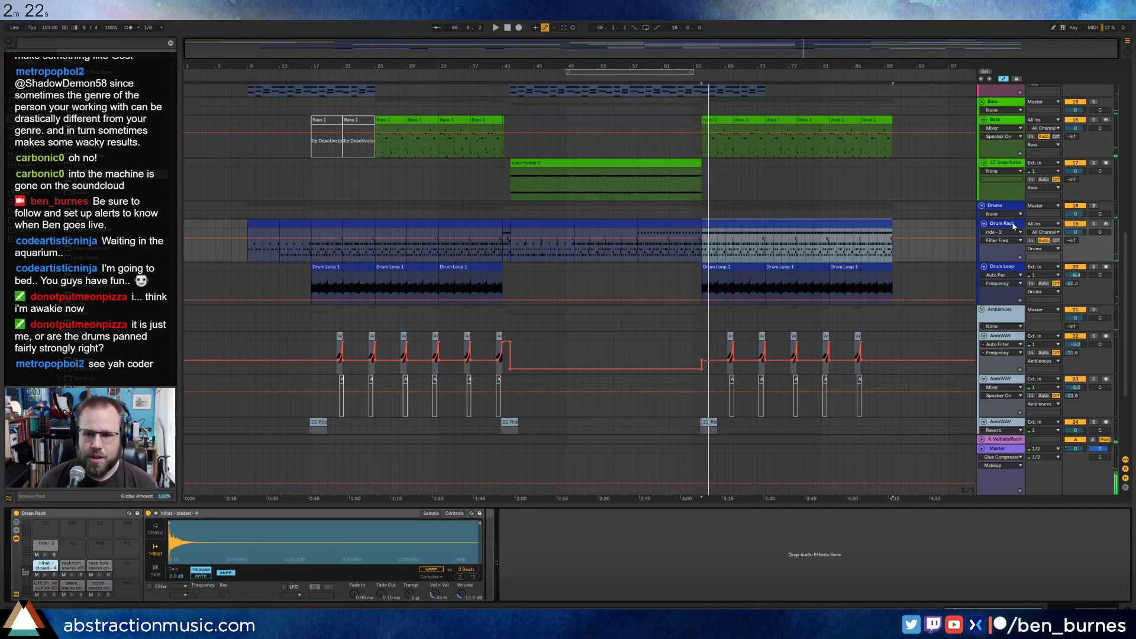
{"action": "key", "text": "space"}
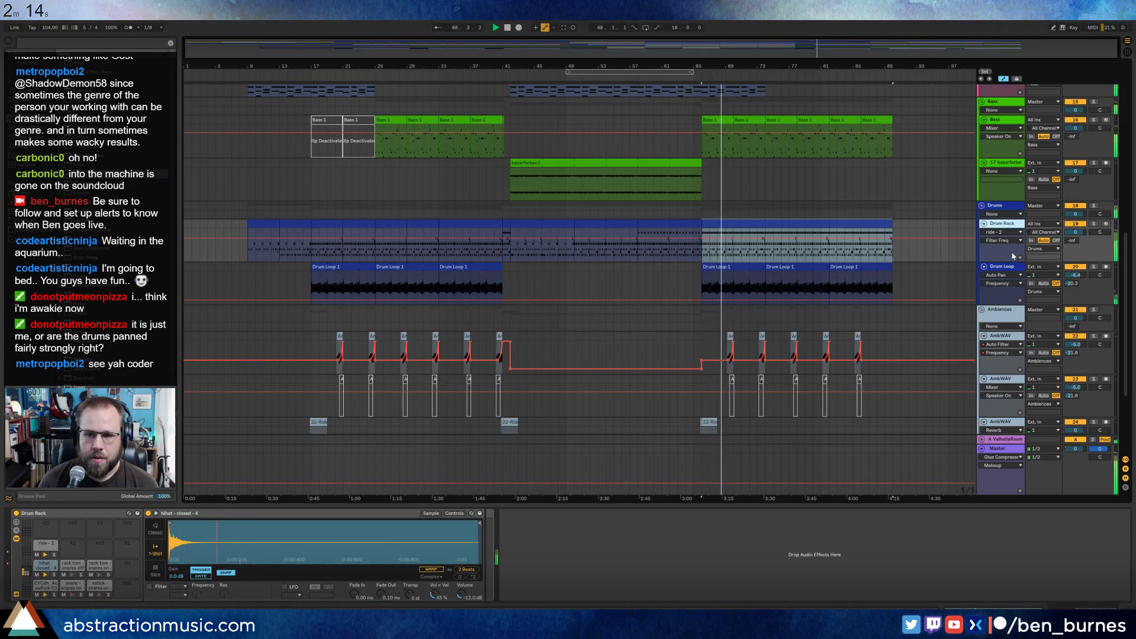
{"action": "left_click", "coordinate": [1093, 225]}
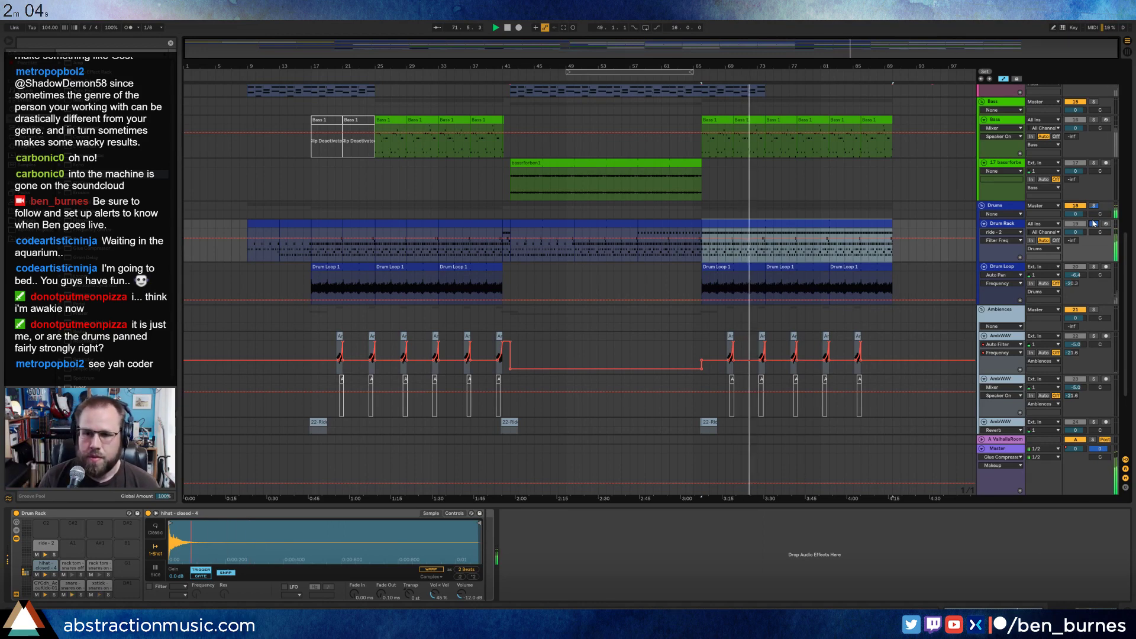
{"action": "left_click", "coordinate": [1093, 224]}
Review the tracks during playback, including the long waves clip on the ambience track between bars 42 and 66.
{"action": "scroll", "coordinate": [999, 219], "scroll_direction": "up", "scroll_amount": 6}
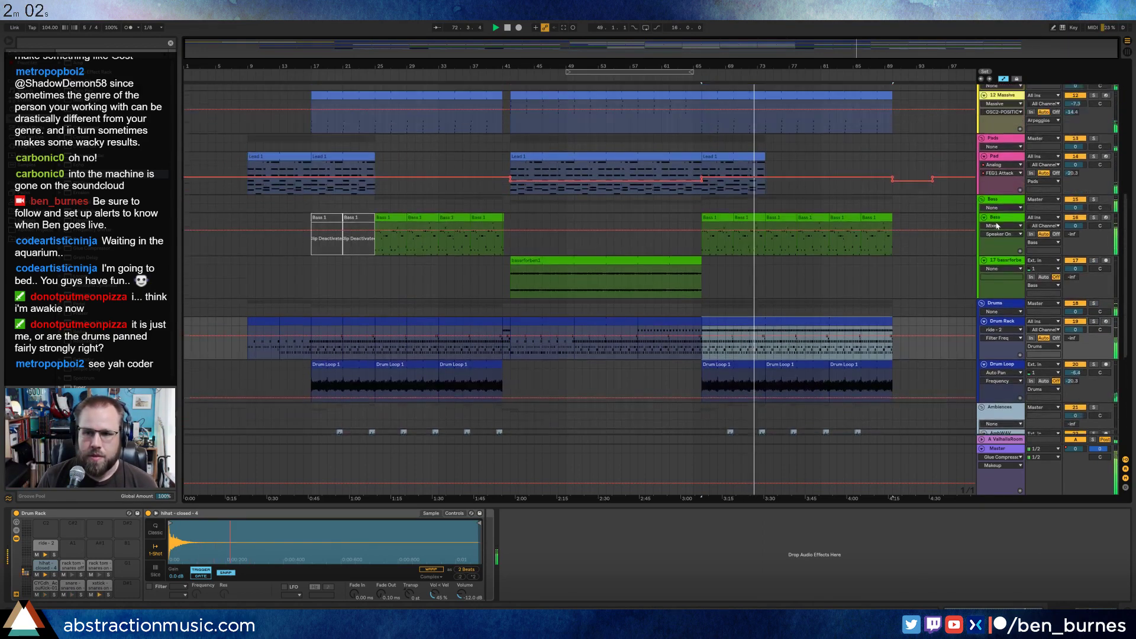
{"action": "scroll", "coordinate": [999, 218], "scroll_direction": "down", "scroll_amount": 9}
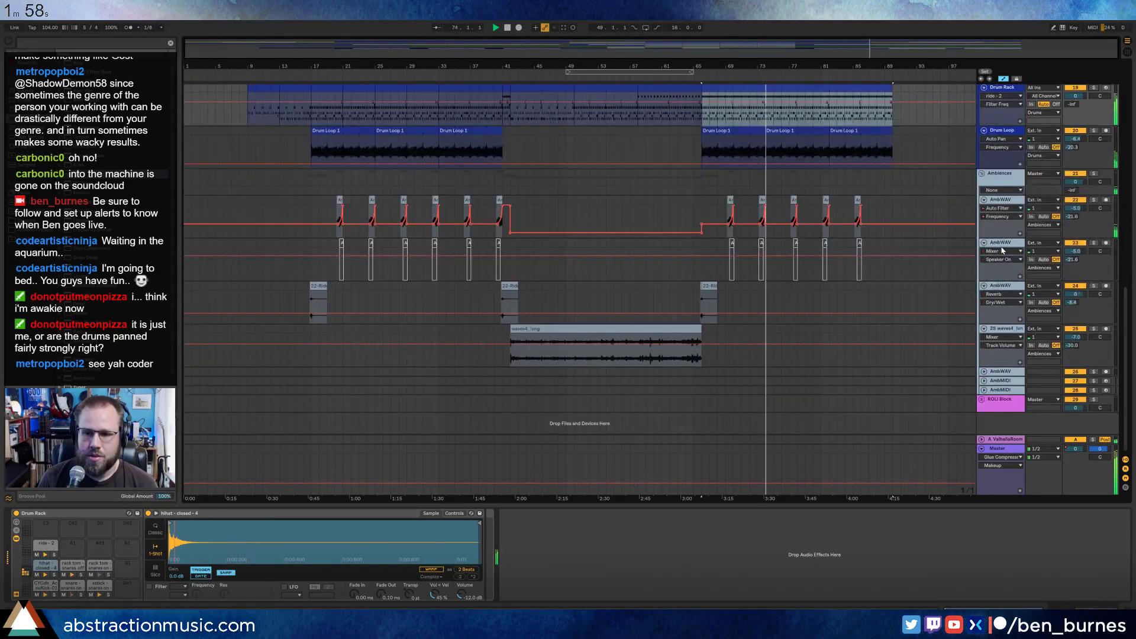
{"action": "scroll", "coordinate": [1003, 242], "scroll_direction": "up", "scroll_amount": 2}
{"action": "scroll", "coordinate": [1003, 244], "scroll_direction": "up", "scroll_amount": 3}
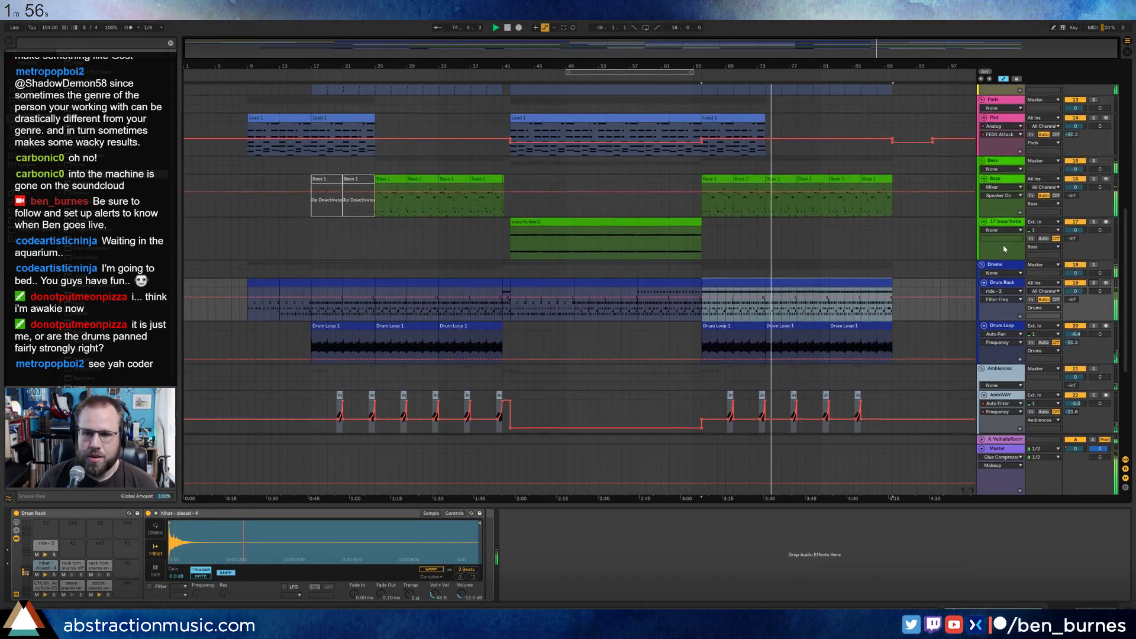
{"action": "scroll", "coordinate": [1003, 244], "scroll_direction": "down", "scroll_amount": 8}
{"action": "left_click", "coordinate": [667, 342]}
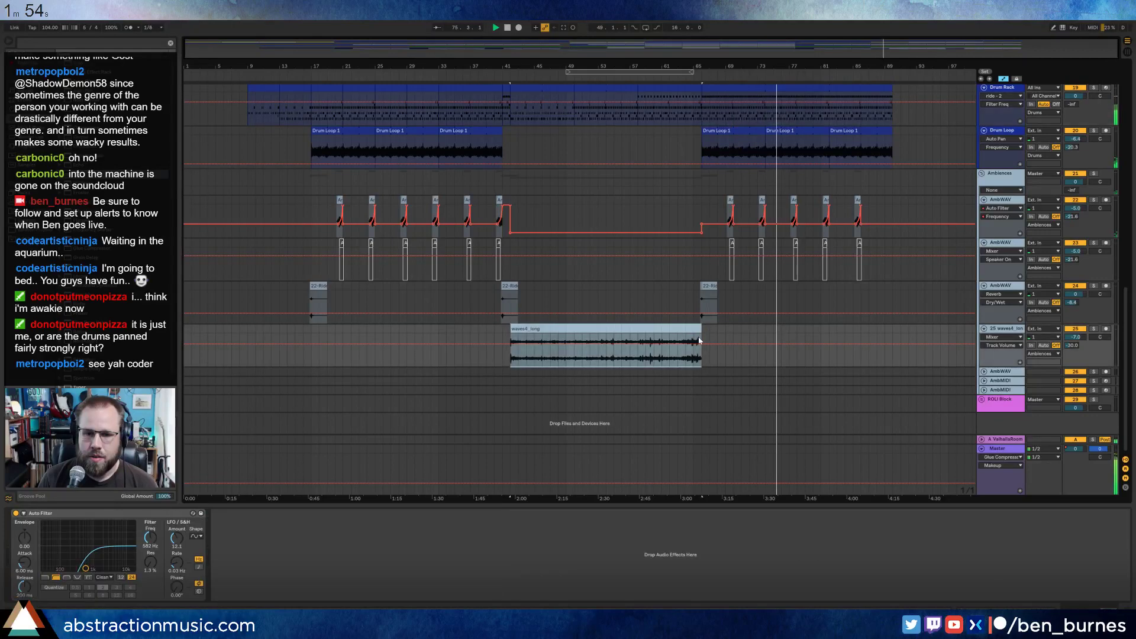
{"action": "scroll", "coordinate": [800, 293], "scroll_direction": "up", "scroll_amount": 2}
{"action": "scroll", "coordinate": [800, 289], "scroll_direction": "up", "scroll_amount": 15}
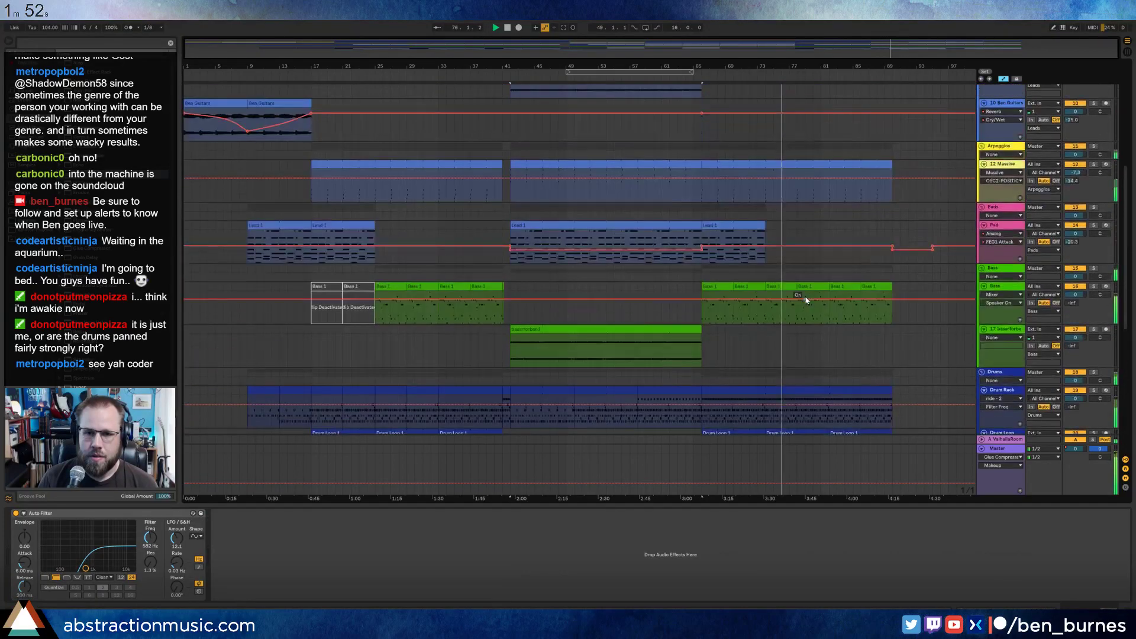
Open the Kontakt 5 clip starting at bar 65, check one of its MIDI controller envelopes and play the clip.
{"action": "scroll", "coordinate": [803, 291], "scroll_direction": "up", "scroll_amount": 2}
{"action": "left_click", "coordinate": [715, 204]}
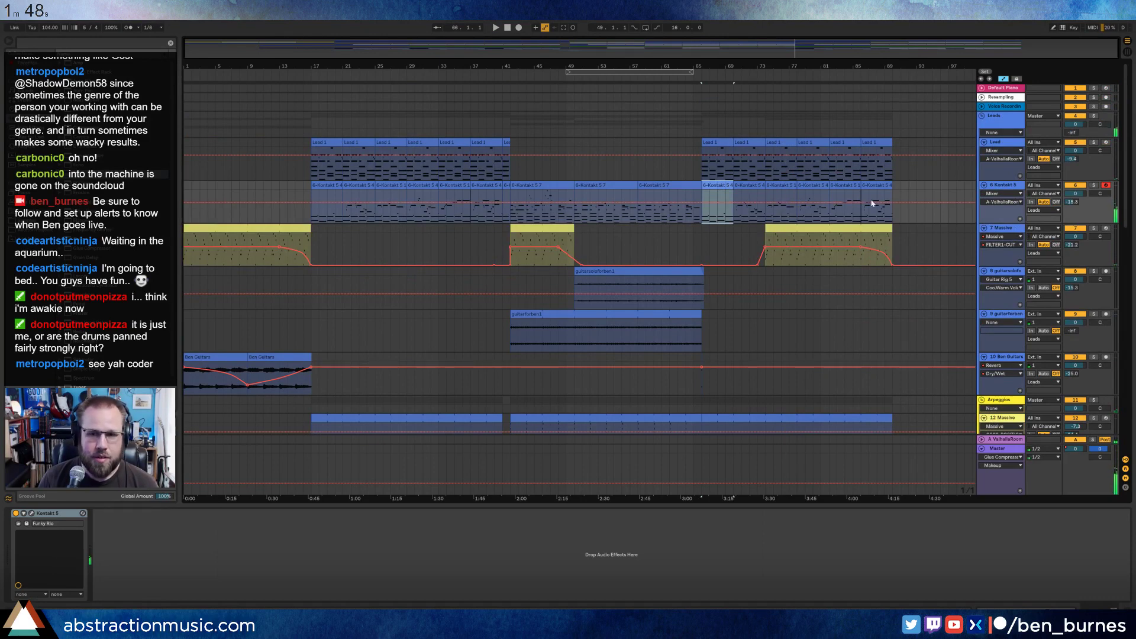
{"action": "double_click", "coordinate": [719, 185]}
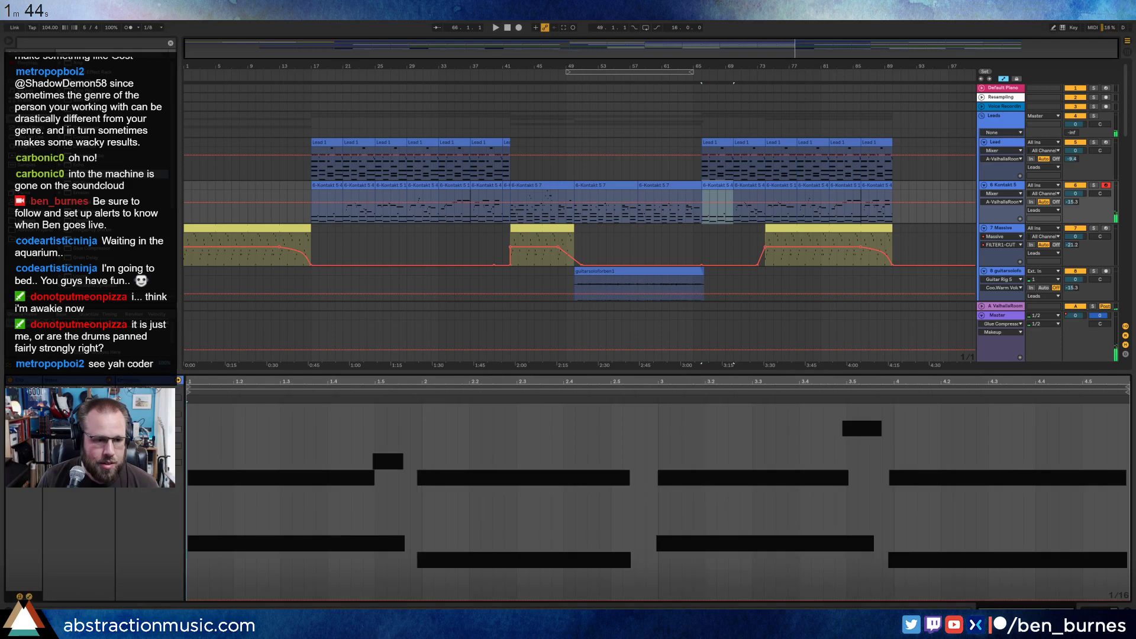
{"action": "left_click", "coordinate": [149, 400]}
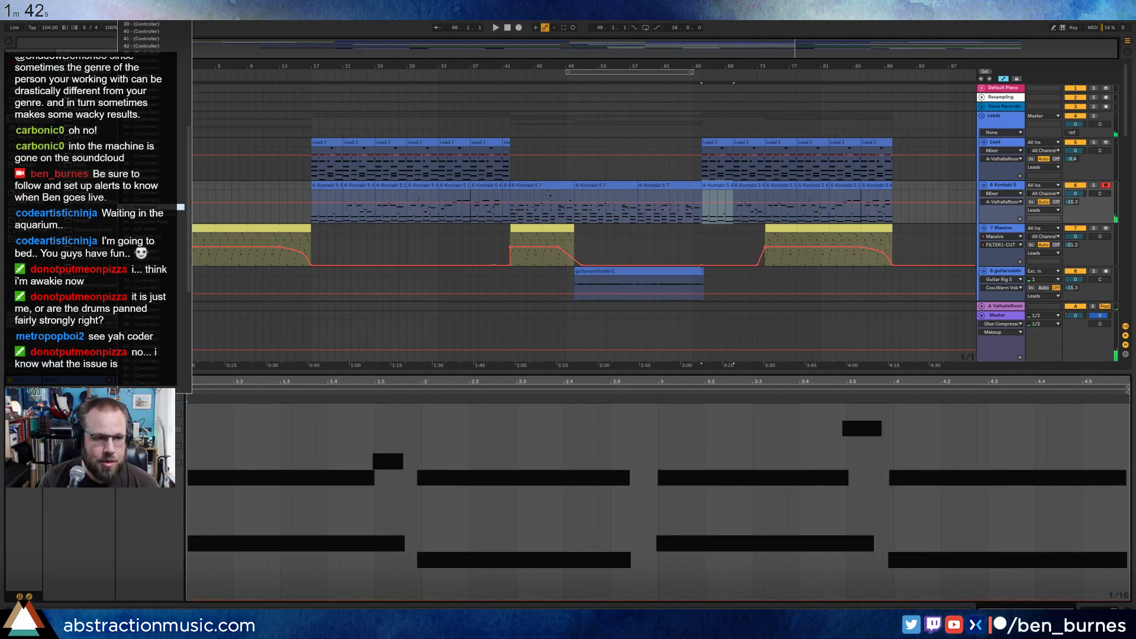
{"action": "left_click", "coordinate": [149, 207]}
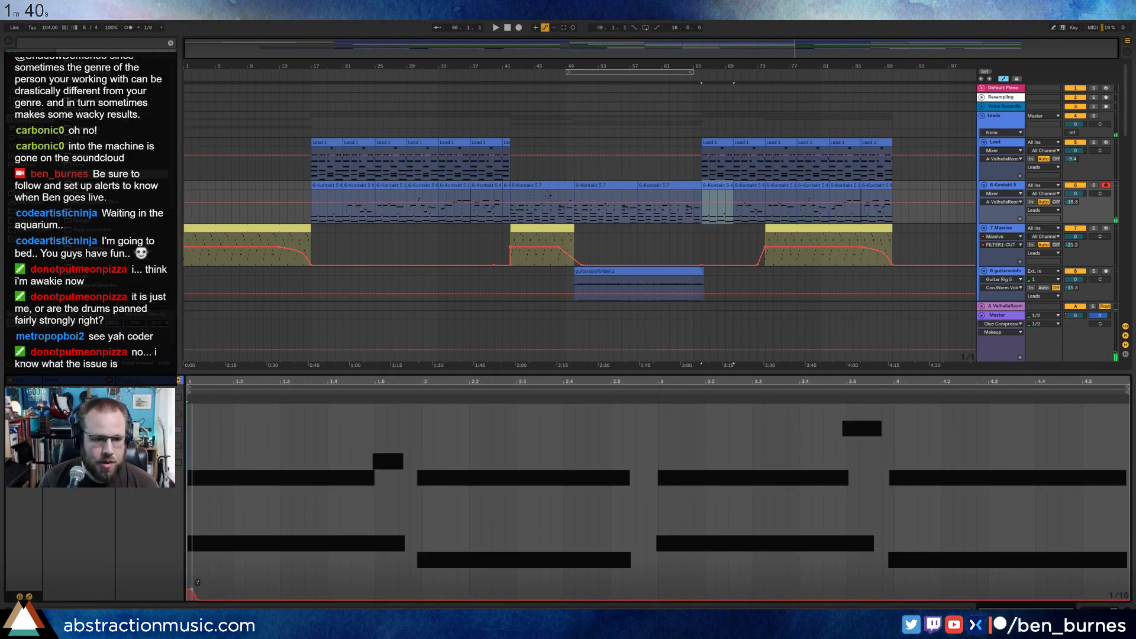
{"action": "key", "text": "space"}
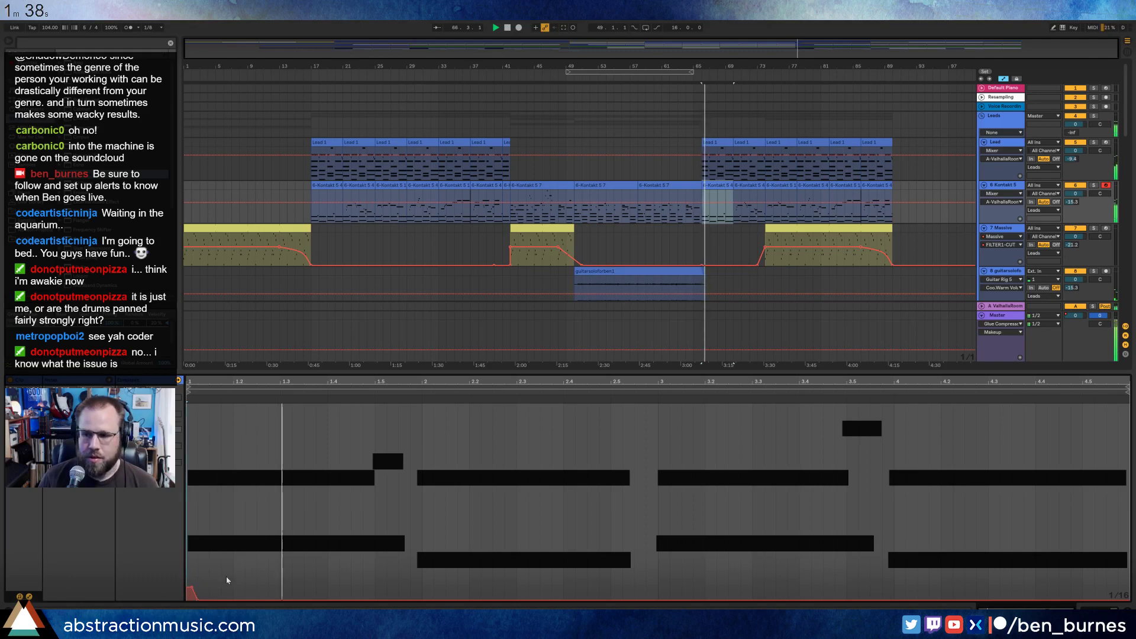
{"action": "key", "text": "shift+Tab"}
Lower the volume of the first AmbWAV track in the Ambiences group.
{"action": "scroll", "coordinate": [761, 271], "scroll_direction": "down", "scroll_amount": 5}
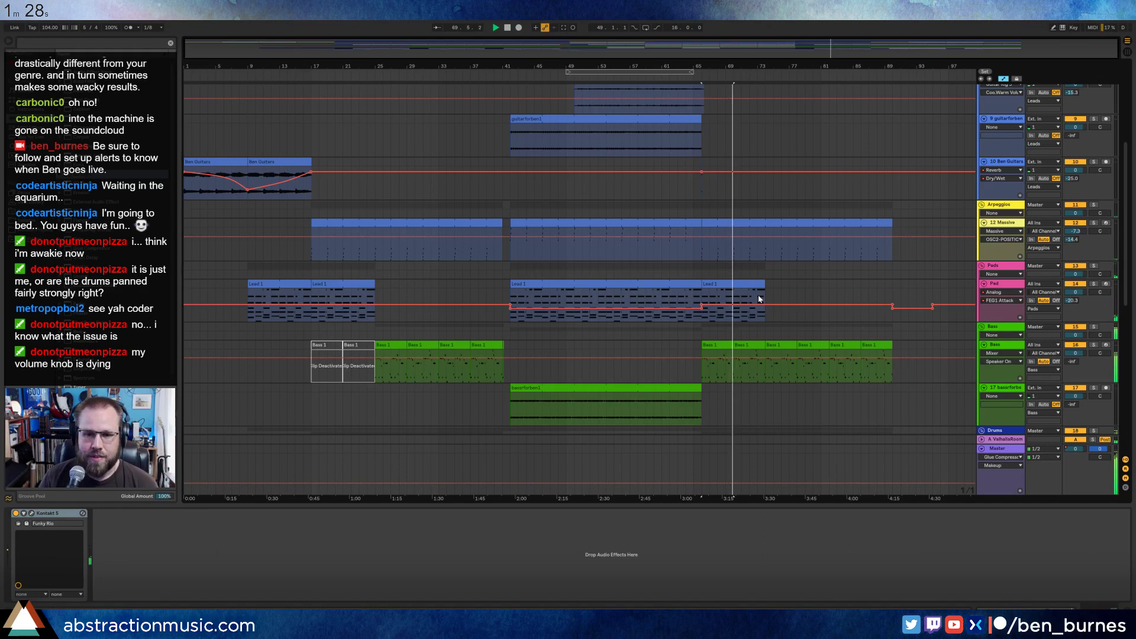
{"action": "scroll", "coordinate": [748, 319], "scroll_direction": "down", "scroll_amount": 5}
{"action": "scroll", "coordinate": [746, 356], "scroll_direction": "down", "scroll_amount": 4}
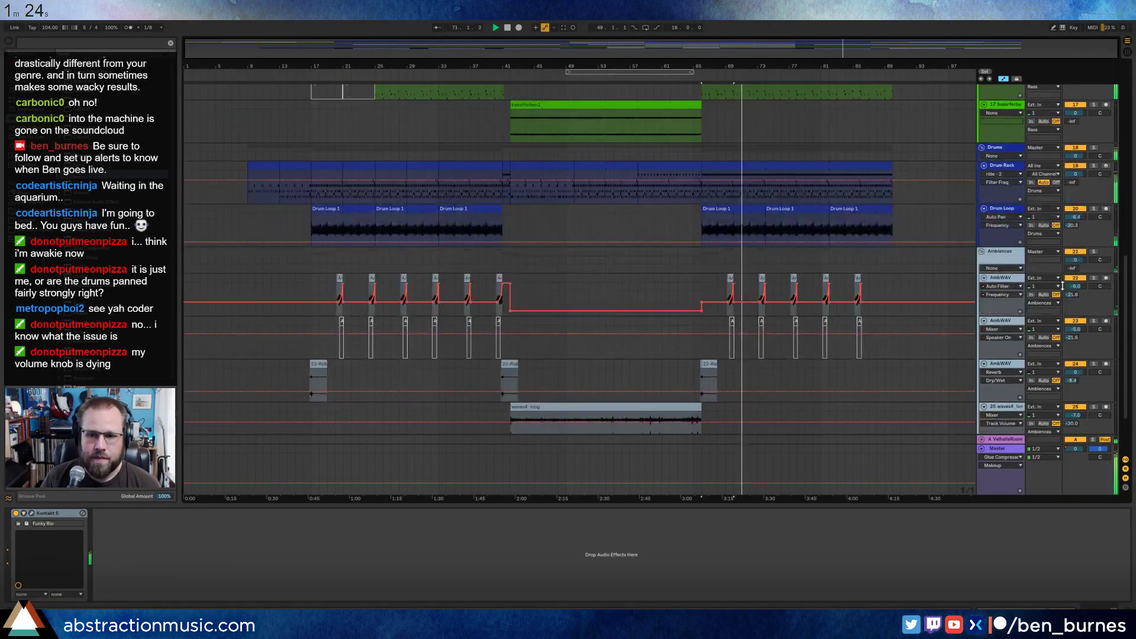
{"action": "left_click_drag", "start_coordinate": [1075, 286], "coordinate": [1074, 299]}
{"action": "left_click", "coordinate": [869, 284]}
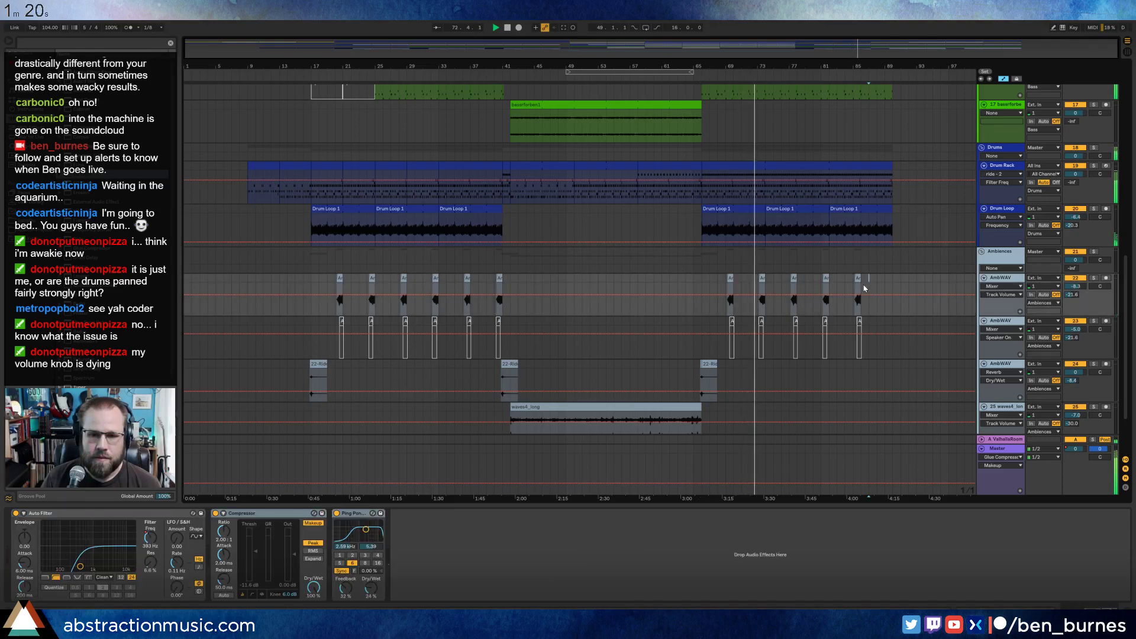
On the second AmbWAV track, delete the first section's deactivated clips, keeping and reactivating only the one near bar 25.
{"action": "left_click", "coordinate": [761, 324]}
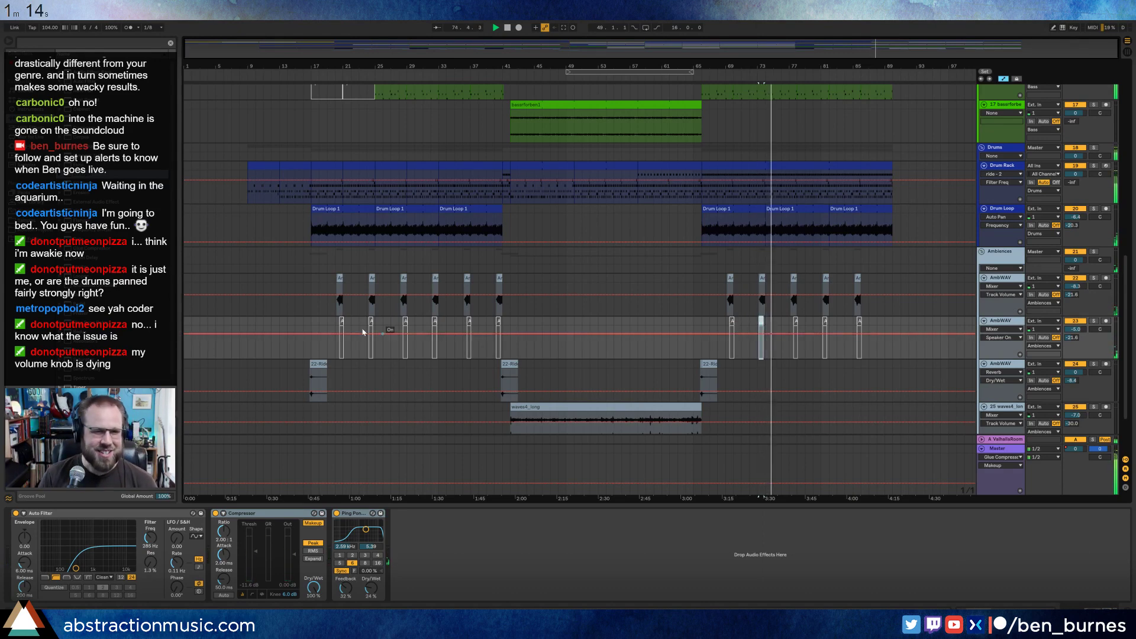
{"action": "left_click", "coordinate": [341, 323]}
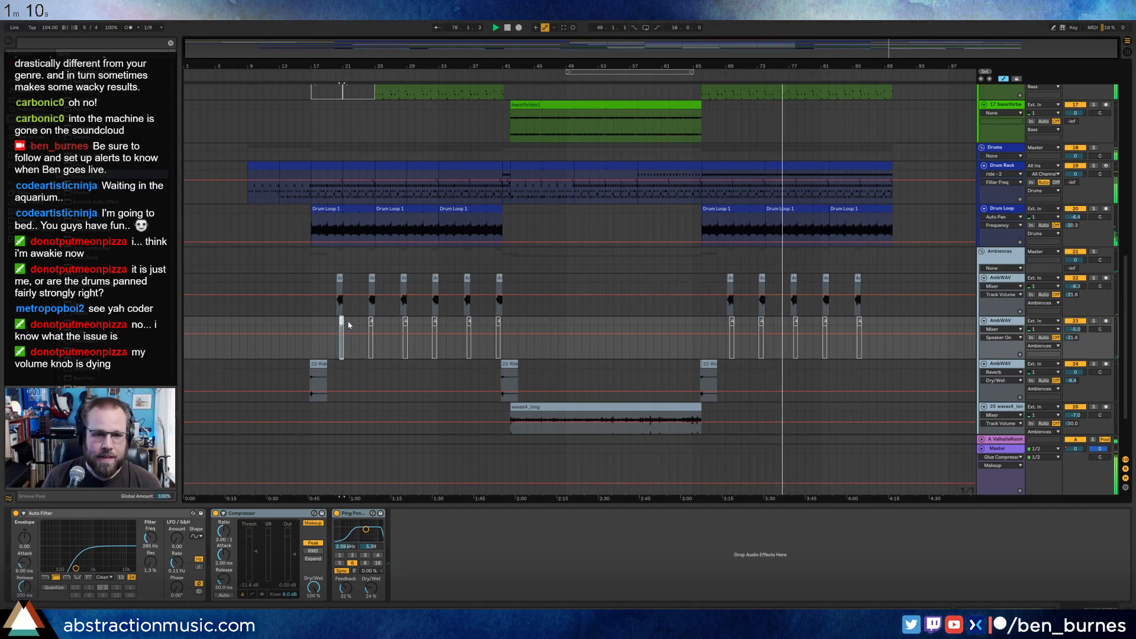
{"action": "mouse_move", "coordinate": [341, 323]}
{"action": "left_mouse_down"}
{"action": "mouse_move", "coordinate": [370, 323]}
{"action": "mouse_move", "coordinate": [341, 322]}
{"action": "mouse_move", "coordinate": [356, 323]}
{"action": "left_mouse_up"}
{"action": "key", "text": "ctrl+z"}
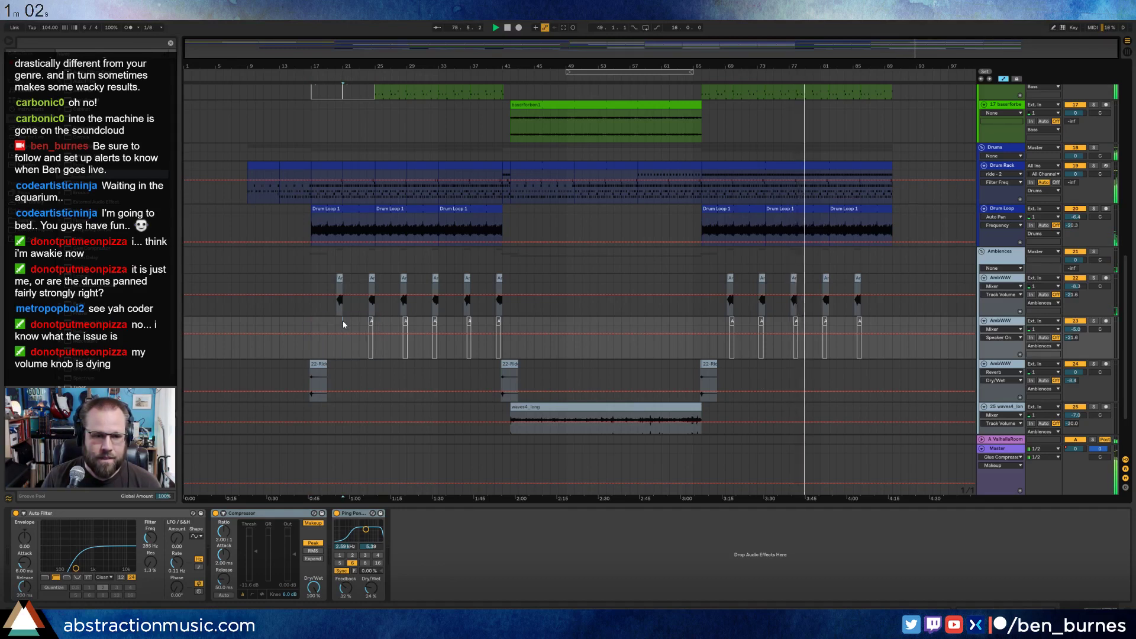
{"action": "left_click", "coordinate": [373, 332]}
{"action": "left_click_drag", "start_coordinate": [391, 335], "coordinate": [519, 334]}
Delete the second section's deactivated clips on the second AmbWAV track, keeping and reactivating only the one at bar 73.
{"action": "left_click", "coordinate": [728, 329]}
{"action": "key", "text": "Delete"}
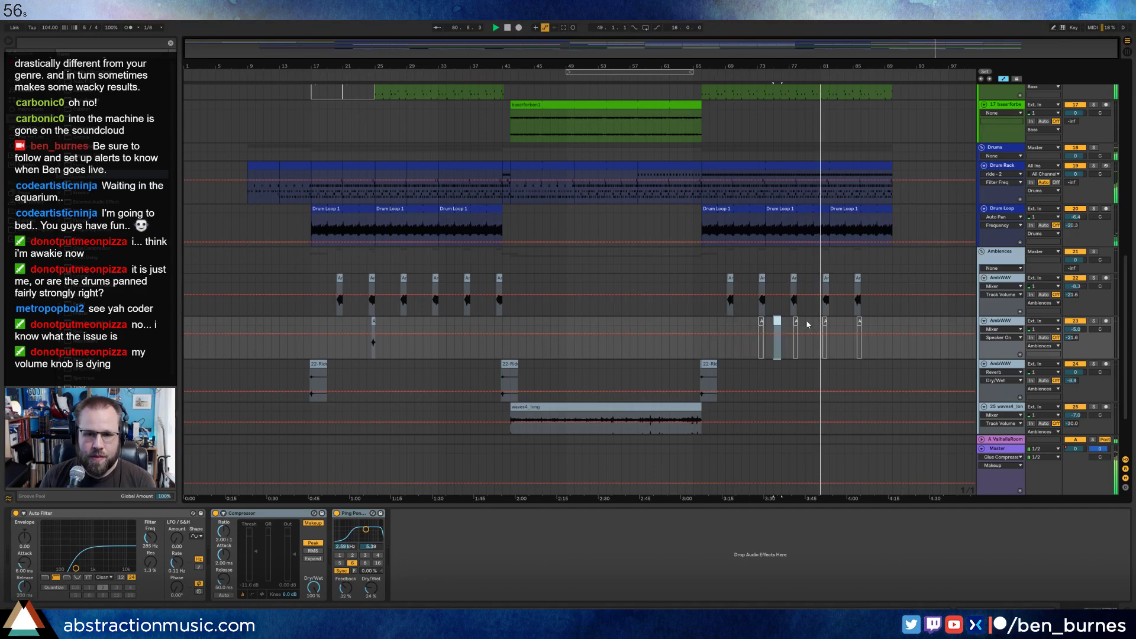
{"action": "left_click_drag", "start_coordinate": [774, 330], "coordinate": [868, 323]}
{"action": "key", "text": "Delete"}
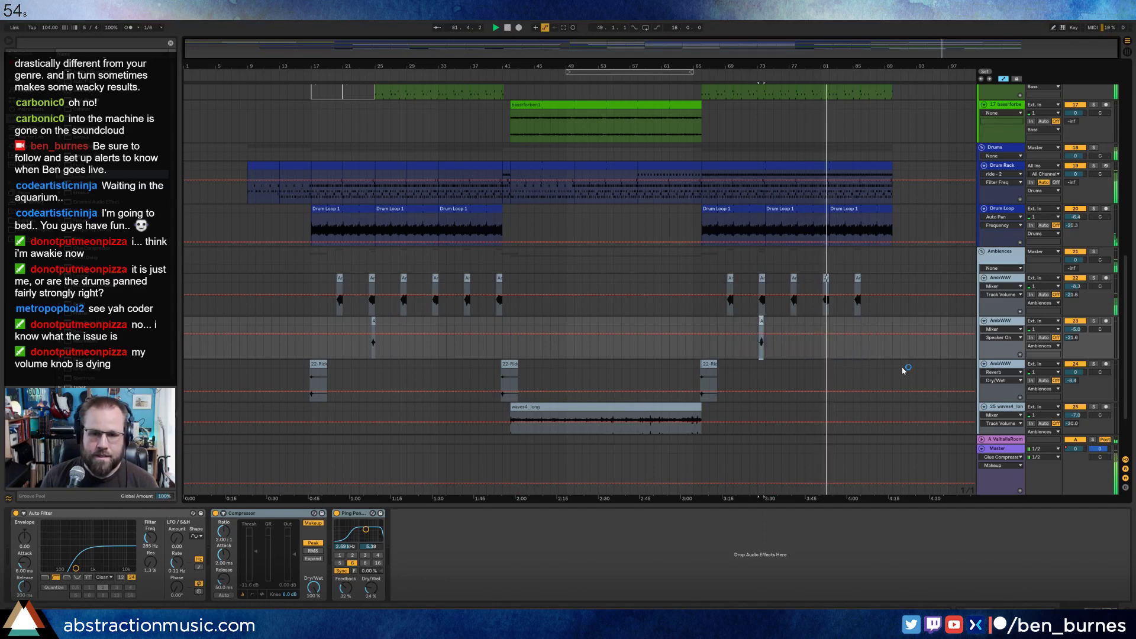
{"action": "key", "text": "shift+Tab"}
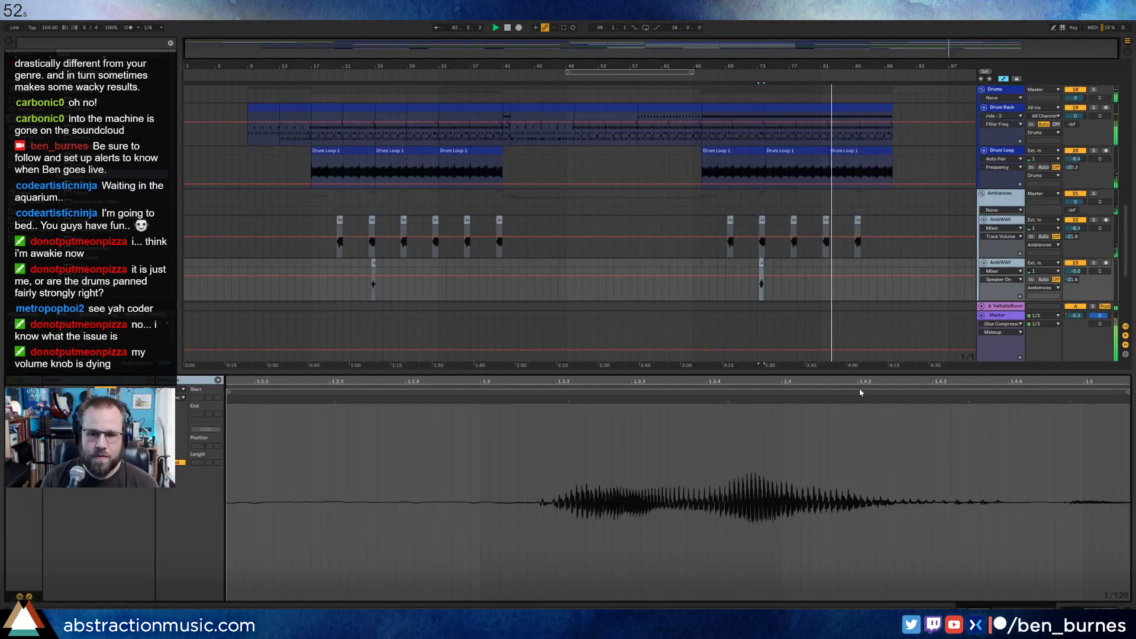
{"action": "key", "text": "shift+Tab"}
Delete the leftover FEG1 Attack automation on the Pad track after the song's end, around bars 87 to 97.
{"action": "scroll", "coordinate": [804, 360], "scroll_direction": "up", "scroll_amount": 5}
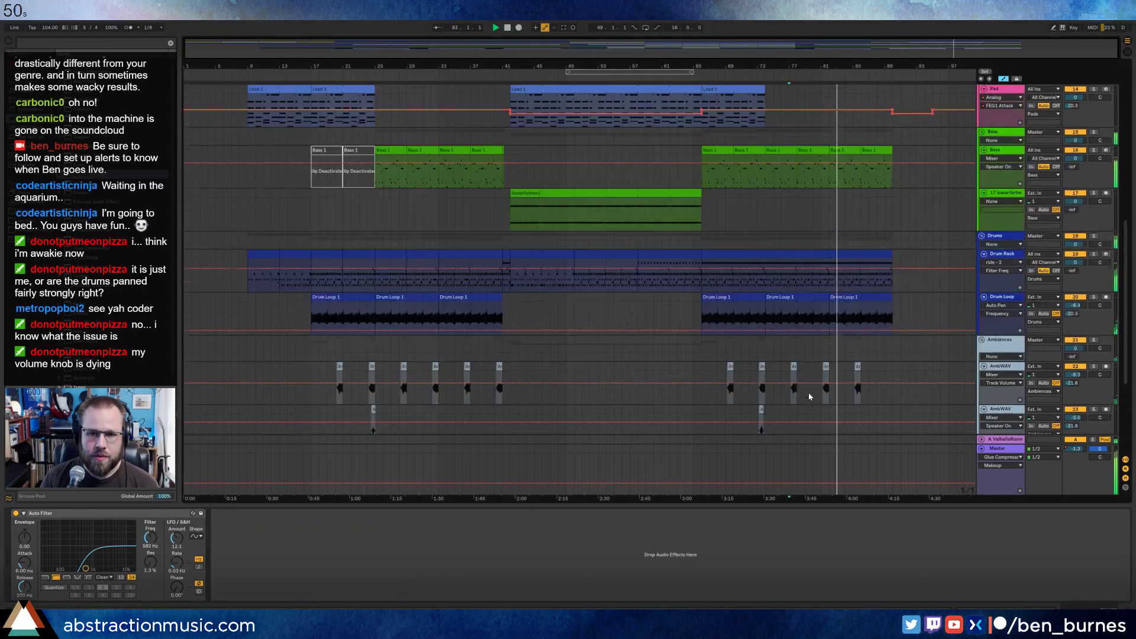
{"action": "scroll", "coordinate": [809, 396], "scroll_direction": "up", "scroll_amount": 6}
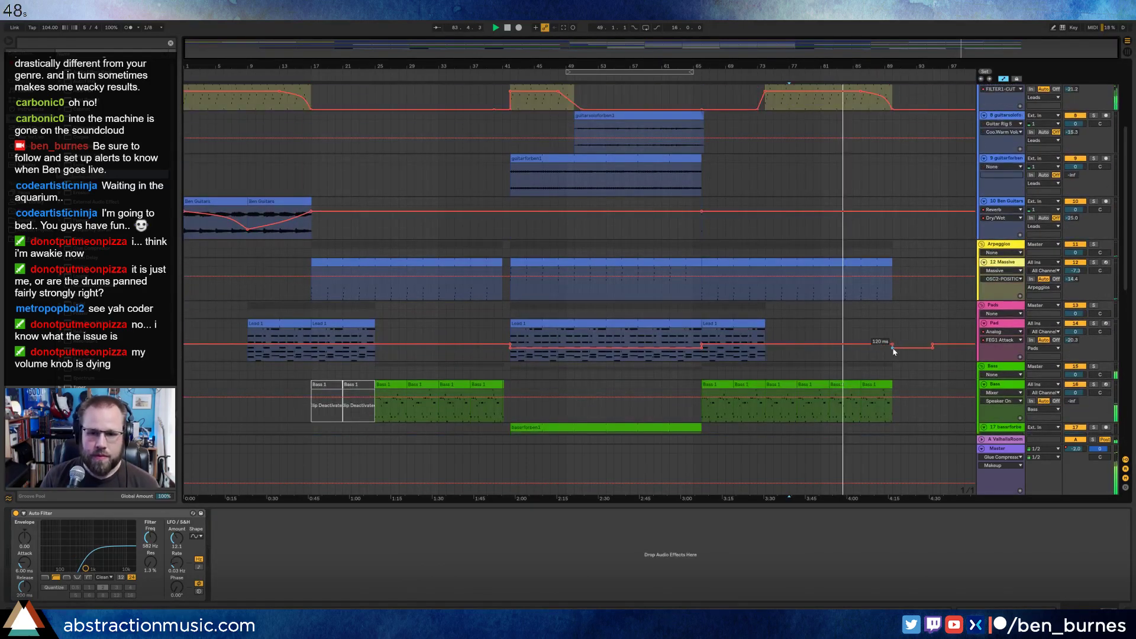
{"action": "left_click_drag", "start_coordinate": [881, 325], "coordinate": [942, 341]}
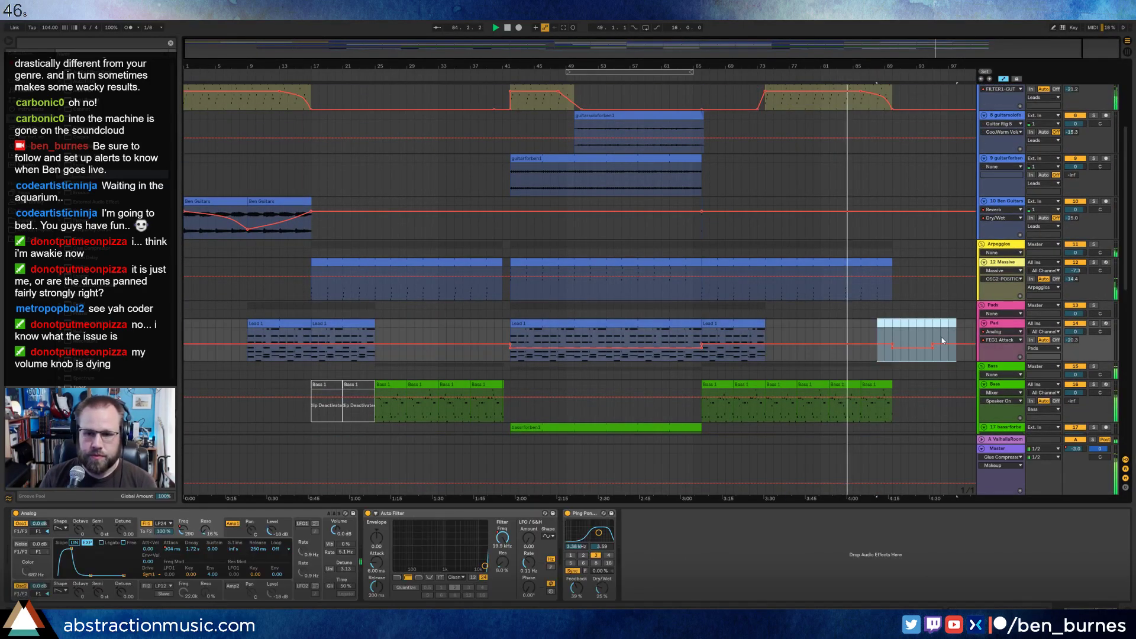
{"action": "left_click", "coordinate": [868, 340]}
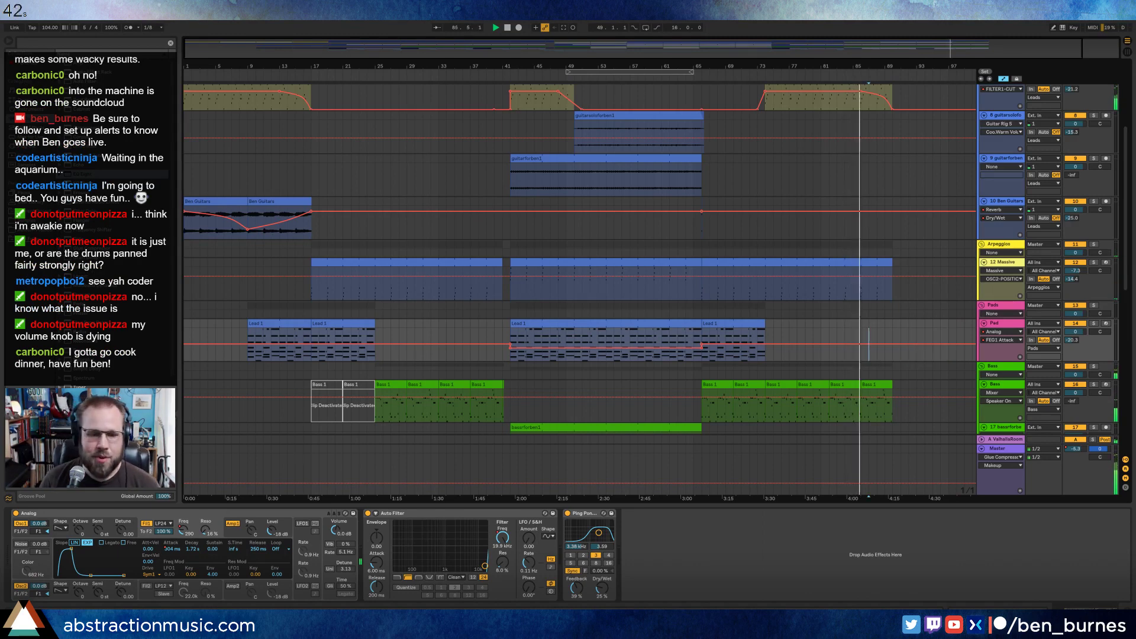
Switch to the browser to stop the Google countdown timer, and return to Ableton Live.
{"action": "key", "text": "alt+Tab"}
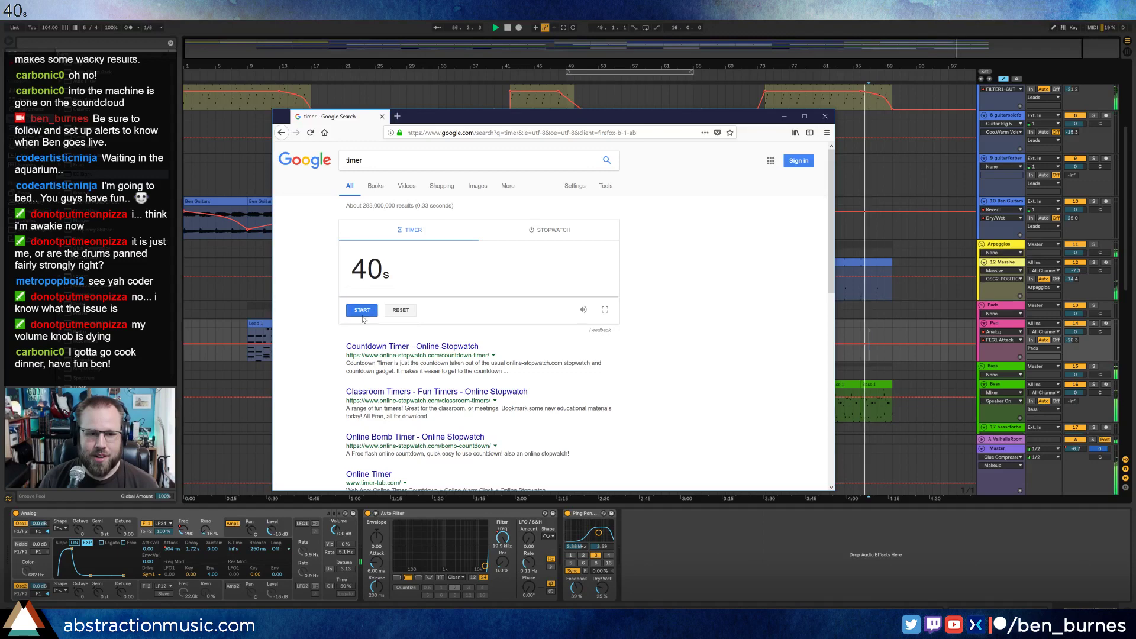
{"action": "key", "text": "alt+Tab"}
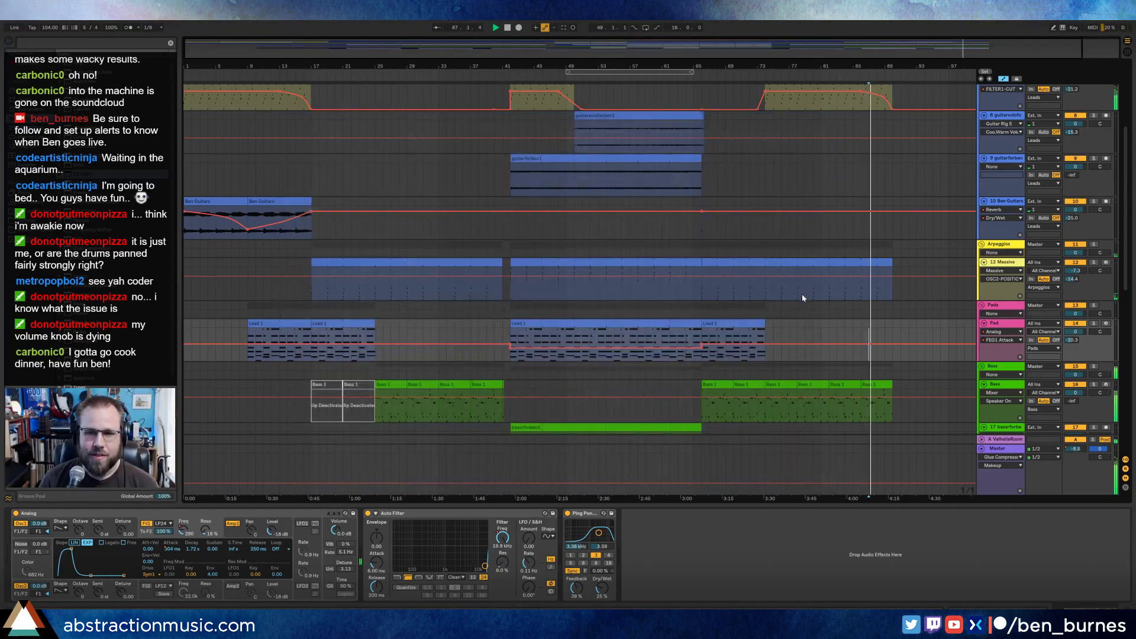
Open the last Kontakt 5 clip and lower the upper long note at the start of bar 4 by two semitones.
{"action": "scroll", "coordinate": [800, 323], "scroll_direction": "up", "scroll_amount": 3}
{"action": "scroll", "coordinate": [800, 322], "scroll_direction": "up", "scroll_amount": 2}
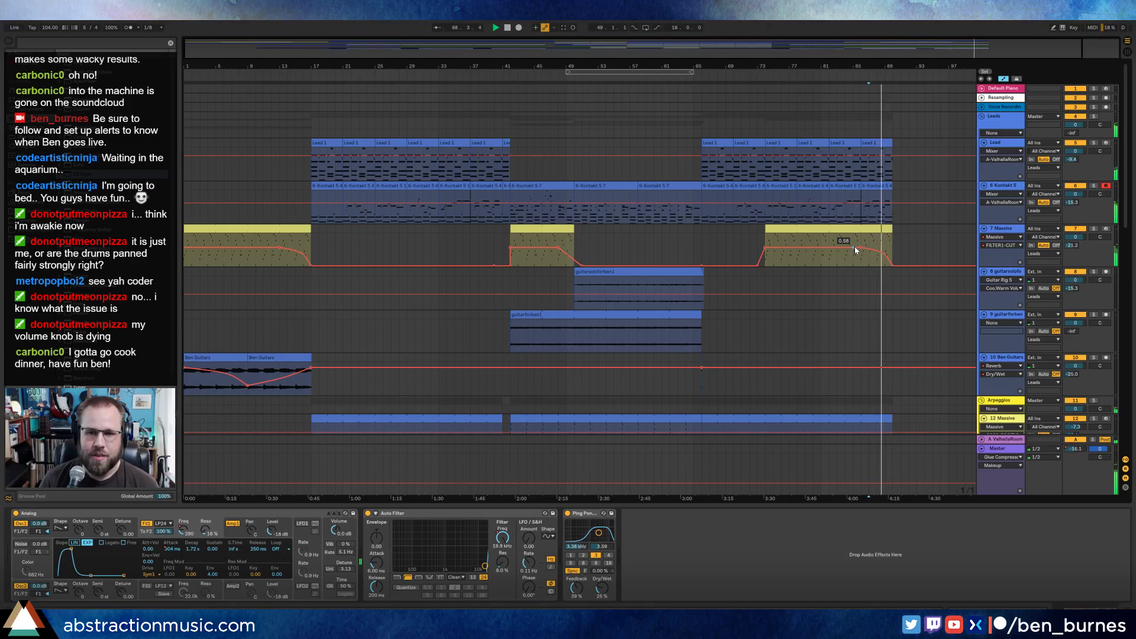
{"action": "double_click", "coordinate": [879, 186]}
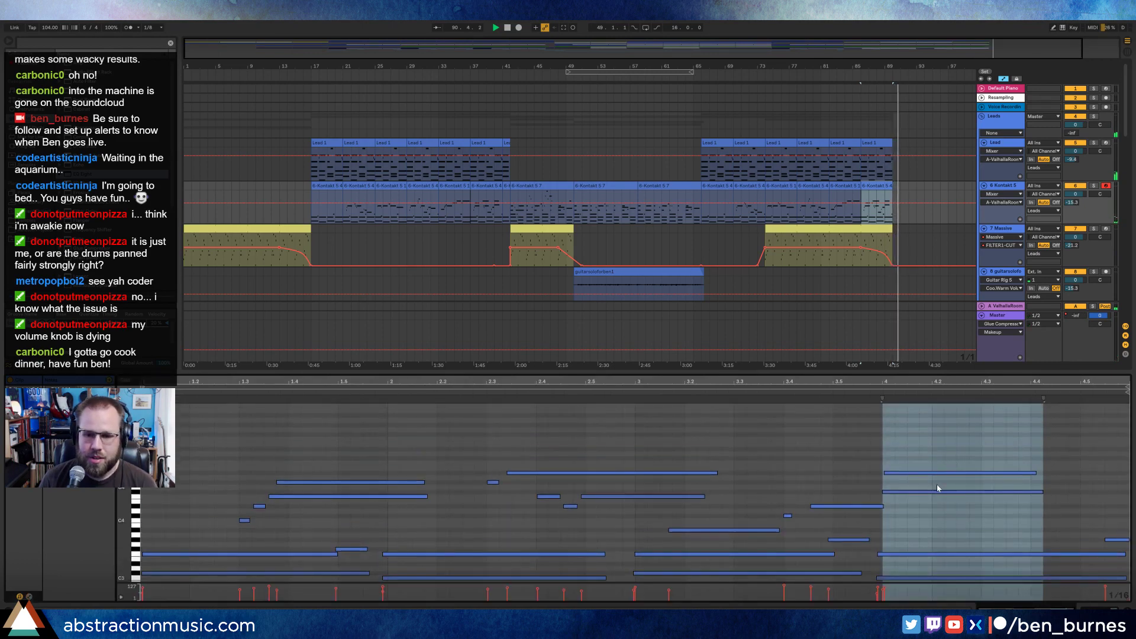
{"action": "left_click", "coordinate": [942, 473]}
{"action": "key", "text": "Down"}
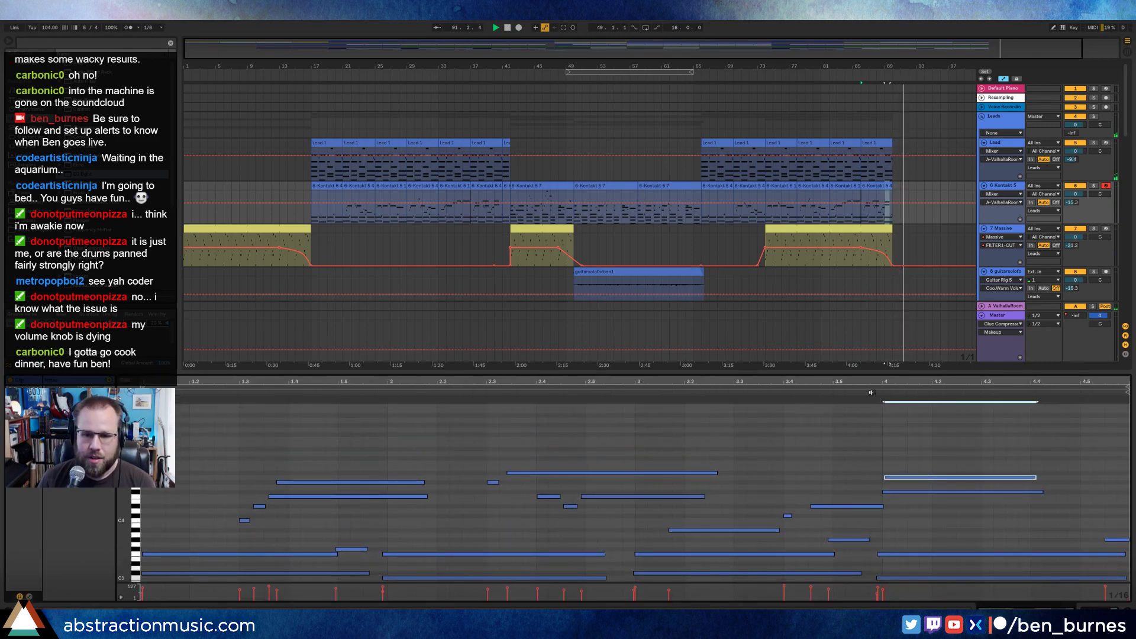
{"action": "key", "text": "Down"}
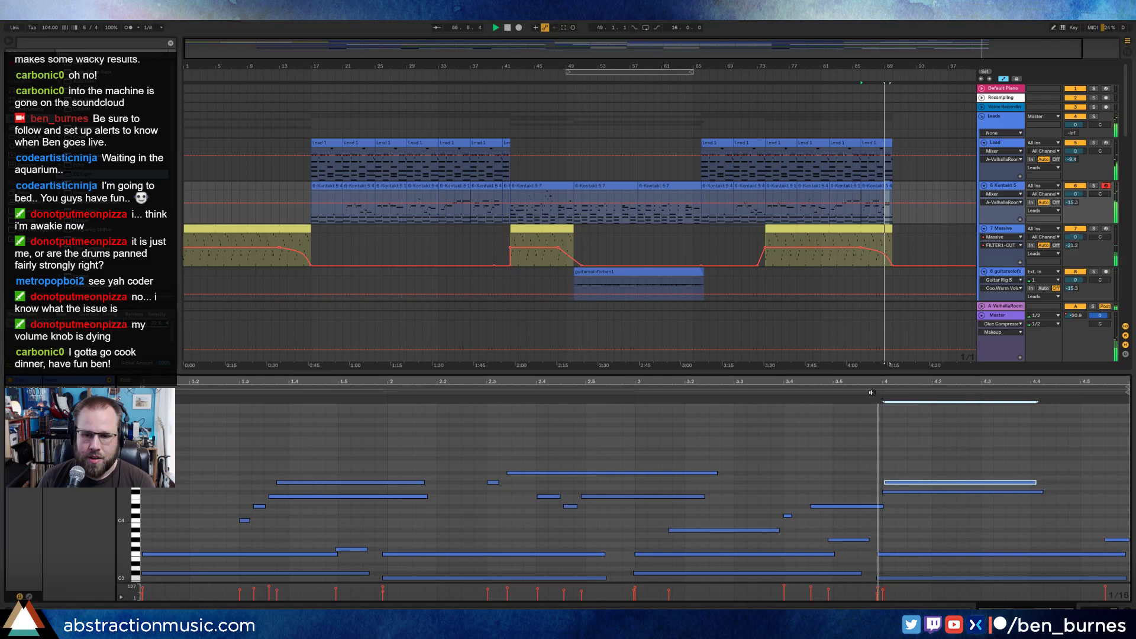
Lower the second long note at the start of bar 4 in the last Kontakt 5 clip by four semitones.
{"action": "left_click", "coordinate": [896, 492]}
{"action": "key", "text": "Down"}
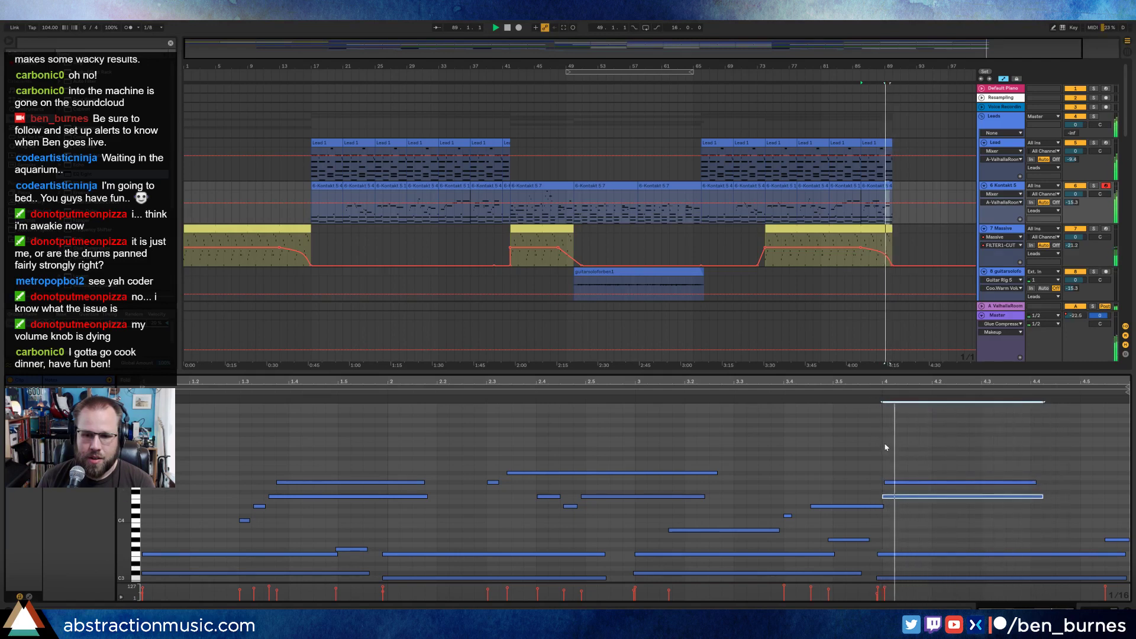
{"action": "key", "text": "Down"}
{"action": "key", "text": "Down"}
{"action": "key", "text": "Down"}
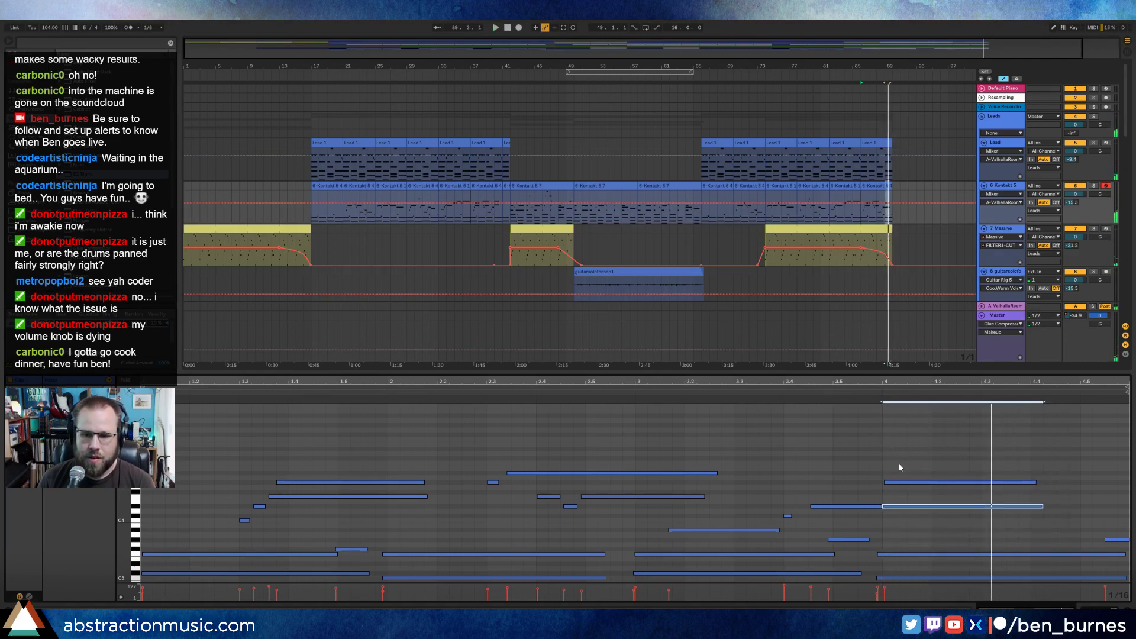
Lower the upper long note in bar 4 of the Kontakt 5 clip by three more semitones, auditioning the ending.
{"action": "left_click", "coordinate": [899, 482]}
{"action": "key", "text": "Down"}
{"action": "key", "text": "Down"}
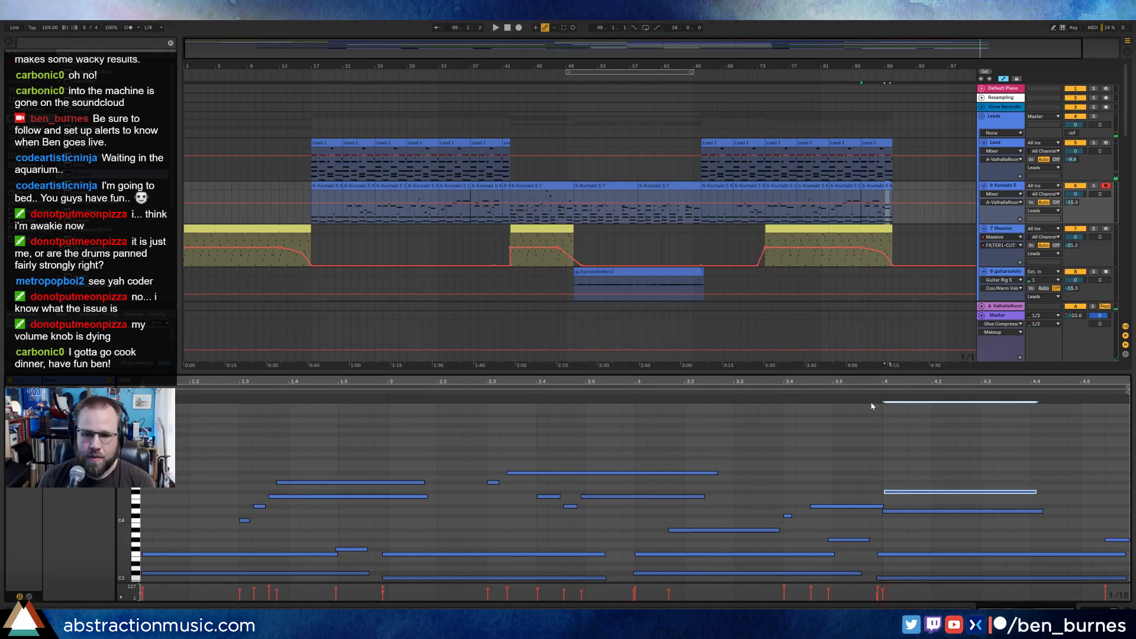
{"action": "left_click", "coordinate": [855, 392]}
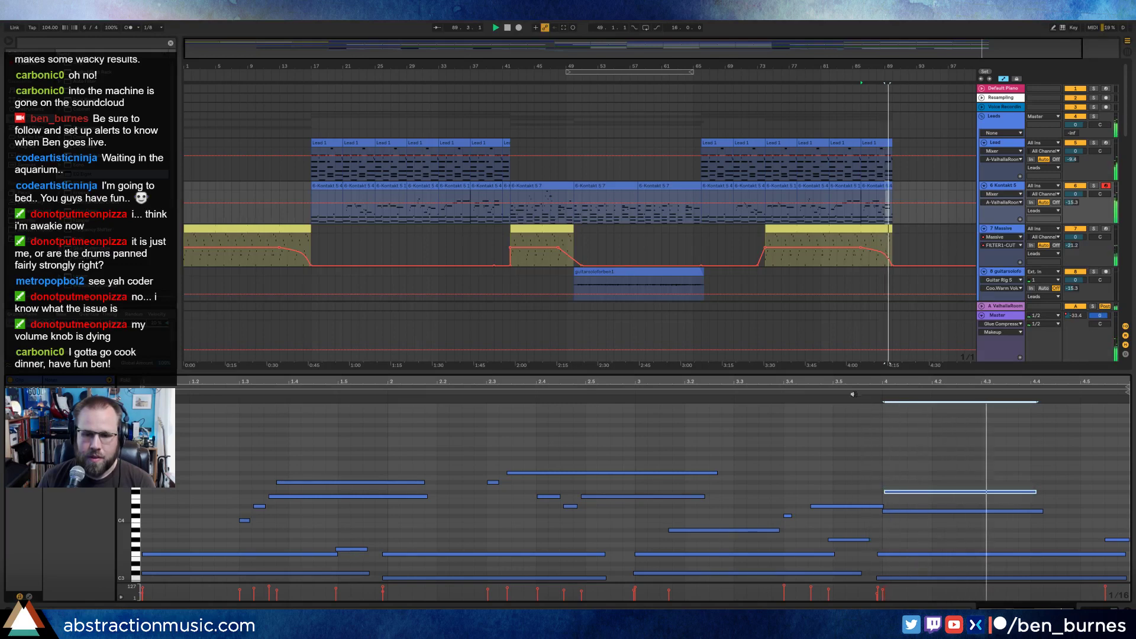
{"action": "key", "text": "Down"}
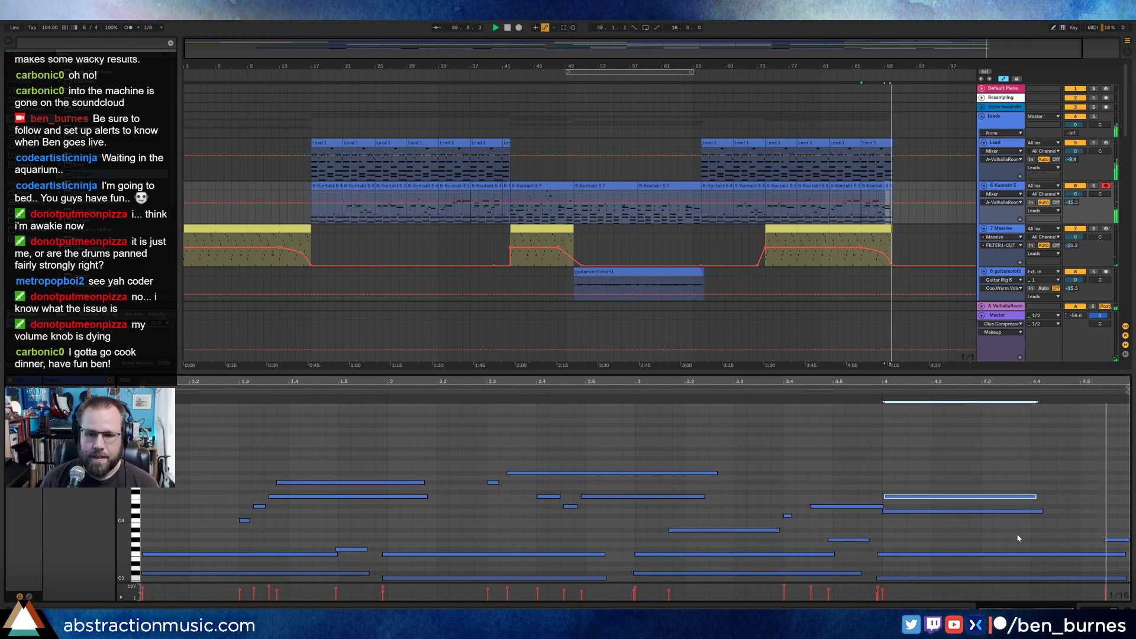
Delete the short note at the very end of the last Kontakt 5 clip.
{"action": "left_click_drag", "start_coordinate": [1107, 532], "coordinate": [1128, 547]}
{"action": "key", "text": "Delete"}
{"action": "left_click", "coordinate": [1089, 519]}
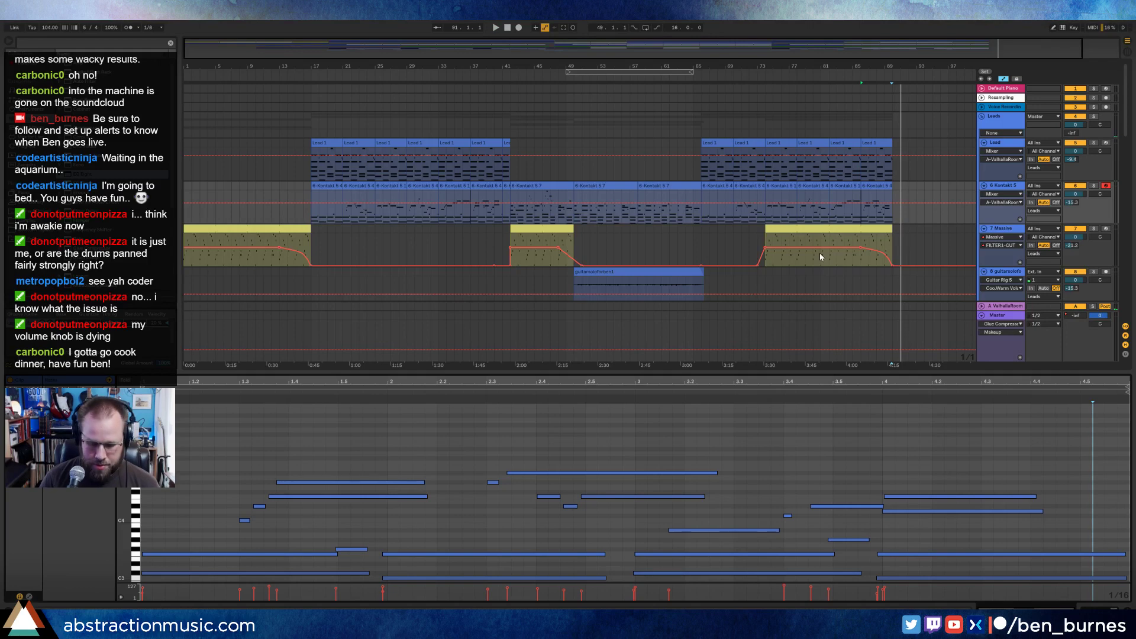
Play the song from the start and review the tracks, including the 7 Massive clip in the intro.
{"action": "key", "text": "space"}
{"action": "key", "text": "shift+Tab"}
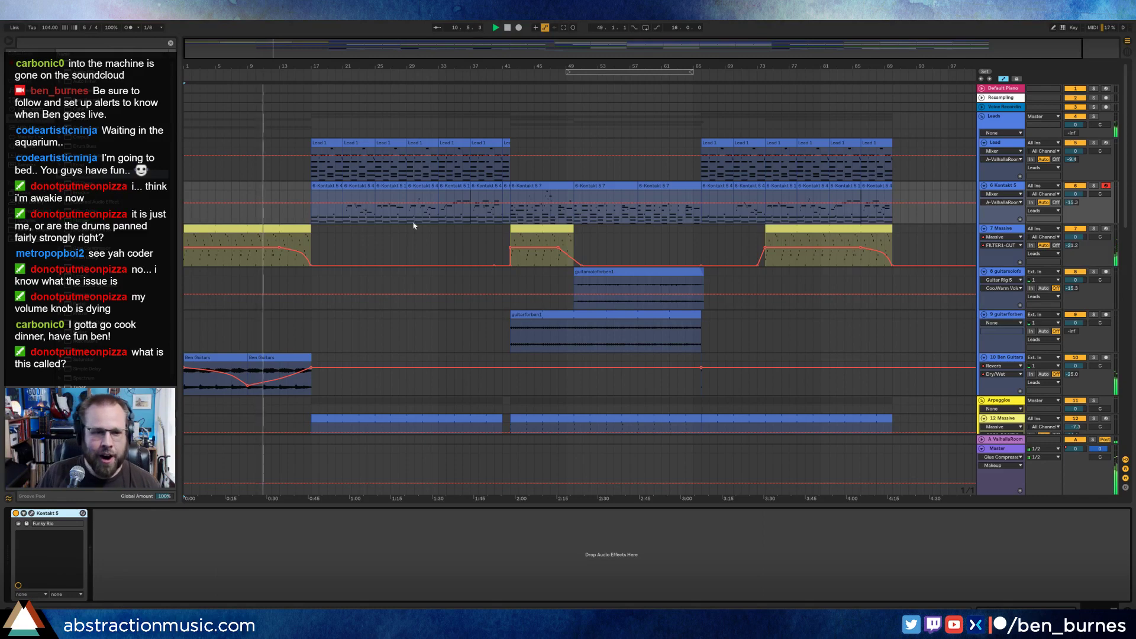
{"action": "scroll", "coordinate": [375, 288], "scroll_direction": "down", "scroll_amount": 3}
{"action": "scroll", "coordinate": [379, 296], "scroll_direction": "down", "scroll_amount": 6}
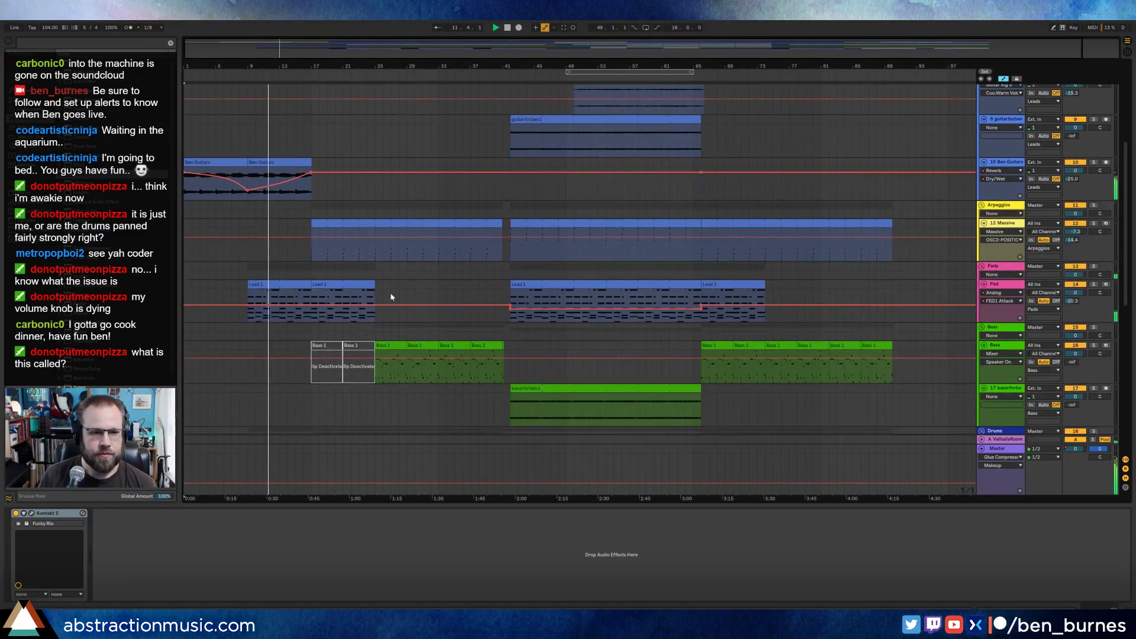
{"action": "scroll", "coordinate": [408, 299], "scroll_direction": "up", "scroll_amount": 2}
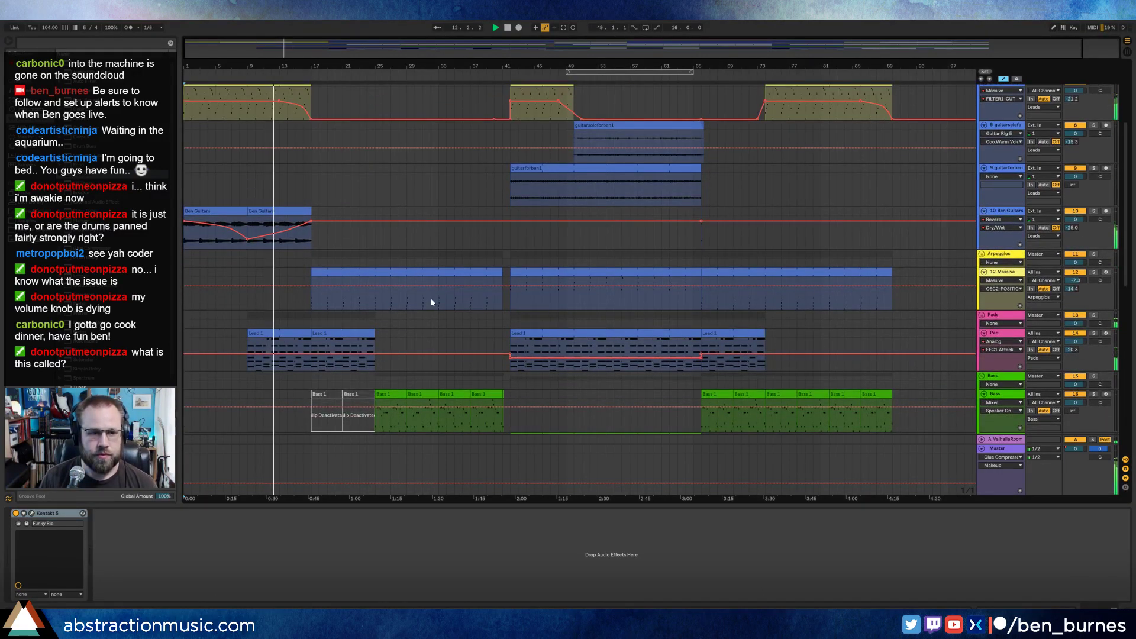
{"action": "scroll", "coordinate": [432, 300], "scroll_direction": "up", "scroll_amount": 2}
{"action": "scroll", "coordinate": [432, 304], "scroll_direction": "up", "scroll_amount": 1}
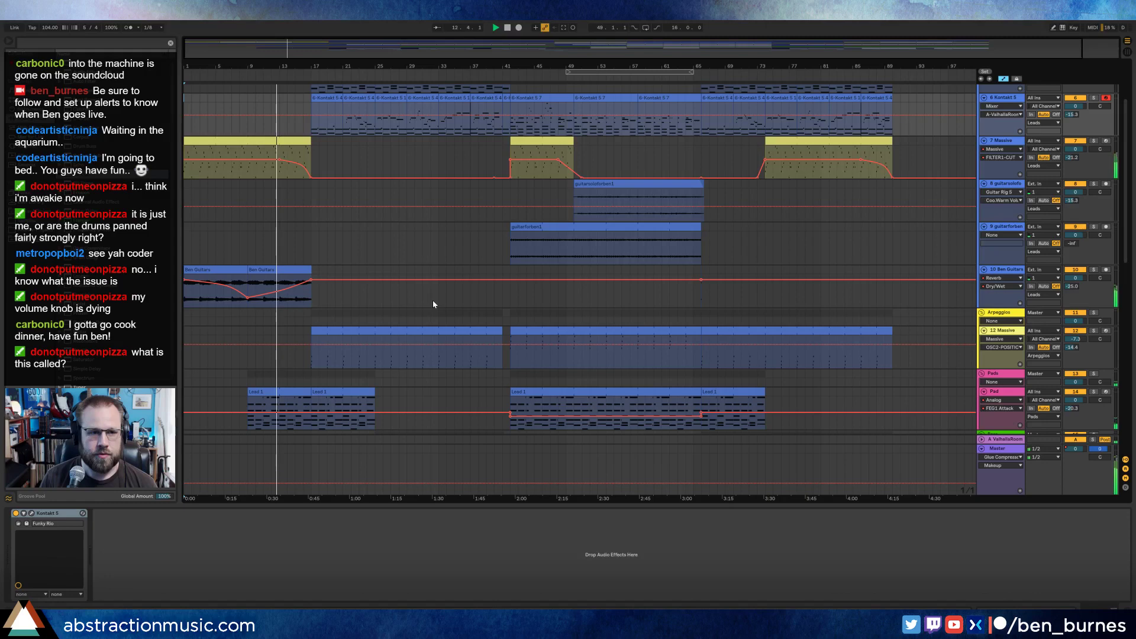
{"action": "left_click", "coordinate": [287, 141]}
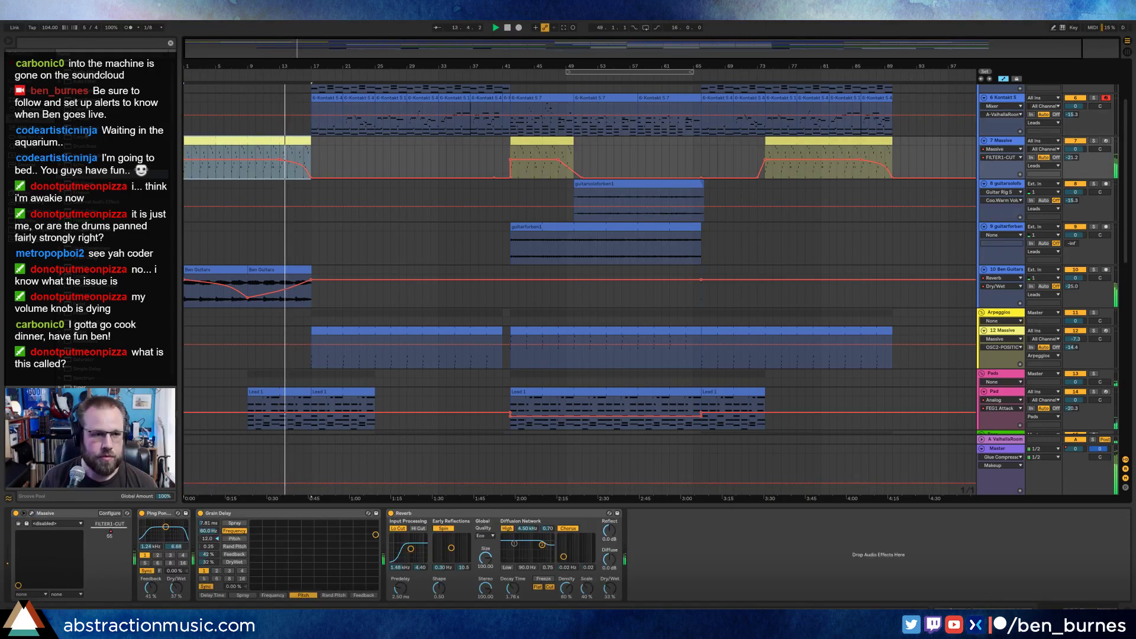
Insert an EQ Eight before the Reverb on the 7 Massive track, with a low cut and a dip of about 3.6 dB near 4.5 kHz.
{"action": "left_click_drag", "start_coordinate": [89, 174], "coordinate": [415, 549]}
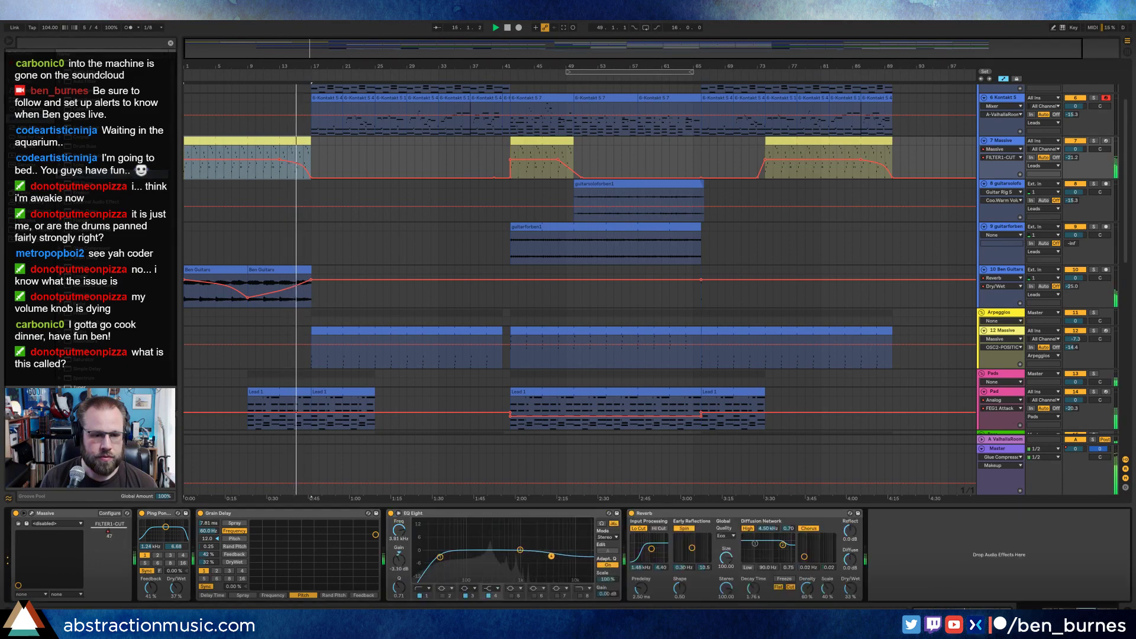
{"action": "left_click_drag", "start_coordinate": [440, 556], "coordinate": [438, 557]}
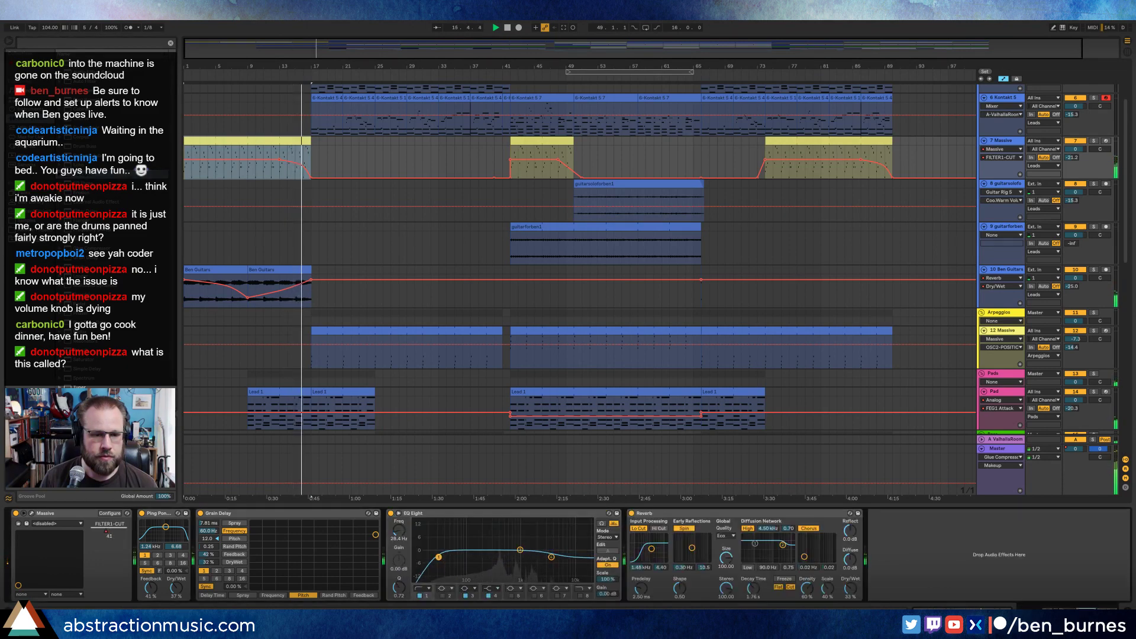
{"action": "left_click", "coordinate": [551, 558]}
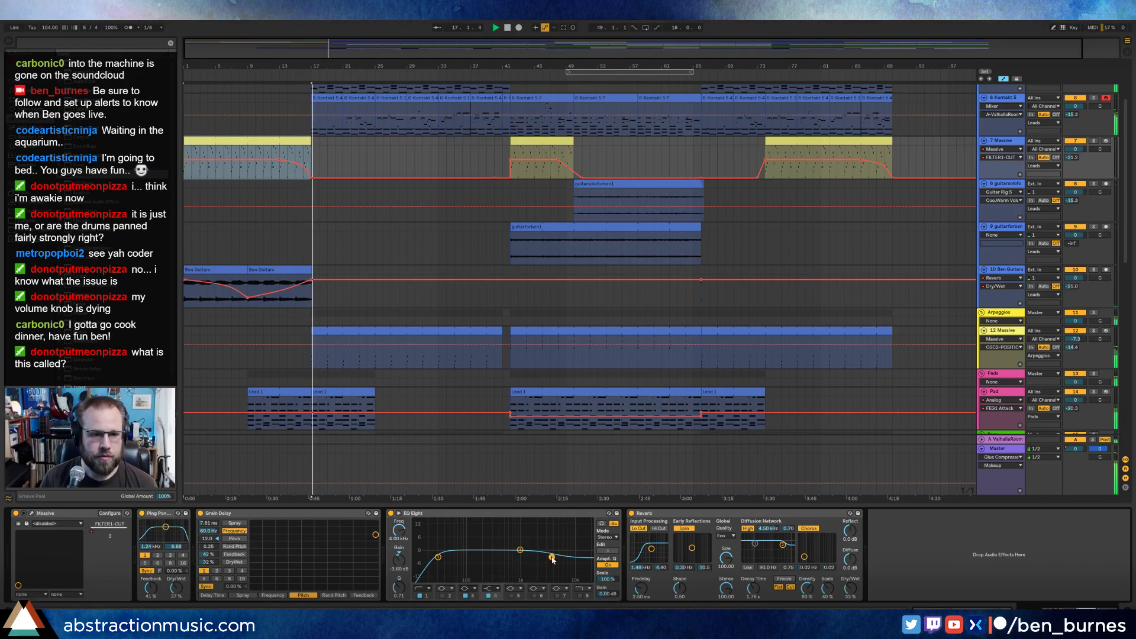
Set the volume of the third AmbWAV track in the Ambiences group to -3.0 dB.
{"action": "scroll", "coordinate": [406, 370], "scroll_direction": "down", "scroll_amount": 5}
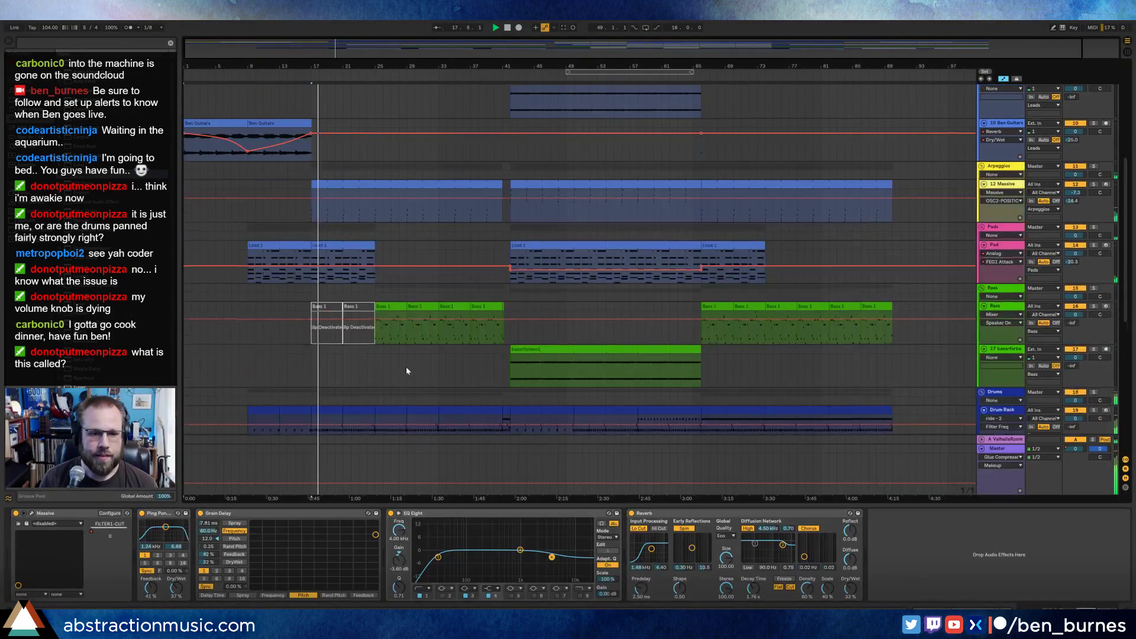
{"action": "scroll", "coordinate": [406, 371], "scroll_direction": "down", "scroll_amount": 6}
{"action": "left_click", "coordinate": [296, 406]}
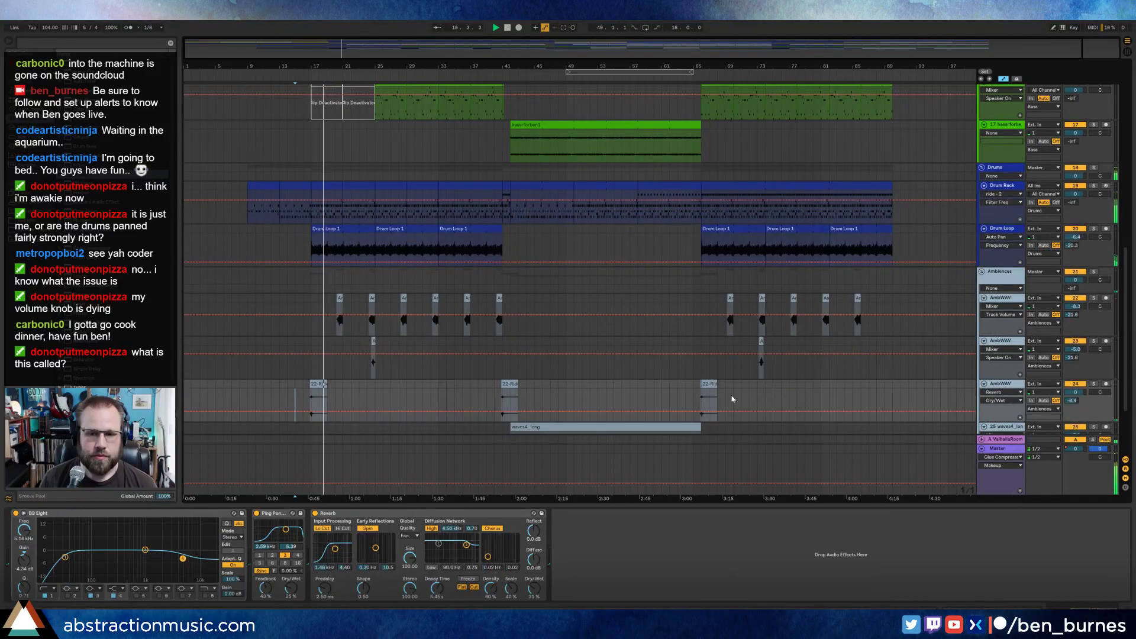
{"action": "left_click_drag", "start_coordinate": [1083, 391], "coordinate": [1084, 394]}
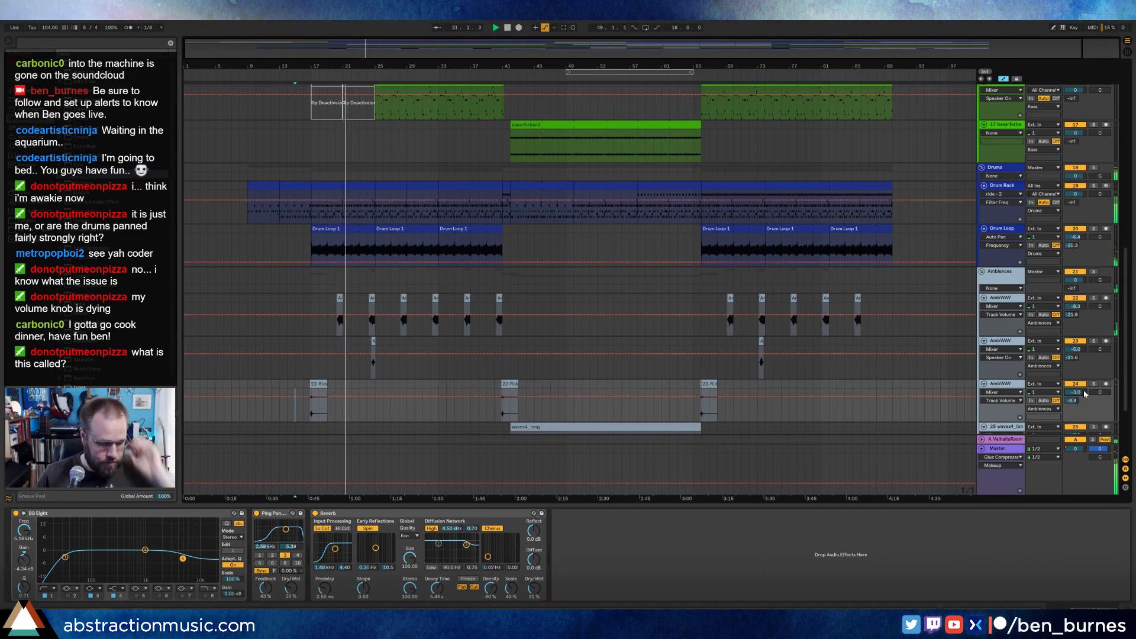
Raise the first filter's resonance in the Pad track's Analog synth to about 13%.
{"action": "scroll", "coordinate": [653, 290], "scroll_direction": "up", "scroll_amount": 2}
{"action": "scroll", "coordinate": [653, 290], "scroll_direction": "up", "scroll_amount": 3}
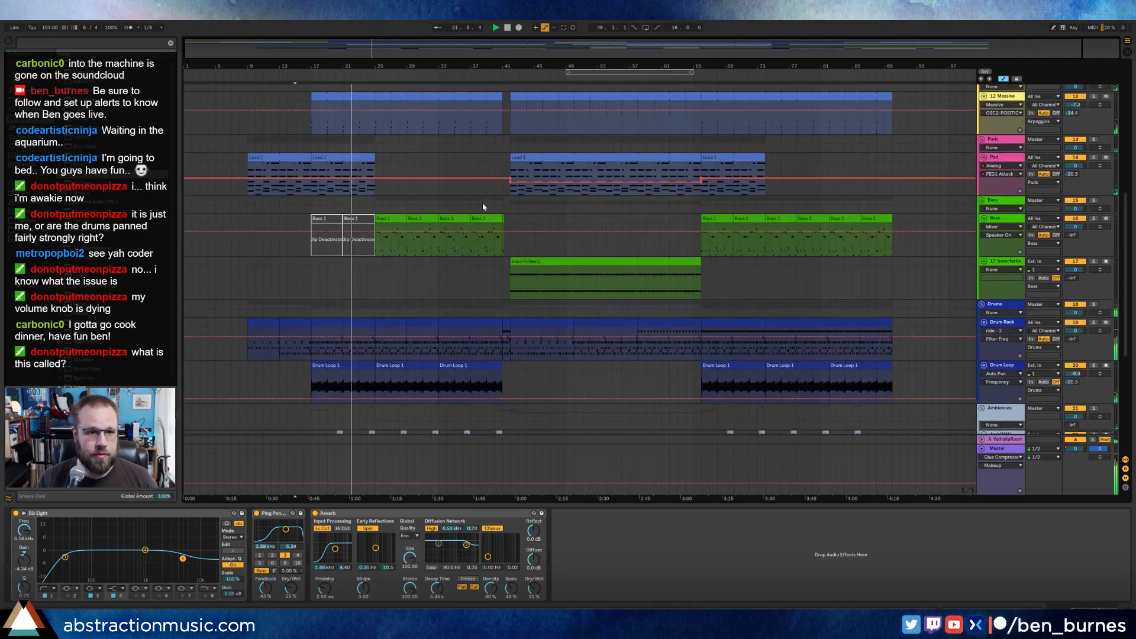
{"action": "left_click", "coordinate": [360, 158]}
{"action": "left_click_drag", "start_coordinate": [208, 528], "coordinate": [212, 521]}
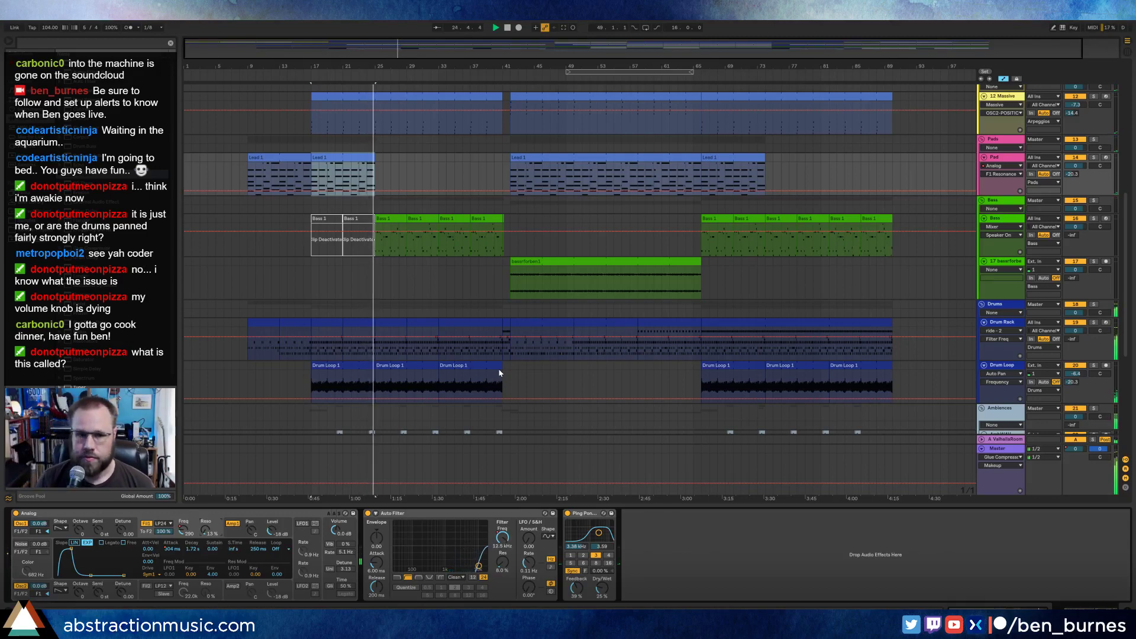
Lower the volume of the second AmbWAV track in the Ambiences group.
{"action": "scroll", "coordinate": [602, 361], "scroll_direction": "down", "scroll_amount": 3}
{"action": "scroll", "coordinate": [602, 361], "scroll_direction": "down", "scroll_amount": 4}
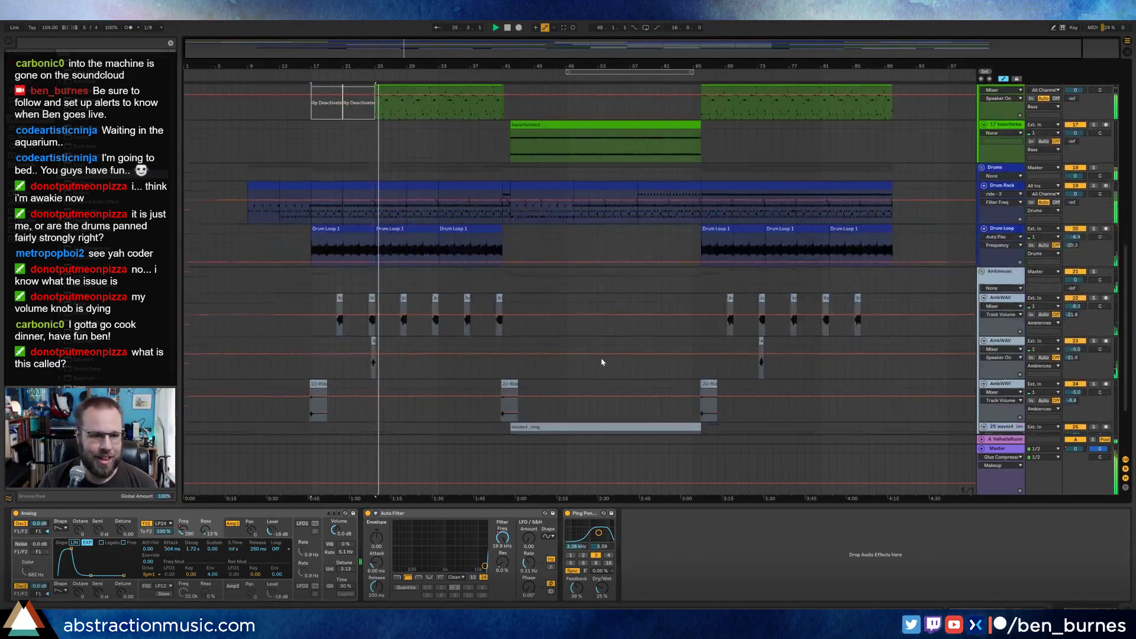
{"action": "left_click", "coordinate": [1012, 303]}
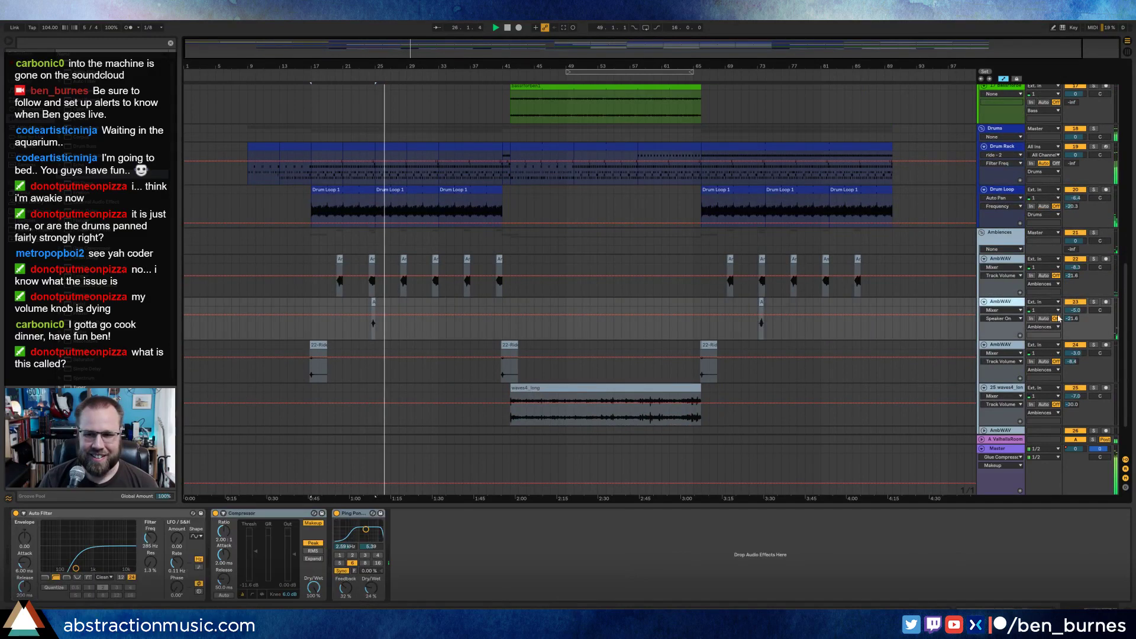
{"action": "left_click_drag", "start_coordinate": [1072, 311], "coordinate": [1072, 322]}
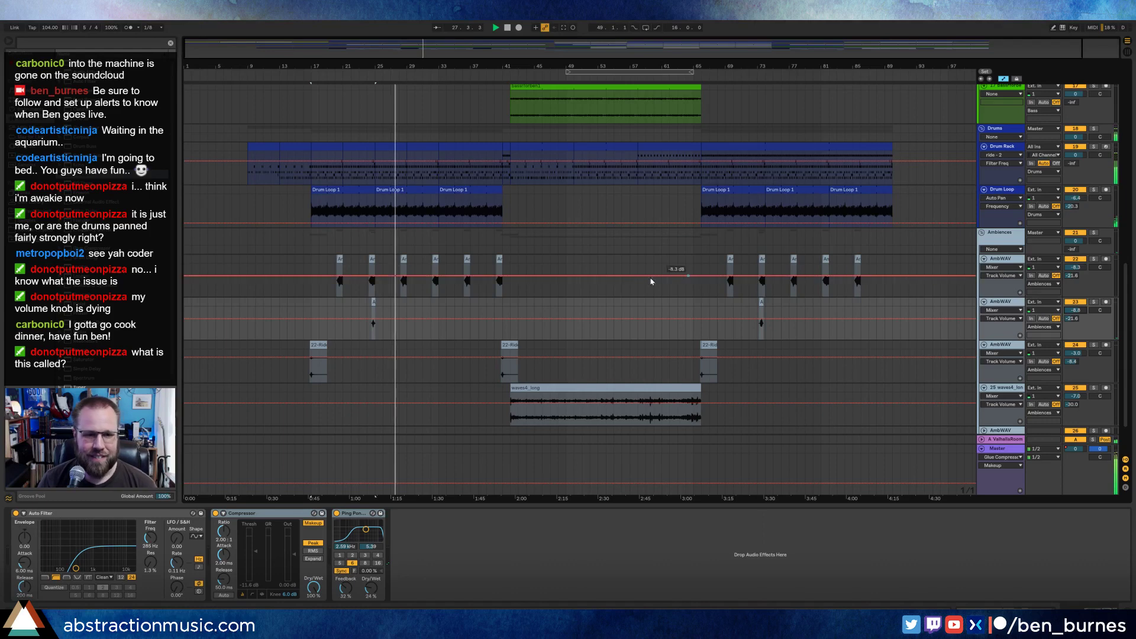
Display the Auto Filter frequency automation of the first AmbWAV track and check its course across the song.
{"action": "scroll", "coordinate": [630, 300], "scroll_direction": "up", "scroll_amount": 2}
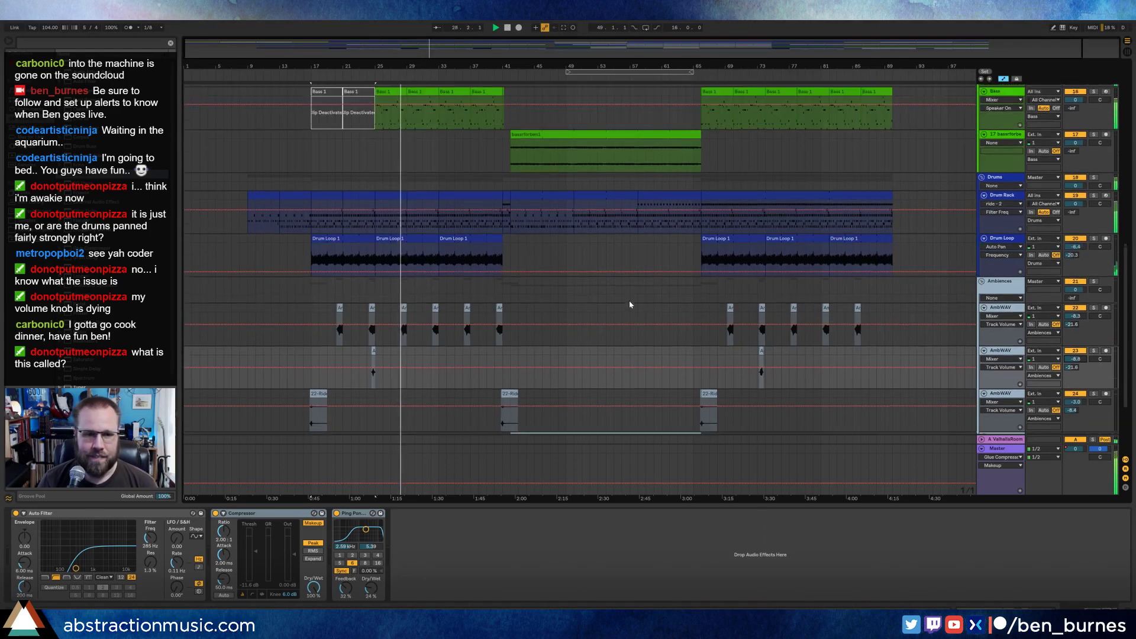
{"action": "scroll", "coordinate": [634, 304], "scroll_direction": "up", "scroll_amount": 2}
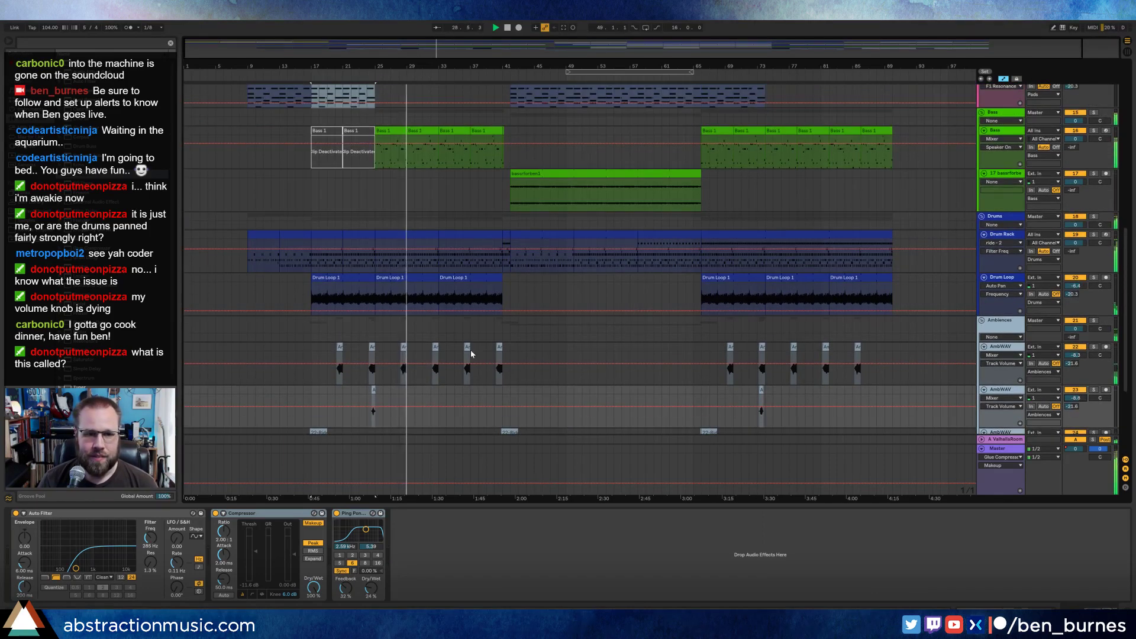
{"action": "left_click", "coordinate": [542, 348]}
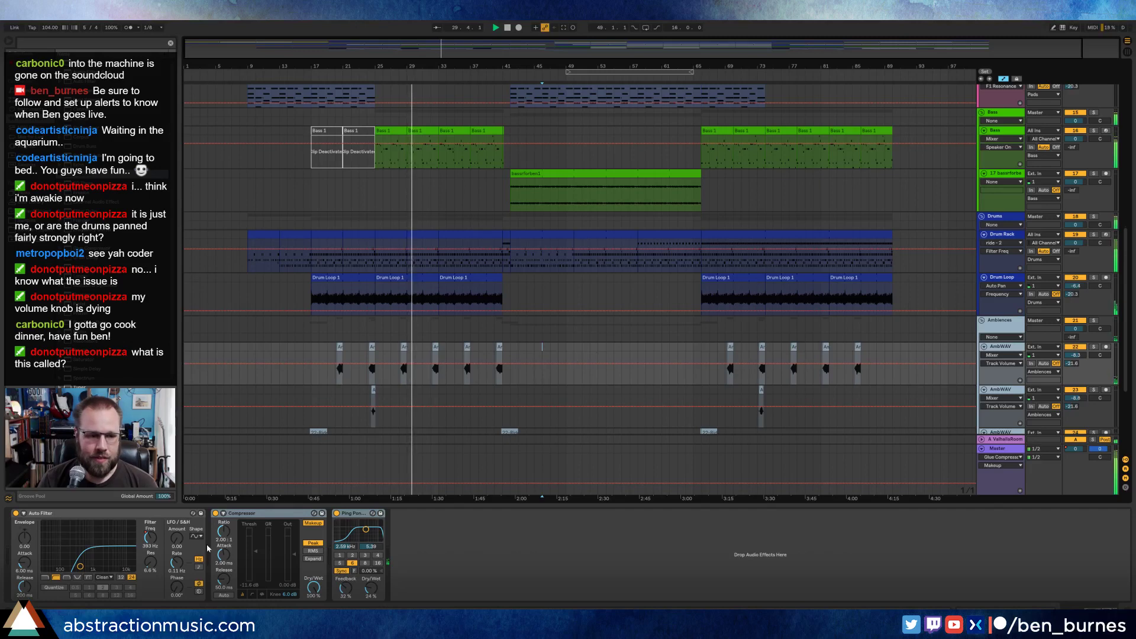
{"action": "left_click", "coordinate": [152, 538]}
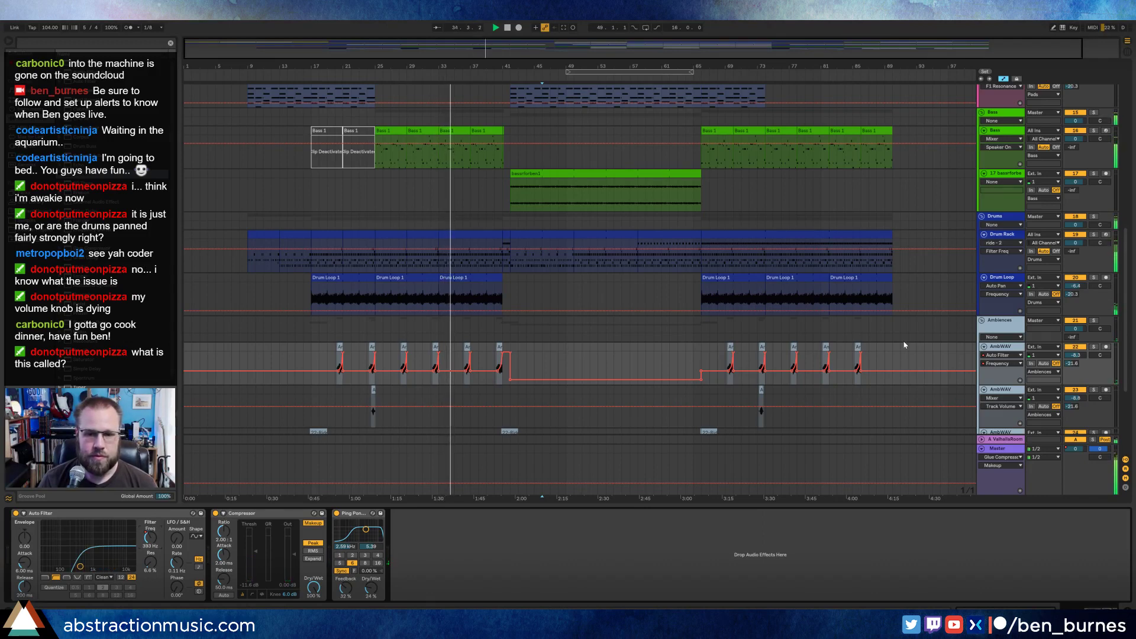
Fold the first three AmbWAV tracks in the Ambiences group.
{"action": "left_click", "coordinate": [984, 347]}
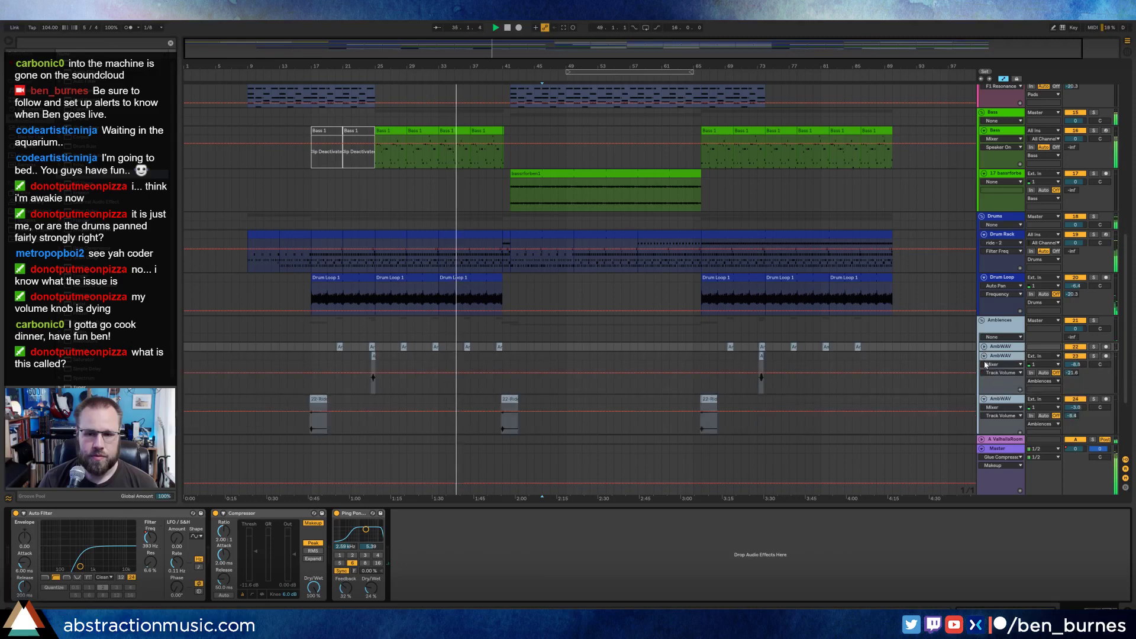
{"action": "left_click", "coordinate": [984, 356]}
{"action": "left_click", "coordinate": [984, 365]}
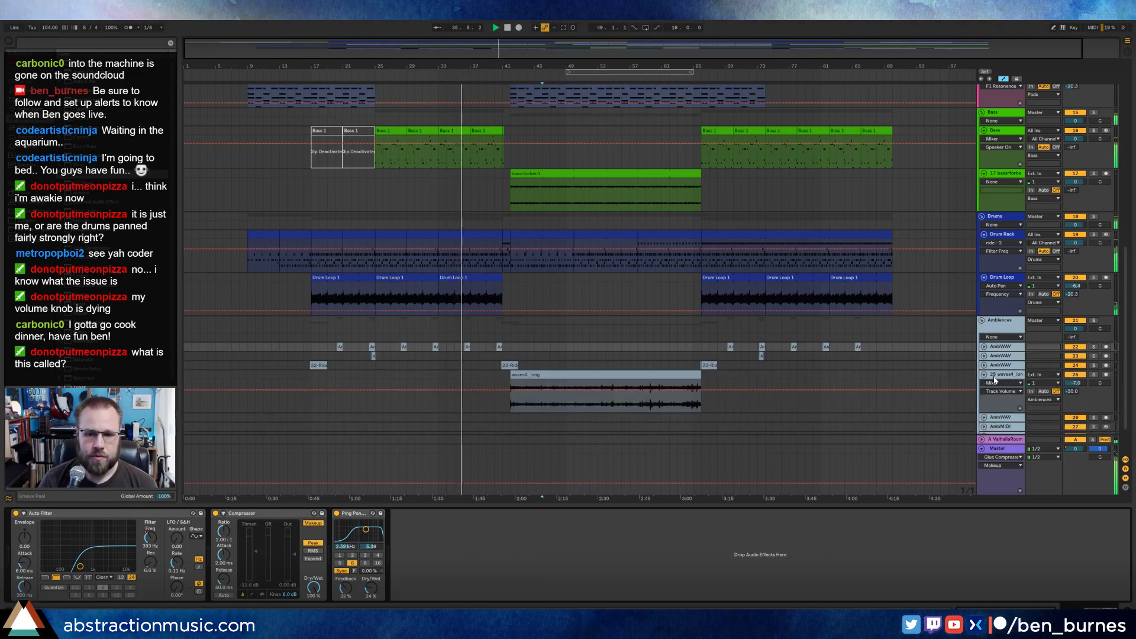
Hide the automation and add a fade-in and a fade-out of about two bars each to the waves4_long clip.
{"action": "left_click", "coordinate": [518, 376]}
{"action": "left_click", "coordinate": [513, 377]}
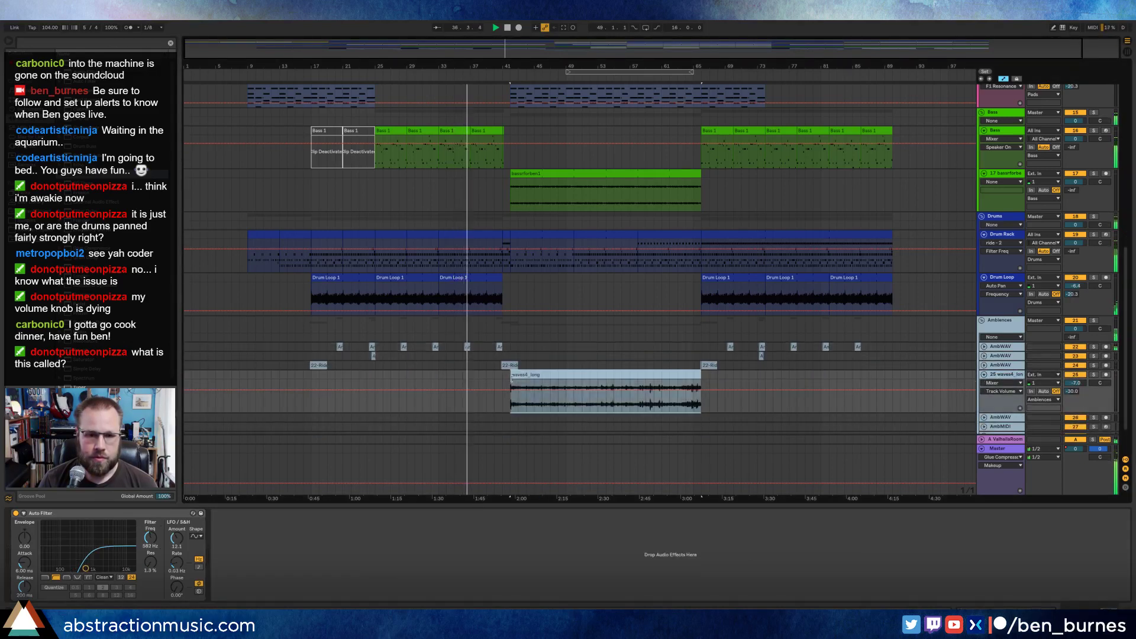
{"action": "key", "text": "a"}
{"action": "left_click_drag", "start_coordinate": [512, 373], "coordinate": [529, 375]}
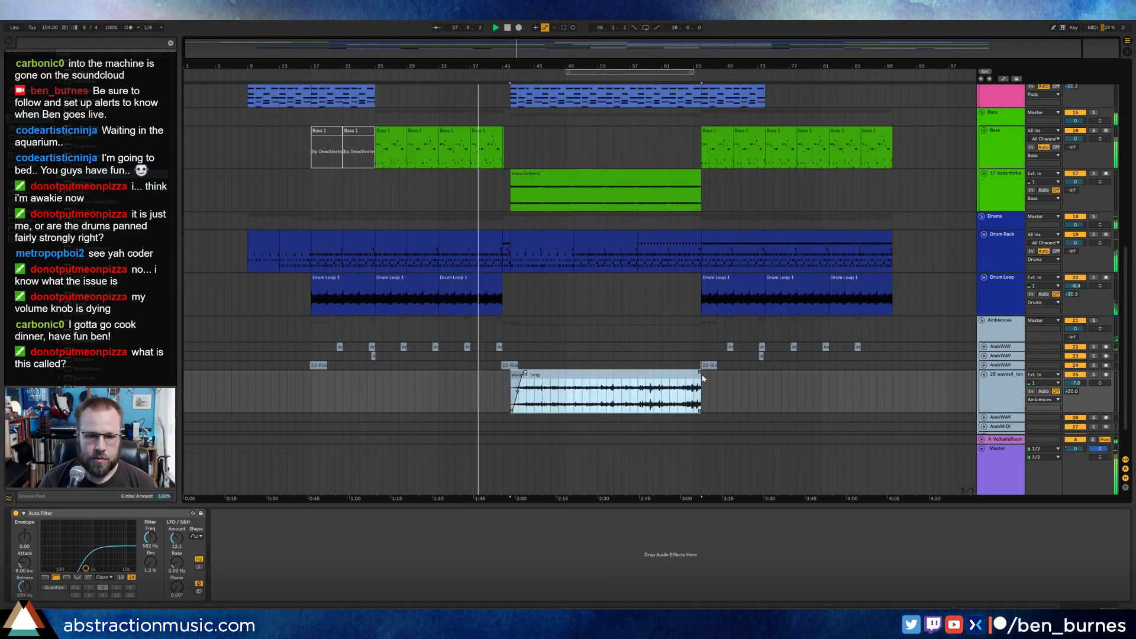
{"action": "left_click_drag", "start_coordinate": [701, 371], "coordinate": [685, 376]}
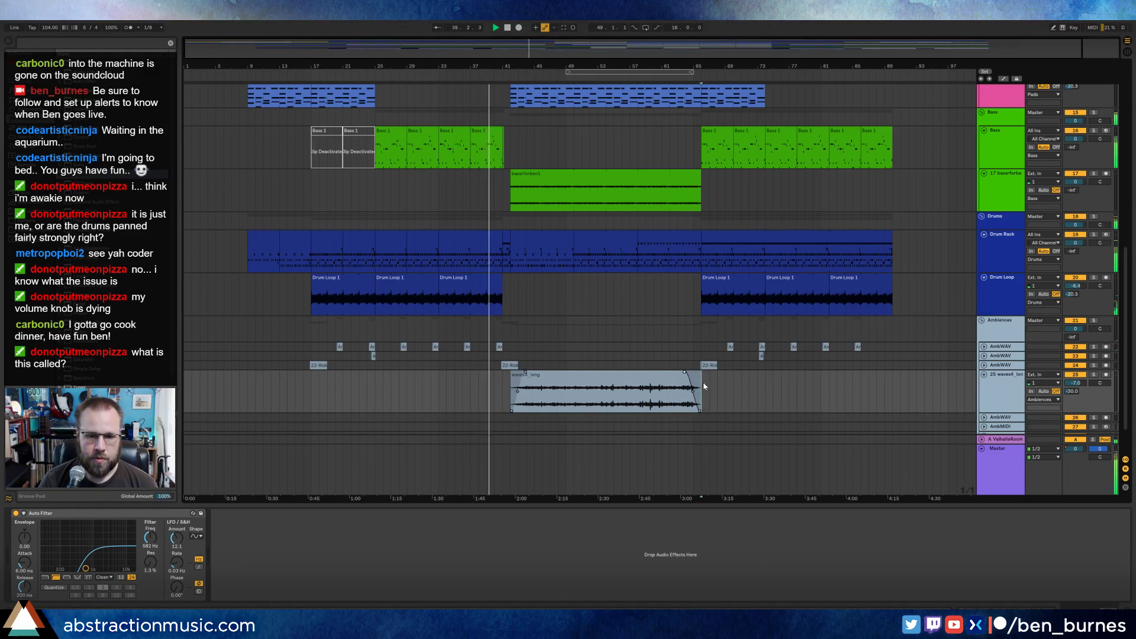
{"action": "left_click", "coordinate": [709, 402]}
Play the song from about bar 41 and examine the notes of the Kontakt 5 clip starting at bar 42.
{"action": "scroll", "coordinate": [697, 392], "scroll_direction": "up", "scroll_amount": 1}
{"action": "scroll", "coordinate": [687, 393], "scroll_direction": "up", "scroll_amount": 3}
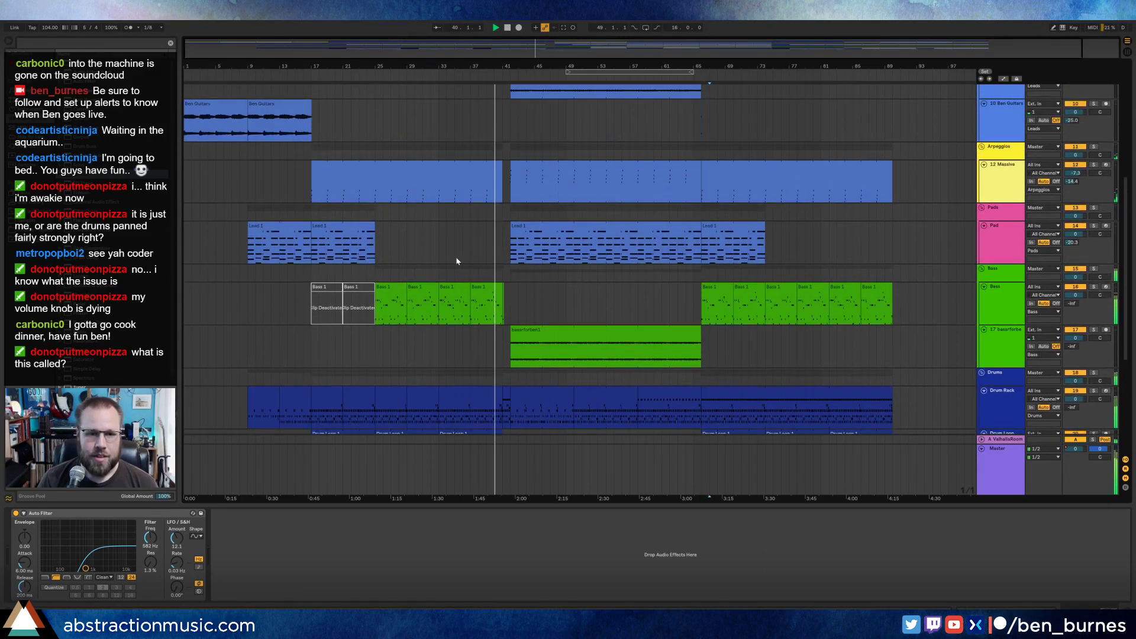
{"action": "scroll", "coordinate": [538, 245], "scroll_direction": "up", "scroll_amount": 1}
{"action": "scroll", "coordinate": [538, 245], "scroll_direction": "up", "scroll_amount": 5}
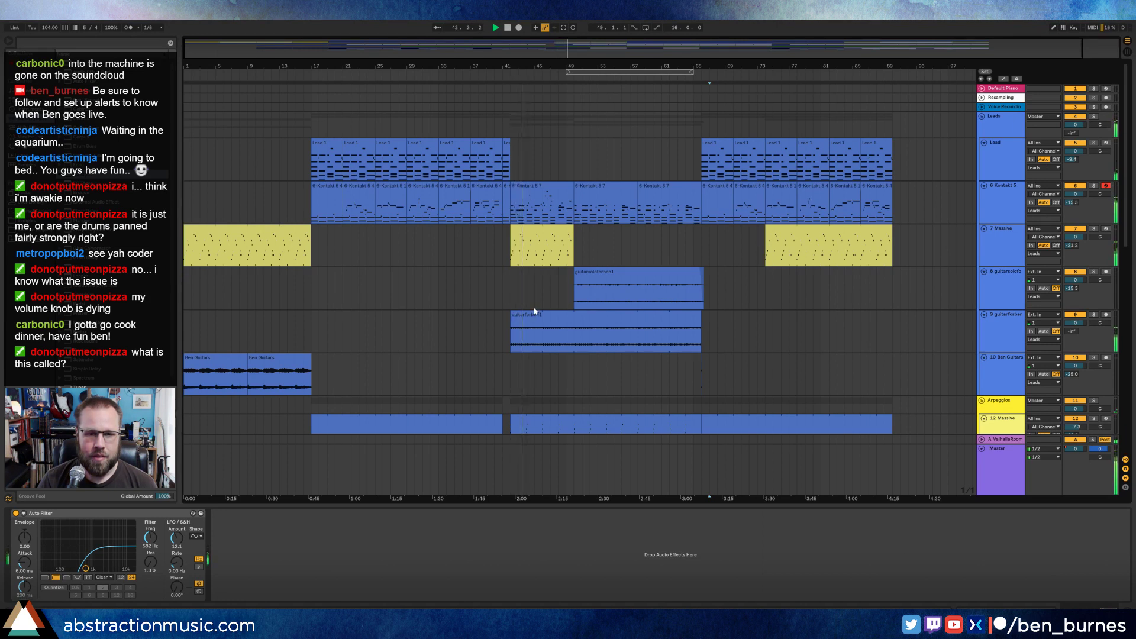
{"action": "left_click", "coordinate": [501, 73]}
{"action": "scroll", "coordinate": [567, 227], "scroll_direction": "up", "scroll_amount": 4}
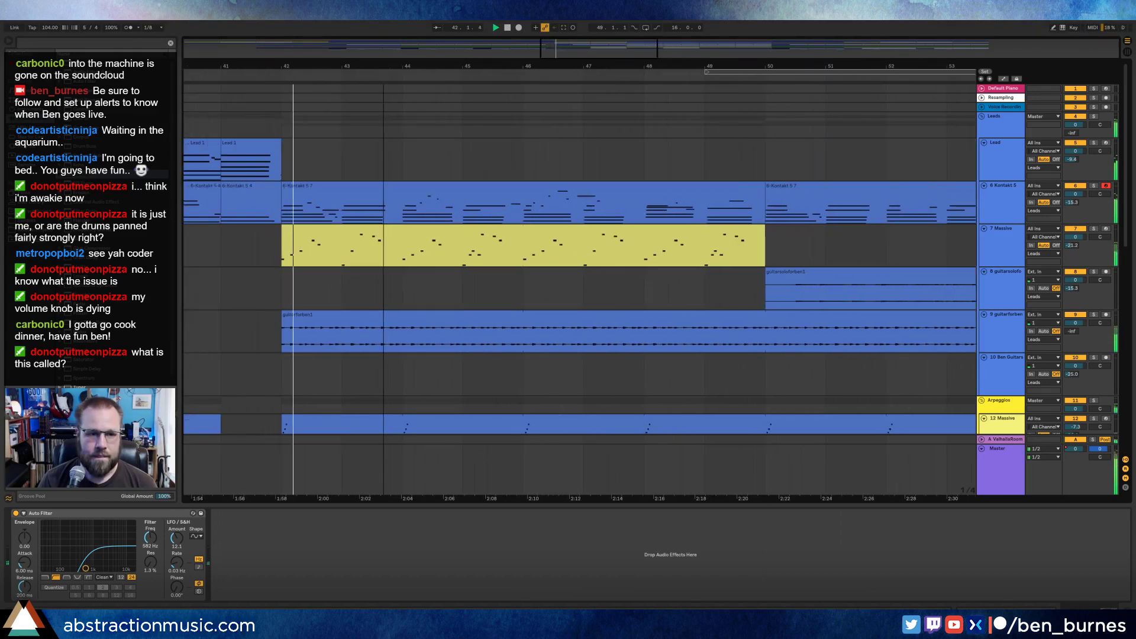
{"action": "double_click", "coordinate": [313, 188]}
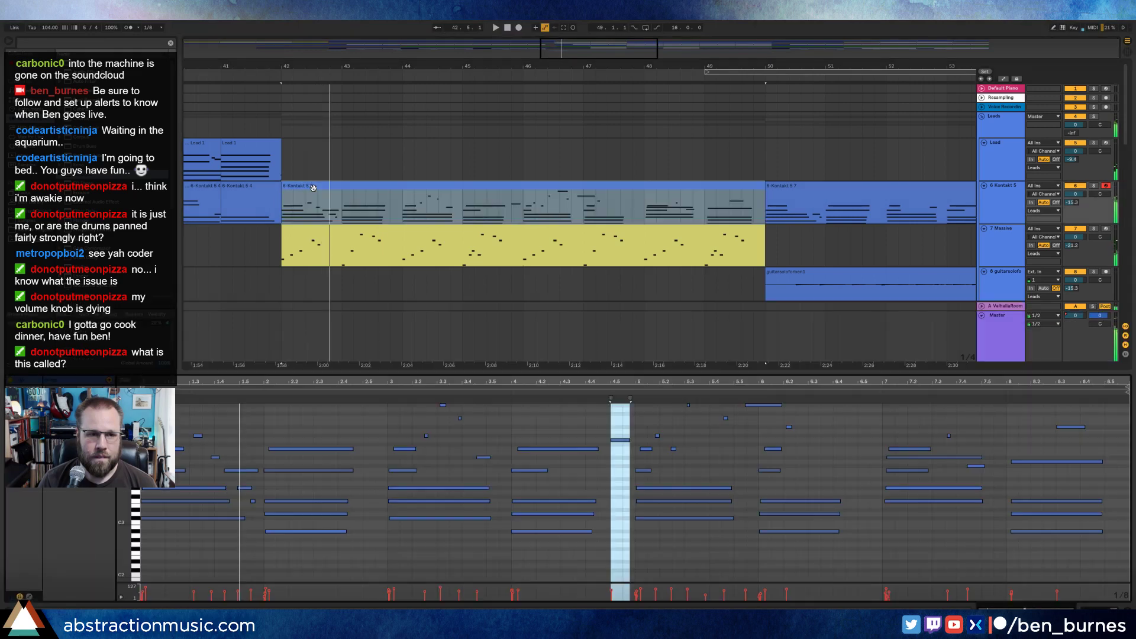
{"action": "left_click", "coordinate": [161, 561]}
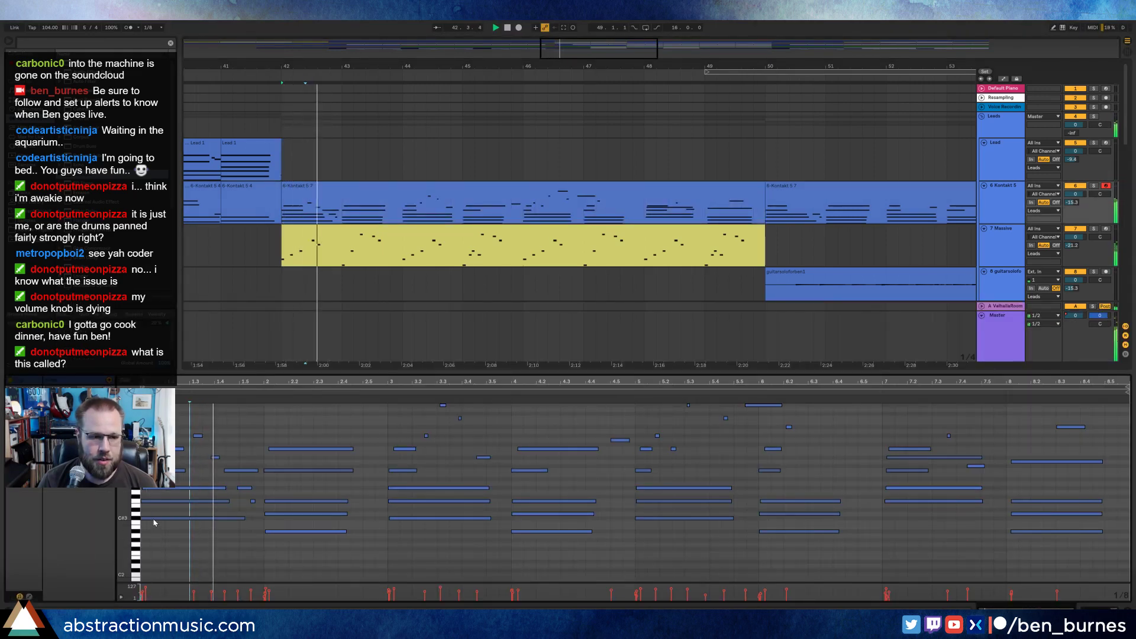
{"action": "key", "text": "space"}
Inspect the guitar clip on track 9 at bar 42, re-arm the Kontakt 5 track for recording and play from there.
{"action": "scroll", "coordinate": [484, 276], "scroll_direction": "down", "scroll_amount": 2}
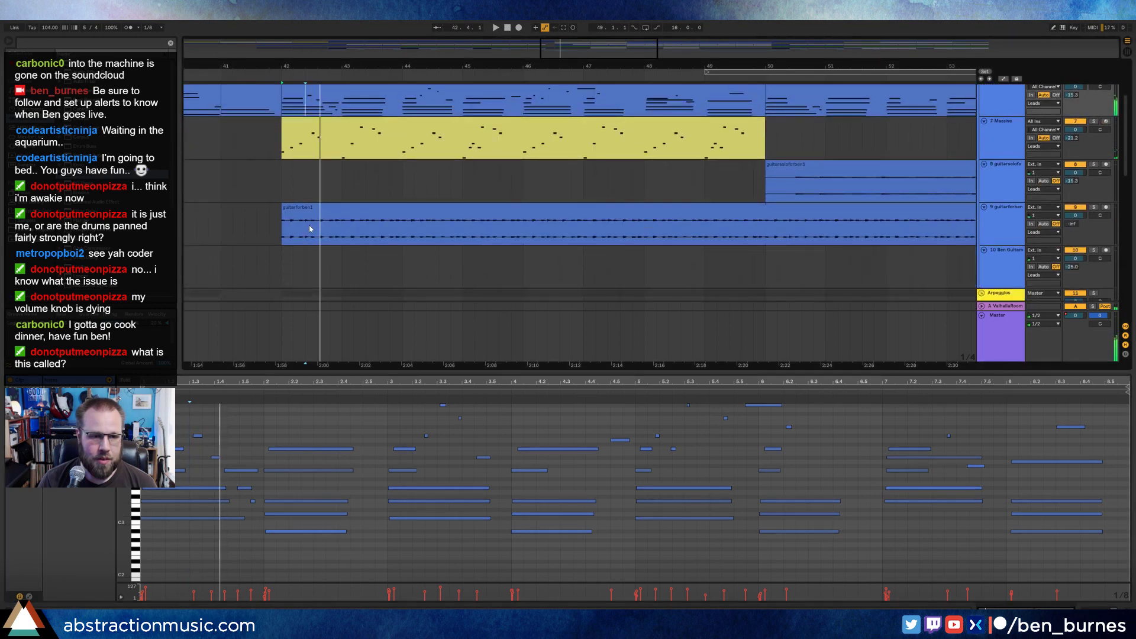
{"action": "left_click", "coordinate": [320, 211]}
{"action": "left_click", "coordinate": [1105, 208]}
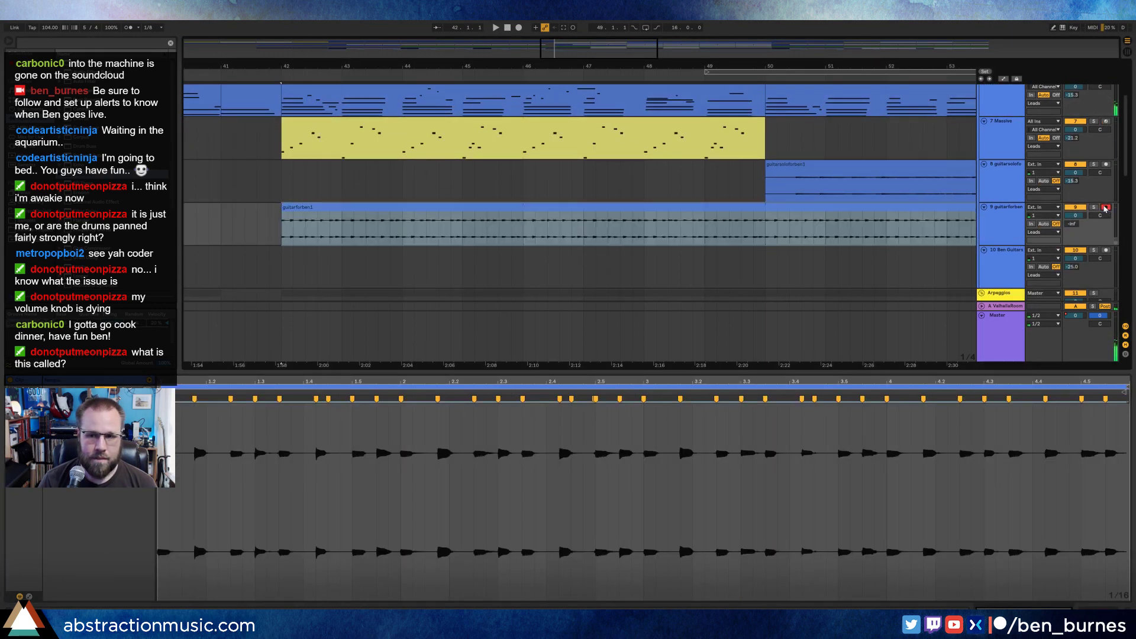
{"action": "key", "text": "space"}
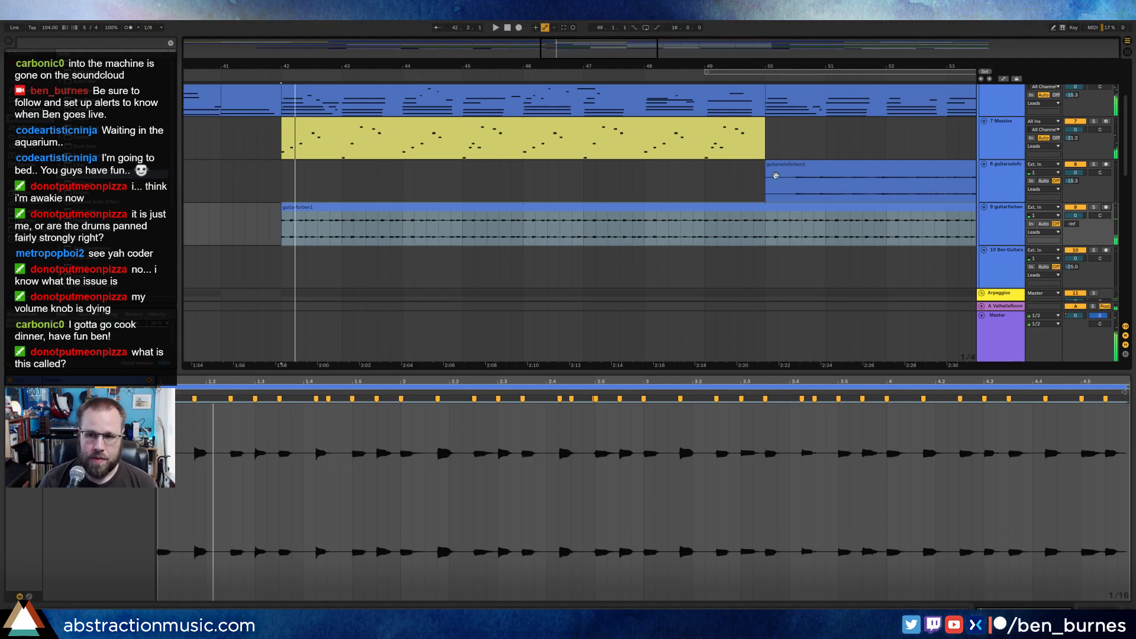
{"action": "scroll", "coordinate": [776, 175], "scroll_direction": "up", "scroll_amount": 1}
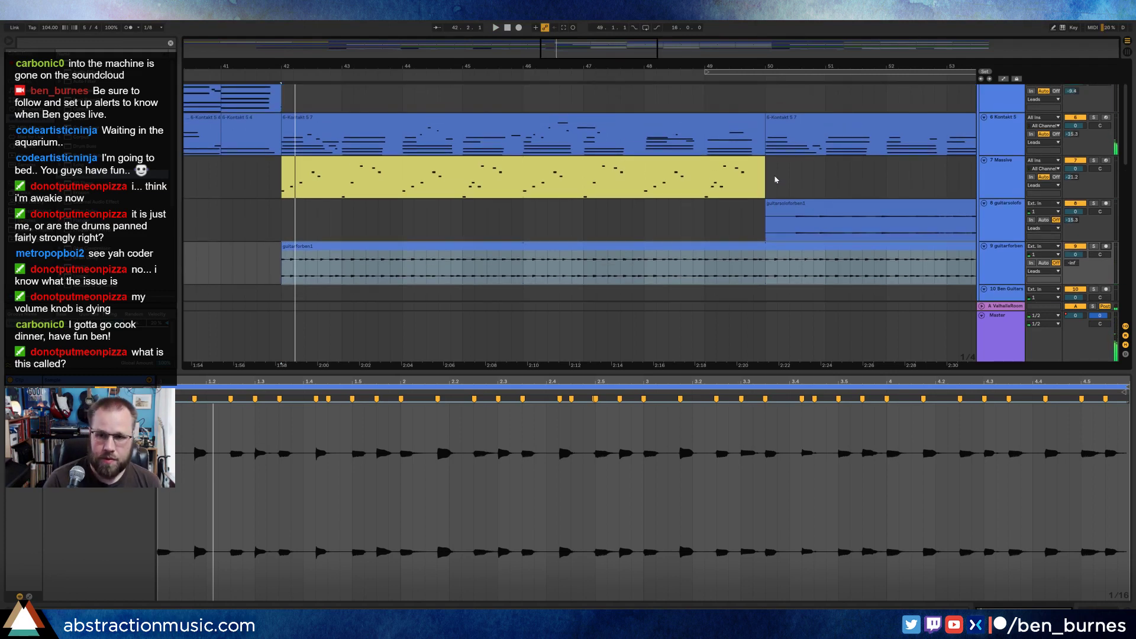
{"action": "left_click", "coordinate": [1108, 117]}
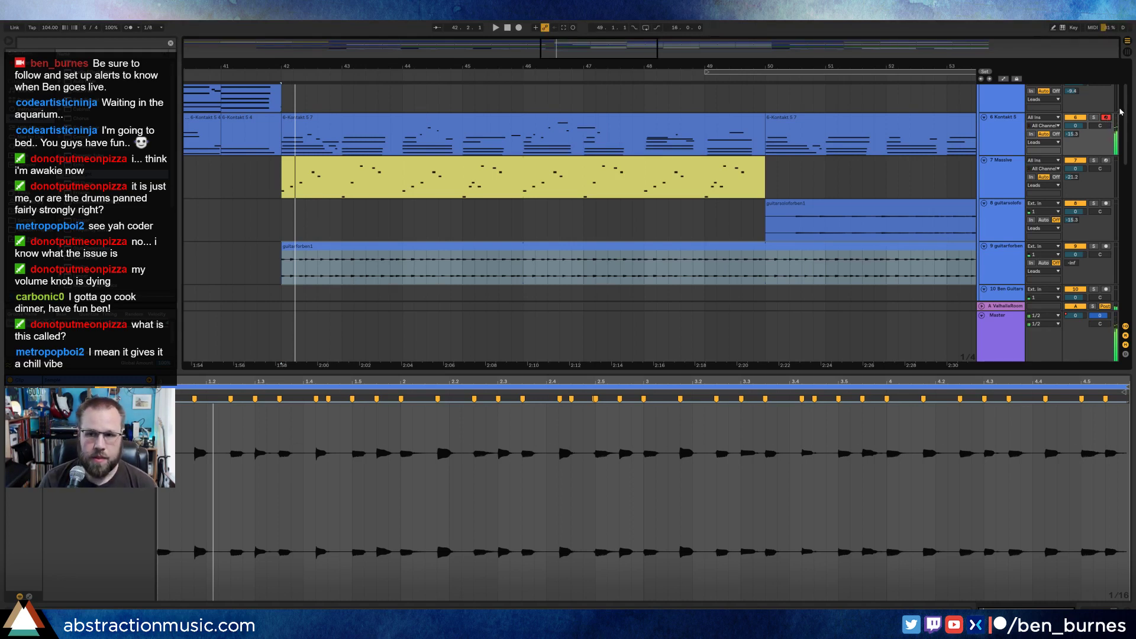
{"action": "key", "text": "space"}
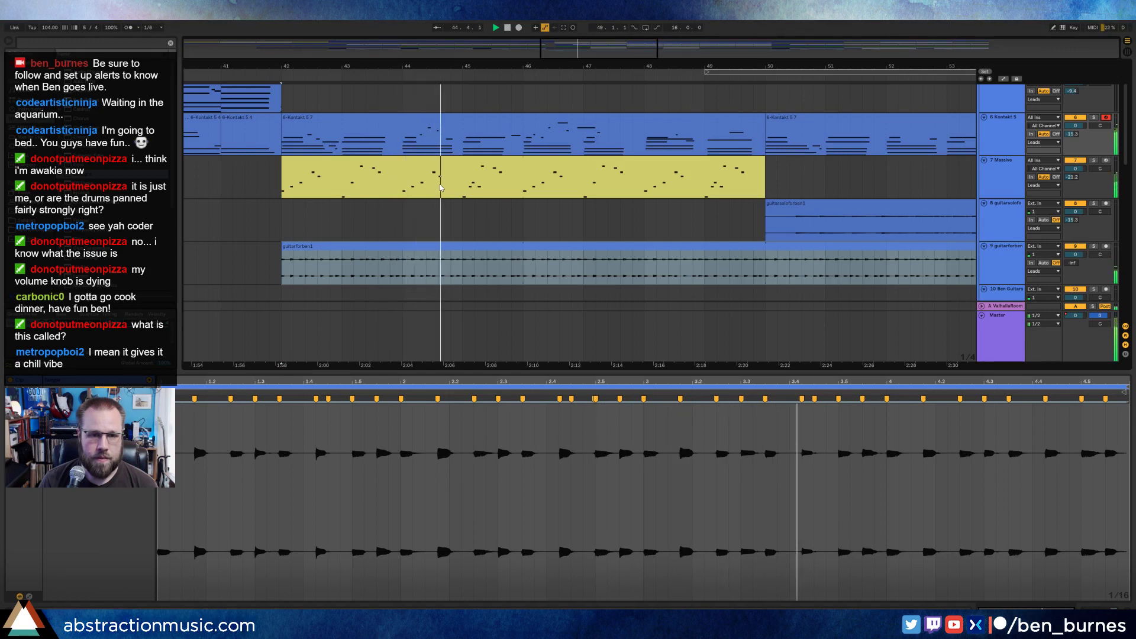
Check the opening notes of the Kontakt 5 clip at bar 42 during playback and return to the track's device chain.
{"action": "left_click", "coordinate": [344, 129]}
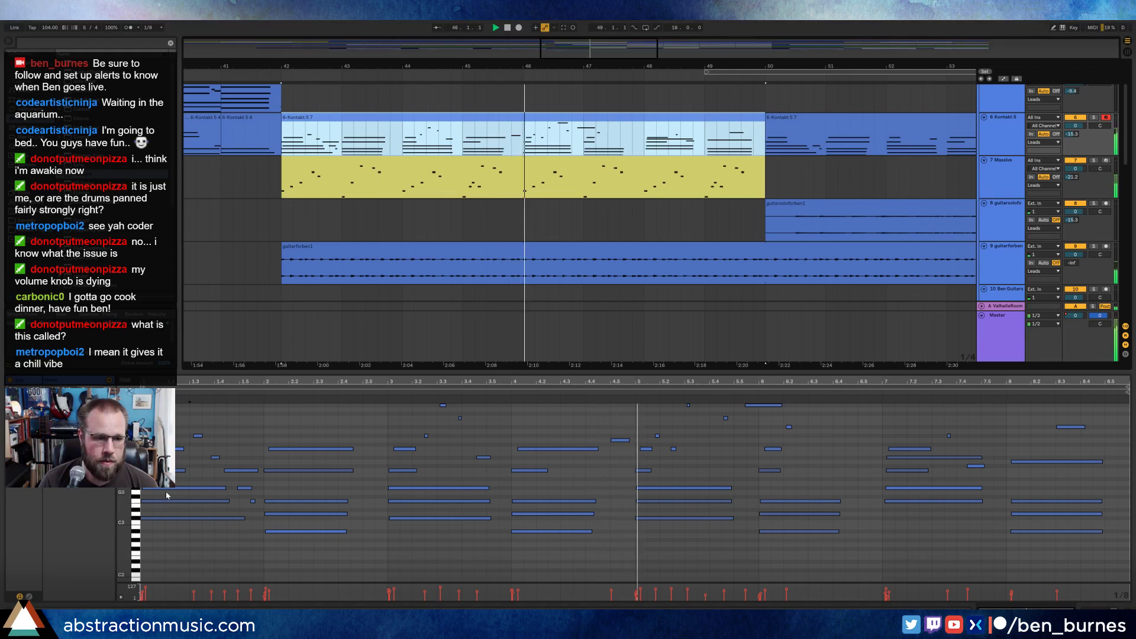
{"action": "left_click_drag", "start_coordinate": [123, 491], "coordinate": [112, 483]}
{"action": "scroll", "coordinate": [169, 507], "scroll_direction": "up", "scroll_amount": 1}
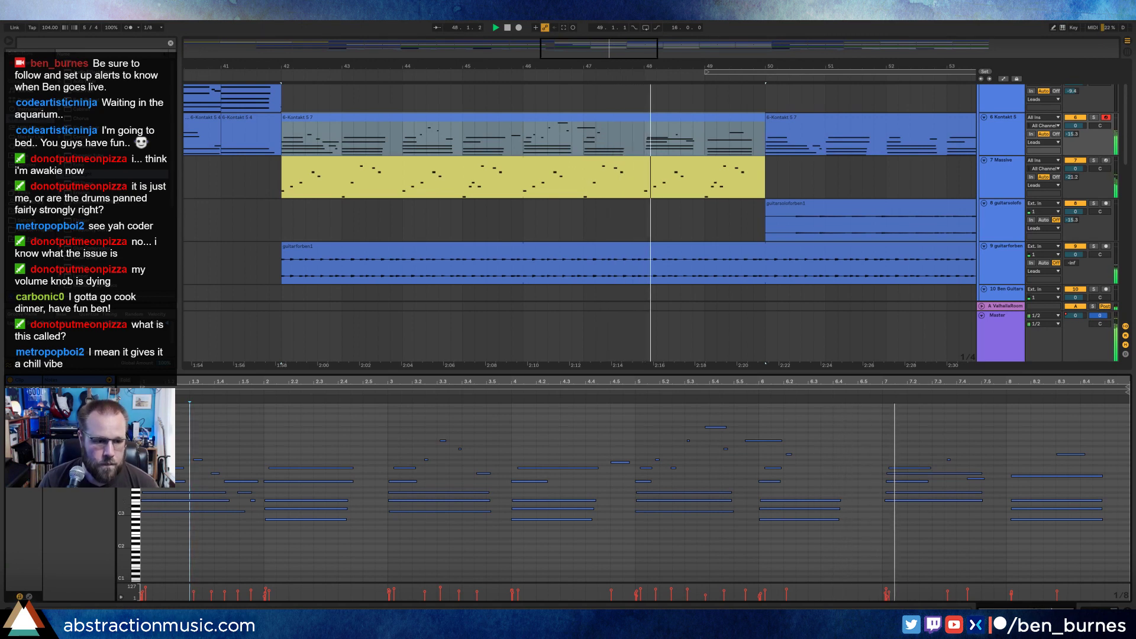
{"action": "left_click", "coordinate": [180, 467]}
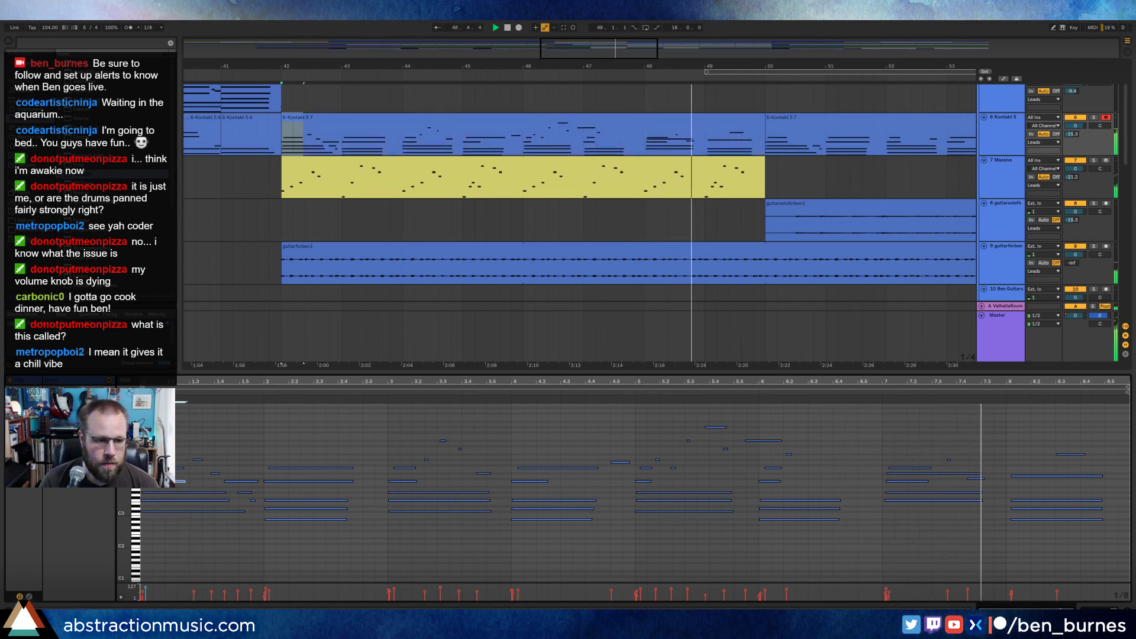
{"action": "left_click", "coordinate": [197, 460]}
{"action": "key", "text": "shift+Tab"}
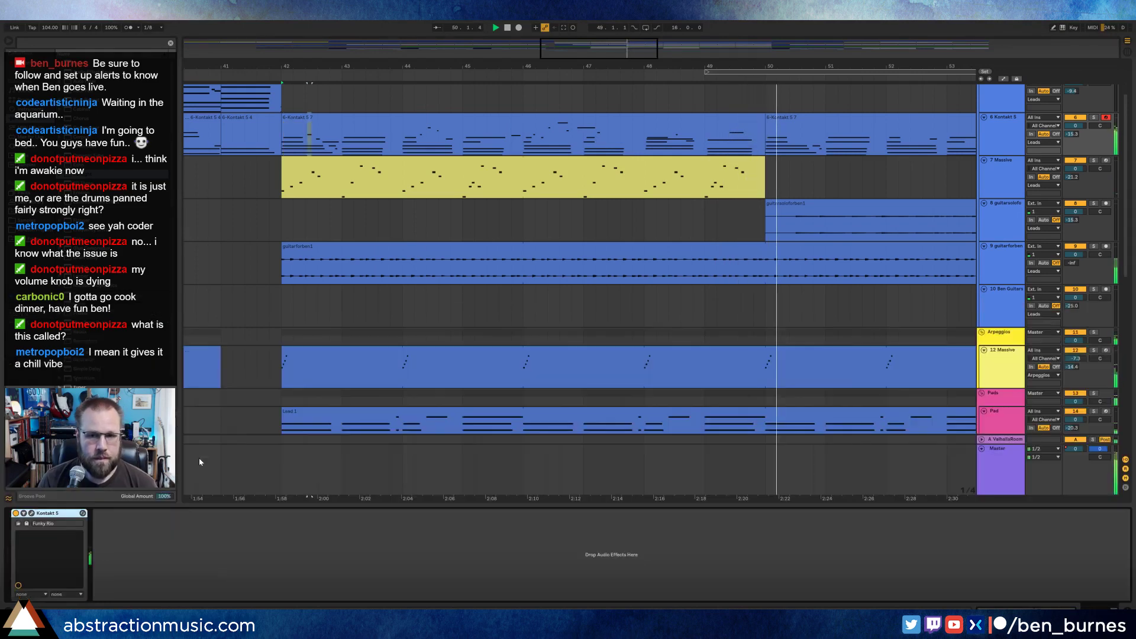
Show most of the song and collapse the Lead, Kontakt 5, Massive and guitar tracks in the Leads group.
{"action": "left_click_drag", "start_coordinate": [584, 67], "coordinate": [602, 48]}
{"action": "scroll", "coordinate": [733, 307], "scroll_direction": "up", "scroll_amount": 3}
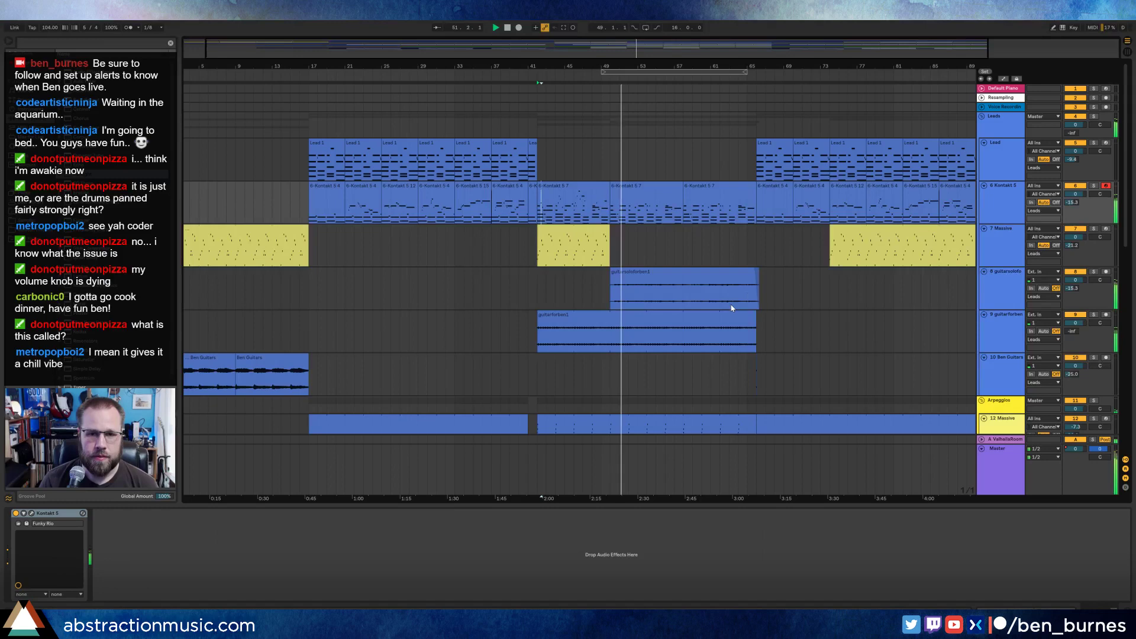
{"action": "left_click", "coordinate": [984, 143]}
{"action": "left_click", "coordinate": [984, 152]}
{"action": "left_click", "coordinate": [984, 161]}
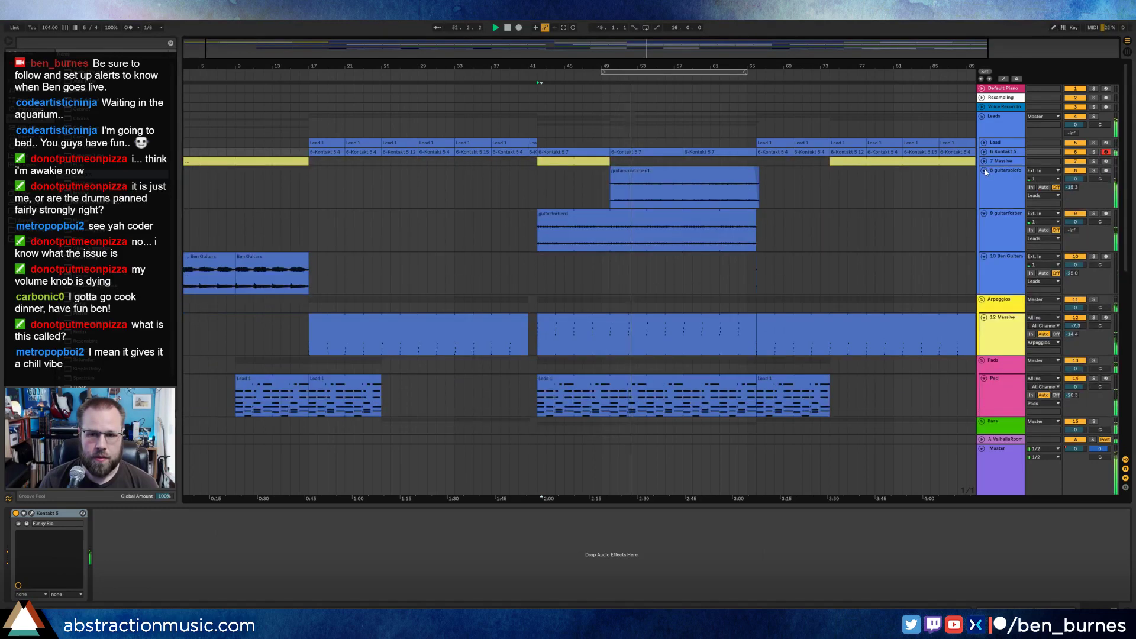
{"action": "left_click", "coordinate": [984, 170]}
{"action": "left_click", "coordinate": [984, 179]}
{"action": "left_click", "coordinate": [984, 189]}
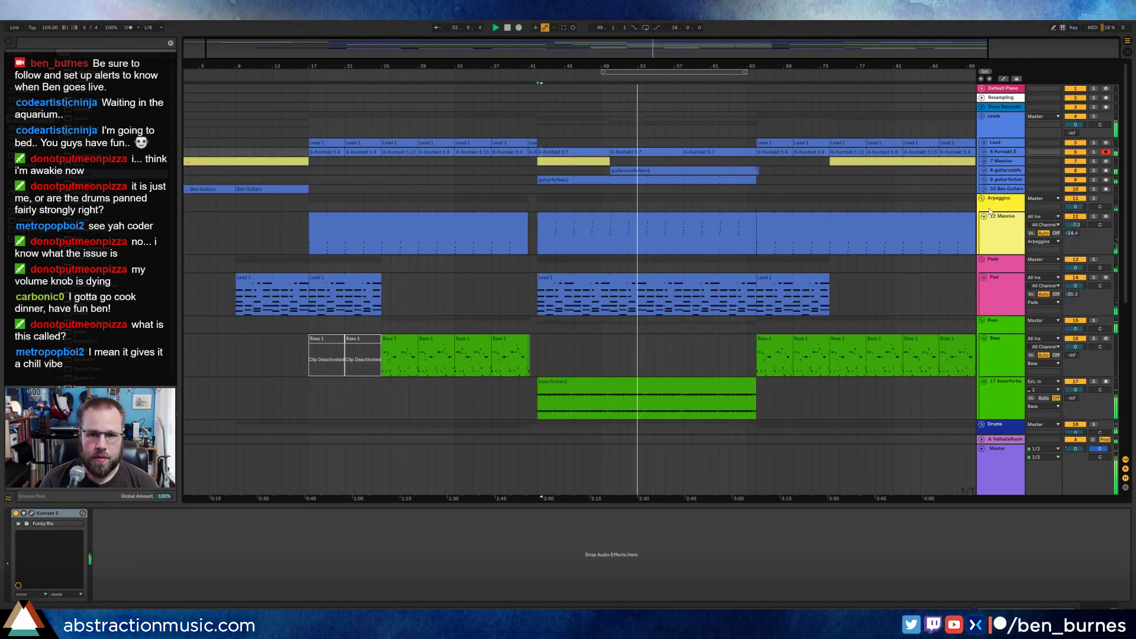
Collapse the arpeggio Massive, Pad, both bass, Drum Rack, Drum Loop and waves4_long tracks.
{"action": "left_click", "coordinate": [984, 217]}
{"action": "left_click", "coordinate": [984, 243]}
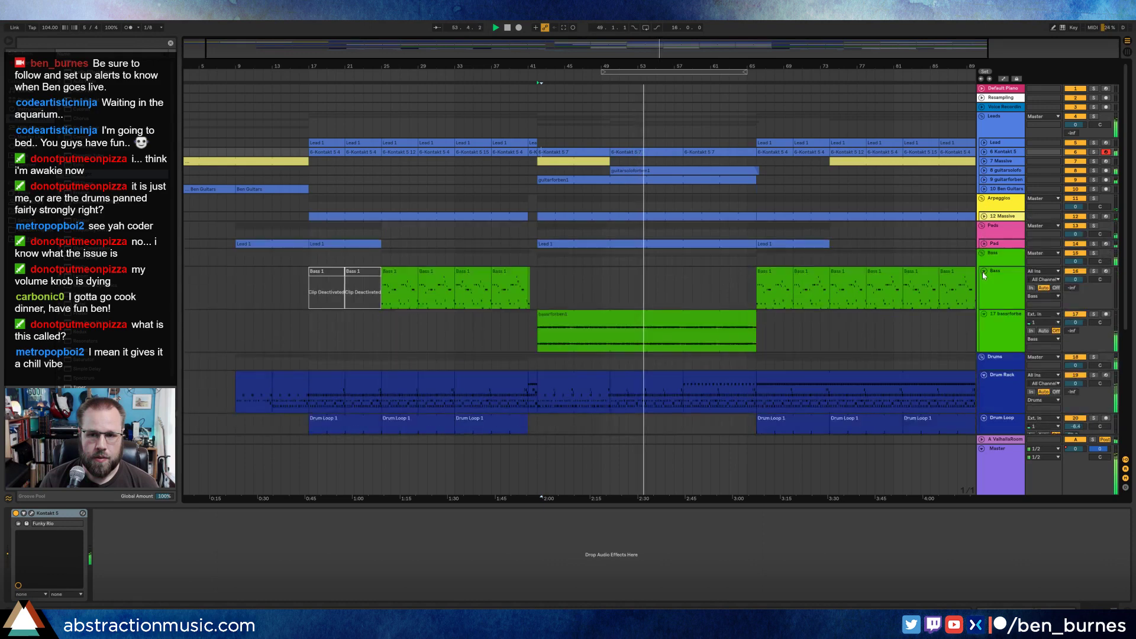
{"action": "left_click", "coordinate": [984, 271]}
{"action": "left_click", "coordinate": [984, 280]}
{"action": "left_click", "coordinate": [984, 308]}
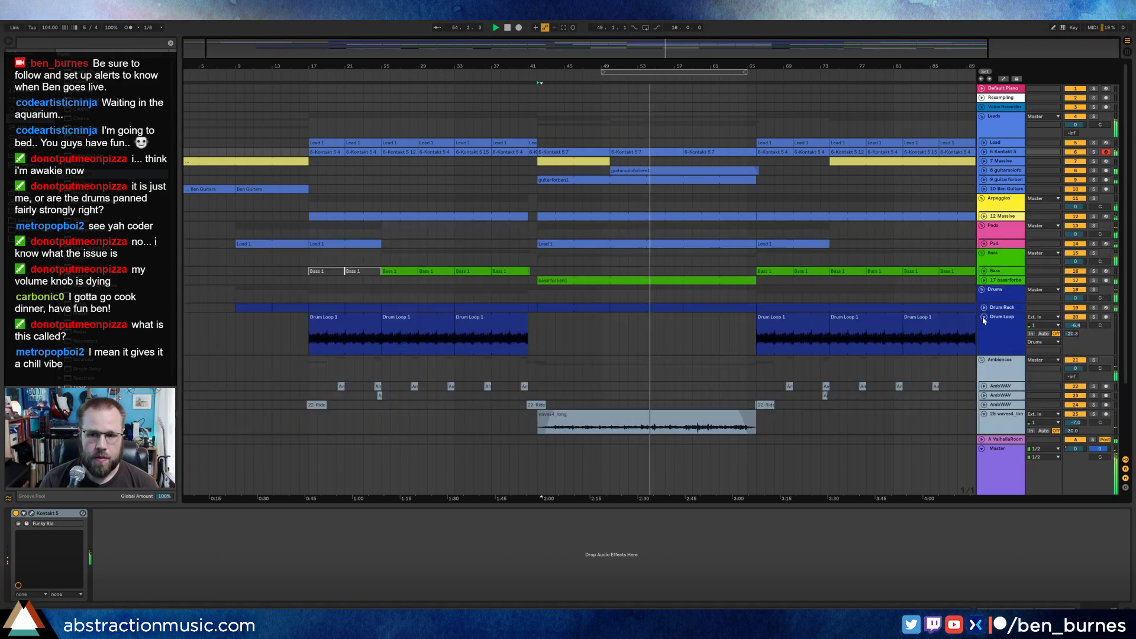
{"action": "left_click", "coordinate": [984, 317]}
{"action": "left_click", "coordinate": [984, 380]}
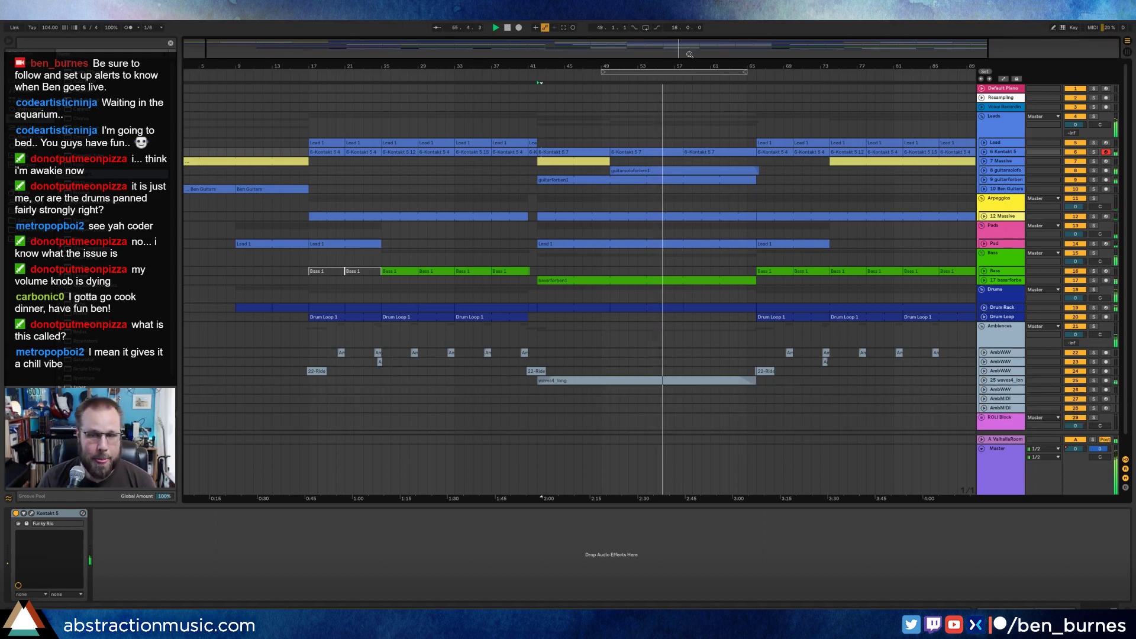
Expand the waves4_long track again and set its volume to -15.7 dB.
{"action": "left_click_drag", "start_coordinate": [690, 51], "coordinate": [690, 29]}
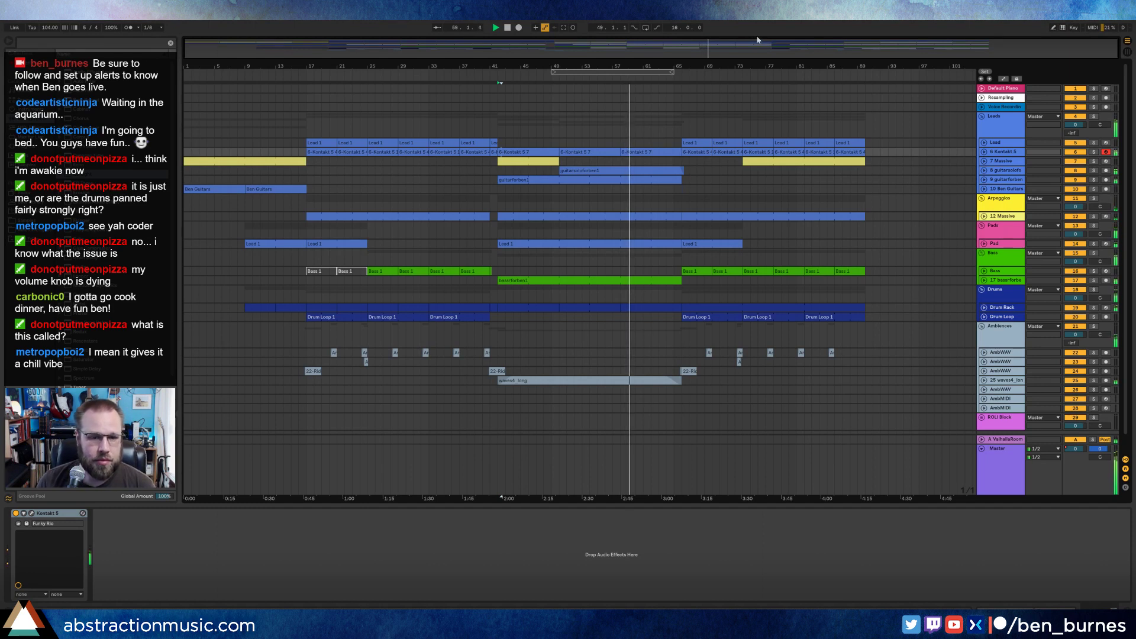
{"action": "left_click", "coordinate": [984, 380]}
{"action": "mouse_move", "coordinate": [1069, 392]}
{"action": "left_mouse_down"}
{"action": "mouse_move", "coordinate": [1070, 408]}
{"action": "mouse_move", "coordinate": [1074, 390]}
{"action": "left_mouse_up"}
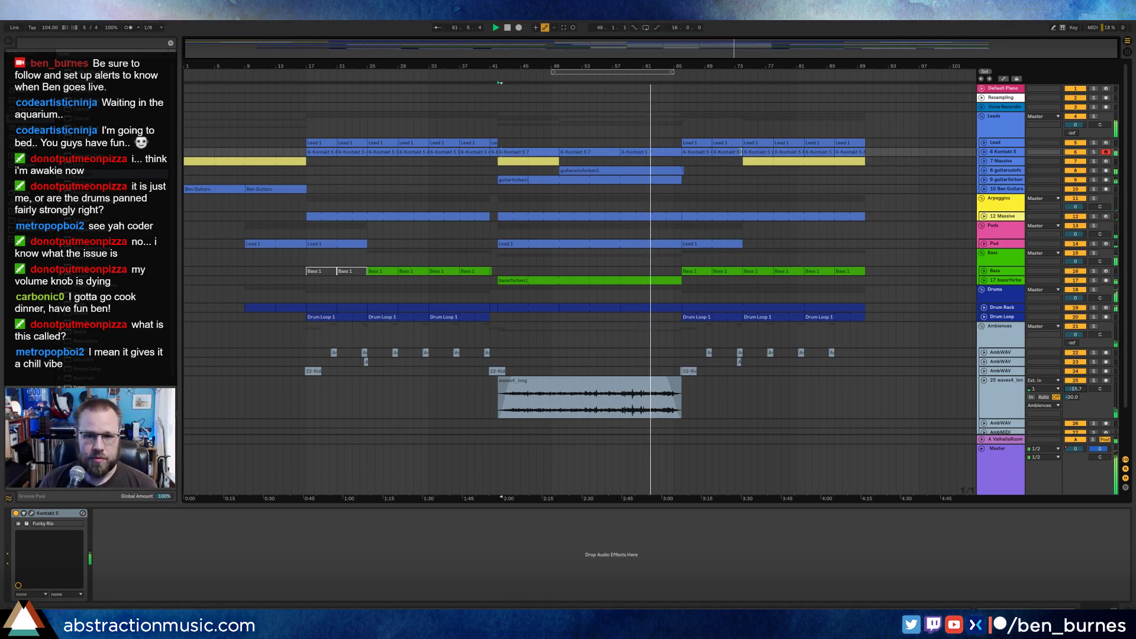
Examine the transition at bar 66 where the guitar solo and waves4_long clips end, while the song plays.
{"action": "left_click", "coordinate": [999, 171]}
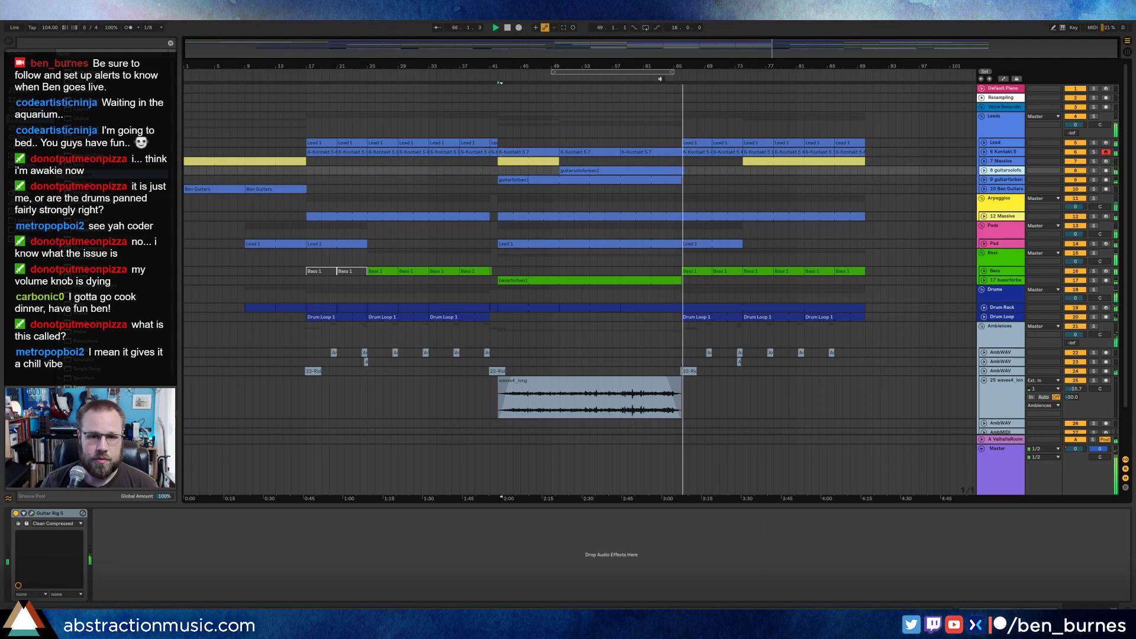
{"action": "left_click_drag", "start_coordinate": [779, 51], "coordinate": [779, 160]}
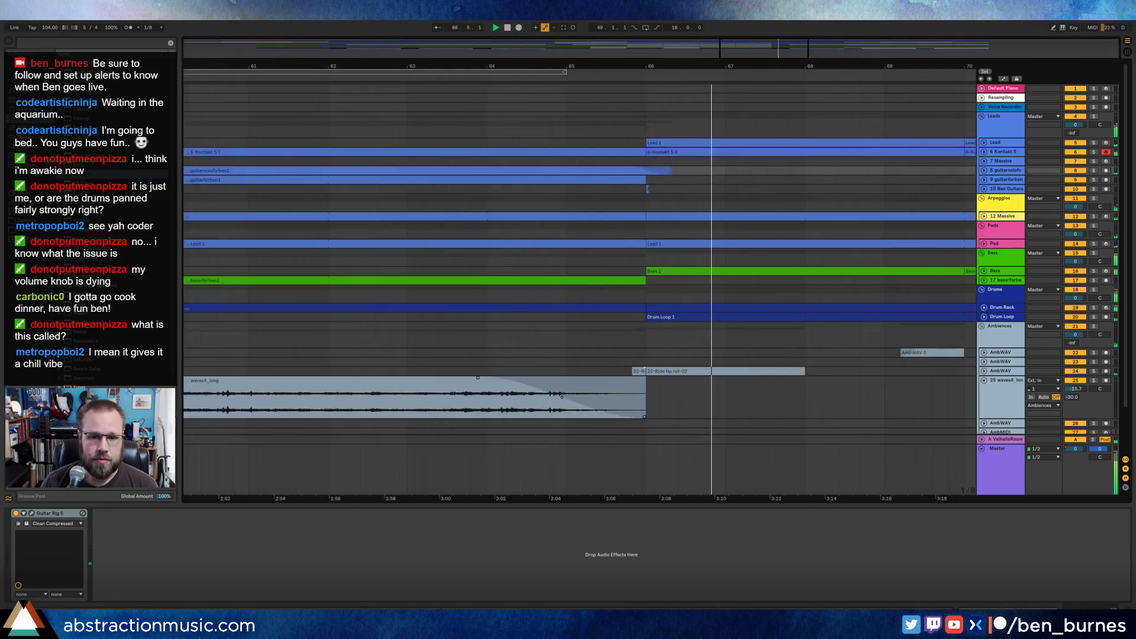
{"action": "left_click", "coordinate": [597, 371]}
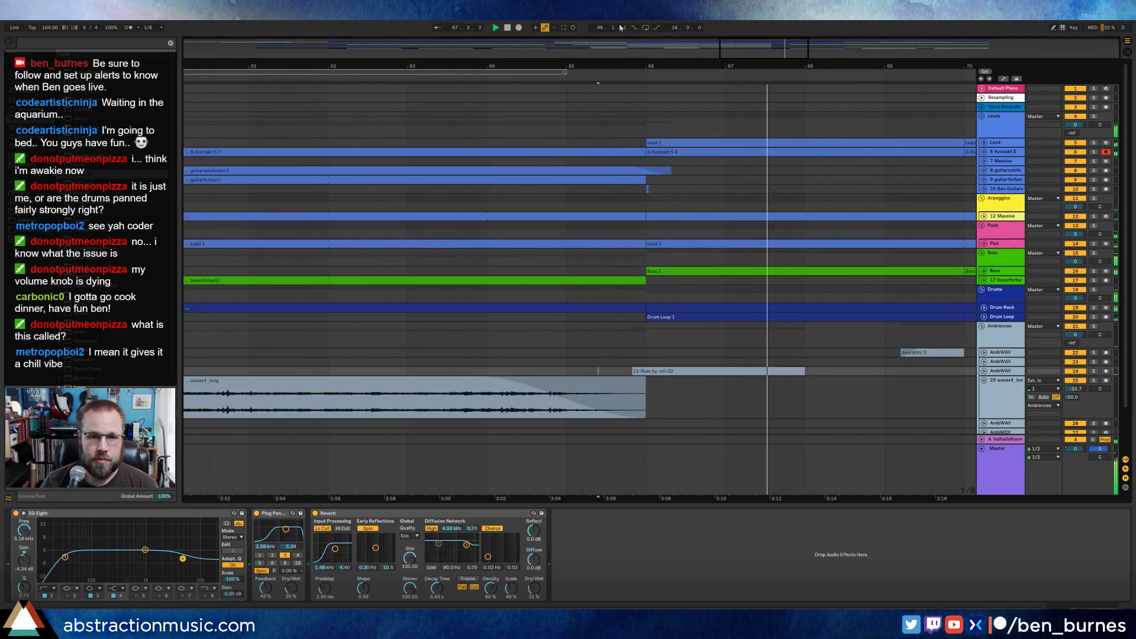
{"action": "left_click_drag", "start_coordinate": [763, 51], "coordinate": [787, 2]}
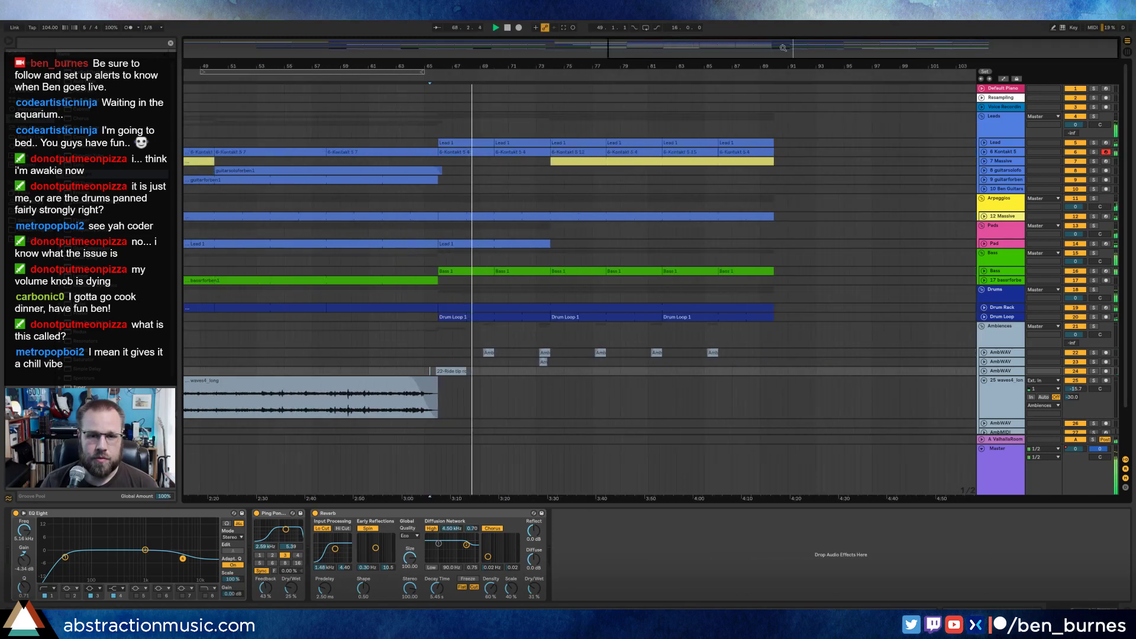
Expand the Kontakt 5 track and inspect the notes of its clip starting at bar 78.
{"action": "left_click", "coordinate": [984, 152]}
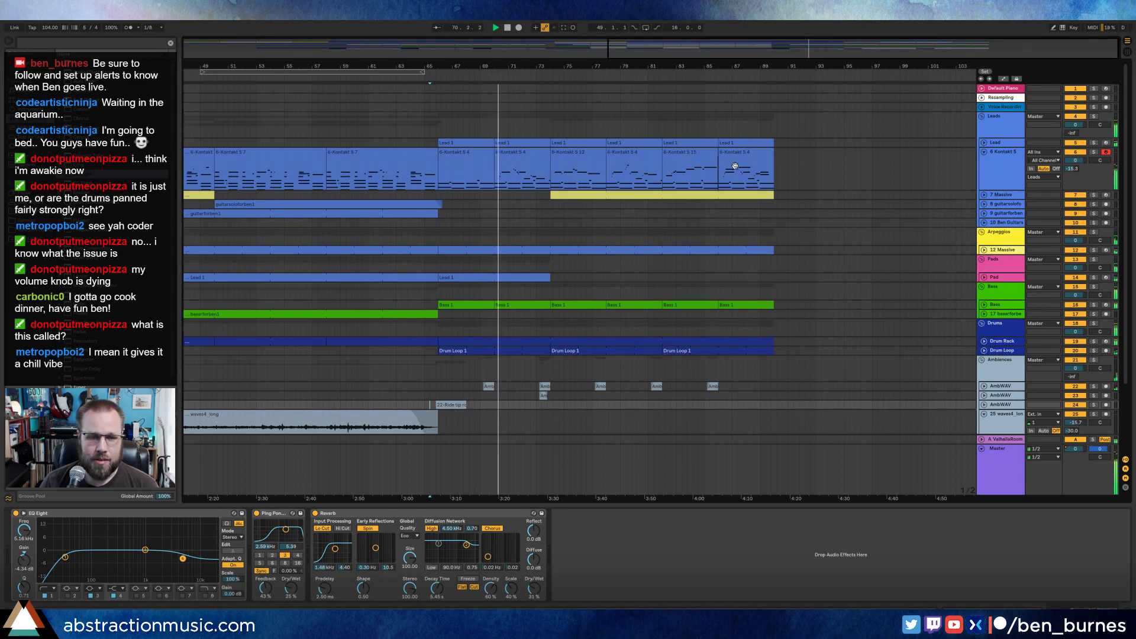
{"action": "left_click_drag", "start_coordinate": [691, 51], "coordinate": [332, 48]}
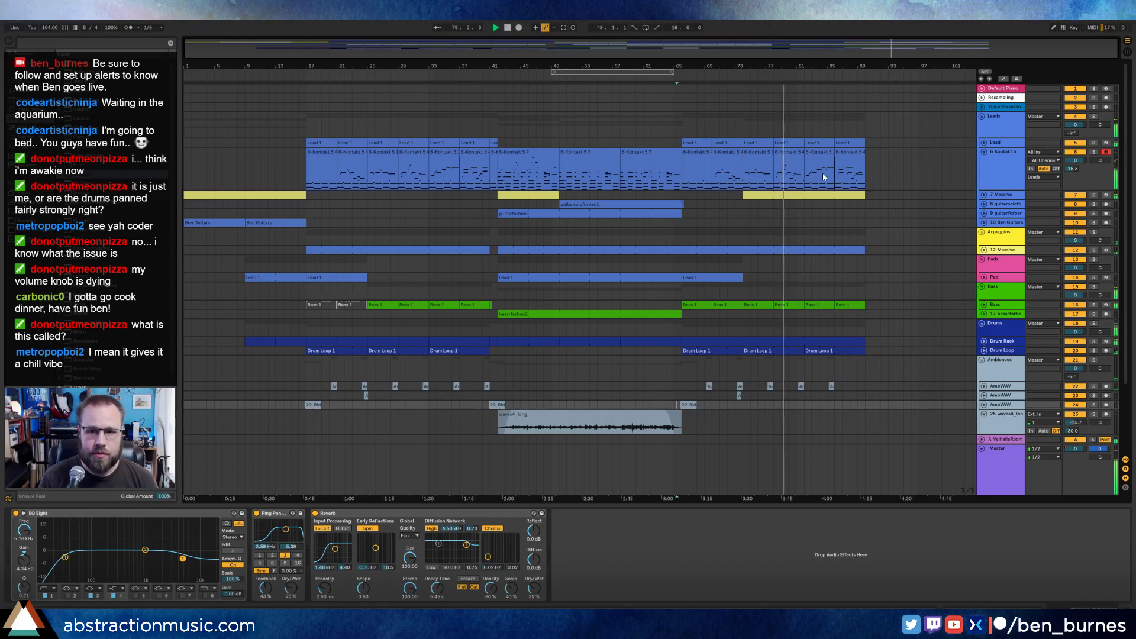
{"action": "double_click", "coordinate": [793, 155]}
{"action": "left_click", "coordinate": [637, 447]}
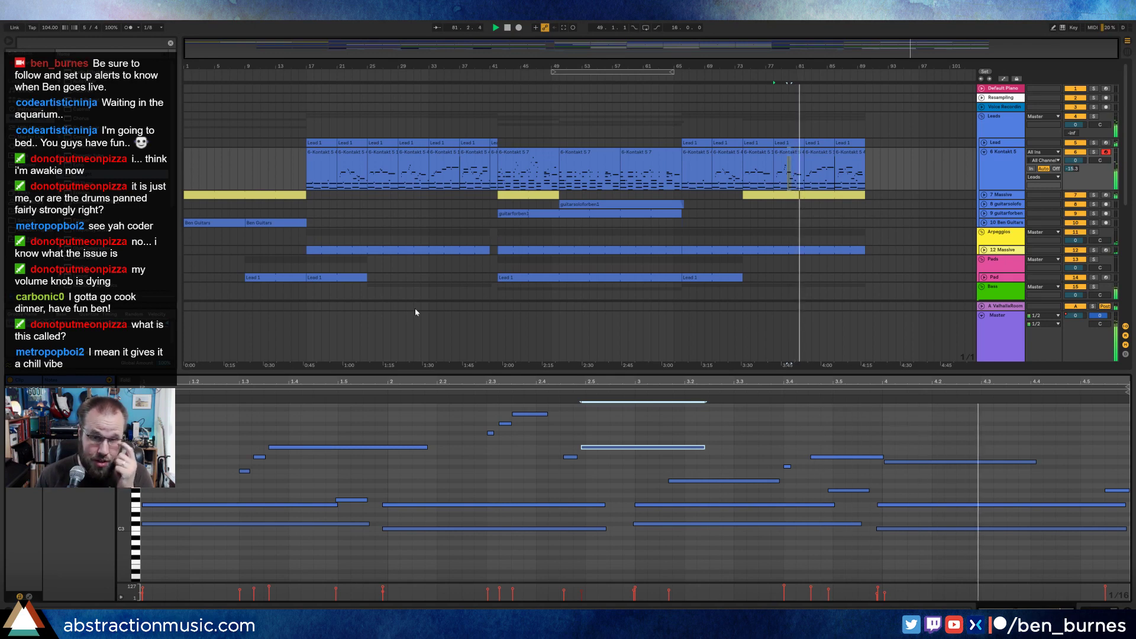
Open the Kontakt 5 clip at bar 82, try other pitches for the long D#4 note at clip bar 2 and set it to C4.
{"action": "left_click", "coordinate": [808, 185]}
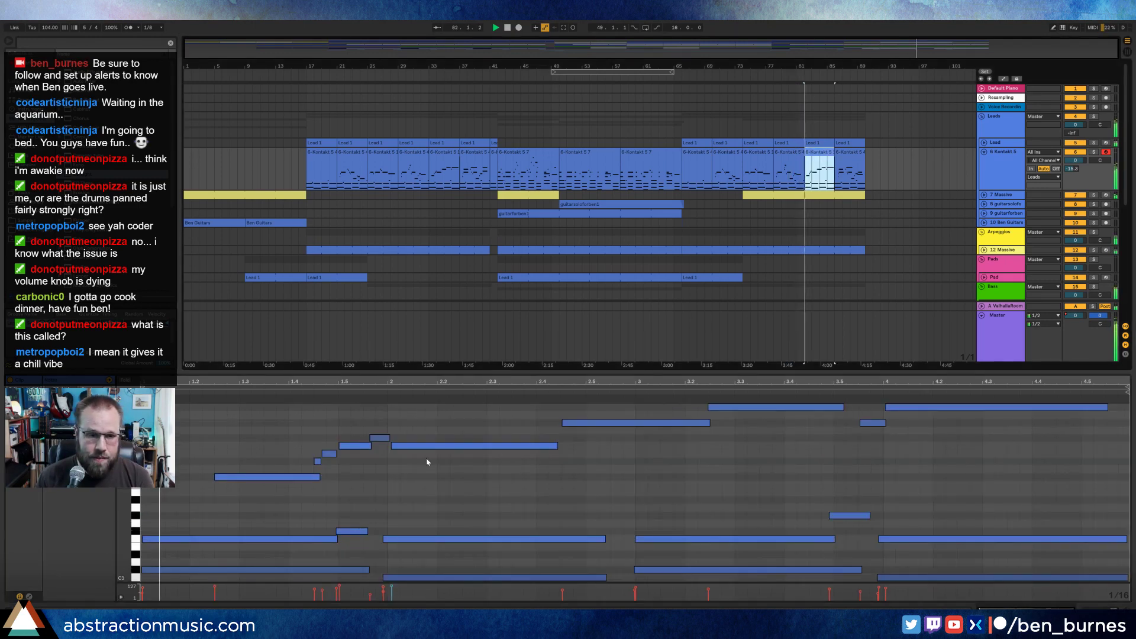
{"action": "scroll", "coordinate": [426, 473], "scroll_direction": "up", "scroll_amount": 2}
{"action": "left_click", "coordinate": [441, 500]}
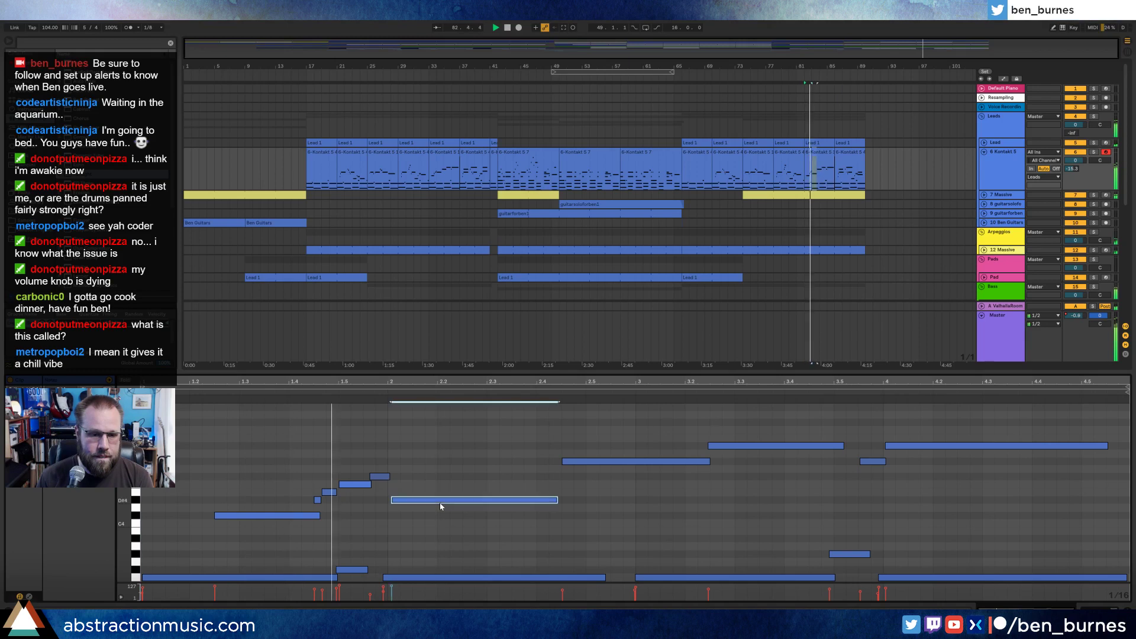
{"action": "key", "text": "Down"}
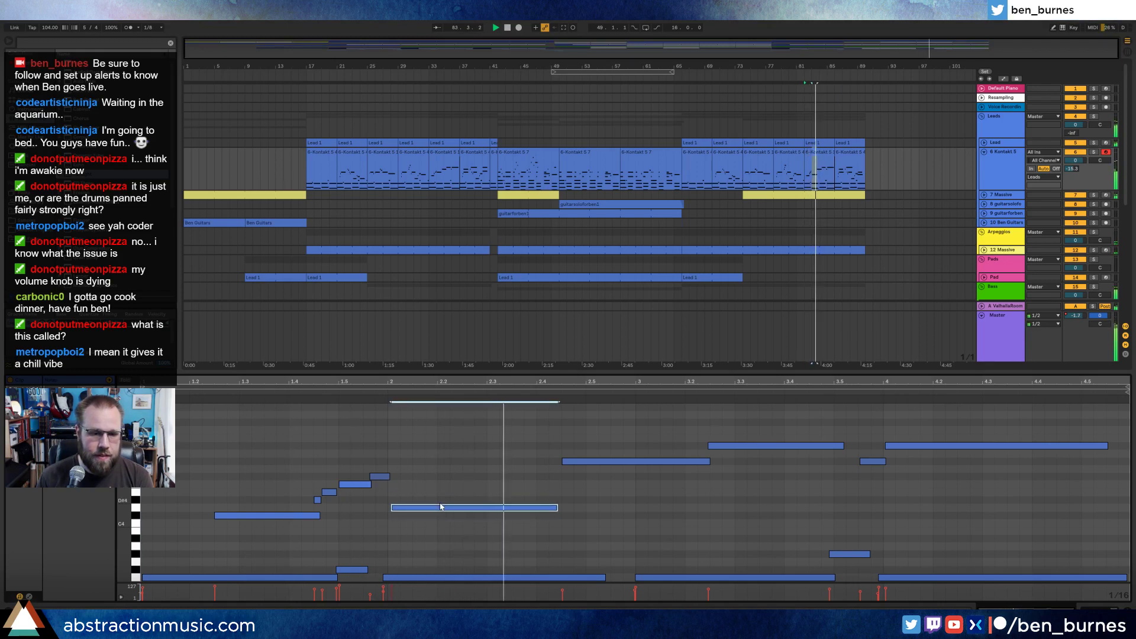
{"action": "key", "text": "Up"}
{"action": "key", "text": "Up"}
{"action": "key", "text": "Up"}
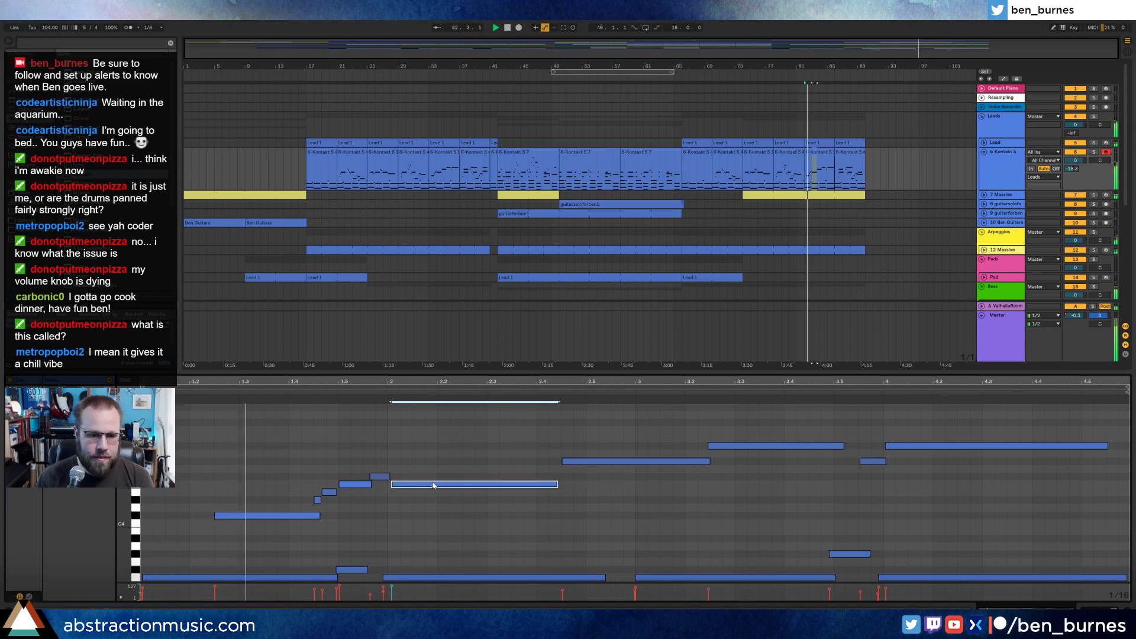
{"action": "key", "text": "Down"}
{"action": "key", "text": "Down"}
{"action": "key", "text": "Down"}
{"action": "key", "text": "Down"}
{"action": "key", "text": "Down"}
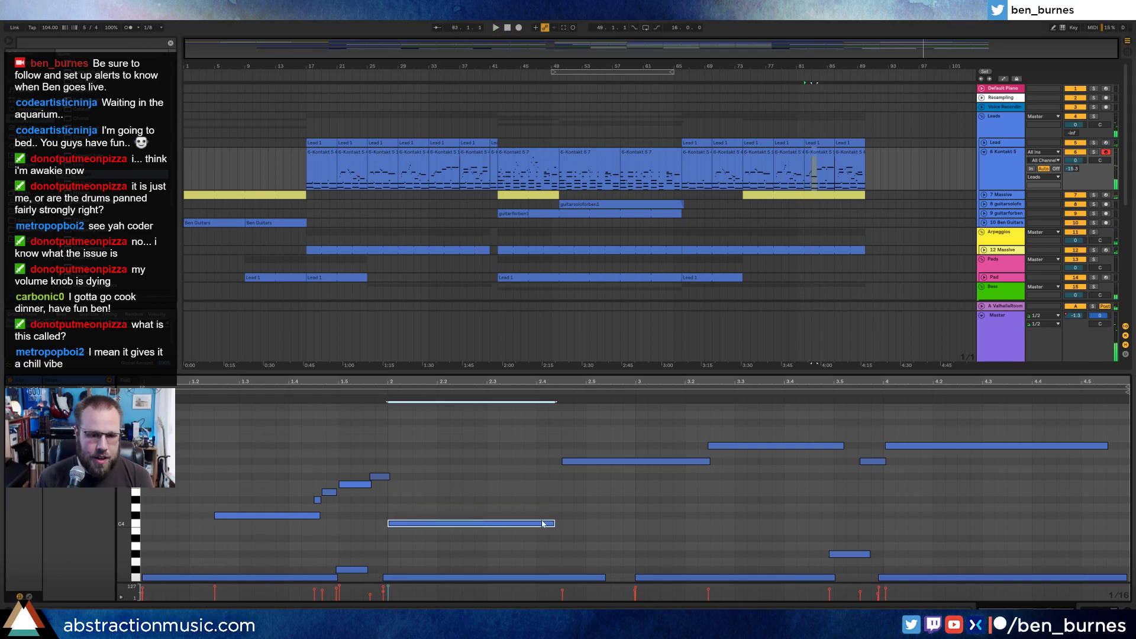
Shorten the C4 note at clip bar 2 to a brief pickup and add an A#3 note and a longer C4 note after it.
{"action": "left_click_drag", "start_coordinate": [552, 524], "coordinate": [403, 526]}
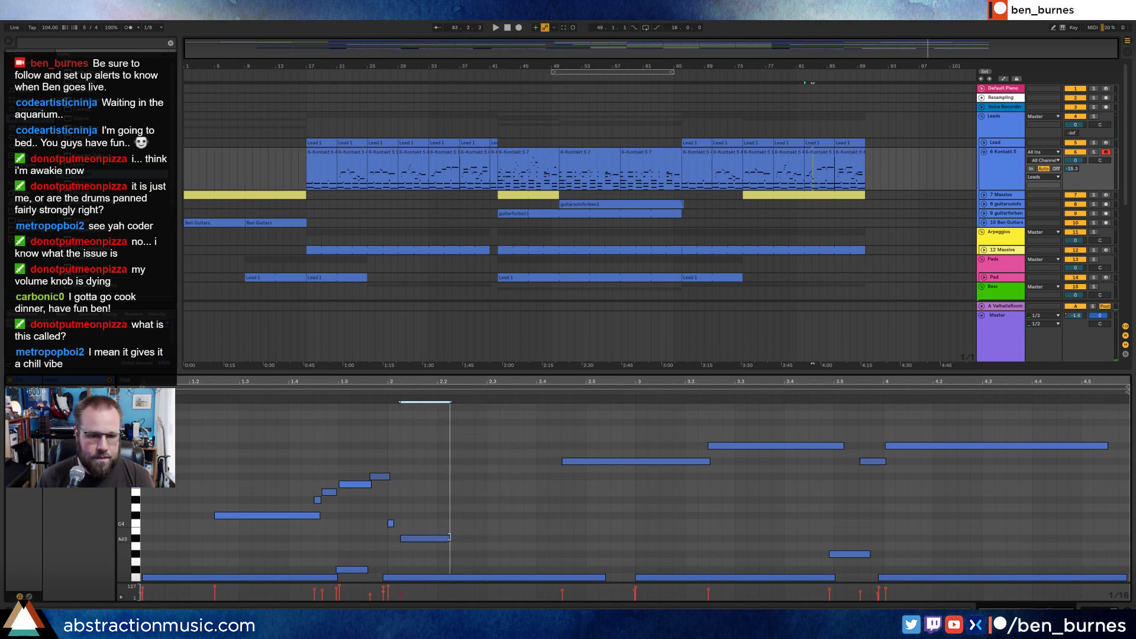
{"action": "left_click_drag", "start_coordinate": [455, 557], "coordinate": [548, 553]}
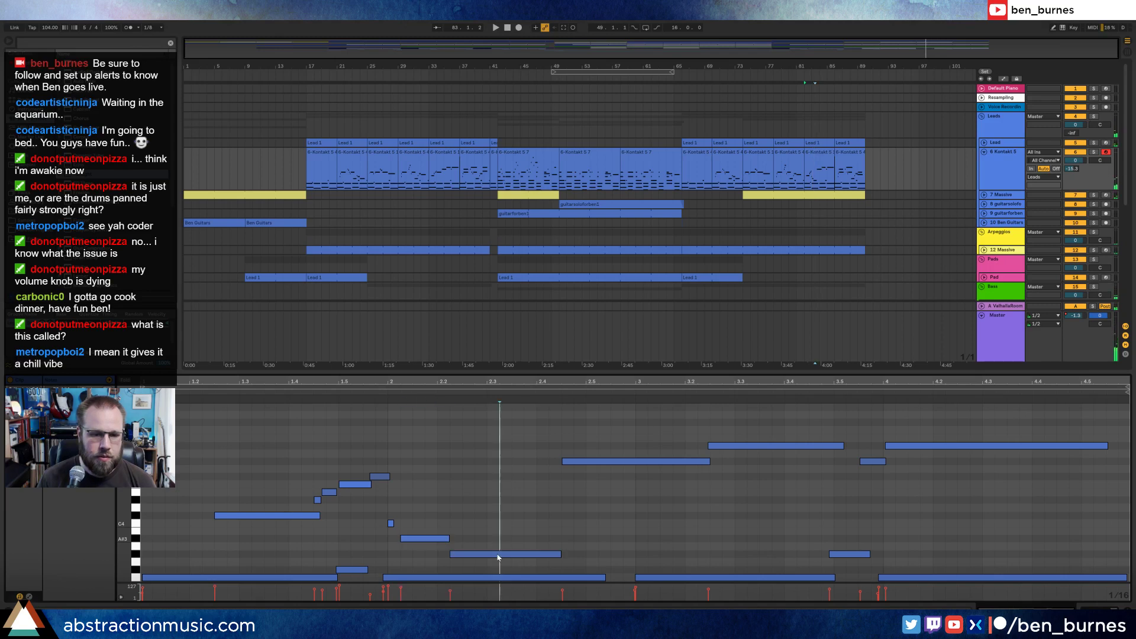
{"action": "key", "text": "Up"}
{"action": "key", "text": "Up"}
{"action": "key", "text": "Up"}
{"action": "key", "text": "Up"}
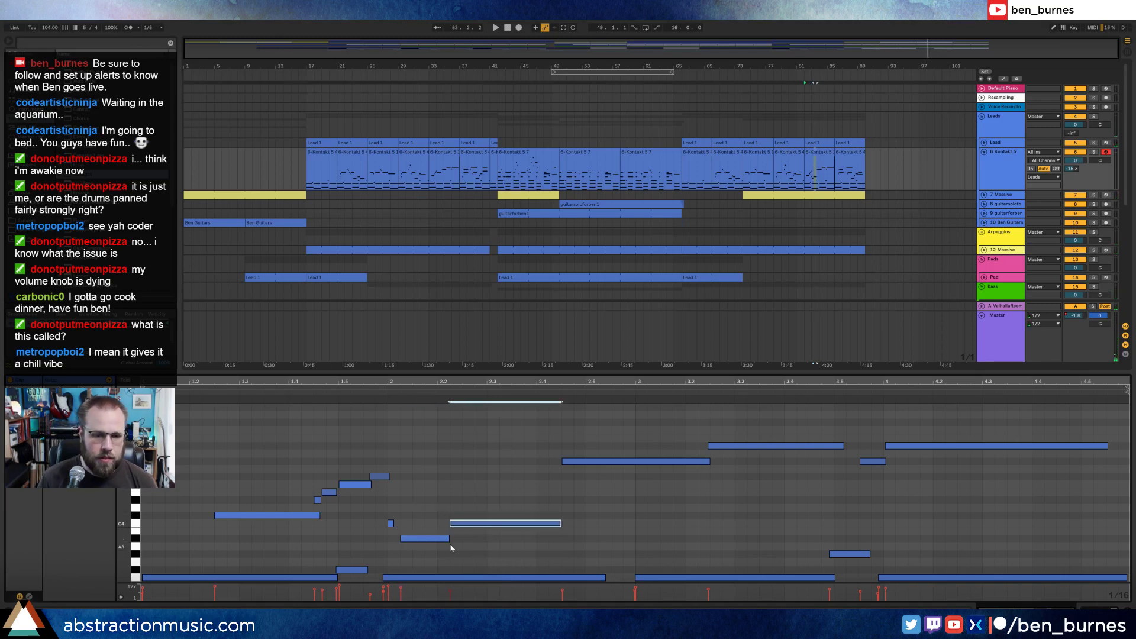
Shorten and shift the new A#3 note, trim the long C4 note before 2.4, and add a D4 note behind it.
{"action": "left_click_drag", "start_coordinate": [449, 539], "coordinate": [438, 539]}
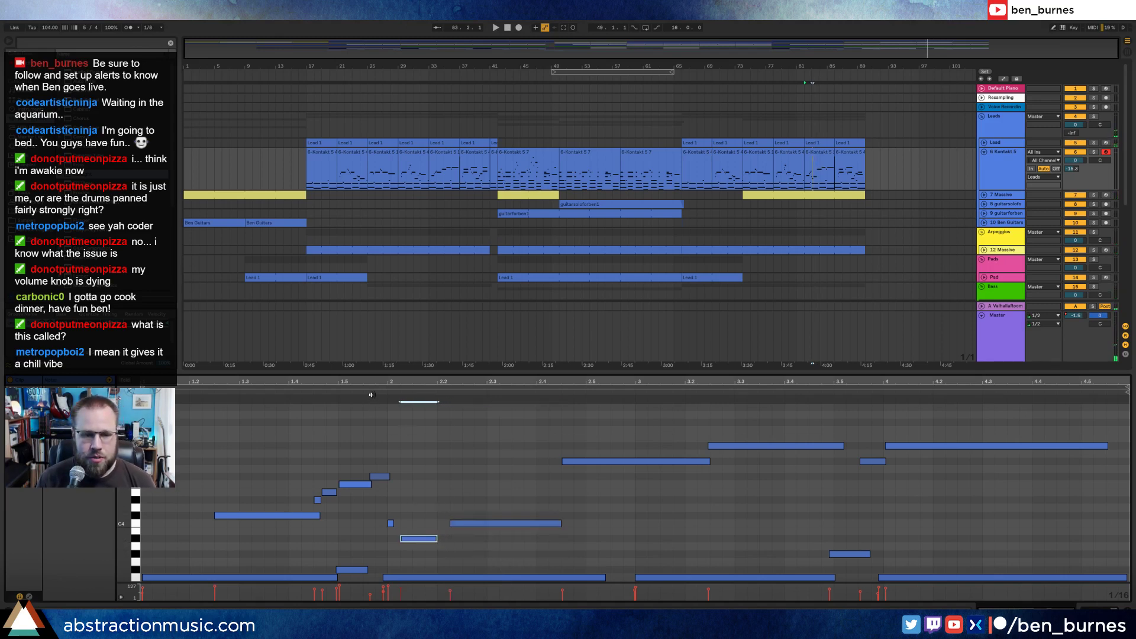
{"action": "key", "text": "space"}
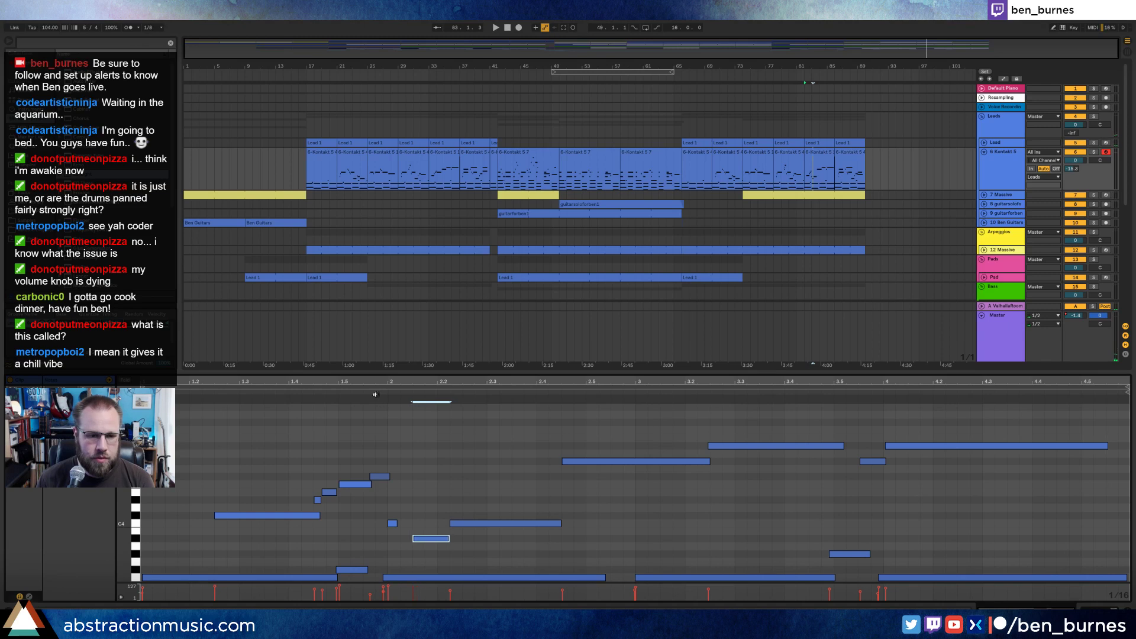
{"action": "left_click", "coordinate": [504, 523]}
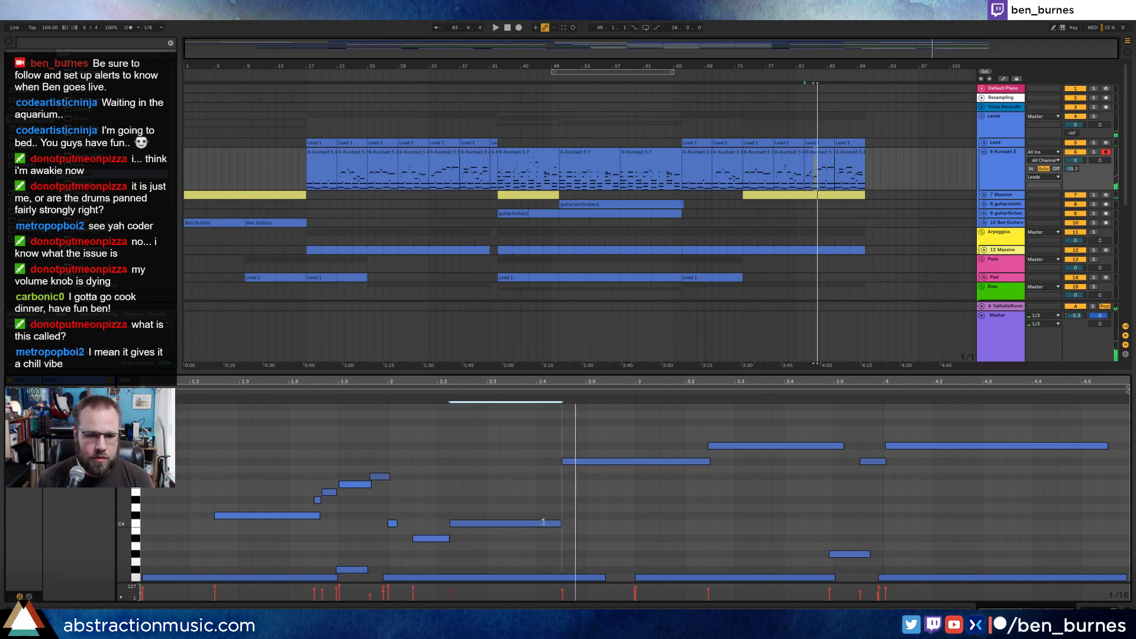
{"action": "left_click_drag", "start_coordinate": [543, 521], "coordinate": [527, 521]}
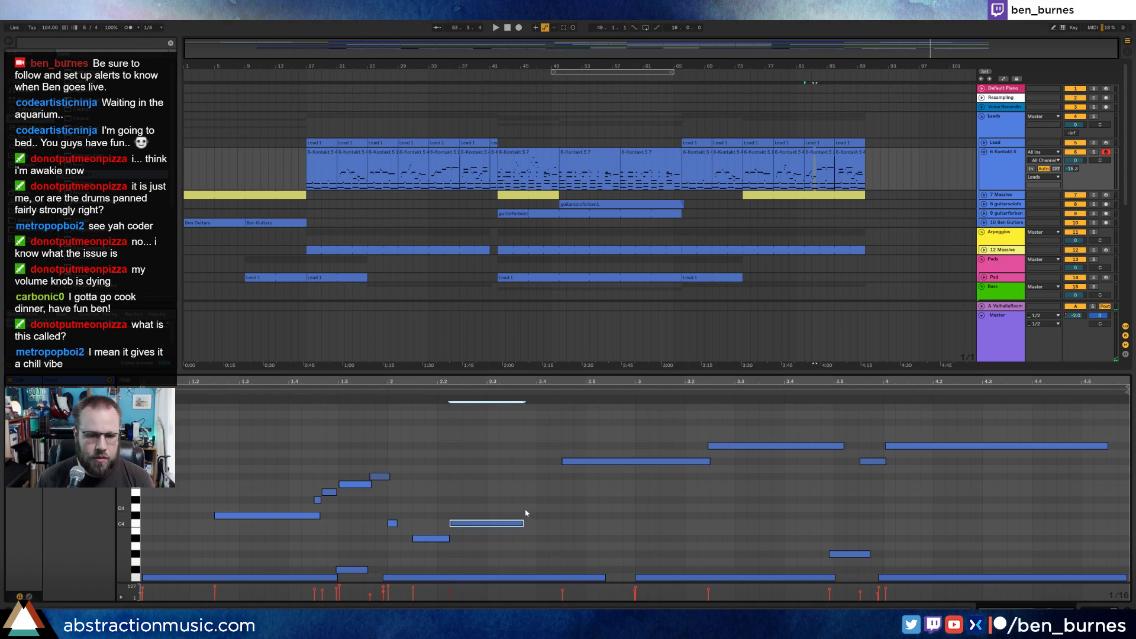
{"action": "double_click", "coordinate": [525, 508]}
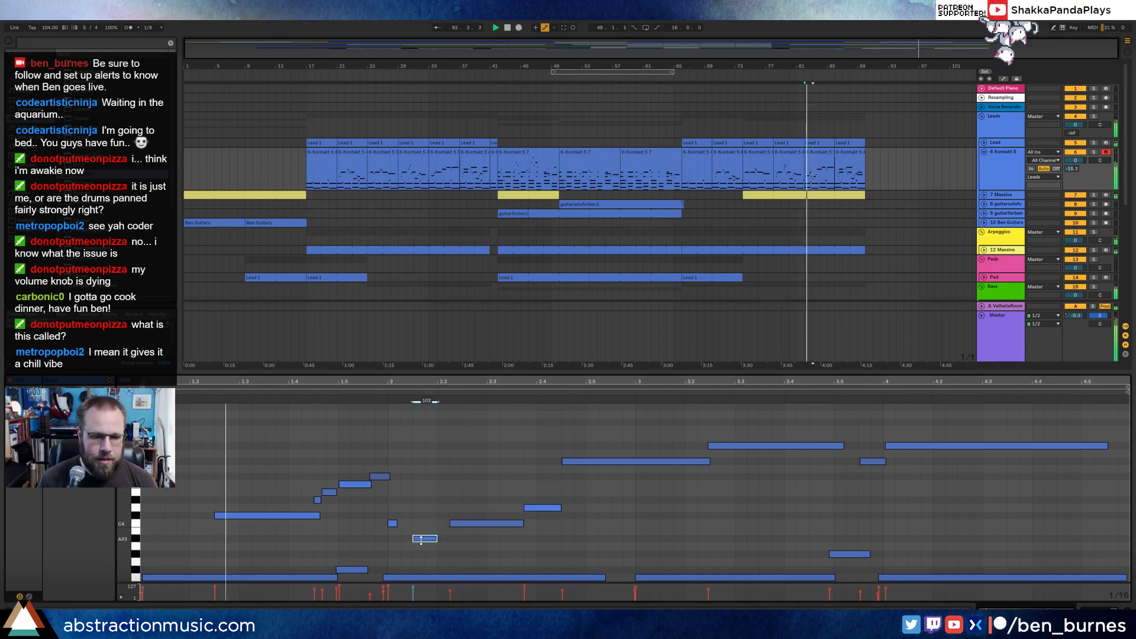
Lower the new D4 note to C#4 and start it slightly earlier, shortening the A#3 and C4 notes before it.
{"action": "left_click", "coordinate": [392, 523]}
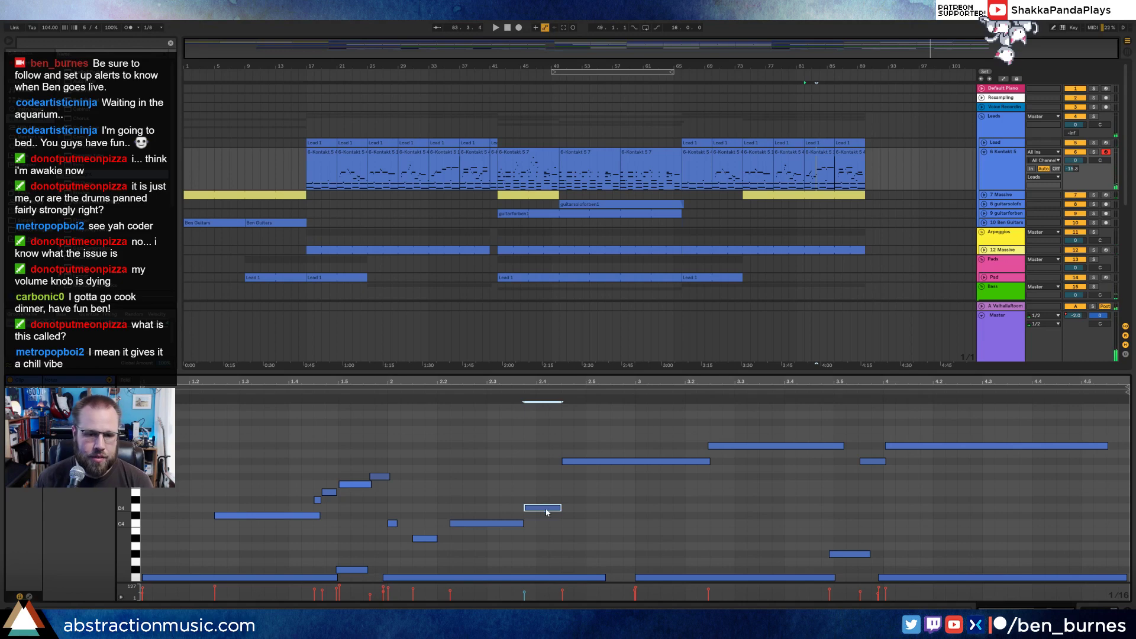
{"action": "key", "text": "space"}
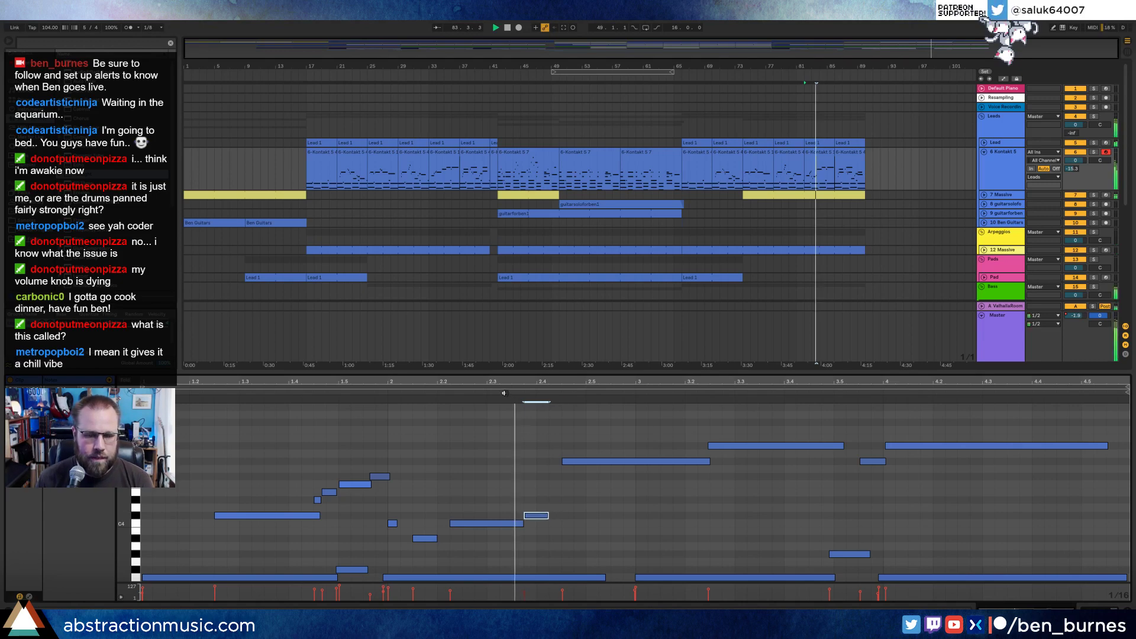
{"action": "left_click_drag", "start_coordinate": [520, 524], "coordinate": [515, 528]}
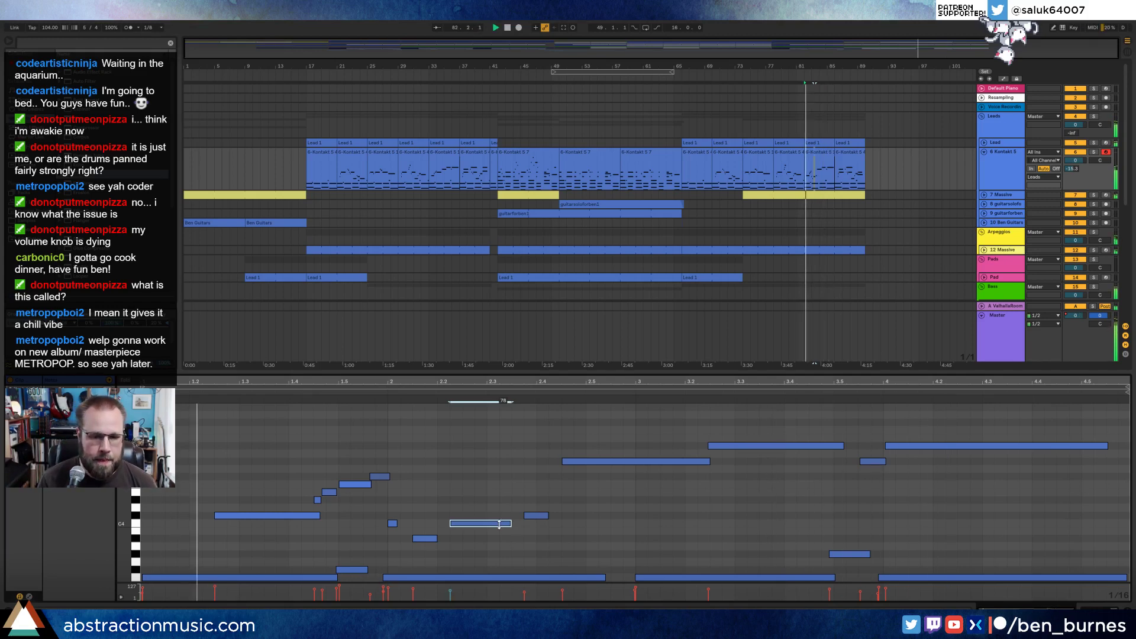
{"action": "left_click", "coordinate": [539, 517]}
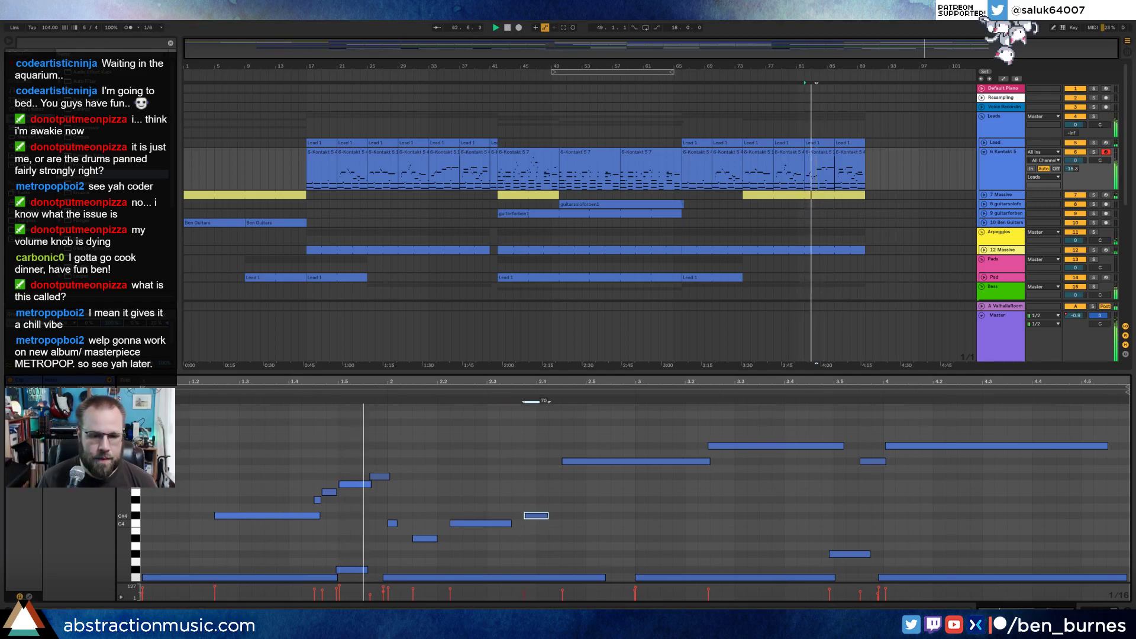
{"action": "mouse_move", "coordinate": [549, 515]}
{"action": "left_mouse_down"}
{"action": "mouse_move", "coordinate": [561, 516]}
{"action": "mouse_move", "coordinate": [499, 523]}
{"action": "mouse_move", "coordinate": [552, 516]}
{"action": "left_mouse_up"}
{"action": "left_click", "coordinate": [547, 515]}
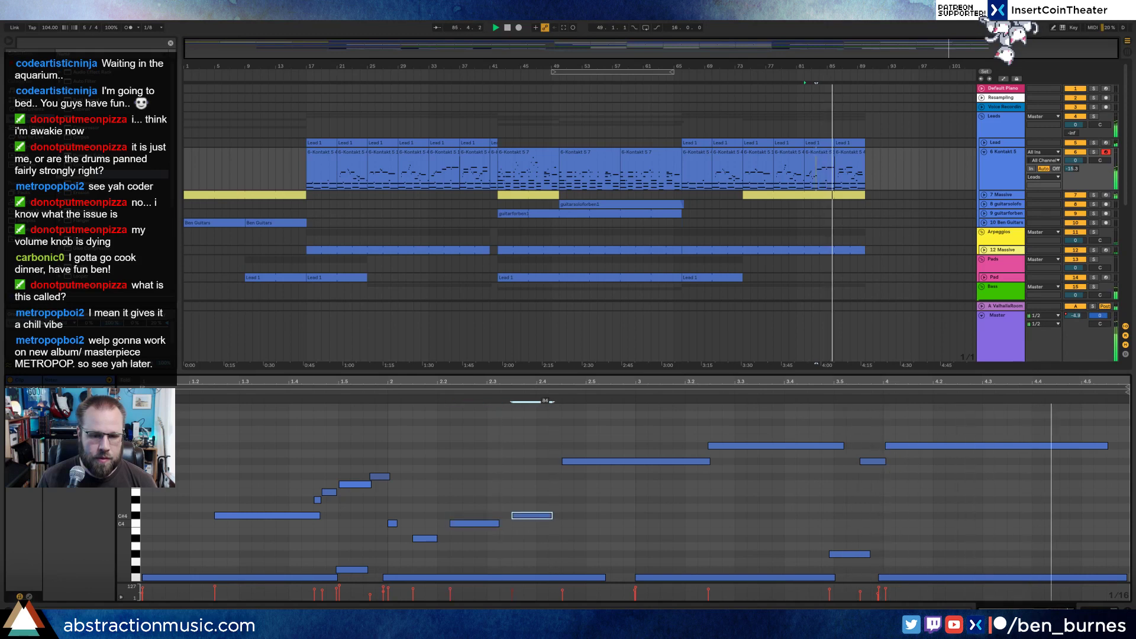
Compare with the earlier Kontakt 5 clips by opening the one at bar 25 and playing from there.
{"action": "left_click", "coordinate": [812, 156]}
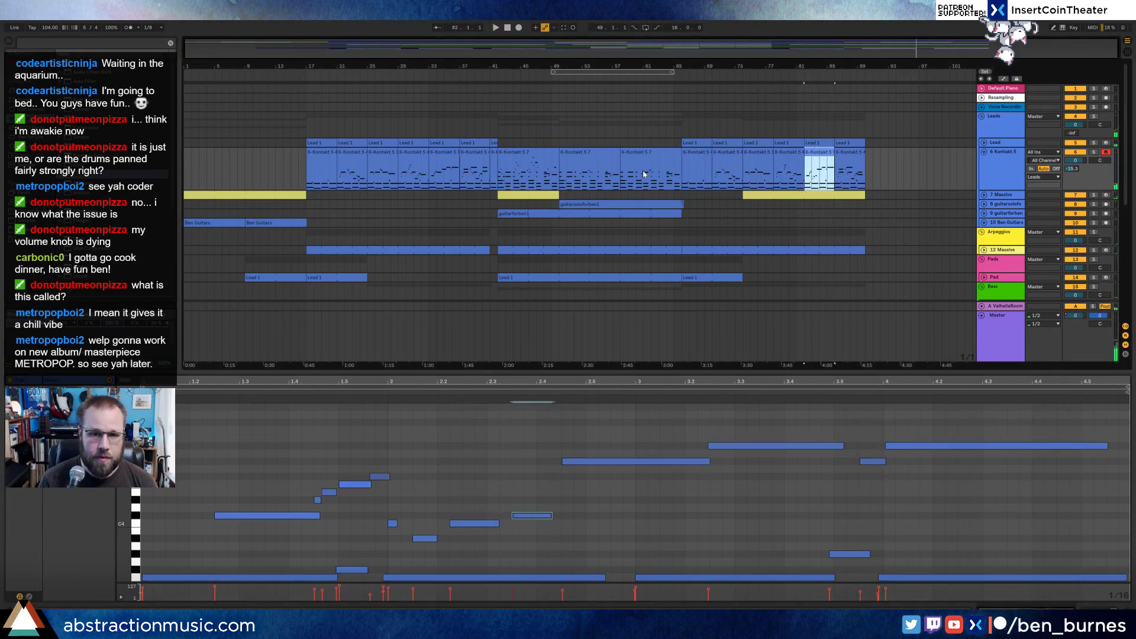
{"action": "left_click", "coordinate": [437, 155]}
{"action": "left_click", "coordinate": [372, 155]}
{"action": "key", "text": "space"}
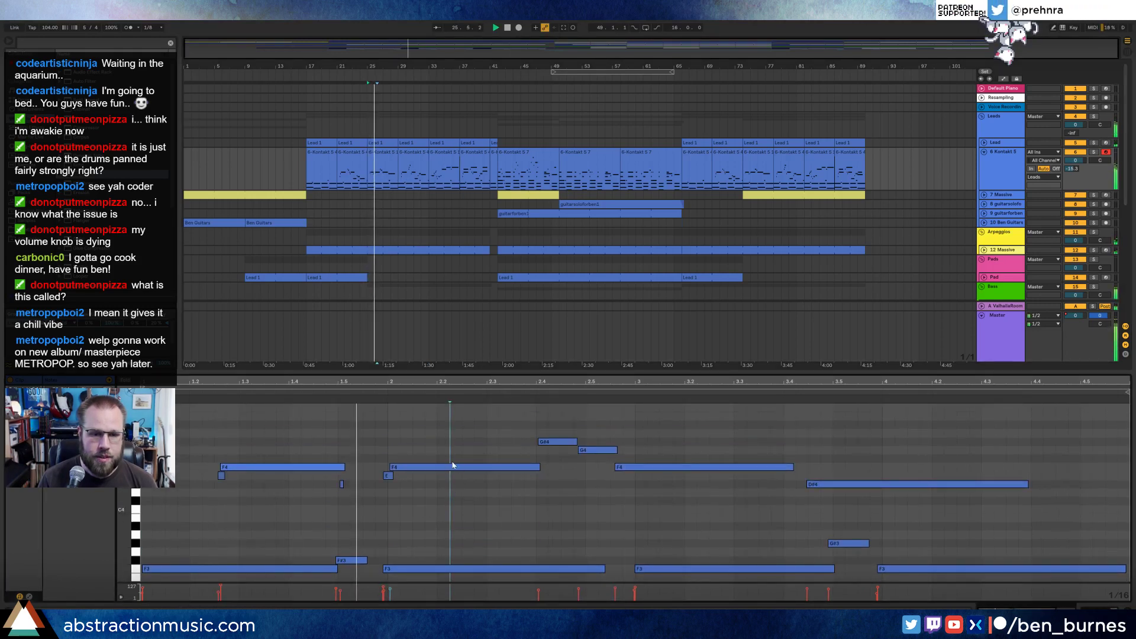
Delete the short D#4 note near clip position 1.5 in the Kontakt 5 clip at bar 25.
{"action": "left_click_drag", "start_coordinate": [277, 452], "coordinate": [463, 468]}
{"action": "left_click", "coordinate": [704, 467]}
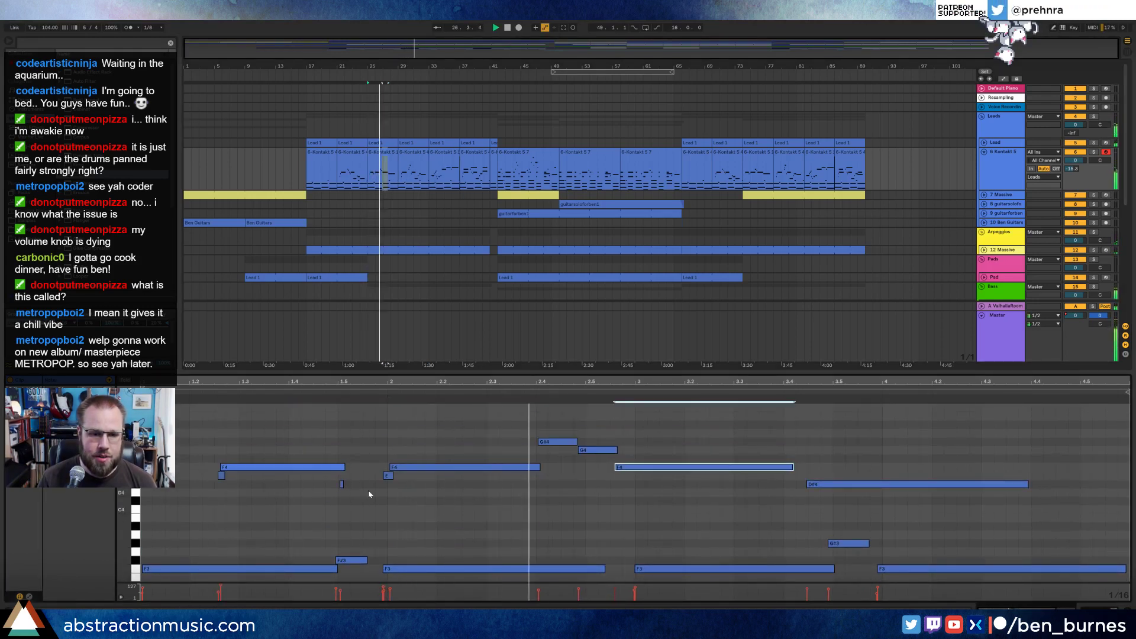
{"action": "double_click", "coordinate": [341, 484]}
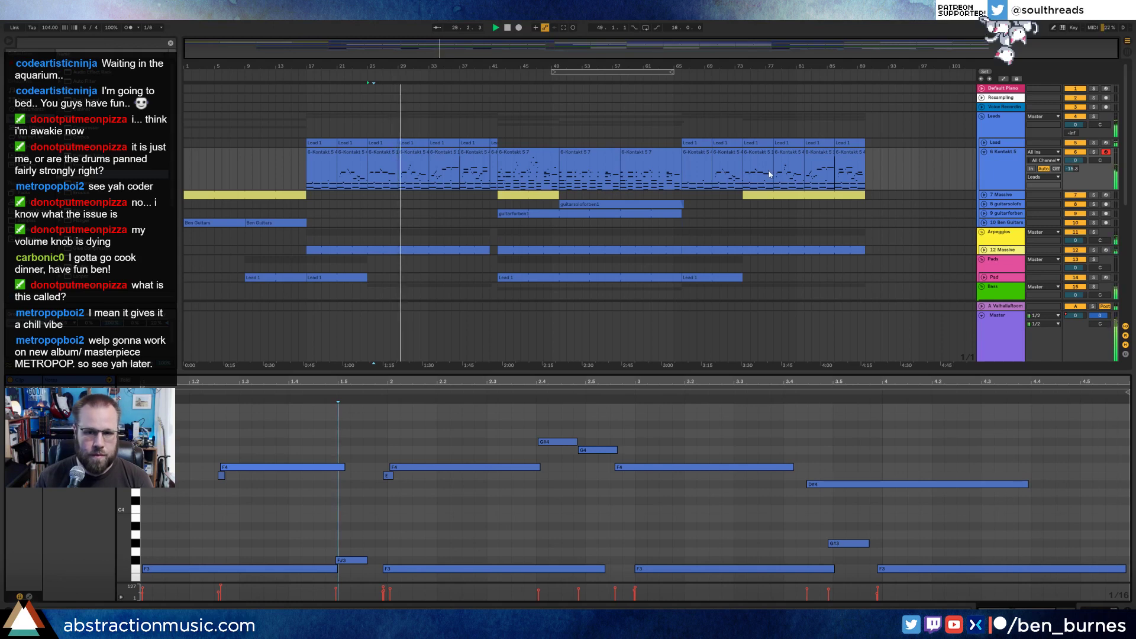
Compare with the Kontakt 5 clip at bar 29, reopen the one at bar 25 and play it from its start.
{"action": "left_click", "coordinate": [403, 157]}
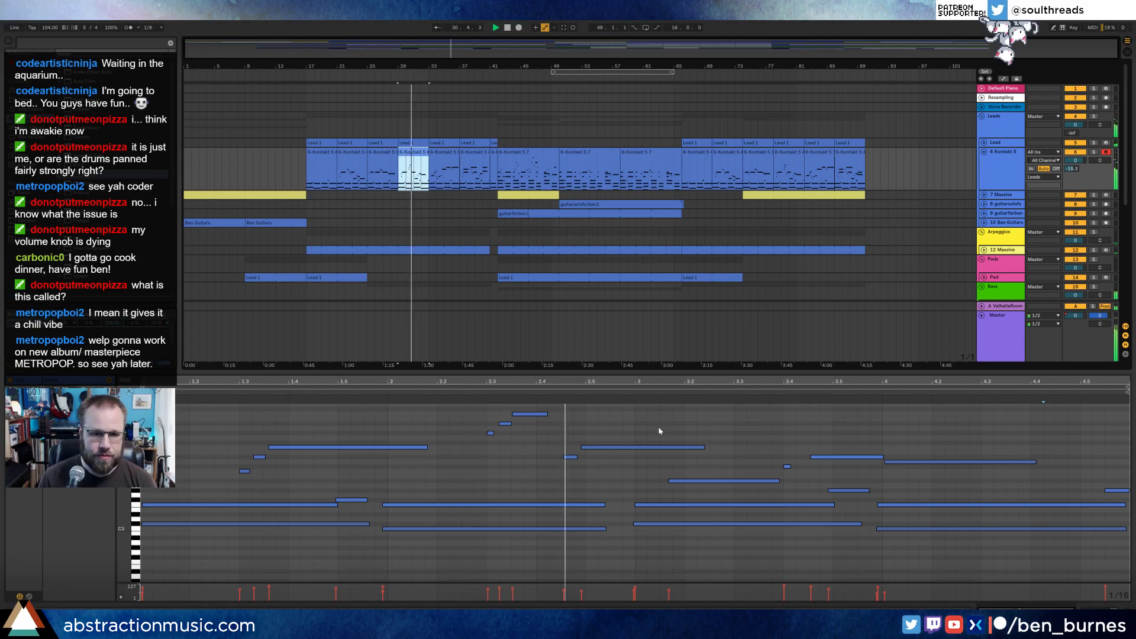
{"action": "left_click", "coordinate": [382, 155]}
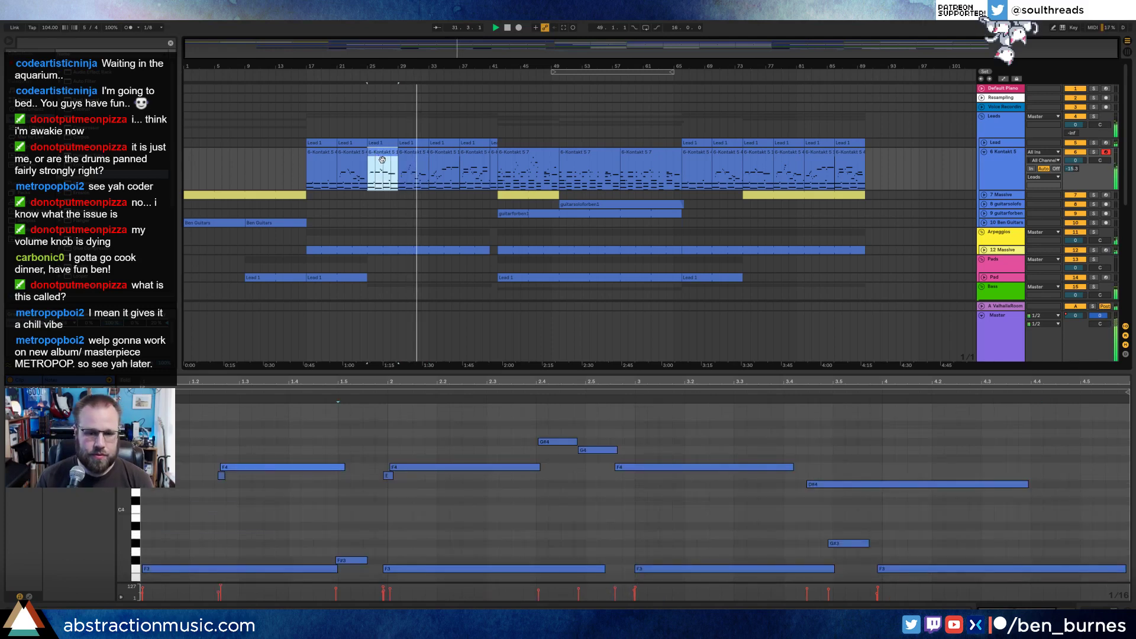
{"action": "key", "text": "shift+Tab"}
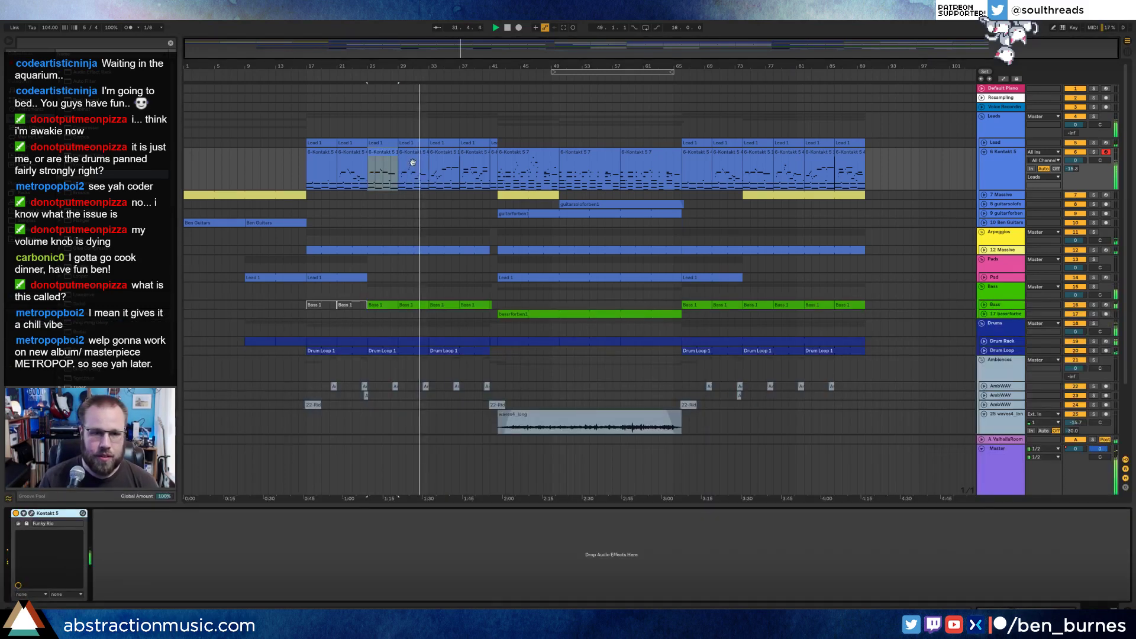
{"action": "left_click", "coordinate": [383, 150]}
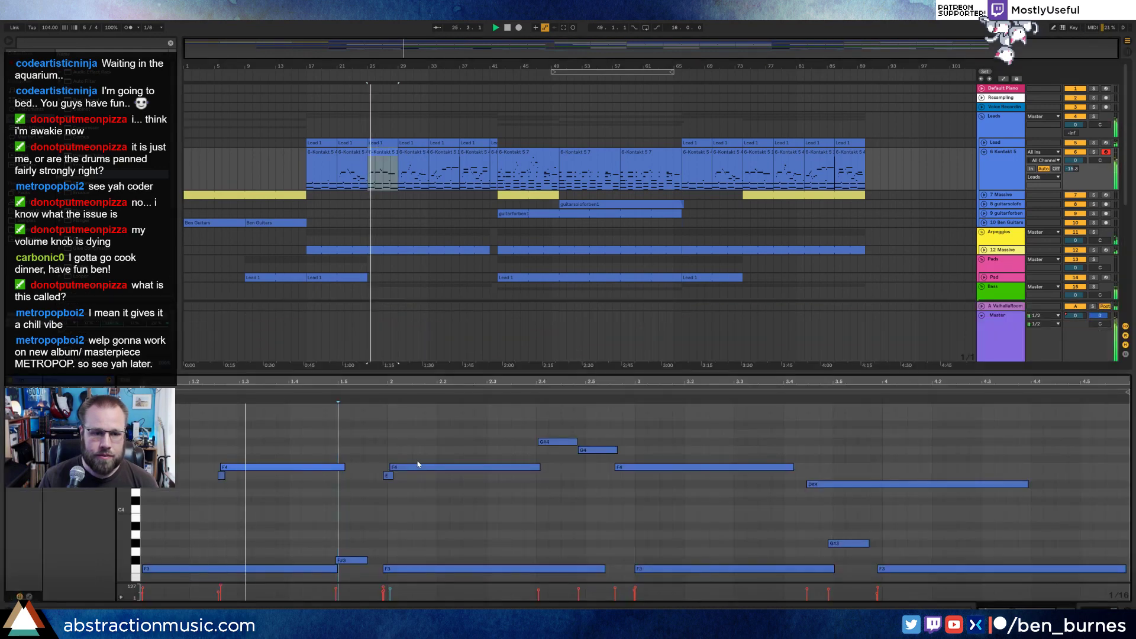
Raise the long F4 note around clip bar 3 to A#4 and copy the edited clip over the one at bar 74.
{"action": "left_click_drag", "start_coordinate": [383, 458], "coordinate": [421, 497]}
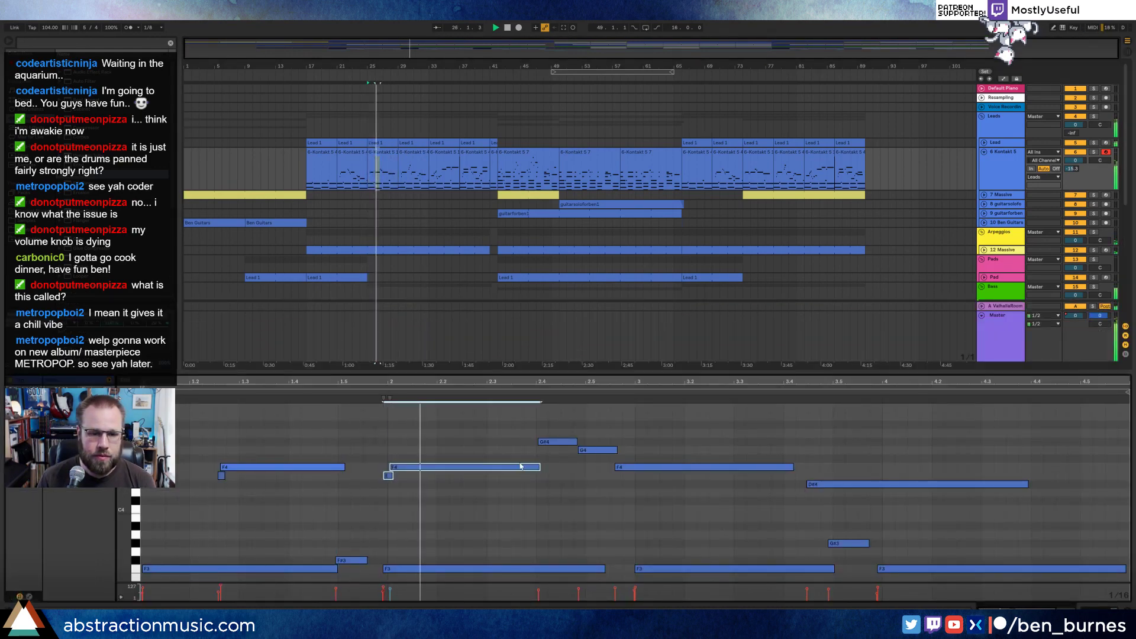
{"action": "left_click", "coordinate": [657, 467]}
{"action": "key", "text": "Up"}
{"action": "key", "text": "Up"}
{"action": "key", "text": "Up"}
{"action": "key", "text": "Up"}
{"action": "key", "text": "Up"}
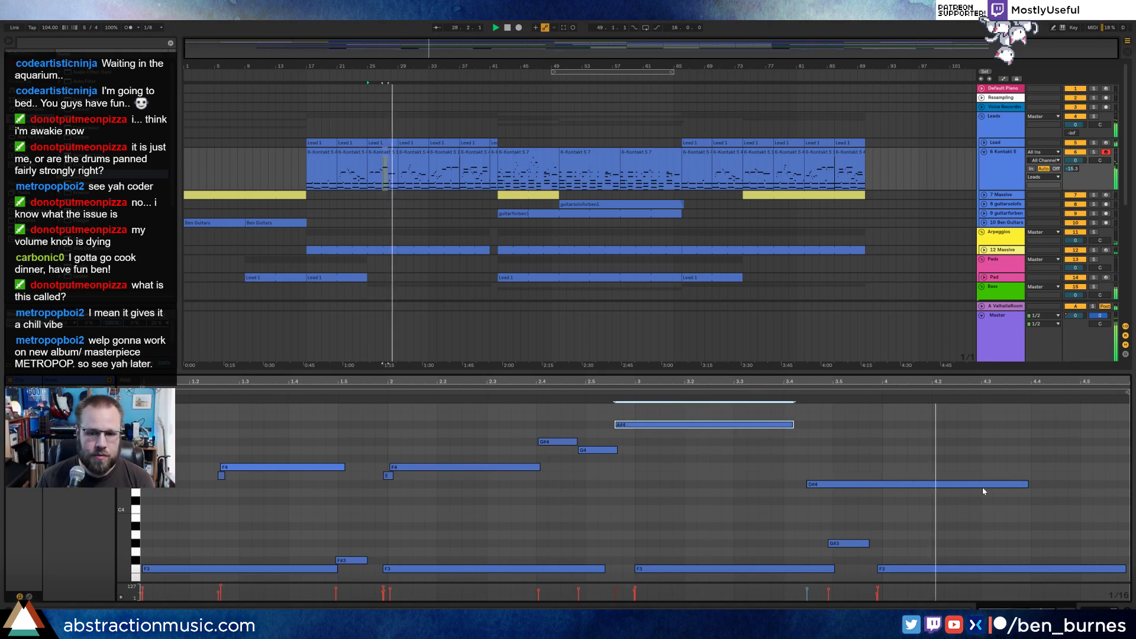
{"action": "left_click", "coordinate": [377, 155]}
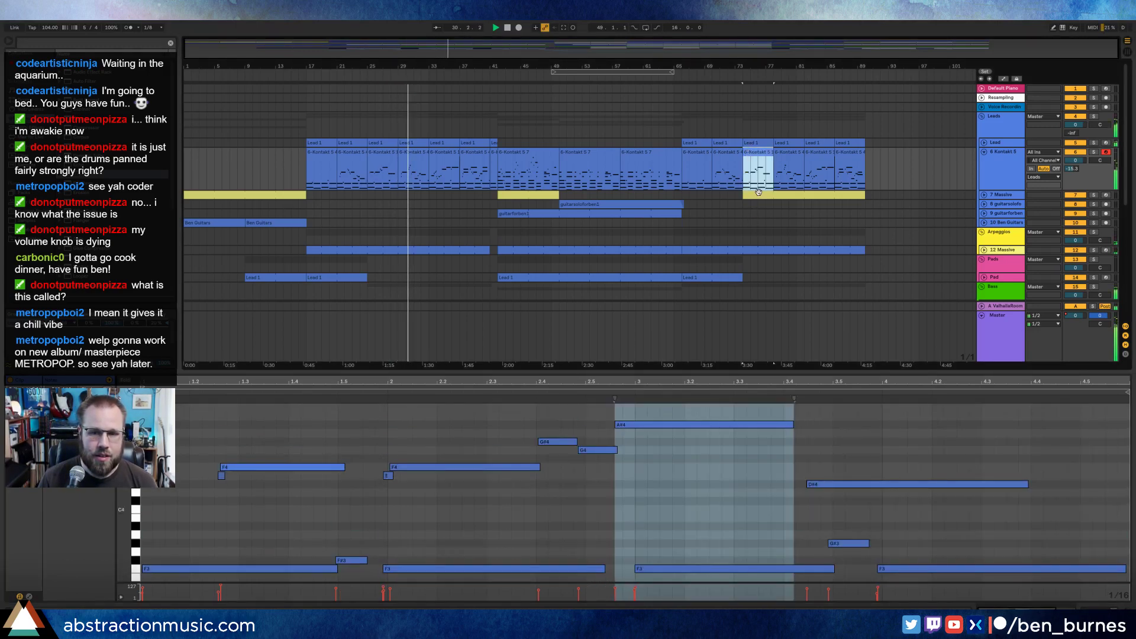
{"action": "left_click", "coordinate": [364, 408]}
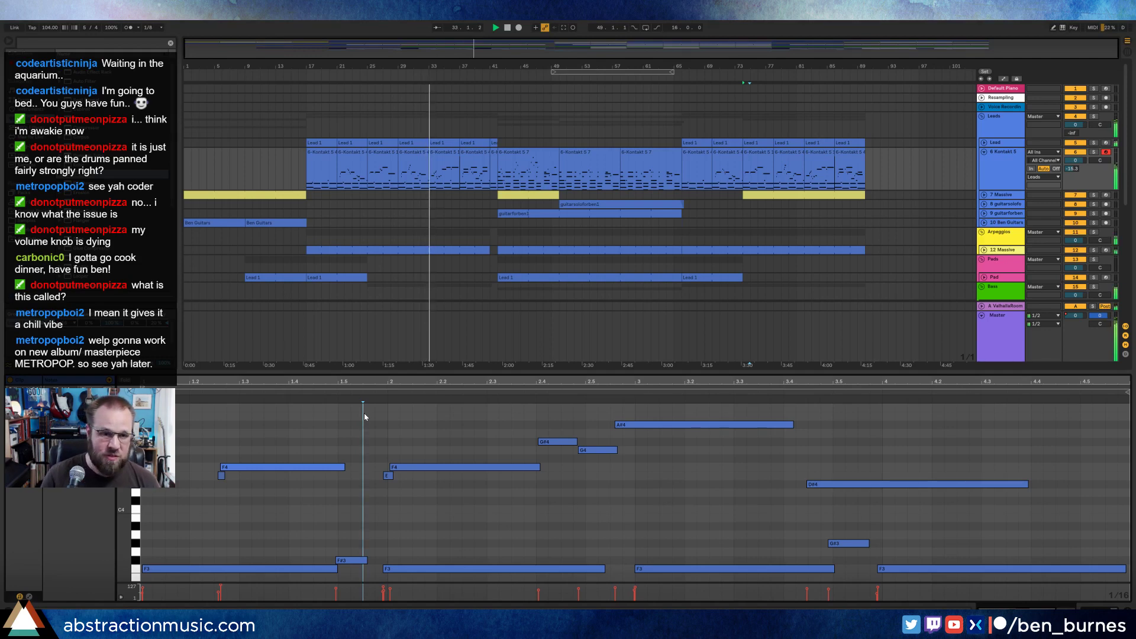
Lower the volume of the Drum Loop track slightly.
{"action": "key", "text": "shift+Tab"}
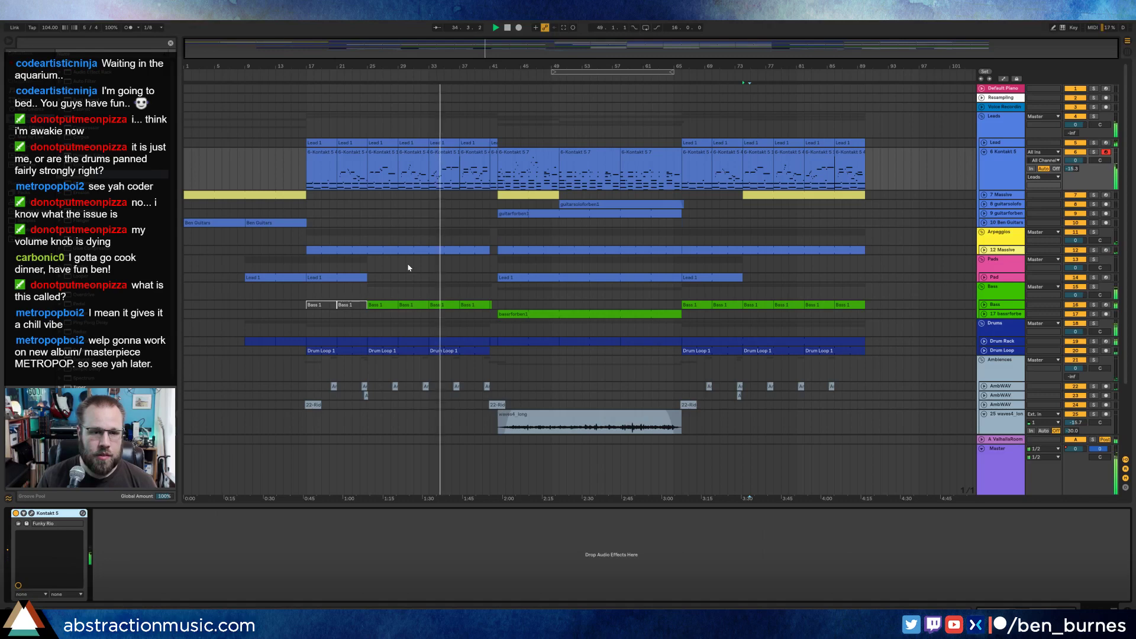
{"action": "left_click", "coordinate": [984, 350]}
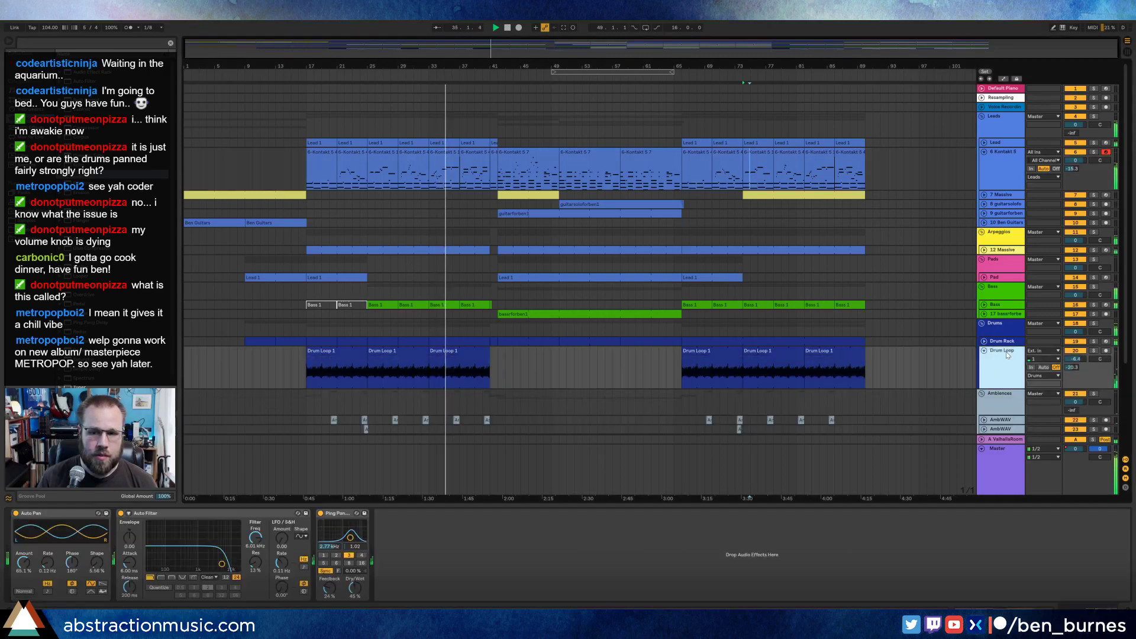
{"action": "left_click_drag", "start_coordinate": [1078, 360], "coordinate": [1077, 368]}
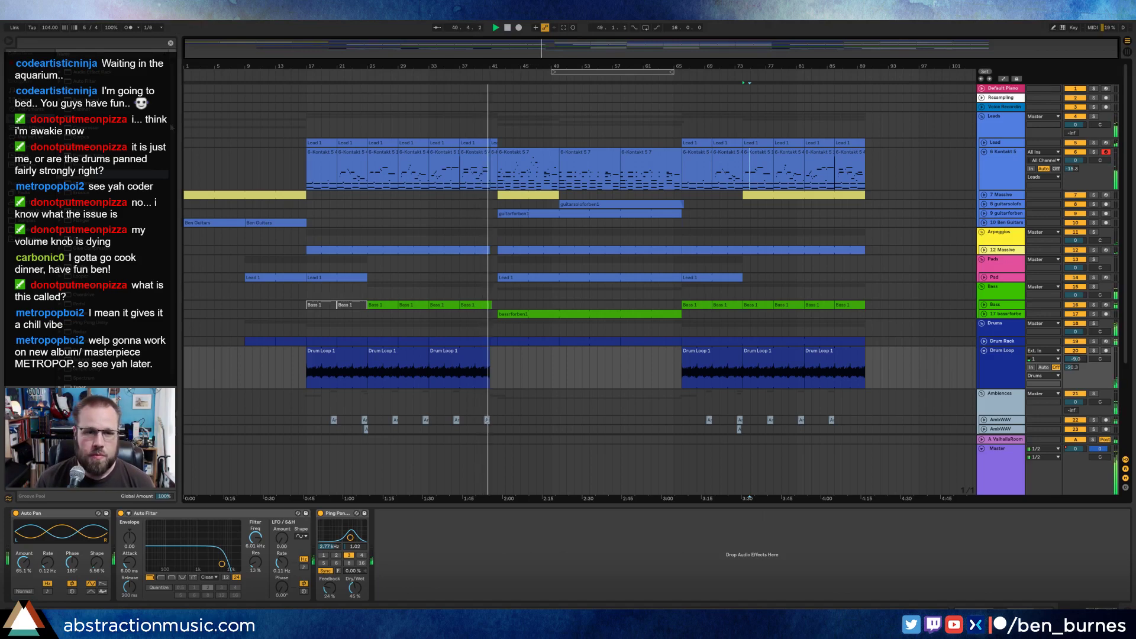
In the Kontakt 5 clip at bar 37, shorten the lower held note at clip bar 4 and continue it with a lower-pitched note.
{"action": "double_click", "coordinate": [474, 152]}
{"action": "left_click", "coordinate": [1068, 455]}
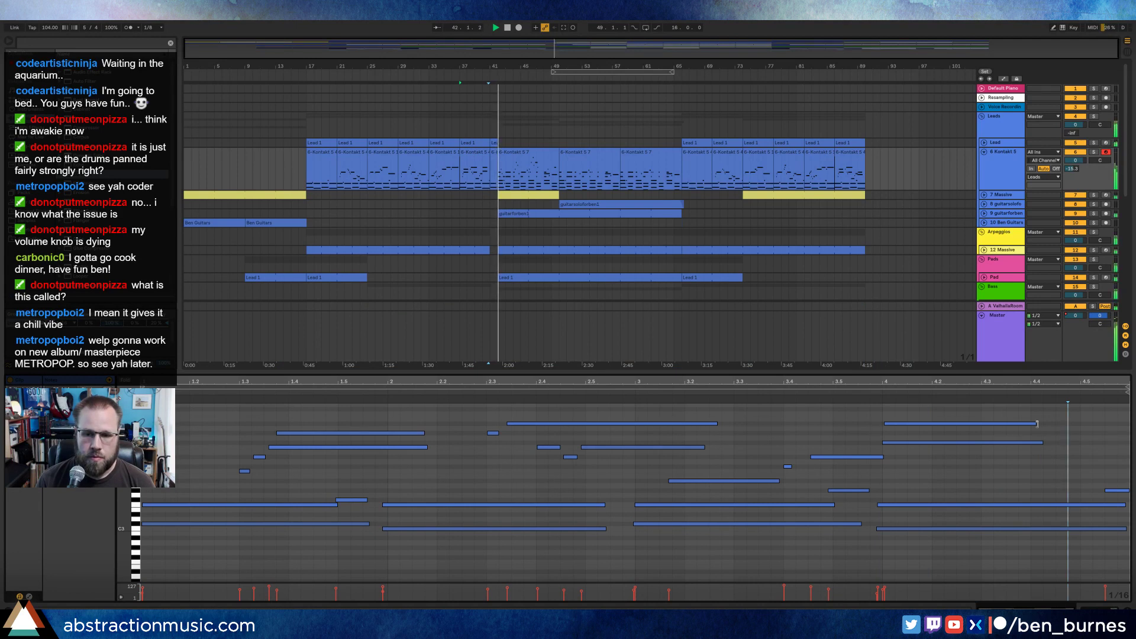
{"action": "left_click_drag", "start_coordinate": [1042, 443], "coordinate": [1067, 462]}
{"action": "left_click", "coordinate": [920, 462]}
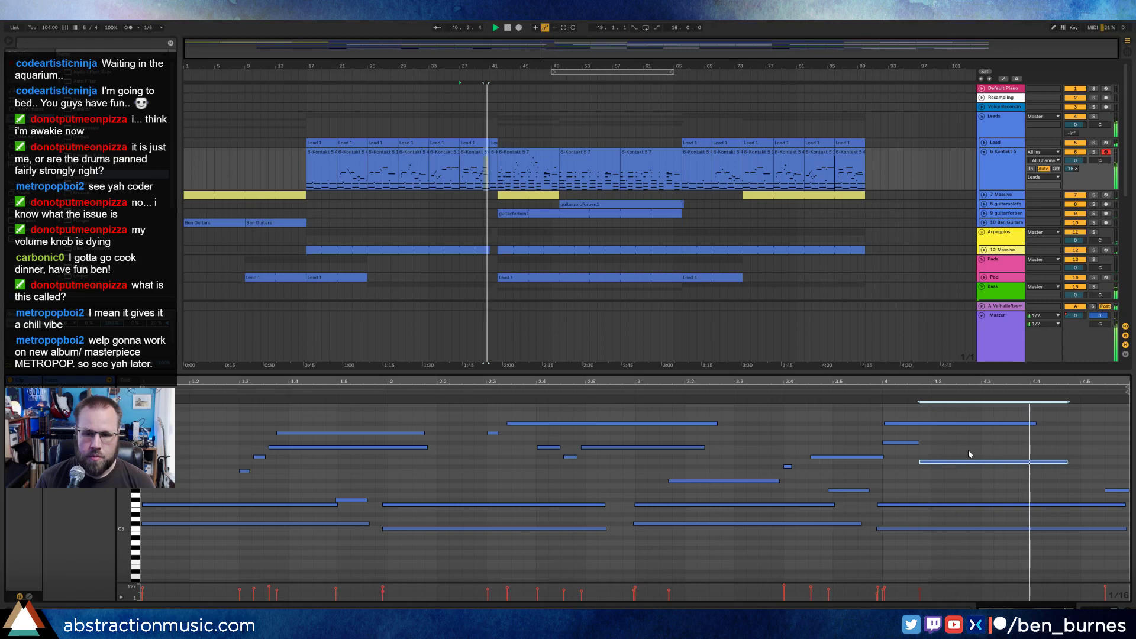
Draw a brief small bump in the clip's MIDI controller envelope just after clip bar 4 and play the result.
{"action": "left_click", "coordinate": [29, 596]}
{"action": "left_click", "coordinate": [149, 399]}
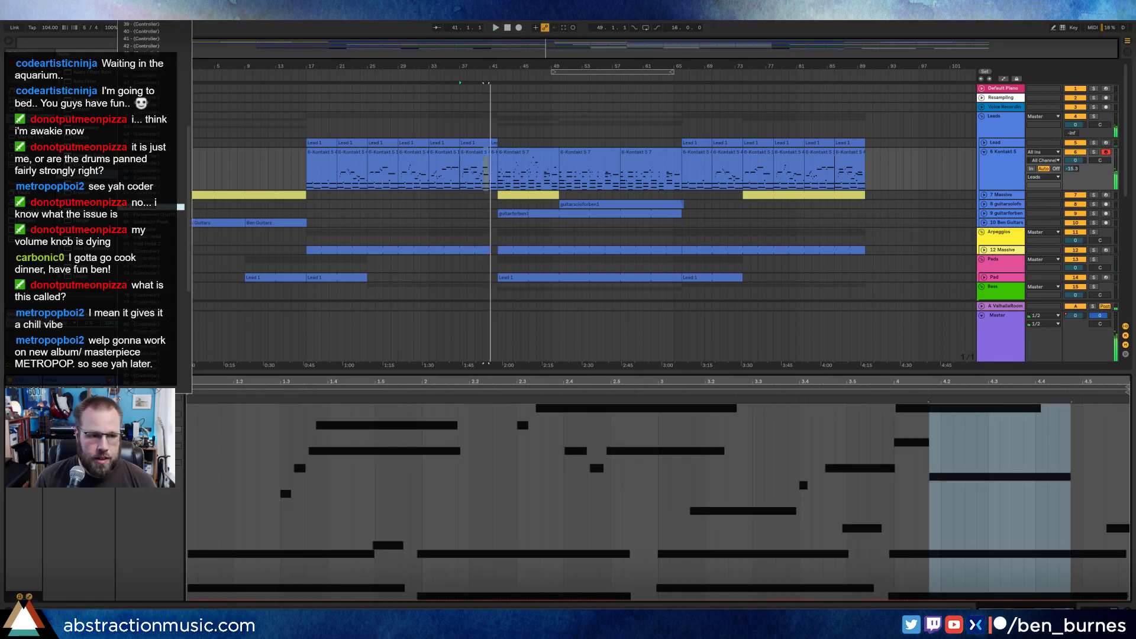
{"action": "left_click", "coordinate": [149, 207]}
{"action": "left_click", "coordinate": [919, 600]}
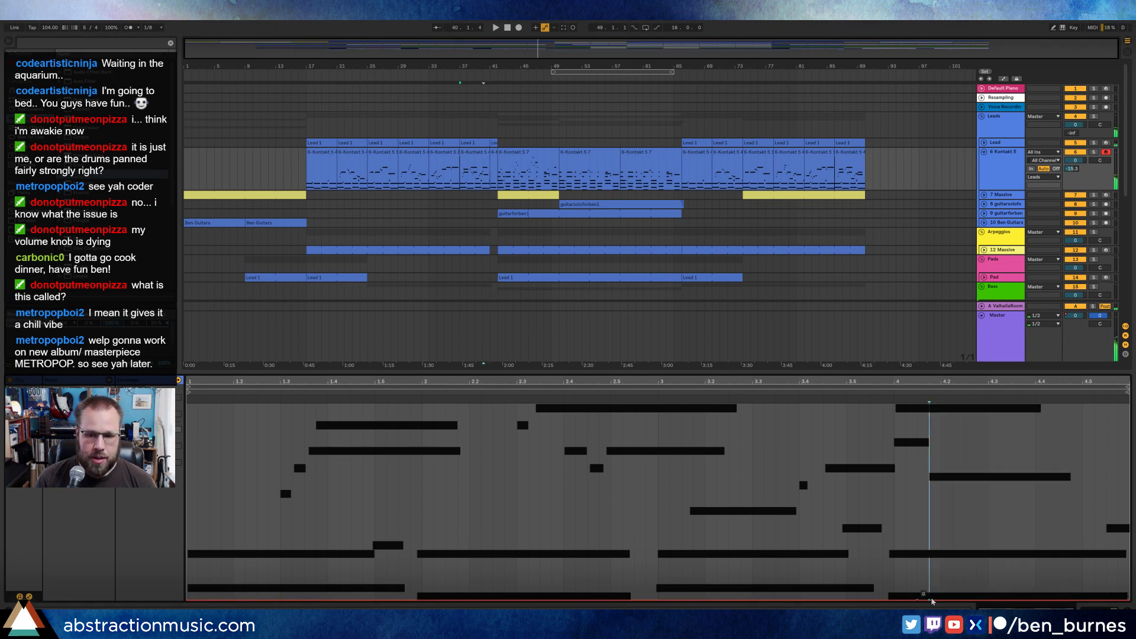
{"action": "left_click_drag", "start_coordinate": [929, 600], "coordinate": [929, 596]}
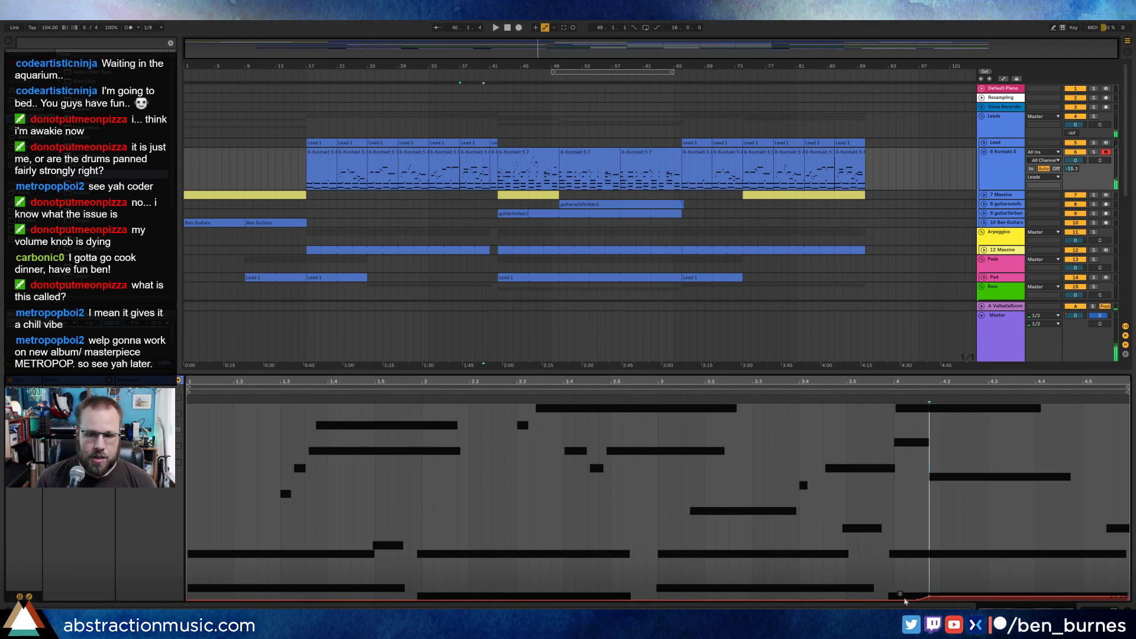
{"action": "left_click_drag", "start_coordinate": [929, 597], "coordinate": [929, 601]}
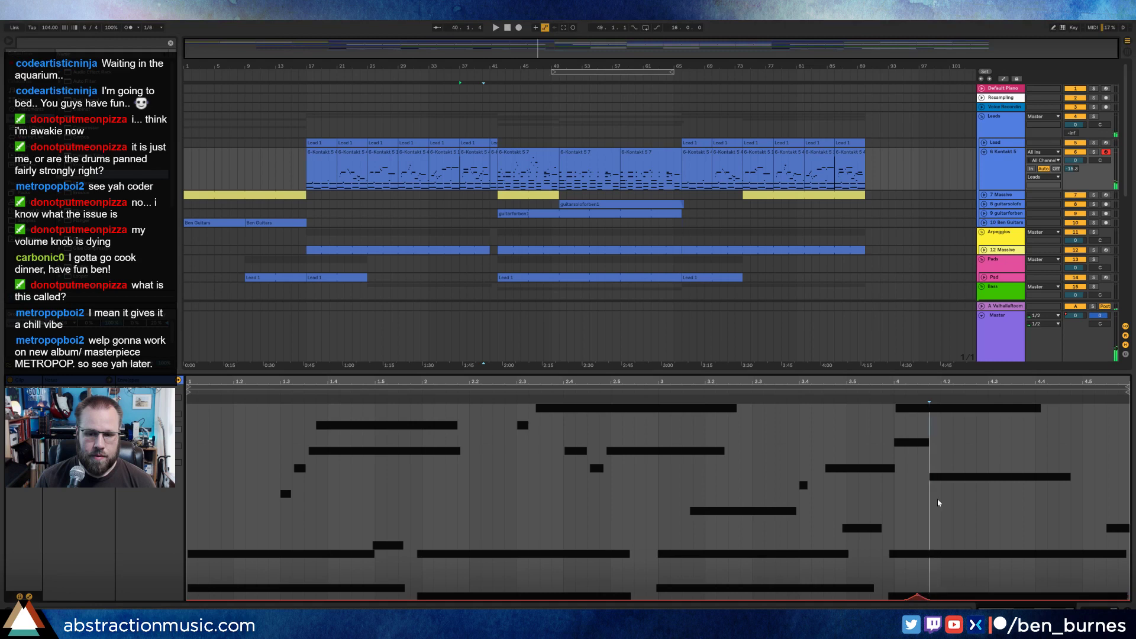
{"action": "key", "text": "space"}
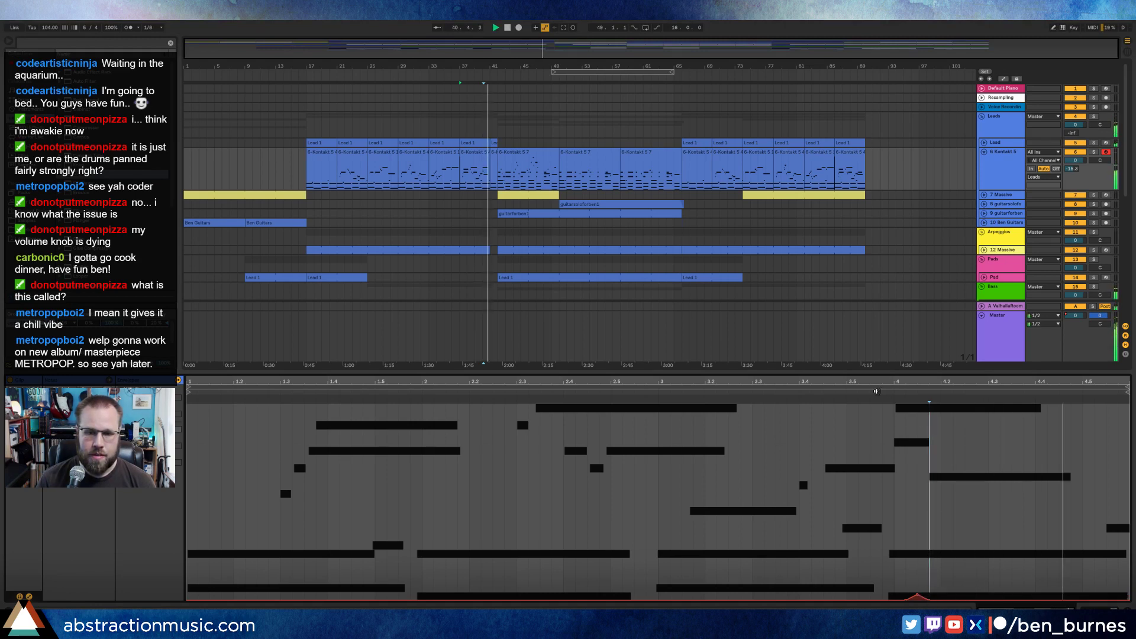
Show the track automation and adjust the velocities of the upper melody notes at clip bar 4.
{"action": "key", "text": "a"}
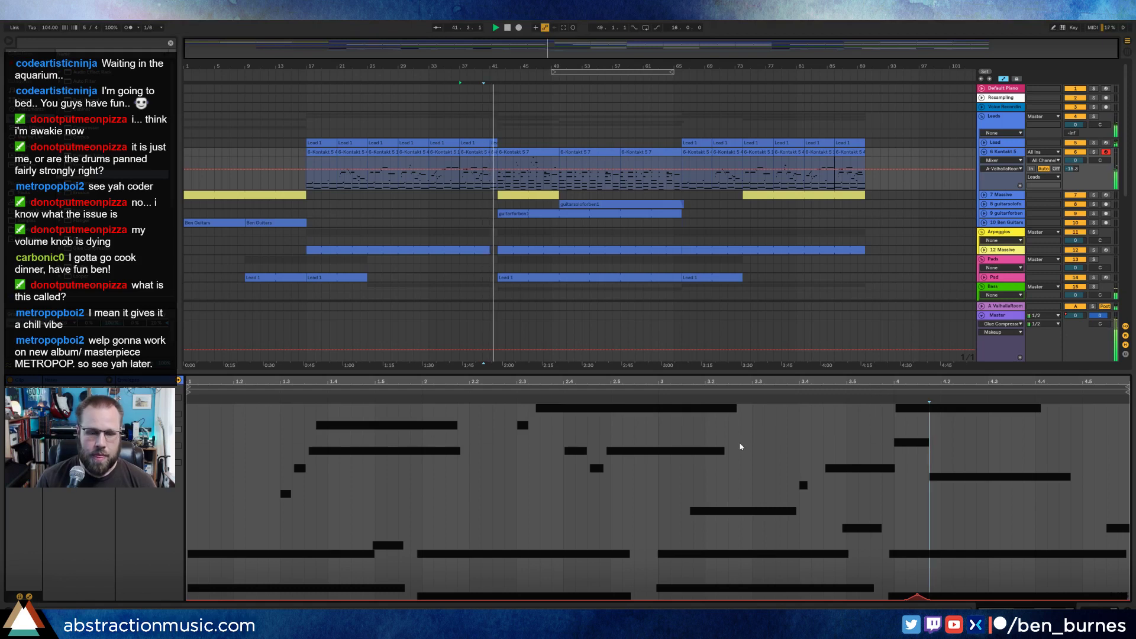
{"action": "left_click", "coordinate": [29, 596]}
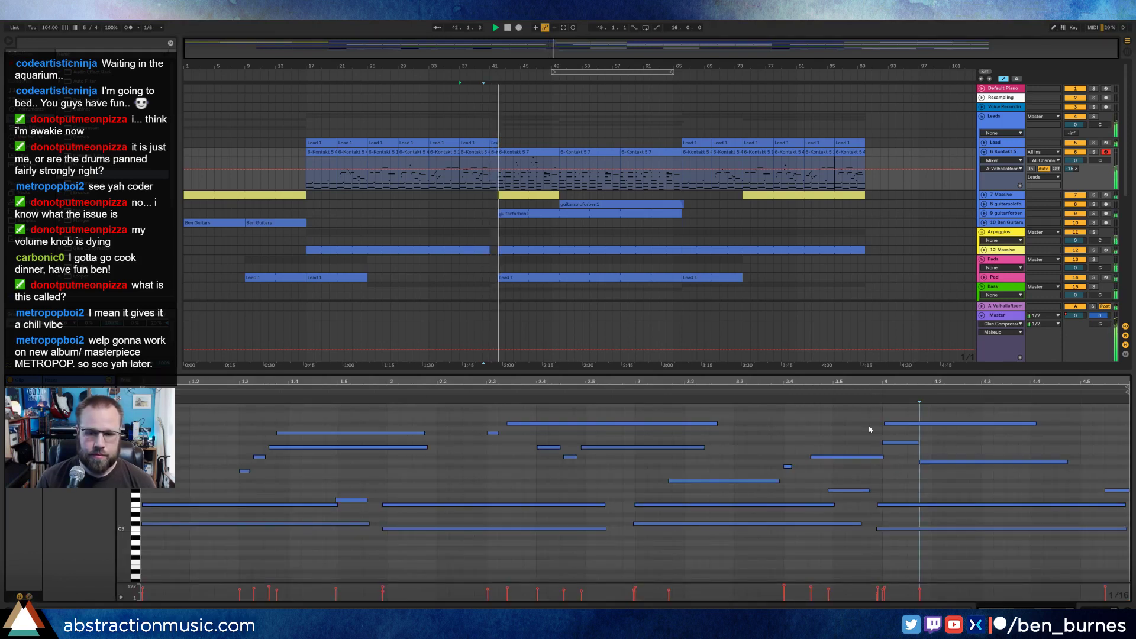
{"action": "left_click", "coordinate": [888, 424]}
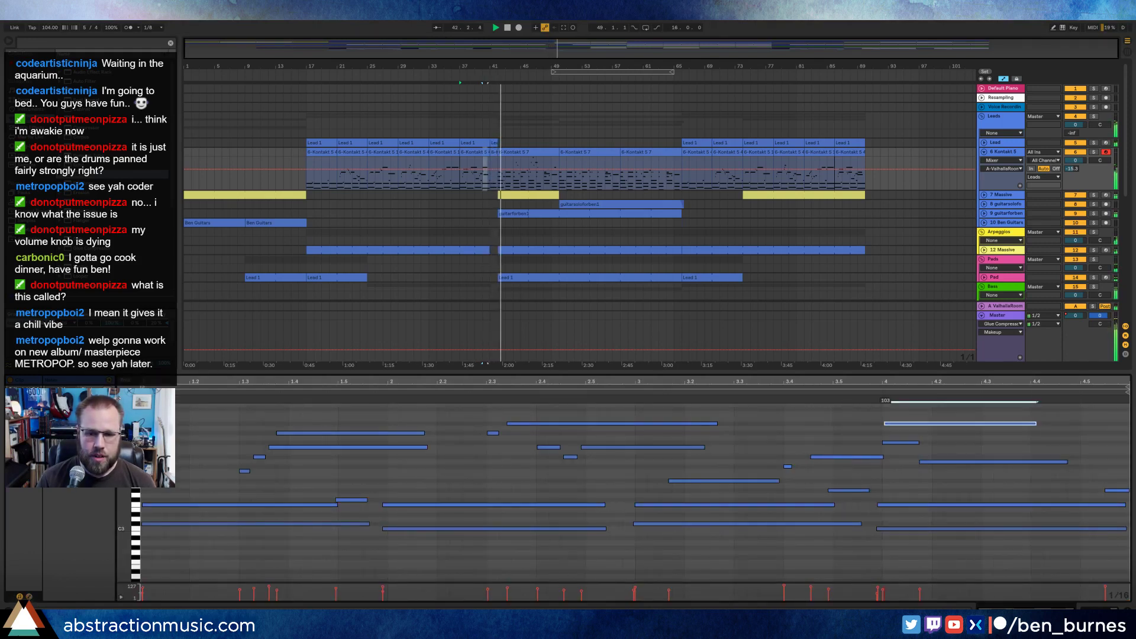
{"action": "left_click", "coordinate": [890, 443]}
{"action": "left_click", "coordinate": [947, 462]}
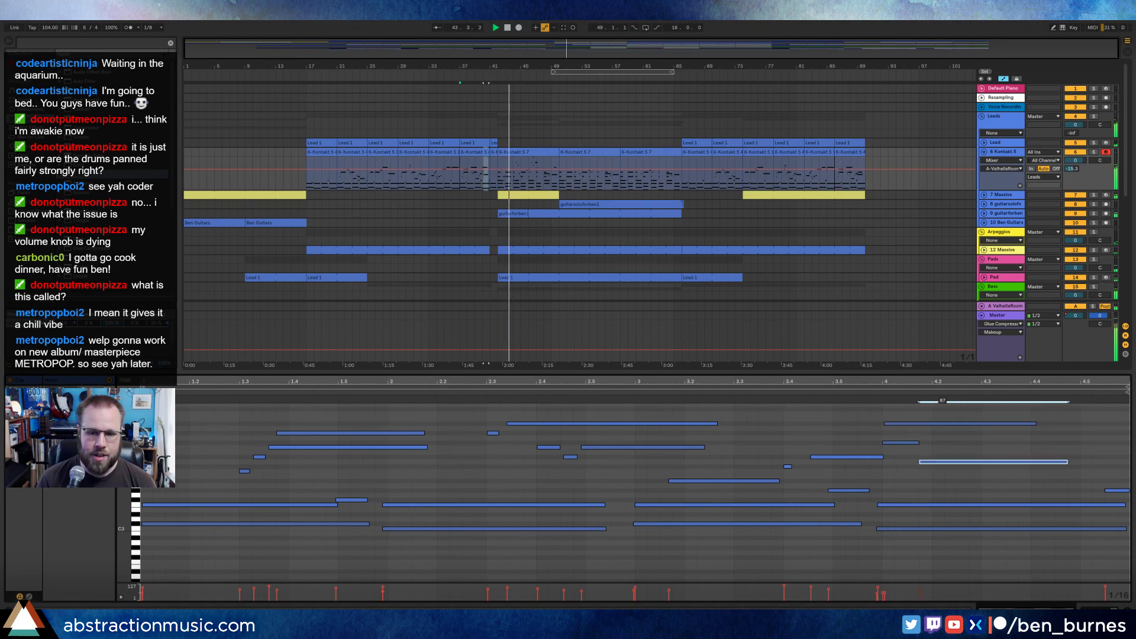
{"action": "left_click", "coordinate": [936, 423]}
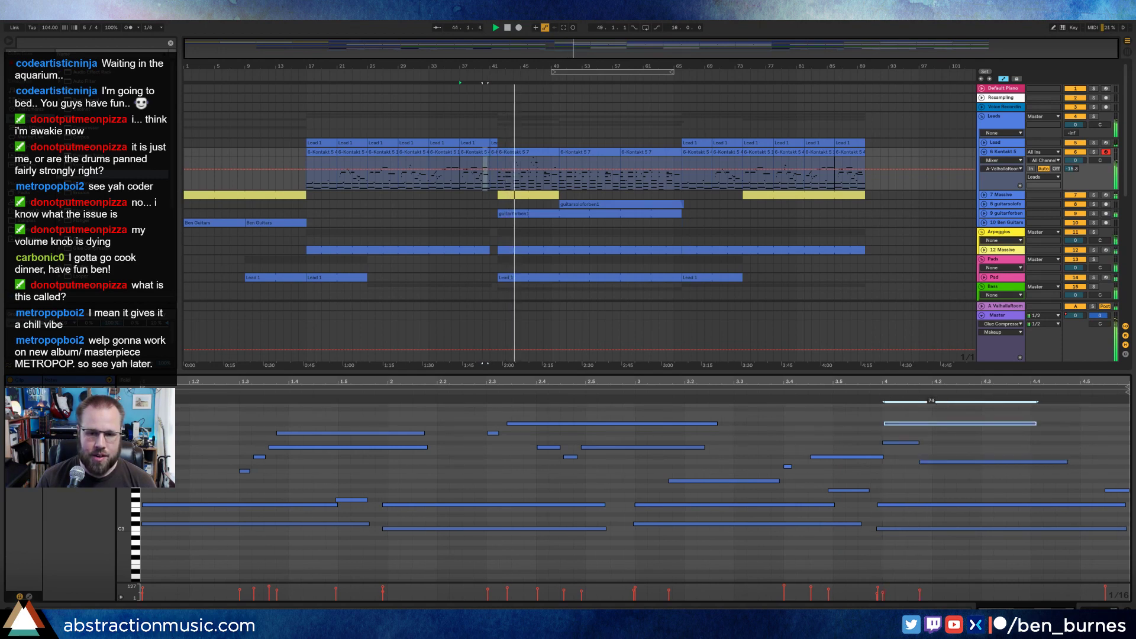
Set the MIDI controller envelope to its minimum at the start of the Kontakt 5 clips at bars 17, 21 and 25.
{"action": "key", "text": "shift+Tab"}
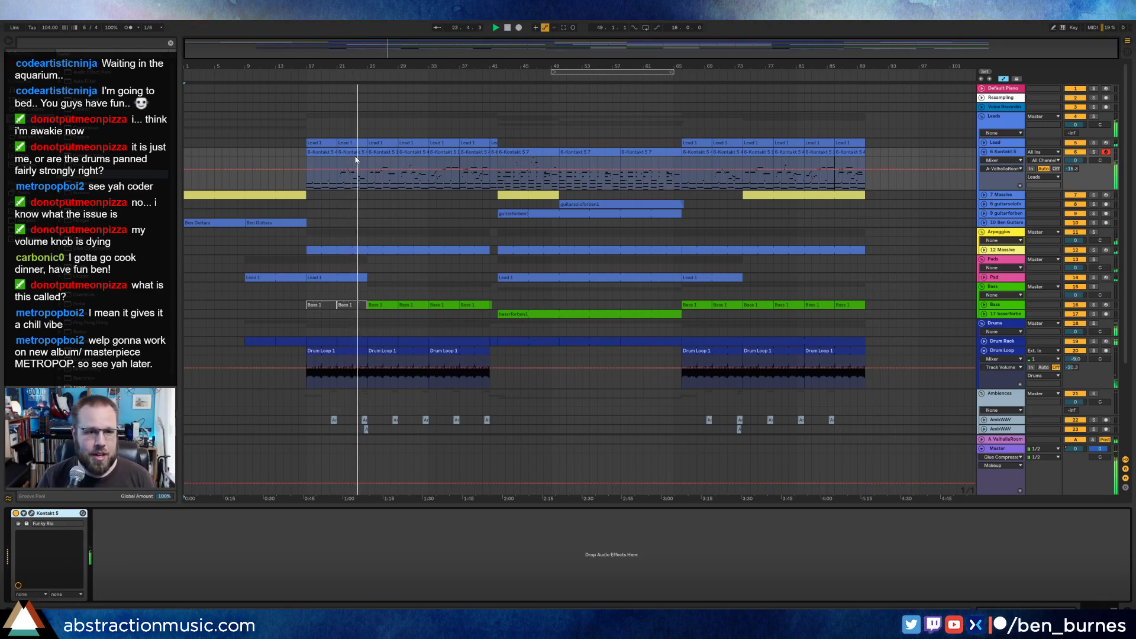
{"action": "double_click", "coordinate": [317, 153]}
{"action": "left_click", "coordinate": [29, 596]}
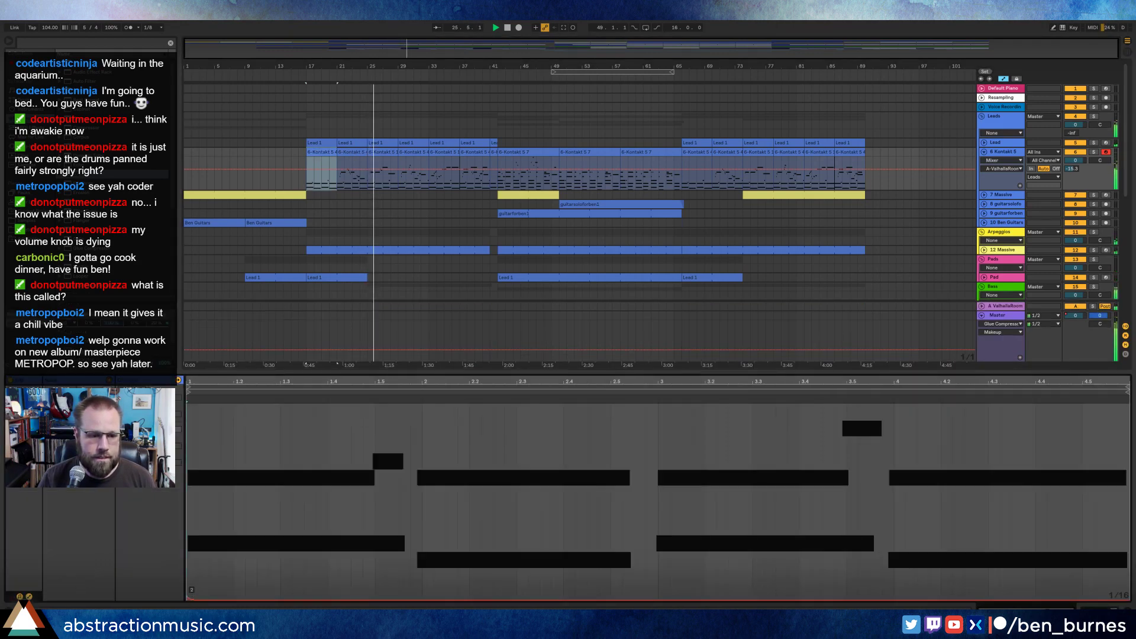
{"action": "left_click", "coordinate": [348, 152]}
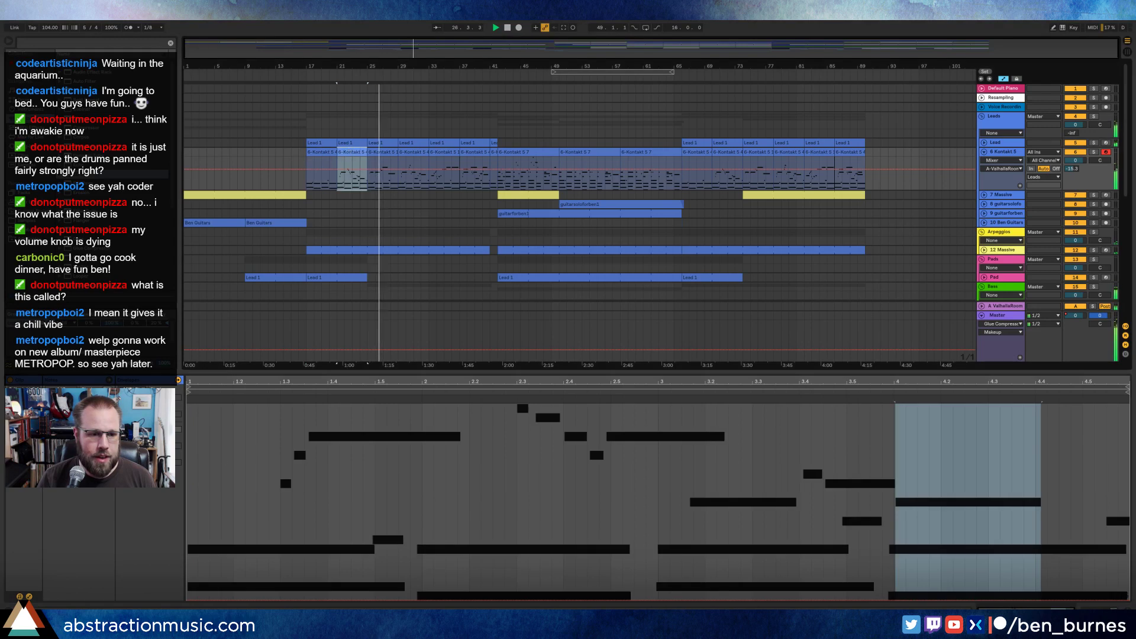
{"action": "left_click", "coordinate": [192, 602]}
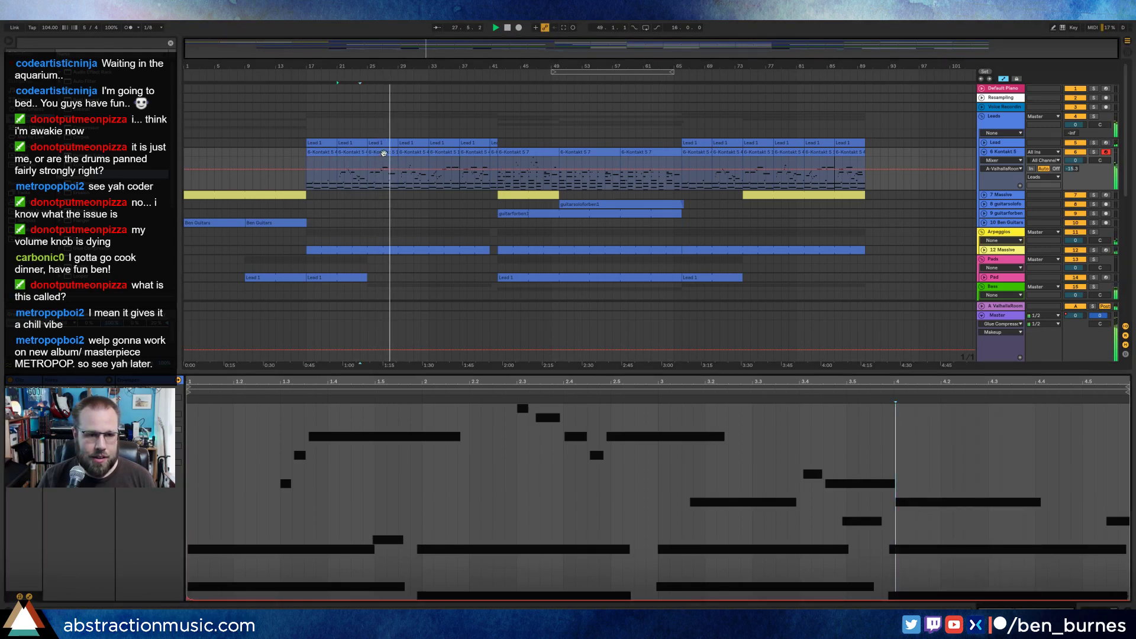
{"action": "left_click", "coordinate": [382, 152]}
{"action": "left_click", "coordinate": [191, 601]}
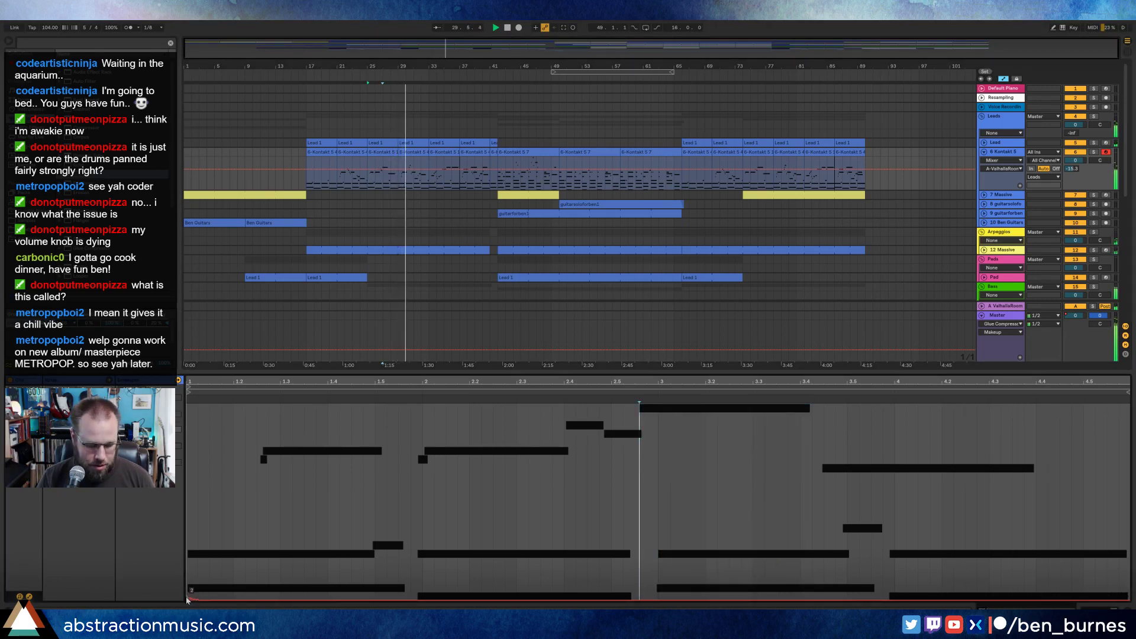
Adjust the velocities of all notes on one repeated upper pitch in the bar 42 Kontakt 5 clip and open the bar 50 clip.
{"action": "key", "text": "shift+Tab"}
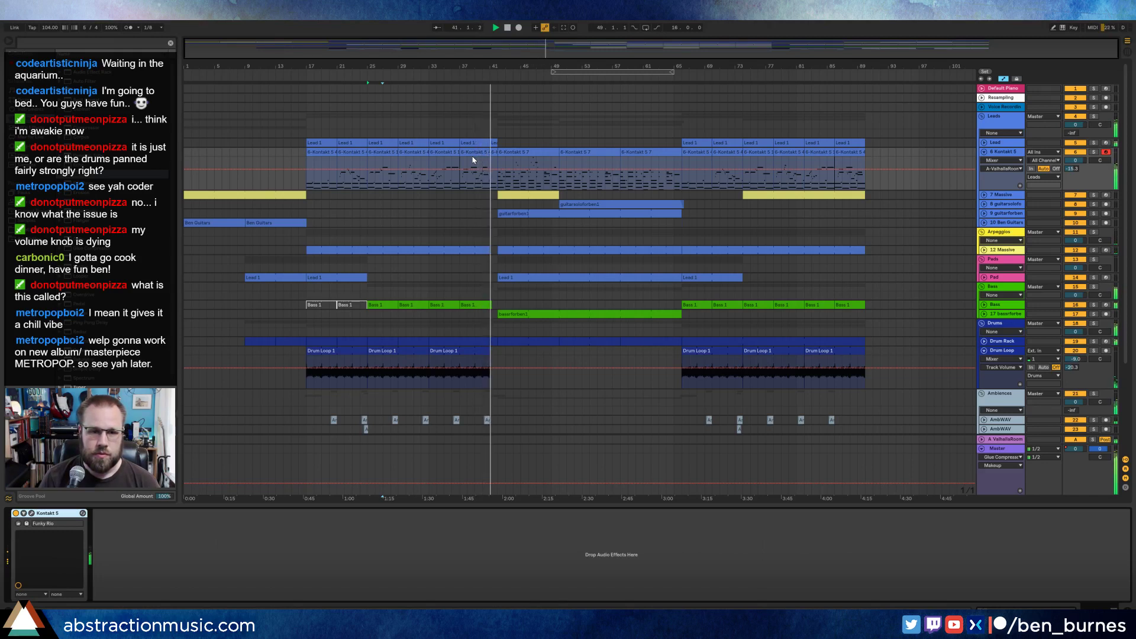
{"action": "left_click", "coordinate": [519, 152]}
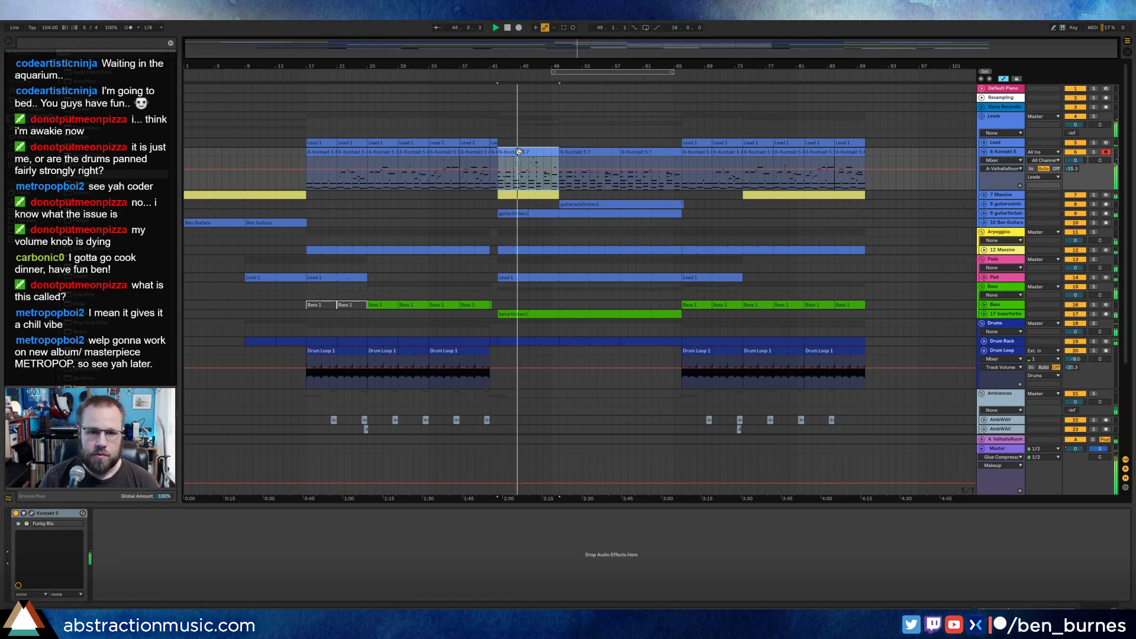
{"action": "double_click", "coordinate": [519, 151]}
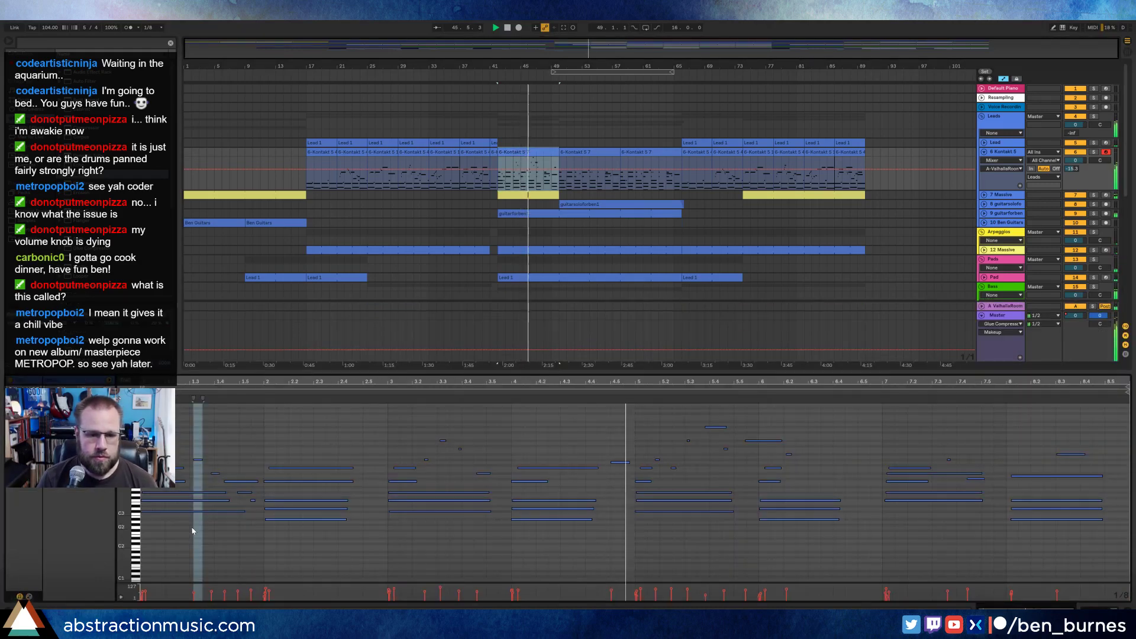
{"action": "left_click", "coordinate": [137, 468]}
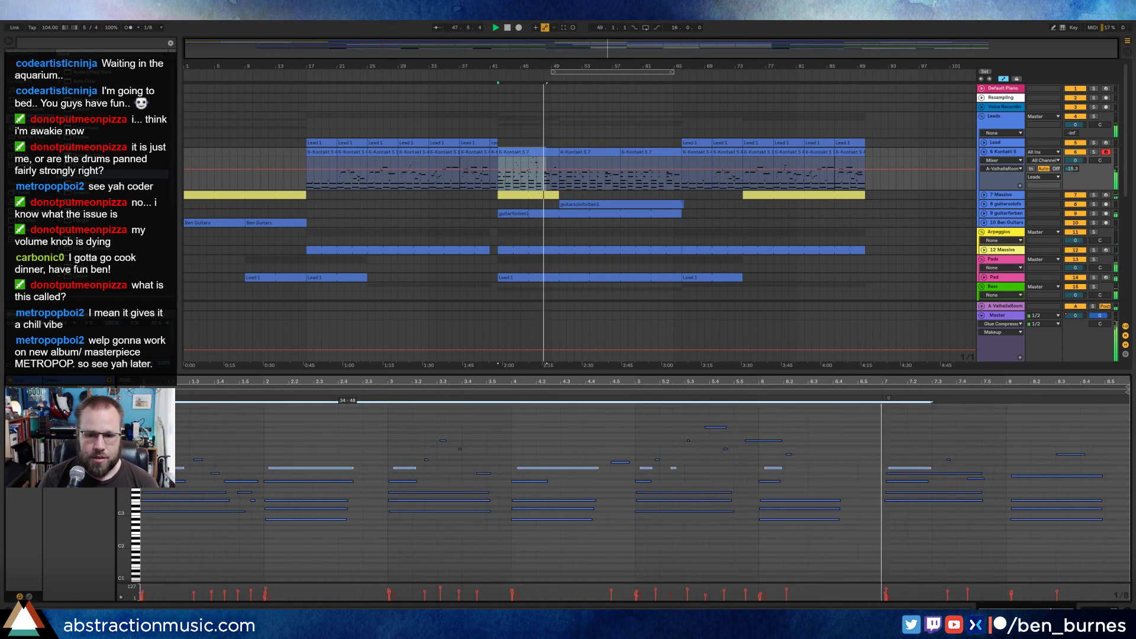
{"action": "left_click", "coordinate": [610, 178]}
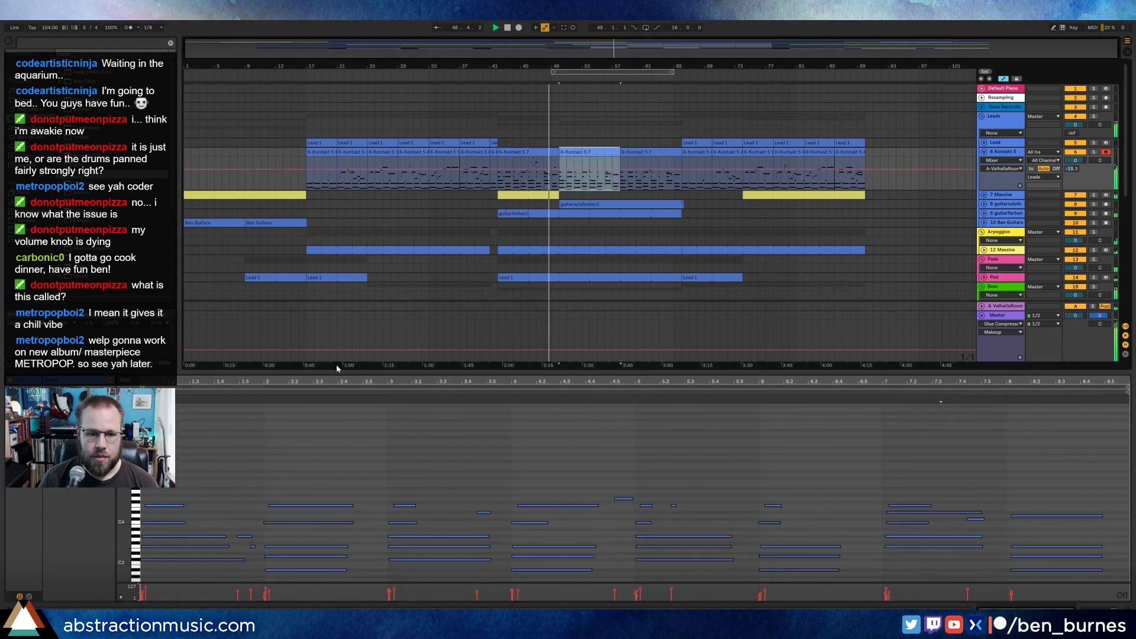
Select all notes on the repeated upper pitch in the bar 50 Kontakt 5 clip, followed by the bar 58 clip.
{"action": "left_click", "coordinate": [136, 506]}
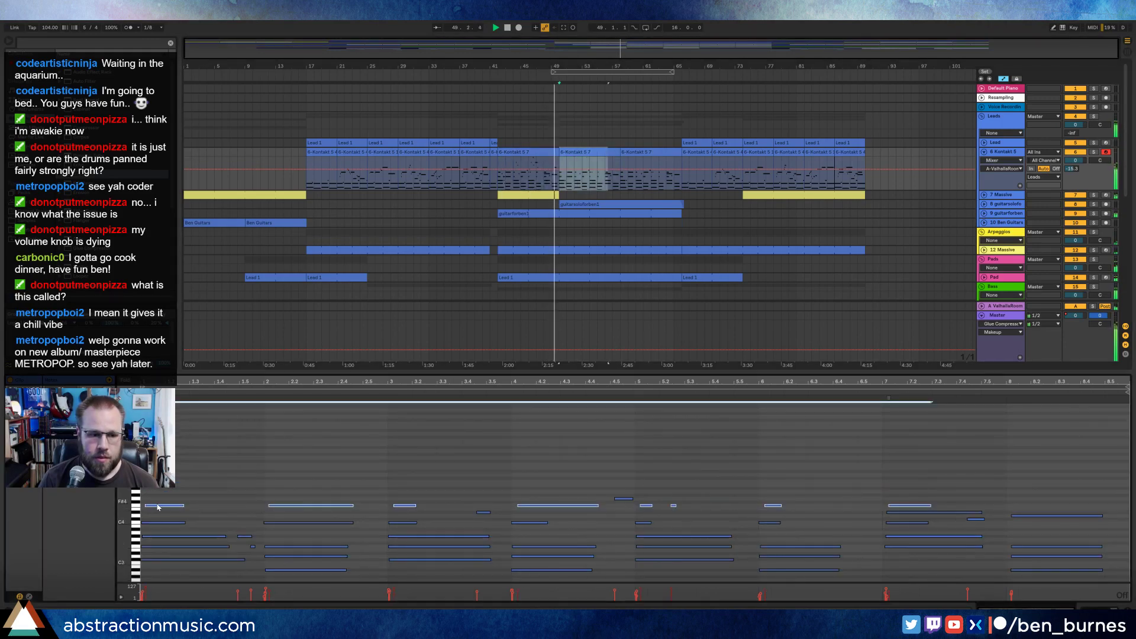
{"action": "left_click", "coordinate": [158, 504]}
{"action": "left_click", "coordinate": [136, 506]}
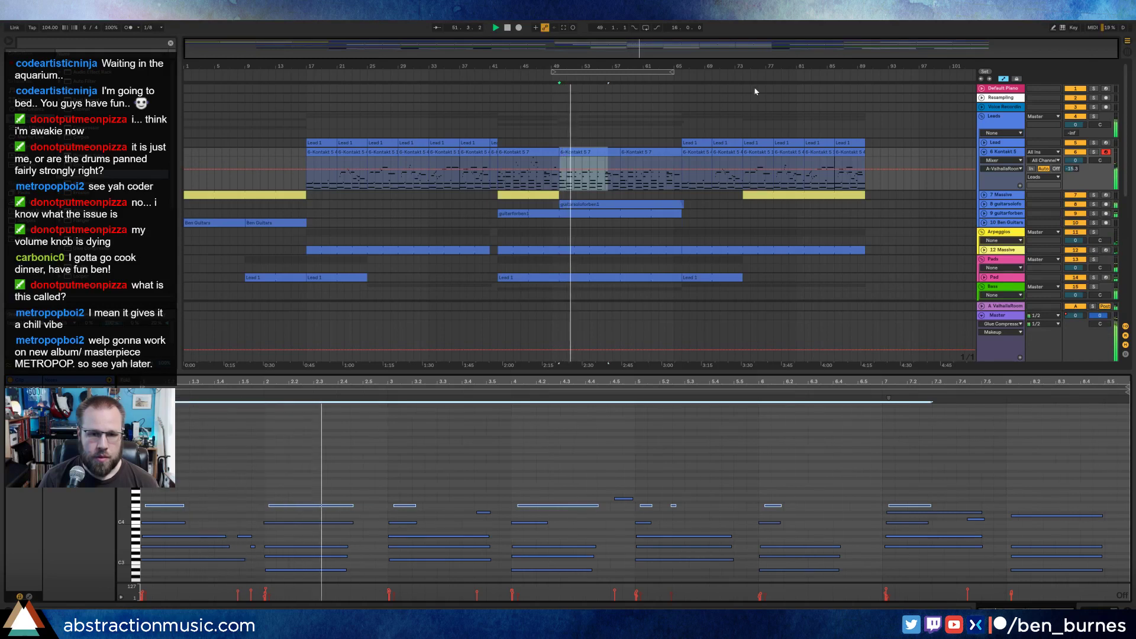
{"action": "left_click", "coordinate": [633, 155]}
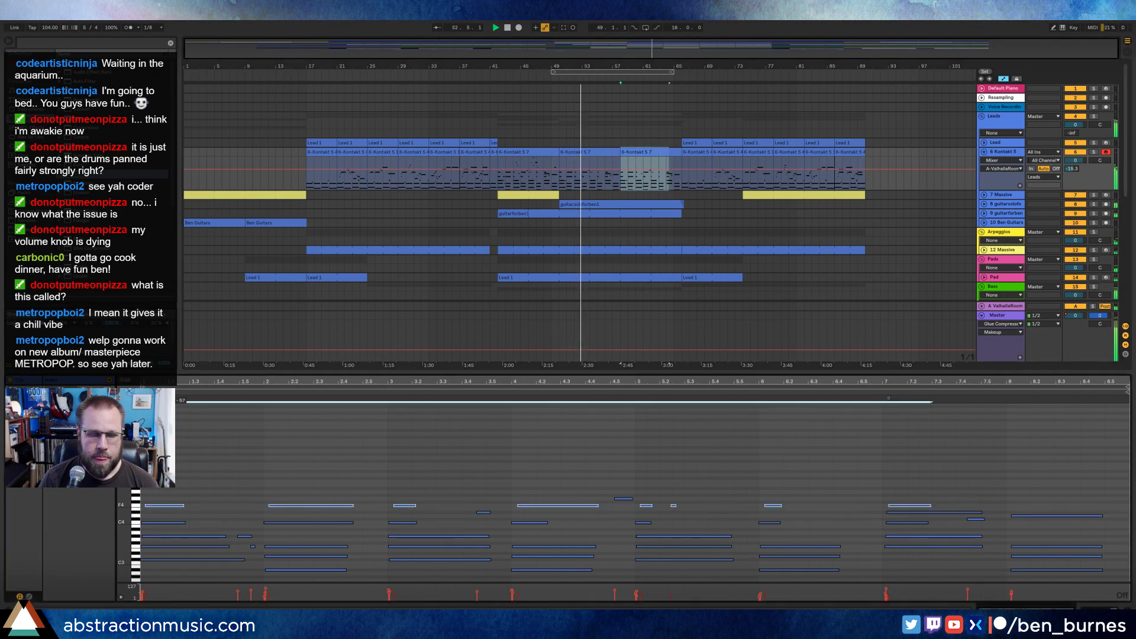
Hide the track automation and show the Kontakt 5 track's devices while the full arrangement plays.
{"action": "key", "text": "a"}
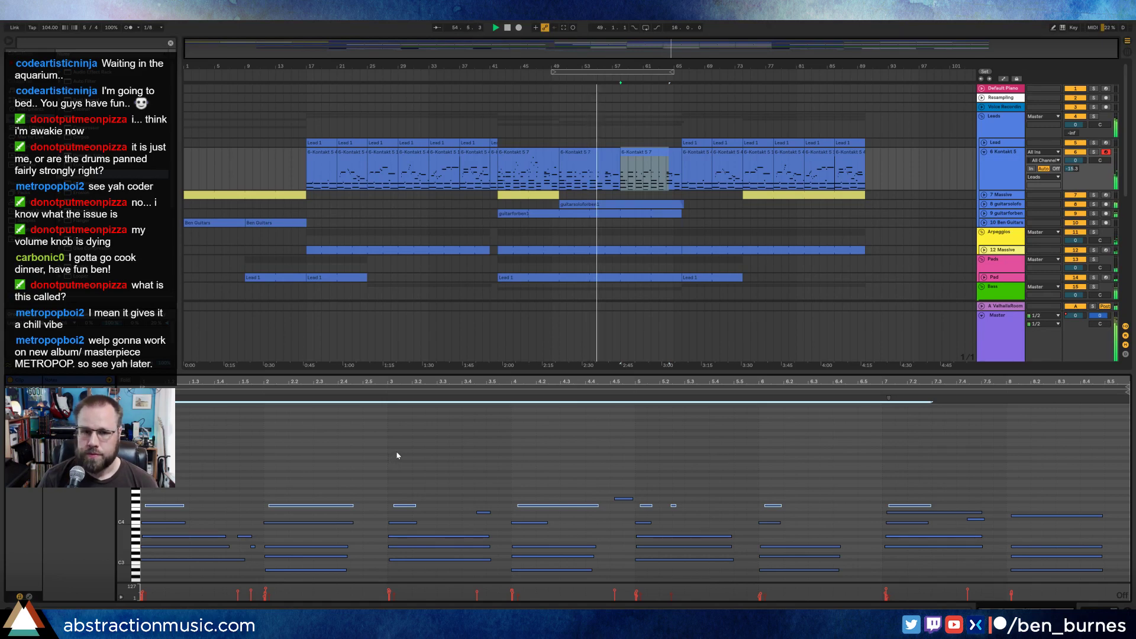
{"action": "key", "text": "shift+Tab"}
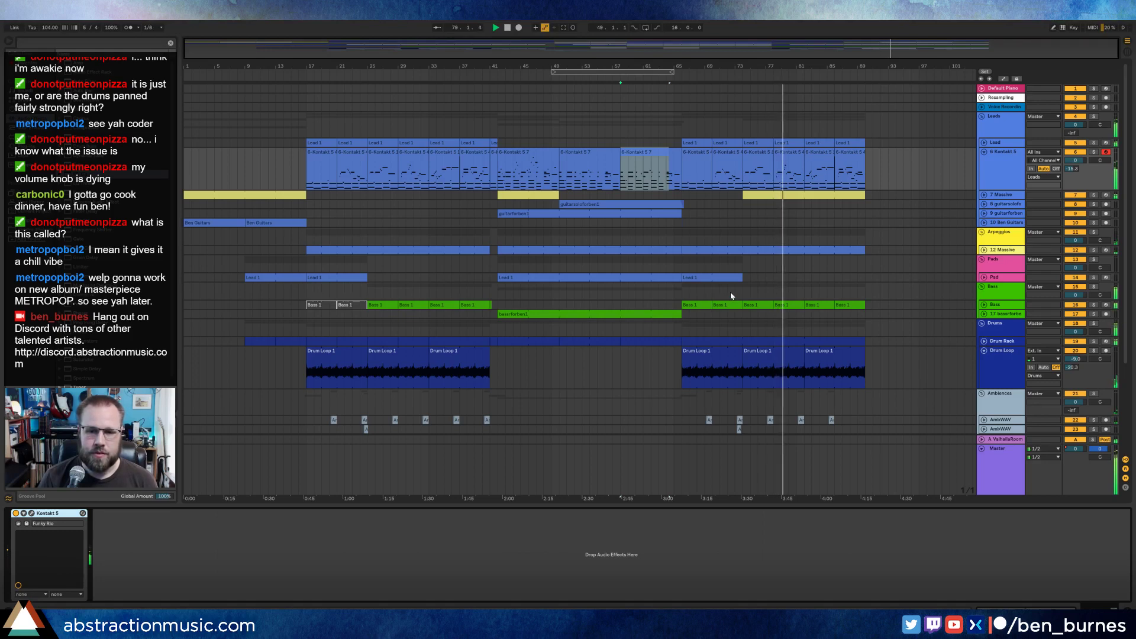
{"action": "scroll", "coordinate": [732, 295], "scroll_direction": "down", "scroll_amount": 3}
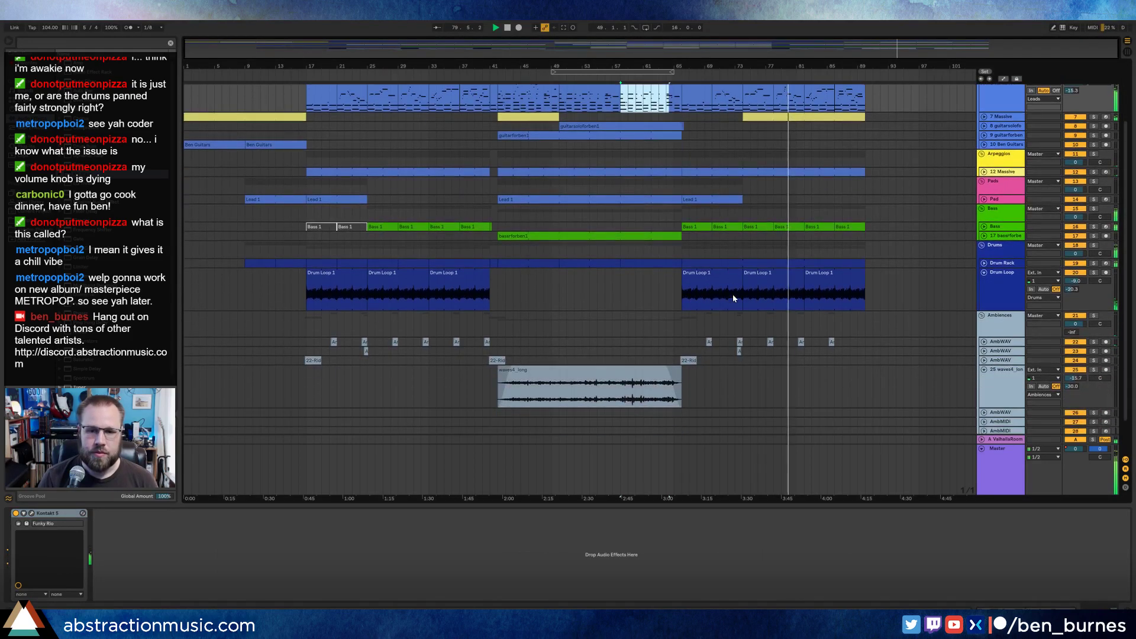
{"action": "scroll", "coordinate": [733, 297], "scroll_direction": "down", "scroll_amount": 2}
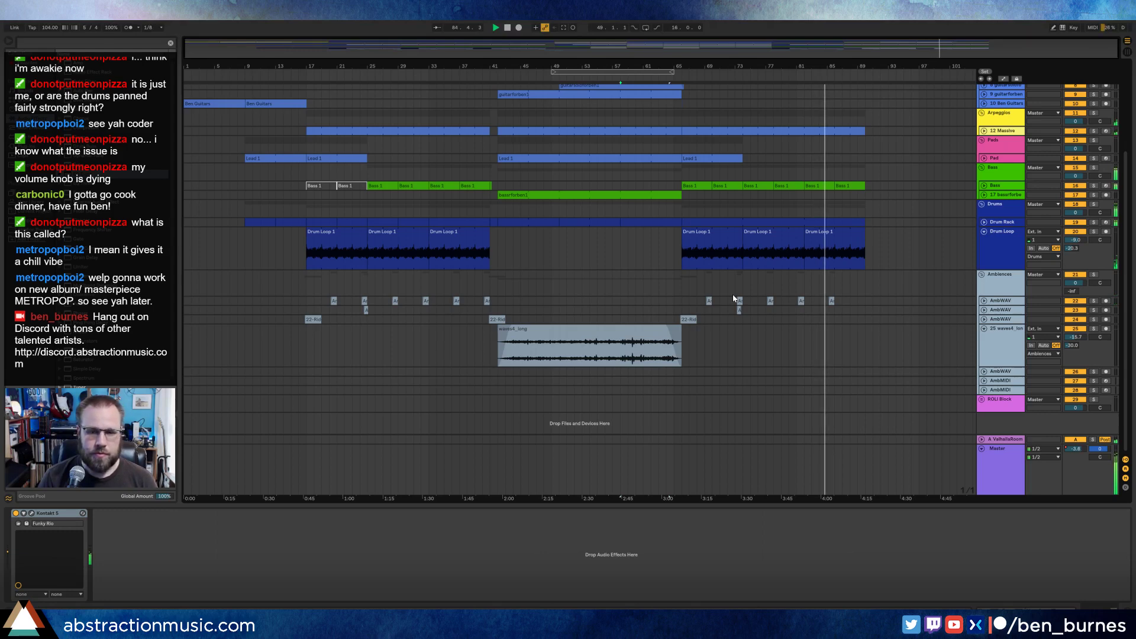
{"action": "scroll", "coordinate": [734, 299], "scroll_direction": "up", "scroll_amount": 4}
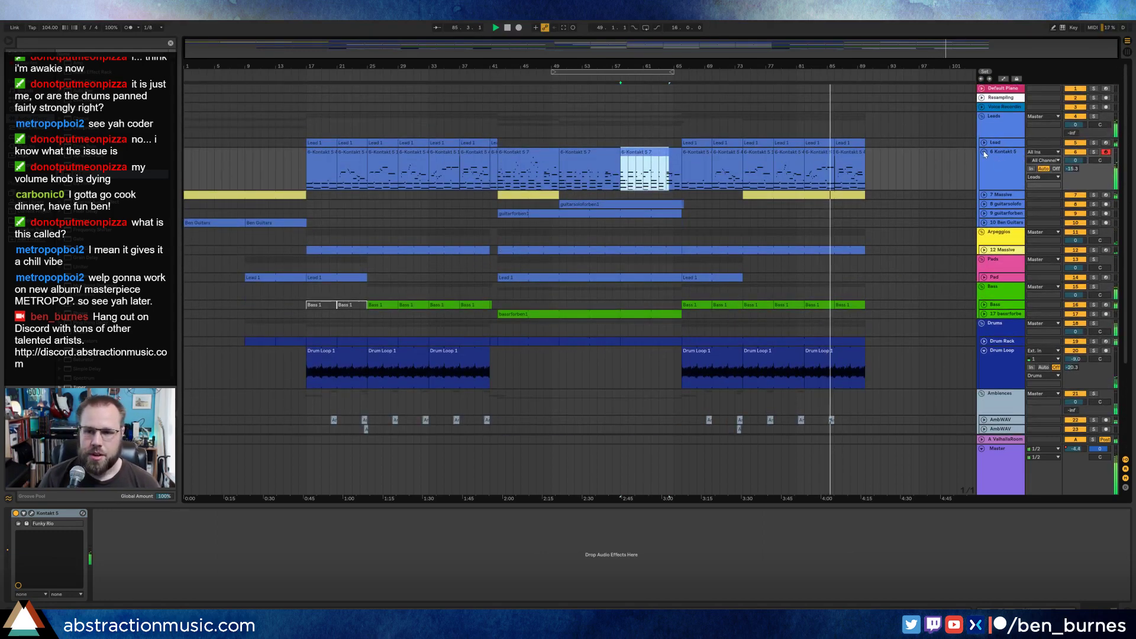
Fold the Kontakt 5, Drum Loop and waves4_long tracks, and return the stopped playback position to the song's start.
{"action": "left_click", "coordinate": [984, 153]}
{"action": "scroll", "coordinate": [987, 296], "scroll_direction": "down", "scroll_amount": 2}
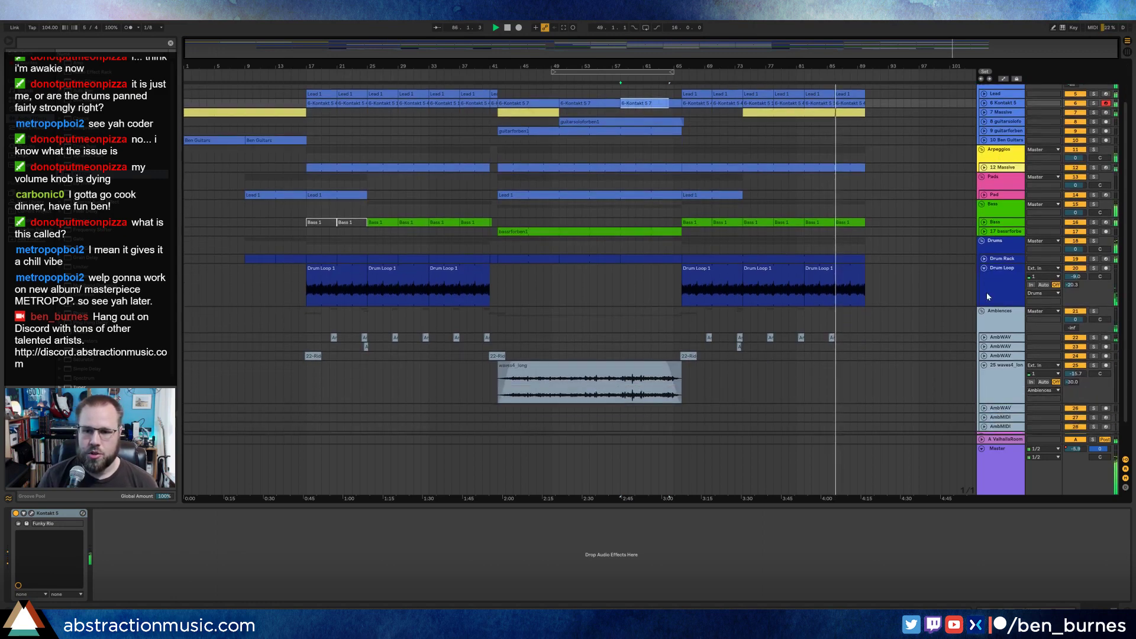
{"action": "left_click", "coordinate": [984, 268]}
{"action": "left_click", "coordinate": [985, 332]}
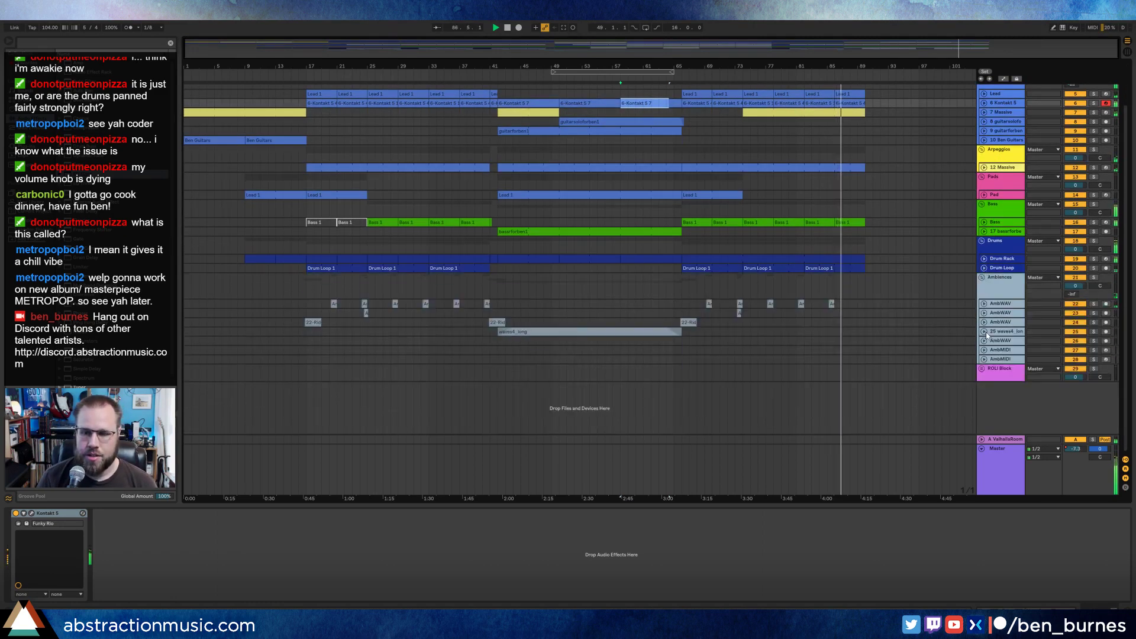
{"action": "left_click", "coordinate": [1000, 372]}
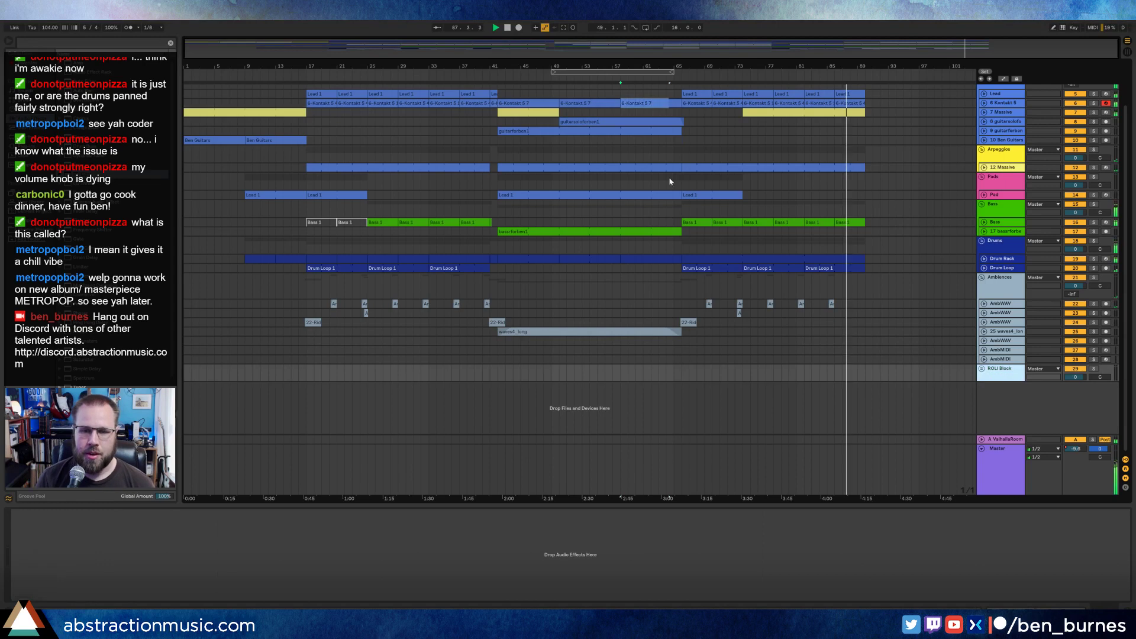
{"action": "scroll", "coordinate": [719, 307], "scroll_direction": "up", "scroll_amount": 2}
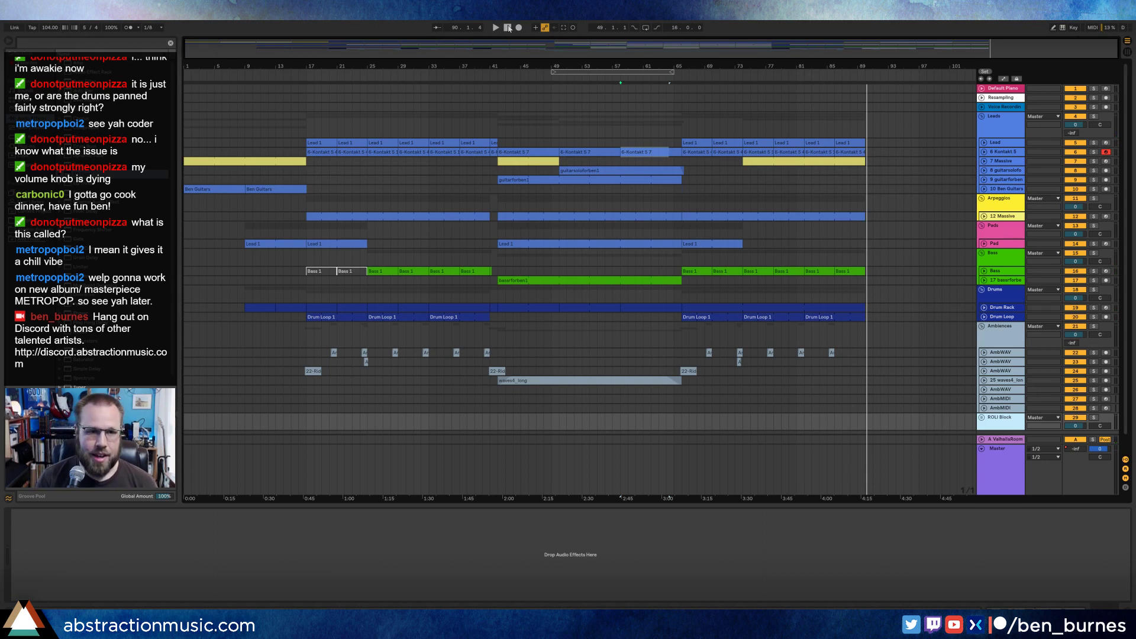
{"action": "left_click", "coordinate": [489, 117]}
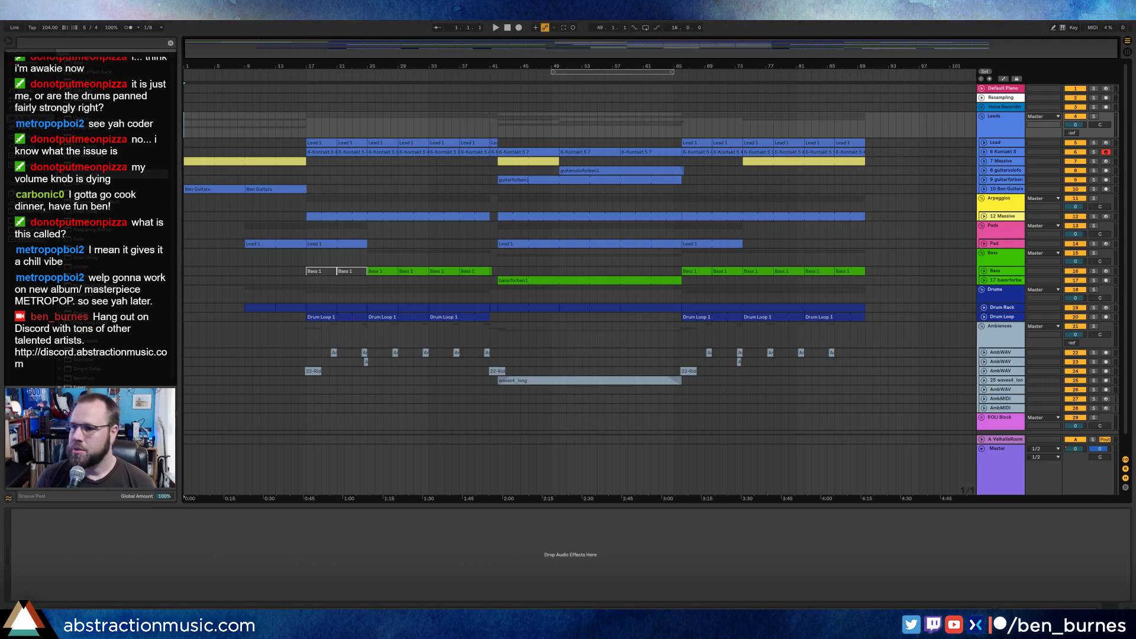
Switch to the browser, open the first live channel on Twitch's Following page and select the channel name in its address.
{"action": "left_click_drag", "start_coordinate": [1135, 46], "coordinate": [869, 113]}
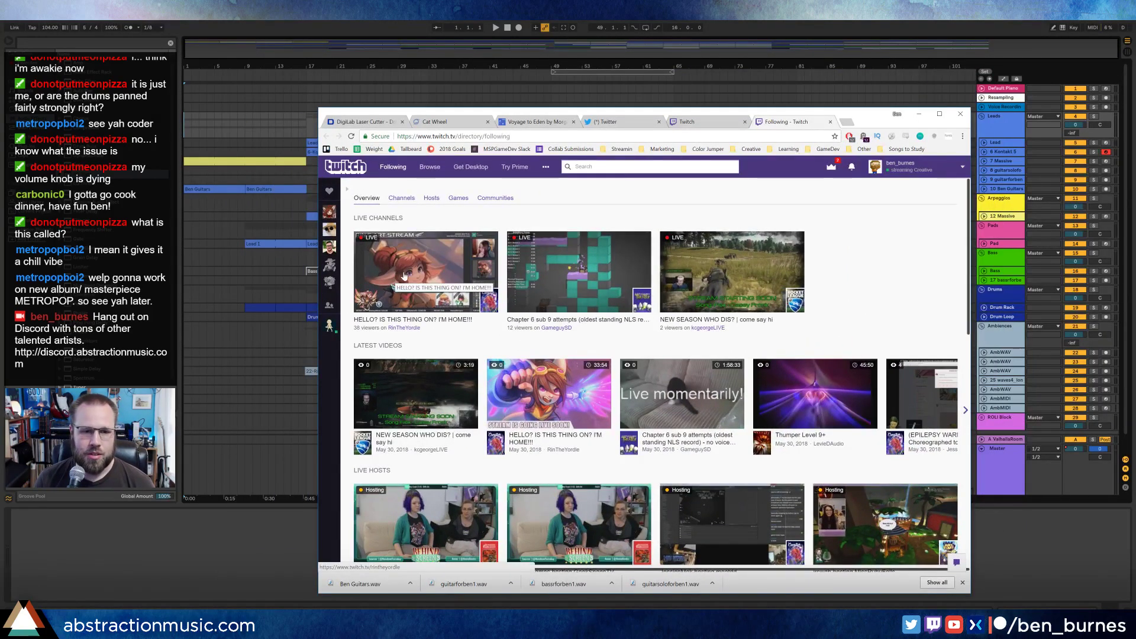
{"action": "left_click", "coordinate": [404, 276]}
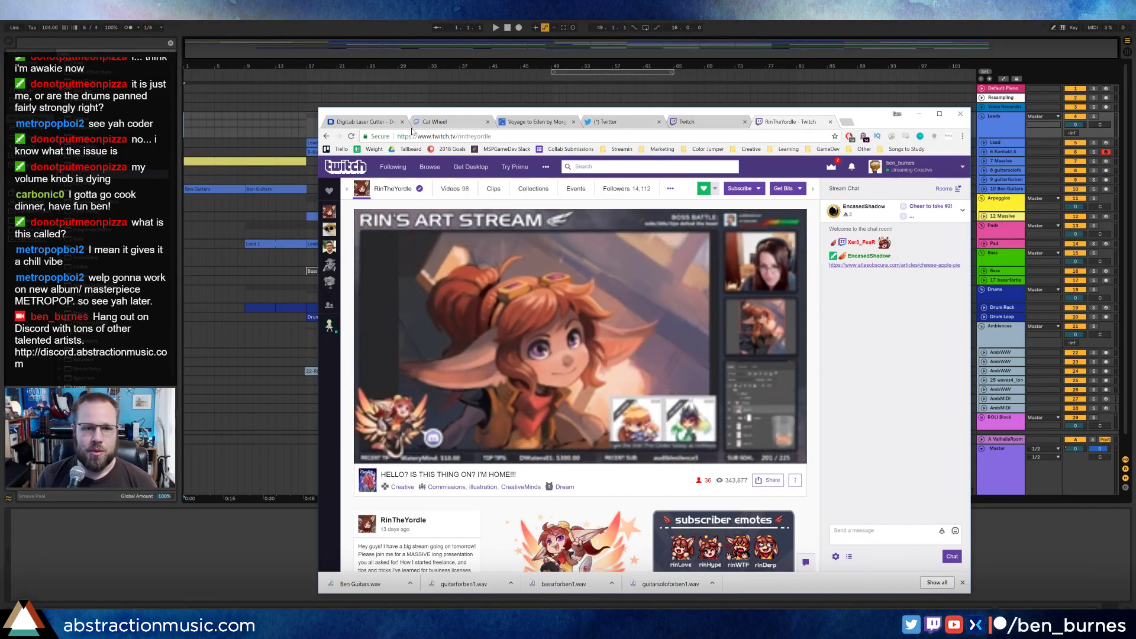
{"action": "double_click", "coordinate": [466, 137]}
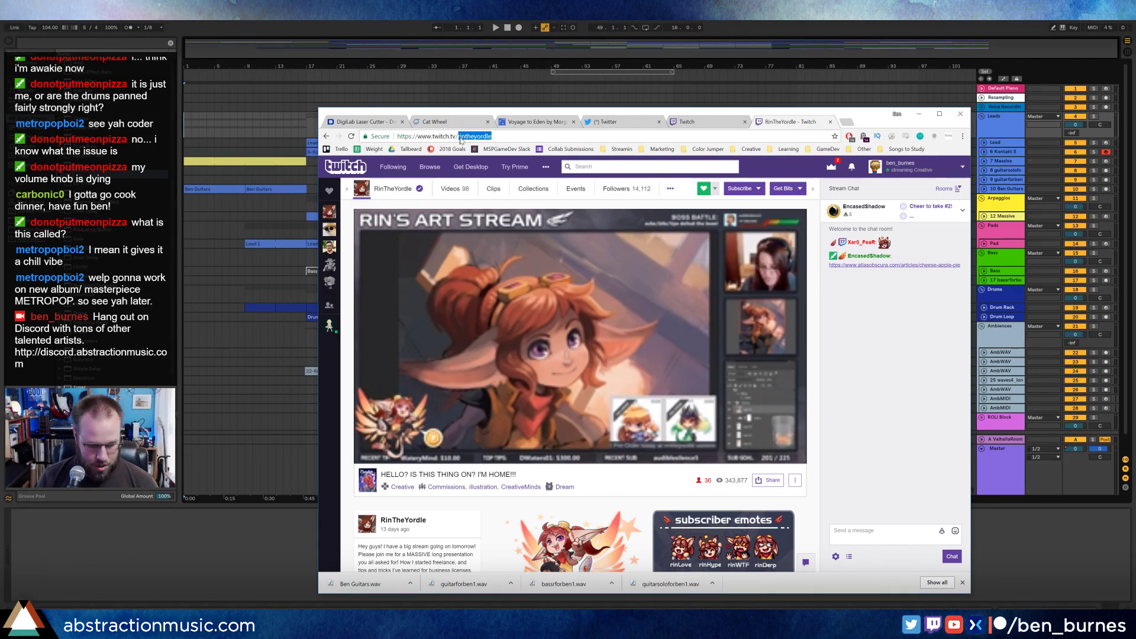
{"action": "key", "text": "alt+Tab"}
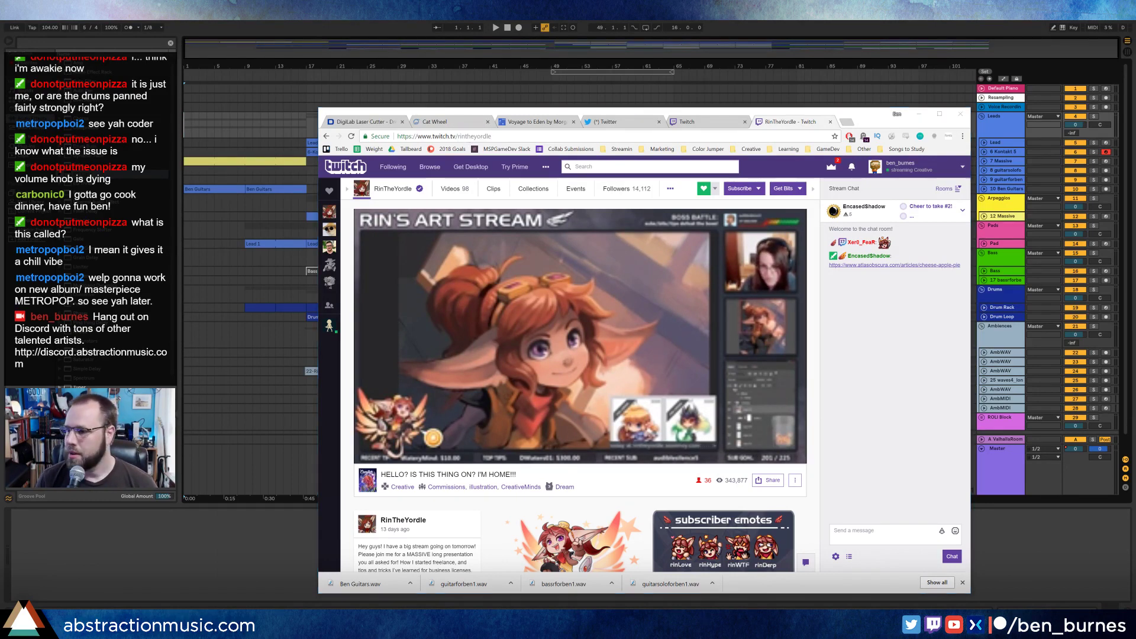